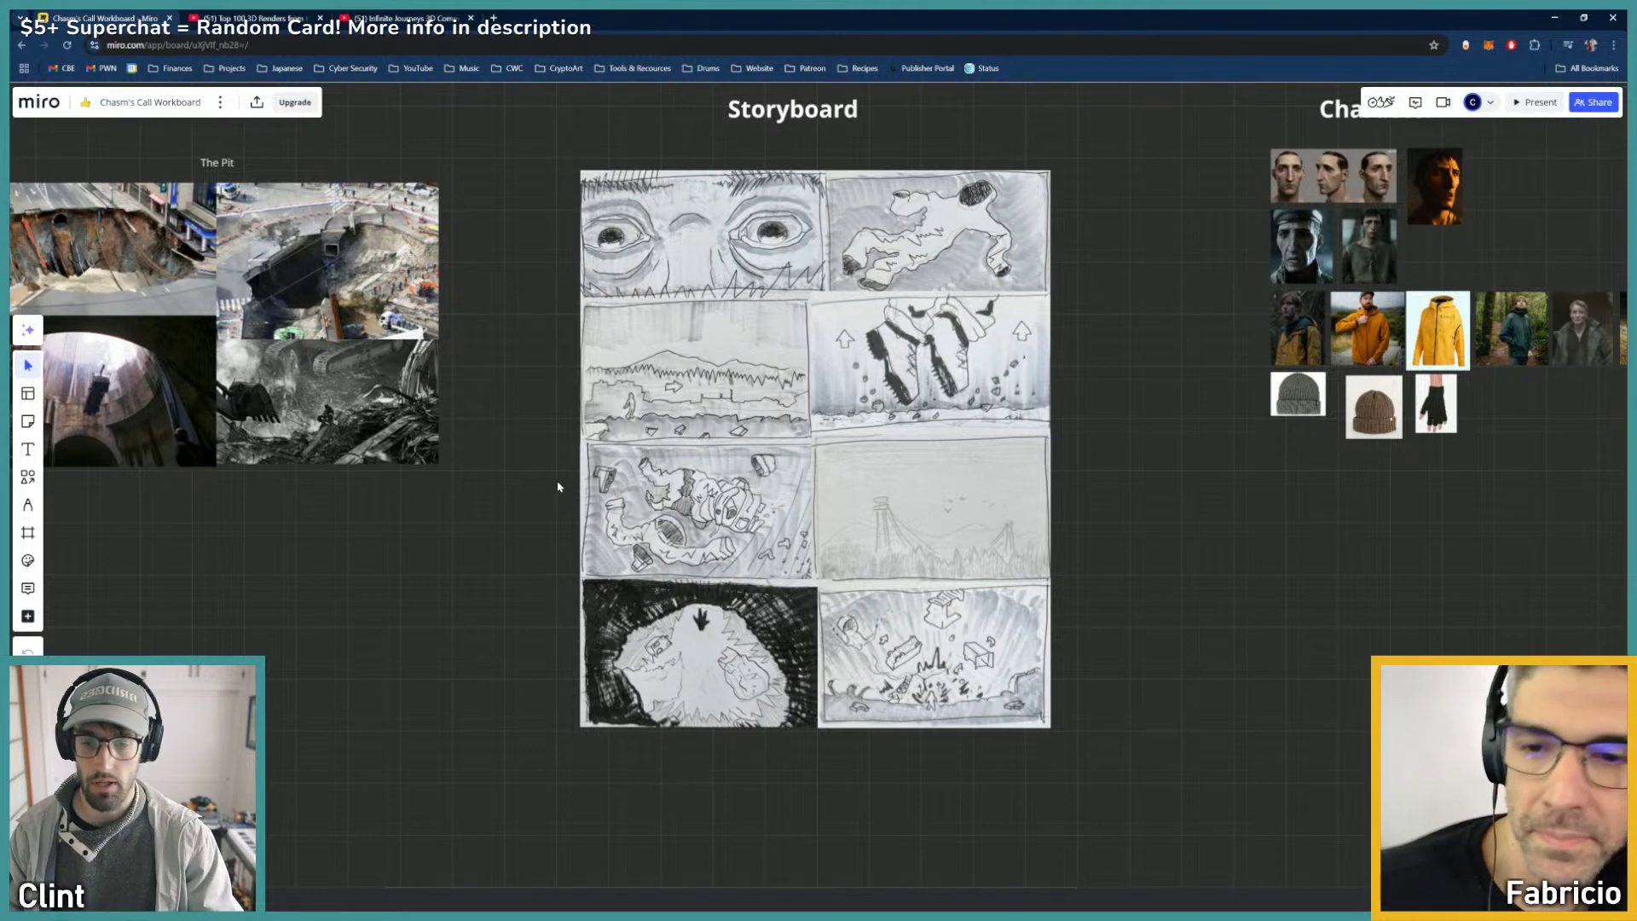
# Step: Examine the storyboard panel of the falling character up close, along with the surrounding panels
pyautogui.scroll(5, 559, 486)
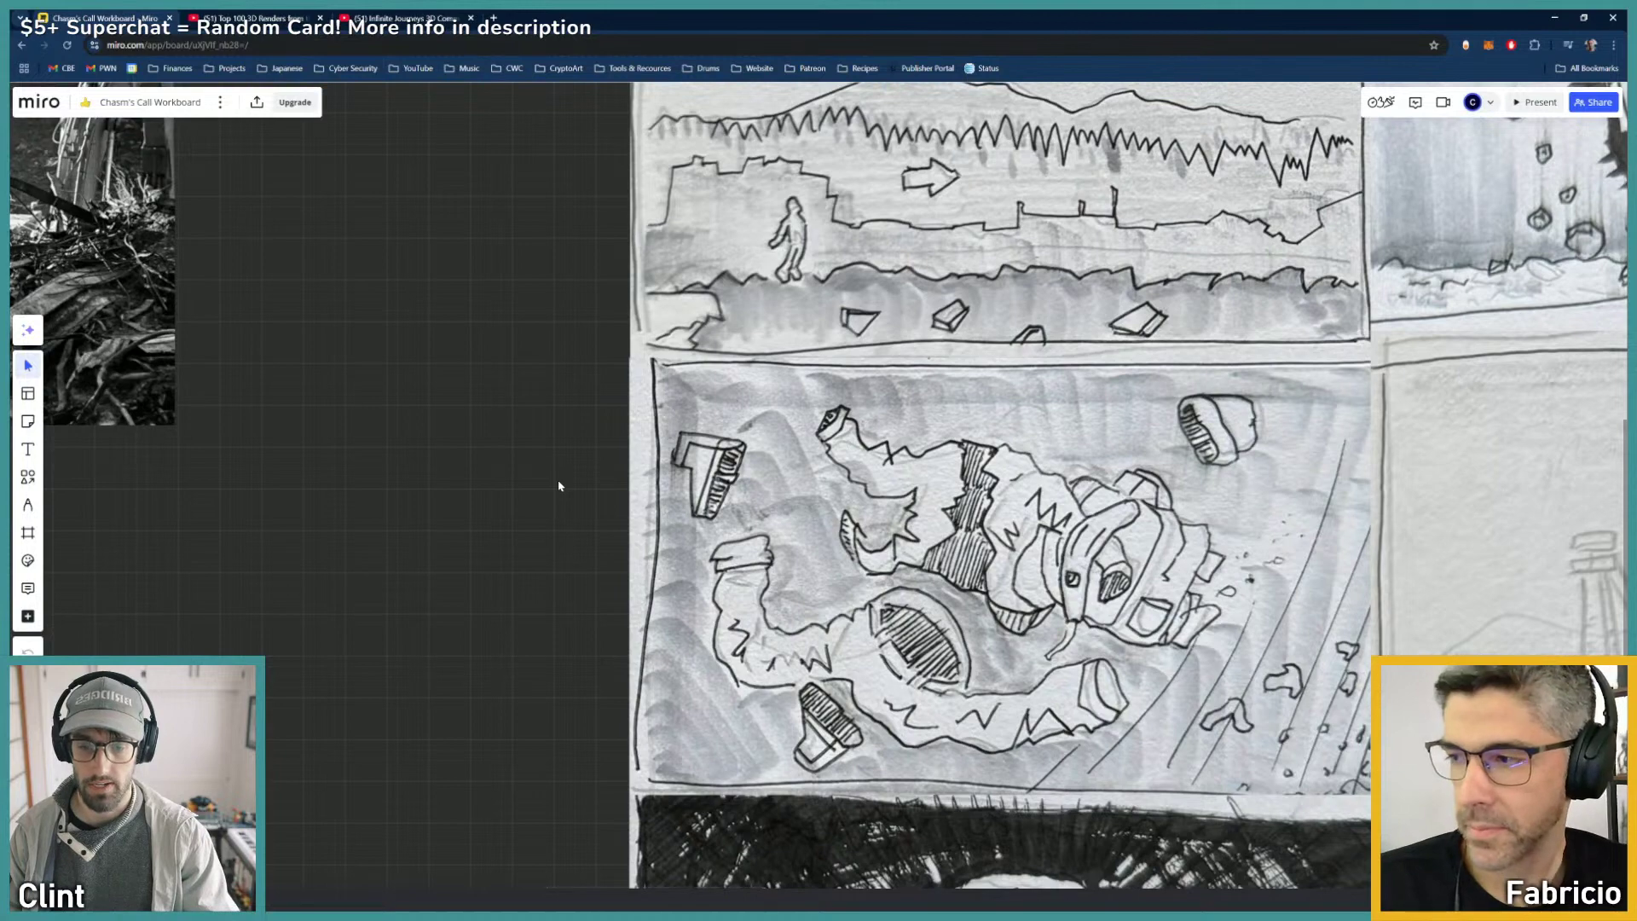
pyautogui.scroll(-5, 558, 486)
pyautogui.scroll(5, 559, 486)
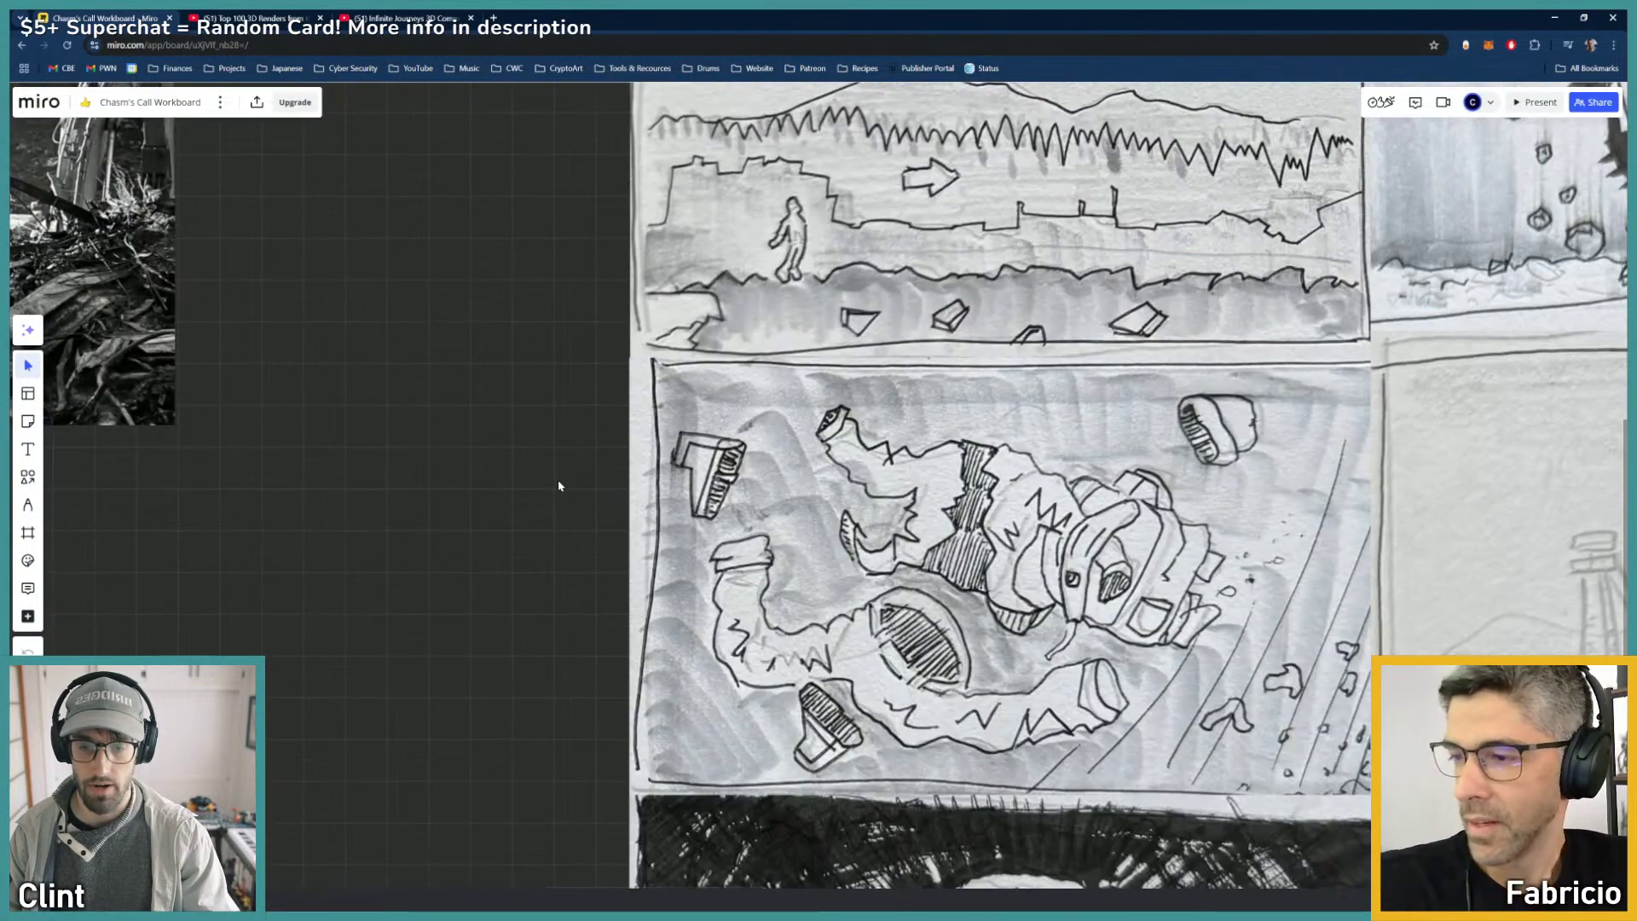
pyautogui.scroll(-2, 558, 485)
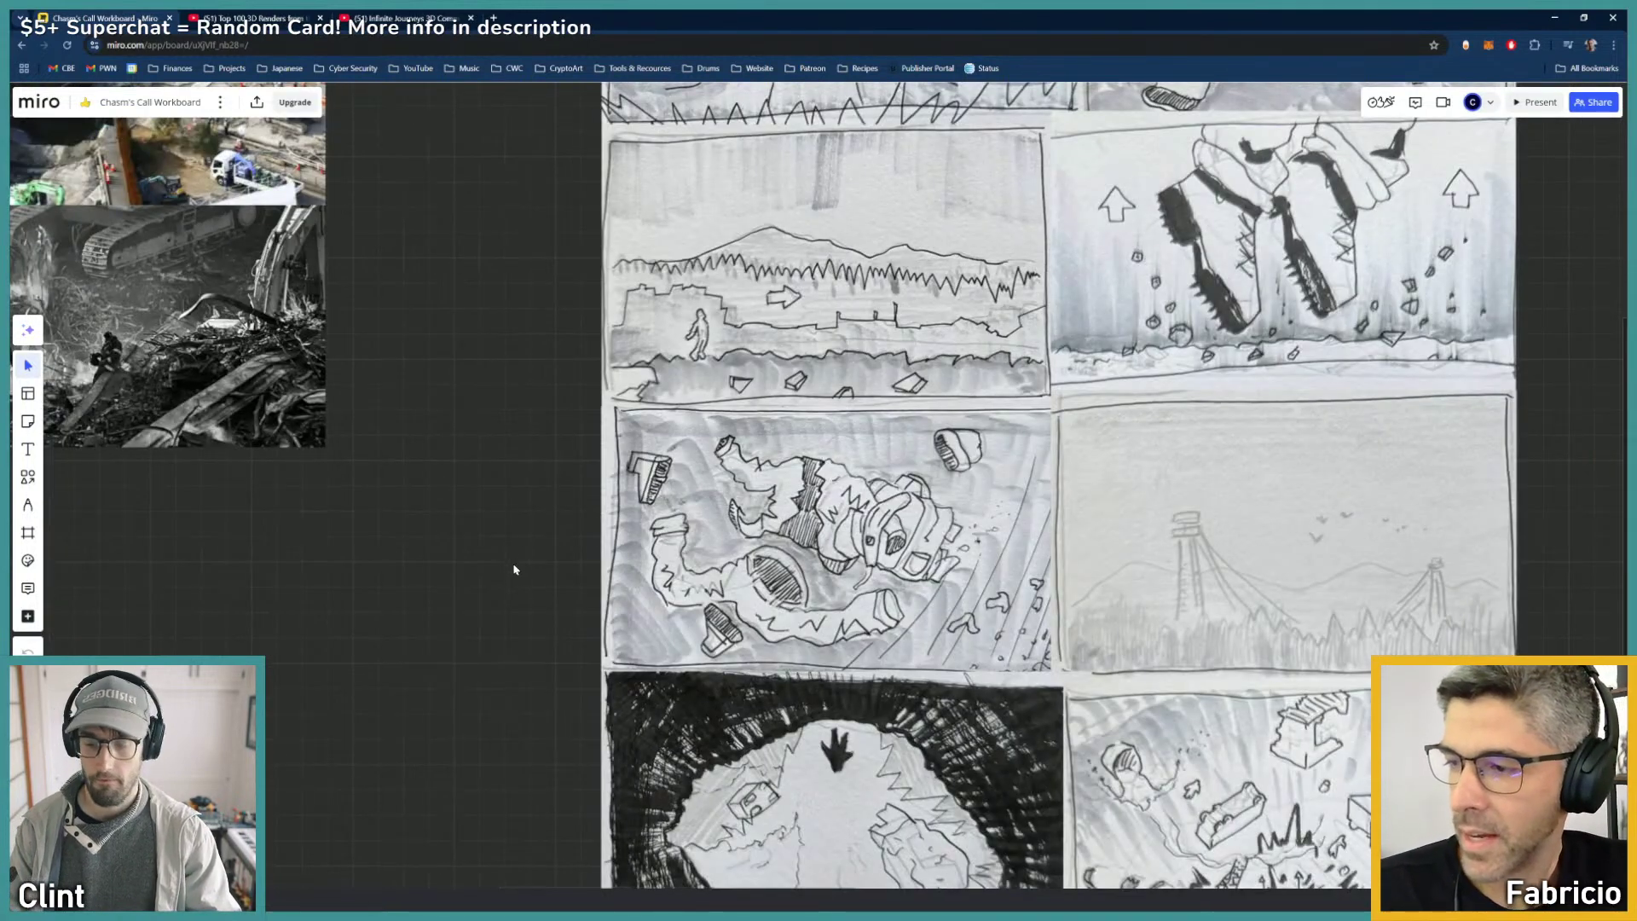
pyautogui.moveTo(522, 519); pyautogui.dragTo(385, 593, button='middle')
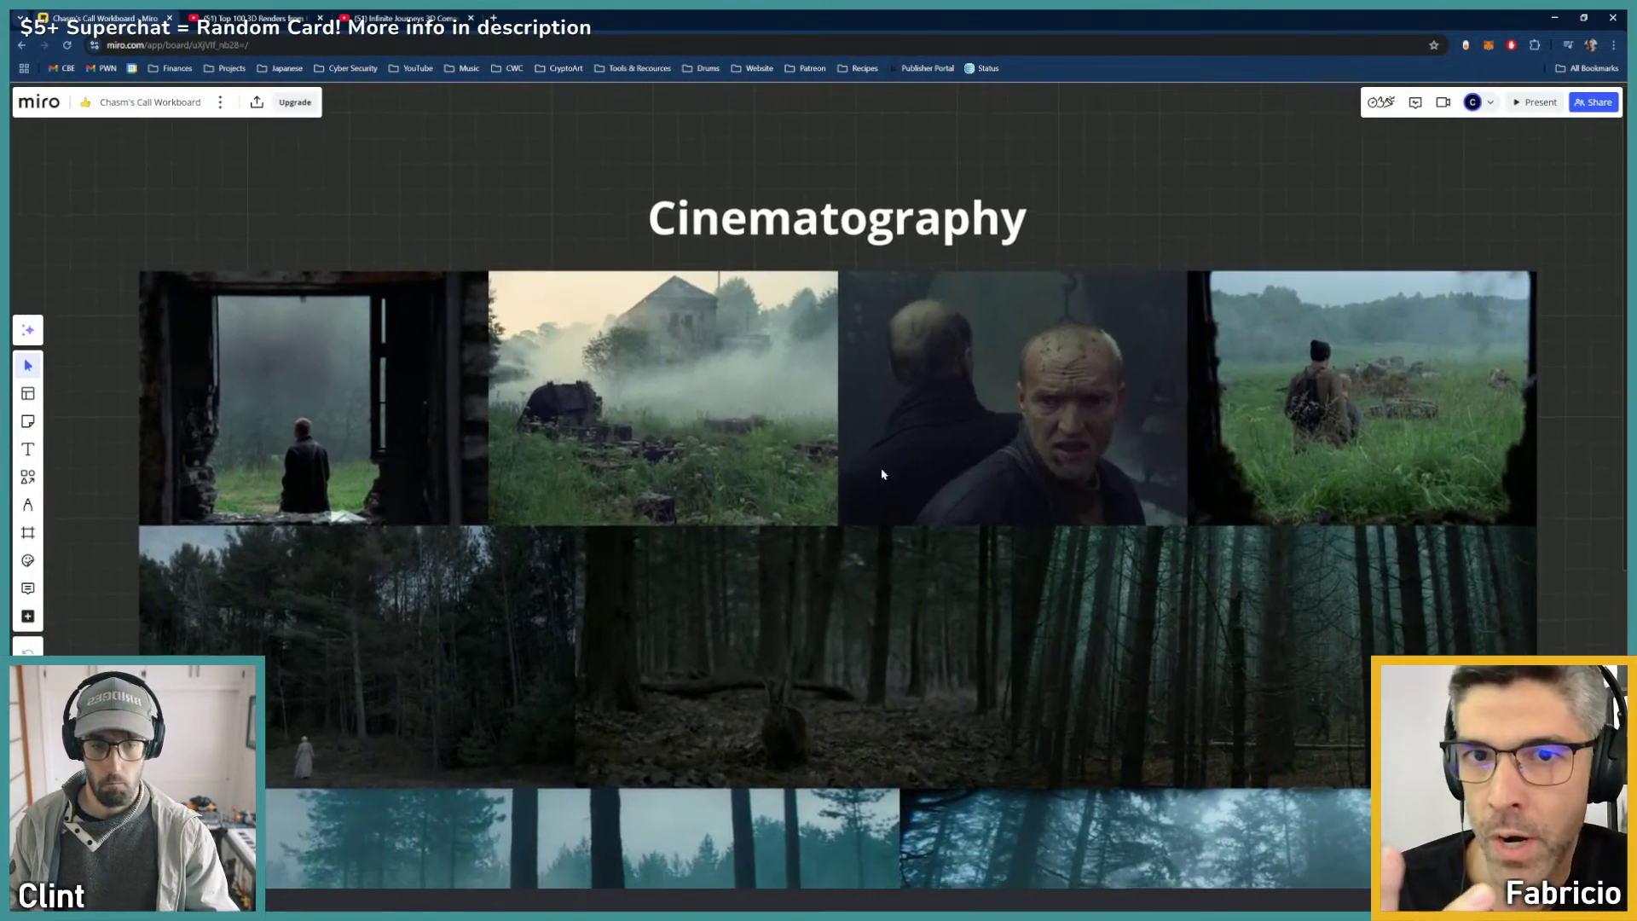
# Step: Look through the Cinematography reference images, from the ruins and meadow stills to the misty forest shots
pyautogui.scroll(-4, 791, 594)
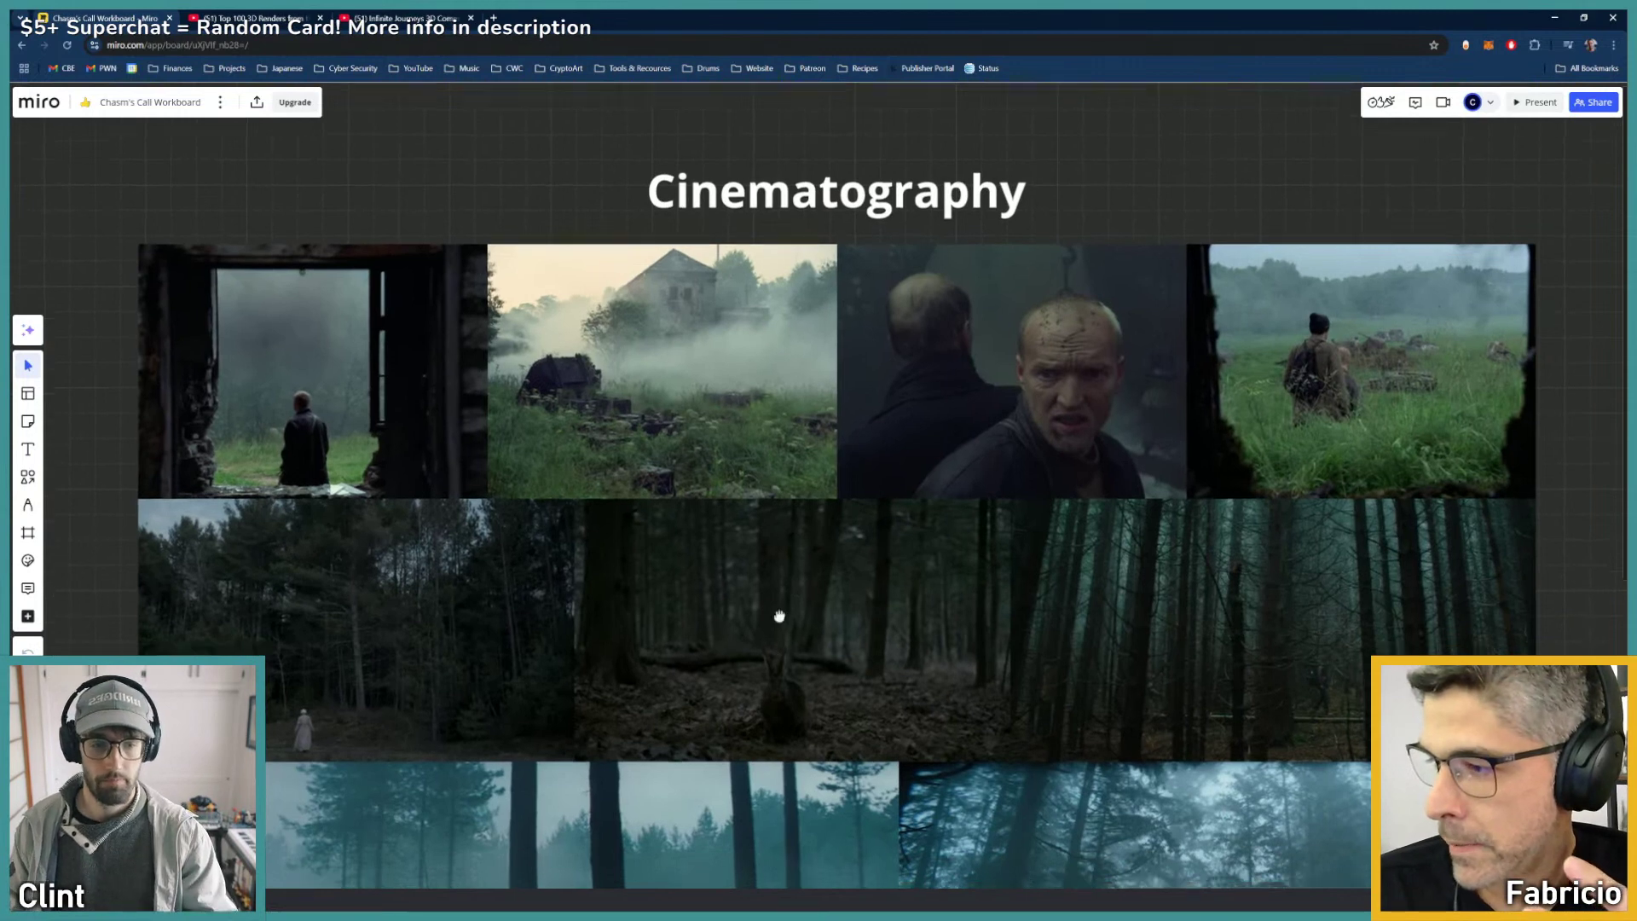
pyautogui.scroll(-2, 801, 573)
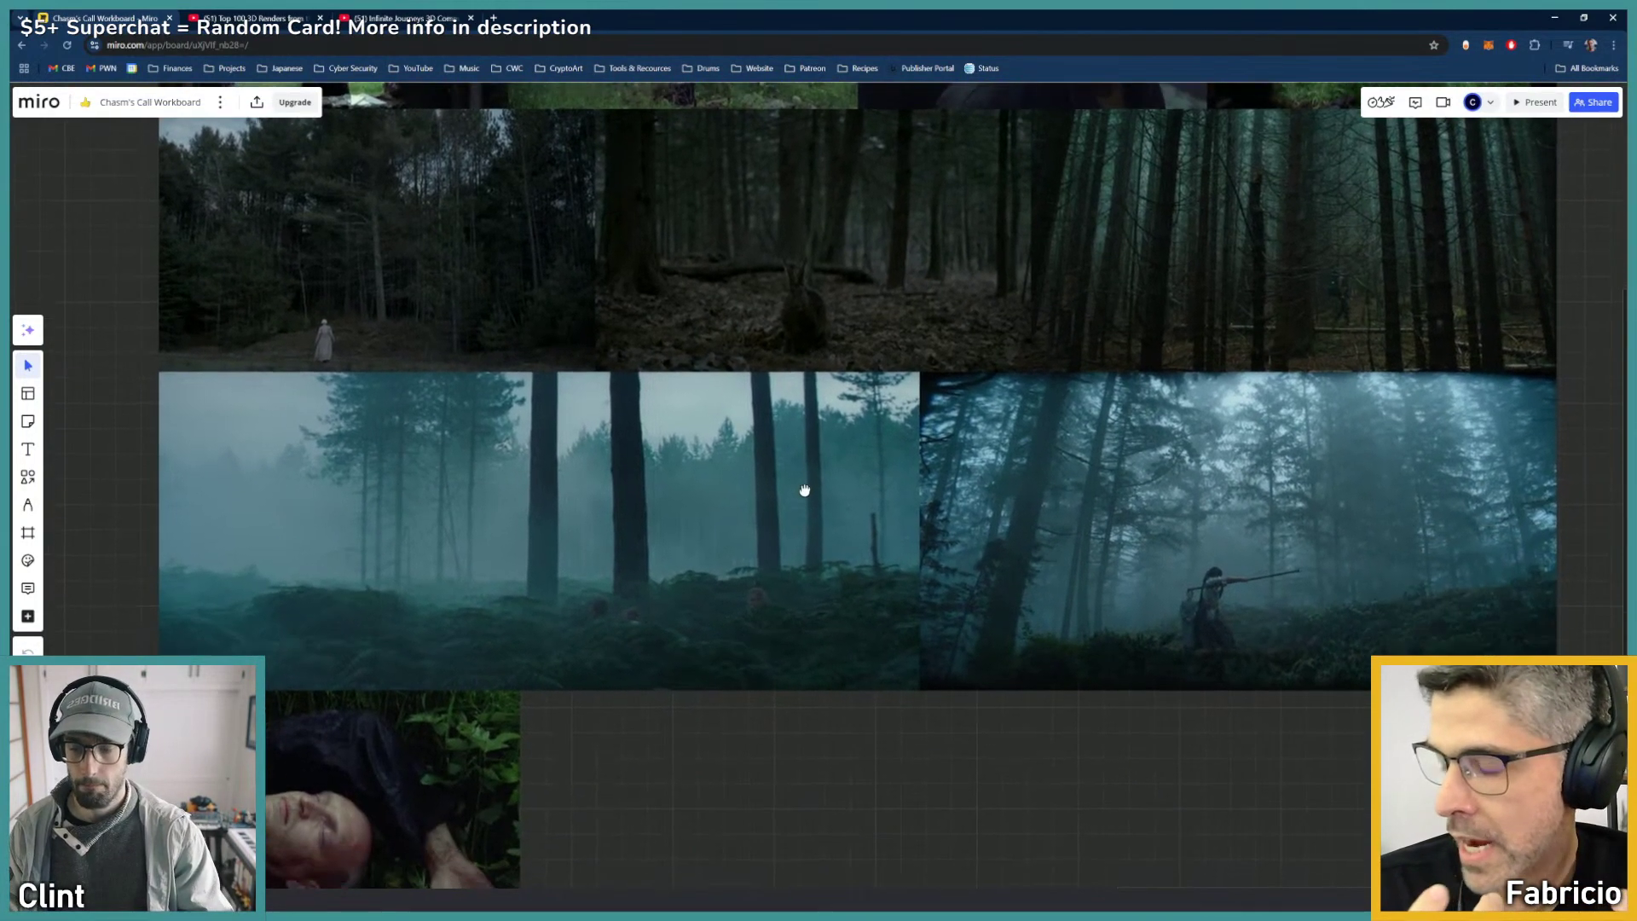
pyautogui.keyDown('ctrl'); pyautogui.scroll(-3, 821, 496); pyautogui.keyUp('ctrl')
pyautogui.keyDown('ctrl'); pyautogui.scroll(-5, 839, 501); pyautogui.keyUp('ctrl')
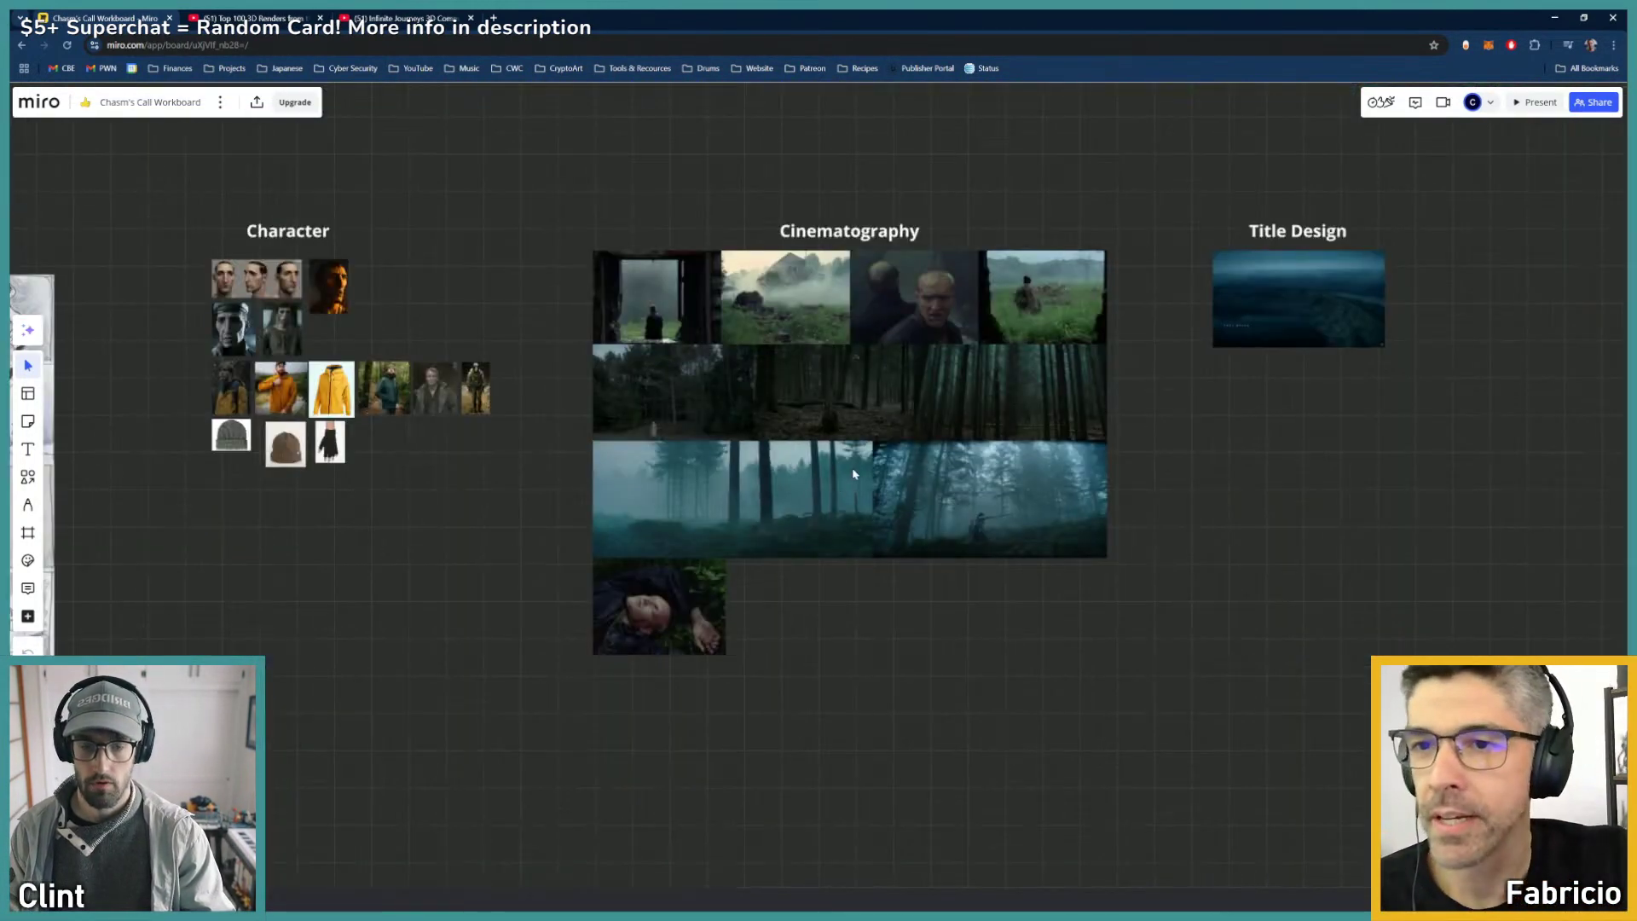
pyautogui.keyDown('ctrl'); pyautogui.scroll(5, 857, 474); pyautogui.keyUp('ctrl')
pyautogui.scroll(1, 842, 523)
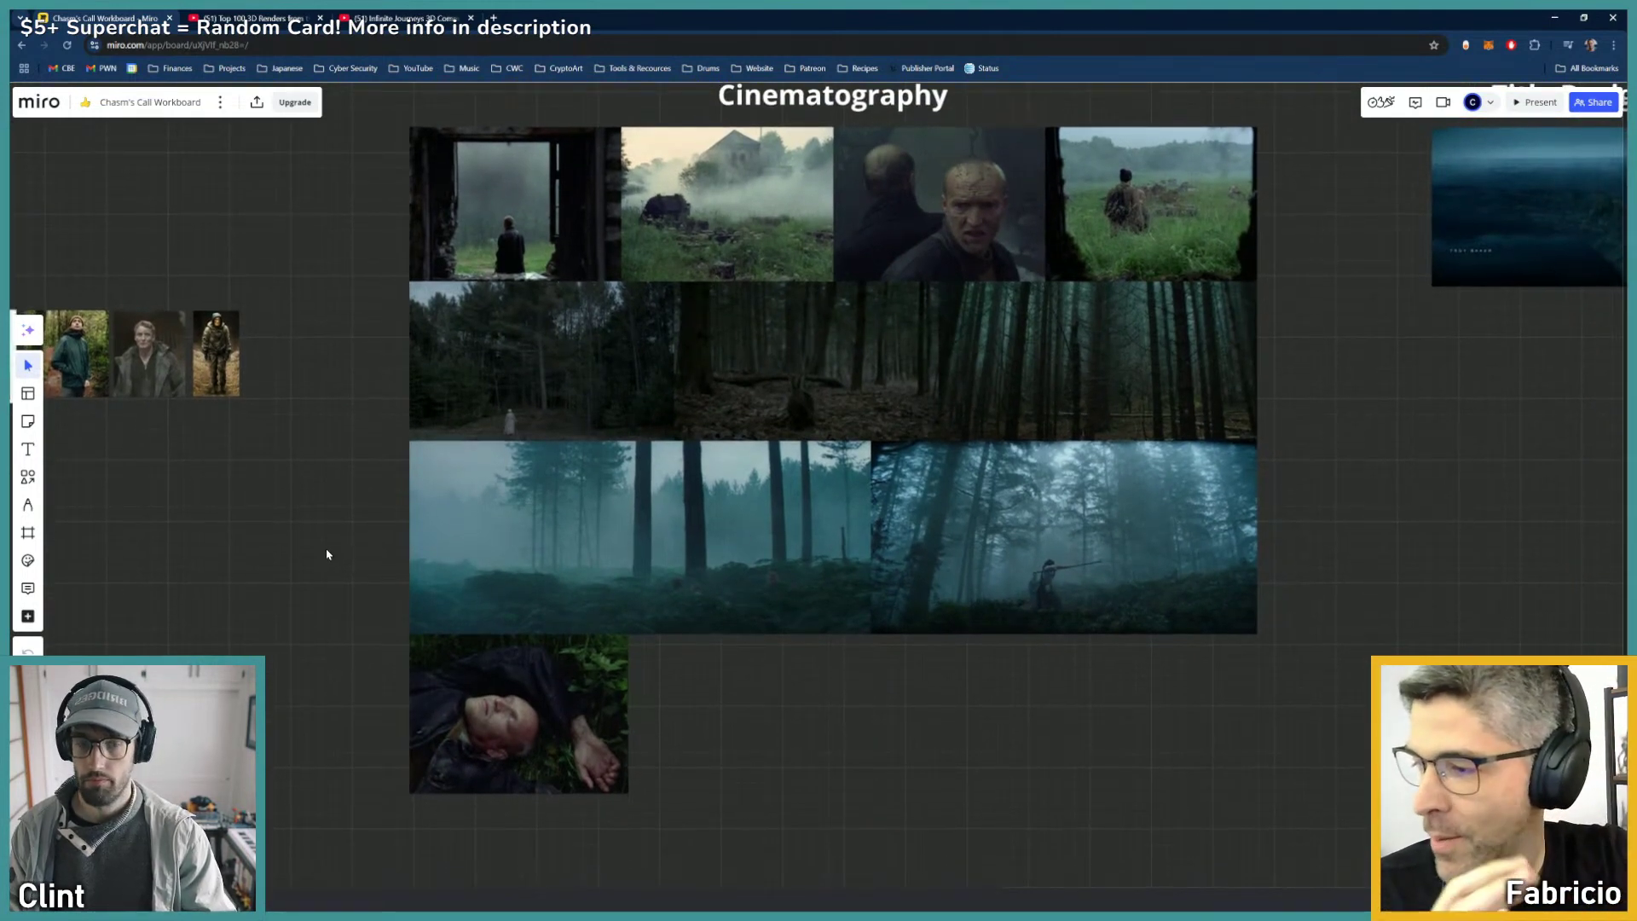
# Step: Go back across the board through the Character references and the storyboard to The Pit images
pyautogui.moveTo(333, 581); pyautogui.dragTo(1168, 555)
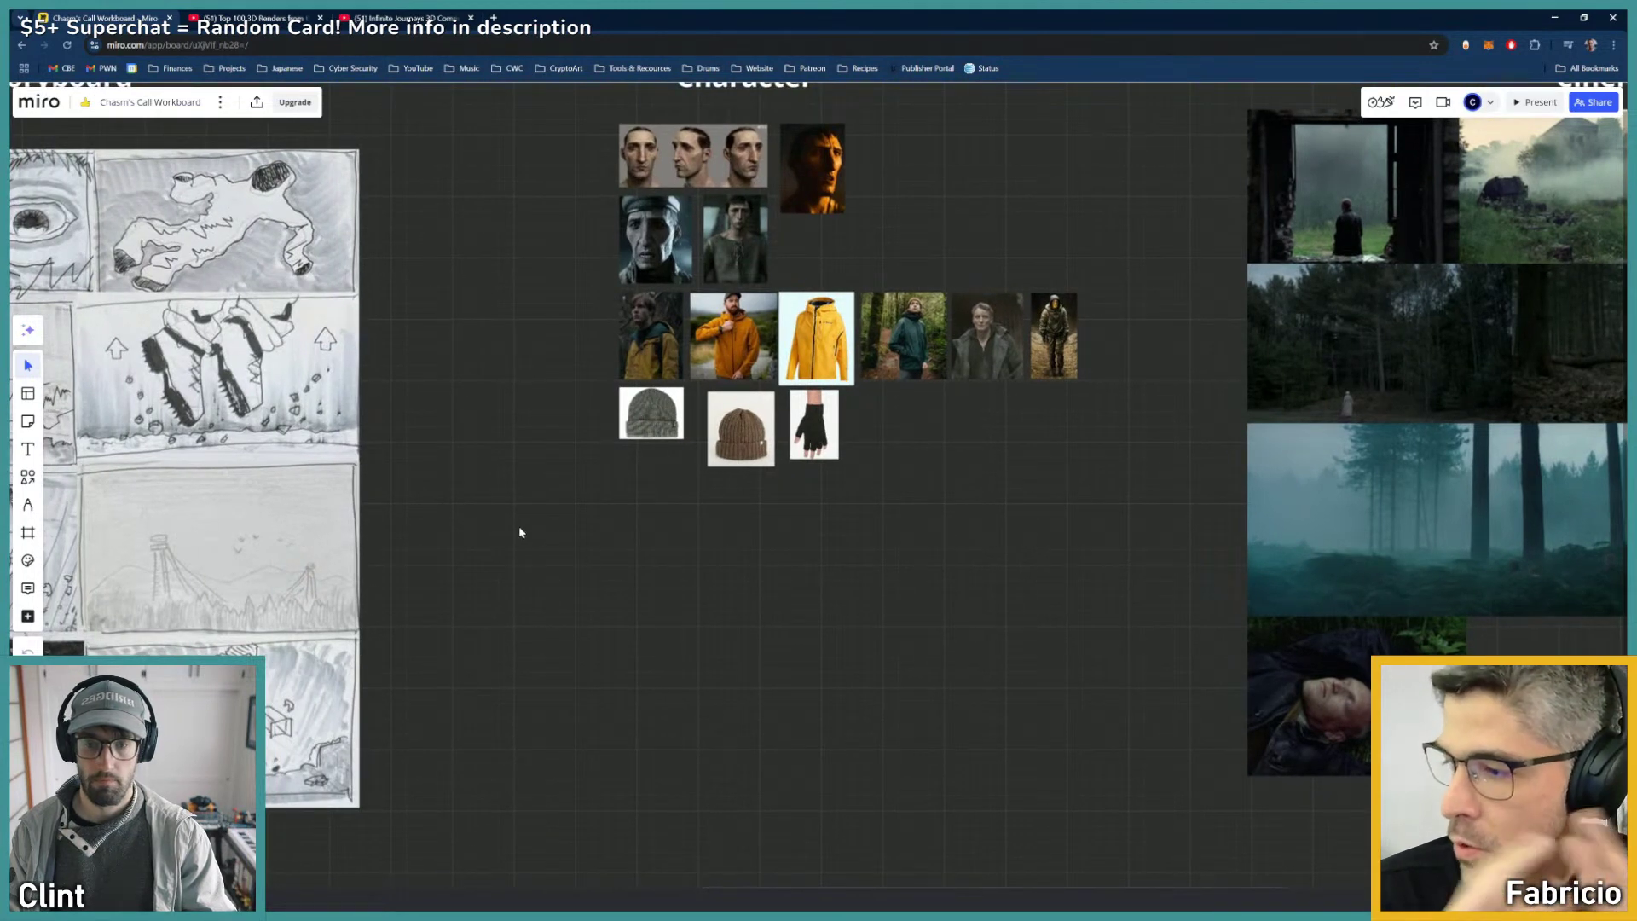
pyautogui.moveTo(519, 534); pyautogui.dragTo(1165, 537)
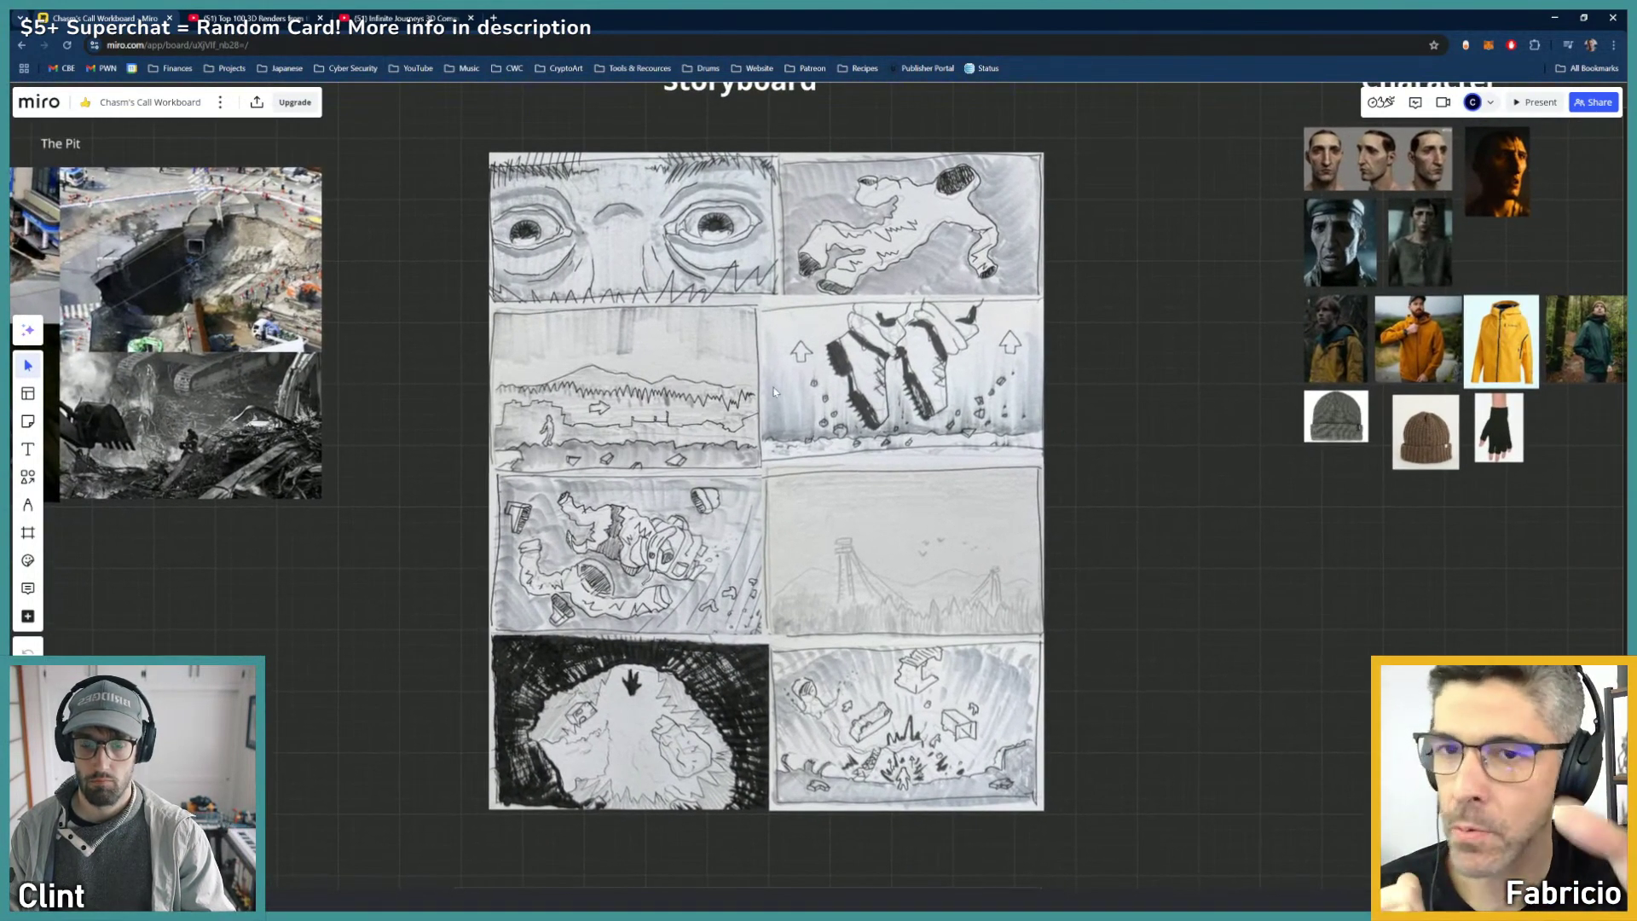
pyautogui.moveTo(420, 438); pyautogui.dragTo(1041, 460)
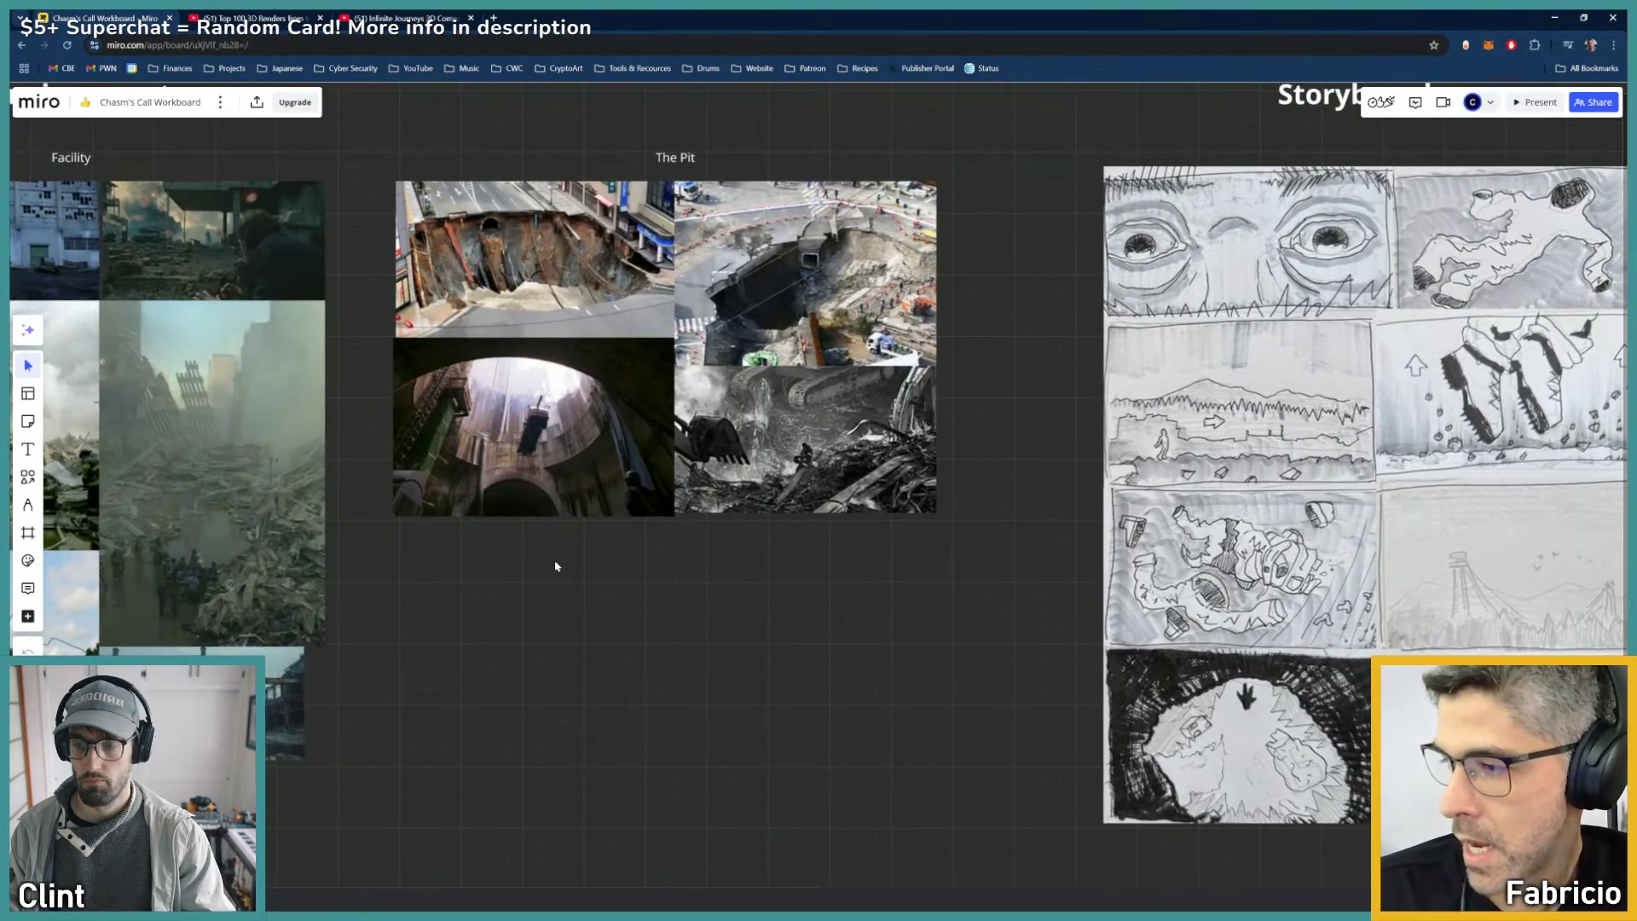
# Step: Examine the Facility rubble references up close and view the Forest images under Environment
pyautogui.moveTo(493, 572); pyautogui.dragTo(1097, 537)
pyautogui.moveTo(829, 511); pyautogui.dragTo(924, 512)
pyautogui.scroll(5, 888, 439)
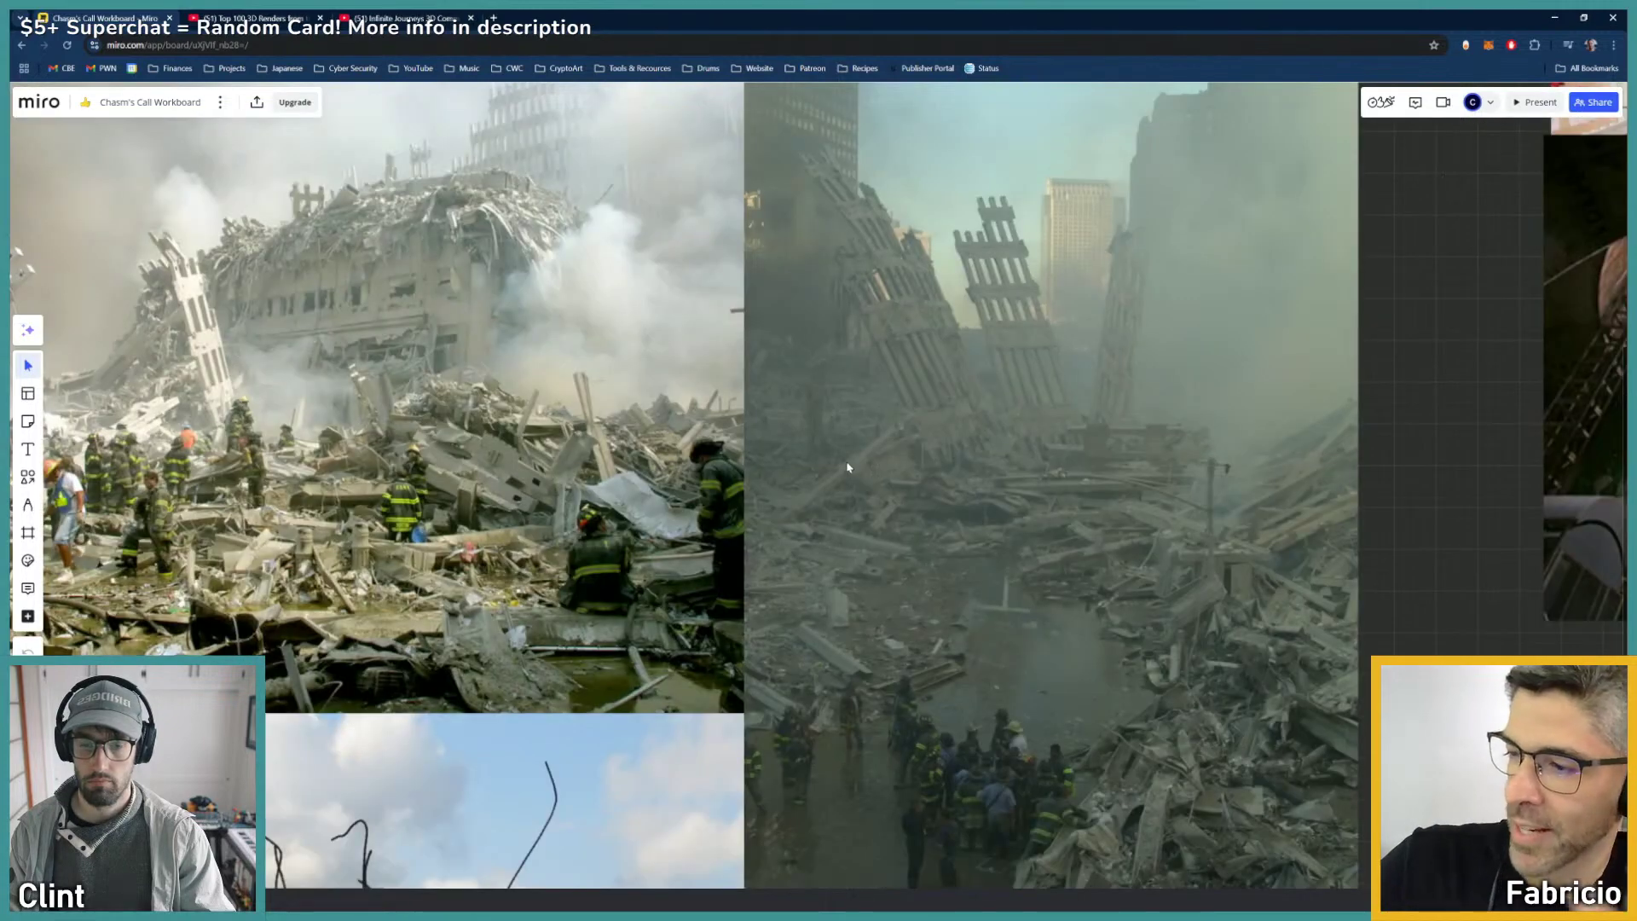
pyautogui.scroll(-3, 841, 465)
pyautogui.moveTo(826, 437); pyautogui.dragTo(841, 562, button='middle')
pyautogui.moveTo(629, 432); pyautogui.dragTo(1105, 494, button='middle')
pyautogui.moveTo(644, 480); pyautogui.dragTo(1040, 489, button='middle')
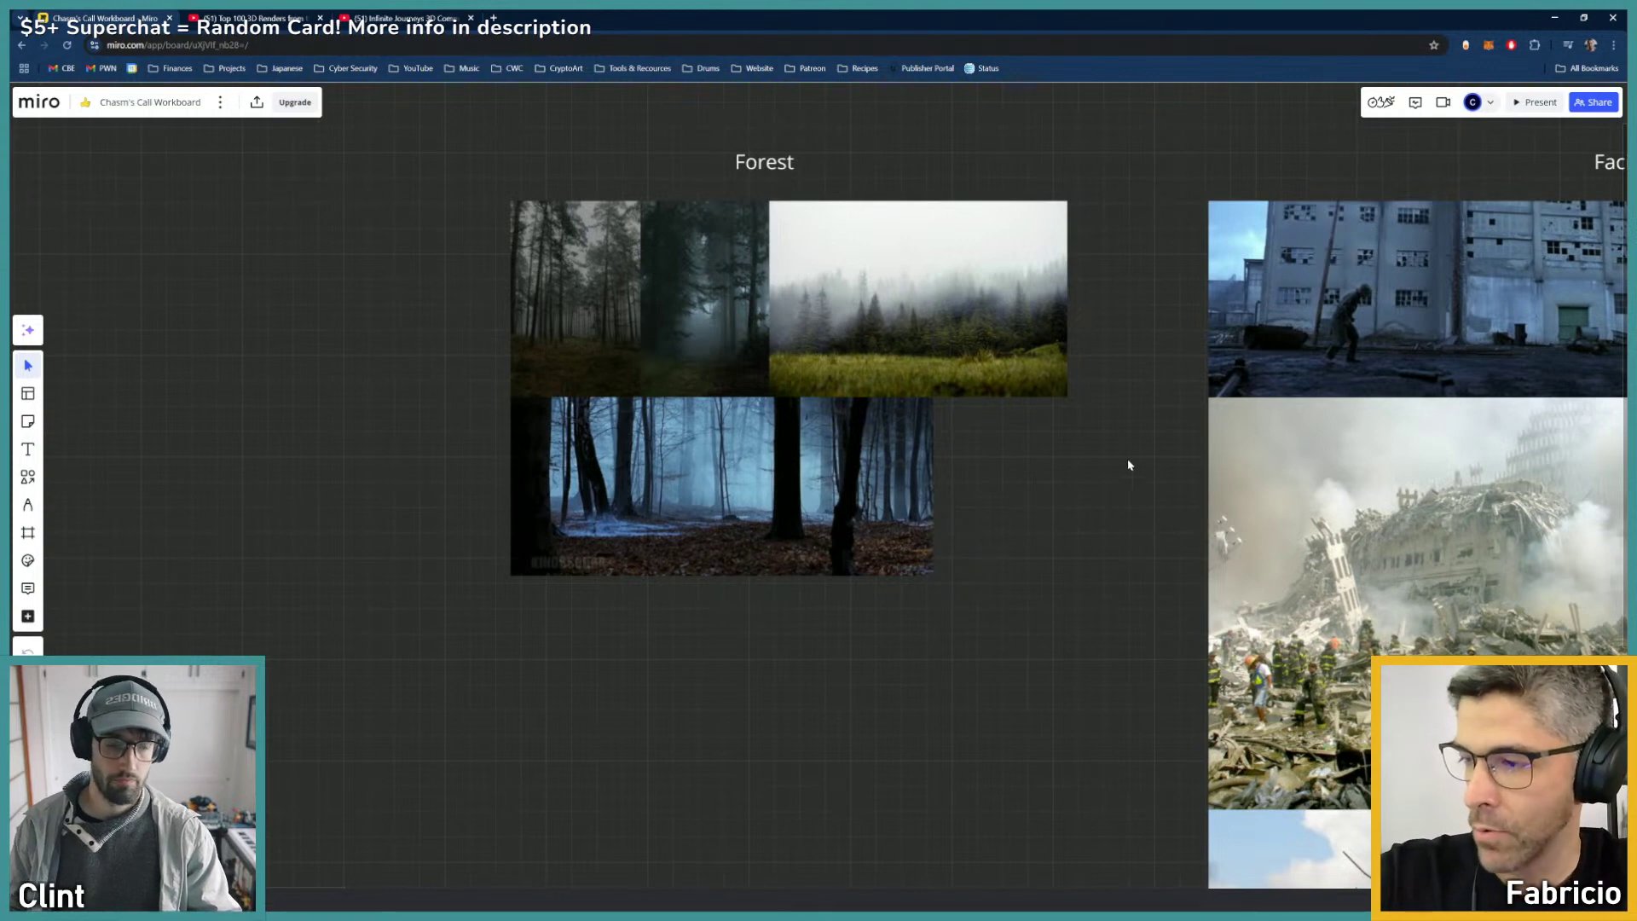
# Step: Return past the Facility and The Pit references and review the storyboard panels from the eyes close-up down to the last row
pyautogui.moveTo(1470, 480); pyautogui.dragTo(388, 516, button='middle')
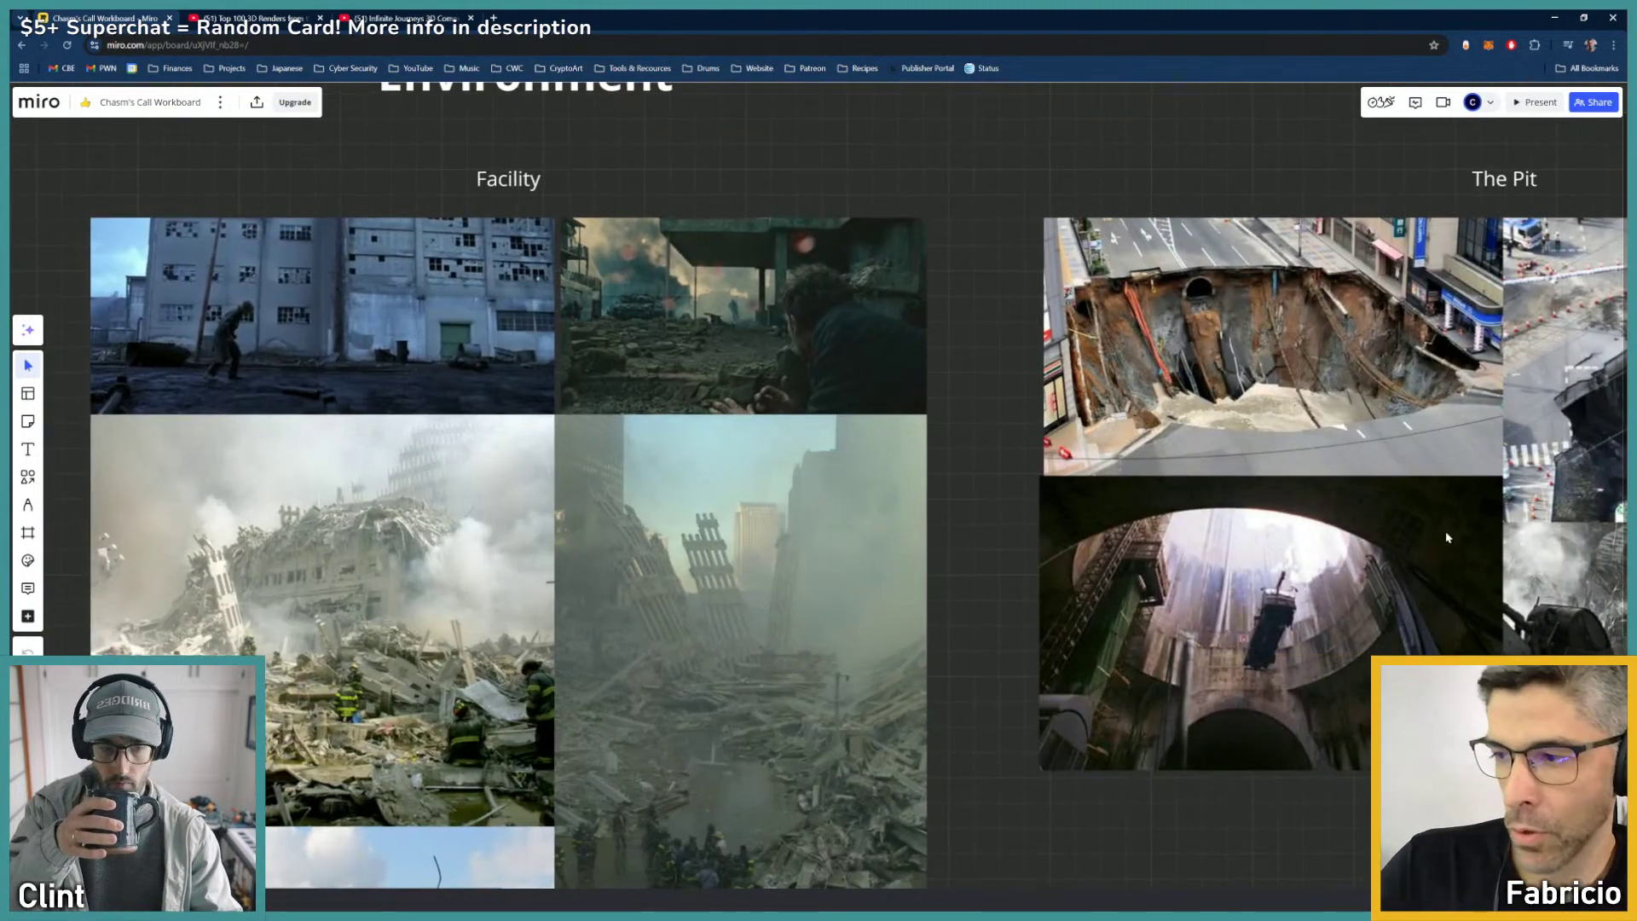
pyautogui.moveTo(1416, 528)
pyautogui.mouseDown(button='middle')
pyautogui.moveTo(412, 513)
pyautogui.moveTo(338, 537)
pyautogui.mouseUp(button='middle')
pyautogui.moveTo(1328, 529)
pyautogui.mouseDown(button='middle')
pyautogui.moveTo(576, 511)
pyautogui.moveTo(562, 498)
pyautogui.mouseUp(button='middle')
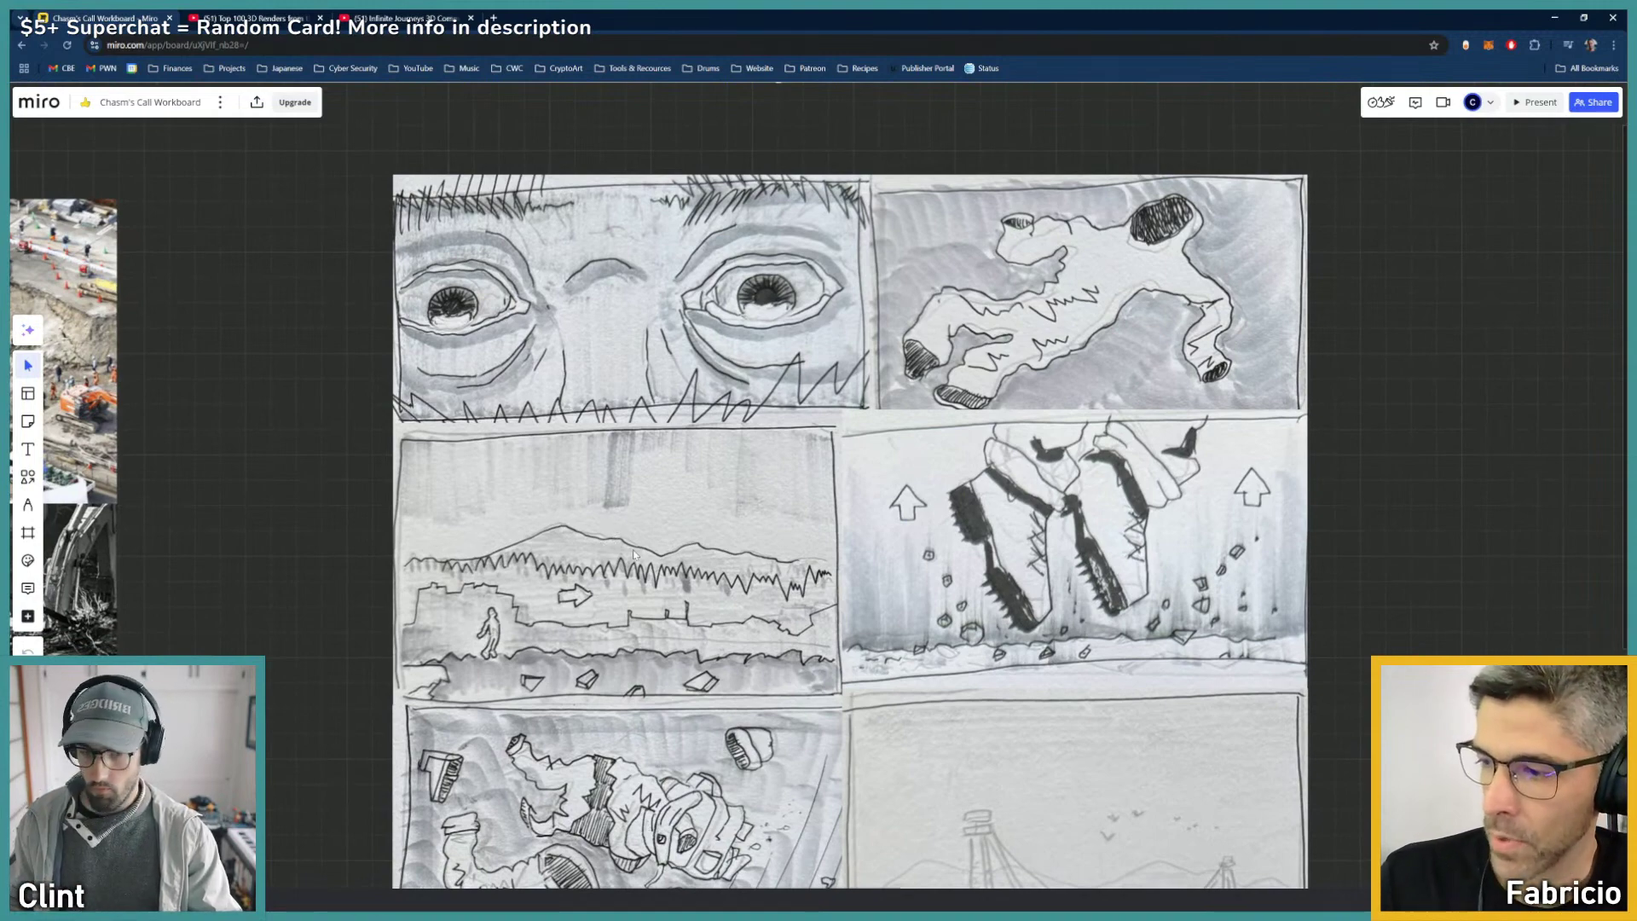
pyautogui.moveTo(614, 609); pyautogui.dragTo(625, 518, button='middle')
pyautogui.scroll(-5, 682, 522)
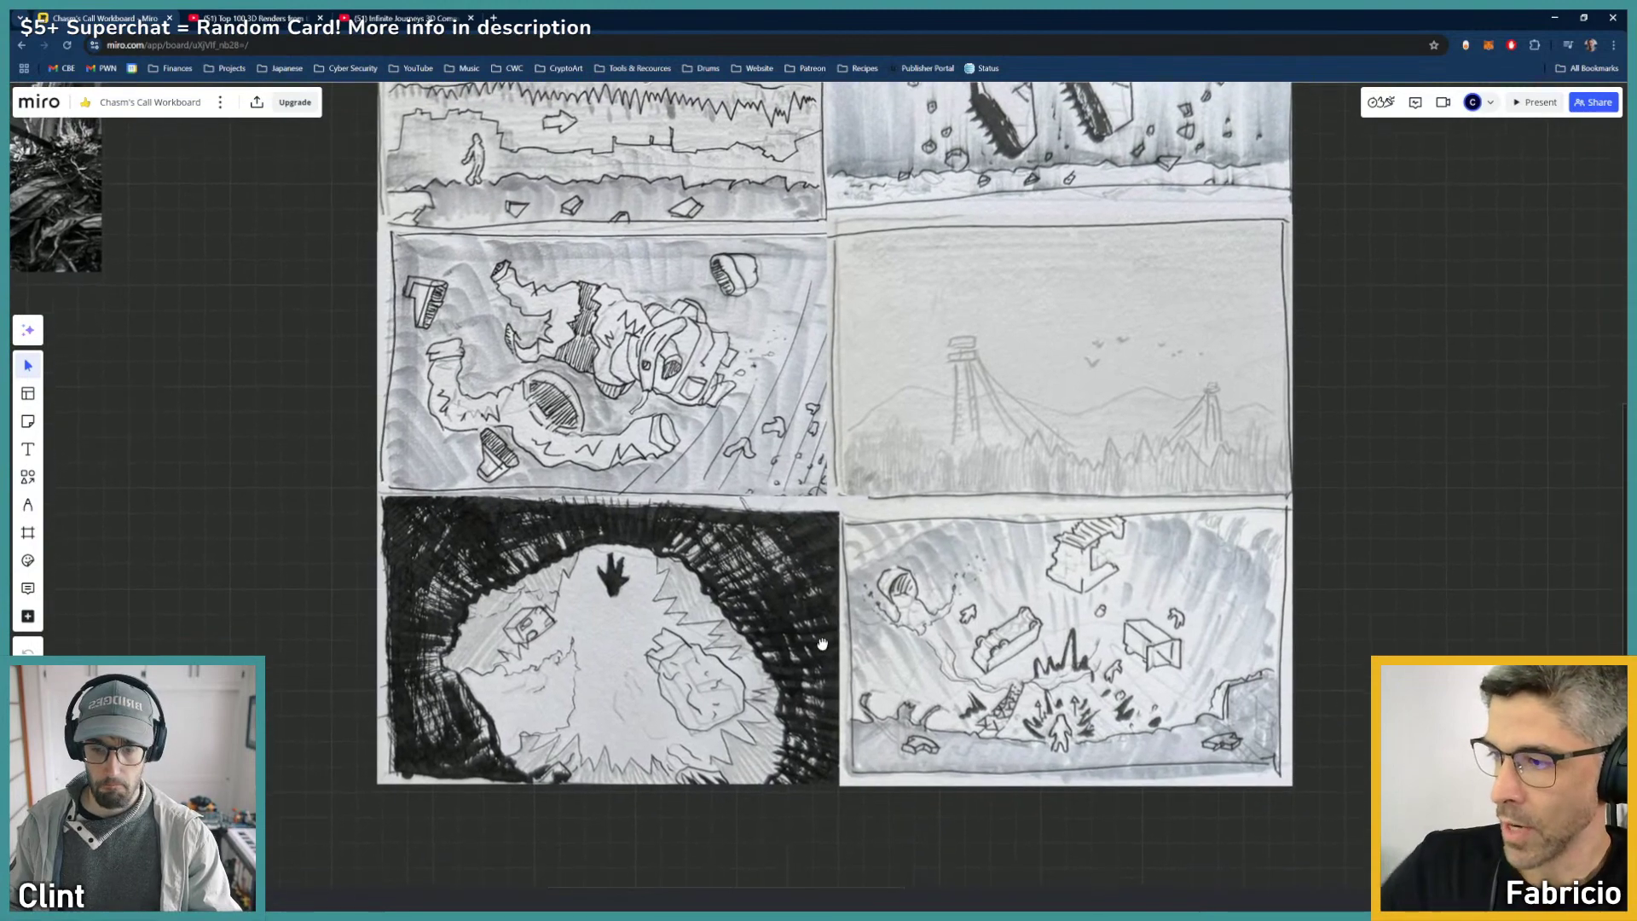
pyautogui.scroll(3, 836, 614)
pyautogui.click(1012, 365)
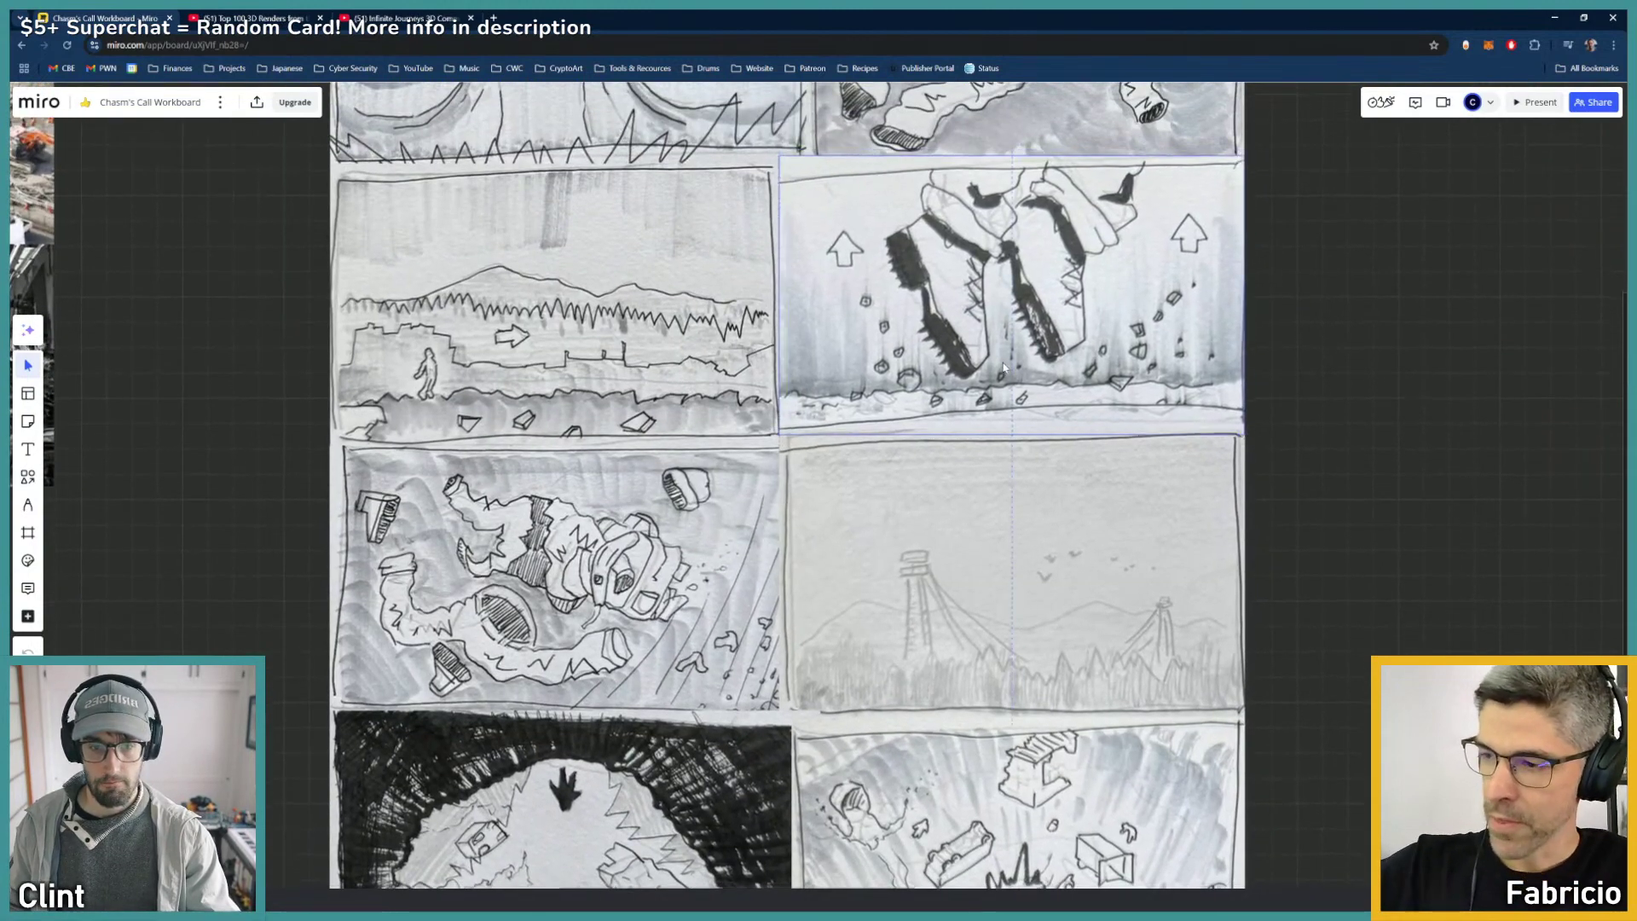
pyautogui.scroll(-3, 938, 409)
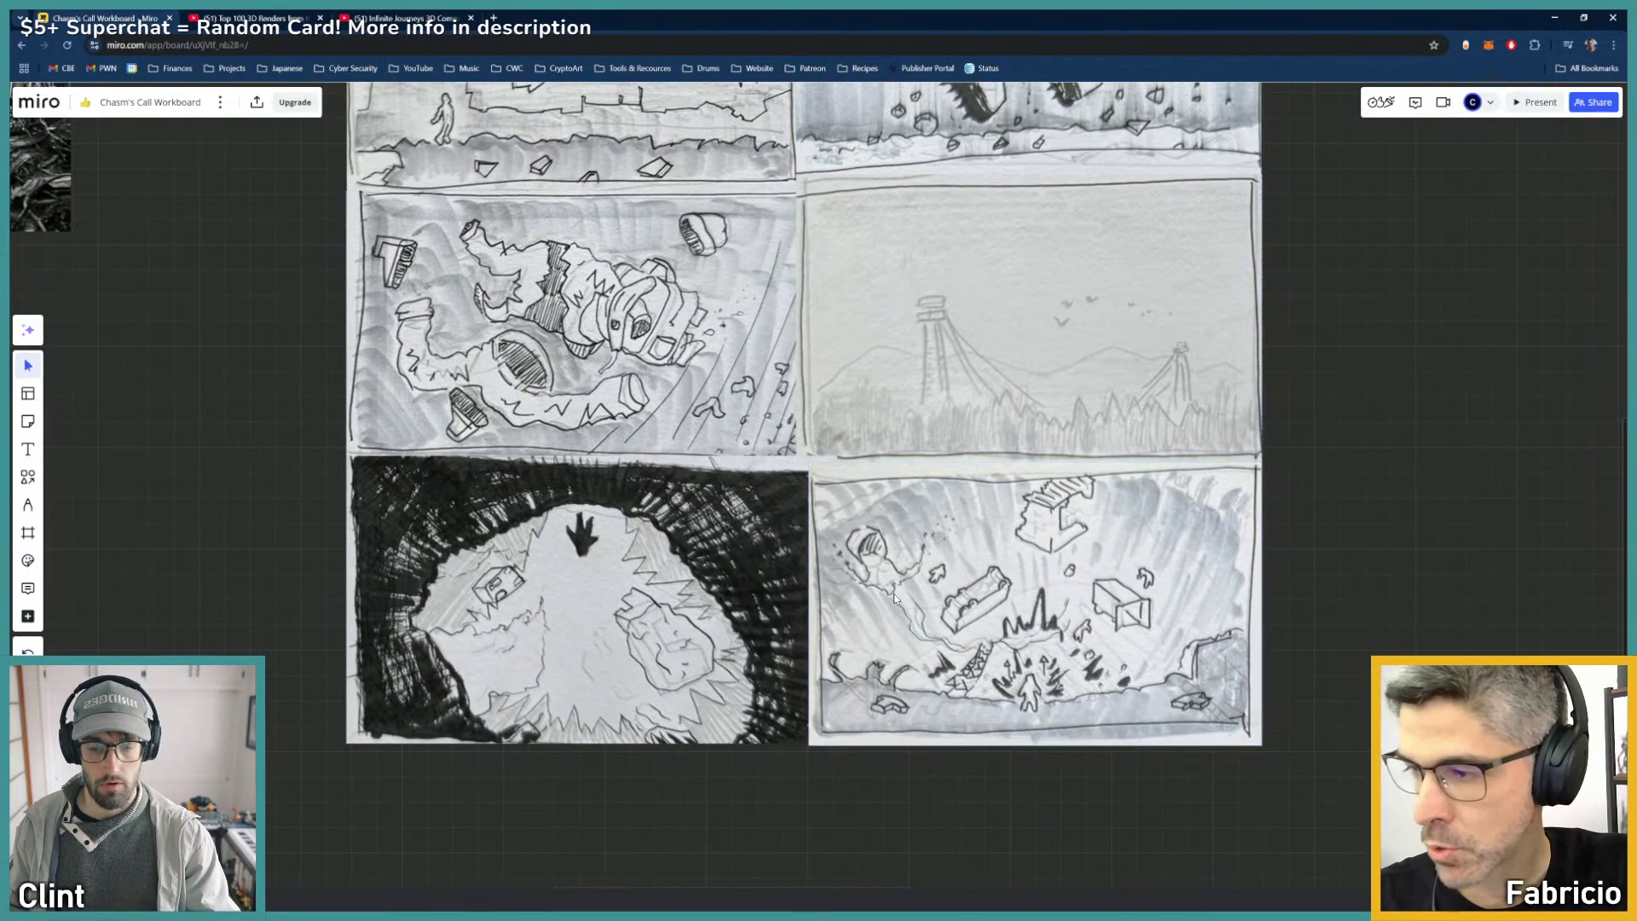
pyautogui.moveTo(901, 590); pyautogui.dragTo(912, 568, button='middle')
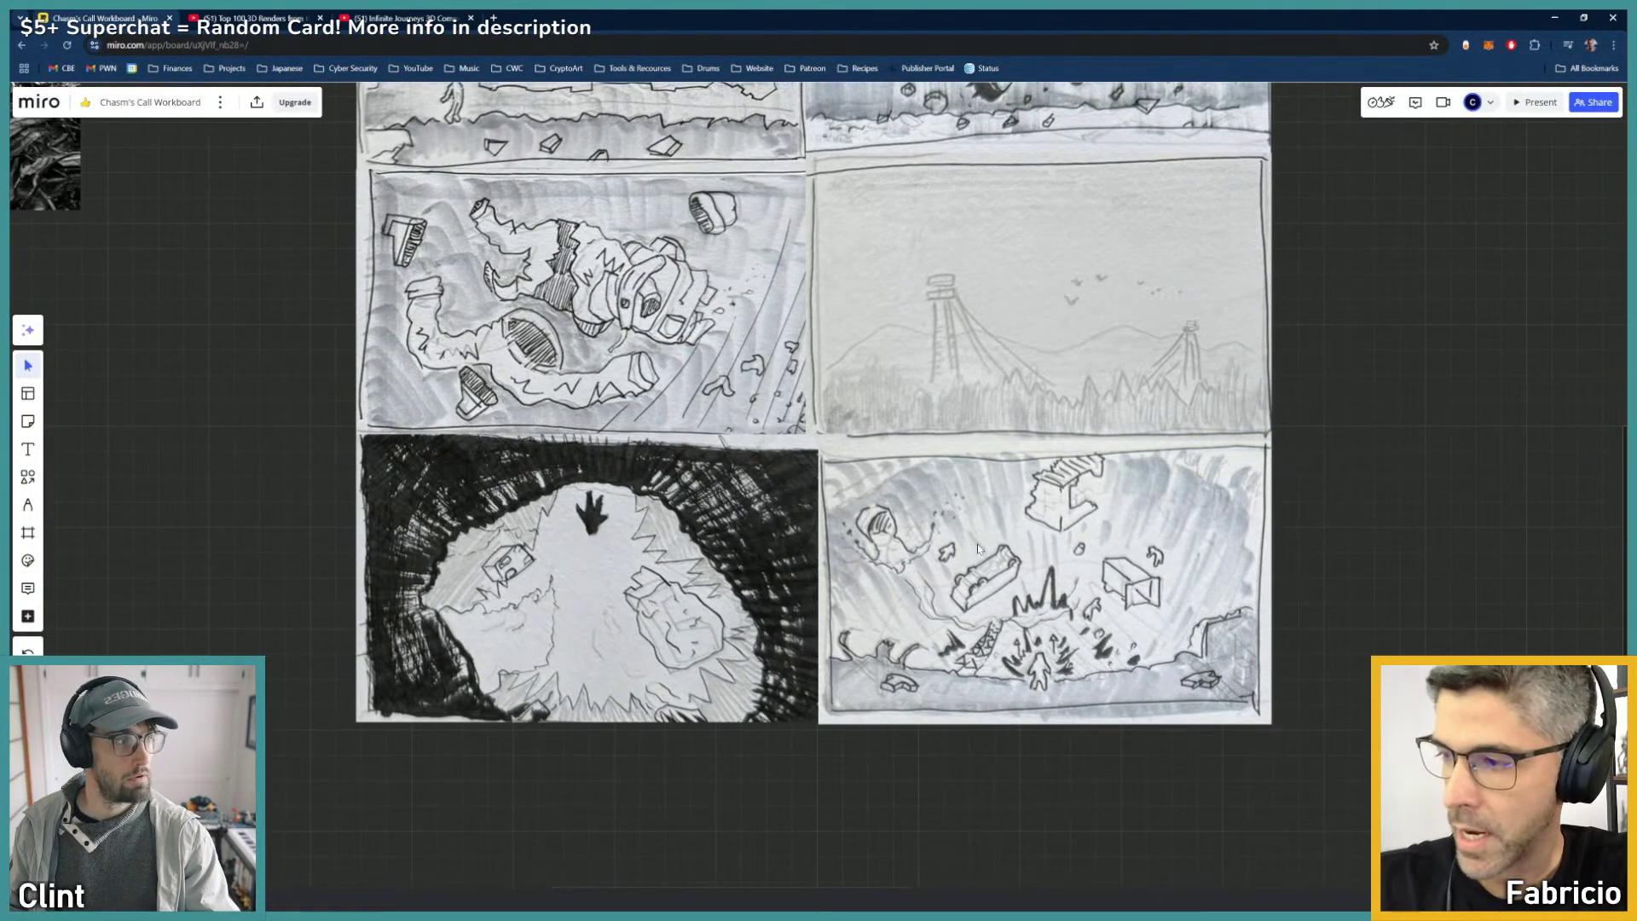
# Step: Inspect the dark pit-opening storyboard panel with the small falling figure, then bring the neighbouring explosion panel into view
pyautogui.scroll(5, 978, 549)
pyautogui.moveTo(978, 548); pyautogui.dragTo(632, 512, button='middle')
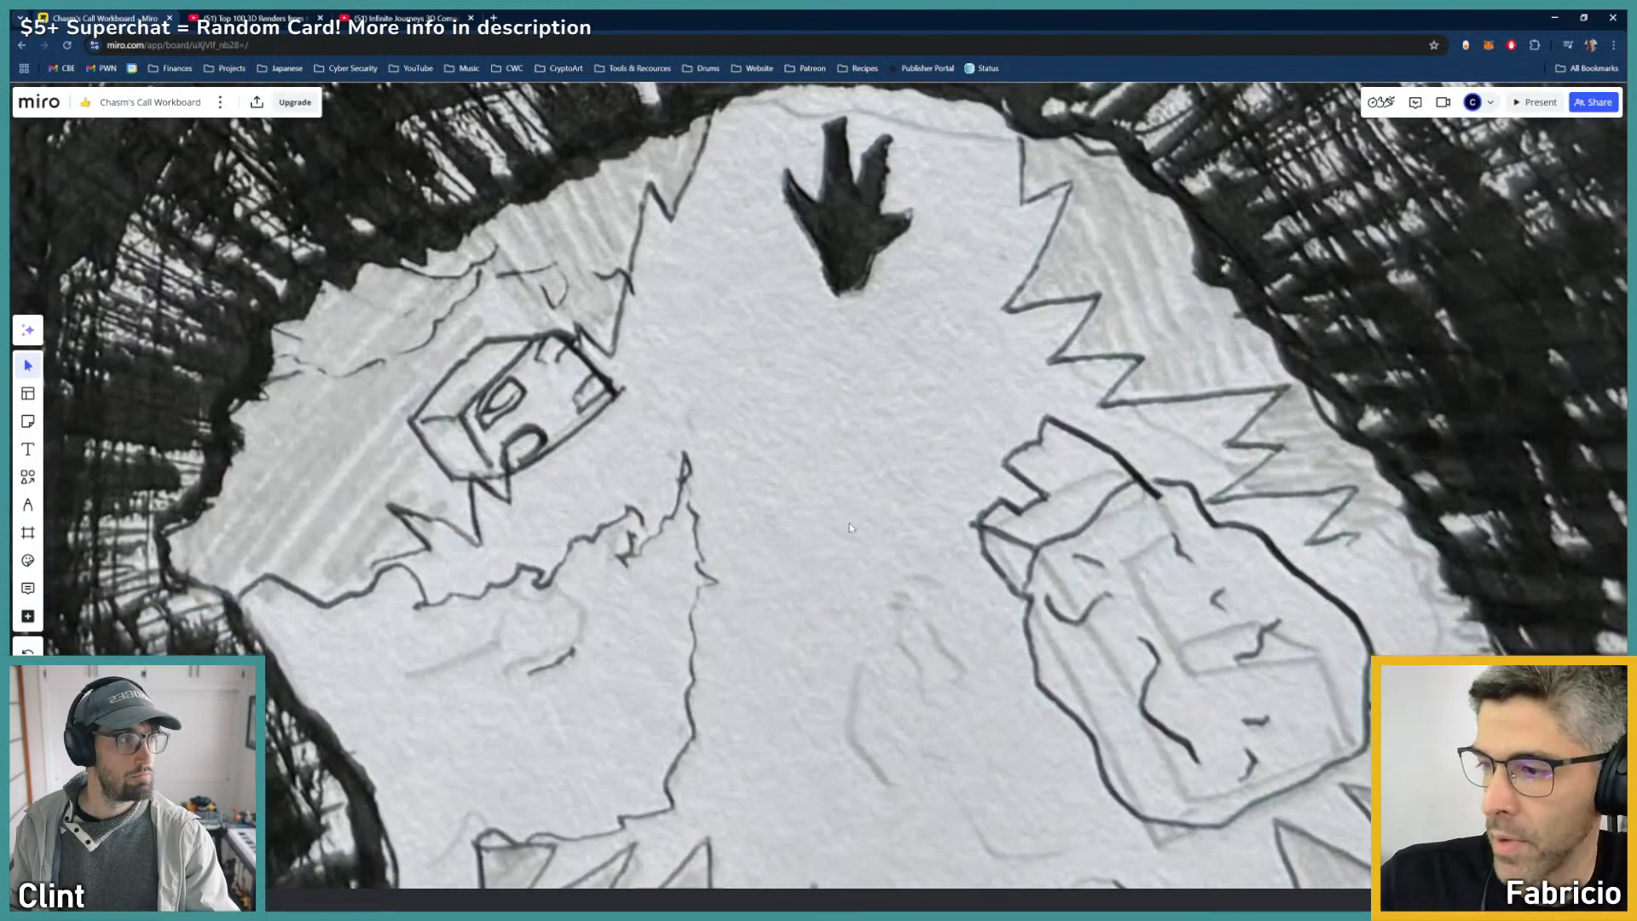
pyautogui.scroll(-3, 847, 529)
pyautogui.moveTo(855, 541); pyautogui.dragTo(809, 520, button='middle')
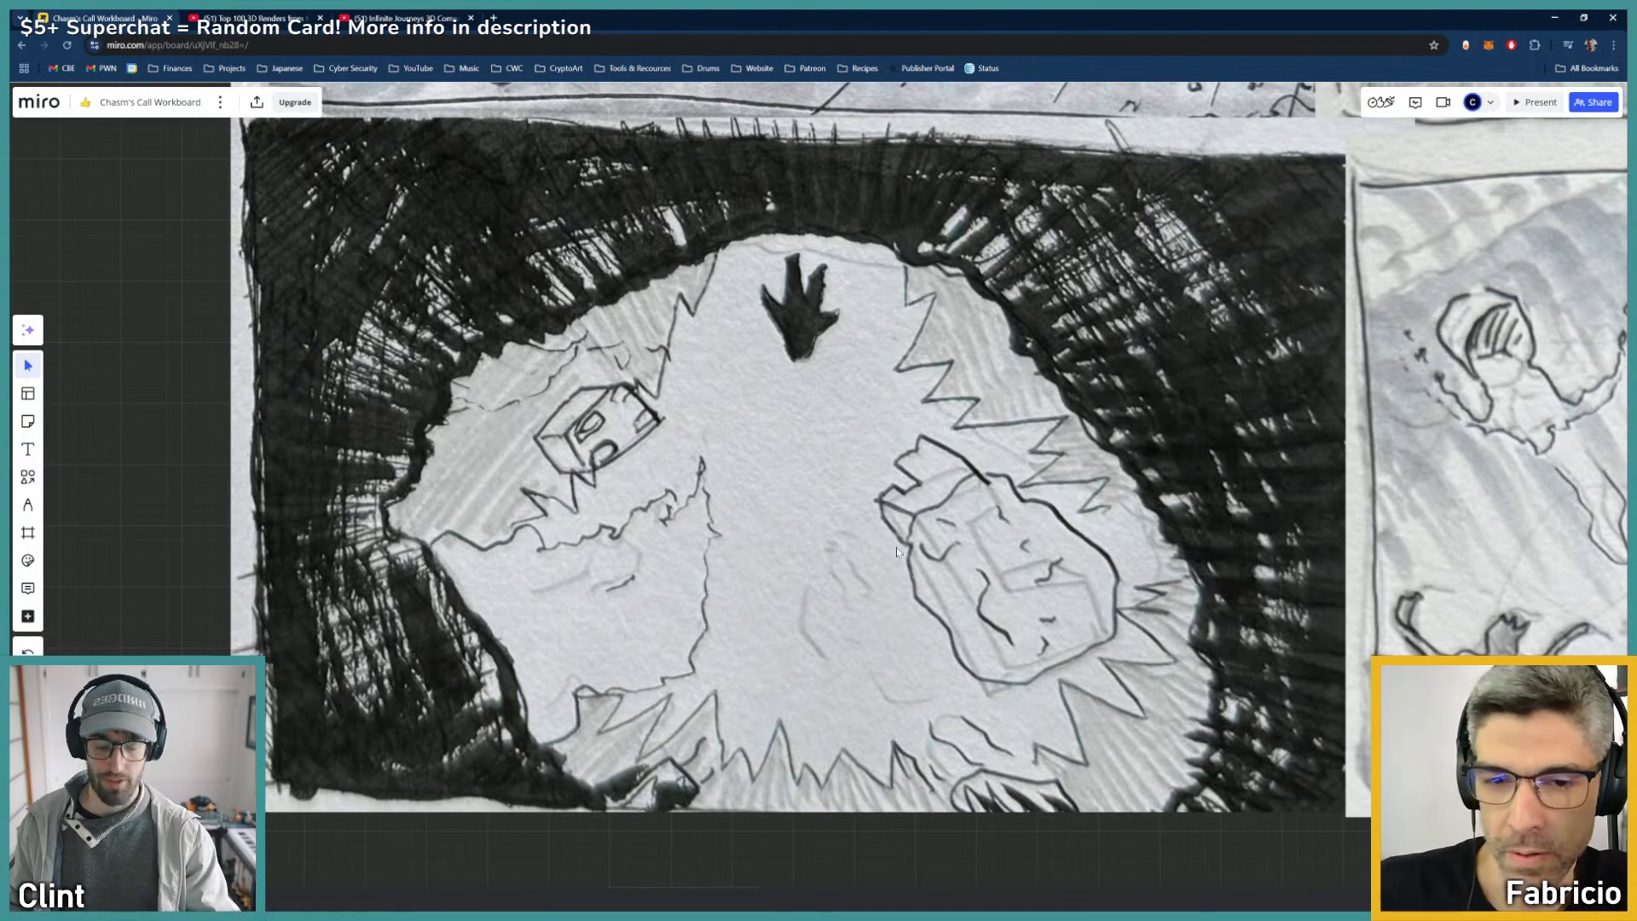
pyautogui.scroll(-3, 892, 545)
pyautogui.moveTo(987, 496); pyautogui.dragTo(712, 566, button='middle')
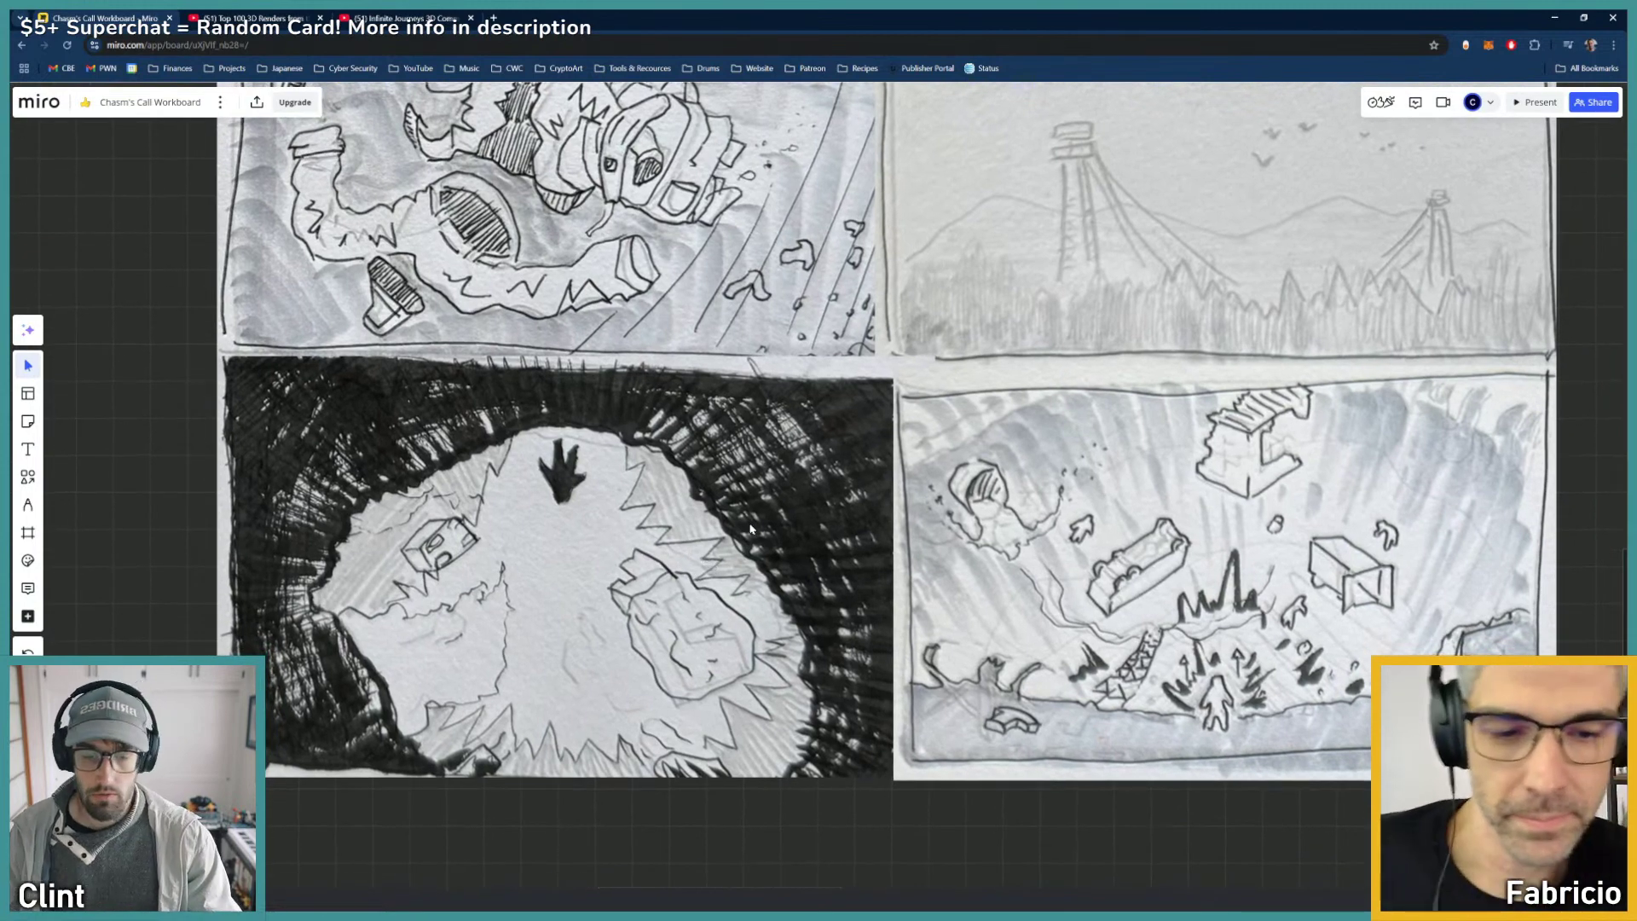
pyautogui.moveTo(787, 519); pyautogui.dragTo(754, 559, button='middle')
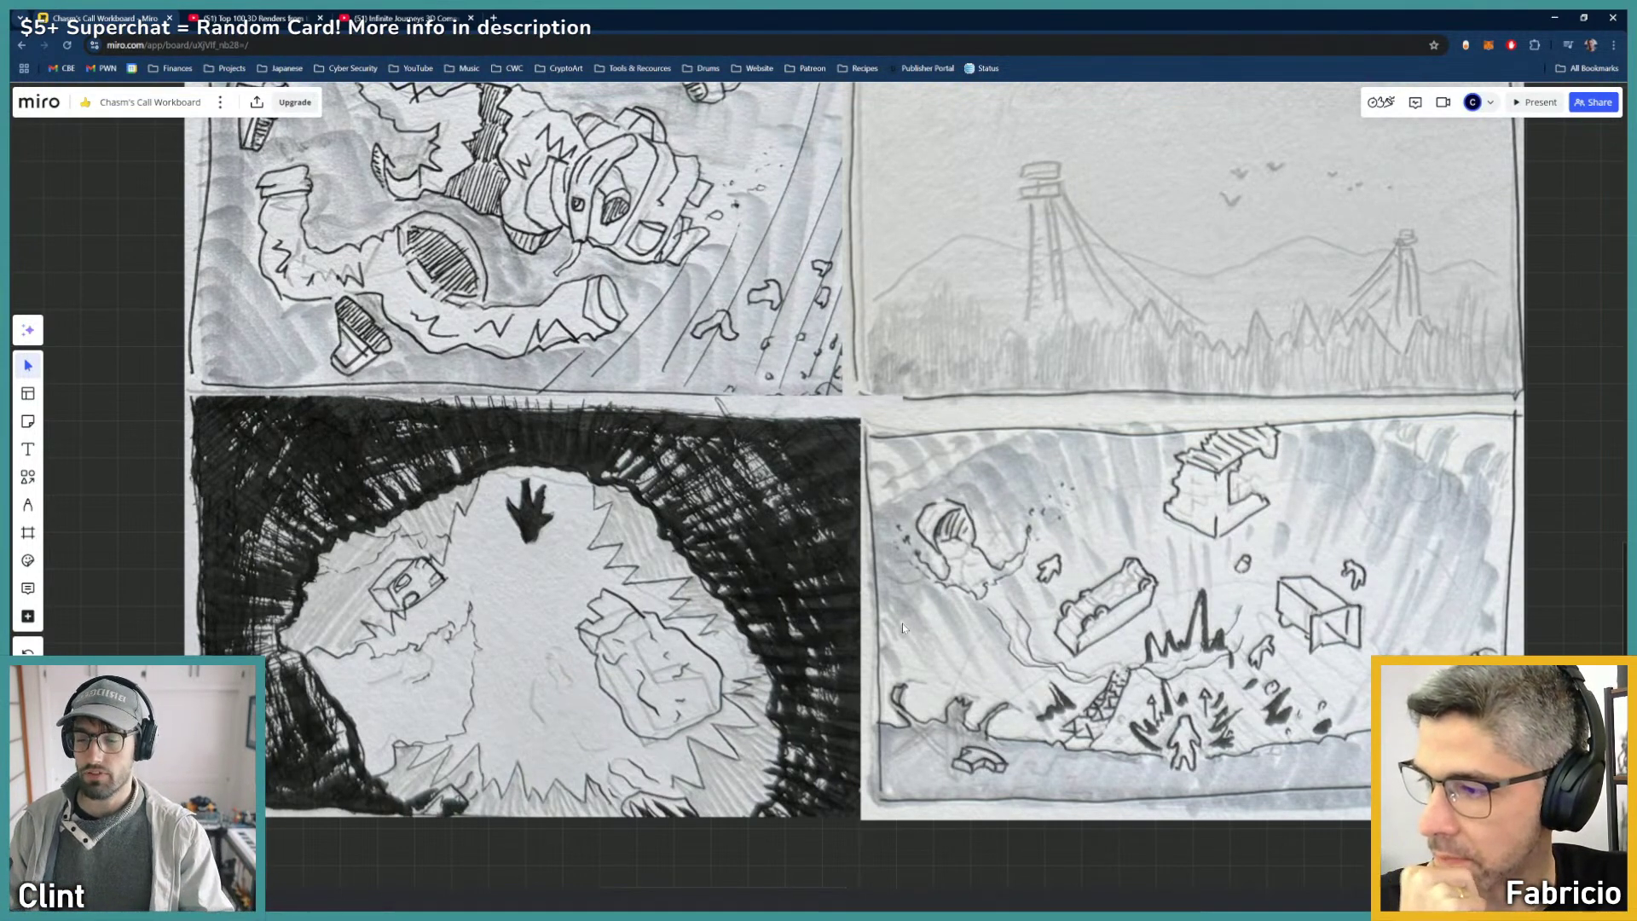
pyautogui.moveTo(160, 533); pyautogui.dragTo(137, 535, button='right')
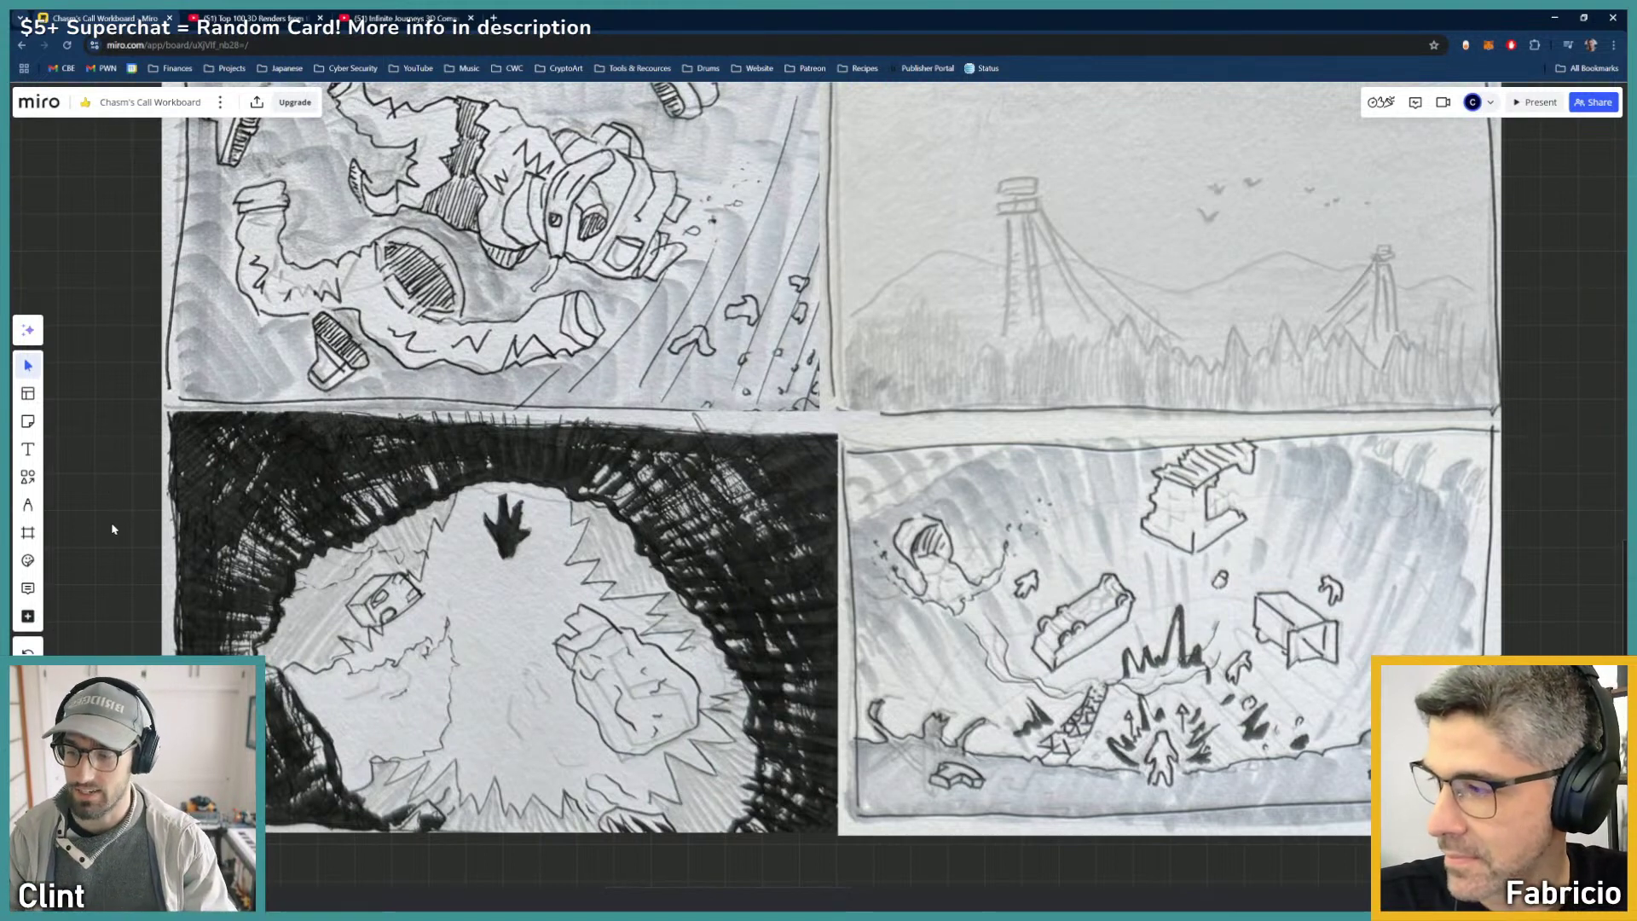
pyautogui.scroll(-2, 115, 525)
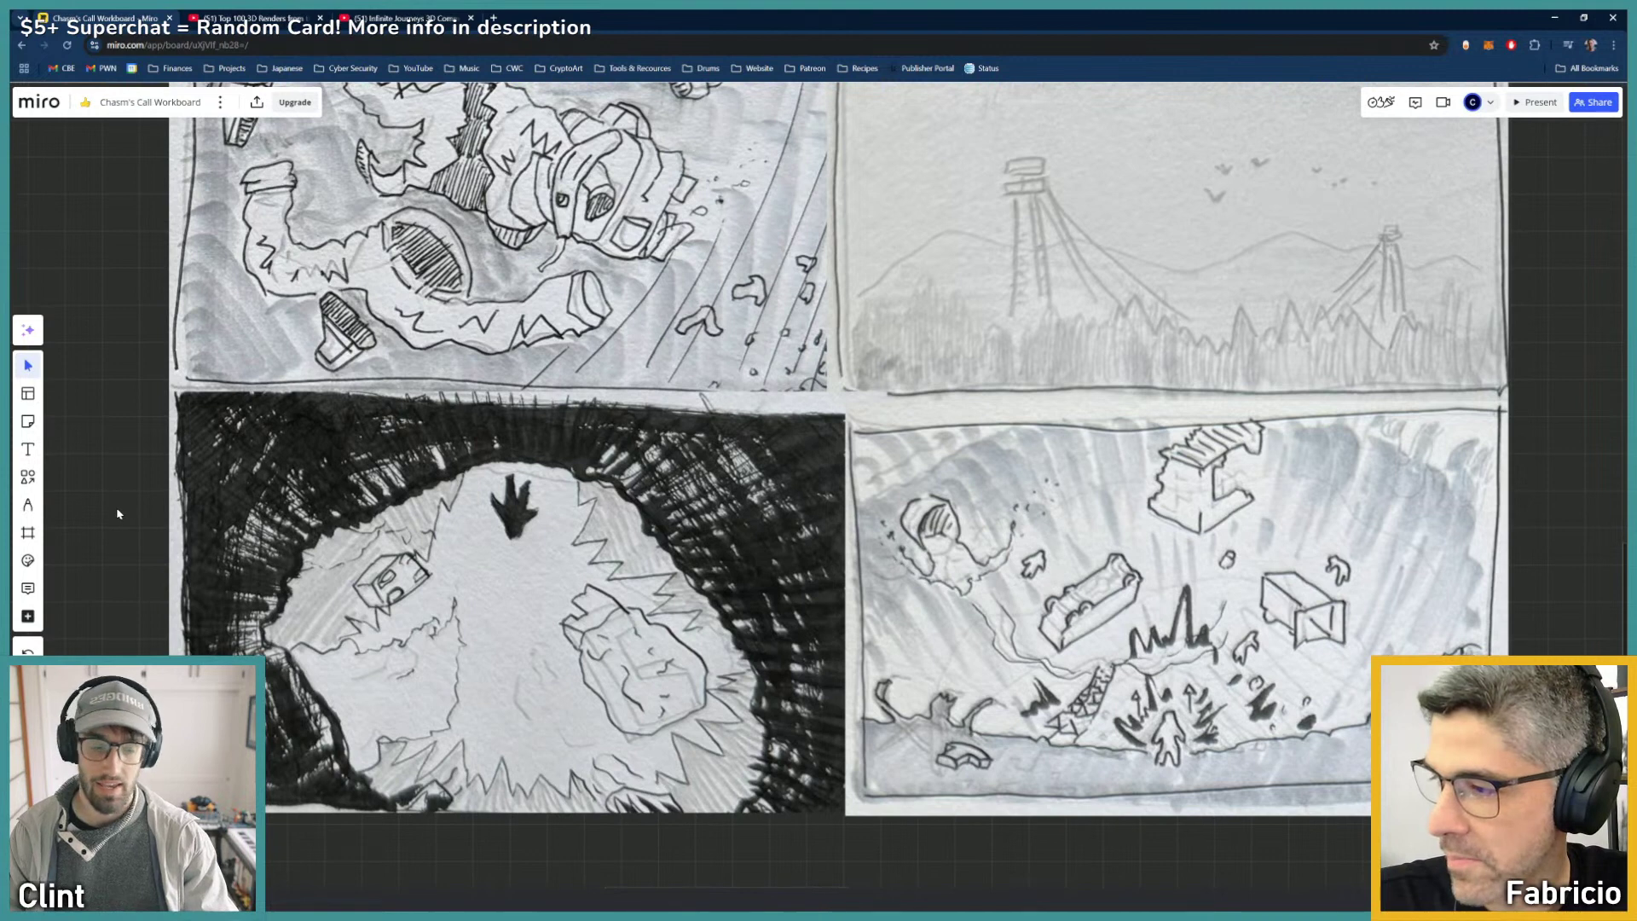
pyautogui.scroll(1, 115, 515)
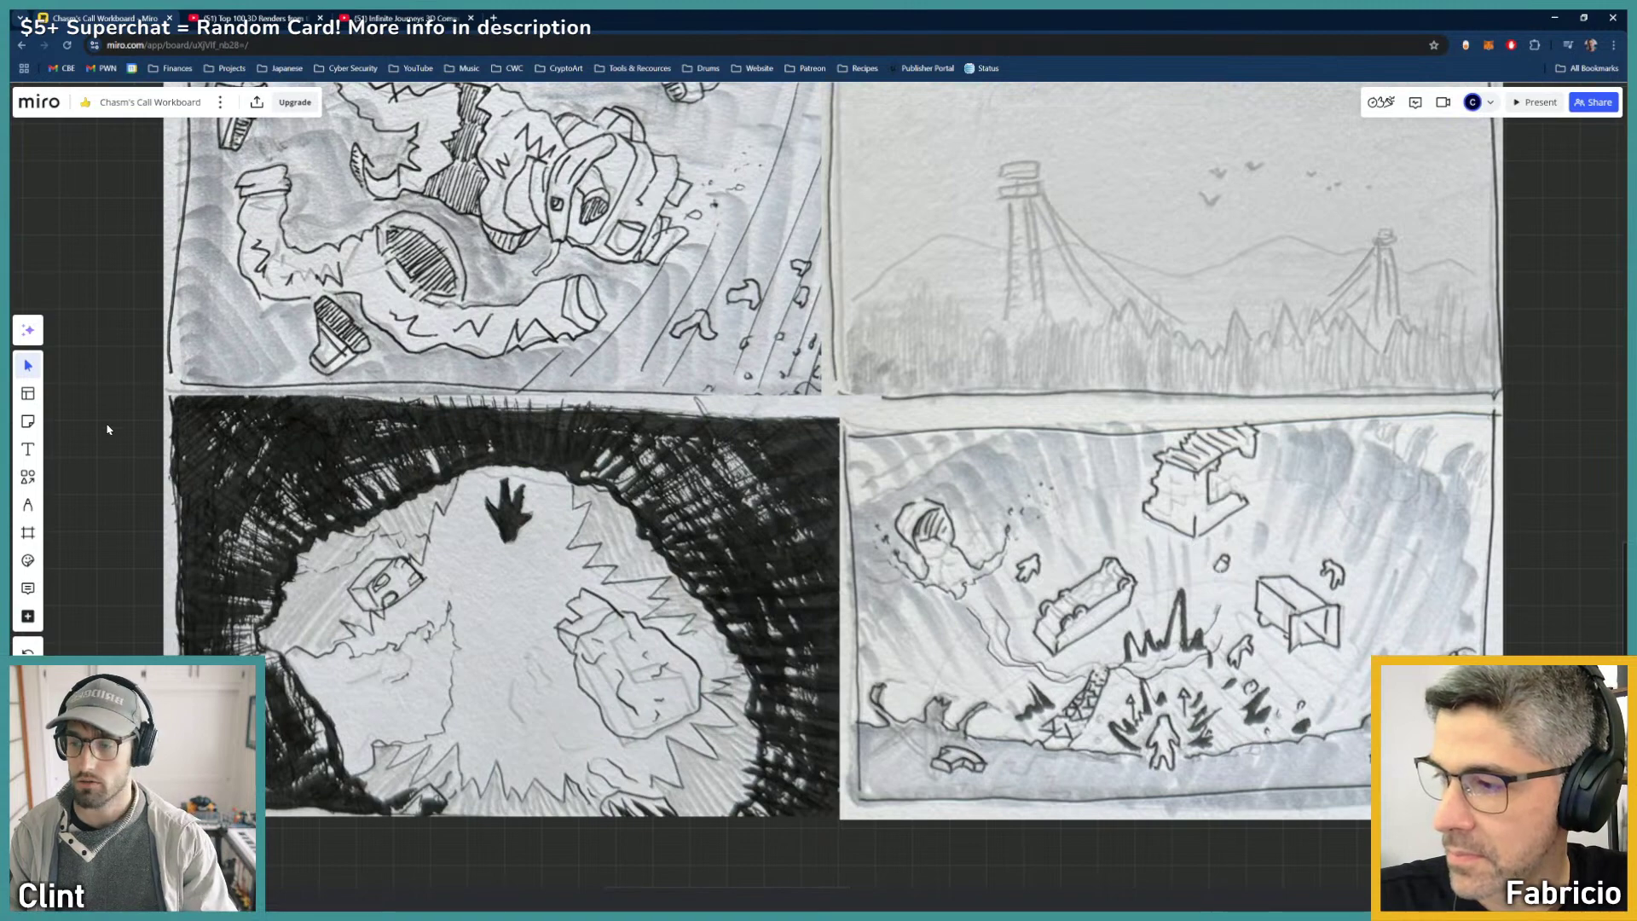
# Step: Go back up the storyboard to review the middle and opening panels
pyautogui.moveTo(106, 447); pyautogui.dragTo(54, 790, button='middle')
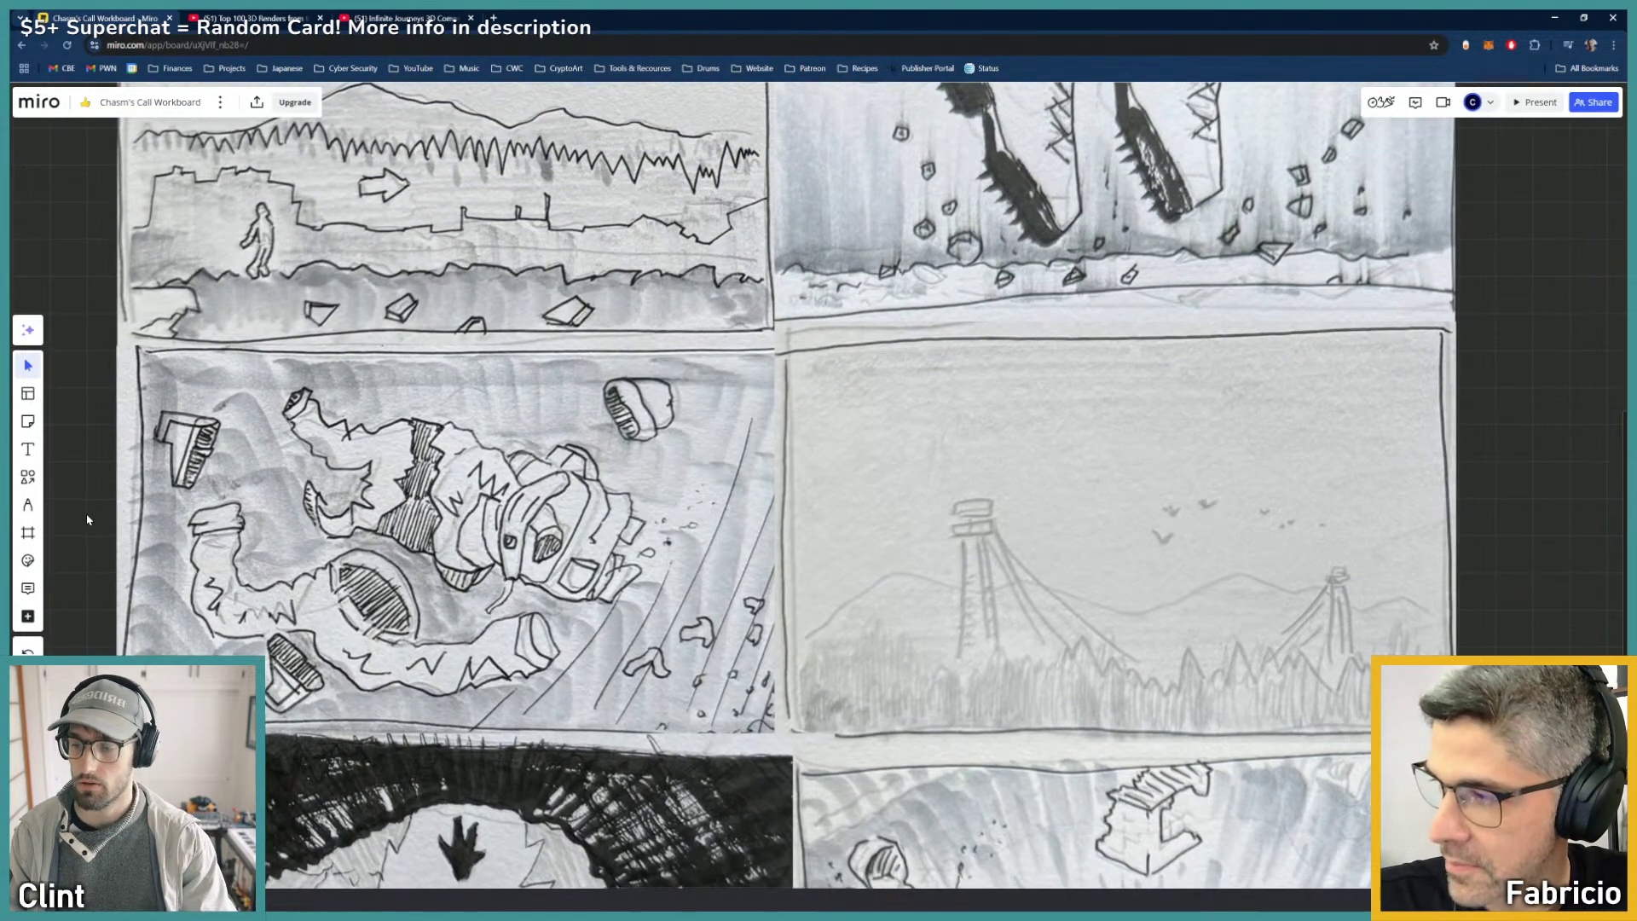
pyautogui.moveTo(68, 517); pyautogui.dragTo(91, 629, button='middle')
pyautogui.scroll(-6, 86, 620)
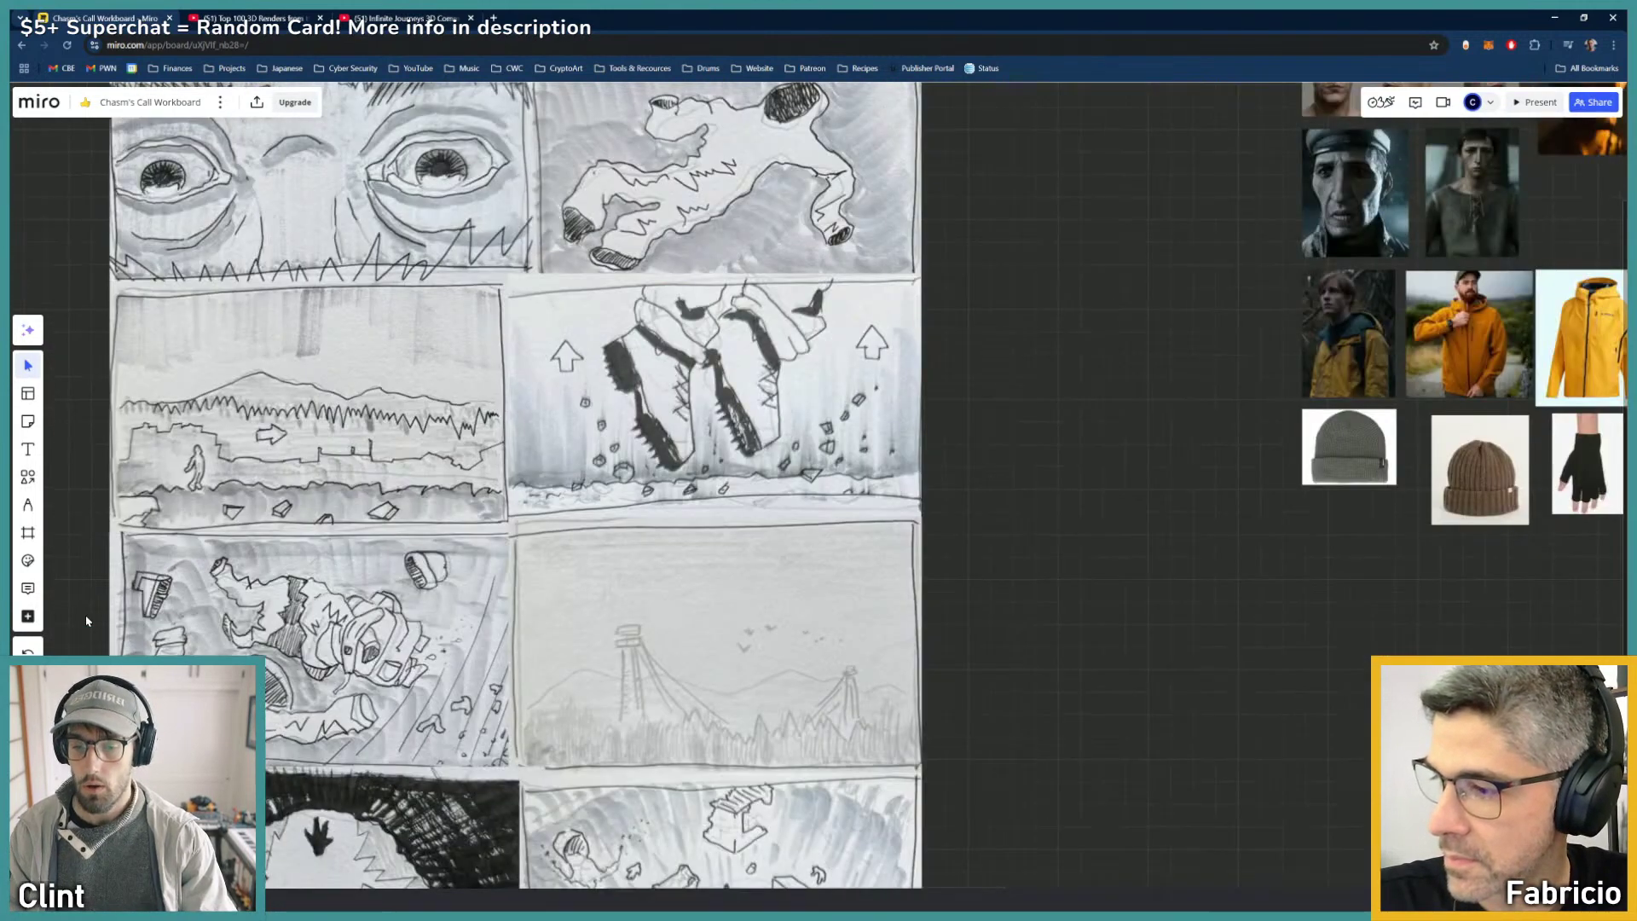
pyautogui.moveTo(91, 570); pyautogui.dragTo(334, 380, button='middle')
pyautogui.scroll(3, 548, 481)
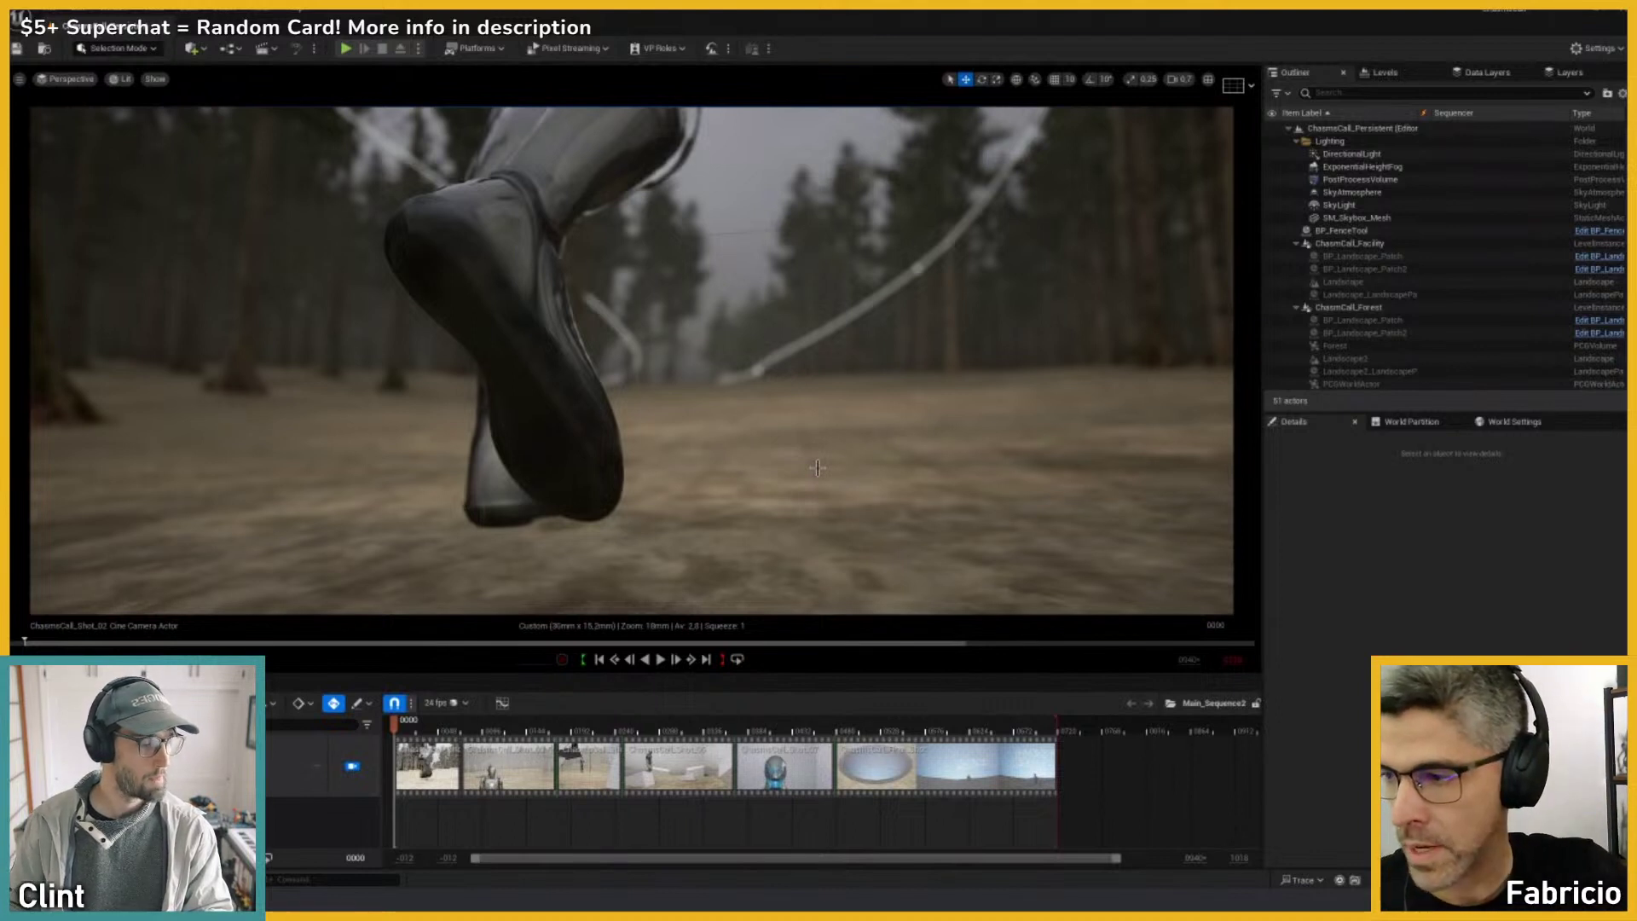
# Step: Switch to Unreal Engine and play Main_Sequence2 through to the final shot, stopping playback there
pyautogui.click(661, 661)
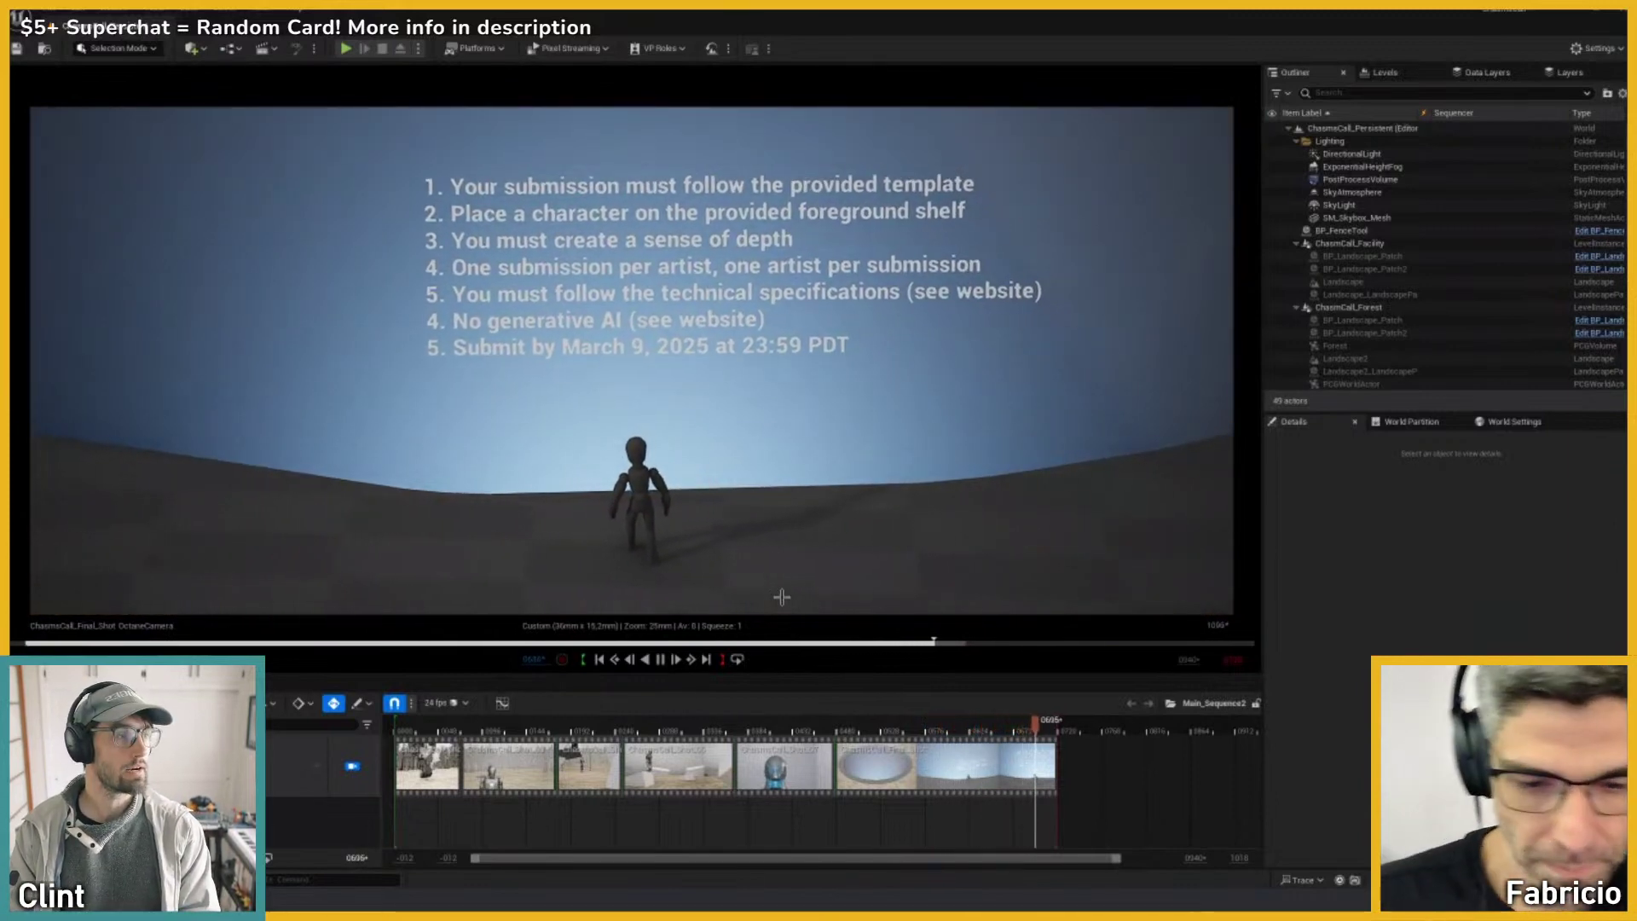
pyautogui.press('space')
# Step: Switch to the browser, bring up the Chasm's Call Workboard in Miro, and select the storyboard's eyes close-up panel
pyautogui.moveTo(847, 912)
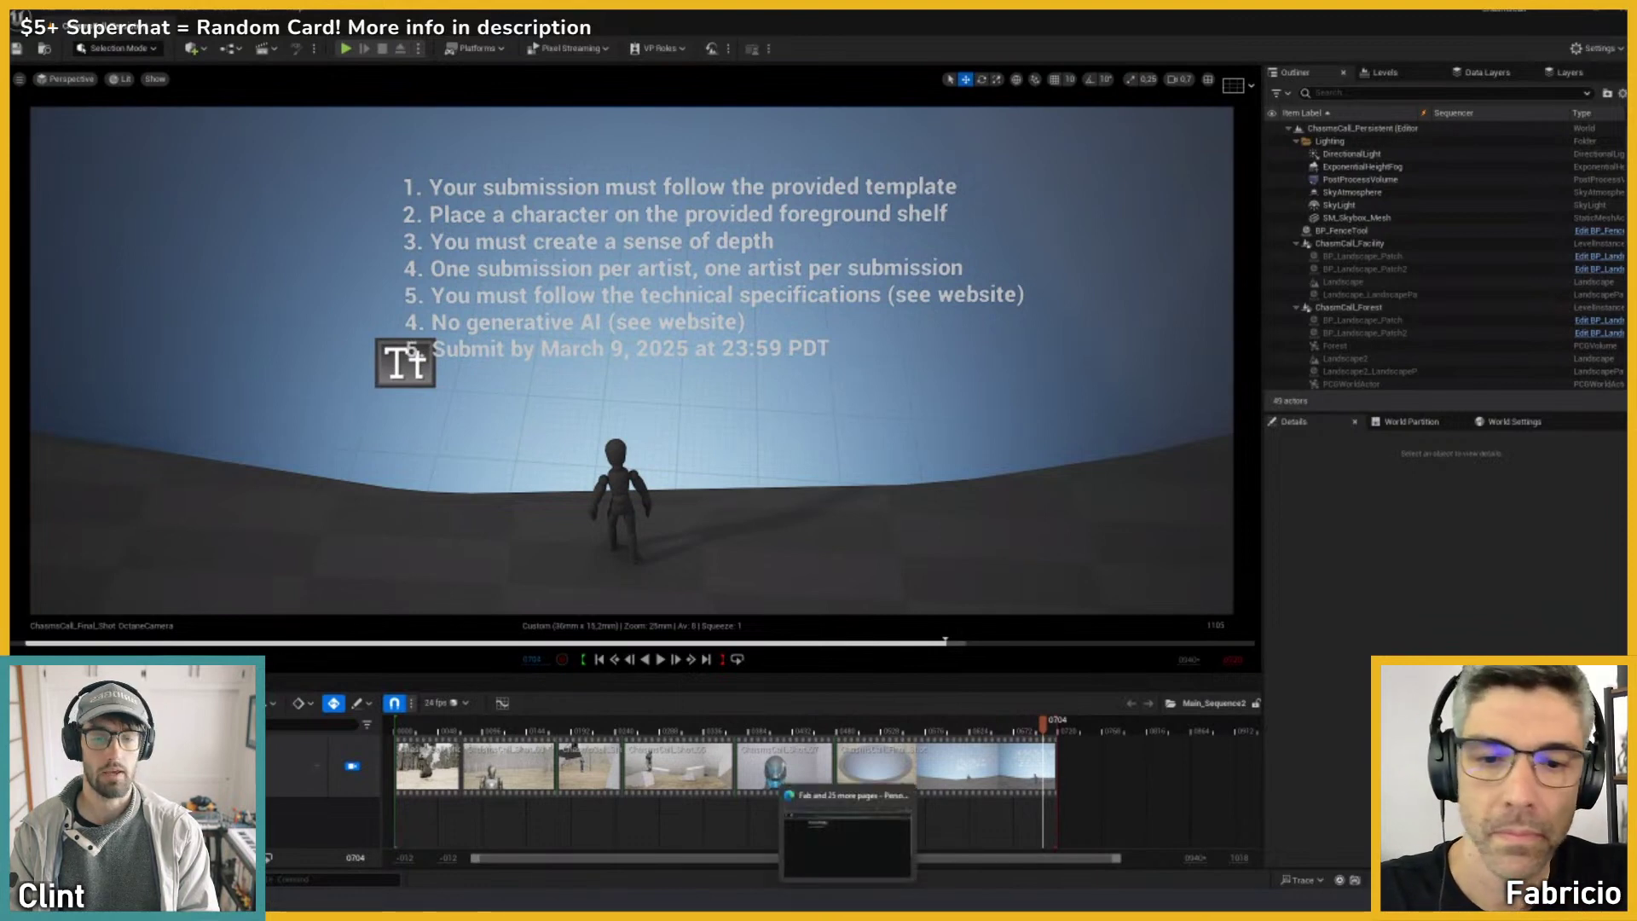
pyautogui.click(869, 861)
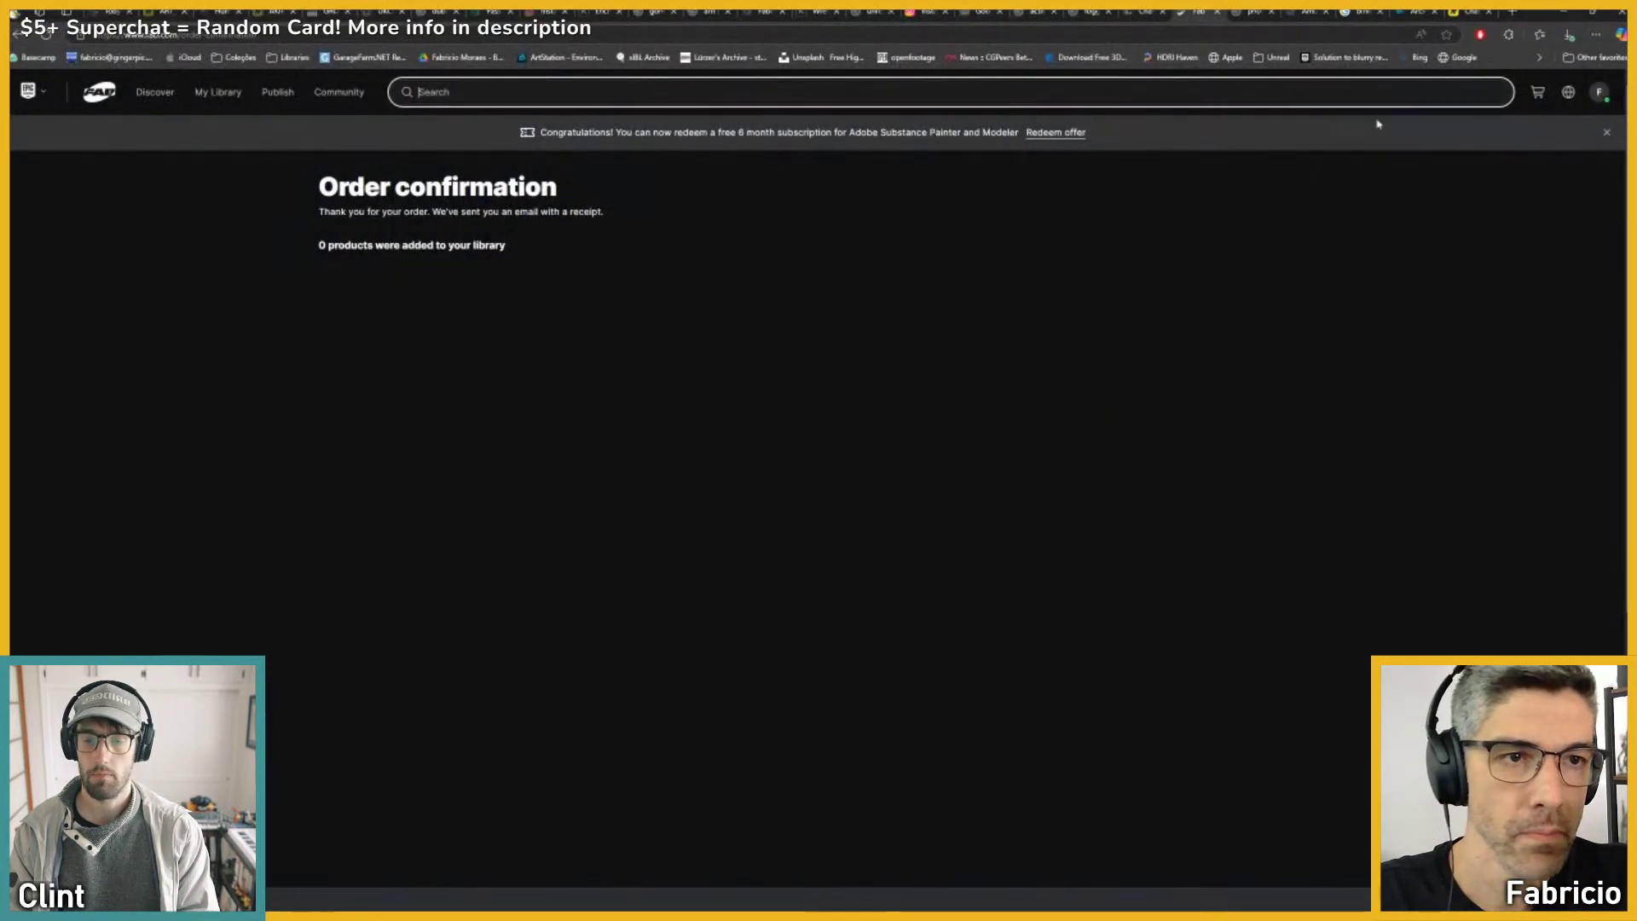
pyautogui.hotkey('ctrl', 'Tab')
pyautogui.moveTo(1121, 333); pyautogui.dragTo(1107, 336)
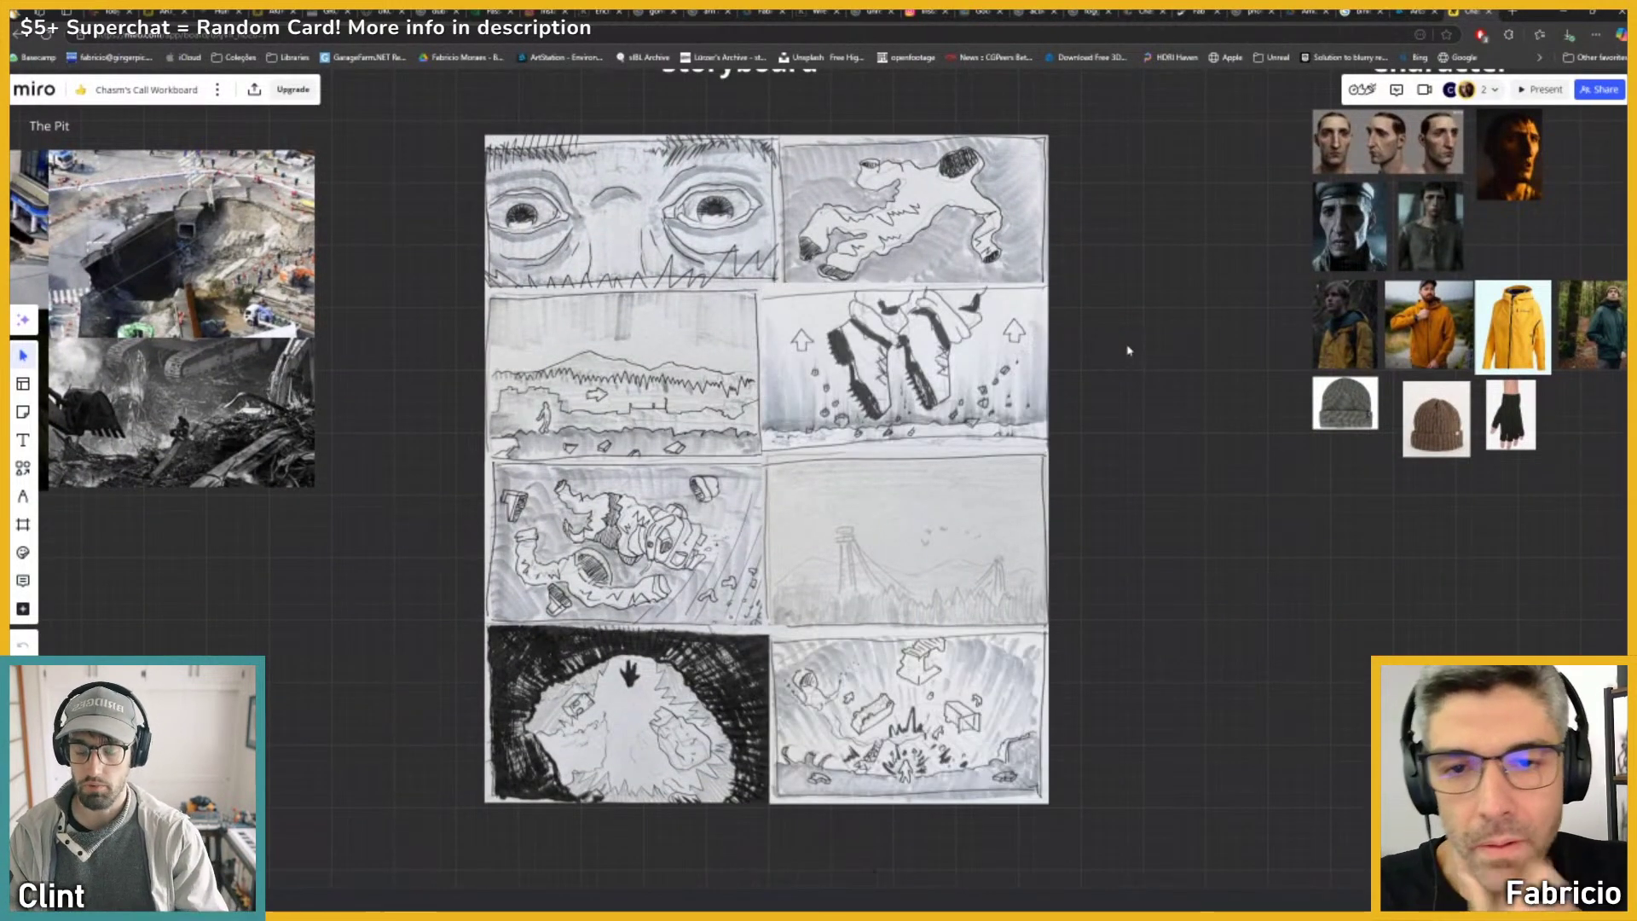
pyautogui.scroll(2, 1128, 350)
pyautogui.moveTo(1156, 349); pyautogui.dragTo(1183, 344, button='middle')
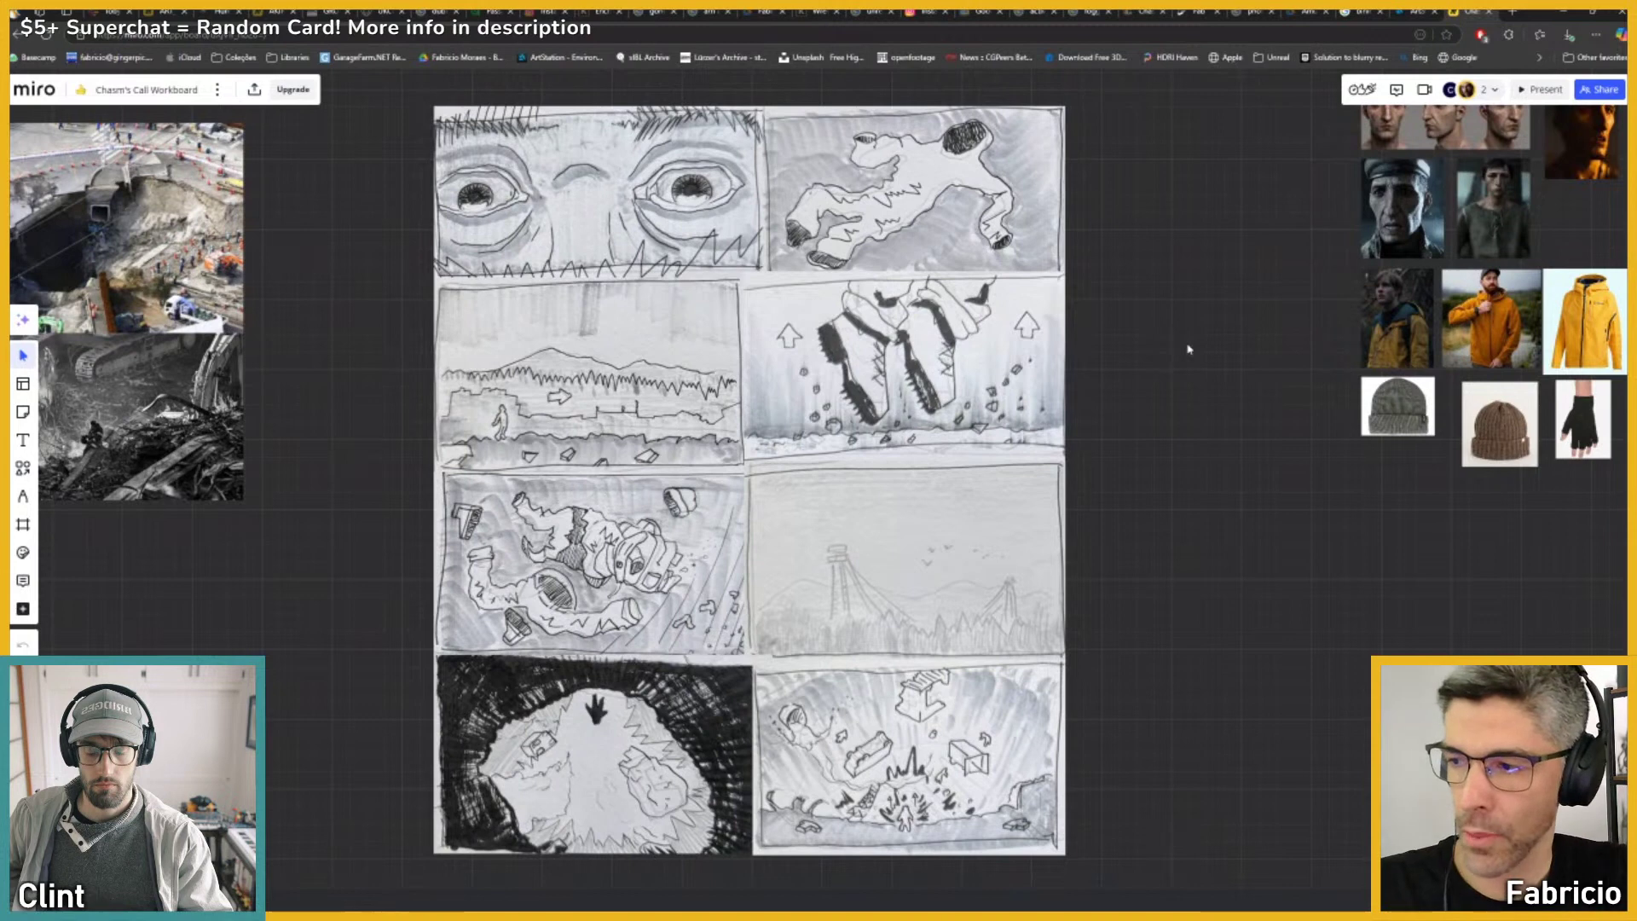
pyautogui.click(578, 181)
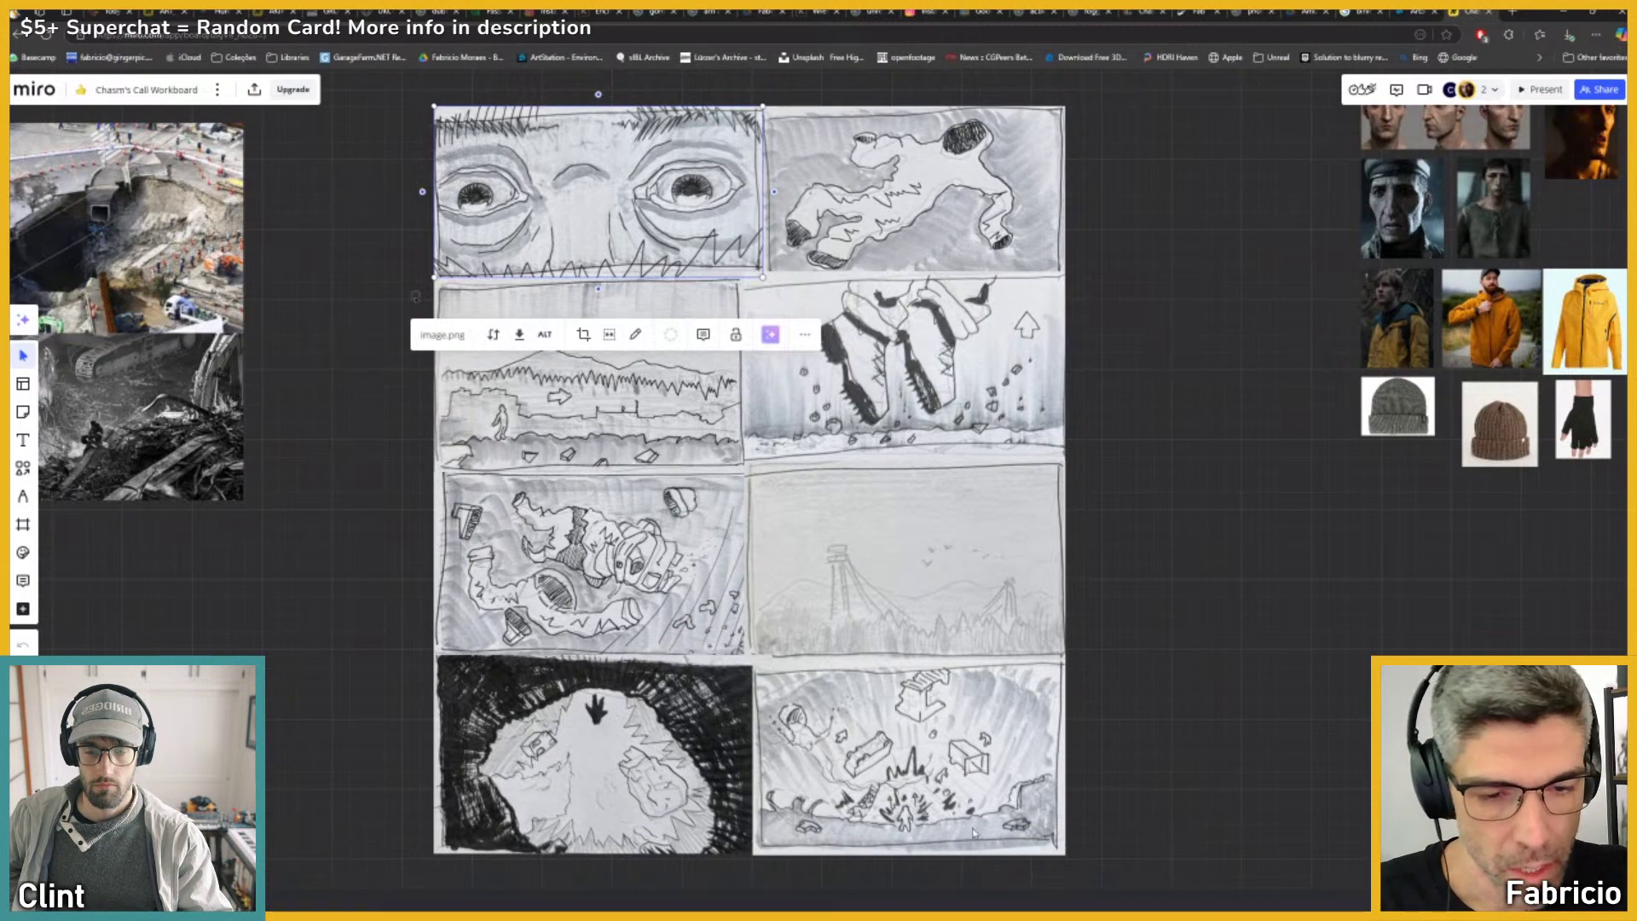
# Step: Switch to Unreal Engine and review Main_Sequence2 from the running-foot shot through the frontal character close-up, stopping at frame 150
pyautogui.click(972, 857)
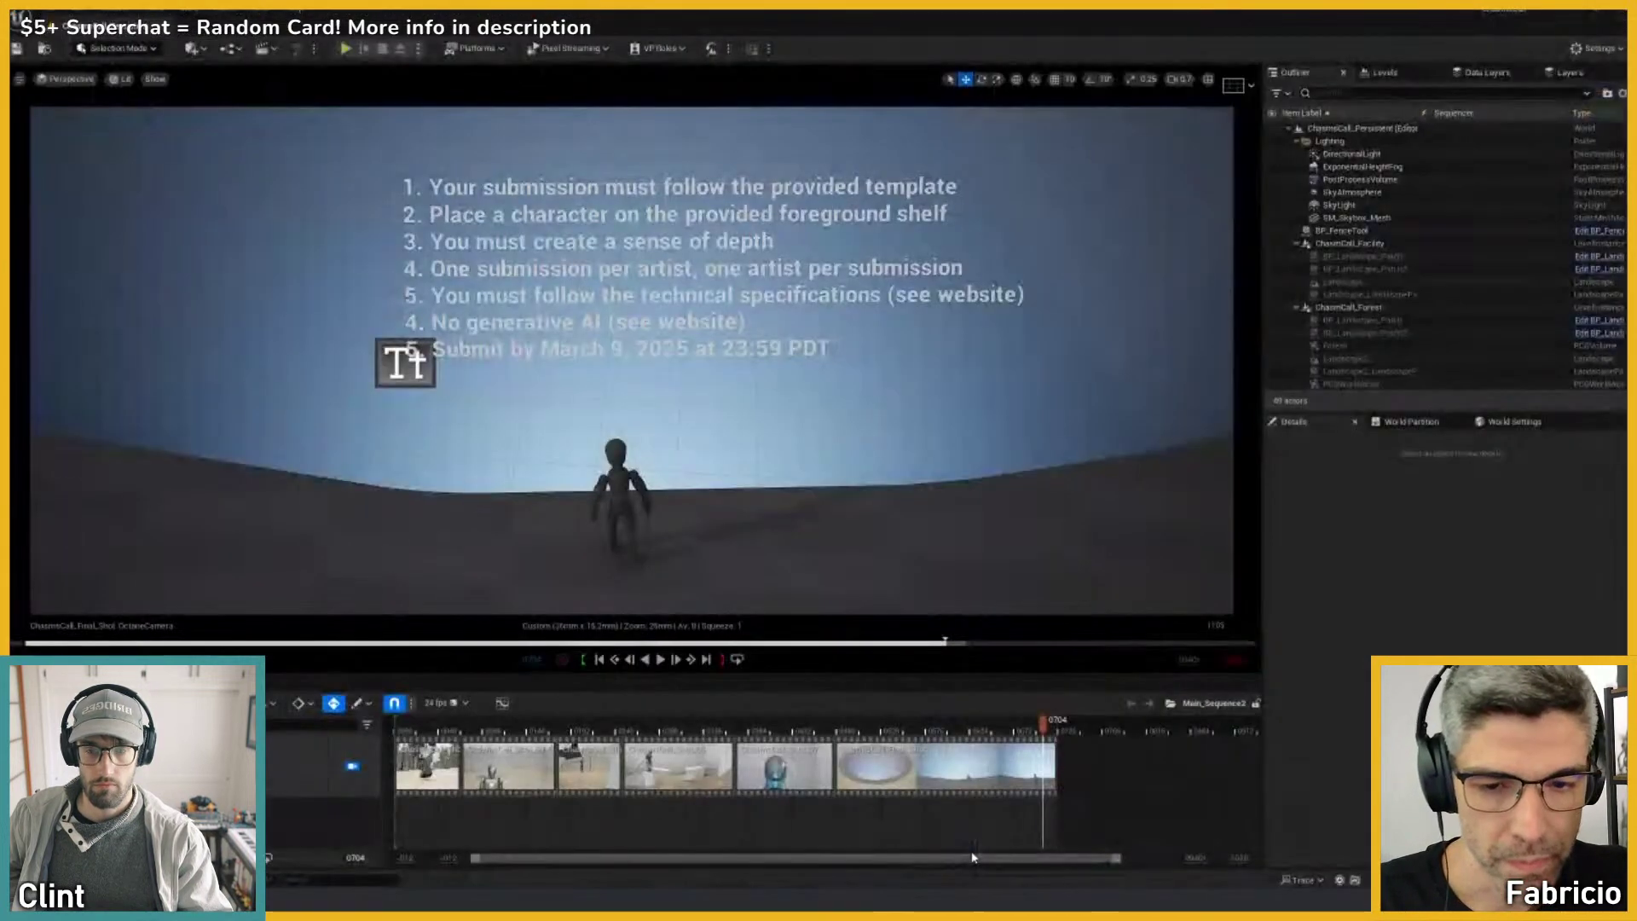
pyautogui.click(461, 726)
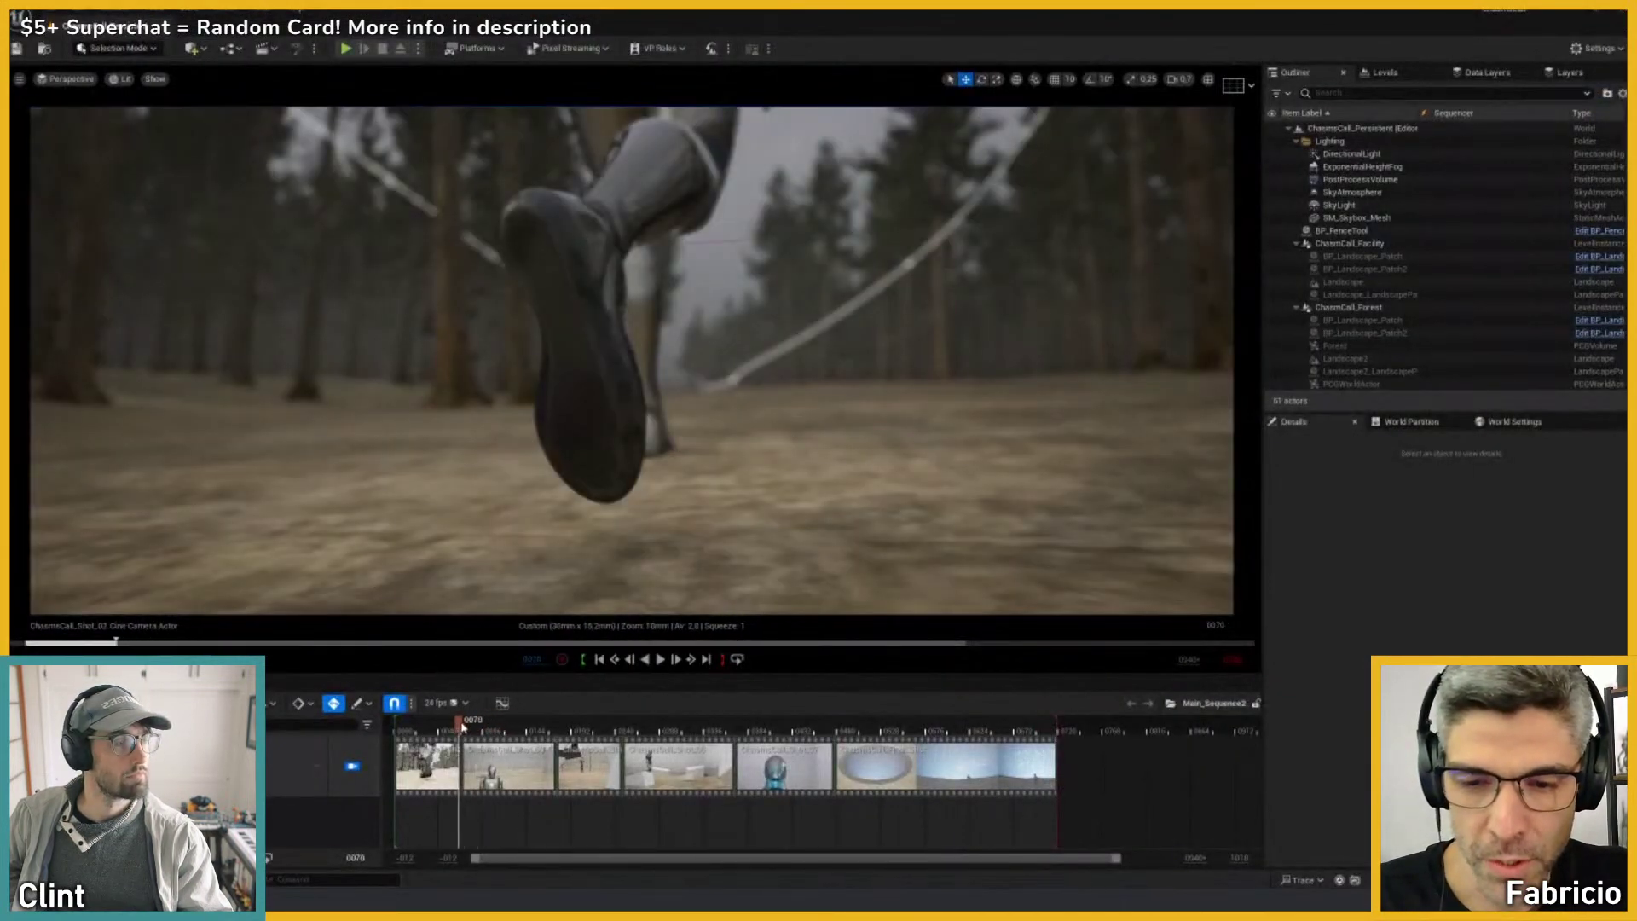
pyautogui.moveTo(461, 725); pyautogui.dragTo(475, 725)
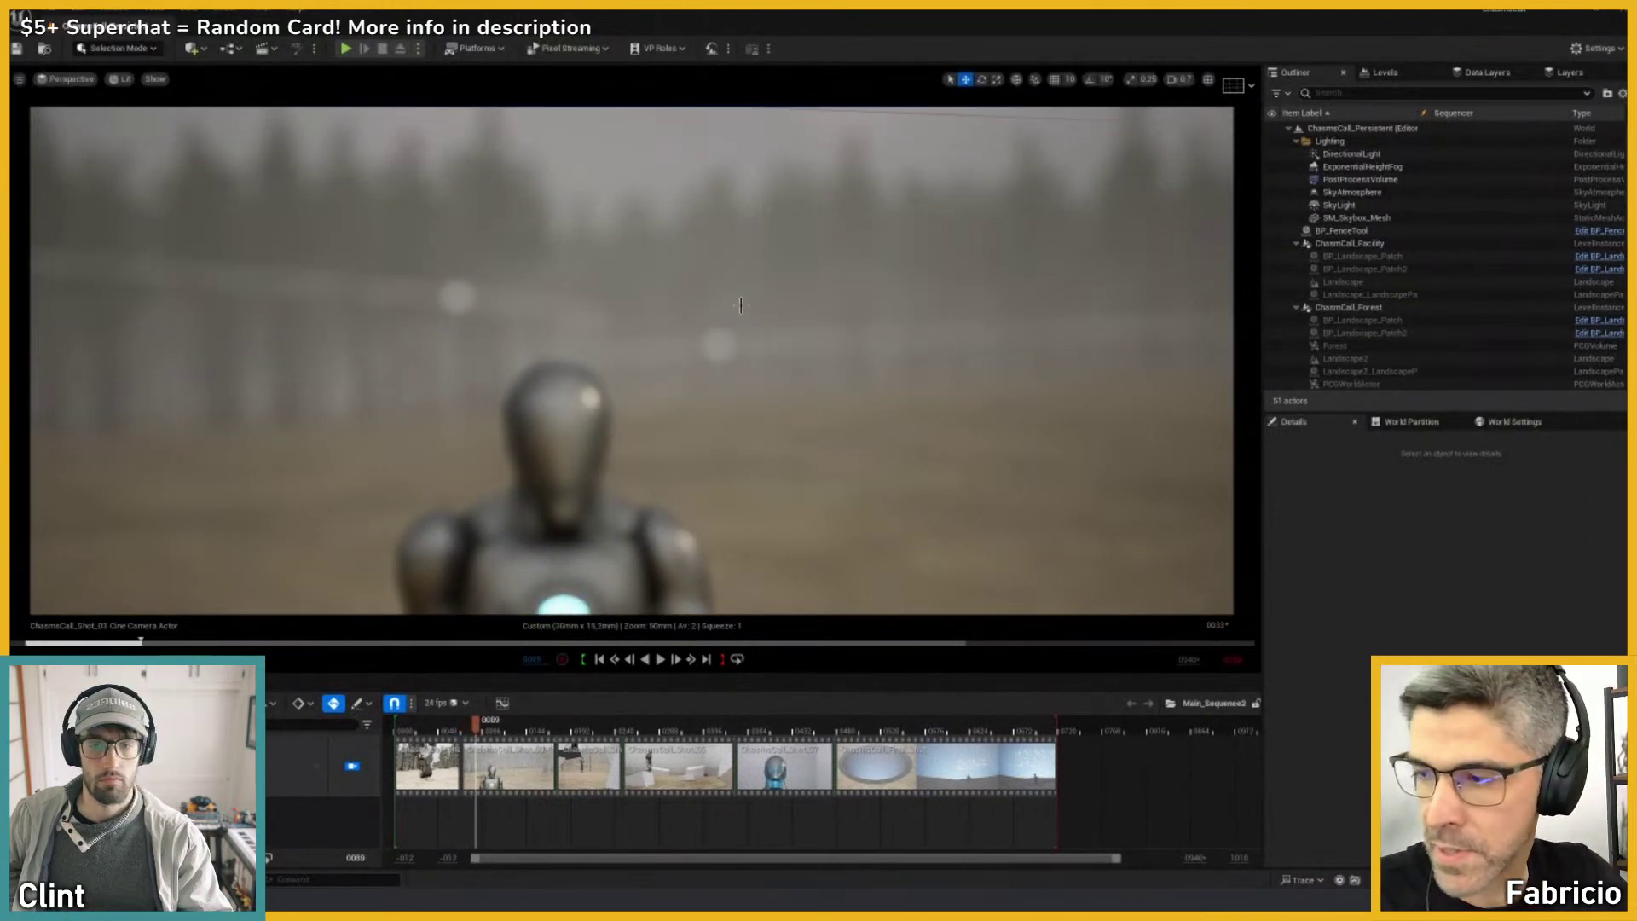
pyautogui.press('space')
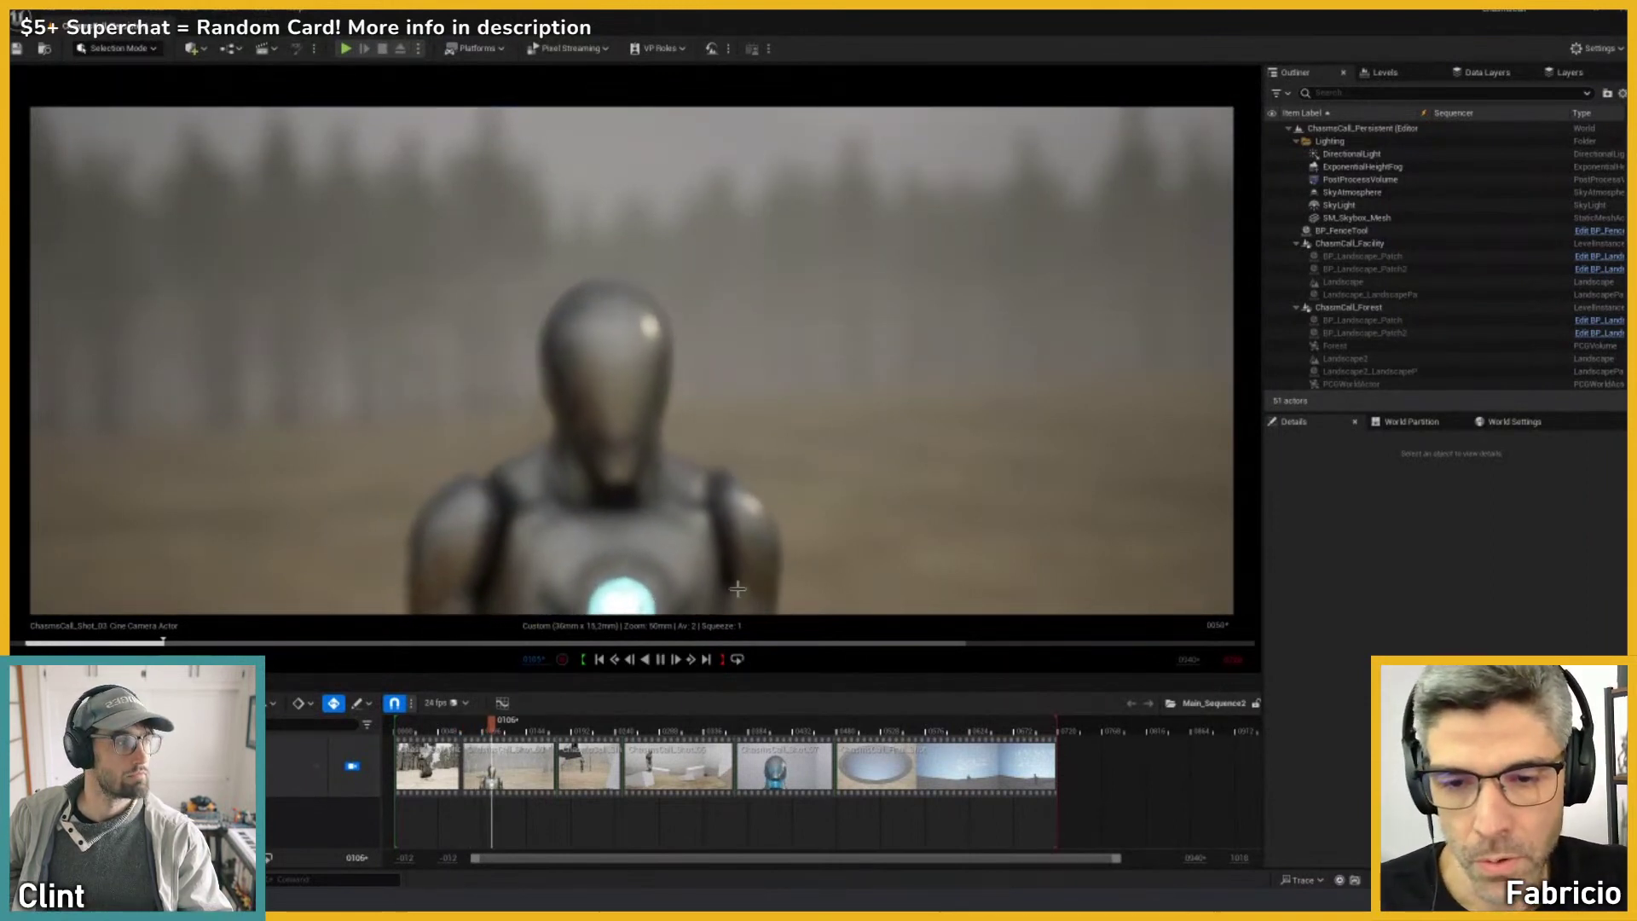
pyautogui.press('space')
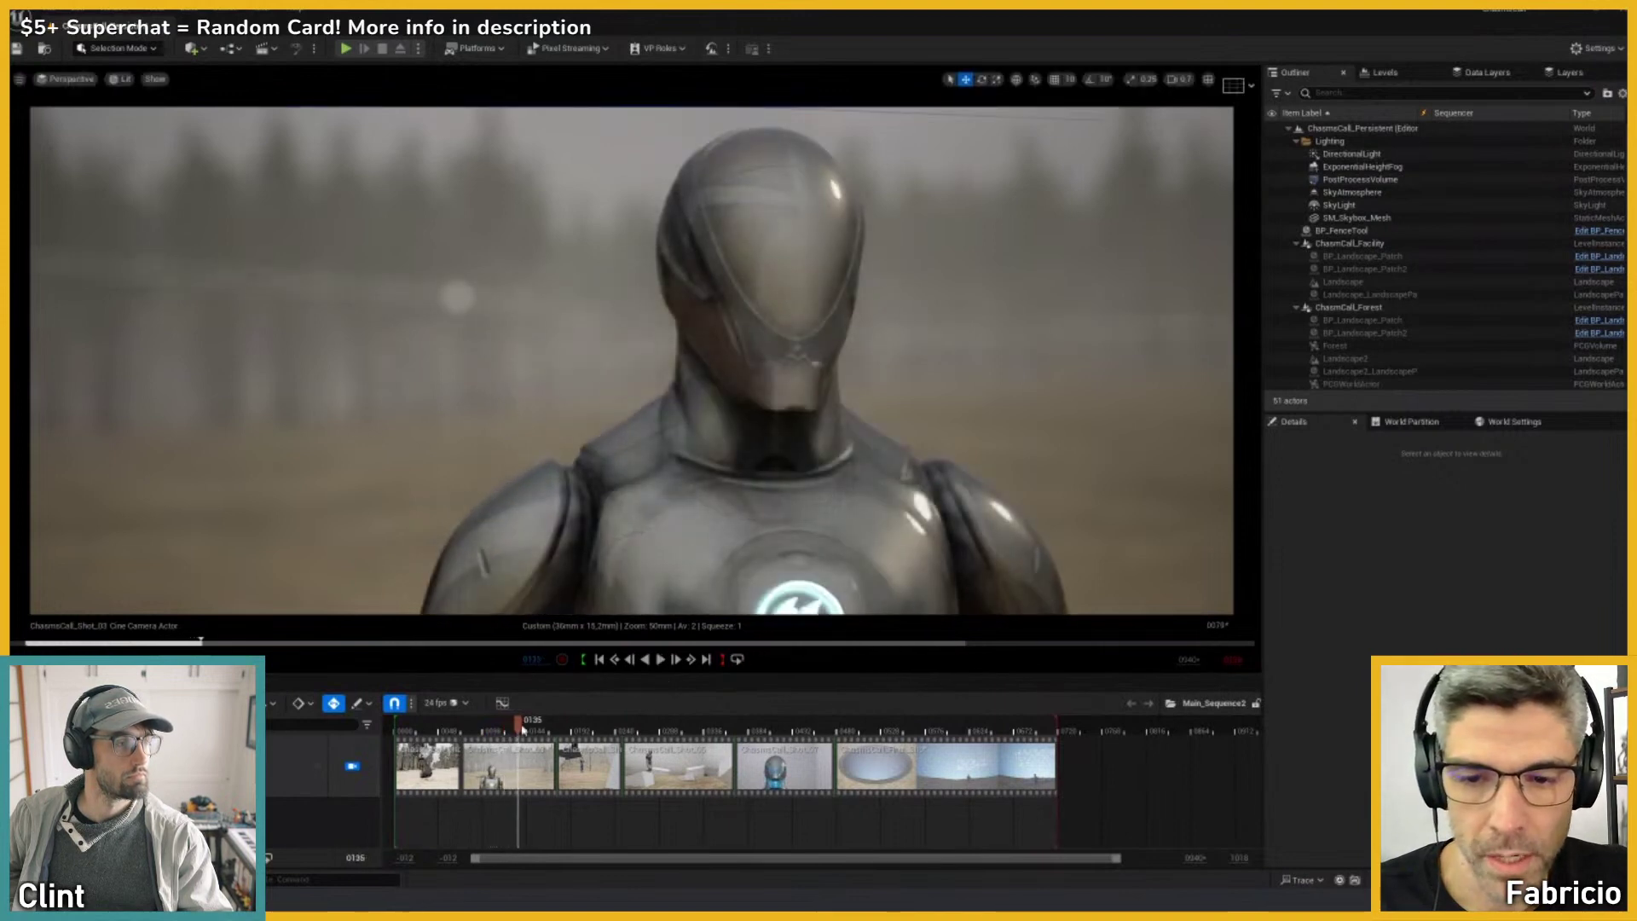
pyautogui.moveTo(523, 729); pyautogui.dragTo(541, 729)
# Step: Switch to the Chasm's Call Workboard in Miro, review the storyboard panels, and select the forest horizon panel
pyautogui.moveTo(848, 916)
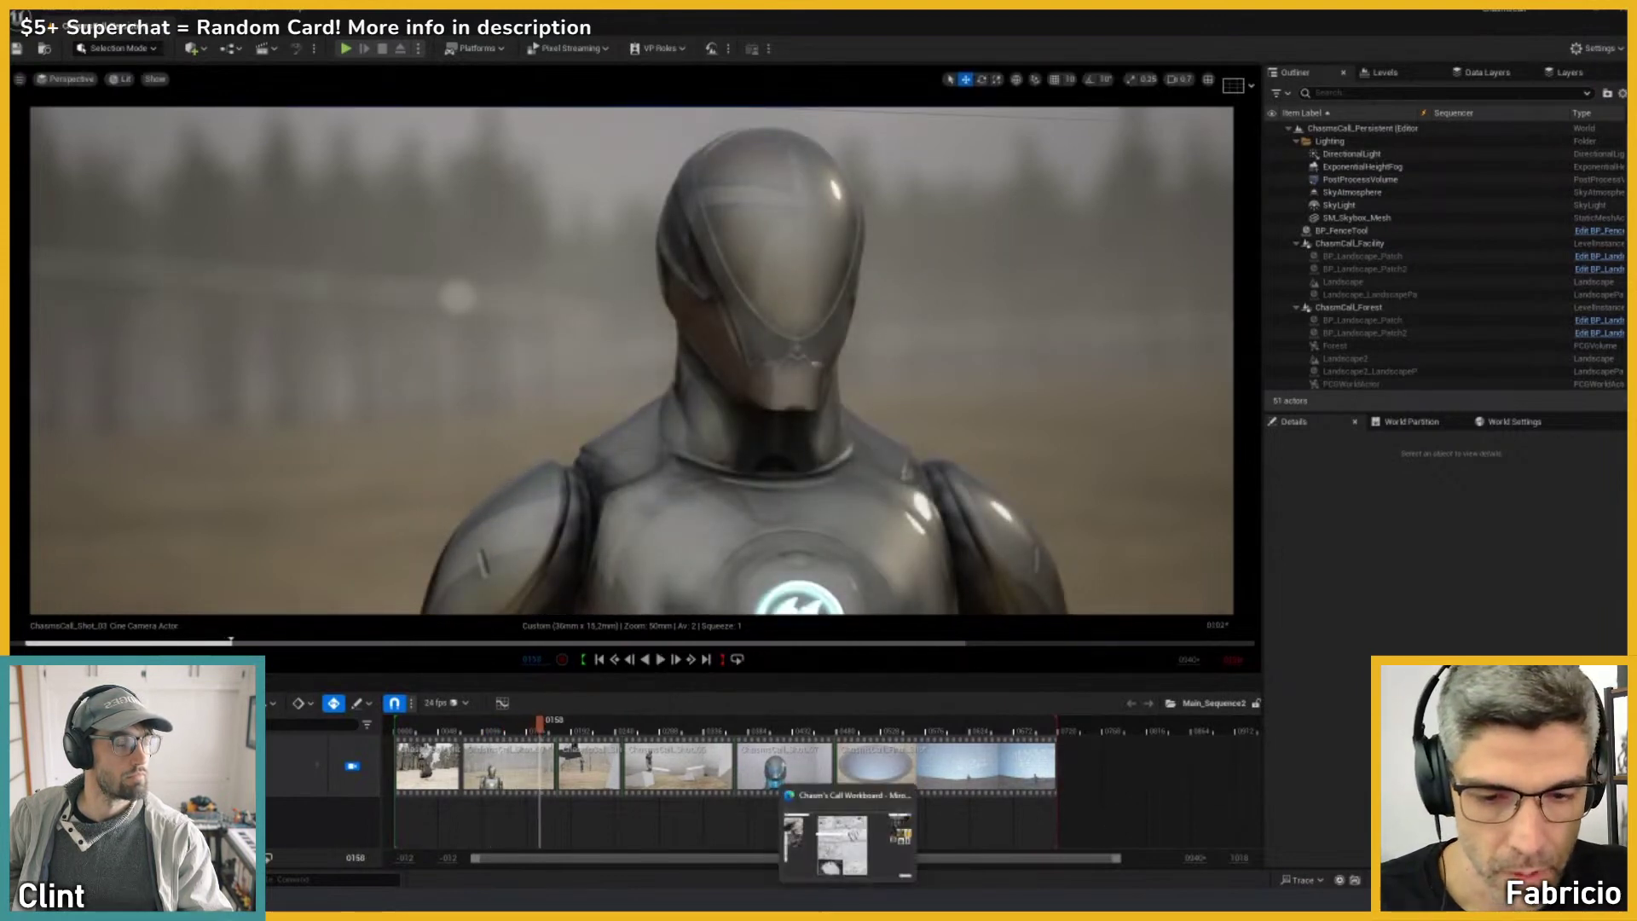
pyautogui.click(842, 844)
pyautogui.click(1190, 346)
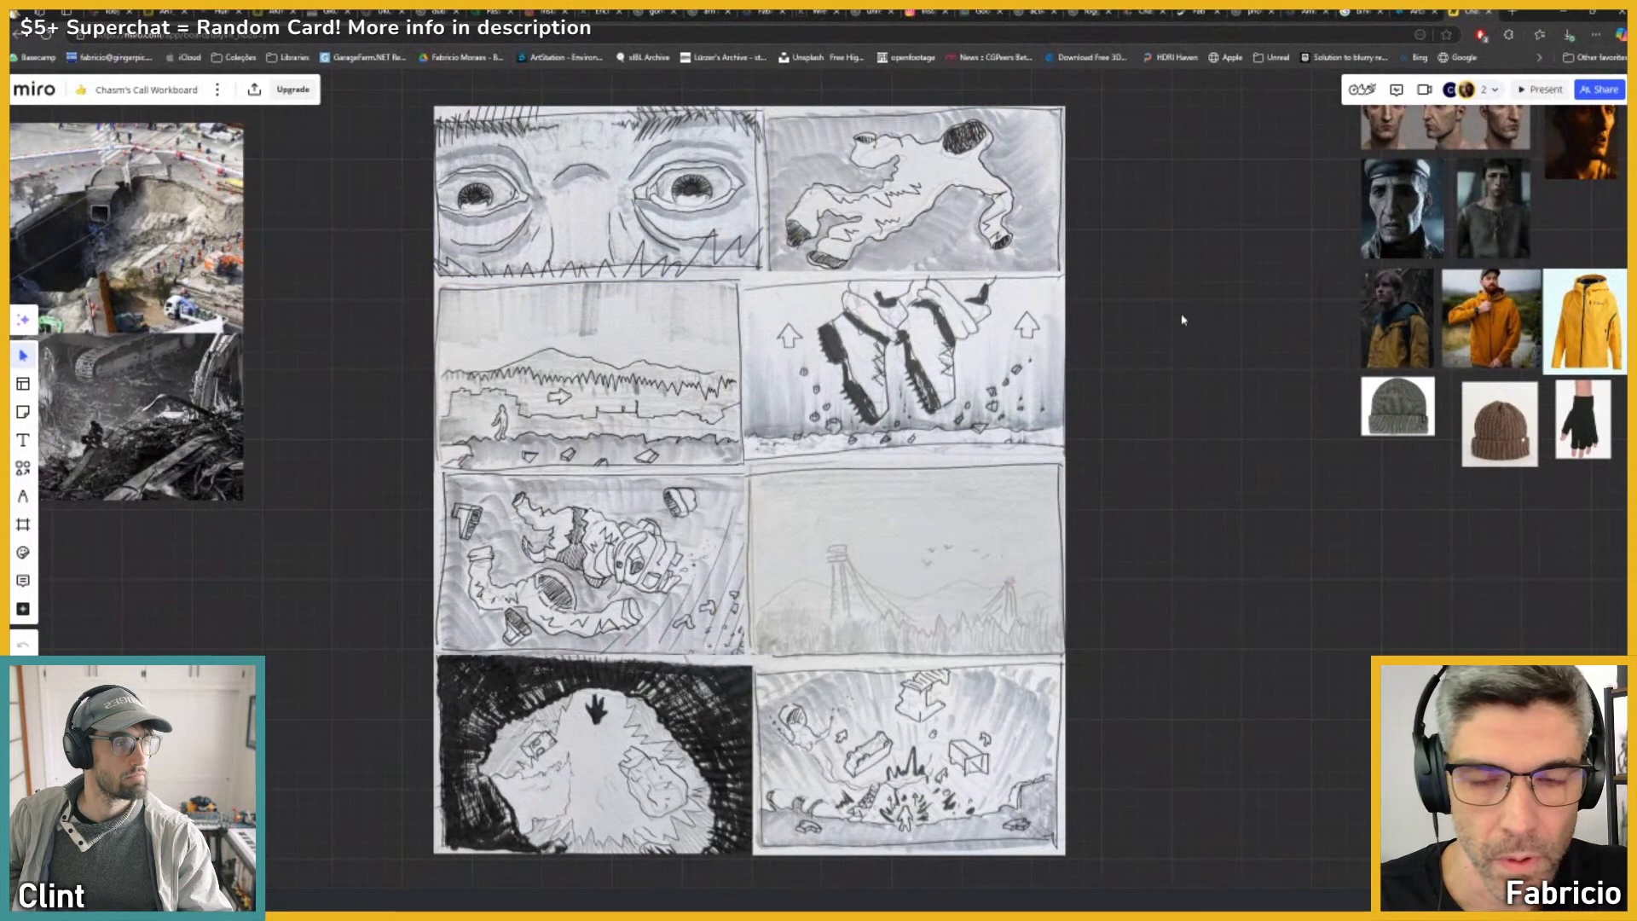
pyautogui.scroll(2, 1173, 314)
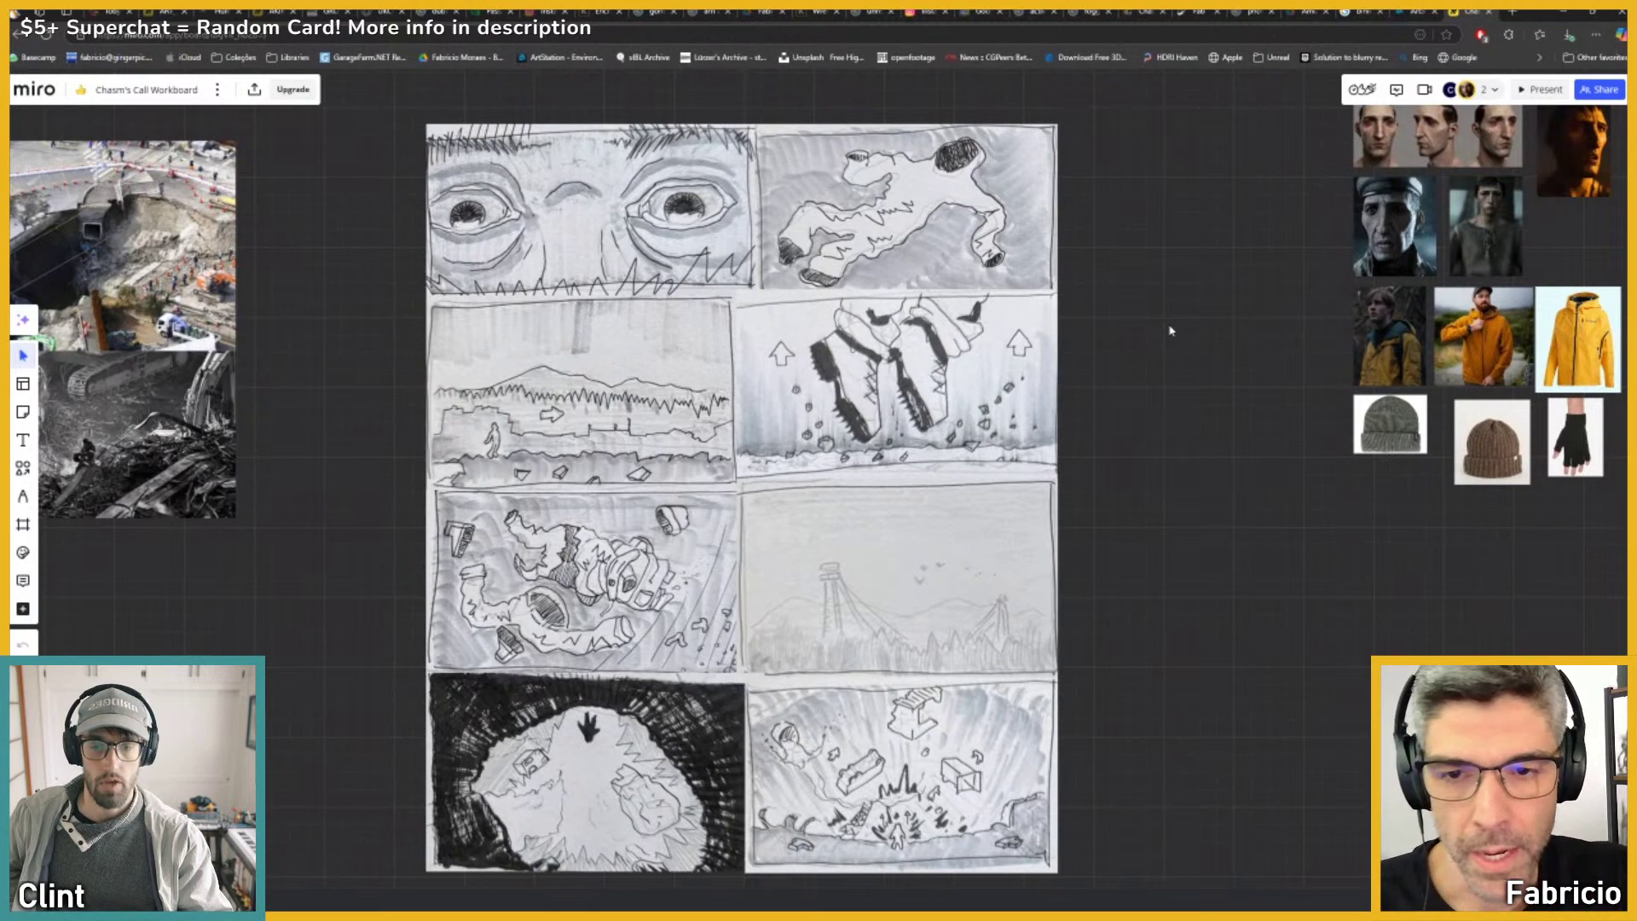
pyautogui.click(920, 361)
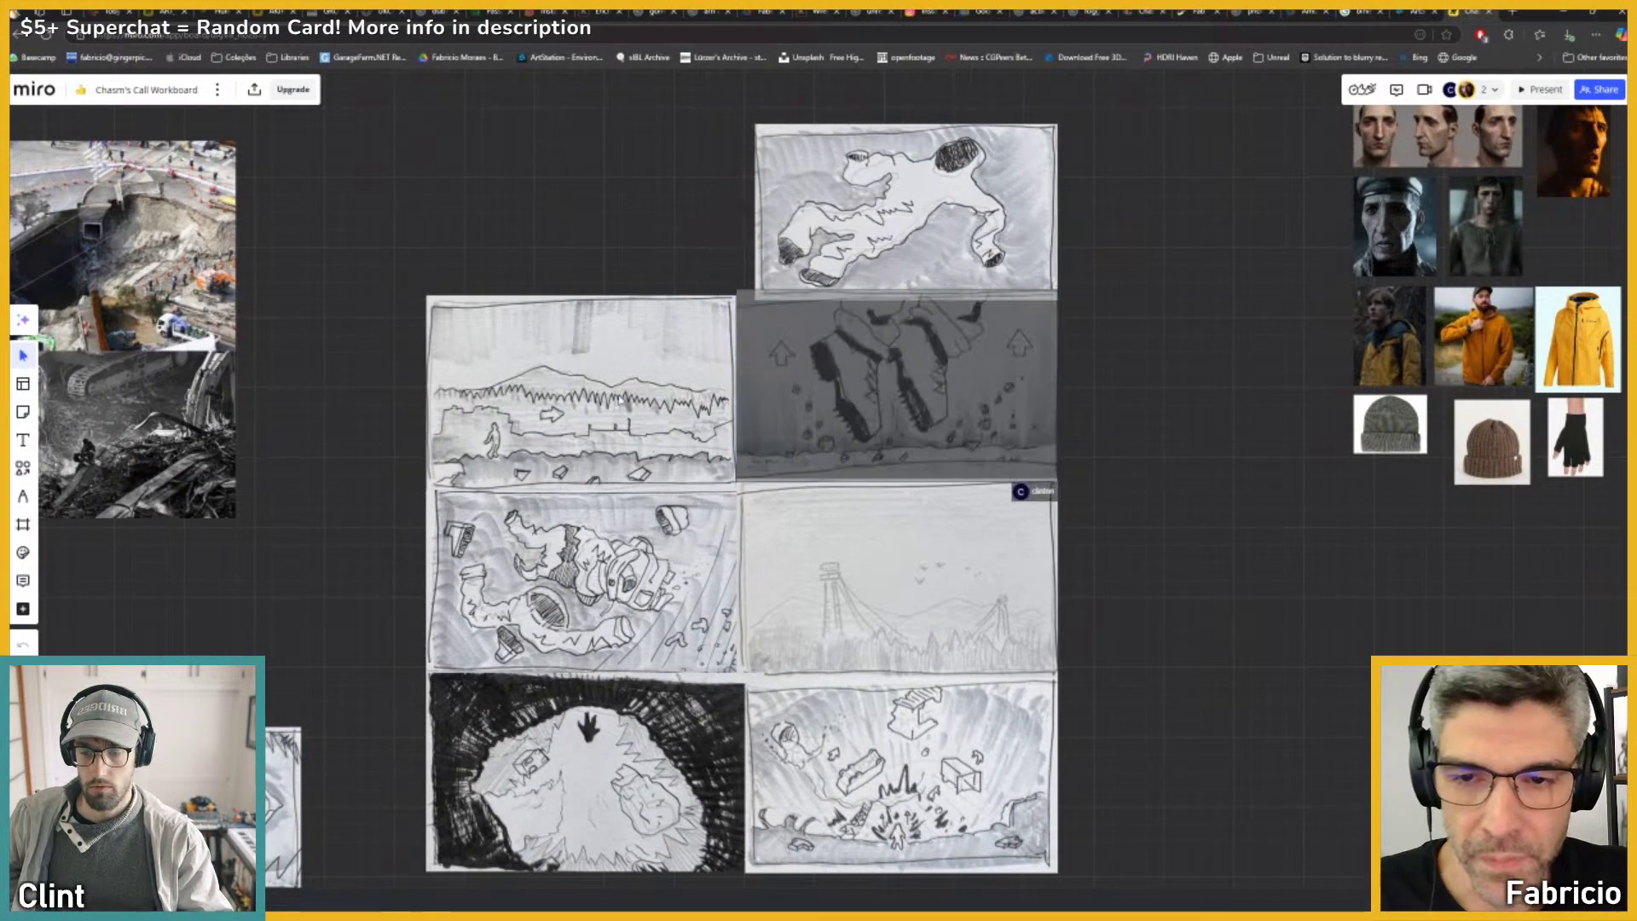
pyautogui.click(529, 417)
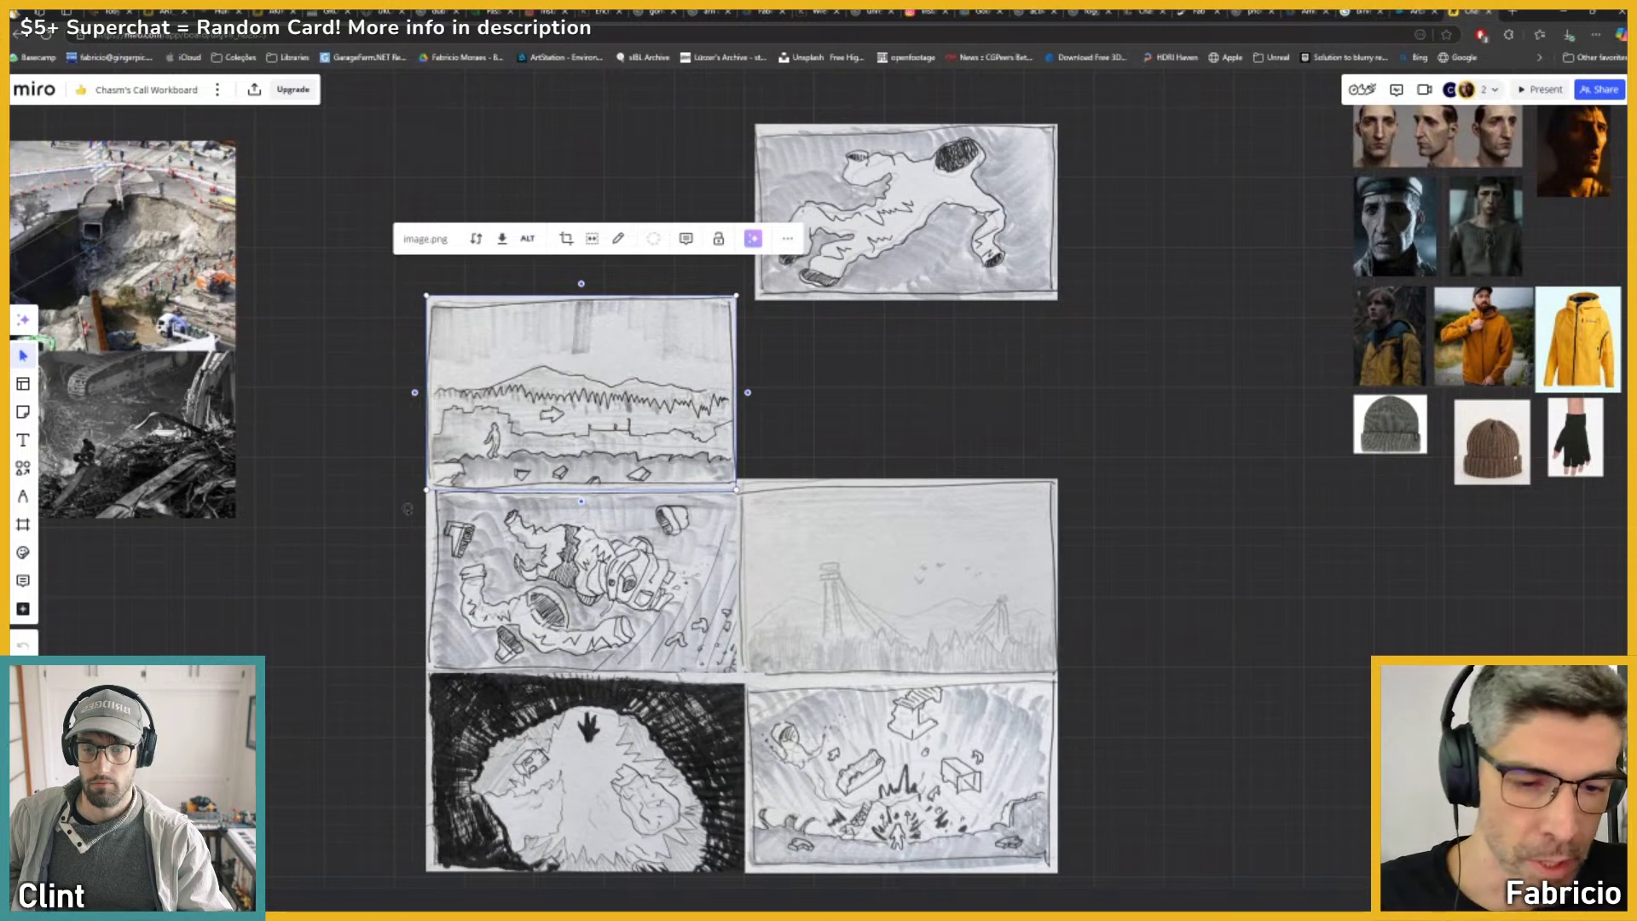
# Step: Switch to Unreal Engine, go to frame 562, select the Character, and release the viewport from the shot camera to view it from below
pyautogui.click(921, 826)
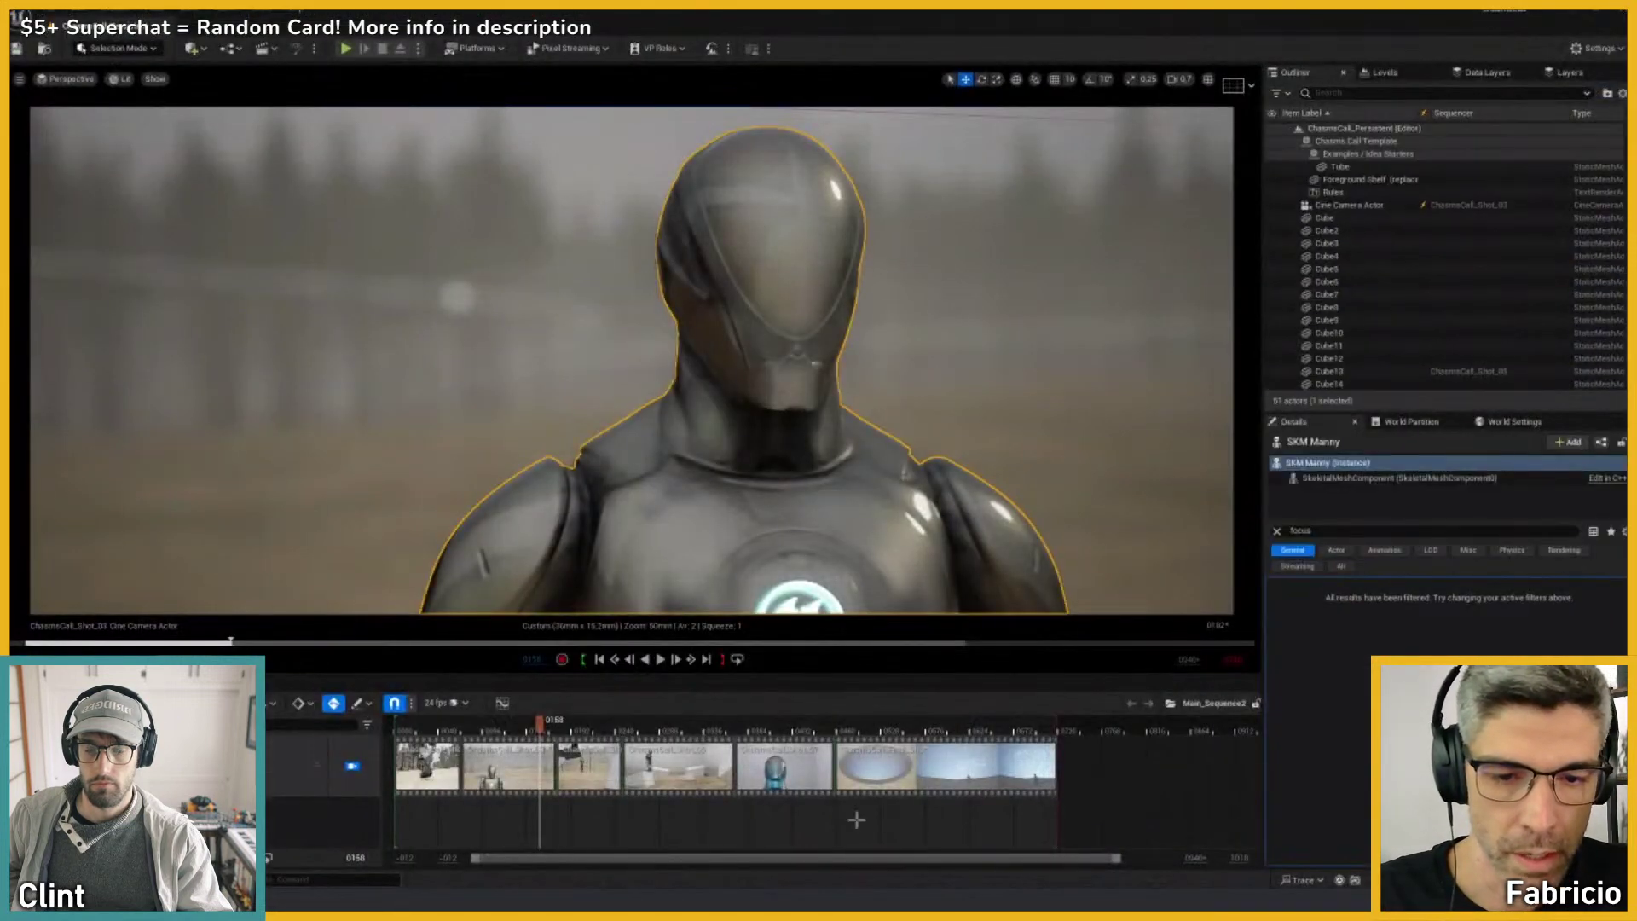
pyautogui.click(911, 727)
pyautogui.click(721, 531)
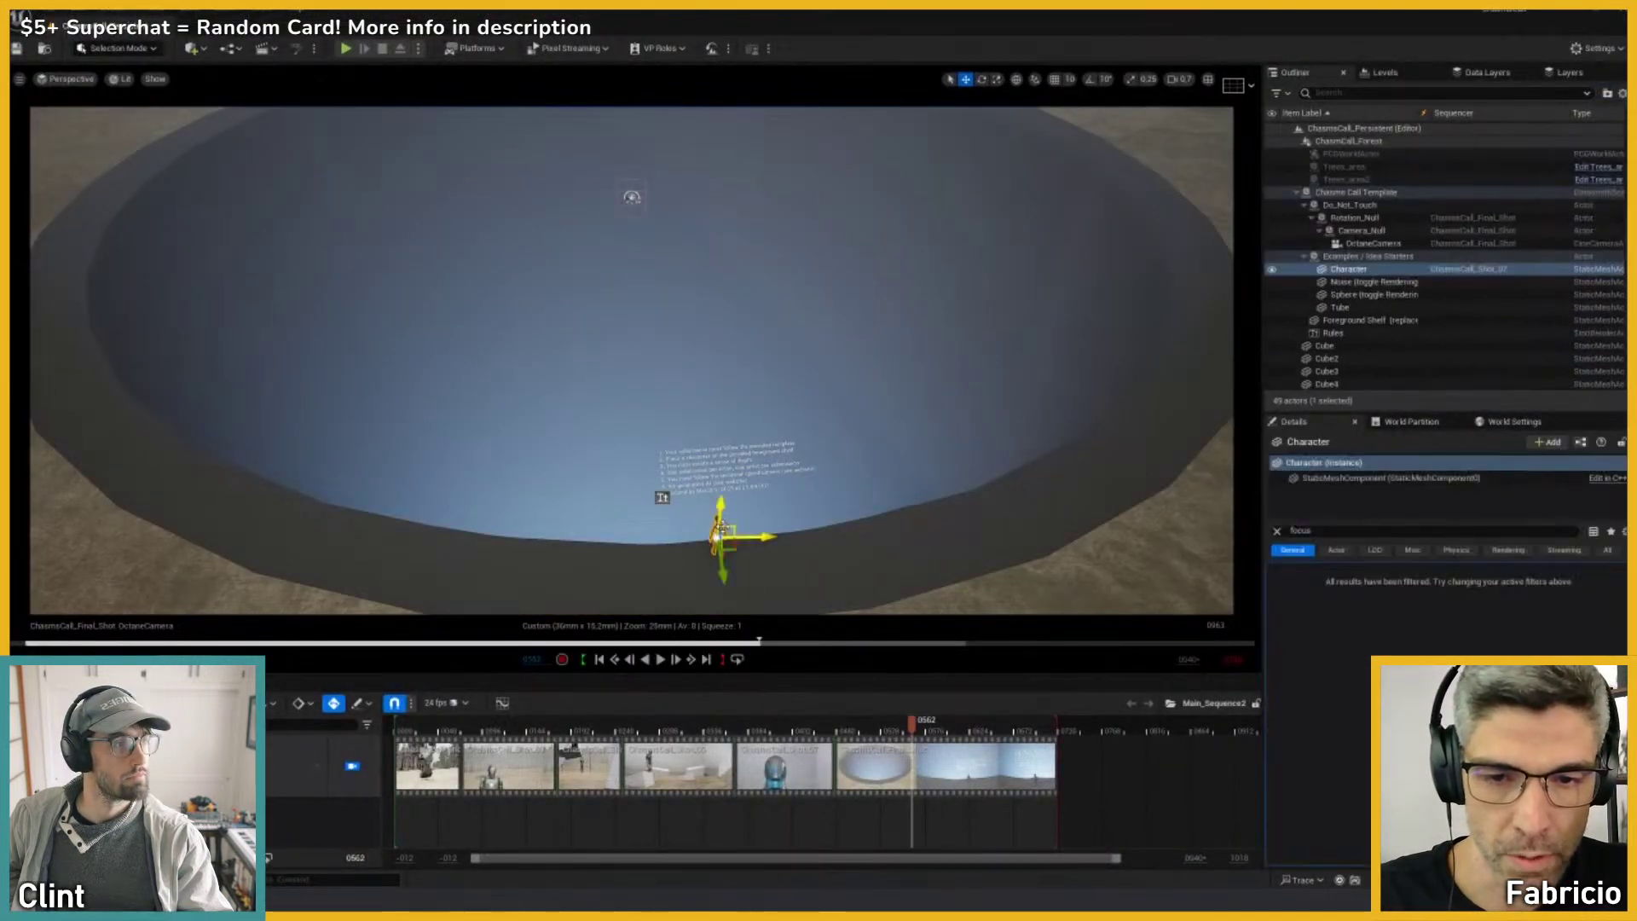
pyautogui.hotkey('shift', 'c')
pyautogui.press('d')
pyautogui.moveTo(806, 504); pyautogui.dragTo(707, 462, button='right')
pyautogui.scroll(3, 805, 505)
pyautogui.press('d')
pyautogui.scroll(-2, 724, 494)
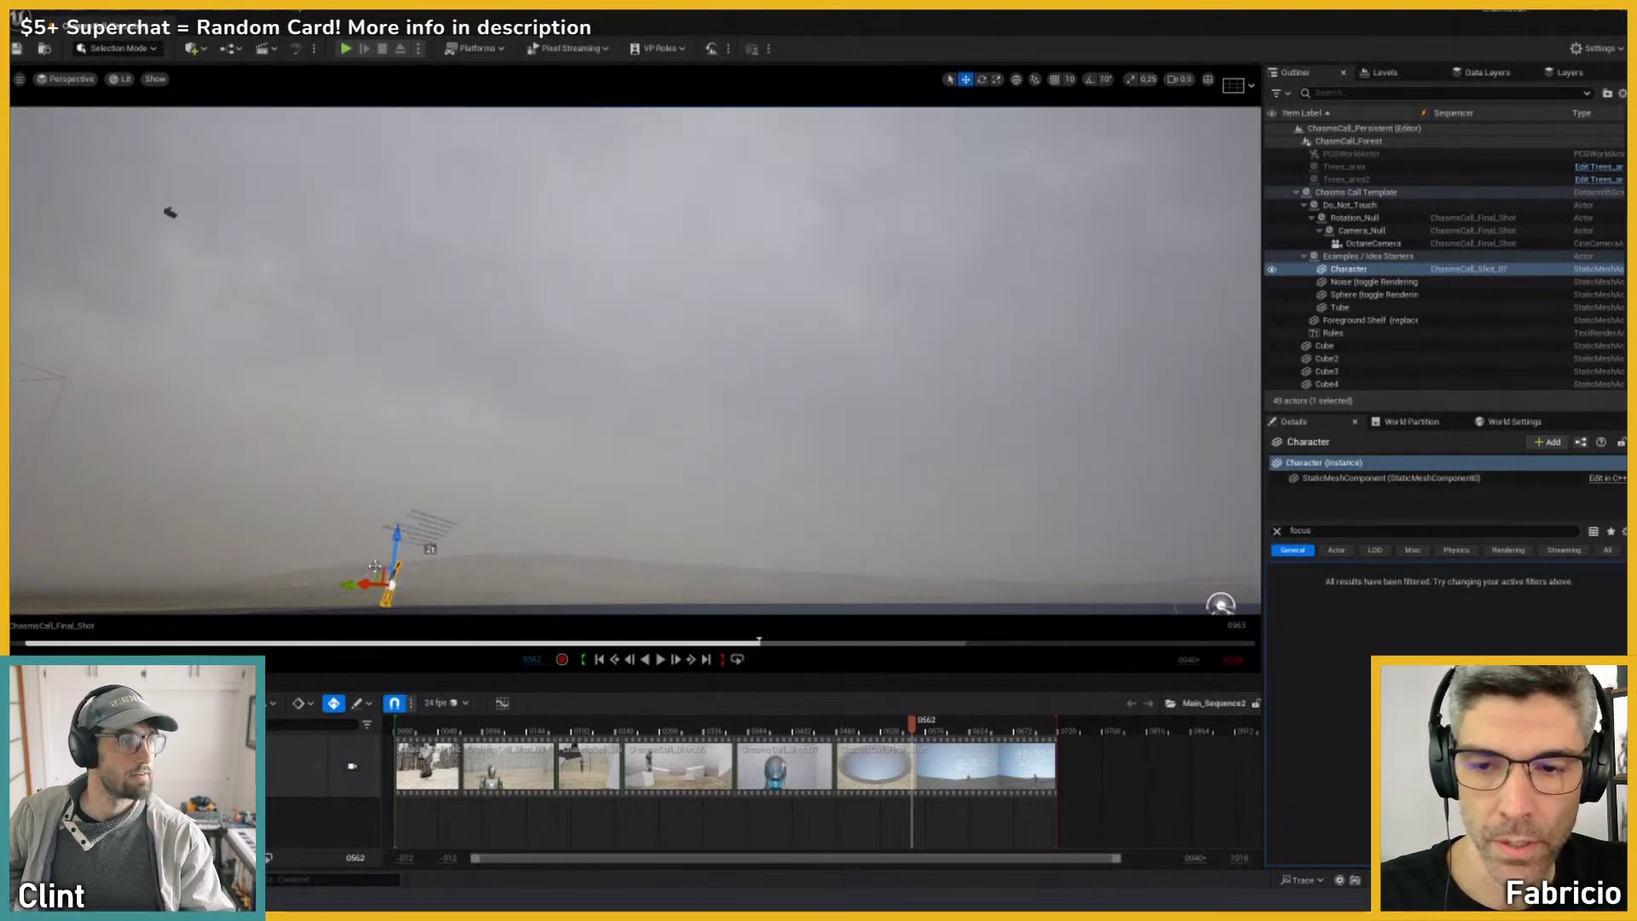
# Step: Try lifting the Character off the shelf into the air beside the rules text, then undo the move
pyautogui.moveTo(375, 566); pyautogui.dragTo(519, 504)
pyautogui.click(726, 545)
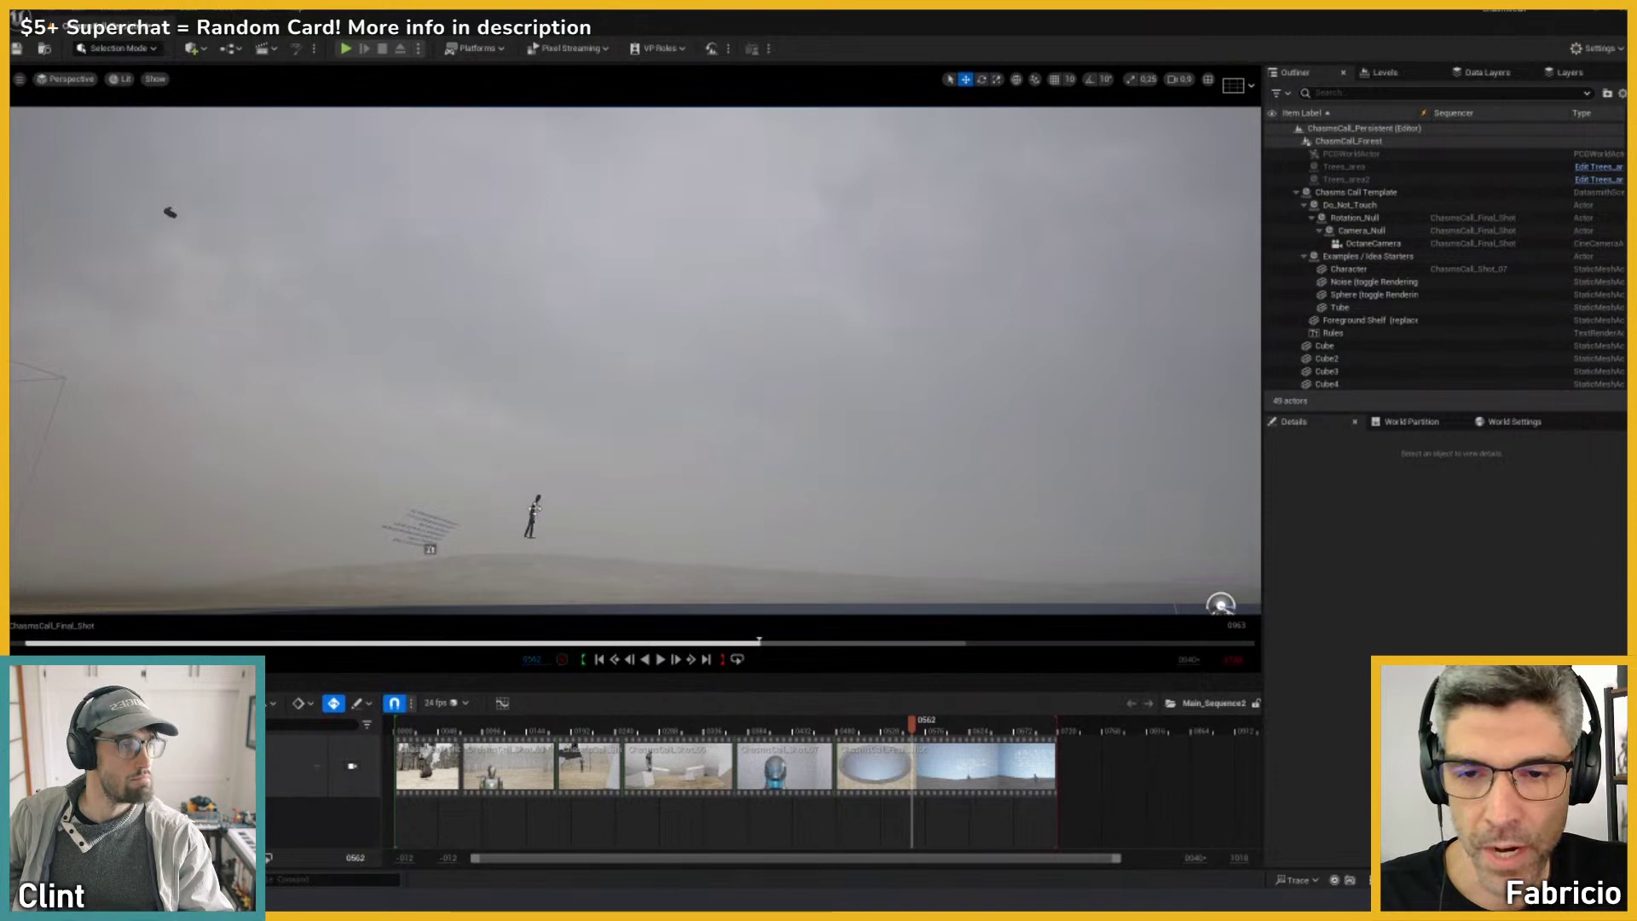
pyautogui.click(533, 509)
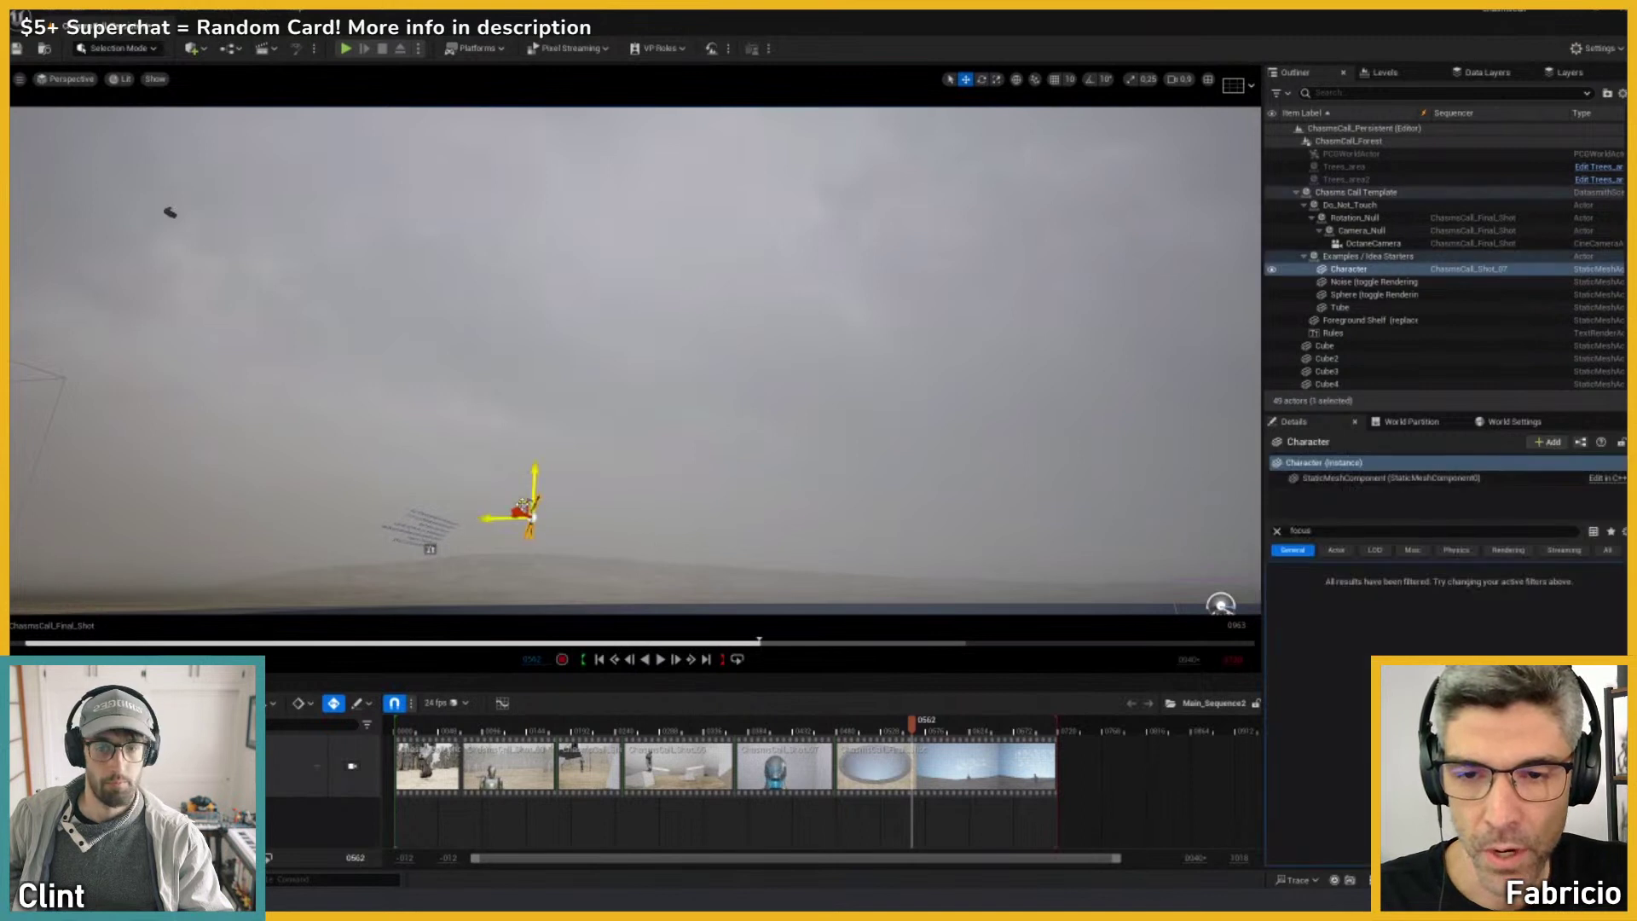
pyautogui.click(666, 486)
pyautogui.hotkey('ctrl', 'z')
pyautogui.hotkey('ctrl', 'z')
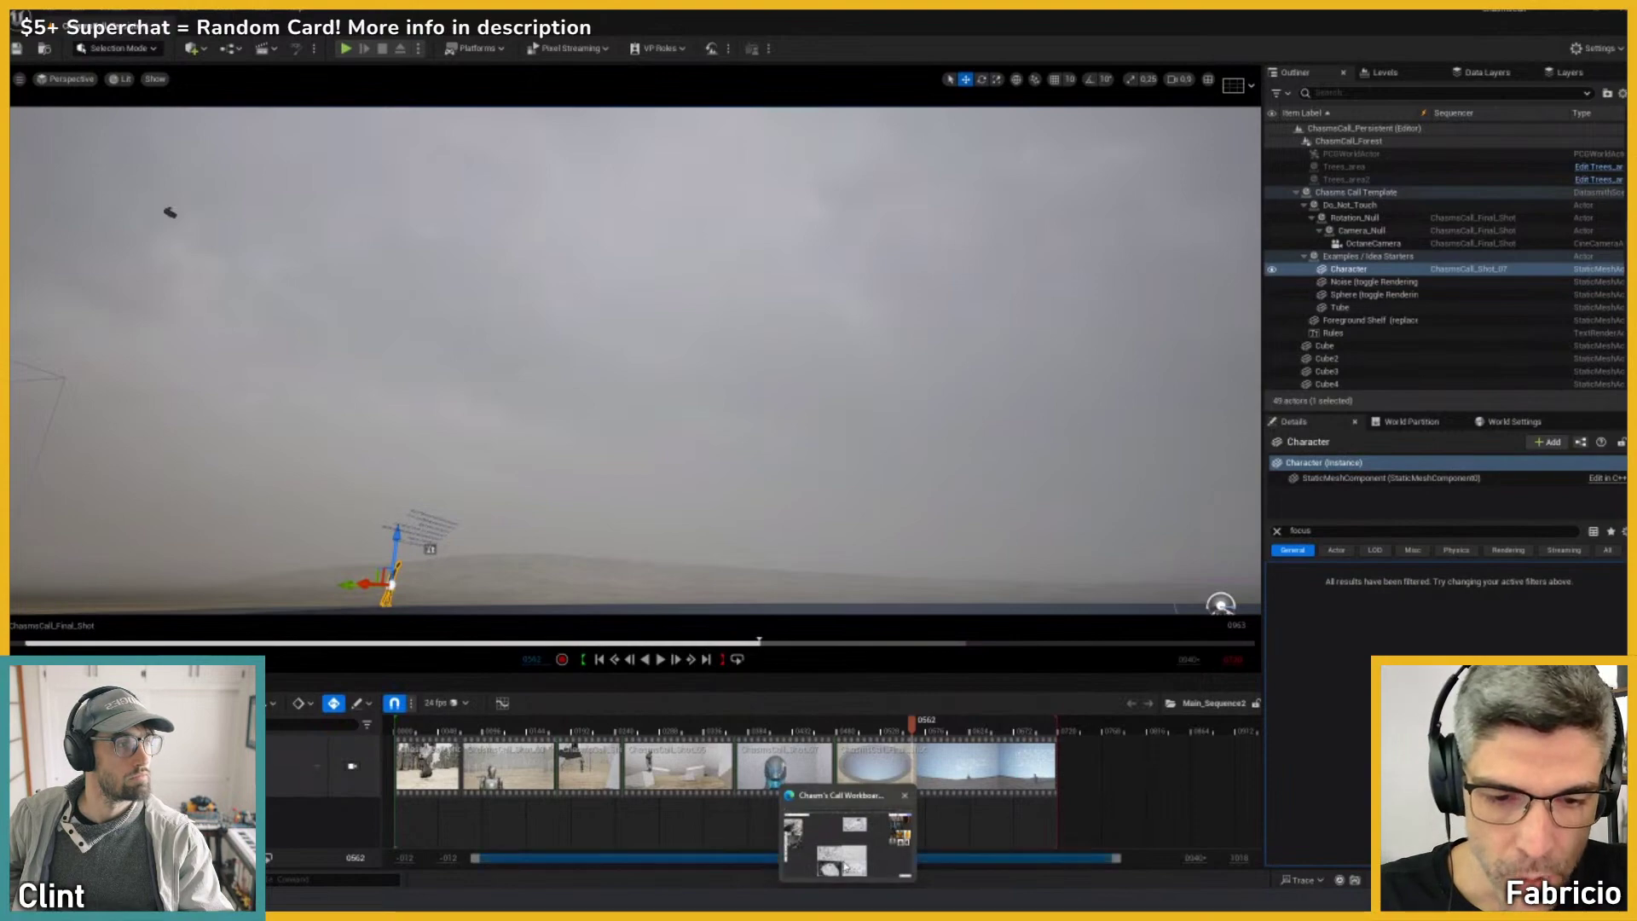
# Step: Switch to the Miro board and examine the falling-figure, pit-opening and explosion storyboard panels up close
pyautogui.click(853, 797)
pyautogui.scroll(-3, 1083, 599)
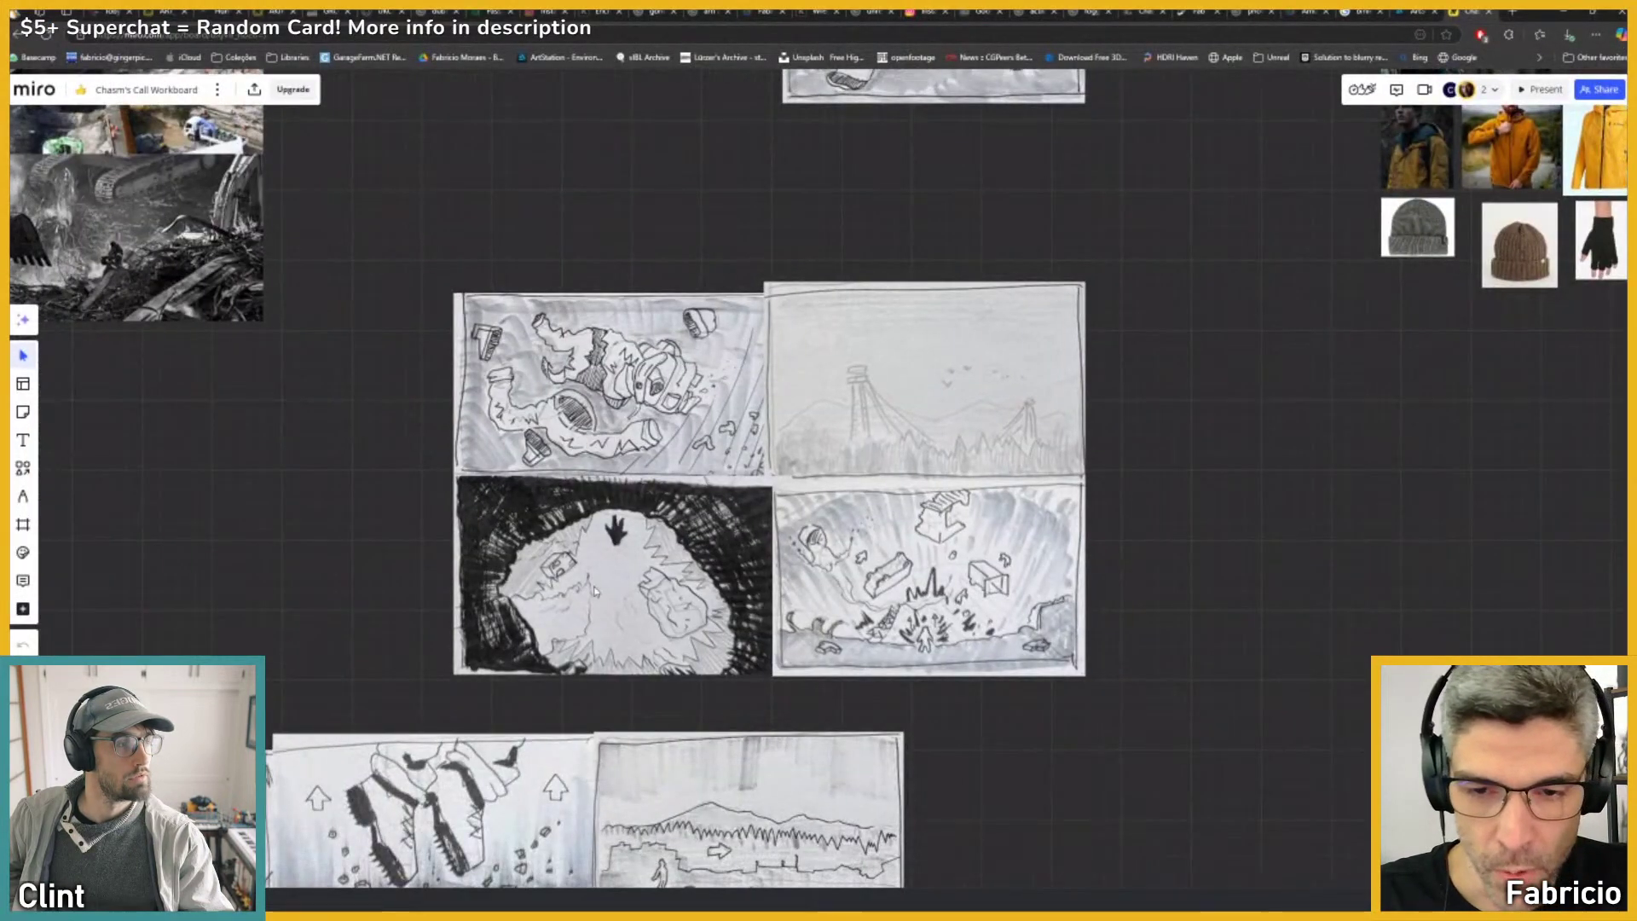
pyautogui.scroll(3, 595, 590)
pyautogui.scroll(-2, 665, 588)
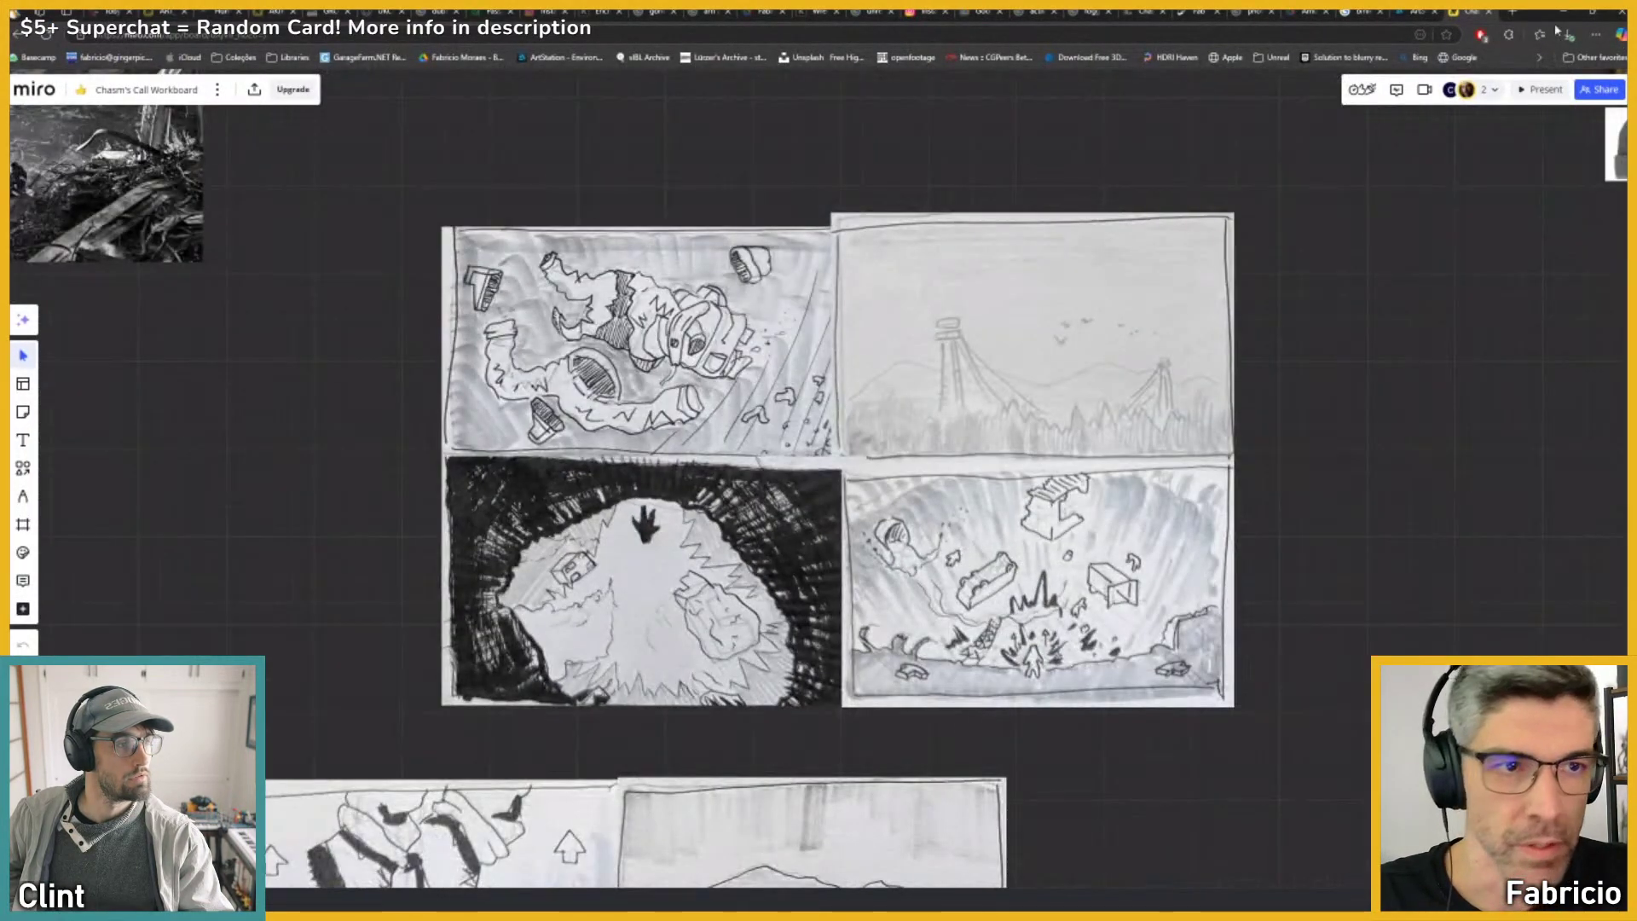
# Step: Return to Unreal Engine, look up from inside the pit, and move the Character from the rim out over the opening
pyautogui.click(1563, 11)
pyautogui.moveTo(817, 463); pyautogui.dragTo(600, 331, button='right')
pyautogui.scroll(3, 801, 530)
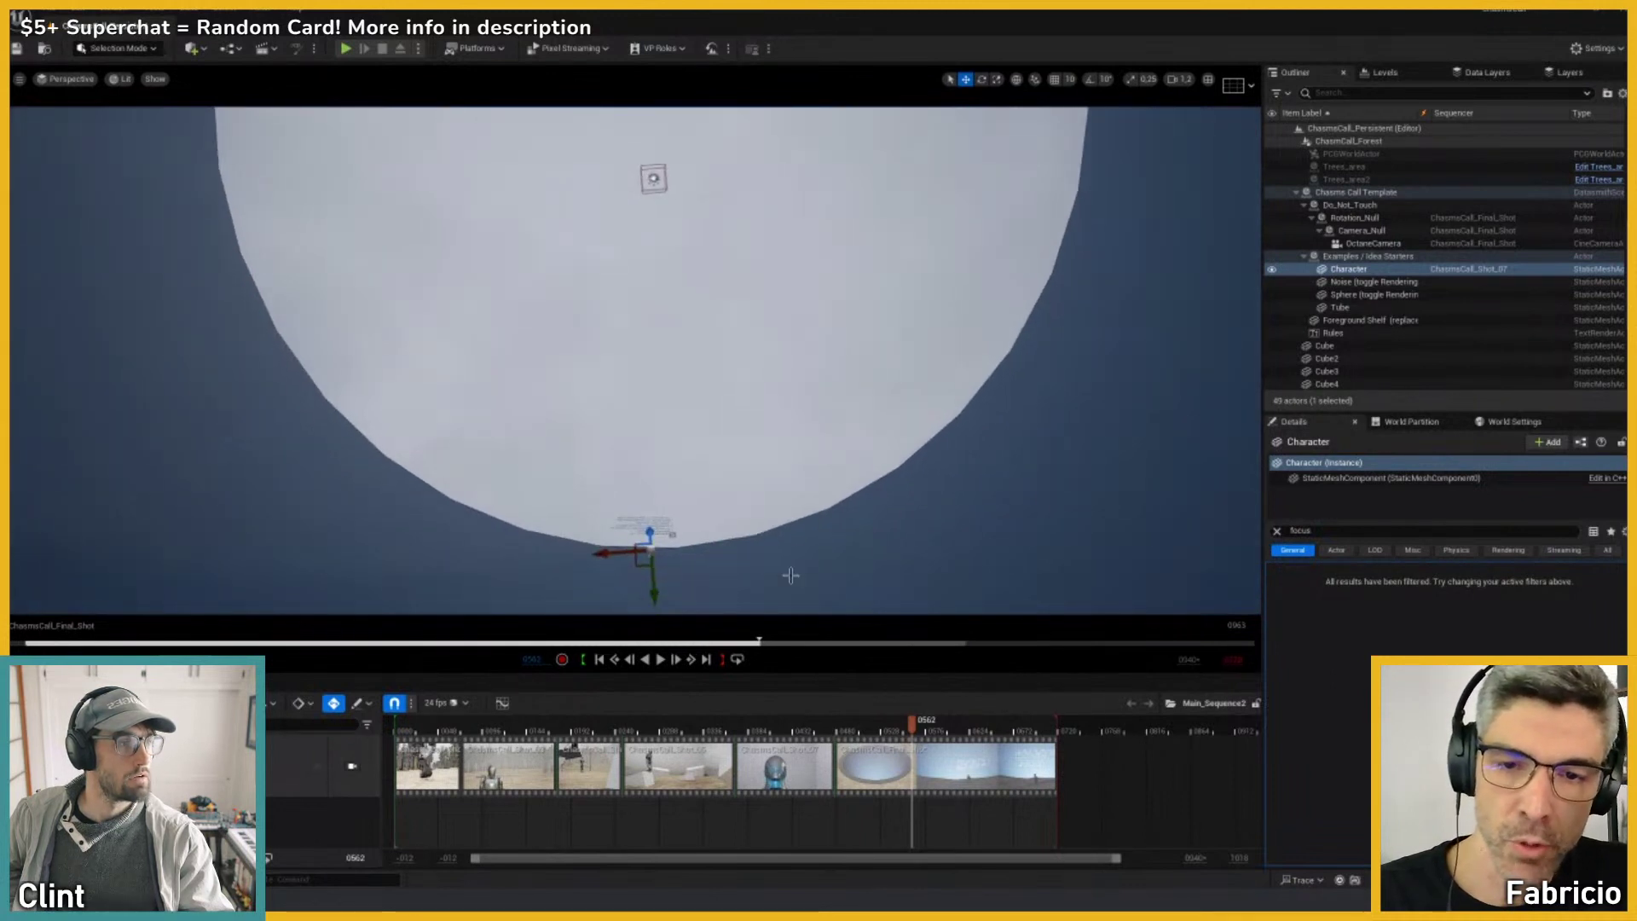
pyautogui.moveTo(641, 564); pyautogui.dragTo(651, 320)
pyautogui.press('e')
pyautogui.click(716, 380)
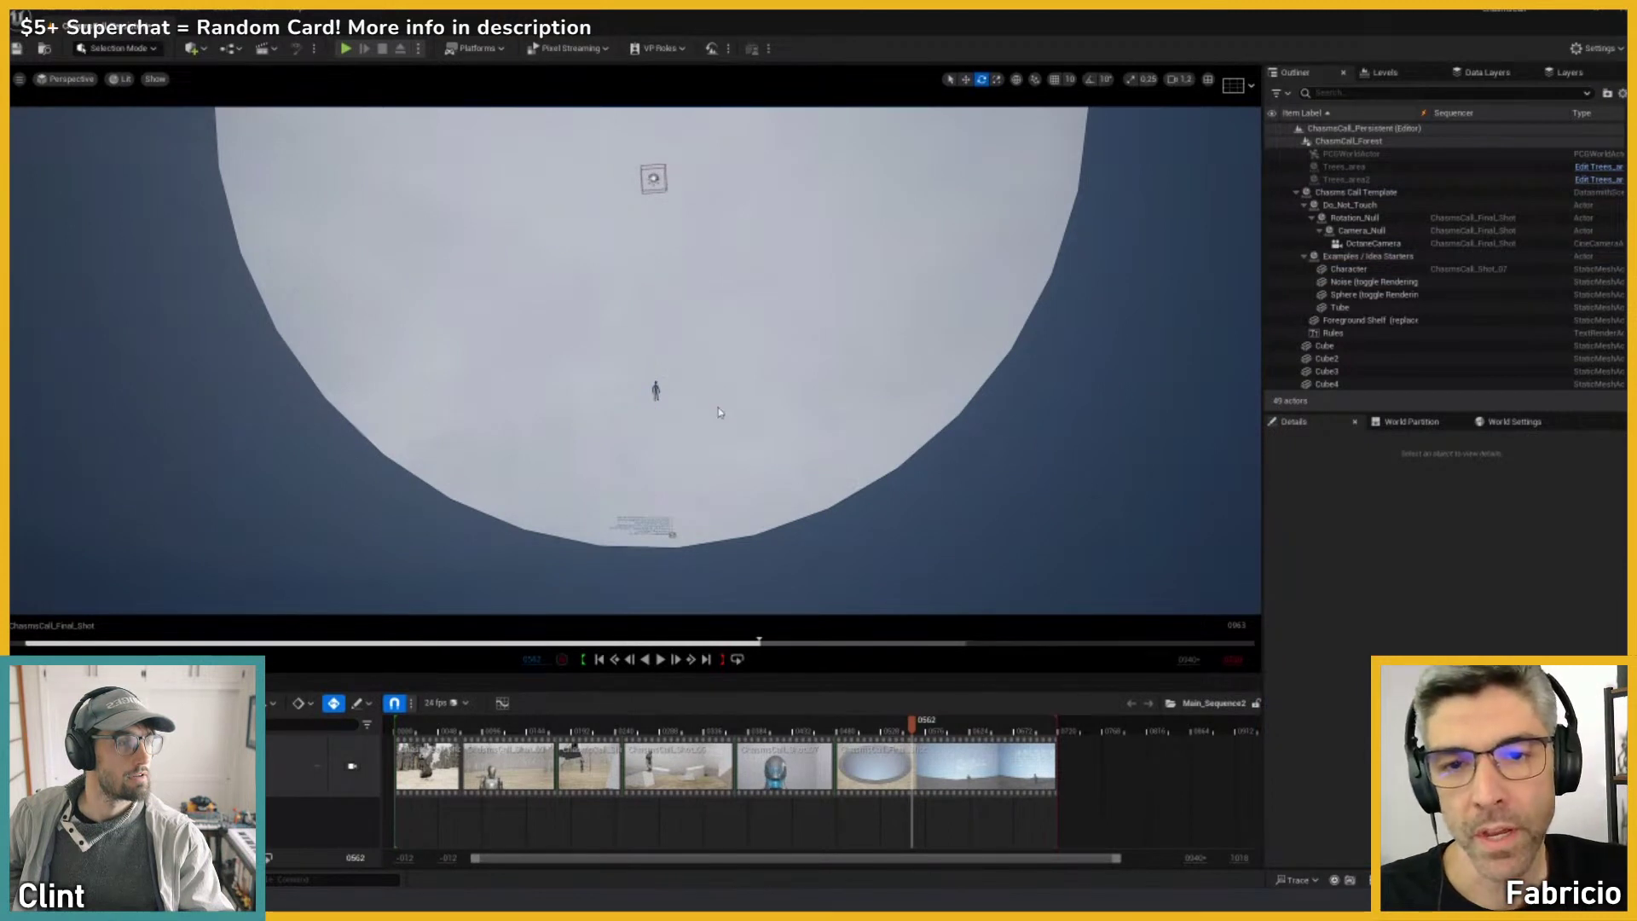
# Step: Compare the view up through the pit opening with the dark pit panel in Miro, then return to Unreal Engine
pyautogui.keyDown('alt'); pyautogui.moveTo(717, 406); pyautogui.dragTo(720, 407); pyautogui.keyUp('alt')
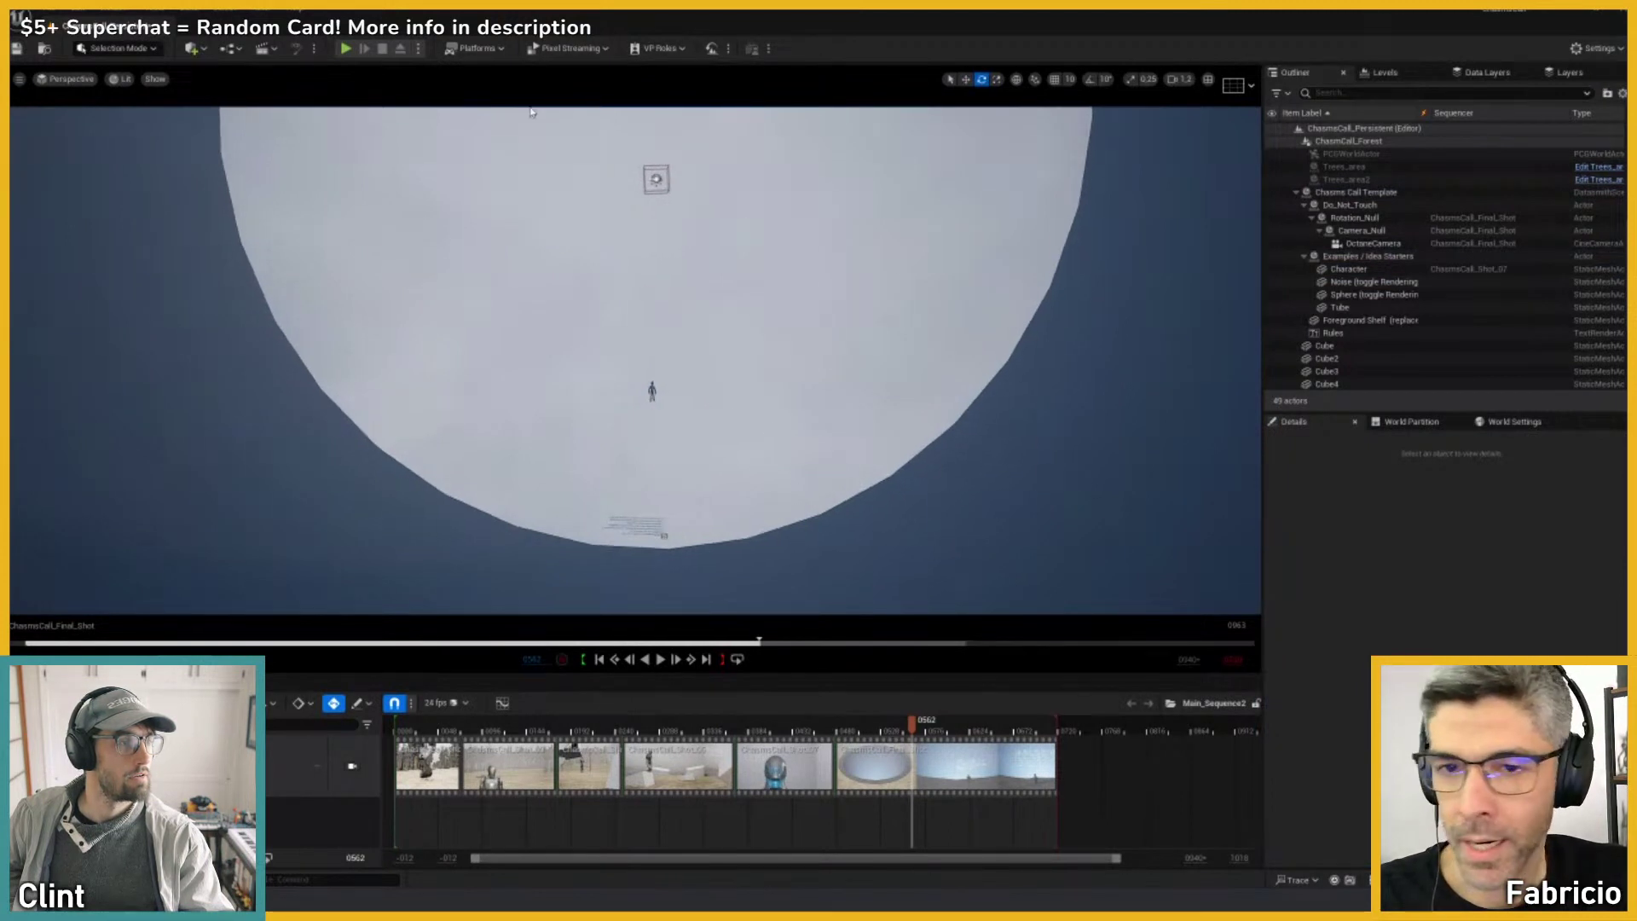
pyautogui.scroll(5, 644, 354)
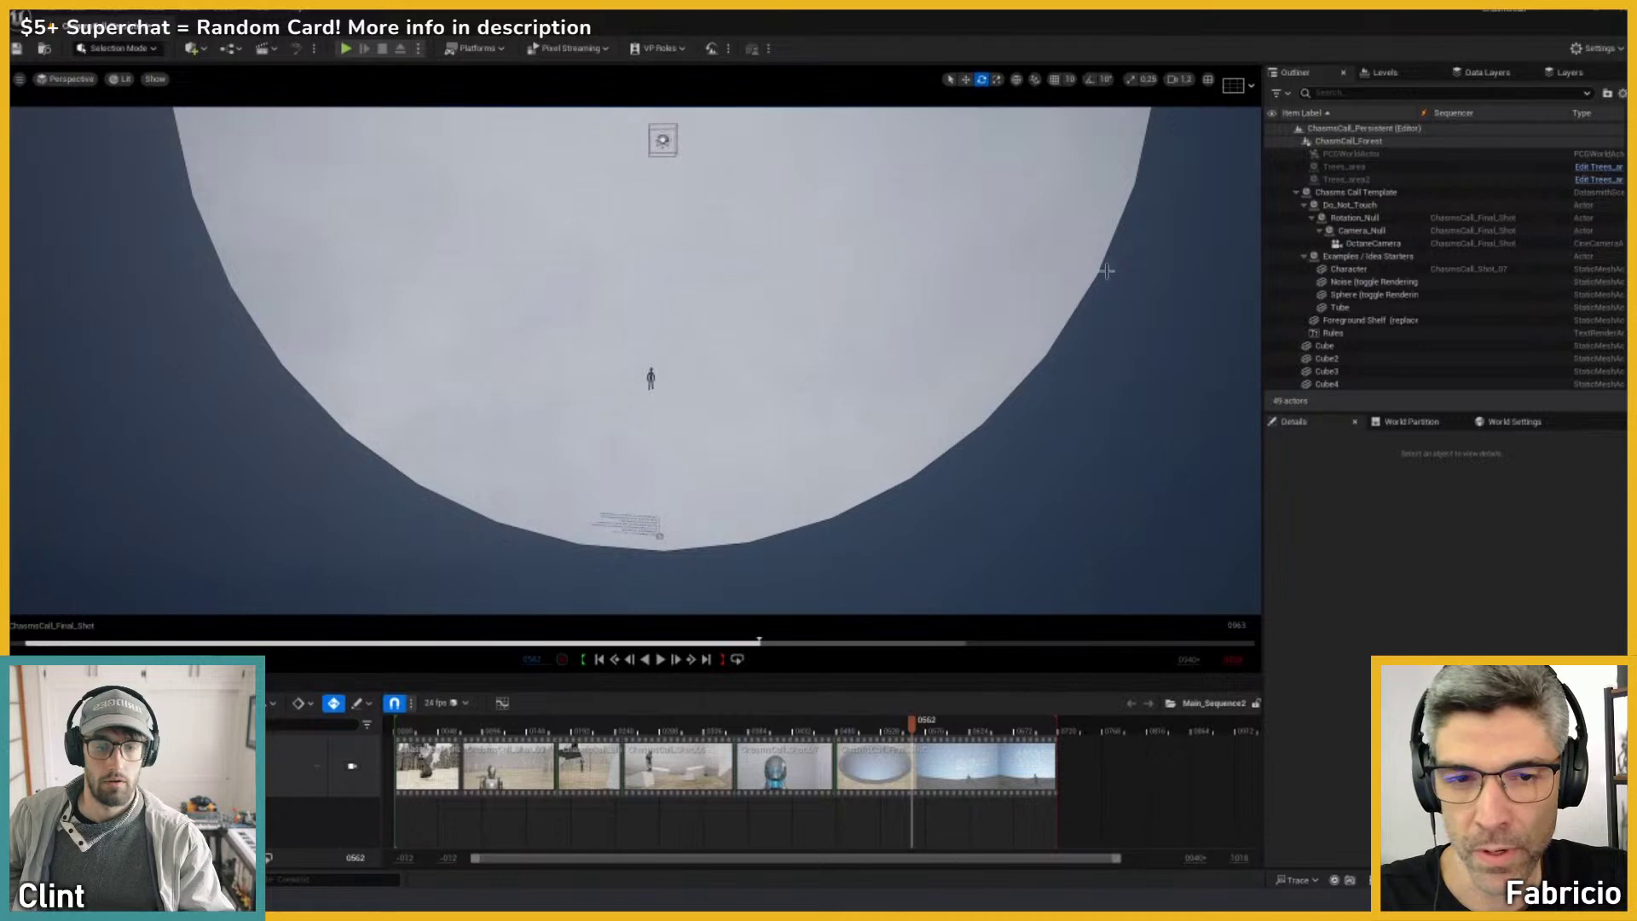
pyautogui.hotkey('alt', 'Tab')
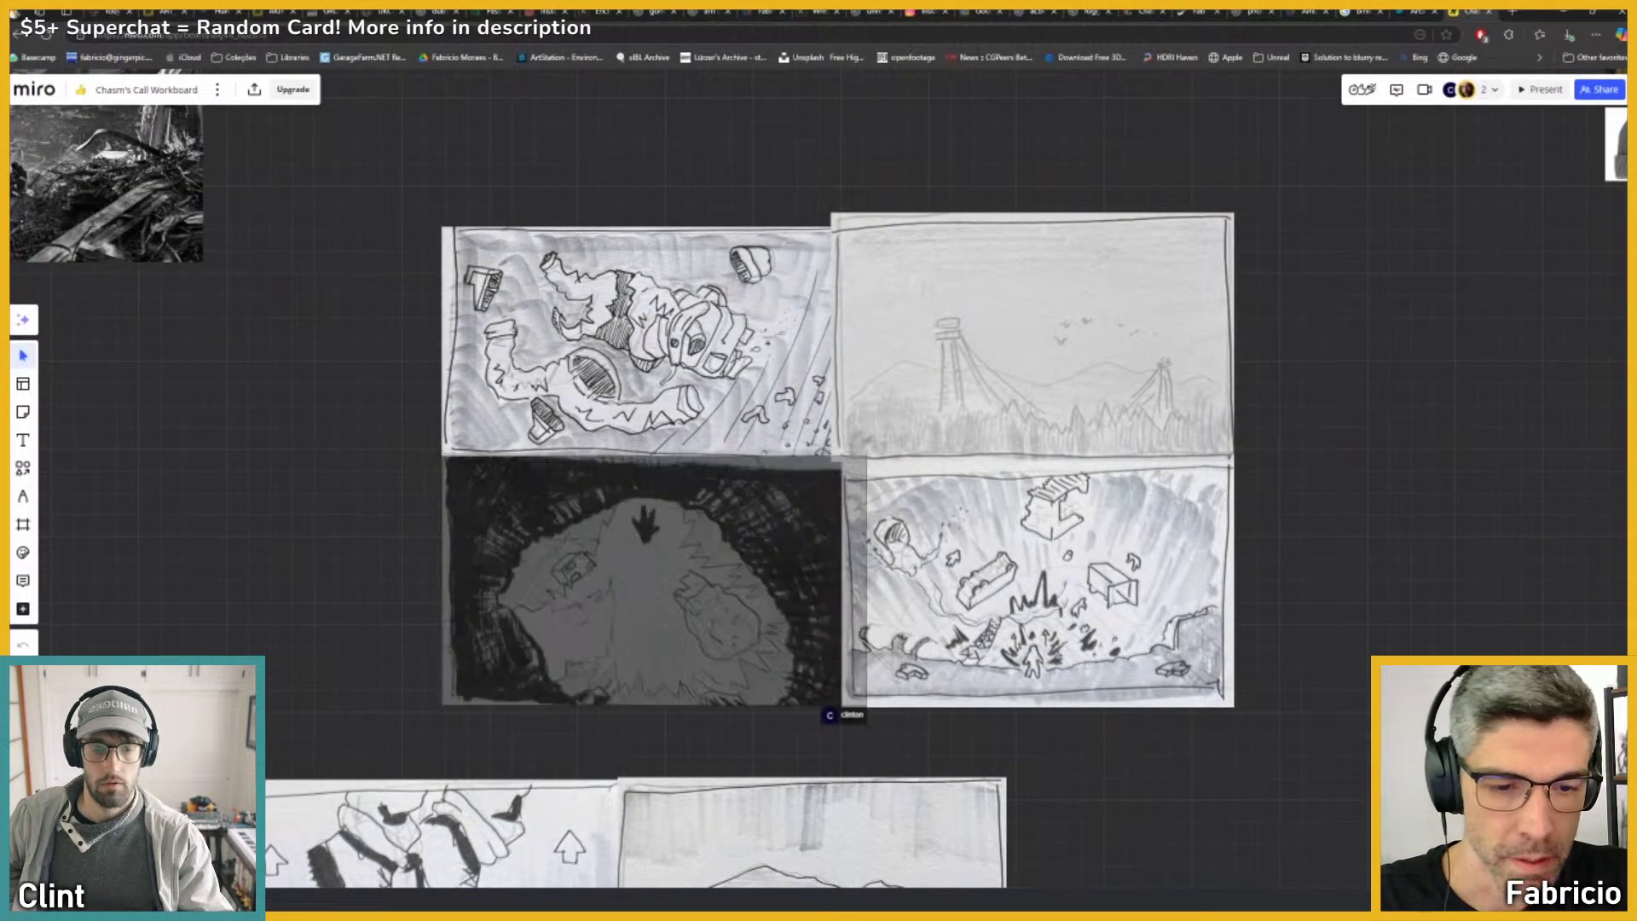
pyautogui.hotkey('alt', 'Tab')
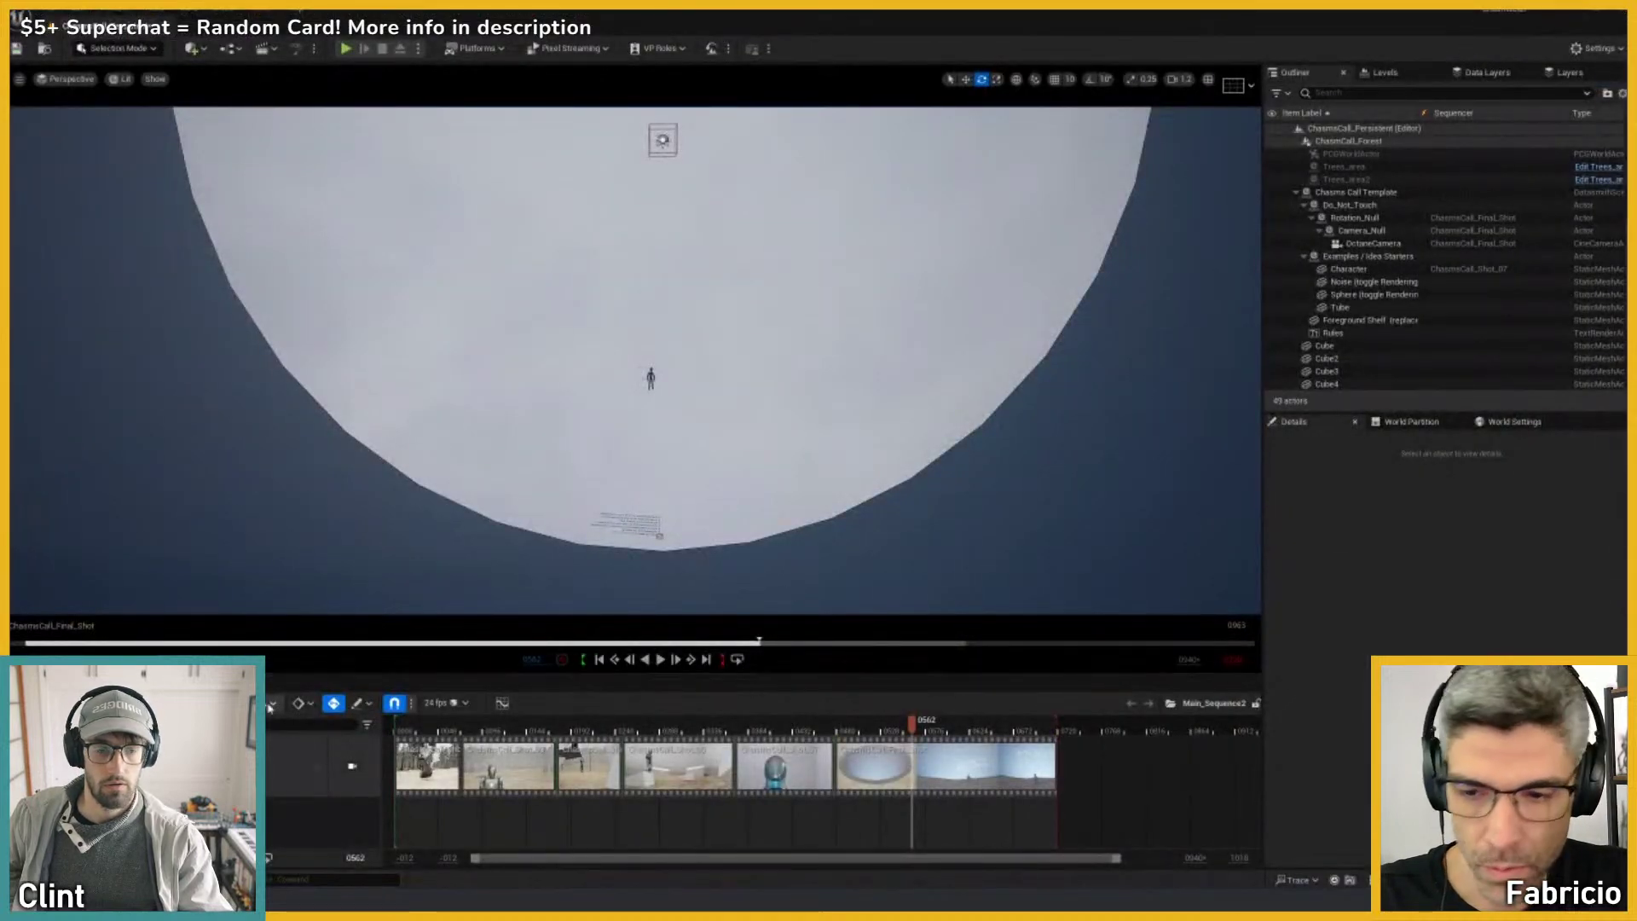
# Step: Lock the viewport to the camera cuts and scrub the final shot's pit view to frame 512
pyautogui.click(351, 768)
pyautogui.click(840, 730)
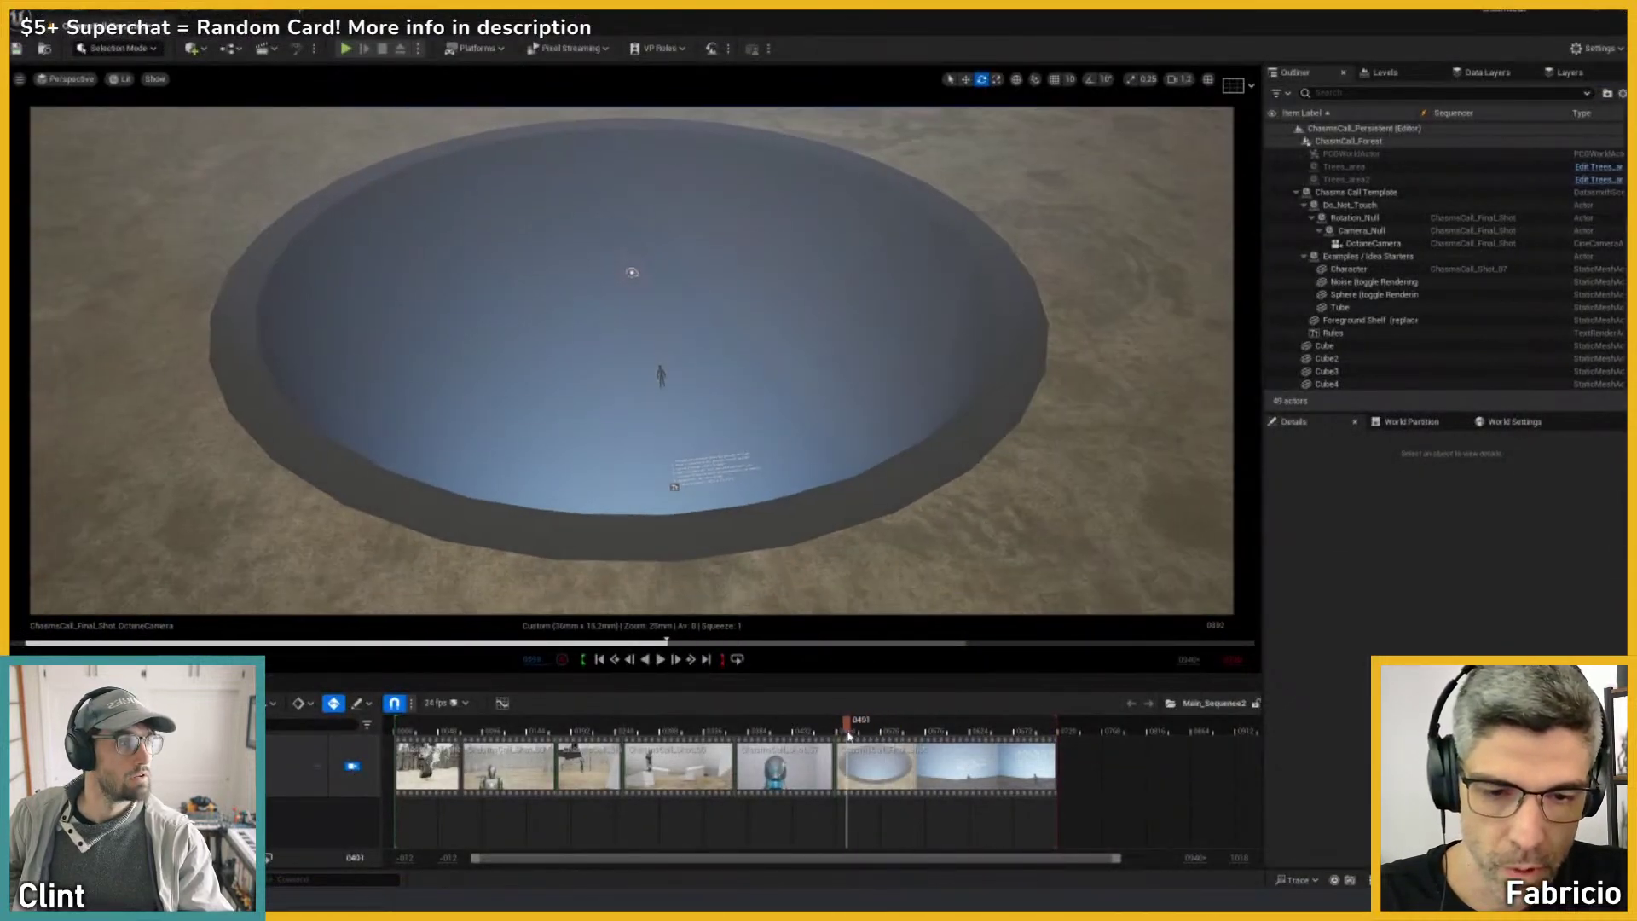
pyautogui.moveTo(841, 730); pyautogui.dragTo(853, 731)
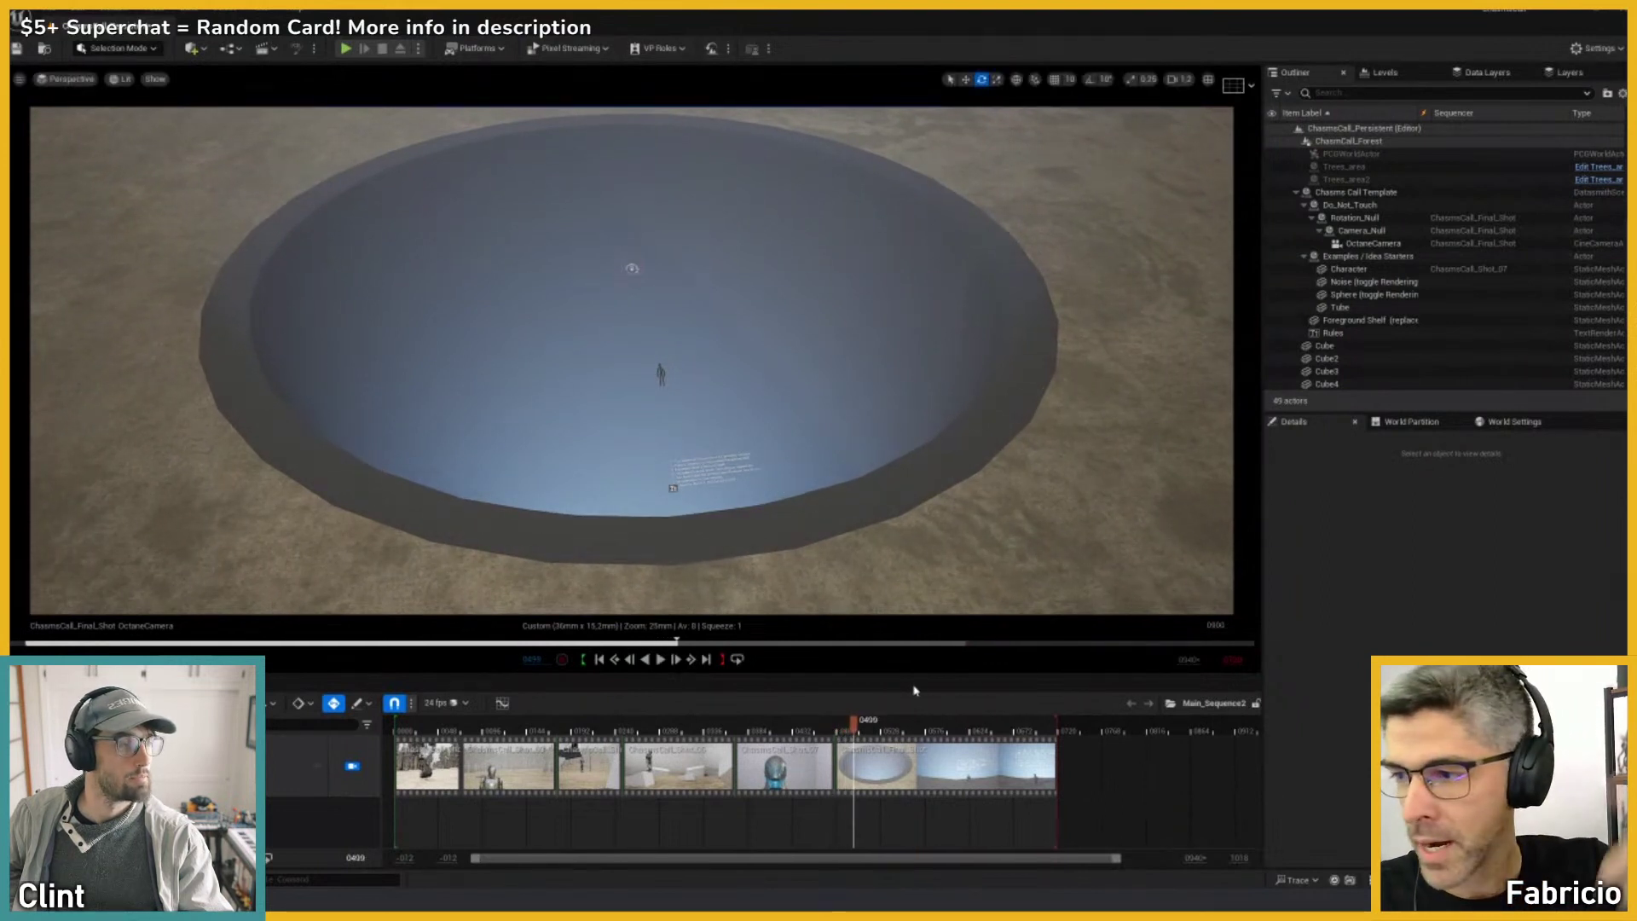
pyautogui.moveTo(907, 726); pyautogui.dragTo(866, 724)
pyautogui.click(656, 362)
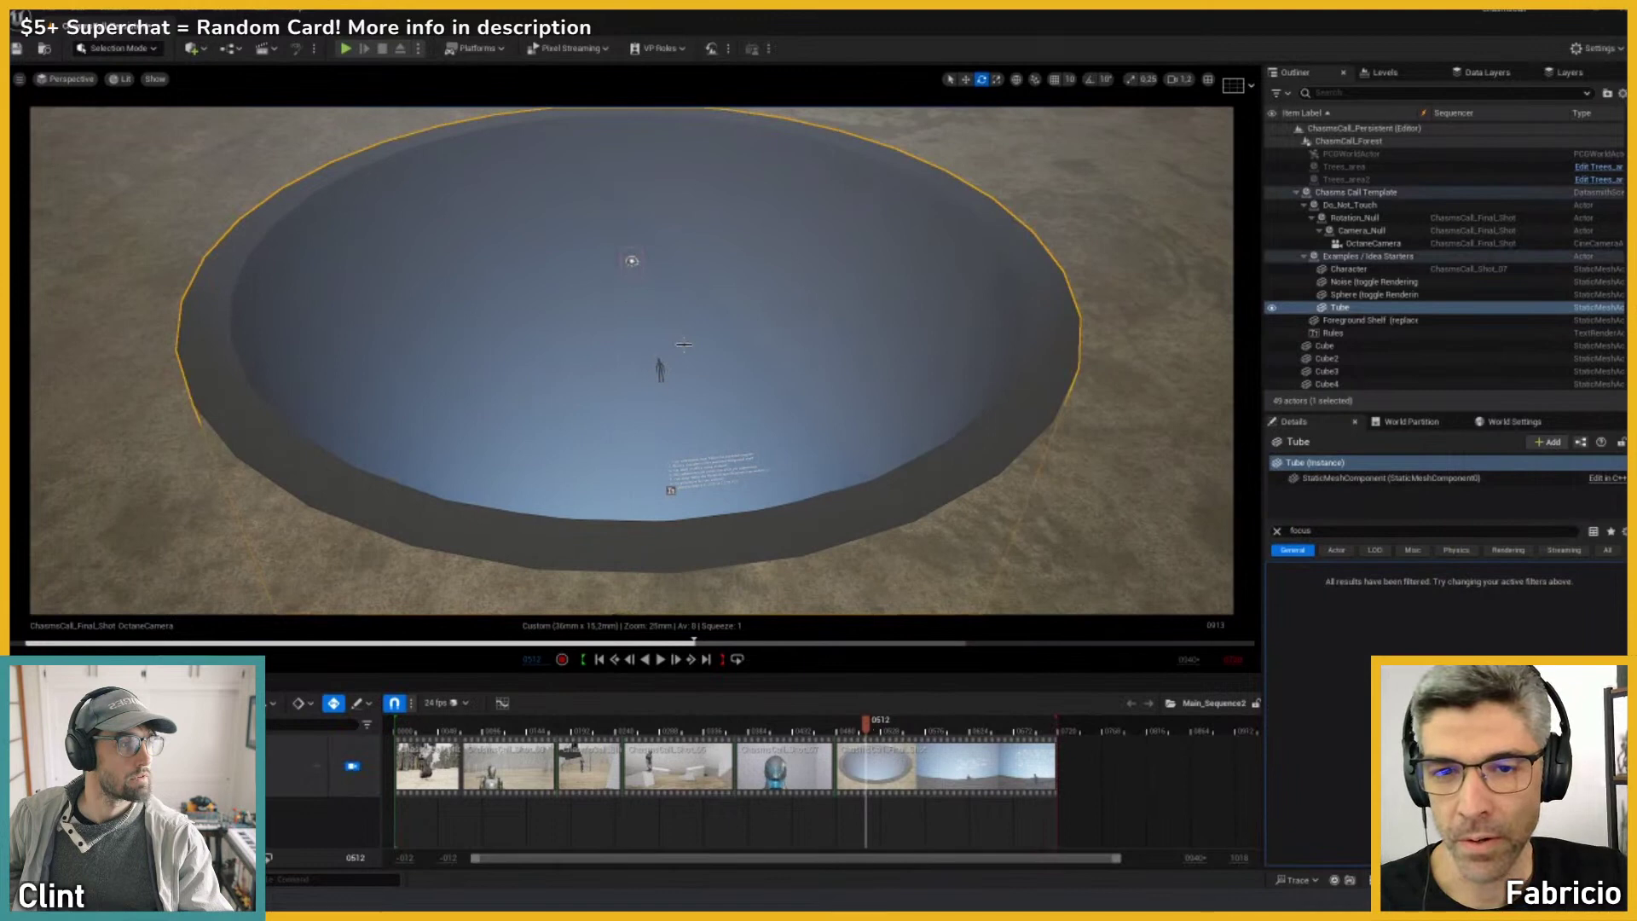
pyautogui.press('Escape')
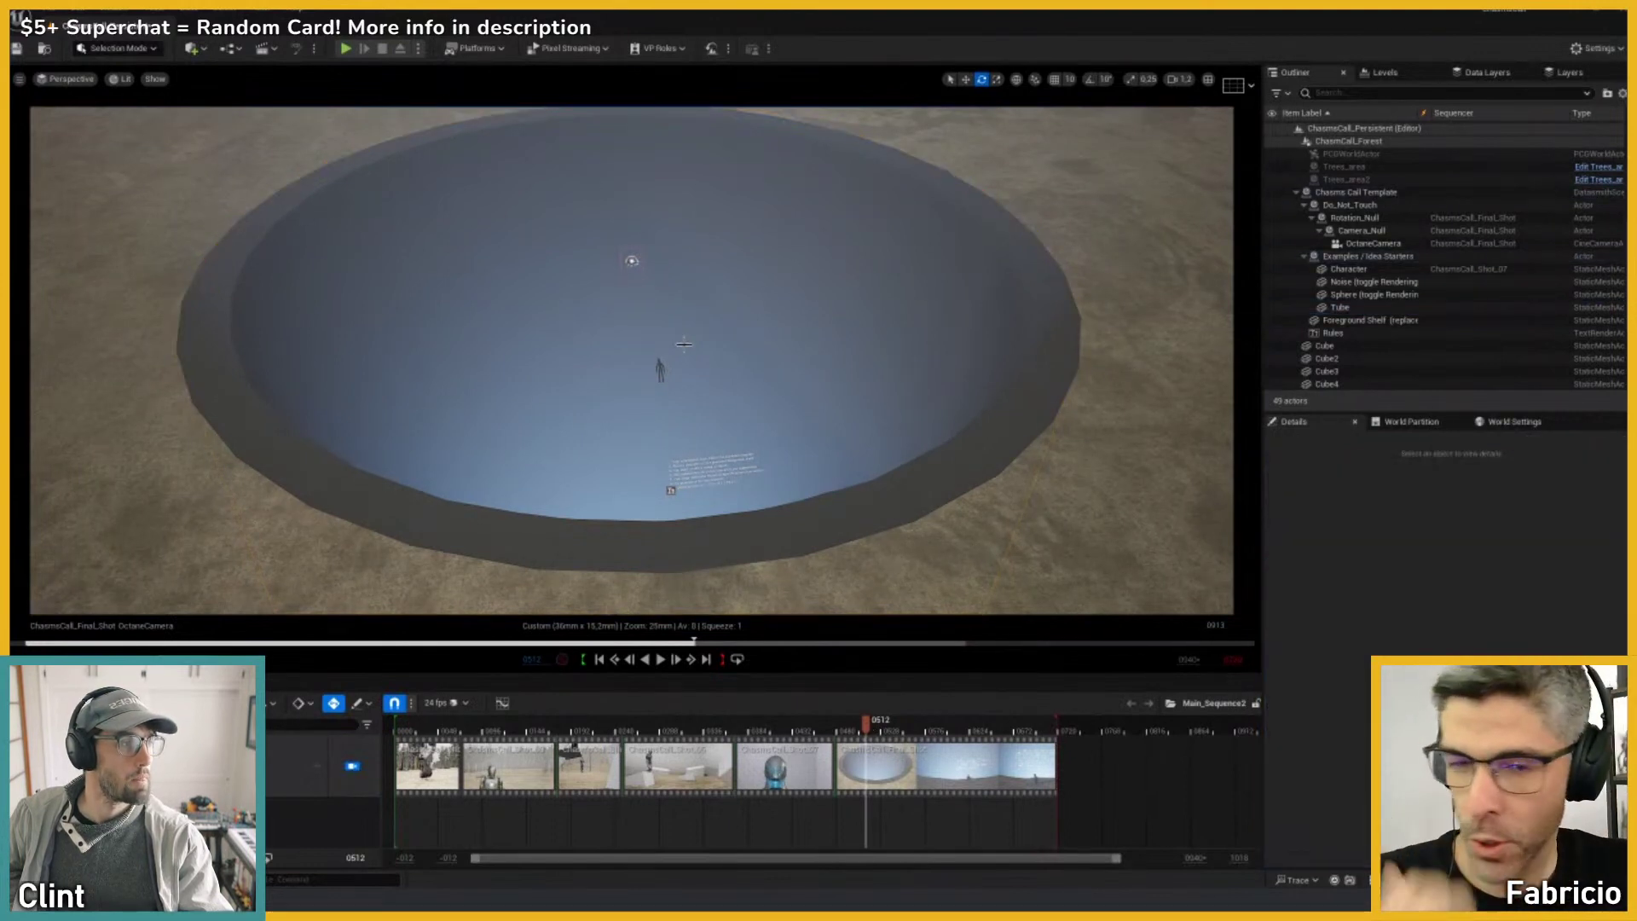
# Step: Check the floating Character along the final shot up to frame 662 and hide the Rules text there
pyautogui.moveTo(906, 732)
pyautogui.mouseDown()
pyautogui.moveTo(975, 730)
pyautogui.moveTo(920, 731)
pyautogui.mouseUp()
pyautogui.click(658, 312)
pyautogui.press('w')
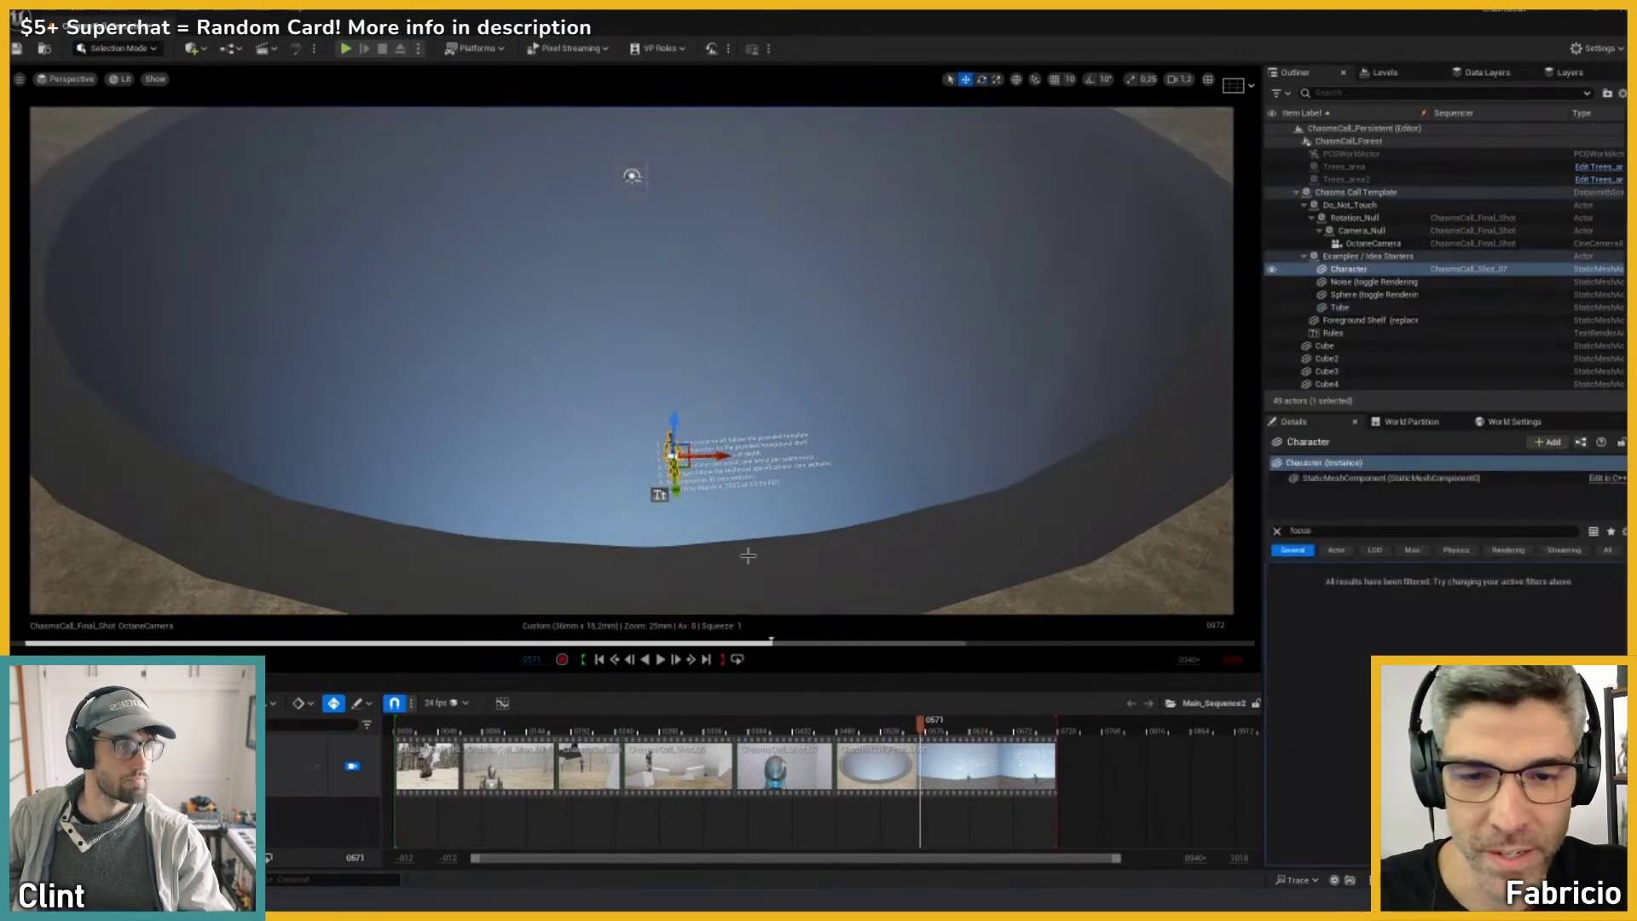
pyautogui.moveTo(943, 724); pyautogui.dragTo(1006, 731)
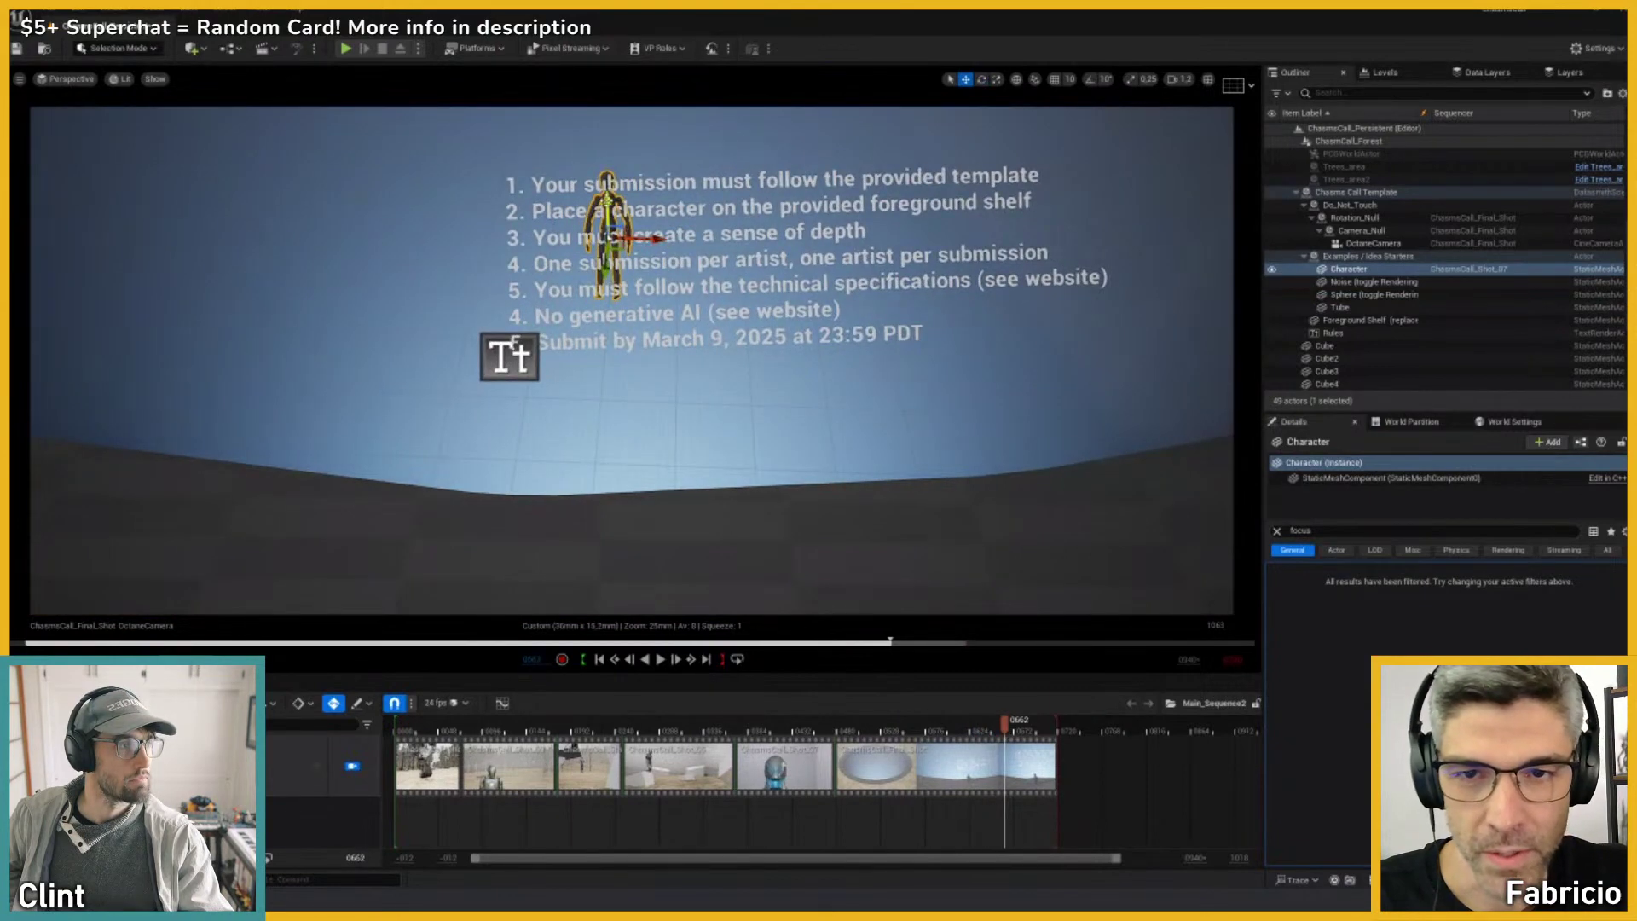
pyautogui.click(504, 356)
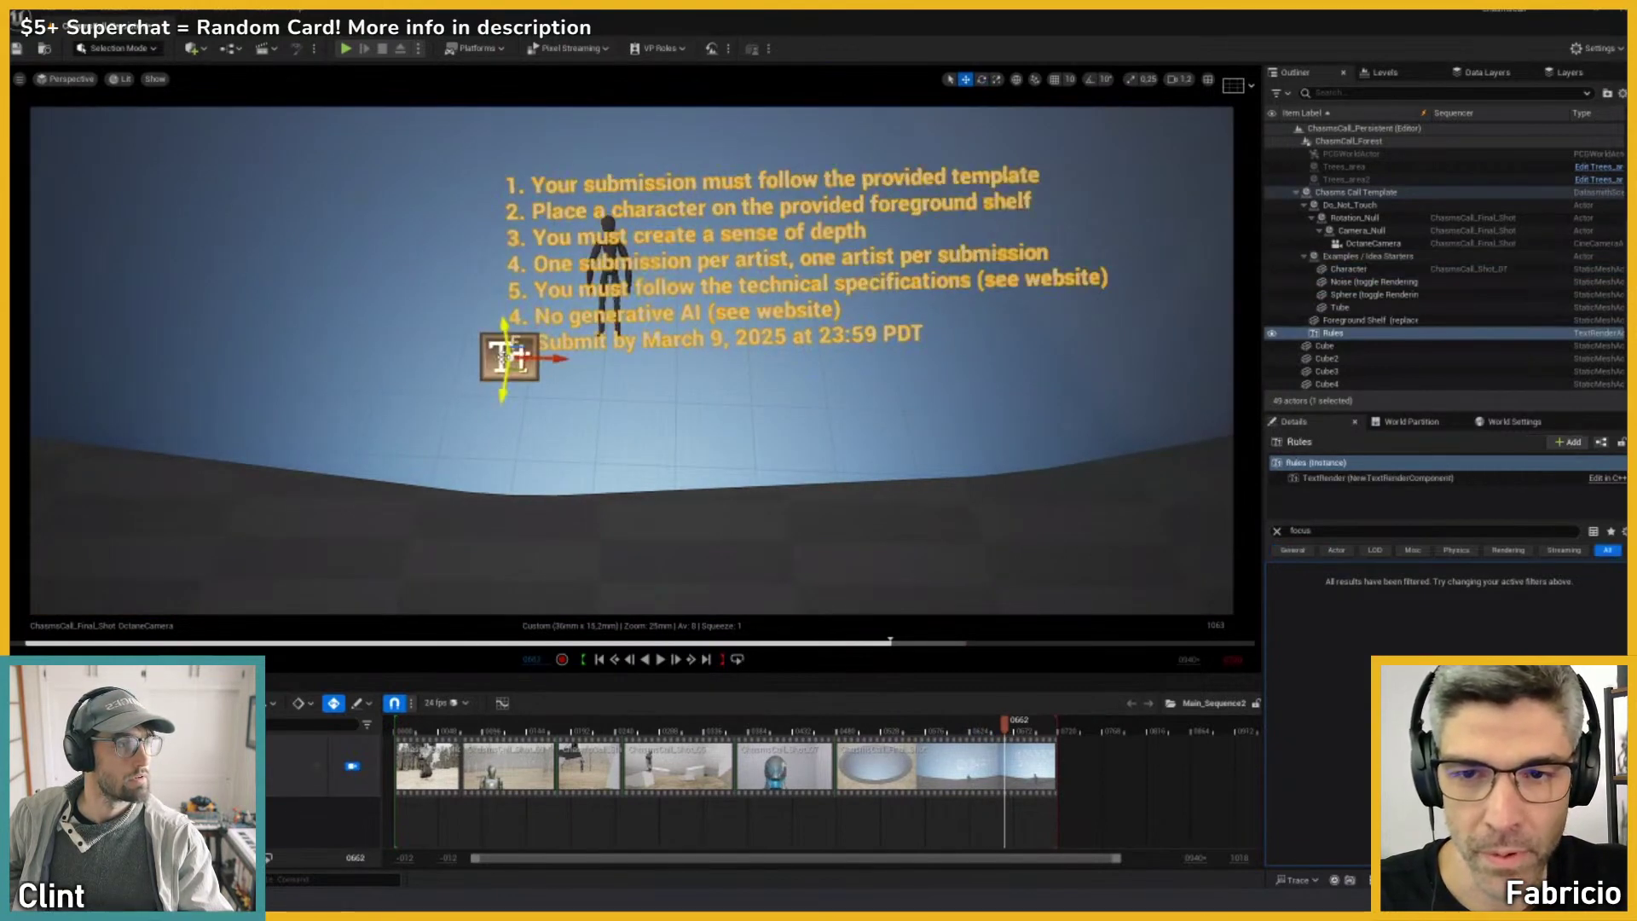
pyautogui.click(1271, 333)
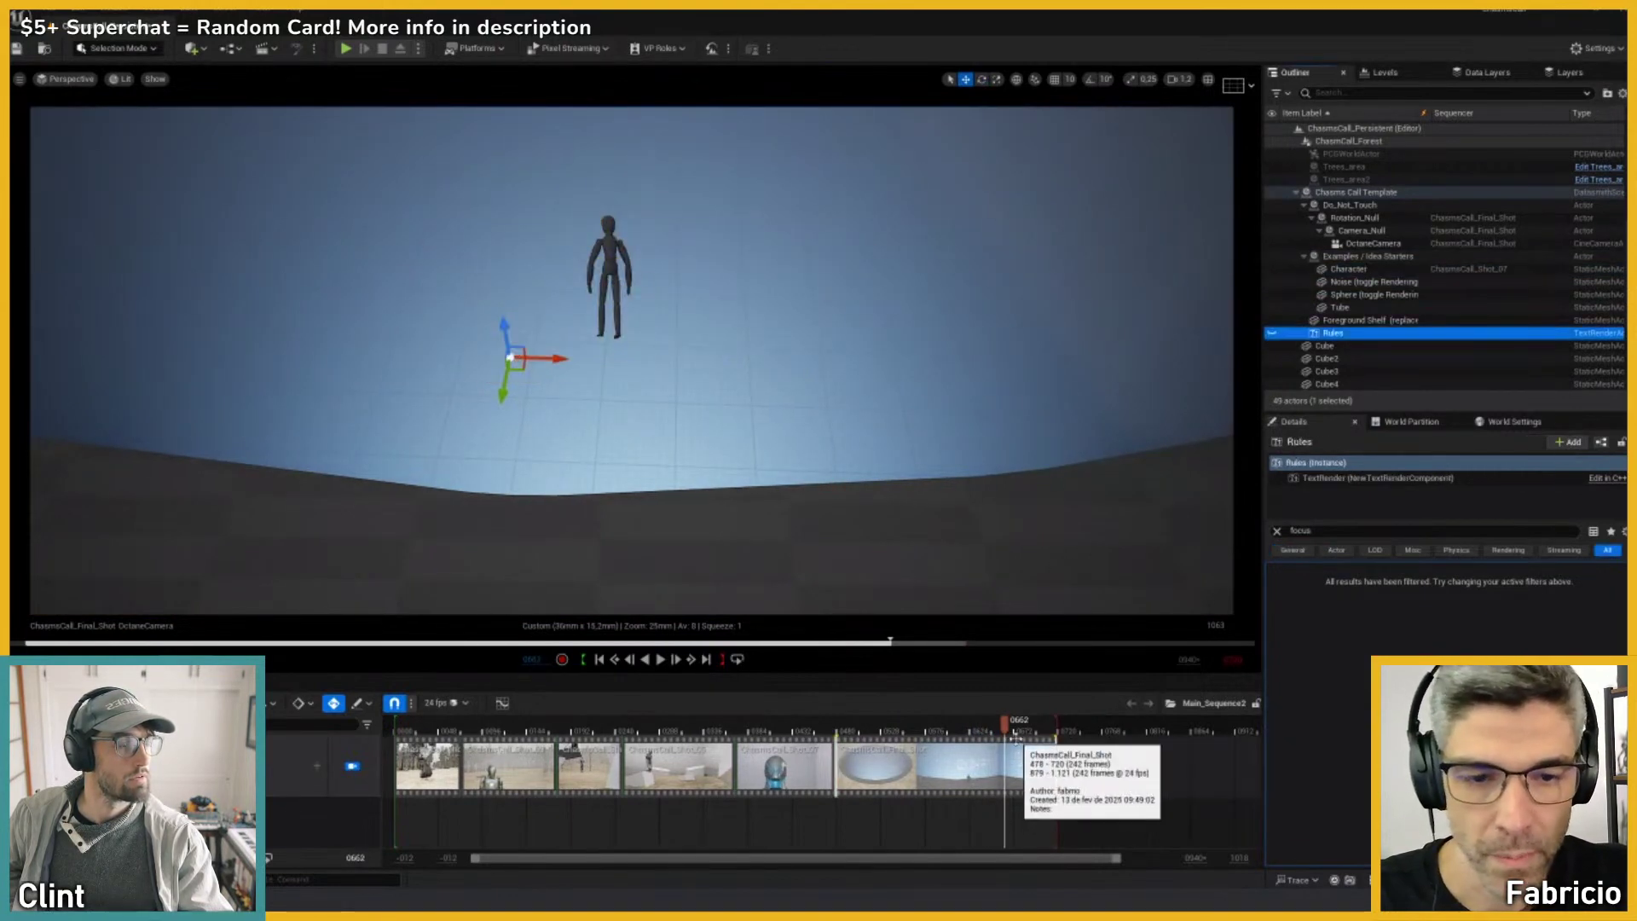
# Step: Rewind within the final shot and play it to review the floating Character, stopping at frame 685
pyautogui.moveTo(1004, 723)
pyautogui.mouseDown()
pyautogui.moveTo(958, 724)
pyautogui.moveTo(1016, 726)
pyautogui.mouseUp()
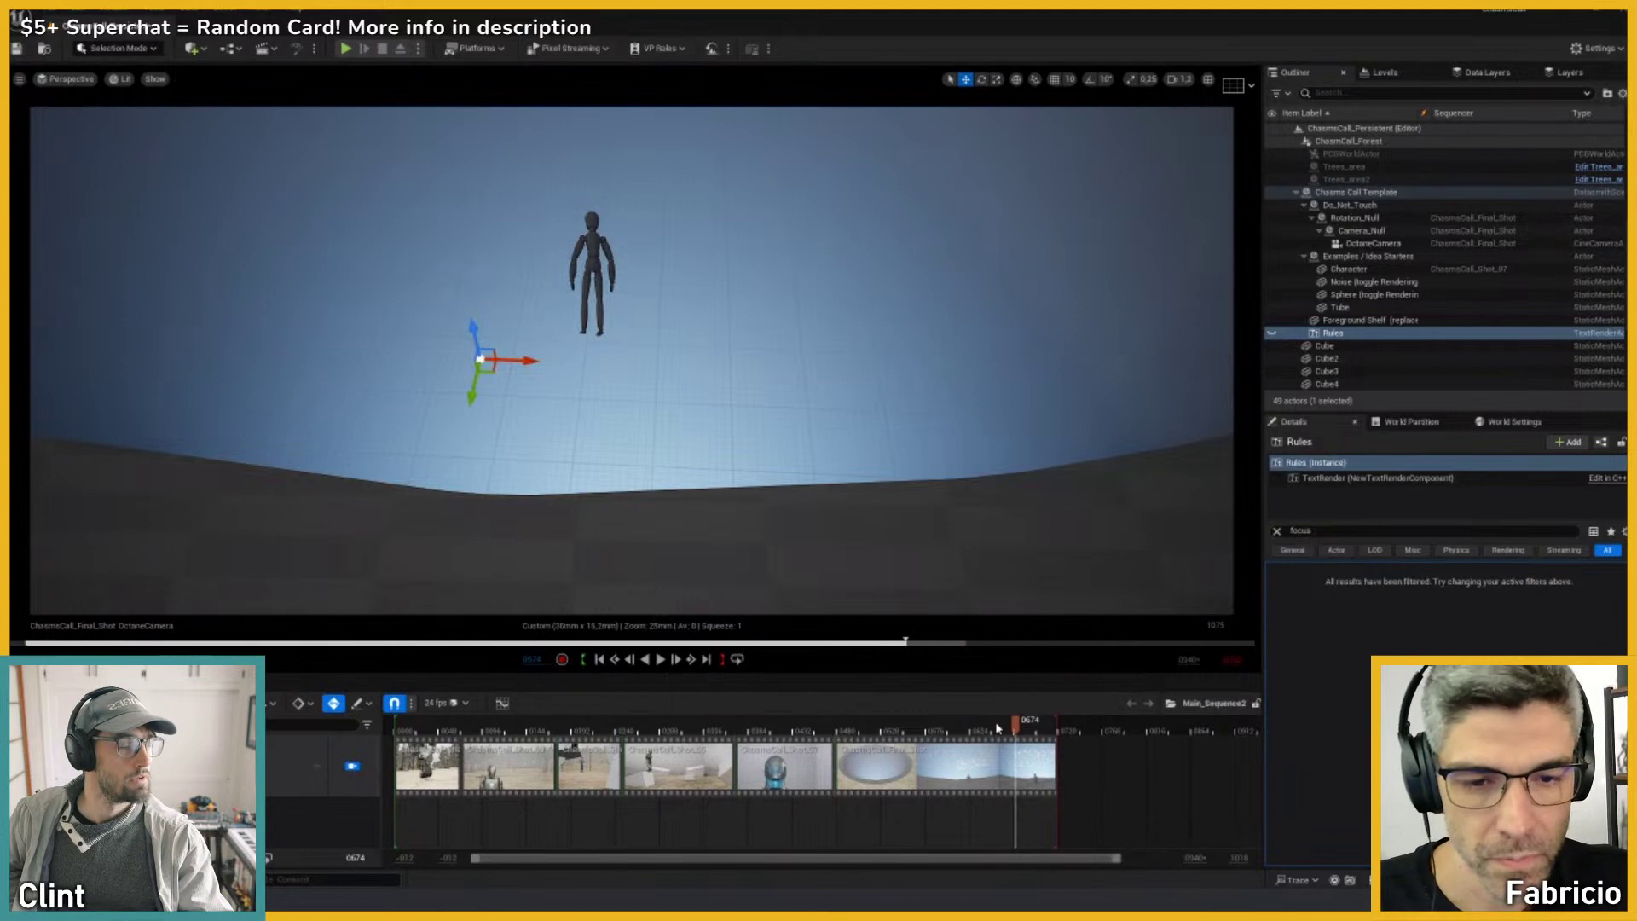
pyautogui.moveTo(1014, 723); pyautogui.dragTo(949, 729)
pyautogui.press('space')
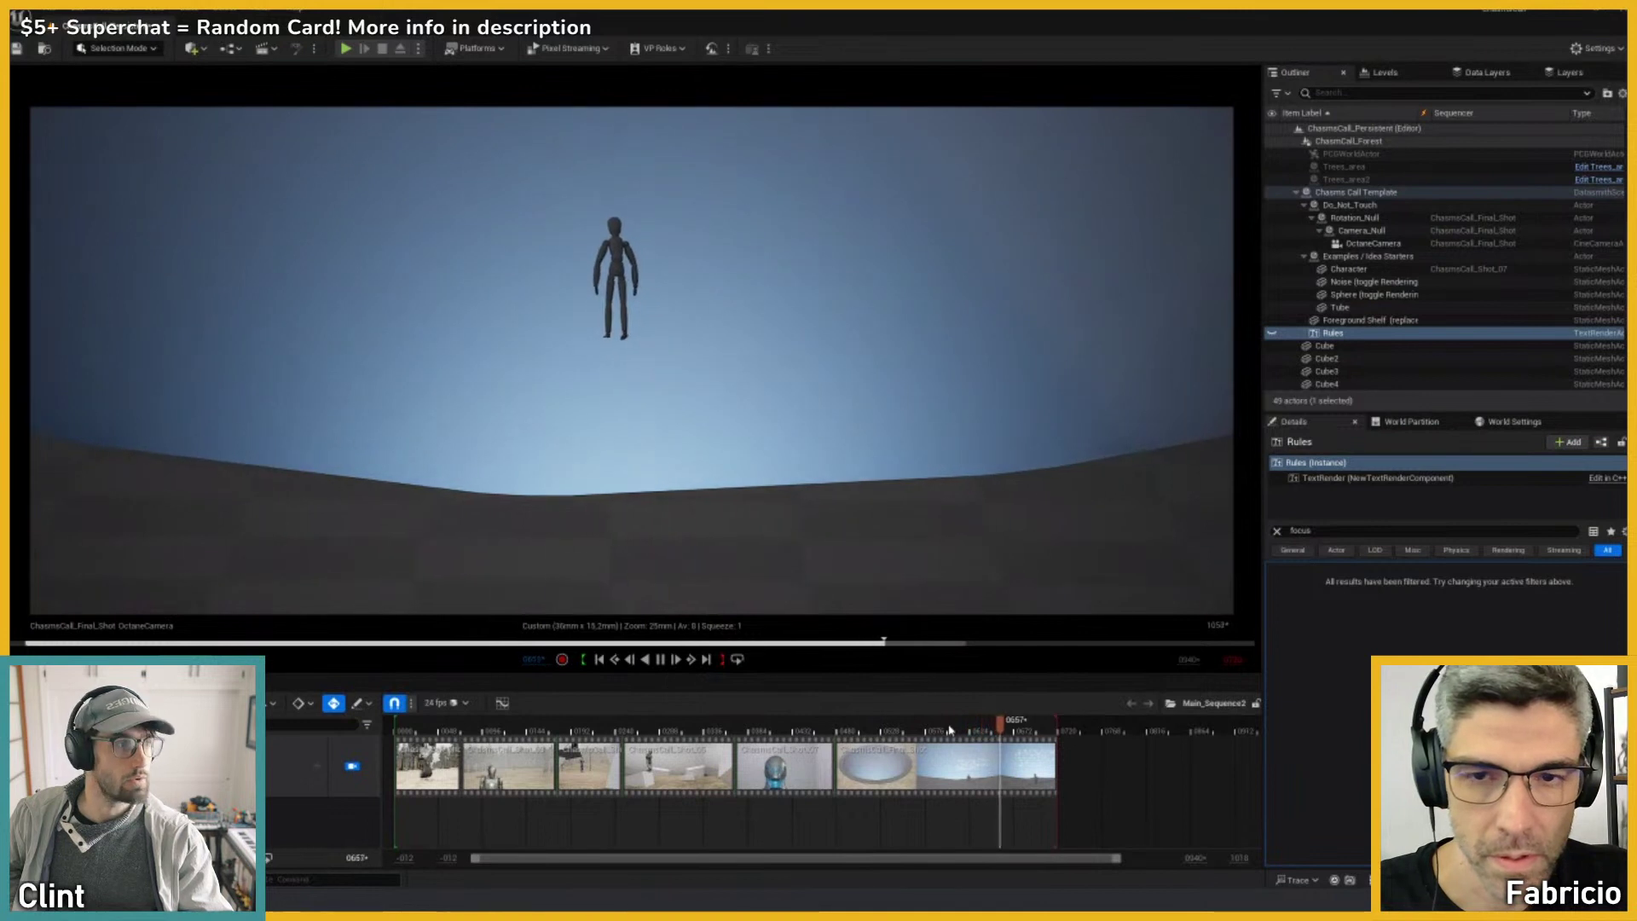
pyautogui.press('space')
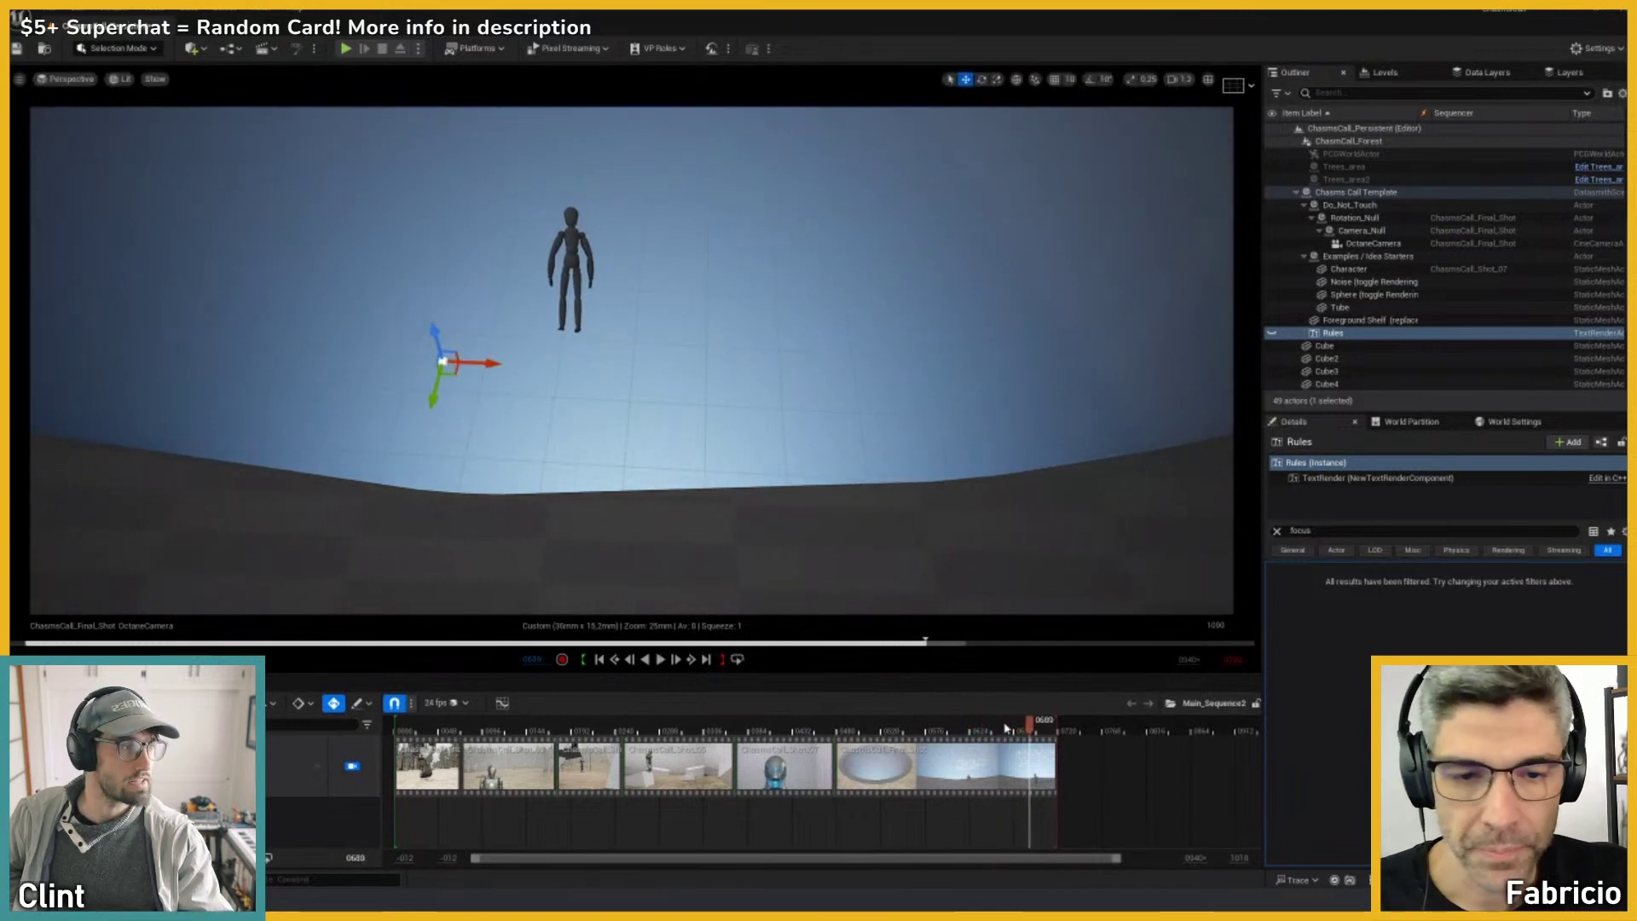
# Step: Move to frame 656 of the final shot, try snapping the Character to the floor, and undo the snap
pyautogui.moveTo(1004, 726)
pyautogui.mouseDown()
pyautogui.moveTo(990, 727)
pyautogui.moveTo(1019, 738)
pyautogui.moveTo(1000, 735)
pyautogui.mouseUp()
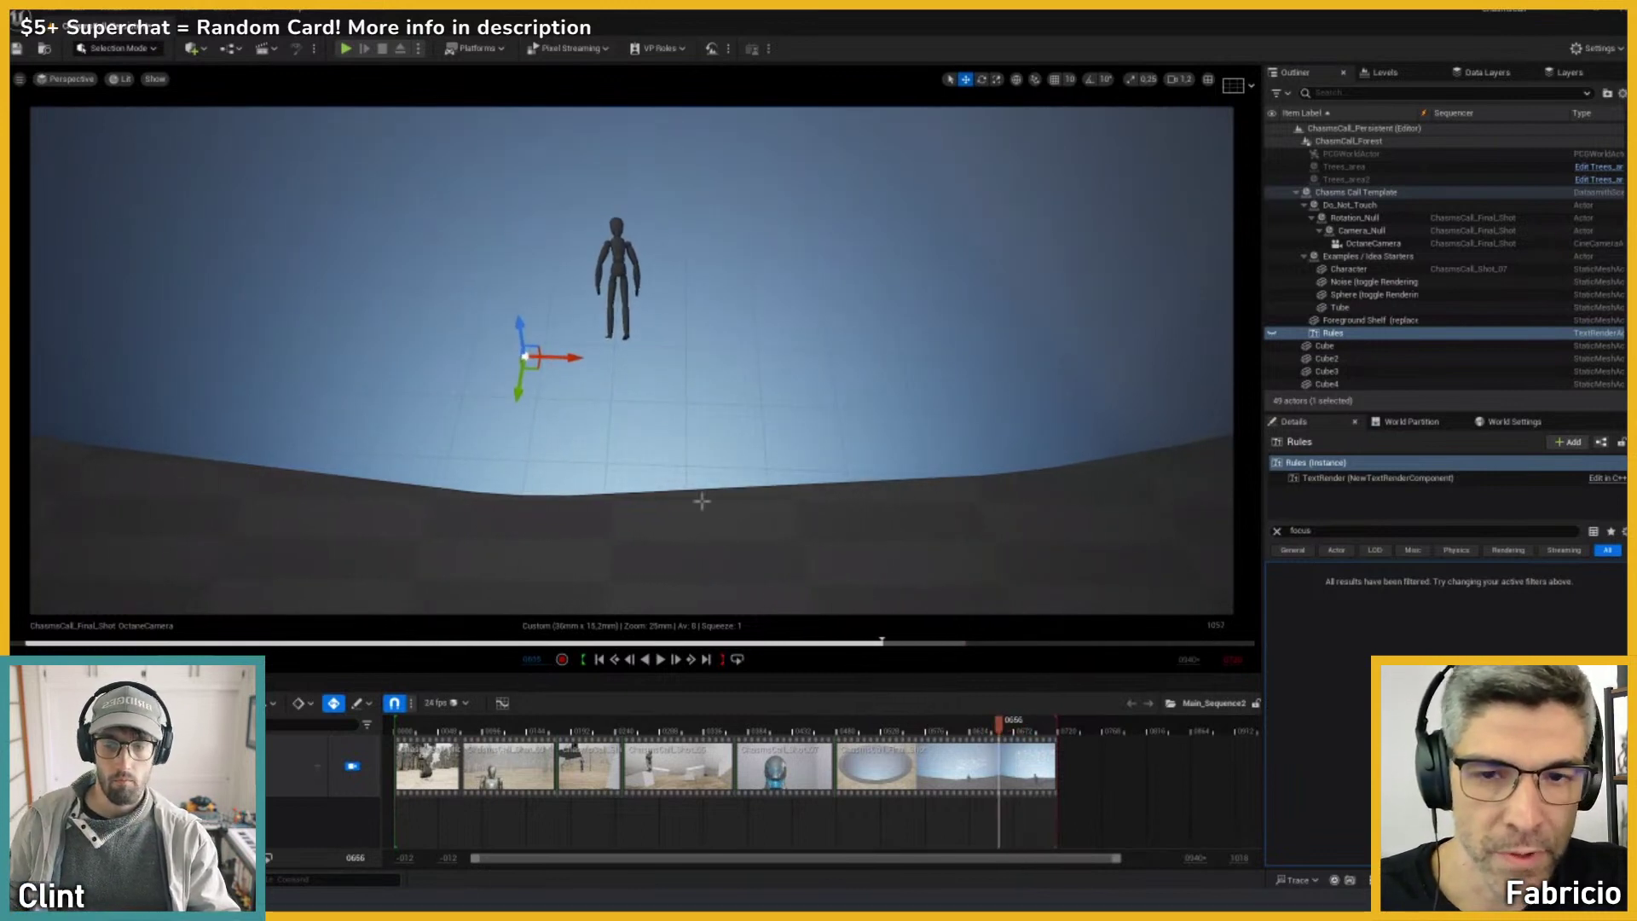
pyautogui.click(655, 406)
pyautogui.click(619, 254)
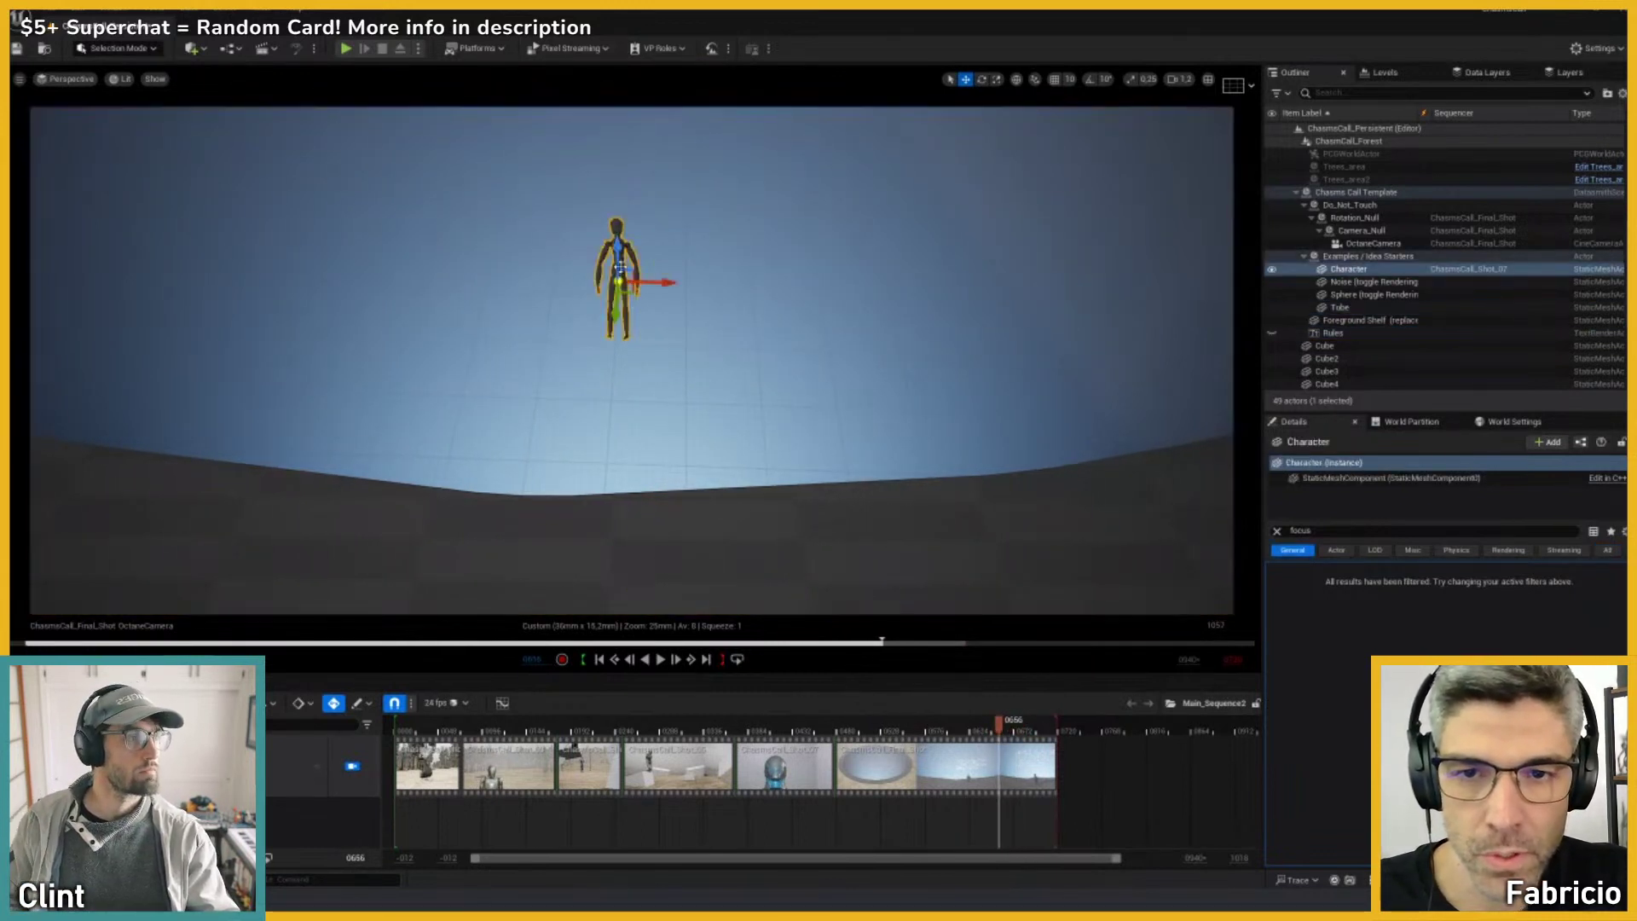
pyautogui.press('End')
pyautogui.hotkey('ctrl', 'z')
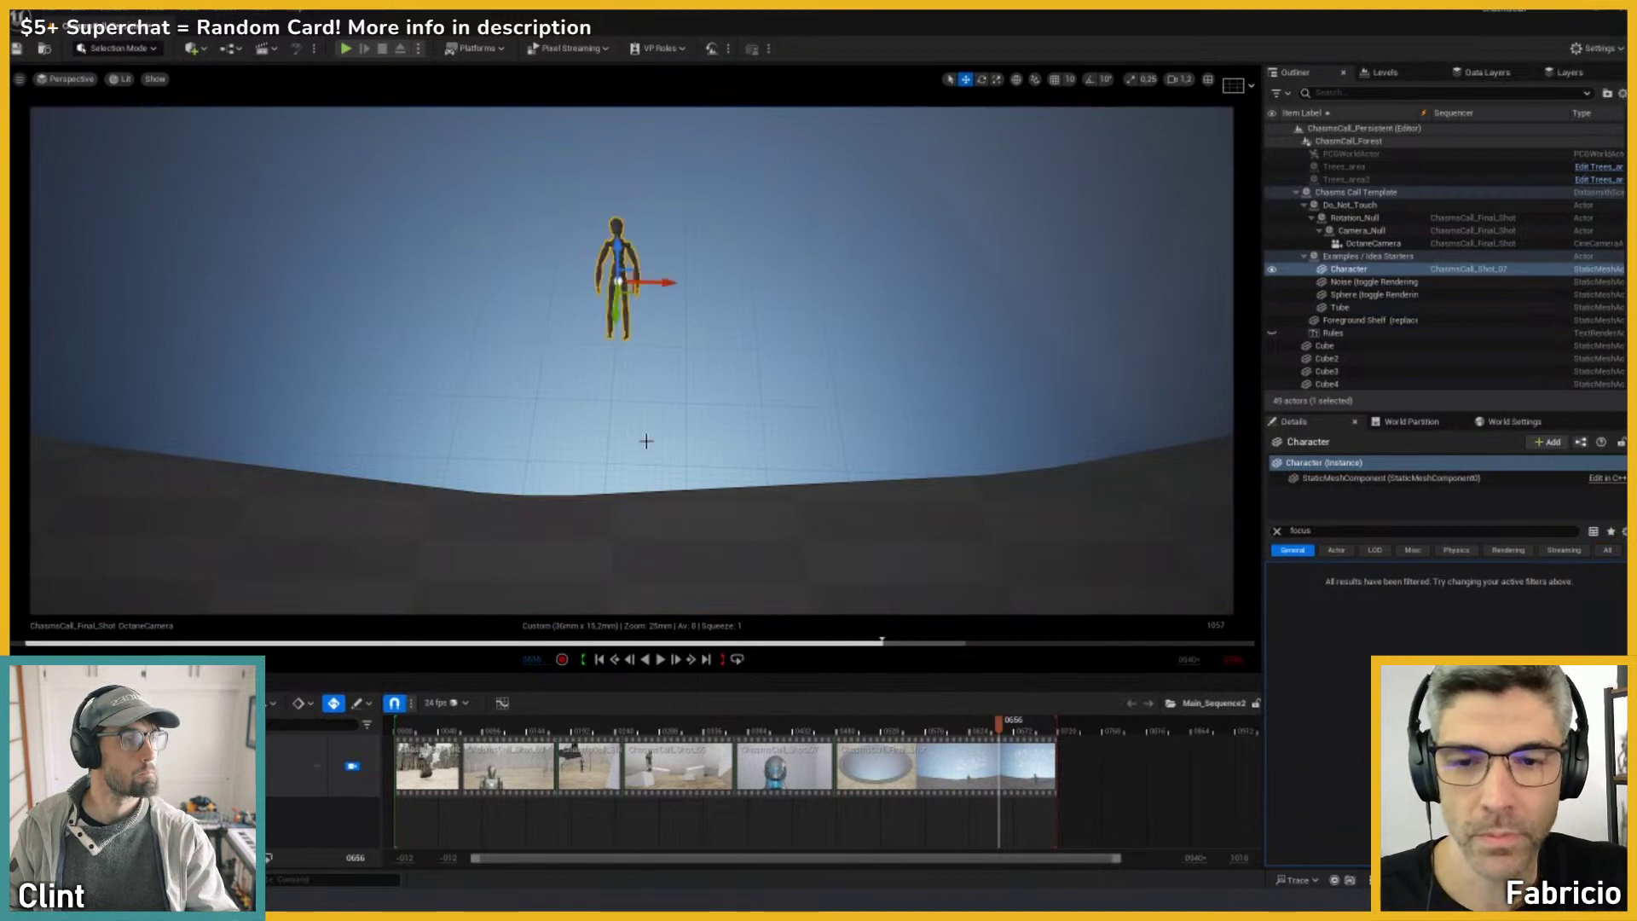
pyautogui.click(684, 434)
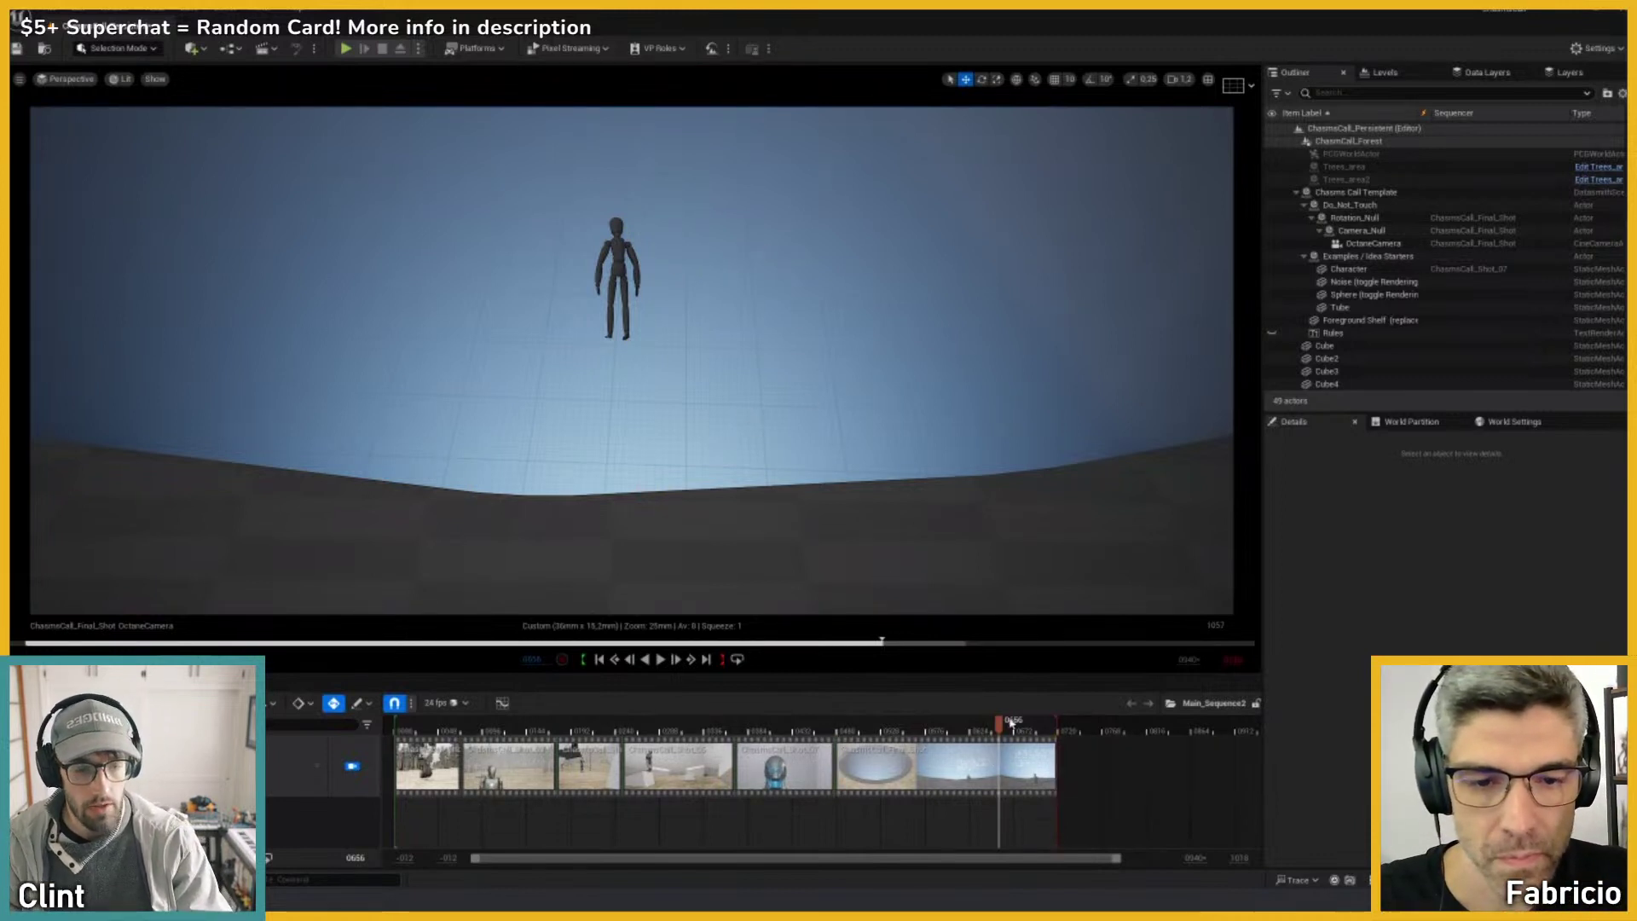
# Step: Scrub back to the helmet close-up in ChasmsCall_Shot_07, then forward through the final shot to frame 620
pyautogui.moveTo(1011, 723); pyautogui.dragTo(803, 745)
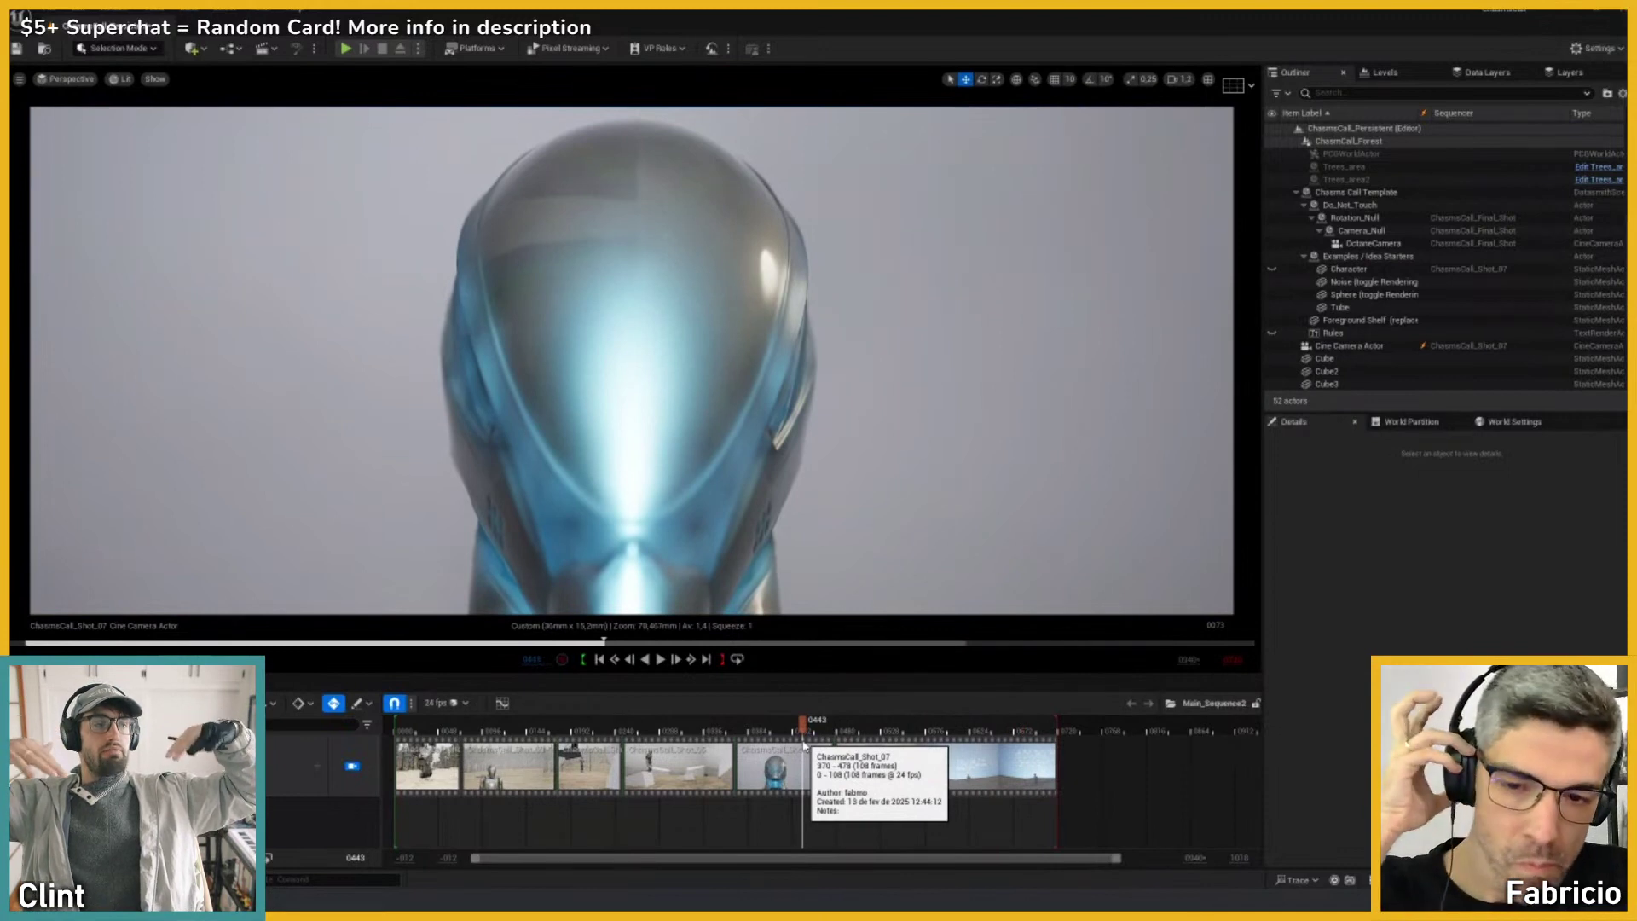
pyautogui.click(879, 724)
pyautogui.moveTo(880, 725); pyautogui.dragTo(967, 723)
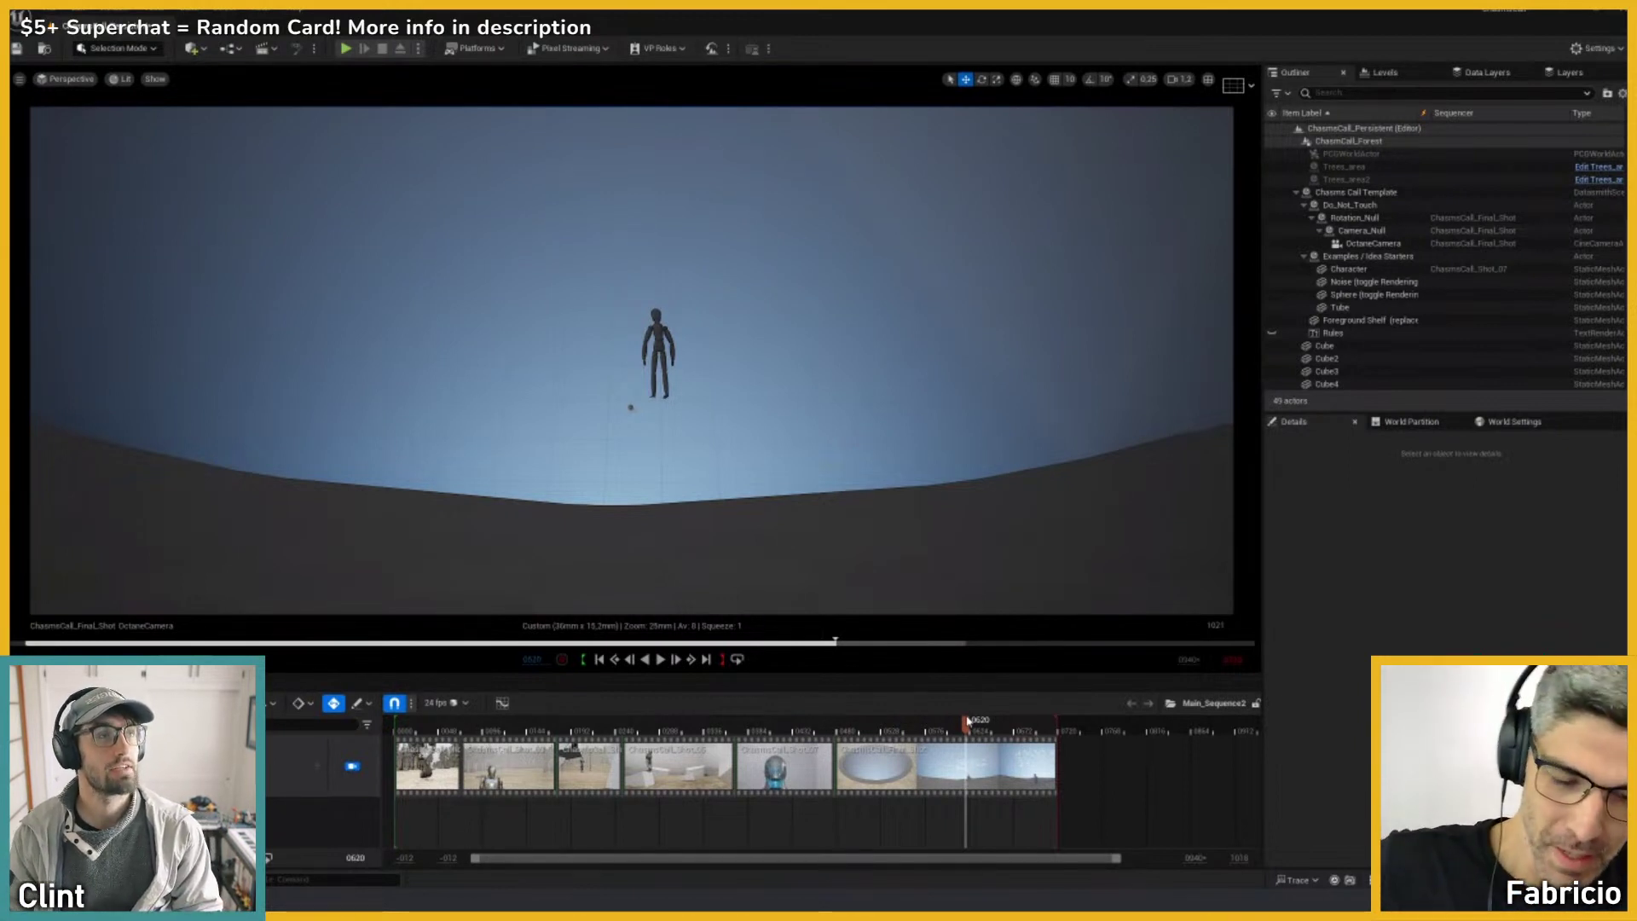
# Step: Switch to the Miro board and examine the storyboard panels from the floating boots to the dark pit opening
pyautogui.click(903, 901)
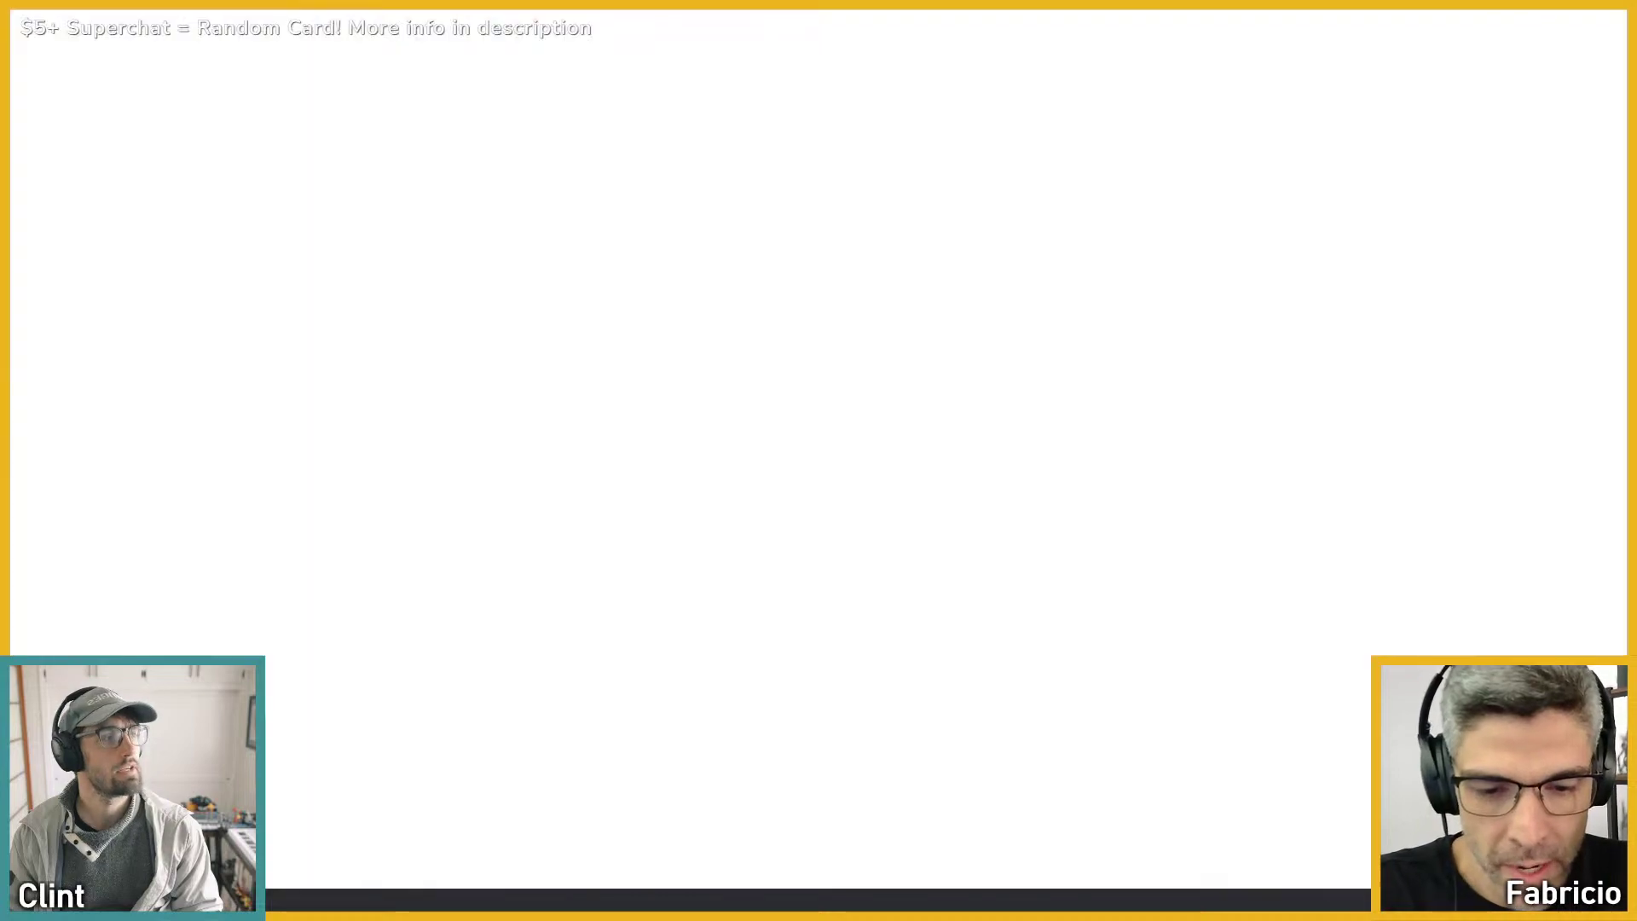
pyautogui.scroll(-5, 834, 626)
pyautogui.moveTo(534, 588); pyautogui.dragTo(1147, 598, button='middle')
pyautogui.scroll(5, 712, 457)
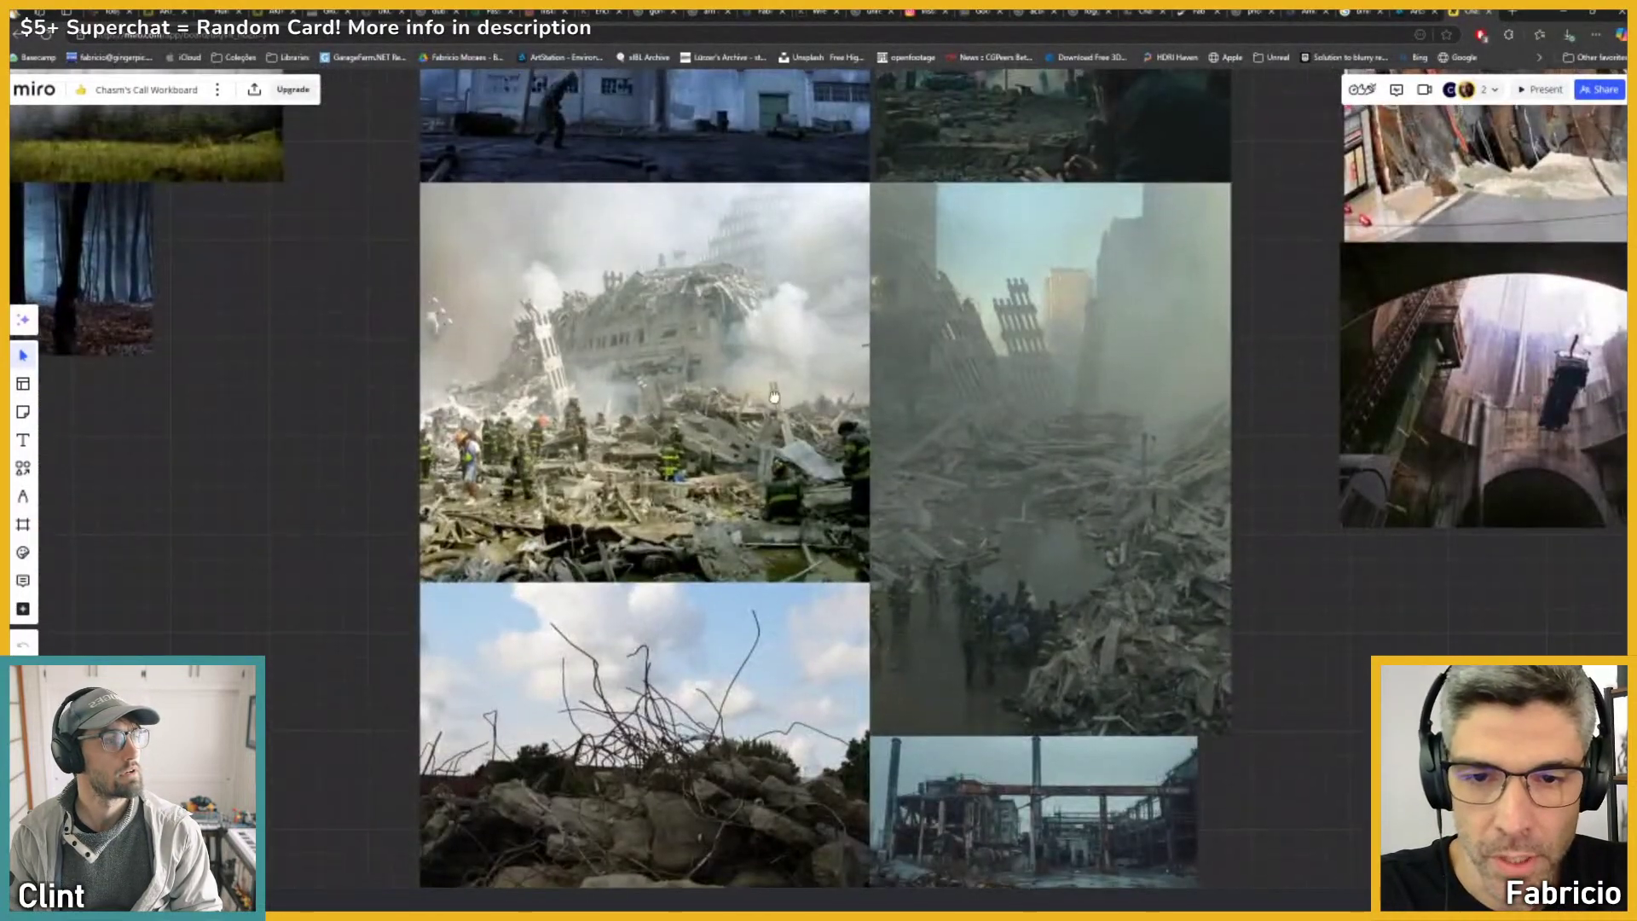
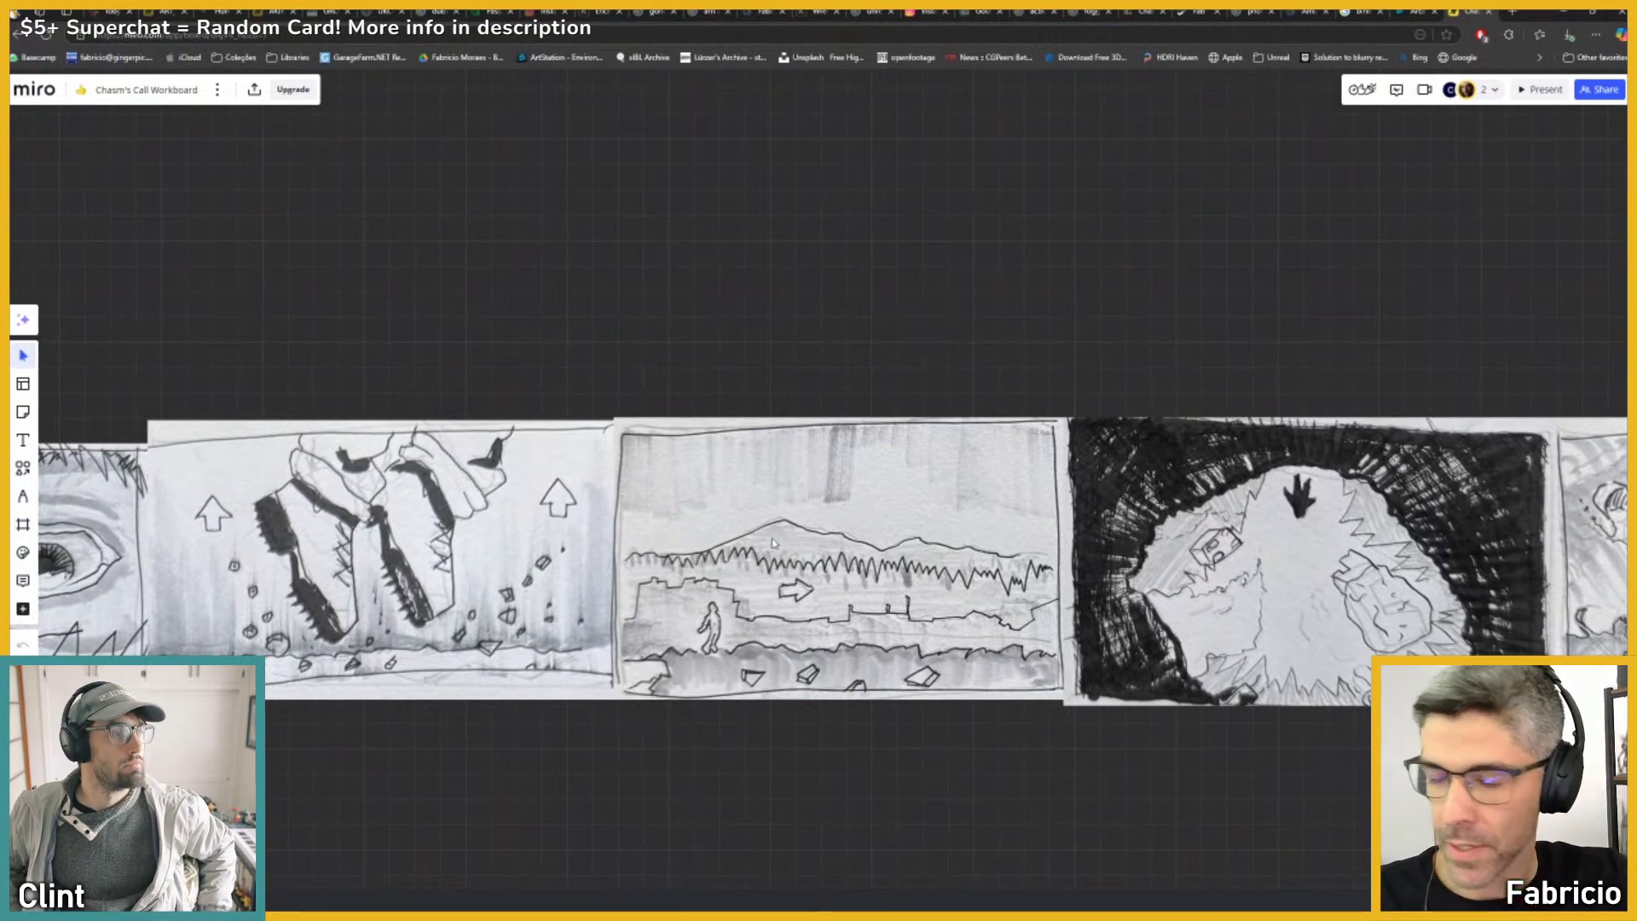
# Step: Return to Unreal Engine, scrub the opening of ChasmsCall_Shot_07 to frame 391, and compare it with the Miro storyboard
pyautogui.moveTo(1023, 911)
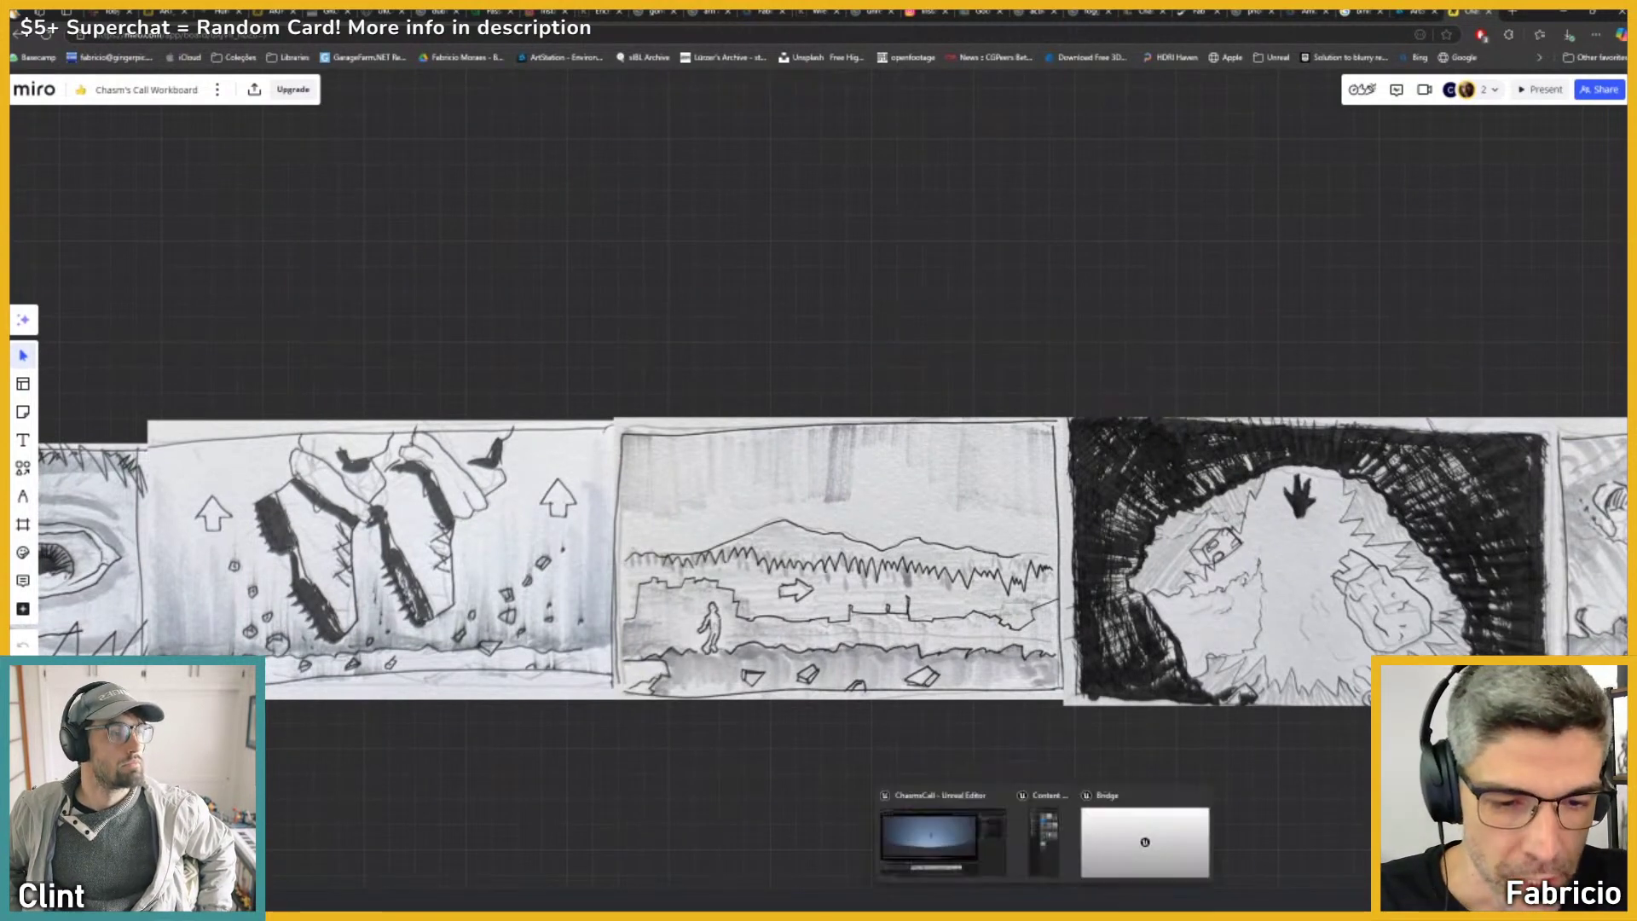
pyautogui.click(980, 855)
pyautogui.moveTo(964, 725); pyautogui.dragTo(739, 719)
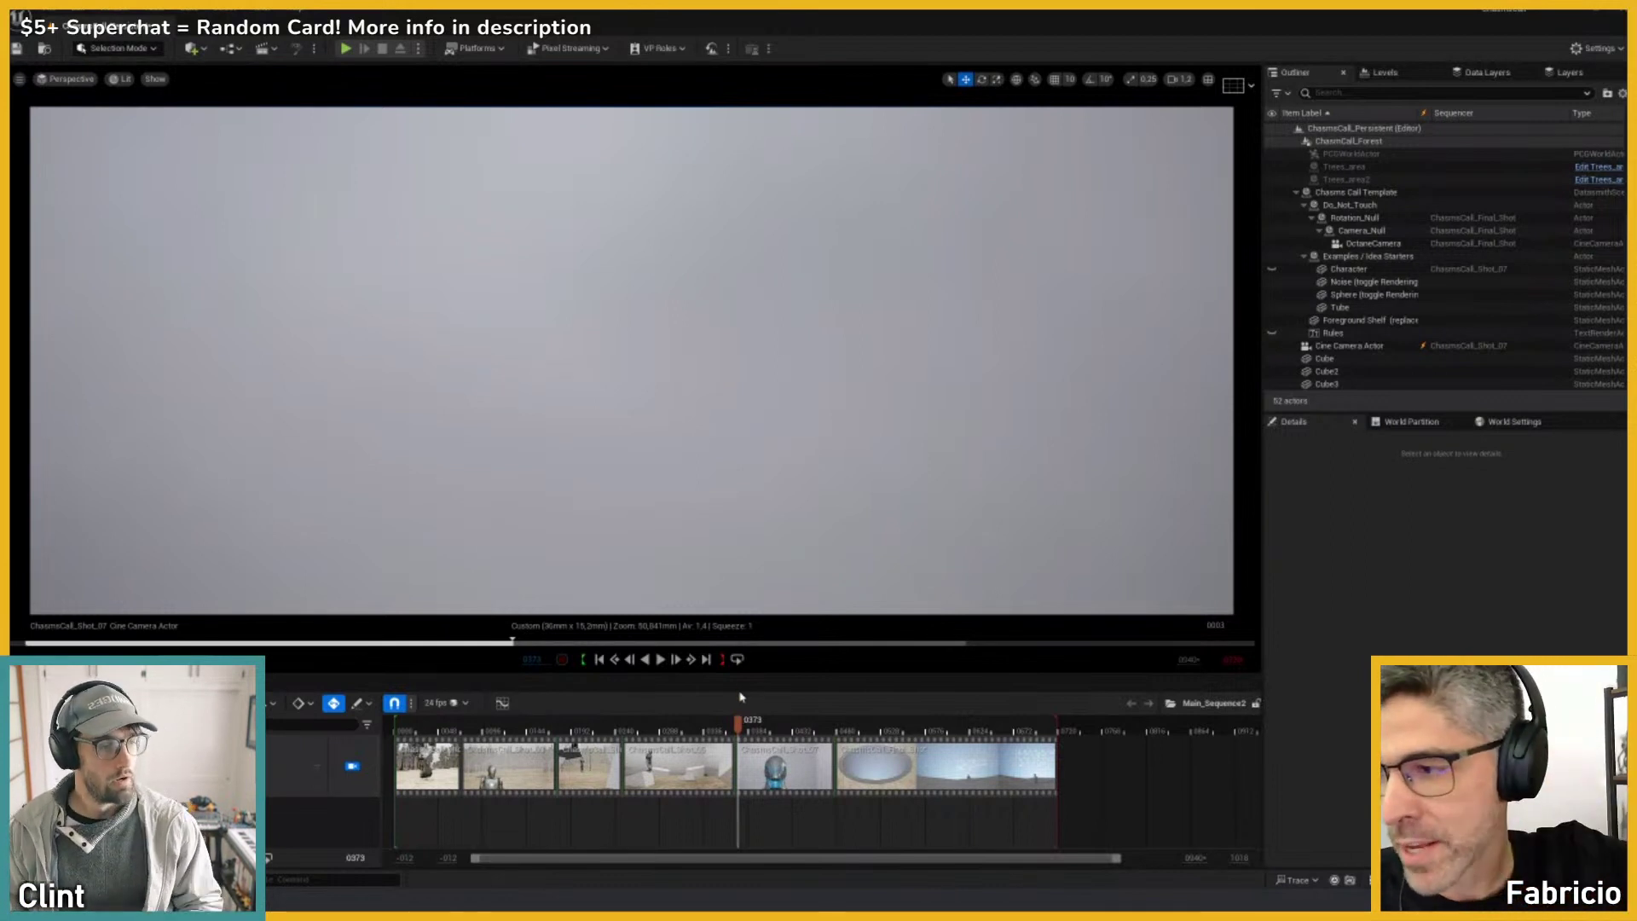
pyautogui.click(740, 731)
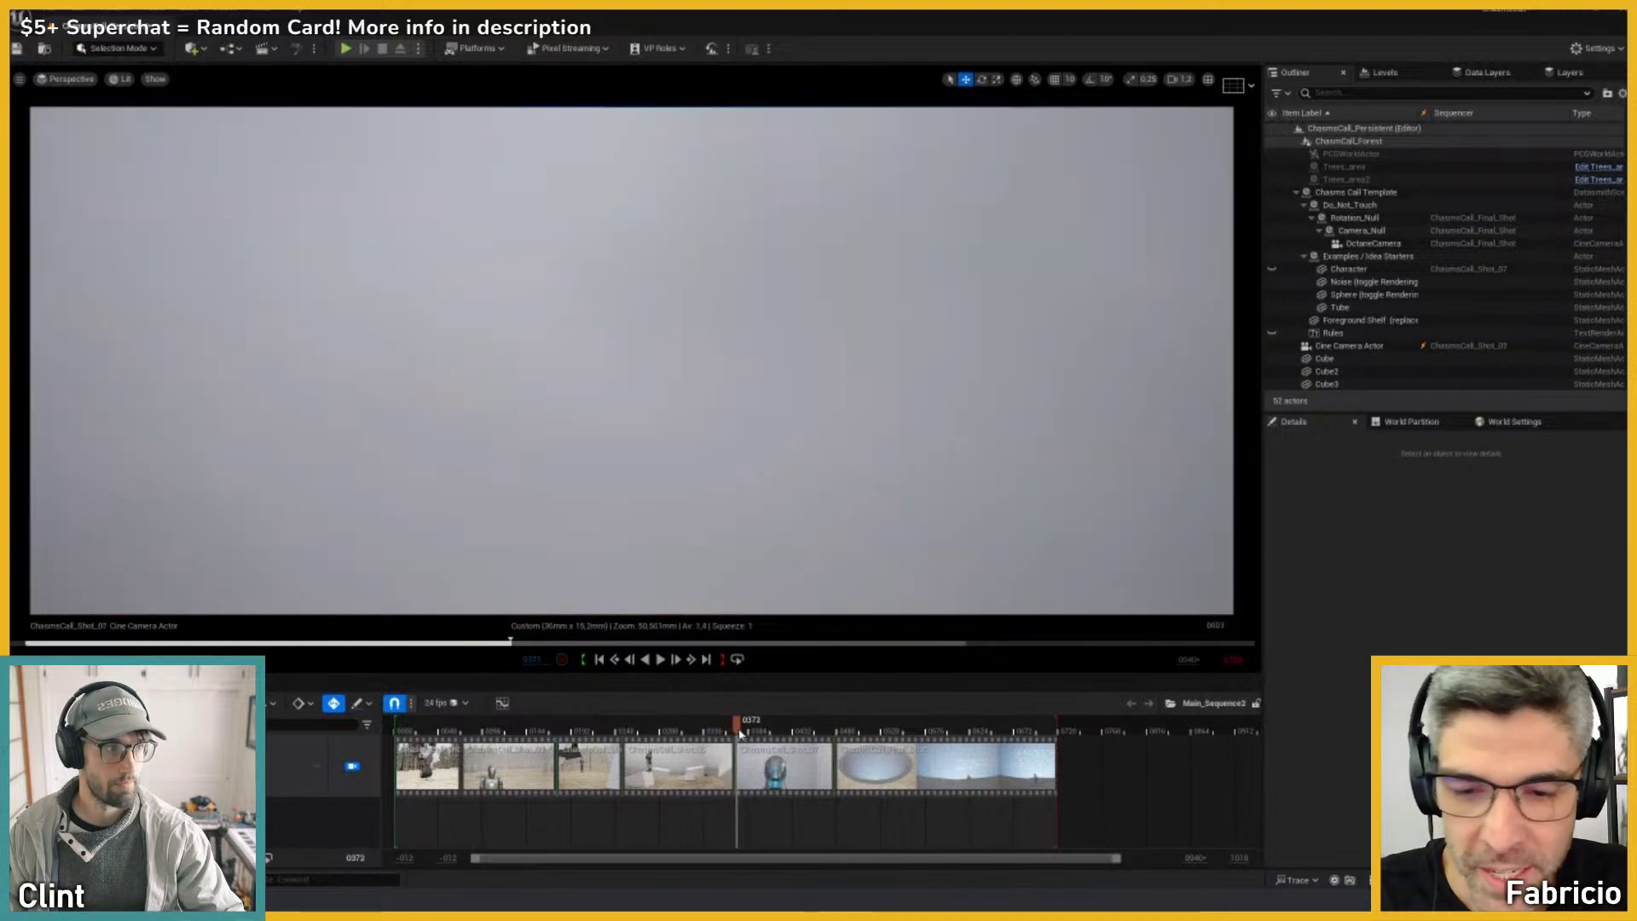
pyautogui.moveTo(739, 731); pyautogui.dragTo(755, 735)
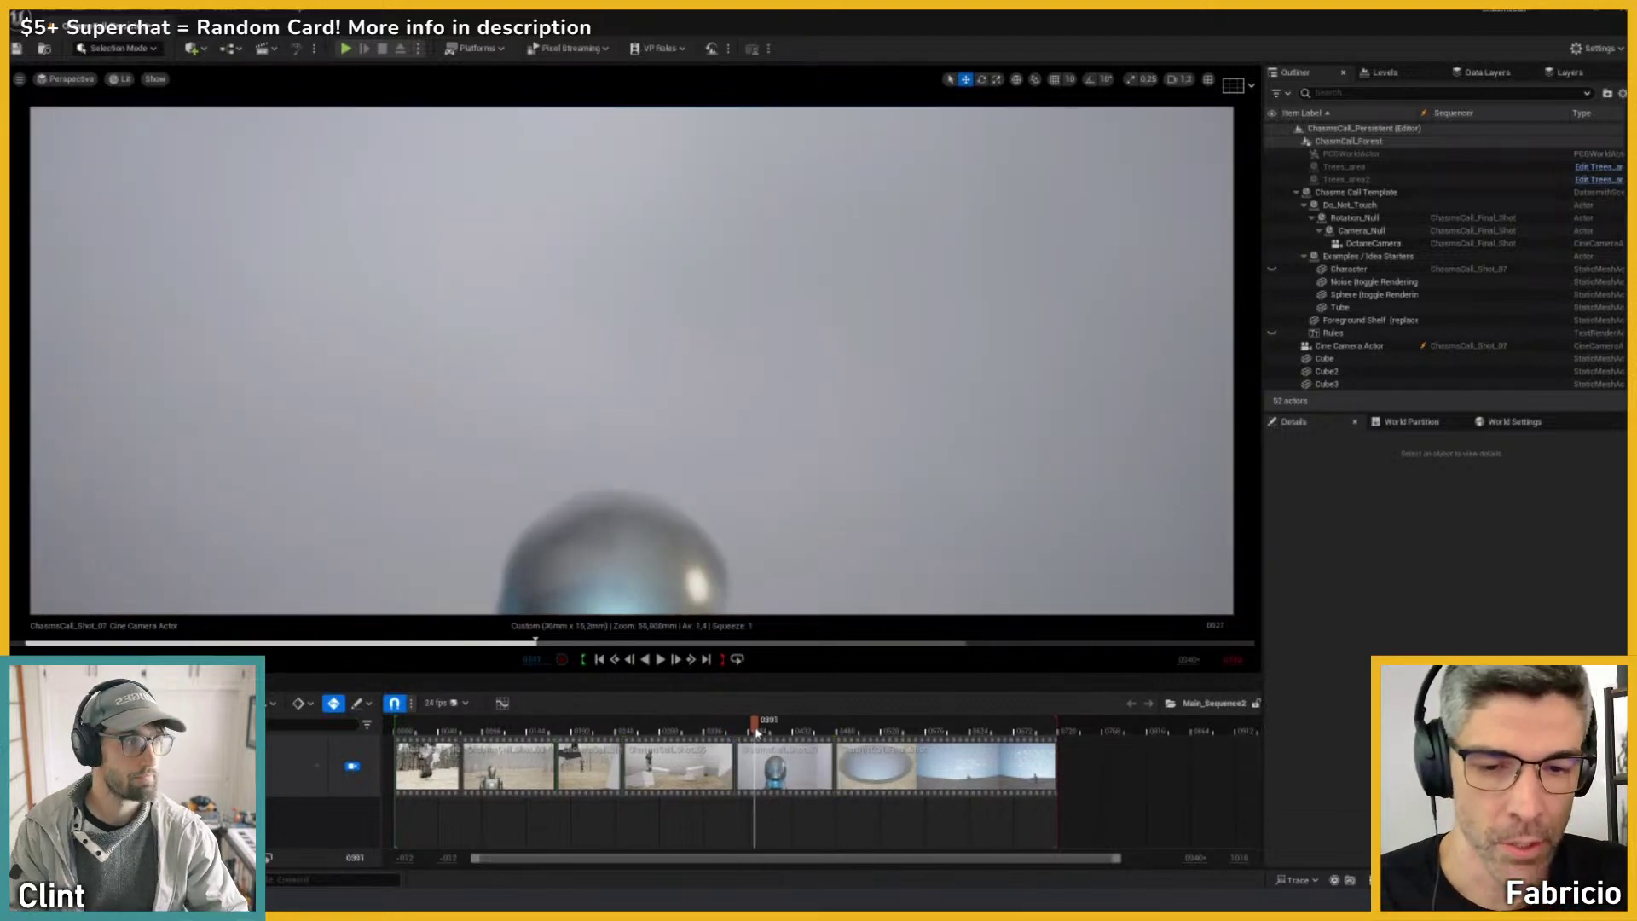
pyautogui.click(848, 844)
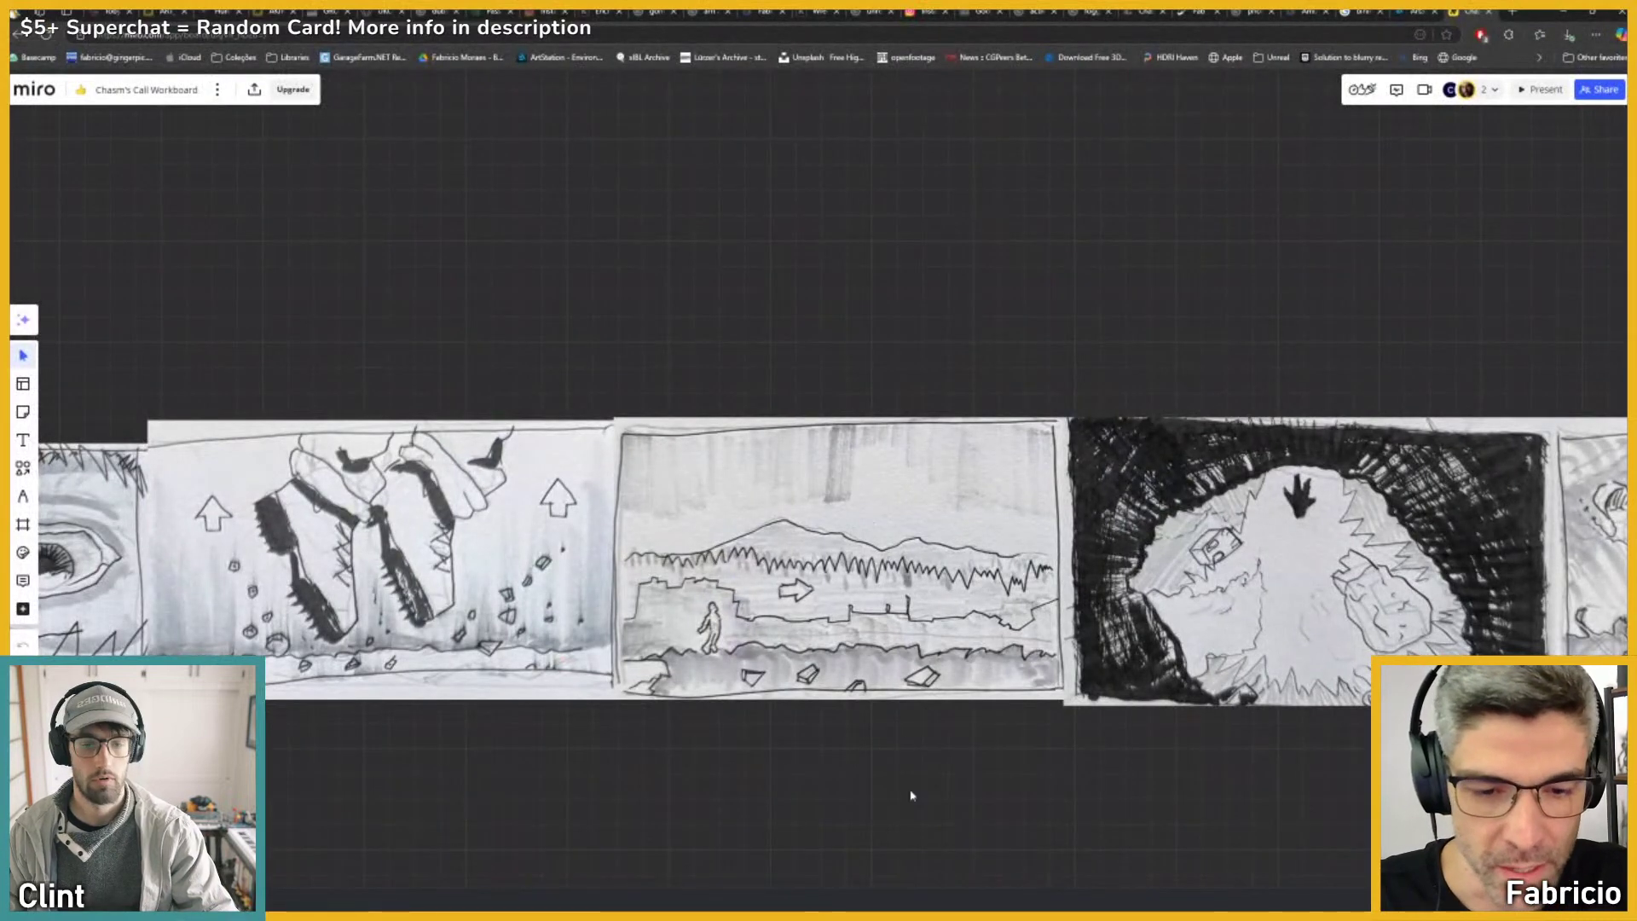
pyautogui.click(848, 836)
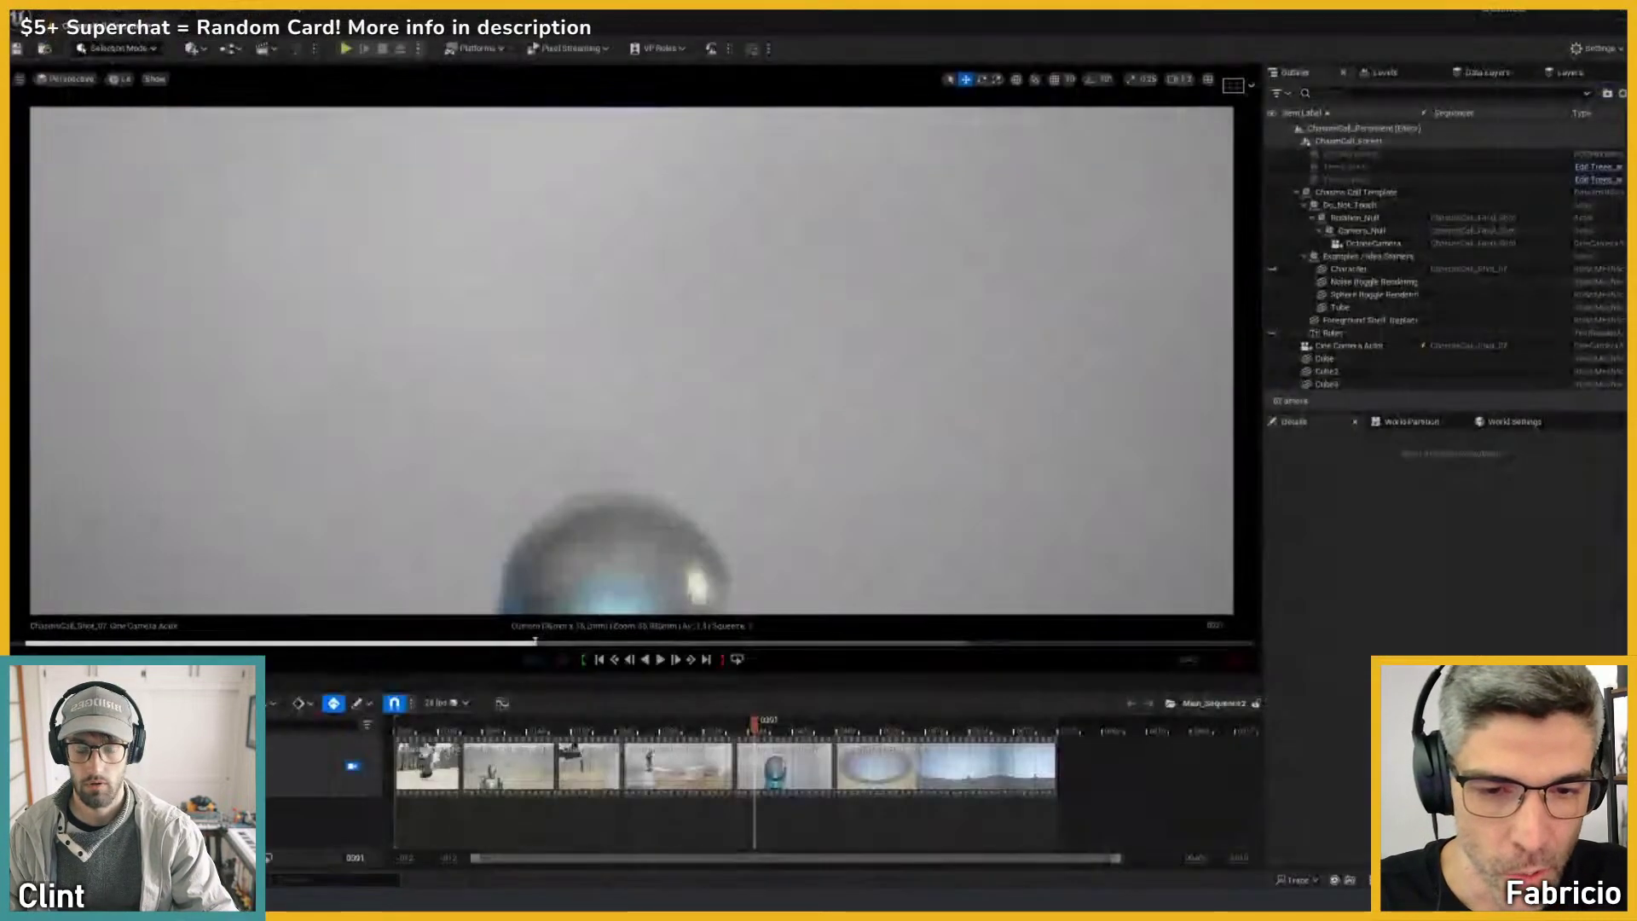
# Step: At frame 543, raise the Character above the pit rim using the free viewport, and deselect it
pyautogui.click(893, 731)
pyautogui.click(747, 524)
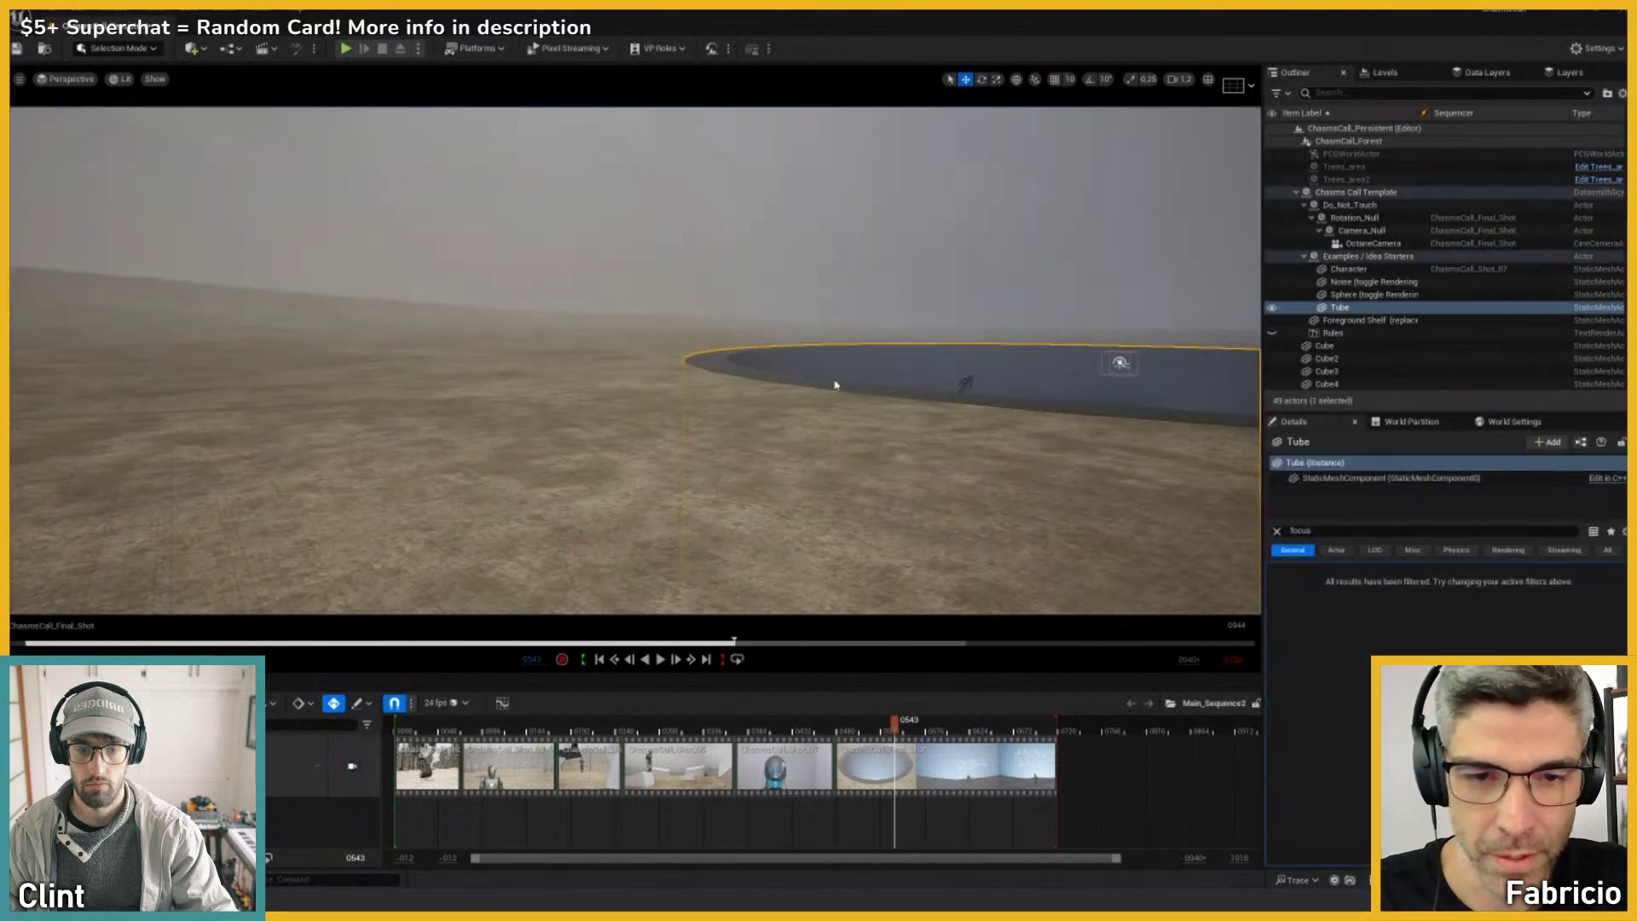
pyautogui.scroll(10, 834, 386)
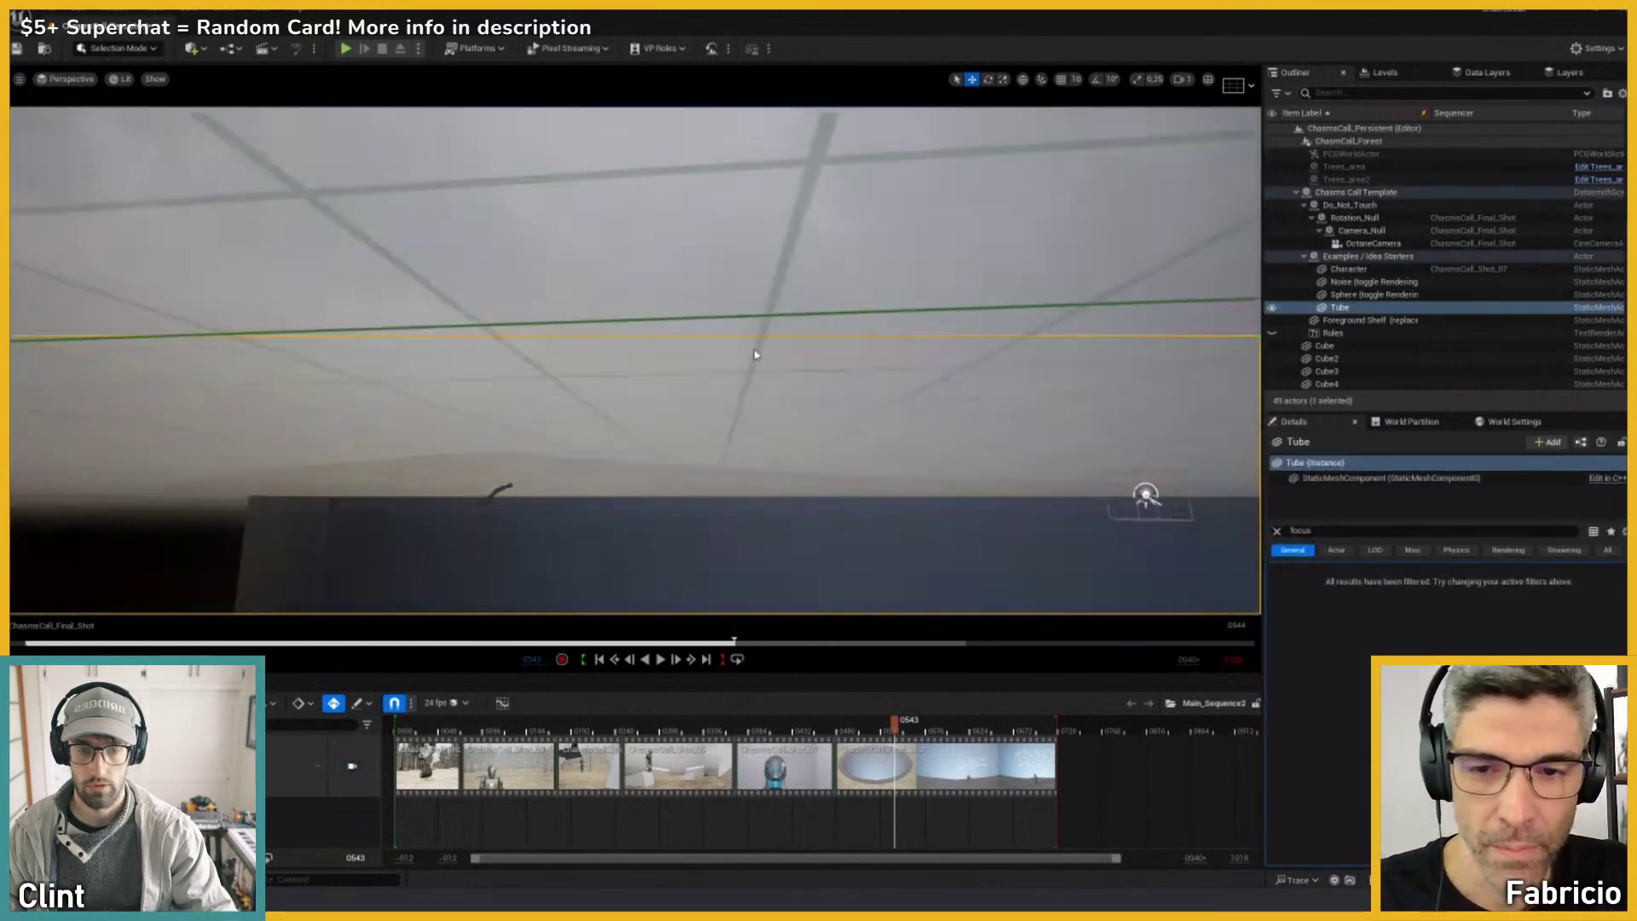
pyautogui.scroll(-5, 755, 354)
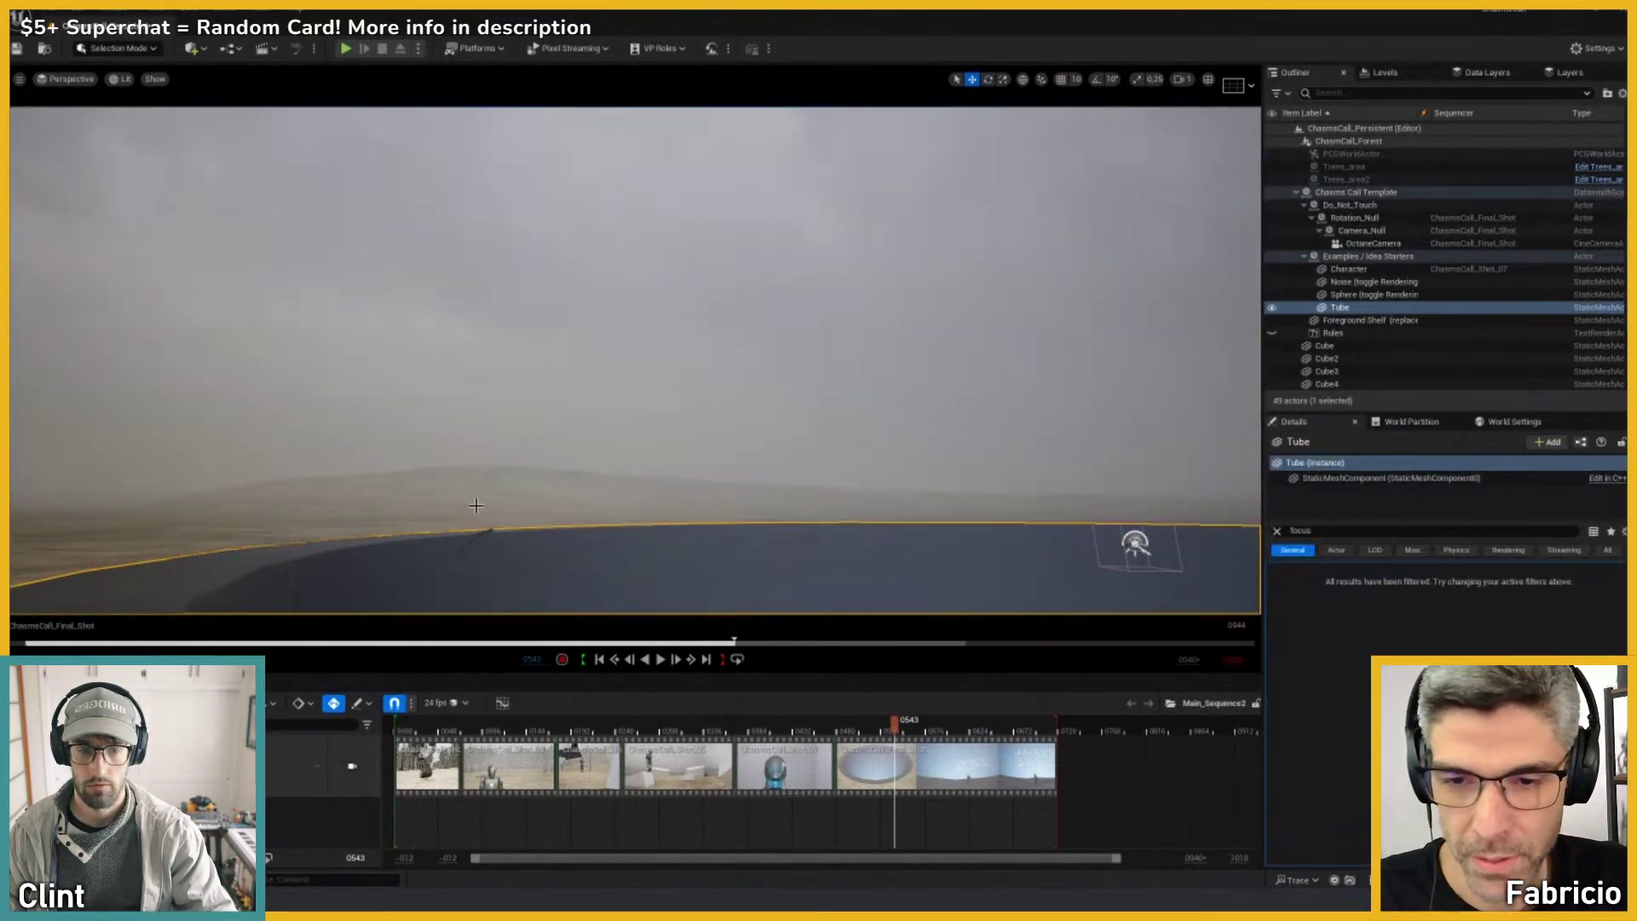
pyautogui.click(477, 535)
pyautogui.click(479, 534)
pyautogui.moveTo(475, 504); pyautogui.dragTo(477, 448)
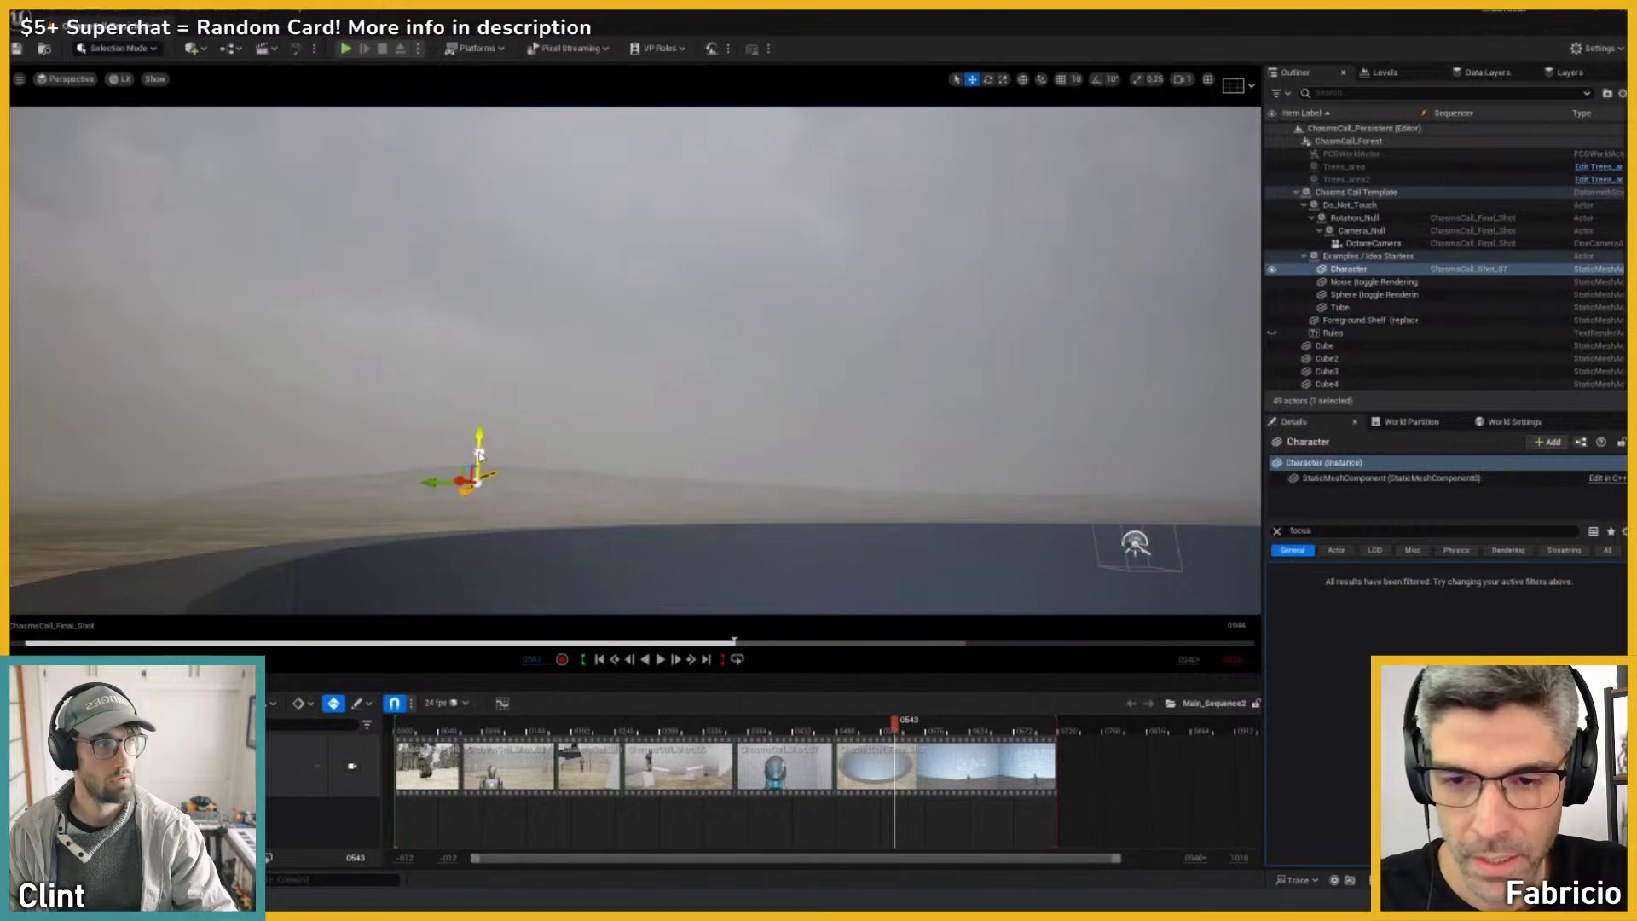
pyautogui.click(606, 455)
# Step: Examine the raised Character against the sky in the viewport, and scrub back toward the start of the final shot
pyautogui.moveTo(606, 455); pyautogui.dragTo(616, 449, button='right')
pyautogui.scroll(-1, 614, 449)
pyautogui.moveTo(949, 534); pyautogui.dragTo(836, 503, button='right')
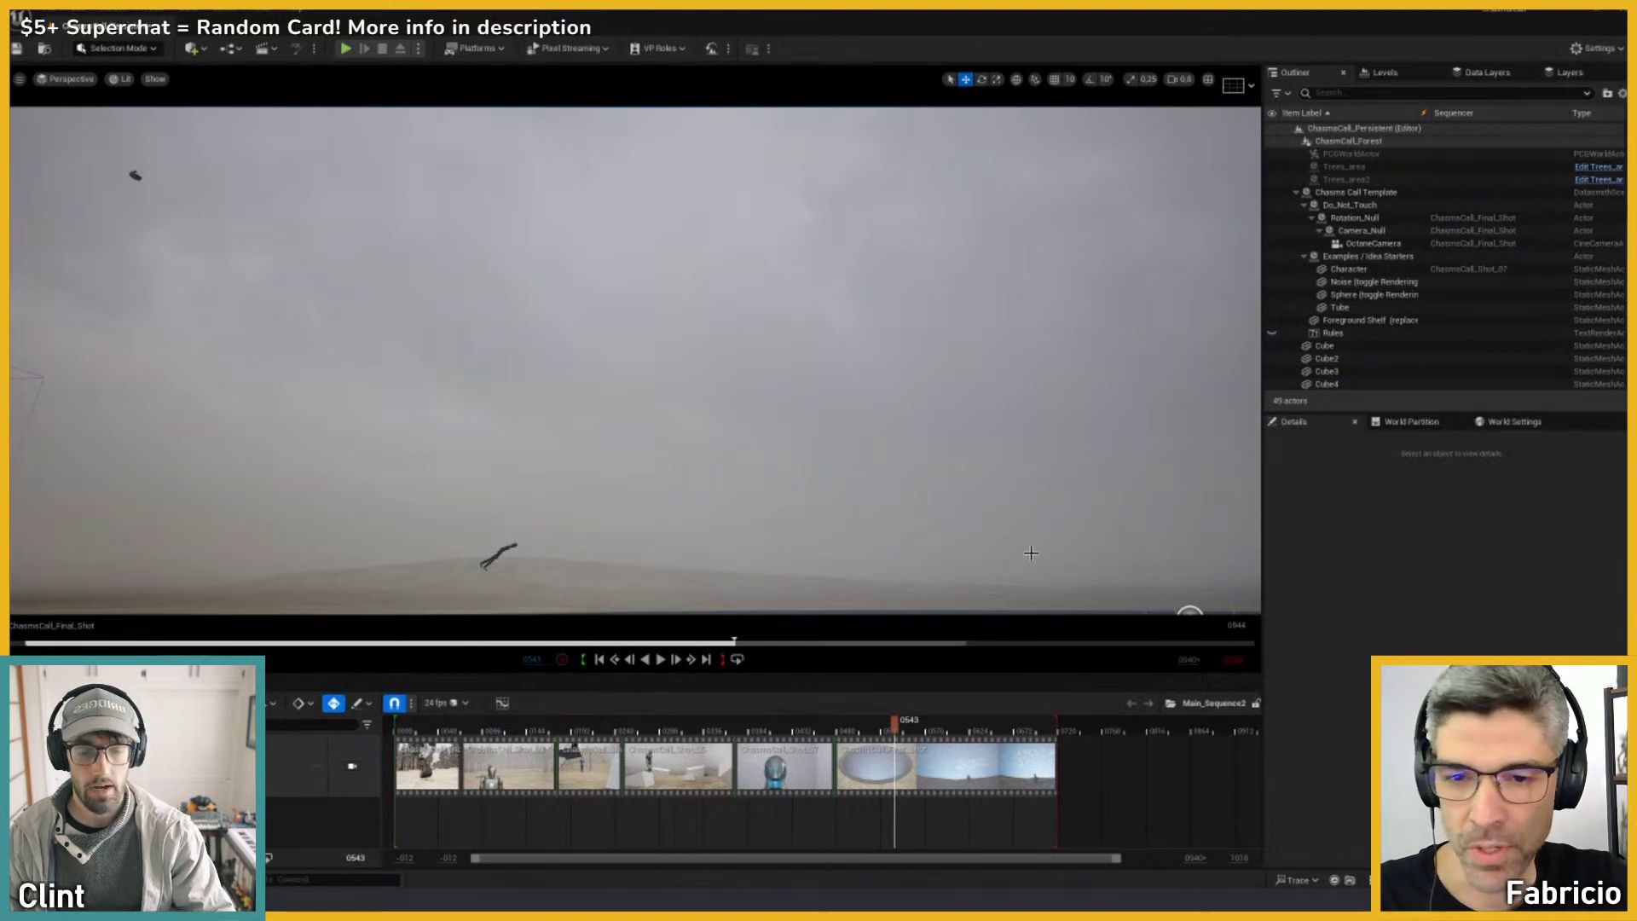
pyautogui.moveTo(816, 458); pyautogui.dragTo(816, 458, button='right')
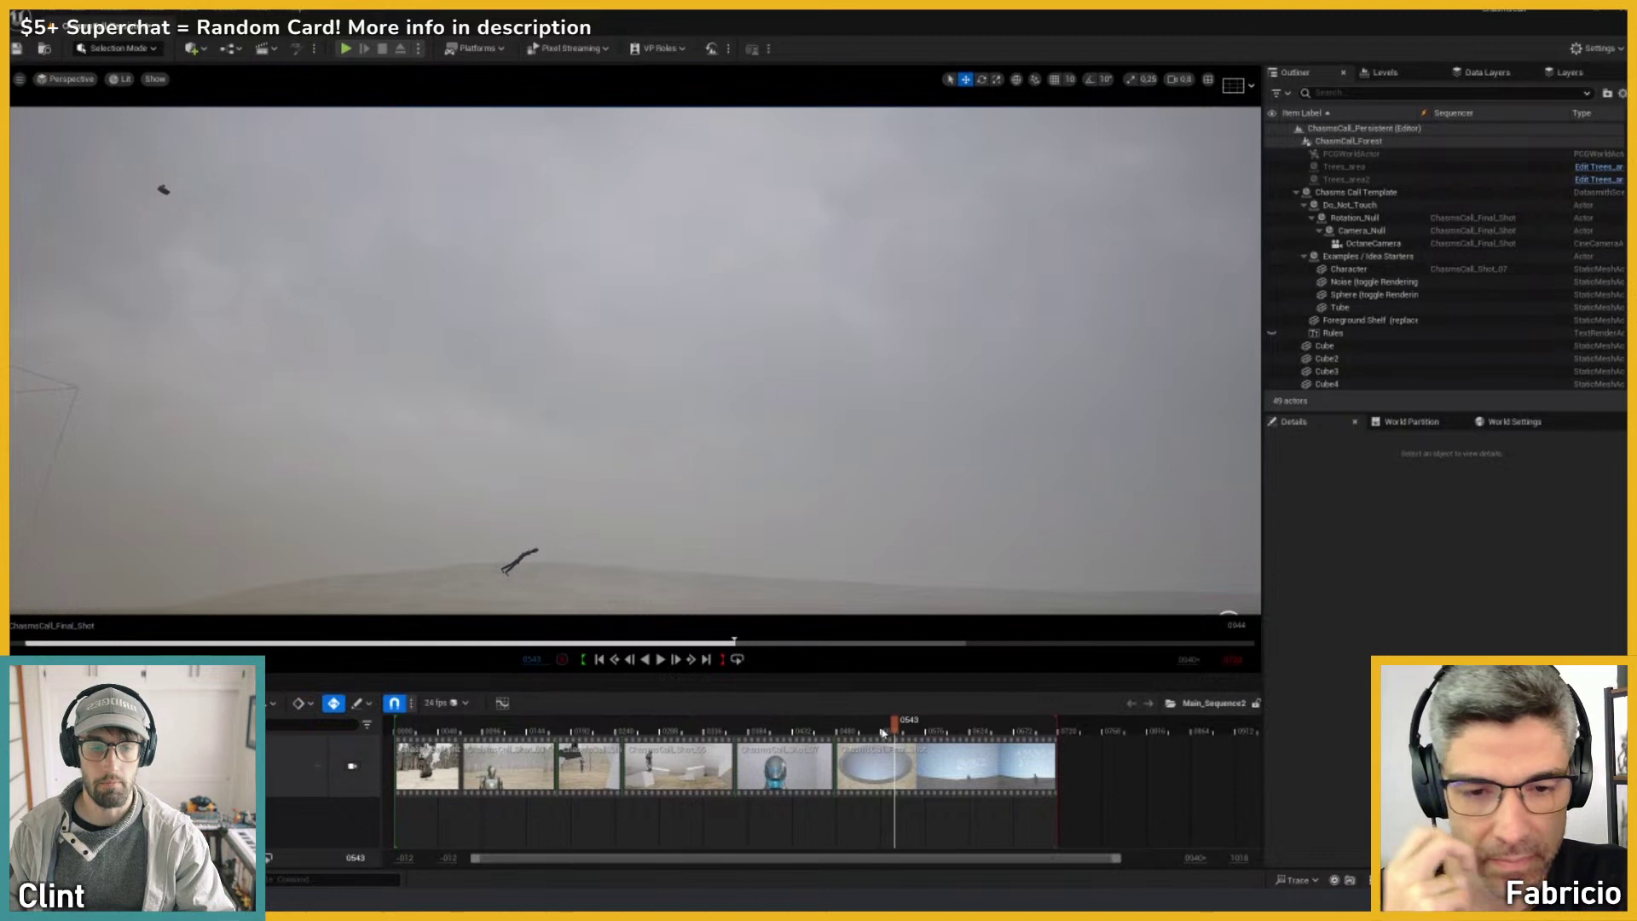
pyautogui.moveTo(883, 731)
pyautogui.mouseDown()
pyautogui.moveTo(824, 731)
pyautogui.moveTo(853, 731)
pyautogui.mouseUp()
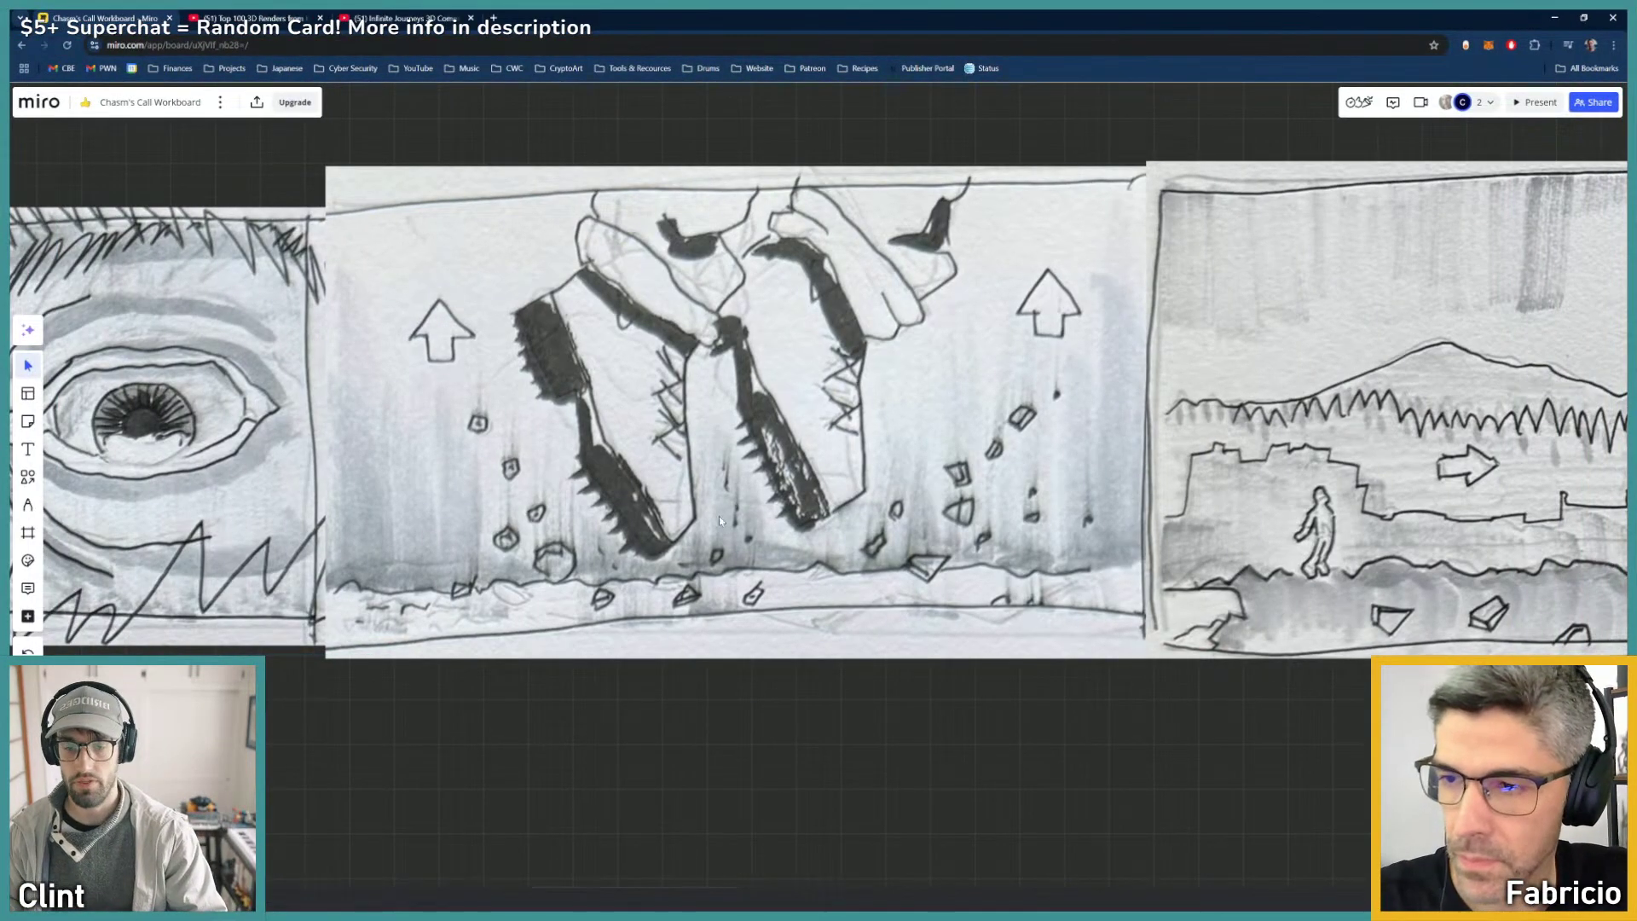
# Step: In the Miro storyboard, examine the floating boots panel, the walking figure panel and the dark pit opening panel
pyautogui.moveTo(732, 498); pyautogui.dragTo(773, 493, button='middle')
pyautogui.moveTo(855, 475)
pyautogui.mouseDown()
pyautogui.moveTo(838, 486)
pyautogui.moveTo(860, 486)
pyautogui.moveTo(851, 475)
pyautogui.mouseUp()
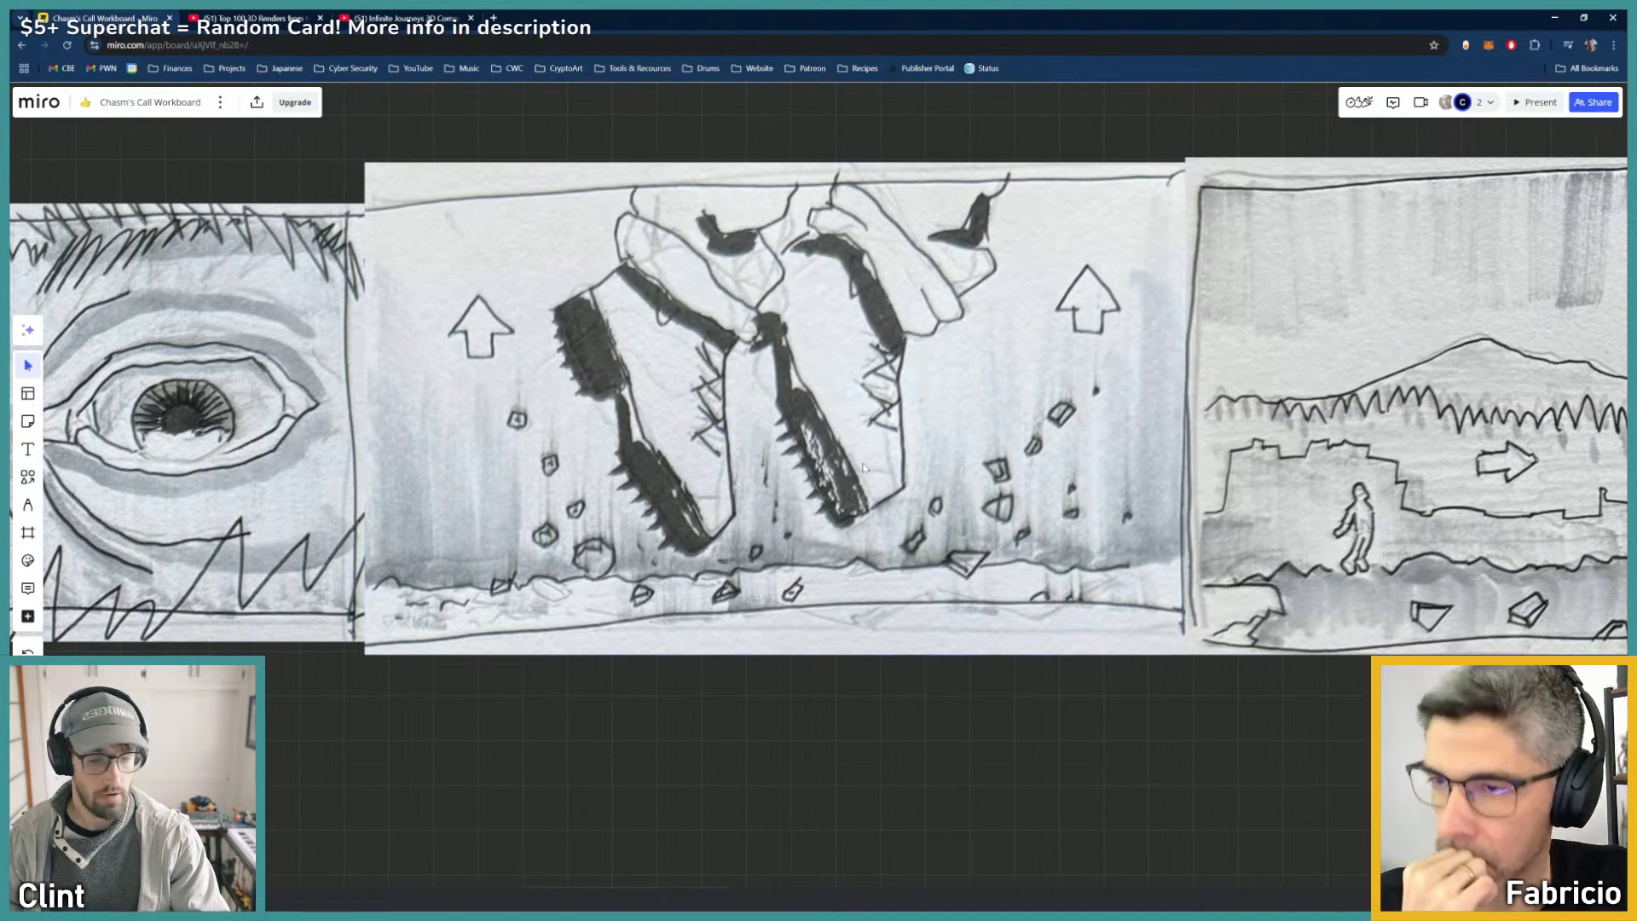
pyautogui.moveTo(937, 488); pyautogui.dragTo(288, 450, button='middle')
pyautogui.moveTo(946, 536)
pyautogui.mouseDown()
pyautogui.moveTo(922, 566)
pyautogui.moveTo(935, 559)
pyautogui.mouseUp()
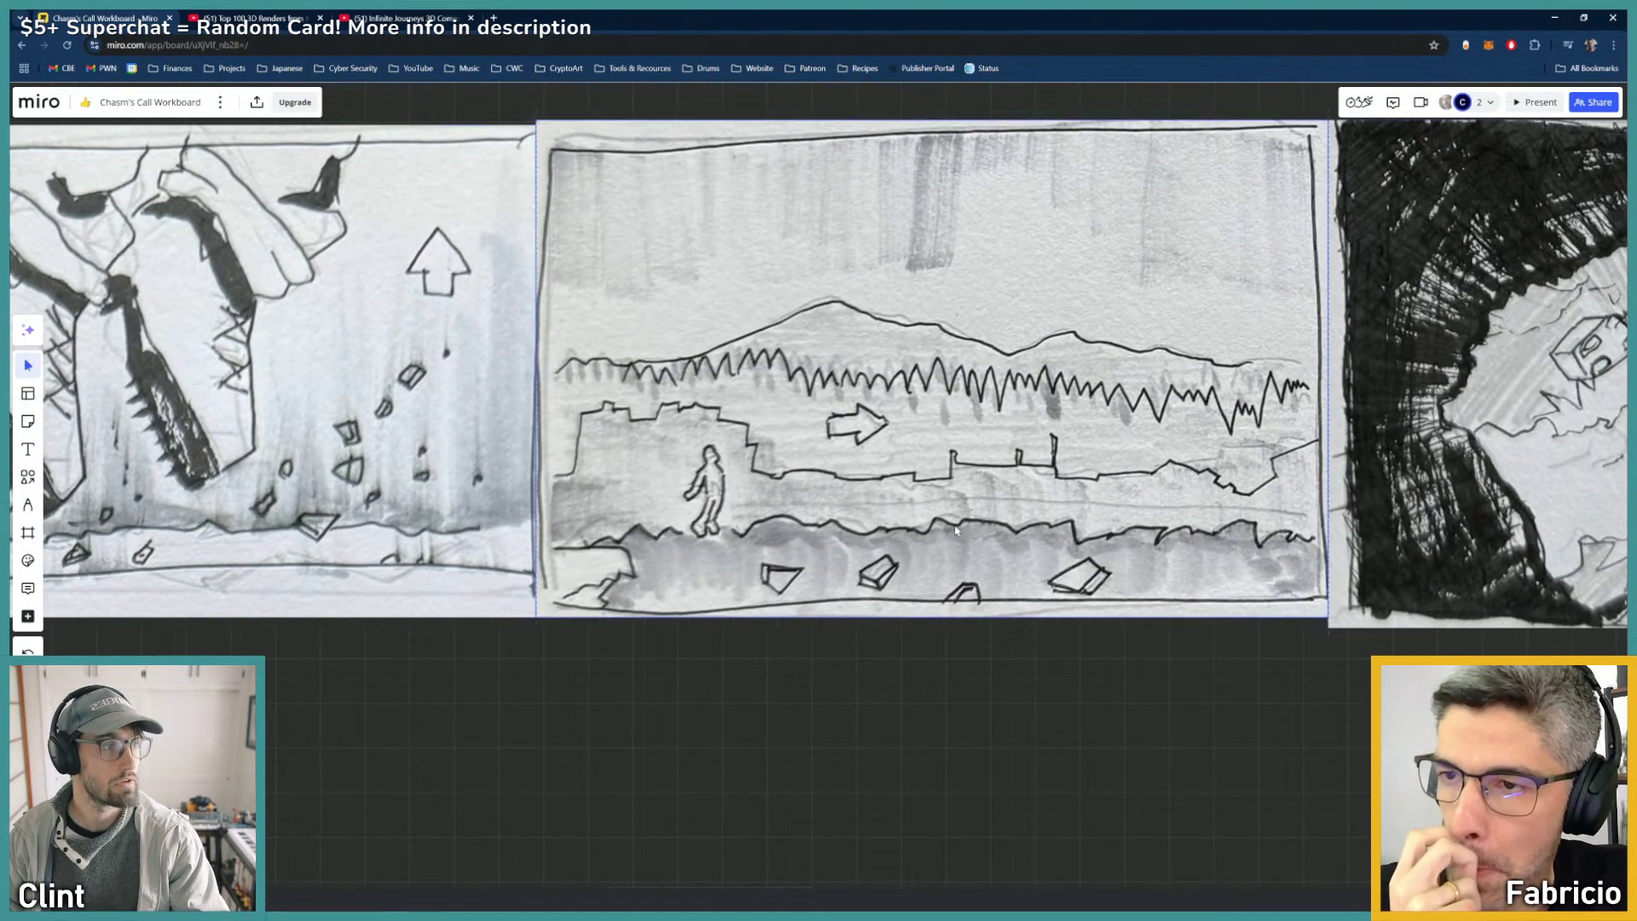
pyautogui.moveTo(1227, 523); pyautogui.dragTo(554, 506, button='middle')
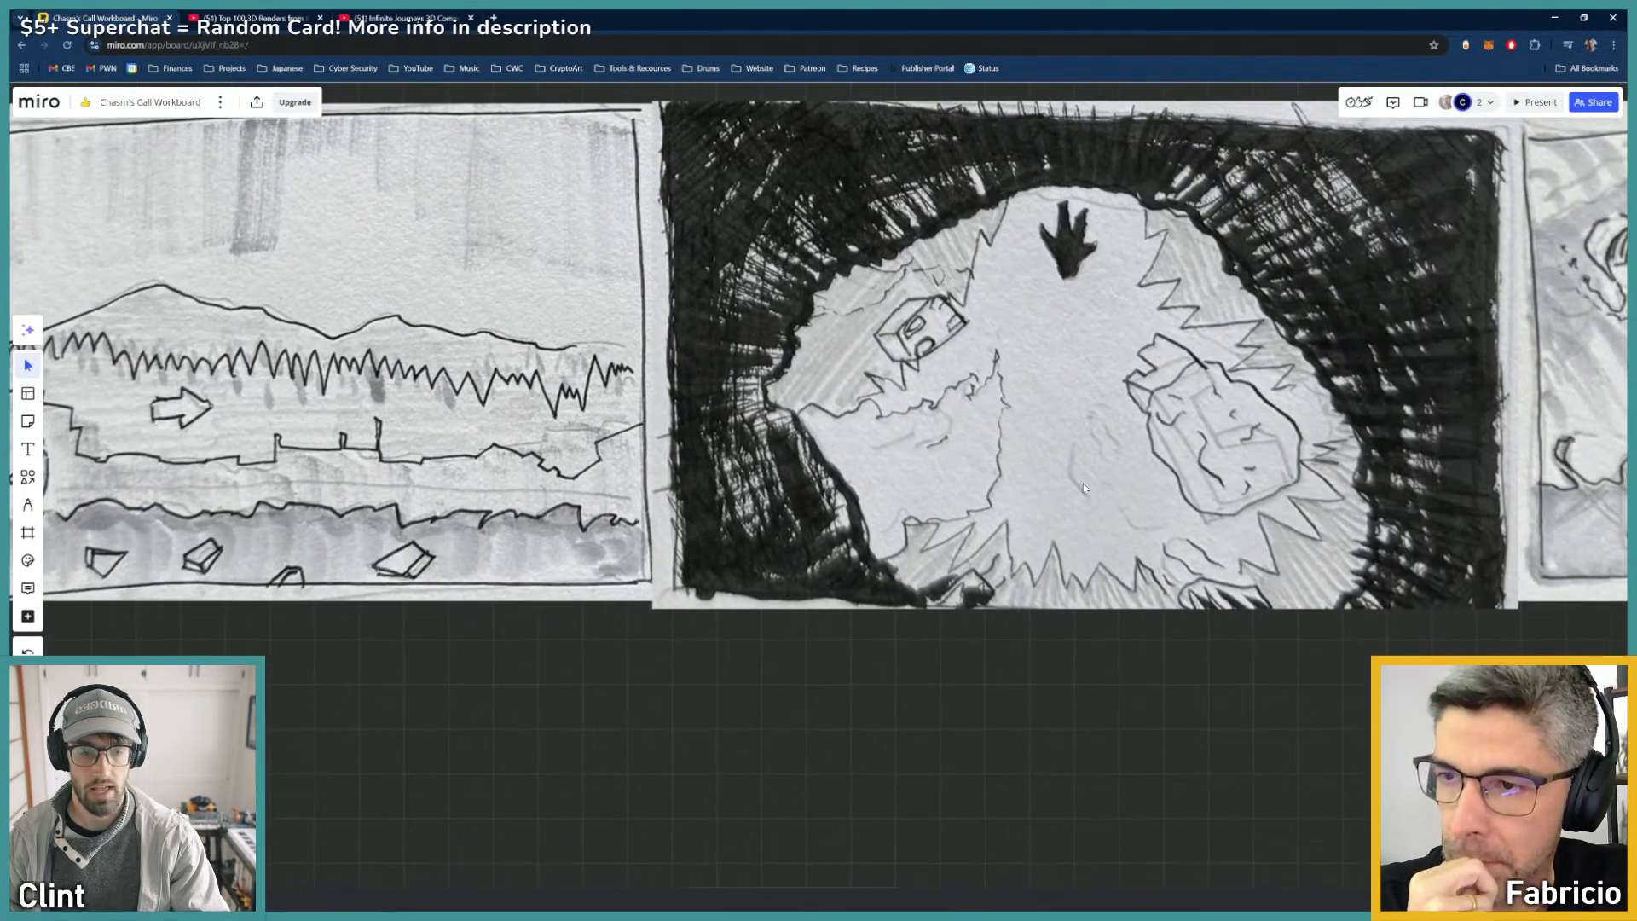
pyautogui.moveTo(1079, 489); pyautogui.dragTo(1078, 489)
pyautogui.moveTo(1078, 489); pyautogui.dragTo(1030, 513, button='middle')
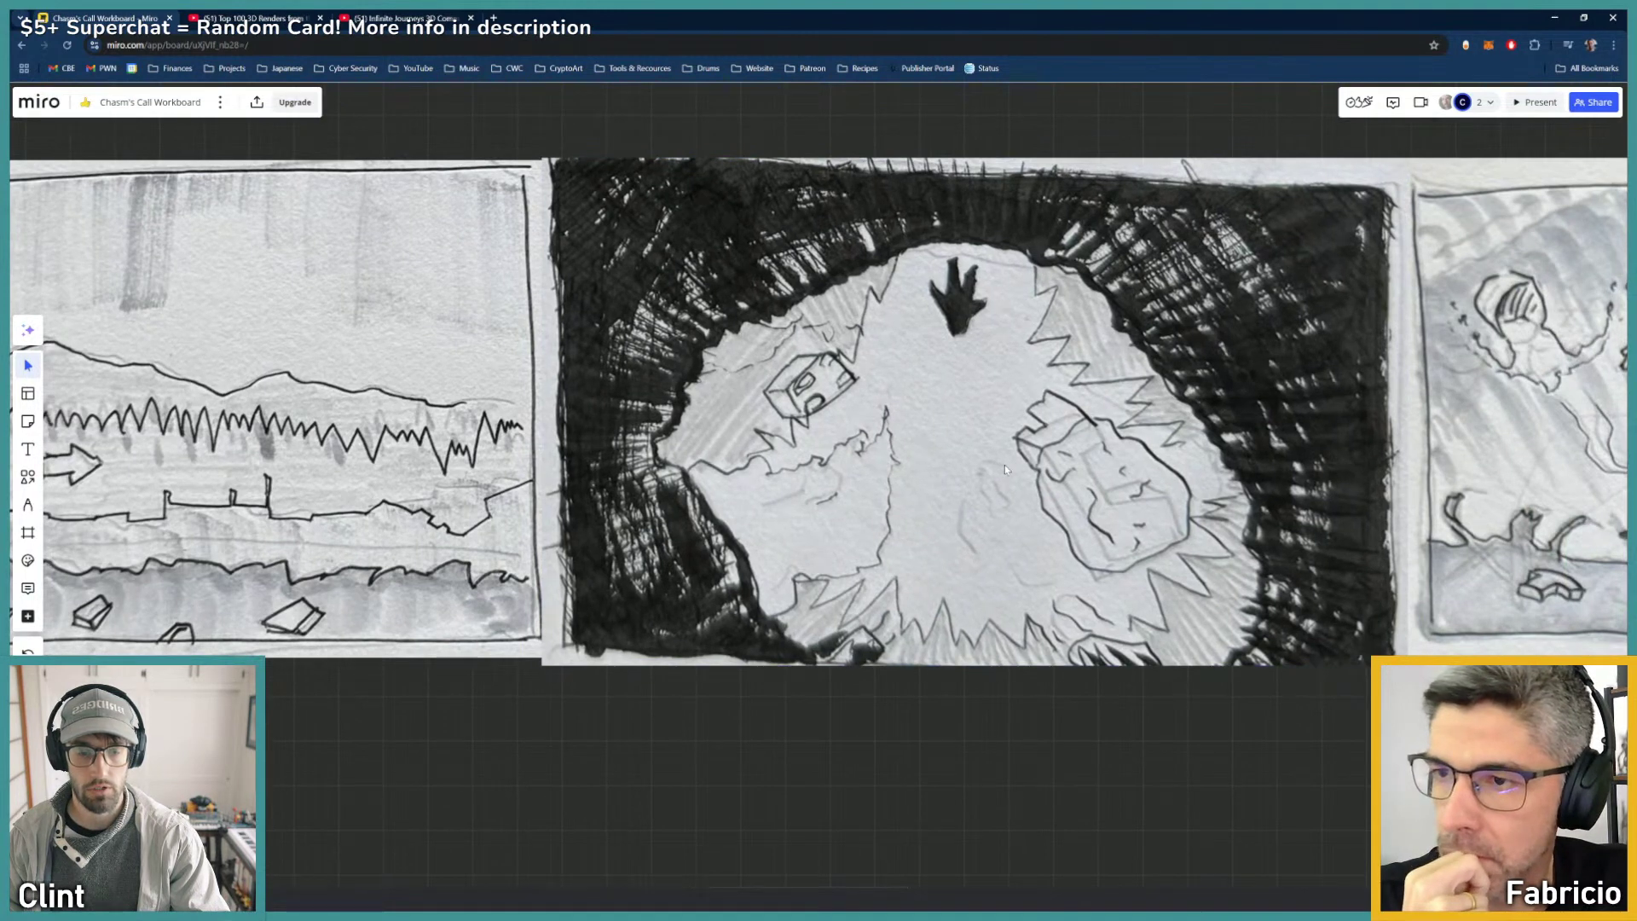
pyautogui.moveTo(1004, 464); pyautogui.dragTo(1007, 454)
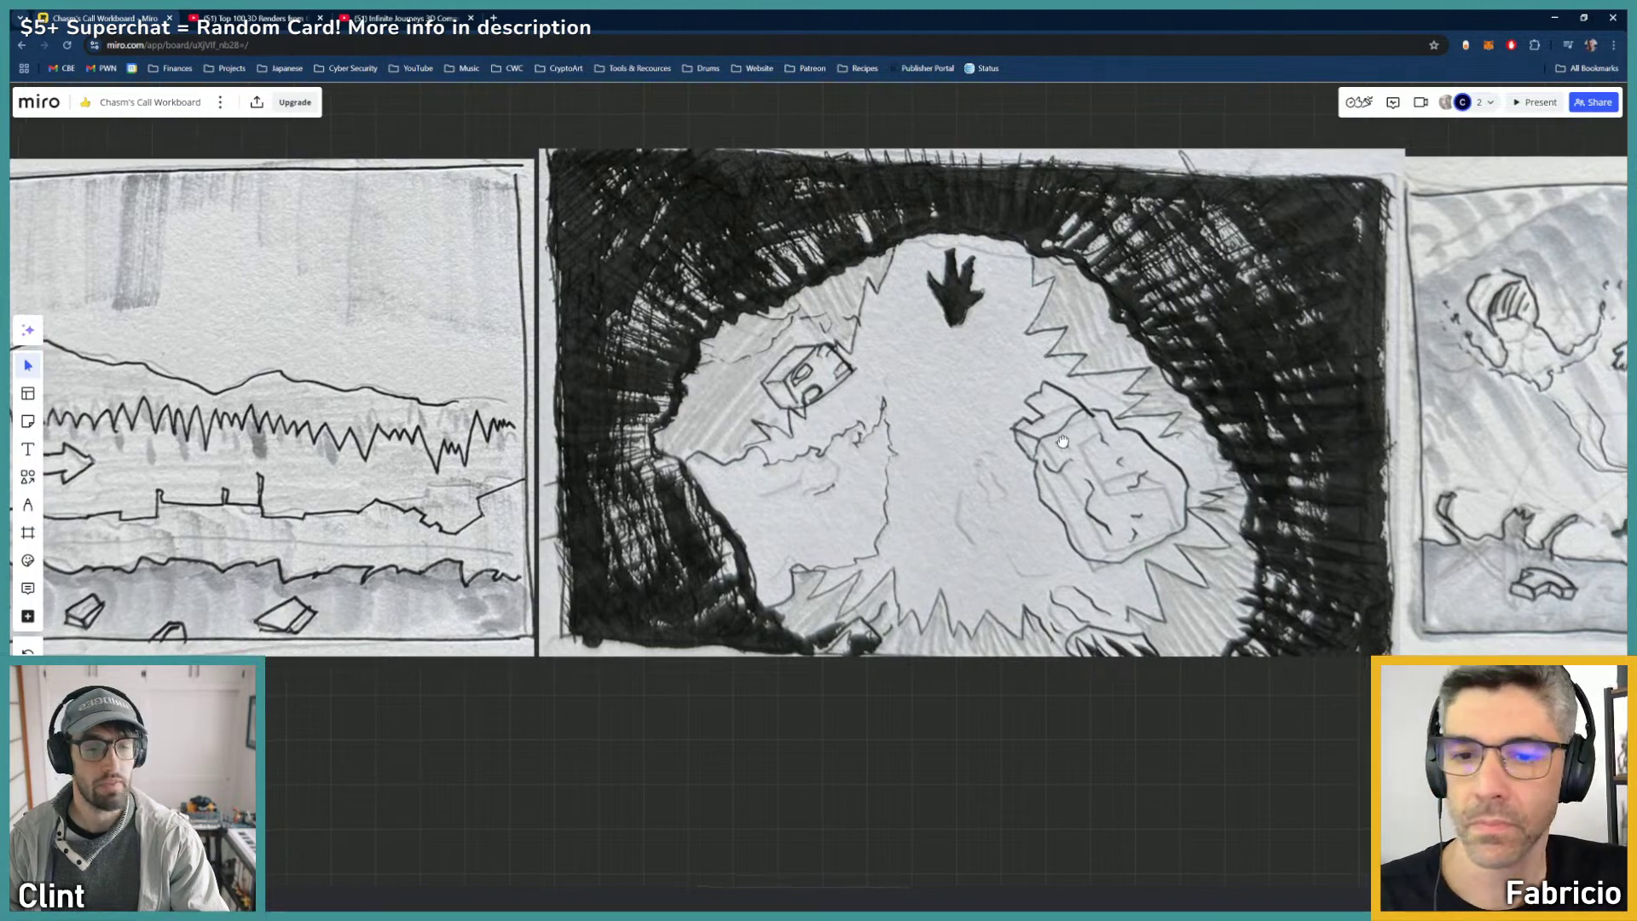
# Step: Compare the final floating debris panel with the earlier walking figure, eyes and boots panels in the storyboard
pyautogui.hscroll(5, 1023, 401)
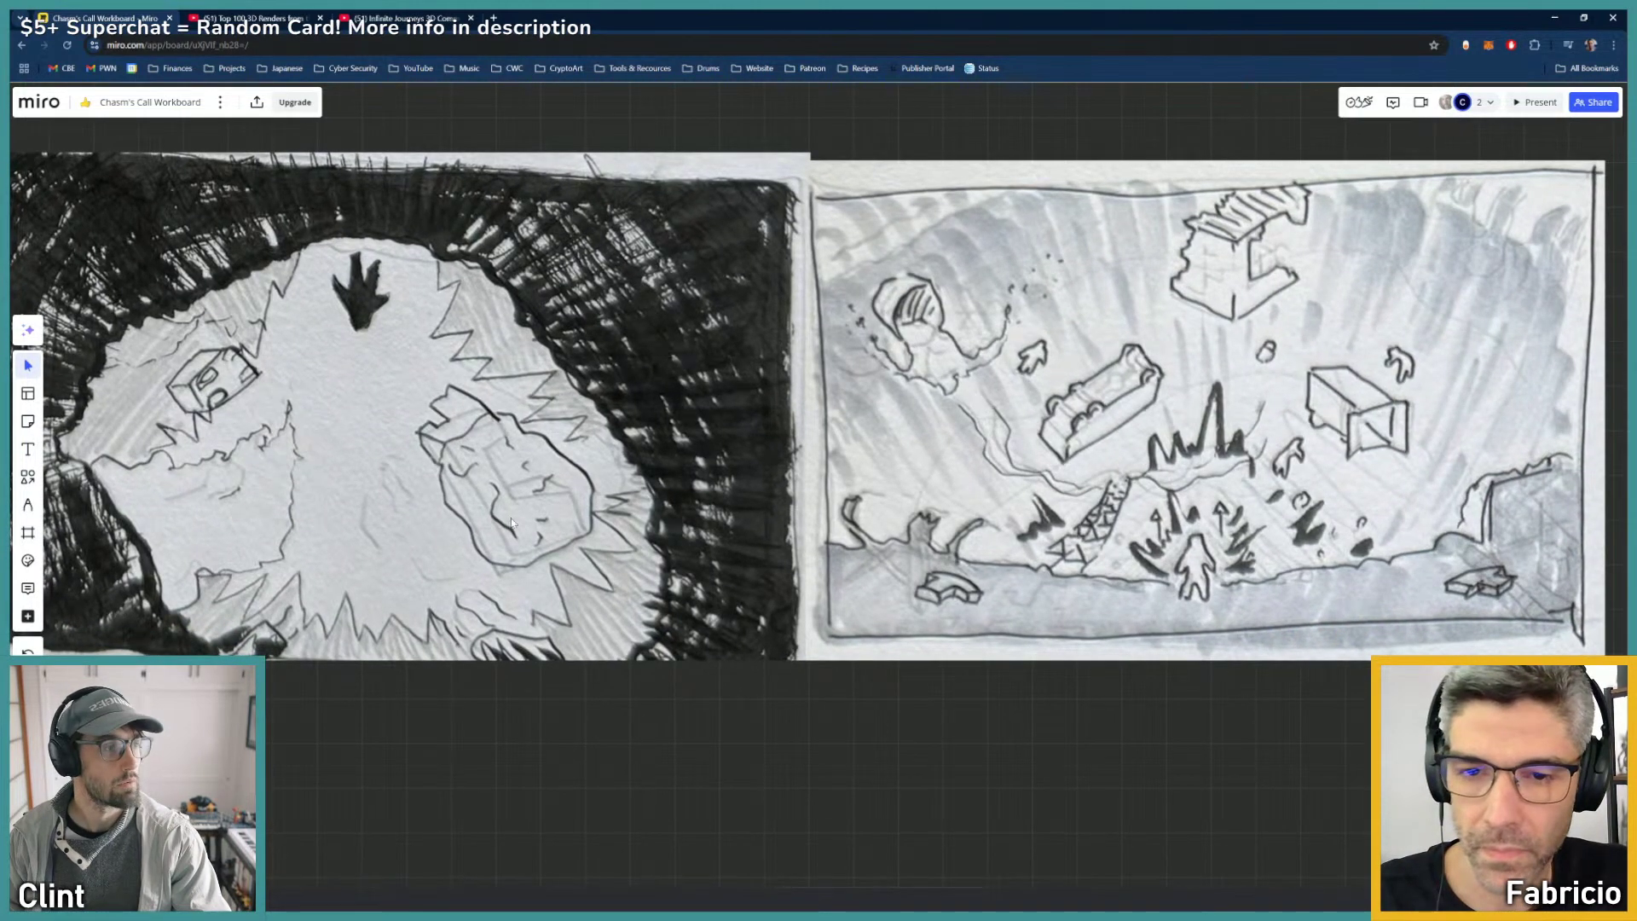
pyautogui.hscroll(-12, 511, 521)
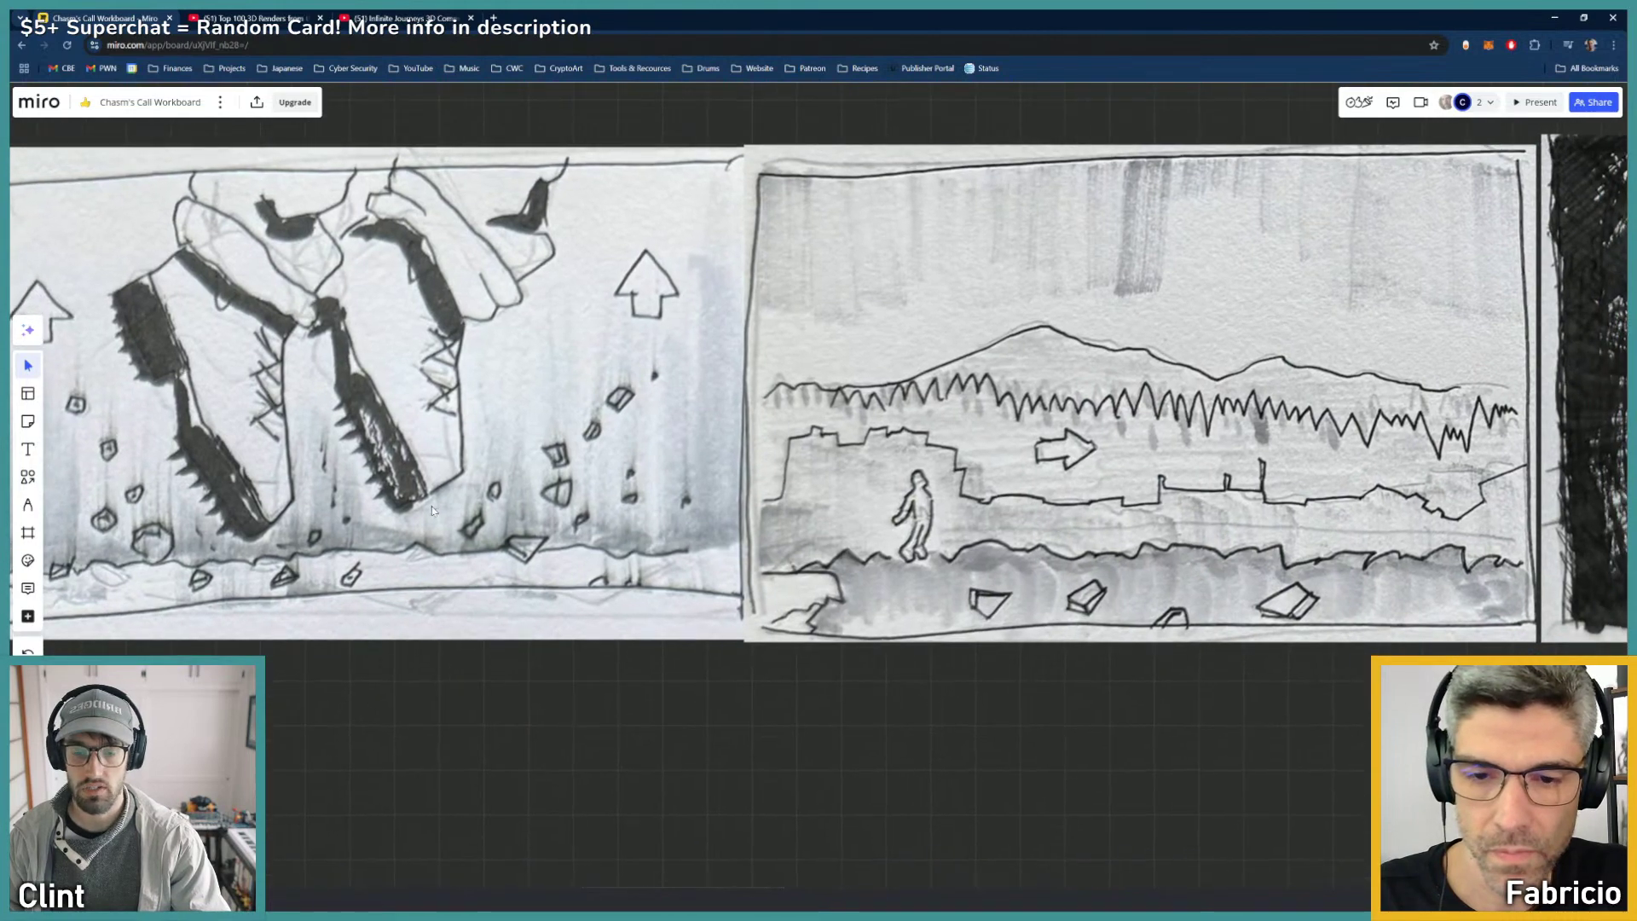
pyautogui.hscroll(-10, 432, 510)
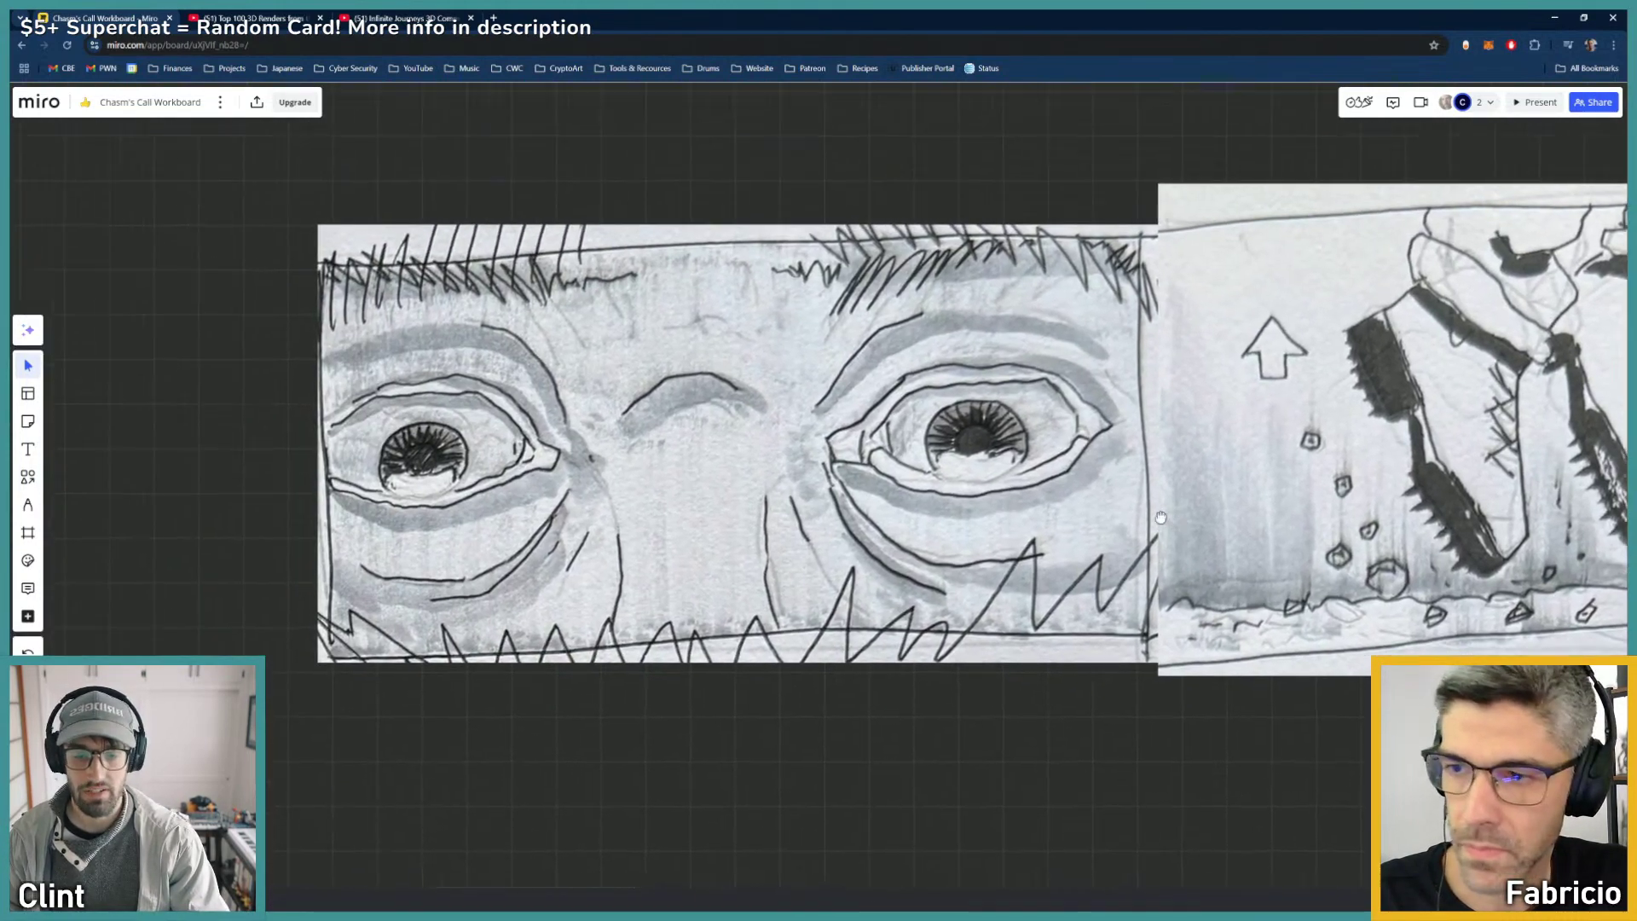
pyautogui.hscroll(5, 1161, 517)
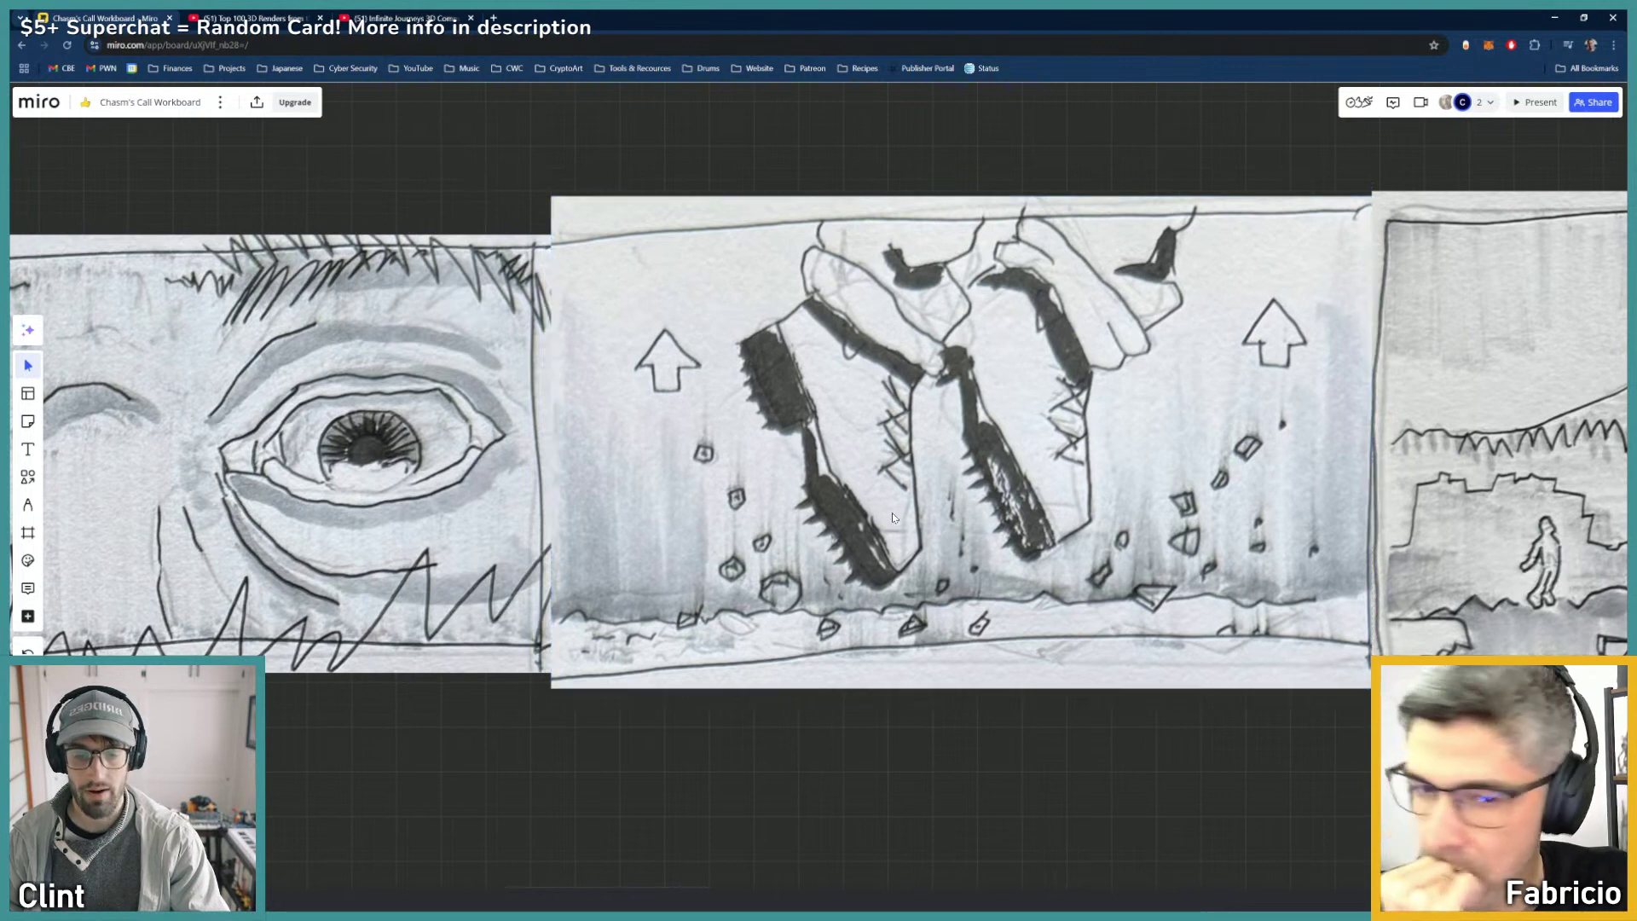
pyautogui.hscroll(-1, 862, 529)
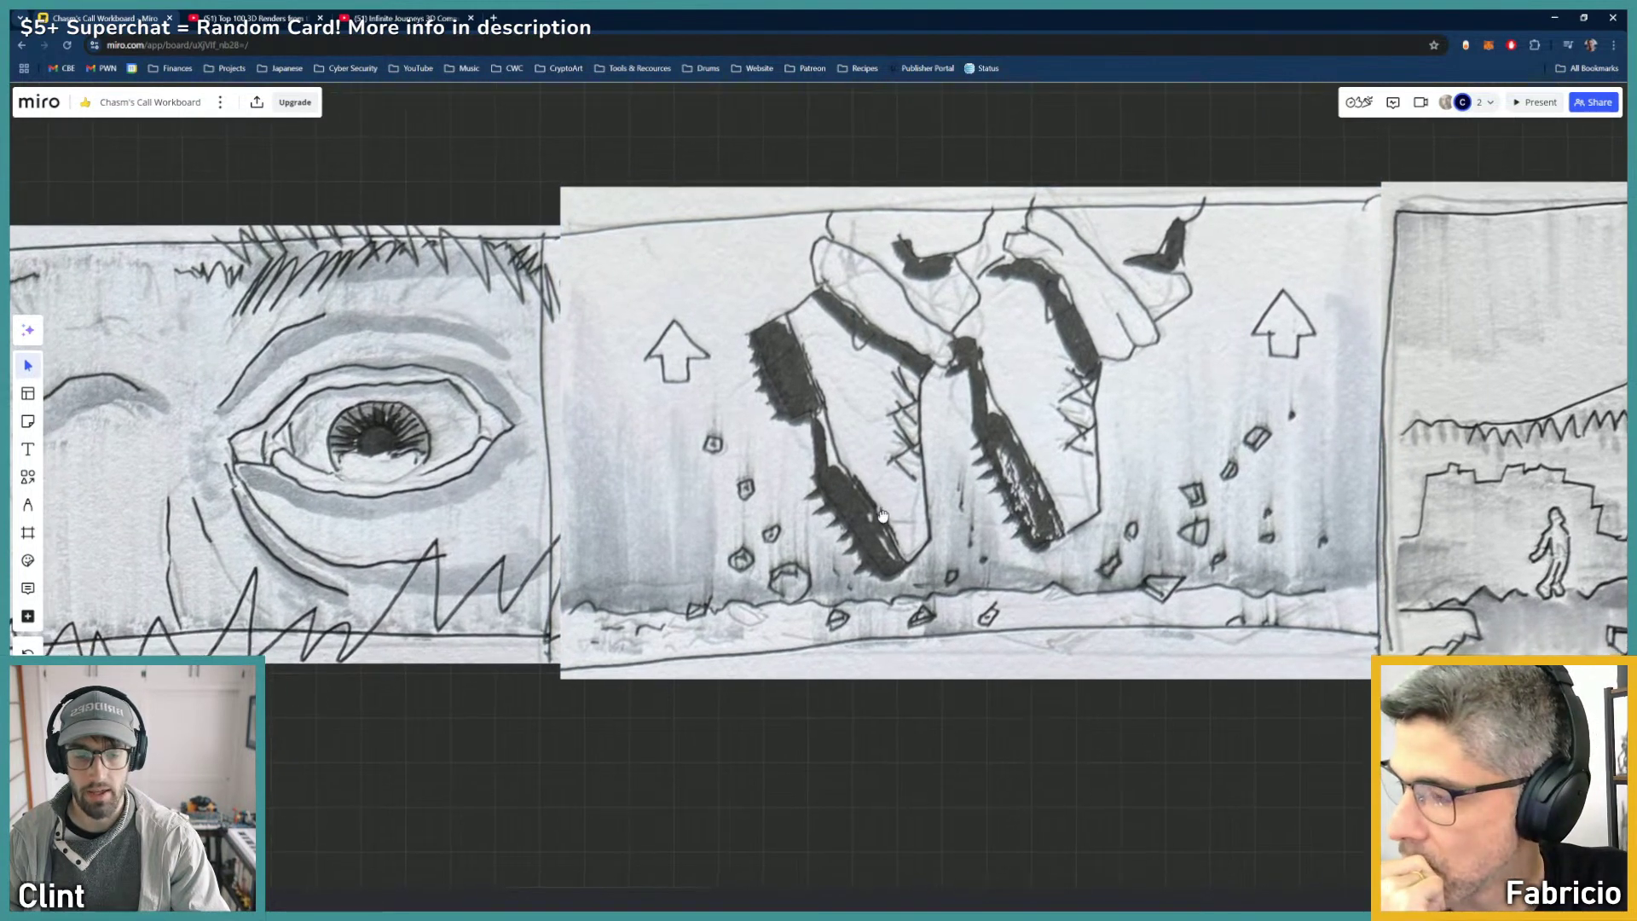
# Step: Move the eyes close-up panel away from the floating boots panel to open a gap between them
pyautogui.scroll(-3, 892, 510)
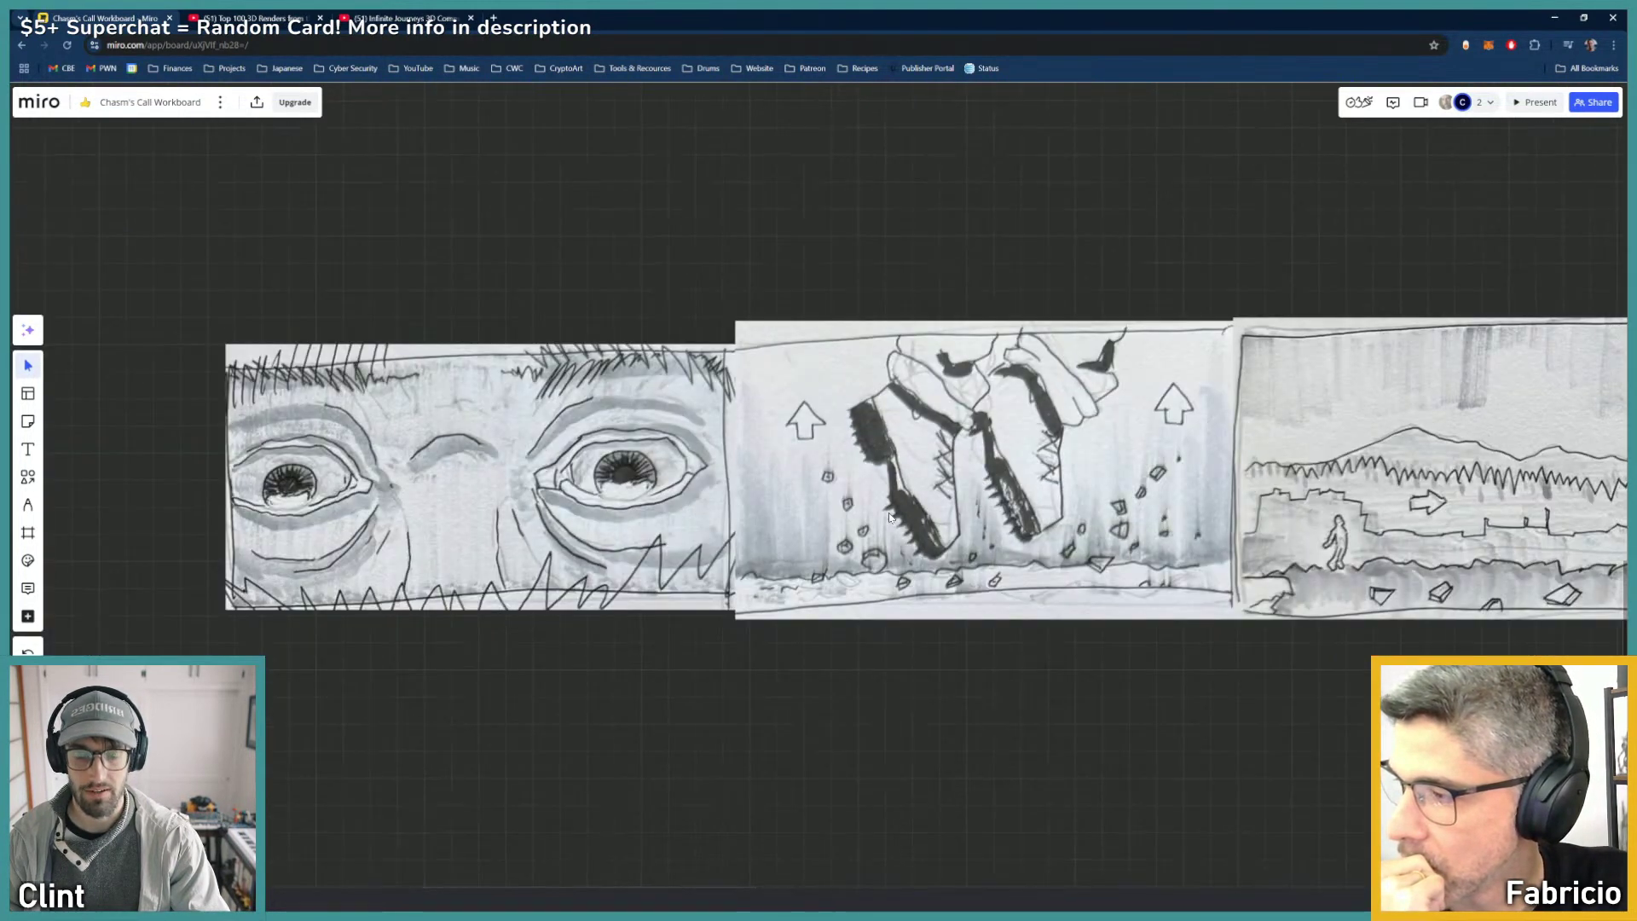
pyautogui.hscroll(-5, 863, 510)
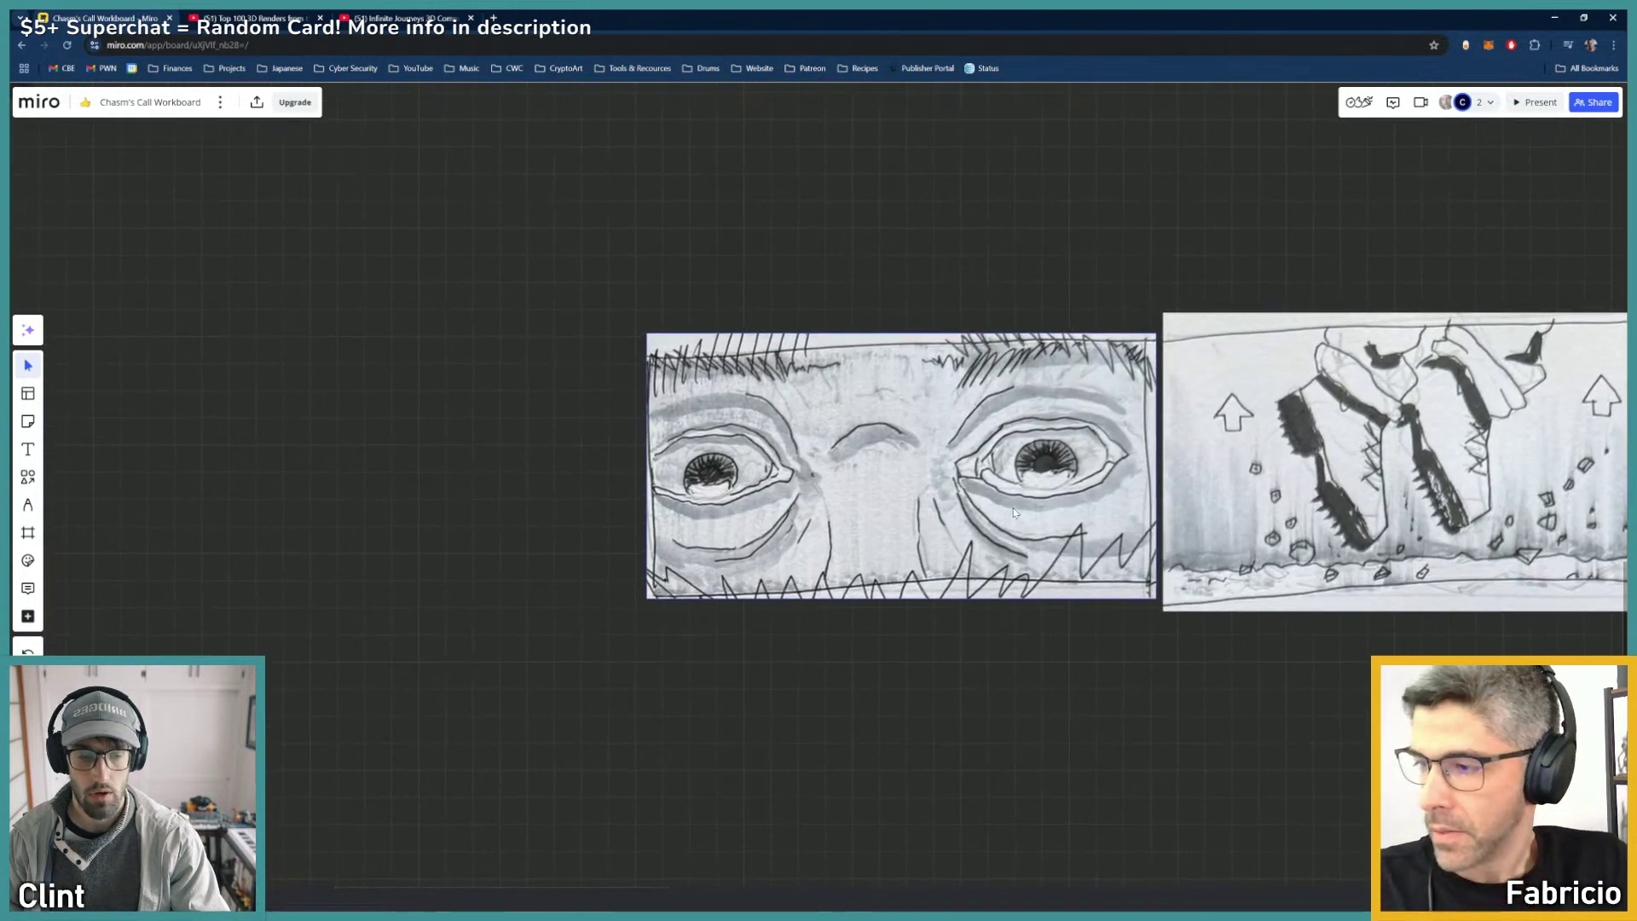
pyautogui.moveTo(1022, 513); pyautogui.dragTo(647, 503)
pyautogui.moveTo(993, 520); pyautogui.dragTo(919, 490, button='middle')
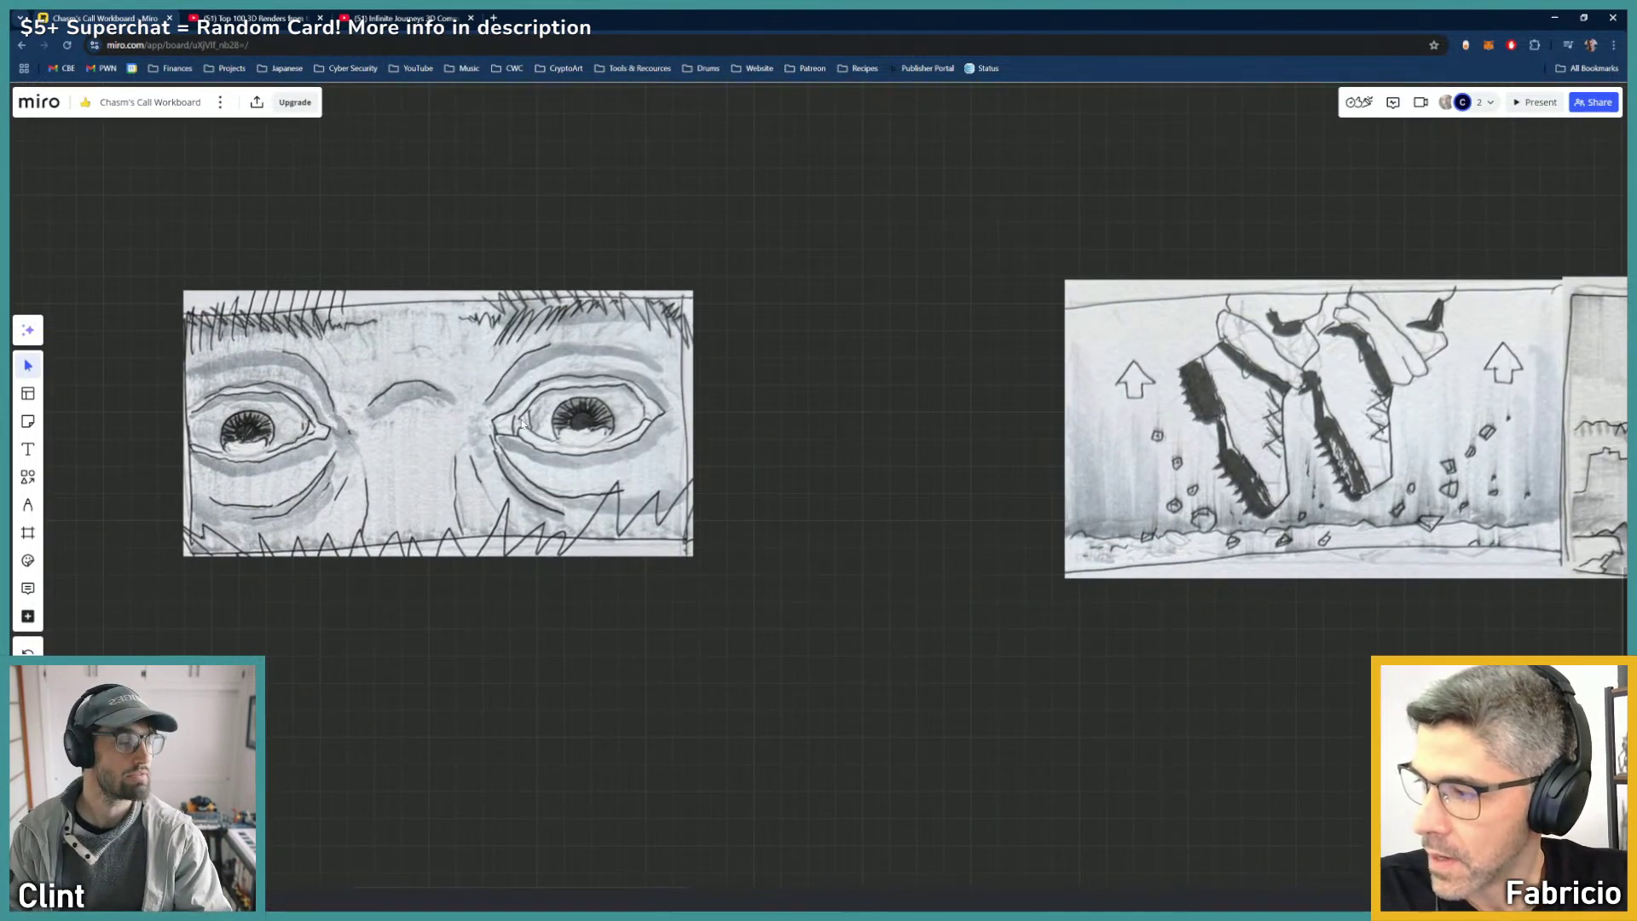
# Step: Widen the gap between the eyes close-up and the floating boots panel, shifting the eyes panel farther along and slightly higher
pyautogui.moveTo(514, 453); pyautogui.dragTo(606, 446)
pyautogui.moveTo(802, 595); pyautogui.dragTo(1052, 636, button='middle')
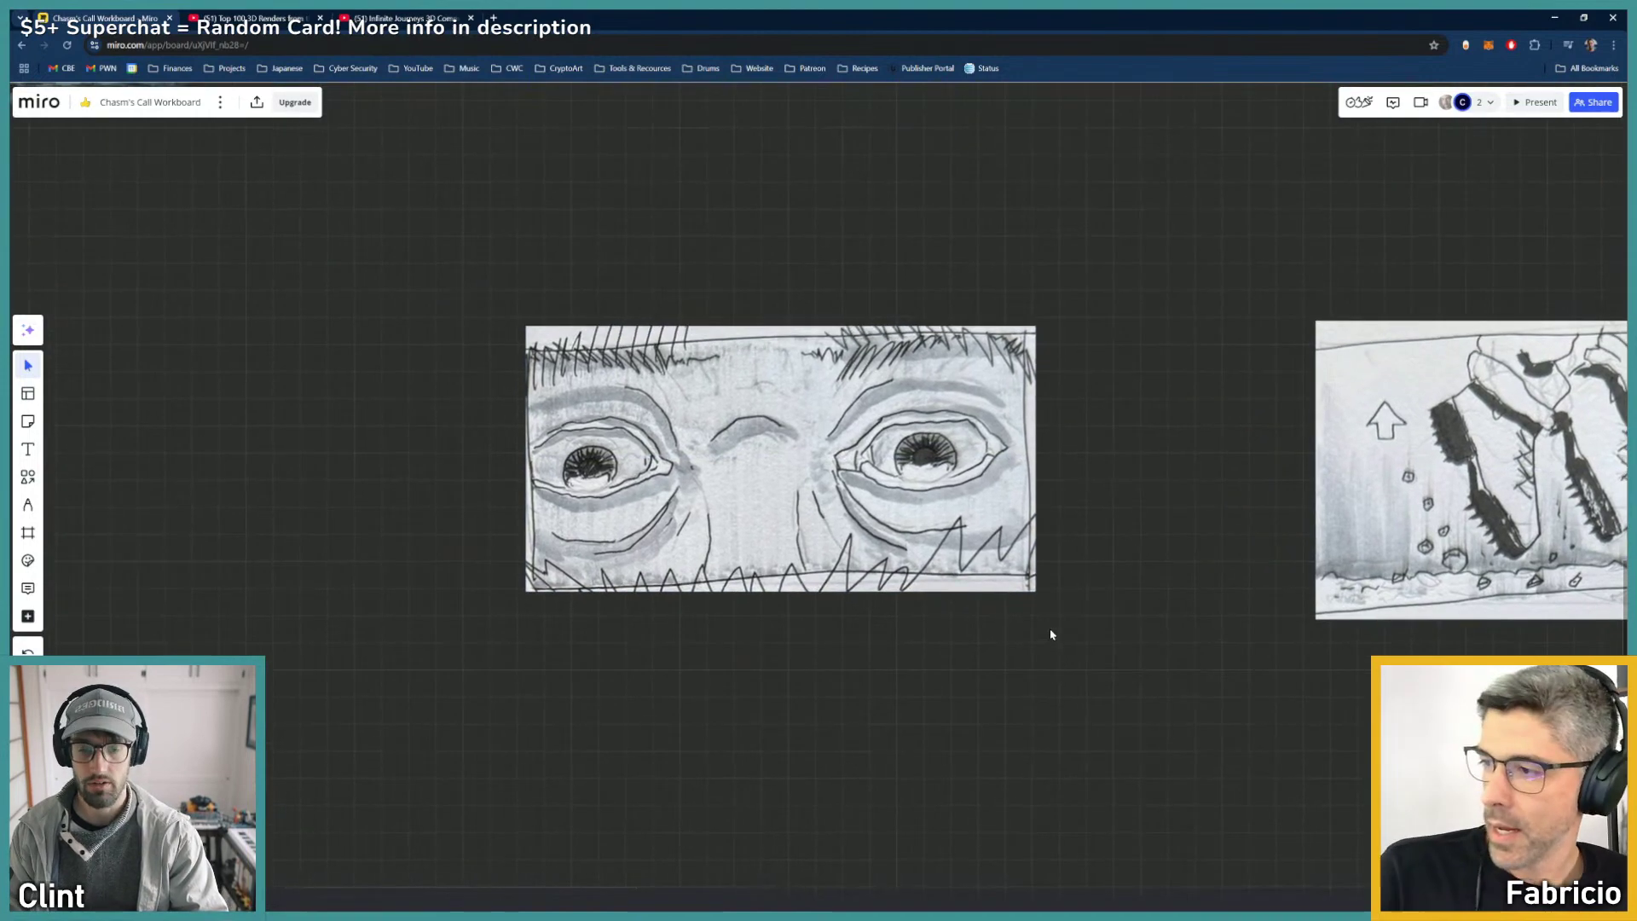
pyautogui.moveTo(979, 560); pyautogui.dragTo(786, 506)
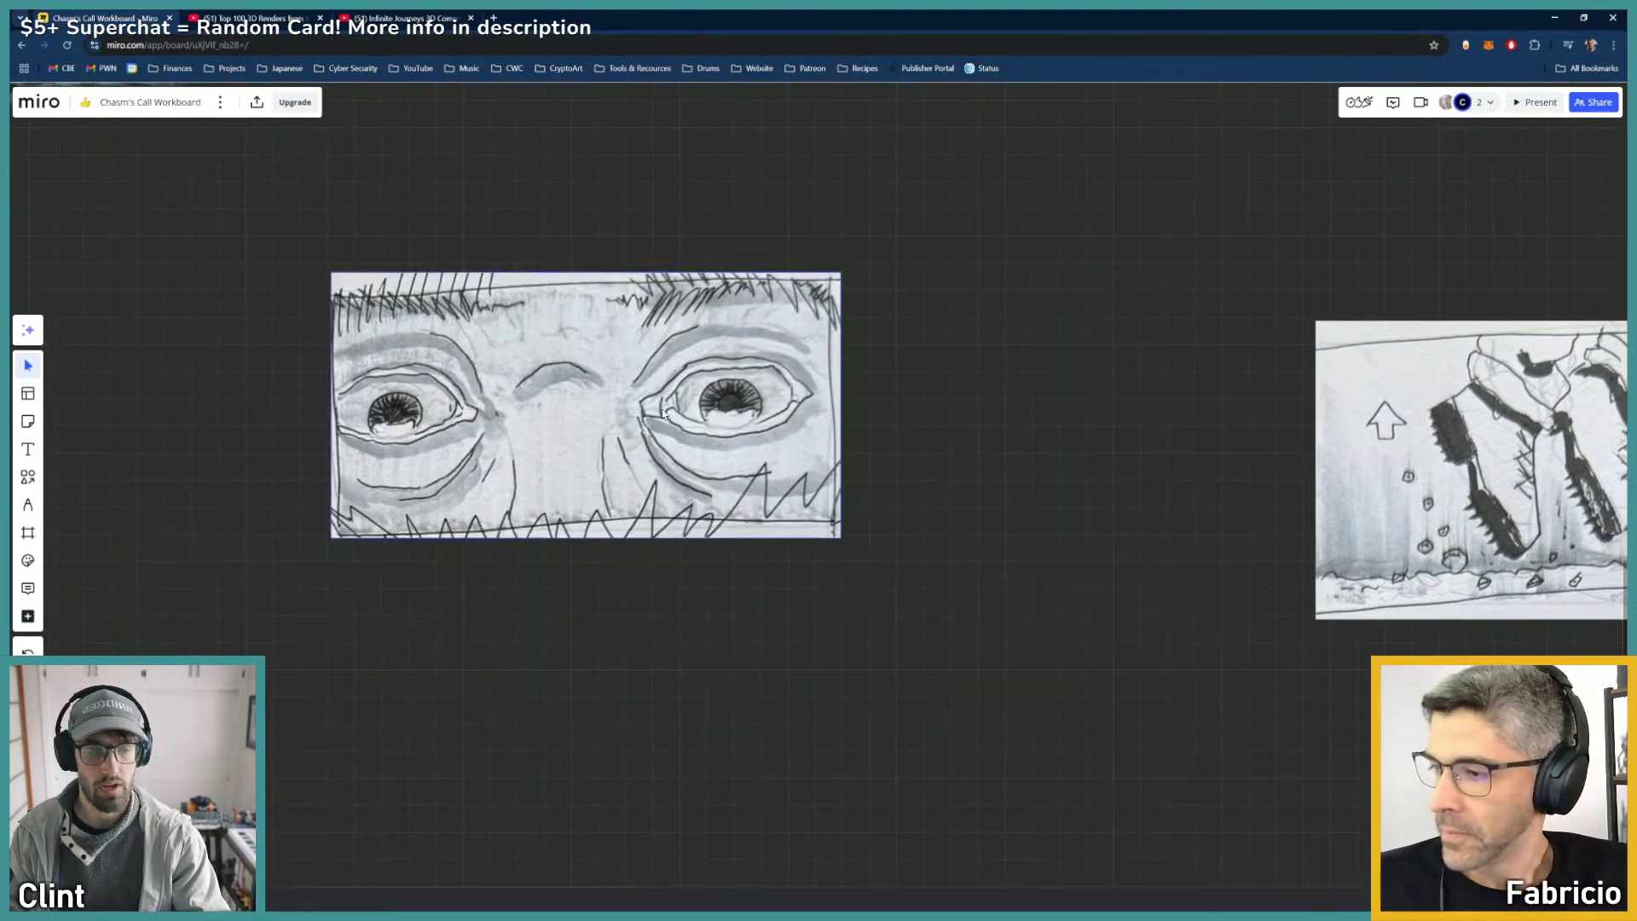
pyautogui.moveTo(1285, 509); pyautogui.dragTo(465, 486, button='middle')
pyautogui.moveTo(465, 485); pyautogui.dragTo(268, 506)
pyautogui.moveTo(1208, 633); pyautogui.dragTo(777, 498)
pyautogui.scroll(-3, 775, 498)
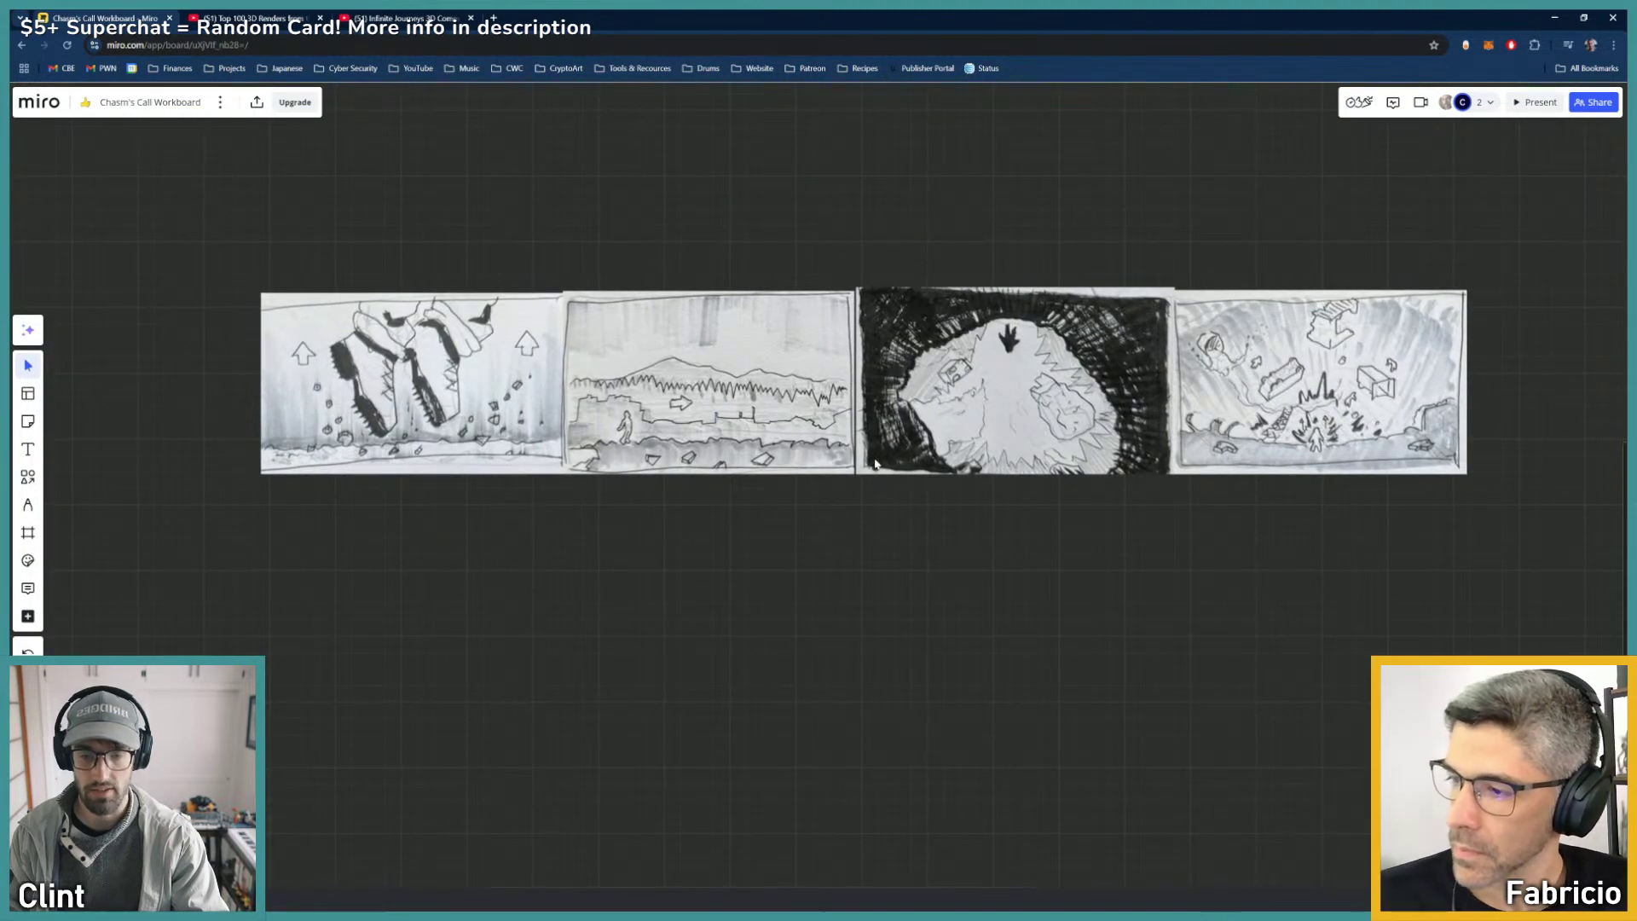
# Step: Line up the floating boots and walking figure panels edge to edge beside the dark pit opening panel
pyautogui.scroll(3, 896, 445)
pyautogui.moveTo(861, 434); pyautogui.dragTo(907, 457, button='middle')
pyautogui.moveTo(851, 571); pyautogui.dragTo(970, 469)
pyautogui.moveTo(295, 597); pyautogui.dragTo(621, 581, button='middle')
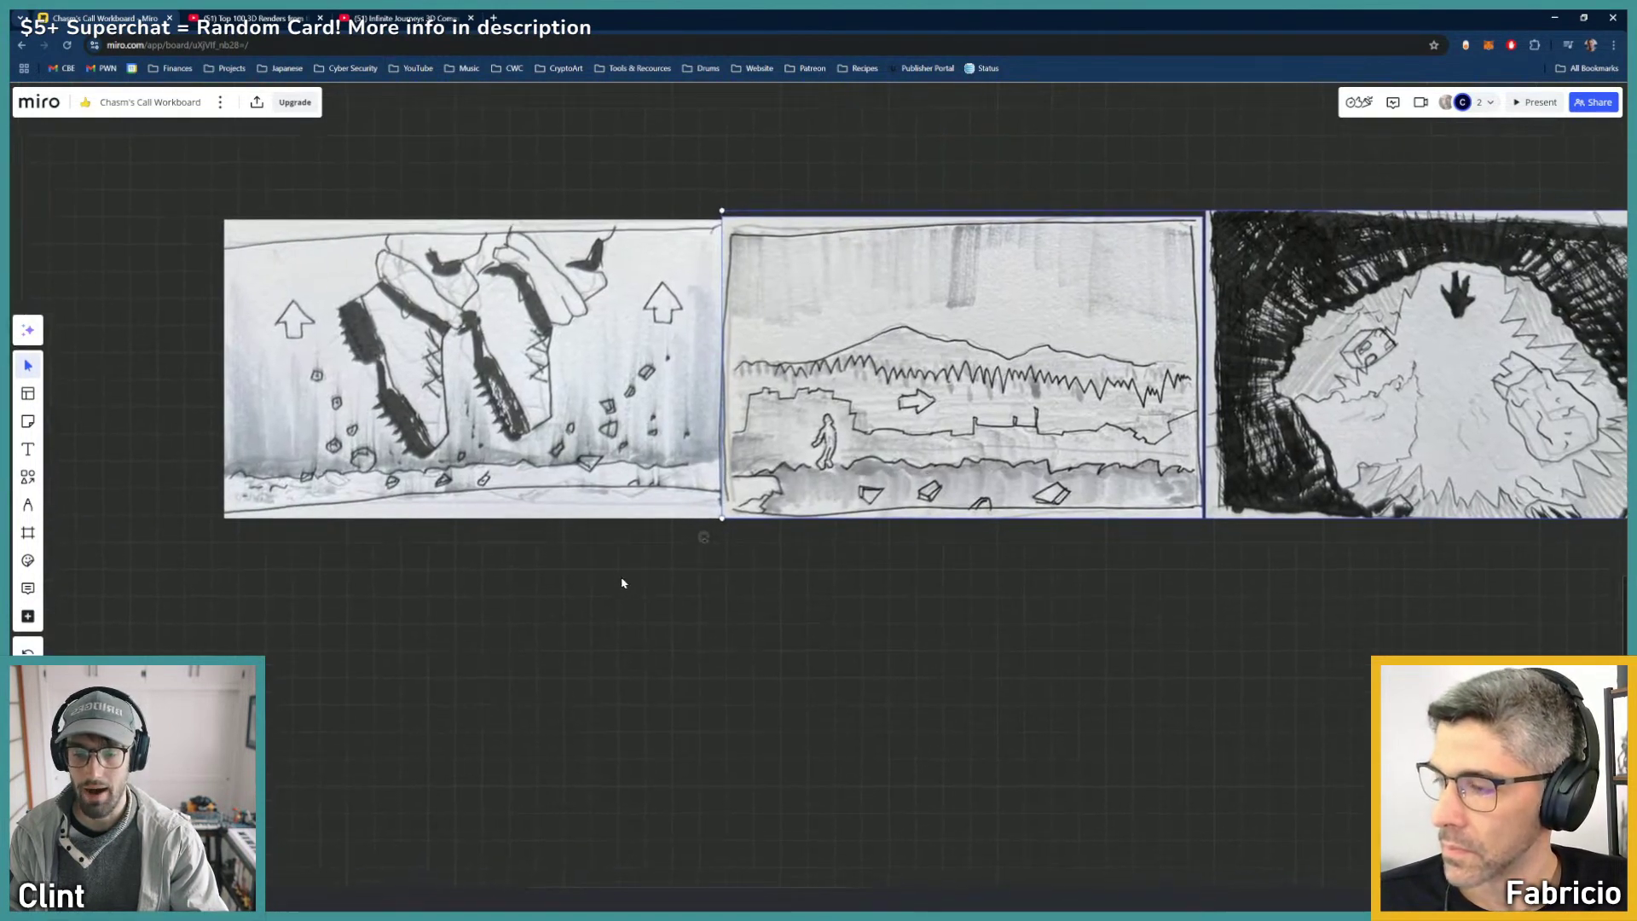
pyautogui.moveTo(622, 580); pyautogui.dragTo(824, 468)
pyautogui.moveTo(832, 459); pyautogui.dragTo(850, 458)
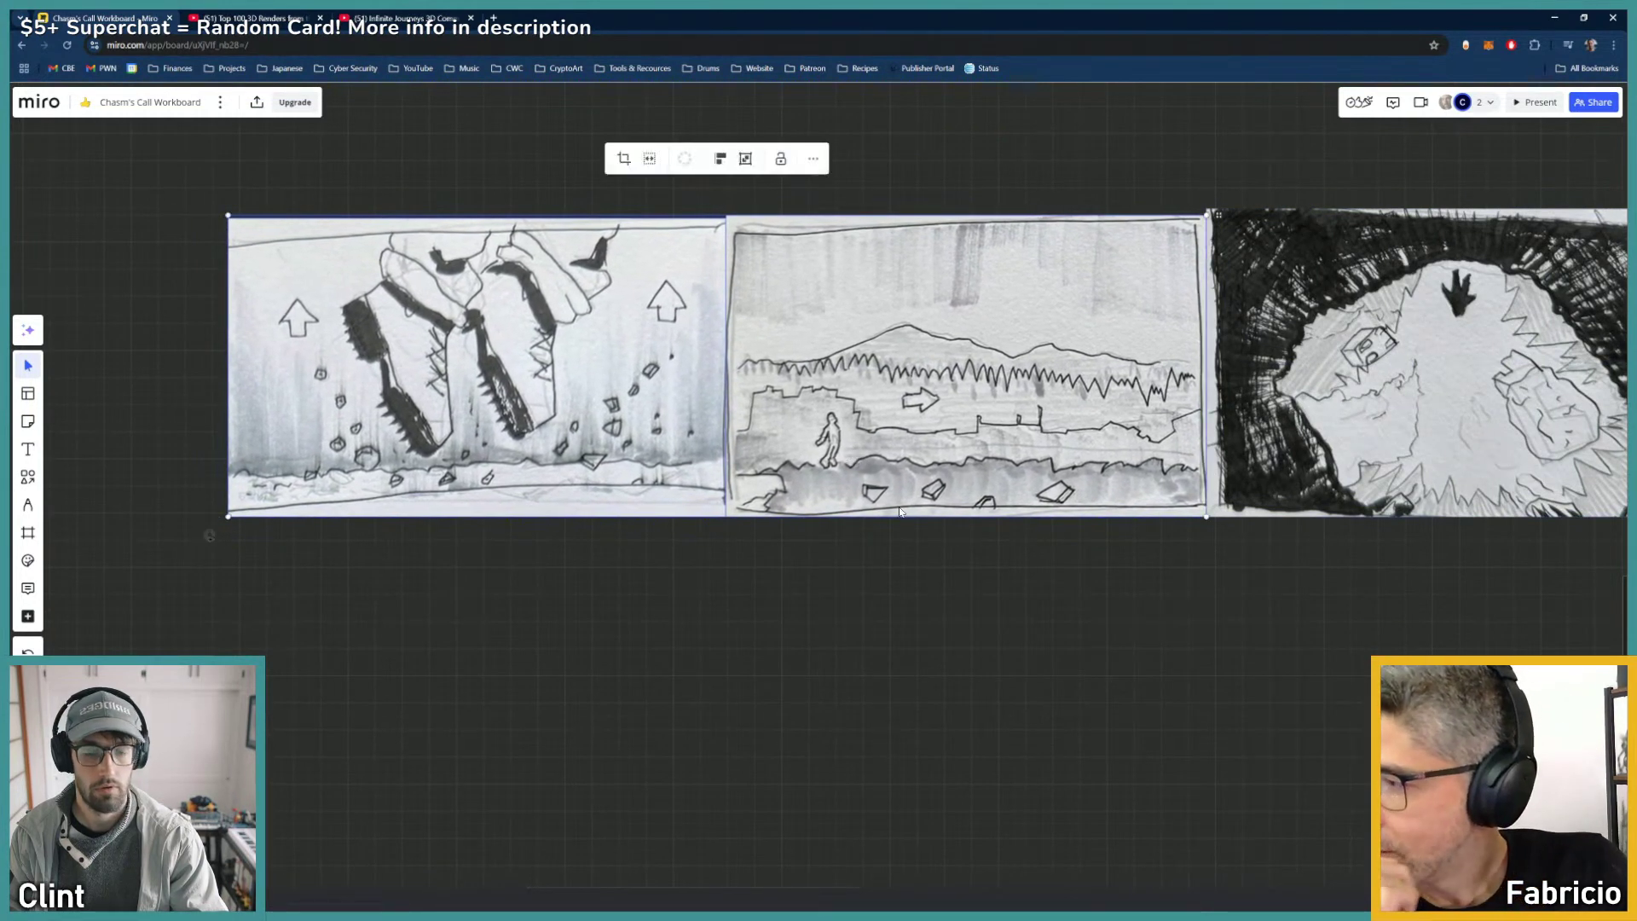
# Step: Move the floating figure with debris panel from the upper row to the end of the lower row, leaving a gap after the floating debris panel
pyautogui.click(1228, 574)
pyautogui.moveTo(1227, 574); pyautogui.dragTo(551, 602, button='right')
pyautogui.moveTo(844, 600); pyautogui.dragTo(417, 734, button='right')
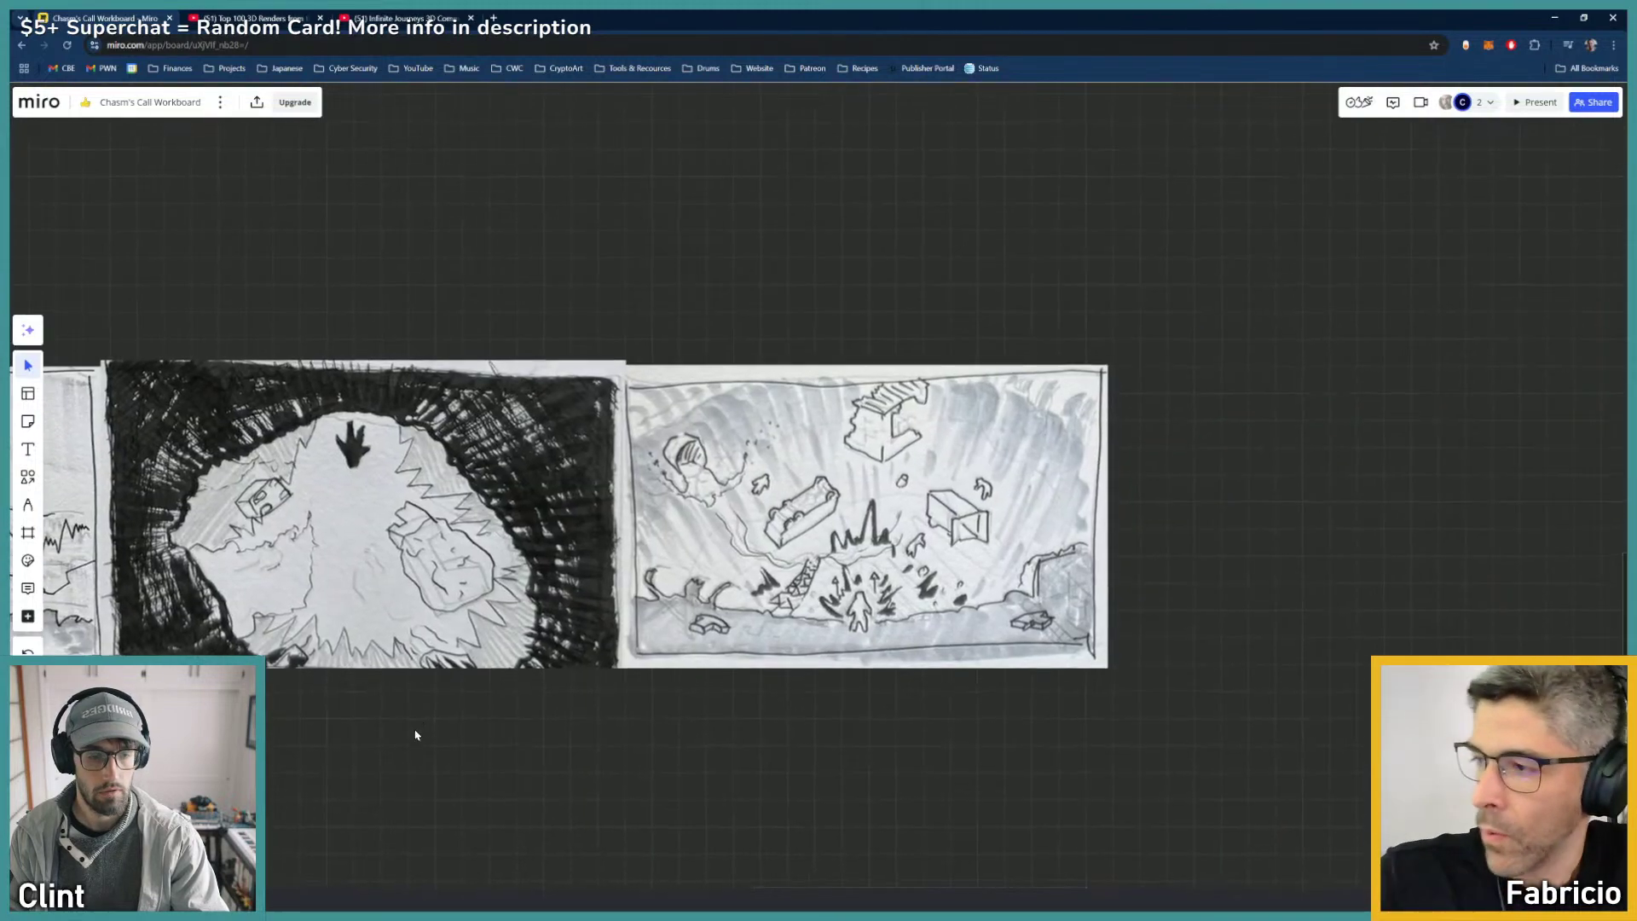
pyautogui.moveTo(899, 482); pyautogui.dragTo(757, 775, button='right')
pyautogui.scroll(-3, 827, 556)
pyautogui.moveTo(618, 505); pyautogui.dragTo(1014, 541, button='right')
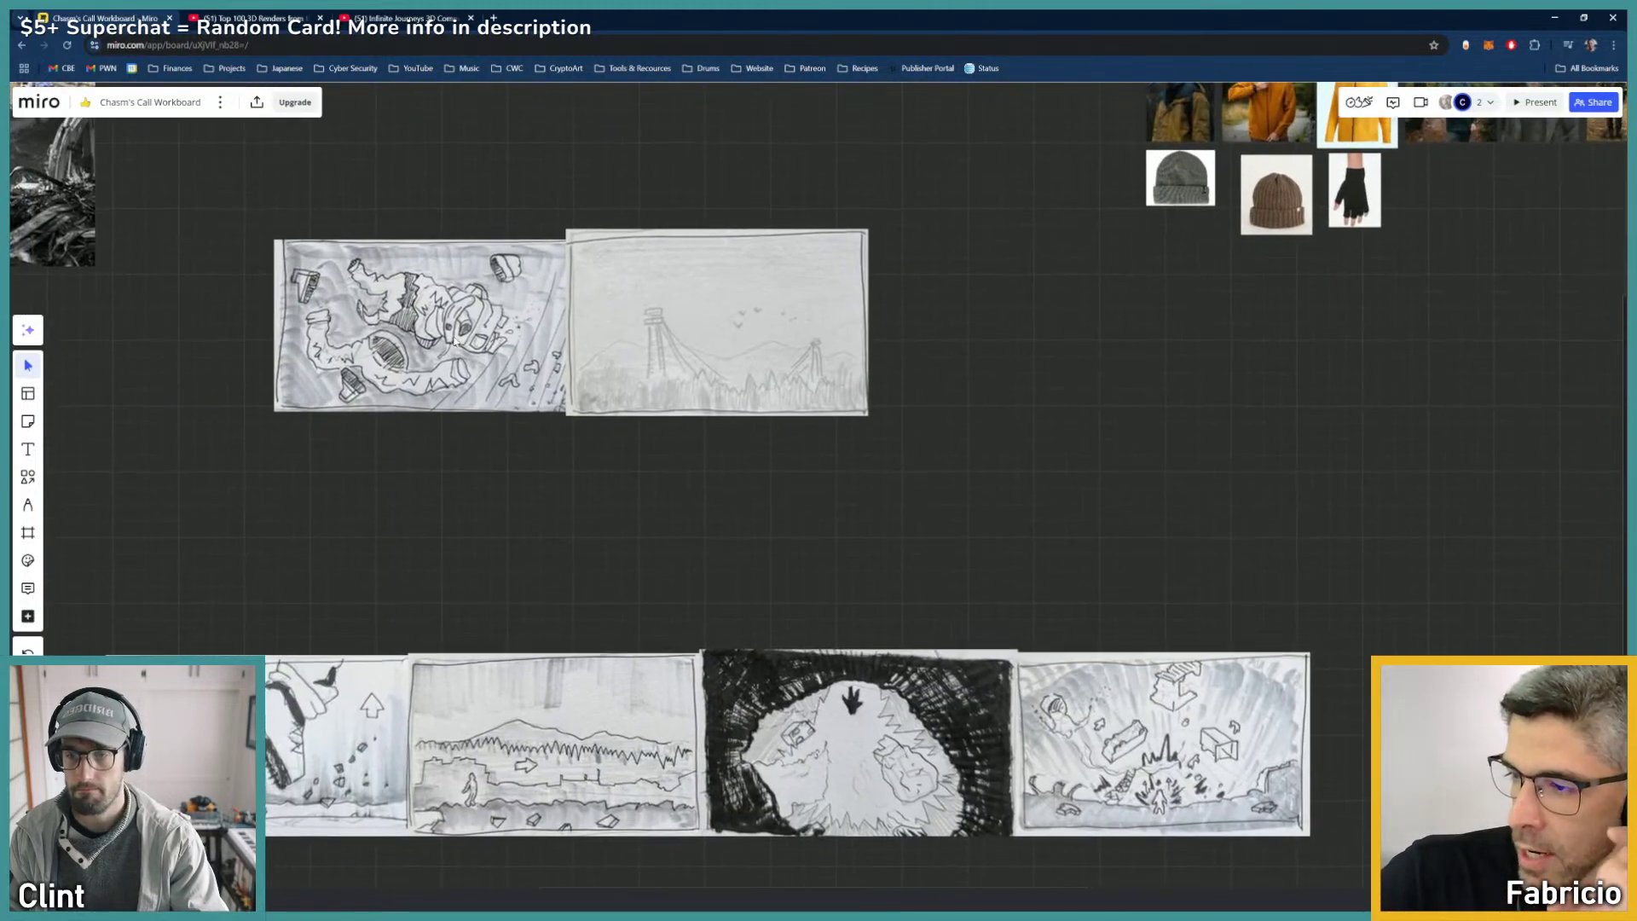
pyautogui.moveTo(383, 338); pyautogui.dragTo(1252, 564)
pyautogui.moveTo(1252, 564); pyautogui.dragTo(958, 385, button='right')
pyautogui.moveTo(958, 385); pyautogui.dragTo(1395, 588)
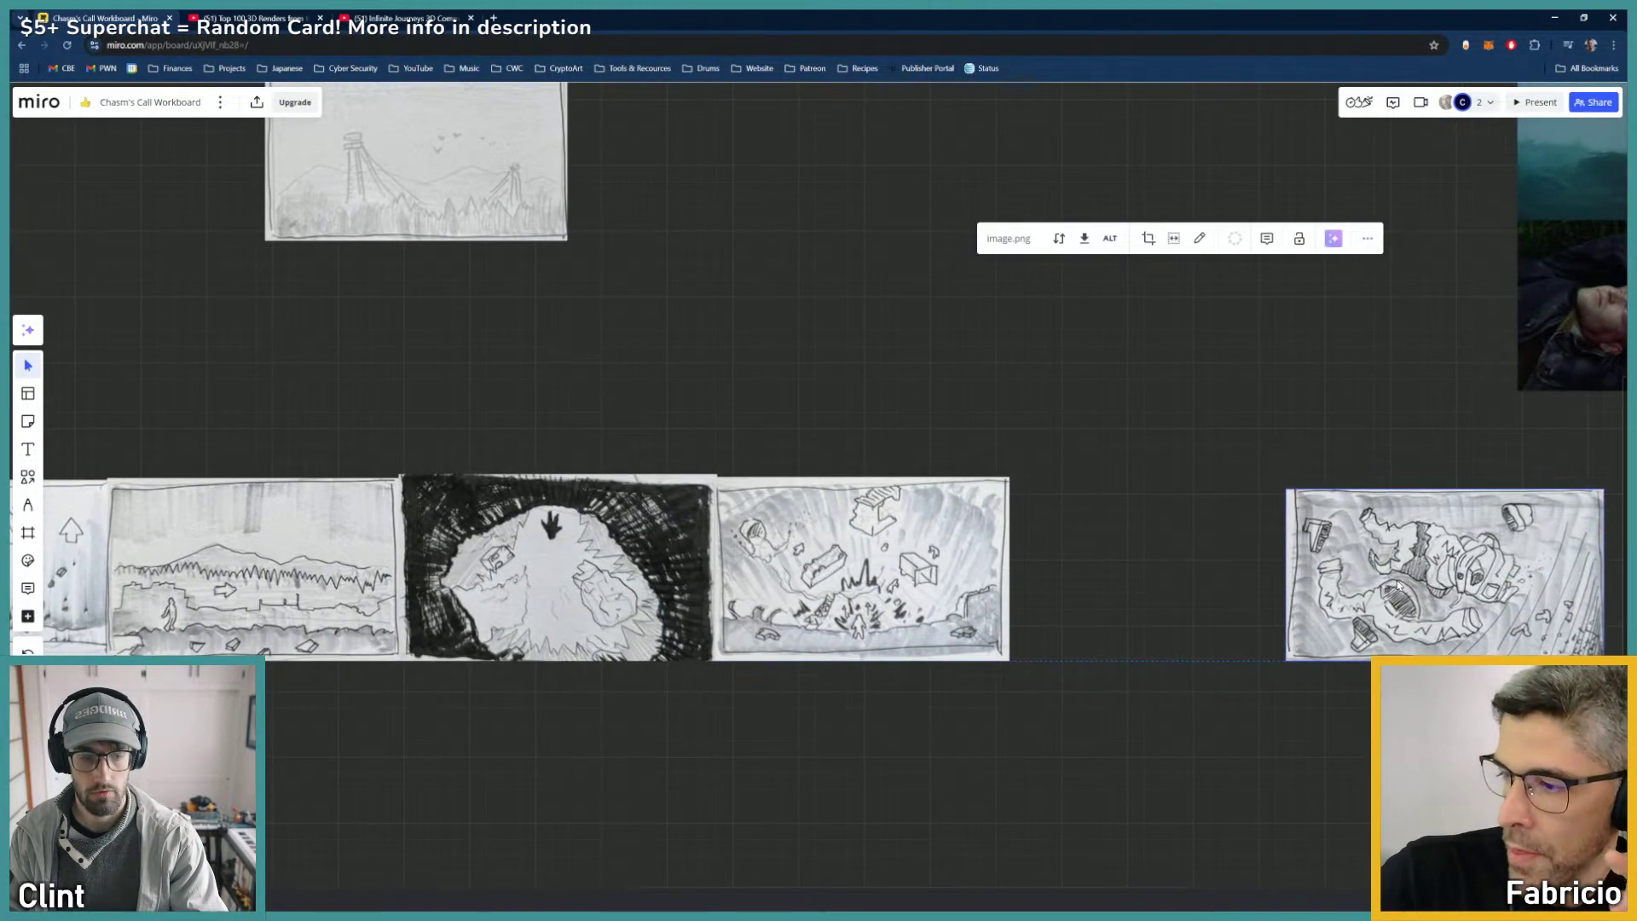
pyautogui.click(1096, 493)
# Step: Examine the walking figure panel up close, followed by the dark pit opening panel
pyautogui.moveTo(325, 568)
pyautogui.mouseDown(button='right')
pyautogui.moveTo(580, 488)
pyautogui.moveTo(801, 530)
pyautogui.mouseUp(button='right')
pyautogui.scroll(5, 802, 530)
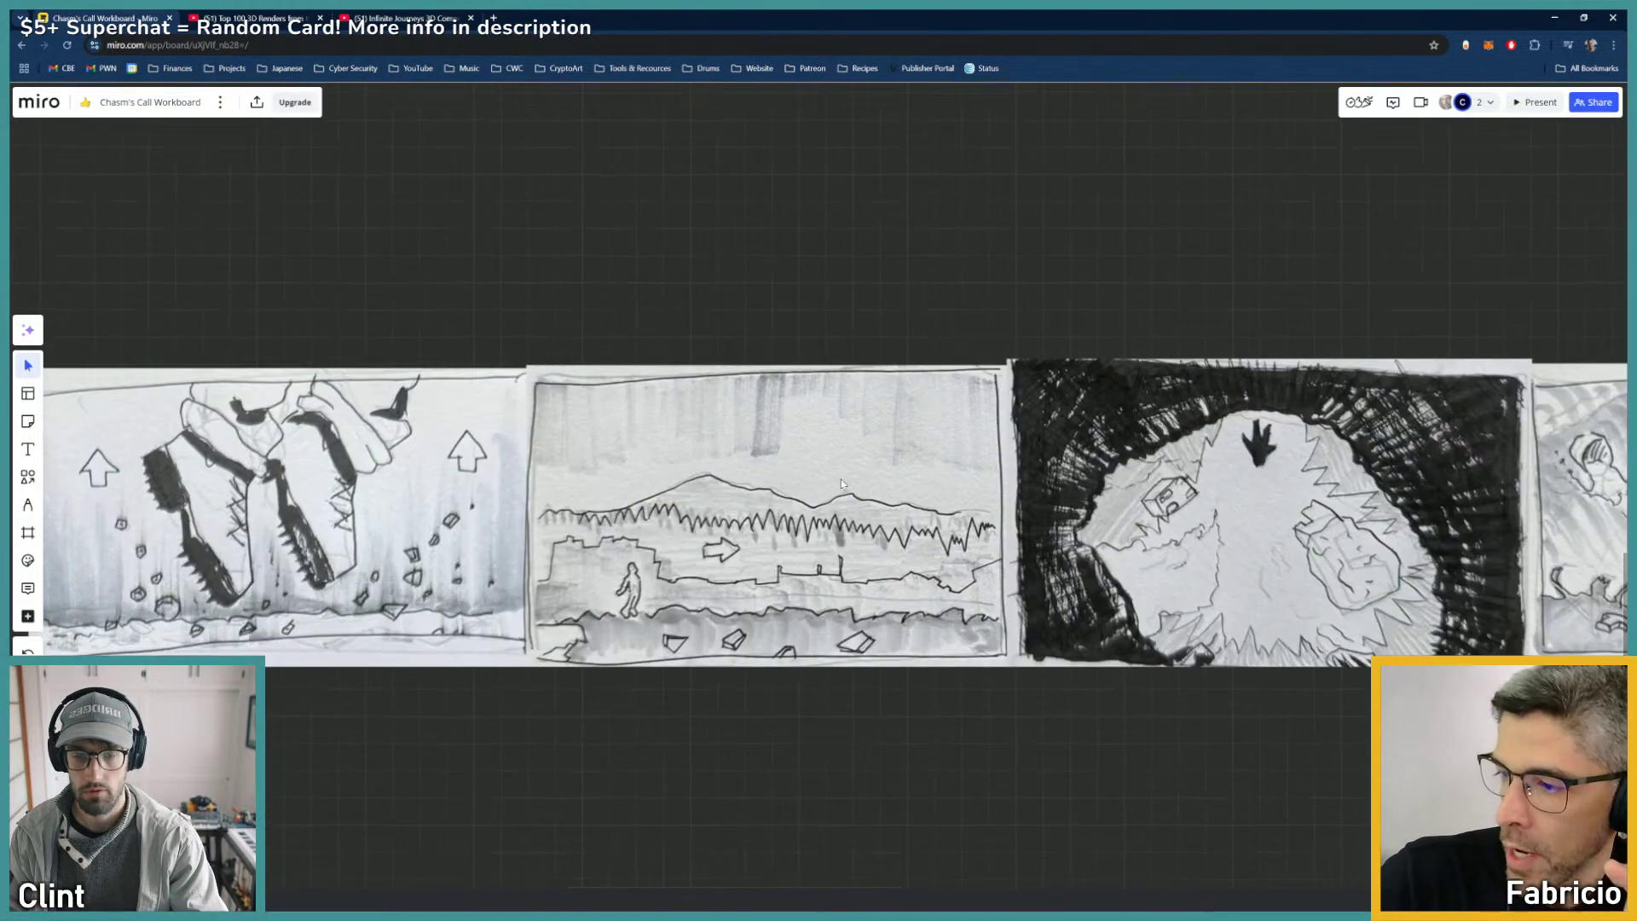
pyautogui.scroll(3, 831, 518)
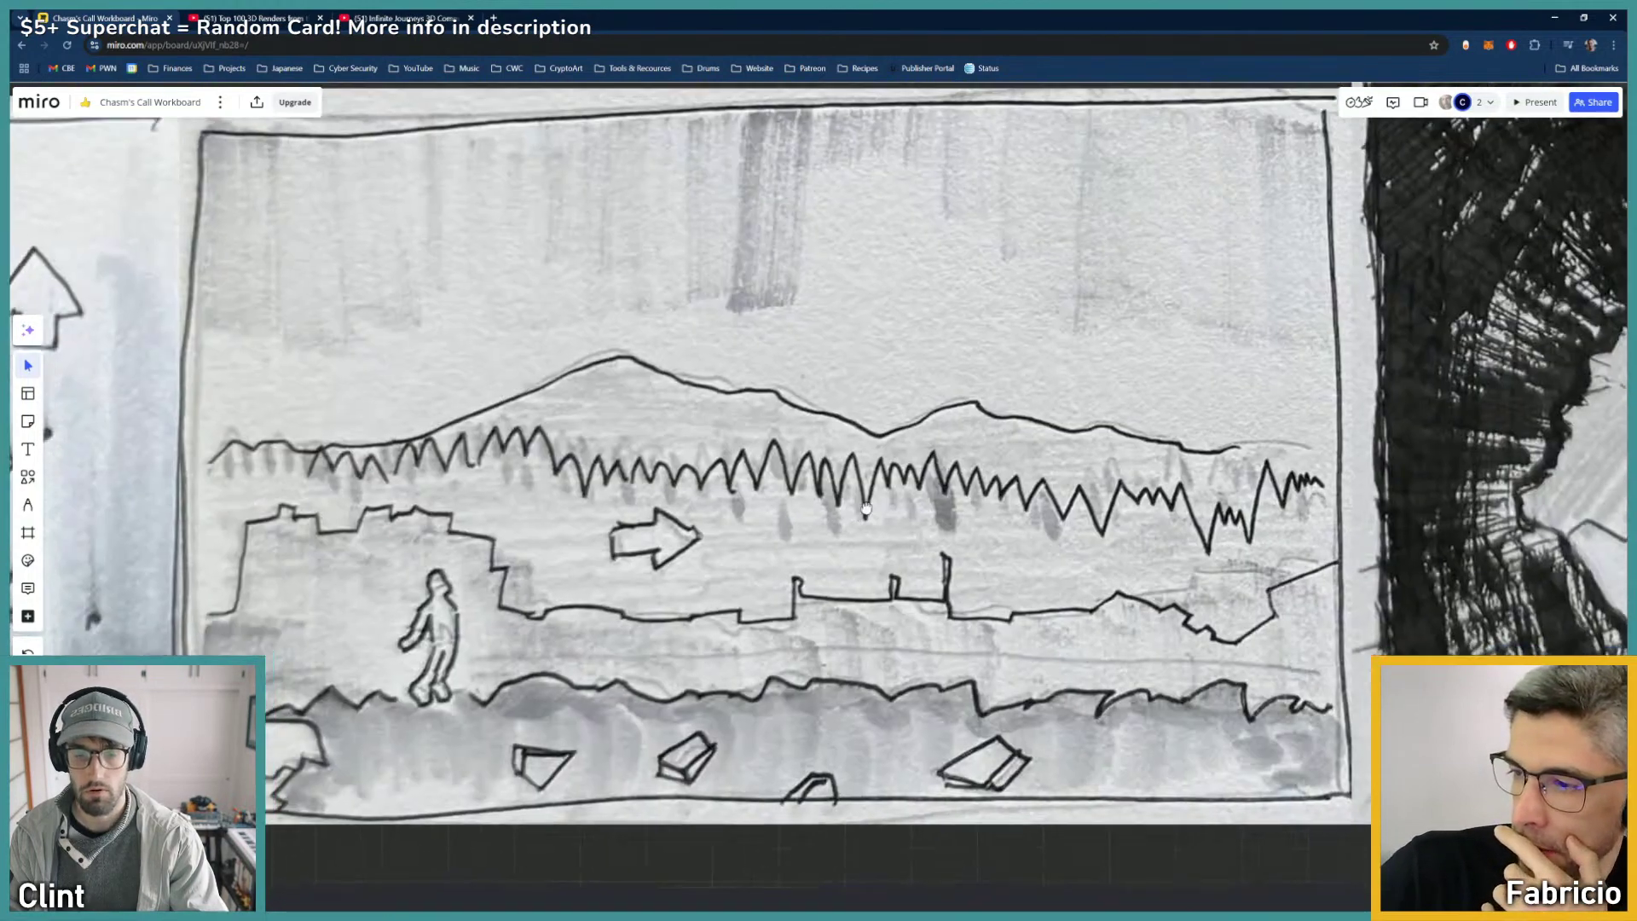
pyautogui.scroll(-3, 844, 514)
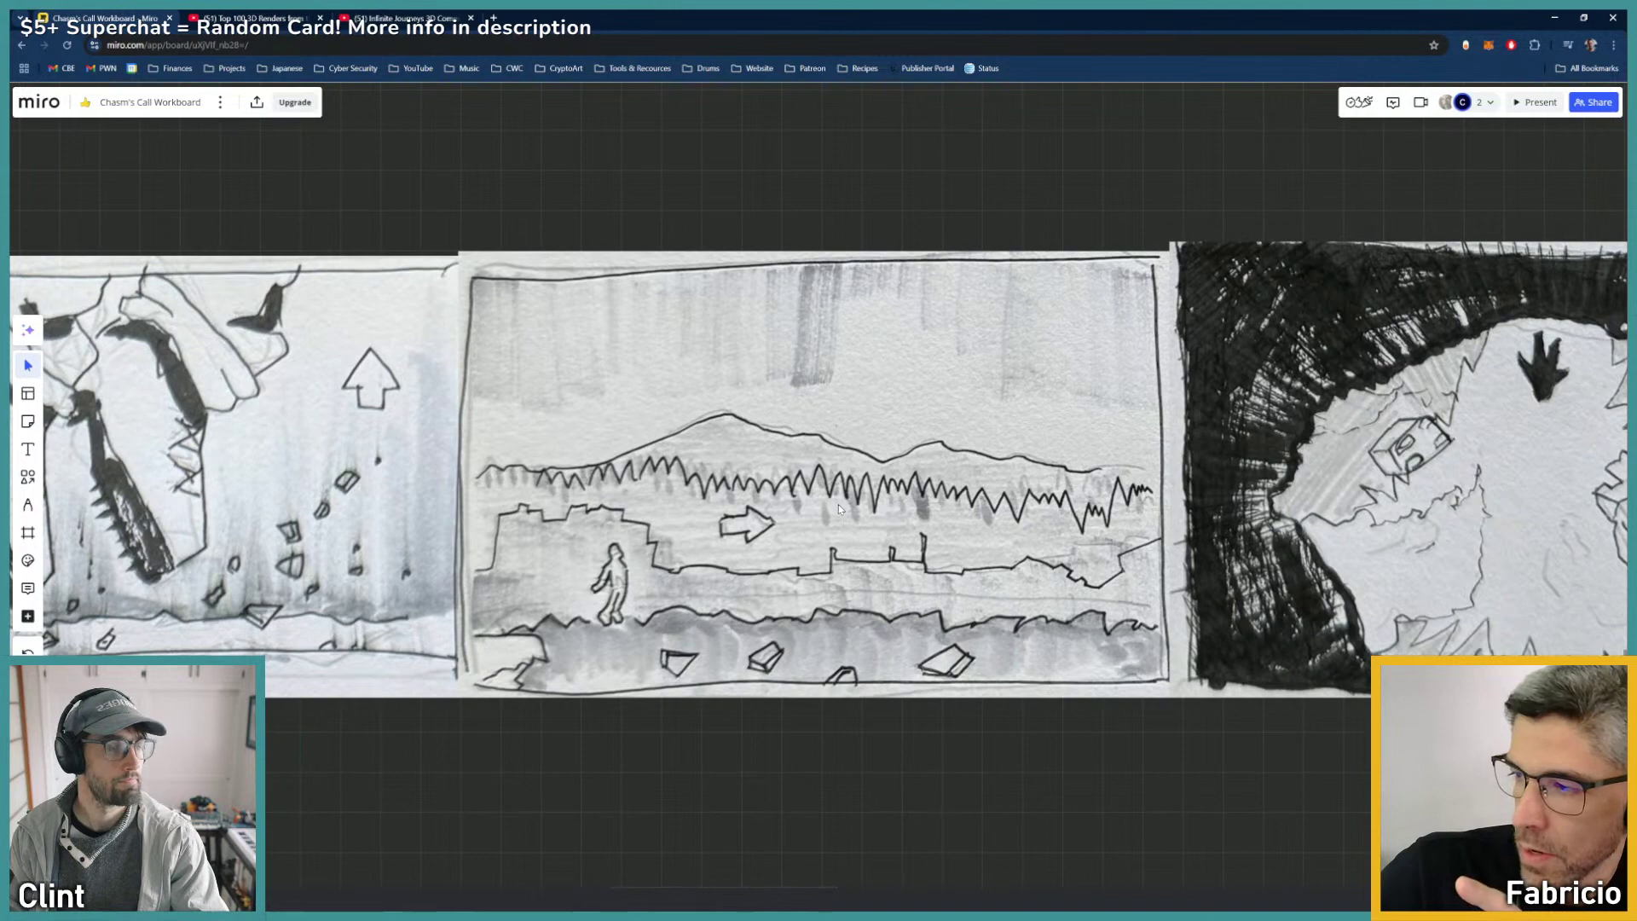
pyautogui.moveTo(886, 523); pyautogui.dragTo(882, 513, button='right')
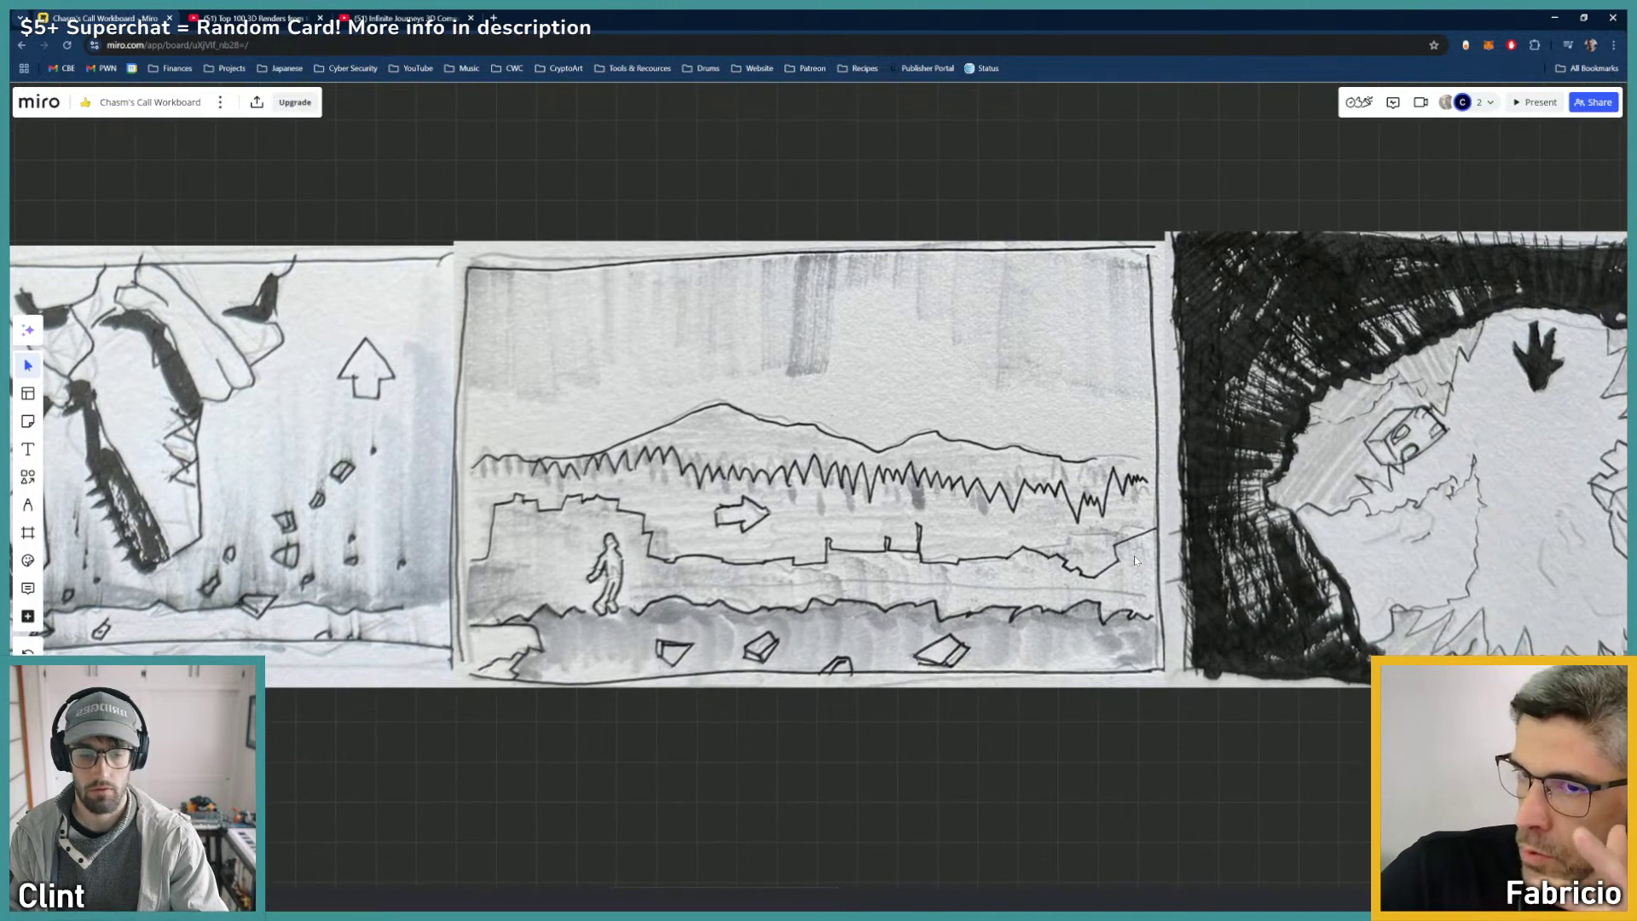
pyautogui.scroll(-4, 844, 567)
pyautogui.moveTo(1227, 580)
pyautogui.mouseDown(button='right')
pyautogui.moveTo(903, 549)
pyautogui.moveTo(856, 528)
pyautogui.mouseUp(button='right')
pyautogui.scroll(4, 916, 545)
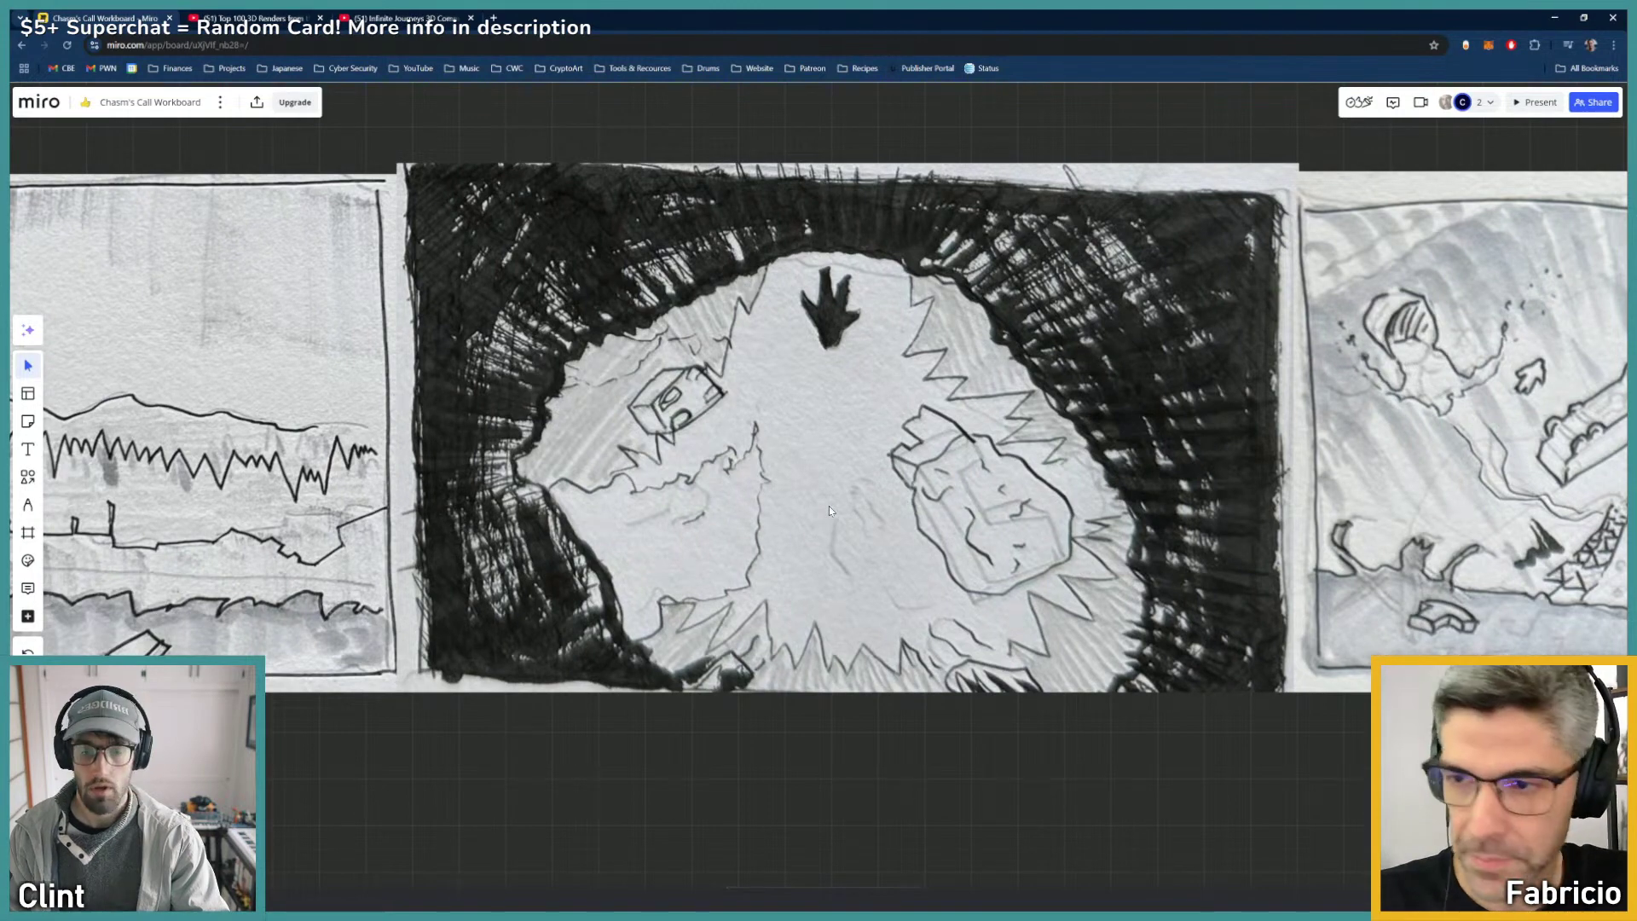
# Step: Compare the walking figure panel's landscape with the neighbouring dark pit opening panel
pyautogui.scroll(-5, 829, 504)
pyautogui.moveTo(801, 502); pyautogui.dragTo(1113, 472, button='middle')
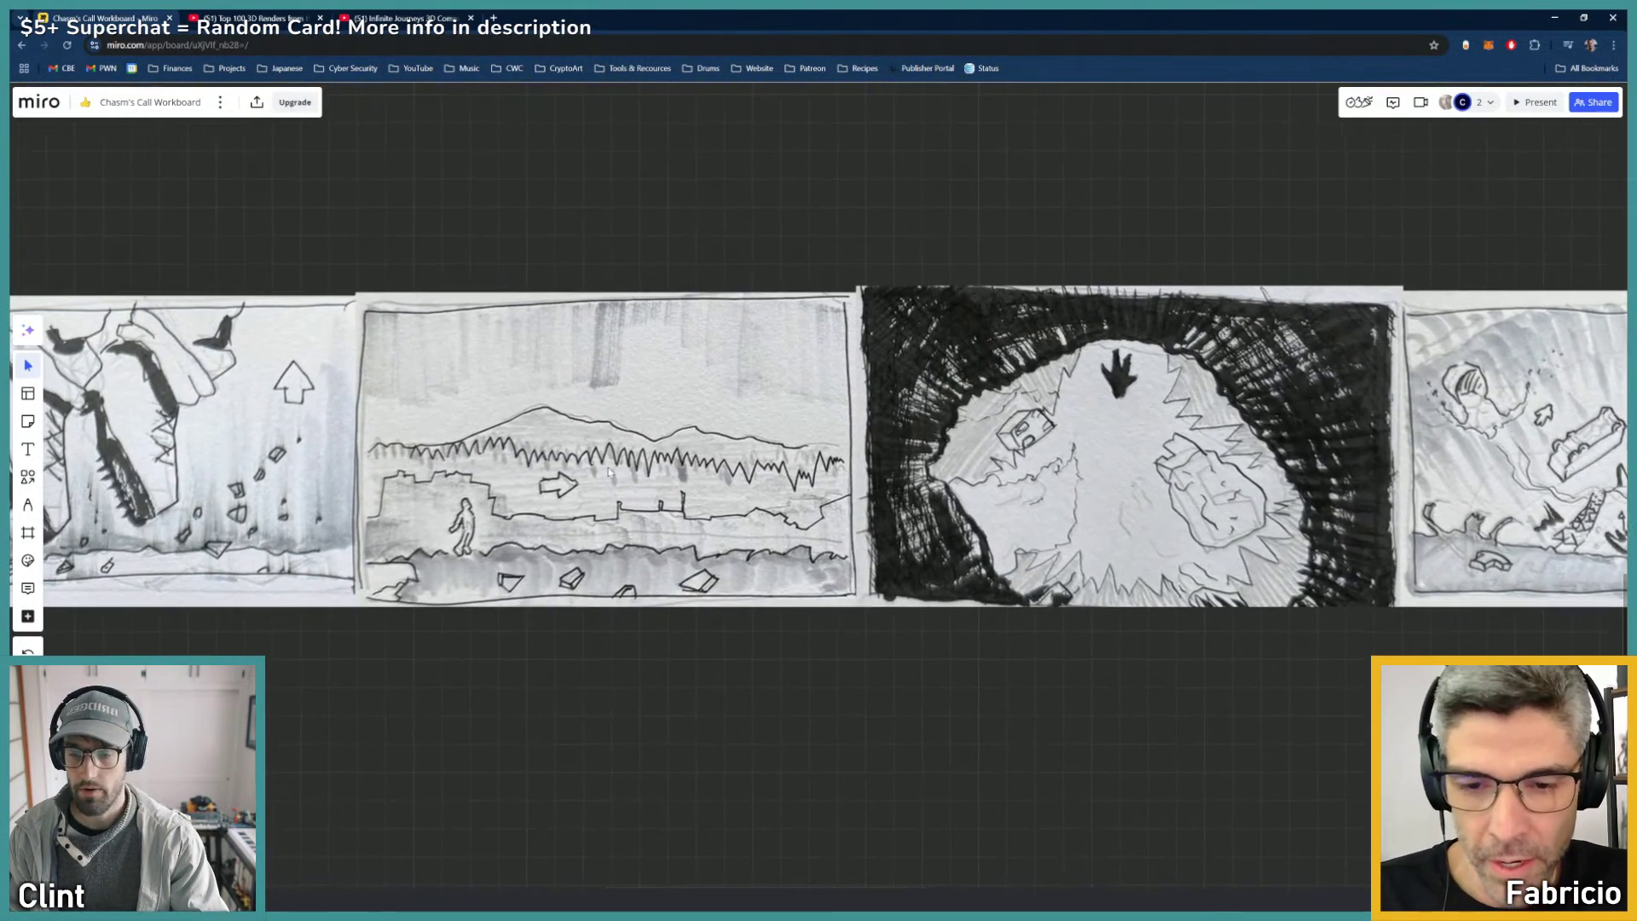
pyautogui.scroll(5, 608, 482)
pyautogui.moveTo(607, 482); pyautogui.dragTo(831, 470, button='middle')
pyautogui.scroll(-5, 831, 470)
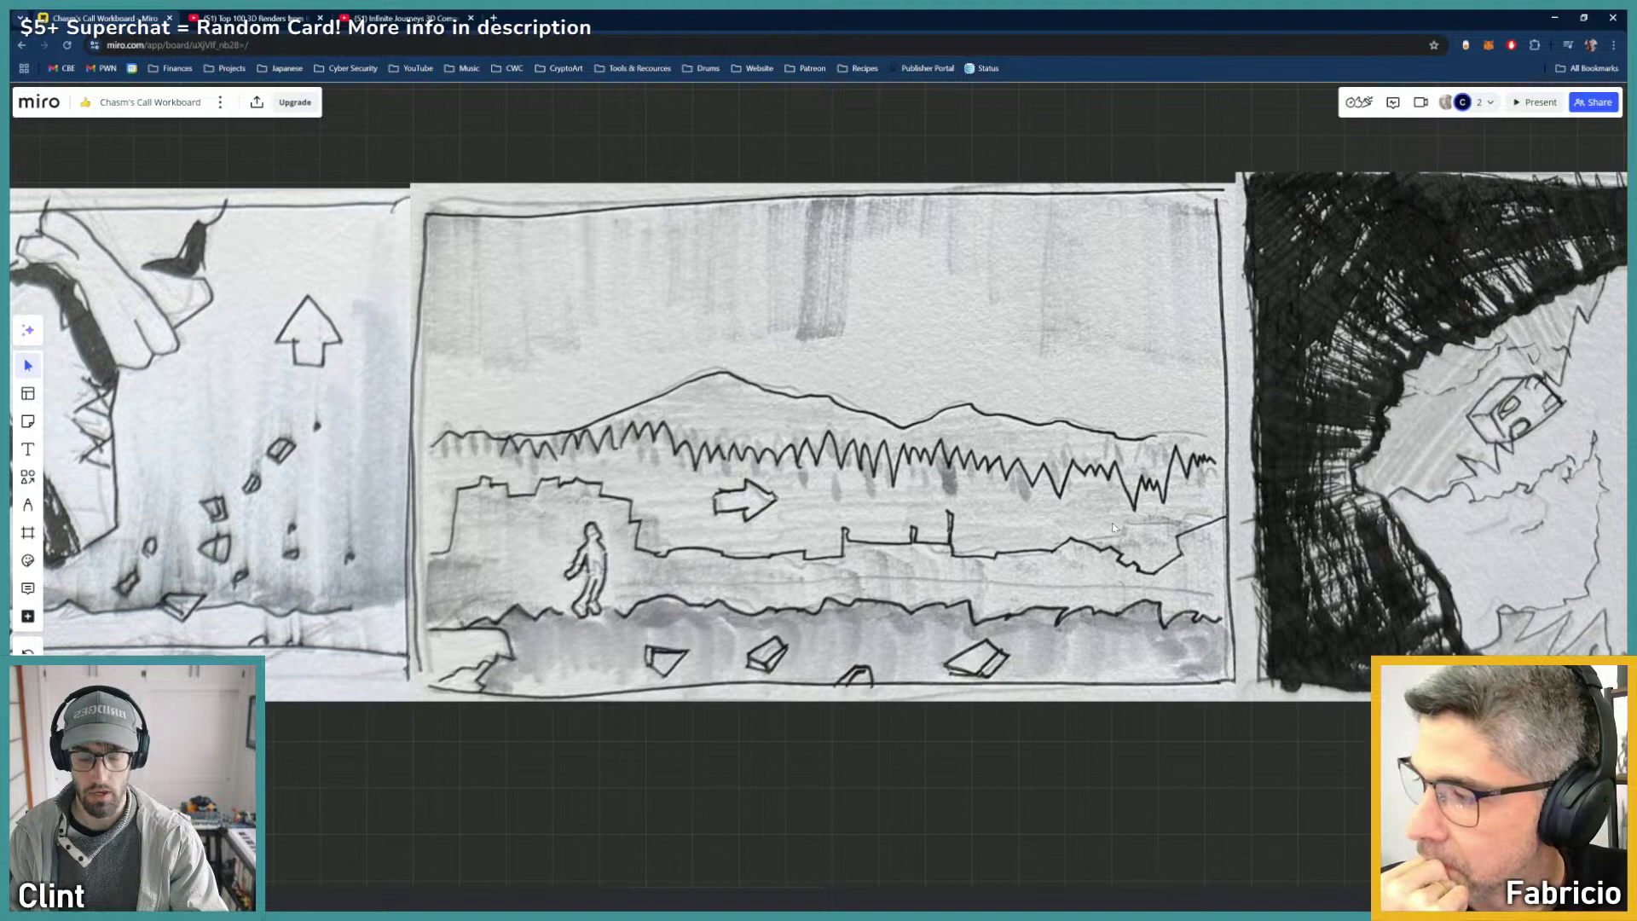
pyautogui.moveTo(1082, 499); pyautogui.dragTo(308, 507, button='middle')
pyautogui.moveTo(997, 530)
pyautogui.mouseDown(button='middle')
pyautogui.moveTo(946, 522)
pyautogui.moveTo(972, 522)
pyautogui.mouseUp(button='middle')
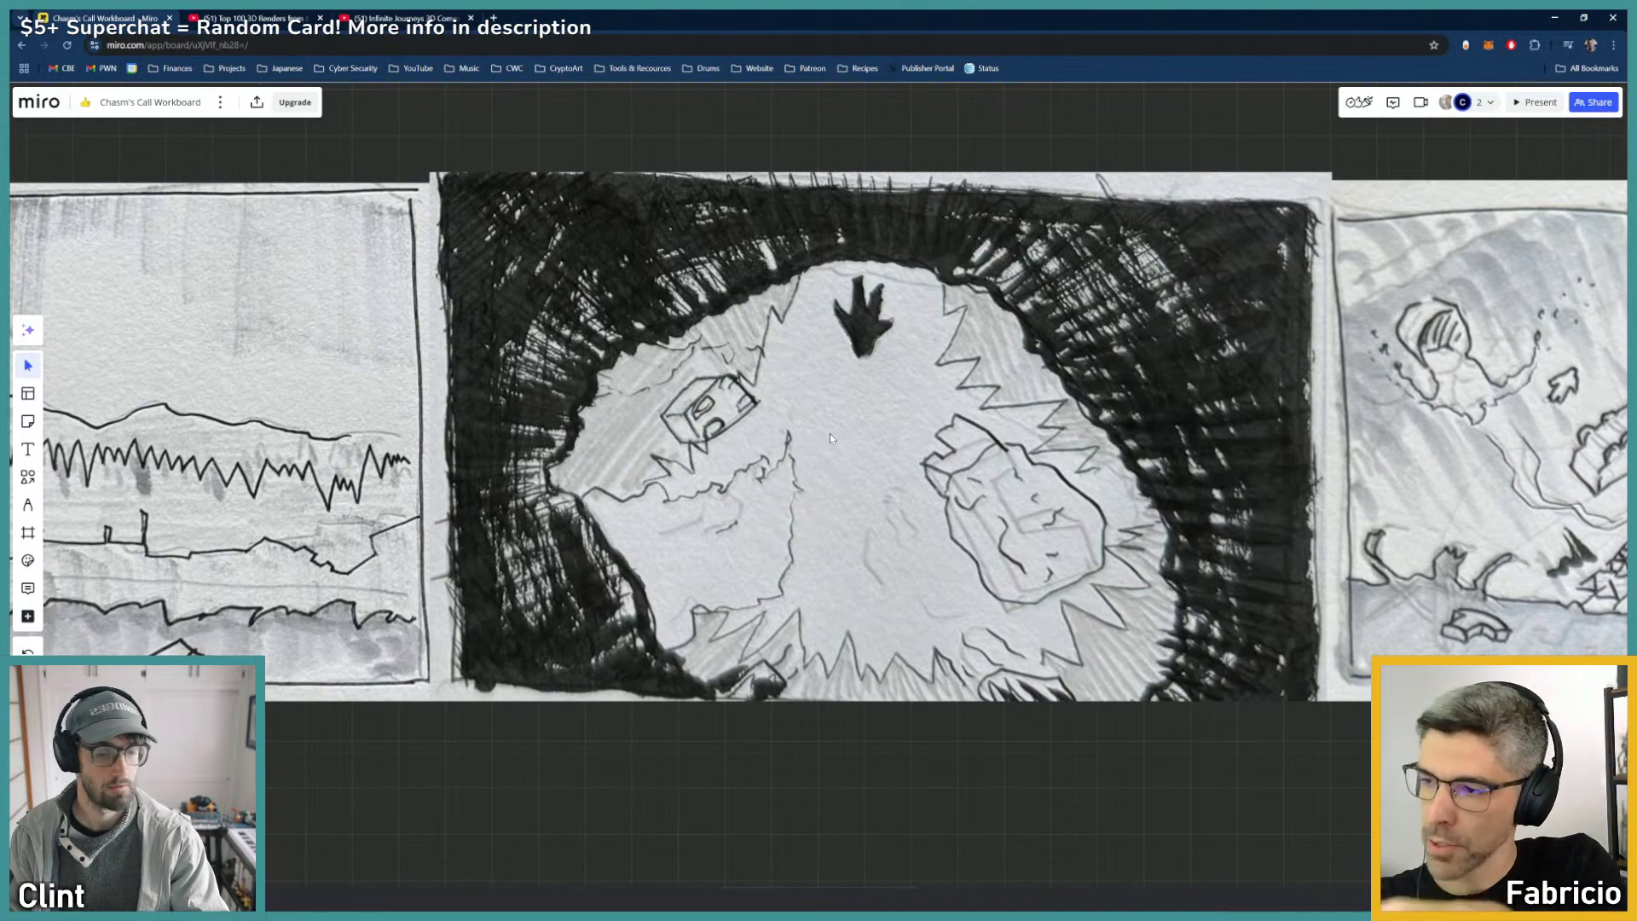
# Step: Move the panel of the figure floating face-down from the upper area to directly above the dark pit opening panel, centred on it
pyautogui.scroll(-3, 747, 504)
pyautogui.scroll(10, 747, 504)
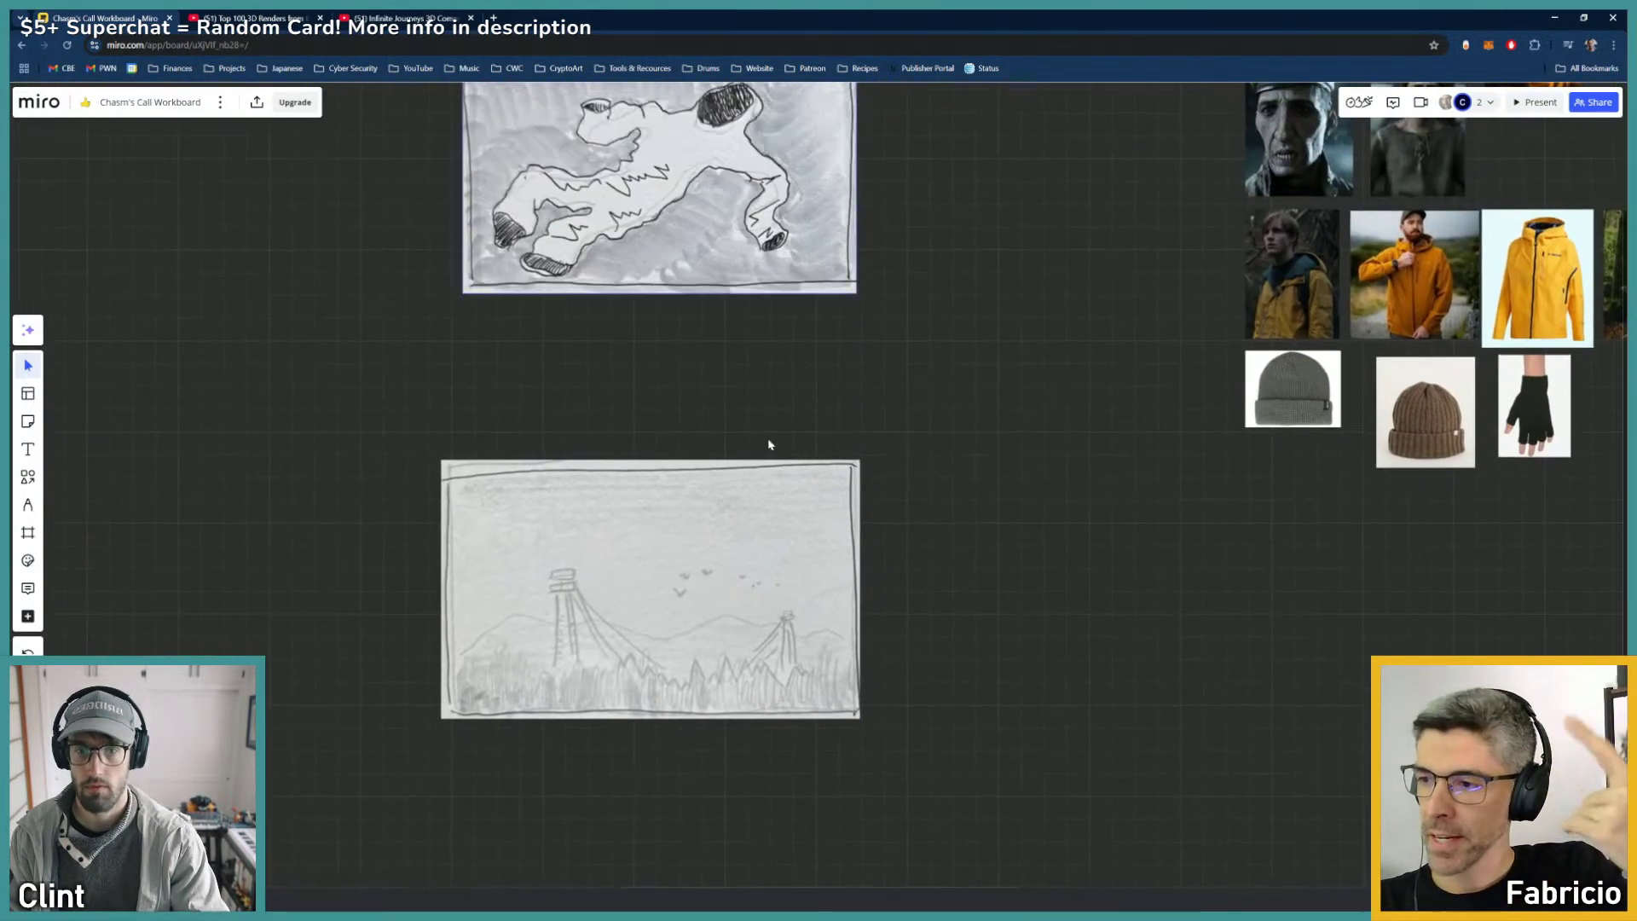
pyautogui.moveTo(775, 232); pyautogui.dragTo(897, 704)
pyautogui.moveTo(897, 704)
pyautogui.mouseDown(button='middle')
pyautogui.moveTo(887, 427)
pyautogui.moveTo(854, 453)
pyautogui.mouseUp(button='middle')
pyautogui.moveTo(854, 453); pyautogui.dragTo(889, 730)
pyautogui.moveTo(890, 729); pyautogui.dragTo(939, 442, button='middle')
pyautogui.moveTo(938, 443); pyautogui.dragTo(947, 445)
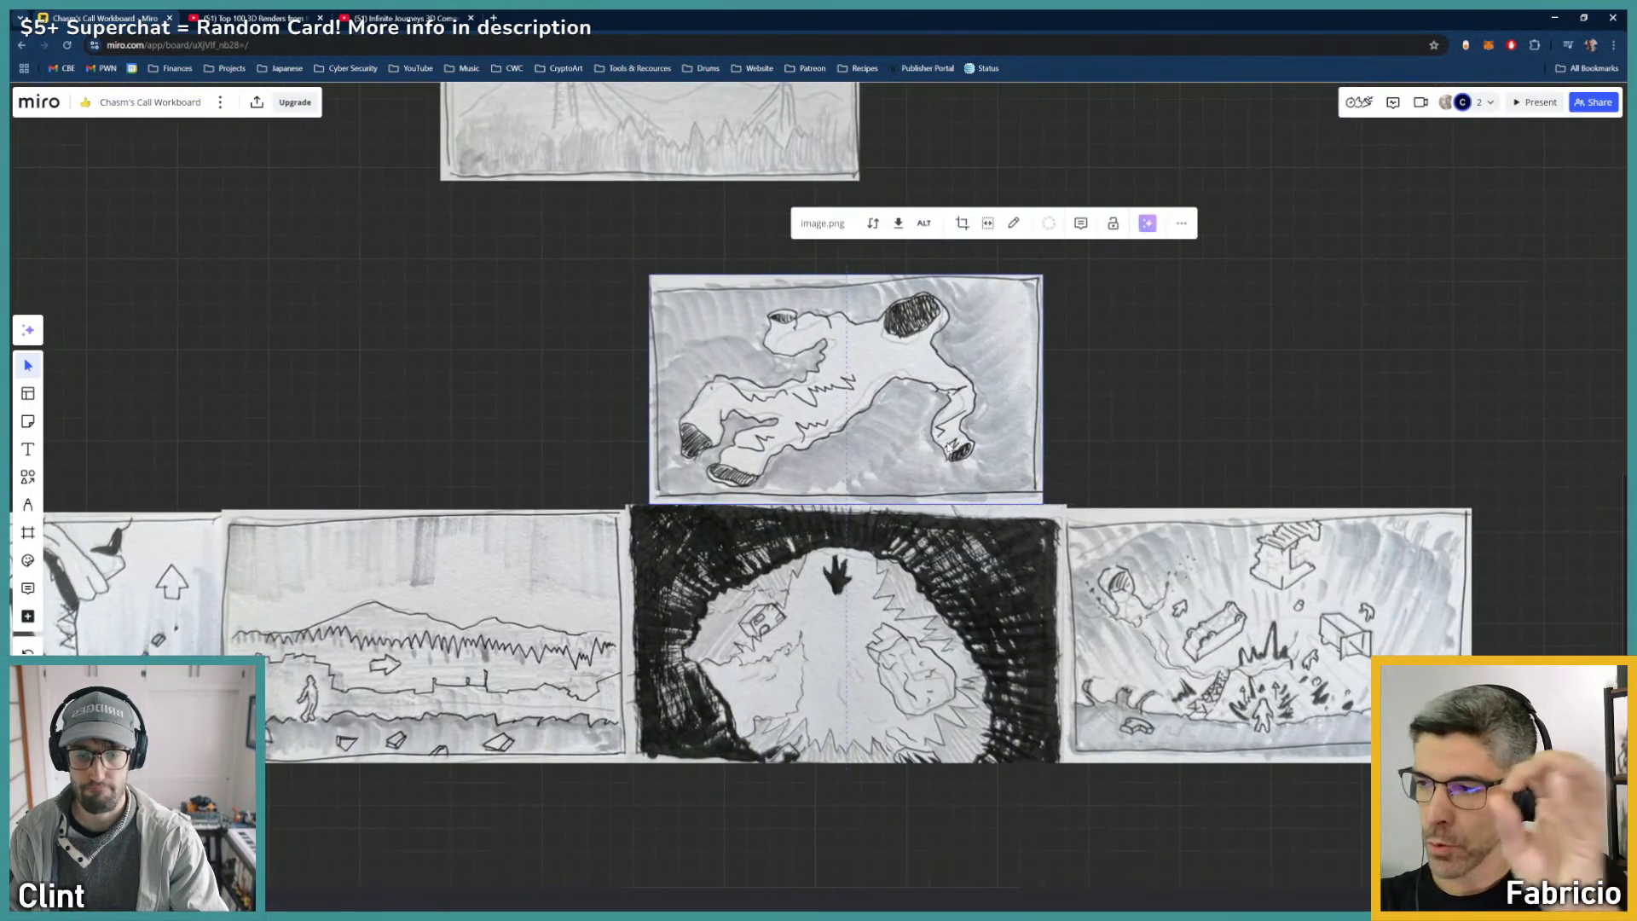
# Step: Examine the floating figure panel together with the dark pit opening panel below it
pyautogui.scroll(3, 895, 493)
pyautogui.moveTo(893, 534); pyautogui.dragTo(929, 442, button='middle')
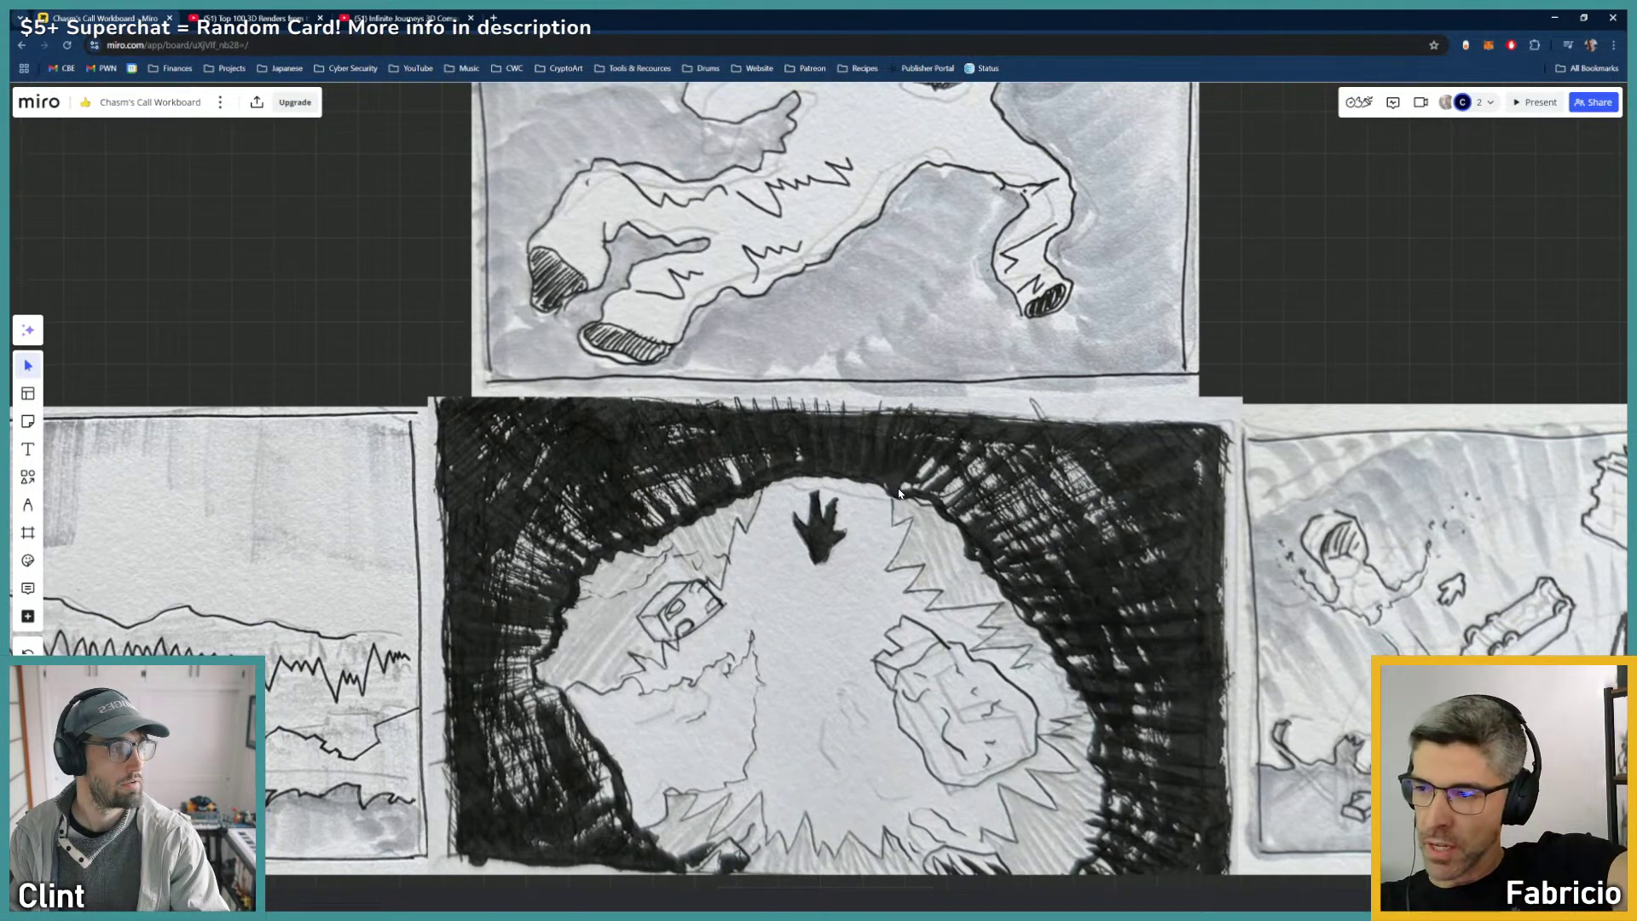
pyautogui.moveTo(898, 491); pyautogui.dragTo(905, 489, button='middle')
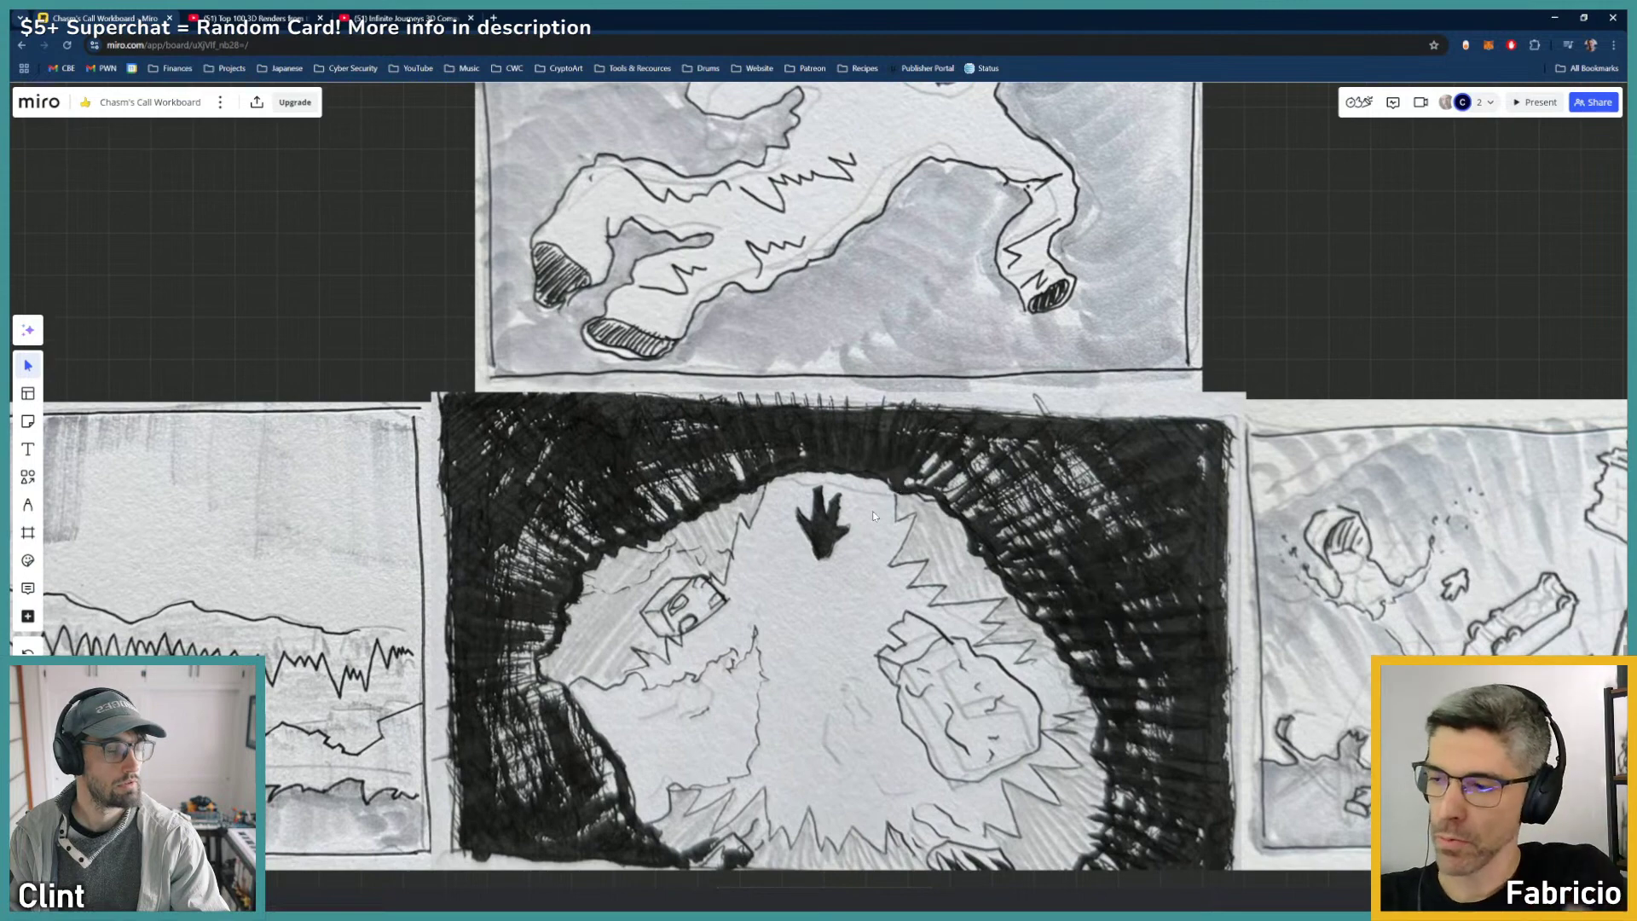
pyautogui.scroll(-5, 873, 515)
pyautogui.scroll(5, 861, 537)
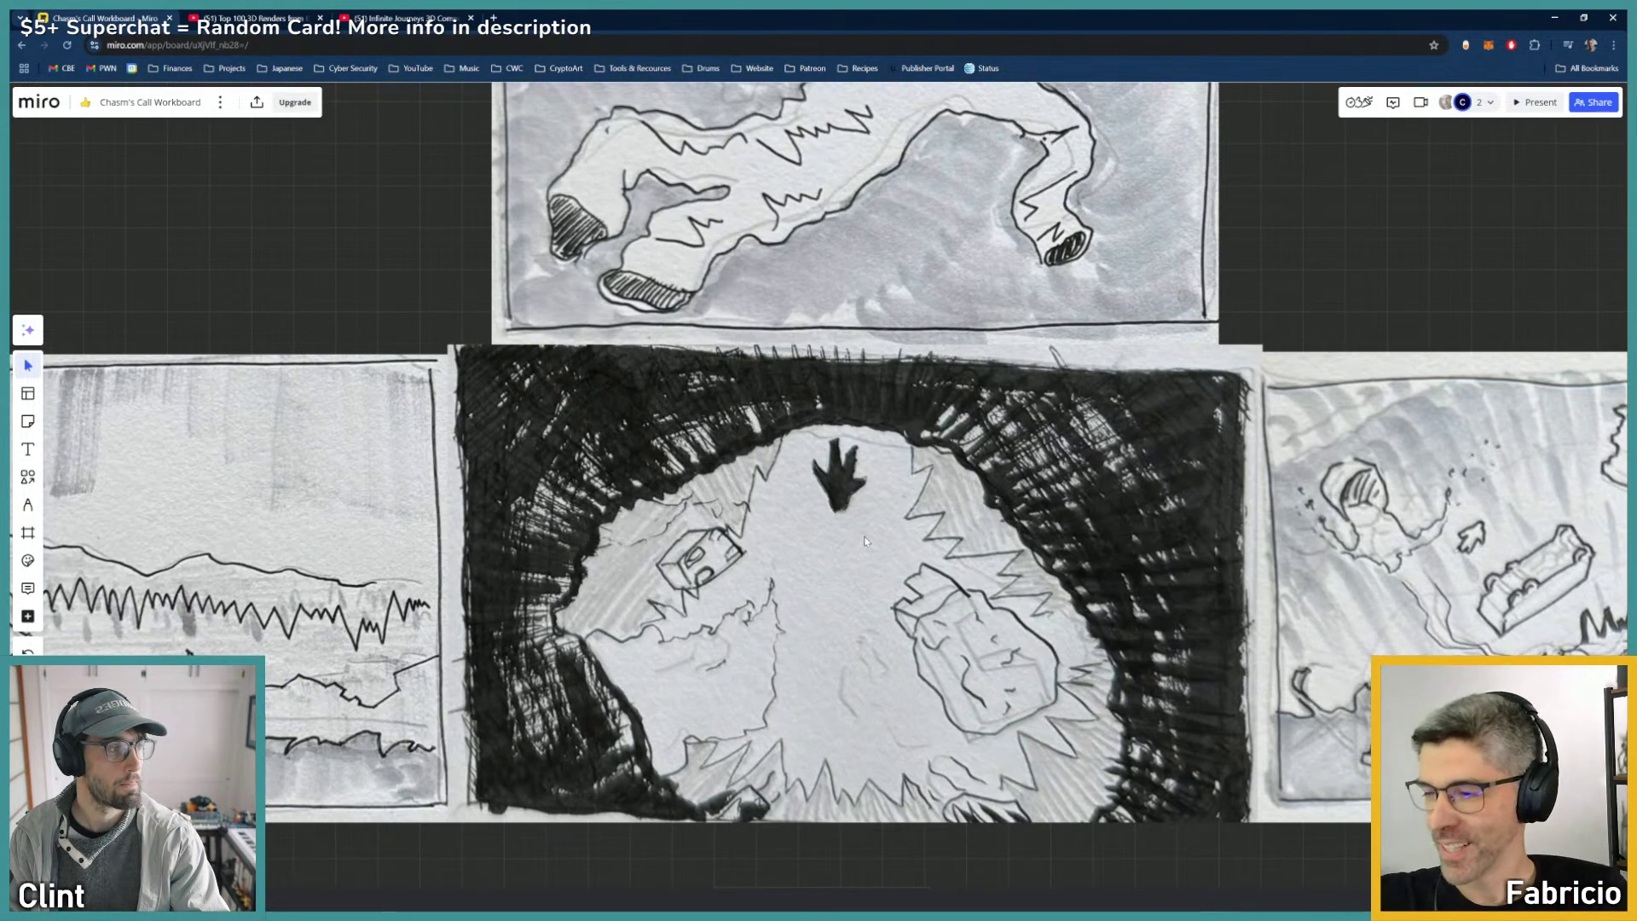
pyautogui.scroll(-3, 849, 554)
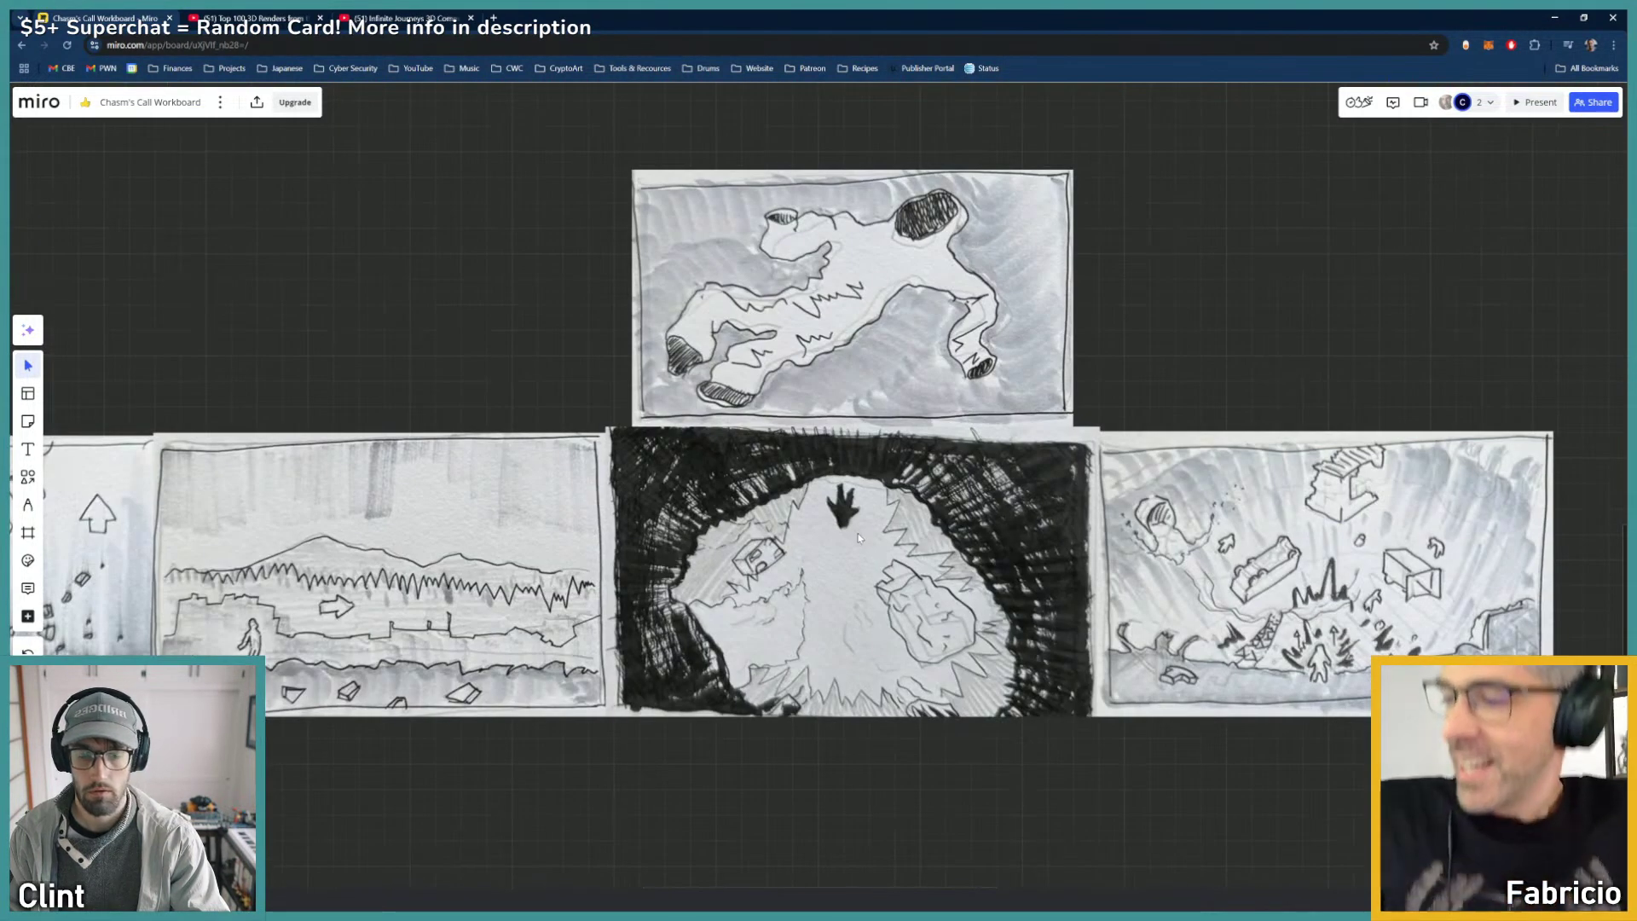
pyautogui.scroll(3, 858, 537)
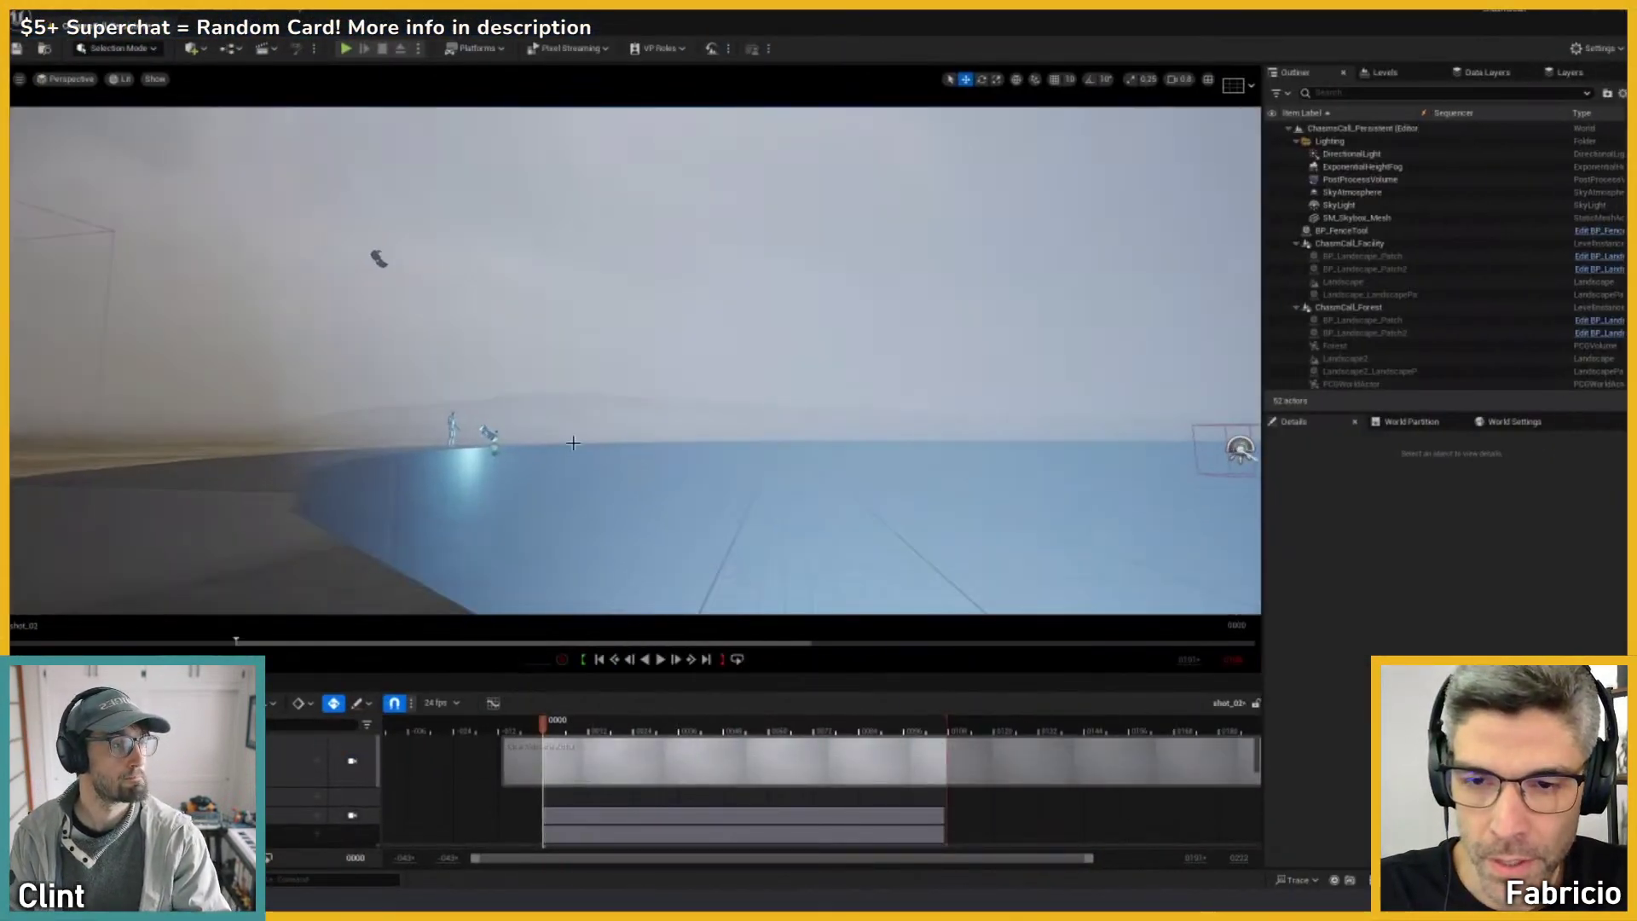
# Step: In Unreal Engine, delete the PointLight beside the mannequin in shot_02
pyautogui.click(492, 439)
pyautogui.click(495, 452)
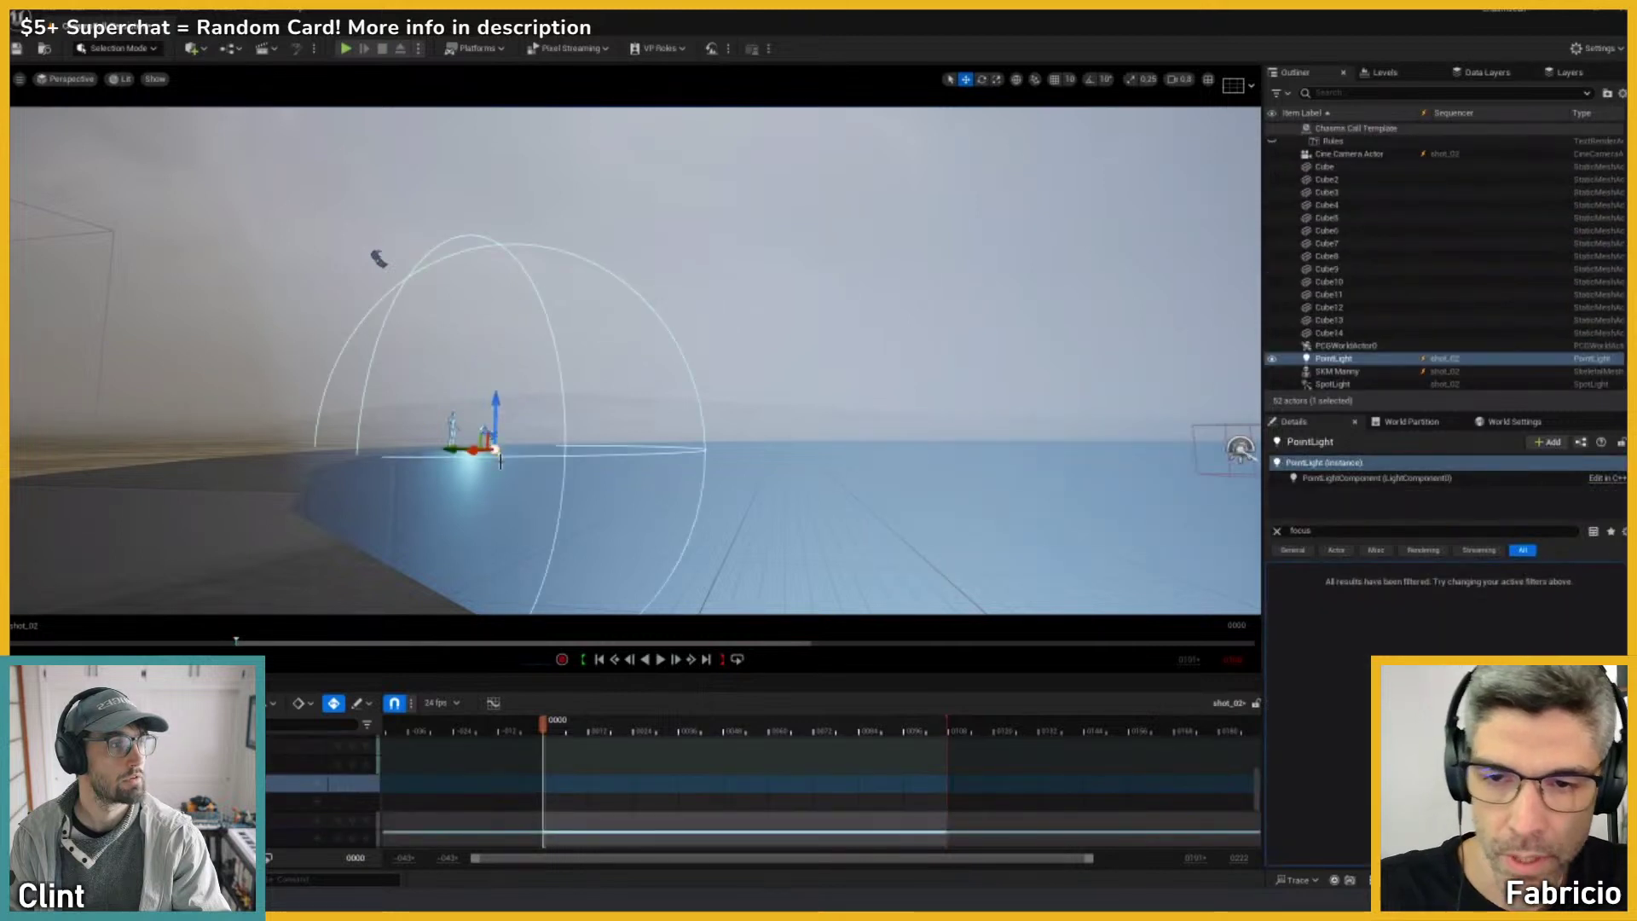
pyautogui.press('Delete')
# Step: Delete the Cine Camera Actor's keyframes at the start and end of shot_02, keeping the camera itself
pyautogui.moveTo(501, 415); pyautogui.dragTo(492, 459, button='right')
pyautogui.scroll(1, 510, 411)
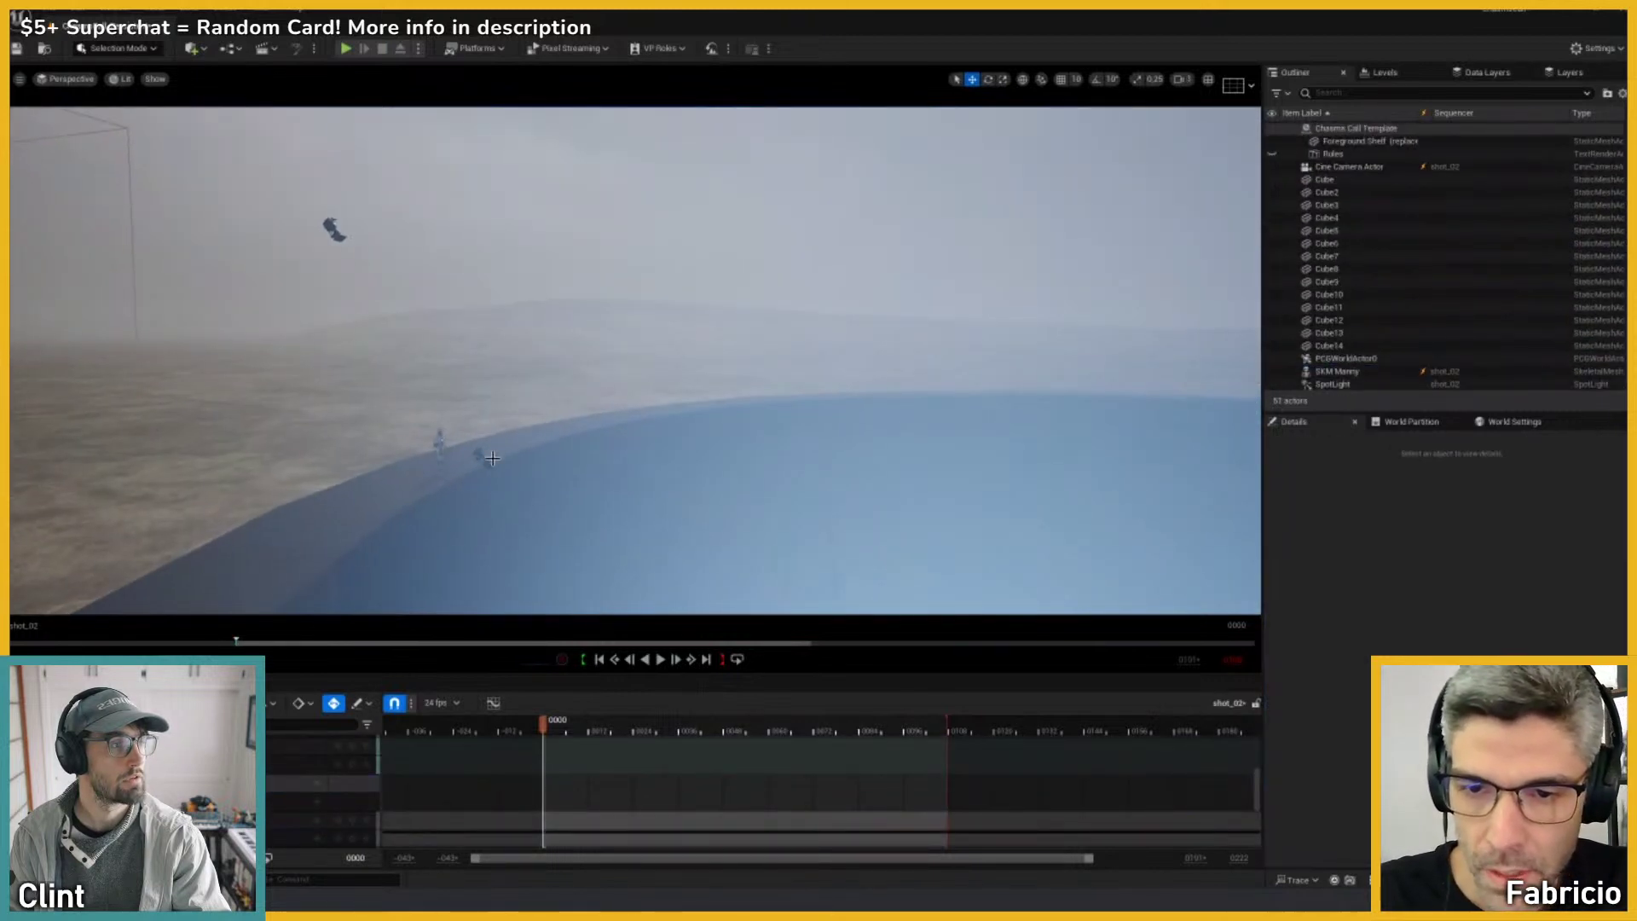
pyautogui.click(490, 465)
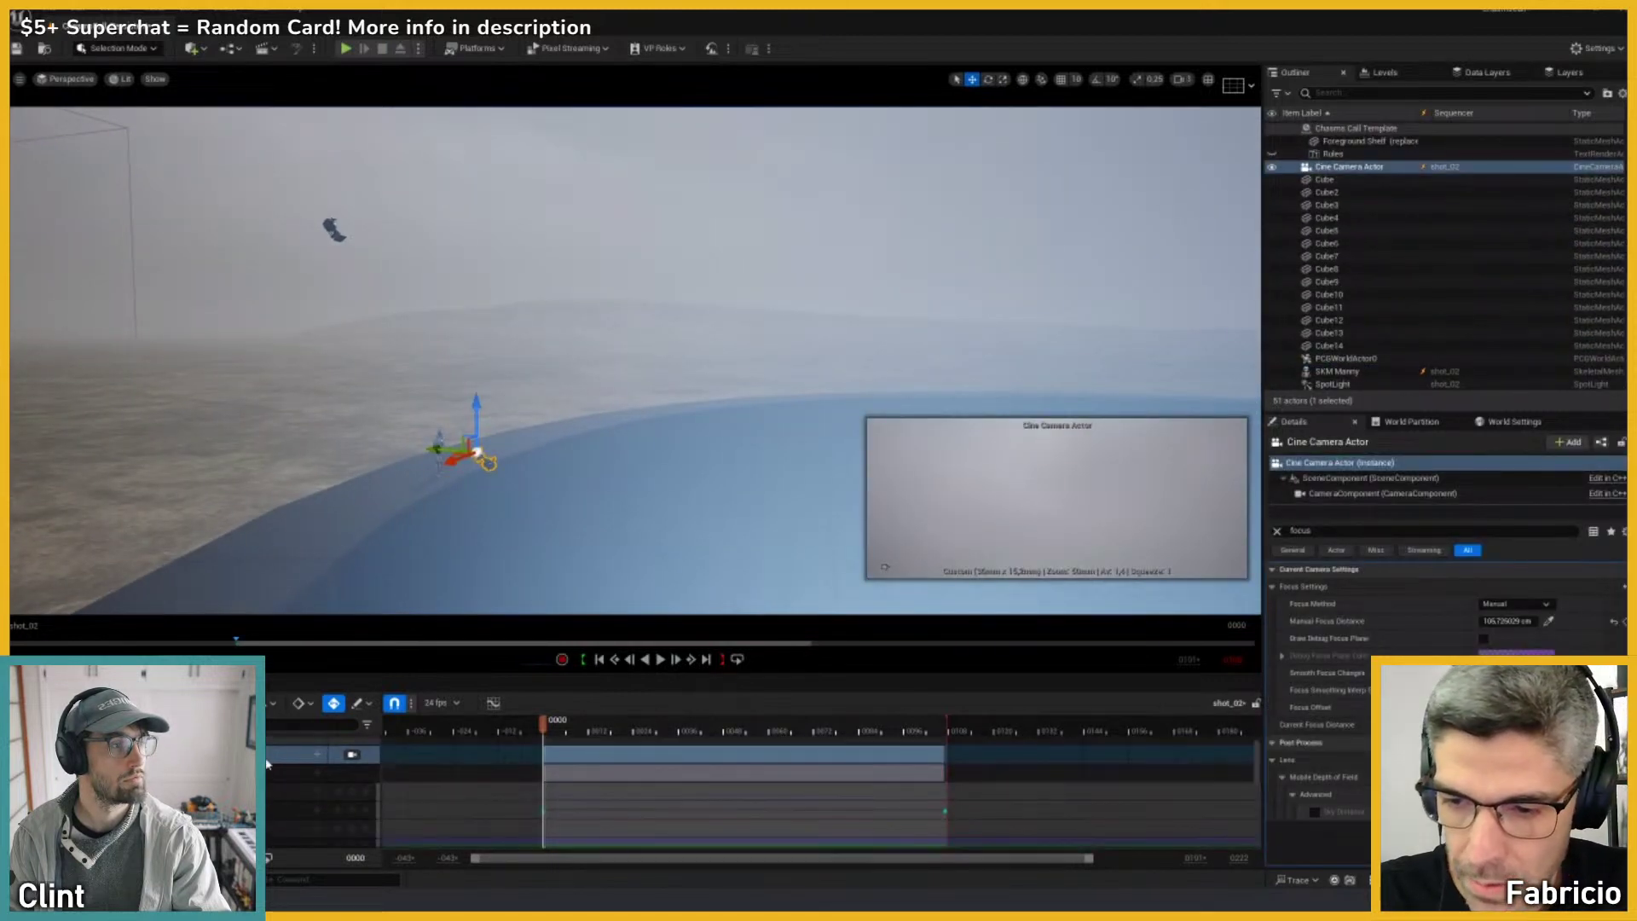
pyautogui.scroll(1, 588, 470)
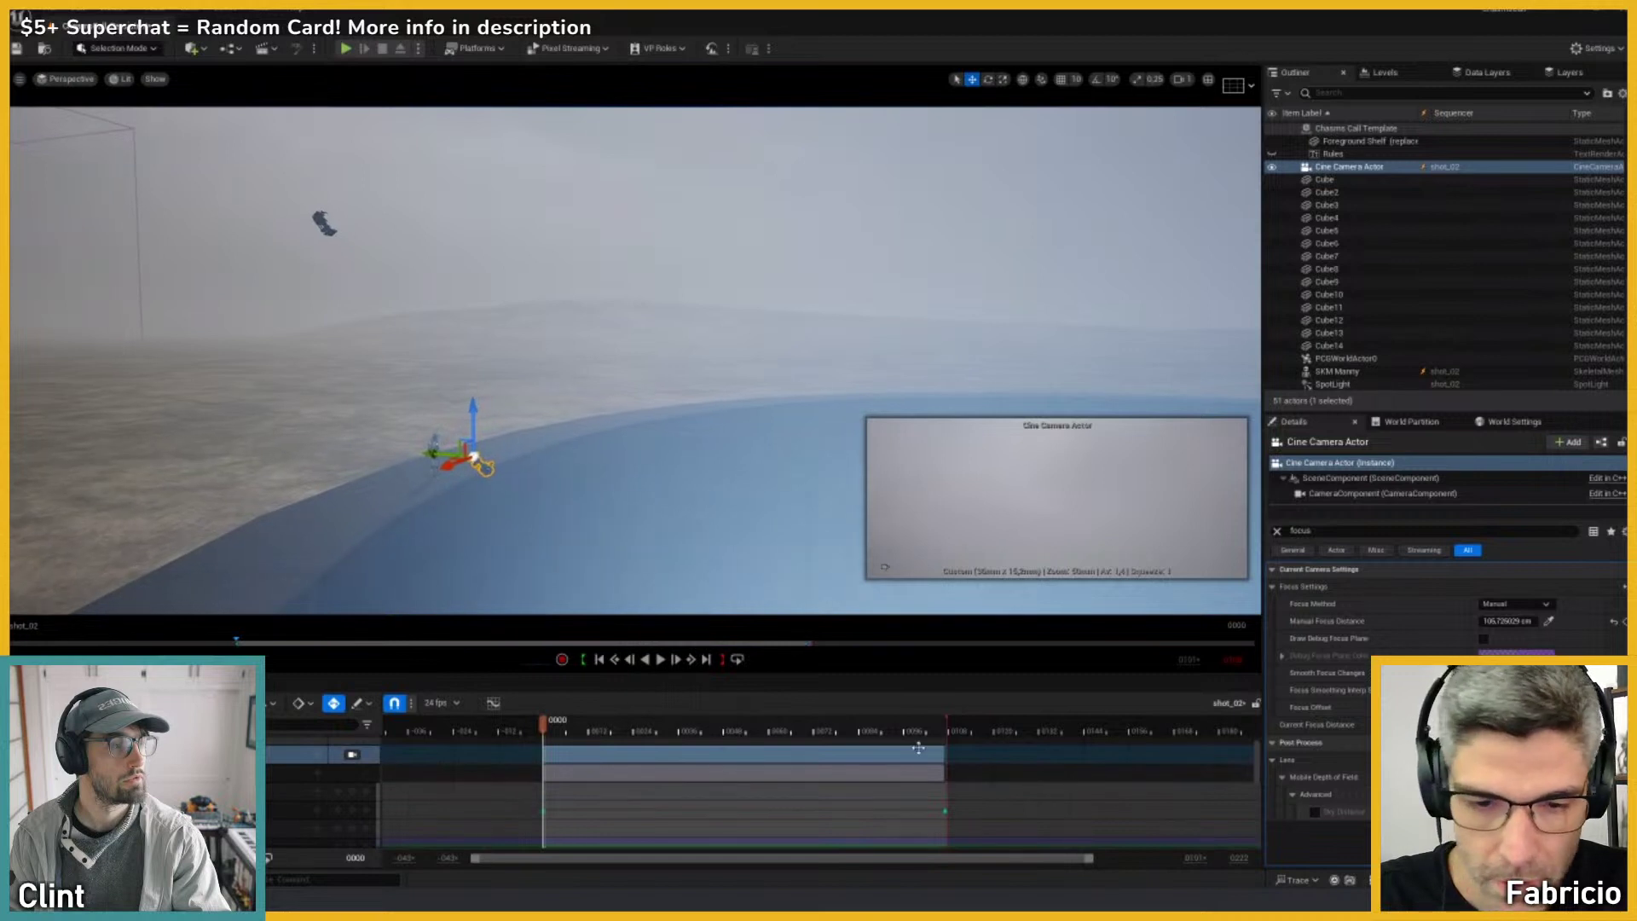
pyautogui.click(946, 810)
pyautogui.press('Delete')
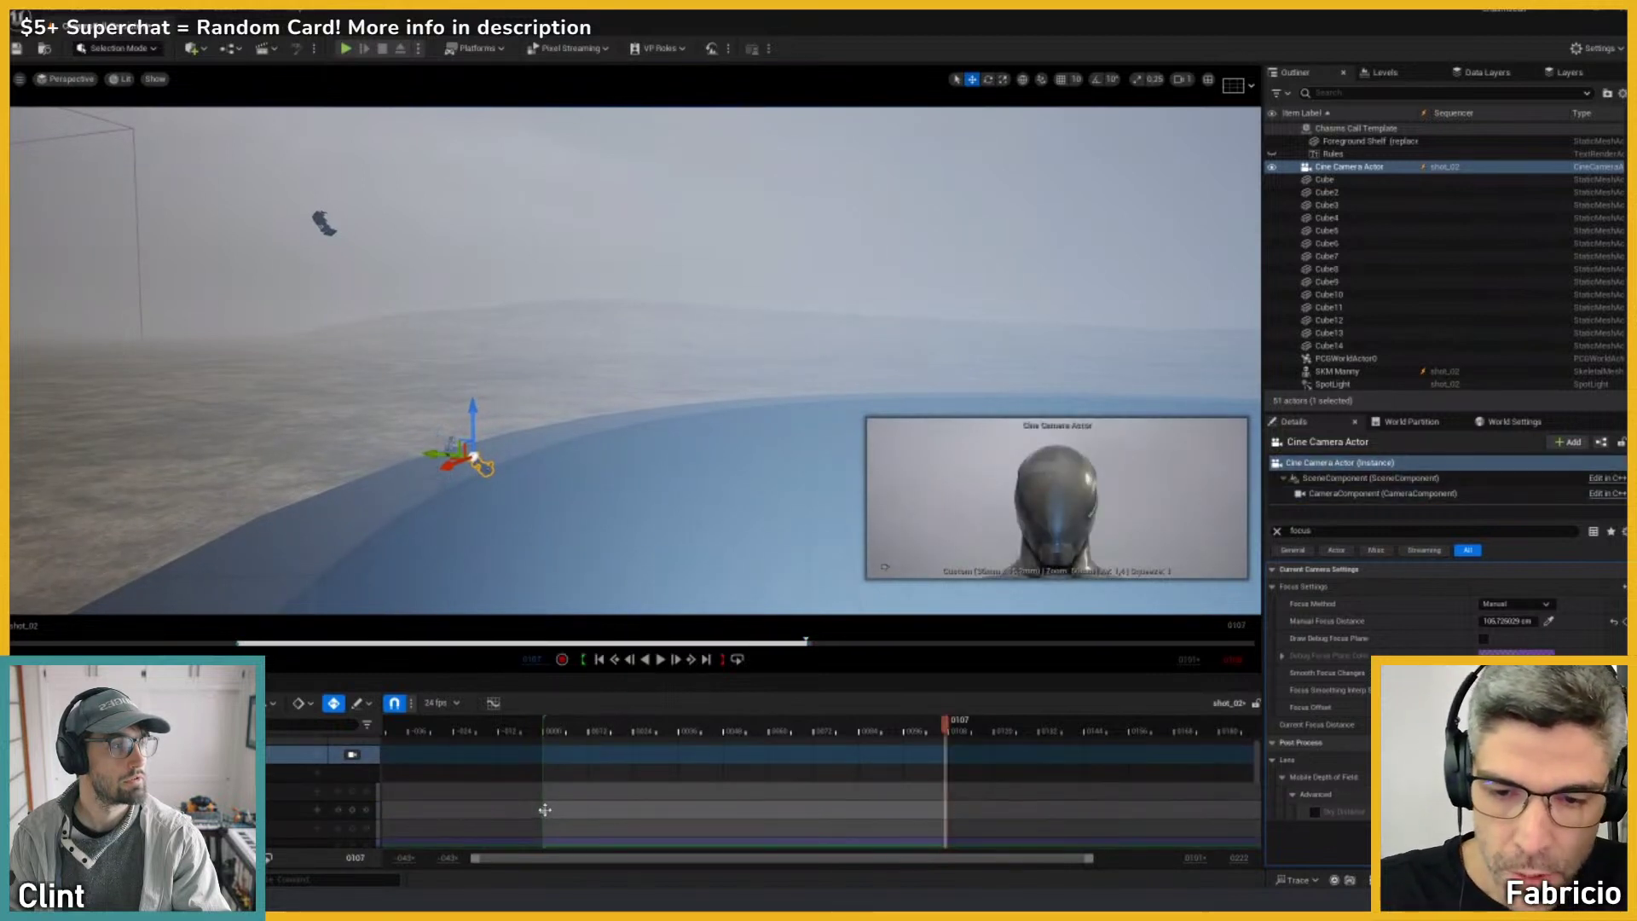
pyautogui.click(545, 811)
pyautogui.press('Delete')
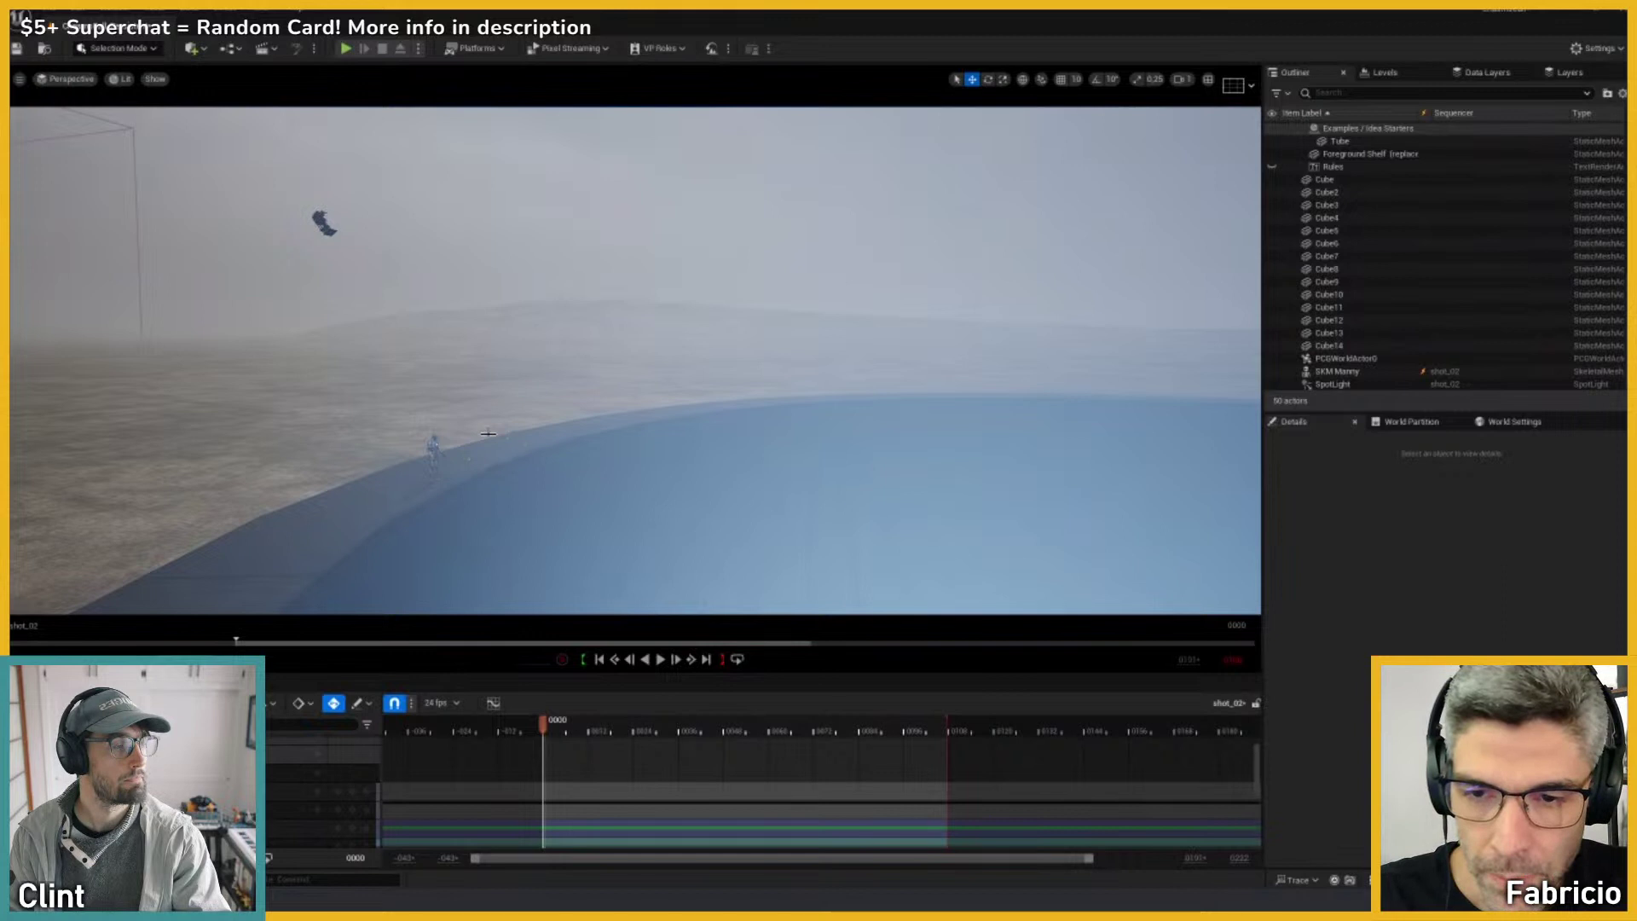
pyautogui.hotkey('ctrl', 'z')
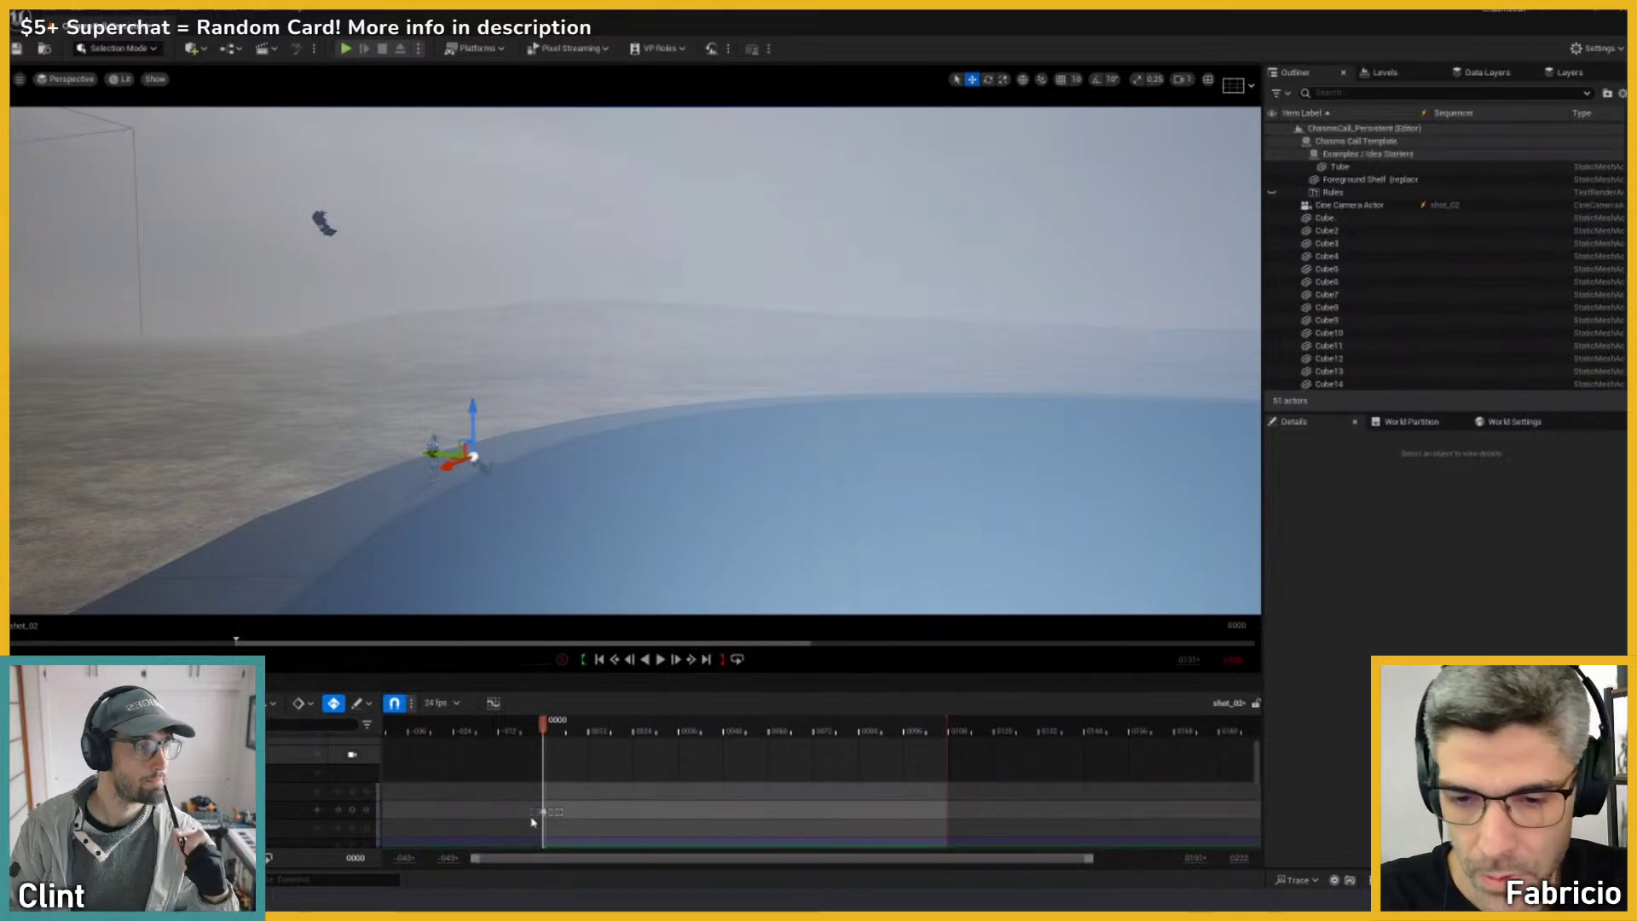
pyautogui.click(543, 811)
pyautogui.press('Delete')
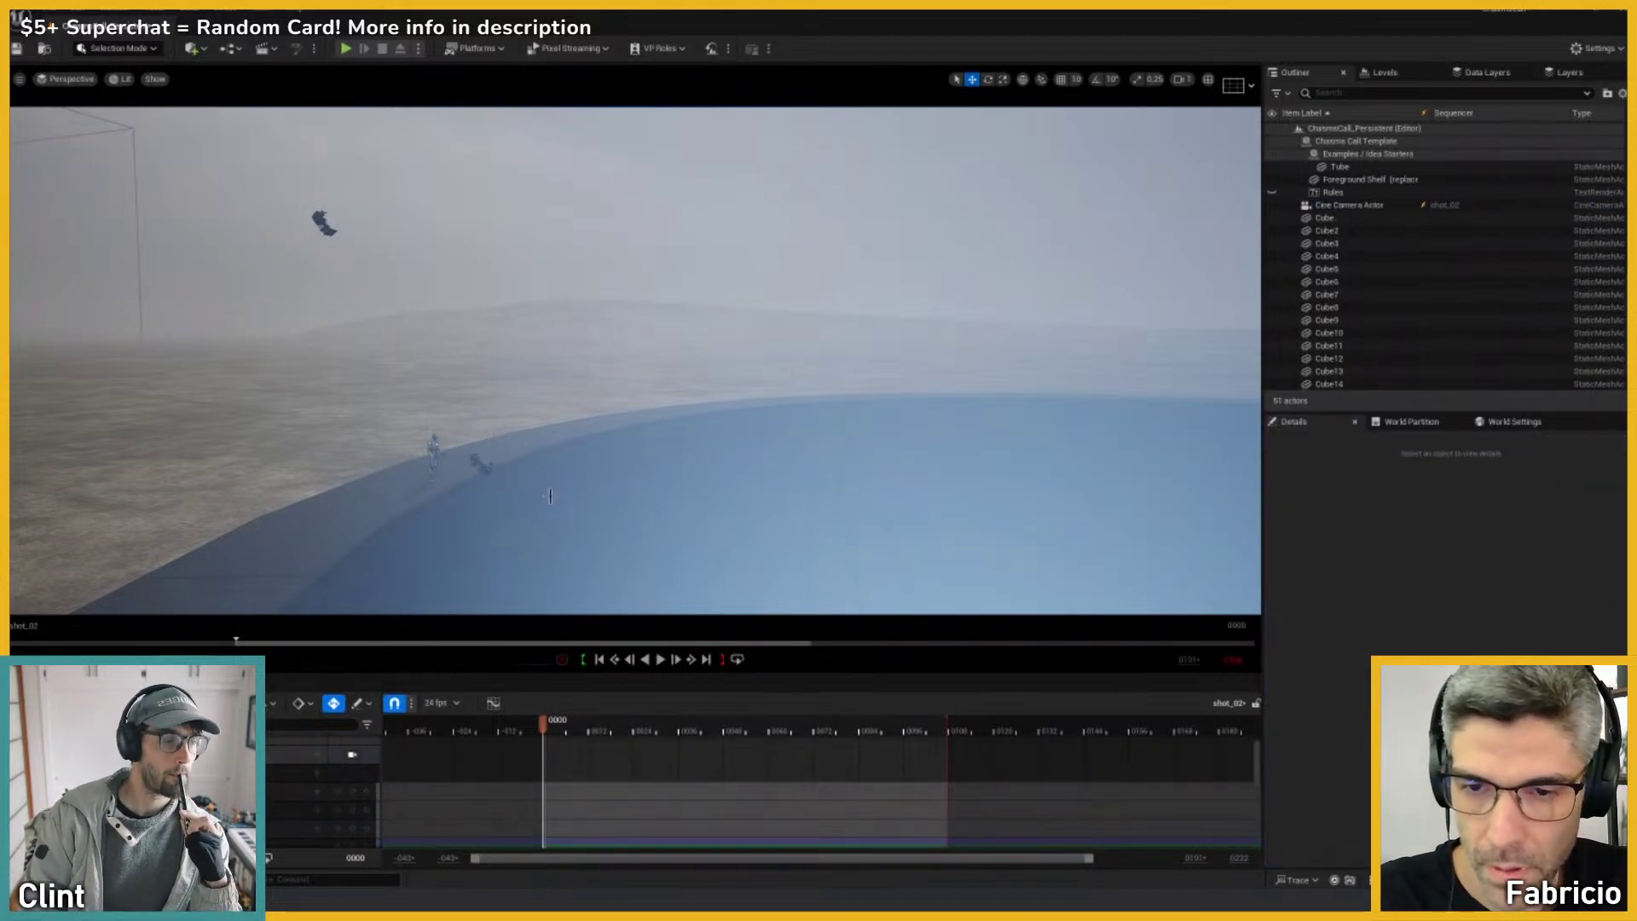
# Step: Rotate and move the Cine Camera Actor to a low position beside SKM Manny, framing its feet from the side
pyautogui.click(481, 465)
pyautogui.press('e')
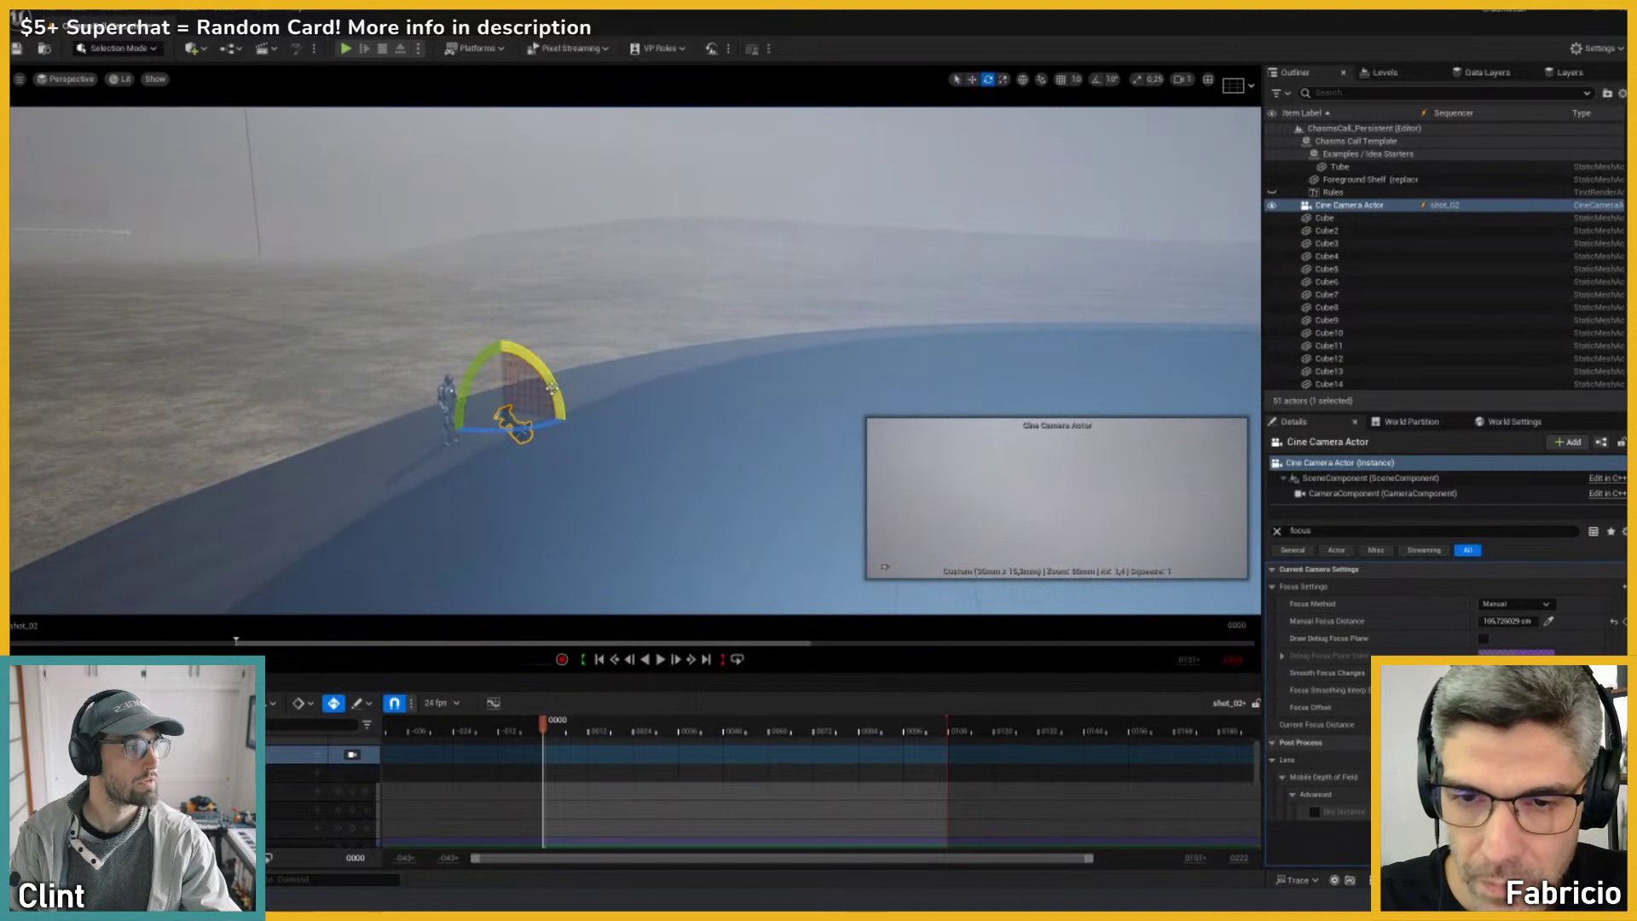
pyautogui.moveTo(511, 420); pyautogui.dragTo(291, 463)
pyautogui.press('f')
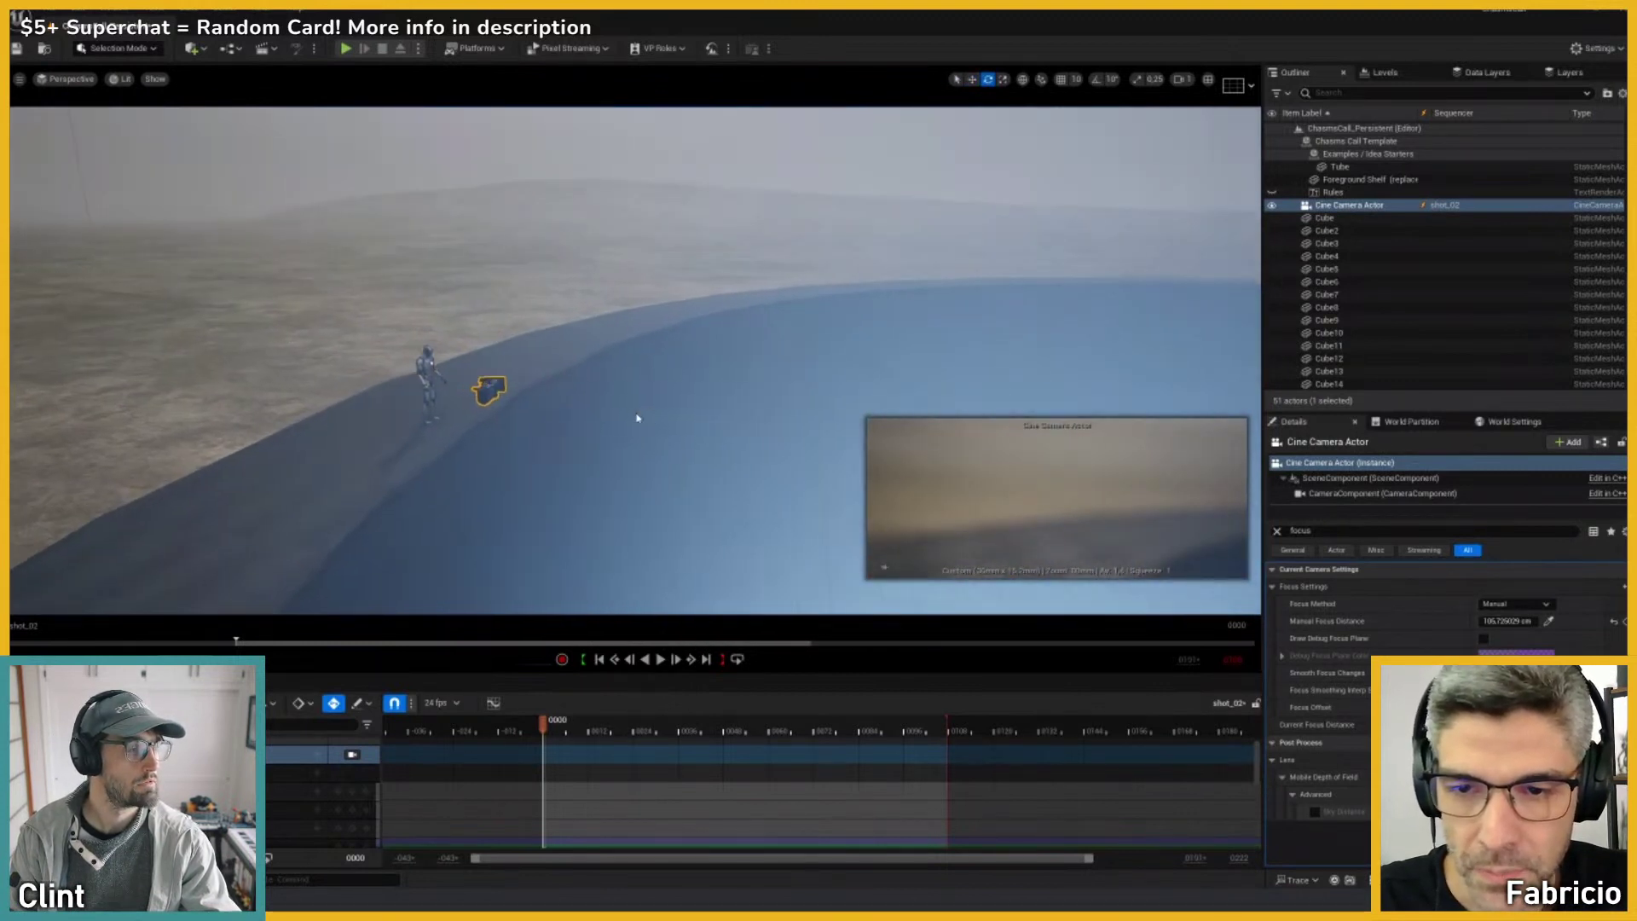
pyautogui.press('w')
pyautogui.moveTo(673, 384); pyautogui.dragTo(432, 517)
pyautogui.click(433, 411)
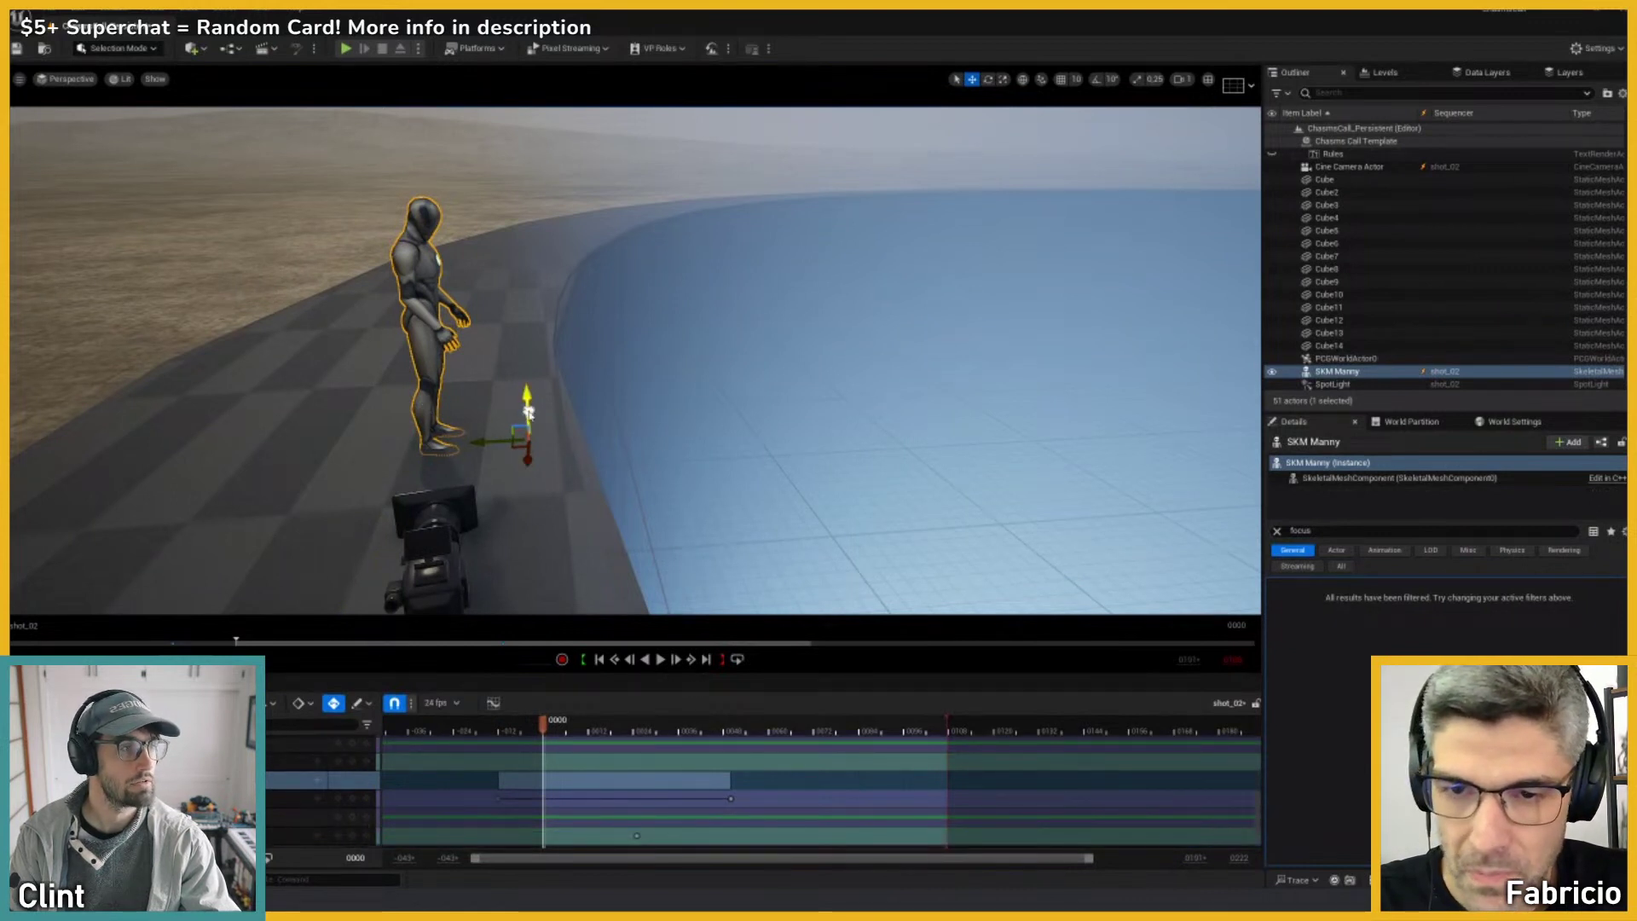
pyautogui.press('e')
pyautogui.click(451, 499)
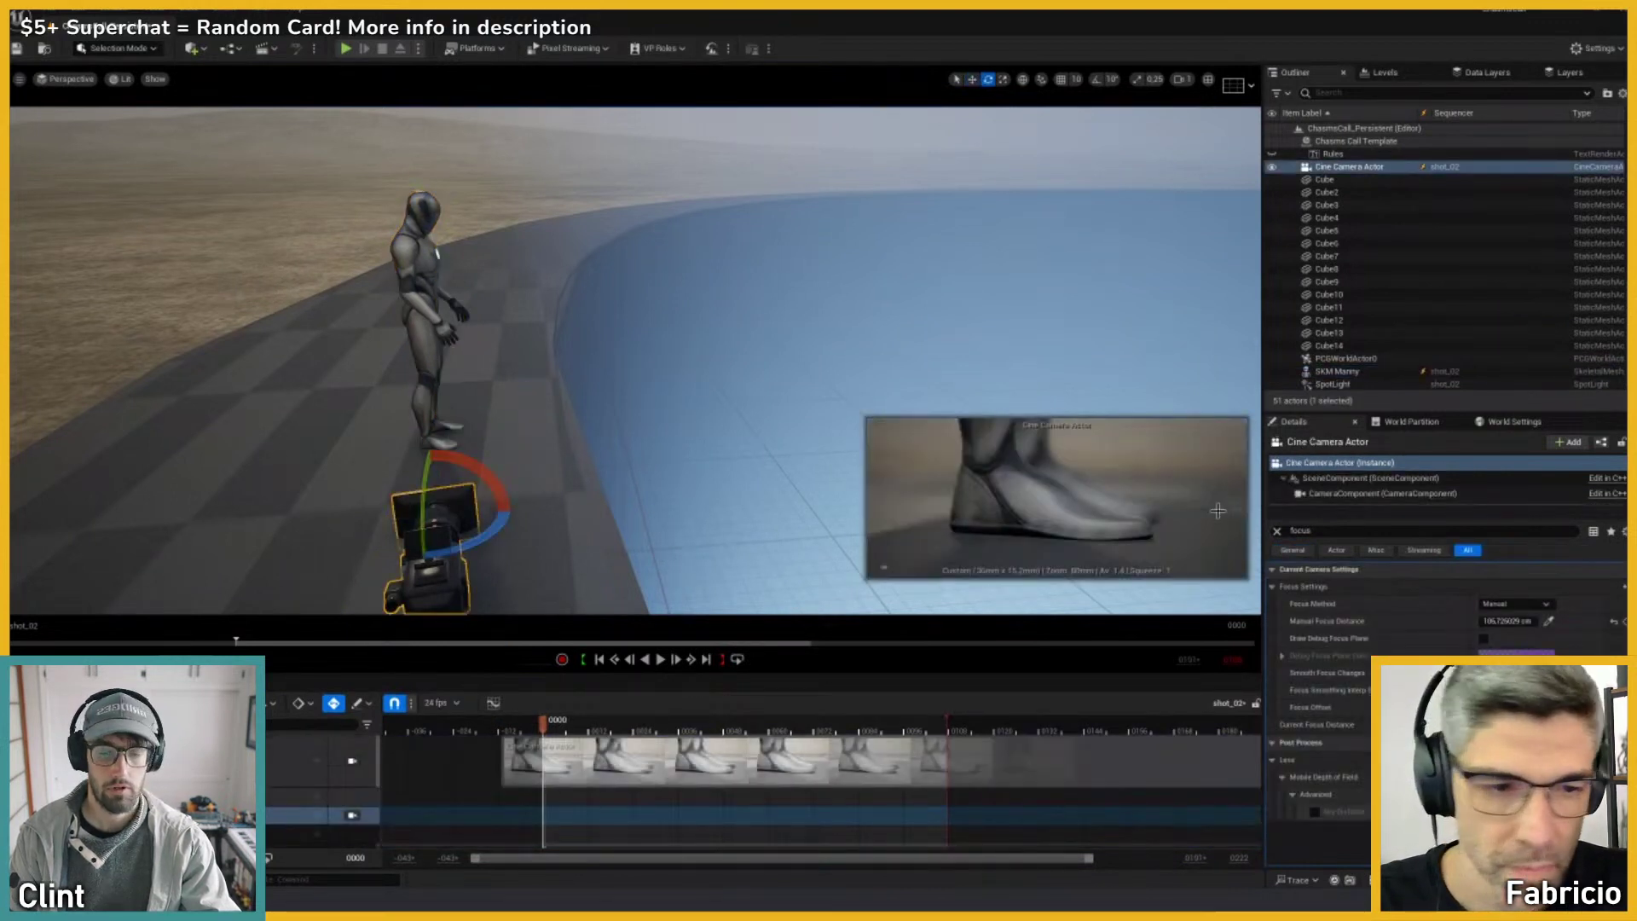
# Step: Set the Cine Camera Actor's Z rotation to -180° and move the camera to reframe SKM Manny's feet
pyautogui.click(1276, 531)
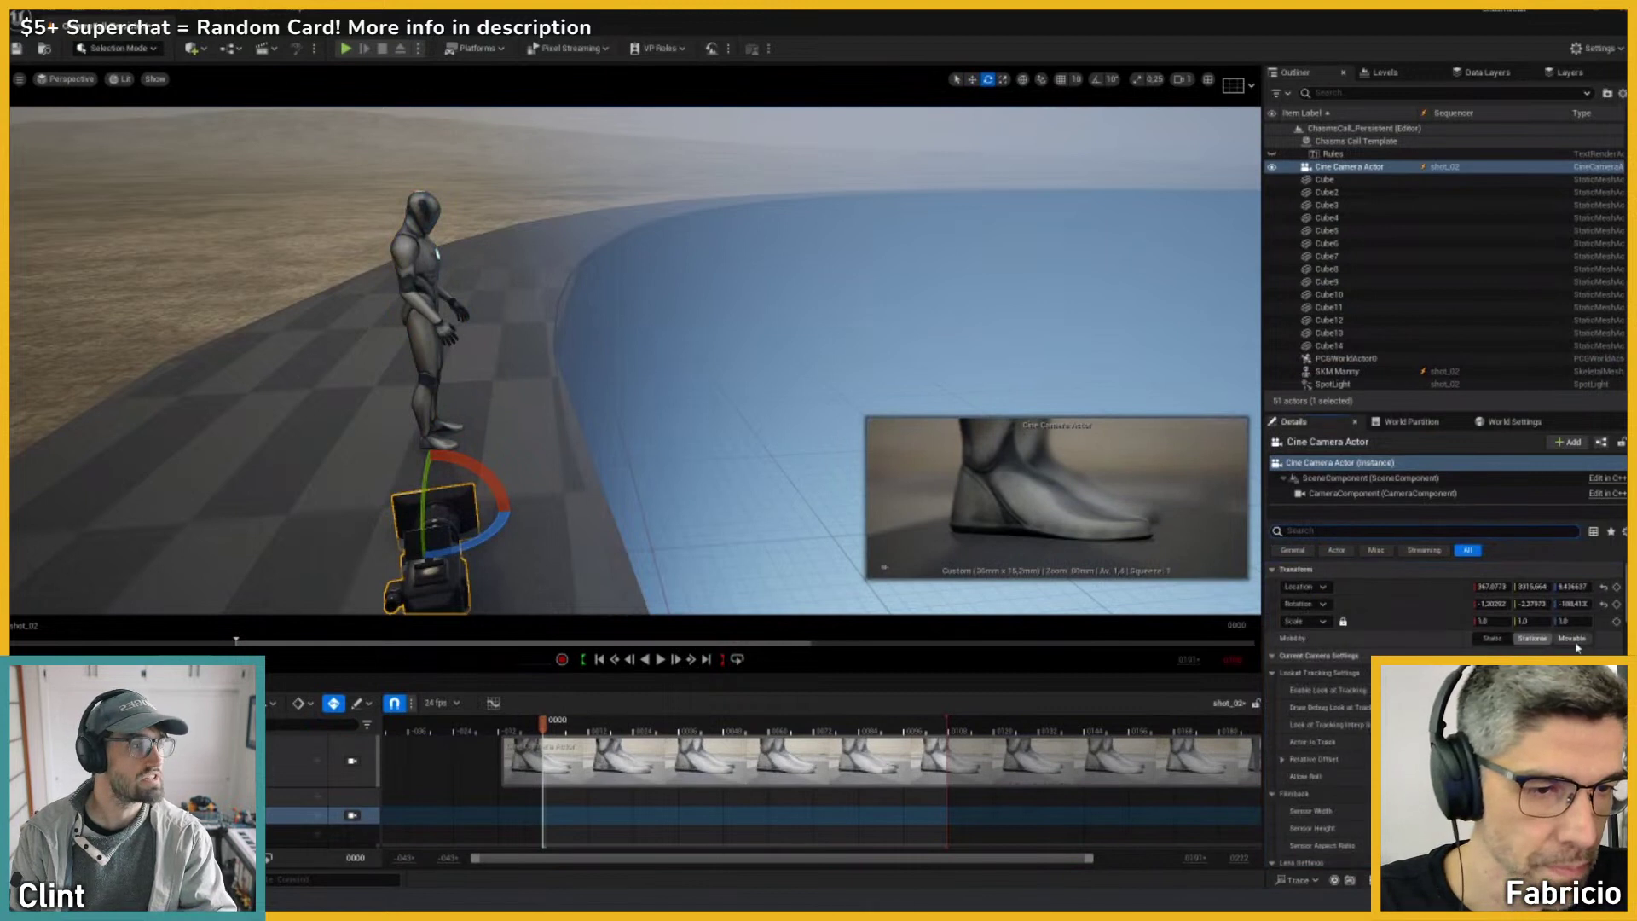
pyautogui.click(1573, 604)
pyautogui.press('BackSpace')
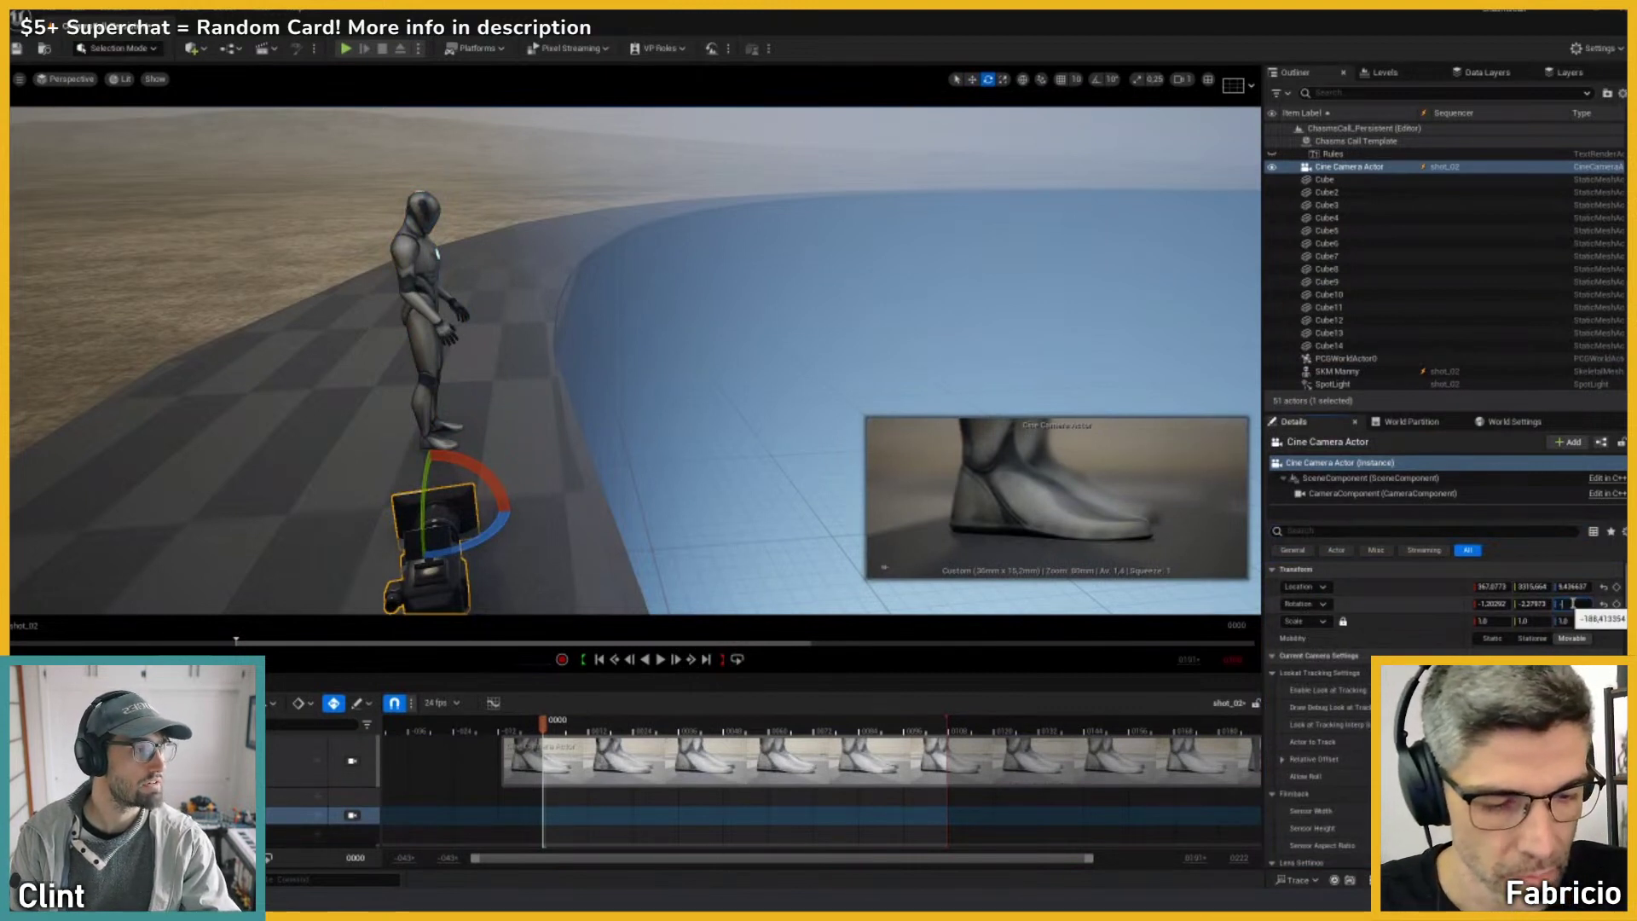
pyautogui.write('-180')
pyautogui.press('Return')
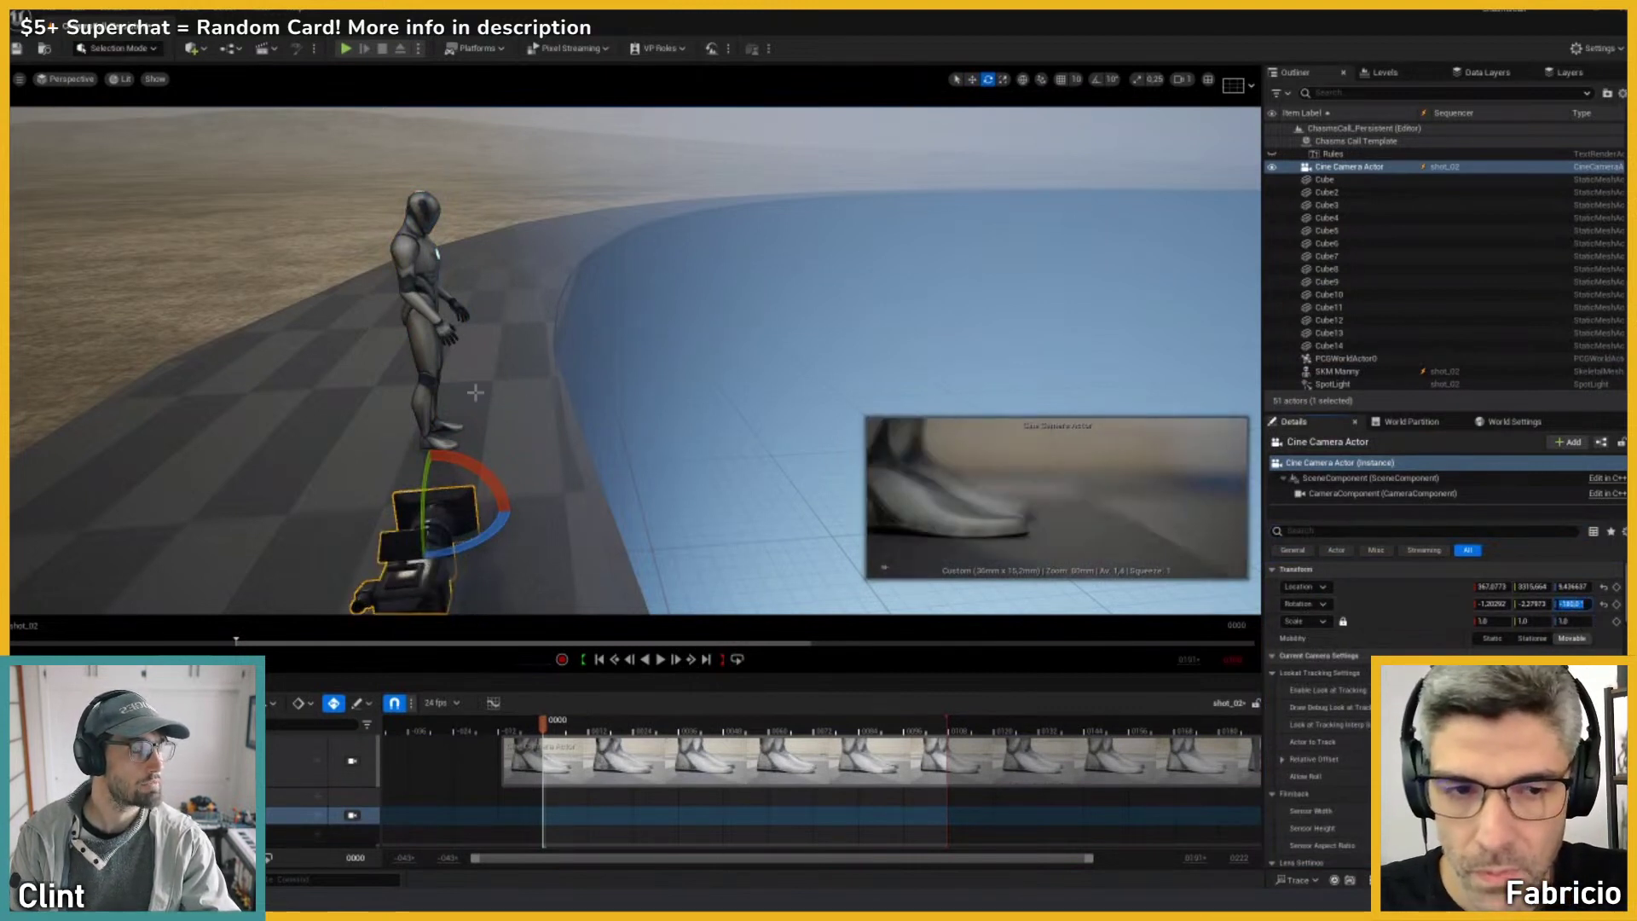
pyautogui.moveTo(475, 392); pyautogui.dragTo(460, 401, button='middle')
pyautogui.press('w')
pyautogui.moveTo(402, 492); pyautogui.dragTo(400, 451)
# Step: View shot_02 through the Cine Camera Actor and set its current aperture to 8
pyautogui.hotkey('ctrl', 'shift', 'p')
pyautogui.press('Escape')
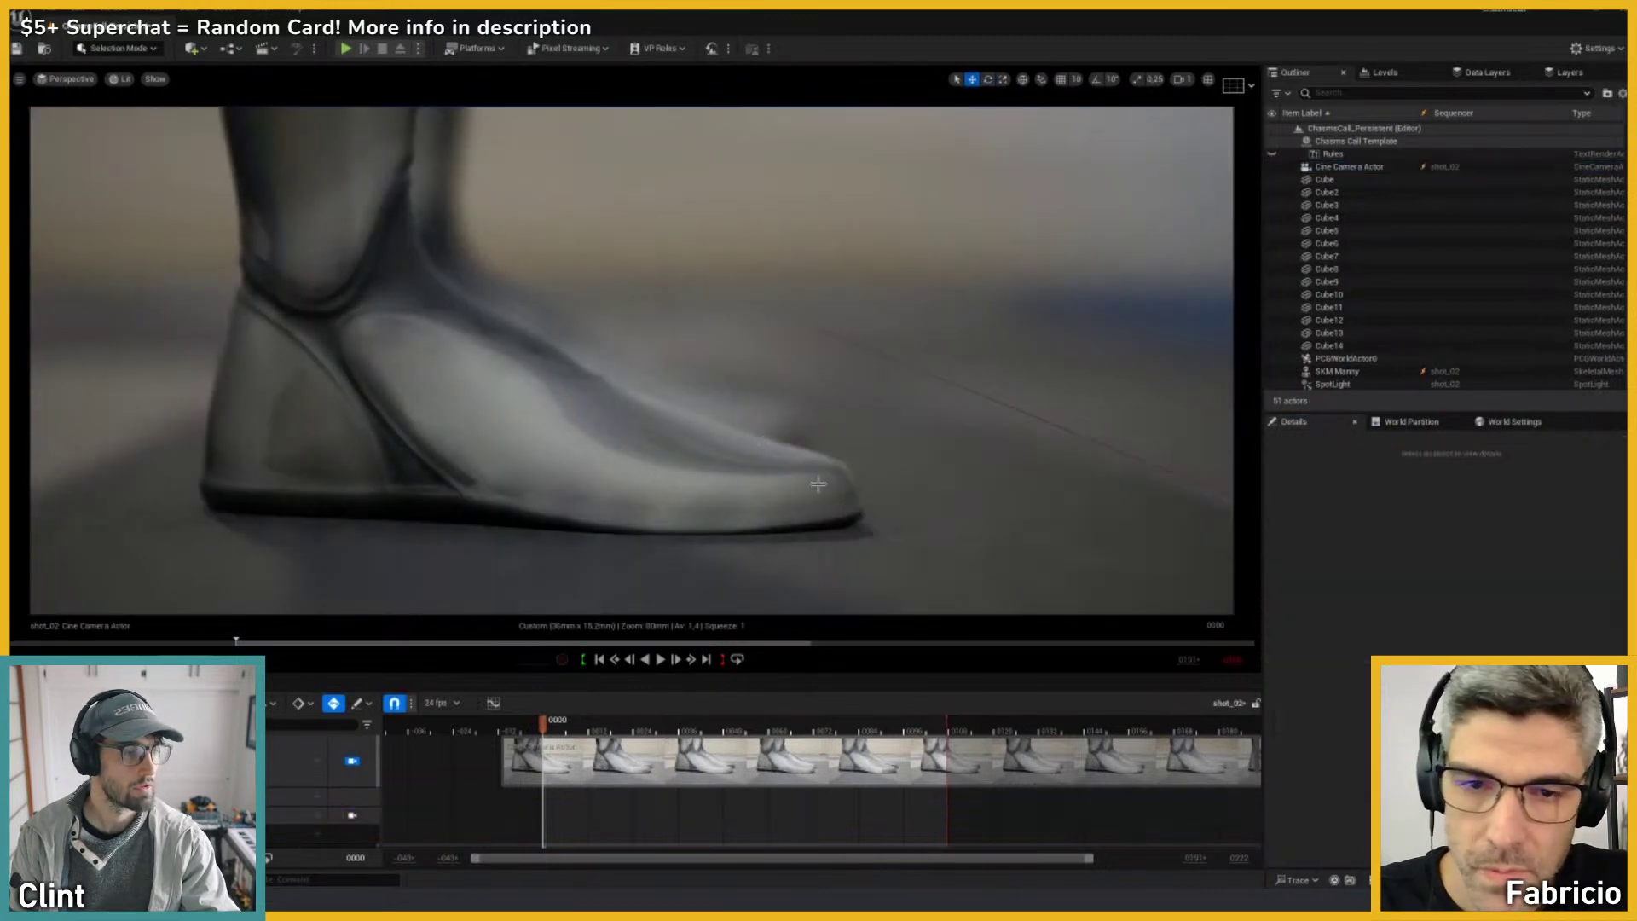
pyautogui.scroll(-2, 324, 775)
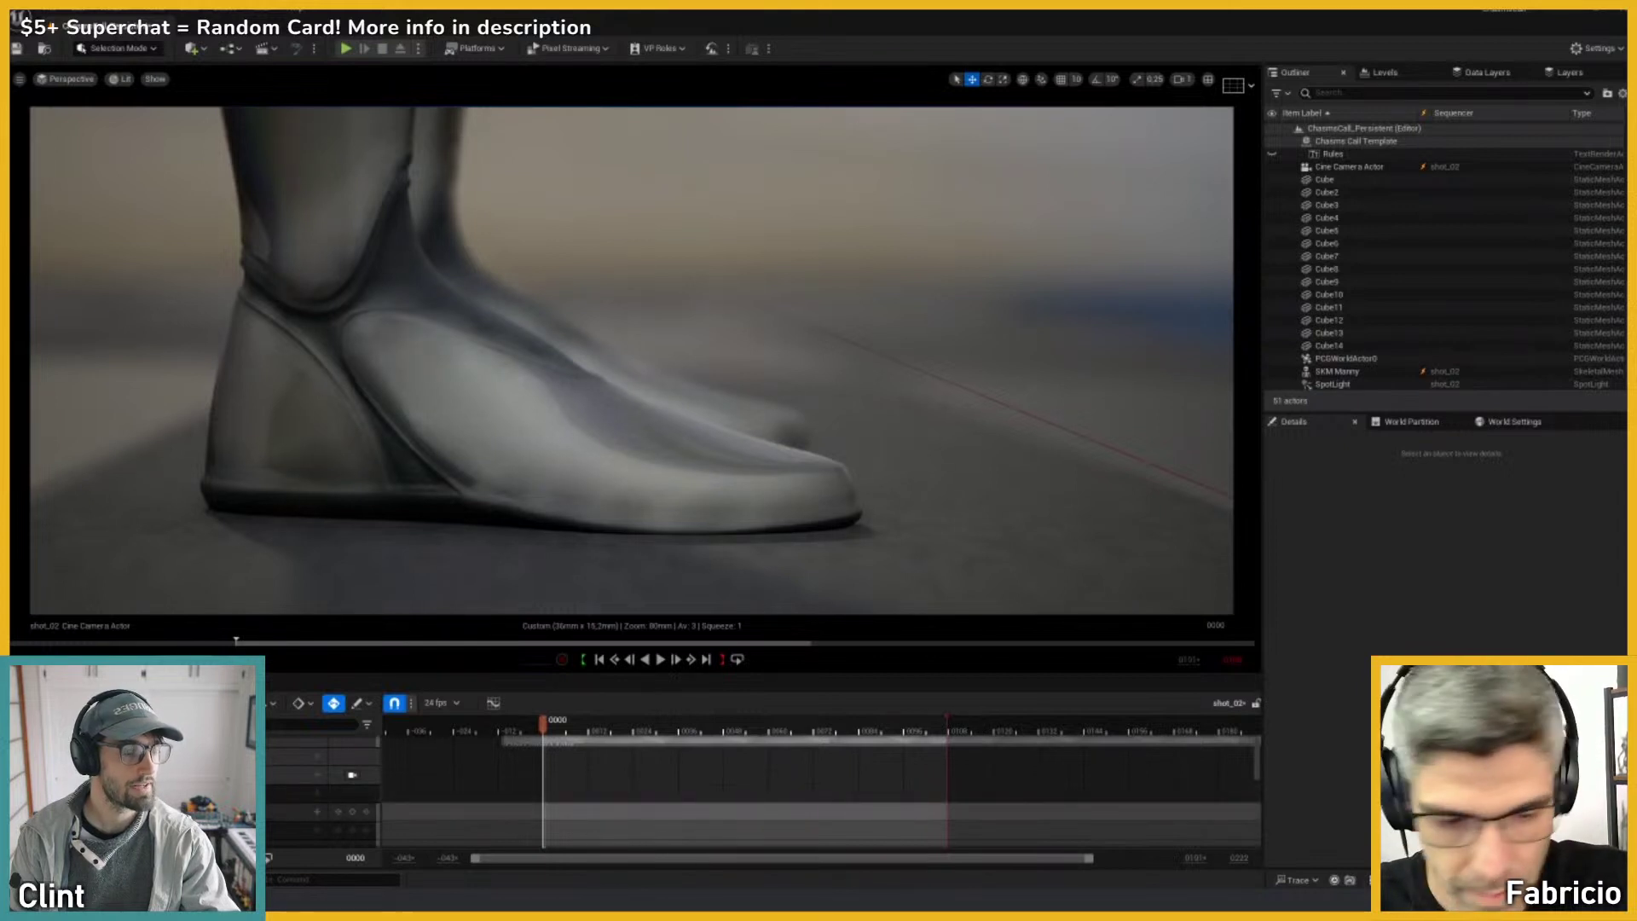
pyautogui.press('Return')
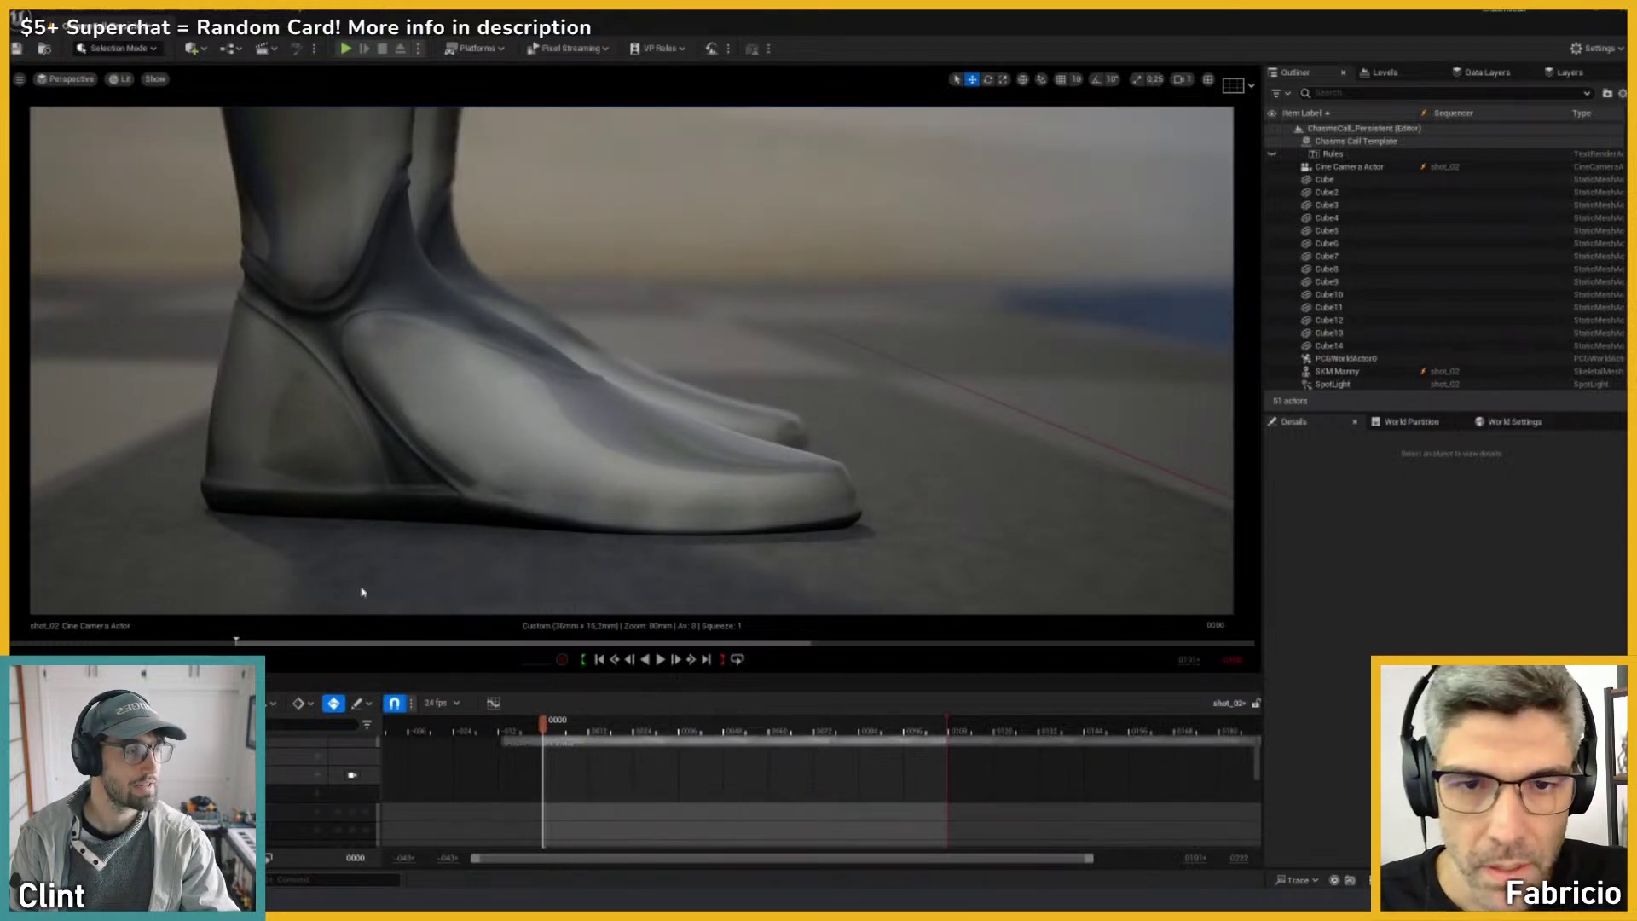
# Step: Move SKM Manny closer to the pit edge and shift the Cine Camera Actor along with it to keep the feet framed
pyautogui.click(525, 423)
pyautogui.press('f')
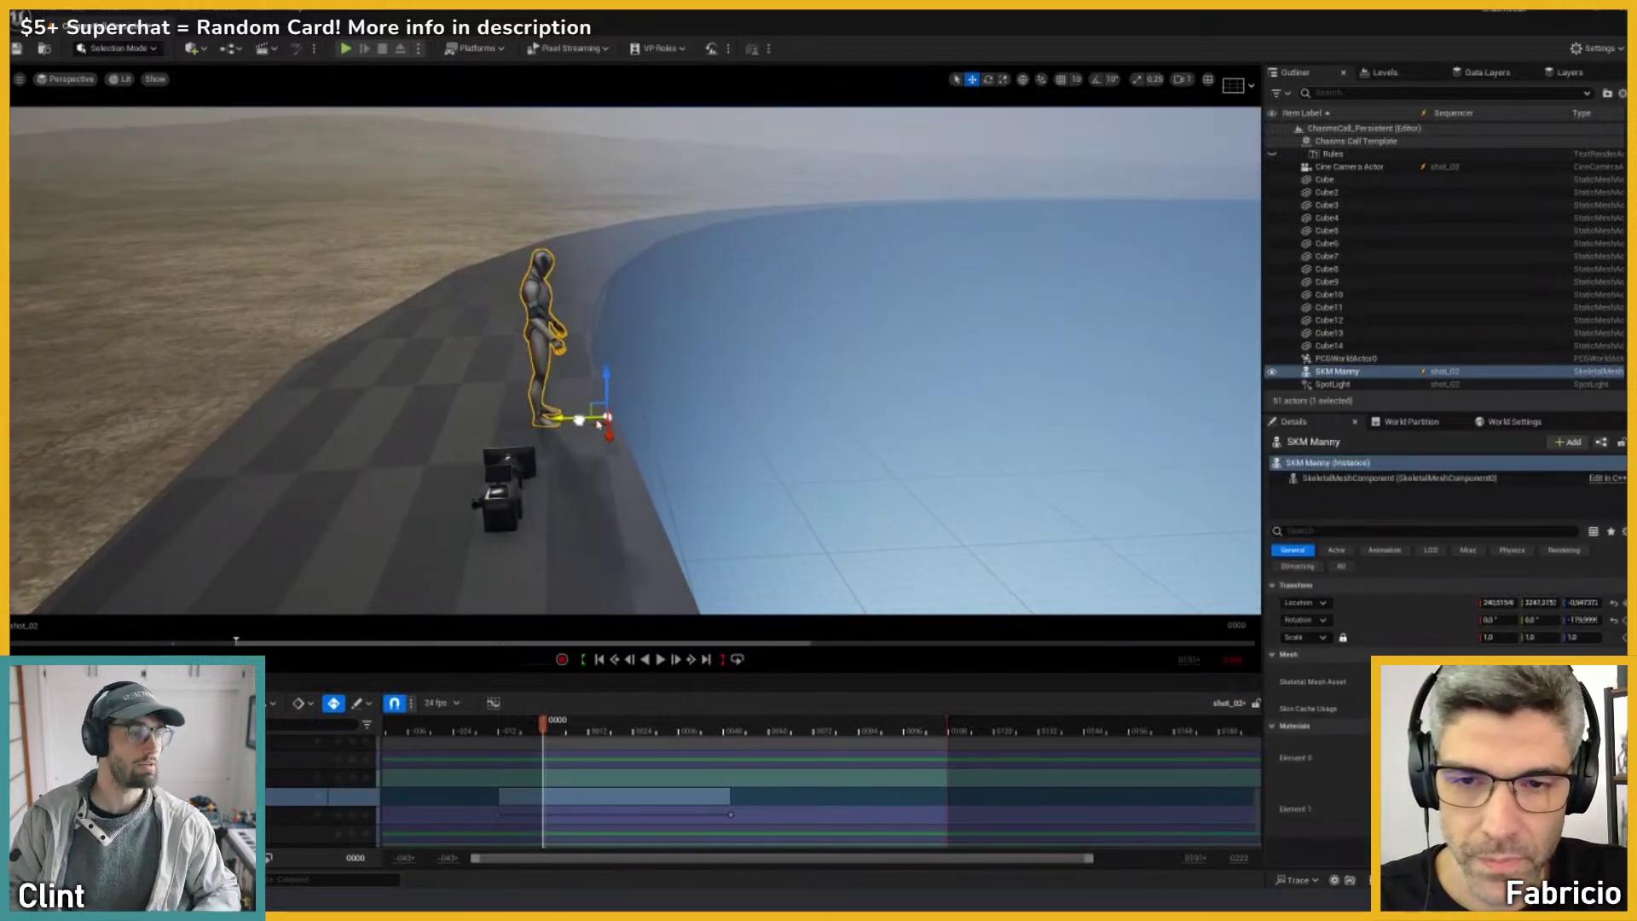
pyautogui.moveTo(599, 424); pyautogui.dragTo(637, 423)
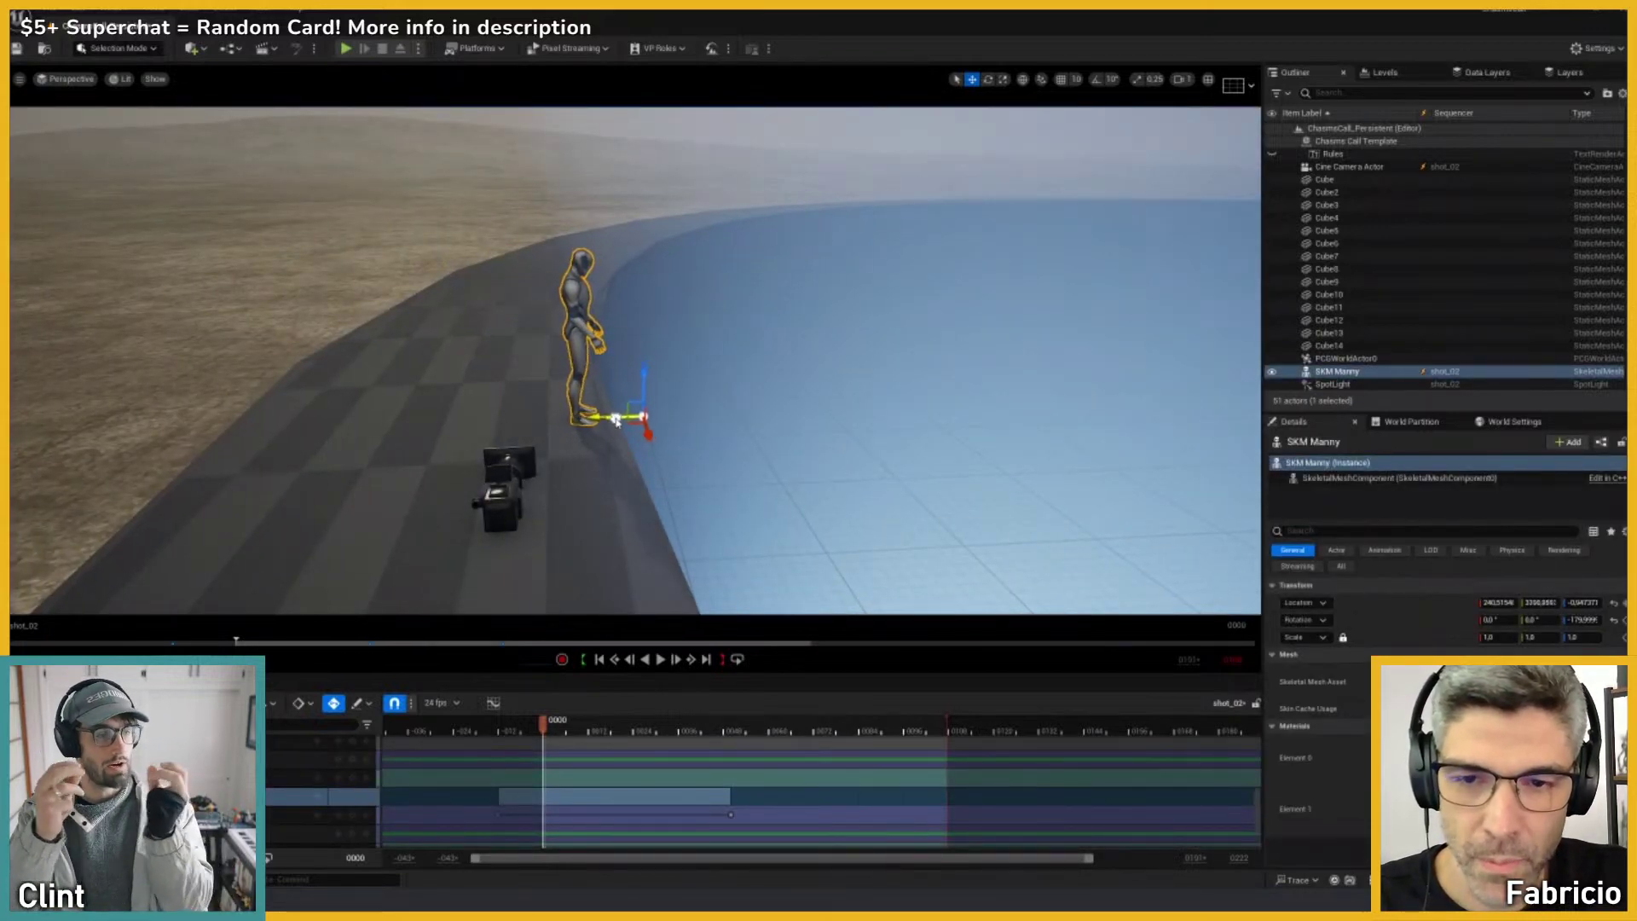
pyautogui.click(530, 477)
pyautogui.moveTo(490, 464); pyautogui.dragTo(571, 465)
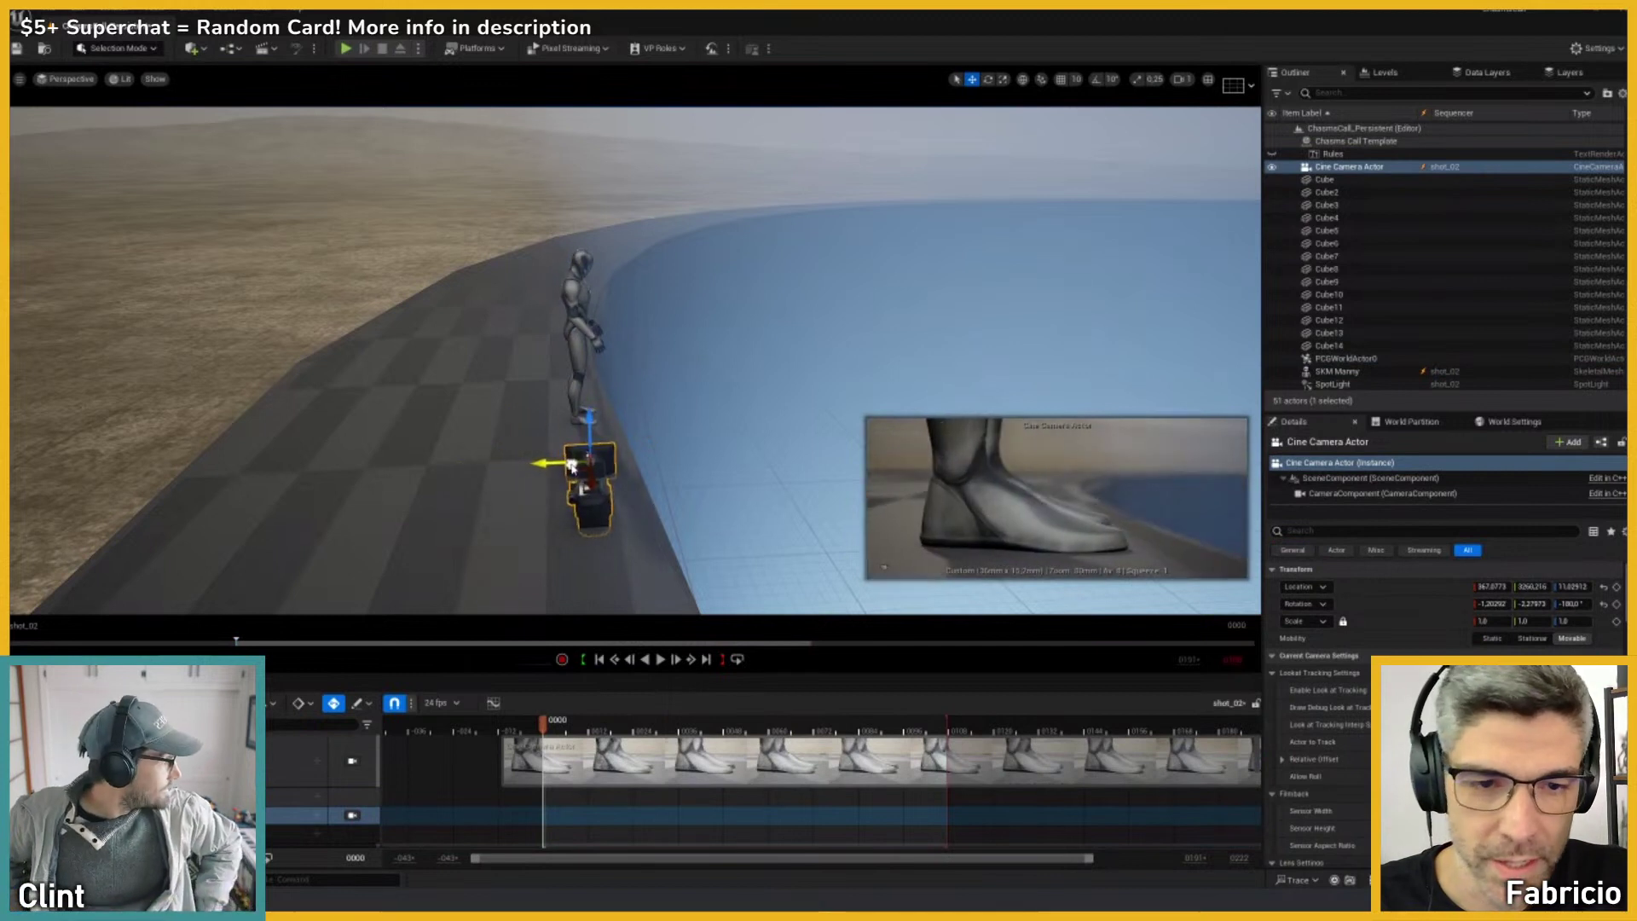
pyautogui.hotkey('shift', 'c')
pyautogui.press('Escape')
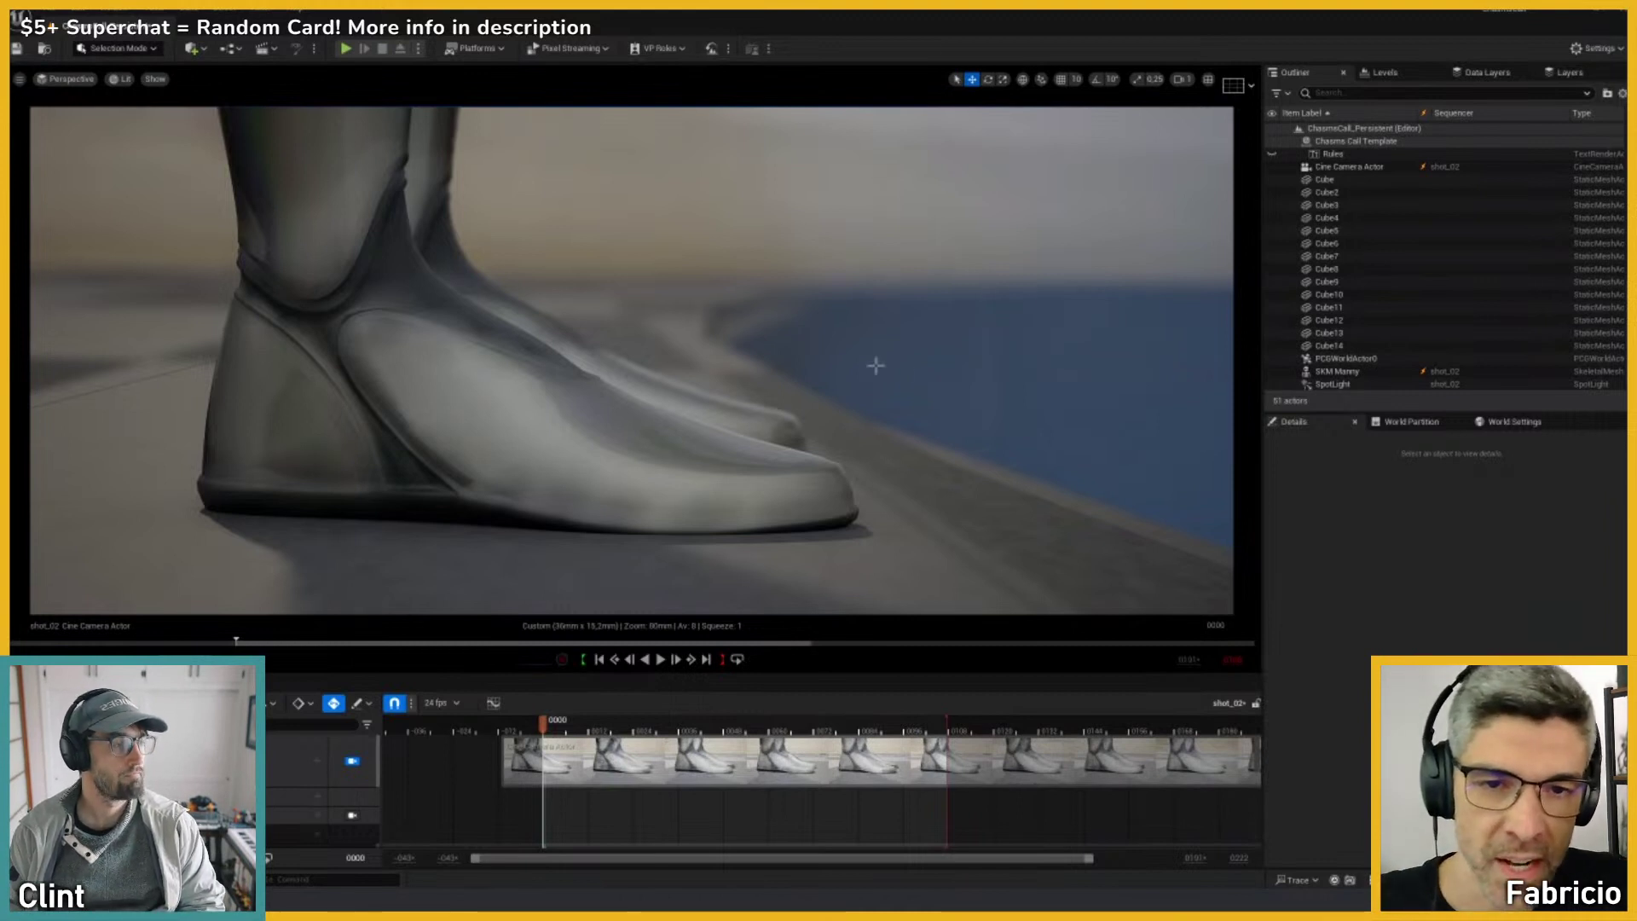
# Step: Pilot the Cine Camera Actor to a lower side framing of the foot and set SKM Manny's Z location to 0
pyautogui.click(537, 414)
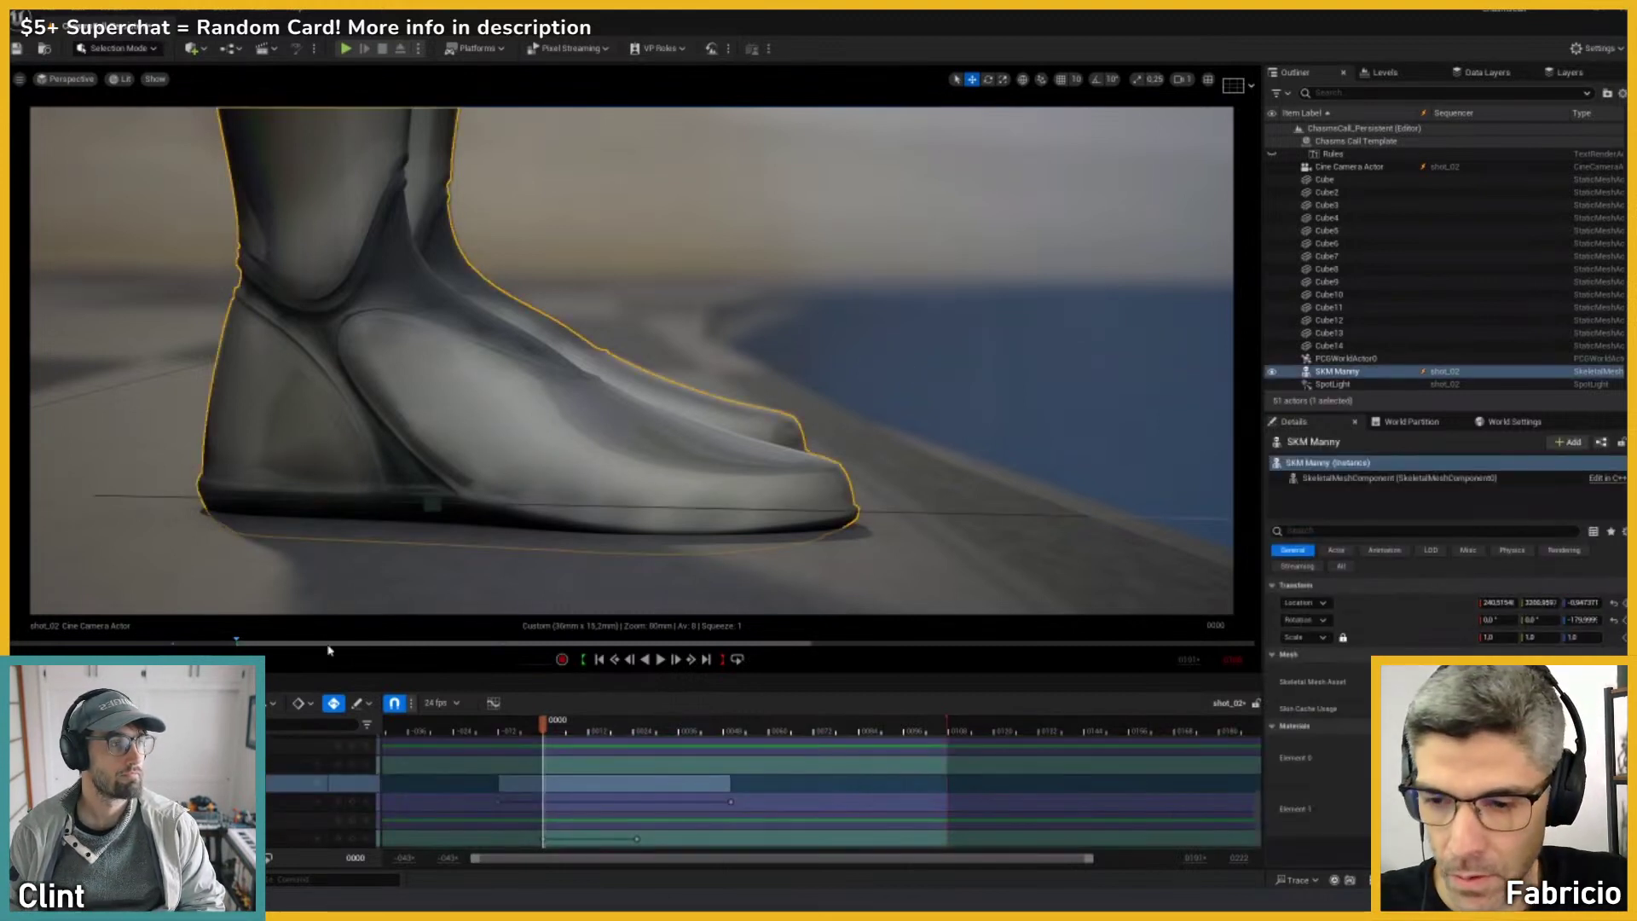
pyautogui.scroll(-2, 274, 772)
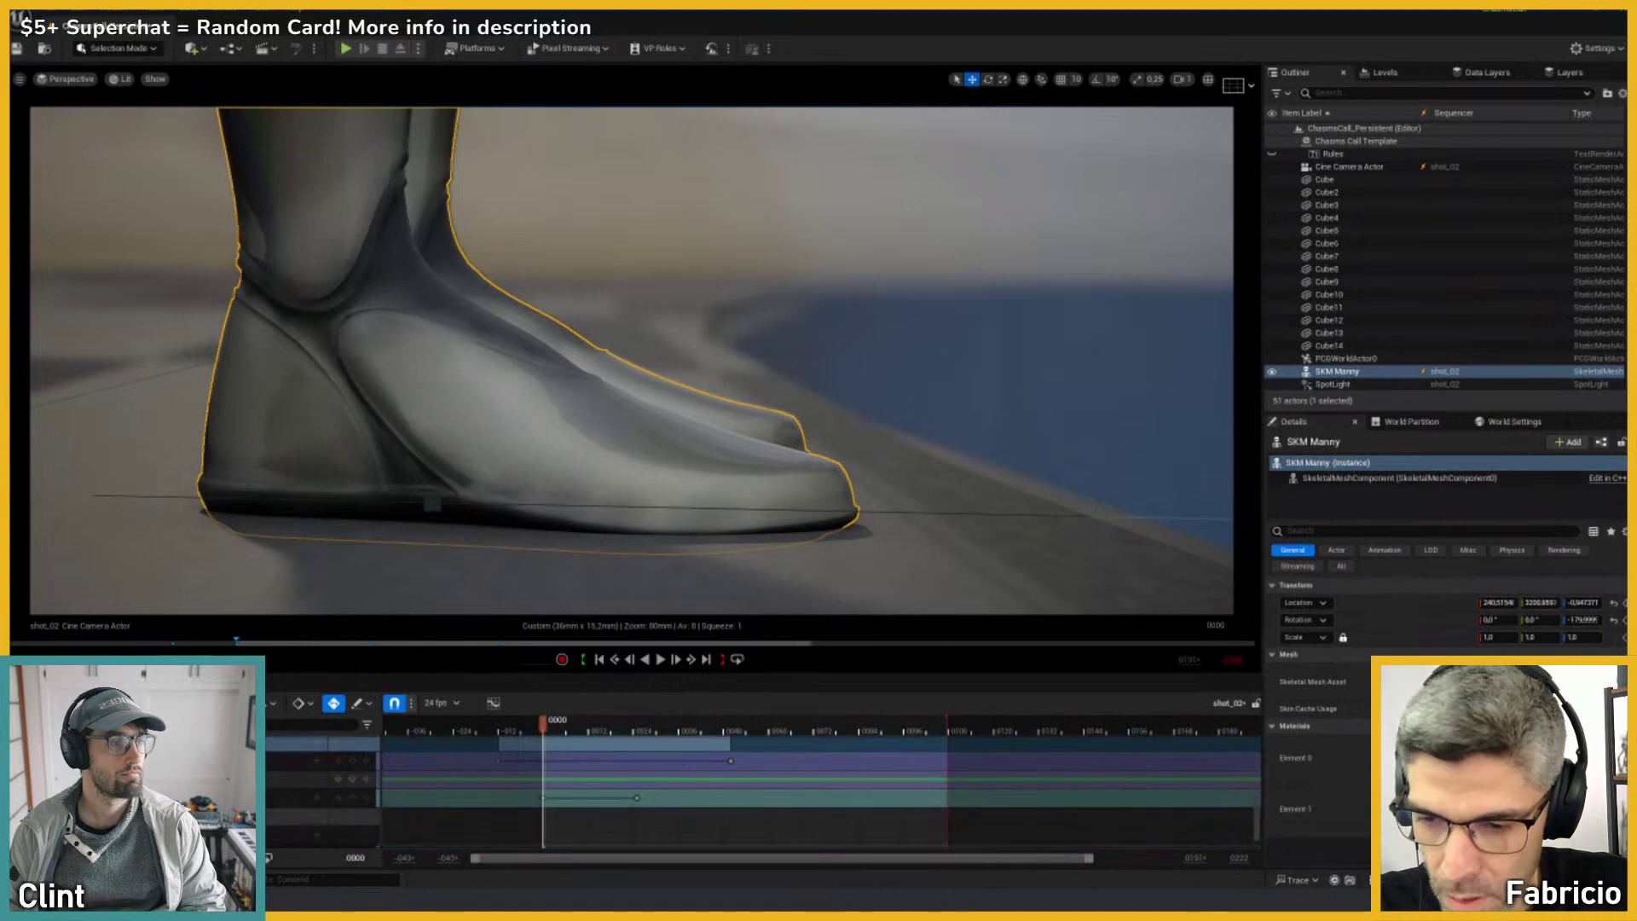
pyautogui.scroll(3, 275, 772)
pyautogui.scroll(-5, 275, 772)
pyautogui.scroll(5, 273, 772)
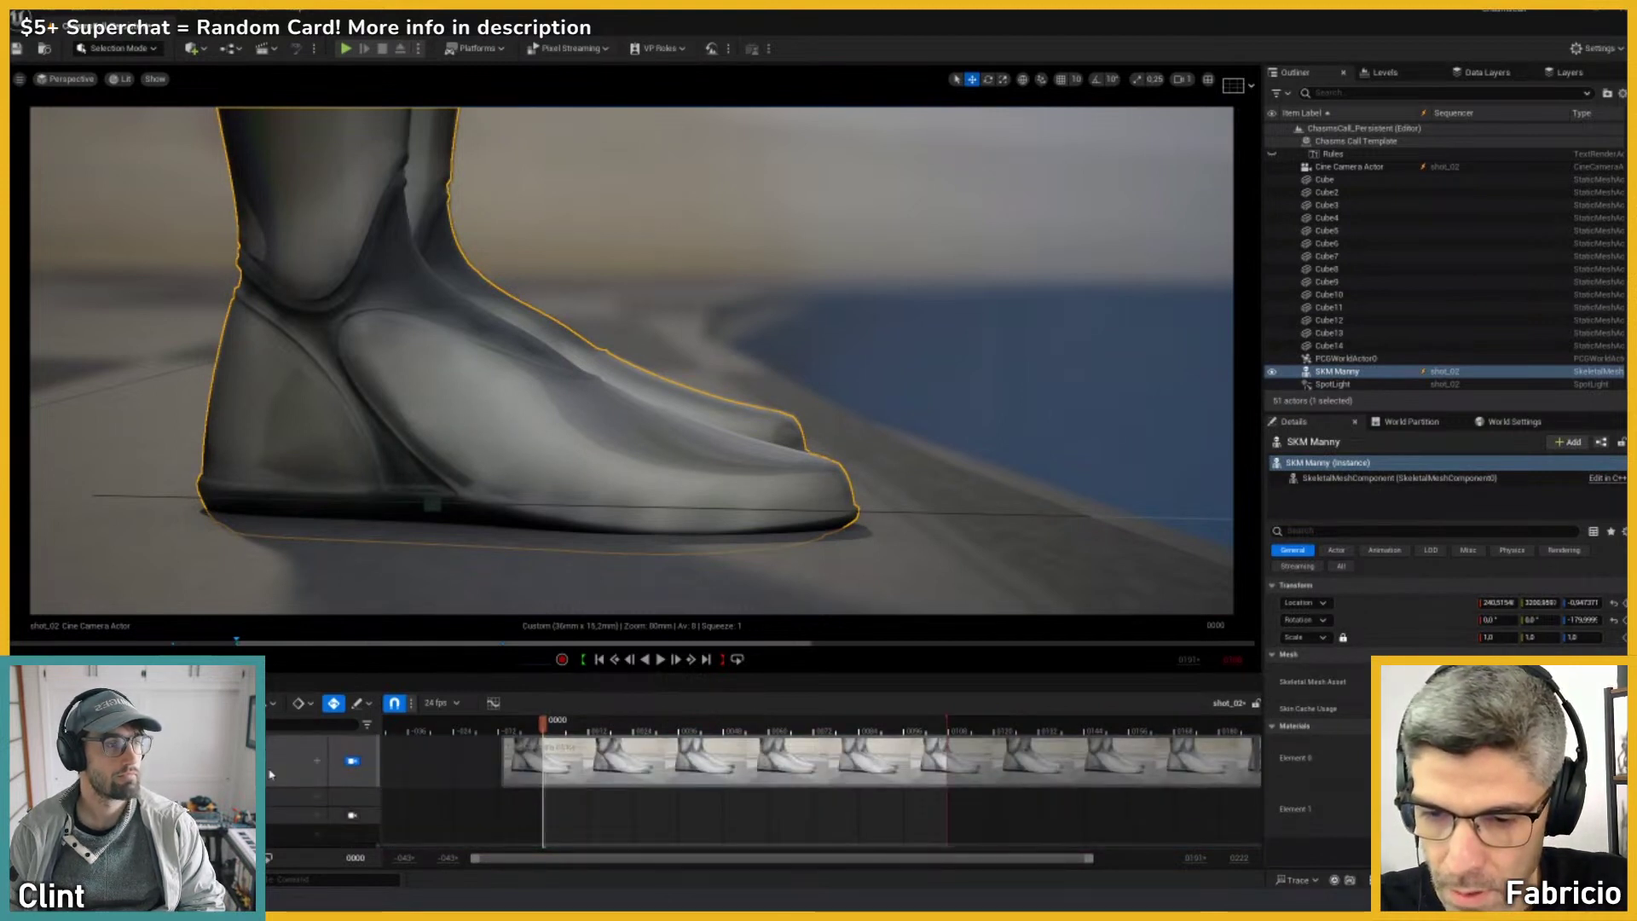
pyautogui.click(352, 815)
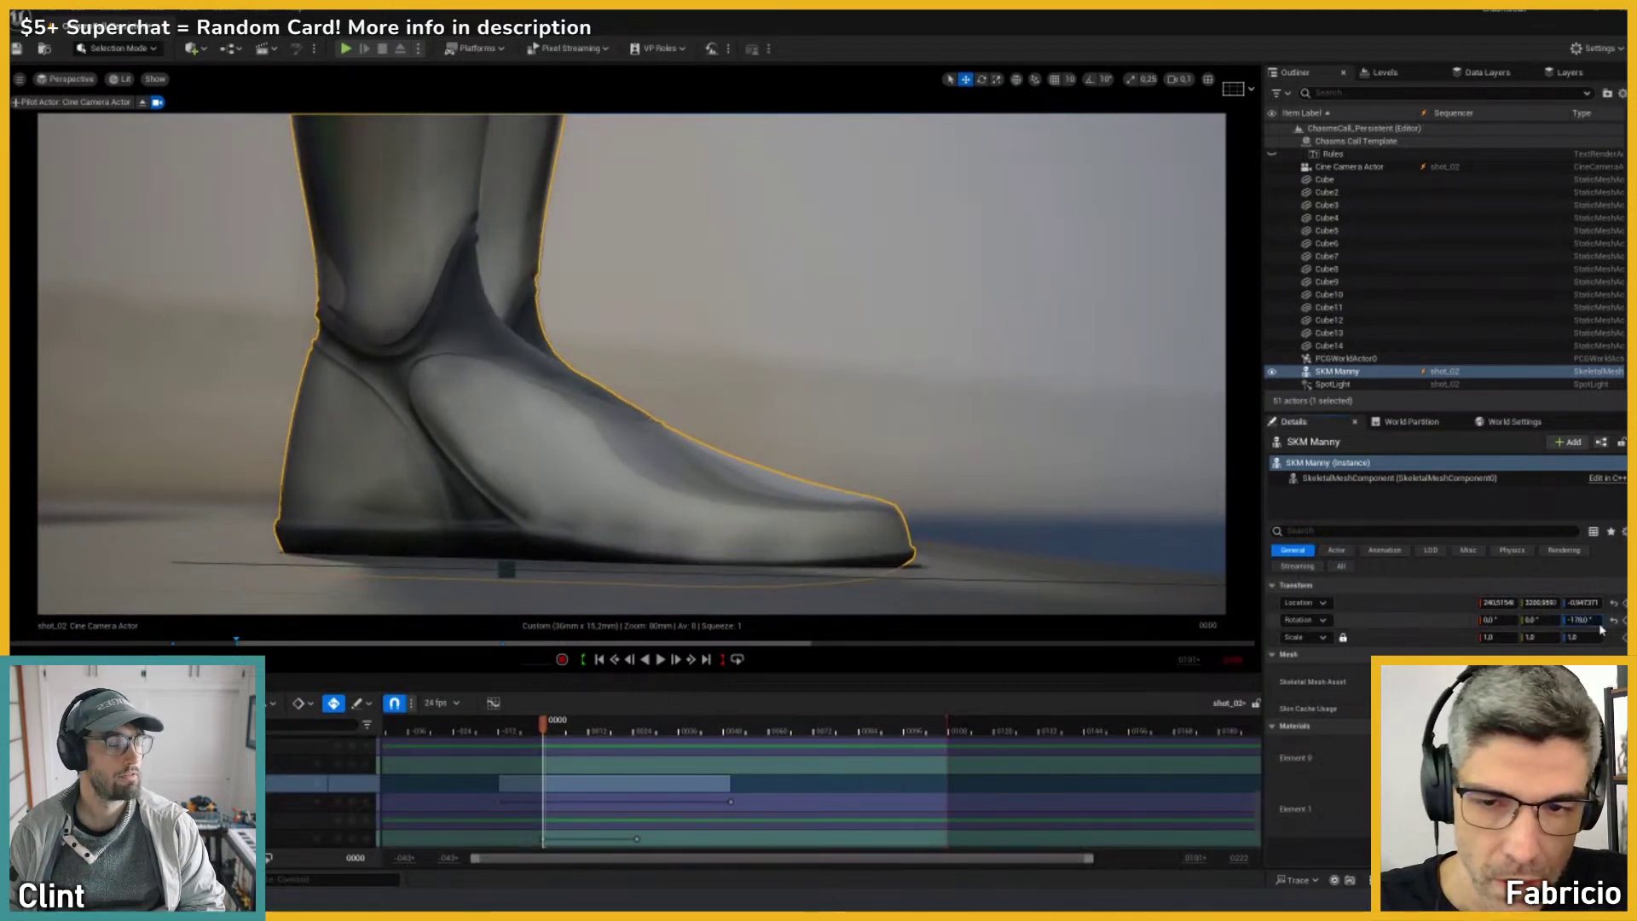
pyautogui.write('1')
pyautogui.press('Return')
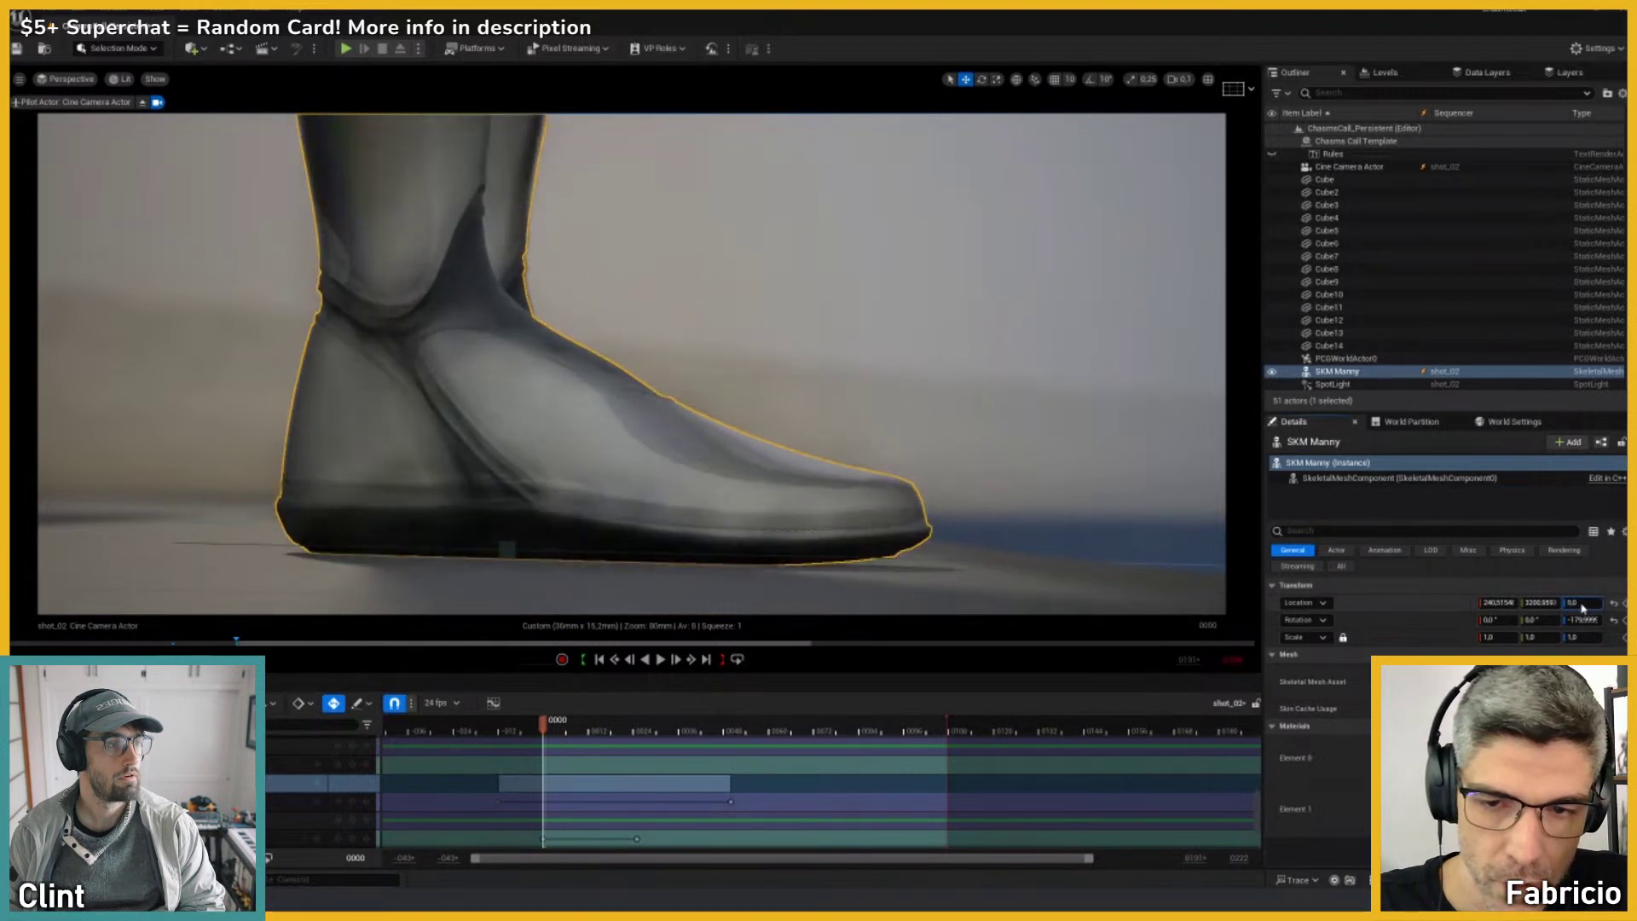
pyautogui.press('Escape')
# Step: At frame 1, try to delete SKM Manny's control rig and transform keyframes together, then undo the deletion
pyautogui.moveTo(543, 731)
pyautogui.mouseDown()
pyautogui.moveTo(480, 730)
pyautogui.moveTo(575, 731)
pyautogui.moveTo(523, 731)
pyautogui.moveTo(546, 731)
pyautogui.mouseUp()
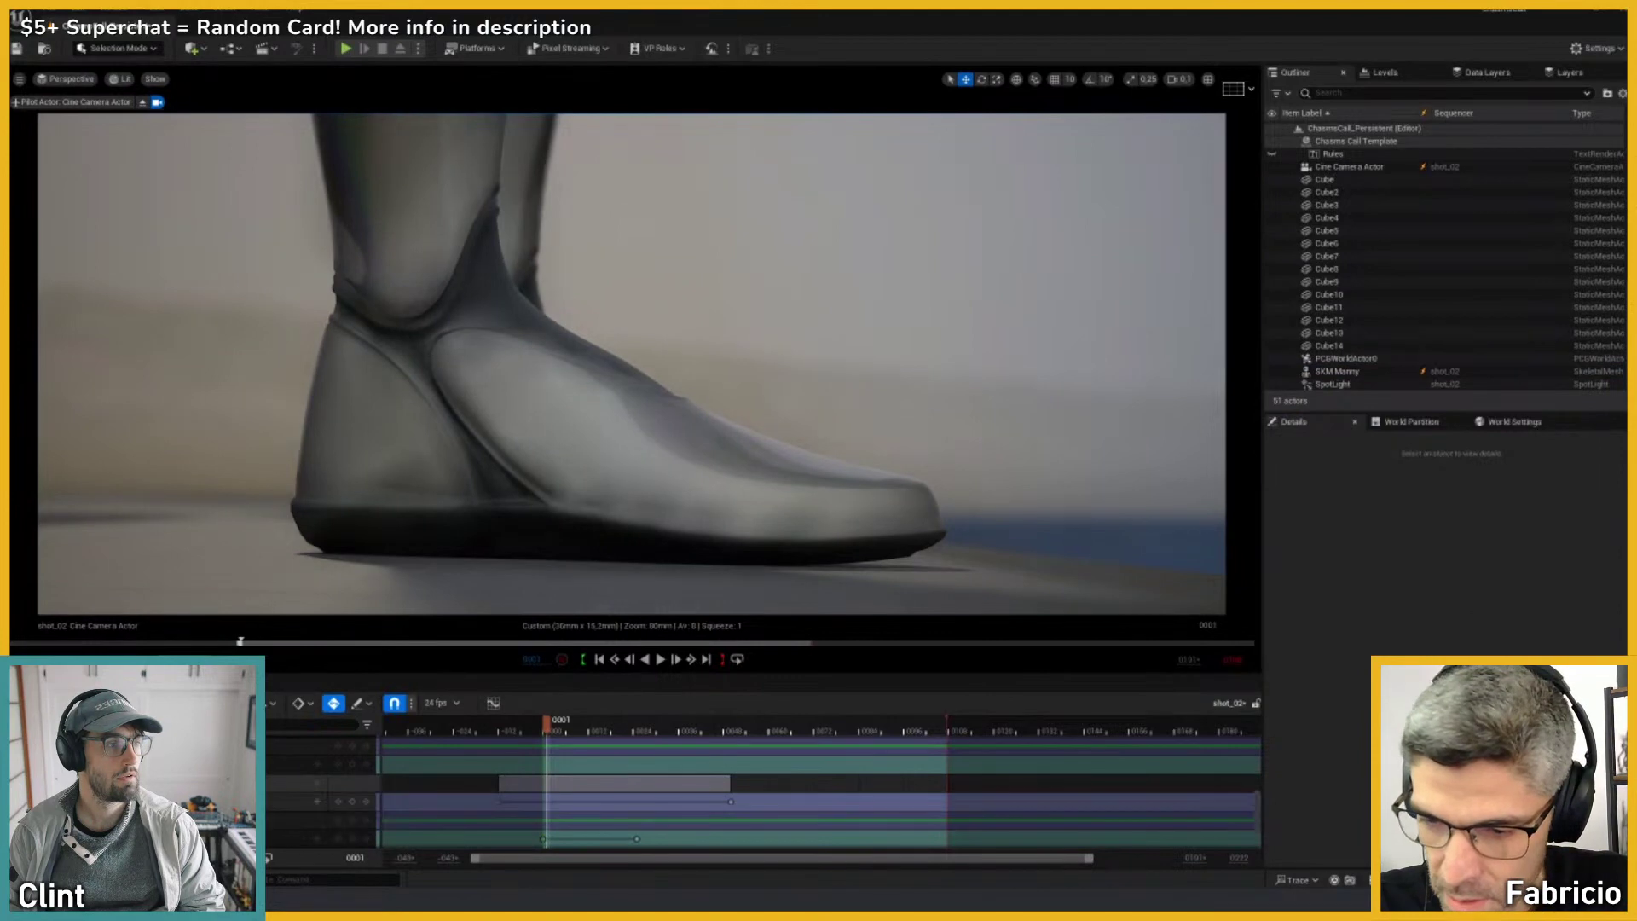
pyautogui.click(324, 802)
pyautogui.scroll(-1, 889, 782)
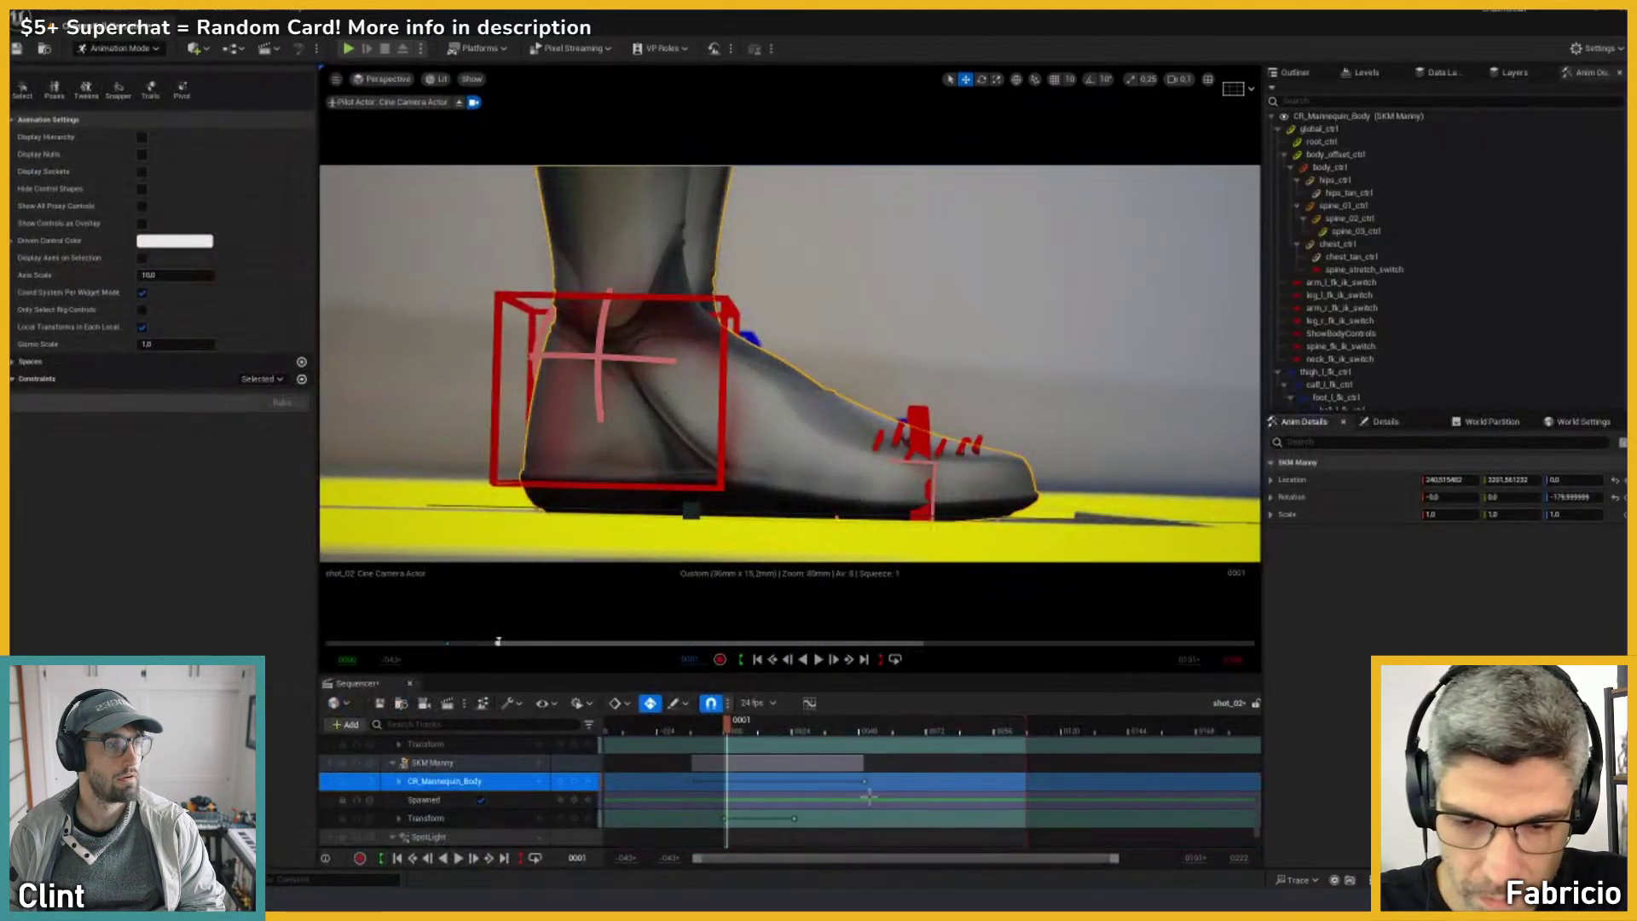
pyautogui.moveTo(890, 782); pyautogui.dragTo(691, 836)
pyautogui.press('Delete')
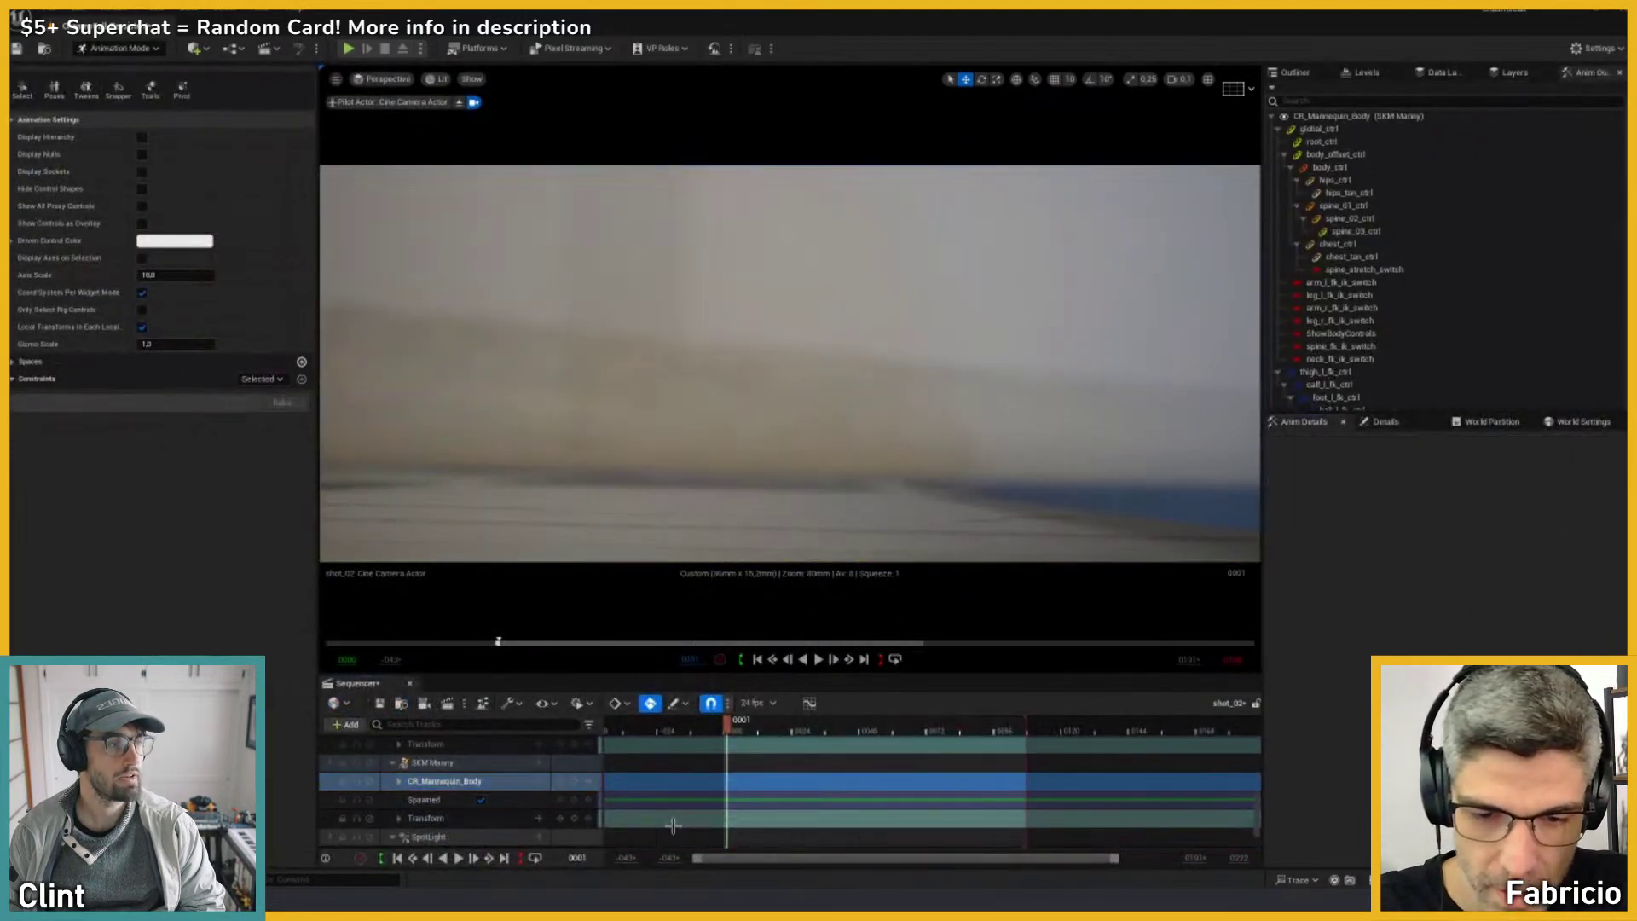
pyautogui.hotkey('ctrl', 'z')
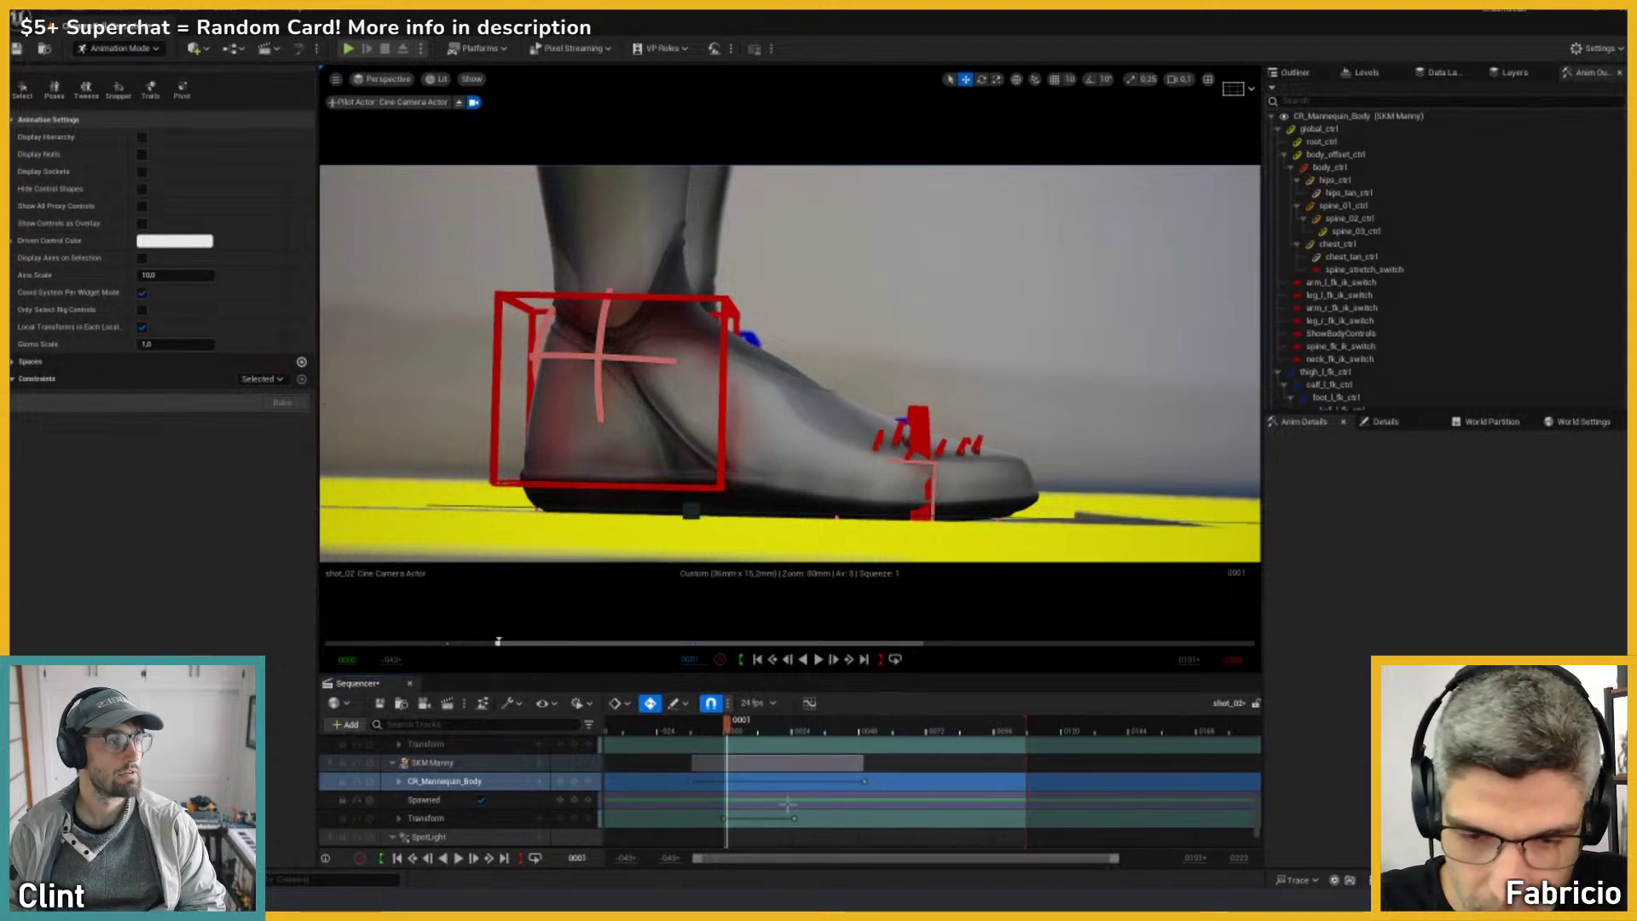
# Step: Delete SKM Manny's transform keyframes and its animation section in shot_02
pyautogui.moveTo(784, 827); pyautogui.dragTo(705, 826)
pyautogui.press('Delete')
pyautogui.press('Delete')
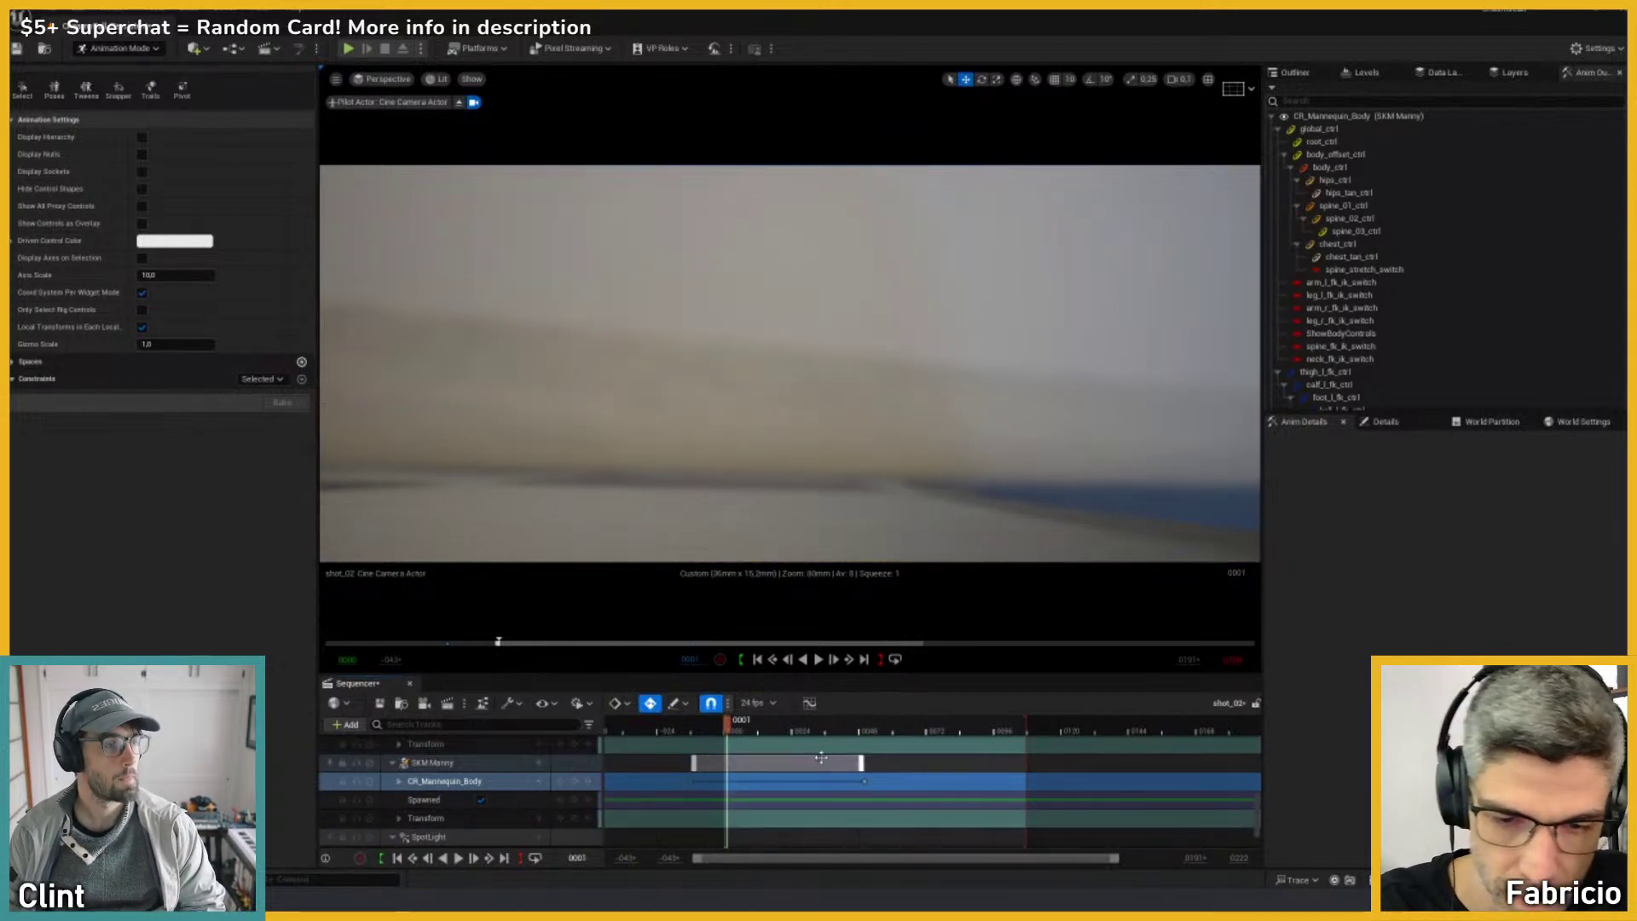
pyautogui.press('Delete')
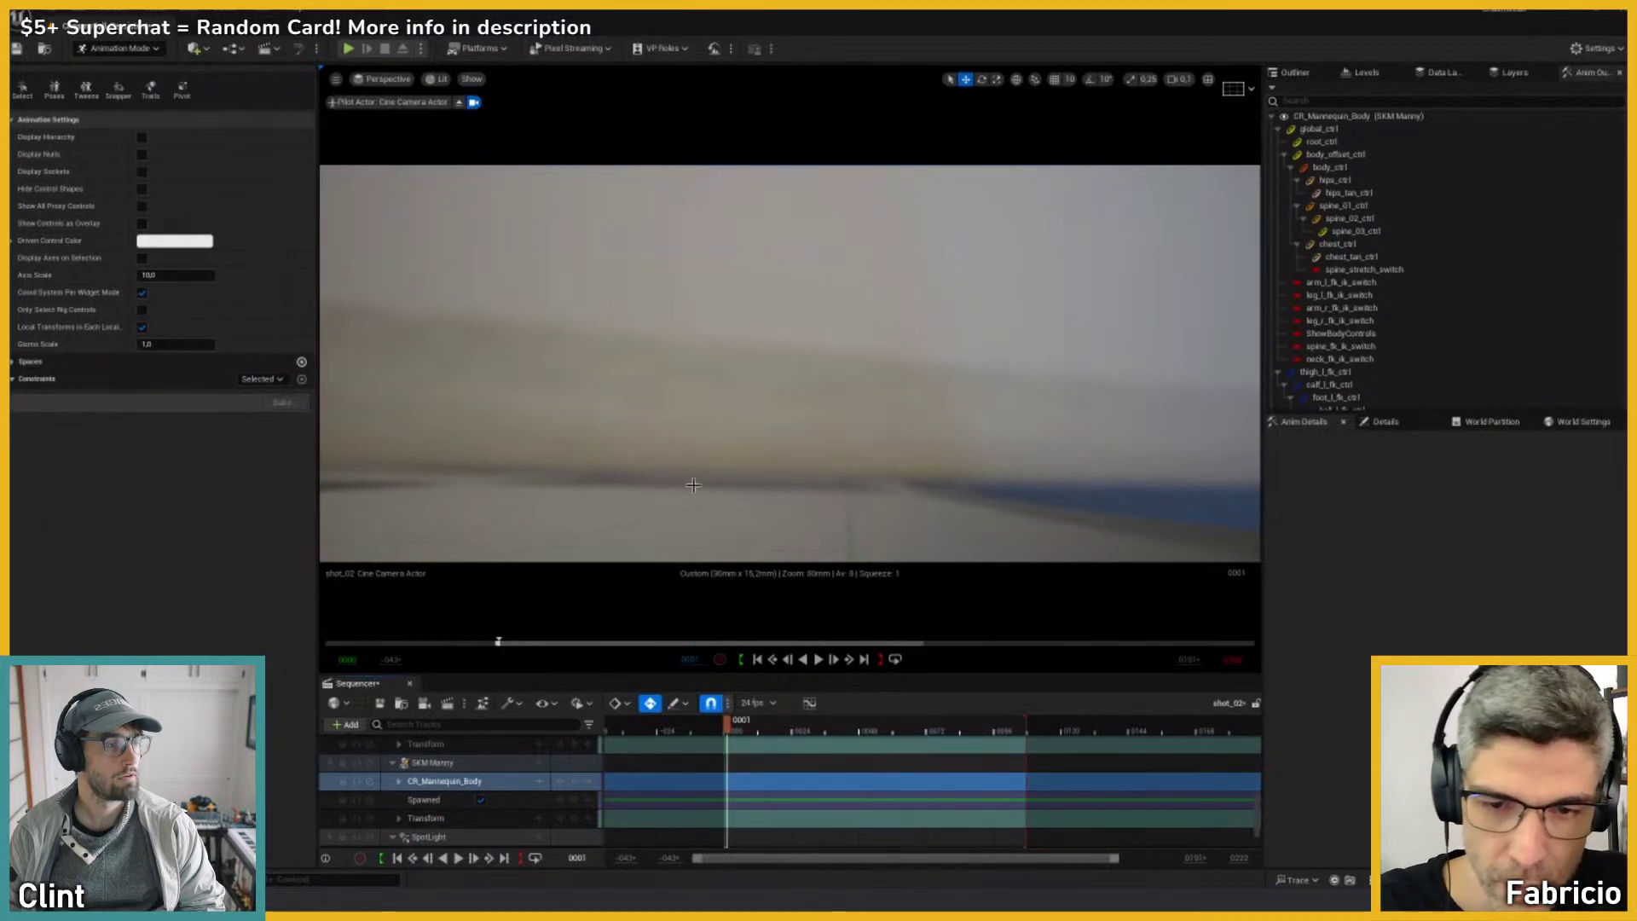
# Step: Select and focus on the displaced SKM Manny, try moving it freely across the level, and undo that move
pyautogui.click(738, 482)
pyautogui.moveTo(748, 471); pyautogui.dragTo(650, 471, button='right')
pyautogui.click(457, 767)
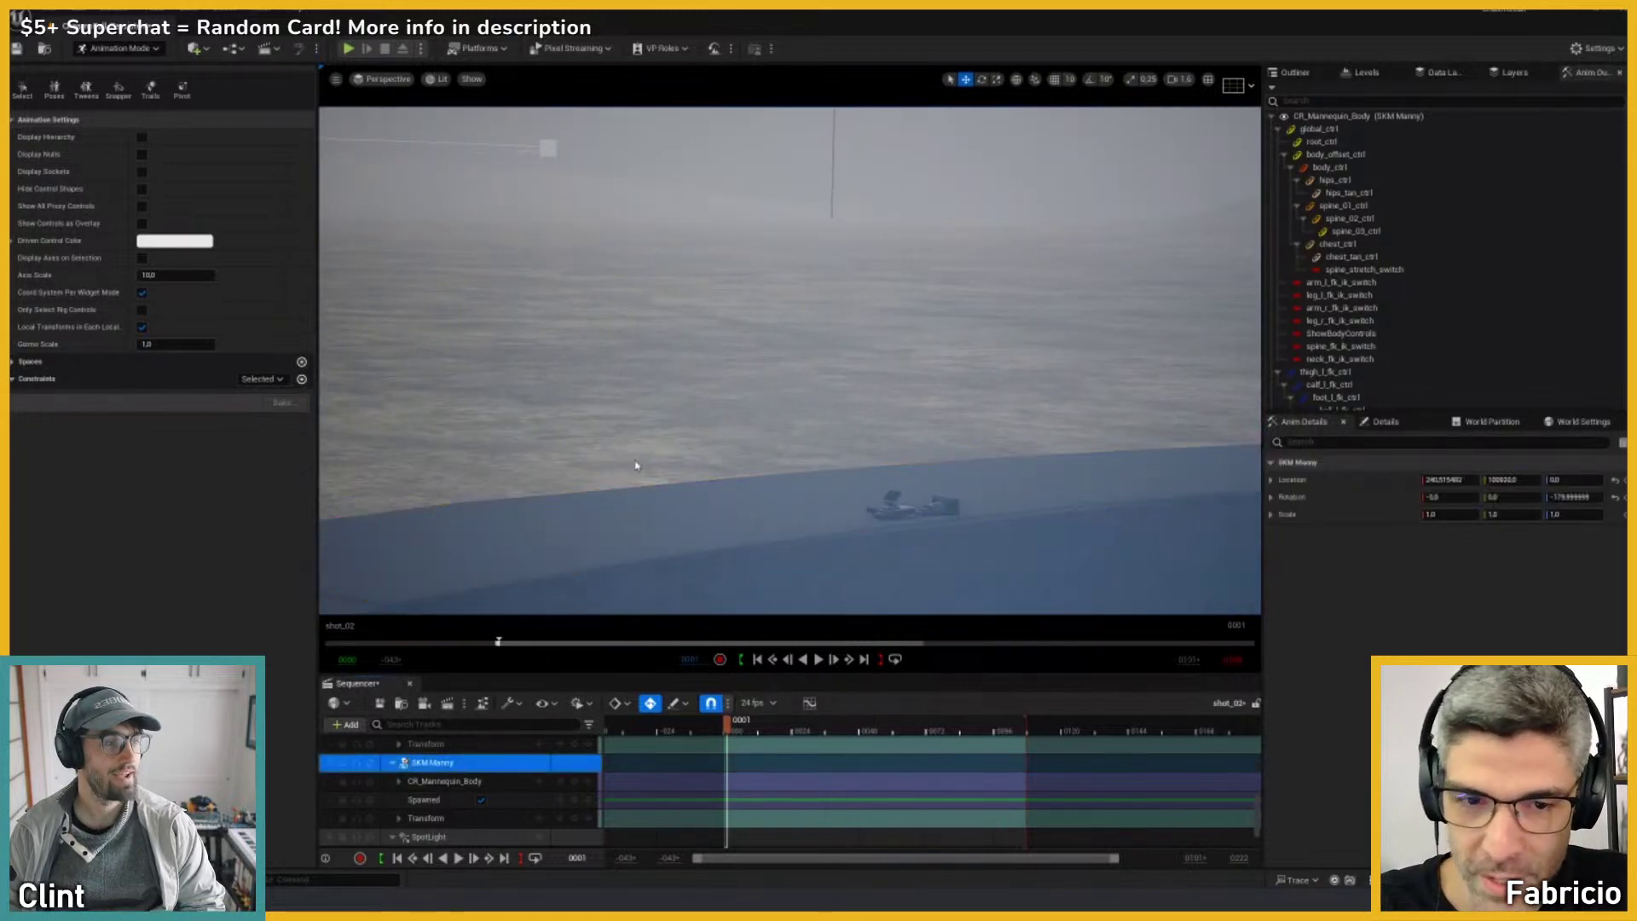
pyautogui.press('f')
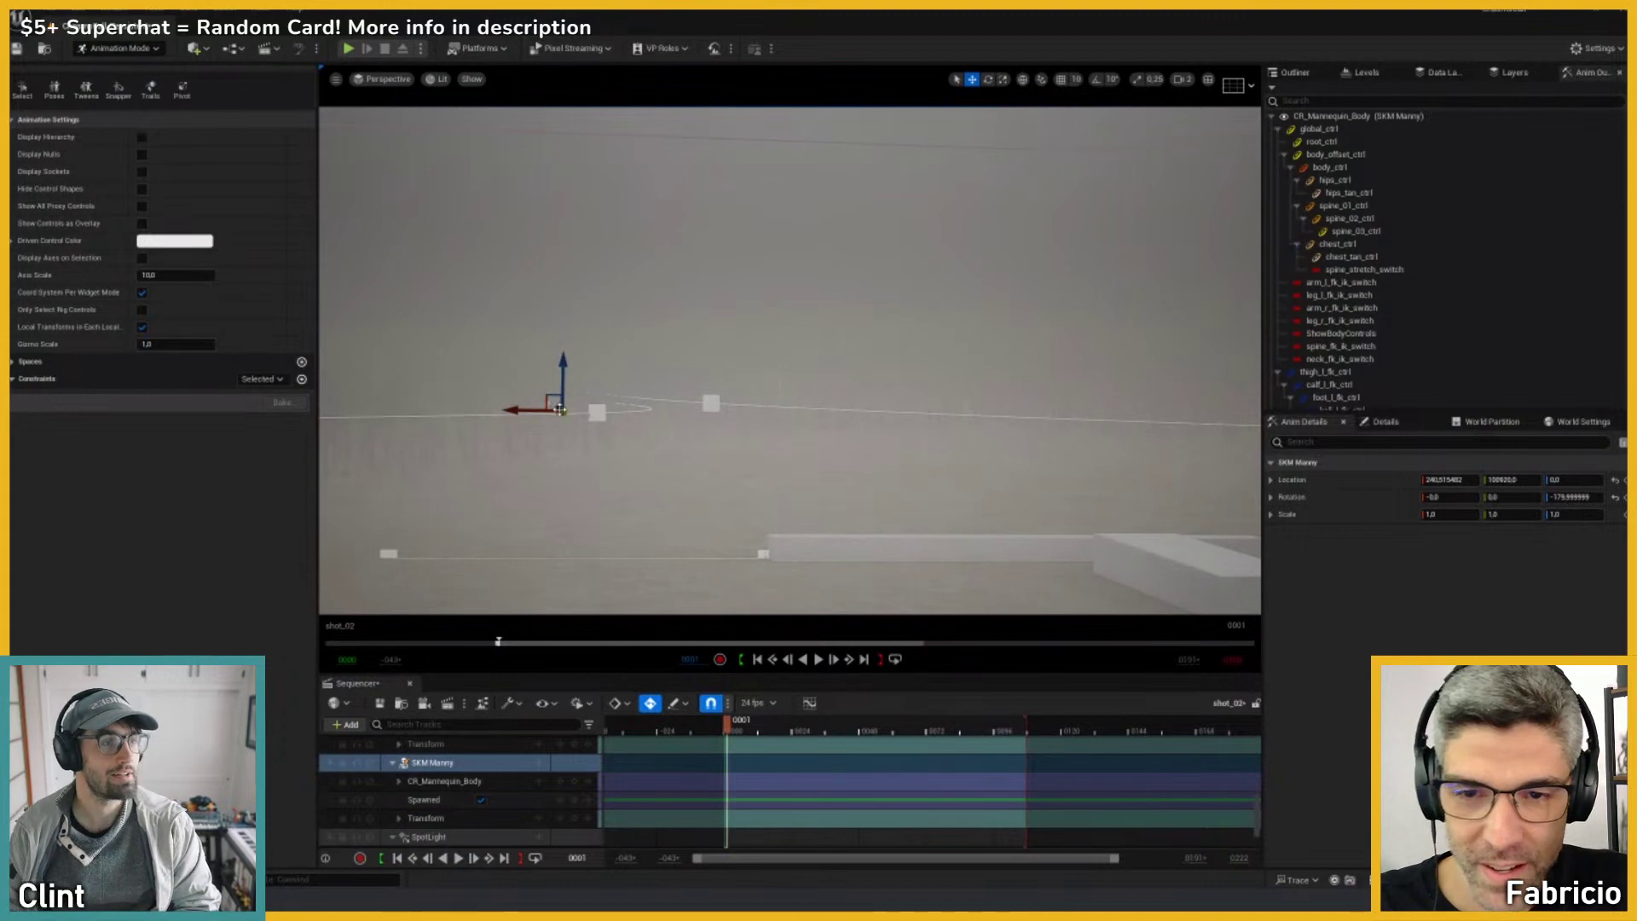
pyautogui.moveTo(649, 489); pyautogui.dragTo(756, 555)
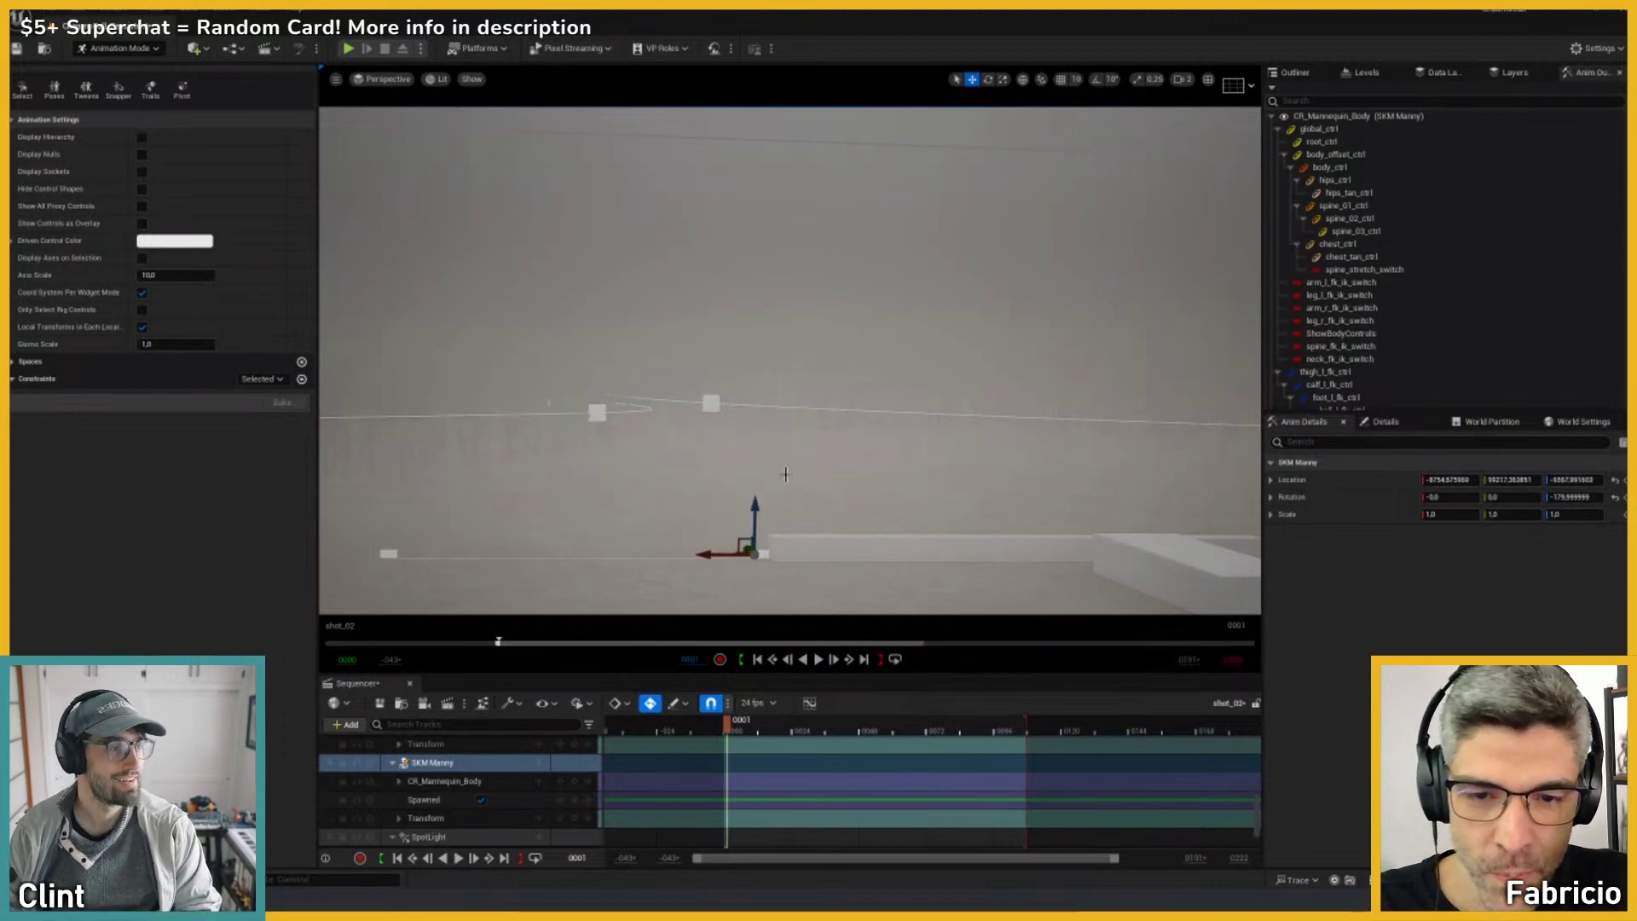
pyautogui.hotkey('ctrl', 'z')
# Step: Move SKM Manny along its Y axis through the forest, in the direction of the pit
pyautogui.moveTo(714, 422); pyautogui.dragTo(681, 436, button='right')
pyautogui.scroll(5, 681, 436)
pyautogui.press('f')
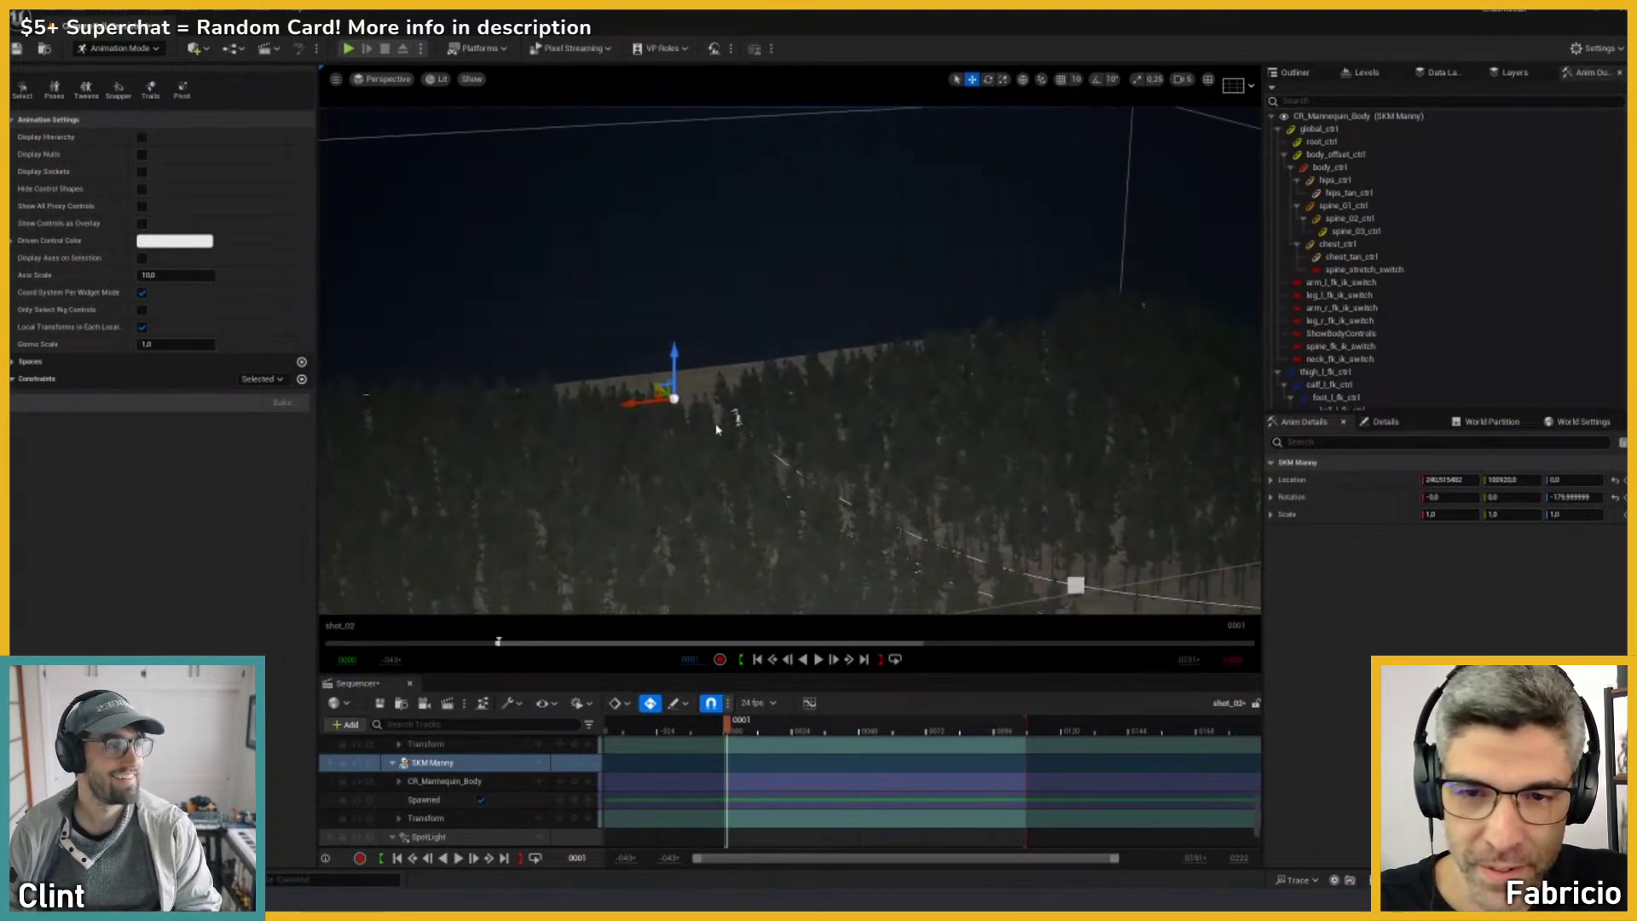
pyautogui.moveTo(829, 529); pyautogui.dragTo(943, 529)
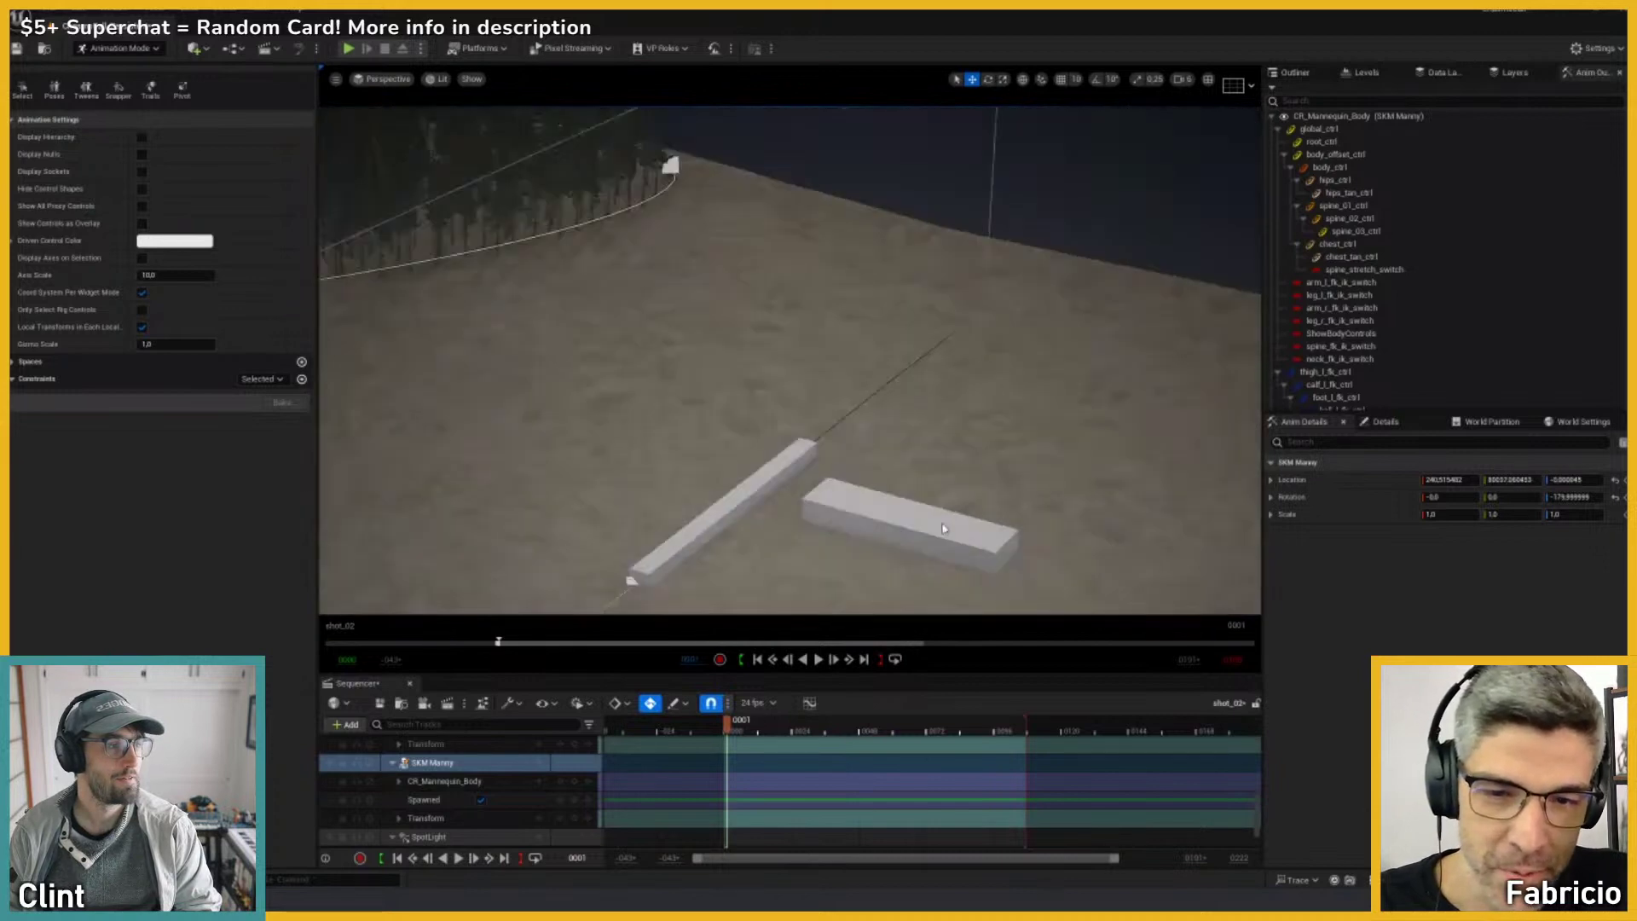
pyautogui.moveTo(943, 529); pyautogui.dragTo(496, 437, button='right')
pyautogui.press('f')
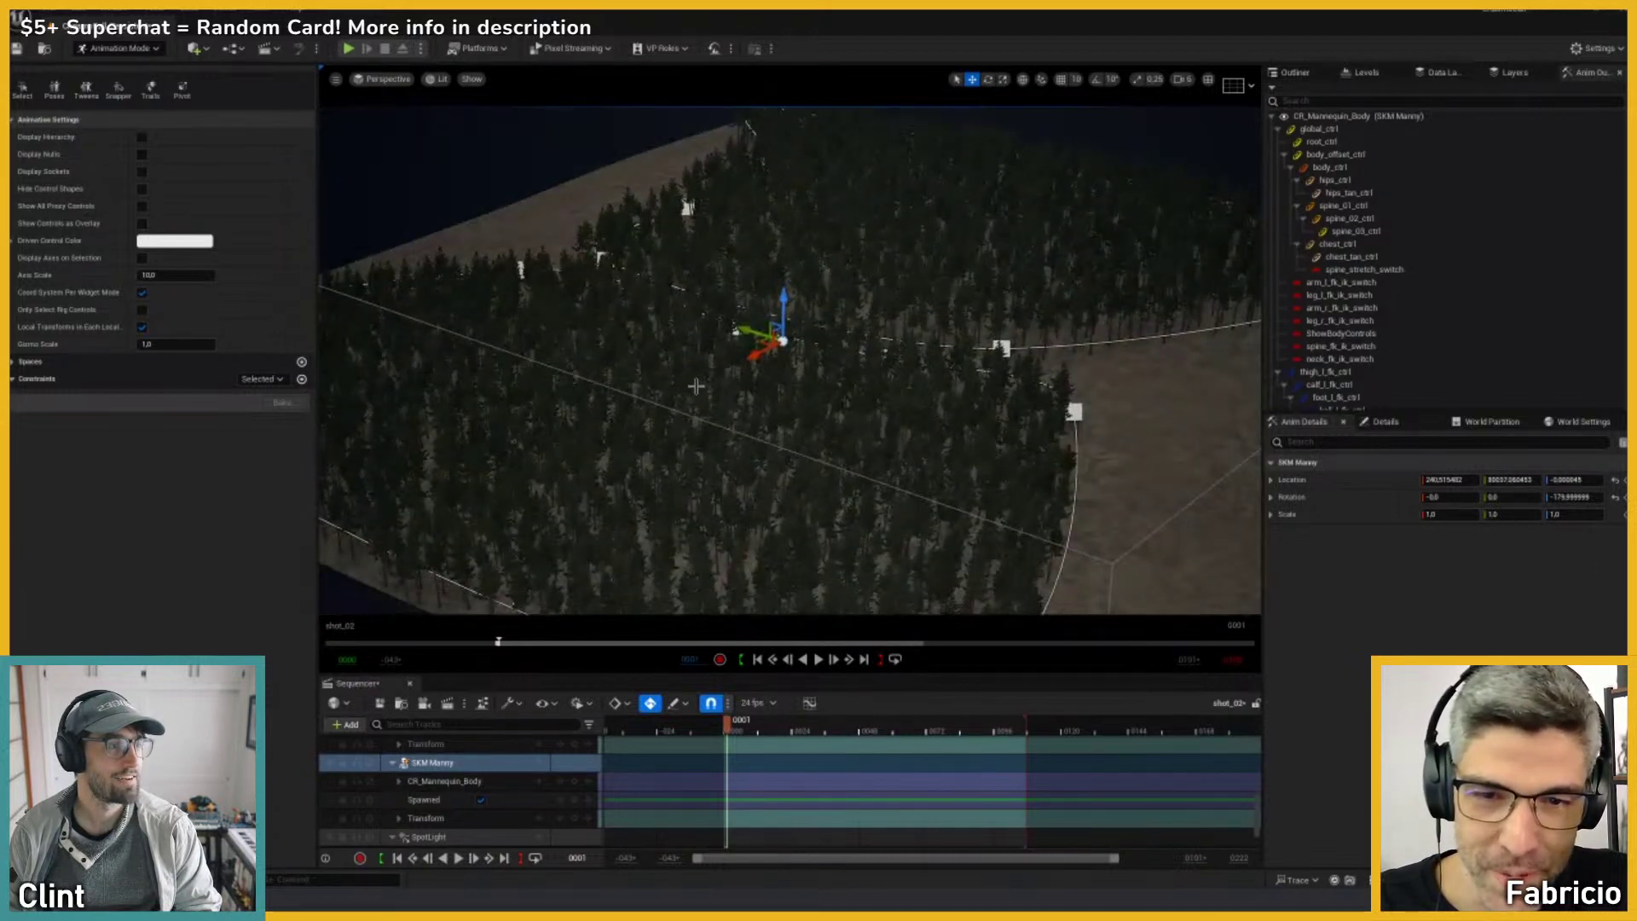
pyautogui.scroll(5, 500, 802)
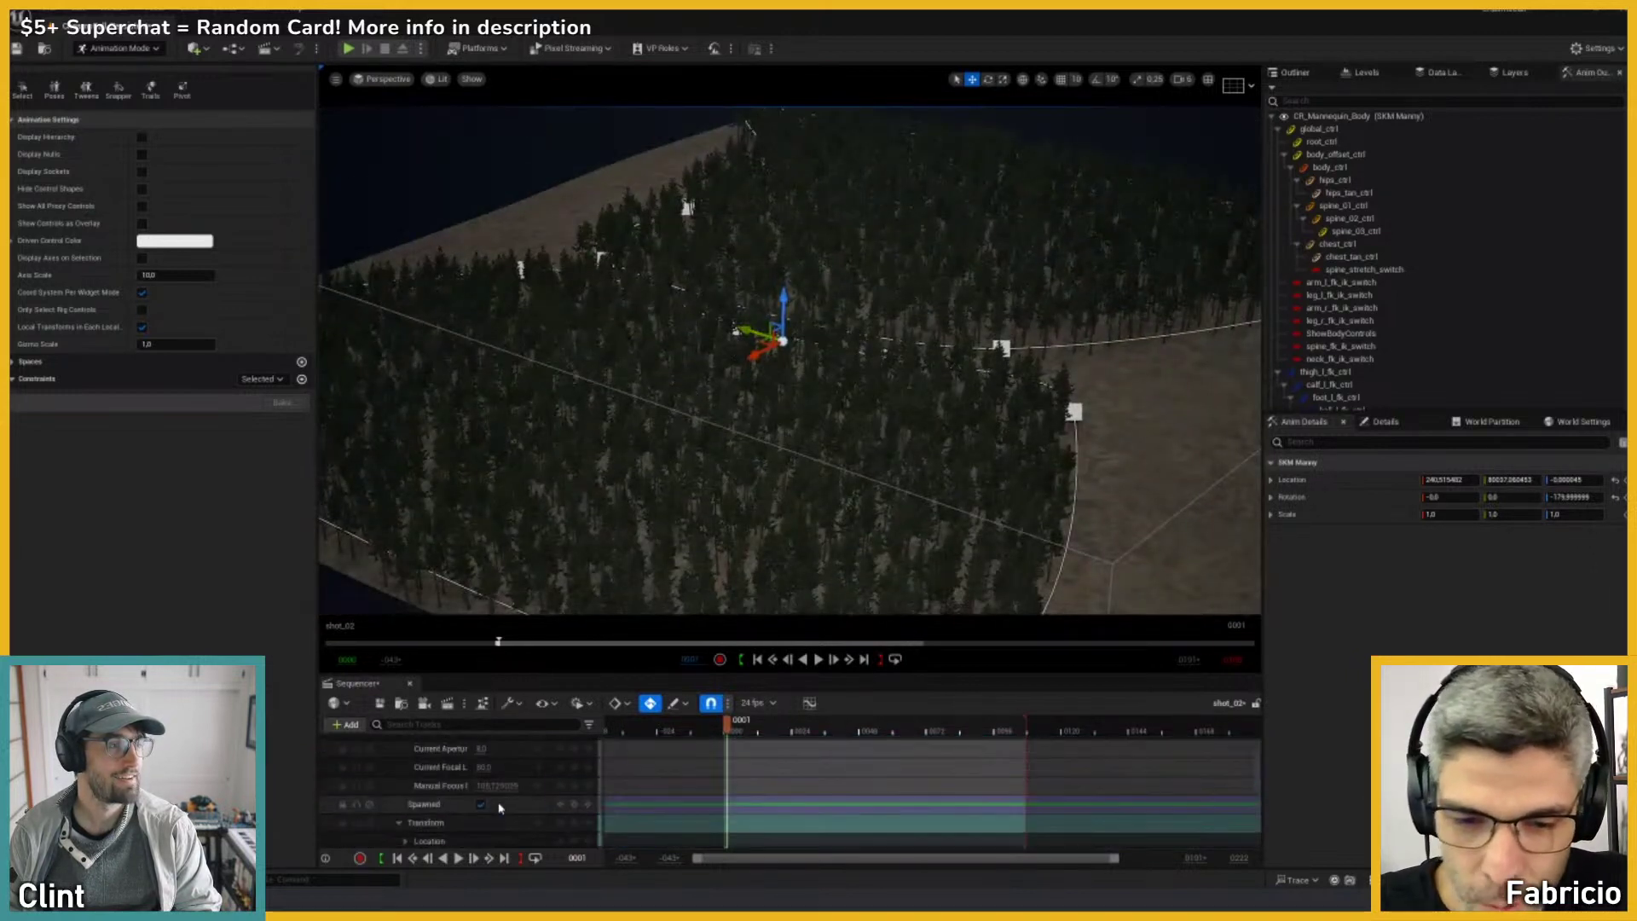
pyautogui.scroll(10, 878, 426)
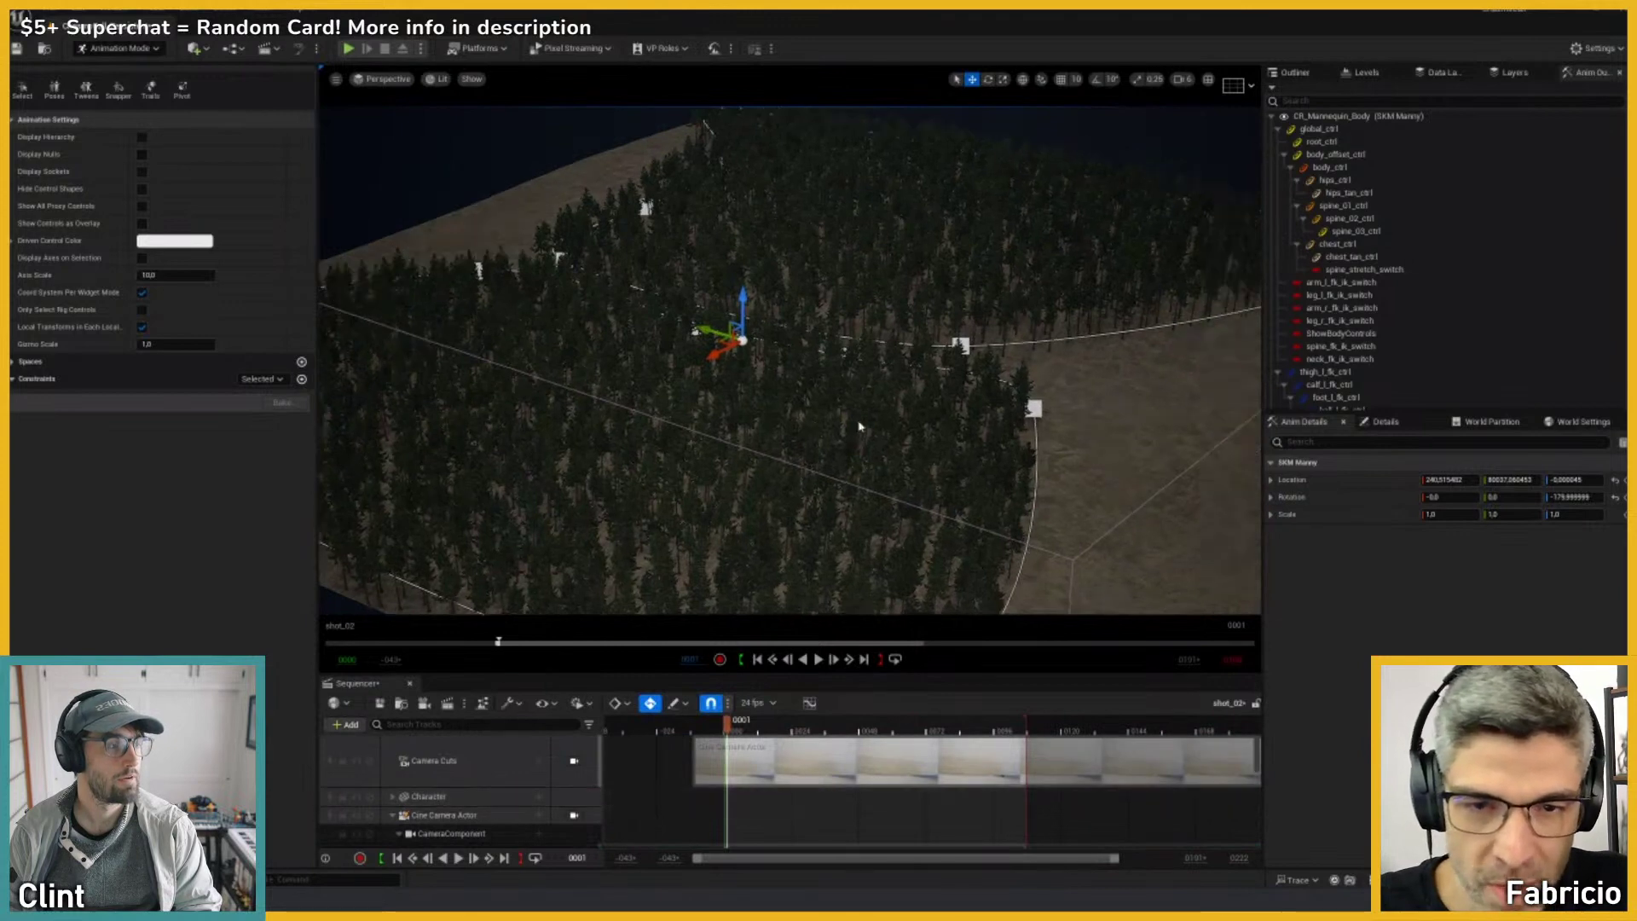
pyautogui.scroll(-10, 895, 431)
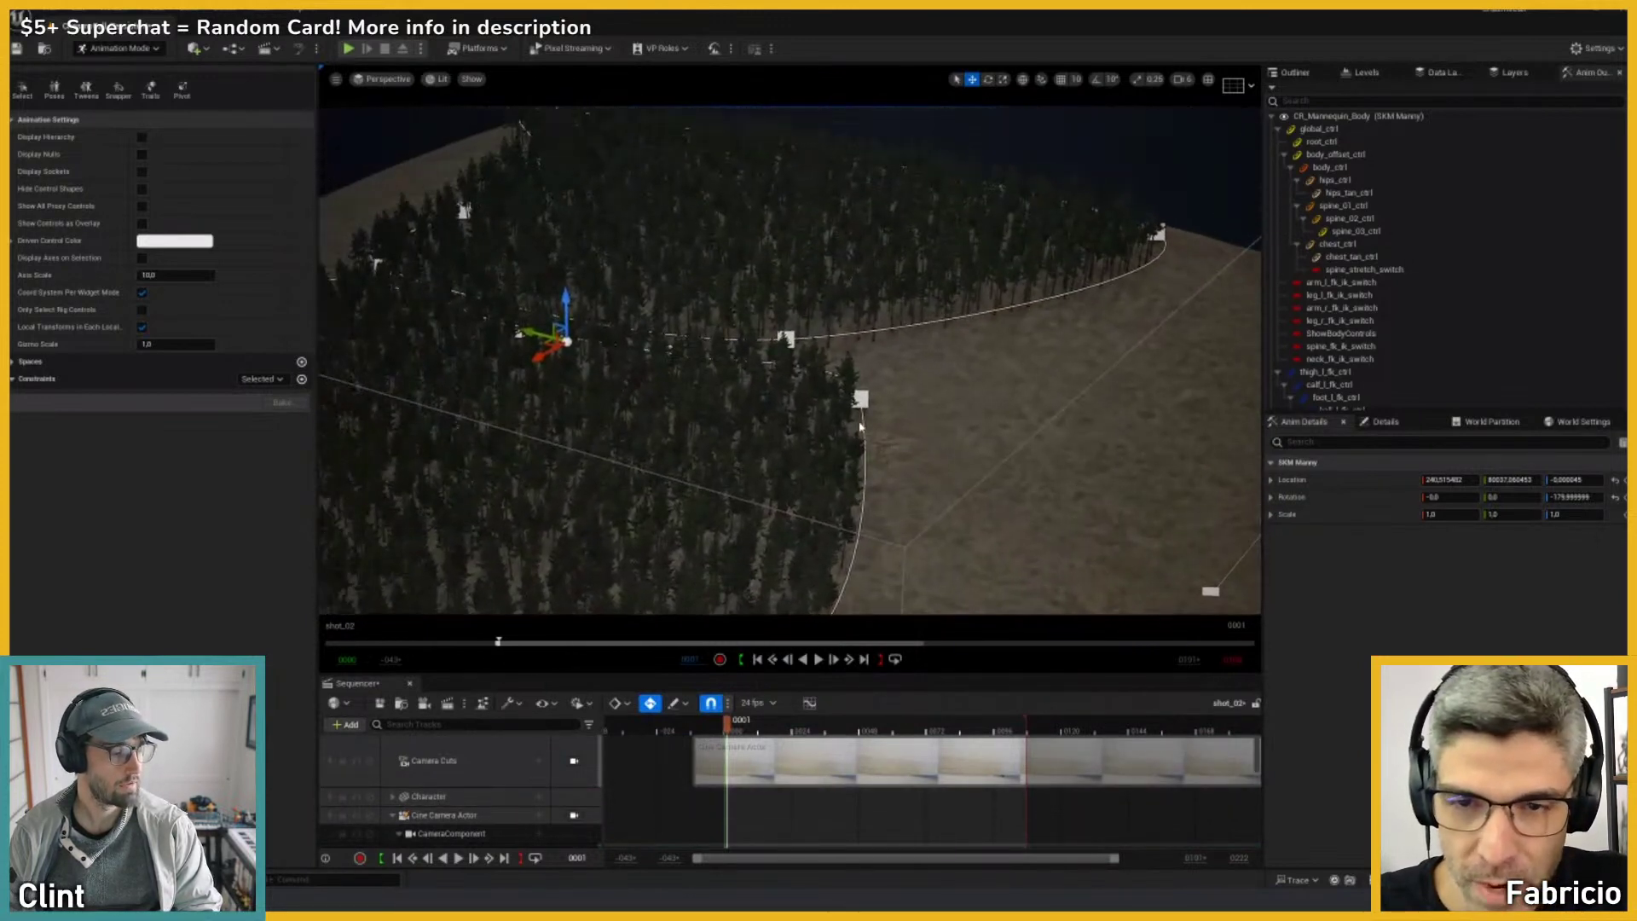
pyautogui.scroll(5, 859, 426)
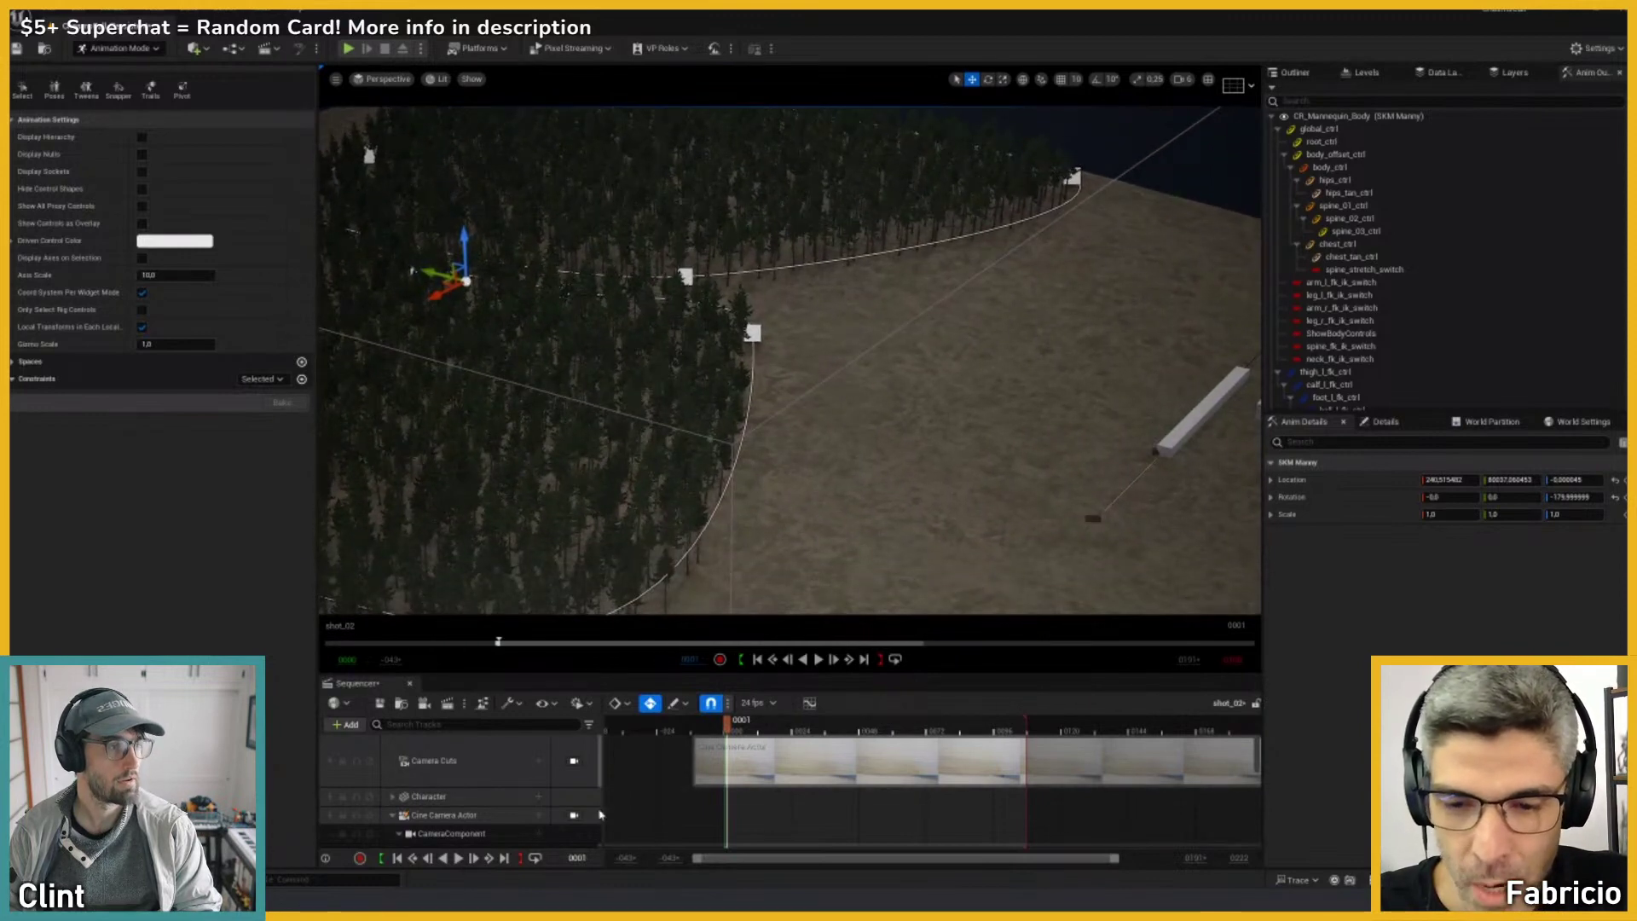
pyautogui.moveTo(729, 397); pyautogui.dragTo(730, 393, button='right')
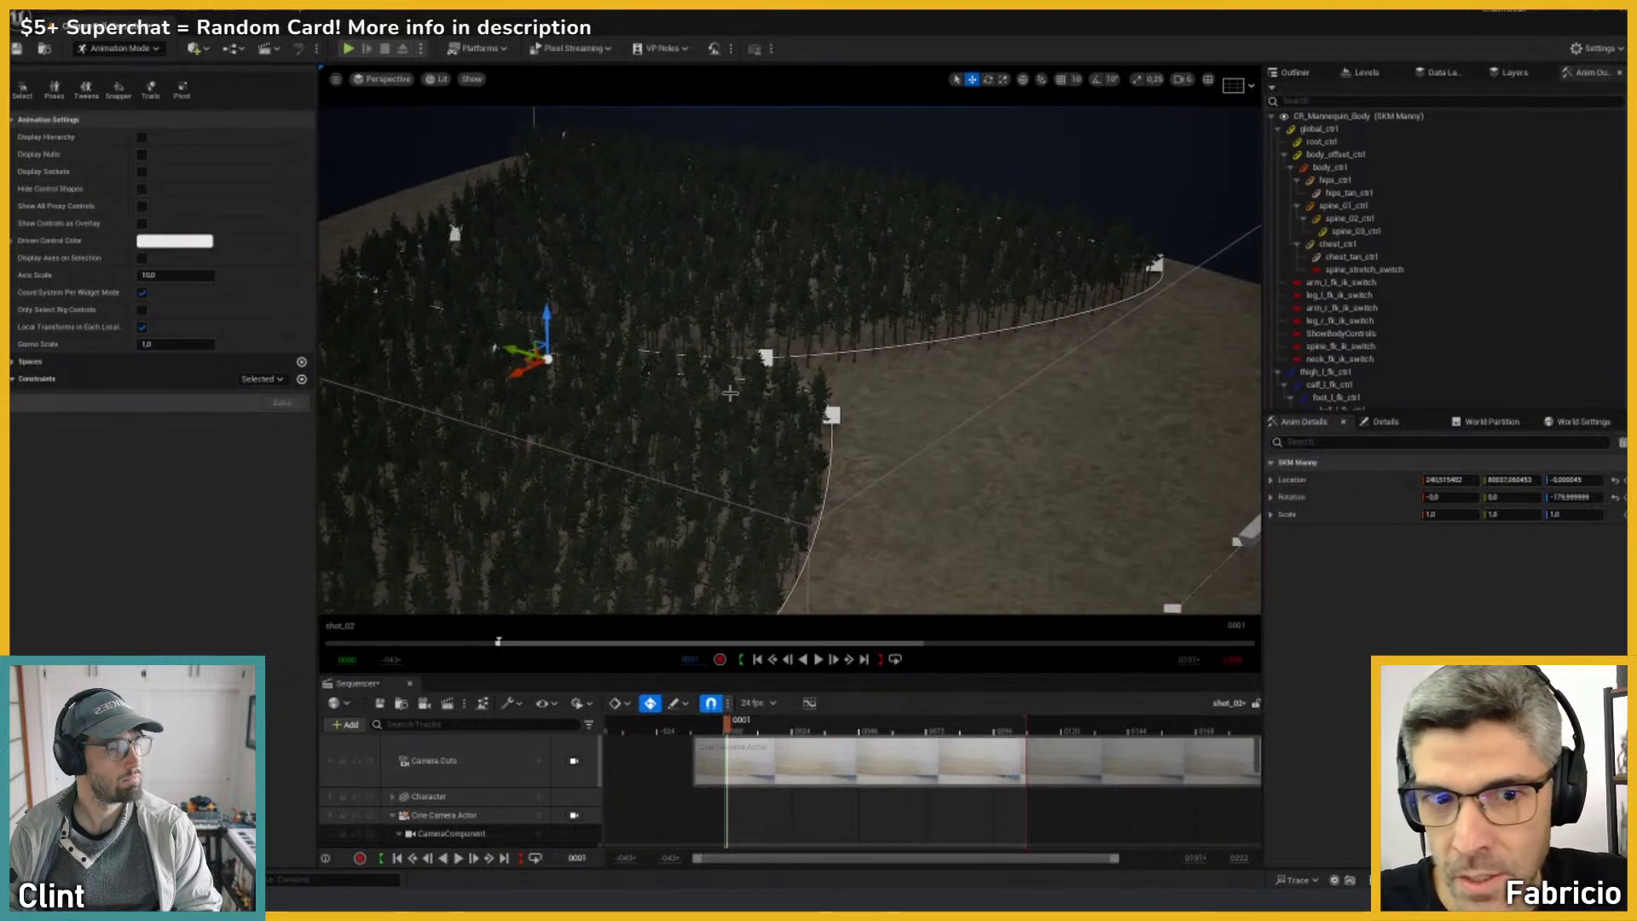
# Step: Move SKM Manny along its Y axis across the open plain to the edge of the pit
pyautogui.click(573, 815)
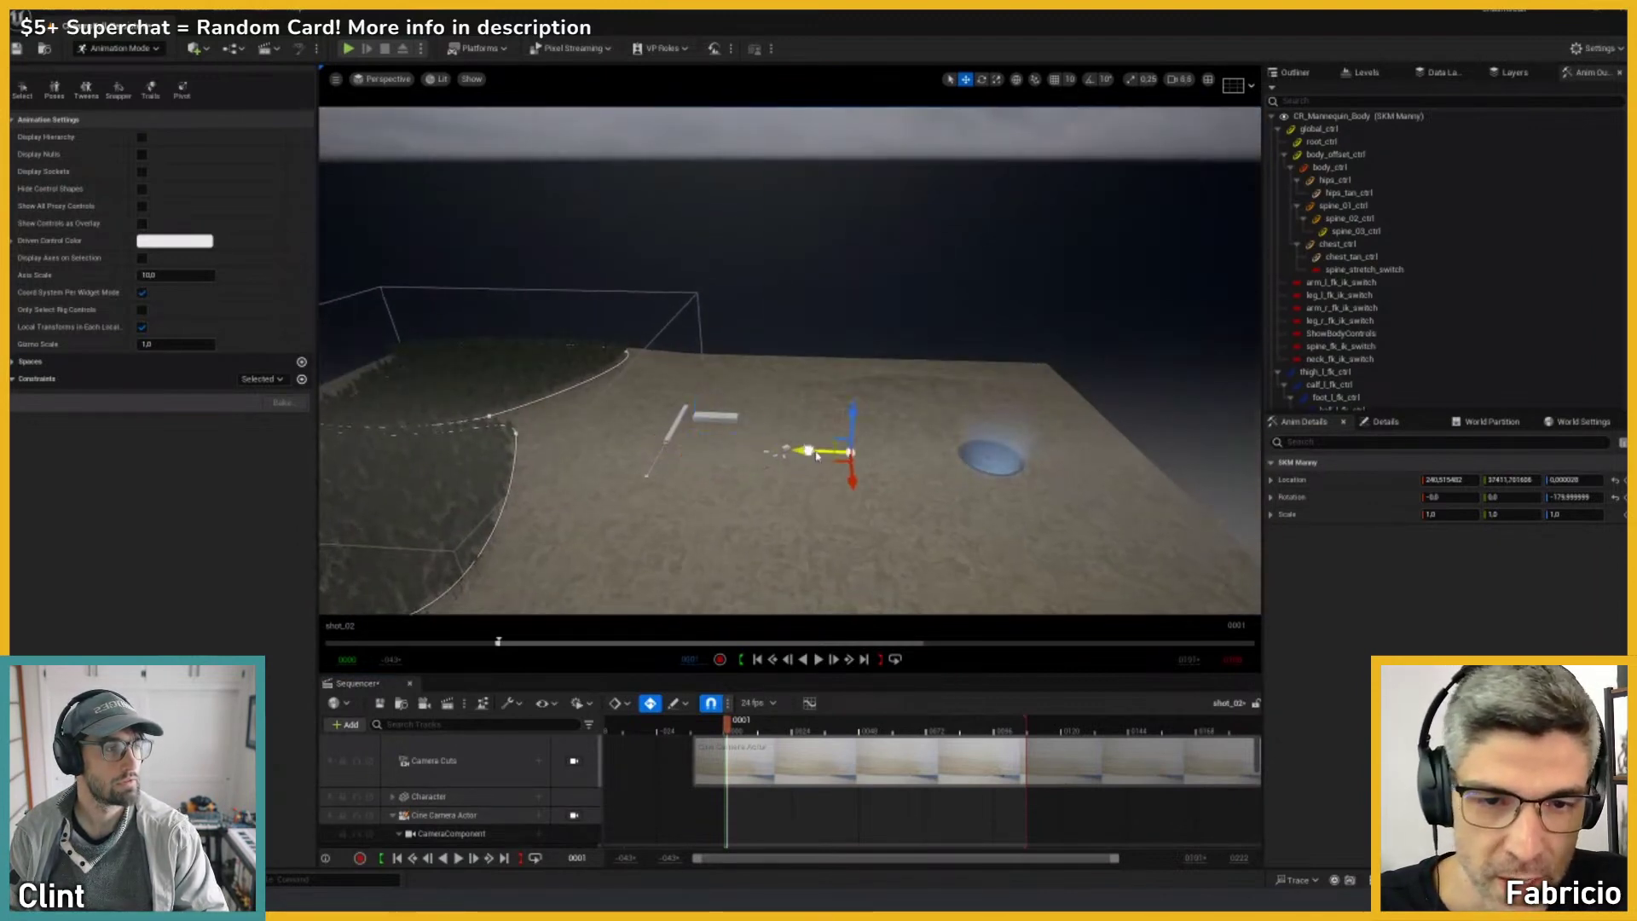
pyautogui.moveTo(919, 461); pyautogui.dragTo(943, 457)
pyautogui.moveTo(942, 457); pyautogui.dragTo(883, 430, button='right')
pyautogui.press('w')
pyautogui.scroll(-3, 880, 449)
pyautogui.scroll(-1, 880, 448)
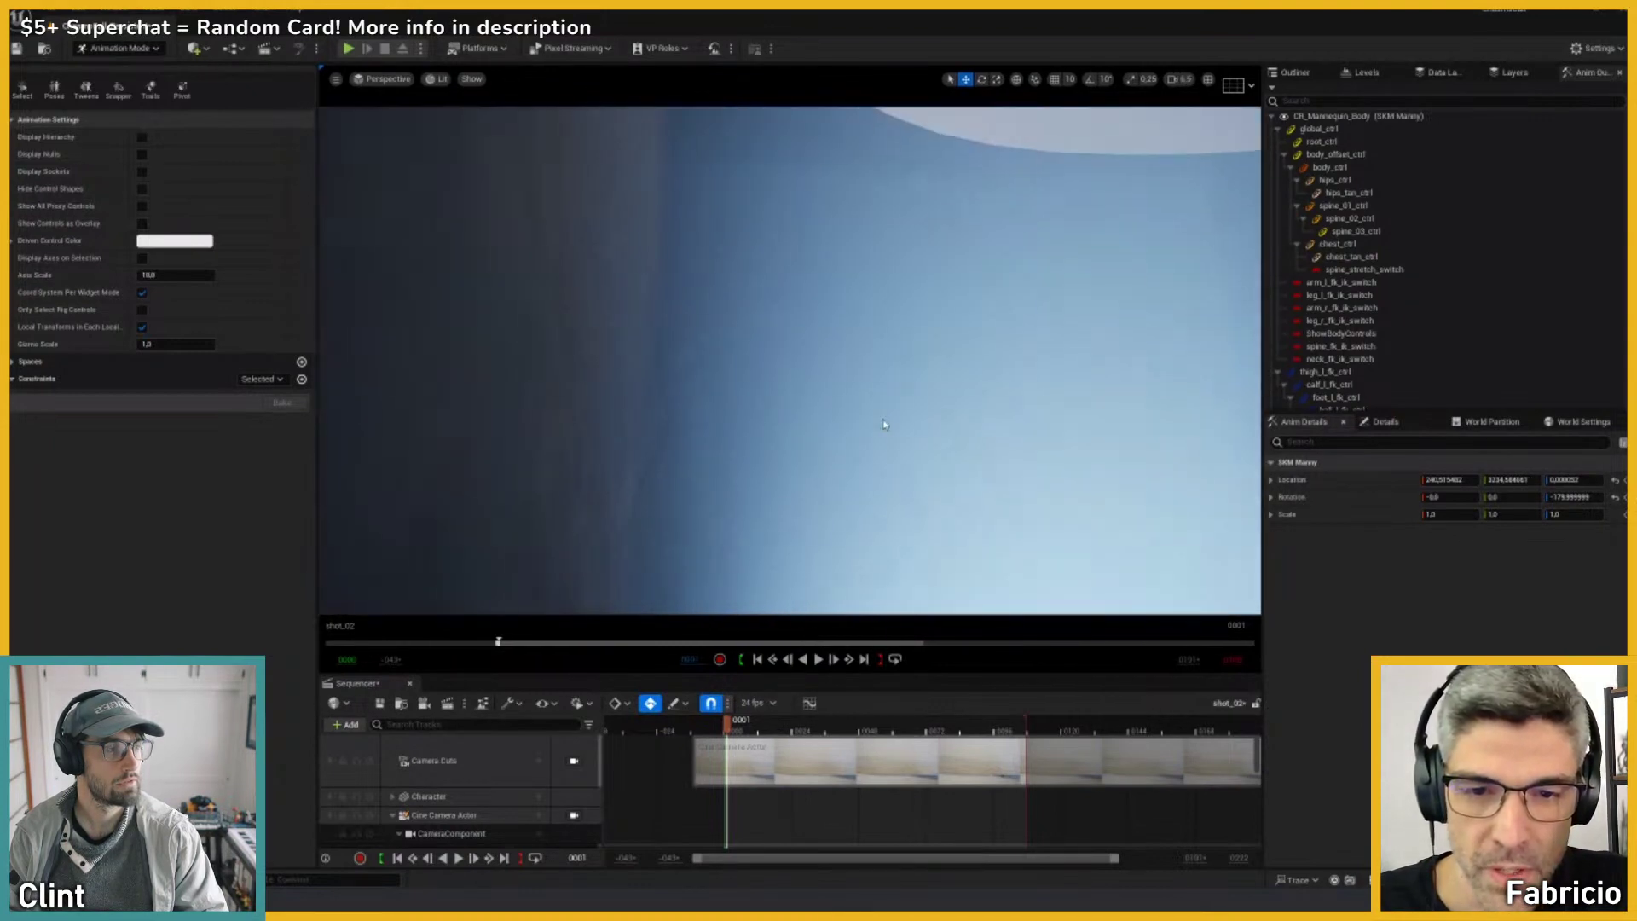
pyautogui.hotkey('shift', 'c')
pyautogui.hotkey('shift', 'c')
pyautogui.moveTo(1040, 431); pyautogui.dragTo(895, 458, button='right')
pyautogui.press('s')
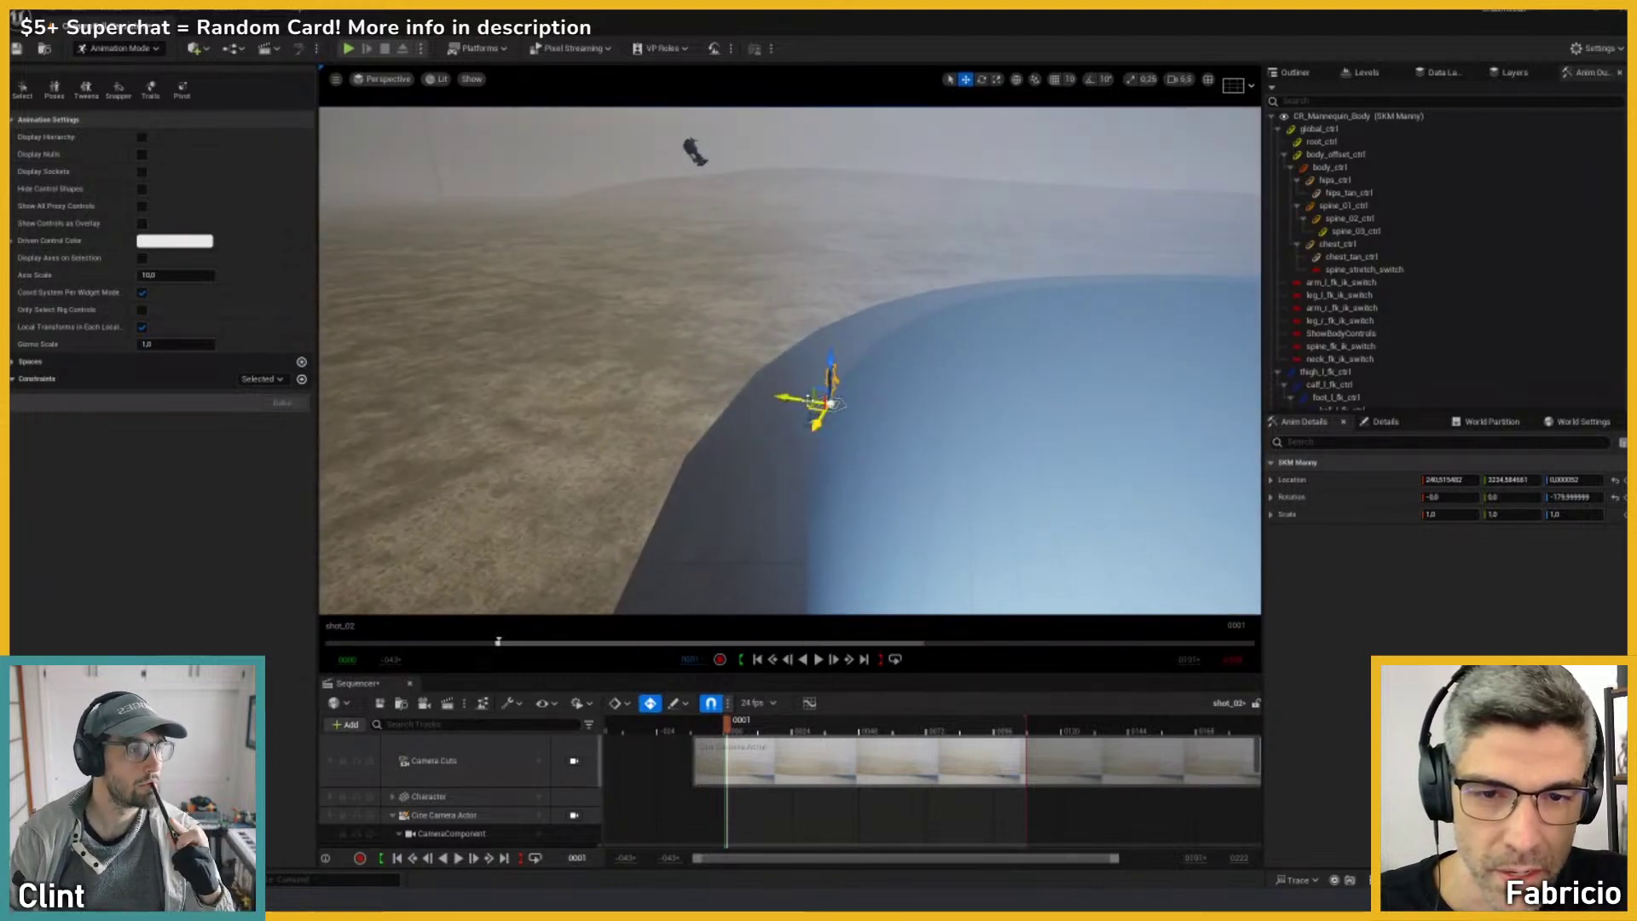
# Step: Check the mannequin's position at the pit edge through the shot_02 cine camera and from the free perspective view
pyautogui.click(574, 815)
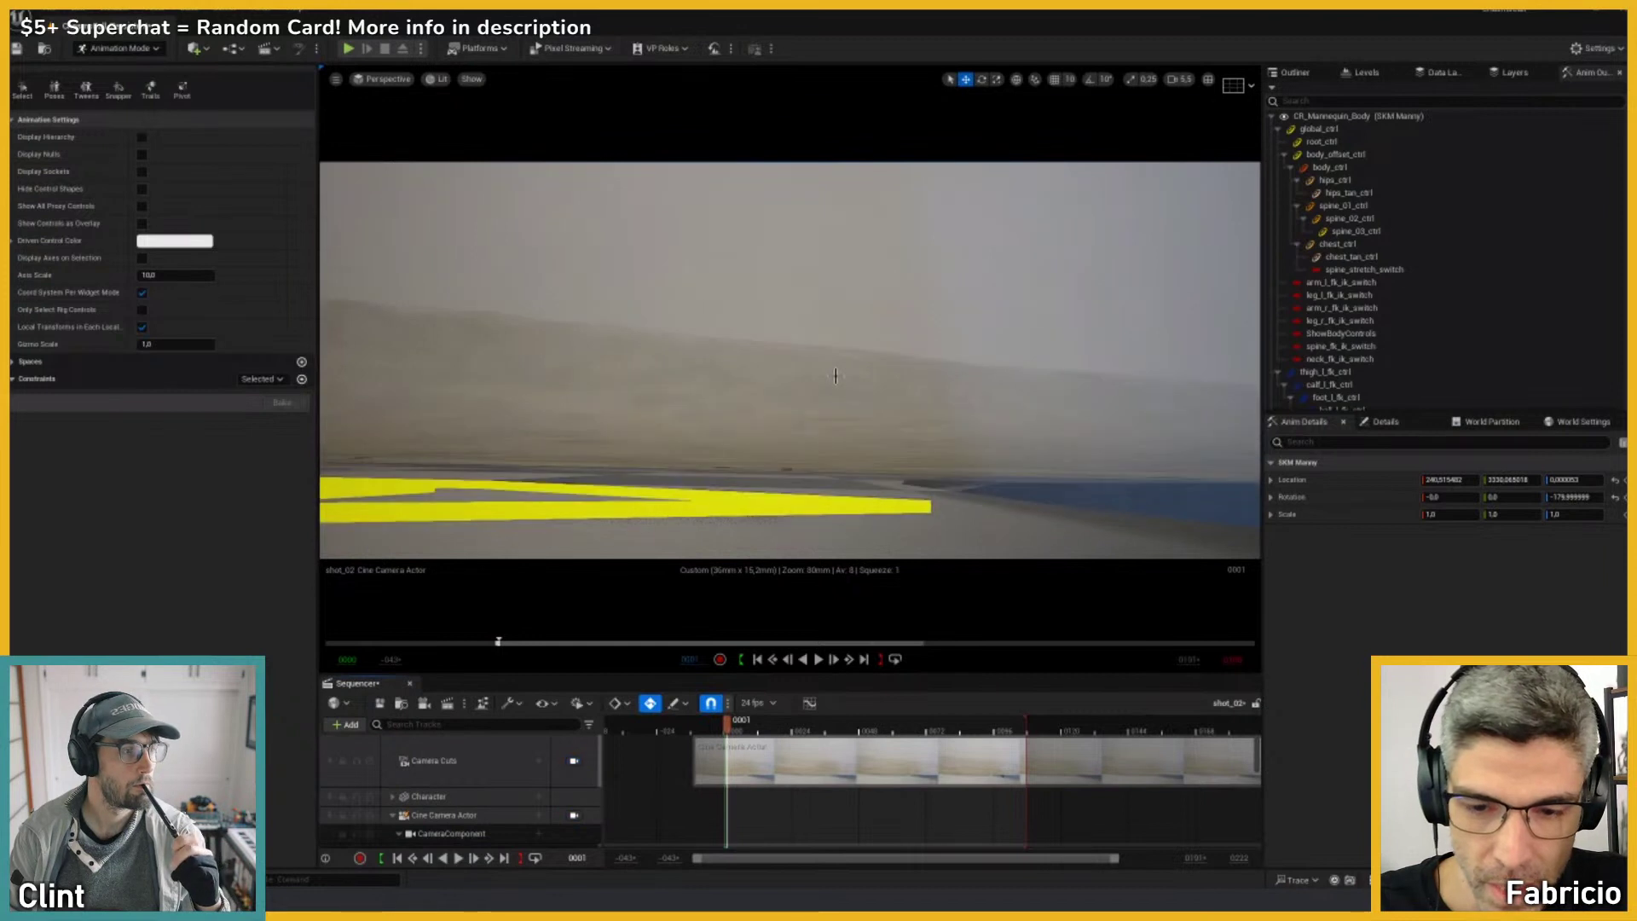
pyautogui.hotkey('shift', 'c')
pyautogui.hotkey('shift', 'c')
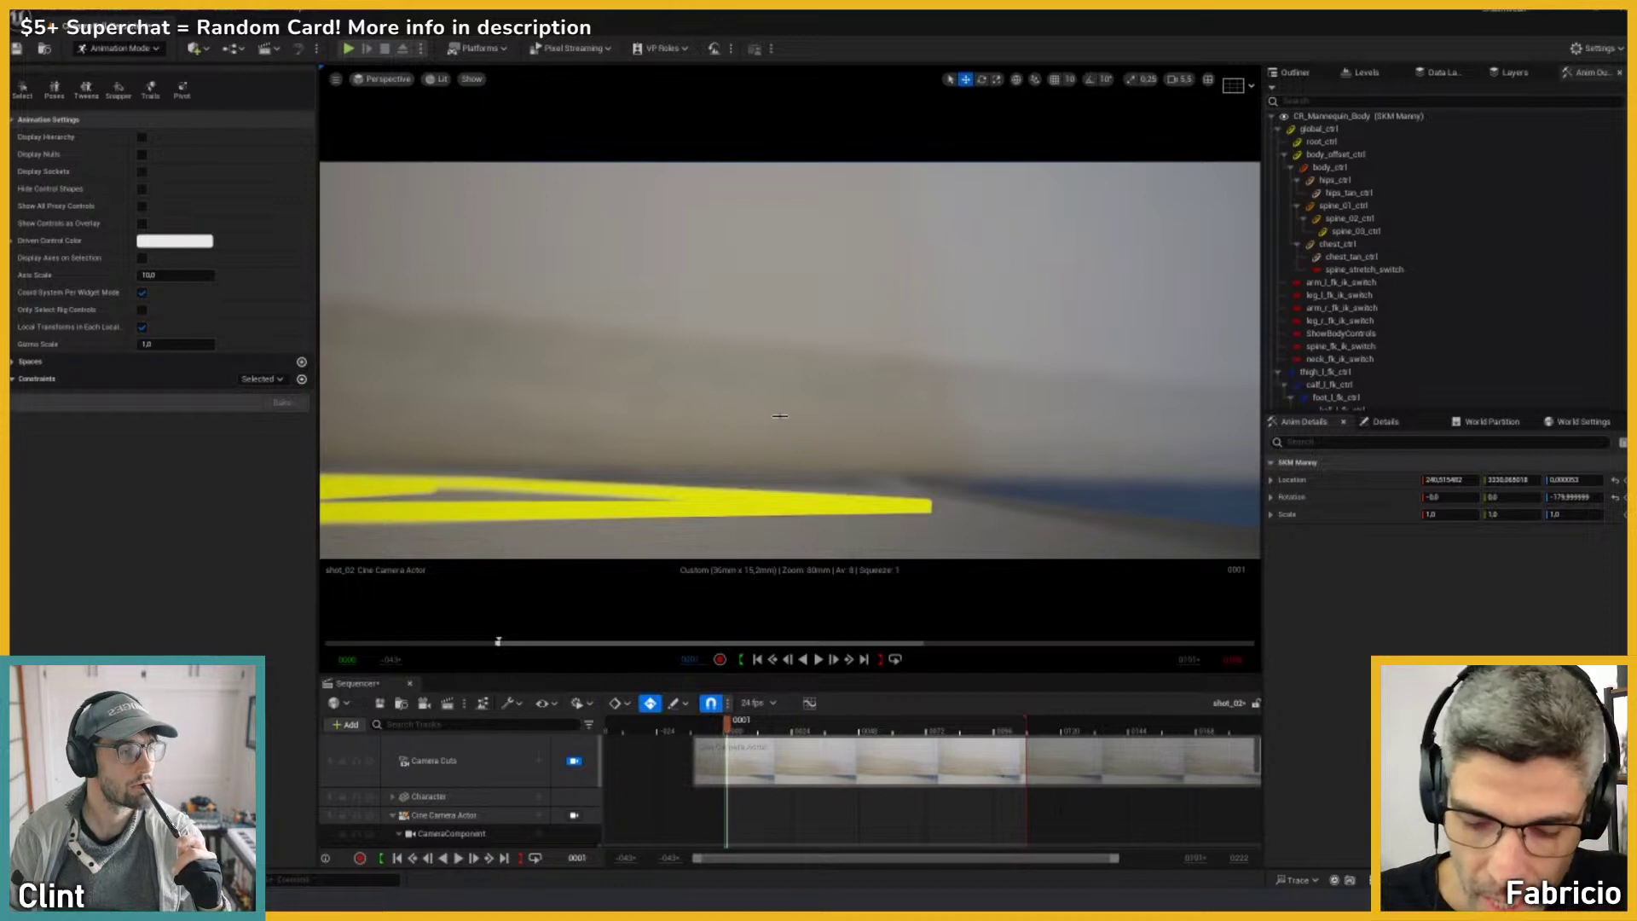
pyautogui.hotkey('shift', 'c')
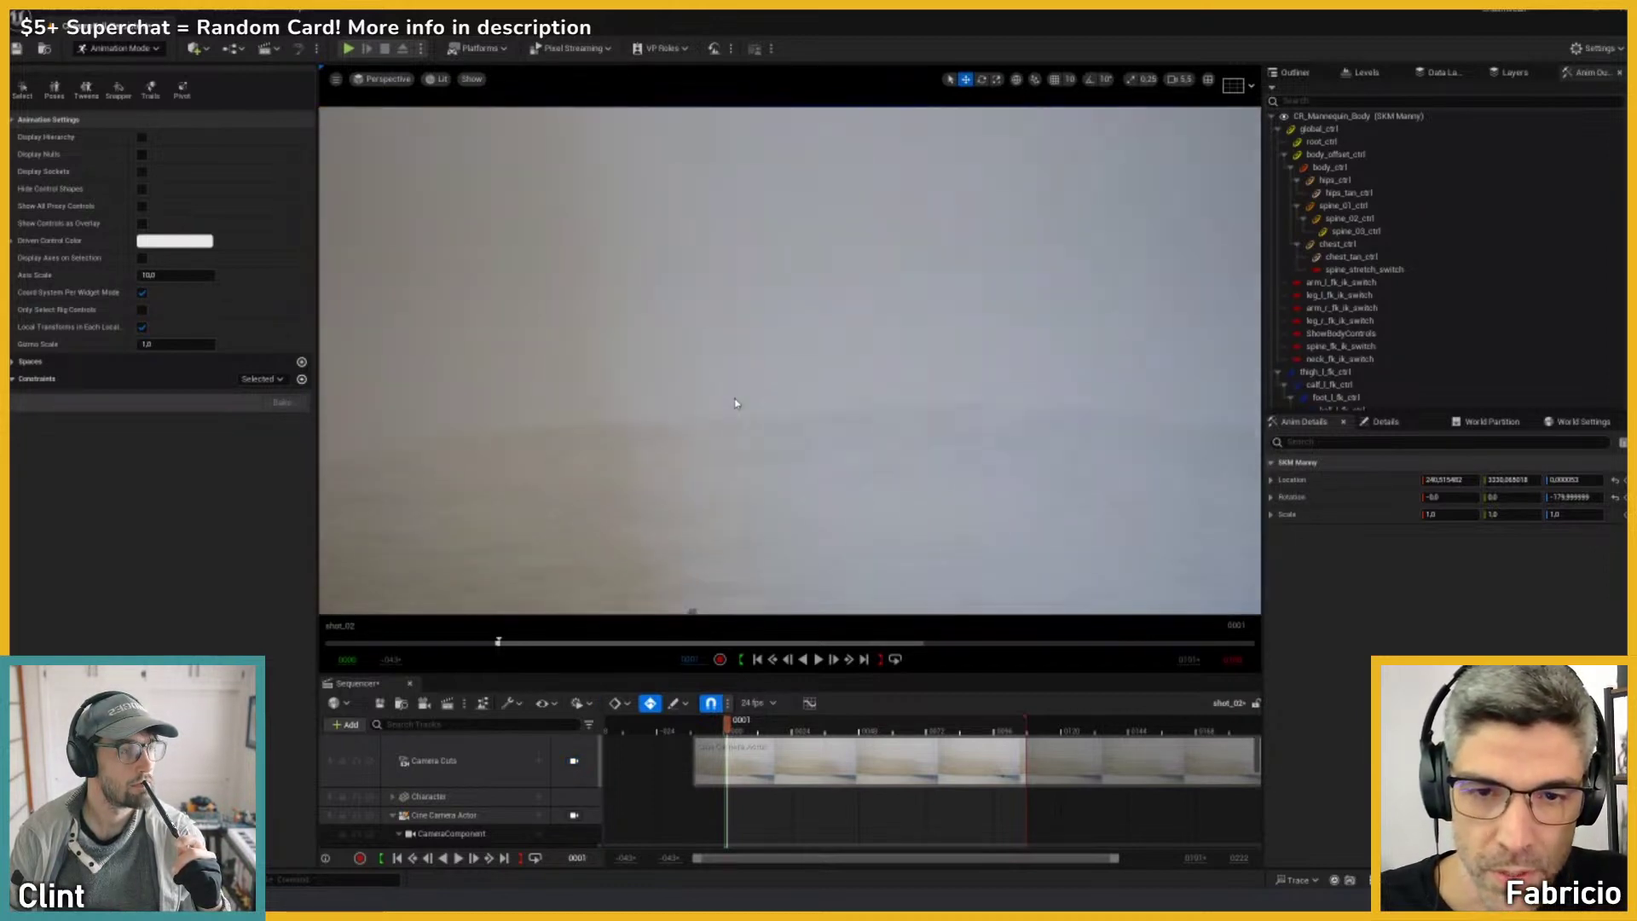
pyautogui.hotkey('shift', 'c')
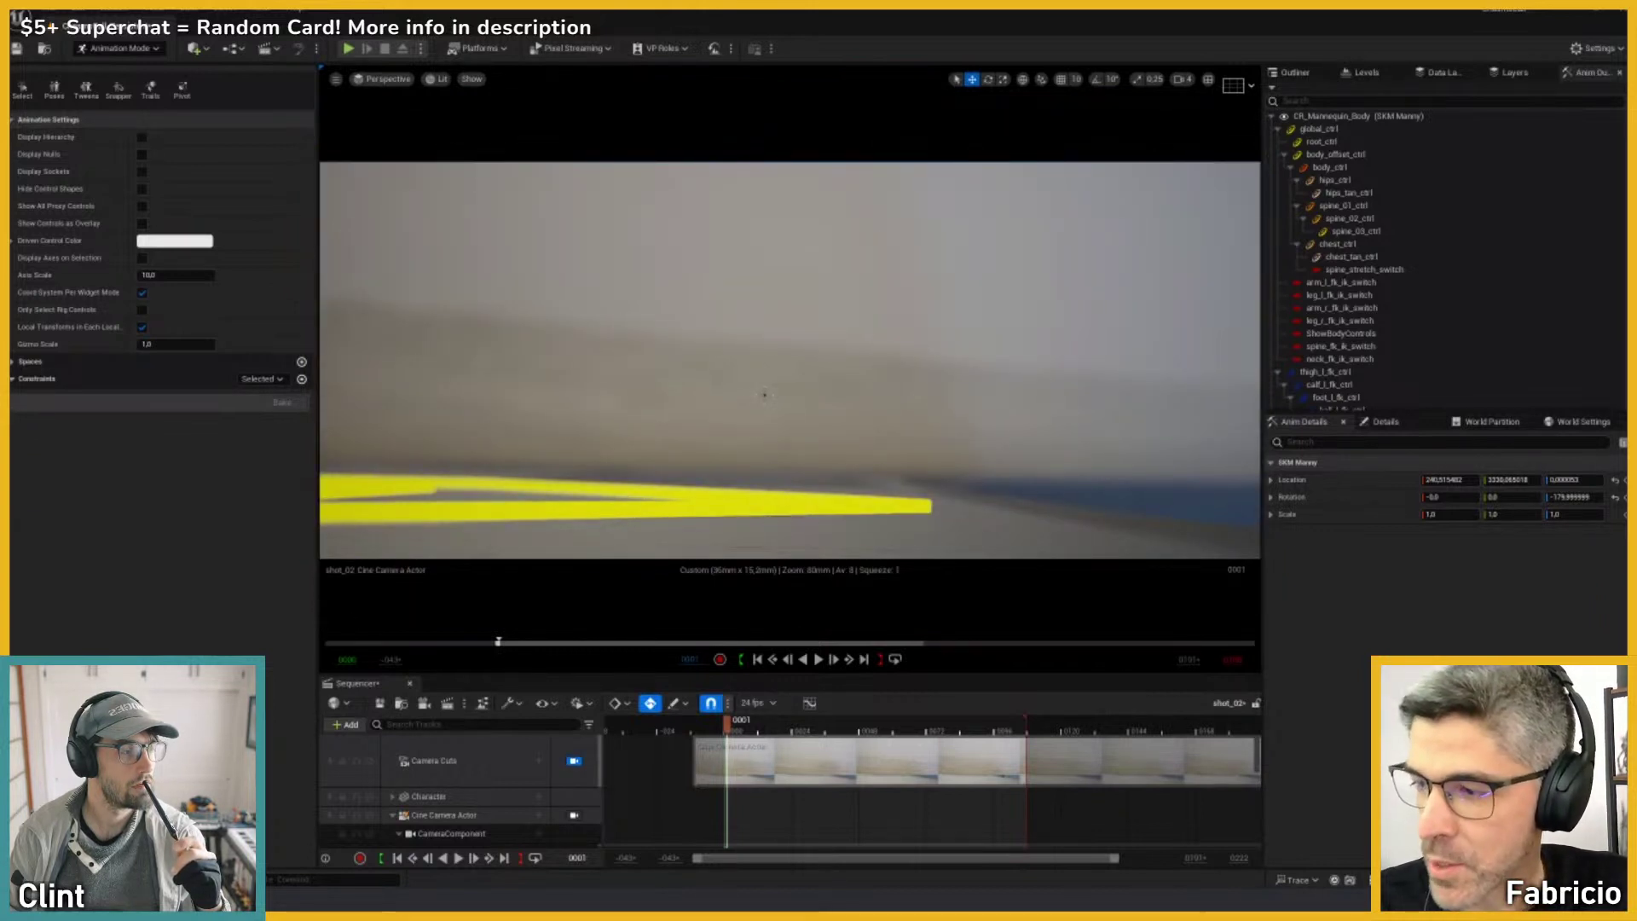
pyautogui.hotkey('shift', 'c')
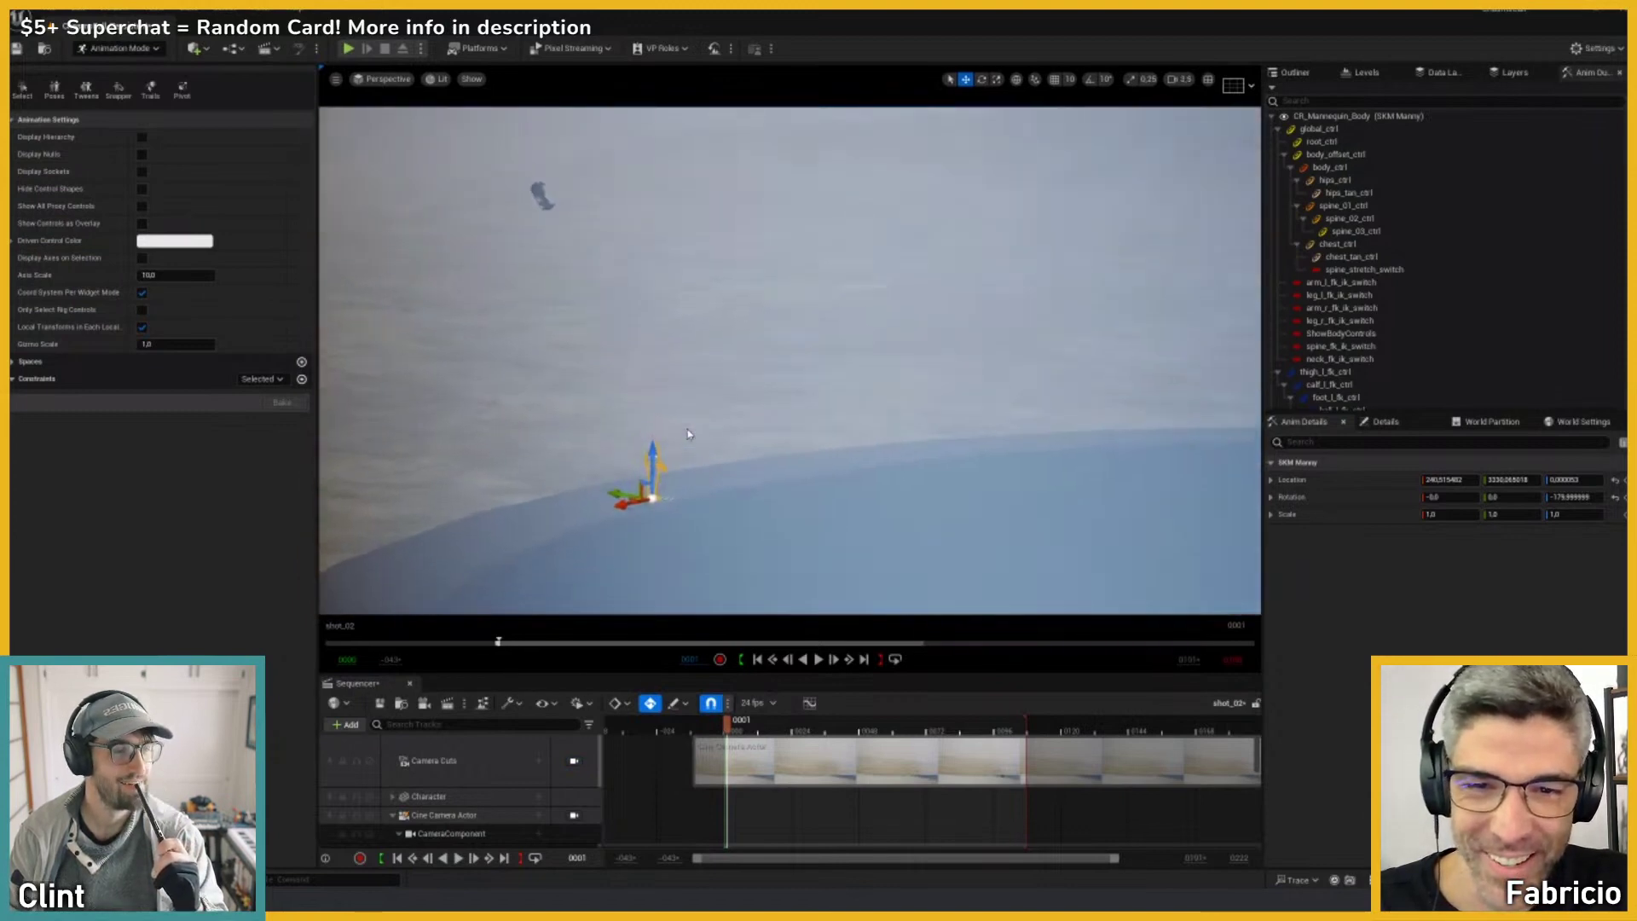
# Step: Move the mannequin's global_ctrl along its Y axis so the foot sits in the shot camera's frame
pyautogui.press('w')
pyautogui.scroll(-3, 712, 452)
pyautogui.moveTo(689, 435)
pyautogui.mouseDown(button='right')
pyautogui.moveTo(715, 461)
pyautogui.moveTo(707, 421)
pyautogui.mouseUp(button='right')
pyautogui.click(716, 407)
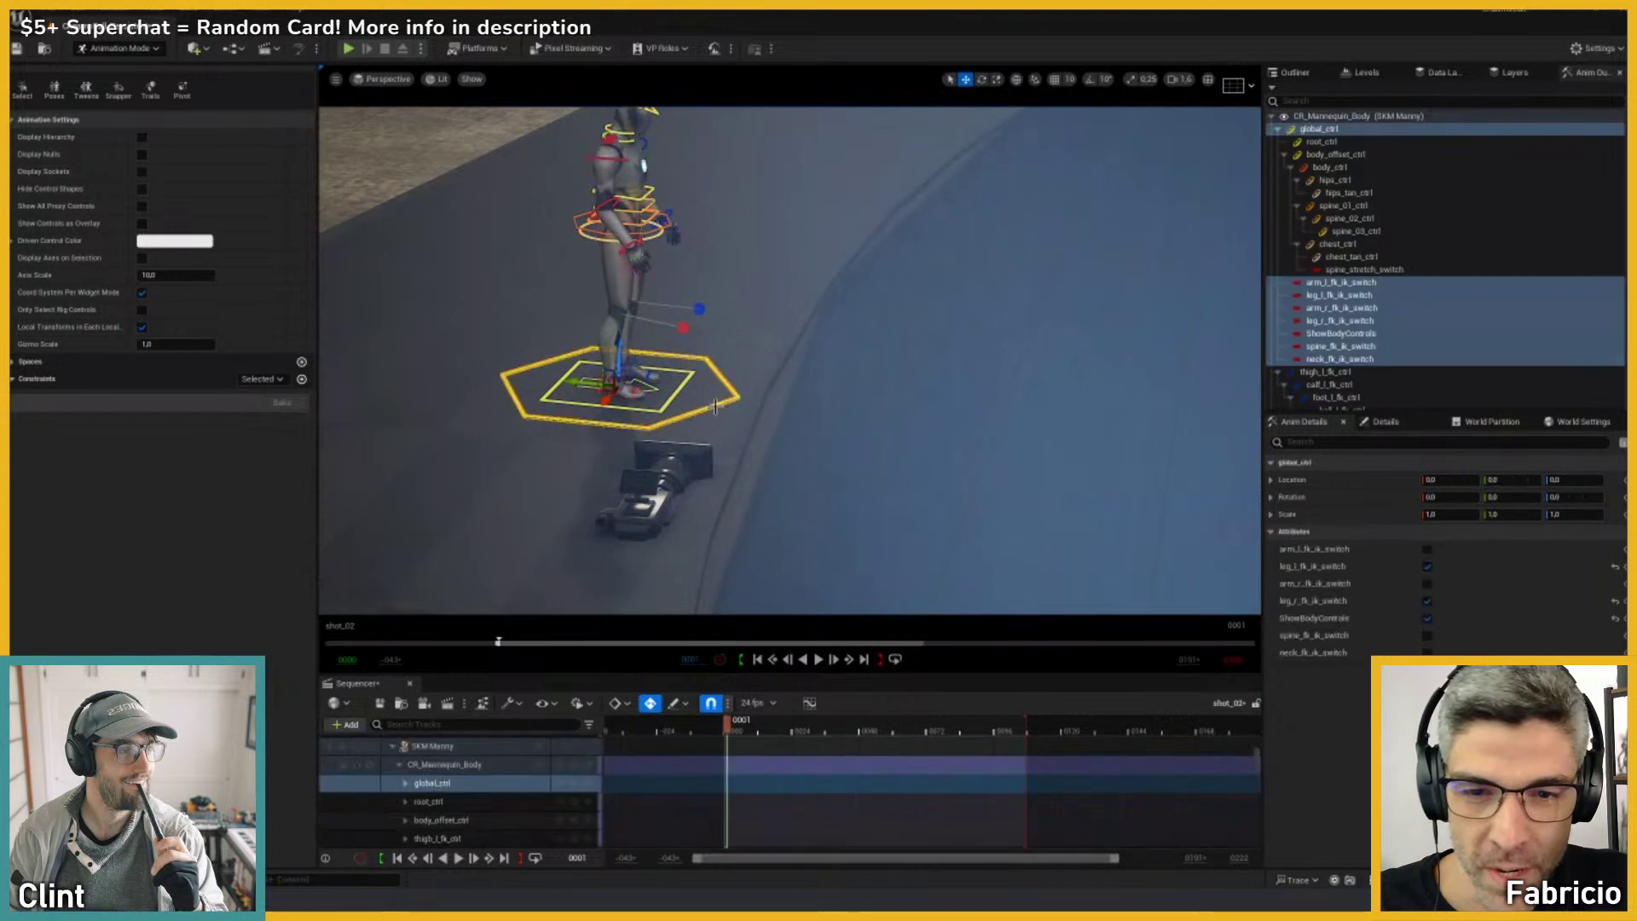
pyautogui.moveTo(588, 384); pyautogui.dragTo(656, 392)
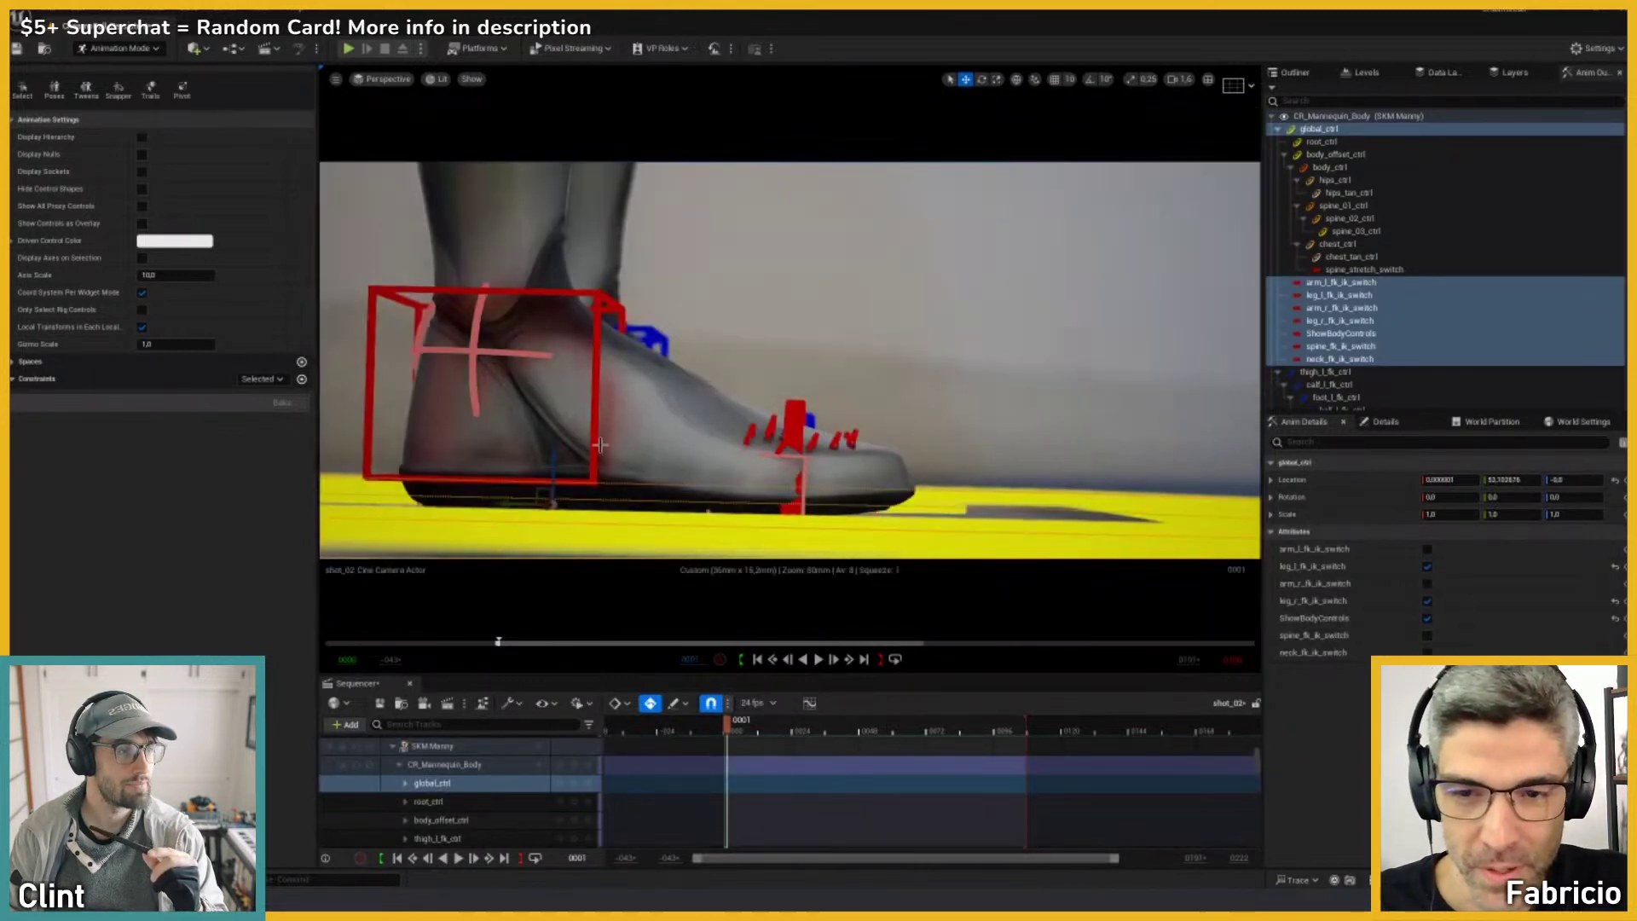
pyautogui.moveTo(520, 495); pyautogui.dragTo(585, 497)
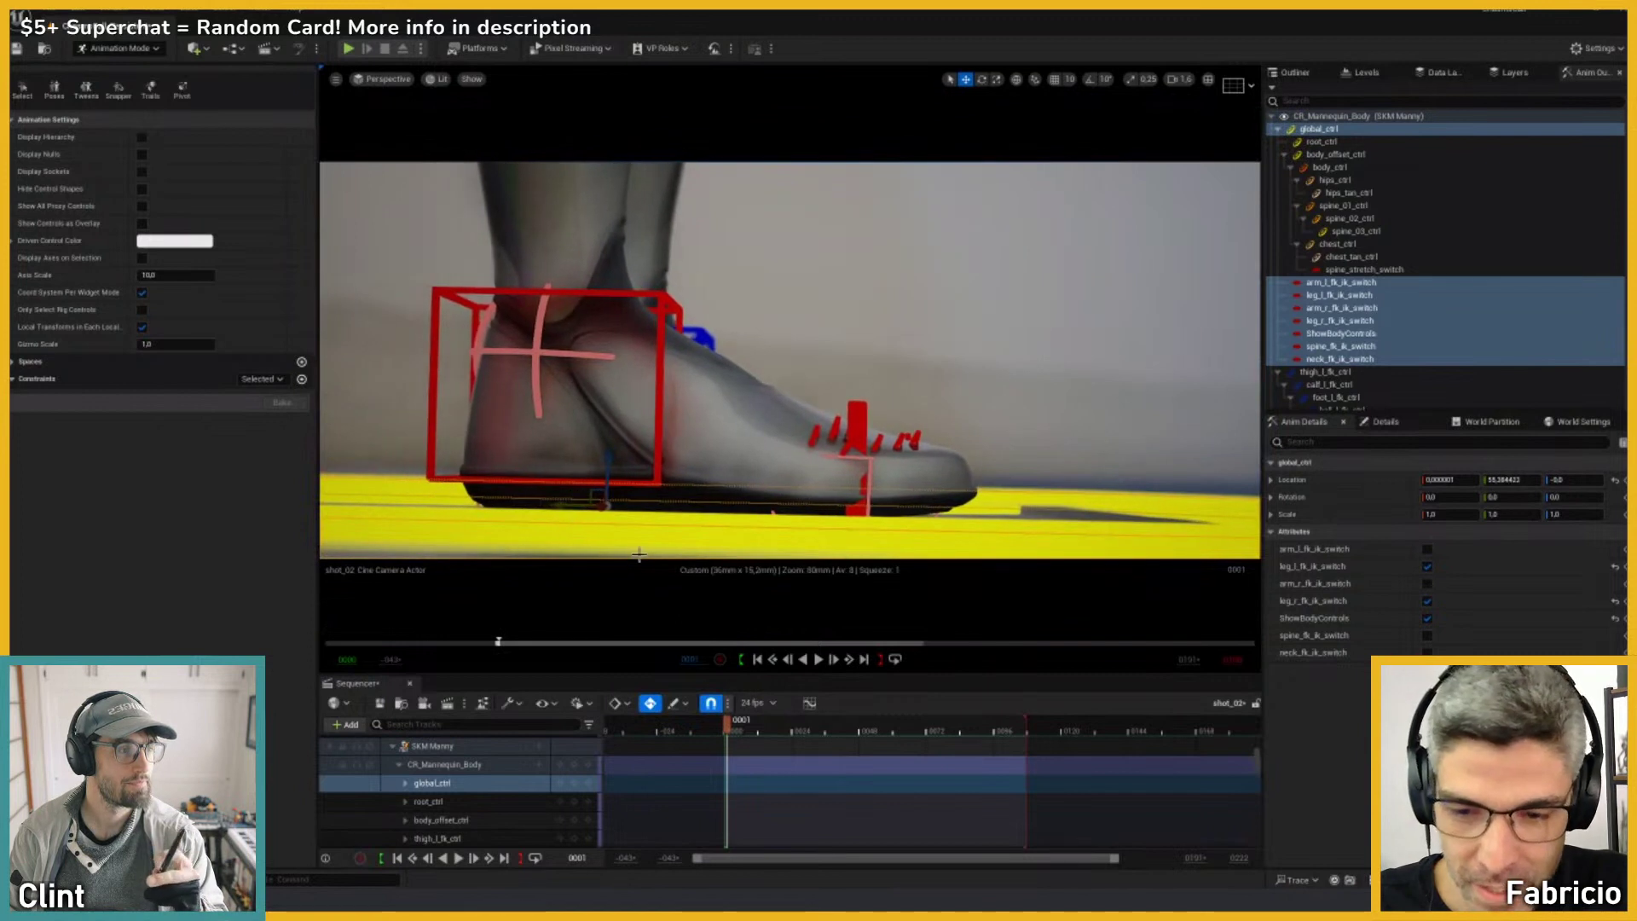
# Step: Inspect the SKM Manny track and its global_ctrl, comparing the foot framing with the mannequin's stance at the pit edge
pyautogui.scroll(2, 466, 785)
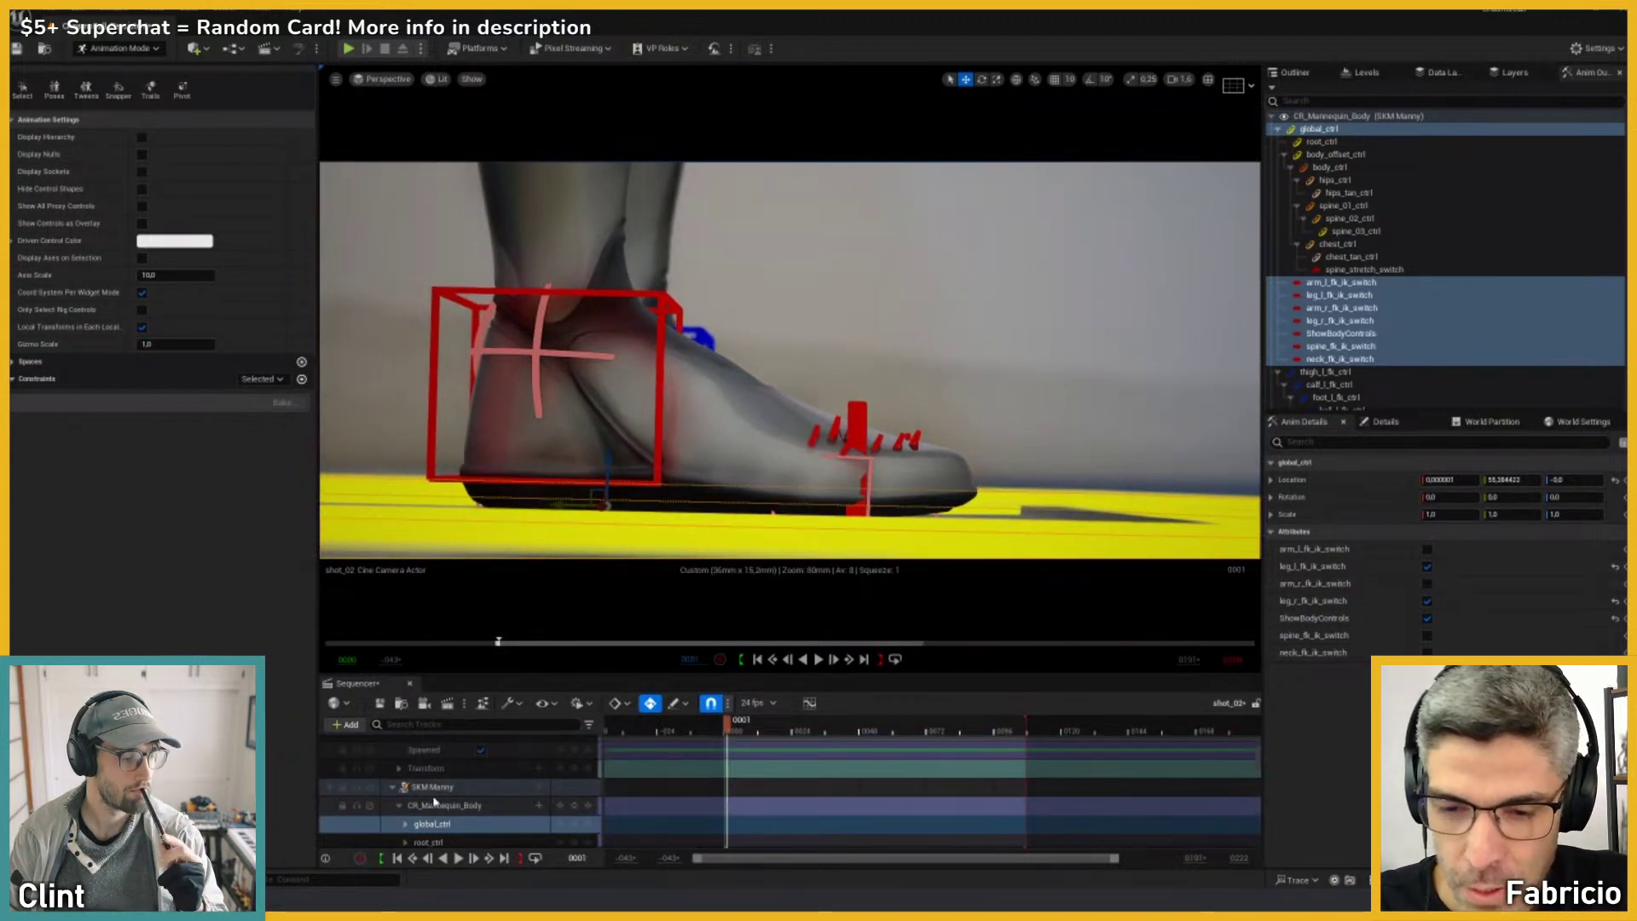
pyautogui.click(433, 791)
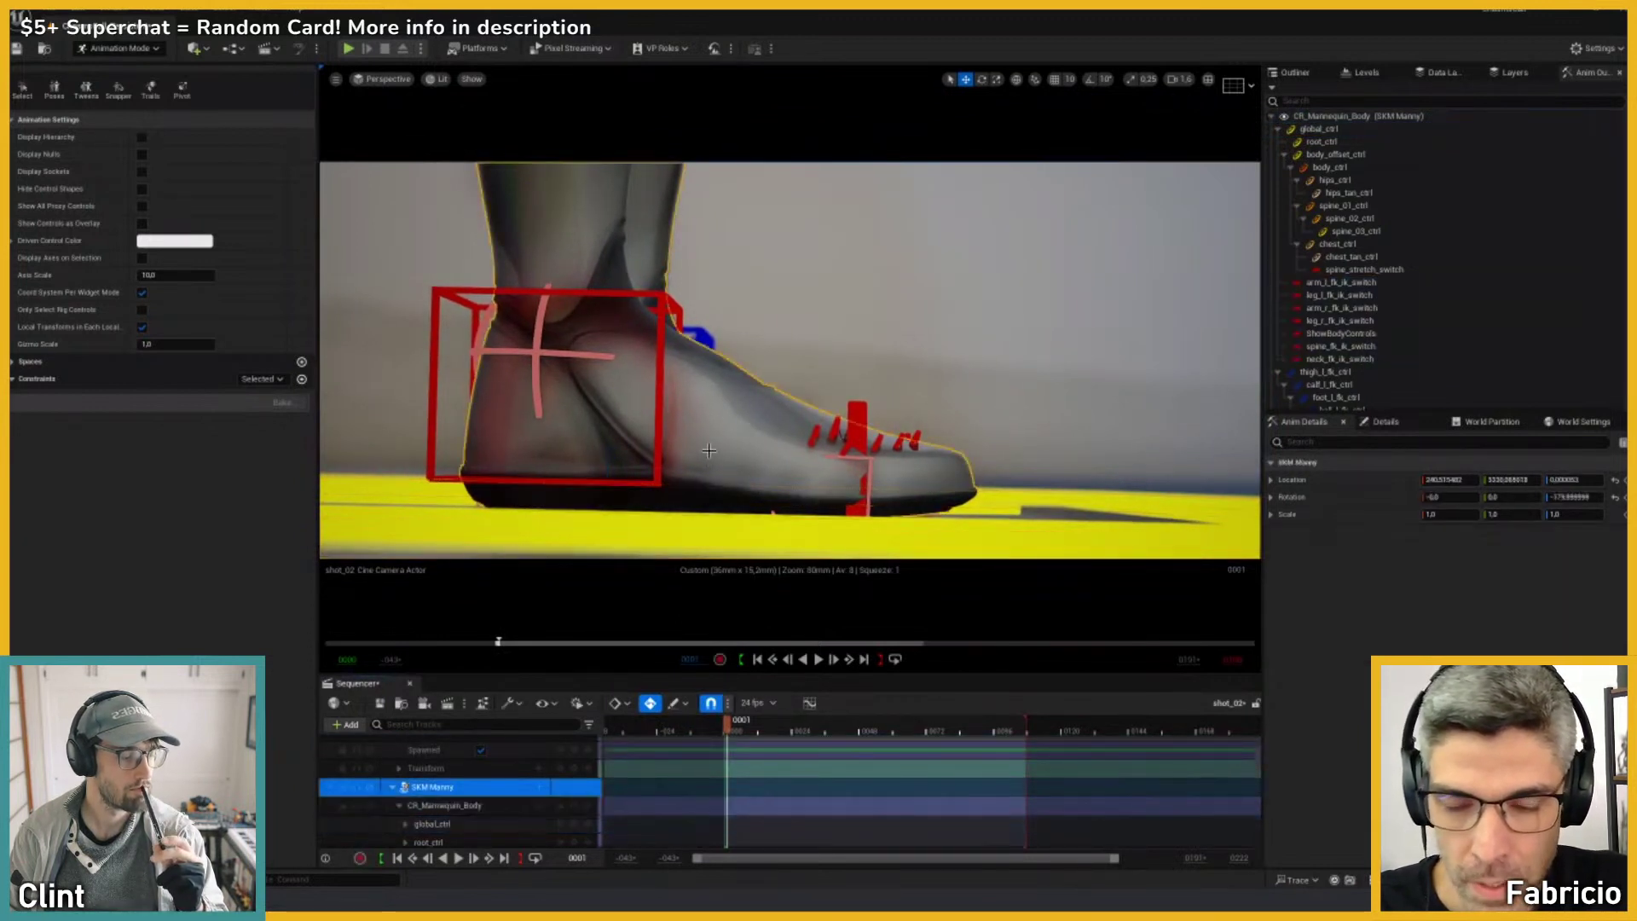
pyautogui.click(438, 774)
pyautogui.click(434, 786)
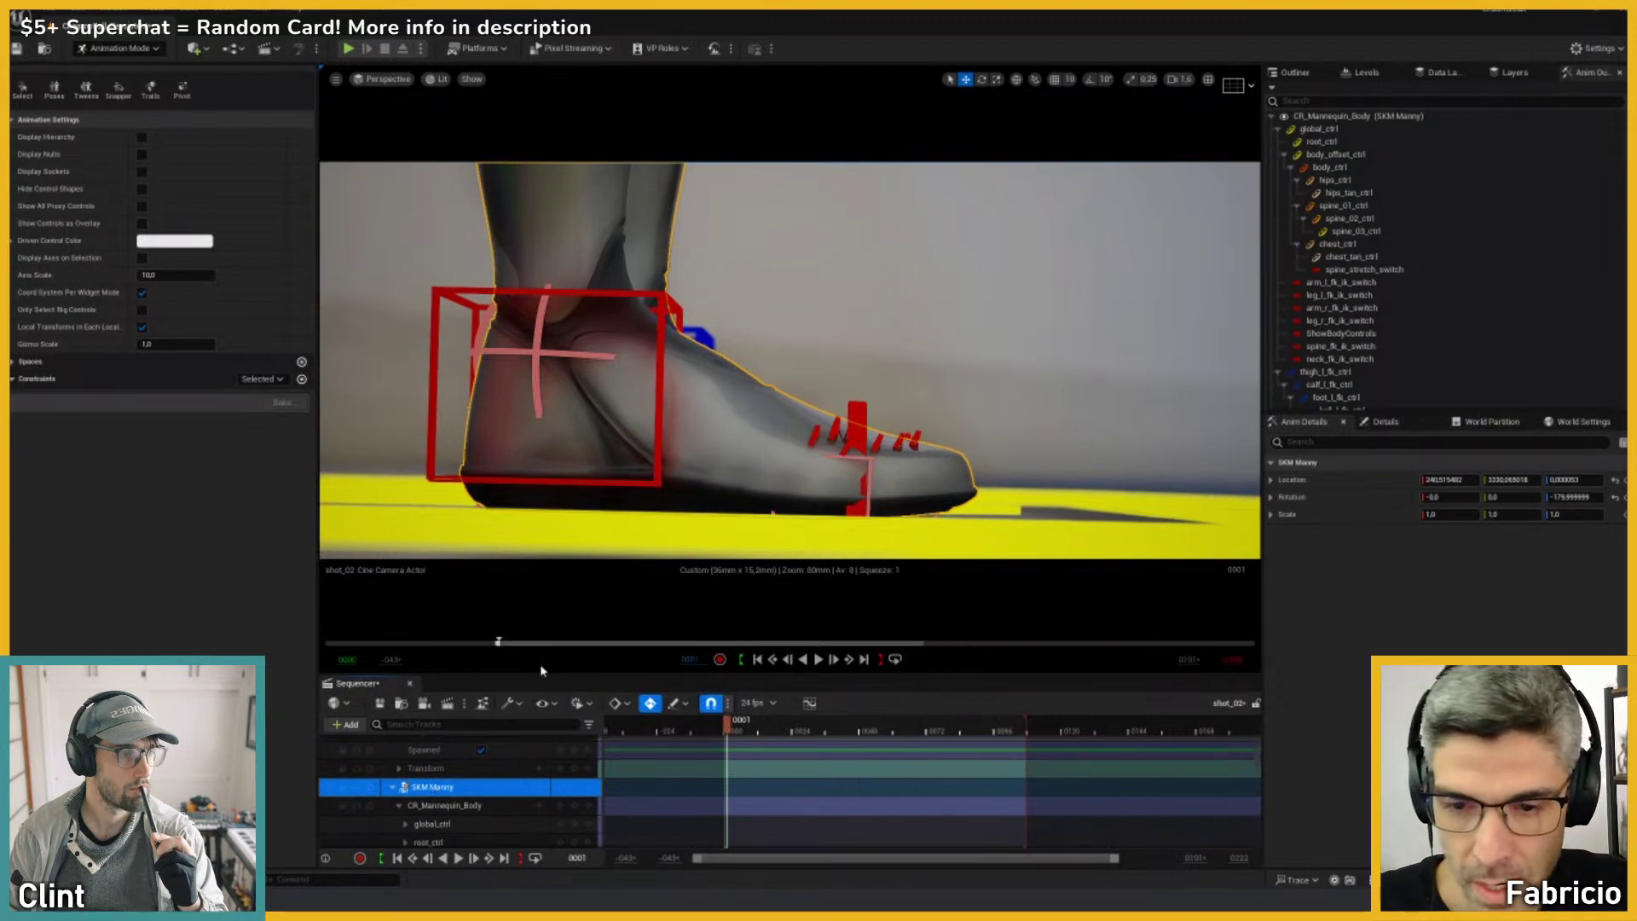
pyautogui.click(727, 463)
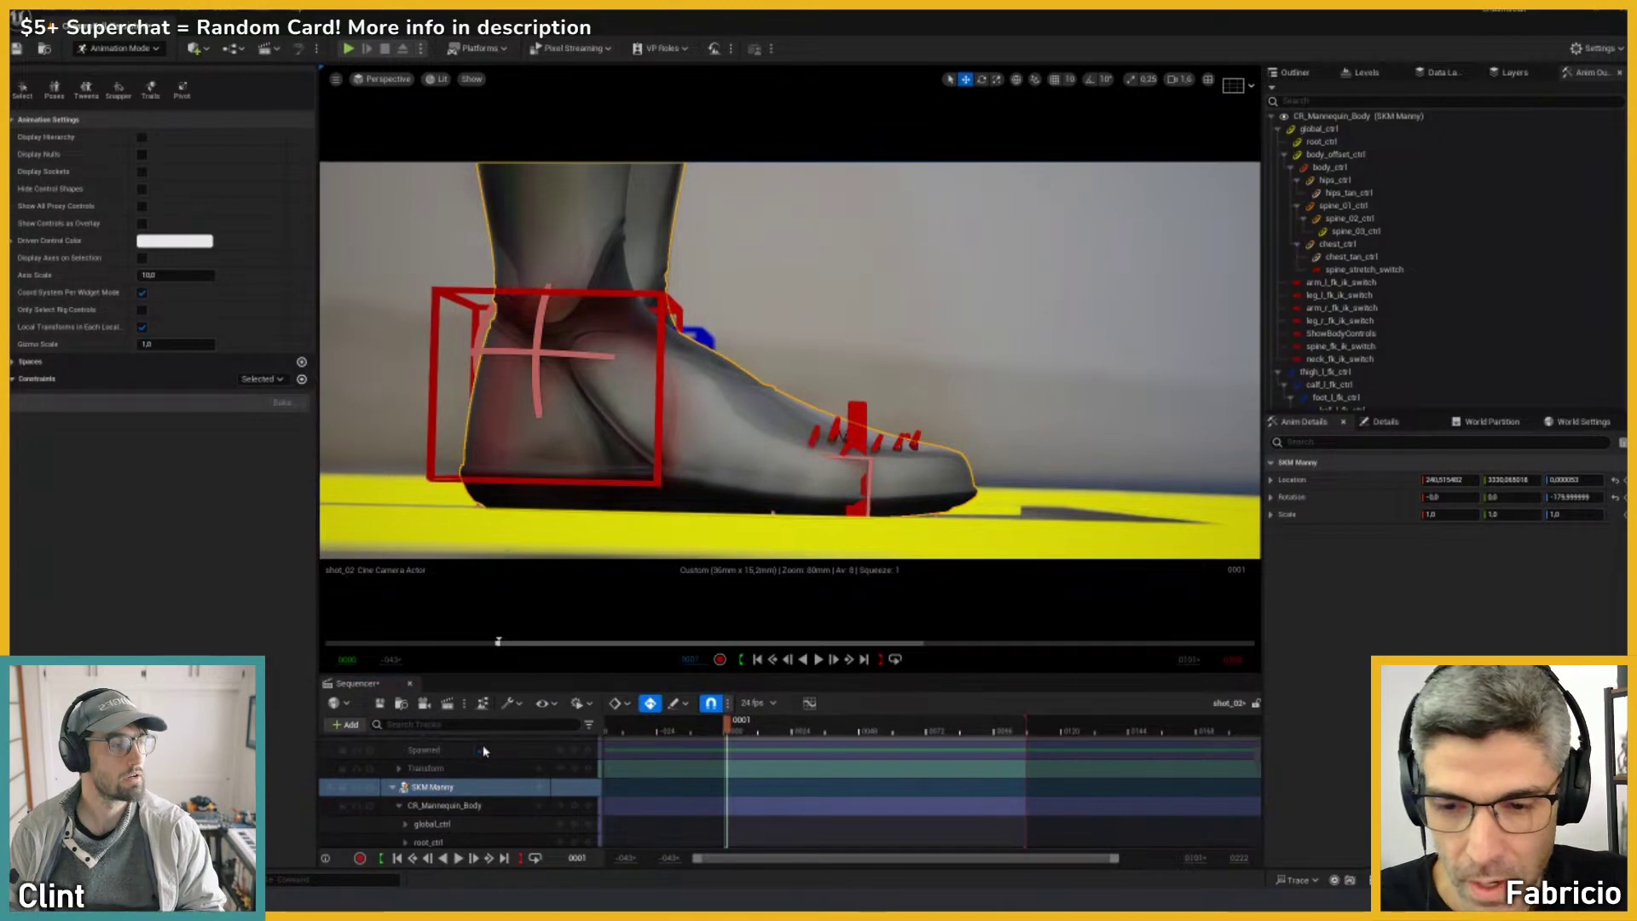
pyautogui.hotkey('shift', 'c')
pyautogui.moveTo(729, 383); pyautogui.dragTo(772, 413, button='right')
pyautogui.hotkey('shift', 'c')
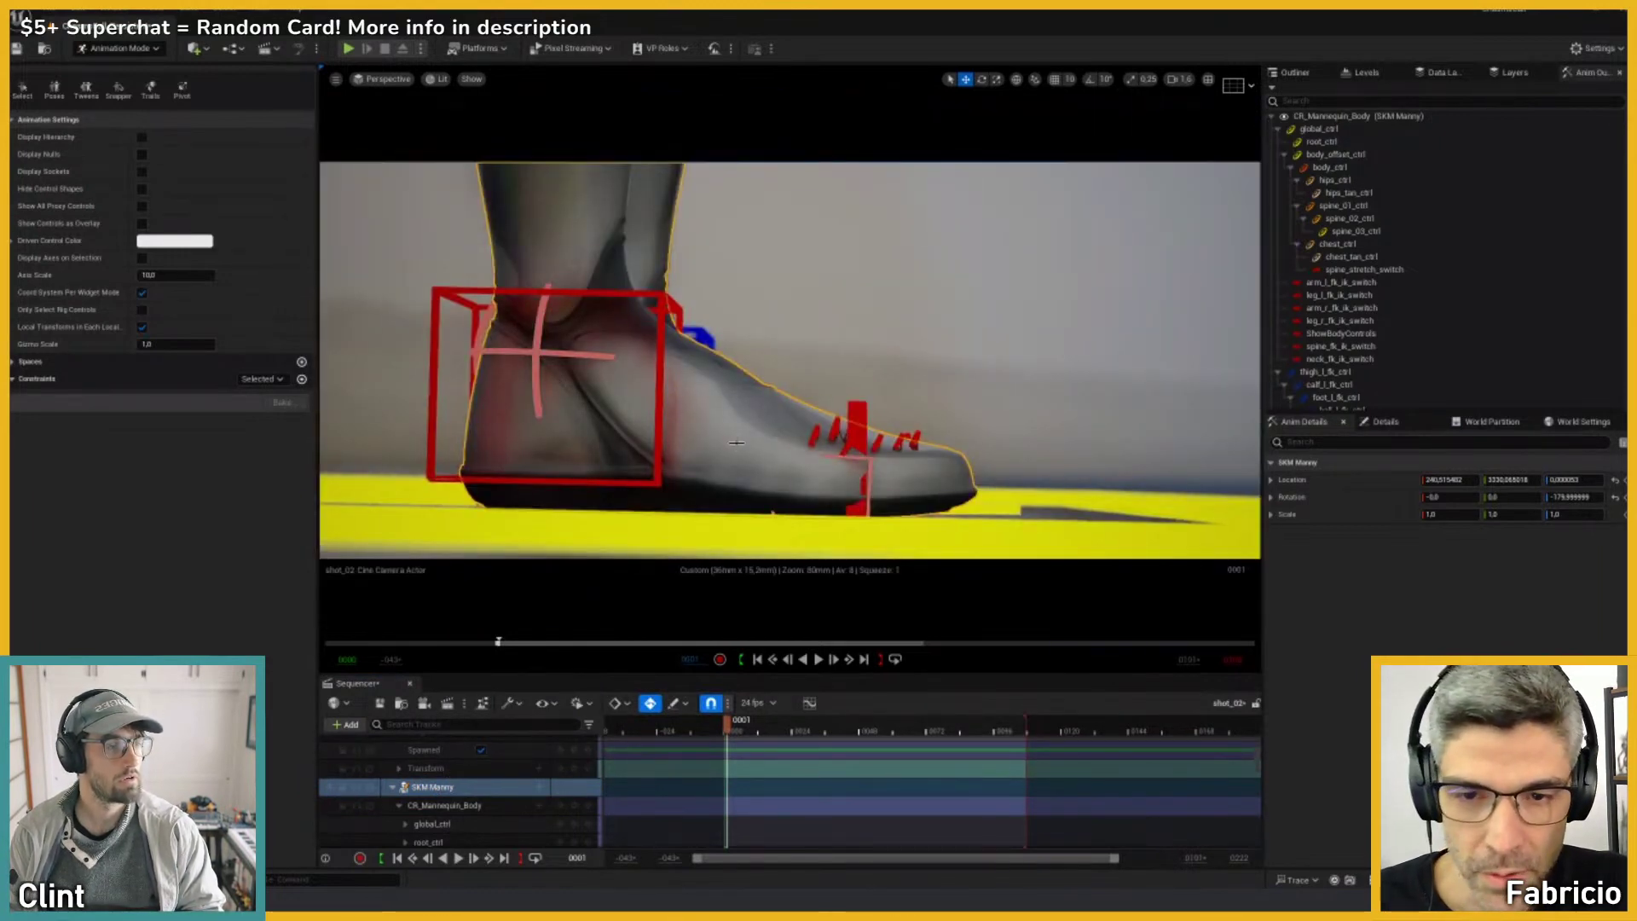
pyautogui.click(742, 529)
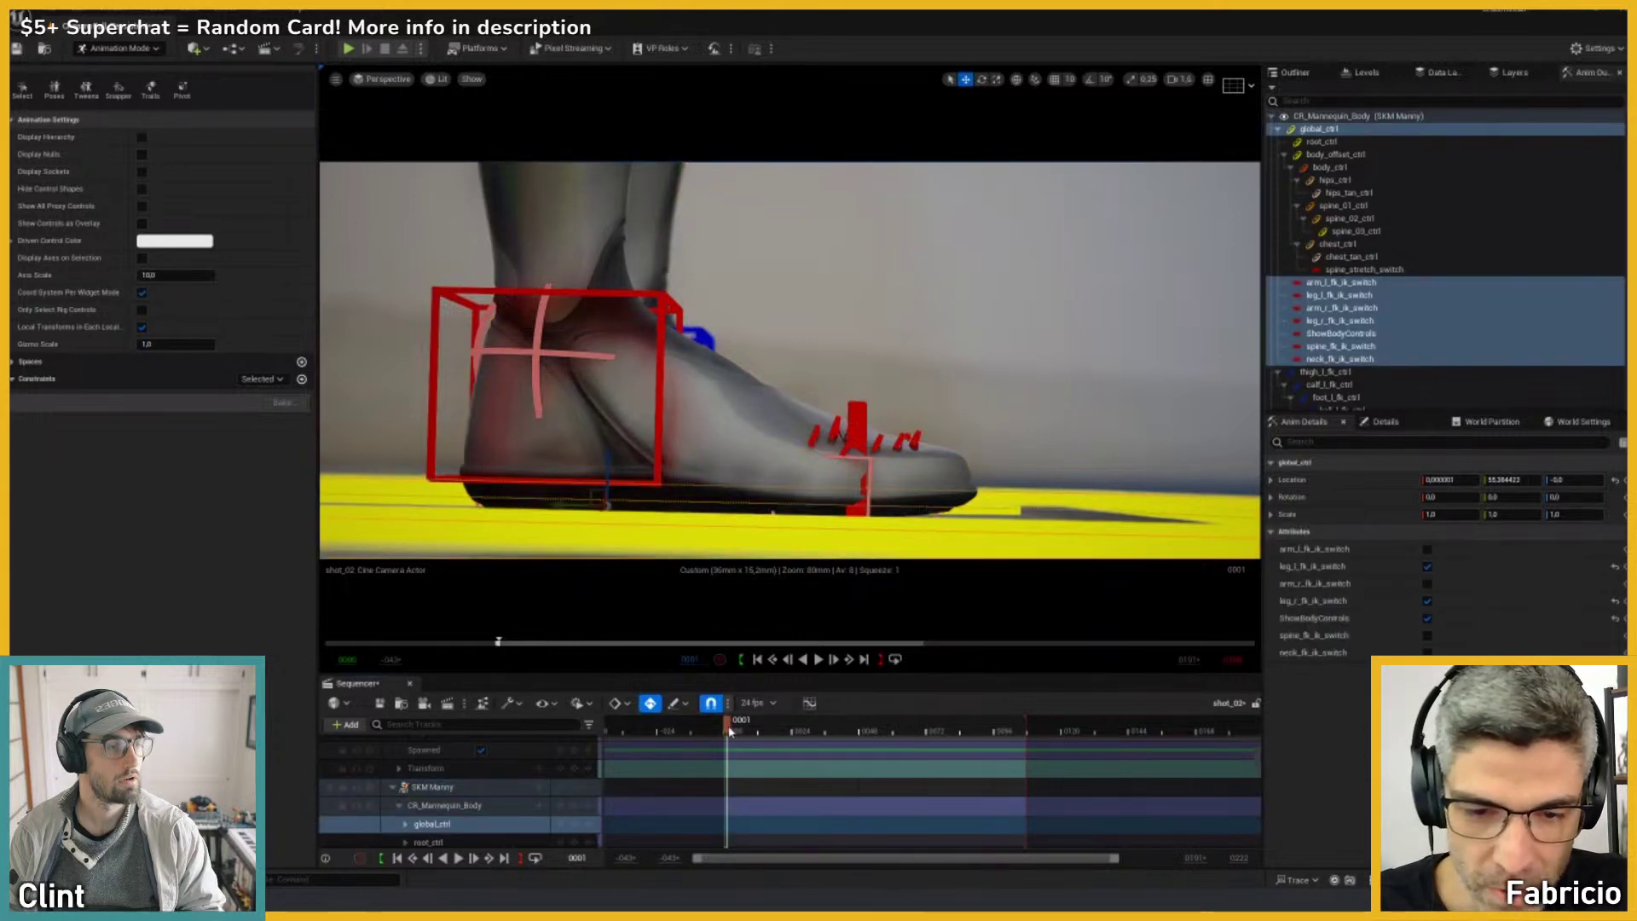
pyautogui.hotkey('shift', 'c')
pyautogui.moveTo(719, 443); pyautogui.dragTo(682, 482, button='right')
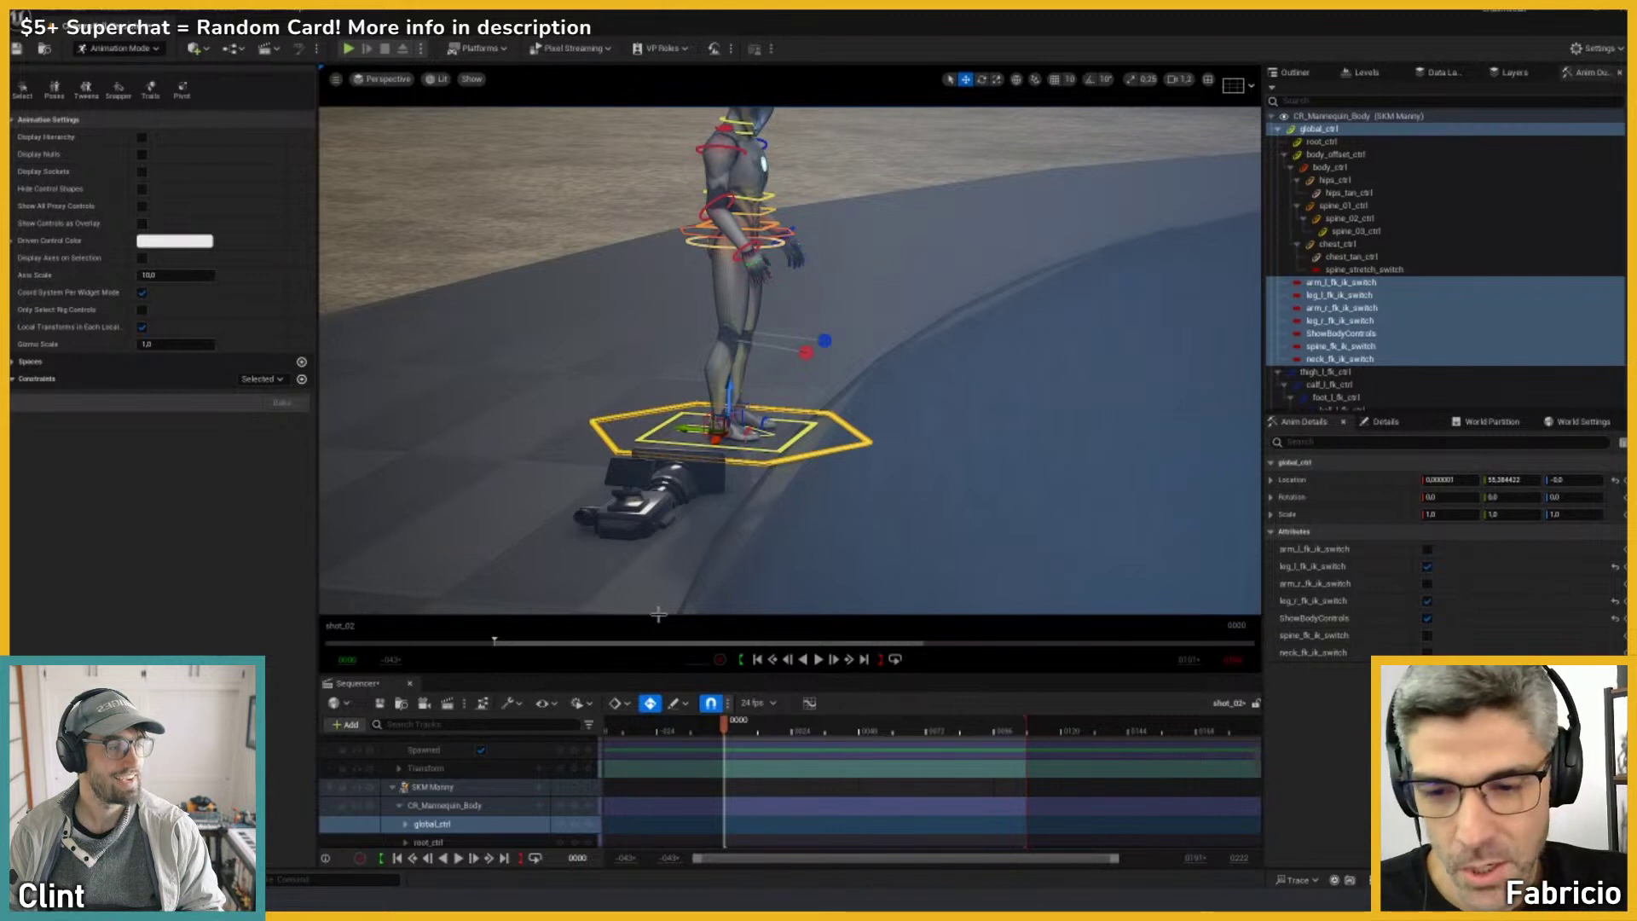
pyautogui.scroll(-2, 480, 785)
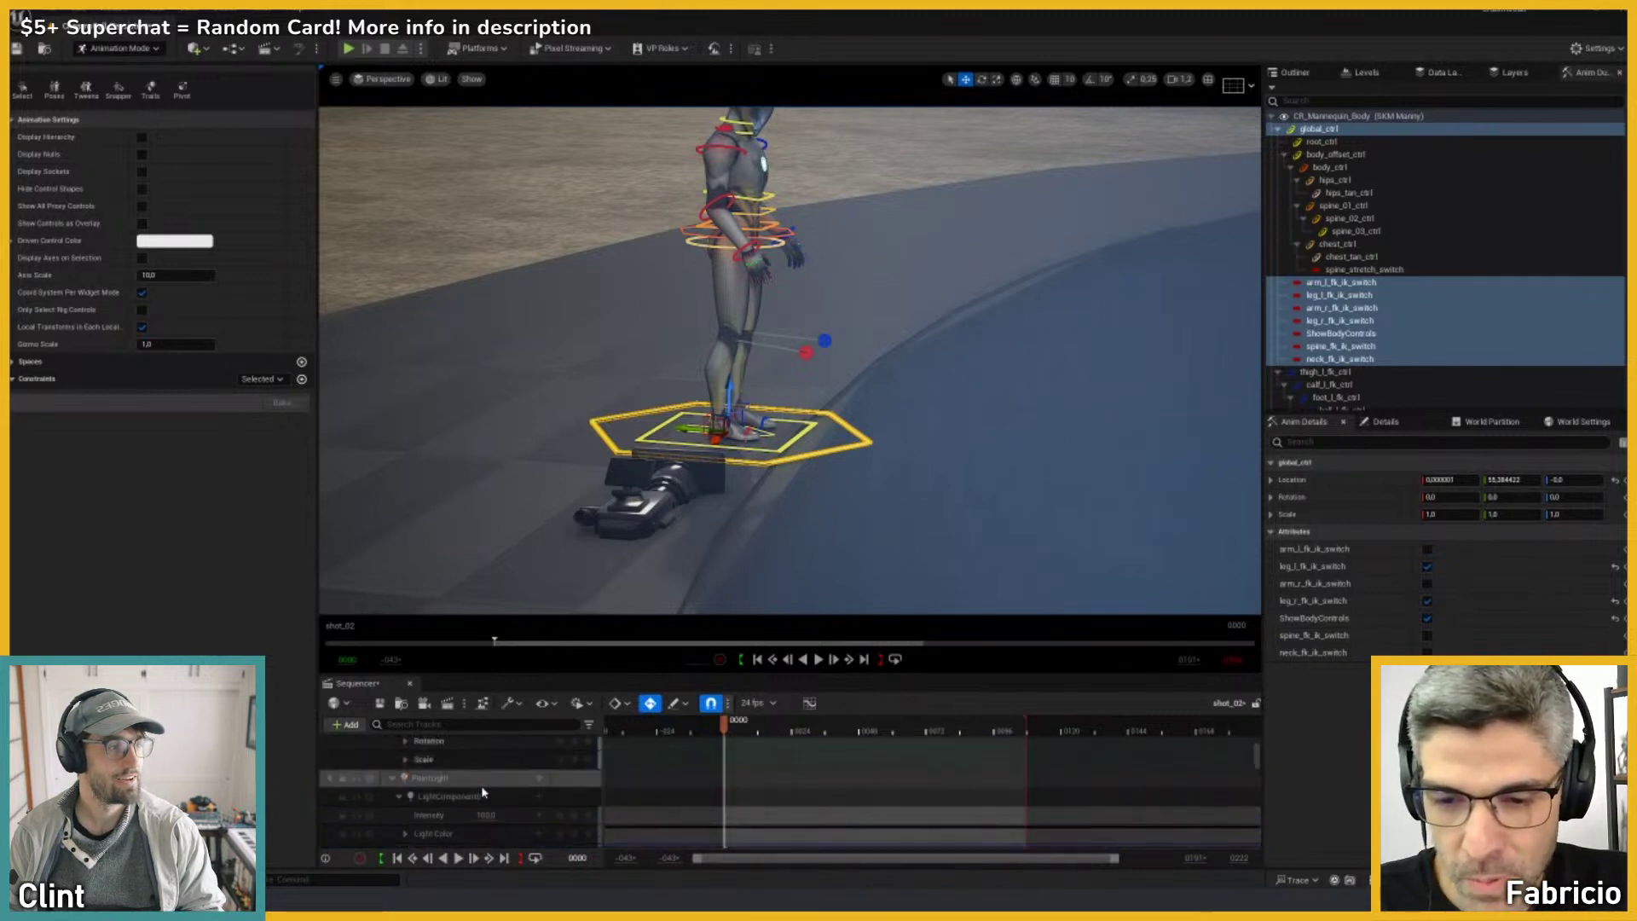
# Step: Shift SKM Manny's animation section in shot_02 to start at frame 46, and scrub back to frame 9
pyautogui.click(683, 485)
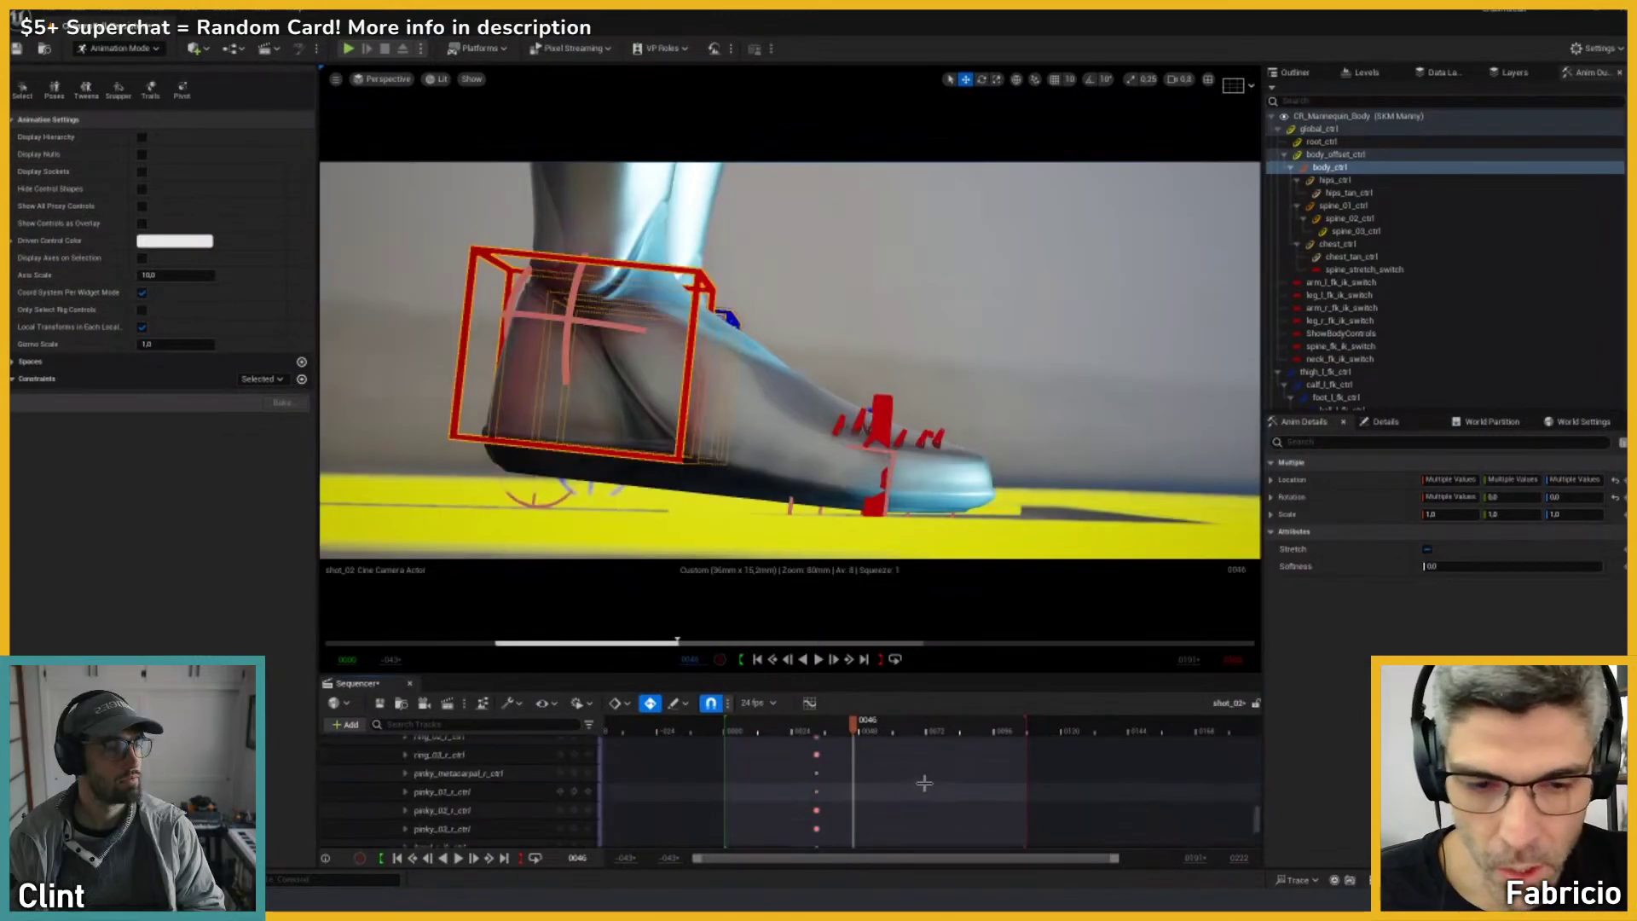
pyautogui.scroll(-3, 1256, 765)
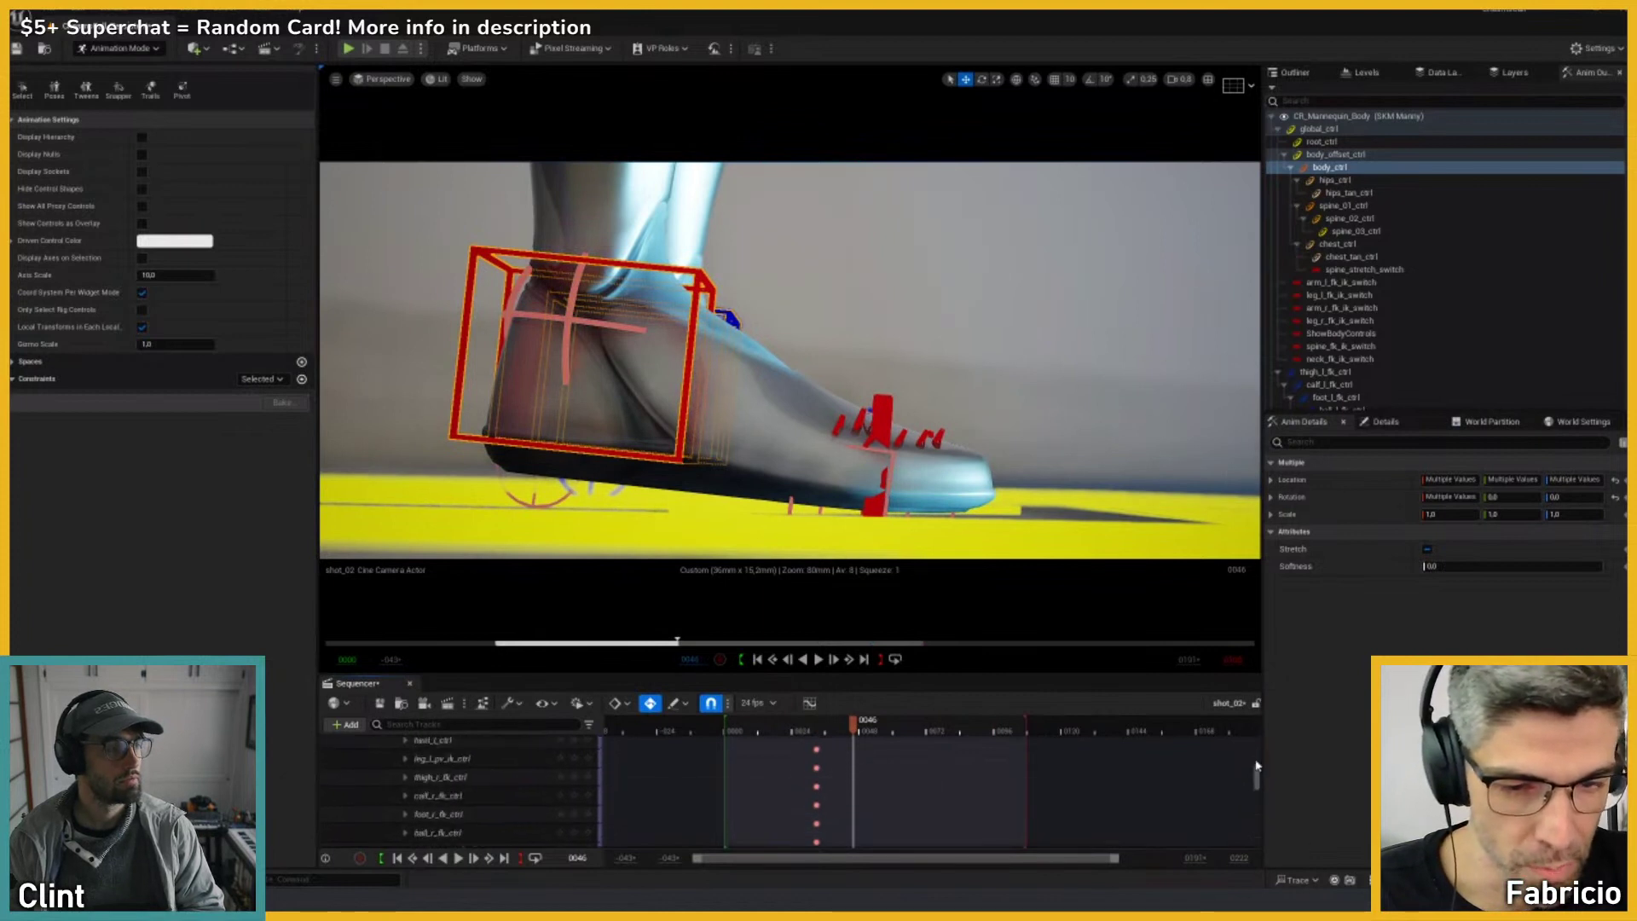
pyautogui.scroll(5, 1255, 765)
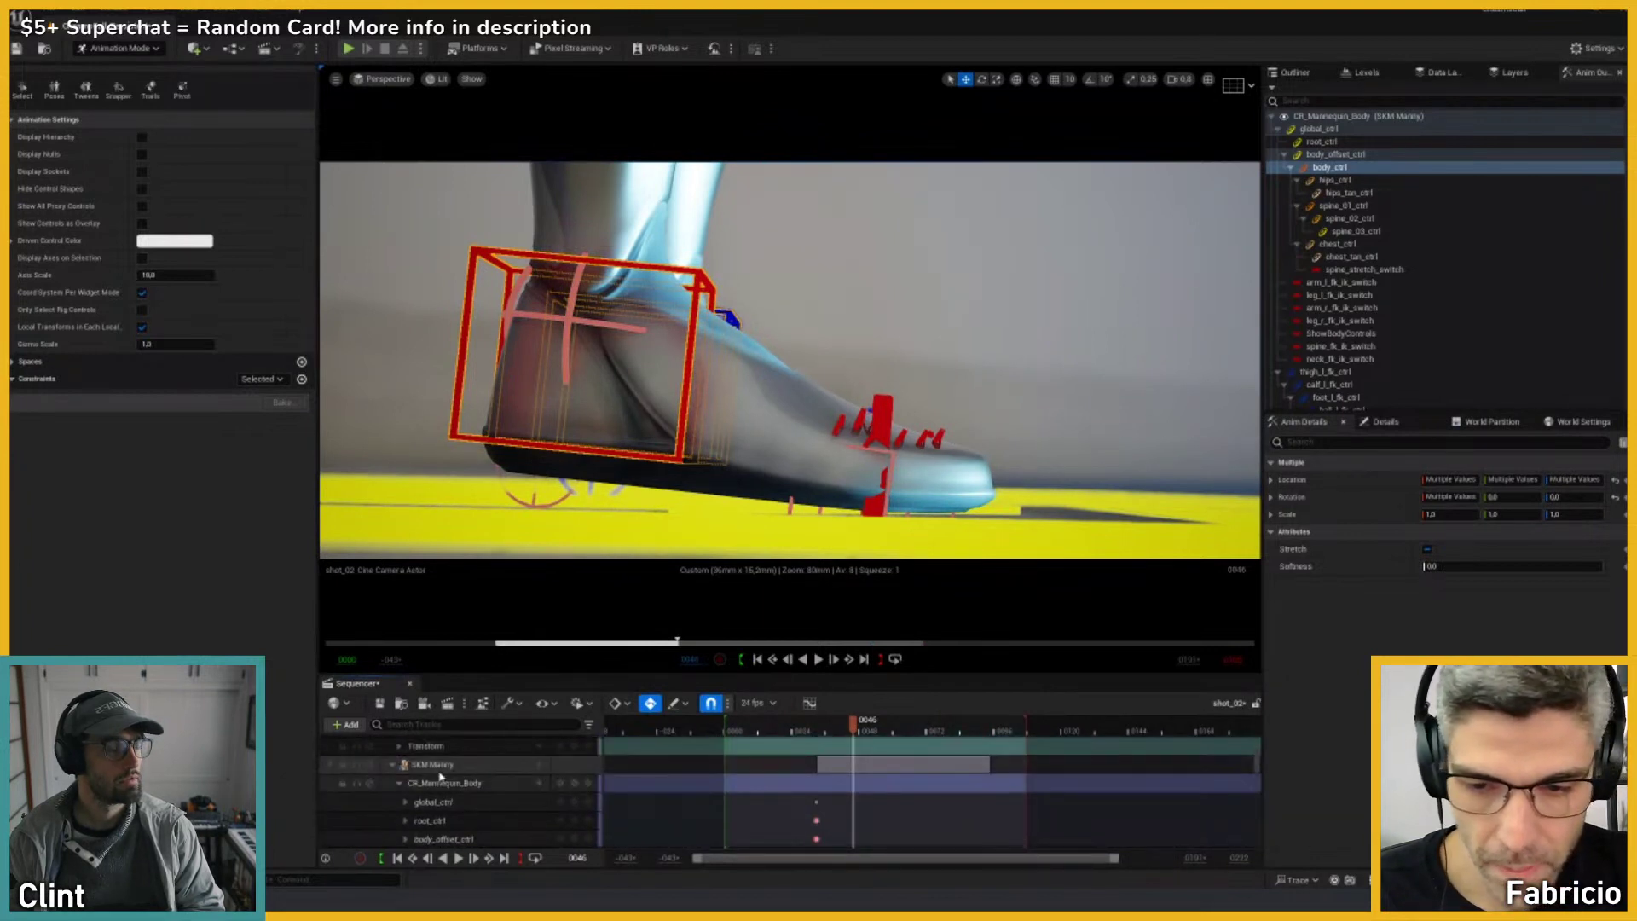
pyautogui.click(394, 764)
pyautogui.moveTo(882, 773); pyautogui.dragTo(918, 773)
pyautogui.moveTo(814, 723); pyautogui.dragTo(750, 725)
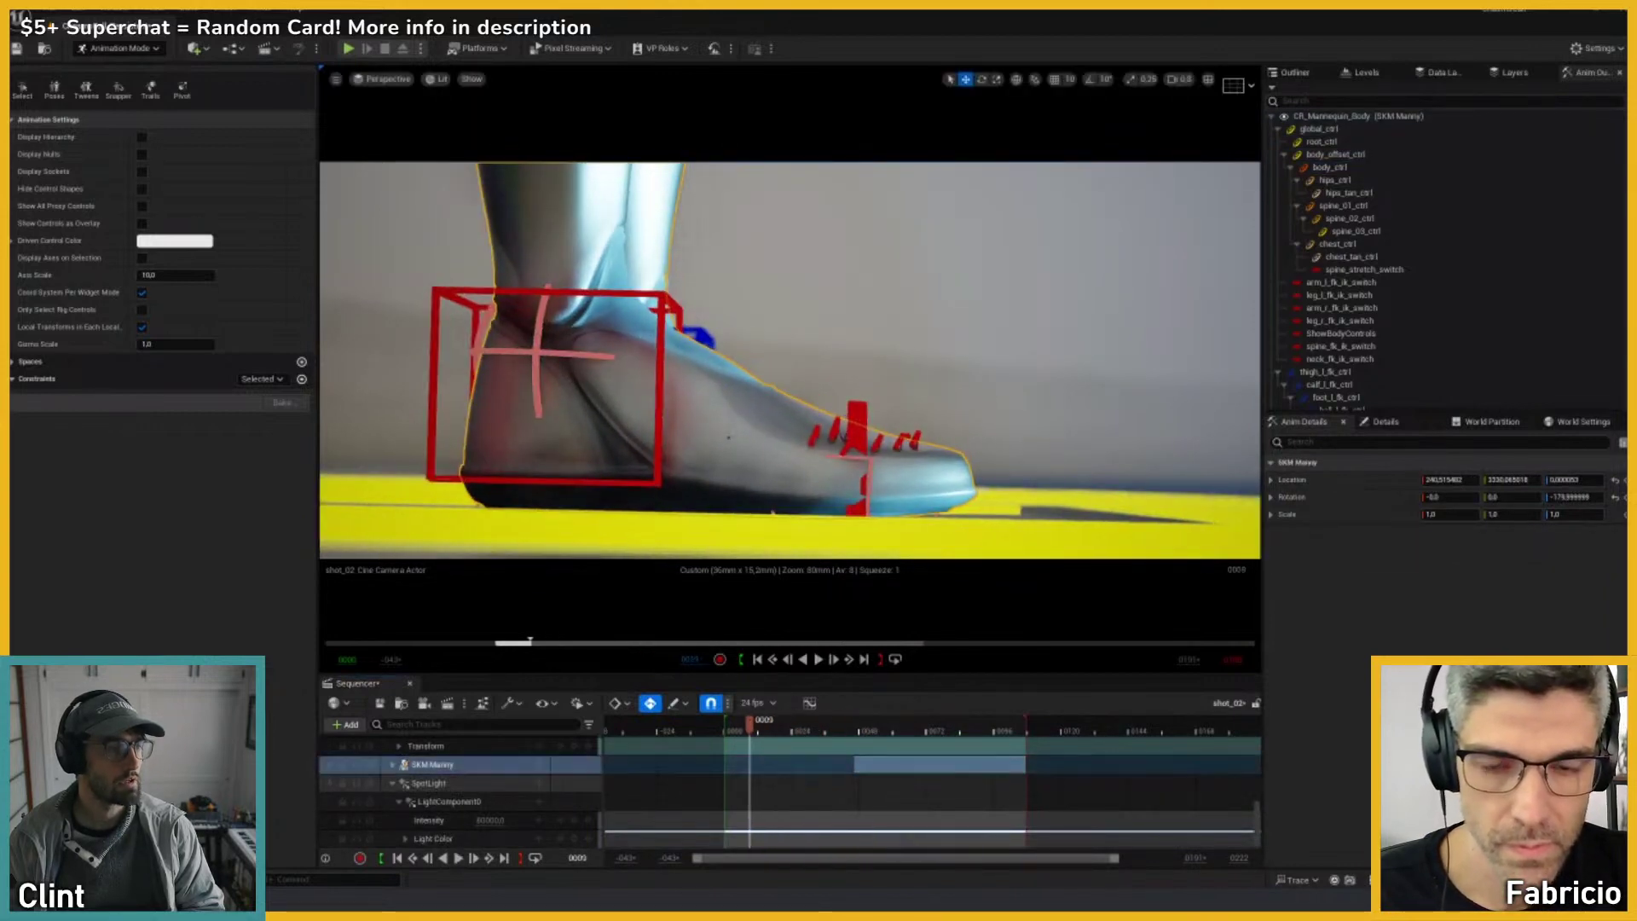
# Step: Add a cube beside the mannequin's legs at the pit edge and scale it down uniformly
pyautogui.hotkey('shift', 'c')
pyautogui.press('f')
pyautogui.click(206, 50)
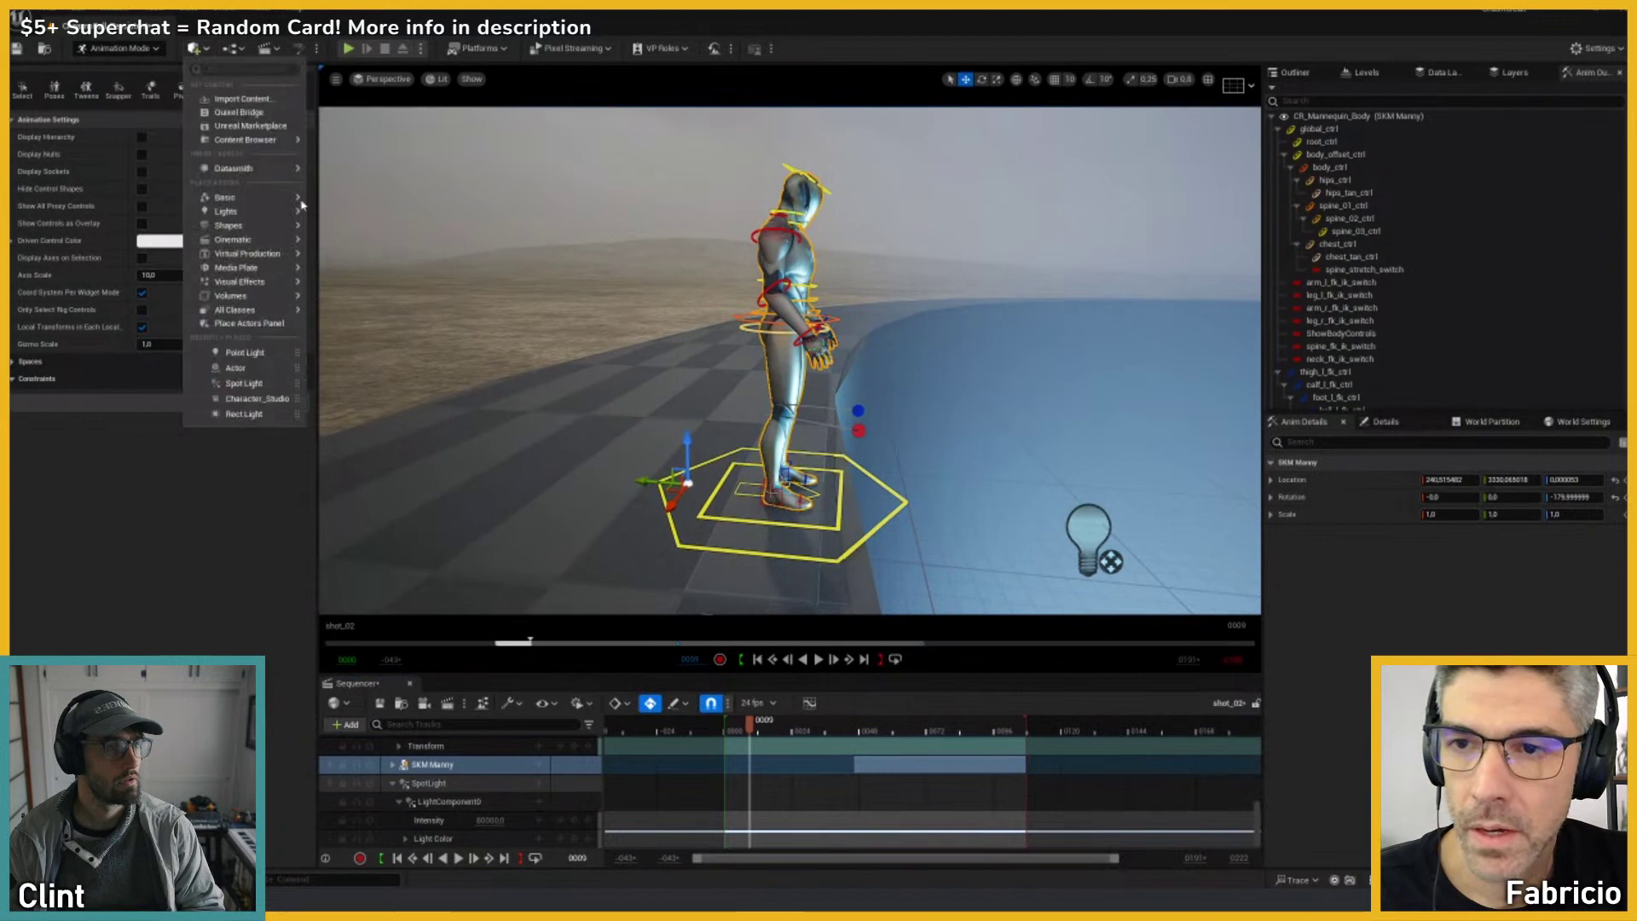
pyautogui.moveTo(256, 225)
pyautogui.click(375, 237)
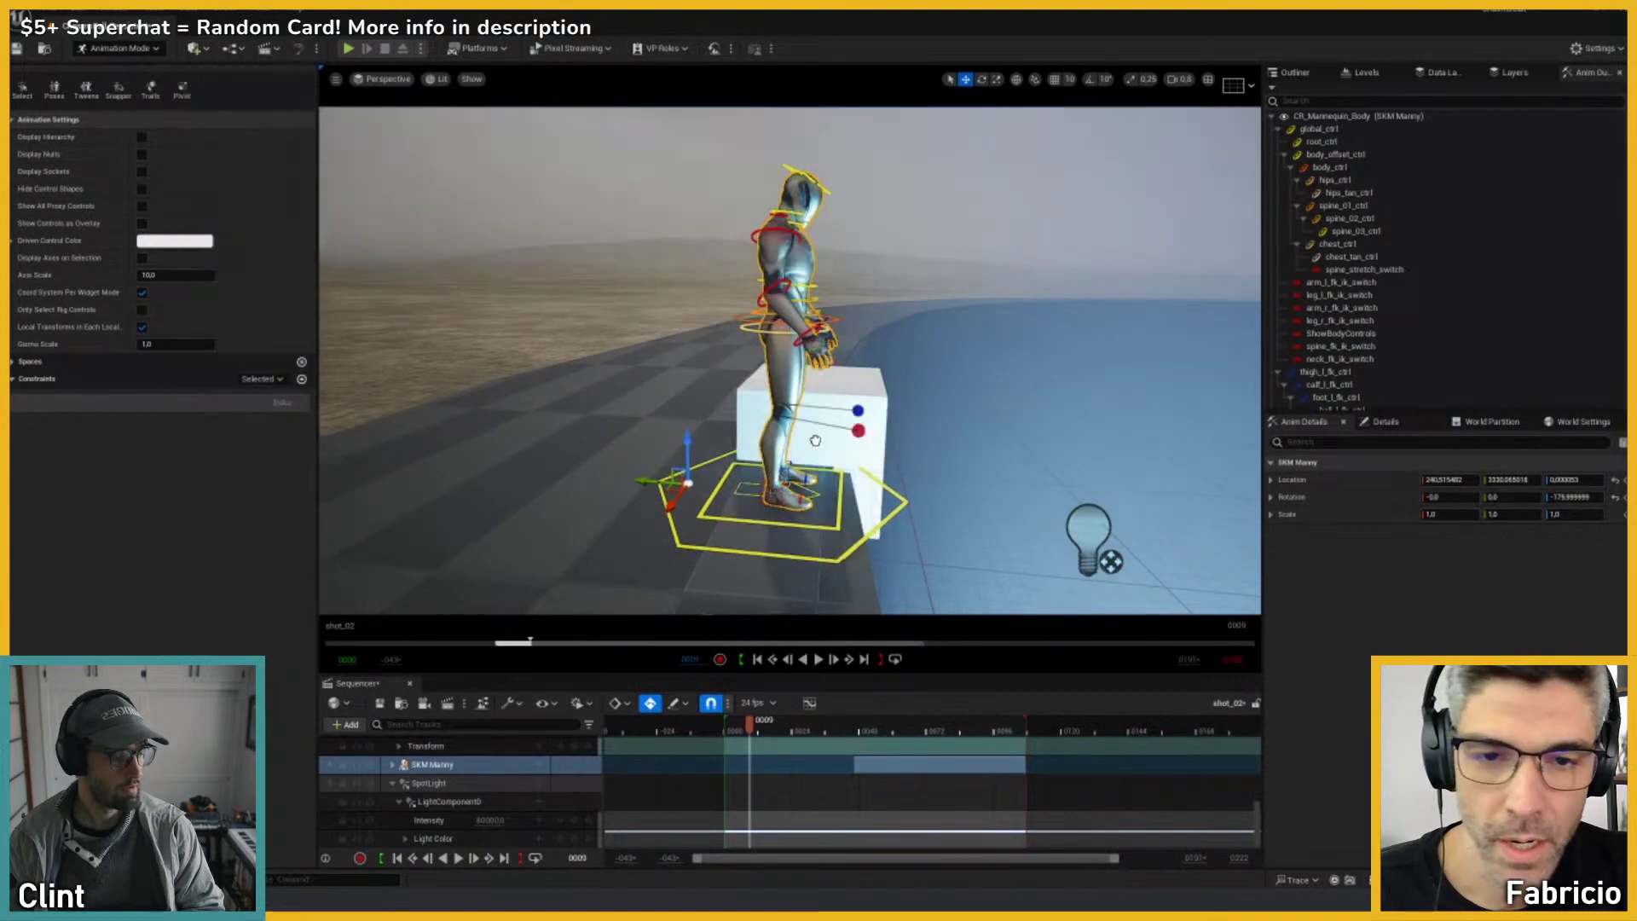
pyautogui.moveTo(811, 449); pyautogui.dragTo(849, 490)
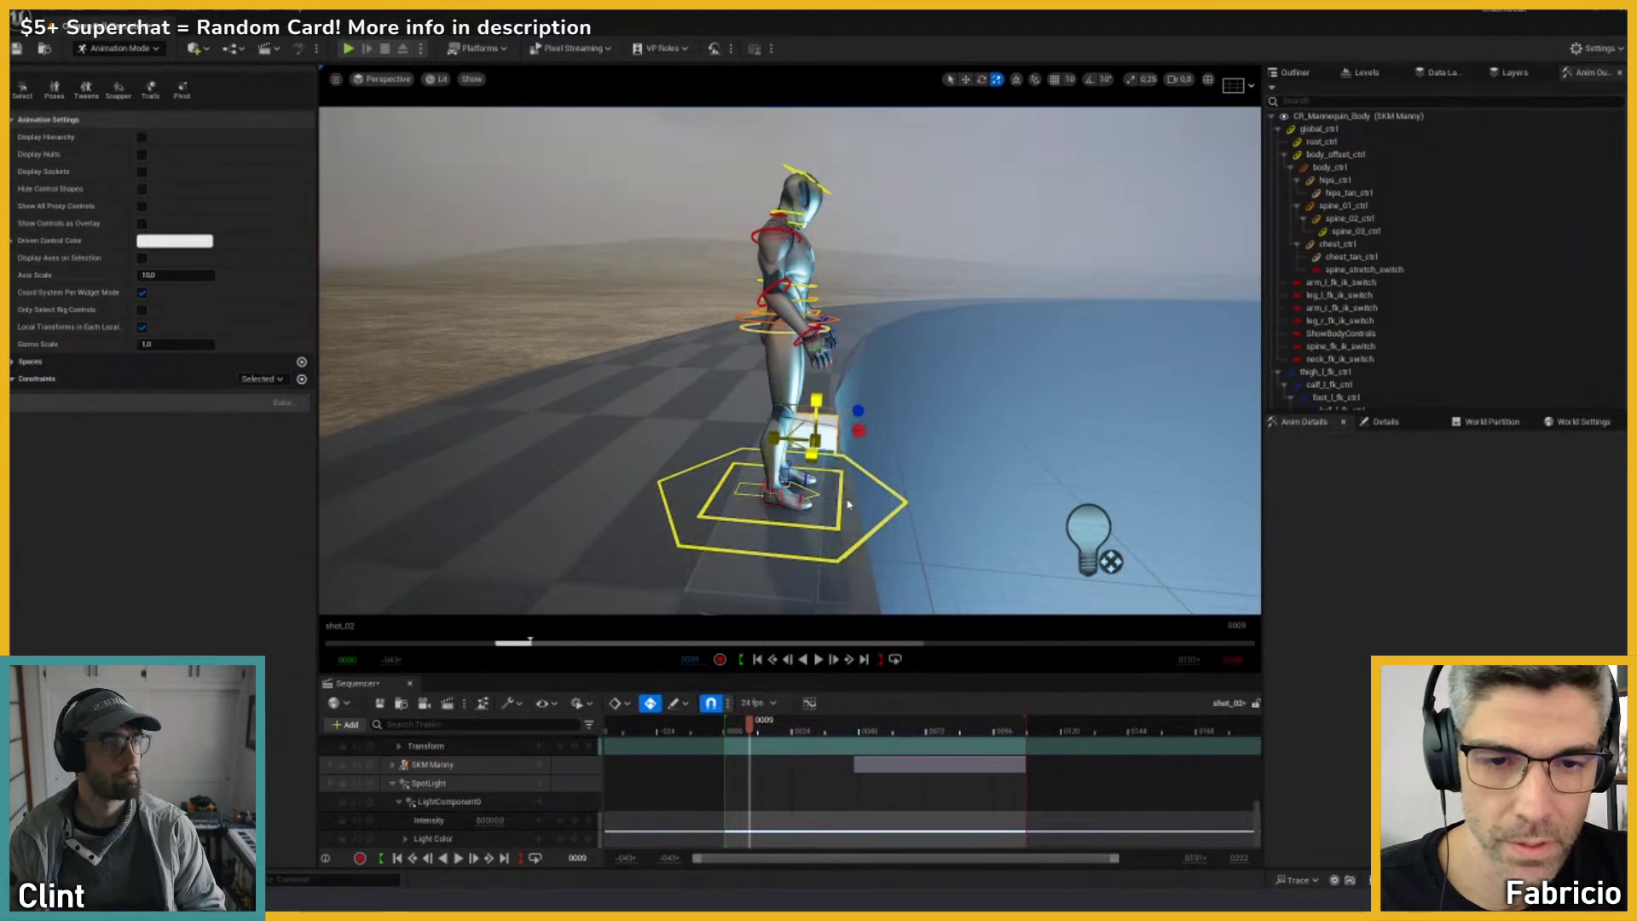
# Step: Delete the point light hovering over the pit
pyautogui.click(1091, 526)
pyautogui.press('Delete')
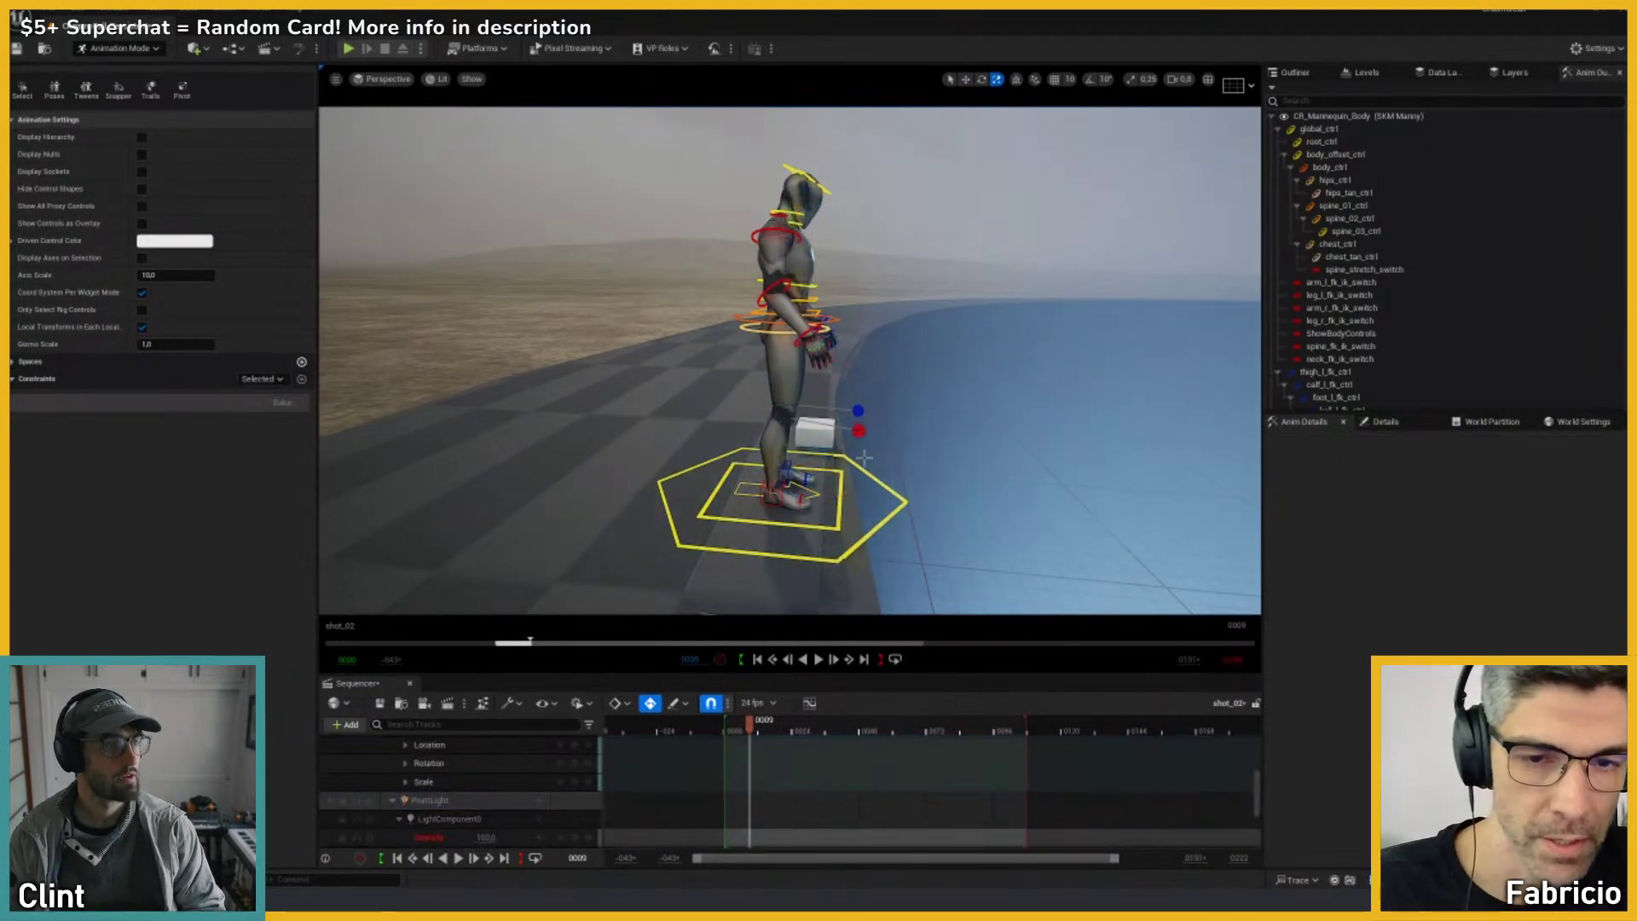
# Step: Adjust the small cube's scale and raise it in front of the mannequin near the pit edge
pyautogui.click(824, 439)
pyautogui.press('w')
pyautogui.moveTo(824, 439); pyautogui.dragTo(829, 438, button='right')
pyautogui.press('r')
pyautogui.moveTo(655, 449); pyautogui.dragTo(767, 484)
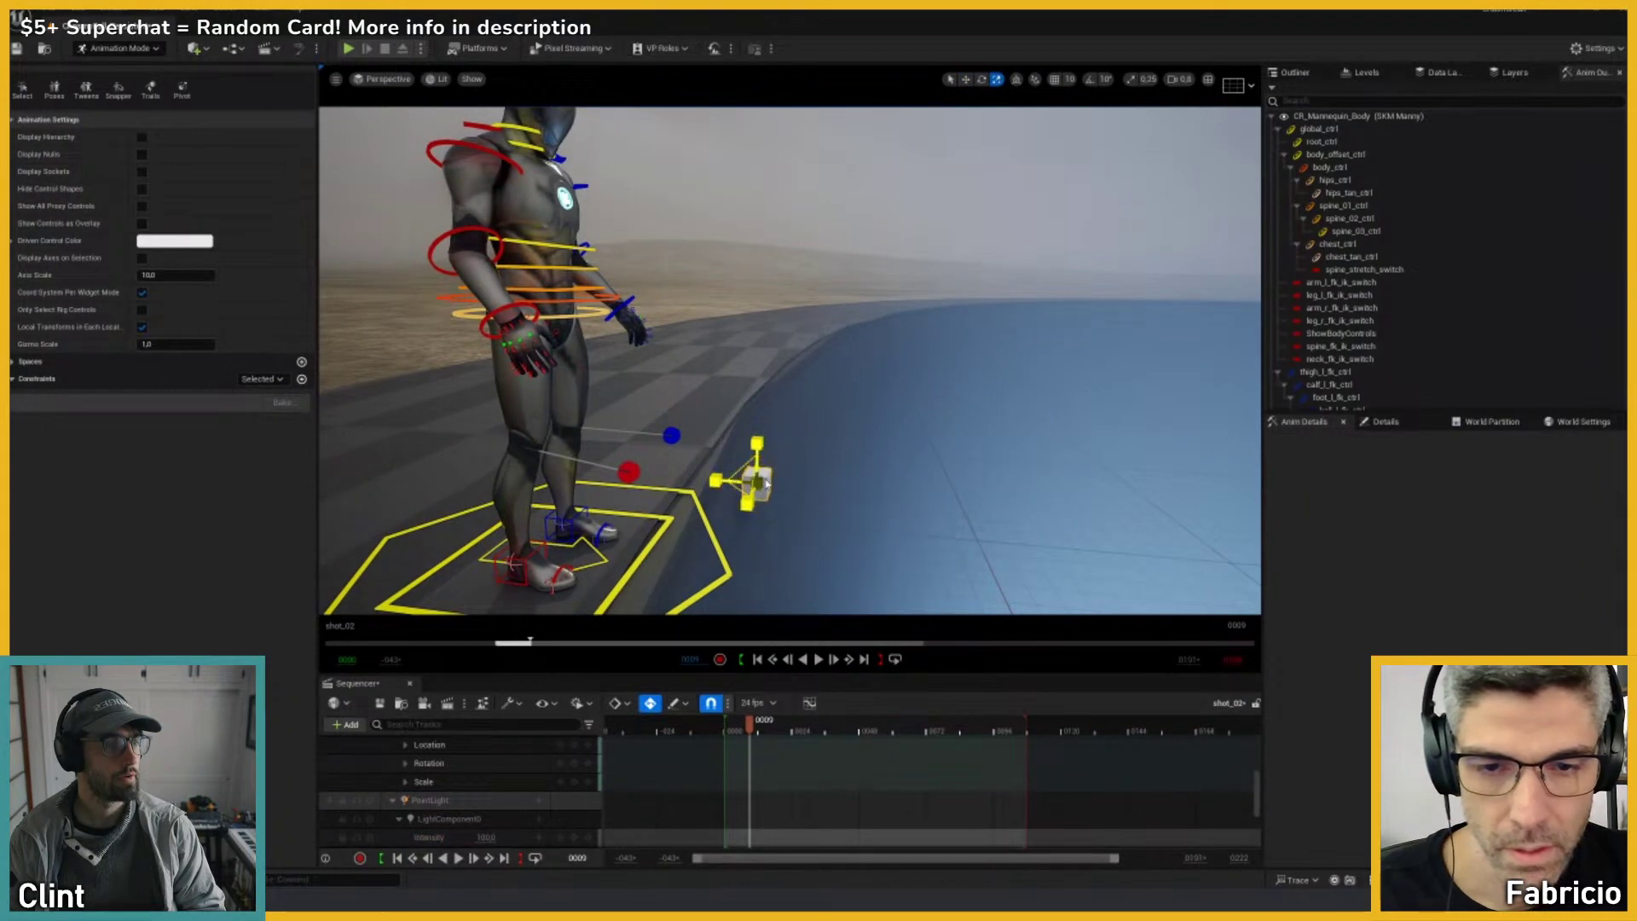
pyautogui.press('w')
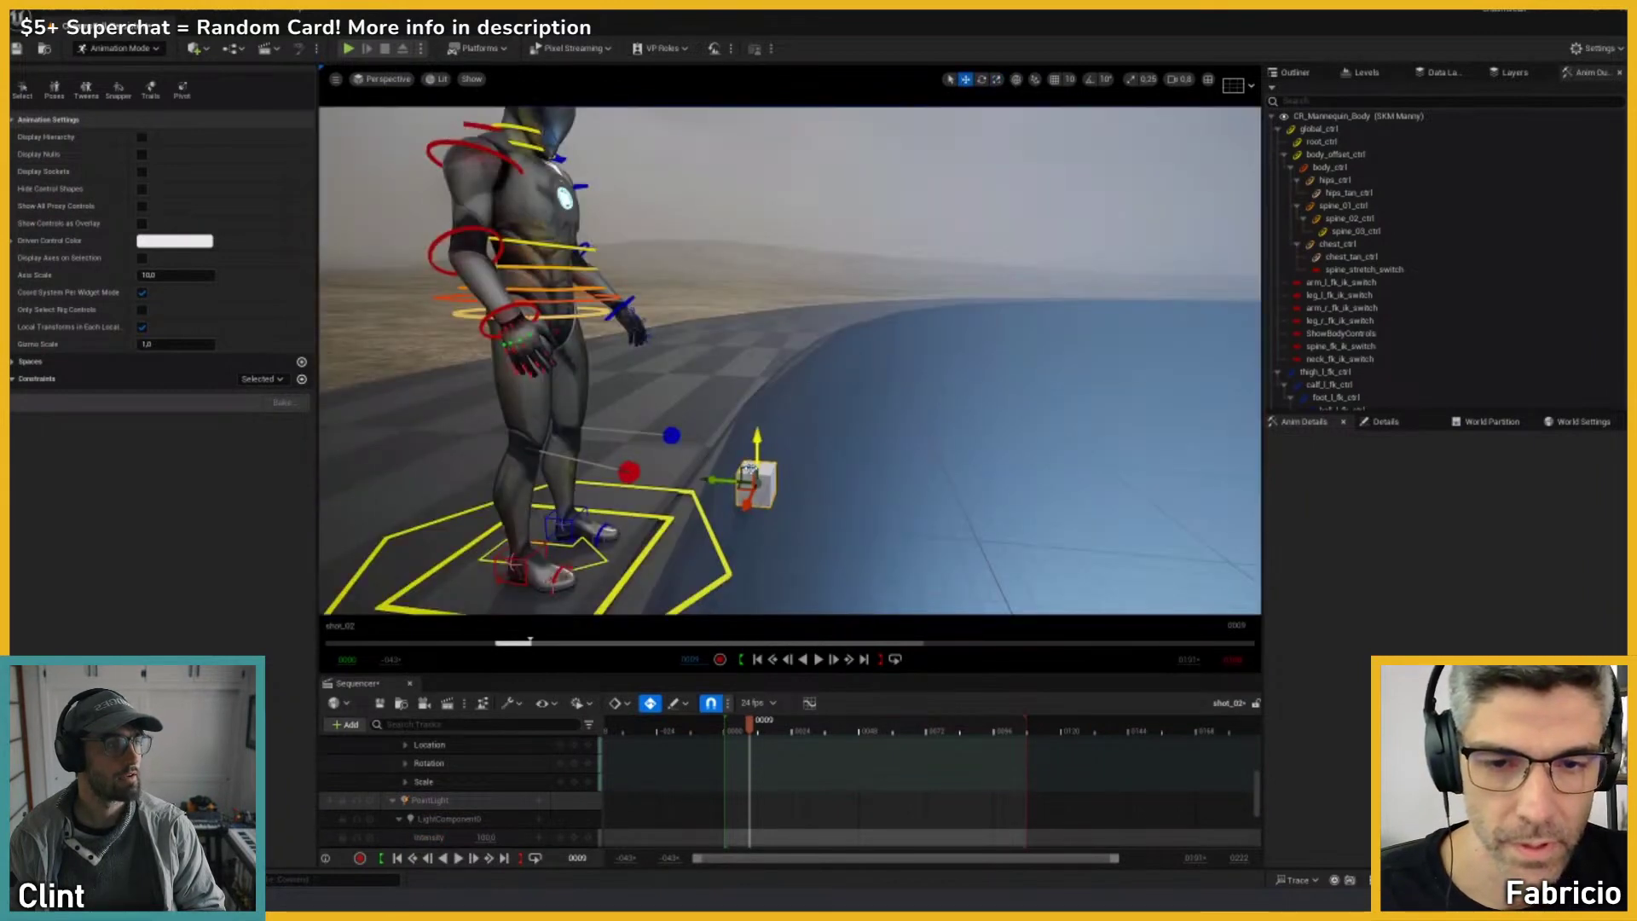
pyautogui.moveTo(757, 443); pyautogui.dragTo(715, 407)
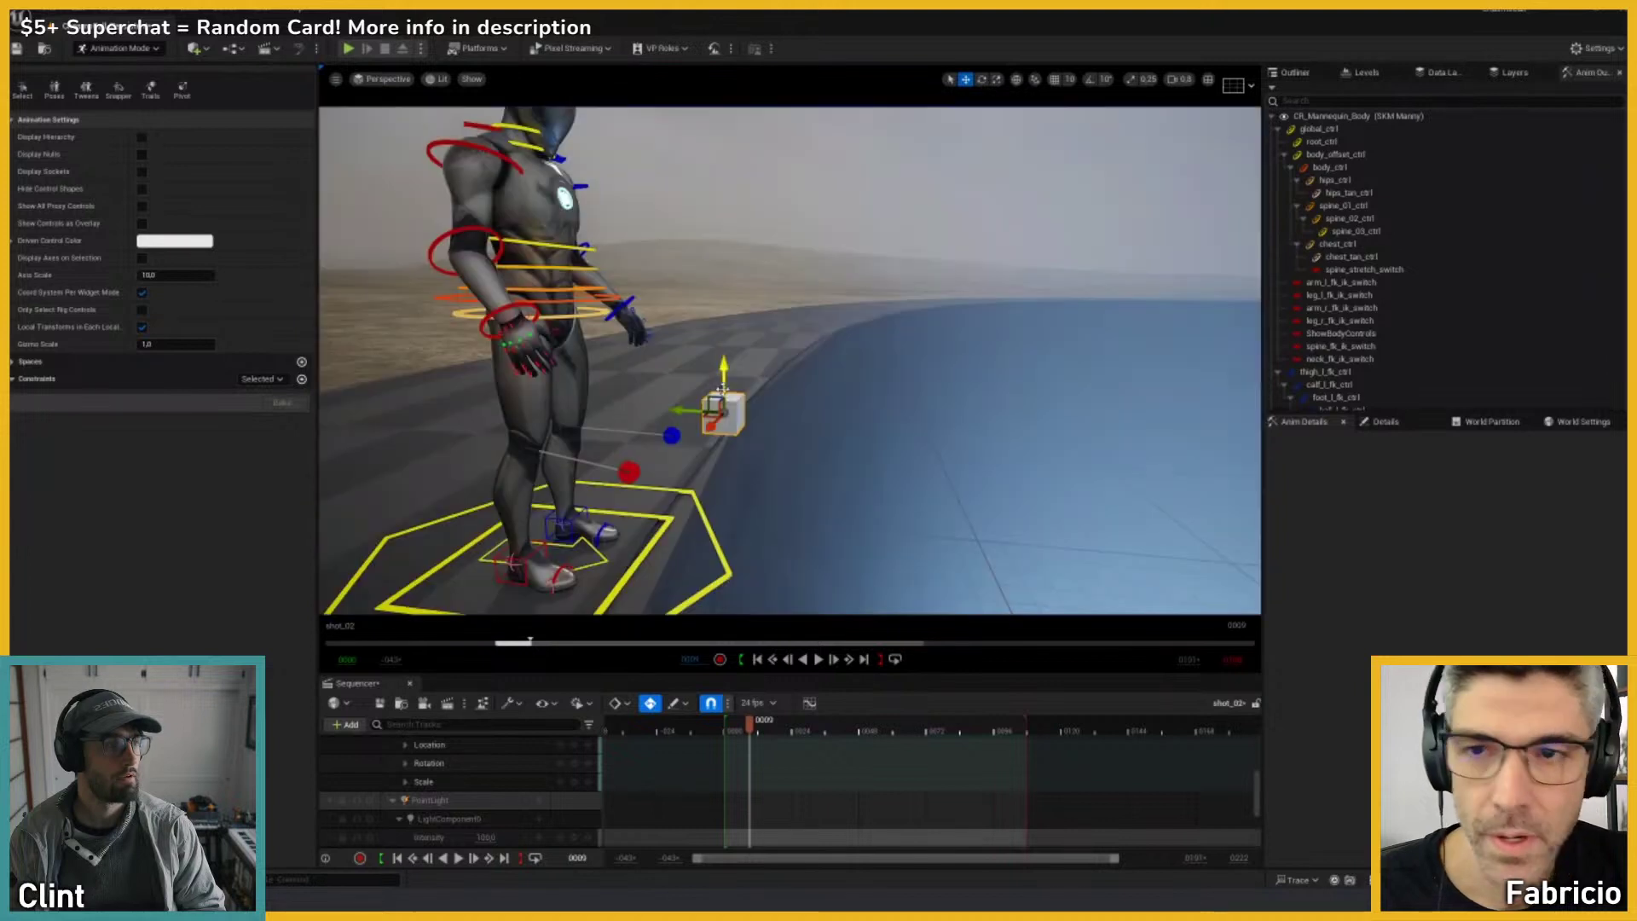
# Step: Switch to two stacked viewports and show the Cine Camera Actor's view in a smaller upper pane
pyautogui.click(335, 80)
pyautogui.moveTo(404, 391)
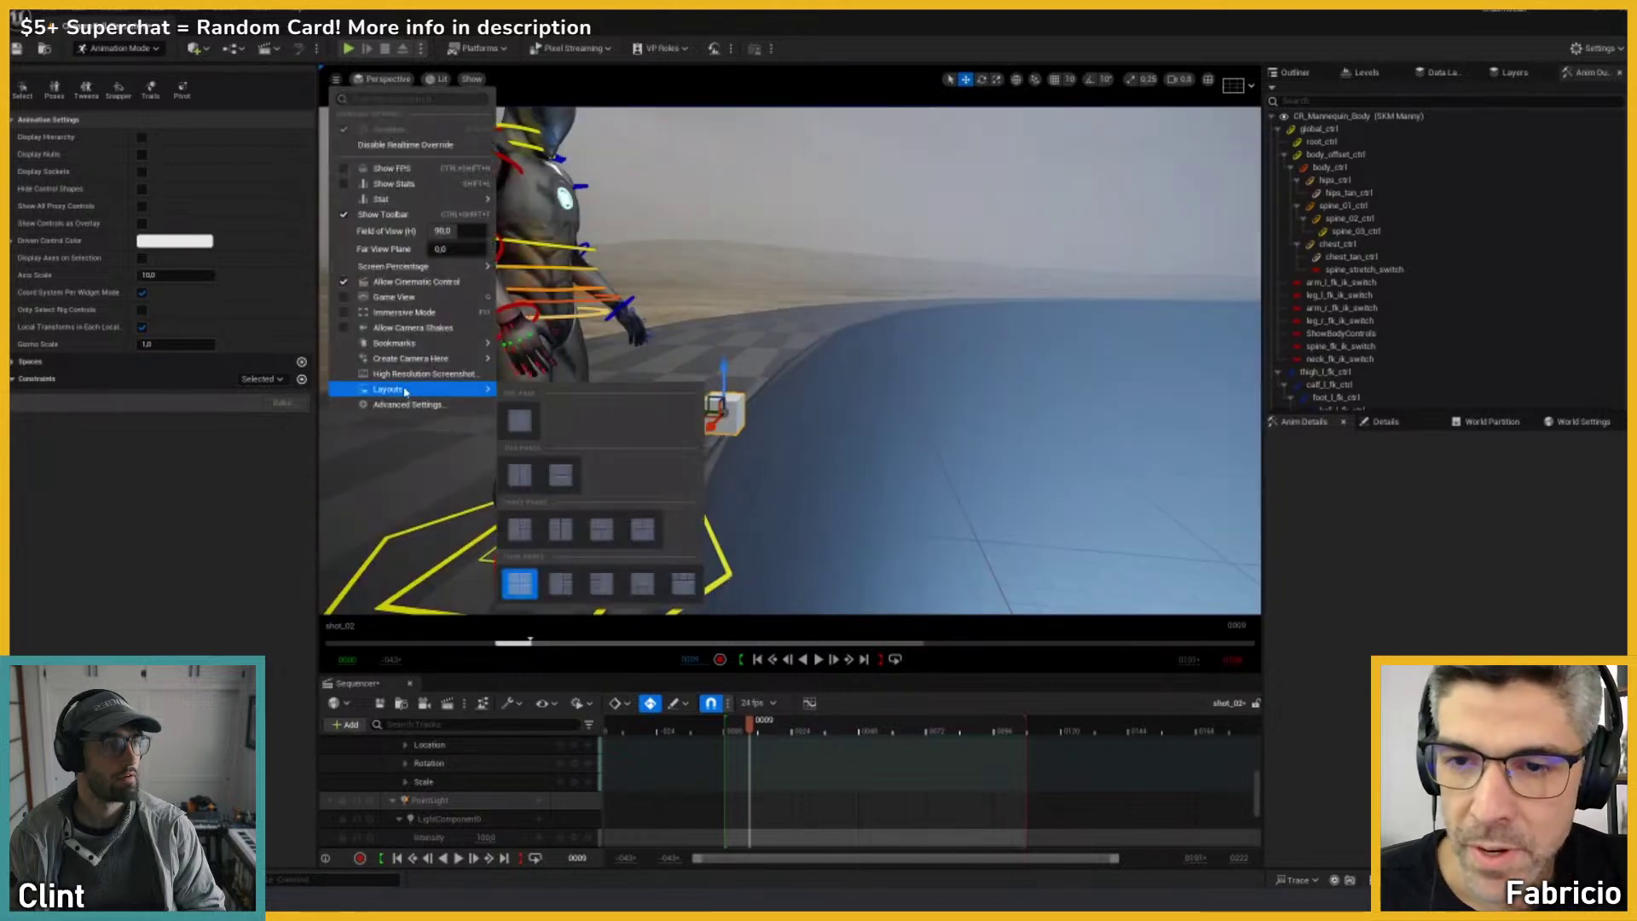
pyautogui.click(561, 476)
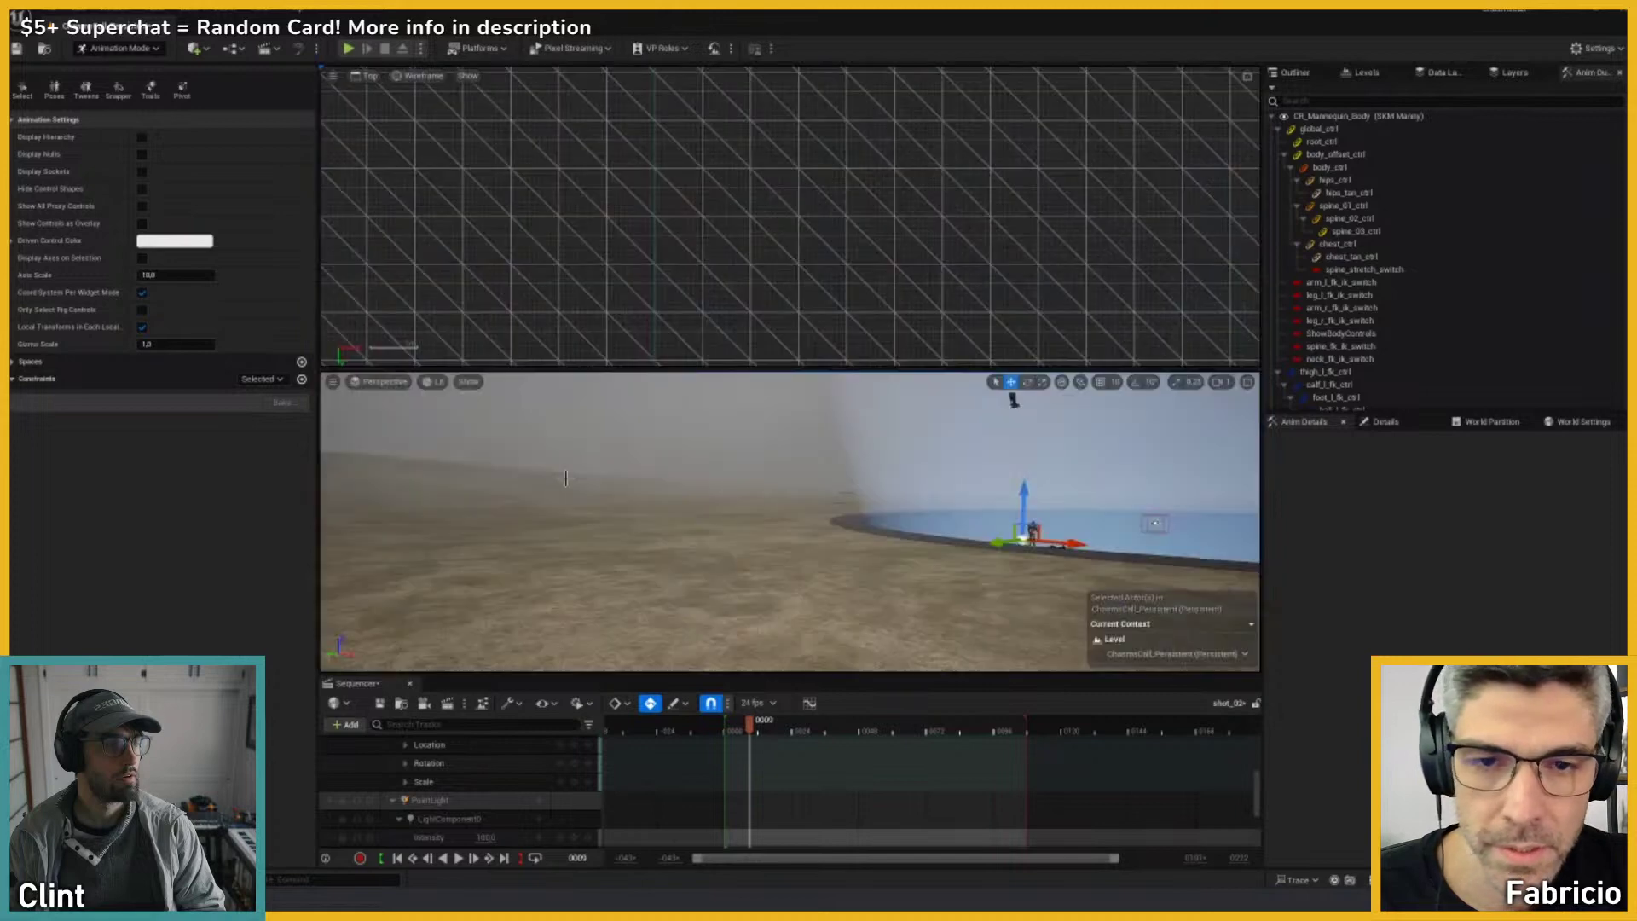
pyautogui.click(664, 371)
pyautogui.moveTo(664, 368); pyautogui.dragTo(659, 315)
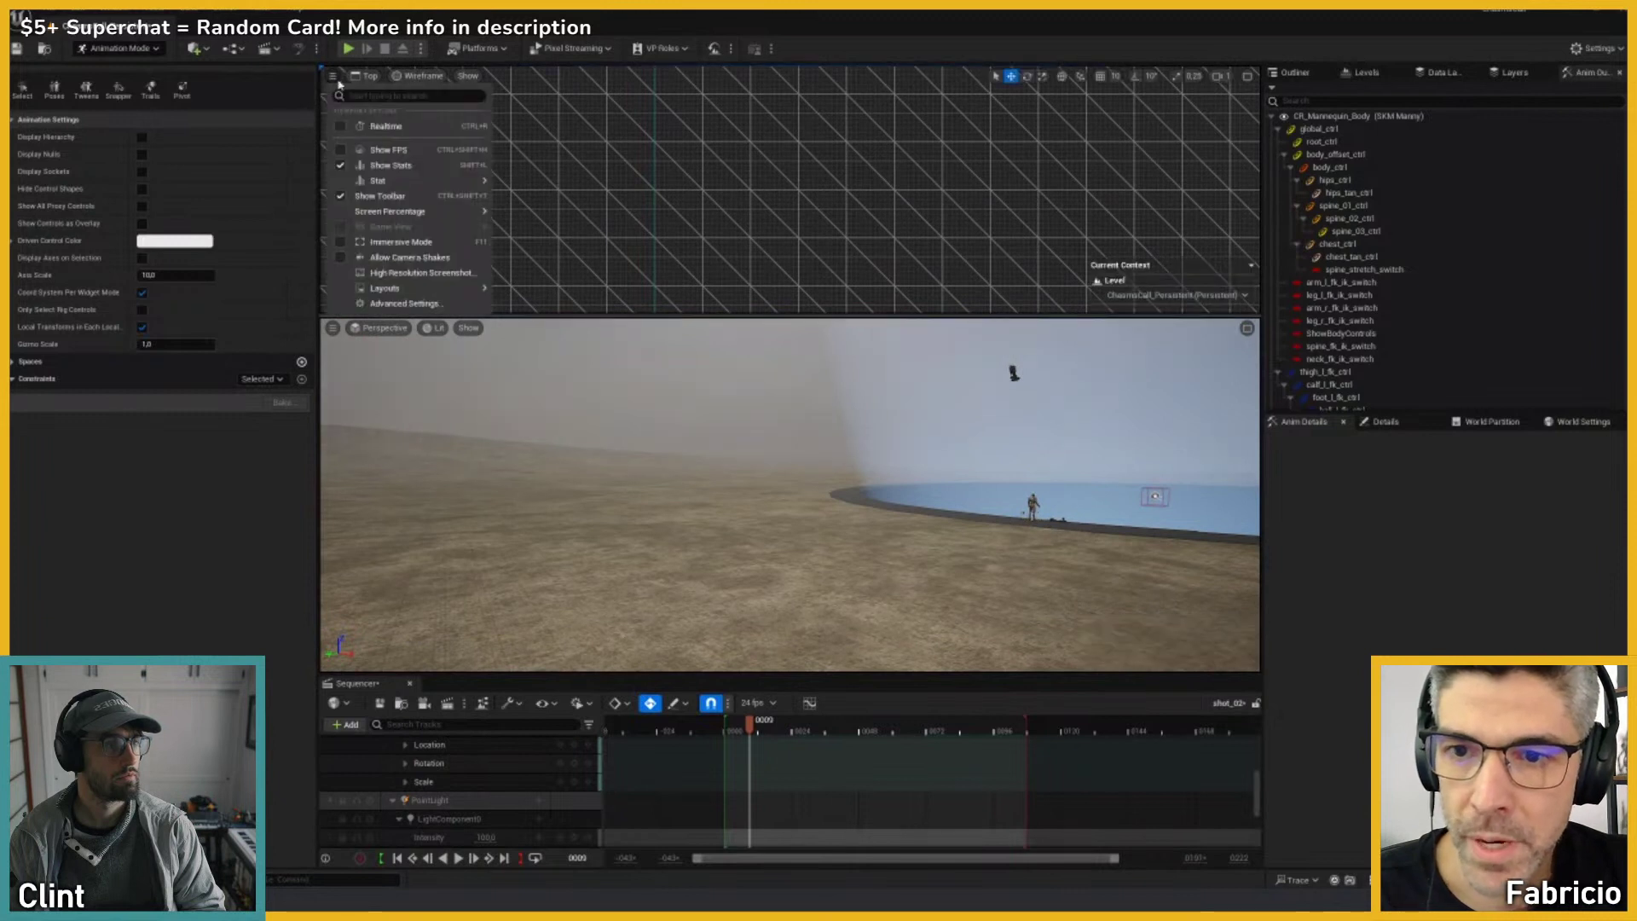
pyautogui.click(367, 76)
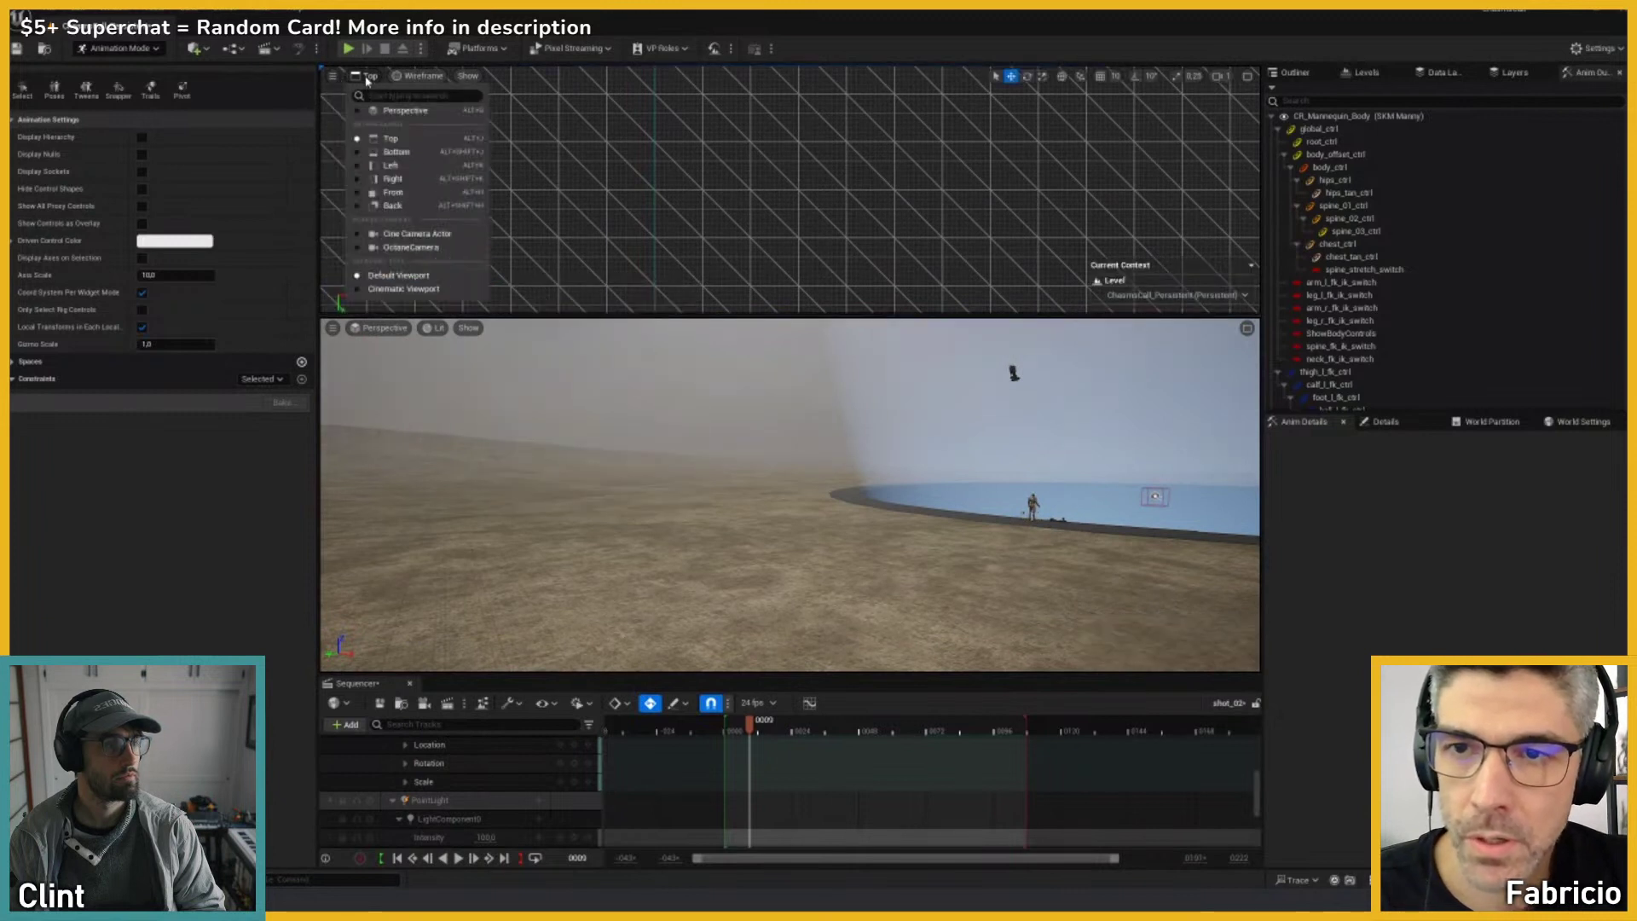
pyautogui.click(412, 242)
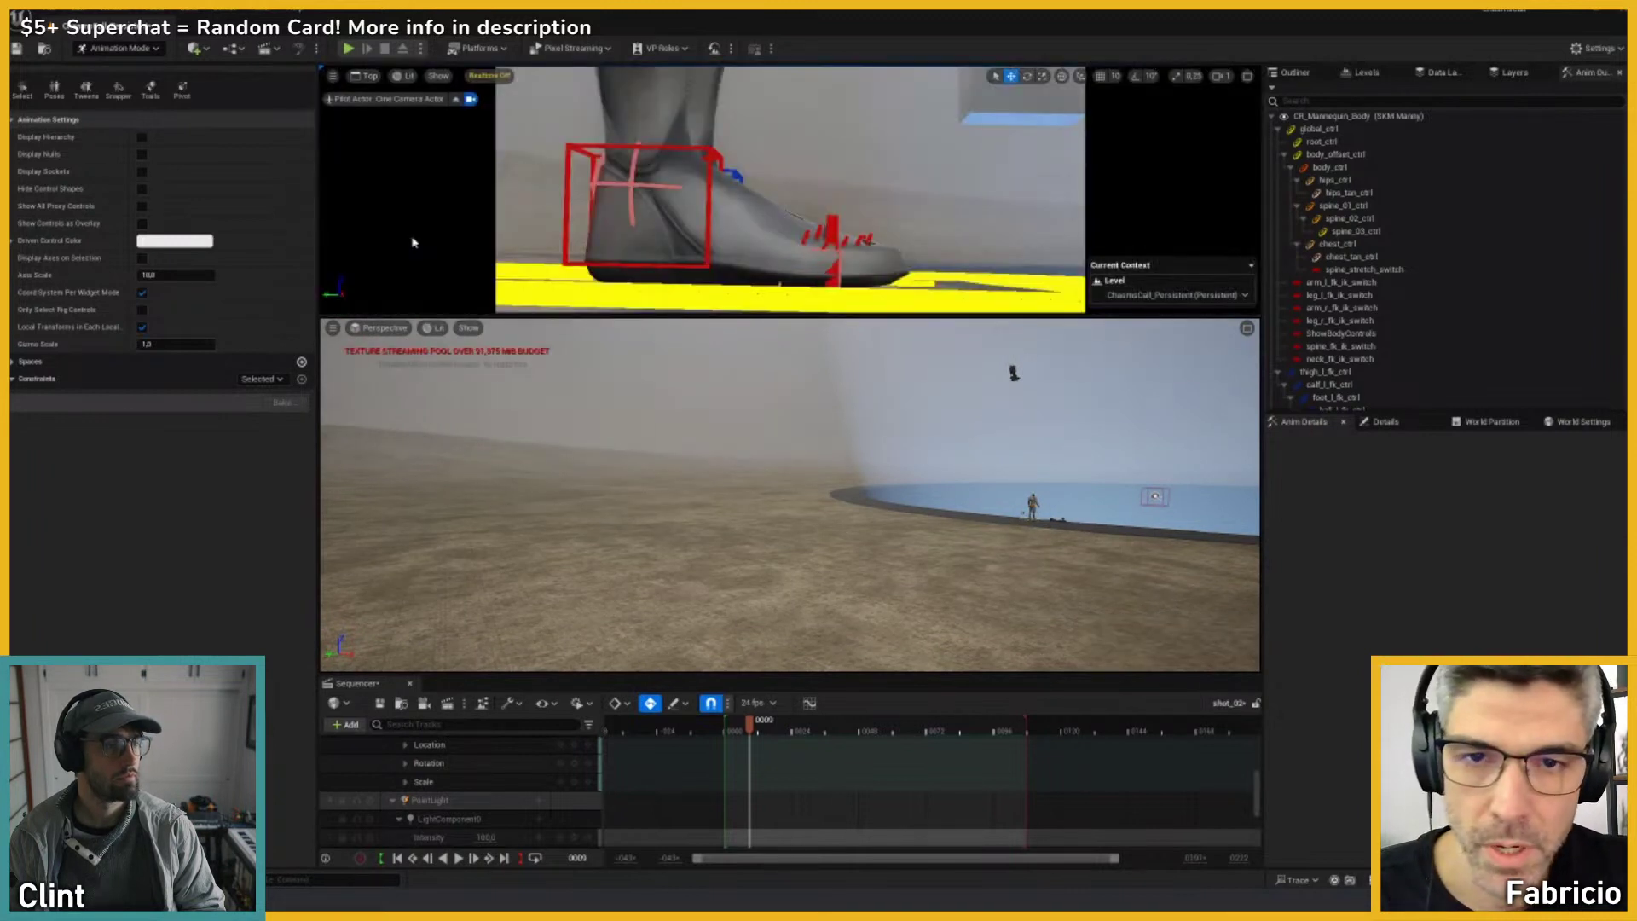
# Step: Frame the mannequin and small cube in the perspective viewport and enable real-time updates in the camera viewport
pyautogui.moveTo(919, 522); pyautogui.dragTo(1044, 558, button='right')
pyautogui.press('w')
pyautogui.press('f')
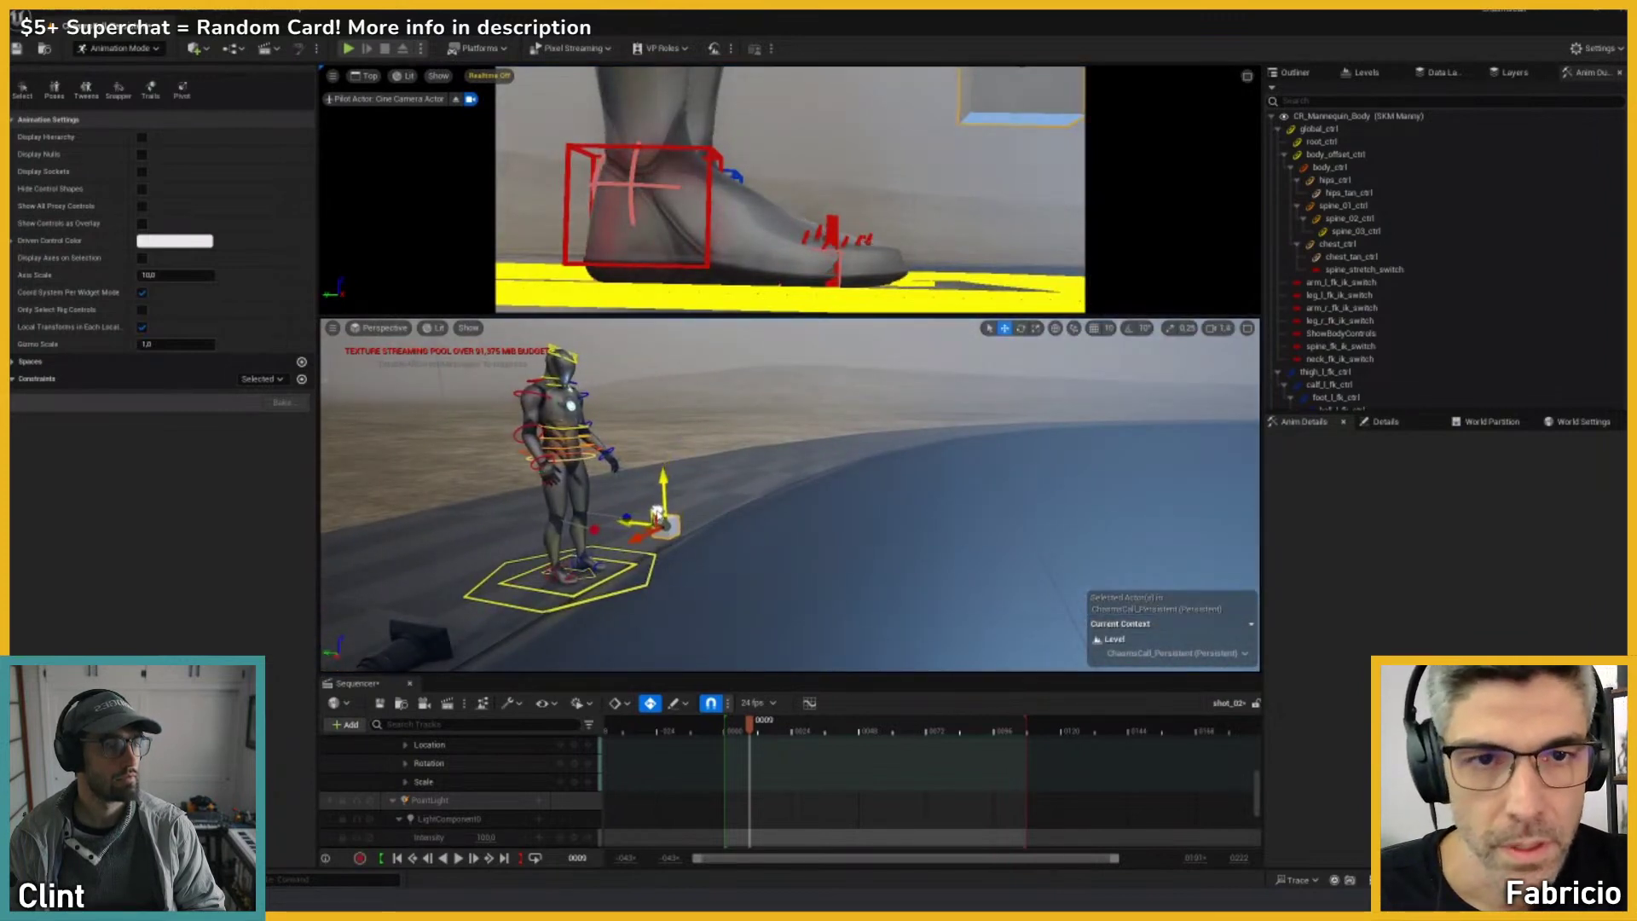
pyautogui.moveTo(667, 501); pyautogui.dragTo(674, 503)
pyautogui.moveTo(674, 503); pyautogui.dragTo(772, 560, button='right')
pyautogui.click(493, 89)
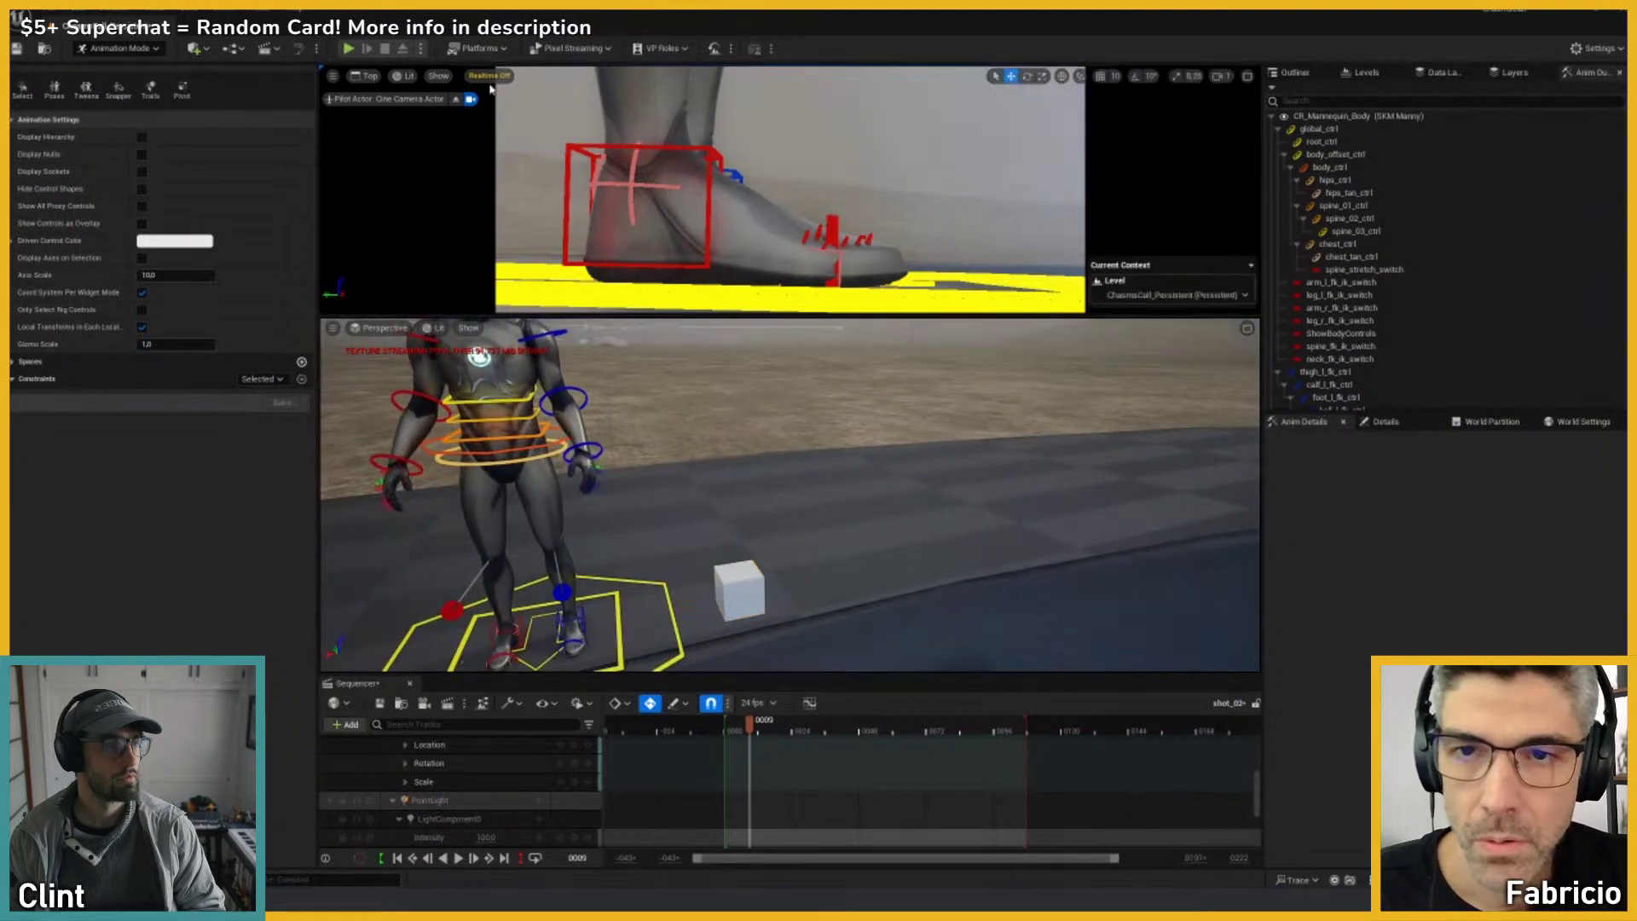
# Step: Move the small cube down and farther out in front of the mannequin's foot at the pit edge
pyautogui.click(752, 653)
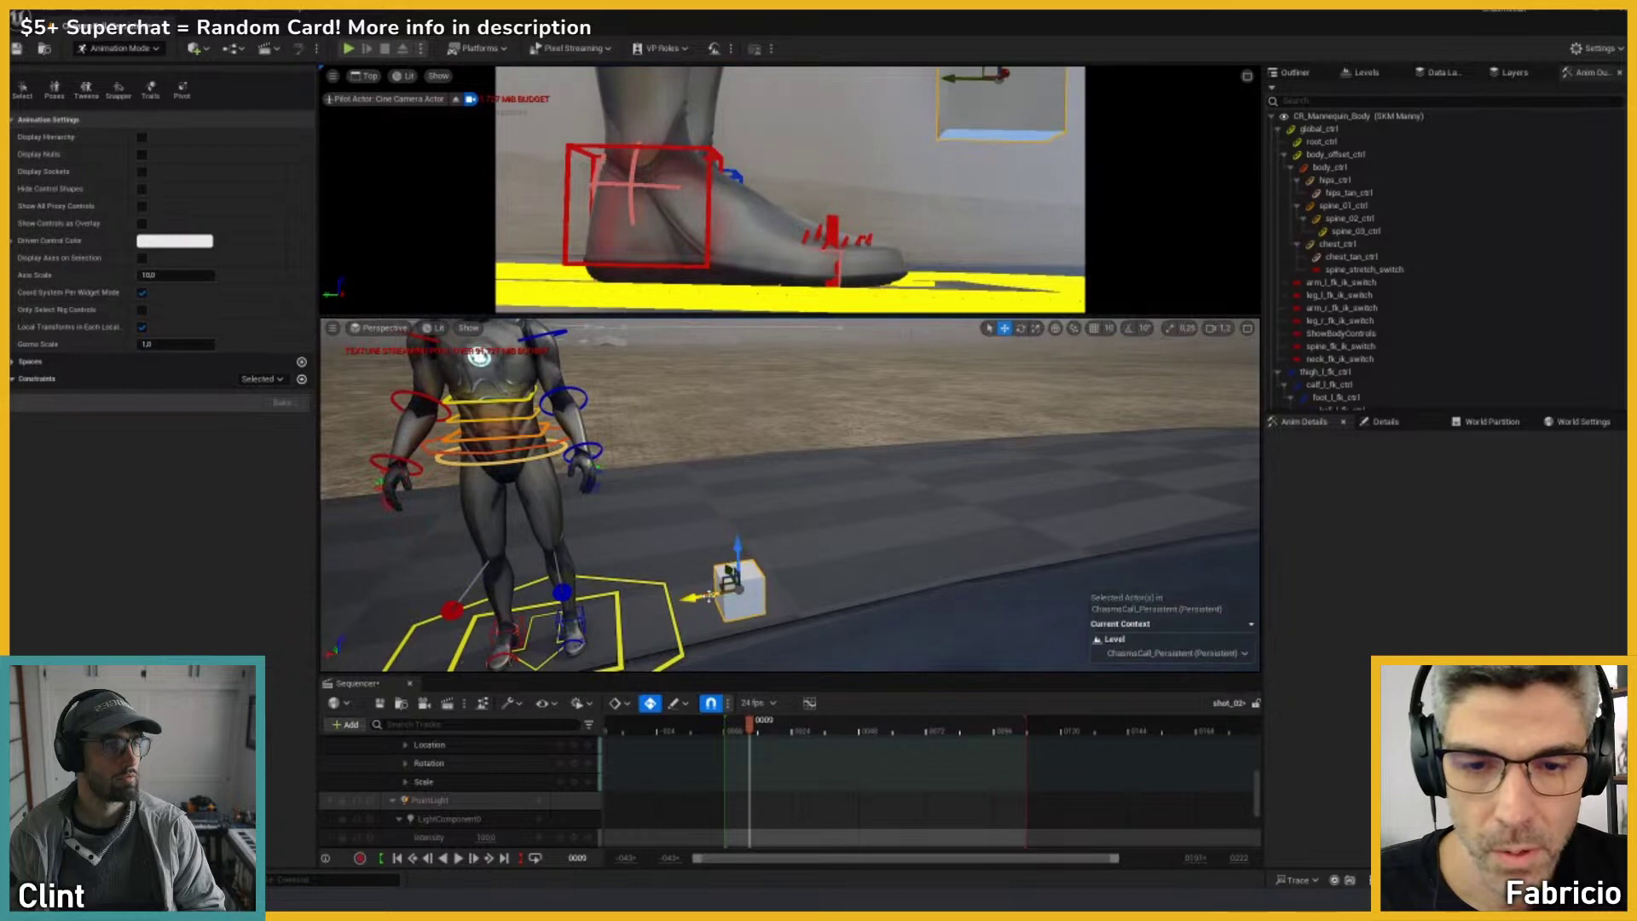
pyautogui.moveTo(709, 596)
pyautogui.mouseDown()
pyautogui.moveTo(670, 600)
pyautogui.moveTo(714, 596)
pyautogui.mouseUp()
pyautogui.moveTo(909, 569)
pyautogui.mouseDown(button='right')
pyautogui.moveTo(853, 569)
pyautogui.moveTo(909, 568)
pyautogui.mouseUp(button='right')
pyautogui.scroll(-3, 909, 568)
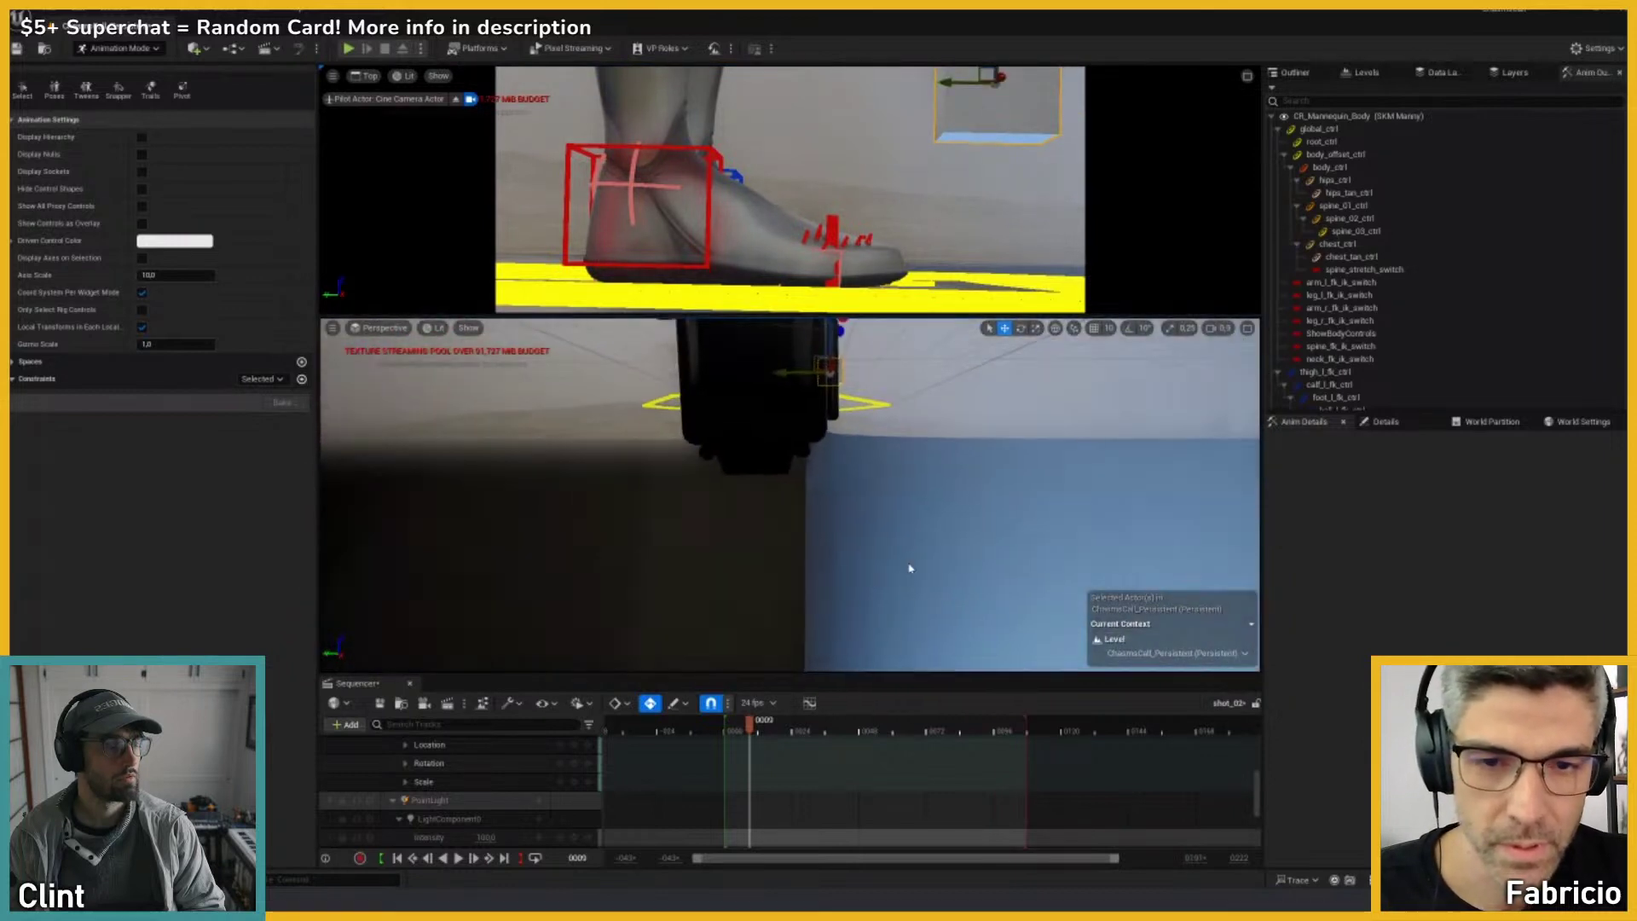
pyautogui.scroll(-5, 909, 569)
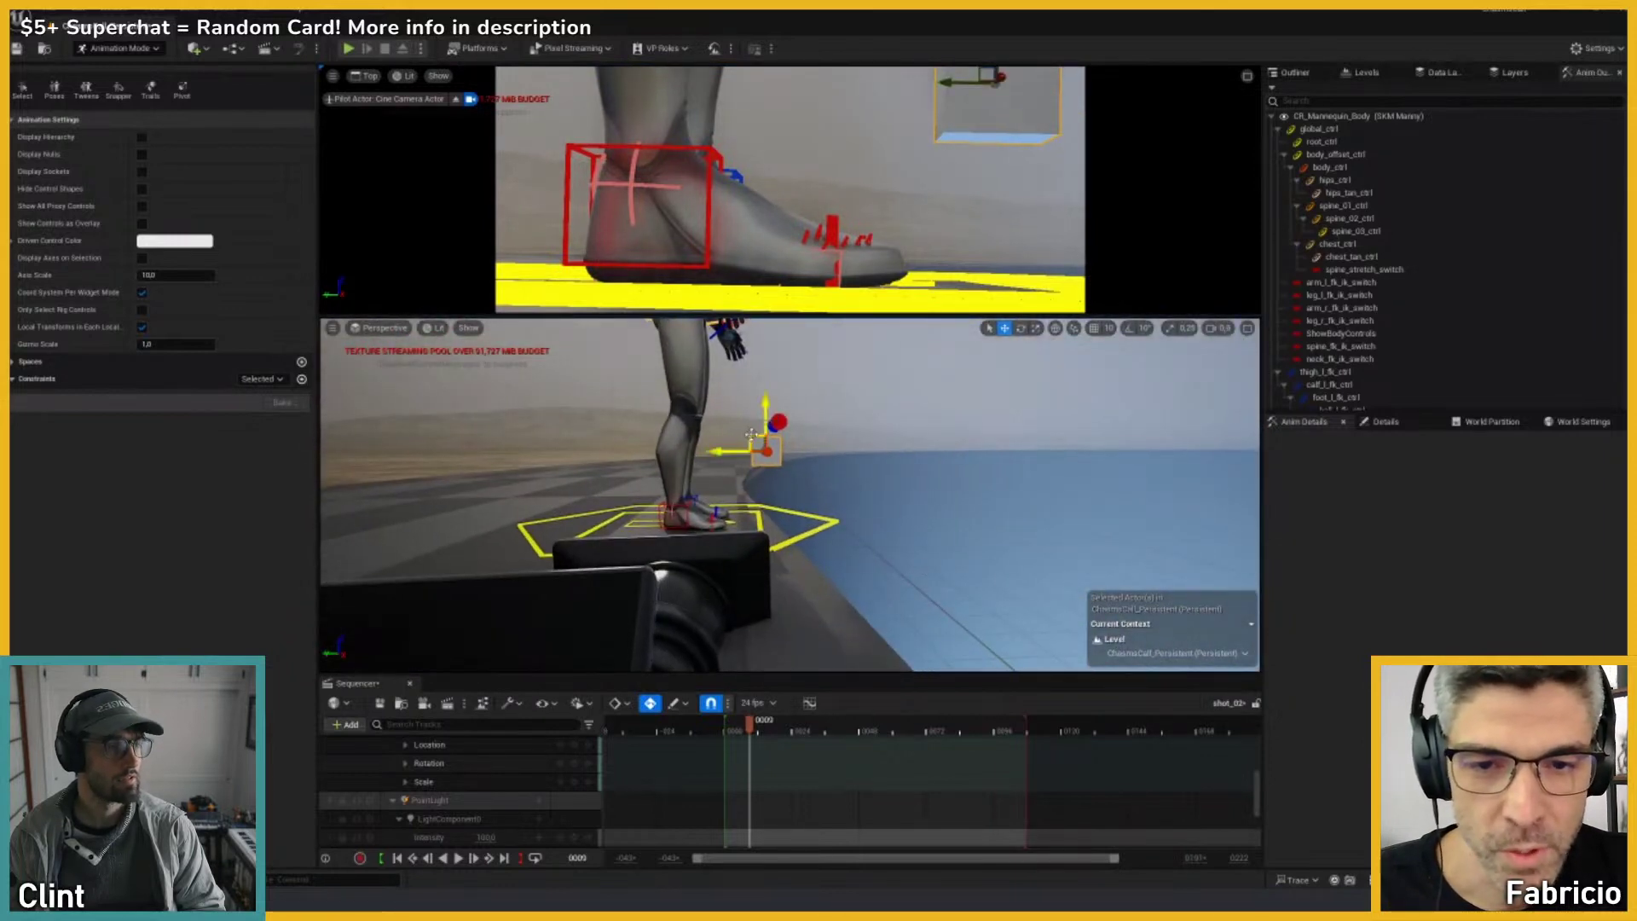
pyautogui.moveTo(750, 435); pyautogui.dragTo(783, 477)
# Step: Tilt the small cube about 18° around X and lower it below the camera's frame
pyautogui.press('e')
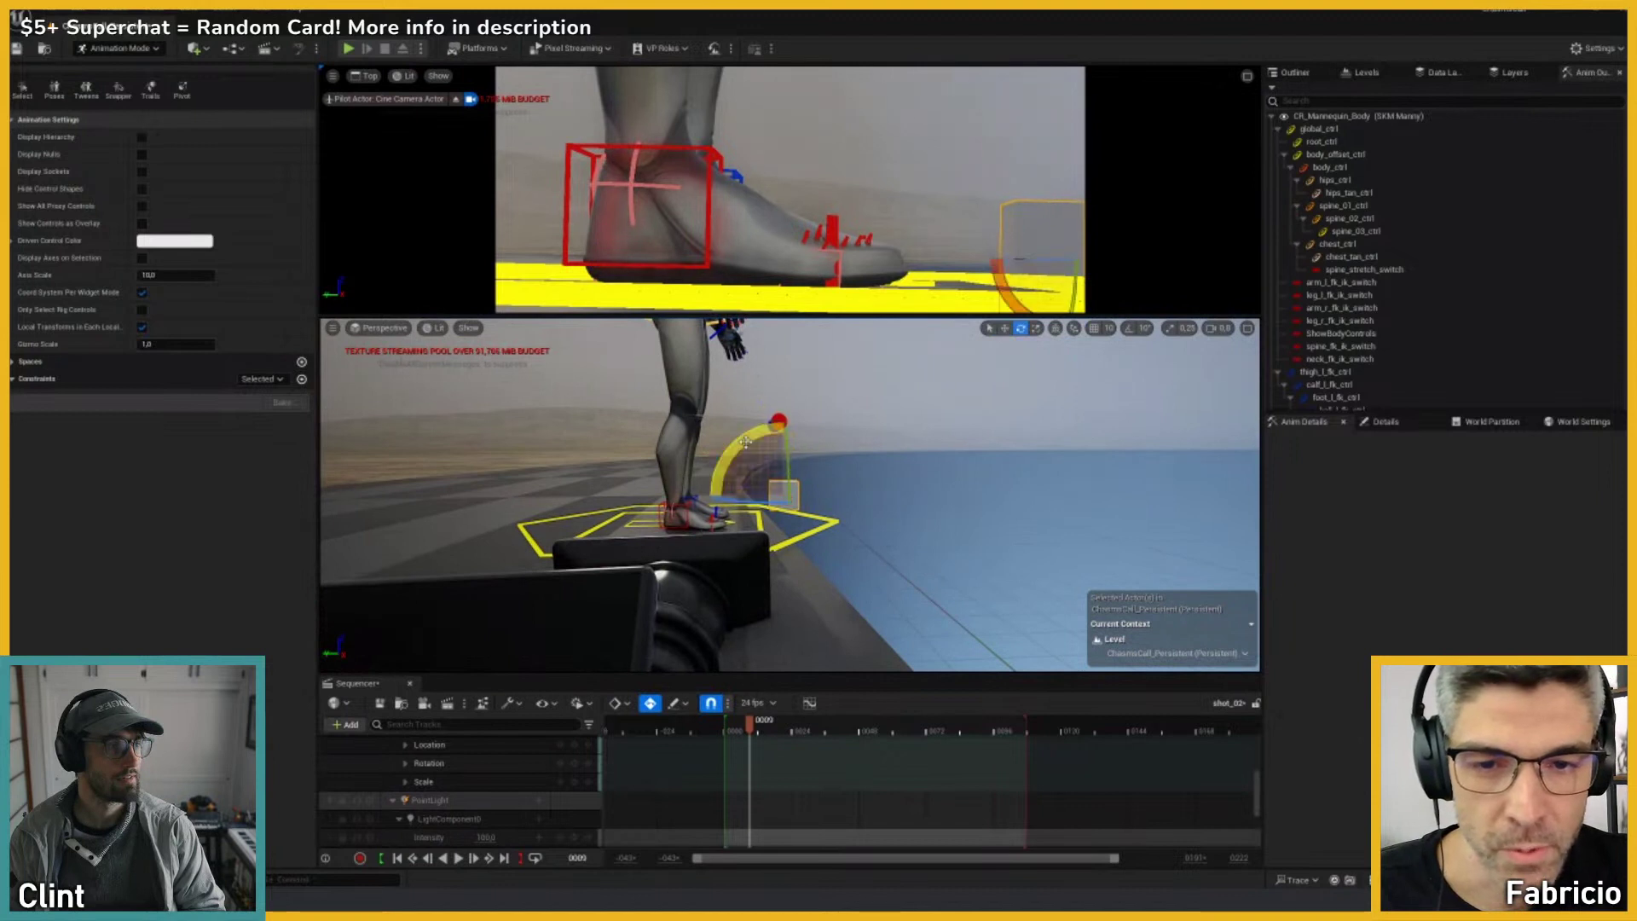
pyautogui.press('w')
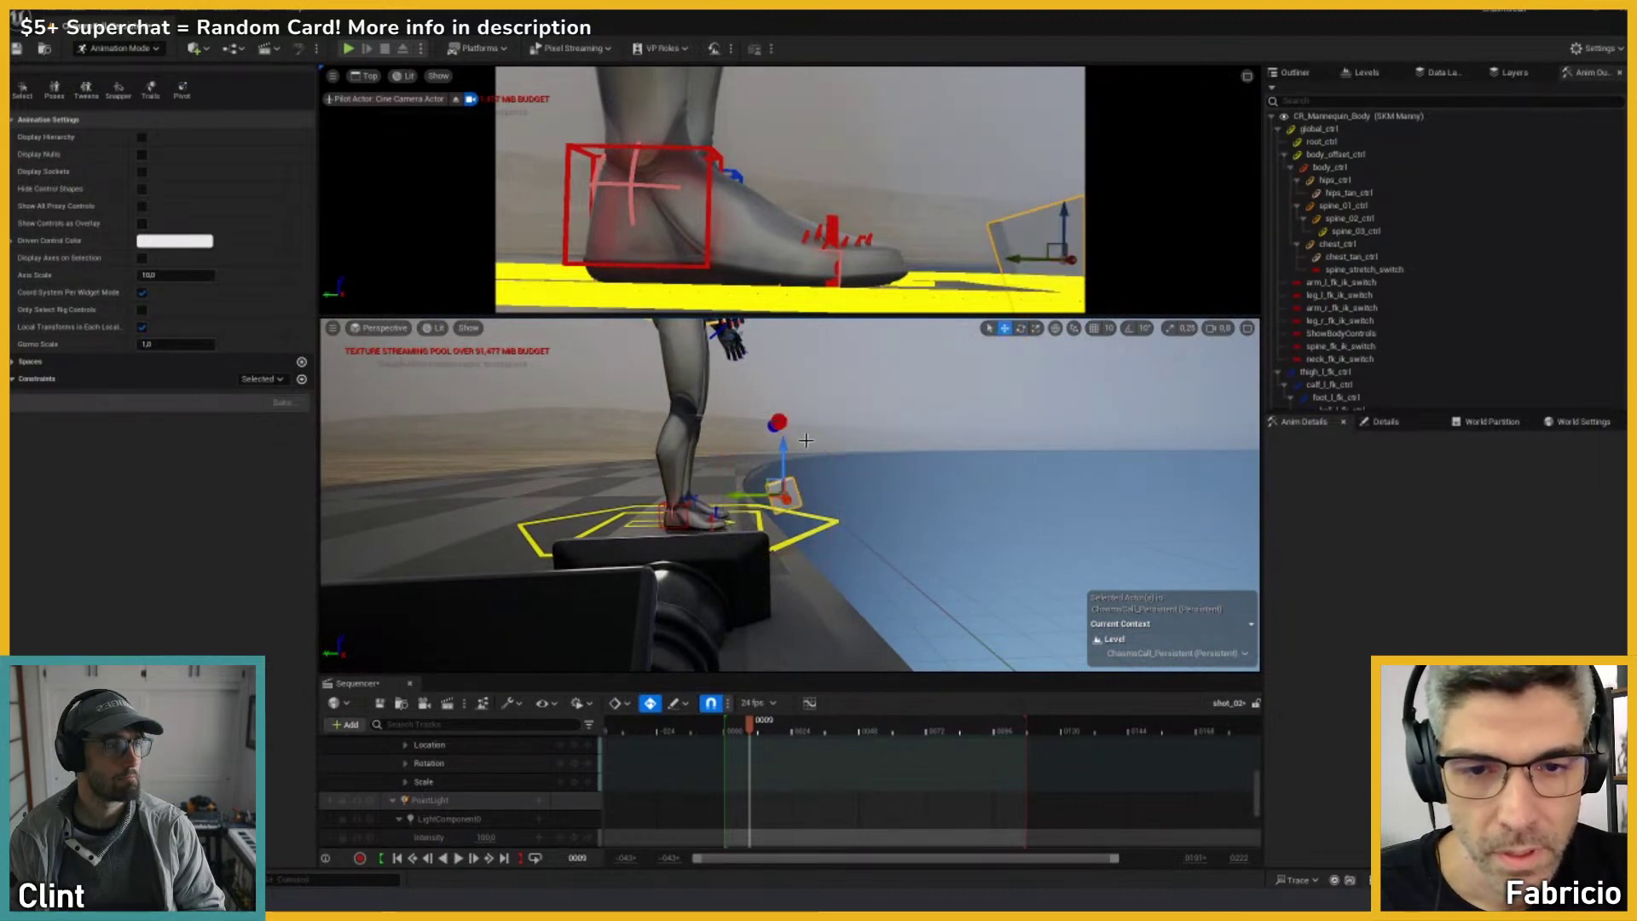
pyautogui.moveTo(783, 445); pyautogui.dragTo(784, 497)
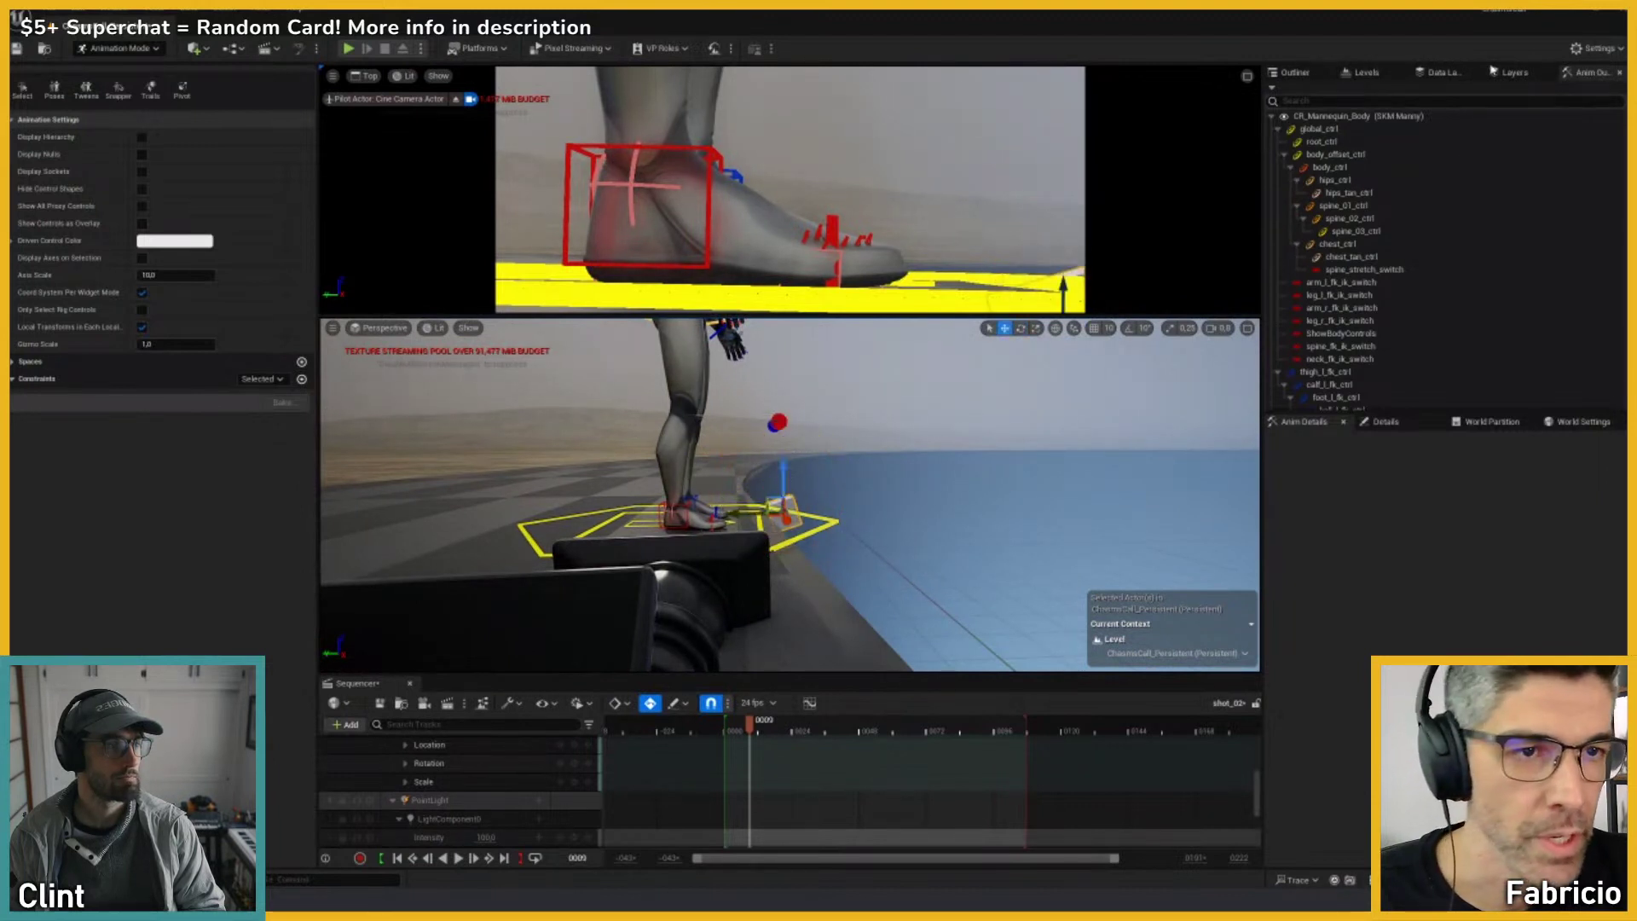
# Step: Add the small cube Cube15 to the shot_02 sequence and key its transform at frame 9
pyautogui.click(1311, 75)
pyautogui.moveTo(1328, 345); pyautogui.dragTo(475, 784)
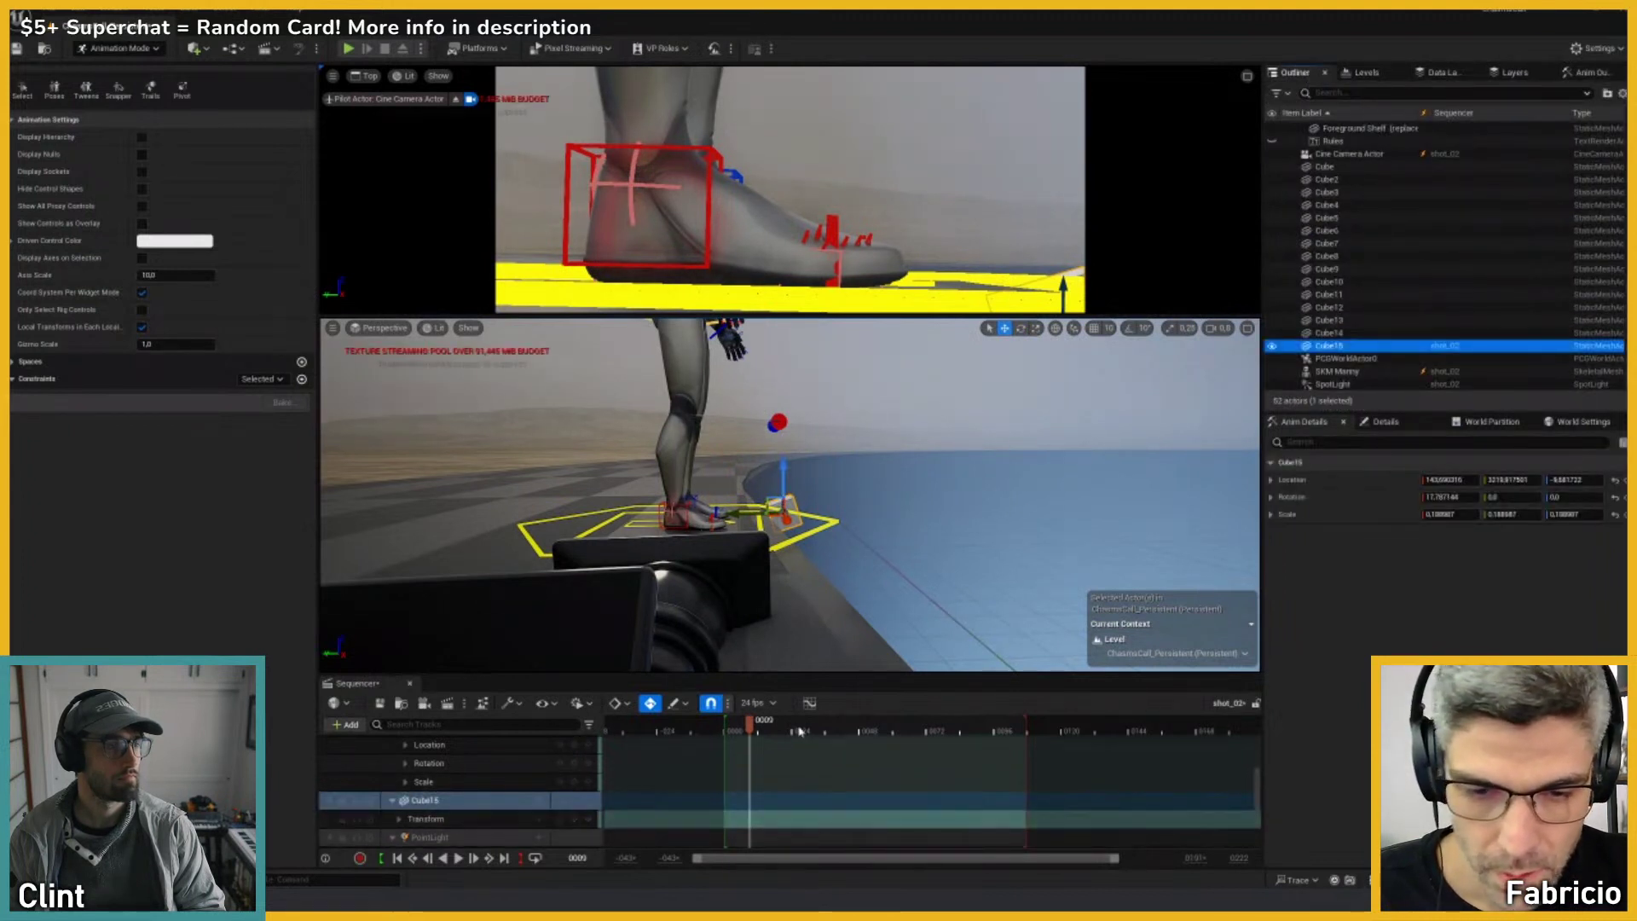
pyautogui.click(574, 819)
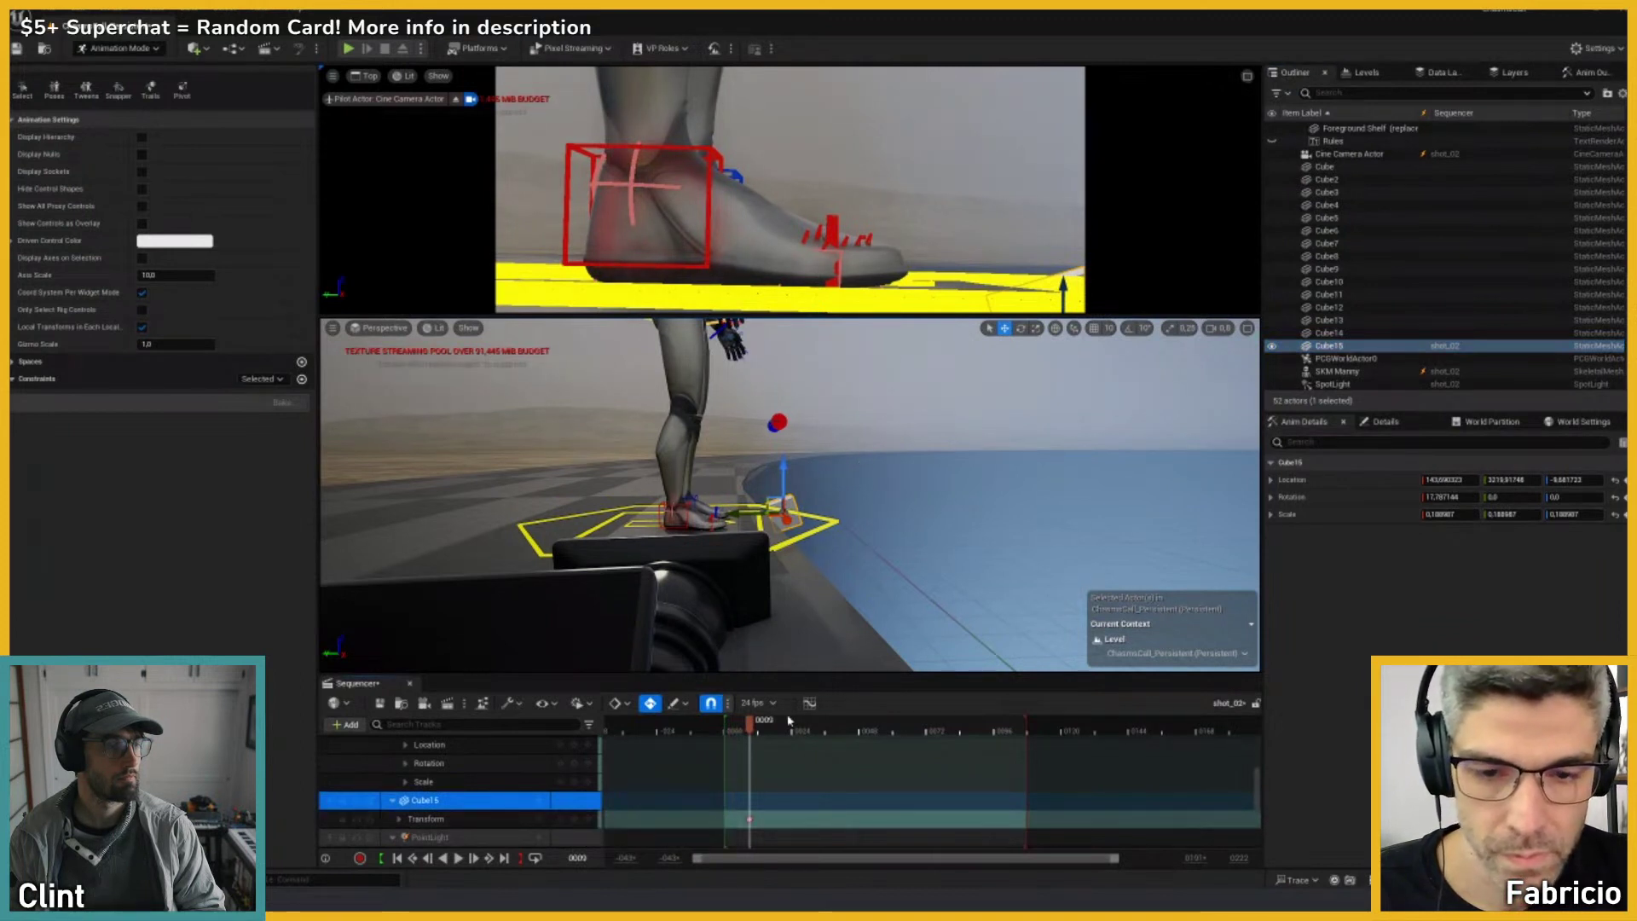
# Step: At frame 89, raise the cube into view and rotate it farther around X, and play back the motion
pyautogui.moveTo(864, 735); pyautogui.dragTo(974, 731)
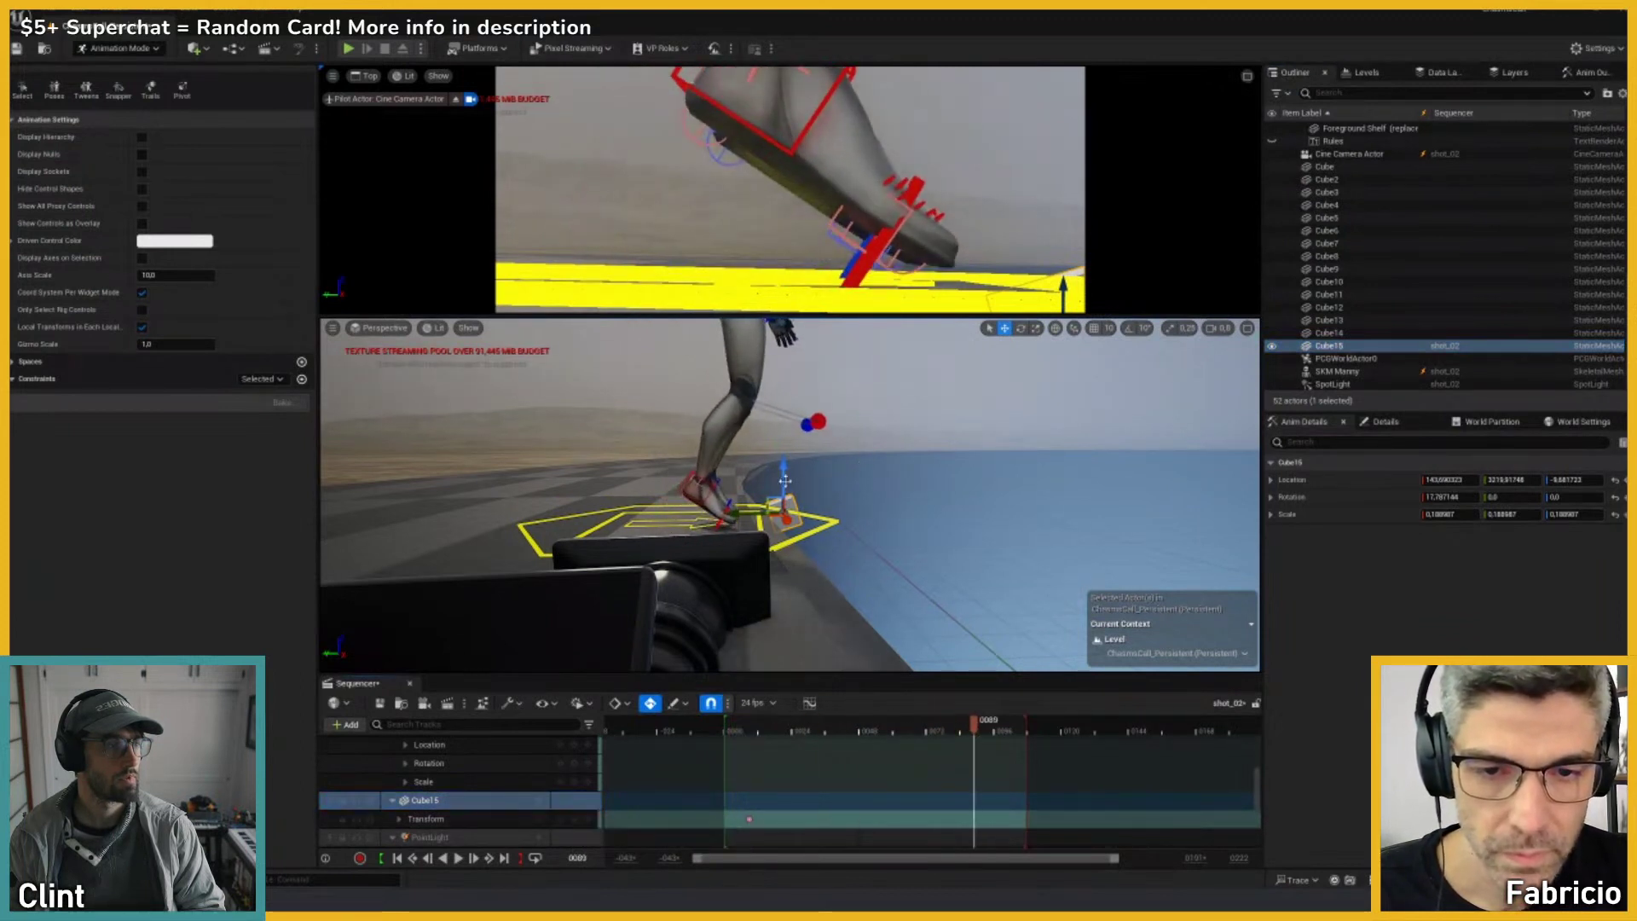
pyautogui.moveTo(784, 482); pyautogui.dragTo(823, 646)
pyautogui.press('e')
pyautogui.click(730, 727)
pyautogui.press('space')
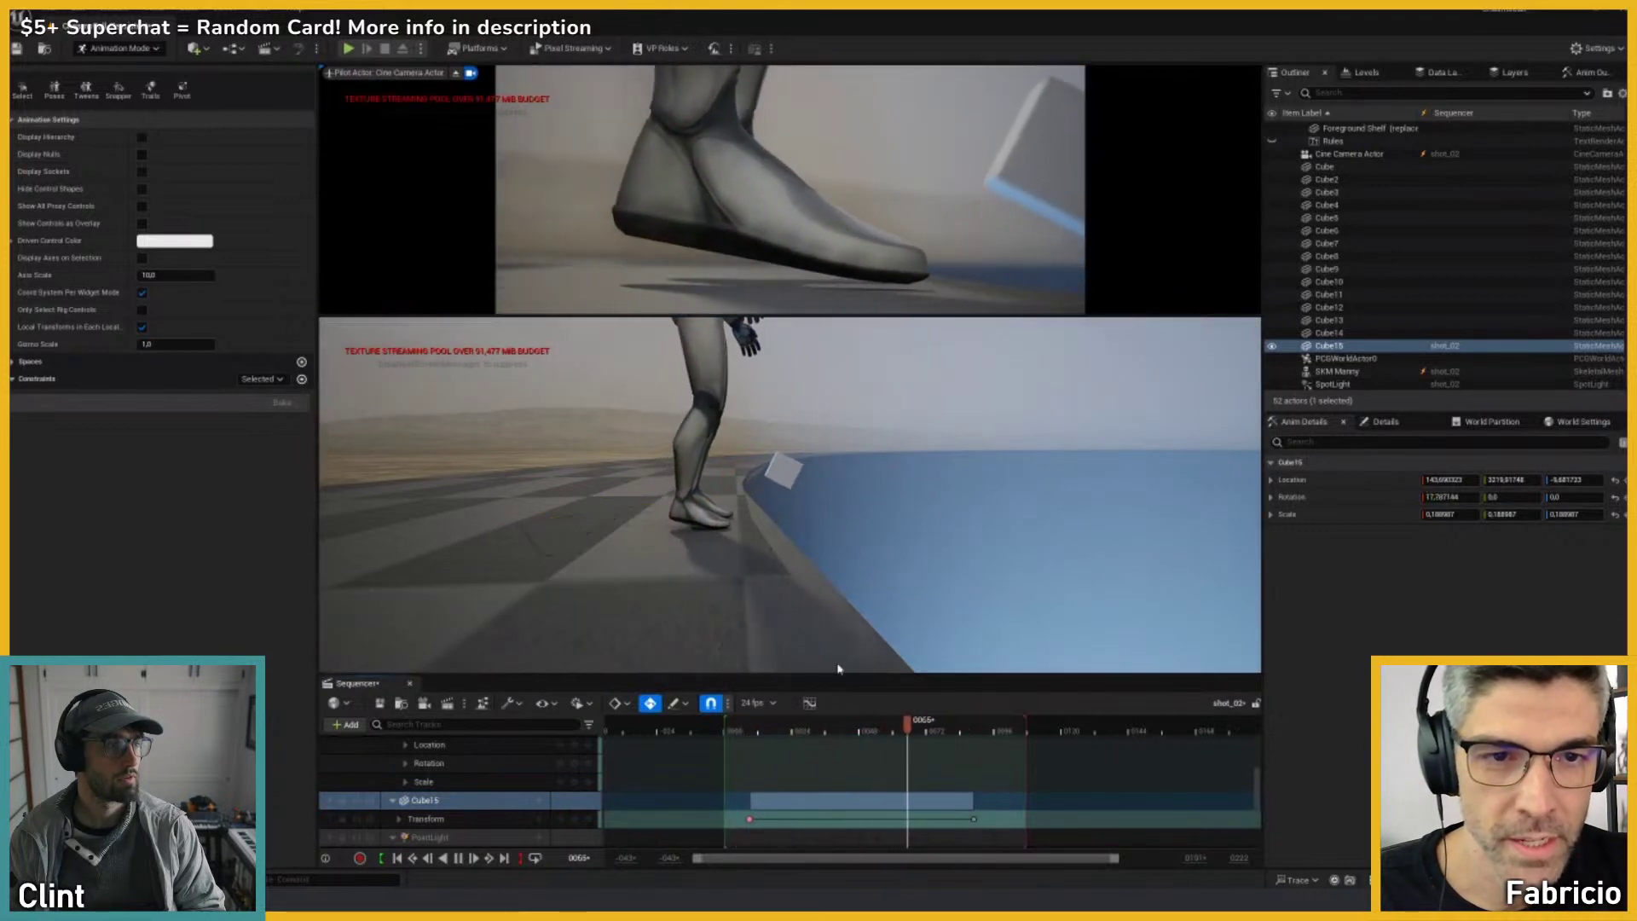
pyautogui.press('space')
# Step: At the cube's frame 89 key, shift the cube closer to the foot and replay the shot
pyautogui.click(973, 819)
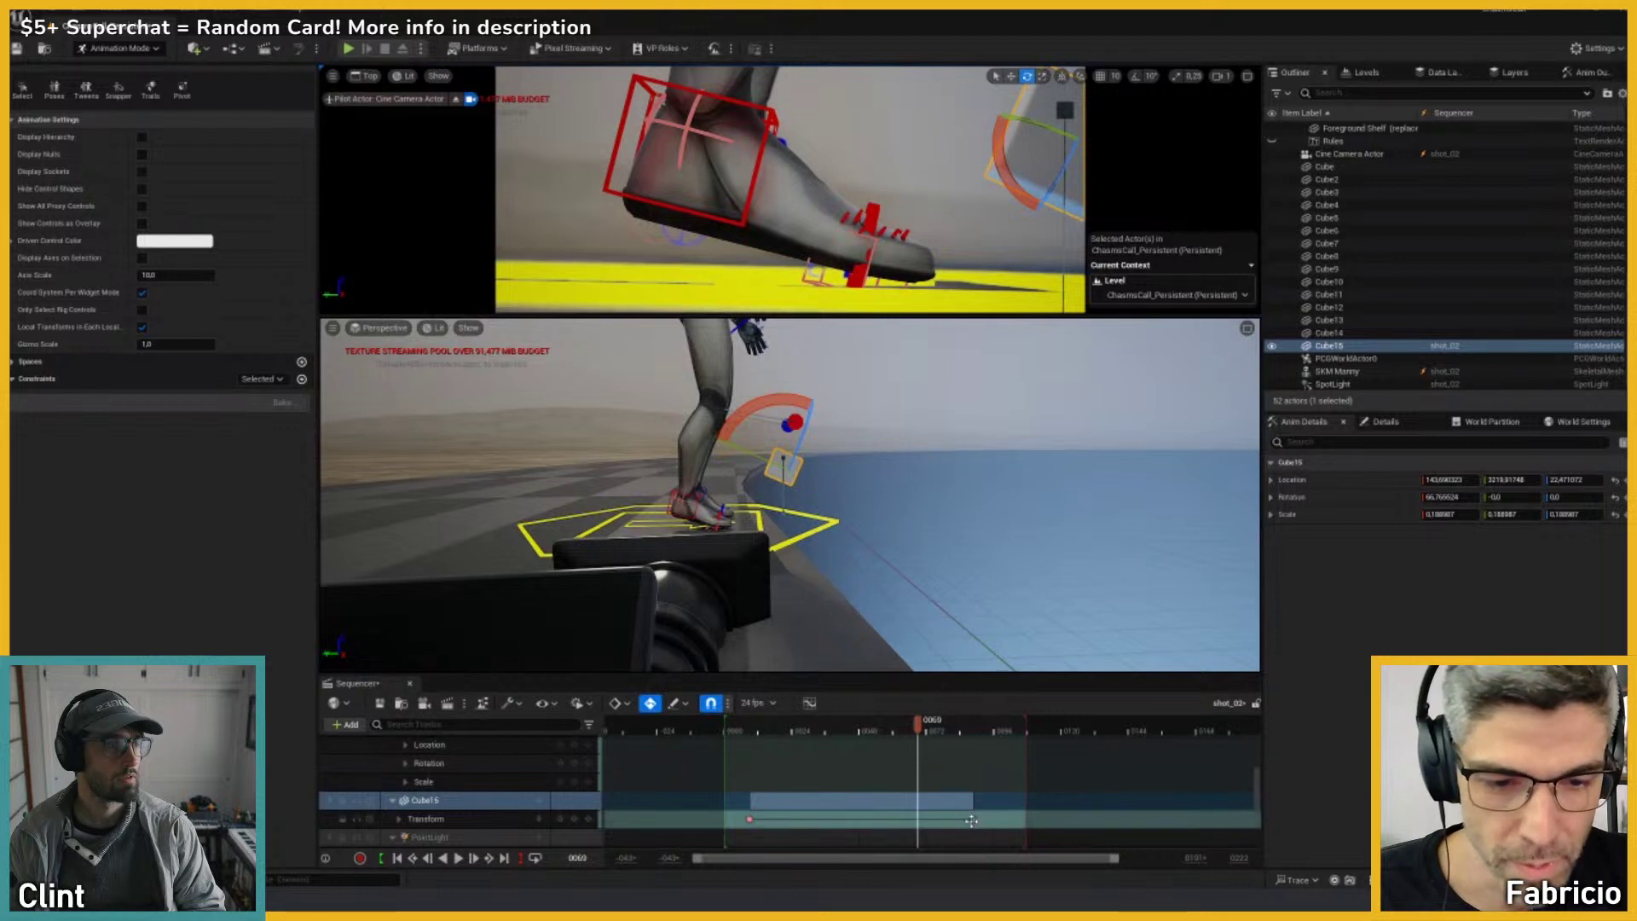
pyautogui.press('w')
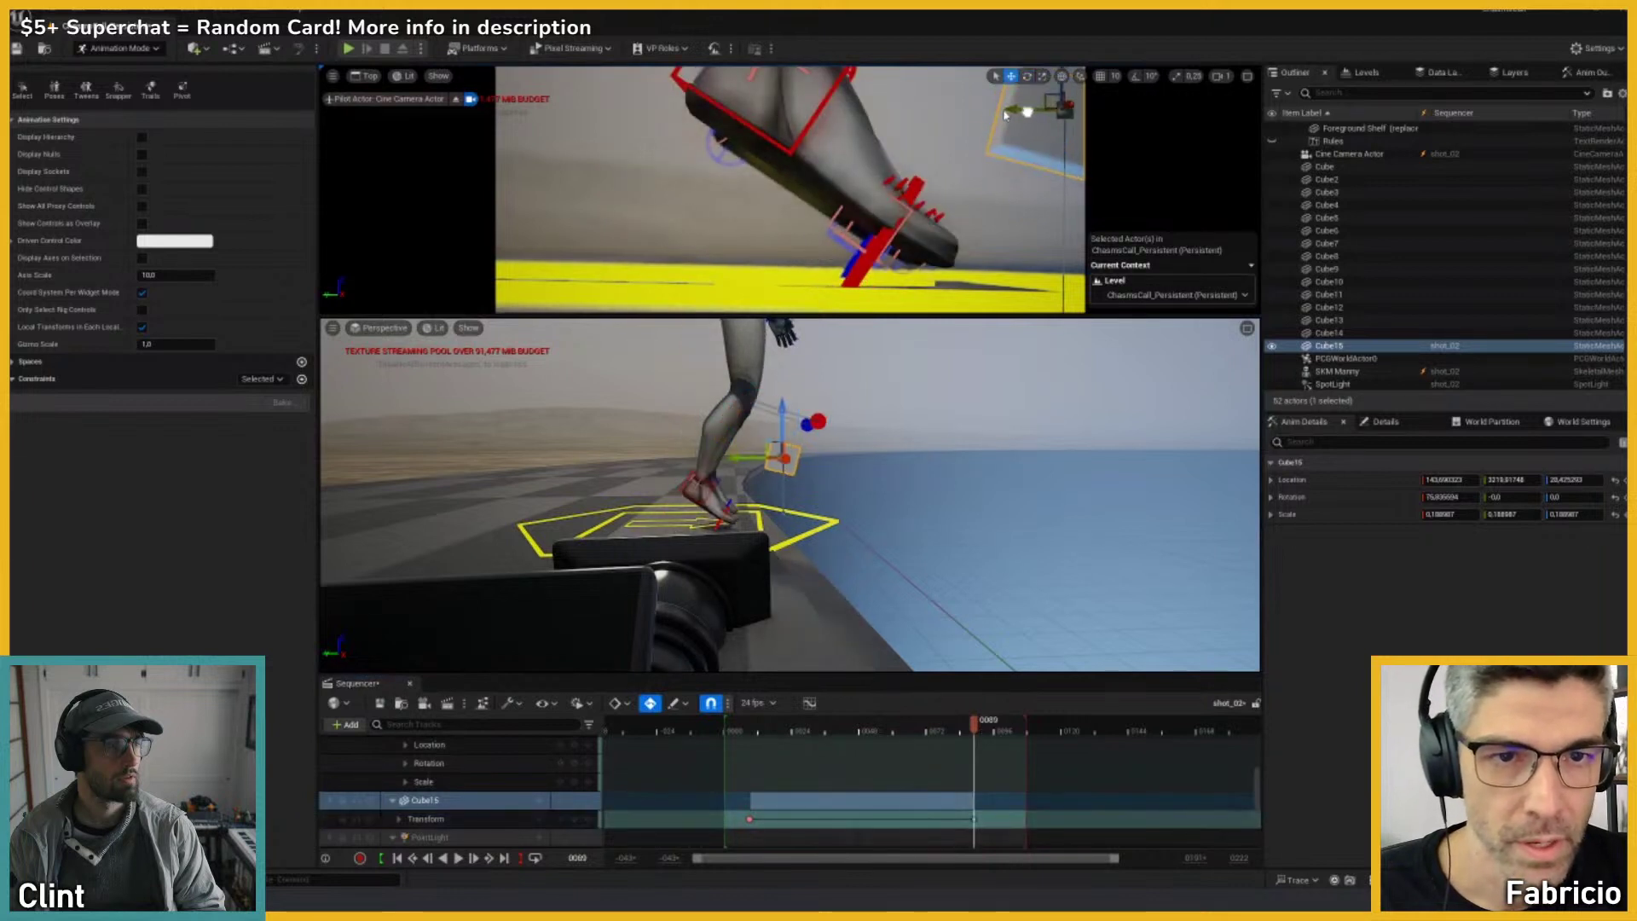
pyautogui.moveTo(1006, 116); pyautogui.dragTo(958, 109)
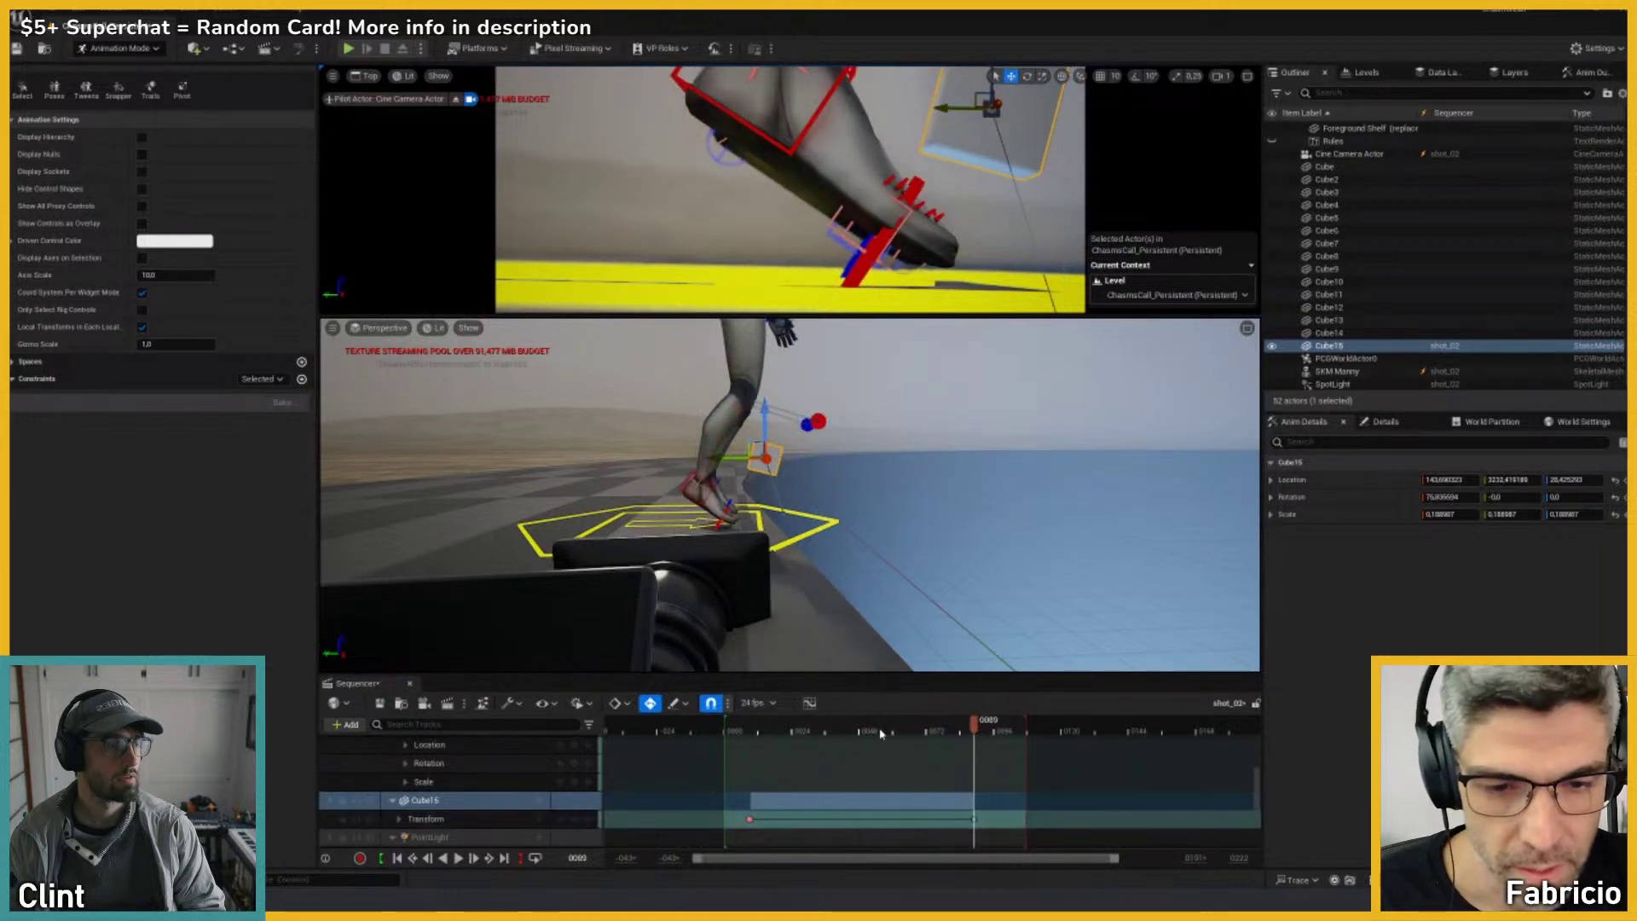
pyautogui.press('space')
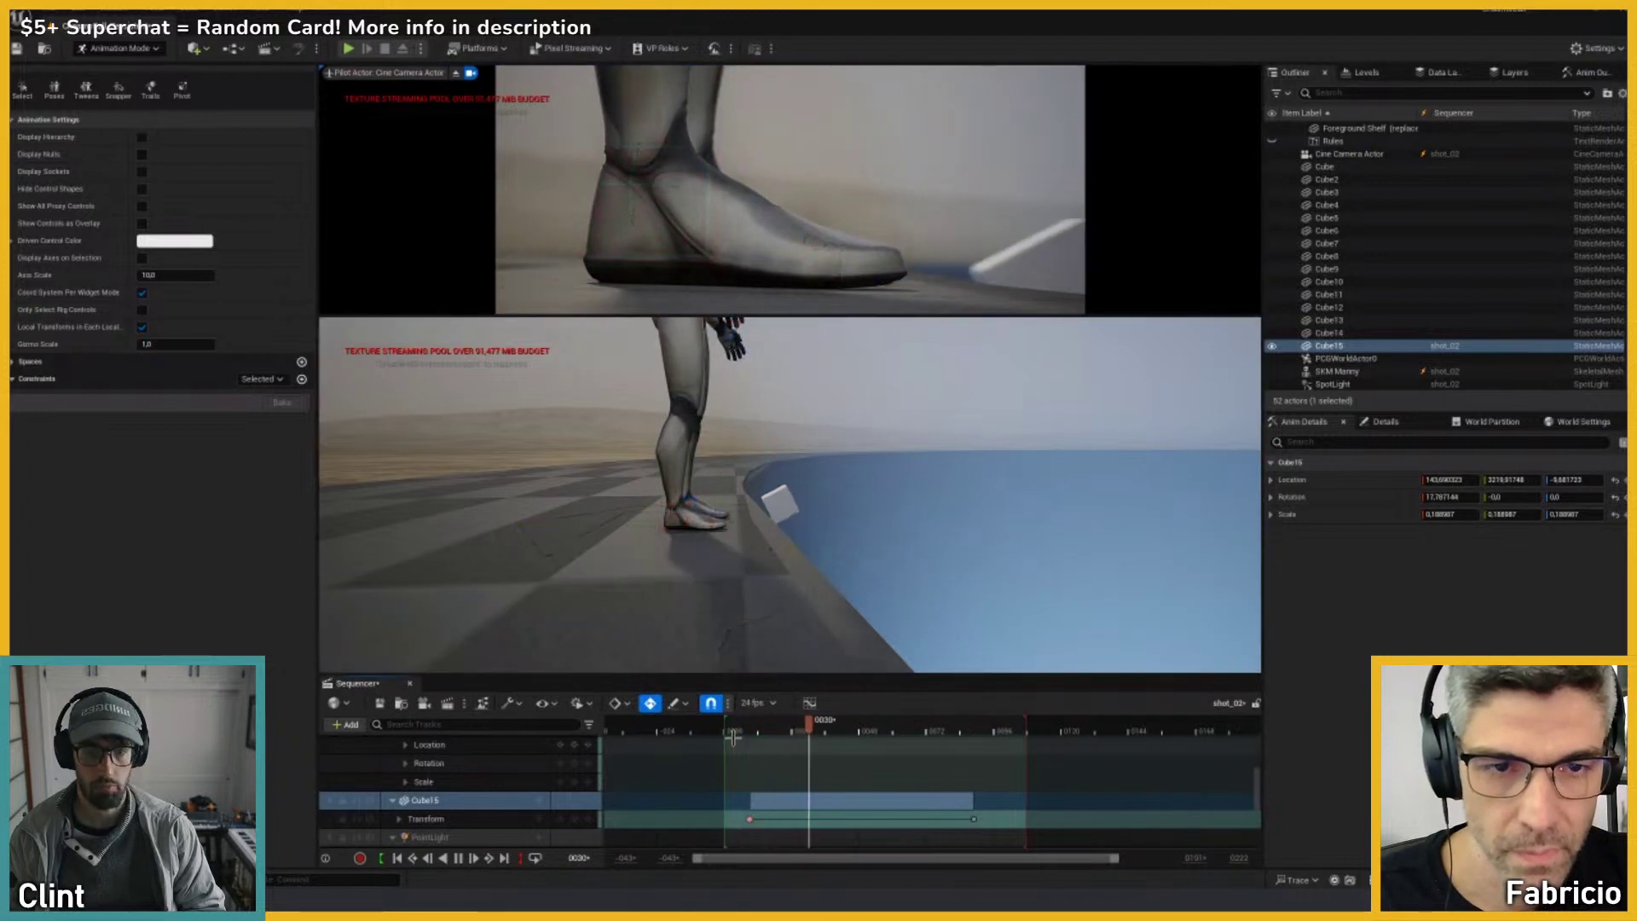
# Step: At the frame 9 key, lower the cube farther below the pit edge and replay the shot
pyautogui.moveTo(733, 736); pyautogui.dragTo(749, 823)
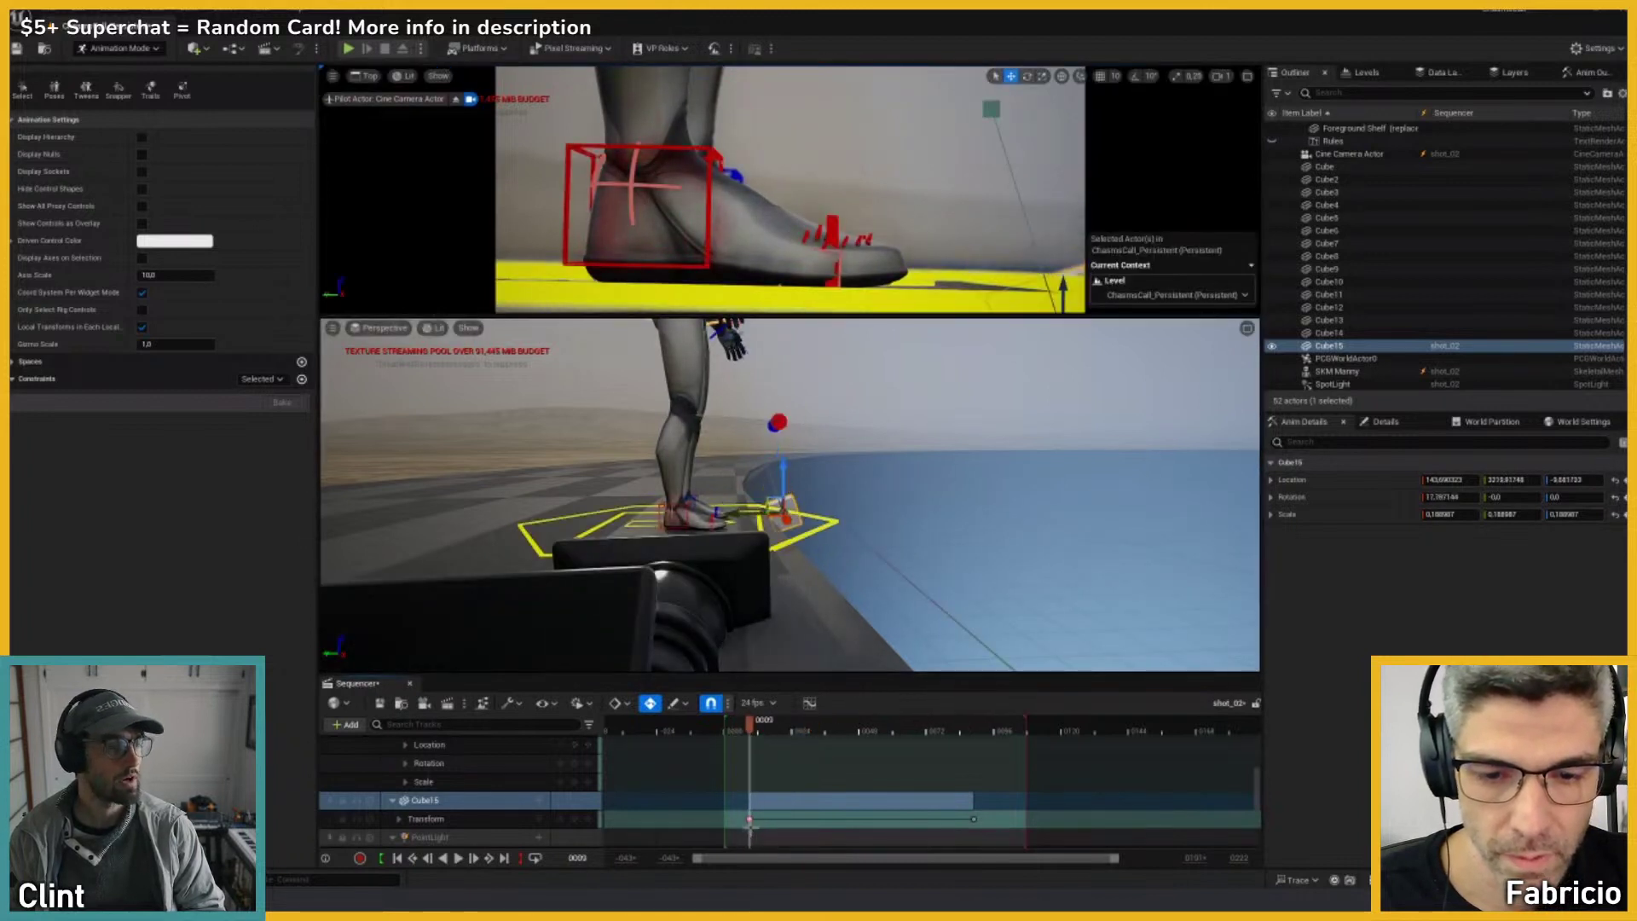
pyautogui.click(802, 488)
pyautogui.click(784, 482)
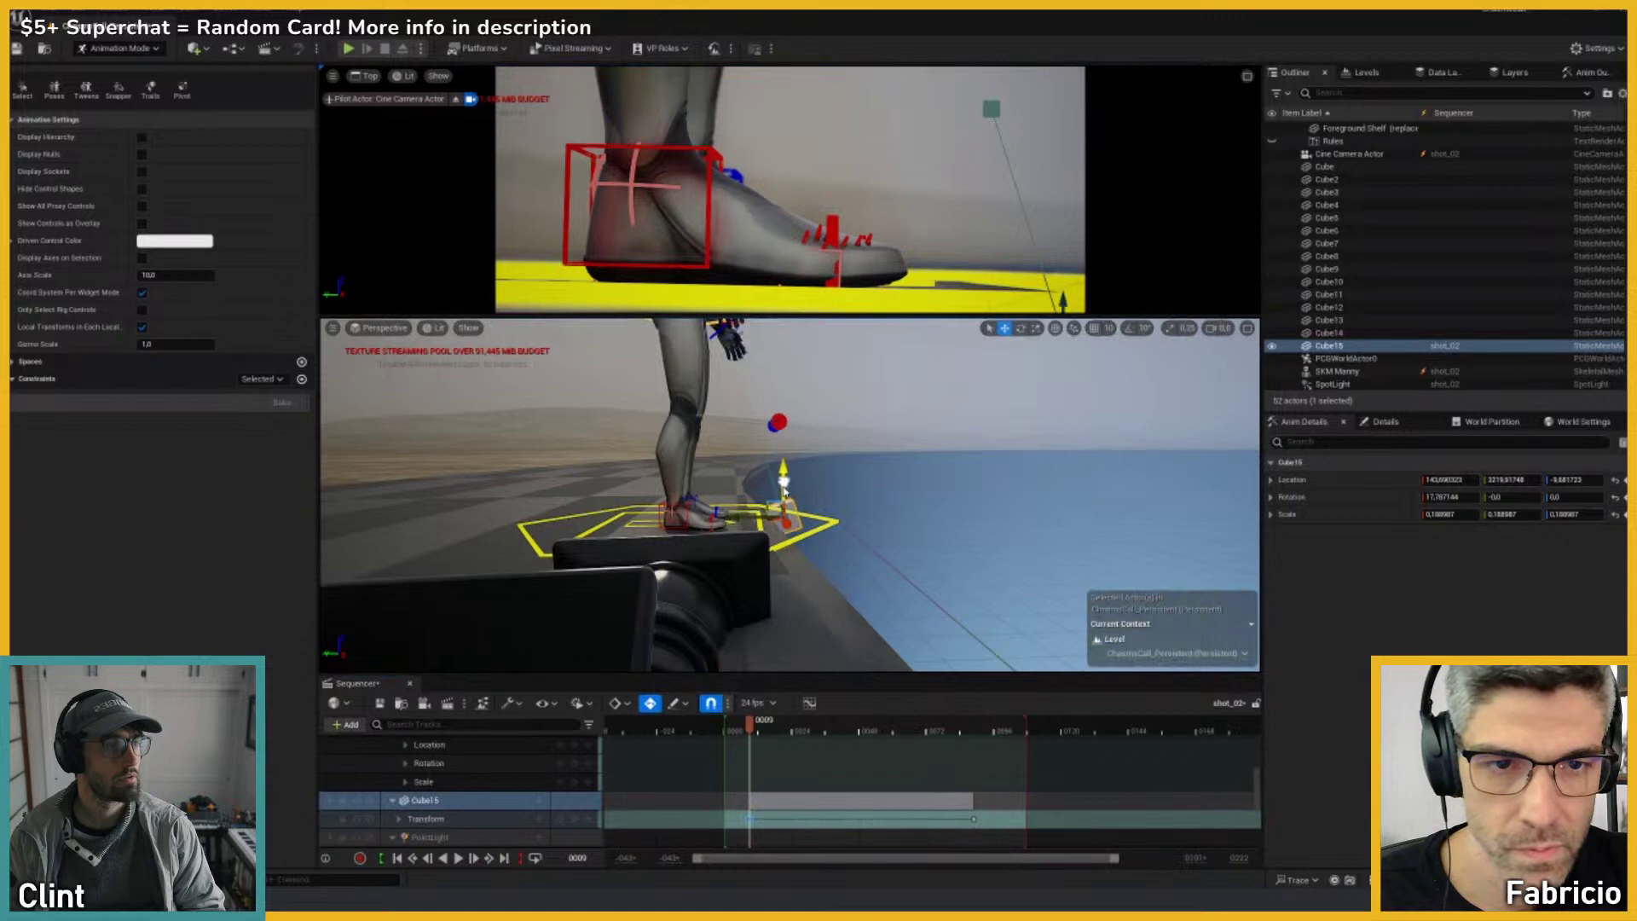
pyautogui.press('space')
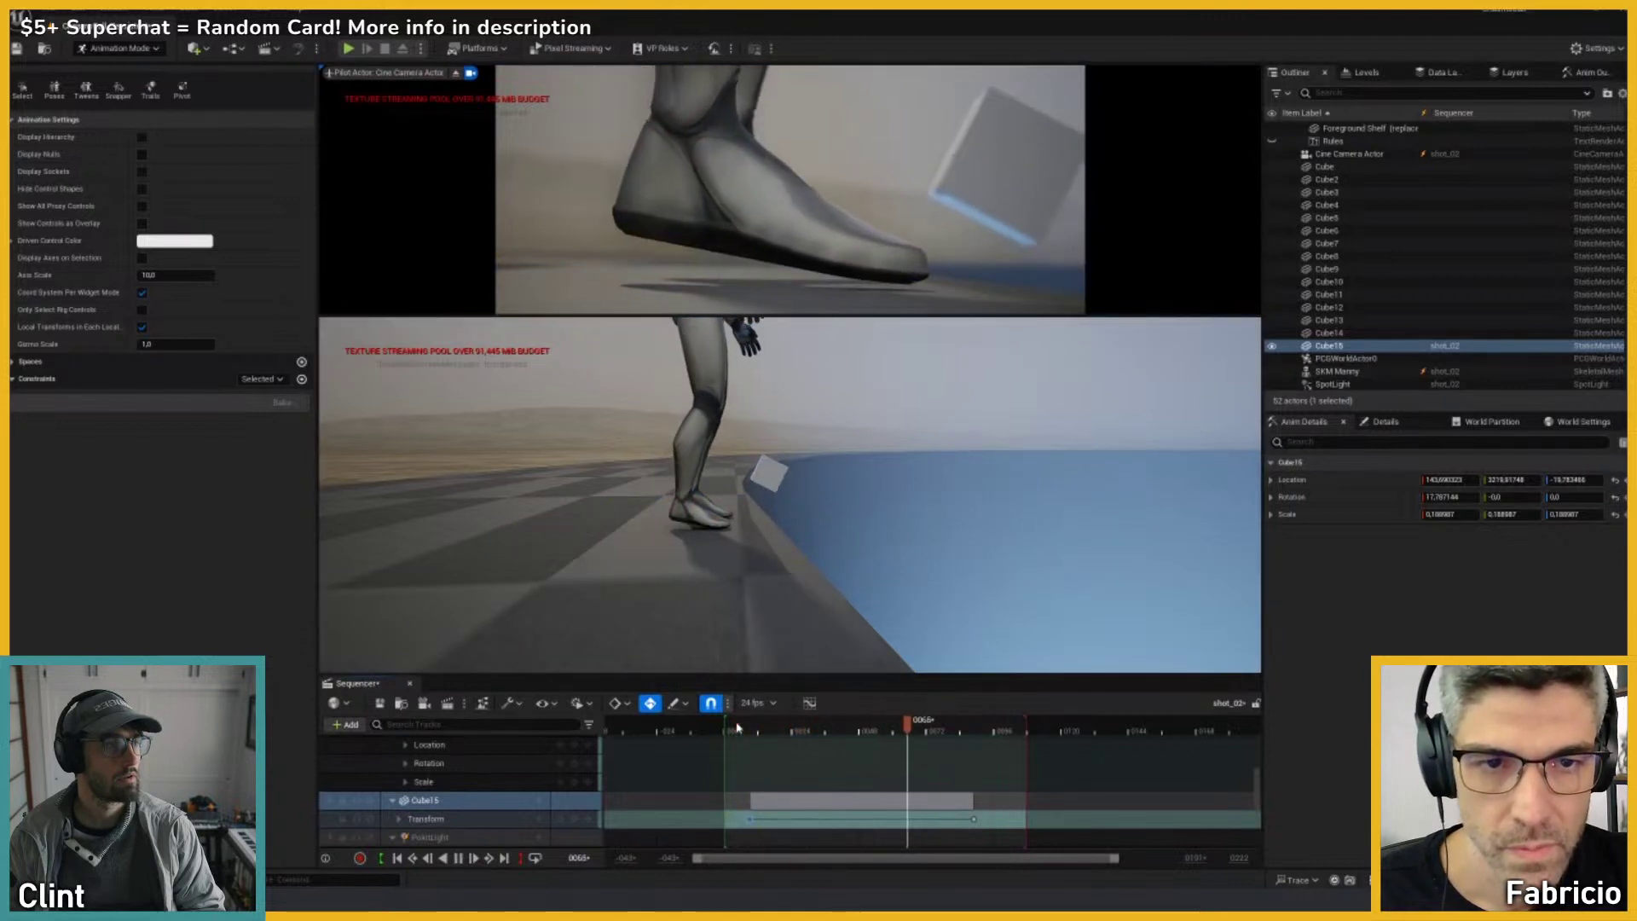
pyautogui.press('space')
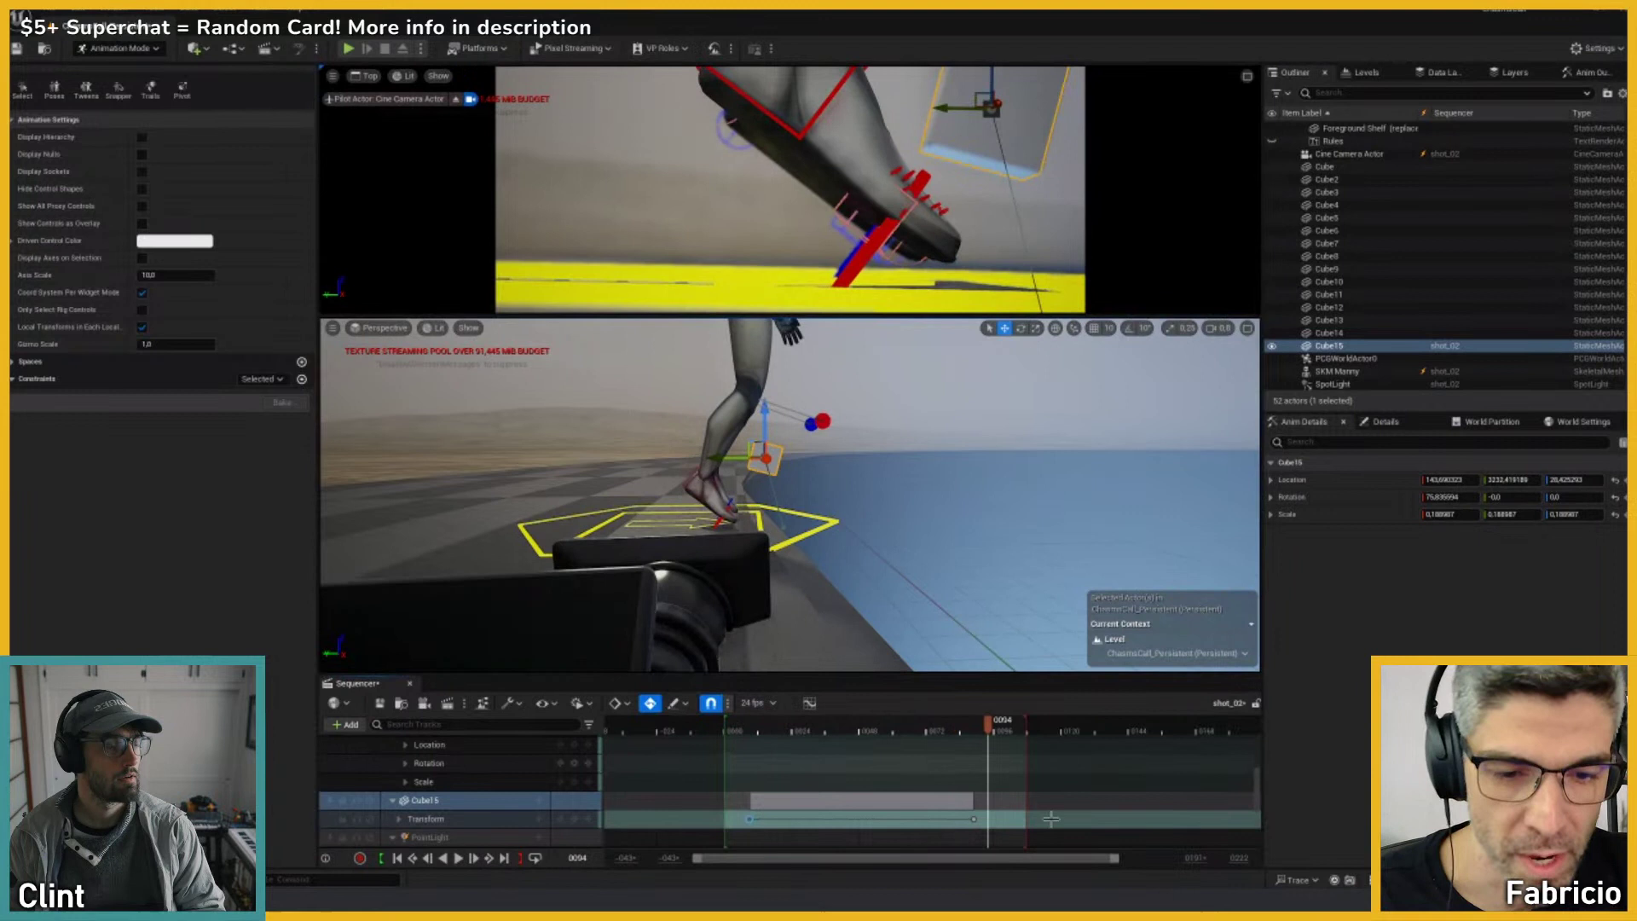
# Step: Move the cube's final transform key to the end of the shot and play the slower rise
pyautogui.rightClick(978, 821)
pyautogui.click(1023, 718)
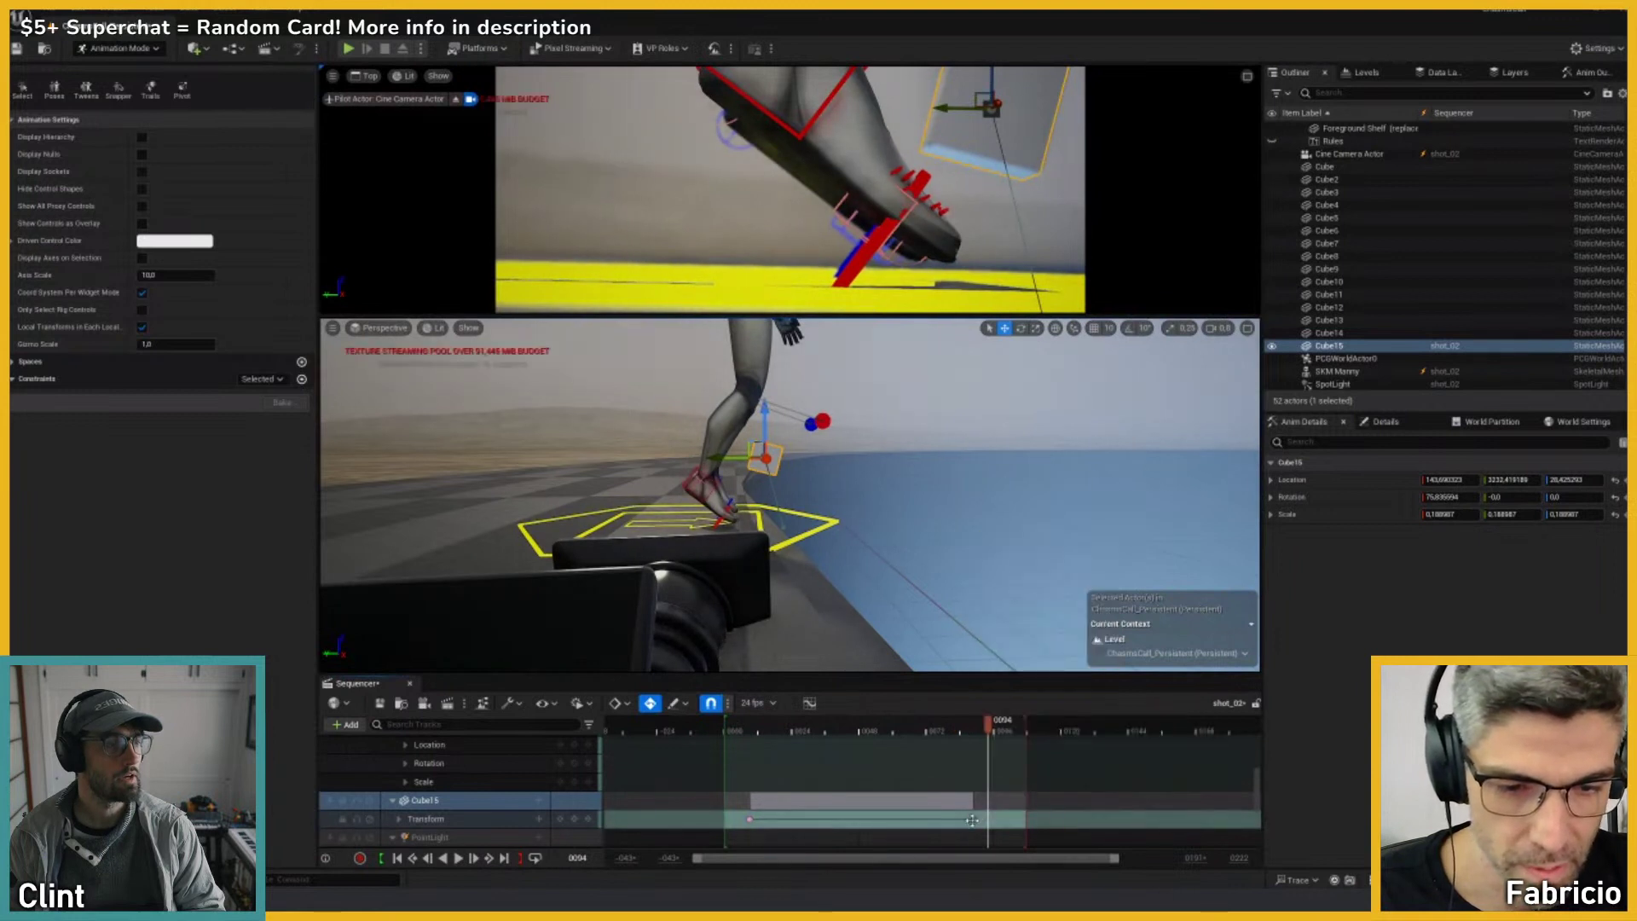
pyautogui.moveTo(978, 821); pyautogui.dragTo(1025, 821)
pyautogui.moveTo(1025, 723); pyautogui.dragTo(748, 734)
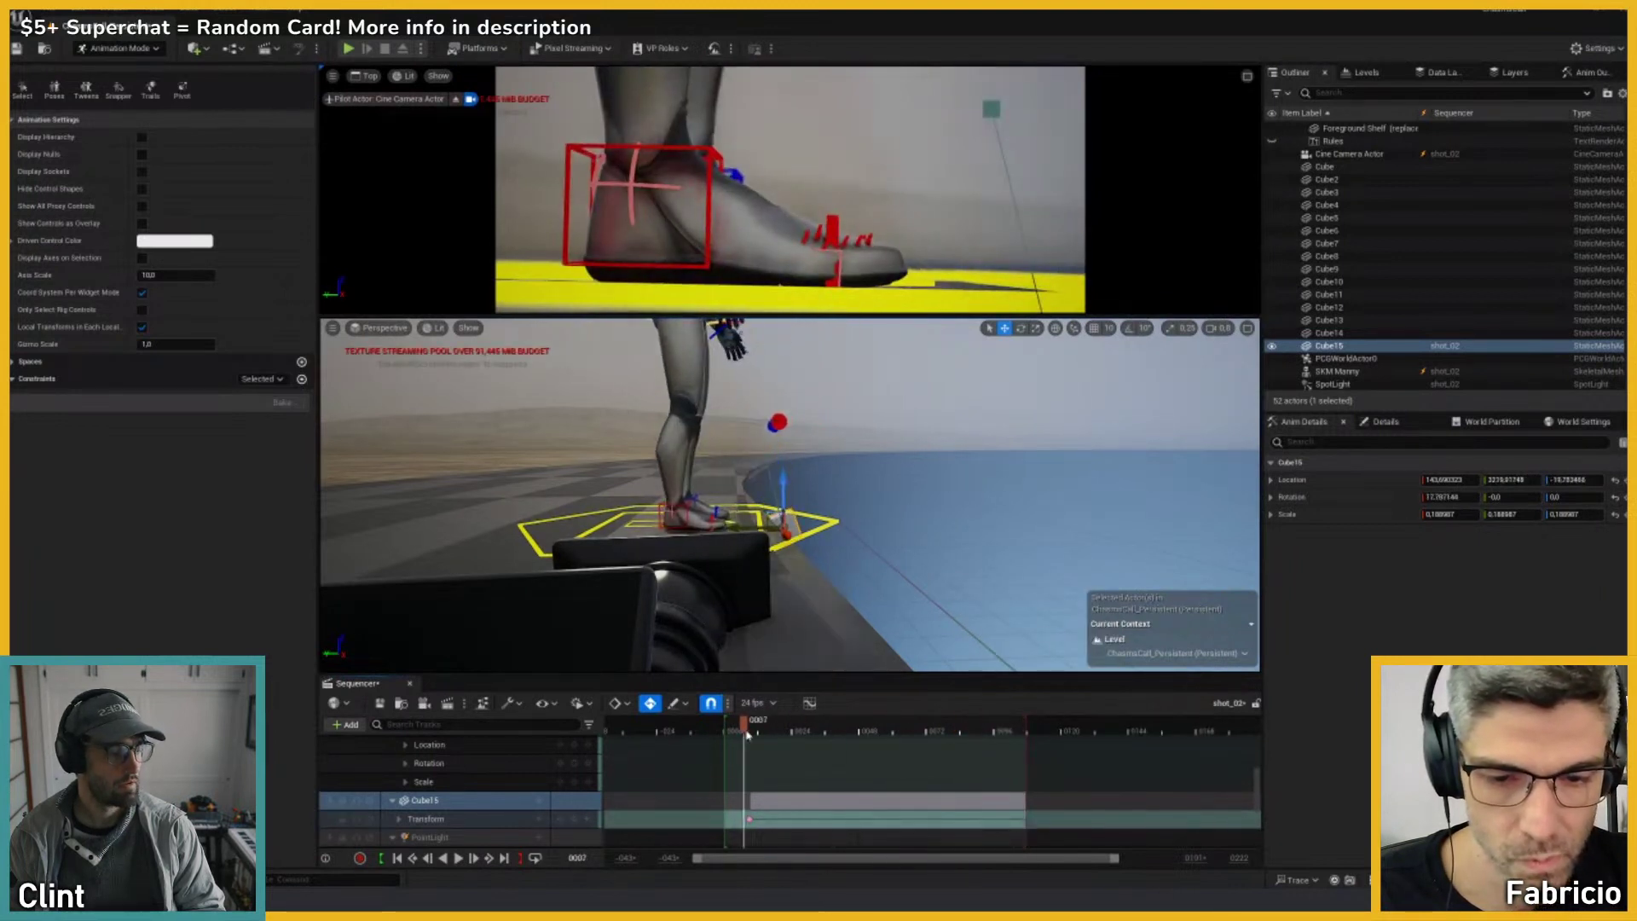
pyautogui.press('space')
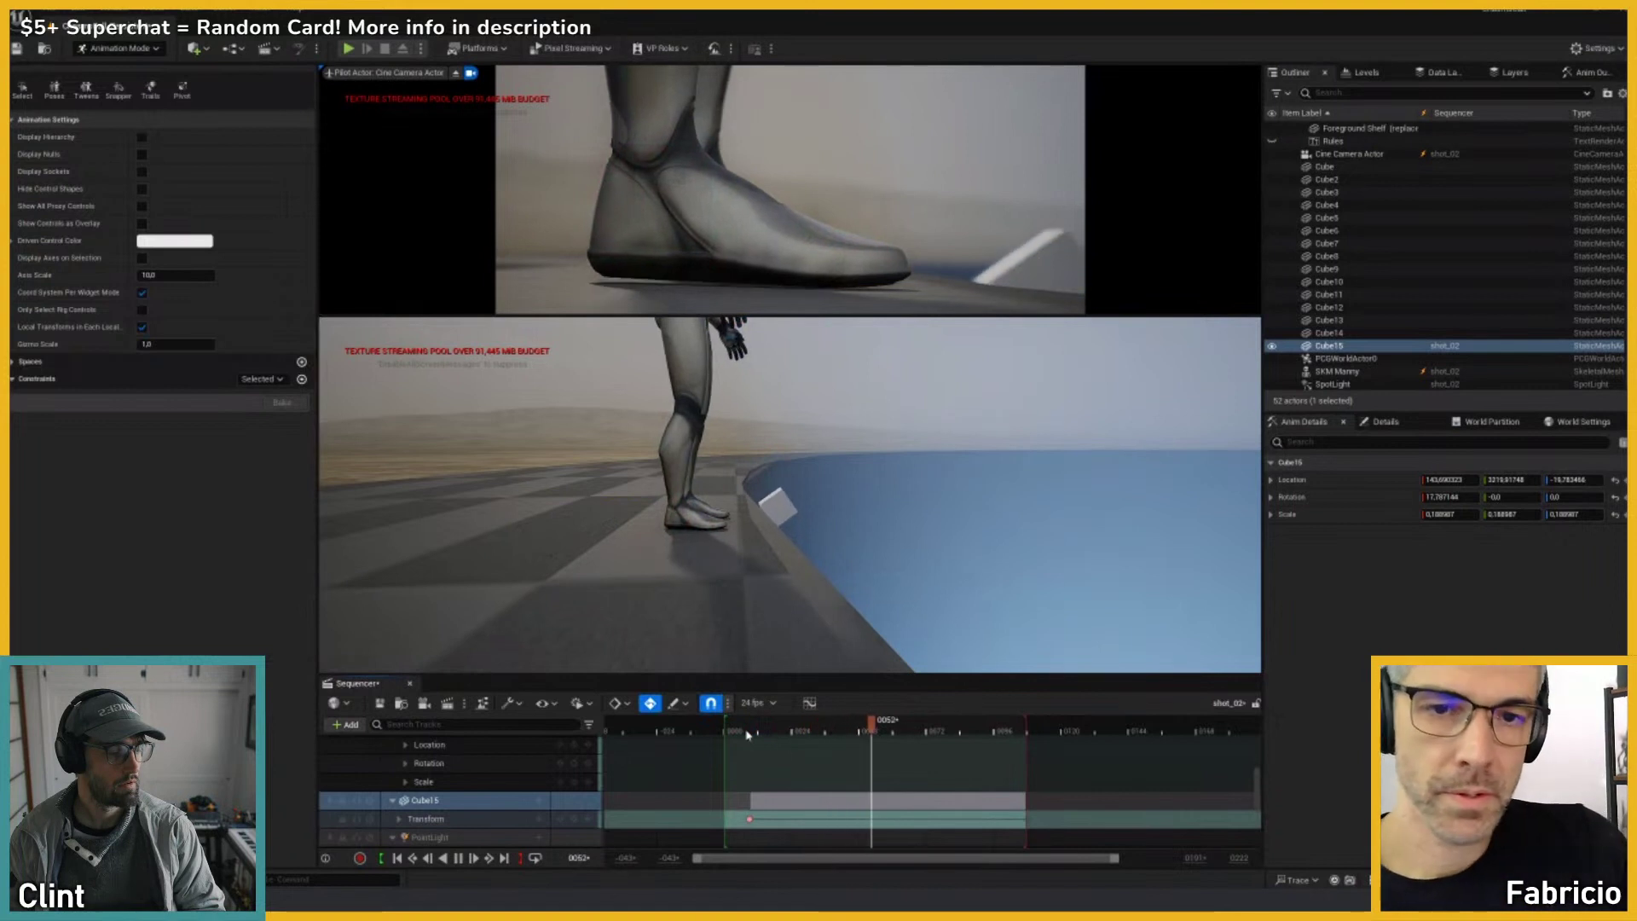
pyautogui.press('space')
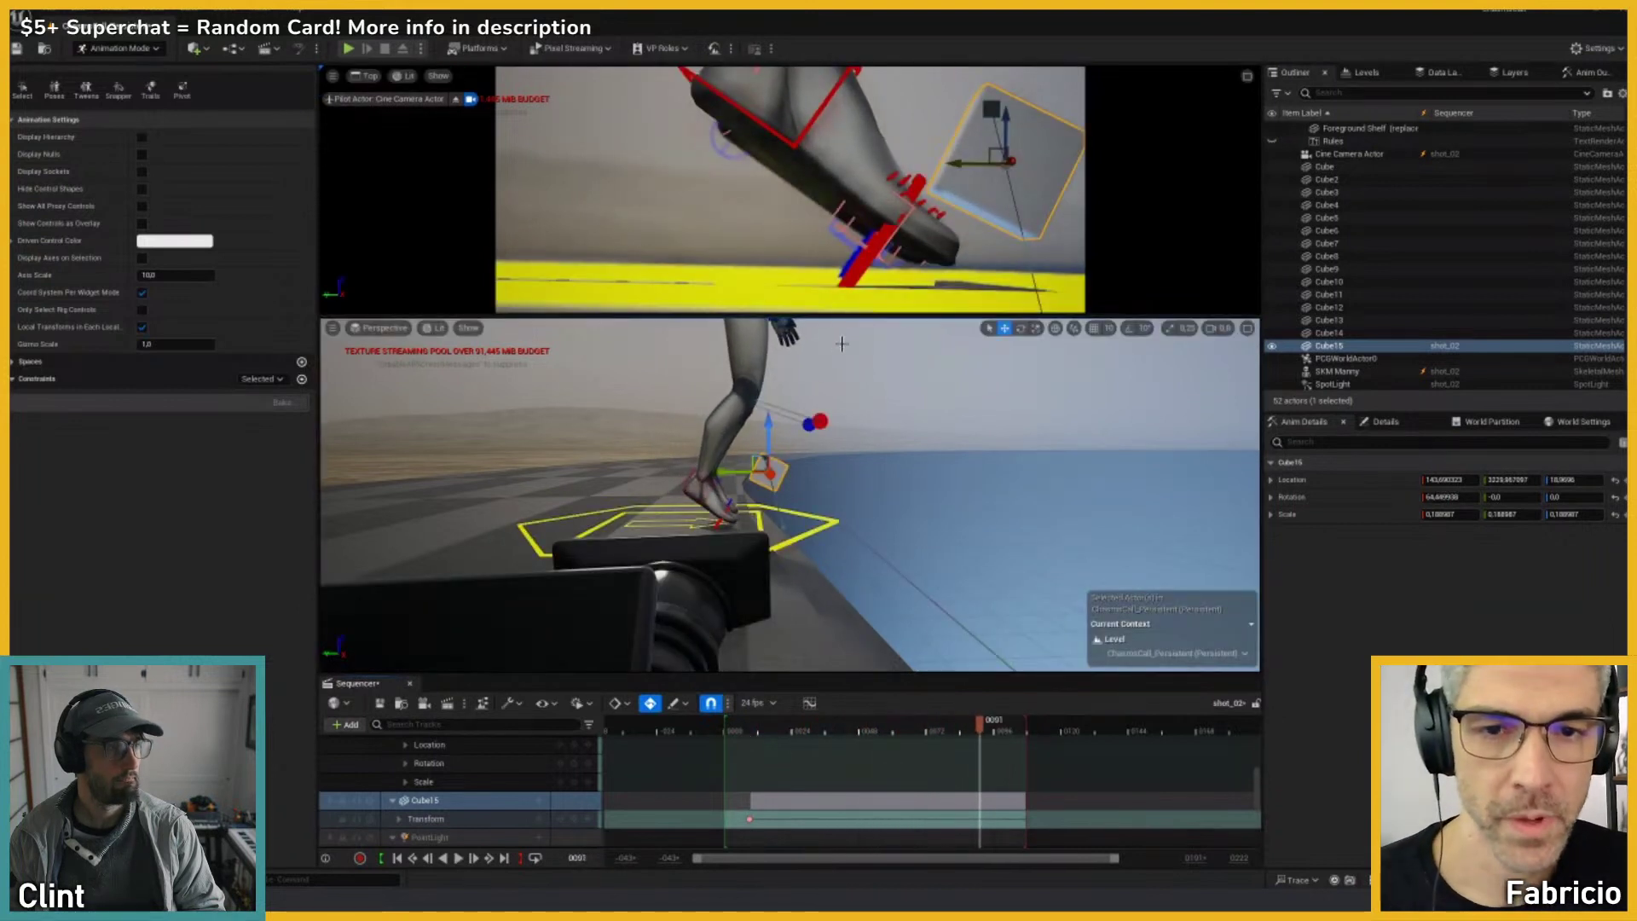
# Step: Scrub the sequence back to frame 18 and select the mannequin
pyautogui.moveTo(905, 730); pyautogui.dragTo(774, 731)
pyautogui.click(914, 246)
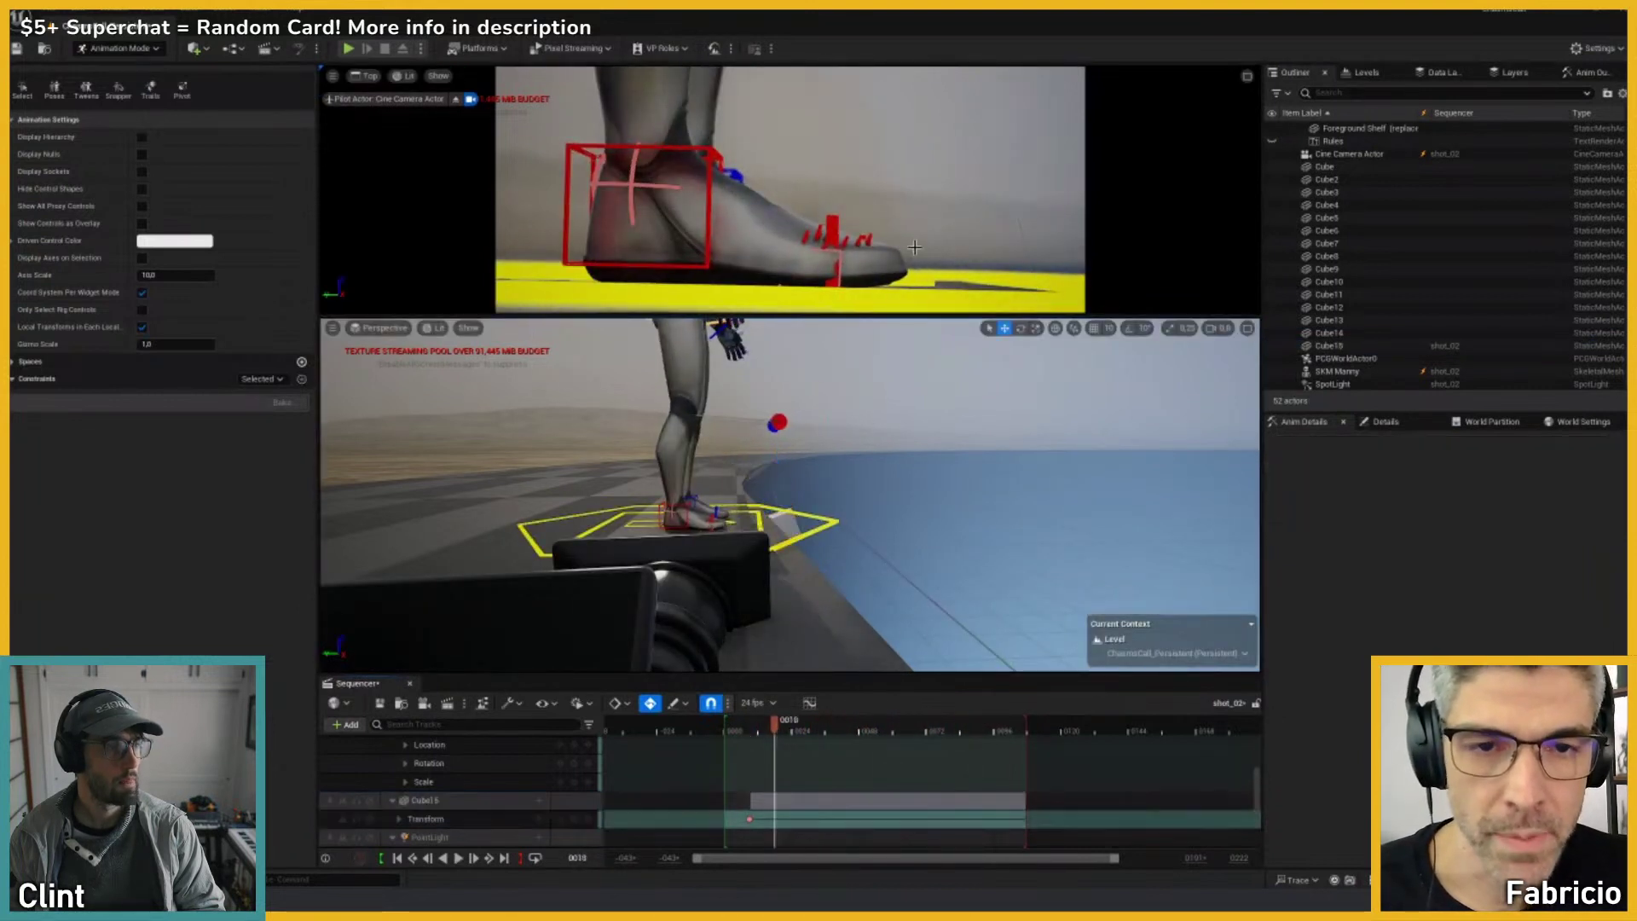
pyautogui.click(853, 279)
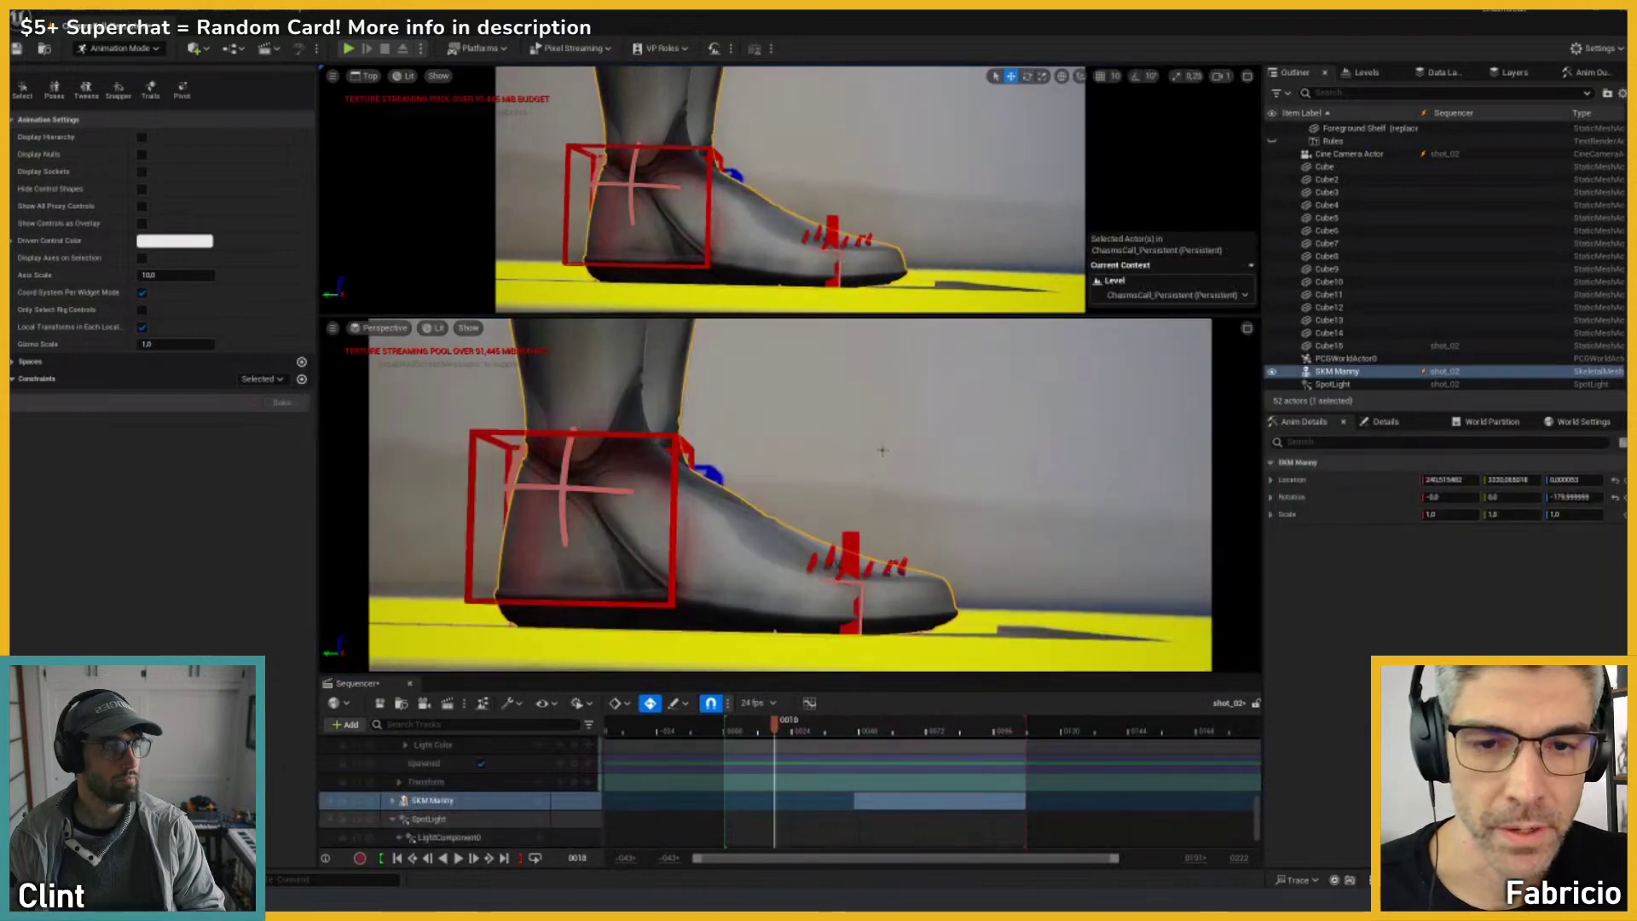
pyautogui.hotkey('shift', 'c')
pyautogui.click(427, 76)
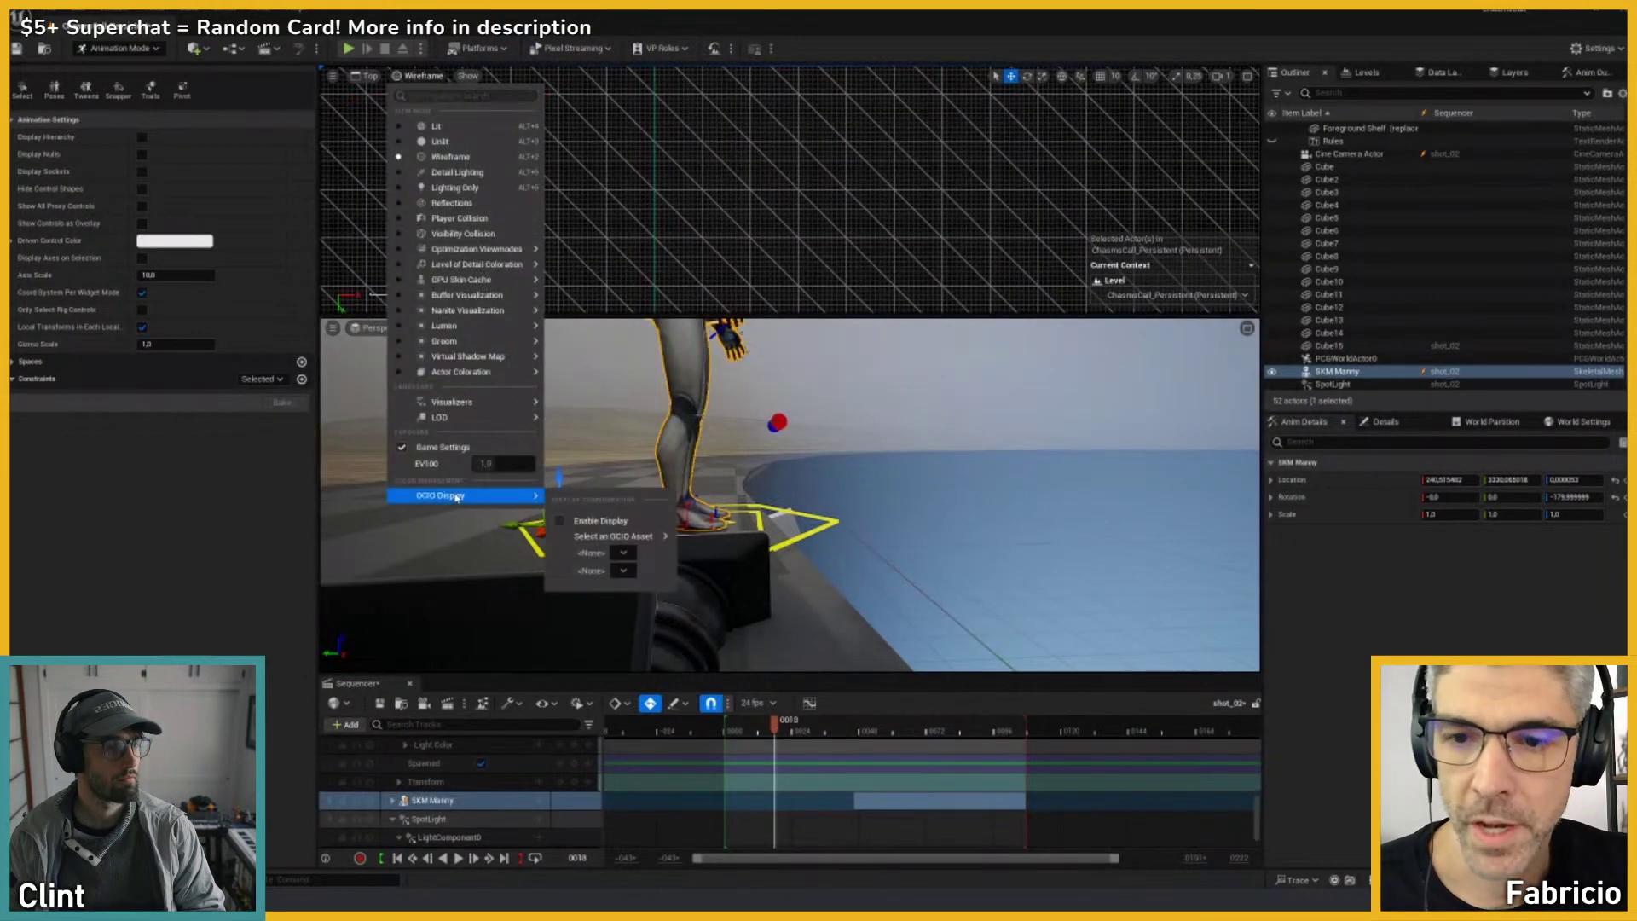
pyautogui.moveTo(465, 271)
pyautogui.moveTo(445, 341)
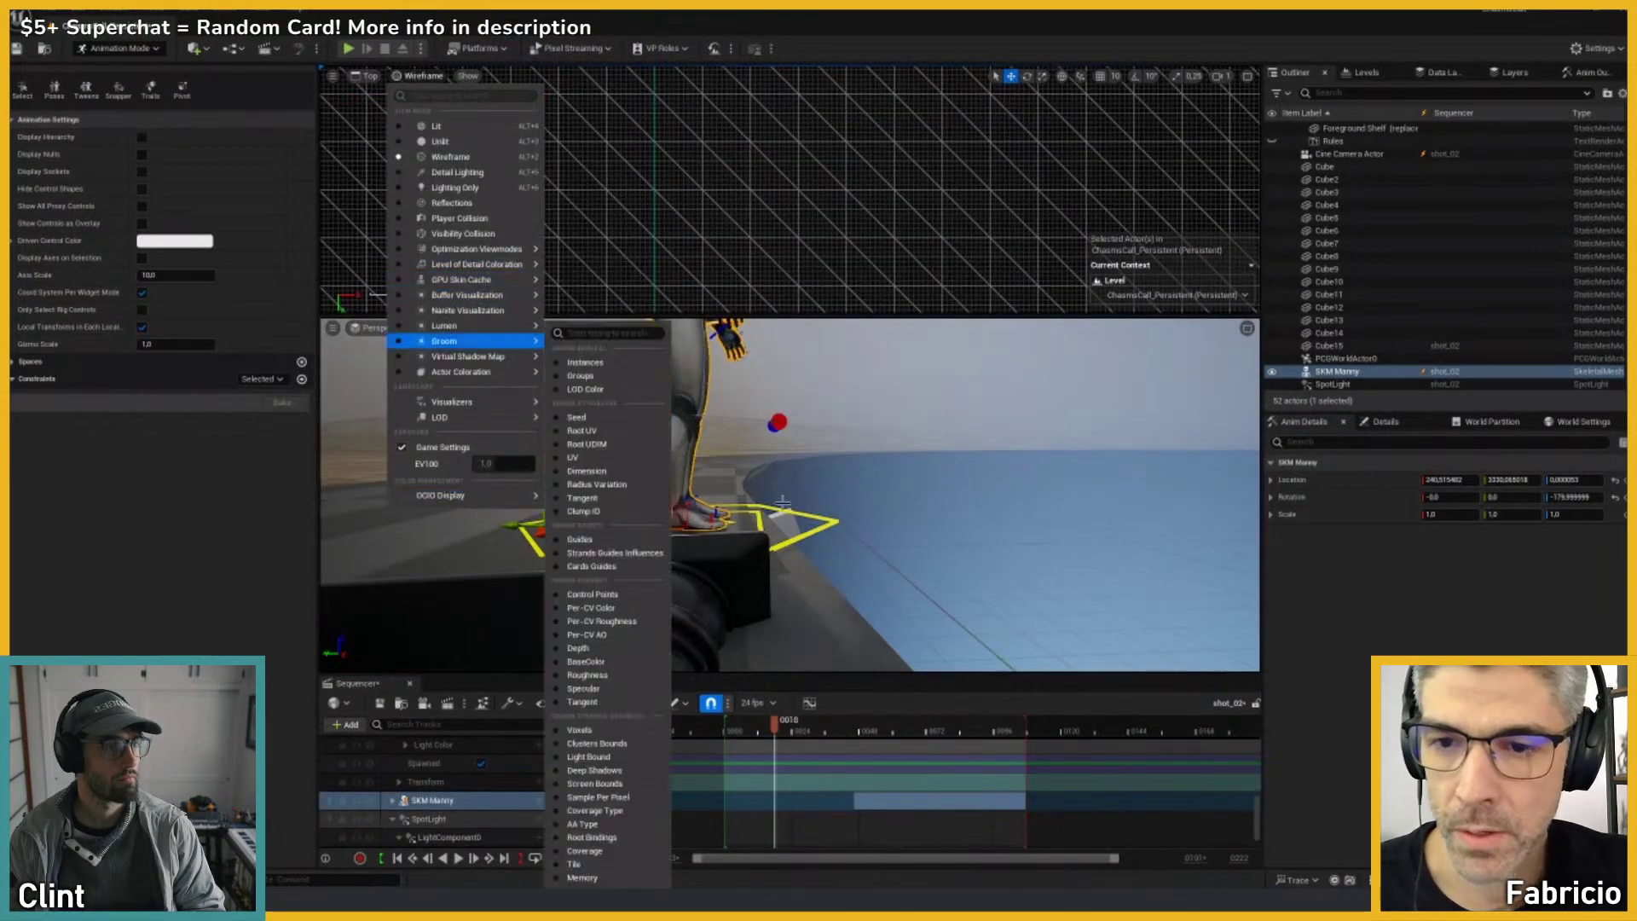
pyautogui.click(842, 246)
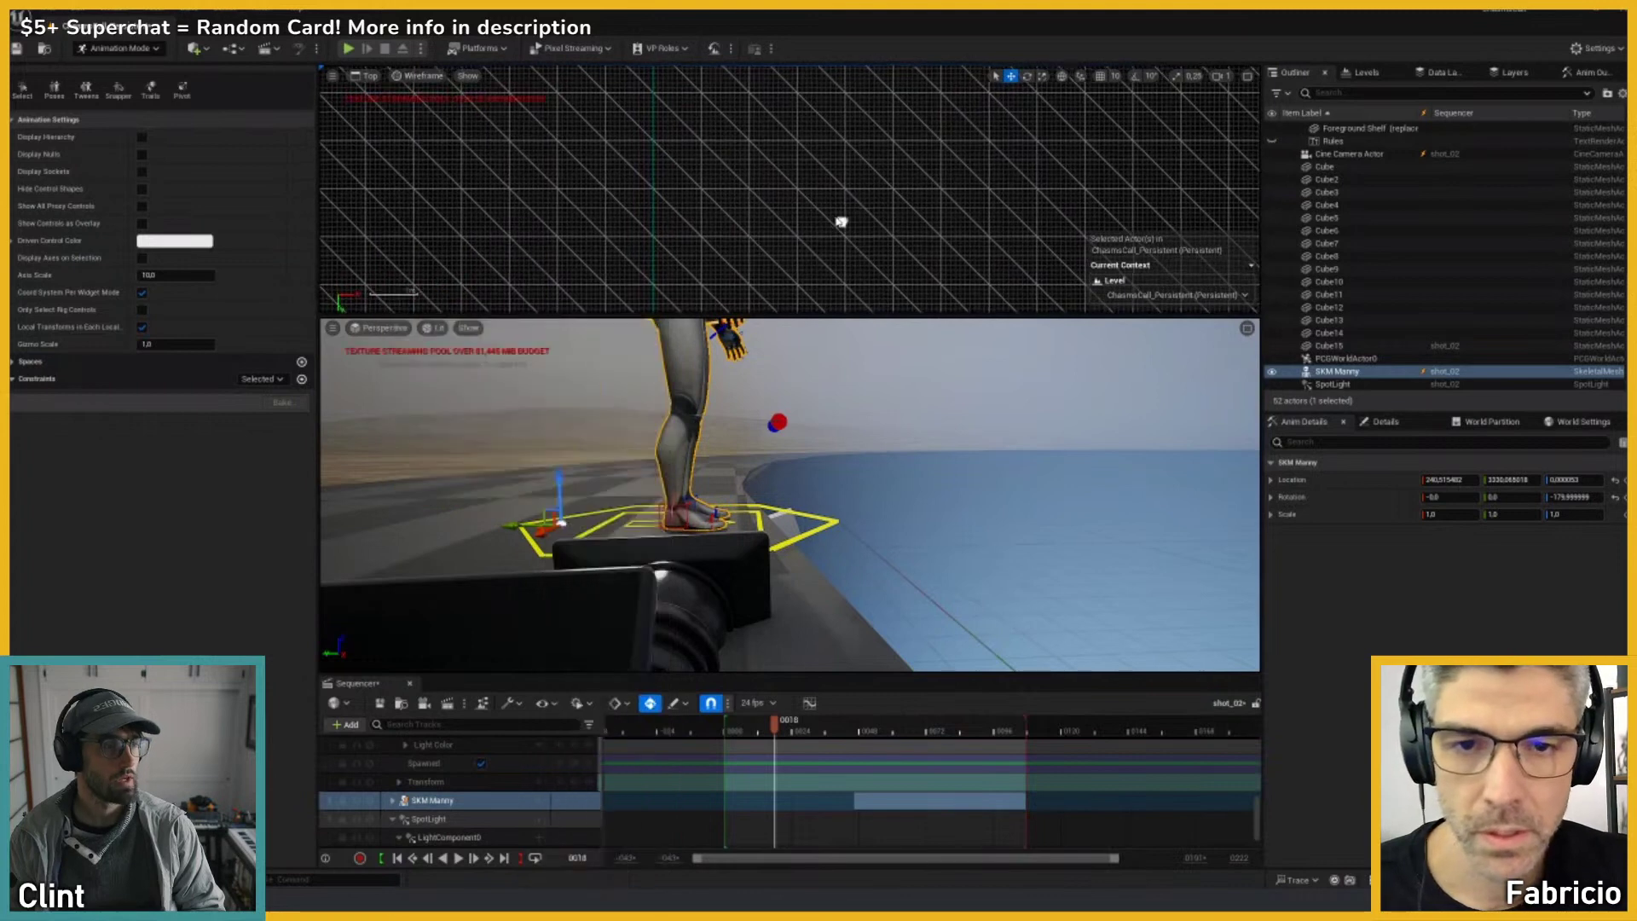
pyautogui.click(365, 77)
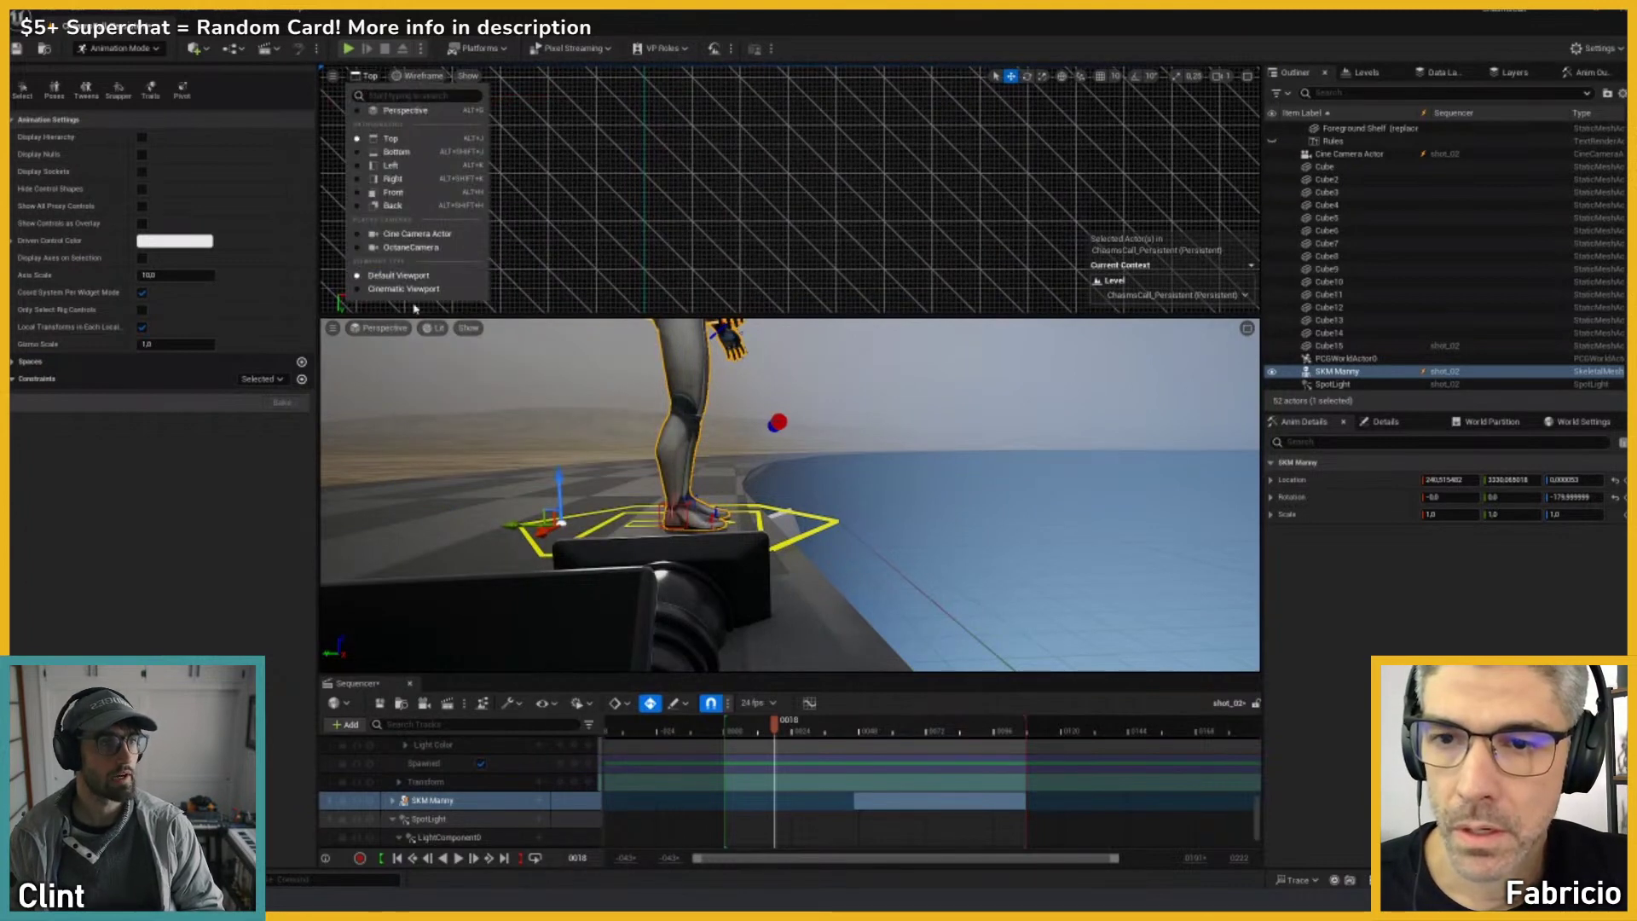
pyautogui.click(411, 247)
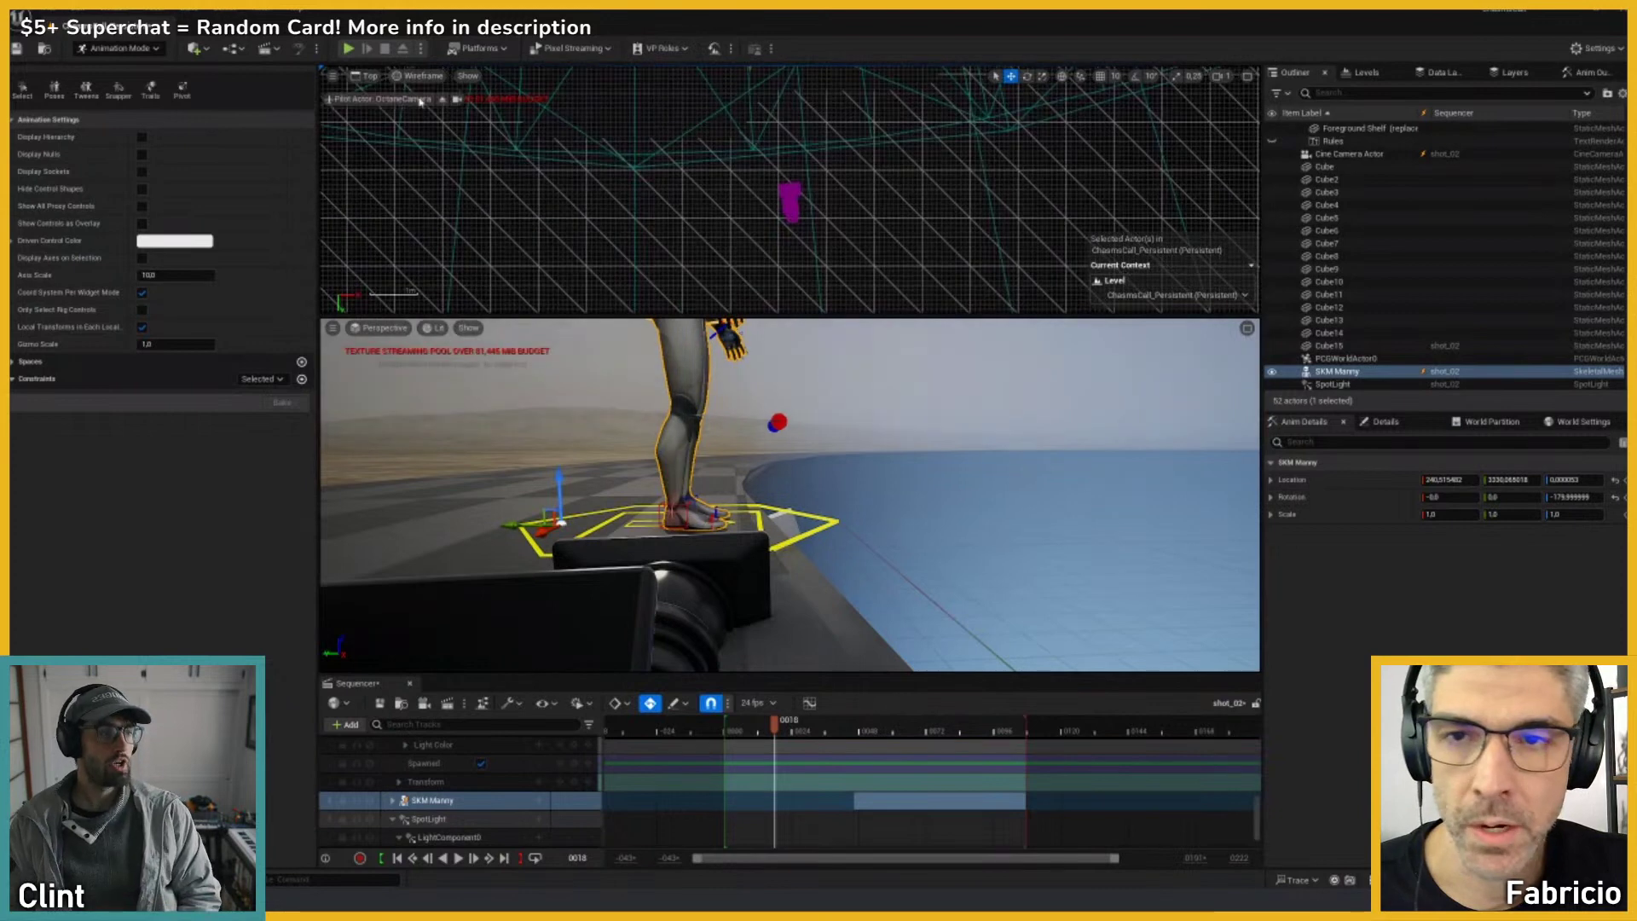
pyautogui.click(416, 77)
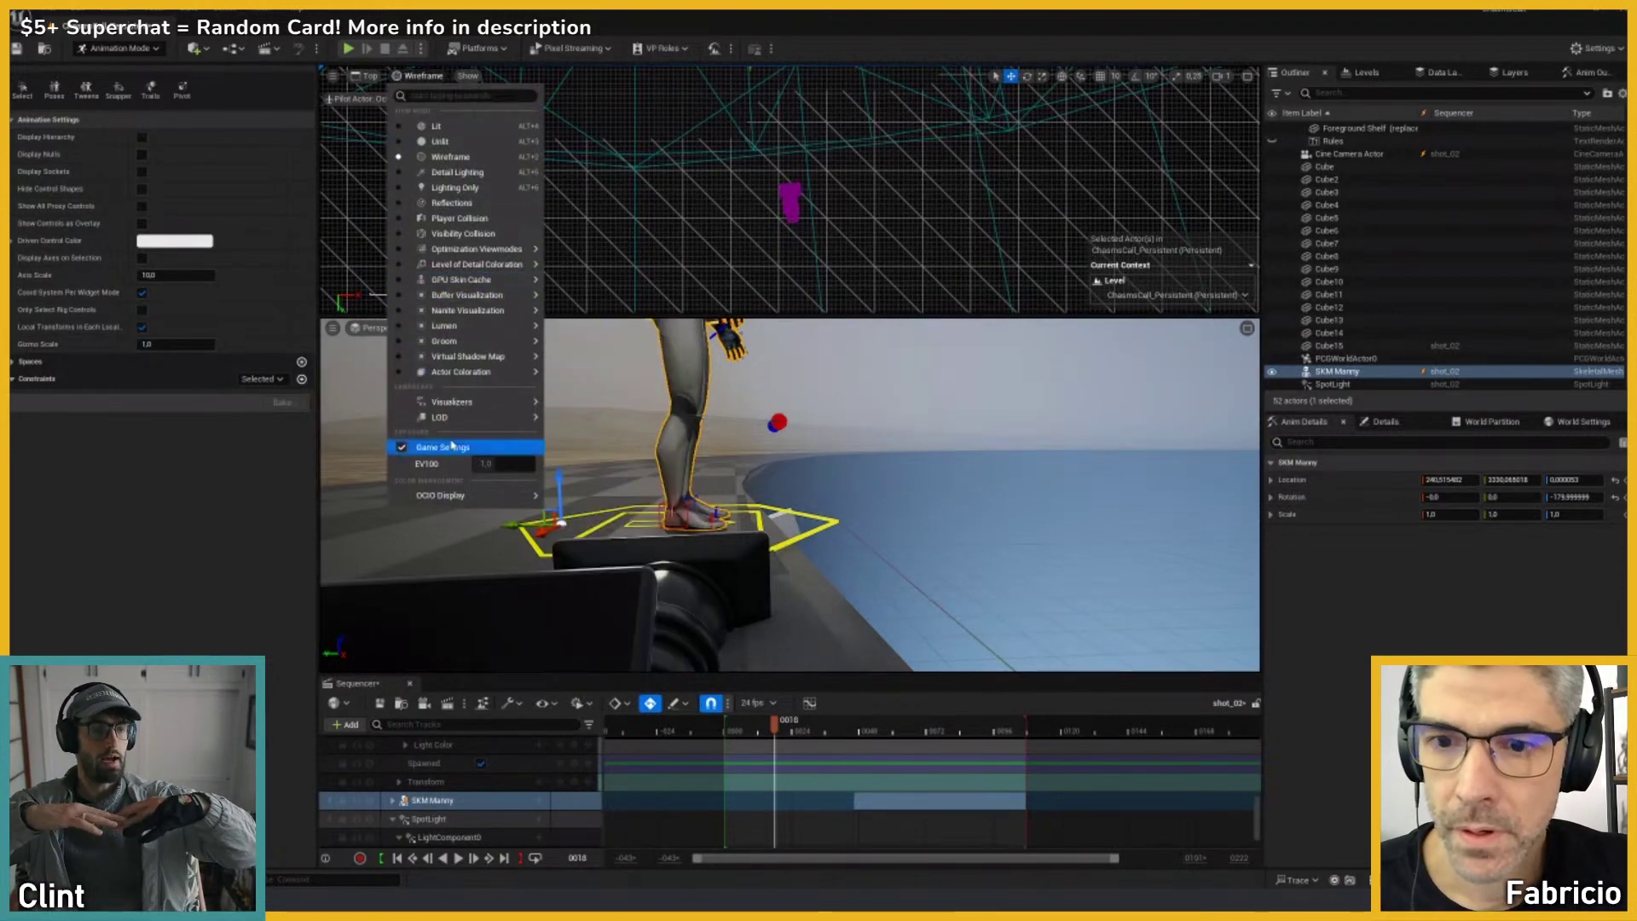
# Step: Pilot the Cine Camera Actor in the upper viewport and show its exact camera view
pyautogui.click(380, 75)
pyautogui.click(391, 239)
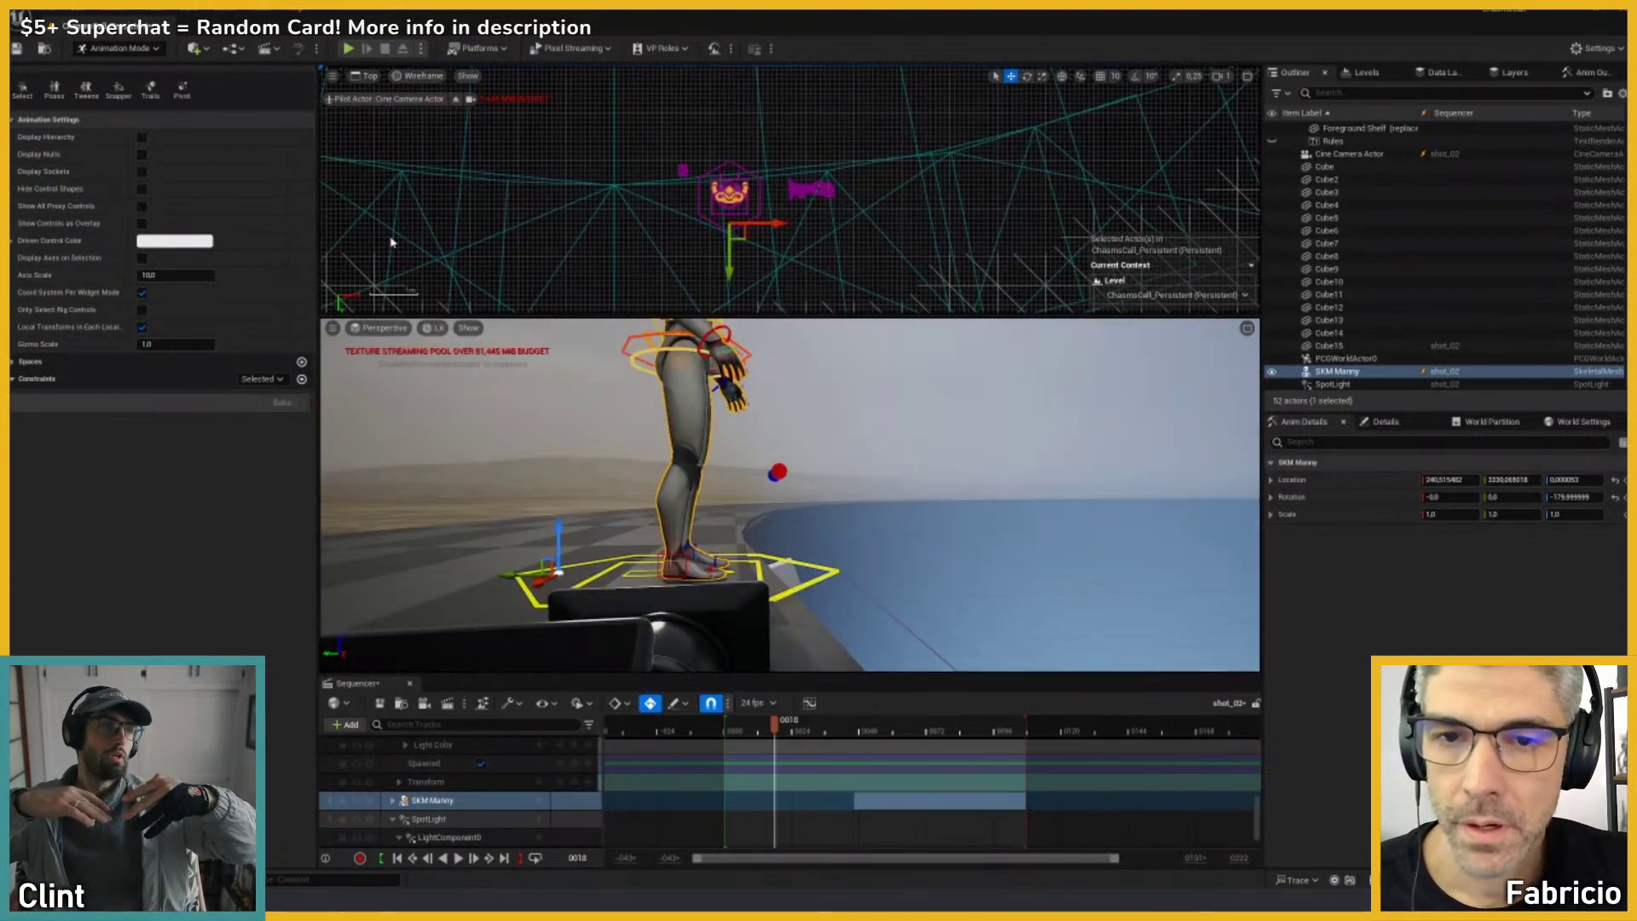
pyautogui.click(469, 99)
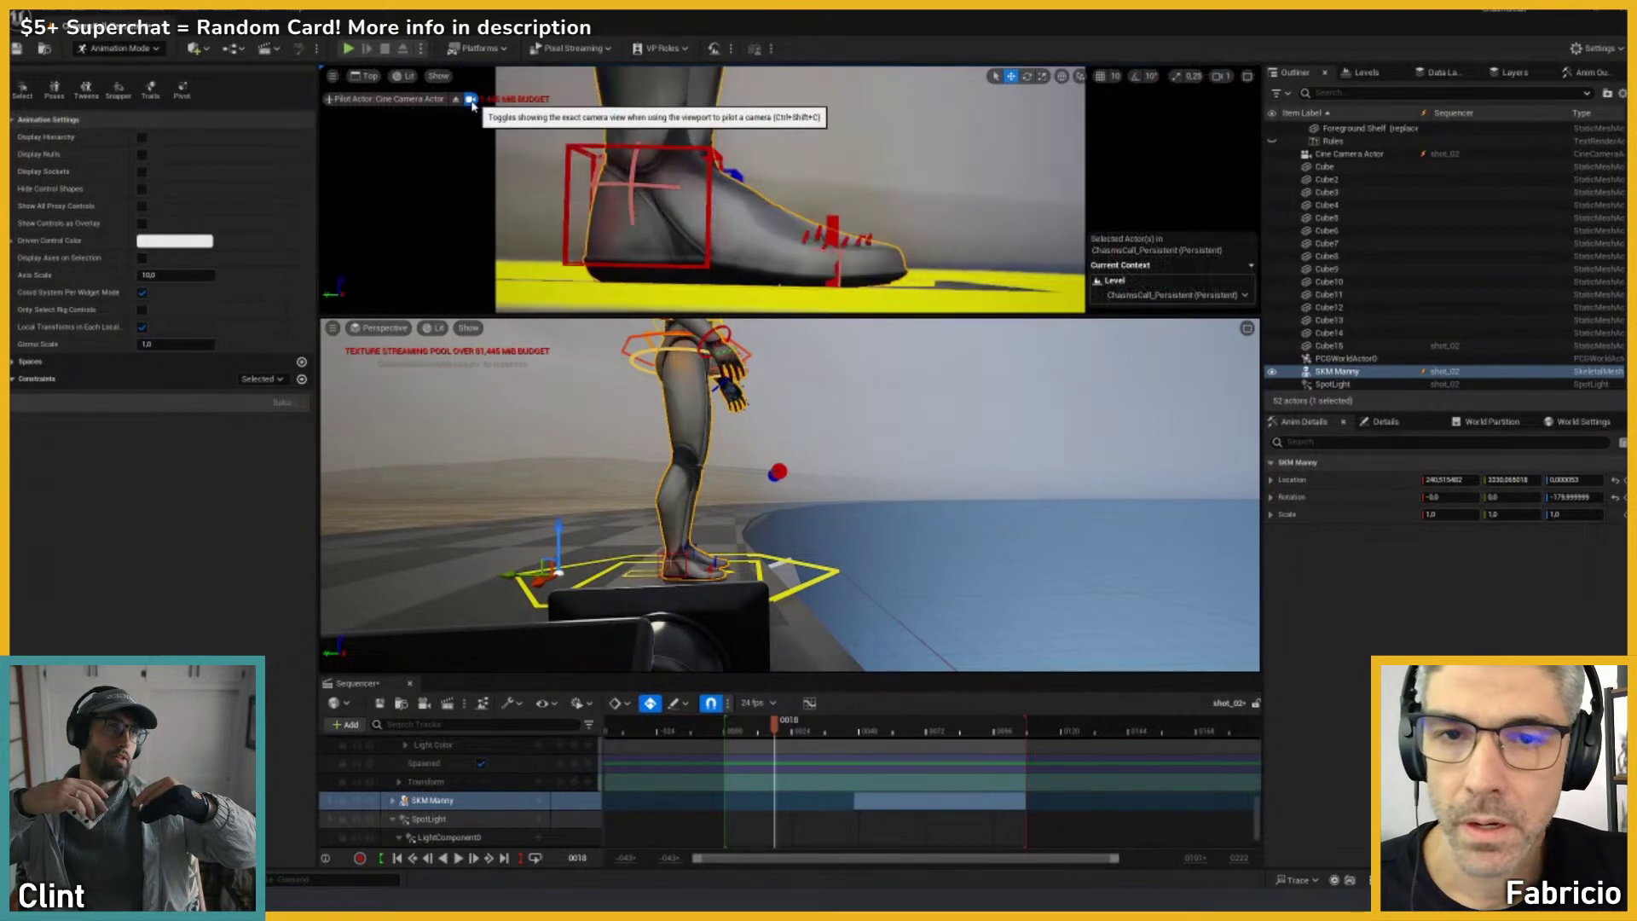
pyautogui.moveTo(862, 535); pyautogui.dragTo(752, 577, button='right')
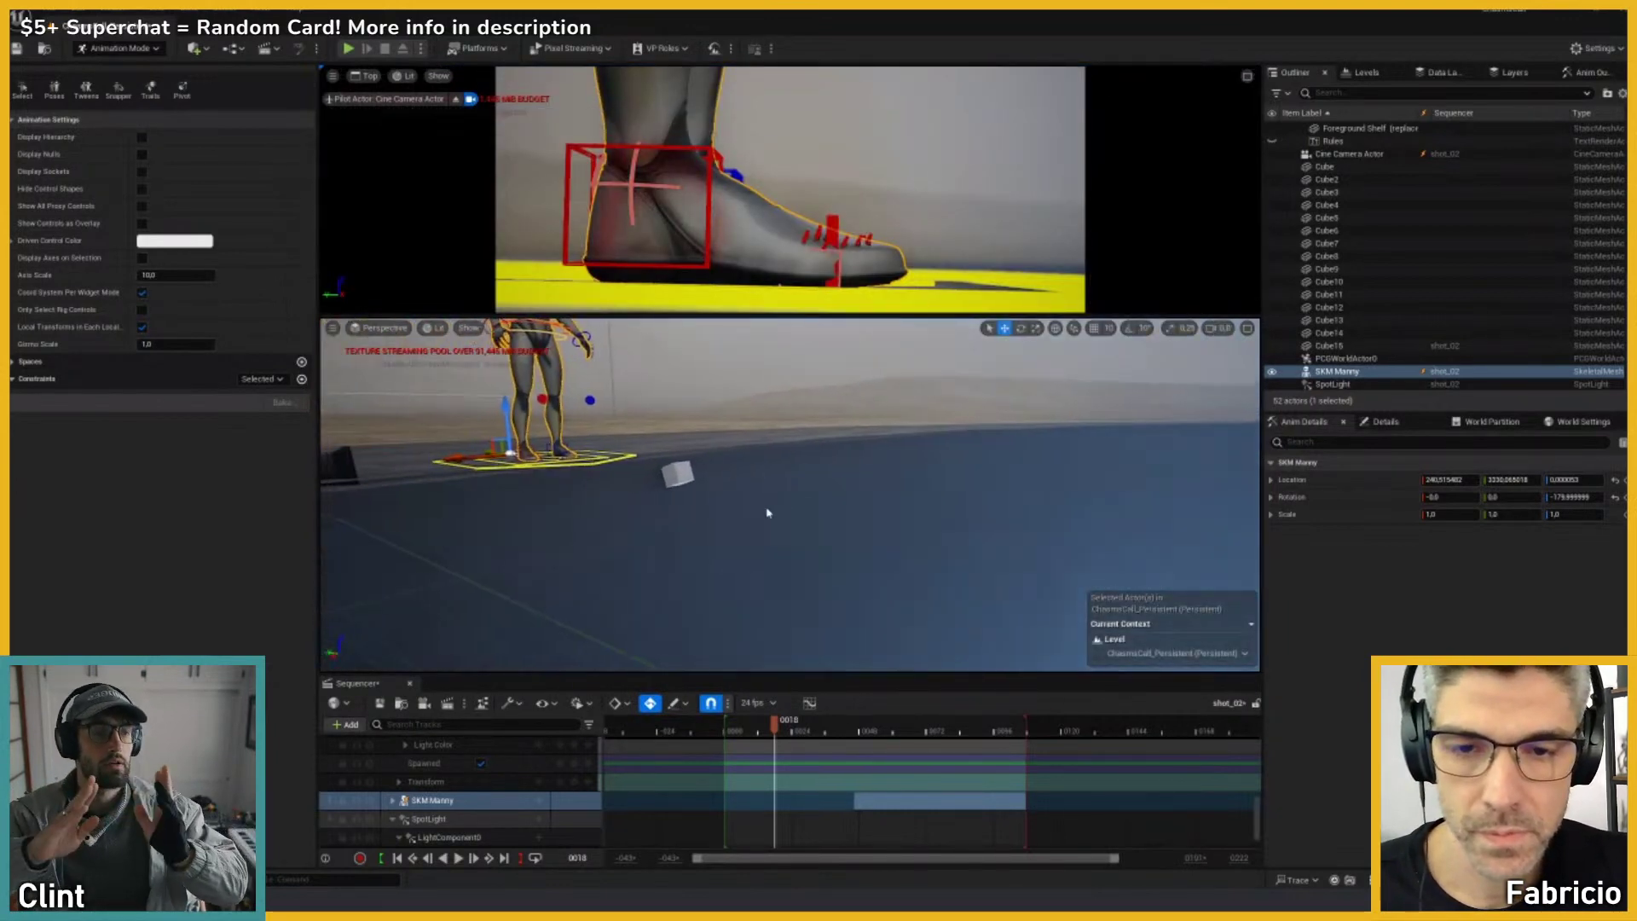
# Step: Place a new cube shape on the ground beside the mannequin near the pit edge
pyautogui.moveTo(767, 508); pyautogui.dragTo(800, 485, button='right')
pyautogui.click(799, 485)
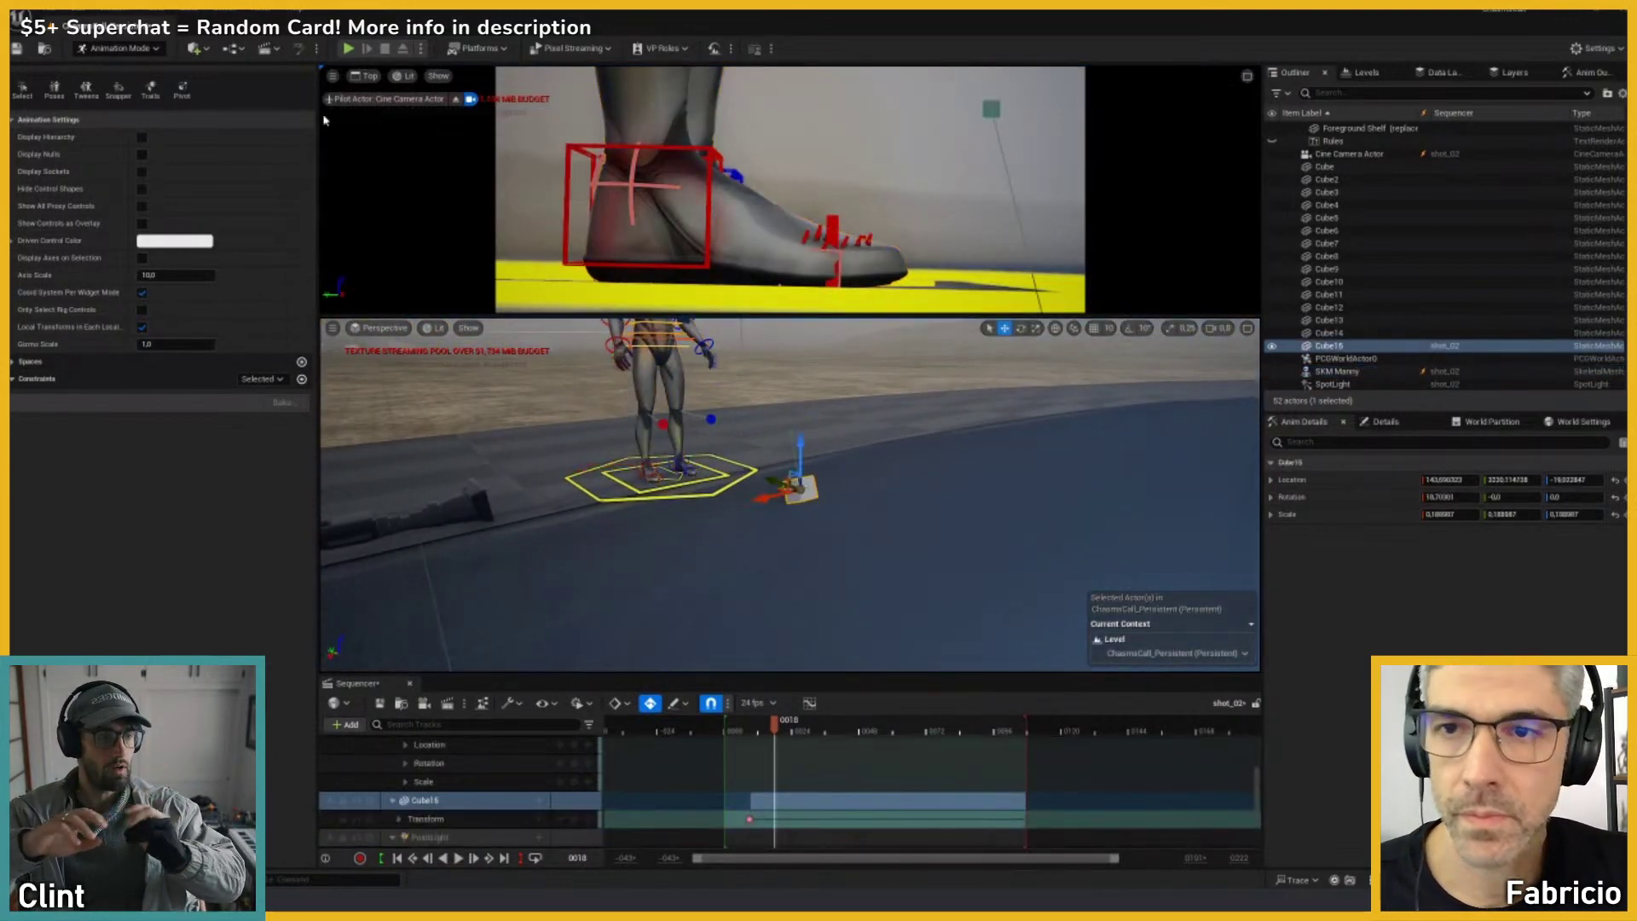
pyautogui.click(207, 49)
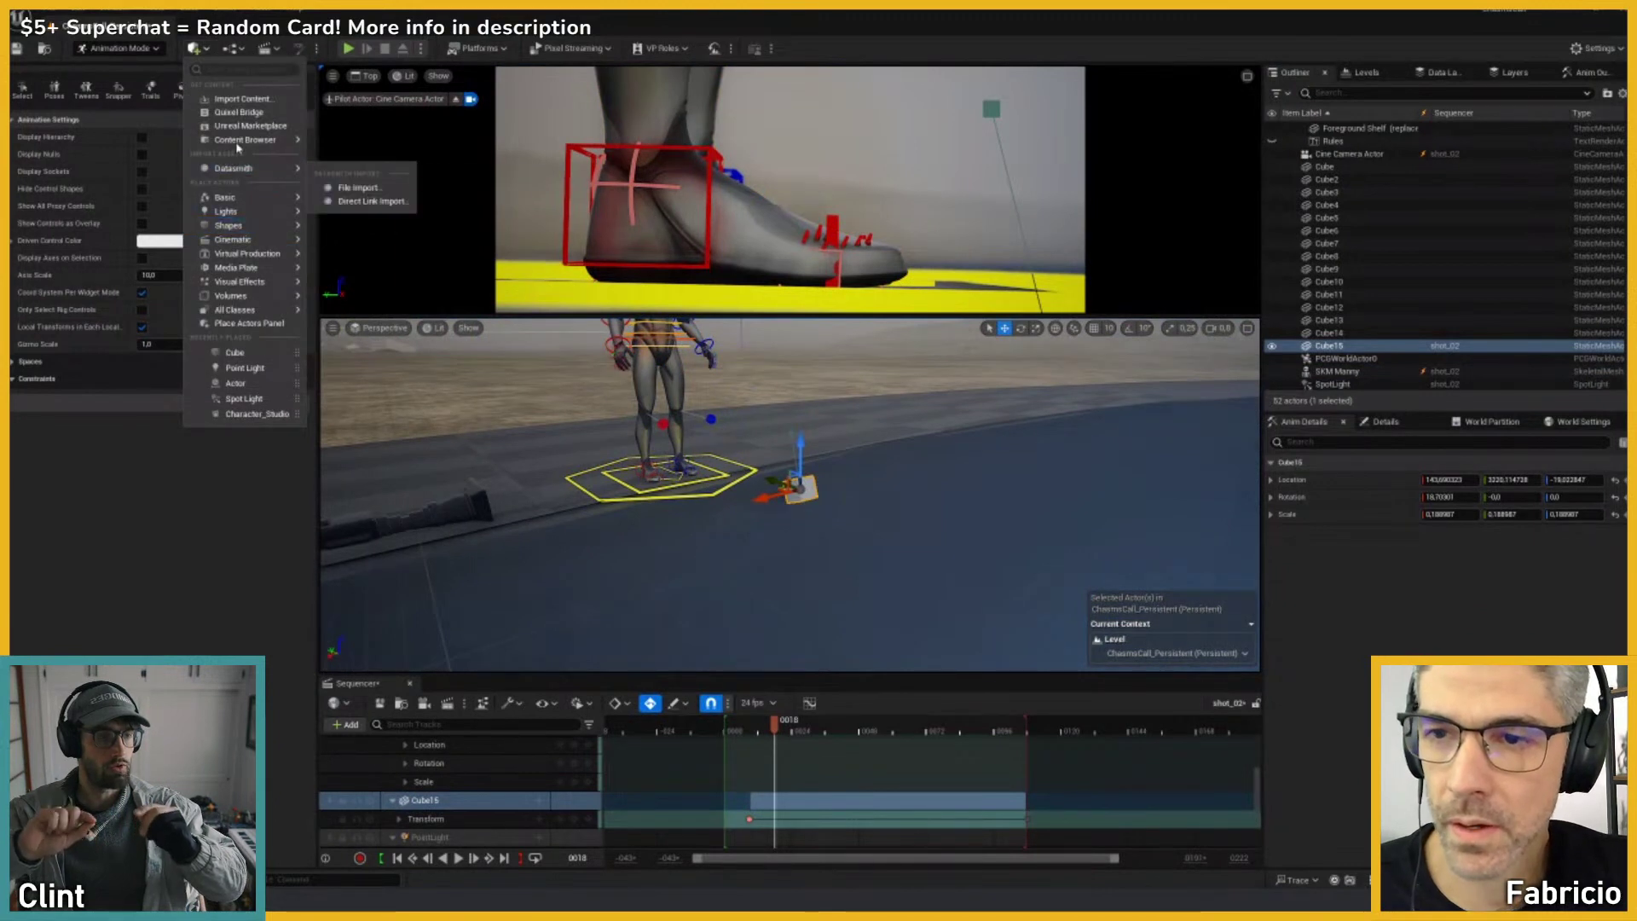
pyautogui.moveTo(255, 225)
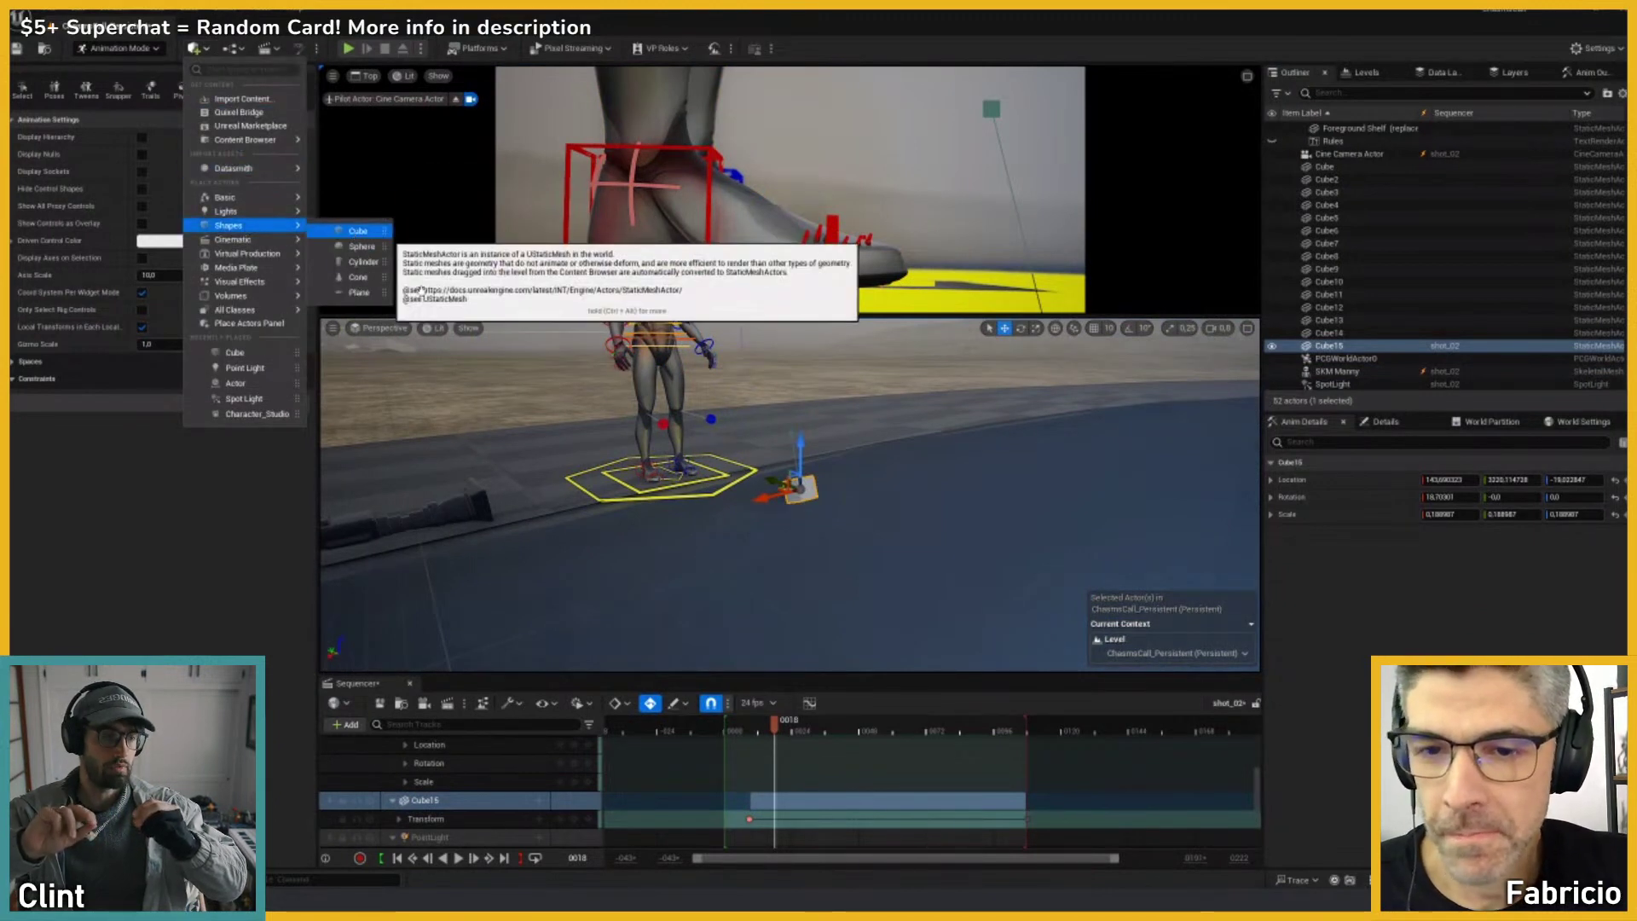
pyautogui.moveTo(354, 238); pyautogui.dragTo(573, 523)
# Step: Scale the new cube down uniformly to about 0.036 and move it along the ground closer to the mannequin's foot
pyautogui.press('r')
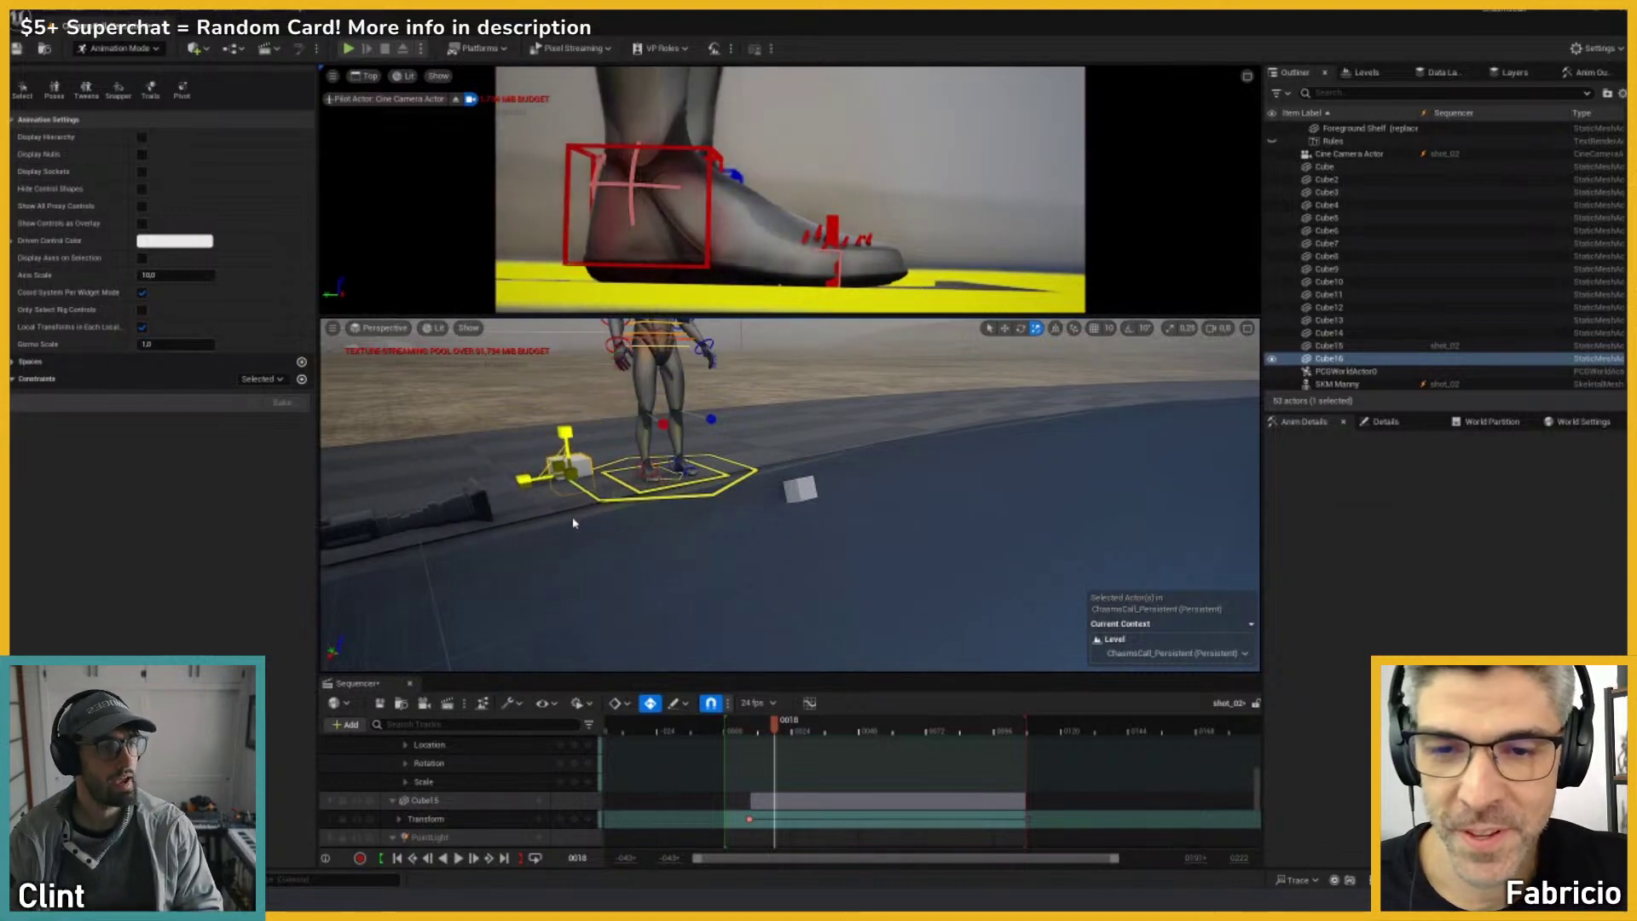
pyautogui.moveTo(576, 526); pyautogui.dragTo(831, 478, button='right')
pyautogui.press('w')
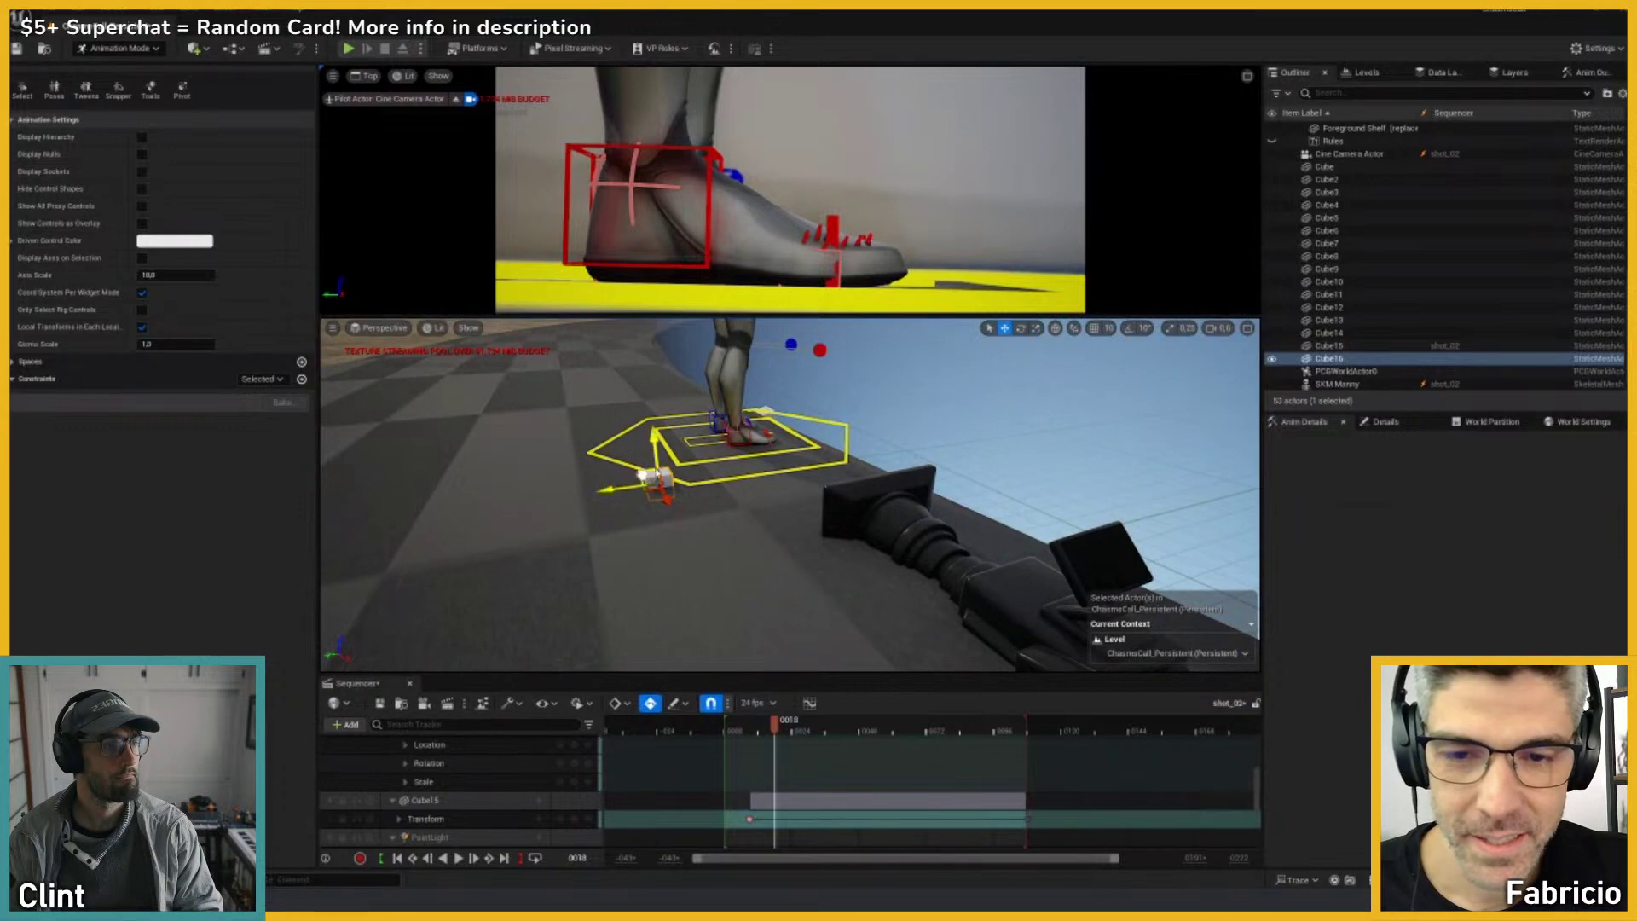
pyautogui.moveTo(722, 456); pyautogui.dragTo(741, 511, button='right')
pyautogui.press('r')
pyautogui.moveTo(717, 525); pyautogui.dragTo(811, 541)
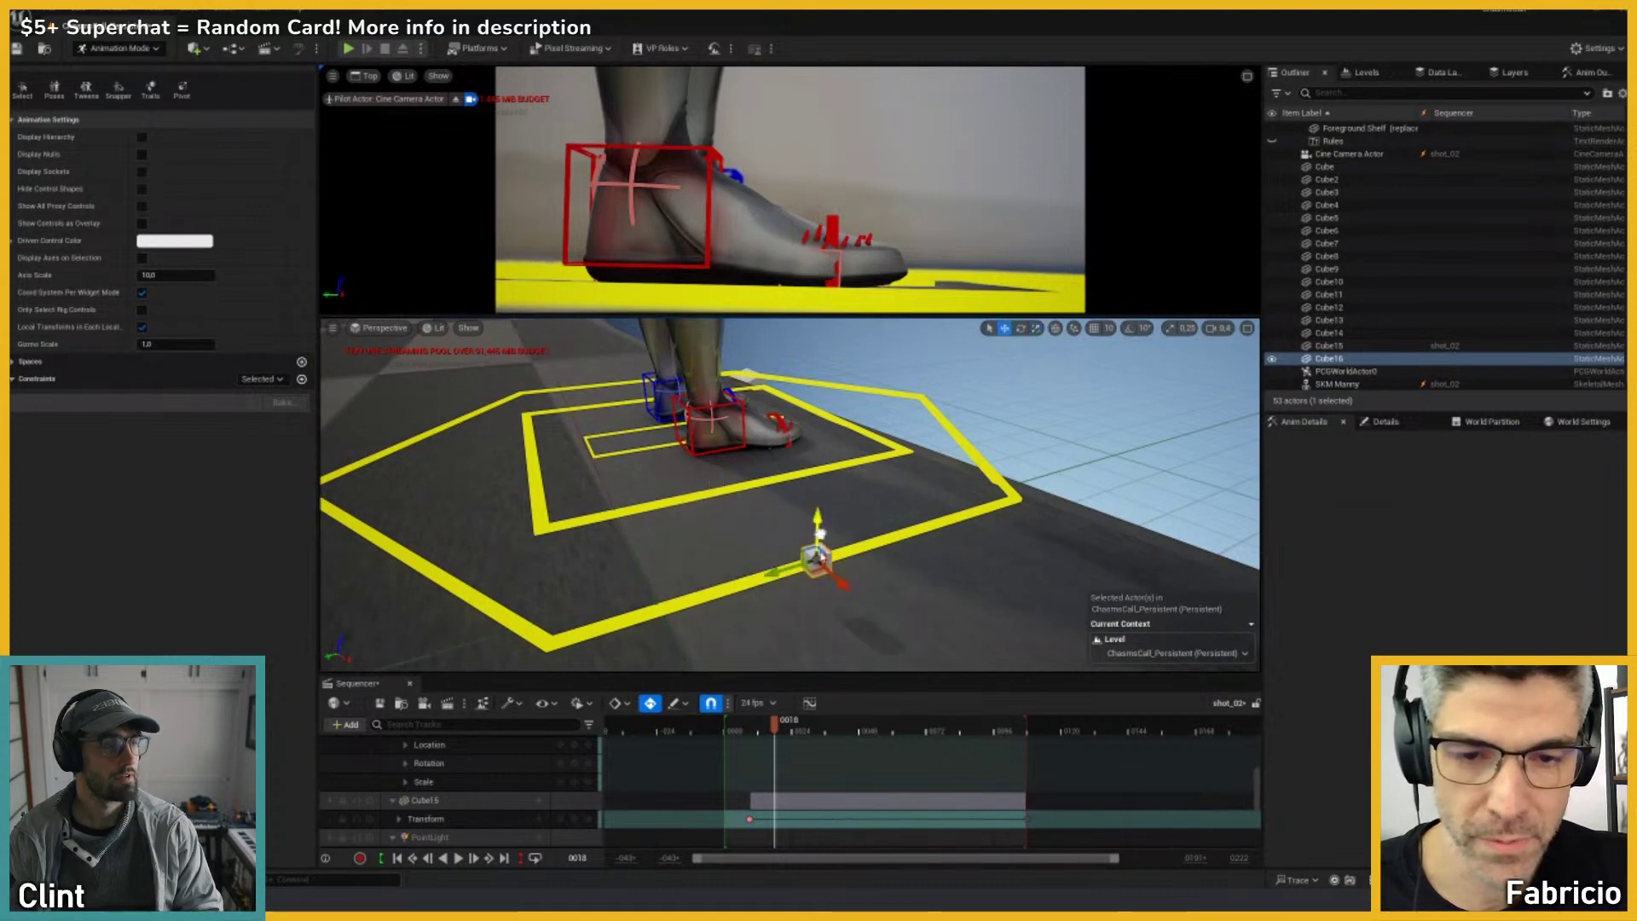
# Step: Pilot the Cine Camera Actor again in the upper viewport and restore its exact camera view
pyautogui.hotkey('shift', 'c')
pyautogui.hotkey('shift', 'c')
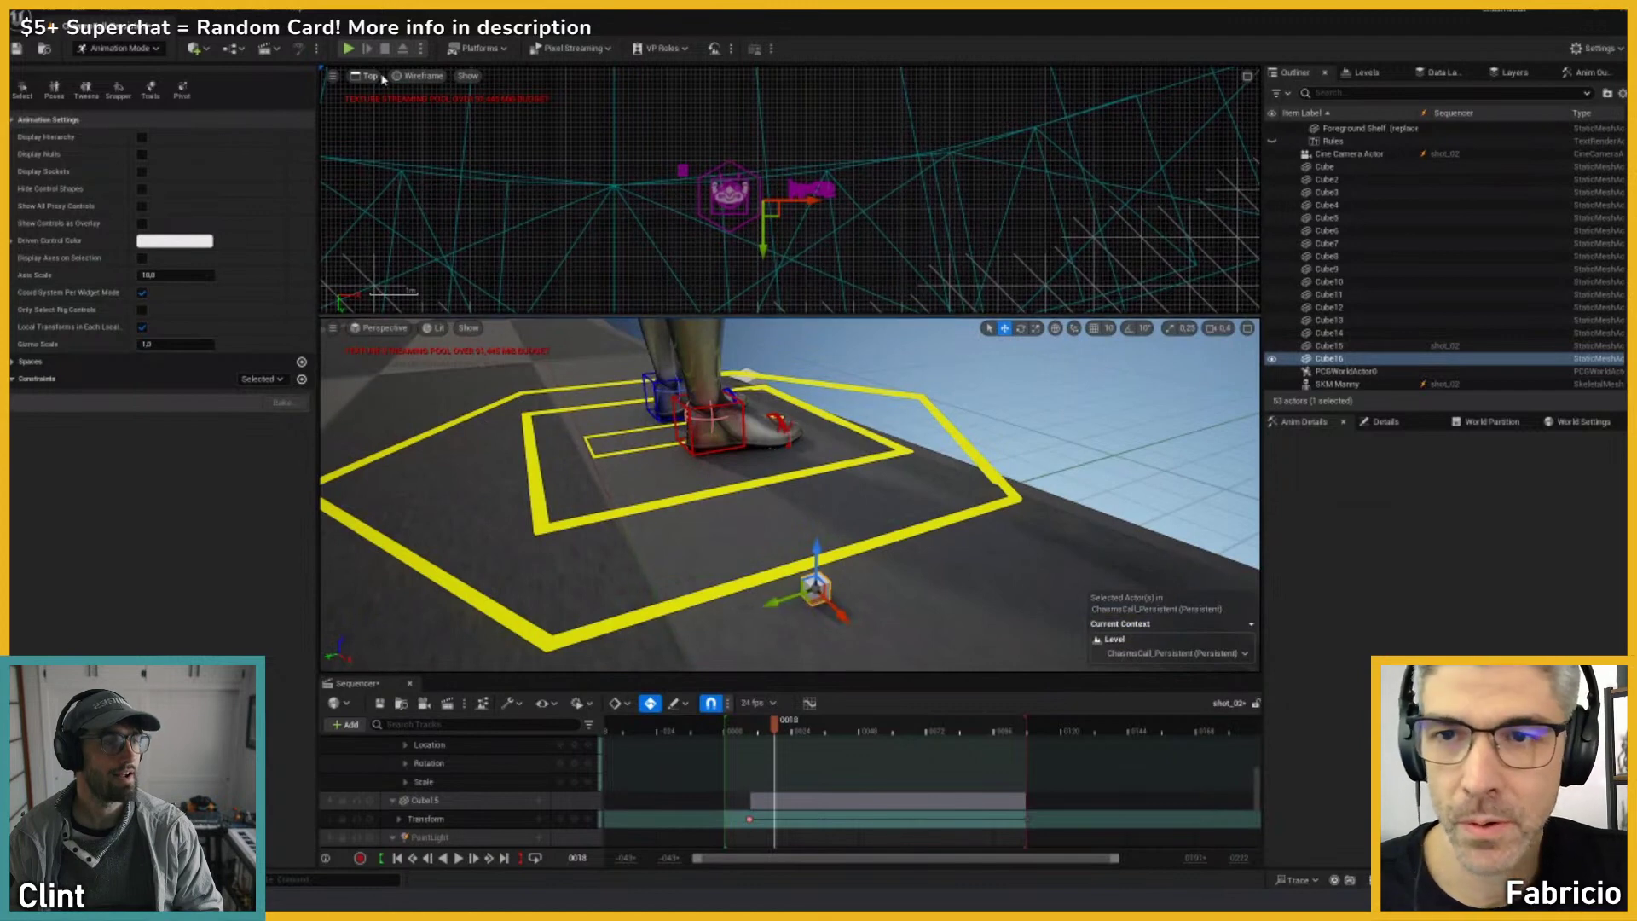
pyautogui.click(419, 75)
pyautogui.click(369, 75)
pyautogui.click(368, 75)
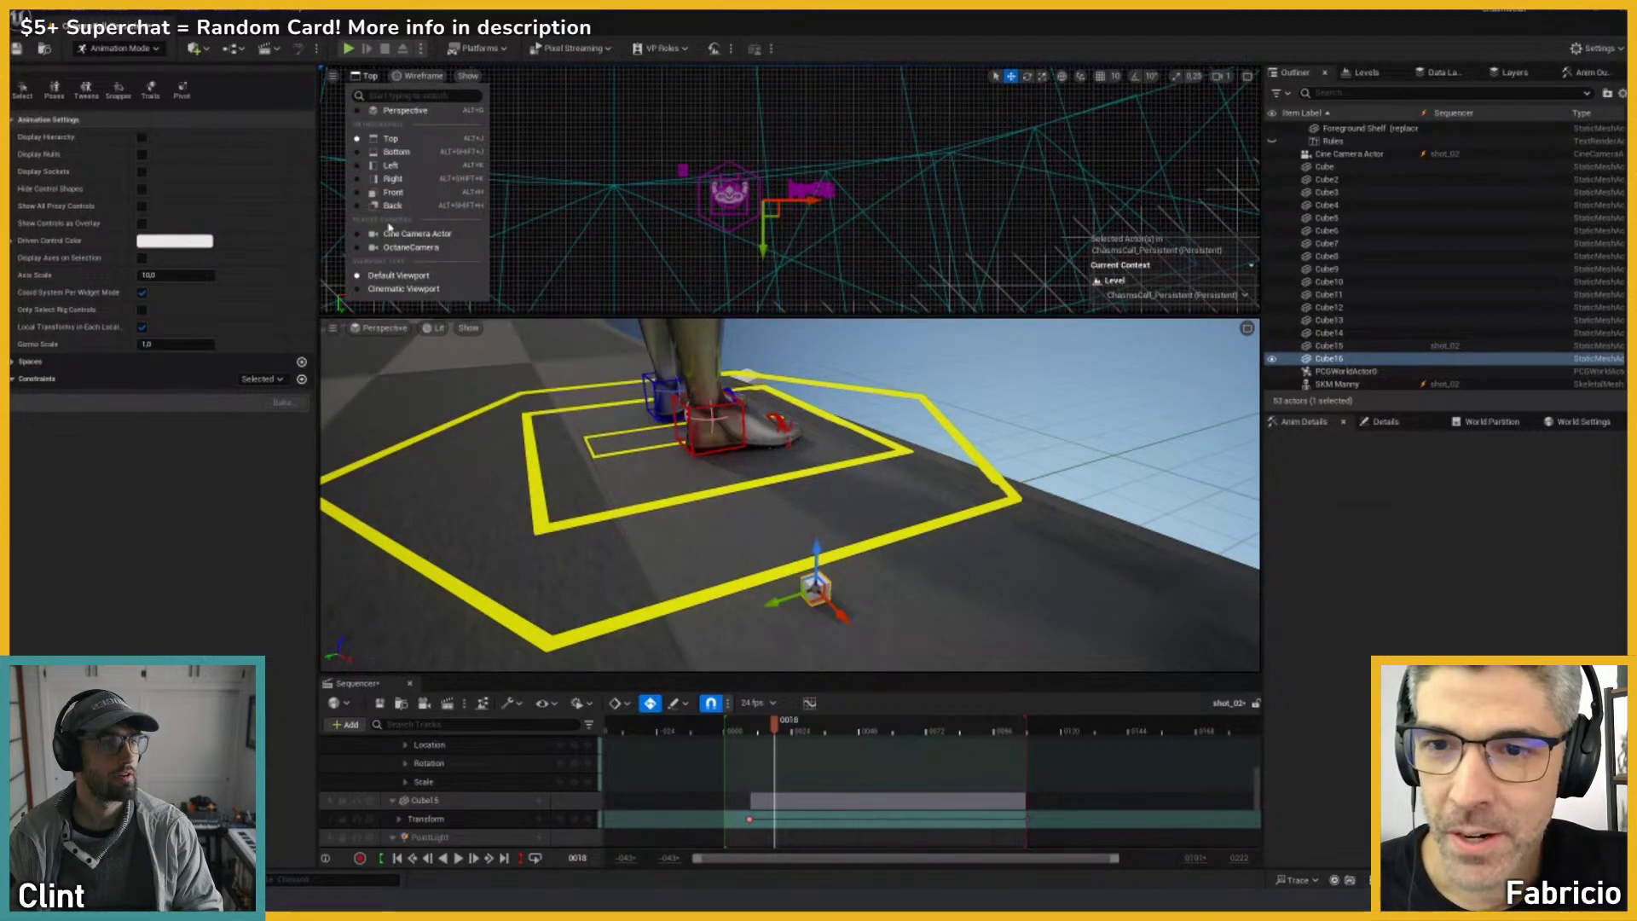
pyautogui.click(397, 235)
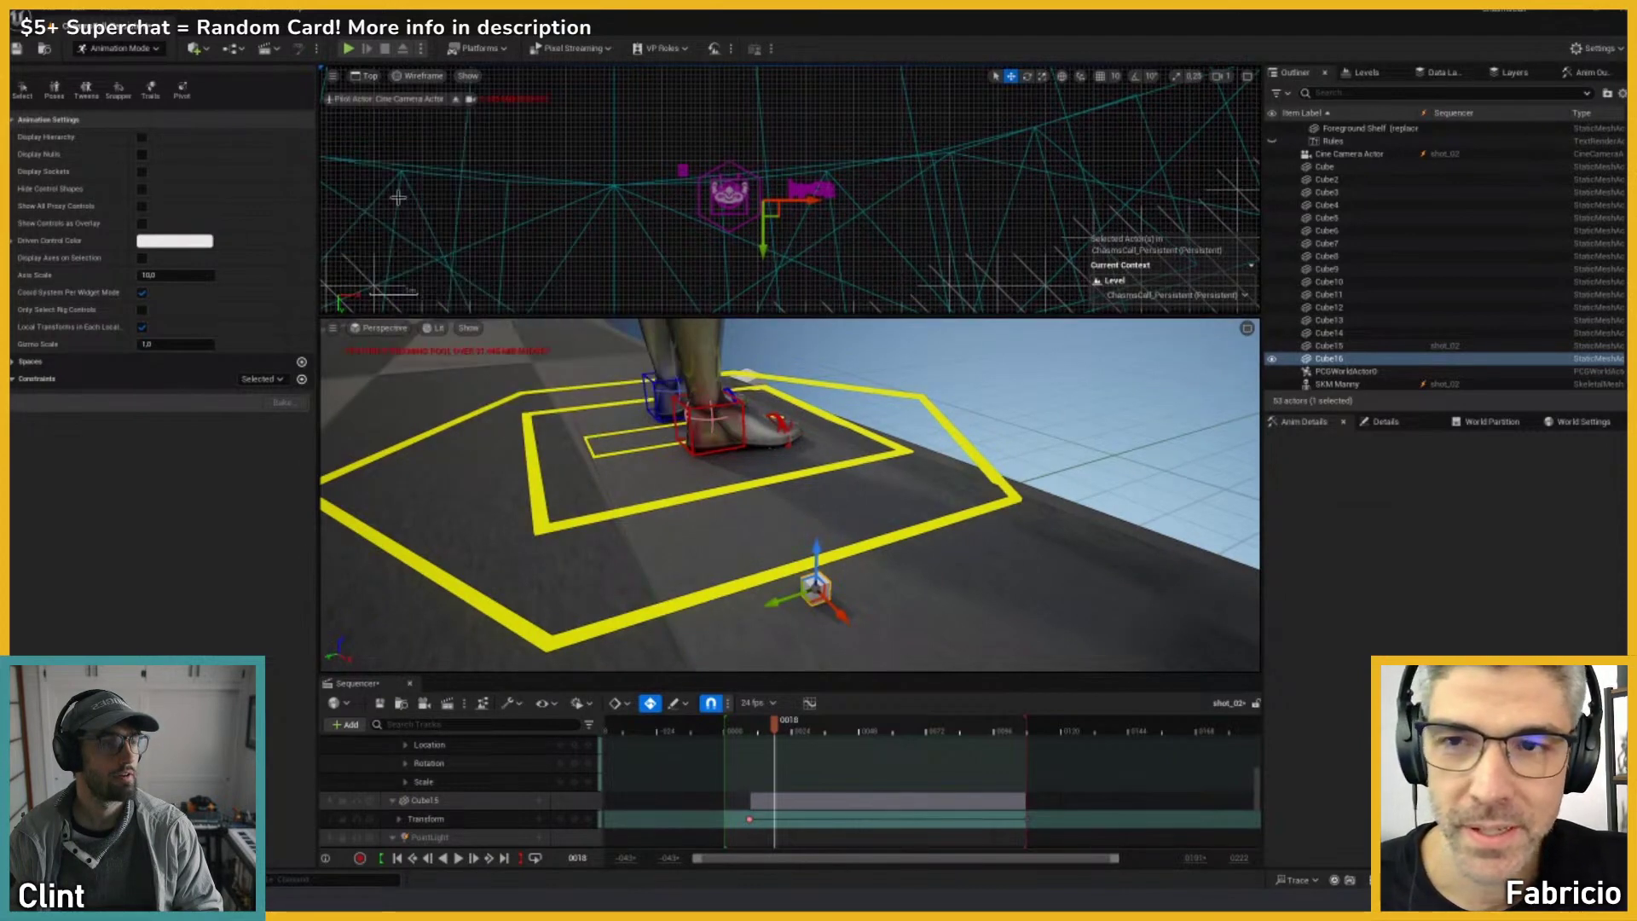
# Step: Move the tiny cube into the camera's frame, on the ground in front of the mannequin's heel
pyautogui.moveTo(857, 592); pyautogui.dragTo(842, 600, button='right')
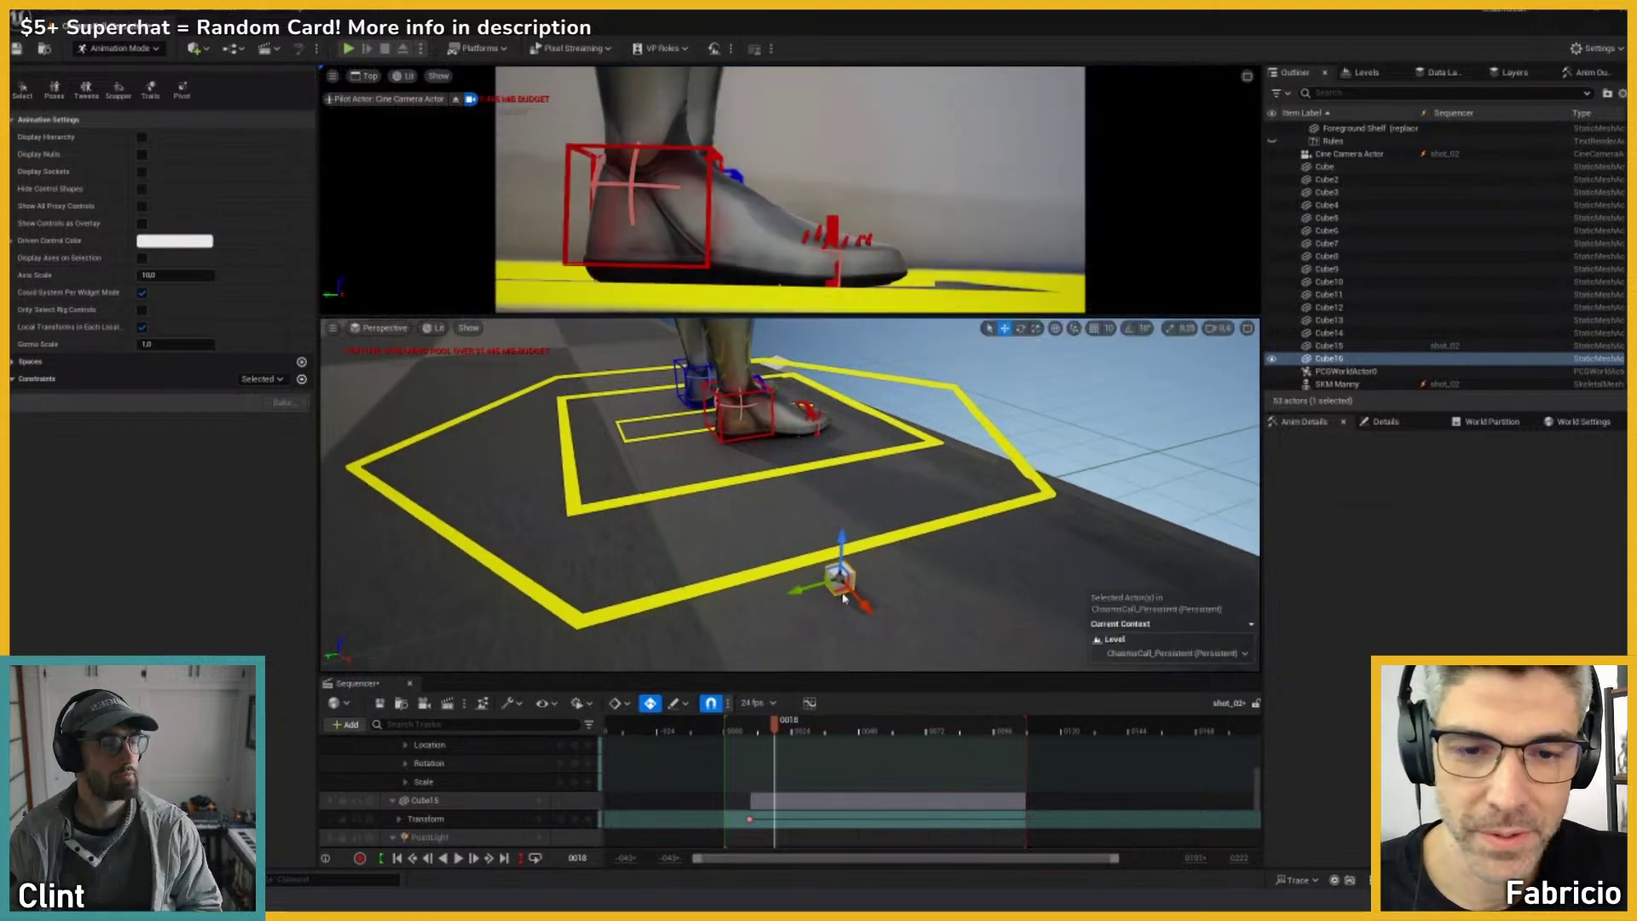
pyautogui.moveTo(842, 590); pyautogui.dragTo(891, 543)
pyautogui.moveTo(891, 542); pyautogui.dragTo(963, 565, button='middle')
pyautogui.scroll(-3, 963, 564)
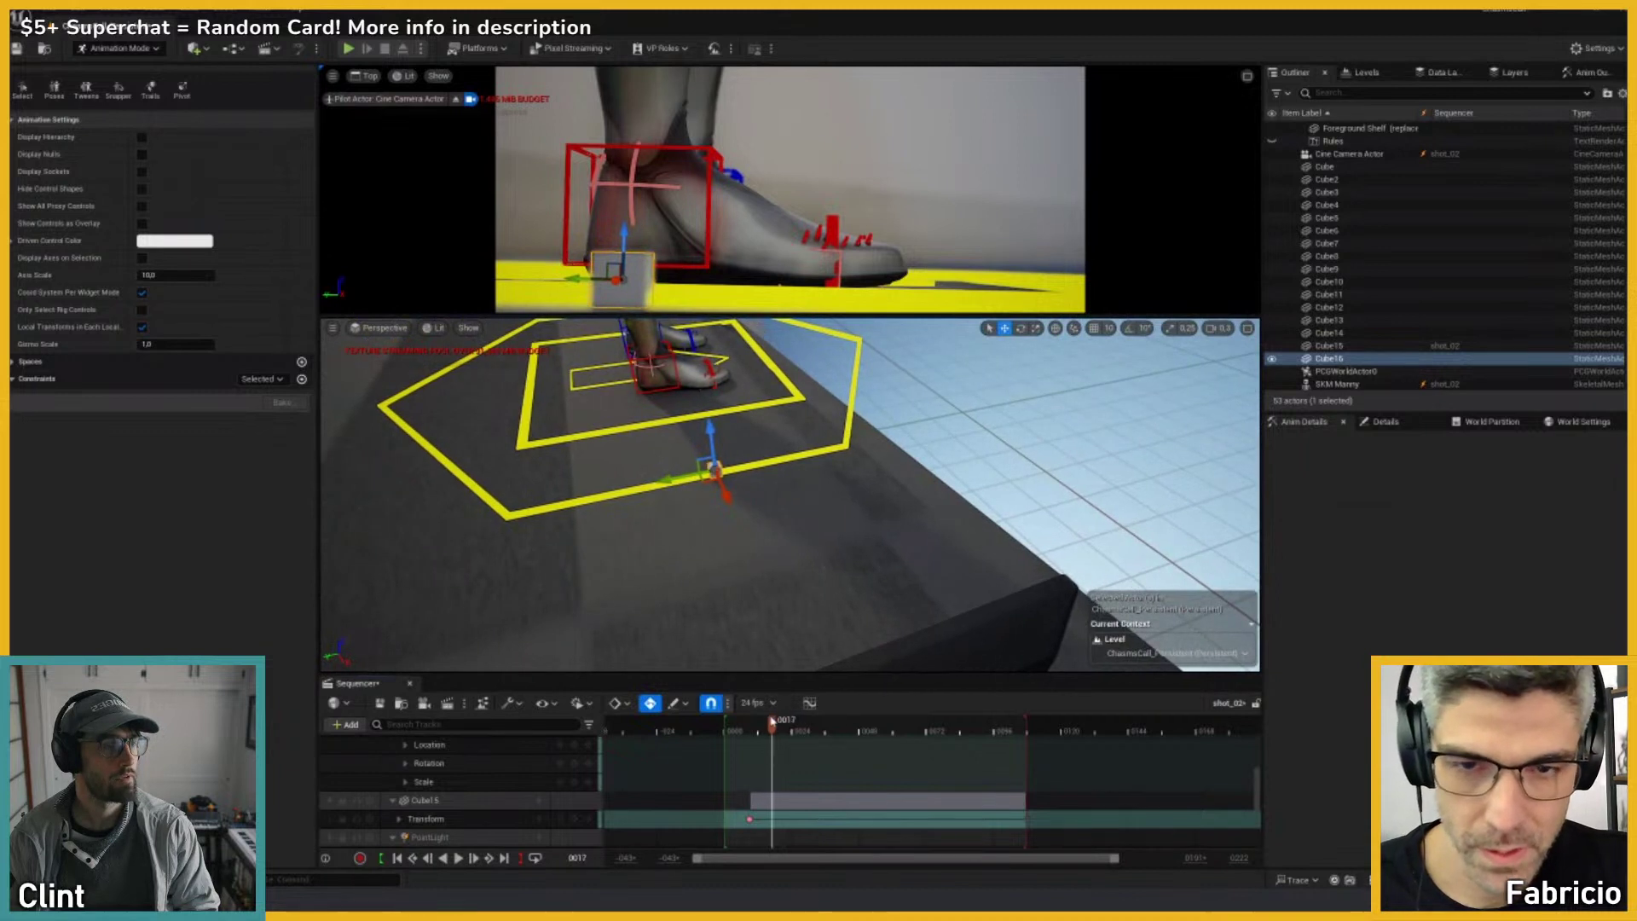
# Step: Add the tiny cube to the shot_02 sequence and key its transform at frame 5
pyautogui.moveTo(746, 723); pyautogui.dragTo(737, 723)
pyautogui.scroll(2, 461, 792)
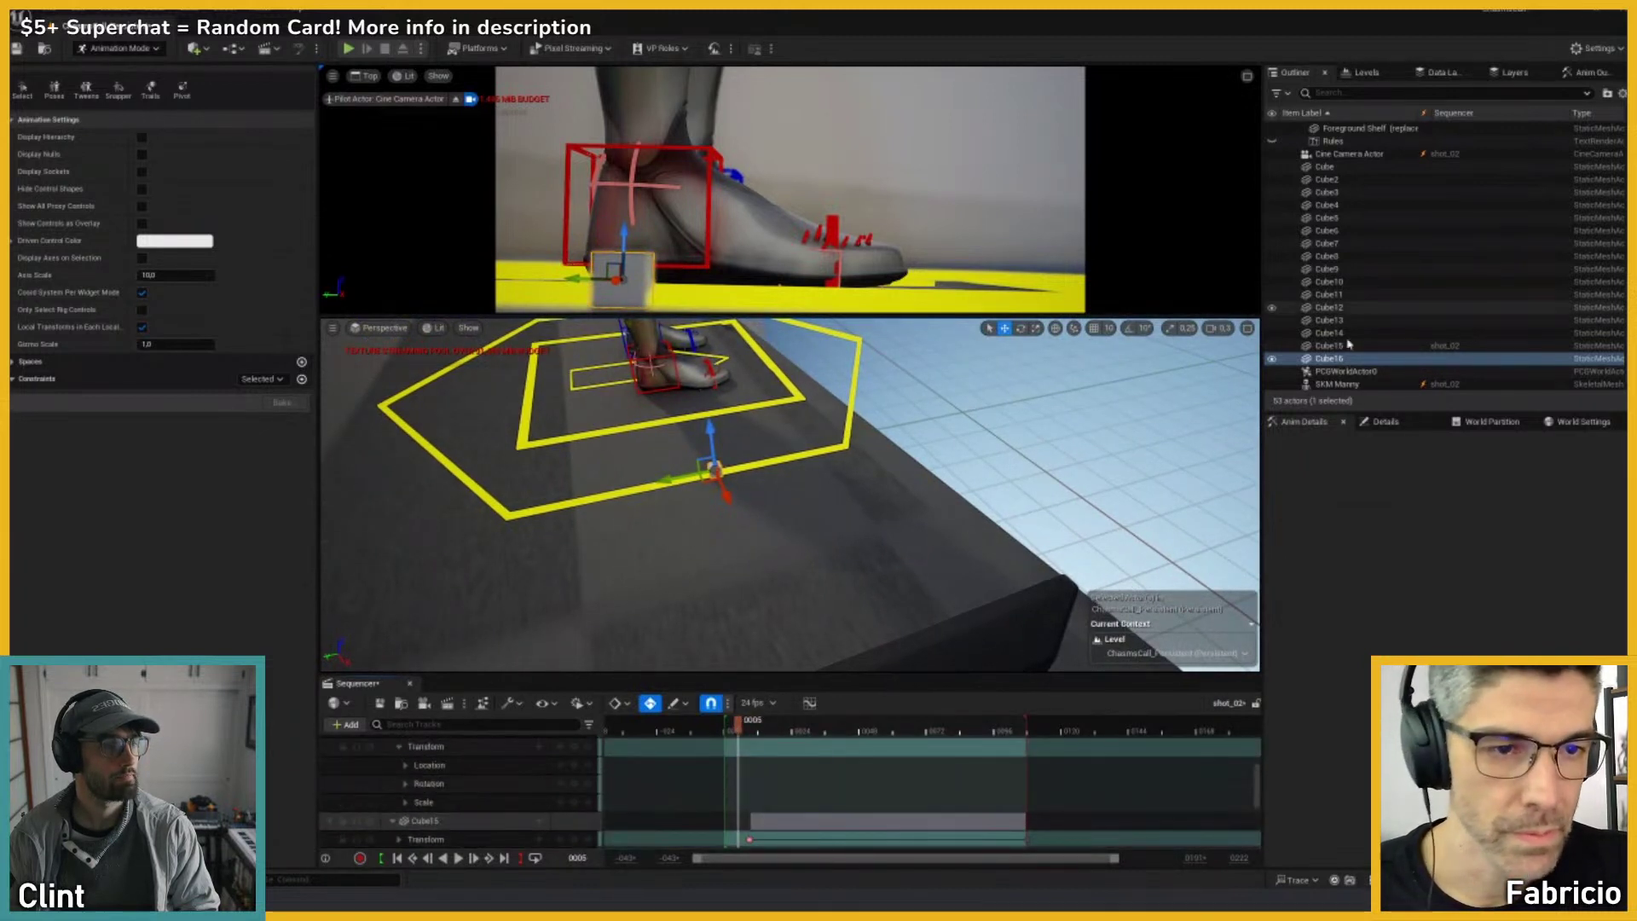
pyautogui.click(1327, 359)
pyautogui.scroll(-3, 447, 785)
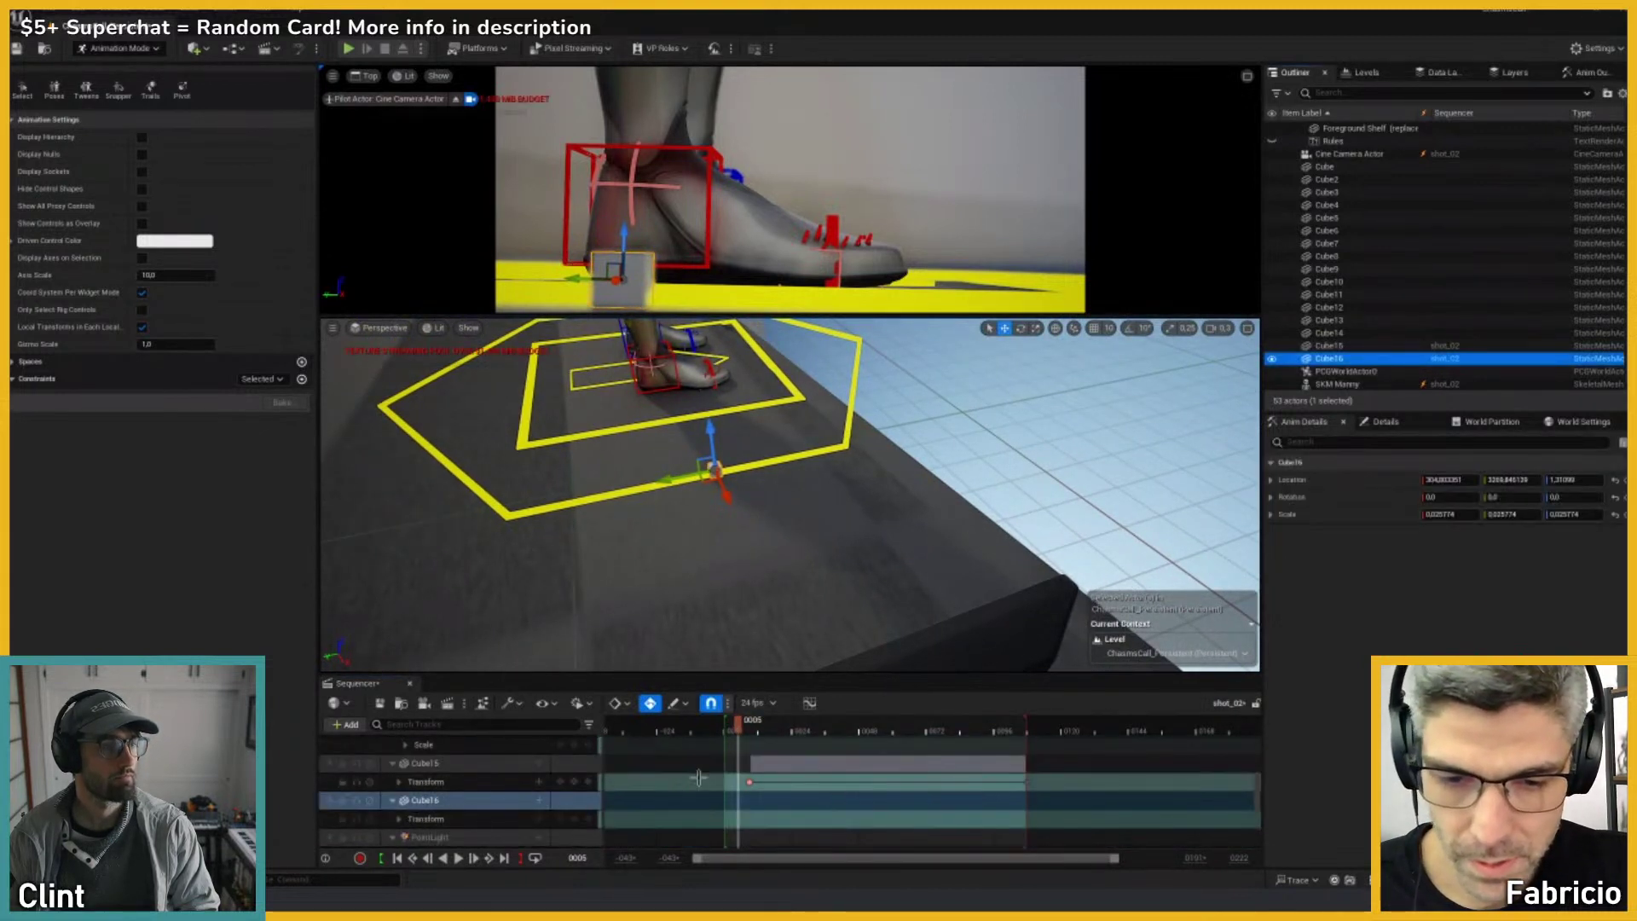
pyautogui.click(574, 818)
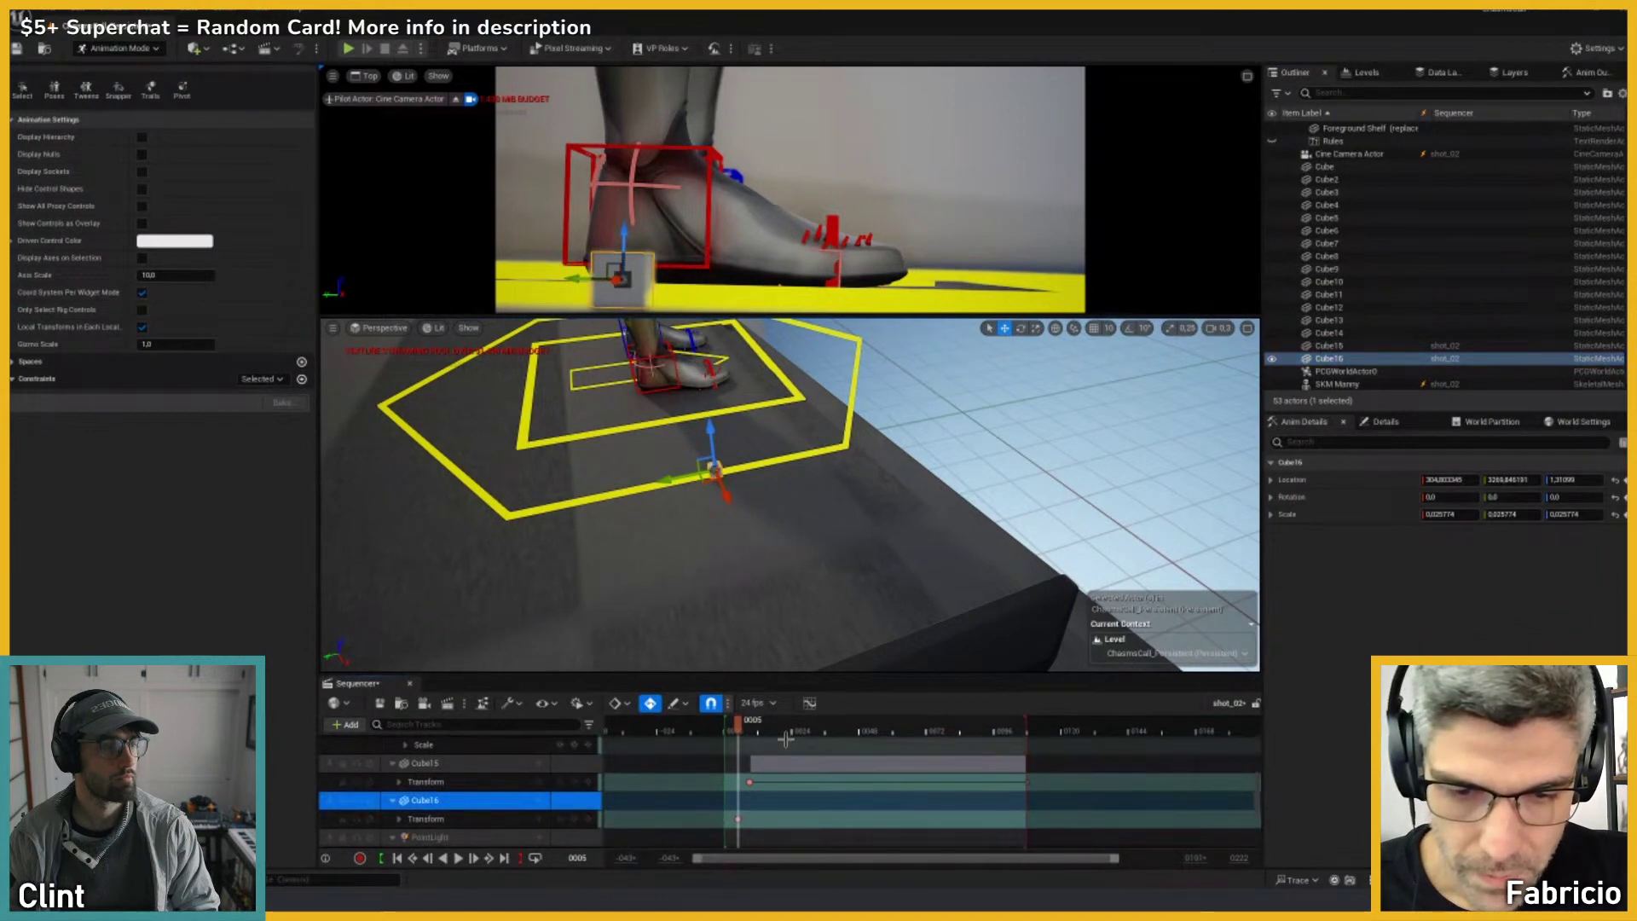
# Step: At frame 107, key the tiny cube raised above the ground and tilted about -29 degrees on X
pyautogui.moveTo(738, 723); pyautogui.dragTo(1024, 744)
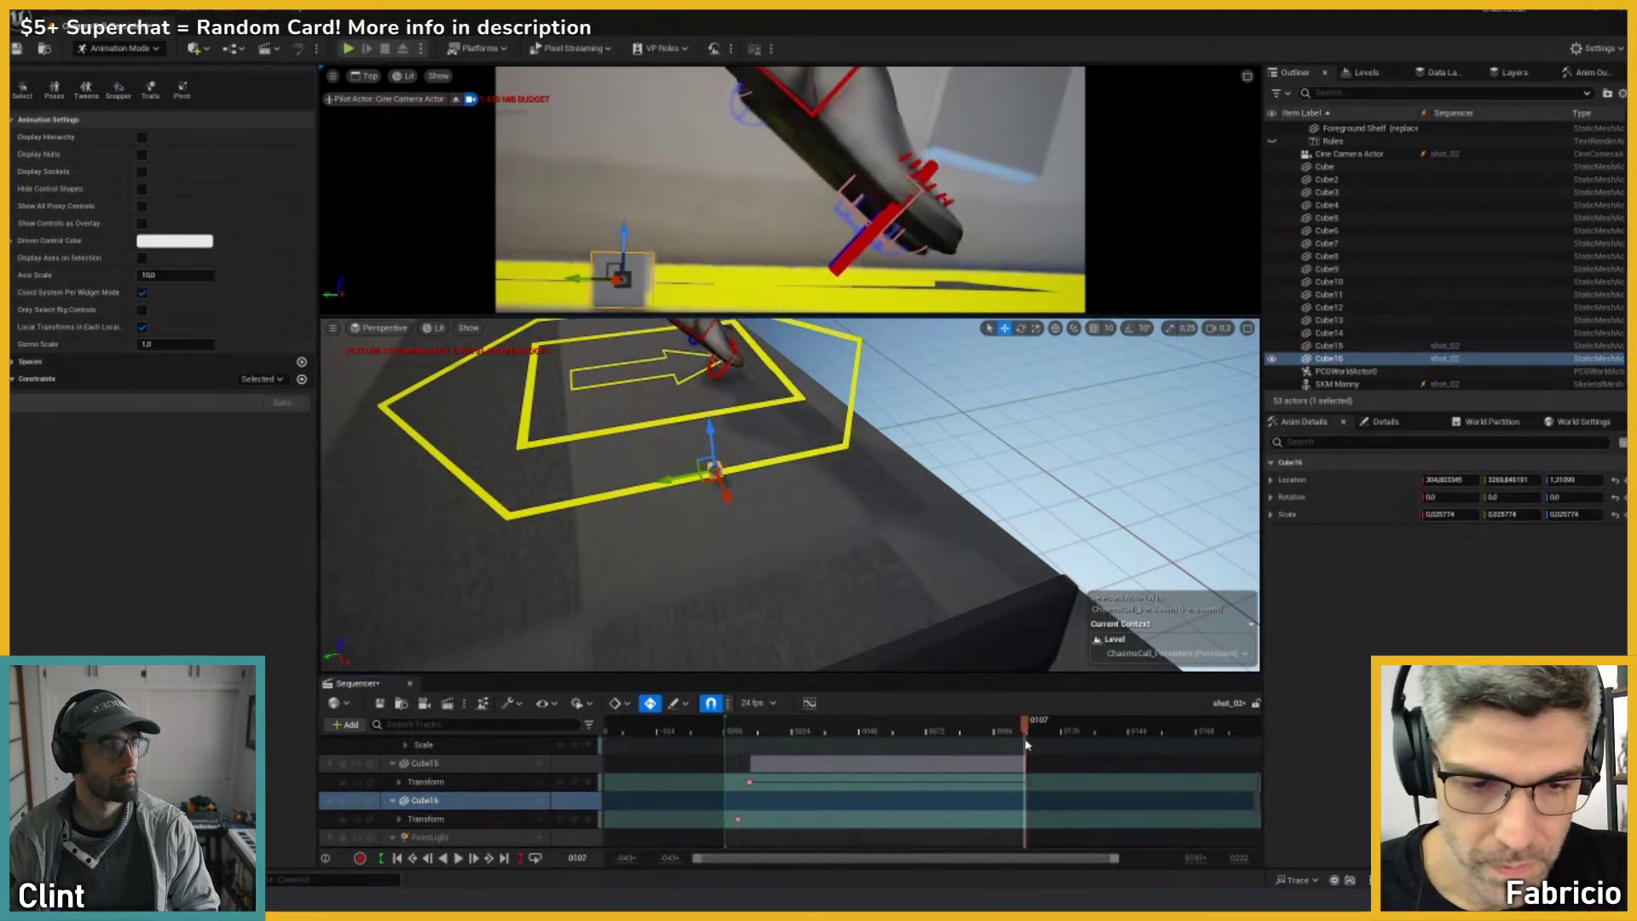
pyautogui.moveTo(712, 439); pyautogui.dragTo(678, 388)
pyautogui.press('e')
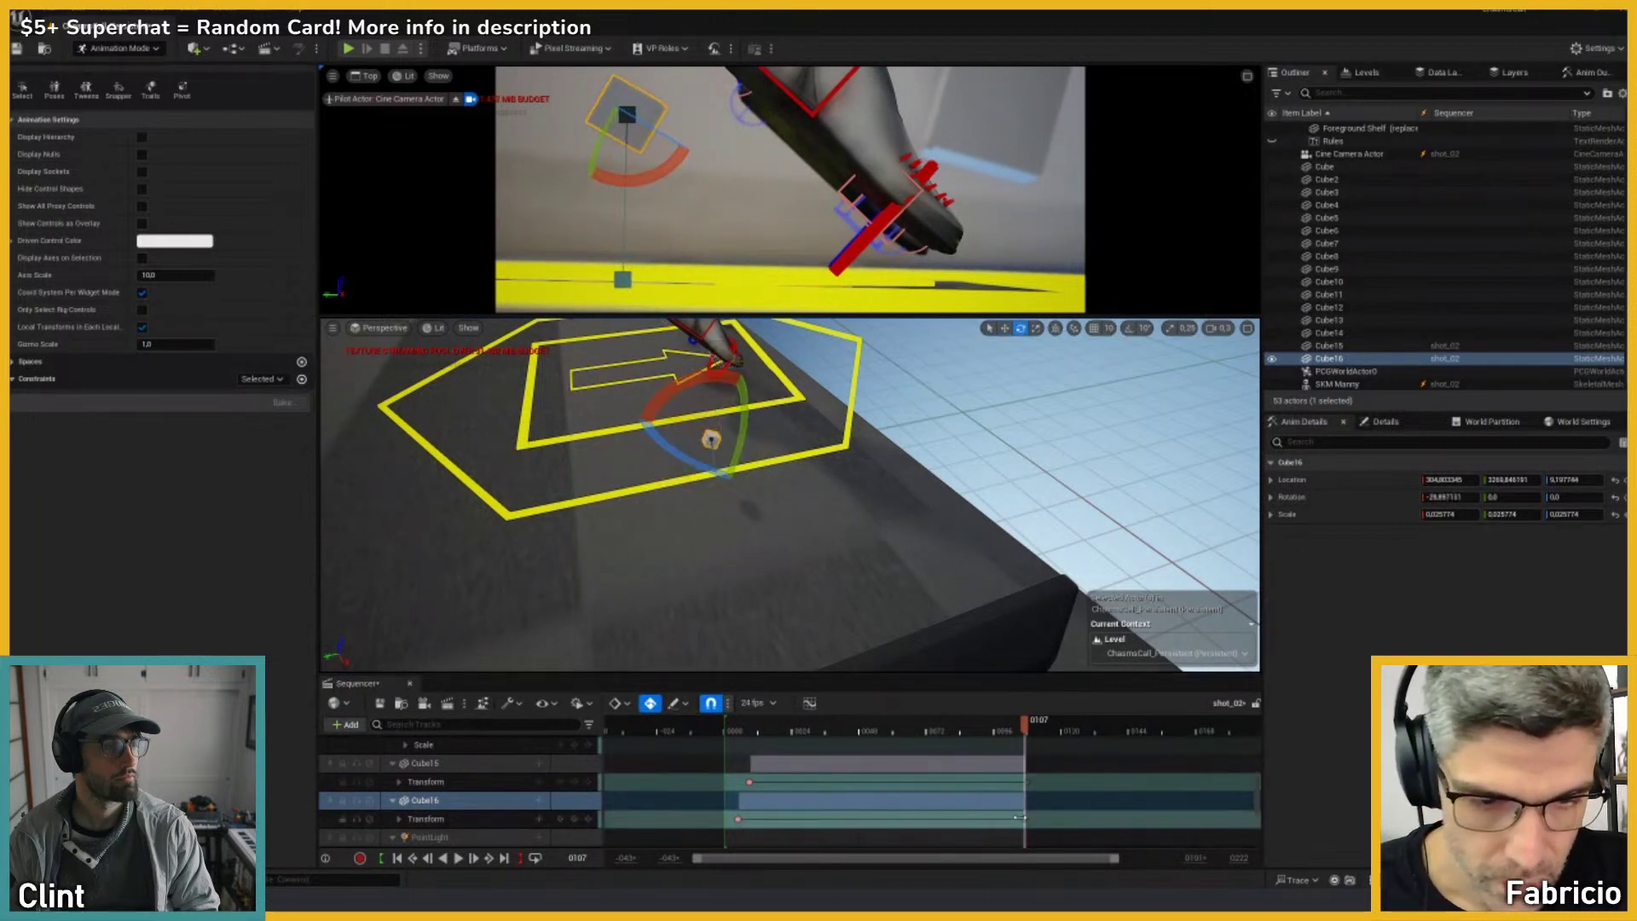
pyautogui.rightClick(1021, 818)
pyautogui.click(1070, 717)
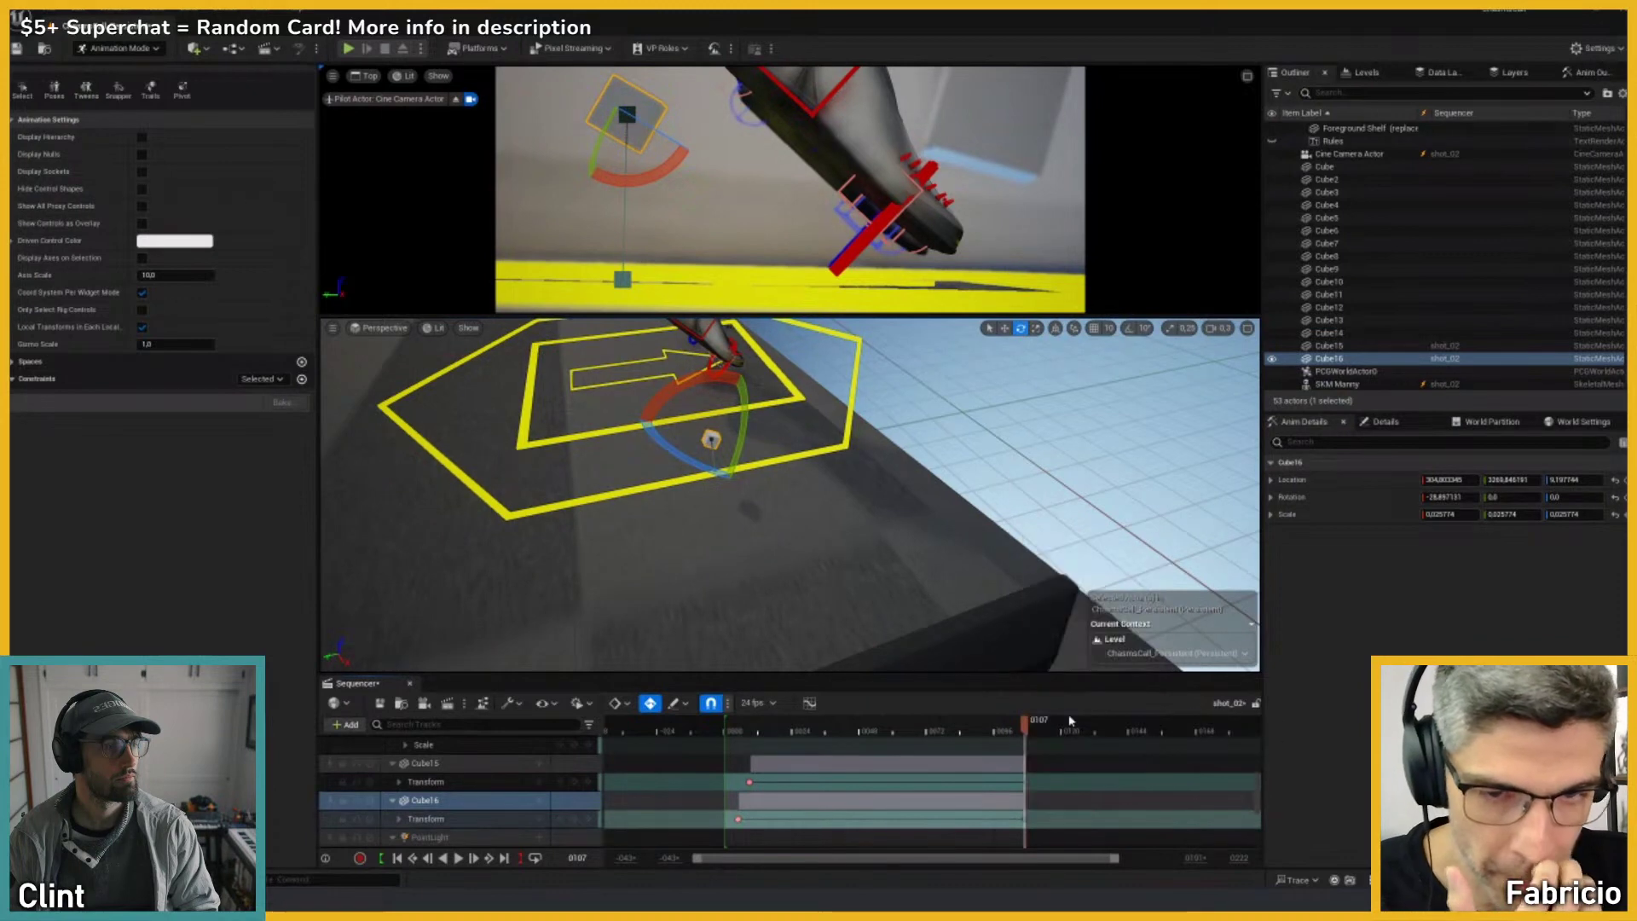
# Step: Play shot_02 repeatedly from its opening frames to review both rising cubes around the foot
pyautogui.click(733, 723)
pyautogui.press('space')
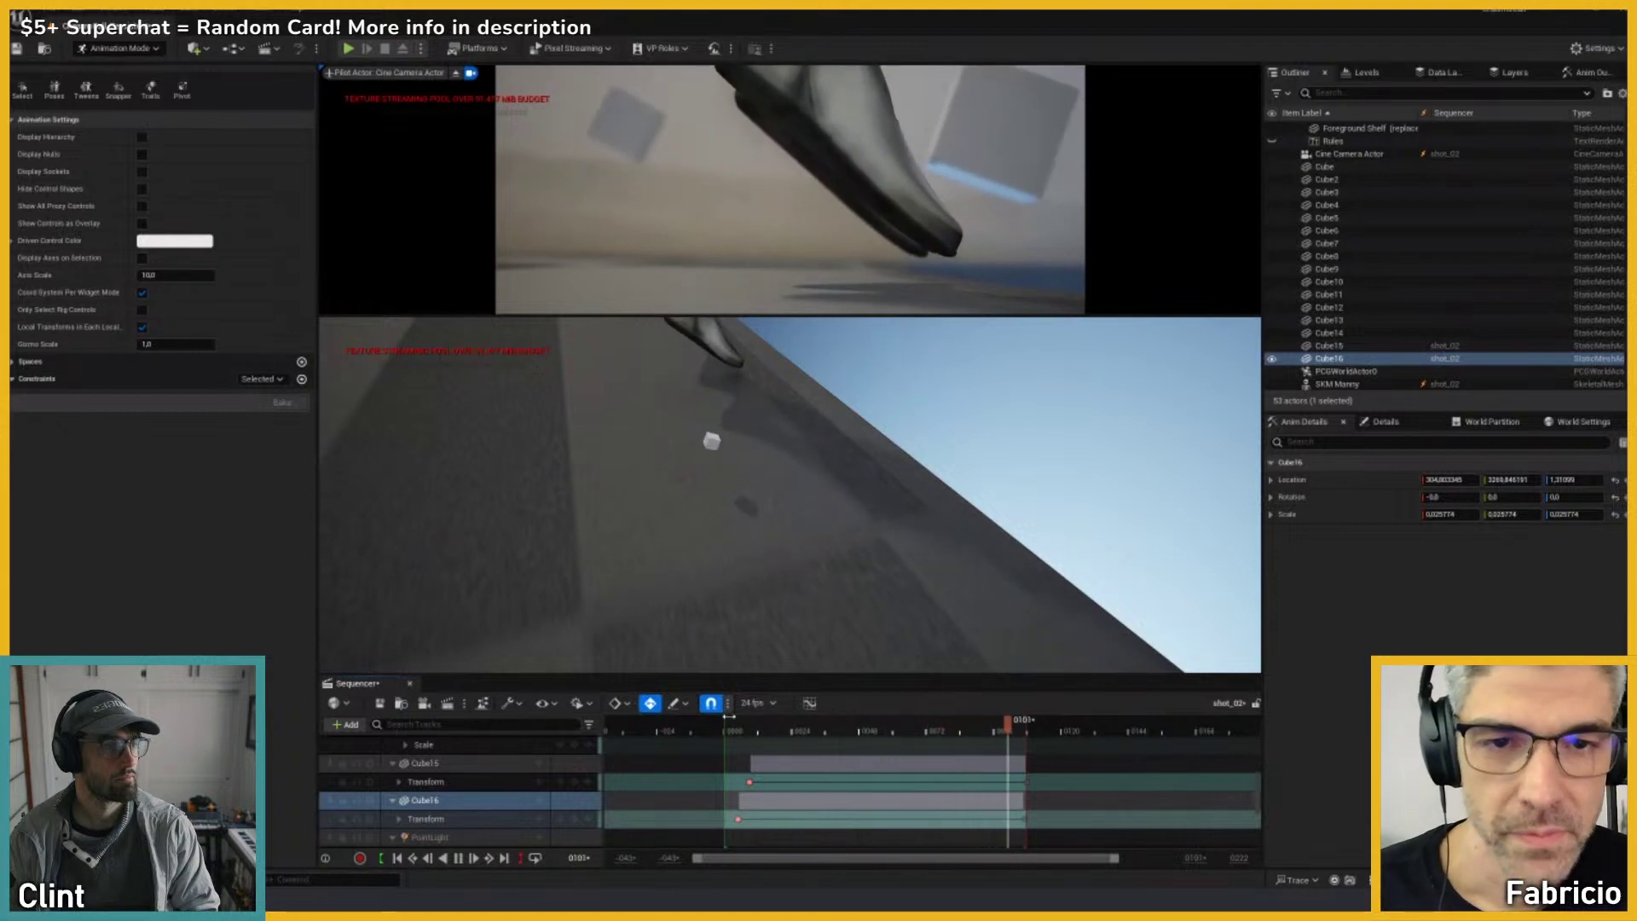
pyautogui.click(728, 719)
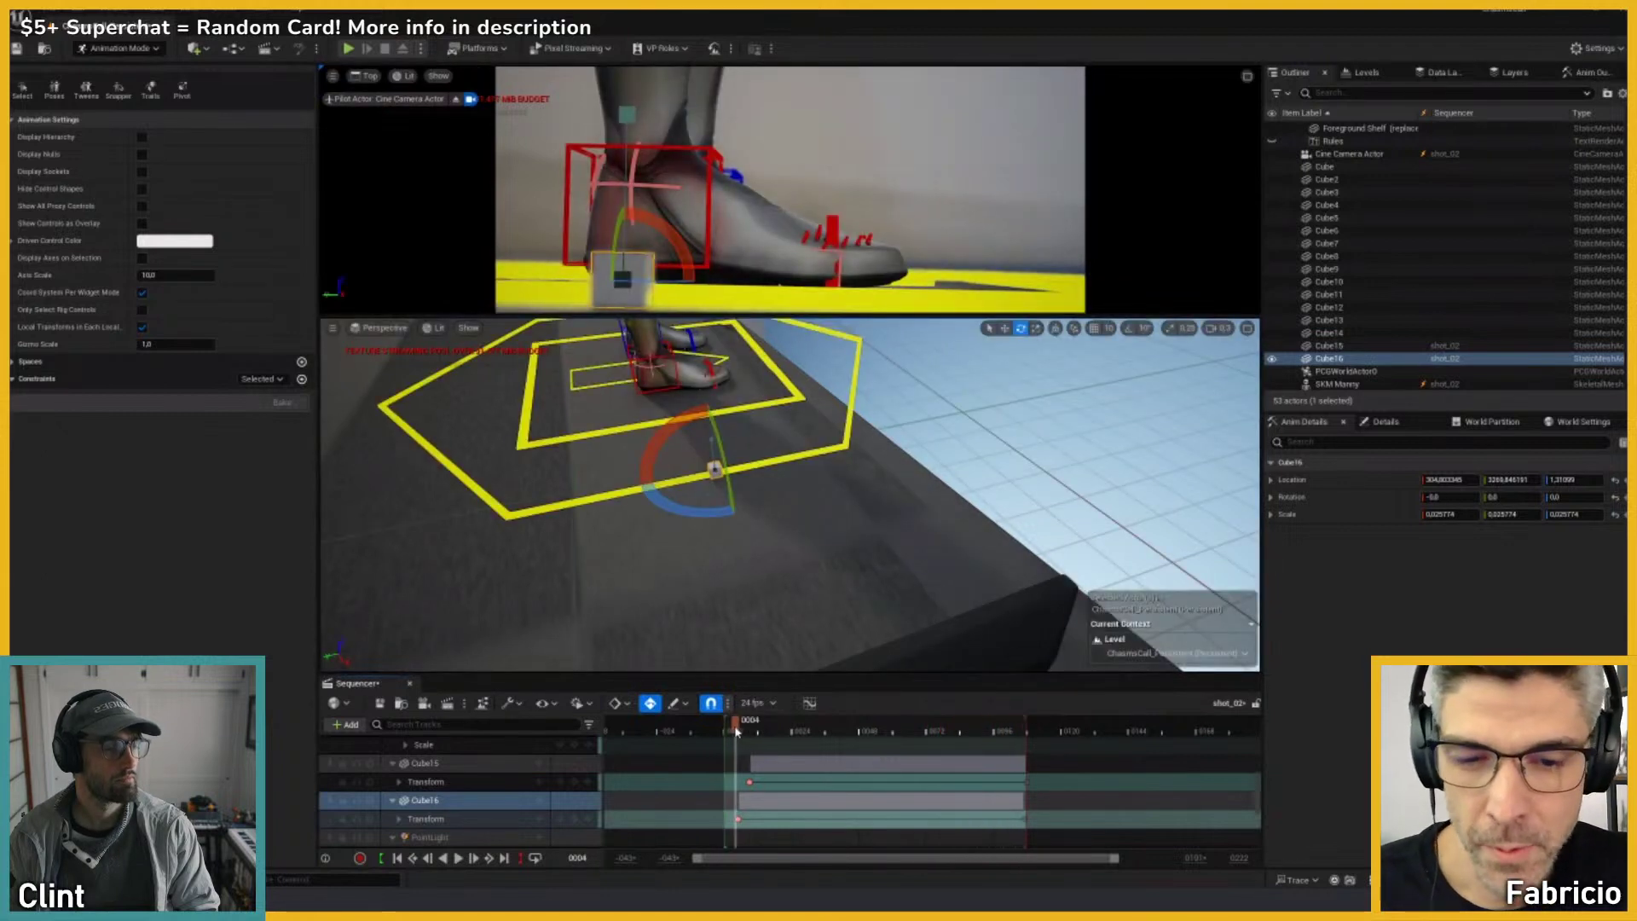
pyautogui.press('space')
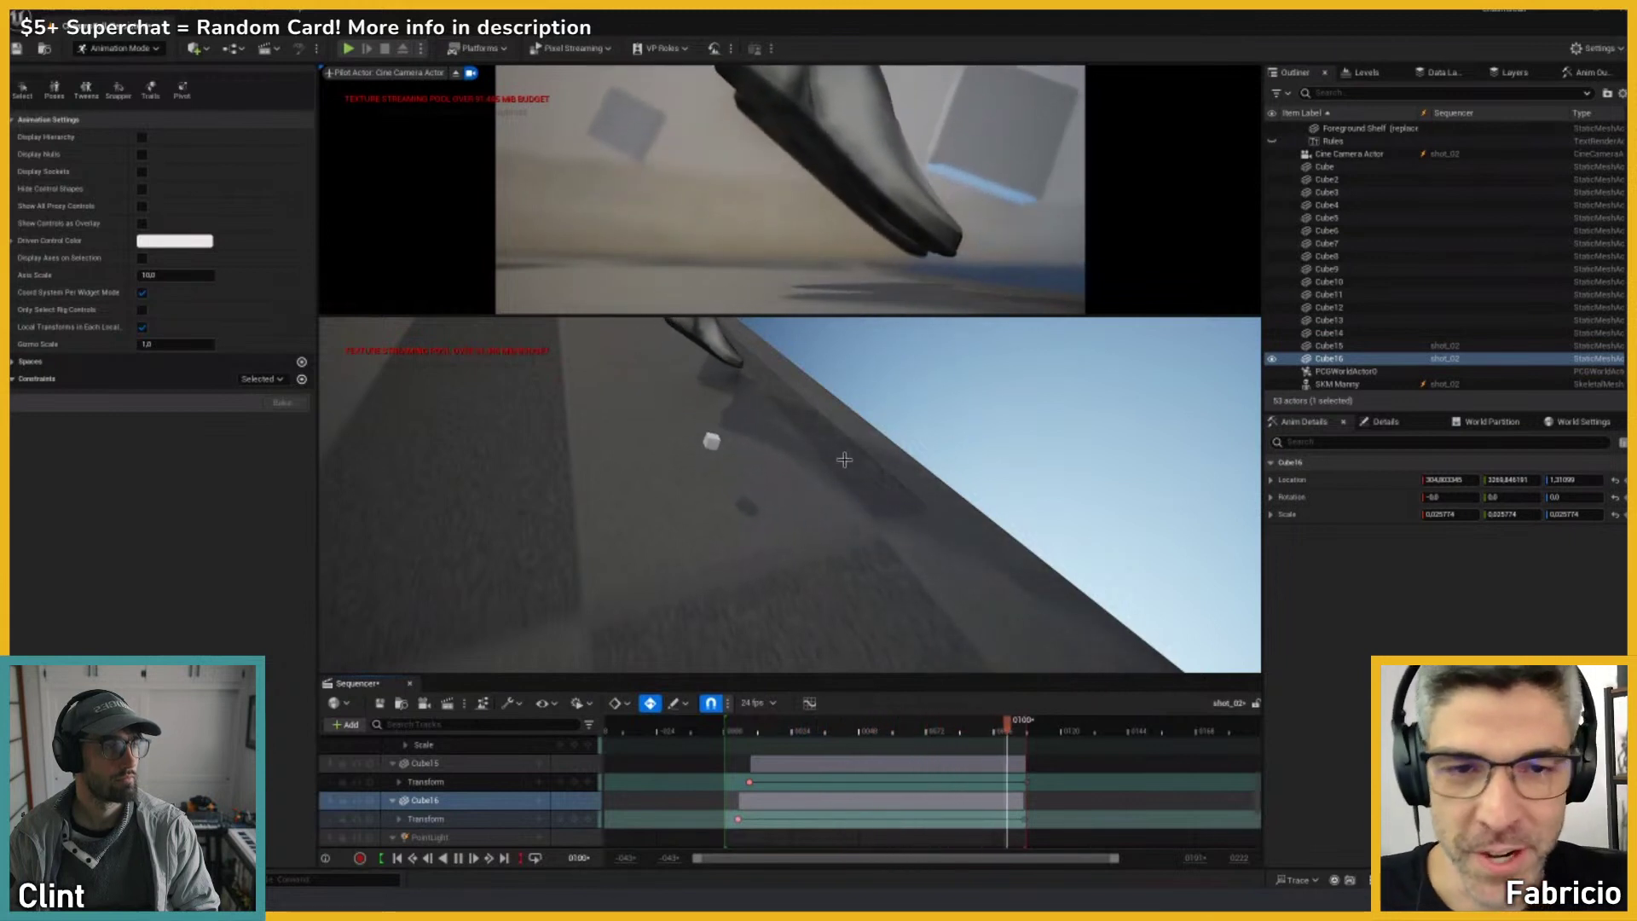
pyautogui.press('space')
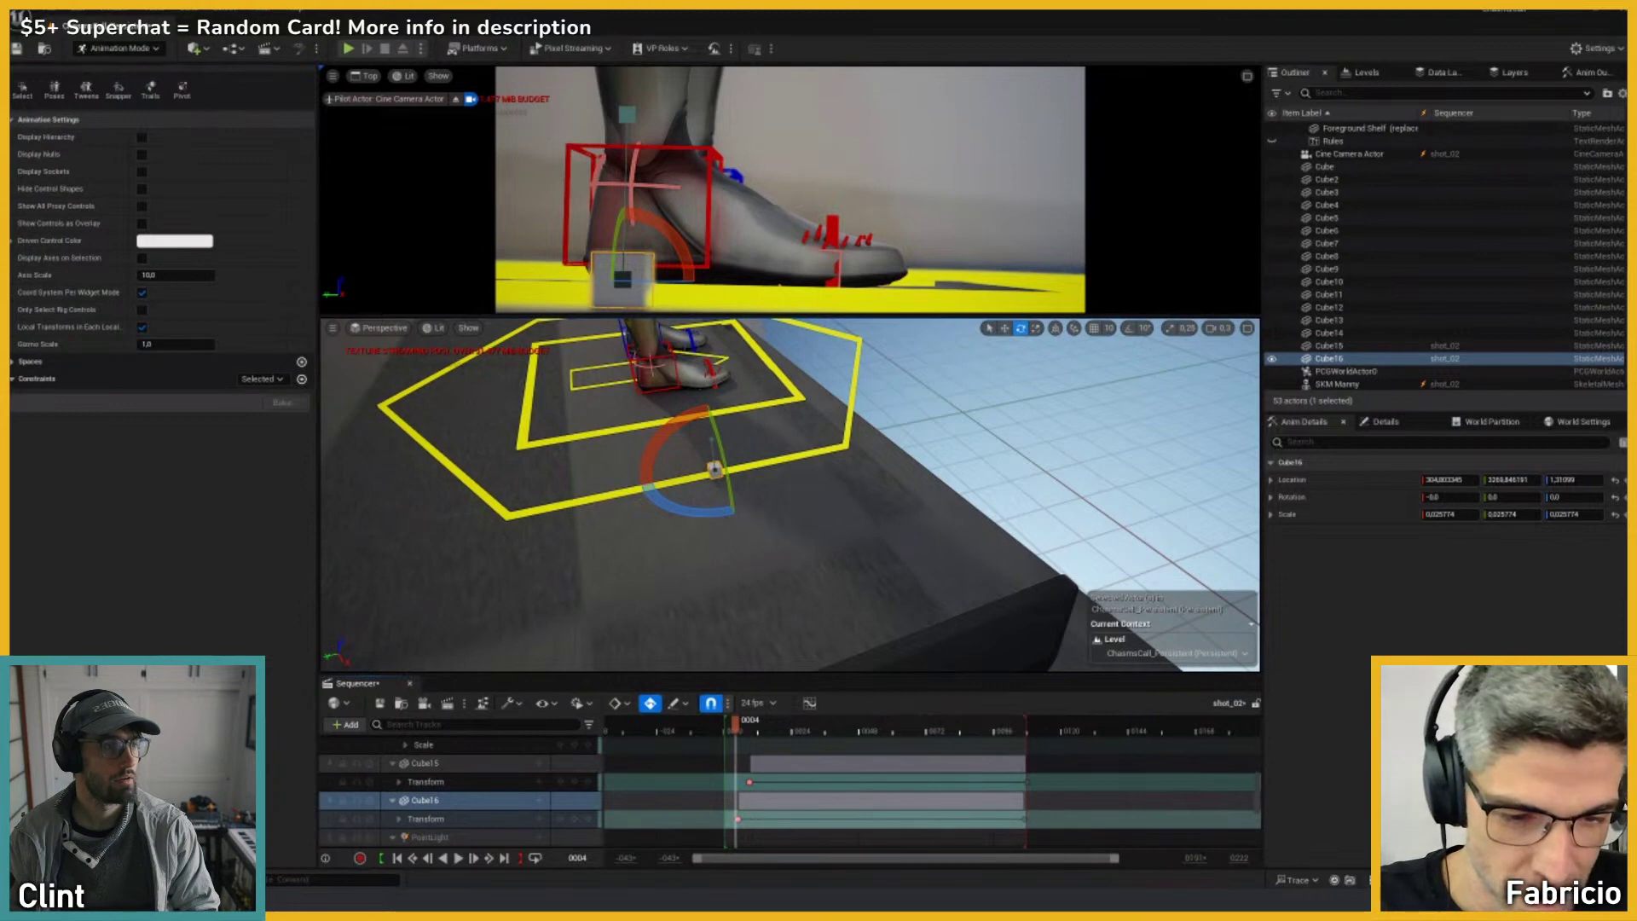
# Step: Save the shot_02 sequence and open the main sequence
pyautogui.moveTo(1044, 900)
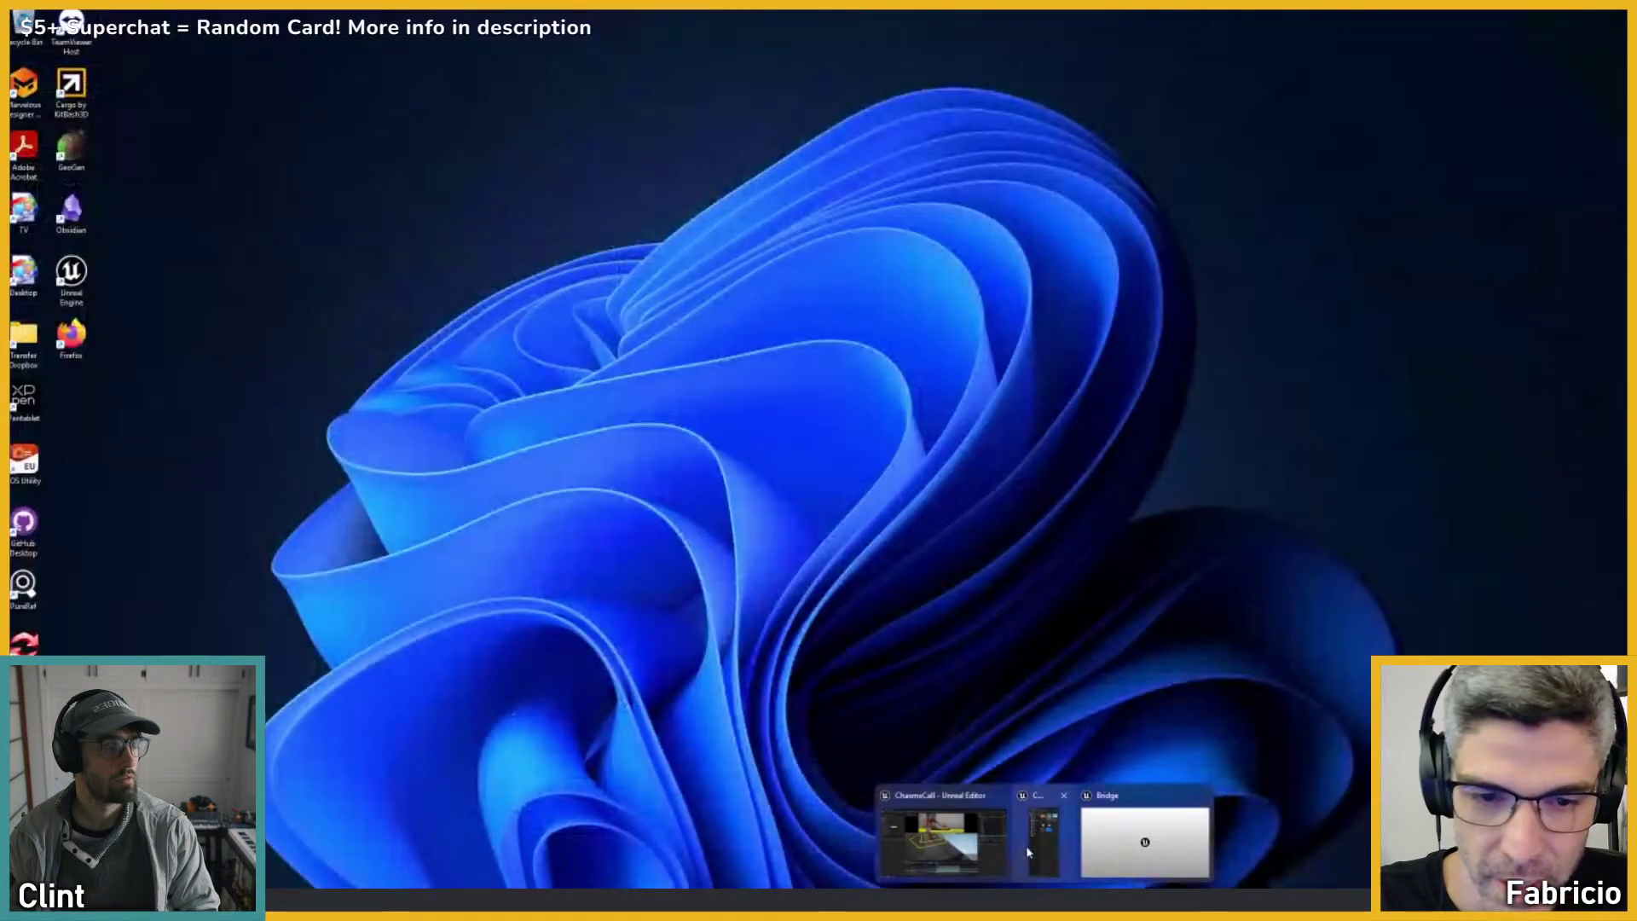
pyautogui.click(1027, 848)
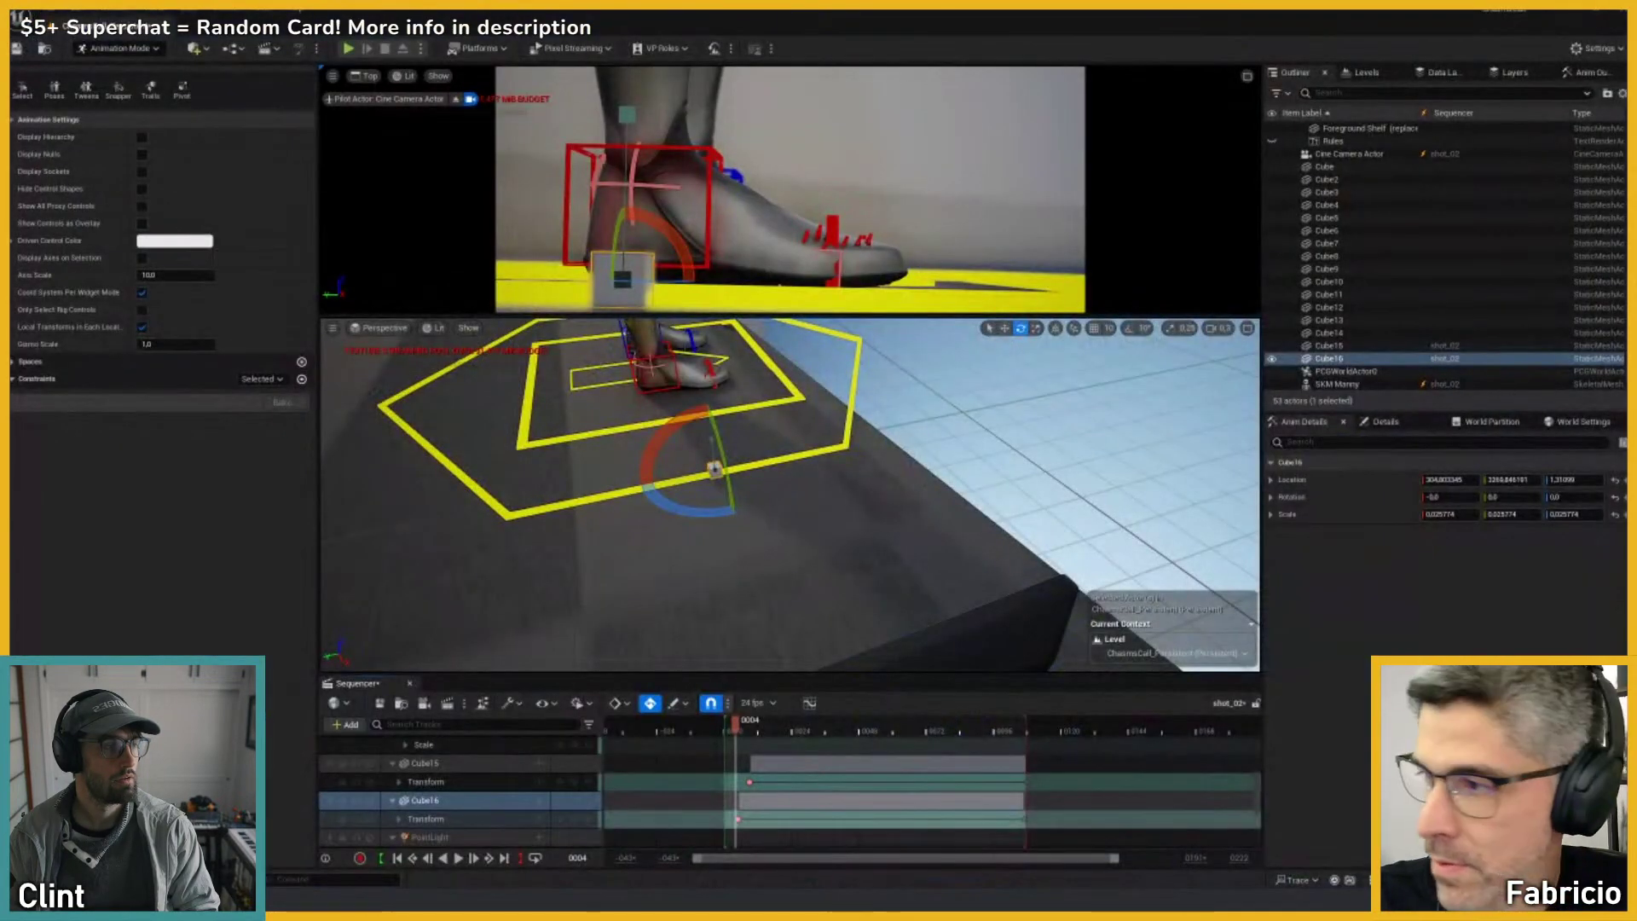
pyautogui.click(381, 705)
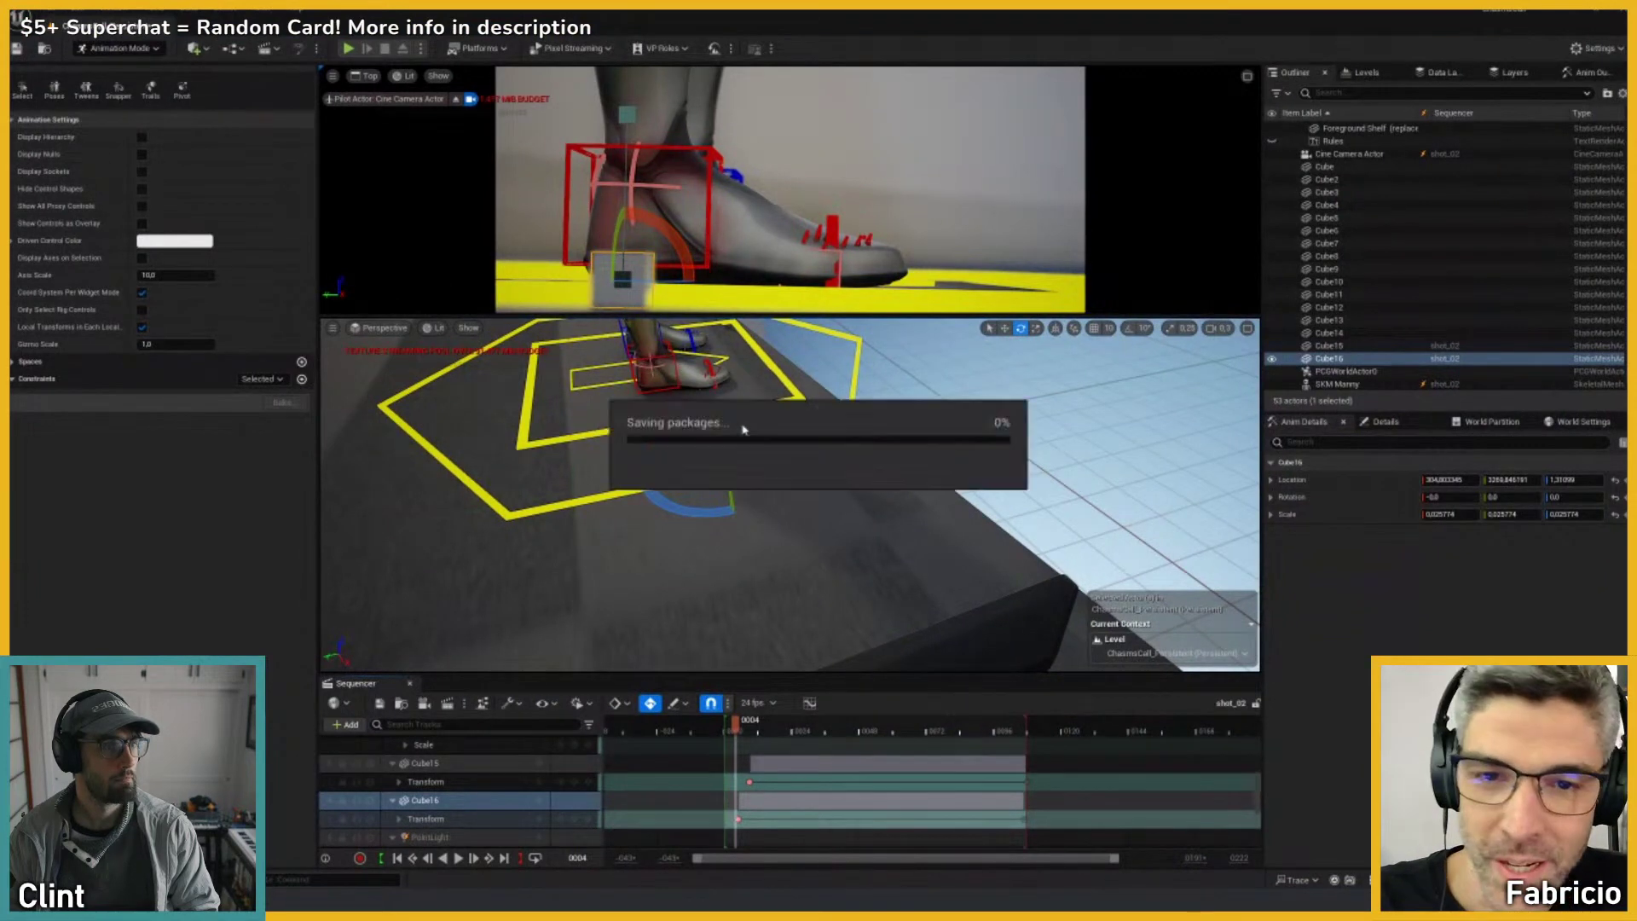
pyautogui.keyDown('alt'); pyautogui.moveTo(740, 435); pyautogui.dragTo(678, 419); pyautogui.keyUp('alt')
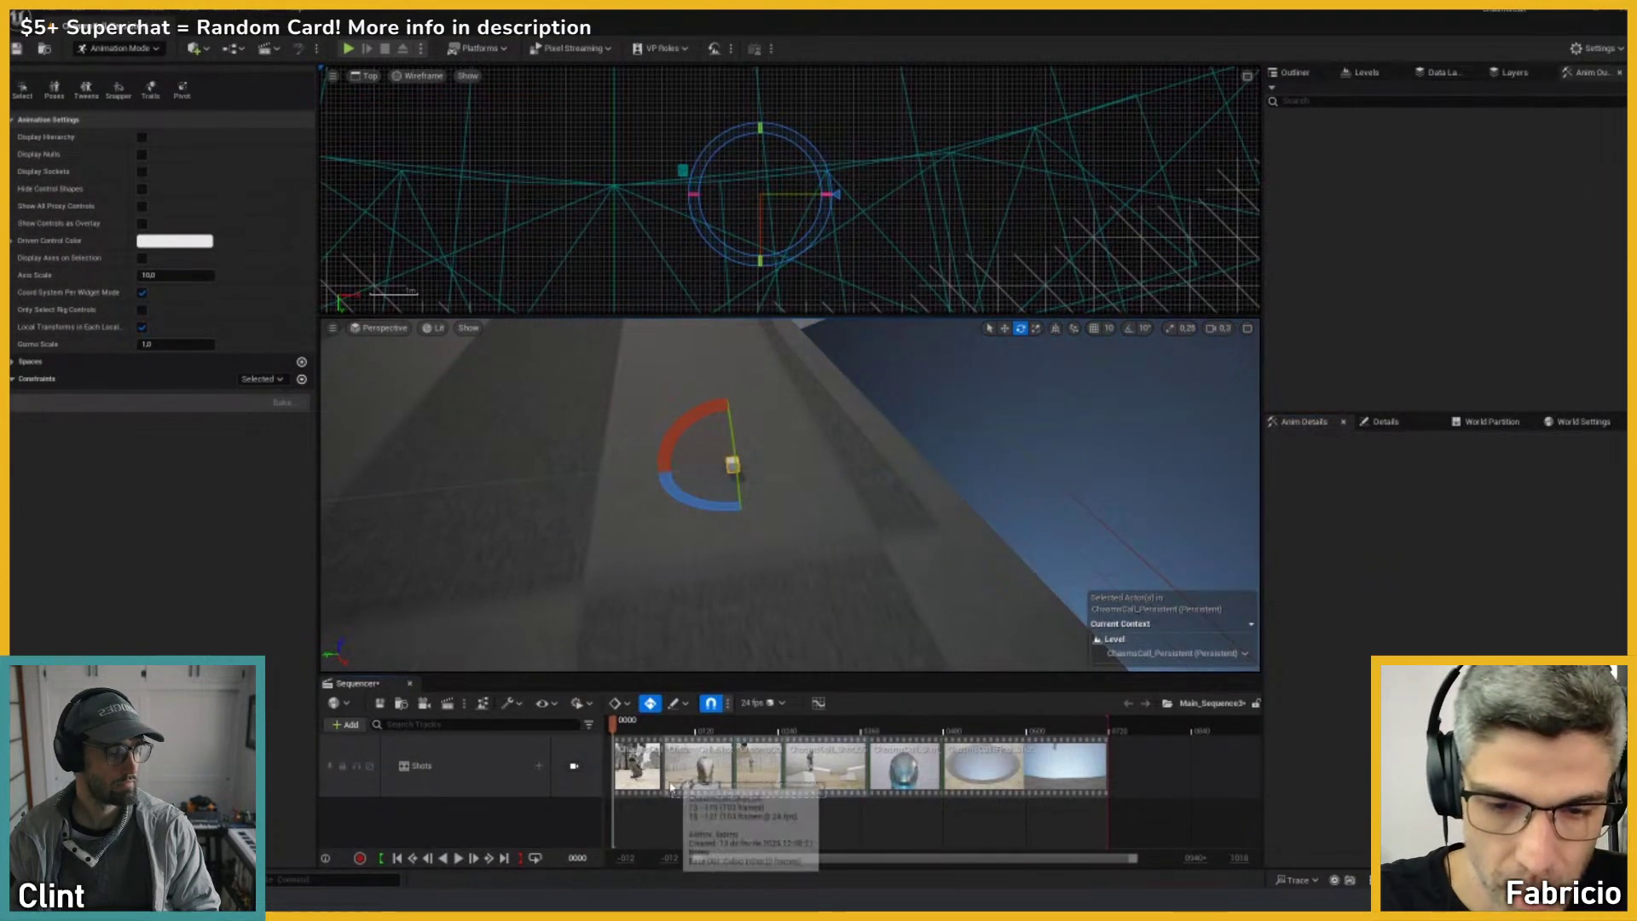
# Step: Delete all old shots before the last two pit shots from the Shots track
pyautogui.click(677, 818)
pyautogui.moveTo(655, 799); pyautogui.dragTo(912, 760)
pyautogui.press('Delete')
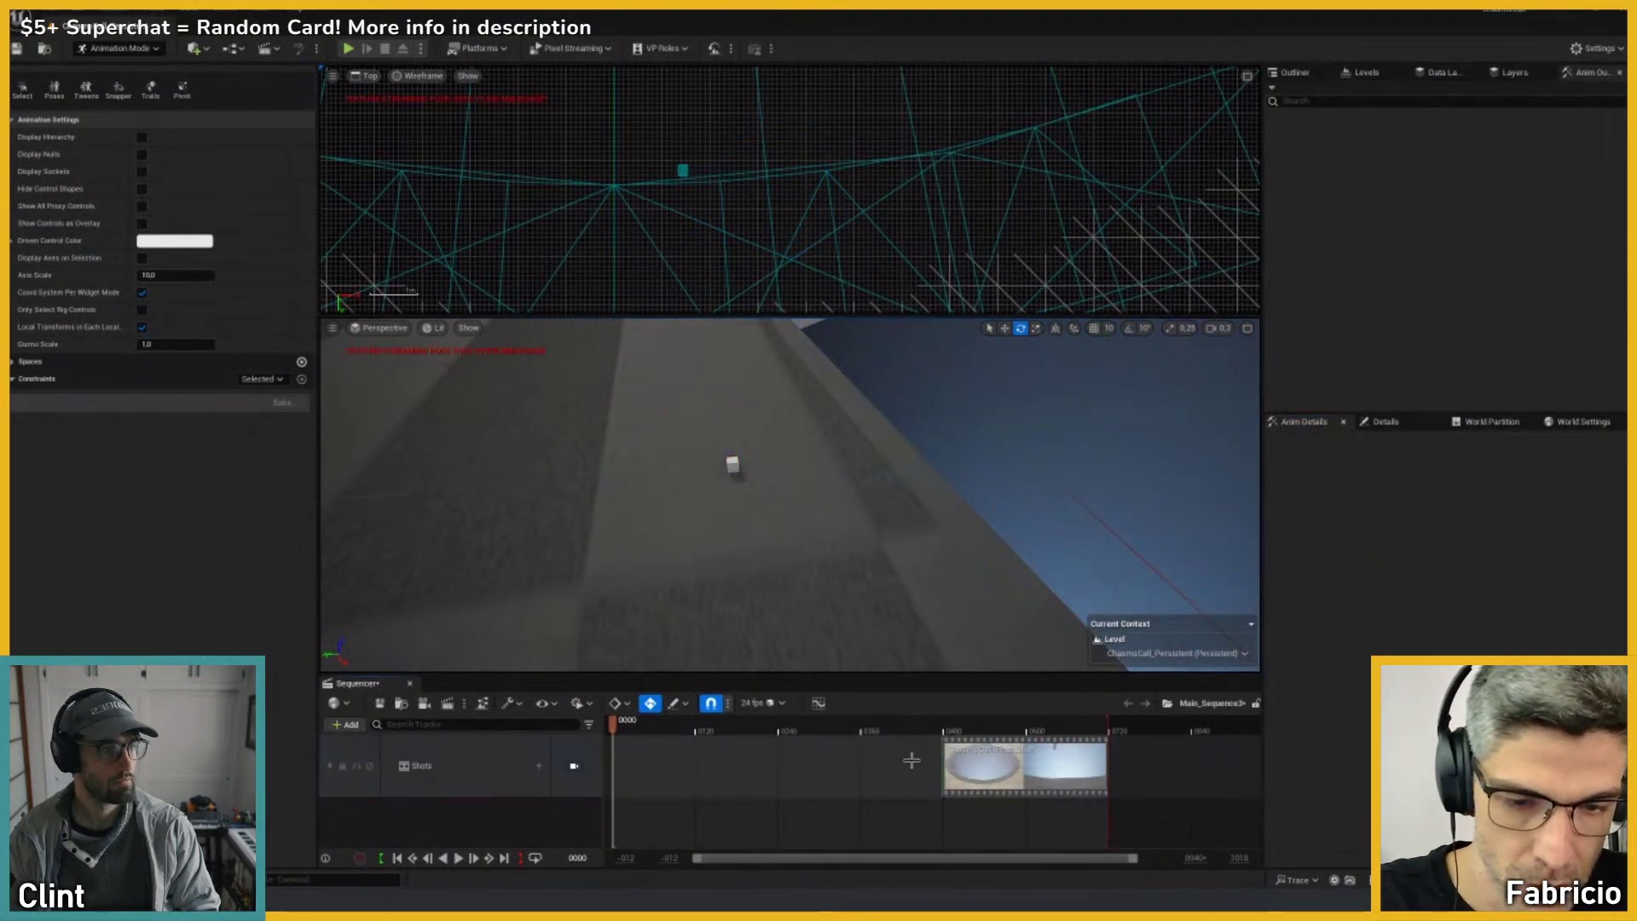
# Step: Lock the viewports to the Shots track and show the wide pit shot at frame 529
pyautogui.moveTo(994, 728); pyautogui.dragTo(965, 728)
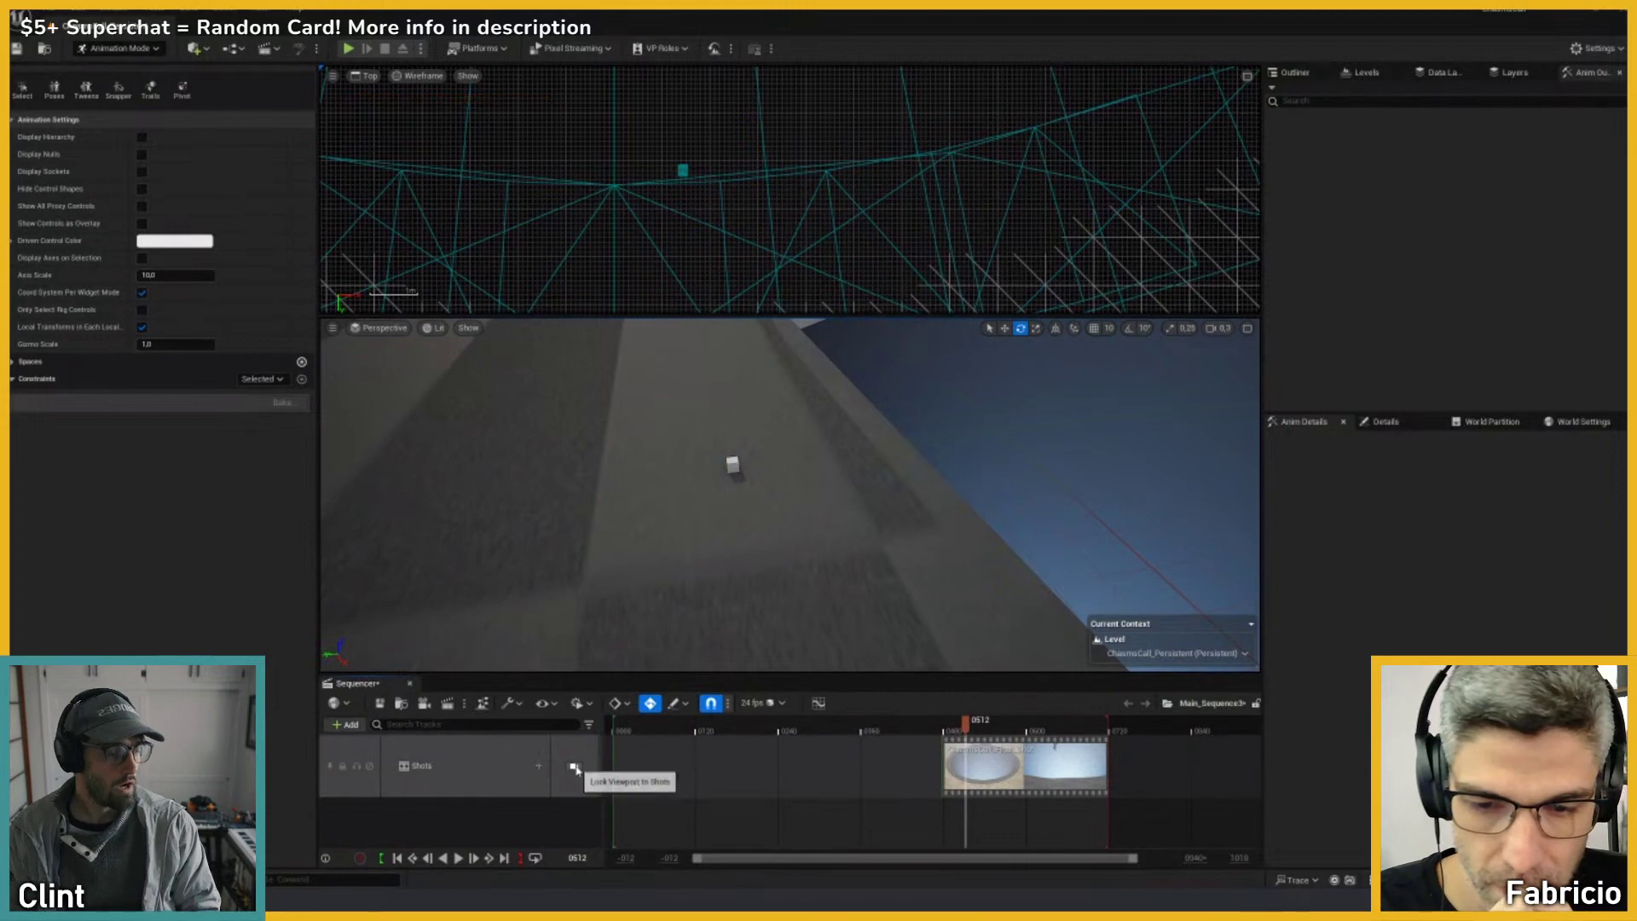
pyautogui.click(574, 766)
pyautogui.click(977, 727)
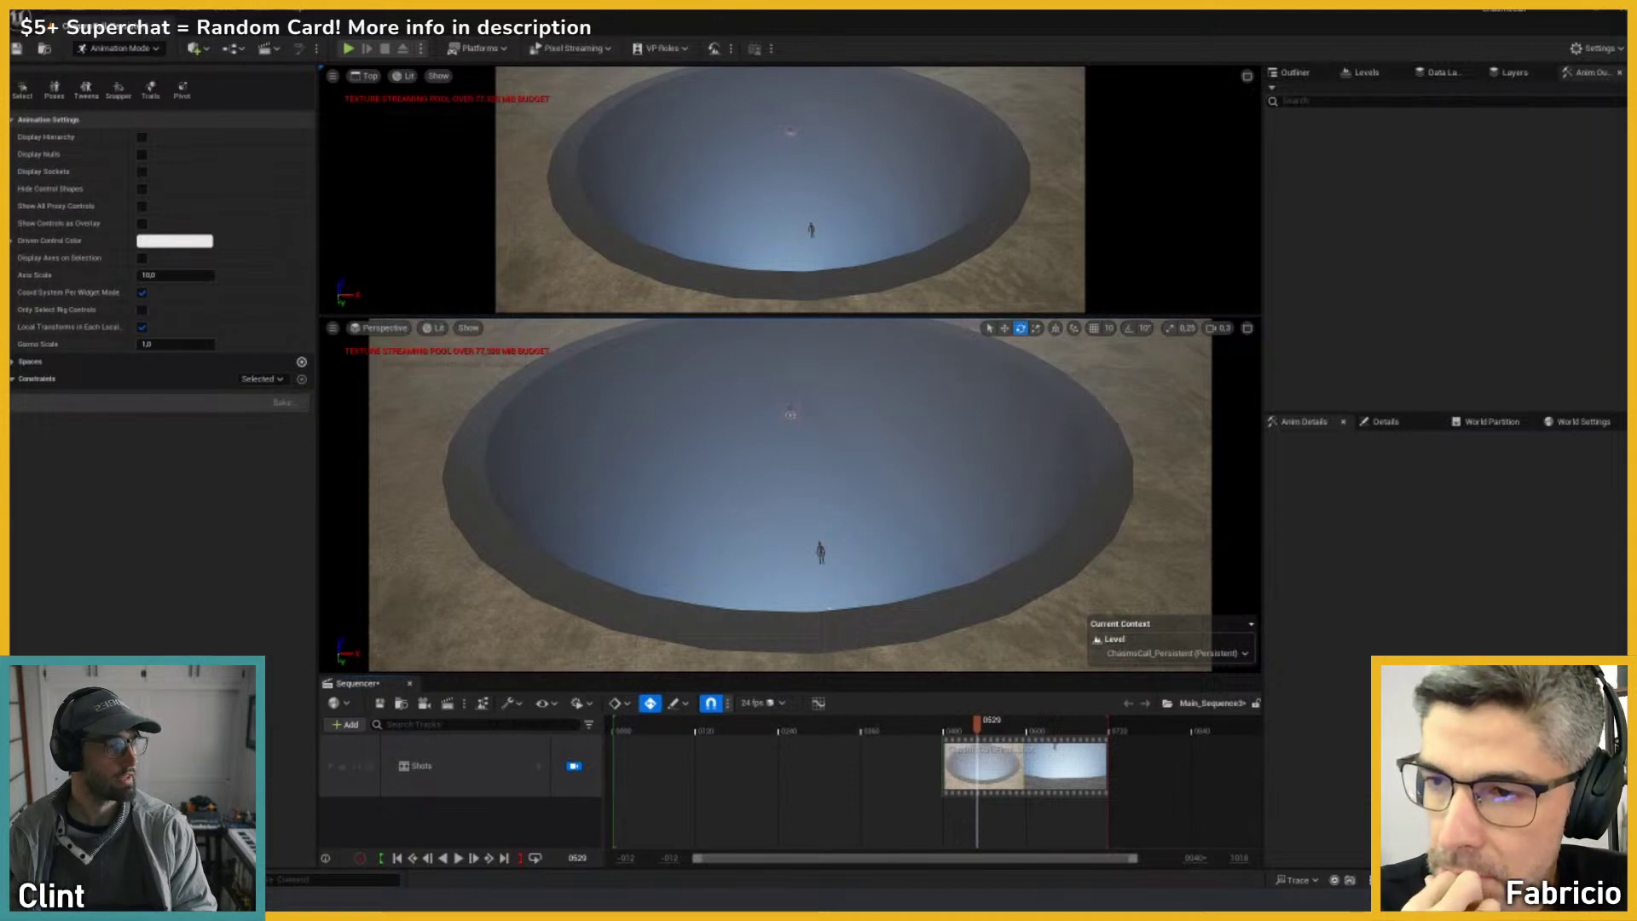
# Step: Add the helmeted head shot at the start of the Shots track and shot_02 directly after it at frame 108
pyautogui.moveTo(321, 537); pyautogui.dragTo(682, 767)
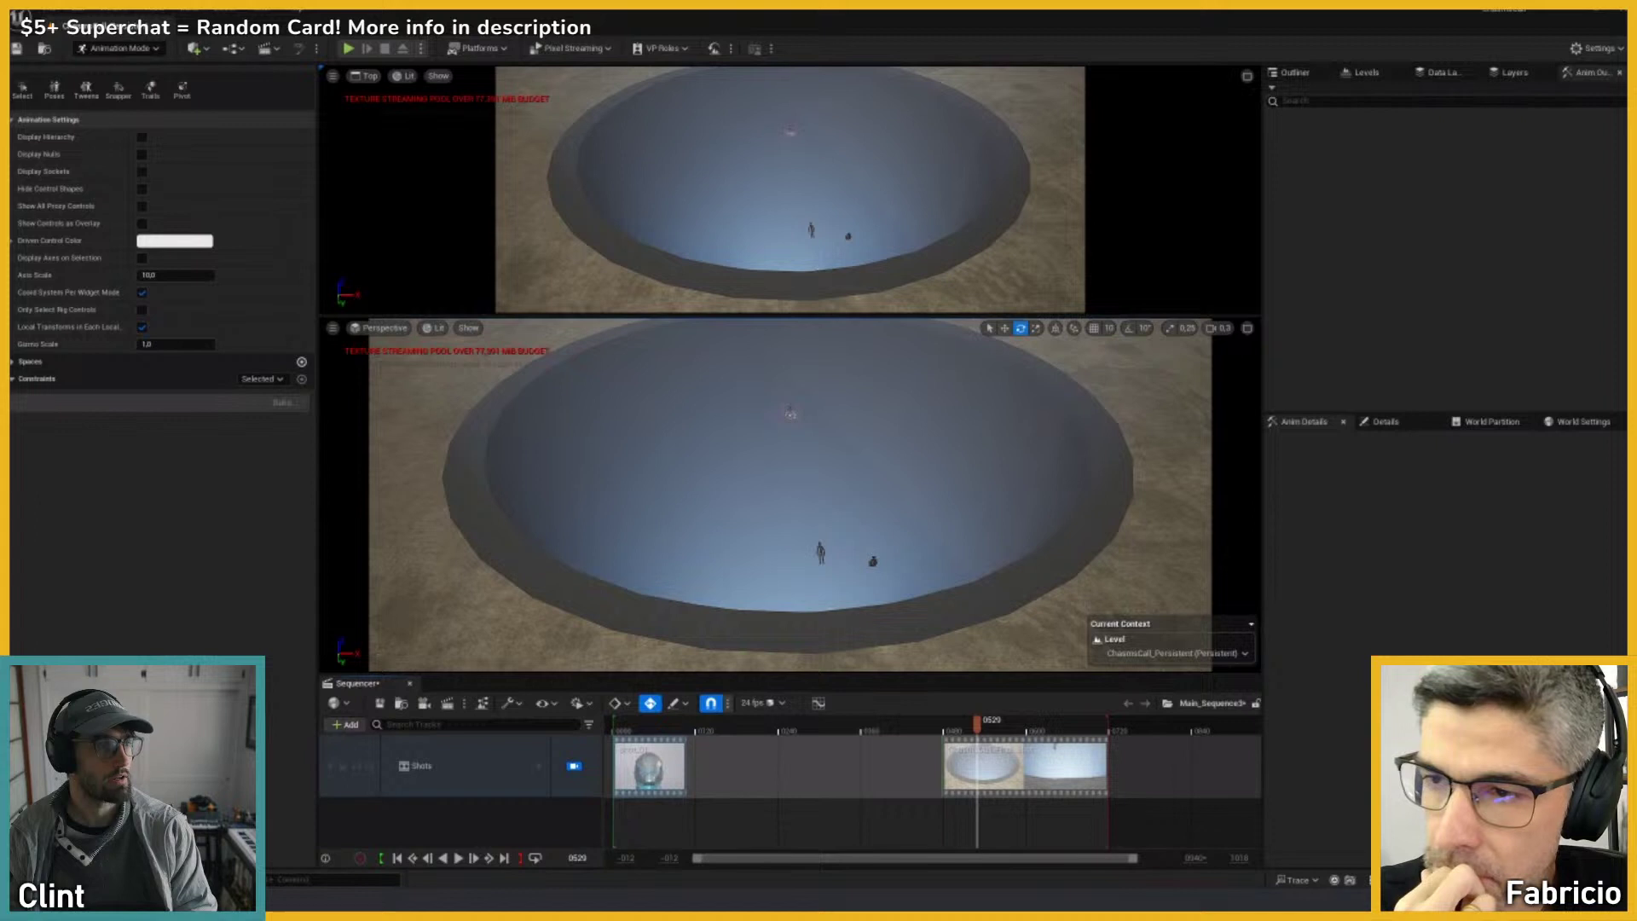
pyautogui.moveTo(358, 490); pyautogui.dragTo(663, 728)
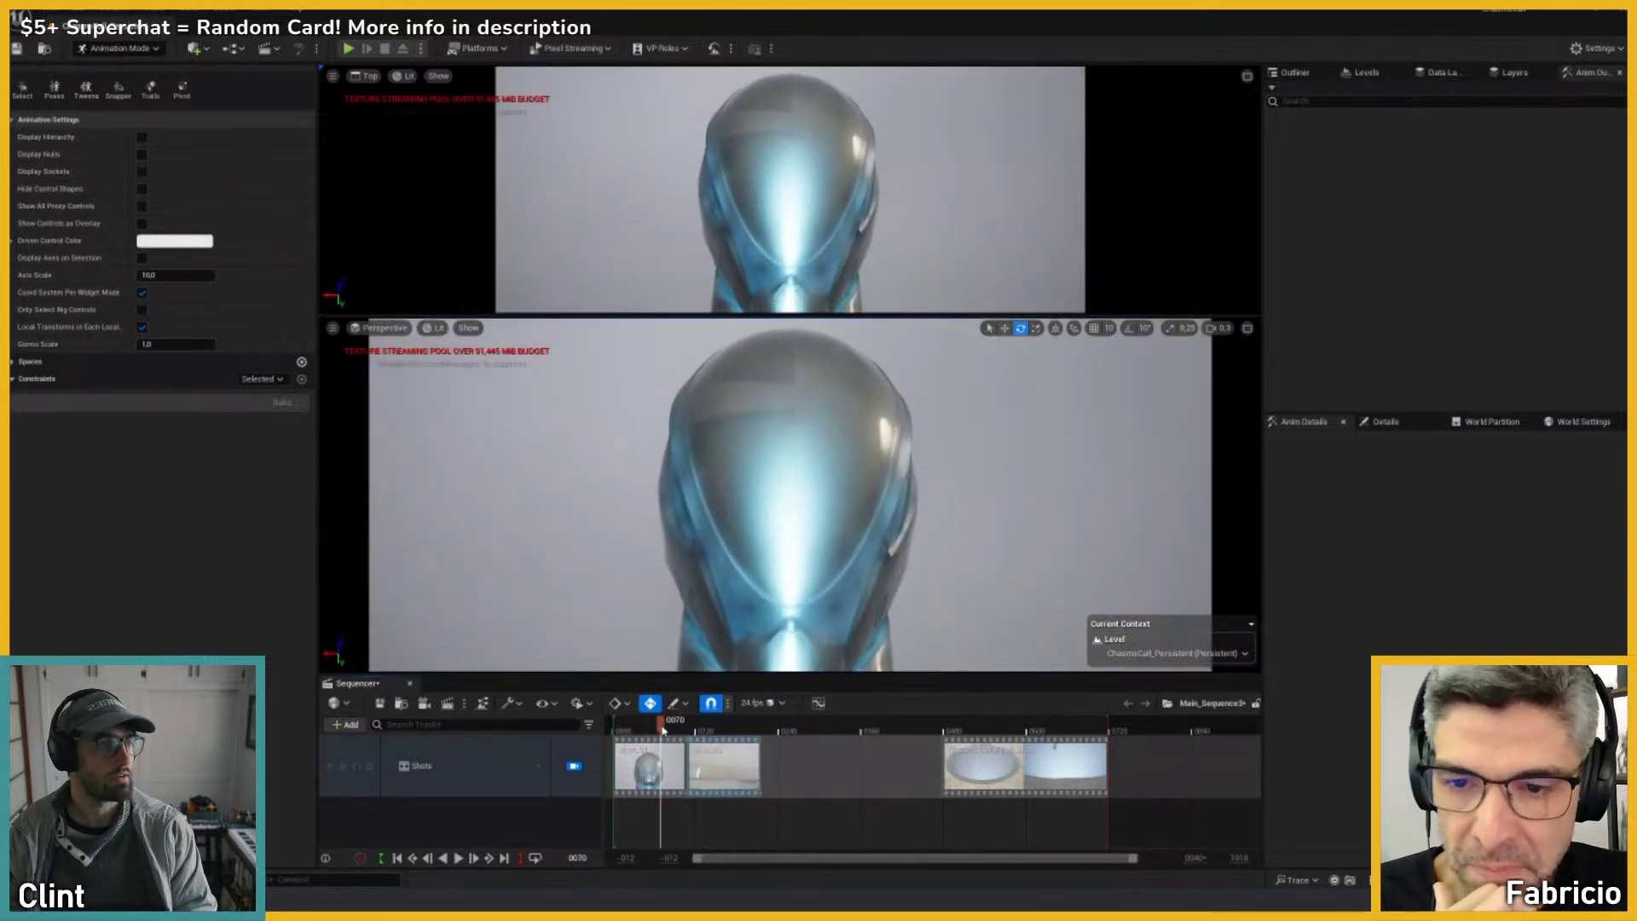
pyautogui.click(574, 766)
pyautogui.click(574, 767)
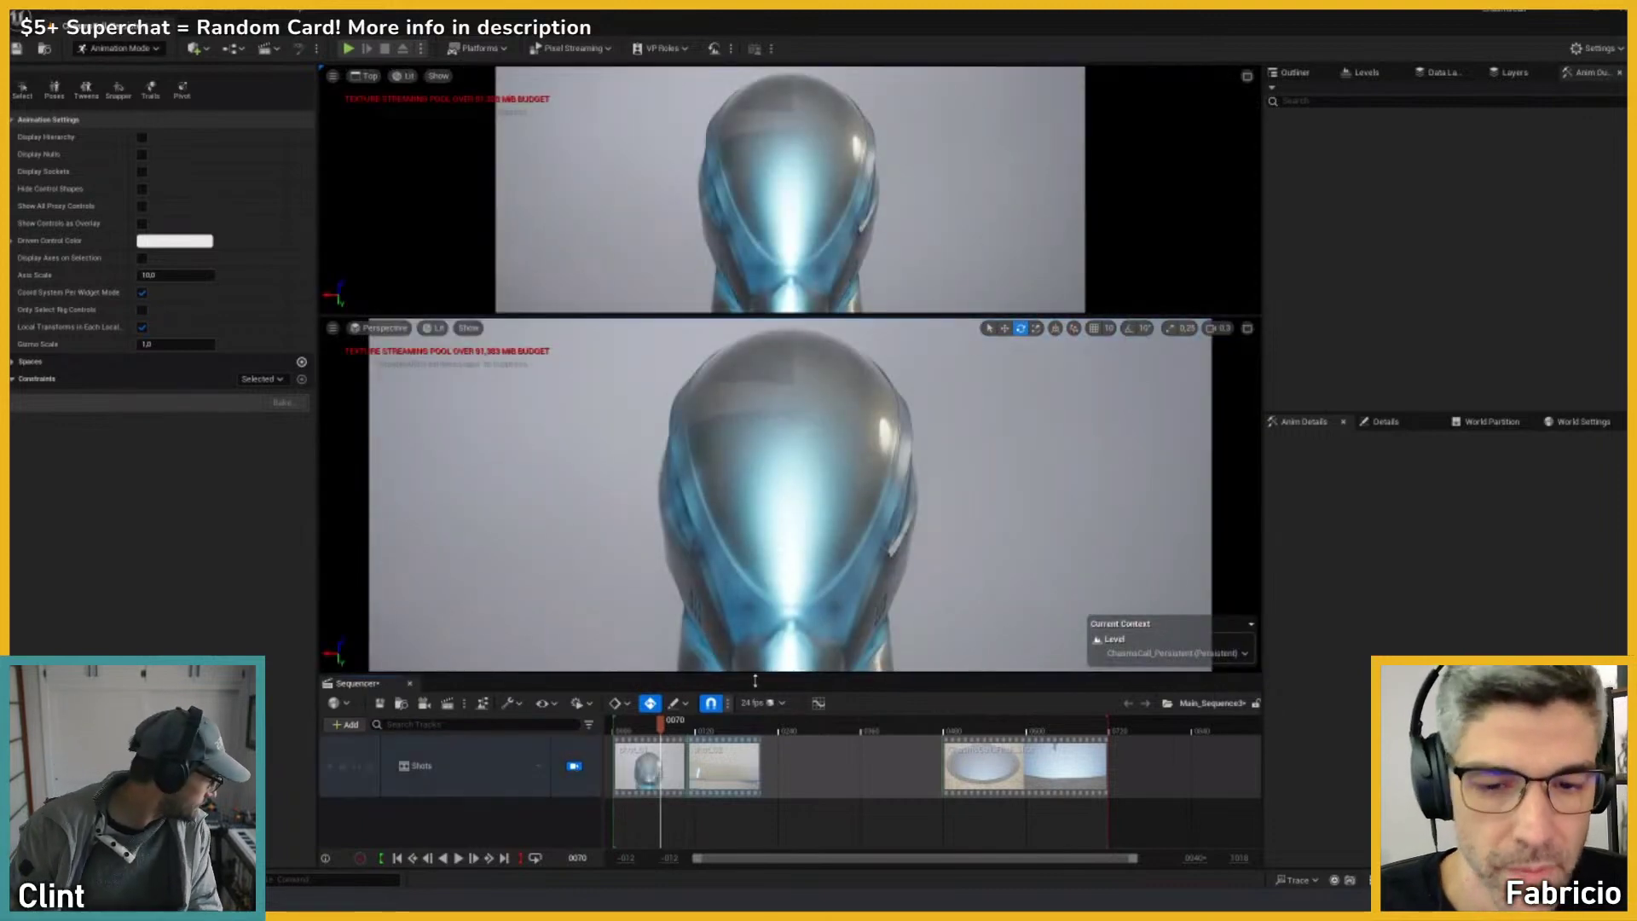
# Step: Play and scrub through the first two shots of the main sequence to review the cut and cube motion
pyautogui.moveTo(661, 729); pyautogui.dragTo(630, 731)
pyautogui.press('space')
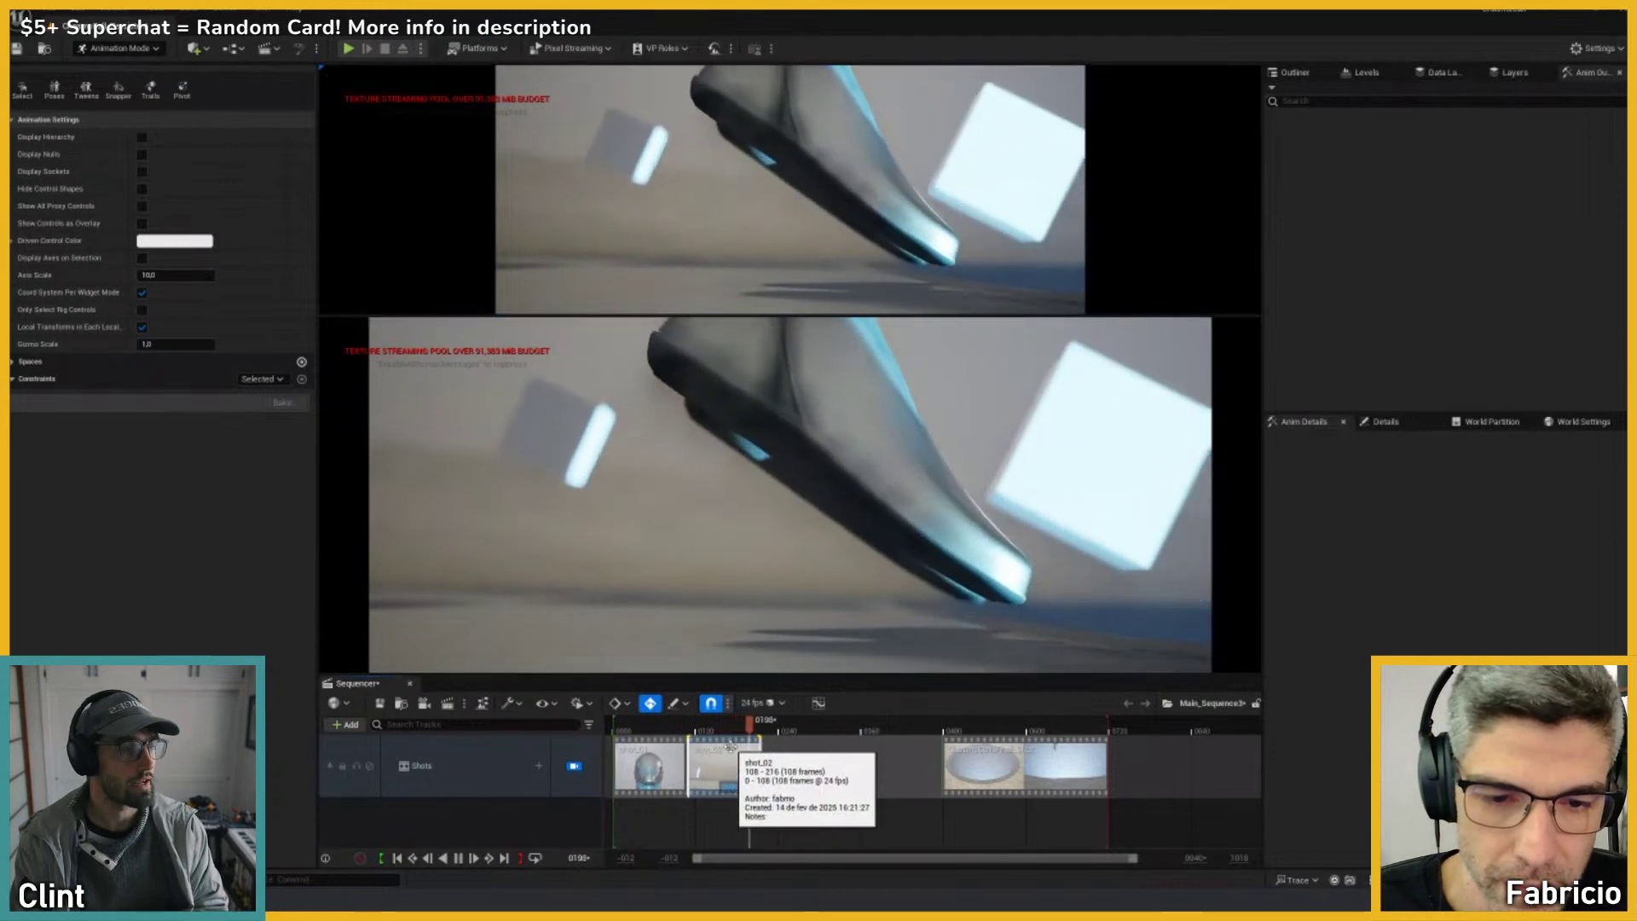
pyautogui.press('space')
pyautogui.click(760, 726)
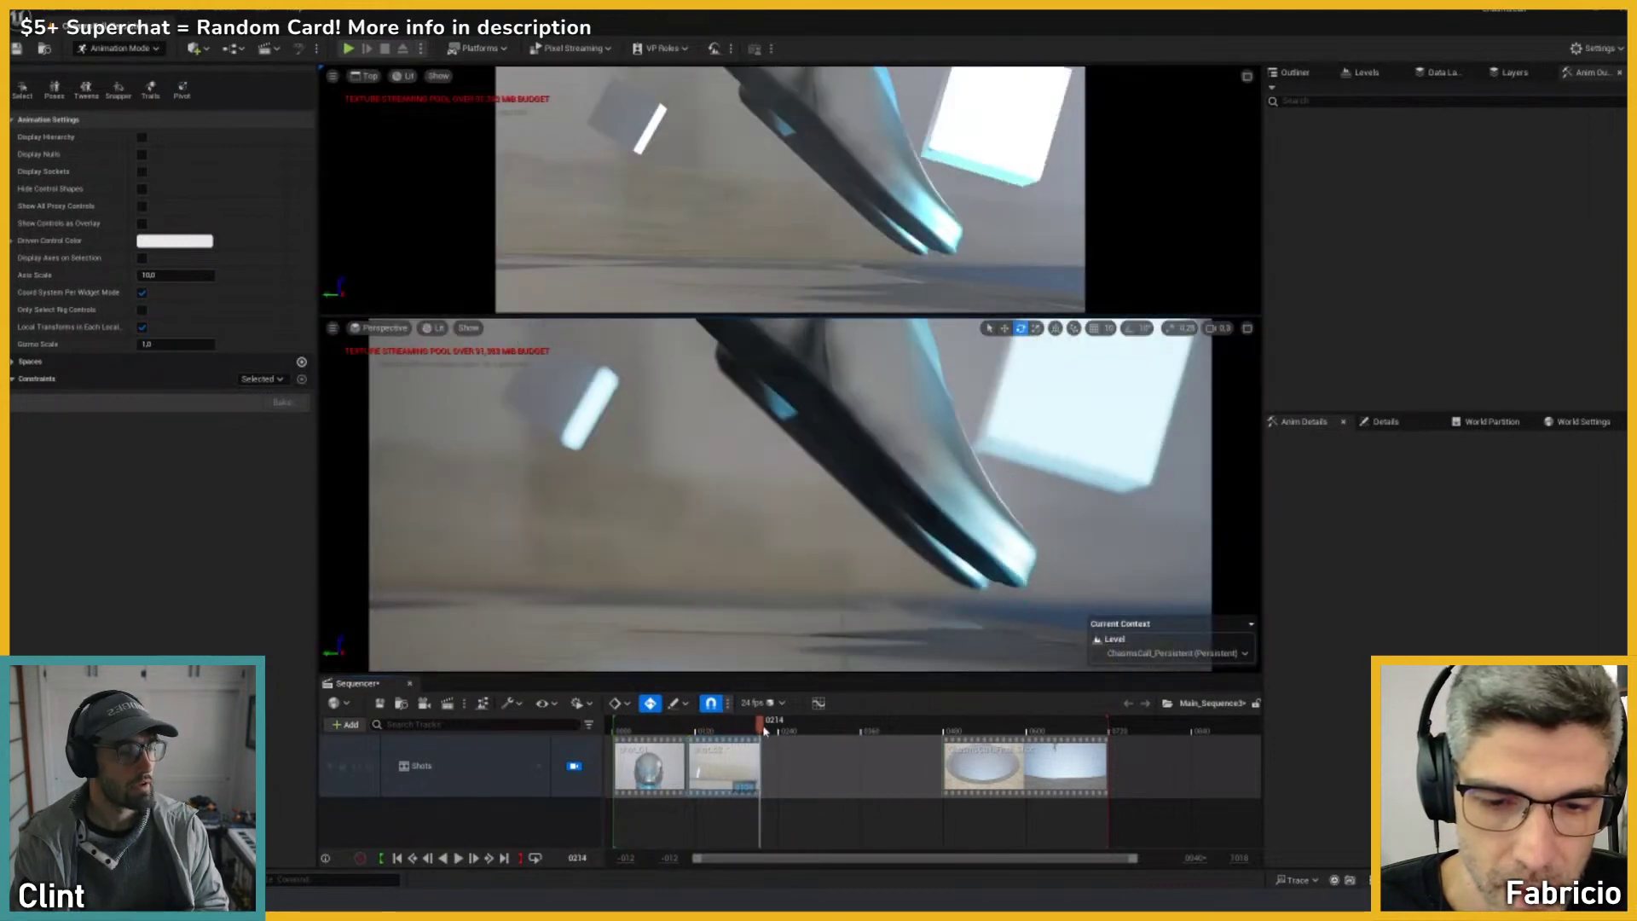
pyautogui.press('Left')
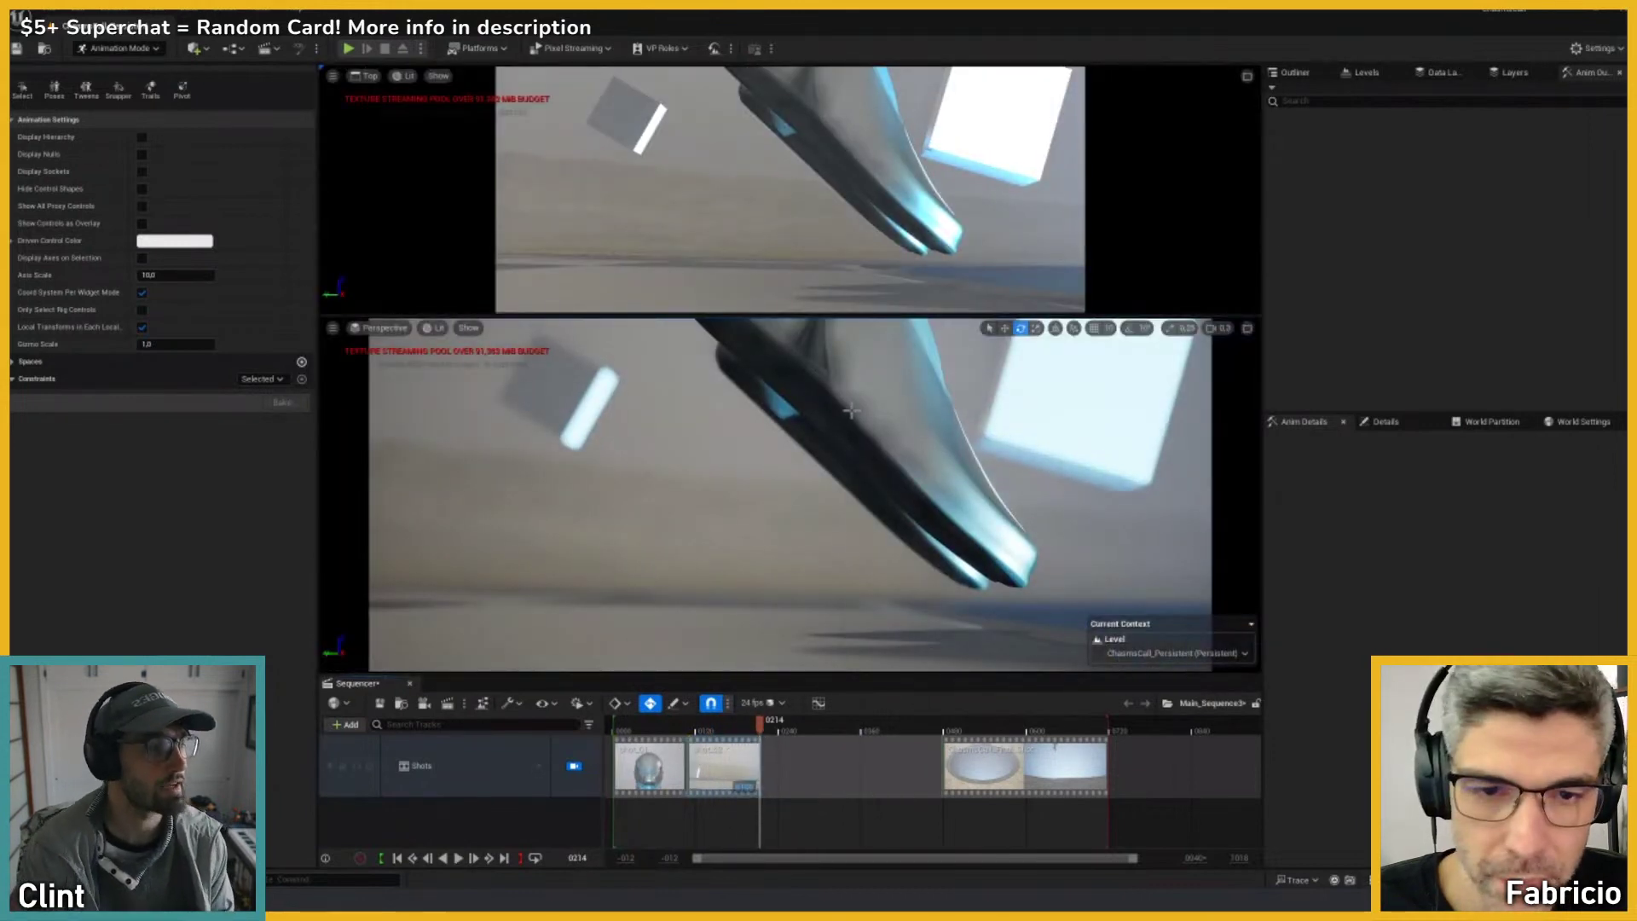
pyautogui.moveTo(740, 727); pyautogui.dragTo(711, 729)
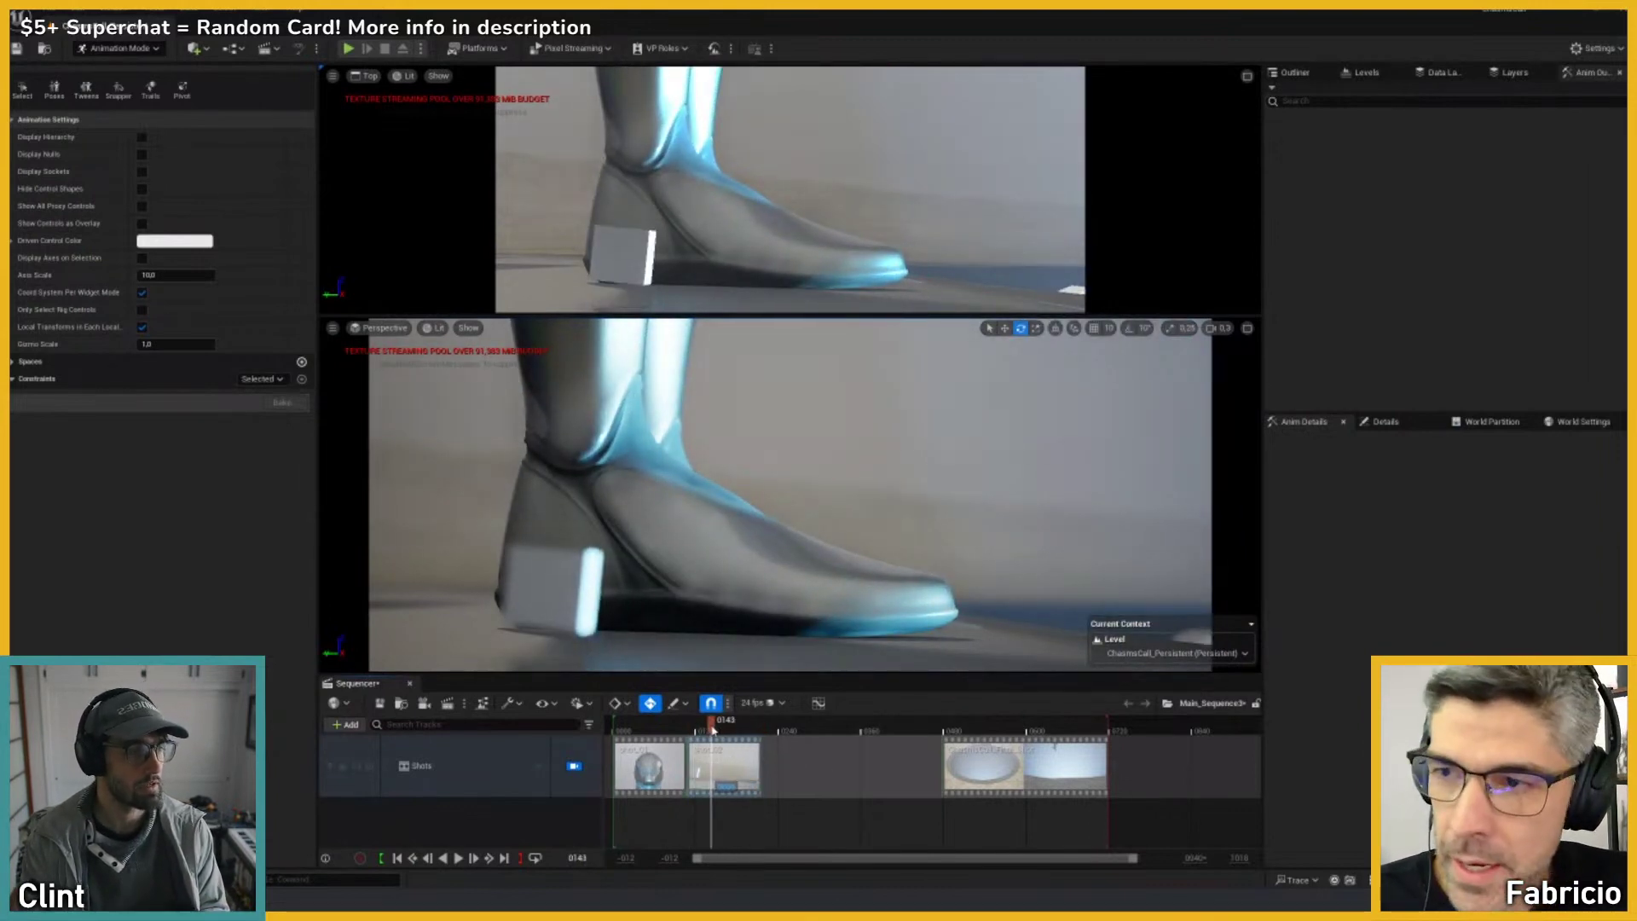
# Step: Save the Main_Sequence3 level sequence in the Cinematic folder
pyautogui.hotkey('ctrl', 'space')
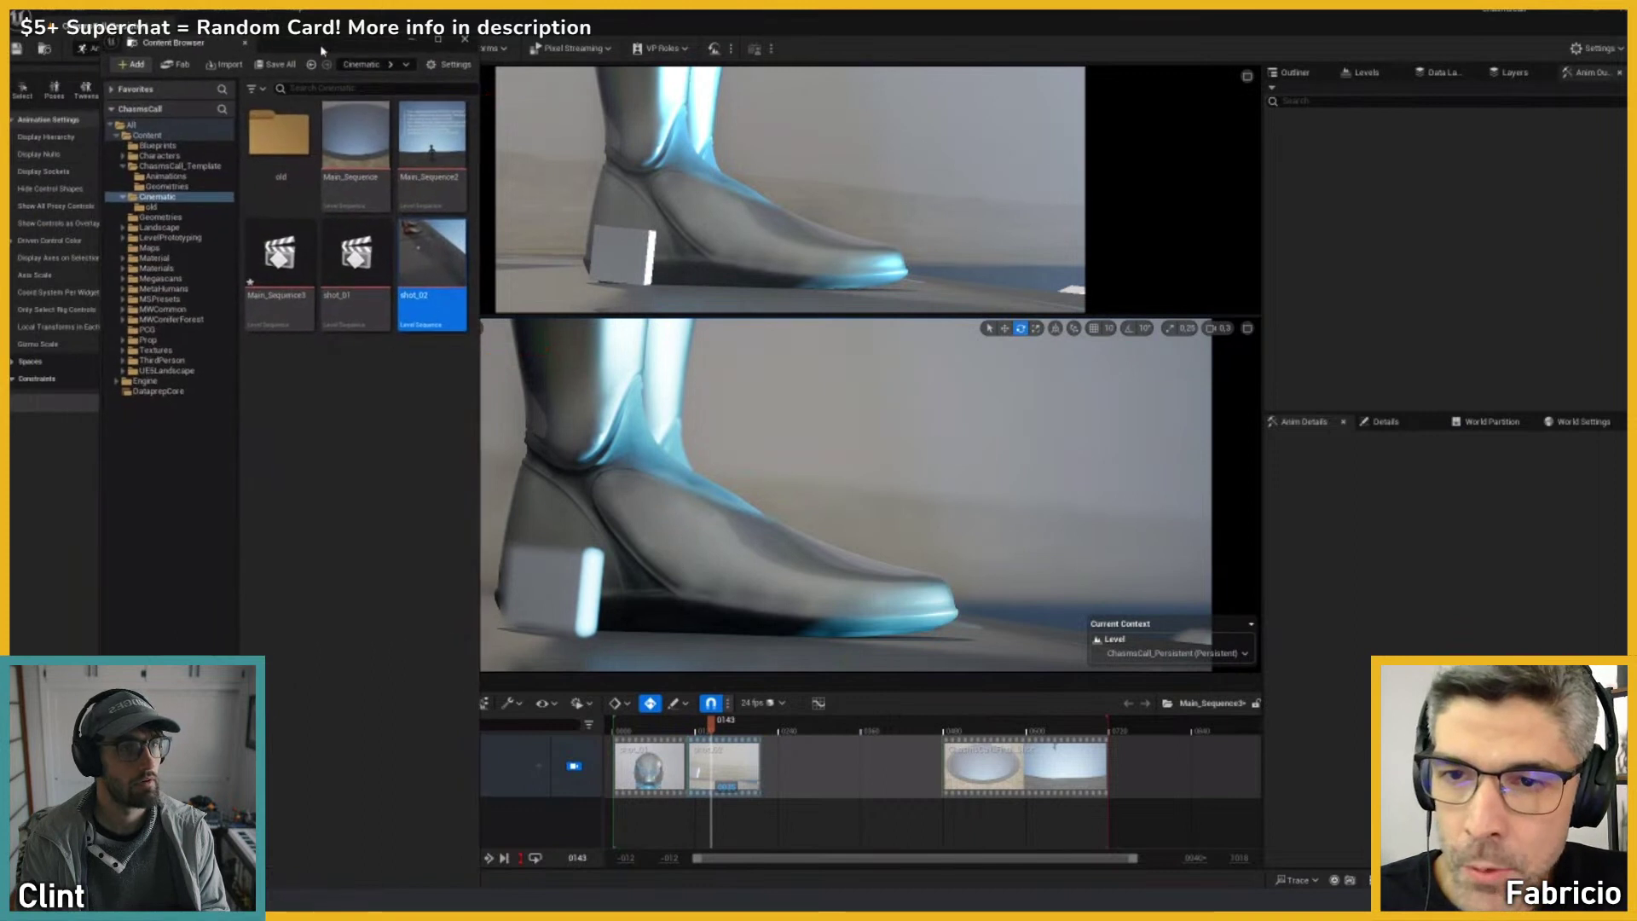
pyautogui.rightClick(287, 271)
pyautogui.moveTo(345, 431)
pyautogui.press('Escape')
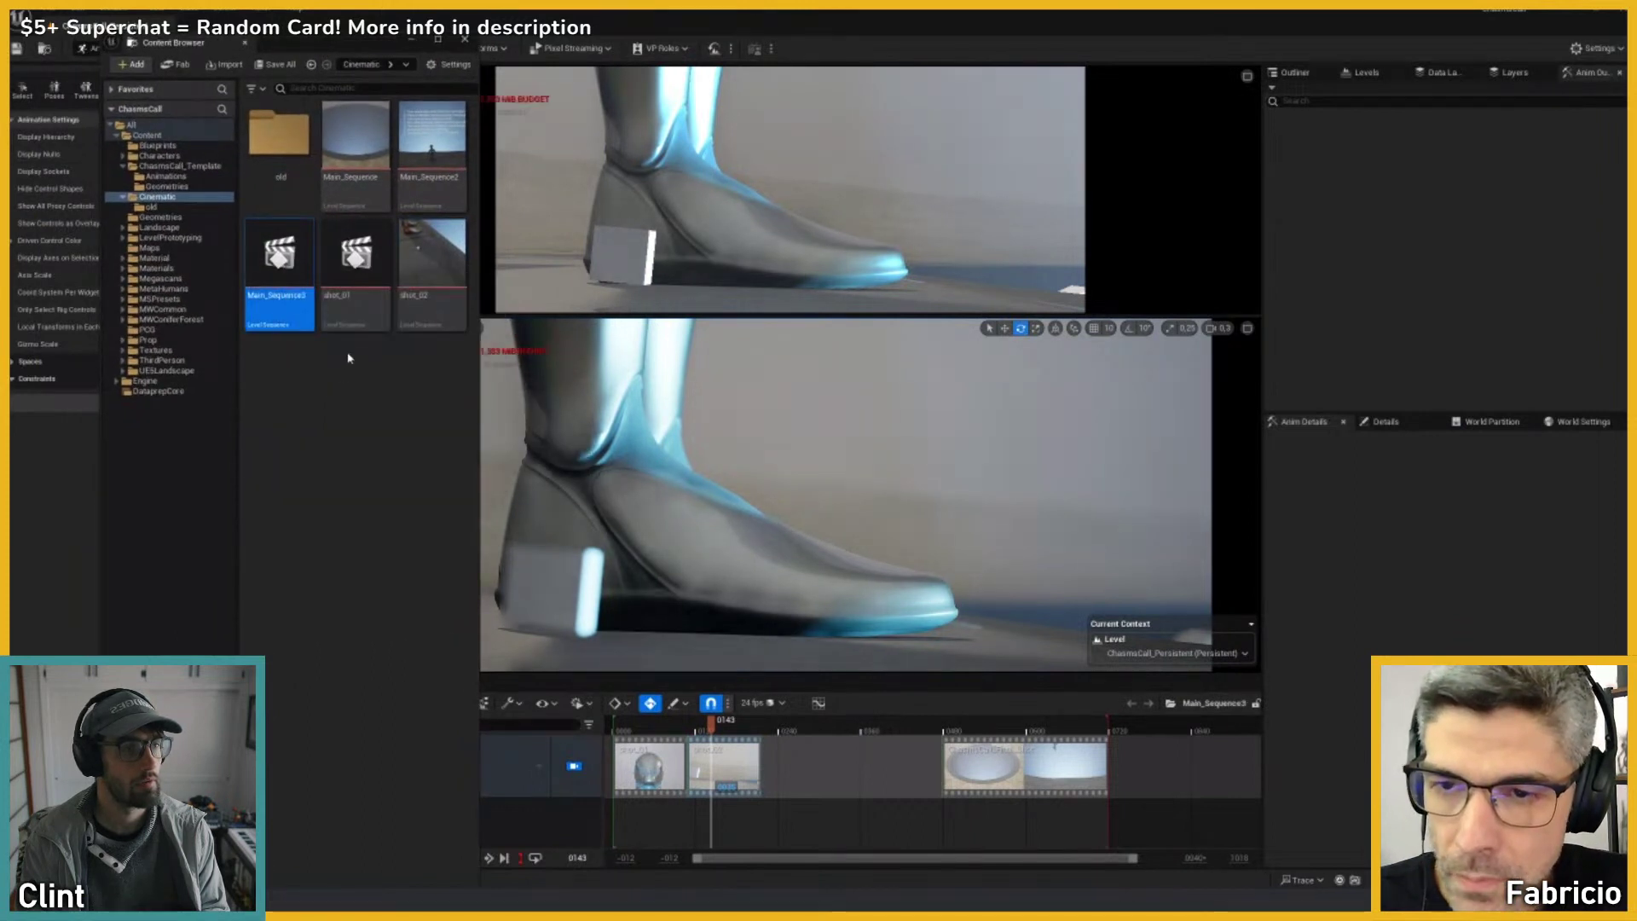
pyautogui.click(393, 423)
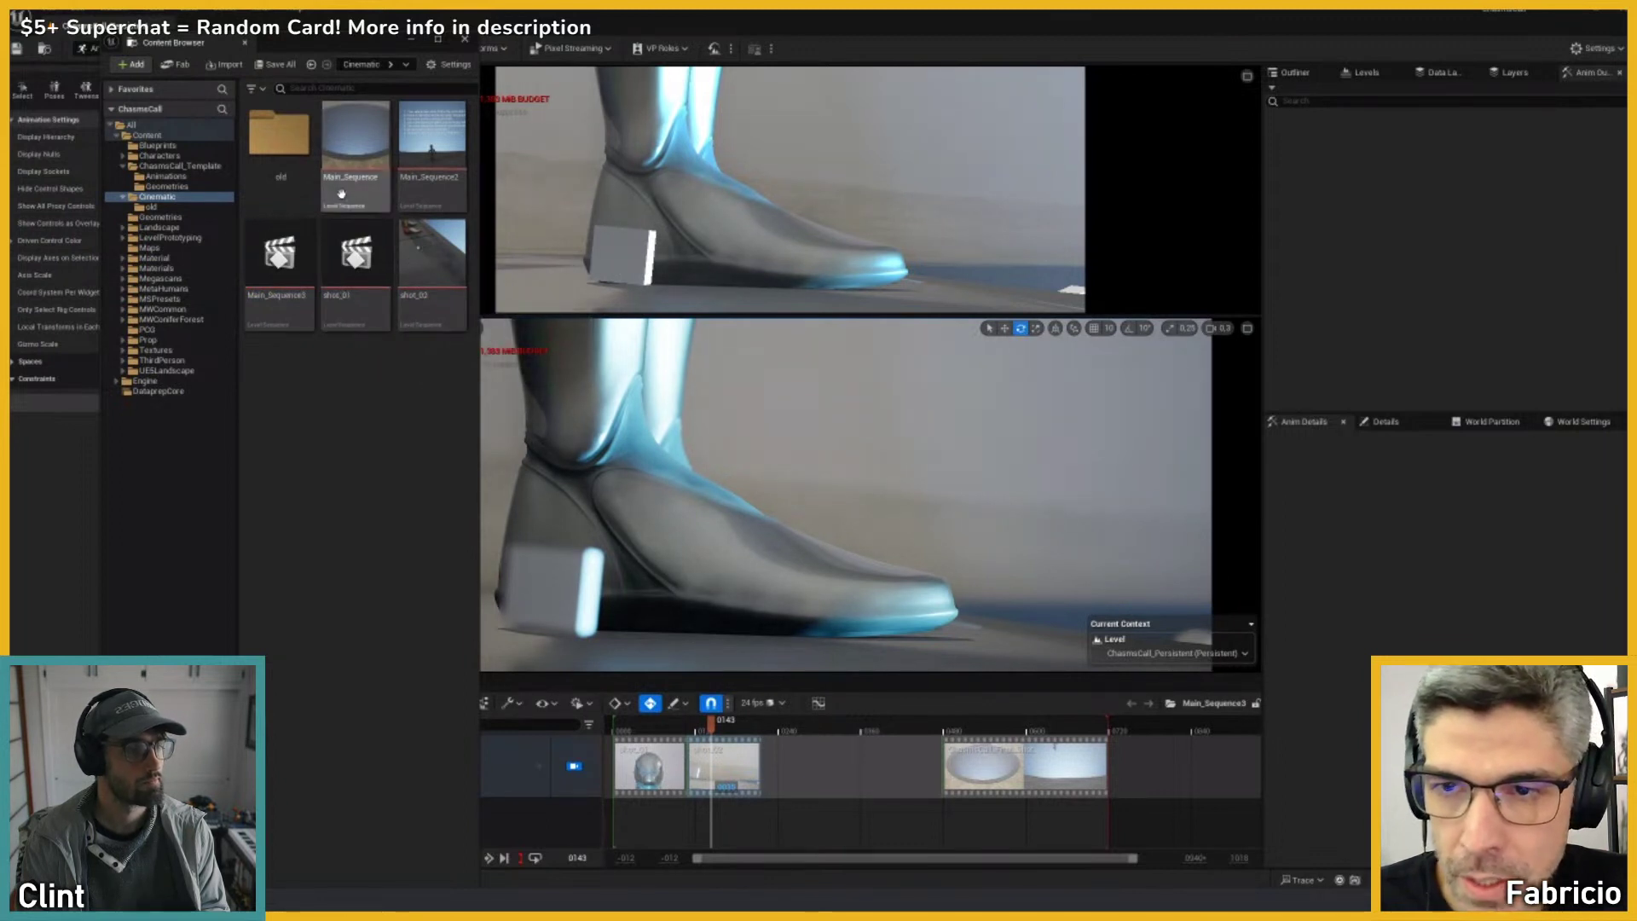
# Step: Place another copy of shot_01 at frame 216 on the Shots track and delete that copy
pyautogui.moveTo(354, 264); pyautogui.dragTo(808, 764)
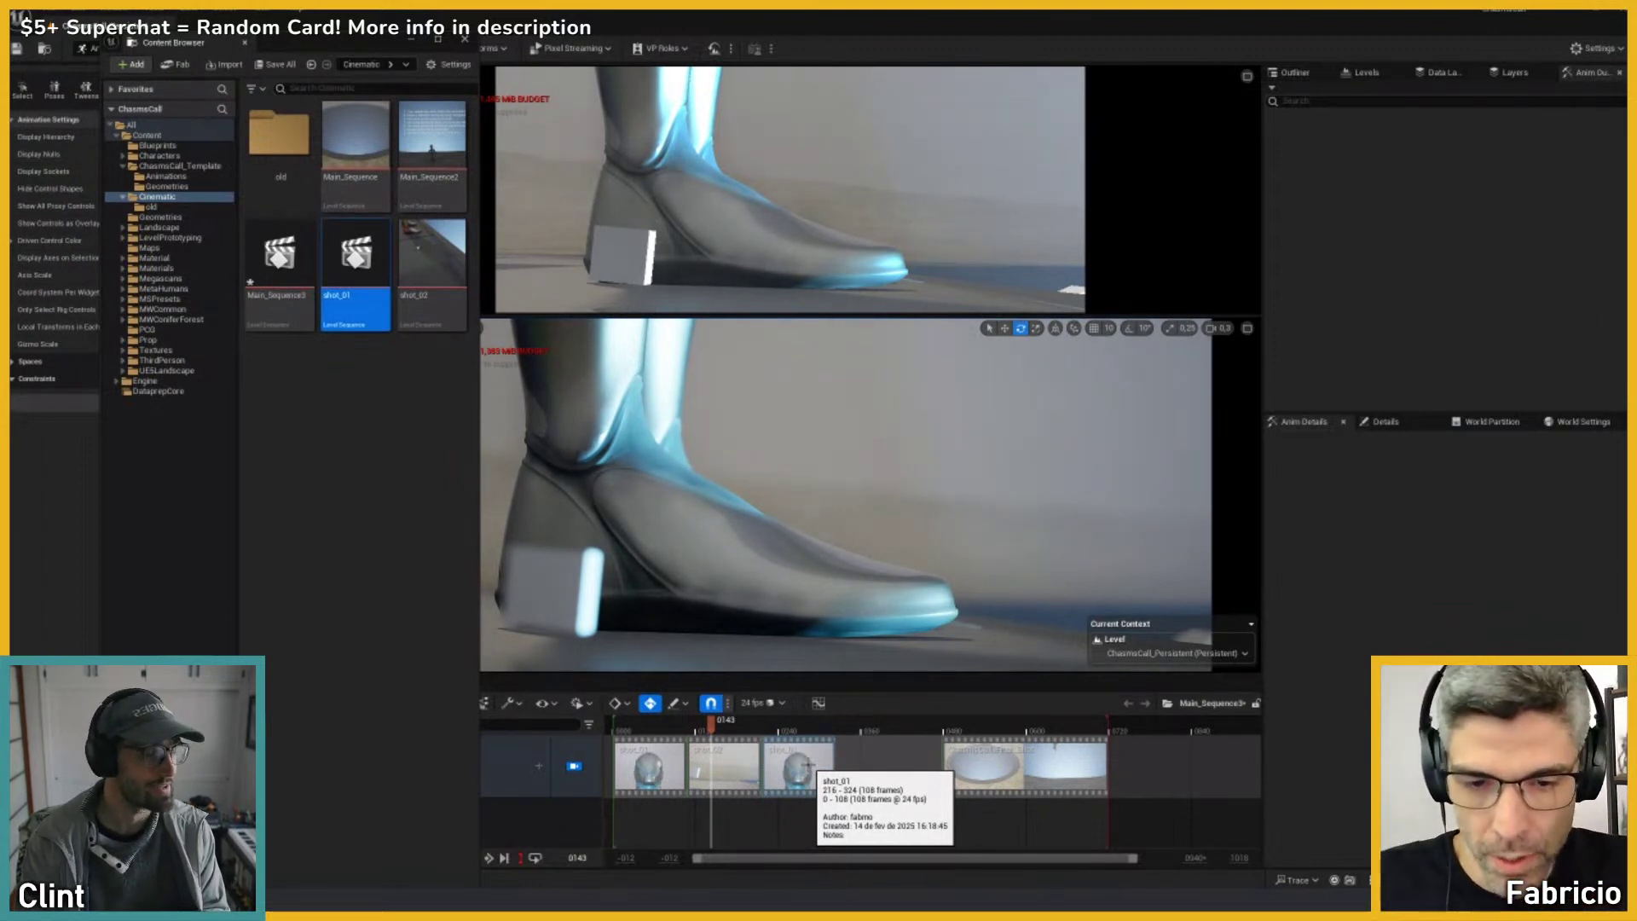
pyautogui.moveTo(808, 763)
pyautogui.mouseDown()
pyautogui.moveTo(758, 767)
pyautogui.moveTo(816, 774)
pyautogui.mouseUp()
pyautogui.press('Delete')
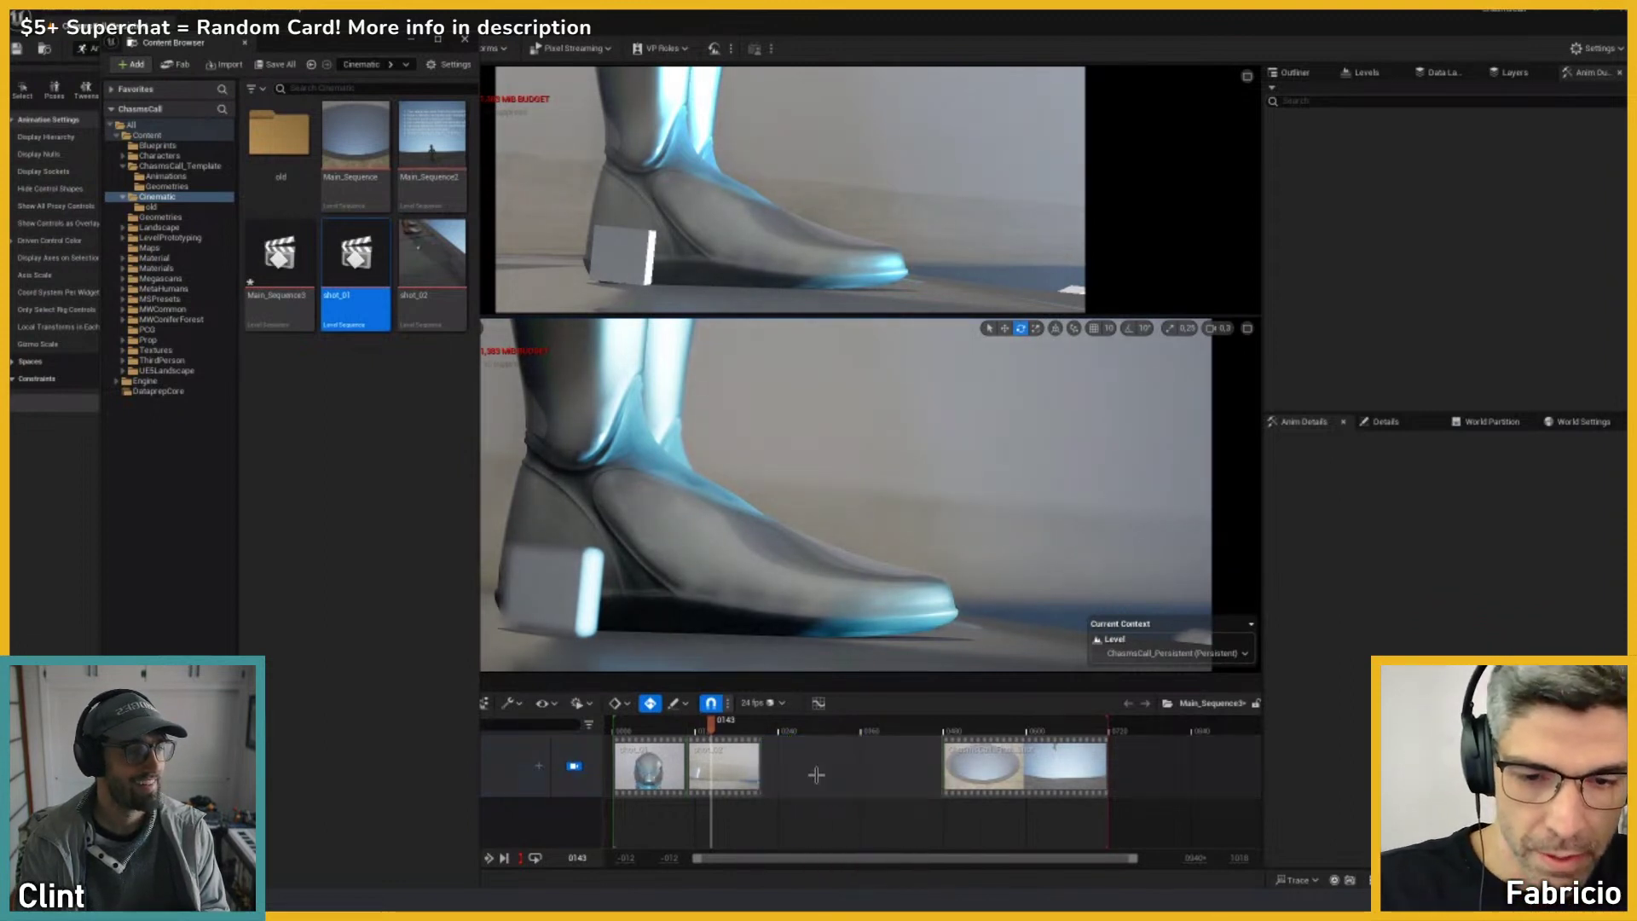
# Step: Show frame 176 of the main sequence, open shot_02 to inspect the end of its playback range, and return to Main_Sequence3
pyautogui.moveTo(720, 731)
pyautogui.mouseDown()
pyautogui.moveTo(678, 733)
pyautogui.moveTo(733, 731)
pyautogui.mouseUp()
pyautogui.click(717, 786)
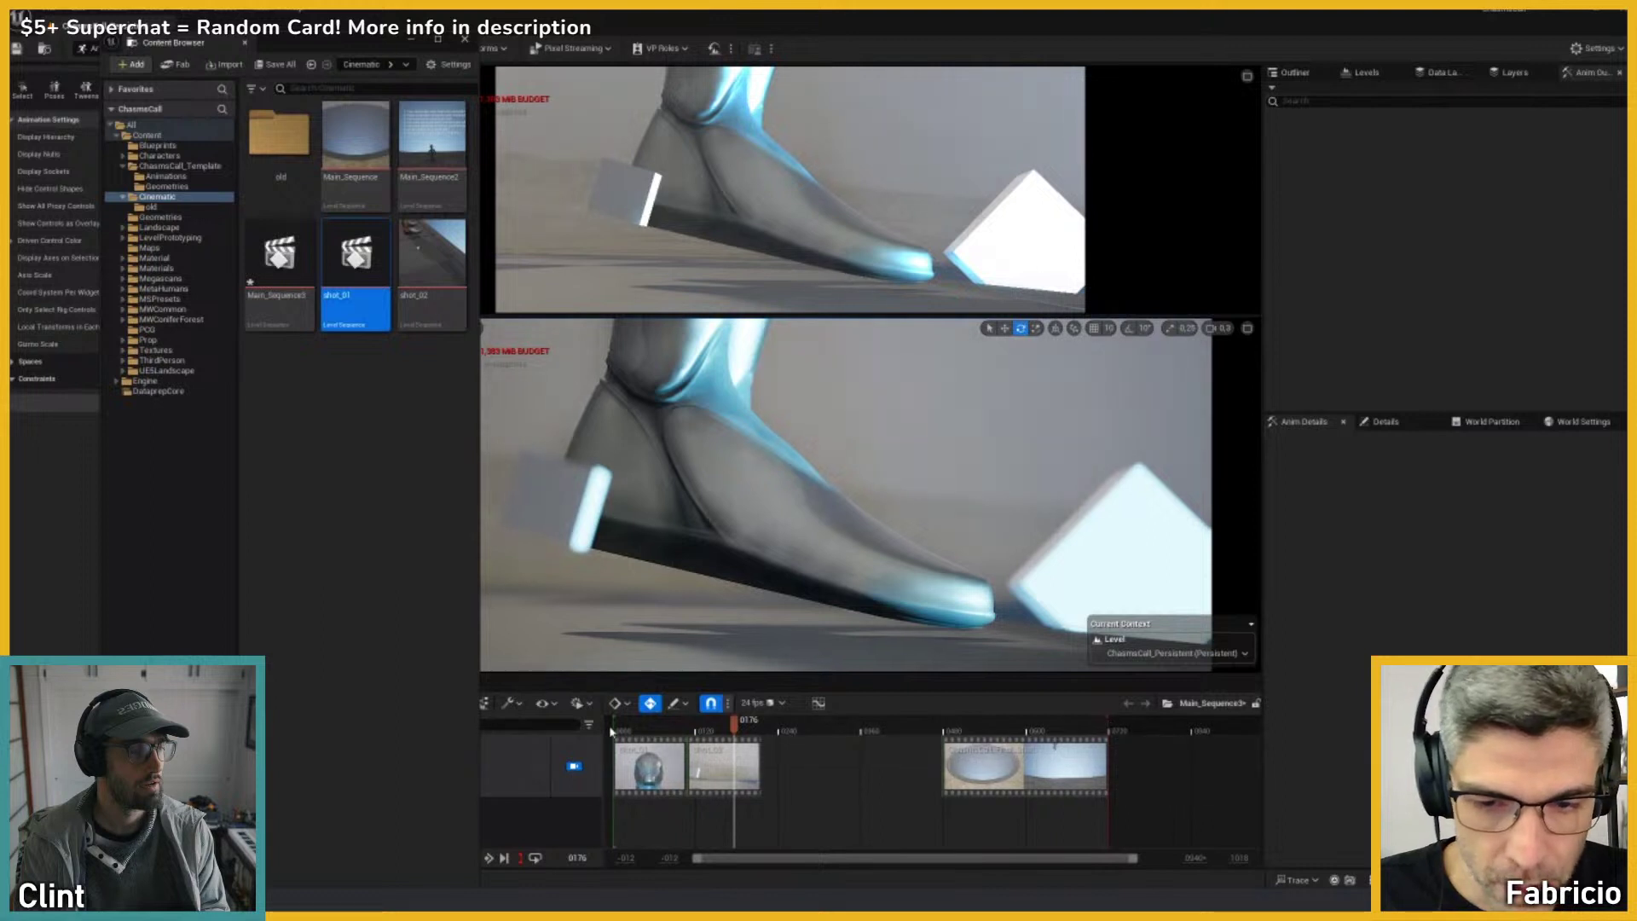
pyautogui.doubleClick(725, 765)
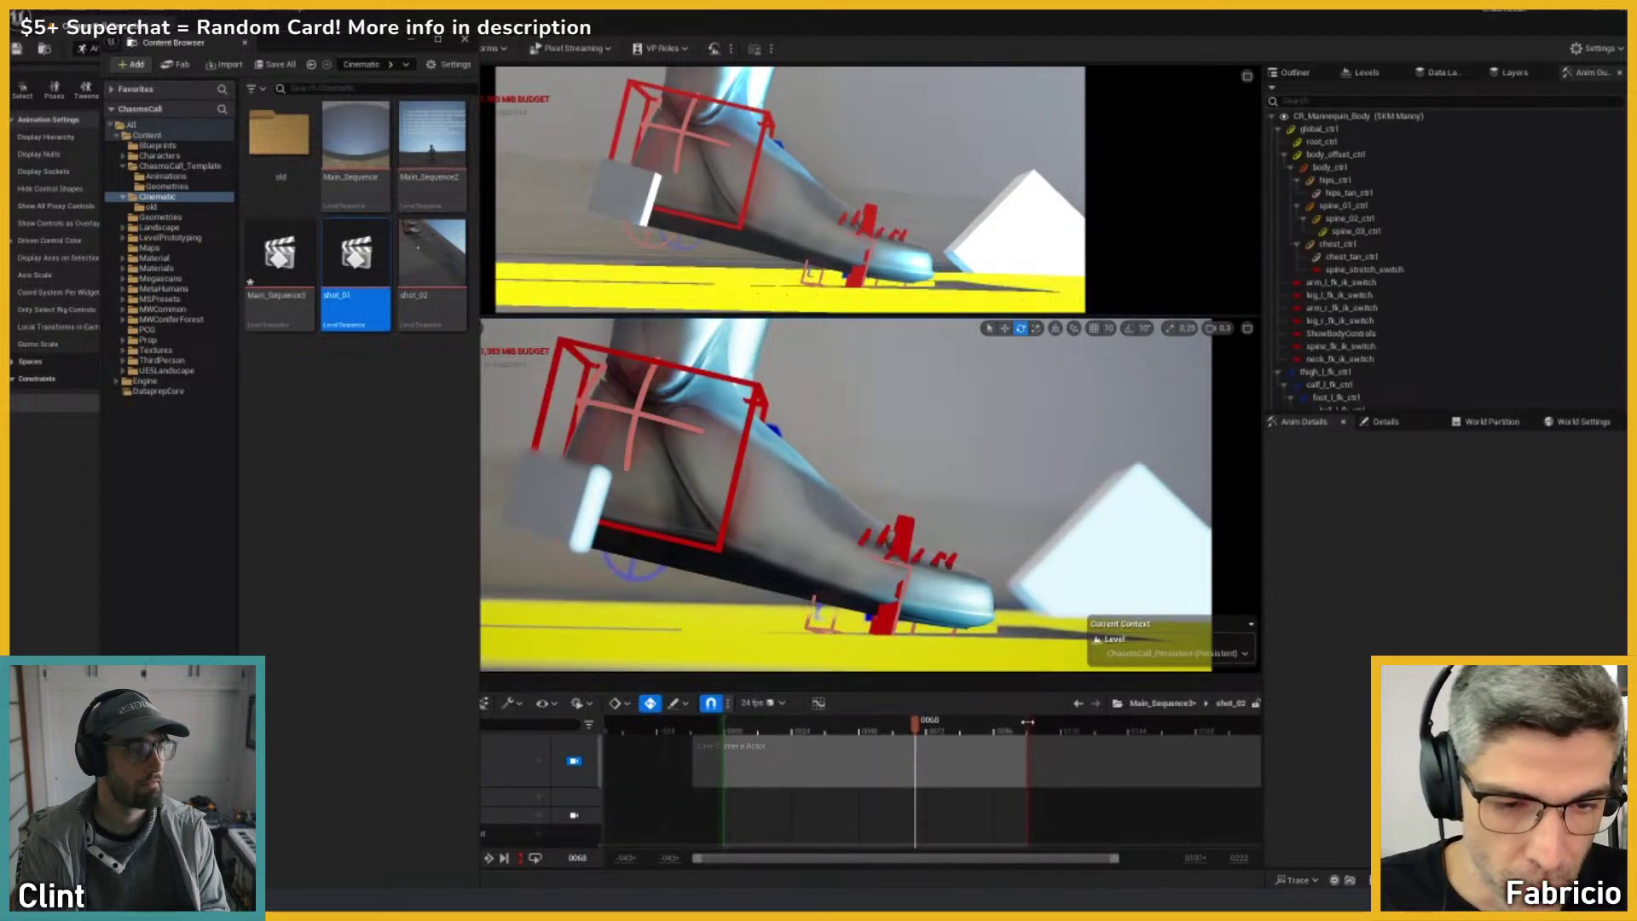
pyautogui.moveTo(1021, 723); pyautogui.dragTo(1026, 725)
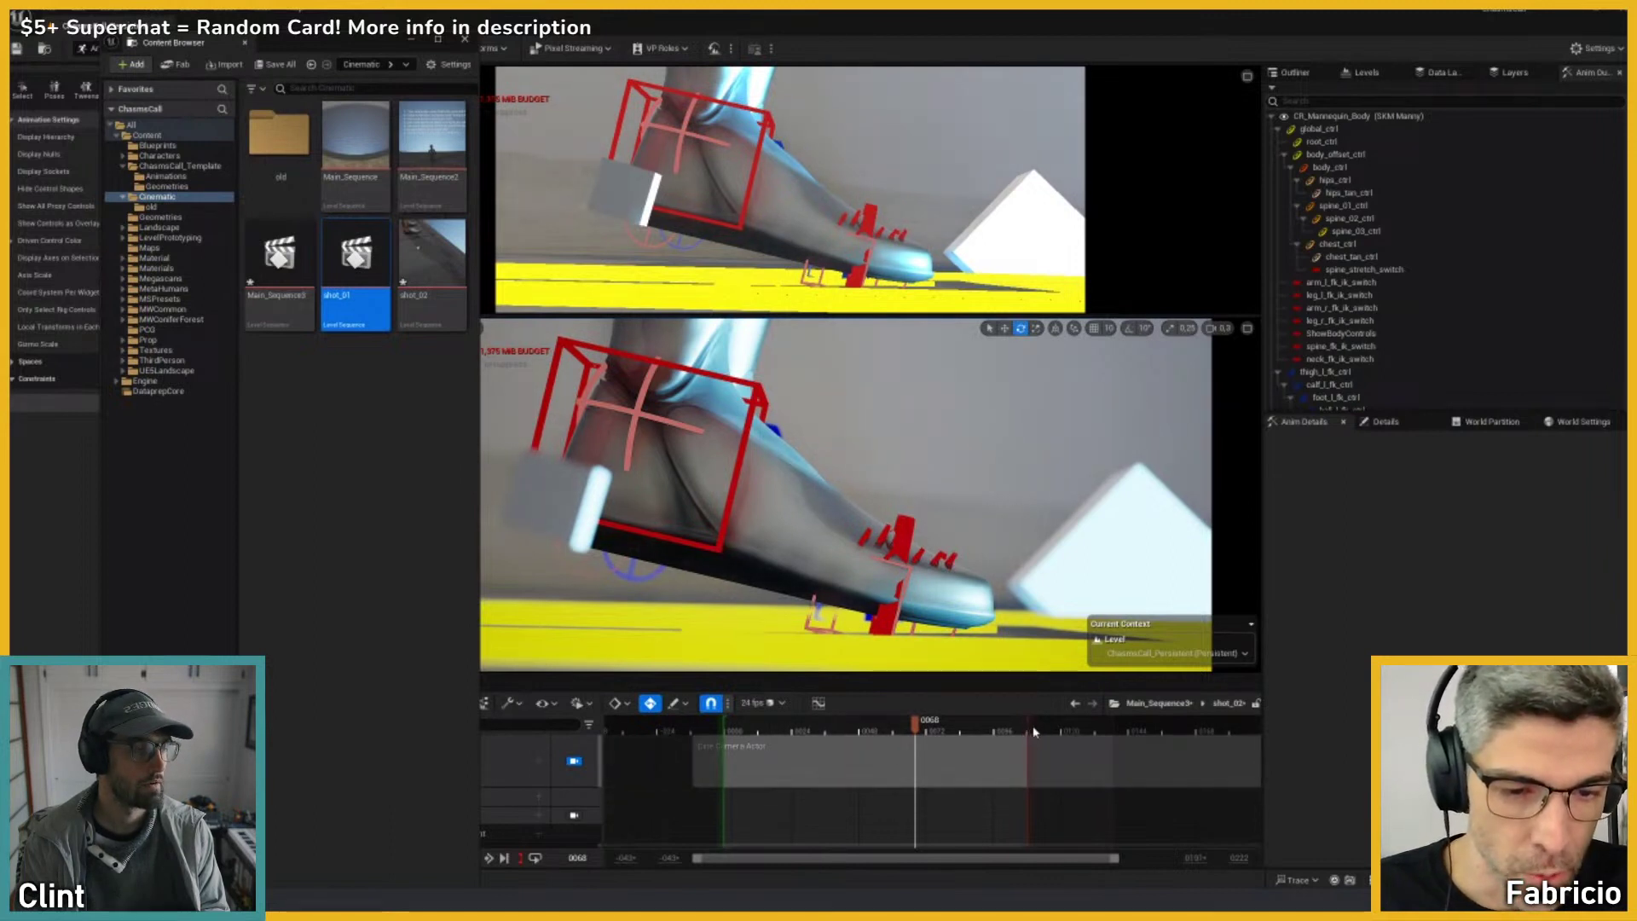
pyautogui.click(1152, 704)
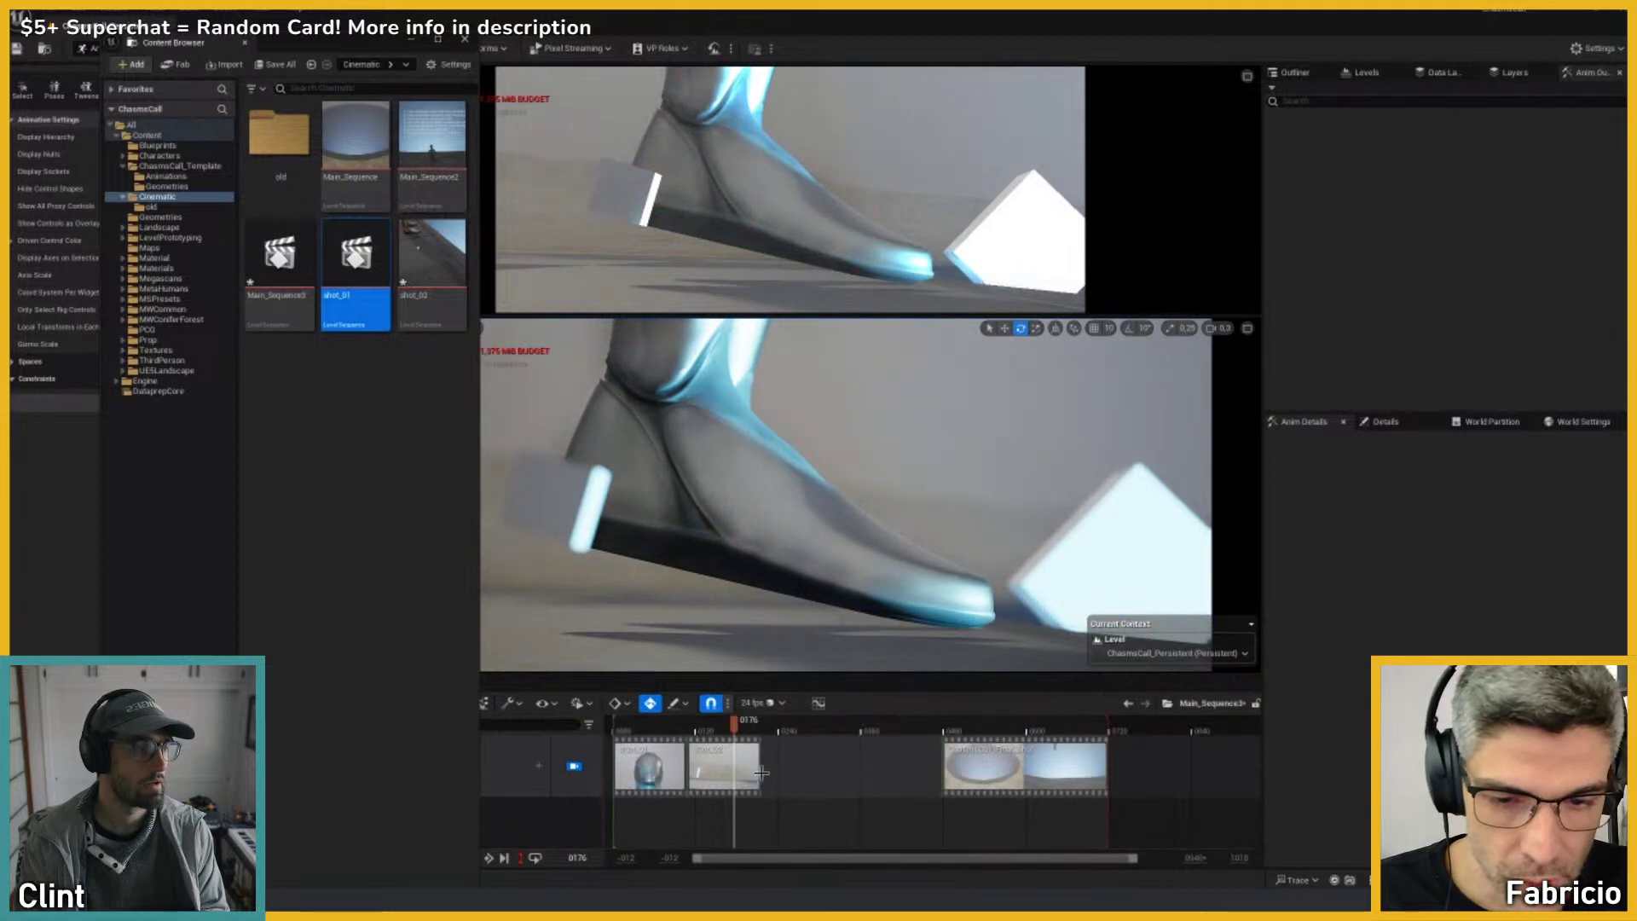
# Step: Try extending the shot_02 clip to frame 293 on the Shots track, trim it back, and undo both length changes
pyautogui.moveTo(757, 770); pyautogui.dragTo(812, 767)
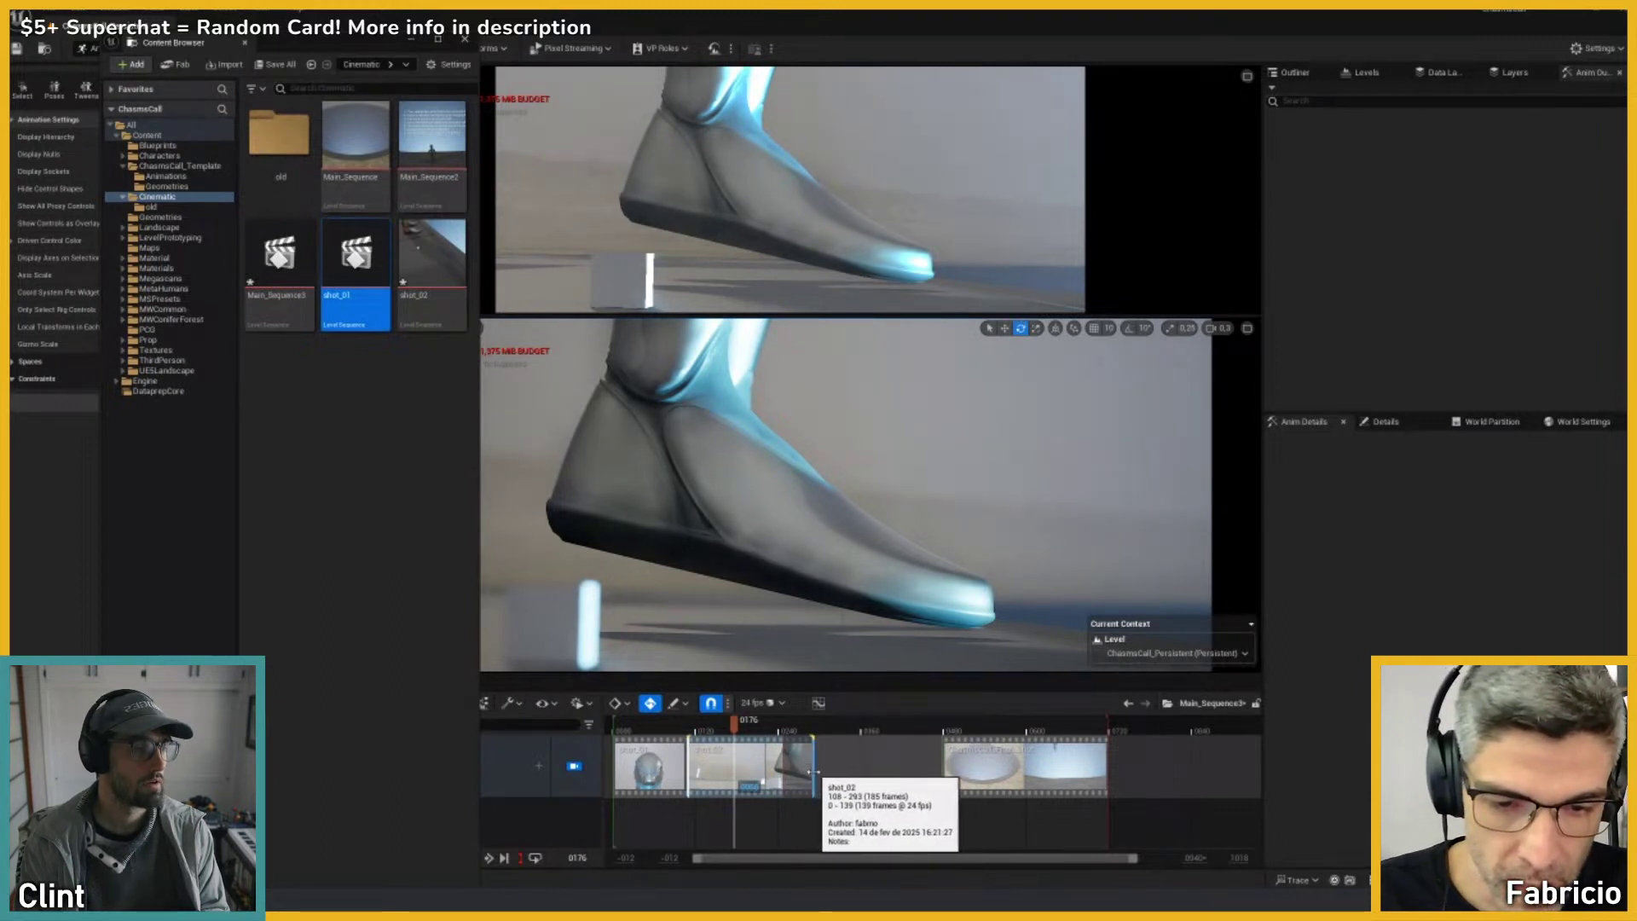
pyautogui.moveTo(813, 771); pyautogui.dragTo(785, 771)
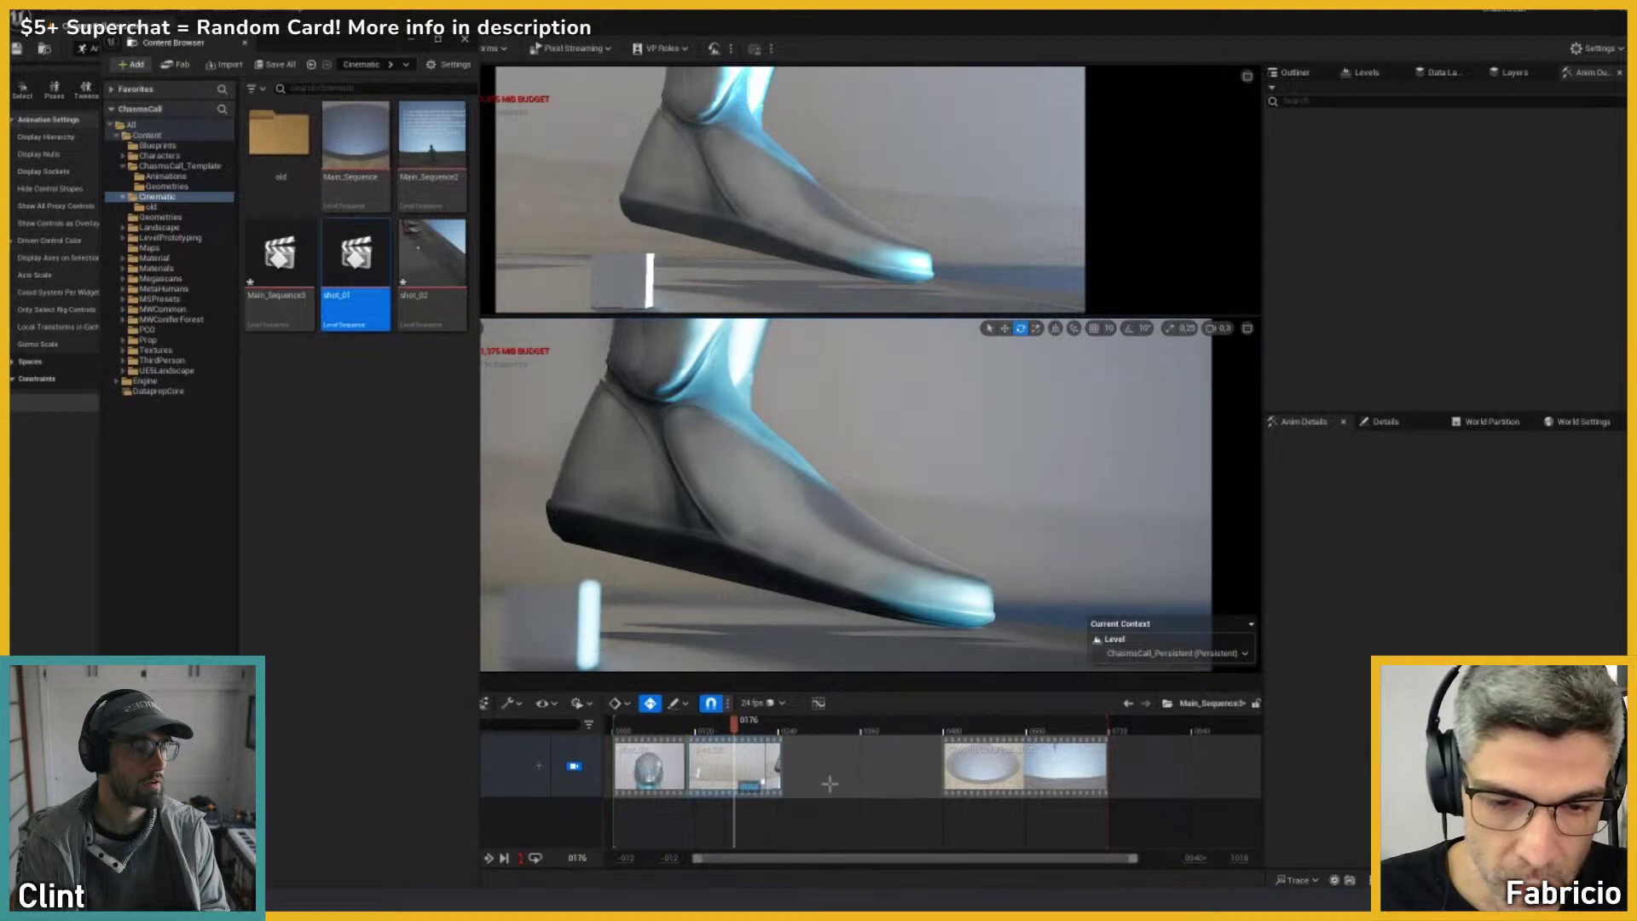
pyautogui.hotkey('ctrl', 'z')
pyautogui.hotkey('ctrl', 'z')
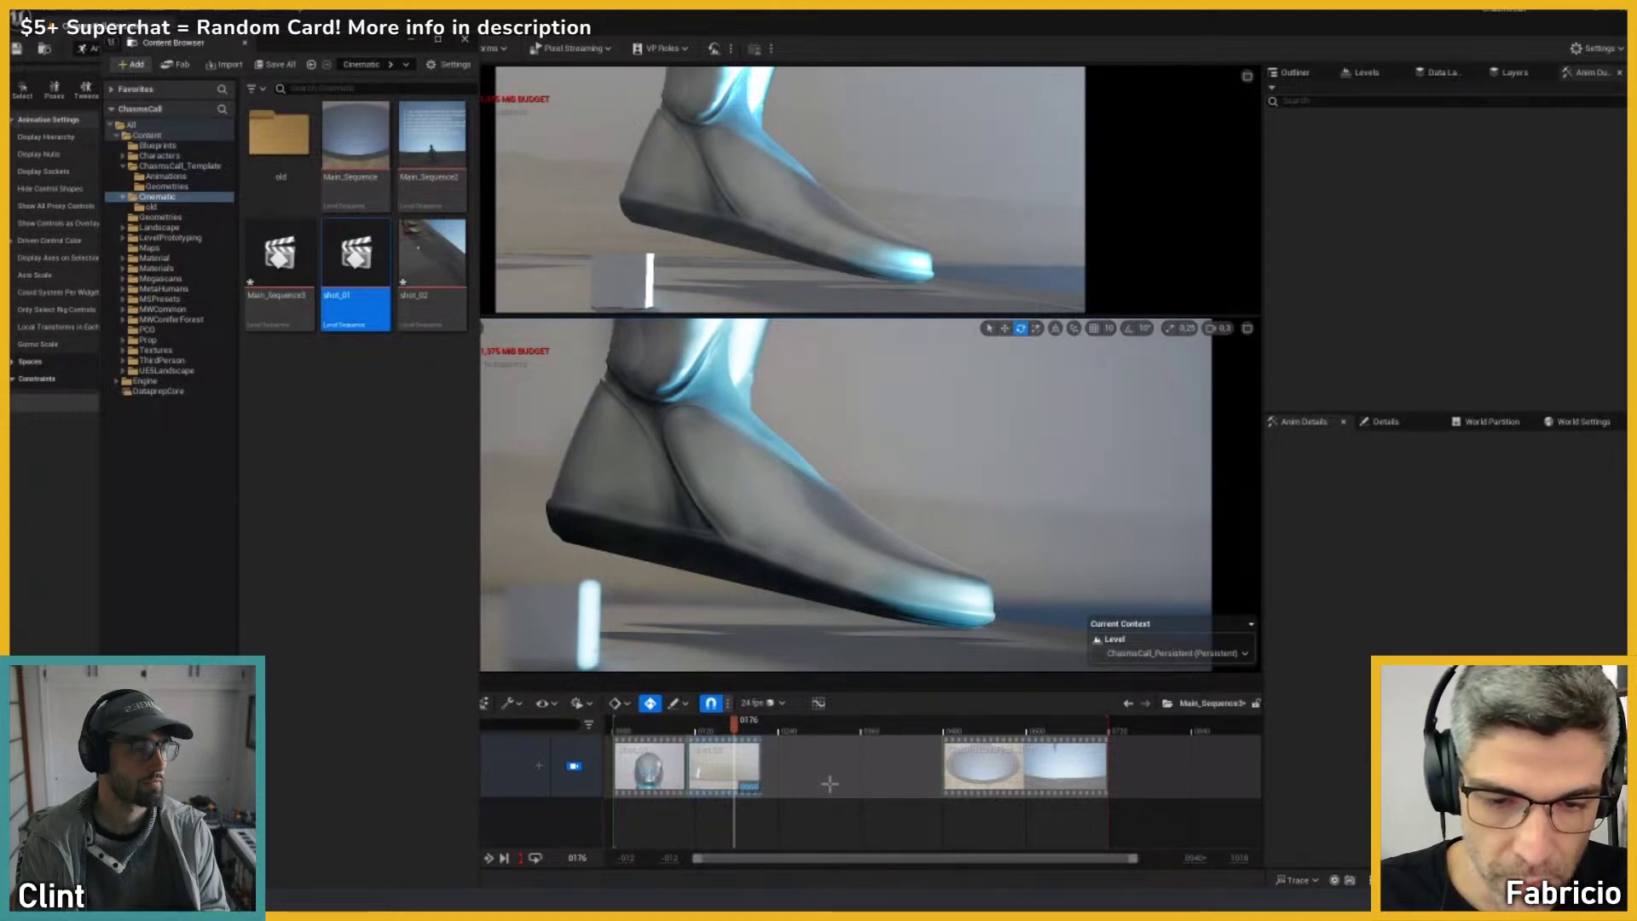
# Step: Reopen shot_02 from the main sequence and scrub the cube motion around the foot back to frame 27
pyautogui.doubleClick(724, 768)
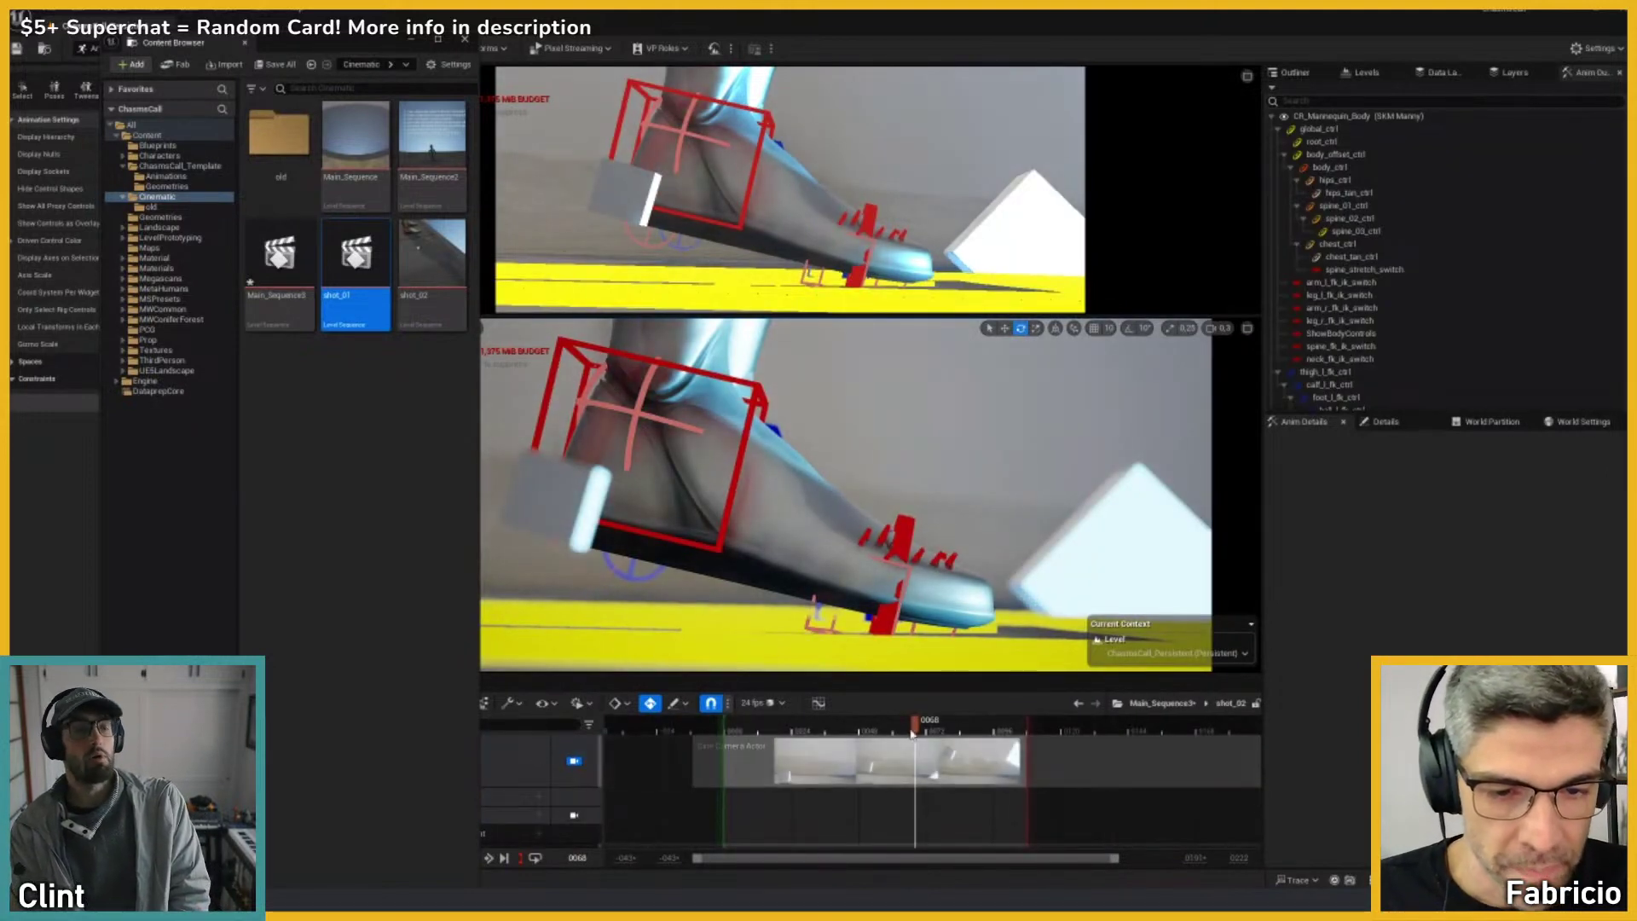
pyautogui.click(821, 726)
pyautogui.moveTo(822, 726); pyautogui.dragTo(831, 729)
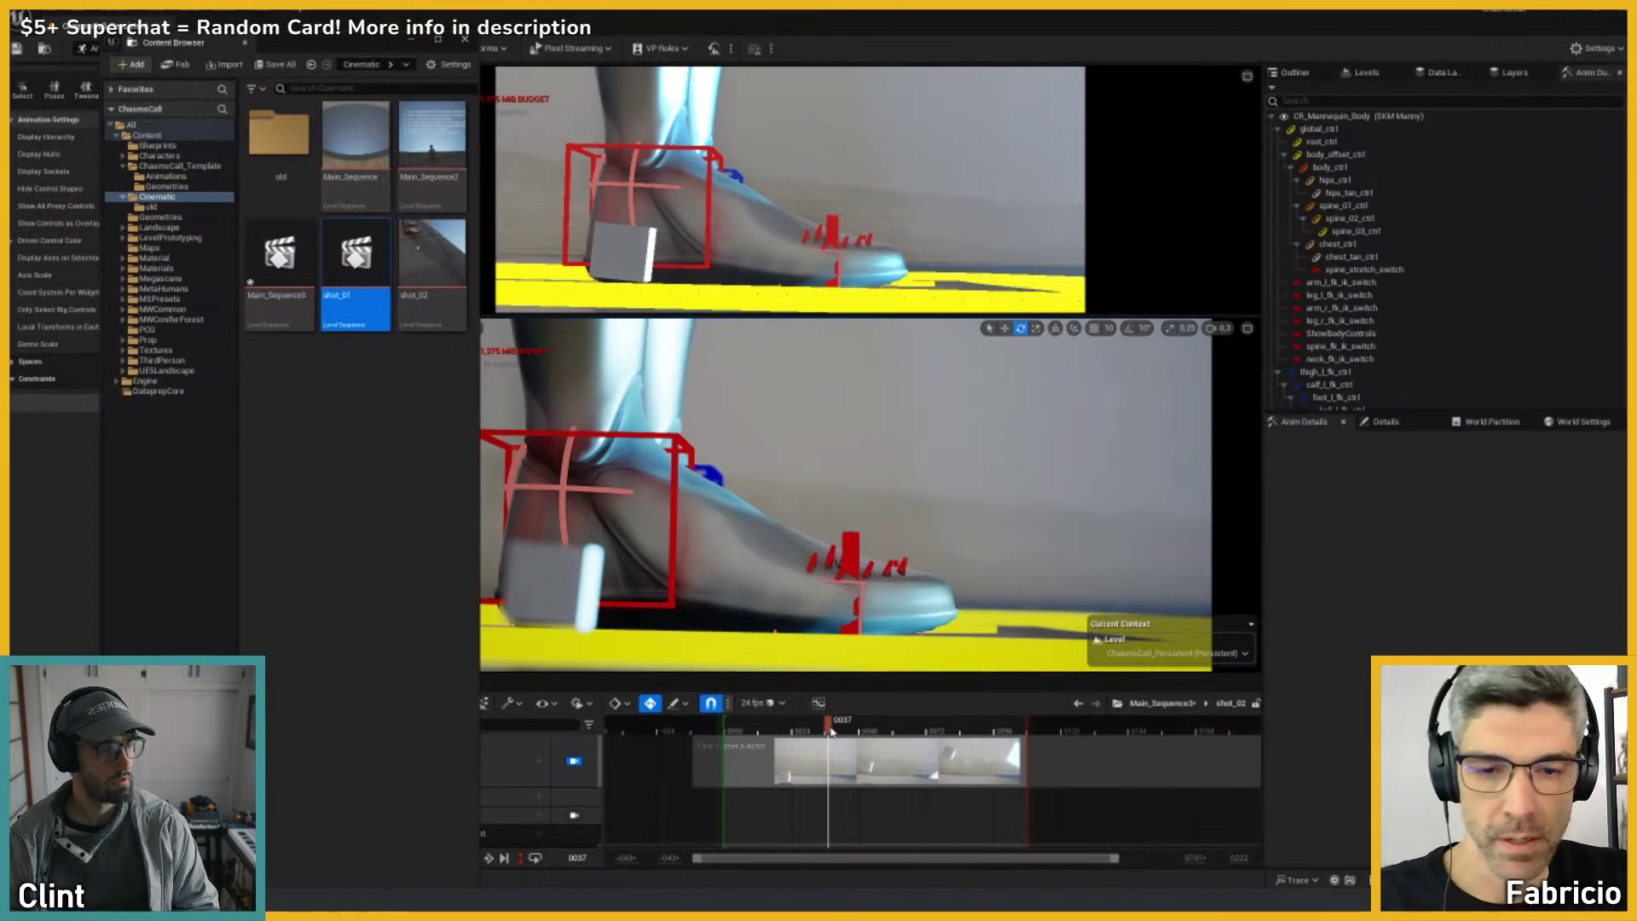
pyautogui.moveTo(827, 731)
pyautogui.mouseDown()
pyautogui.moveTo(747, 731)
pyautogui.moveTo(799, 730)
pyautogui.mouseUp()
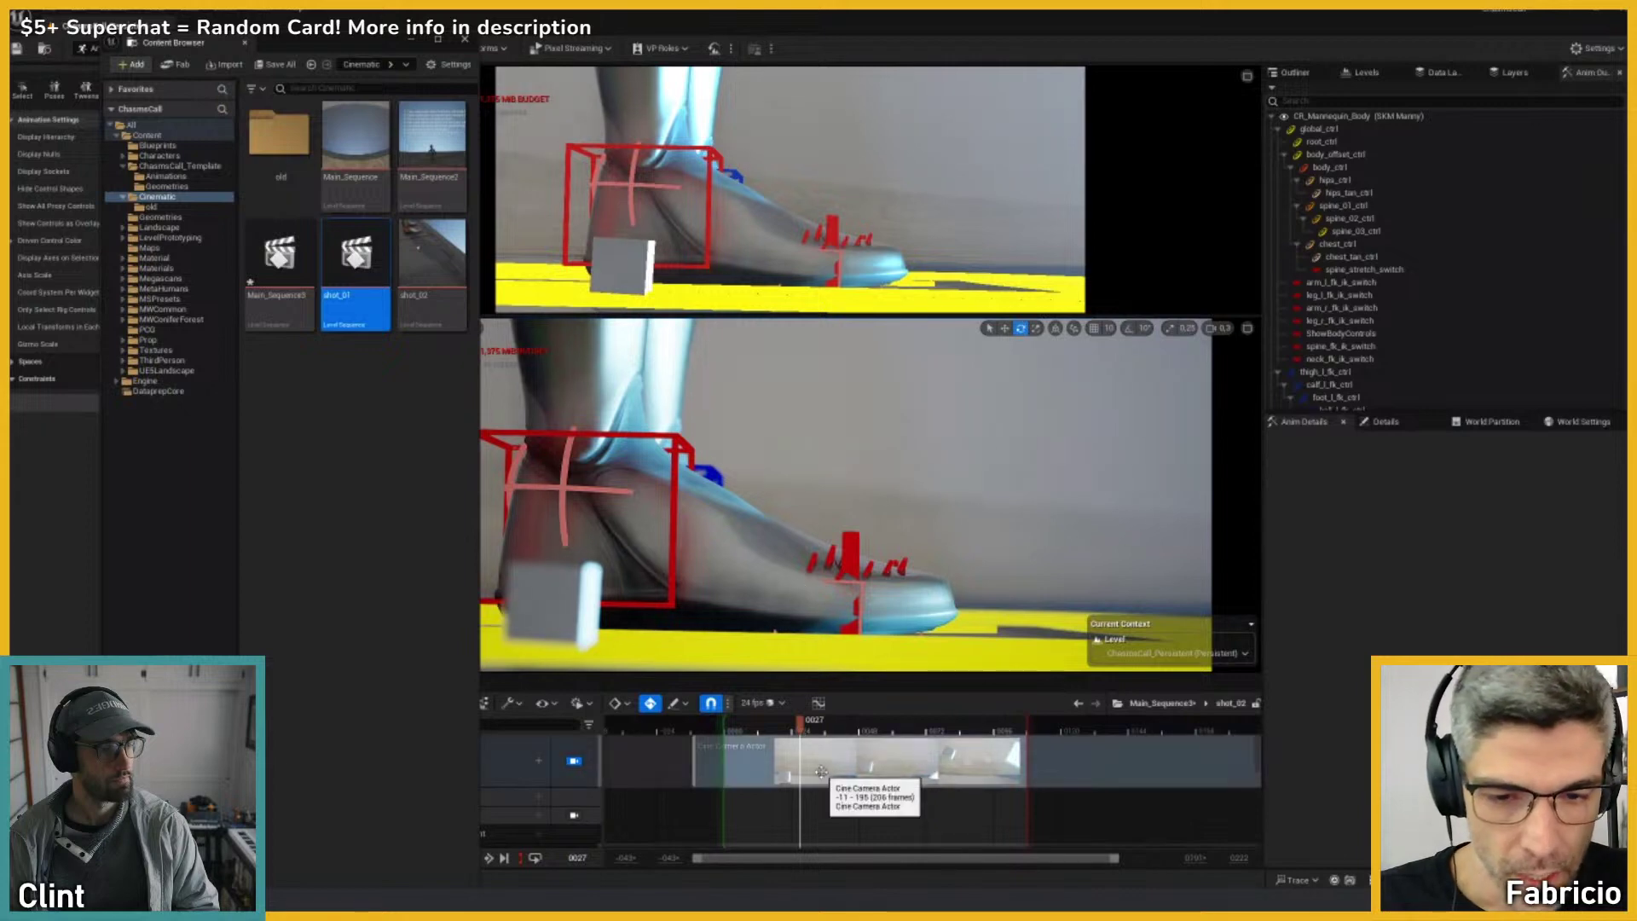
# Step: Try to delete the point light beside the mannequin in shot_02 and check the foot through the shot camera at frame 12
pyautogui.click(574, 760)
pyautogui.click(980, 424)
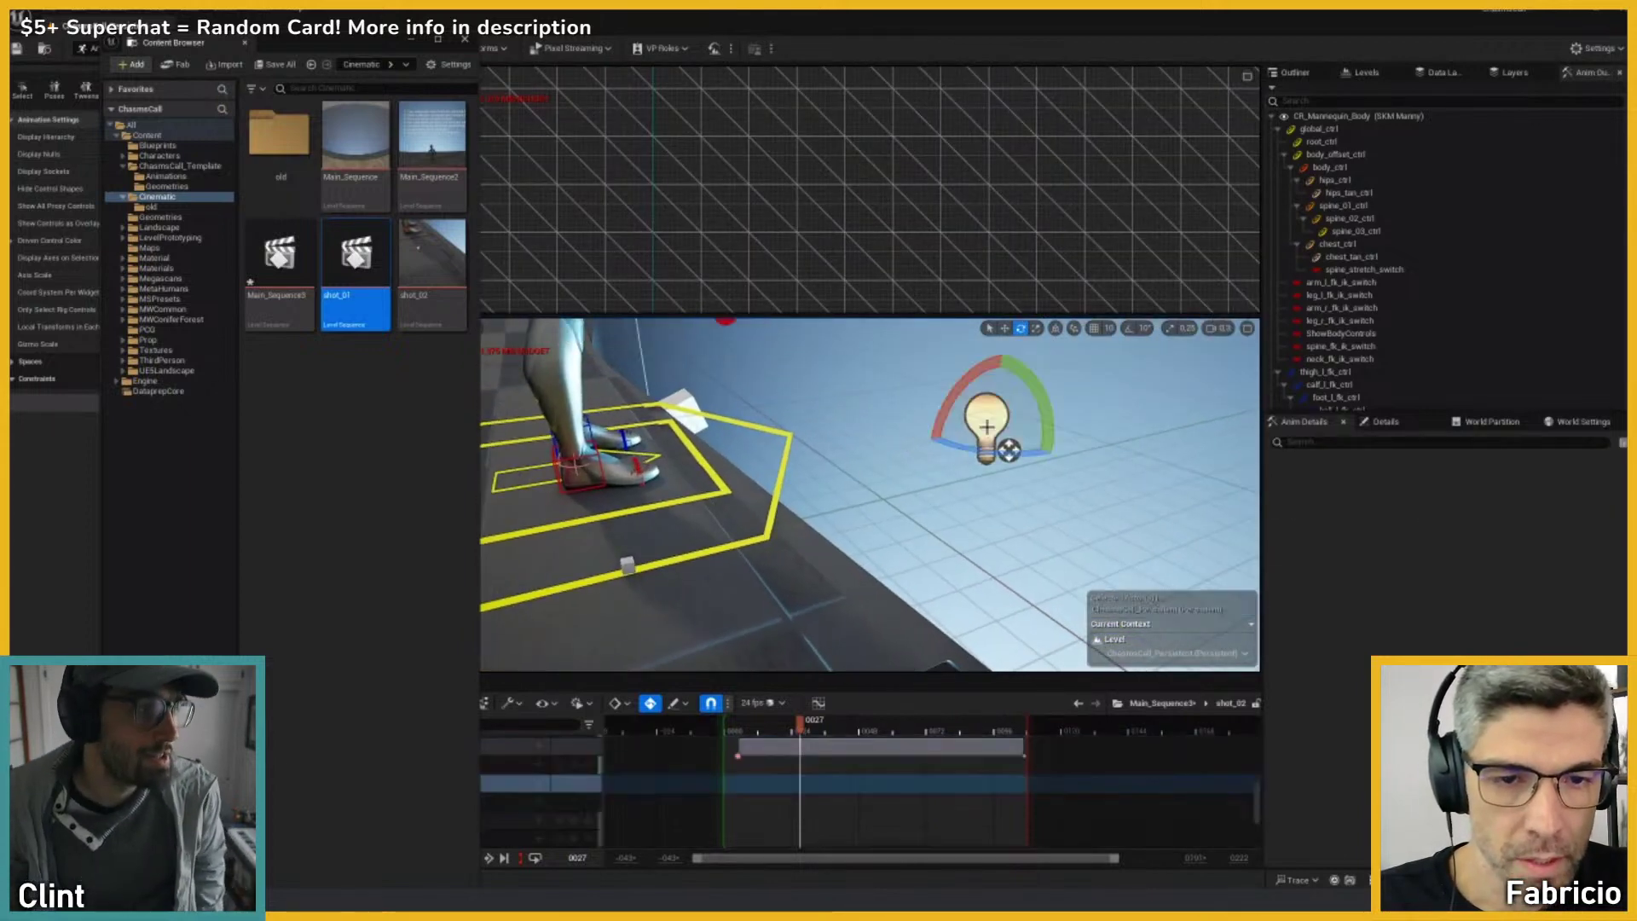
pyautogui.press('Delete')
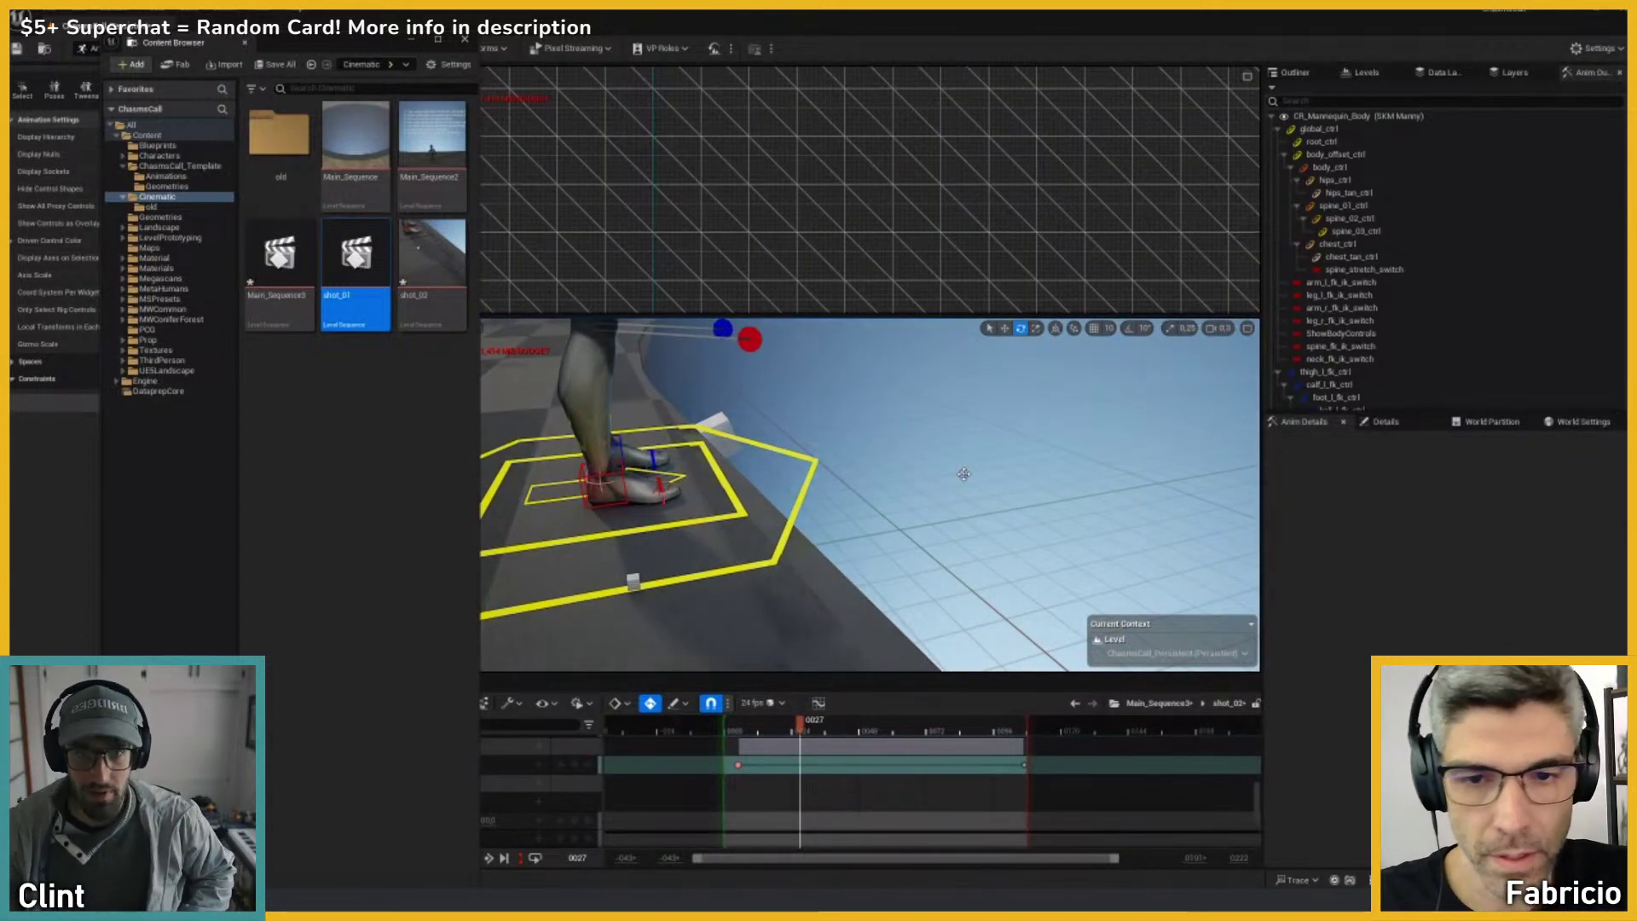
pyautogui.hotkey('shift', 'c')
pyautogui.moveTo(801, 731); pyautogui.dragTo(757, 730)
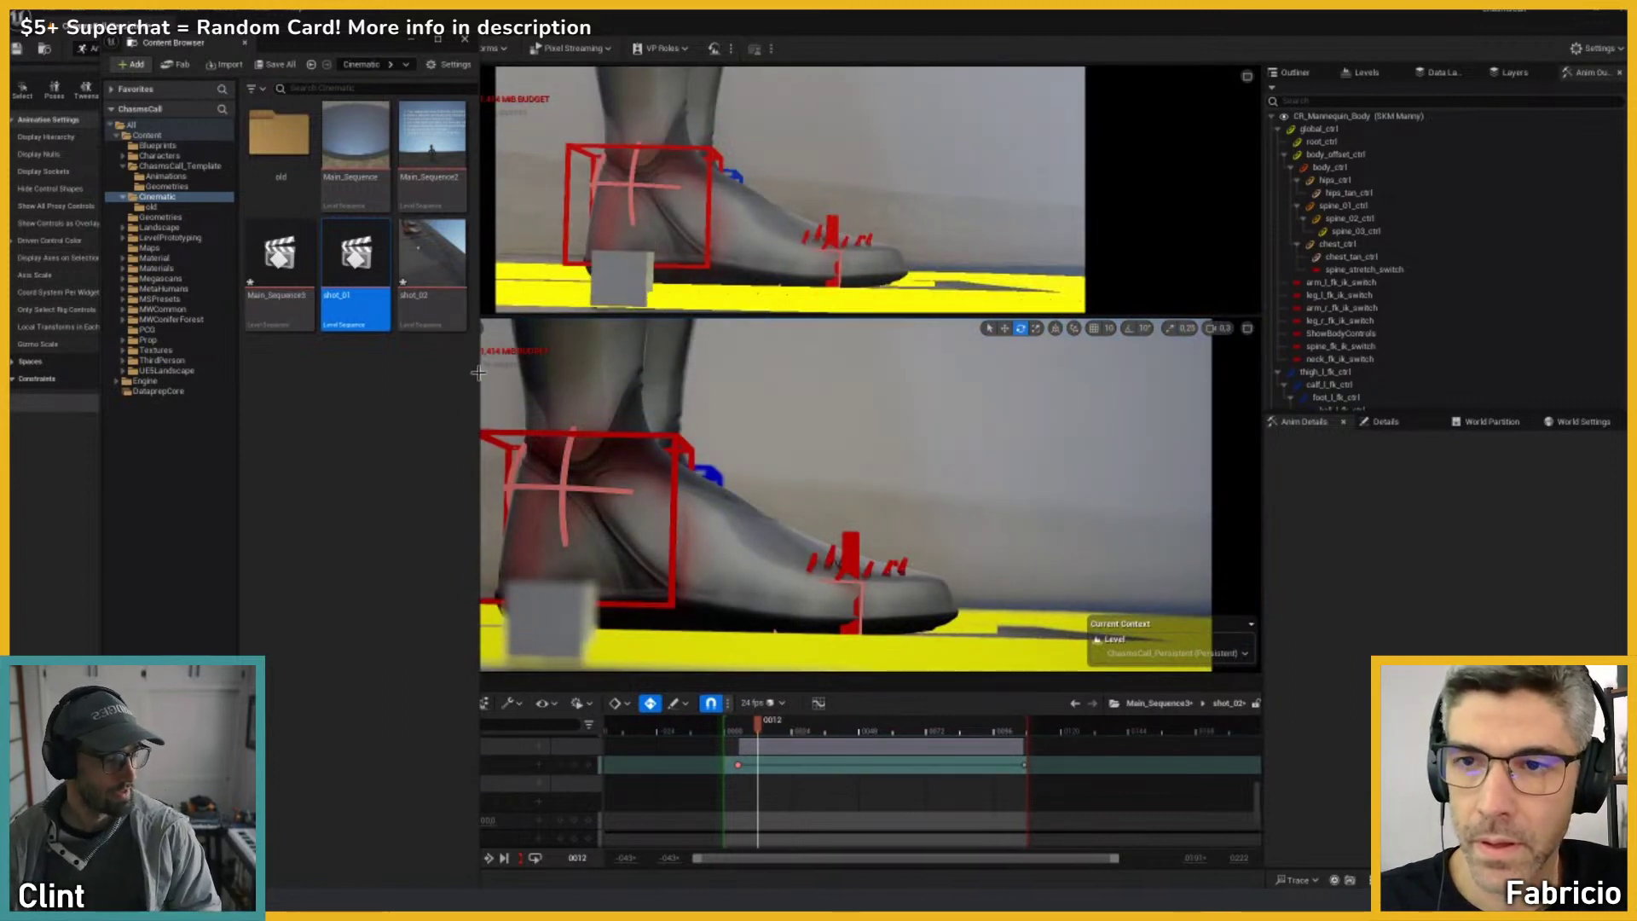
# Step: Put the Content Browser away, save shot_02, and return to Main_Sequence3
pyautogui.moveTo(338, 46); pyautogui.dragTo(0, 64)
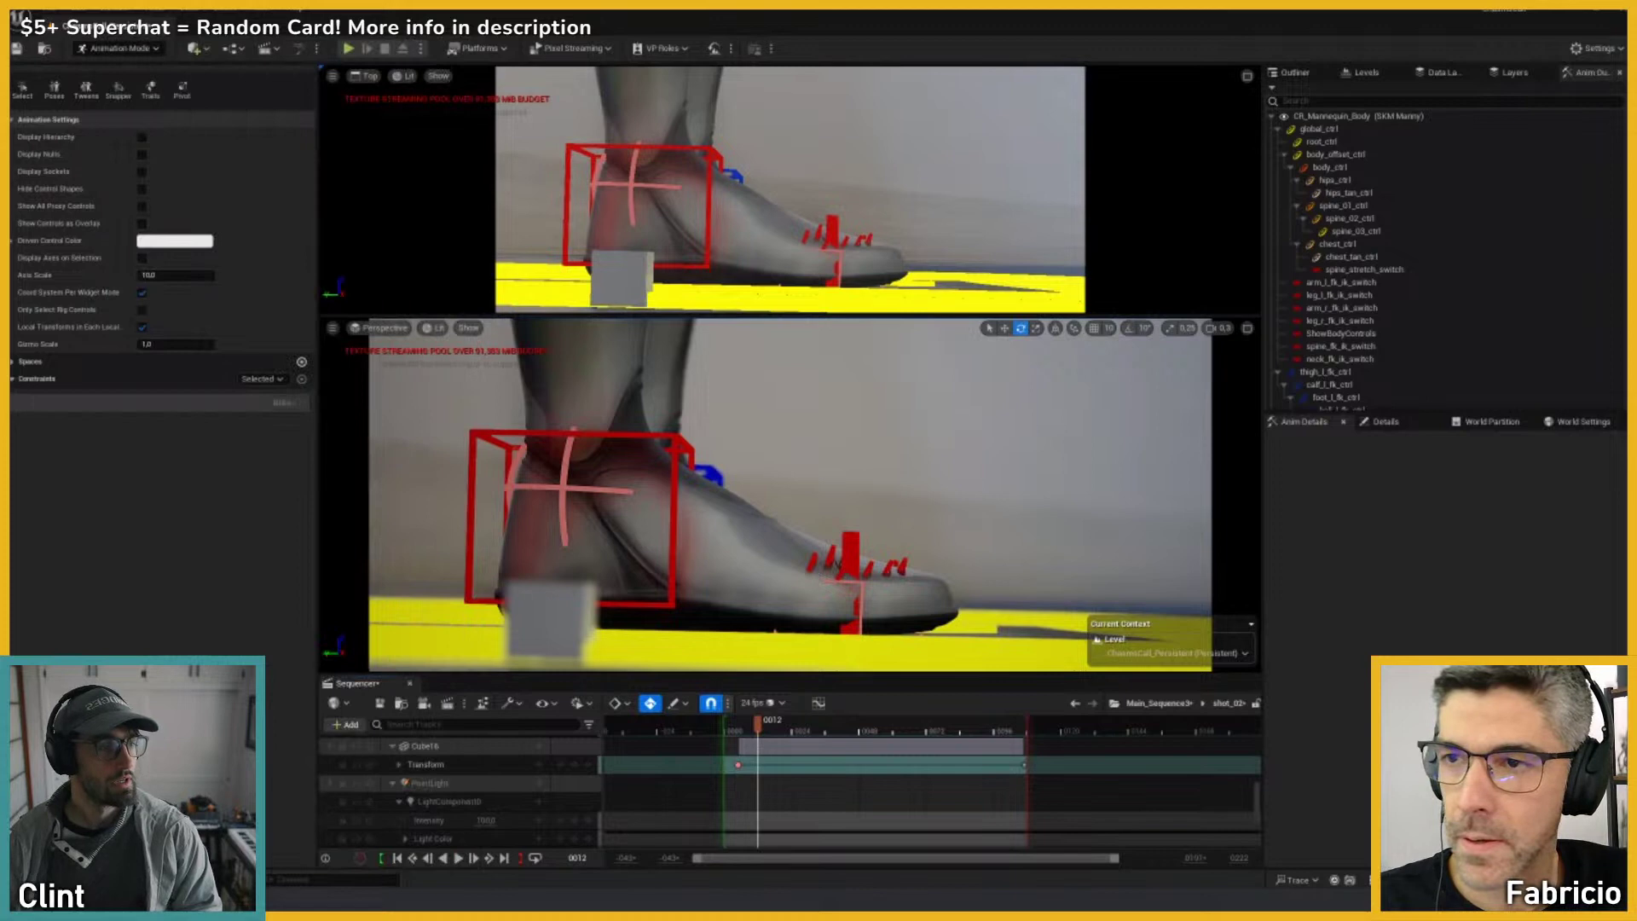
pyautogui.click(380, 702)
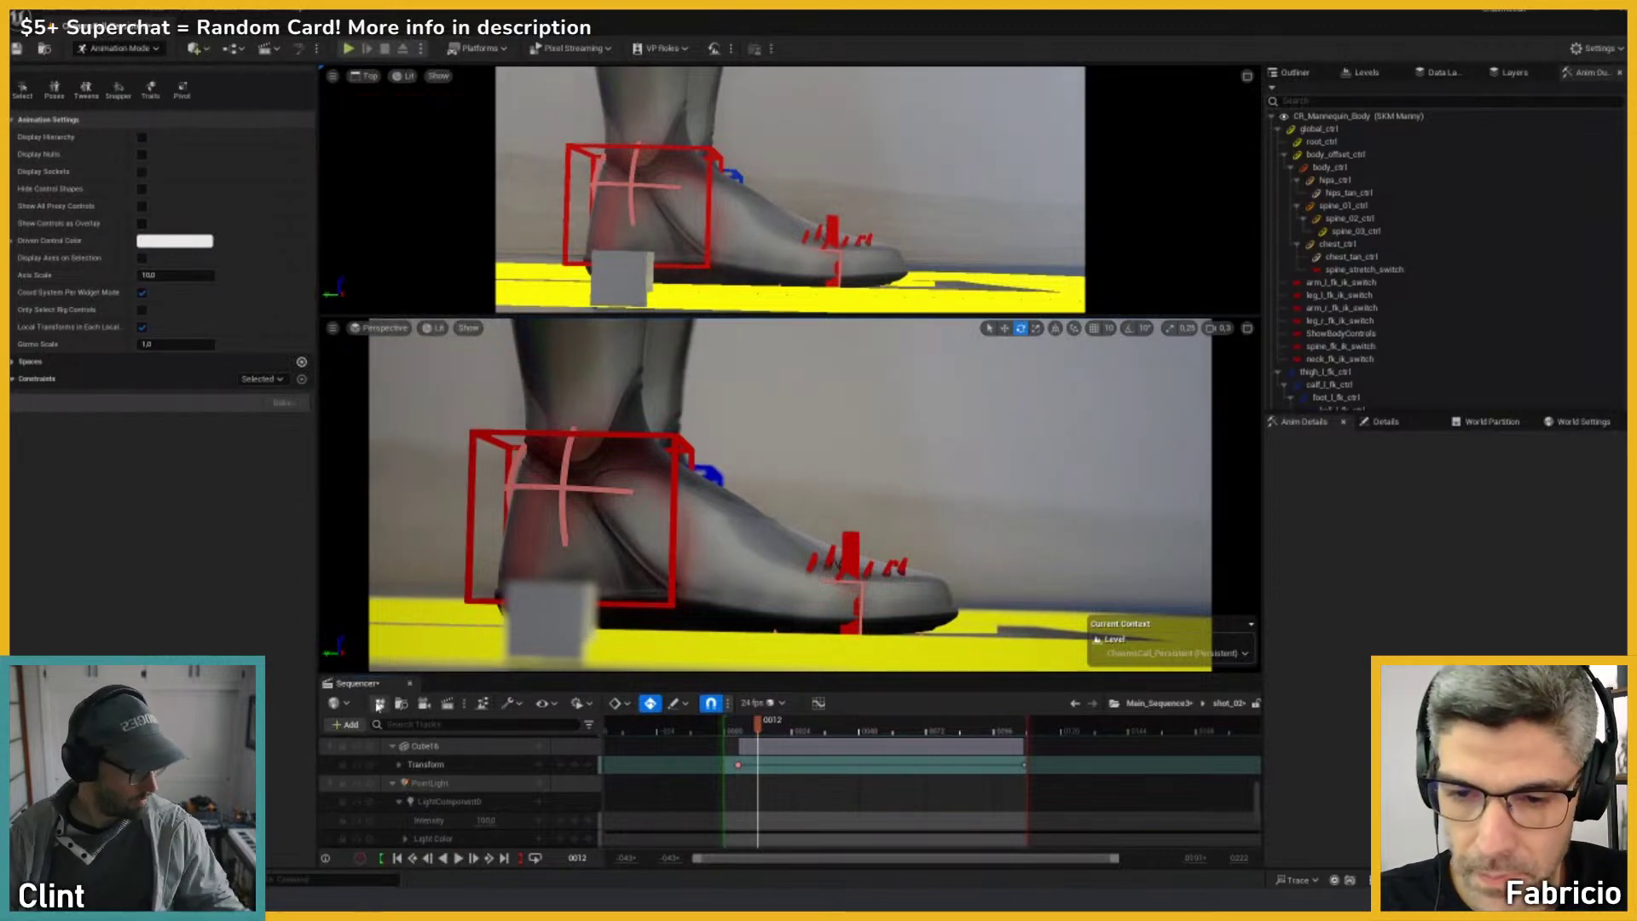
pyautogui.click(853, 596)
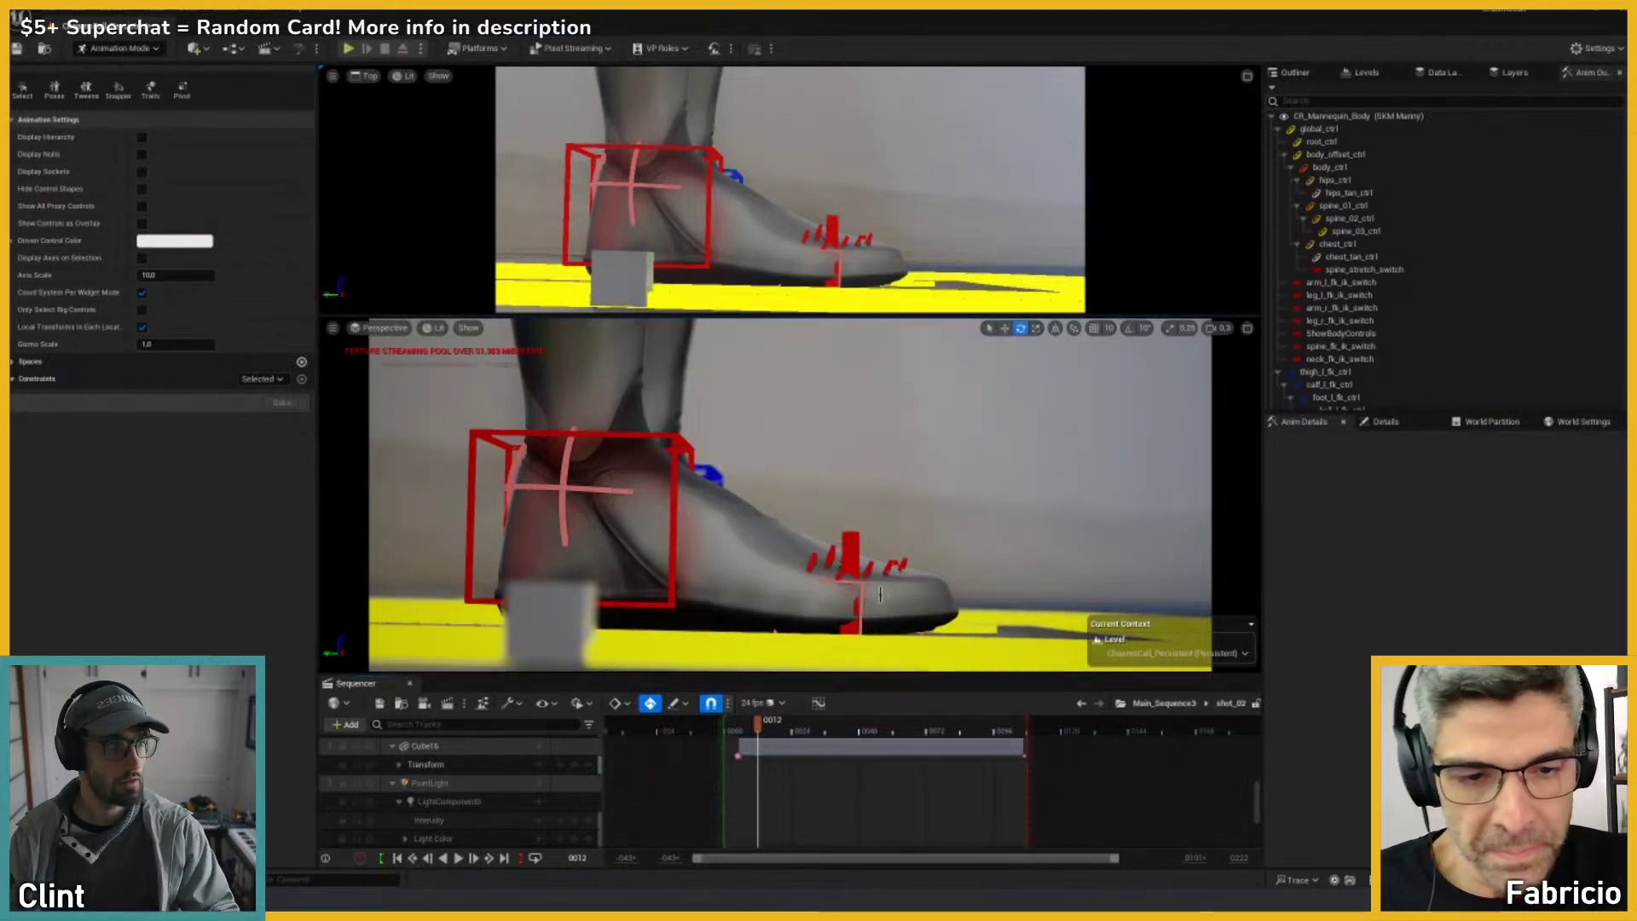
pyautogui.click(1159, 703)
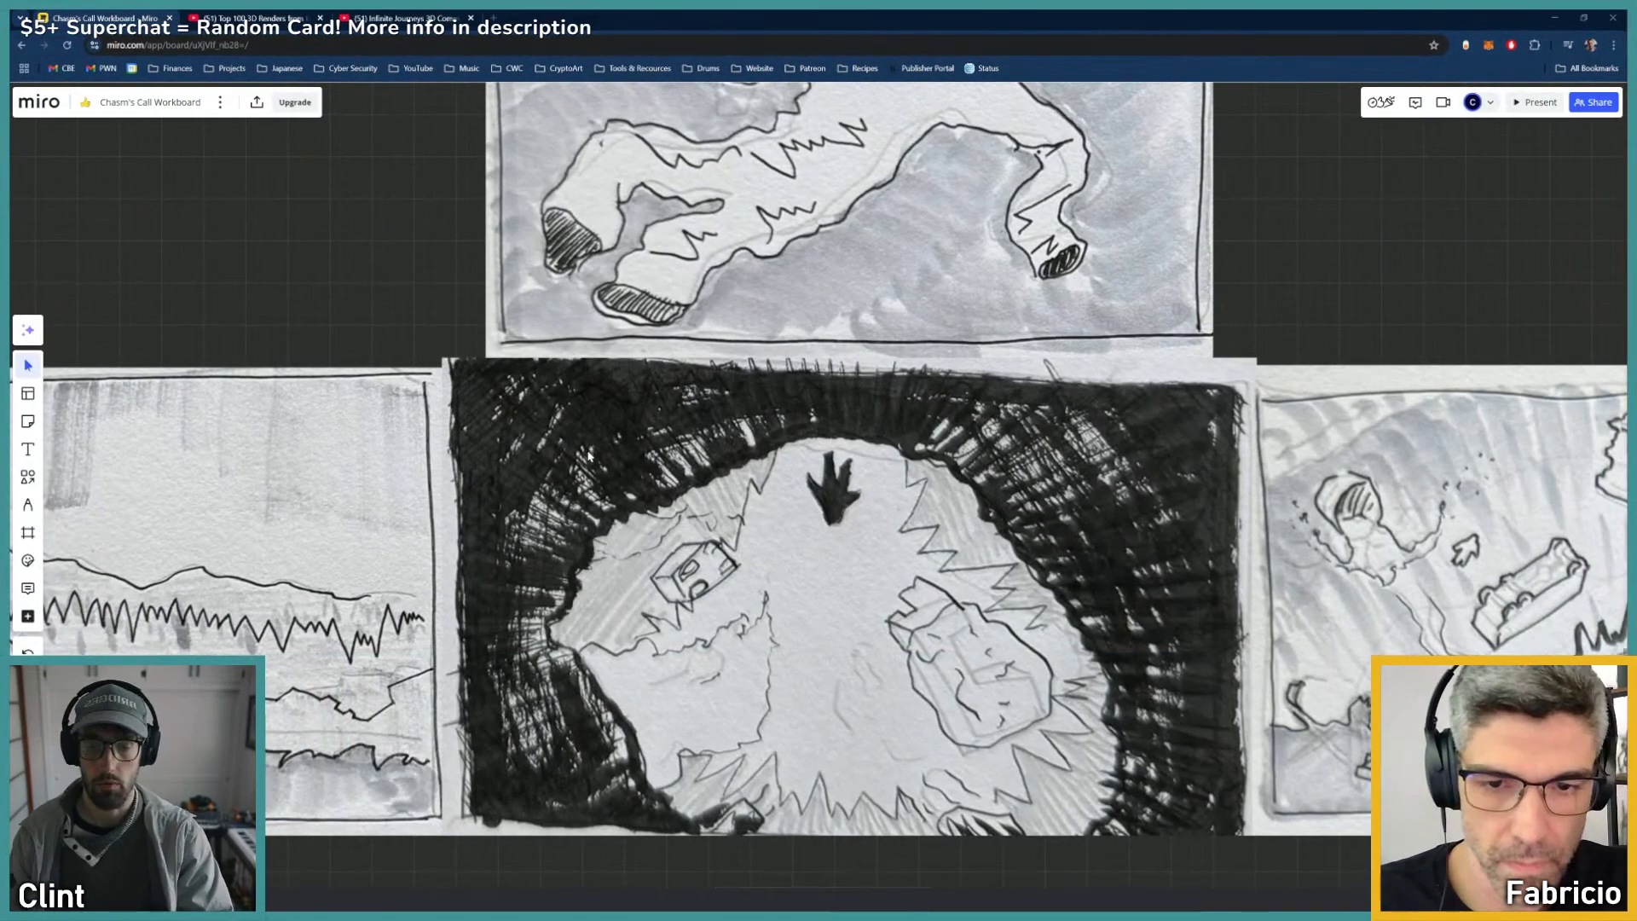
# Step: Examine the crater frame and its neighbouring storyboard drawings on the Chasm's Call Workboard in Miro
pyautogui.scroll(2, 588, 456)
pyautogui.scroll(-4, 562, 478)
pyautogui.scroll(1, 487, 537)
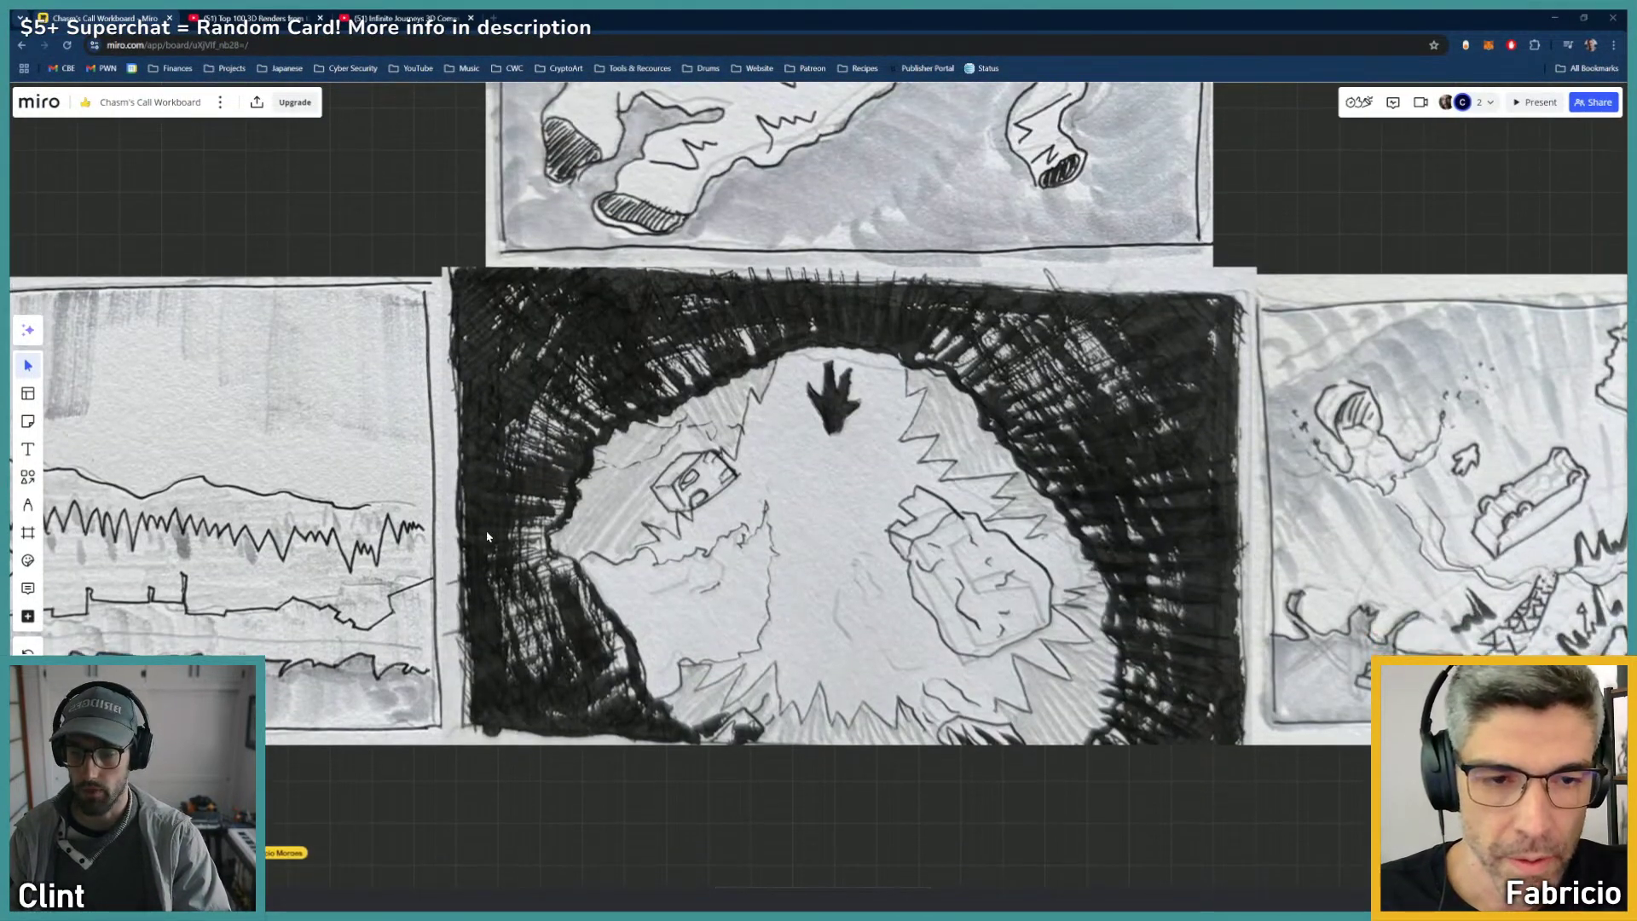
pyautogui.moveTo(487, 537); pyautogui.dragTo(1017, 521, button='middle')
pyautogui.moveTo(576, 542); pyautogui.dragTo(885, 491, button='middle')
pyautogui.moveTo(988, 490); pyautogui.dragTo(956, 497, button='middle')
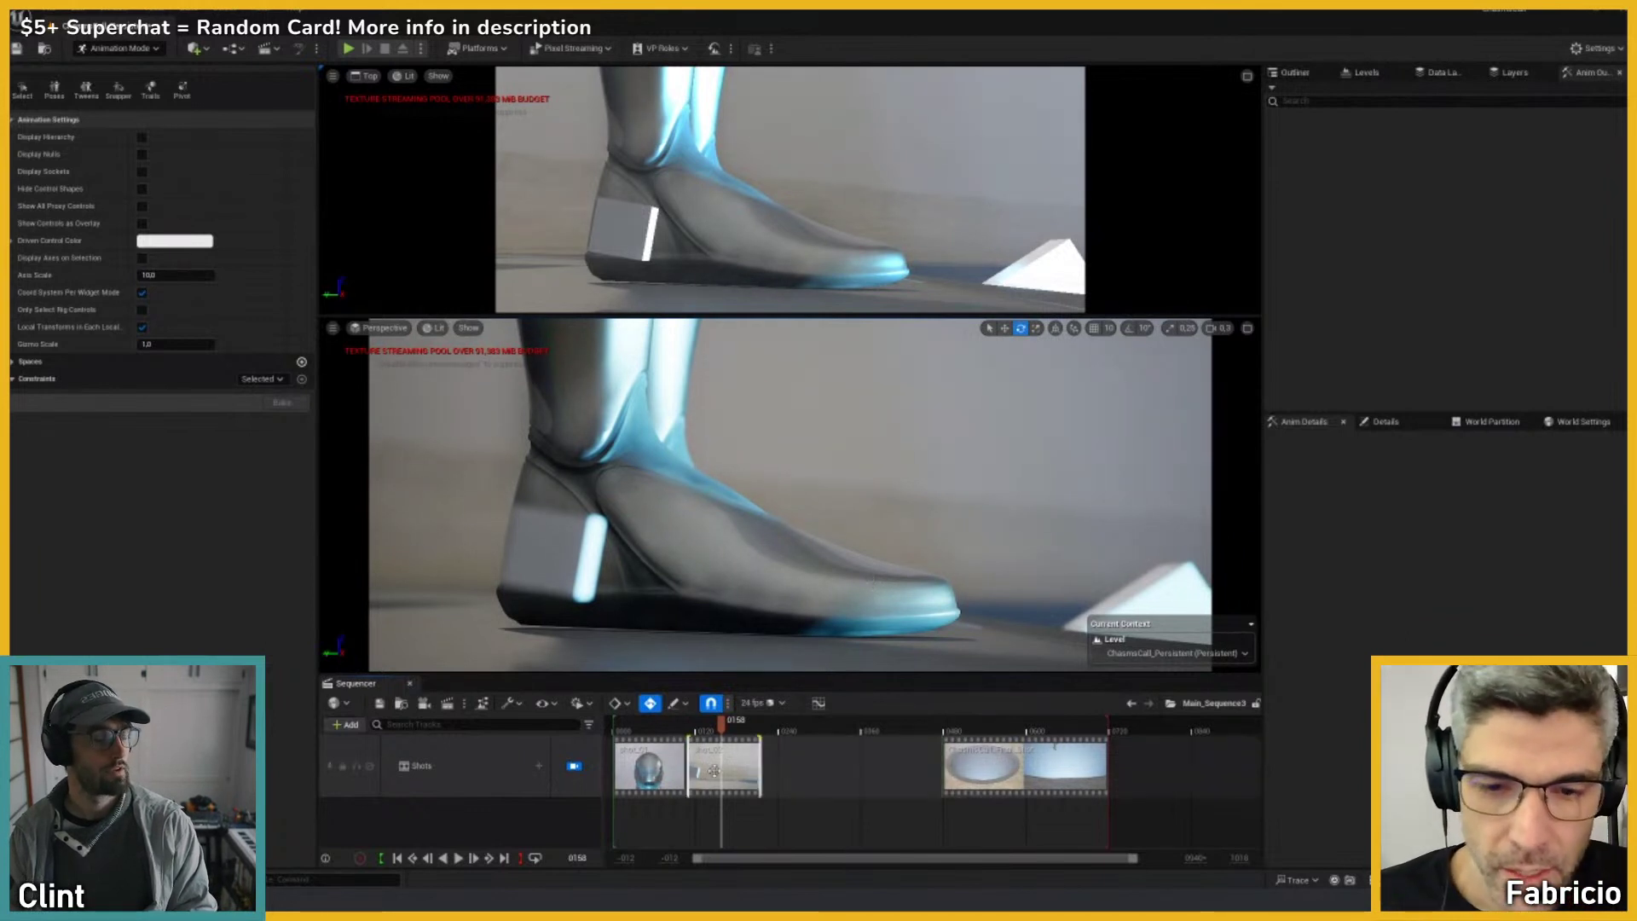
# Step: Switch back to Unreal Engine and scrub the shot_02 clip between frames 158 and 172 to review the foot and cubes
pyautogui.moveTo(723, 723)
pyautogui.mouseDown()
pyautogui.moveTo(754, 721)
pyautogui.moveTo(735, 710)
pyautogui.mouseUp()
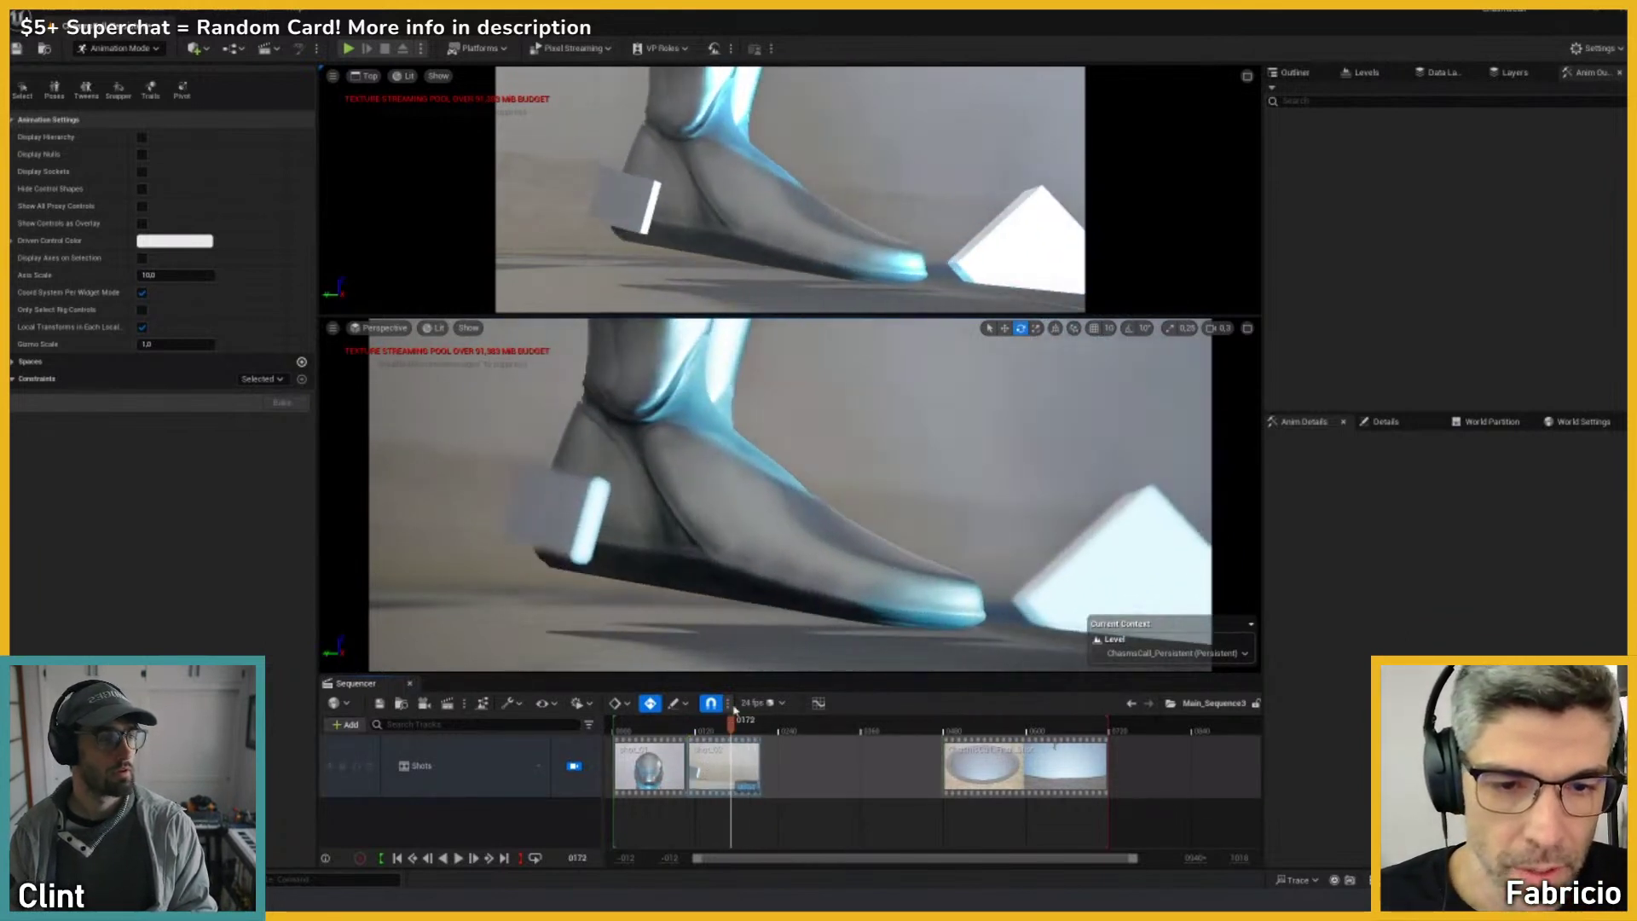
pyautogui.click(818, 577)
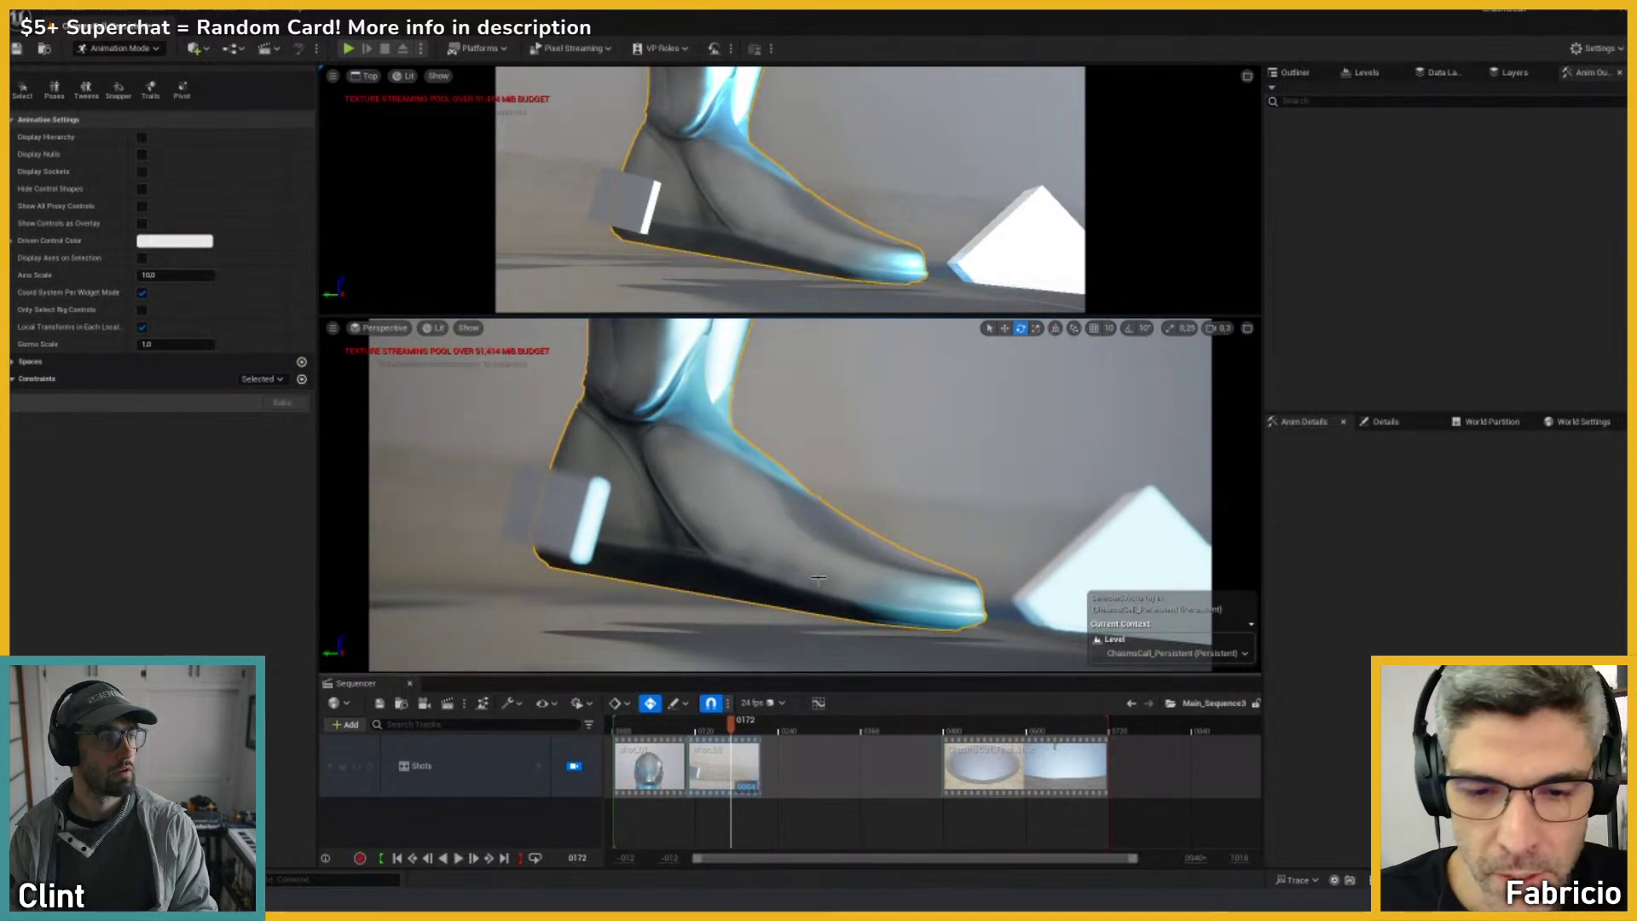
pyautogui.moveTo(731, 721)
pyautogui.mouseDown()
pyautogui.moveTo(772, 733)
pyautogui.moveTo(721, 723)
pyautogui.mouseUp()
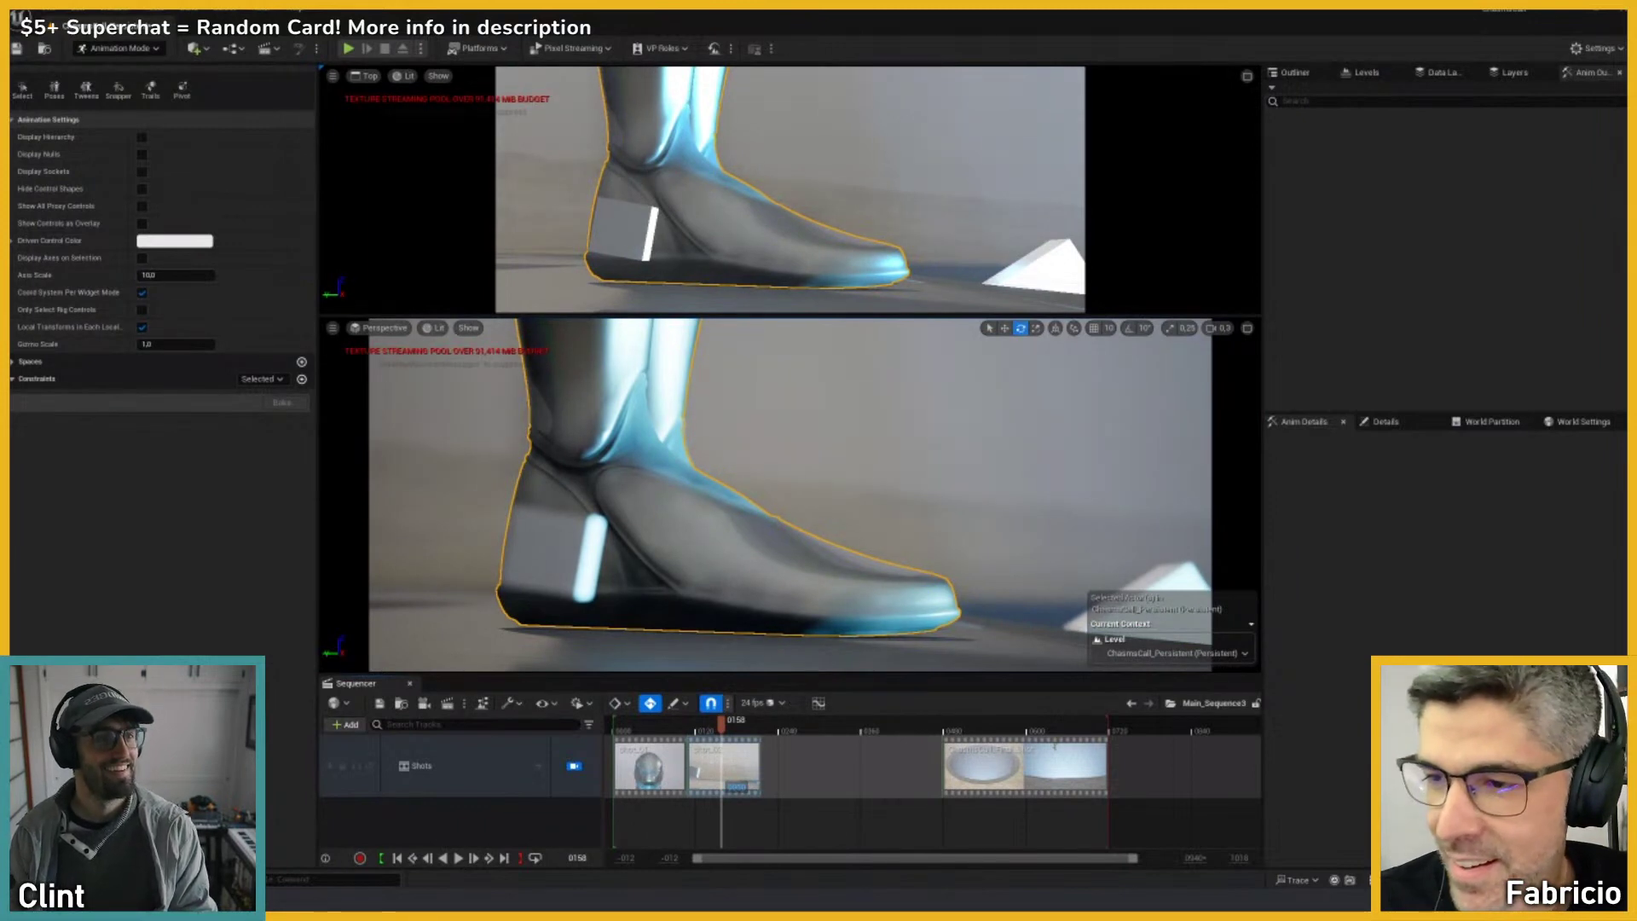
# Step: Open shot_03 for editing and set the upper viewport to pilot its Cine Camera Actor in the default viewport type
pyautogui.doubleClick(728, 768)
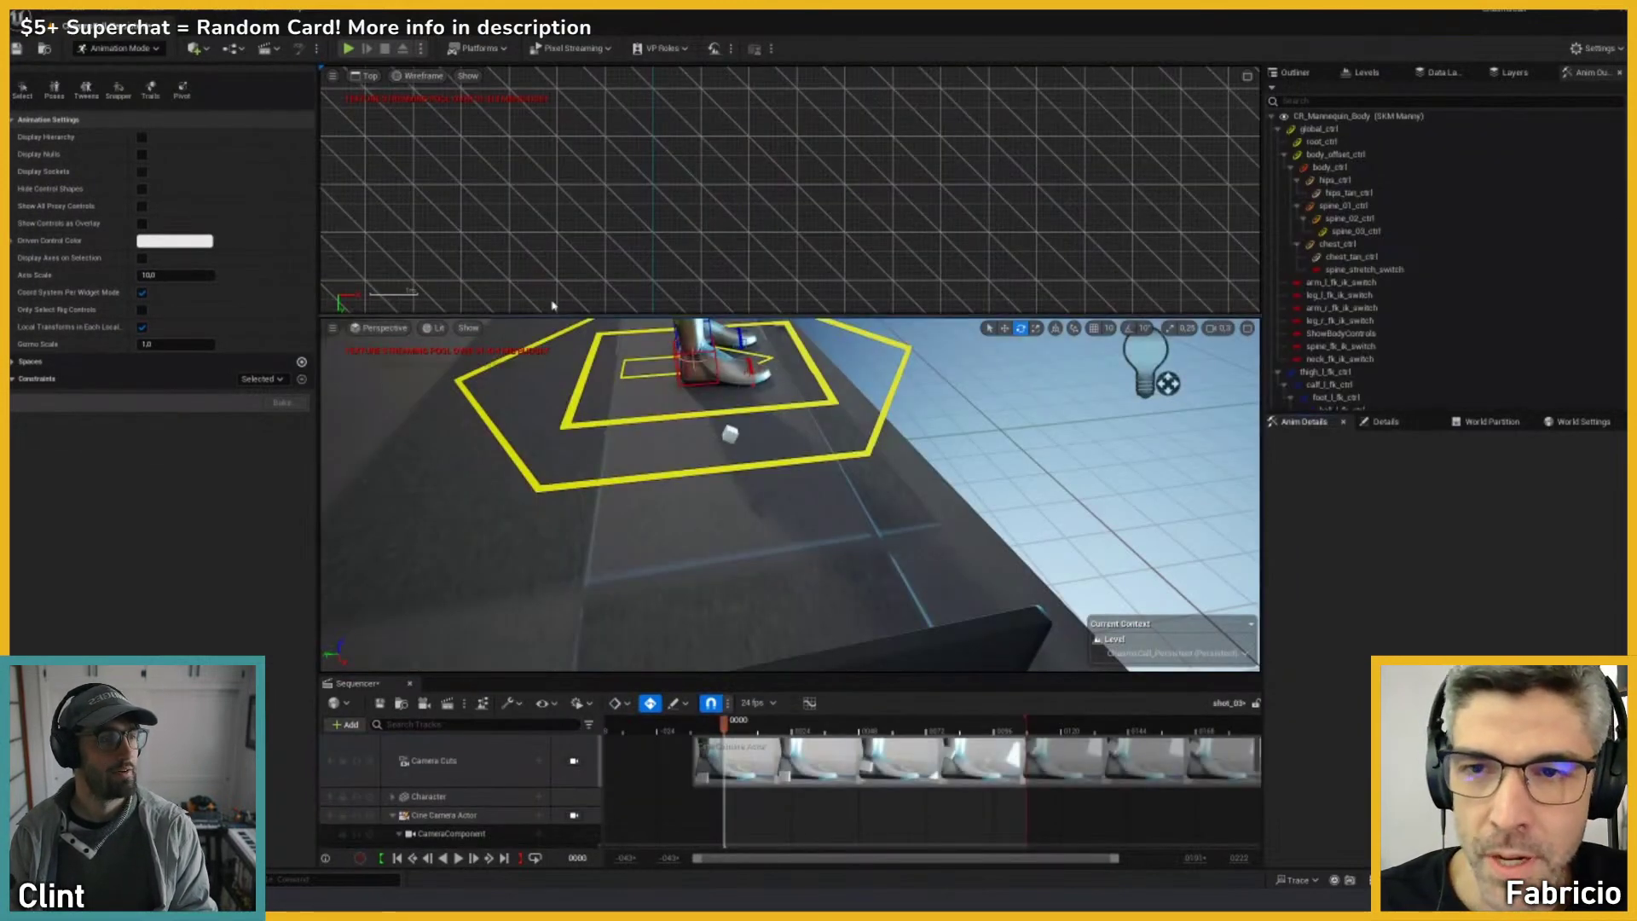
pyautogui.click(367, 75)
pyautogui.click(404, 288)
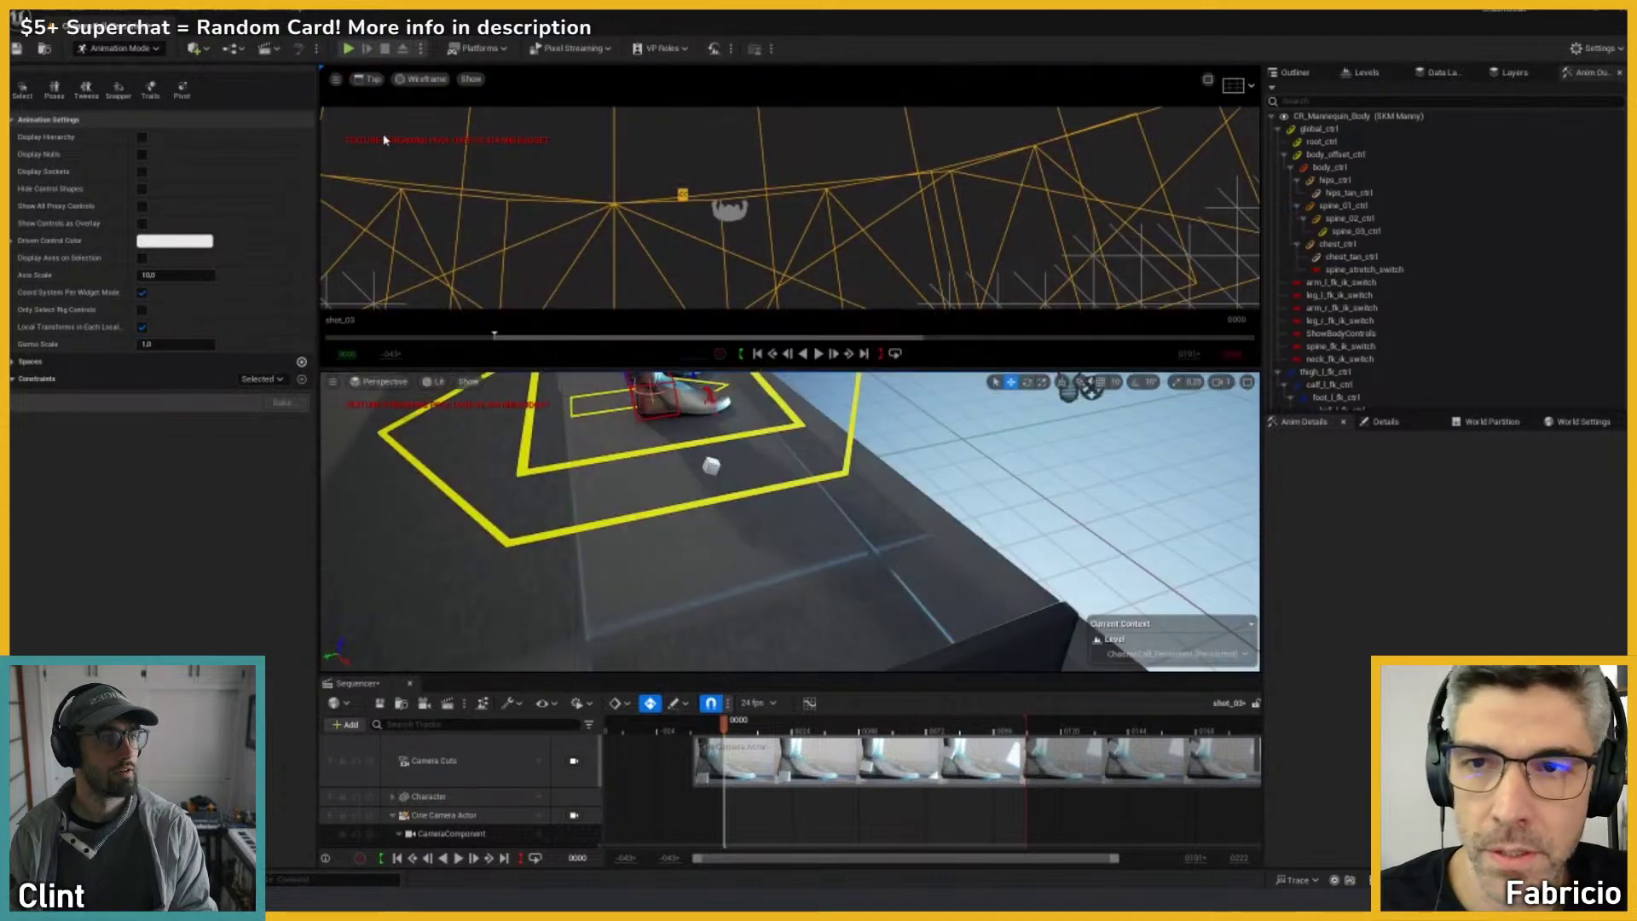
pyautogui.click(369, 79)
pyautogui.click(398, 280)
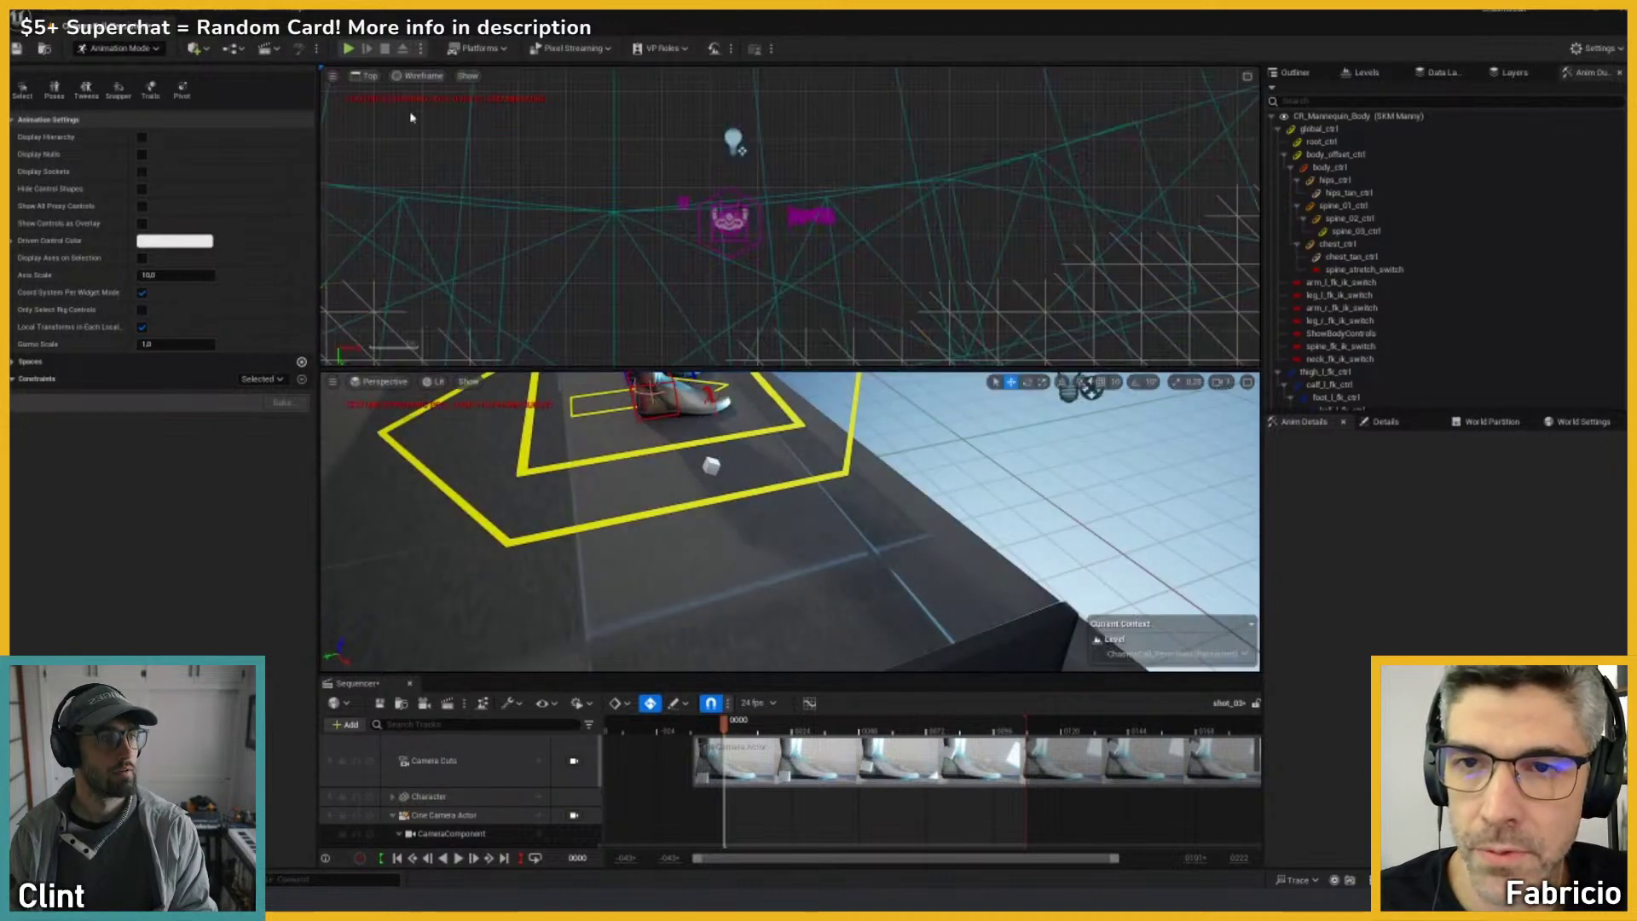
pyautogui.click(365, 76)
pyautogui.click(405, 243)
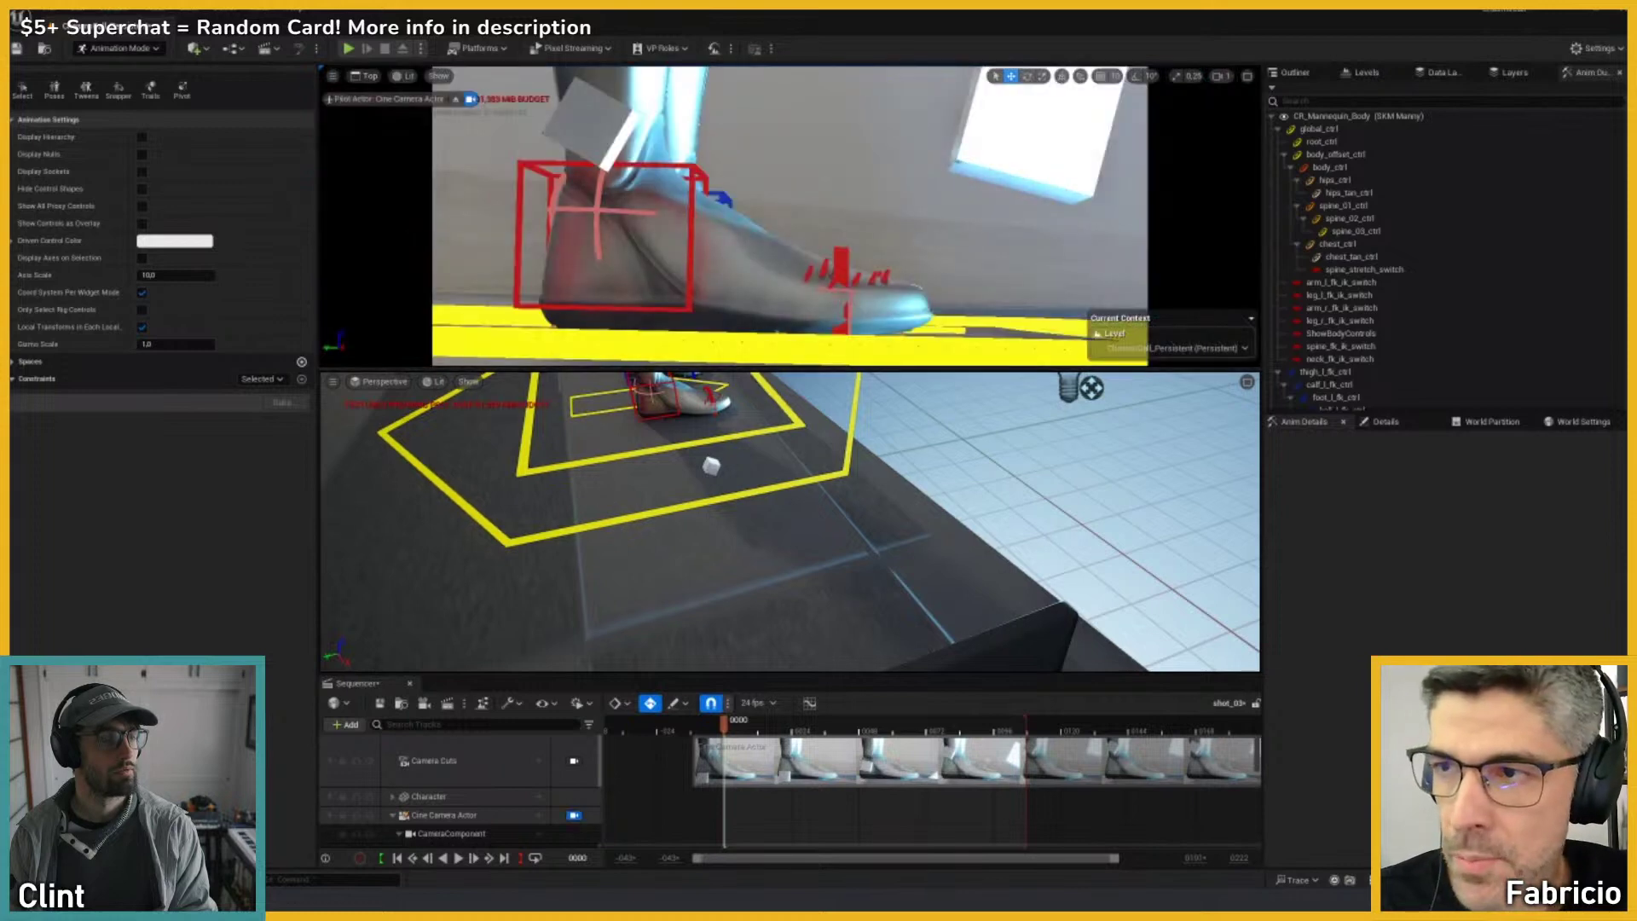
pyautogui.hotkey('ctrl', 'space')
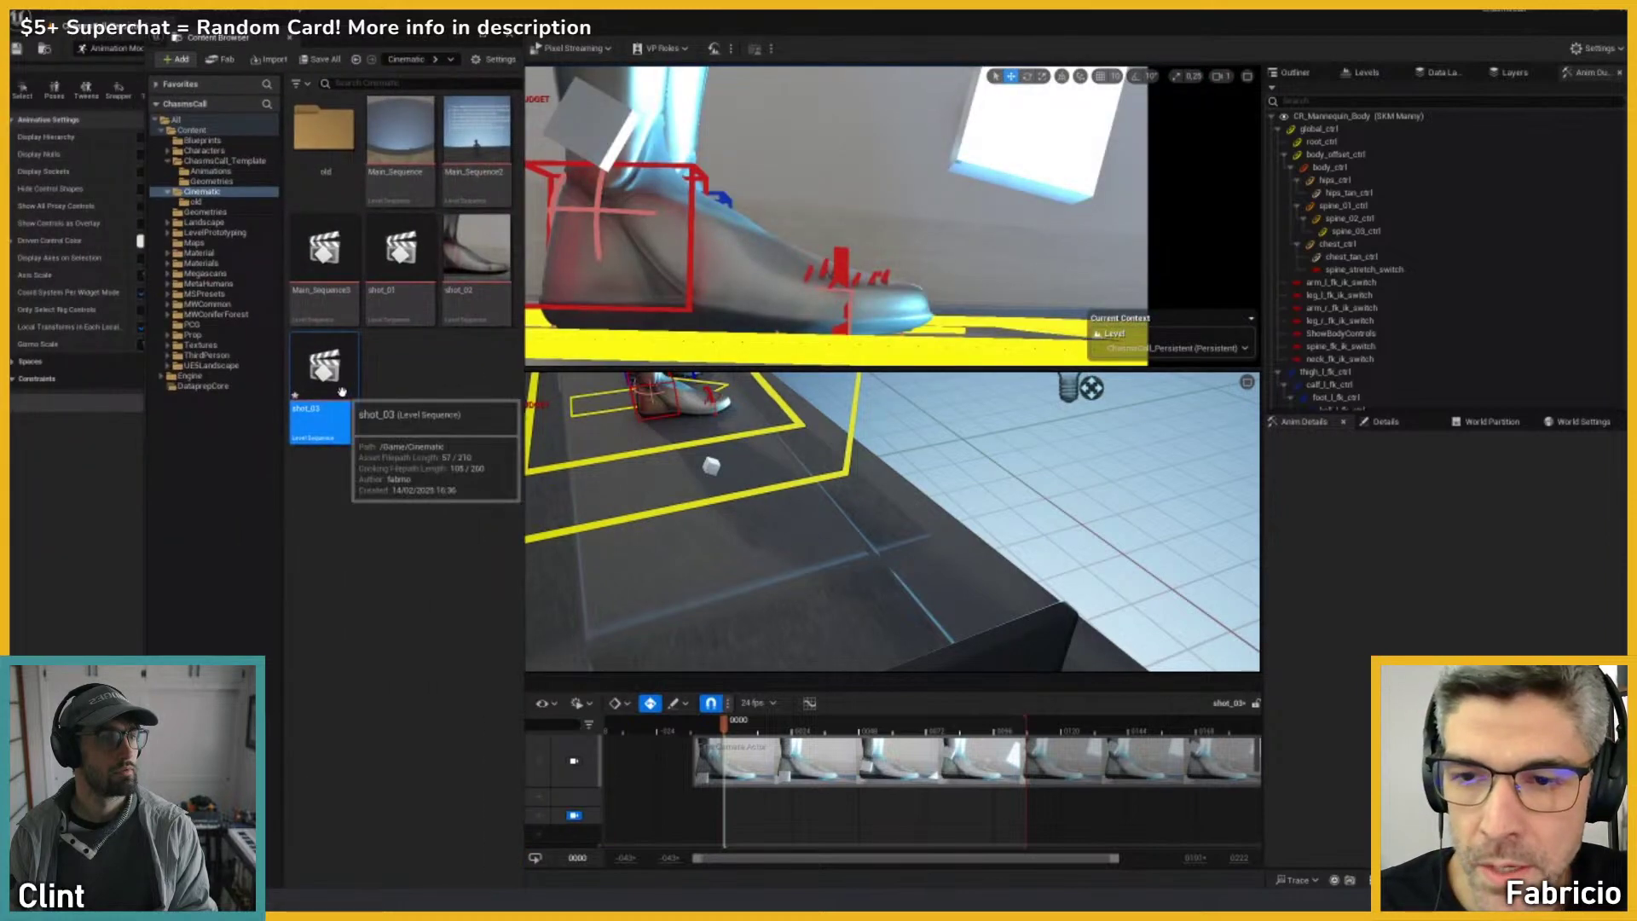
pyautogui.hotkey('ctrl', 'space')
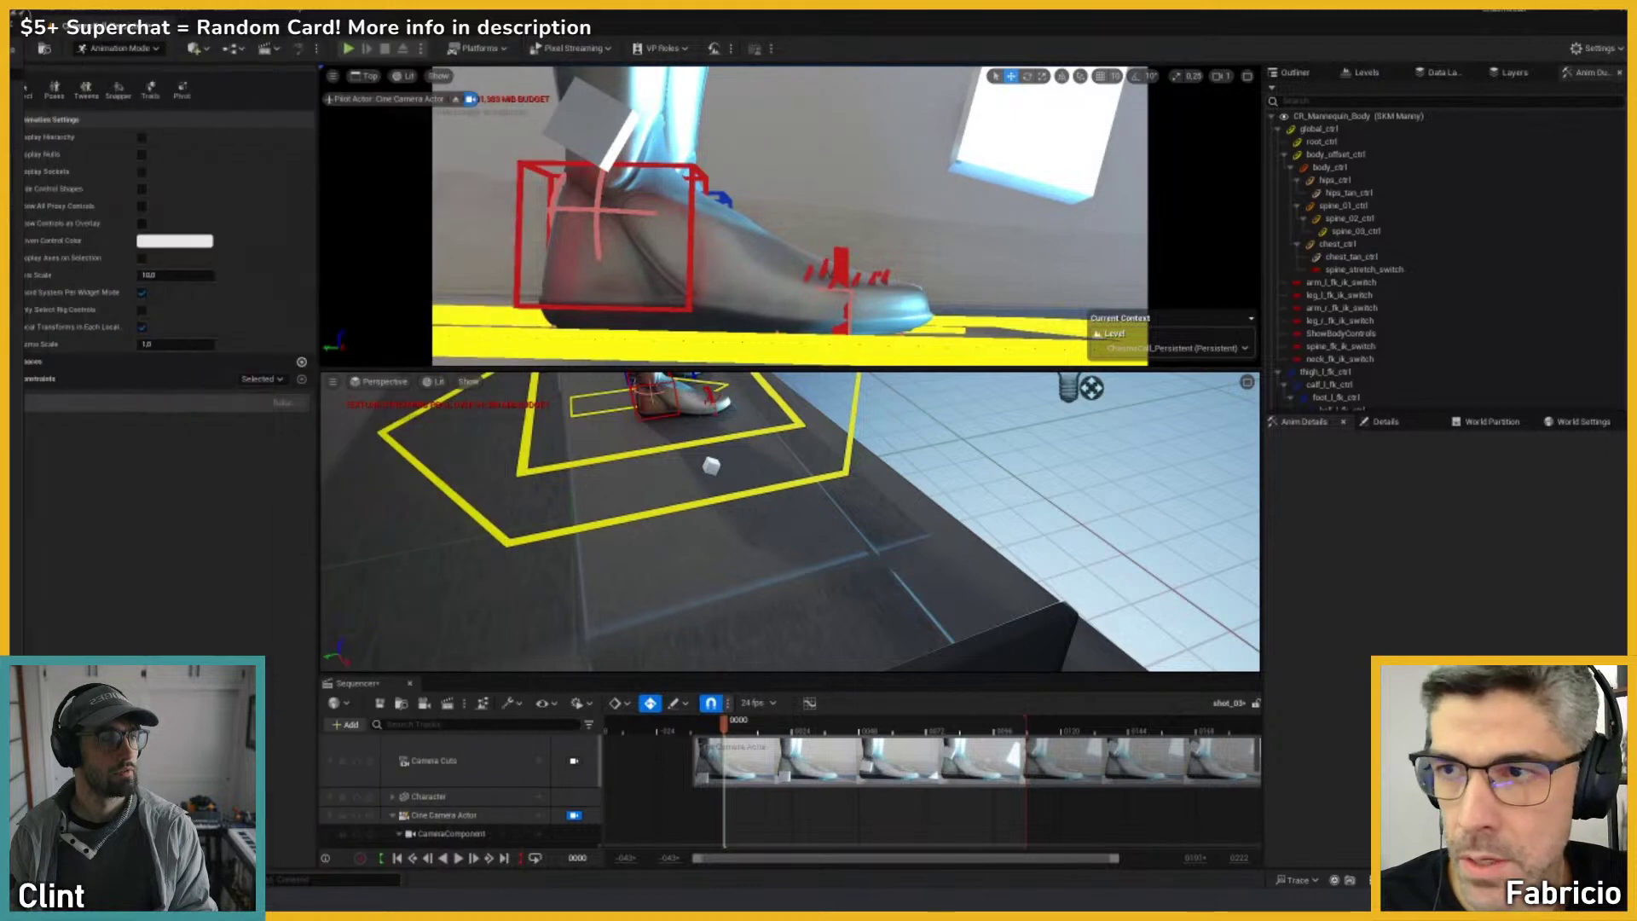
# Step: Select shot_03's Cine Camera Actor and move it well away from the character to the far outer side of the crater rim
pyautogui.scroll(-12, 789, 404)
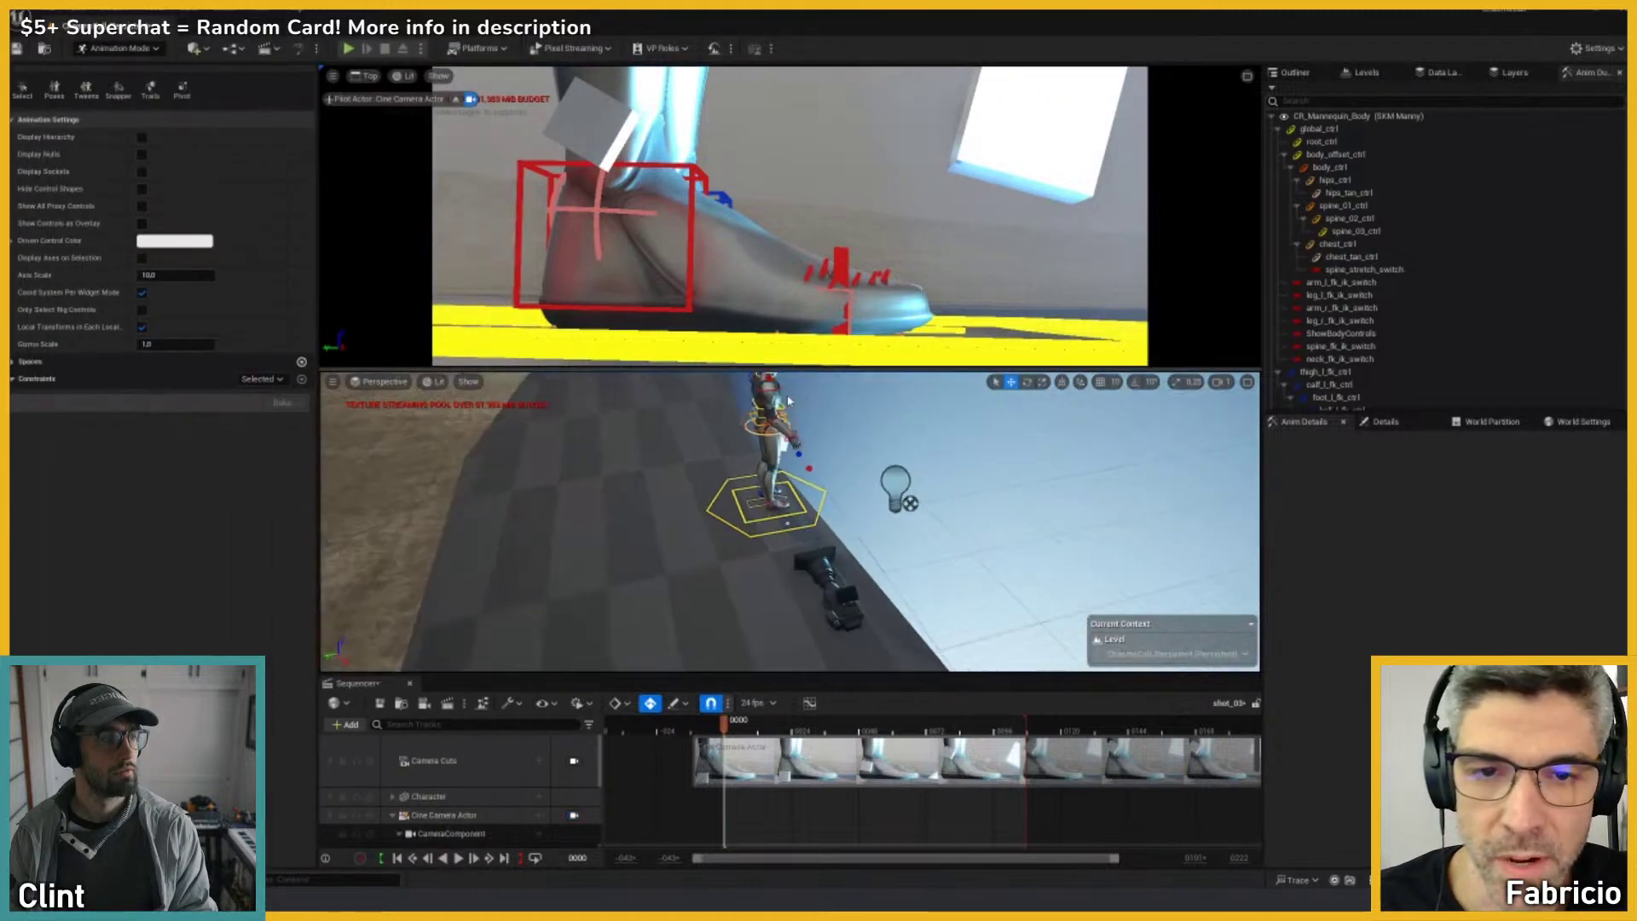
pyautogui.scroll(-1, 791, 410)
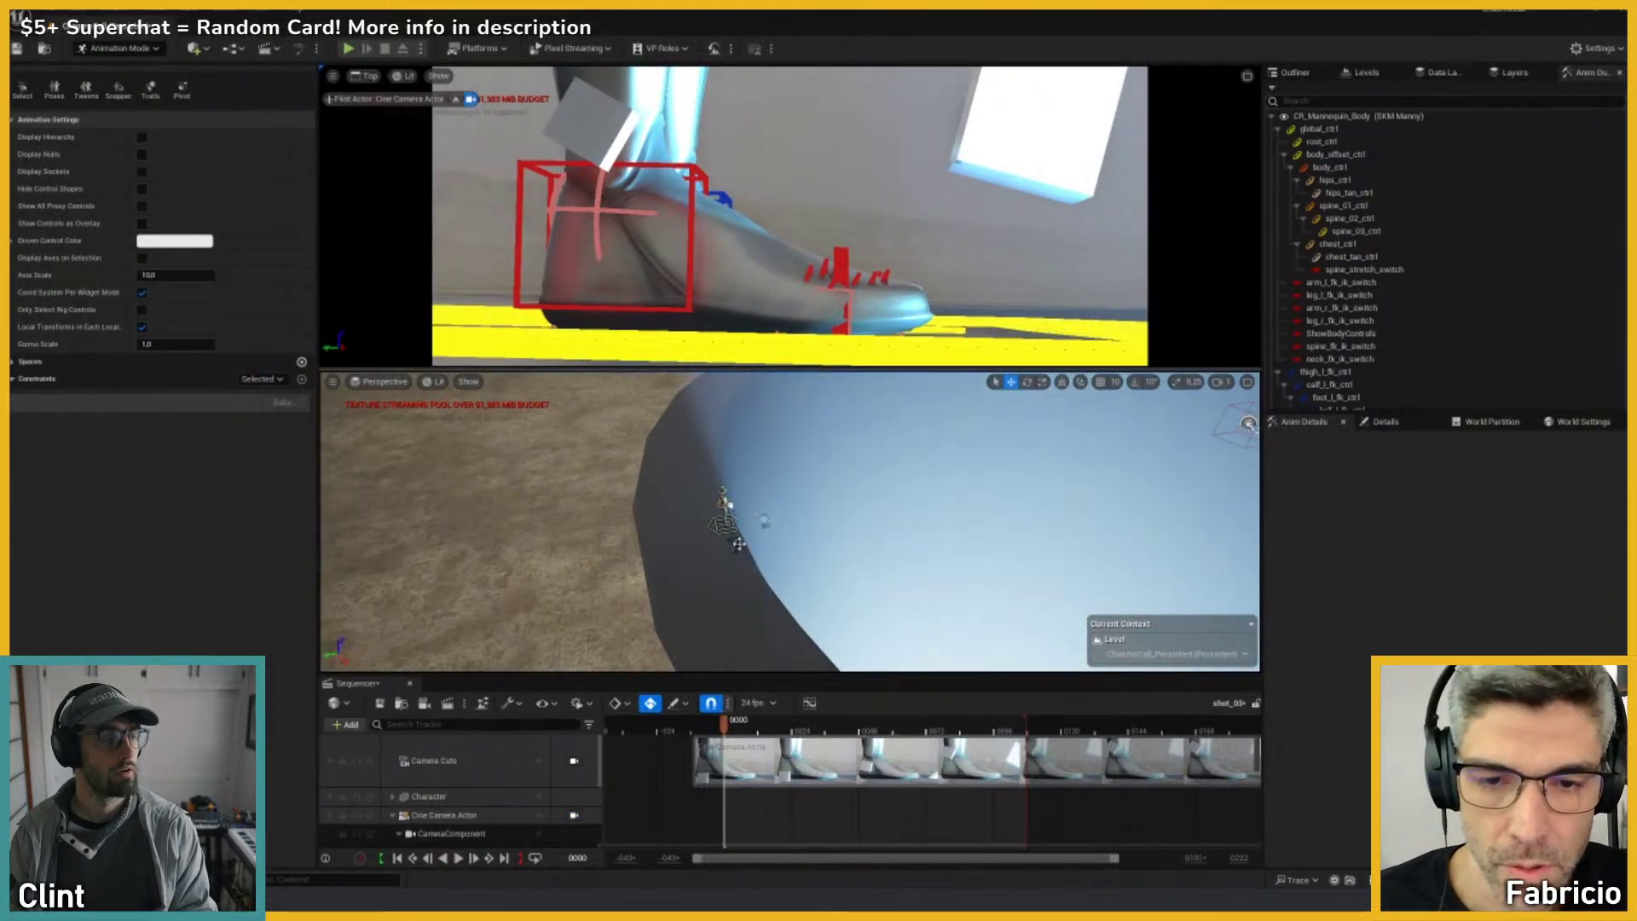
pyautogui.click(724, 516)
pyautogui.press('f')
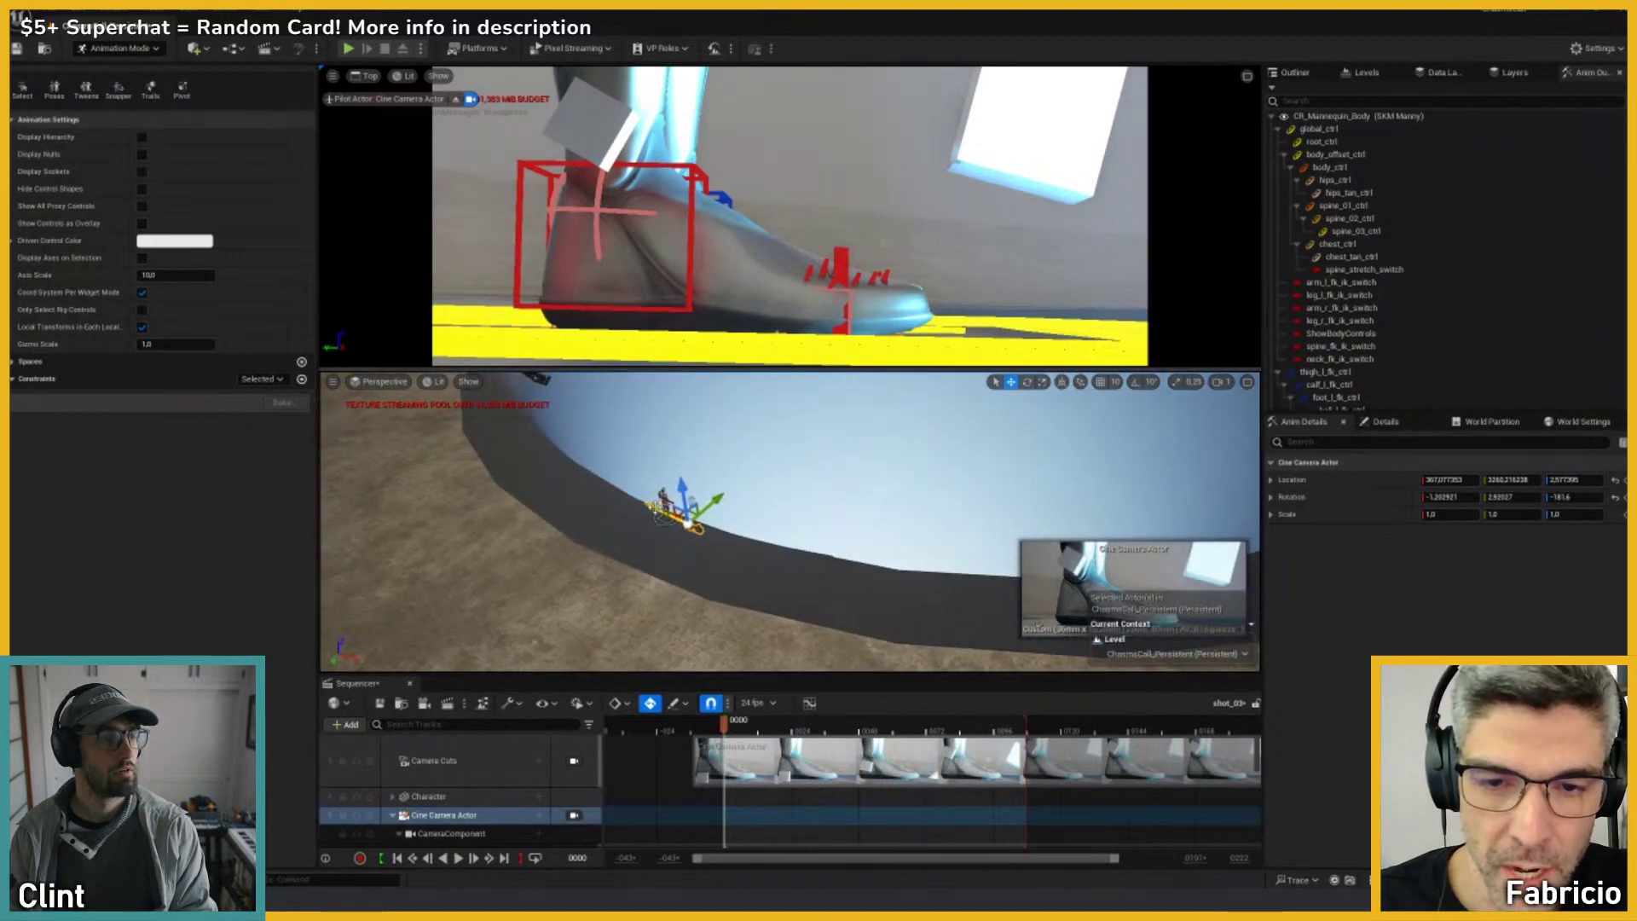
pyautogui.moveTo(657, 508); pyautogui.dragTo(883, 530)
pyautogui.moveTo(891, 539); pyautogui.dragTo(938, 541, button='right')
pyautogui.moveTo(699, 576); pyautogui.dragTo(965, 474)
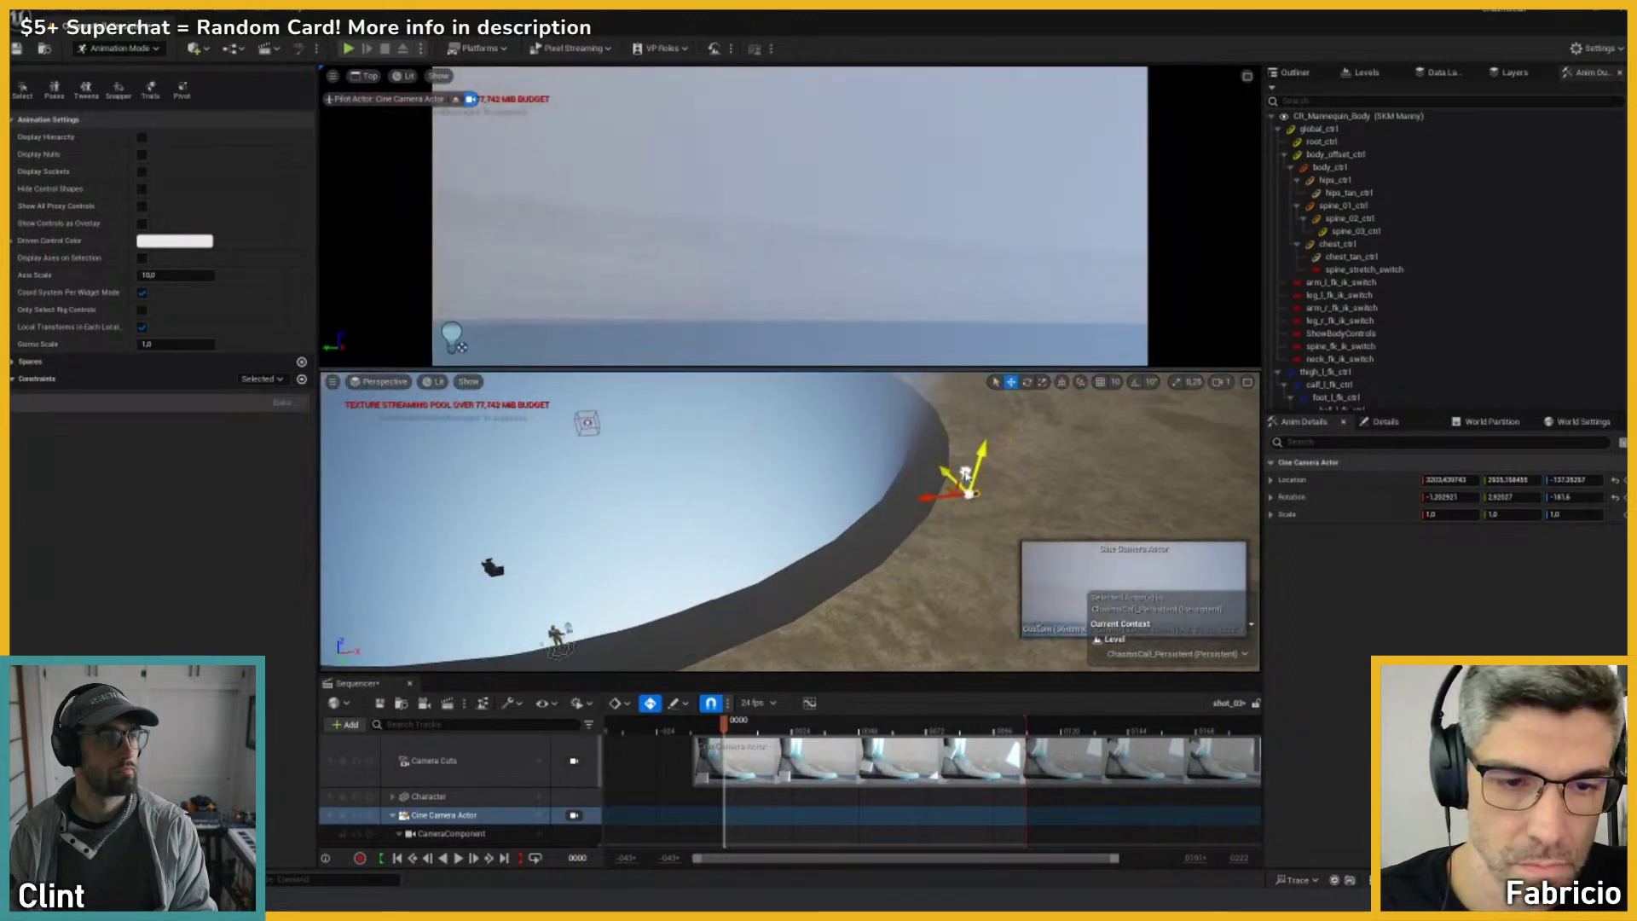
# Step: Pilot the Cine Camera Actor in the lower viewport and reframe it with the character near the frame's edge
pyautogui.hotkey('ctrl', 'shift', 'p')
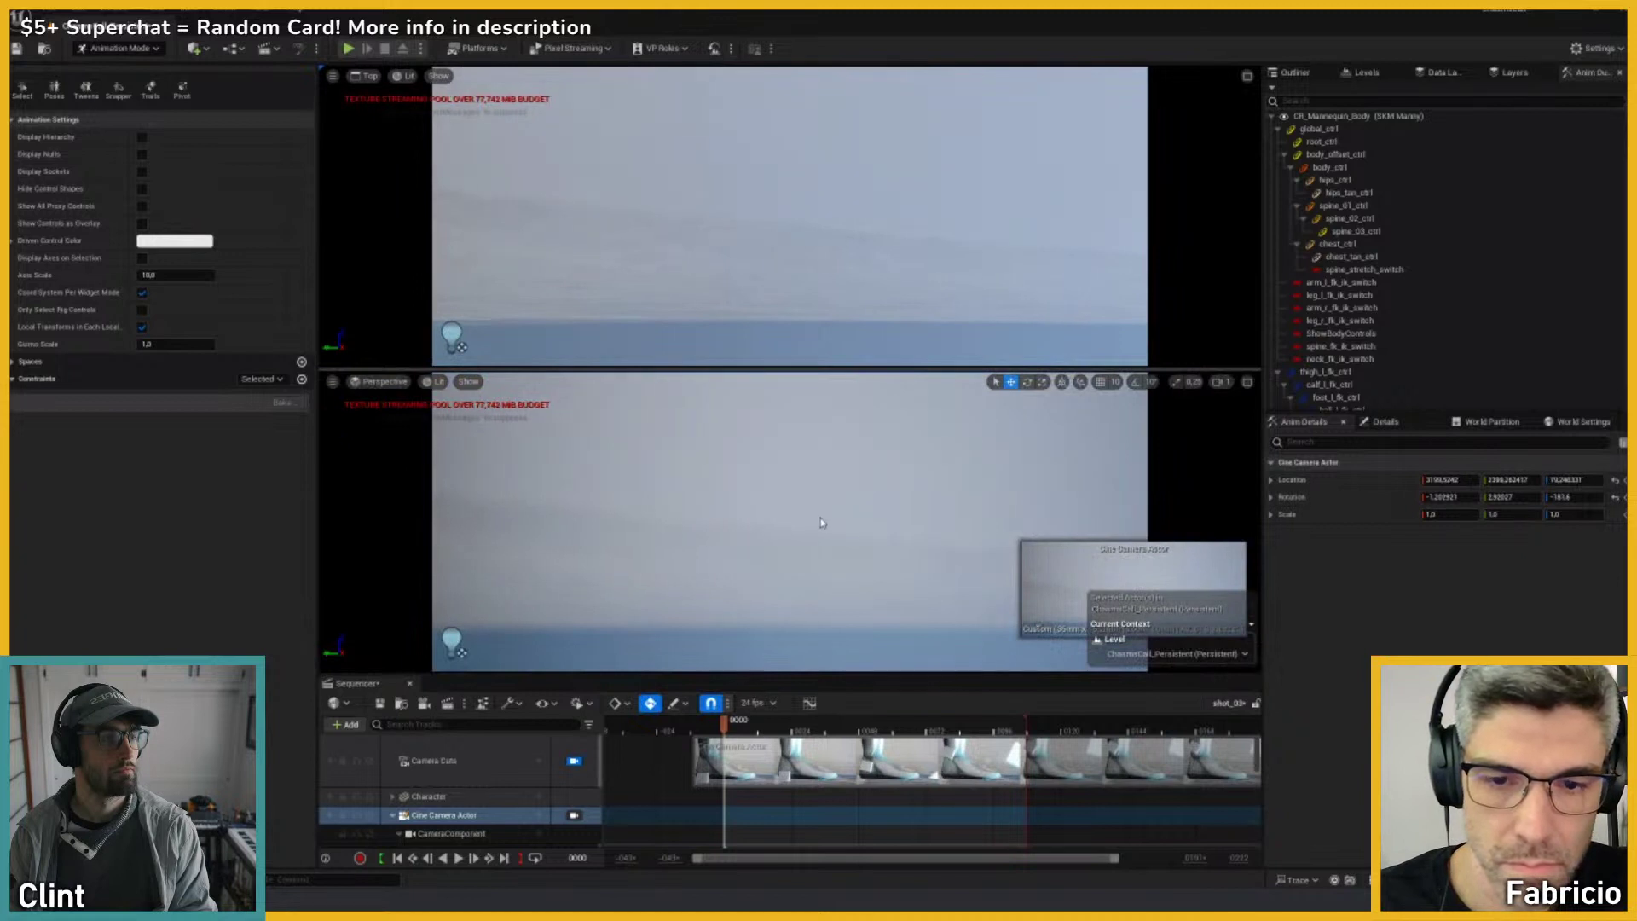
pyautogui.click(574, 815)
pyautogui.moveTo(700, 553); pyautogui.dragTo(707, 543, button='right')
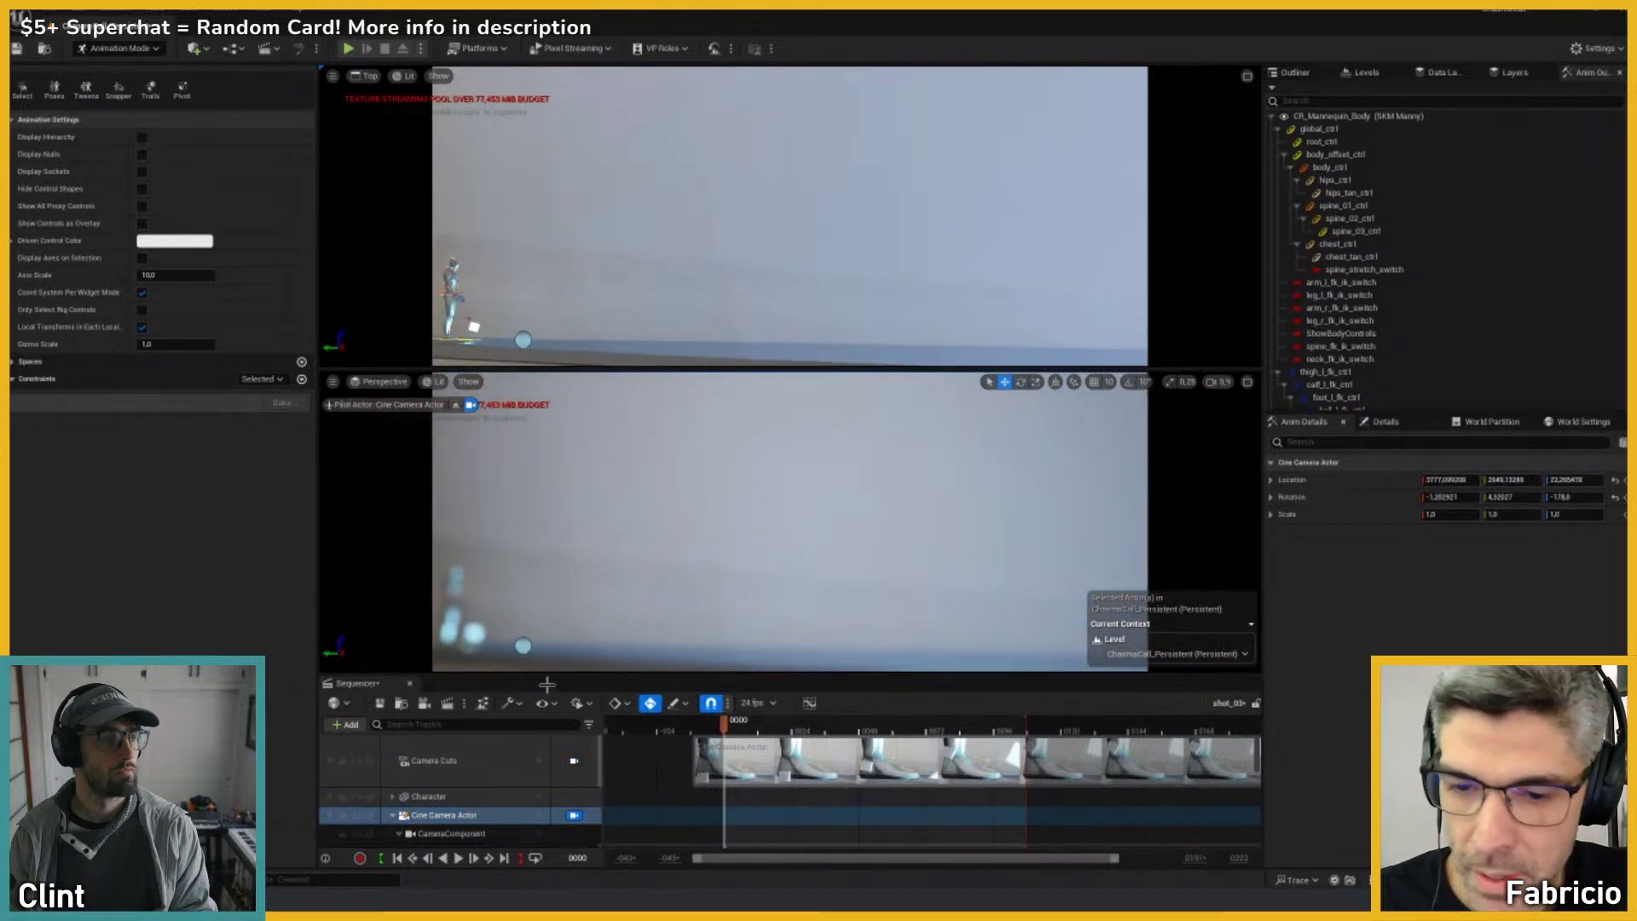
# Step: Set the Cine Camera Actor's current focal length to 24 and reframe the wide view with the character small and low
pyautogui.scroll(-2, 499, 810)
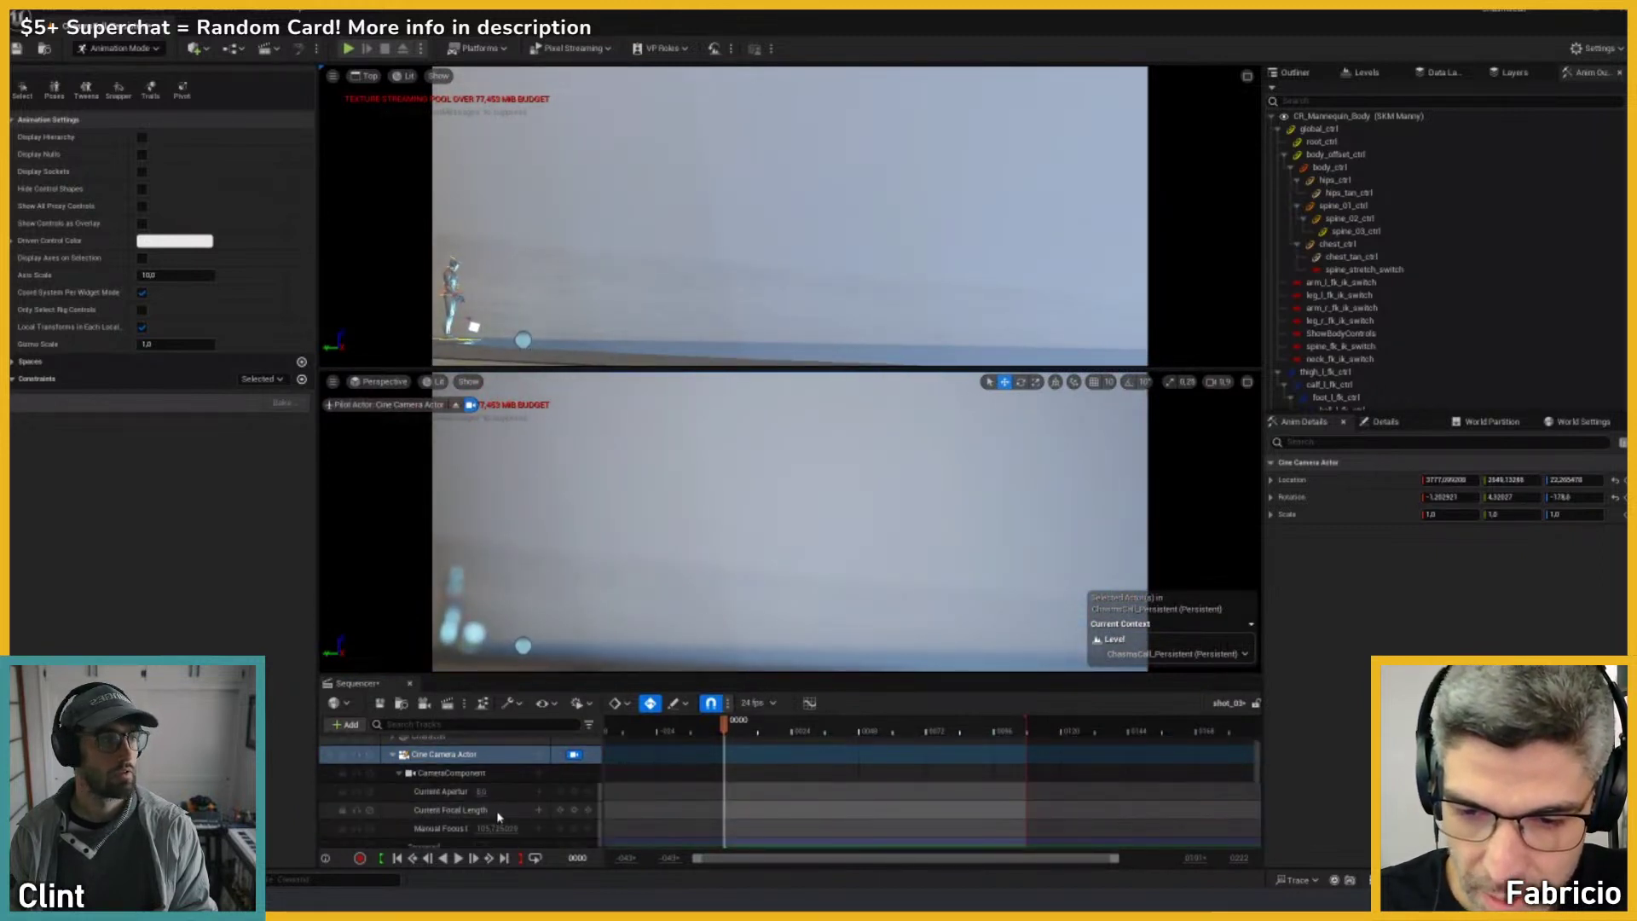
pyautogui.scroll(-1, 503, 809)
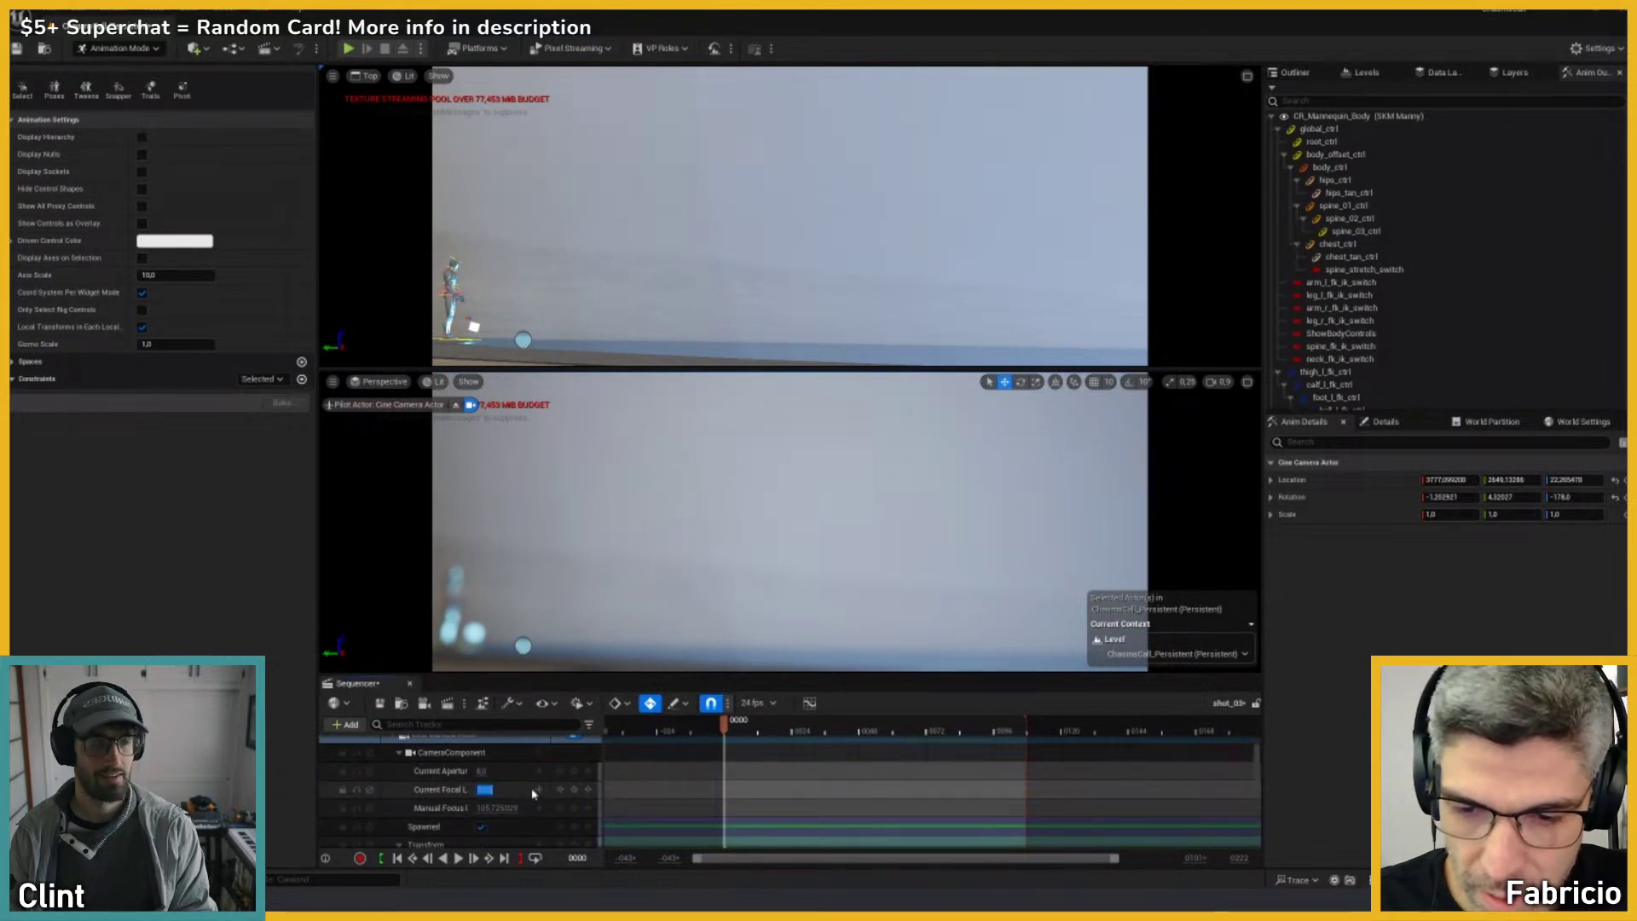
pyautogui.press('Return')
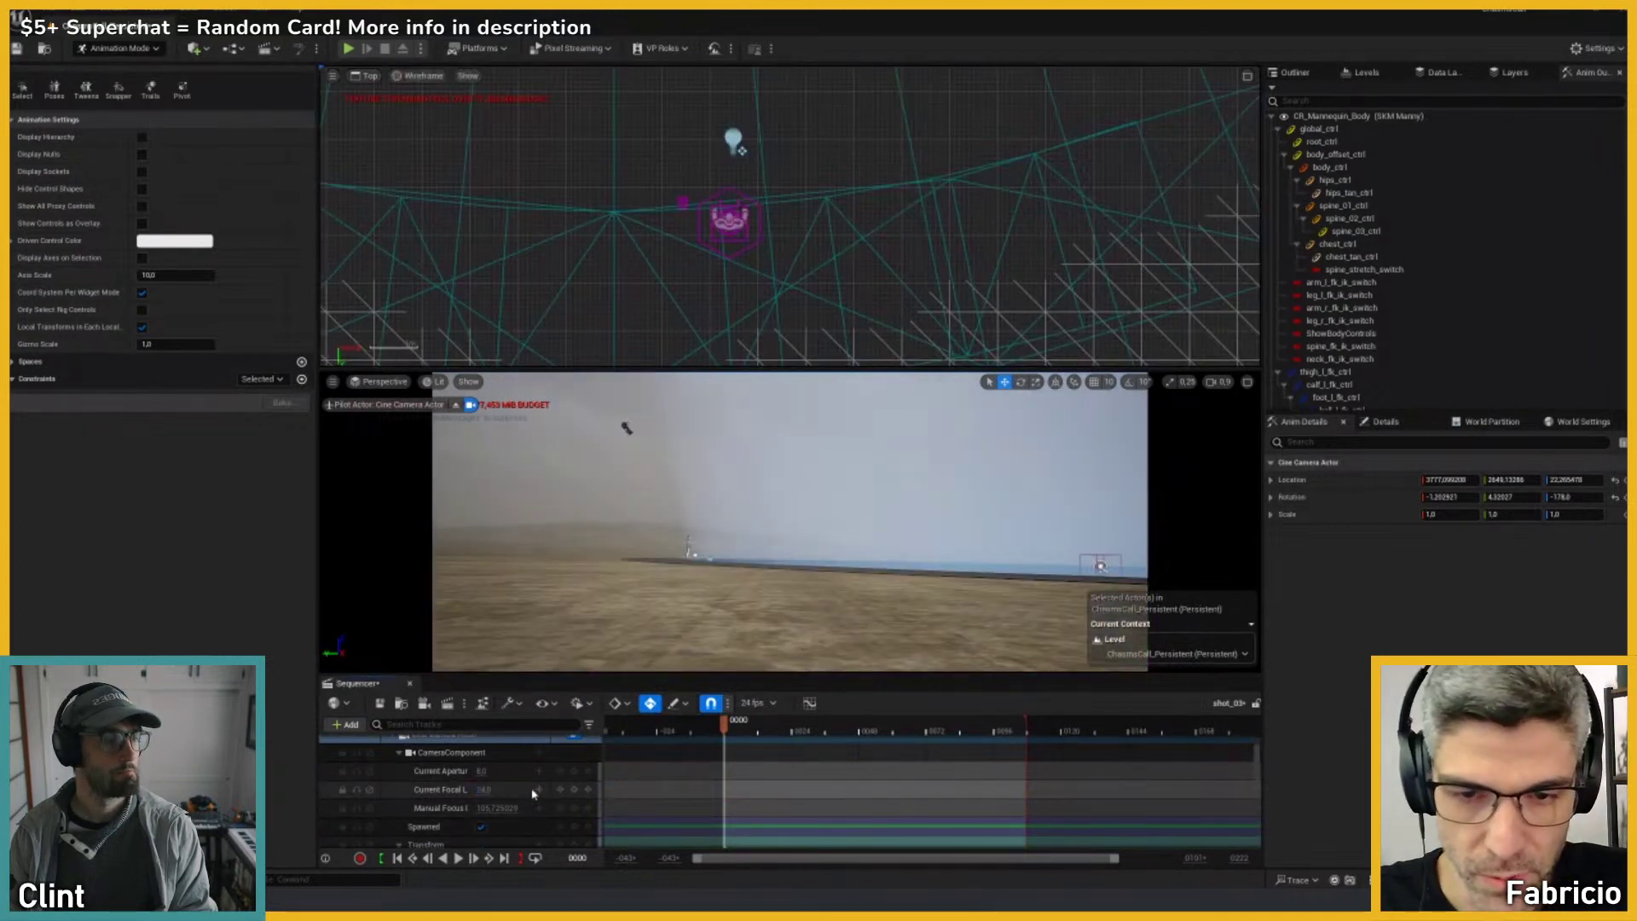
pyautogui.press('w')
pyautogui.moveTo(843, 498); pyautogui.dragTo(842, 487, button='right')
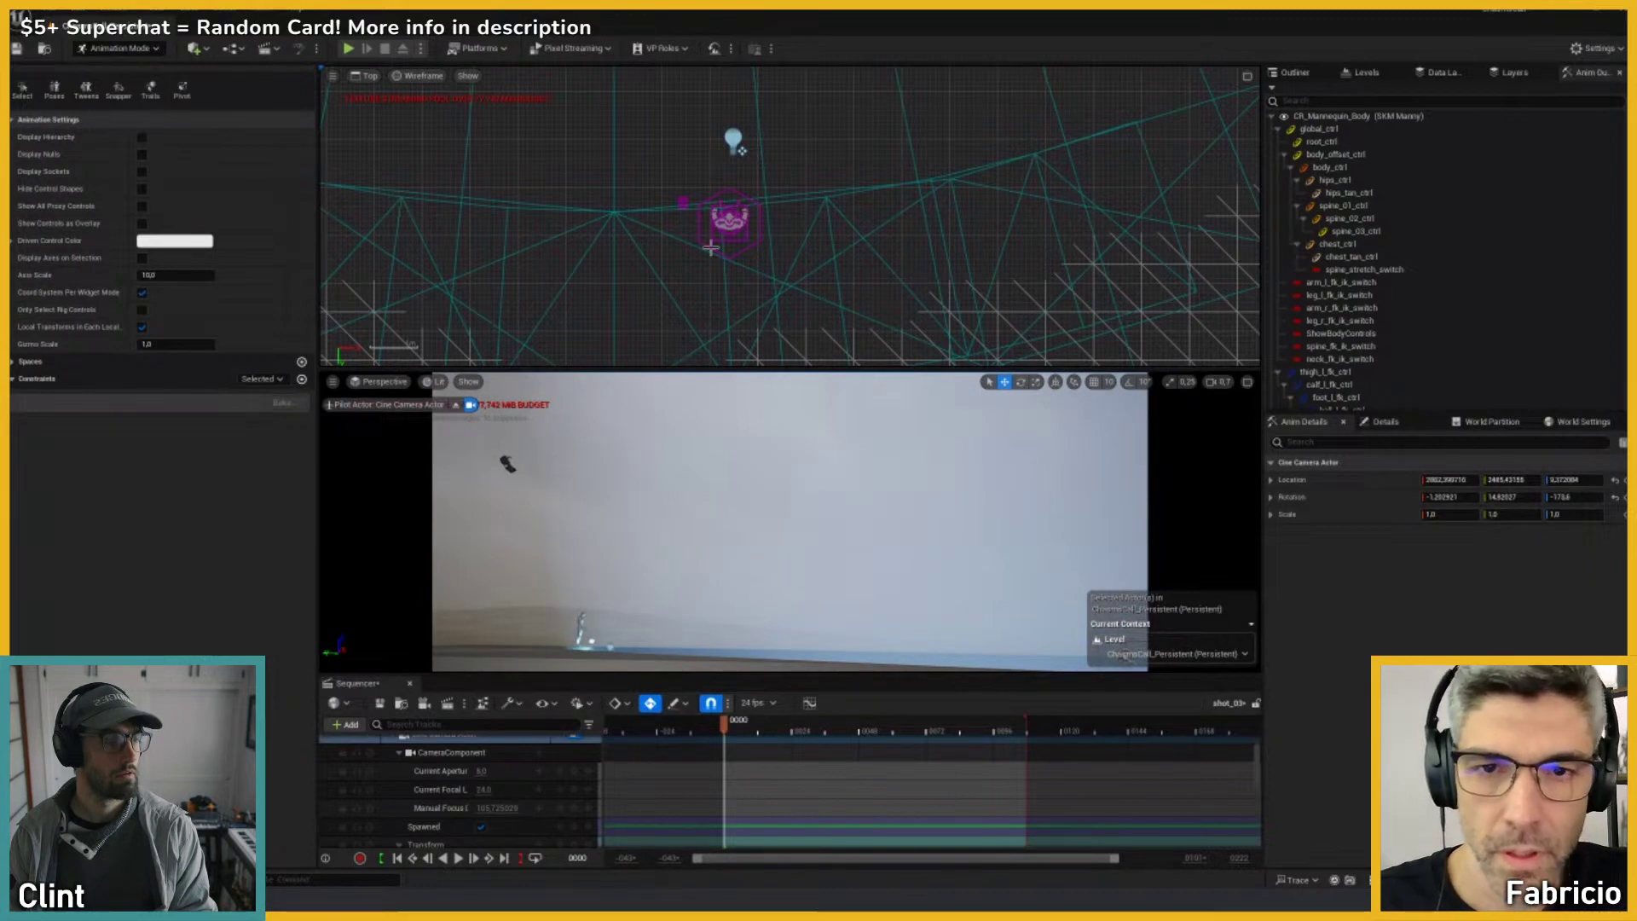
# Step: Locate and select the Cine Camera Actor beside the crater rim in the Top view and ready it for rotating
pyautogui.scroll(-3, 710, 248)
pyautogui.click(367, 76)
pyautogui.scroll(-7, 858, 245)
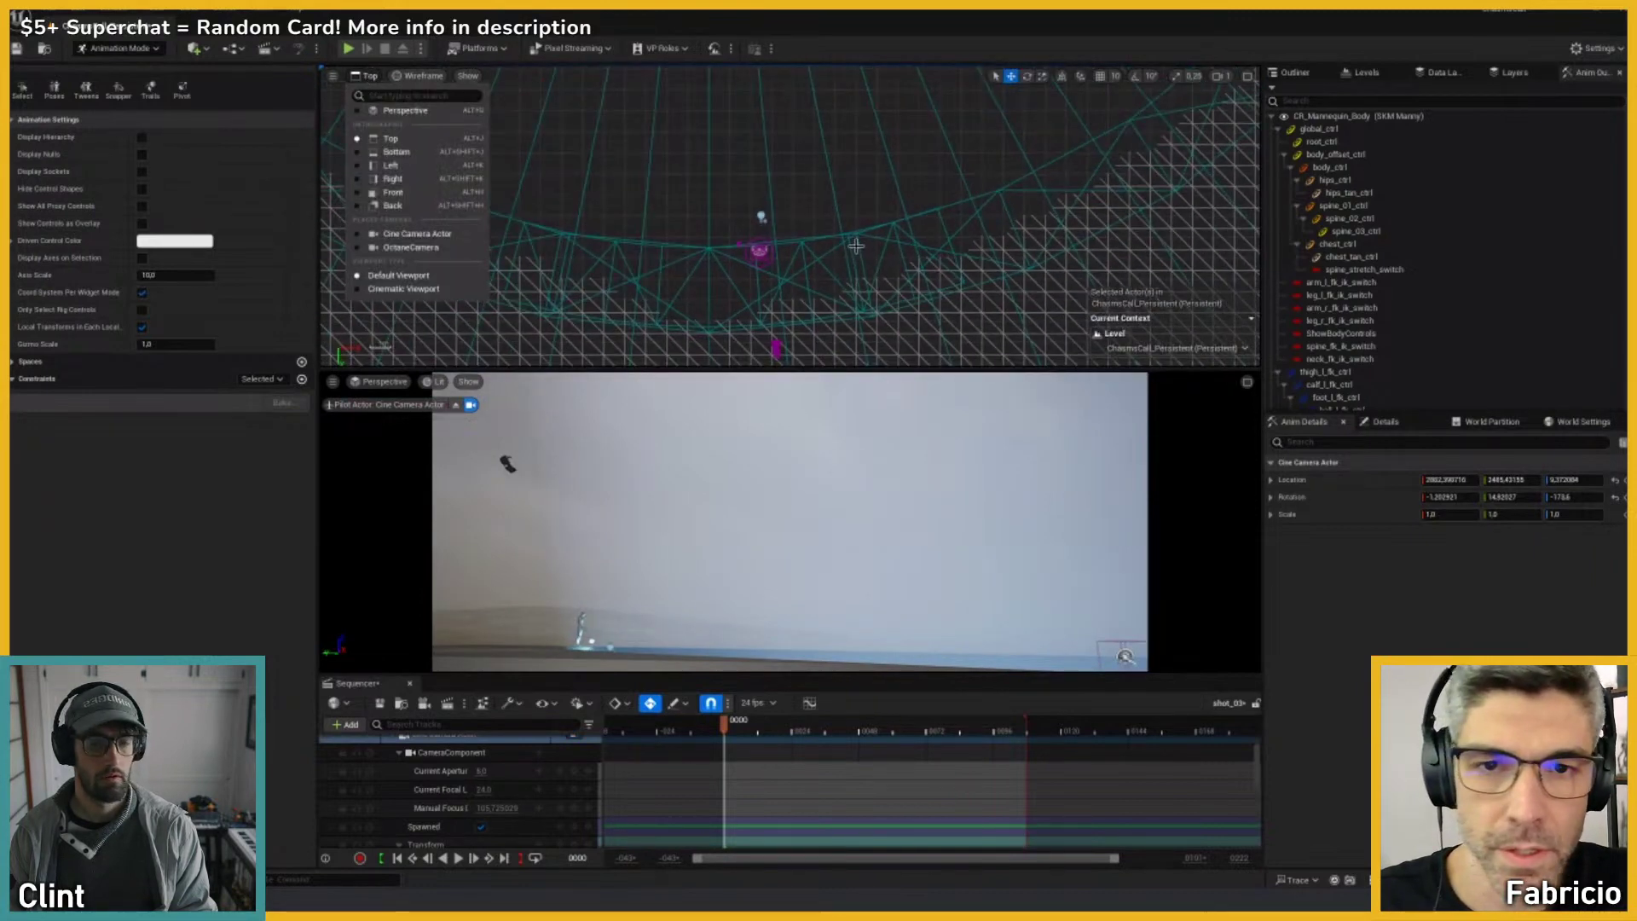
pyautogui.moveTo(876, 231); pyautogui.dragTo(618, 317, button='right')
pyautogui.scroll(10, 855, 239)
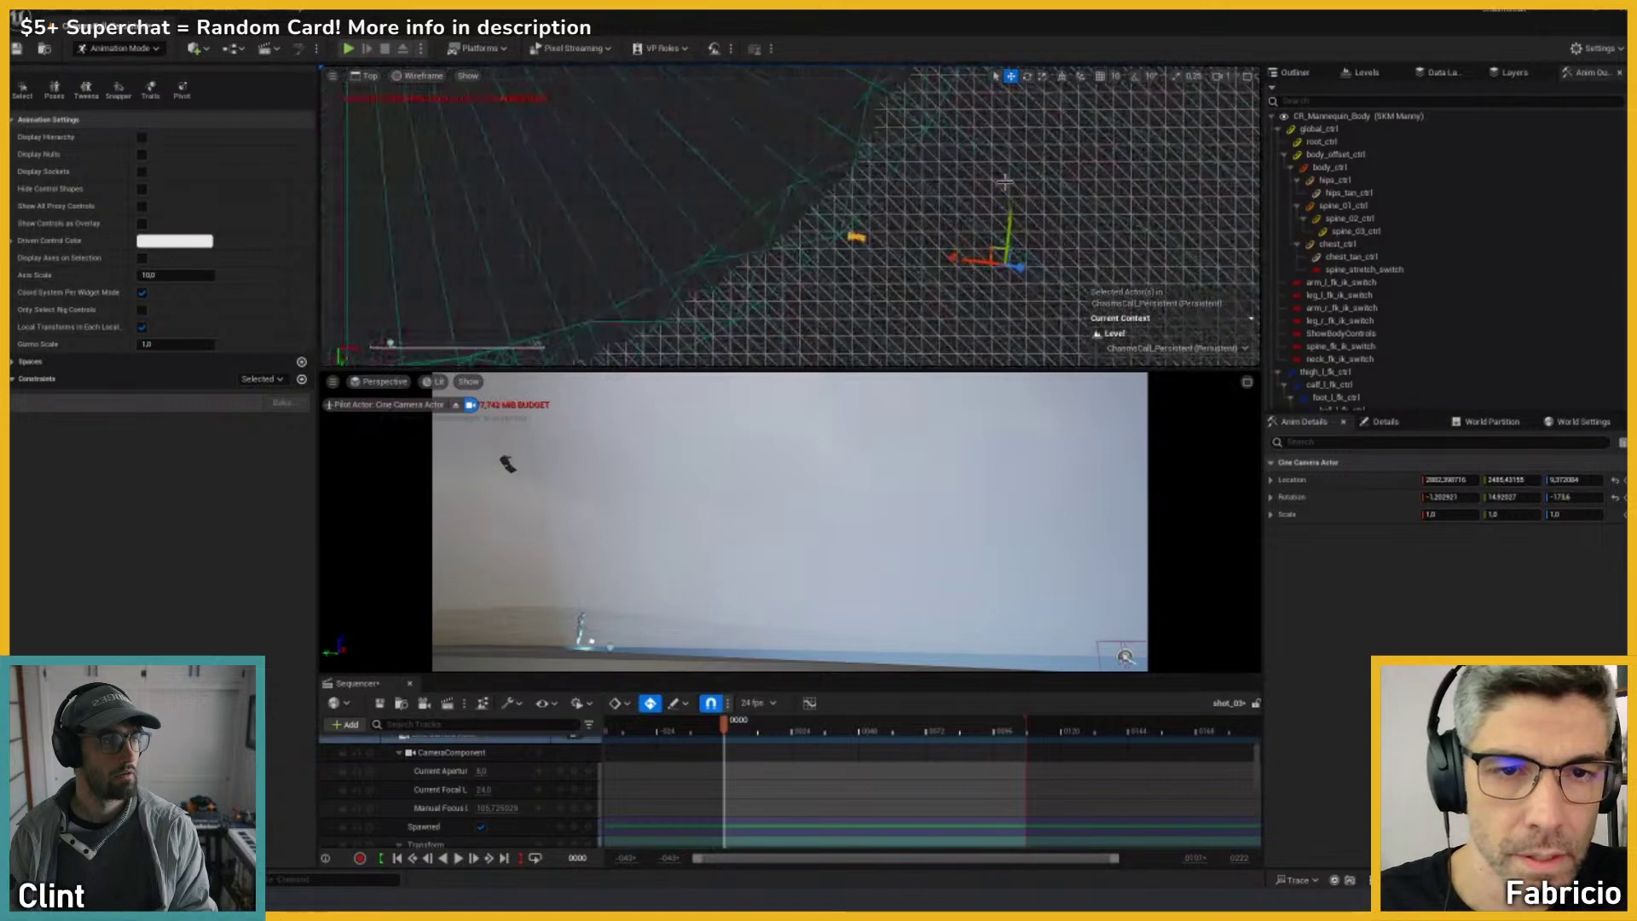
pyautogui.click(867, 228)
pyautogui.press('e')
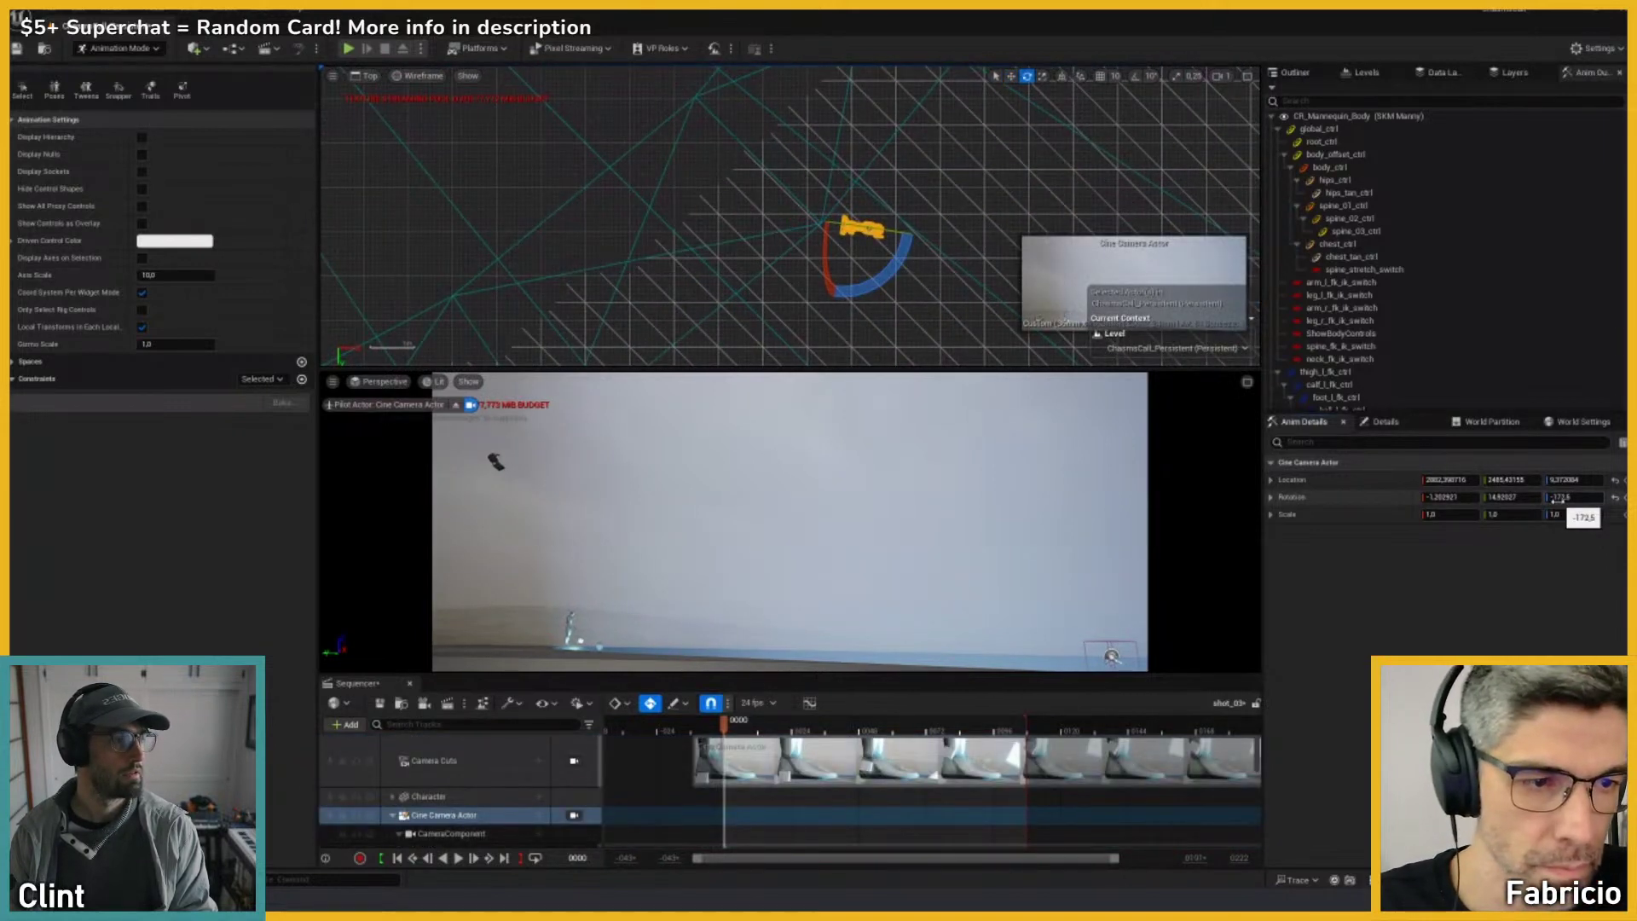
# Step: Try setting the Cine Camera Actor's Z rotation to 0, and undo it
pyautogui.write('0')
pyautogui.press('Return')
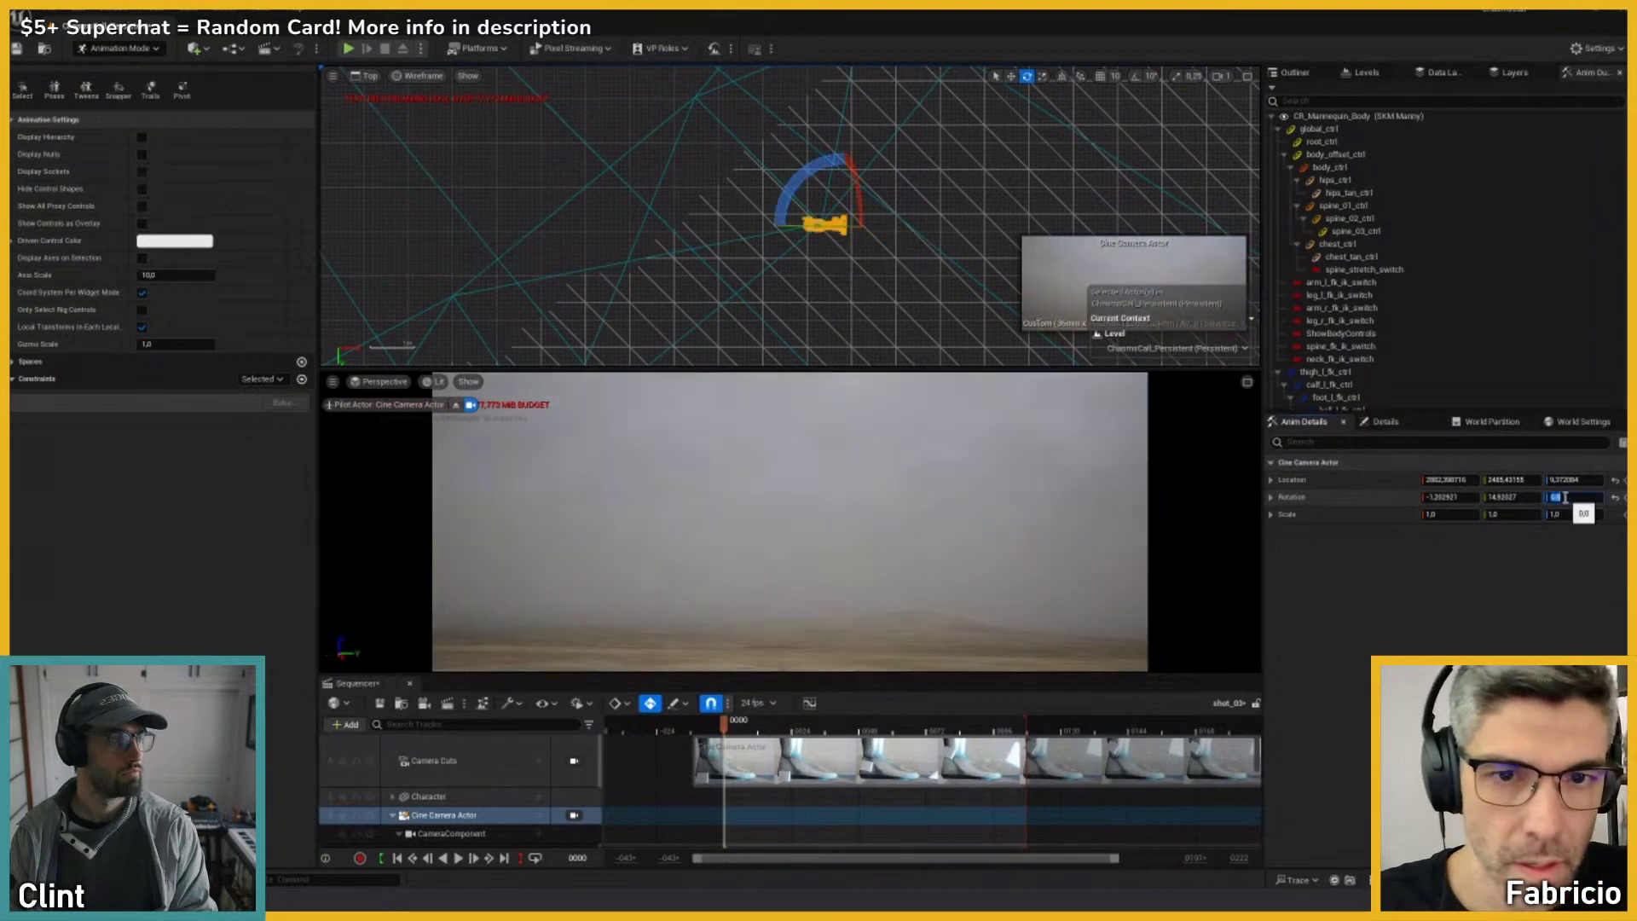
pyautogui.scroll(7, 764, 223)
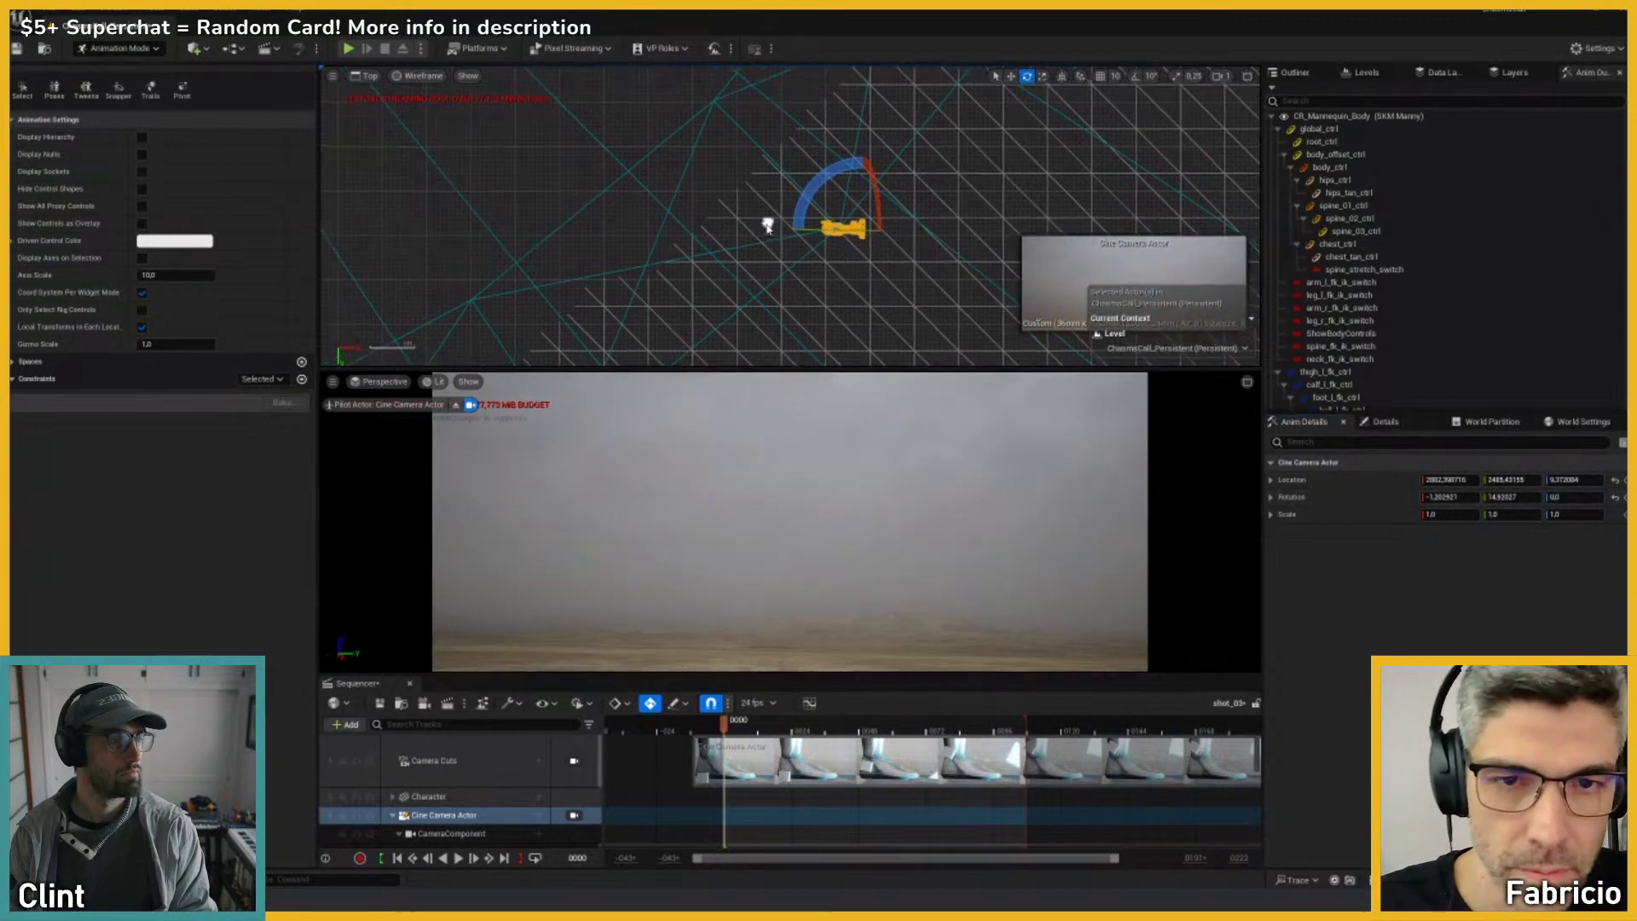
pyautogui.hotkey('ctrl', 'z')
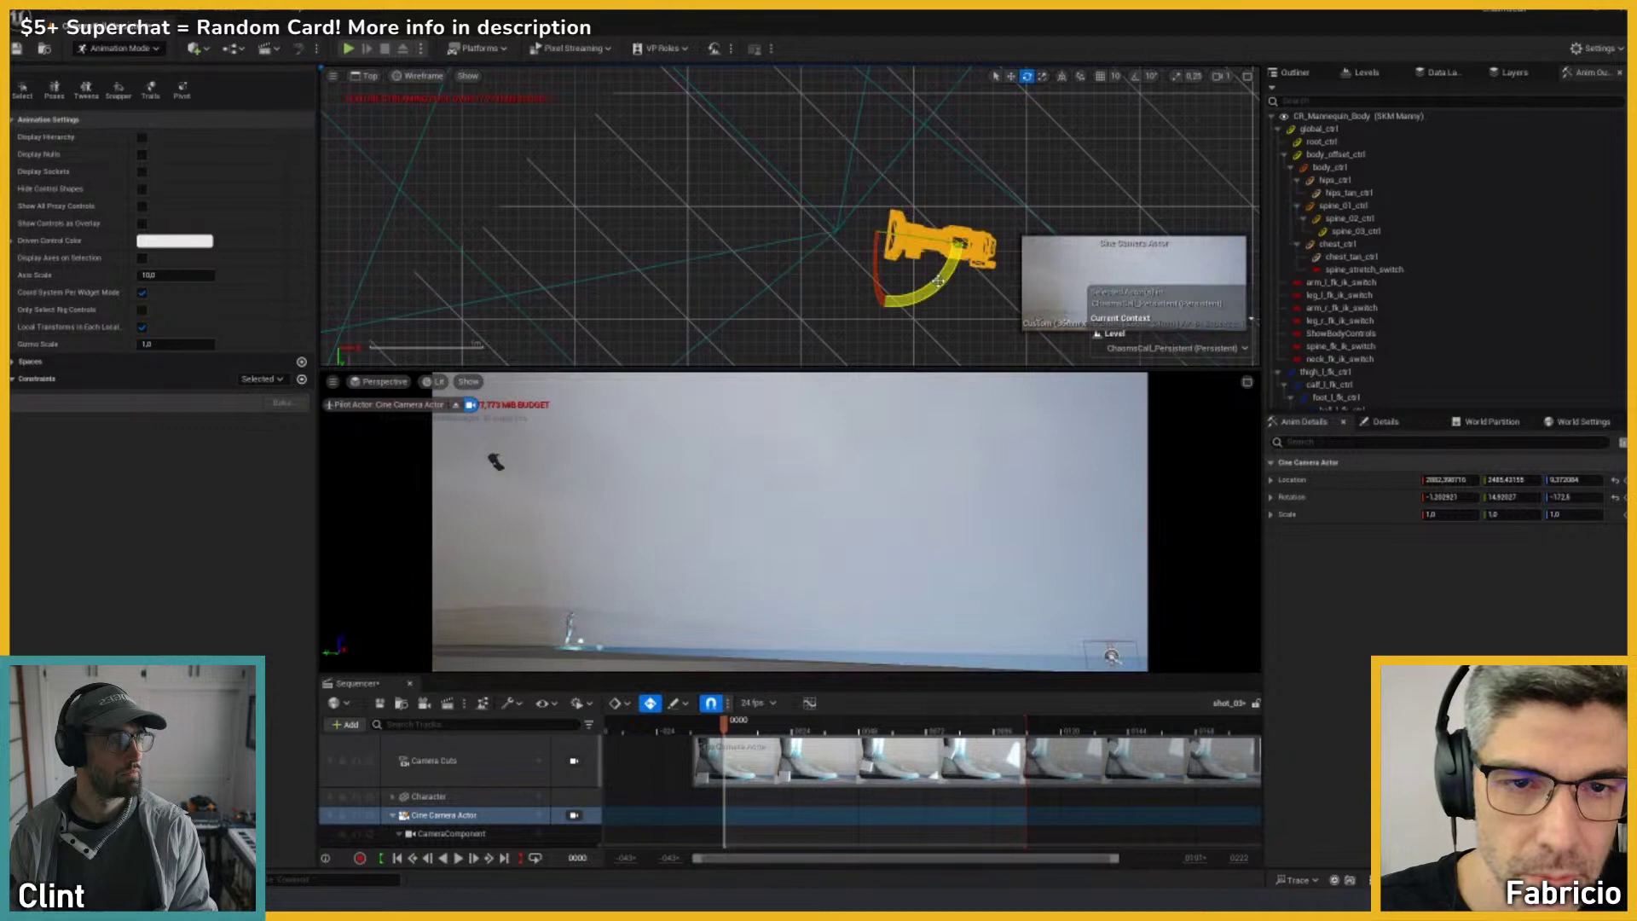
# Step: Switch the transform gizmo to world space and rotate the Cine Camera Actor to about -181.5° around Z
pyautogui.moveTo(937, 281); pyautogui.dragTo(927, 282)
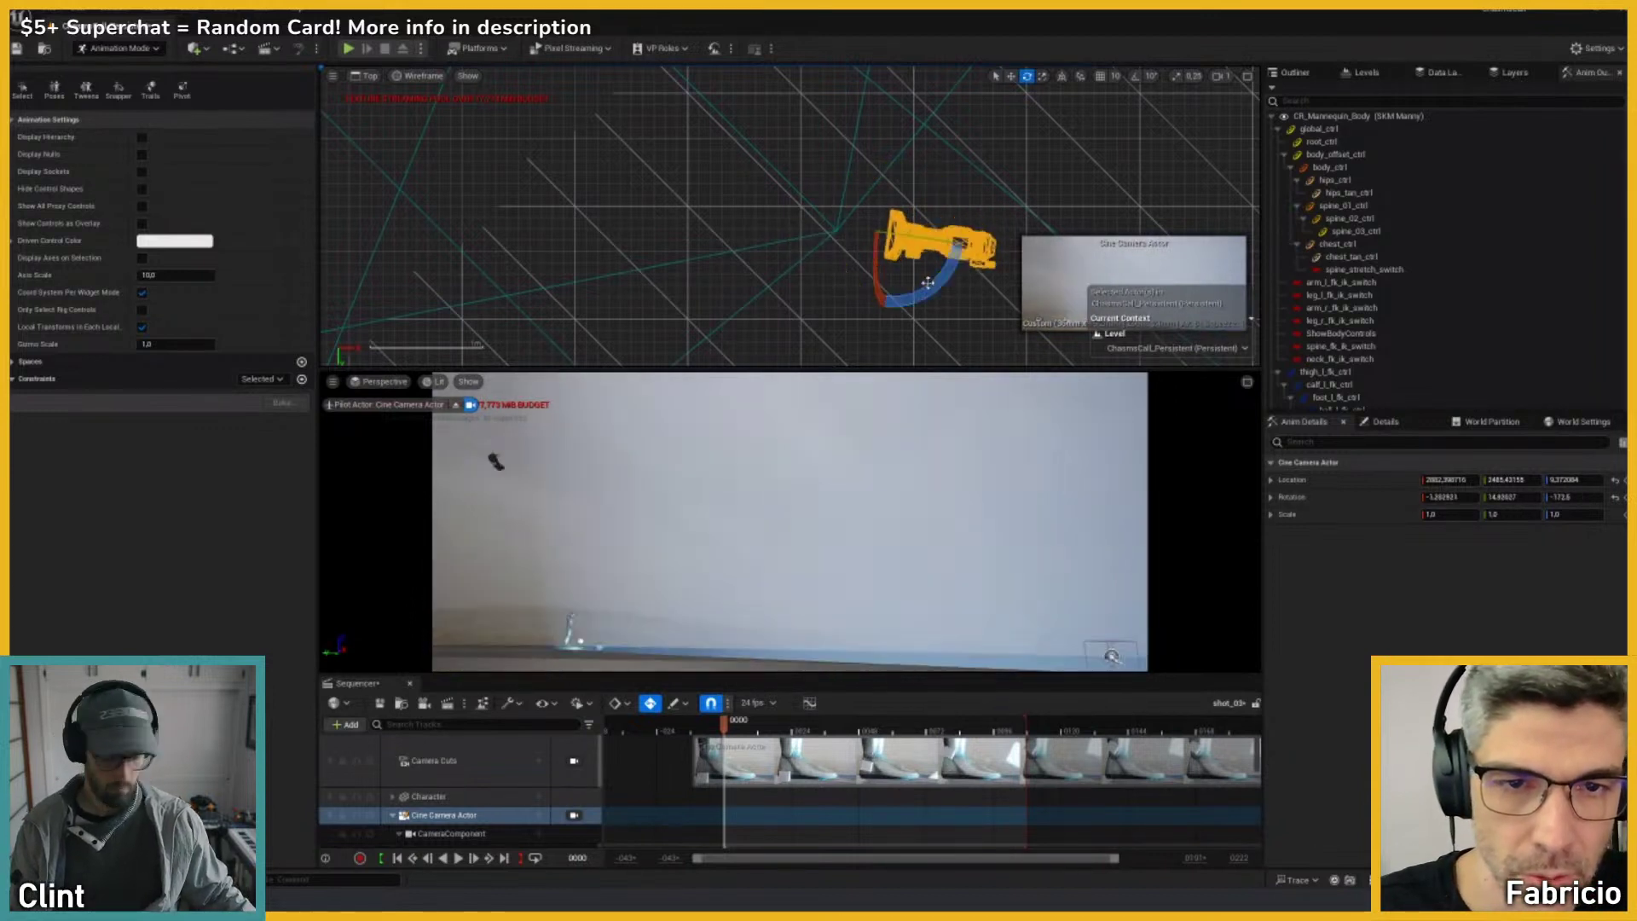
pyautogui.click(1061, 76)
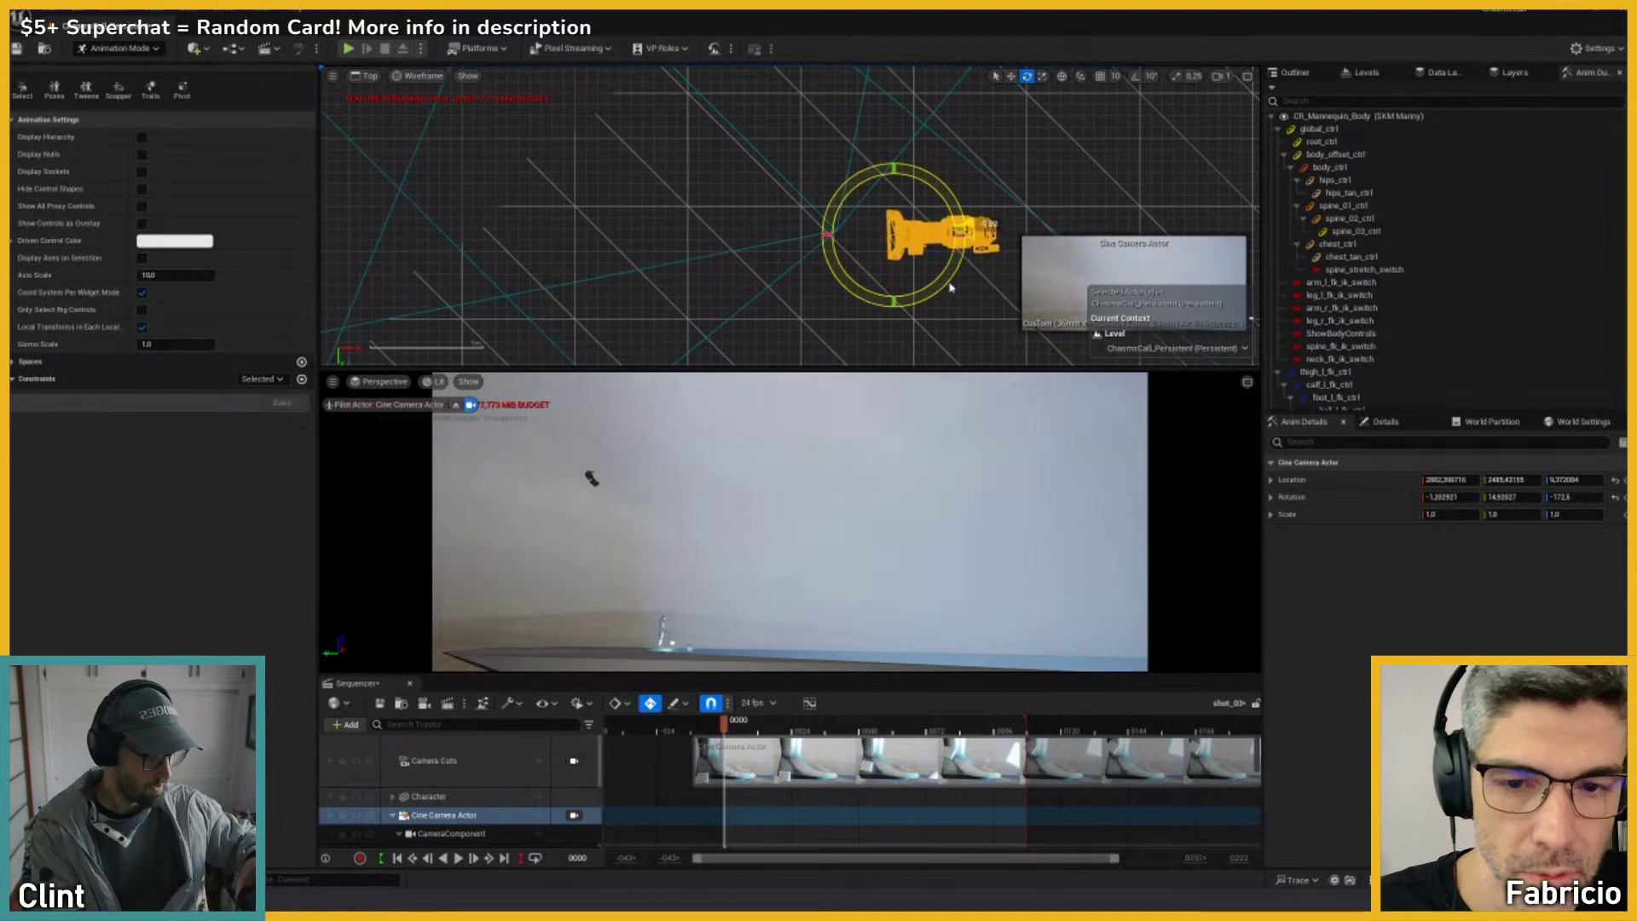
pyautogui.moveTo(950, 288); pyautogui.dragTo(892, 162)
# Step: Move the Cine Camera Actor along the crater rim in the Top view, shifting the character further towards the frame's edge
pyautogui.press('w')
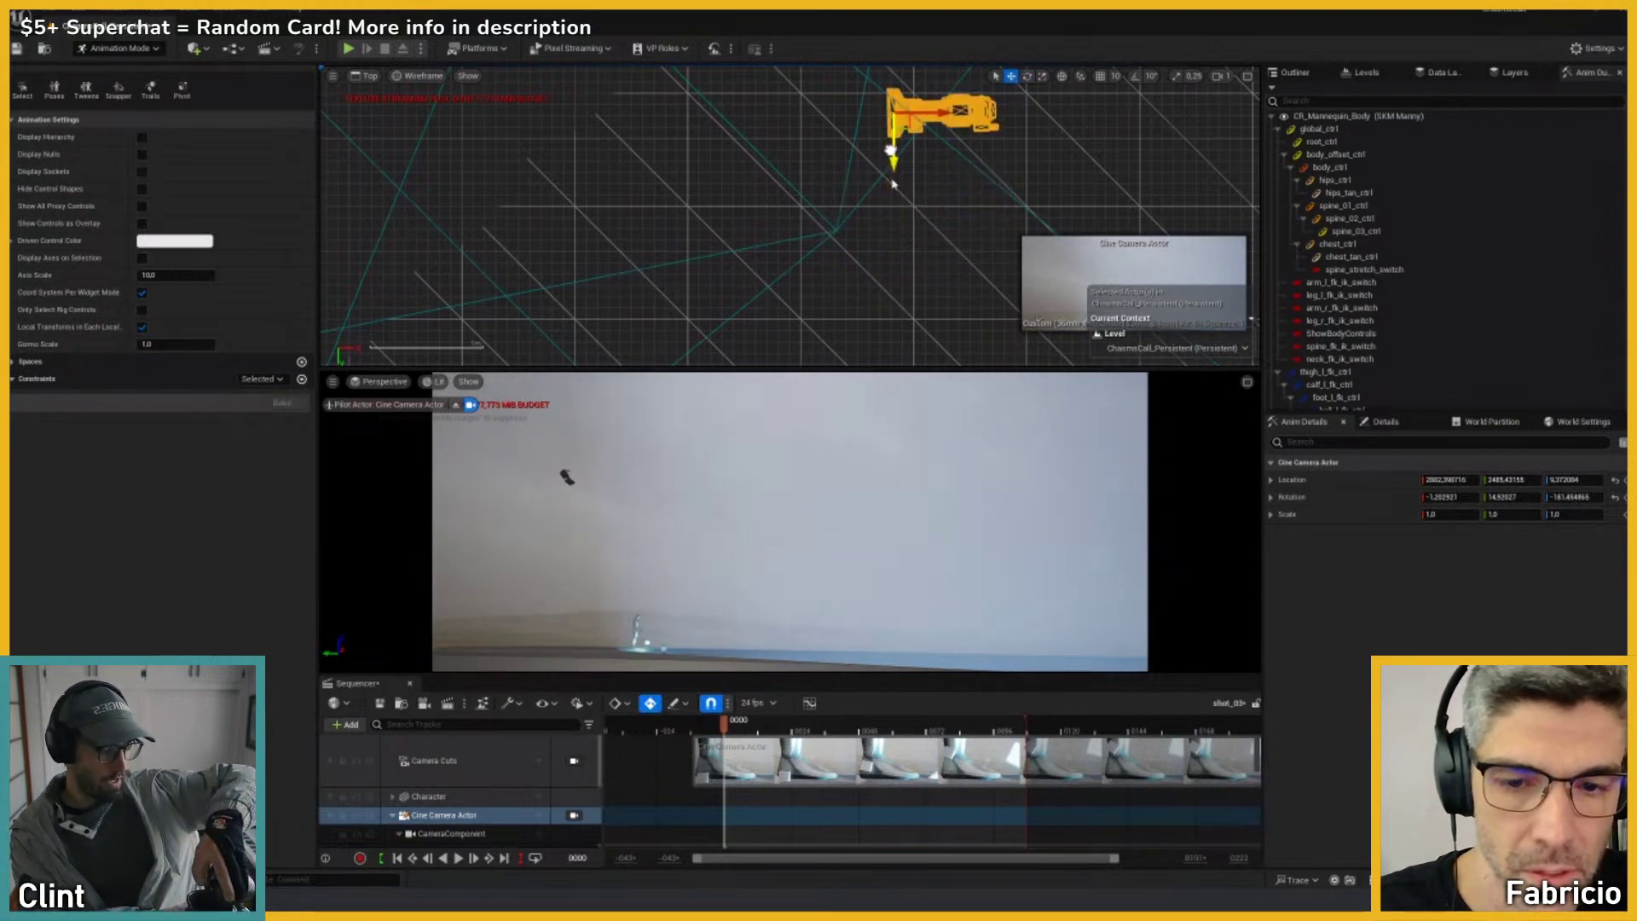
pyautogui.scroll(-5, 897, 226)
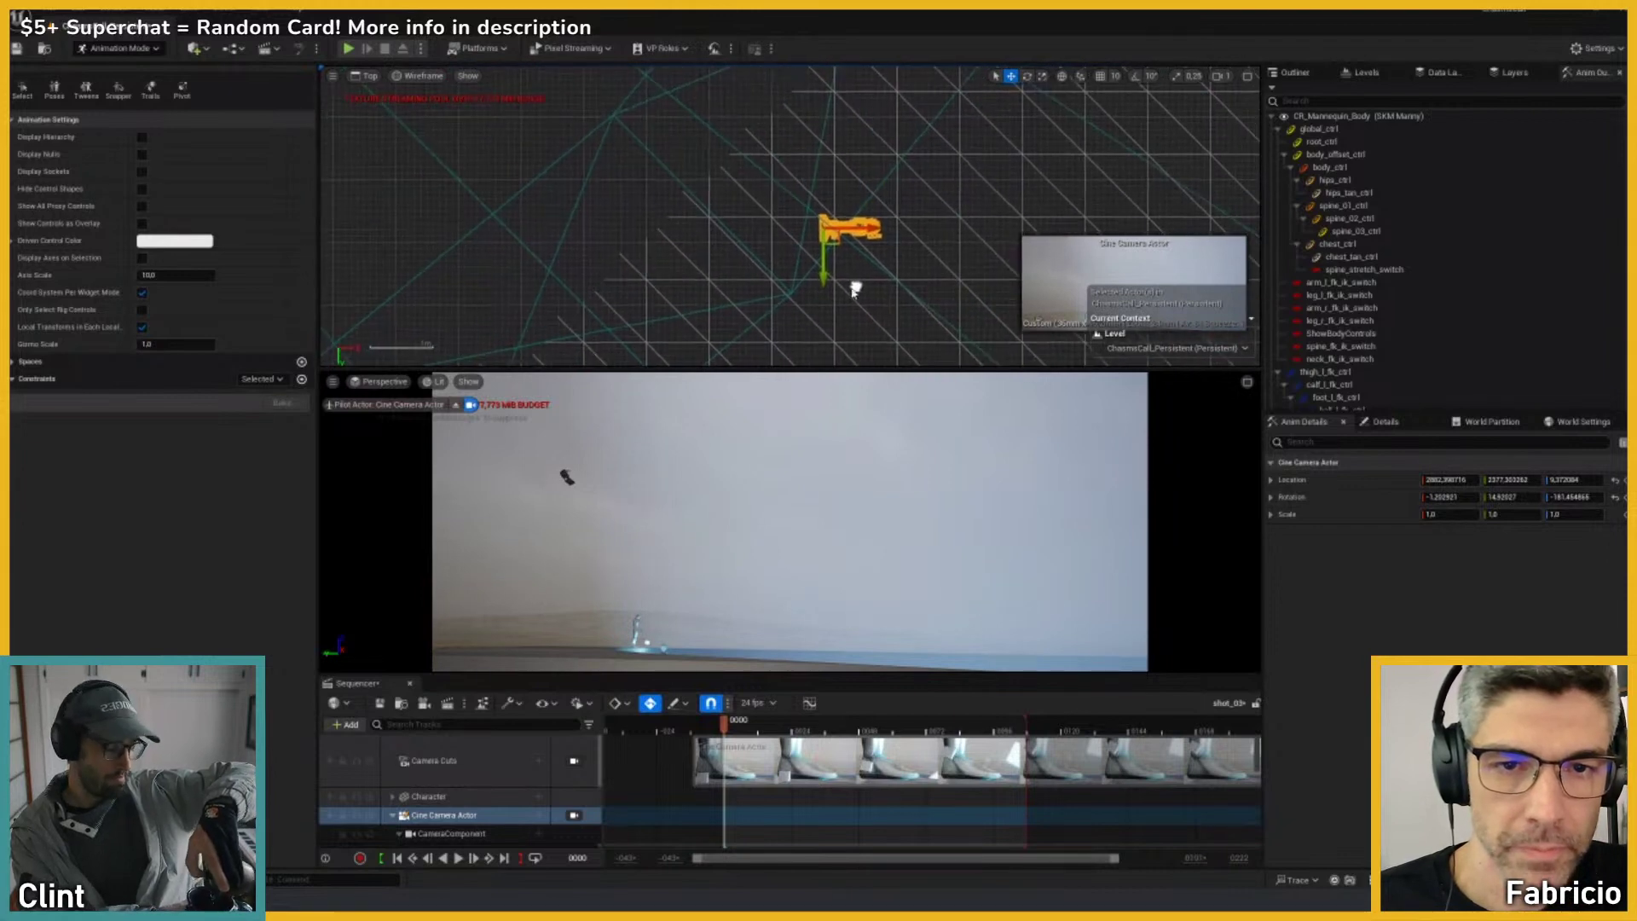
pyautogui.moveTo(837, 292); pyautogui.dragTo(862, 204)
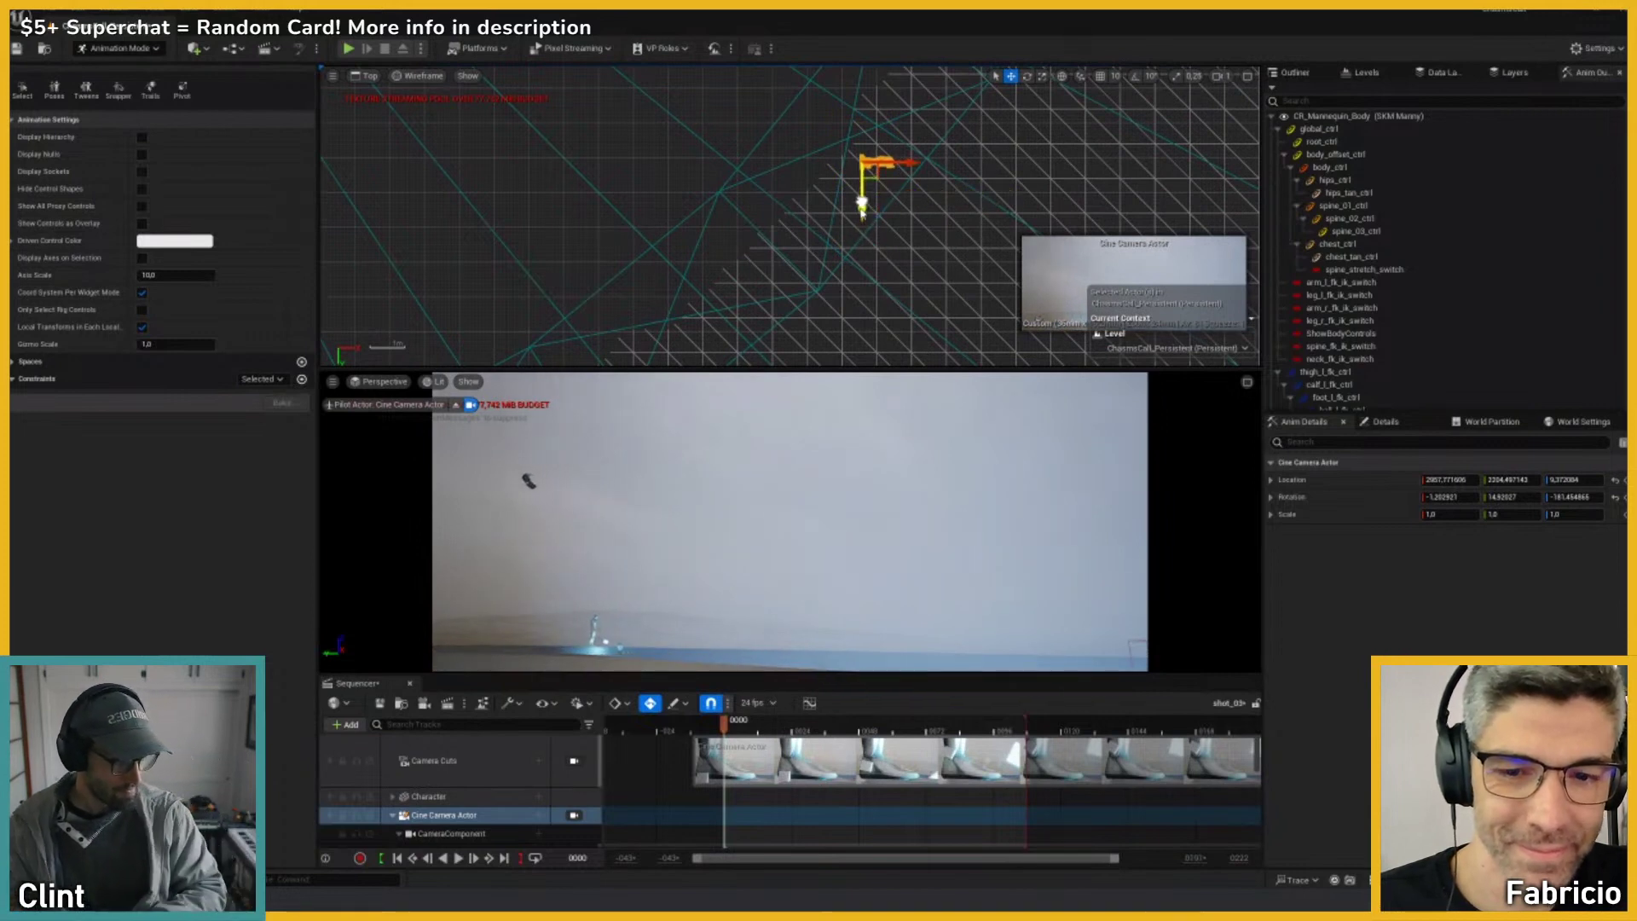
# Step: Switch the upper viewport to Perspective and frame the selected Cine Camera Actor
pyautogui.click(422, 77)
pyautogui.click(370, 75)
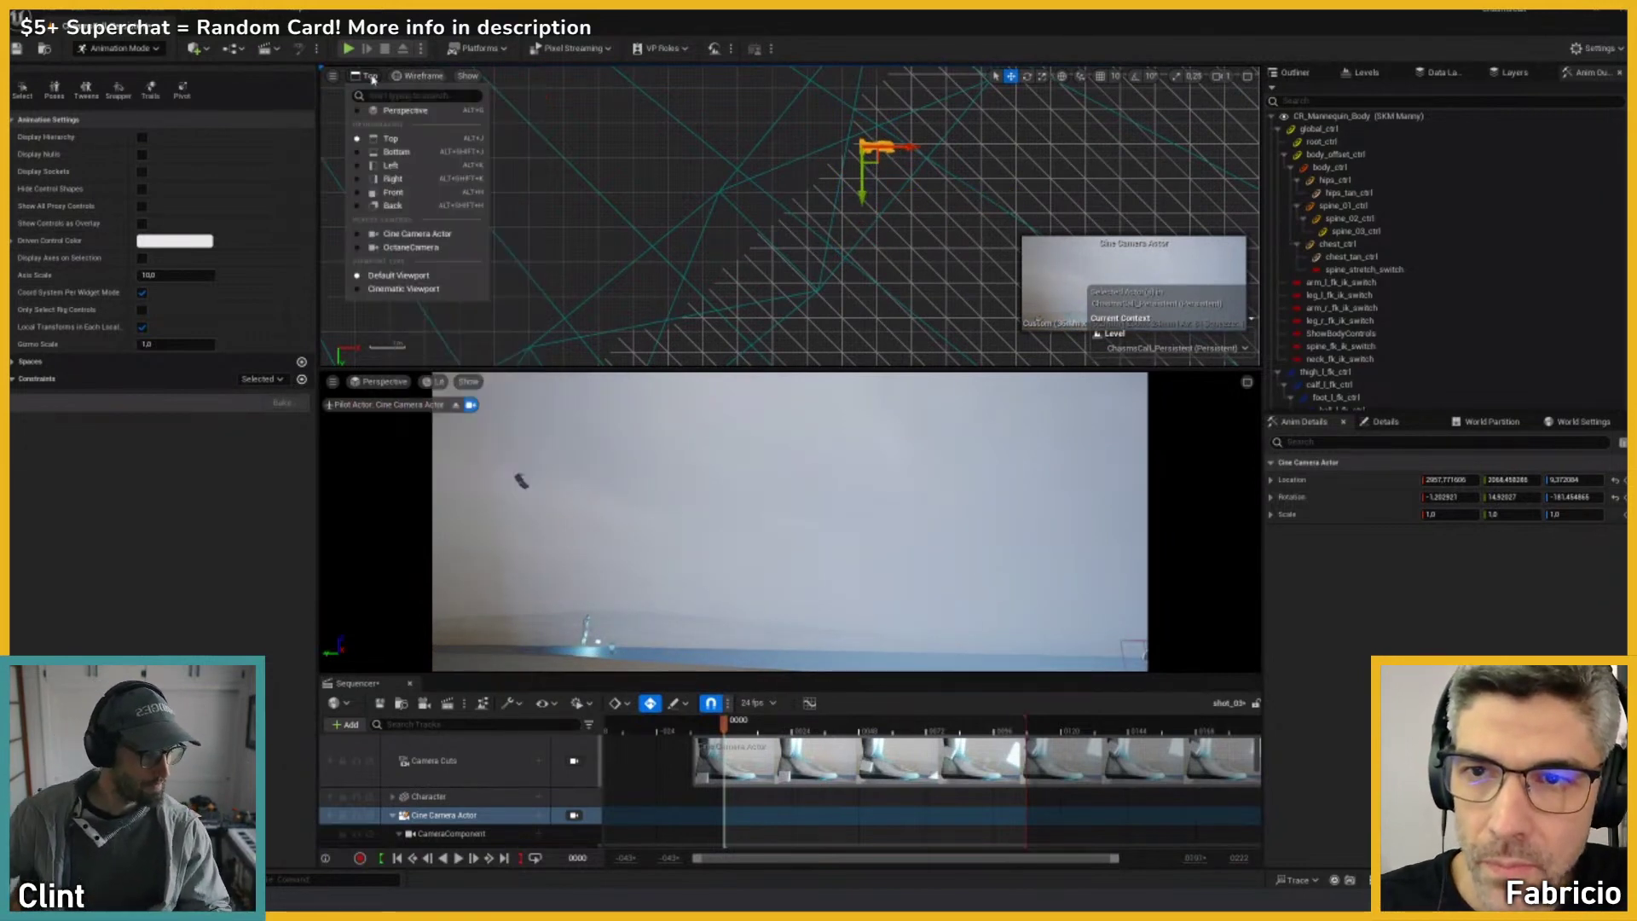
pyautogui.click(406, 111)
pyautogui.press('f')
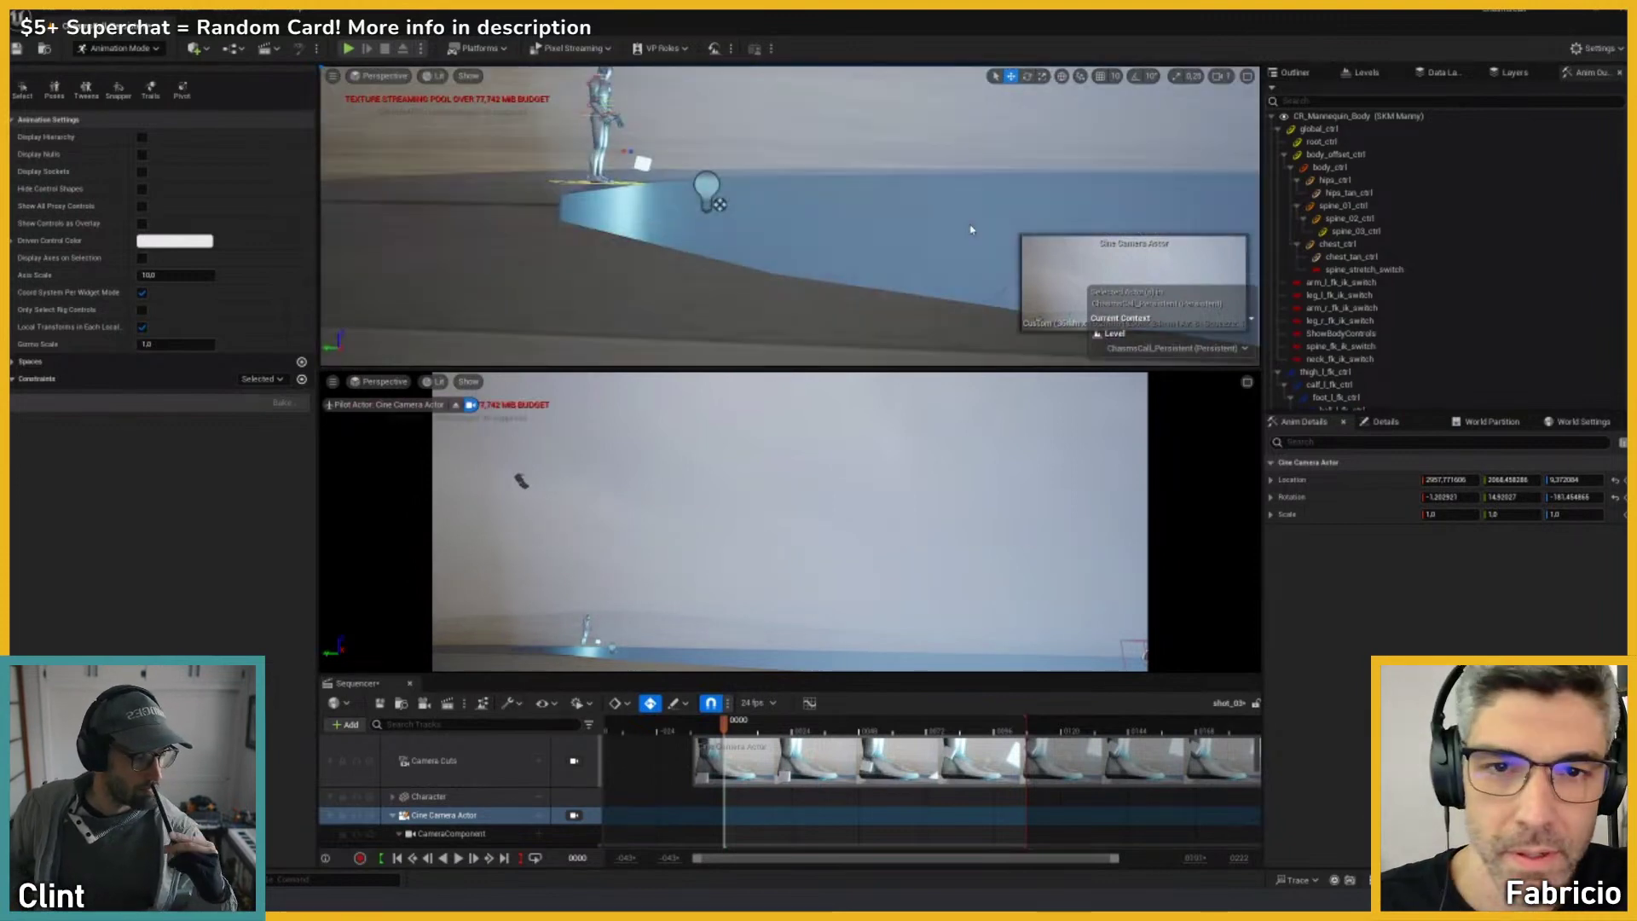
# Step: Lower the Cine Camera Actor to a Z location of about -1.4 and set its X rotation to 0
pyautogui.moveTo(861, 206); pyautogui.dragTo(821, 197, button='right')
pyautogui.scroll(-1, 822, 197)
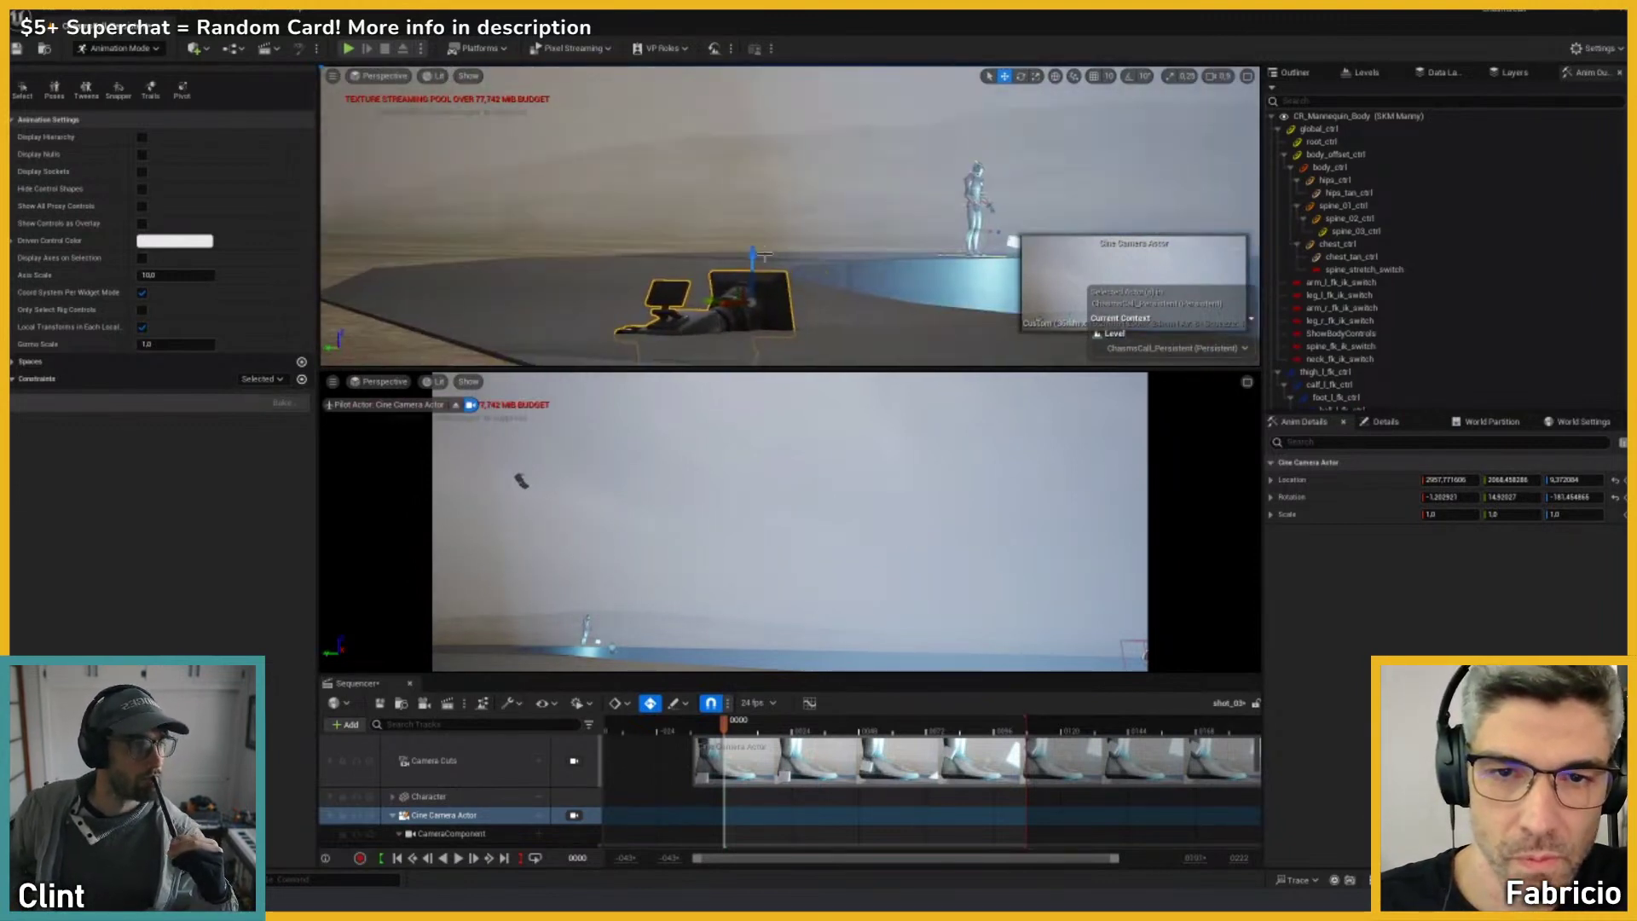
pyautogui.moveTo(754, 269); pyautogui.dragTo(764, 287)
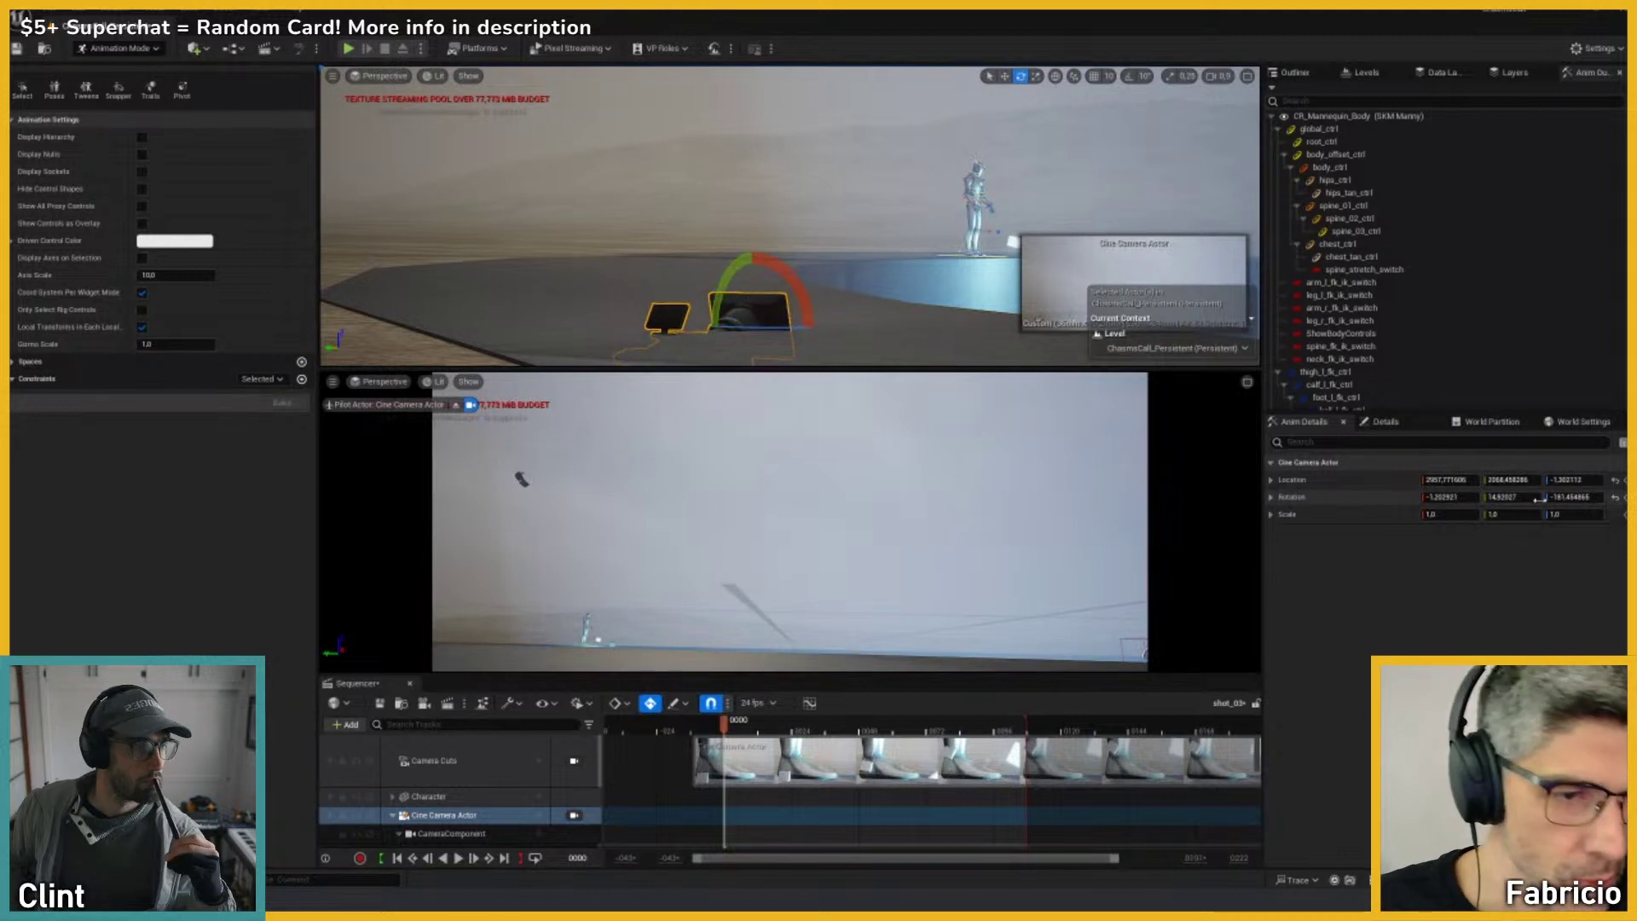
pyautogui.write('0')
pyautogui.press('Return')
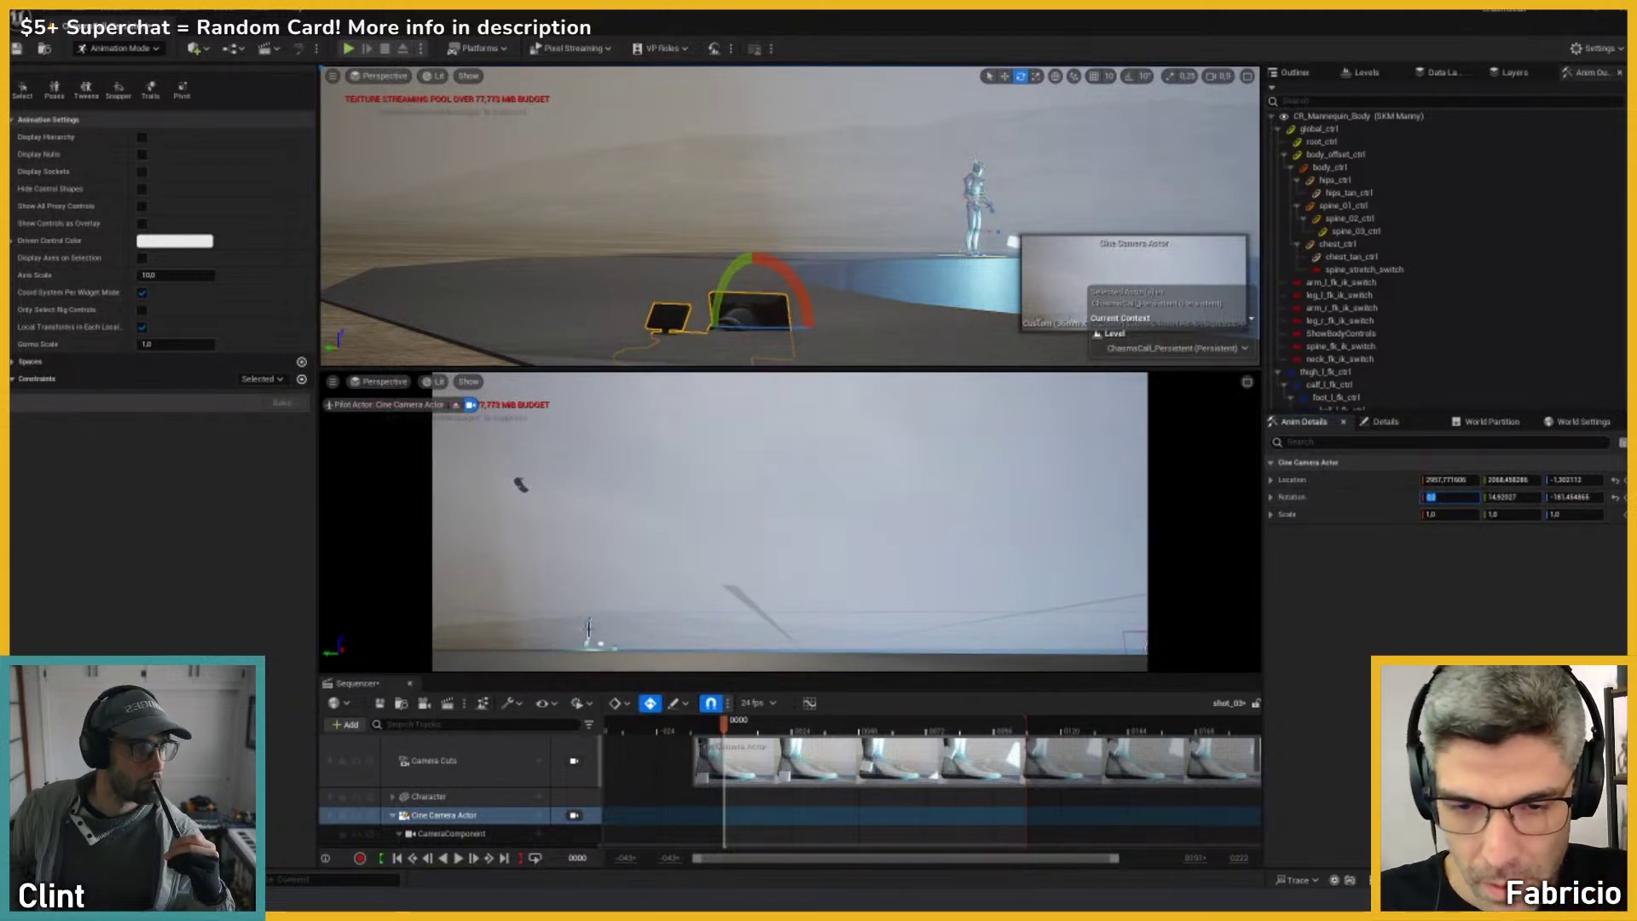
# Step: Select the mannequin rig's global_ctrl at the character's feet
pyautogui.click(588, 629)
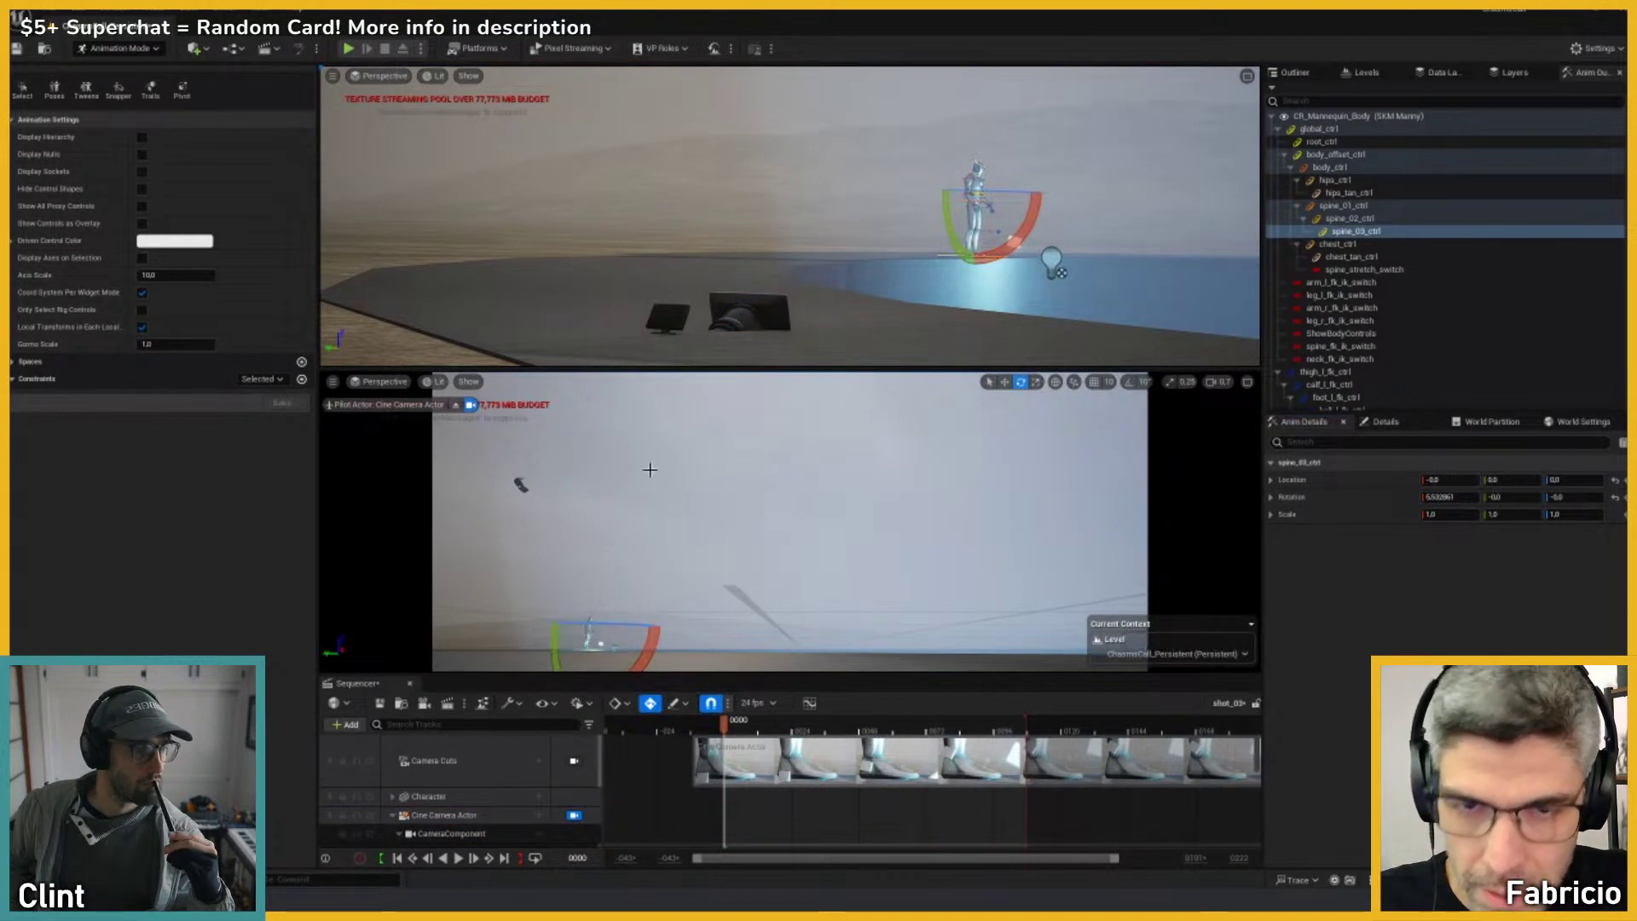
pyautogui.moveTo(820, 119); pyautogui.dragTo(854, 309, button='right')
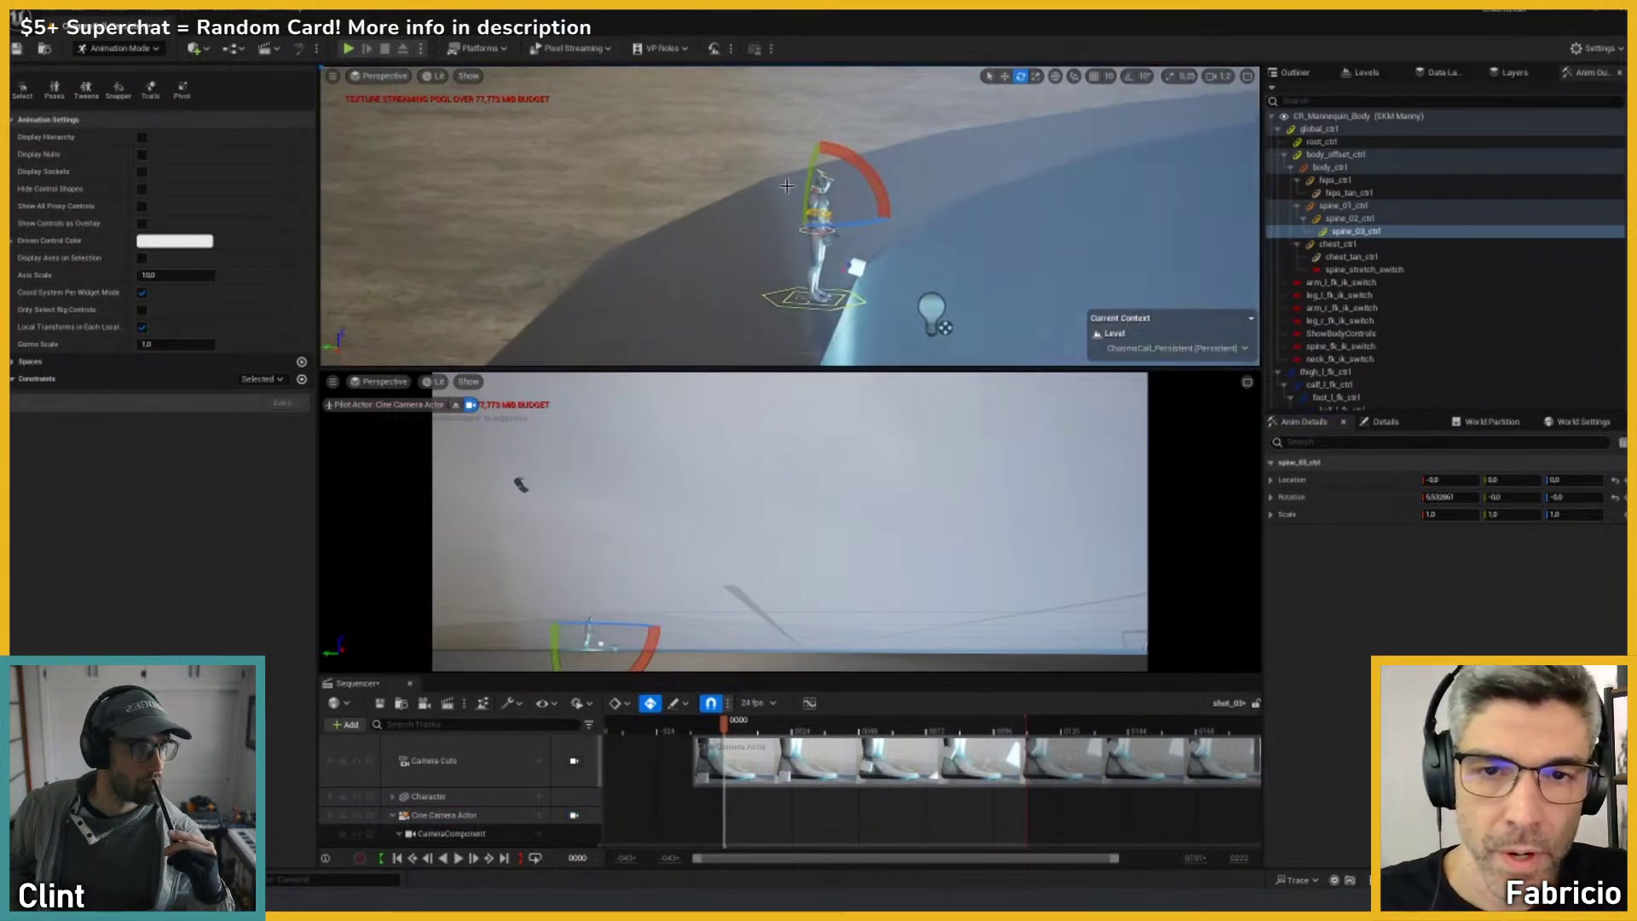
pyautogui.click(854, 303)
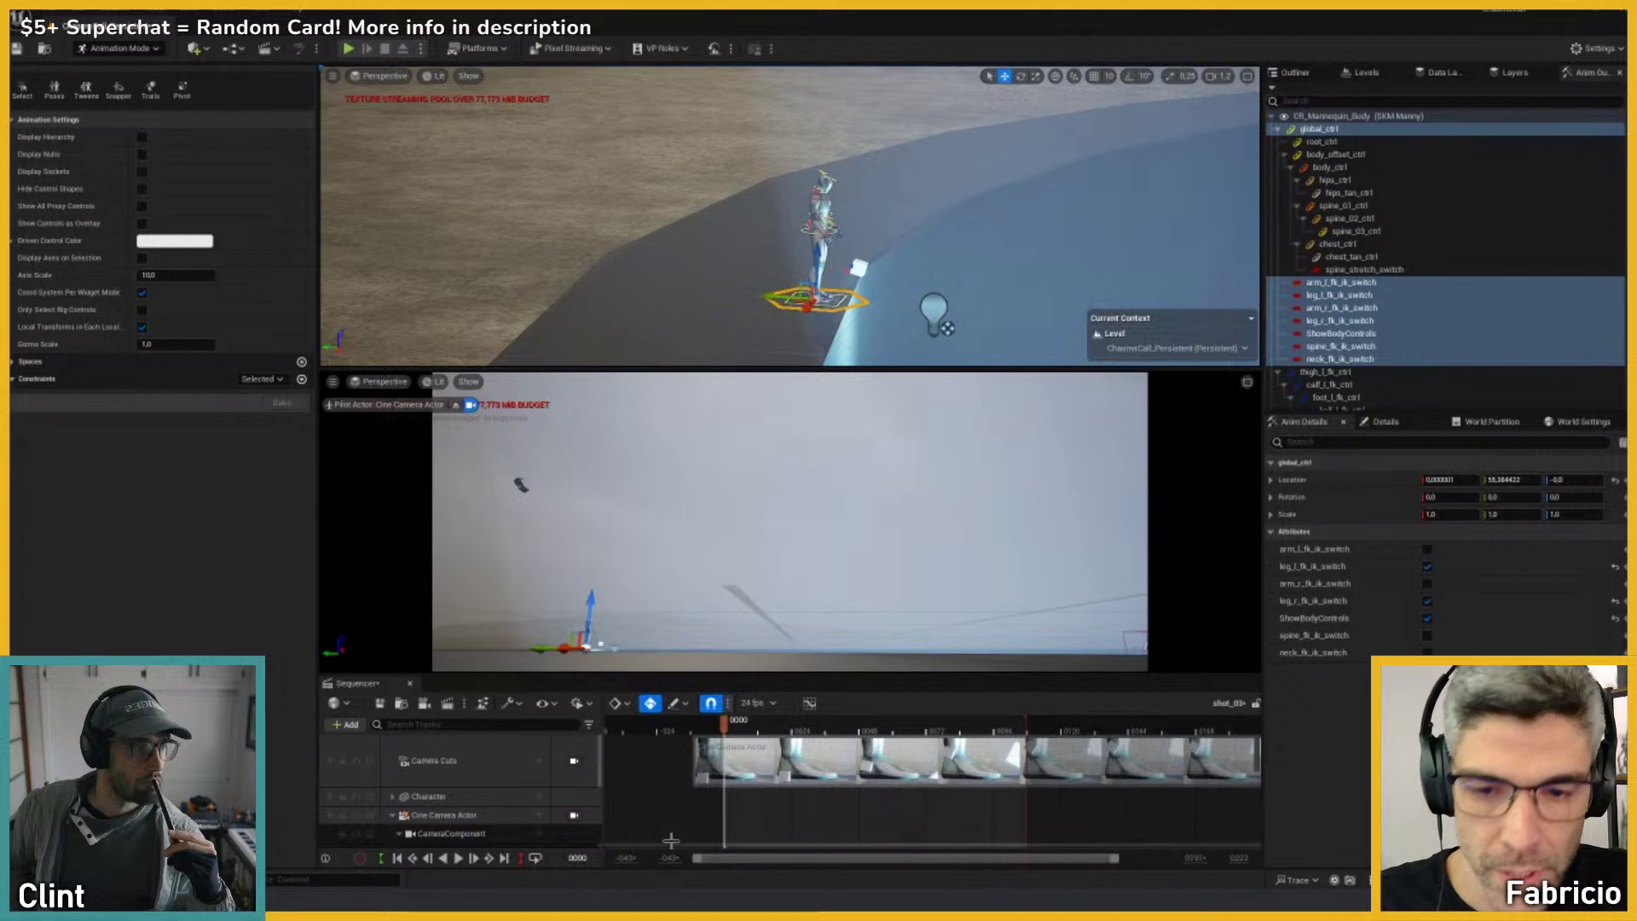
# Step: Move the playhead to frame 15 and select the SKM Manny track in shot_03
pyautogui.scroll(-1, 404, 807)
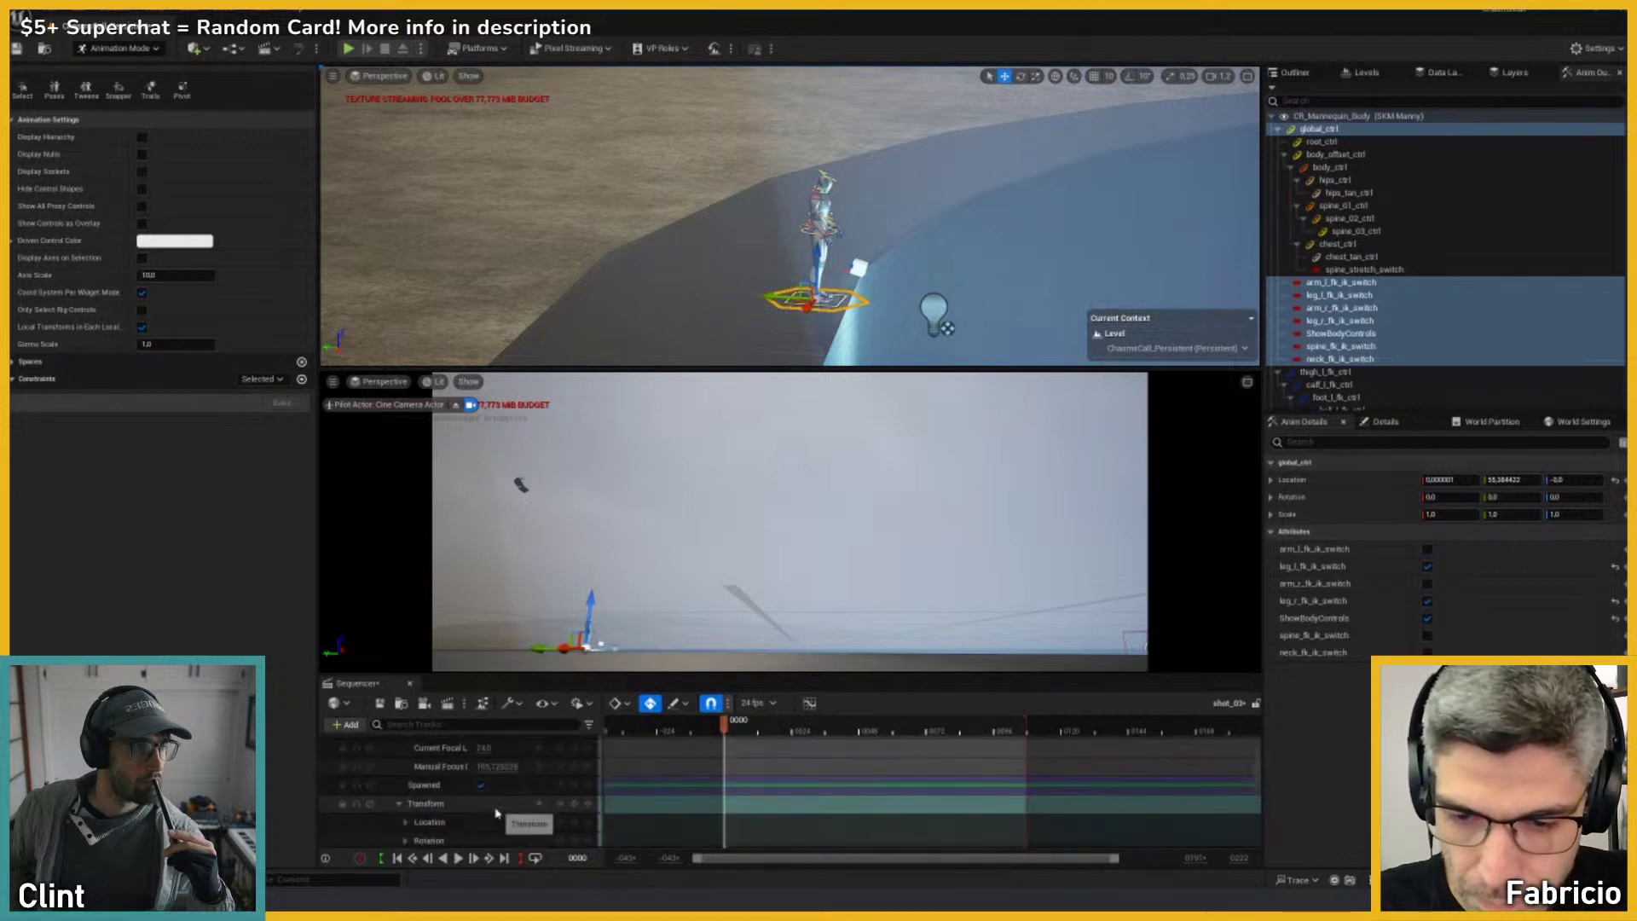
pyautogui.scroll(-5, 404, 807)
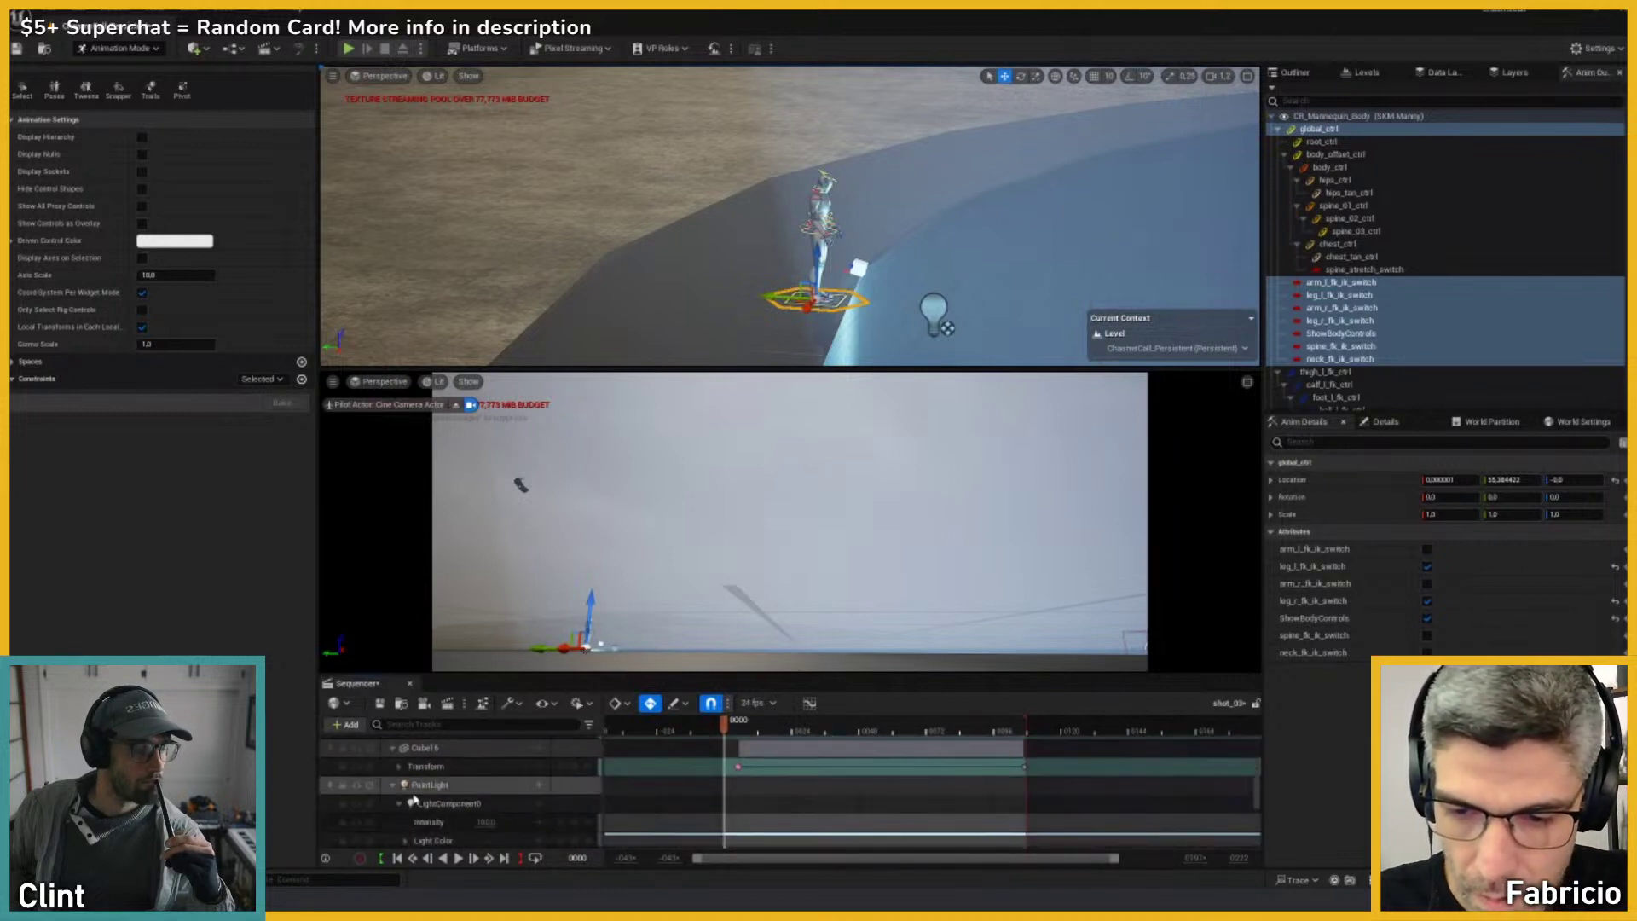
pyautogui.moveTo(743, 731)
pyautogui.mouseDown()
pyautogui.moveTo(789, 731)
pyautogui.moveTo(765, 731)
pyautogui.mouseUp()
pyautogui.scroll(2, 477, 803)
pyautogui.click(486, 805)
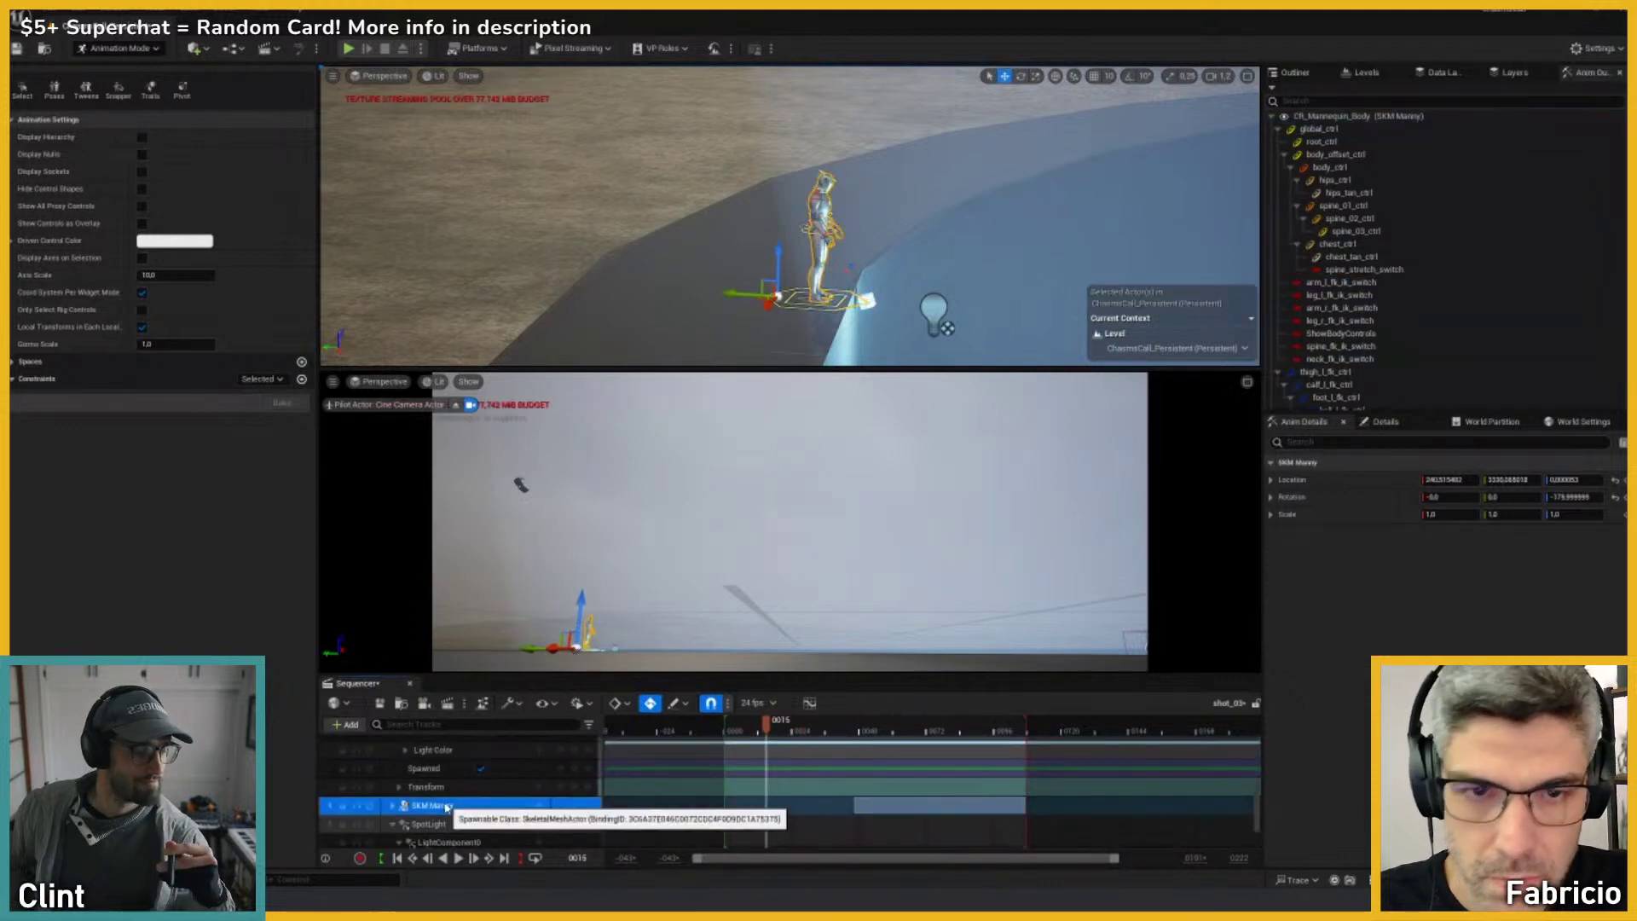
pyautogui.scroll(-2, 506, 817)
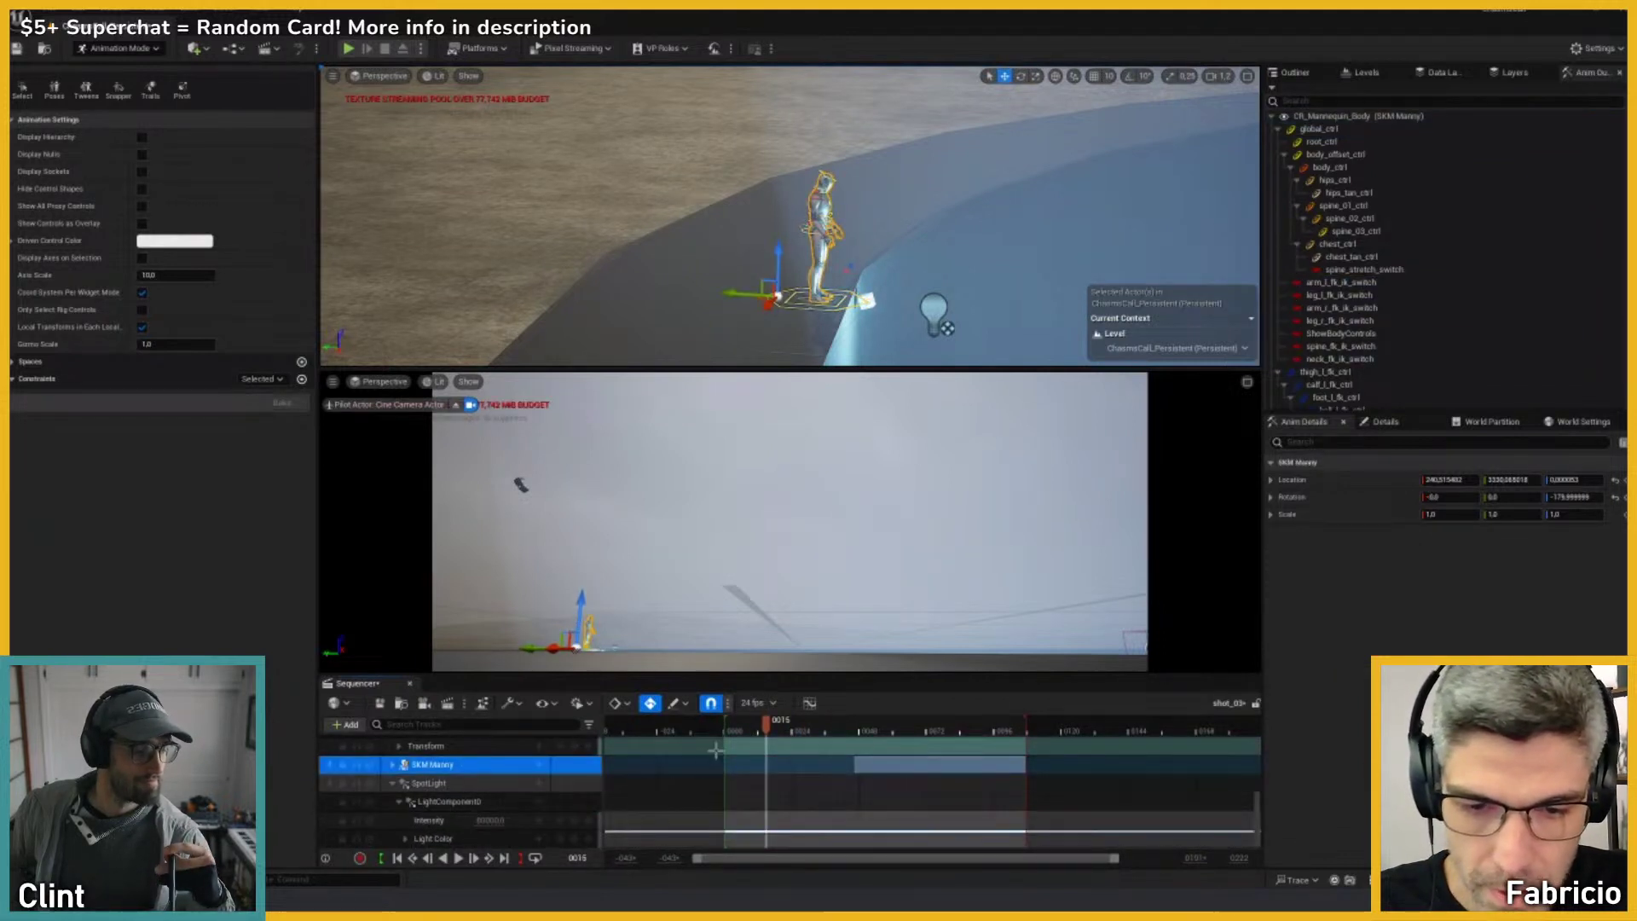
# Step: Move the rig's global_ctrl up and out over the crater at frame 15, to about Y 517 and Z 209
pyautogui.click(841, 307)
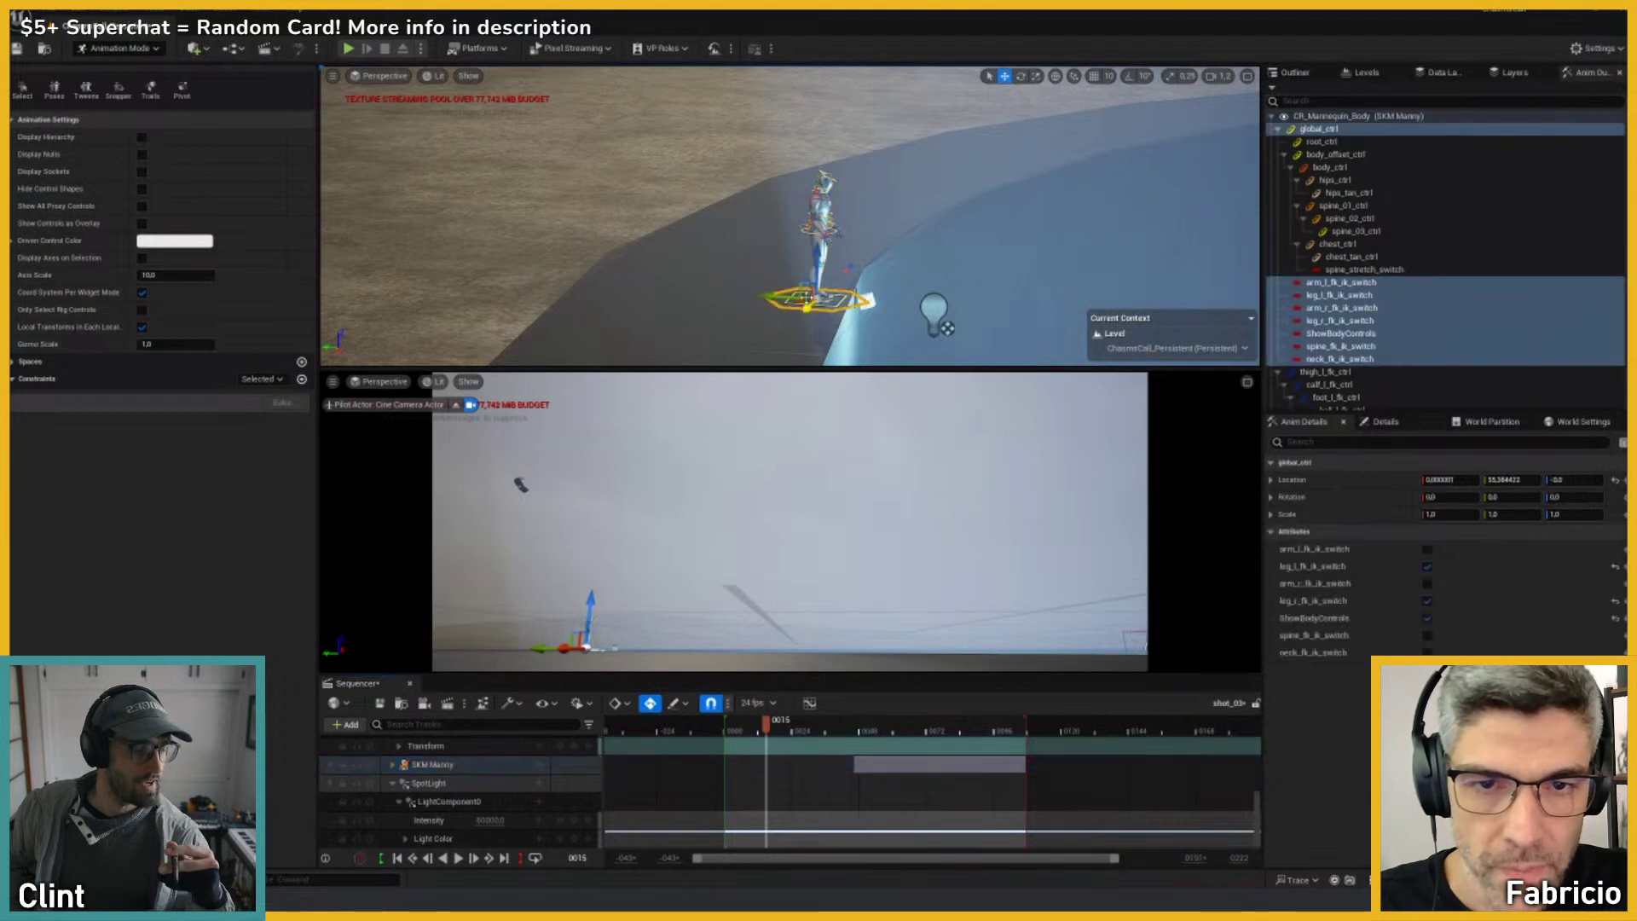
pyautogui.moveTo(805, 283); pyautogui.dragTo(996, 230)
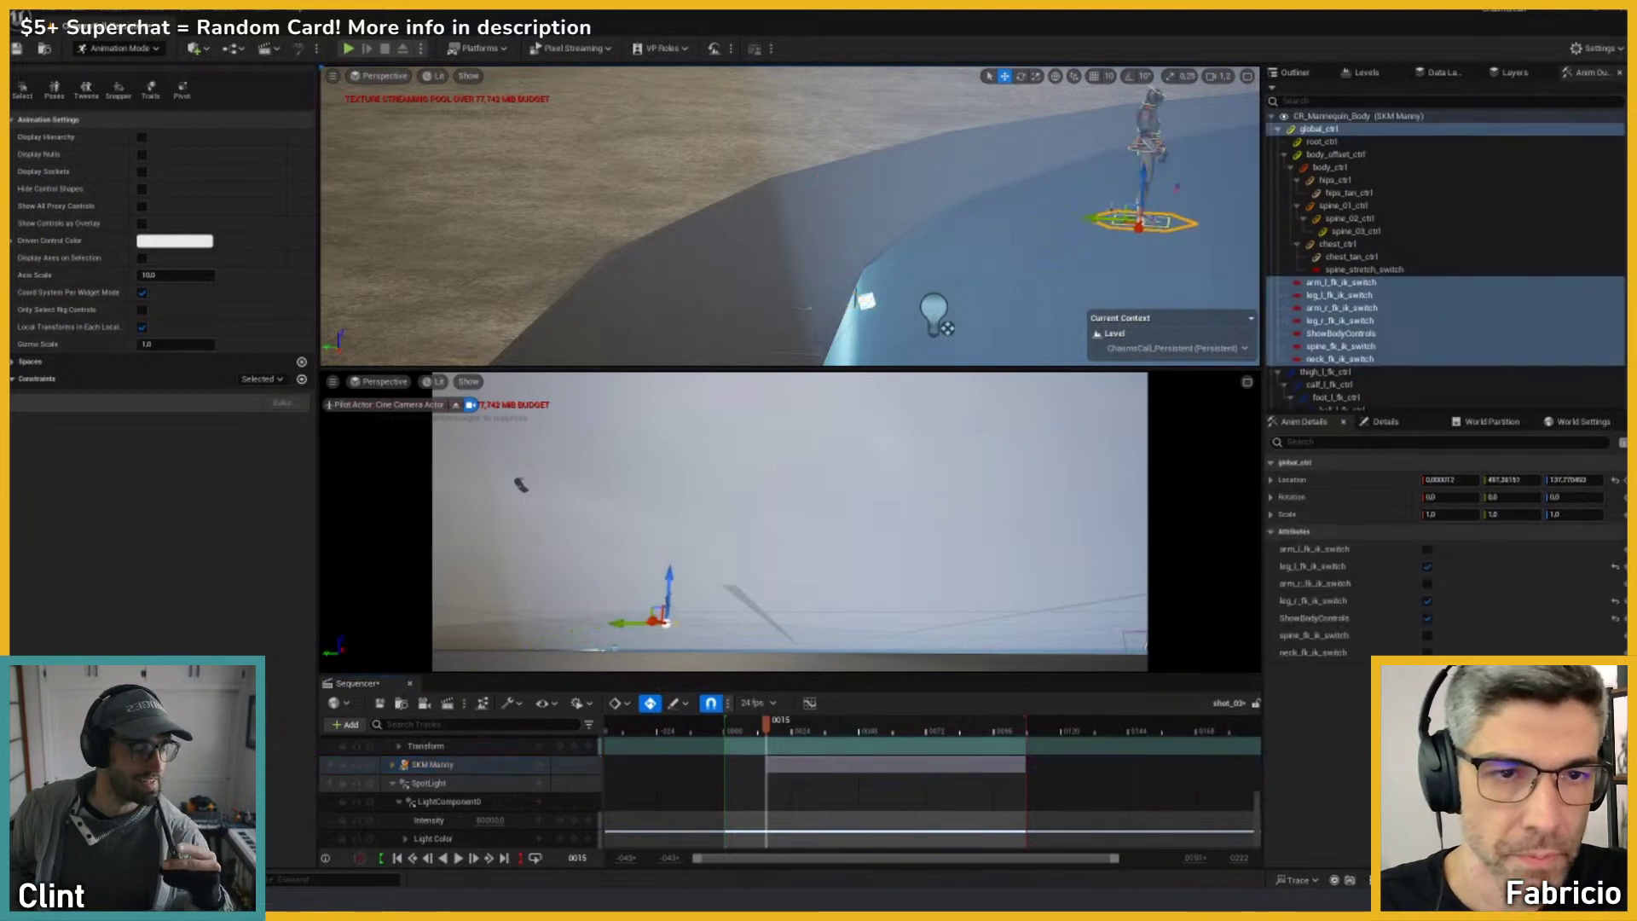
pyautogui.moveTo(1001, 176)
pyautogui.mouseDown(button='right')
pyautogui.moveTo(946, 196)
pyautogui.moveTo(920, 179)
pyautogui.moveTo(1002, 176)
pyautogui.mouseUp(button='right')
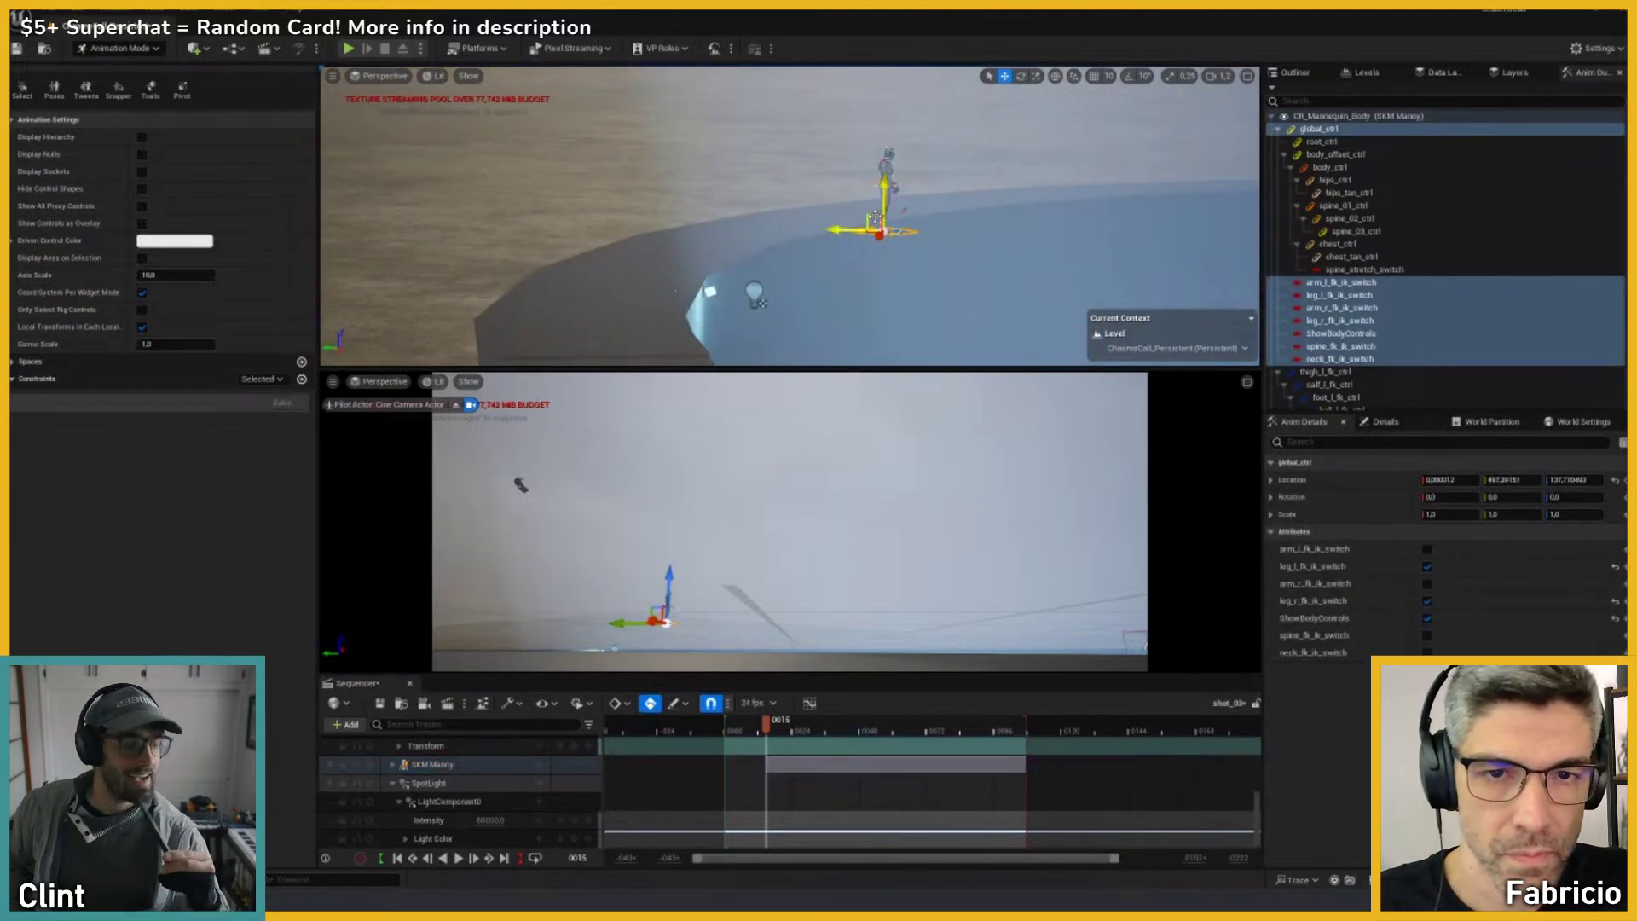
pyautogui.moveTo(875, 219); pyautogui.dragTo(923, 186)
pyautogui.press('f')
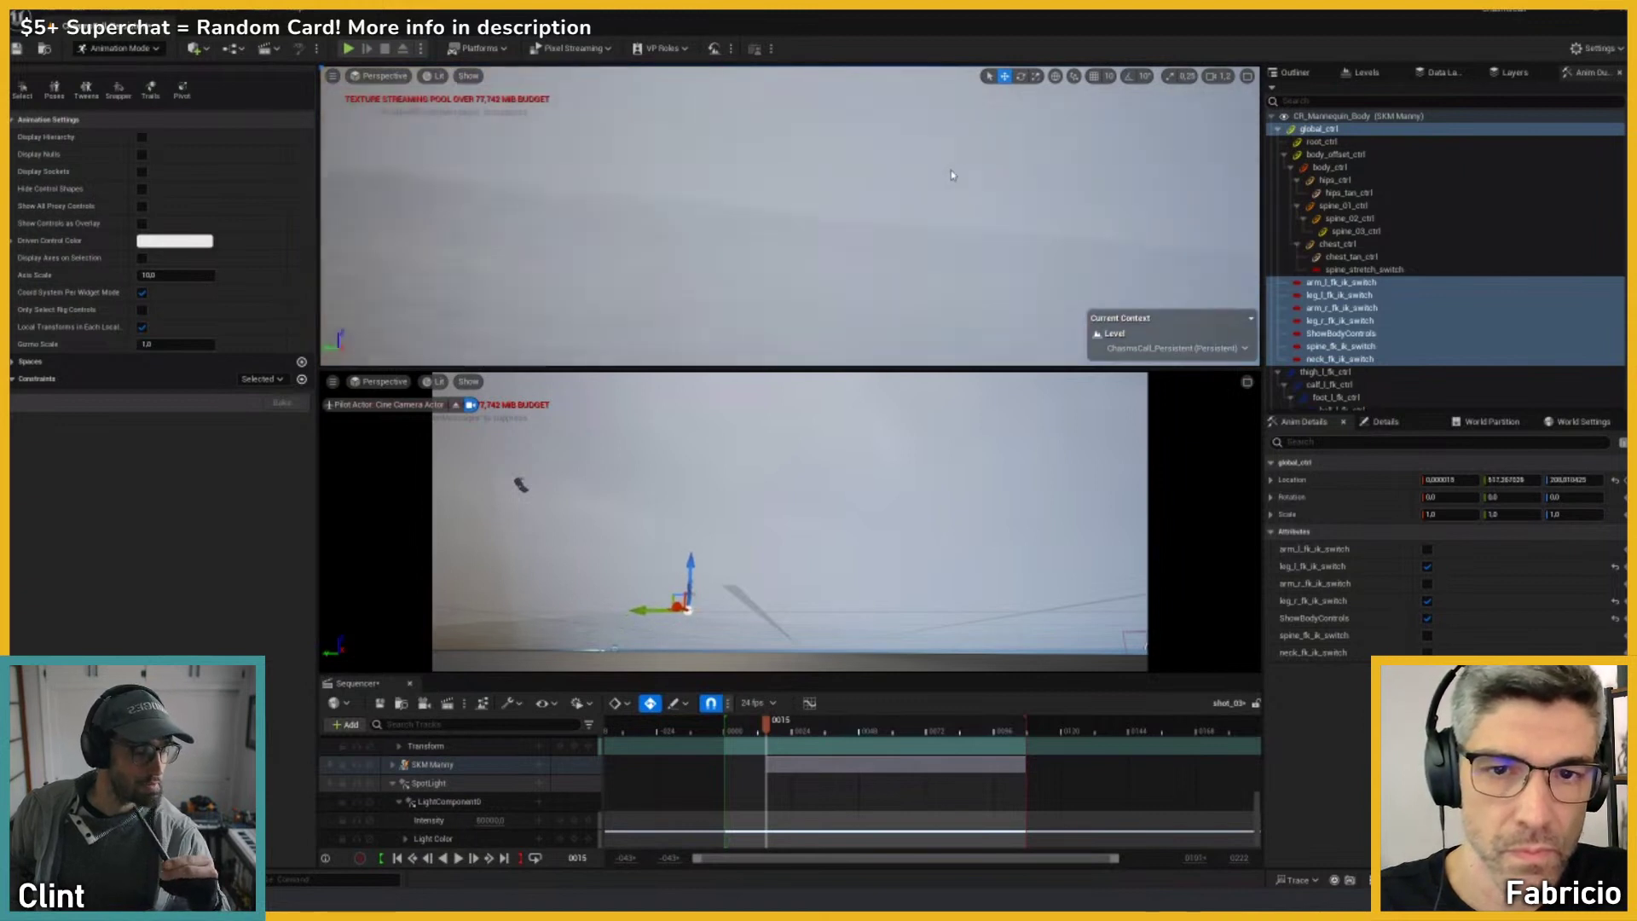
# Step: Frame the mannequin's upper body, rotate the right upper arm control and select the head control
pyautogui.moveTo(952, 180); pyautogui.dragTo(938, 197, button='right')
pyautogui.click(768, 162)
pyautogui.press('e')
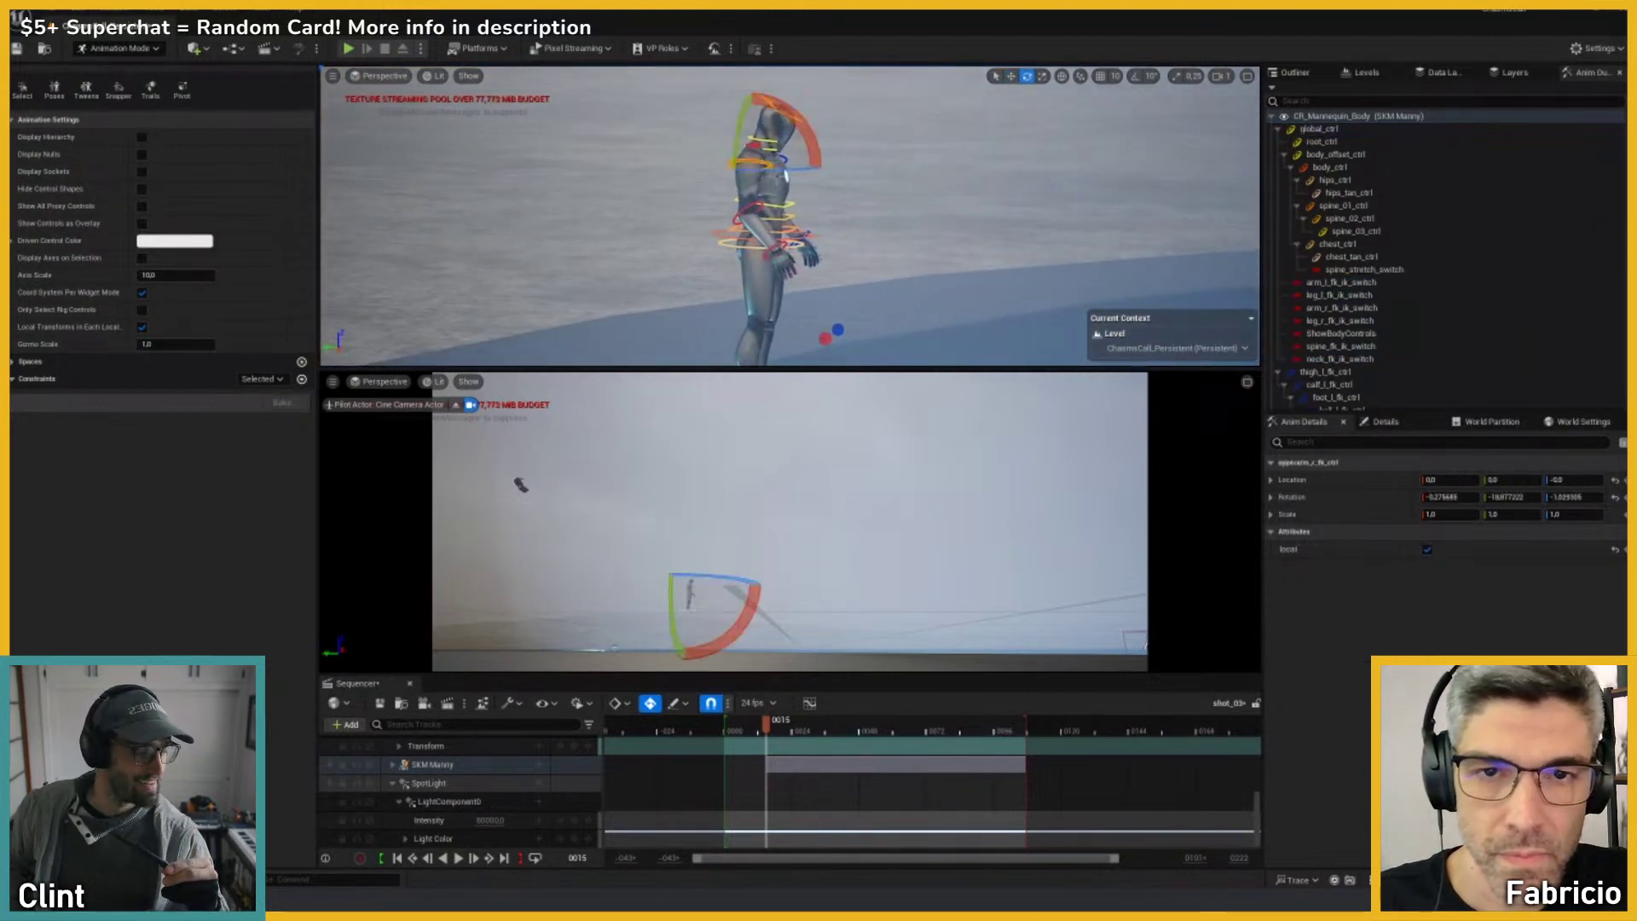
pyautogui.moveTo(819, 142)
pyautogui.mouseDown()
pyautogui.moveTo(810, 220)
pyautogui.moveTo(805, 164)
pyautogui.moveTo(780, 138)
pyautogui.moveTo(815, 115)
pyautogui.mouseUp()
pyautogui.click(802, 239)
pyautogui.click(783, 121)
pyautogui.click(782, 114)
pyautogui.scroll(3, 802, 145)
pyautogui.moveTo(798, 156); pyautogui.dragTo(778, 141, button='right')
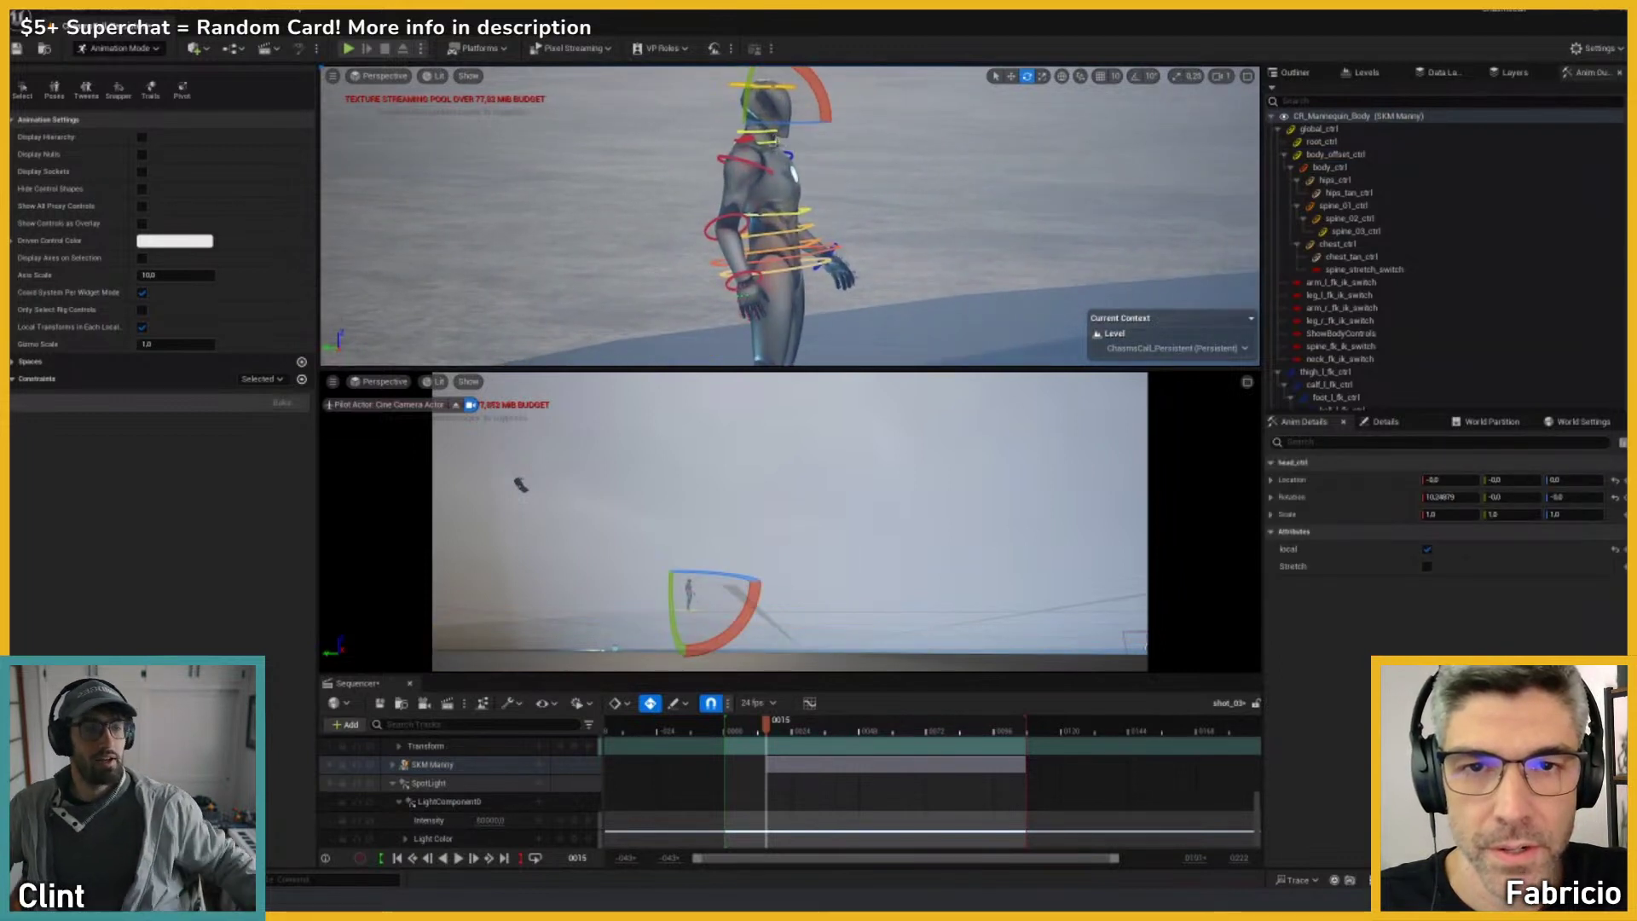
# Step: Swing the mannequin's right upper arm outward to a Z rotation of about -42
pyautogui.click(780, 156)
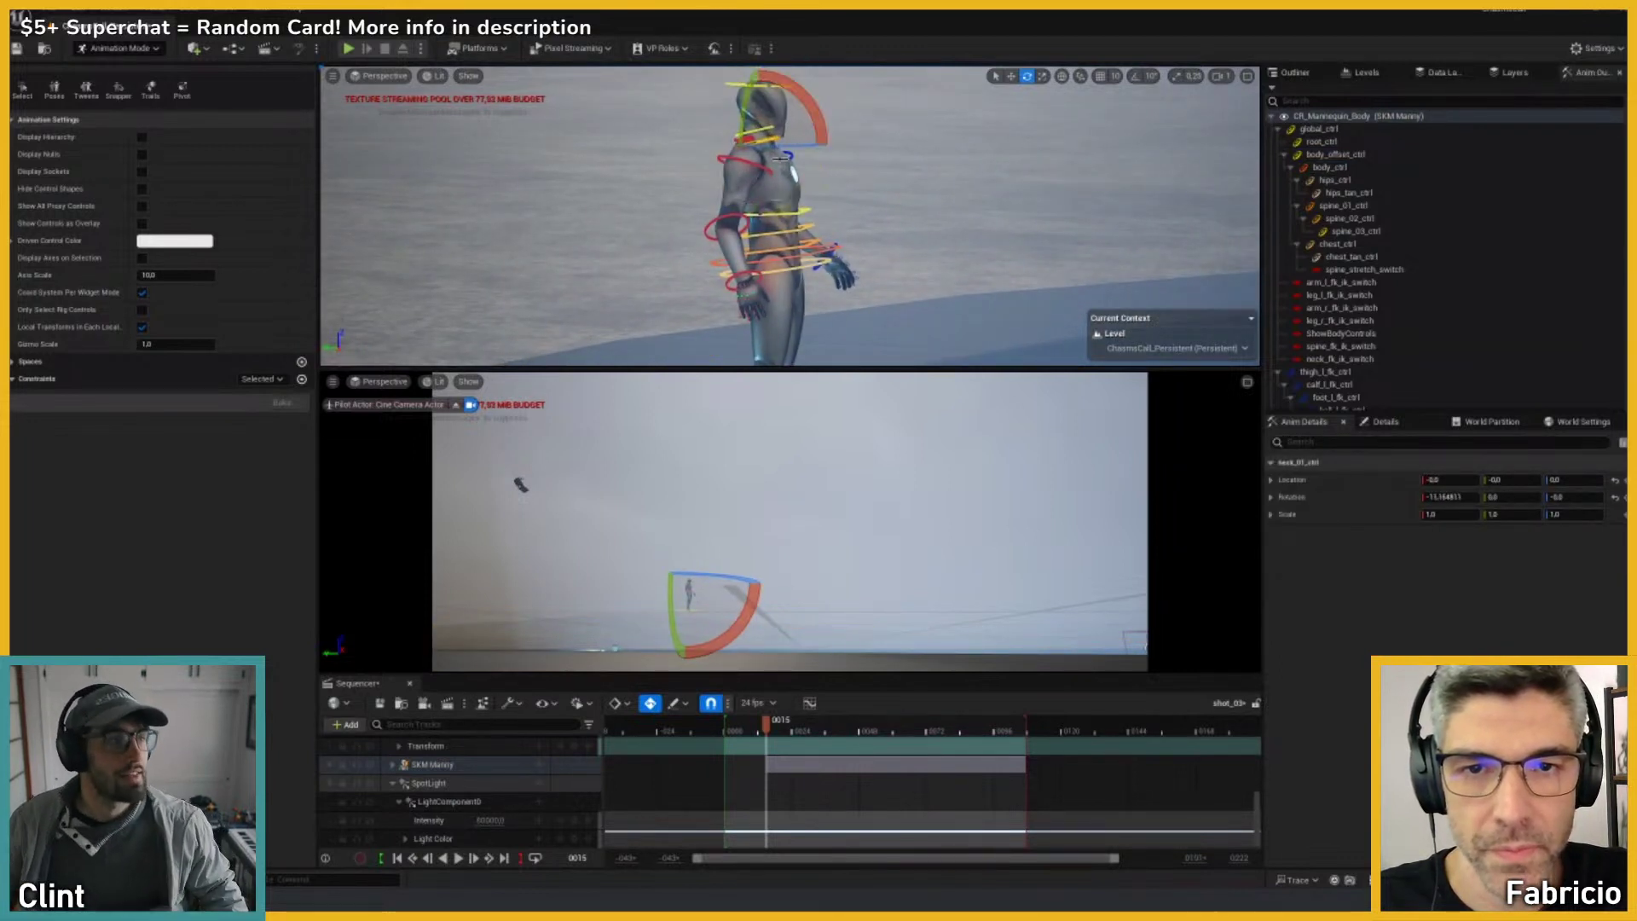
pyautogui.click(767, 172)
pyautogui.moveTo(771, 166); pyautogui.dragTo(810, 159)
pyautogui.press('d')
pyautogui.moveTo(810, 159); pyautogui.dragTo(661, 157, button='right')
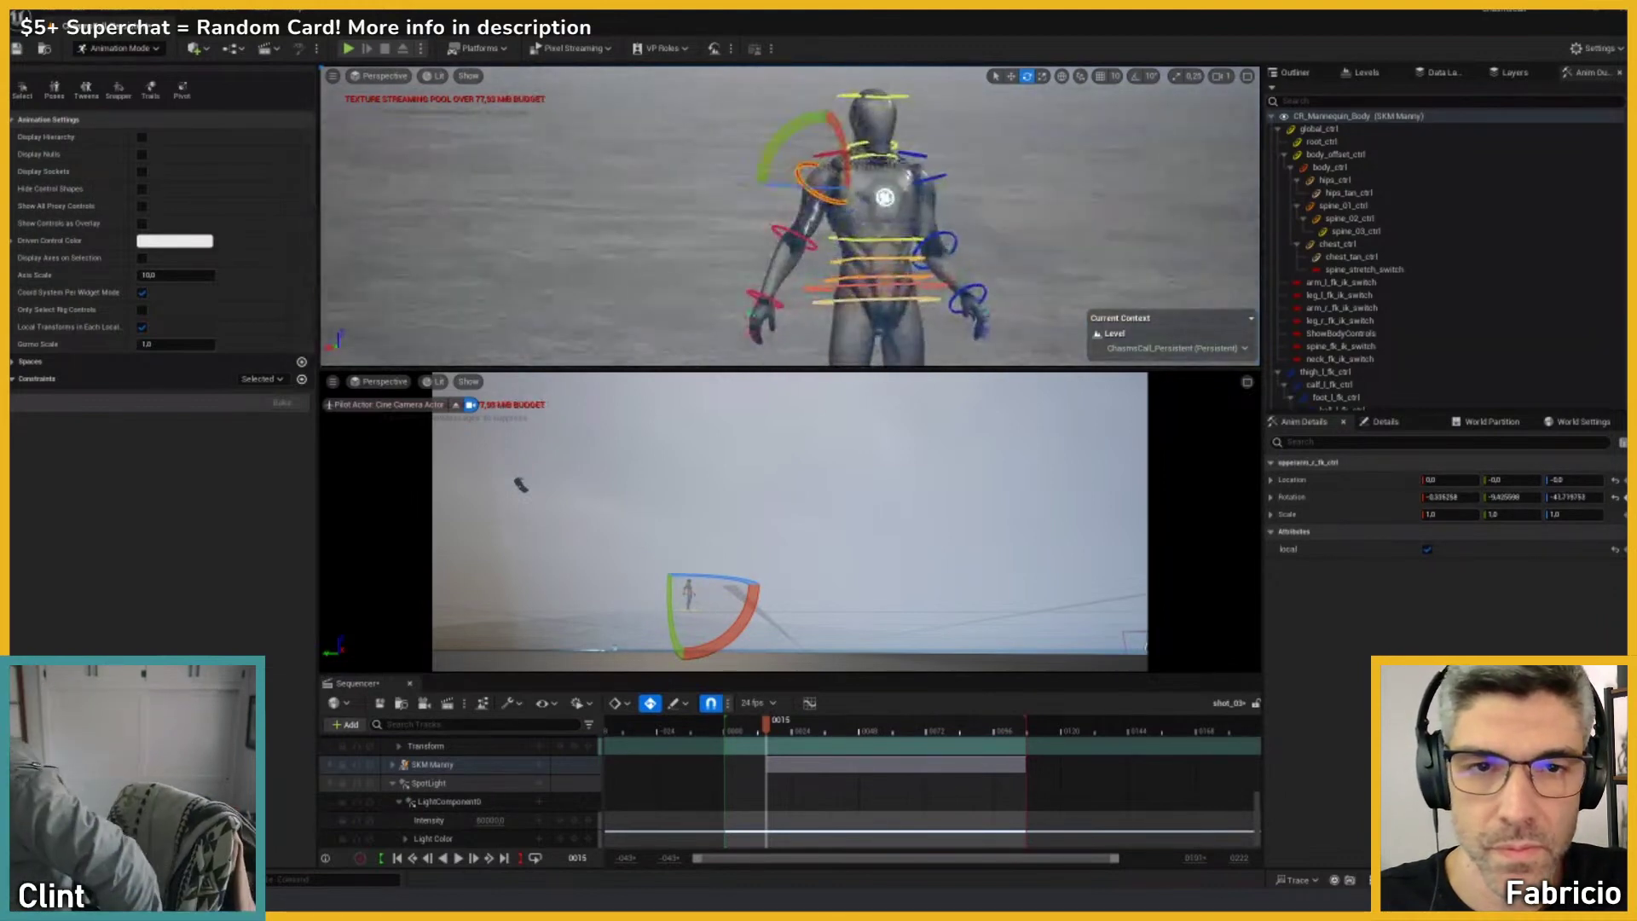
# Step: Pose the mannequin's left arm, bending its forearm control to a Z rotation of about -24
pyautogui.click(943, 177)
pyautogui.press('w')
pyautogui.moveTo(944, 176); pyautogui.dragTo(909, 192, button='right')
pyautogui.press('d')
pyautogui.moveTo(884, 170); pyautogui.dragTo(834, 249)
pyautogui.click(831, 255)
pyautogui.click(825, 262)
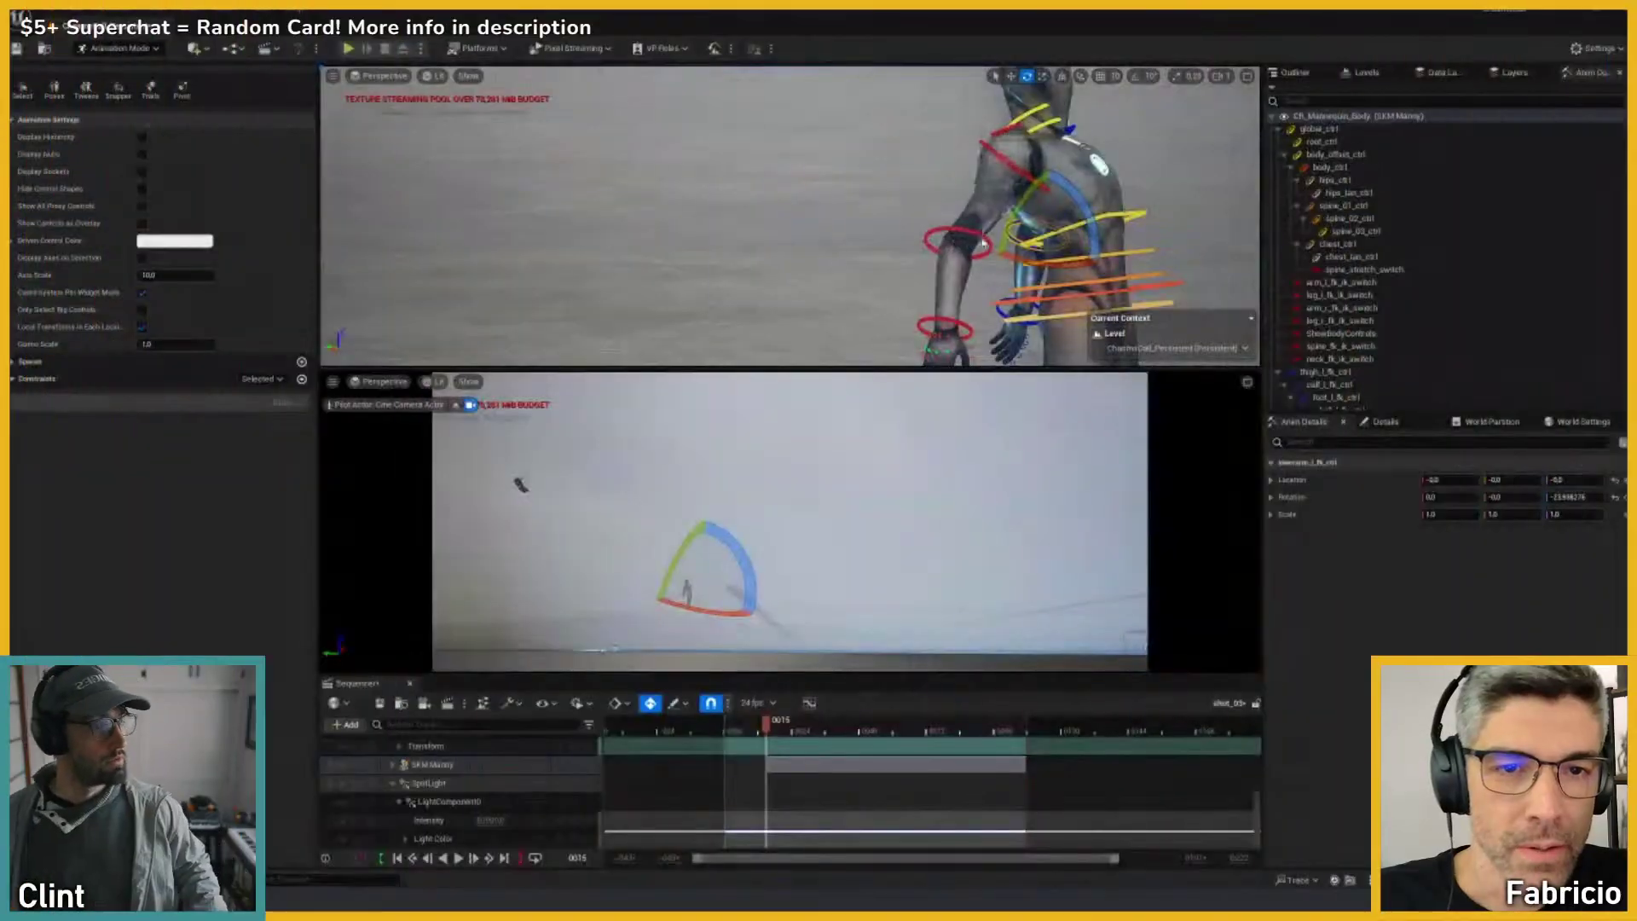
# Step: Rotate the mannequin's right forearm at the elbow control and select the right upper arm control
pyautogui.click(983, 244)
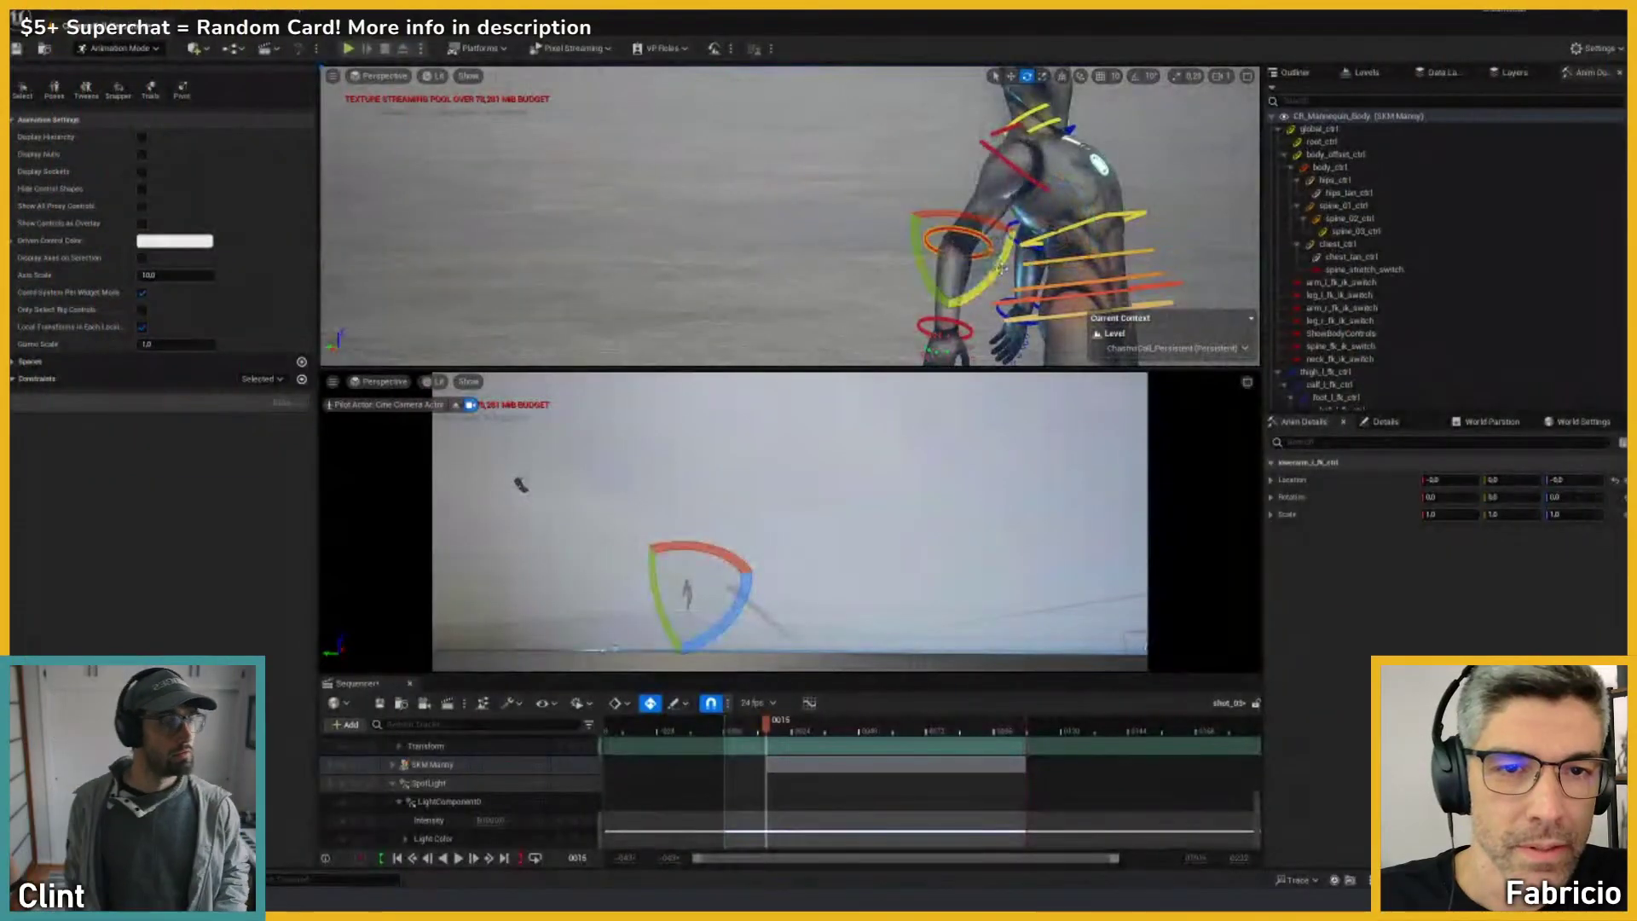
pyautogui.moveTo(987, 288); pyautogui.dragTo(960, 300)
pyautogui.keyDown('alt'); pyautogui.moveTo(1019, 166); pyautogui.dragTo(882, 193); pyautogui.keyUp('alt')
pyautogui.click(838, 209)
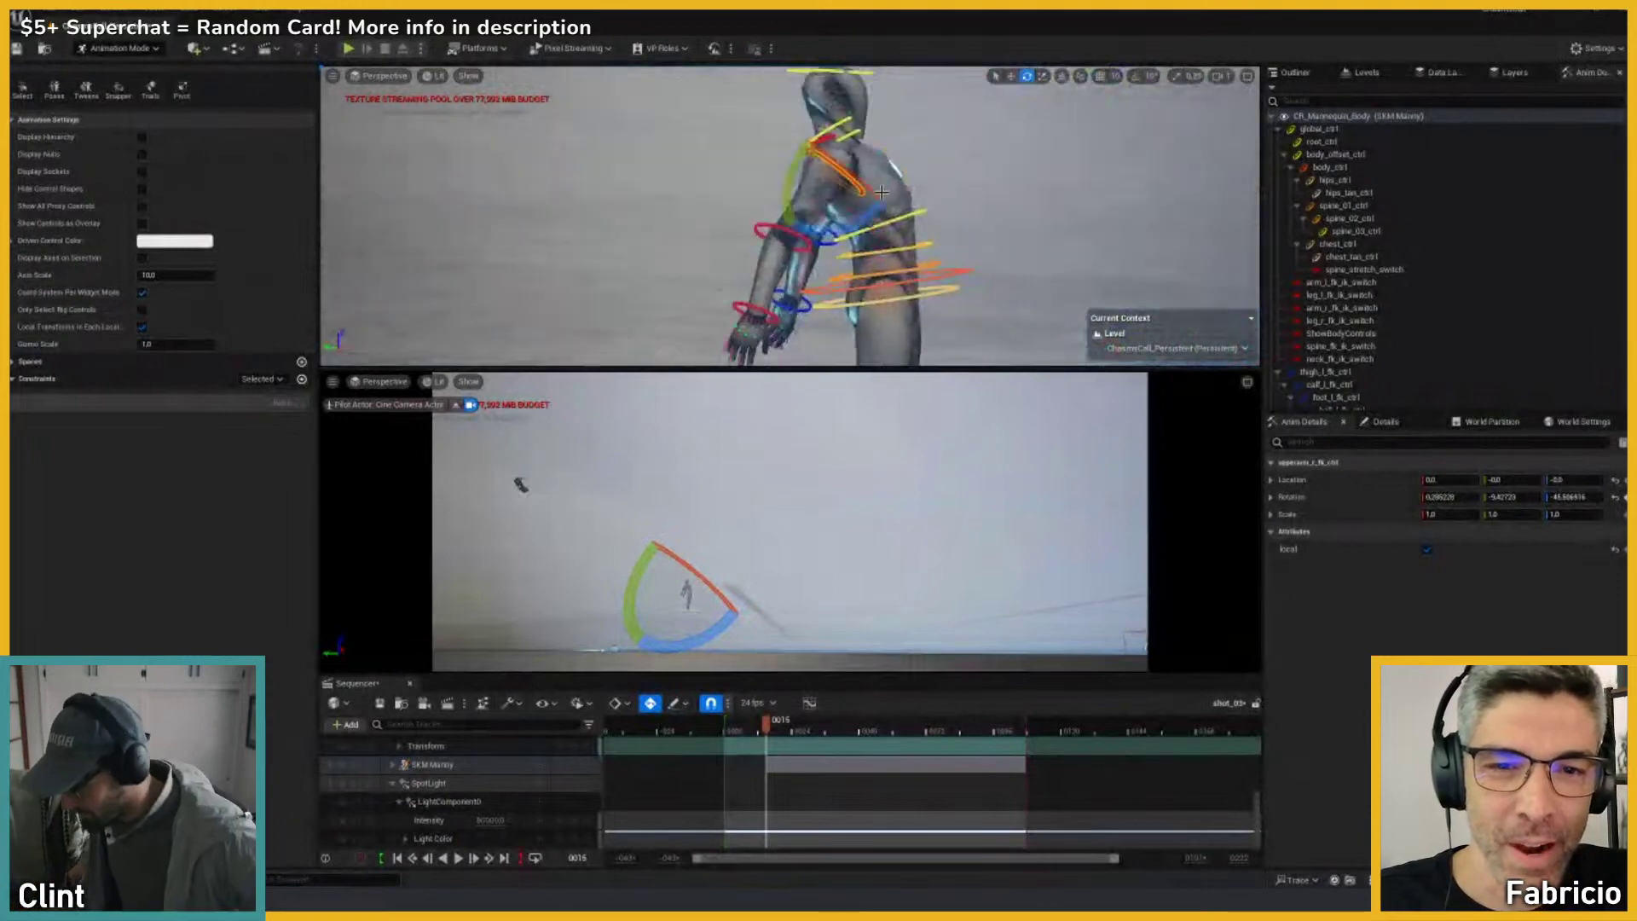
# Step: Tilt the mannequin's whole torso slightly by rotating body_ctrl about X
pyautogui.click(946, 260)
pyautogui.click(928, 239)
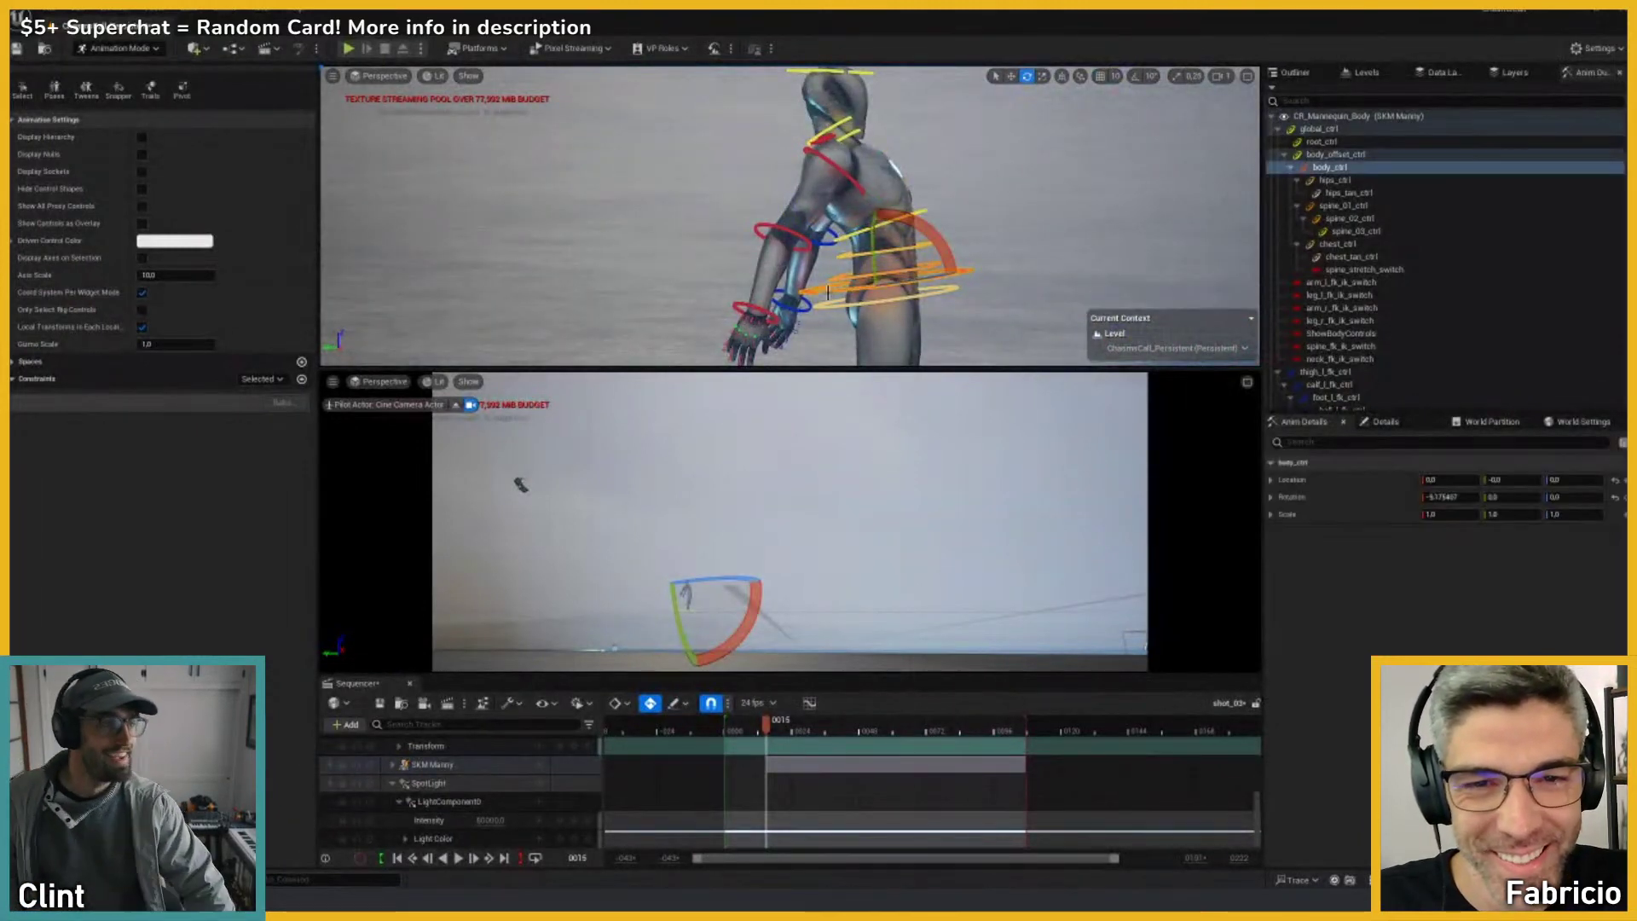
pyautogui.moveTo(927, 238); pyautogui.dragTo(928, 232)
# Step: Tilt the mannequin's head_ctrl to an X rotation of about -13.7
pyautogui.moveTo(852, 119); pyautogui.dragTo(841, 110, button='right')
pyautogui.click(753, 206)
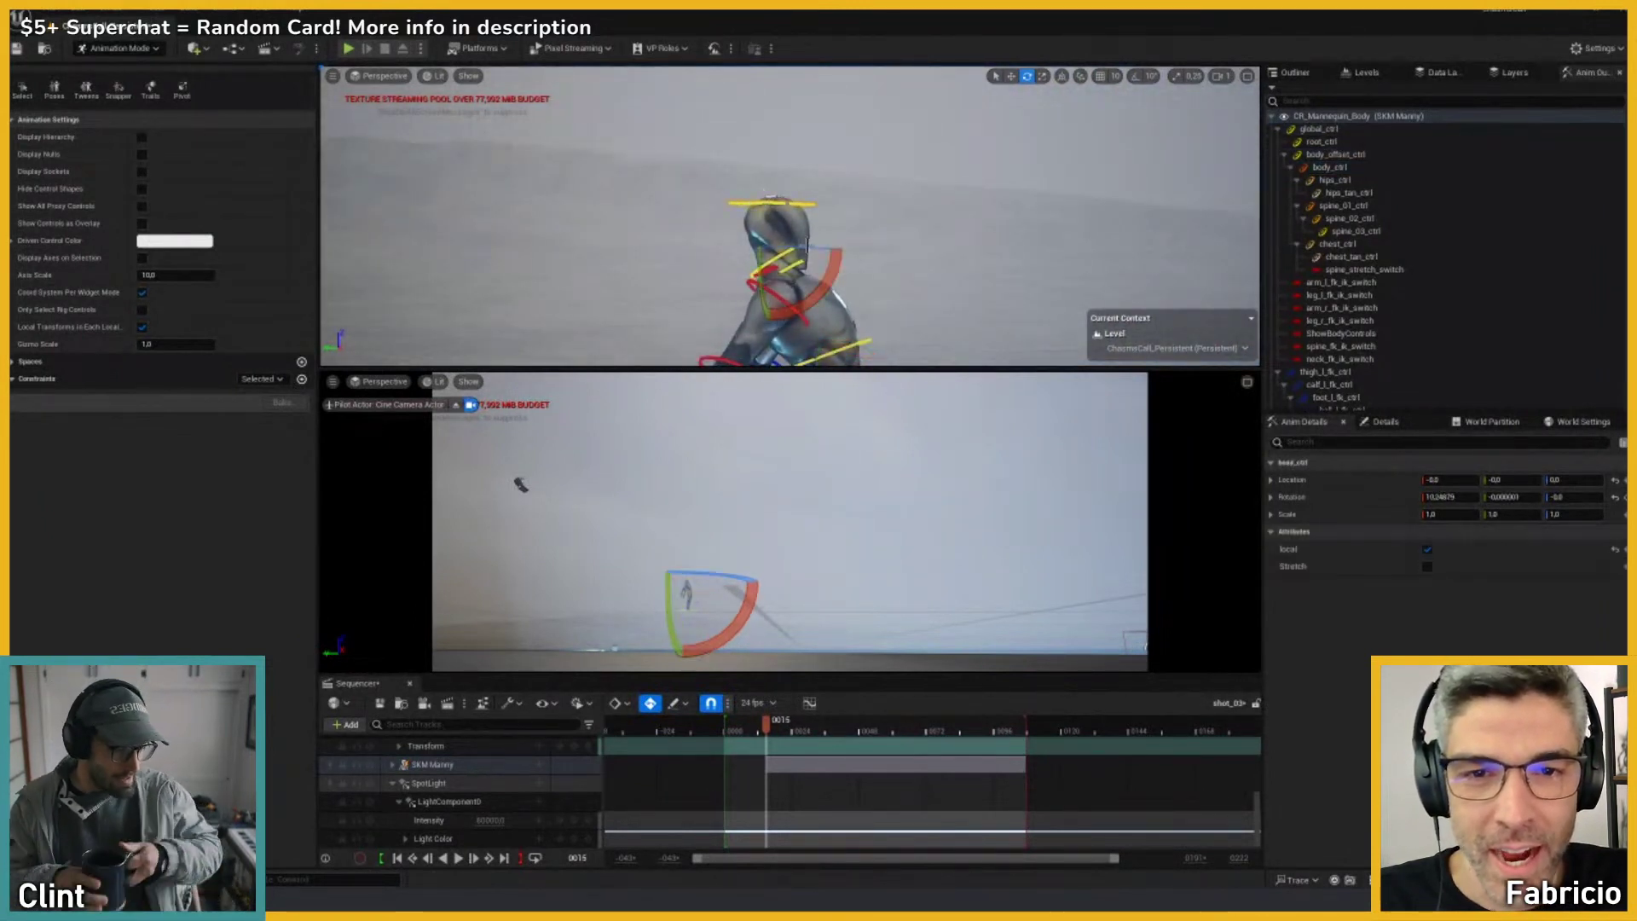
pyautogui.moveTo(828, 278); pyautogui.dragTo(850, 347)
pyautogui.moveTo(847, 347); pyautogui.dragTo(843, 93, button='middle')
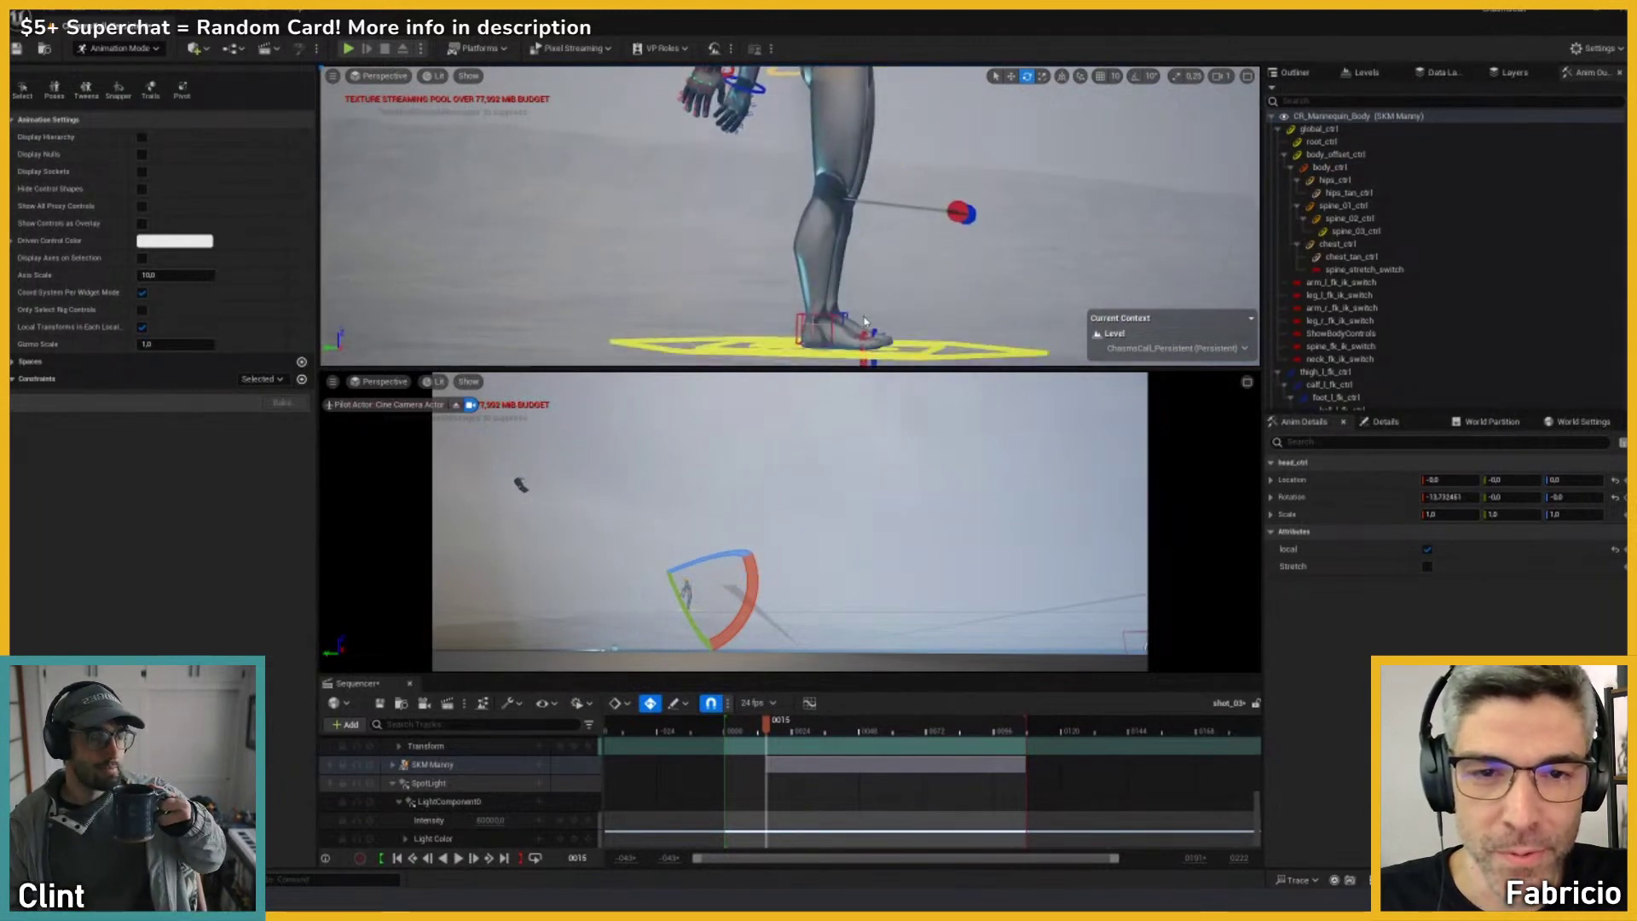
# Step: Rotate both foot IK controls so the toes point down, the left one to about 47.7 on X
pyautogui.click(796, 298)
pyautogui.moveTo(882, 269)
pyautogui.mouseDown()
pyautogui.moveTo(863, 286)
pyautogui.moveTo(885, 252)
pyautogui.mouseUp()
pyautogui.click(846, 293)
pyautogui.click(846, 300)
pyautogui.moveTo(886, 253); pyautogui.dragTo(842, 230, button='right')
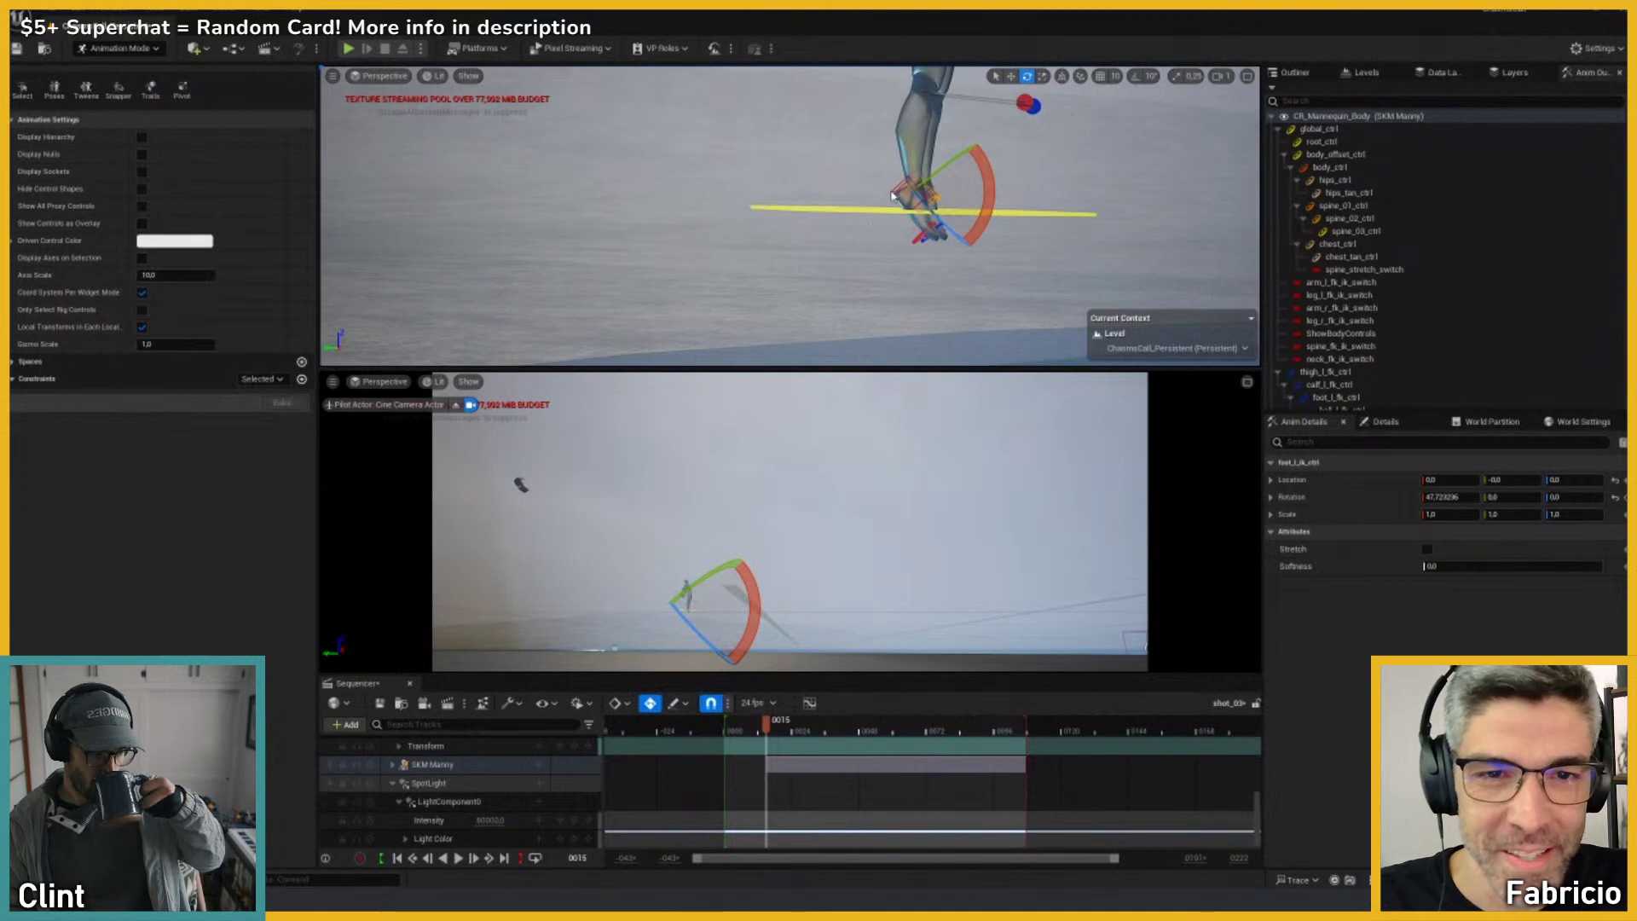
# Step: Raise the left foot IK control slightly so the two feet hang at different heights
pyautogui.press('w')
pyautogui.moveTo(891, 194); pyautogui.dragTo(887, 167)
pyautogui.moveTo(887, 167); pyautogui.dragTo(963, 273, button='right')
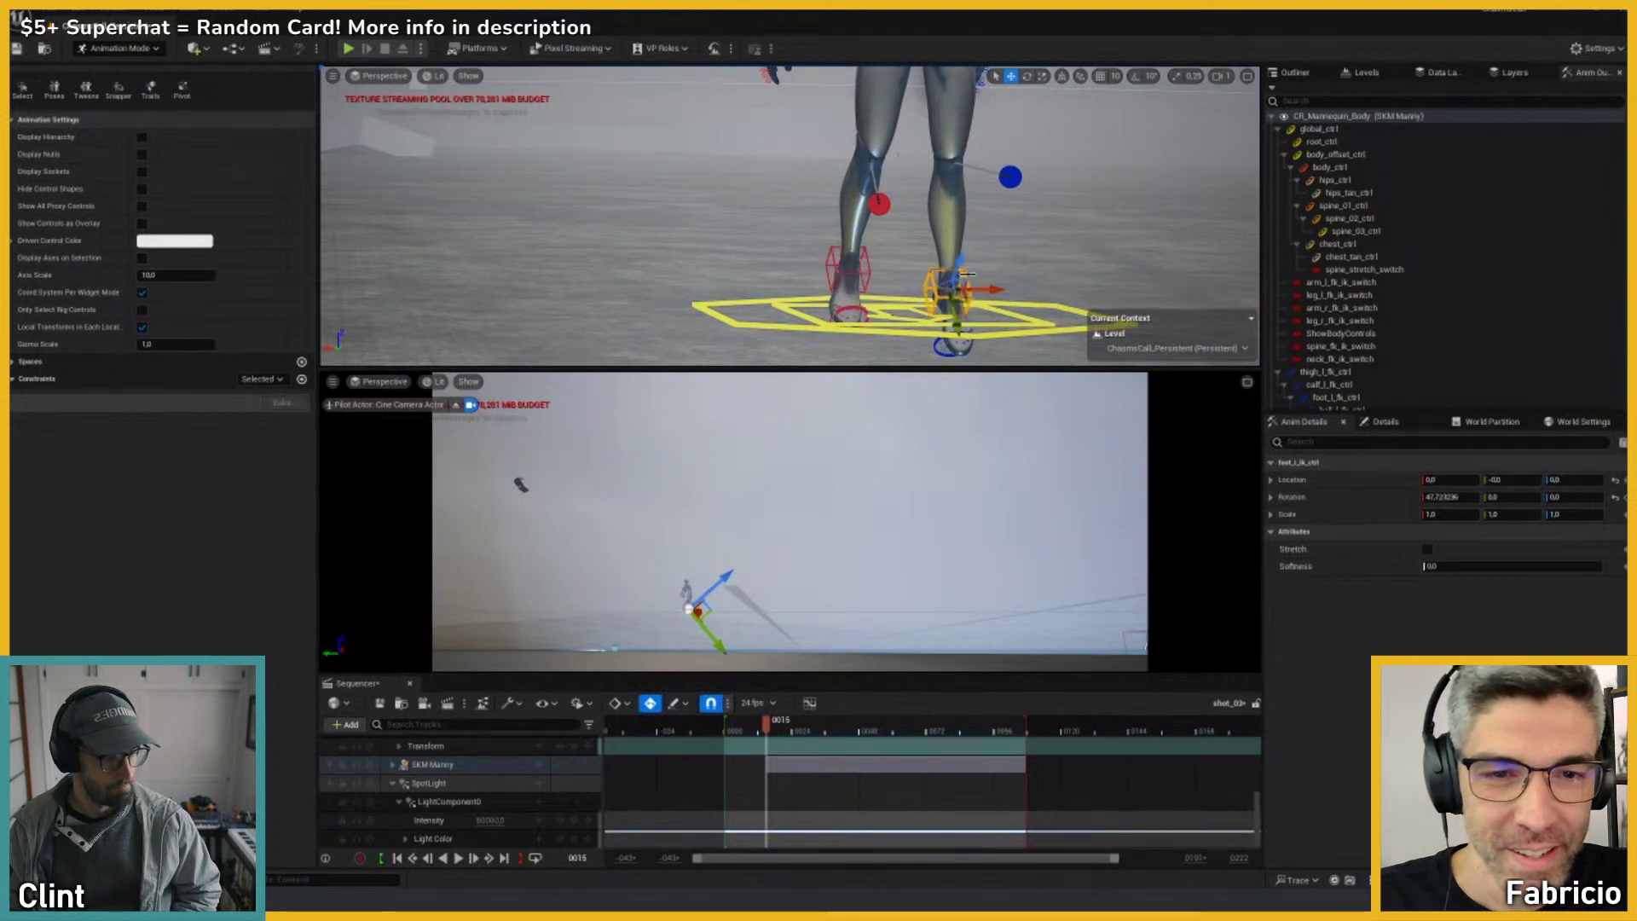
pyautogui.moveTo(959, 294); pyautogui.dragTo(956, 281)
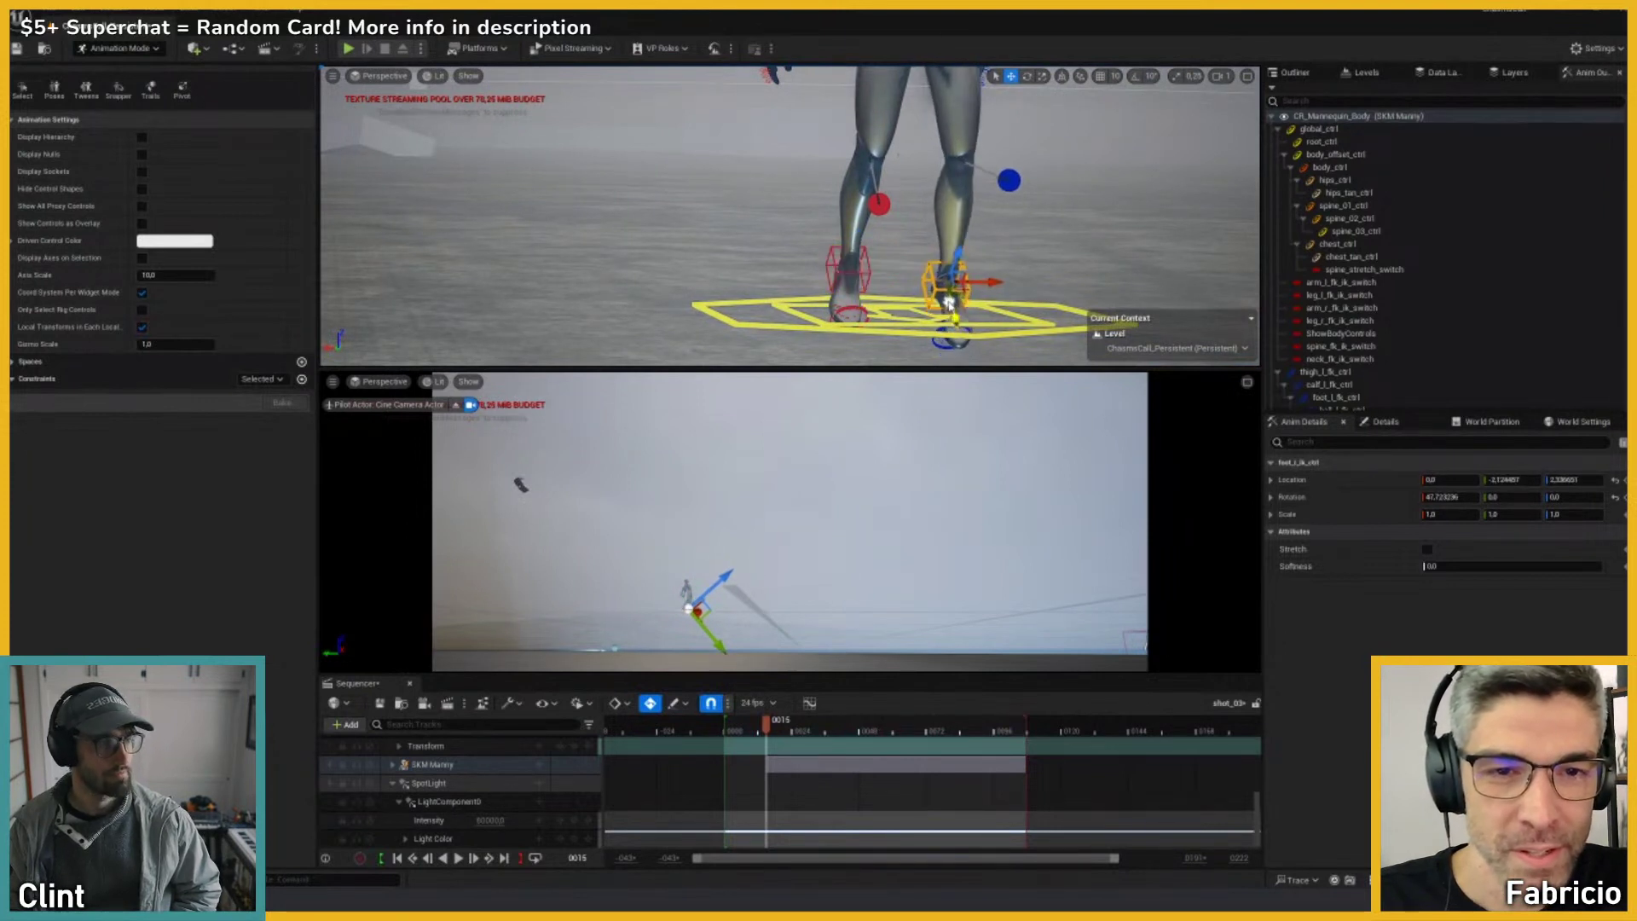
pyautogui.moveTo(957, 281); pyautogui.dragTo(857, 204, button='right')
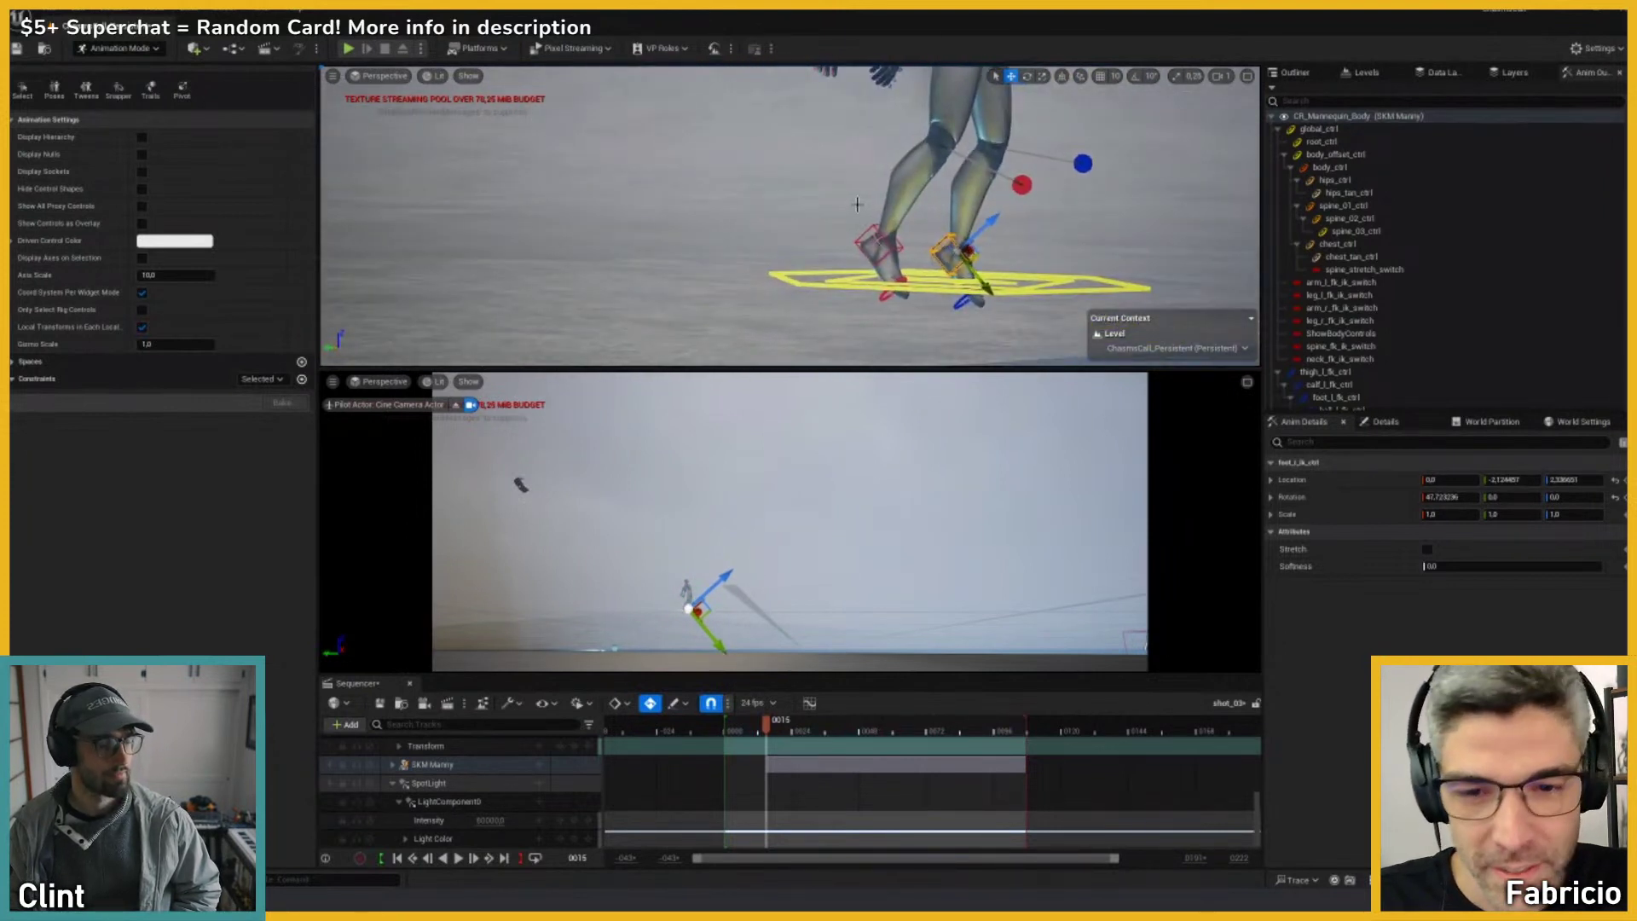
# Step: Deselect the rig, maximize the camera viewport and switch it to Cinematic Viewport
pyautogui.click(709, 599)
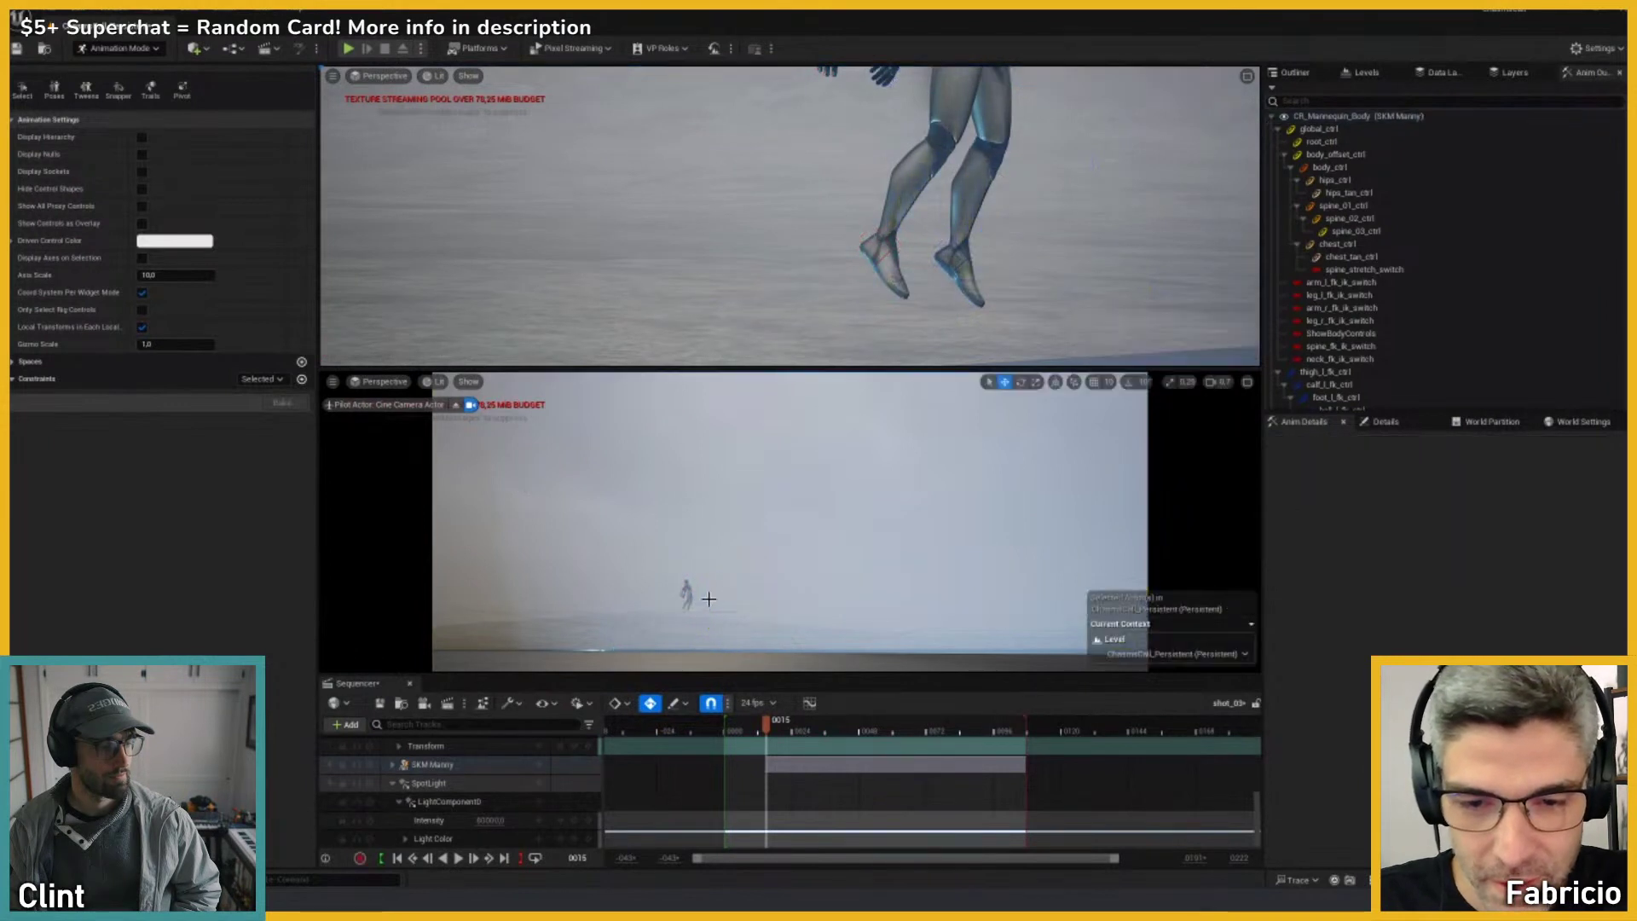
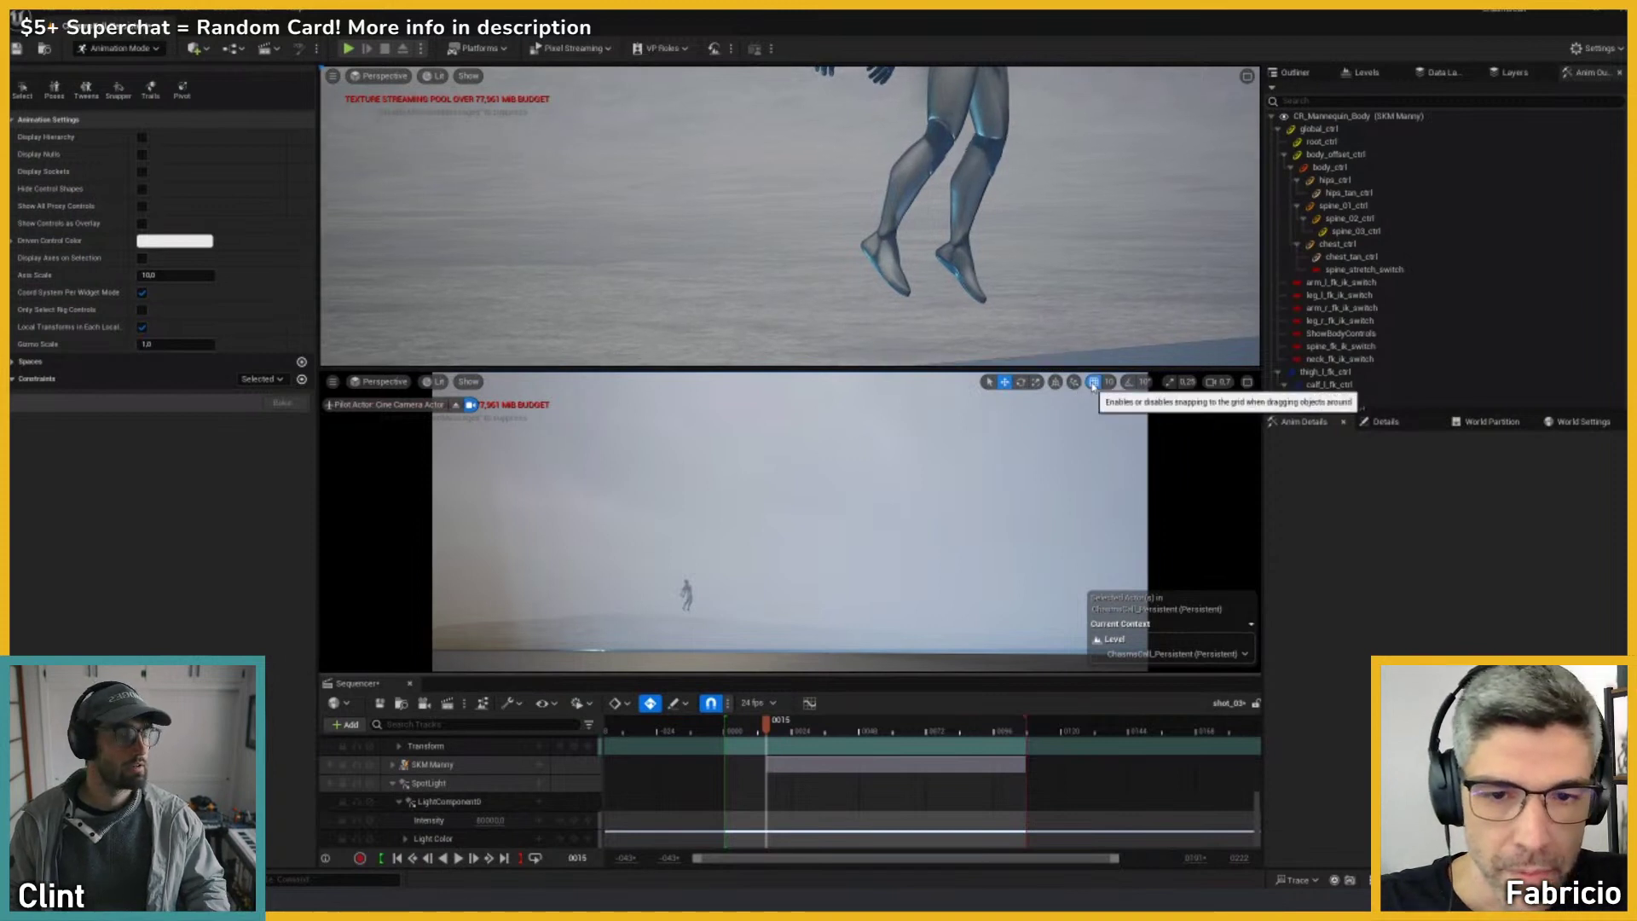
pyautogui.click(1246, 382)
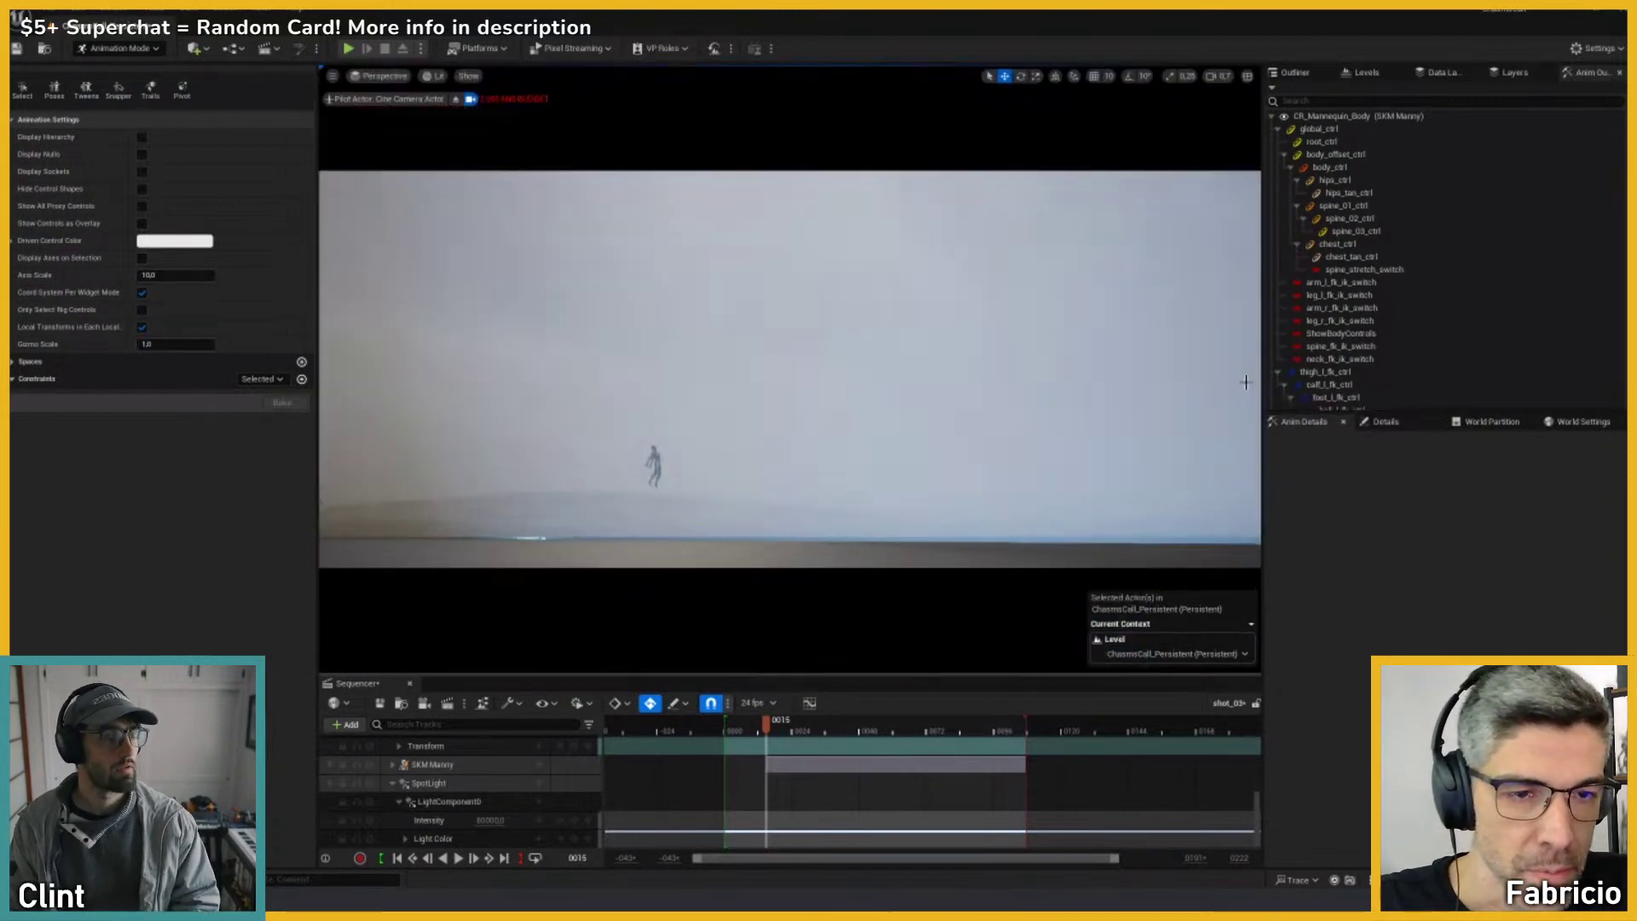
pyautogui.click(1246, 76)
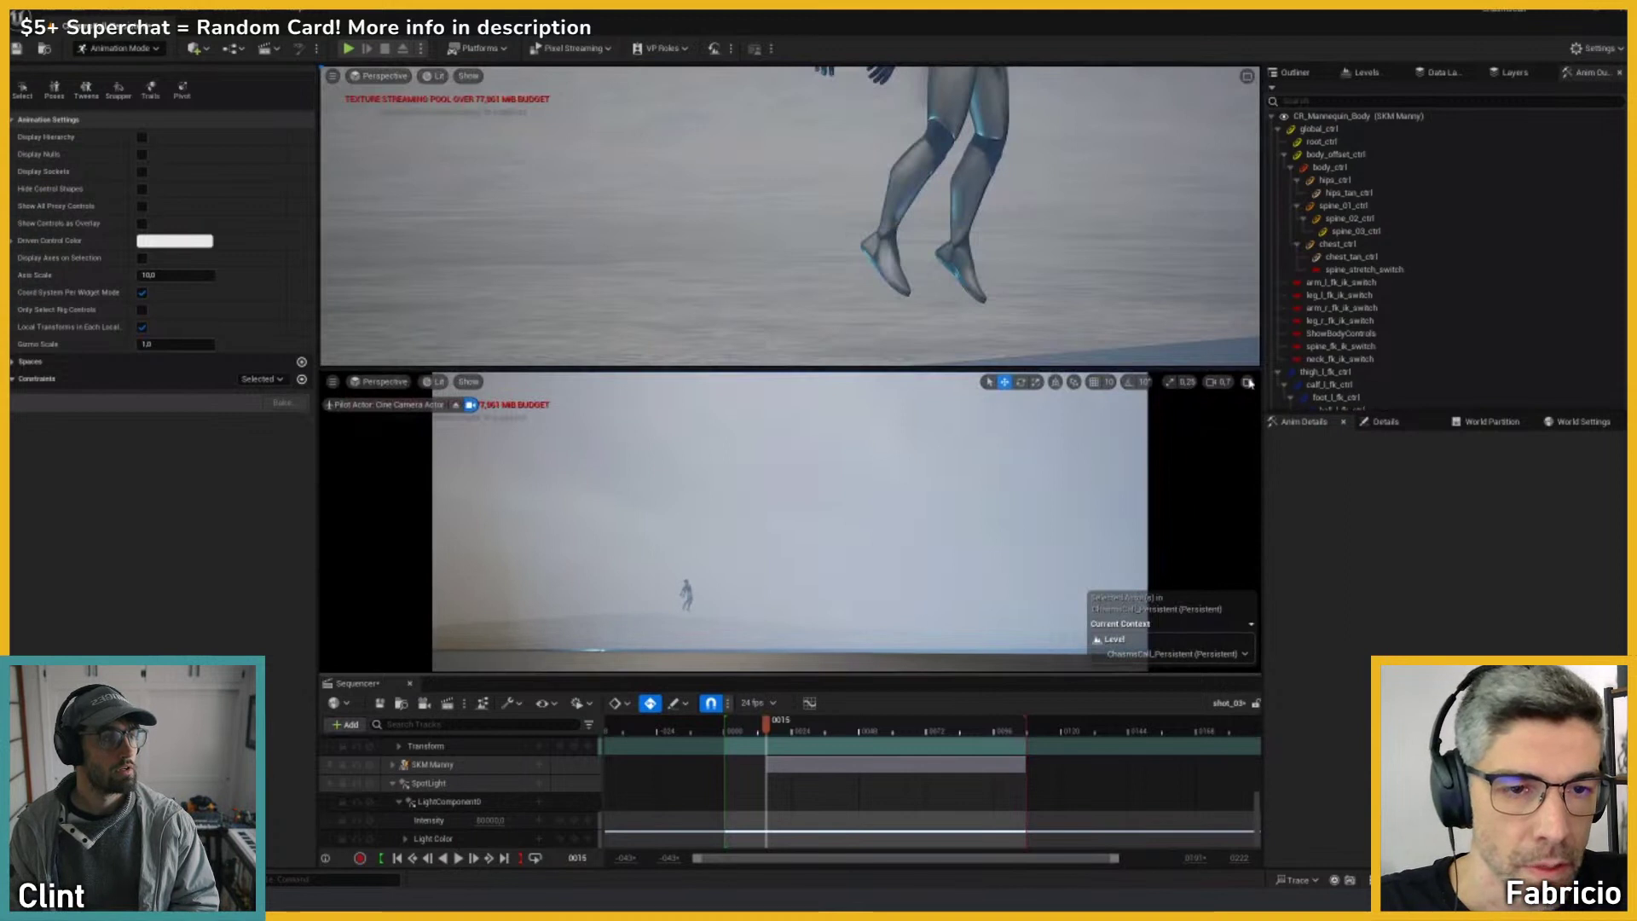
pyautogui.click(1247, 382)
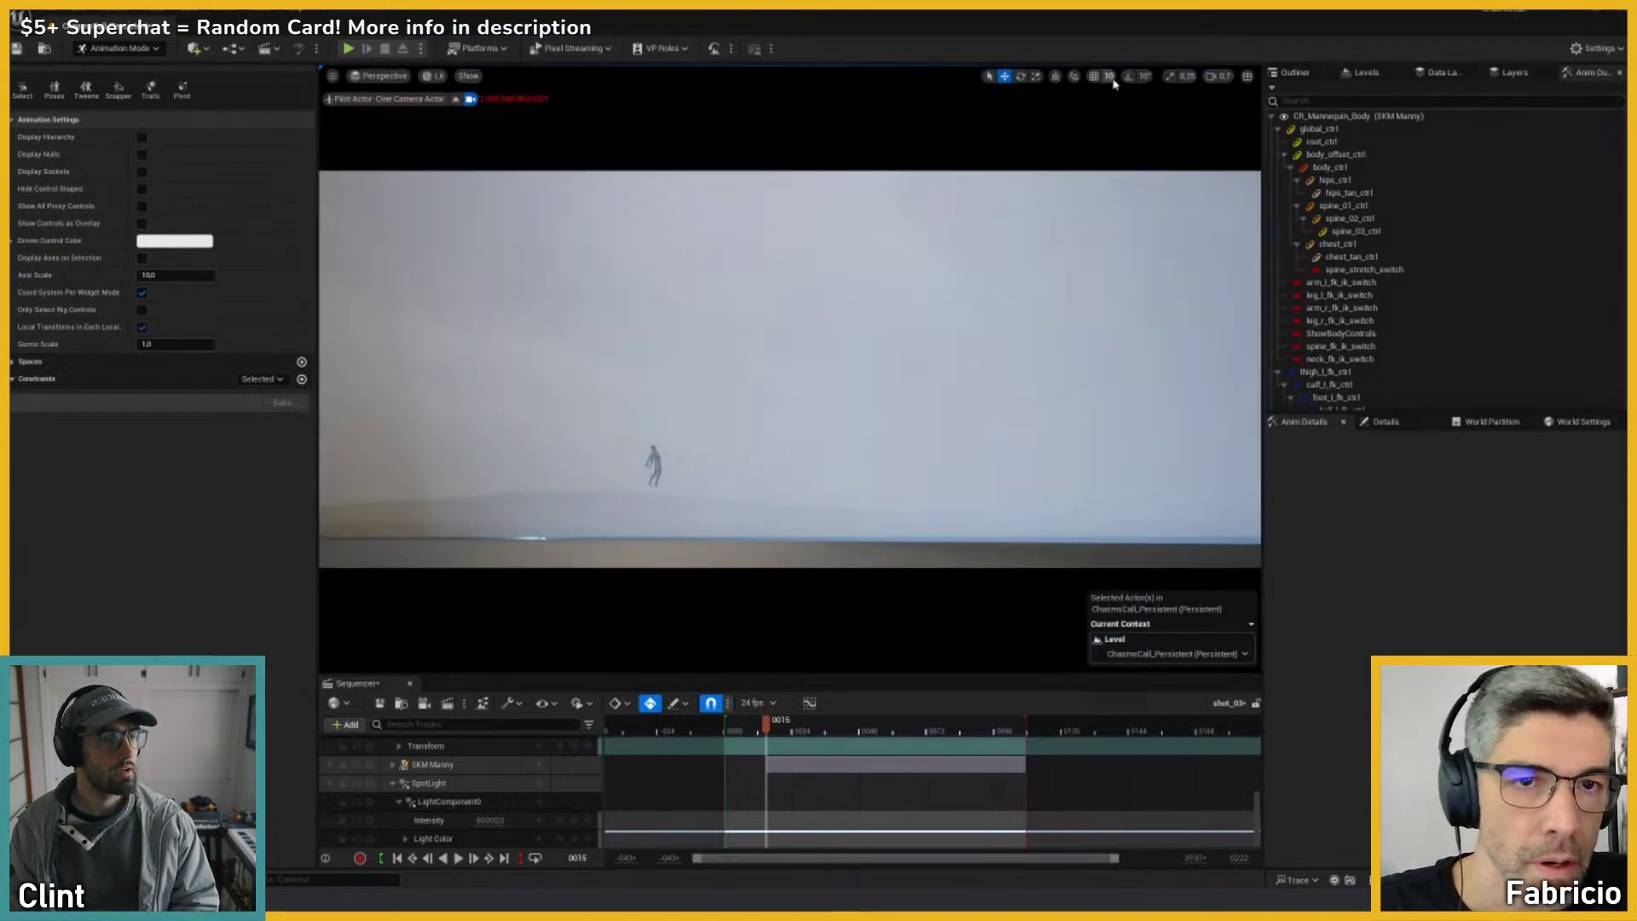
pyautogui.click(388, 76)
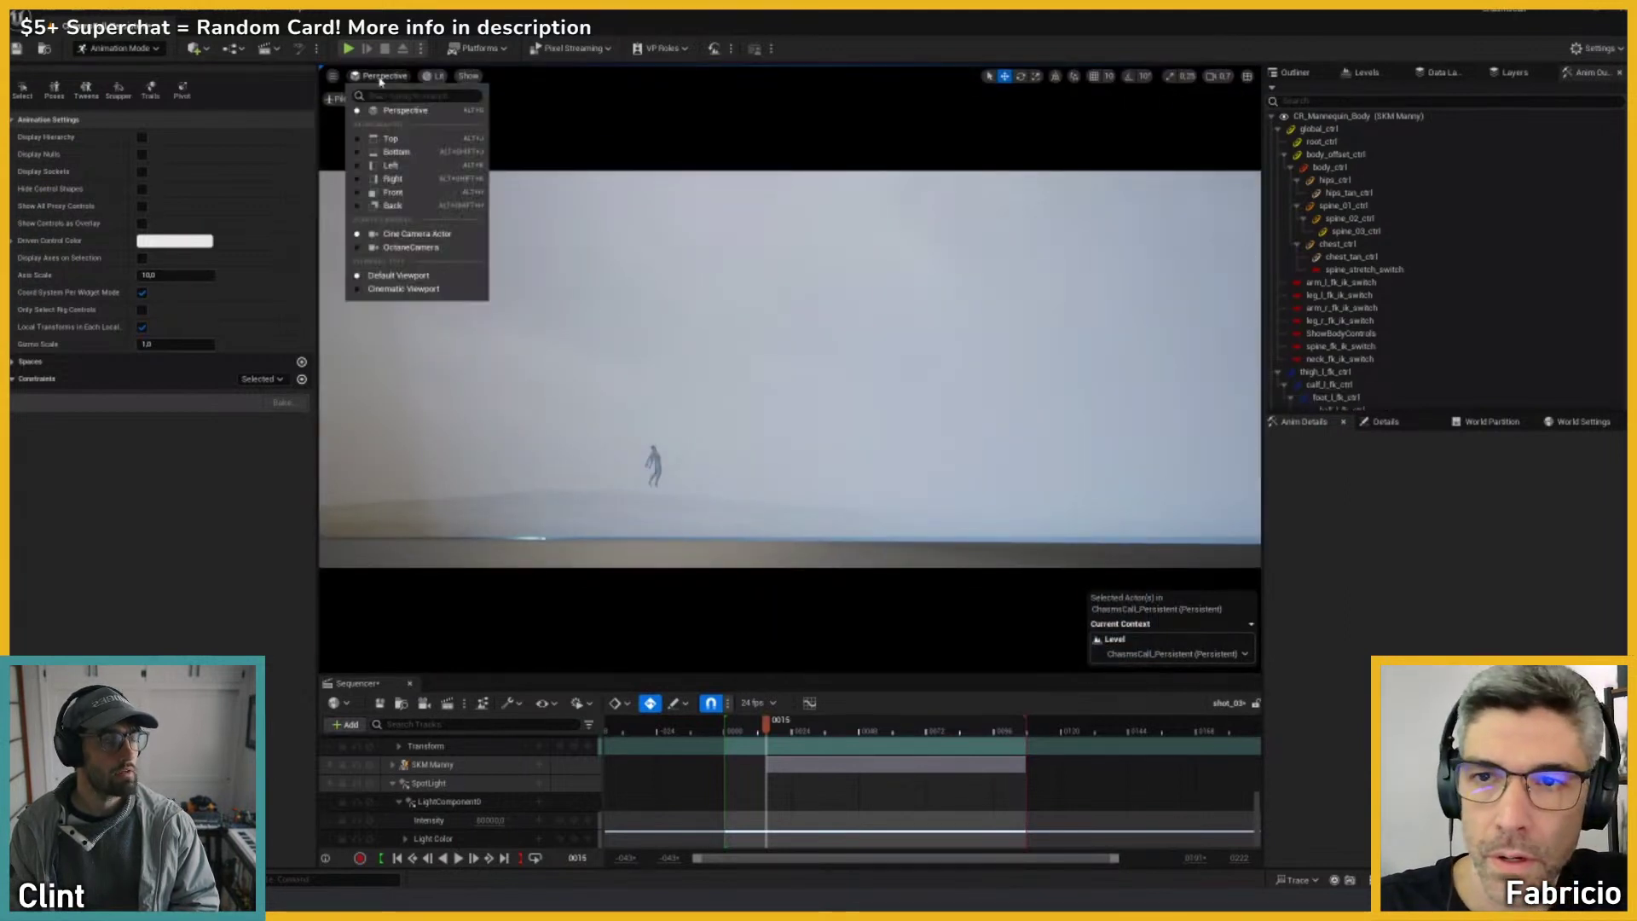
pyautogui.click(393, 290)
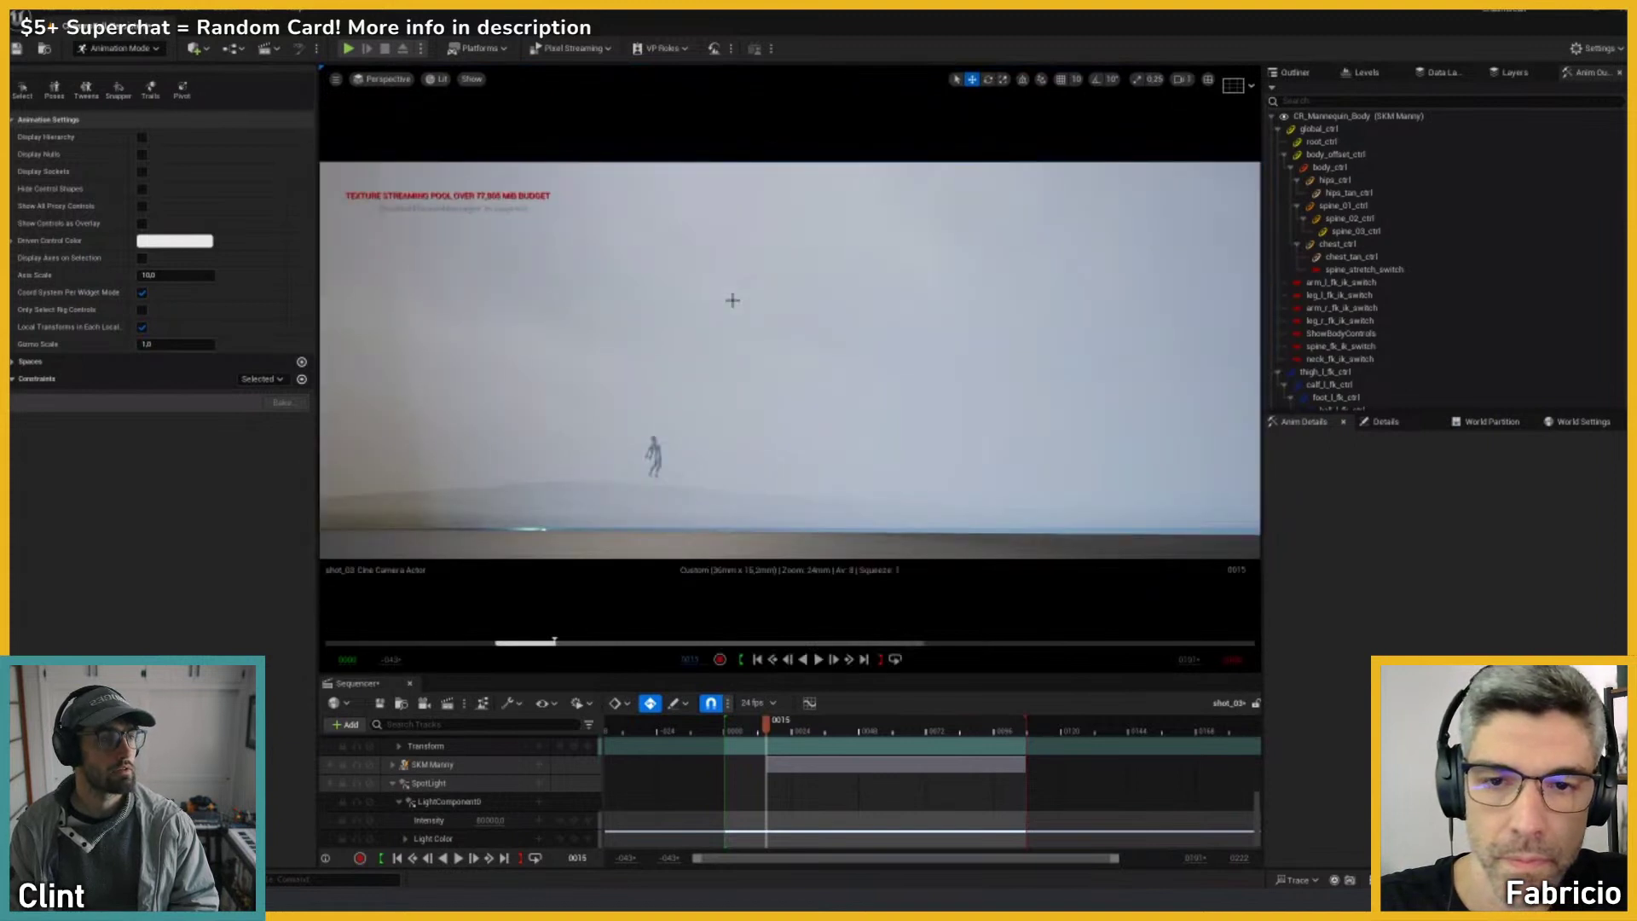
# Step: Turn on the 3x3 grid composition overlay in the cinematic viewport
pyautogui.click(1232, 85)
pyautogui.click(1307, 139)
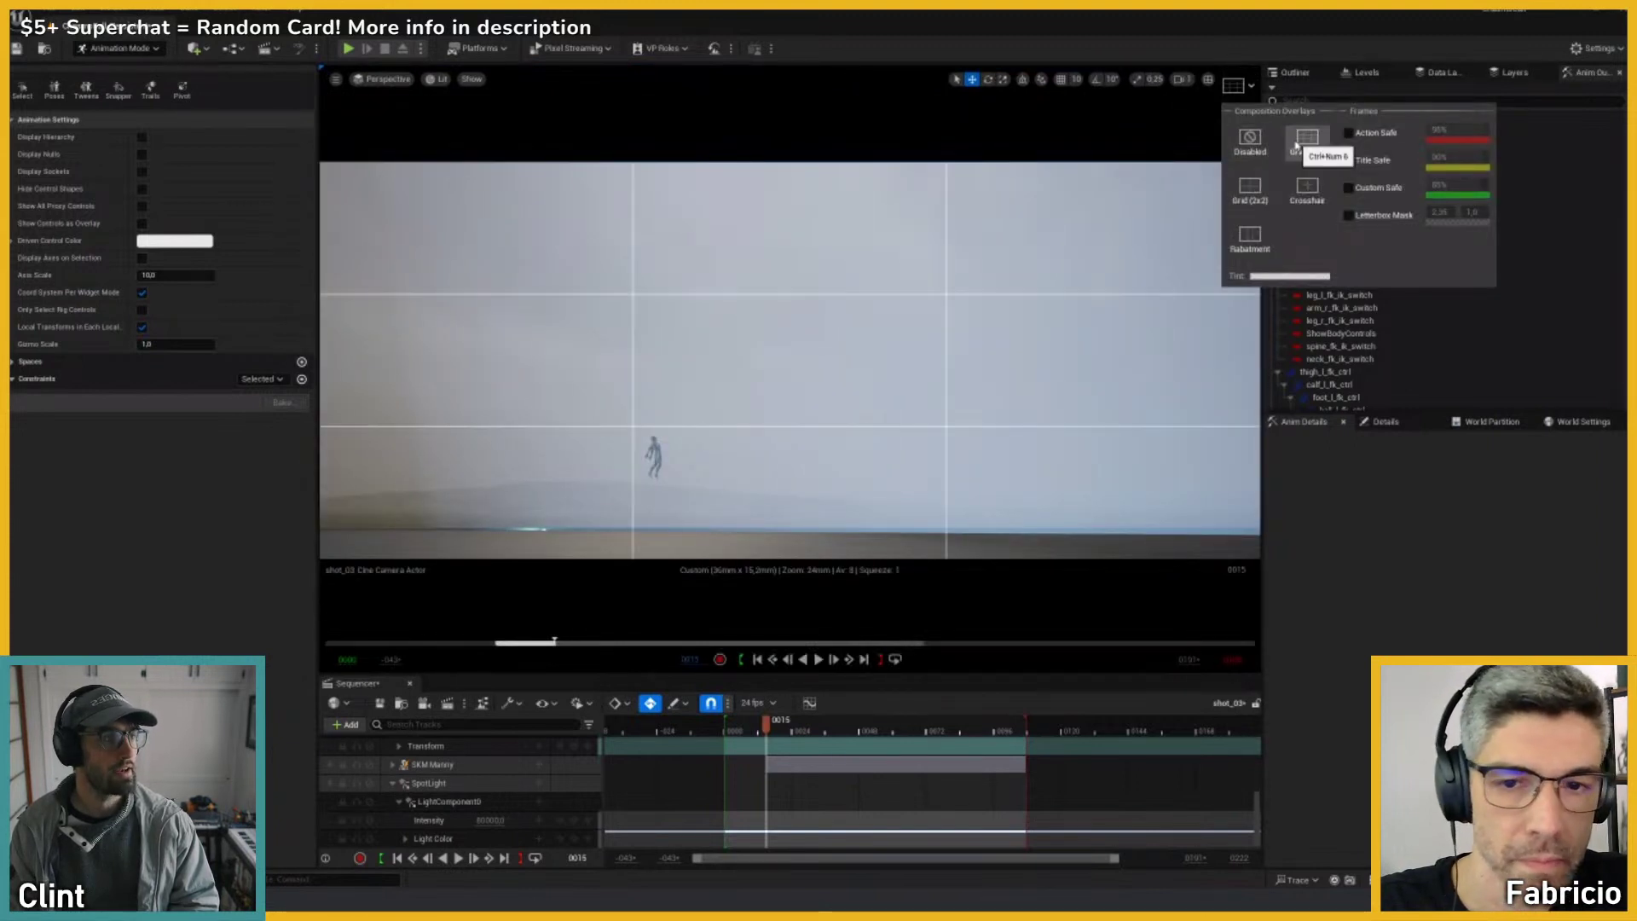
pyautogui.click(968, 298)
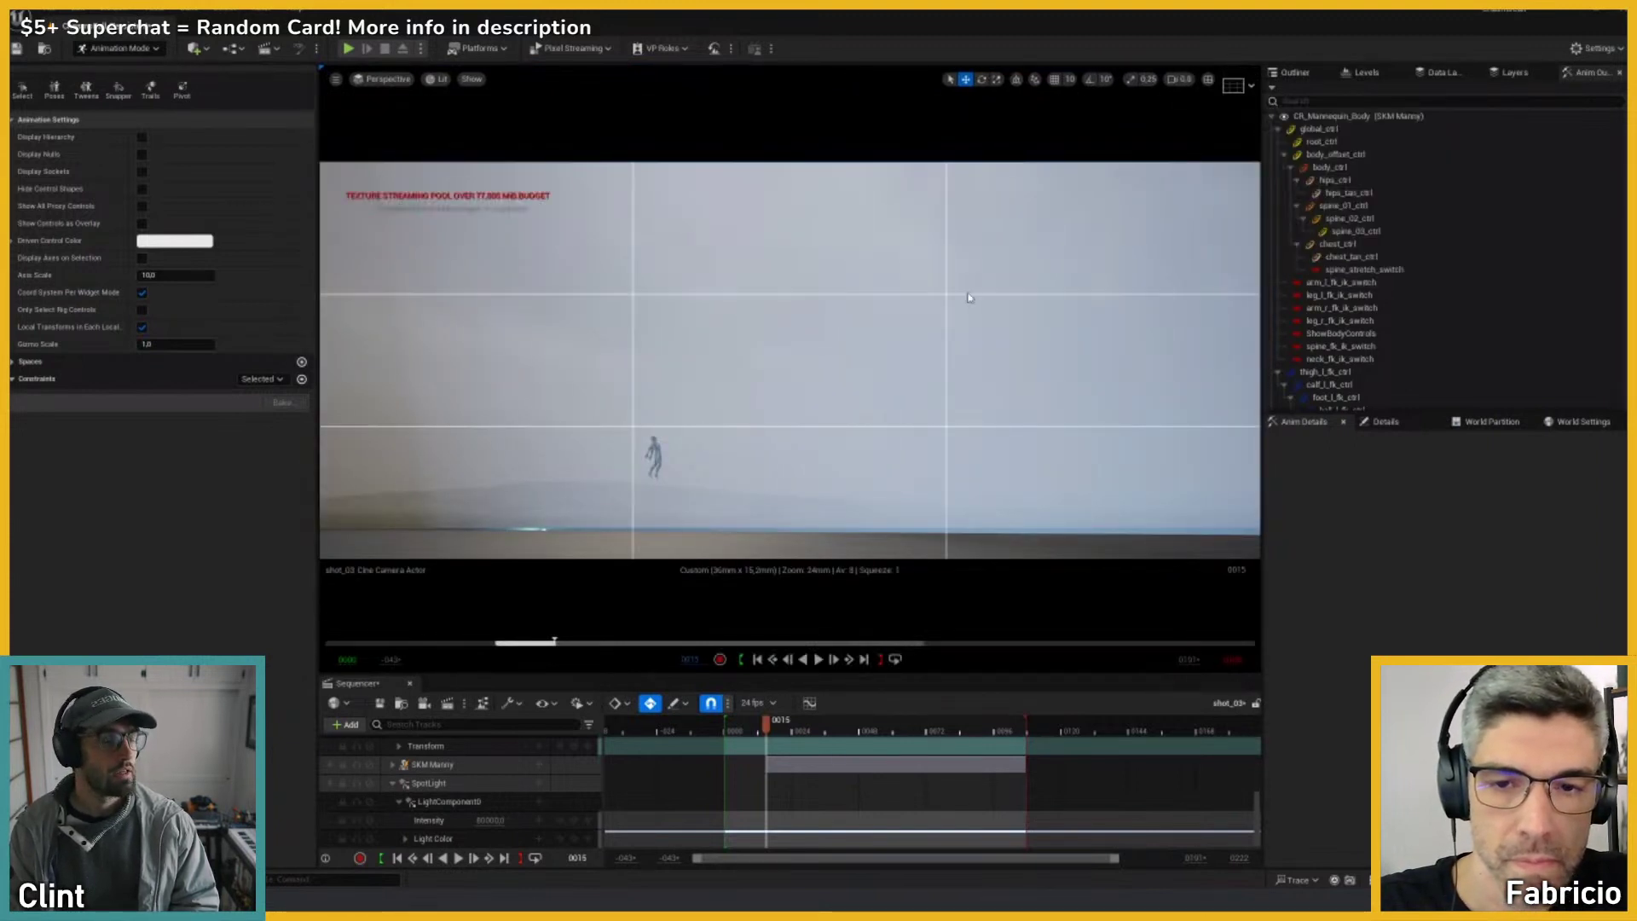
# Step: Pilot the Cine Camera Actor and reframe so the figure sits on the grid's lower-left thirds intersection with the blue crater below
pyautogui.scroll(5, 537, 812)
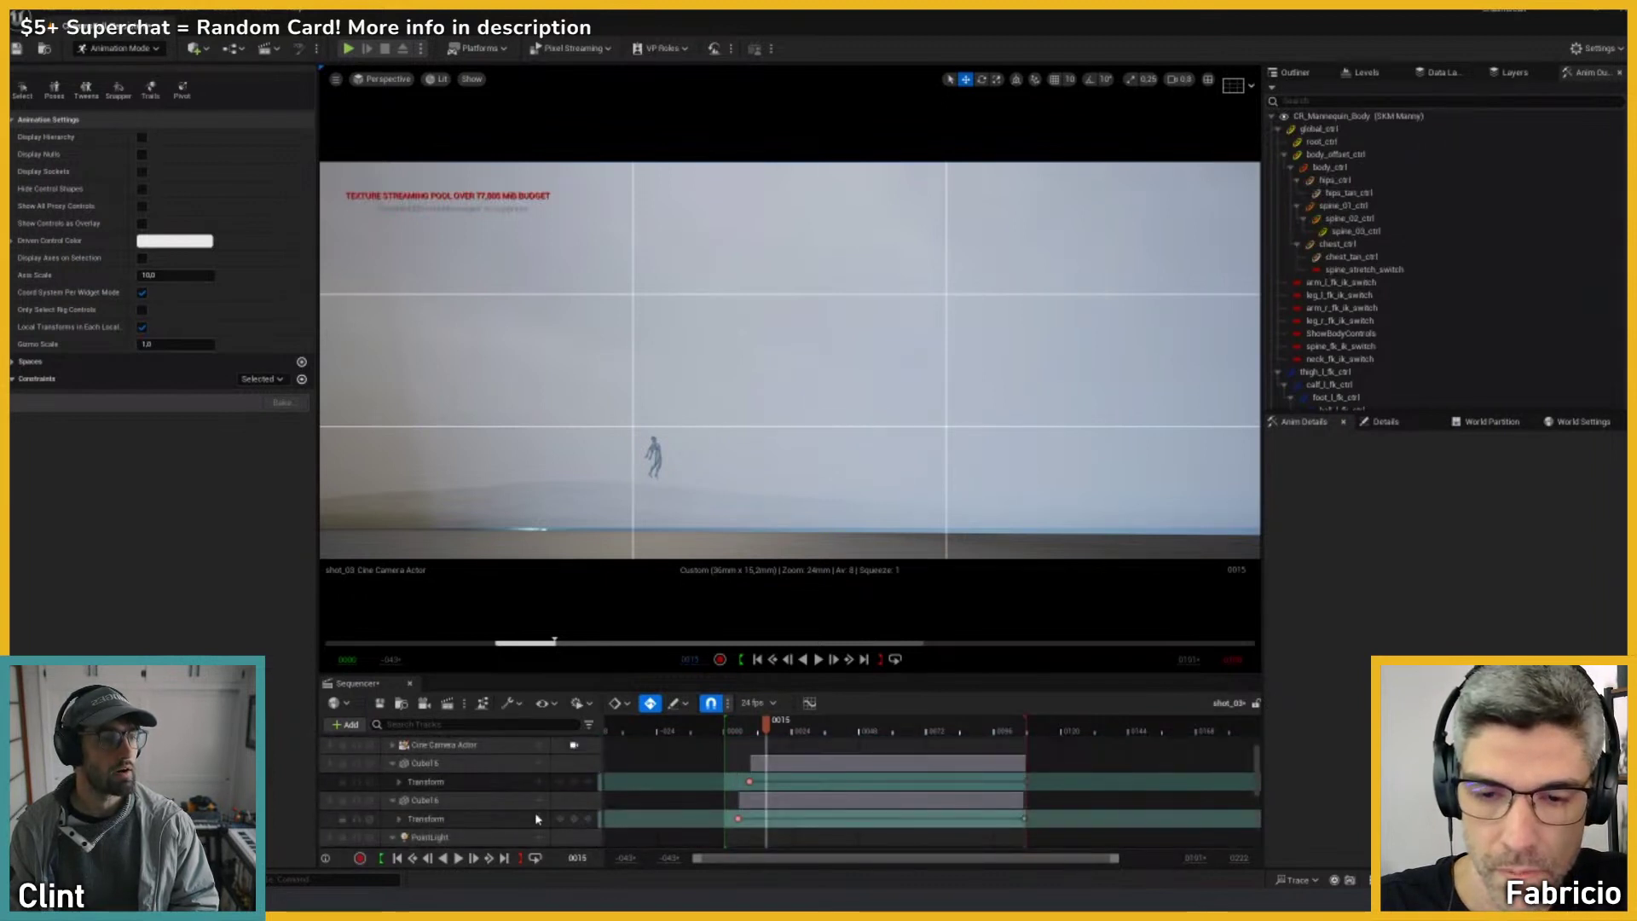
pyautogui.click(574, 815)
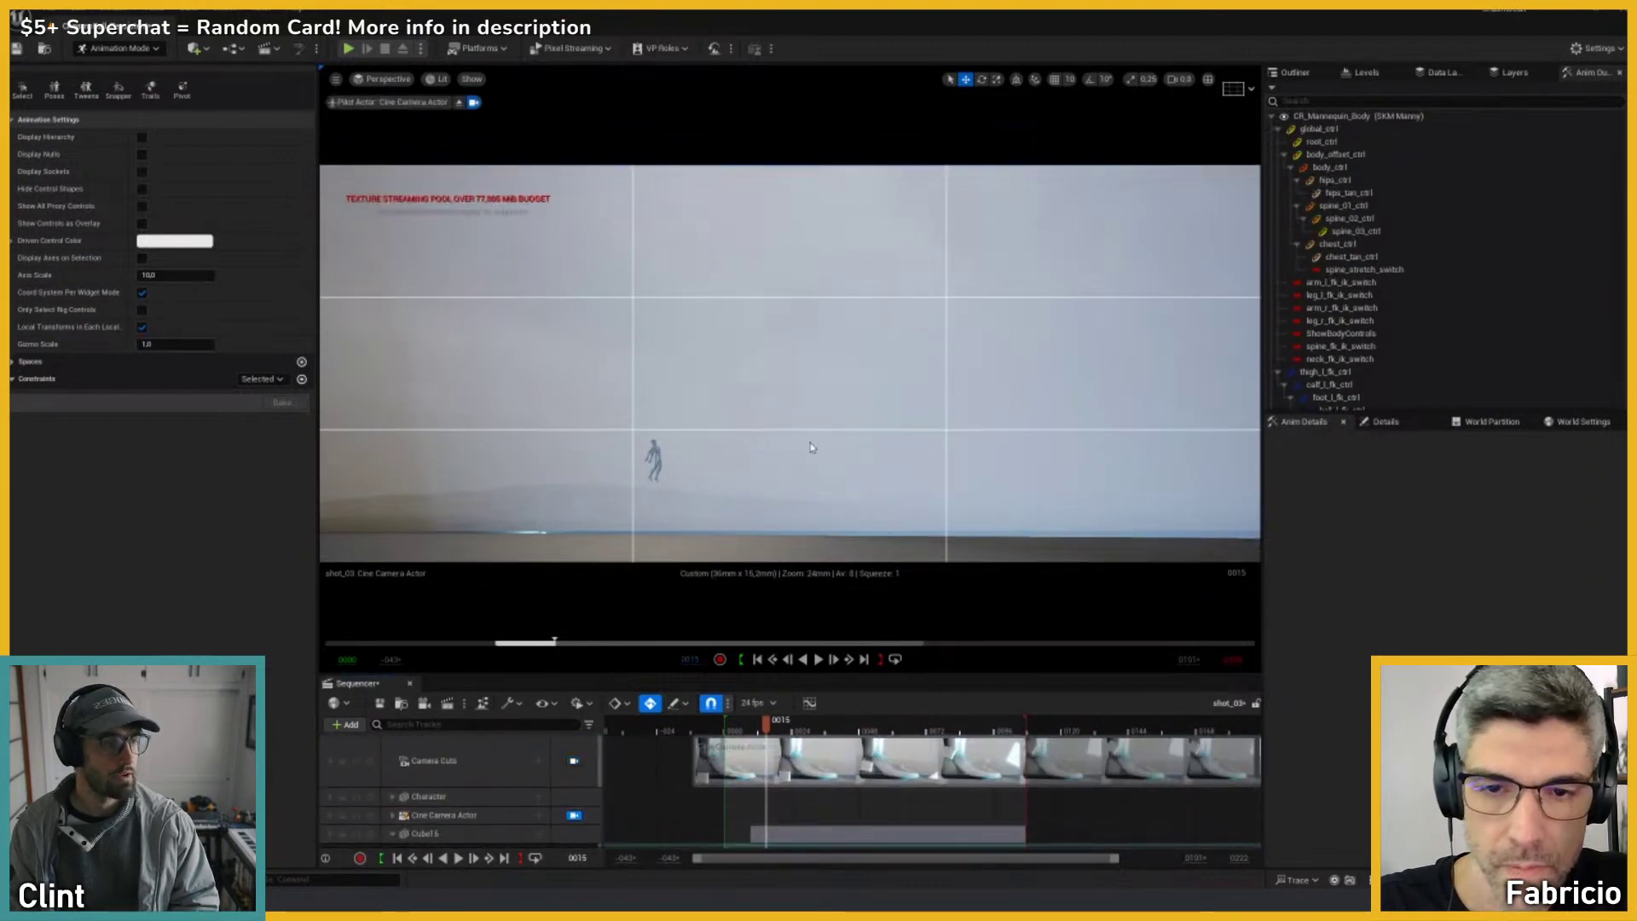
pyautogui.moveTo(812, 448)
pyautogui.mouseDown(button='right')
pyautogui.moveTo(830, 448)
pyautogui.moveTo(812, 450)
pyautogui.mouseUp(button='right')
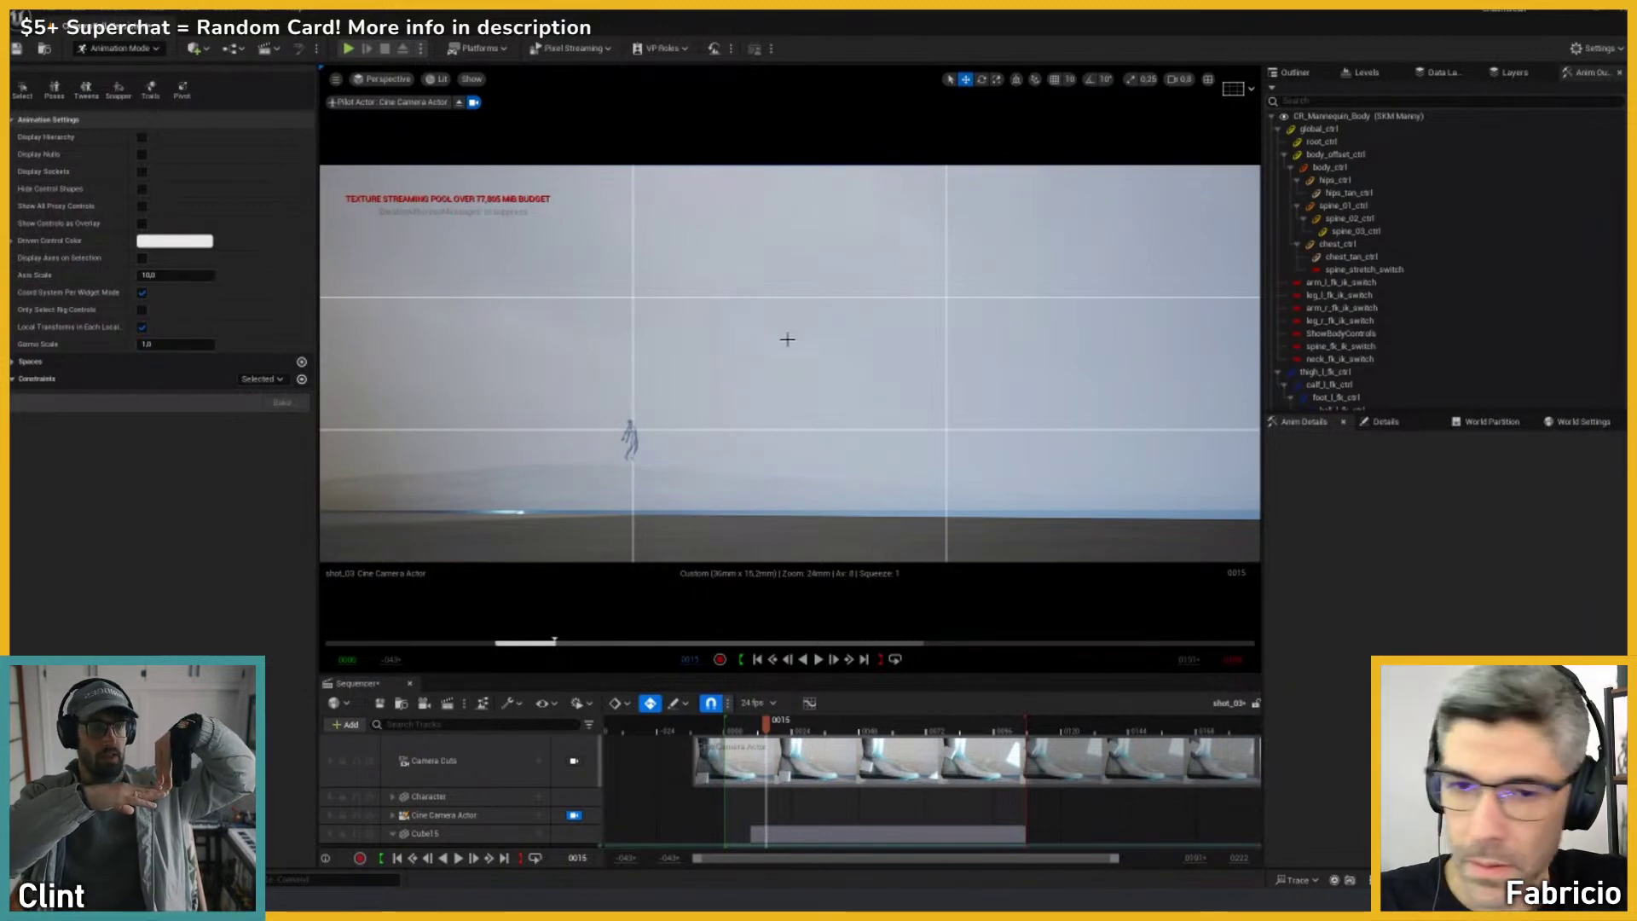
pyautogui.moveTo(784, 356); pyautogui.dragTo(785, 359, button='right')
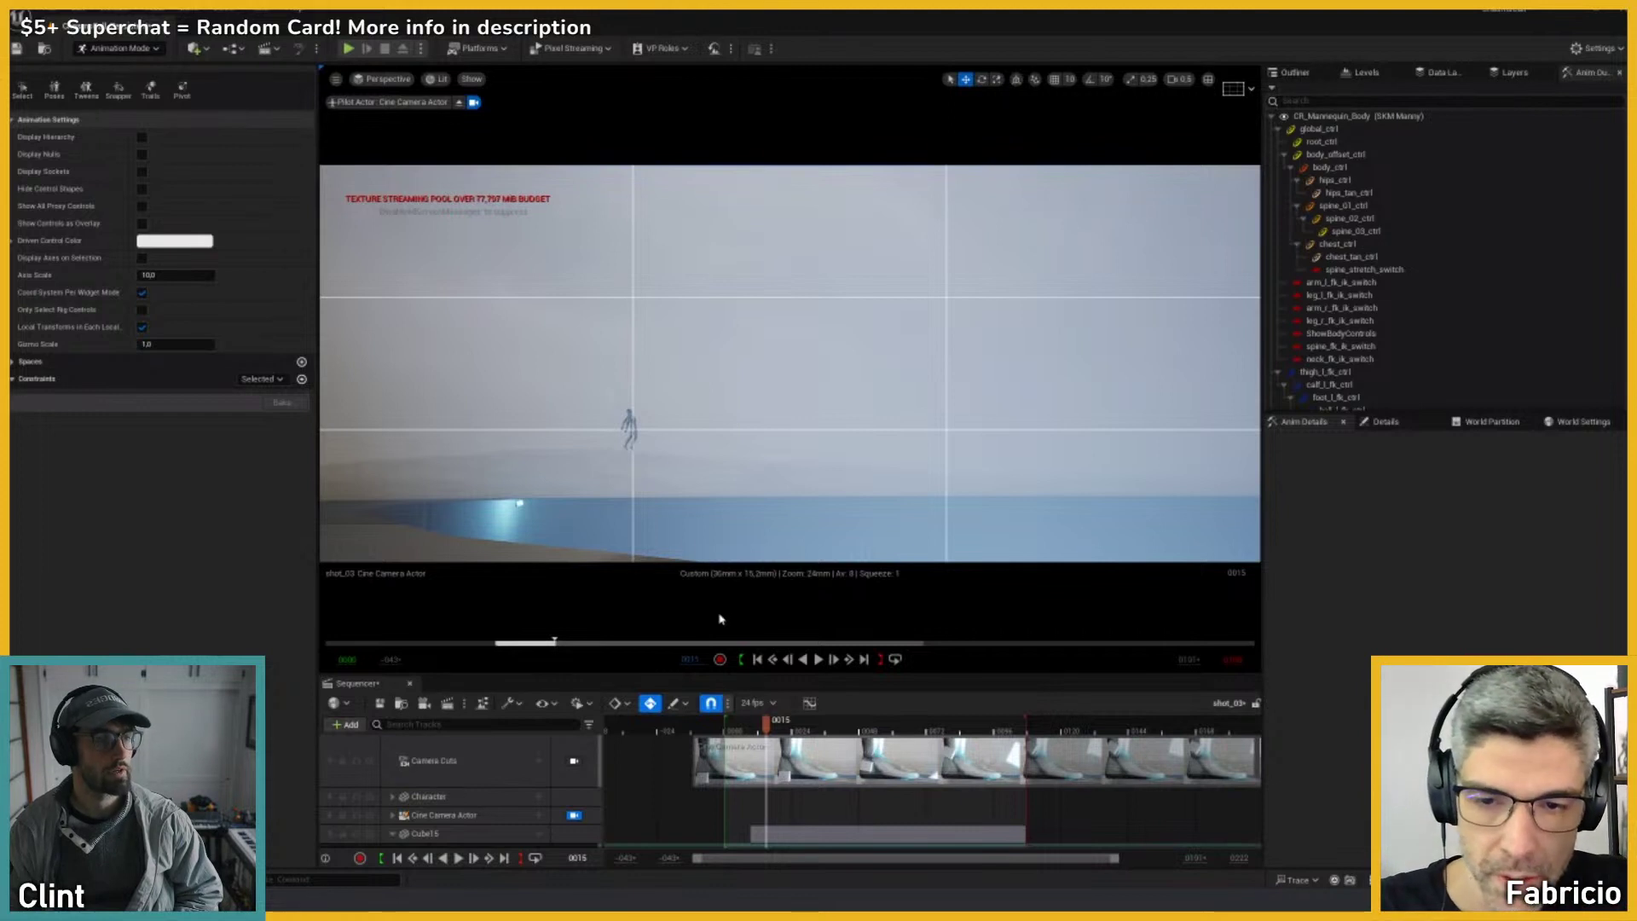
# Step: Select the SKM Manny figure and delete the later root_ctrl and body_offset_ctrl keys from its expanded rig tracks
pyautogui.moveTo(765, 729); pyautogui.dragTo(827, 734)
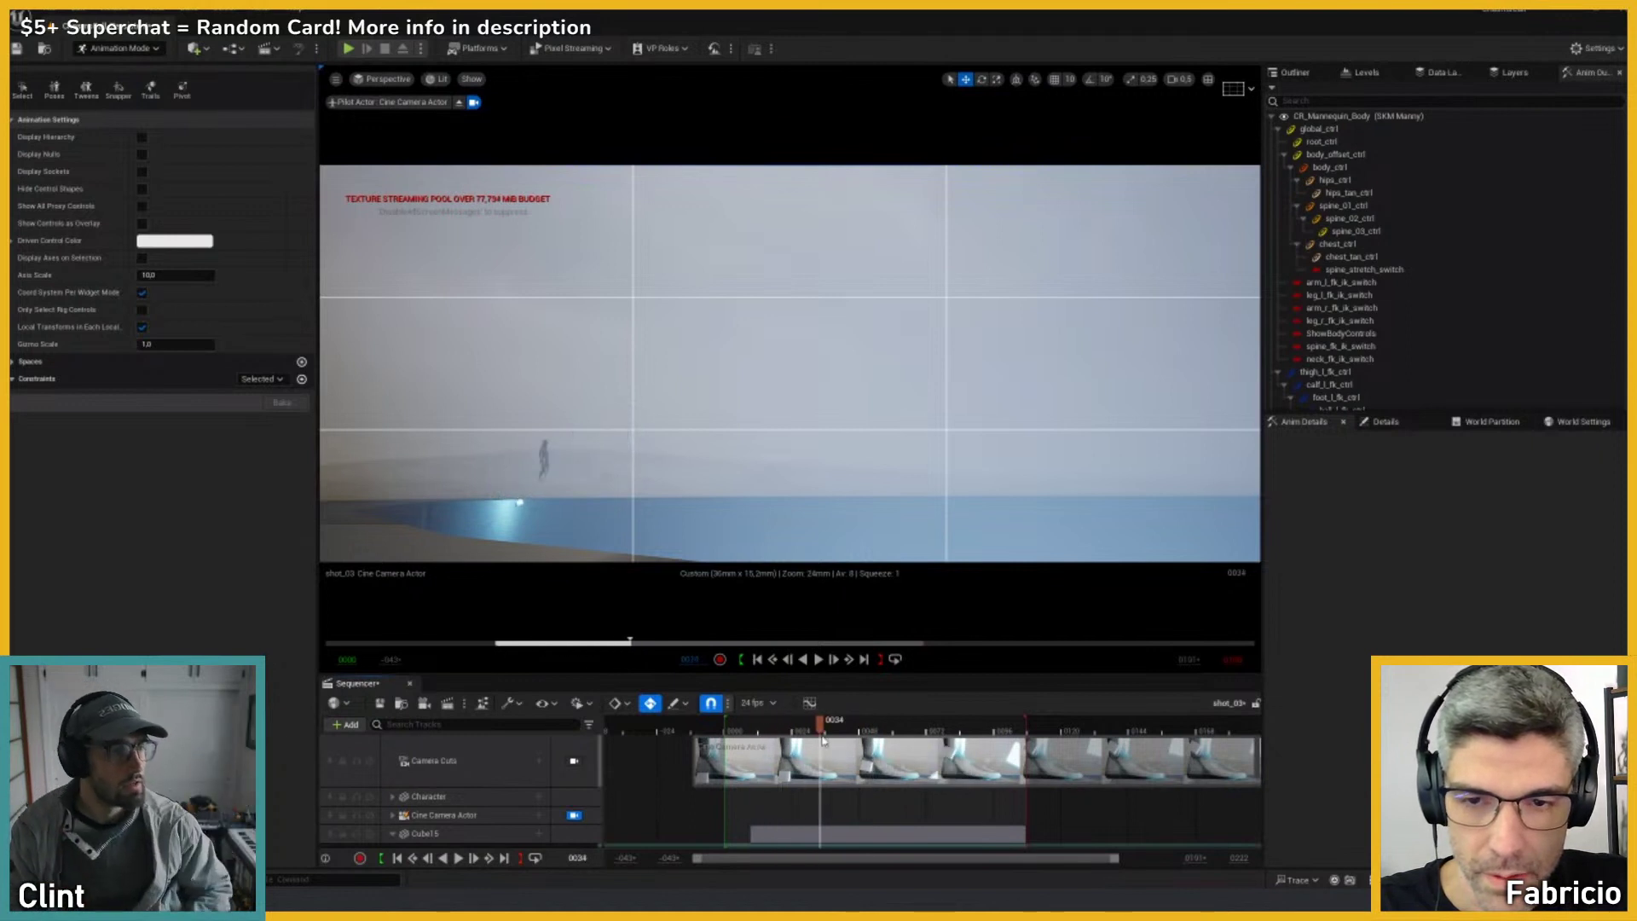
pyautogui.click(528, 471)
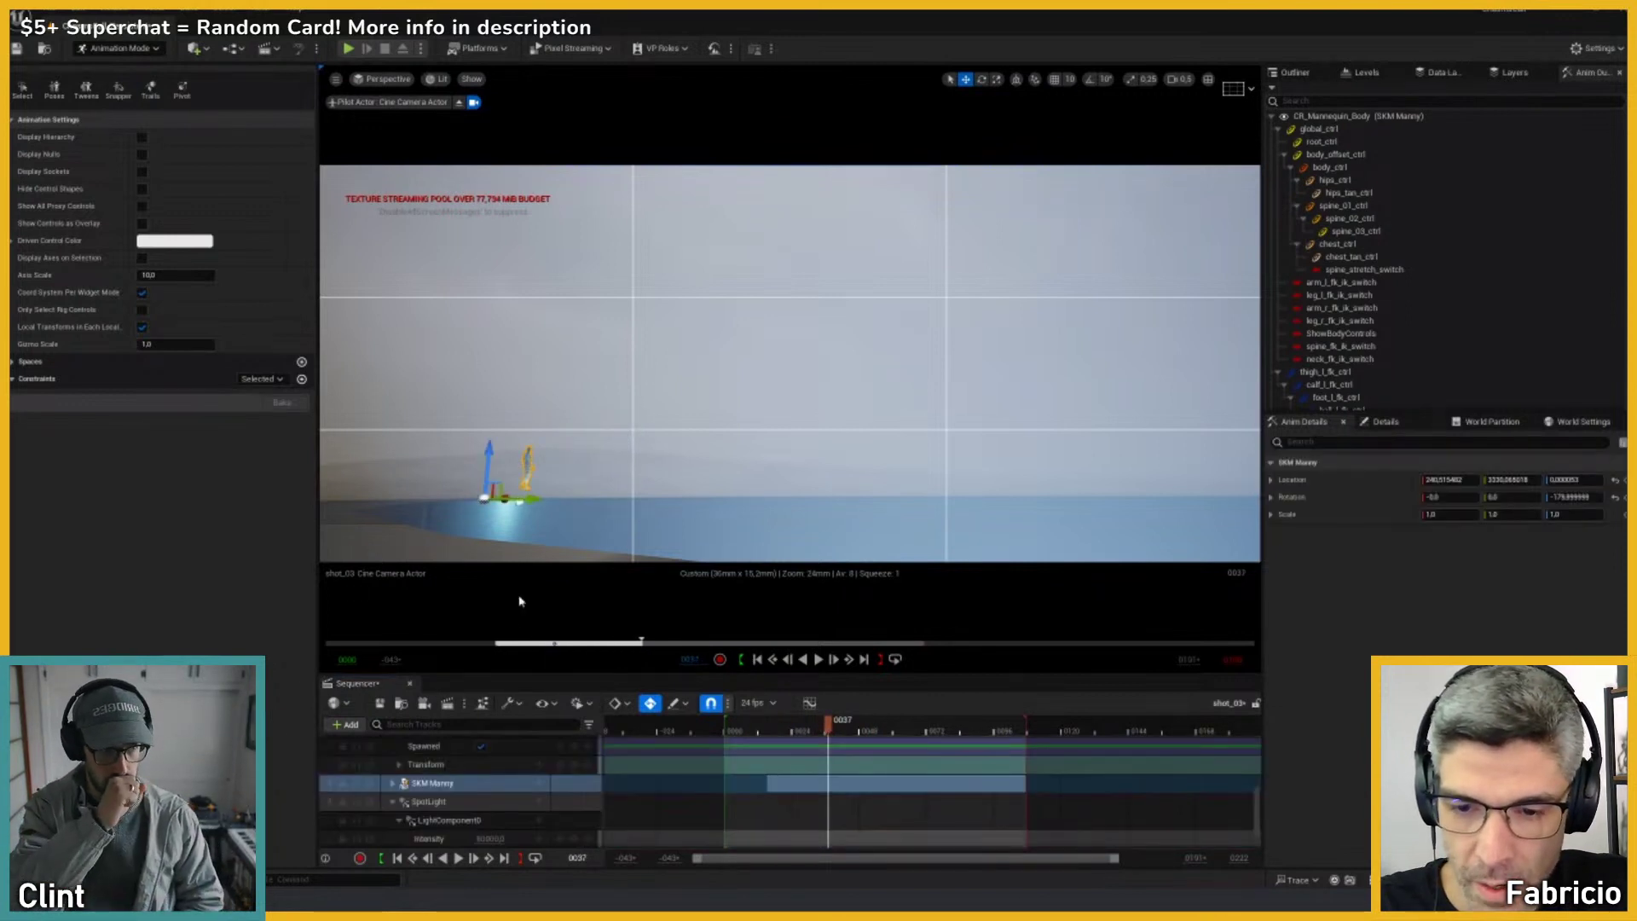
pyautogui.scroll(-1, 485, 770)
pyautogui.click(392, 765)
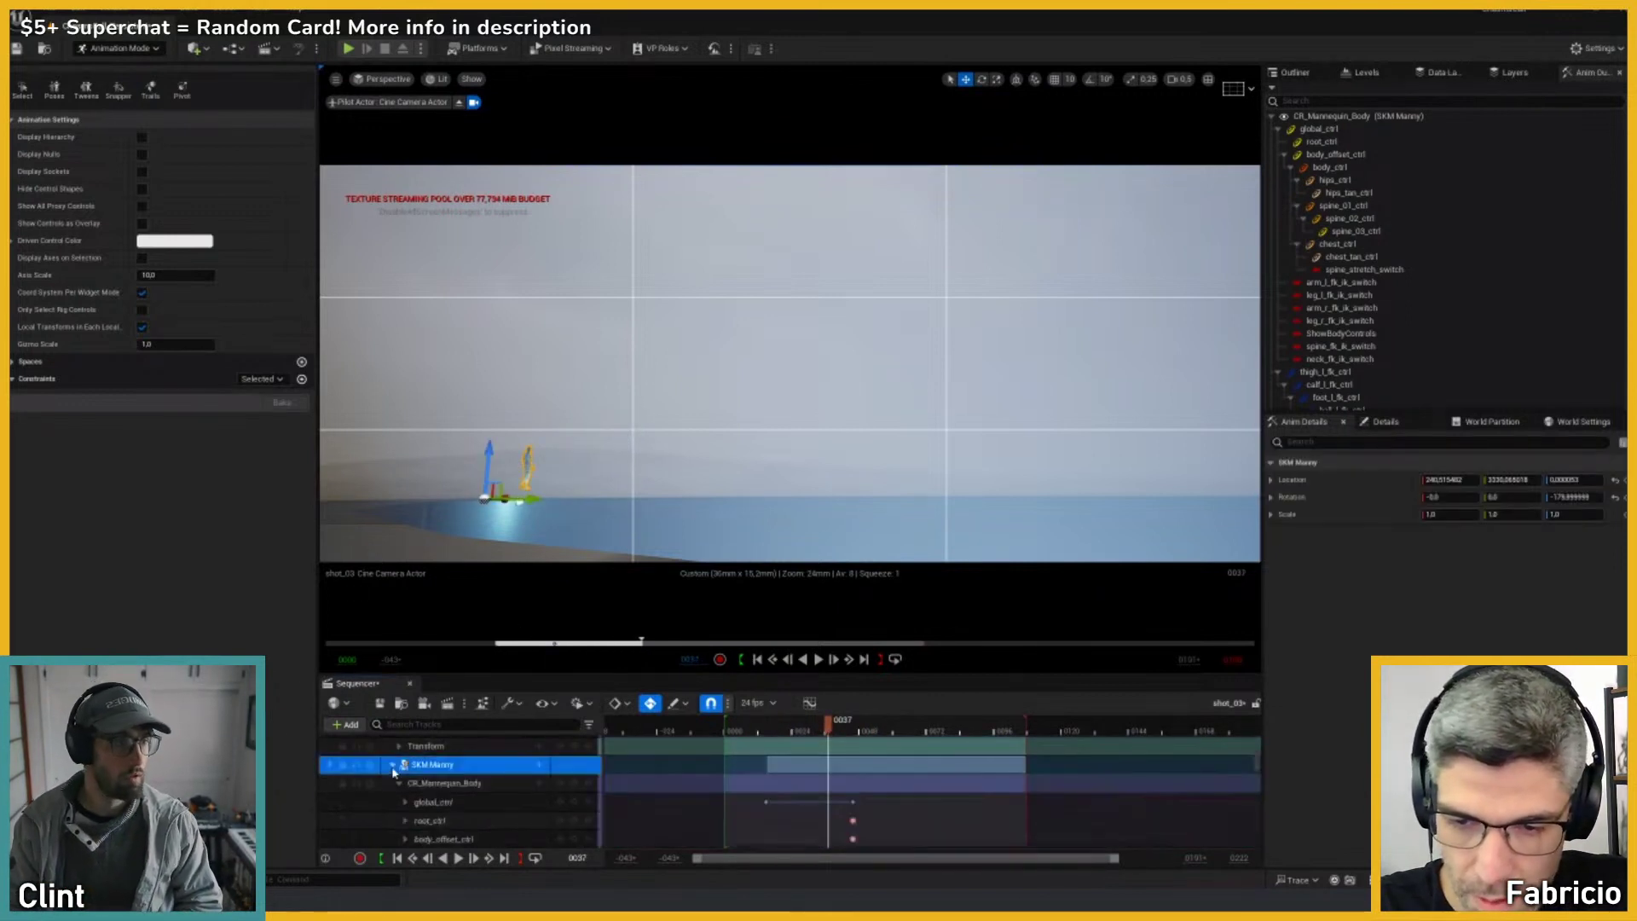
pyautogui.moveTo(868, 798); pyautogui.dragTo(844, 846)
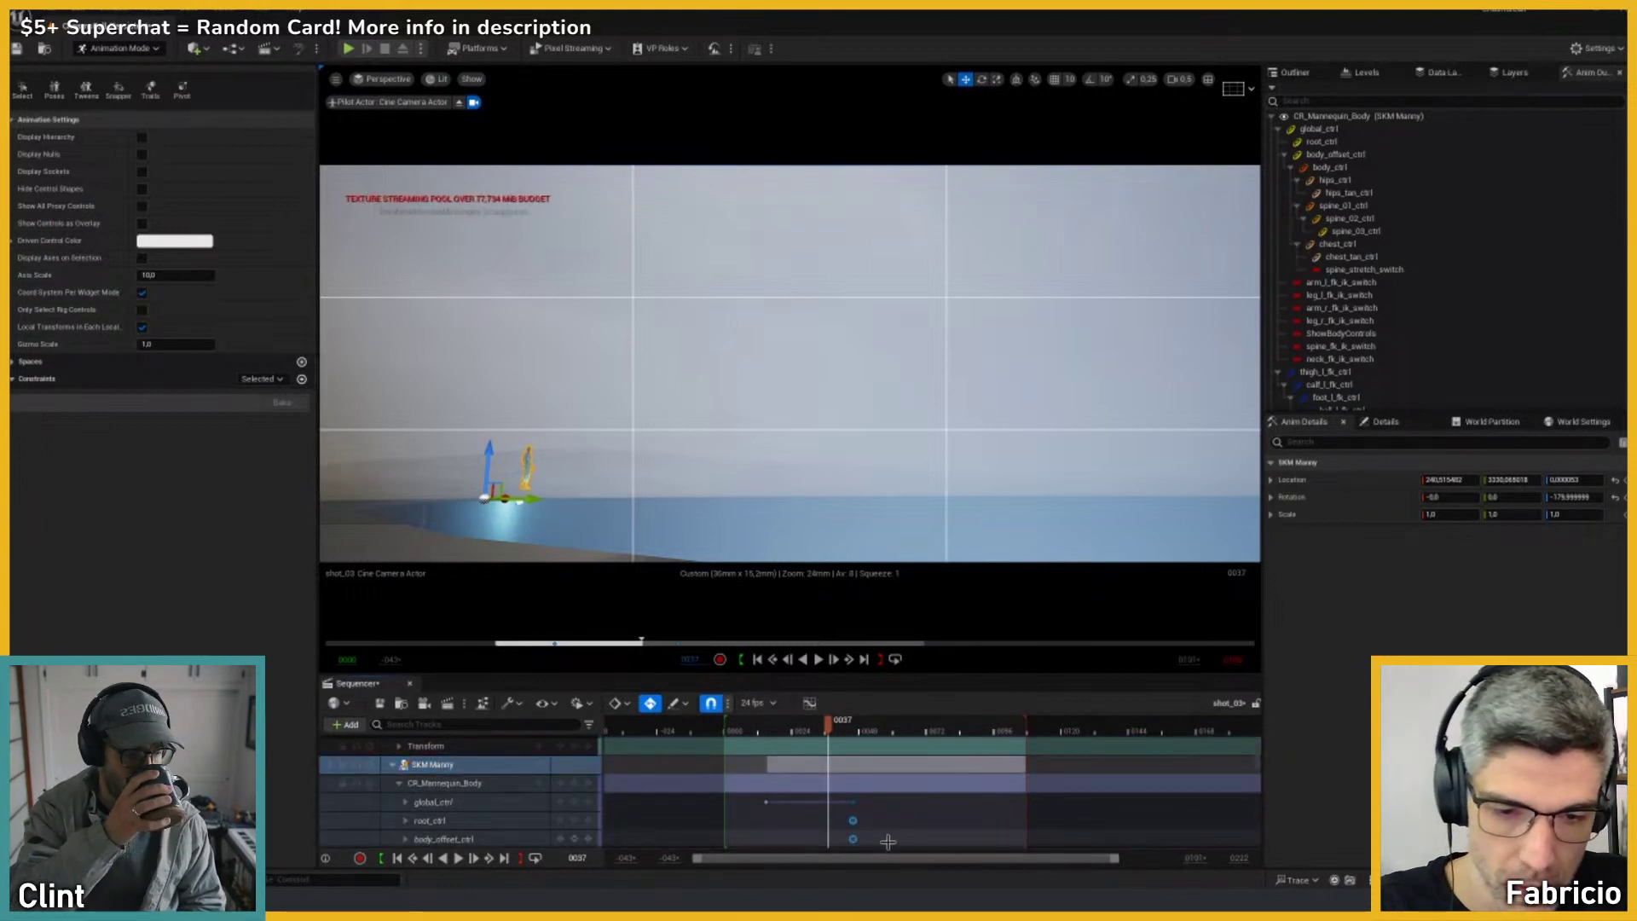
pyautogui.press('Delete')
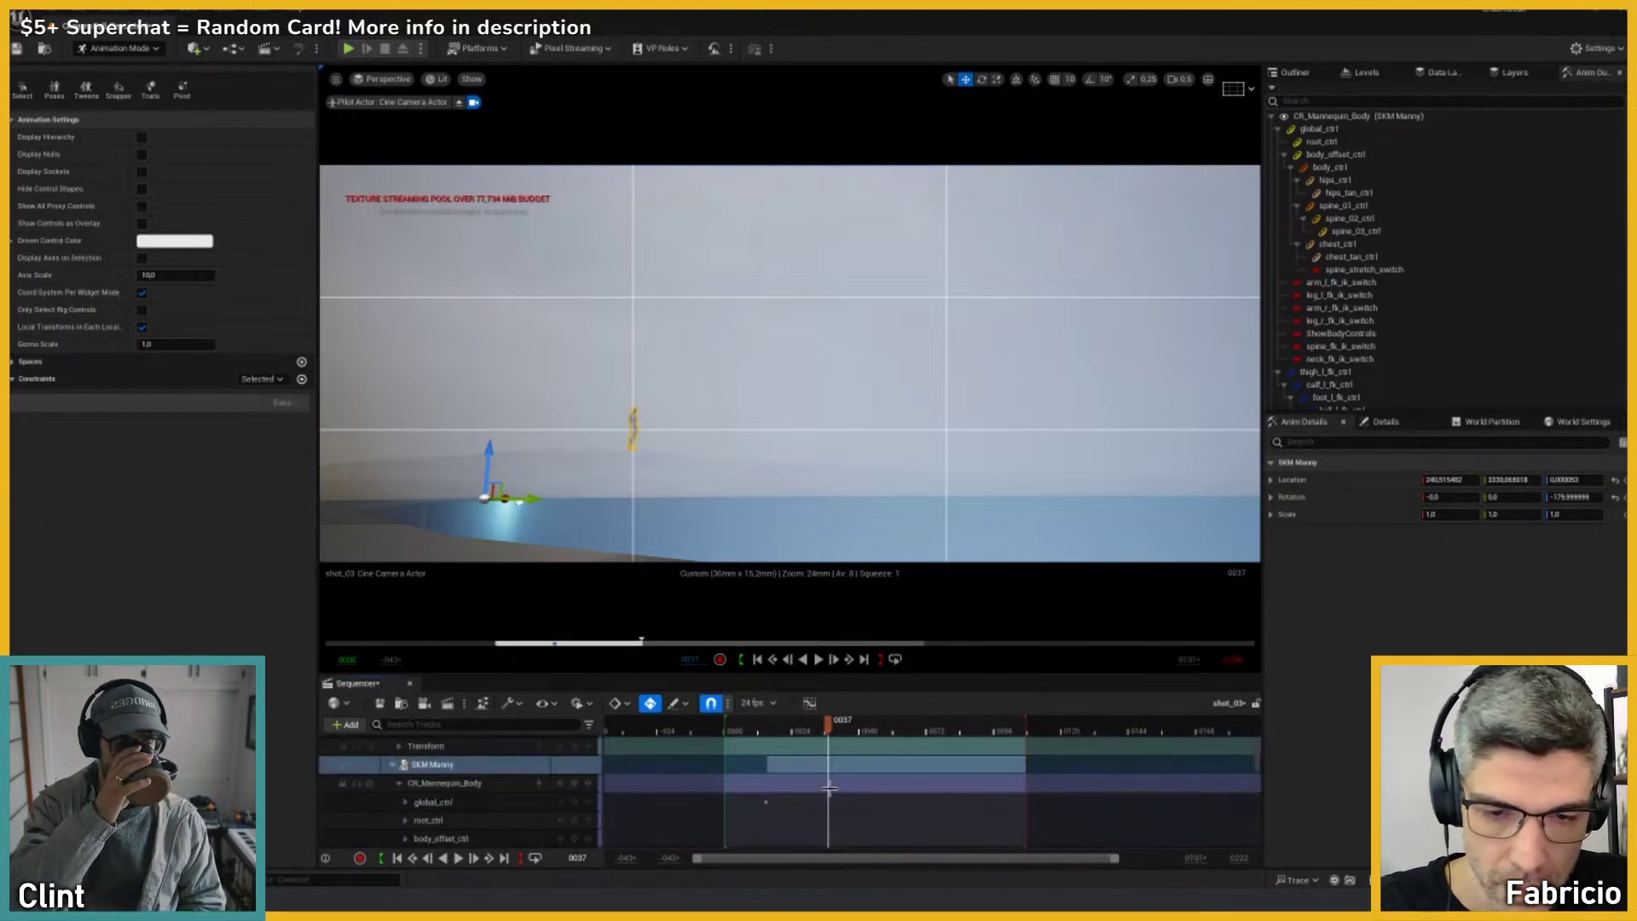
# Step: Delete the remaining CR_Mannequin_Body keys that come after the first pose key
pyautogui.click(398, 782)
pyautogui.moveTo(870, 781); pyautogui.dragTo(843, 789)
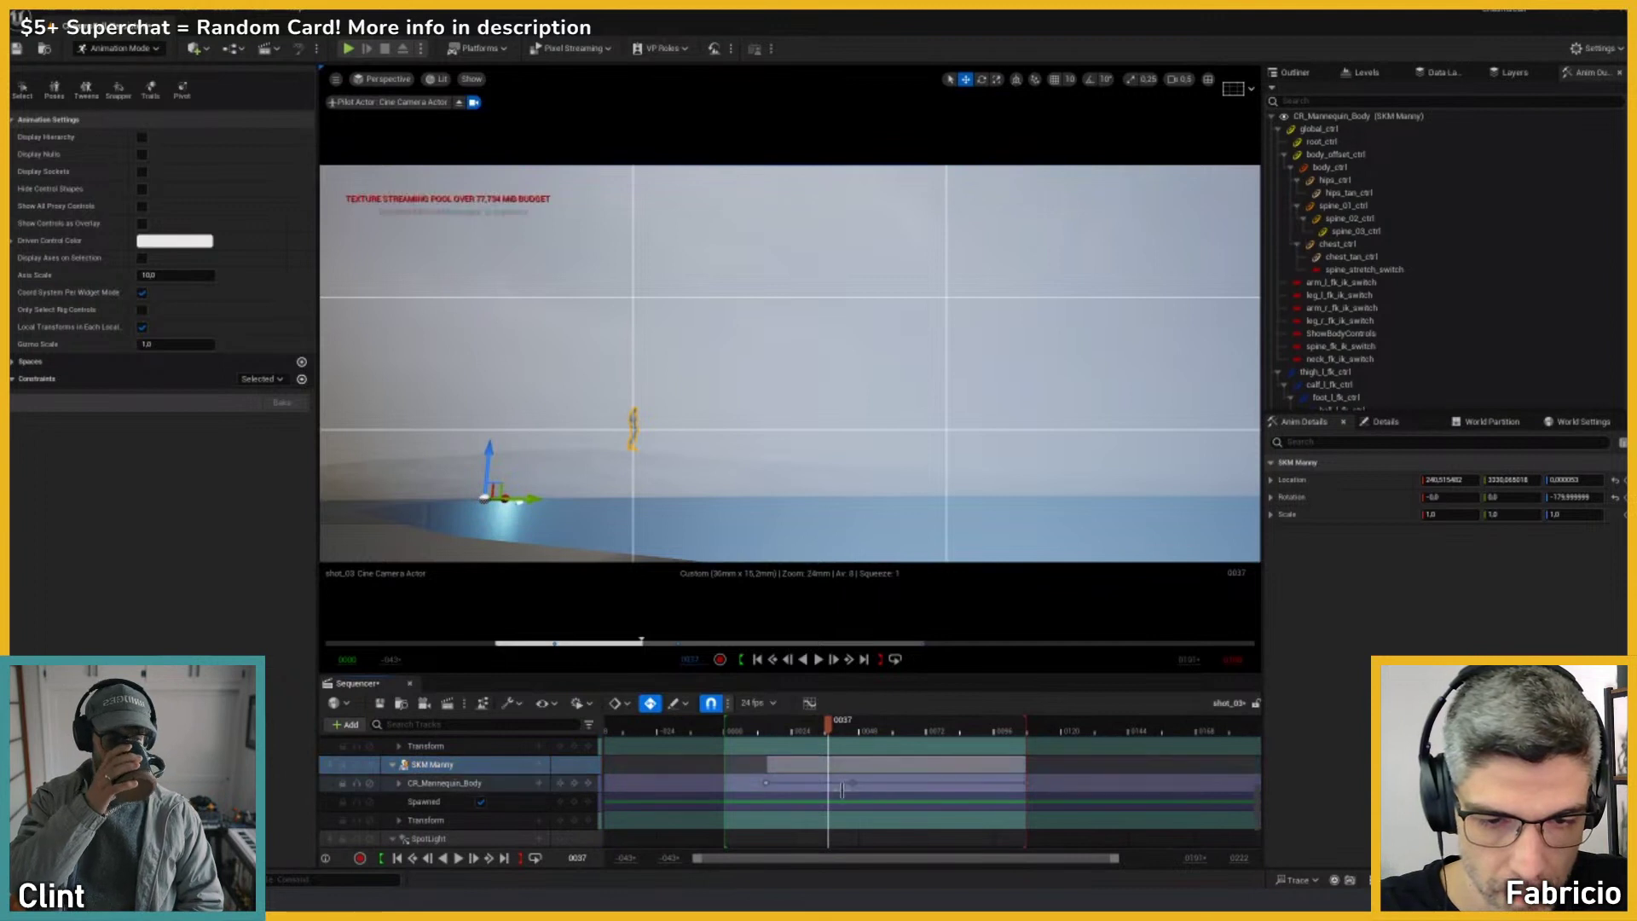
pyautogui.press('Delete')
pyautogui.moveTo(1051, 779); pyautogui.dragTo(1009, 796)
pyautogui.press('Delete')
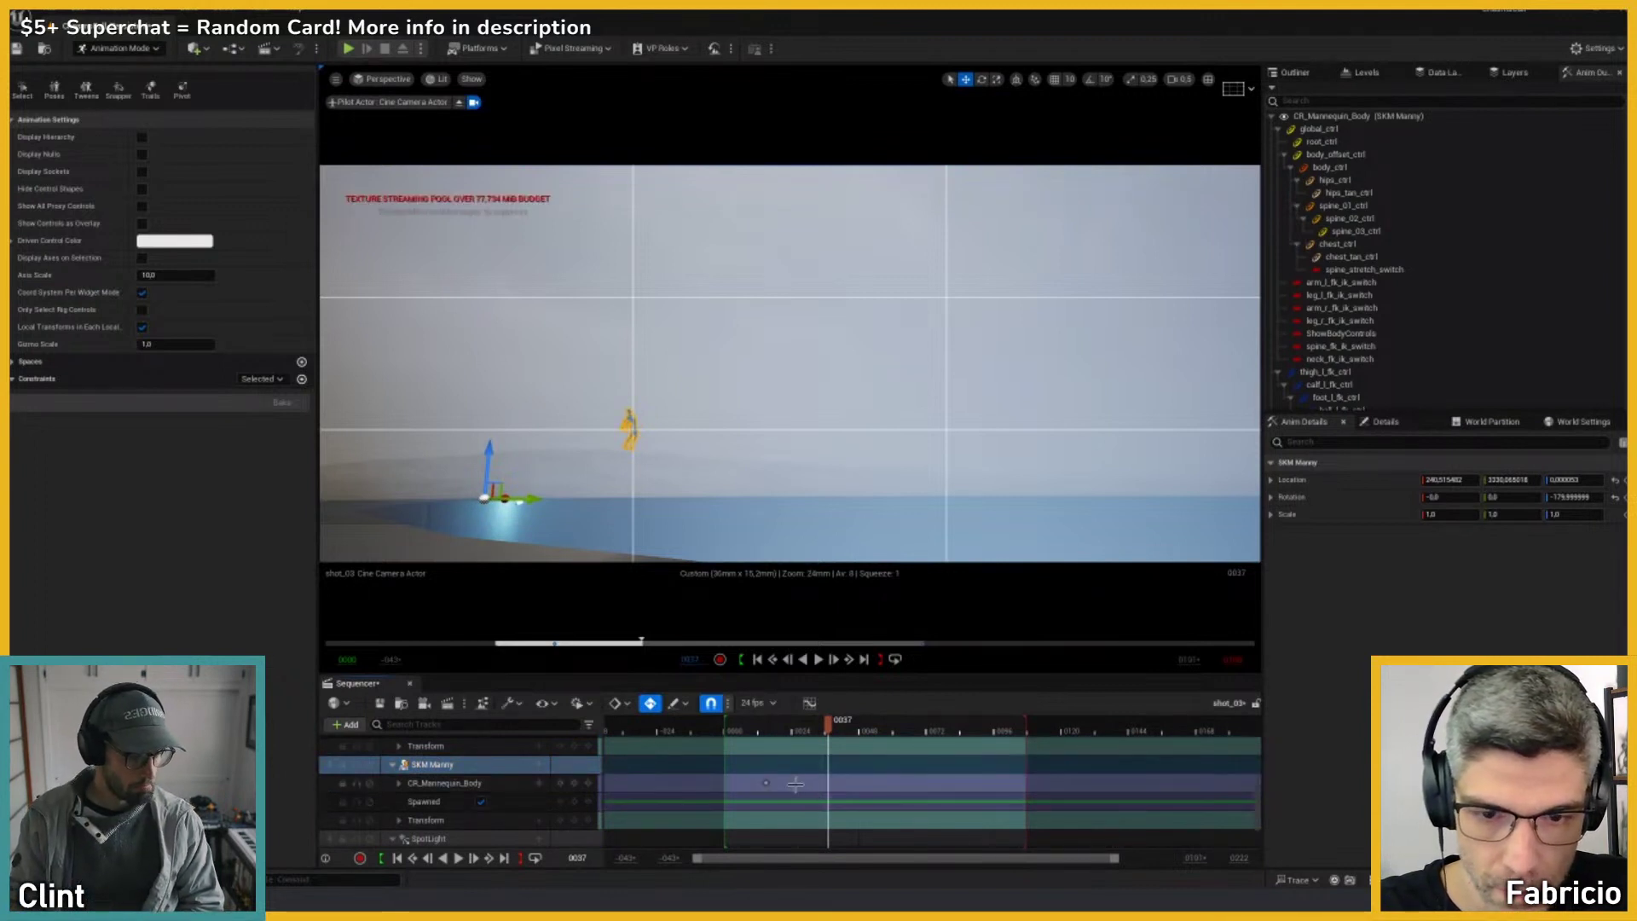
# Step: Move the remaining rig pose key to the shot's first frame and key global_ctrl at frame 0107, shifted slightly right and up in frame
pyautogui.moveTo(765, 782); pyautogui.dragTo(1028, 741)
pyautogui.scroll(-2, 451, 793)
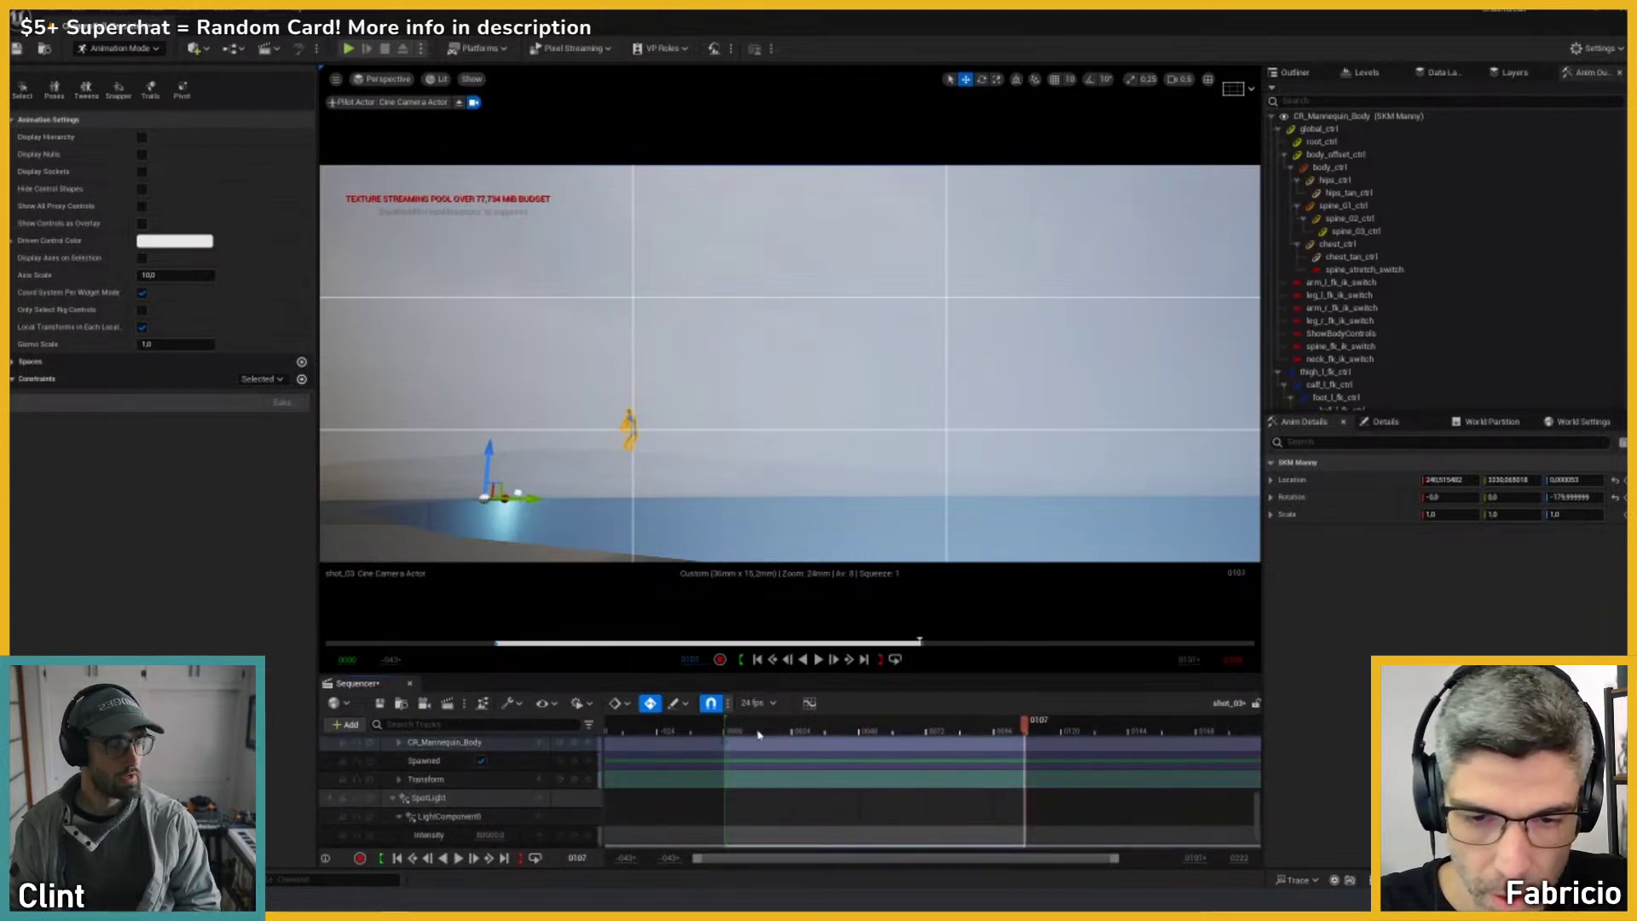
pyautogui.scroll(1, 546, 775)
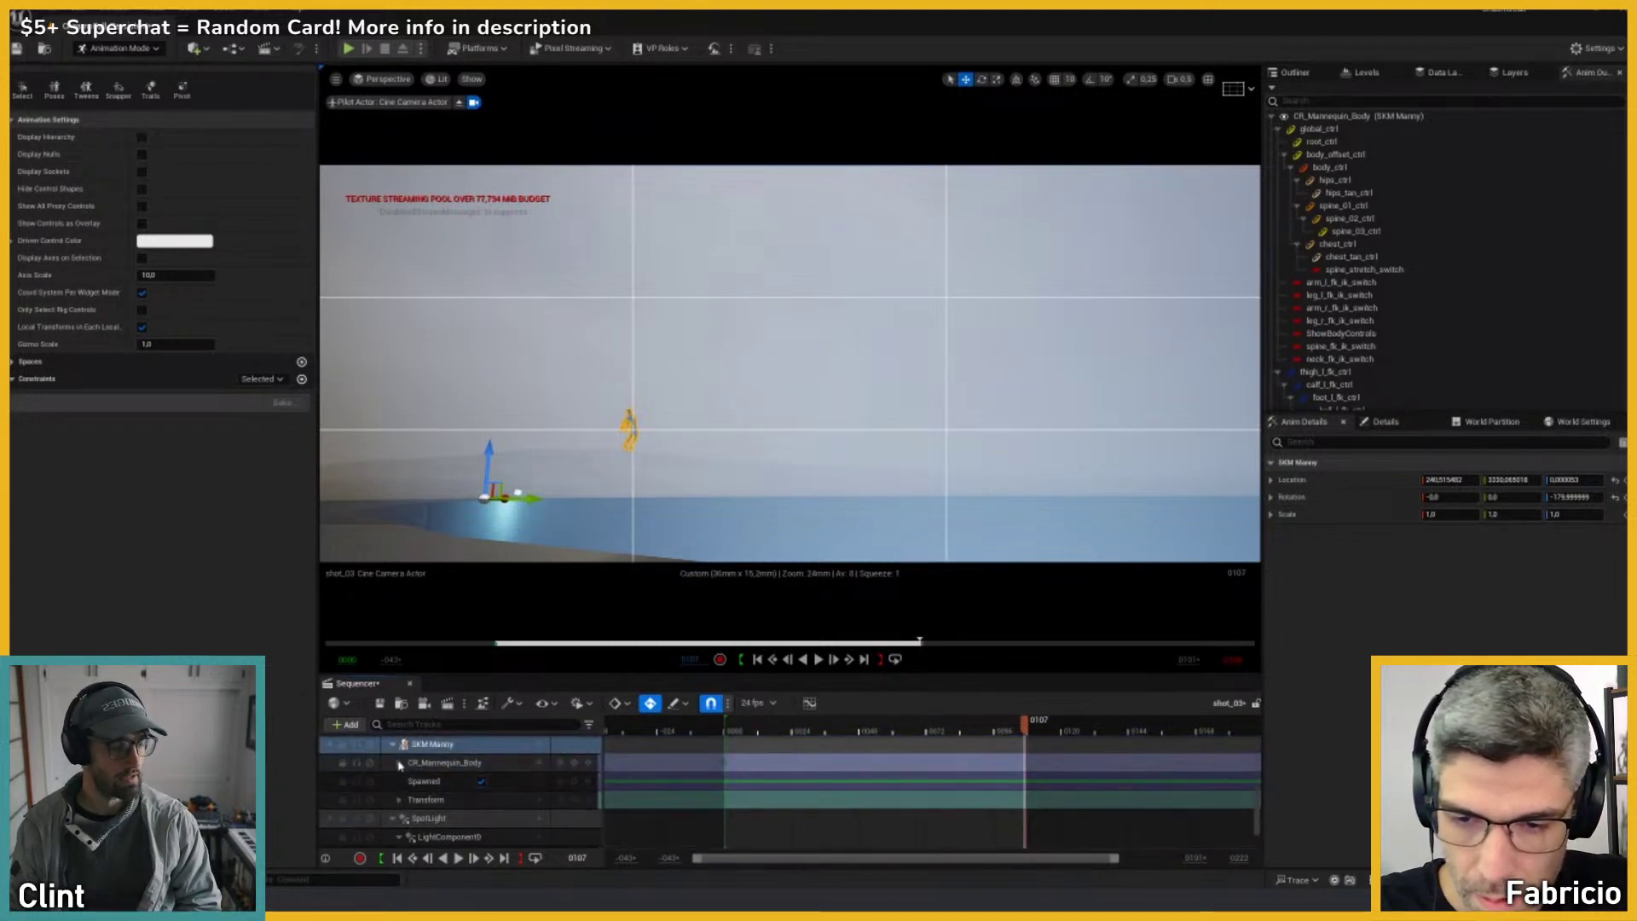
pyautogui.click(644, 454)
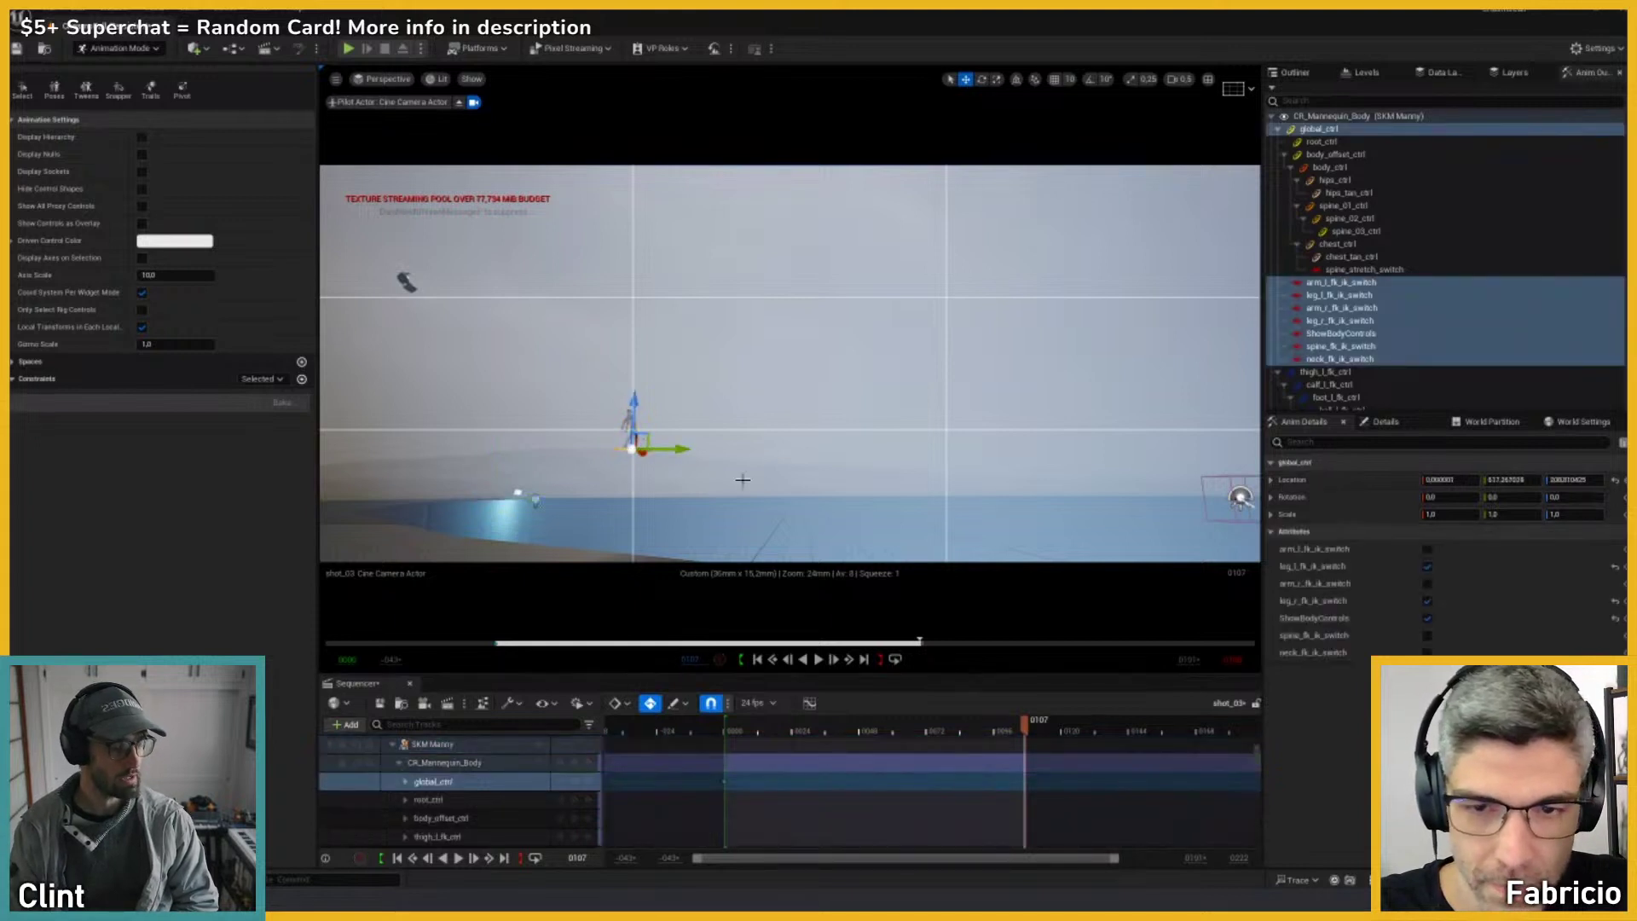
pyautogui.moveTo(660, 445); pyautogui.dragTo(714, 455)
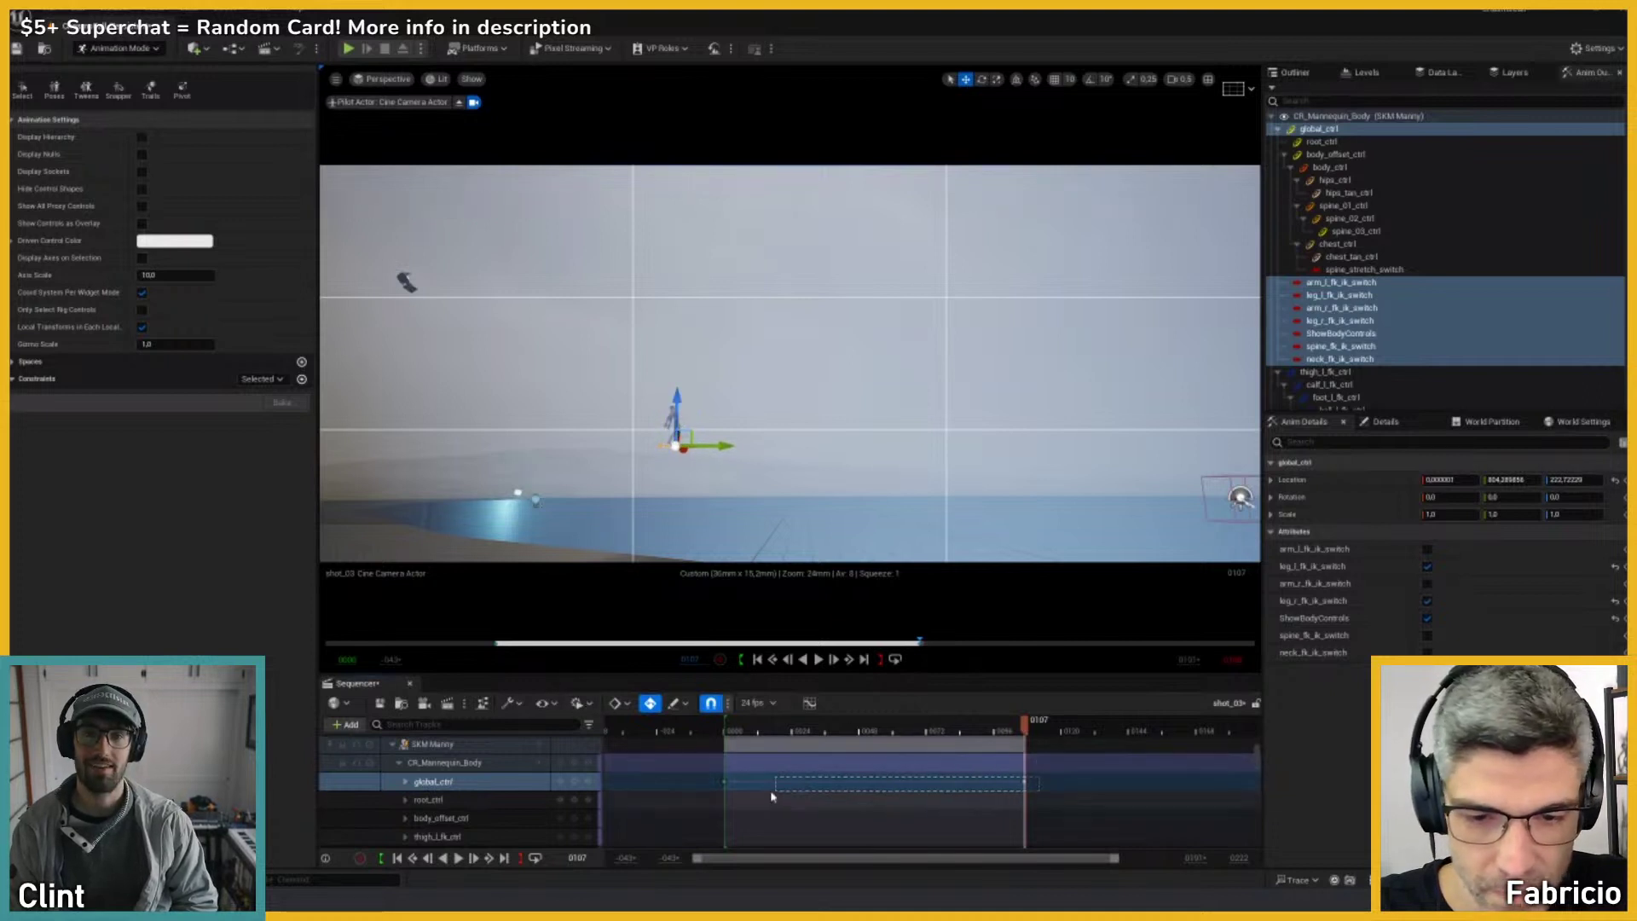
# Step: Set the global_ctrl keys to linear interpolation and save the shot_03 sequence
pyautogui.rightClick(724, 780)
pyautogui.click(797, 676)
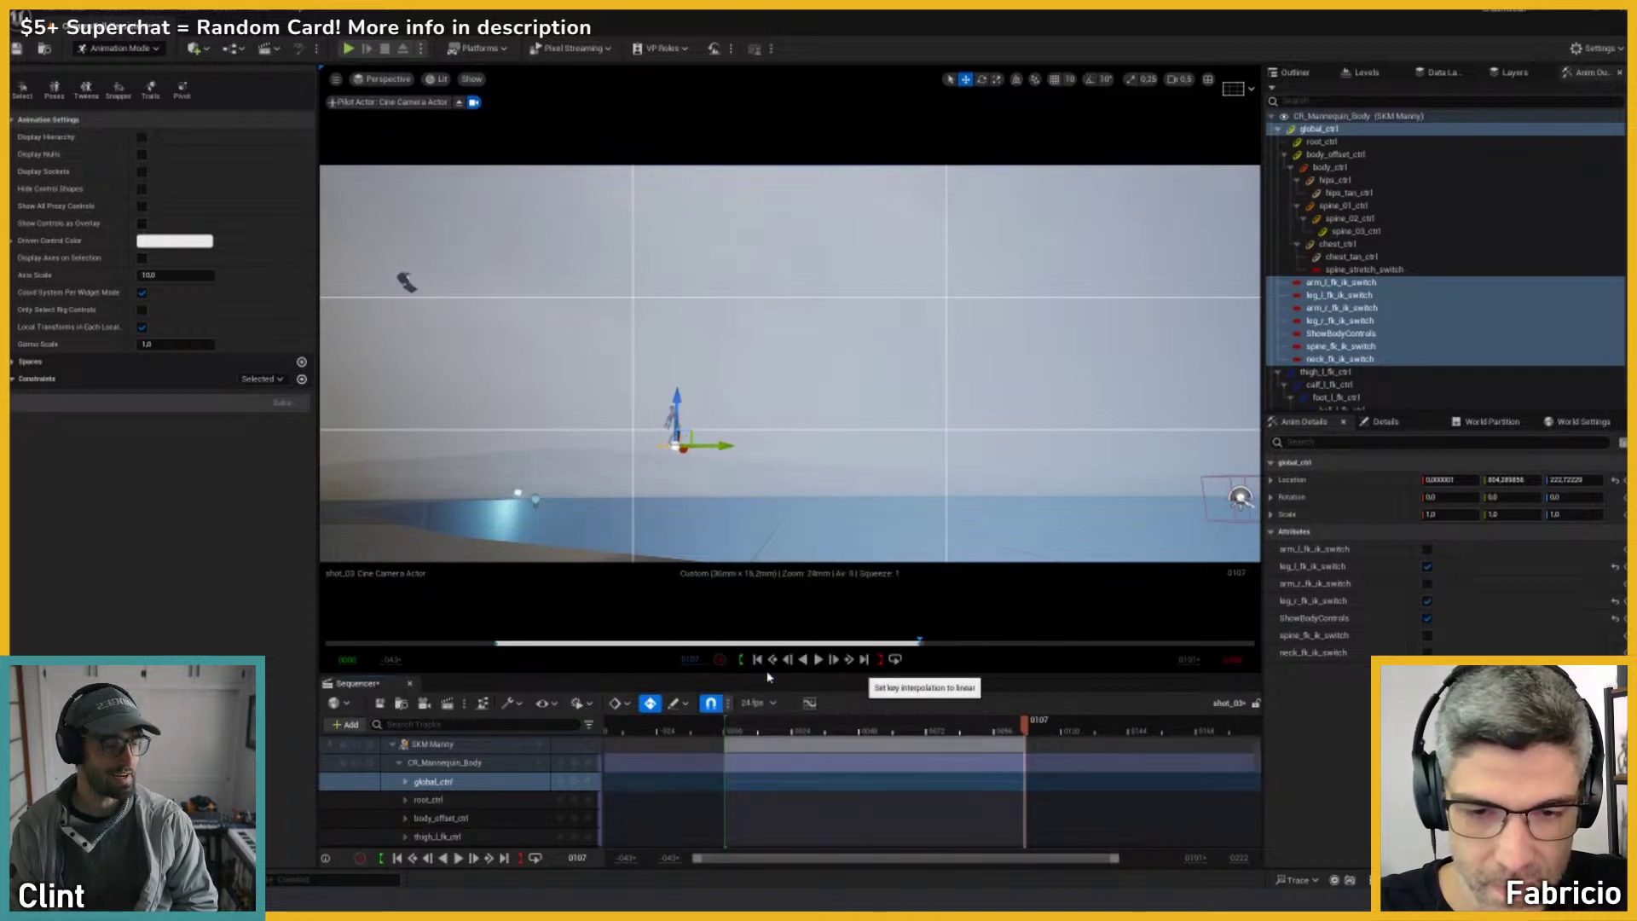
pyautogui.click(348, 703)
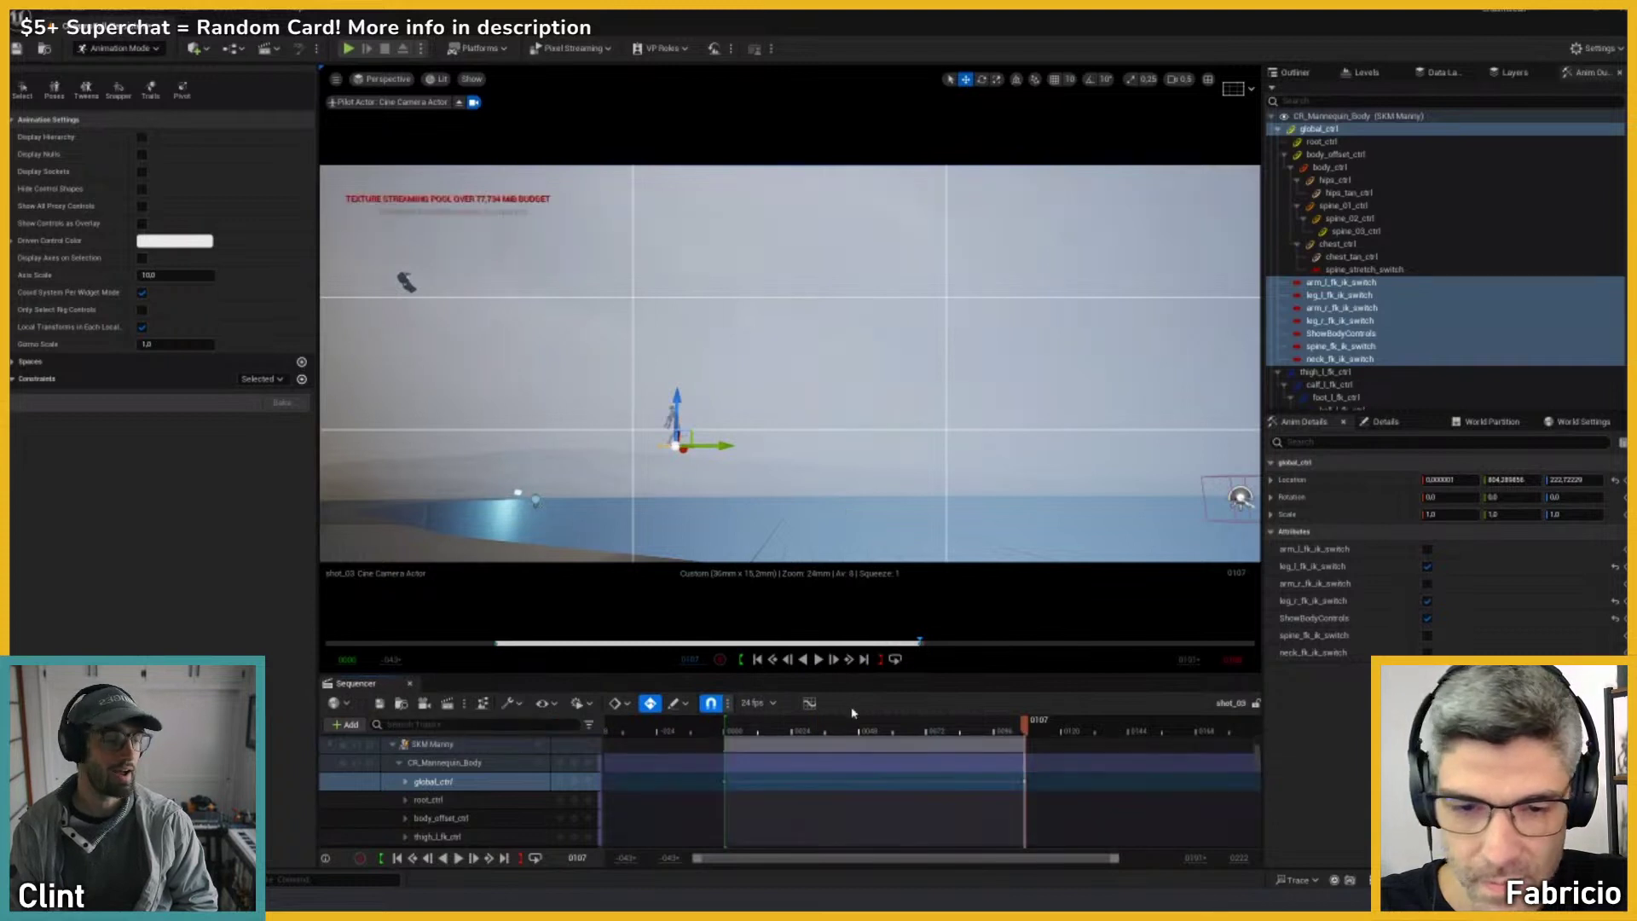
# Step: Play back the figure's drift in shot_03, deselect the rig and return the playhead to frame 0005
pyautogui.press('space')
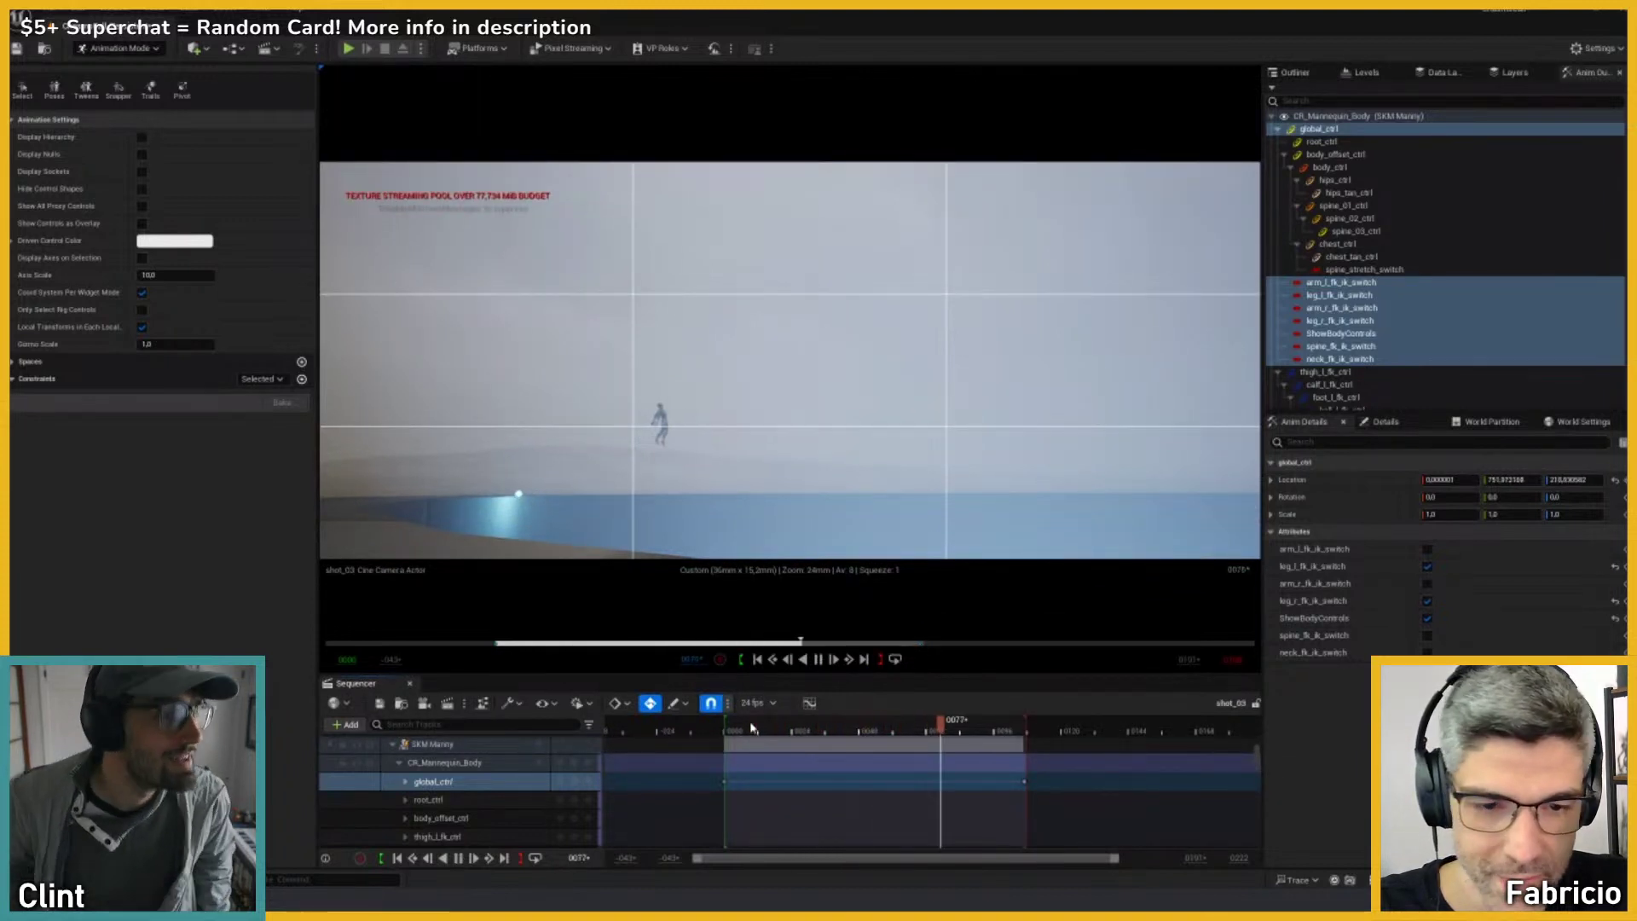
pyautogui.press('space')
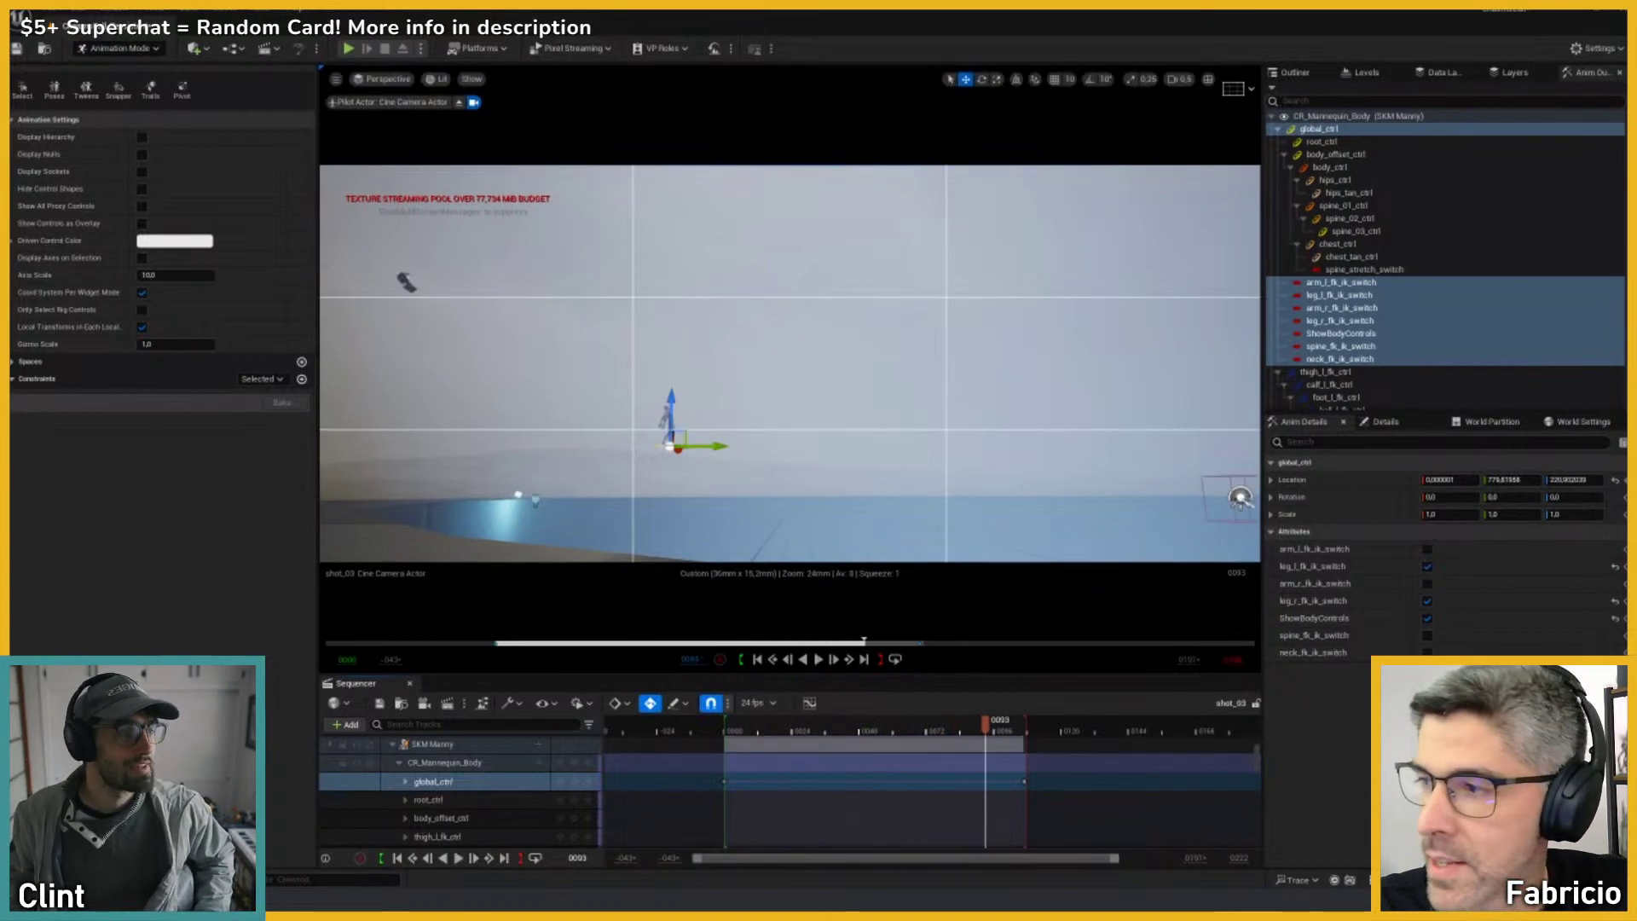
pyautogui.press('Escape')
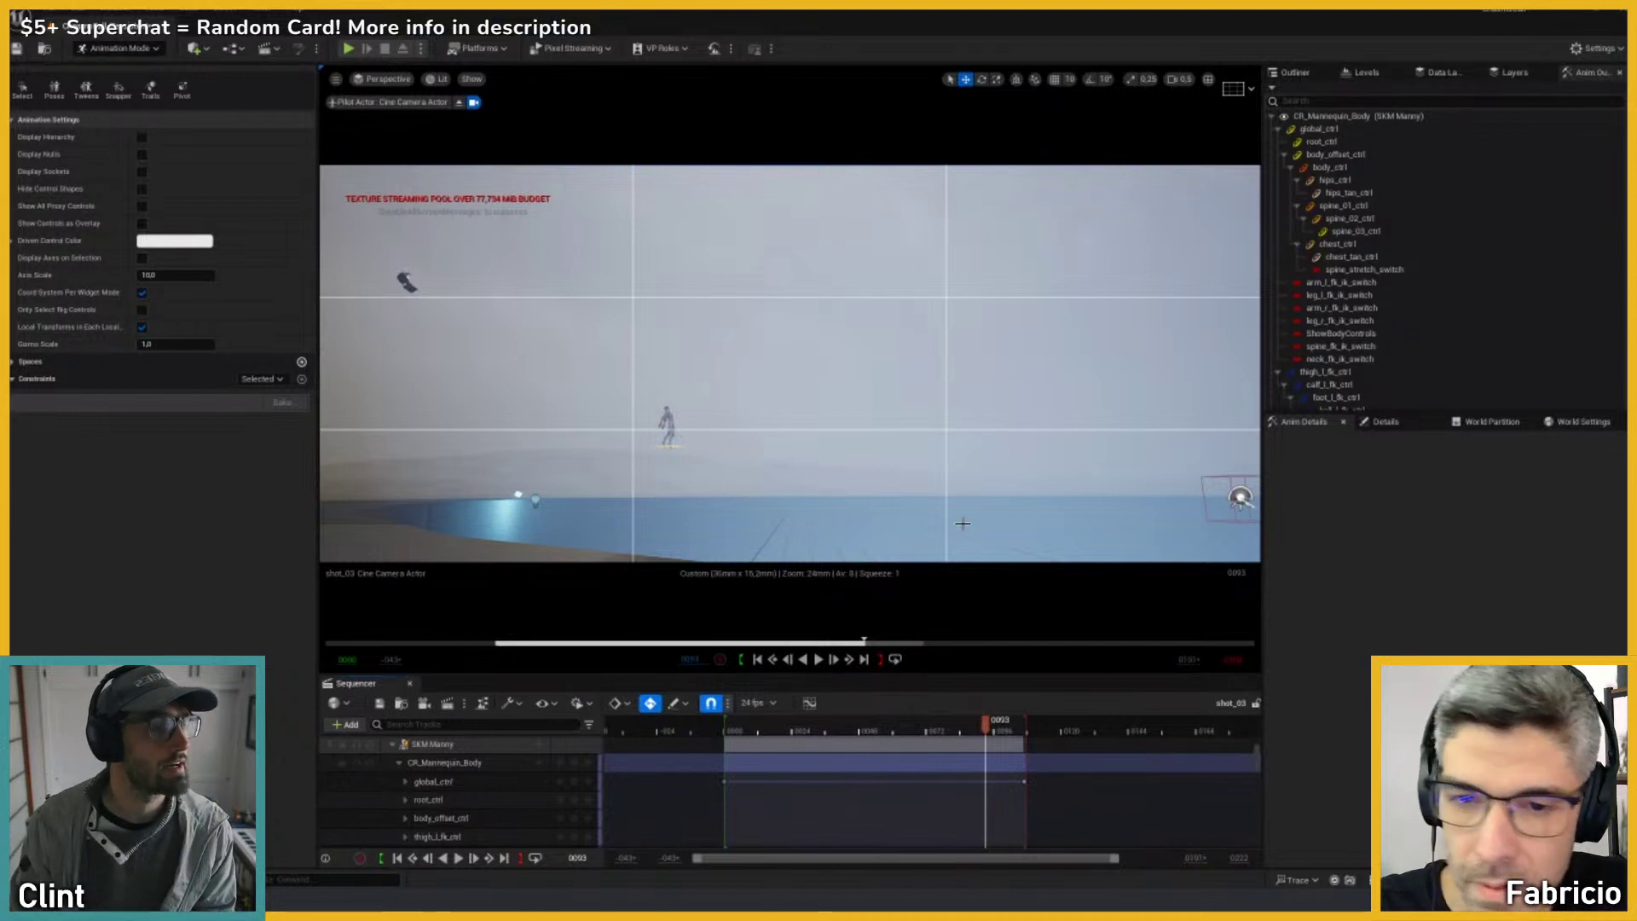
pyautogui.click(744, 729)
pyautogui.moveTo(744, 731); pyautogui.dragTo(738, 730)
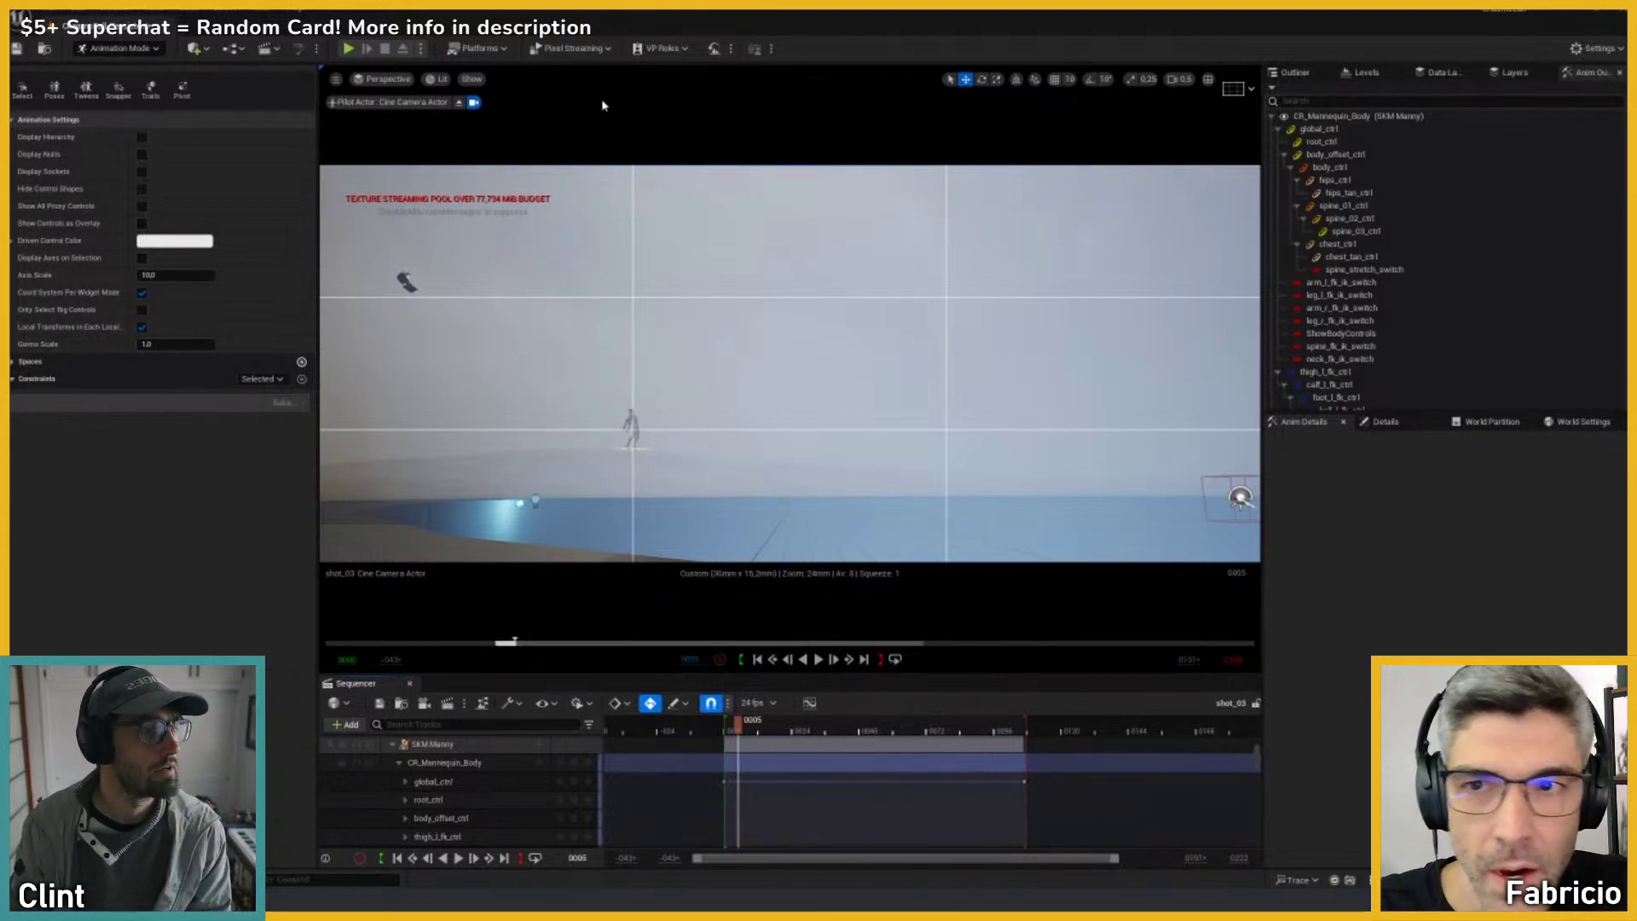
# Step: Open the camera viewport's view and viewport-type options
pyautogui.click(411, 81)
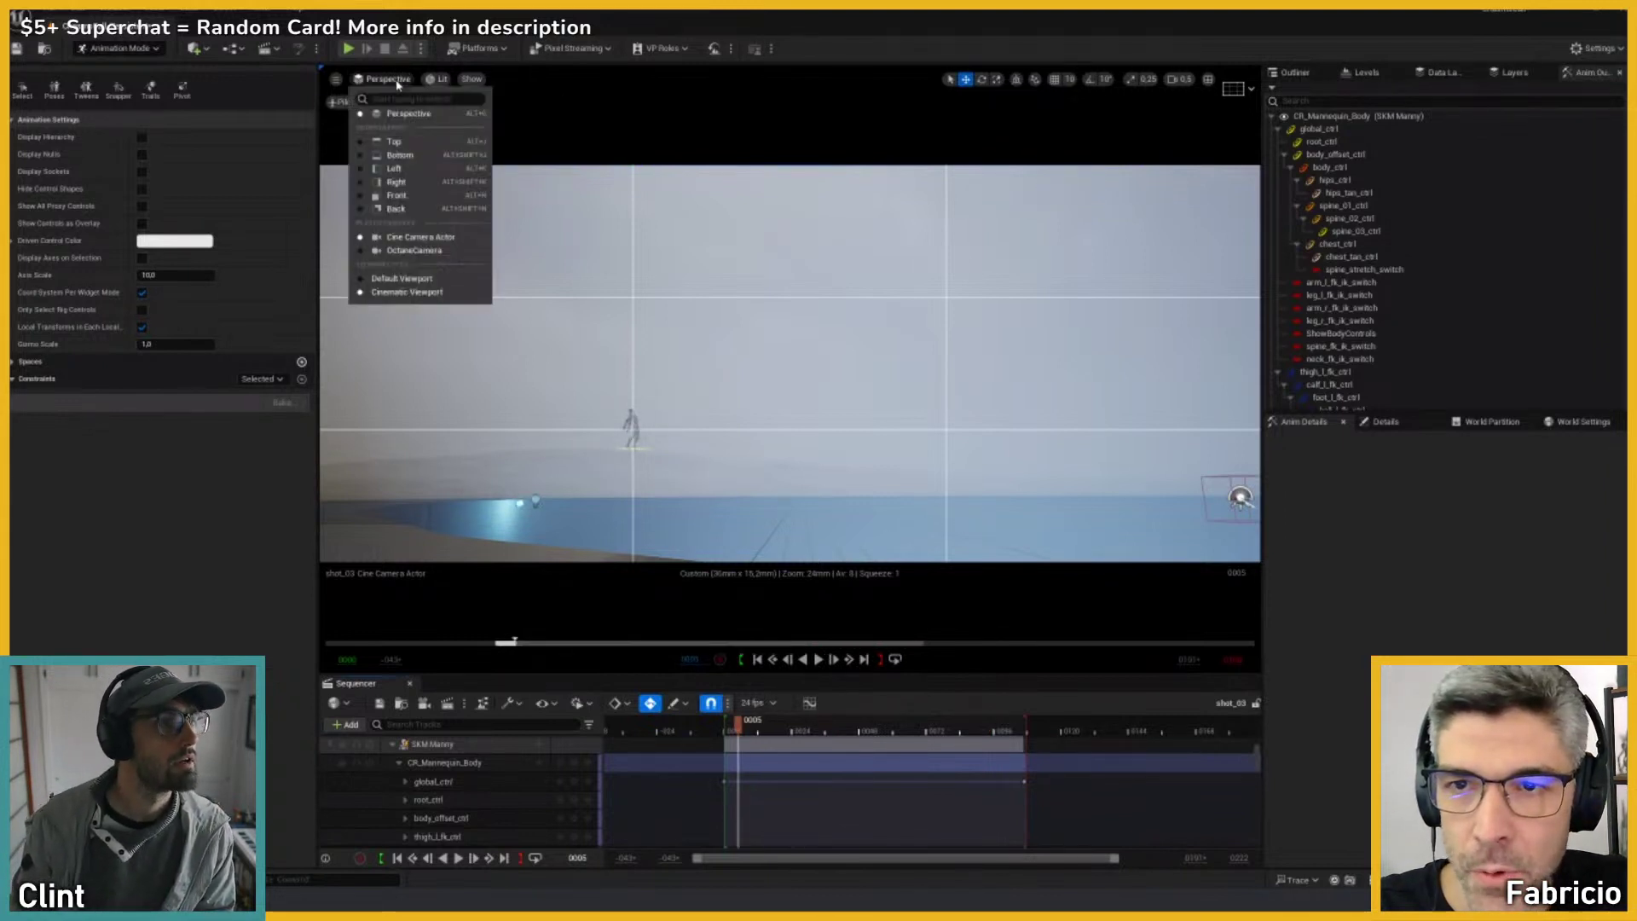
# Step: Try a letterbox mask with a ratio of about 4.63 on the cinematic viewport
pyautogui.click(410, 293)
pyautogui.click(1236, 89)
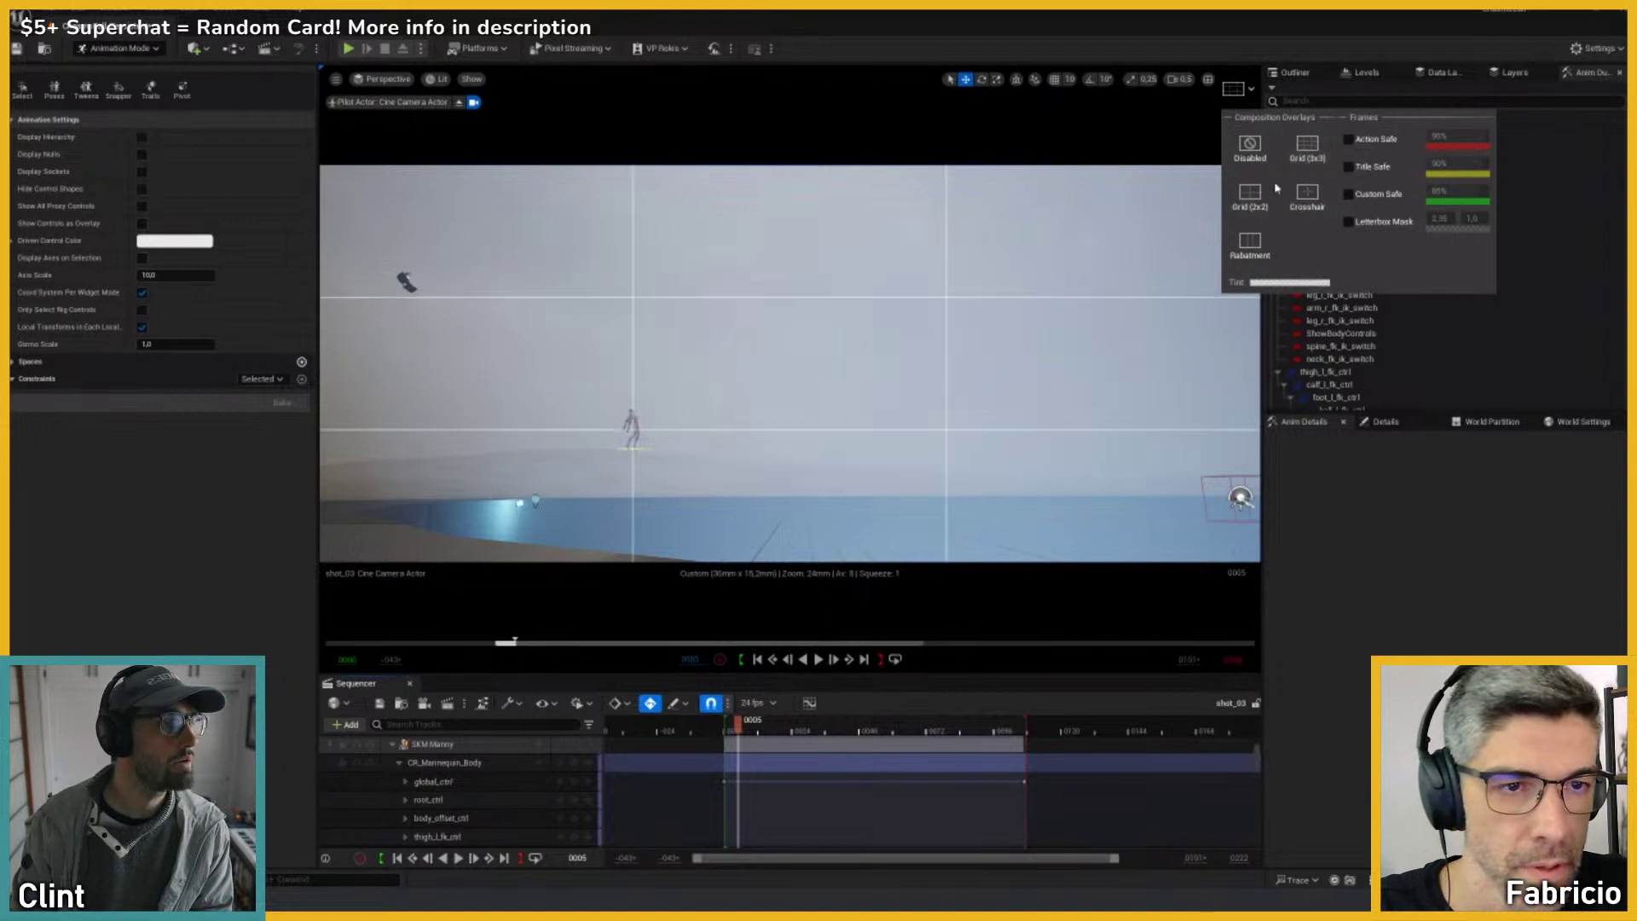
pyautogui.click(1378, 223)
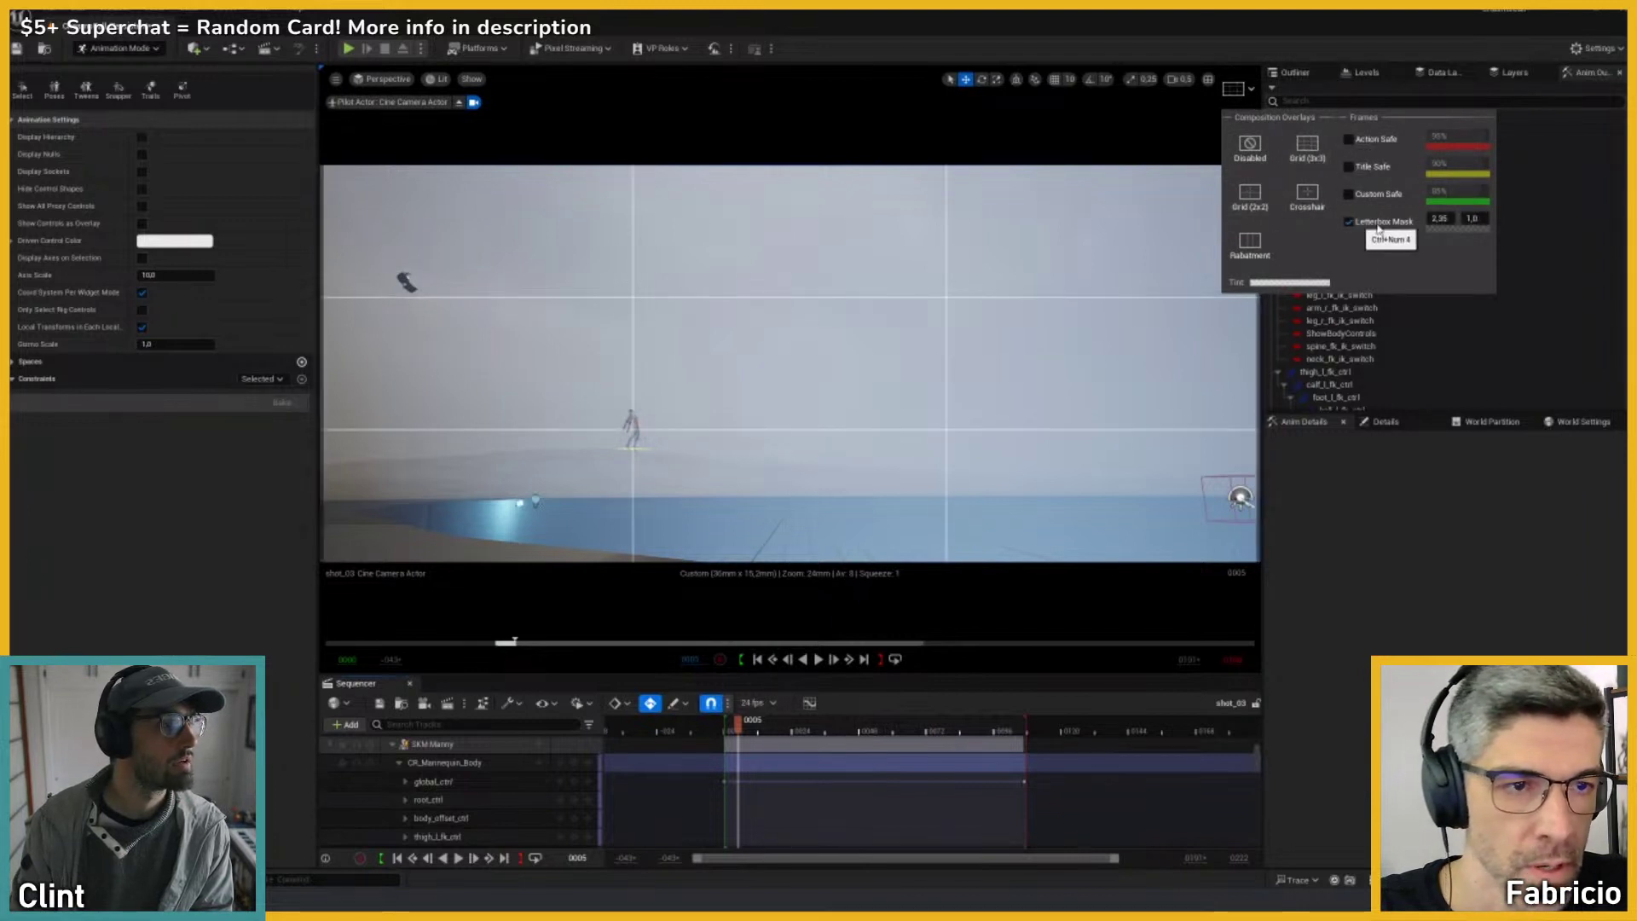
pyautogui.moveTo(1439, 218)
pyautogui.mouseDown()
pyautogui.moveTo(1484, 223)
pyautogui.moveTo(1471, 226)
pyautogui.mouseUp()
pyautogui.click(1403, 221)
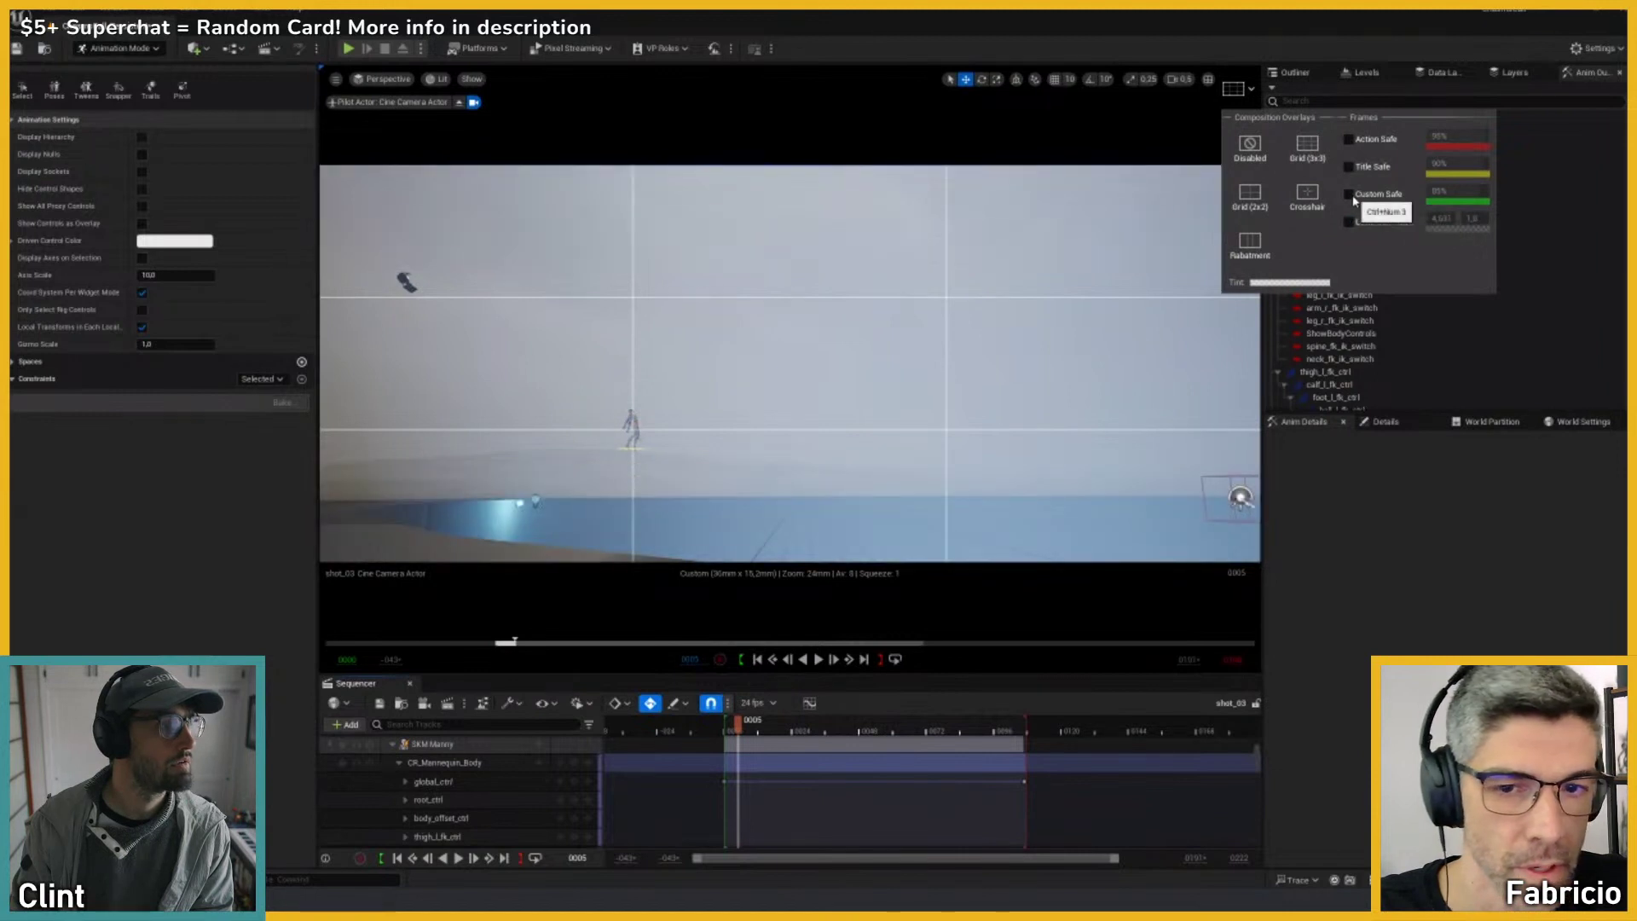
# Step: Try the Custom Safe and Title Safe frames on the viewport, leaving both switched off
pyautogui.click(1350, 196)
pyautogui.click(1352, 168)
pyautogui.click(1348, 167)
pyautogui.click(1347, 195)
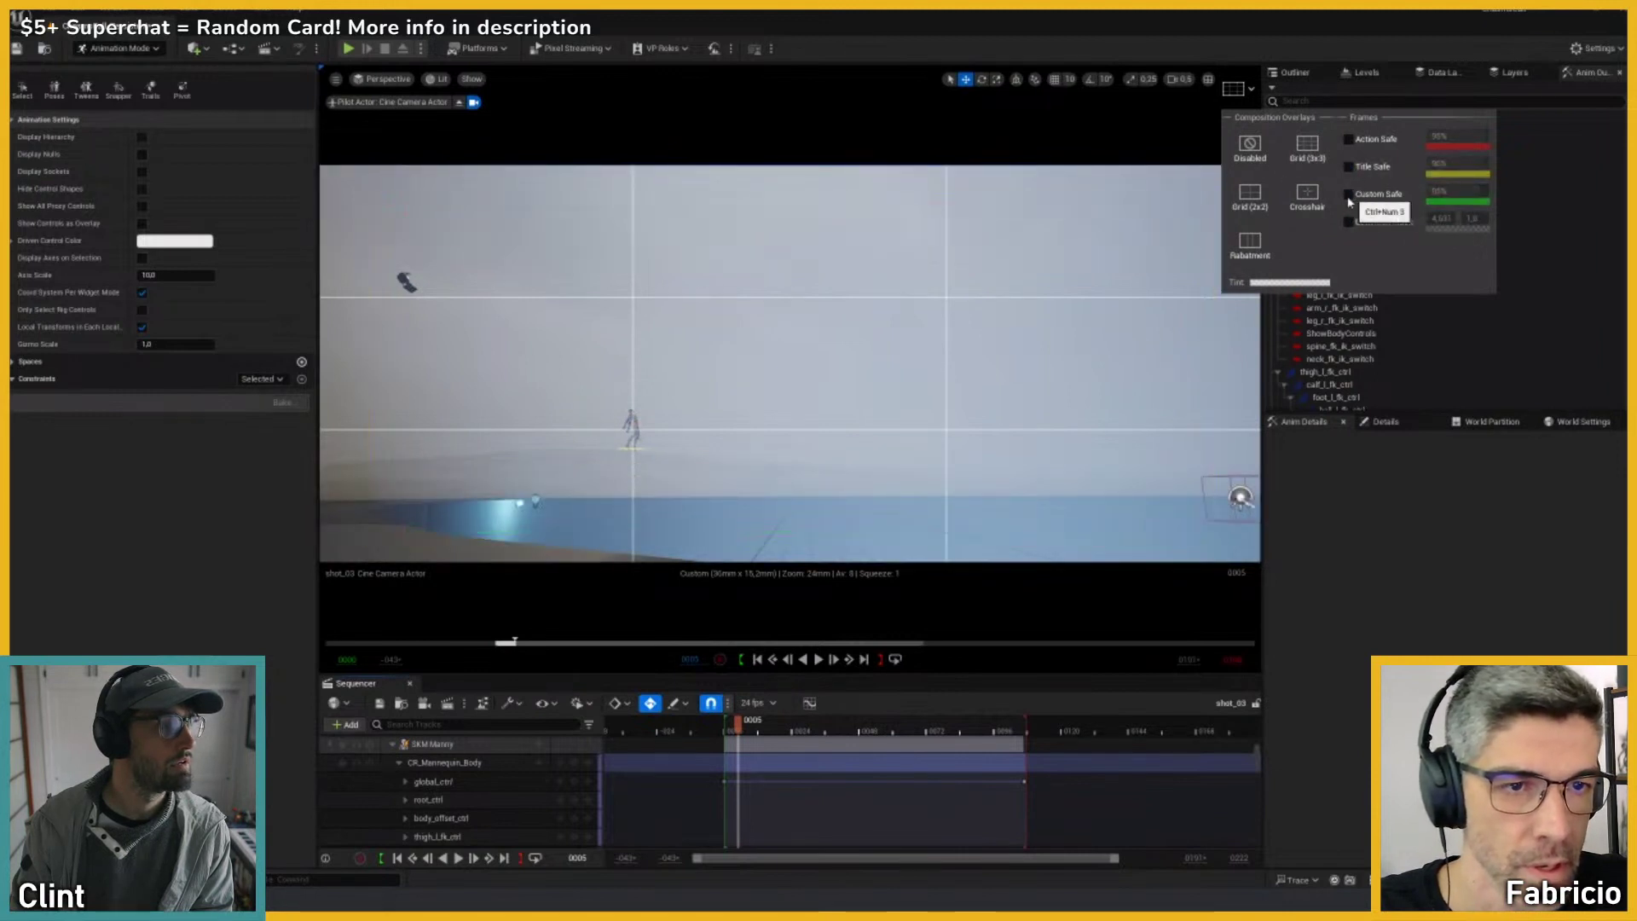
# Step: Try the Crosshair, Rebatment and 2x2 grid composition overlays, ending with the 3x3 grid
pyautogui.click(1311, 196)
pyautogui.click(1249, 243)
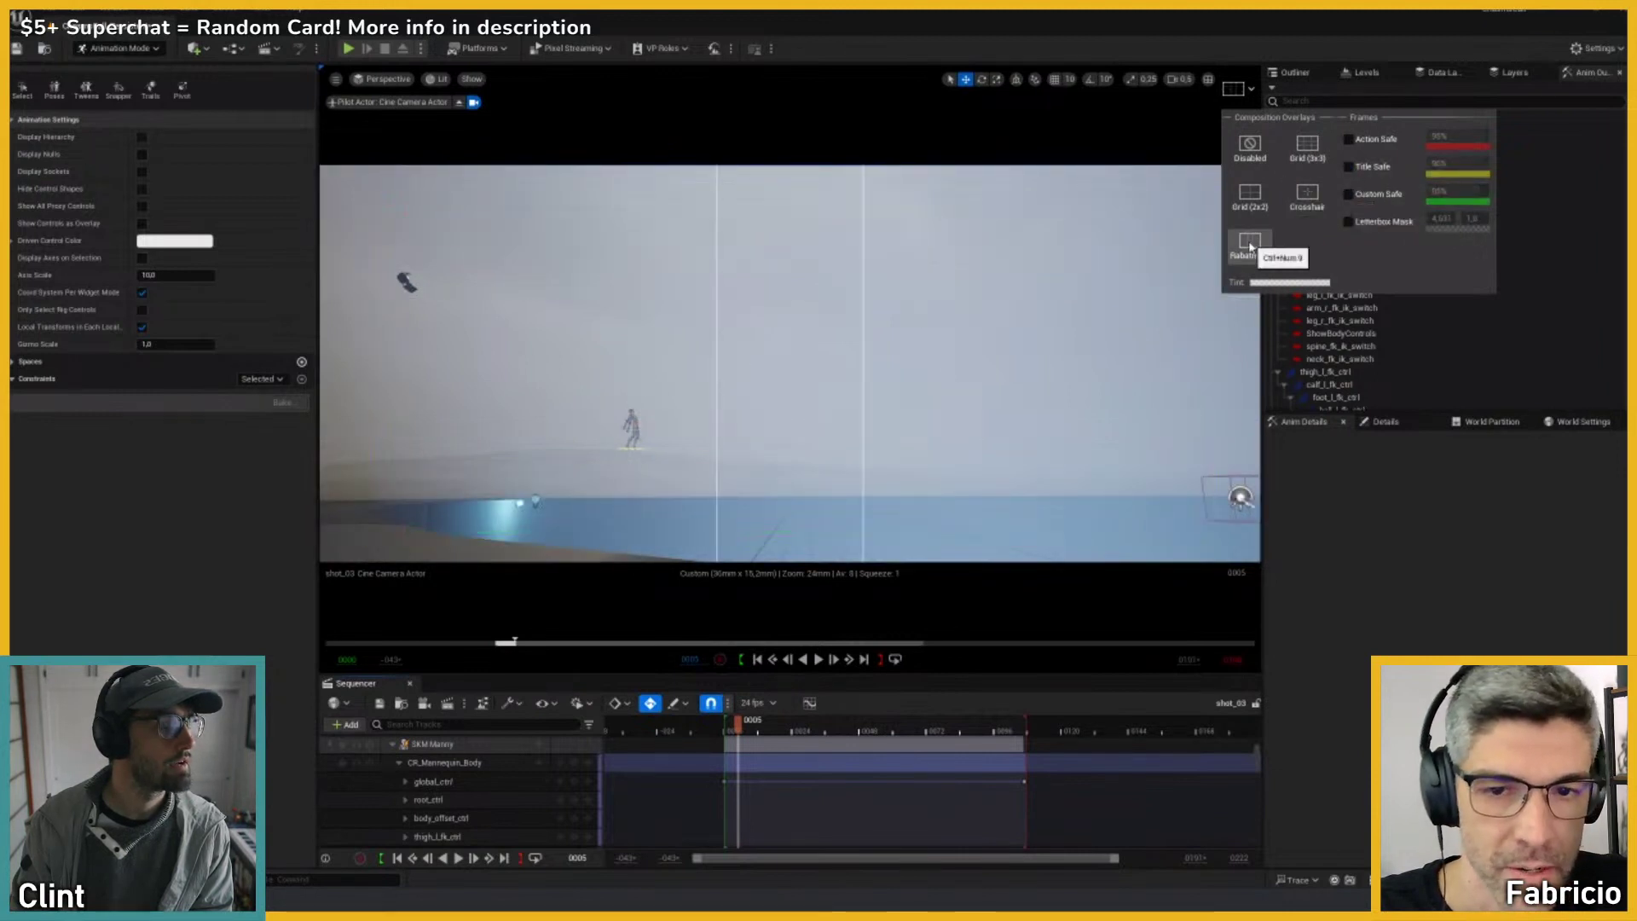
pyautogui.click(1250, 194)
pyautogui.click(1300, 150)
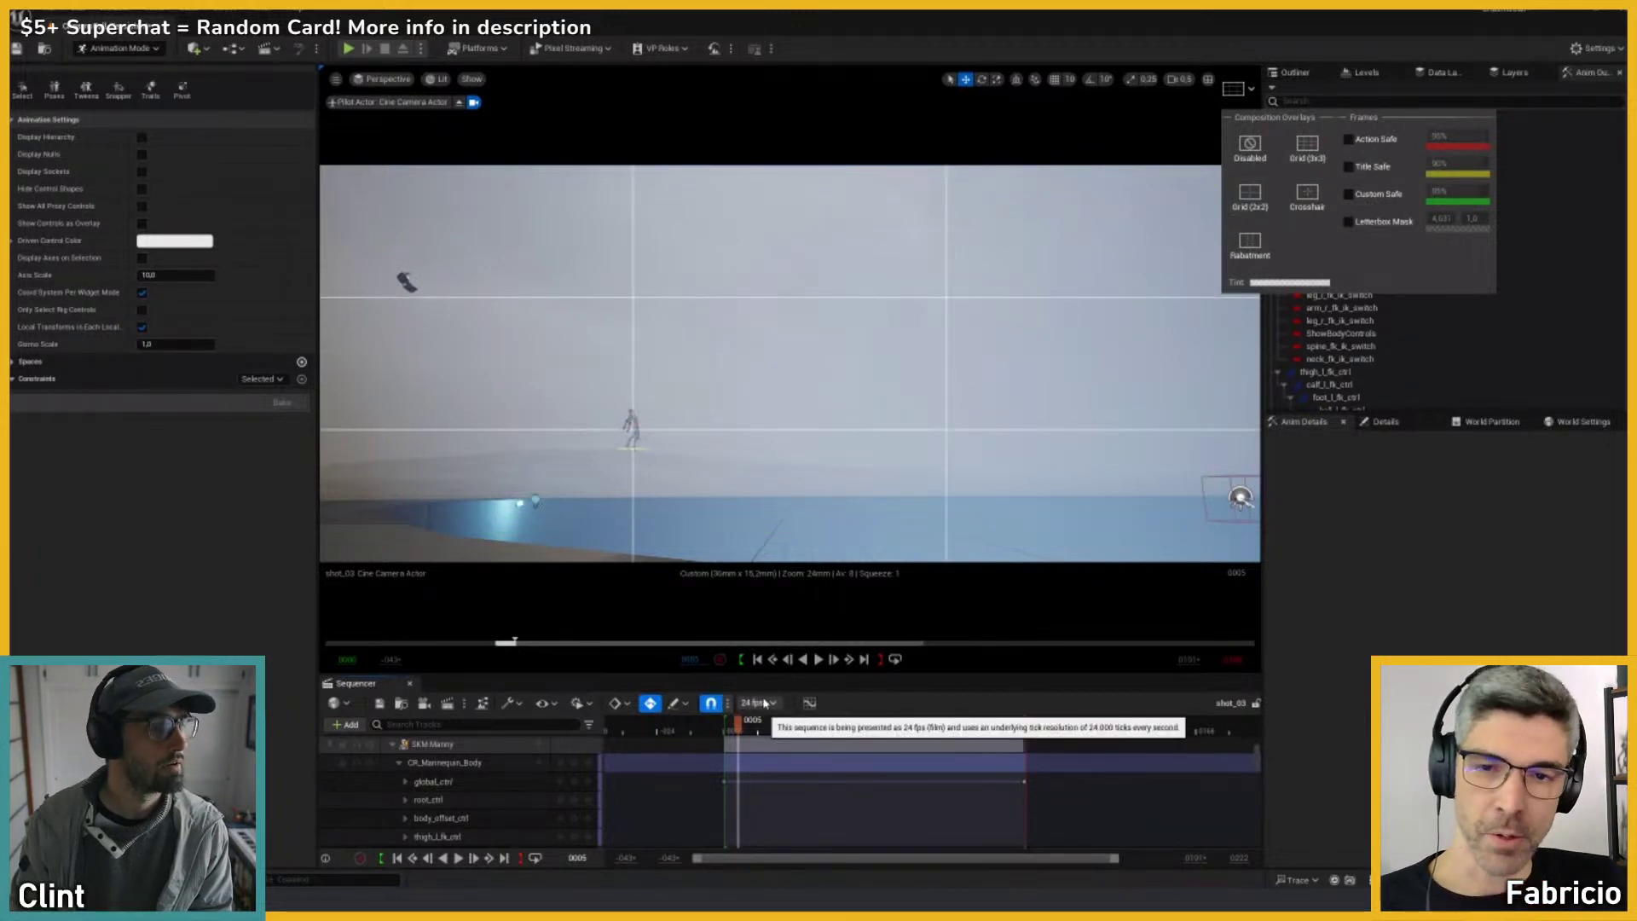
# Step: Play back shot_03 and disable the viewport's composition overlay
pyautogui.click(731, 724)
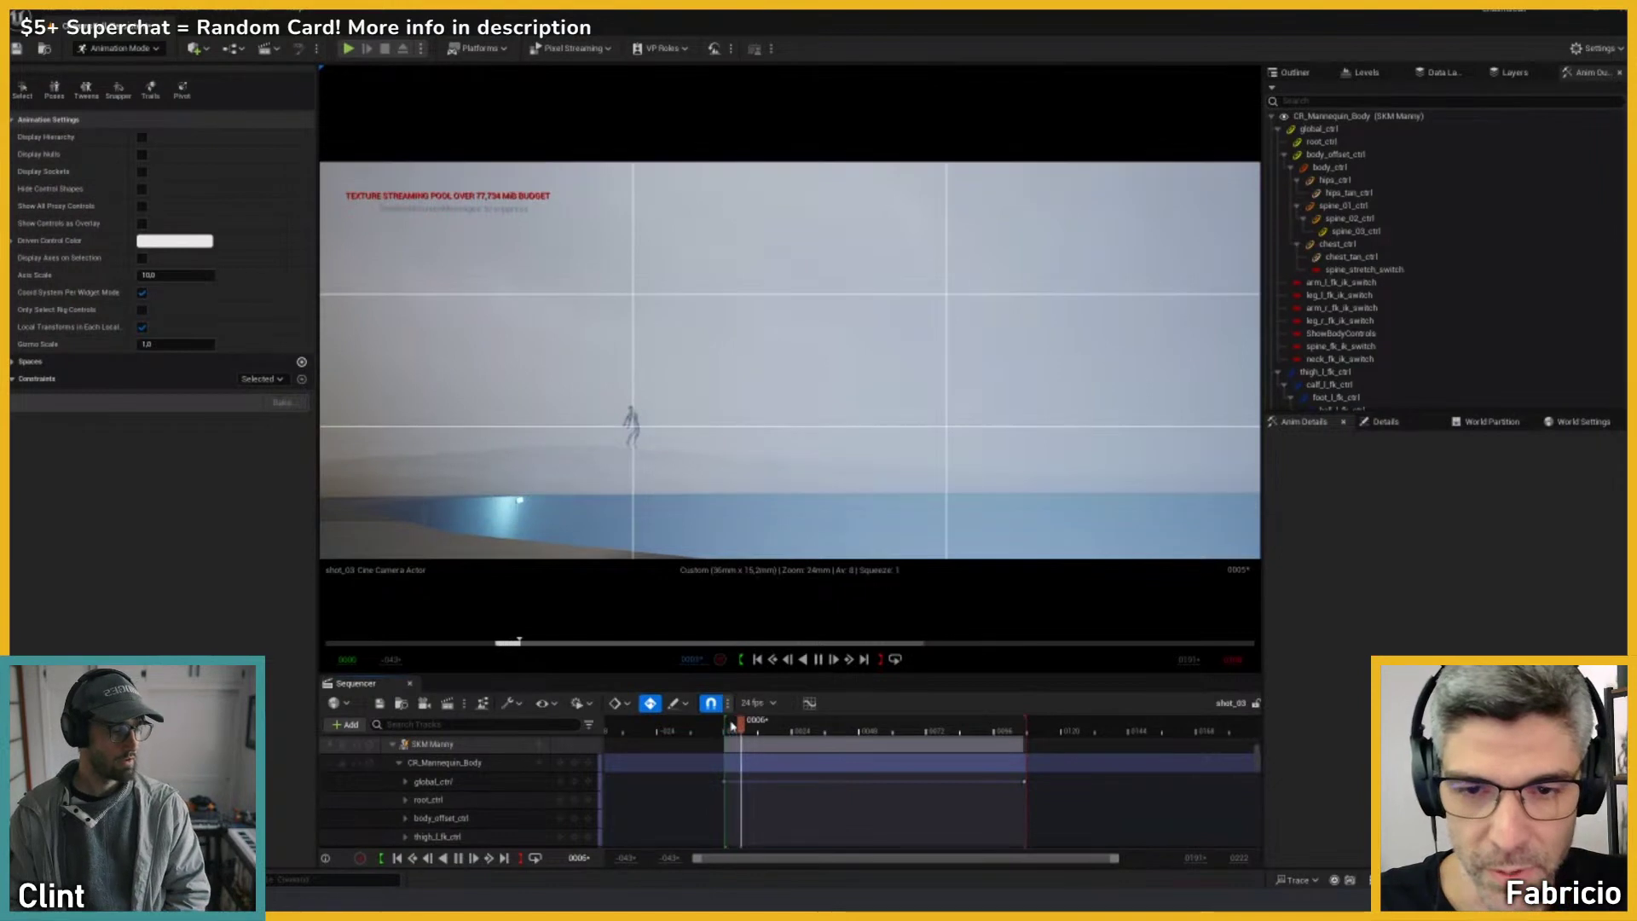
pyautogui.click(1125, 244)
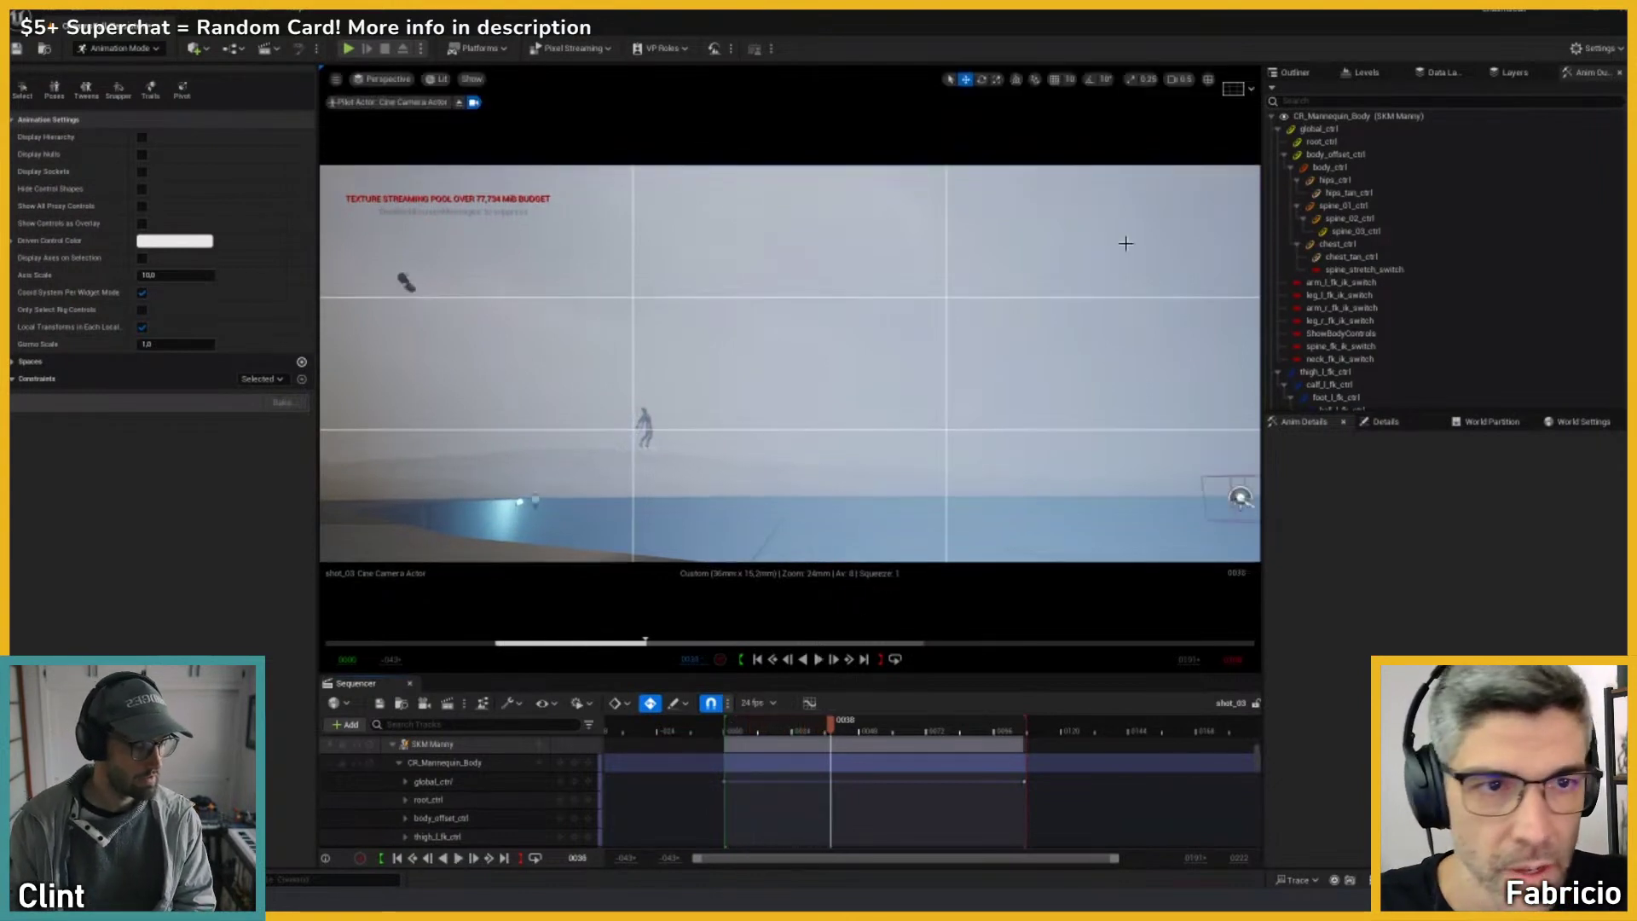
pyautogui.click(1232, 89)
pyautogui.click(1250, 147)
pyautogui.moveTo(851, 729); pyautogui.dragTo(924, 731)
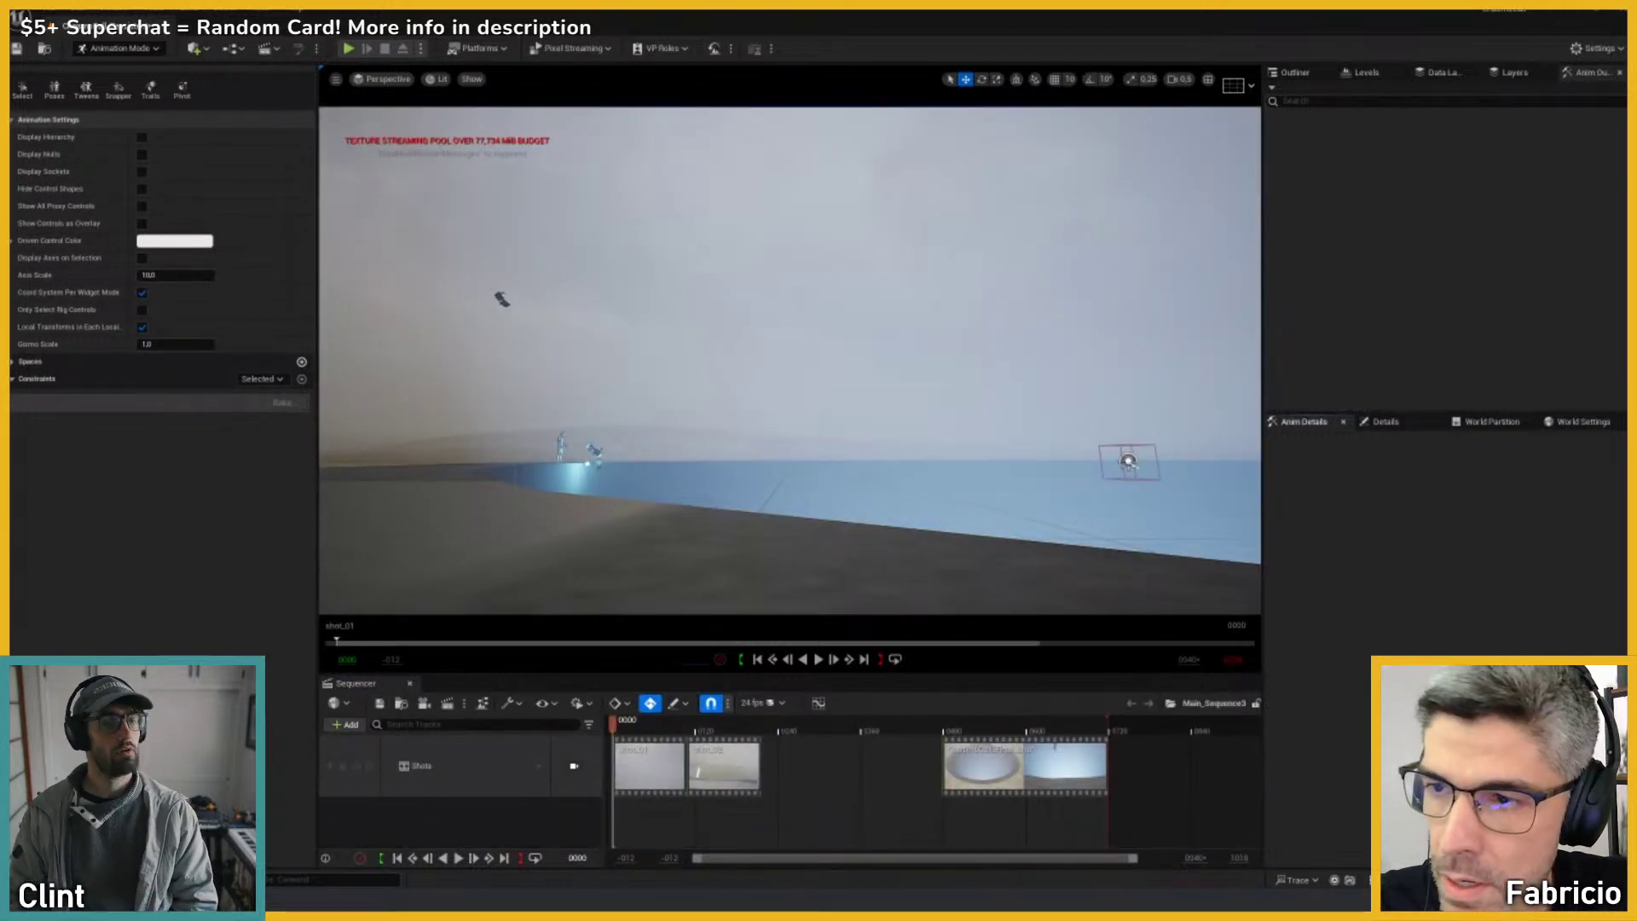
# Step: Place the third shot directly after the second in Main_Sequence3 and view the sequence through its shot cameras near the start
pyautogui.moveTo(852, 758); pyautogui.dragTo(788, 772)
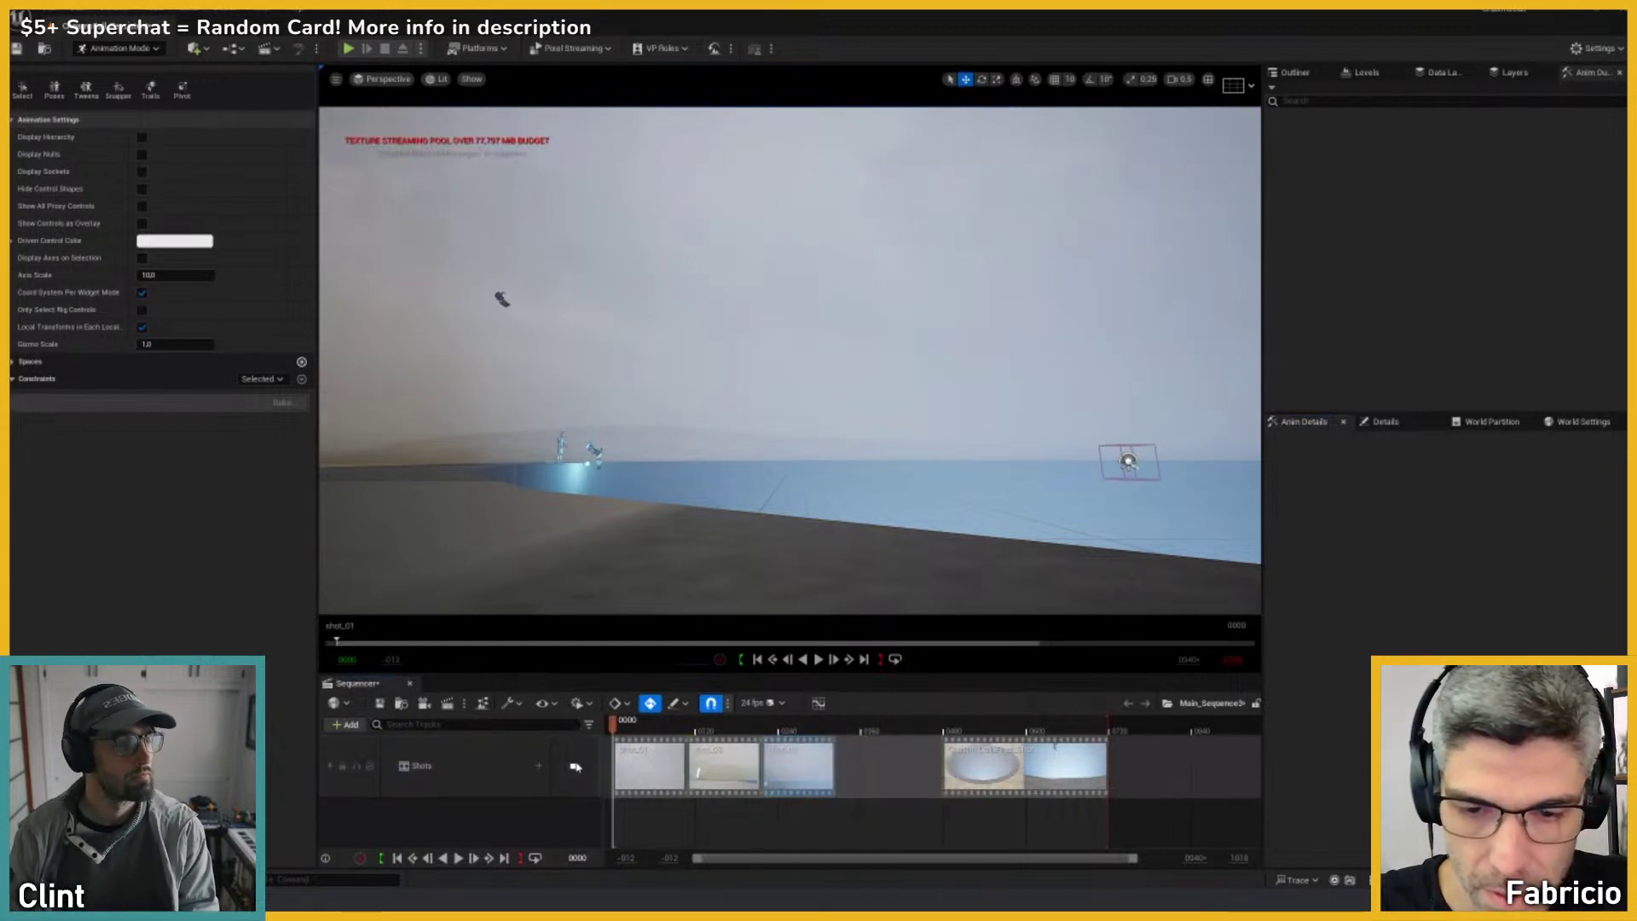
pyautogui.click(620, 727)
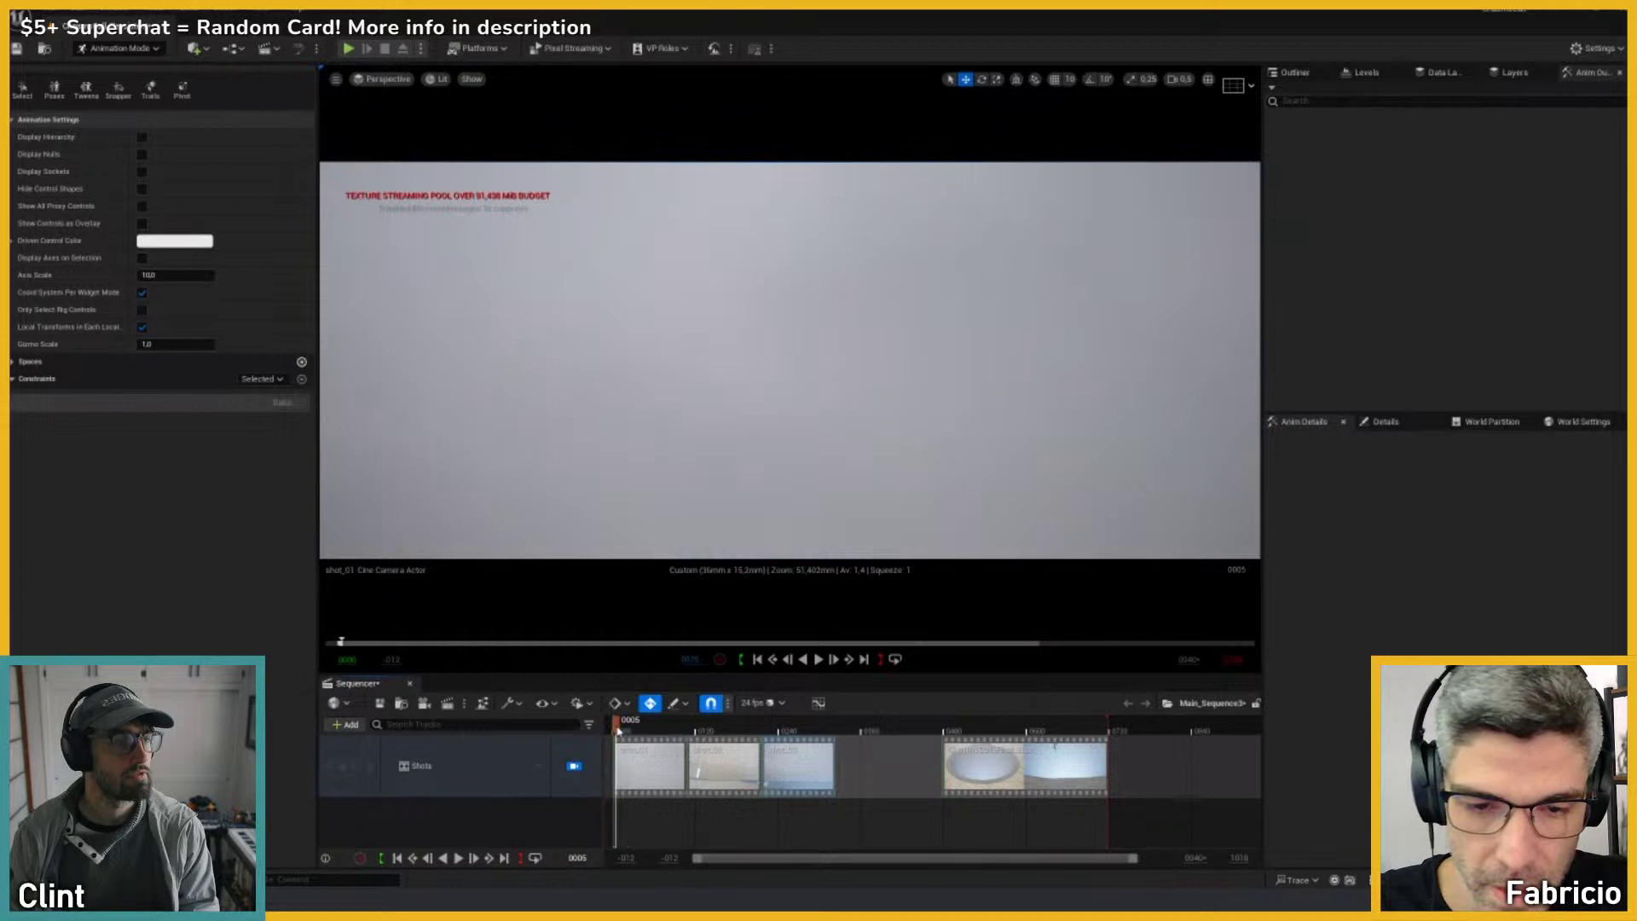
# Step: Play the main sequence from its start and scrub to the end of the third shot at frame 320
pyautogui.press('space')
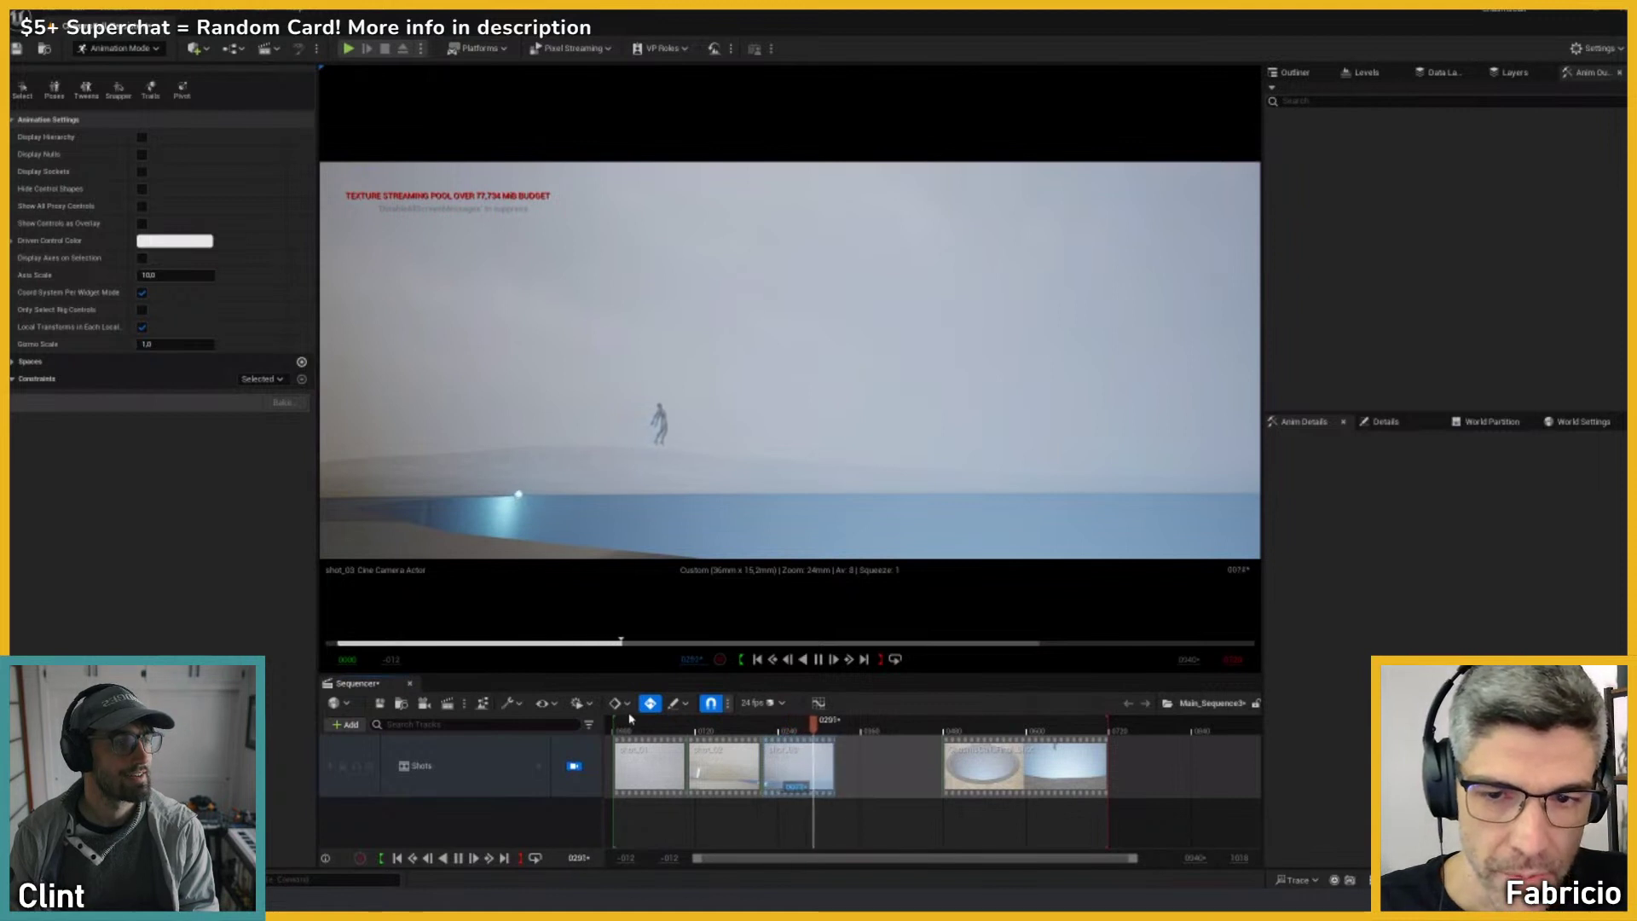
pyautogui.press('space')
pyautogui.press('Home')
pyautogui.press('space')
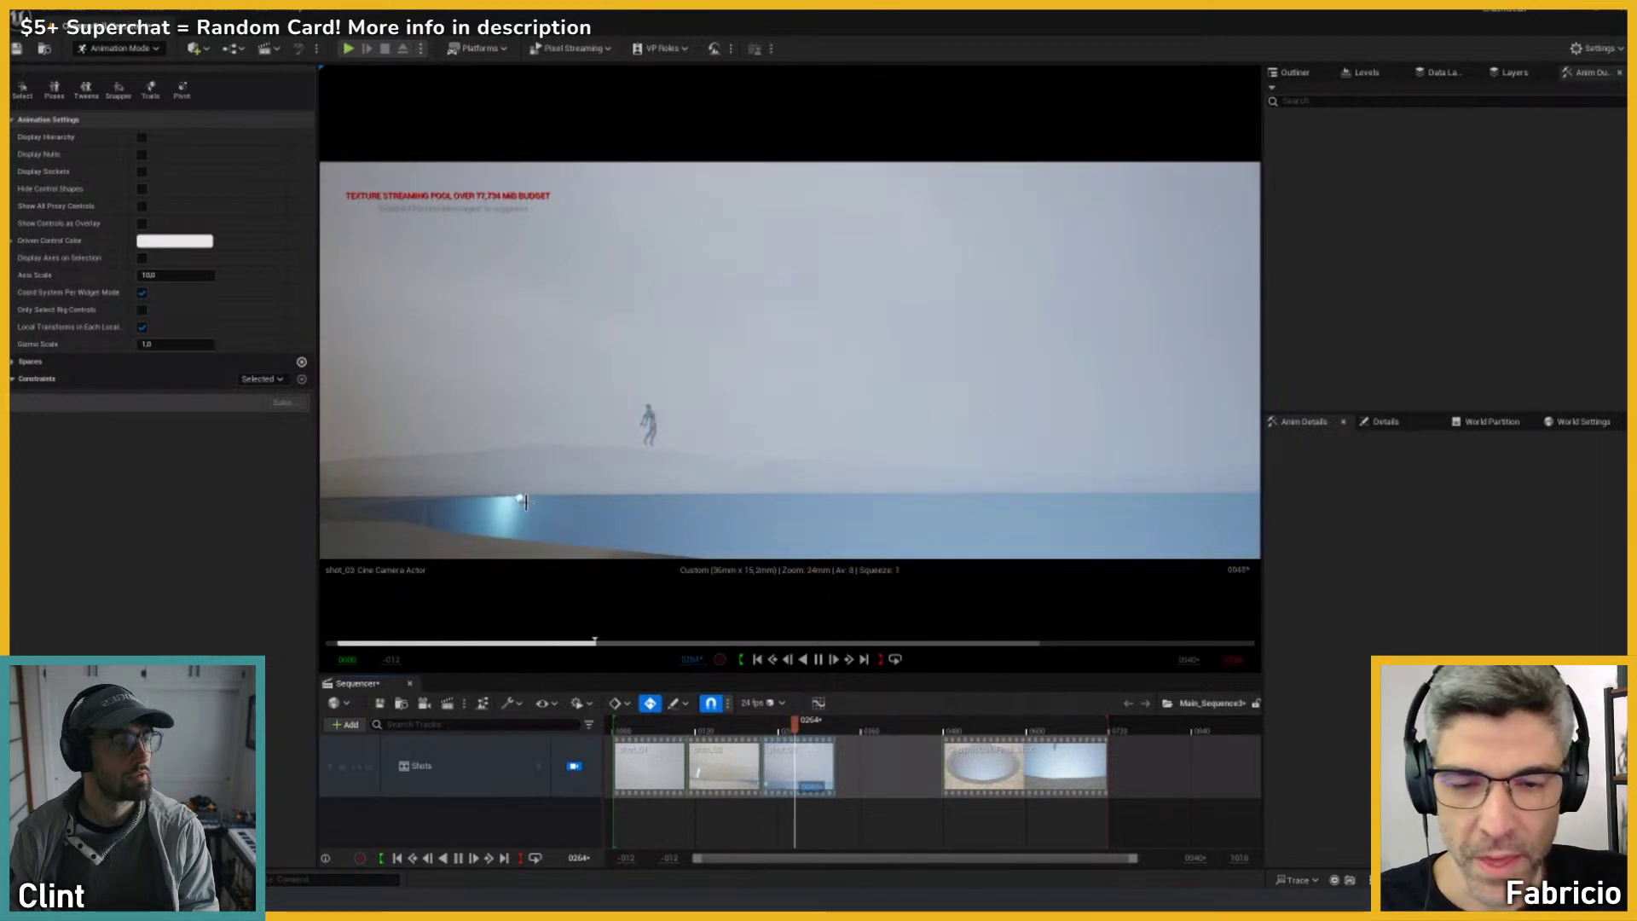
pyautogui.press('space')
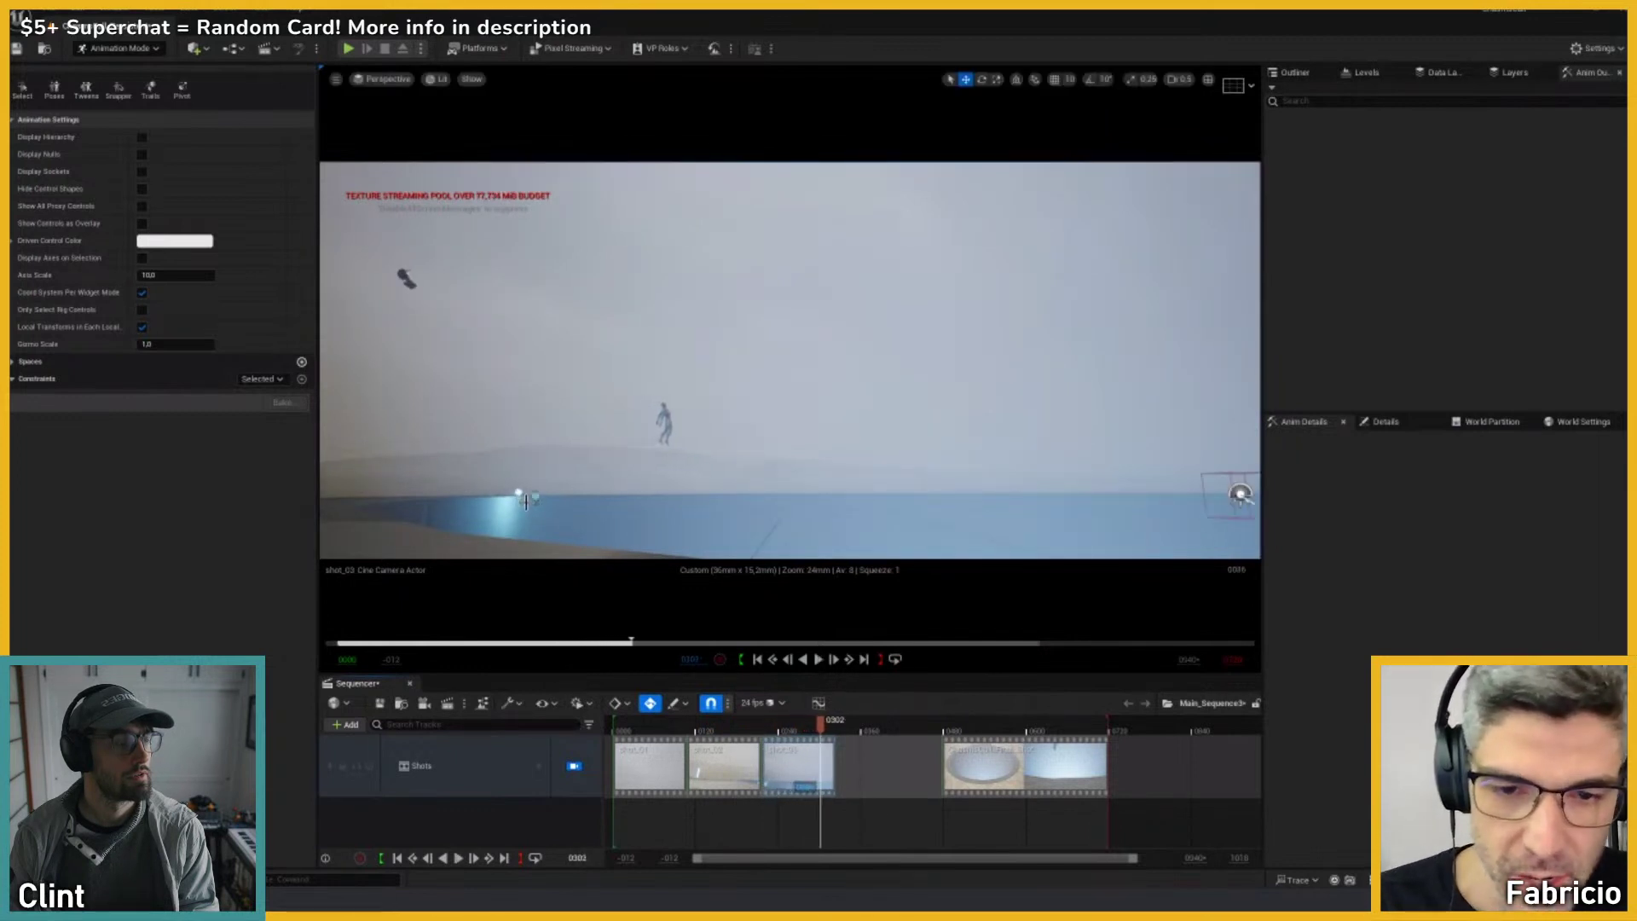
pyautogui.moveTo(812, 723); pyautogui.dragTo(824, 733)
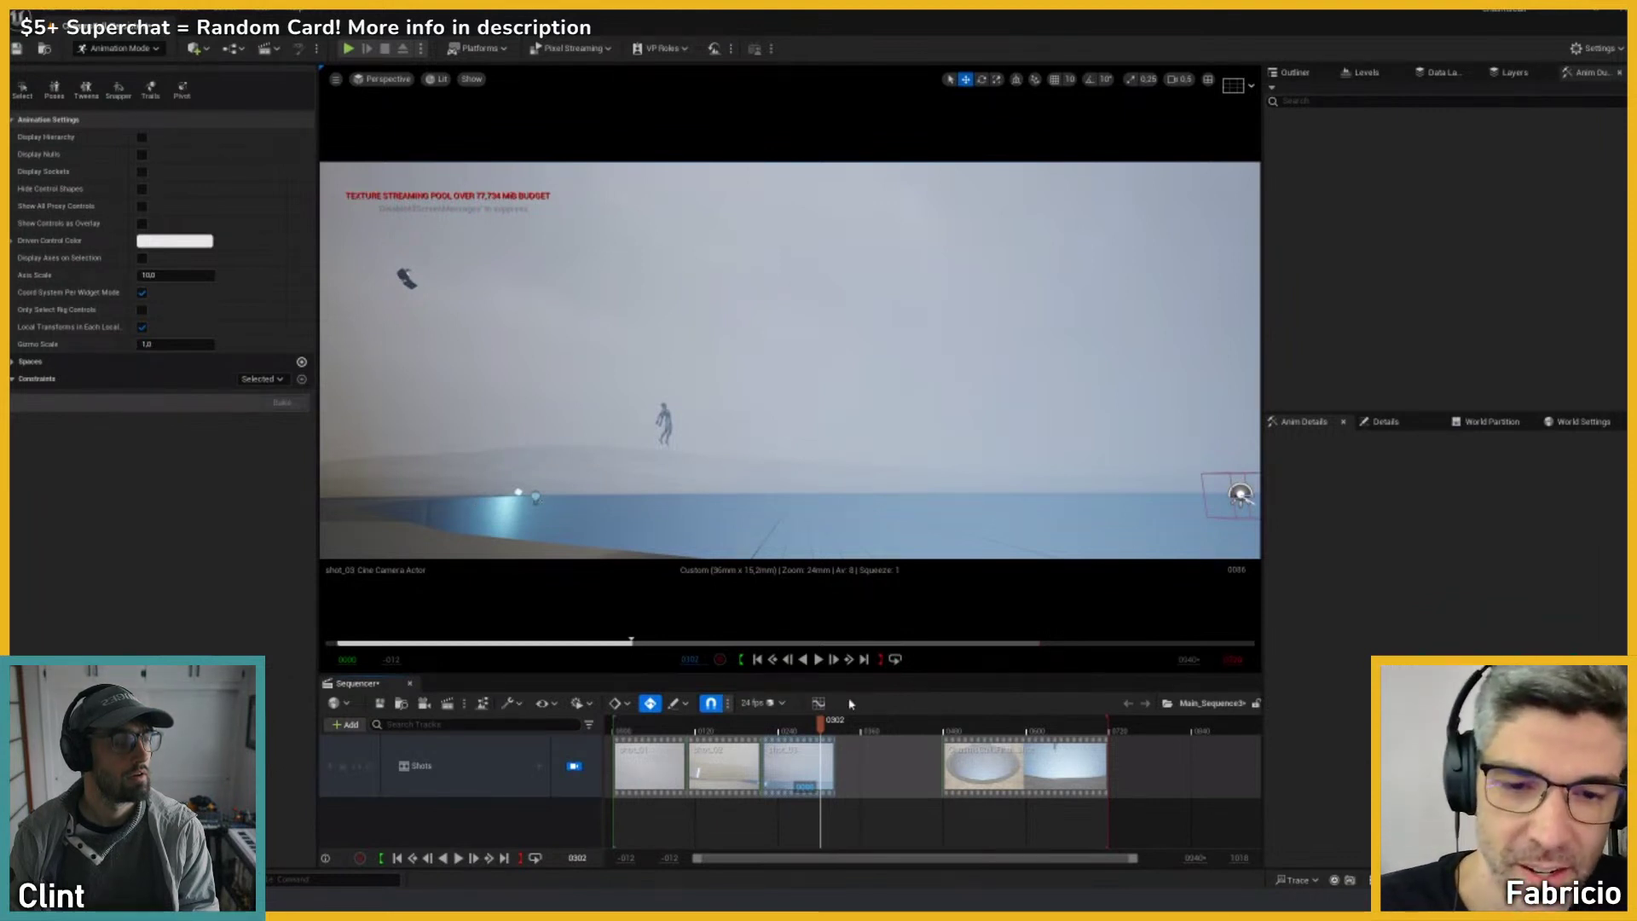
pyautogui.moveTo(820, 723); pyautogui.dragTo(834, 732)
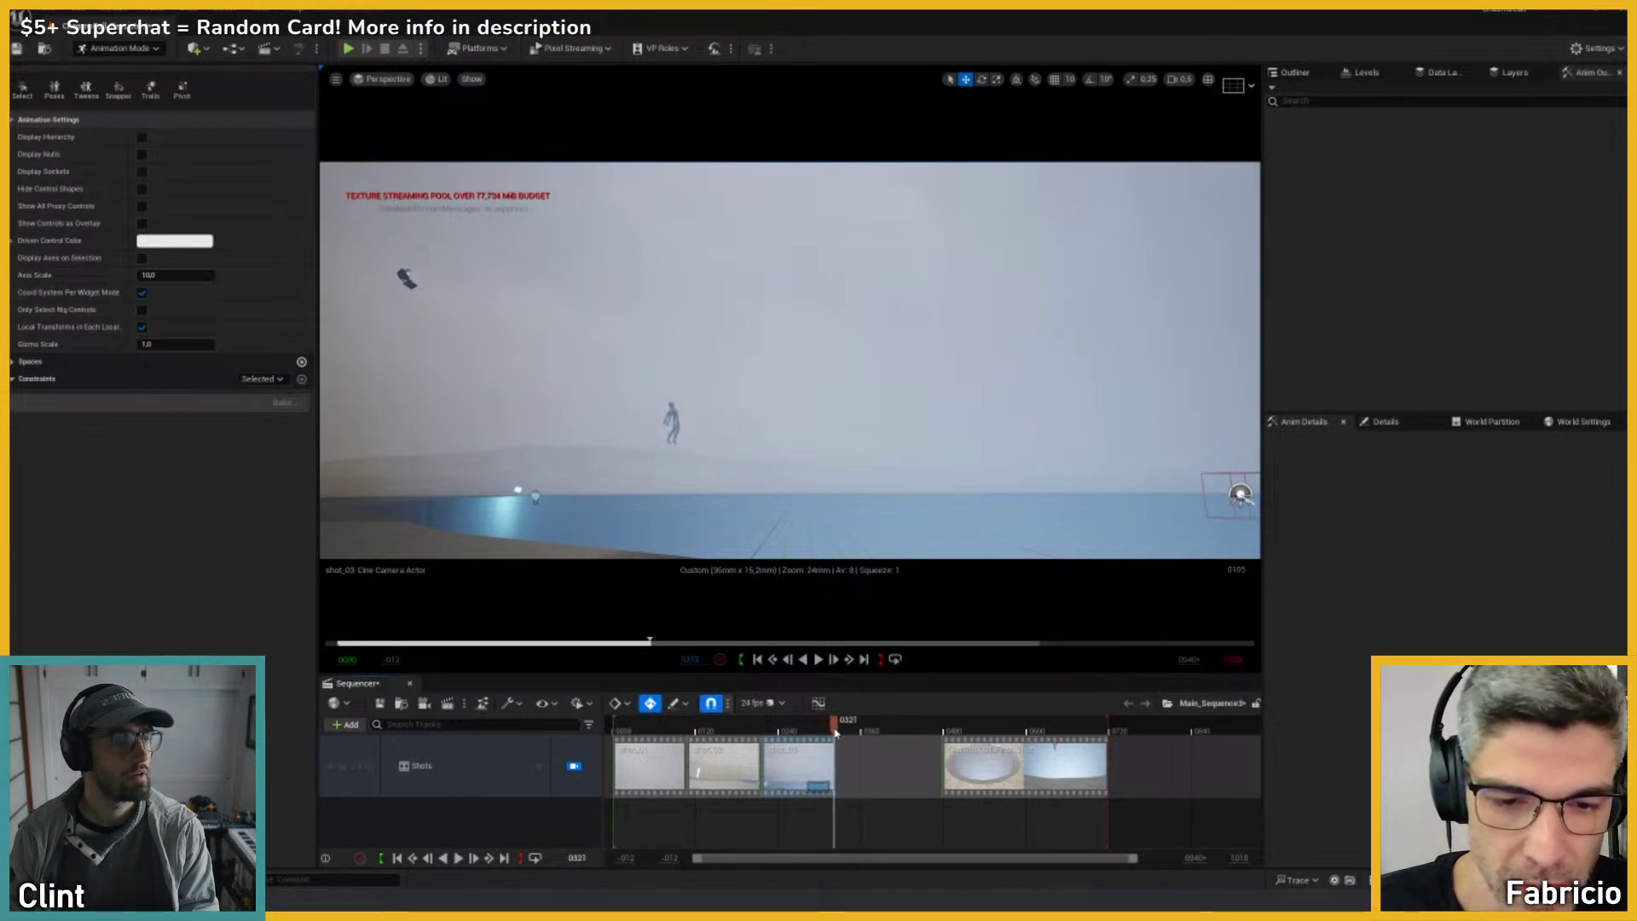
pyautogui.moveTo(840, 732); pyautogui.dragTo(835, 729)
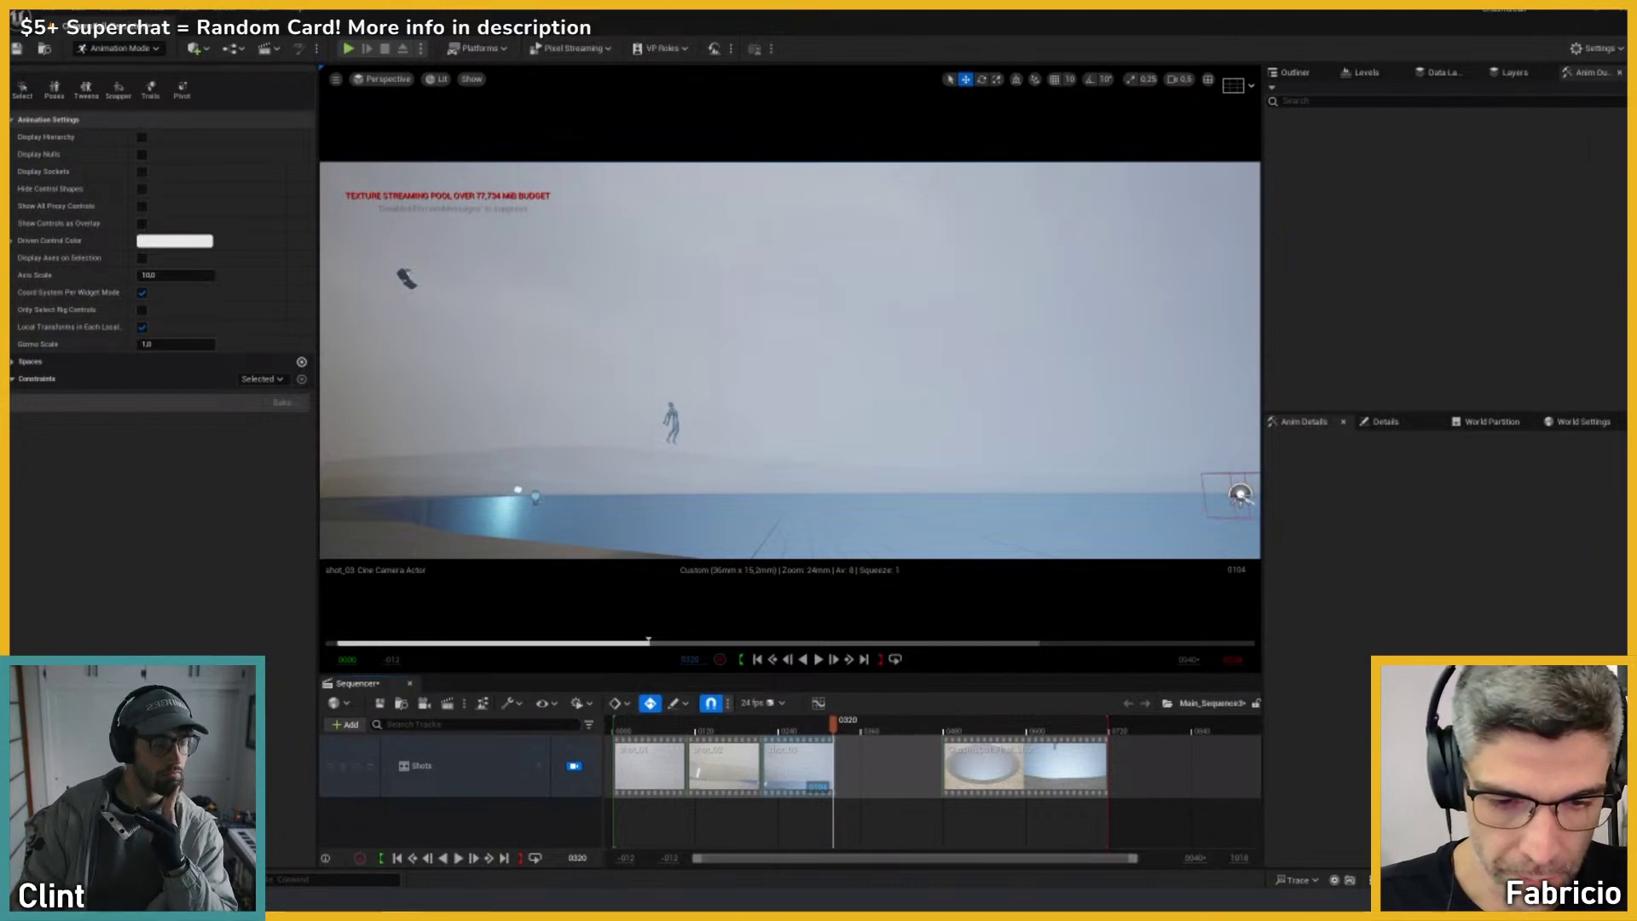
# Step: Switch to the Miro board and examine the storyboard panels following the wide shot of the floating character
pyautogui.moveTo(847, 901)
pyautogui.click(847, 831)
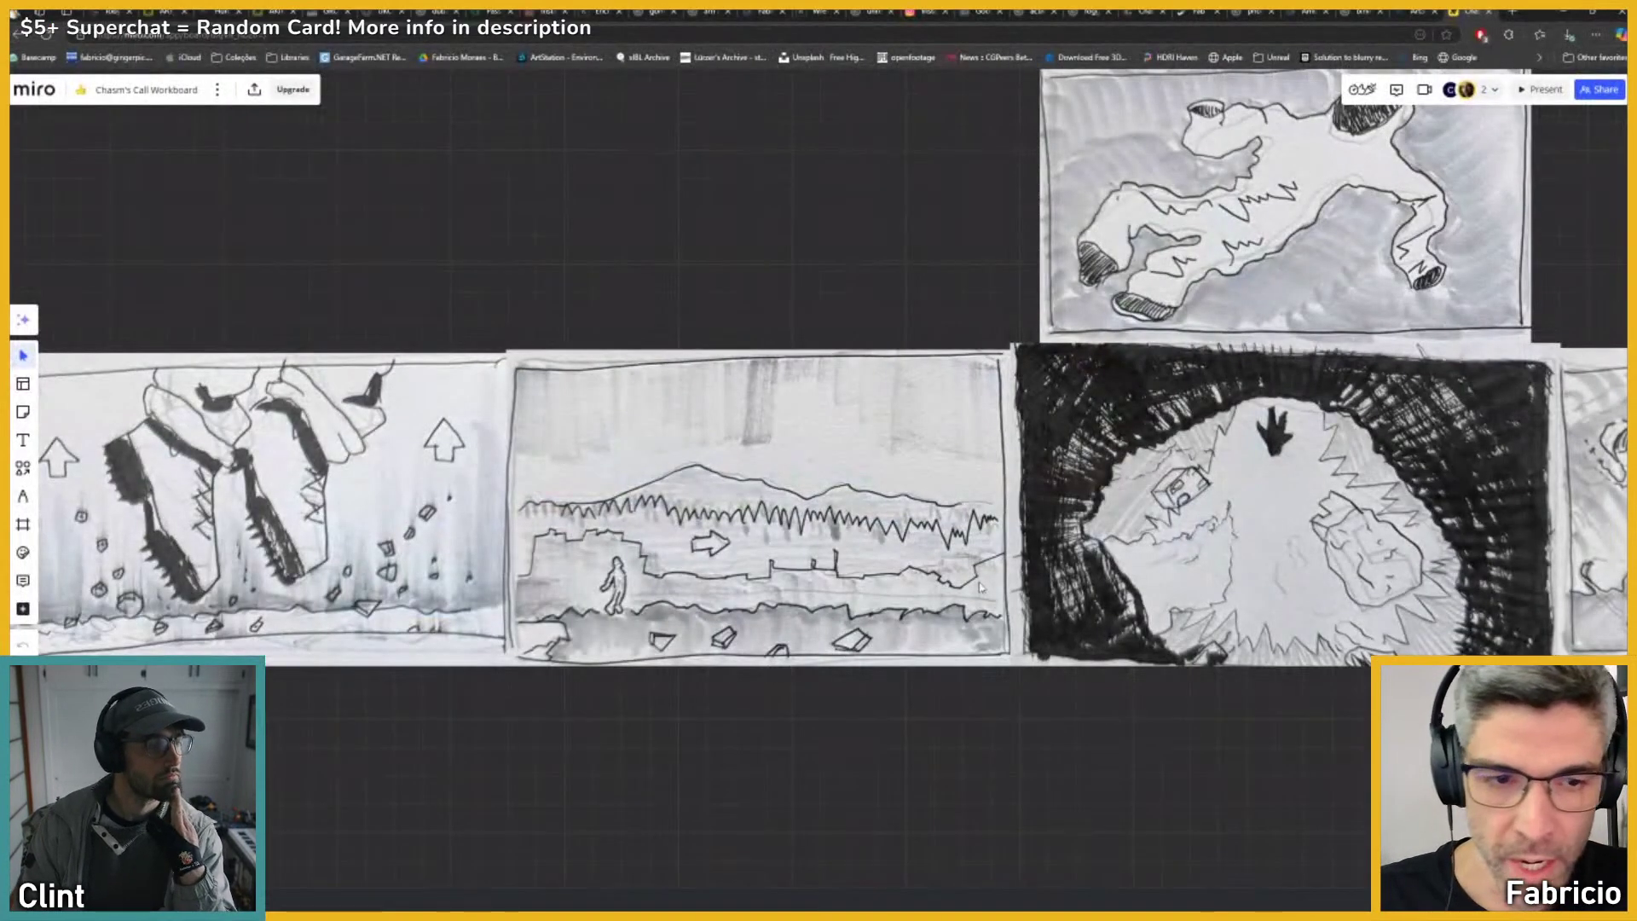
pyautogui.scroll(-3, 944, 697)
pyautogui.hscroll(2, 944, 697)
pyautogui.hscroll(2, 944, 696)
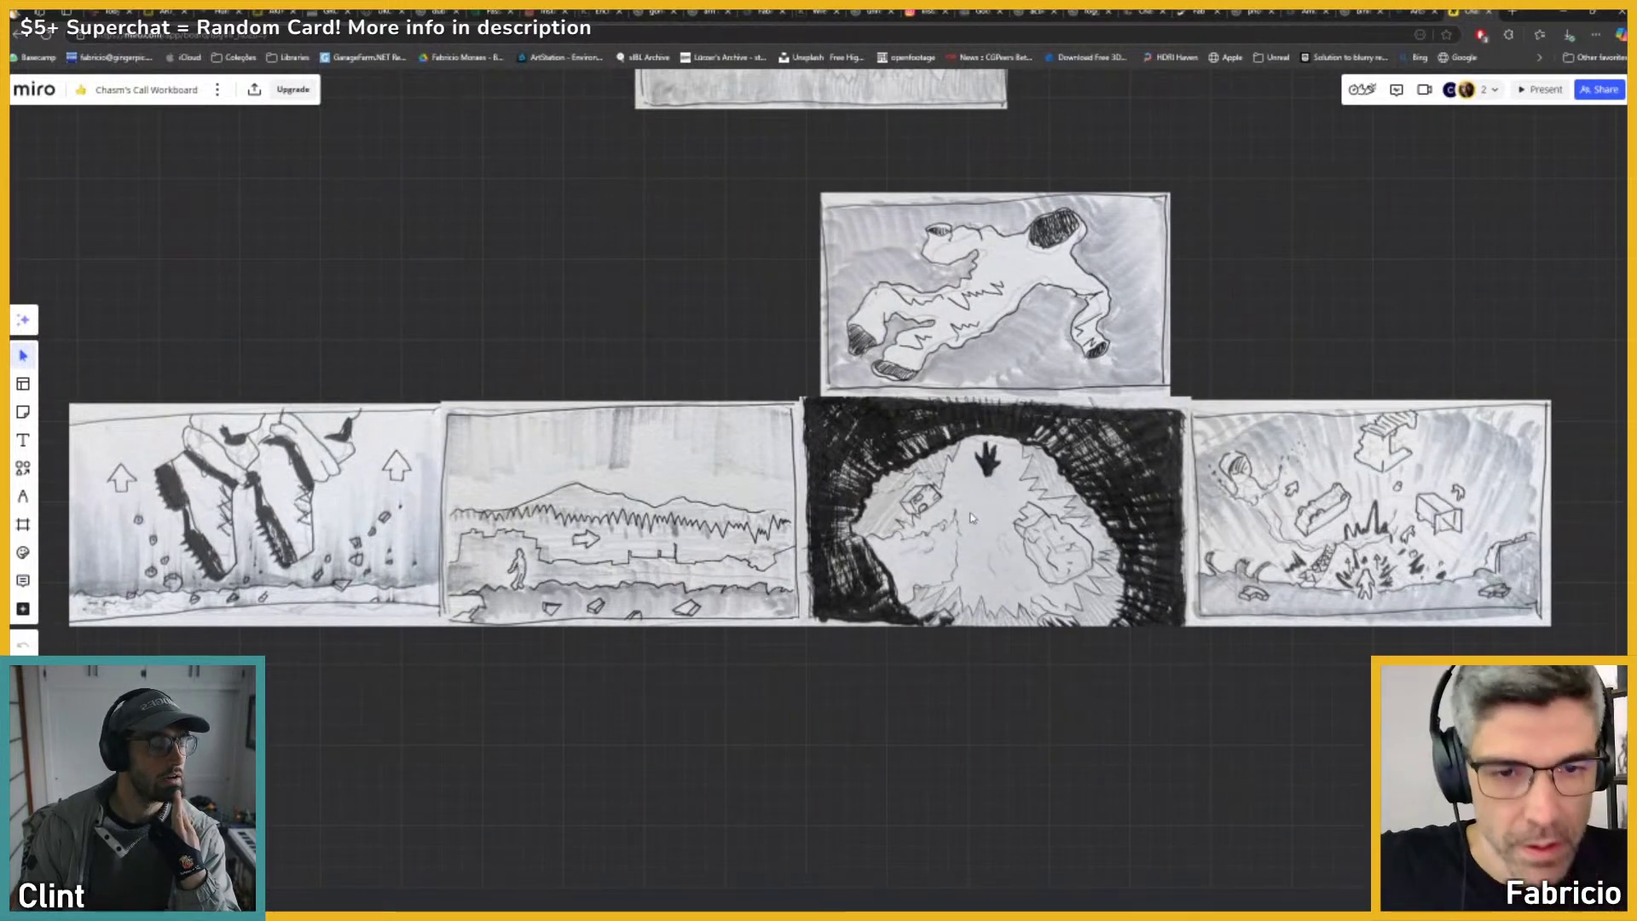
pyautogui.click(1561, 17)
# Step: Return to Unreal Editor, open shot_04 and bring the view to its Cine Camera Actor
pyautogui.moveTo(832, 726); pyautogui.dragTo(831, 726)
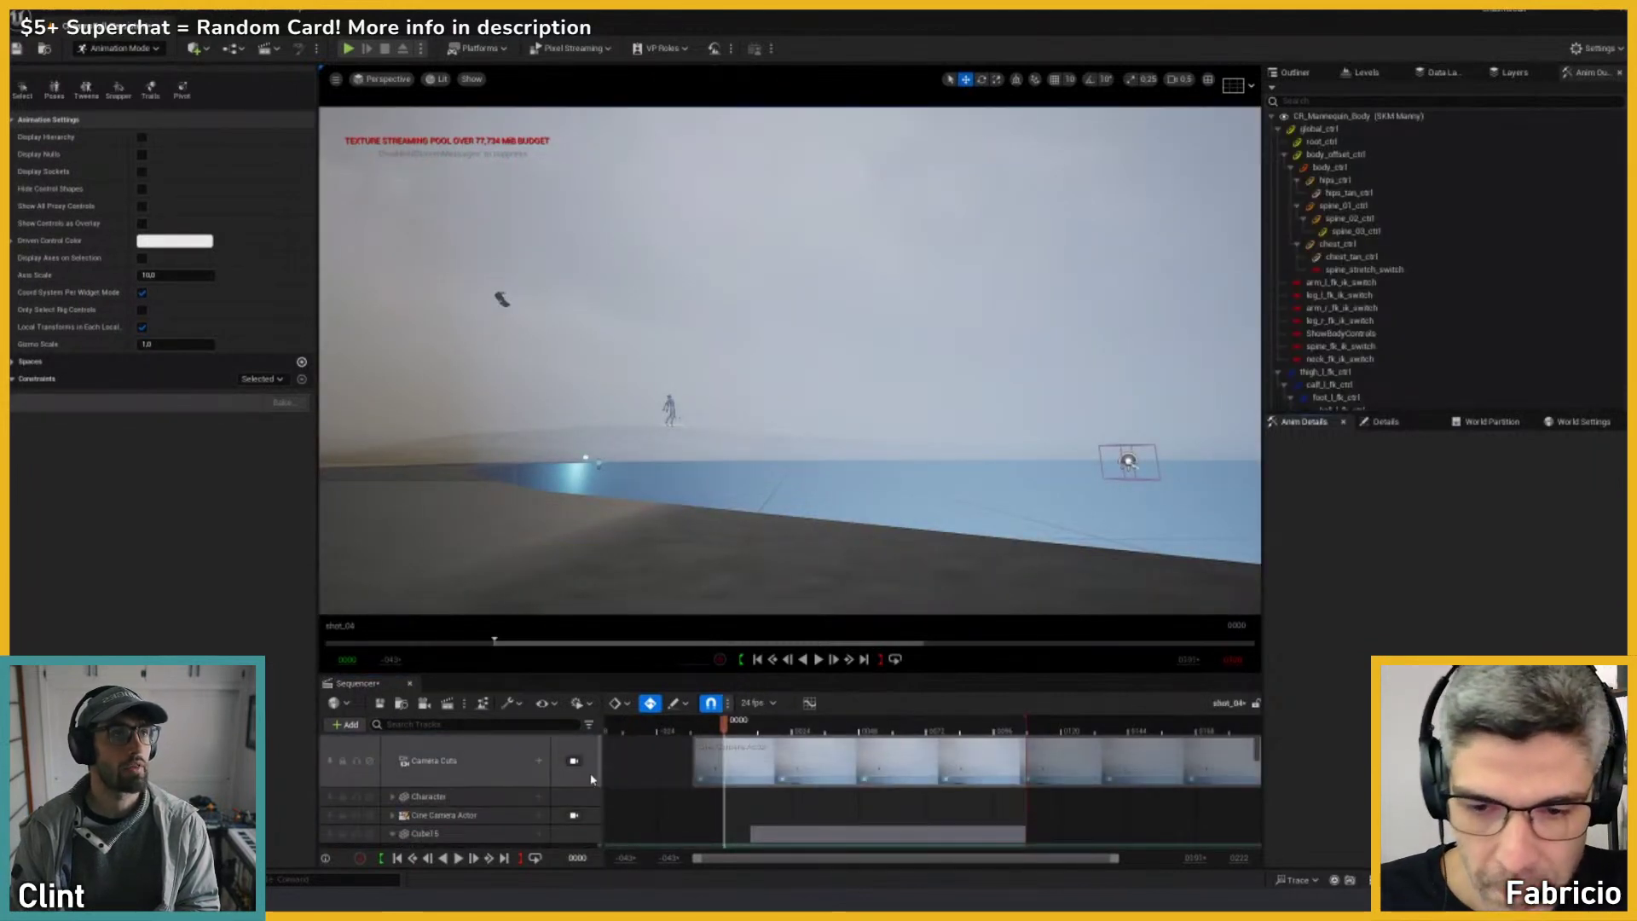
pyautogui.scroll(-2, 590, 778)
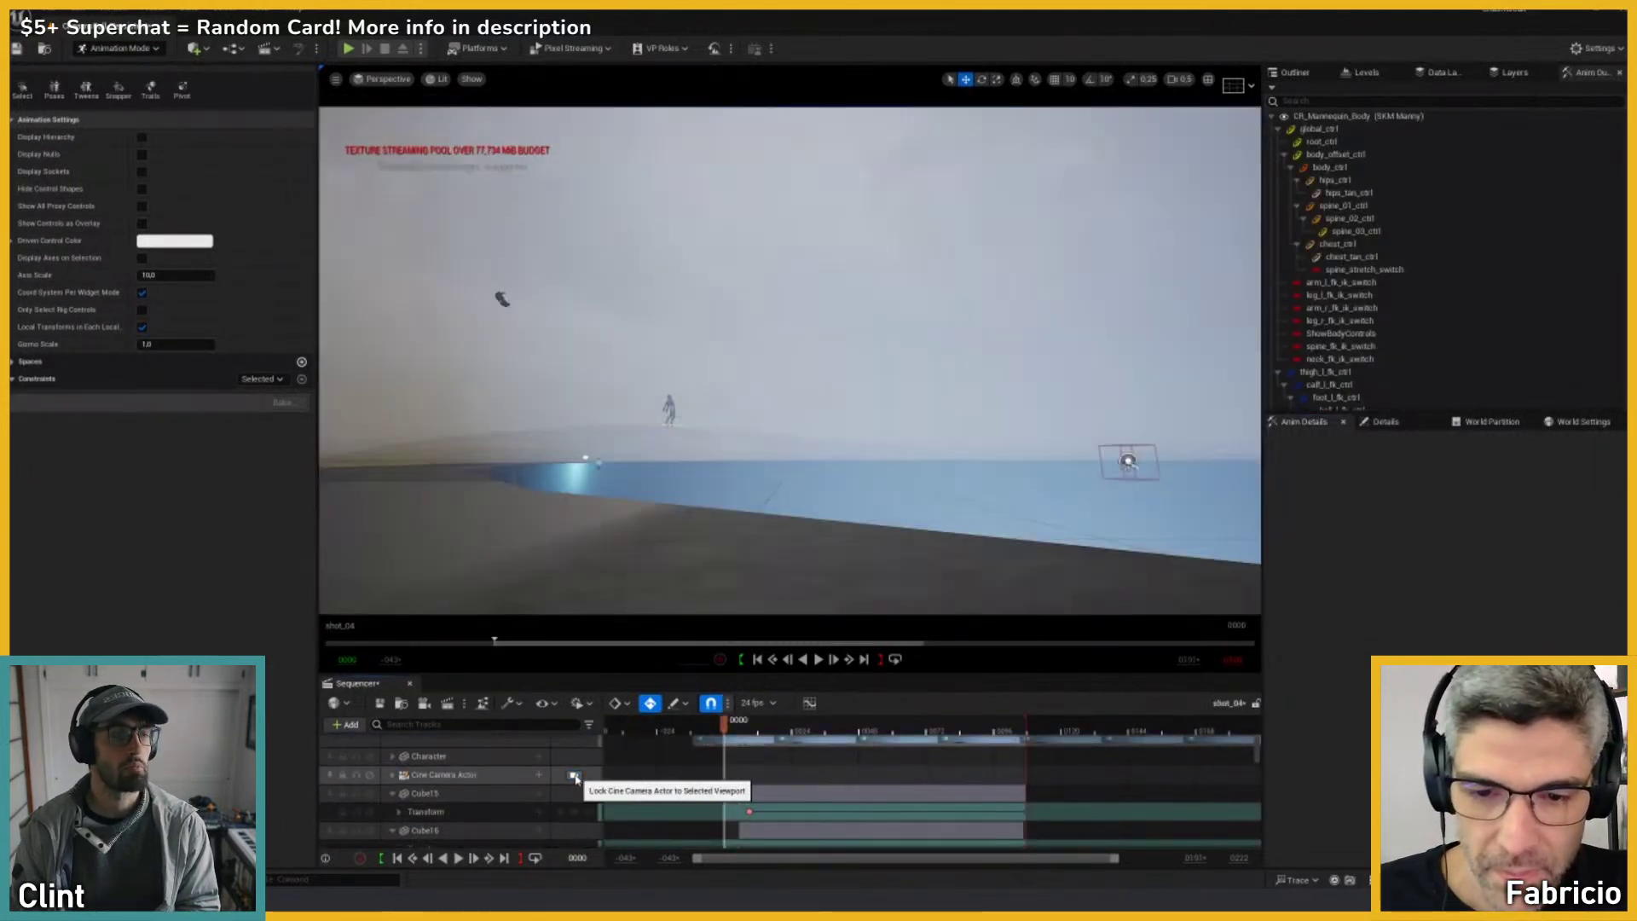
pyautogui.click(575, 778)
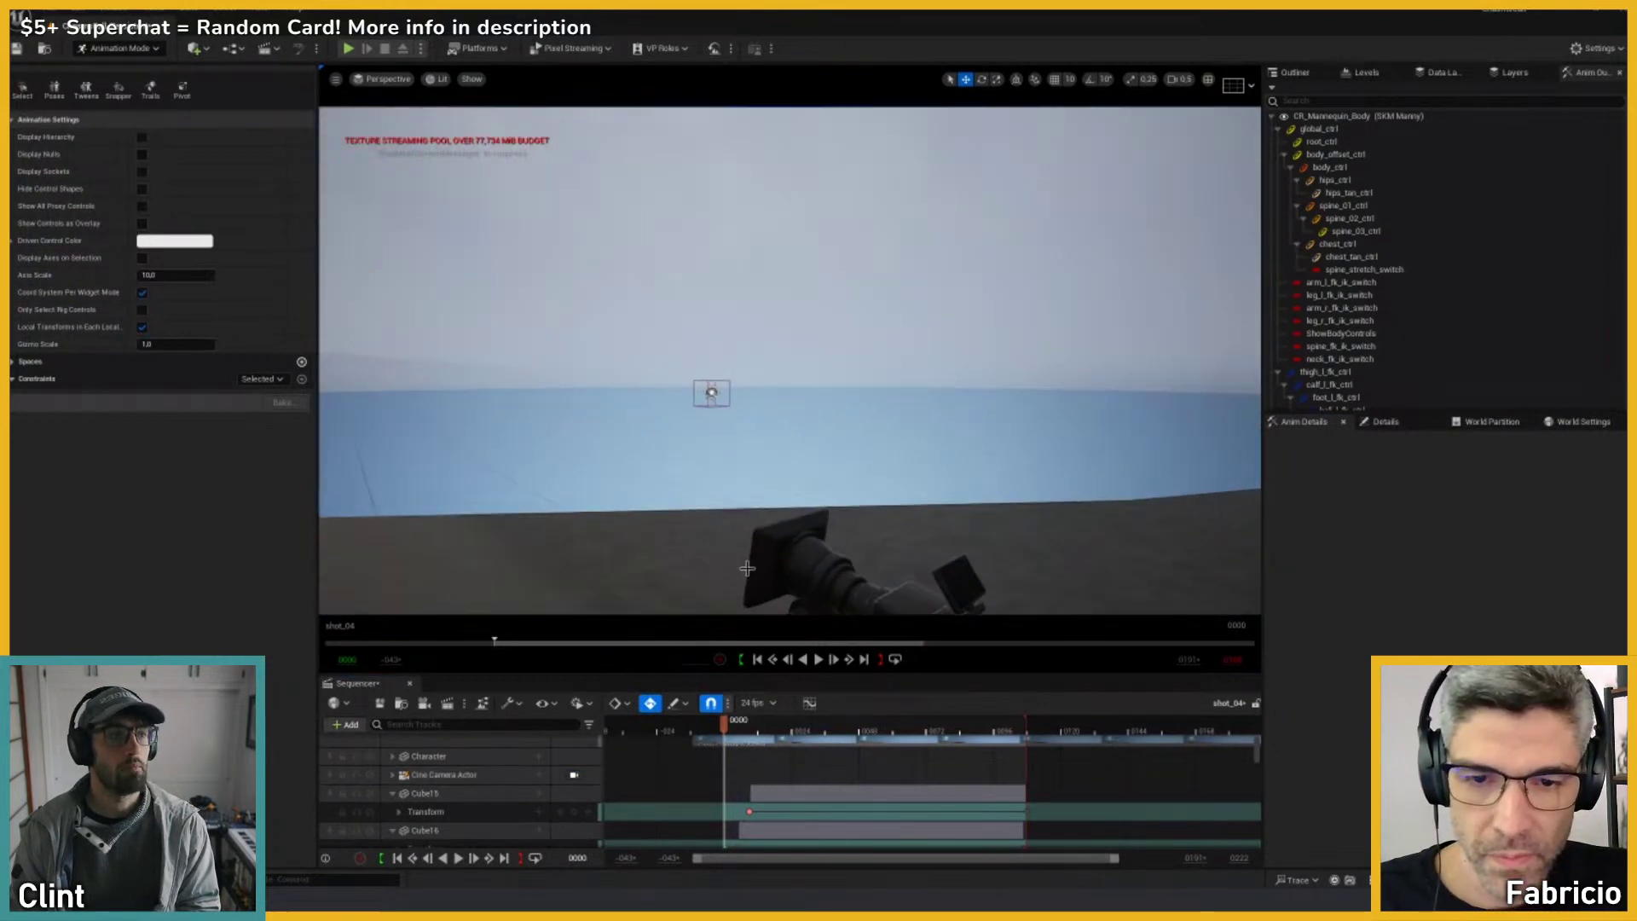
# Step: Select shot_04's Cine Camera Actor and move it along the X axis from the pit's rim inward over the pit
pyautogui.moveTo(747, 567); pyautogui.dragTo(795, 566, button='right')
pyautogui.click(810, 504)
pyautogui.moveTo(810, 505)
pyautogui.mouseDown(button='right')
pyautogui.moveTo(822, 509)
pyautogui.moveTo(790, 494)
pyautogui.moveTo(868, 431)
pyautogui.mouseUp(button='right')
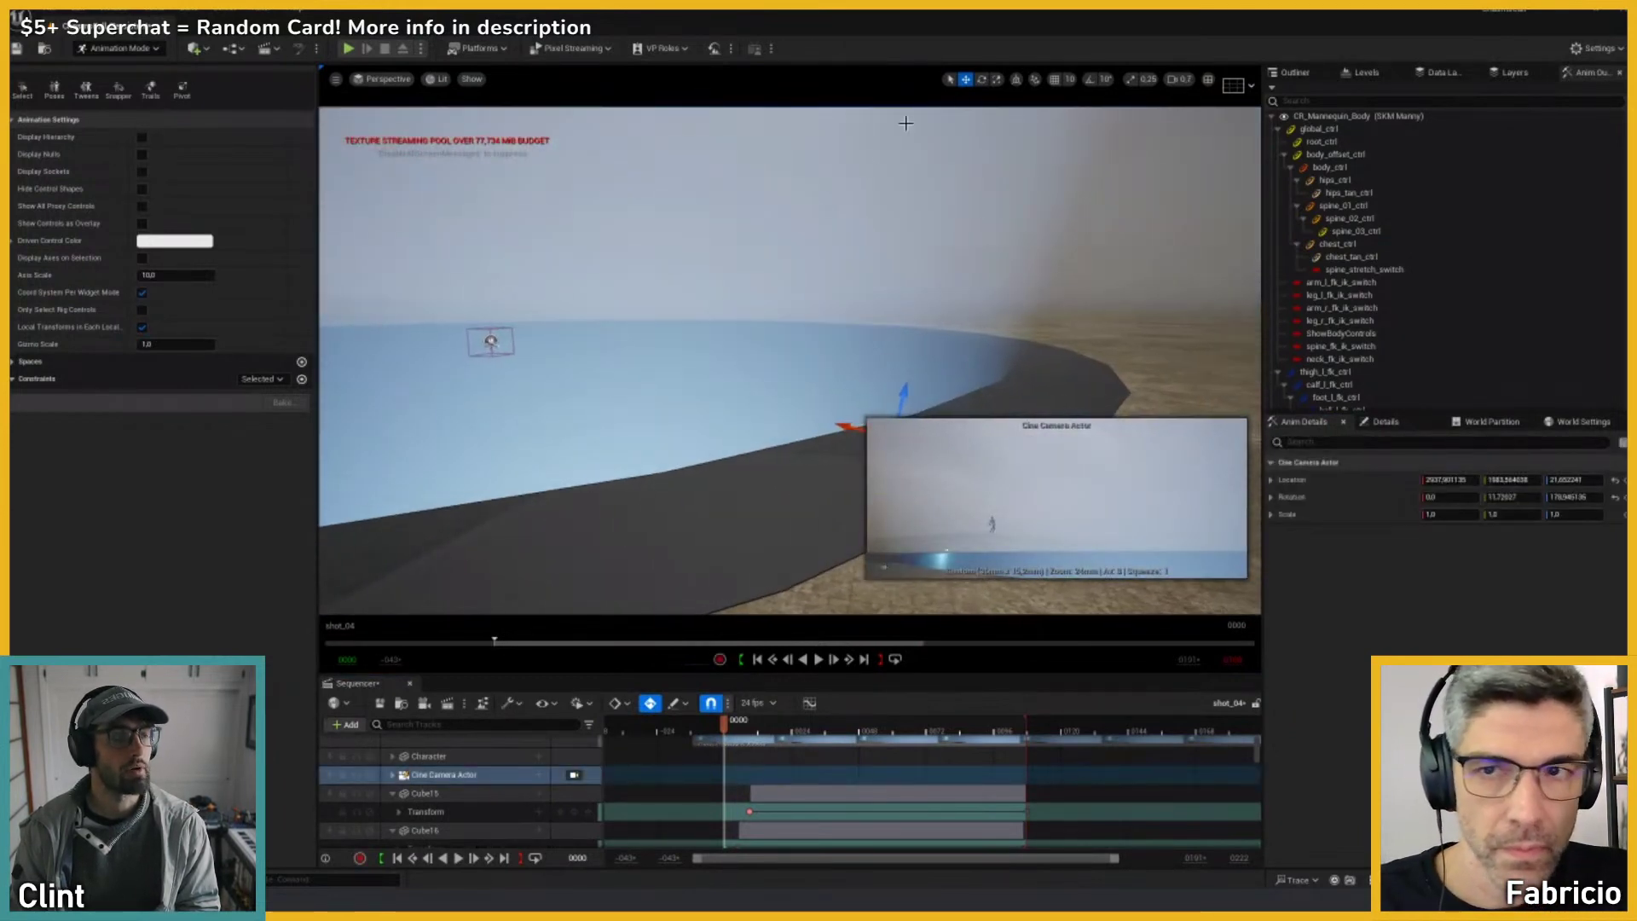
pyautogui.moveTo(905, 123); pyautogui.dragTo(865, 208, button='right')
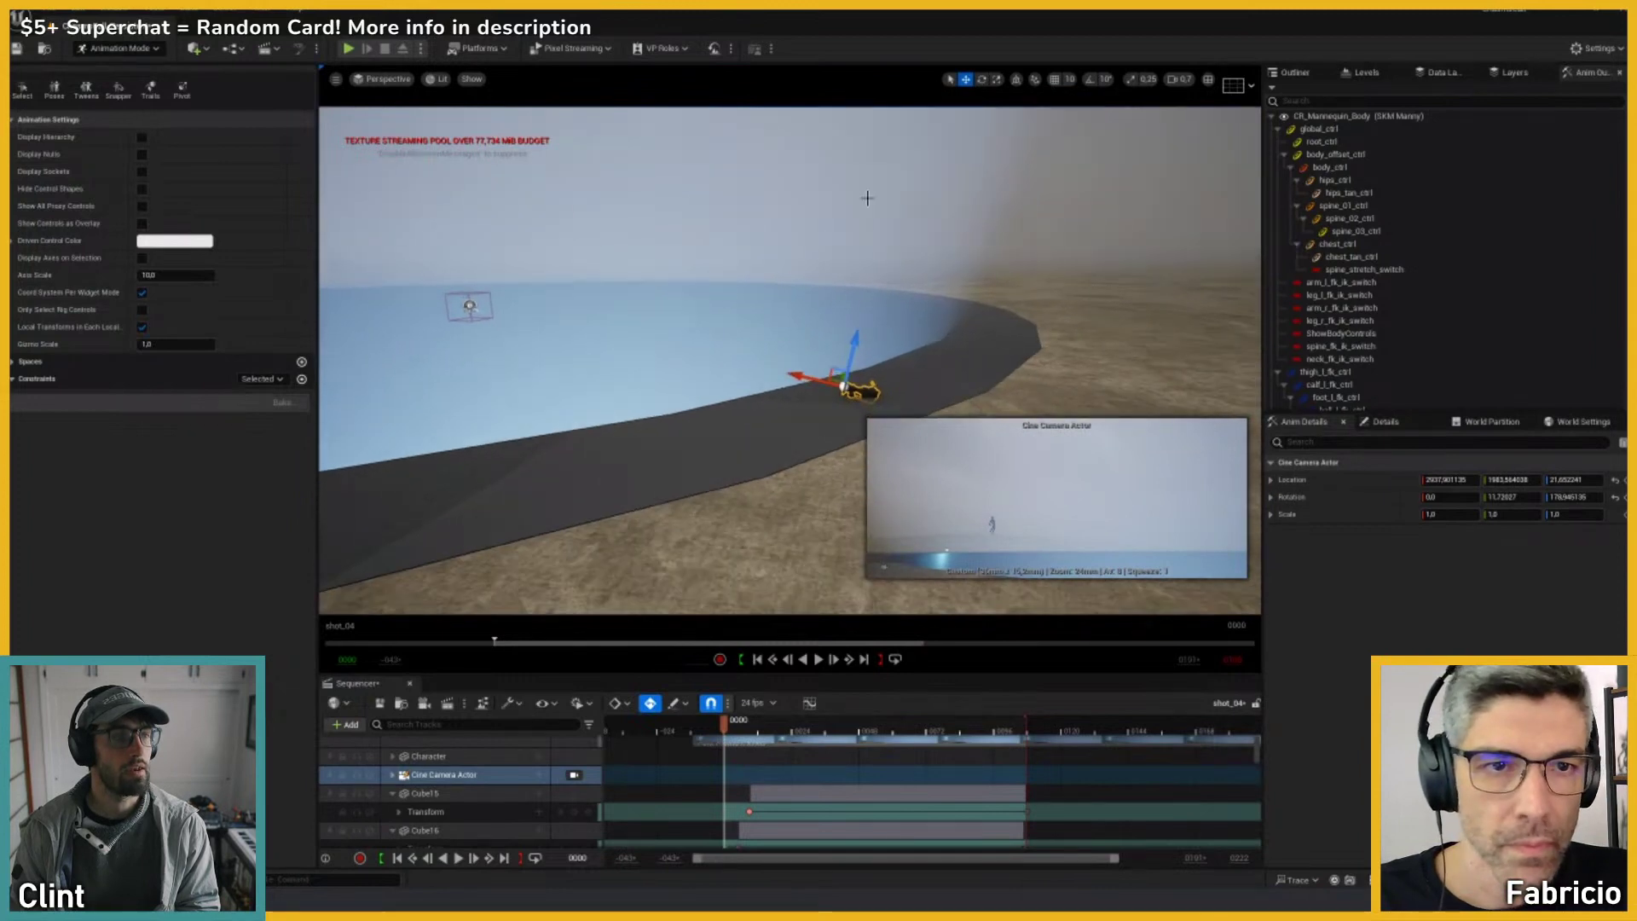
pyautogui.click(1016, 80)
pyautogui.moveTo(882, 389); pyautogui.dragTo(375, 359)
pyautogui.moveTo(375, 360); pyautogui.dragTo(516, 281, button='right')
pyautogui.scroll(3, 357, 344)
pyautogui.press('e')
pyautogui.moveTo(734, 378); pyautogui.dragTo(854, 428, button='right')
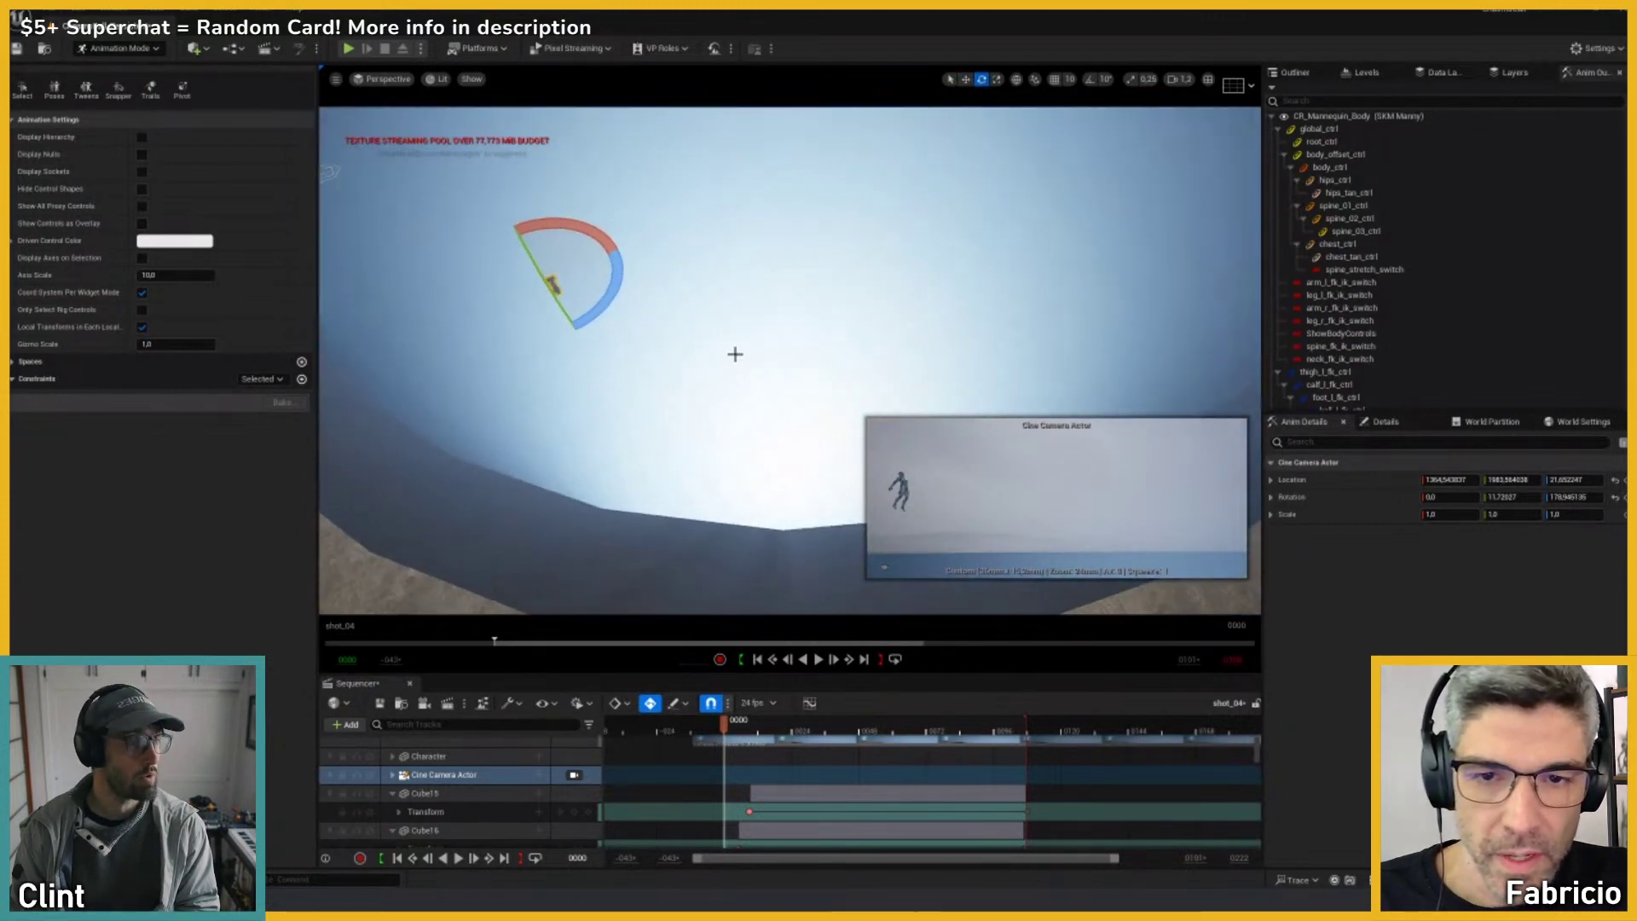
# Step: Show the Outliner and delete the SpotLight actor above the pit despite its references
pyautogui.moveTo(776, 337); pyautogui.dragTo(776, 391, button='right')
pyautogui.scroll(2, 778, 315)
pyautogui.click(1374, 76)
pyautogui.click(1292, 72)
pyautogui.hotkey('alt', '2')
pyautogui.click(746, 367)
pyautogui.scroll(5, 771, 336)
pyautogui.hotkey('alt', '4')
pyautogui.press('Delete')
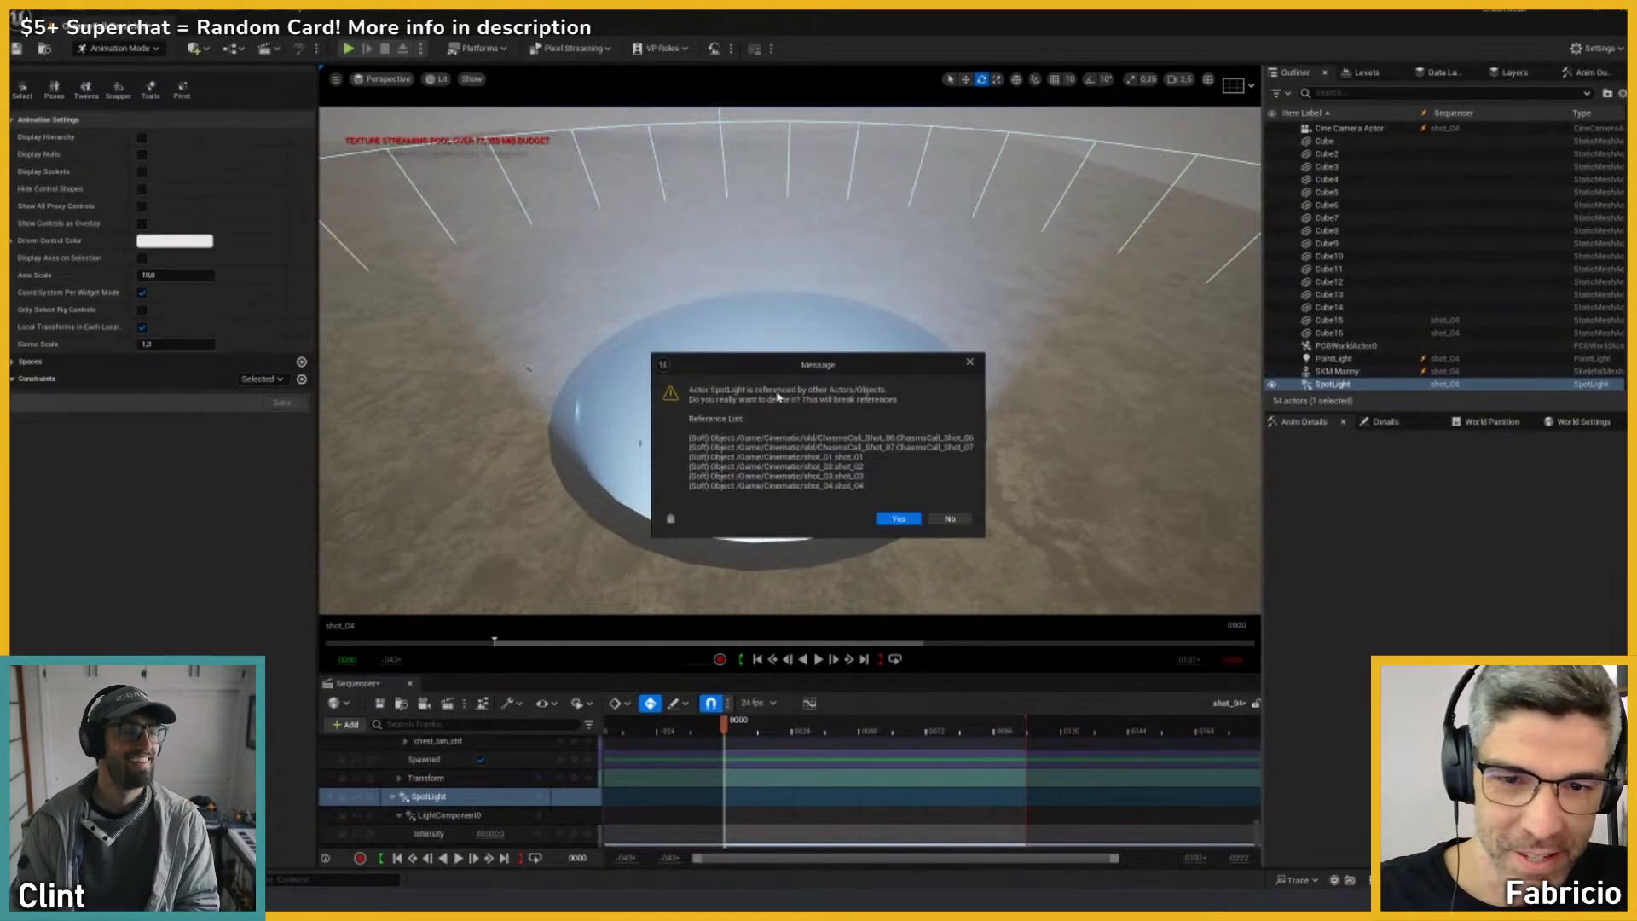
pyautogui.press('Return')
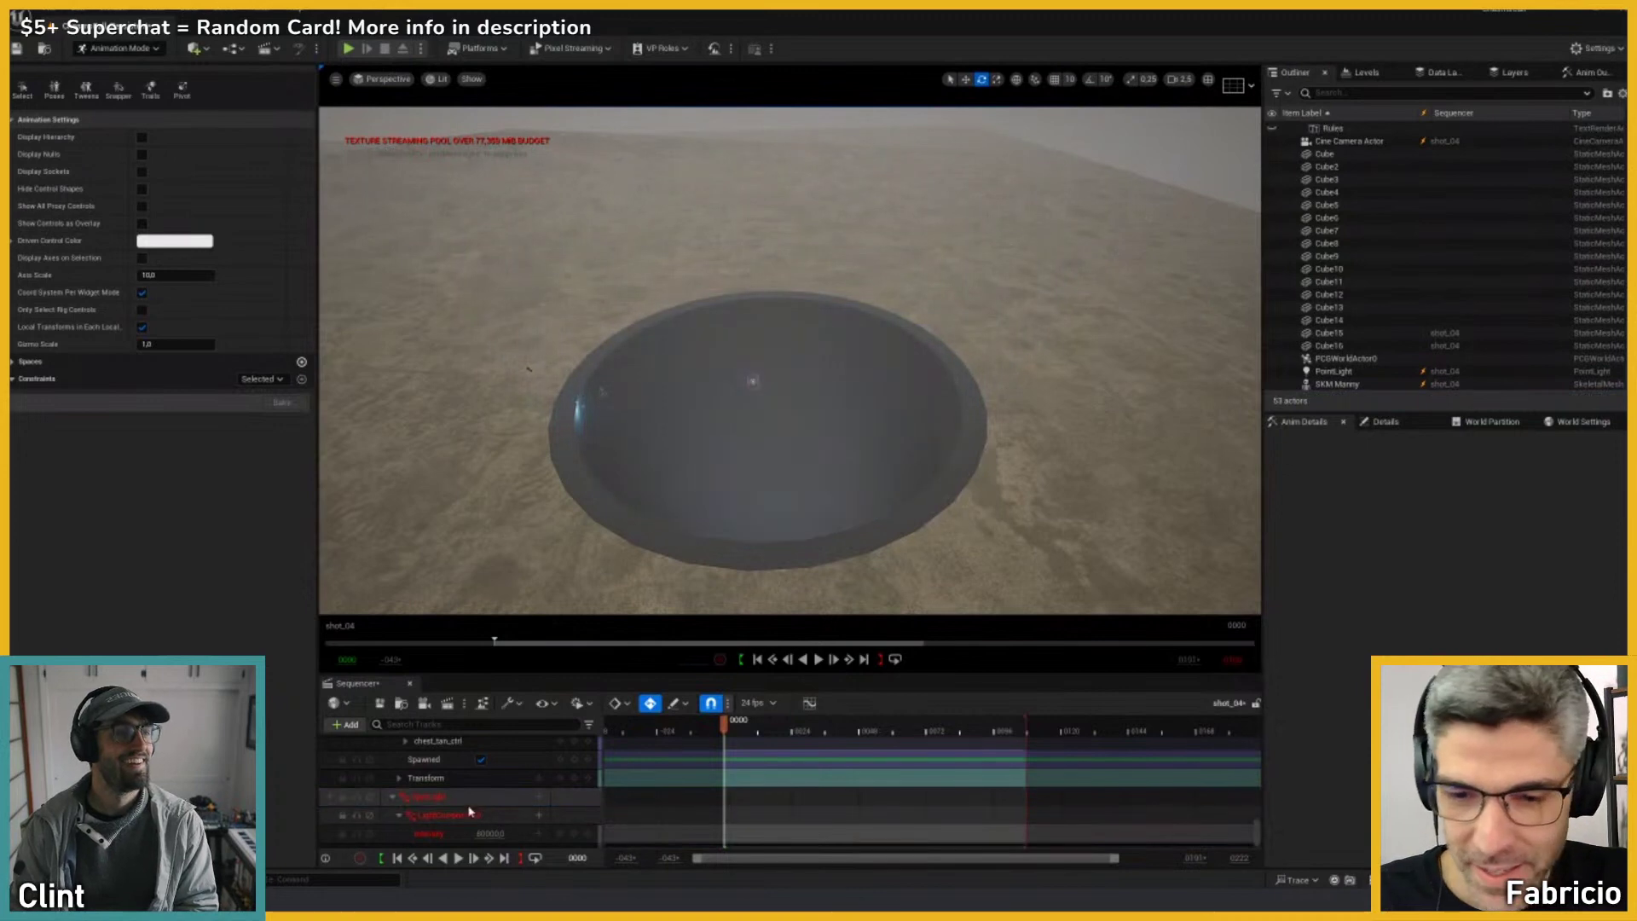
# Step: Delete the PointLight actor near the pit's rim below the character
pyautogui.scroll(6, 793, 395)
pyautogui.moveTo(794, 394); pyautogui.dragTo(738, 361, button='right')
pyautogui.click(867, 319)
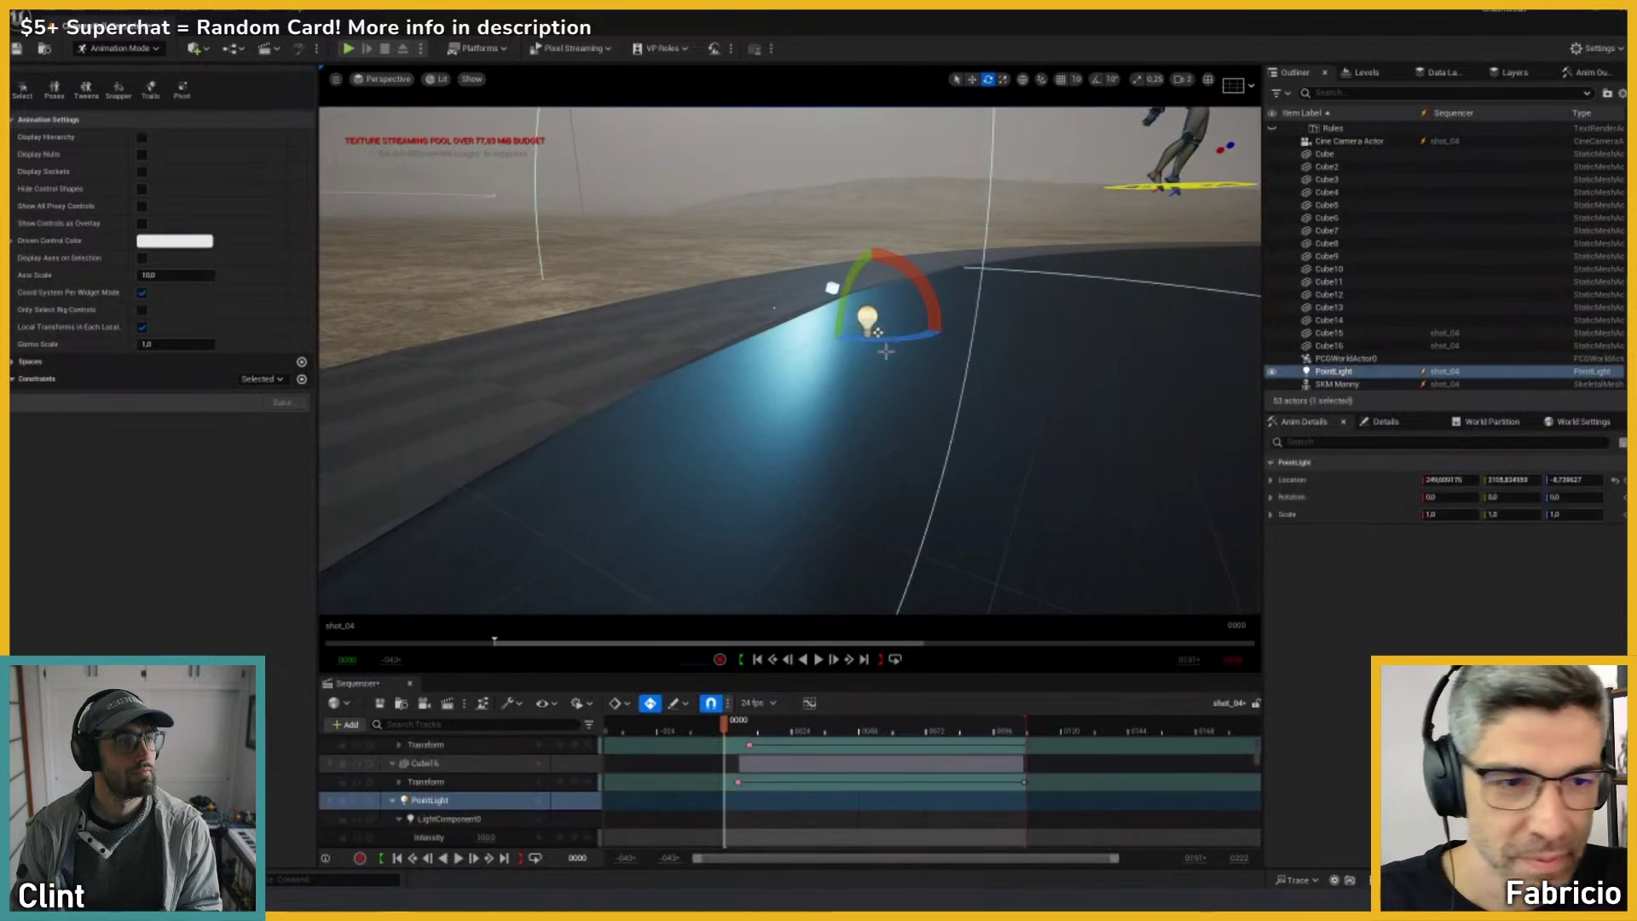
pyautogui.press('Delete')
pyautogui.scroll(-5, 878, 332)
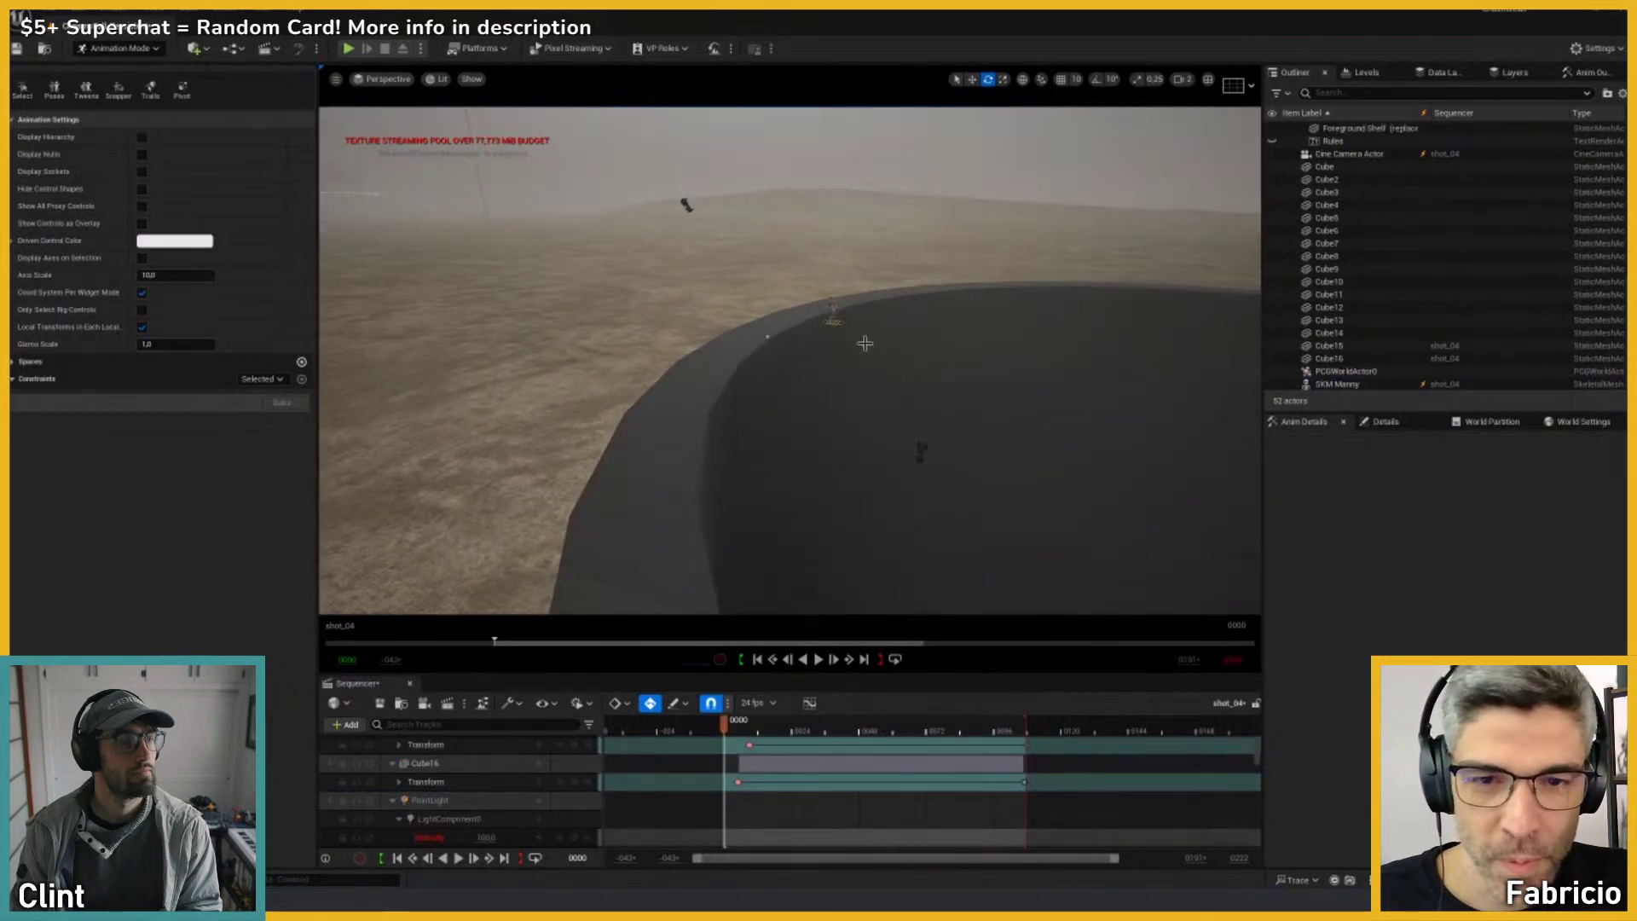
# Step: Remove the orphaned PointLight track from shot_04's sequence
pyautogui.click(431, 800)
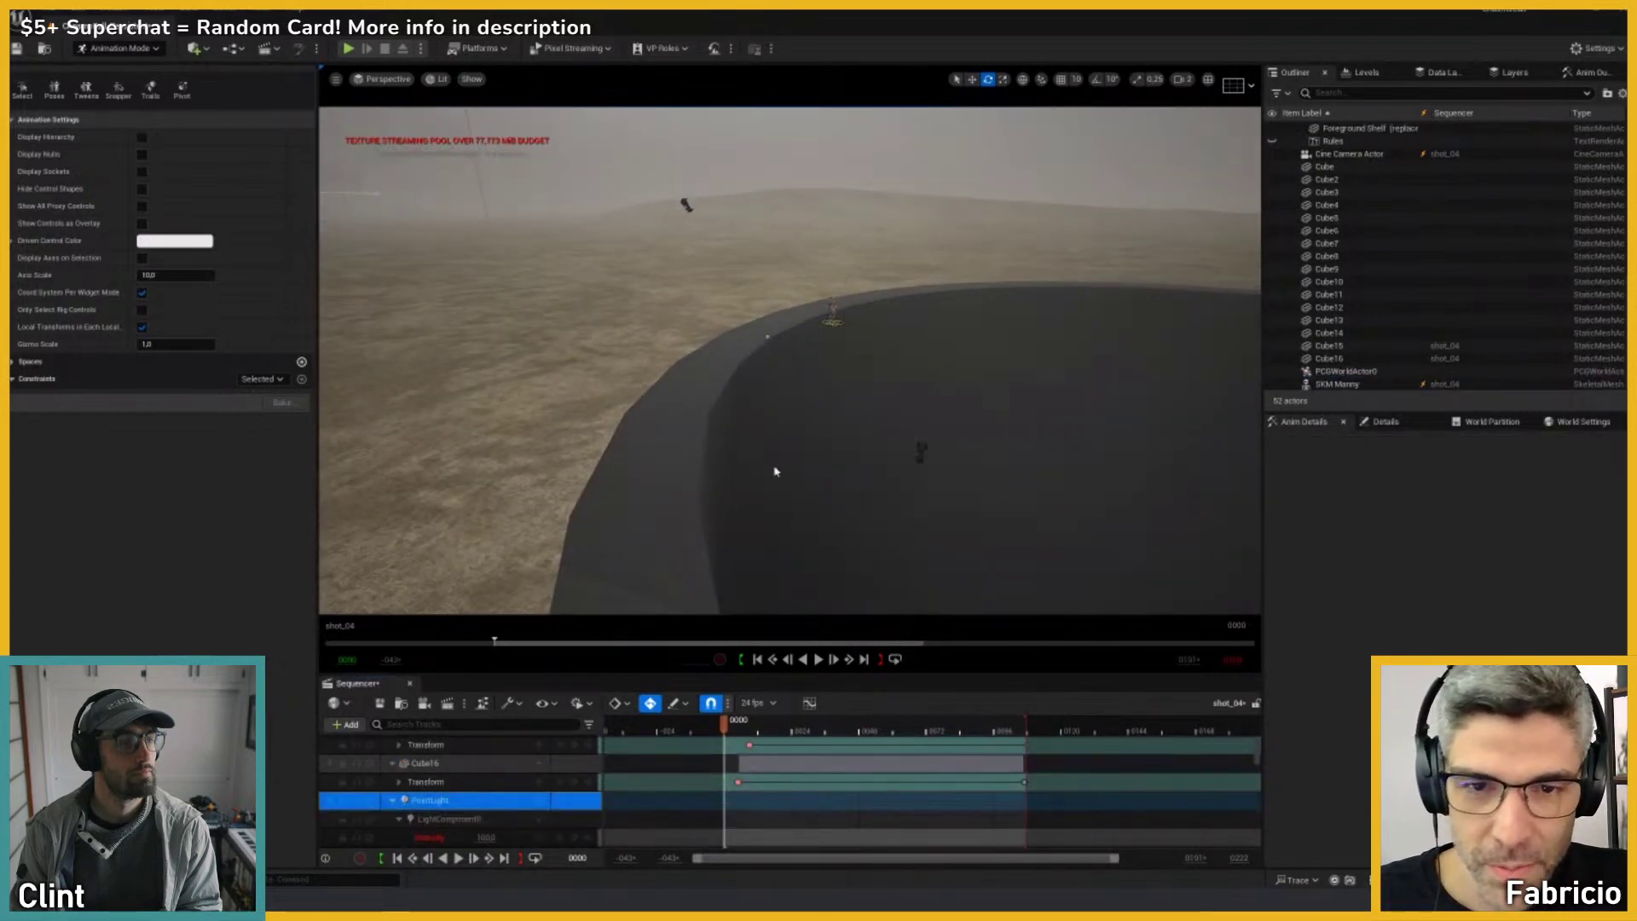
pyautogui.press('f')
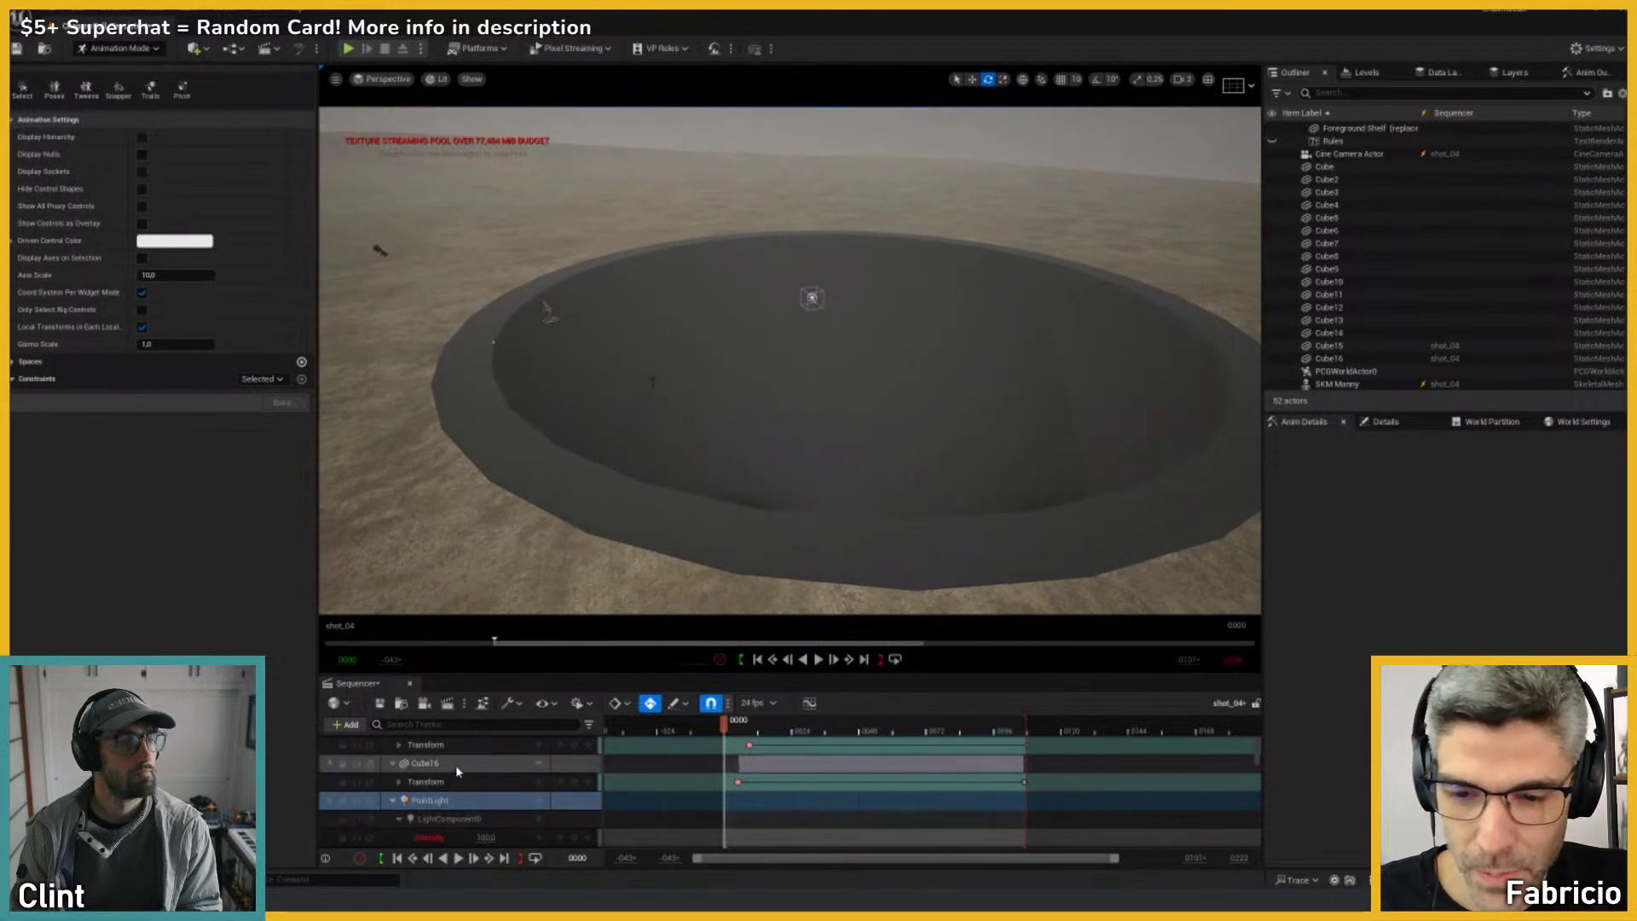
pyautogui.click(431, 800)
pyautogui.press('Delete')
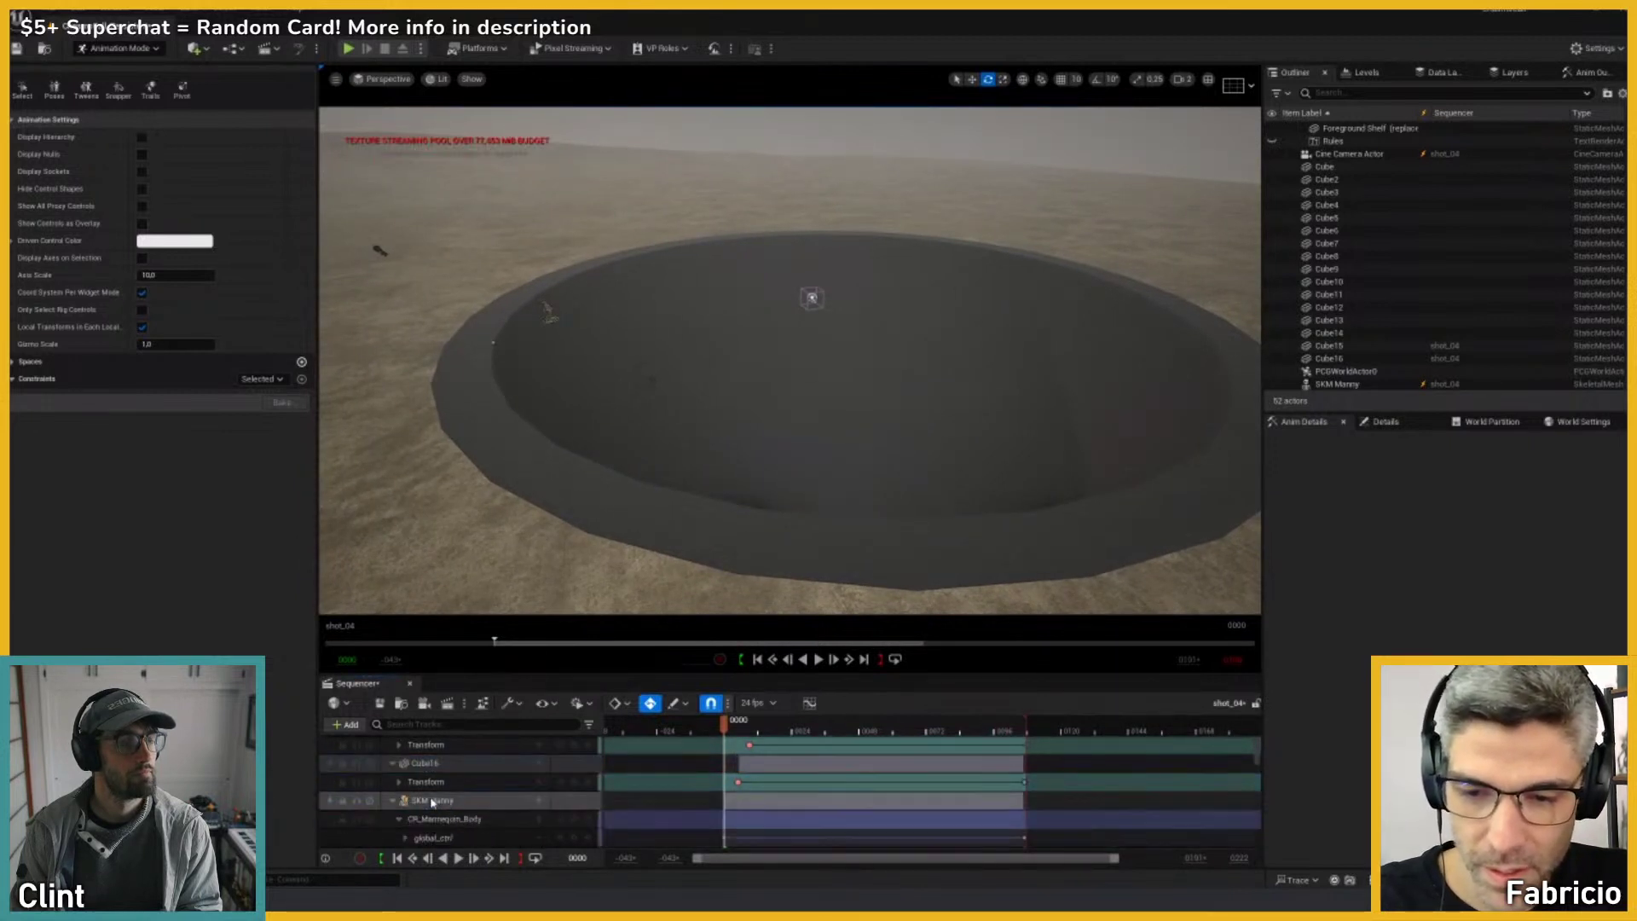
pyautogui.scroll(3, 853, 355)
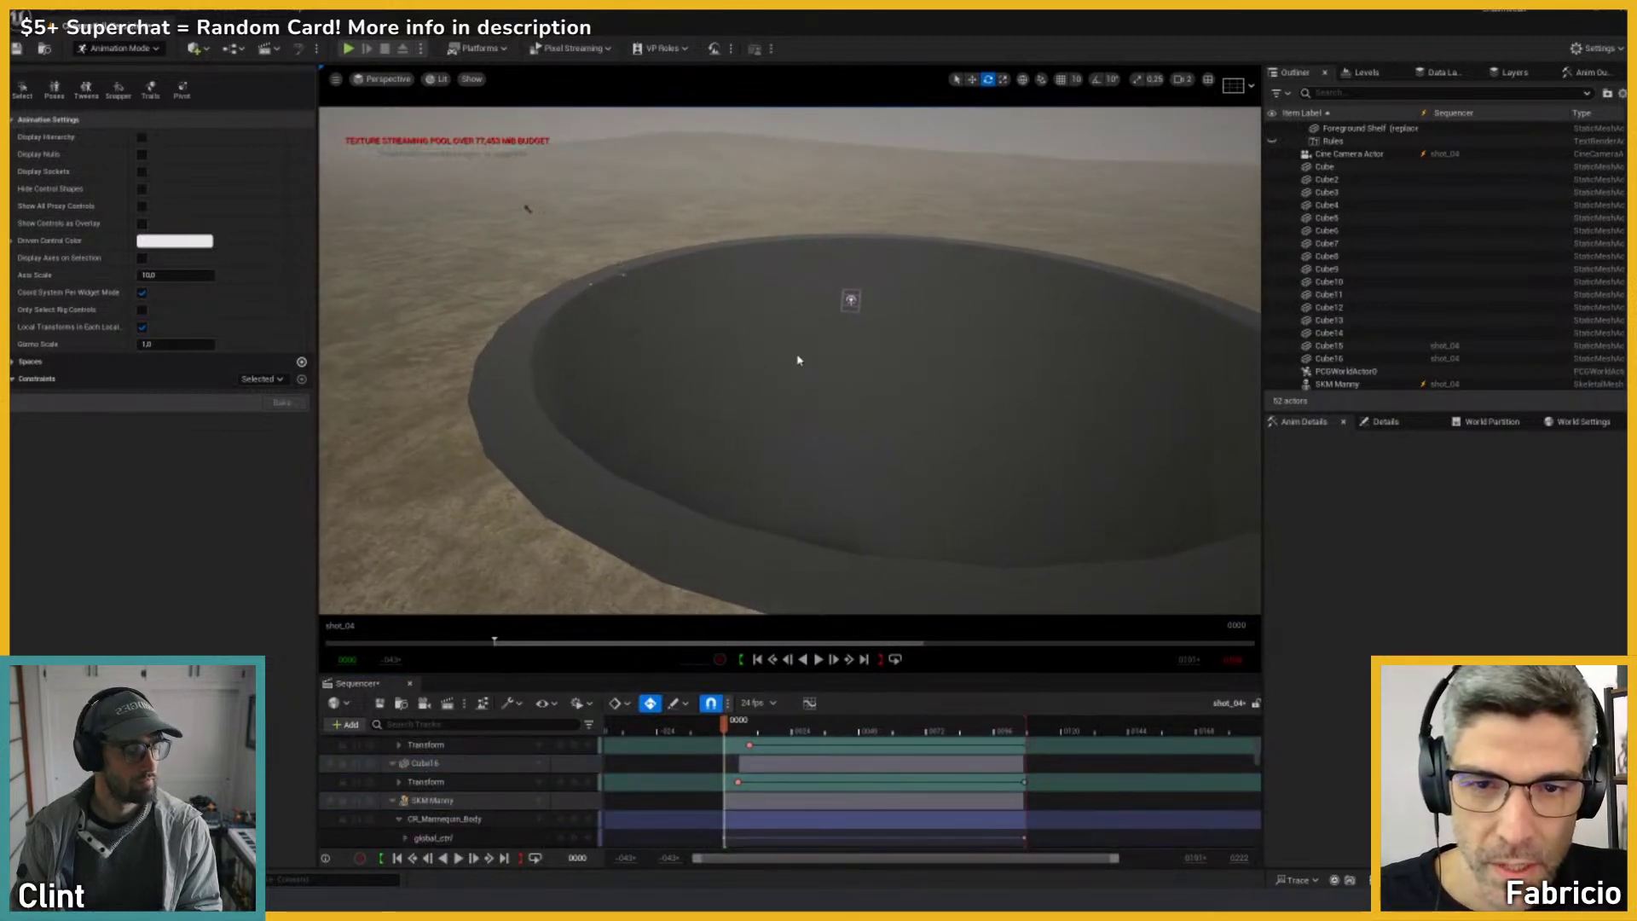
pyautogui.keyDown('alt'); pyautogui.moveTo(798, 361); pyautogui.dragTo(873, 354); pyautogui.keyUp('alt')
pyautogui.hotkey('shift', 'c')
pyautogui.hotkey('shift', 'c')
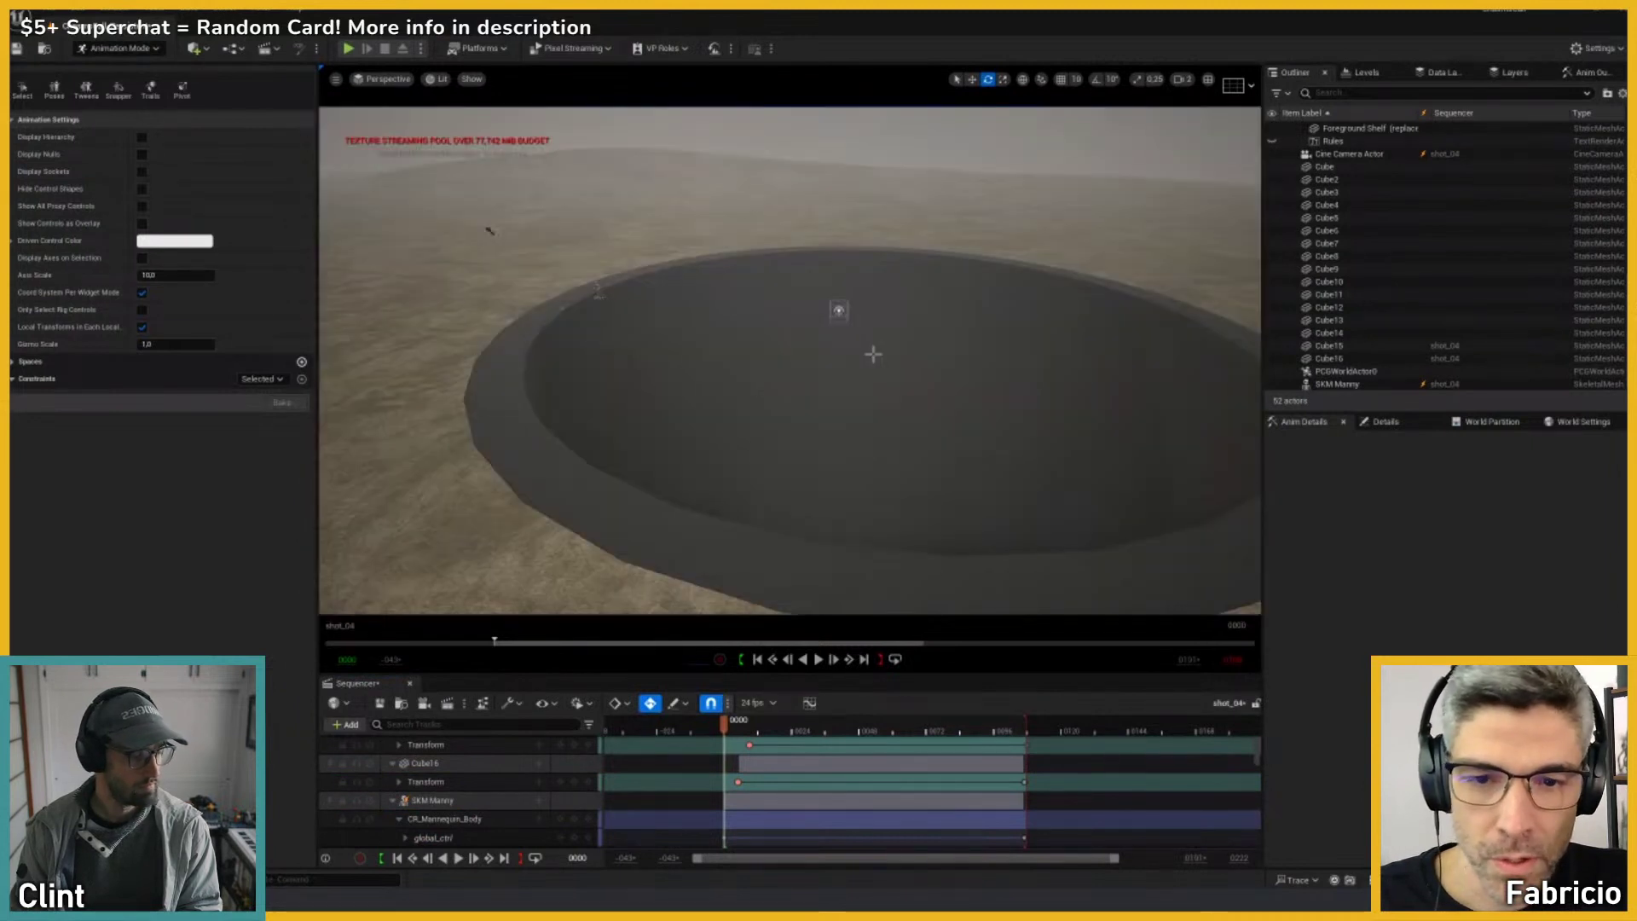
pyautogui.scroll(5, 444, 775)
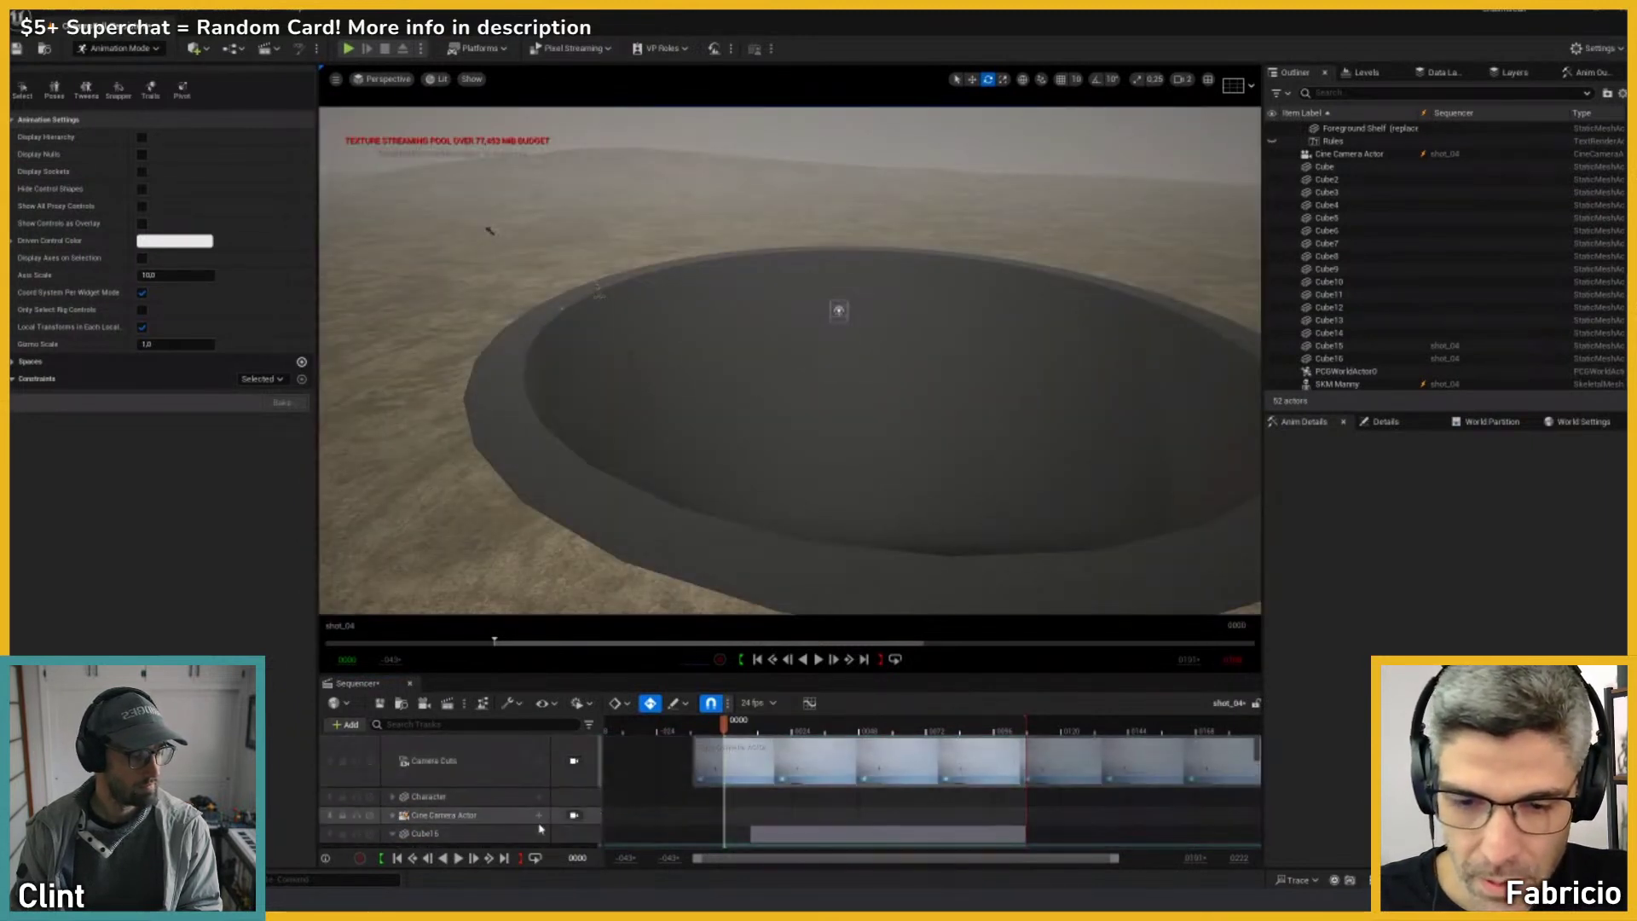
# Step: Select shot_04's Cine Camera Actor and move it down from the rim to the middle of the pit's lower part
pyautogui.click(511, 815)
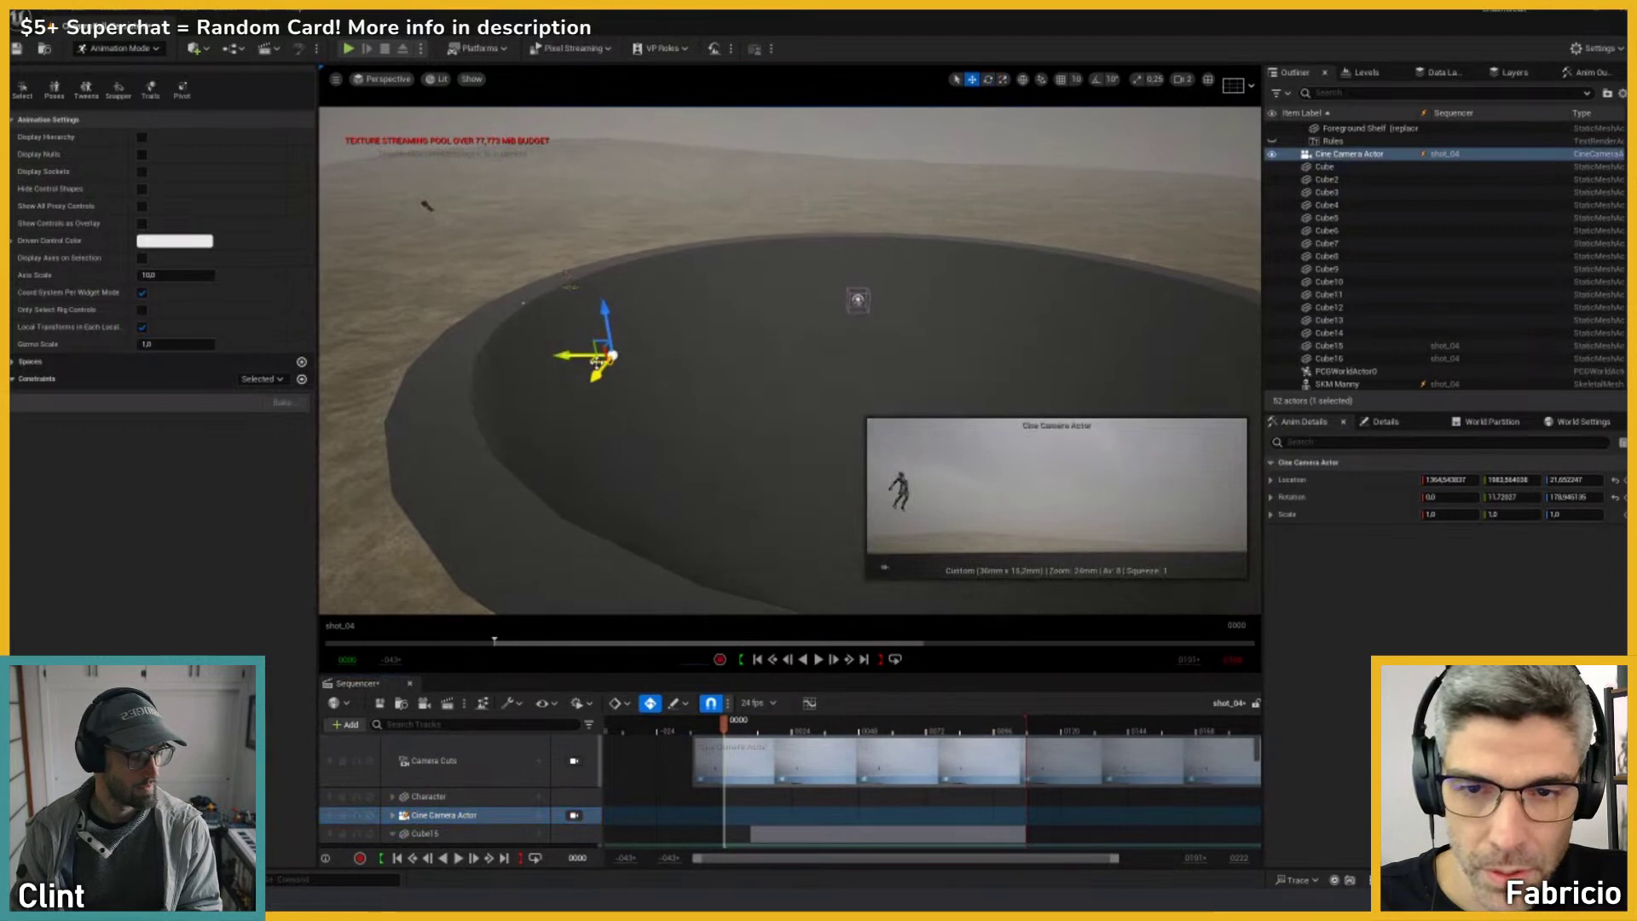
pyautogui.moveTo(610, 357); pyautogui.dragTo(858, 601)
pyautogui.press('f')
# Step: Reset the camera's rotation, turn it to 90 degrees around Z and tilt it up about 73 degrees toward the pit's opening
pyautogui.press('e')
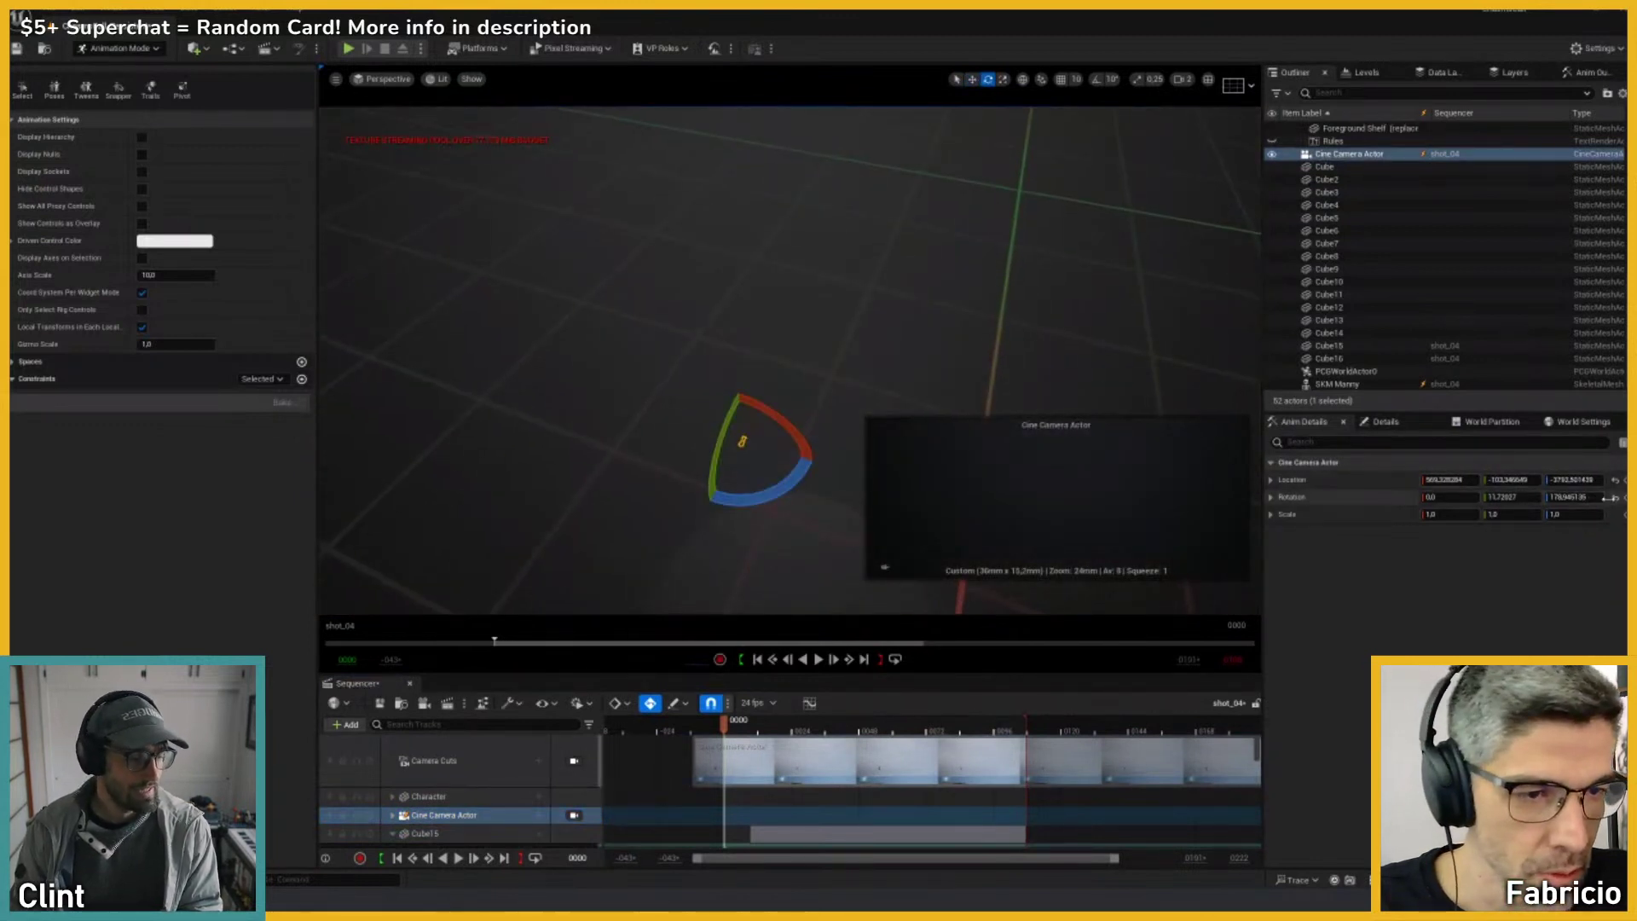
pyautogui.click(1612, 497)
pyautogui.moveTo(813, 459); pyautogui.dragTo(816, 468, button='right')
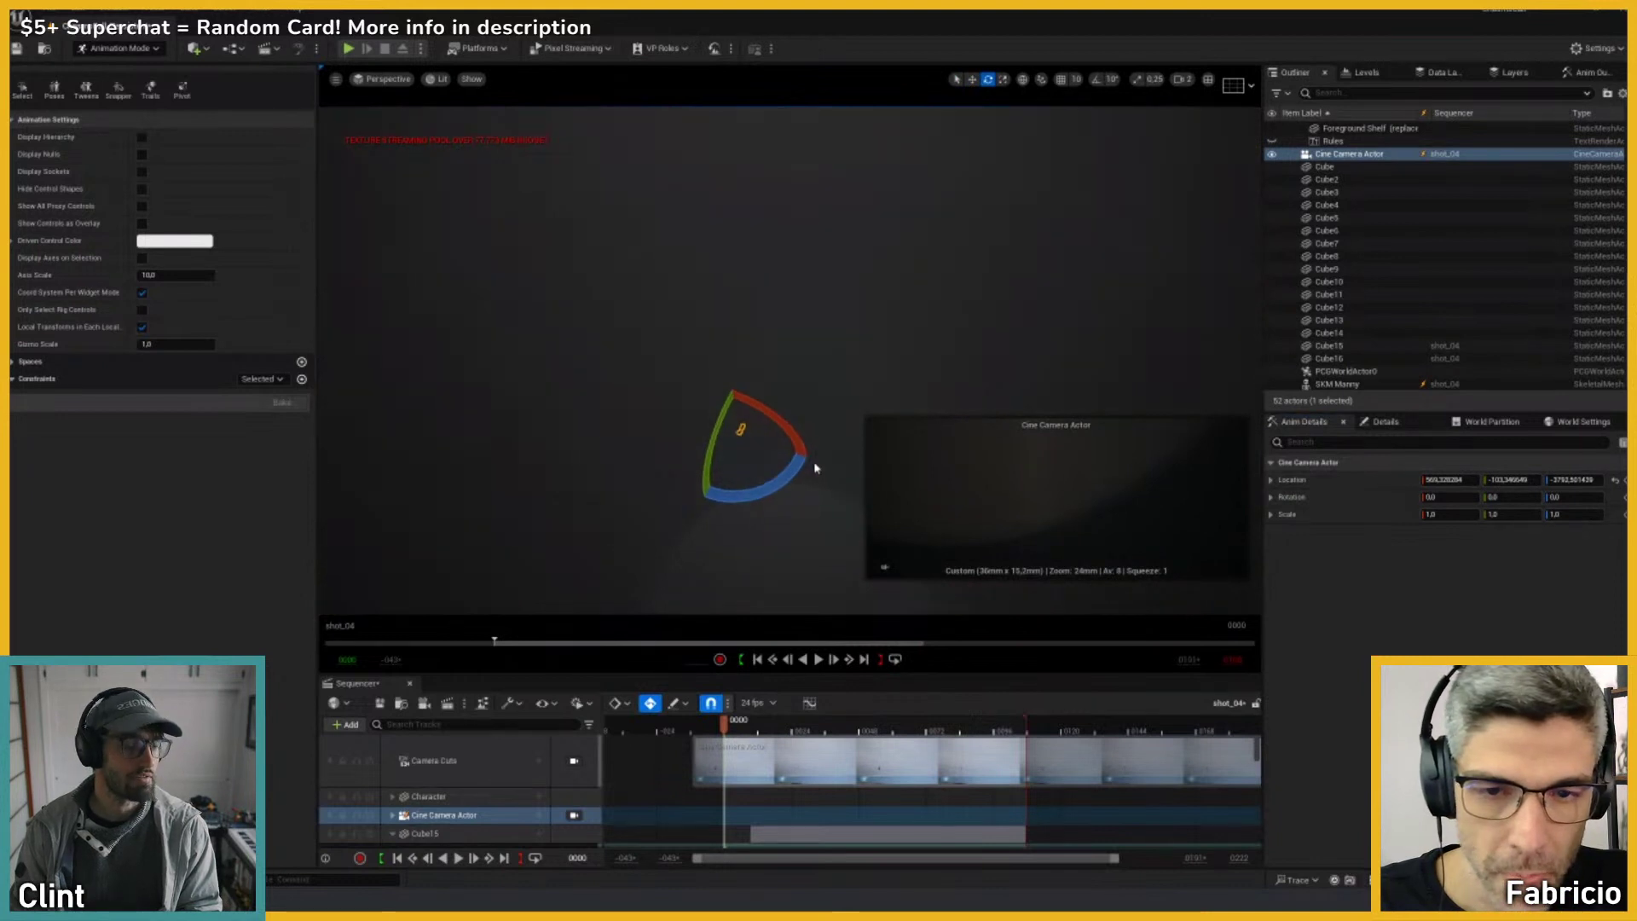
pyautogui.moveTo(771, 488); pyautogui.dragTo(545, 564)
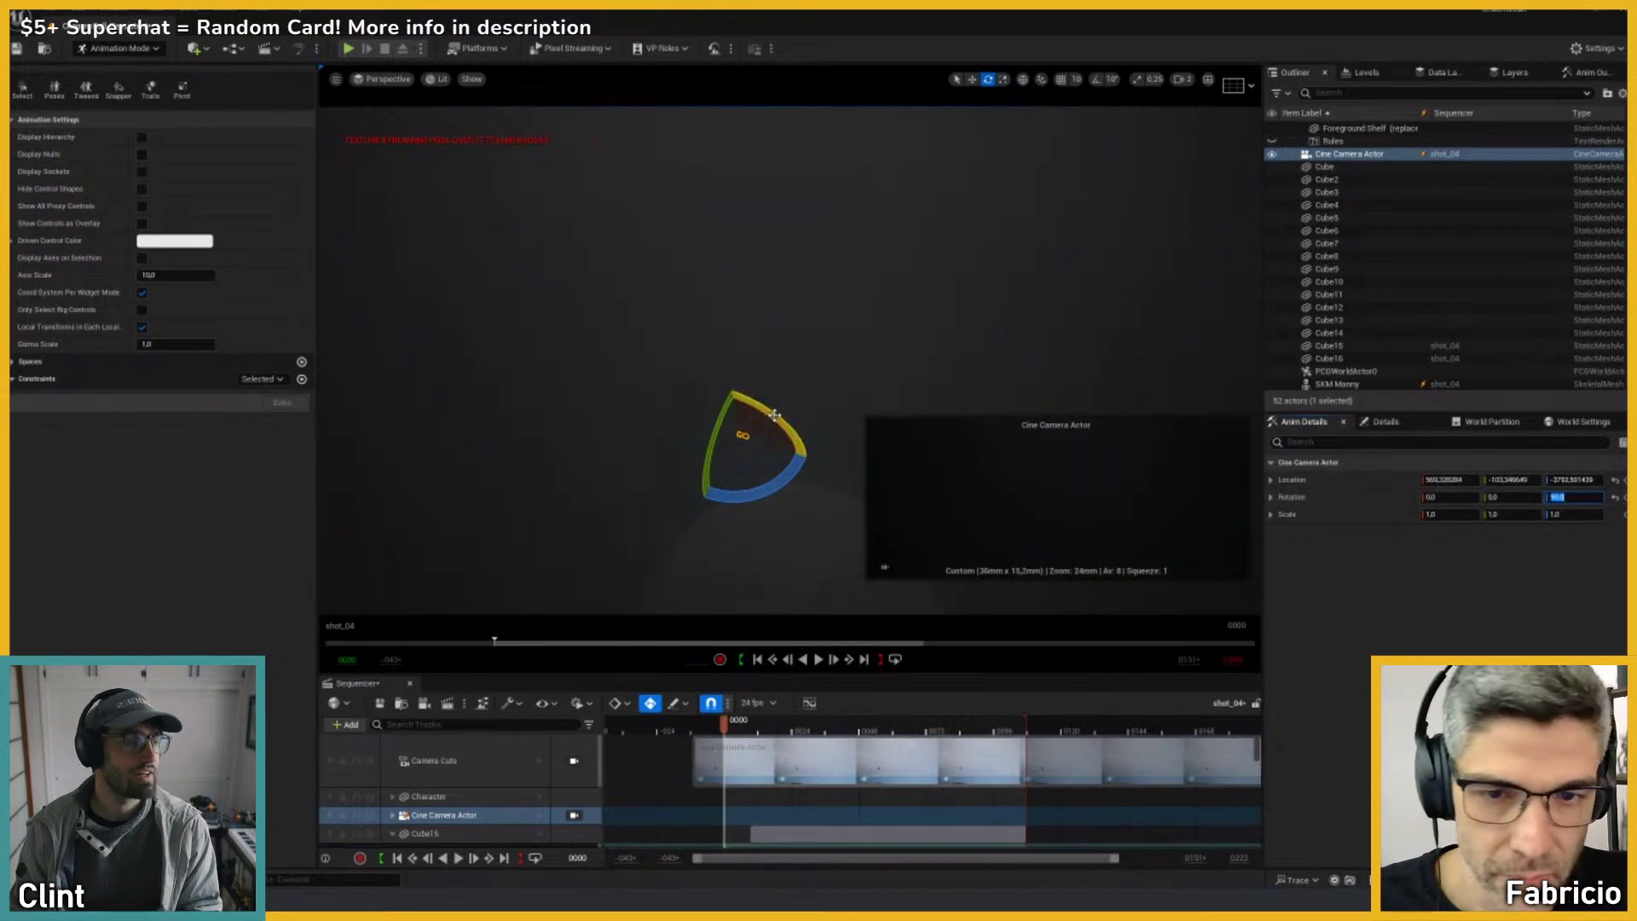
pyautogui.moveTo(774, 415); pyautogui.dragTo(943, 519)
pyautogui.moveTo(784, 376); pyautogui.dragTo(638, 330, button='right')
# Step: Shift the camera along X to center it under the pit's opening and lower it deeper until the curved rim frames the sky
pyautogui.press('w')
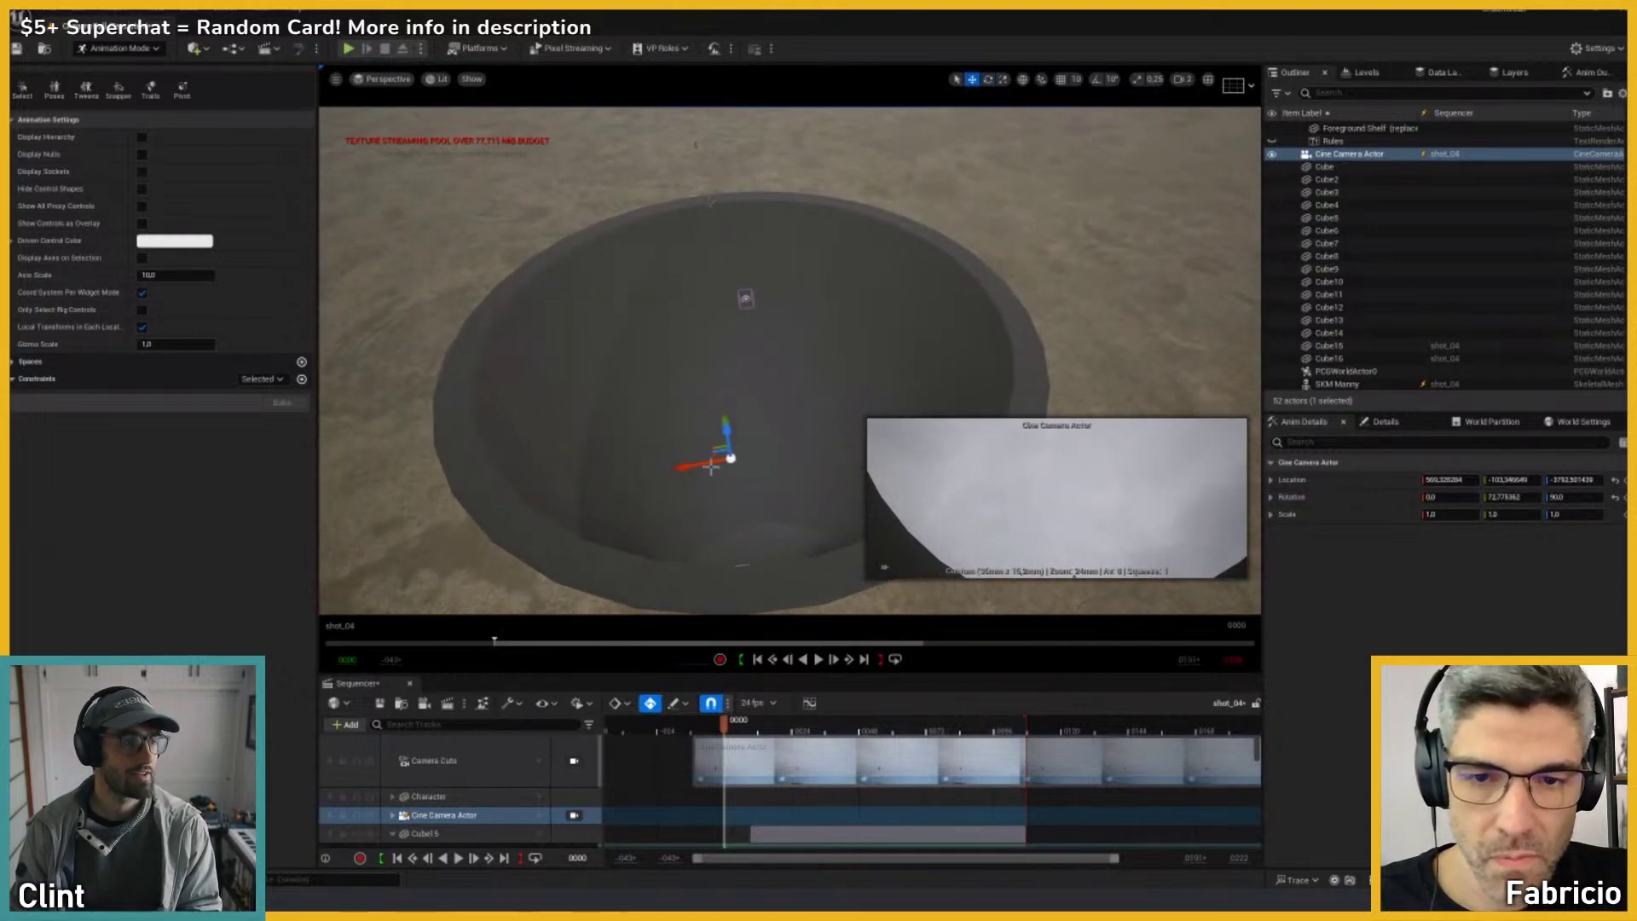
pyautogui.moveTo(710, 467); pyautogui.dragTo(741, 463)
pyautogui.moveTo(814, 381); pyautogui.dragTo(882, 378, button='right')
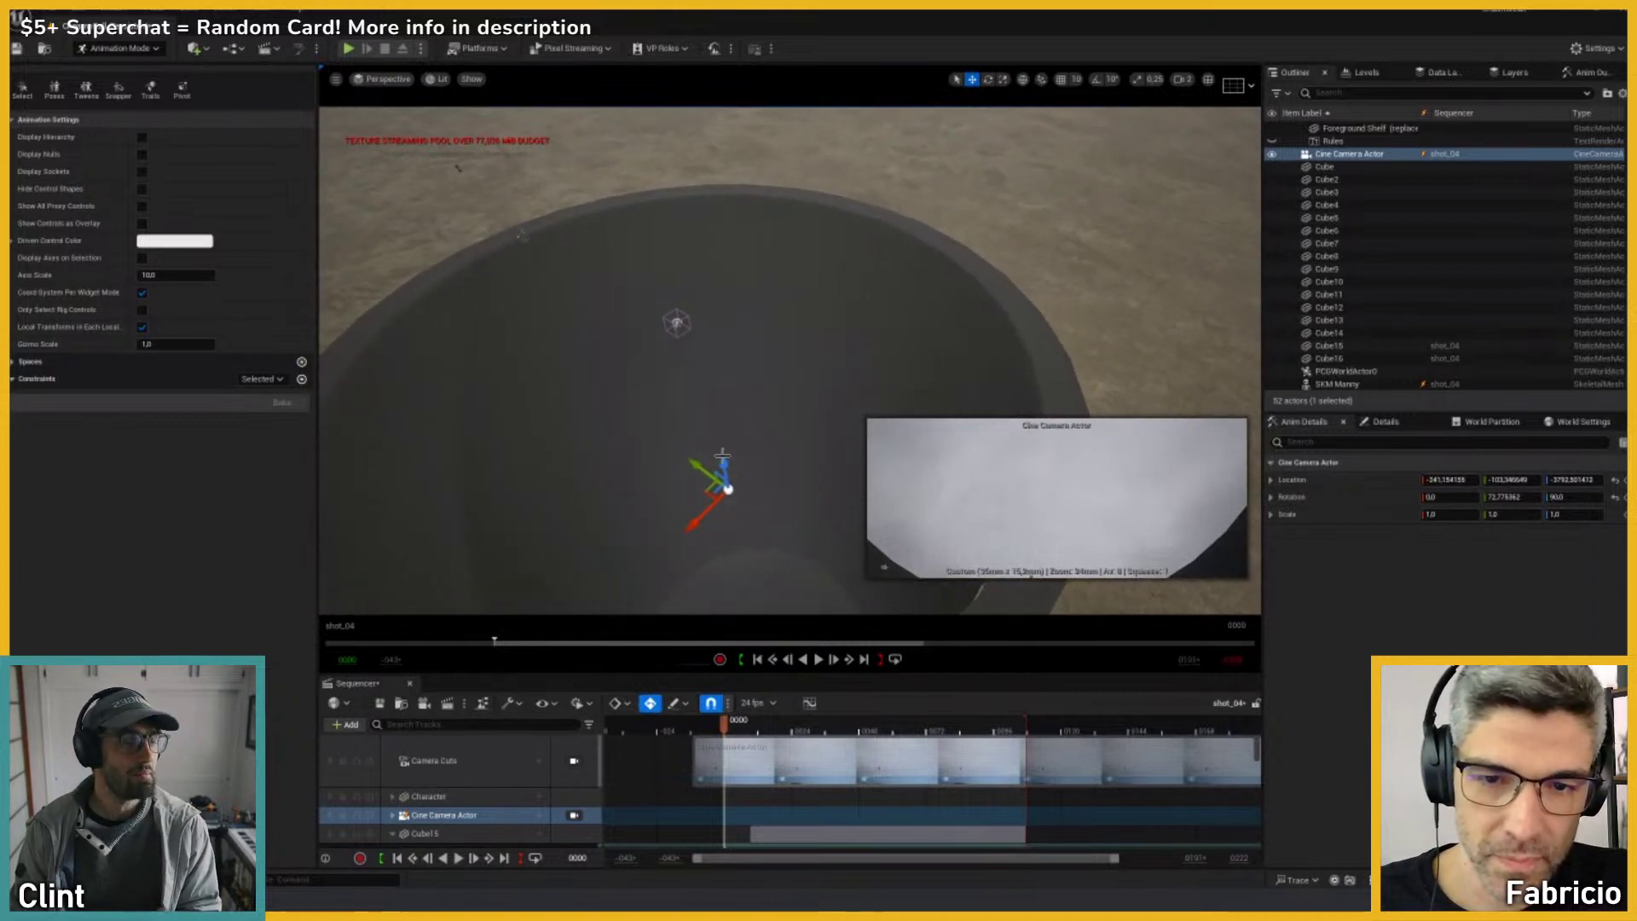
pyautogui.moveTo(722, 463); pyautogui.dragTo(731, 526)
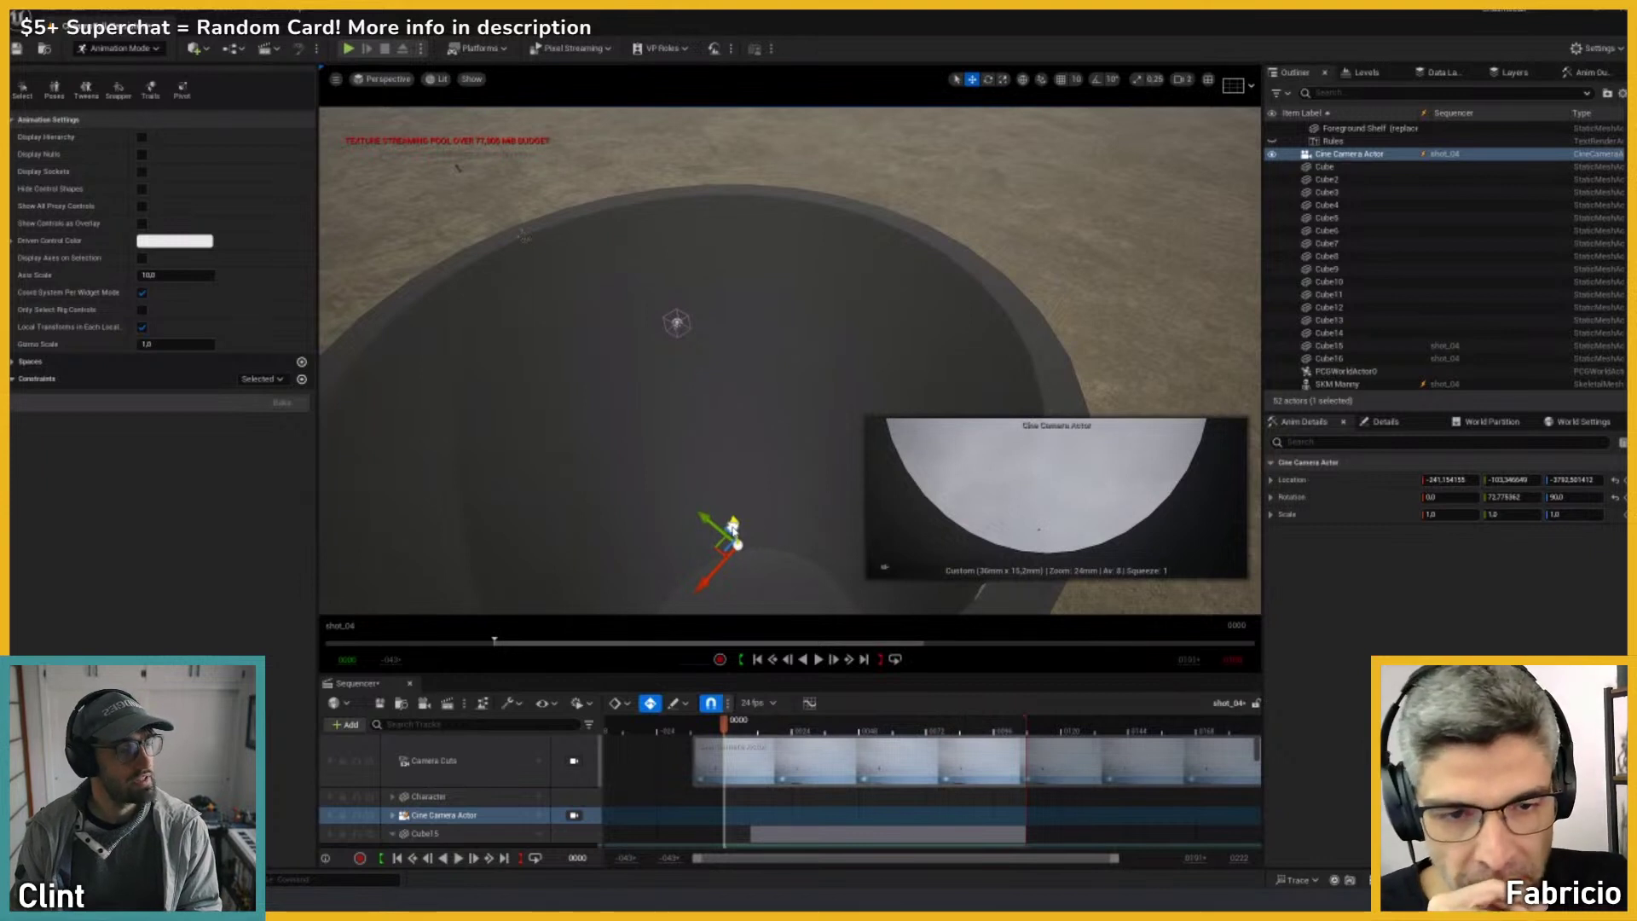
pyautogui.moveTo(732, 526); pyautogui.dragTo(728, 523)
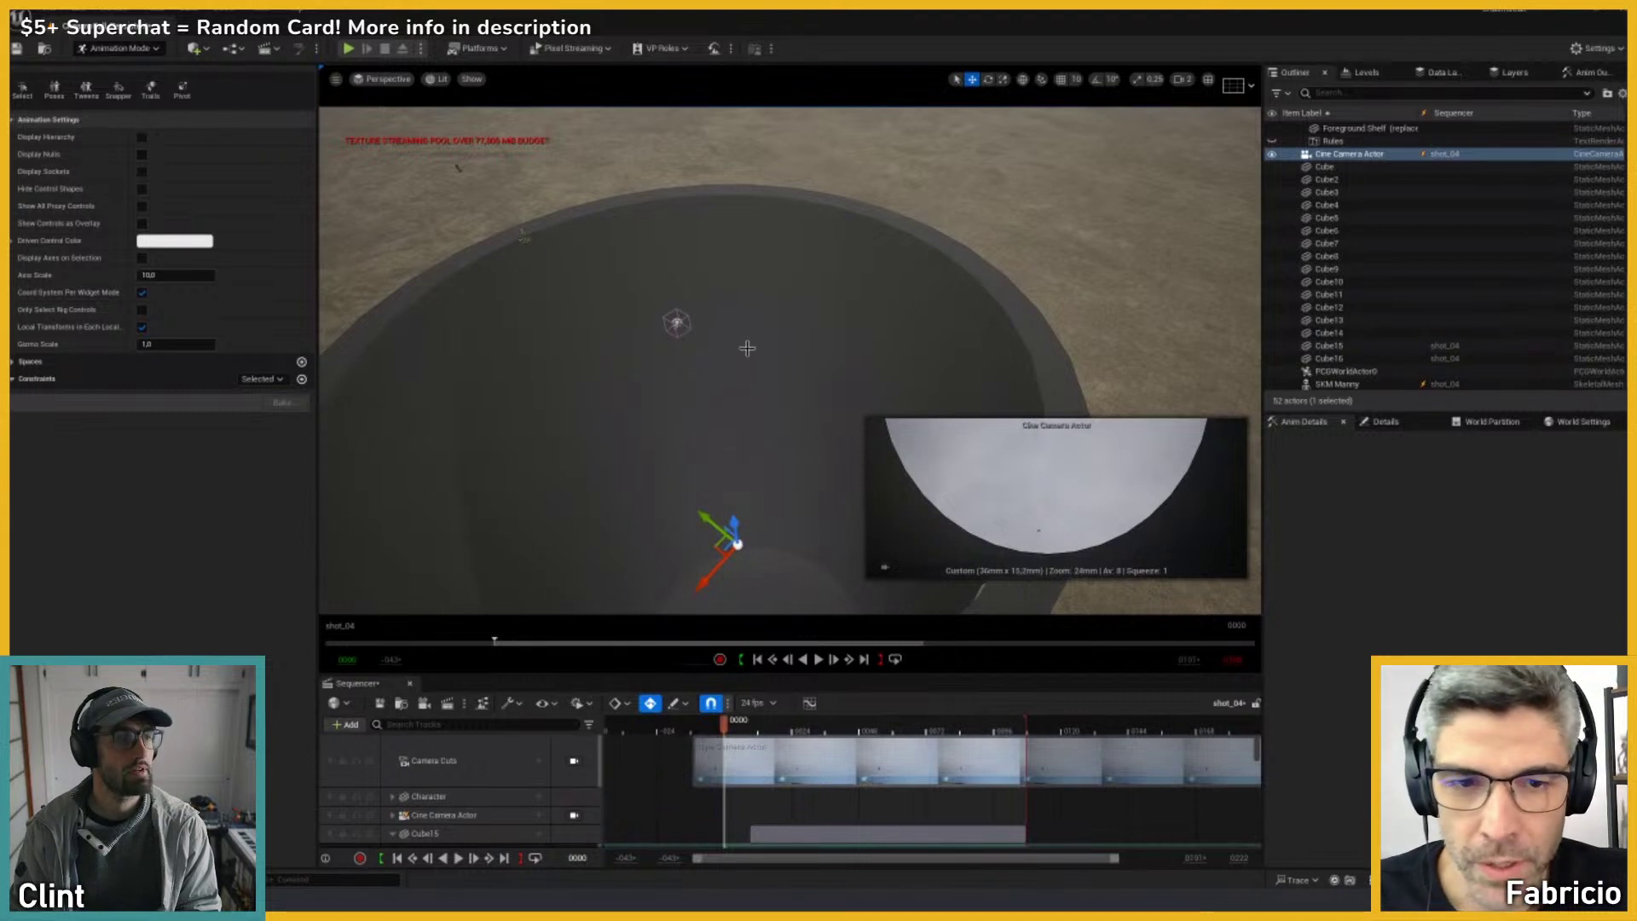
pyautogui.moveTo(732, 359); pyautogui.dragTo(750, 479, button='right')
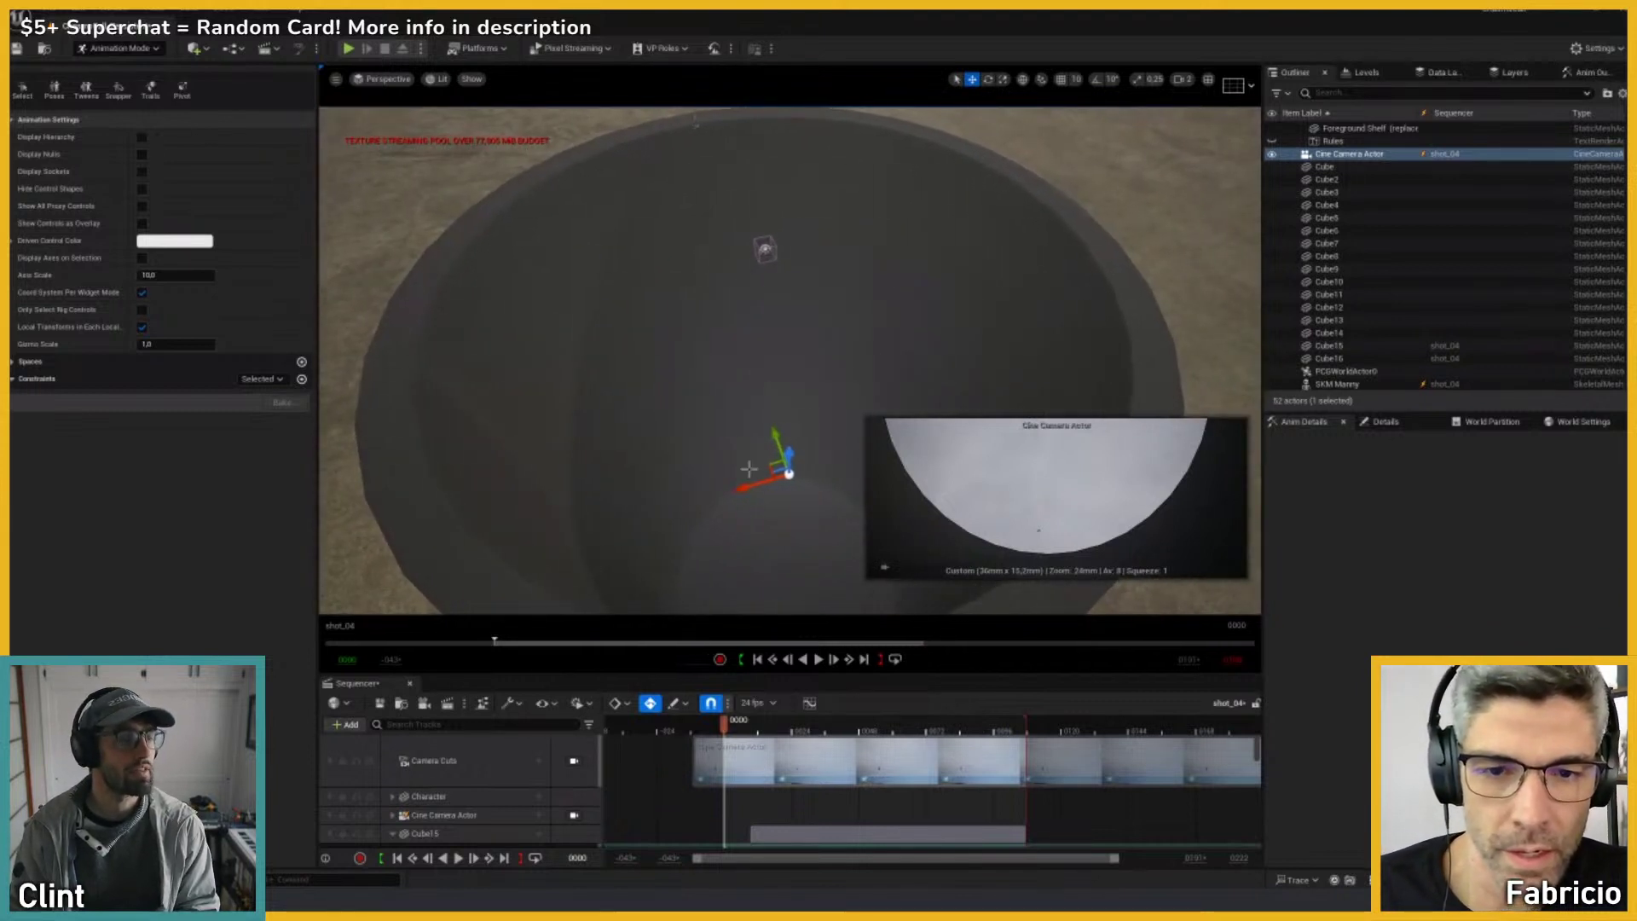
pyautogui.moveTo(749, 480); pyautogui.dragTo(746, 484)
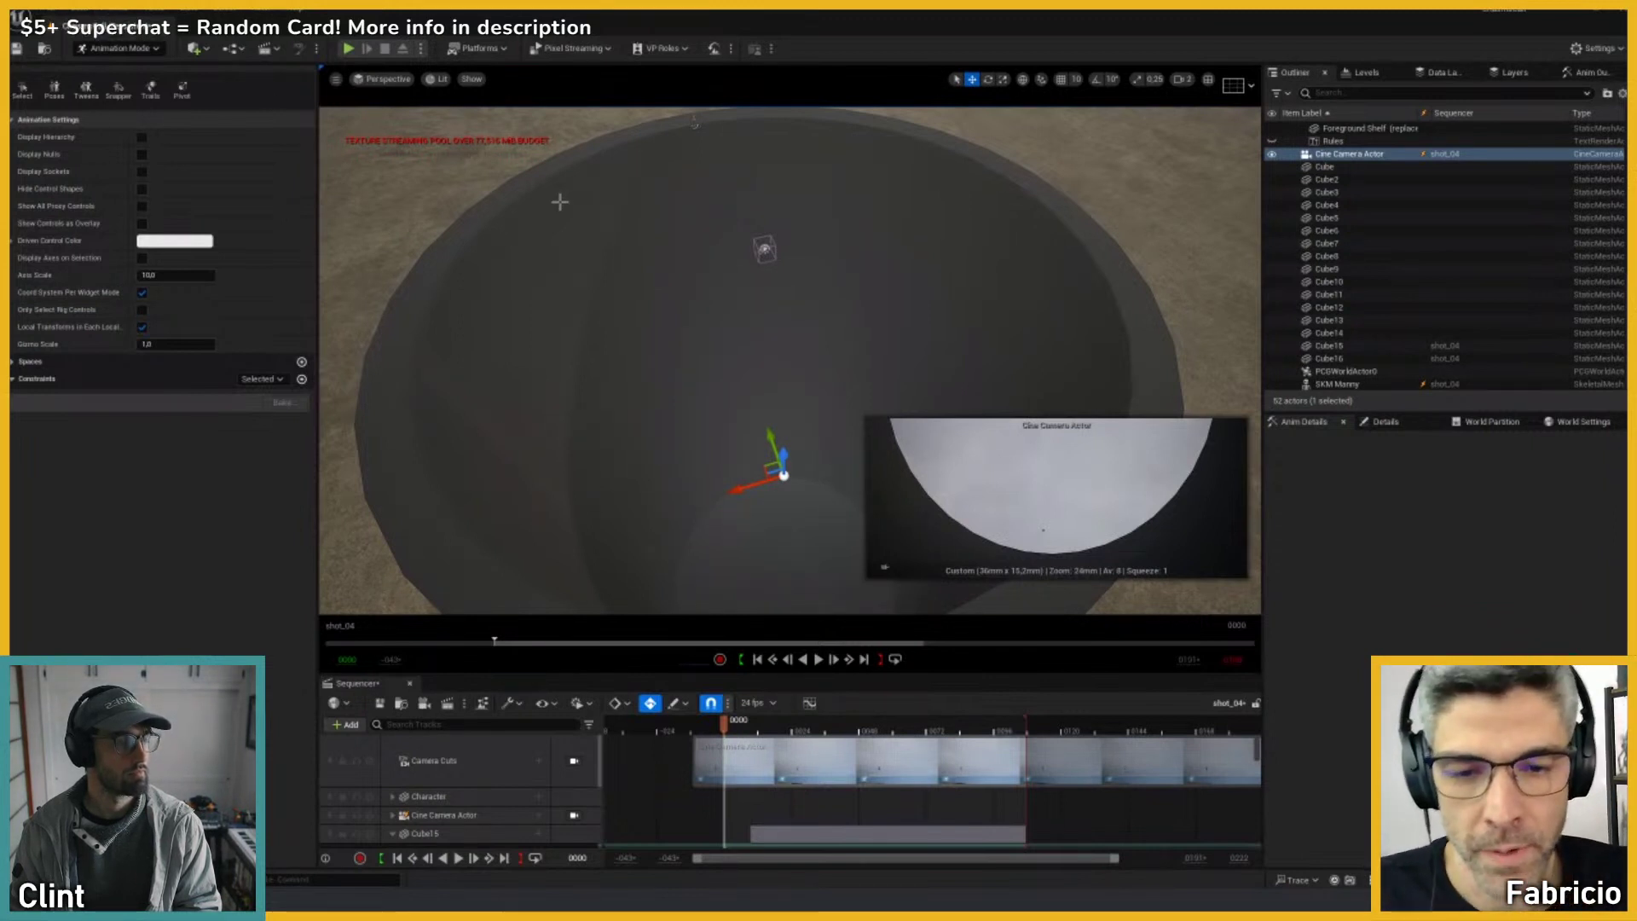
pyautogui.moveTo(714, 328); pyautogui.dragTo(712, 311, button='right')
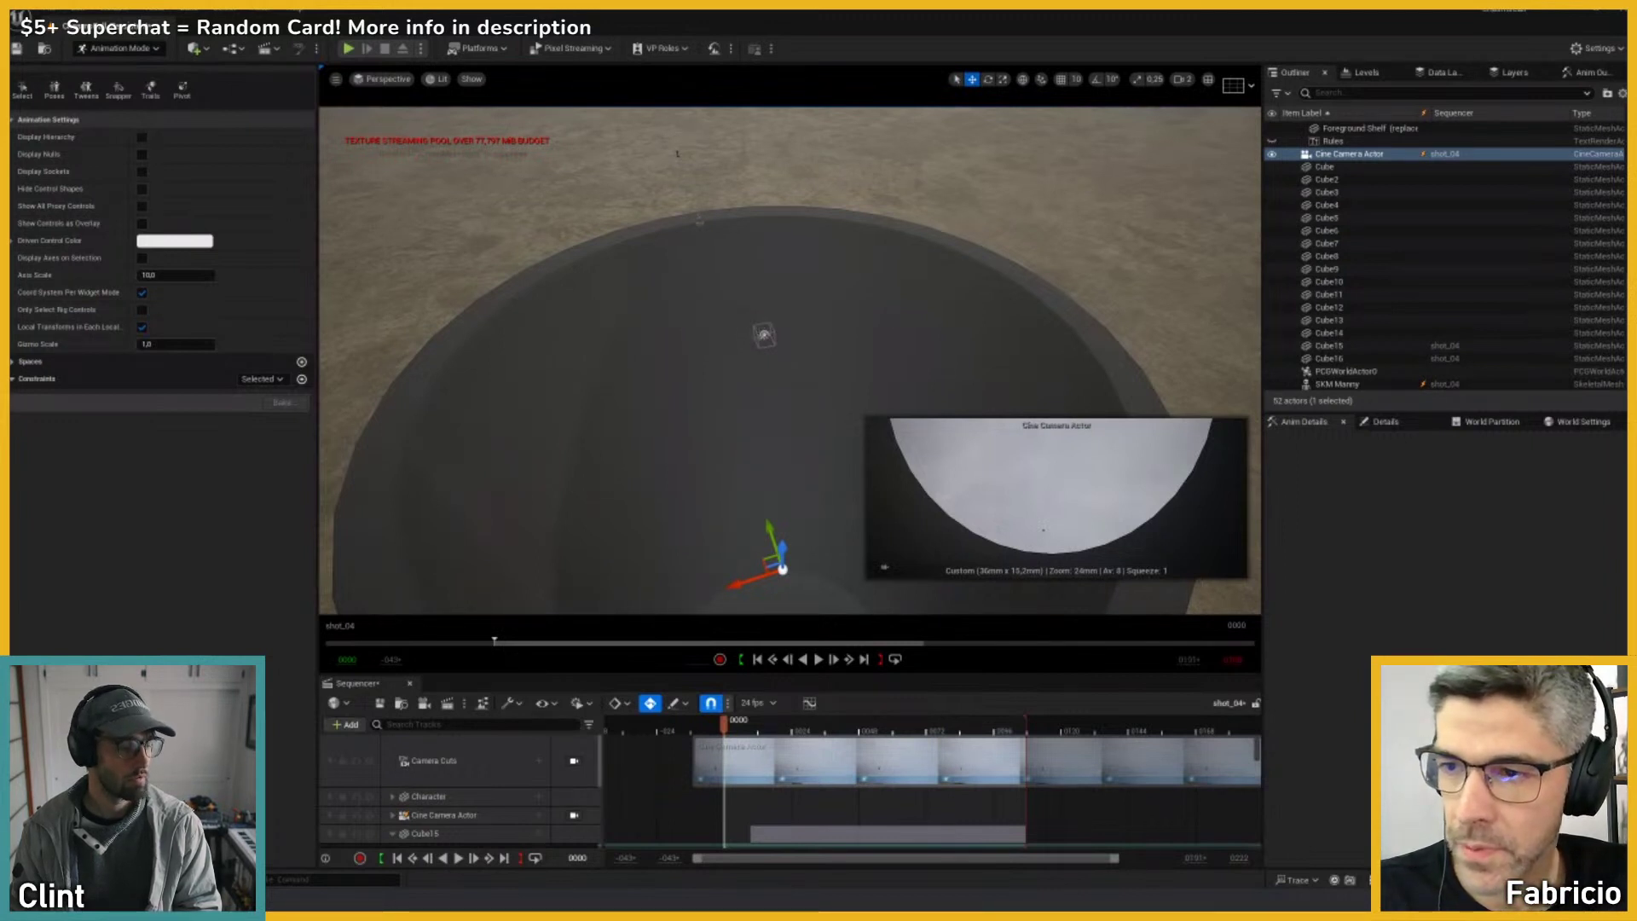
# Step: Save shot_04's sequence and return to Main_Sequence3, toggling the view through the Shots track's cameras
pyautogui.click(444, 815)
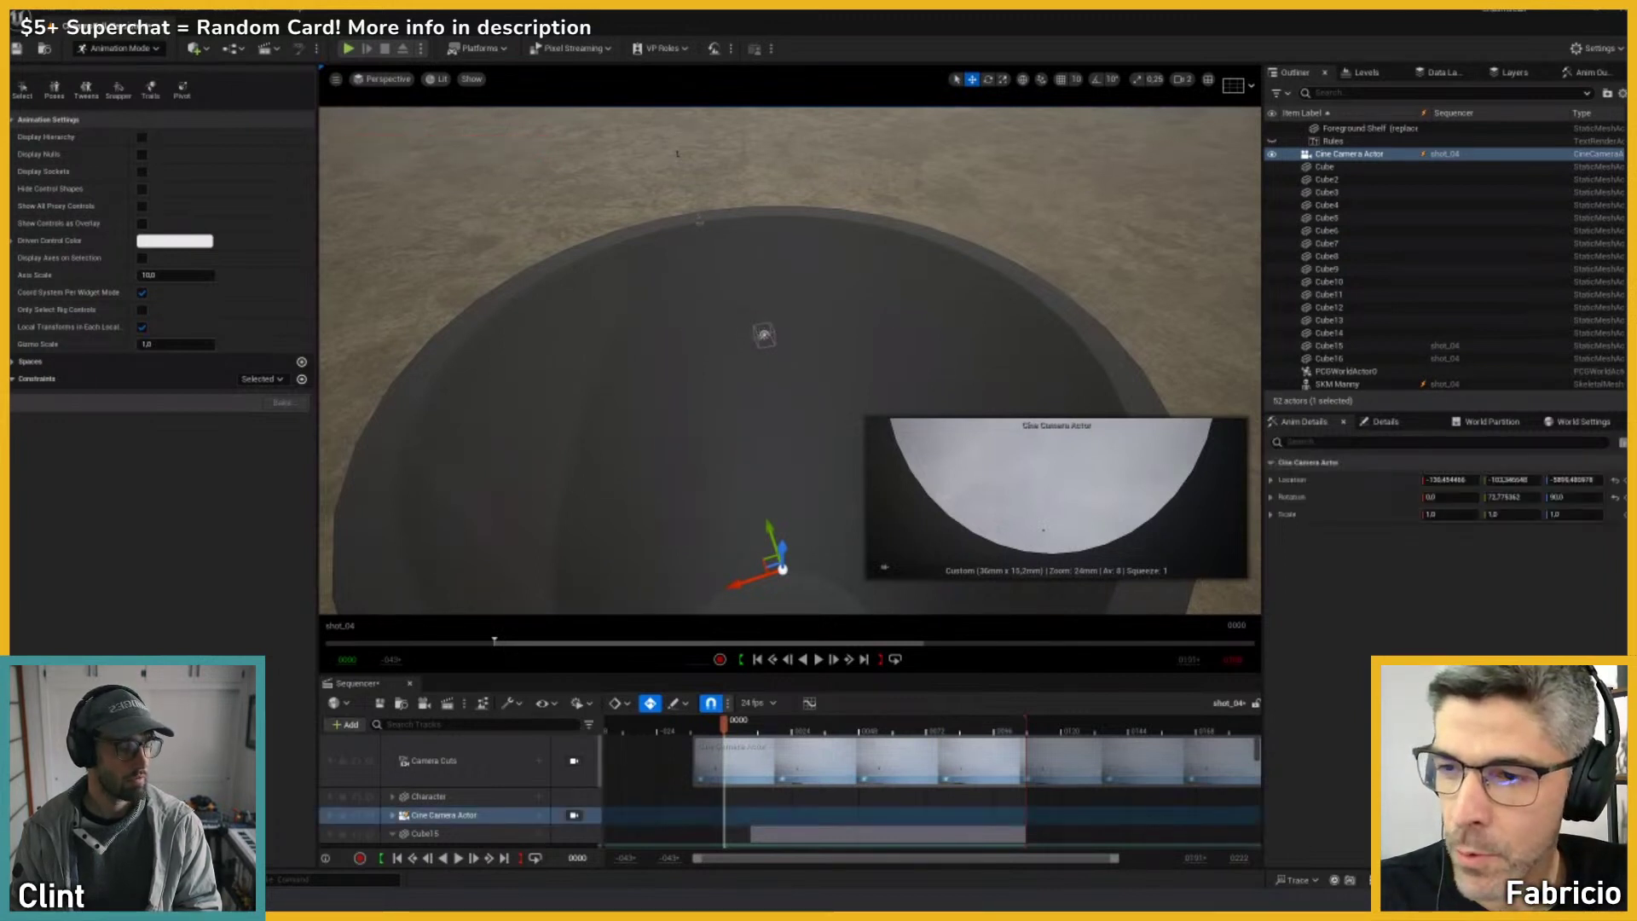
pyautogui.hotkey('ctrl', 's')
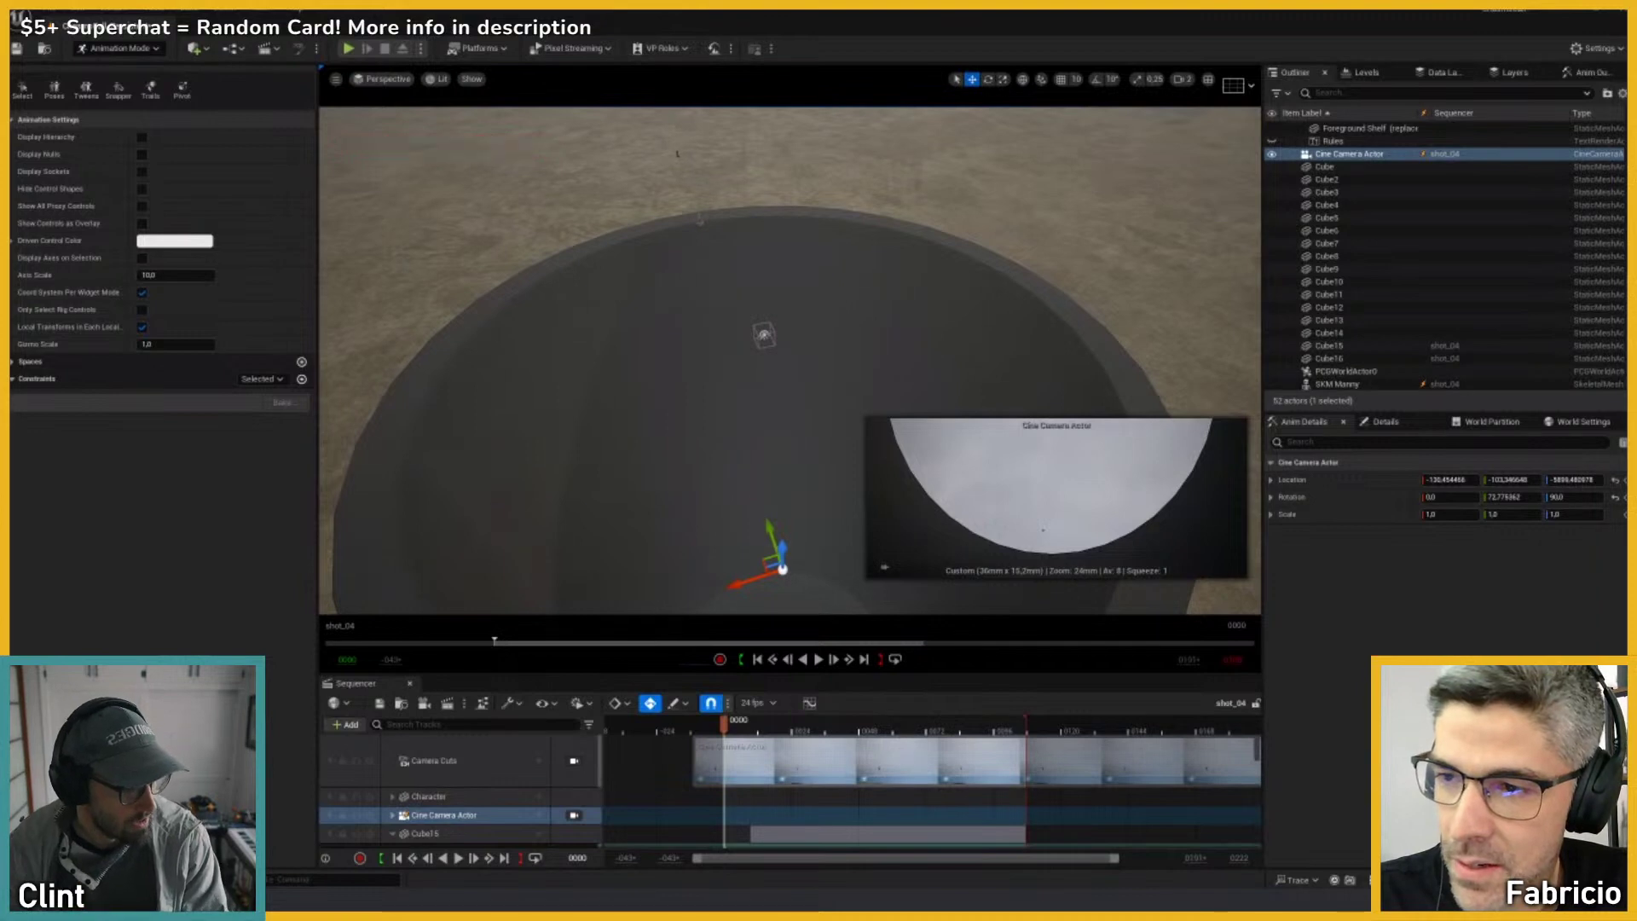
pyautogui.click(574, 766)
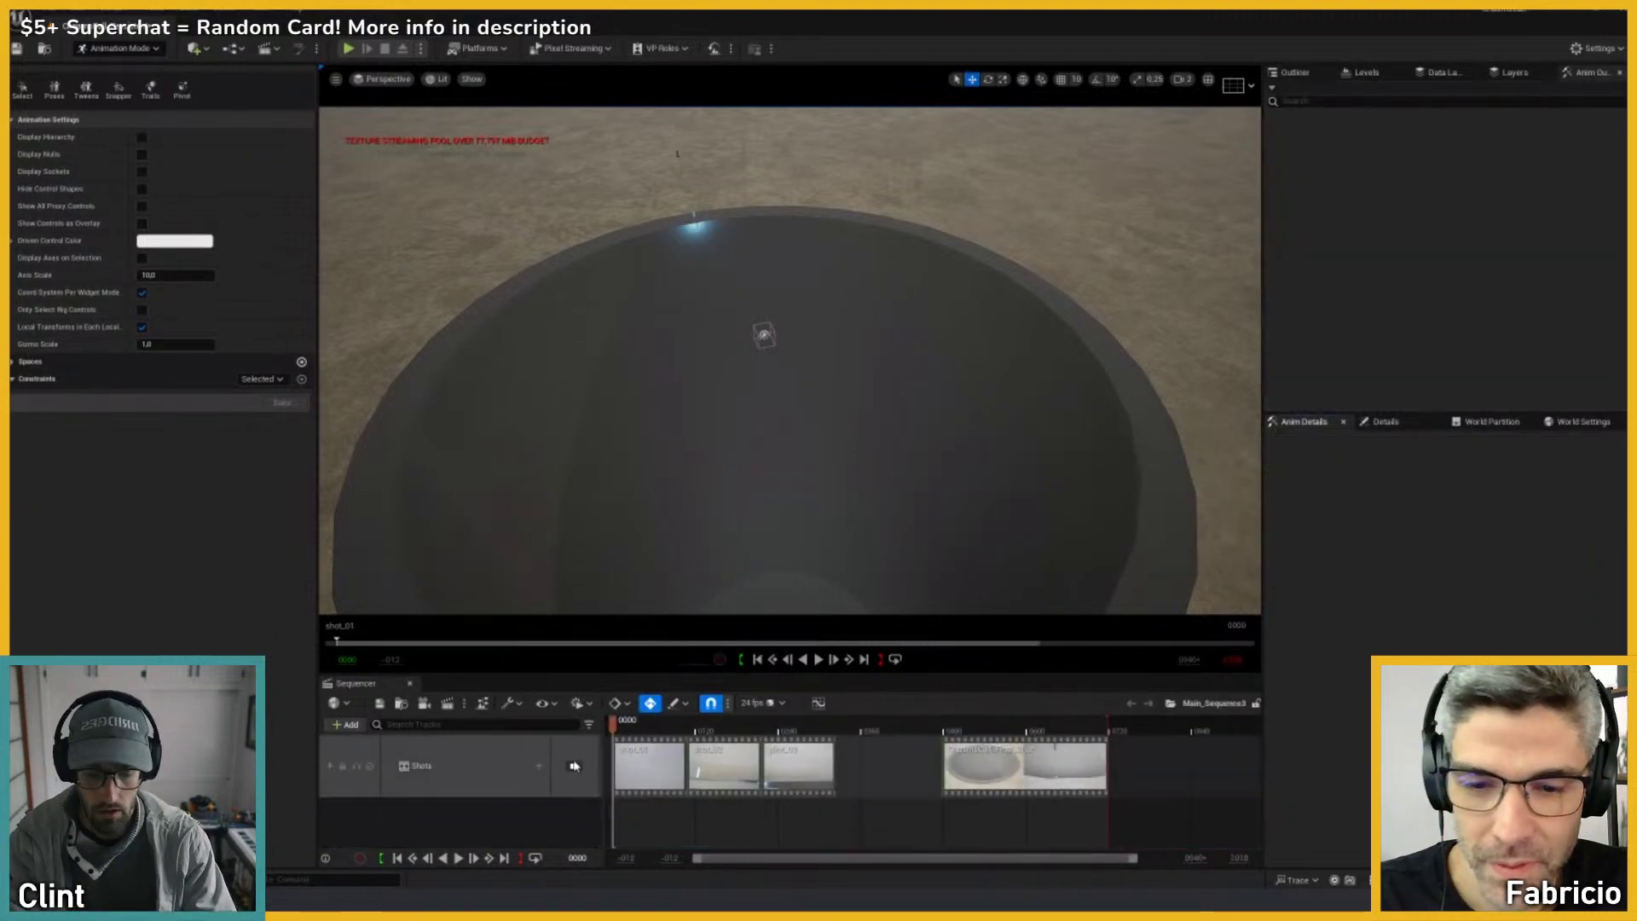
pyautogui.click(574, 766)
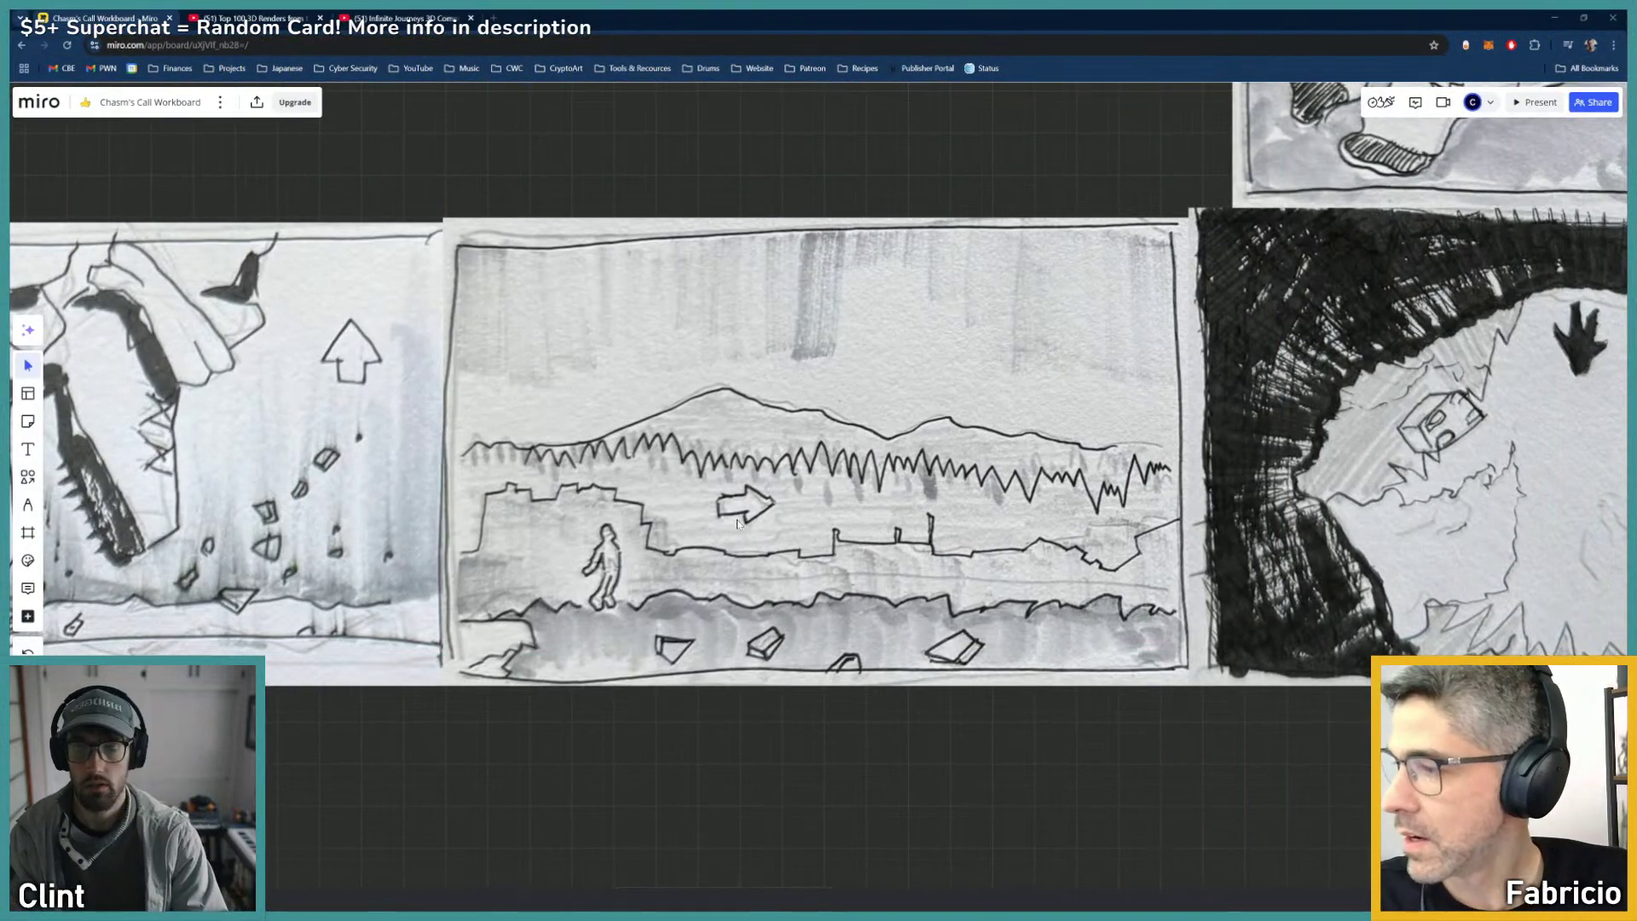
# Step: In the Miro storyboard, separate the boots and landscape frames from the cave frame and place the eyes frame after them
pyautogui.scroll(-5, 765, 541)
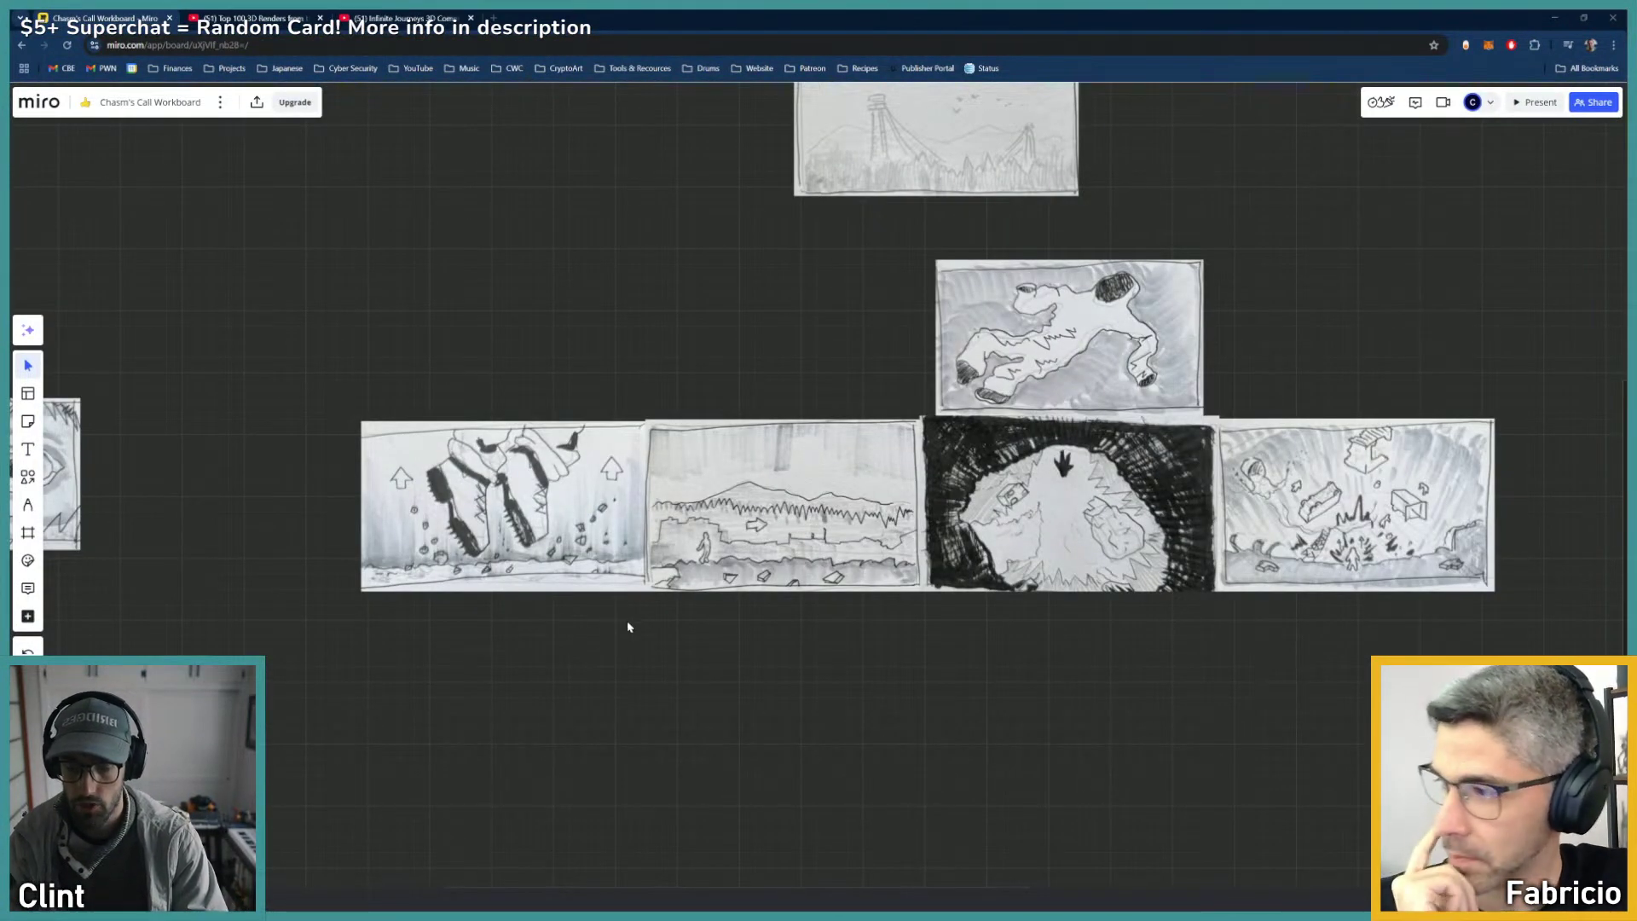
pyautogui.scroll(-1, 661, 623)
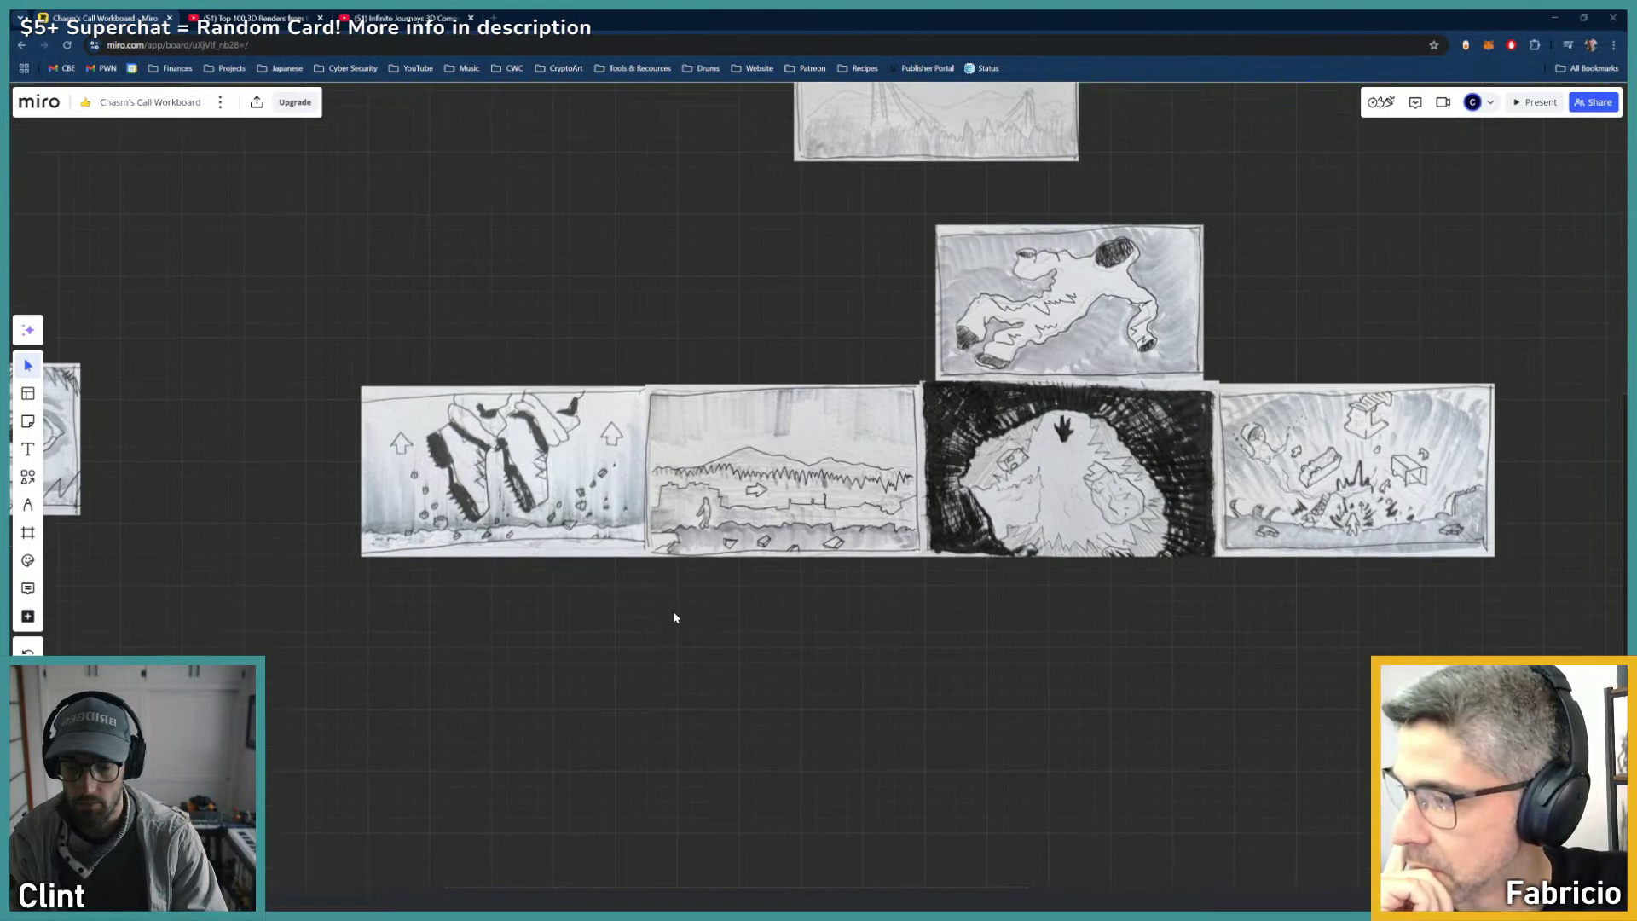
pyautogui.moveTo(656, 611)
pyautogui.mouseDown(button='middle')
pyautogui.moveTo(941, 595)
pyautogui.moveTo(956, 575)
pyautogui.mouseUp(button='middle')
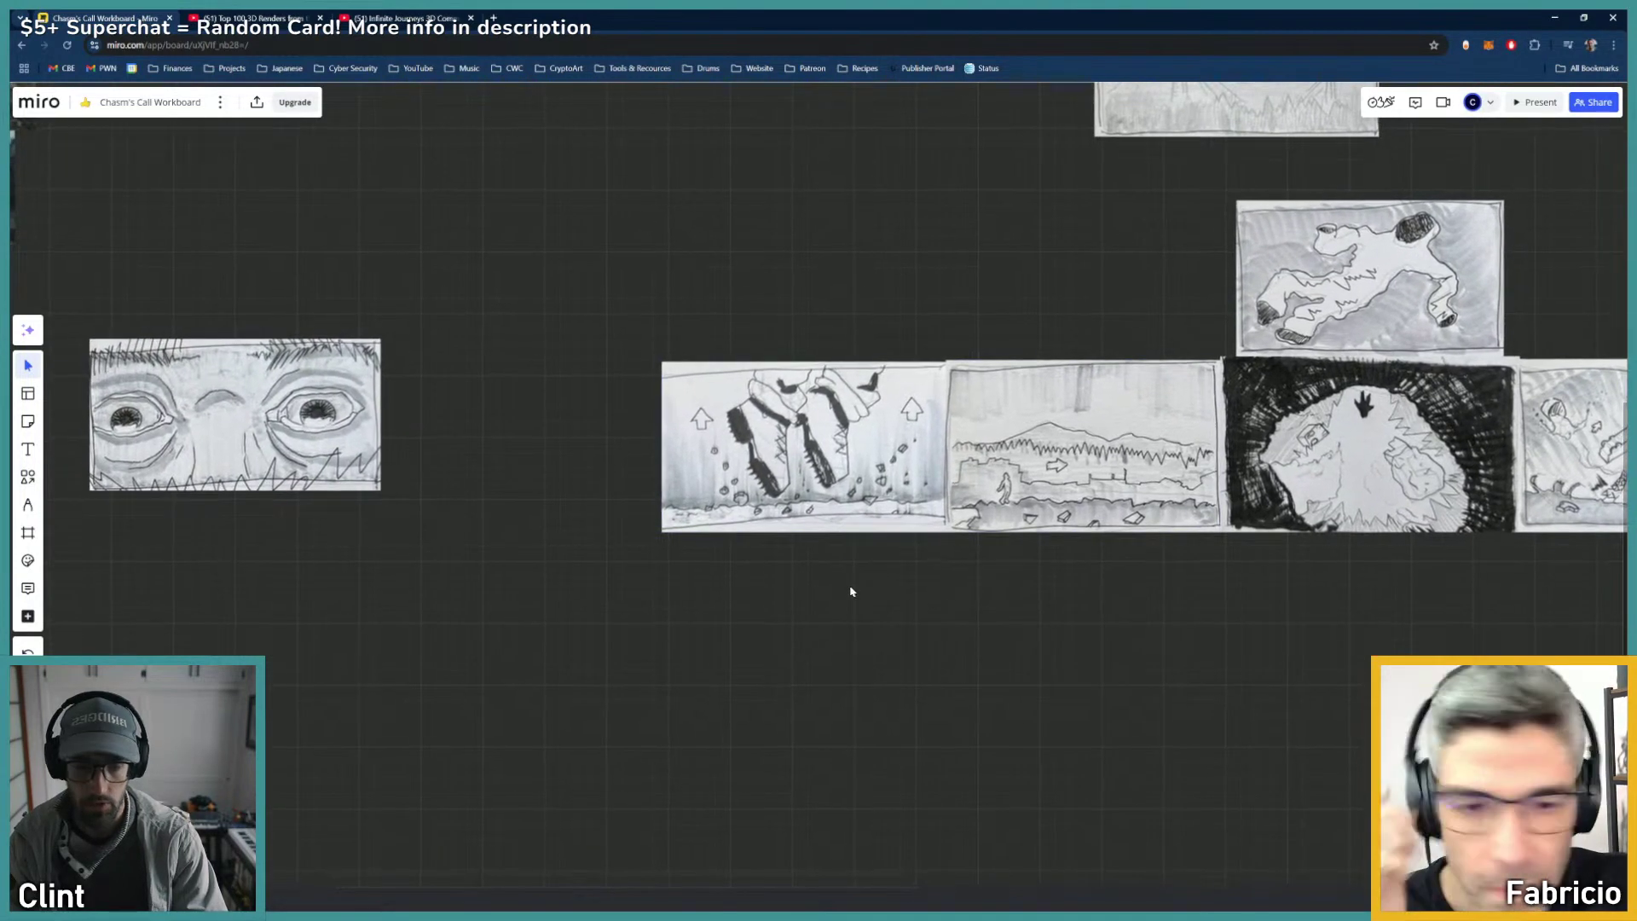
pyautogui.moveTo(851, 587); pyautogui.dragTo(1095, 479)
pyautogui.moveTo(1095, 479)
pyautogui.mouseDown()
pyautogui.moveTo(853, 477)
pyautogui.moveTo(847, 443)
pyautogui.mouseUp()
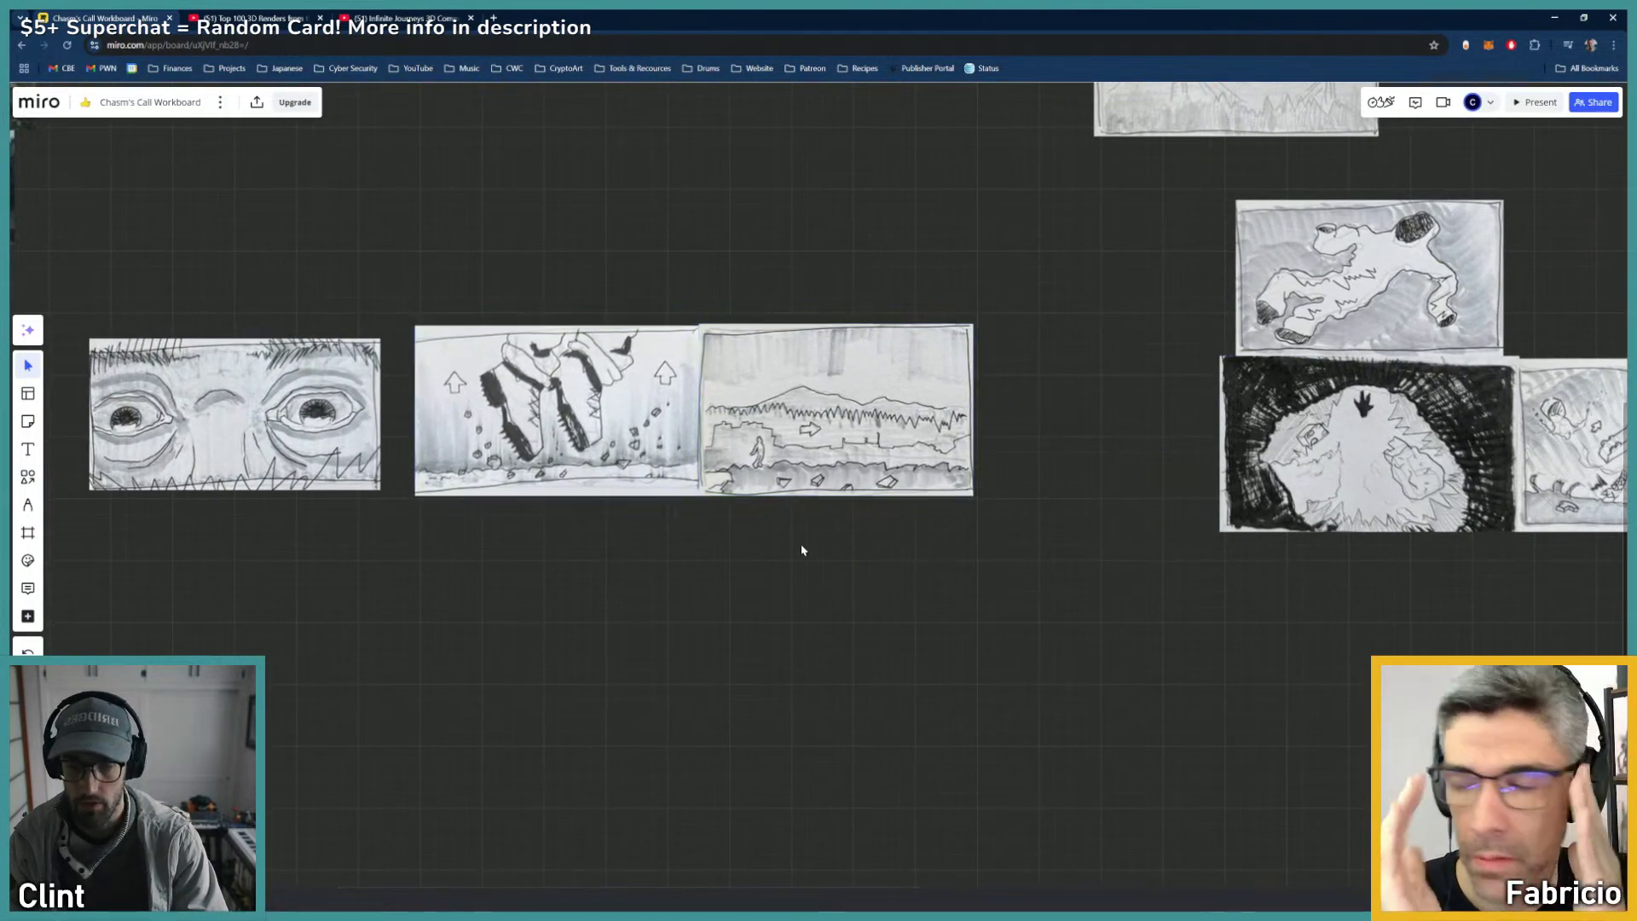
pyautogui.moveTo(245, 440); pyautogui.dragTo(1129, 435)
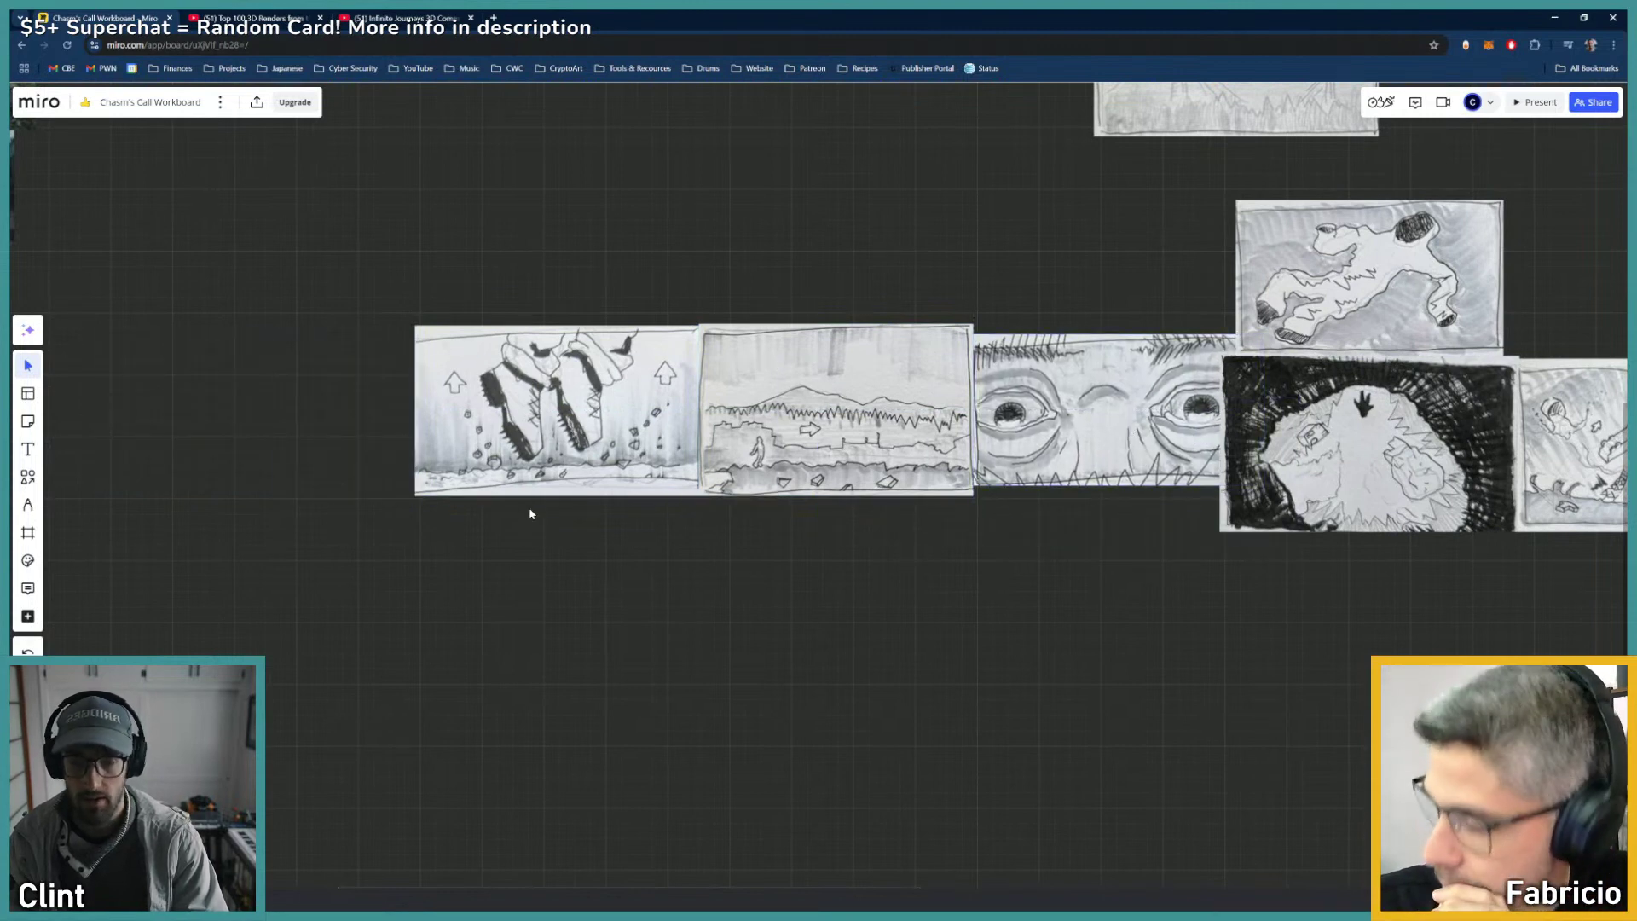
# Step: Reorder the separated storyboard frames into a row of boots, eyes and landscape
pyautogui.moveTo(563, 443); pyautogui.dragTo(247, 444)
pyautogui.moveTo(903, 443); pyautogui.dragTo(909, 554)
pyautogui.moveTo(1046, 472); pyautogui.dragTo(456, 470)
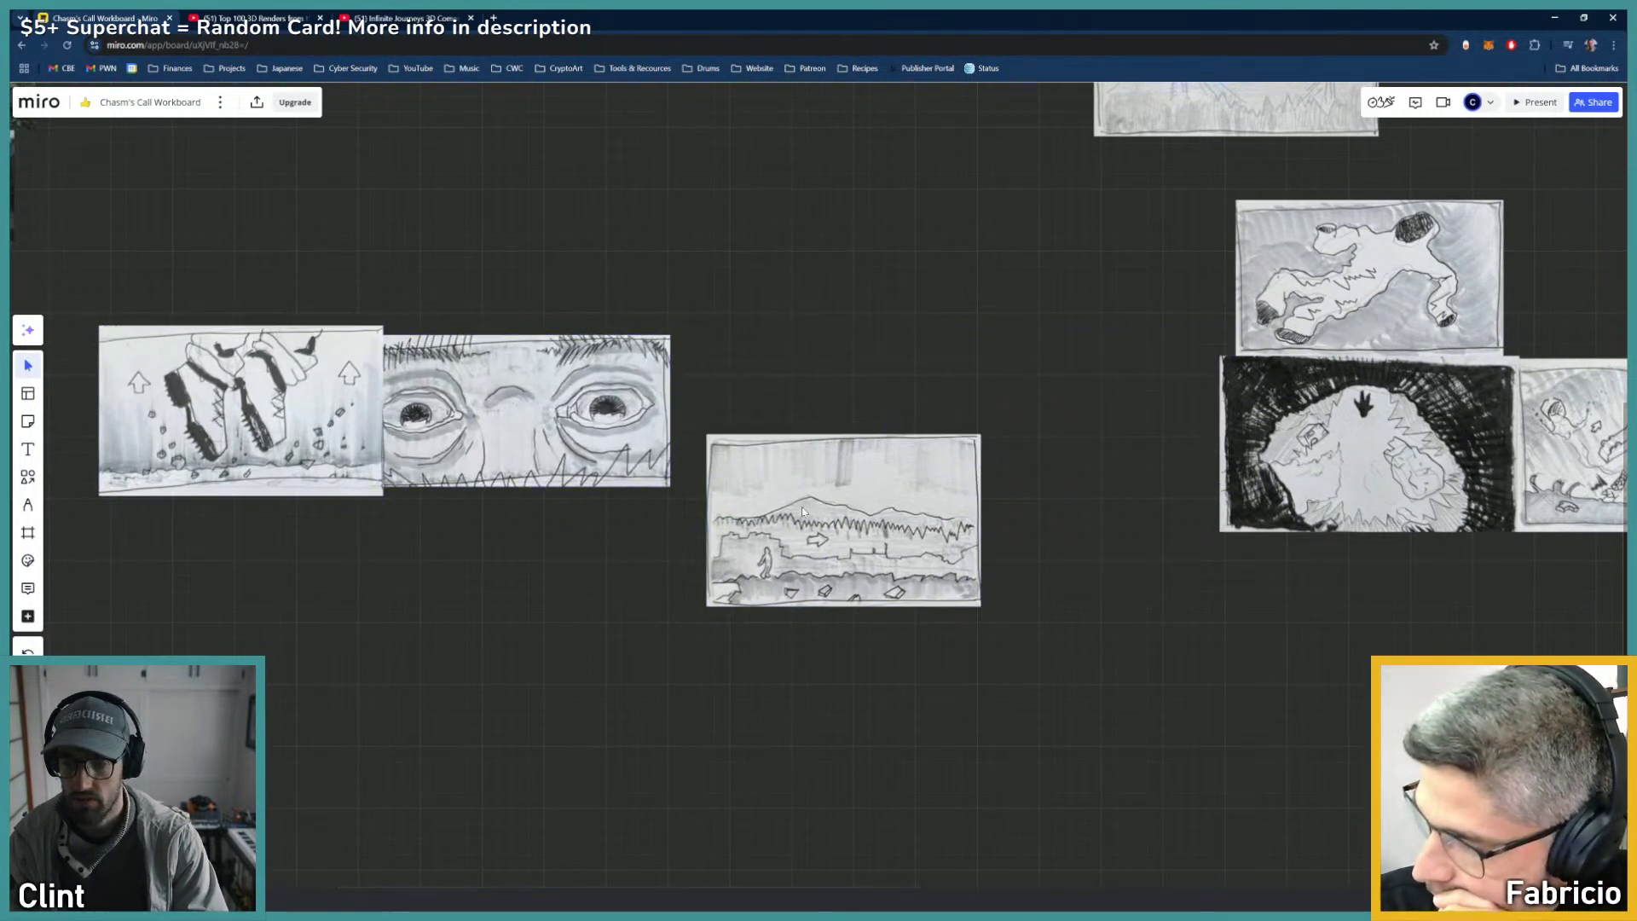
pyautogui.moveTo(819, 533); pyautogui.dragTo(782, 424)
# Step: Align the top edges of the boots, eyes and landscape frames and close the gaps between them
pyautogui.hscroll(-3, 810, 494)
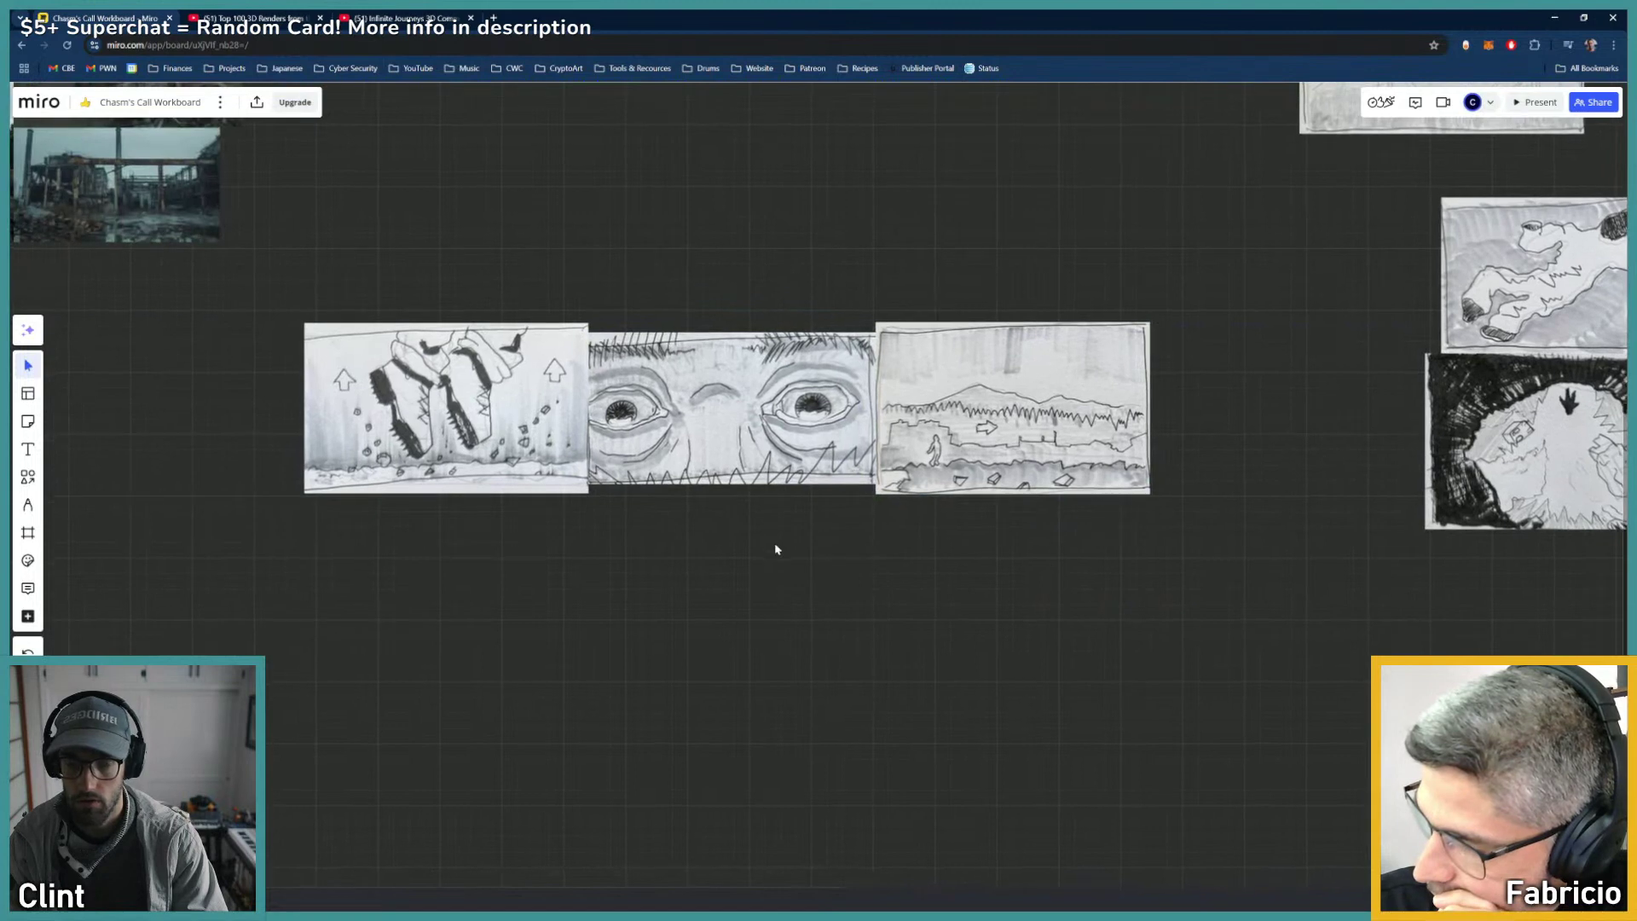
pyautogui.scroll(5, 775, 548)
pyautogui.moveTo(775, 548); pyautogui.dragTo(888, 606, button='right')
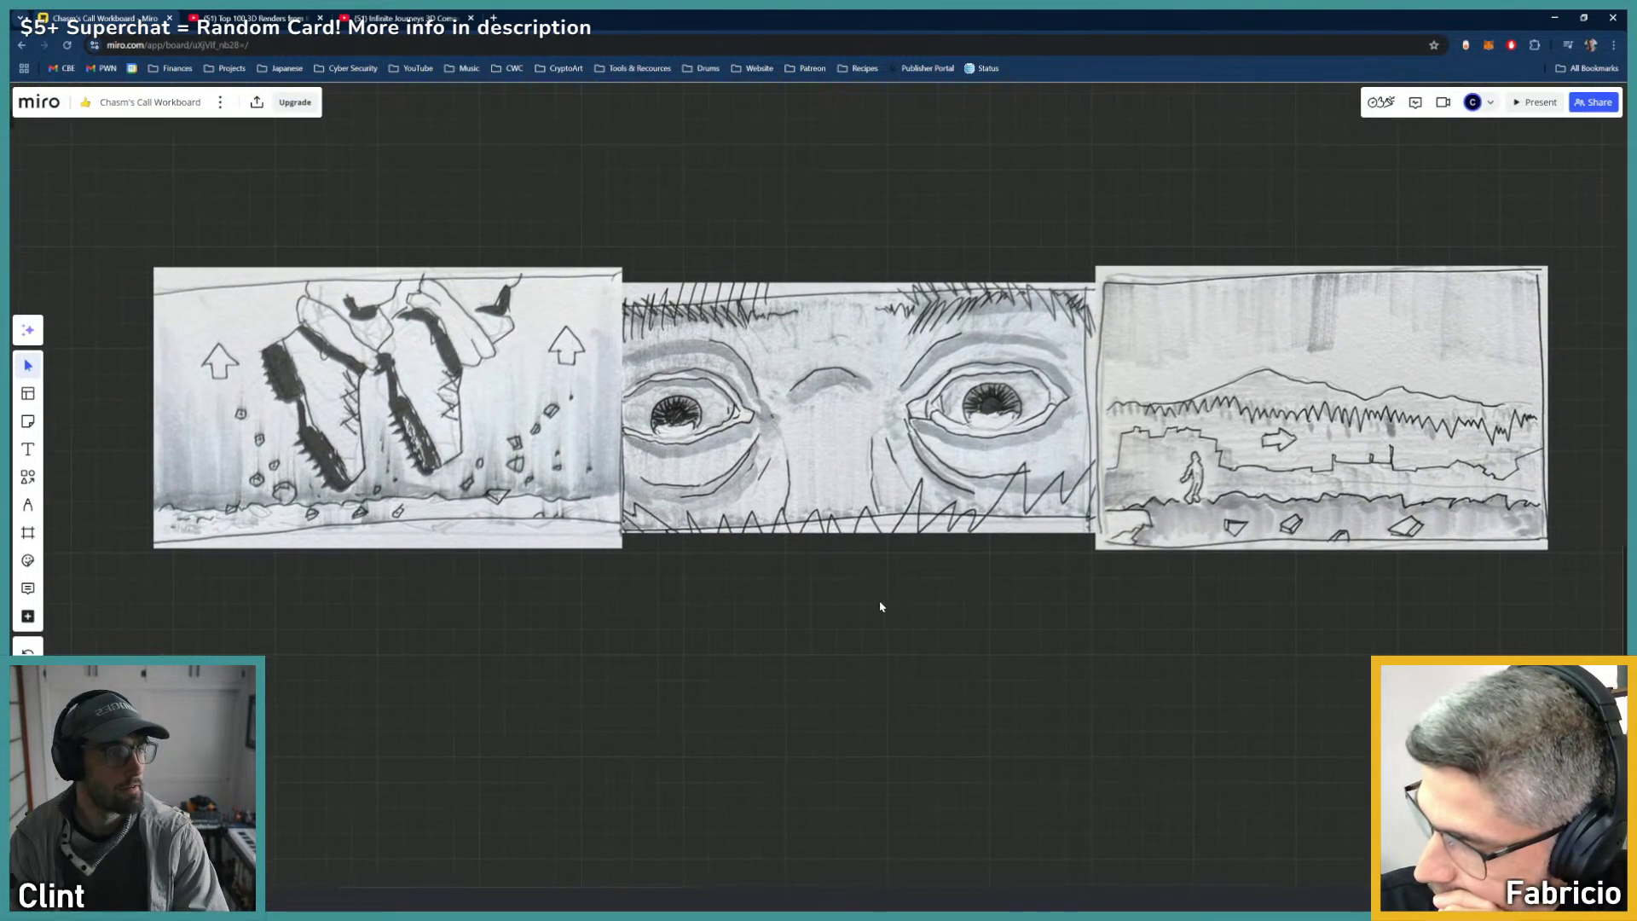
pyautogui.moveTo(500, 478); pyautogui.dragTo(500, 480)
pyautogui.moveTo(917, 470); pyautogui.dragTo(919, 469)
pyautogui.moveTo(1229, 466)
pyautogui.mouseDown(button='right')
pyautogui.moveTo(1126, 489)
pyautogui.moveTo(882, 461)
pyautogui.mouseUp(button='right')
pyautogui.scroll(-3, 1127, 489)
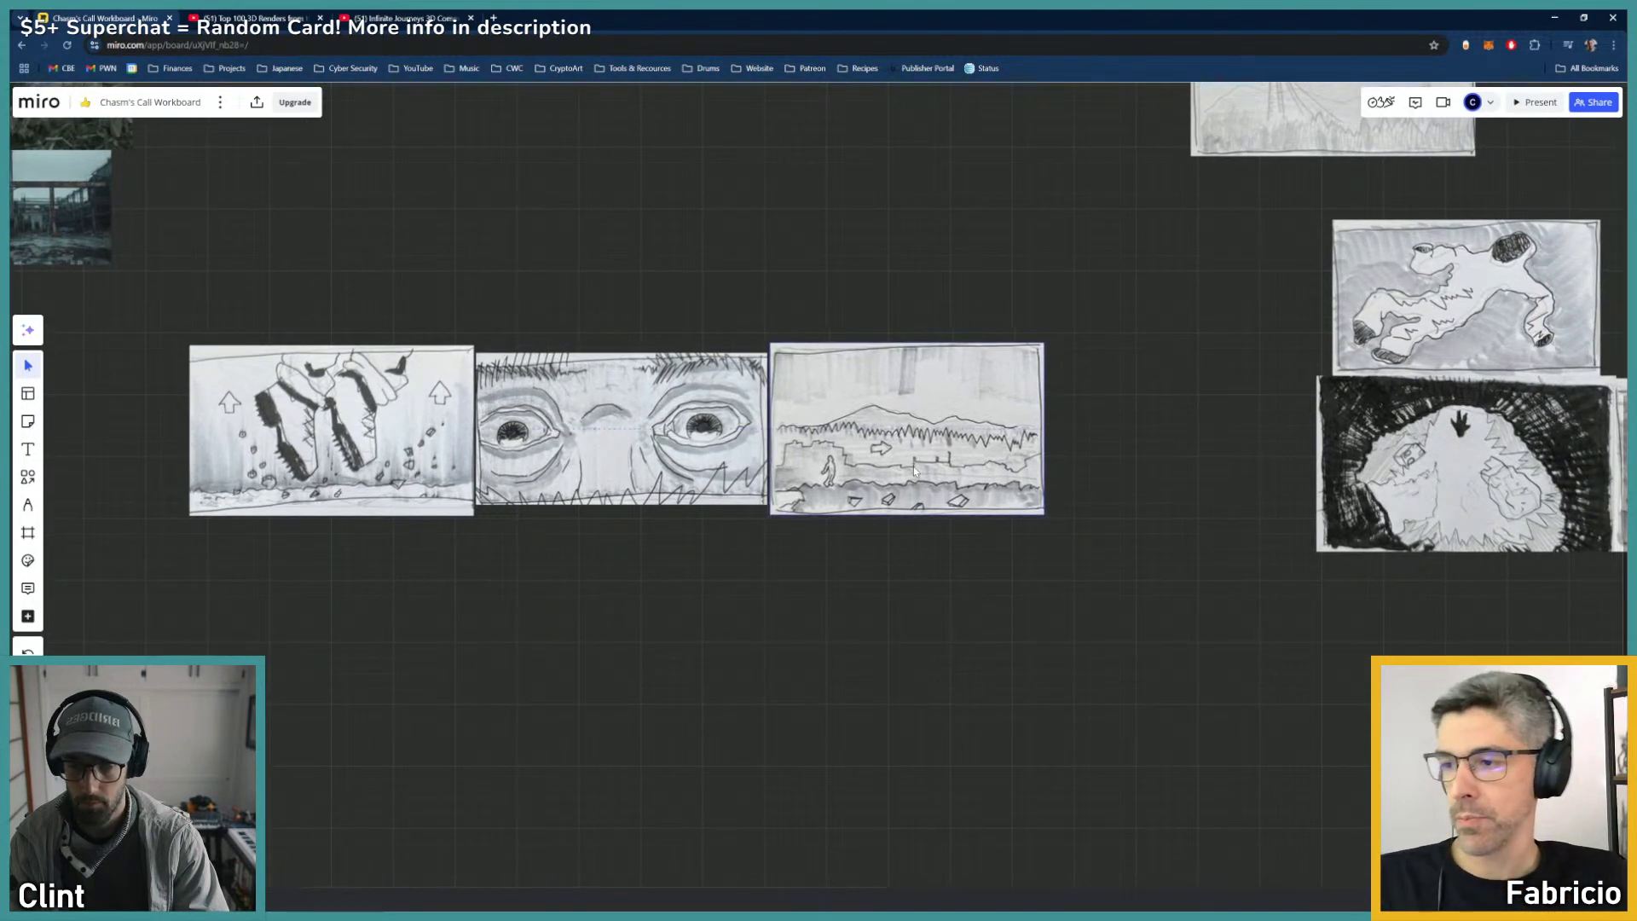
pyautogui.moveTo(912, 471); pyautogui.dragTo(913, 477)
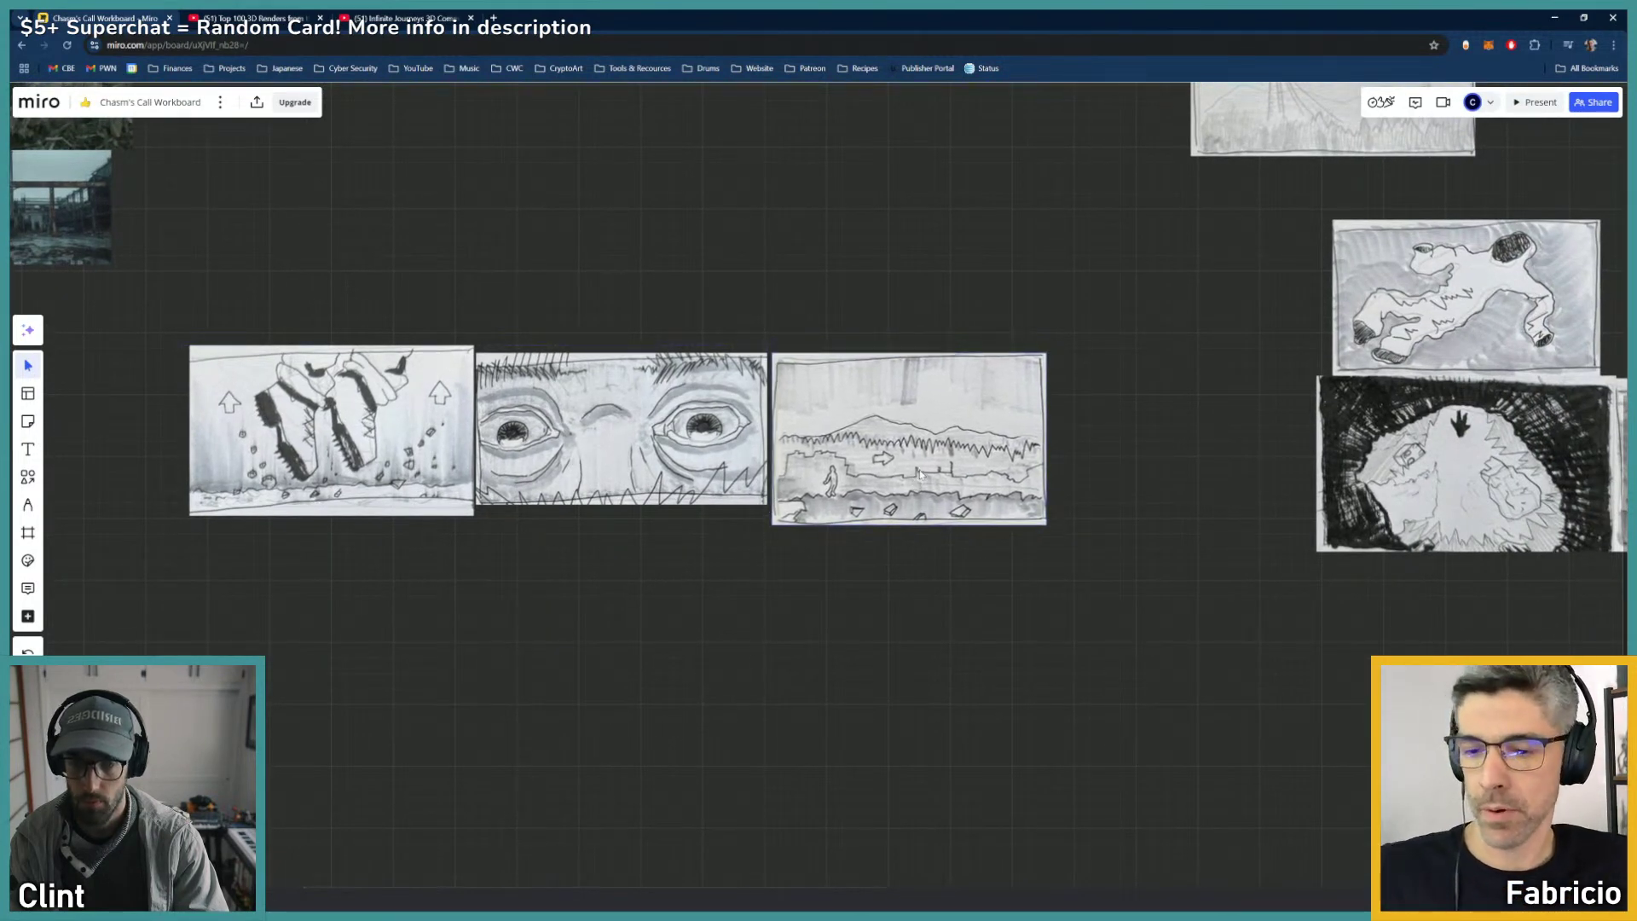
pyautogui.moveTo(402, 458); pyautogui.dragTo(405, 468)
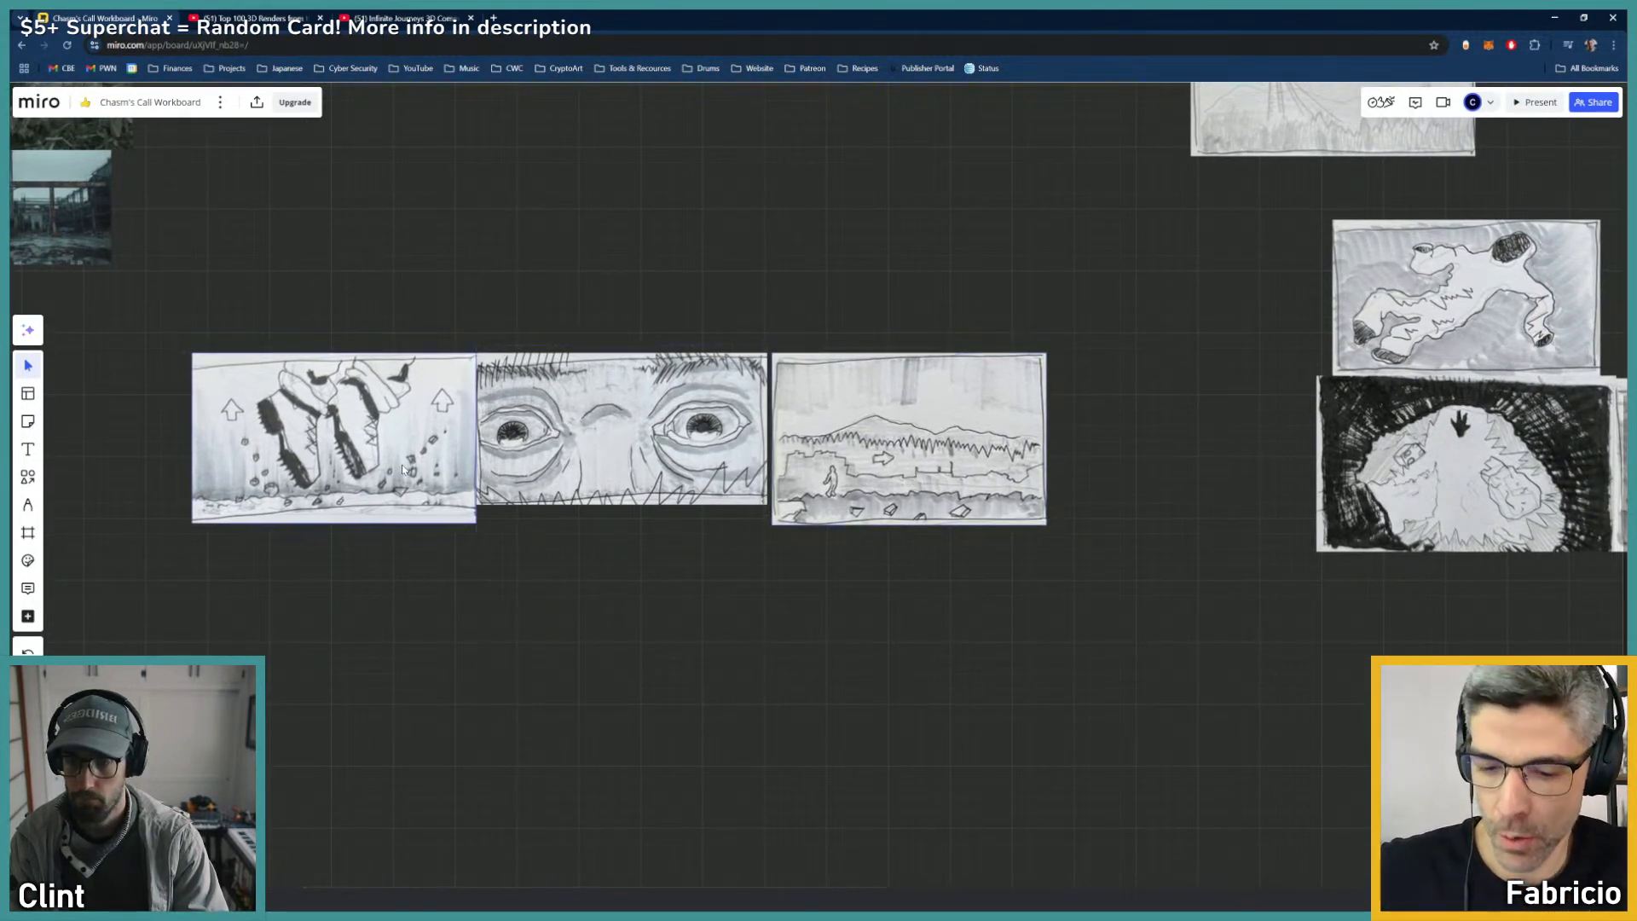
pyautogui.moveTo(912, 487); pyautogui.dragTo(907, 488)
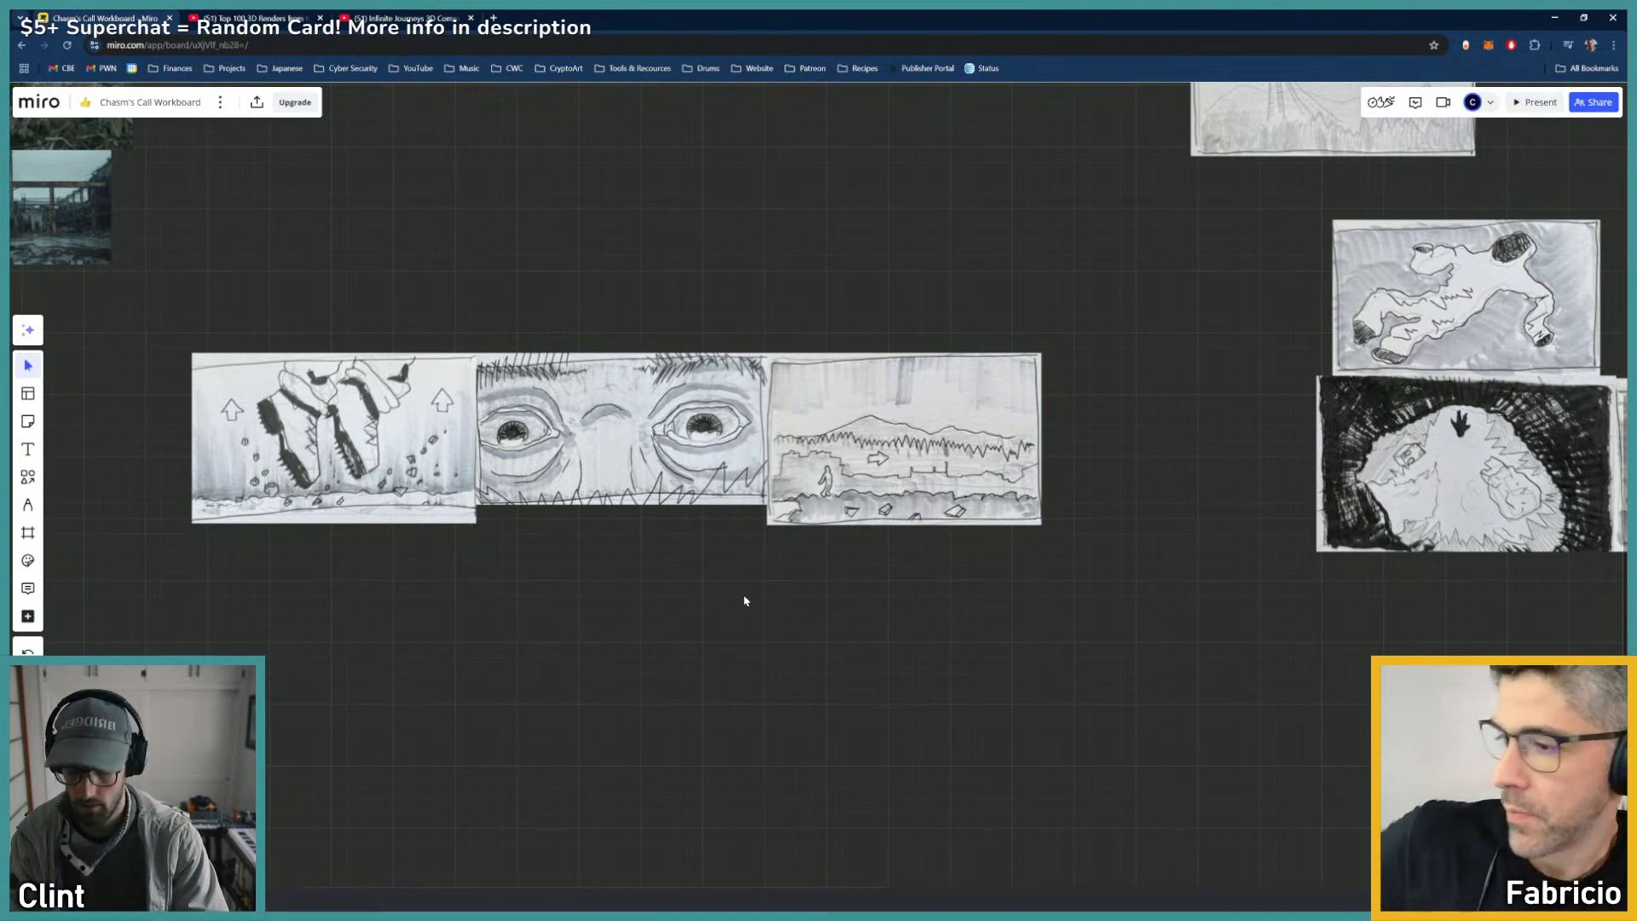
# Step: Open Paint and draw a large rough rectangular shot frame on the blank canvas with the black brush
pyautogui.press('super')
pyautogui.write('paint')
pyautogui.press('Return')
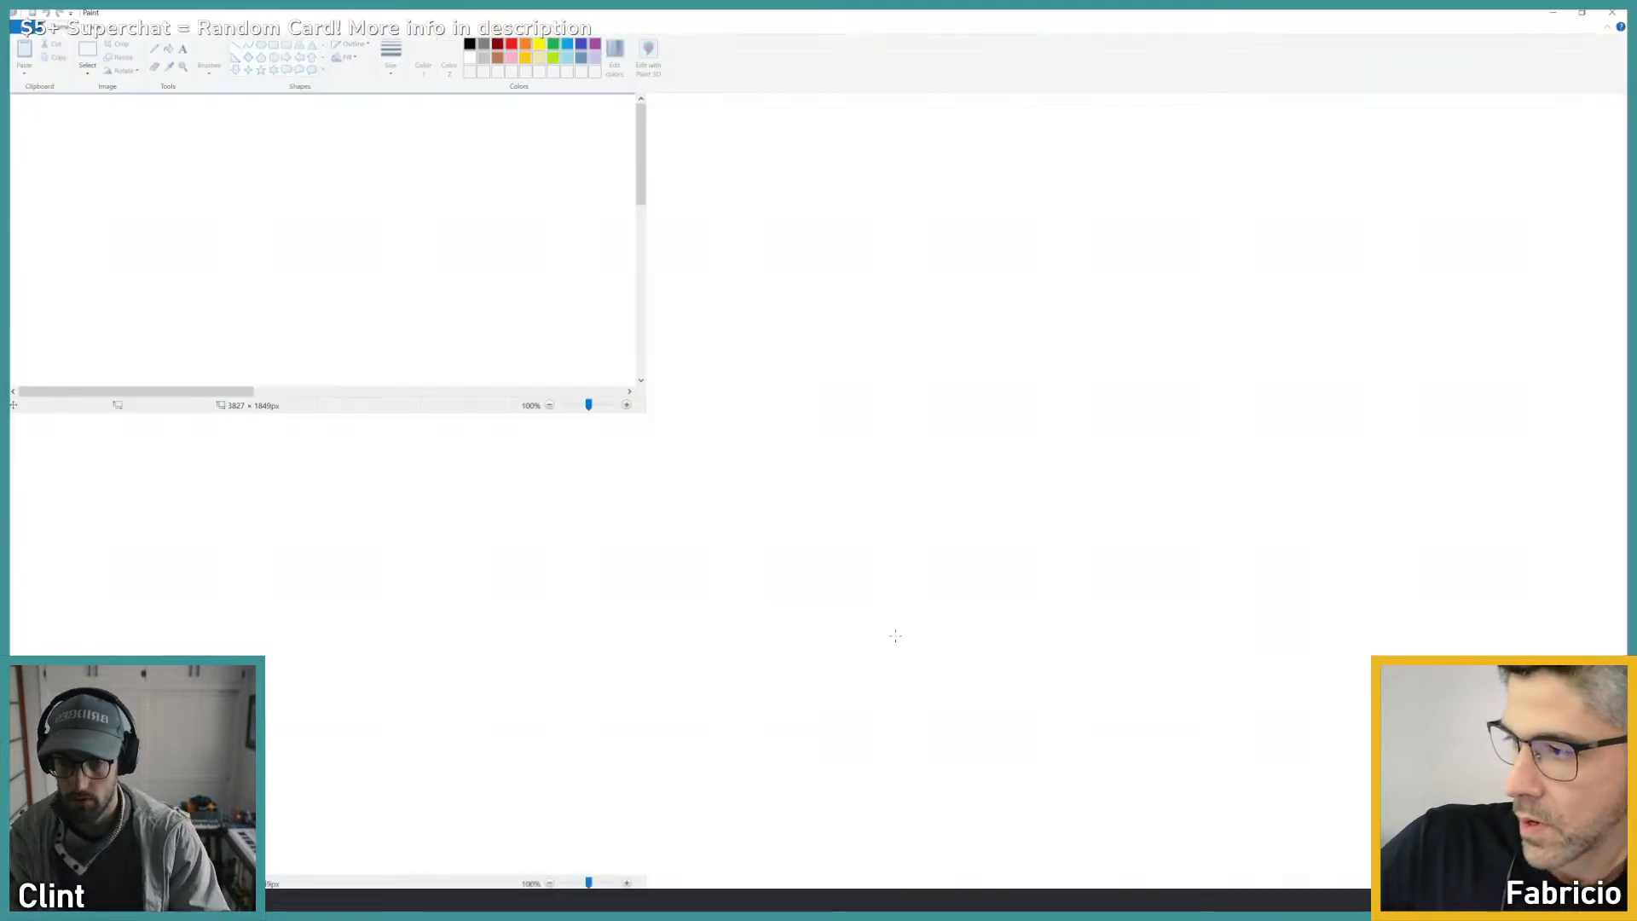
pyautogui.click(209, 68)
pyautogui.click(457, 445)
pyautogui.moveTo(477, 280); pyautogui.dragTo(462, 274)
pyautogui.moveTo(449, 400)
pyautogui.mouseDown()
pyautogui.moveTo(770, 245)
pyautogui.moveTo(1173, 259)
pyautogui.moveTo(1176, 676)
pyautogui.moveTo(557, 640)
pyautogui.mouseUp()
pyautogui.moveTo(478, 558)
pyautogui.mouseDown()
pyautogui.moveTo(1180, 658)
pyautogui.moveTo(1215, 596)
pyautogui.mouseUp()
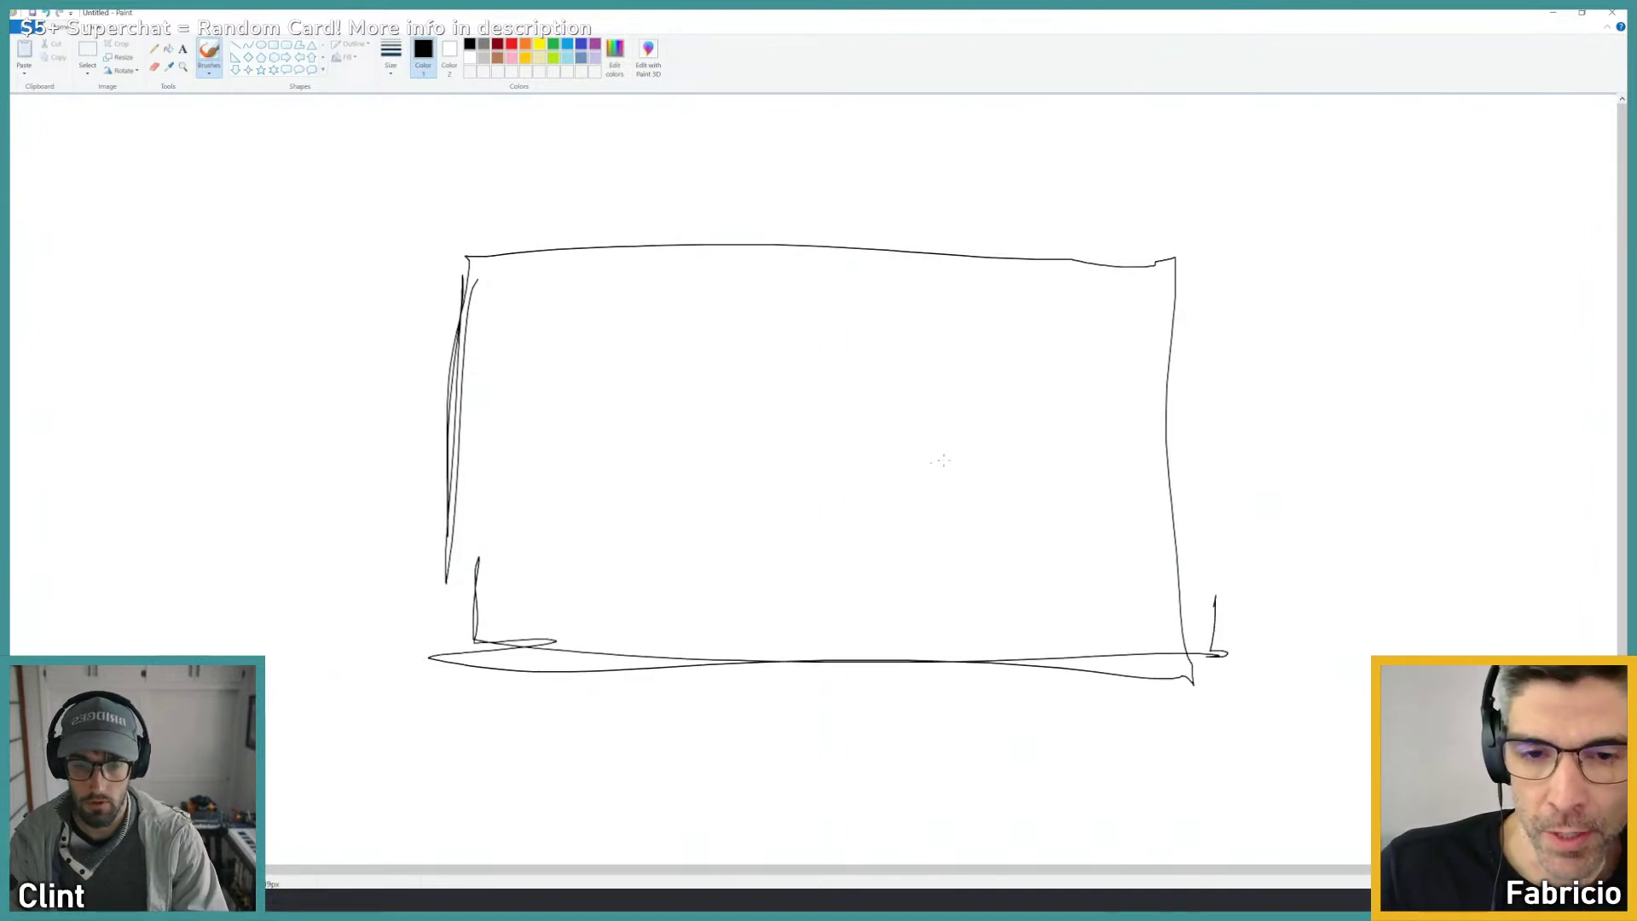
# Step: Sketch a triangular shape with a dark base and a row of small jagged shapes across the middle of the frame
pyautogui.moveTo(943, 466)
pyautogui.mouseDown()
pyautogui.moveTo(1002, 459)
pyautogui.moveTo(956, 463)
pyautogui.moveTo(979, 467)
pyautogui.moveTo(953, 430)
pyautogui.moveTo(1001, 463)
pyautogui.mouseUp()
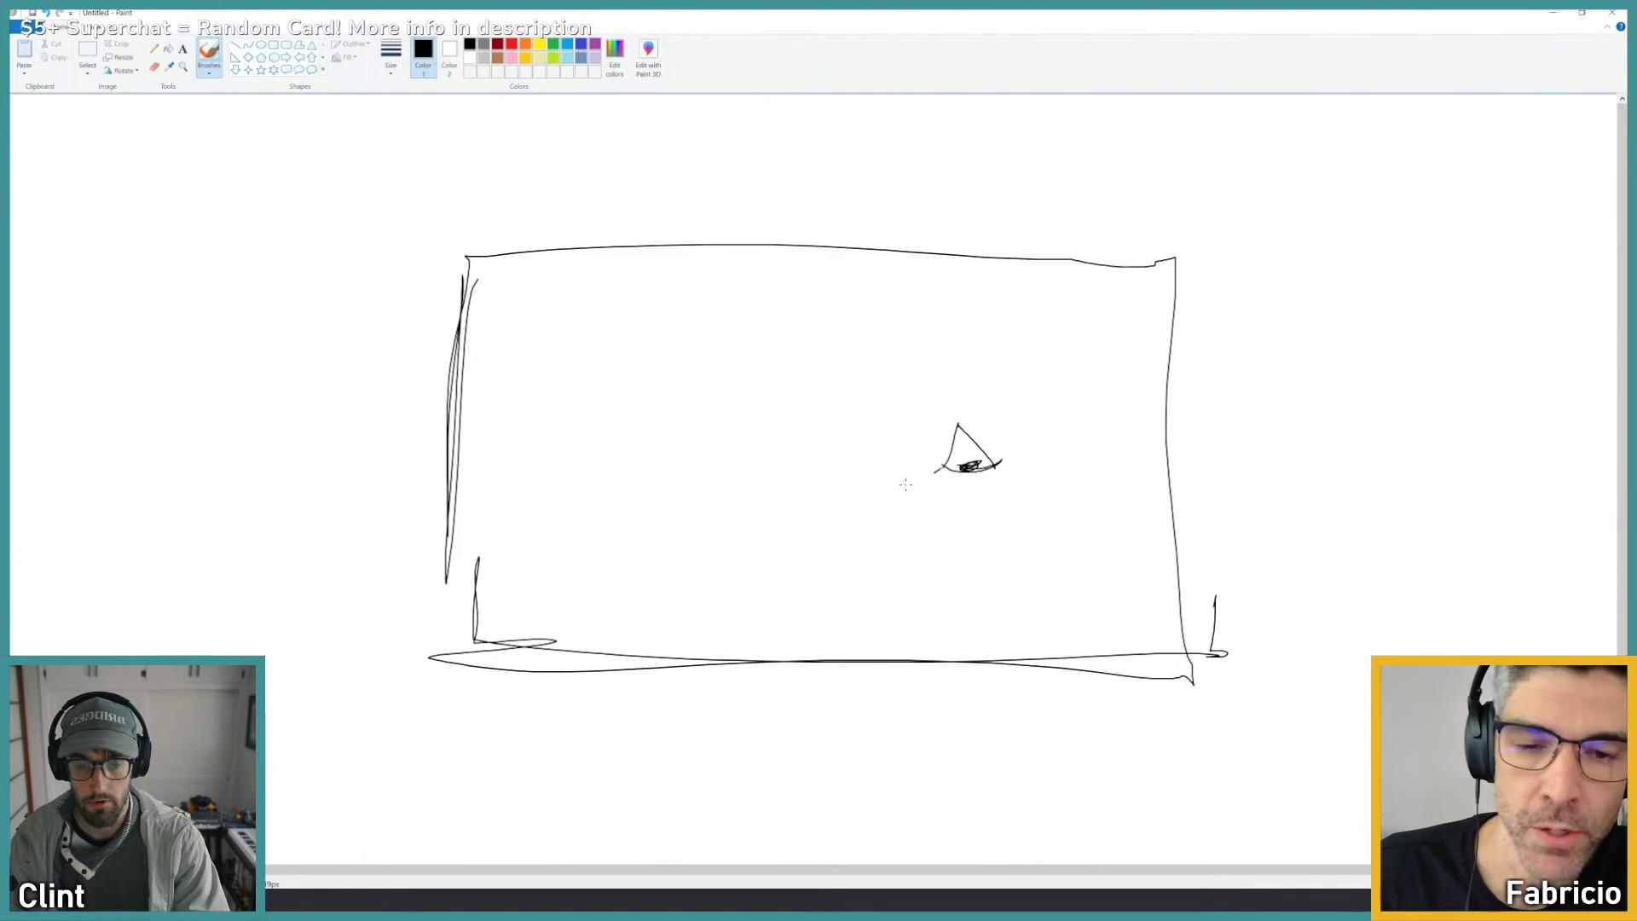
pyautogui.moveTo(910, 477); pyautogui.dragTo(890, 480)
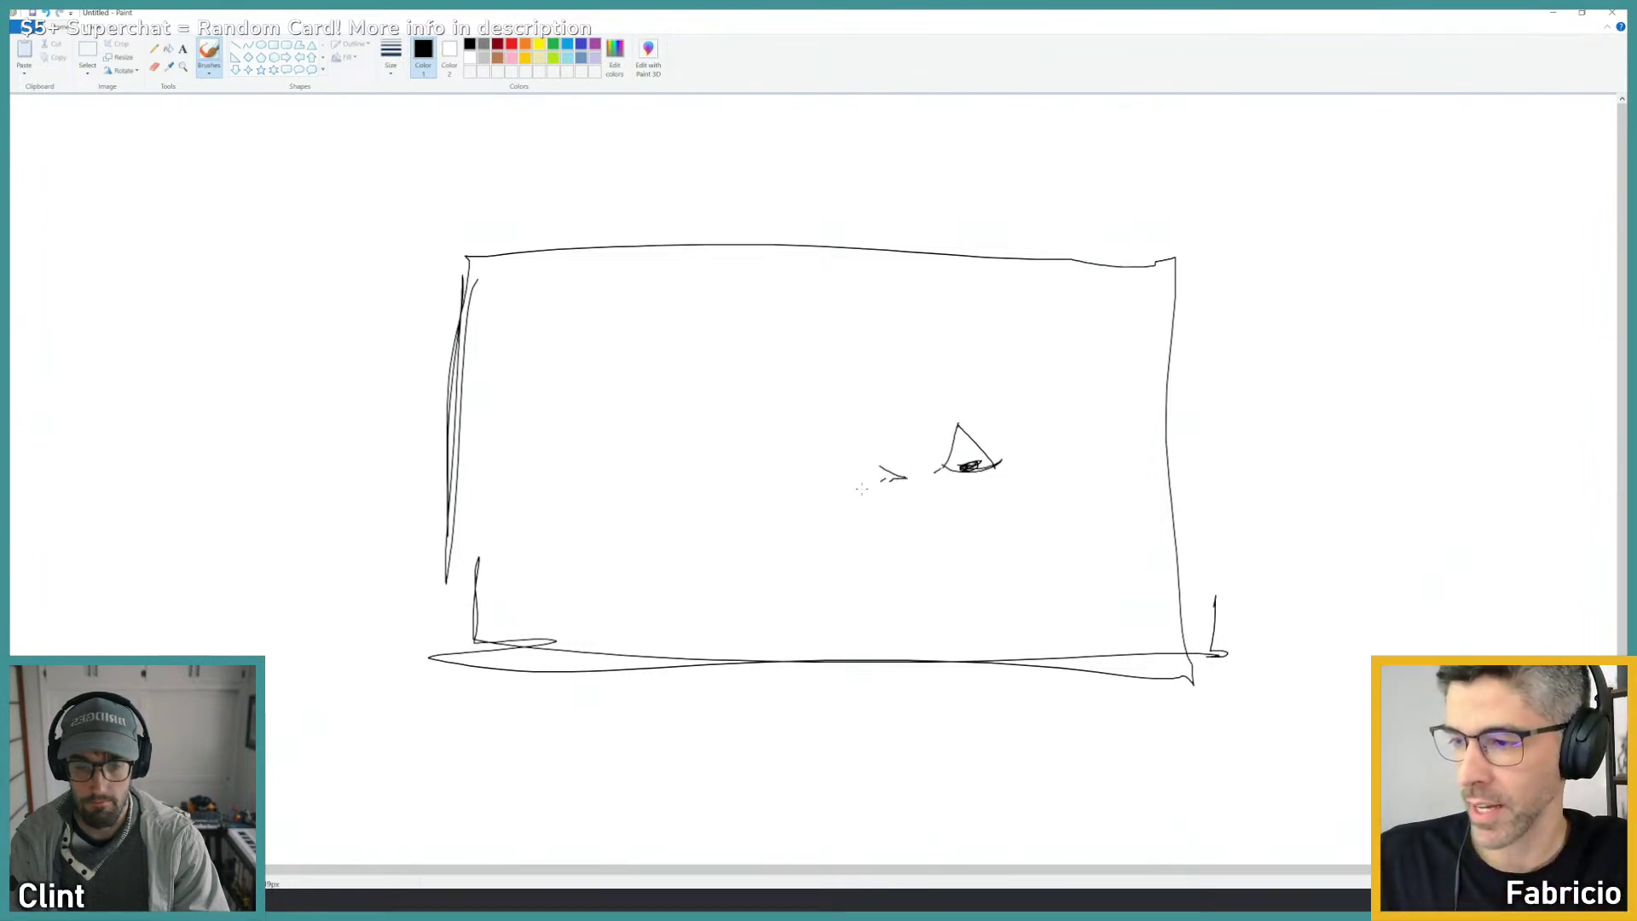
pyautogui.moveTo(861, 489)
pyautogui.mouseDown()
pyautogui.moveTo(807, 504)
pyautogui.moveTo(807, 438)
pyautogui.moveTo(829, 449)
pyautogui.mouseUp()
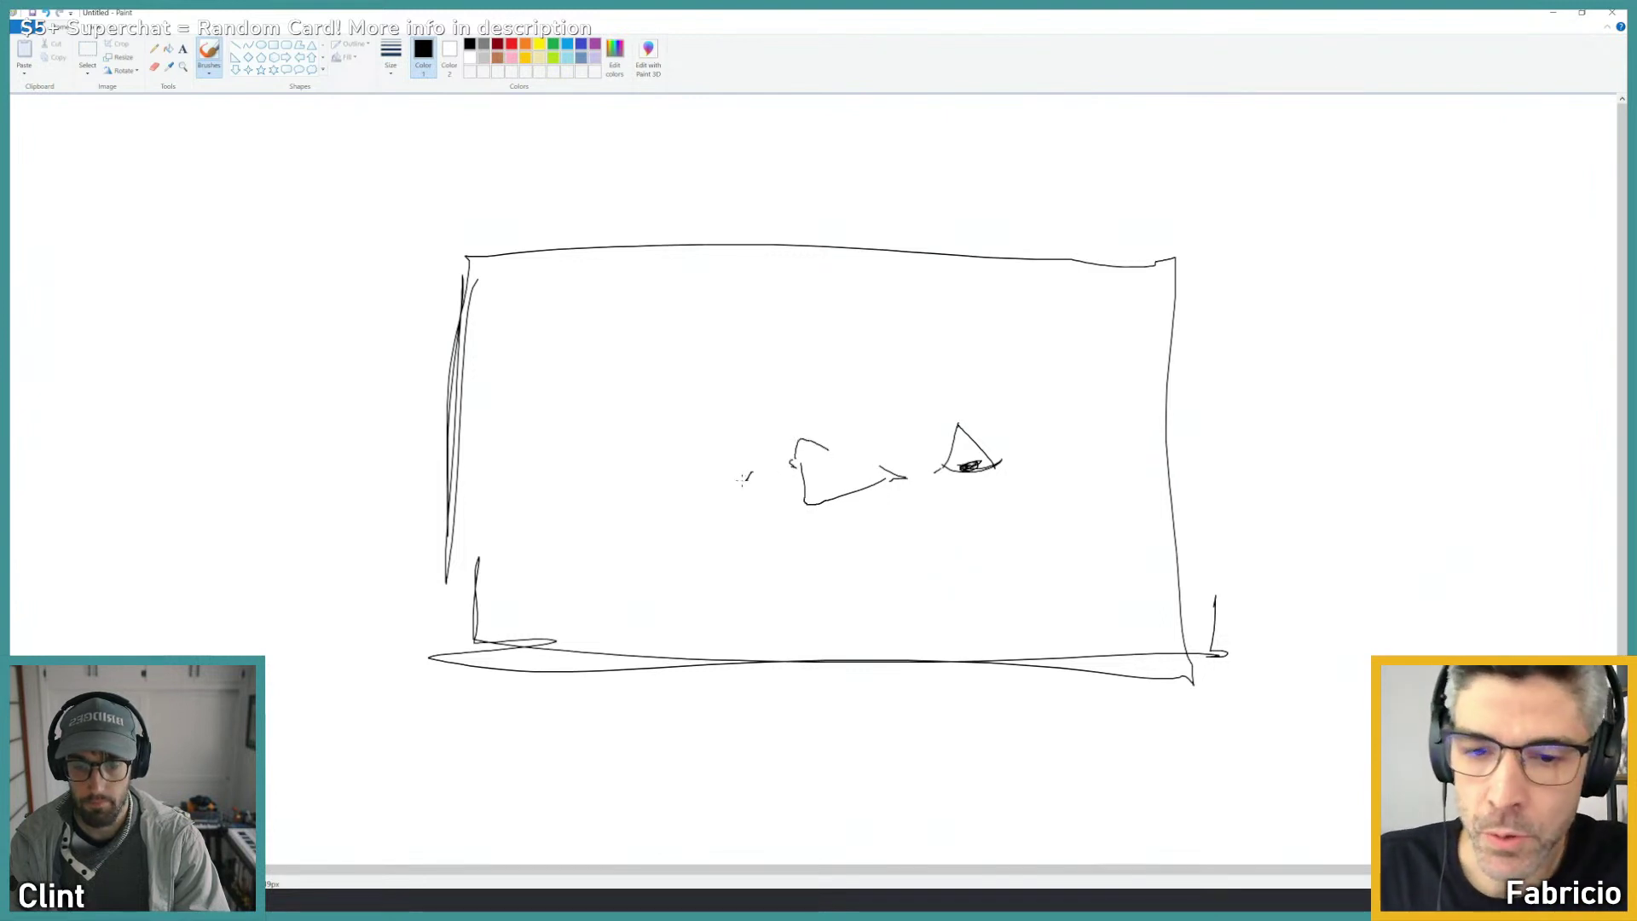
pyautogui.moveTo(724, 475)
pyautogui.mouseDown()
pyautogui.moveTo(697, 480)
pyautogui.moveTo(685, 461)
pyautogui.moveTo(699, 433)
pyautogui.mouseUp()
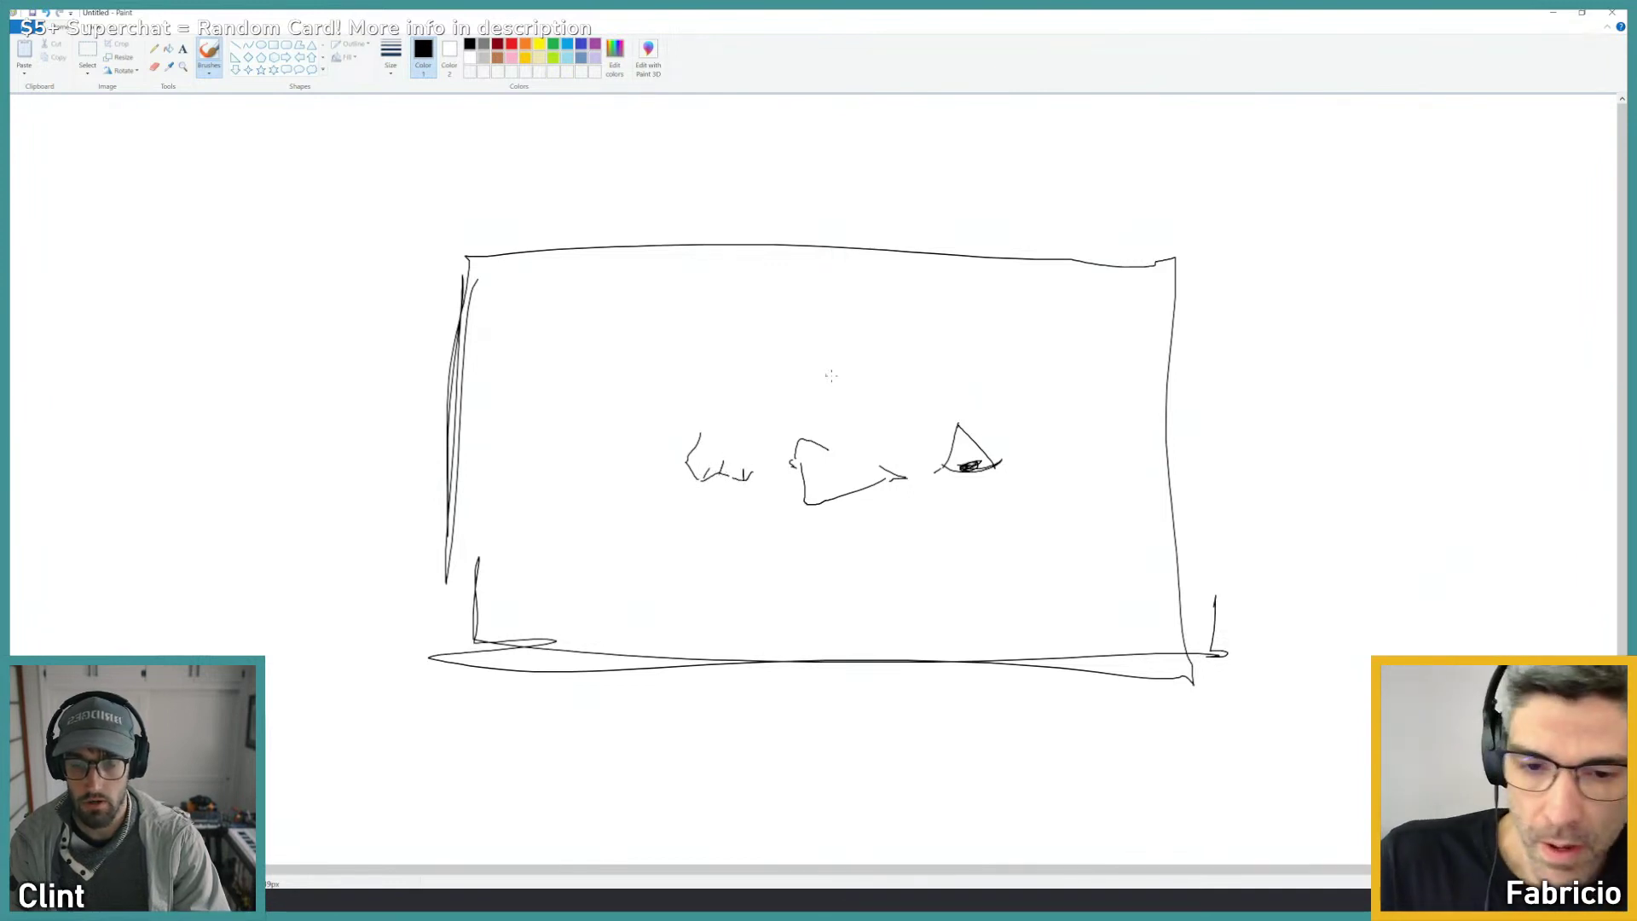
# Step: Draw steep, irregular outlines near both sides of the frame and short strokes above the central shape
pyautogui.moveTo(1061, 461)
pyautogui.mouseDown()
pyautogui.moveTo(1120, 461)
pyautogui.moveTo(1142, 564)
pyautogui.moveTo(1155, 384)
pyautogui.mouseUp()
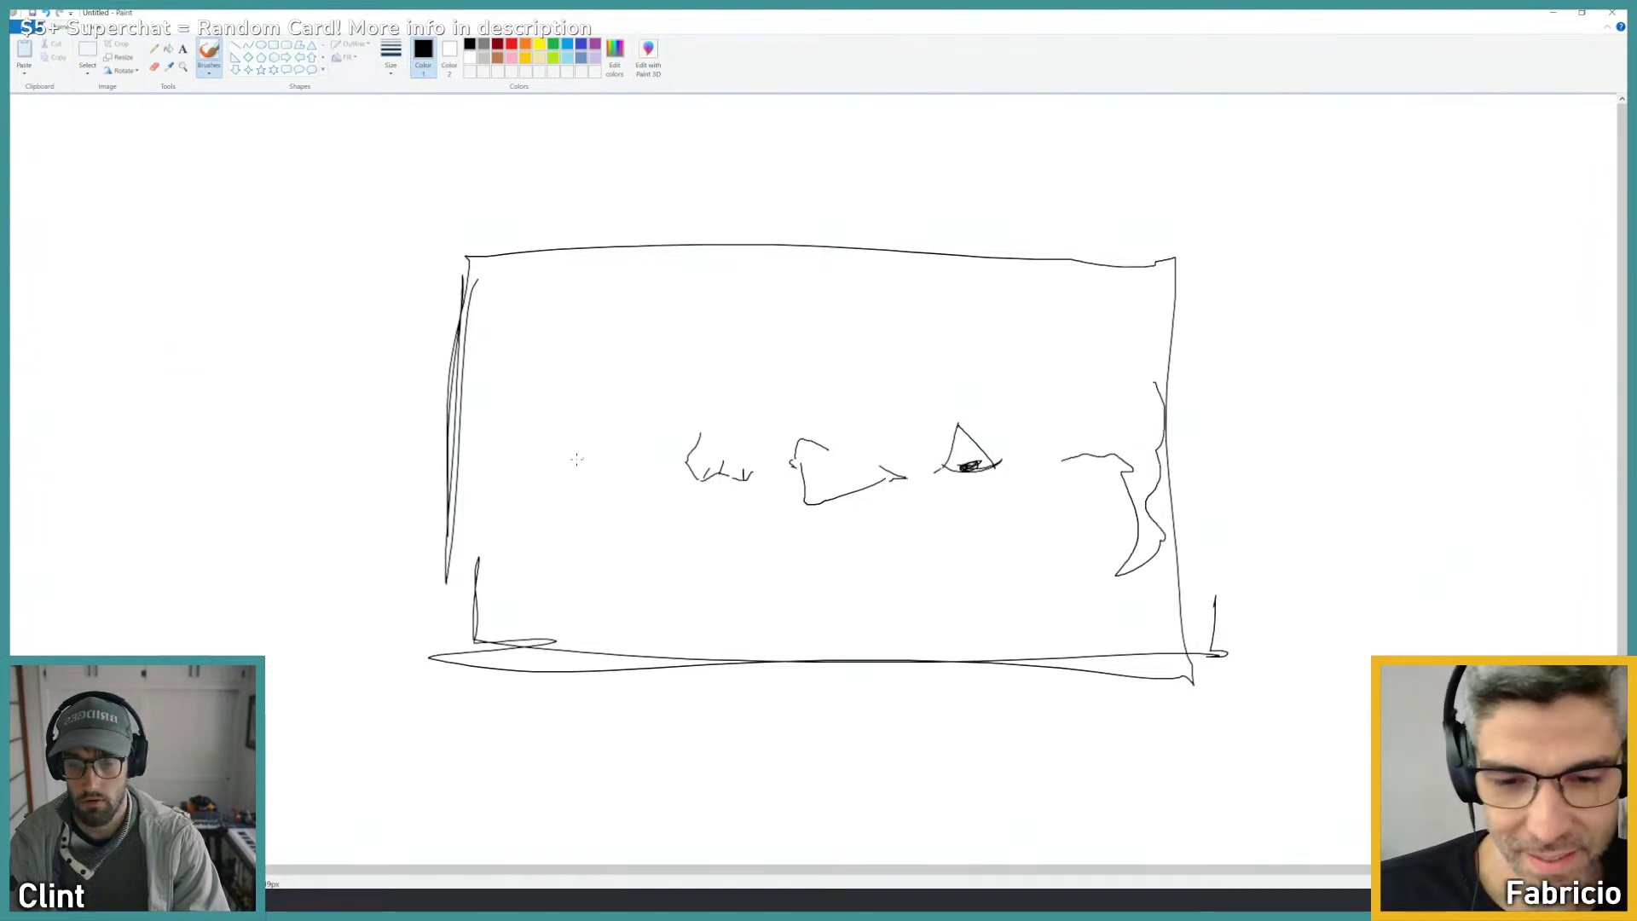
pyautogui.moveTo(653, 461)
pyautogui.mouseDown()
pyautogui.moveTo(622, 450)
pyautogui.moveTo(622, 331)
pyautogui.moveTo(590, 290)
pyautogui.moveTo(522, 293)
pyautogui.mouseUp()
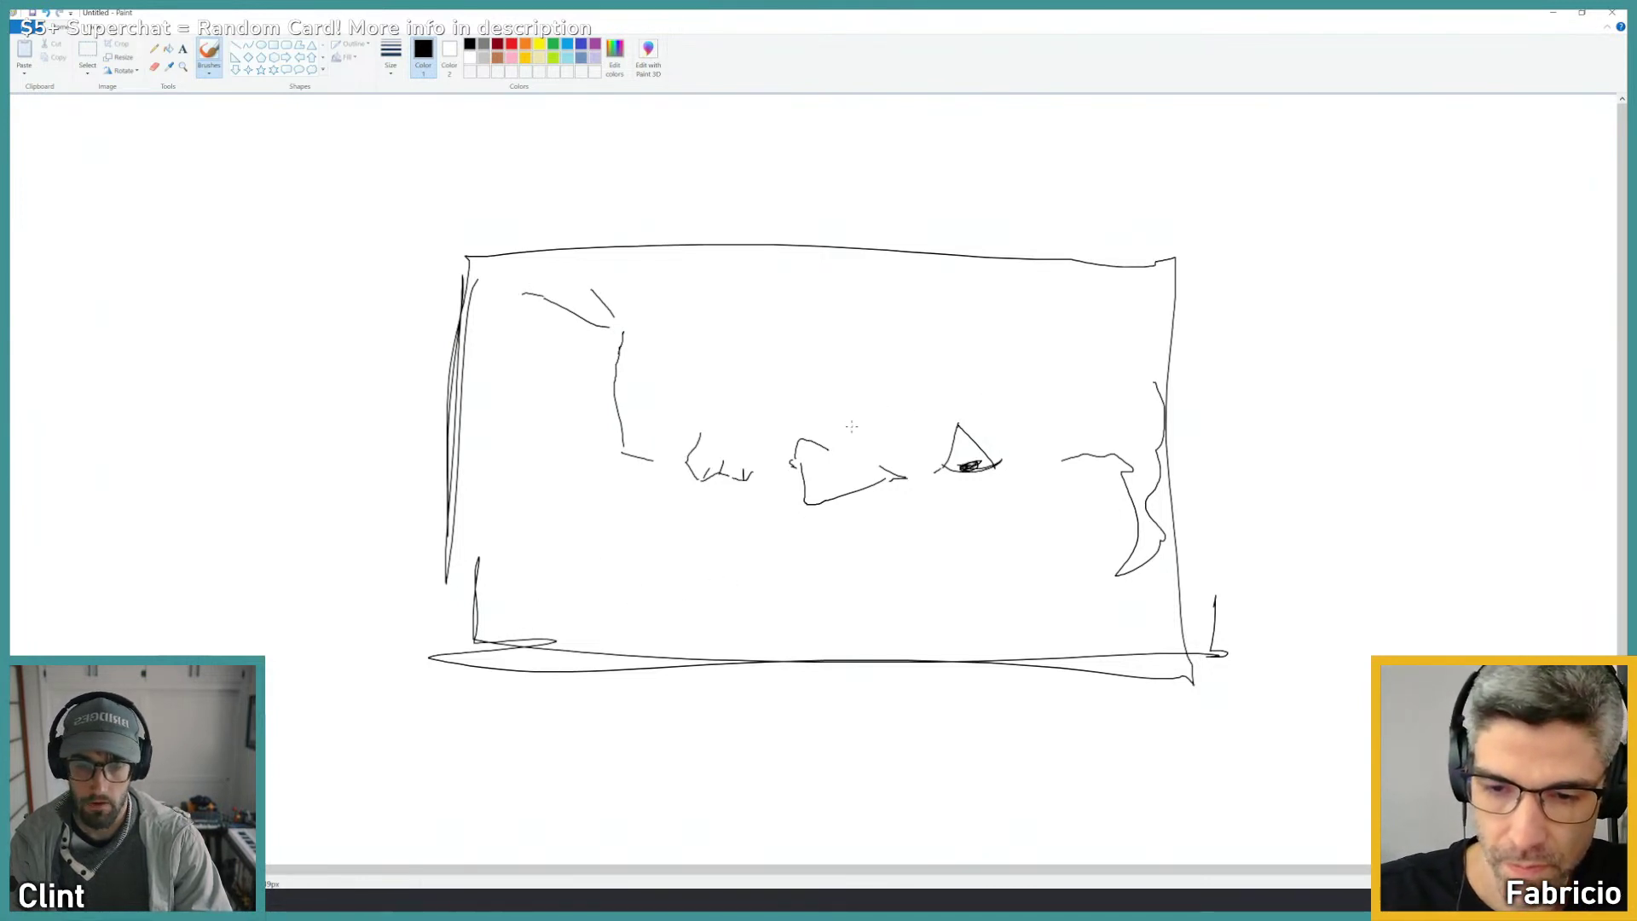
pyautogui.moveTo(830, 372)
pyautogui.mouseDown()
pyautogui.moveTo(846, 446)
pyautogui.moveTo(771, 390)
pyautogui.mouseUp()
pyautogui.moveTo(759, 395); pyautogui.dragTo(749, 393)
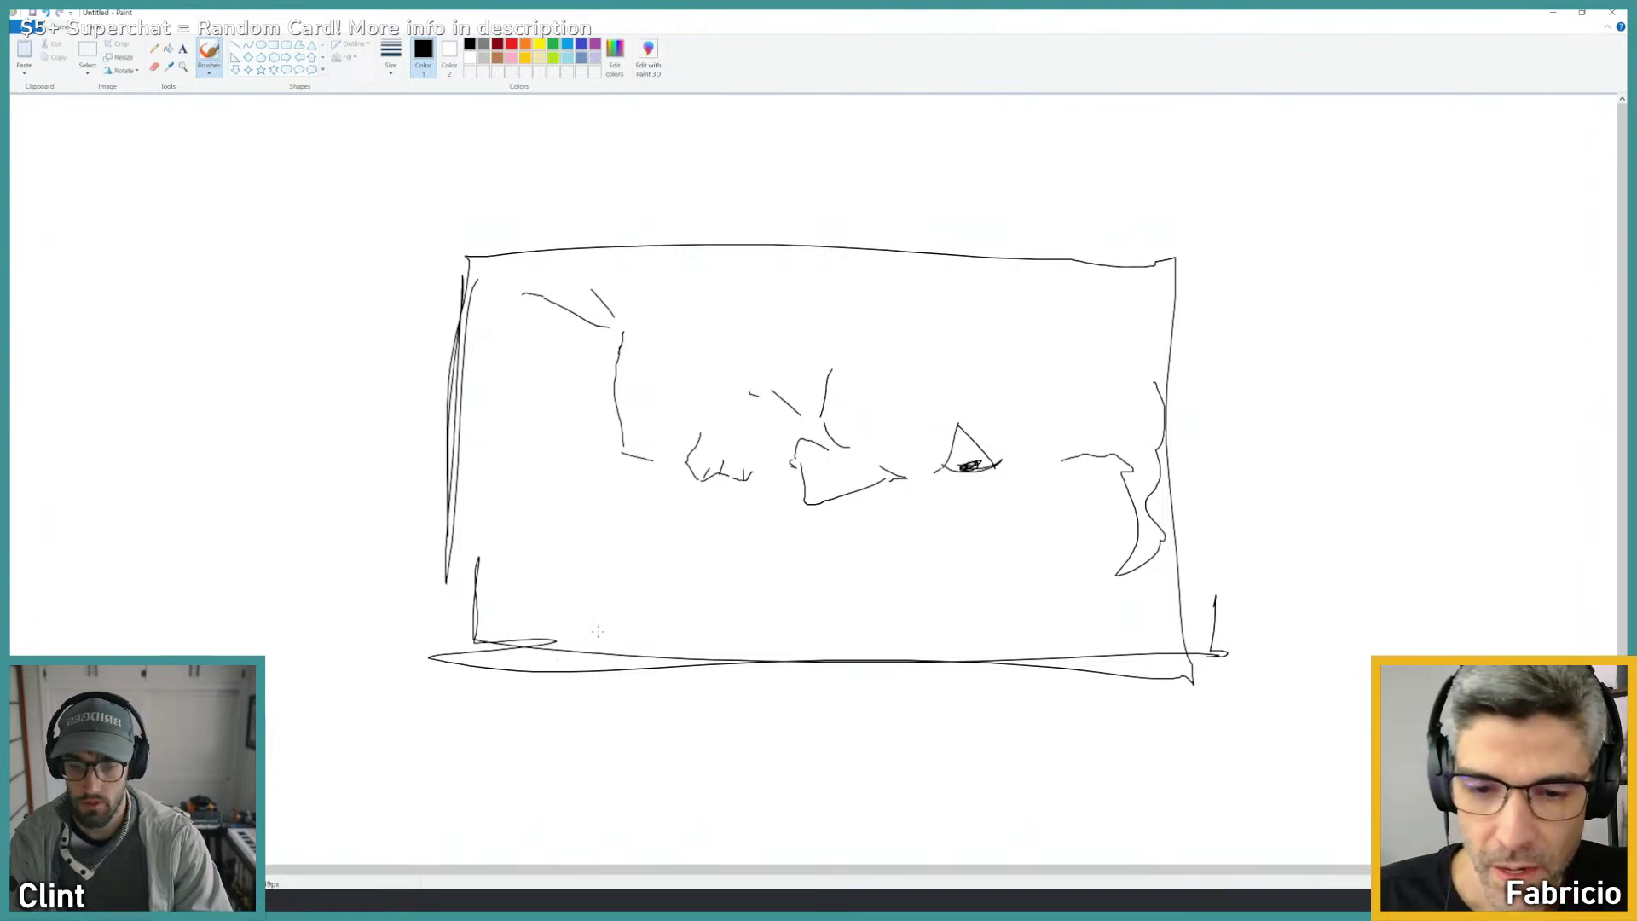
# Step: Switch to Unreal Engine and play shot_04 from near its start through the shot camera
pyautogui.click(1552, 12)
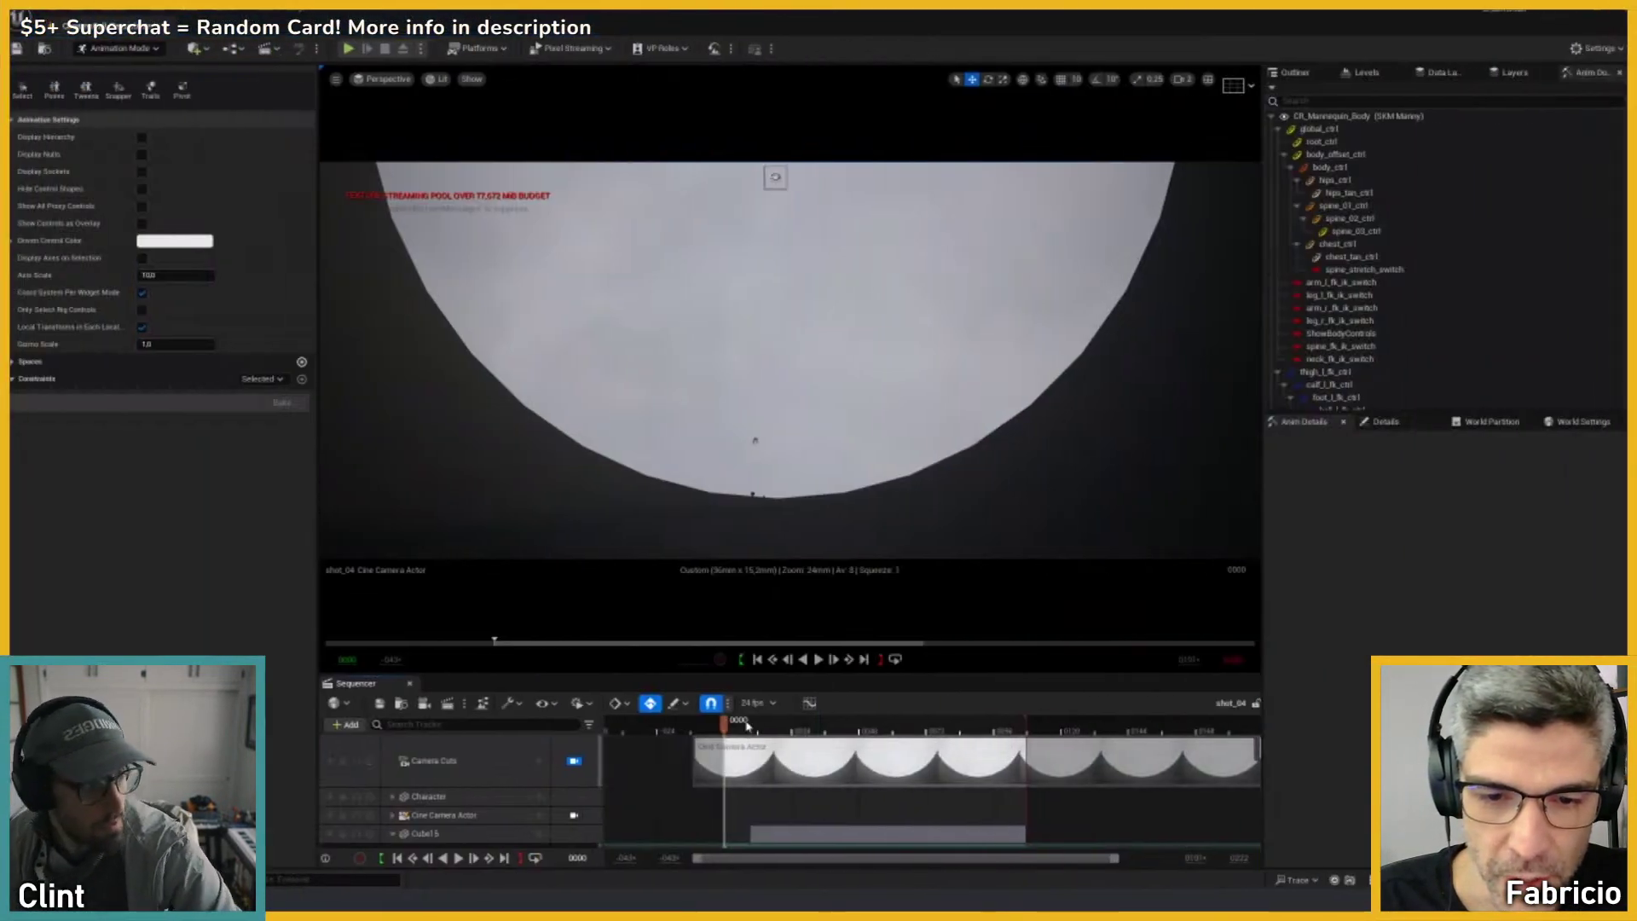
pyautogui.moveTo(724, 722)
pyautogui.mouseDown()
pyautogui.moveTo(951, 723)
pyautogui.moveTo(750, 723)
pyautogui.mouseUp()
pyautogui.press('space')
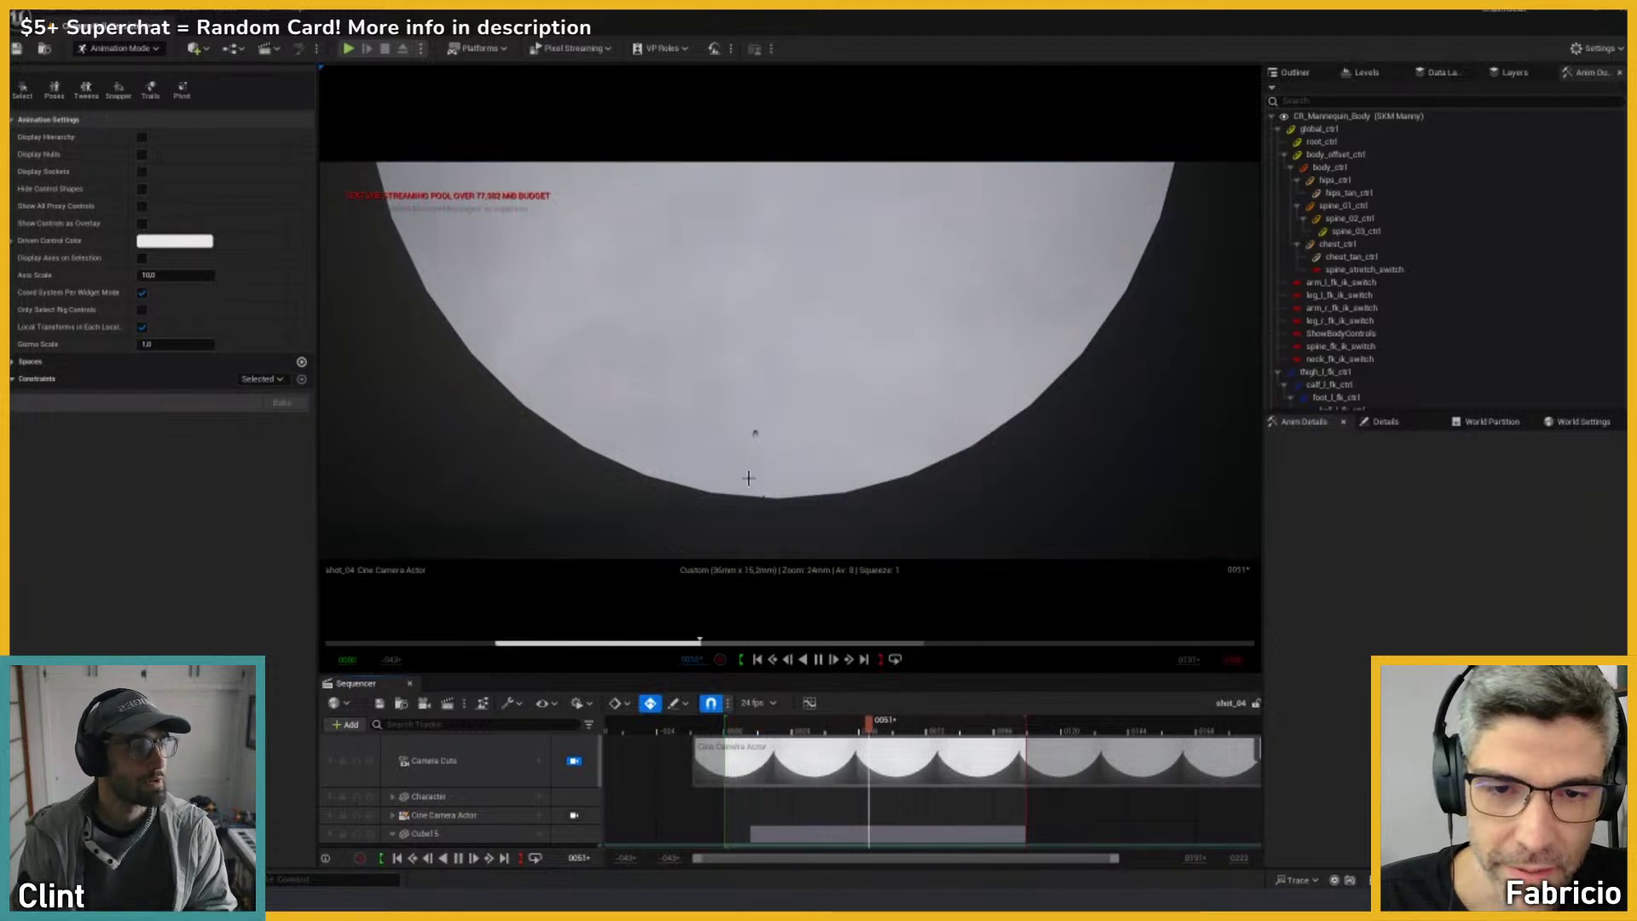
pyautogui.press('space')
# Step: Leave the shot camera view, add a cube at the pit's rim and stretch it into an elongated block
pyautogui.hotkey('shift', 'c')
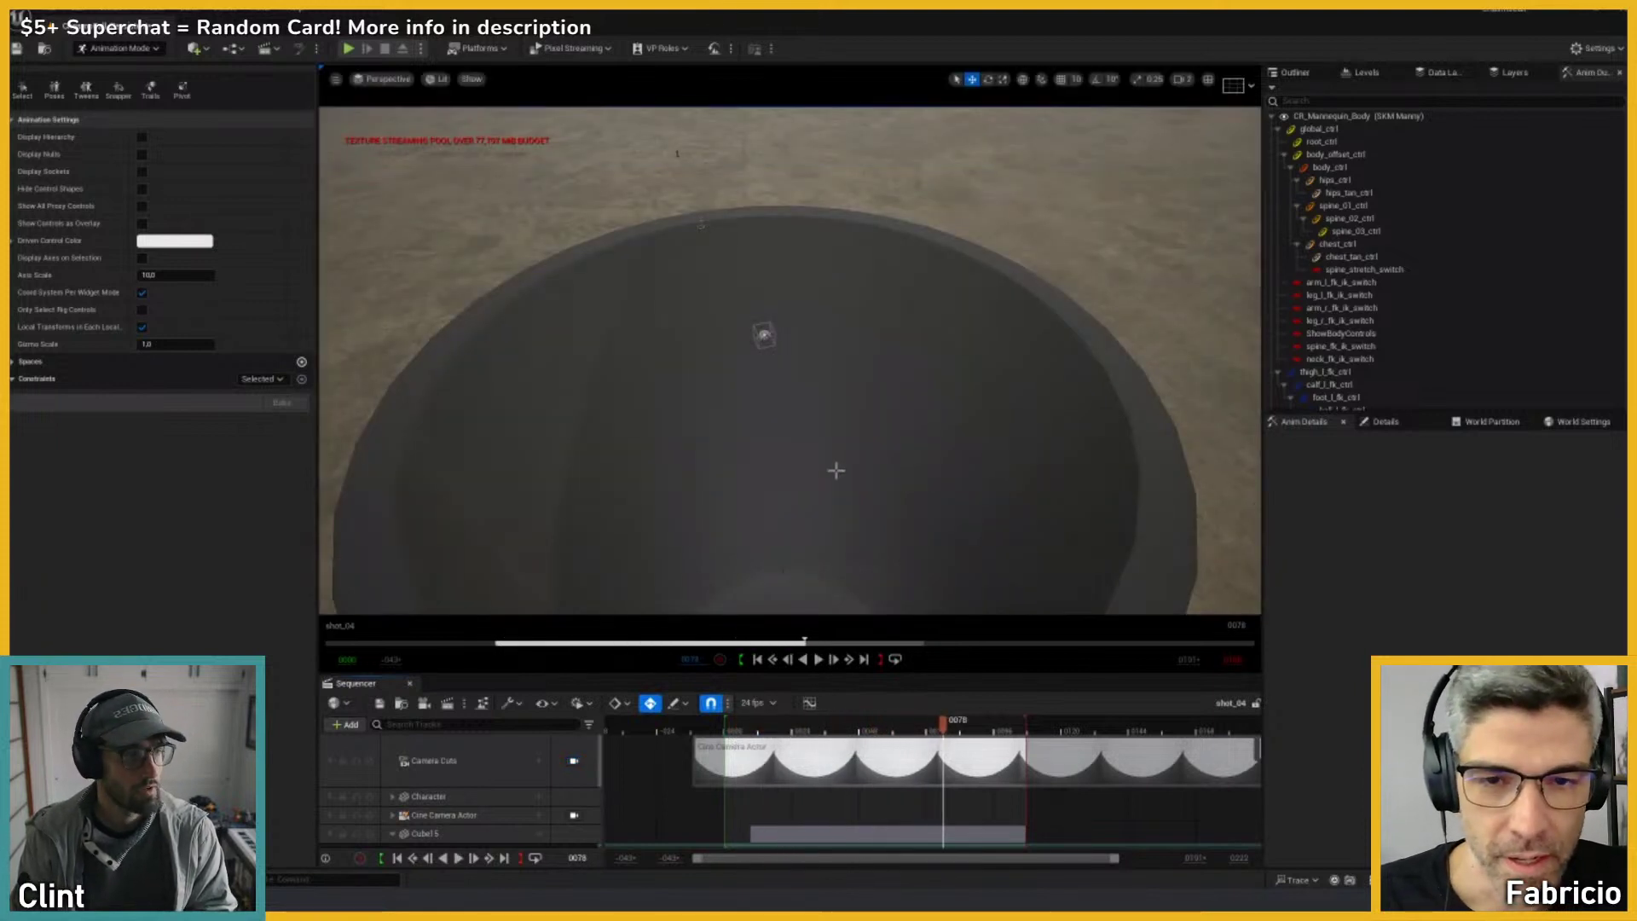
pyautogui.scroll(-5, 839, 471)
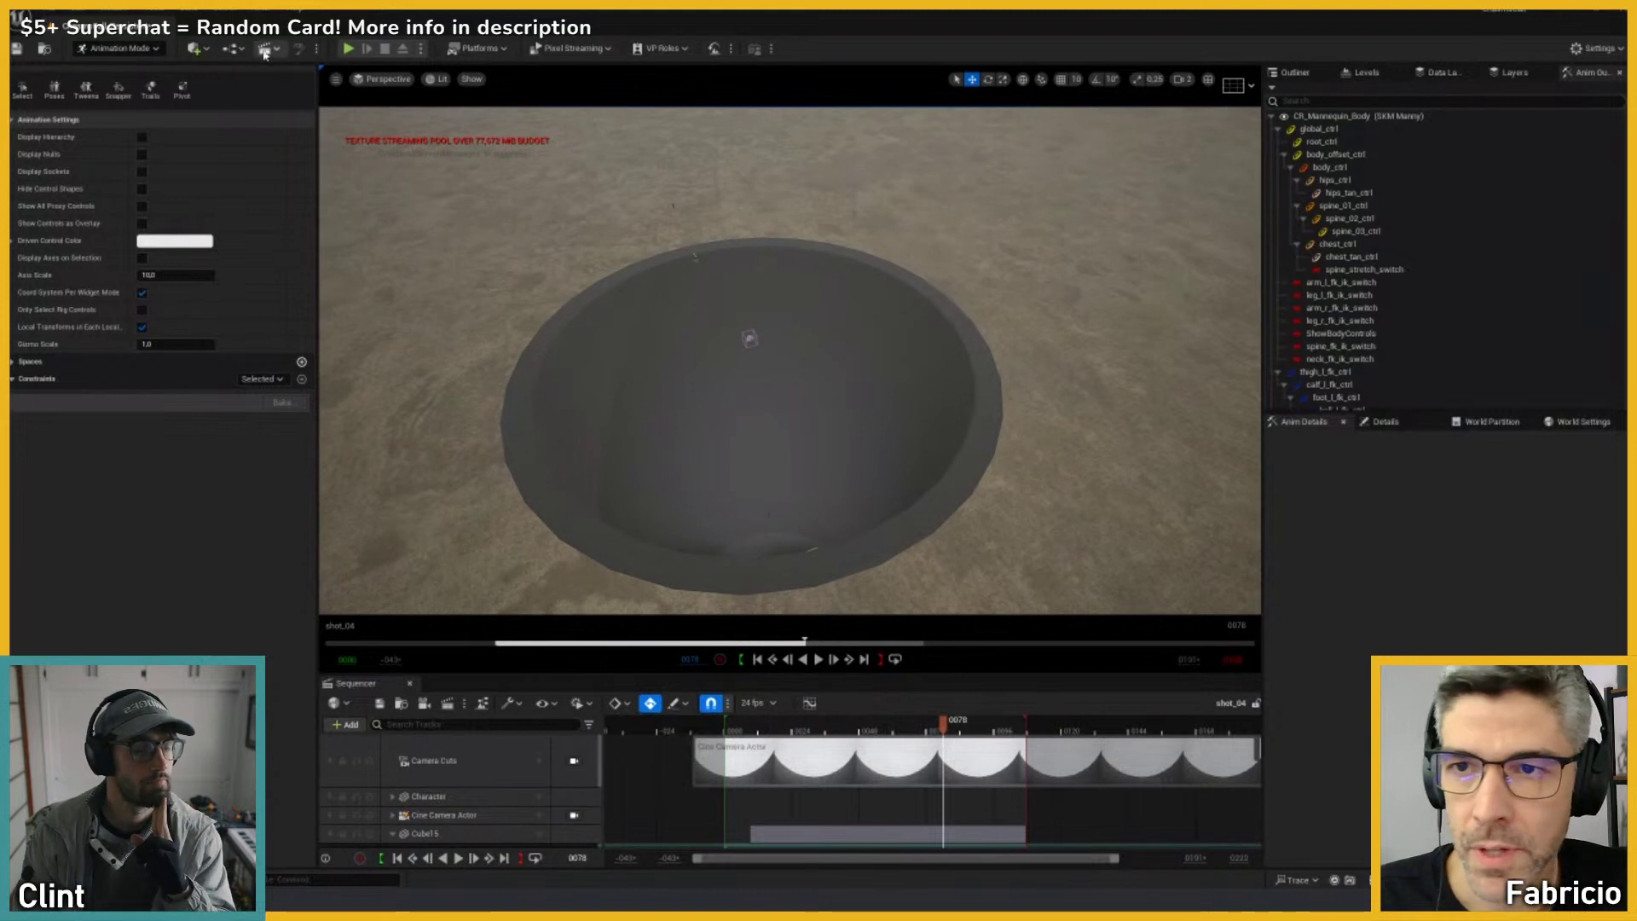
pyautogui.click(197, 48)
pyautogui.moveTo(228, 225)
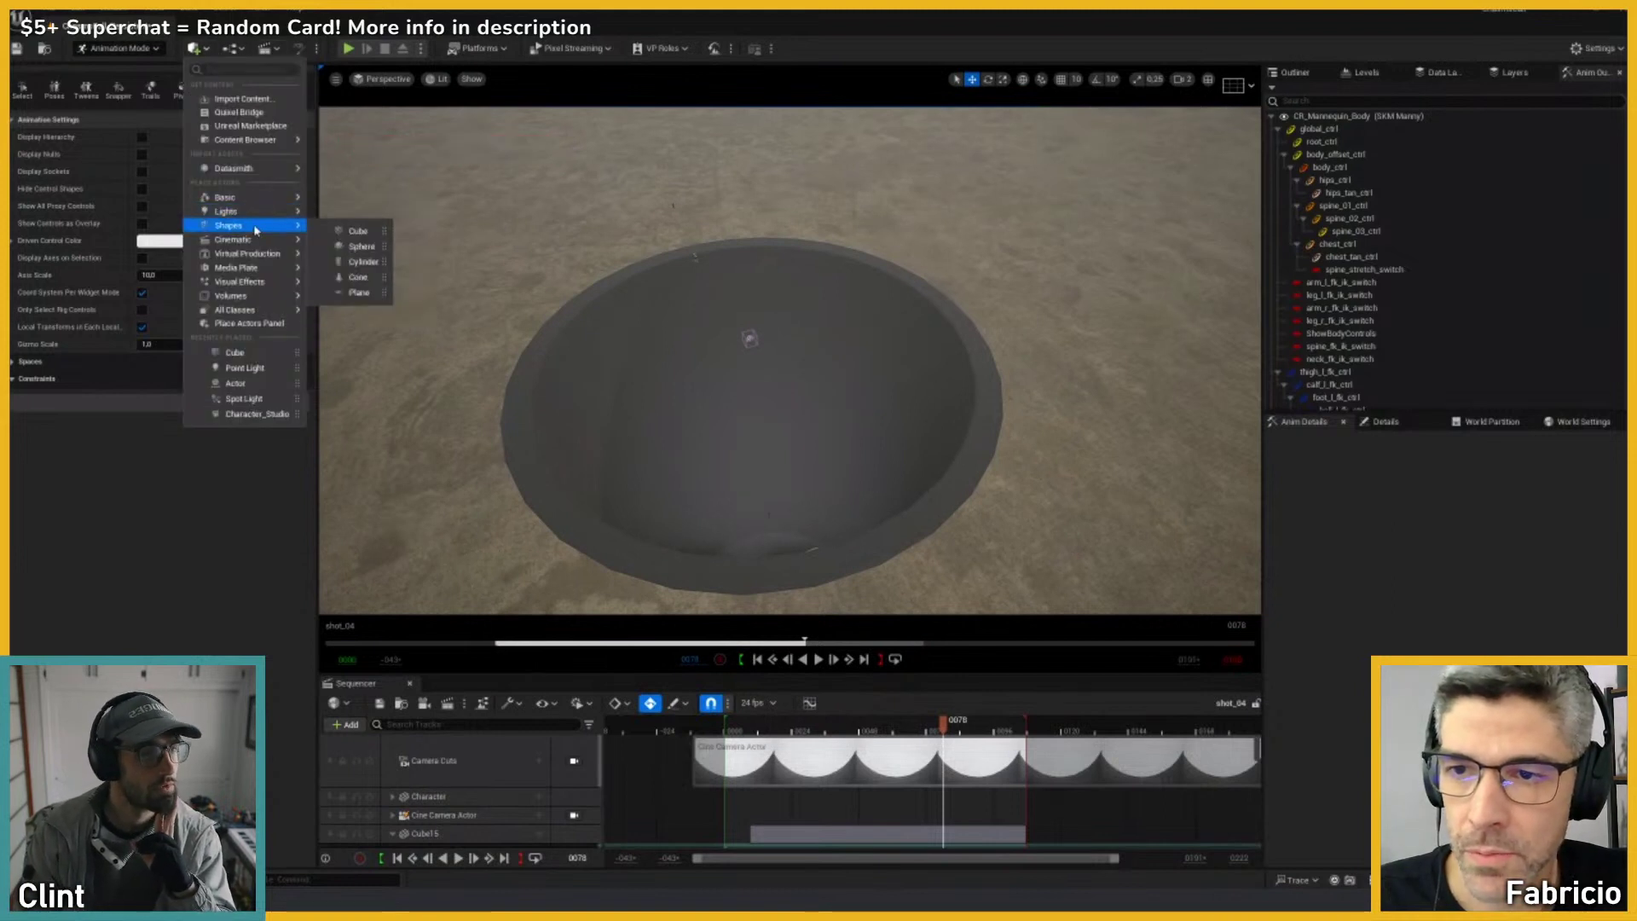
pyautogui.click(356, 231)
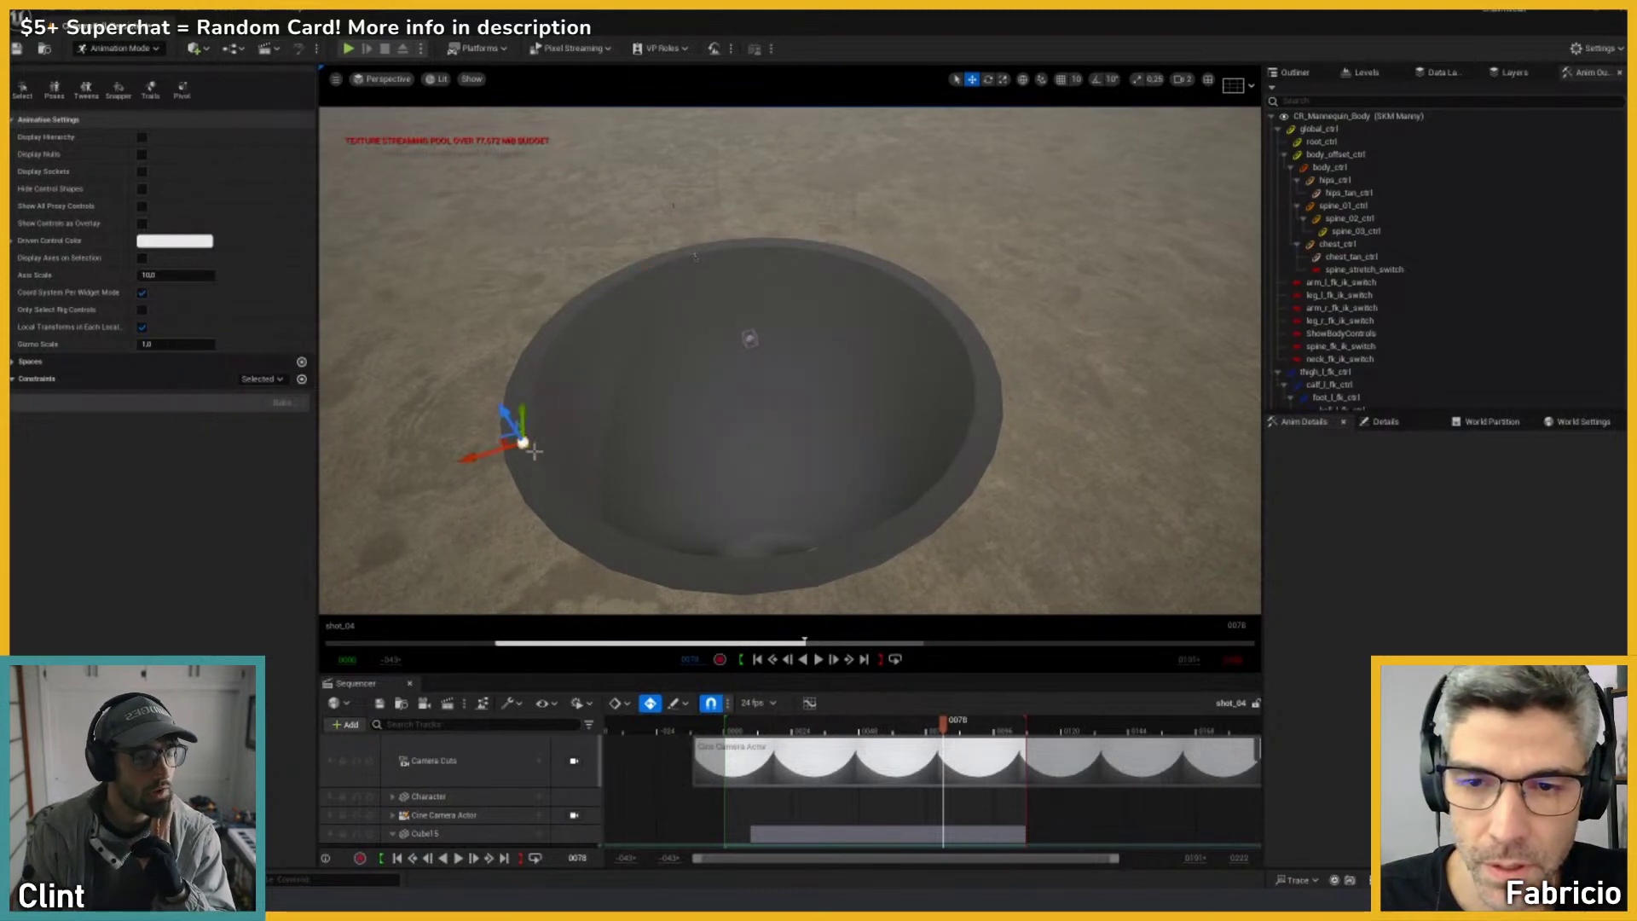
pyautogui.press('r')
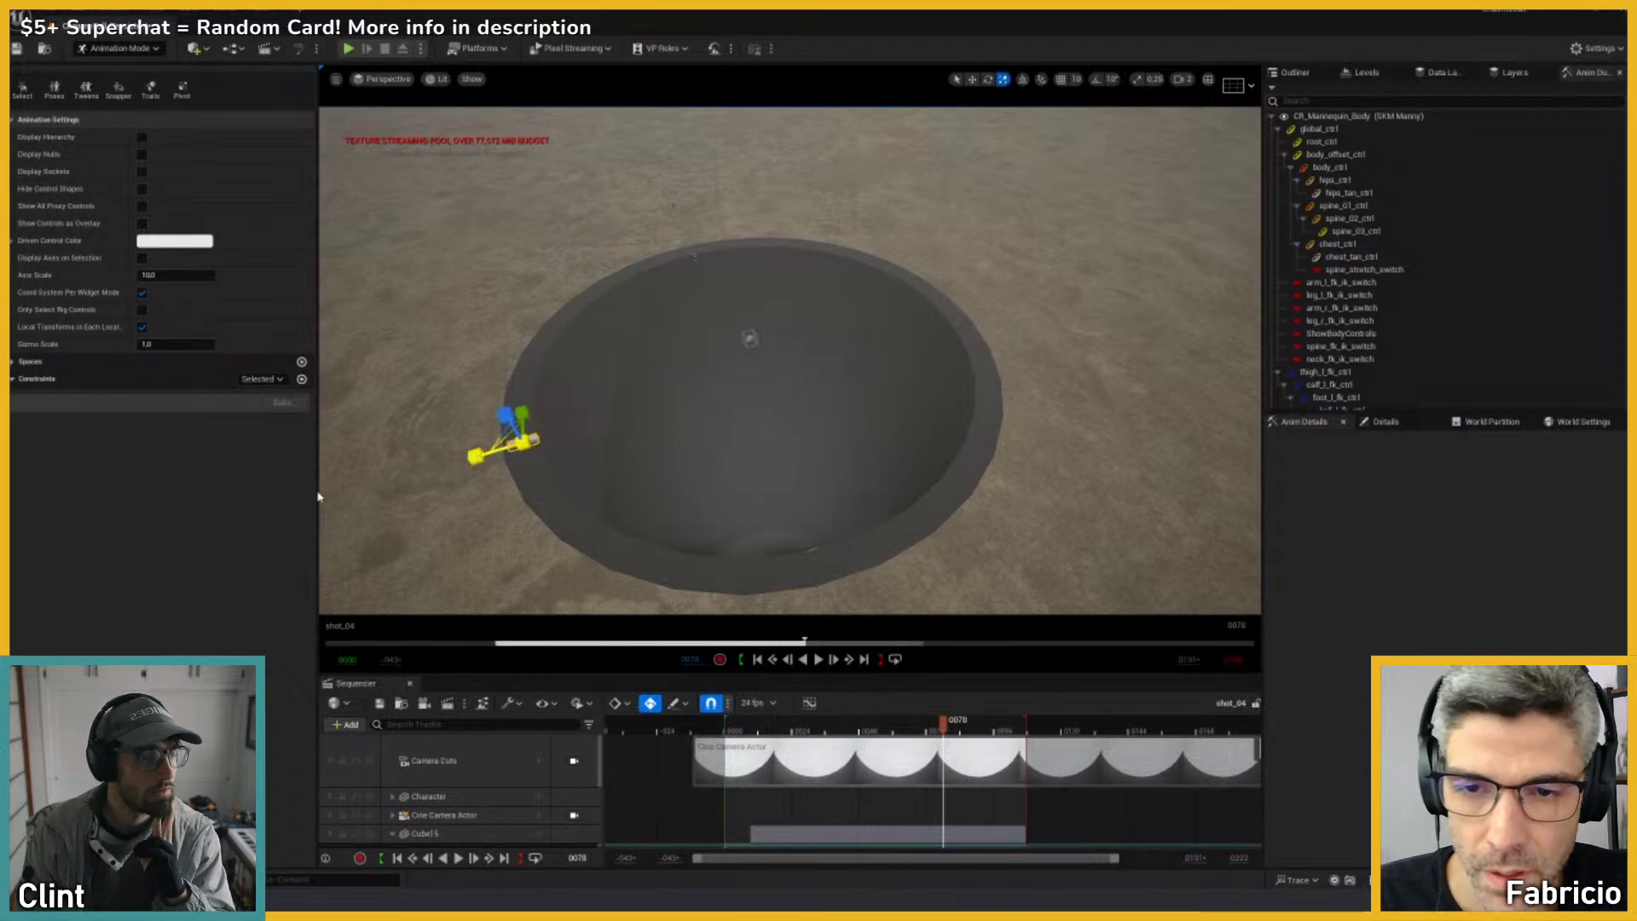
# Step: Switch to the Miro board and examine the pit reference images, especially the view up the shaft with a hanging load
pyautogui.scroll(8, 628, 449)
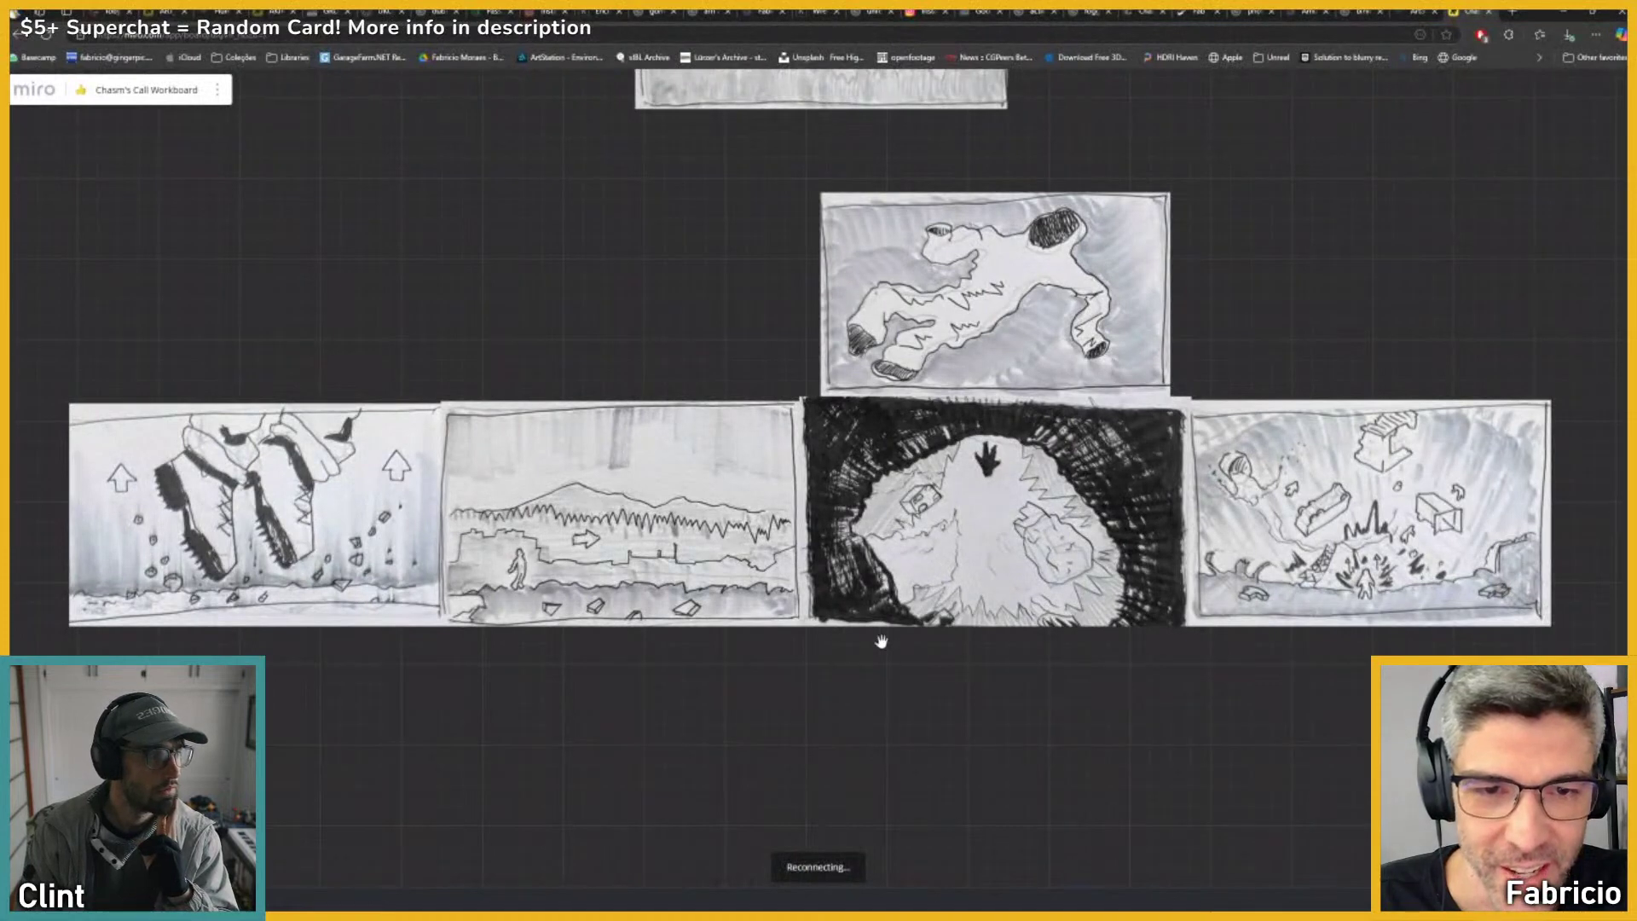
pyautogui.scroll(-5, 881, 643)
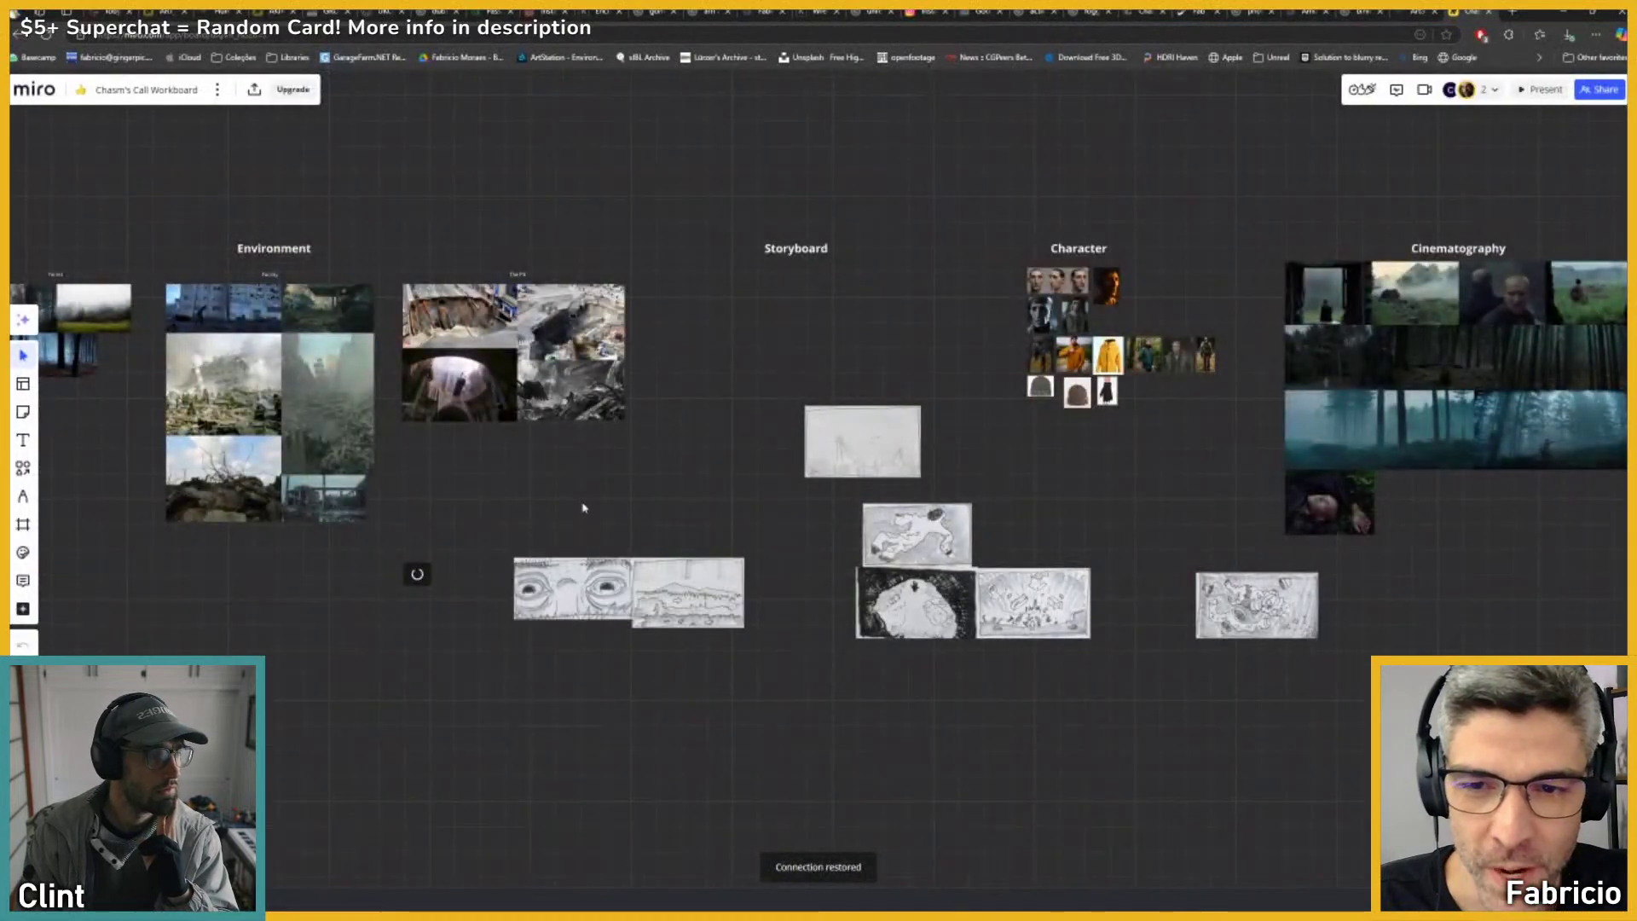
pyautogui.moveTo(583, 508); pyautogui.dragTo(802, 509)
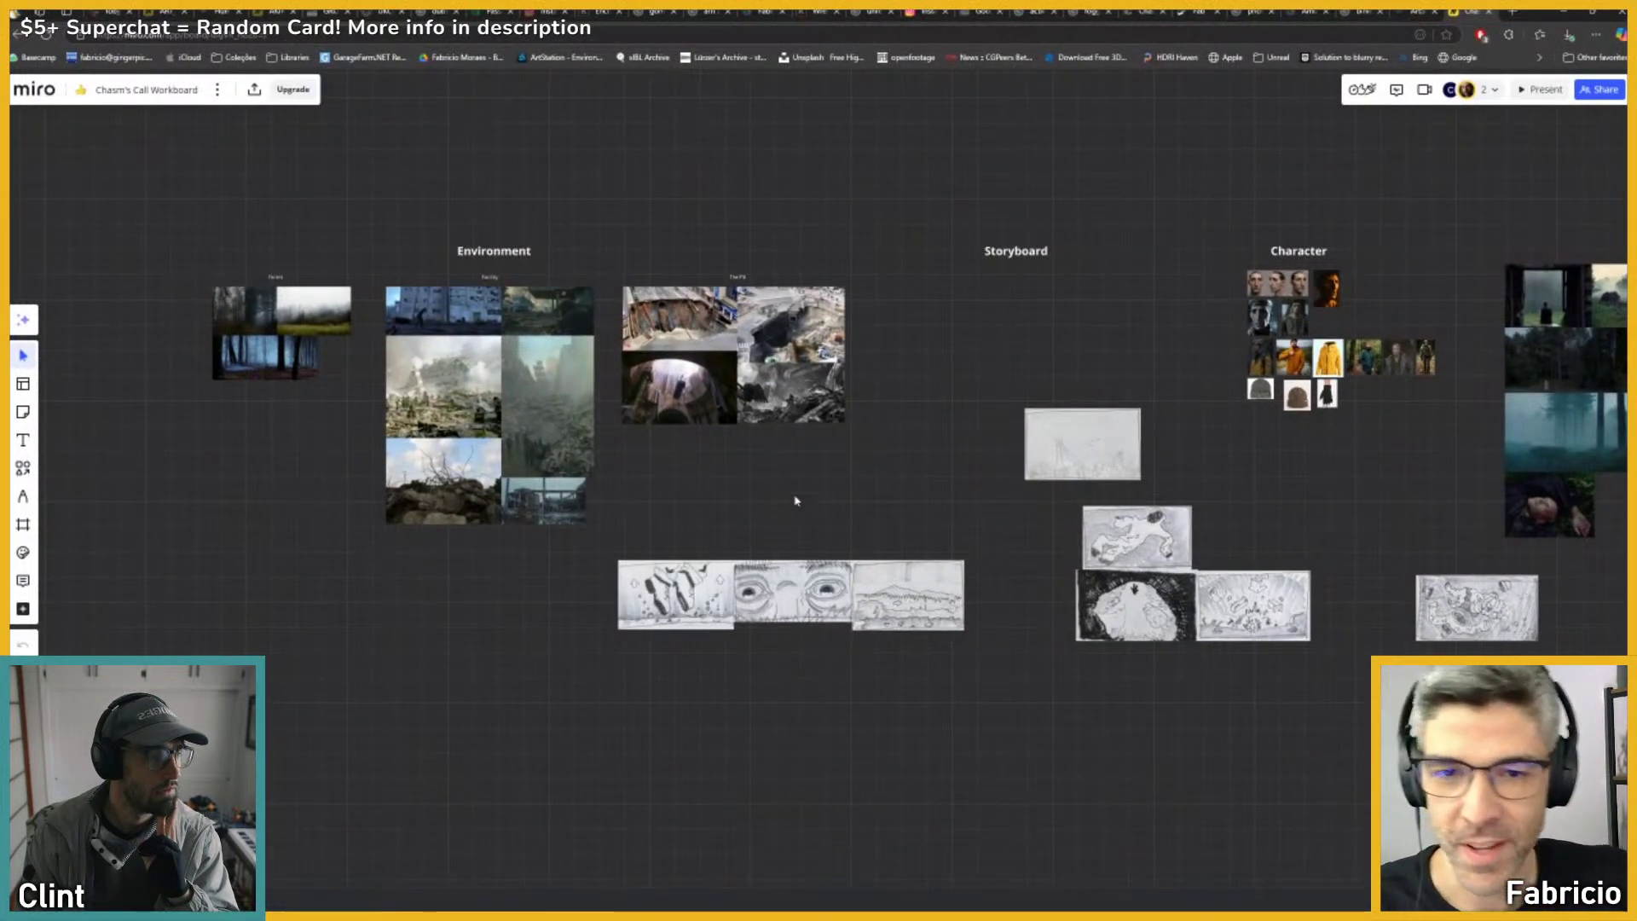
pyautogui.scroll(6, 795, 501)
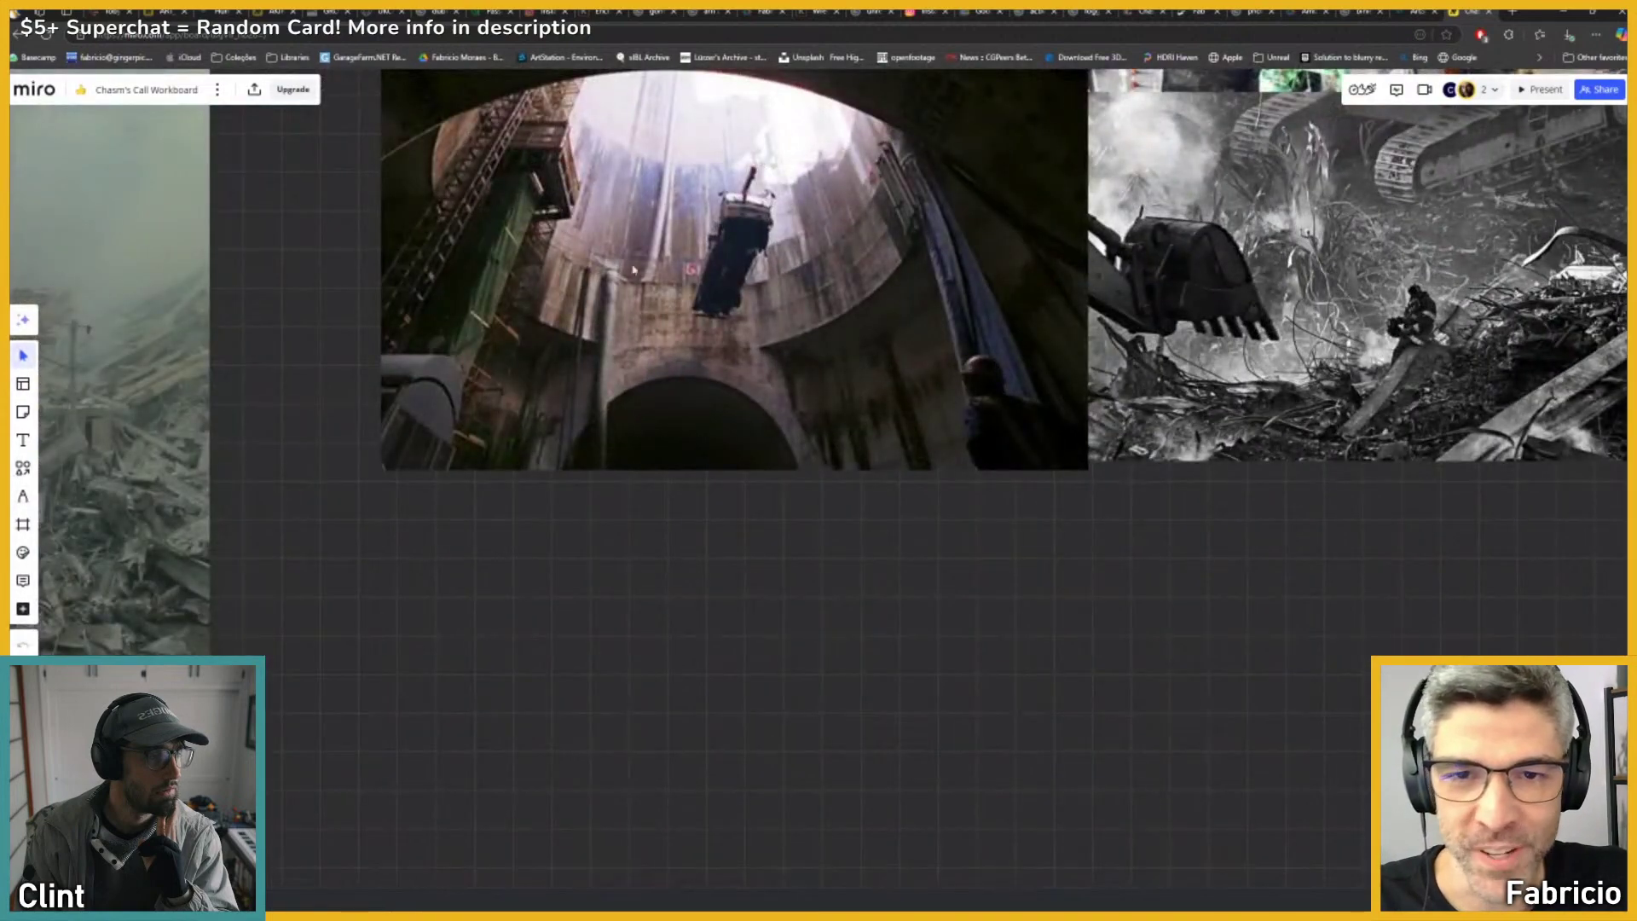
pyautogui.scroll(-2, 744, 227)
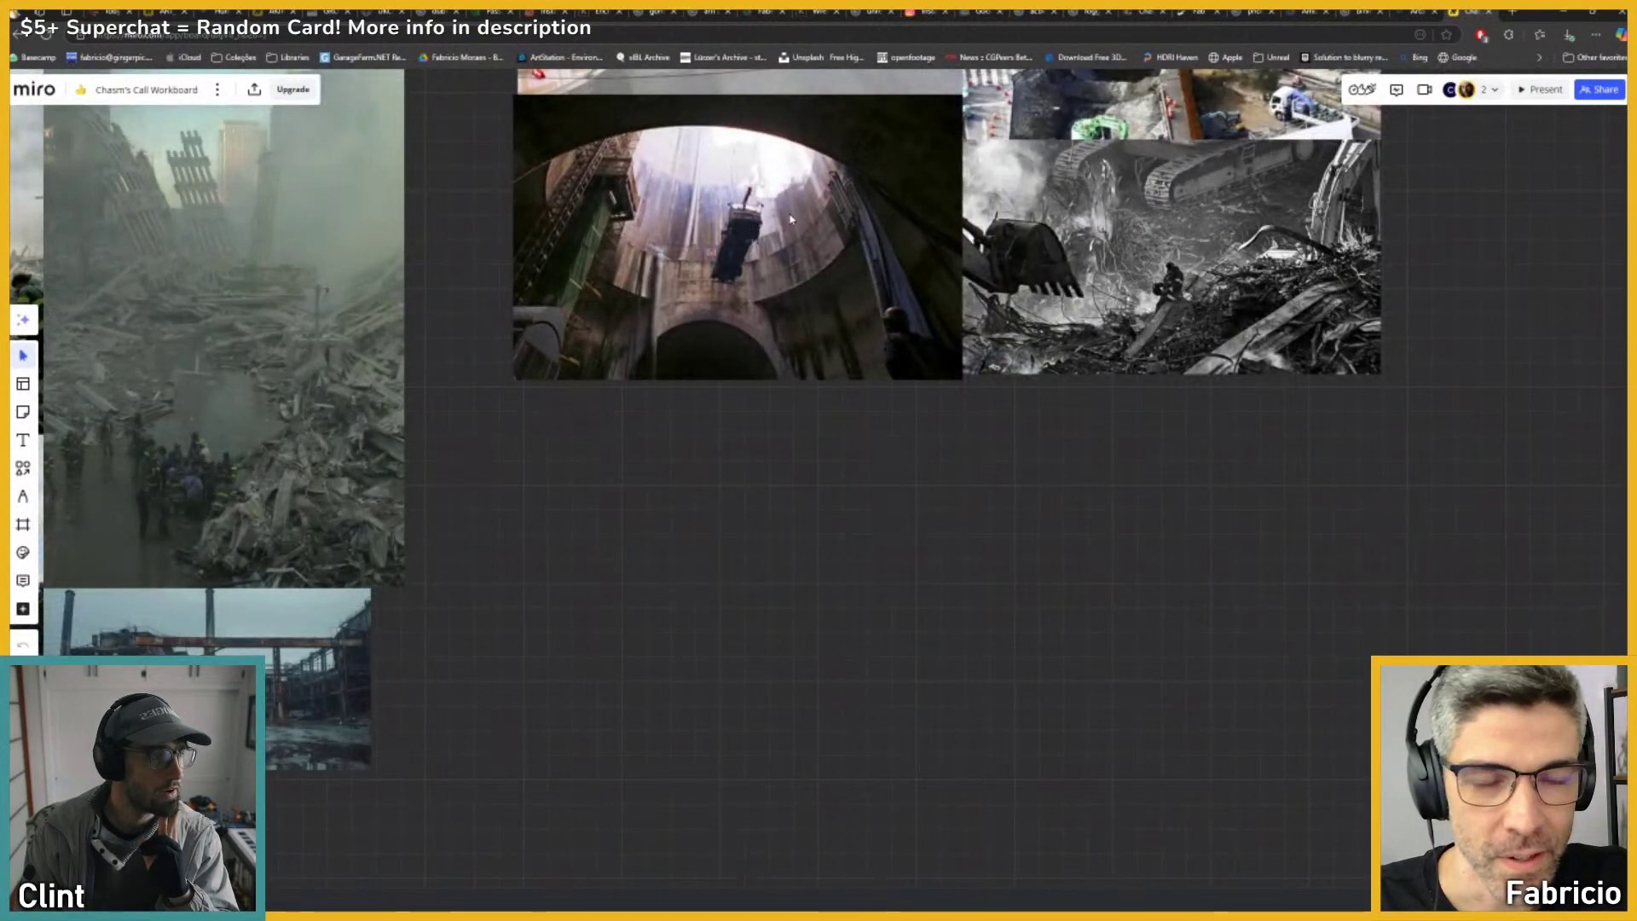
pyautogui.moveTo(791, 219); pyautogui.dragTo(662, 434)
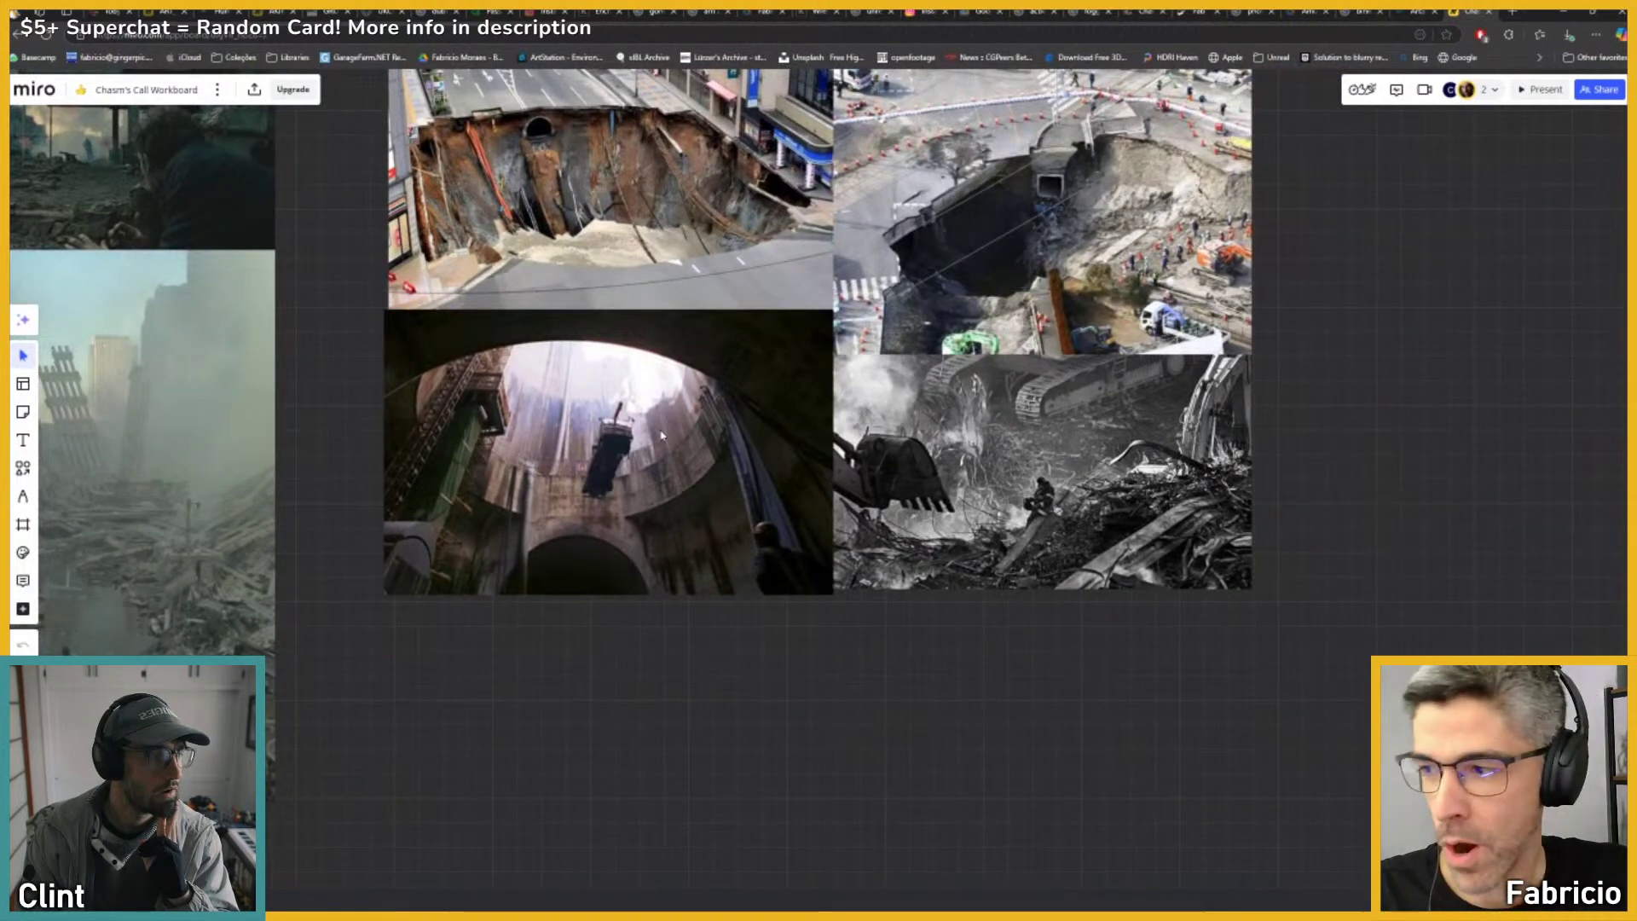
pyautogui.scroll(-3, 662, 434)
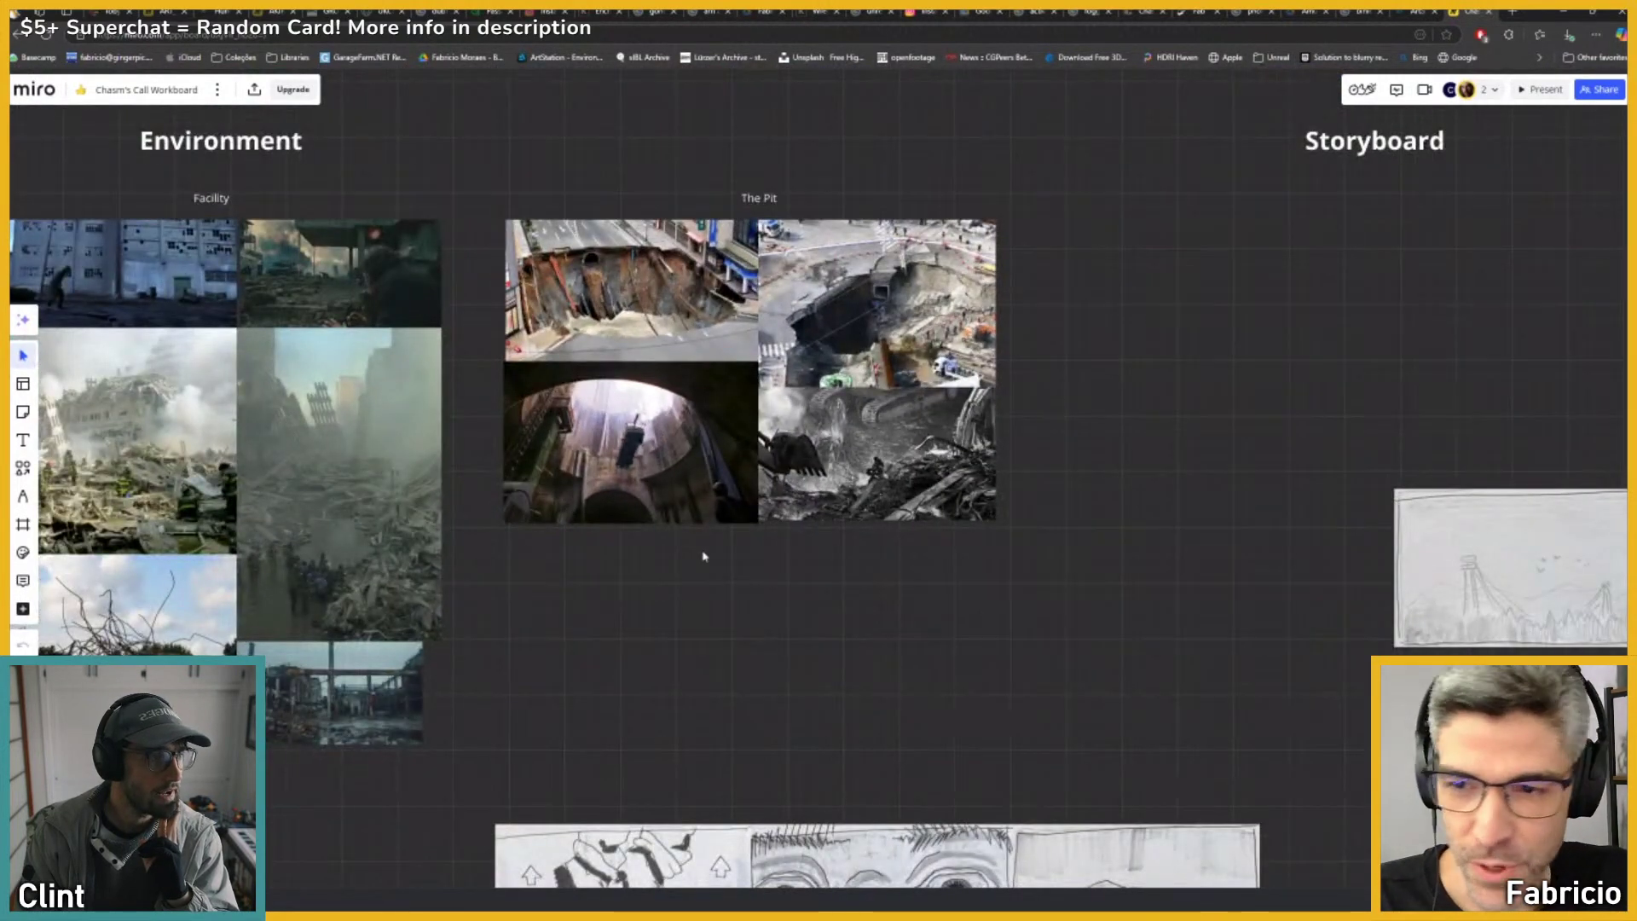
pyautogui.moveTo(704, 556); pyautogui.dragTo(810, 536)
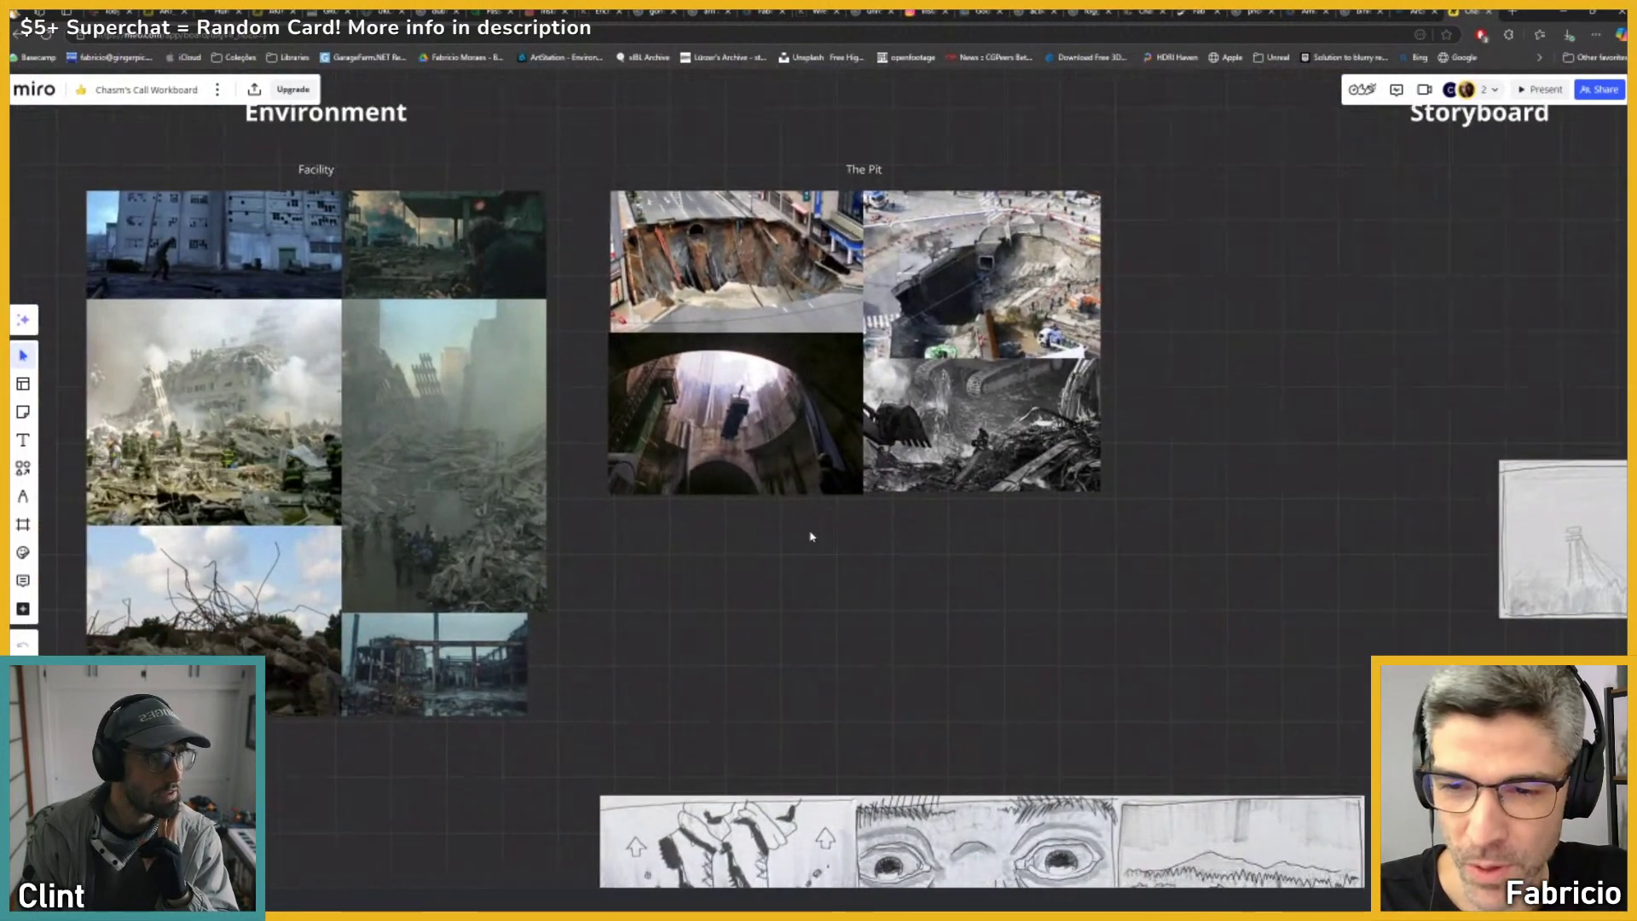
# Step: Return to Unreal Engine, switch the viewport to Unlit and position the elongated block inside the pit above its floor
pyautogui.click(1558, 11)
pyautogui.keyDown('alt'); pyautogui.moveTo(871, 376); pyautogui.dragTo(863, 468); pyautogui.keyUp('alt')
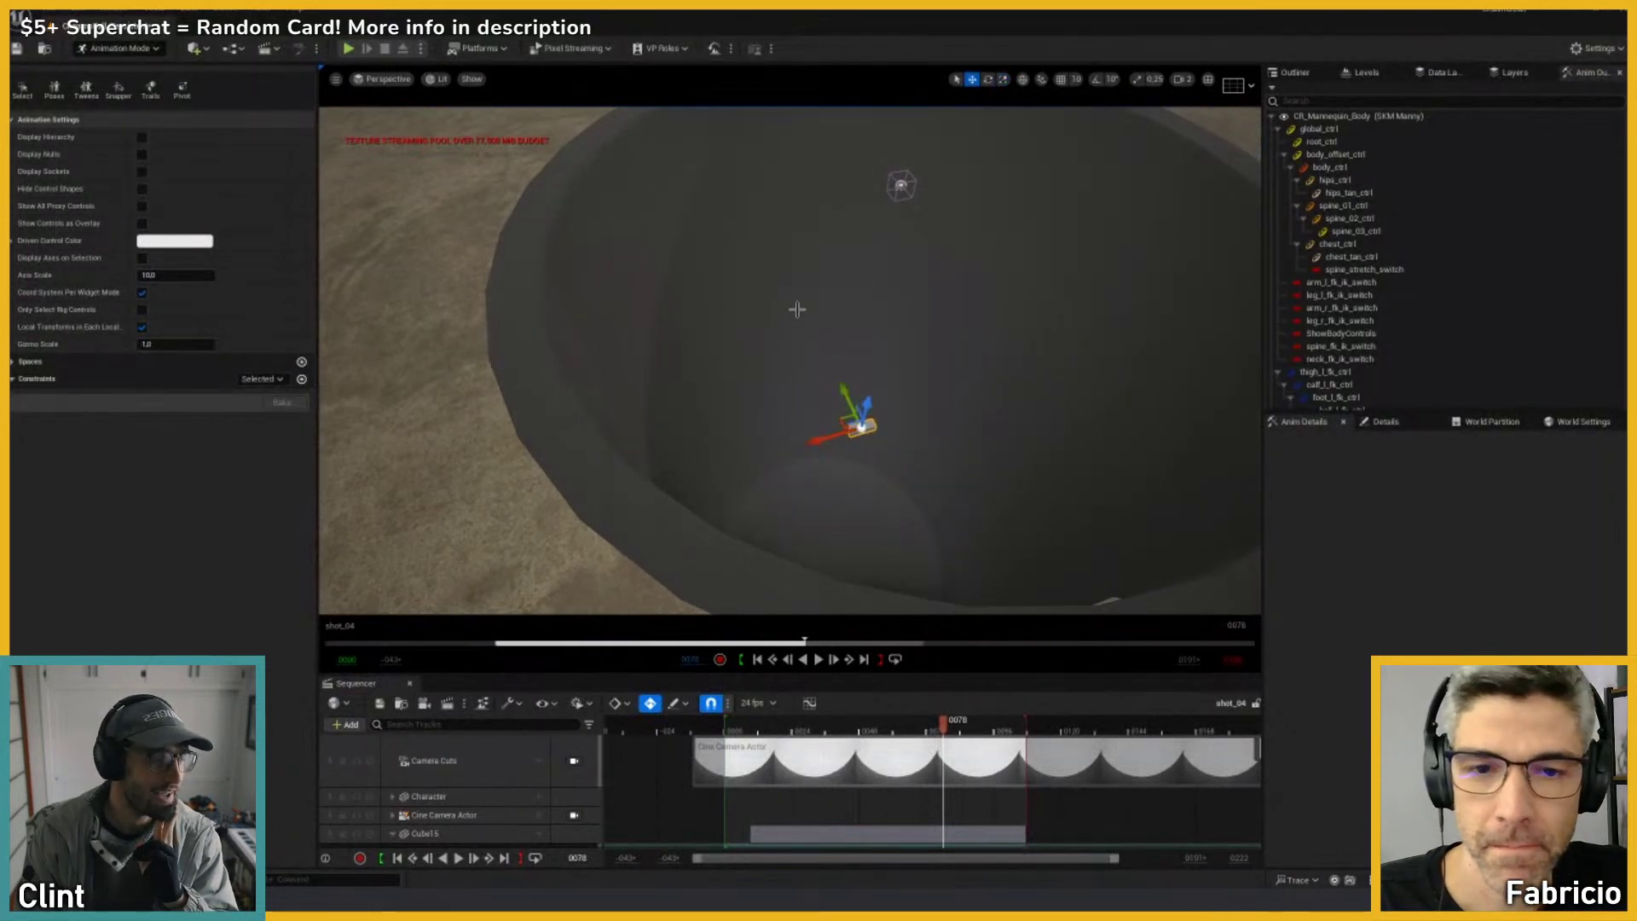
pyautogui.keyDown('alt'); pyautogui.moveTo(796, 309); pyautogui.dragTo(737, 232); pyautogui.keyUp('alt')
pyautogui.hotkey('alt', '3')
pyautogui.keyDown('alt'); pyautogui.moveTo(670, 179); pyautogui.dragTo(715, 399); pyautogui.keyUp('alt')
pyautogui.moveTo(727, 327); pyautogui.dragTo(770, 276)
pyautogui.hotkey('shift', 'c')
pyautogui.hotkey('shift', 'c')
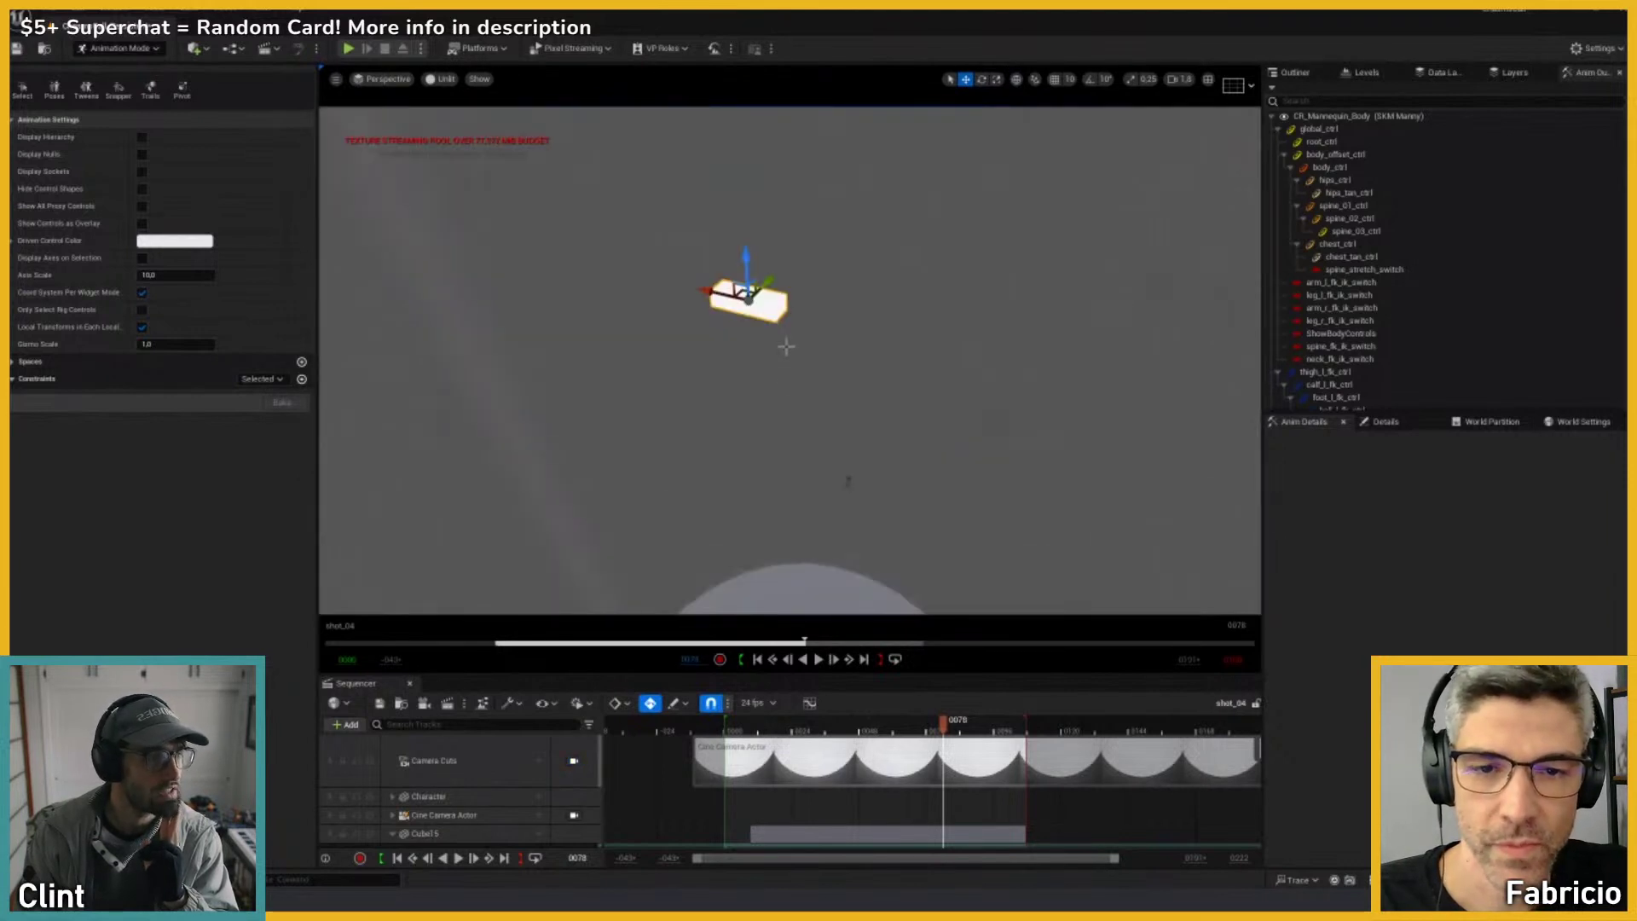
pyautogui.keyDown('alt'); pyautogui.moveTo(786, 346); pyautogui.dragTo(884, 387); pyautogui.keyUp('alt')
pyautogui.moveTo(693, 358)
pyautogui.keyDown('alt'); pyautogui.mouseDown()
pyautogui.moveTo(771, 375)
pyautogui.moveTo(686, 358)
pyautogui.mouseUp(); pyautogui.keyUp('alt')
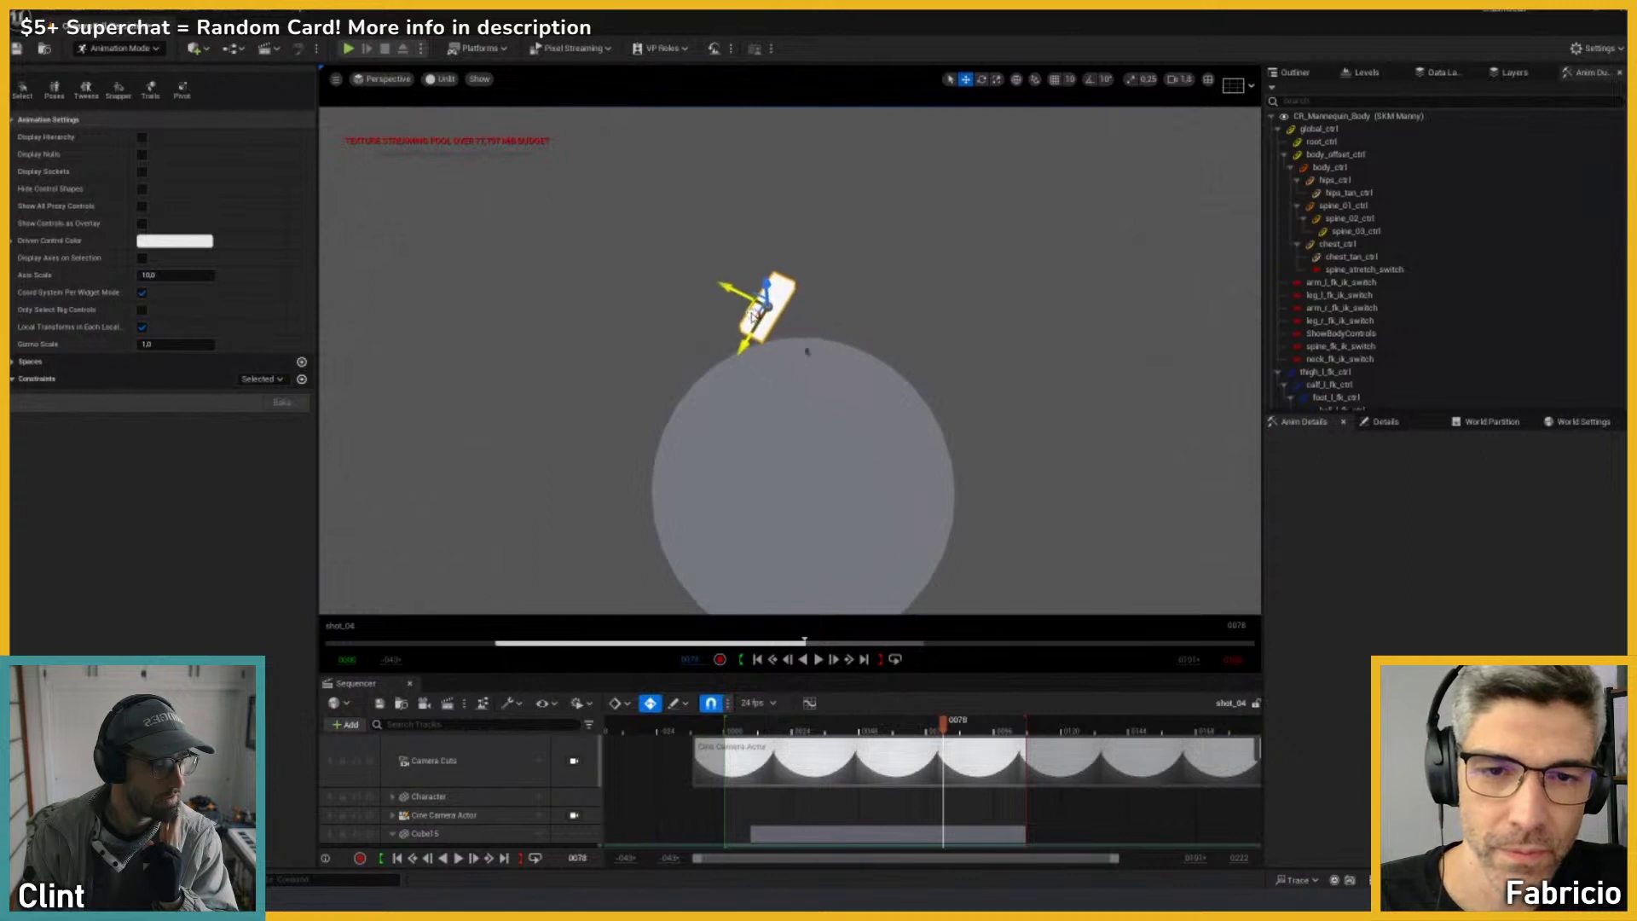
# Step: Through shot_04's camera, move and rotate the block beside the left edge of the pit opening, undoing the accidental selection
pyautogui.hotkey('shift', 'c')
pyautogui.moveTo(584, 231); pyautogui.dragTo(367, 418)
pyautogui.press('e')
pyautogui.moveTo(433, 368); pyautogui.dragTo(385, 354)
pyautogui.press('w')
pyautogui.moveTo(369, 409); pyautogui.dragTo(596, 318)
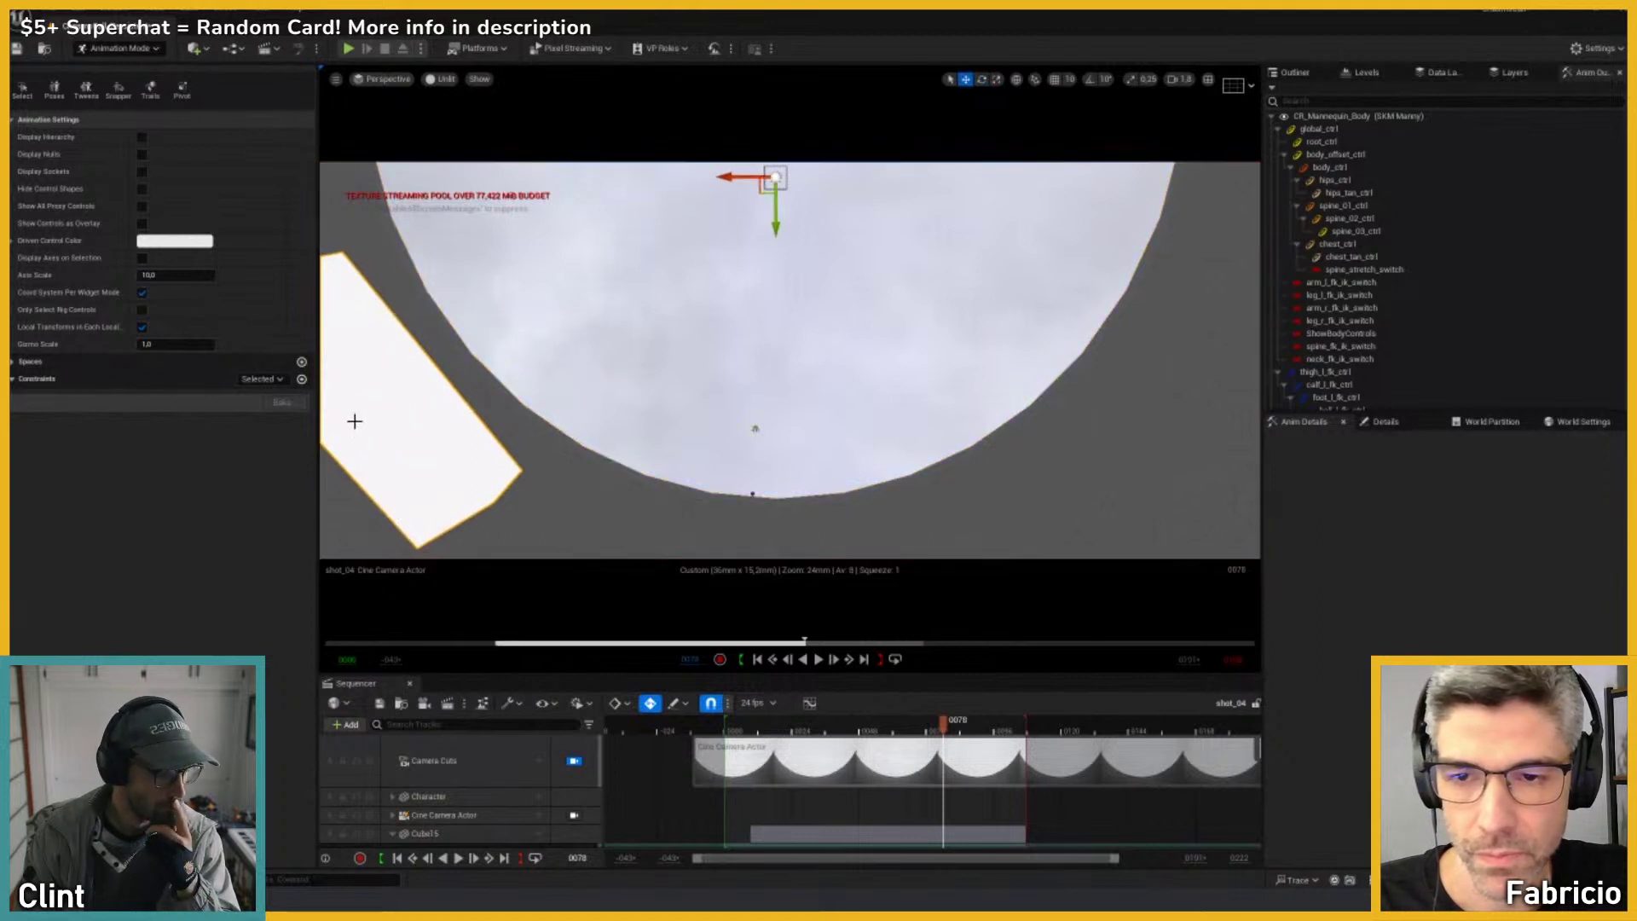
pyautogui.hotkey('ctrl', 'z')
# Step: Move the block over the upper left of the pit opening, tilt it along the rim and scrub through shot_04
pyautogui.moveTo(396, 444); pyautogui.dragTo(464, 275)
pyautogui.press('e')
pyautogui.press('w')
pyautogui.press('e')
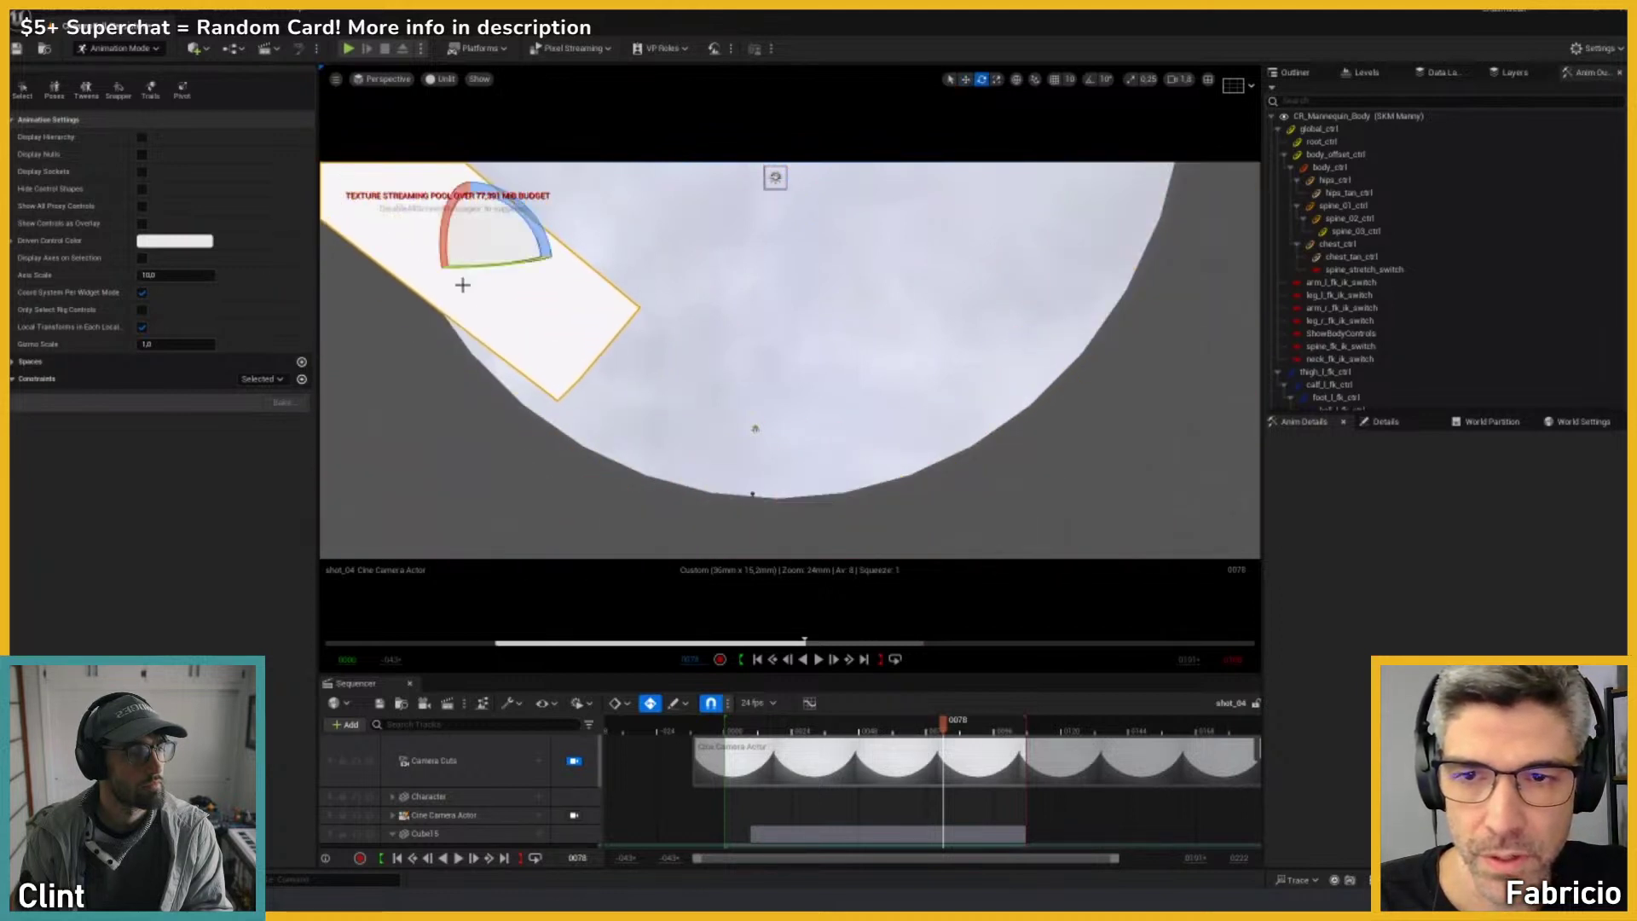
pyautogui.moveTo(525, 207); pyautogui.dragTo(554, 411)
pyautogui.moveTo(774, 727); pyautogui.dragTo(731, 724)
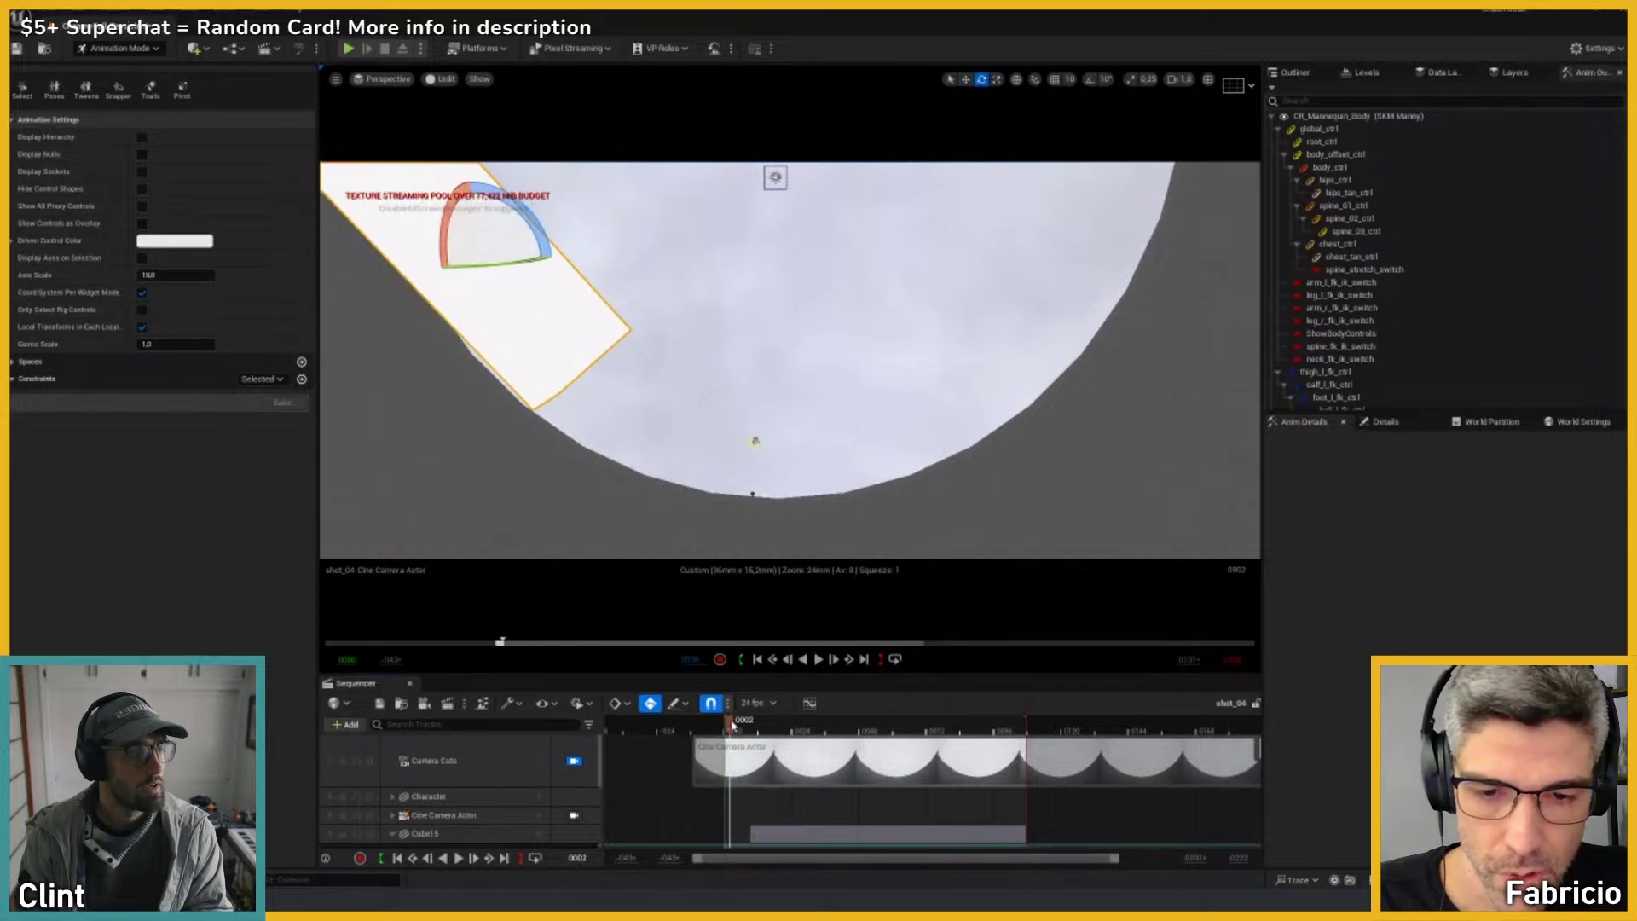
pyautogui.moveTo(1004, 714); pyautogui.dragTo(1028, 714)
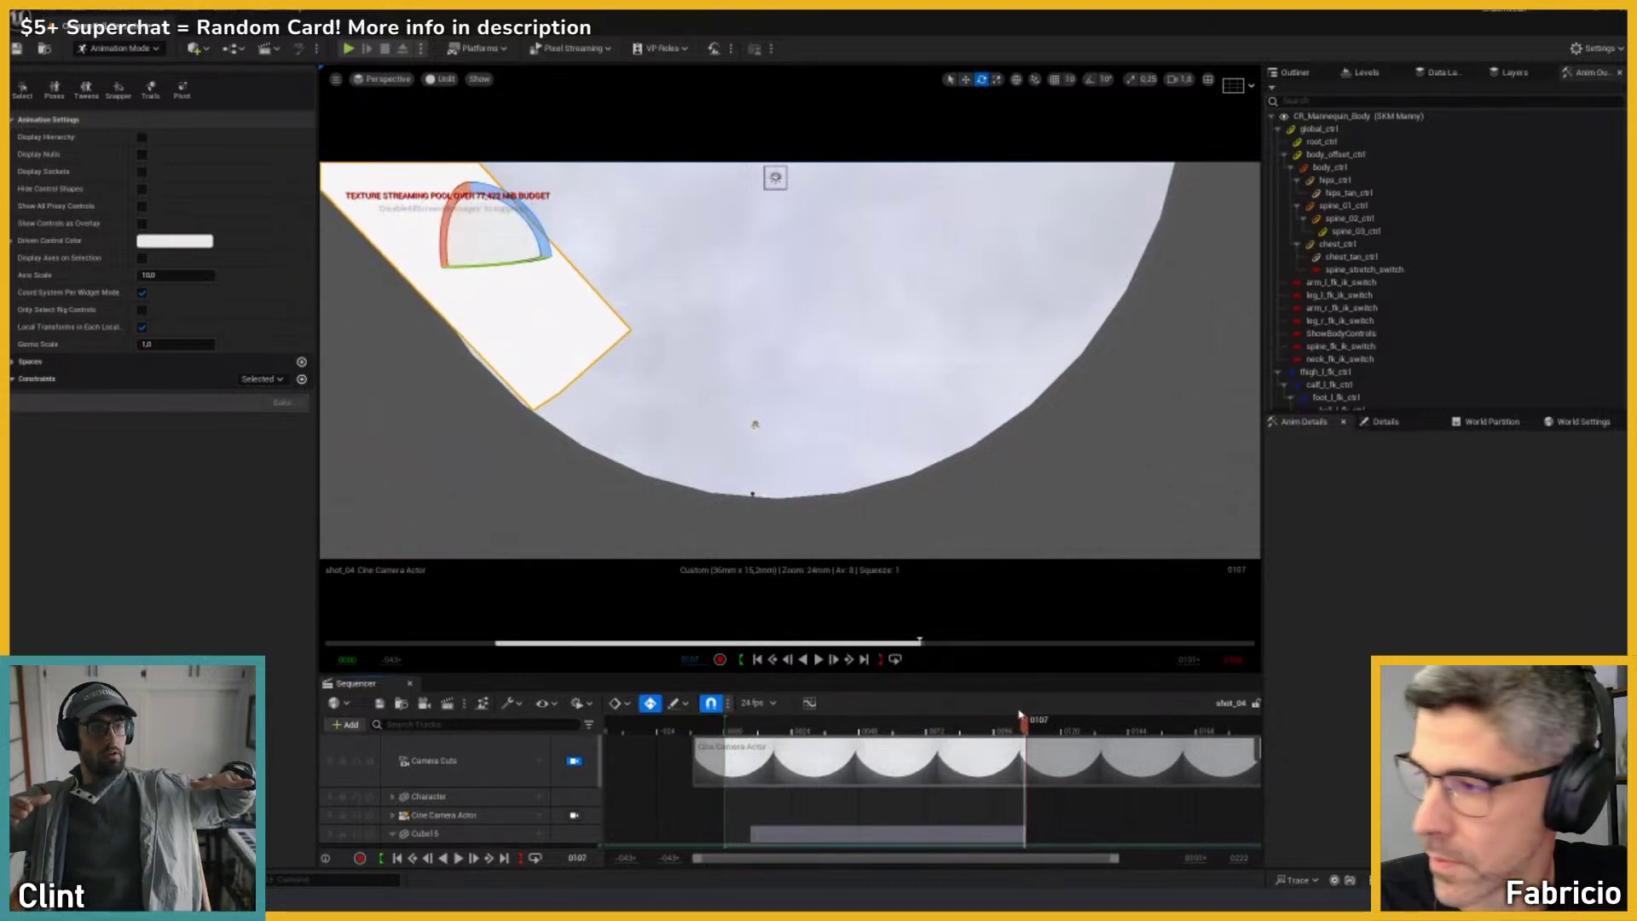
# Step: Move the block across to the upper right of the pit opening and fine-tune its rotation
pyautogui.press('w')
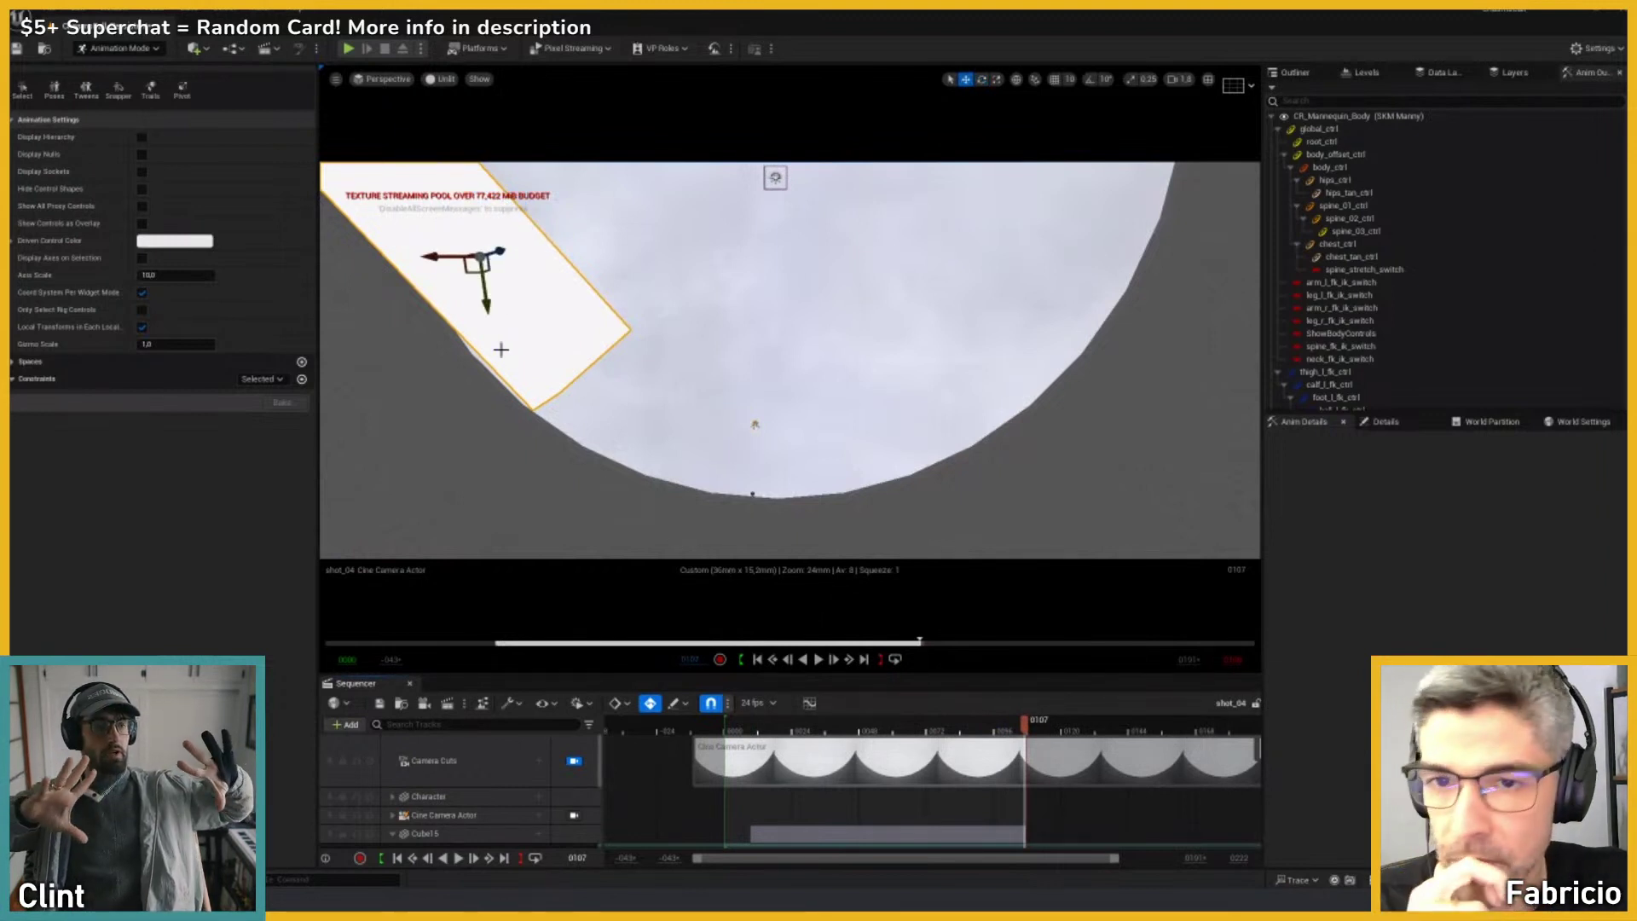
pyautogui.moveTo(466, 271); pyautogui.dragTo(991, 281)
pyautogui.press('e')
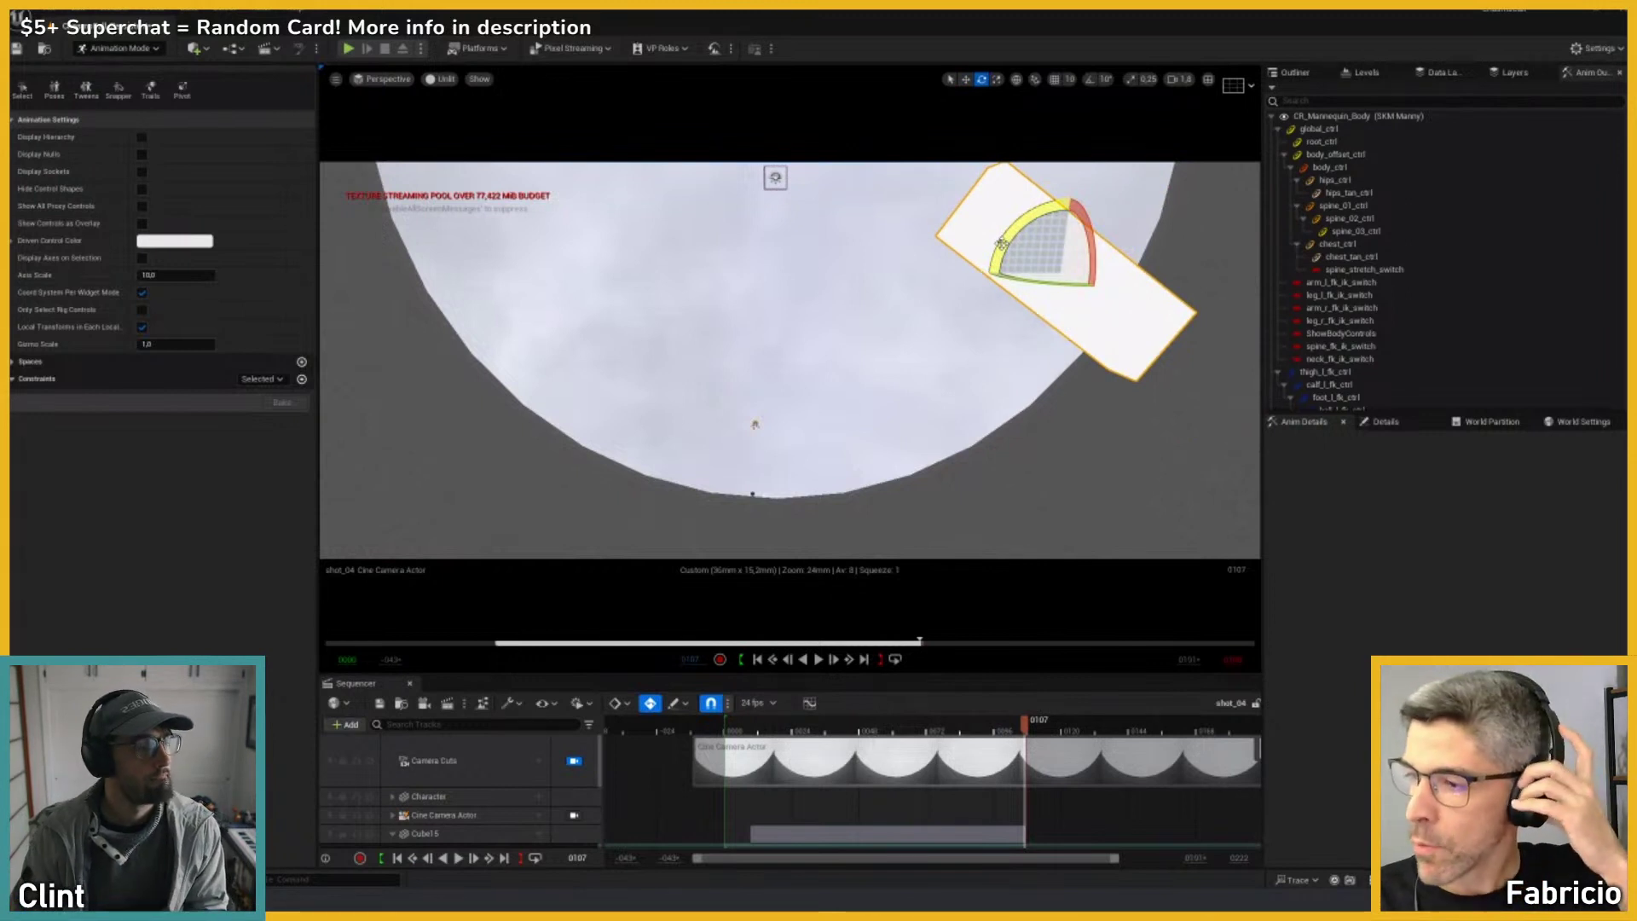
pyautogui.moveTo(990, 242); pyautogui.dragTo(991, 244)
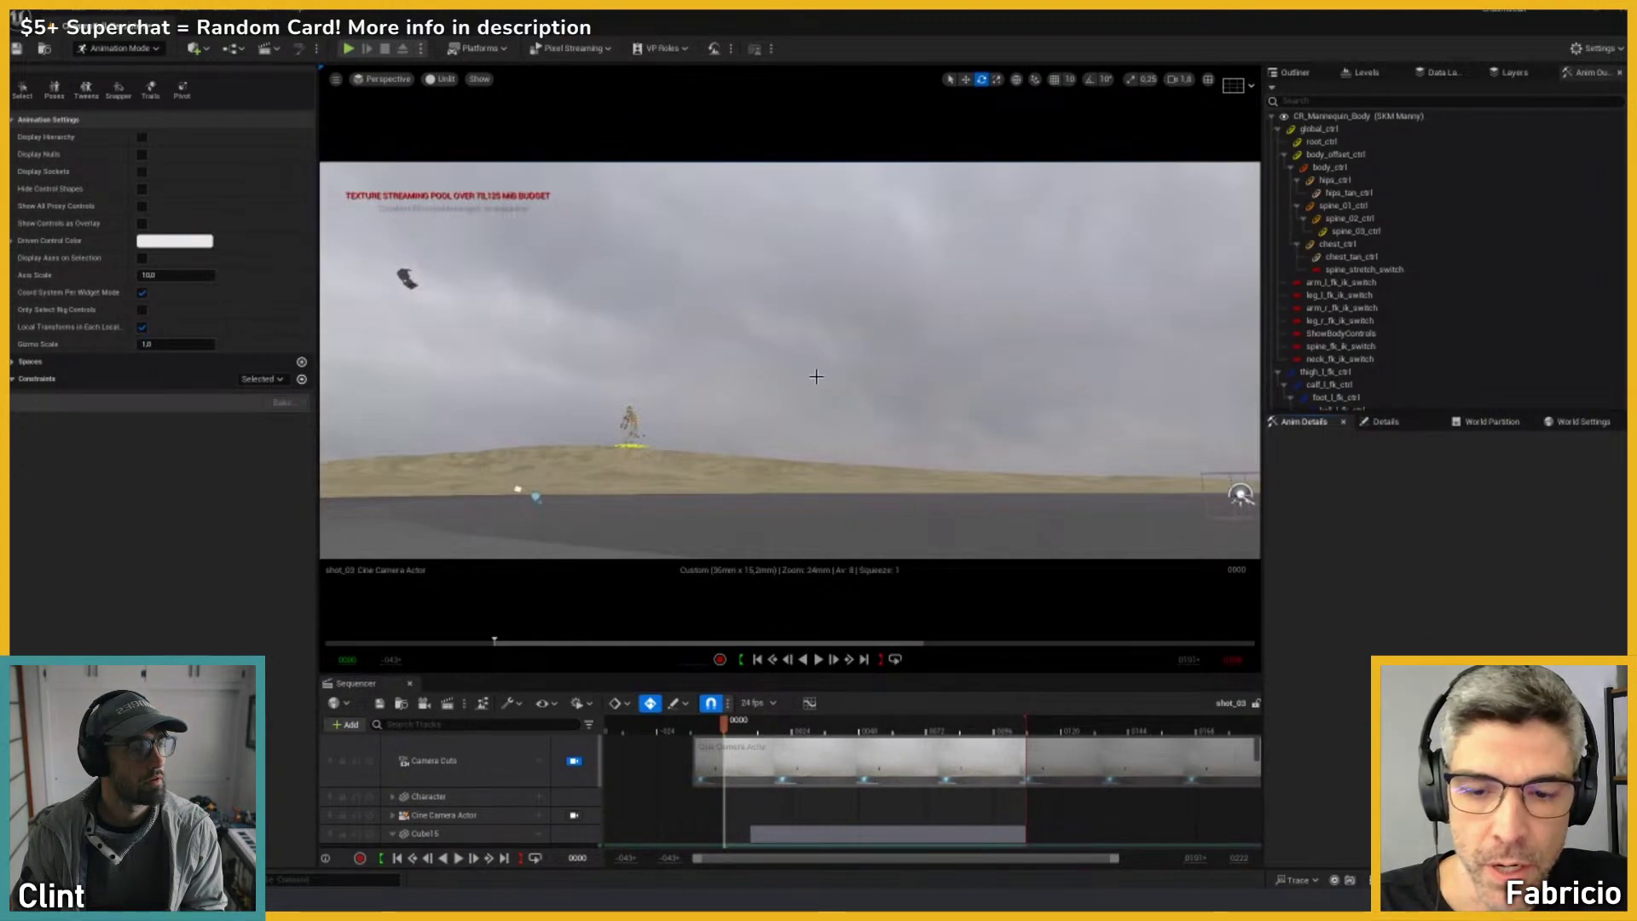
# Step: Restore Lit shading and scrub through shot_03 to compare the character's movement with shot_04
pyautogui.hotkey('alt', '4')
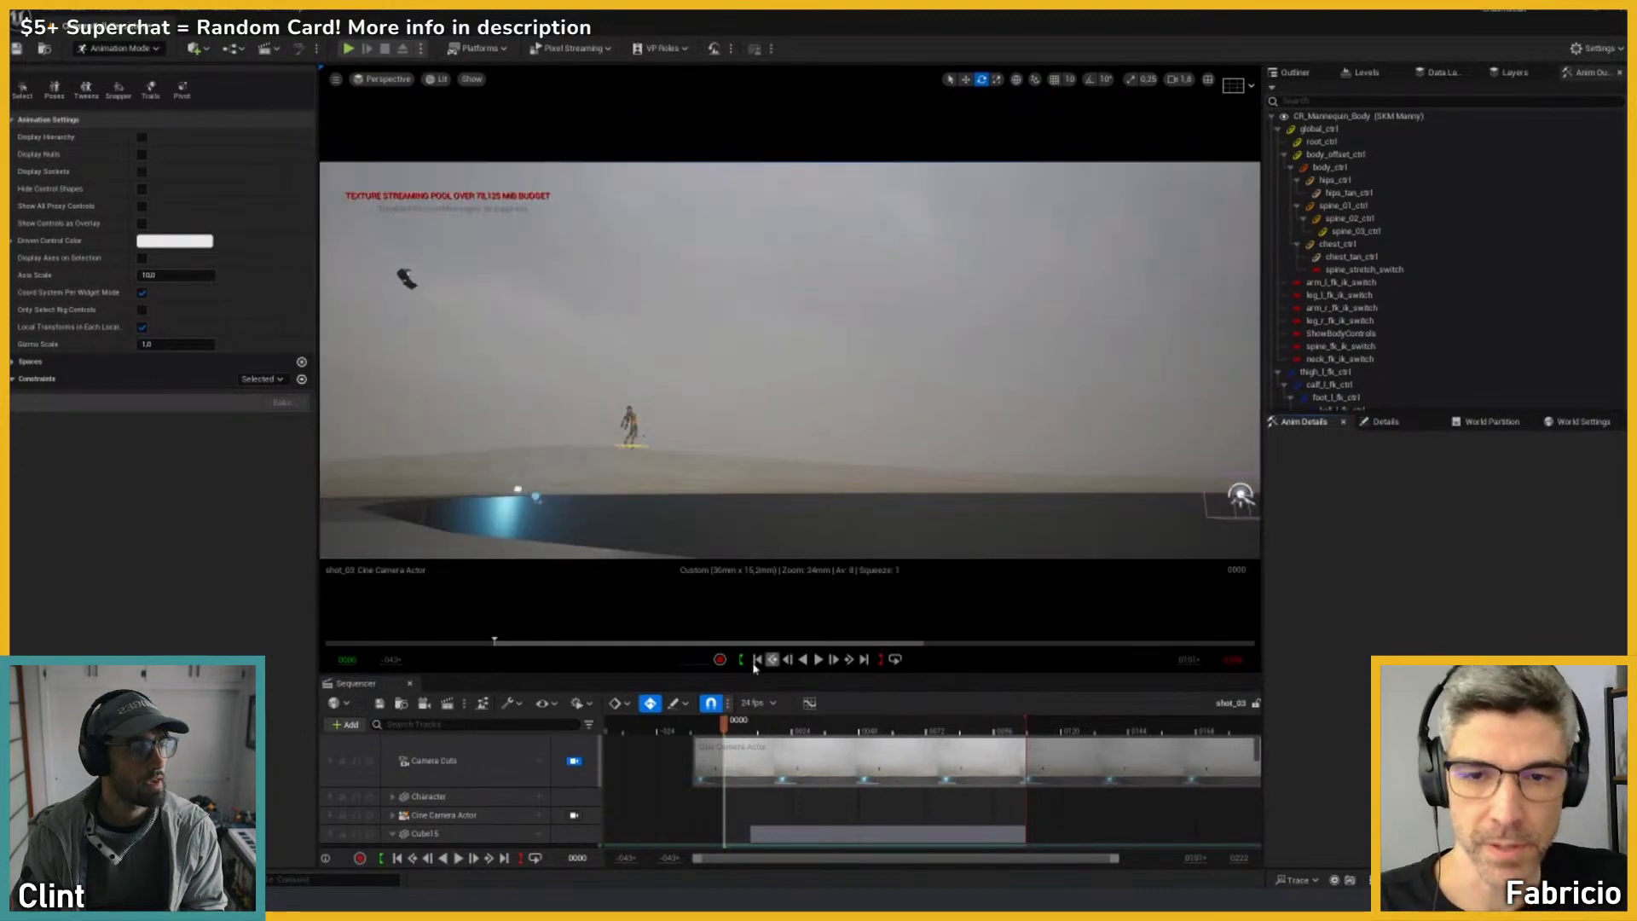
pyautogui.moveTo(740, 729); pyautogui.dragTo(978, 720)
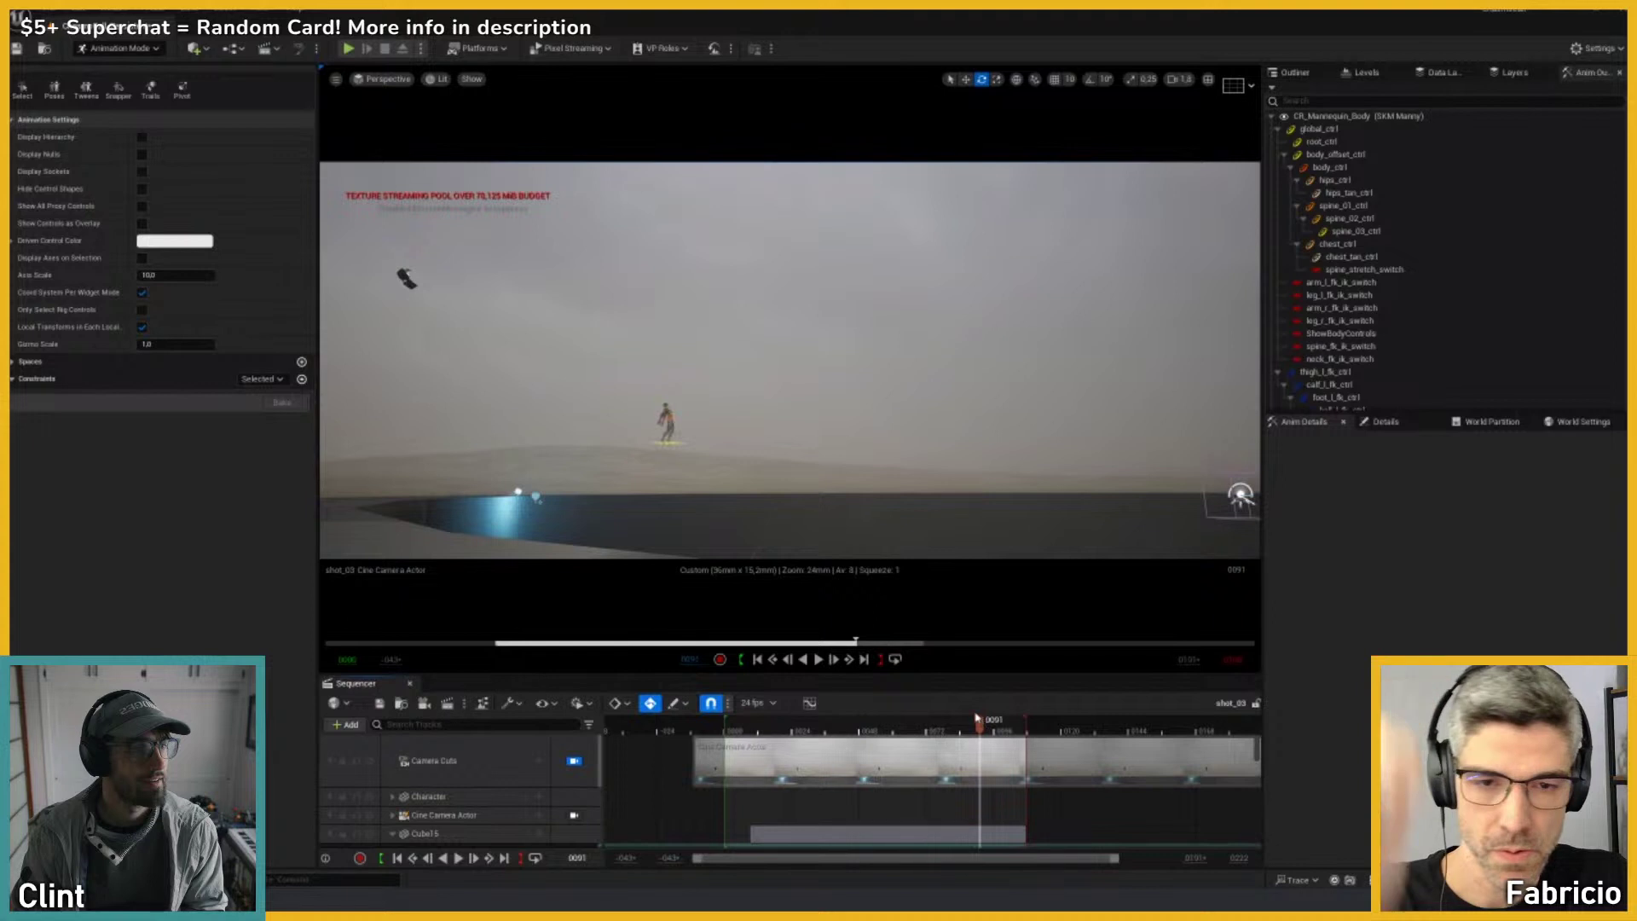
pyautogui.click(747, 727)
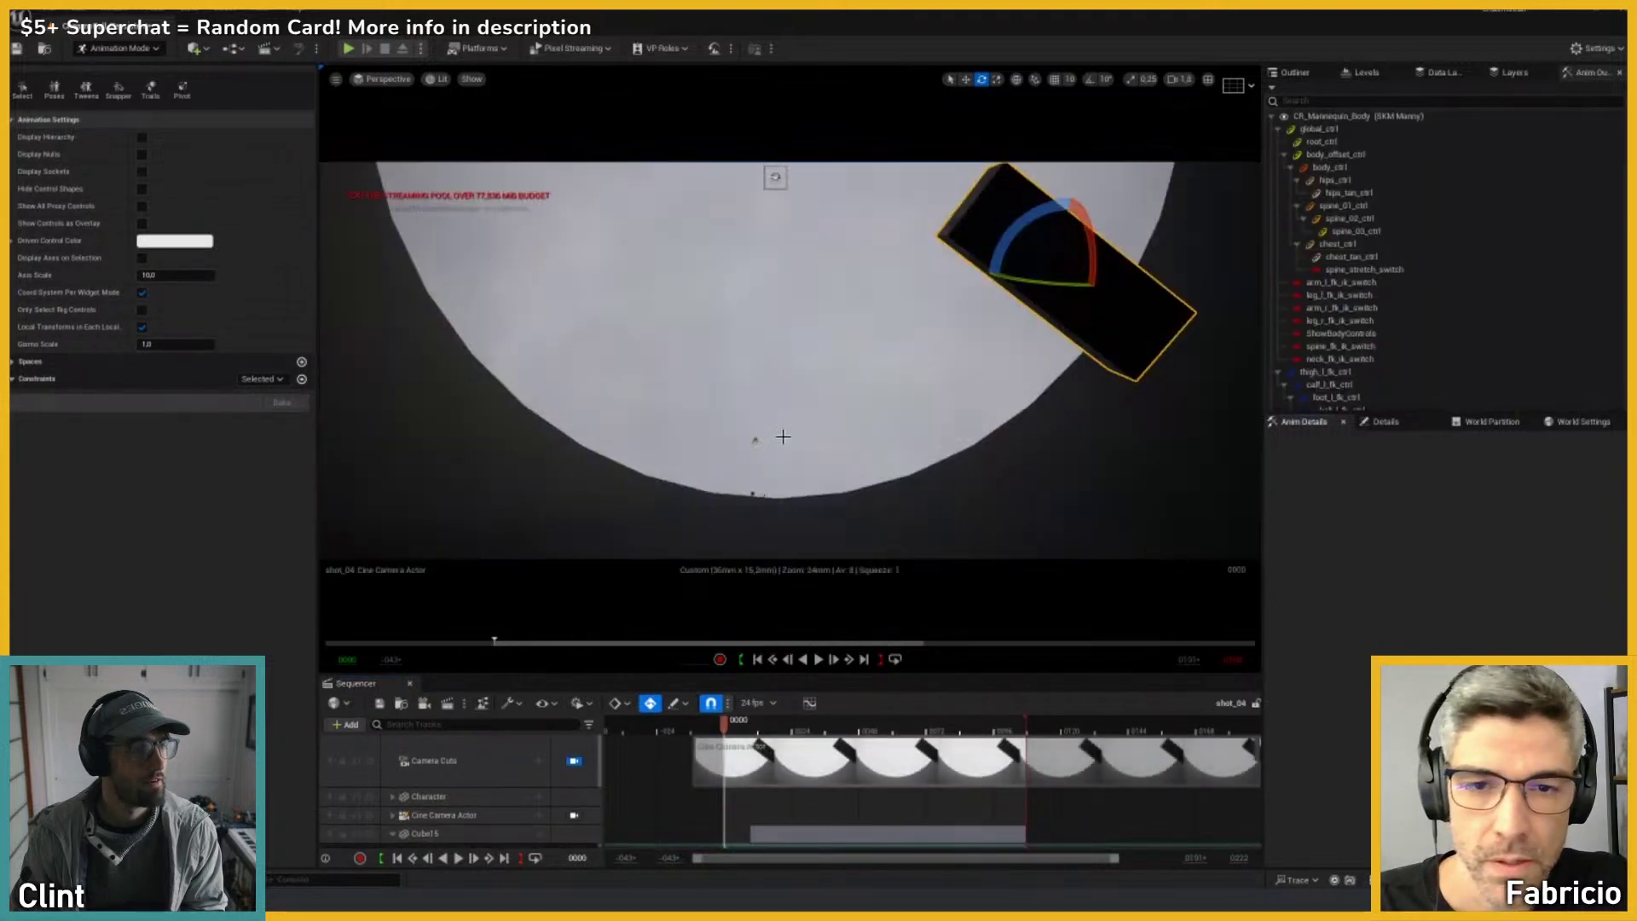
# Step: Undo the last two changes to the block at the pit opening and select the block again
pyautogui.hotkey('ctrl', 'z')
pyautogui.hotkey('ctrl', 'z')
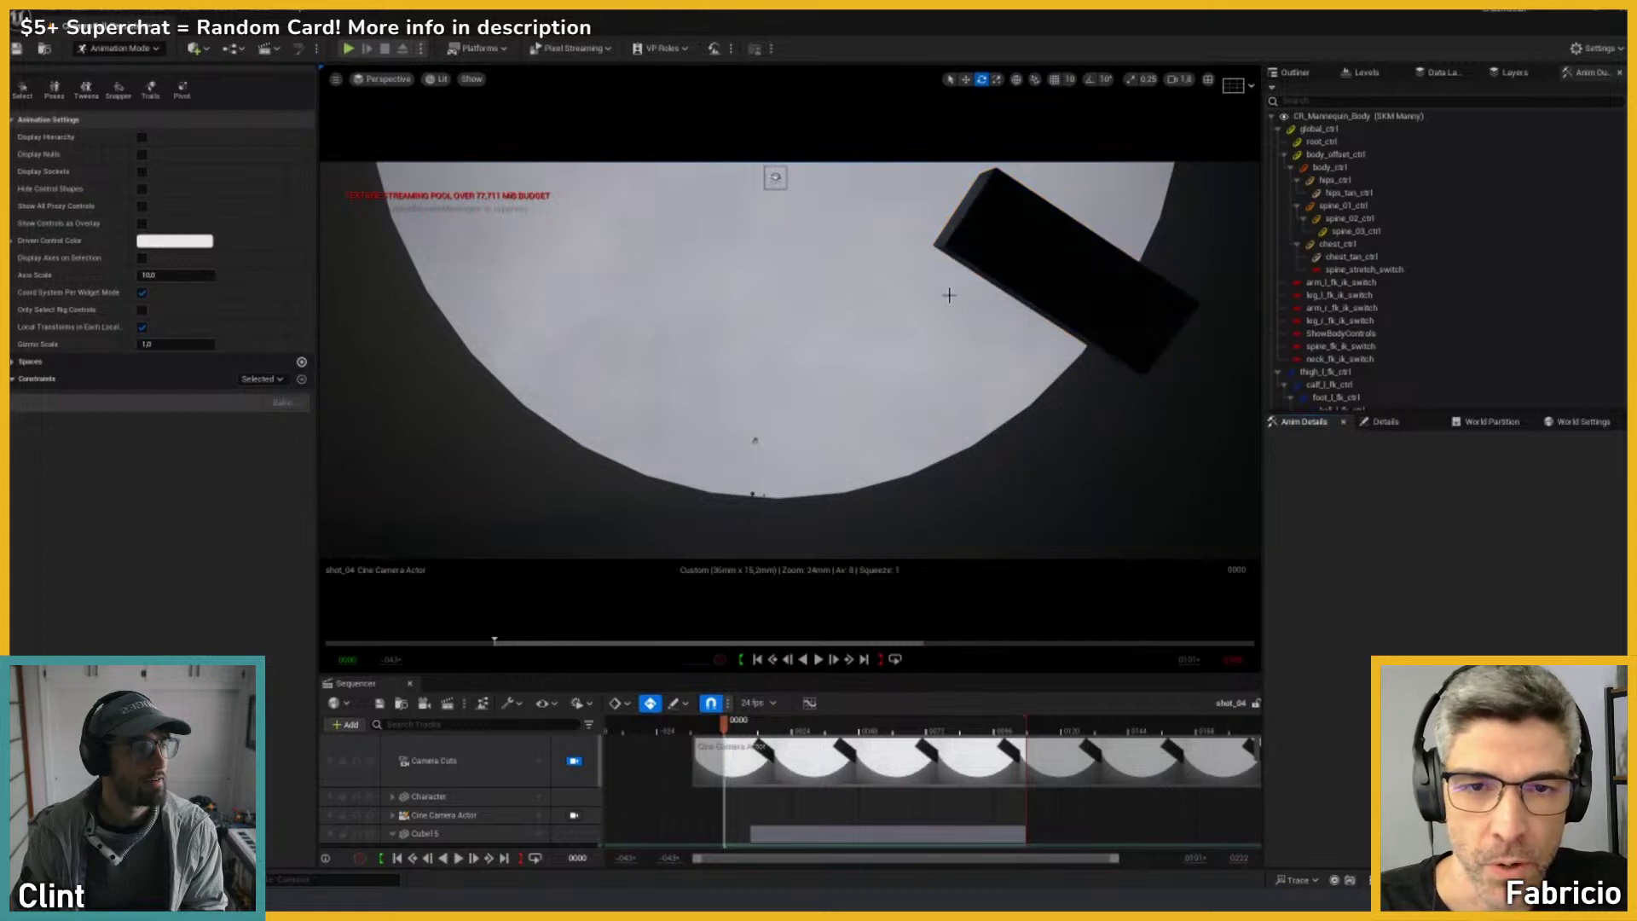
pyautogui.click(1033, 257)
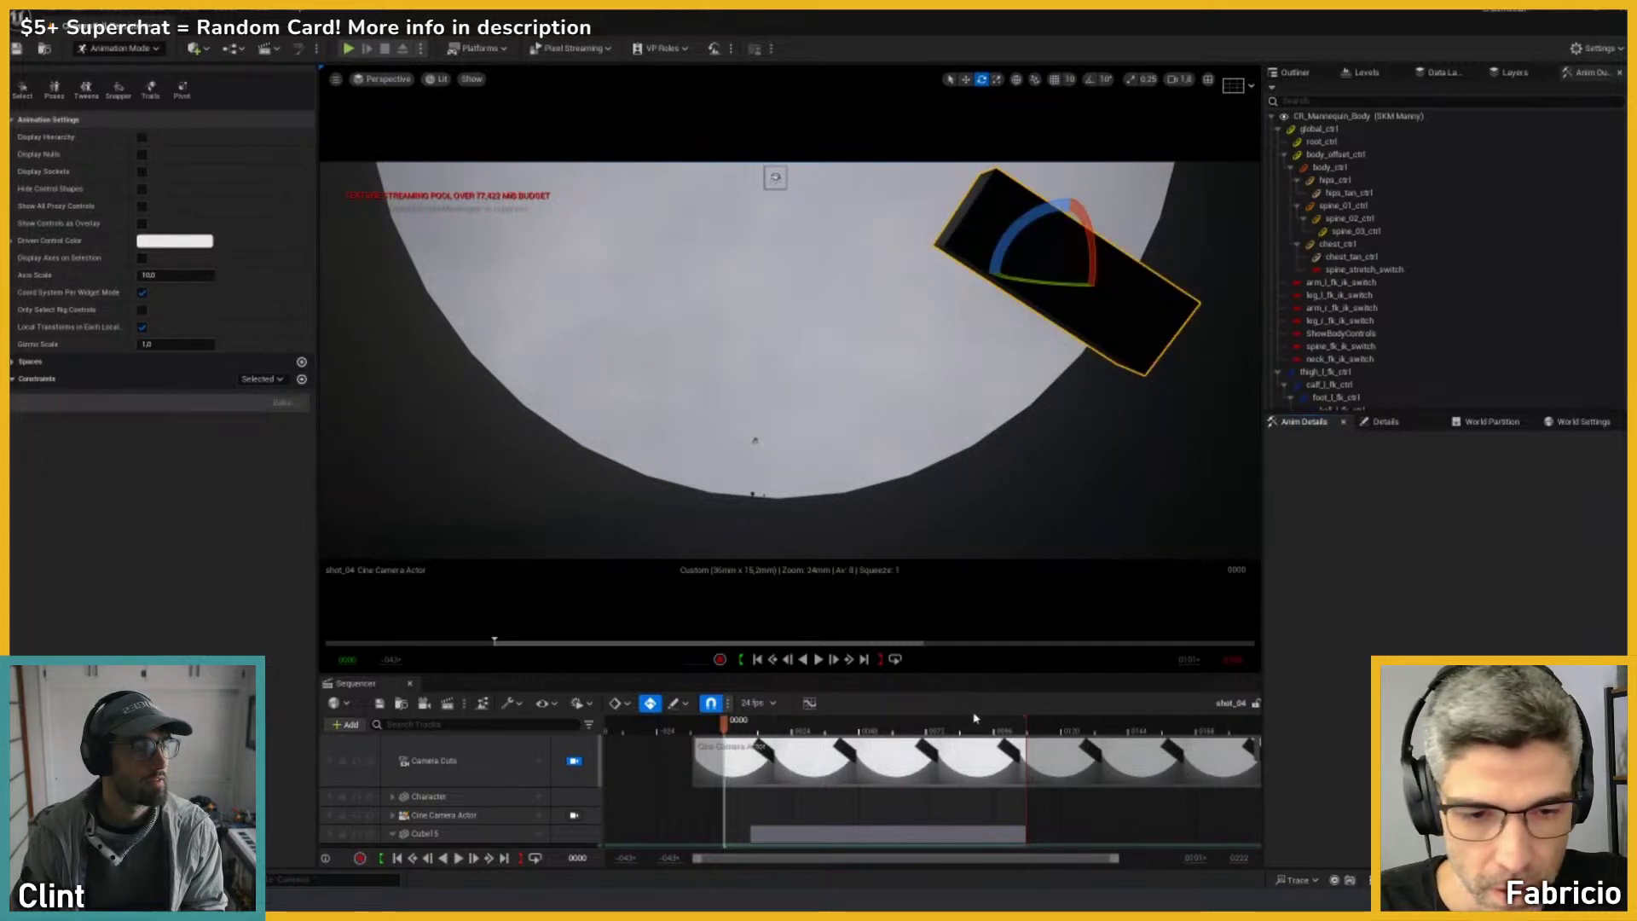
# Step: Go to shot_04's end at frame 0108 and collapse the Cube15, Cube16 and SKM Manny tracks
pyautogui.click(1019, 724)
pyautogui.scroll(-5, 567, 751)
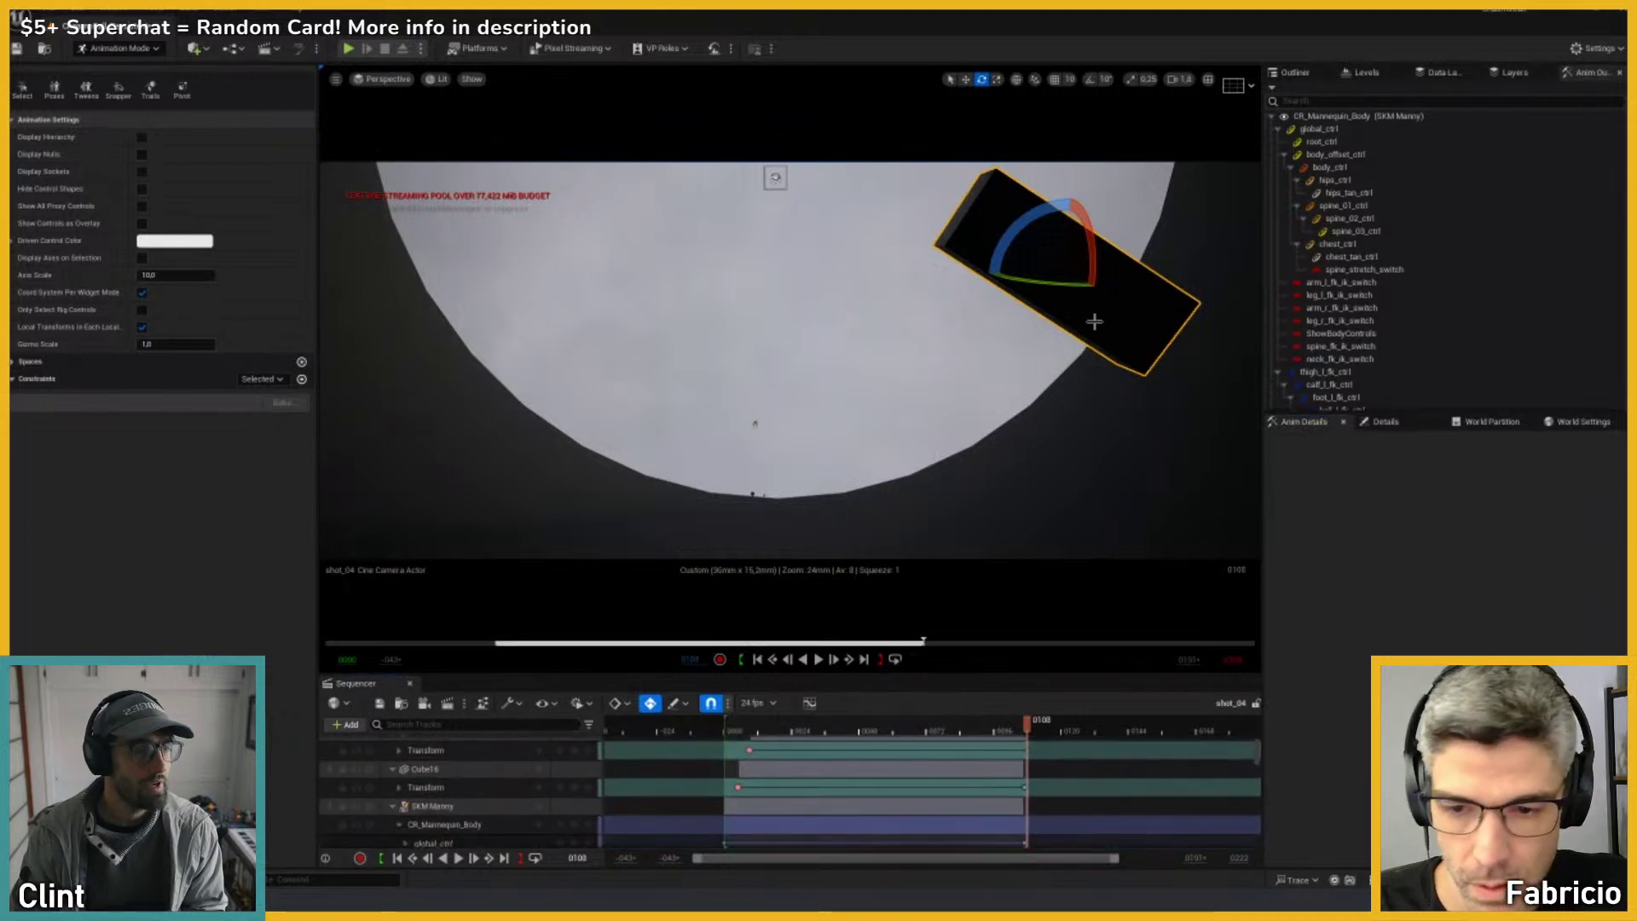
pyautogui.scroll(2, 426, 767)
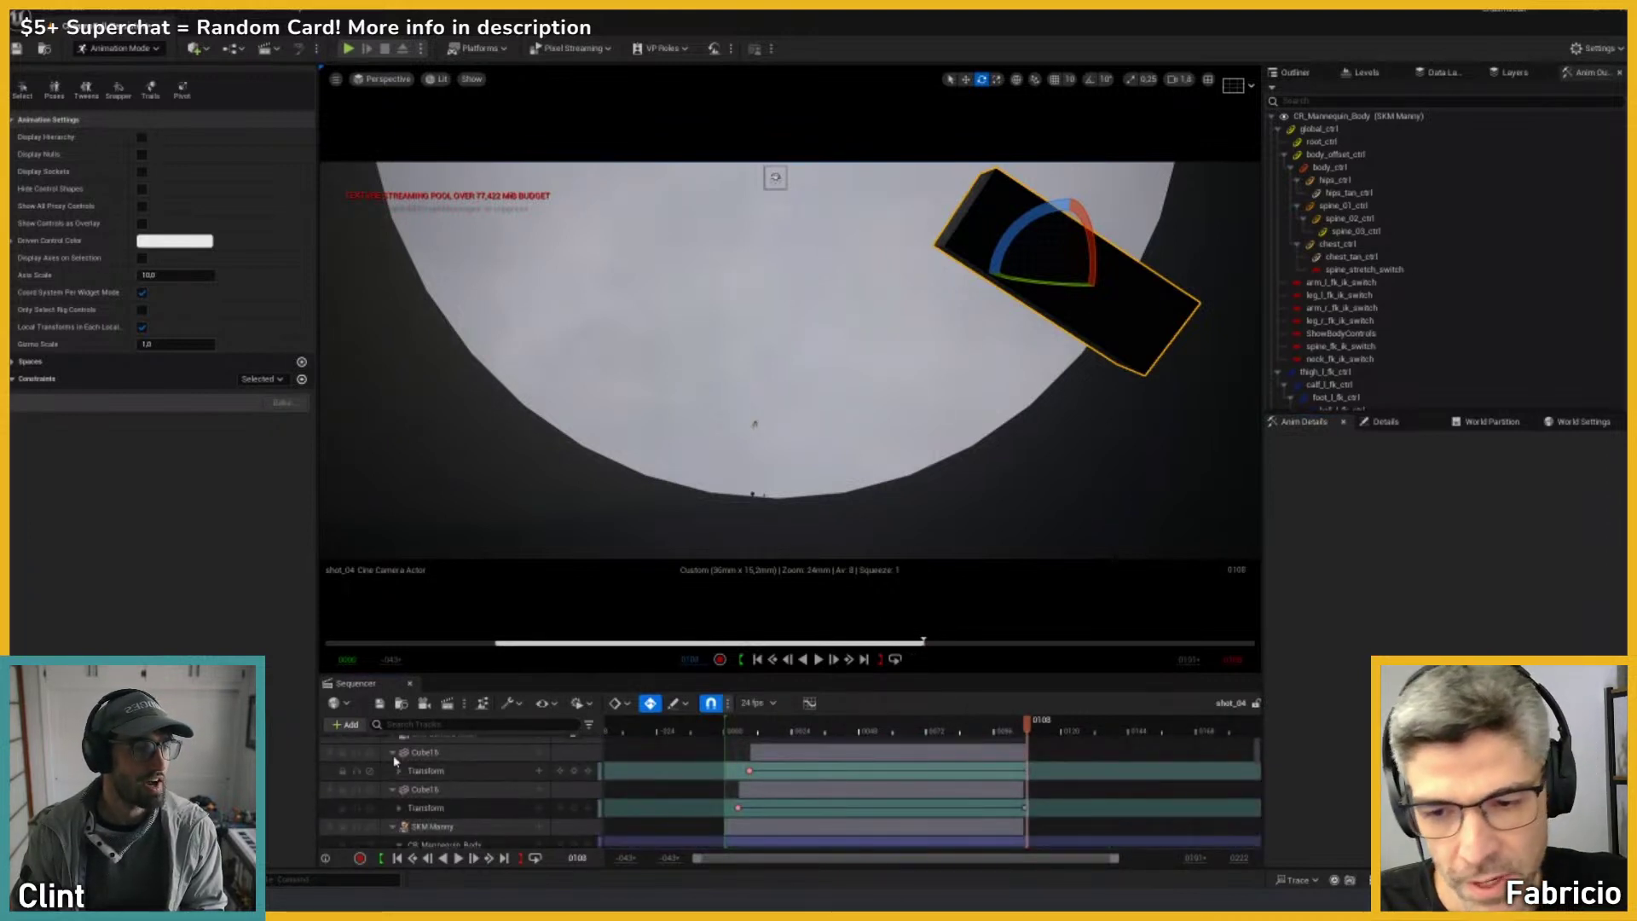
pyautogui.click(393, 752)
pyautogui.click(392, 770)
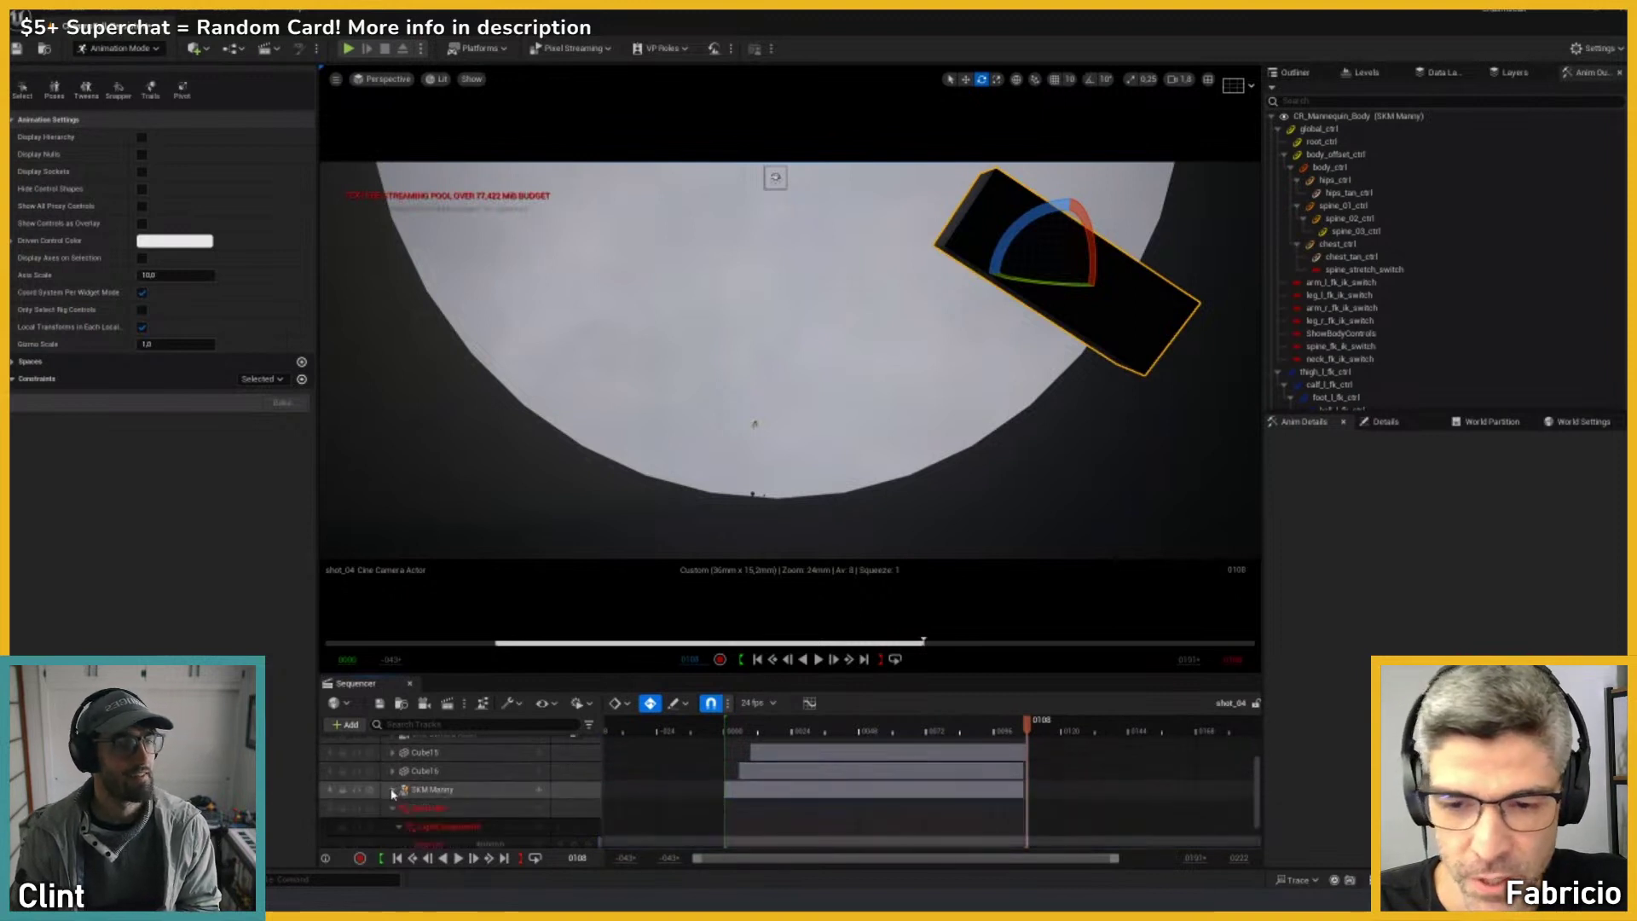
pyautogui.click(392, 791)
pyautogui.click(430, 792)
pyautogui.scroll(3, 465, 814)
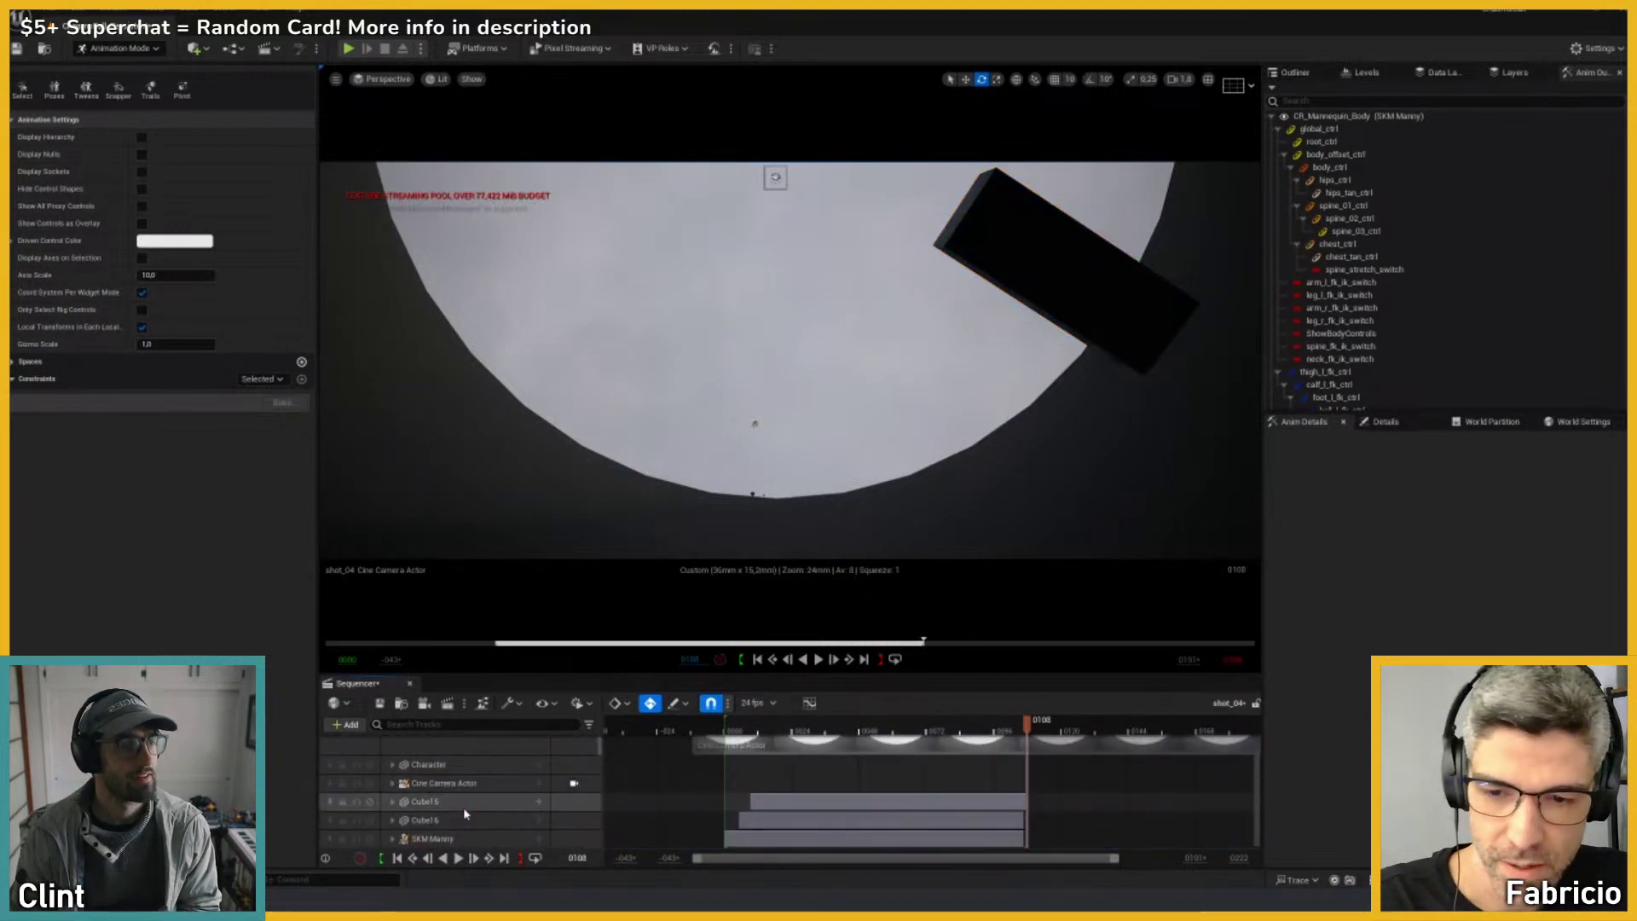
# Step: Add the block at the pit opening, Cube17, to shot_04's sequence
pyautogui.click(1066, 247)
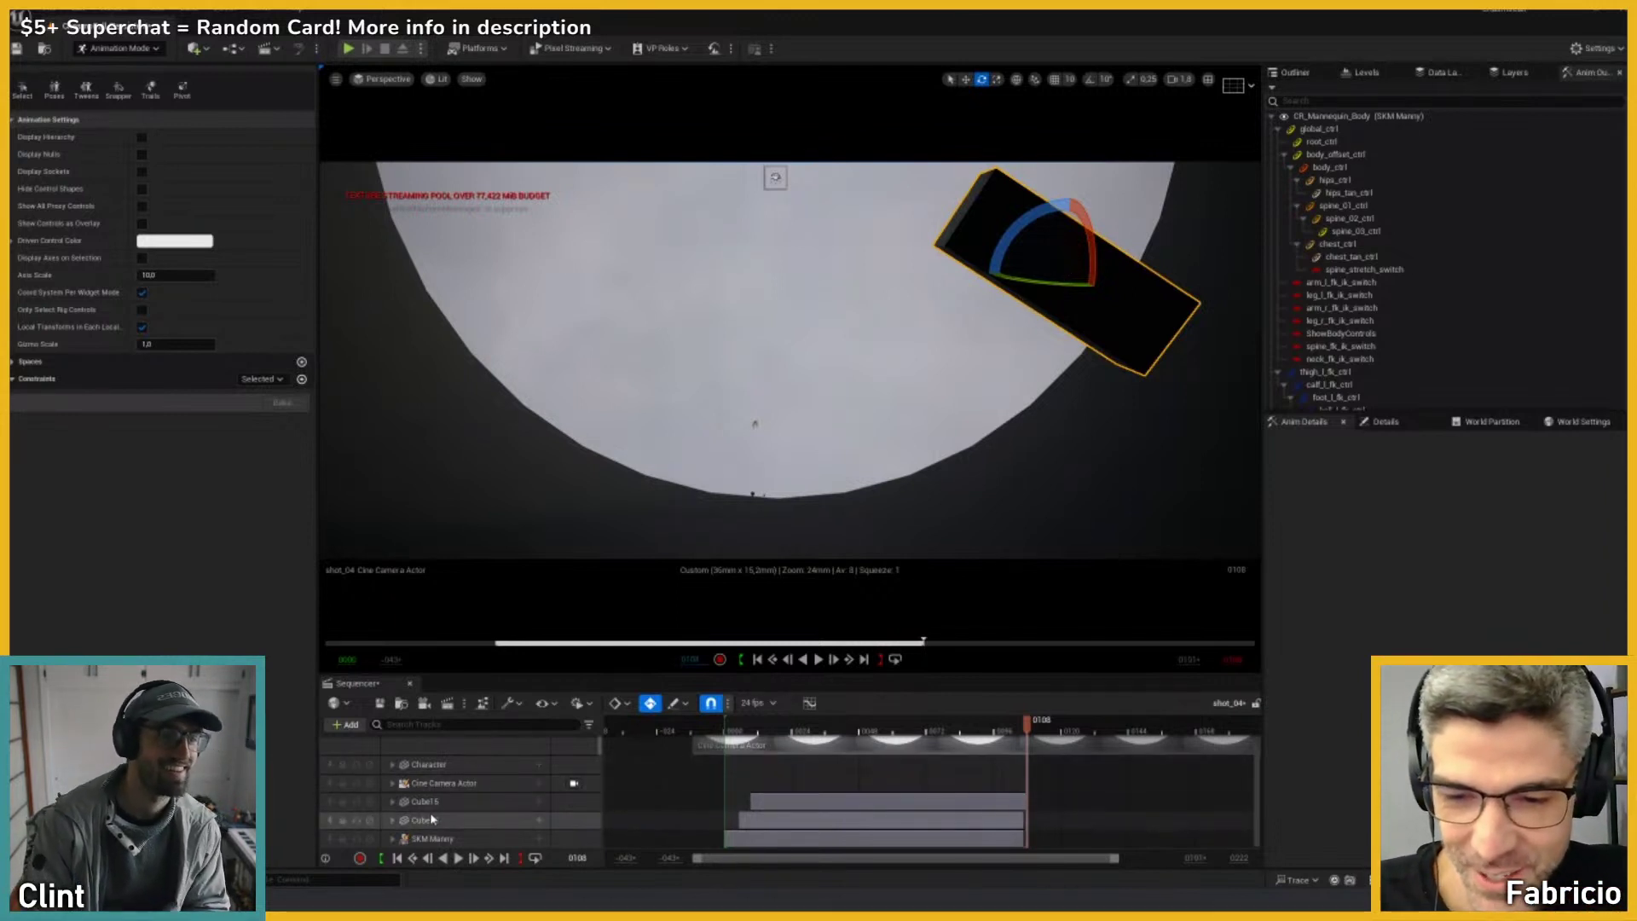
pyautogui.scroll(1, 435, 827)
pyautogui.scroll(-2, 437, 820)
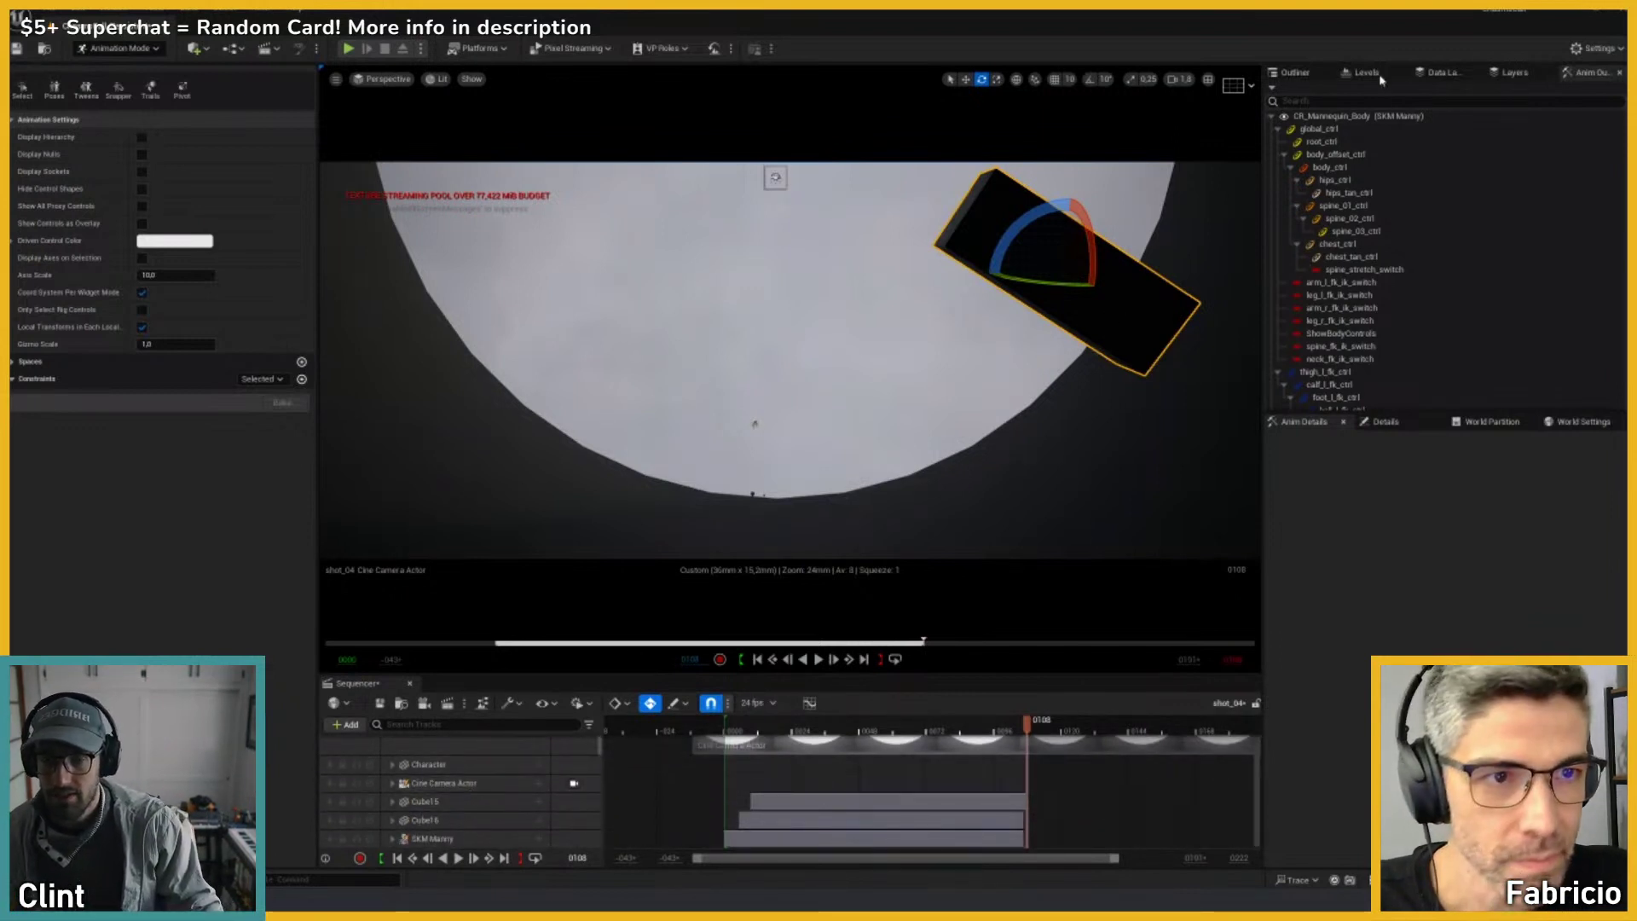
pyautogui.click(1295, 72)
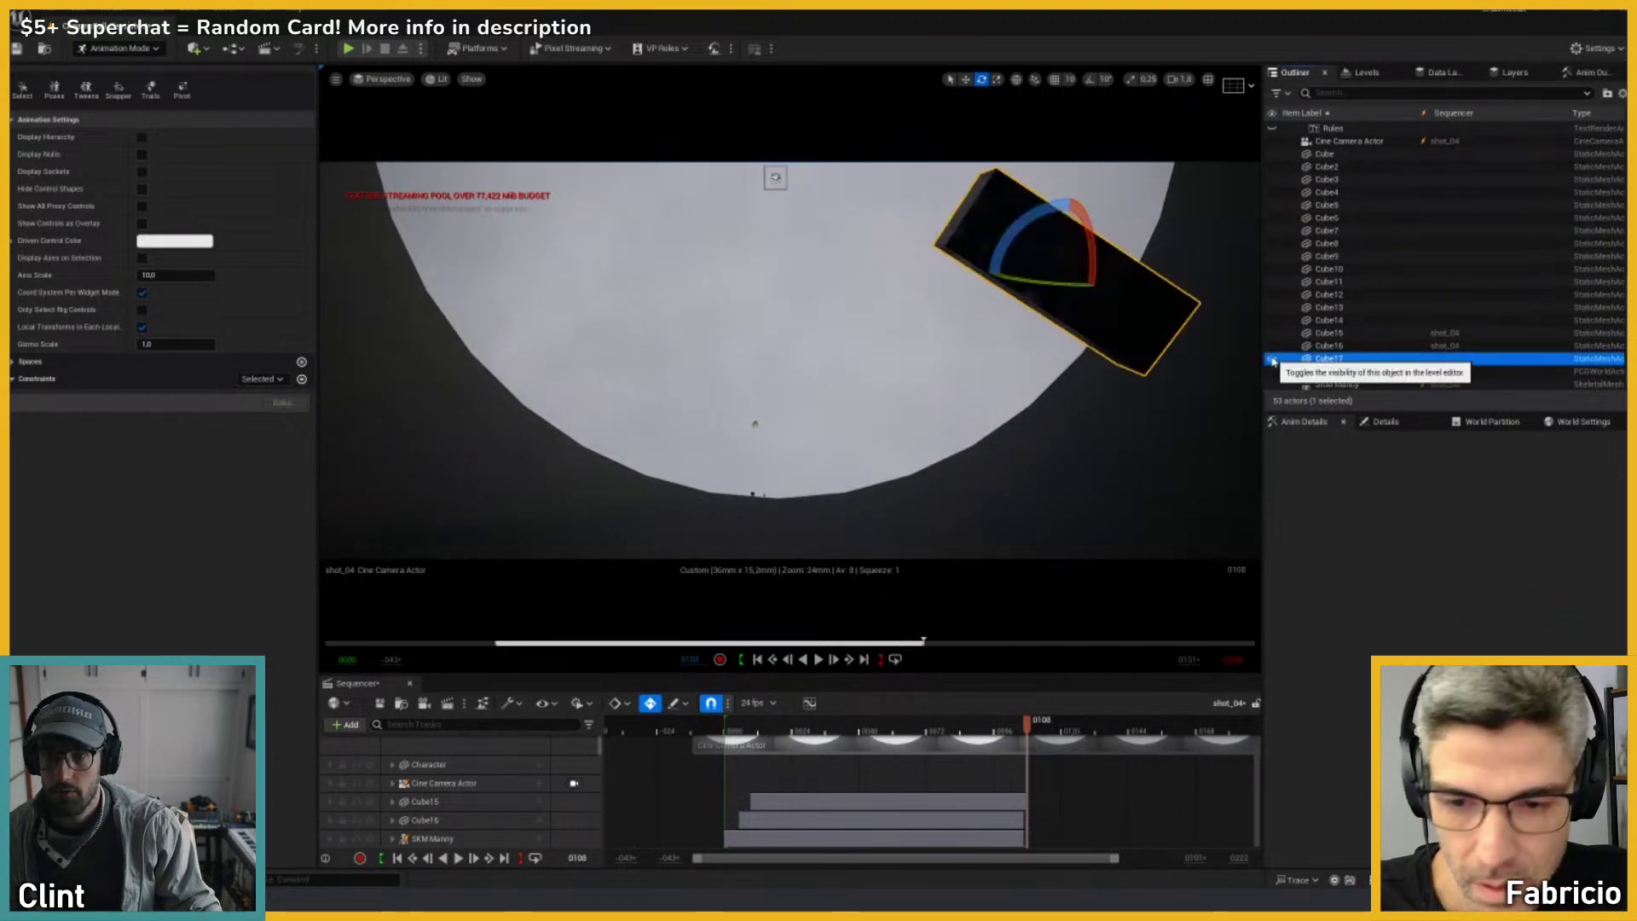
pyautogui.click(1315, 358)
pyautogui.moveTo(1315, 359); pyautogui.dragTo(489, 814)
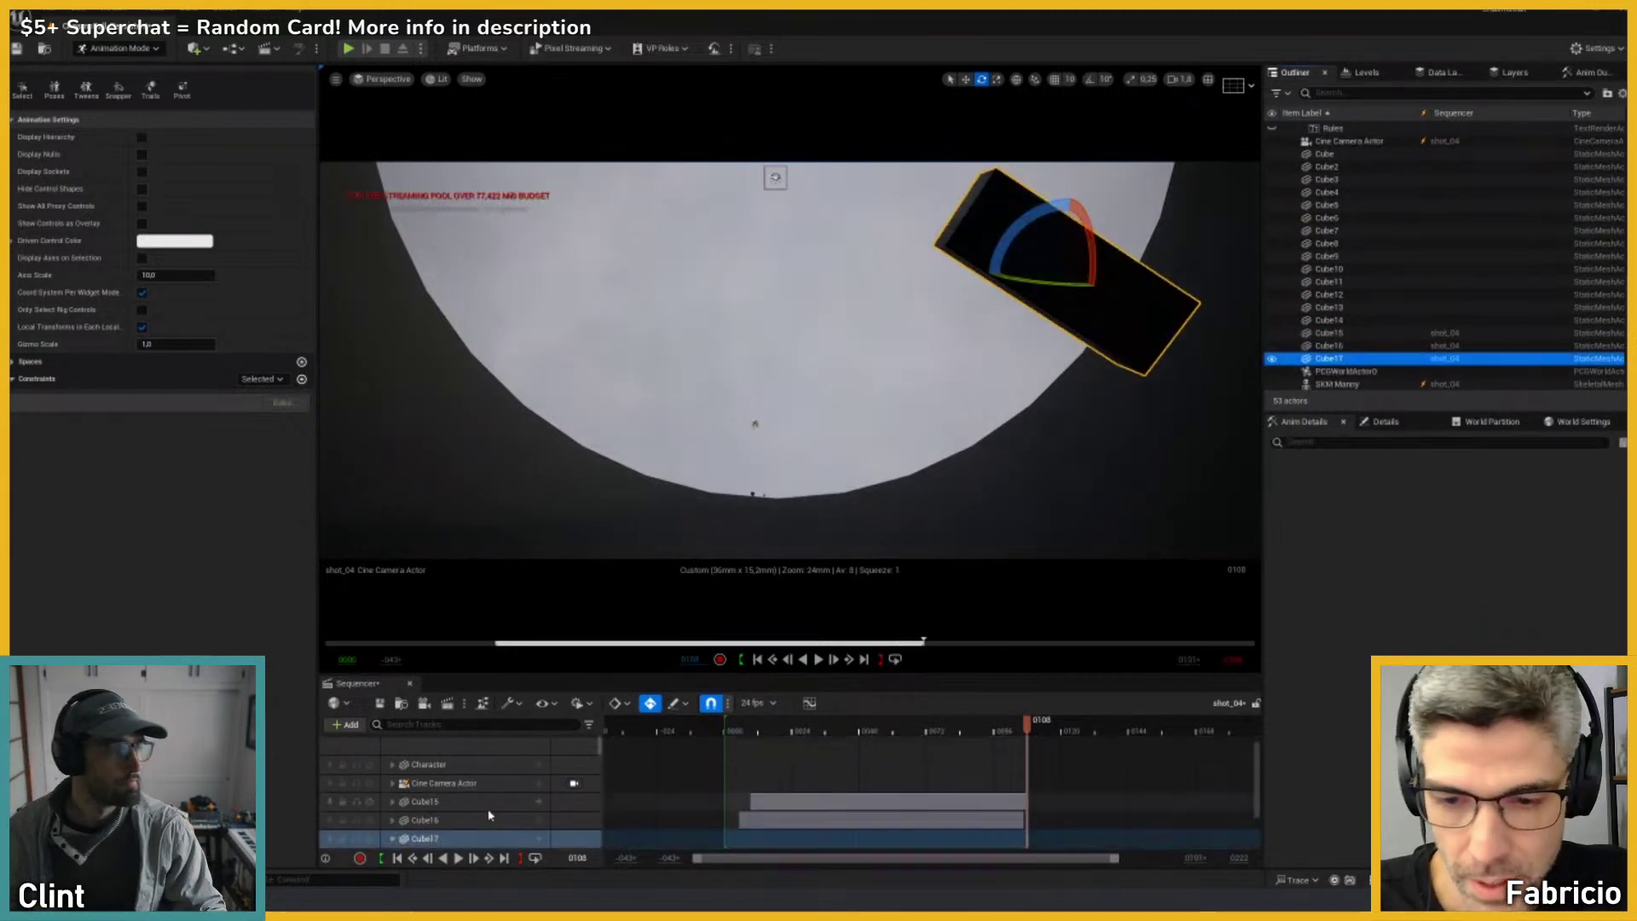
# Step: Delete the Cube15 and Cube16 tracks from shot_04, keeping Cube17
pyautogui.click(446, 825)
pyautogui.keyDown('shift'); pyautogui.click(433, 805); pyautogui.keyUp('shift')
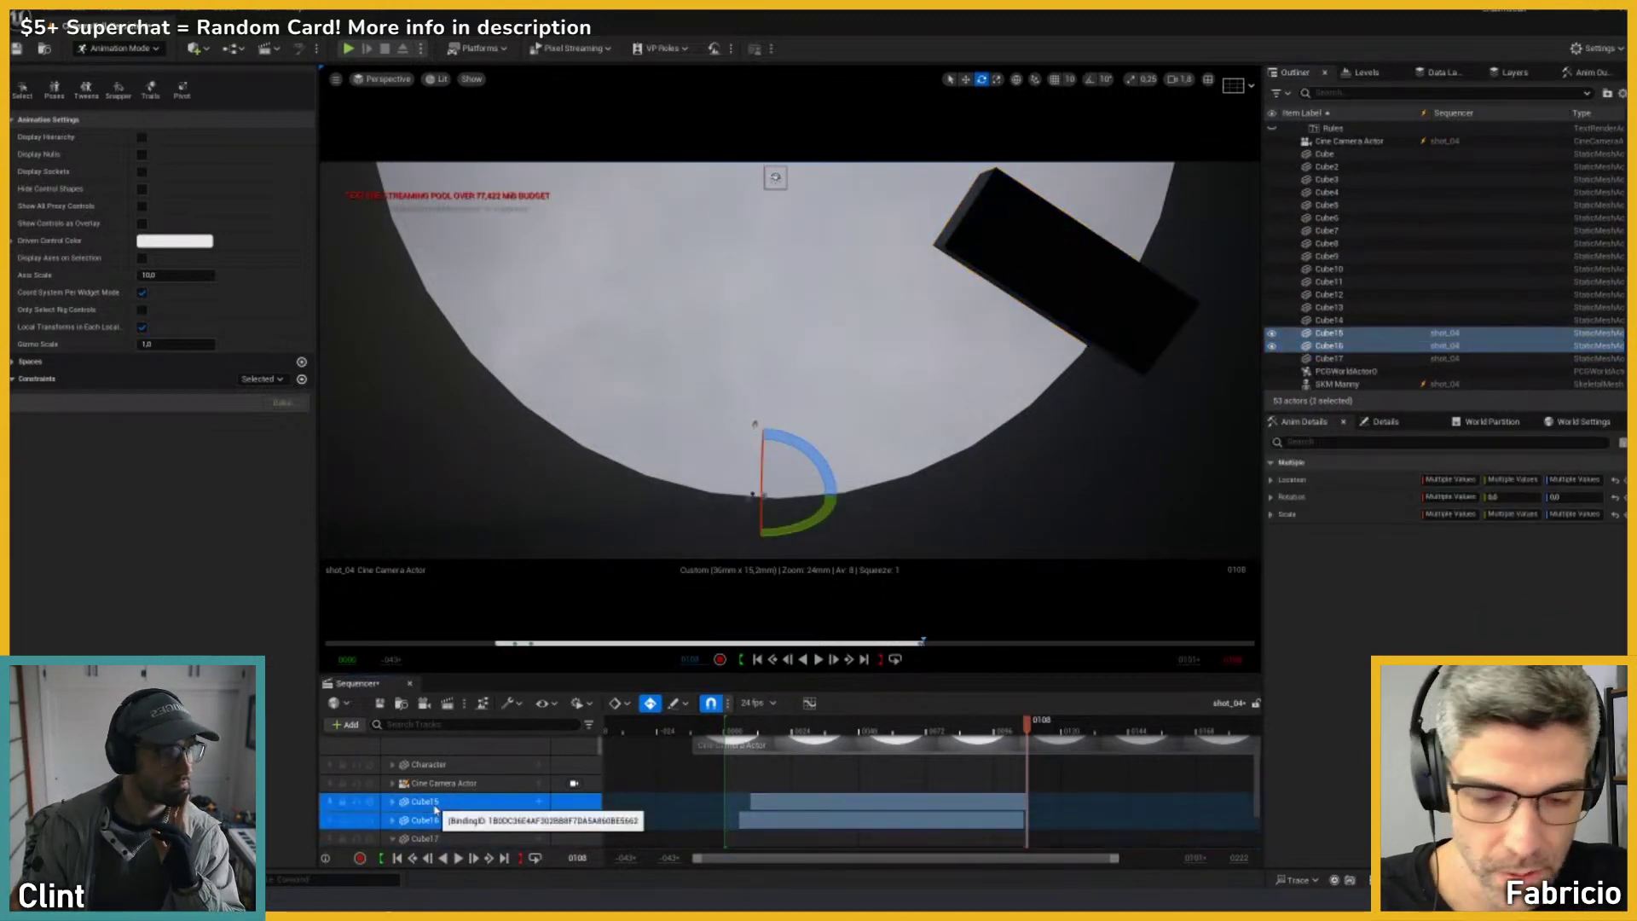
pyautogui.press('Delete')
pyautogui.click(433, 803)
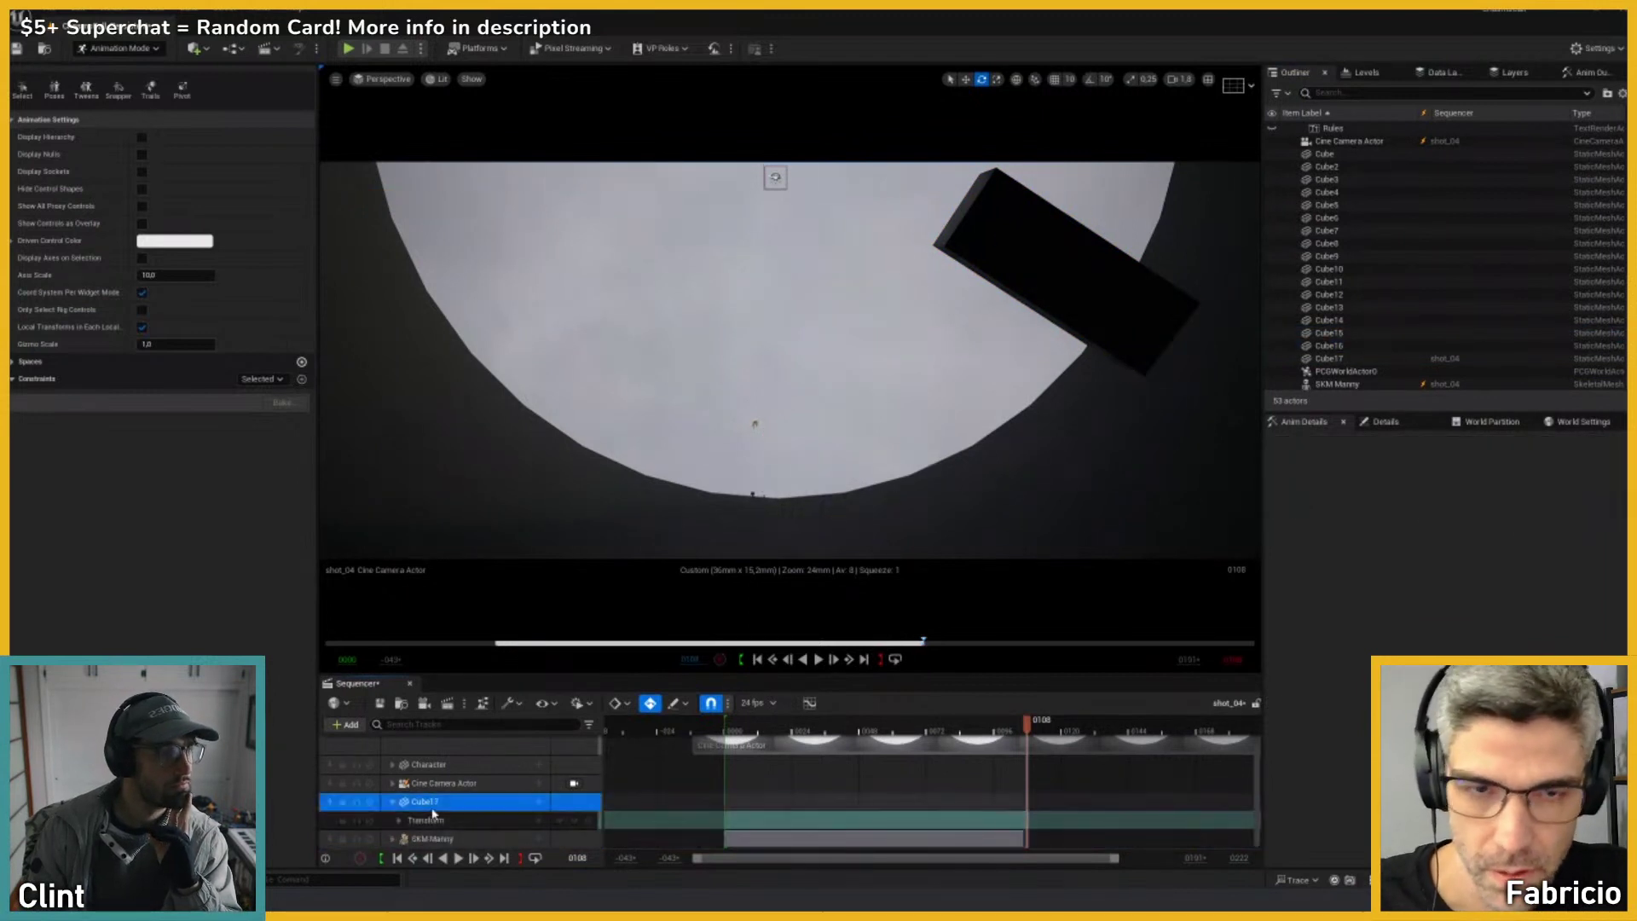
# Step: Rotate the Cube17 block slightly flatter at frame 0108 and convert its track to a spawnable
pyautogui.moveTo(1007, 242); pyautogui.dragTo(981, 265)
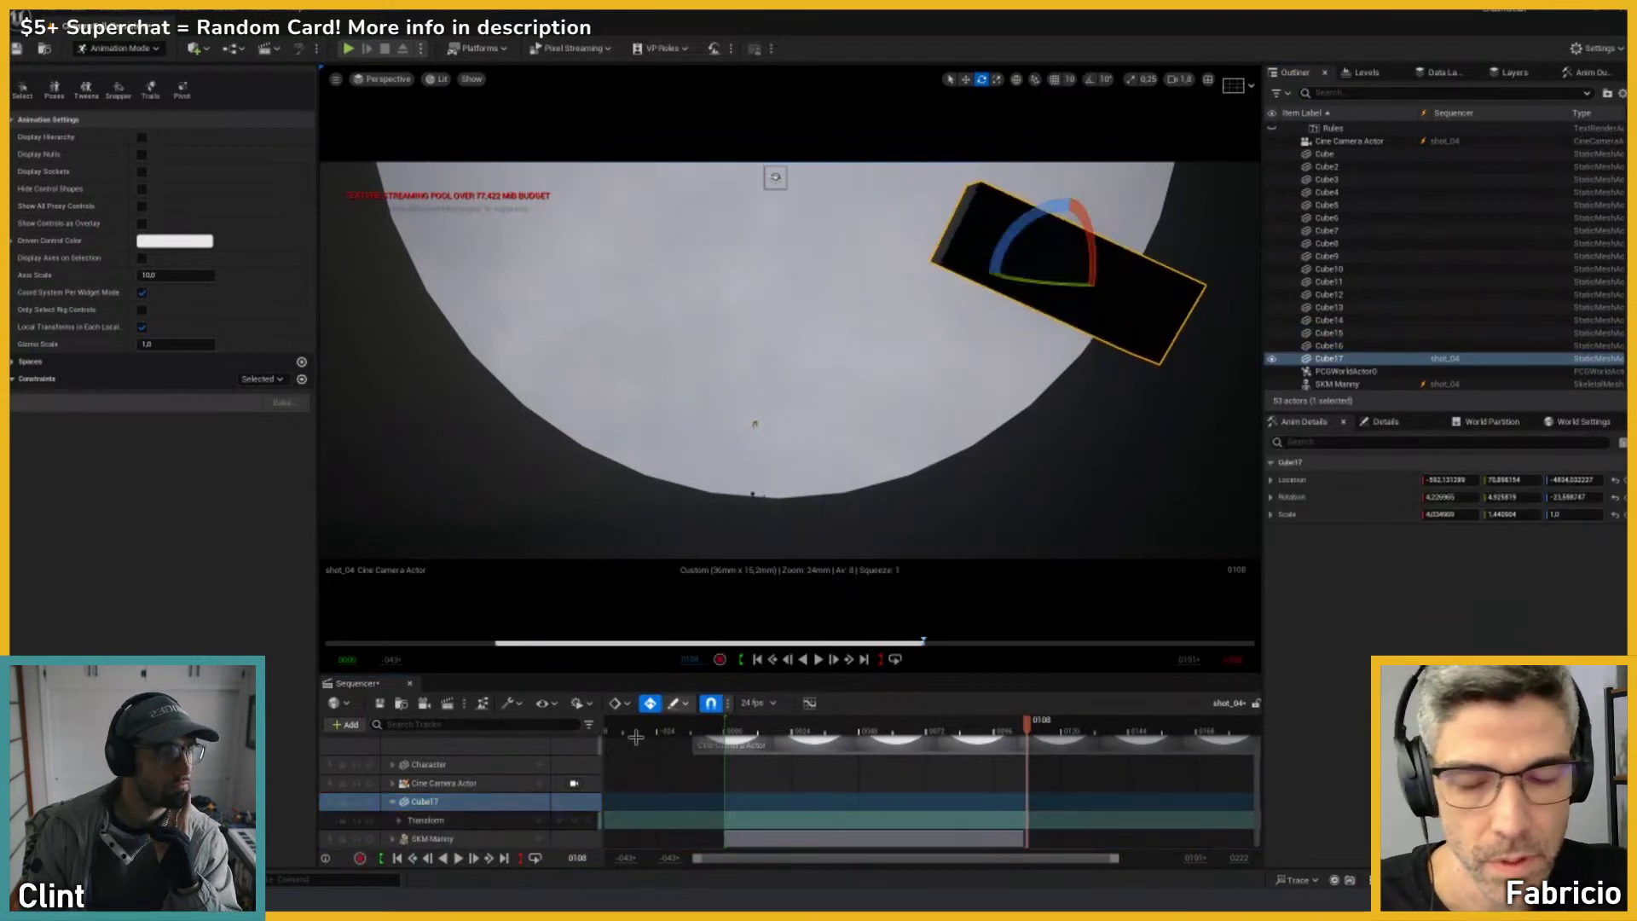
pyautogui.rightClick(433, 804)
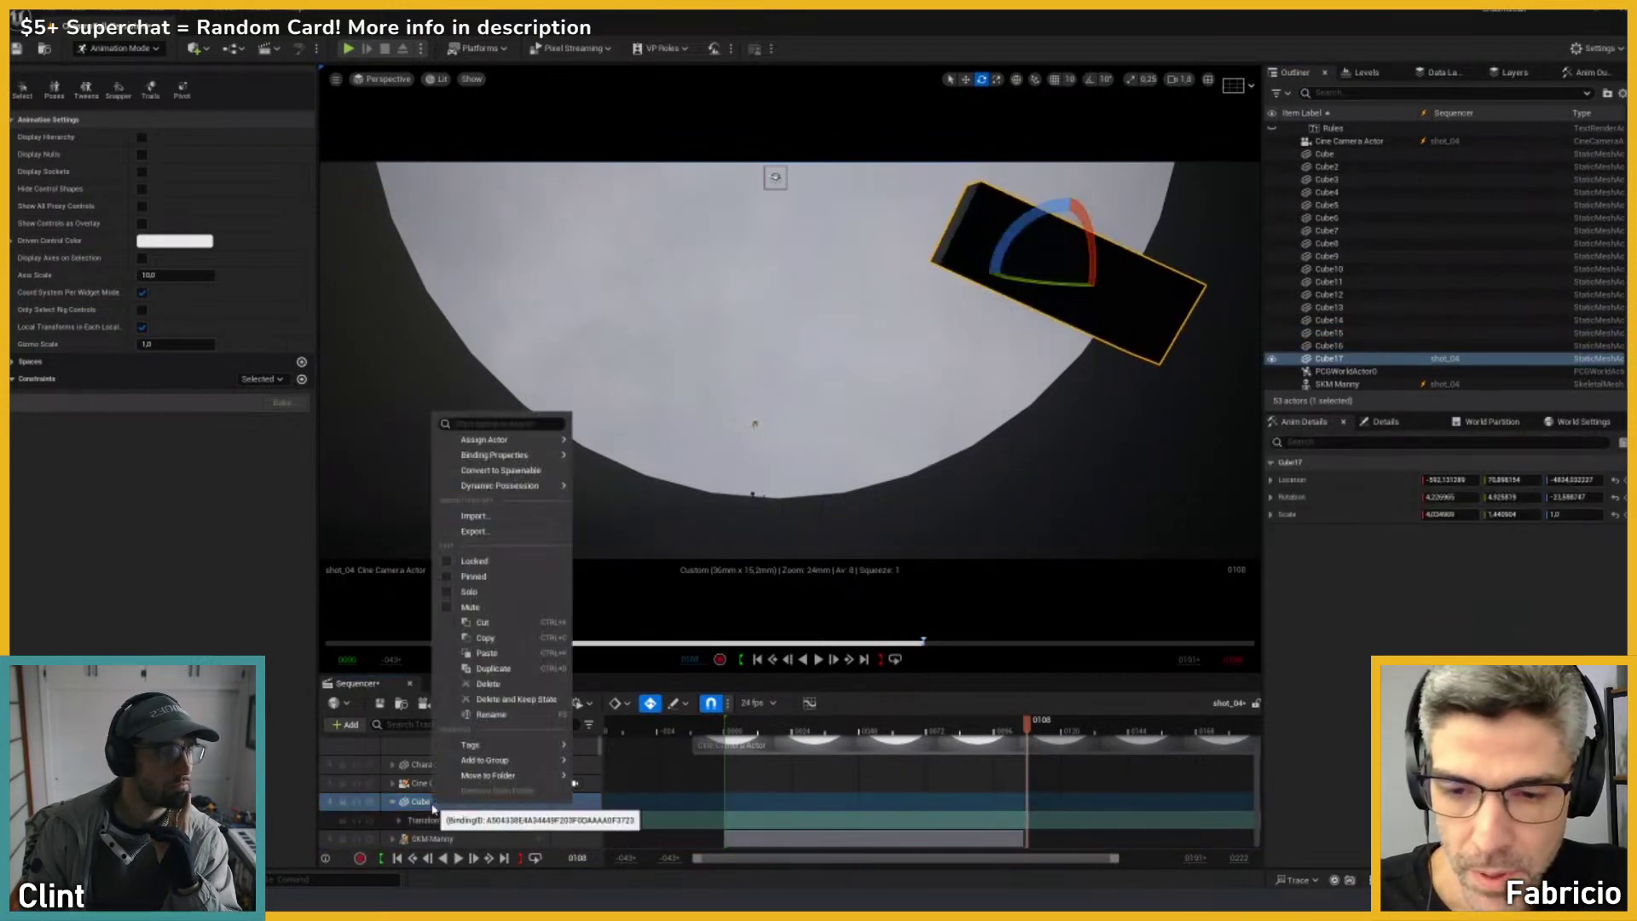
pyautogui.click(495, 474)
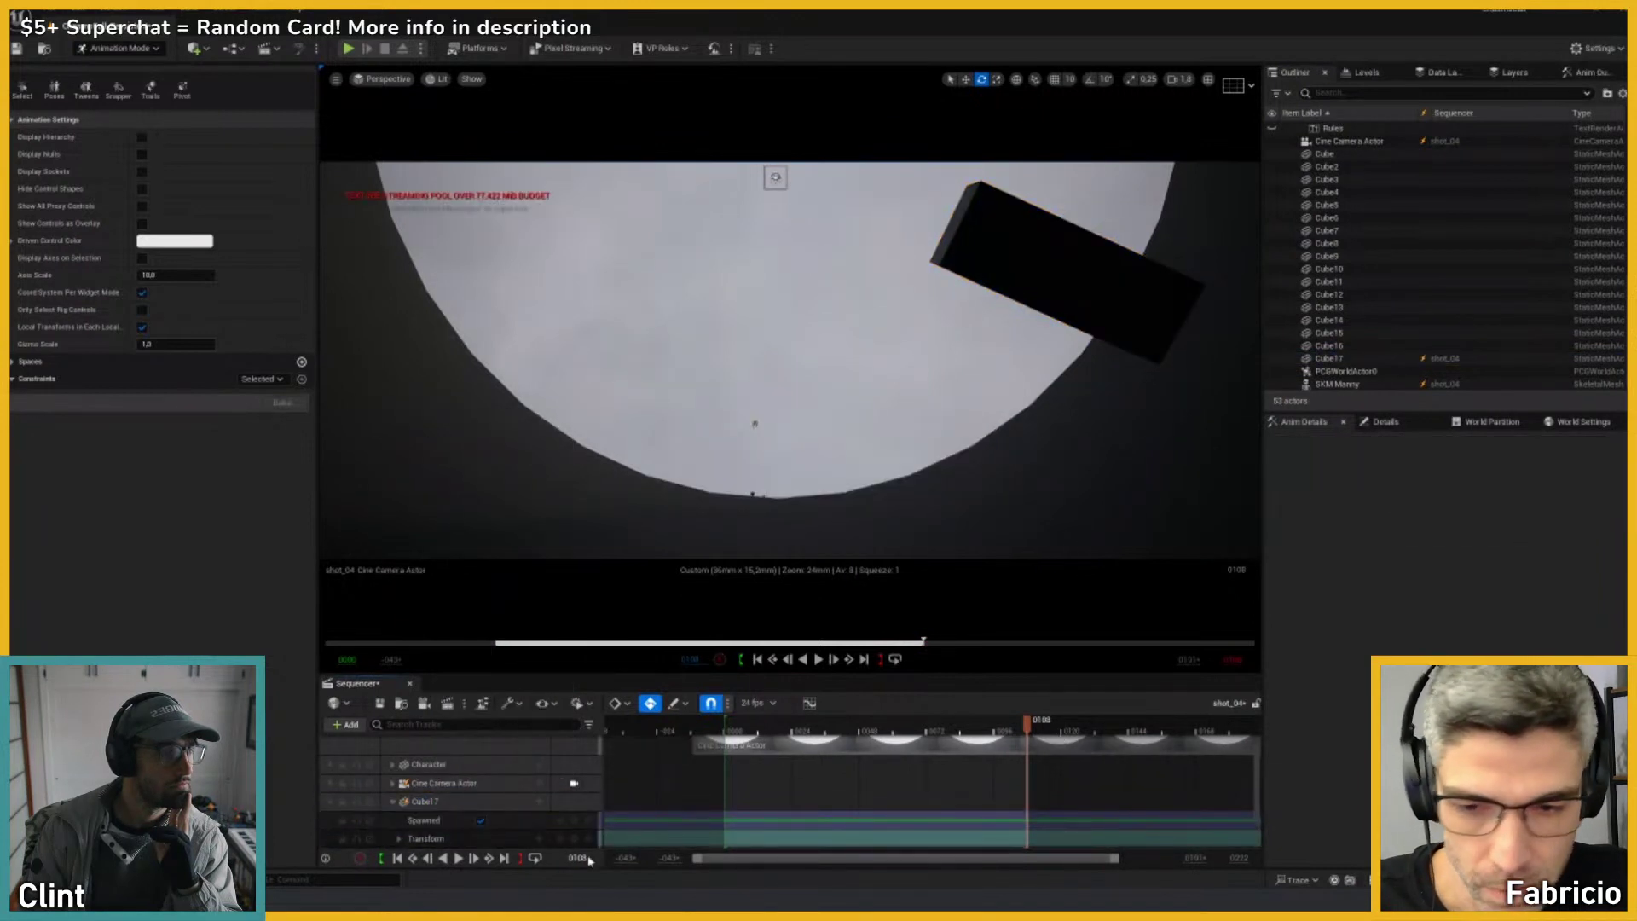
pyautogui.click(1059, 235)
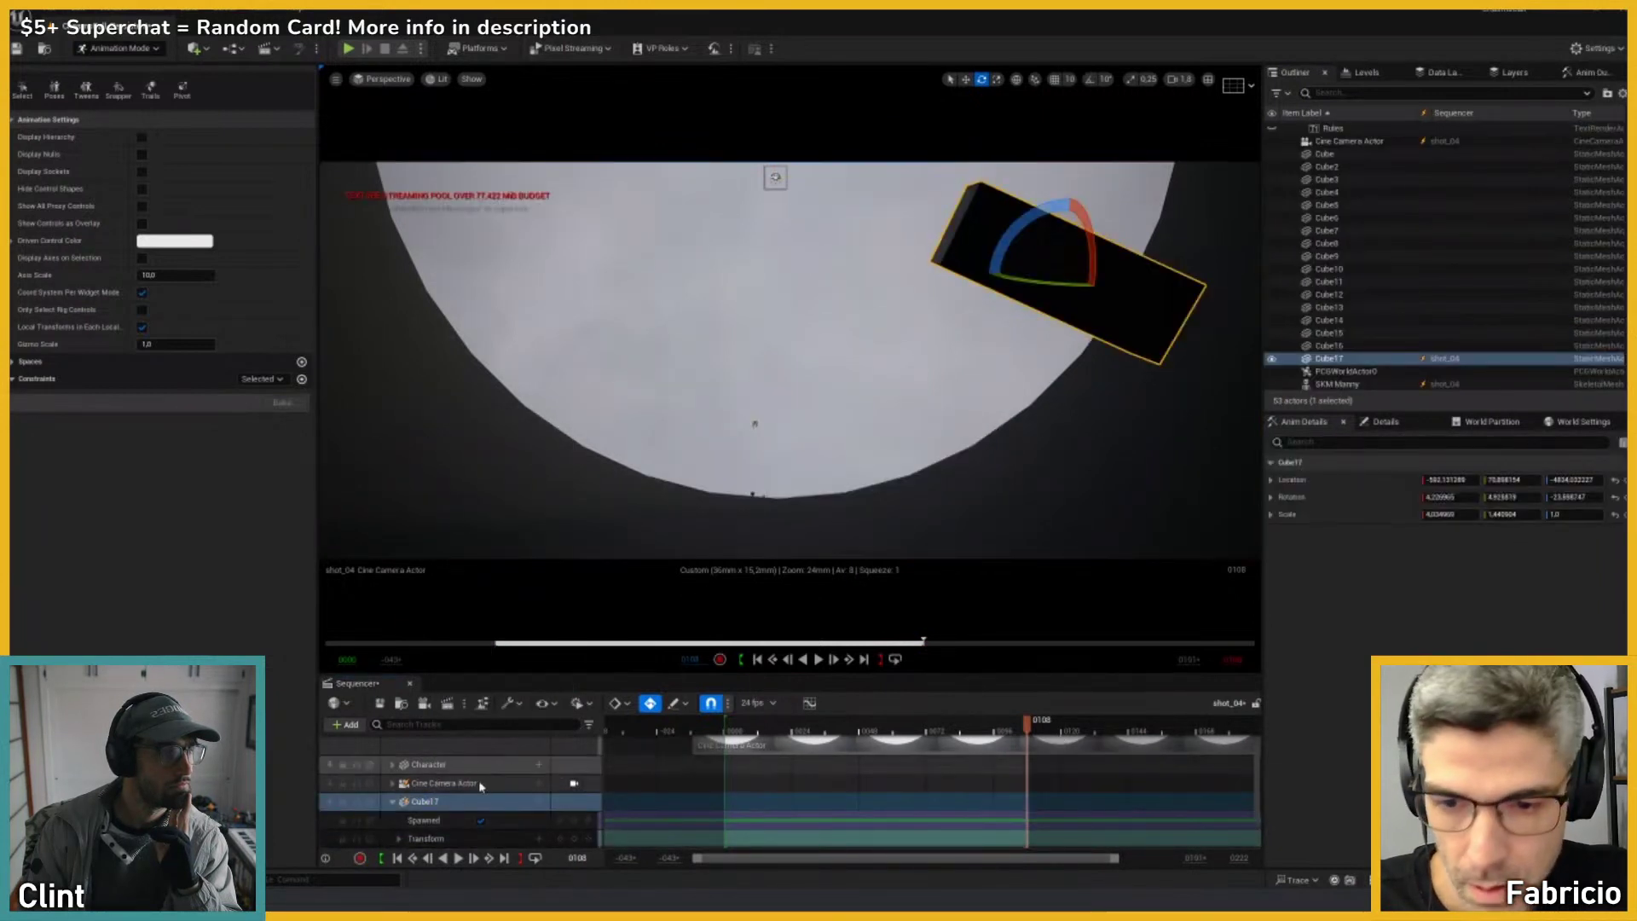
# Step: At frame 0000, move and rotate the Cube17 block past the pit opening's left side until it is out of the camera's view
pyautogui.scroll(-1, 480, 785)
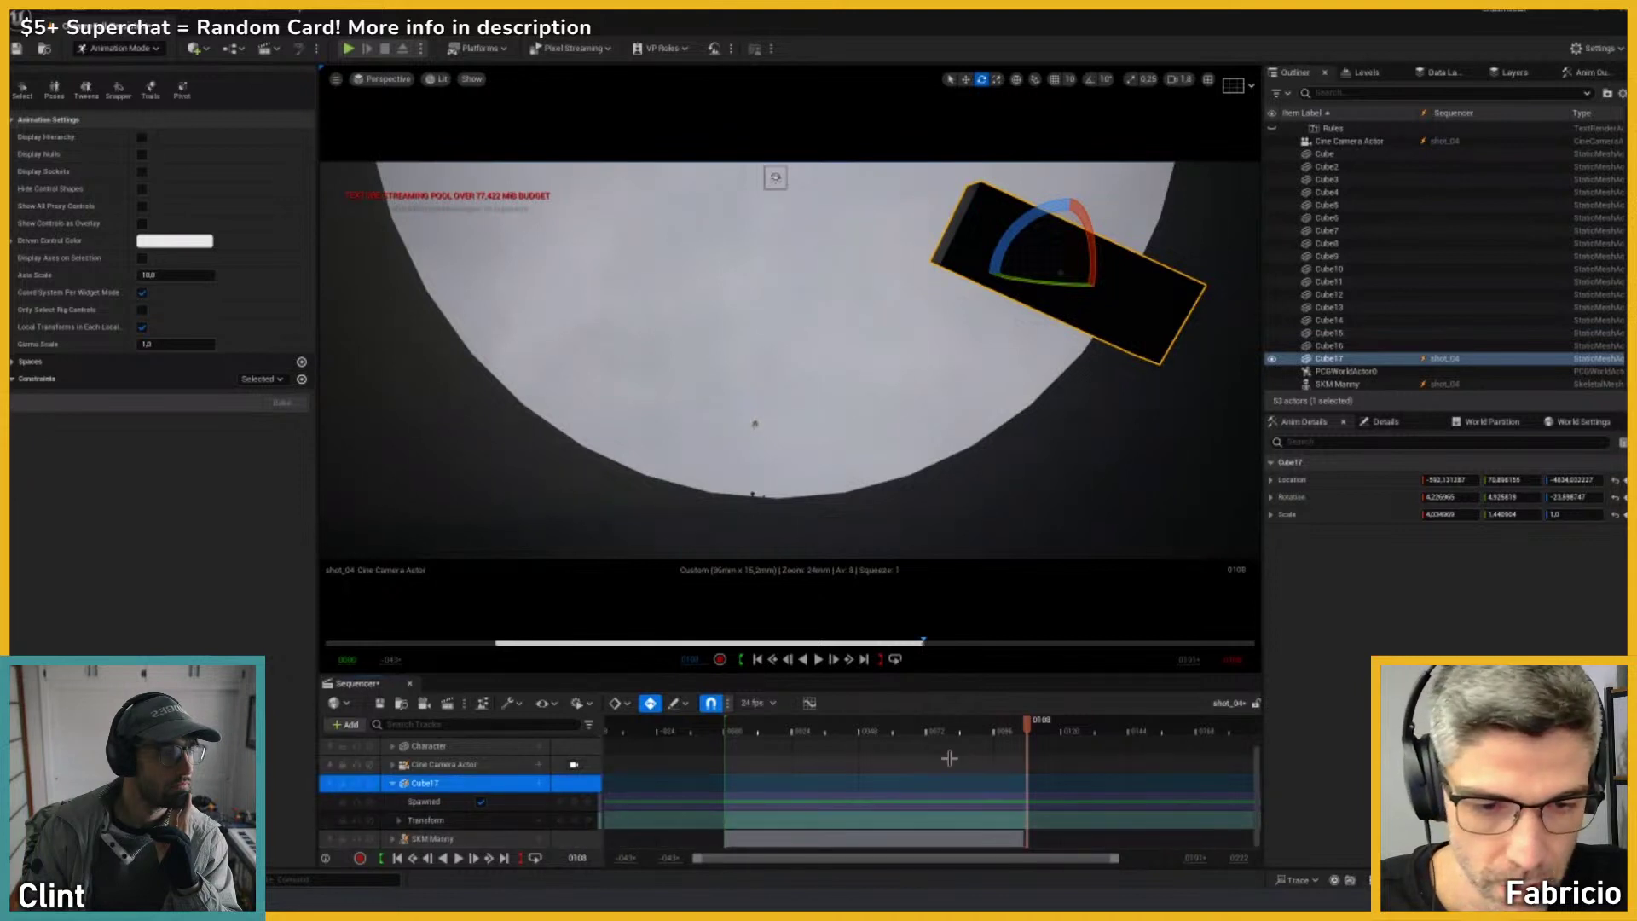
pyautogui.click(791, 730)
pyautogui.moveTo(727, 743); pyautogui.dragTo(724, 743)
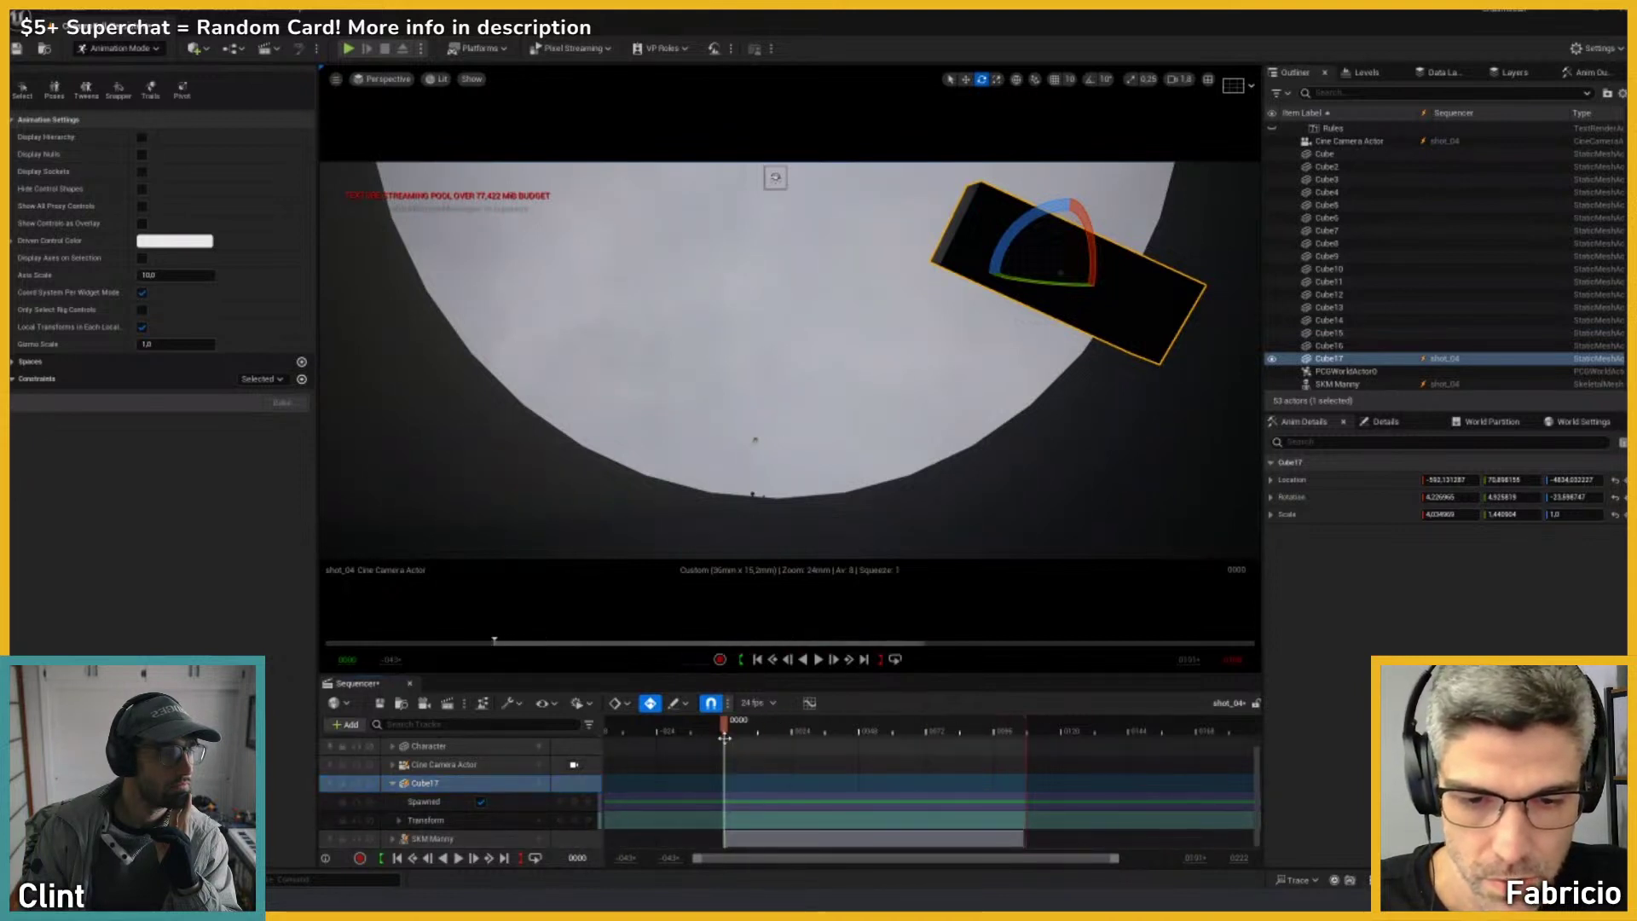
pyautogui.press('w')
pyautogui.moveTo(1023, 273); pyautogui.dragTo(242, 342)
pyautogui.press('e')
pyautogui.press('w')
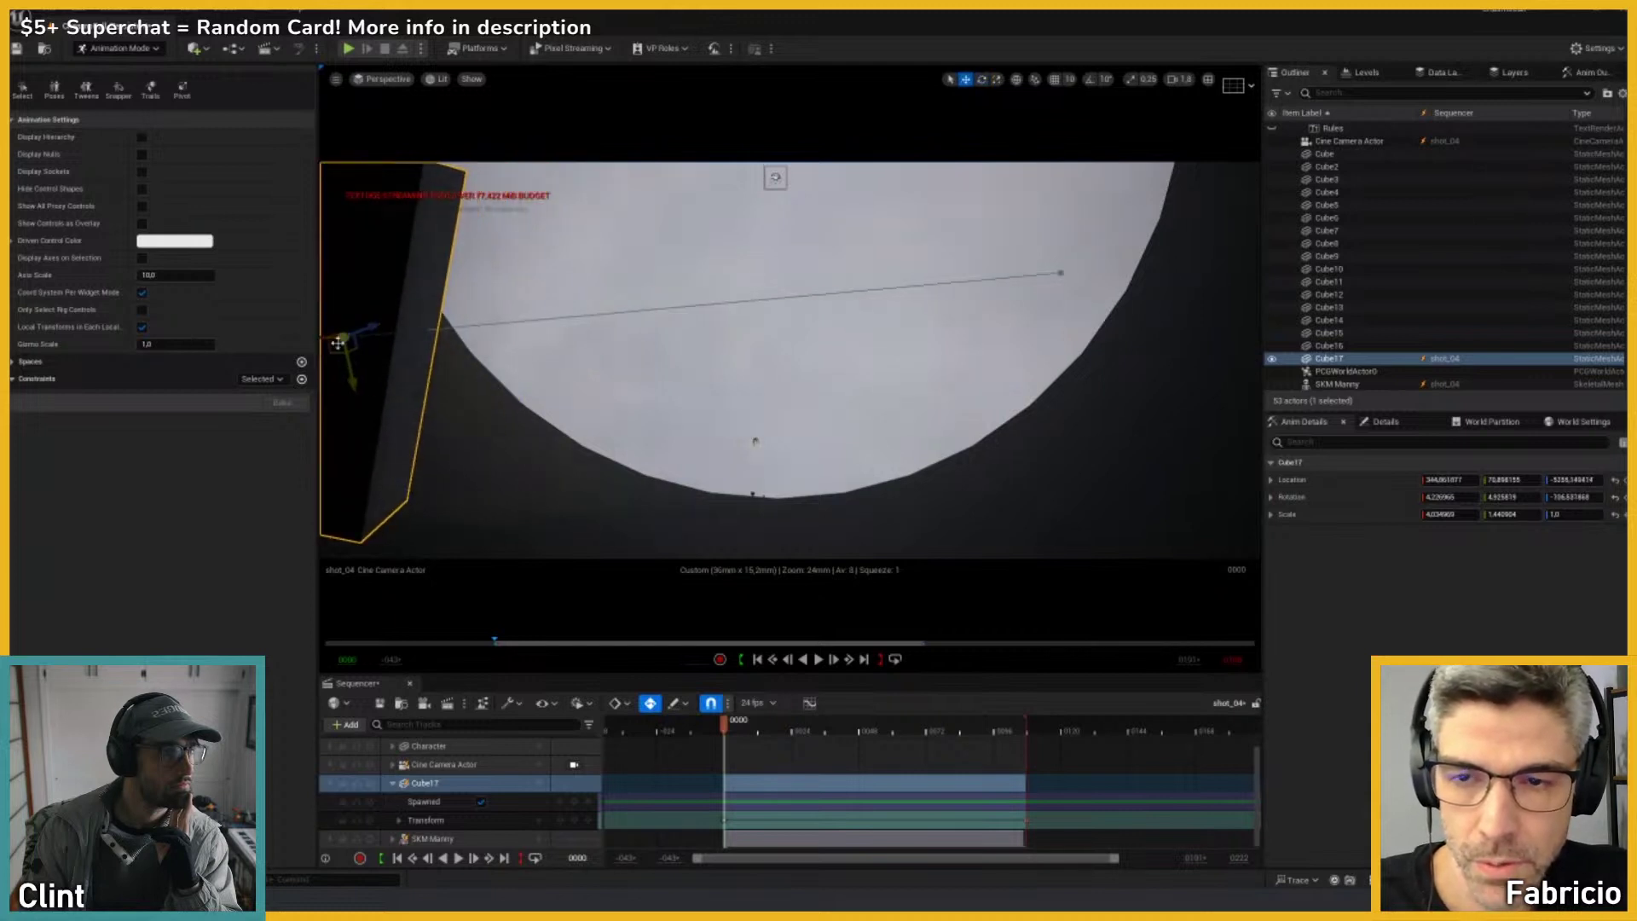
pyautogui.hotkey('shift', 'c')
pyautogui.moveTo(640, 460)
pyautogui.mouseDown(button='right')
pyautogui.moveTo(650, 482)
pyautogui.moveTo(720, 508)
pyautogui.moveTo(640, 461)
pyautogui.mouseUp(button='right')
pyautogui.hotkey('shift', 'c')
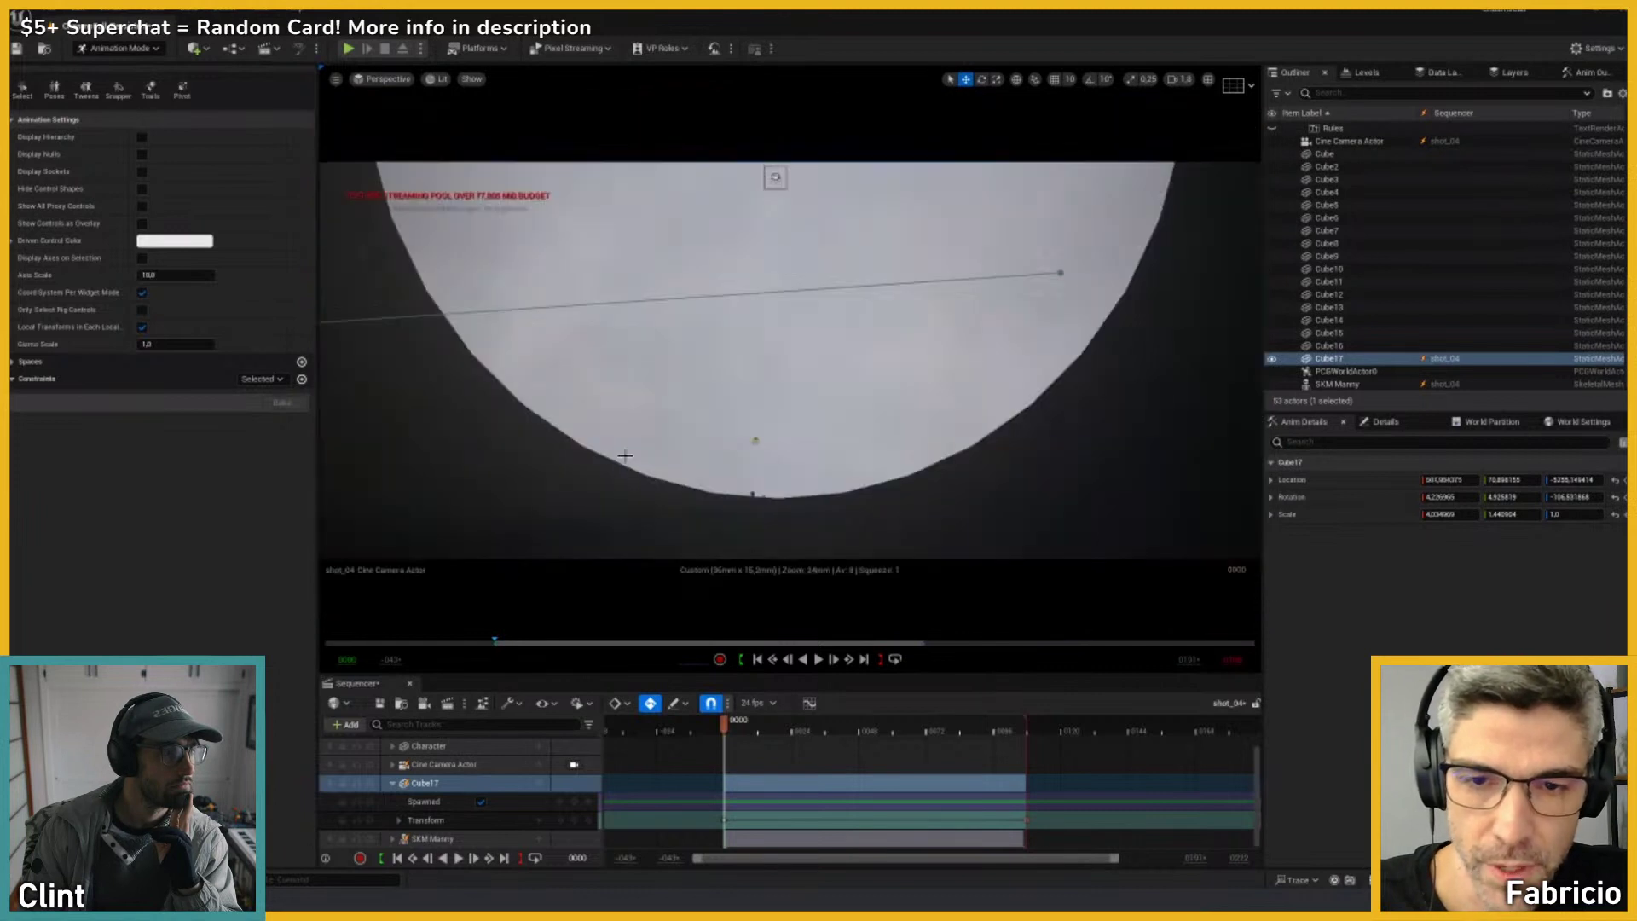
# Step: At frame 0055, move the block down to the pit opening's lower rim and adjust its rotation
pyautogui.moveTo(780, 725); pyautogui.dragTo(879, 726)
pyautogui.moveTo(699, 328); pyautogui.dragTo(720, 581)
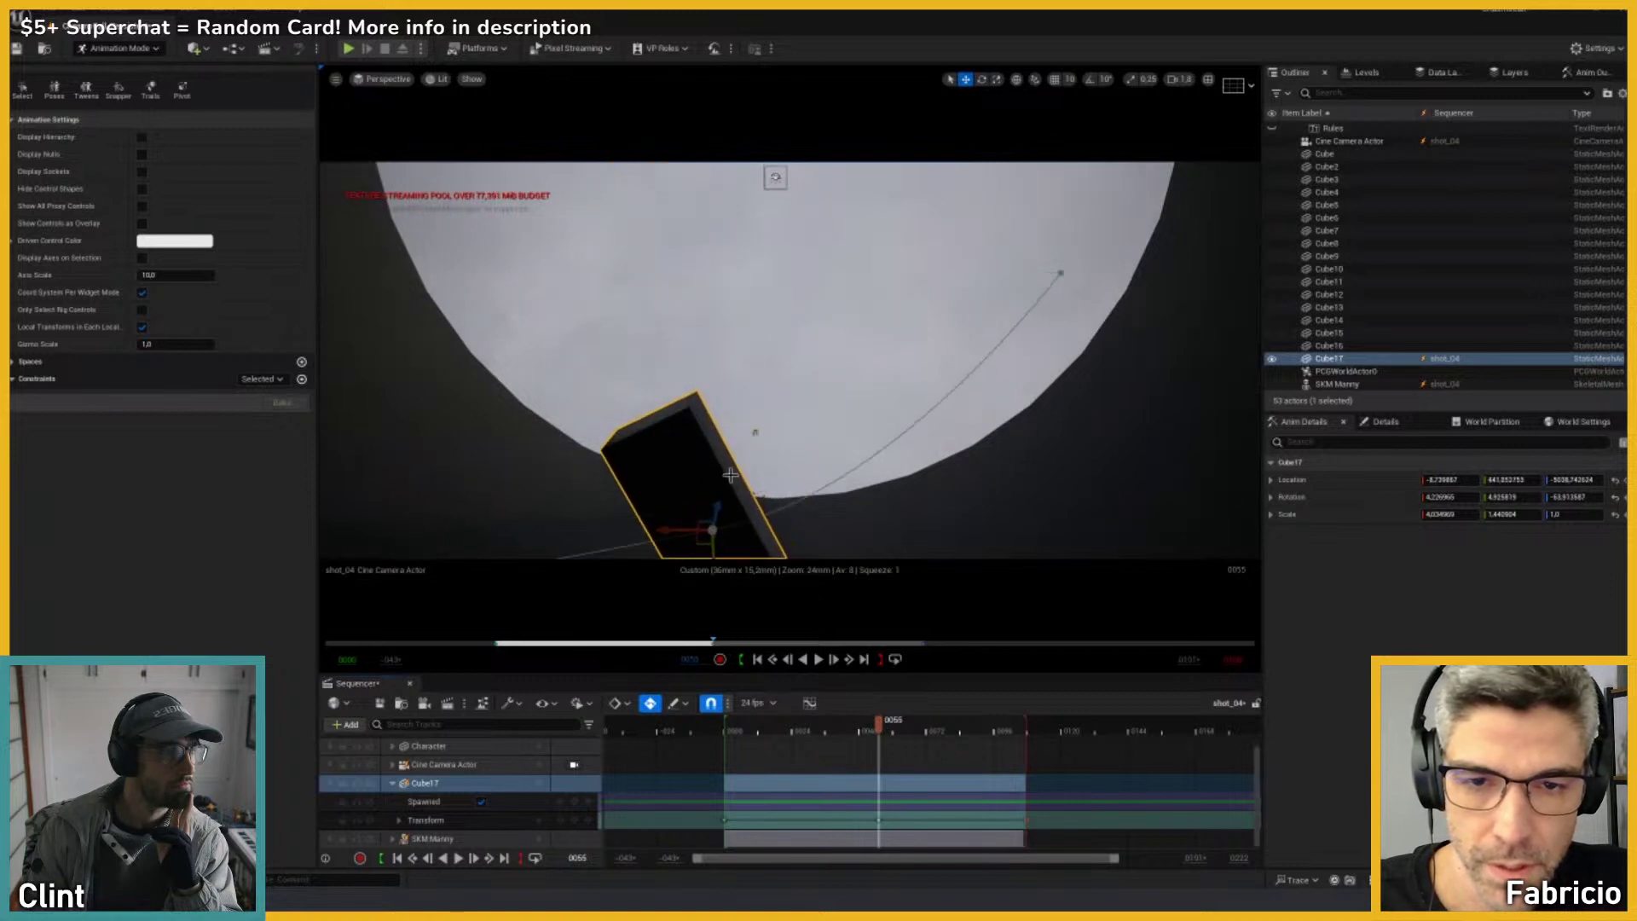
pyautogui.hotkey('shift', 'c')
pyautogui.press('f')
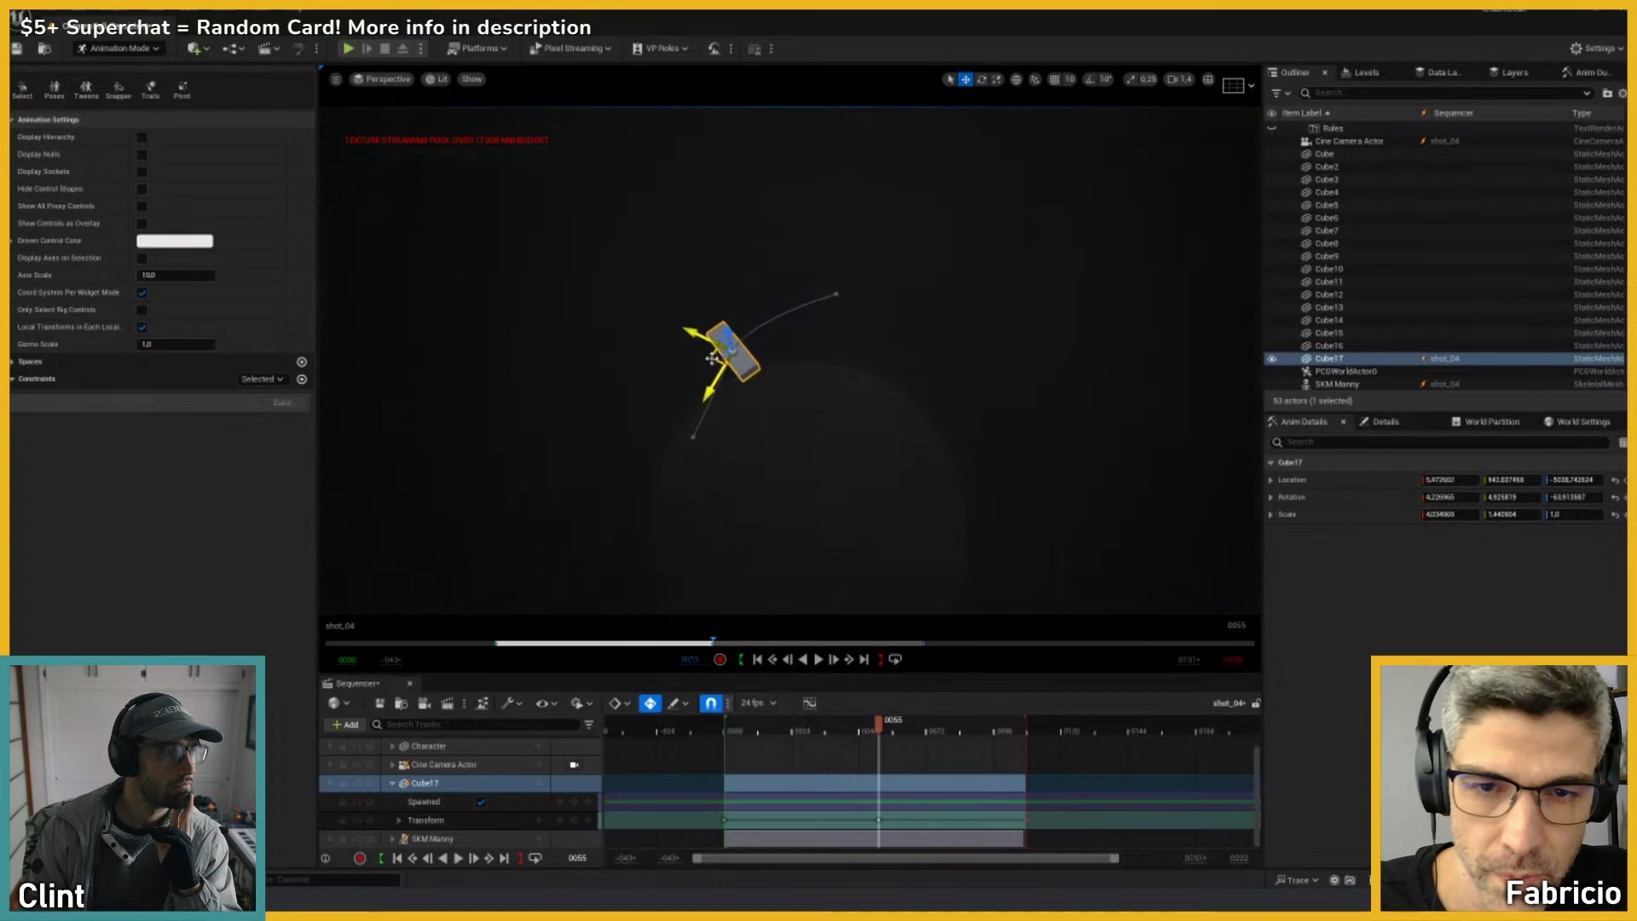
pyautogui.press('e')
pyautogui.moveTo(707, 411); pyautogui.dragTo(680, 438)
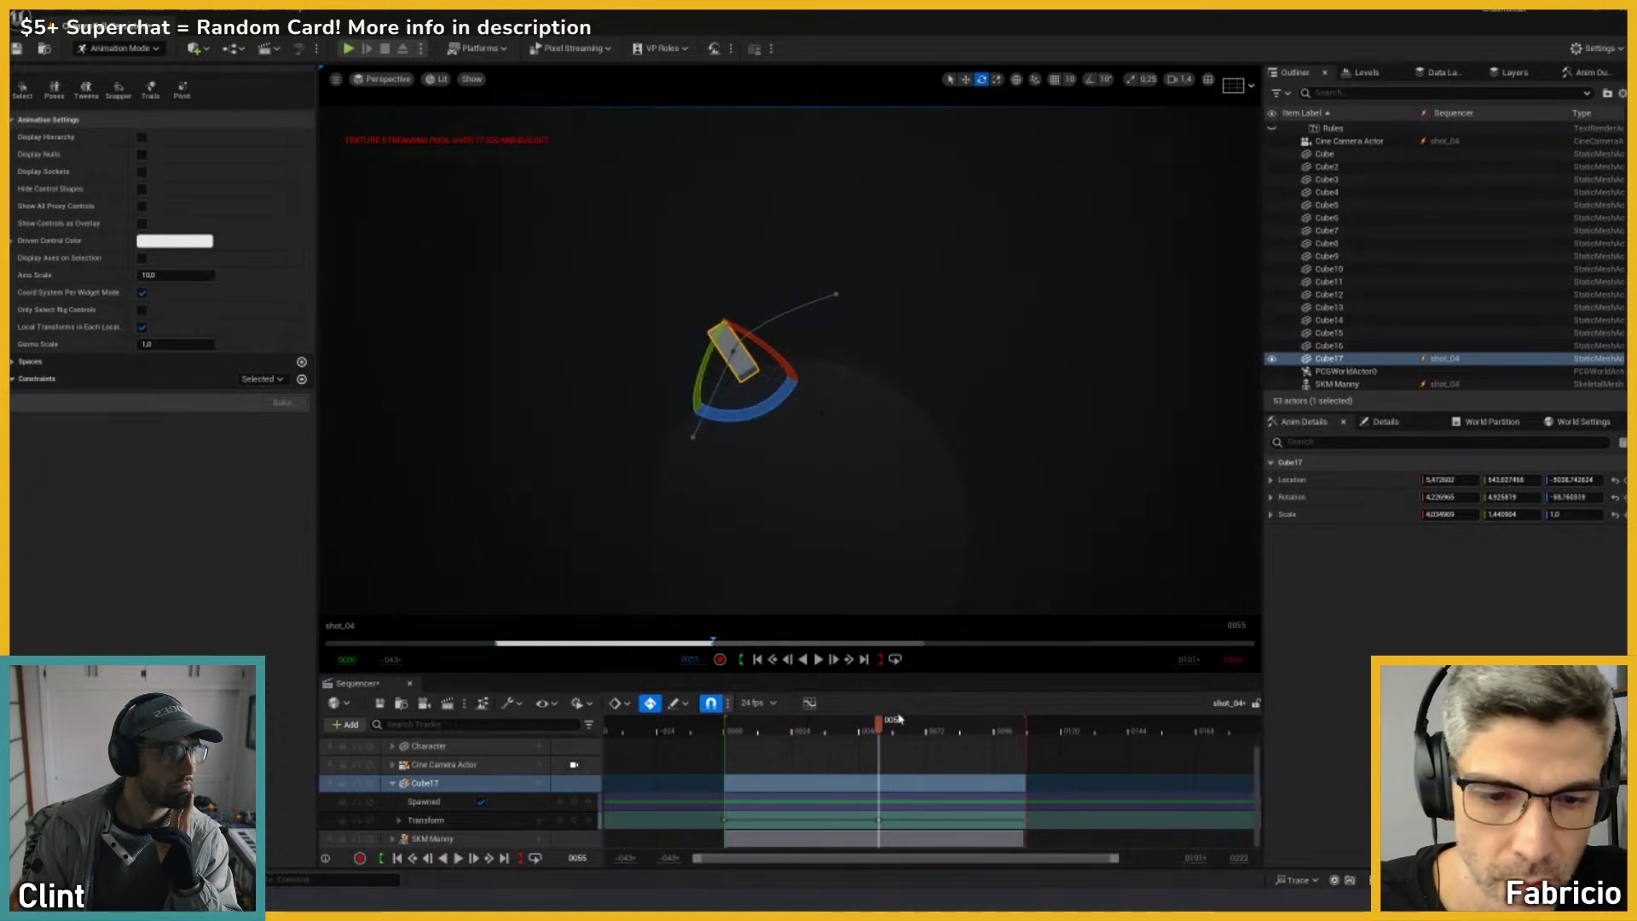
# Step: Scrub and play shot_04 through its camera to review the block's movement across the opening
pyautogui.moveTo(891, 725); pyautogui.dragTo(757, 738)
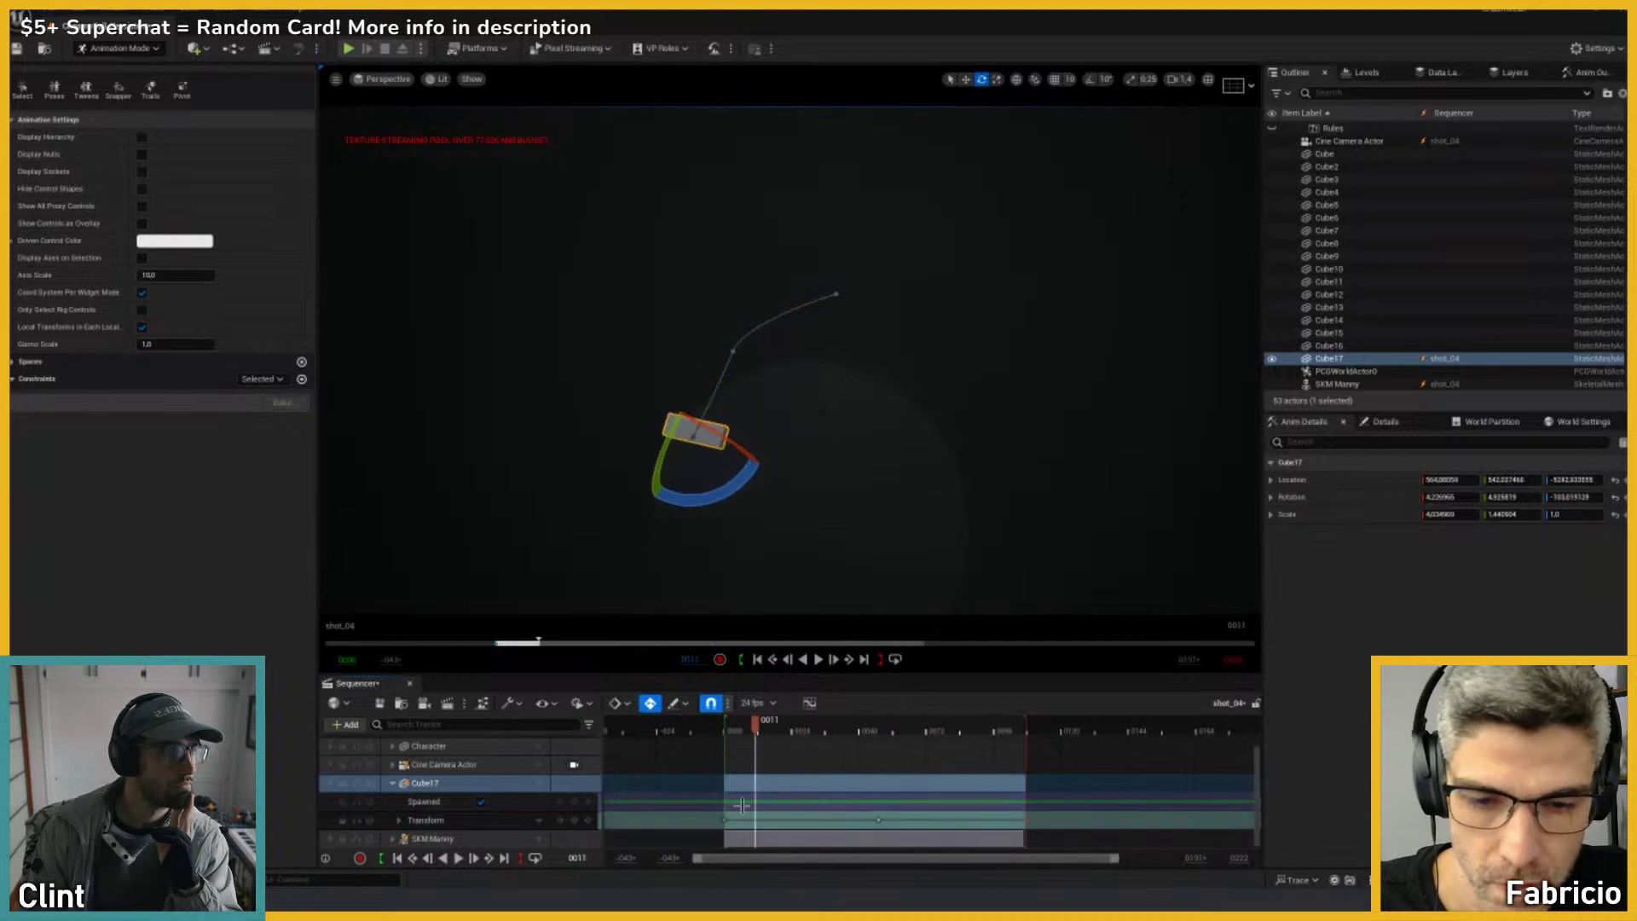
pyautogui.hotkey('shift', 'c')
pyautogui.press('space')
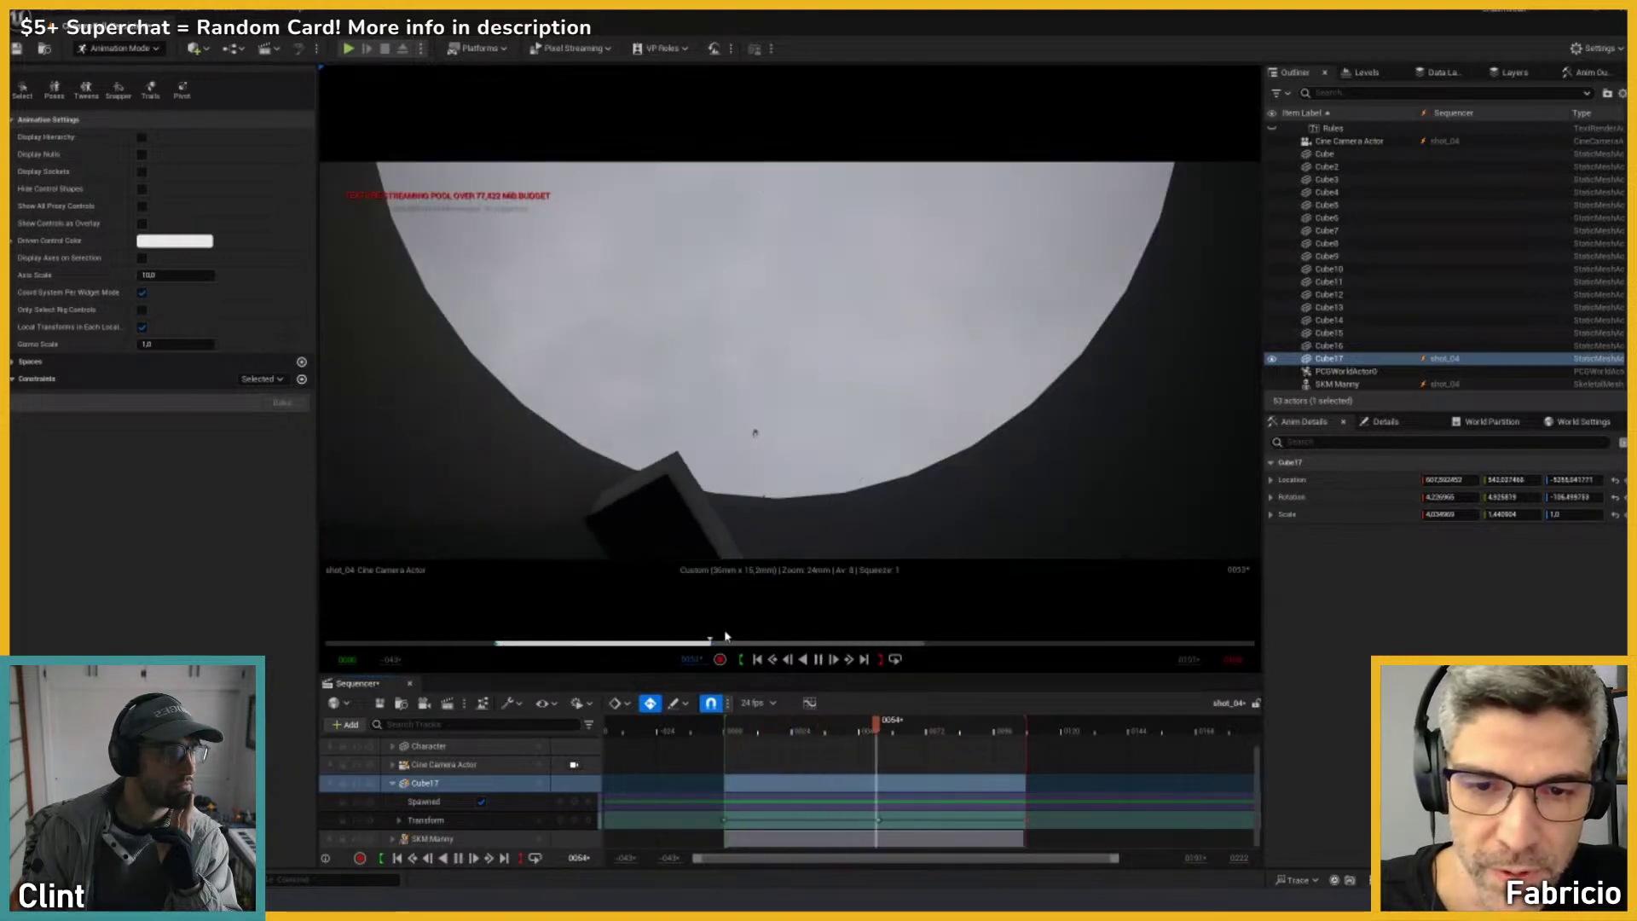
pyautogui.press('space')
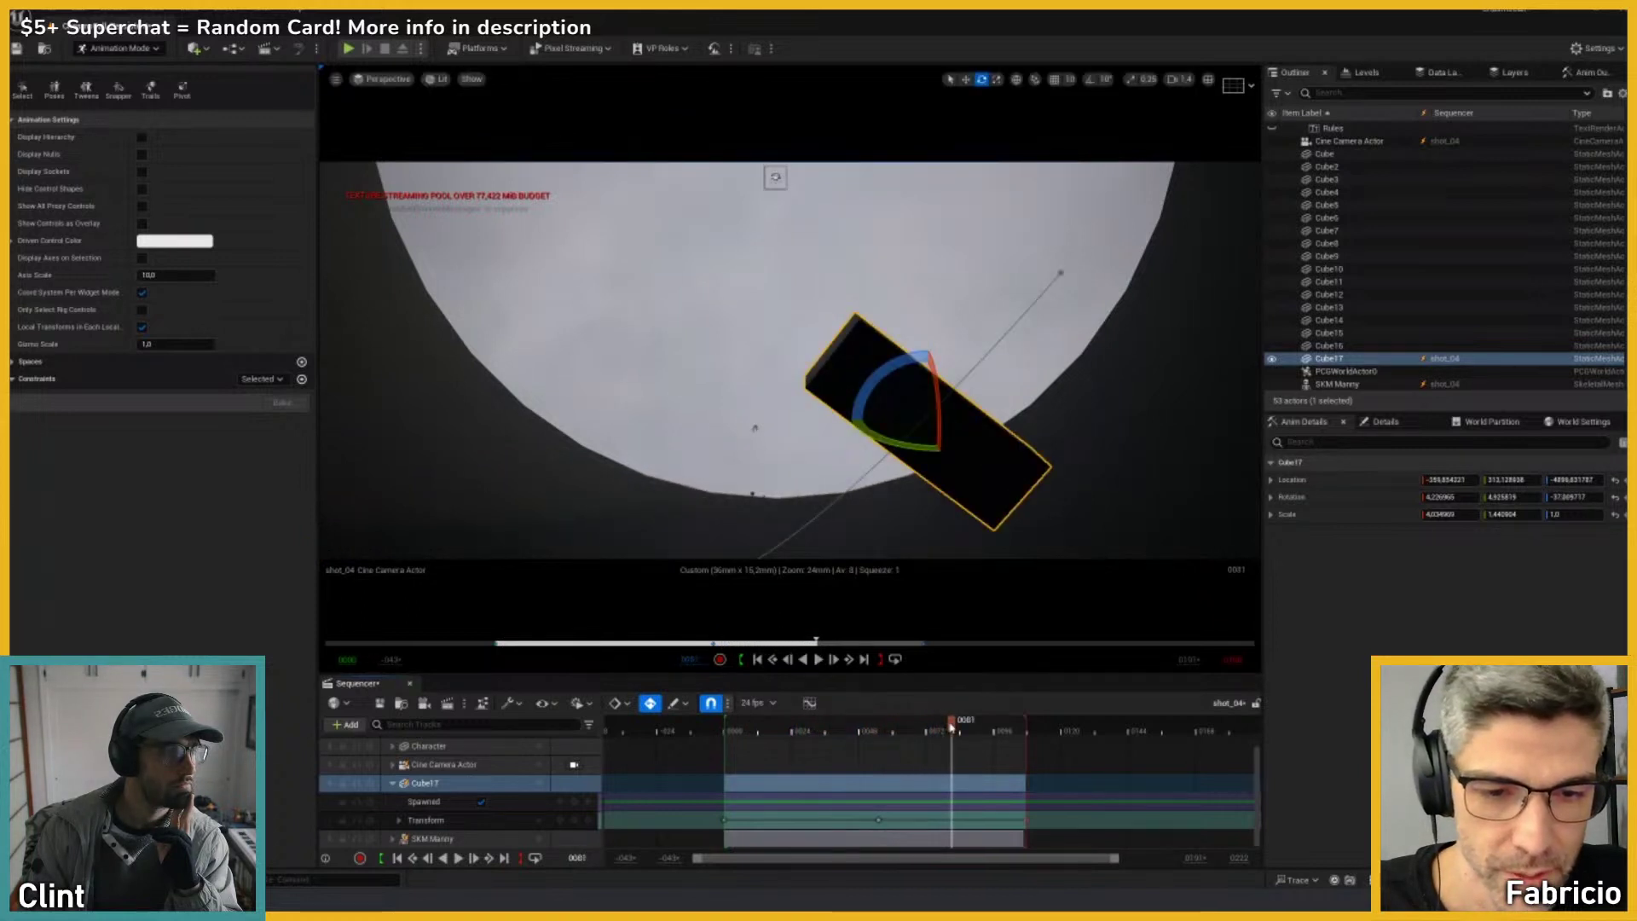
# Step: Scrub to shot_04's last frame, 0108, and rotate the block slightly flatter there
pyautogui.moveTo(951, 726); pyautogui.dragTo(921, 736)
pyautogui.moveTo(983, 729); pyautogui.dragTo(1026, 729)
pyautogui.moveTo(1013, 225); pyautogui.dragTo(1002, 248)
# Step: At the block's middle key, frame 0055, rotate it flatter along the lower rim and adjust its position slightly
pyautogui.click(878, 819)
pyautogui.press('w')
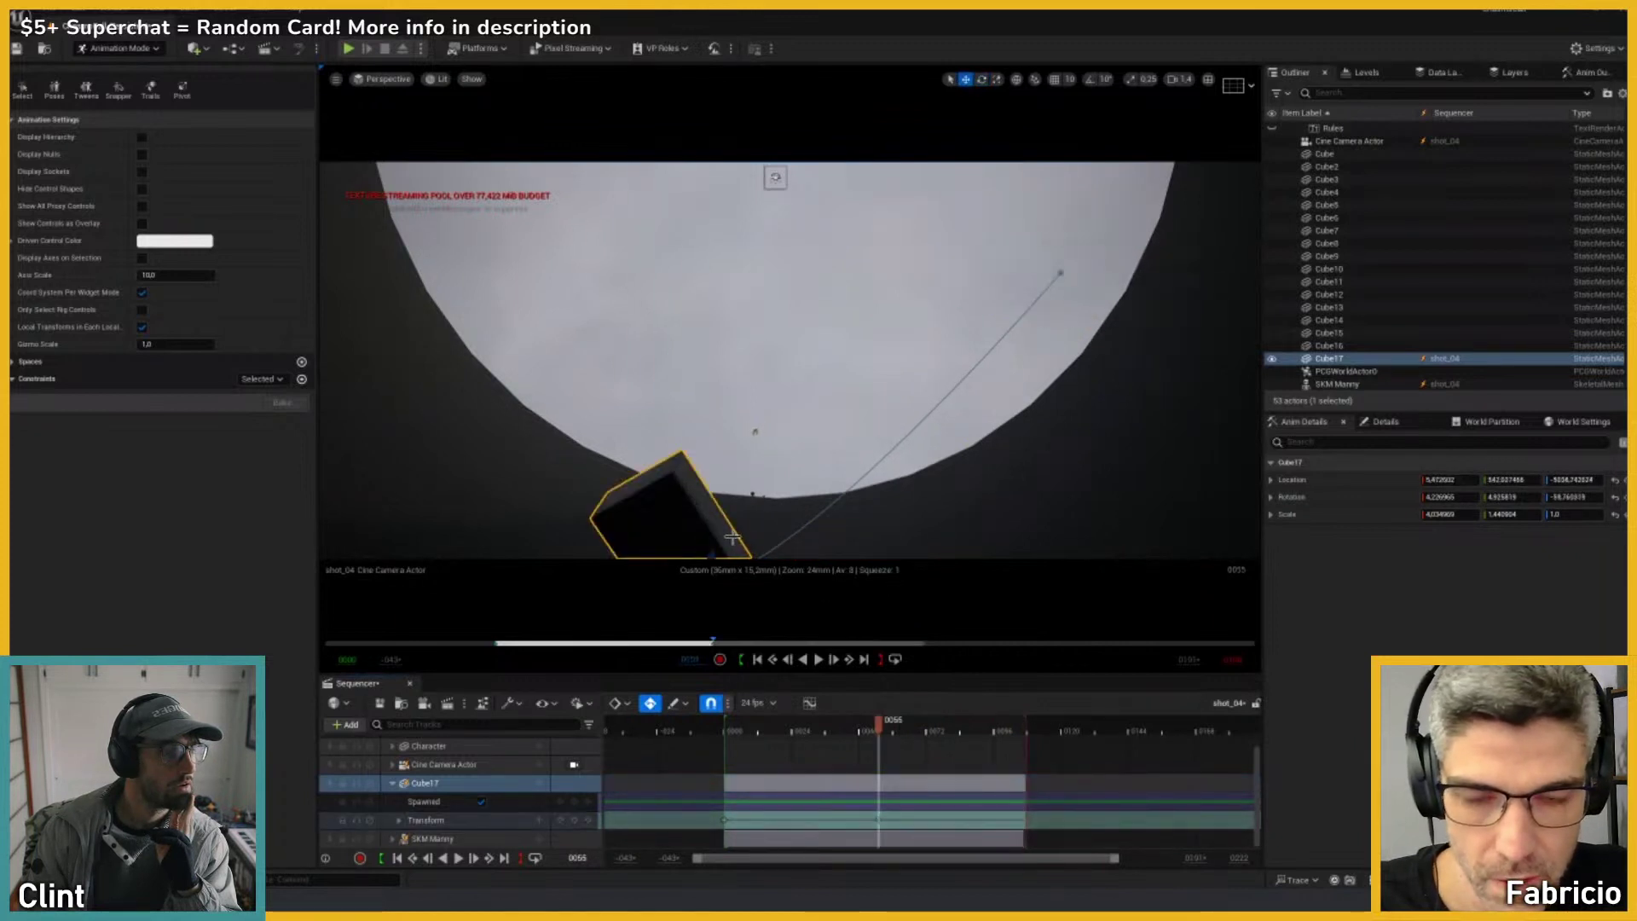
pyautogui.press('e')
pyautogui.press('f')
pyautogui.moveTo(749, 425); pyautogui.dragTo(676, 409)
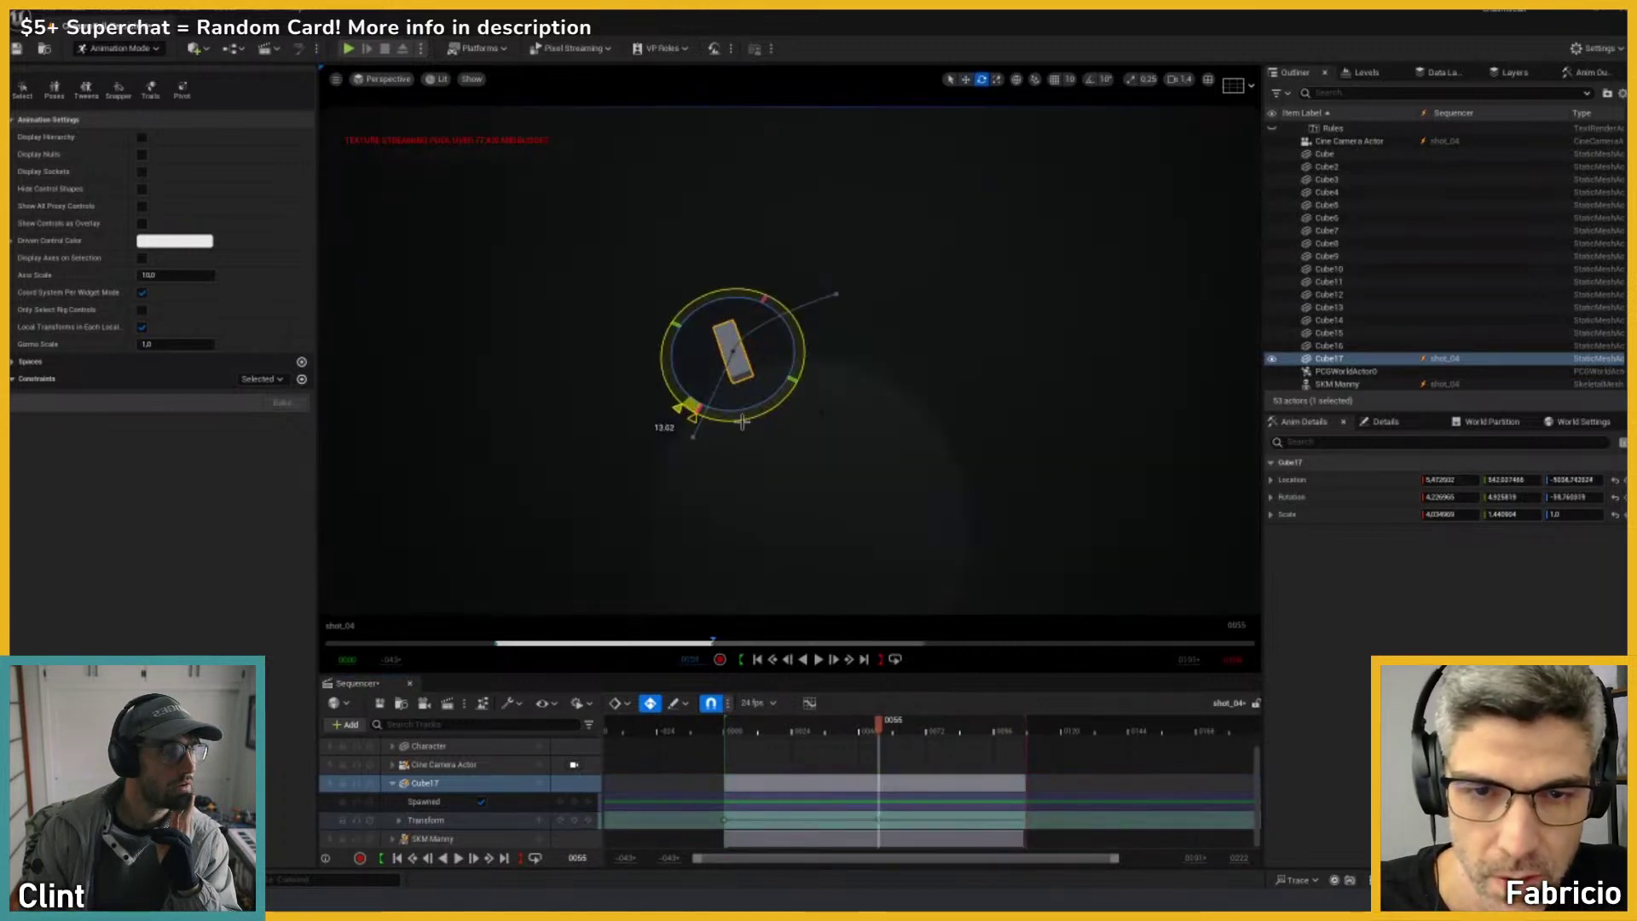
pyautogui.press('w')
pyautogui.hotkey('shift', 'c')
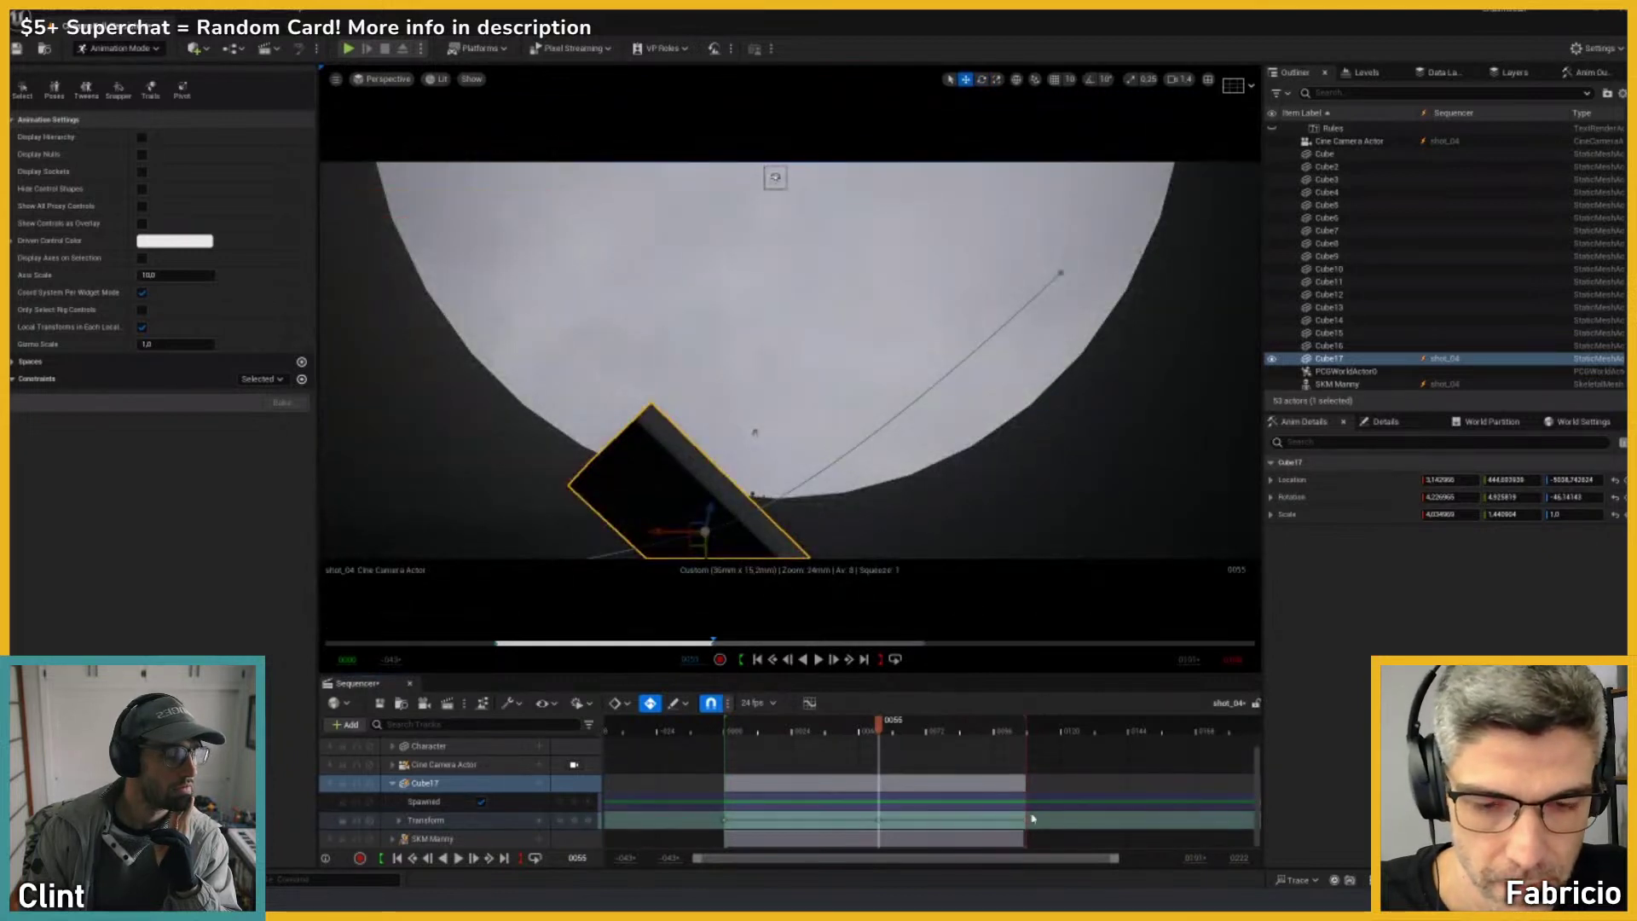
pyautogui.moveTo(878, 723)
pyautogui.mouseDown()
pyautogui.moveTo(820, 729)
pyautogui.moveTo(924, 727)
pyautogui.moveTo(882, 725)
pyautogui.mouseUp()
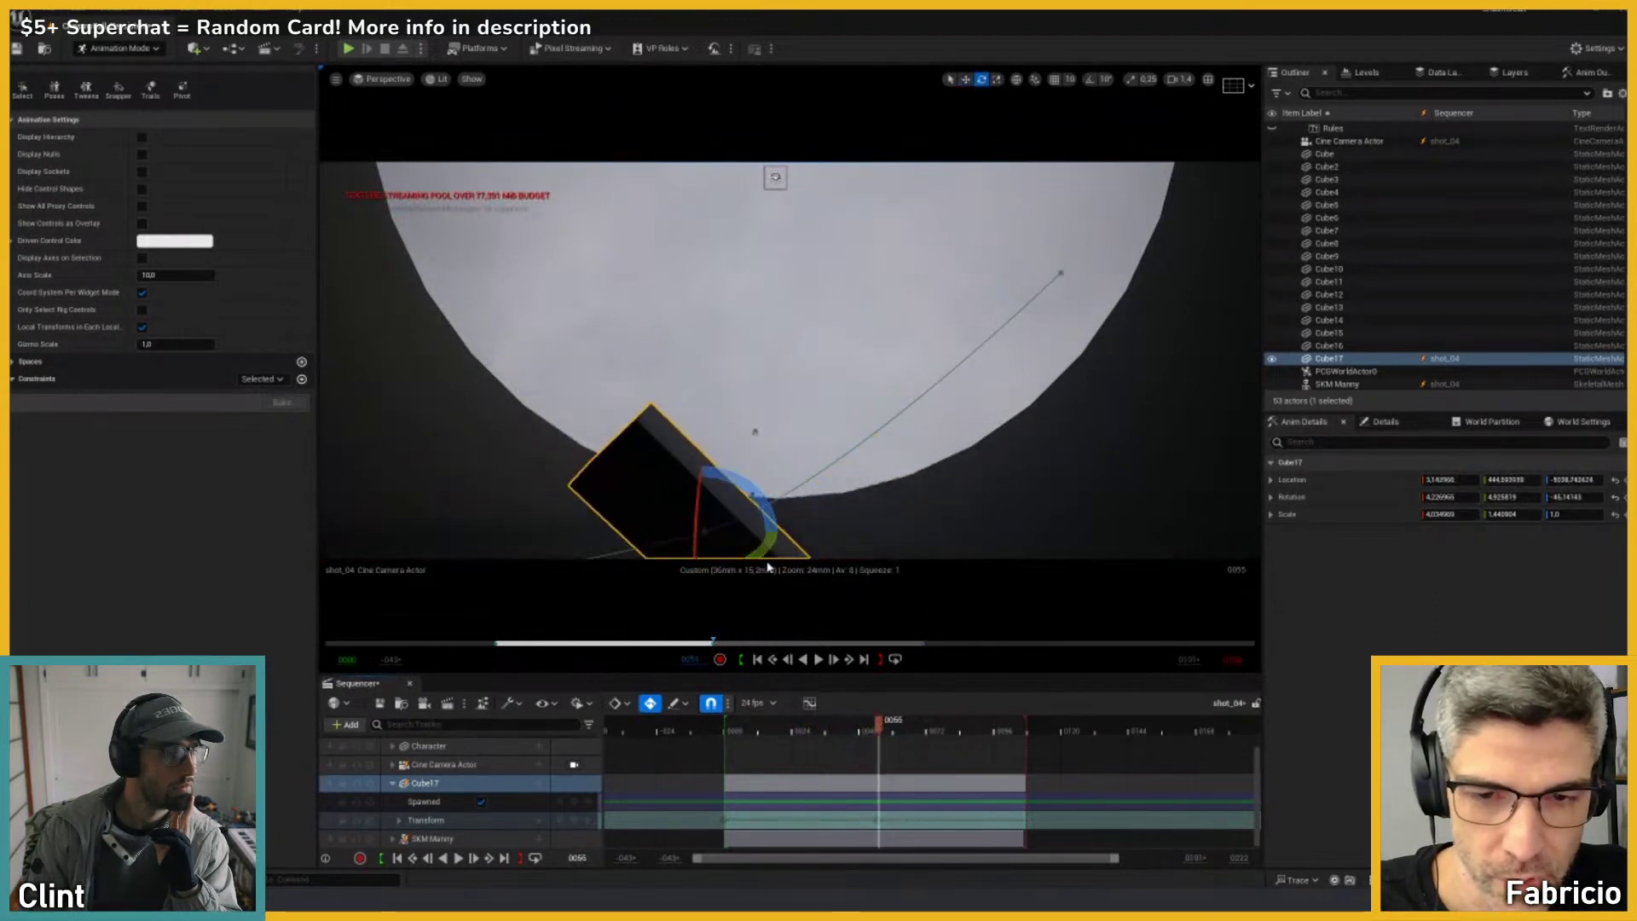
pyautogui.moveTo(749, 495)
pyautogui.mouseDown()
pyautogui.moveTo(661, 443)
pyautogui.moveTo(767, 503)
pyautogui.mouseUp()
# Step: At frame 0108, rotate the block much further to increase its tumble, and play the shot to review it
pyautogui.moveTo(890, 731); pyautogui.dragTo(1026, 730)
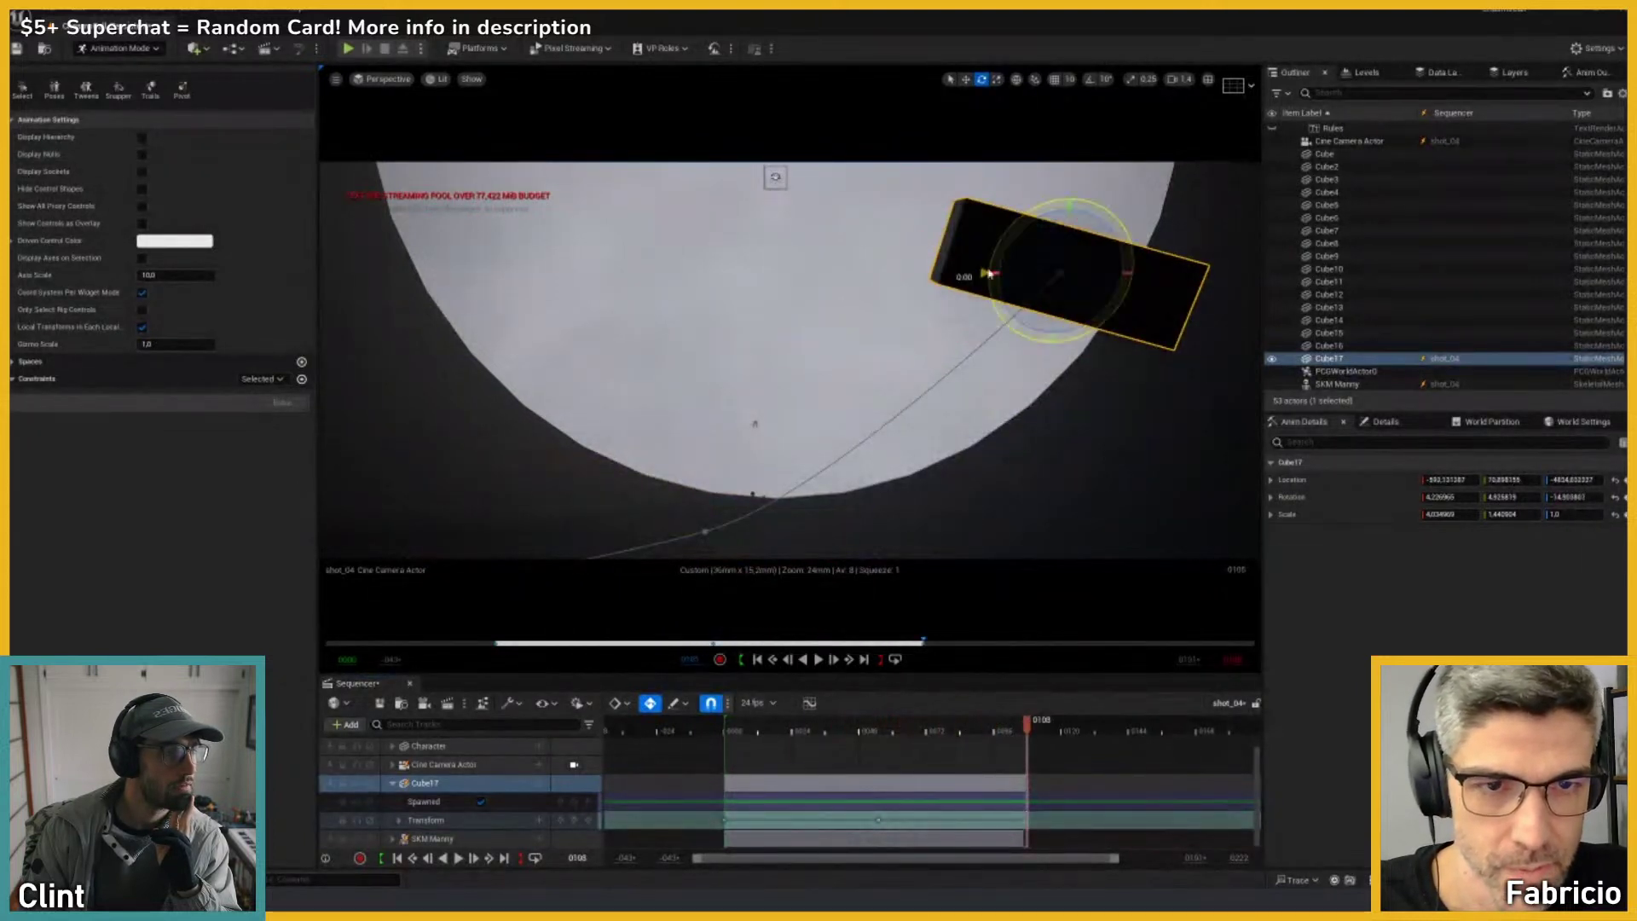
pyautogui.moveTo(1004, 317); pyautogui.dragTo(1022, 583)
pyautogui.press('space')
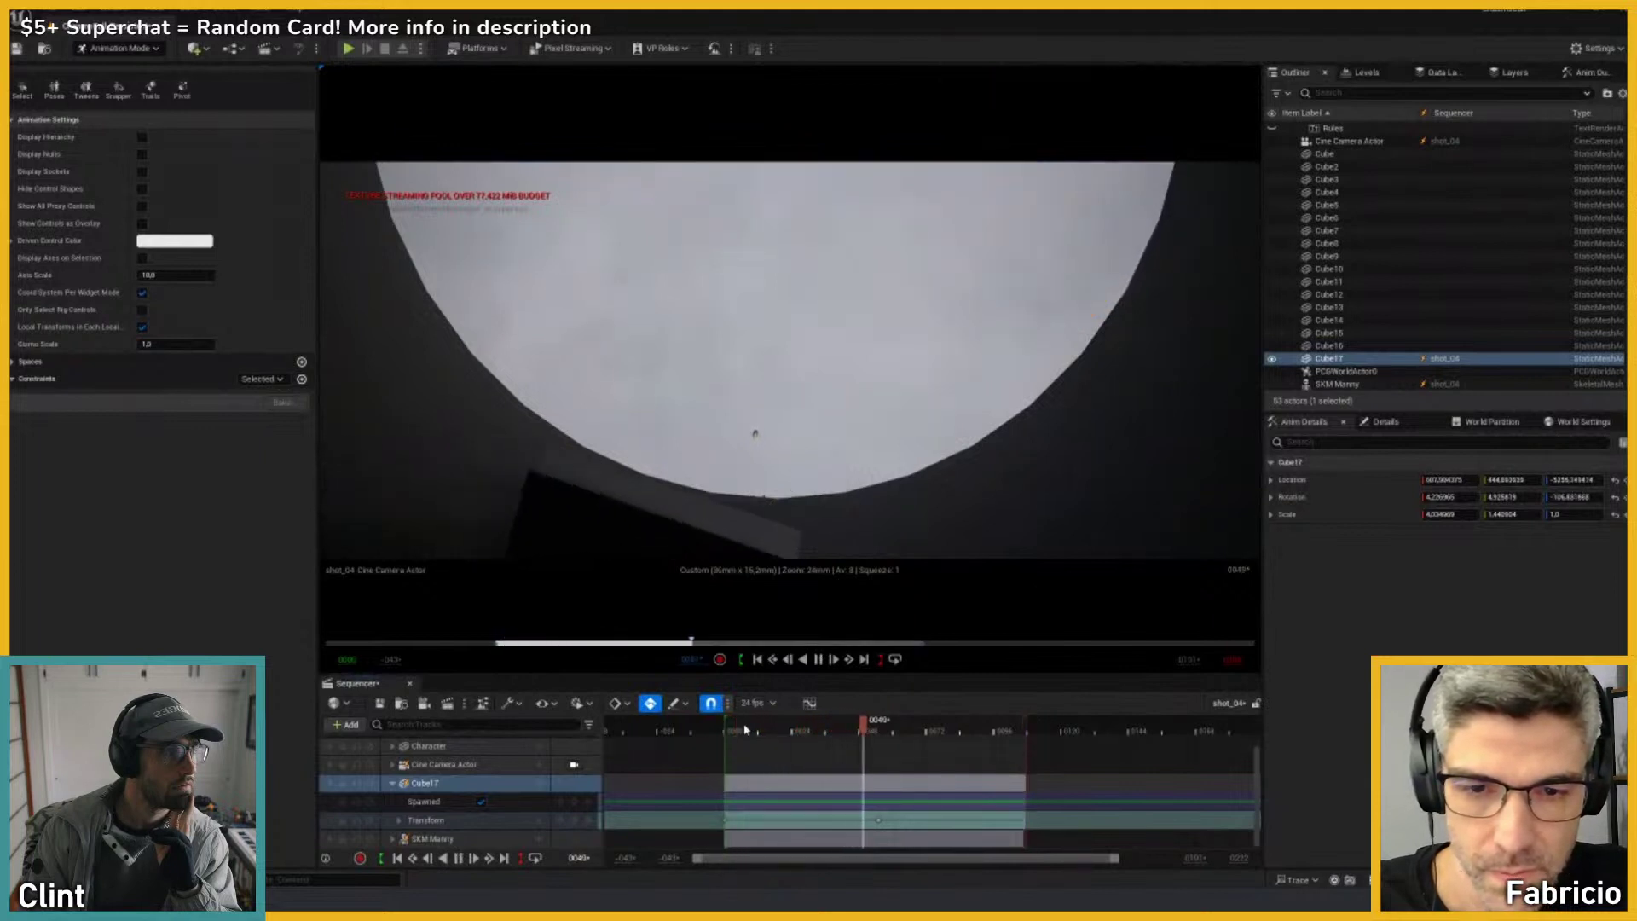
pyautogui.press('space')
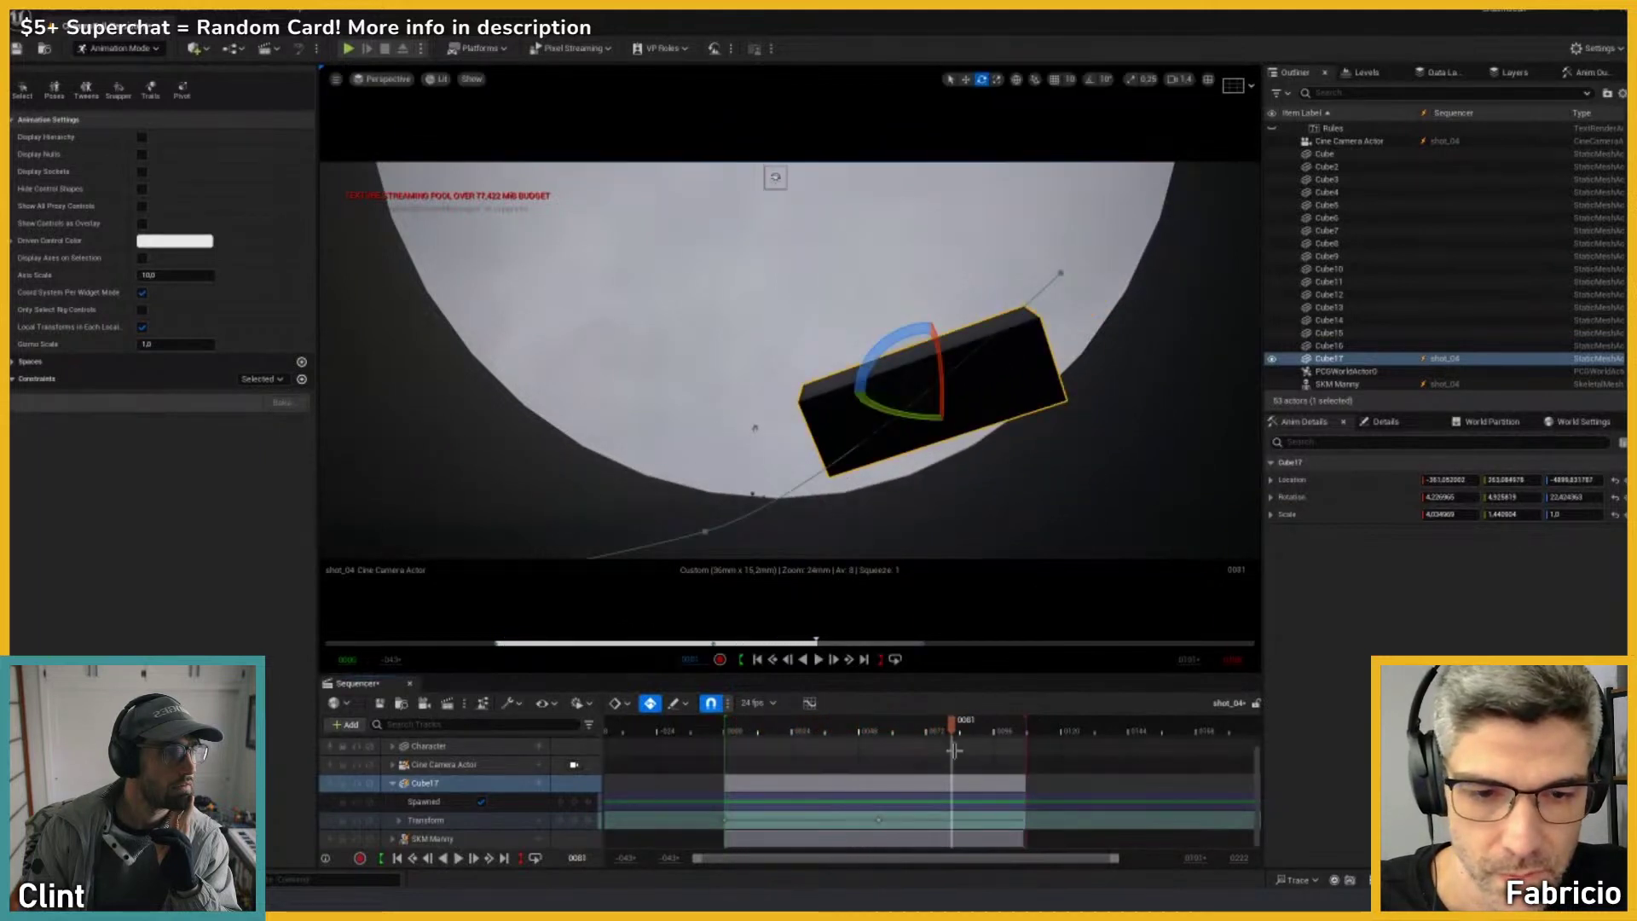
# Step: At frame 0055, shift the block slightly to the right along the lower rim
pyautogui.click(879, 820)
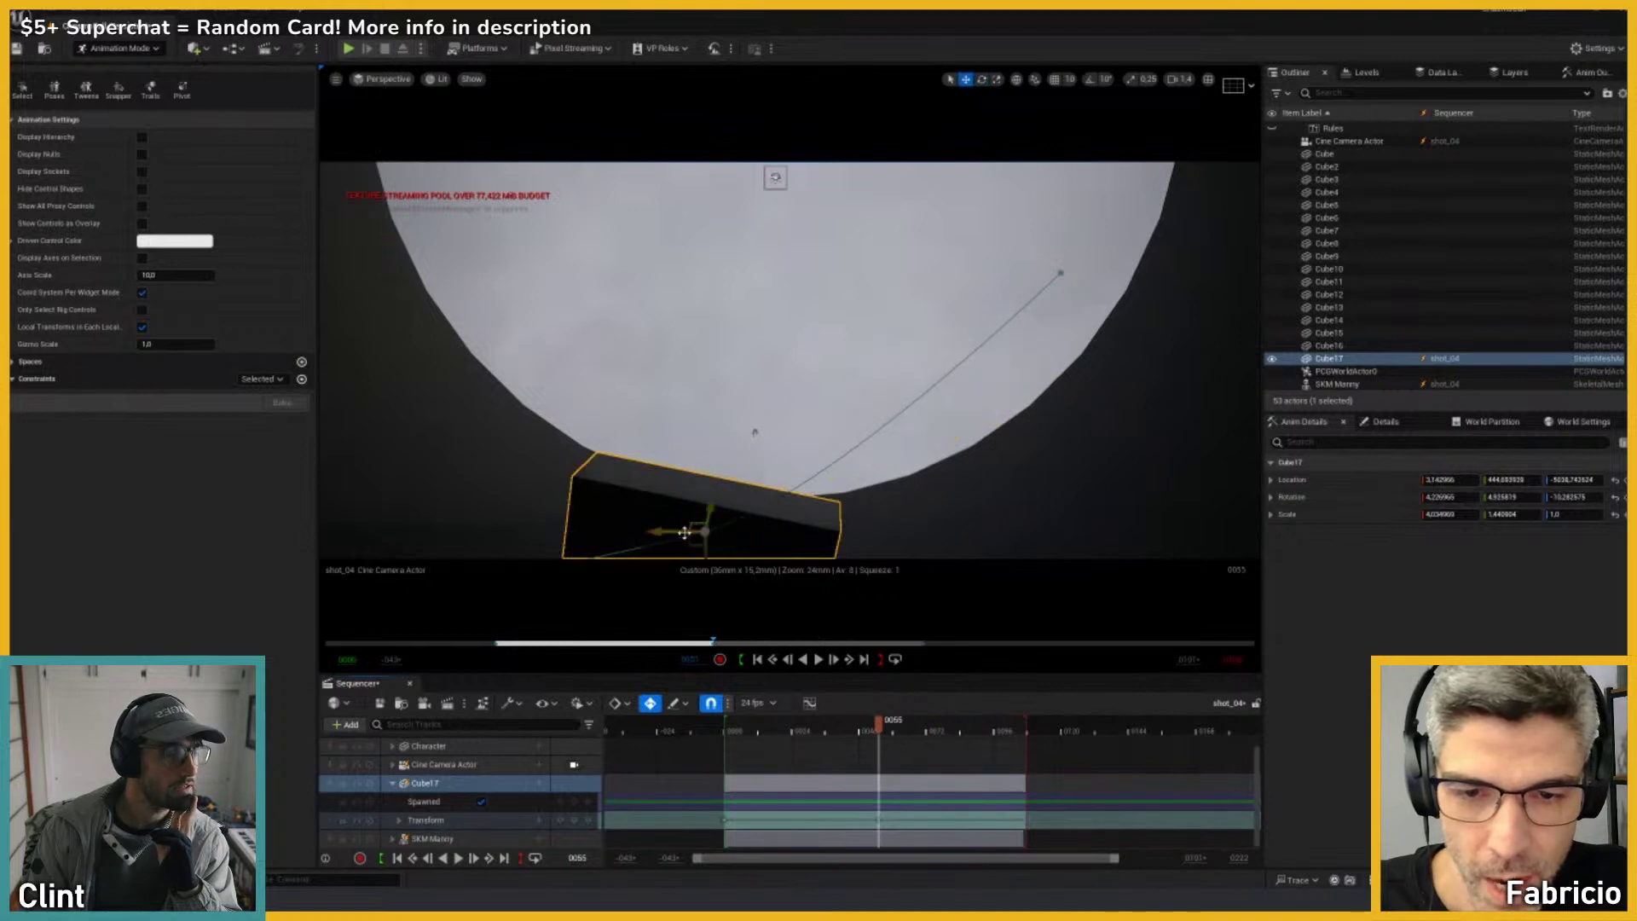
pyautogui.moveTo(684, 533); pyautogui.dragTo(737, 535)
pyautogui.moveTo(878, 724)
pyautogui.mouseDown()
pyautogui.moveTo(724, 744)
pyautogui.moveTo(875, 730)
pyautogui.mouseUp()
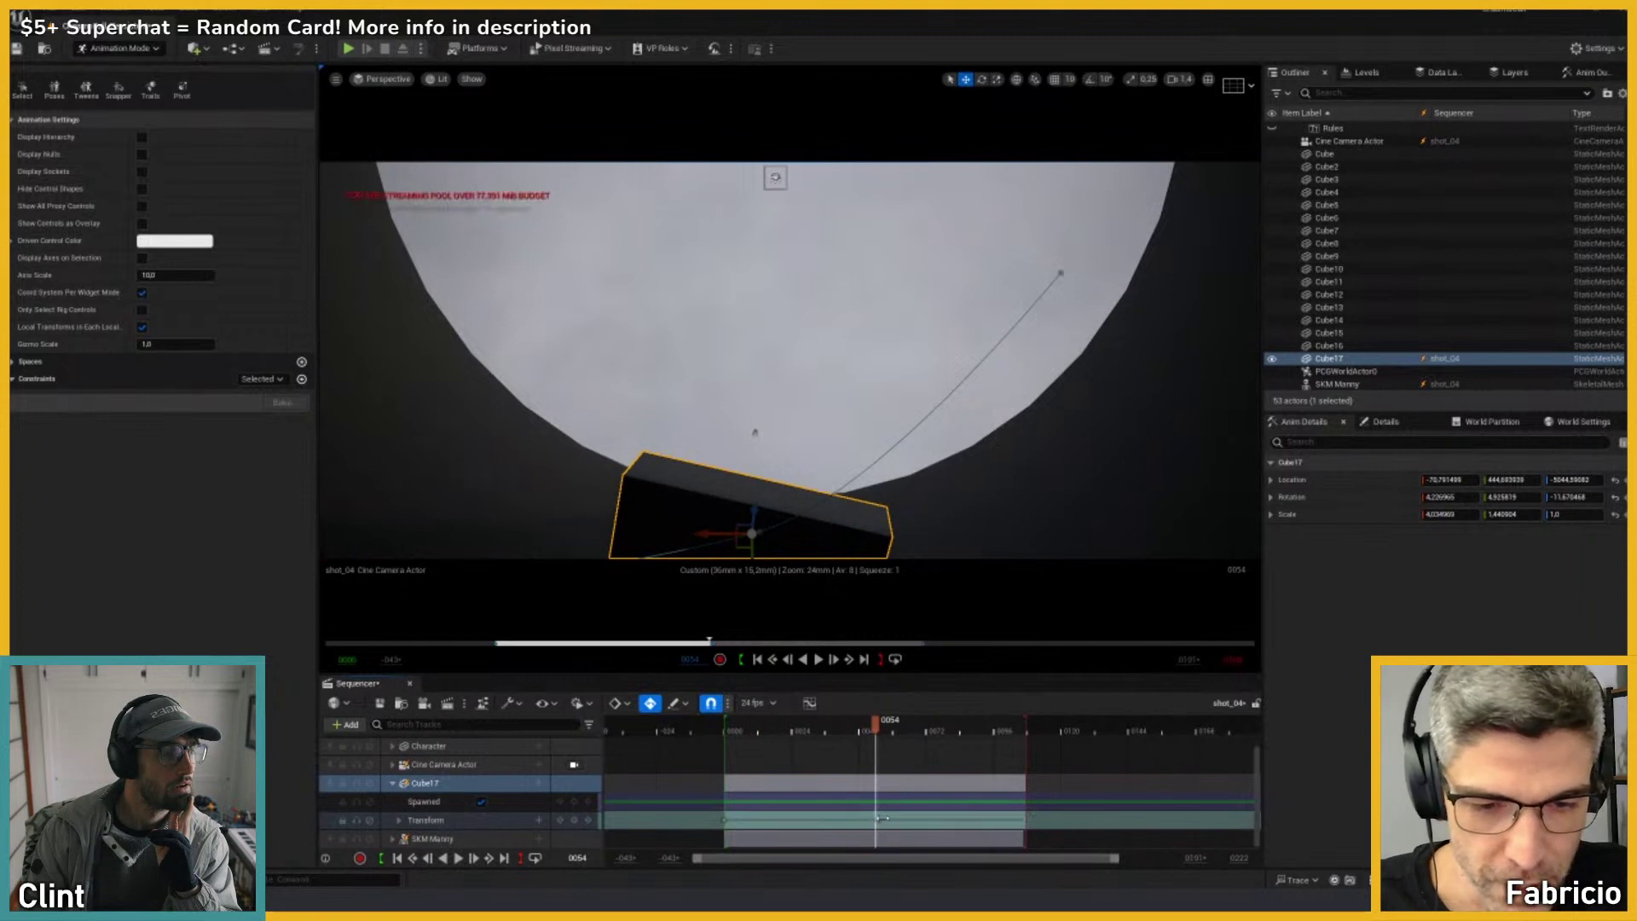
# Step: Delay the block's middle key to about frame 0081 and its last key to frame 0156, and play the shot
pyautogui.moveTo(882, 818); pyautogui.dragTo(991, 814)
pyautogui.moveTo(1120, 815); pyautogui.dragTo(1152, 818)
pyautogui.moveTo(1161, 726); pyautogui.dragTo(746, 731)
pyautogui.press('space')
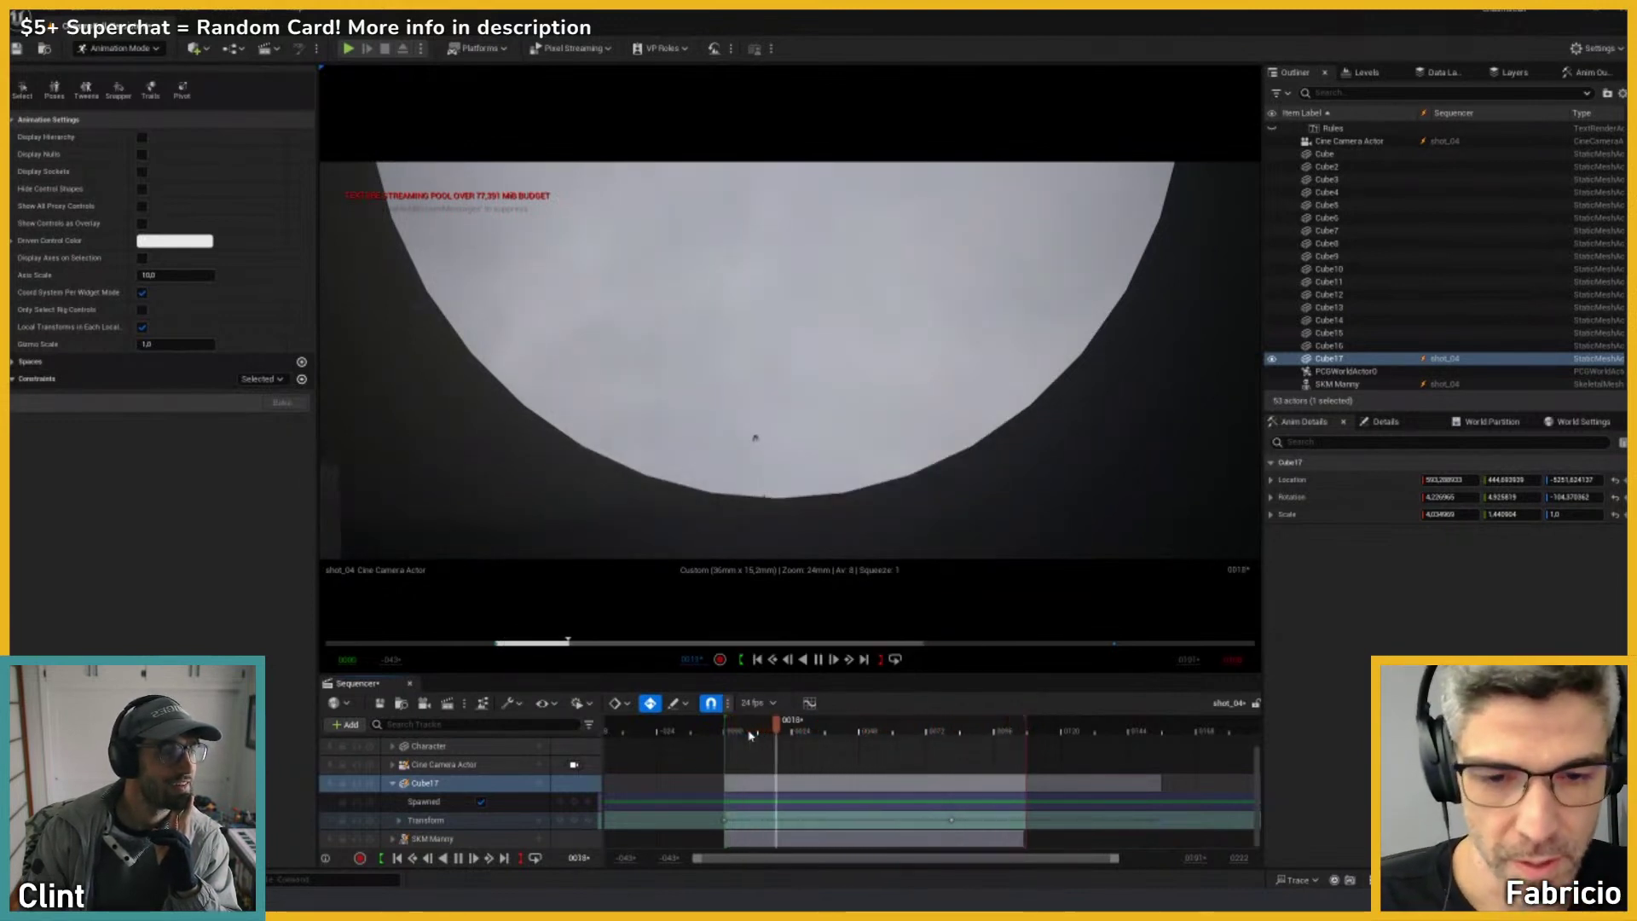
pyautogui.press('space')
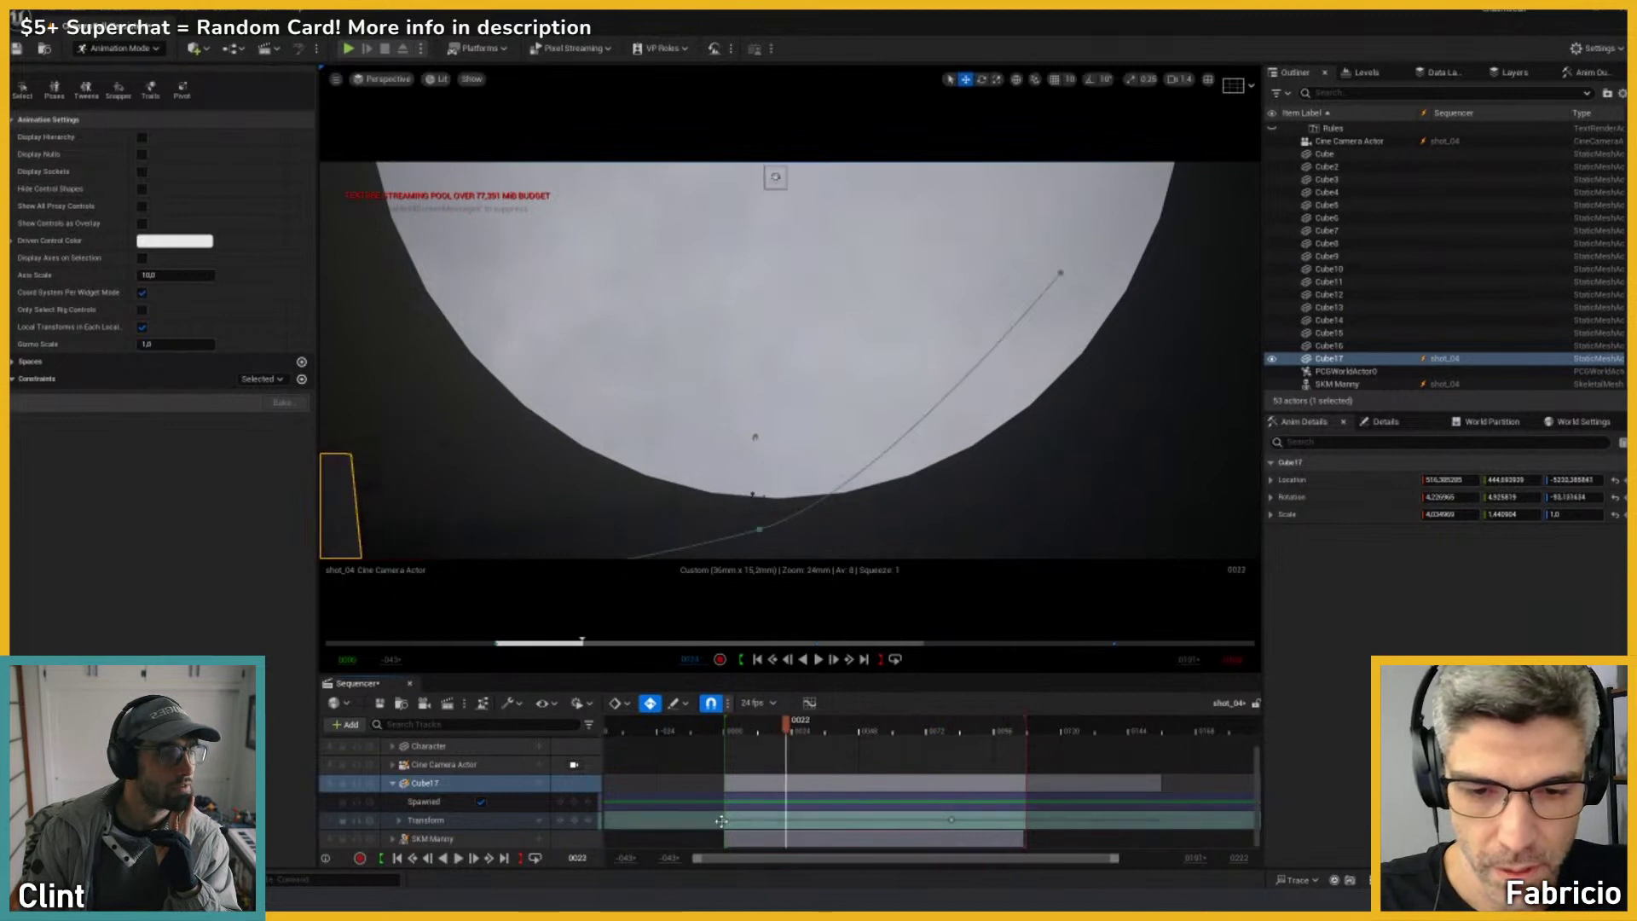
# Step: Replace the block's middle and last keys with one at frame 0108, placing the block along the pit's lower rim
pyautogui.click(948, 818)
pyautogui.press('space')
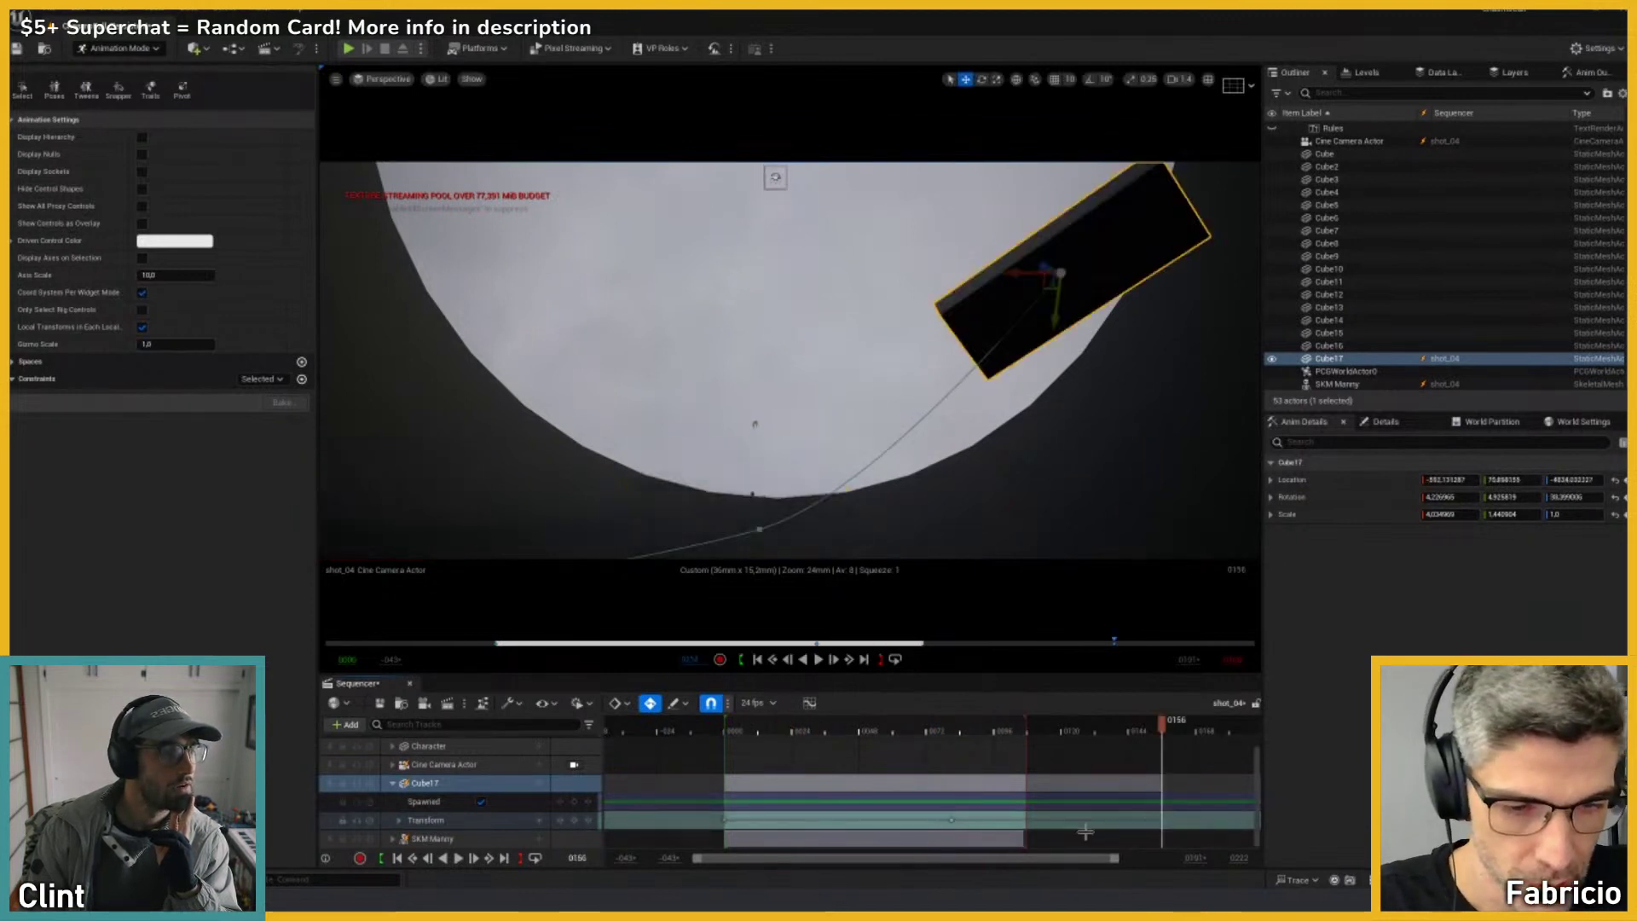
pyautogui.moveTo(1025, 735)
pyautogui.mouseDown()
pyautogui.moveTo(970, 731)
pyautogui.moveTo(1044, 731)
pyautogui.moveTo(812, 731)
pyautogui.moveTo(1009, 735)
pyautogui.mouseUp()
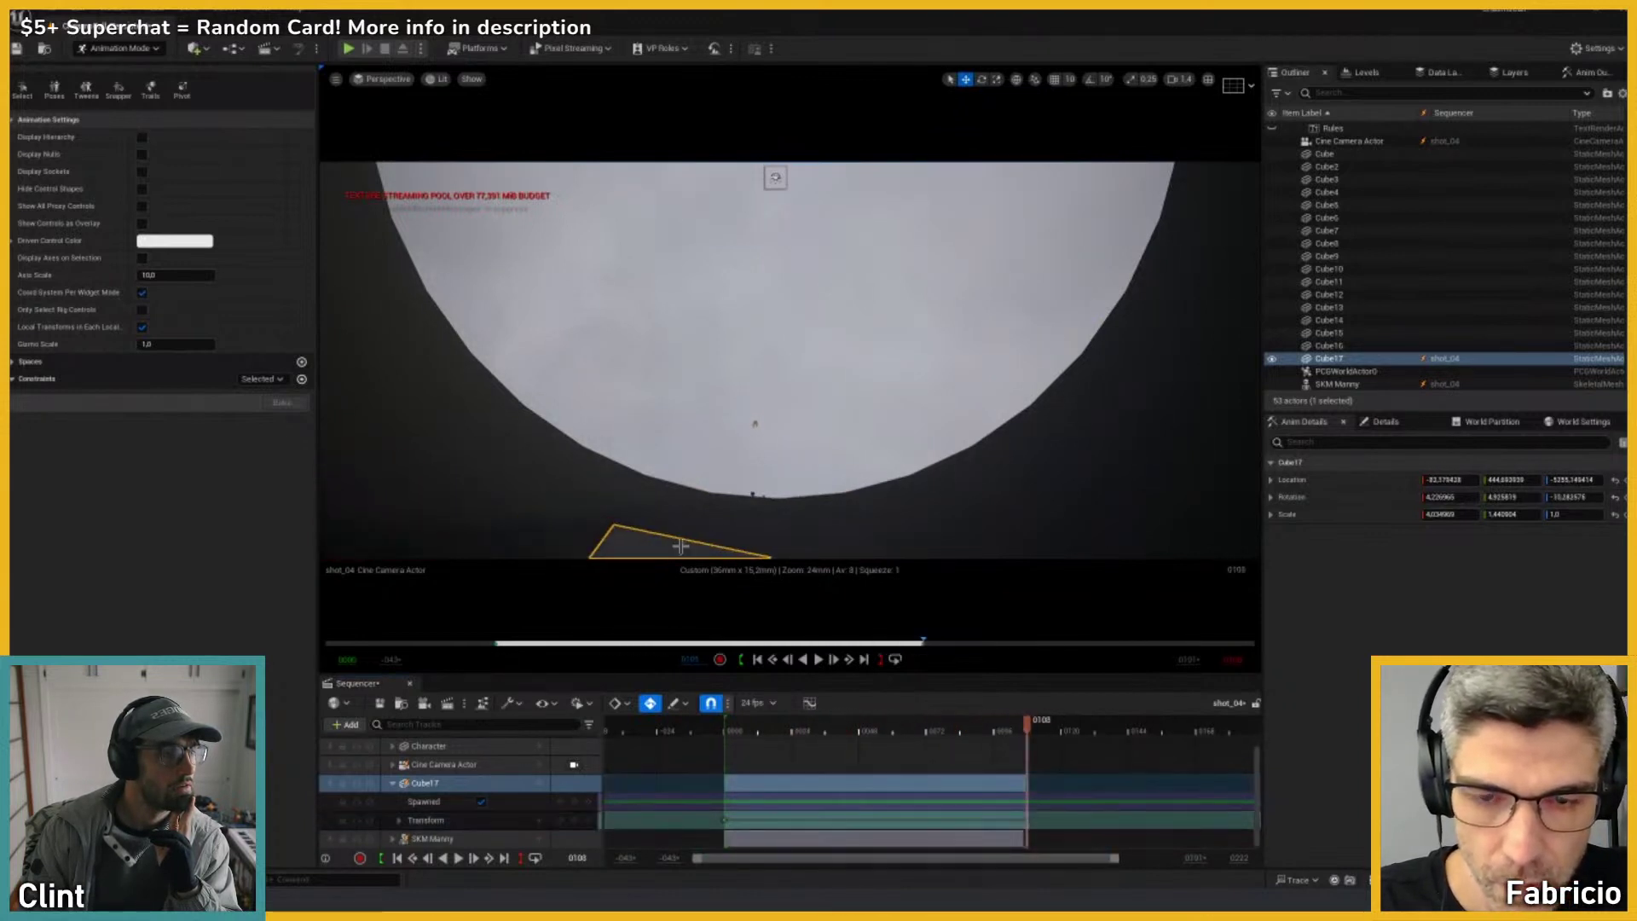
pyautogui.press('f')
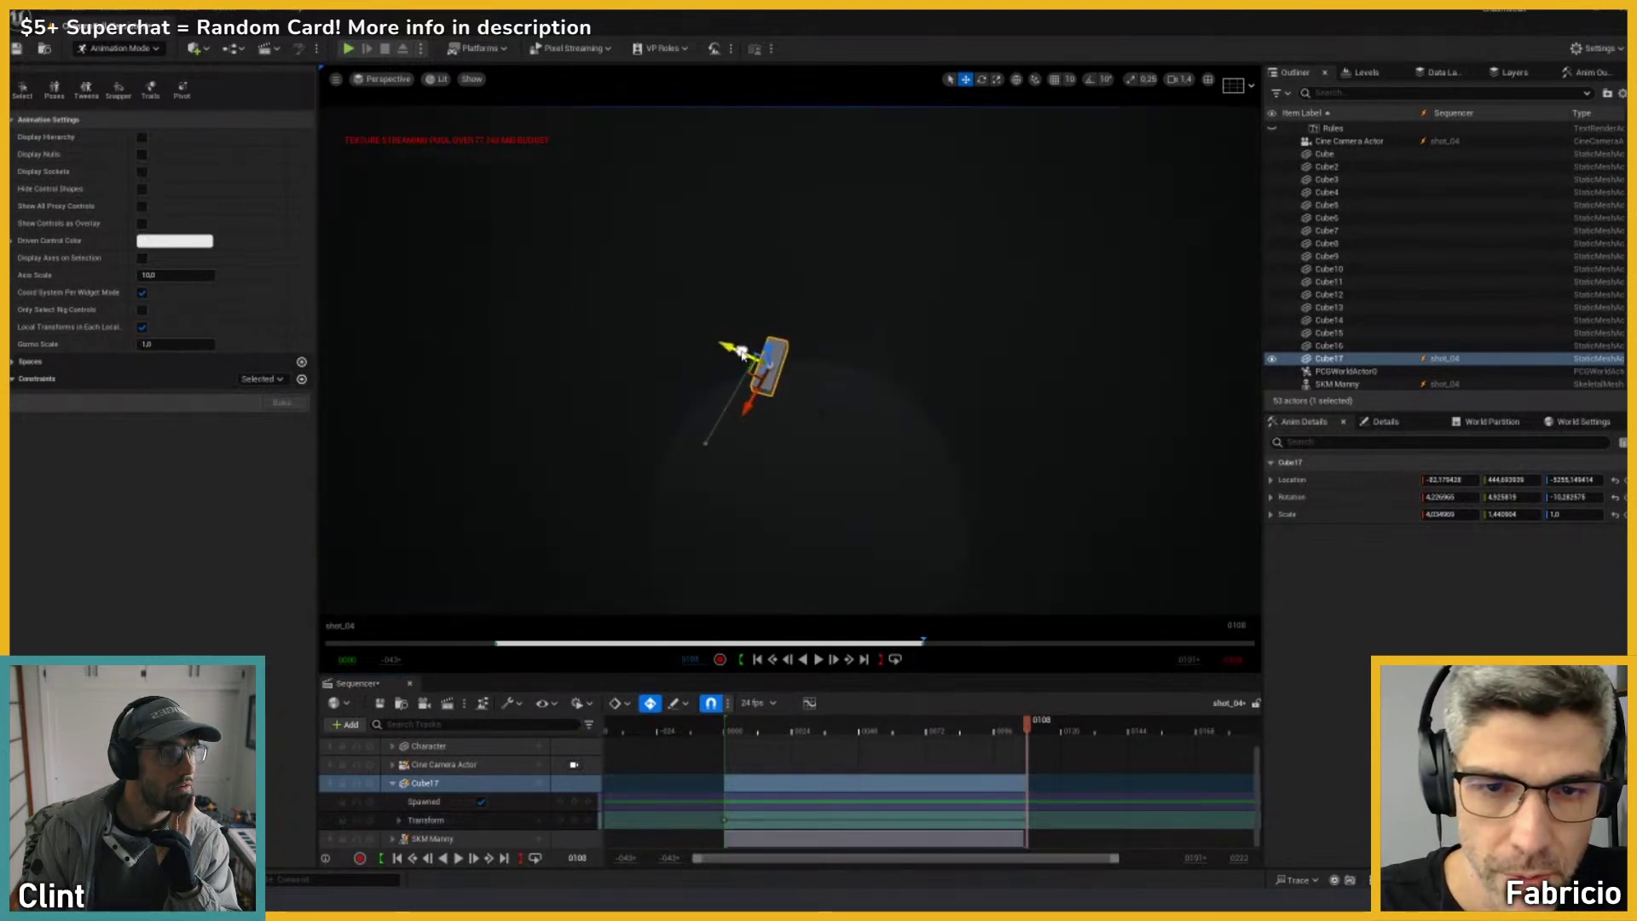
pyautogui.hotkey('shift', 'c')
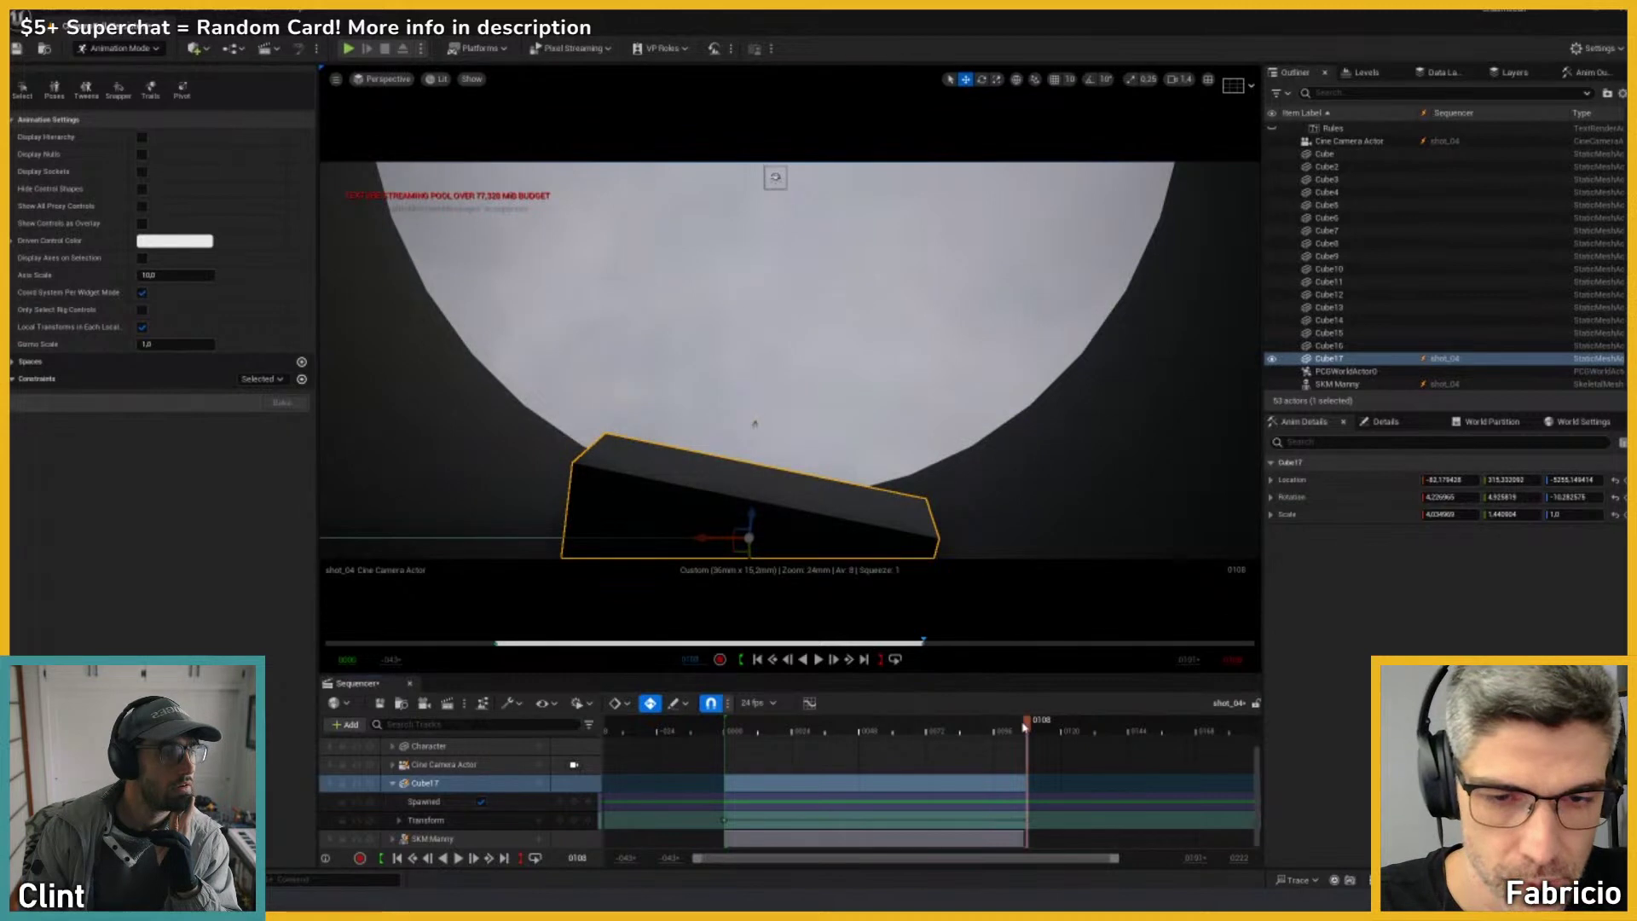
# Step: At frame 0108, move the block slightly right and up along the lower rim and rotate it so its right end tilts upward
pyautogui.moveTo(1023, 725); pyautogui.dragTo(1017, 725)
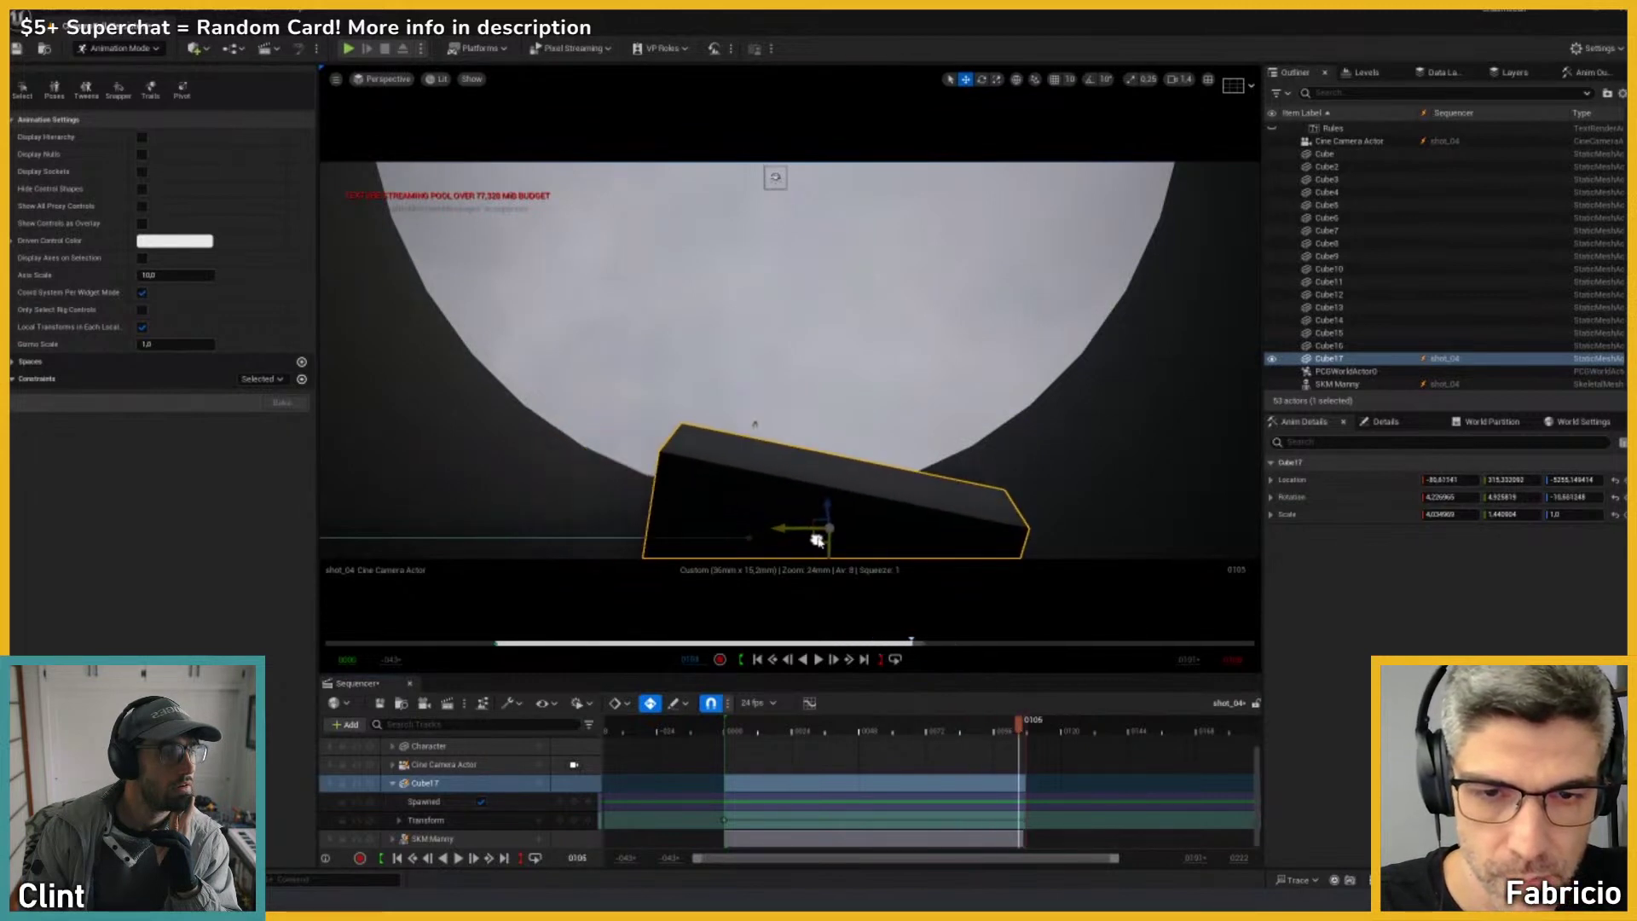
pyautogui.press('r')
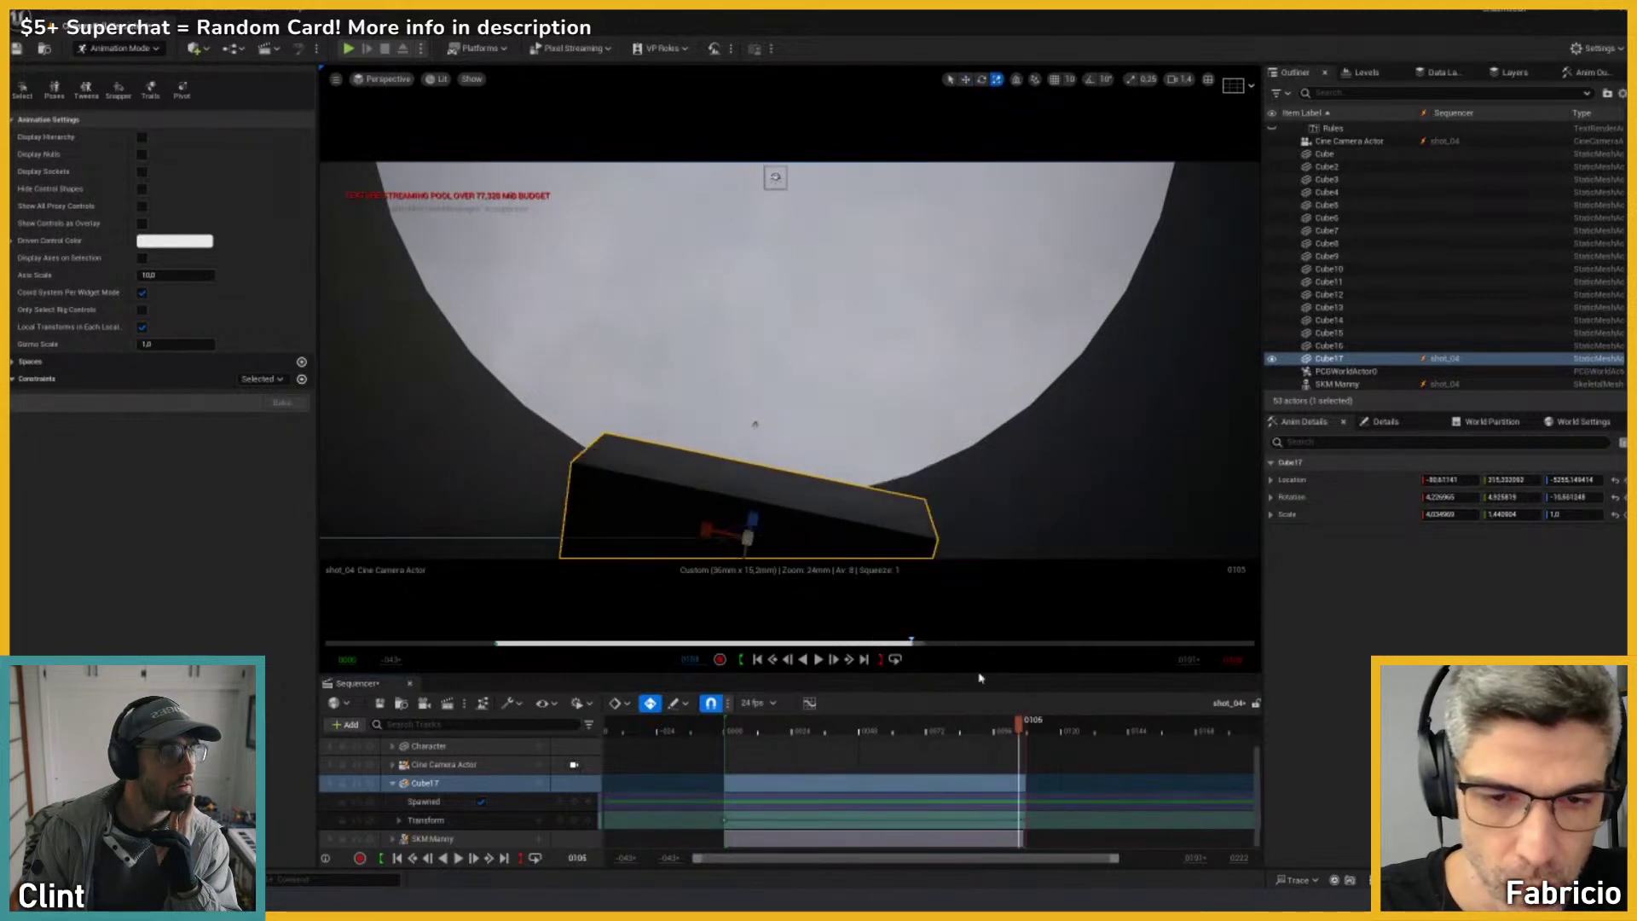
pyautogui.click(1025, 819)
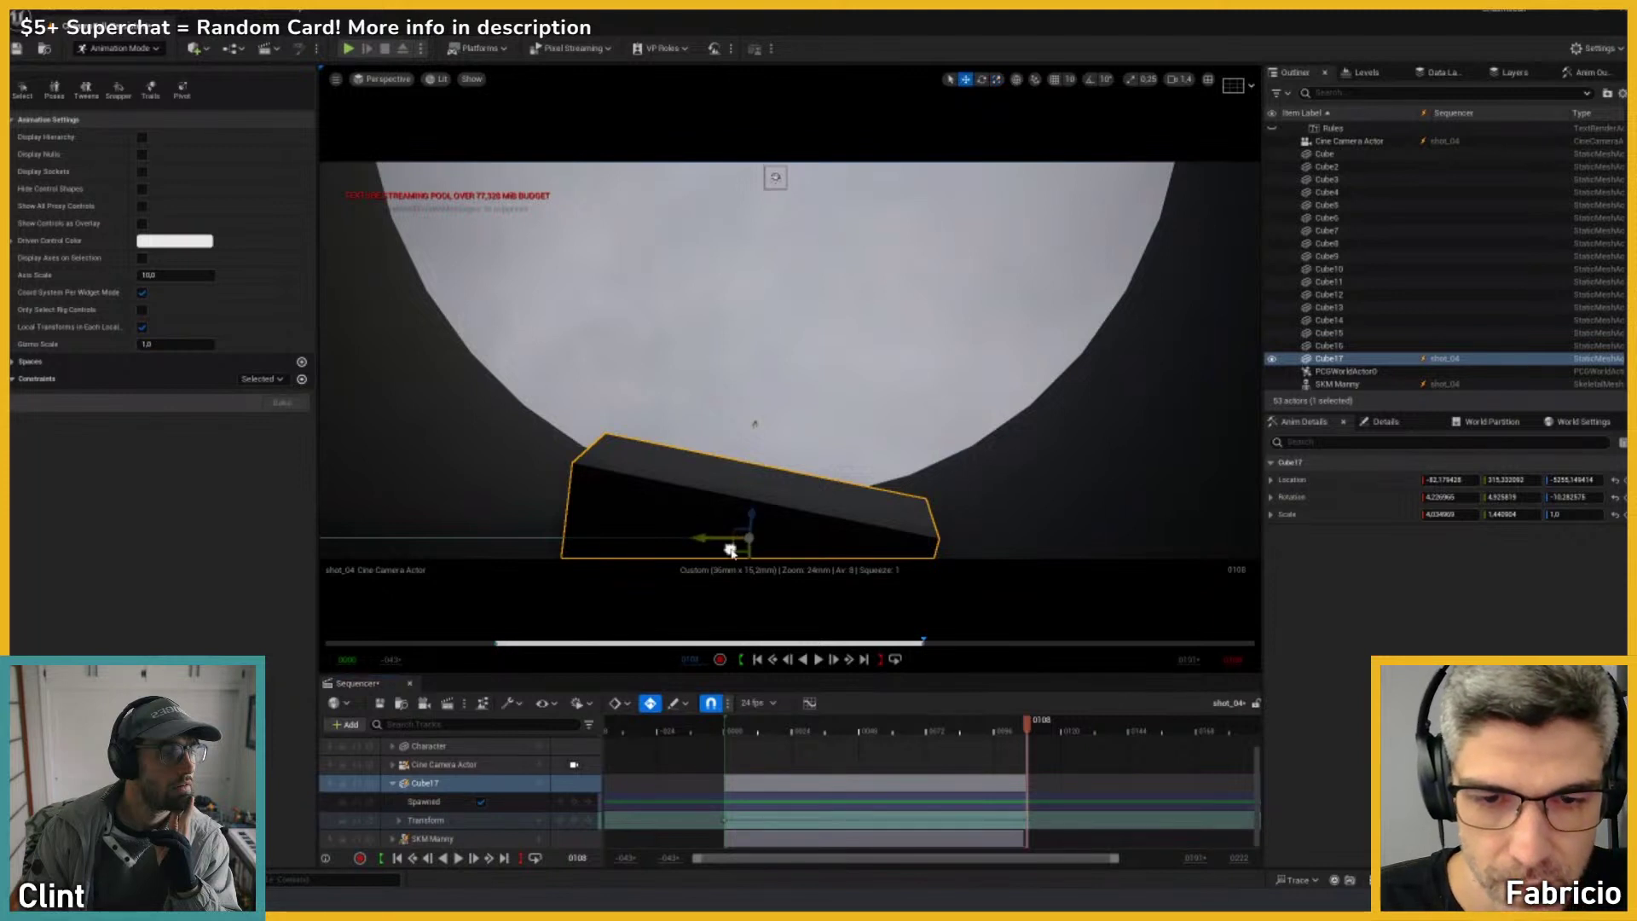
pyautogui.moveTo(731, 550); pyautogui.dragTo(809, 522)
pyautogui.press('e')
pyautogui.moveTo(793, 465); pyautogui.dragTo(755, 424)
pyautogui.press('r')
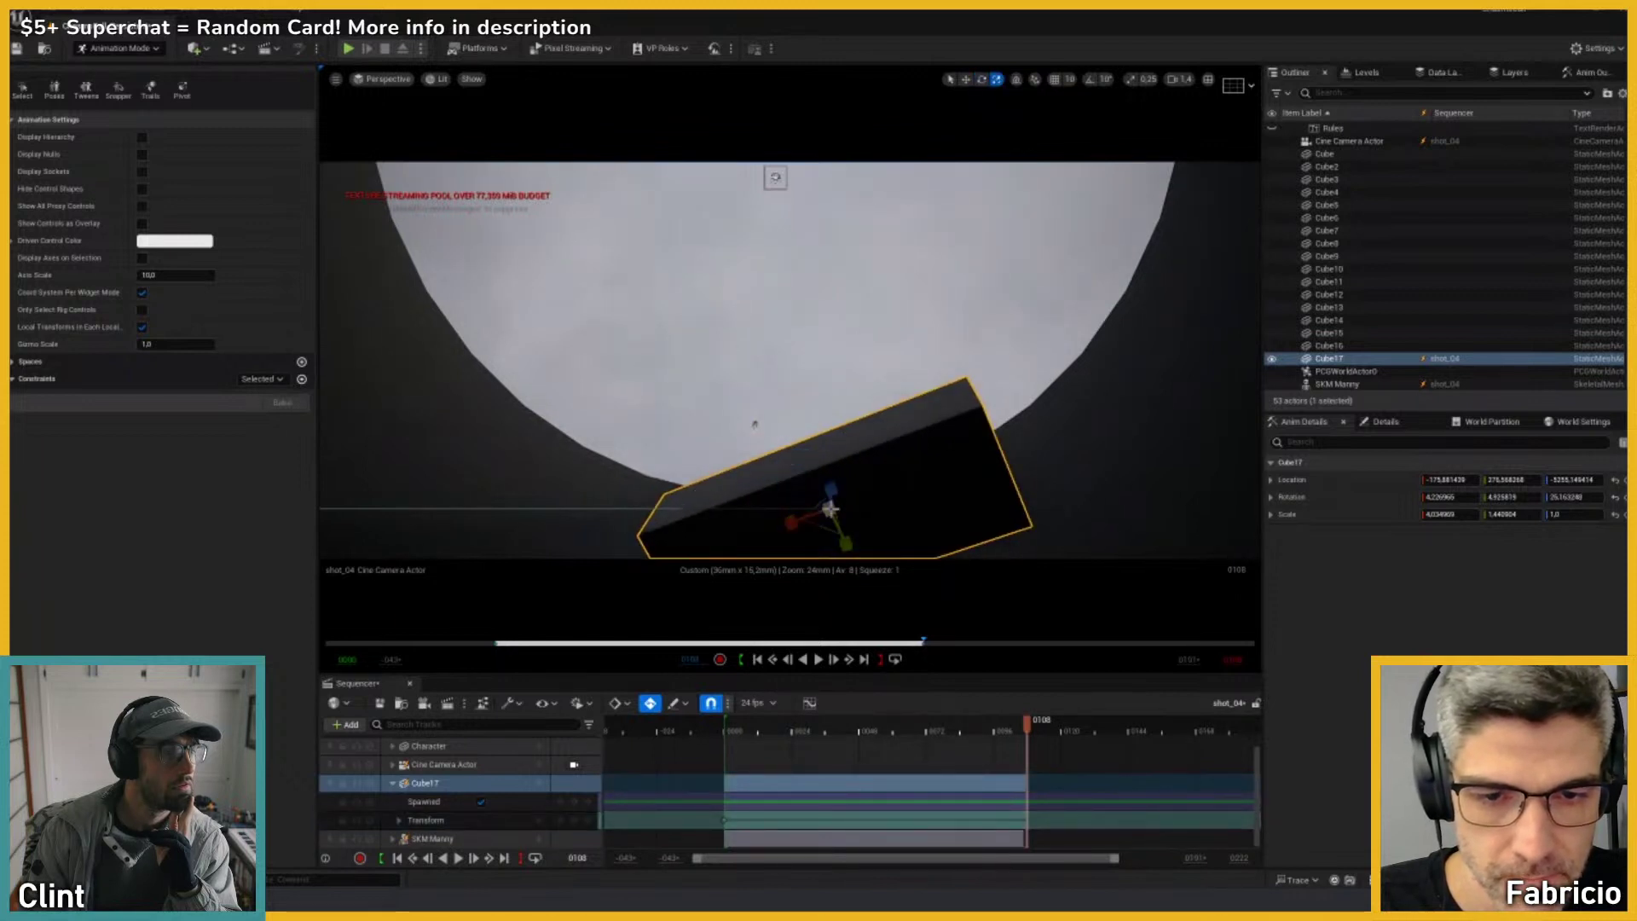
pyautogui.press('e')
pyautogui.hotkey('ctrl', 'z')
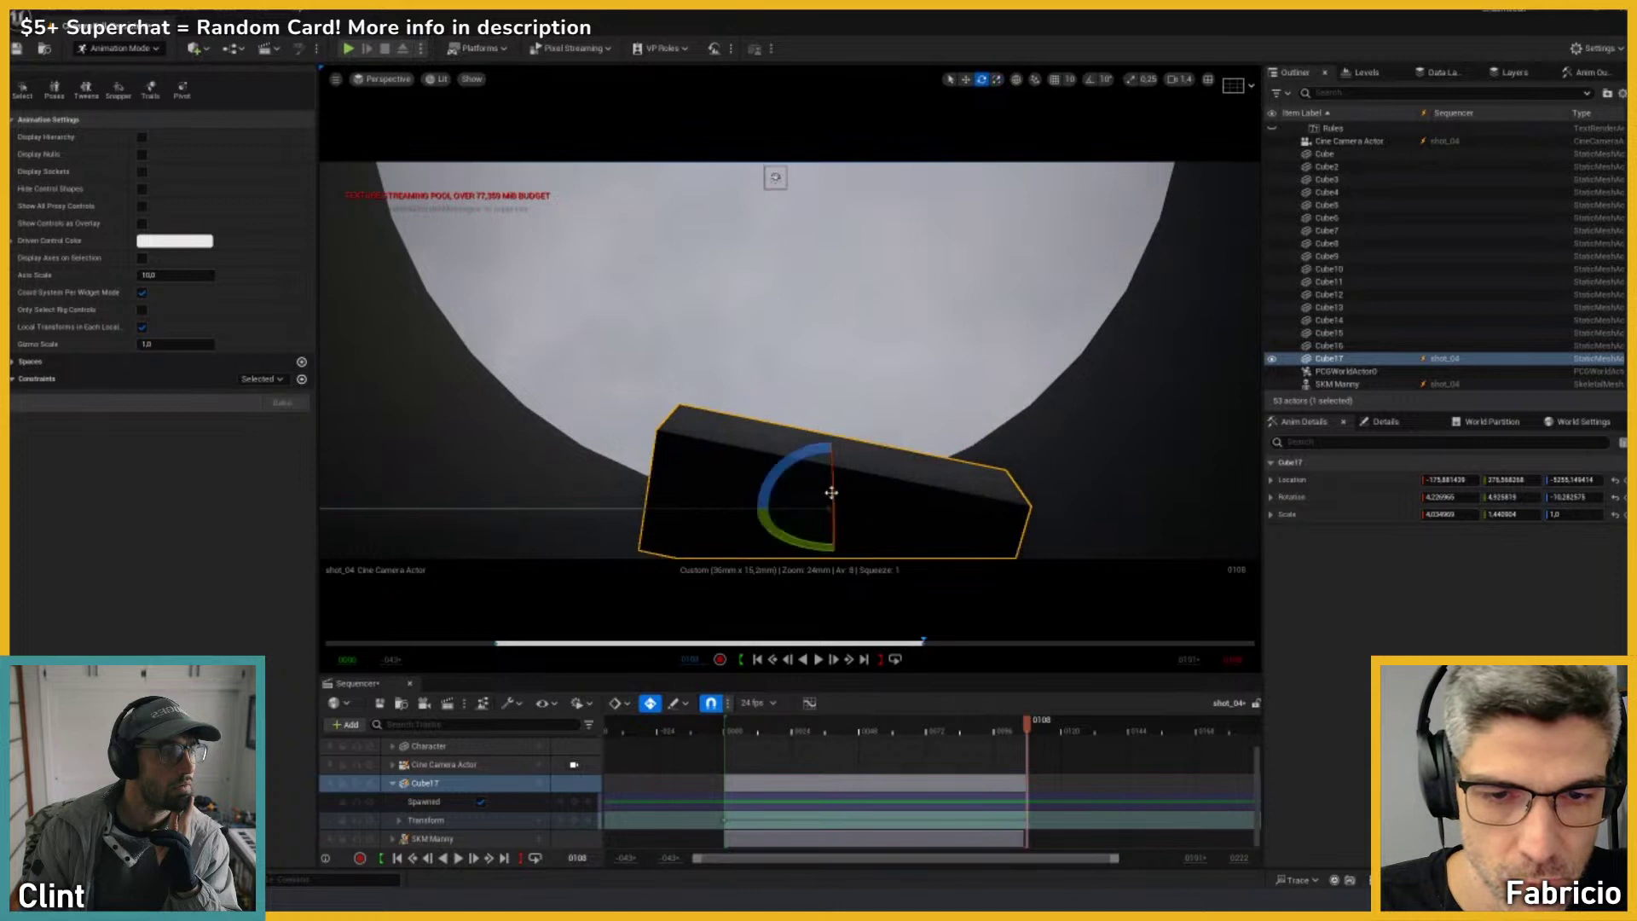
pyautogui.moveTo(790, 461); pyautogui.dragTo(834, 496)
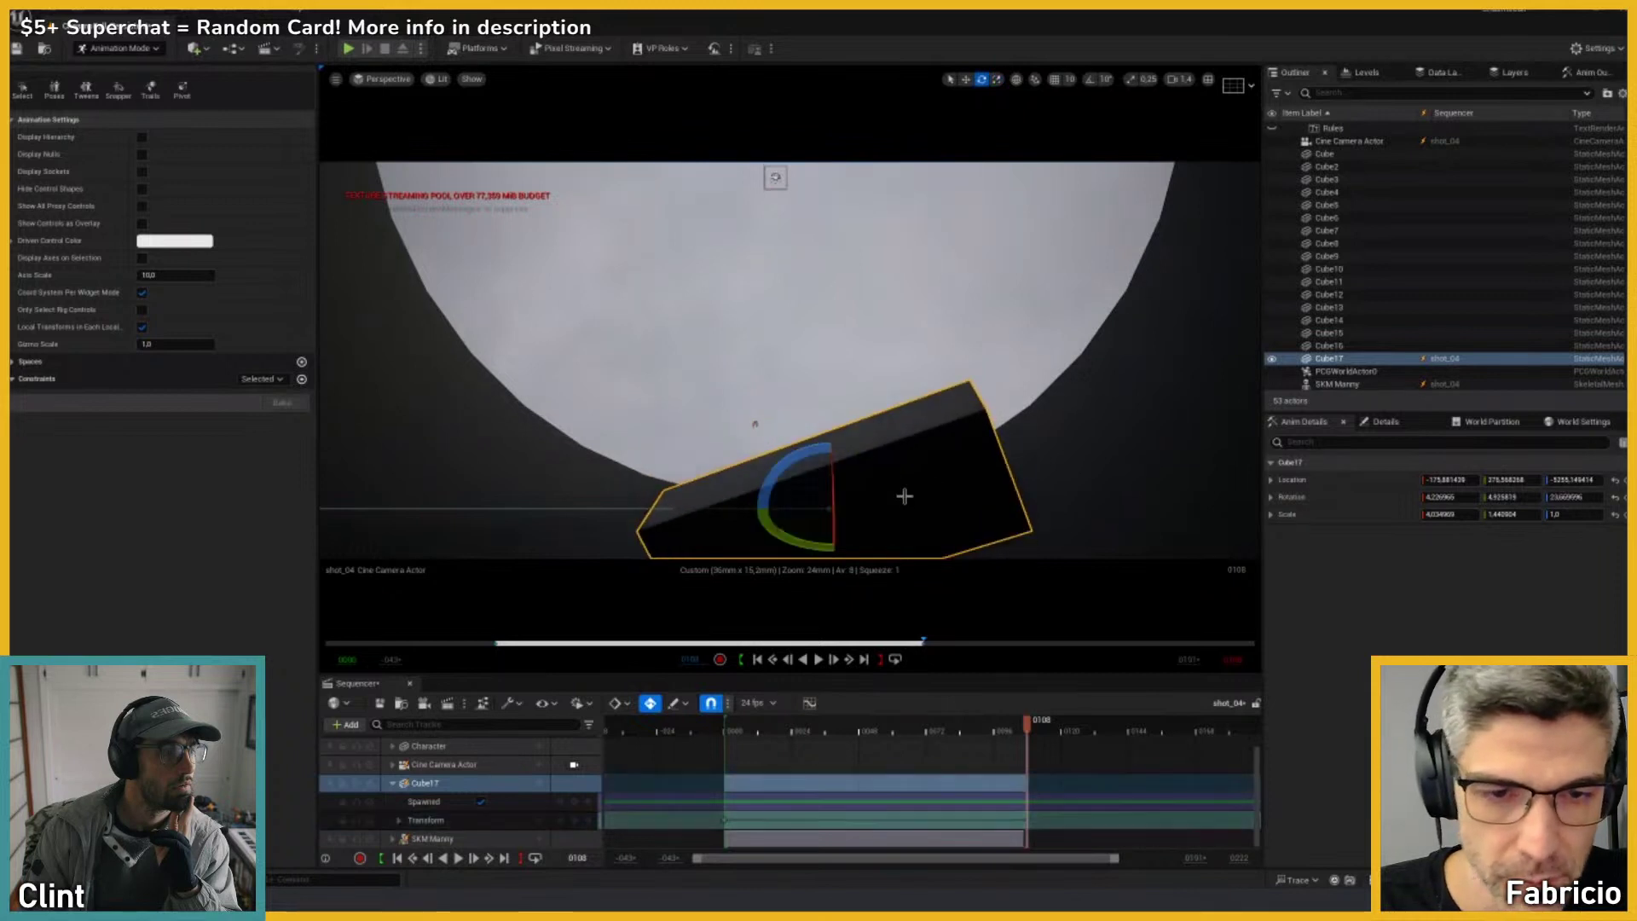
# Step: Set the block's scale to 3.0, 1.0, 1.0 and return to the shot camera's view
pyautogui.scroll(5, 883, 412)
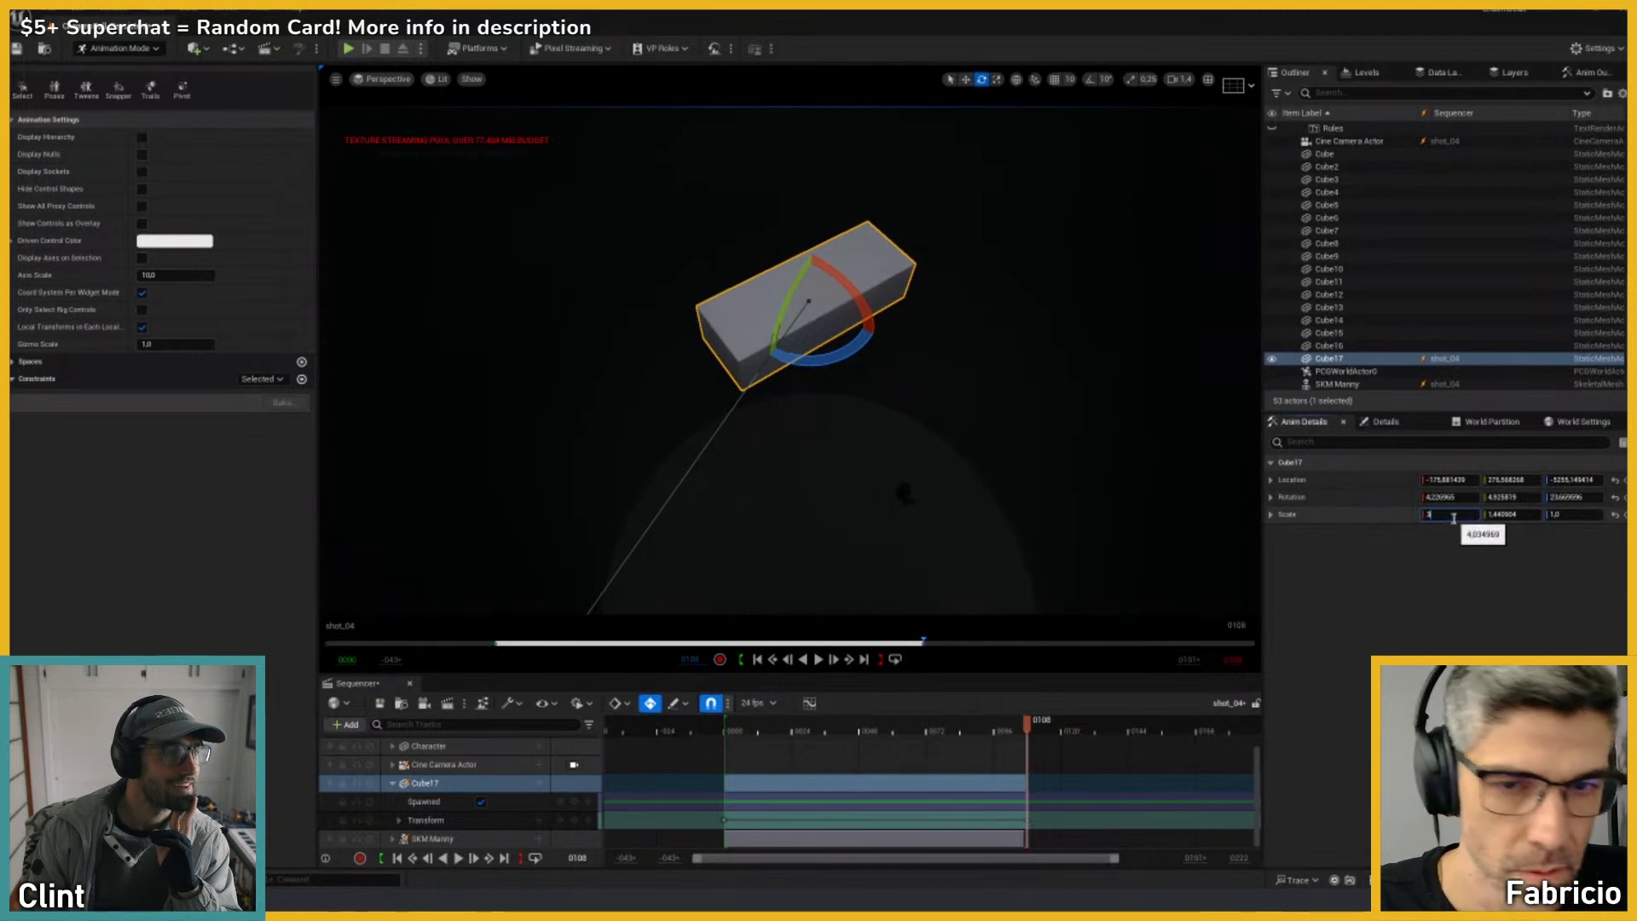
pyautogui.write('3')
pyautogui.press('Return')
pyautogui.click(1500, 514)
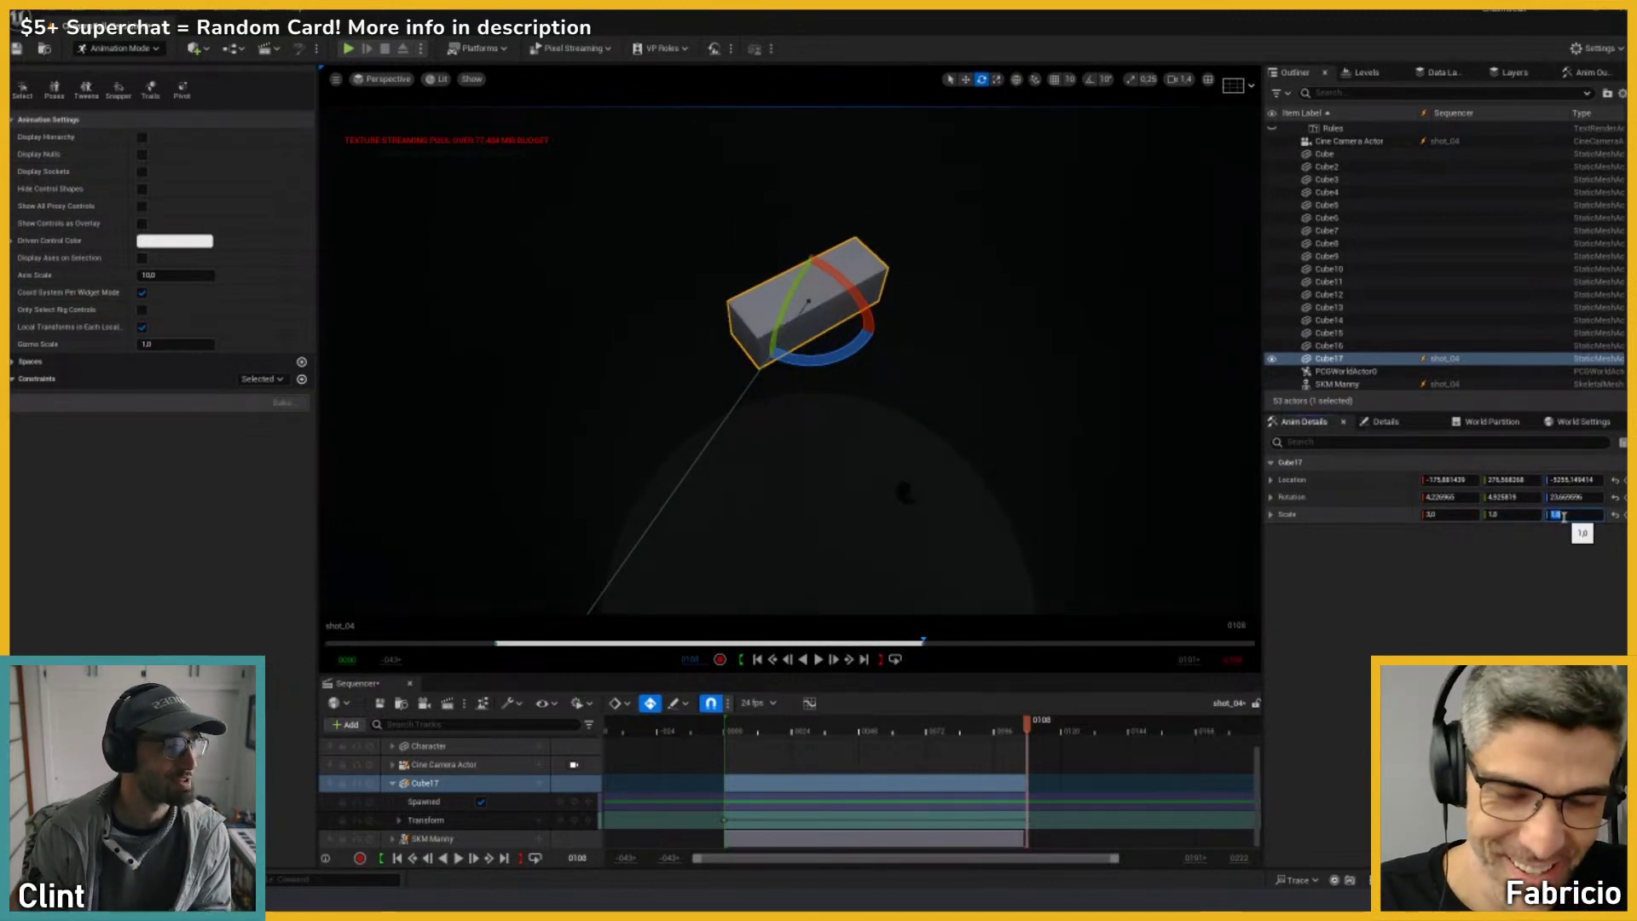
pyautogui.moveTo(905, 402); pyautogui.dragTo(895, 375, button='right')
pyautogui.hotkey('shift', 'c')
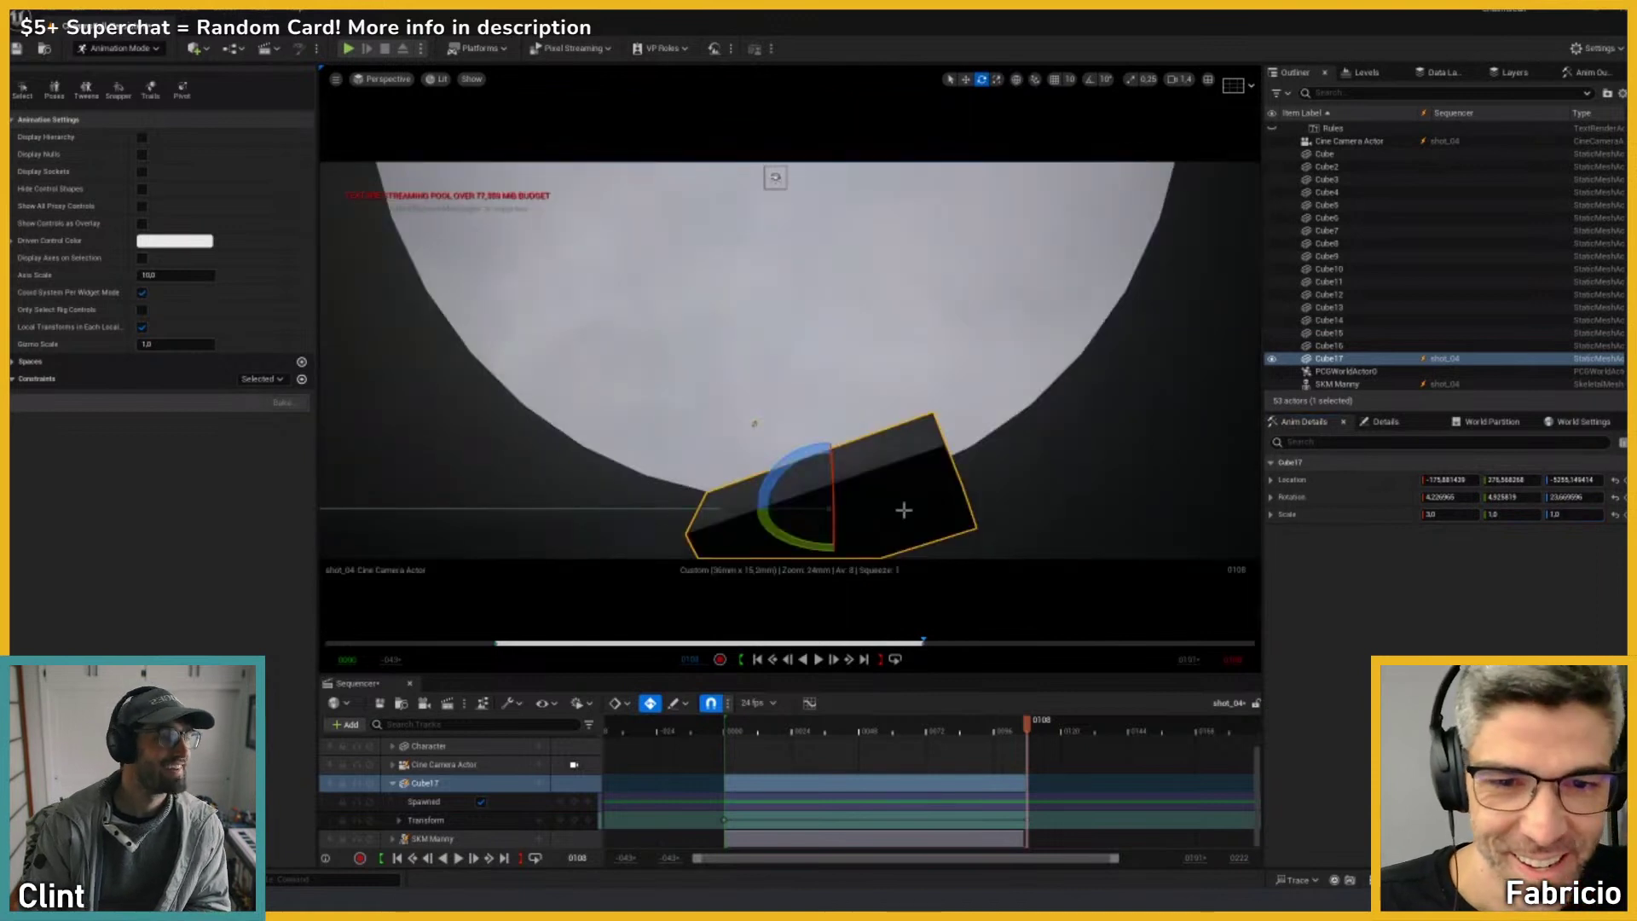
# Step: Slow the block by delaying its last key to about frame 0144, and play the shot from the start to review the motion
pyautogui.moveTo(1029, 735); pyautogui.dragTo(847, 729)
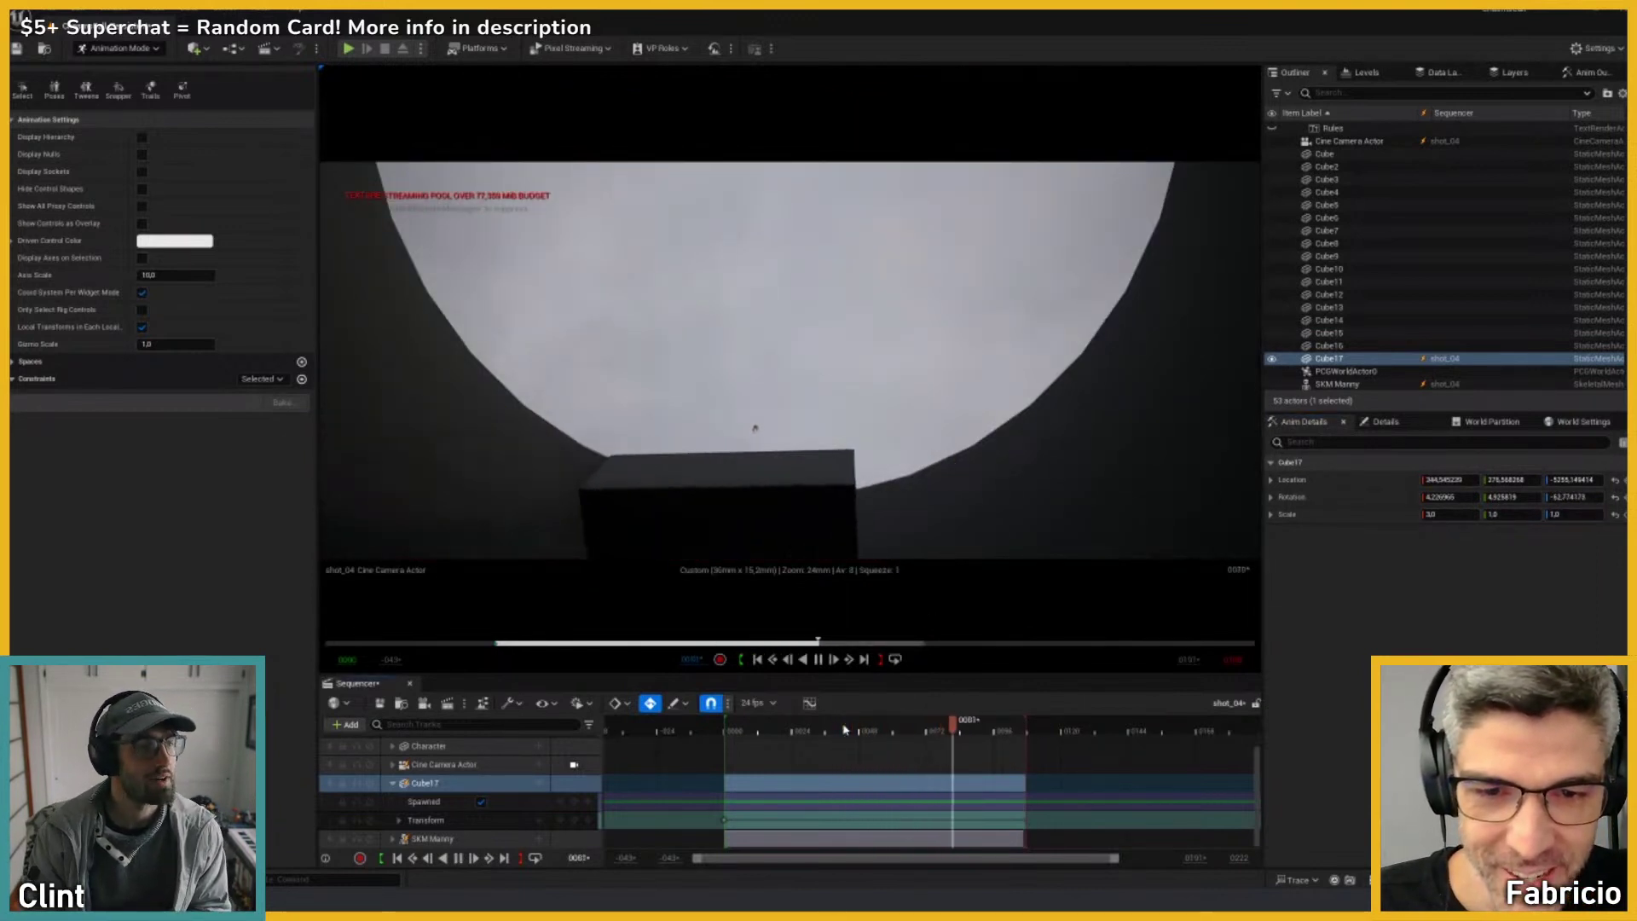
pyautogui.press('space')
pyautogui.moveTo(982, 722); pyautogui.dragTo(1125, 724)
pyautogui.press('space')
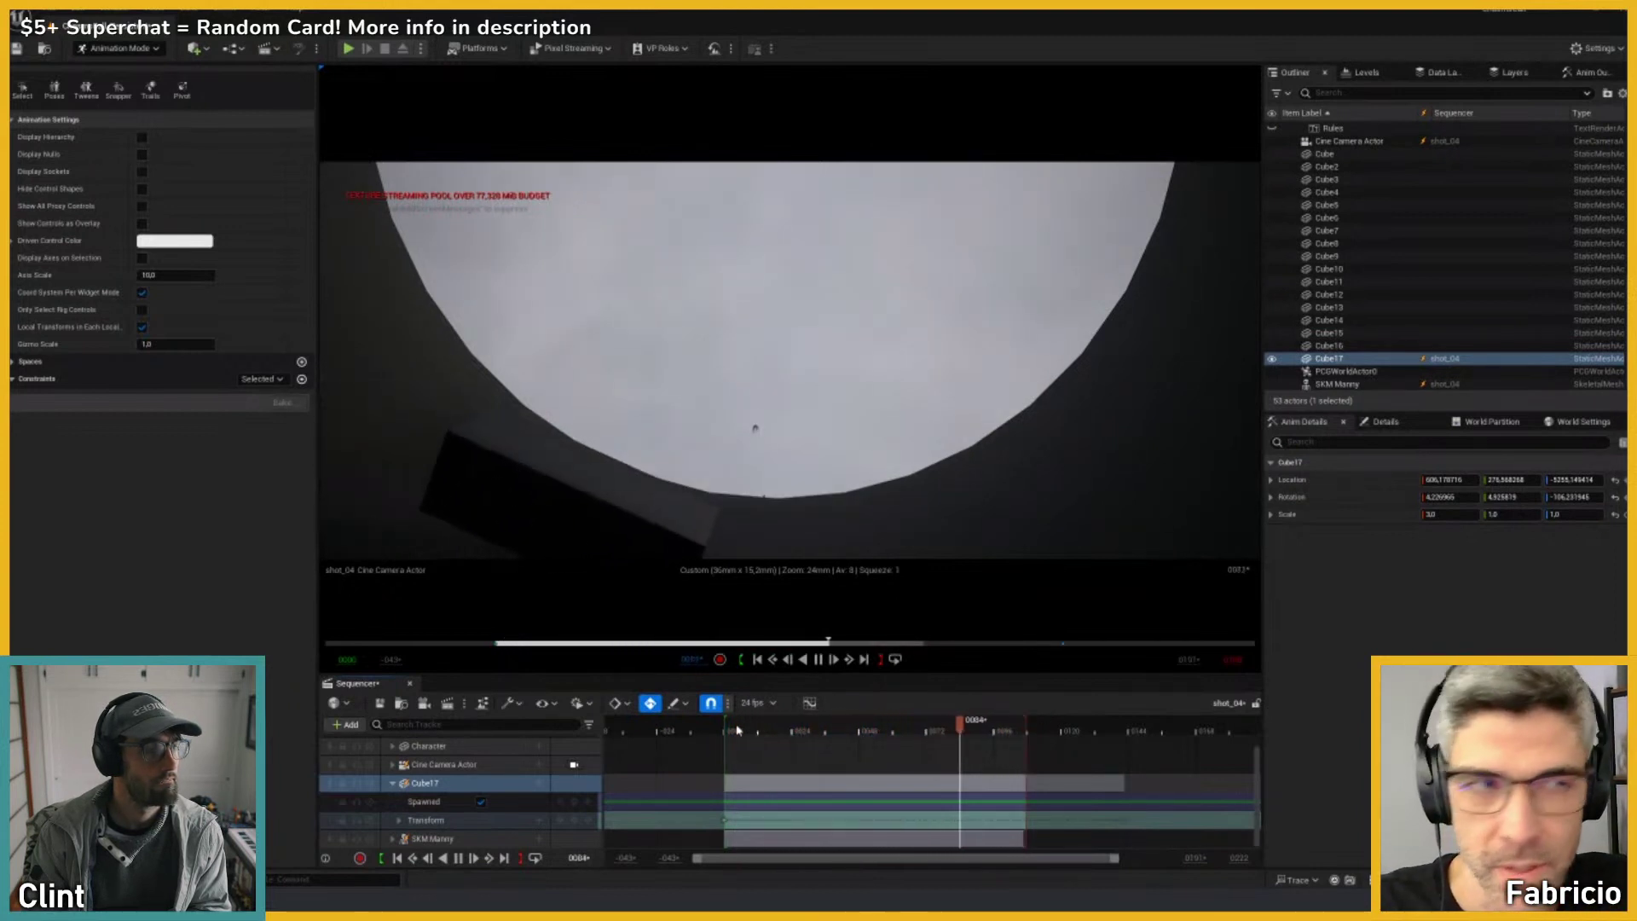
pyautogui.press('space')
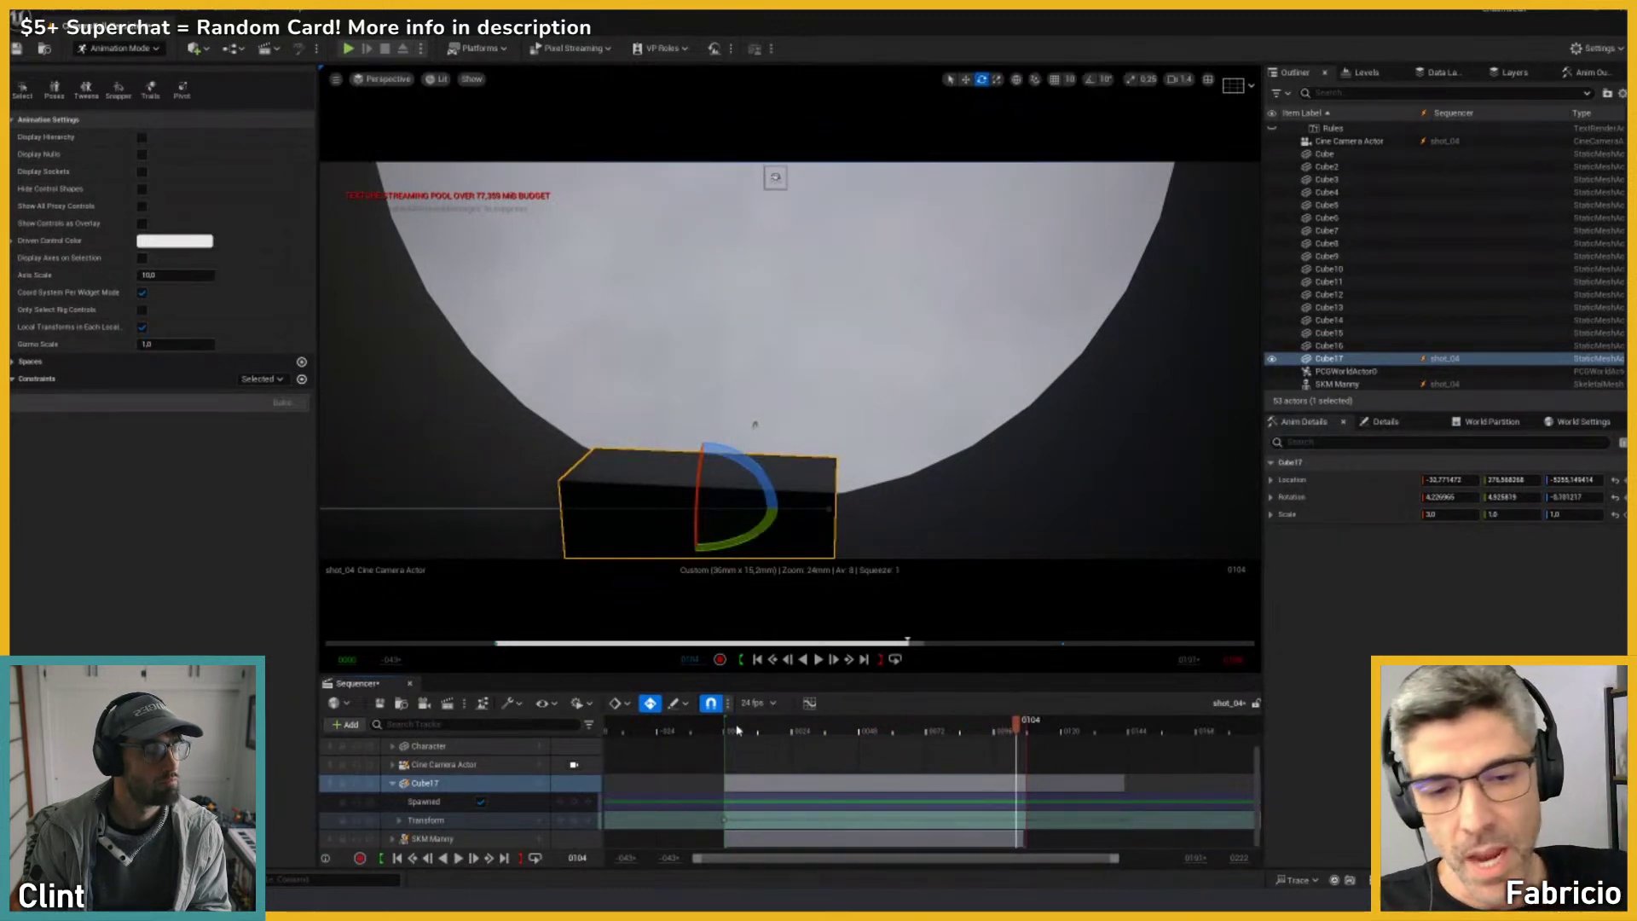
pyautogui.click(729, 728)
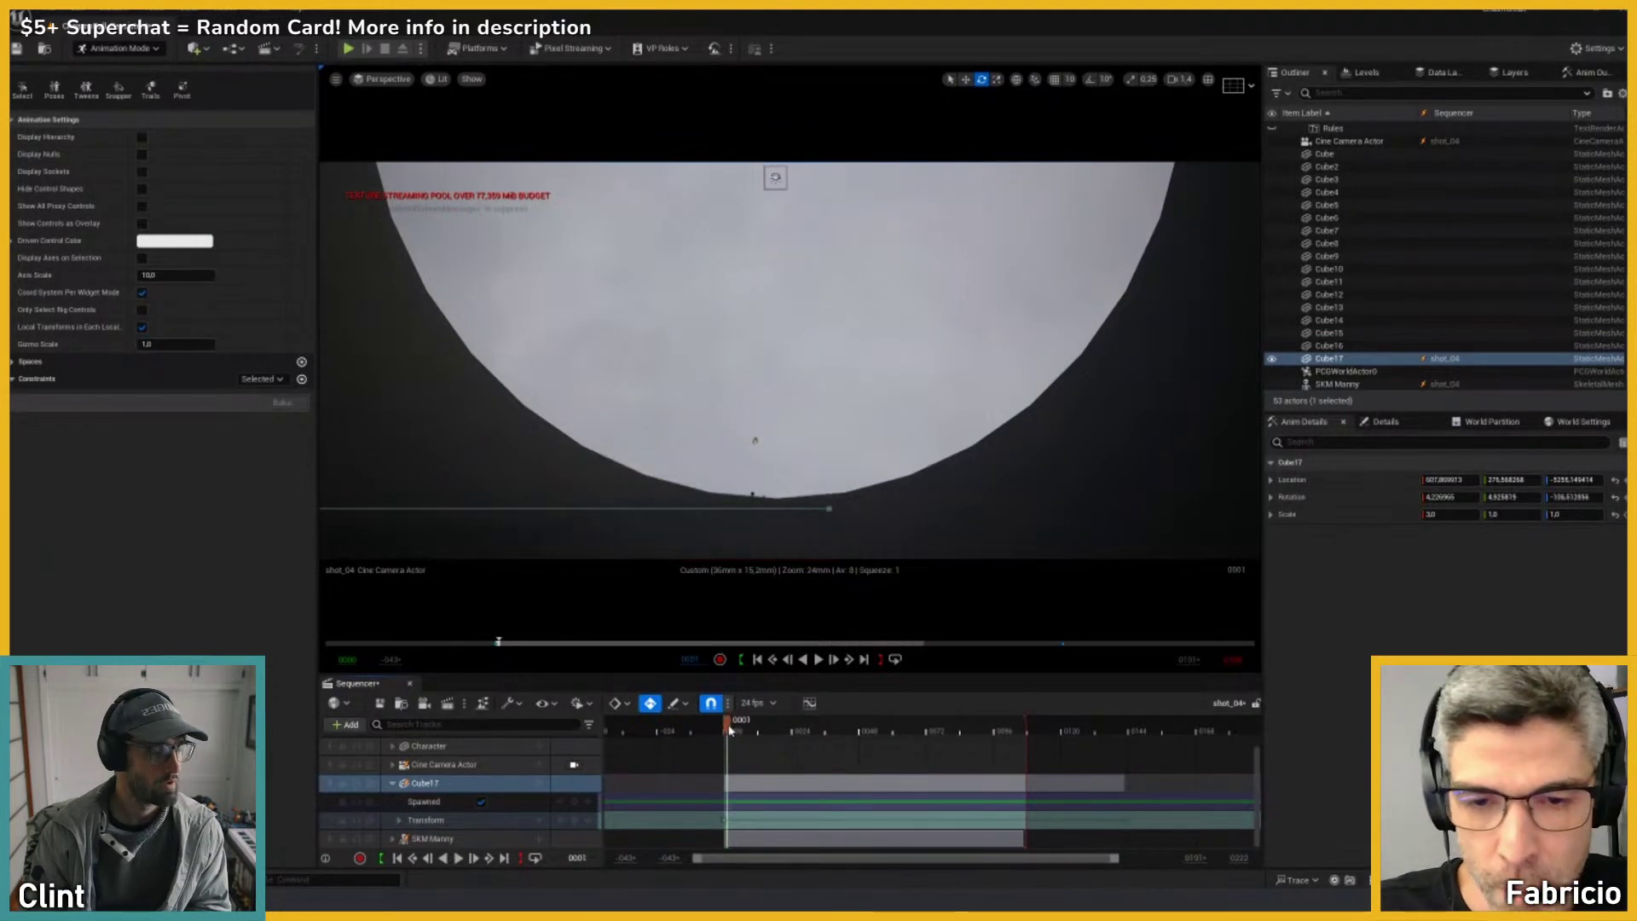
pyautogui.press('space')
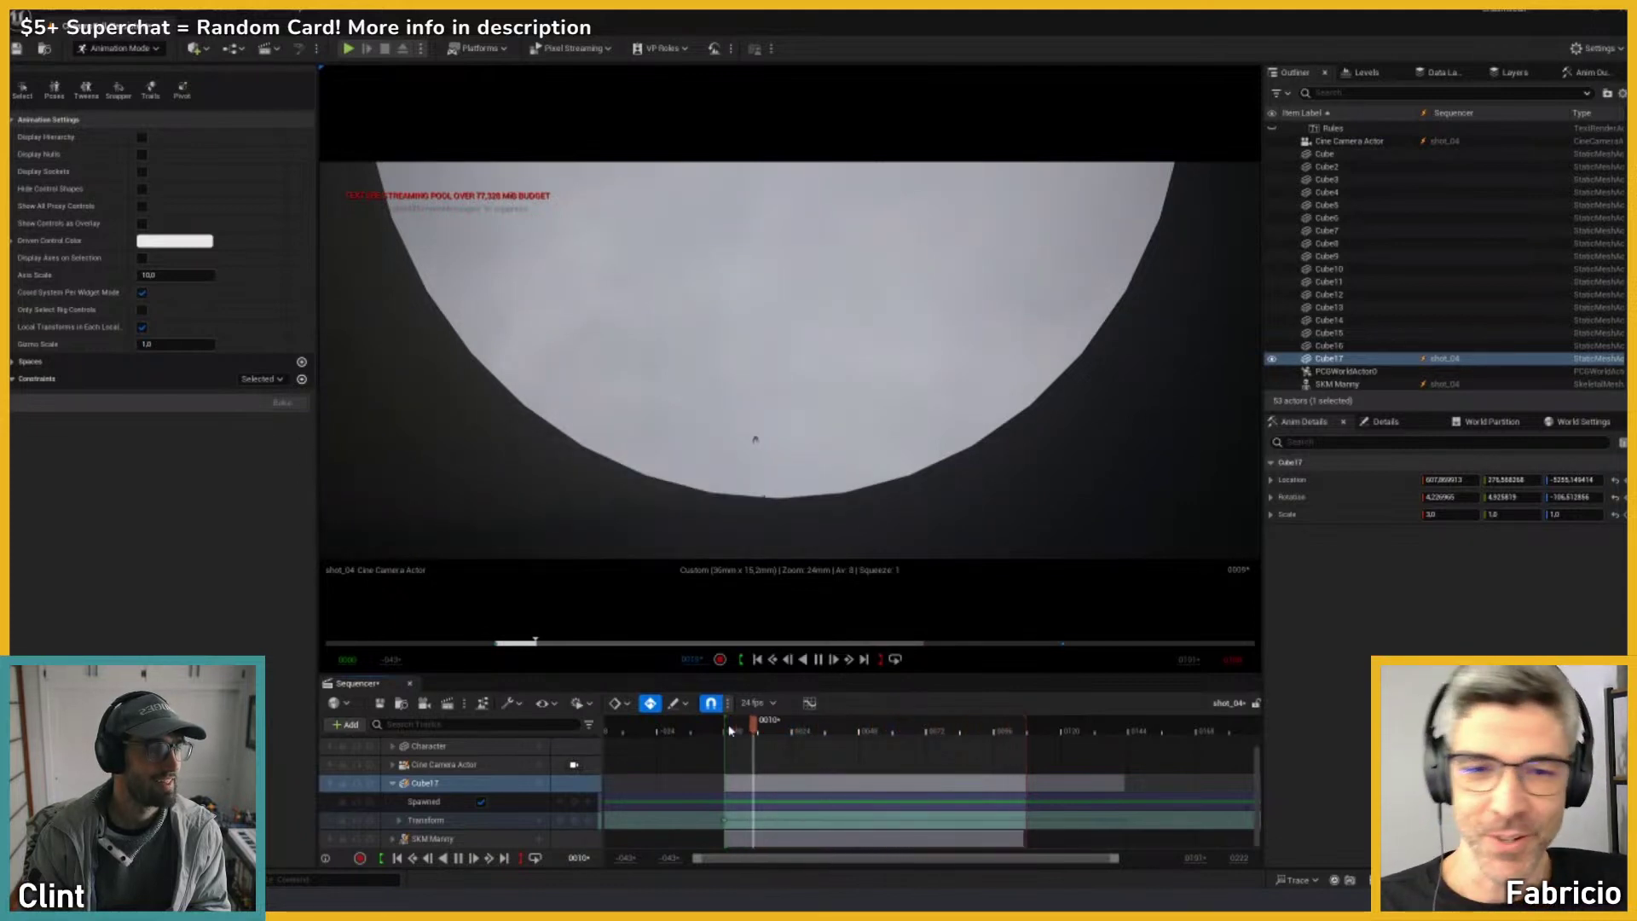
pyautogui.click(733, 727)
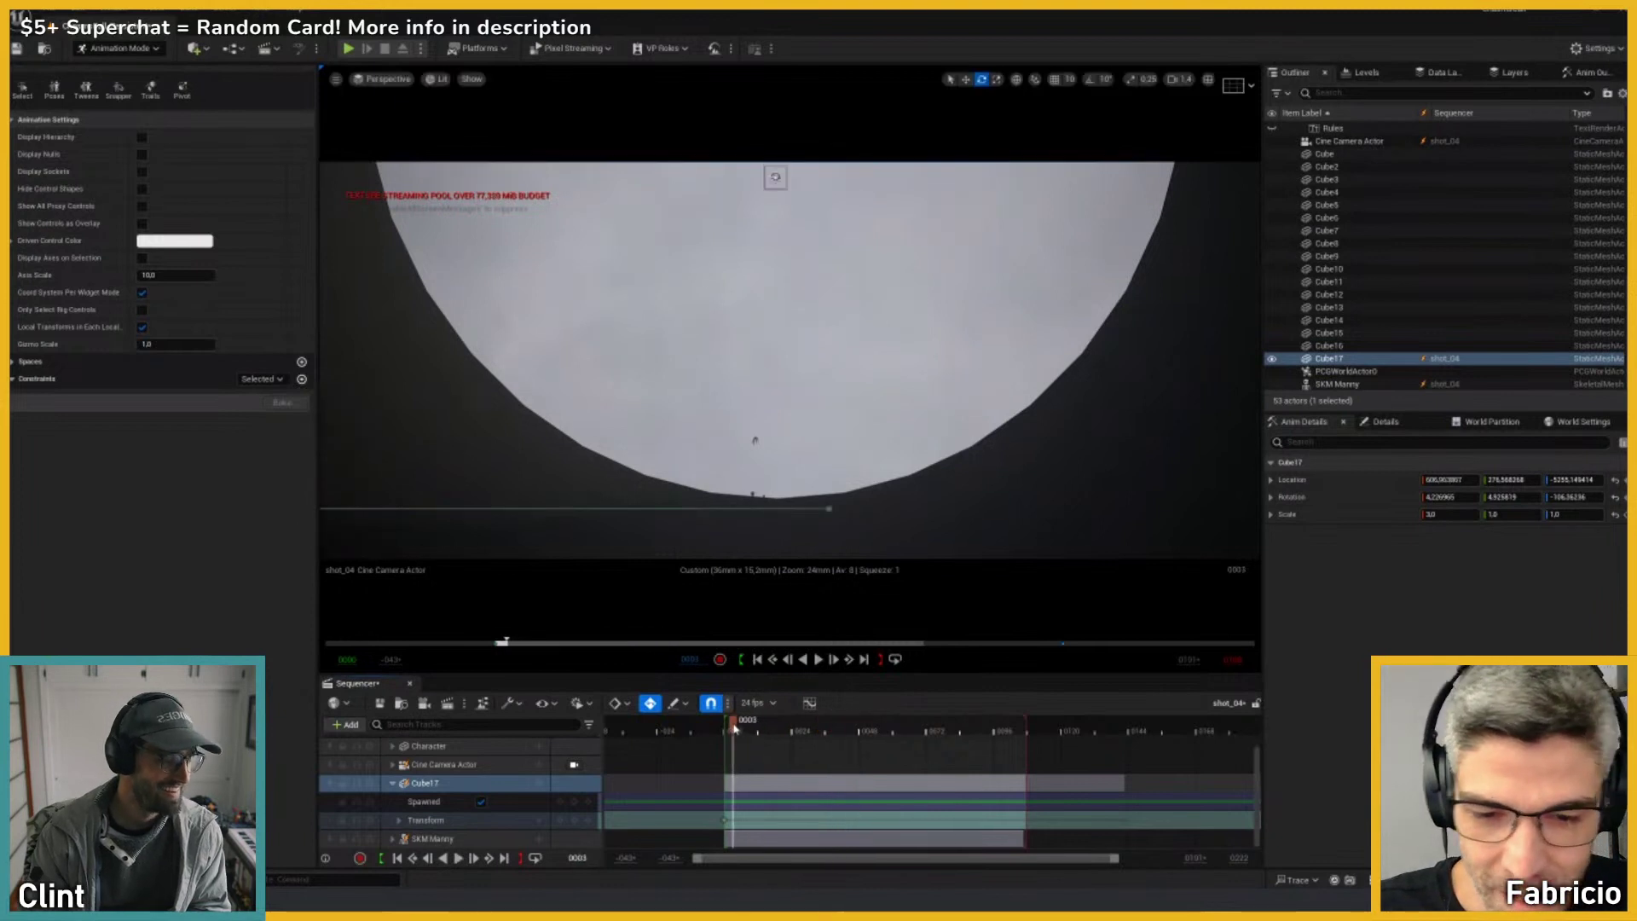
pyautogui.press('space')
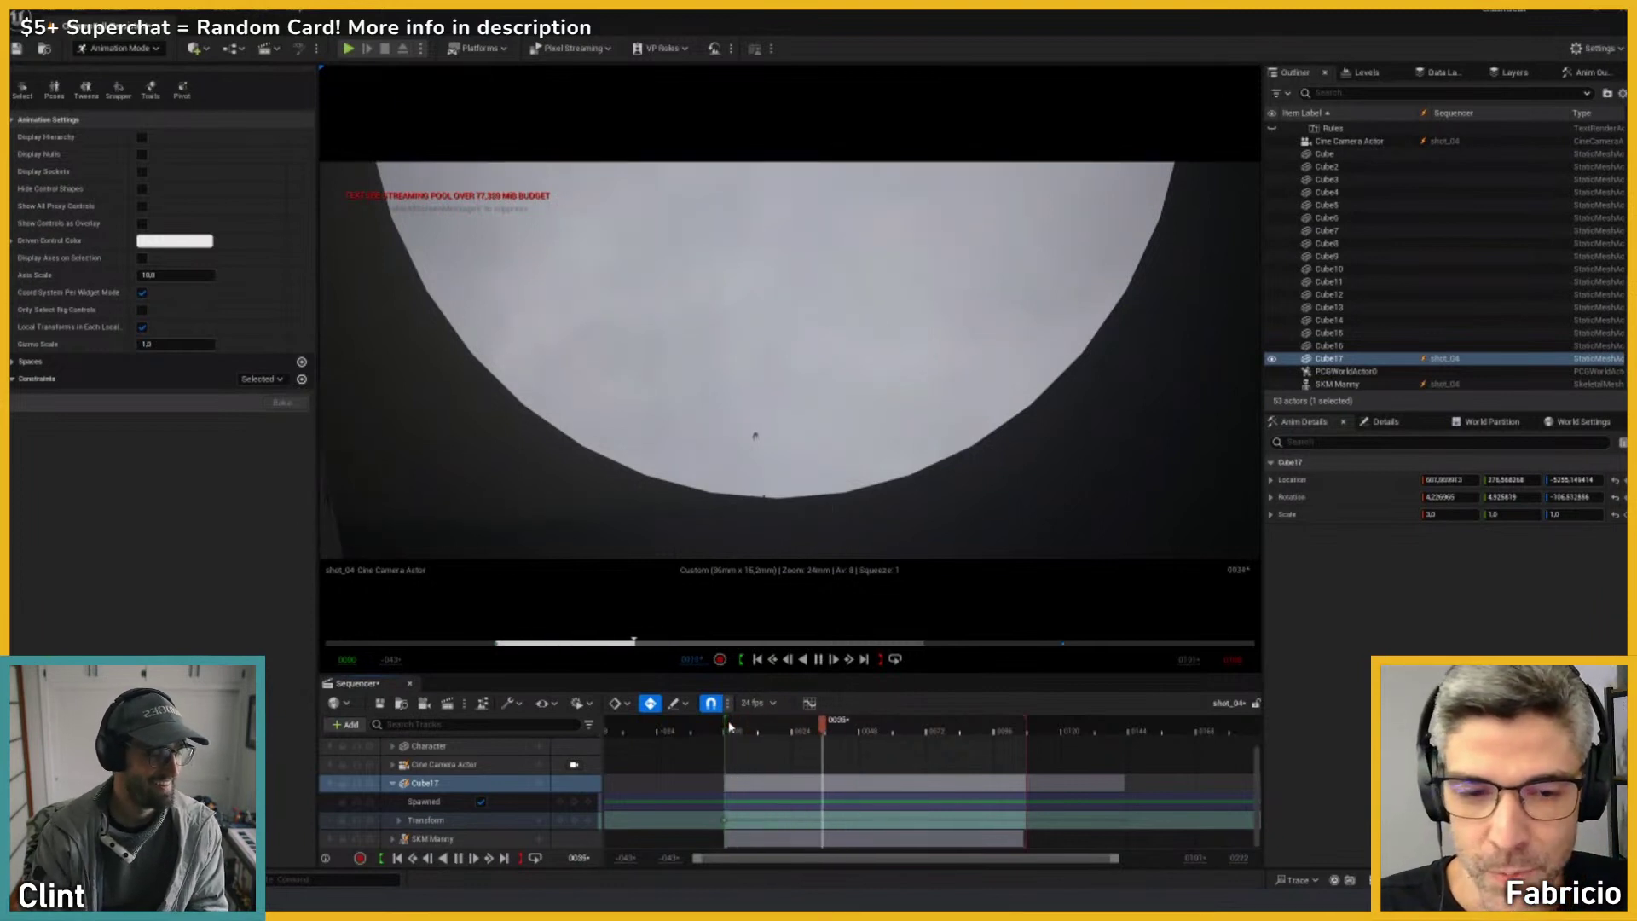
pyautogui.press('space')
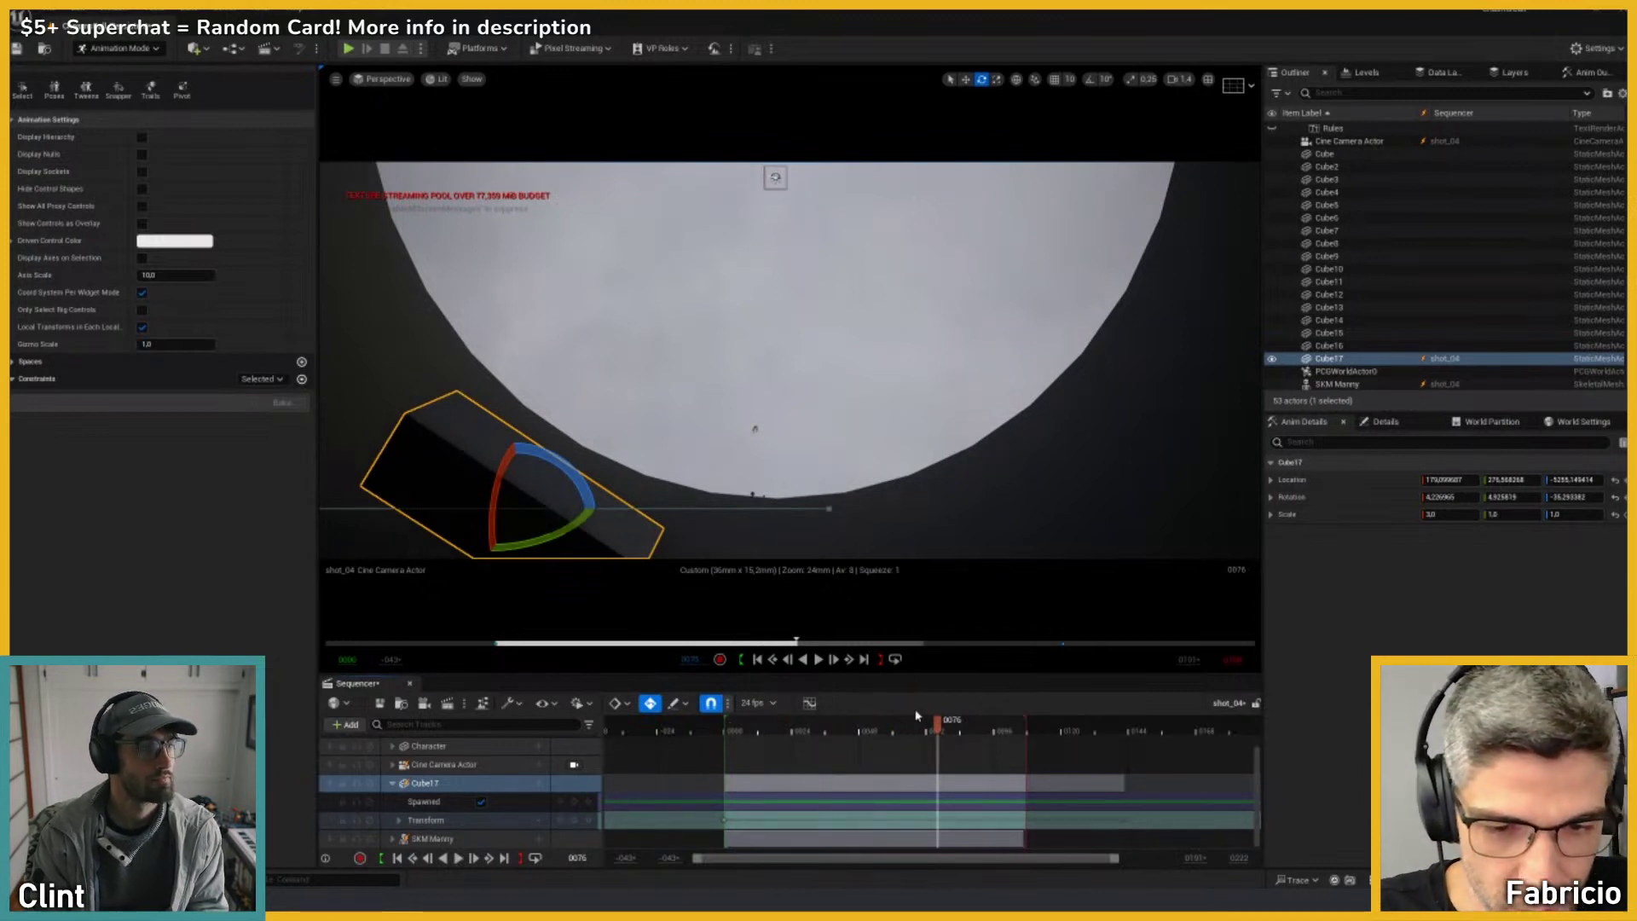
# Step: Adjust the first key of the block's Location X curve with a steeper downward tangent, and play the shot
pyautogui.click(809, 703)
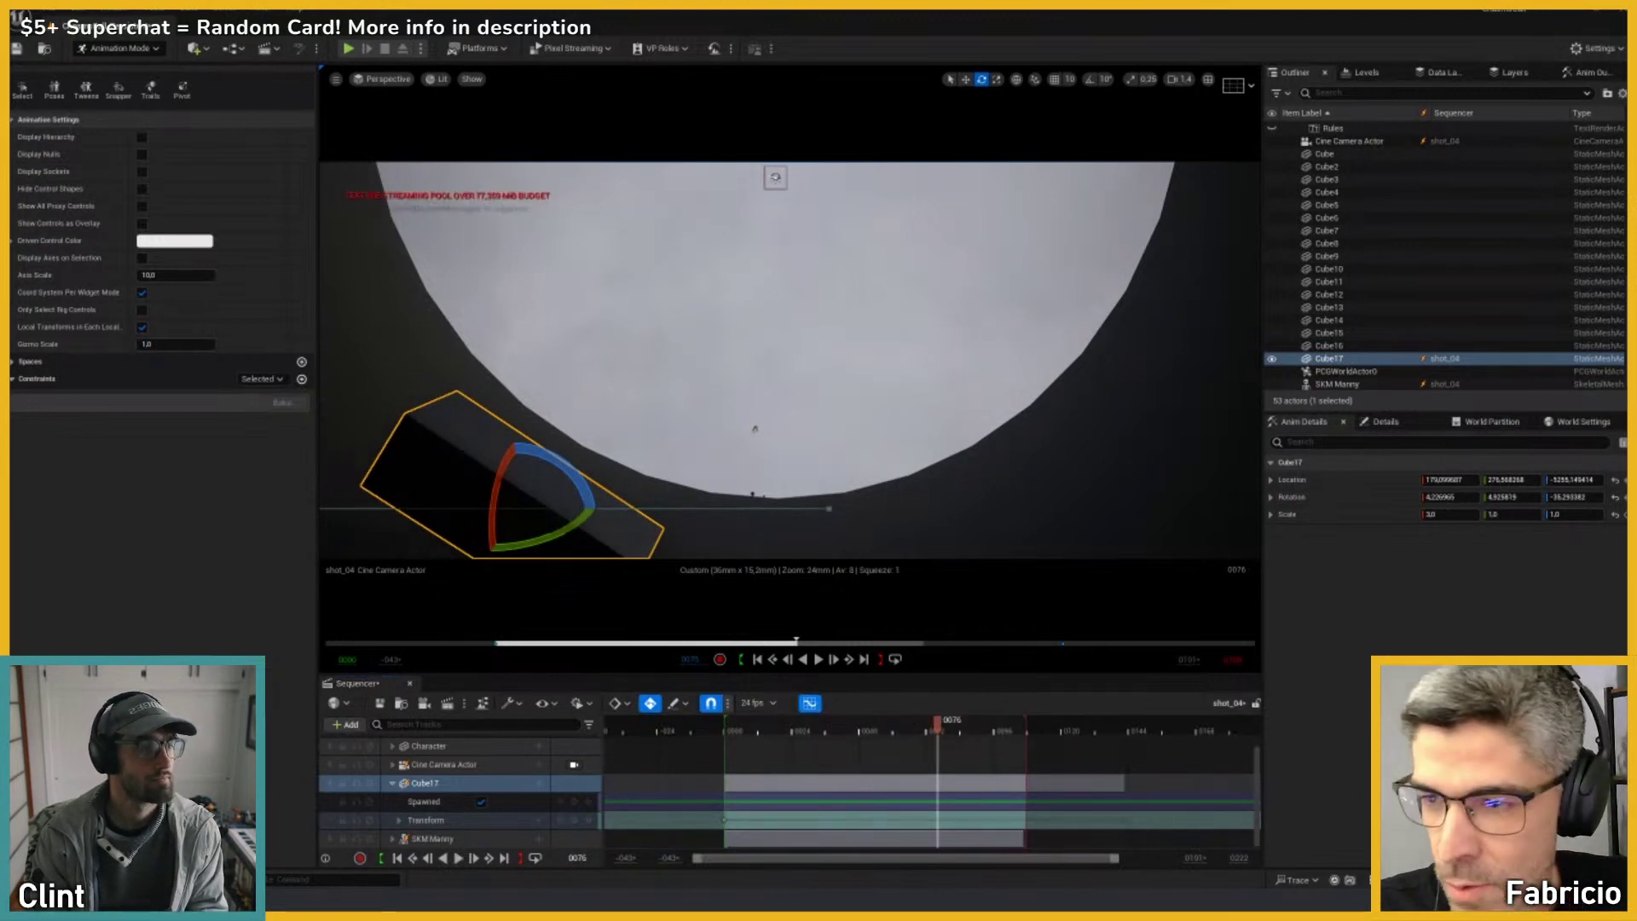
pyautogui.click(541, 442)
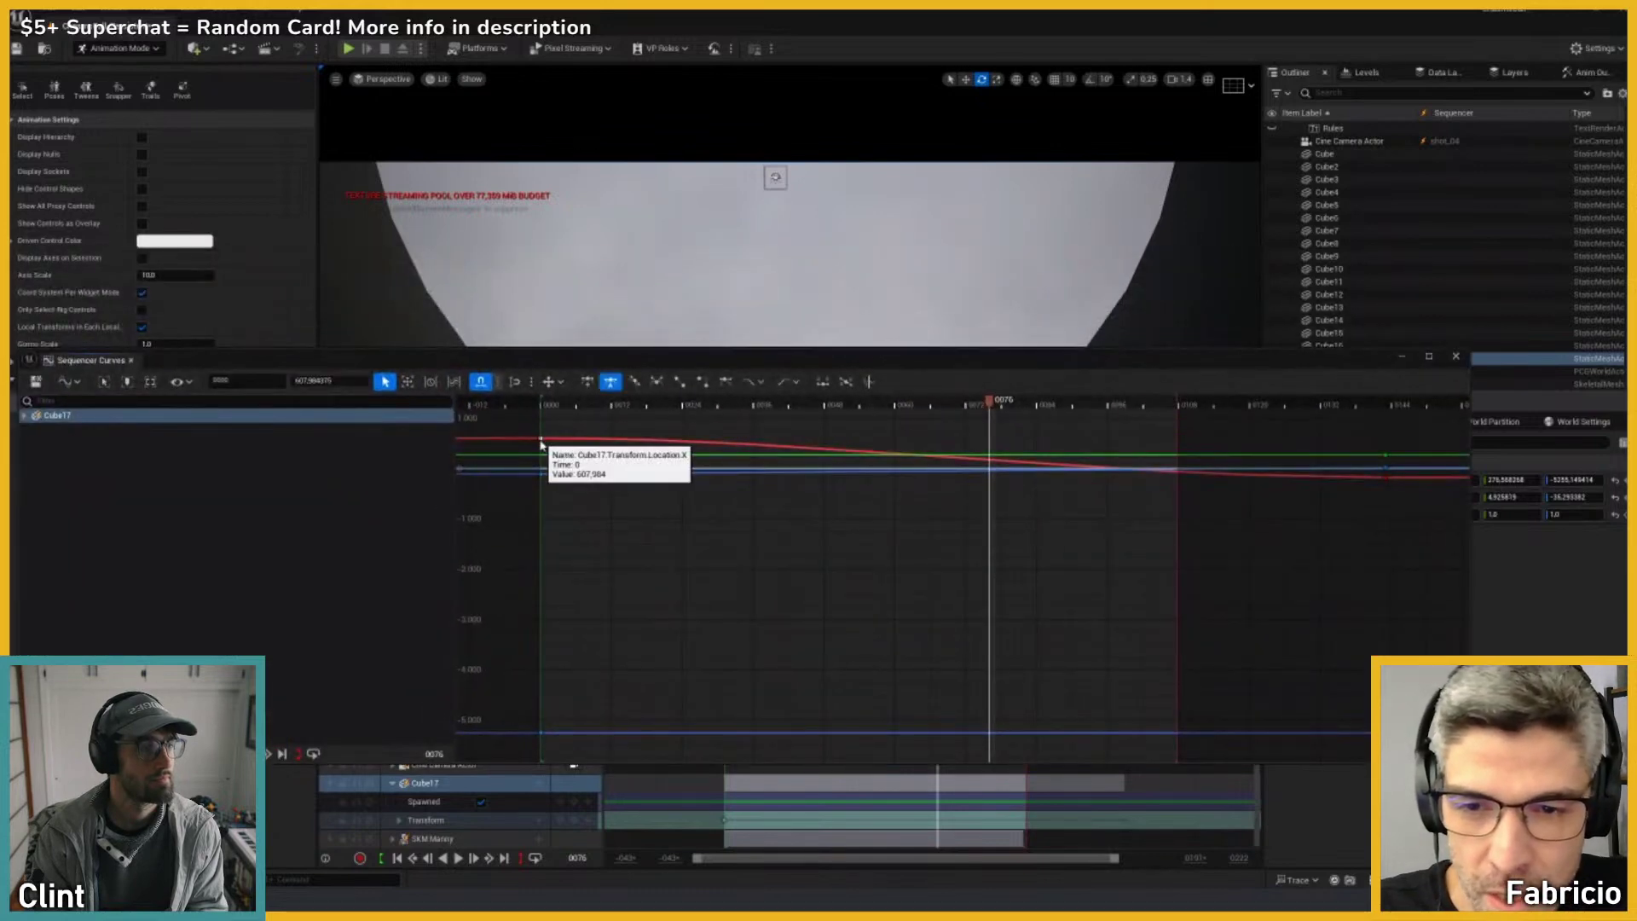
pyautogui.moveTo(578, 438); pyautogui.dragTo(578, 443)
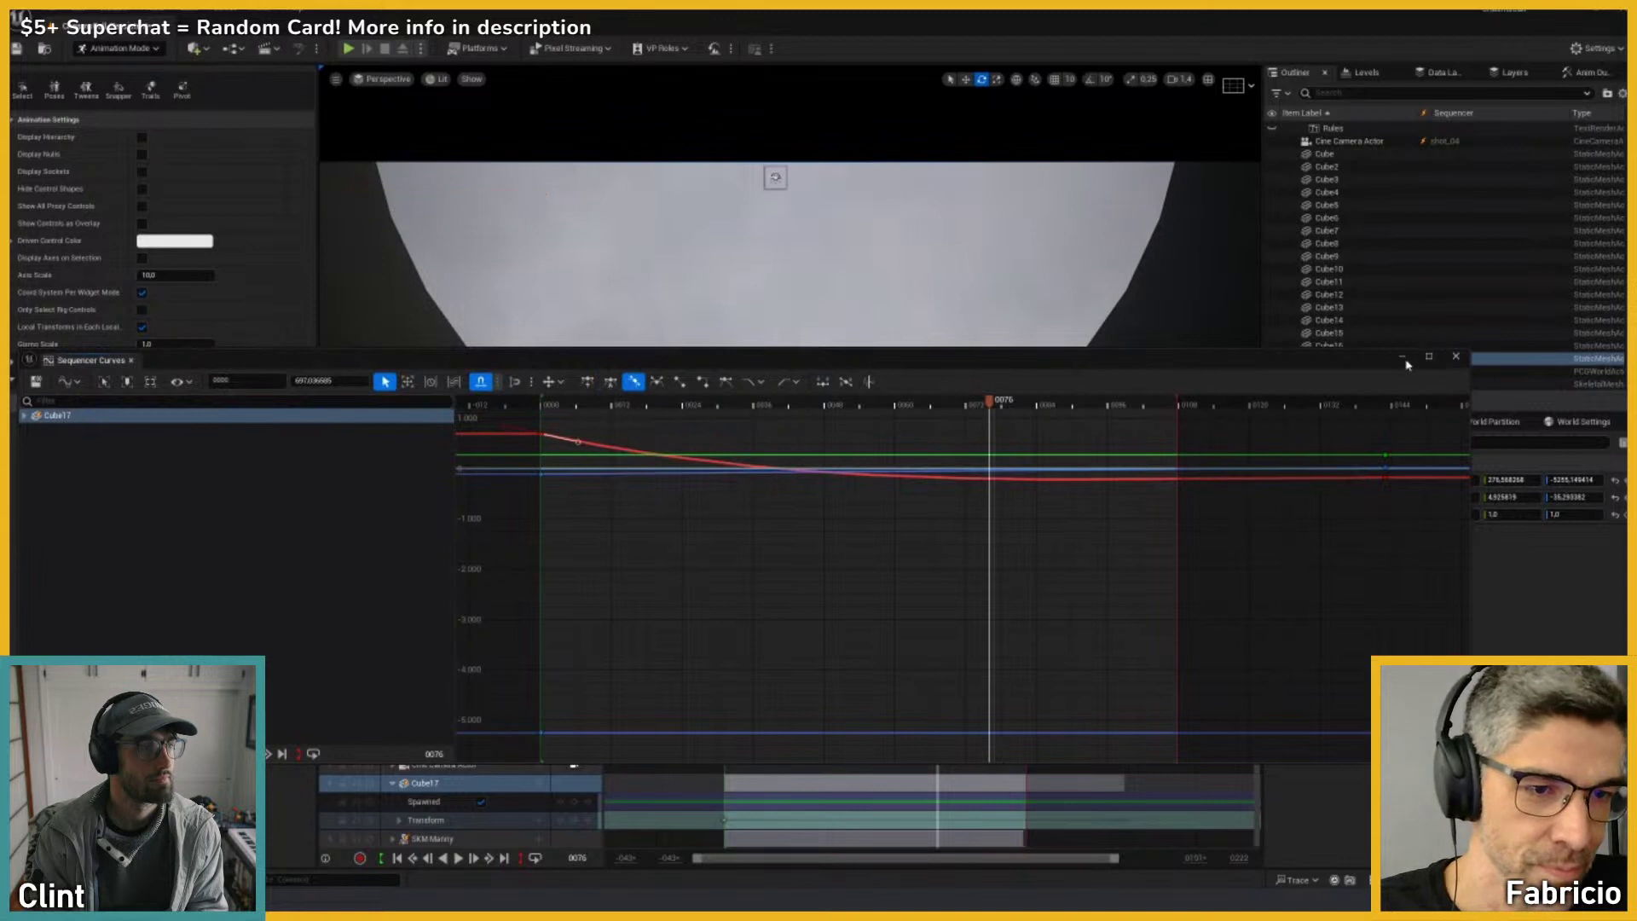
pyautogui.click(1402, 358)
pyautogui.click(744, 717)
pyautogui.press('space')
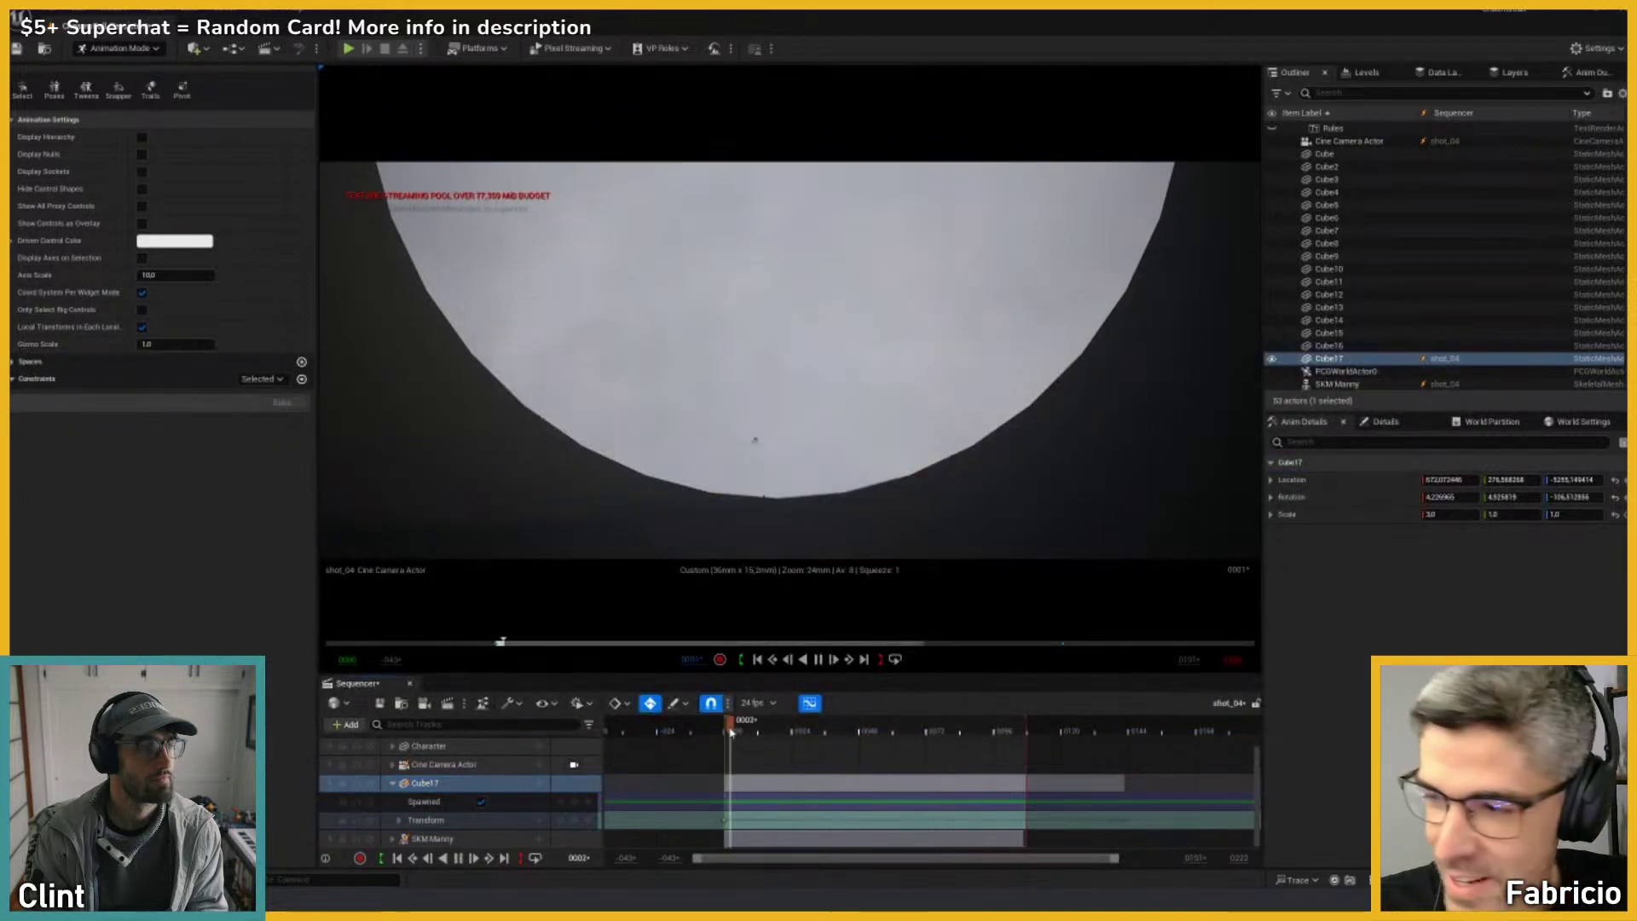
pyautogui.press('space')
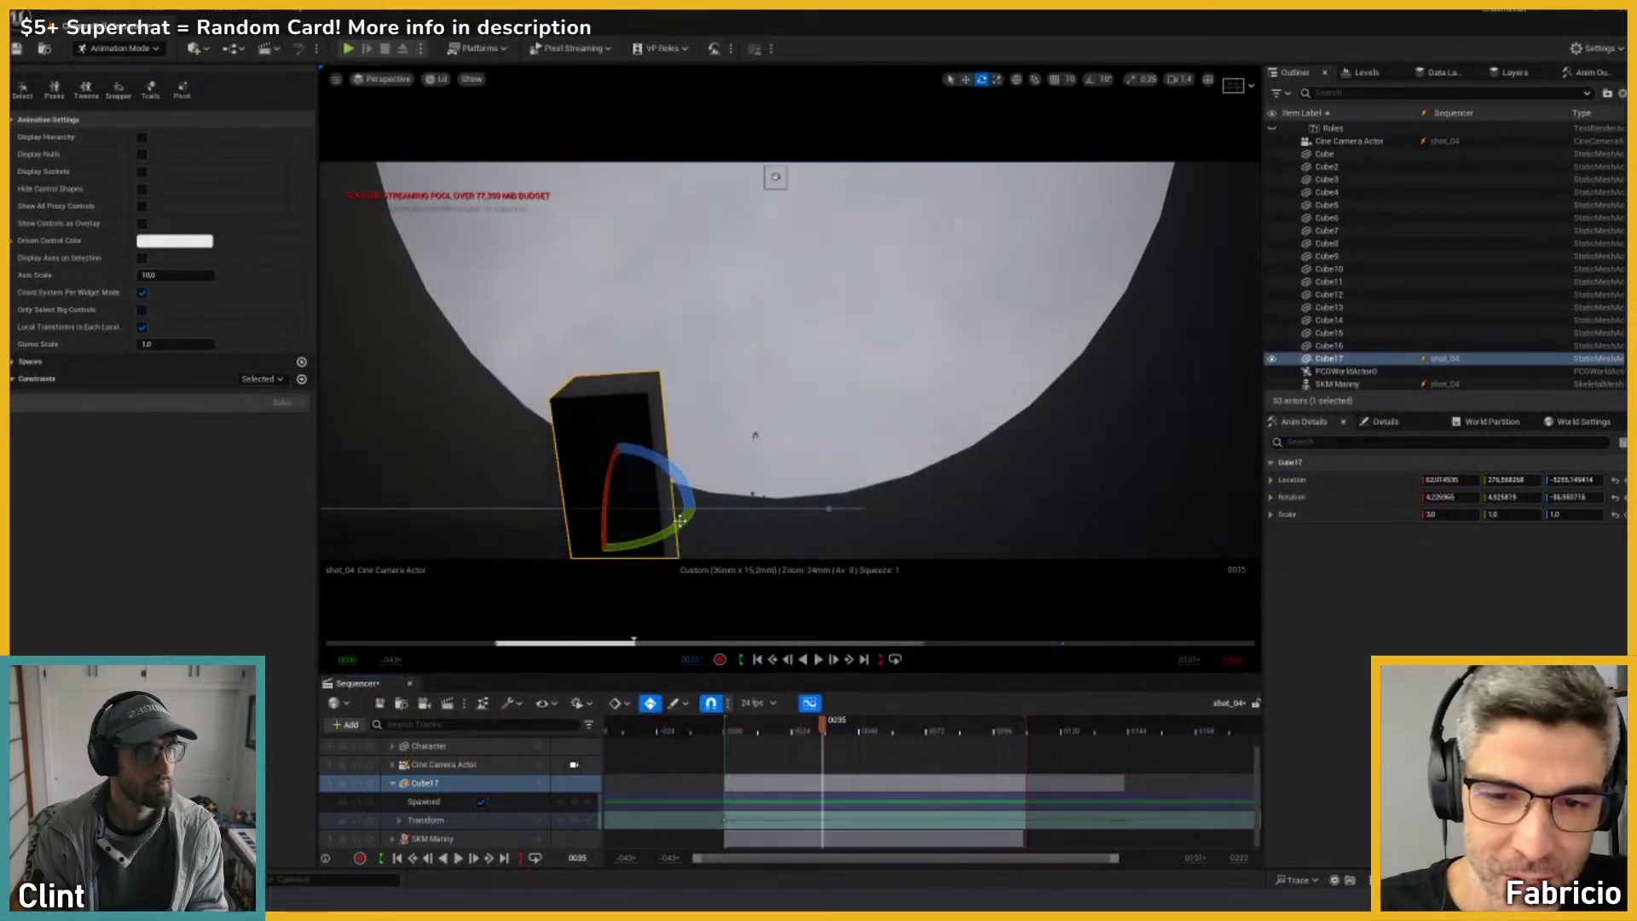
# Step: Check the block's path from outside the camera at frame 0000, and replay the shot through the camera
pyautogui.click(724, 722)
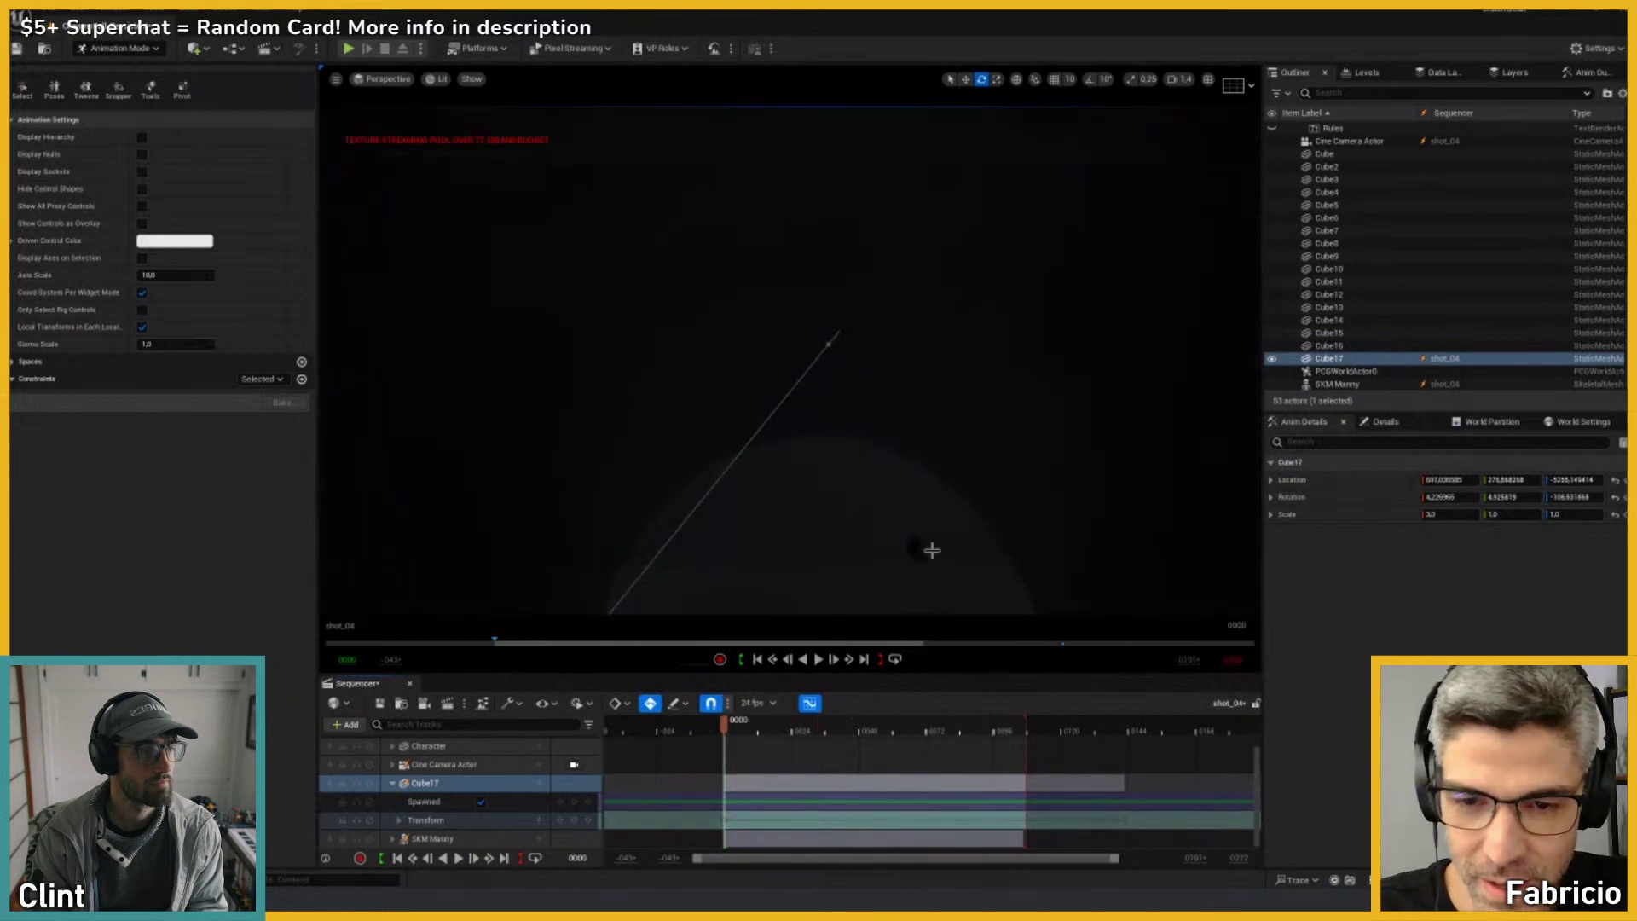
pyautogui.moveTo(931, 550); pyautogui.dragTo(759, 474)
pyautogui.hotkey('shift', 'c')
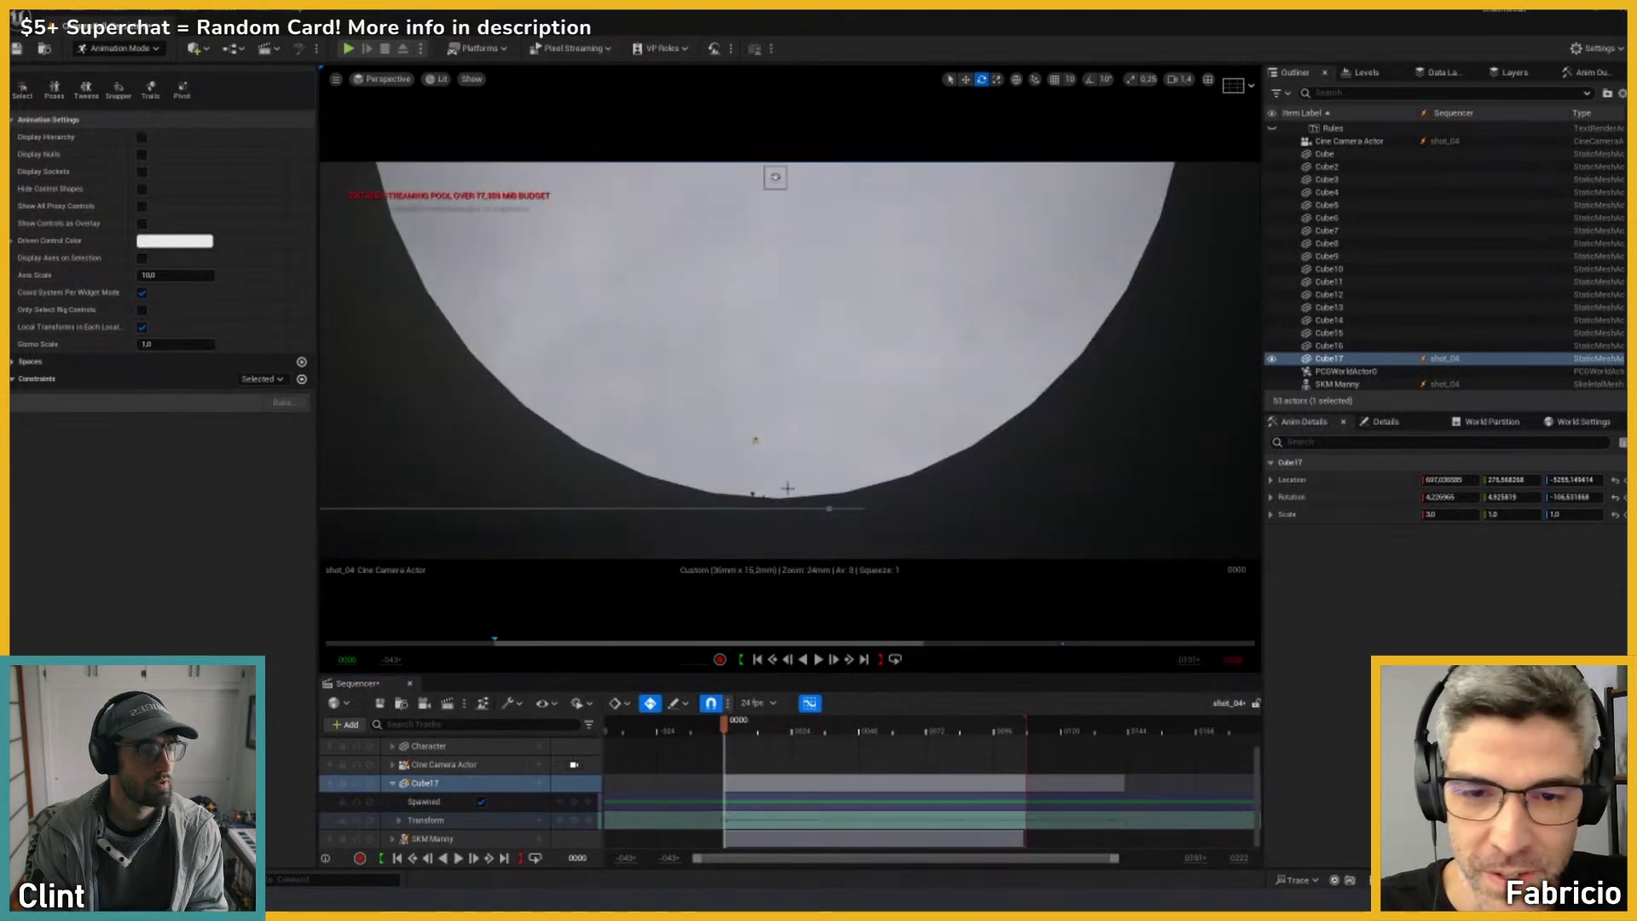
pyautogui.moveTo(829, 733); pyautogui.dragTo(881, 731)
pyautogui.click(744, 728)
pyautogui.press('space')
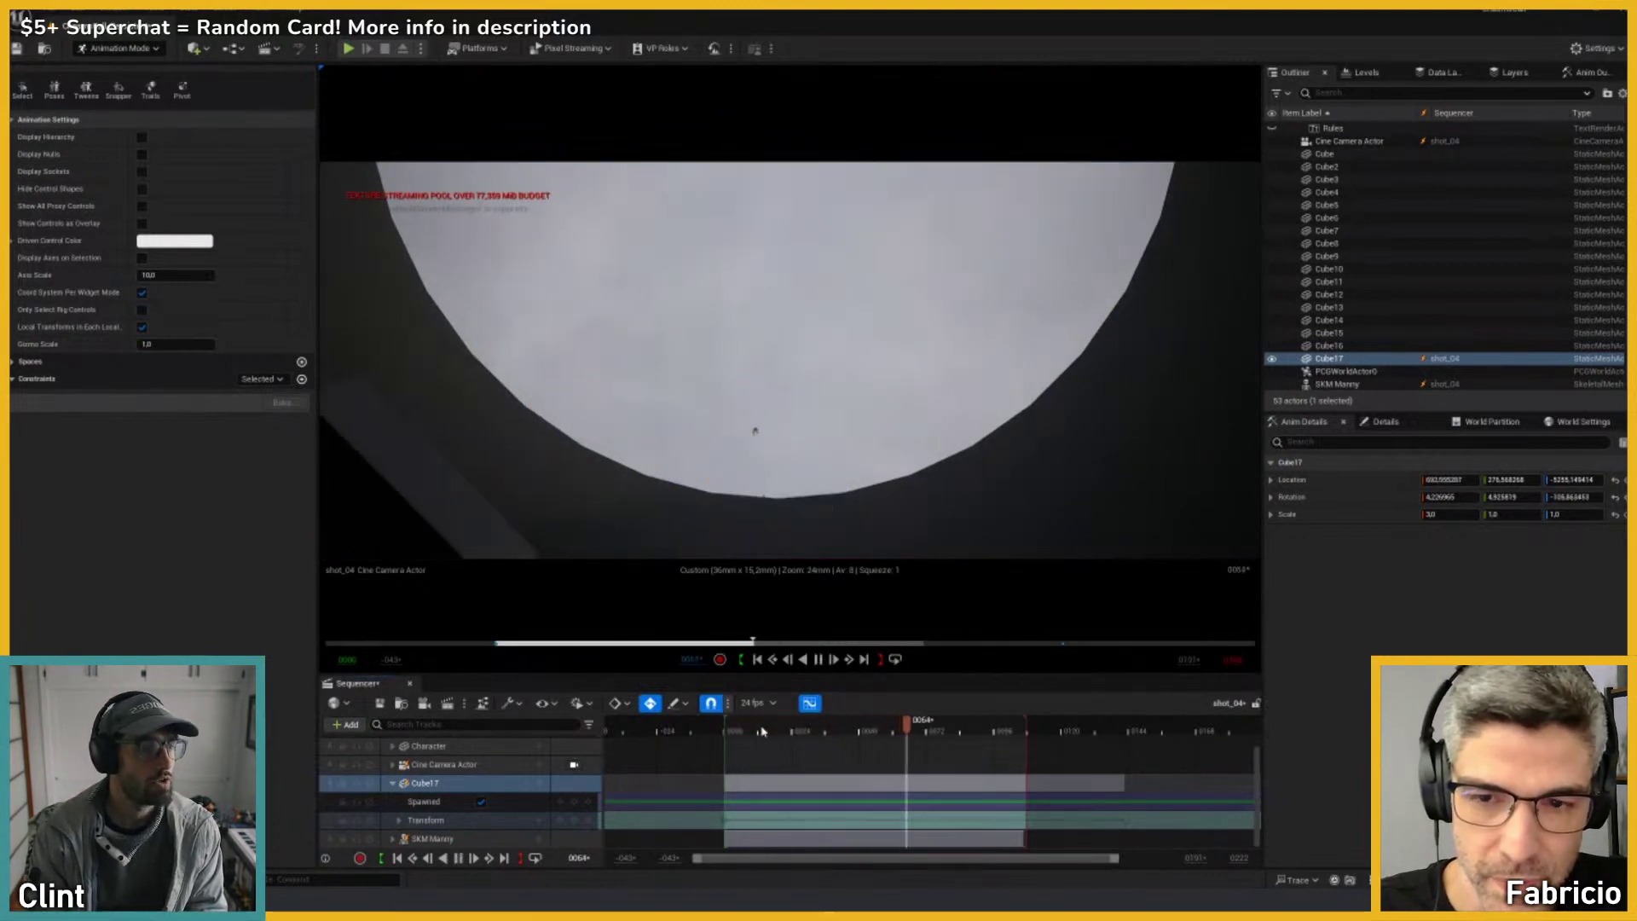
pyautogui.press('space')
# Step: Inspect the block and its motion path from outside the shot camera at frame 0044, comparing with the camera's view
pyautogui.hotkey('shift', 'c')
pyautogui.keyDown('alt'); pyautogui.moveTo(820, 382); pyautogui.dragTo(838, 350); pyautogui.keyUp('alt')
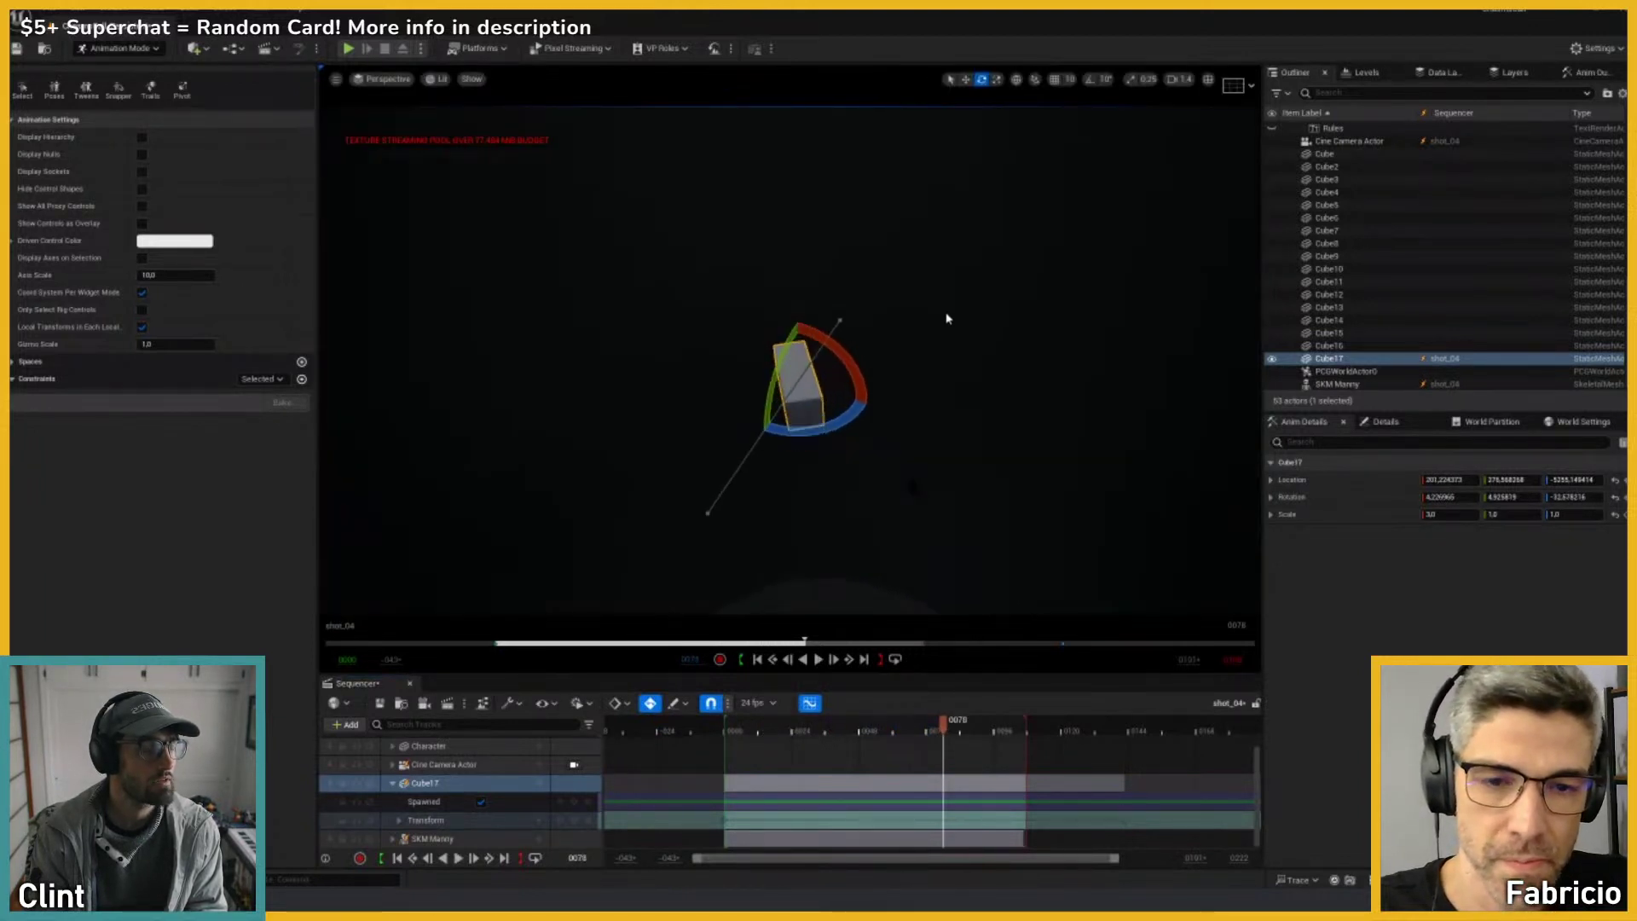
pyautogui.press('w')
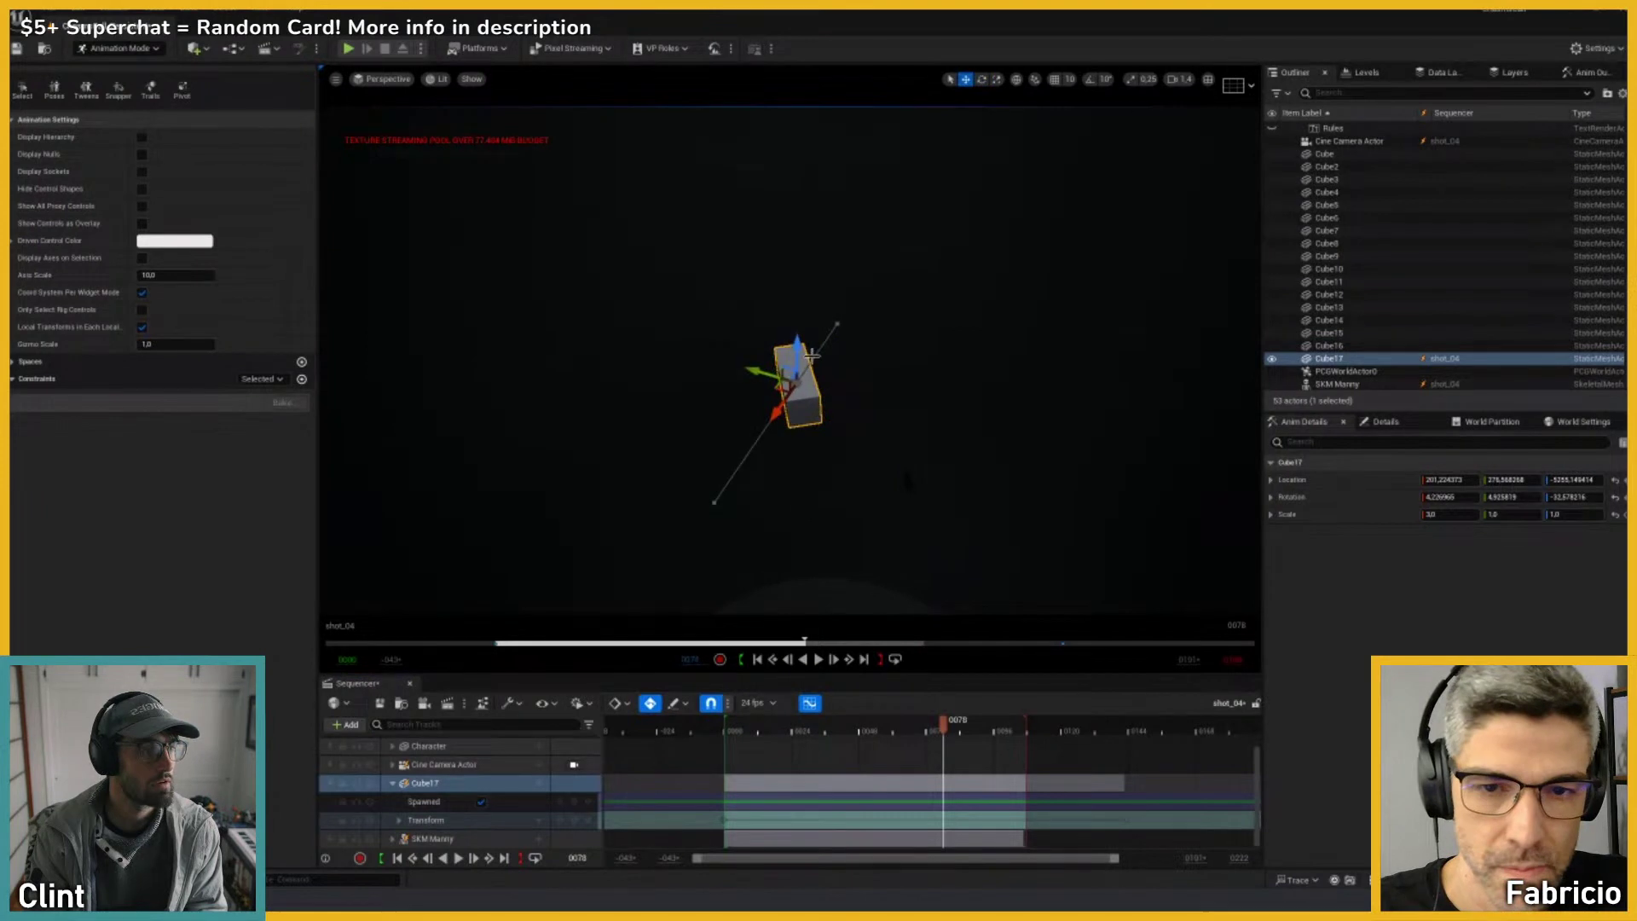
pyautogui.moveTo(866, 719); pyautogui.dragTo(848, 720)
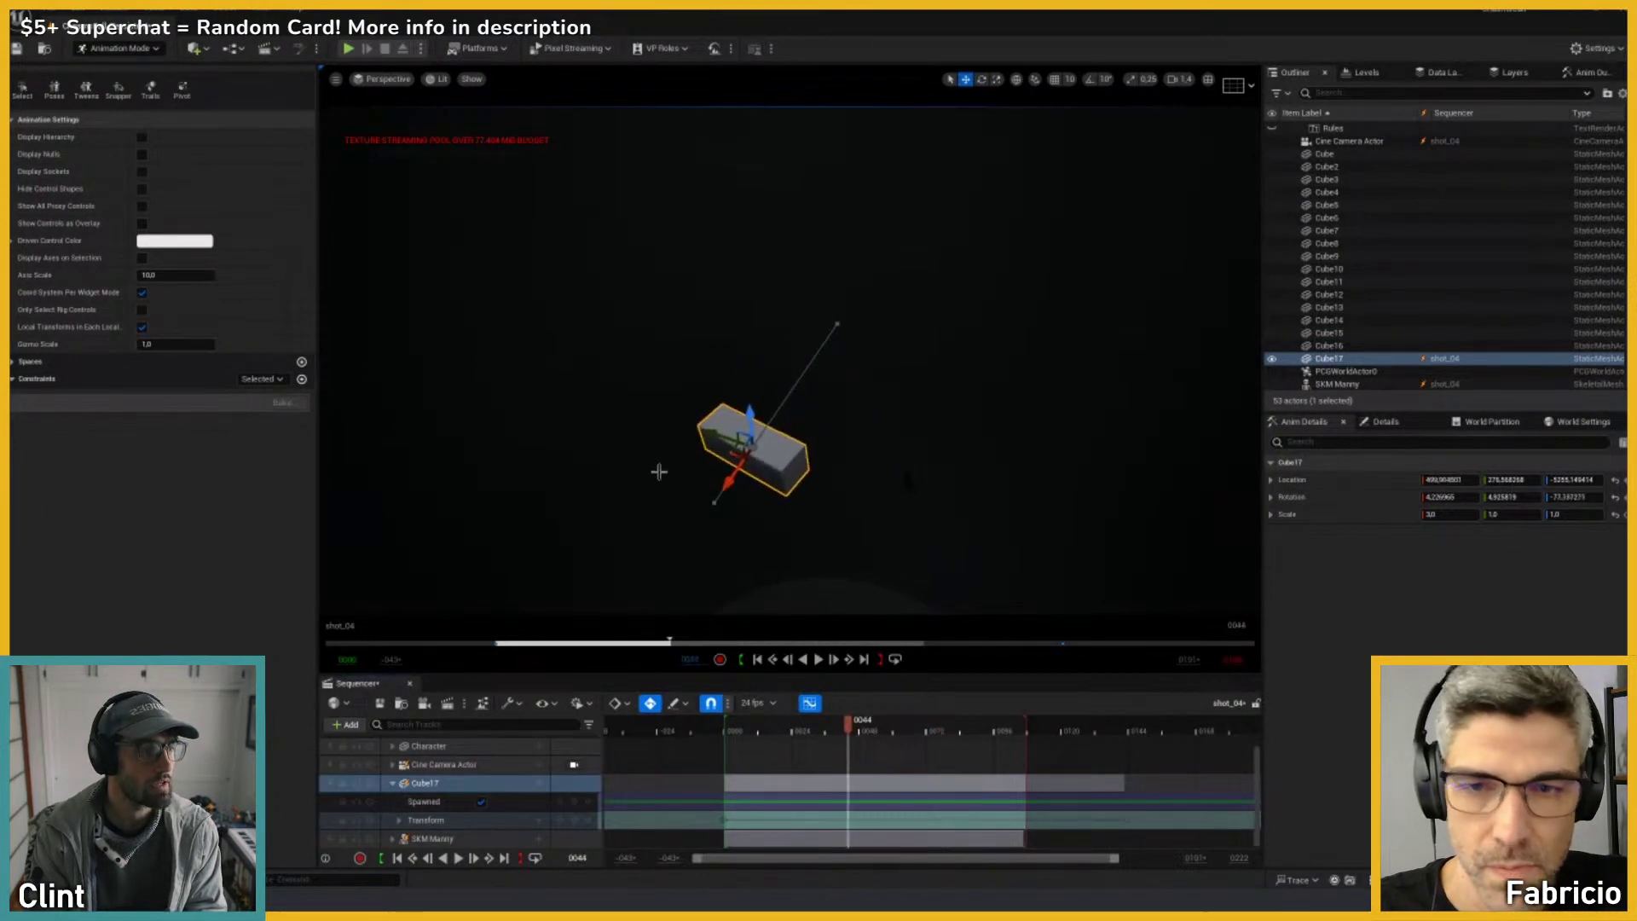
pyautogui.click(195, 48)
pyautogui.moveTo(256, 225)
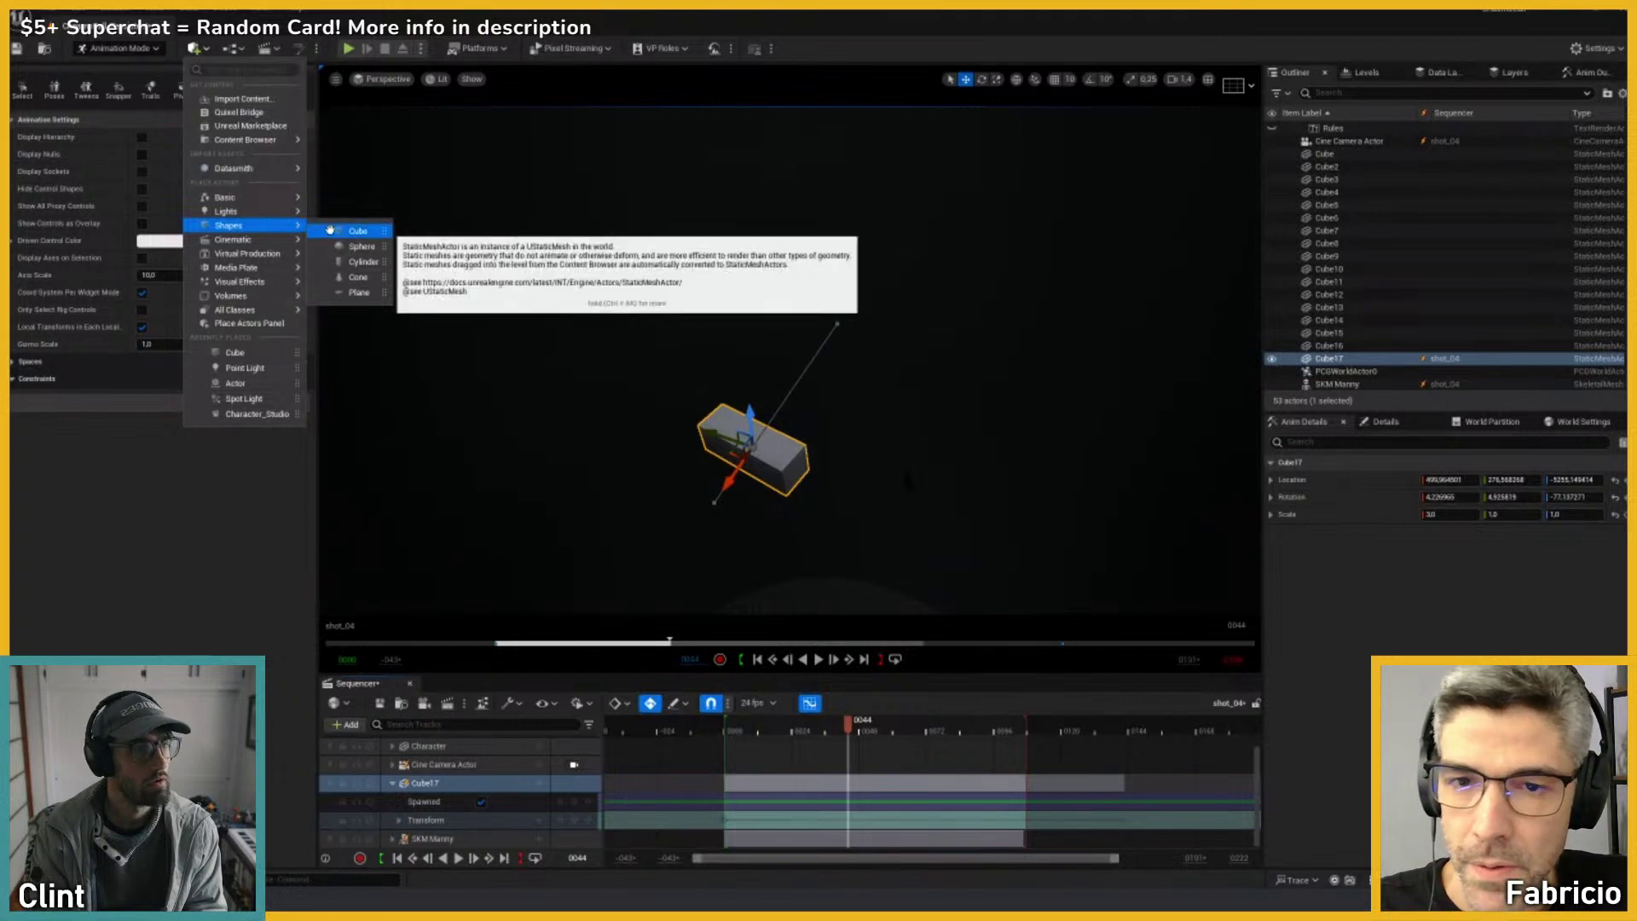
pyautogui.keyDown('alt'); pyautogui.moveTo(873, 365); pyautogui.dragTo(874, 366); pyautogui.keyUp('alt')
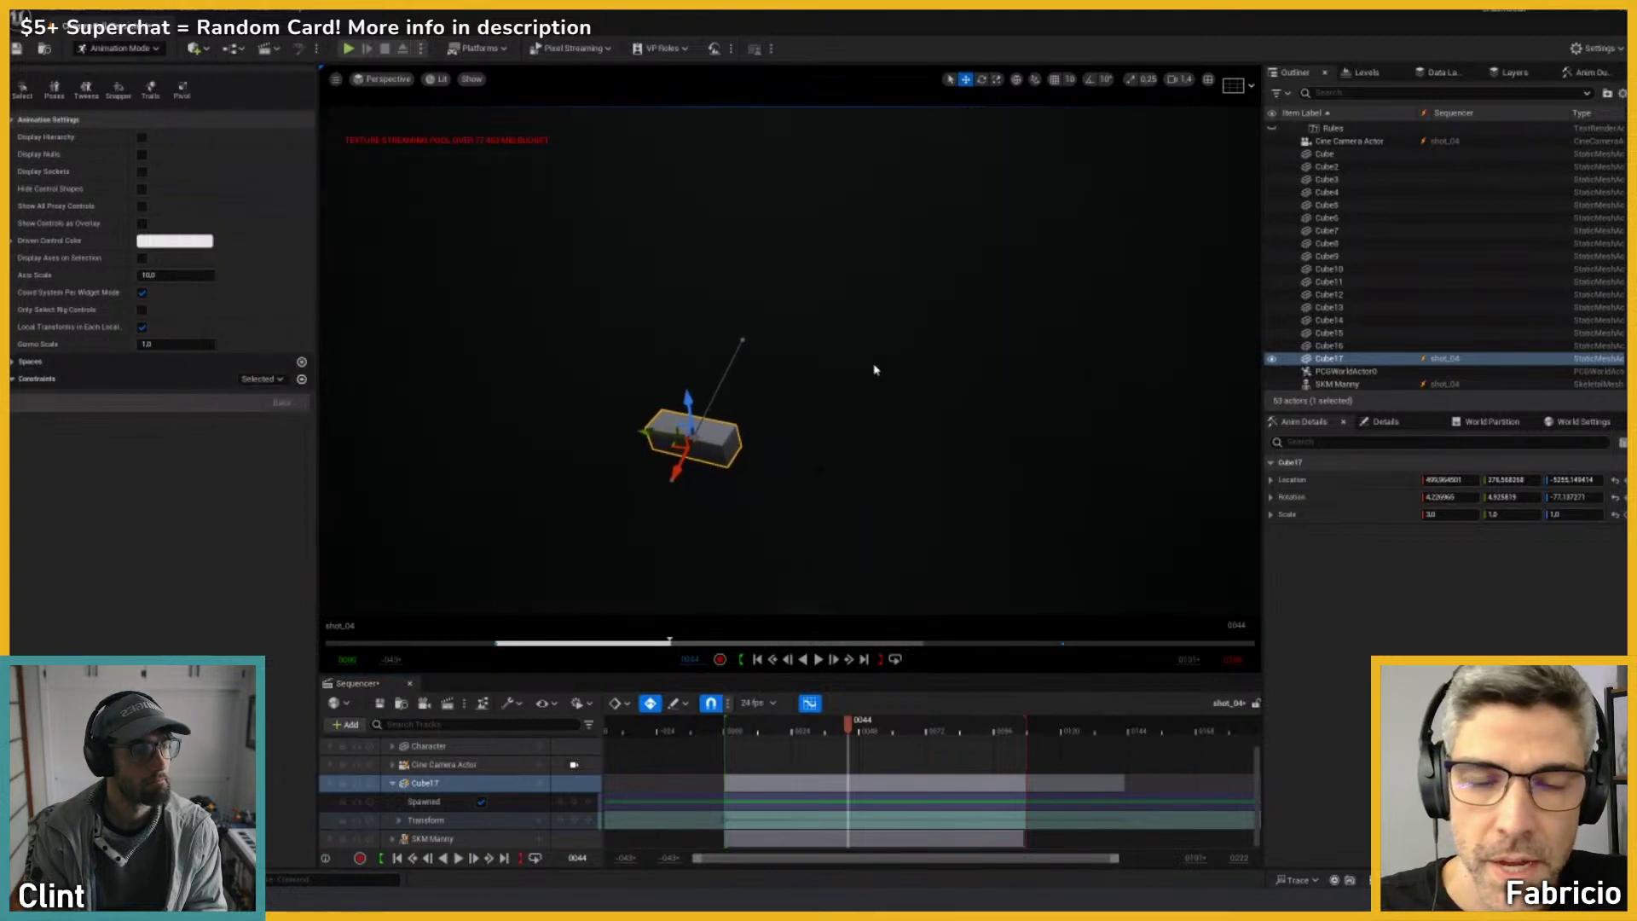
pyautogui.hotkey('shift', 'c')
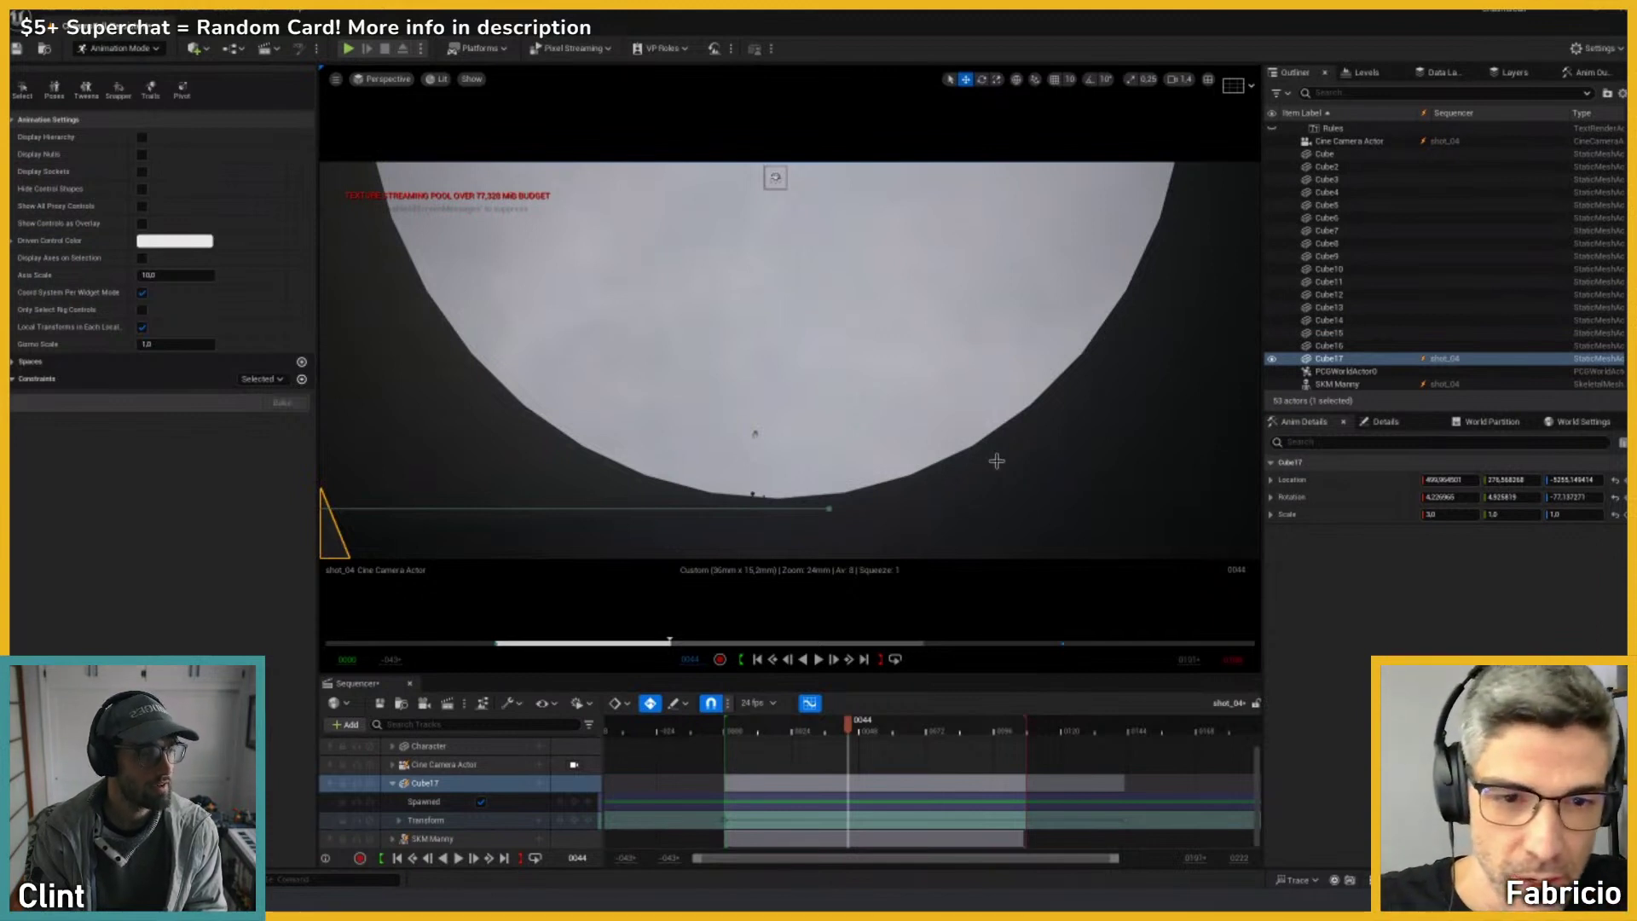
pyautogui.hotkey('shift', 'c')
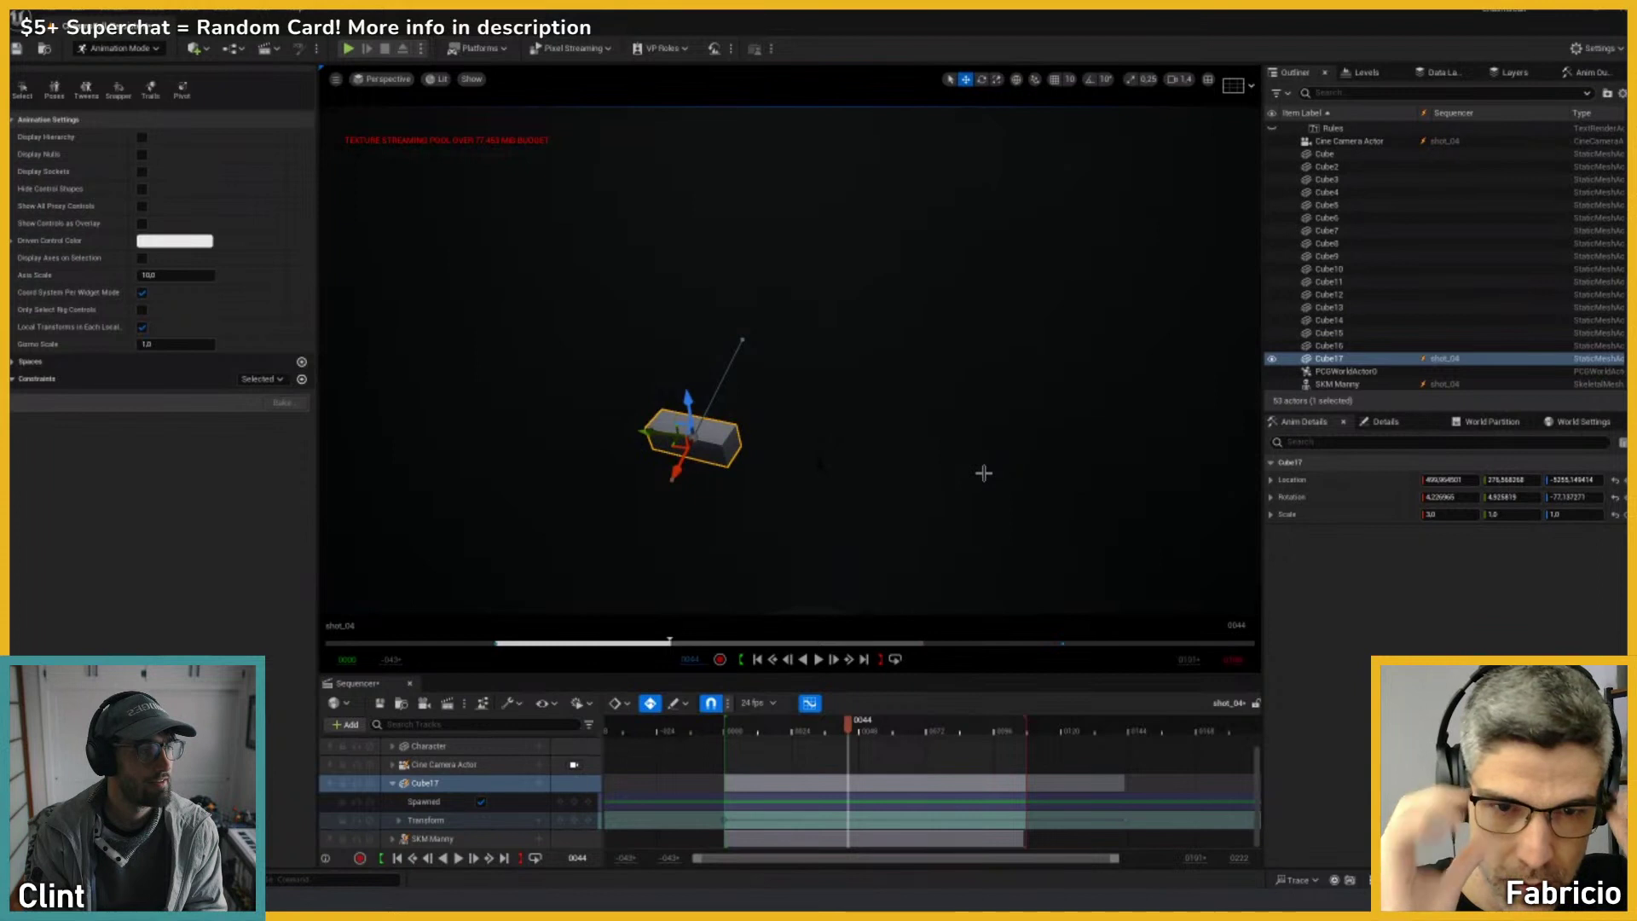
pyautogui.moveTo(915, 430)
pyautogui.mouseDown(button='right')
pyautogui.moveTo(901, 438)
pyautogui.moveTo(920, 438)
pyautogui.mouseUp(button='right')
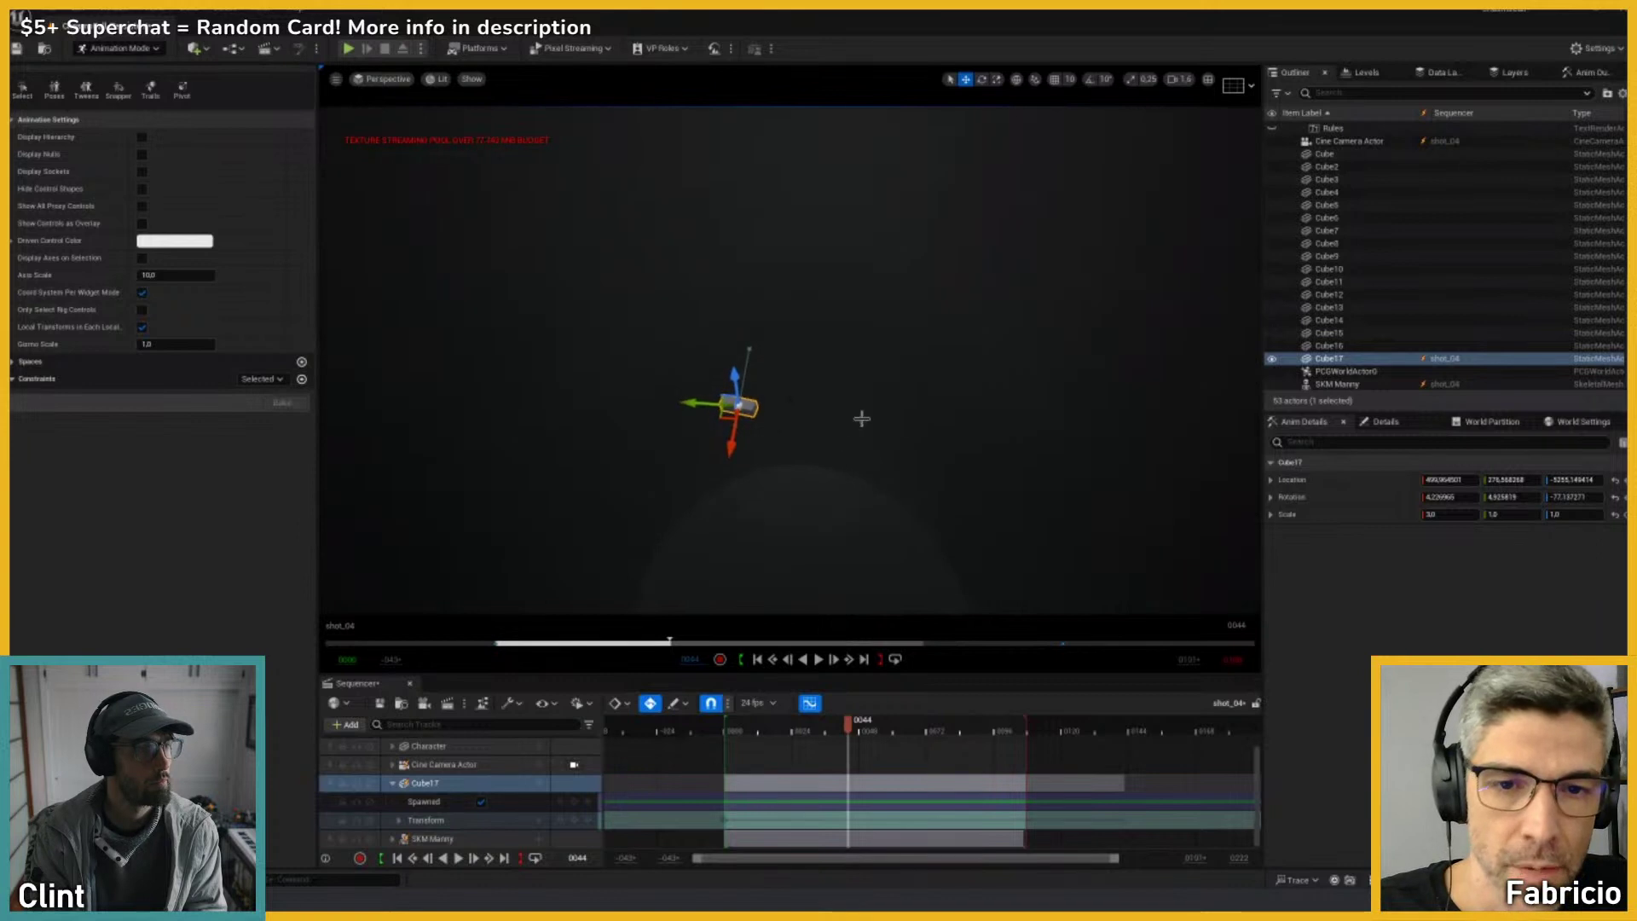
# Step: Add an empty actor to the level and view it over the pit opening
pyautogui.click(196, 49)
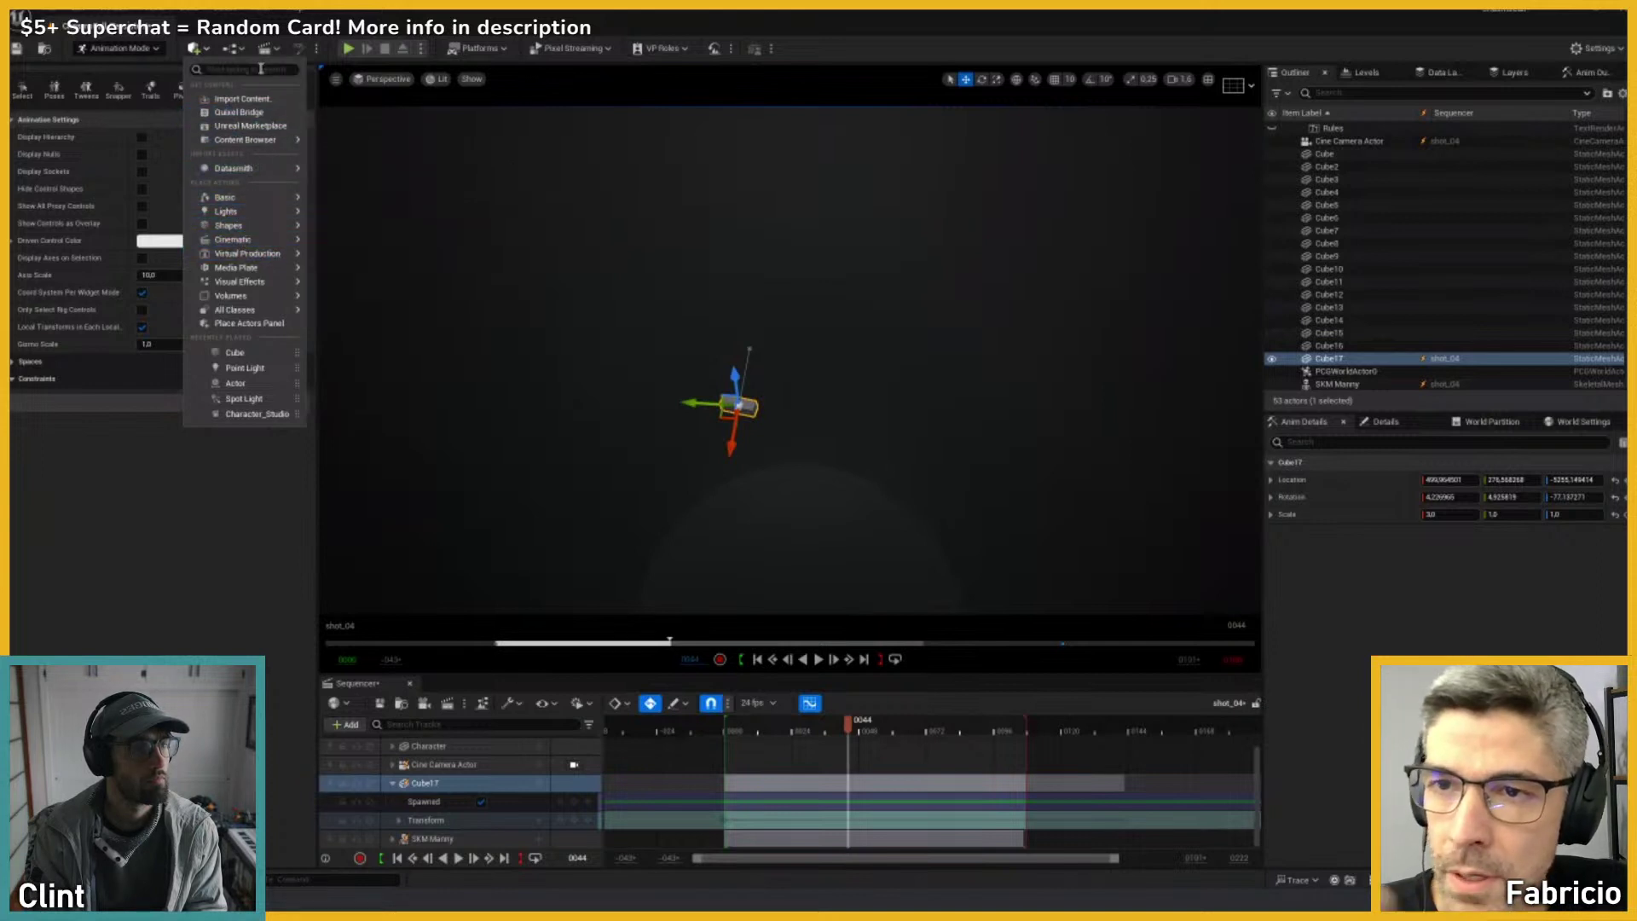
pyautogui.moveTo(256, 198)
pyautogui.click(784, 415)
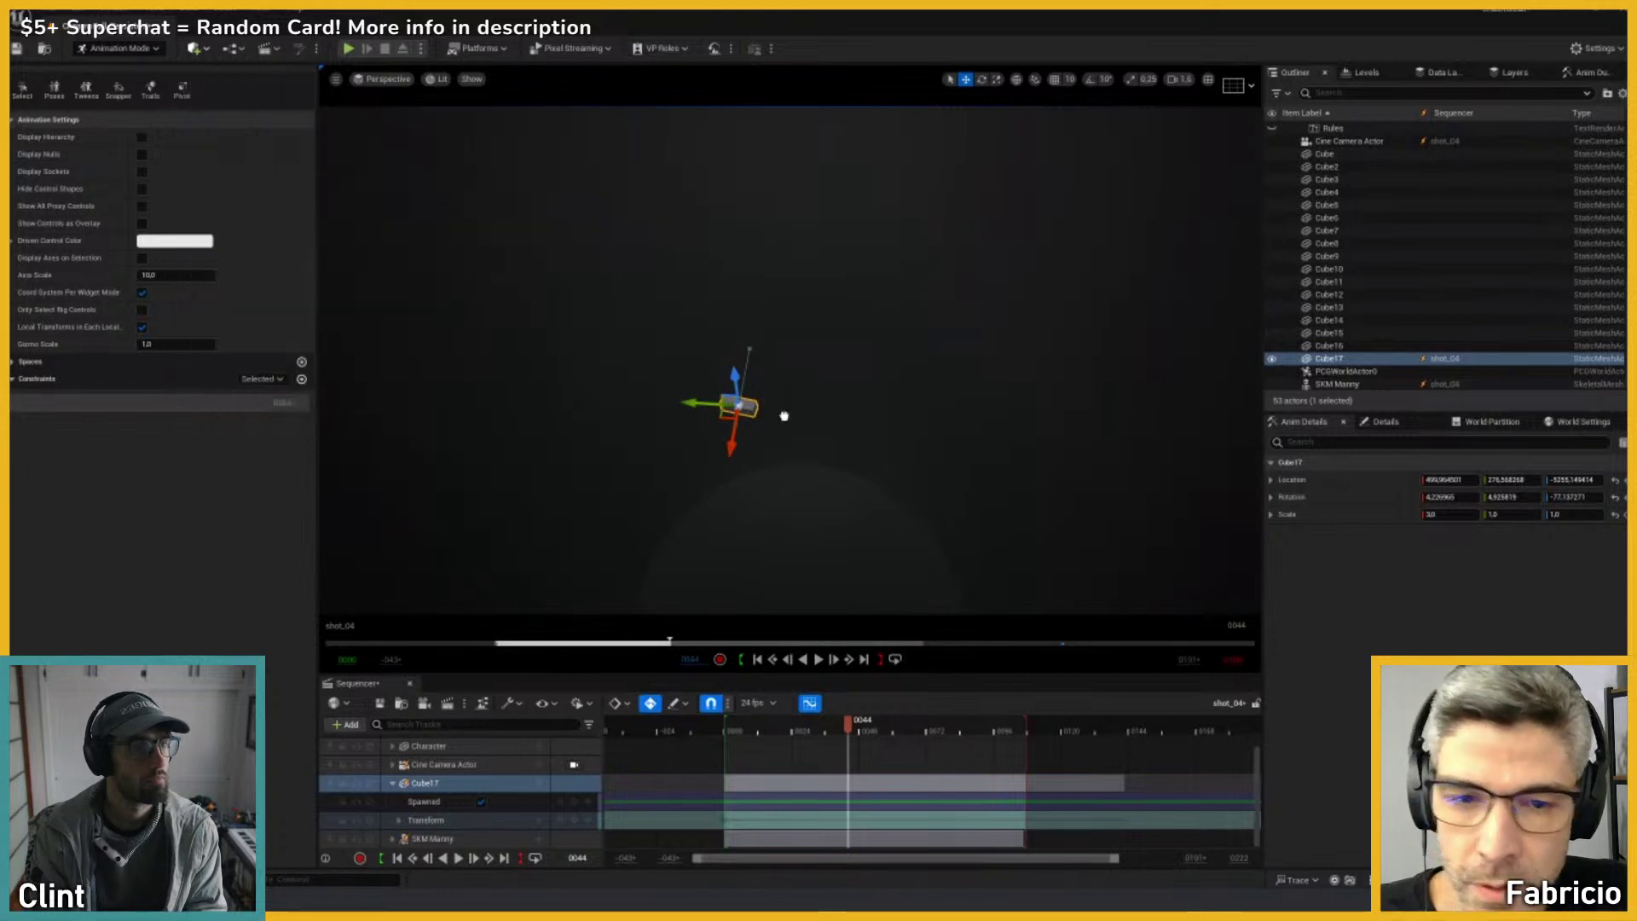
pyautogui.moveTo(793, 552); pyautogui.dragTo(787, 362)
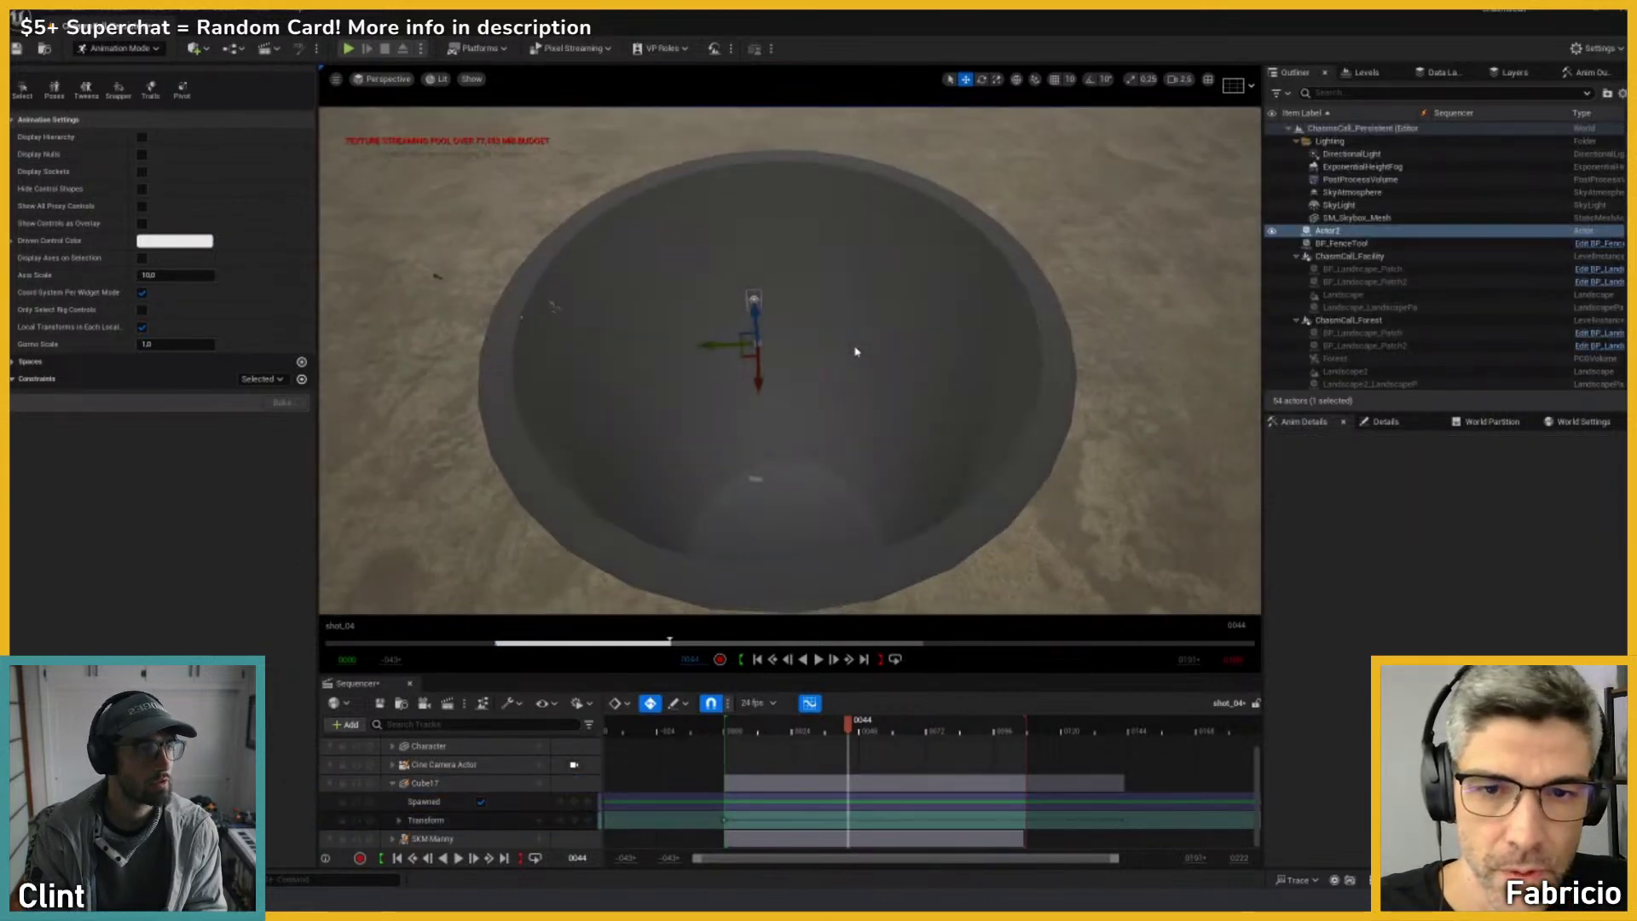
pyautogui.moveTo(775, 562); pyautogui.dragTo(818, 526, button='right')
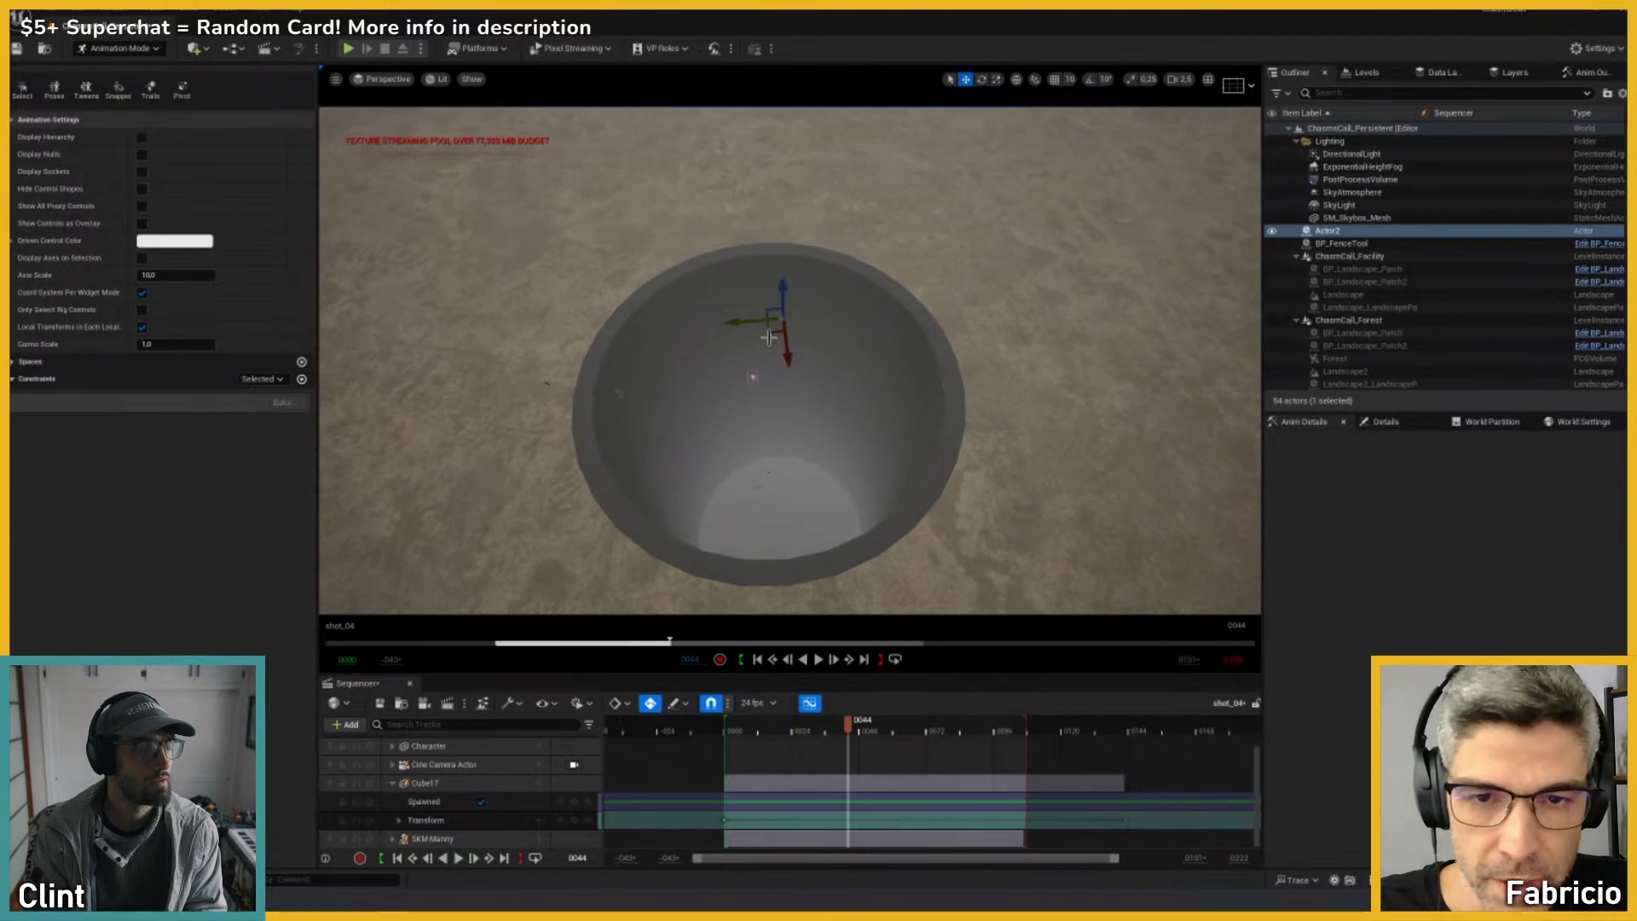
pyautogui.moveTo(773, 334); pyautogui.dragTo(759, 467)
pyautogui.moveTo(759, 467); pyautogui.dragTo(815, 429, button='right')
# Step: Copy the Tube's location and paste it onto the empty actor
pyautogui.click(891, 344)
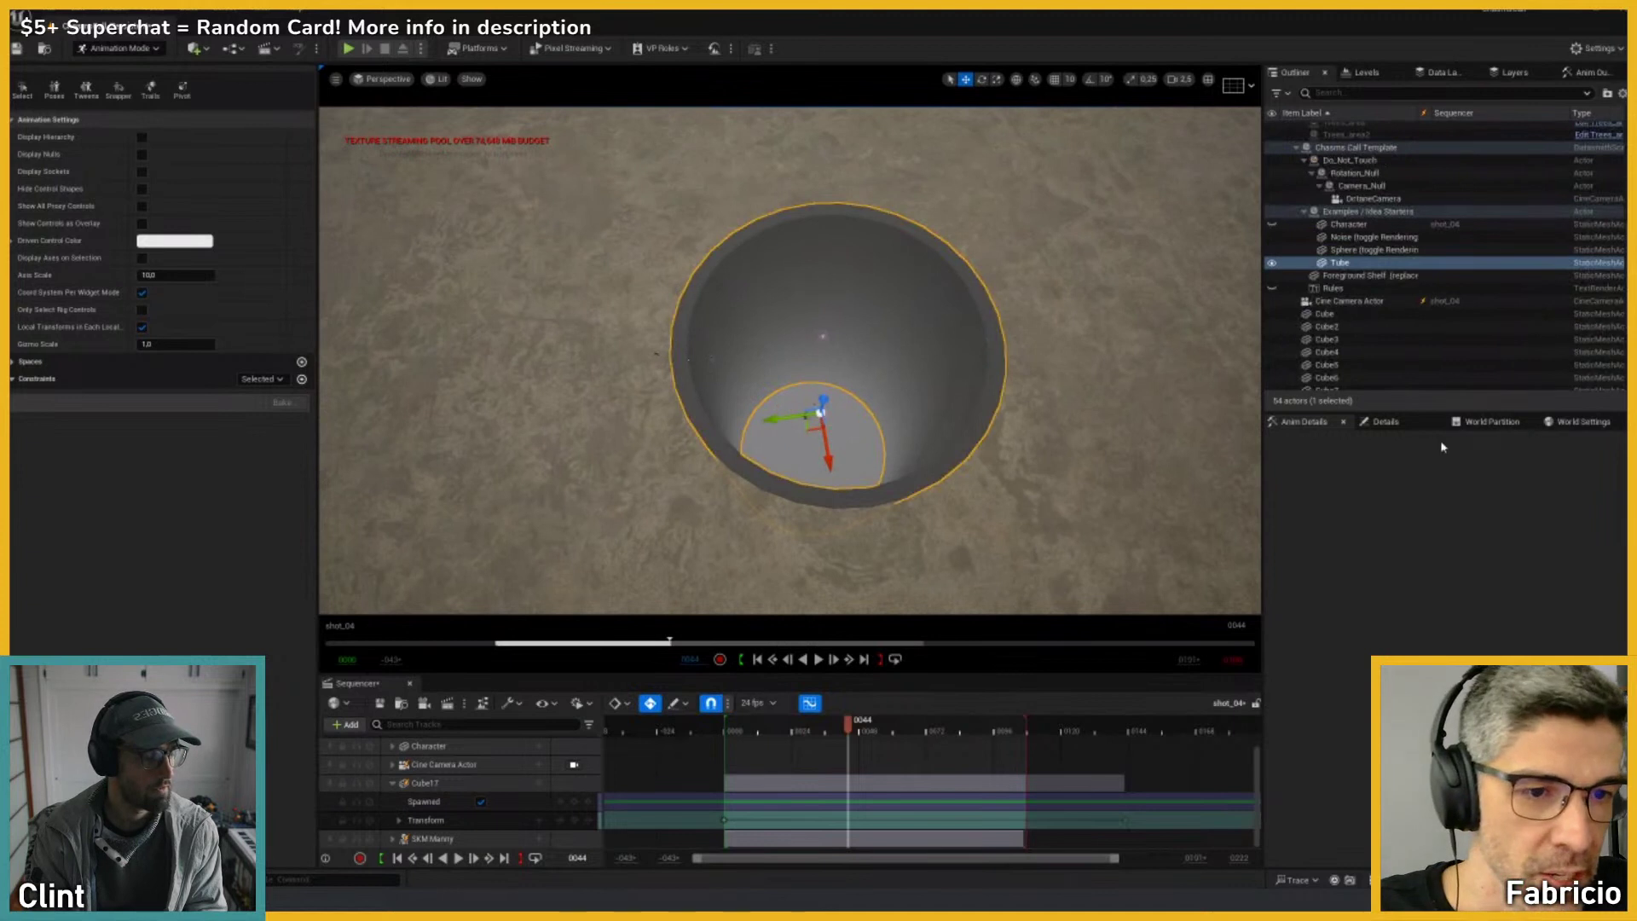
pyautogui.click(1385, 421)
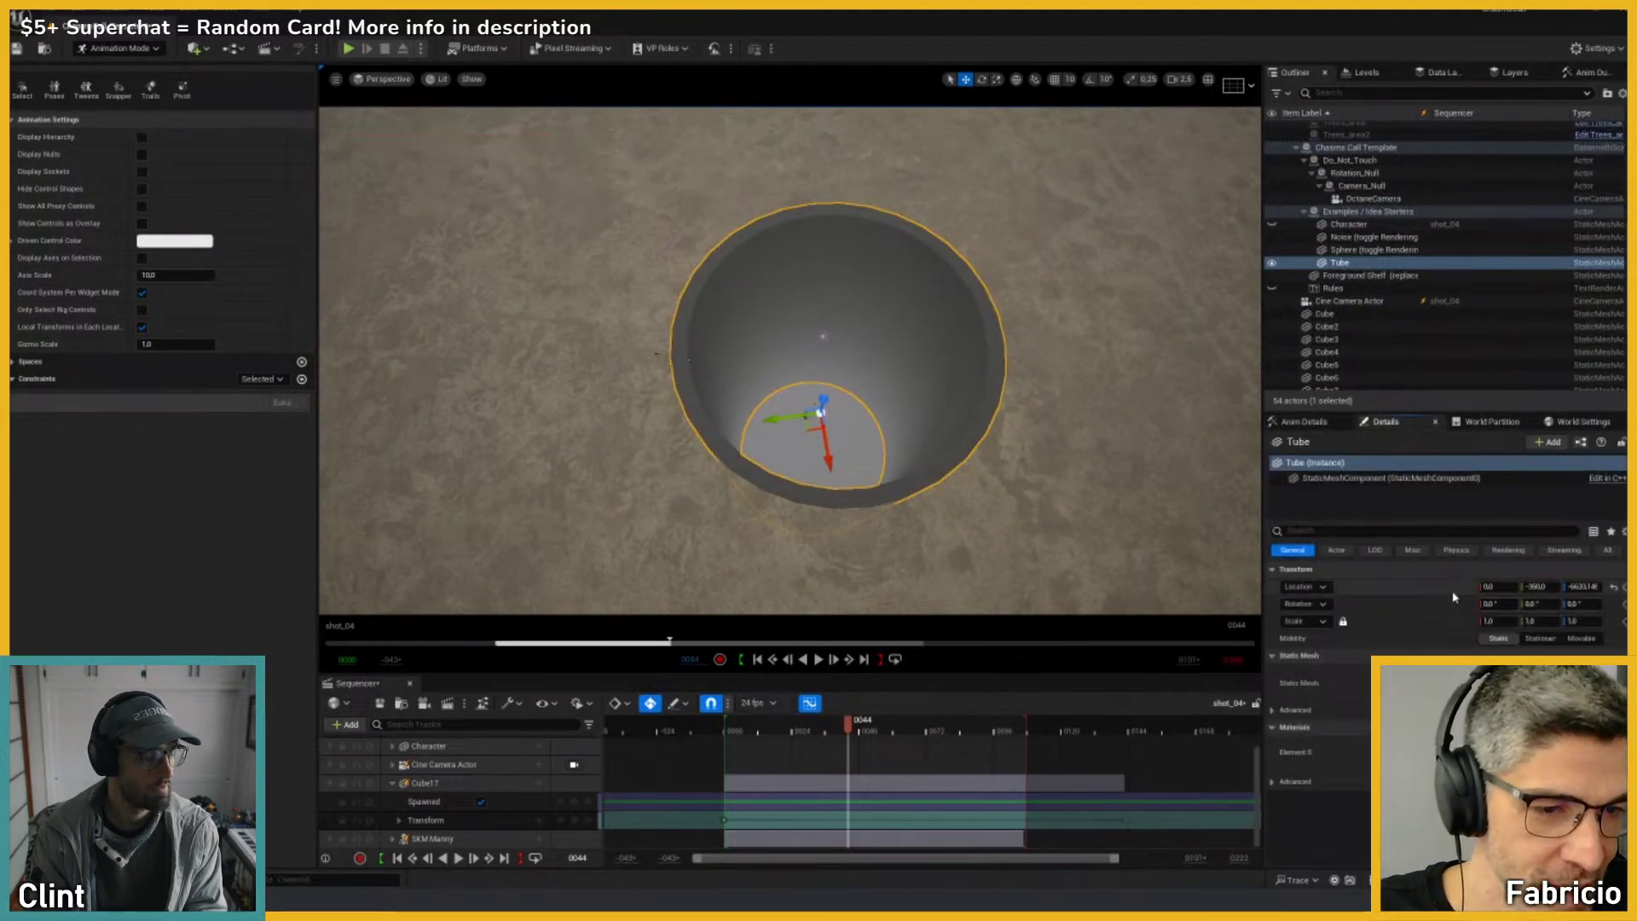
pyautogui.scroll(4, 1359, 247)
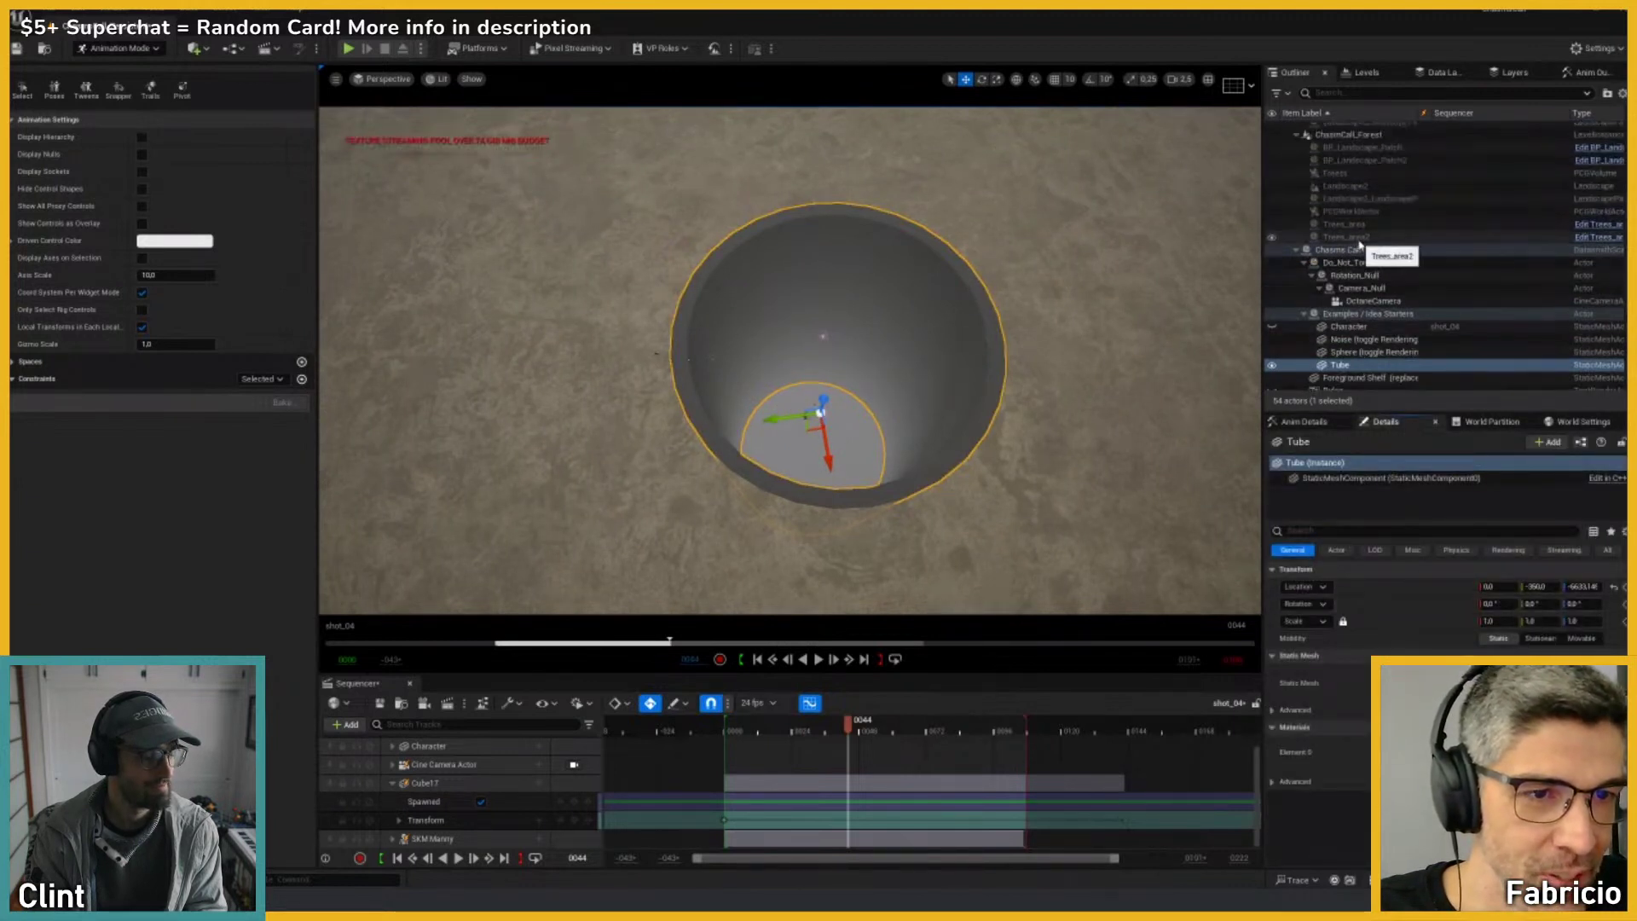
pyautogui.scroll(6, 1359, 245)
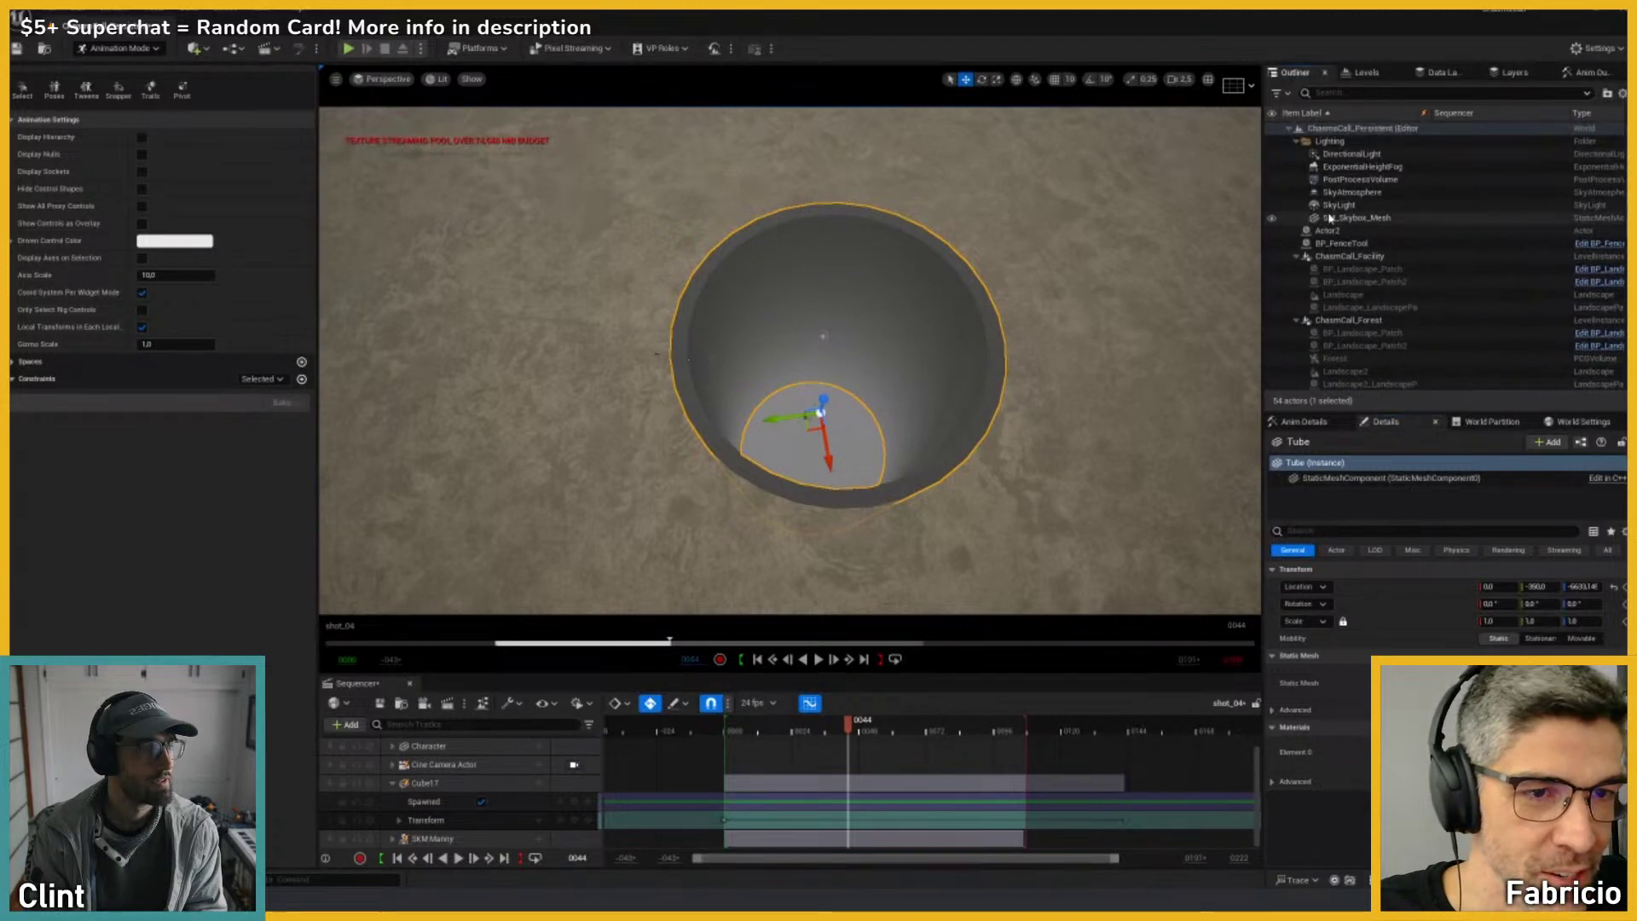
pyautogui.click(1327, 230)
pyautogui.rightClick(1445, 590)
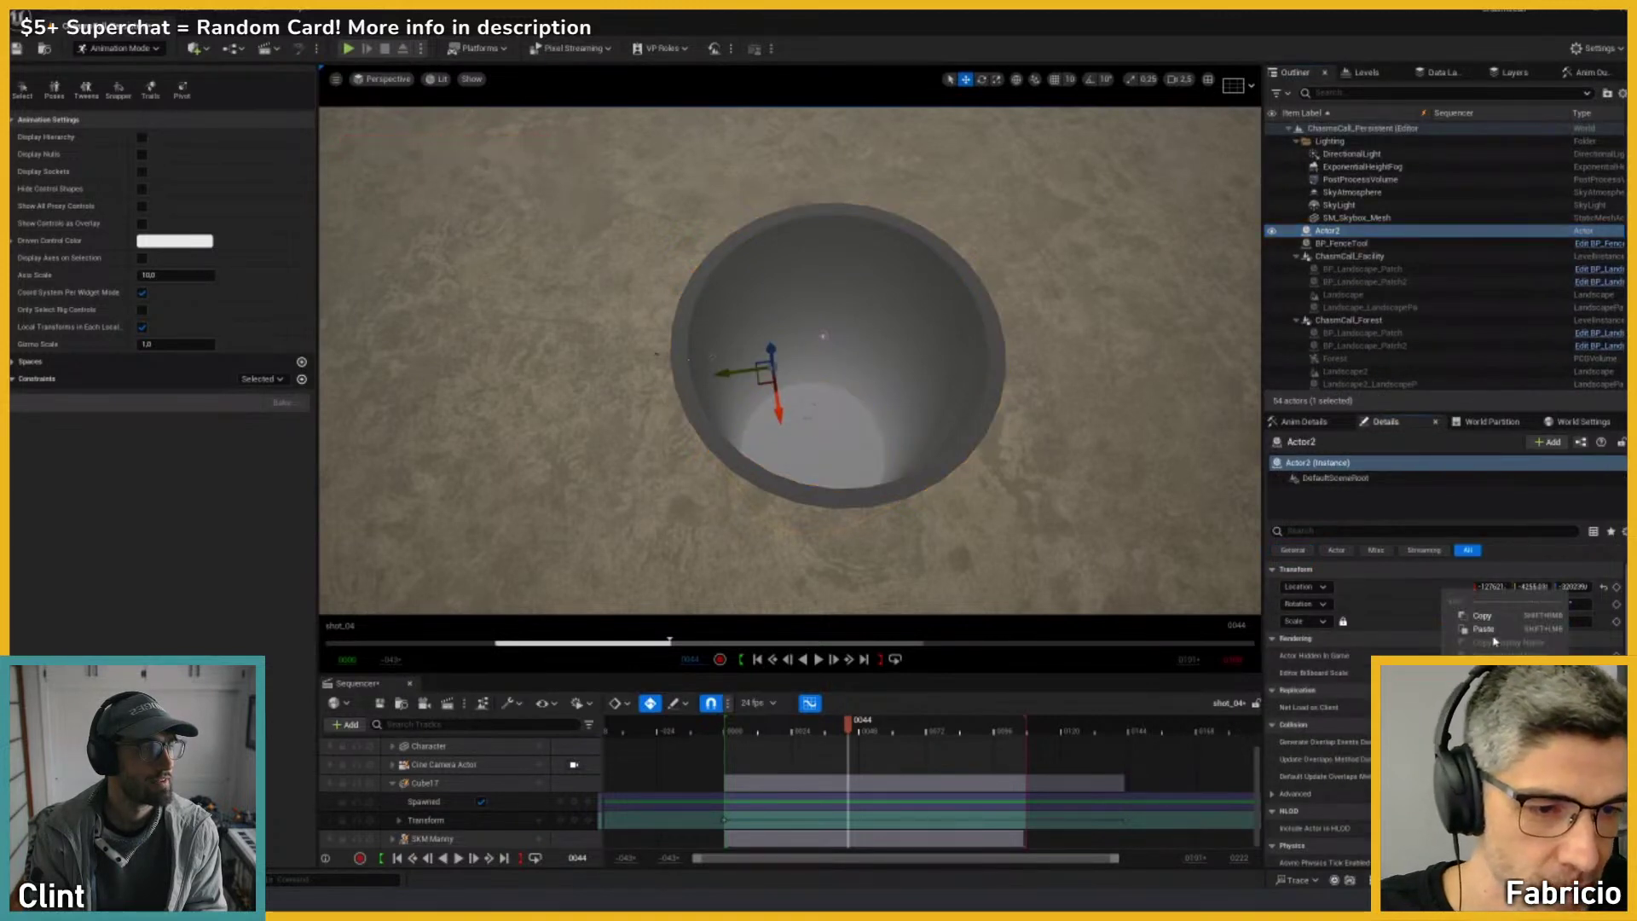
pyautogui.click(1483, 628)
# Step: Show the editor icons and frame the empty actor together with the block inside the pit
pyautogui.scroll(10, 763, 377)
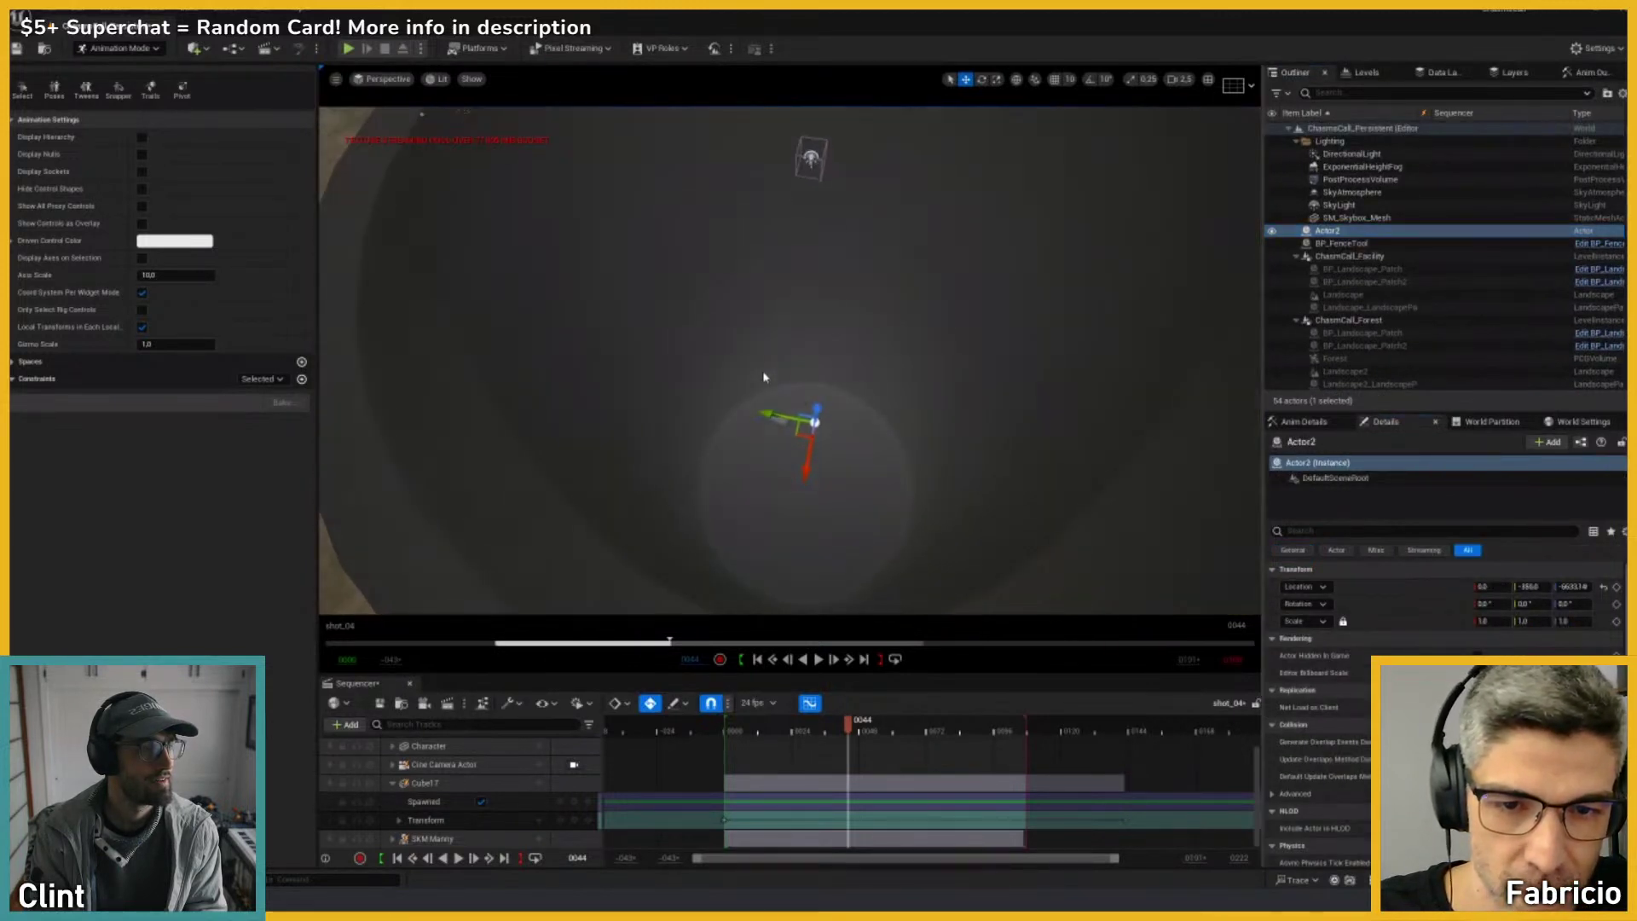
pyautogui.scroll(10, 764, 377)
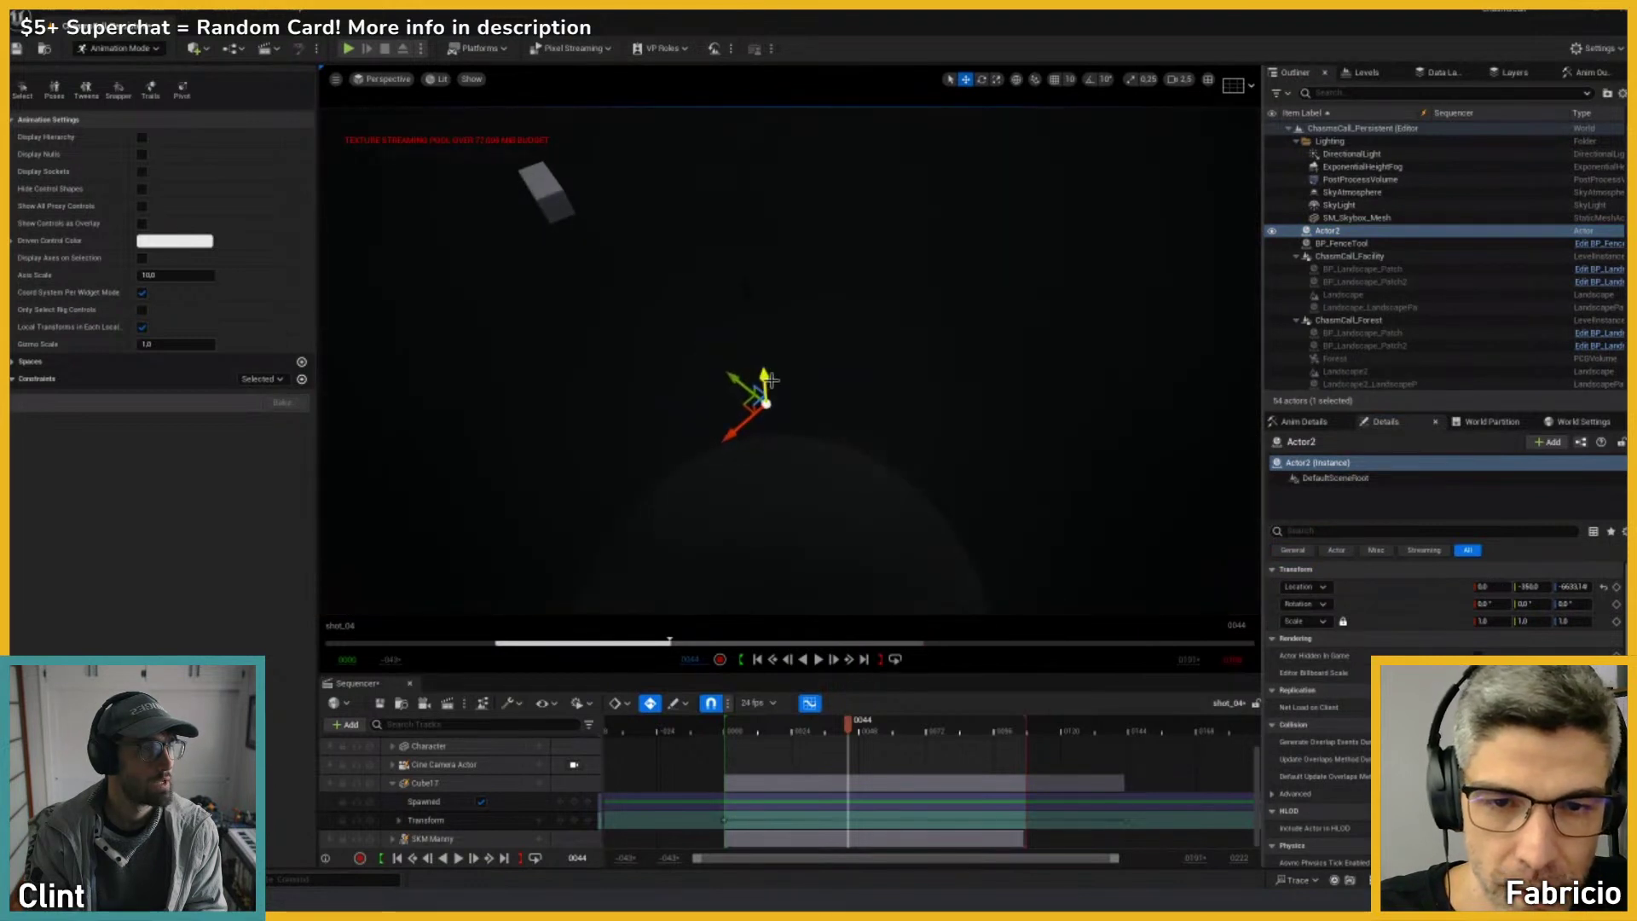
pyautogui.scroll(3, 771, 377)
pyautogui.scroll(-5, 771, 390)
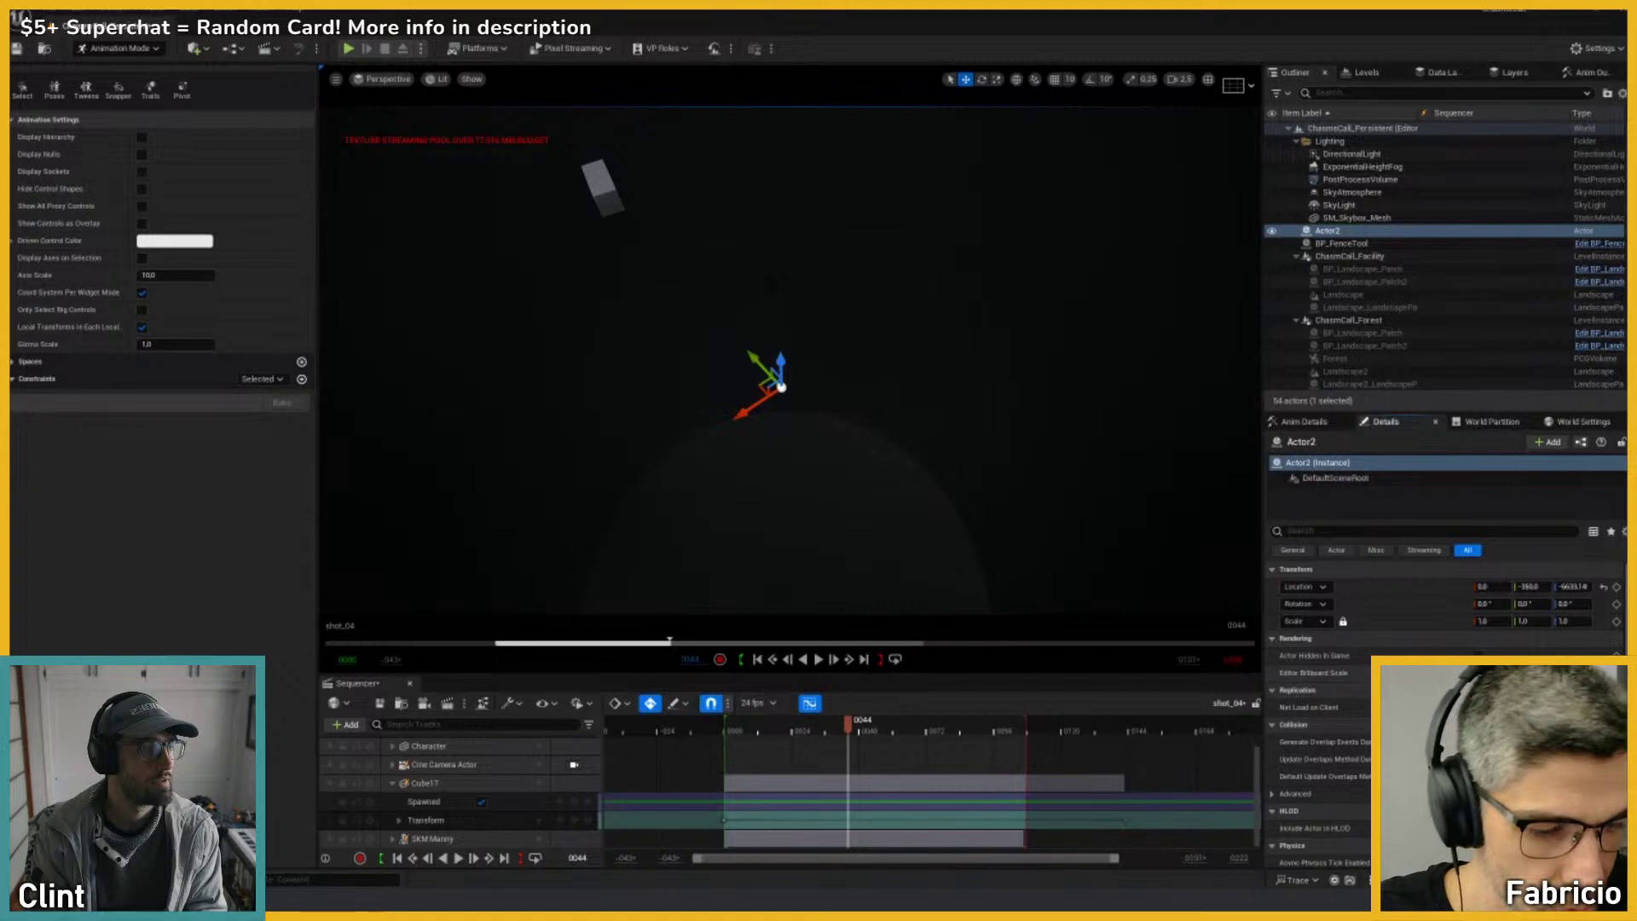
pyautogui.press('g')
pyautogui.scroll(-10, 936, 464)
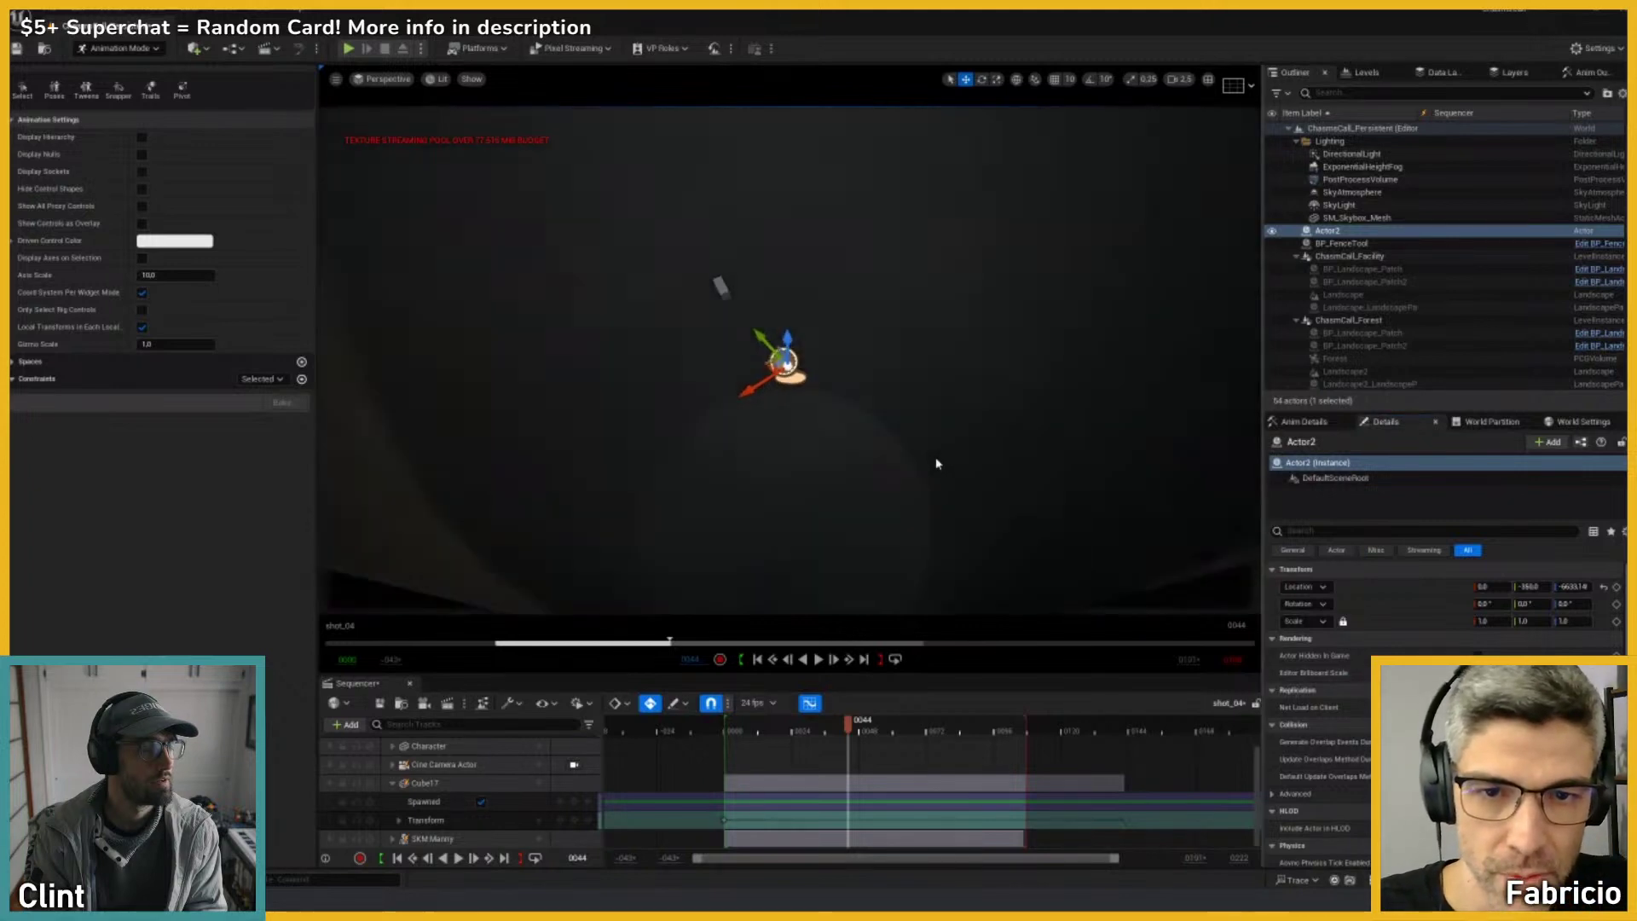
pyautogui.scroll(5, 936, 464)
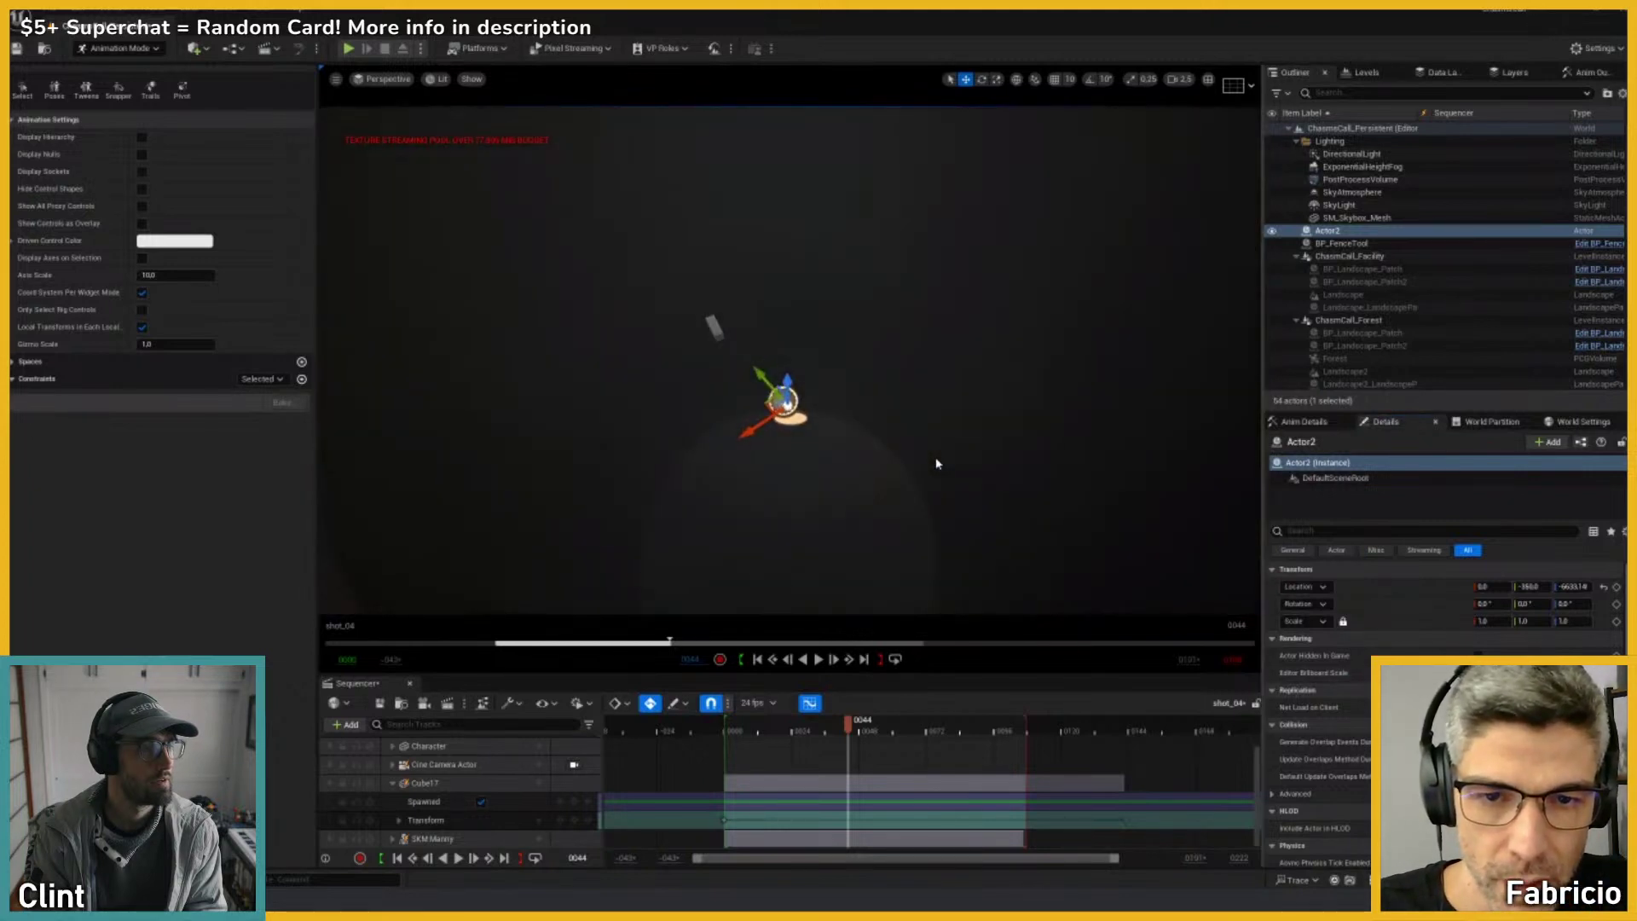
# Step: Go to frame 0000 and delete the block's transform keys from the sequence
pyautogui.moveTo(849, 724); pyautogui.dragTo(788, 726)
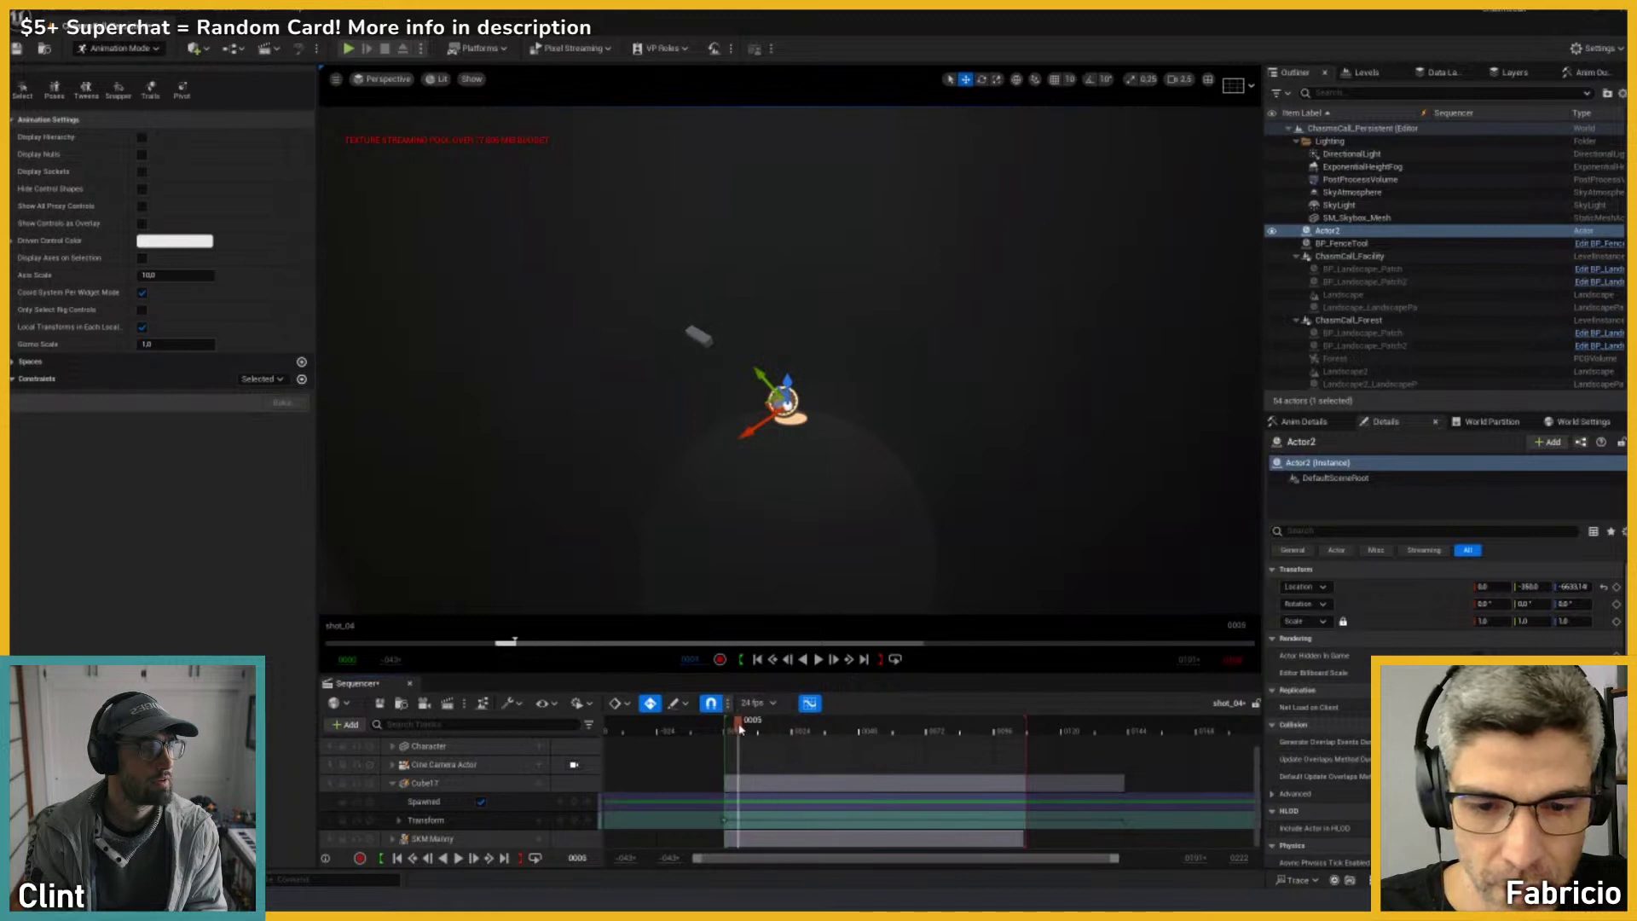
pyautogui.click(718, 340)
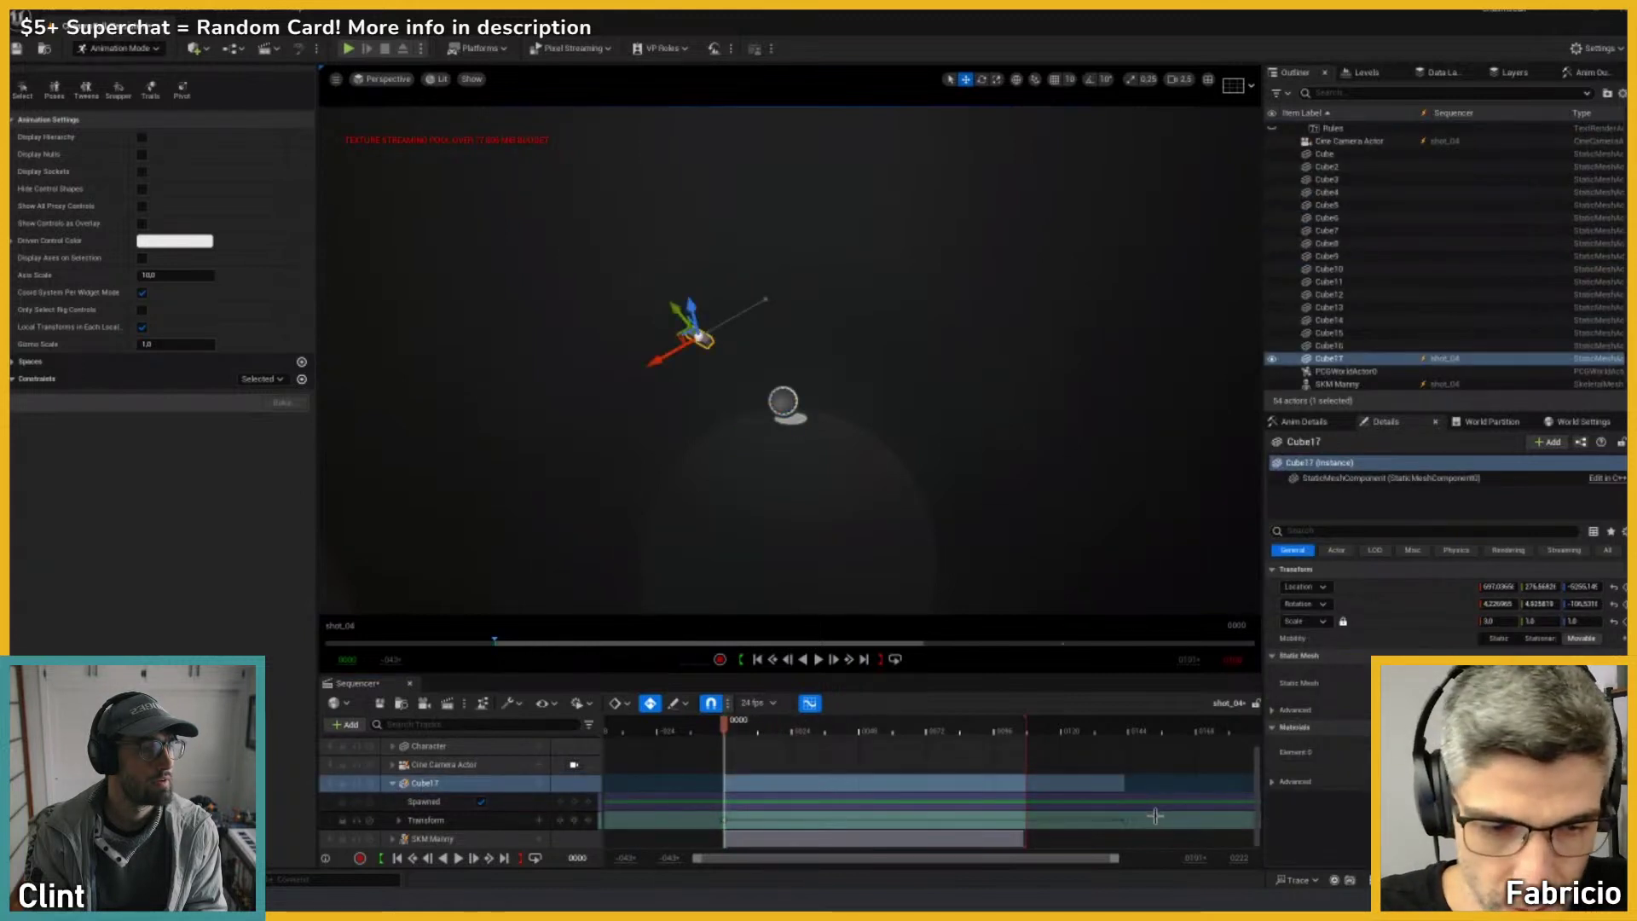
pyautogui.press('Delete')
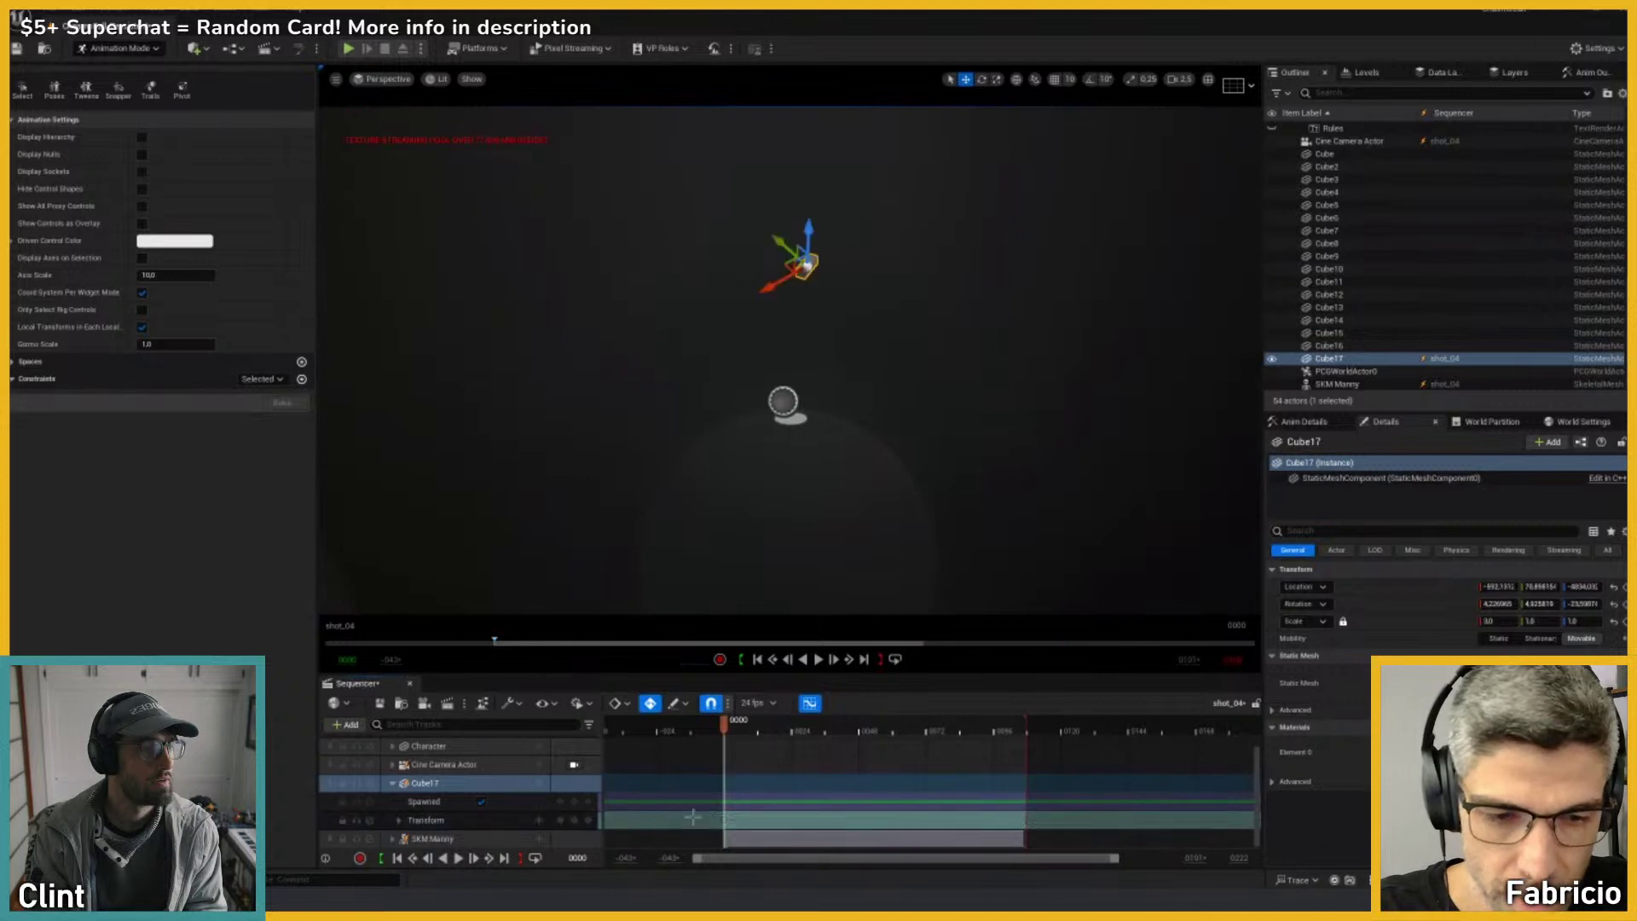
# Step: Collapse the block's track and add the empty actor to the shot_04 sequence
pyautogui.click(783, 401)
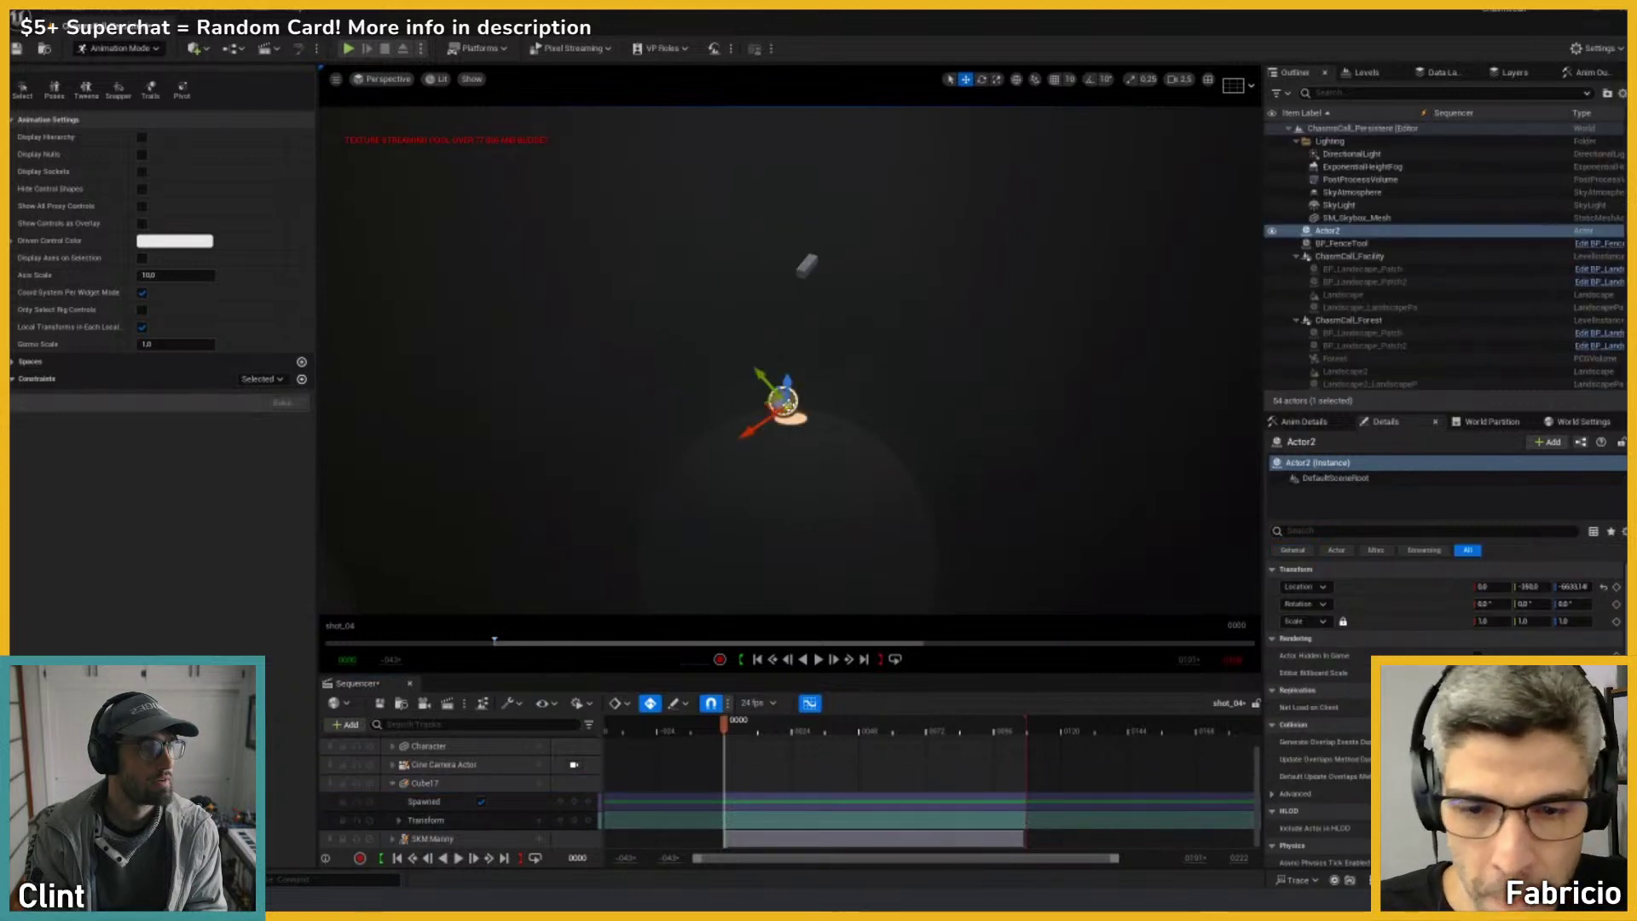
pyautogui.click(803, 266)
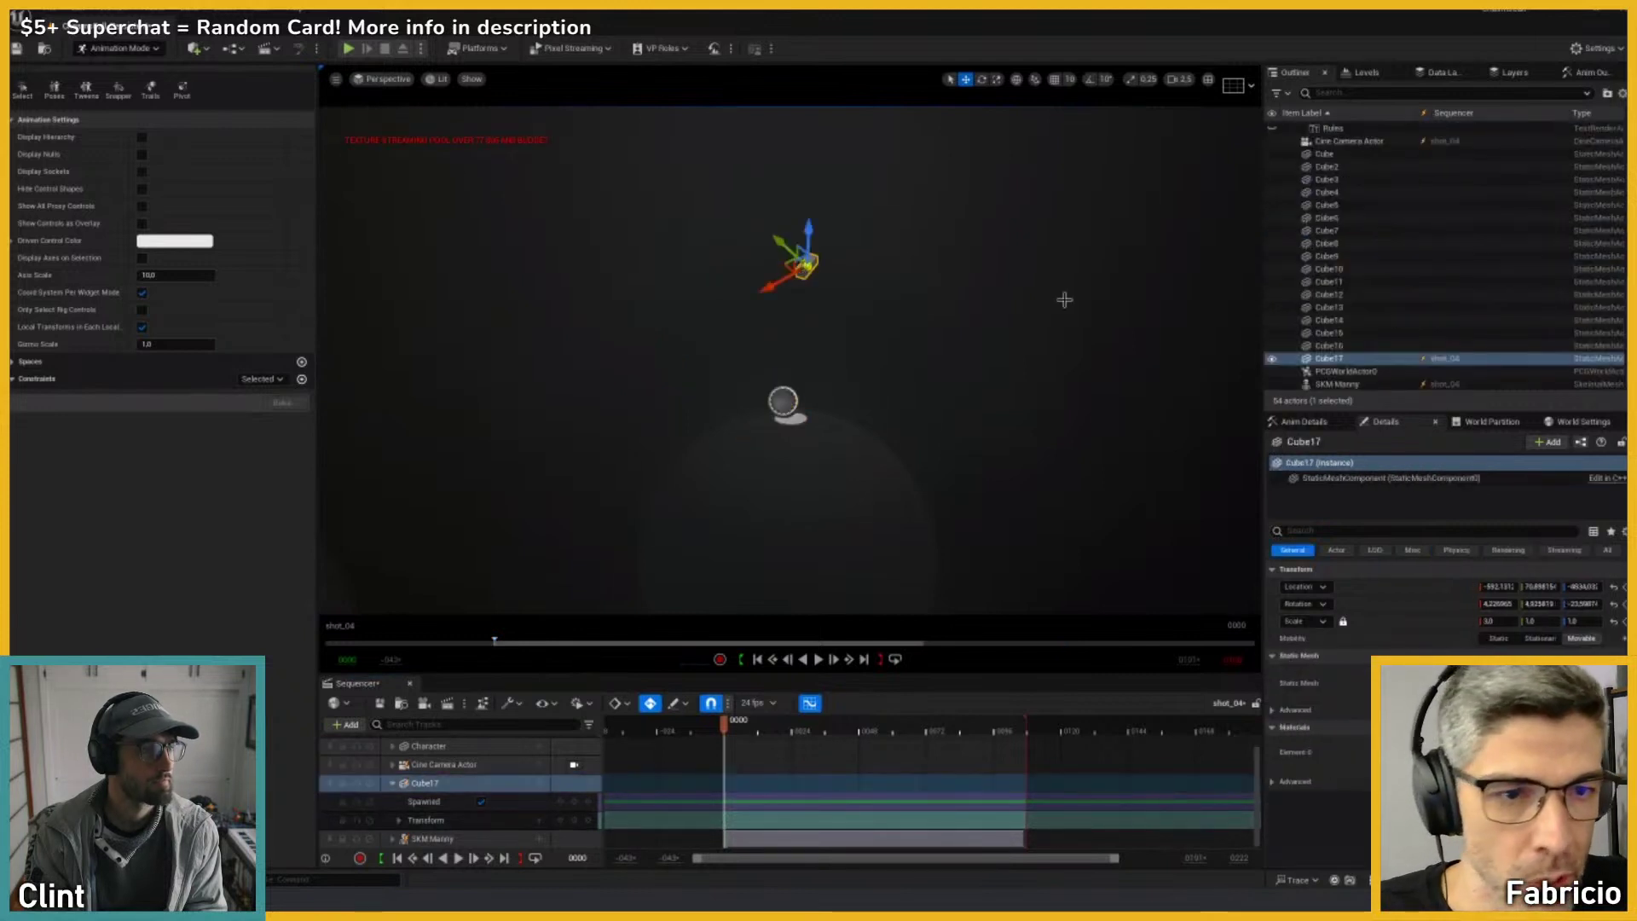
pyautogui.click(392, 783)
pyautogui.click(783, 401)
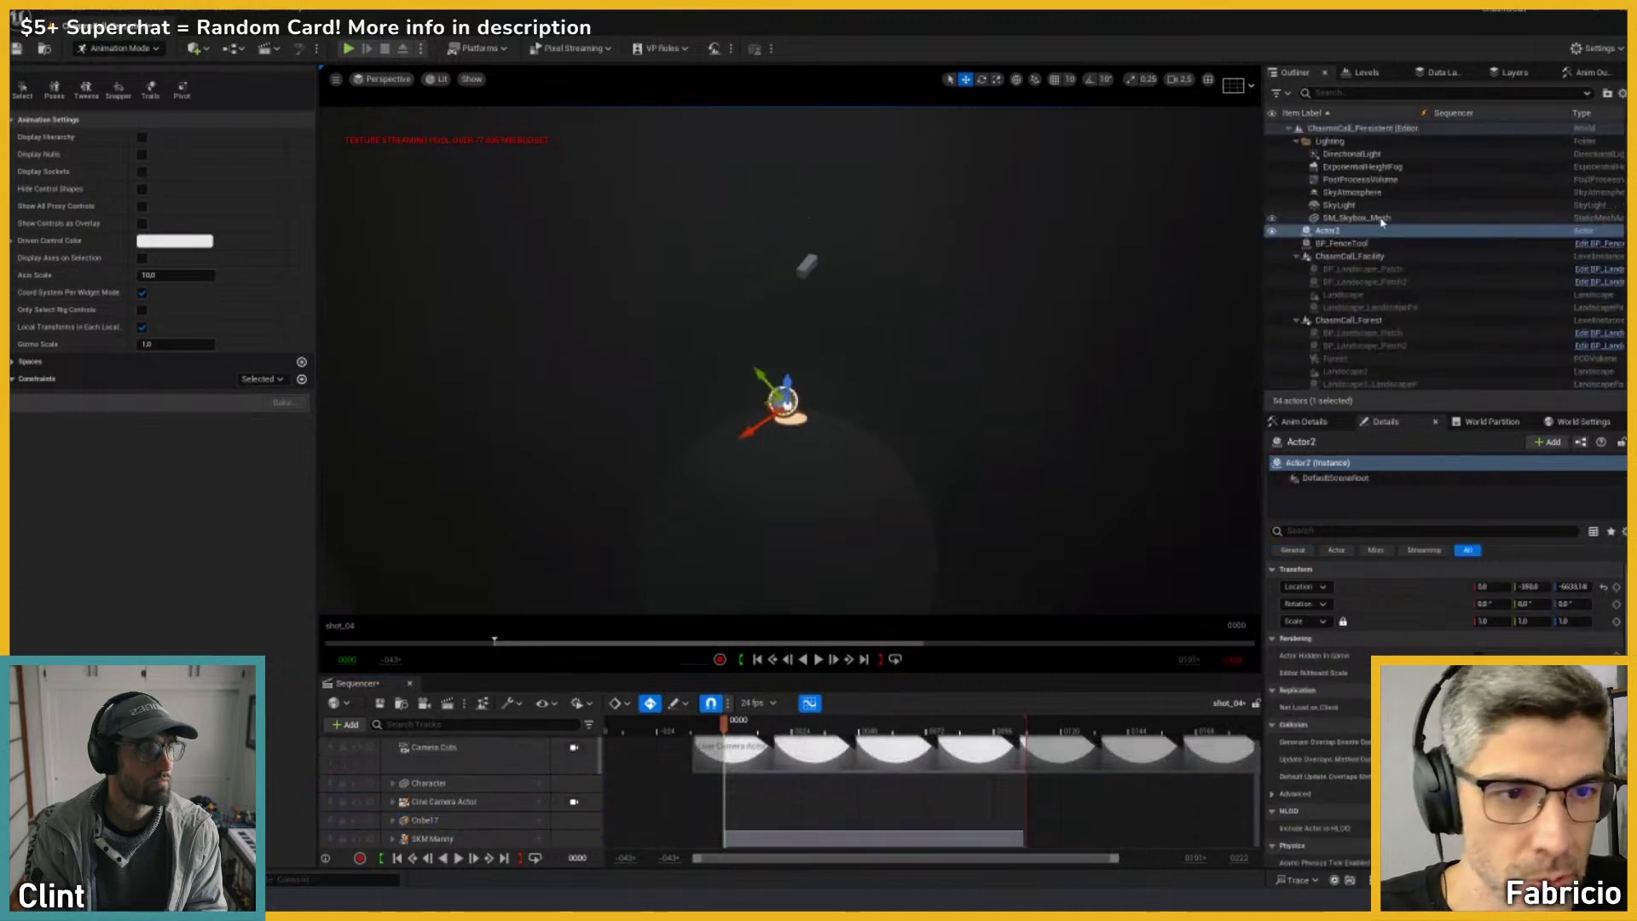
pyautogui.moveTo(1368, 231); pyautogui.dragTo(479, 793)
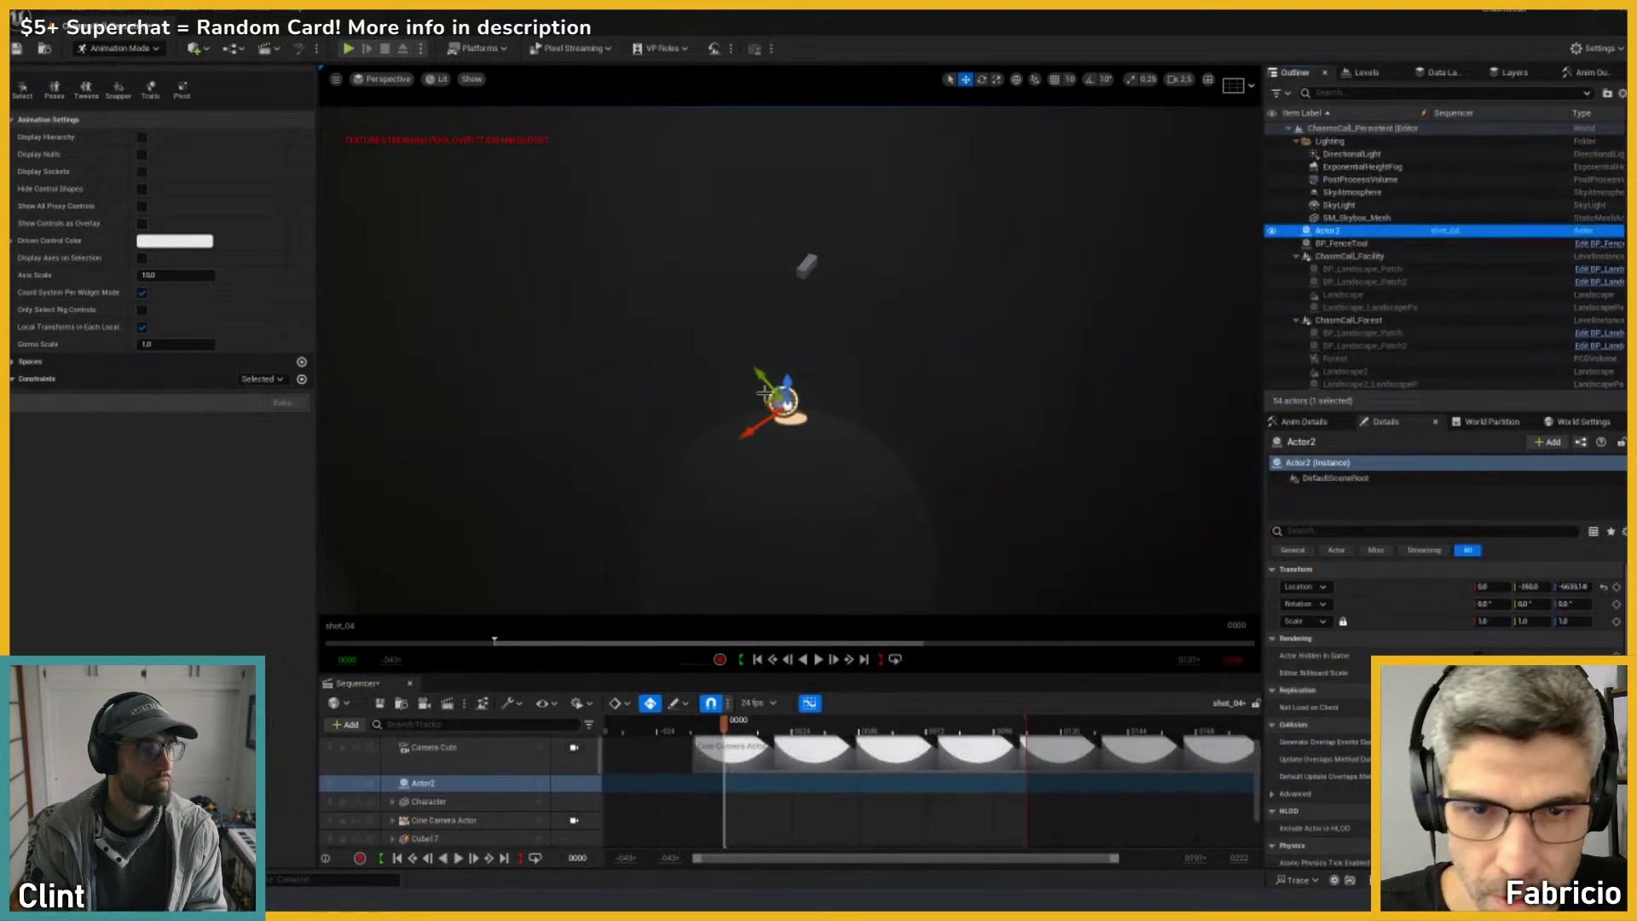
# Step: Parent the block to the empty actor in the Outliner, collapsing the ChasmCall_Forest and ChasmCall_Facility hierarchies
pyautogui.click(809, 268)
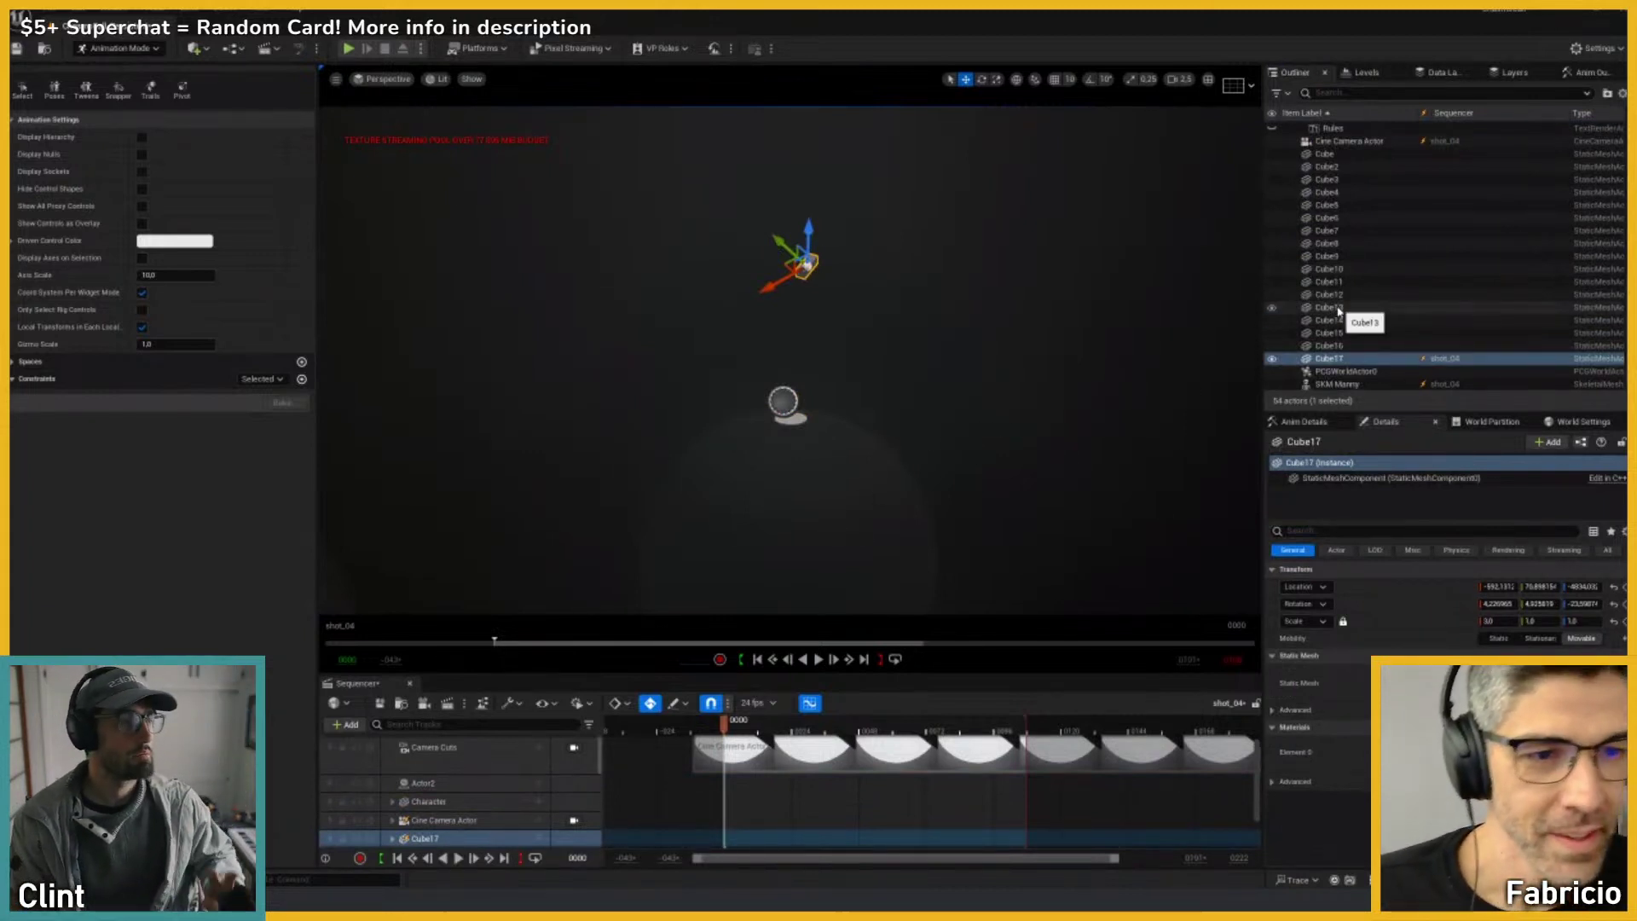
pyautogui.scroll(10, 1338, 311)
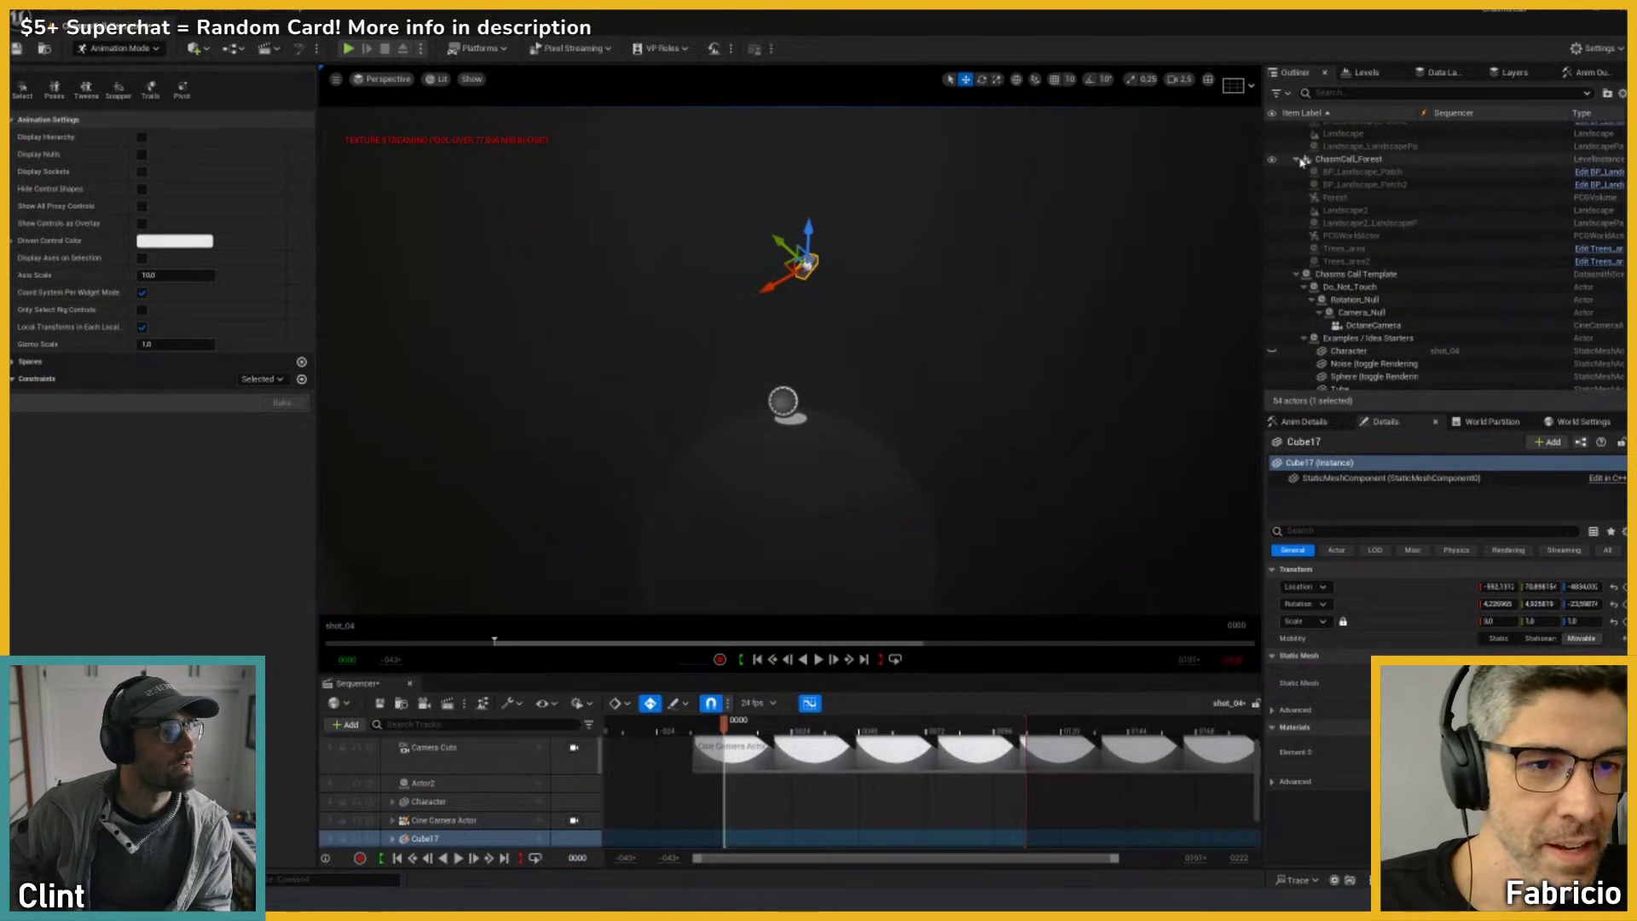
pyautogui.click(1296, 159)
pyautogui.scroll(5, 1308, 183)
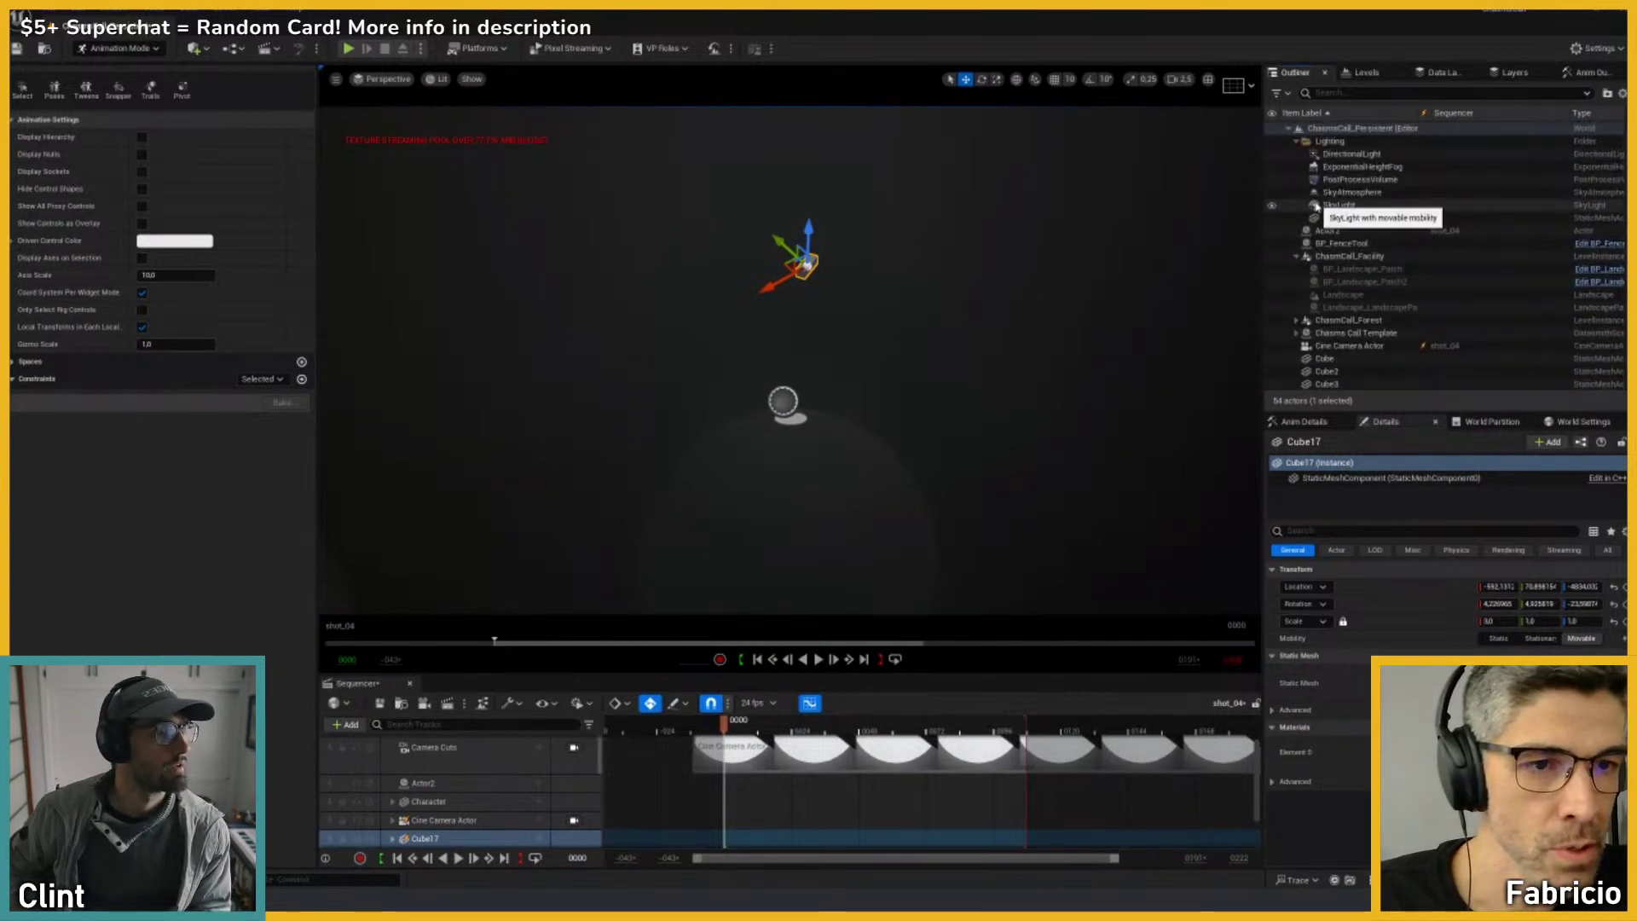
pyautogui.click(1297, 255)
pyautogui.click(782, 400)
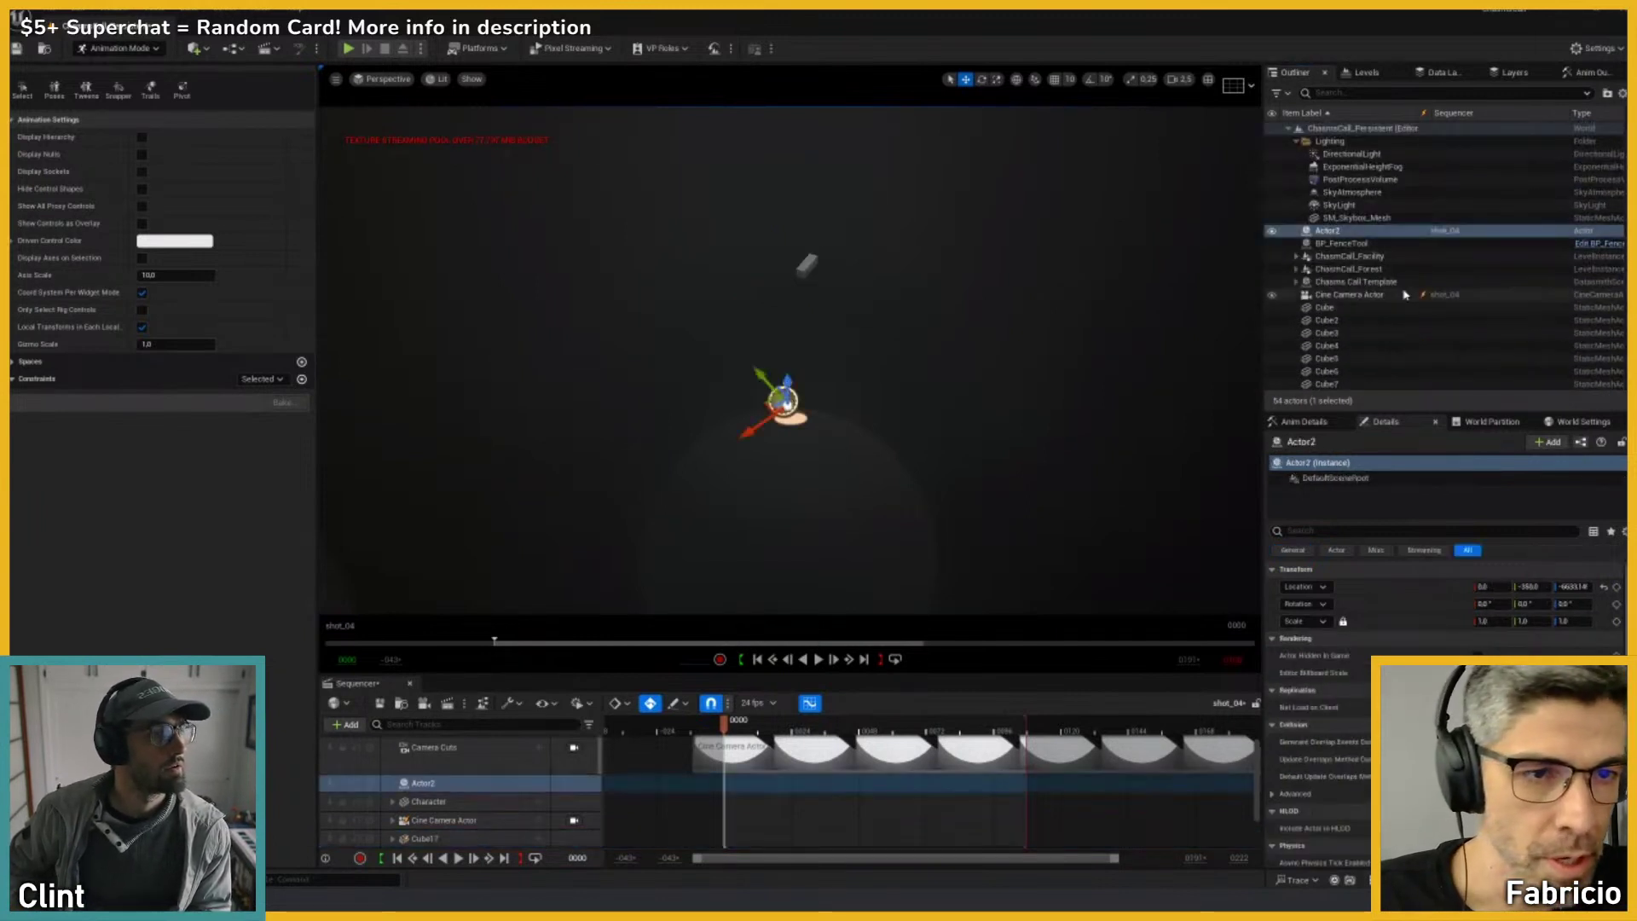
pyautogui.scroll(-4, 1359, 264)
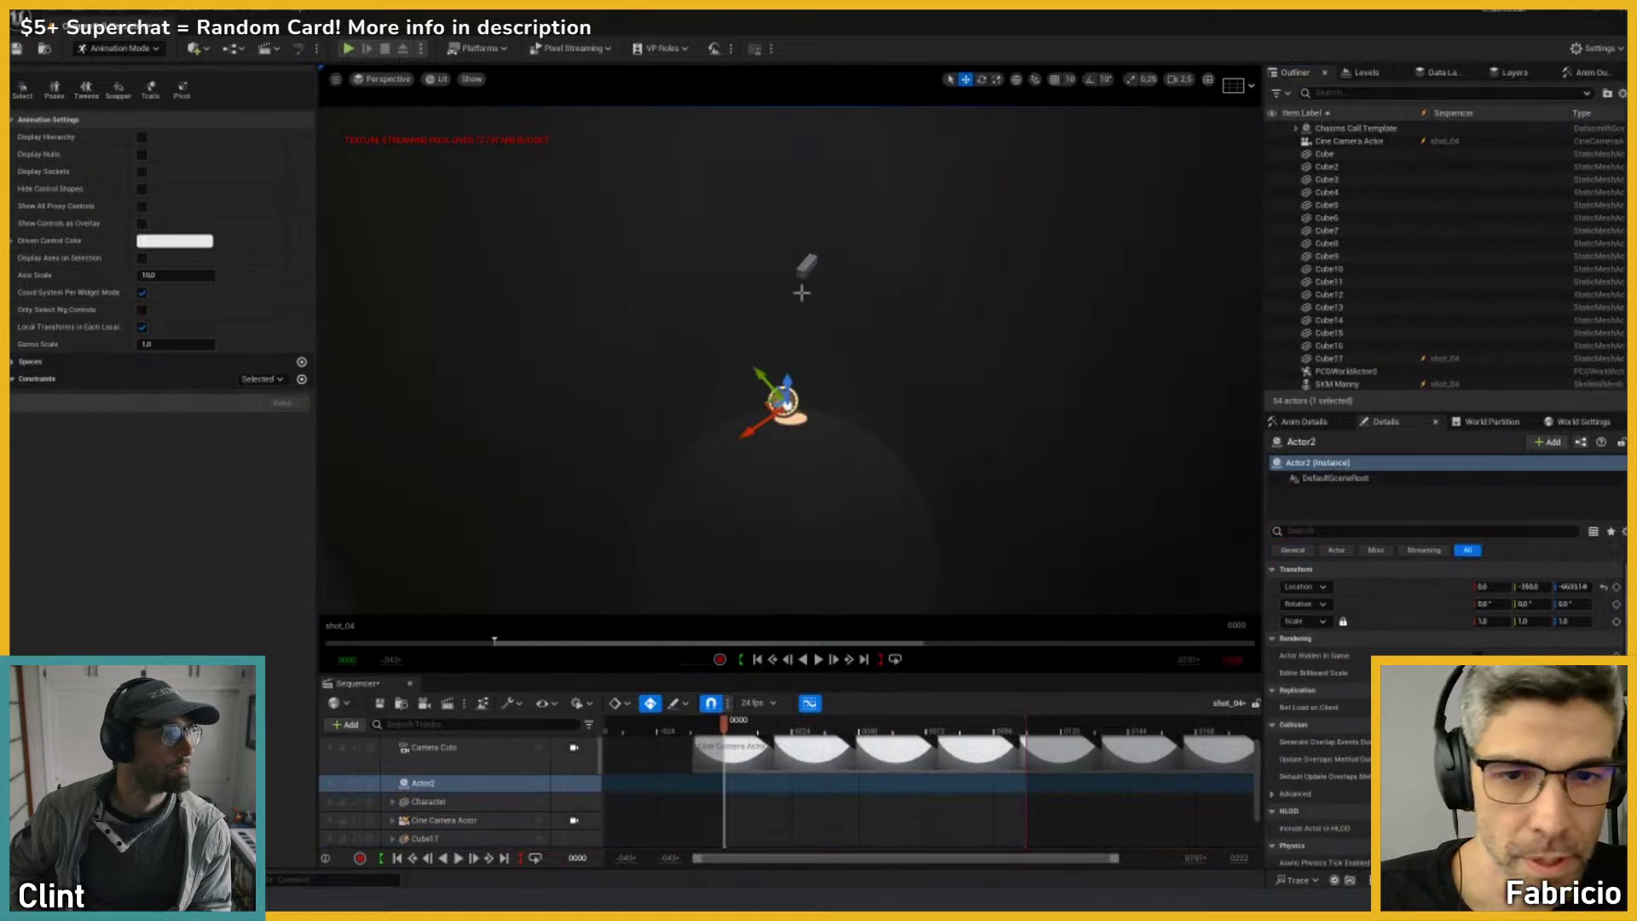
pyautogui.click(806, 275)
pyautogui.moveTo(1326, 359); pyautogui.dragTo(1346, 176)
pyautogui.scroll(4, 1346, 175)
pyautogui.moveTo(1337, 233); pyautogui.dragTo(1336, 234)
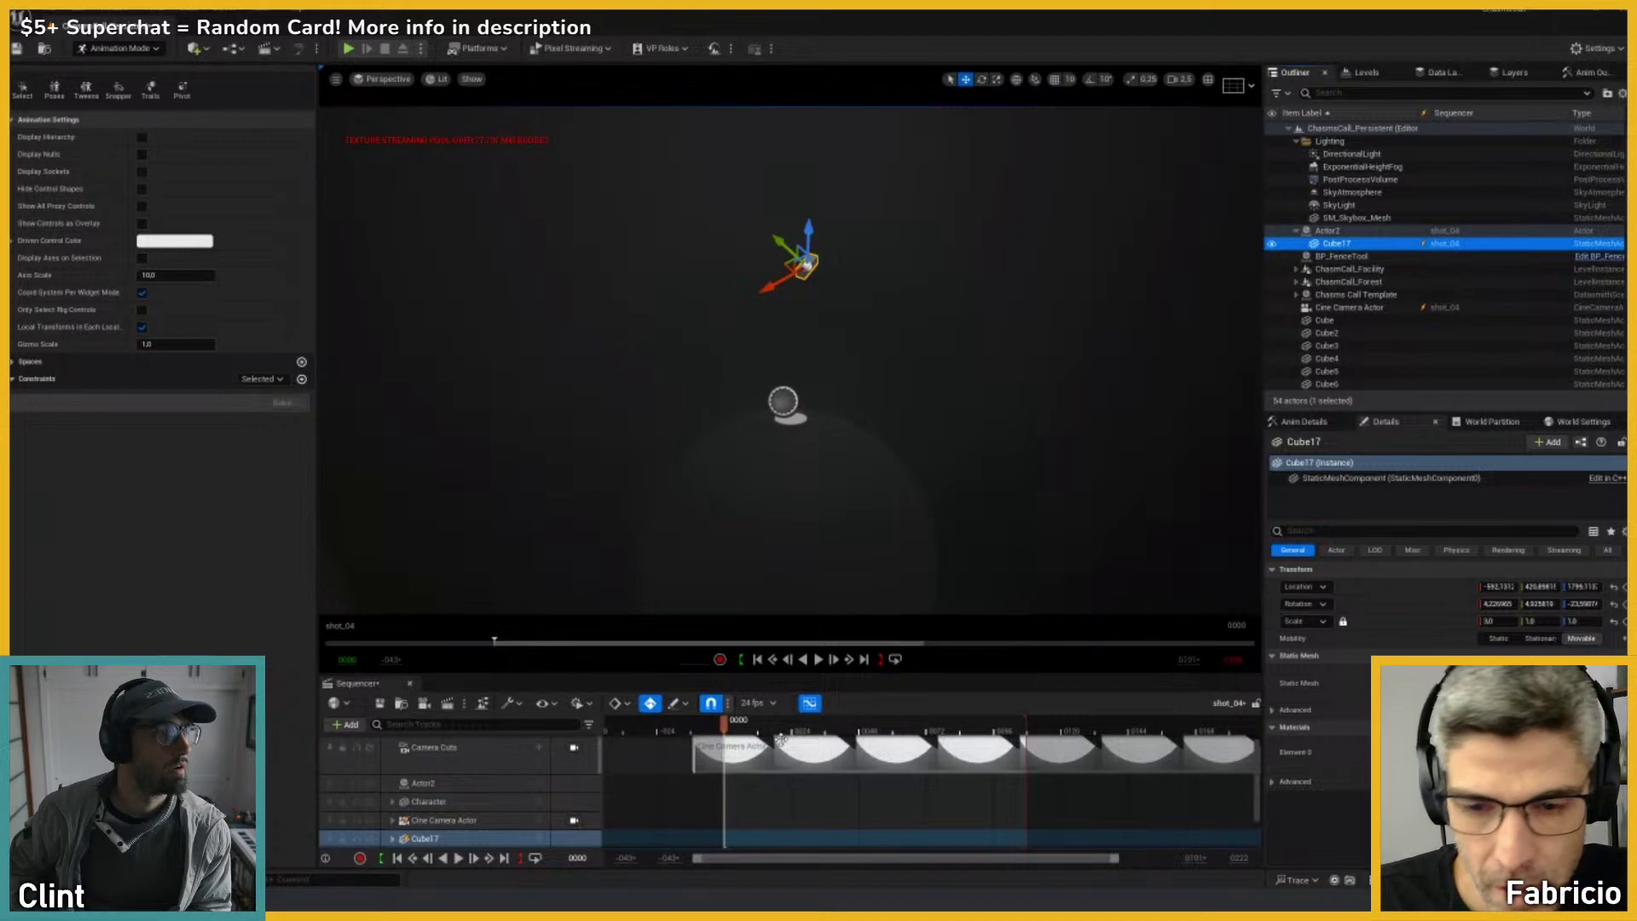
# Step: Scrub the shot to check the parented block, return to frame 0000 and detach the block from the empty actor
pyautogui.click(733, 723)
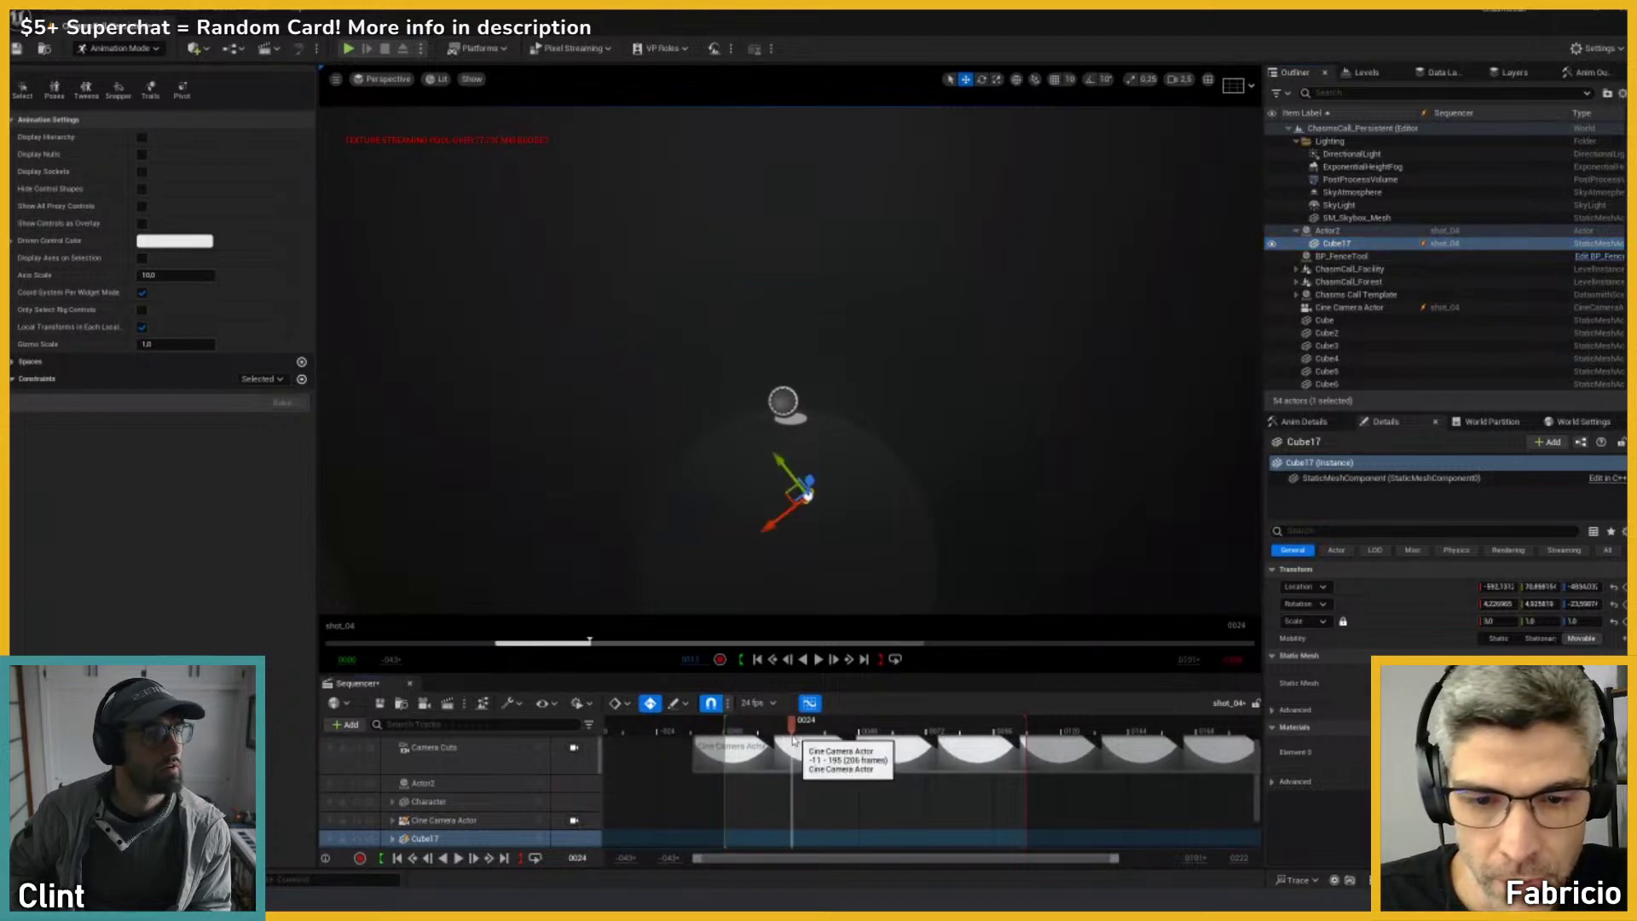
pyautogui.press('Left')
pyautogui.press('Left')
pyautogui.press('Left')
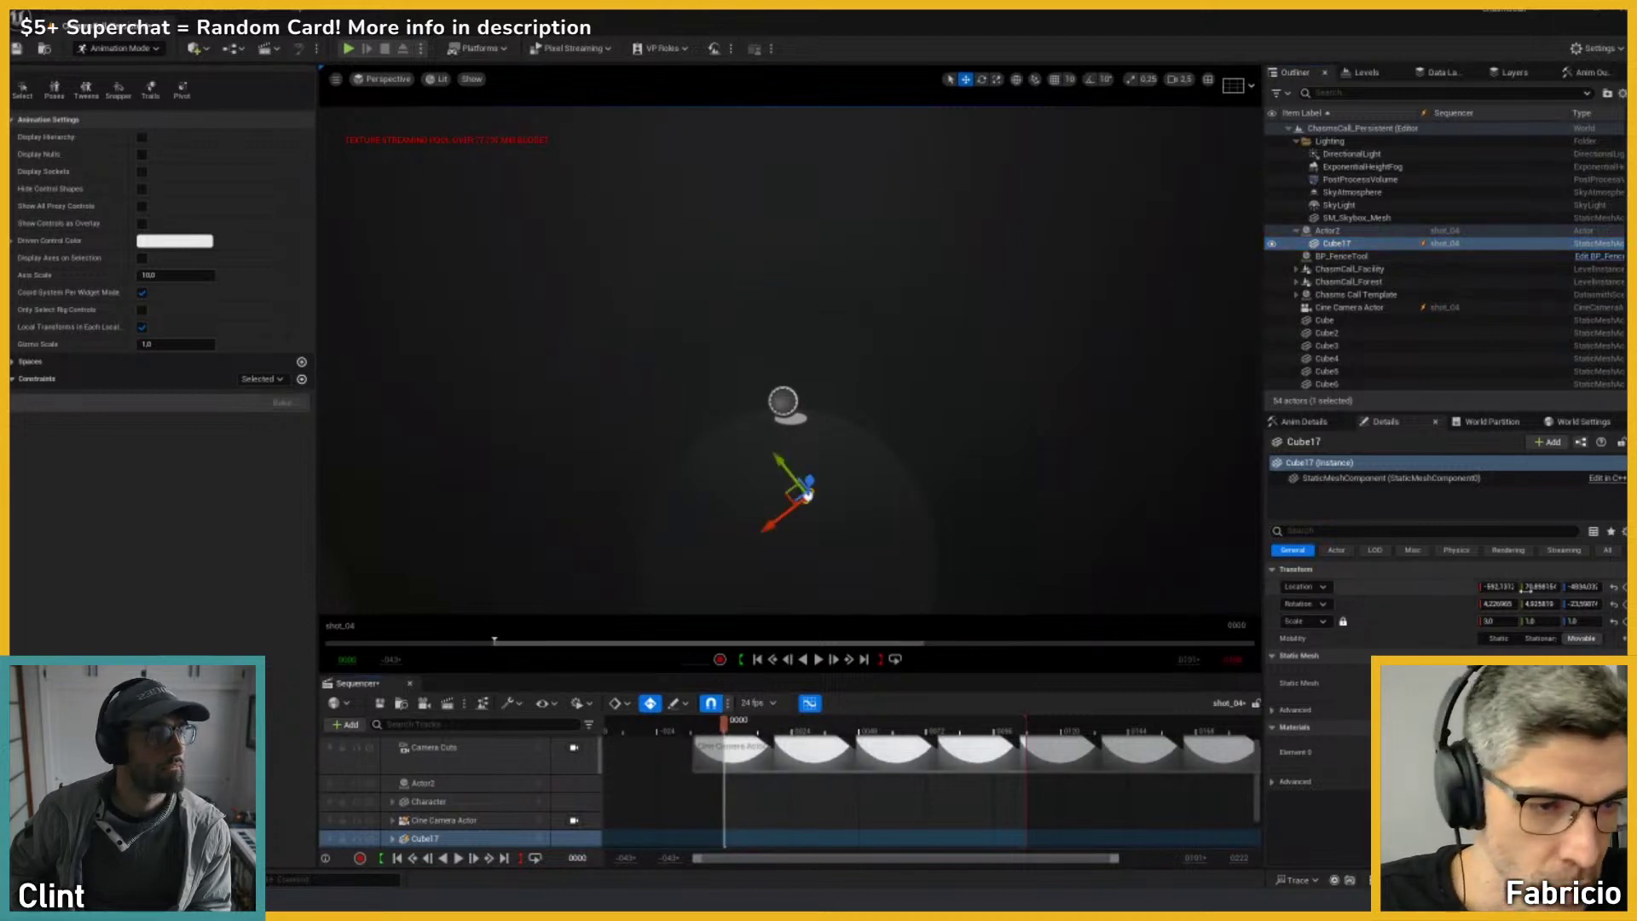
pyautogui.rightClick(1344, 245)
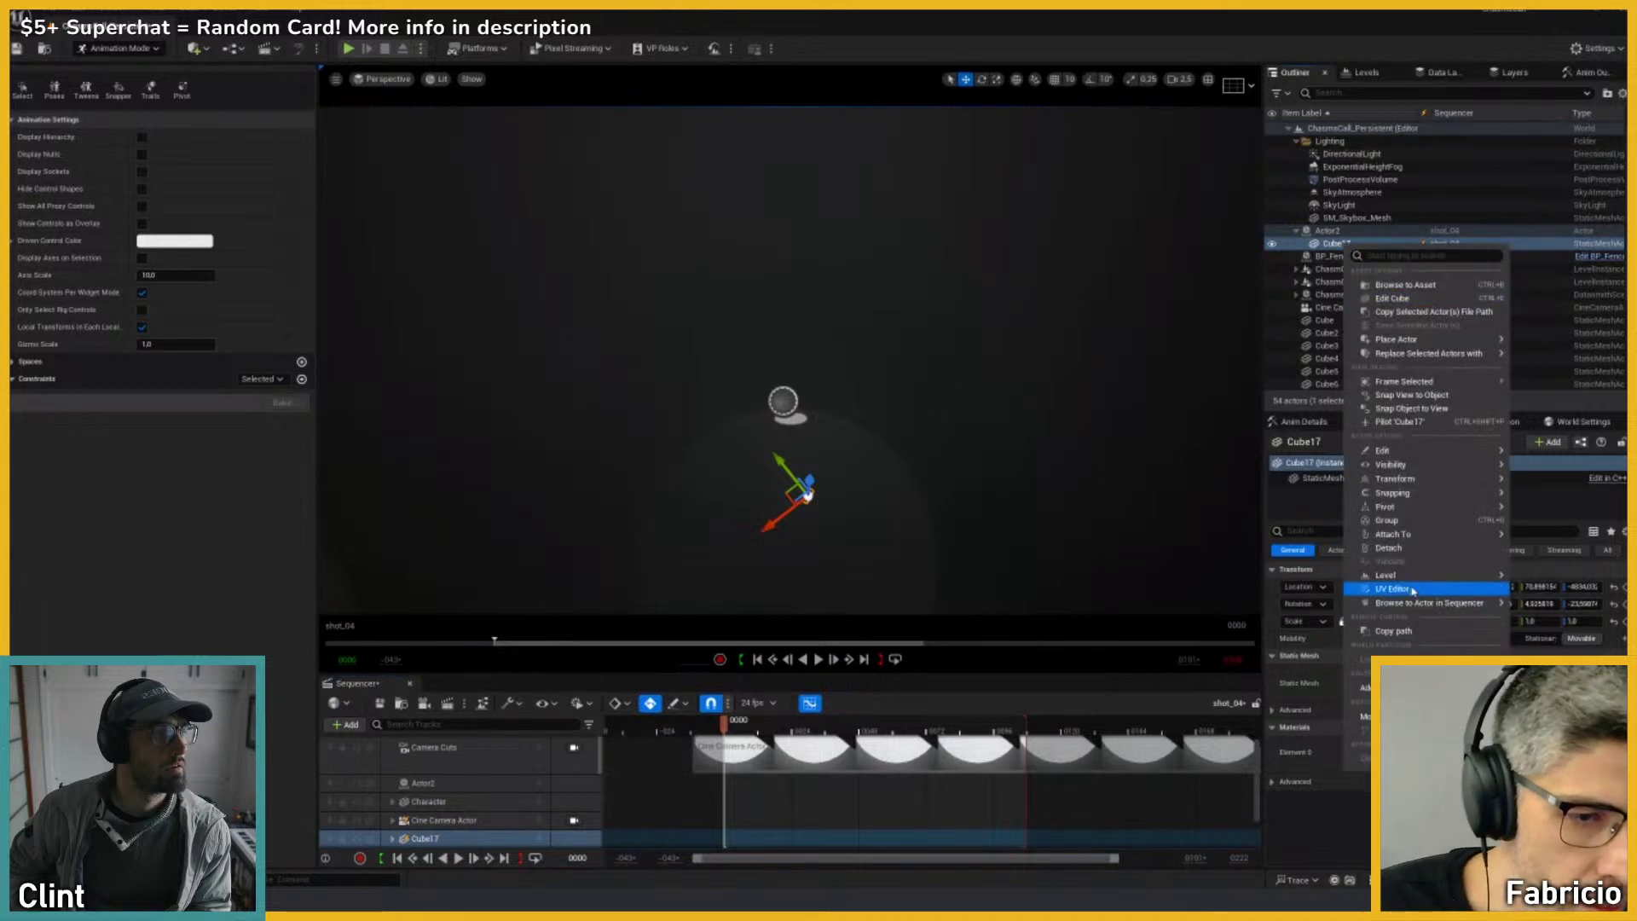
pyautogui.click(1405, 548)
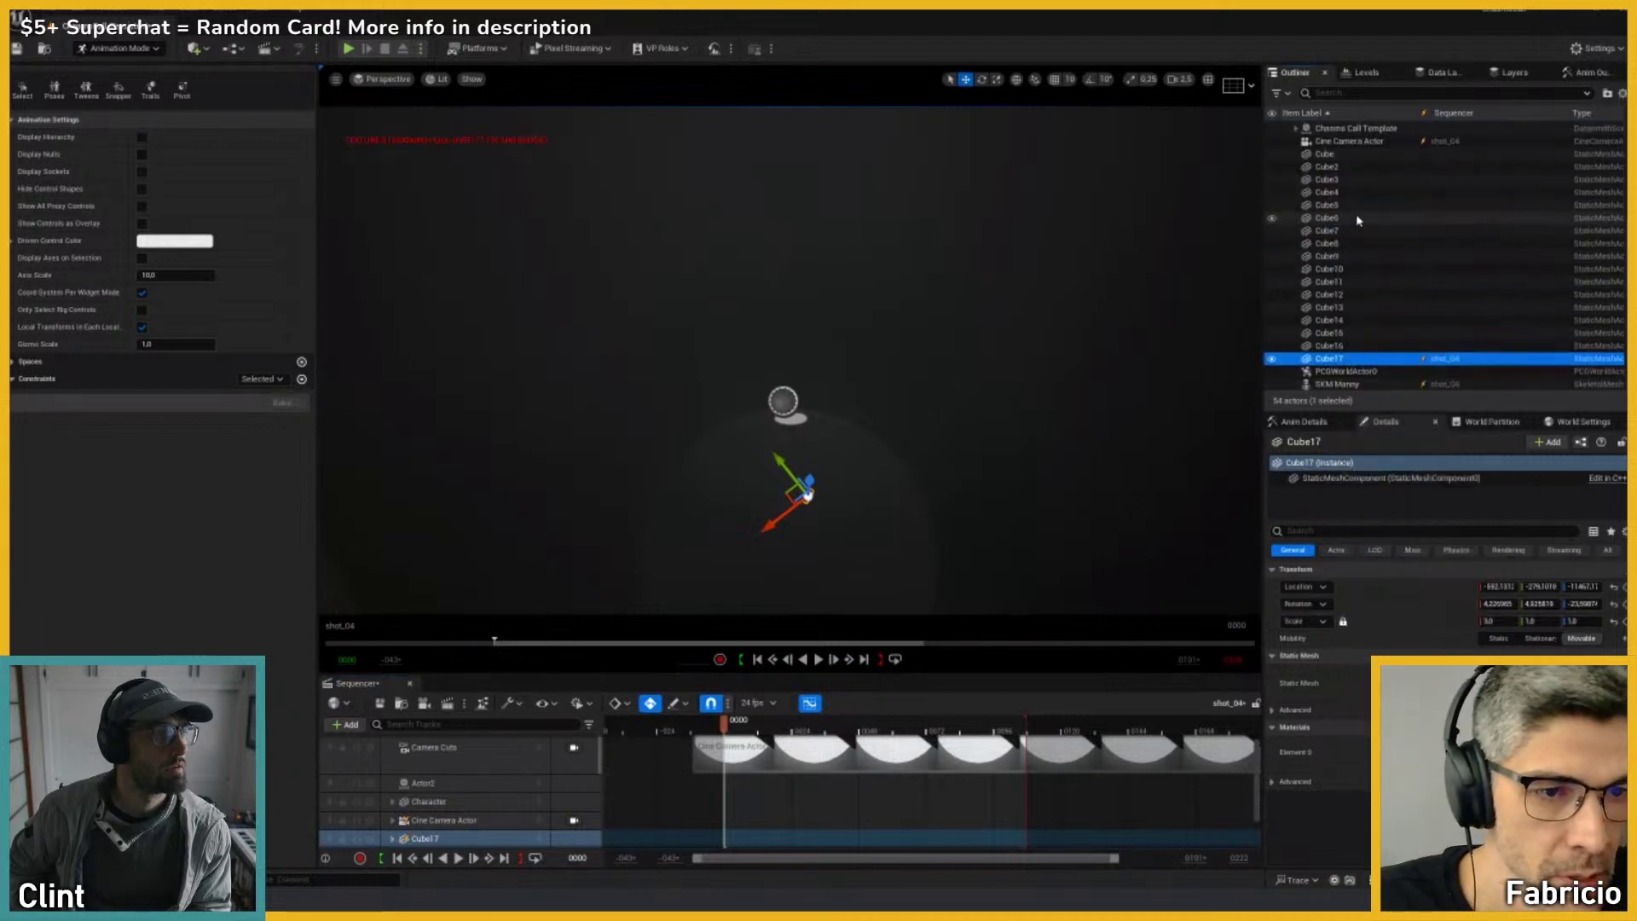
pyautogui.moveTo(616, 684); pyautogui.dragTo(1365, 362)
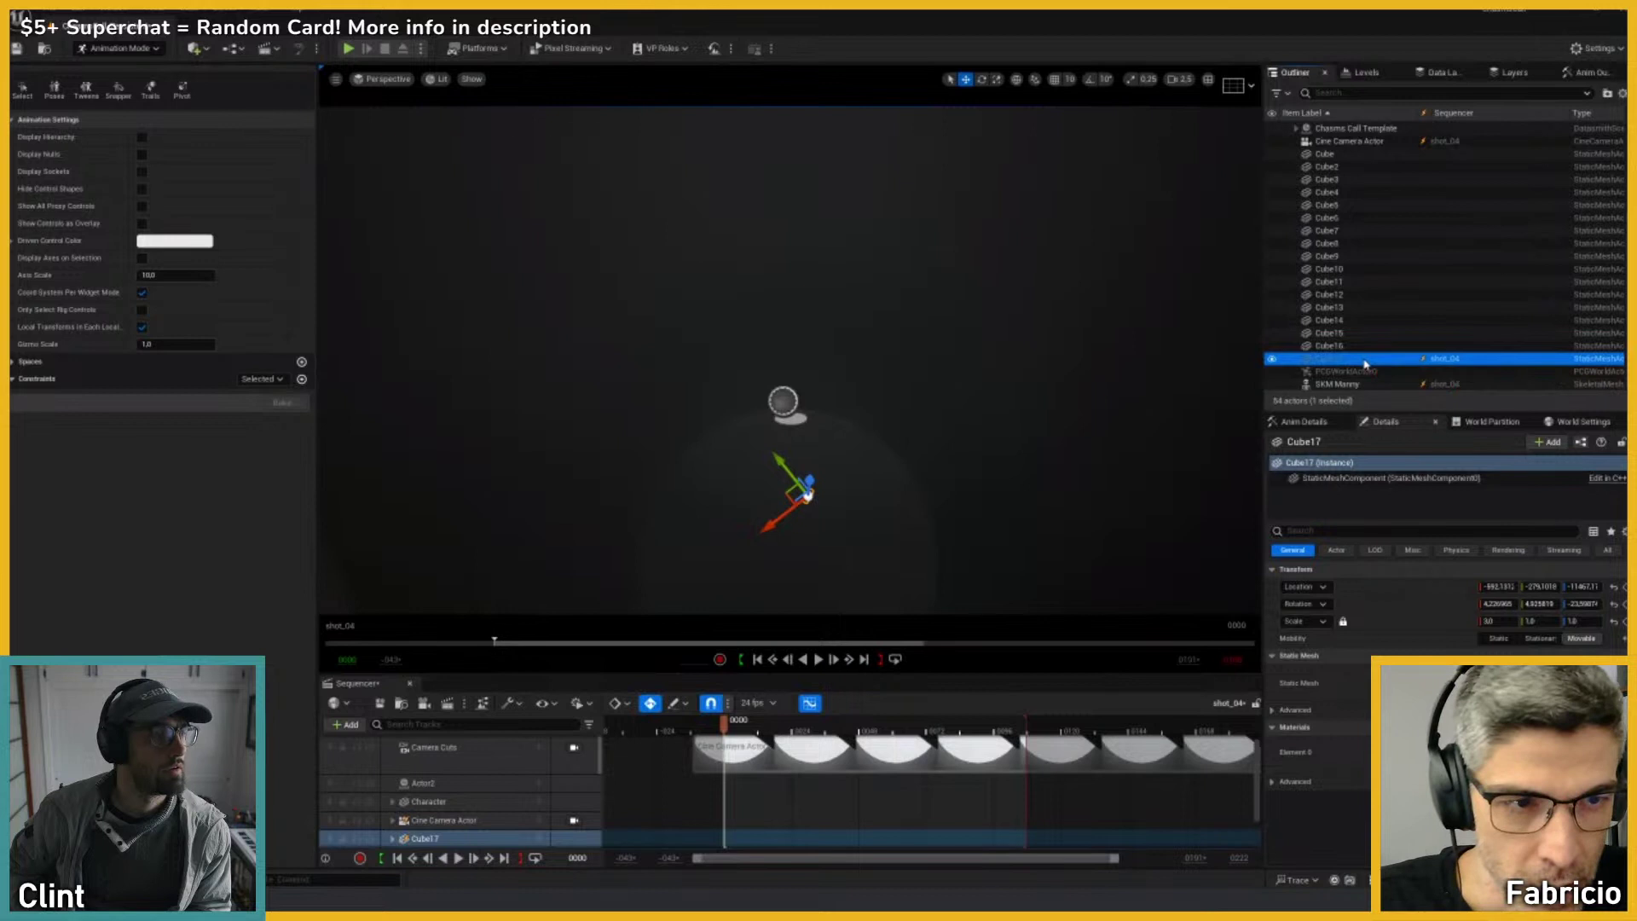
# Step: Add an Attach track to the block in the shot_04 sequence with Actor2 as its parent
pyautogui.click(443, 838)
pyautogui.click(539, 839)
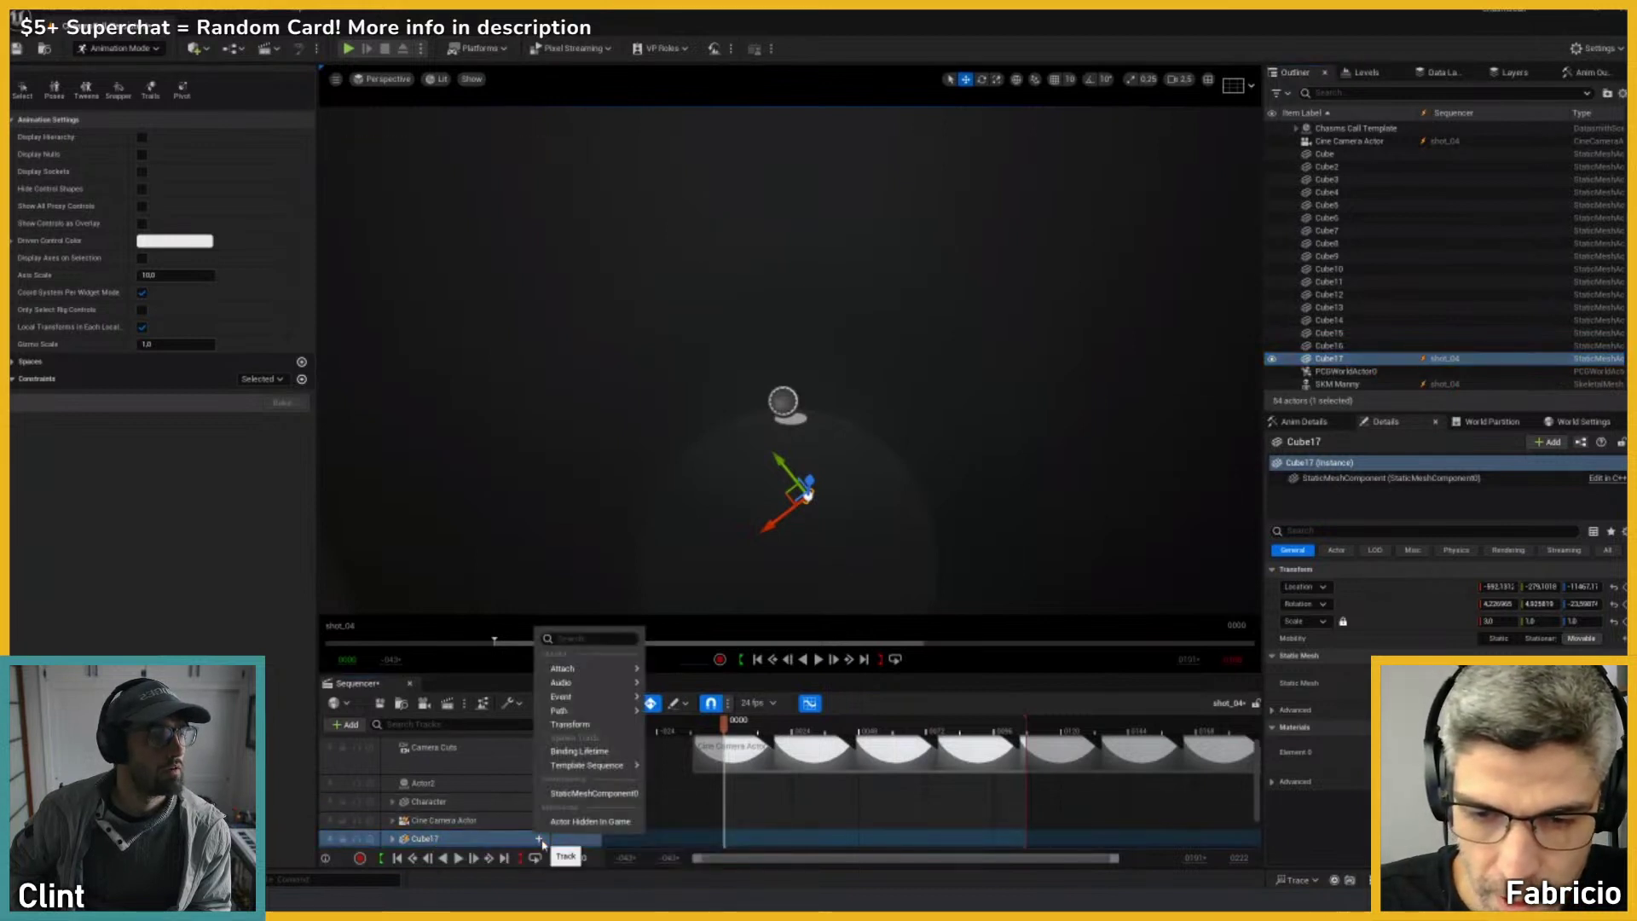
pyautogui.moveTo(579, 668)
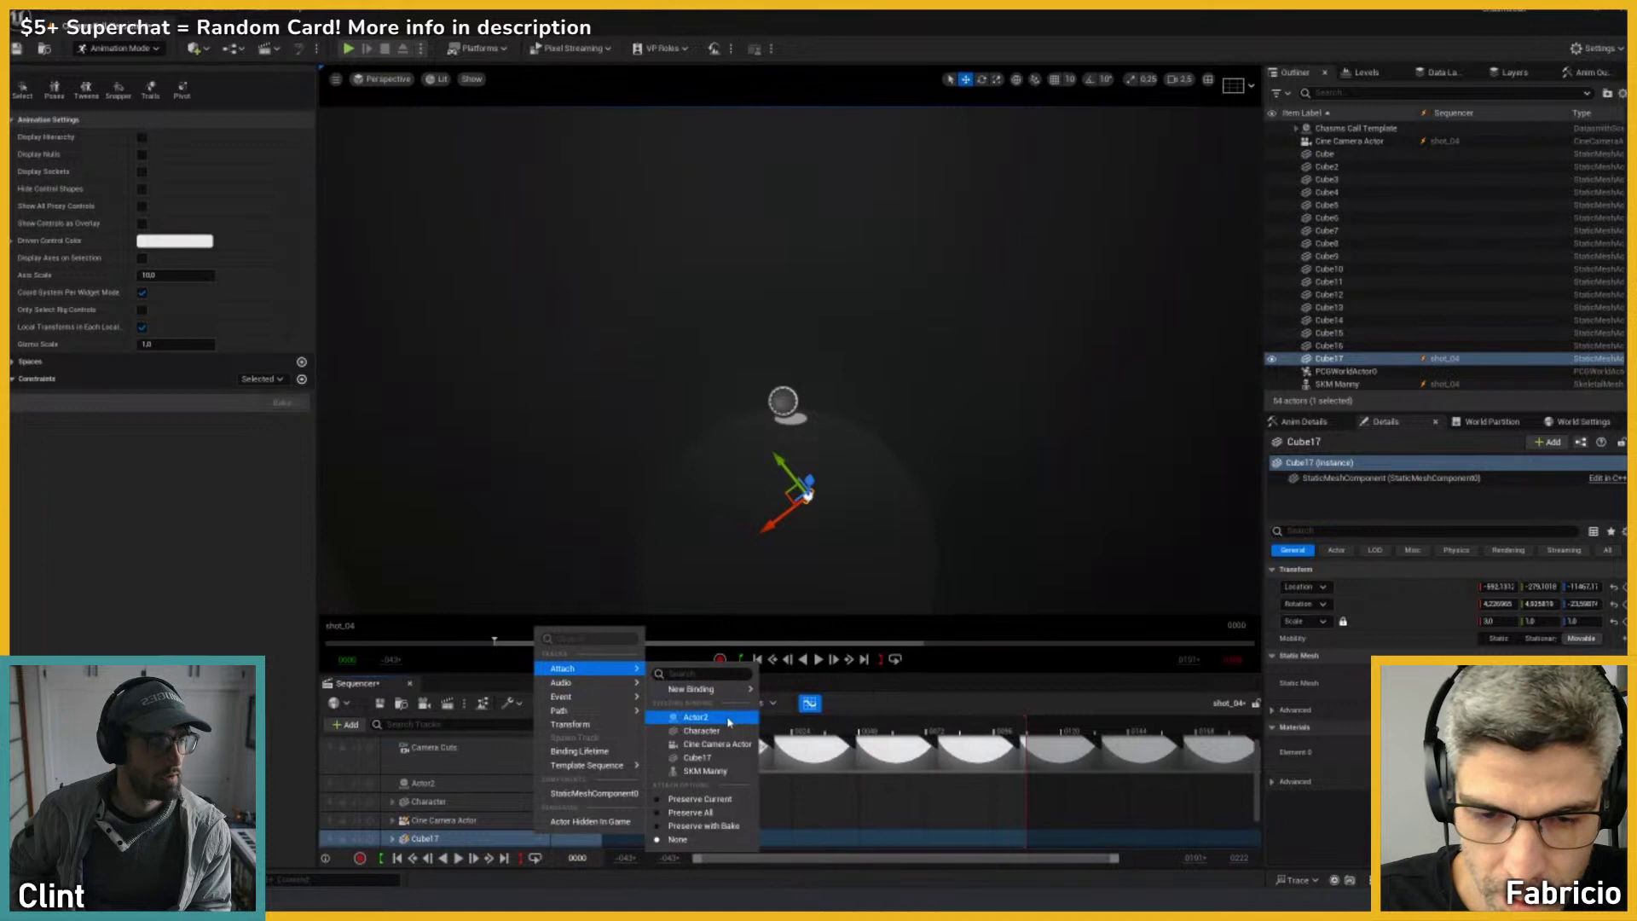
pyautogui.click(727, 718)
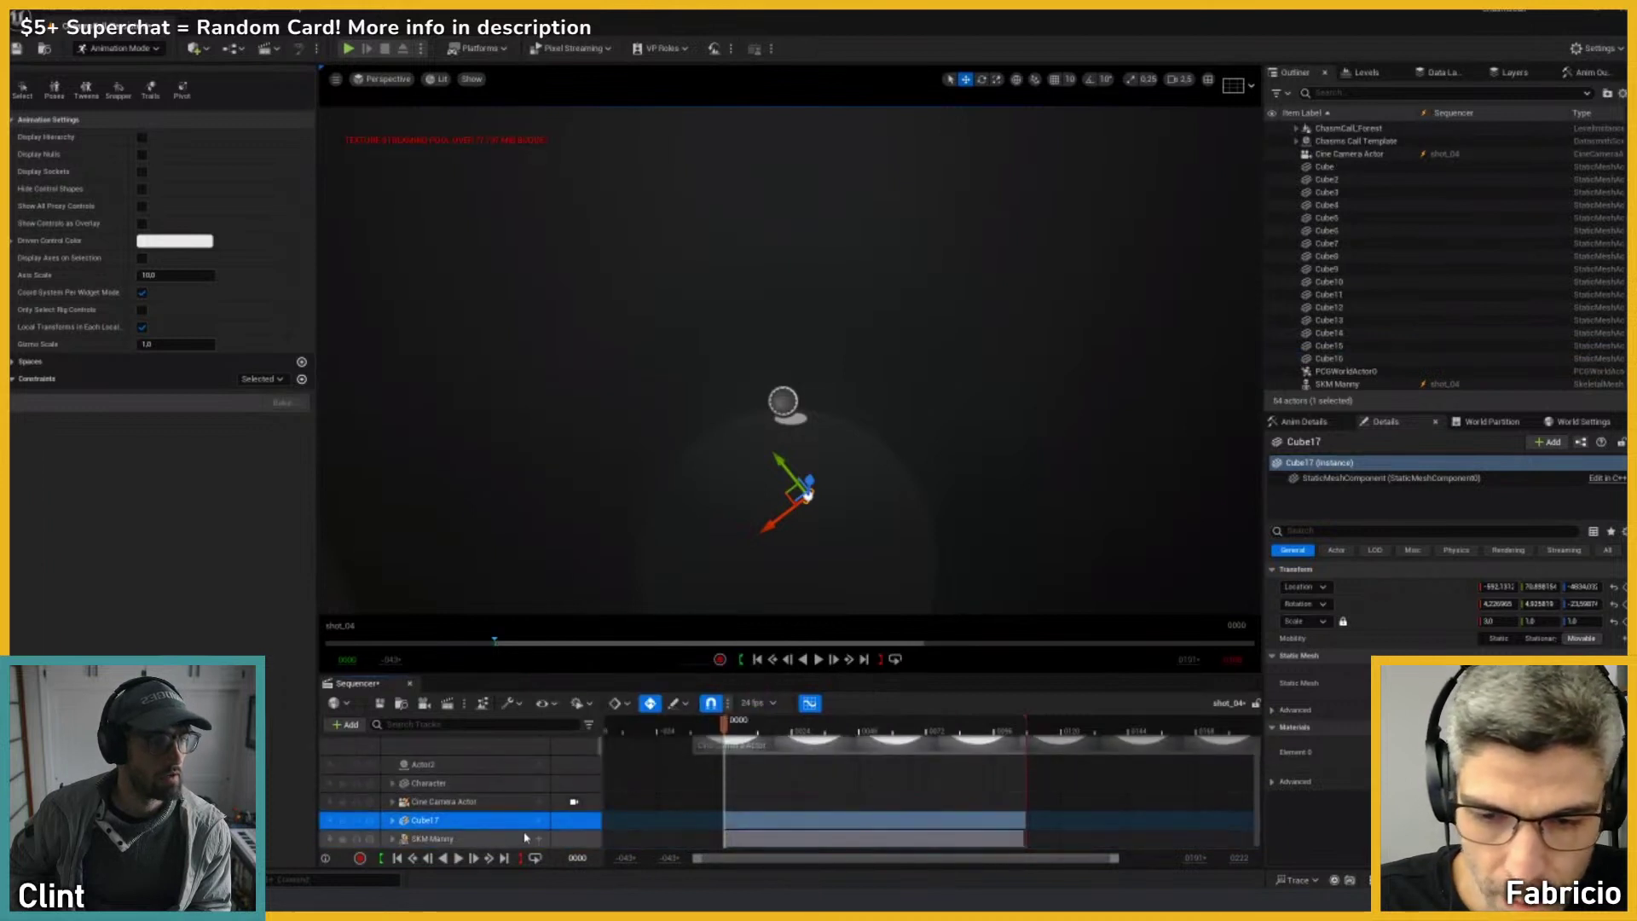
# Step: Extend the start of the block's Attach section to before frame 0000 and scrub the shot to check the attachment
pyautogui.click(393, 820)
pyautogui.scroll(-2, 745, 793)
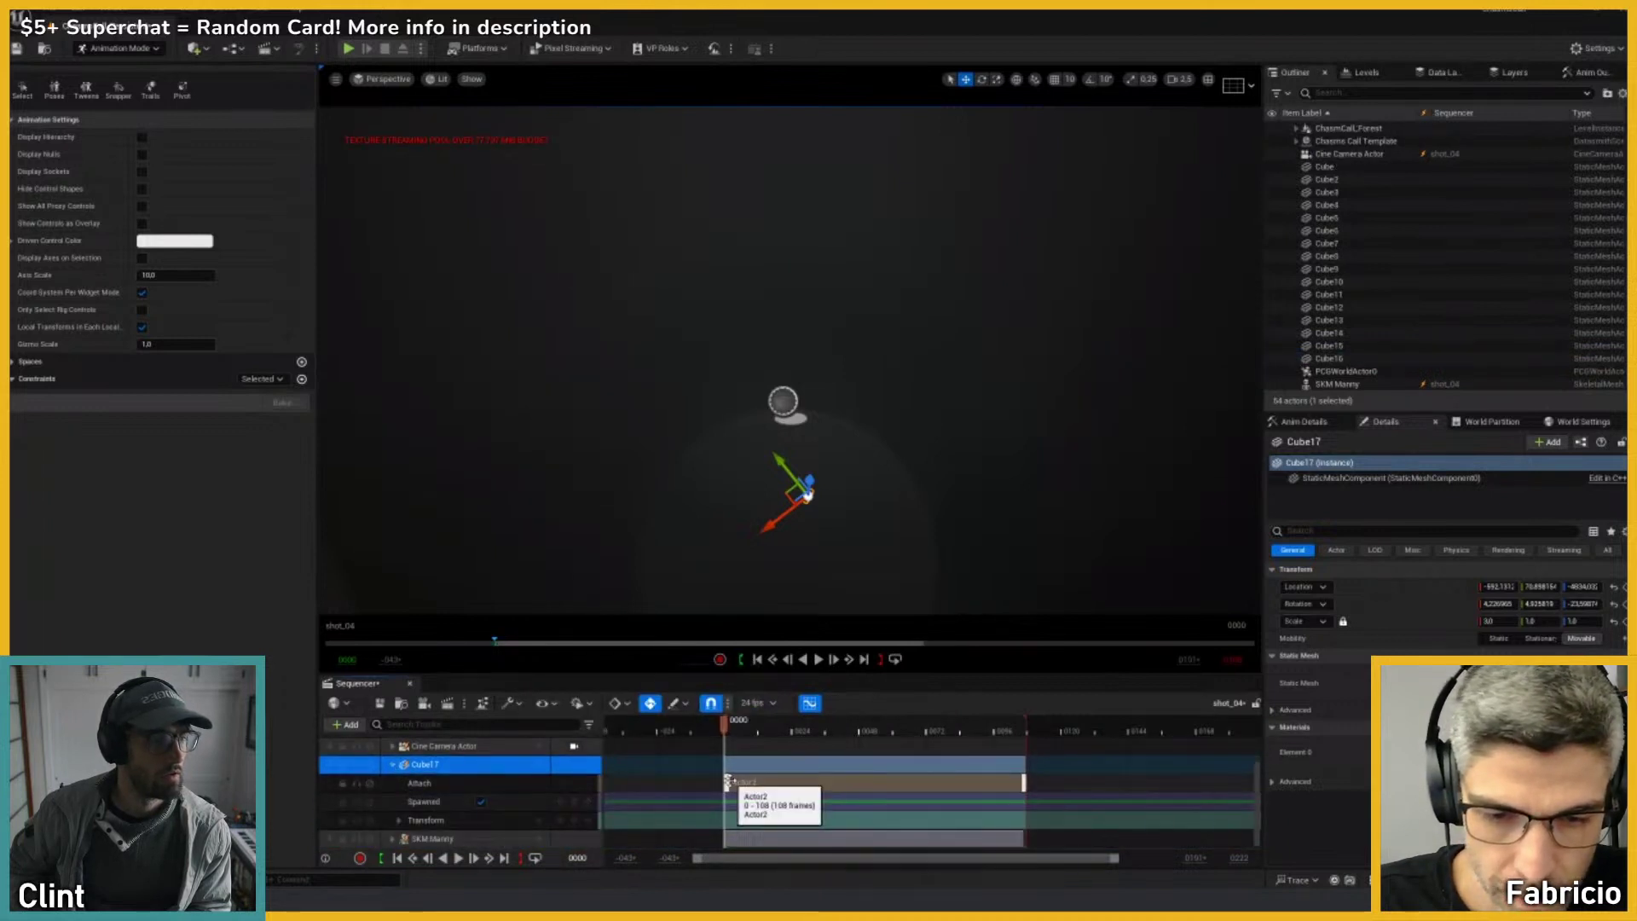
pyautogui.click(727, 781)
pyautogui.click(757, 725)
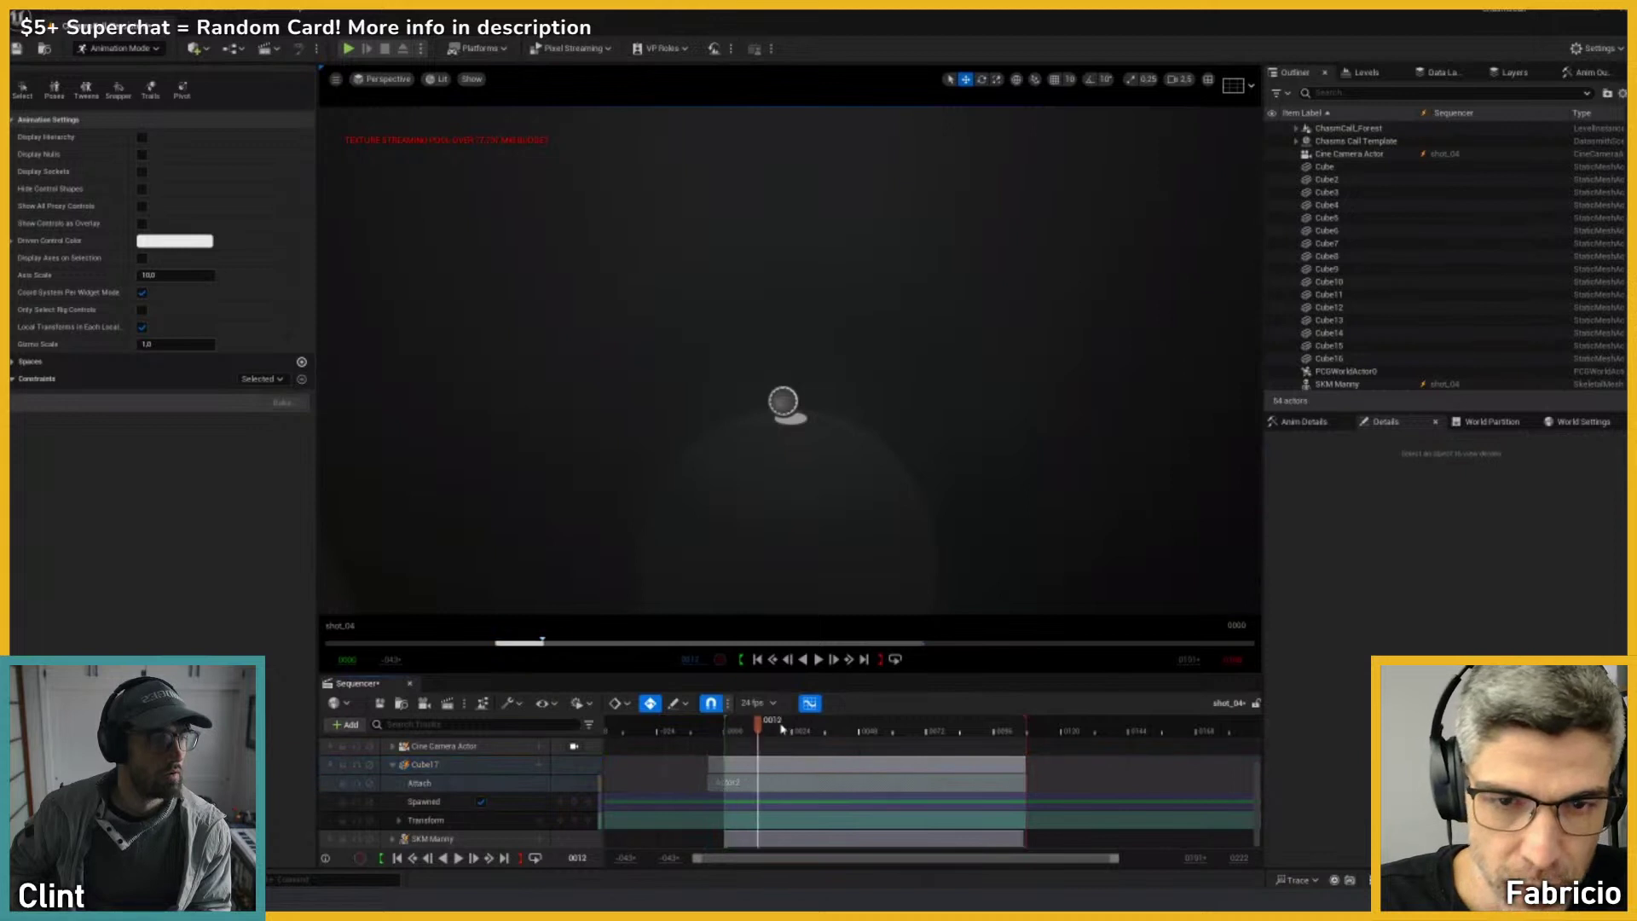
pyautogui.moveTo(824, 724); pyautogui.dragTo(783, 725)
# Step: Select the block from its sequence track and reset its location to 0, 0, 0 relative to the empty actor
pyautogui.click(440, 764)
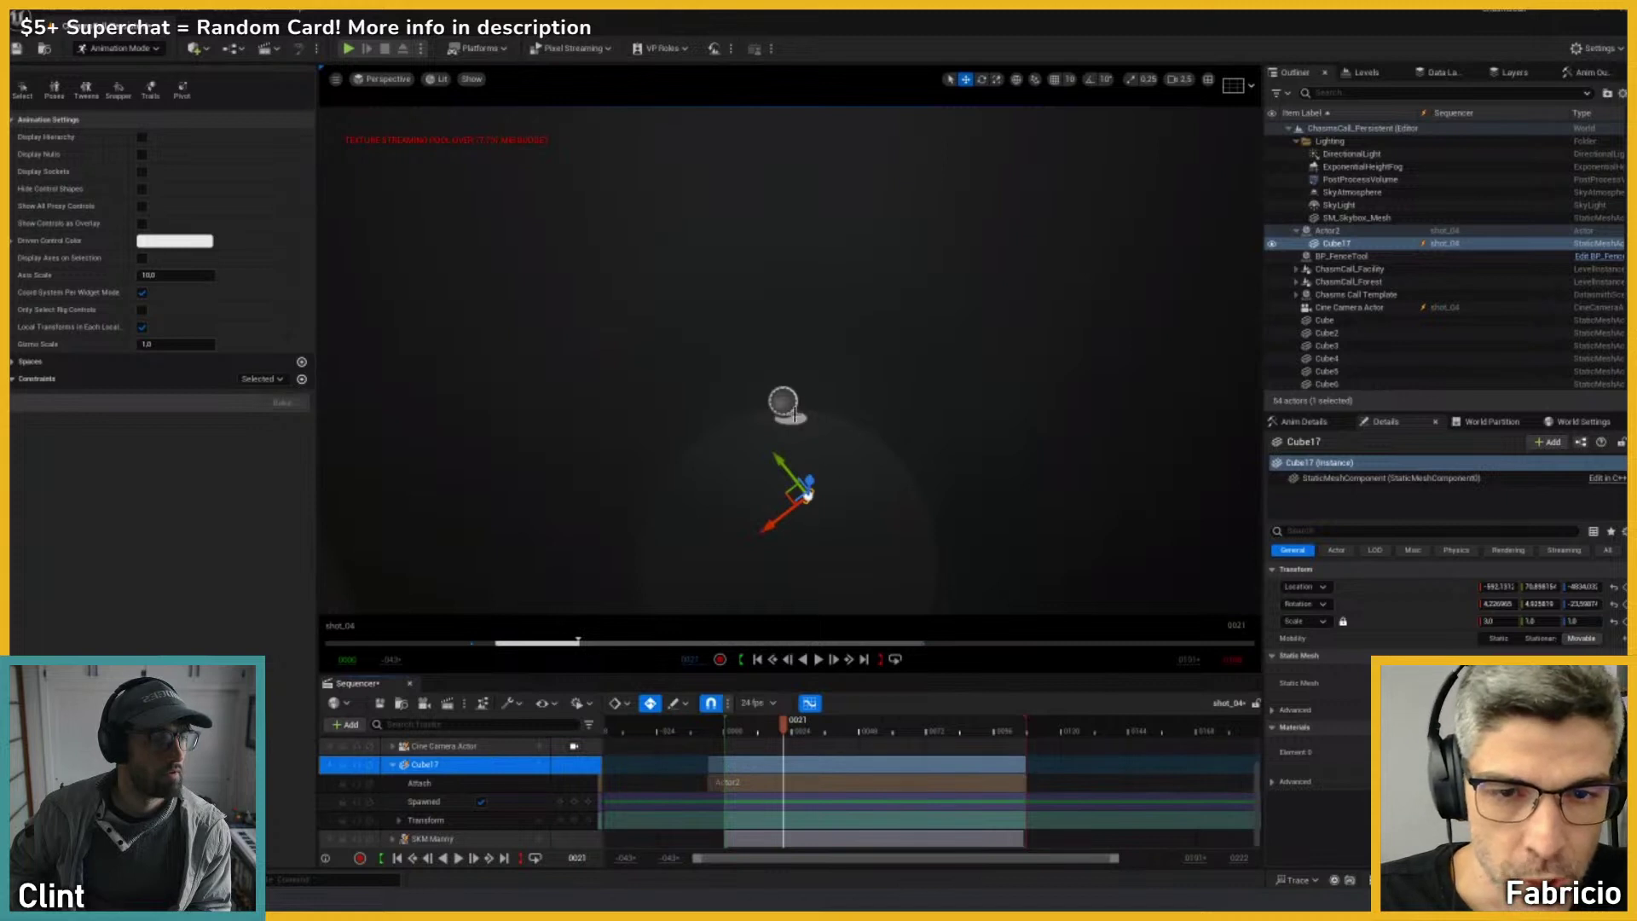
pyautogui.moveTo(808, 436); pyautogui.dragTo(806, 429)
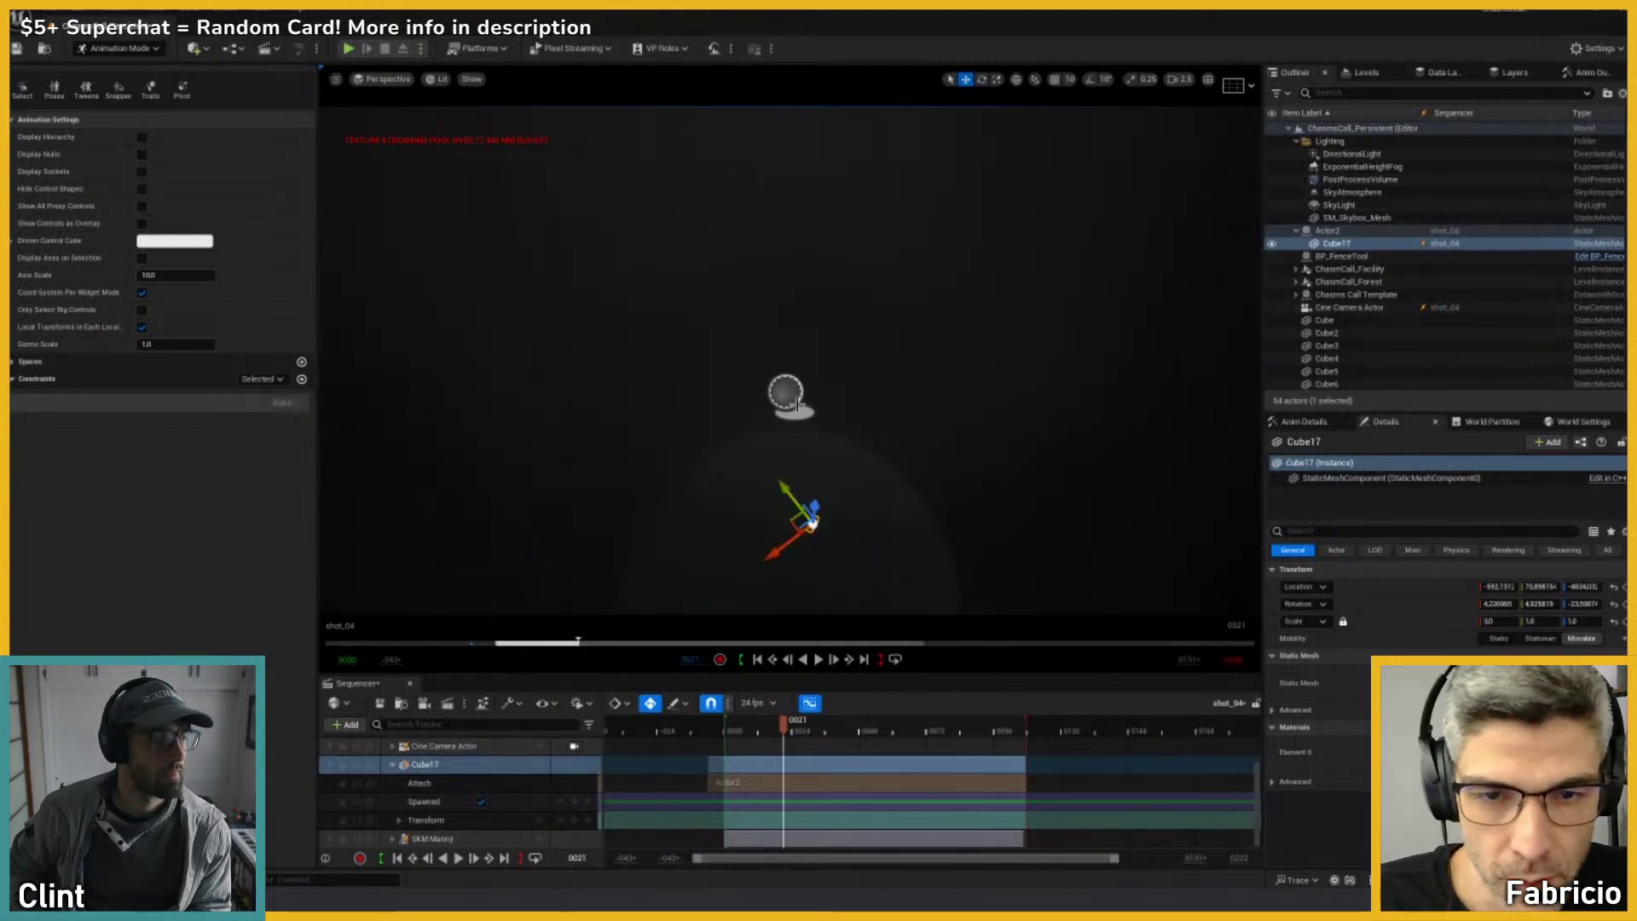
pyautogui.click(1614, 586)
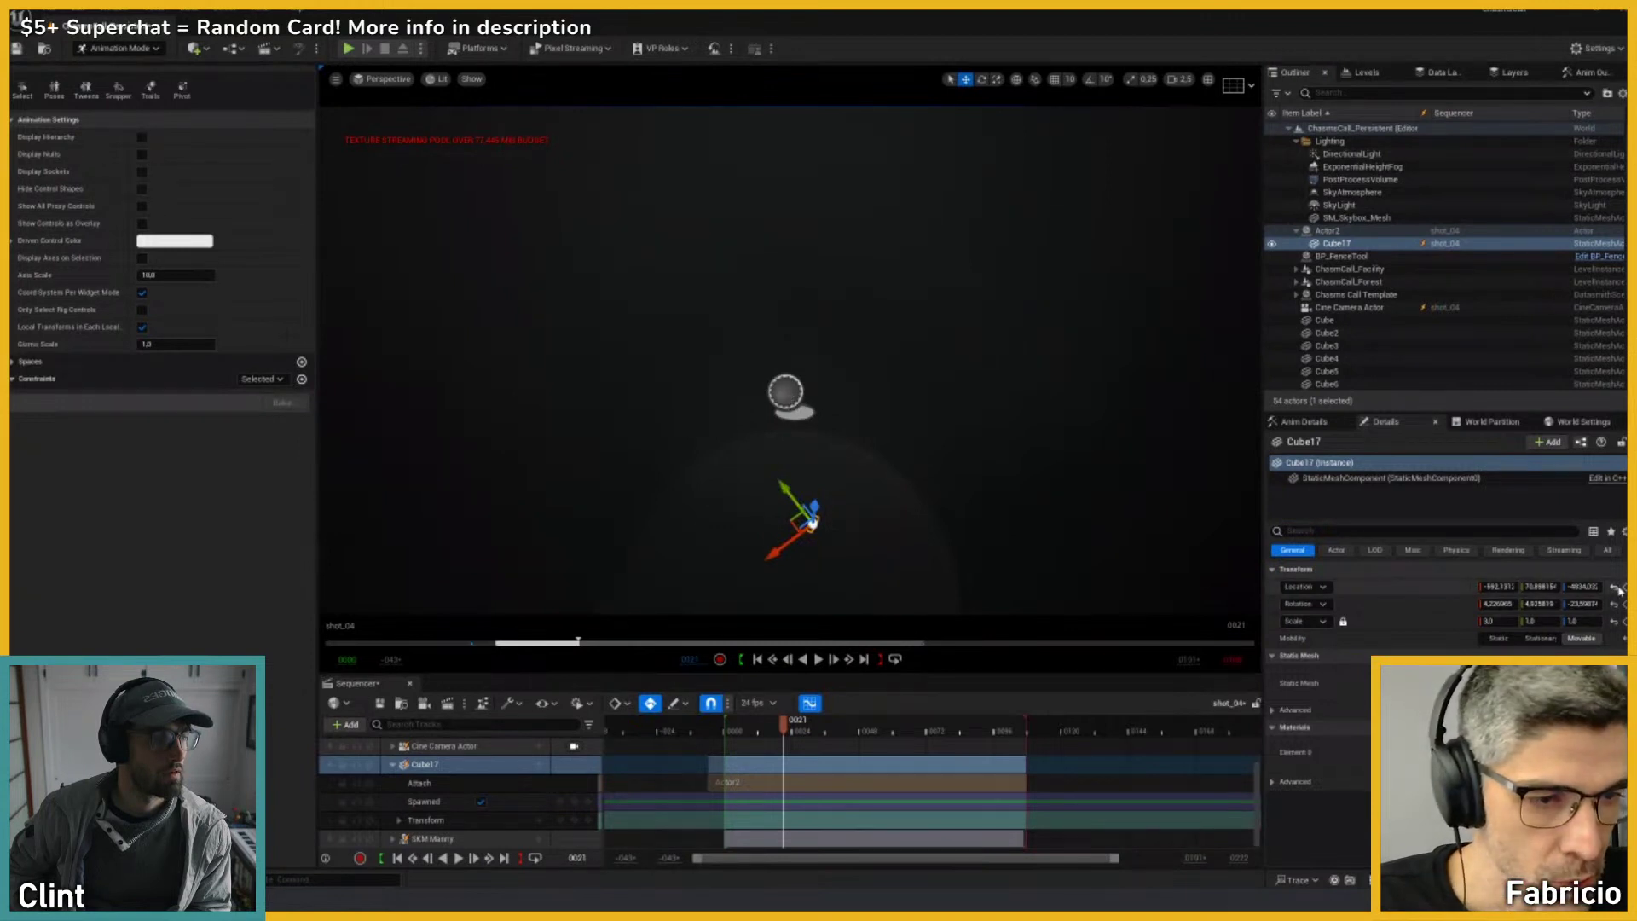
pyautogui.moveTo(838, 417); pyautogui.dragTo(818, 392, button='right')
pyautogui.scroll(2, 818, 392)
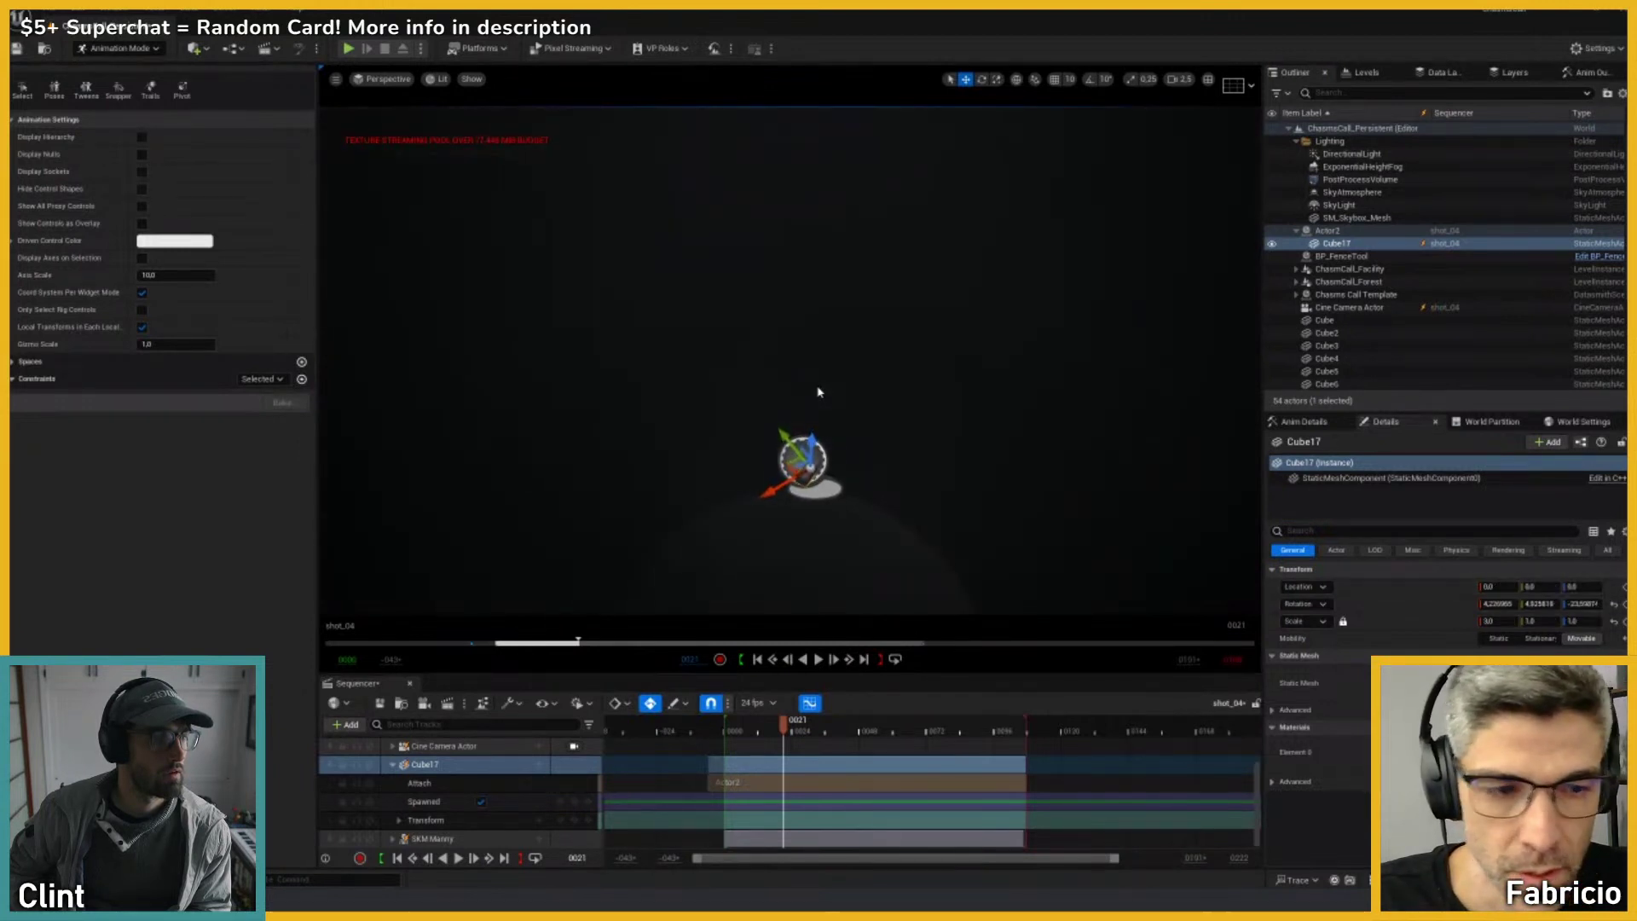
# Step: Raise the block away from the empty actor and place it over the pit opening's lower-left edge in the shot camera's view
pyautogui.moveTo(814, 441); pyautogui.dragTo(750, 200)
pyautogui.hotkey('shift', 'c')
pyautogui.hotkey('shift', 'c')
pyautogui.hotkey('shift', 'c')
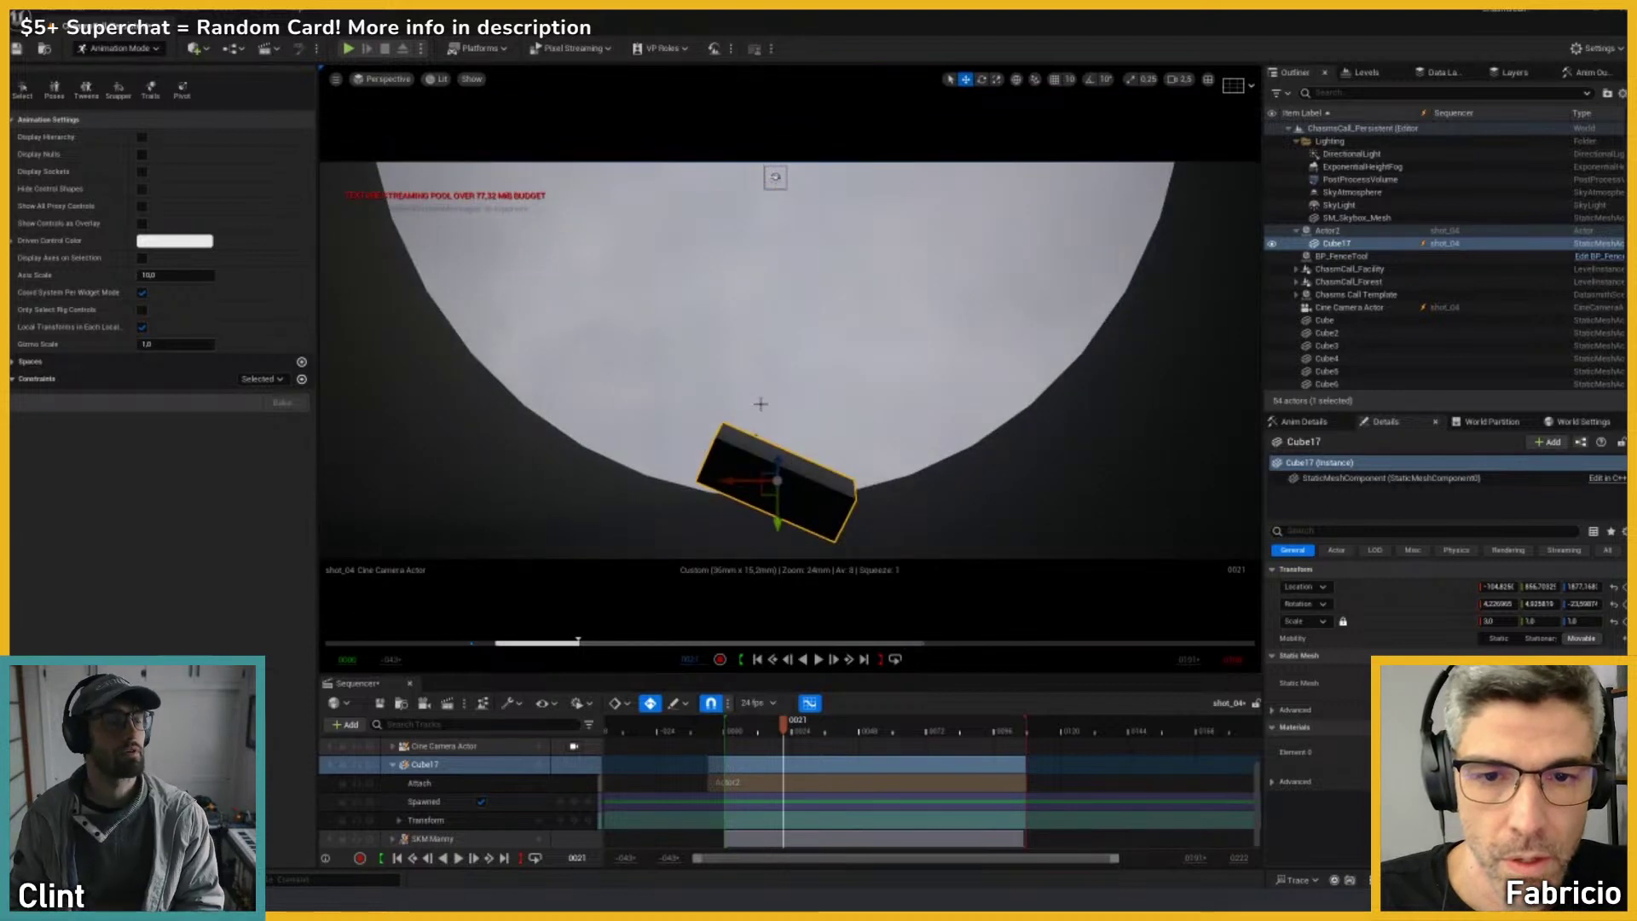
pyautogui.moveTo(764, 484); pyautogui.dragTo(559, 396)
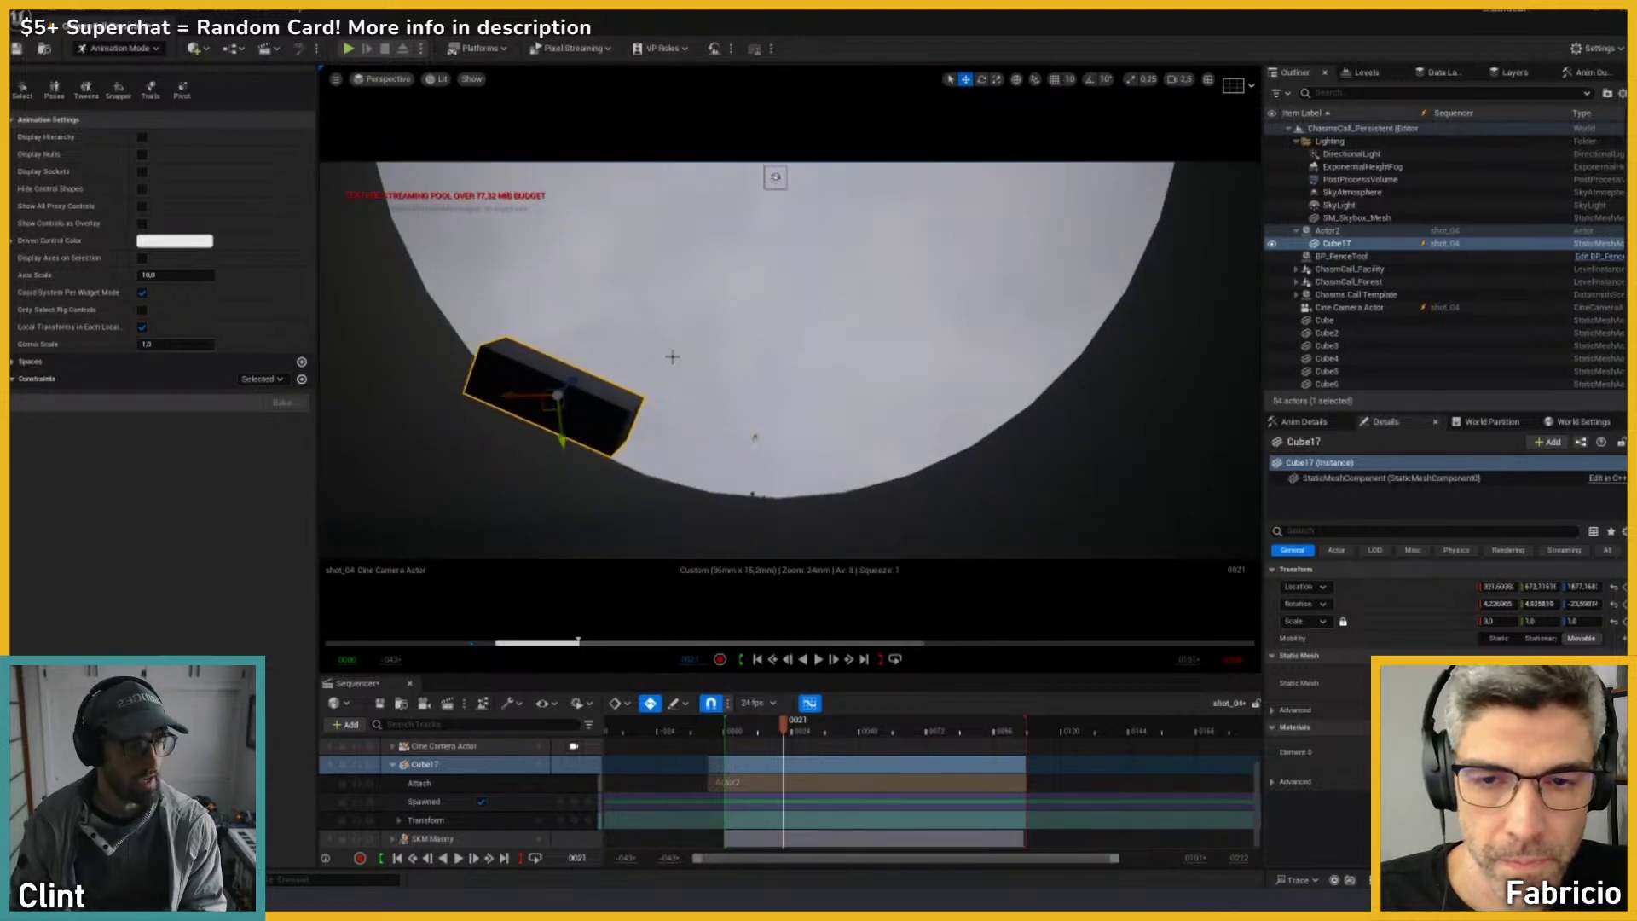
# Step: Leave the camera view, select the empty actor for rotation, go to frame 0000 and save the sequence
pyautogui.hotkey('shift', 'c')
pyautogui.click(801, 489)
pyautogui.press('e')
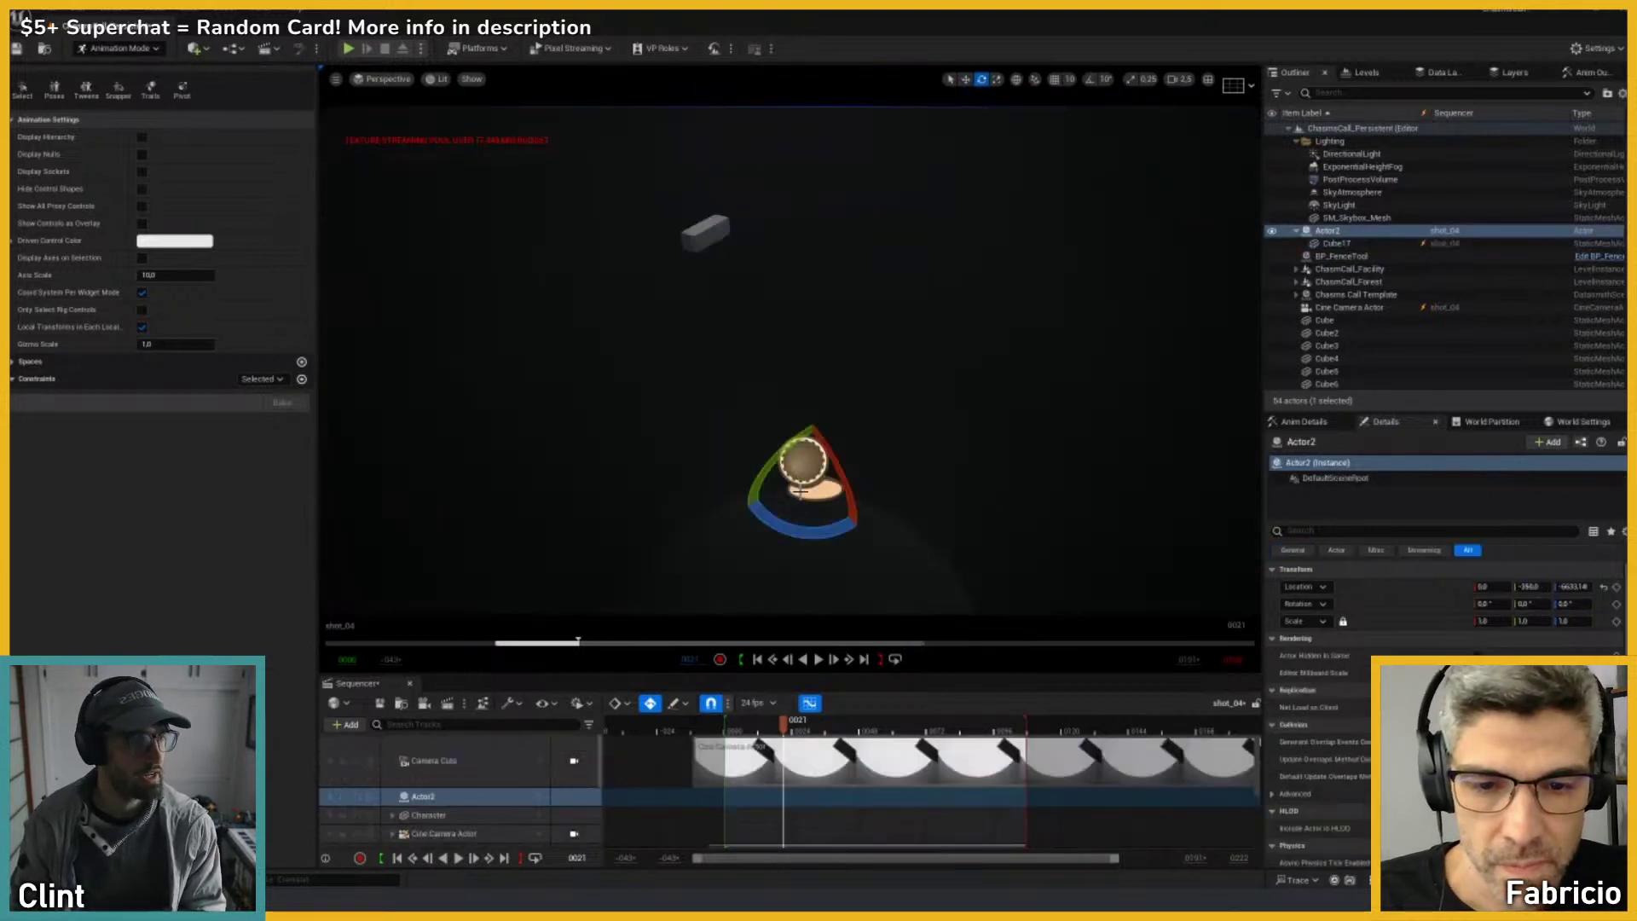
pyautogui.click(726, 731)
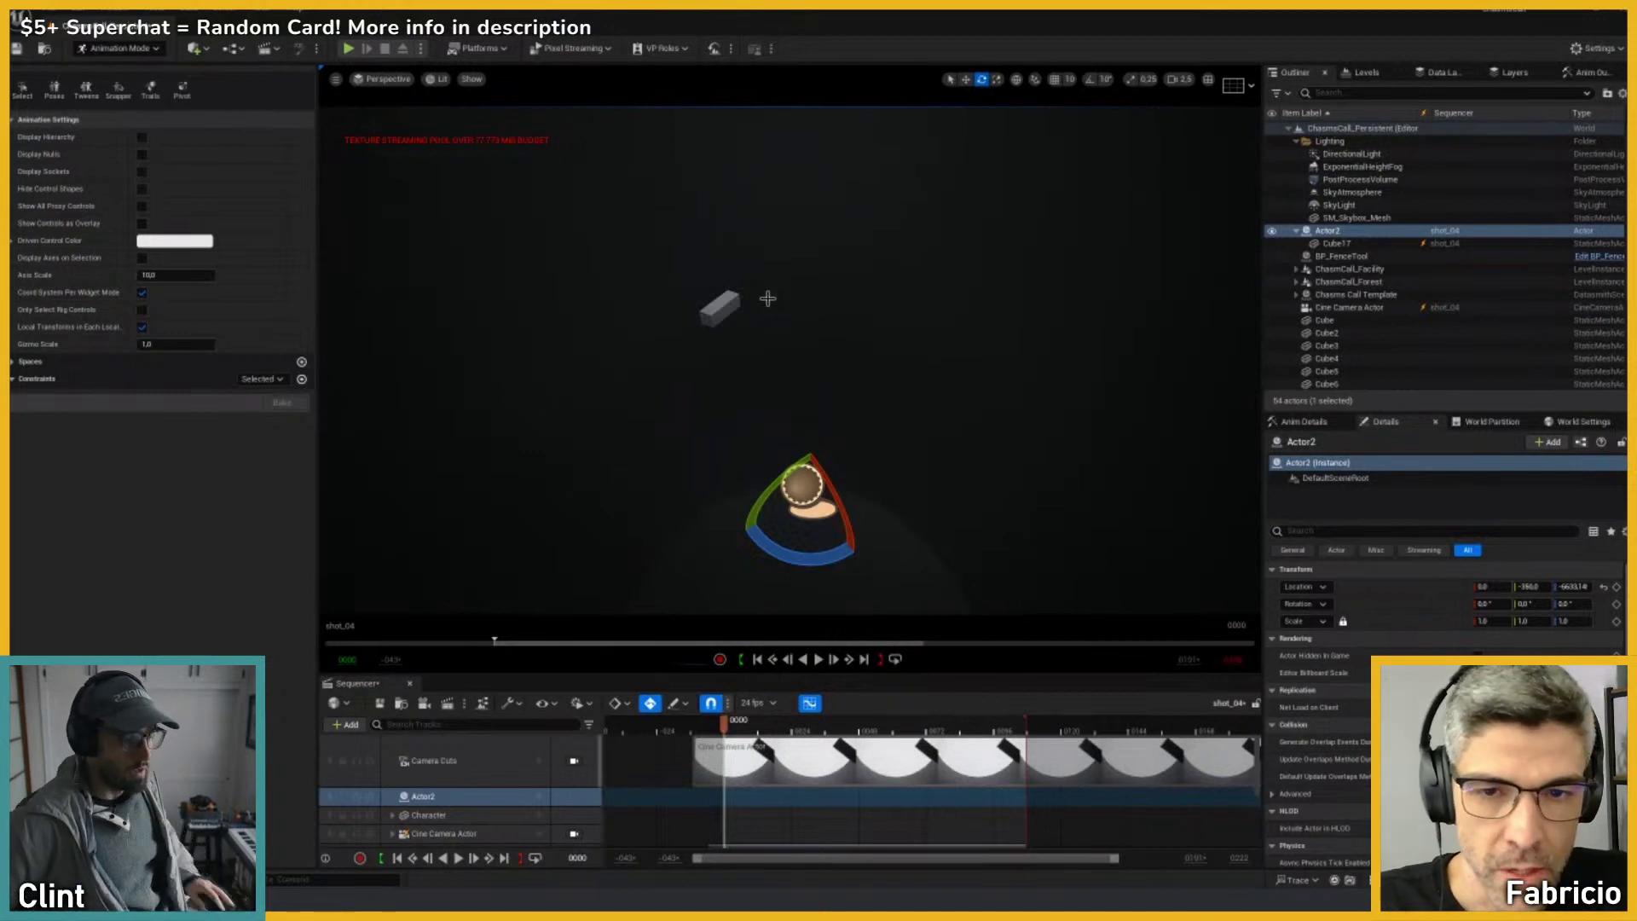
pyautogui.click(380, 704)
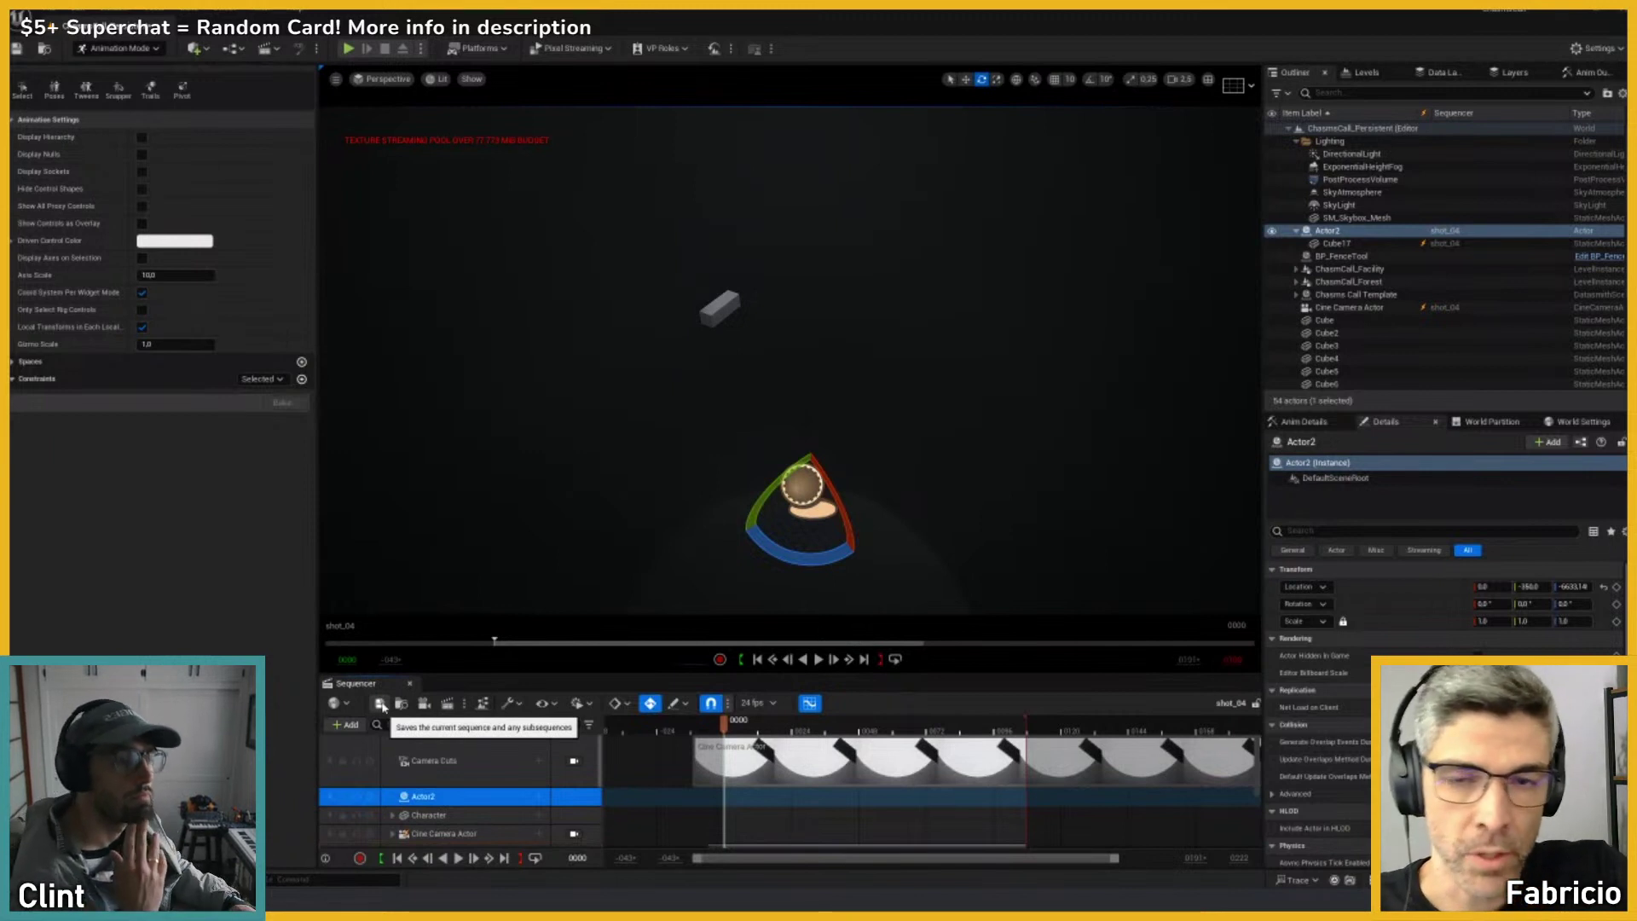
# Step: Switch from Animation to Selection mode and duplicate the block to the opposite side above the empty actor
pyautogui.moveTo(534, 199)
pyautogui.mouseDown(button='right')
pyautogui.moveTo(541, 223)
pyautogui.moveTo(535, 198)
pyautogui.mouseUp(button='right')
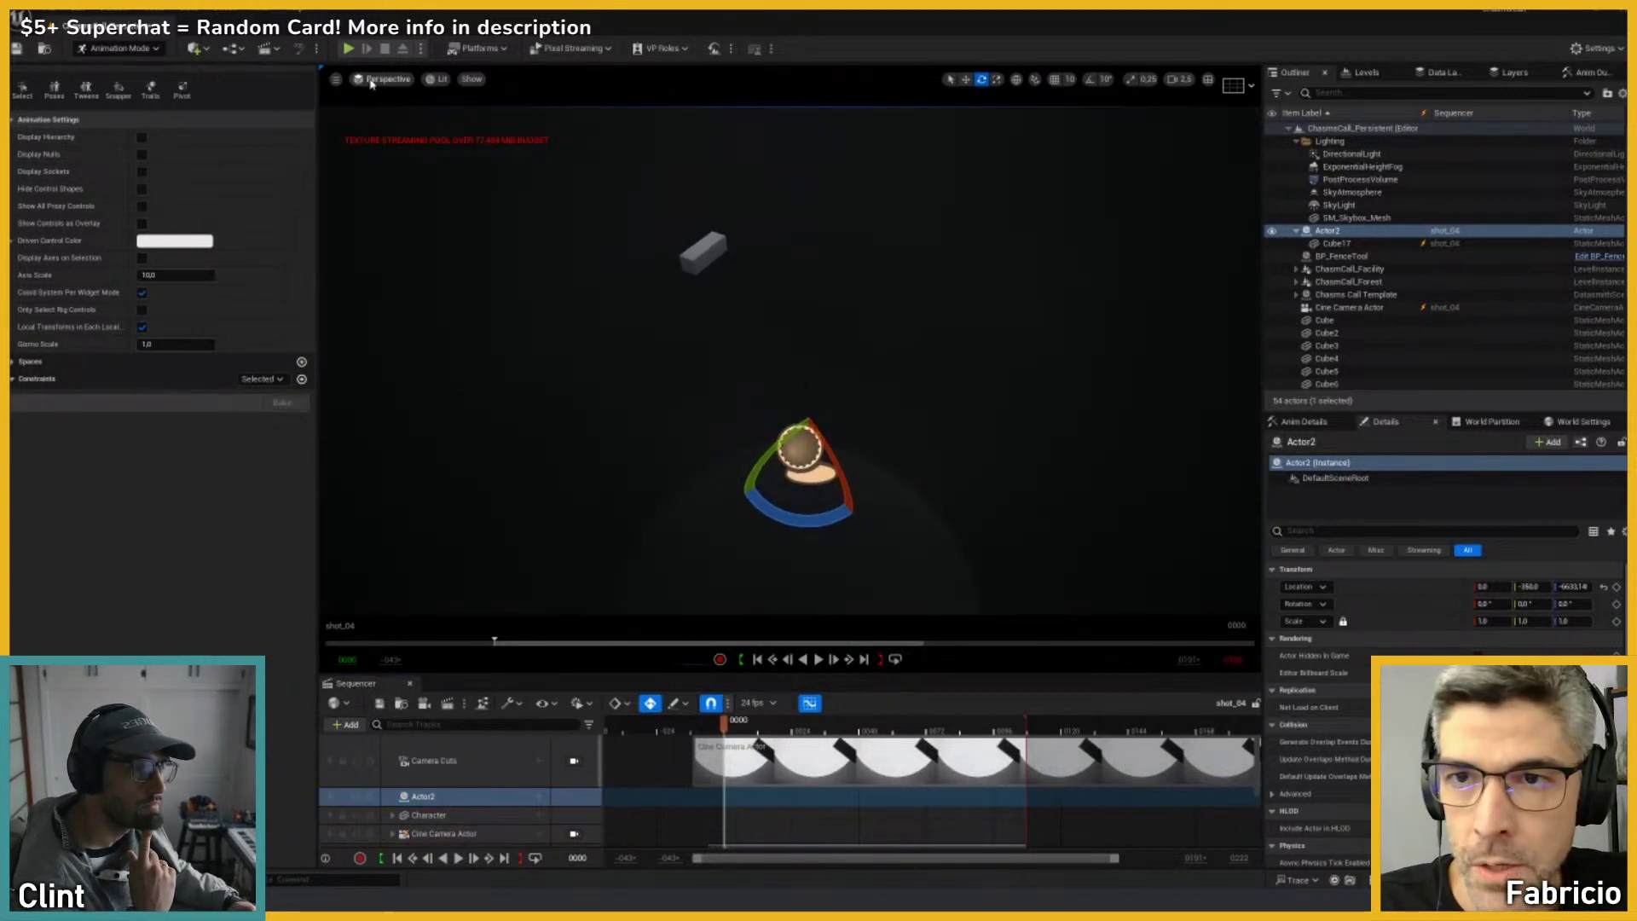
pyautogui.click(196, 48)
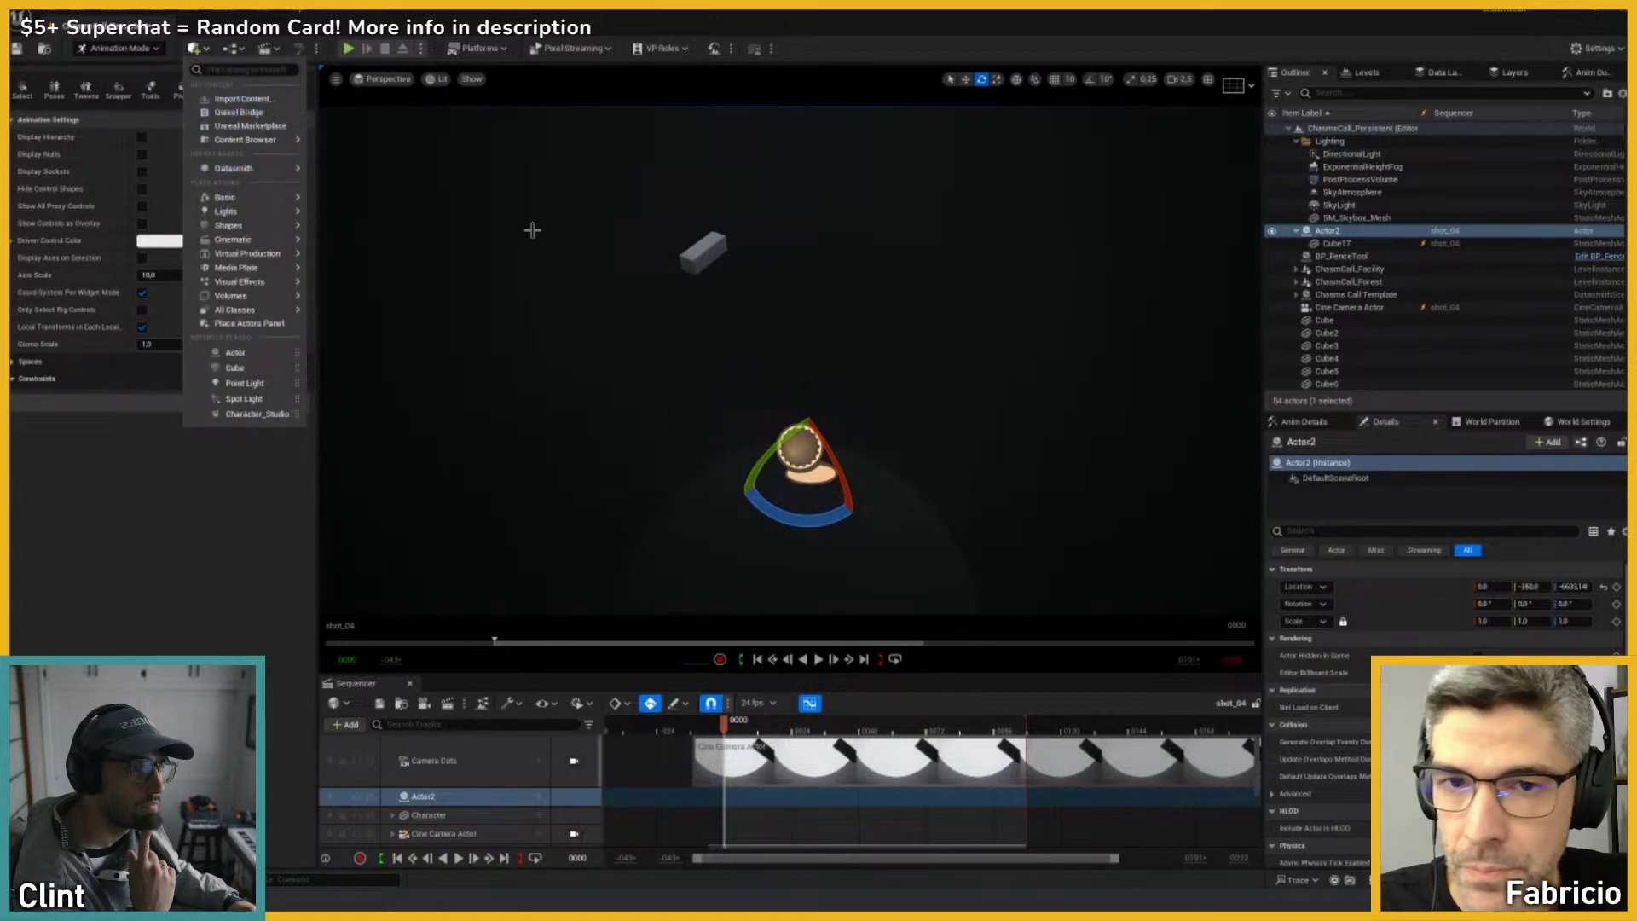
pyautogui.click(709, 261)
pyautogui.press('w')
pyautogui.keyDown('alt'); pyautogui.moveTo(683, 250); pyautogui.dragTo(718, 248); pyautogui.keyUp('alt')
pyautogui.click(124, 47)
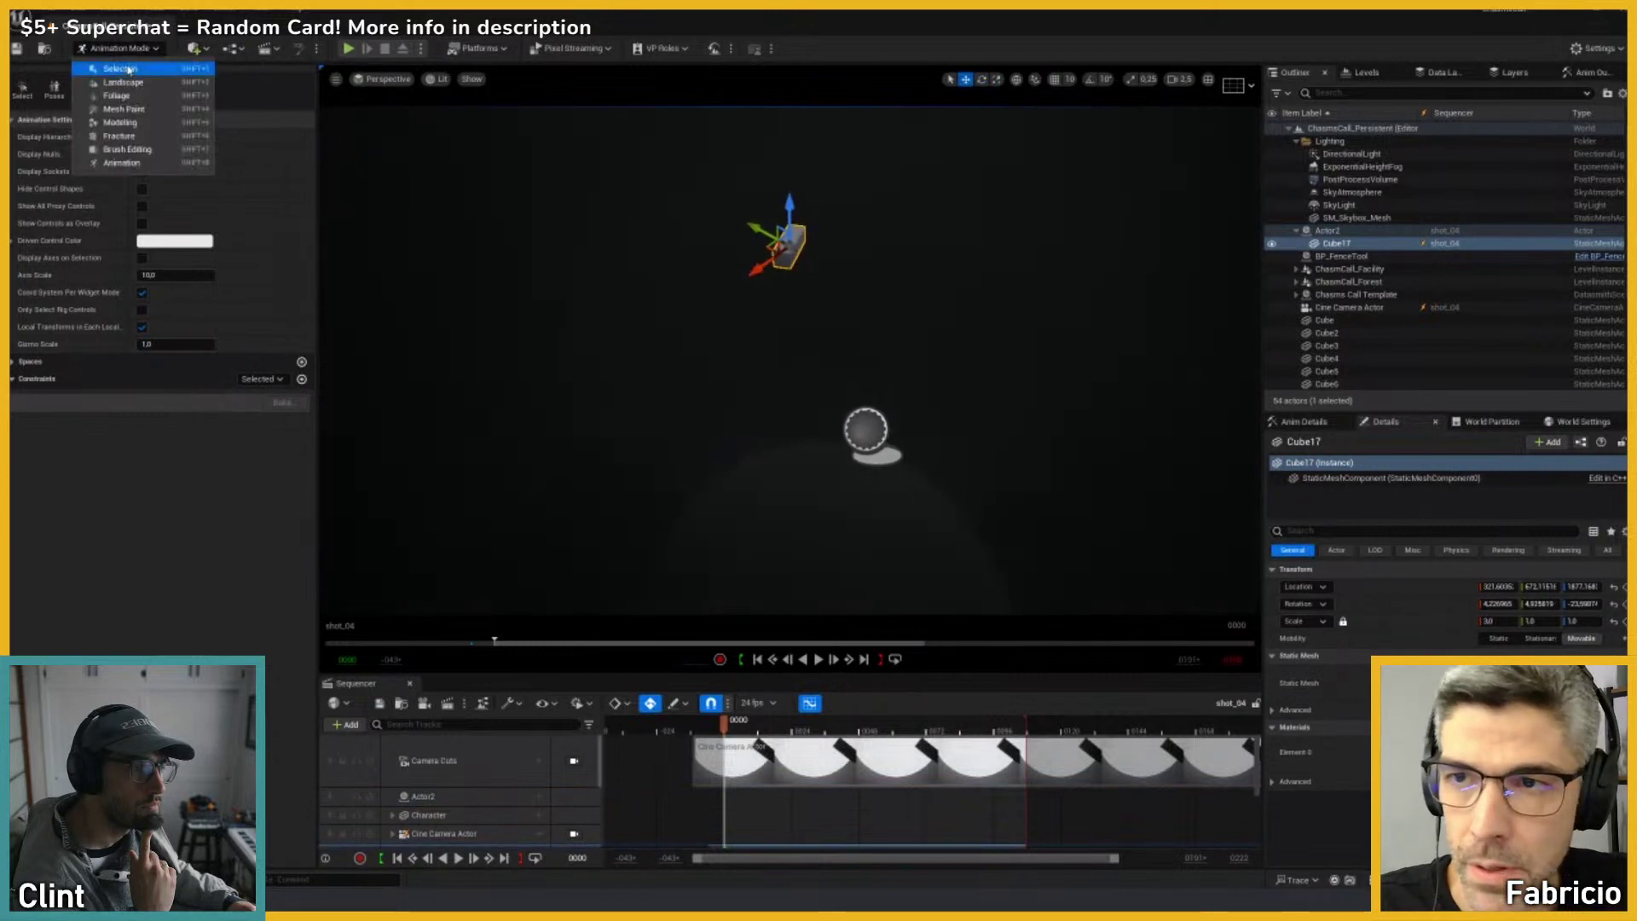
pyautogui.click(111, 69)
pyautogui.keyDown('alt'); pyautogui.moveTo(626, 216); pyautogui.dragTo(820, 247); pyautogui.keyUp('alt')
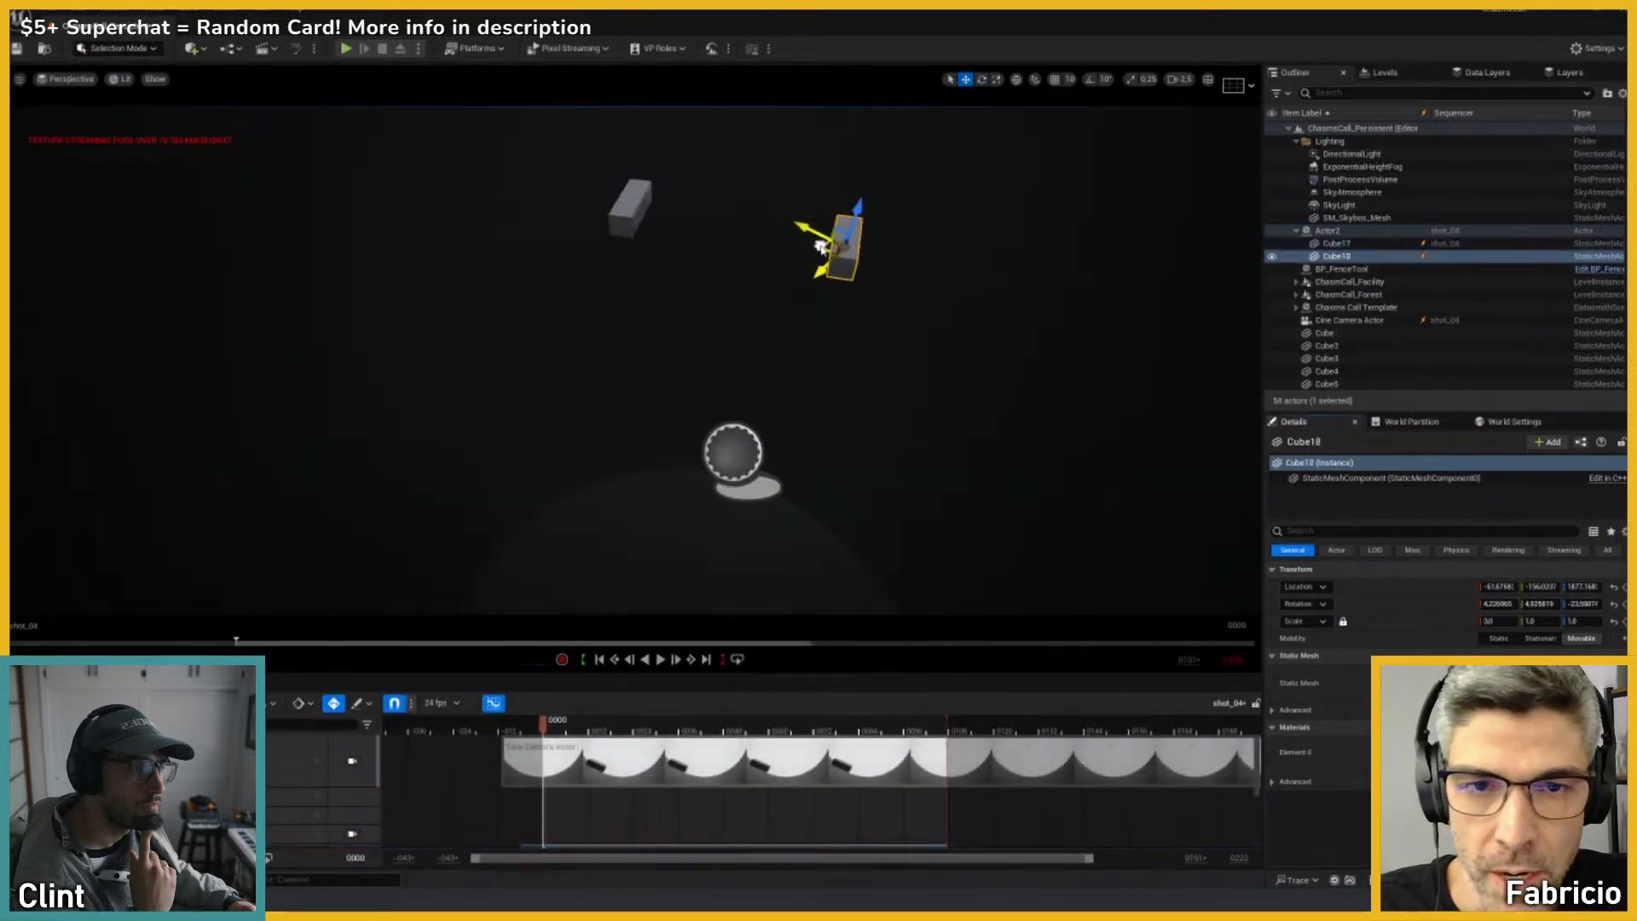
pyautogui.keyDown('alt'); pyautogui.moveTo(846, 441); pyautogui.dragTo(841, 443); pyautogui.keyUp('alt')
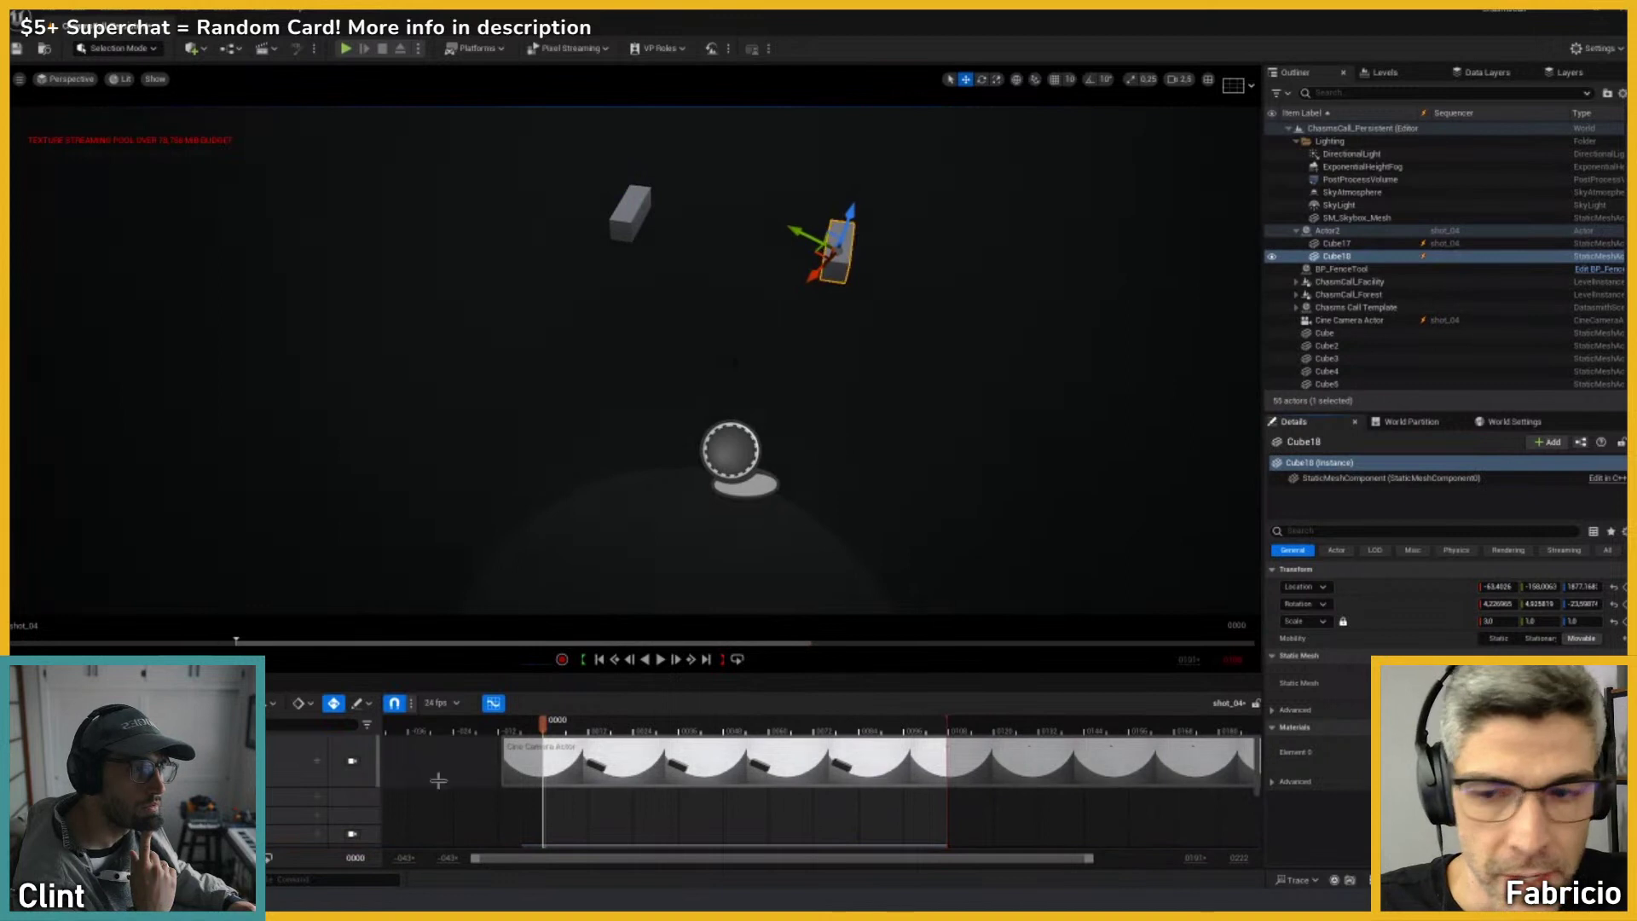
# Step: Check the original block's tracks in Sequencer and add the duplicated block to the shot_04 sequence
pyautogui.scroll(-2, 324, 772)
pyautogui.scroll(-2, 324, 771)
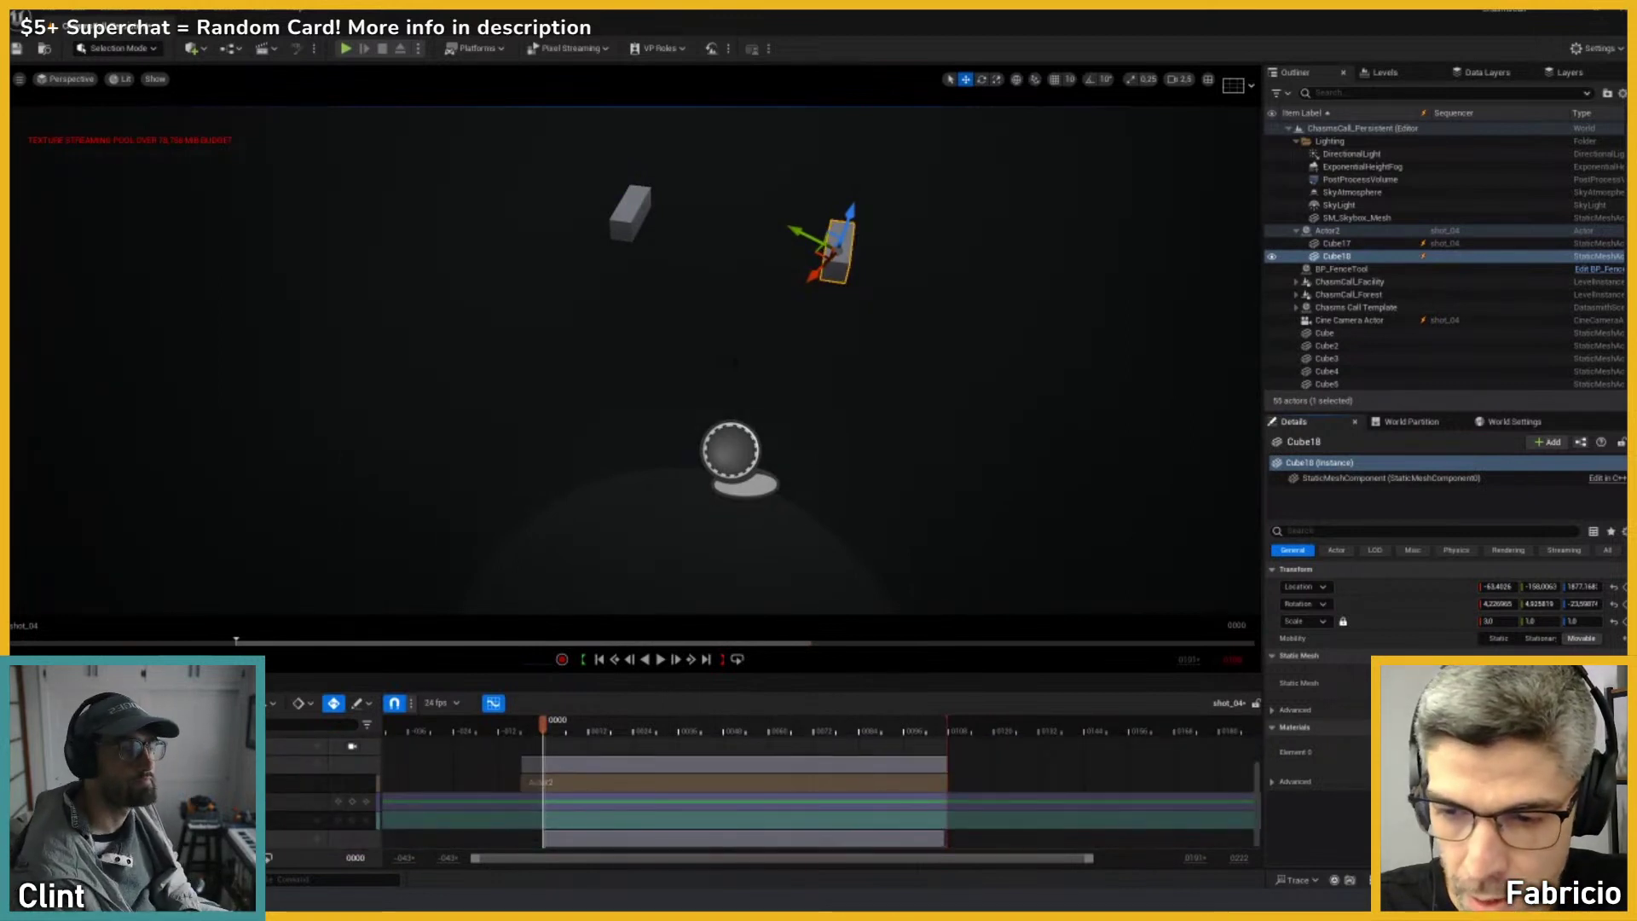
pyautogui.click(1343, 256)
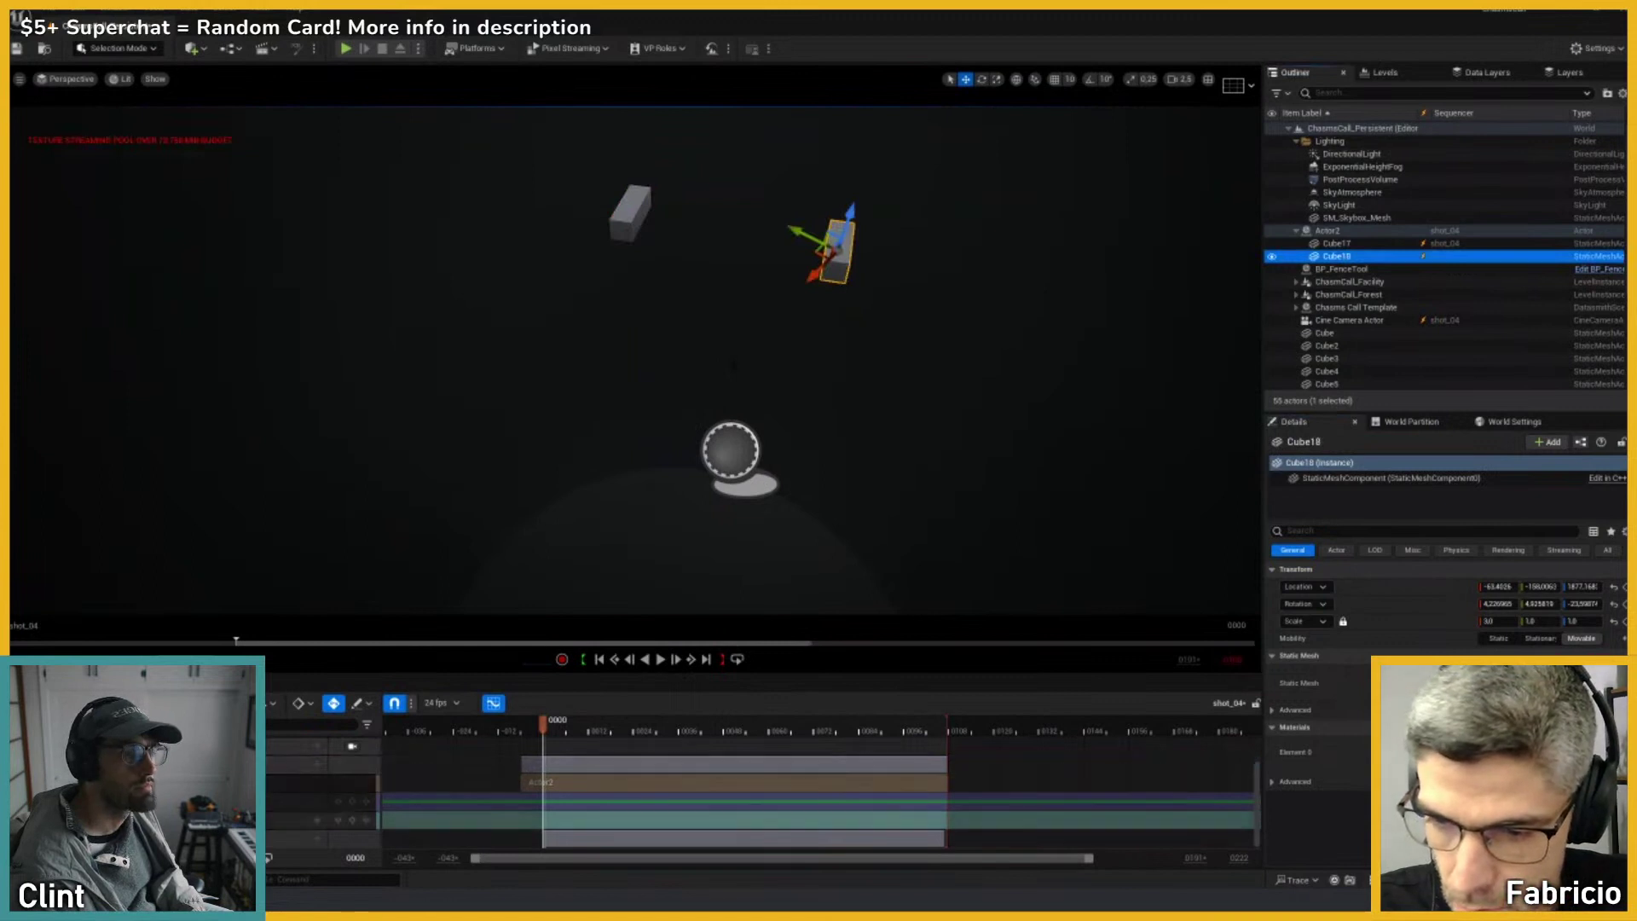
pyautogui.scroll(2, 324, 797)
pyautogui.scroll(-3, 324, 797)
pyautogui.scroll(3, 324, 797)
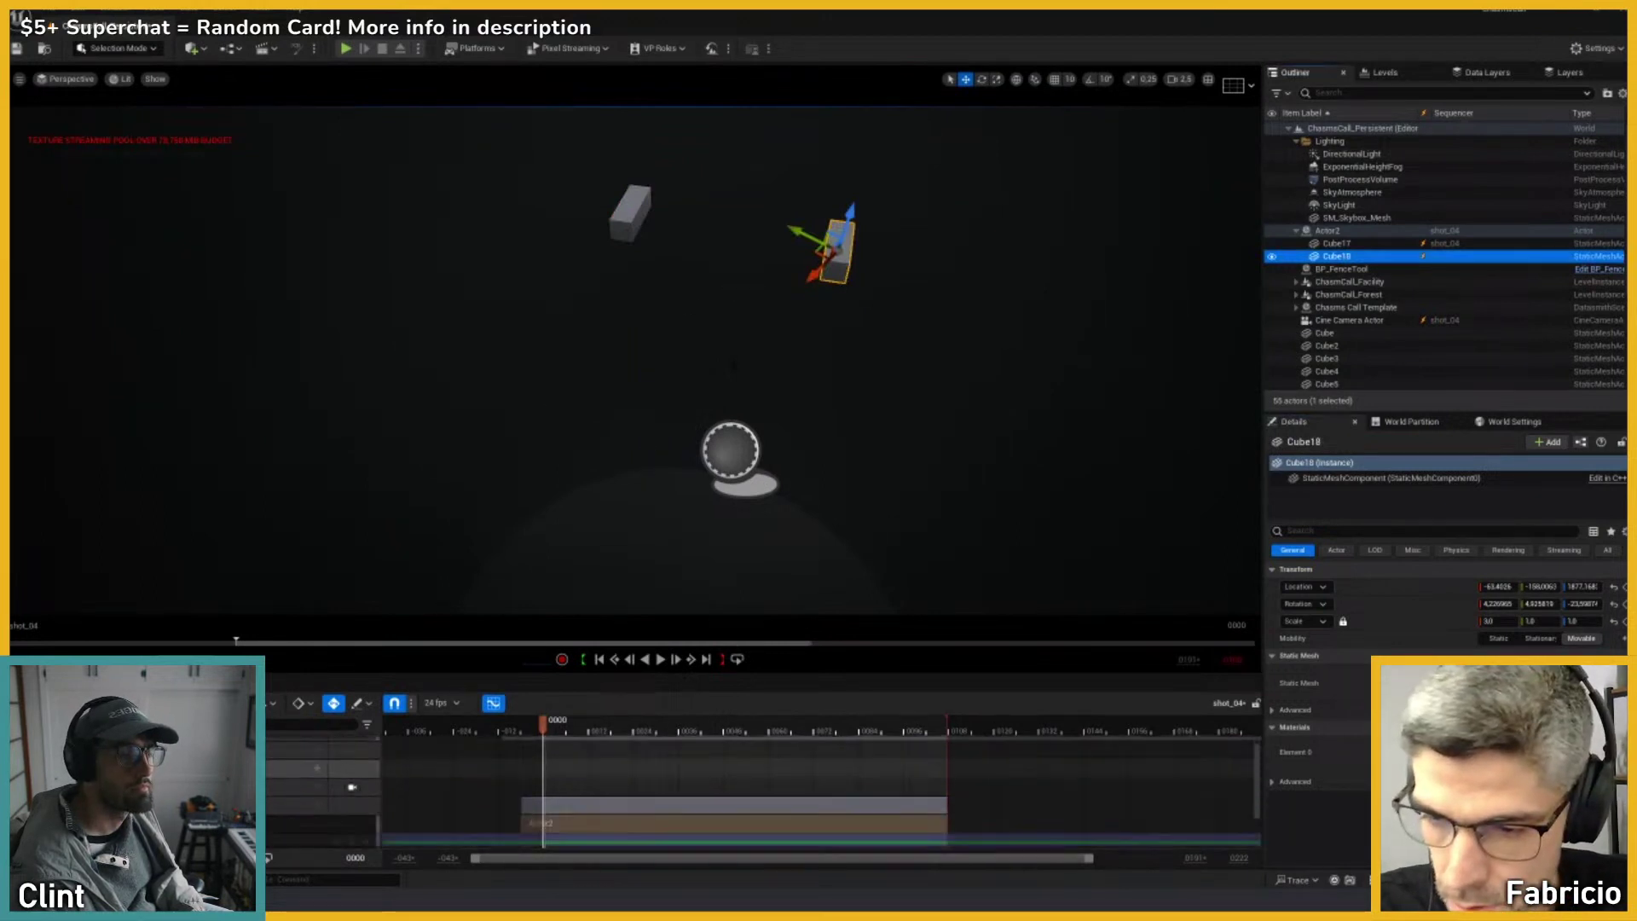
pyautogui.scroll(-1, 324, 797)
pyautogui.click(324, 785)
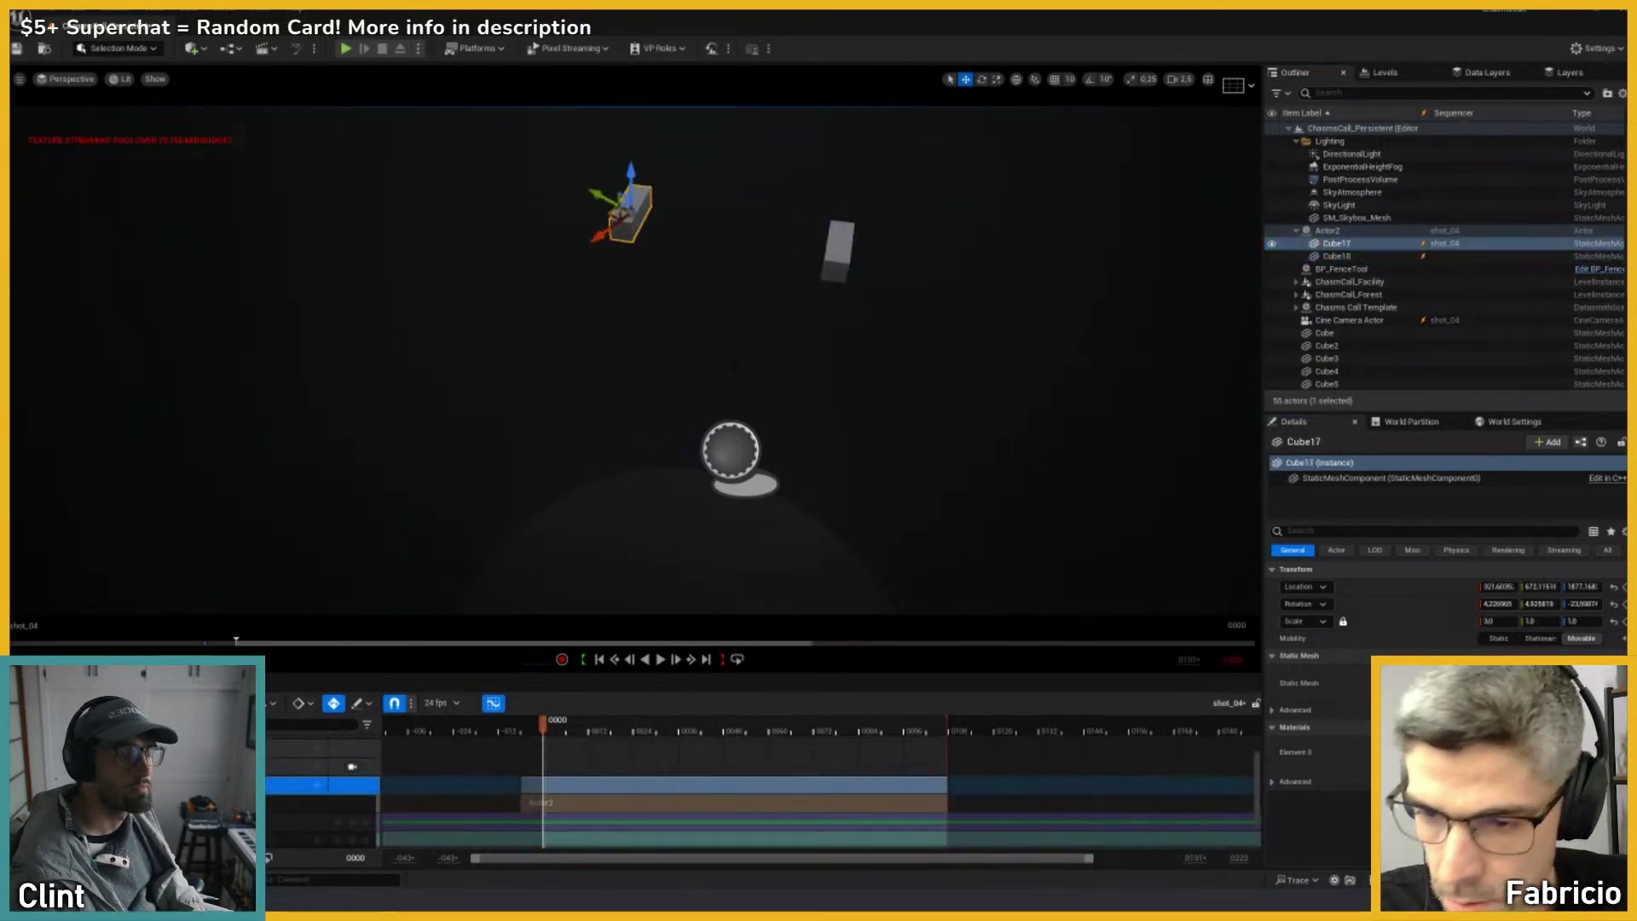
pyautogui.click(848, 262)
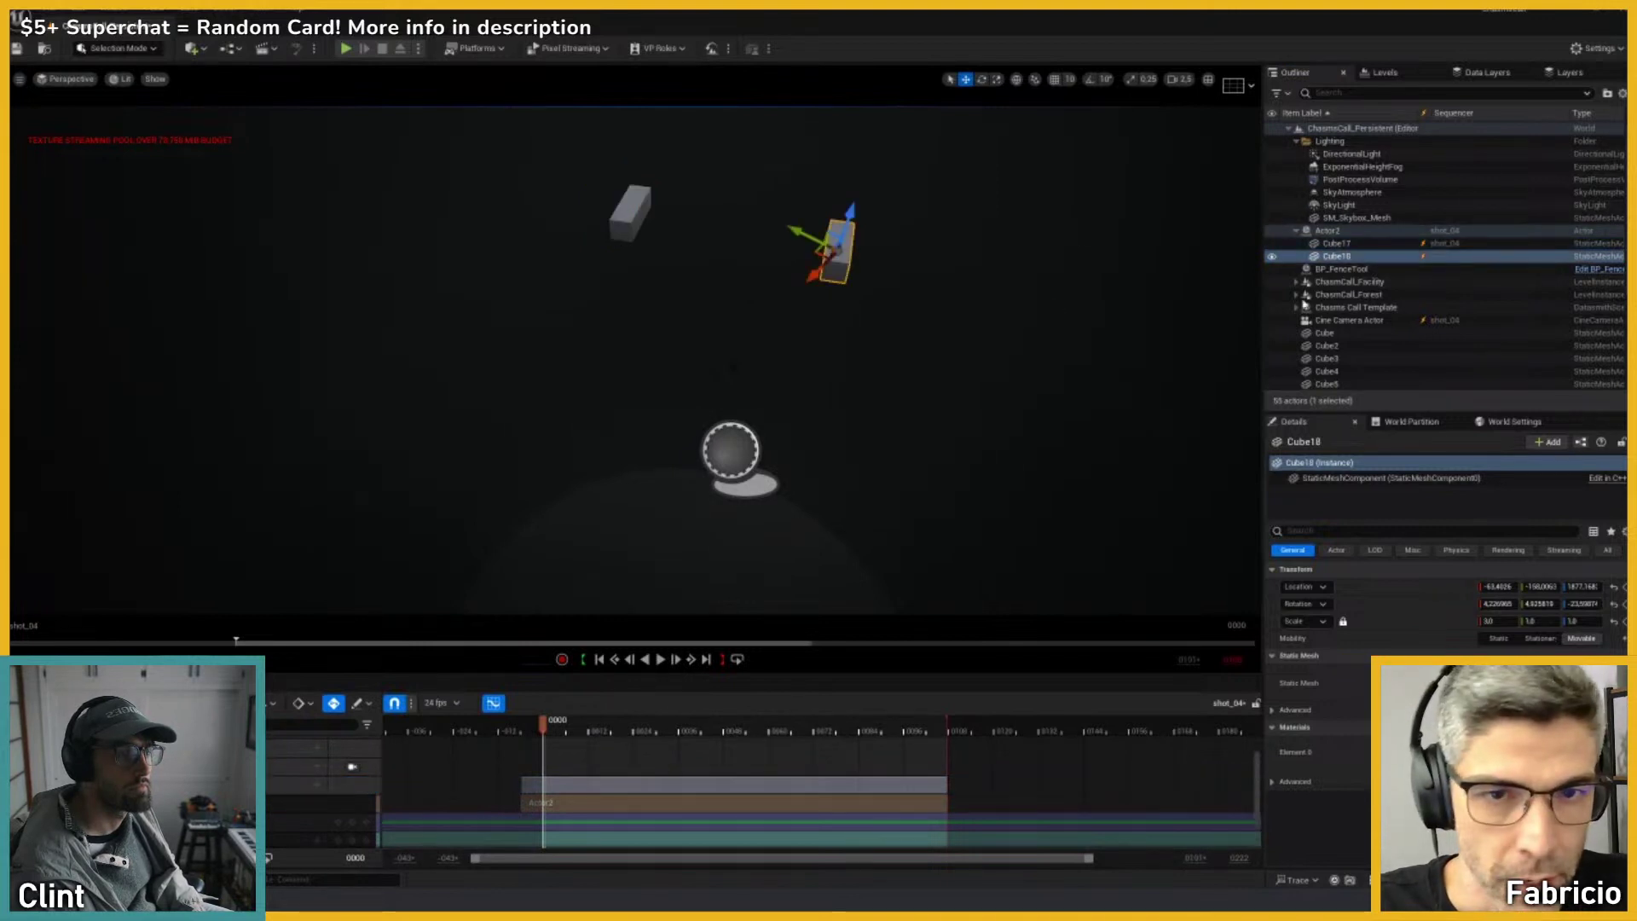
pyautogui.click(1342, 258)
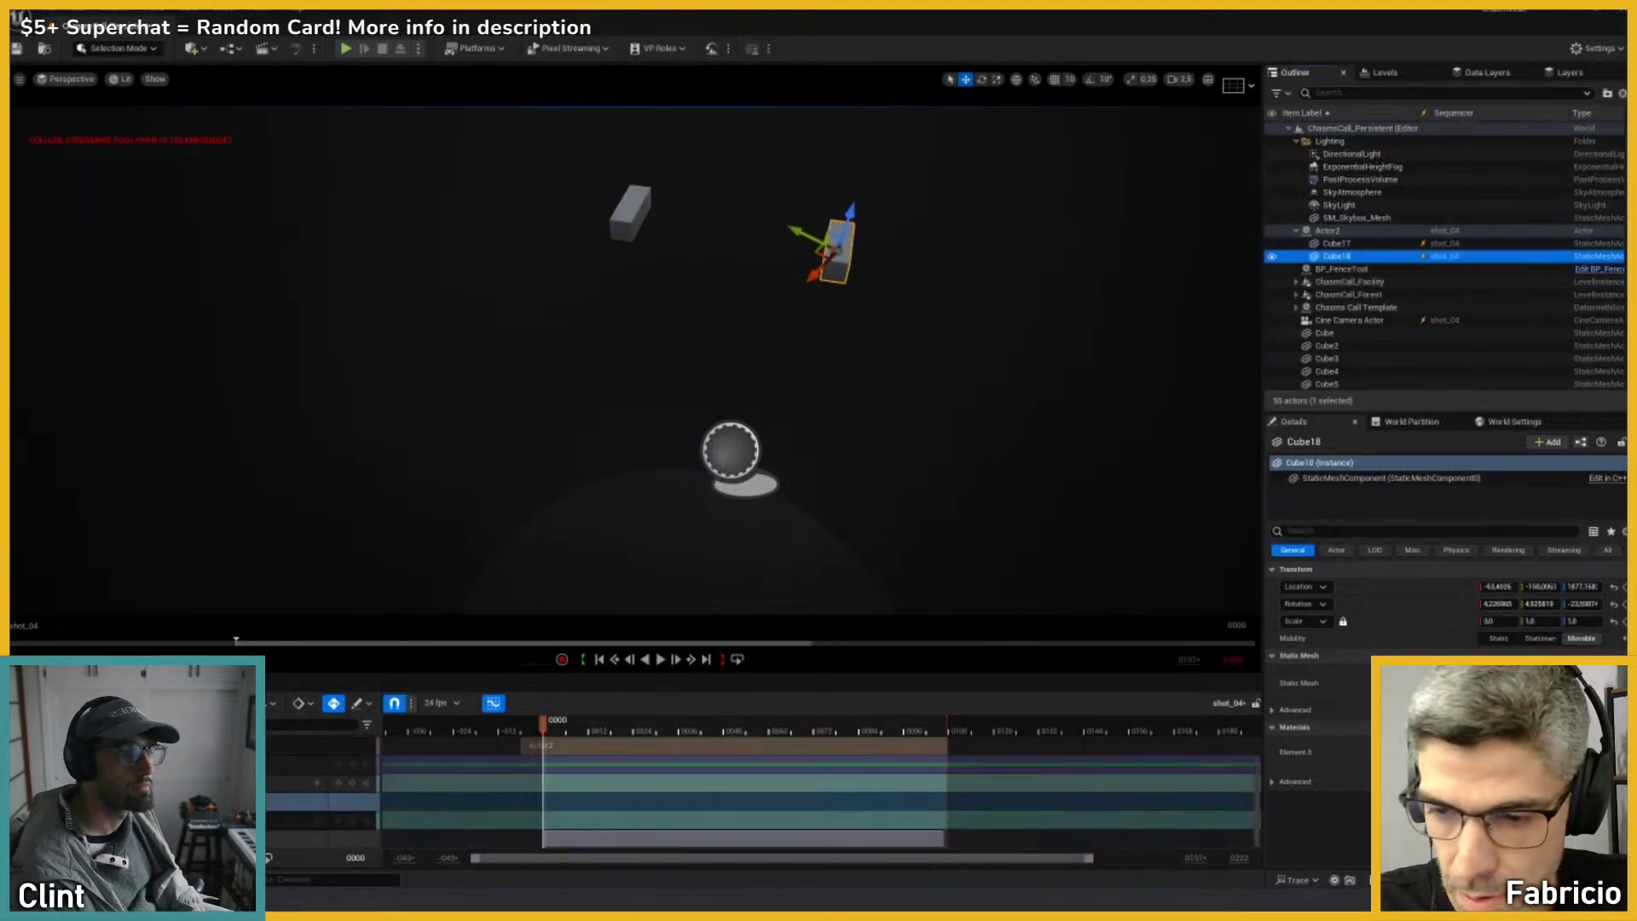
# Step: Try detaching the duplicated block from the empty actor and scrub the shot to about frame 0017
pyautogui.rightClick(1342, 260)
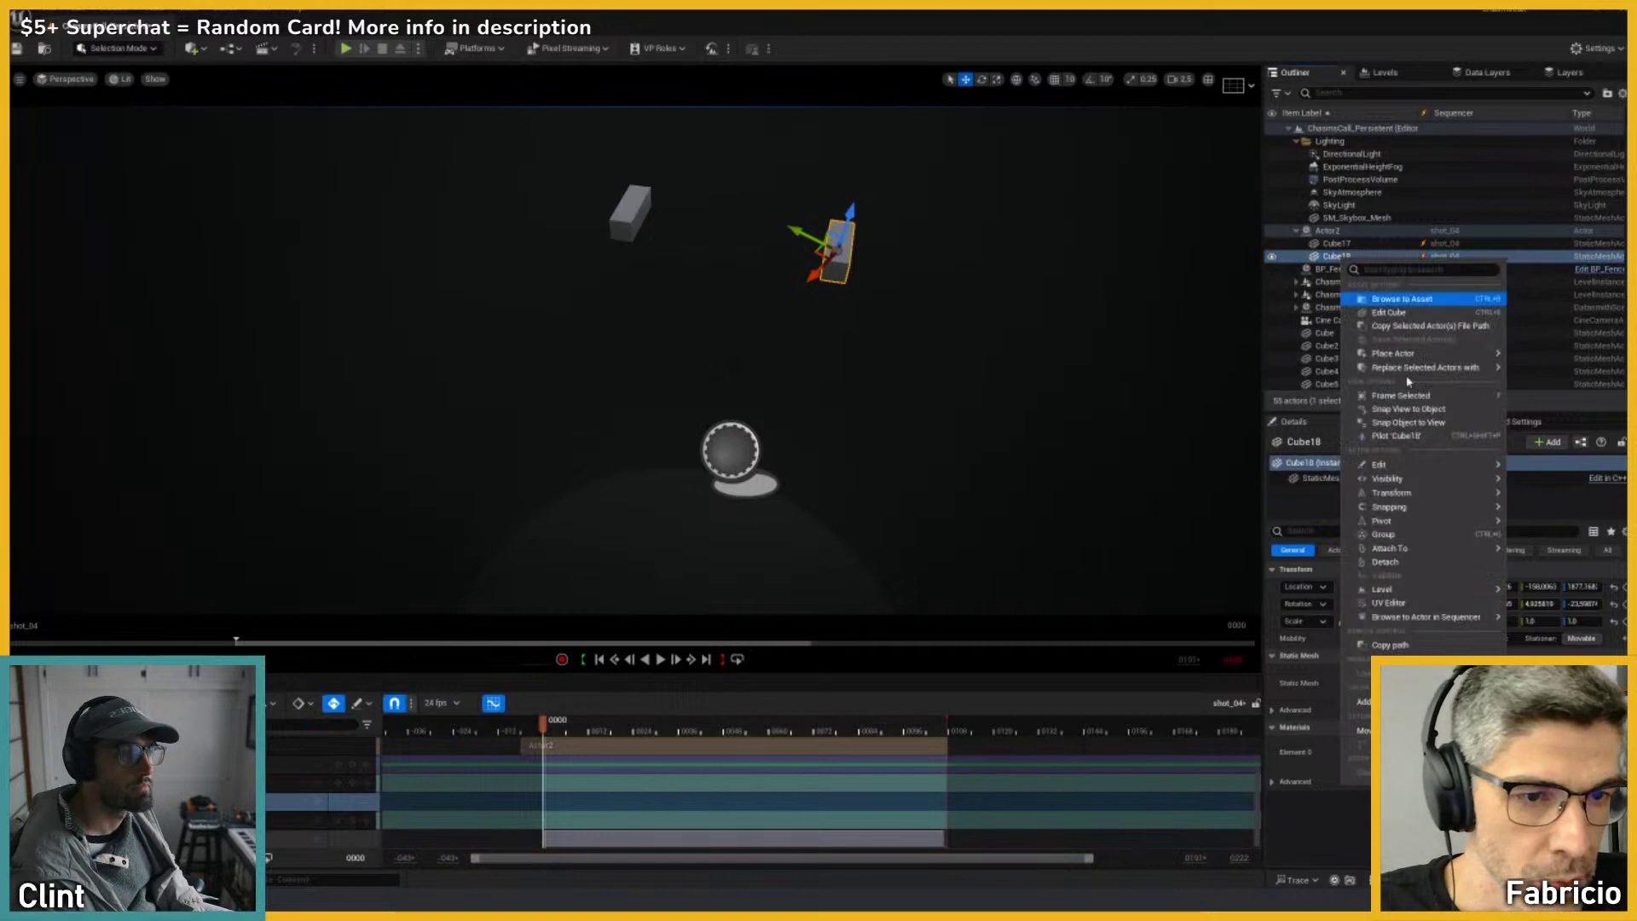
pyautogui.click(1384, 562)
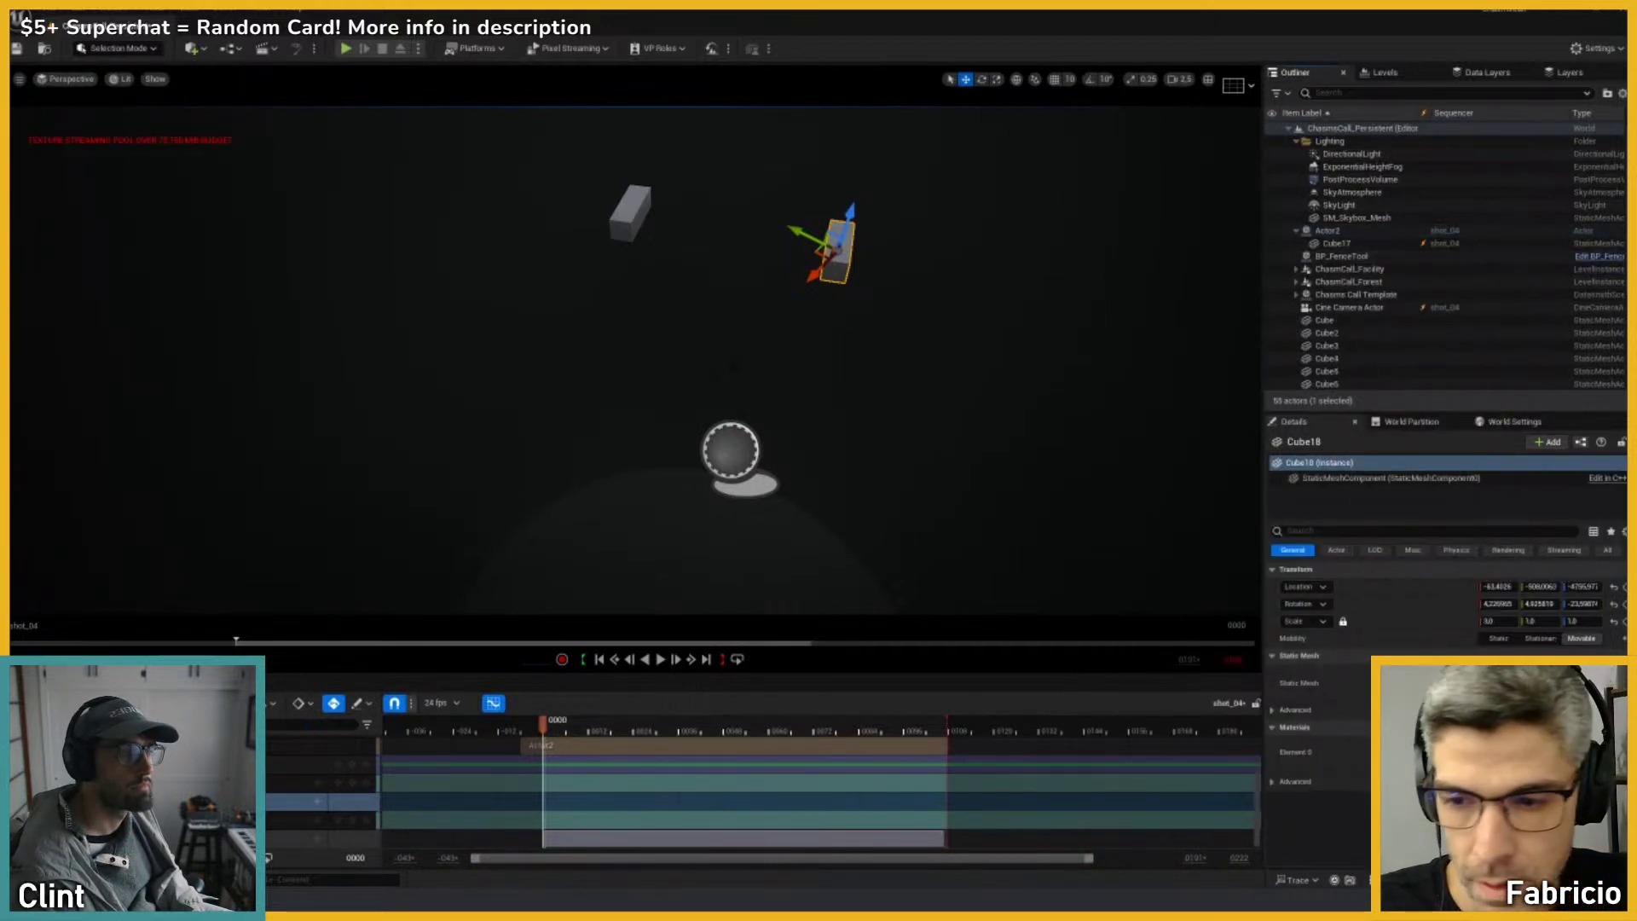
pyautogui.click(837, 275)
pyautogui.moveTo(576, 730); pyautogui.dragTo(606, 731)
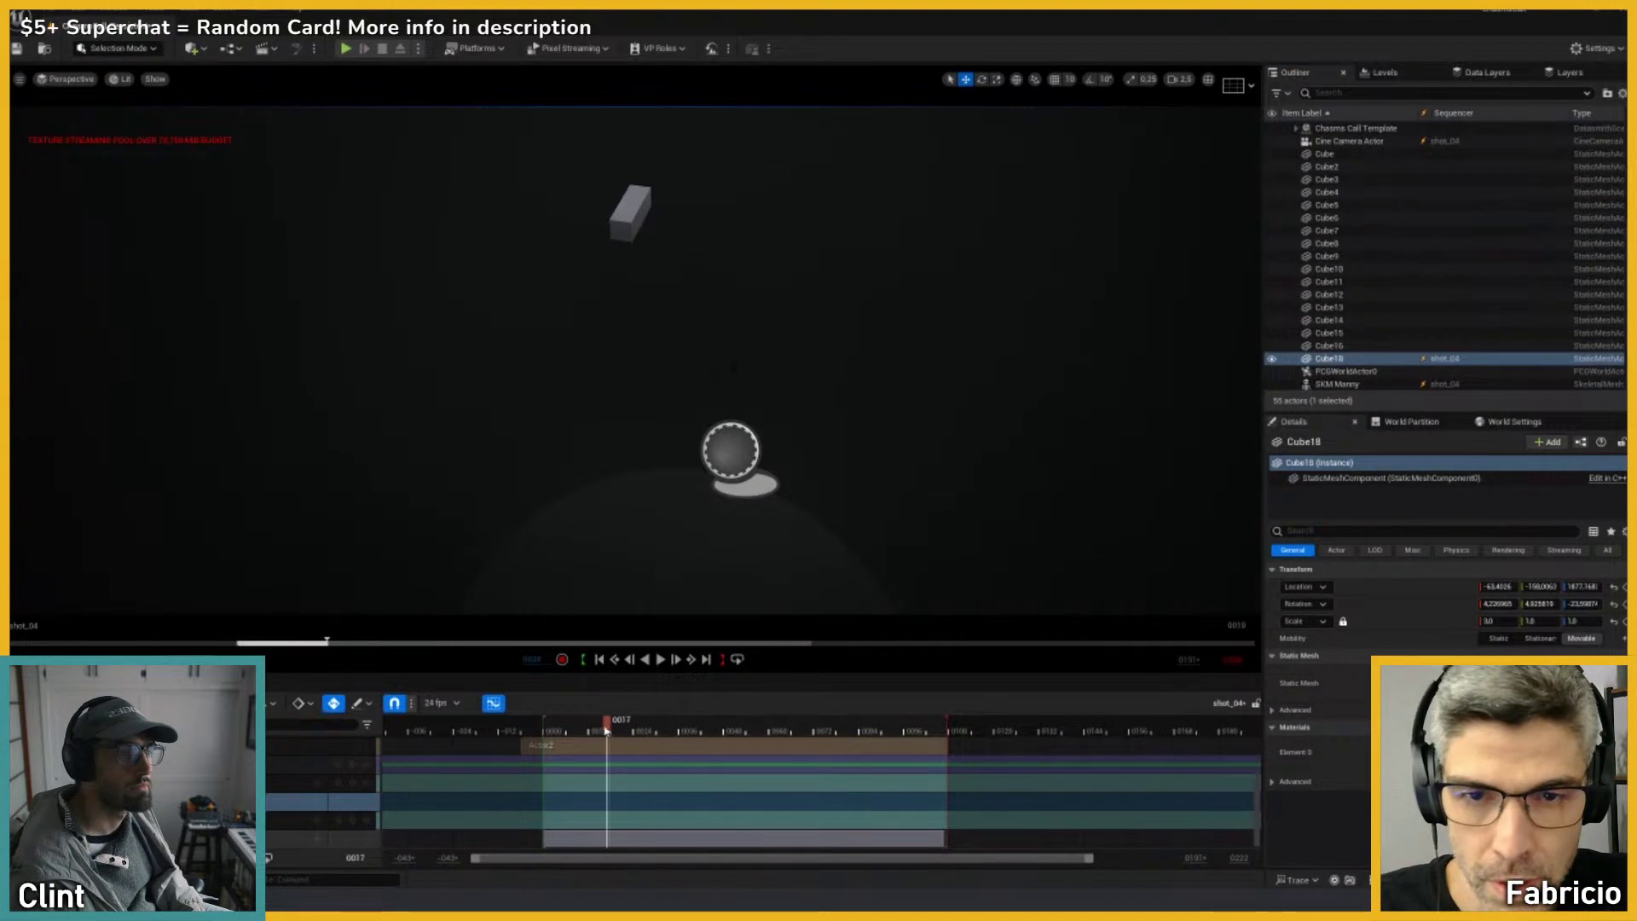
# Step: Select the empty actor to test its rotation, and undo back to the duplicated block's parenting before the detachment
pyautogui.click(731, 490)
pyautogui.press('e')
pyautogui.moveTo(725, 521)
pyautogui.mouseDown()
pyautogui.moveTo(629, 552)
pyautogui.moveTo(896, 518)
pyautogui.moveTo(733, 554)
pyautogui.moveTo(725, 524)
pyautogui.mouseUp()
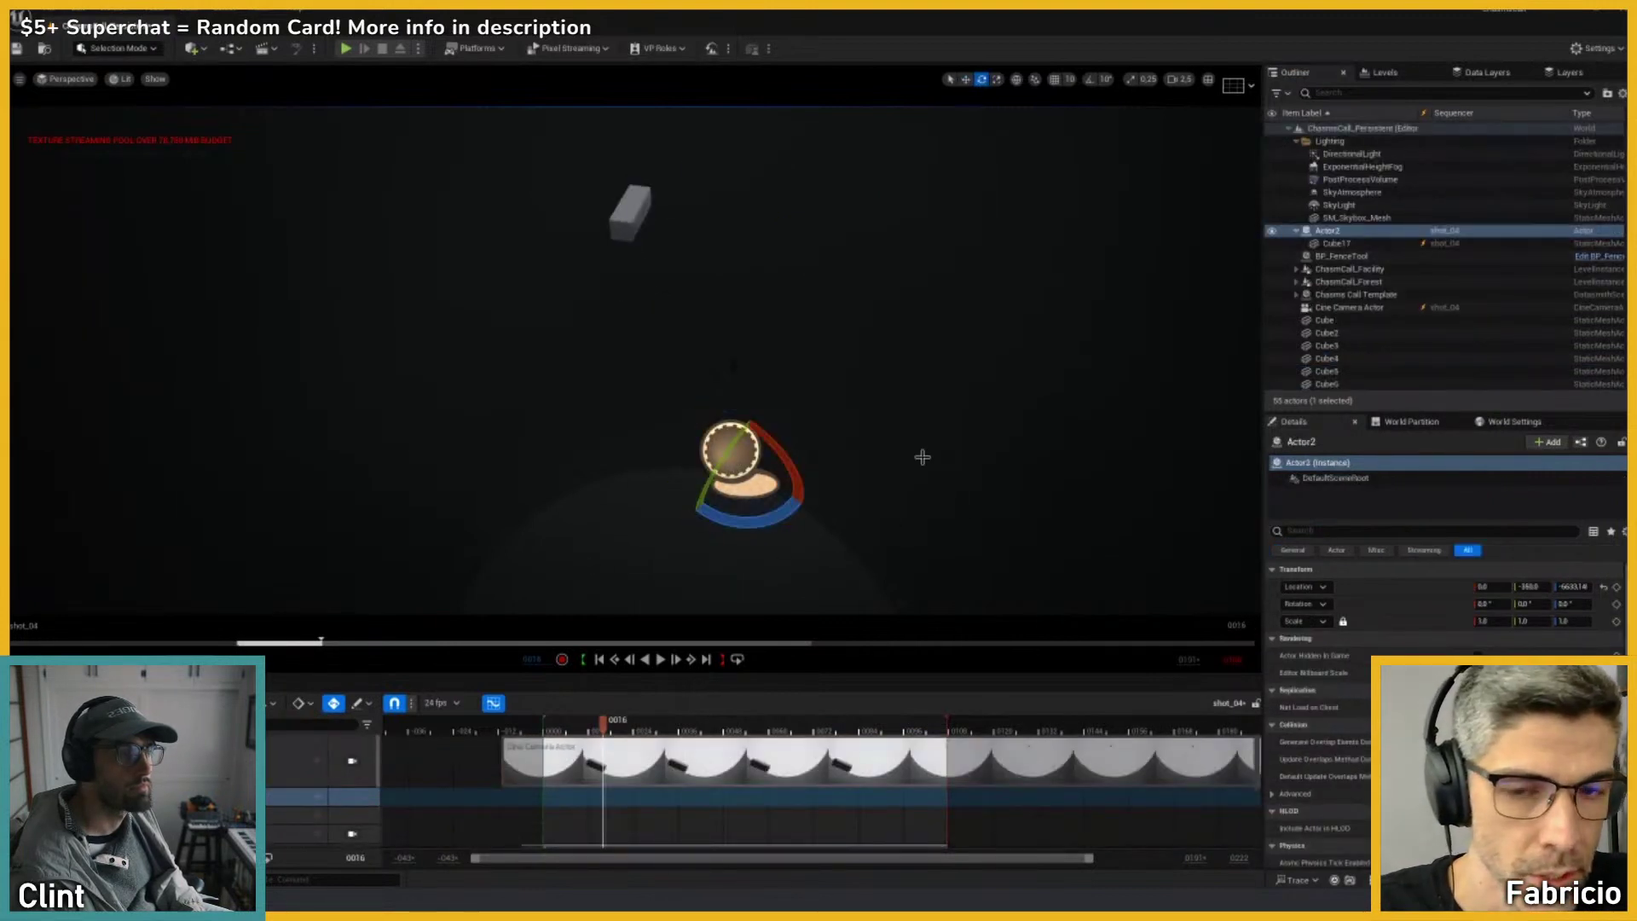
pyautogui.hotkey('ctrl', 'z')
pyautogui.hotkey('ctrl', 'z')
pyautogui.press('w')
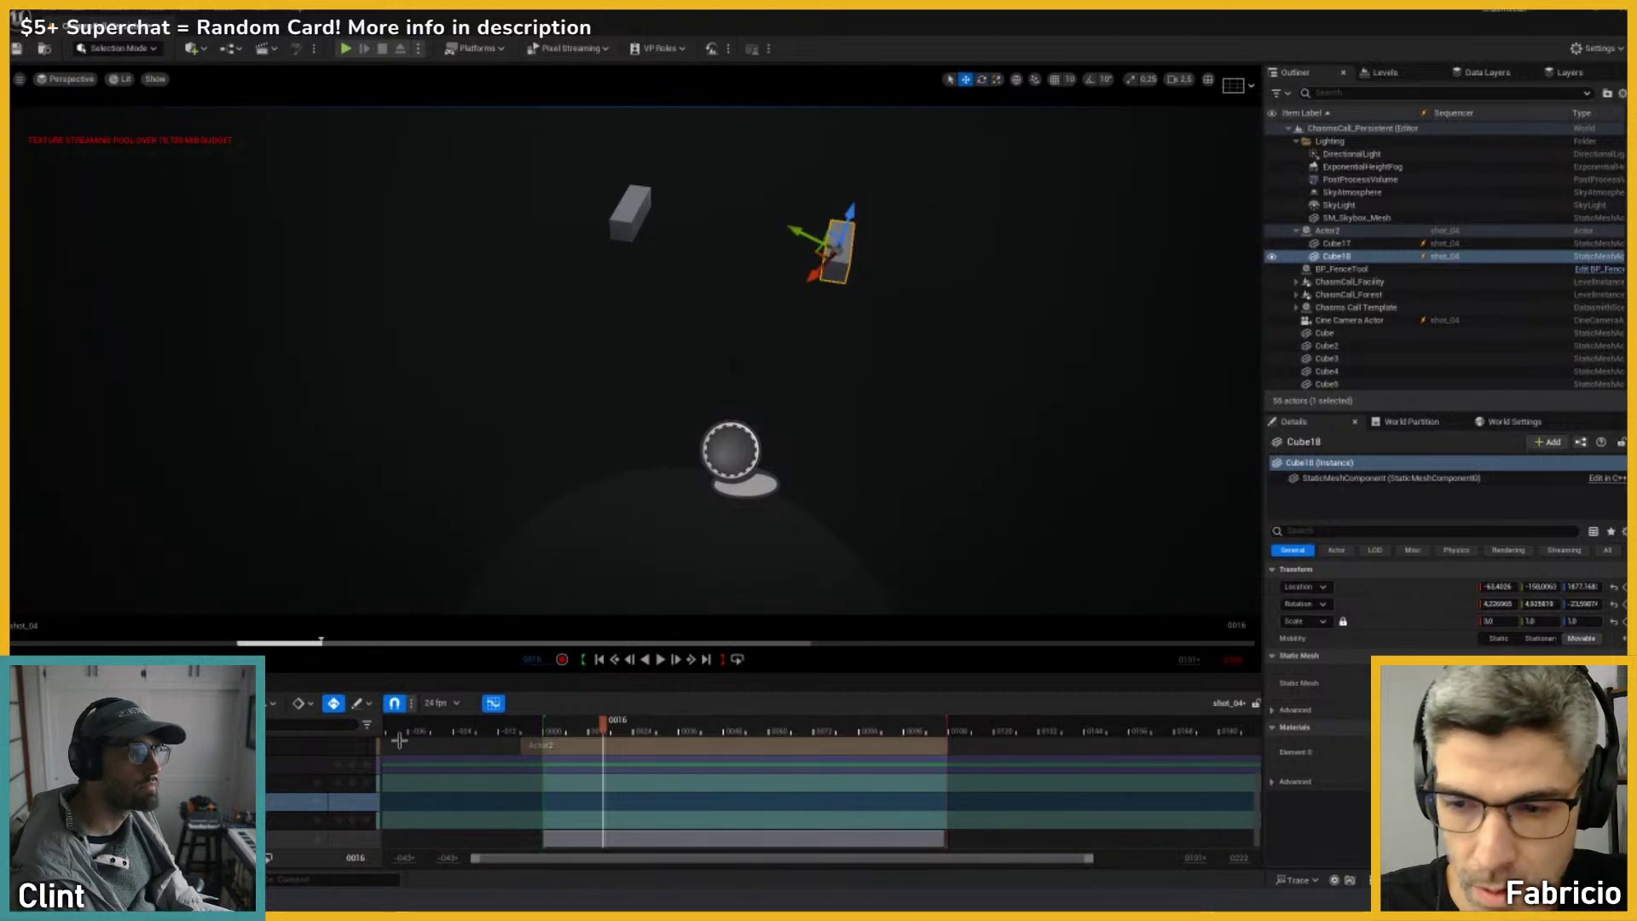
# Step: Scrub shot_04 to frame 0019 and copy the location of the original block, Cube17
pyautogui.click(656, 724)
pyautogui.moveTo(655, 724); pyautogui.dragTo(613, 723)
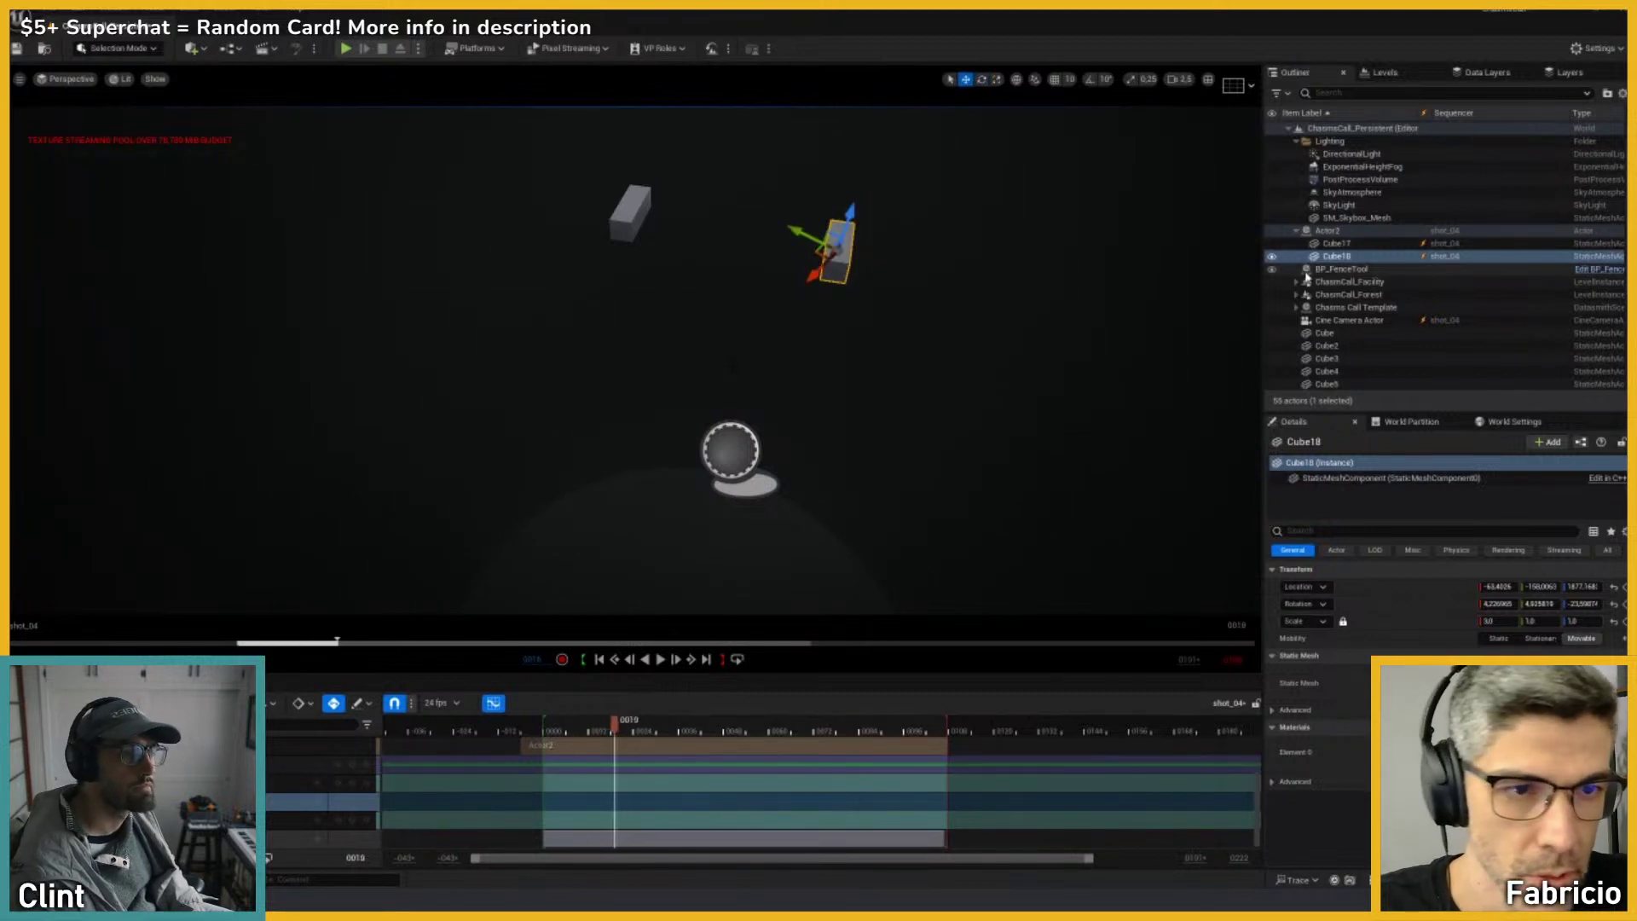
pyautogui.rightClick(1346, 258)
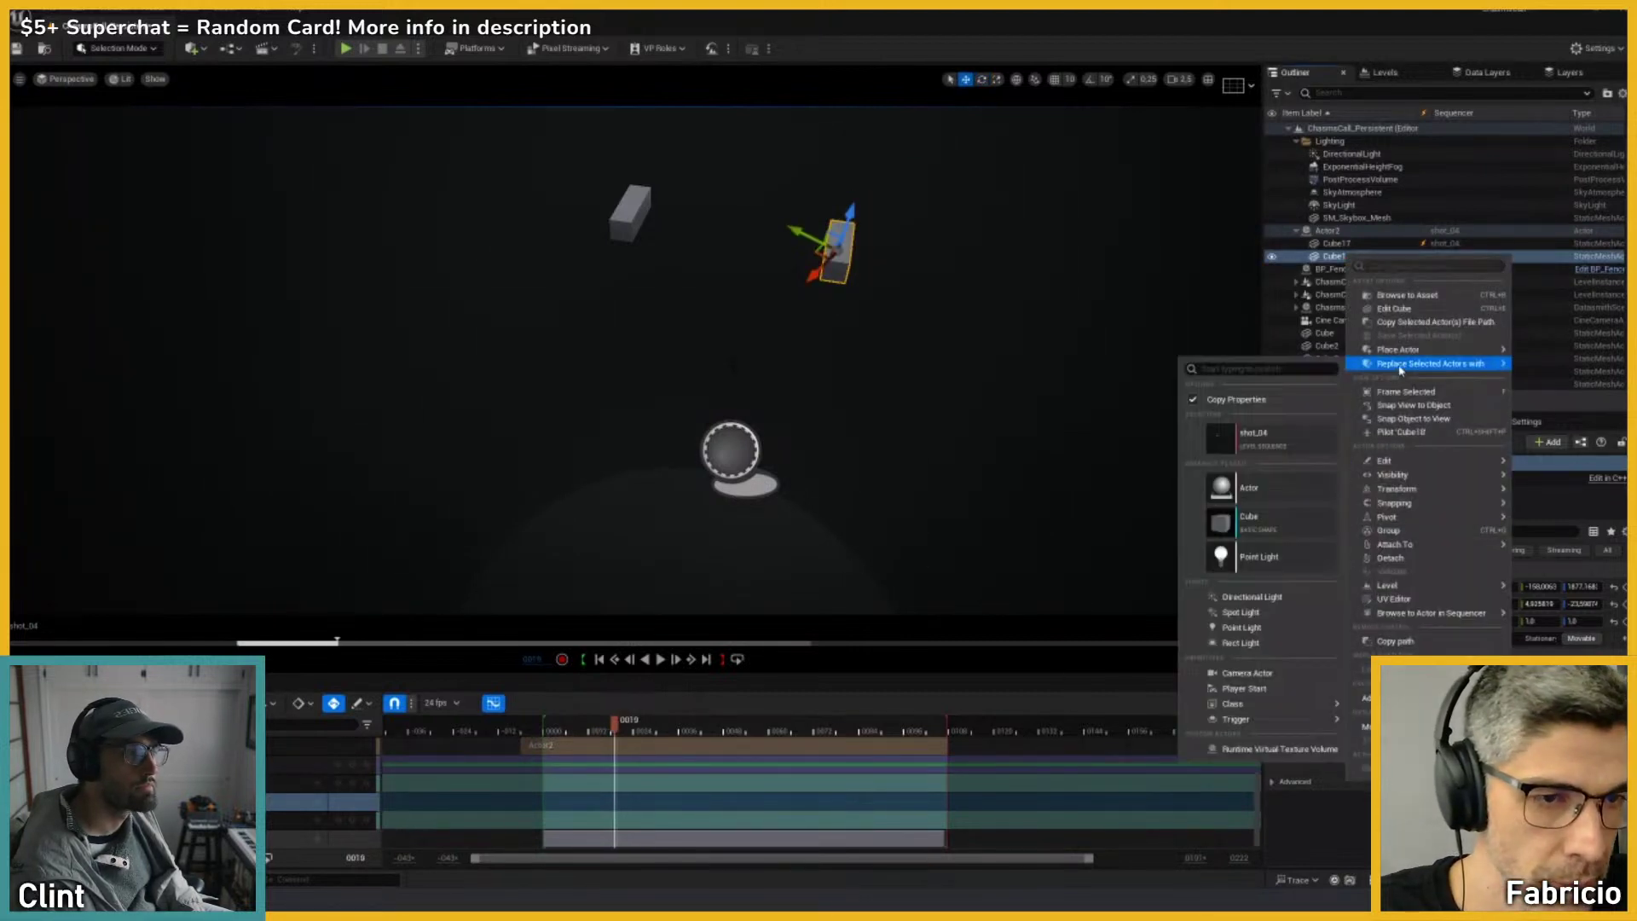
pyautogui.click(797, 446)
pyautogui.click(626, 220)
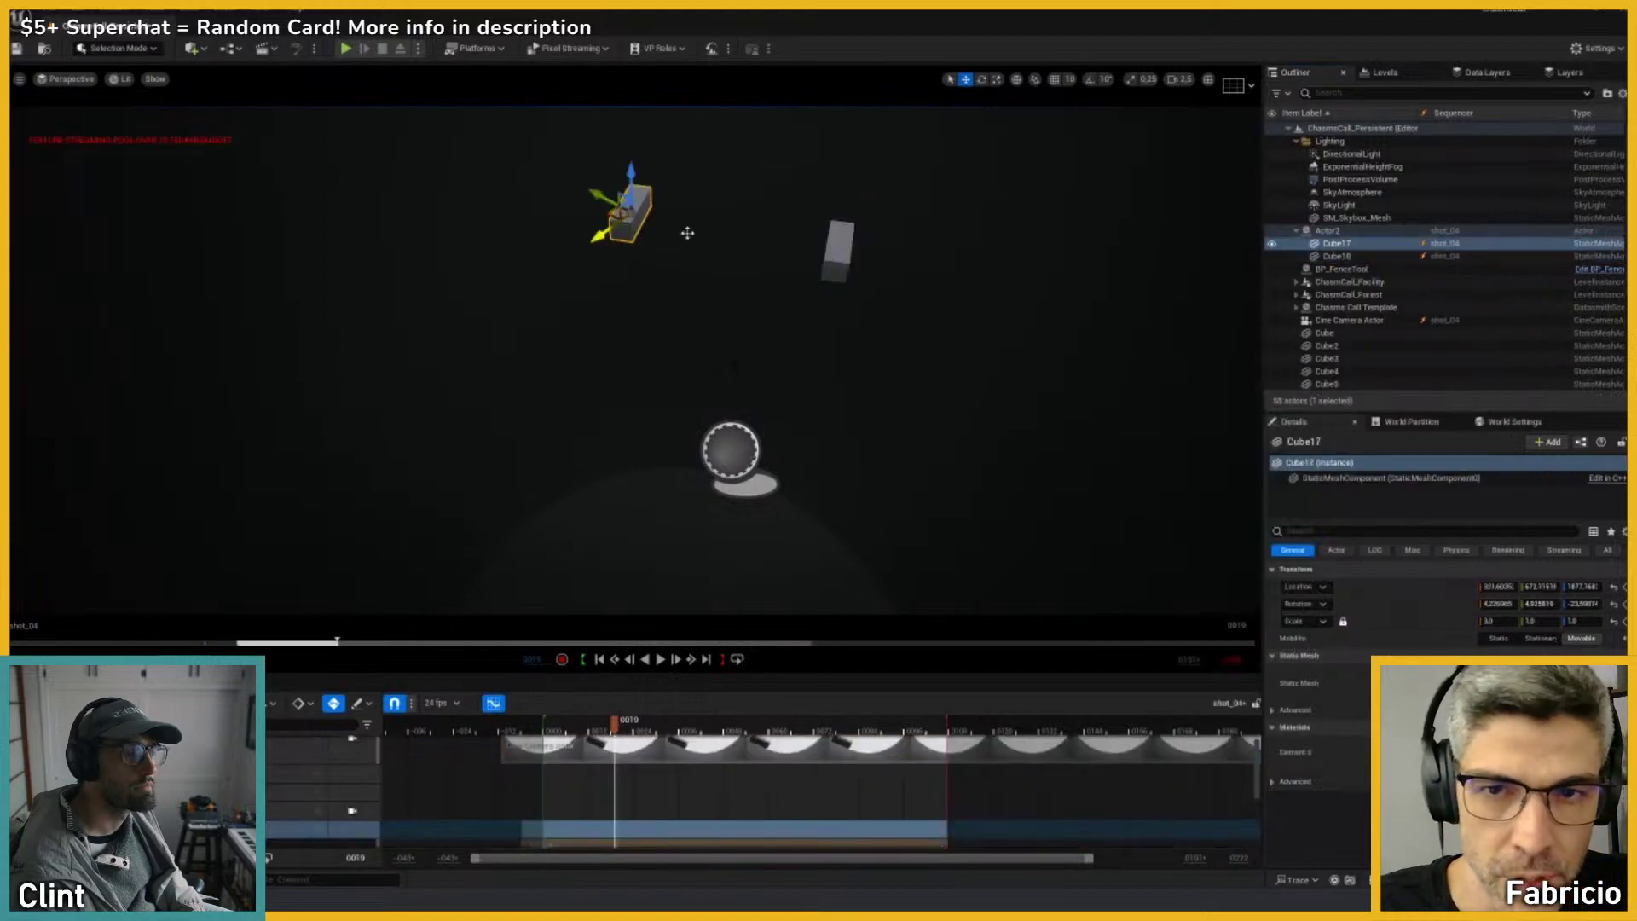
pyautogui.rightClick(1452, 592)
pyautogui.click(1484, 611)
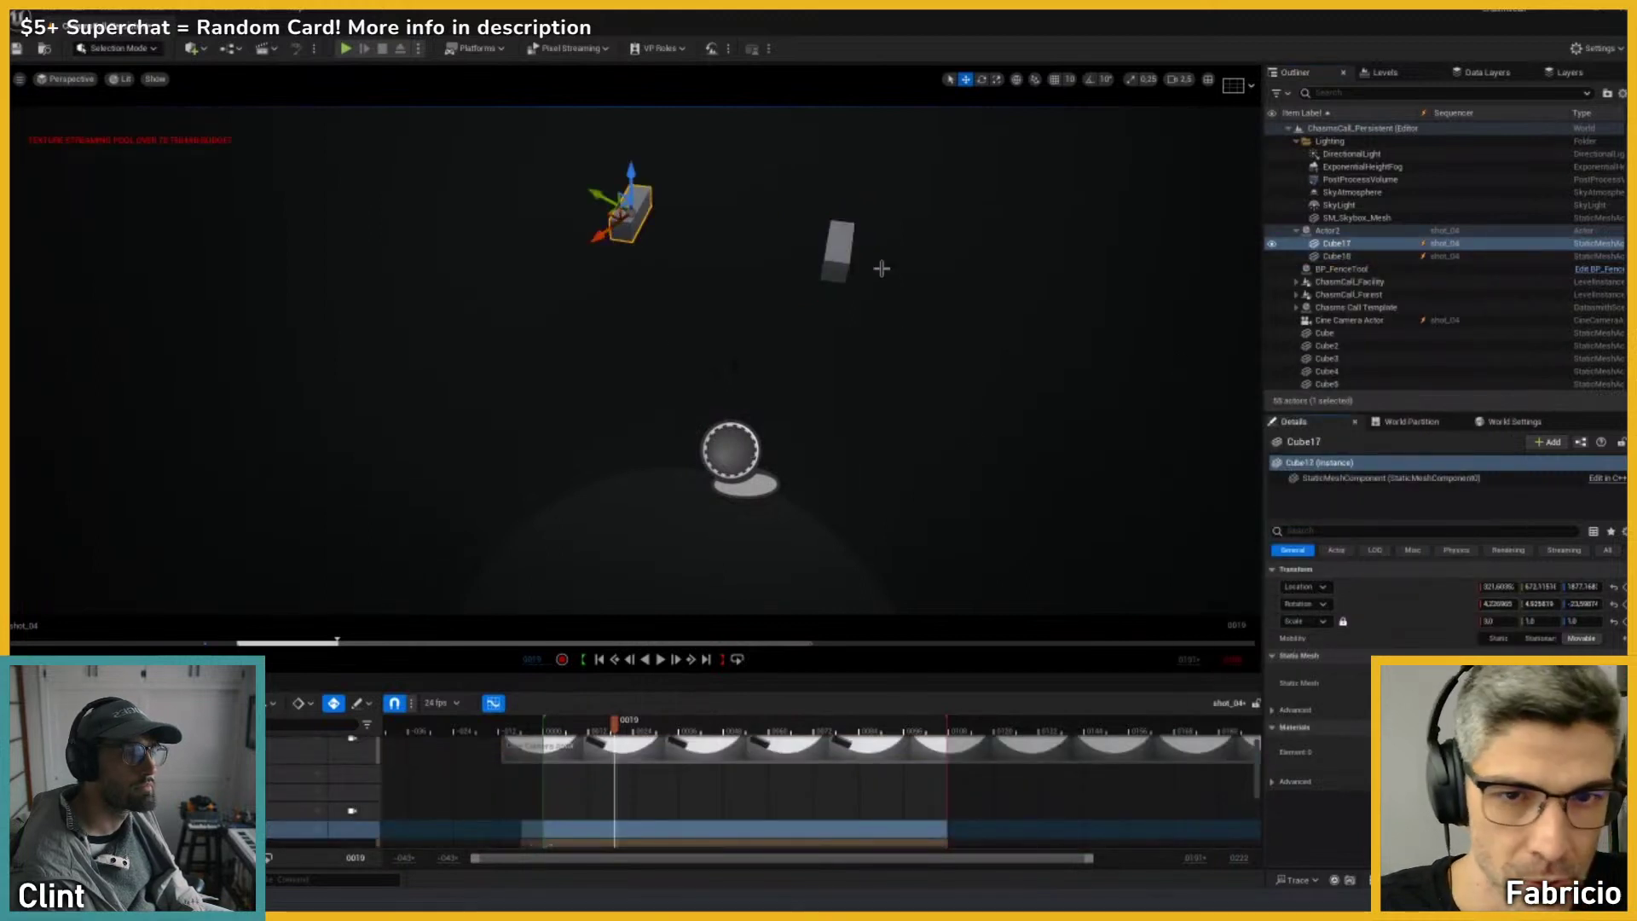
# Step: Detach the duplicated block, Cube18, from the empty actor and scrub the shot to frame 0022
pyautogui.click(840, 256)
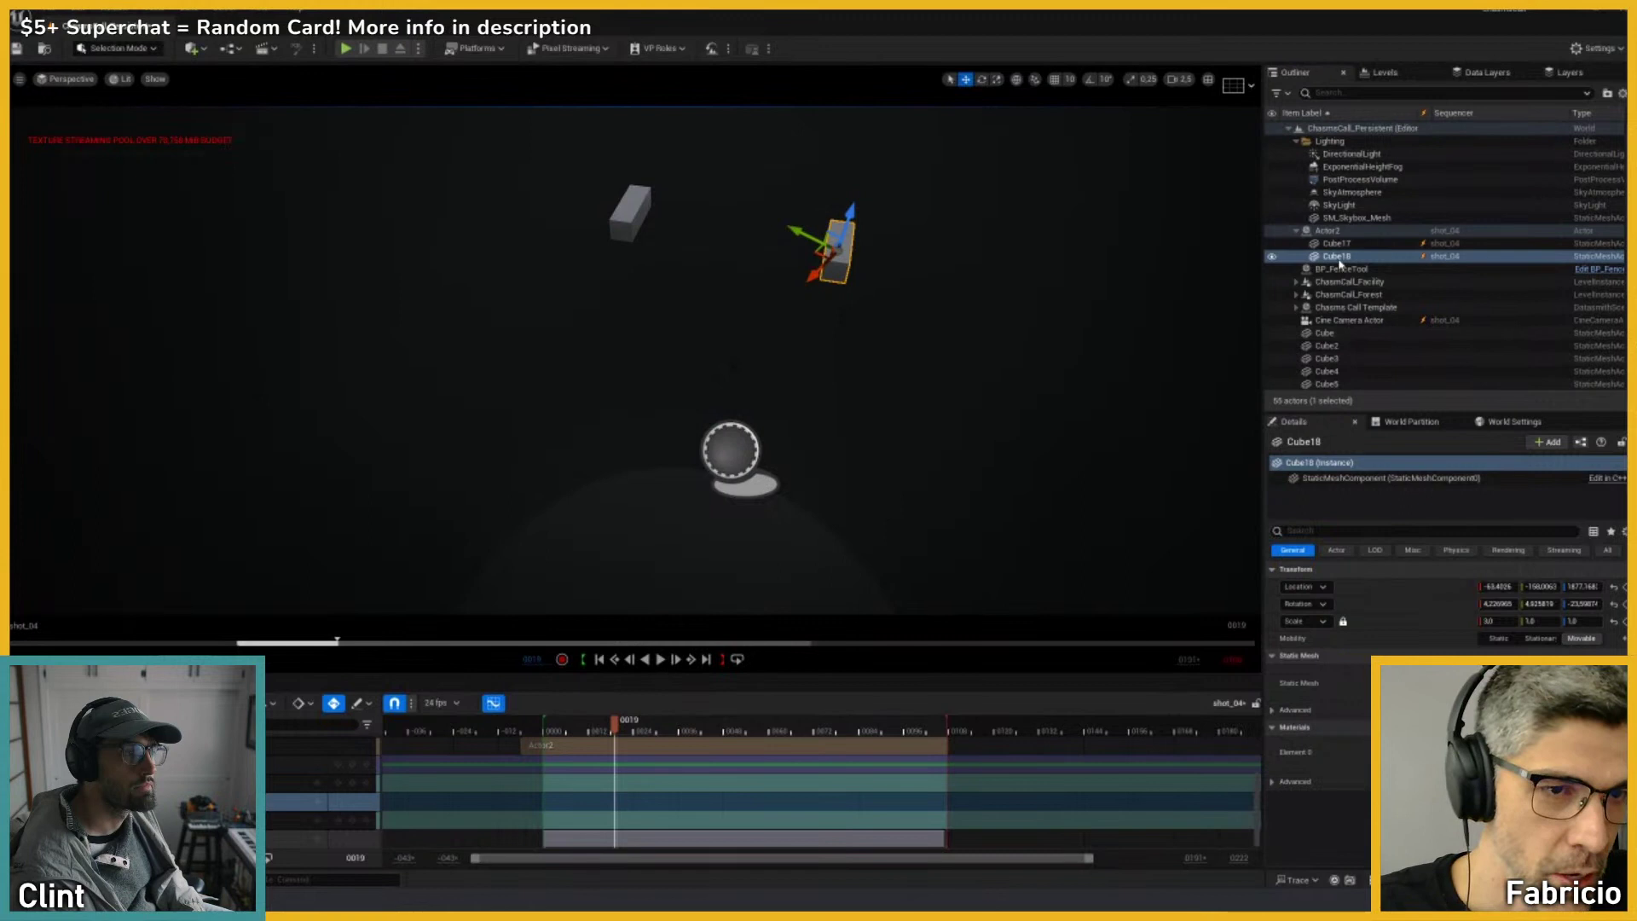
pyautogui.rightClick(1338, 257)
pyautogui.moveTo(1399, 483)
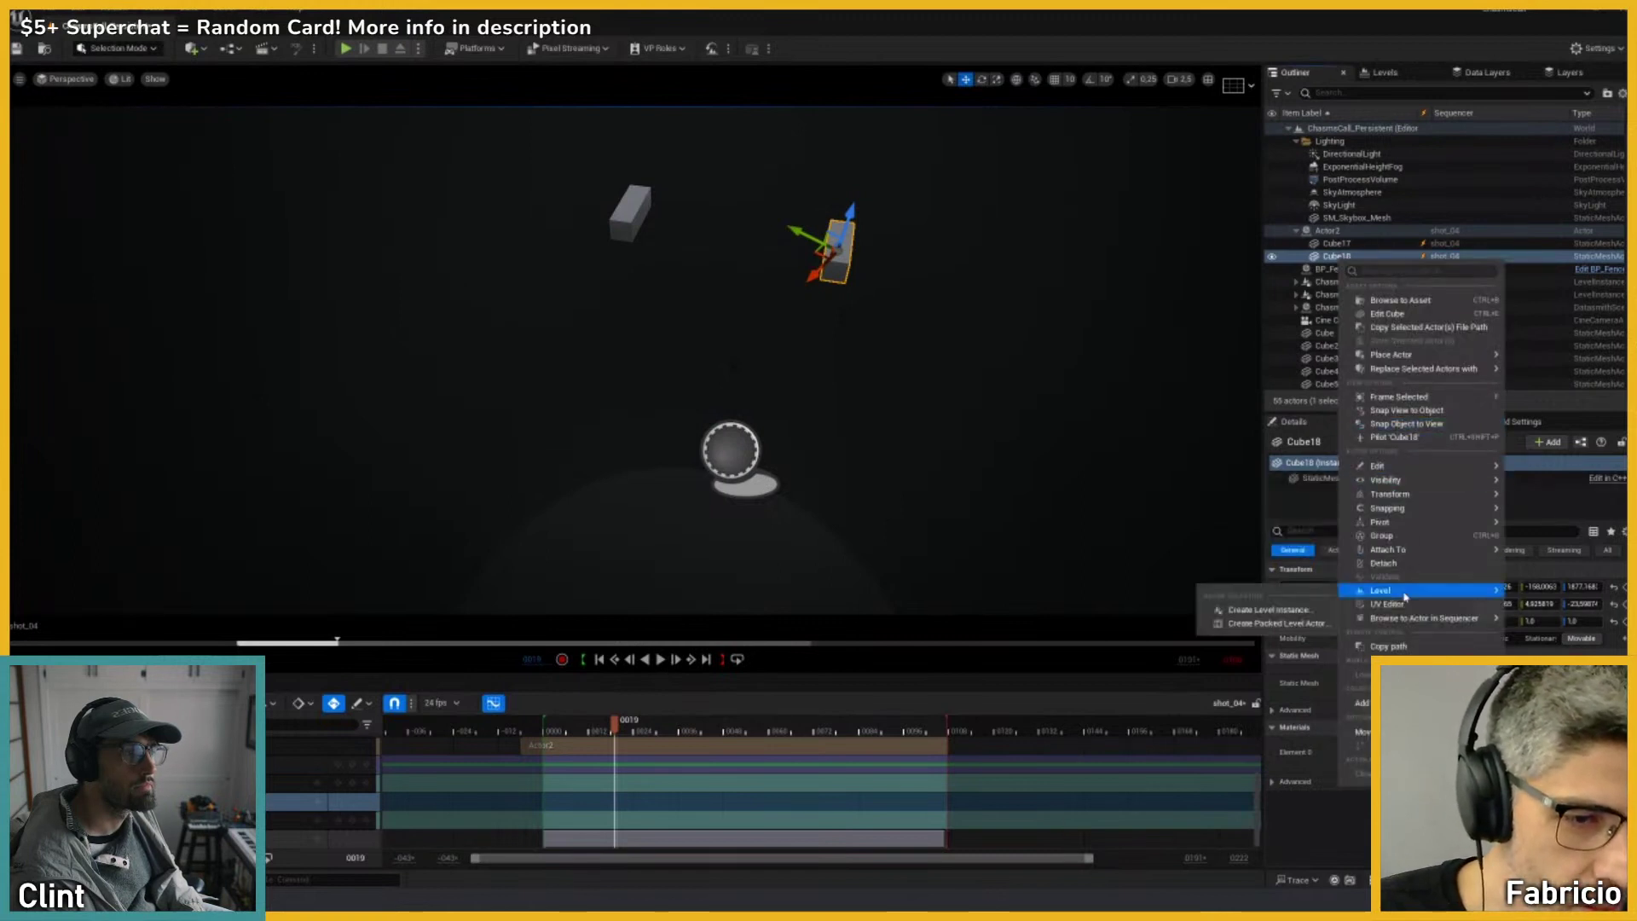
pyautogui.click(1398, 564)
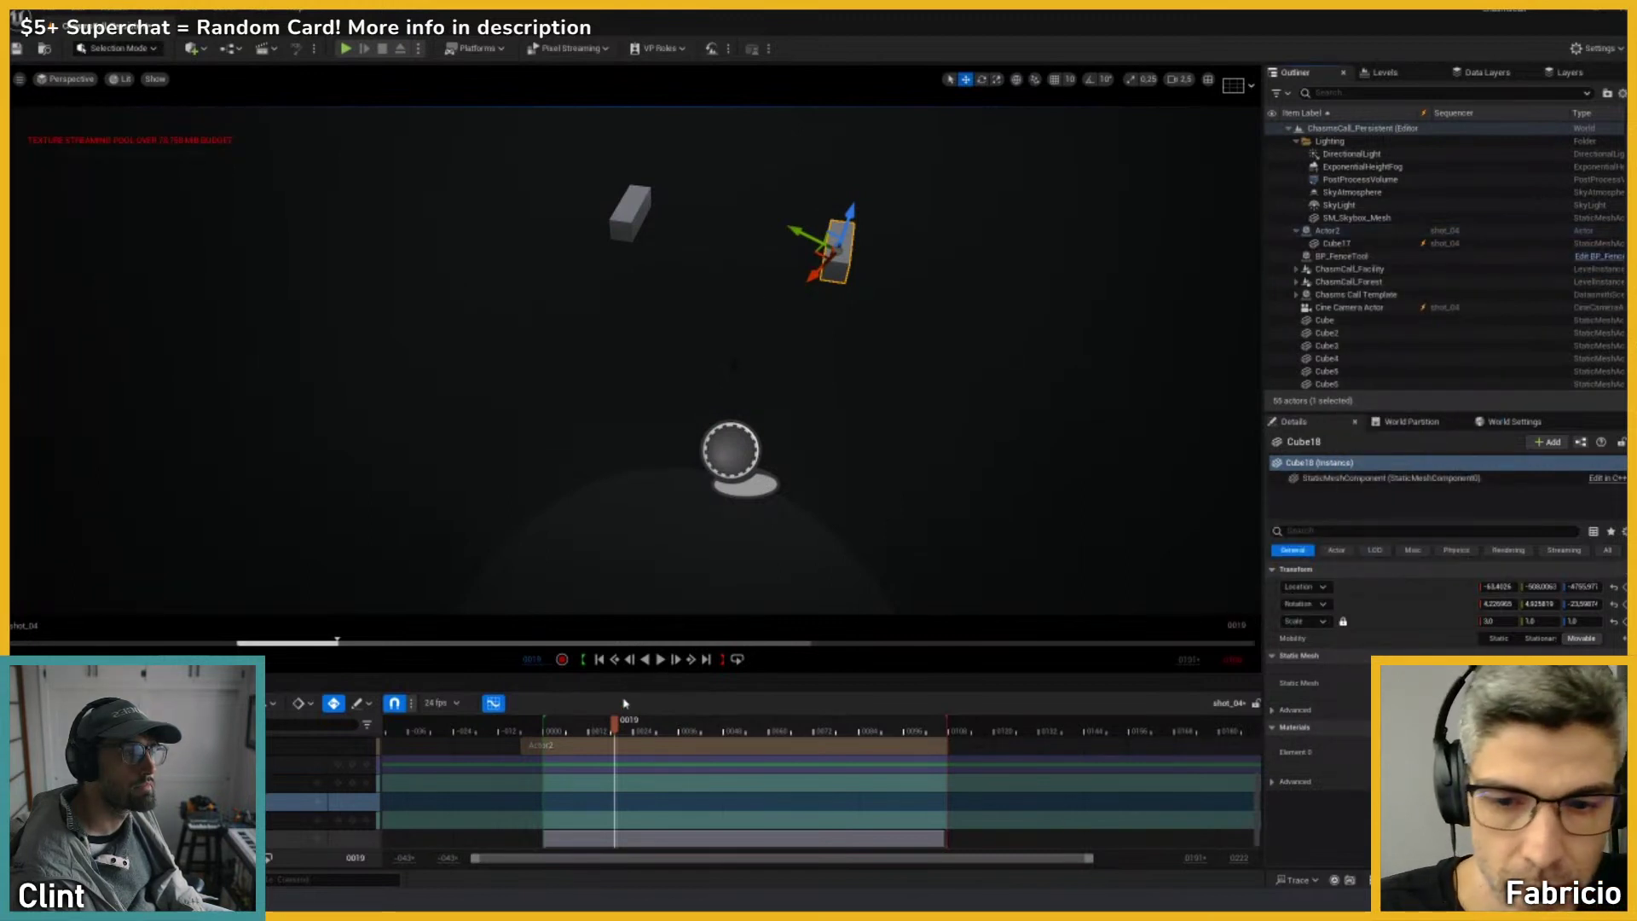
pyautogui.moveTo(624, 721)
pyautogui.mouseDown()
pyautogui.moveTo(669, 723)
pyautogui.moveTo(628, 723)
pyautogui.mouseUp()
pyautogui.scroll(-3, 1381, 358)
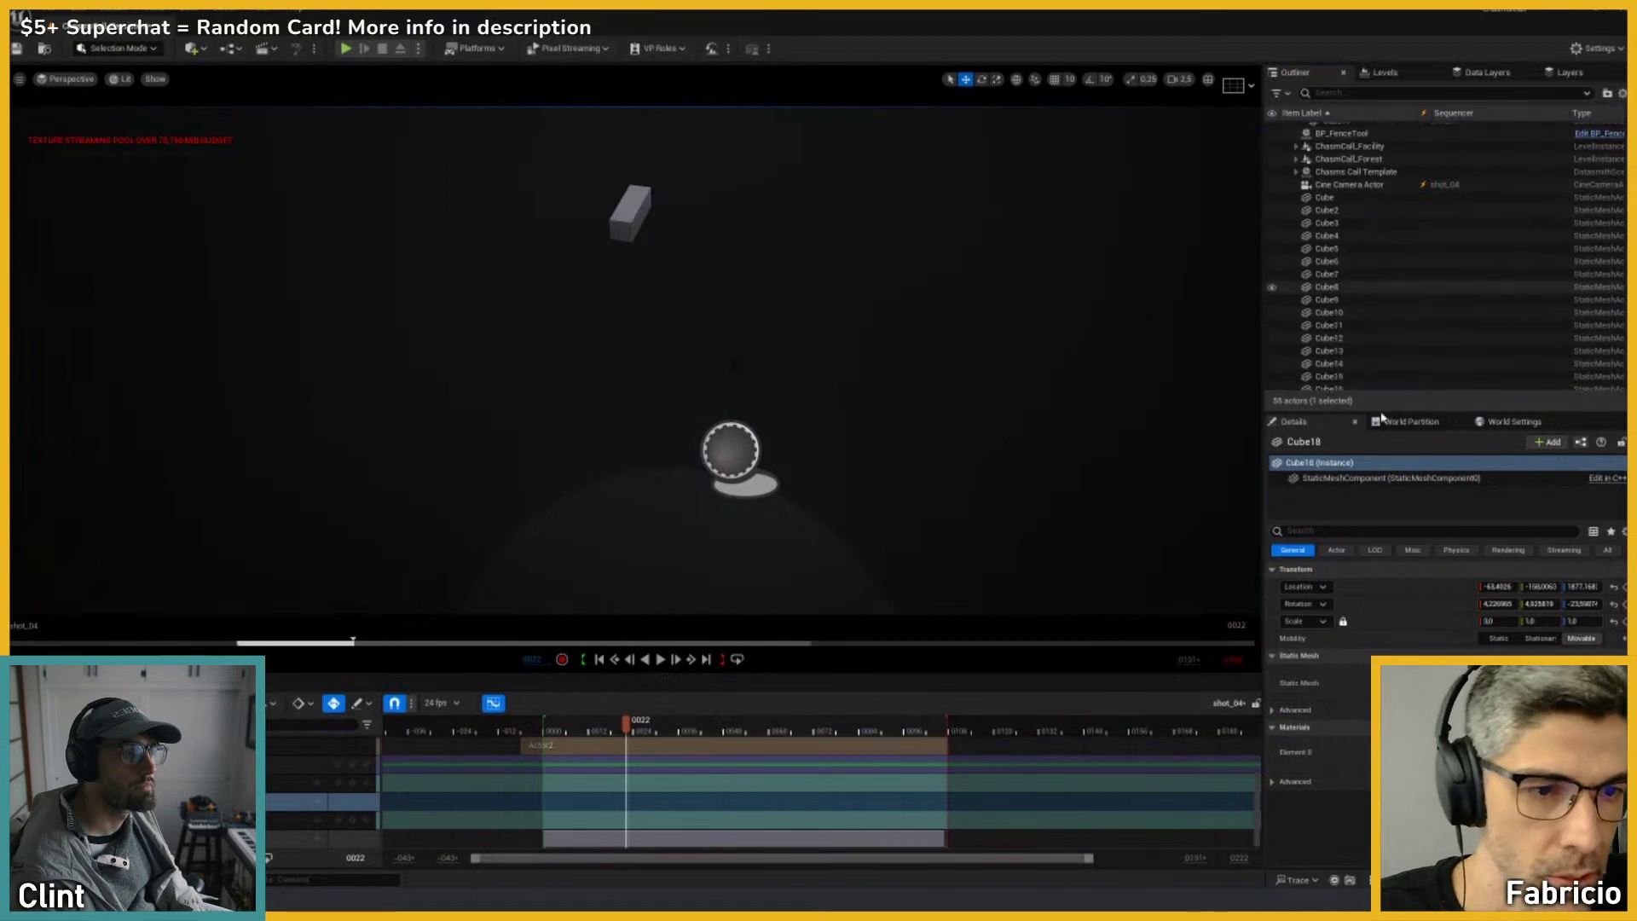
# Step: Paste the copied location onto Cube18 and bring the block into view near the pit's rim
pyautogui.rightClick(1441, 594)
pyautogui.click(1477, 631)
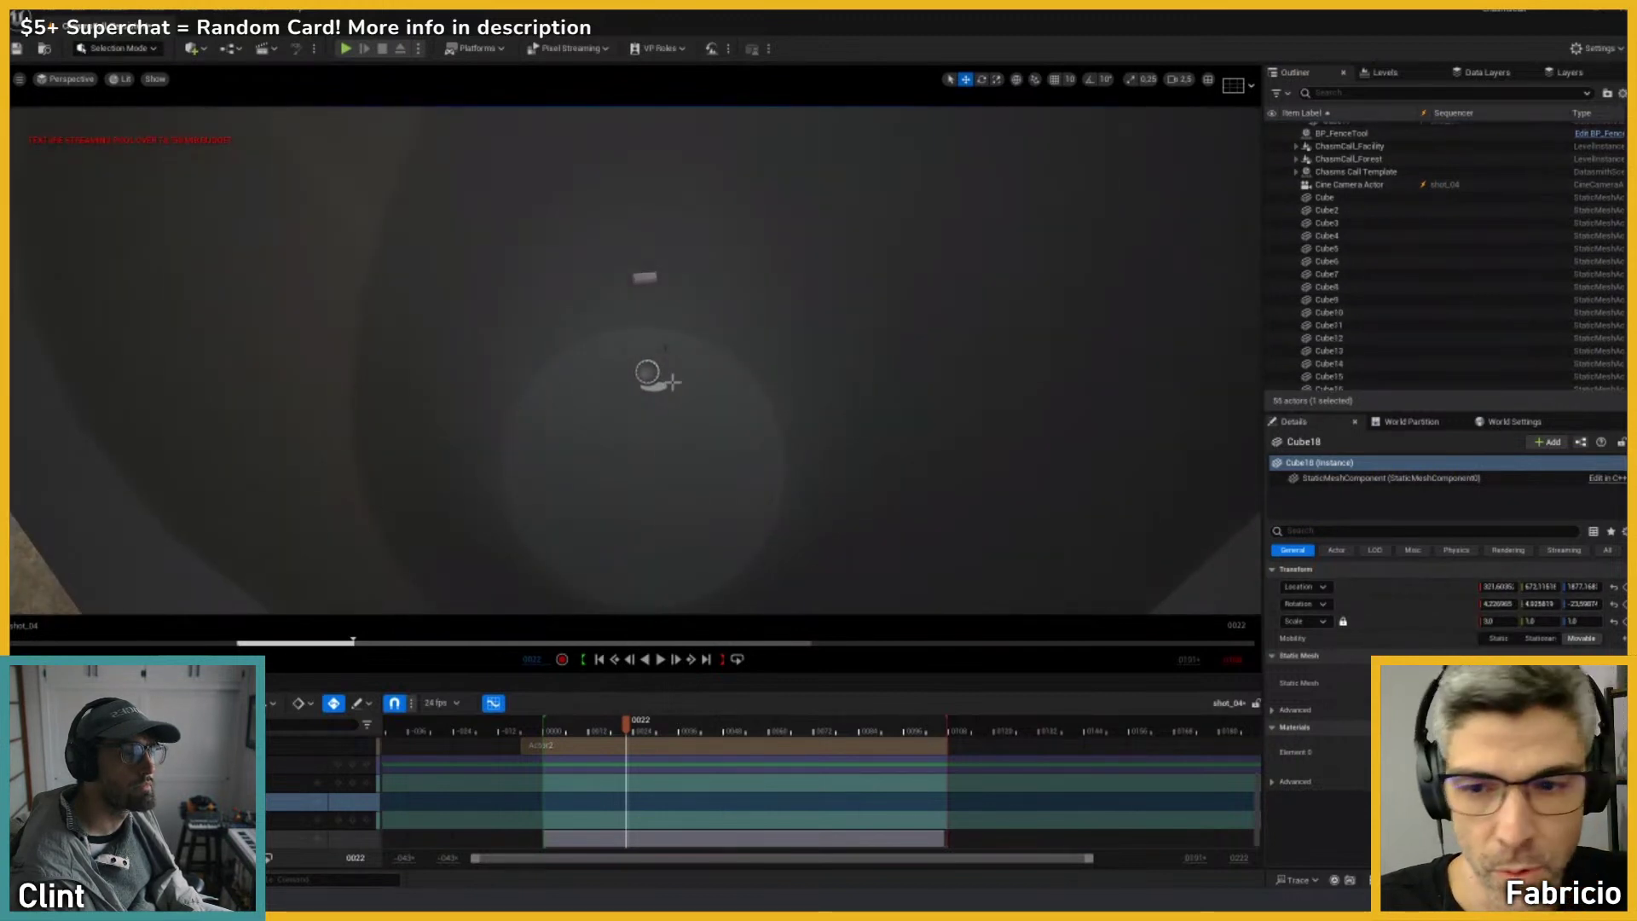
pyautogui.press('f')
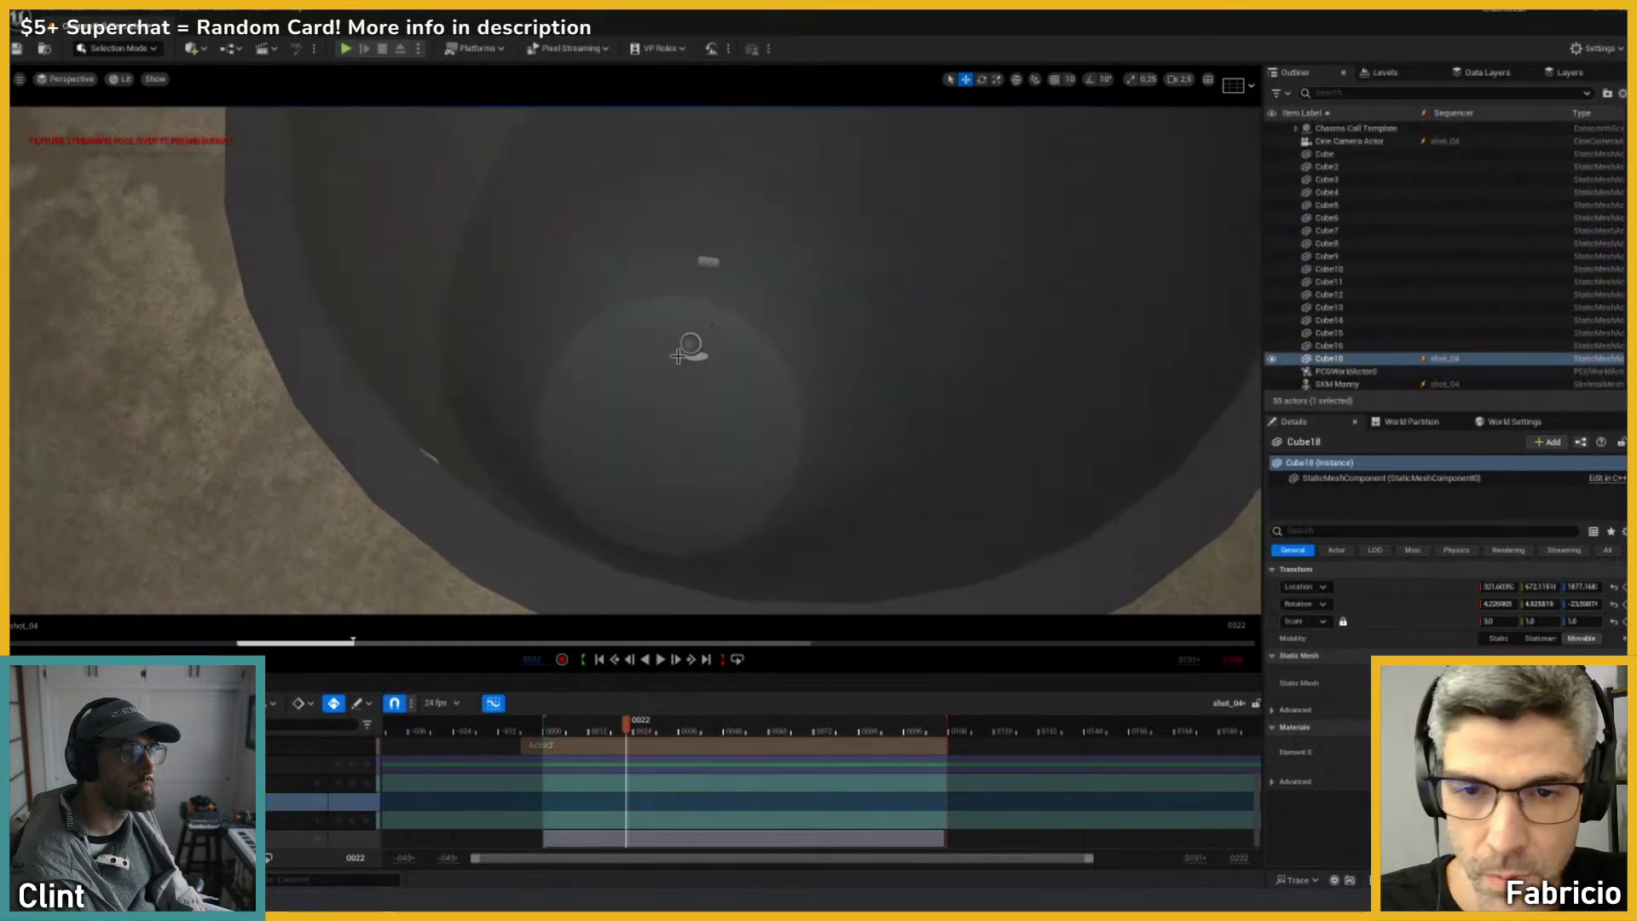
pyautogui.press('s')
pyautogui.moveTo(673, 352); pyautogui.dragTo(687, 304, button='right')
pyautogui.scroll(1, 665, 344)
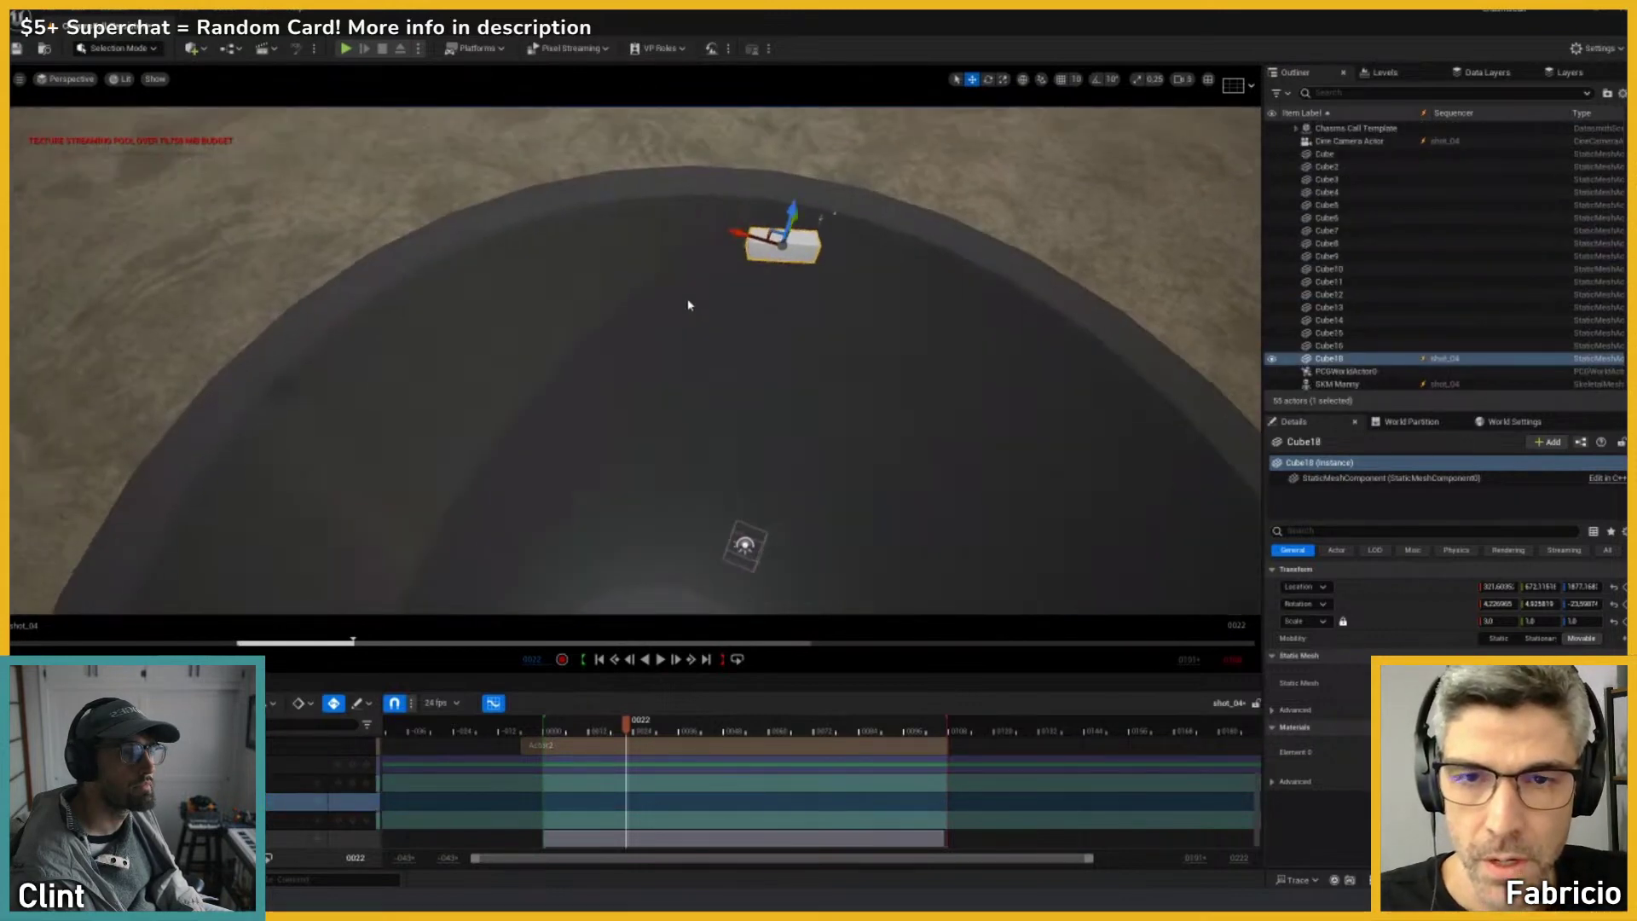
# Step: Reposition and rotate Cube18 within the pit opening, across from the original block, checking it through the shot camera
pyautogui.moveTo(840, 220); pyautogui.dragTo(803, 545)
pyautogui.hotkey('shift', 'c')
pyautogui.moveTo(531, 275); pyautogui.dragTo(815, 276)
pyautogui.press('e')
pyautogui.moveTo(783, 208); pyautogui.dragTo(752, 249)
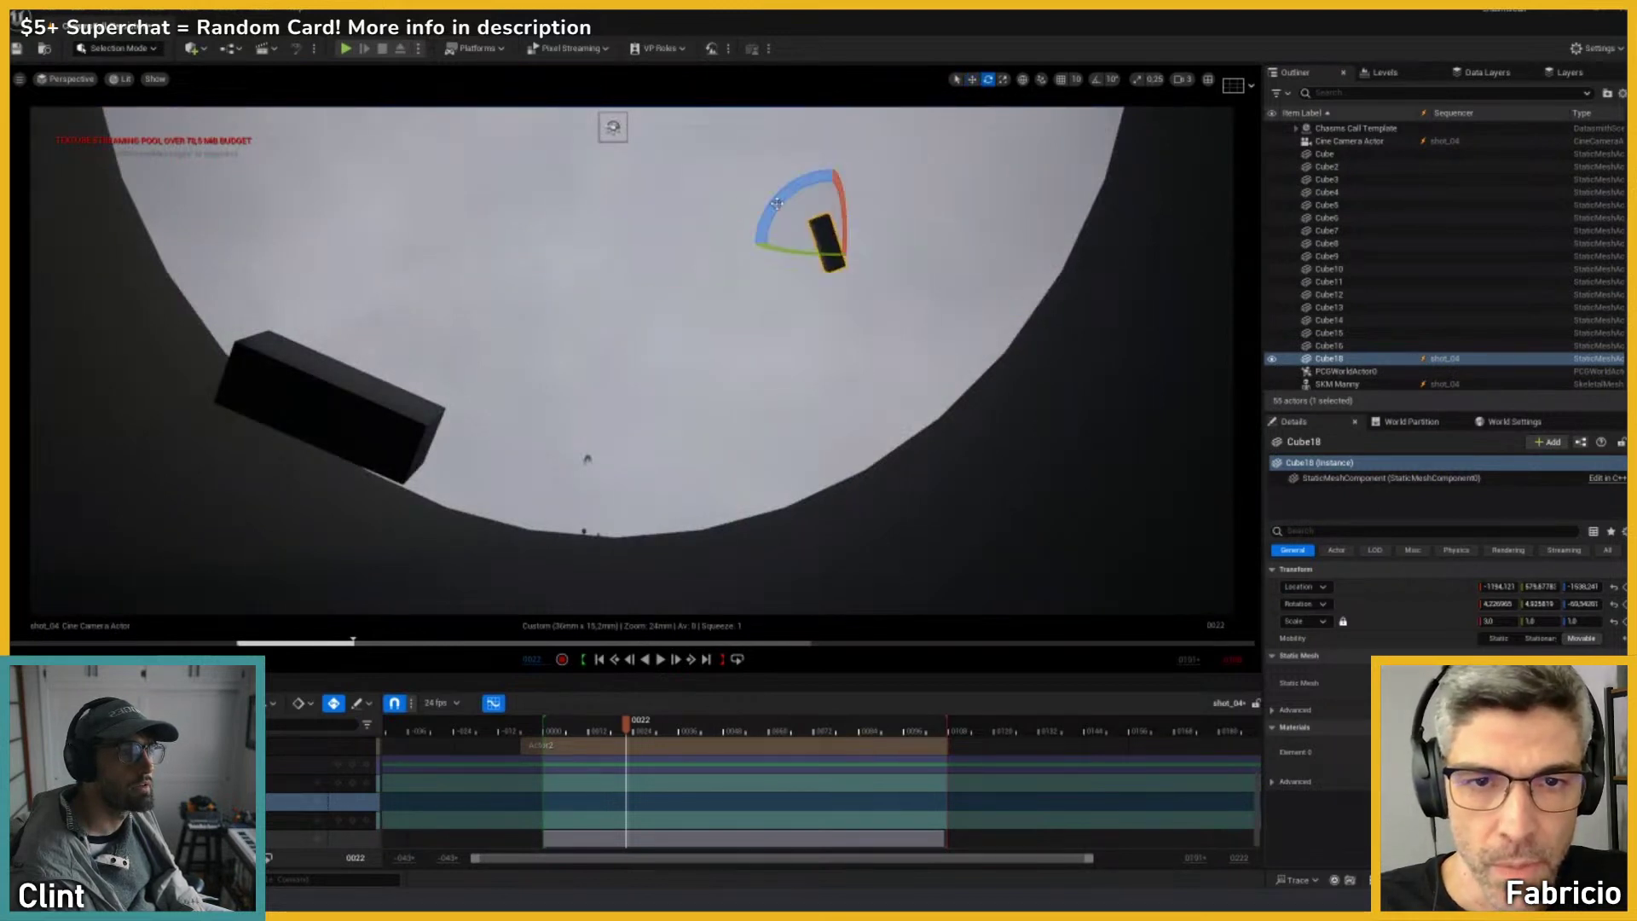
pyautogui.hotkey('shift', 'c')
pyautogui.moveTo(810, 356); pyautogui.dragTo(745, 380, button='right')
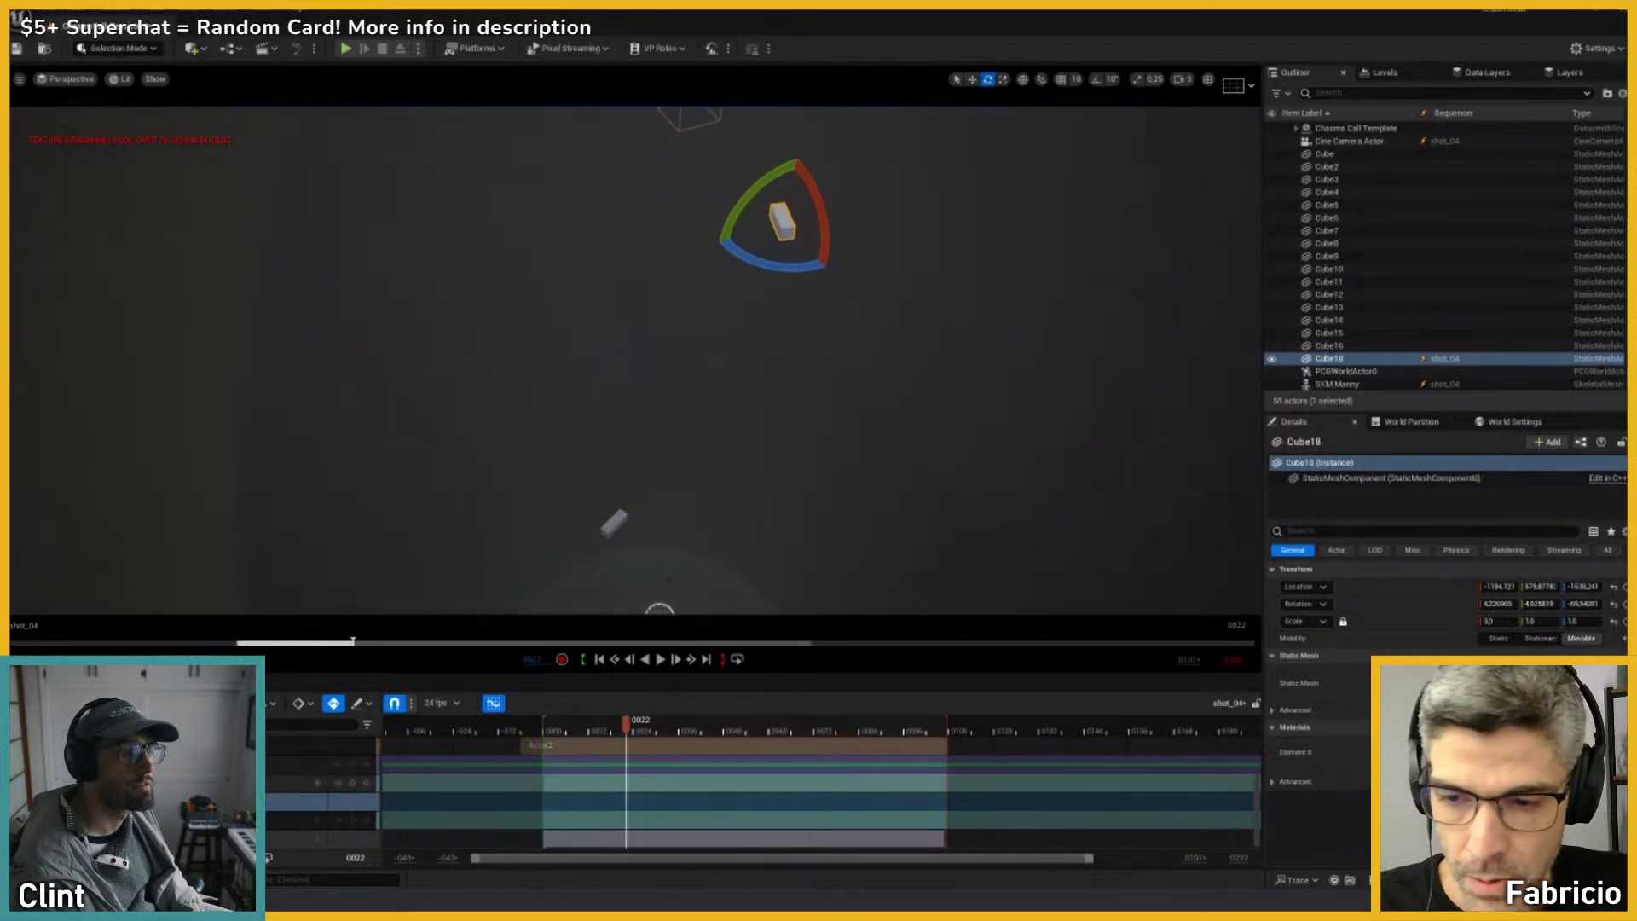
# Step: Switch to Animation mode and add a Parent constraint binding Cube18 to the empty actor, Actor2
pyautogui.click(133, 53)
pyautogui.click(125, 161)
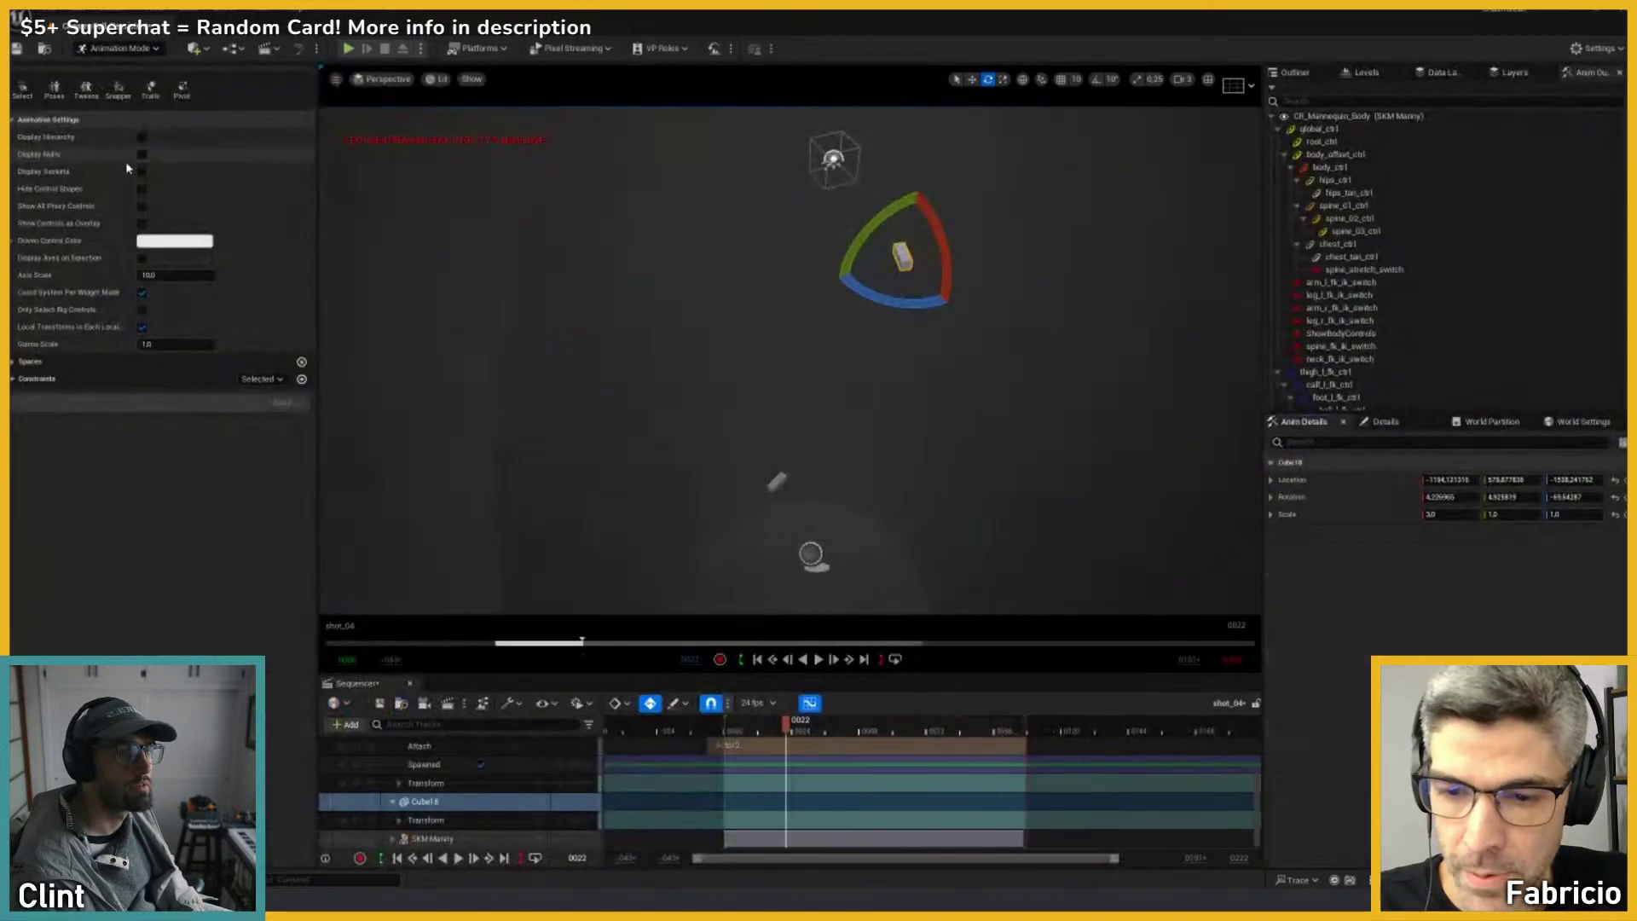
pyautogui.click(302, 380)
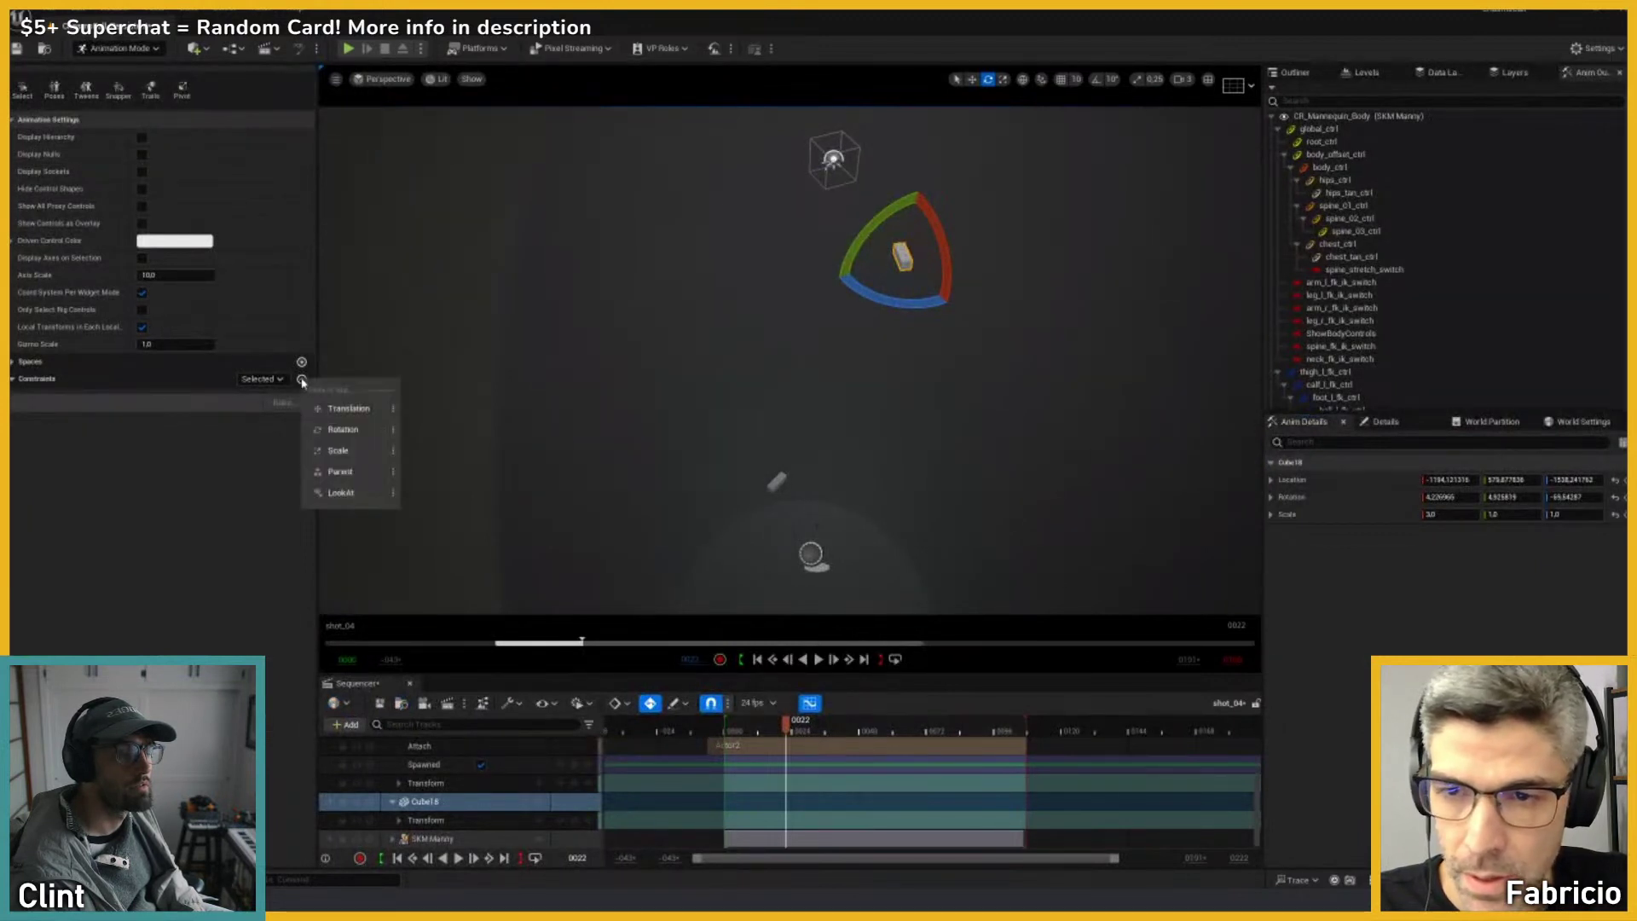
pyautogui.click(340, 471)
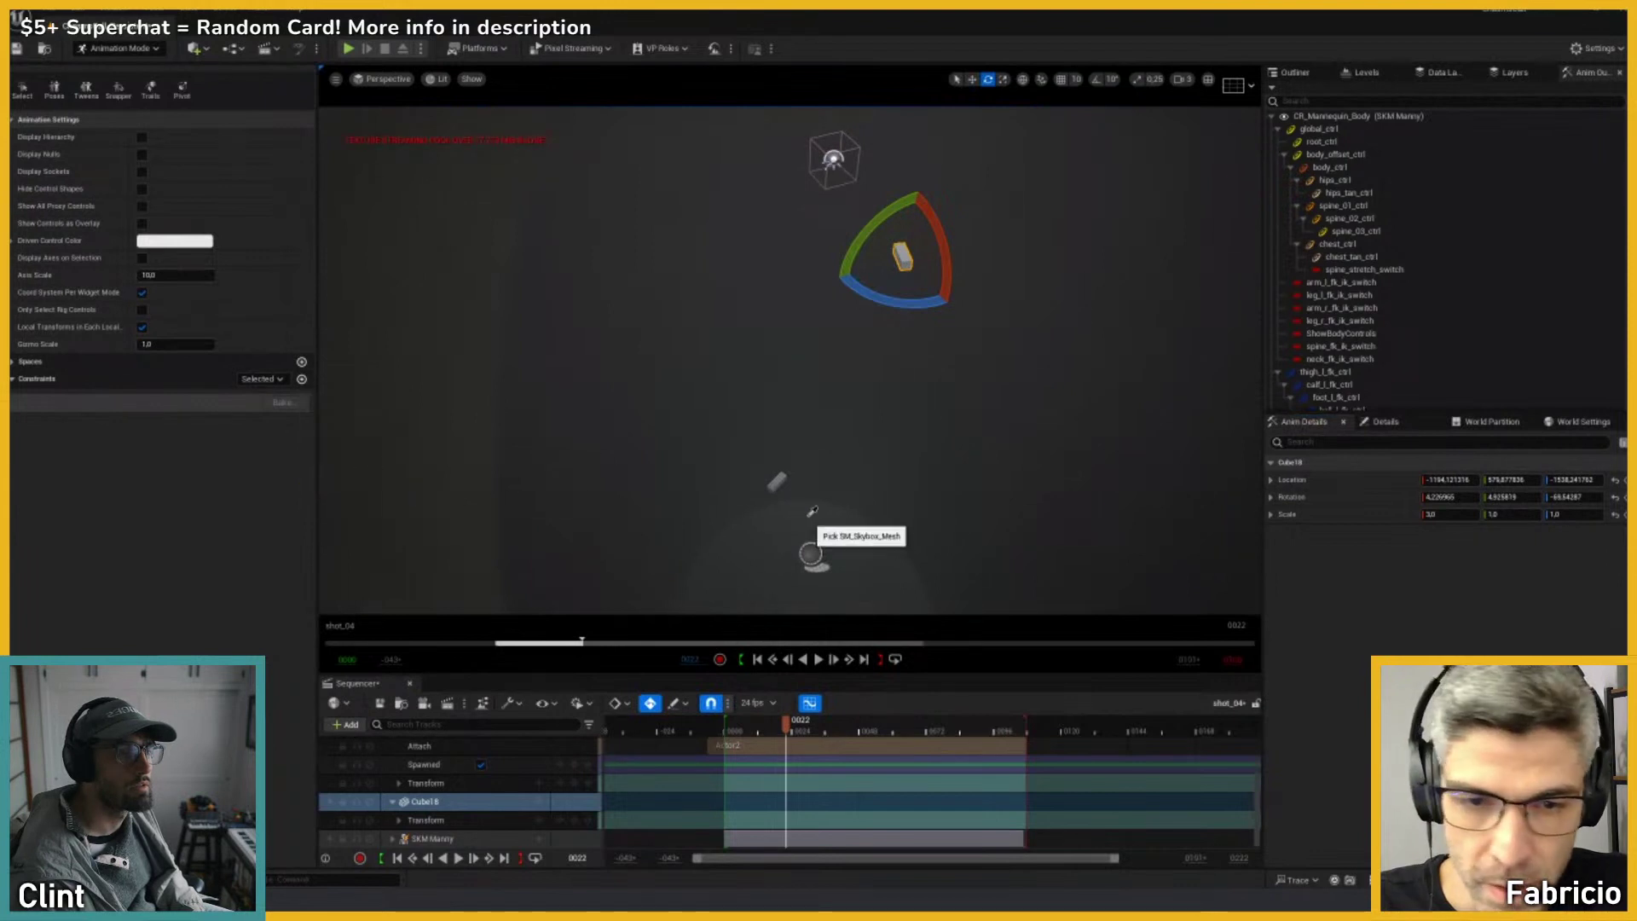
pyautogui.click(810, 553)
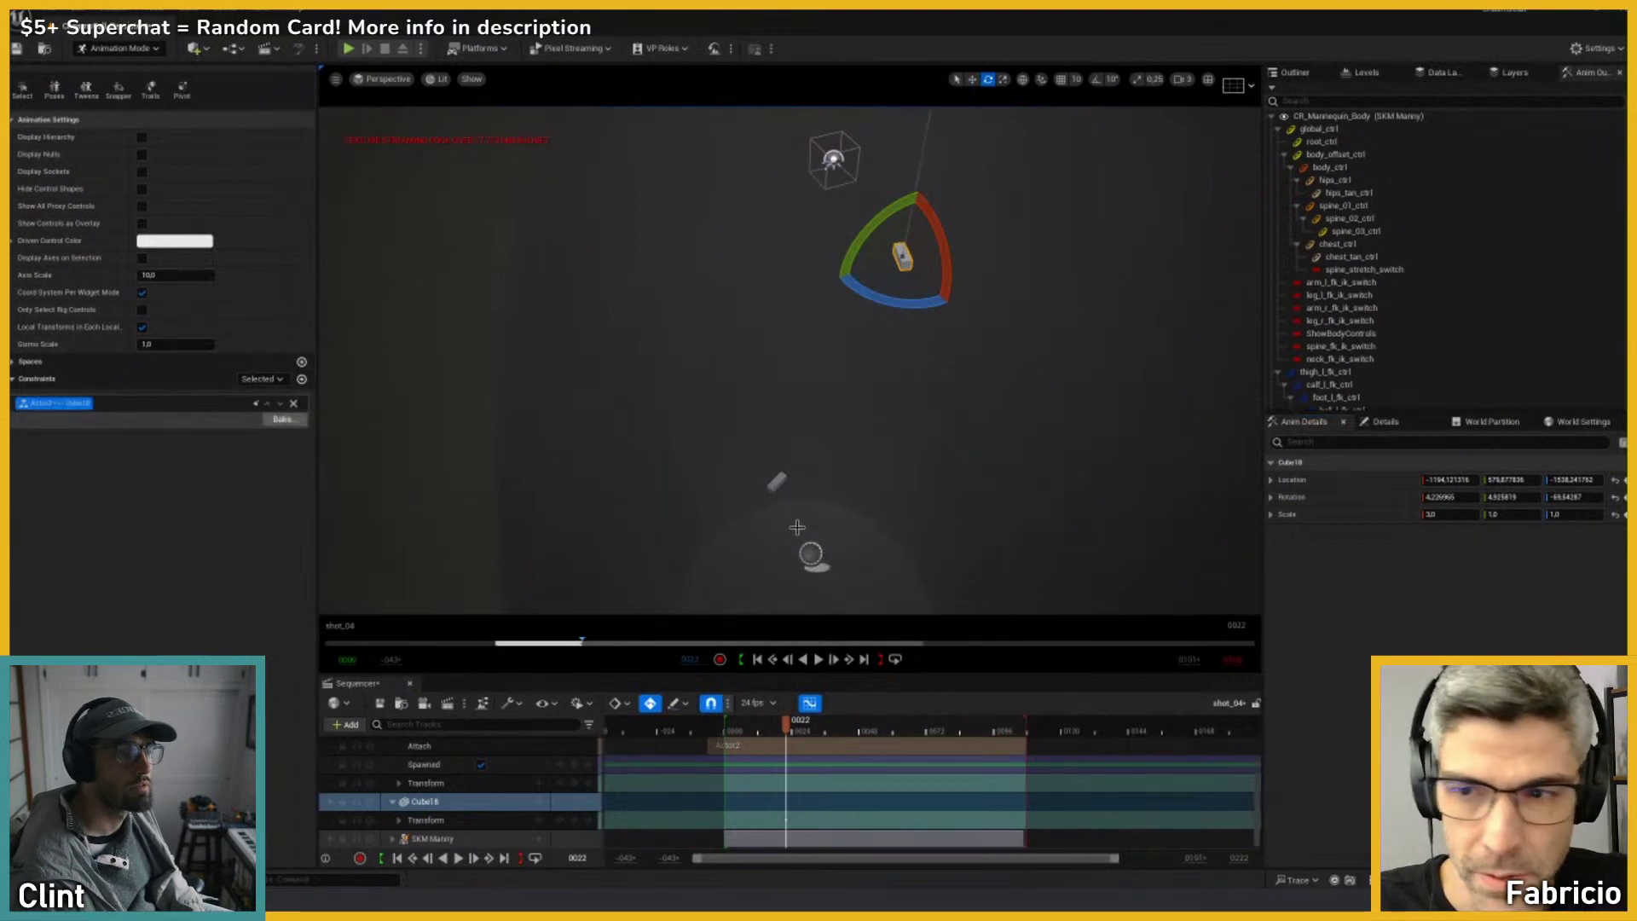
pyautogui.moveTo(867, 329); pyautogui.dragTo(884, 202, button='right')
pyautogui.moveTo(807, 252); pyautogui.dragTo(810, 294, button='right')
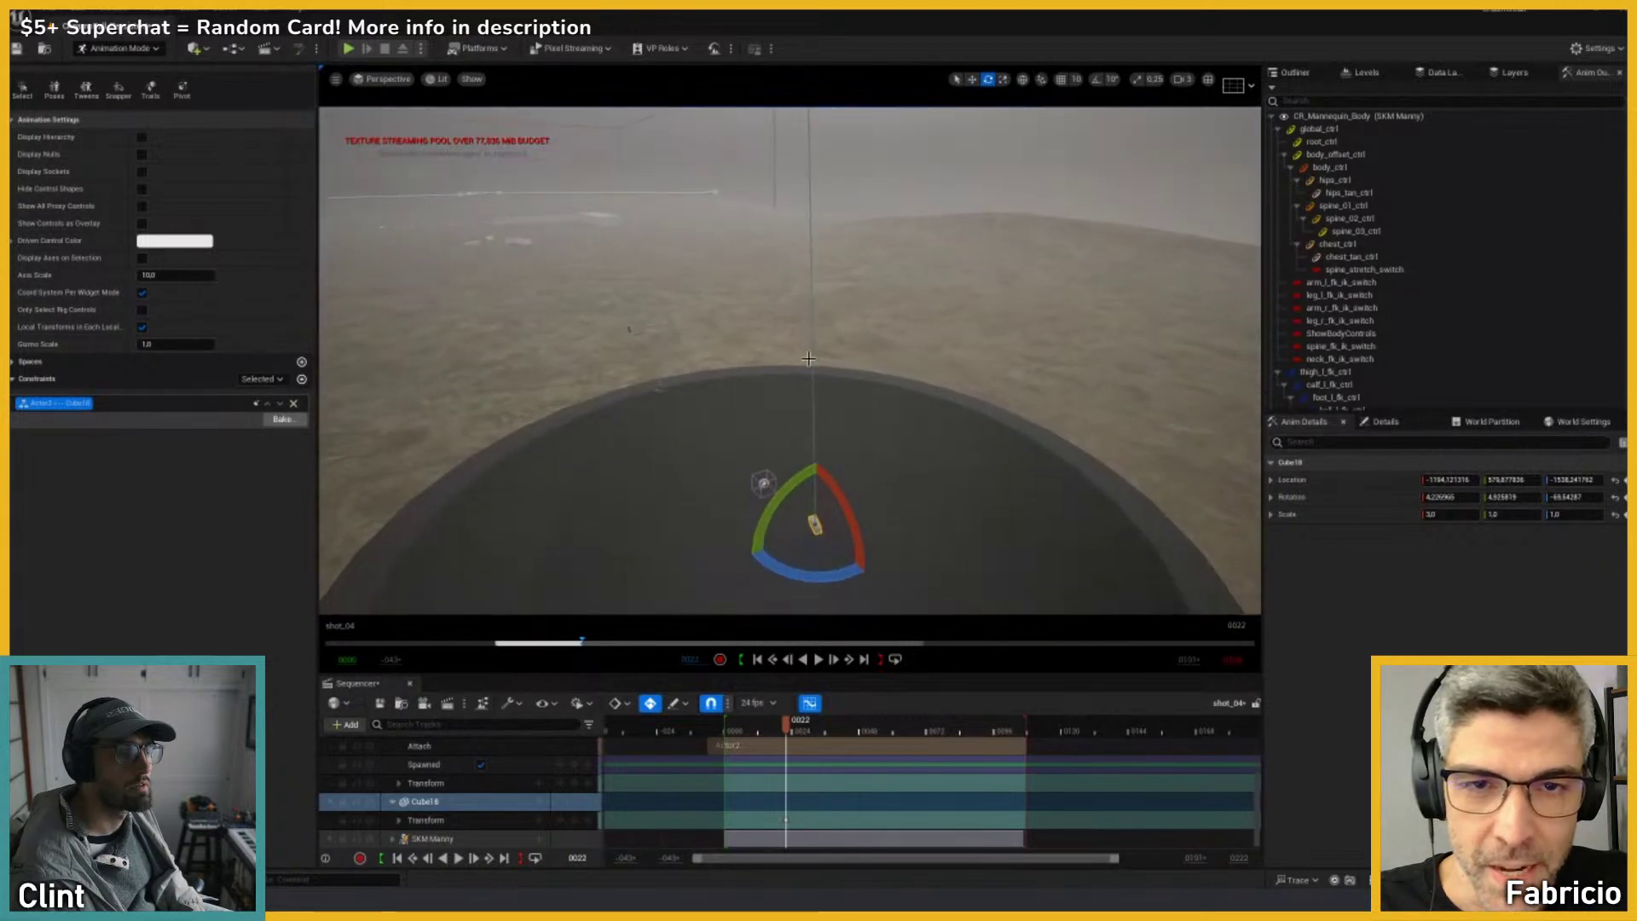
pyautogui.moveTo(808, 359); pyautogui.dragTo(800, 202, button='right')
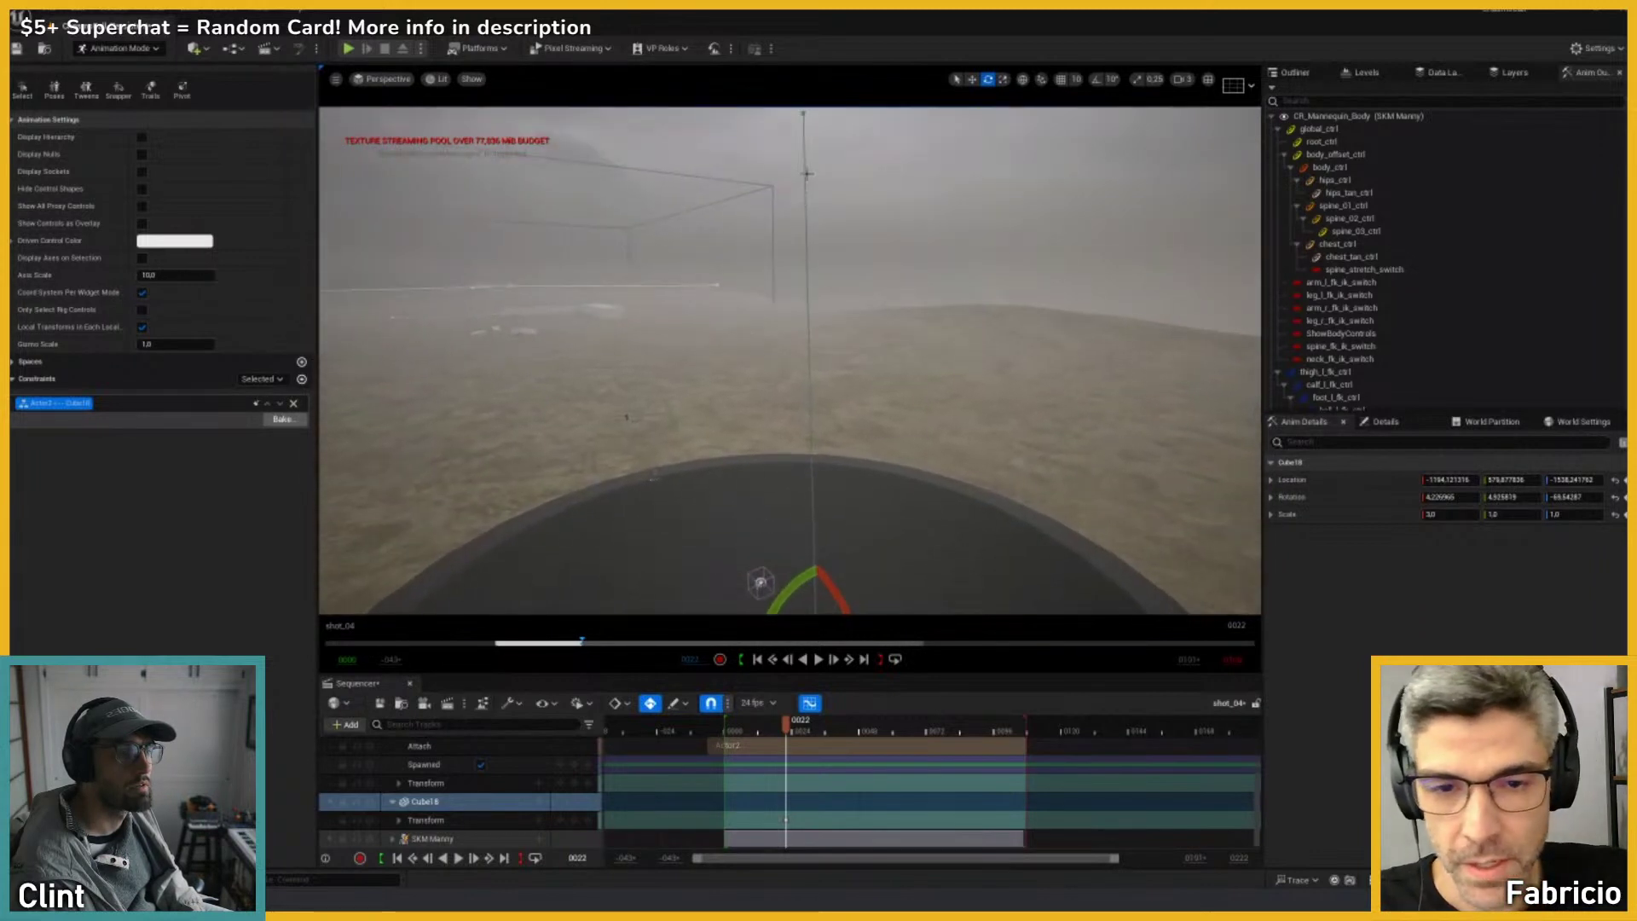
pyautogui.moveTo(790, 175); pyautogui.dragTo(794, 328, button='right')
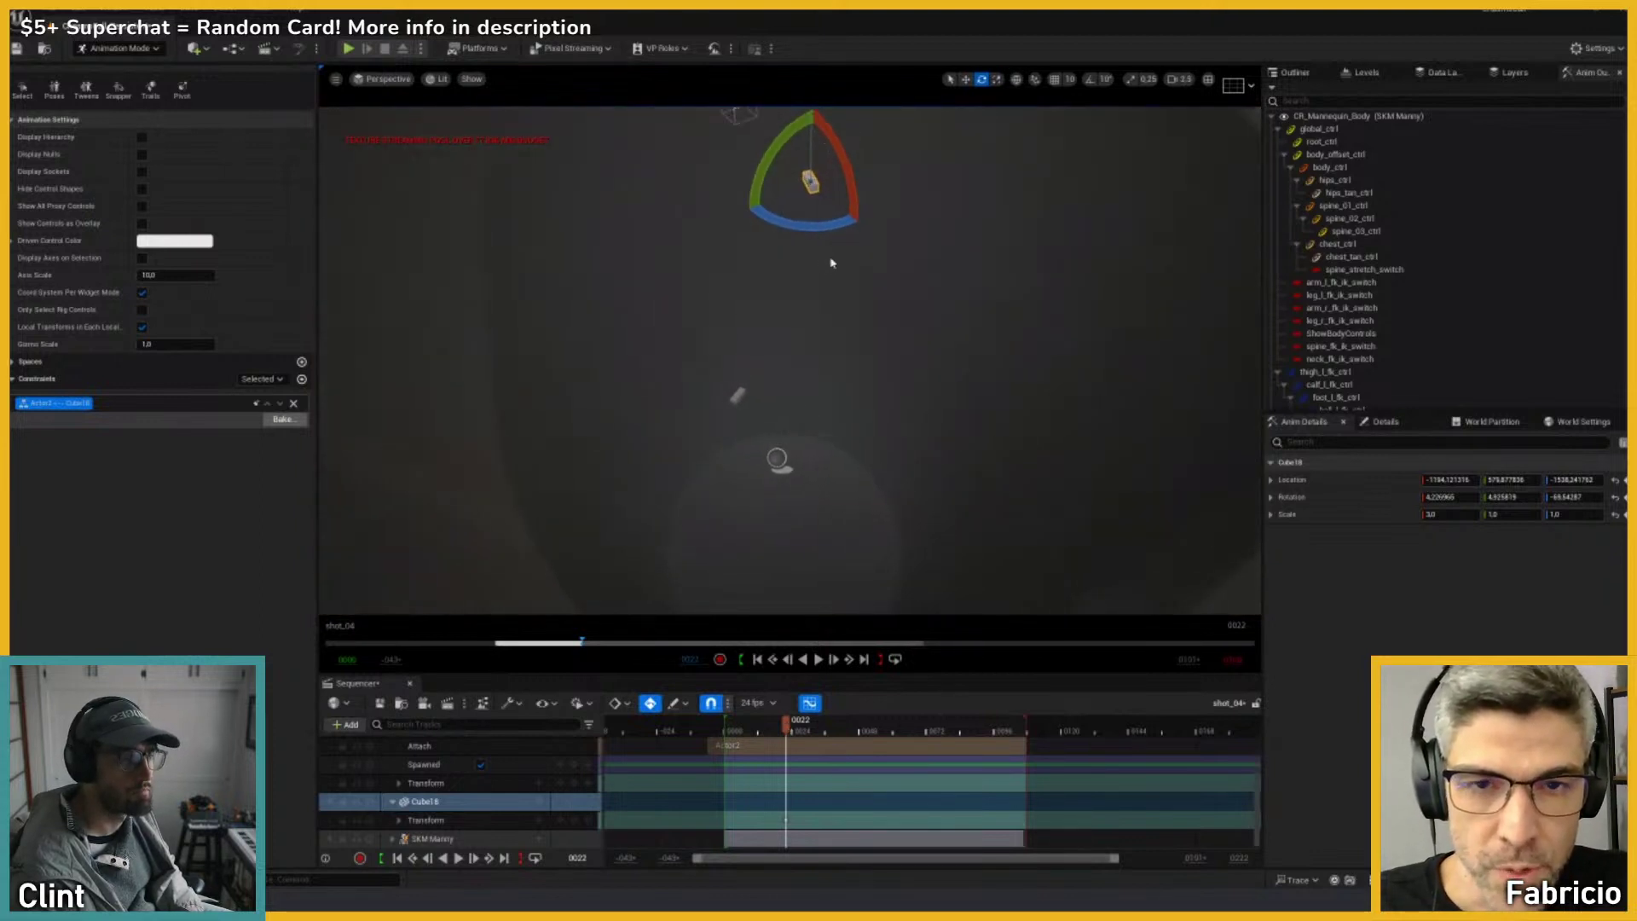
pyautogui.moveTo(833, 264); pyautogui.dragTo(831, 230, button='right')
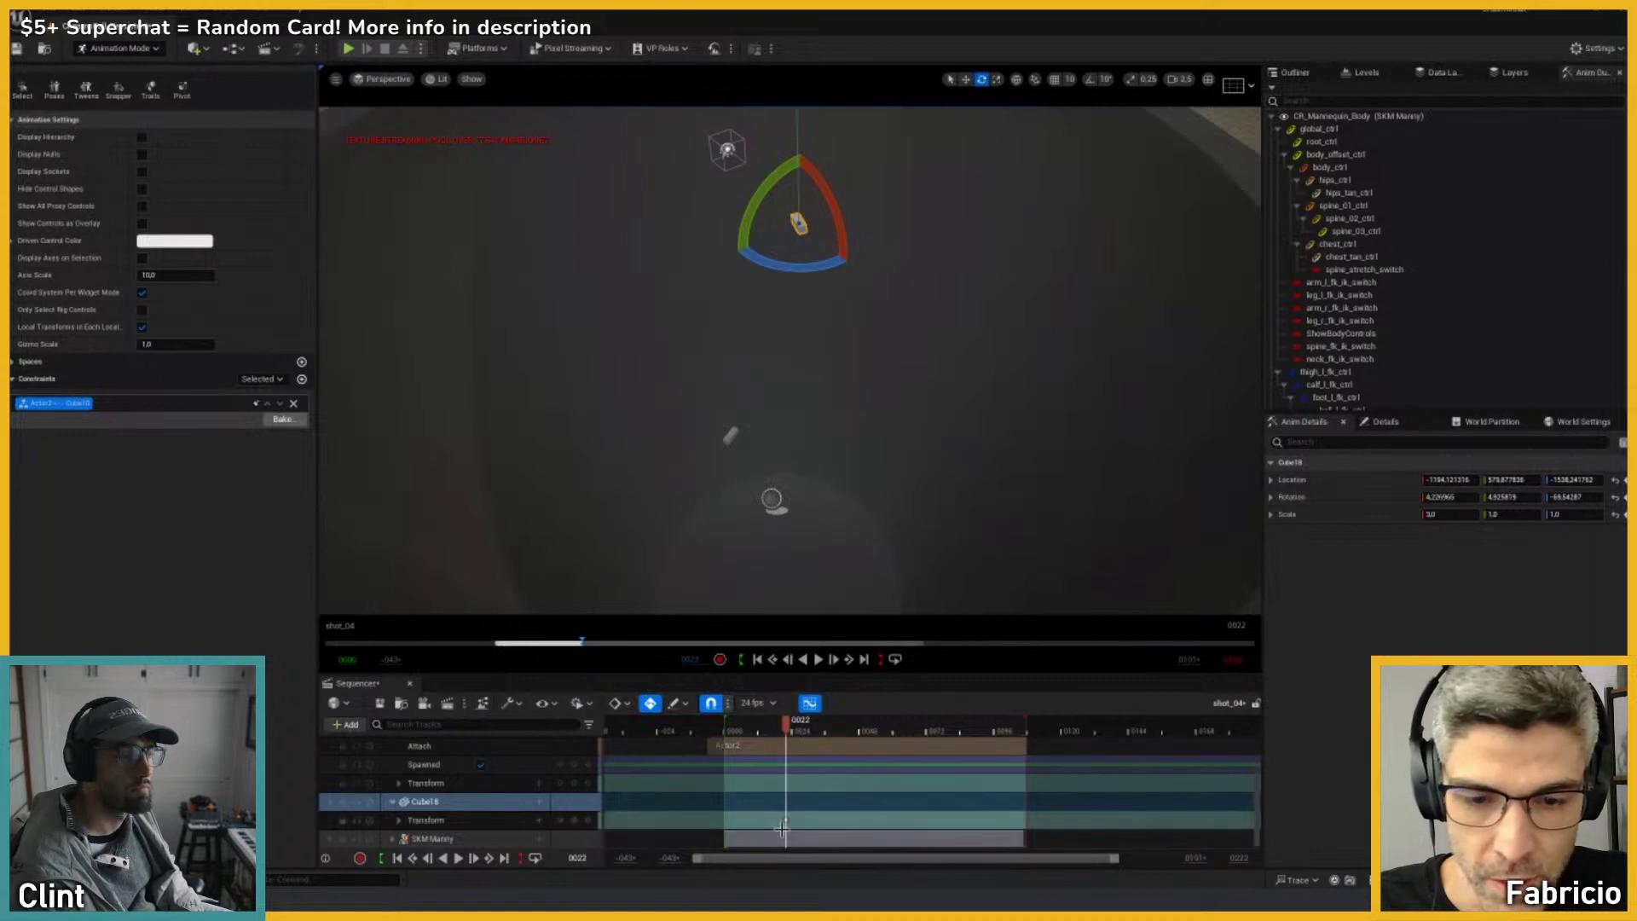
# Step: Collapse Cube17's tracks in Sequencer and expand Cube18's Transform and Constraints down to the Parent constraint
pyautogui.click(392, 802)
pyautogui.click(395, 803)
pyautogui.press('w')
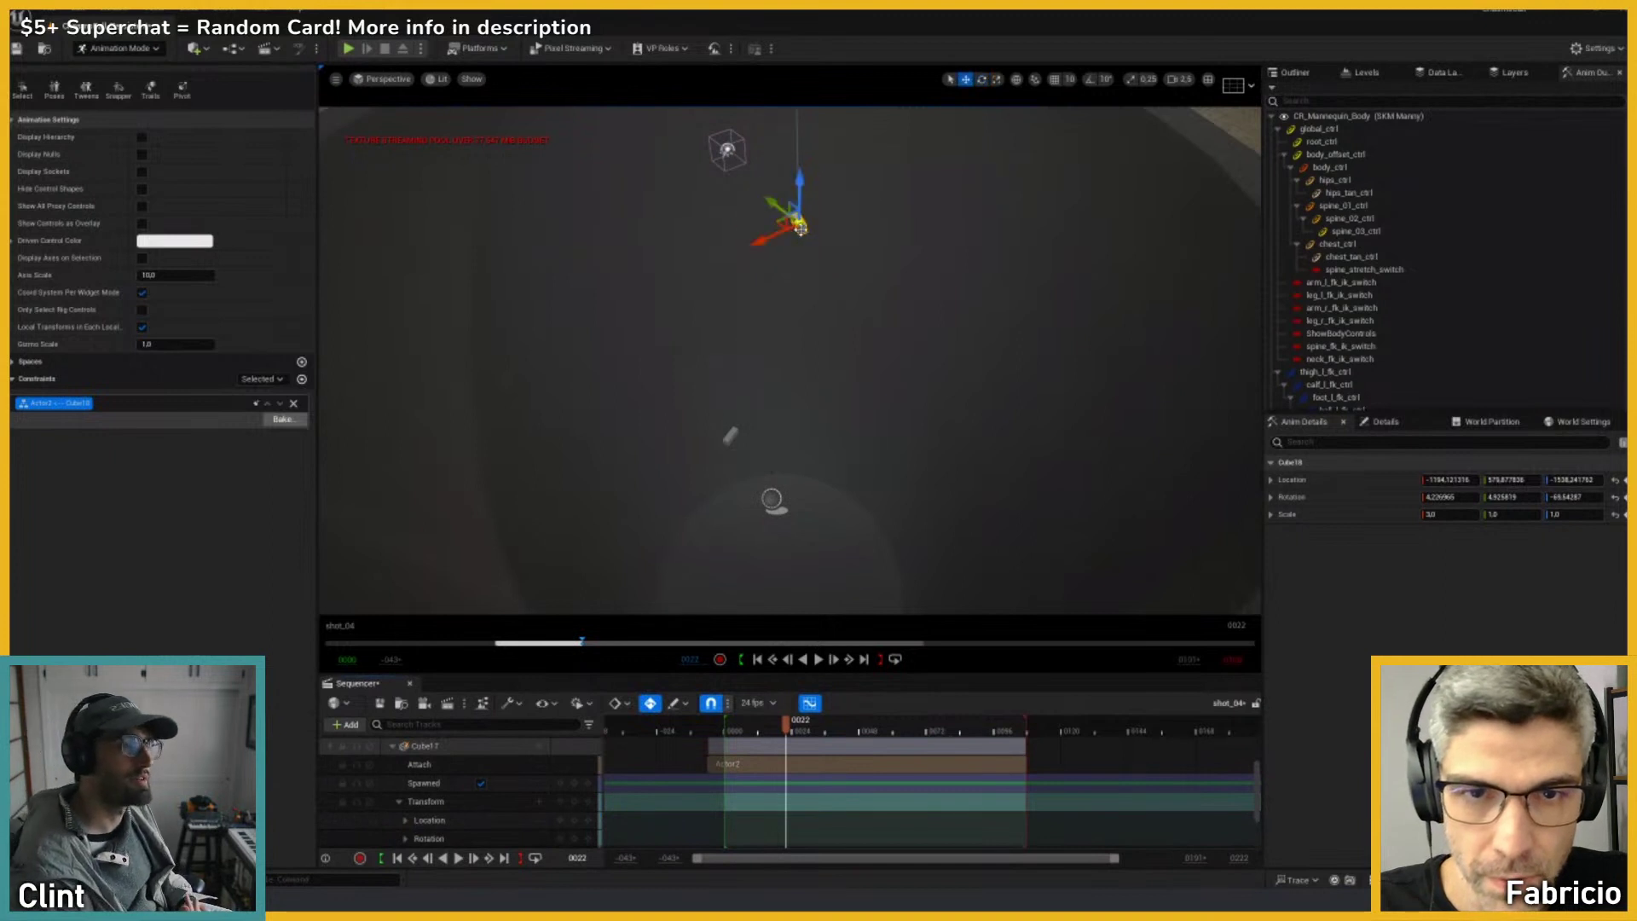
pyautogui.click(392, 746)
pyautogui.click(533, 817)
pyautogui.click(392, 820)
pyautogui.scroll(-1, 401, 823)
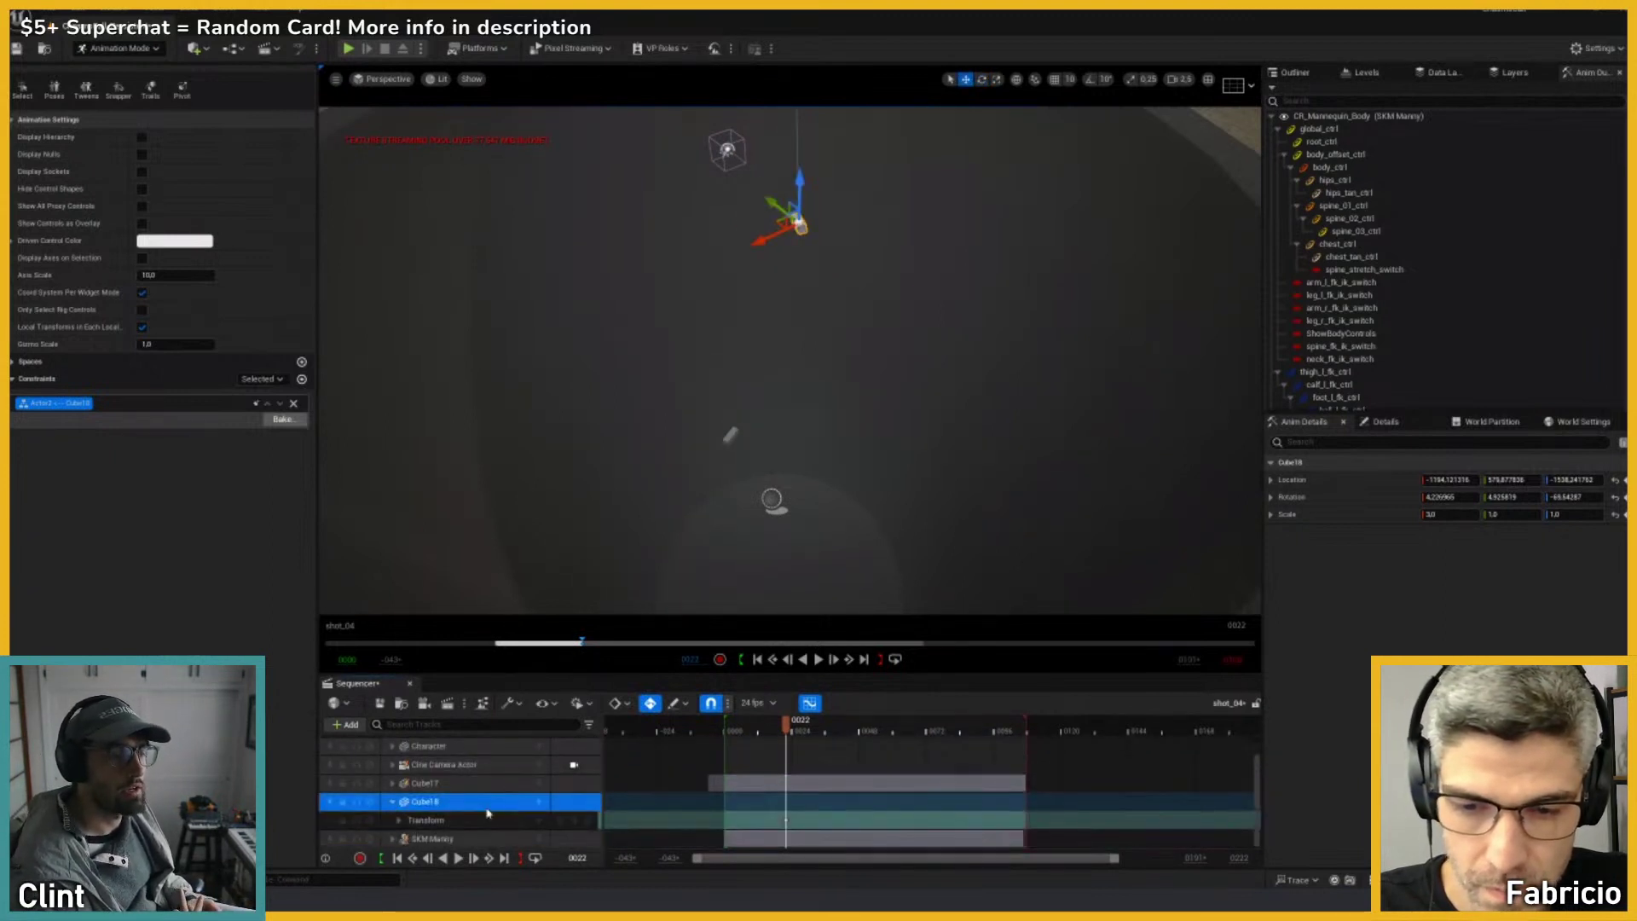
pyautogui.click(398, 819)
pyautogui.scroll(-4, 409, 818)
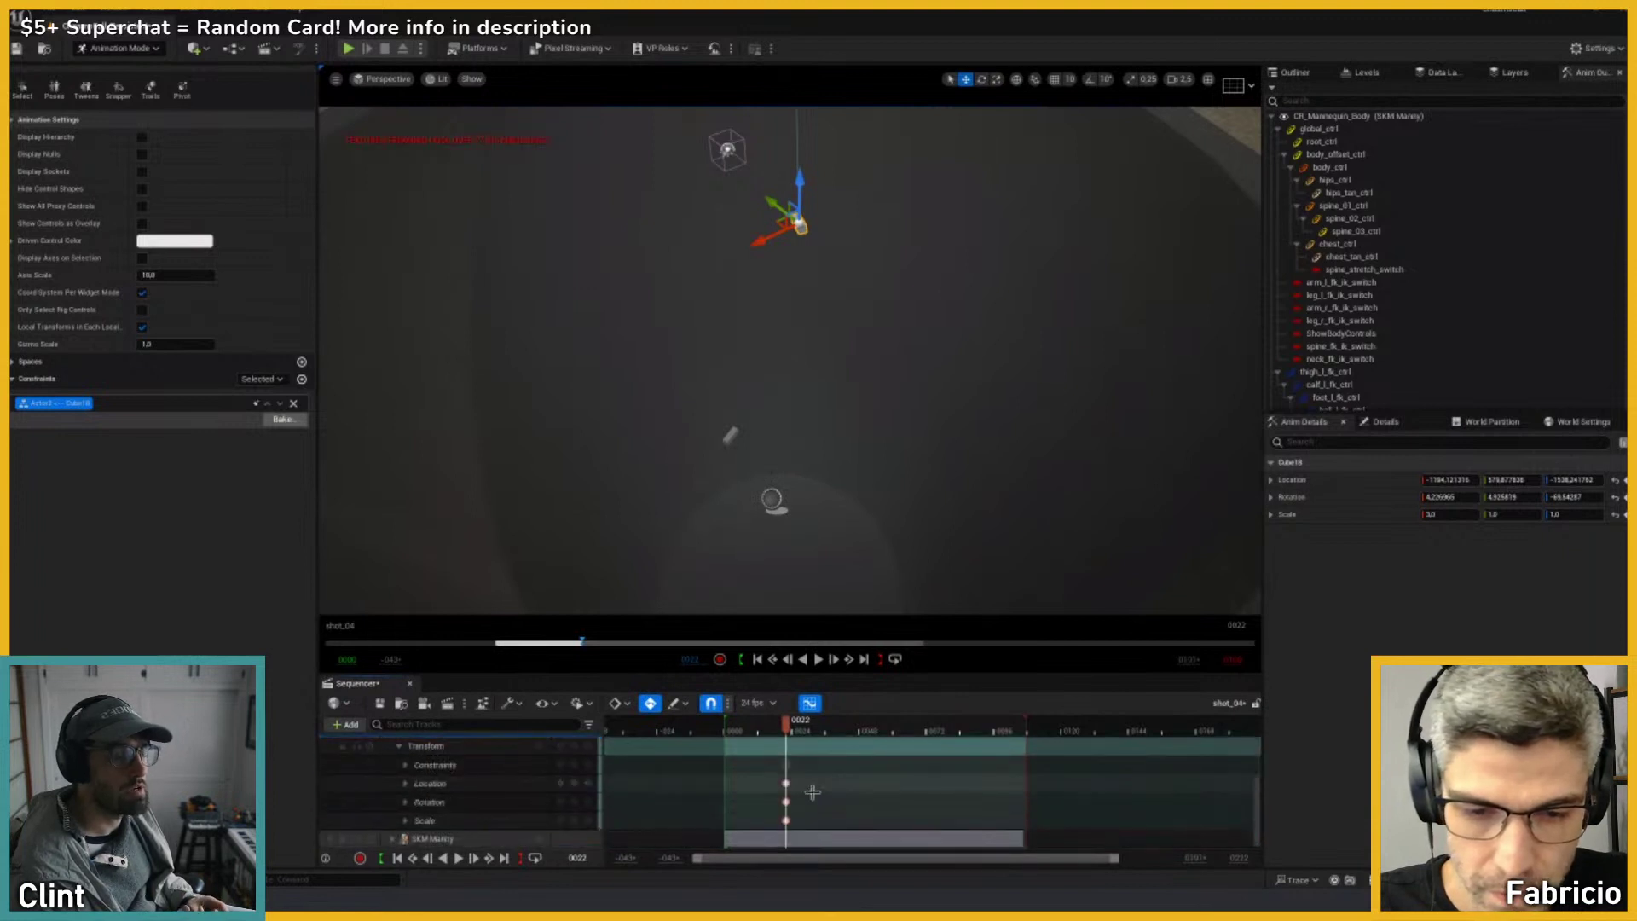
pyautogui.click(405, 767)
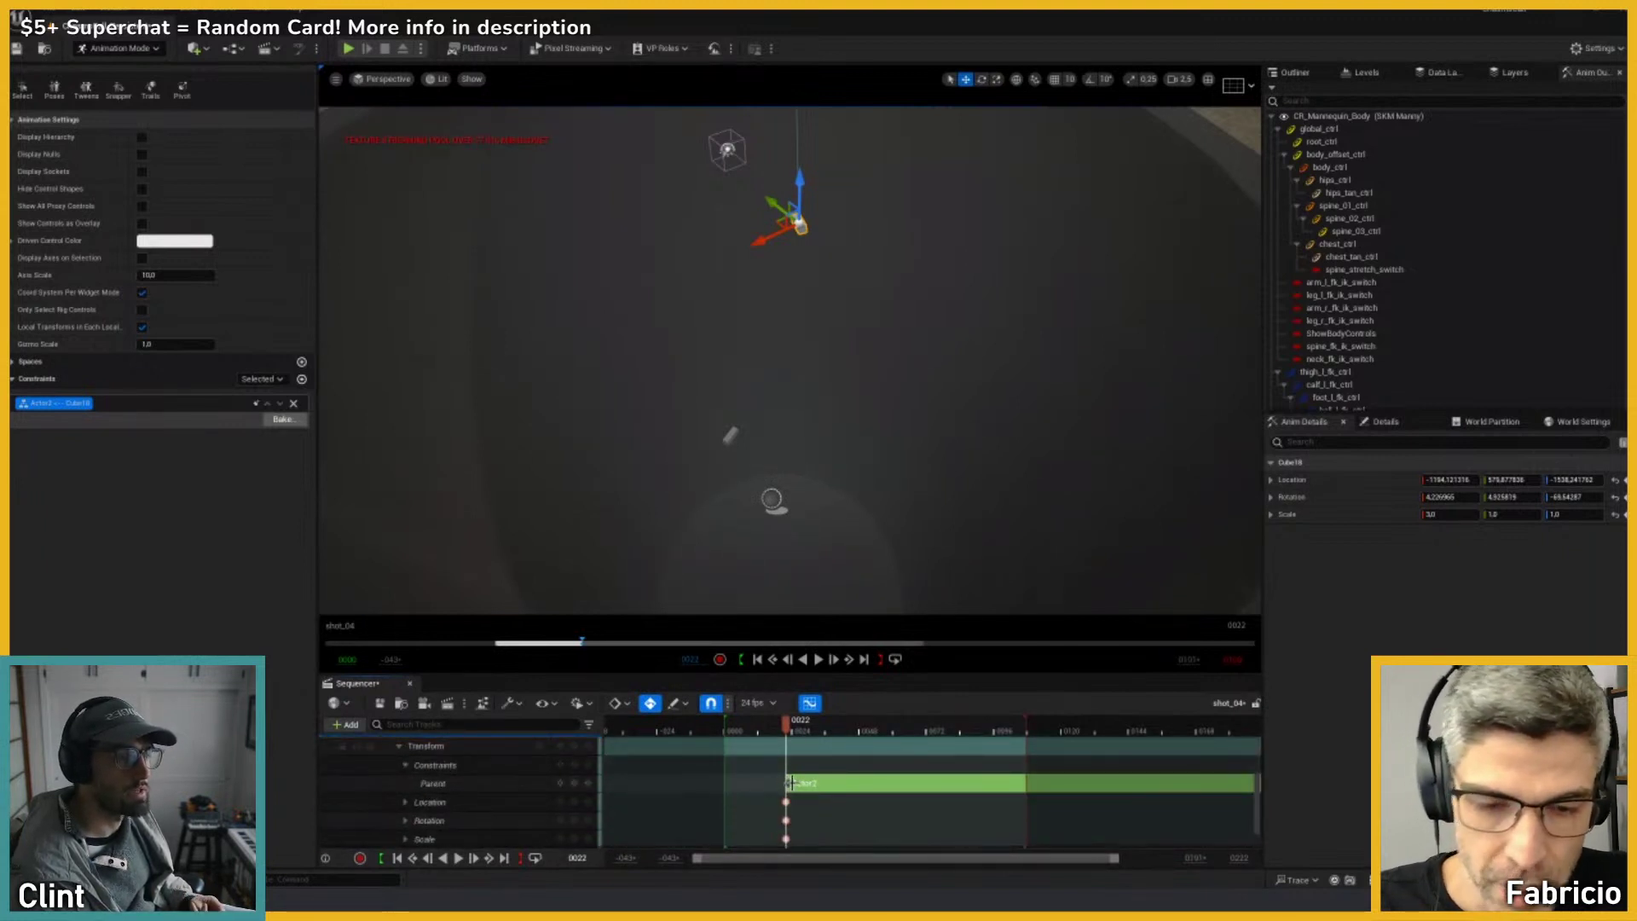
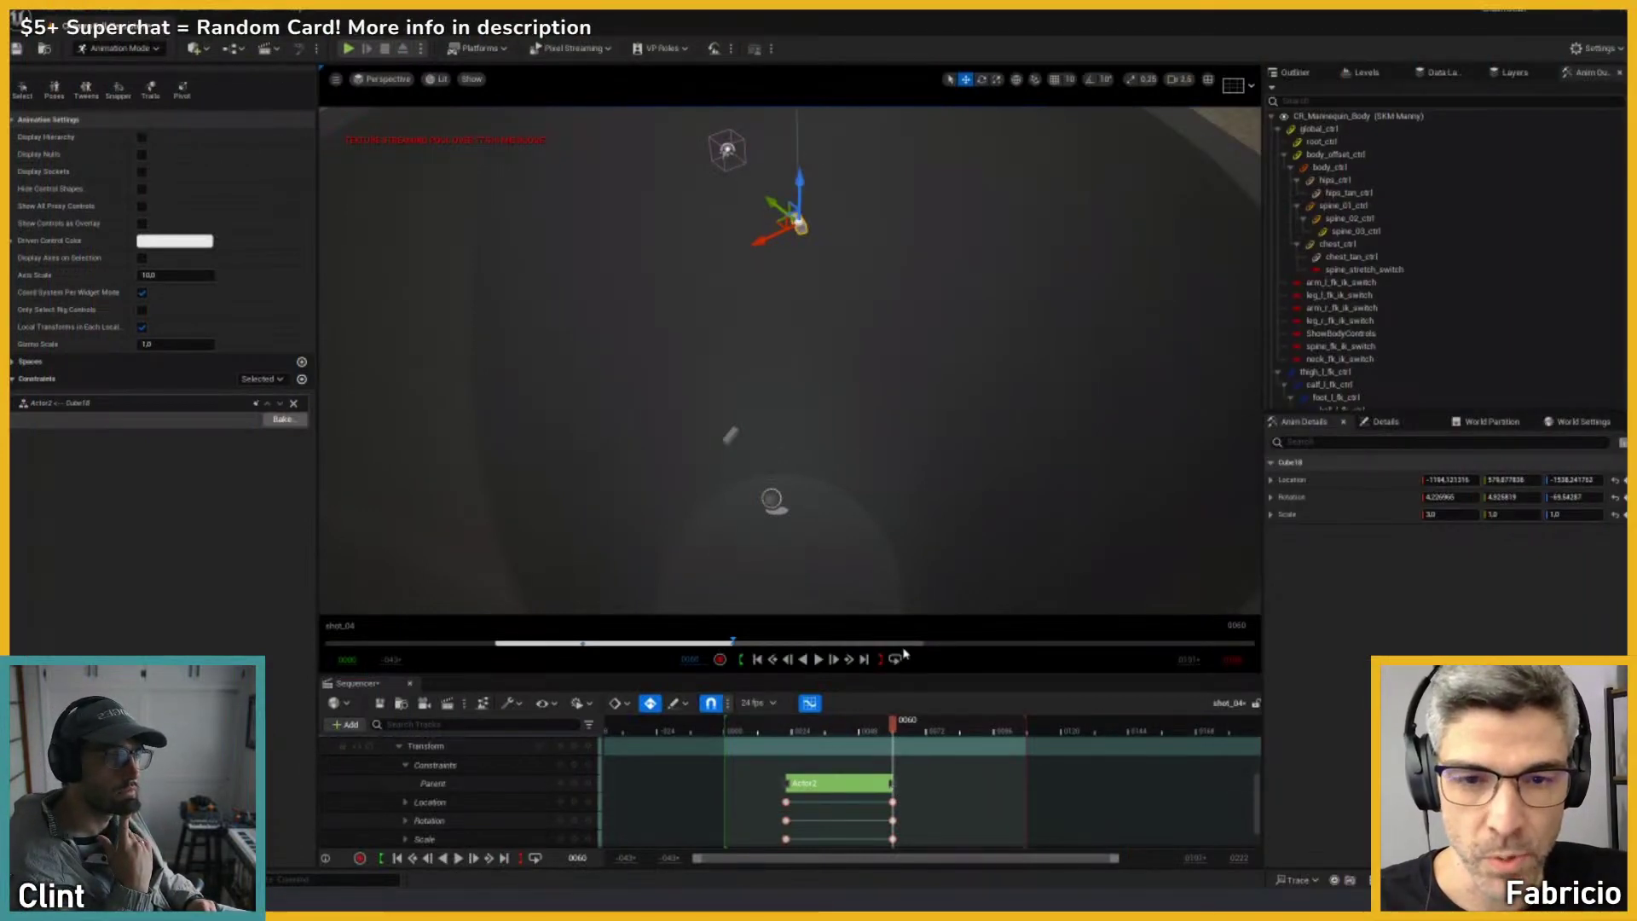
# Step: Test-rotate Actor2 at about frame 0039 inside the Parent constraint's range and at frame 0079 outside it
pyautogui.moveTo(886, 721); pyautogui.dragTo(837, 725)
pyautogui.click(775, 508)
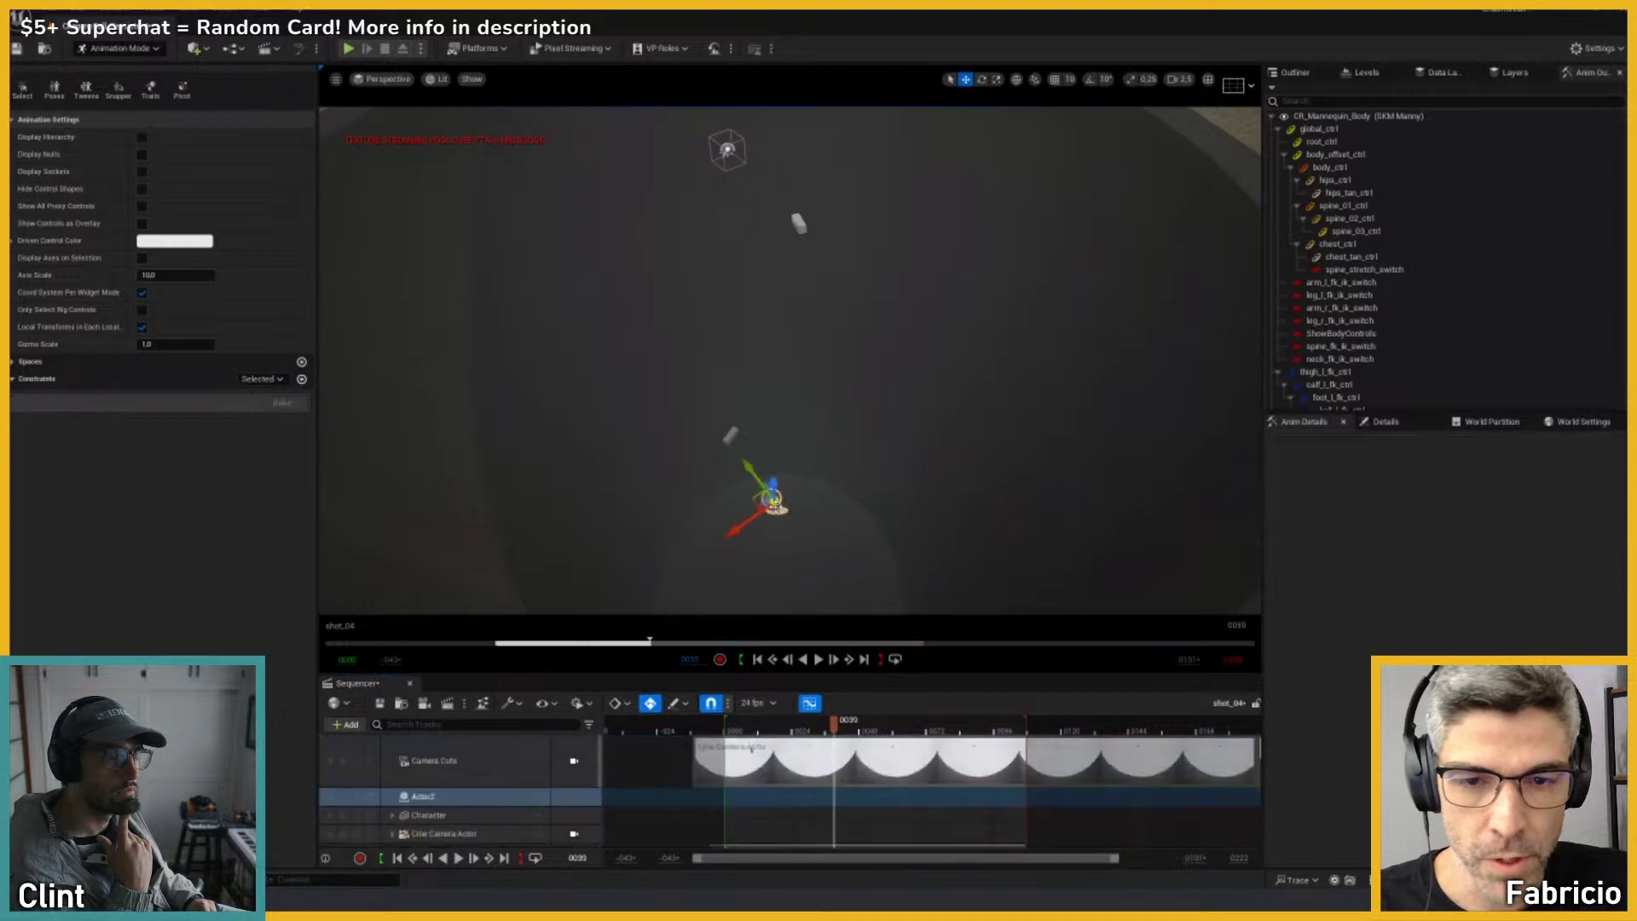
pyautogui.press('e')
pyautogui.moveTo(768, 576); pyautogui.dragTo(692, 576)
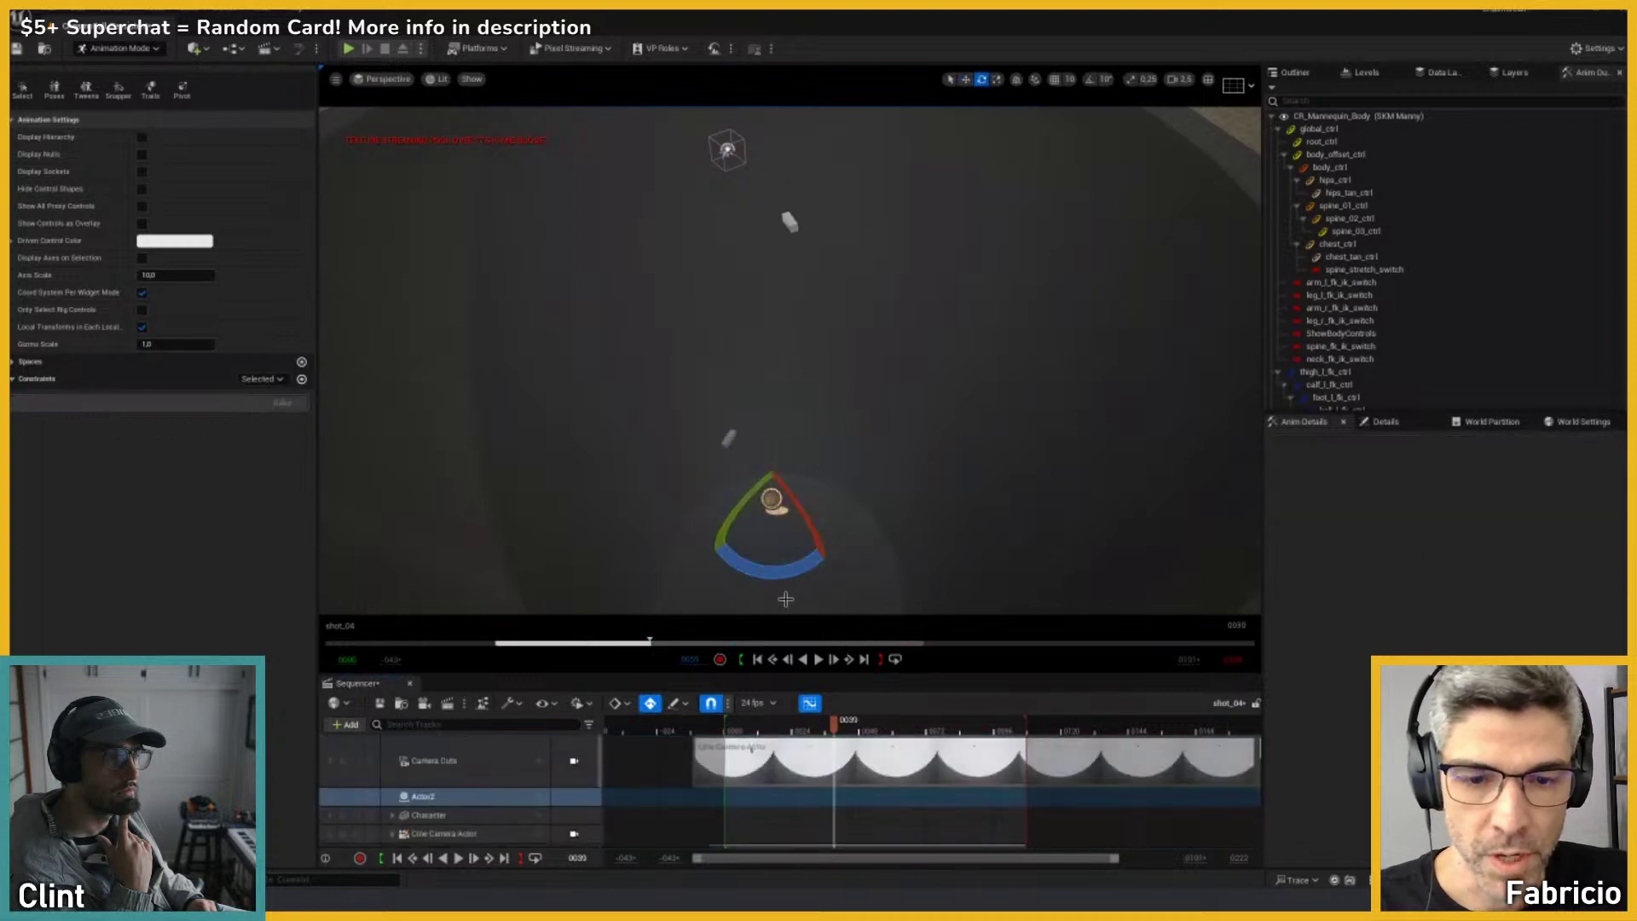
pyautogui.click(796, 221)
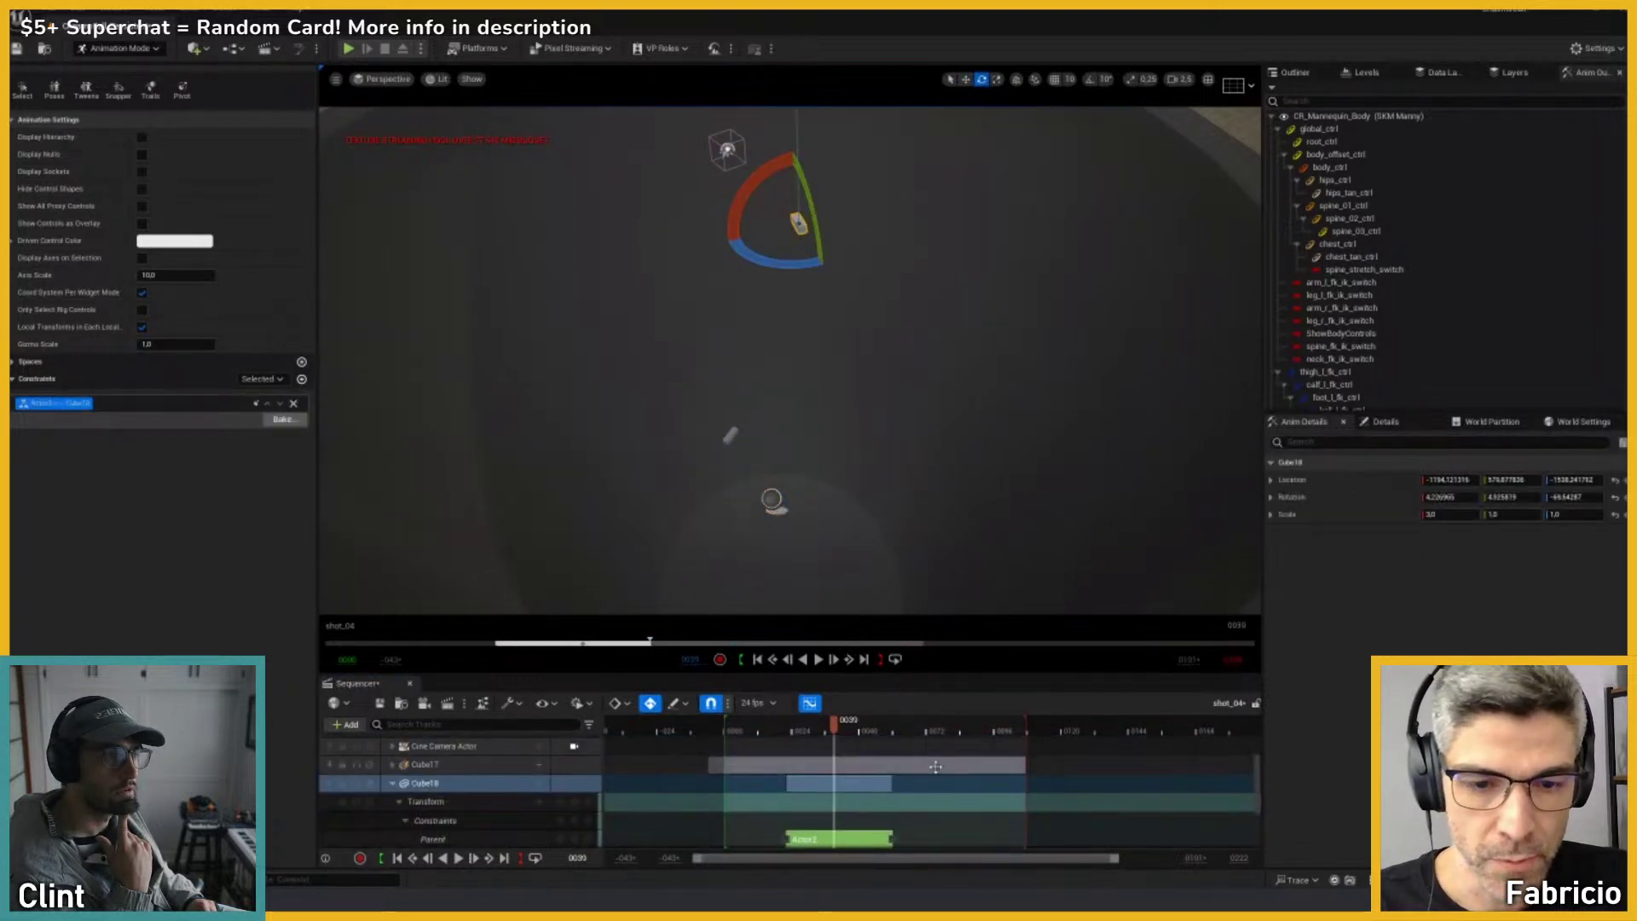
pyautogui.click(772, 502)
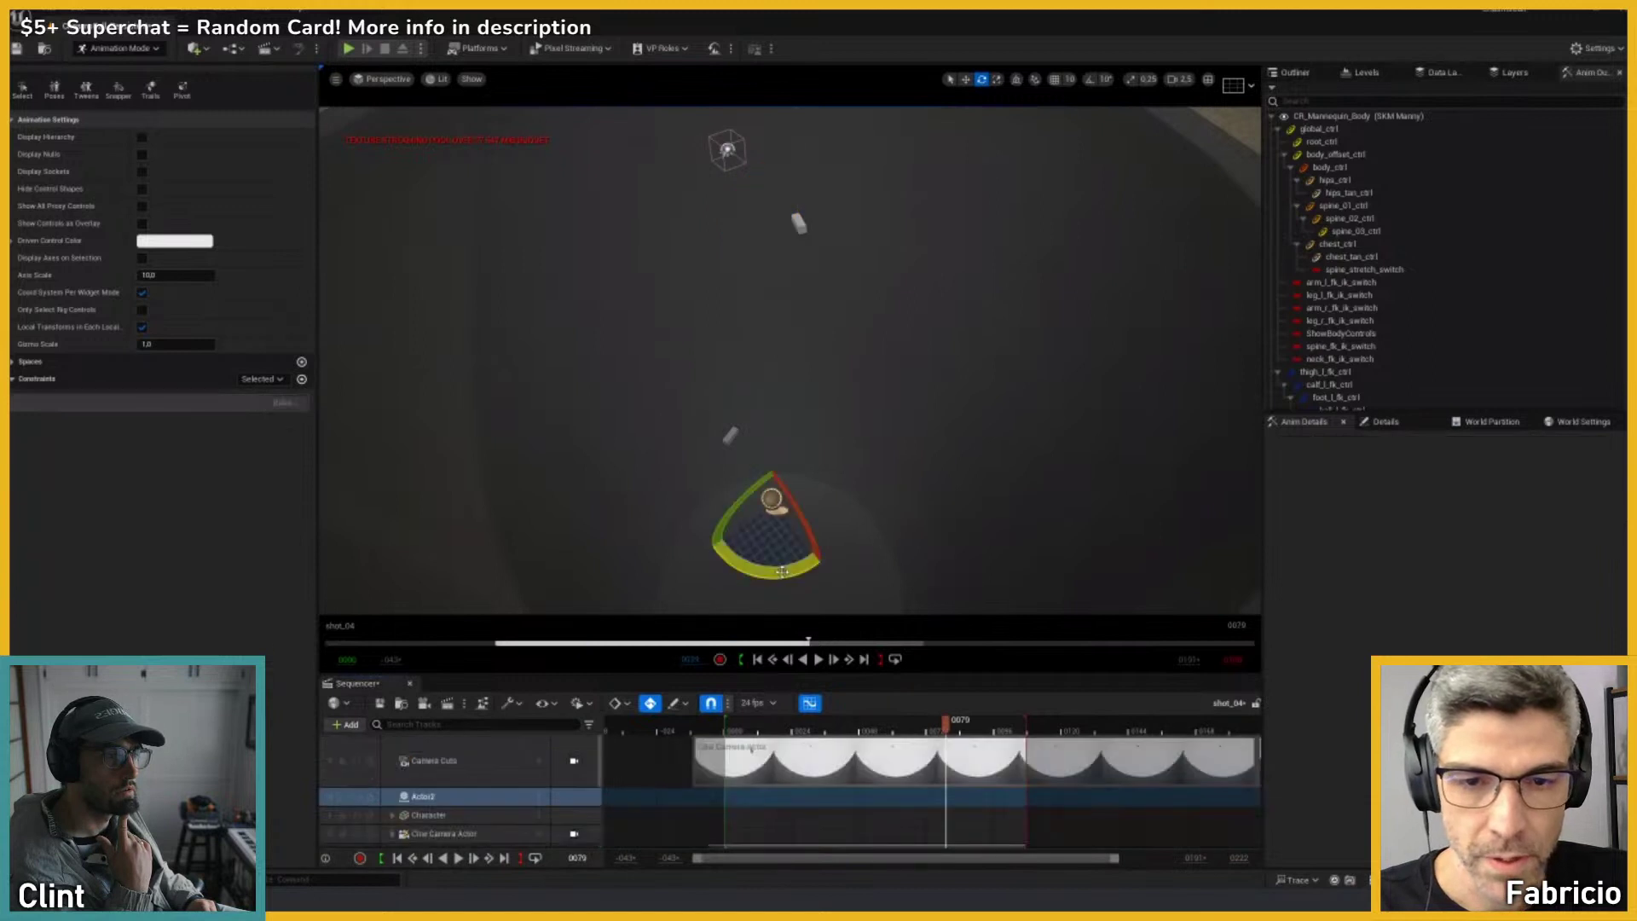
pyautogui.moveTo(788, 576); pyautogui.dragTo(865, 562)
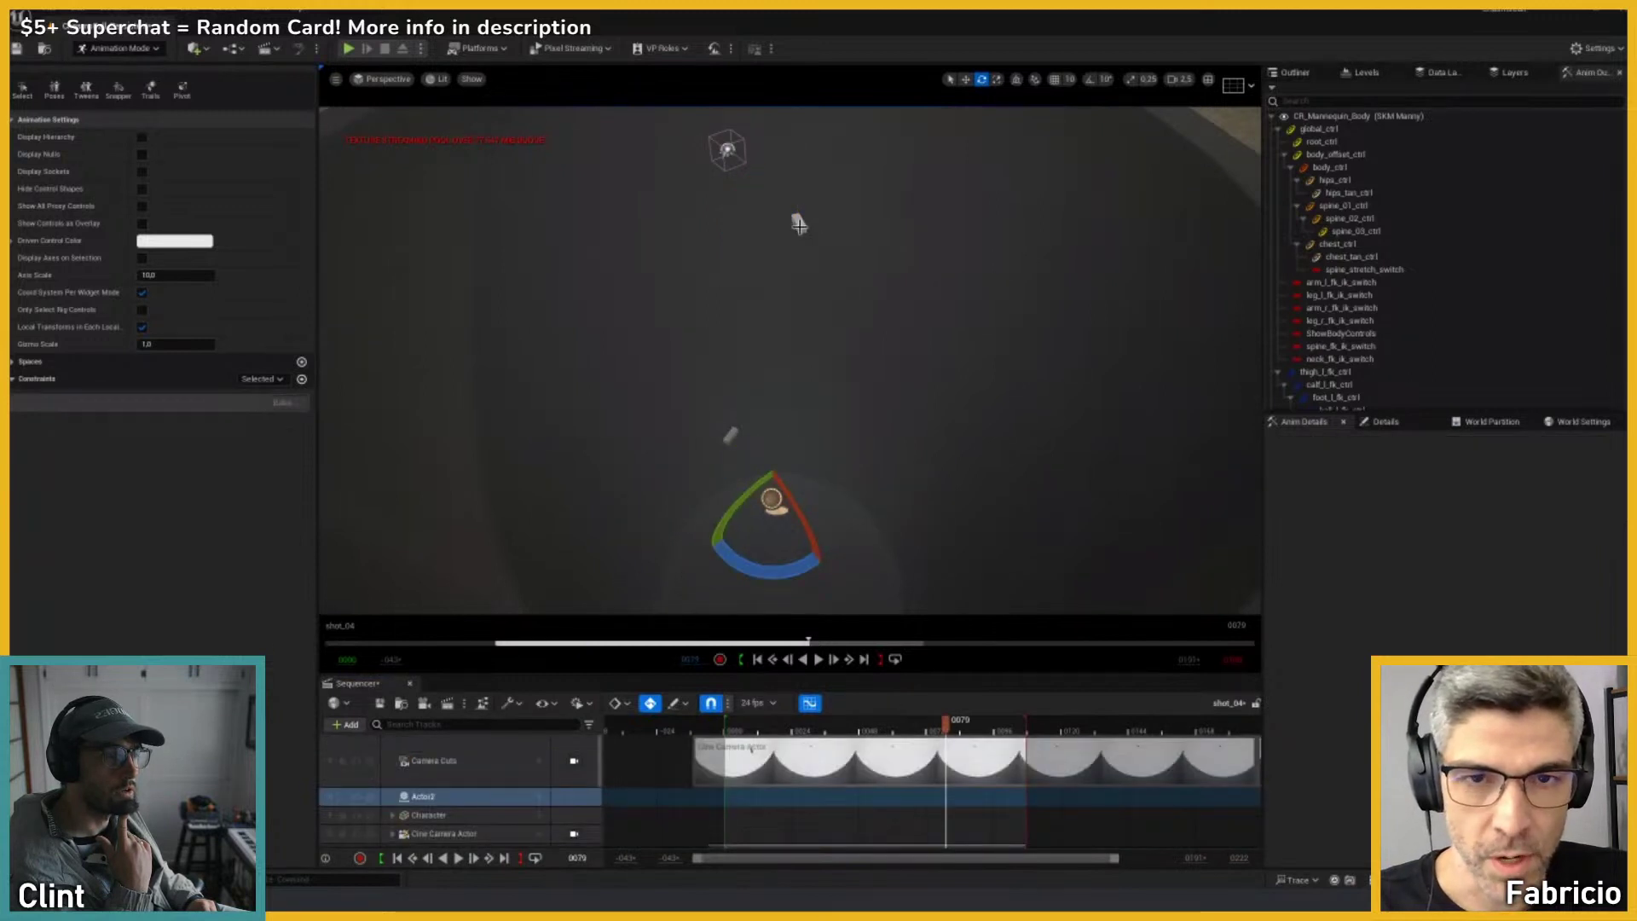
# Step: Delete the end key of Cube18's Parent constraint at frame 0060 and move its start key to frame -012
pyautogui.click(796, 220)
pyautogui.click(891, 838)
pyautogui.press('Delete')
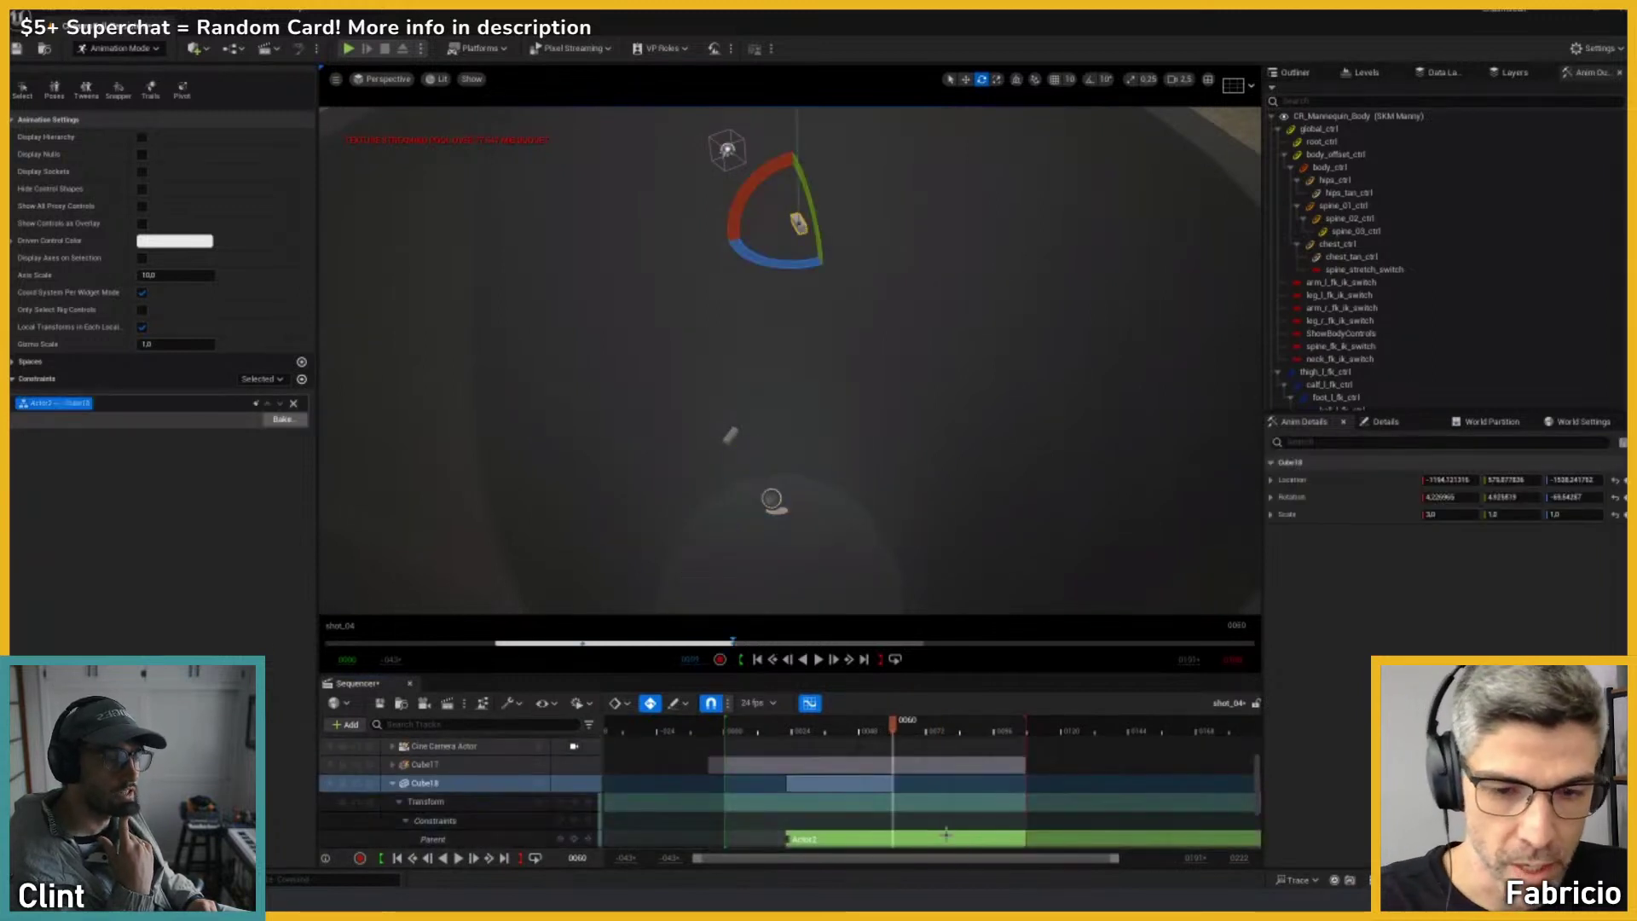
pyautogui.scroll(-2, 926, 826)
pyautogui.moveTo(789, 797); pyautogui.dragTo(694, 794)
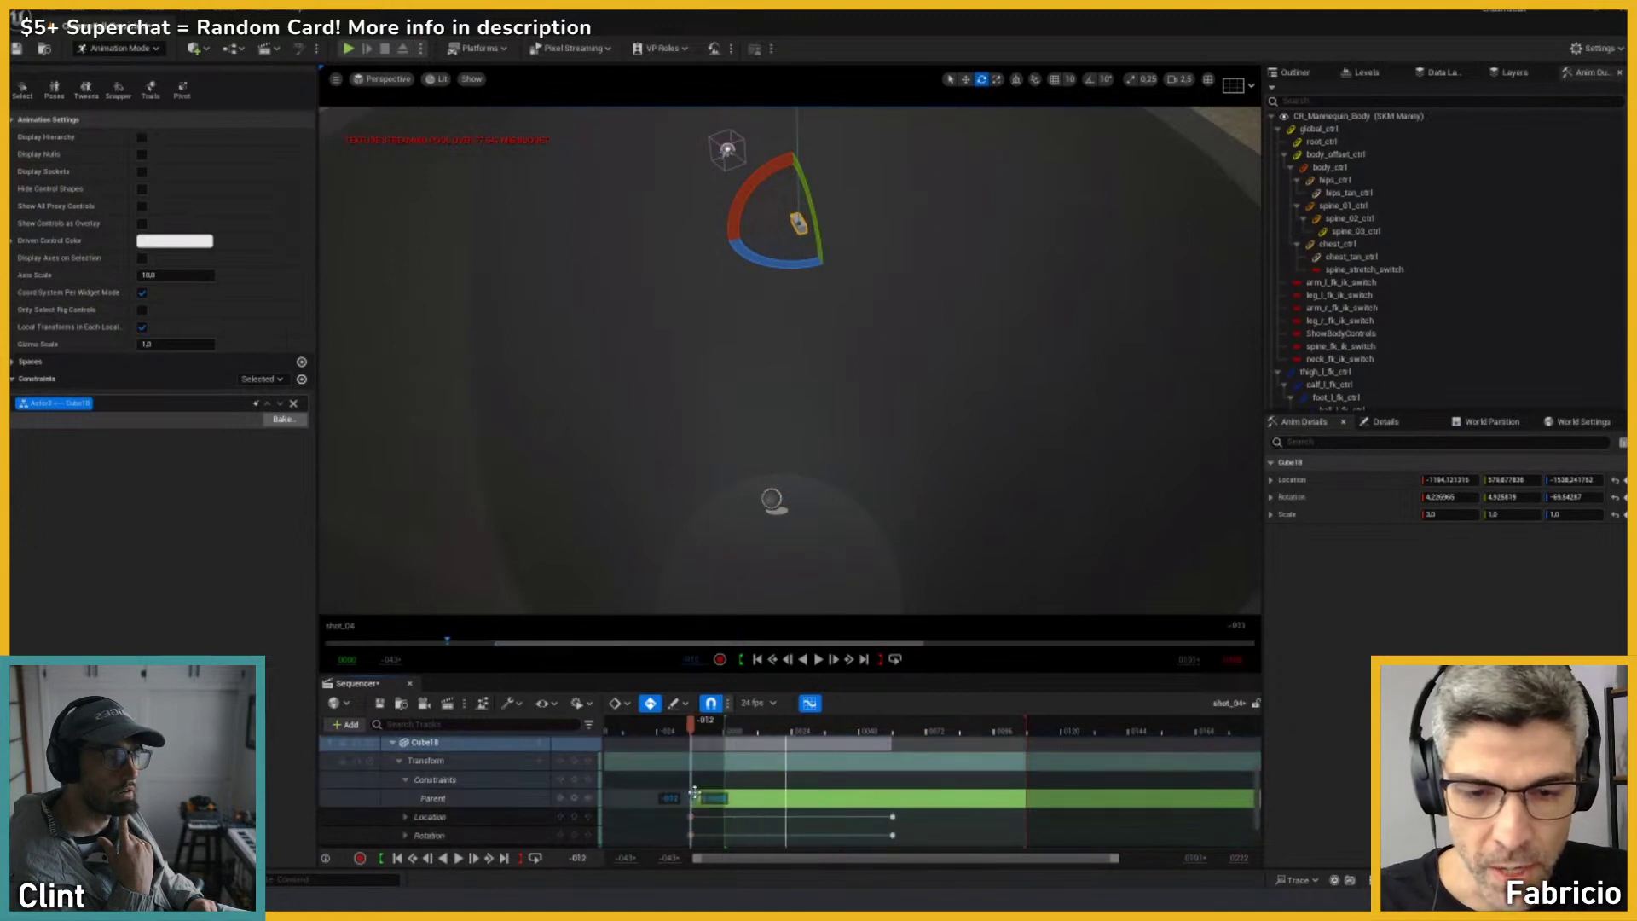
# Step: Scrub shot_04 between frames 0000 and 0071 to examine how Cube18 behaves under its extended Parent constraint
pyautogui.moveTo(727, 729); pyautogui.dragTo(775, 728)
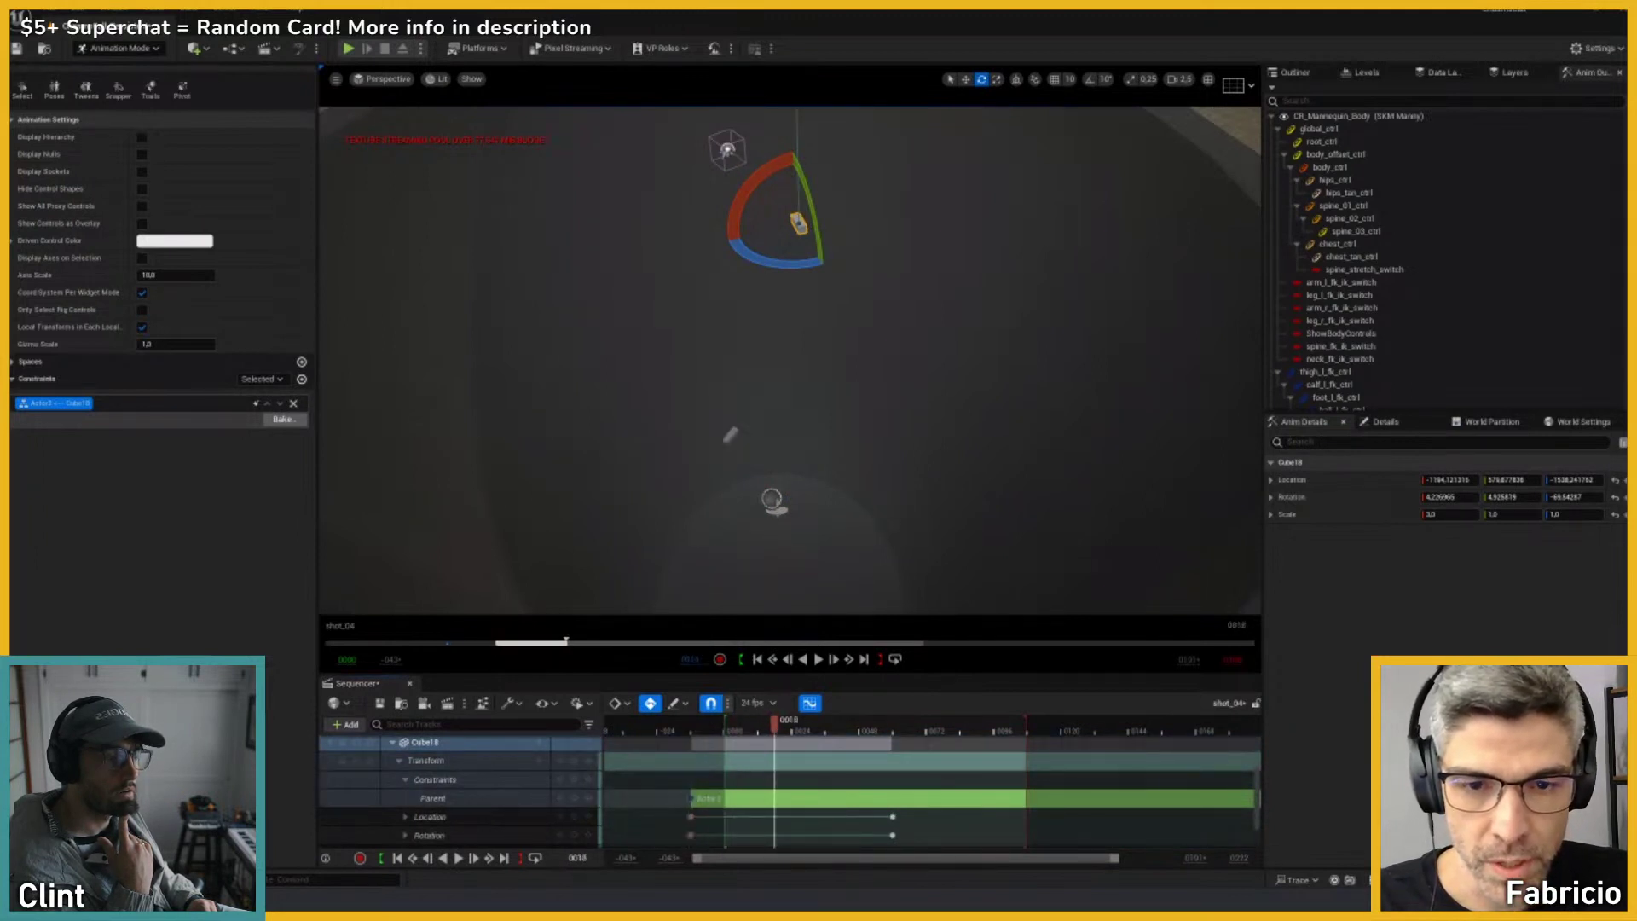
pyautogui.scroll(3, 461, 792)
pyautogui.click(726, 729)
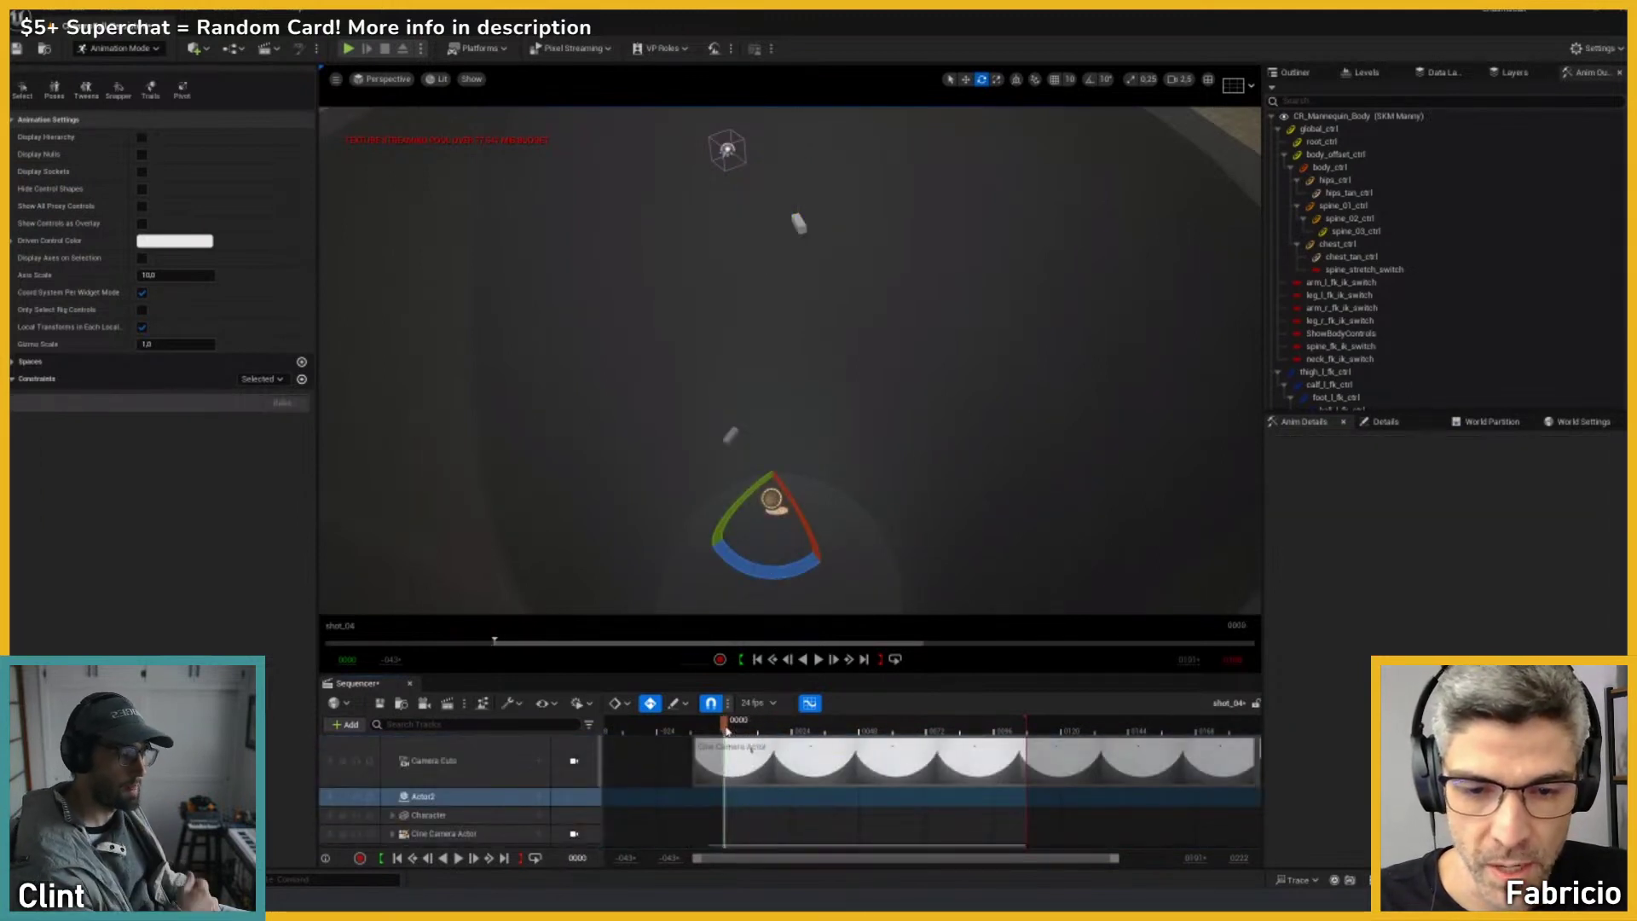
pyautogui.moveTo(726, 731); pyautogui.dragTo(810, 731)
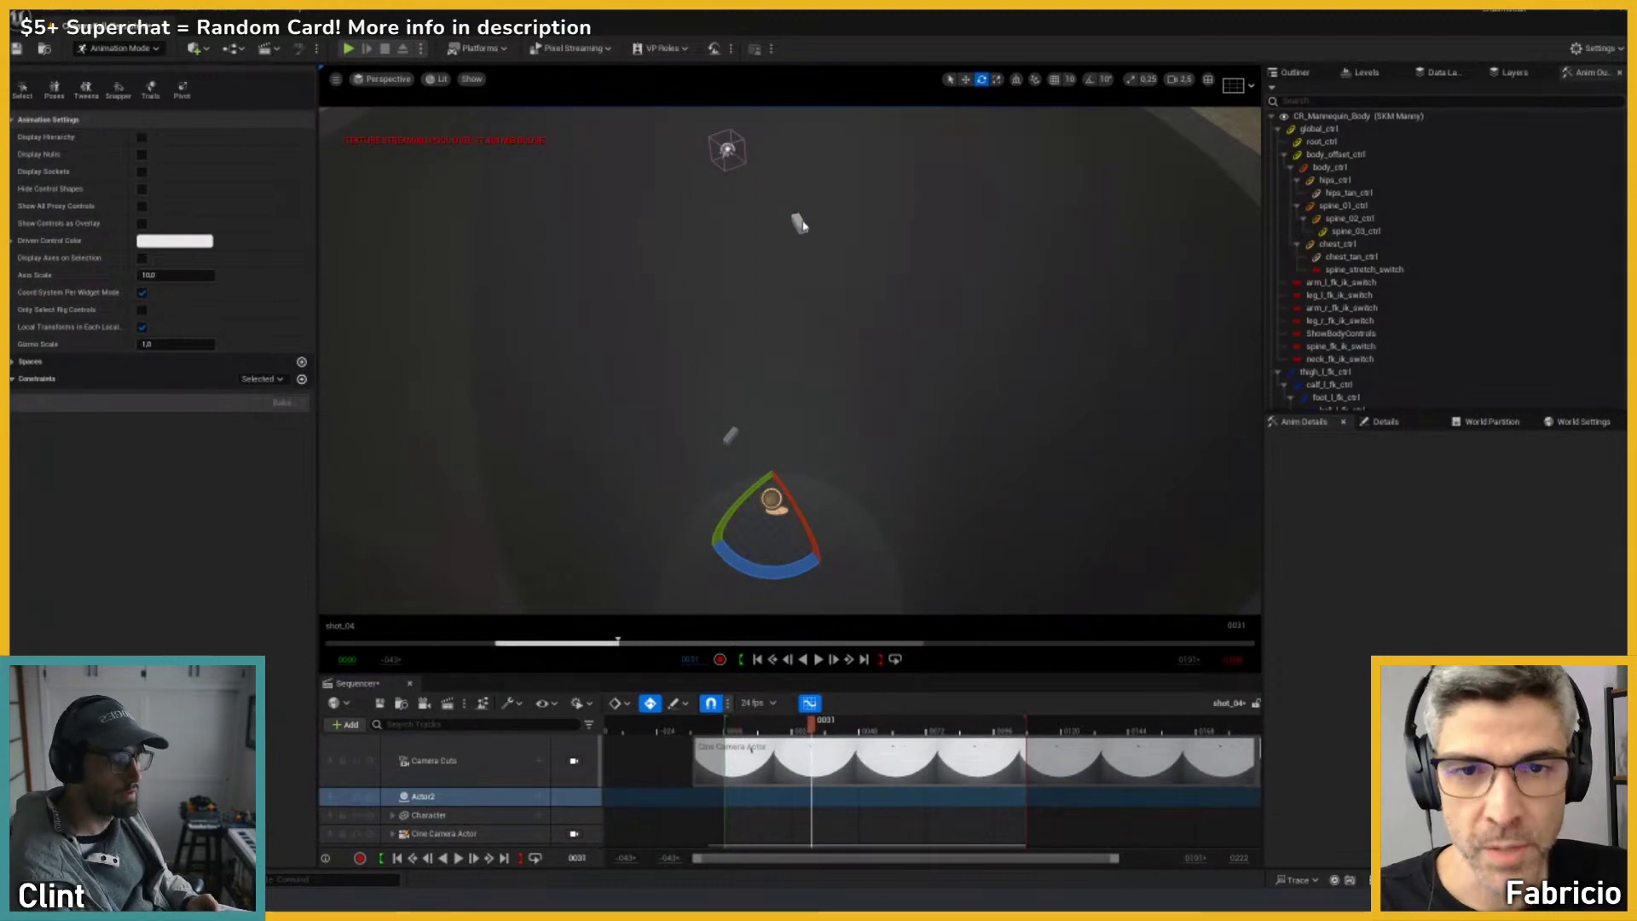
pyautogui.click(798, 223)
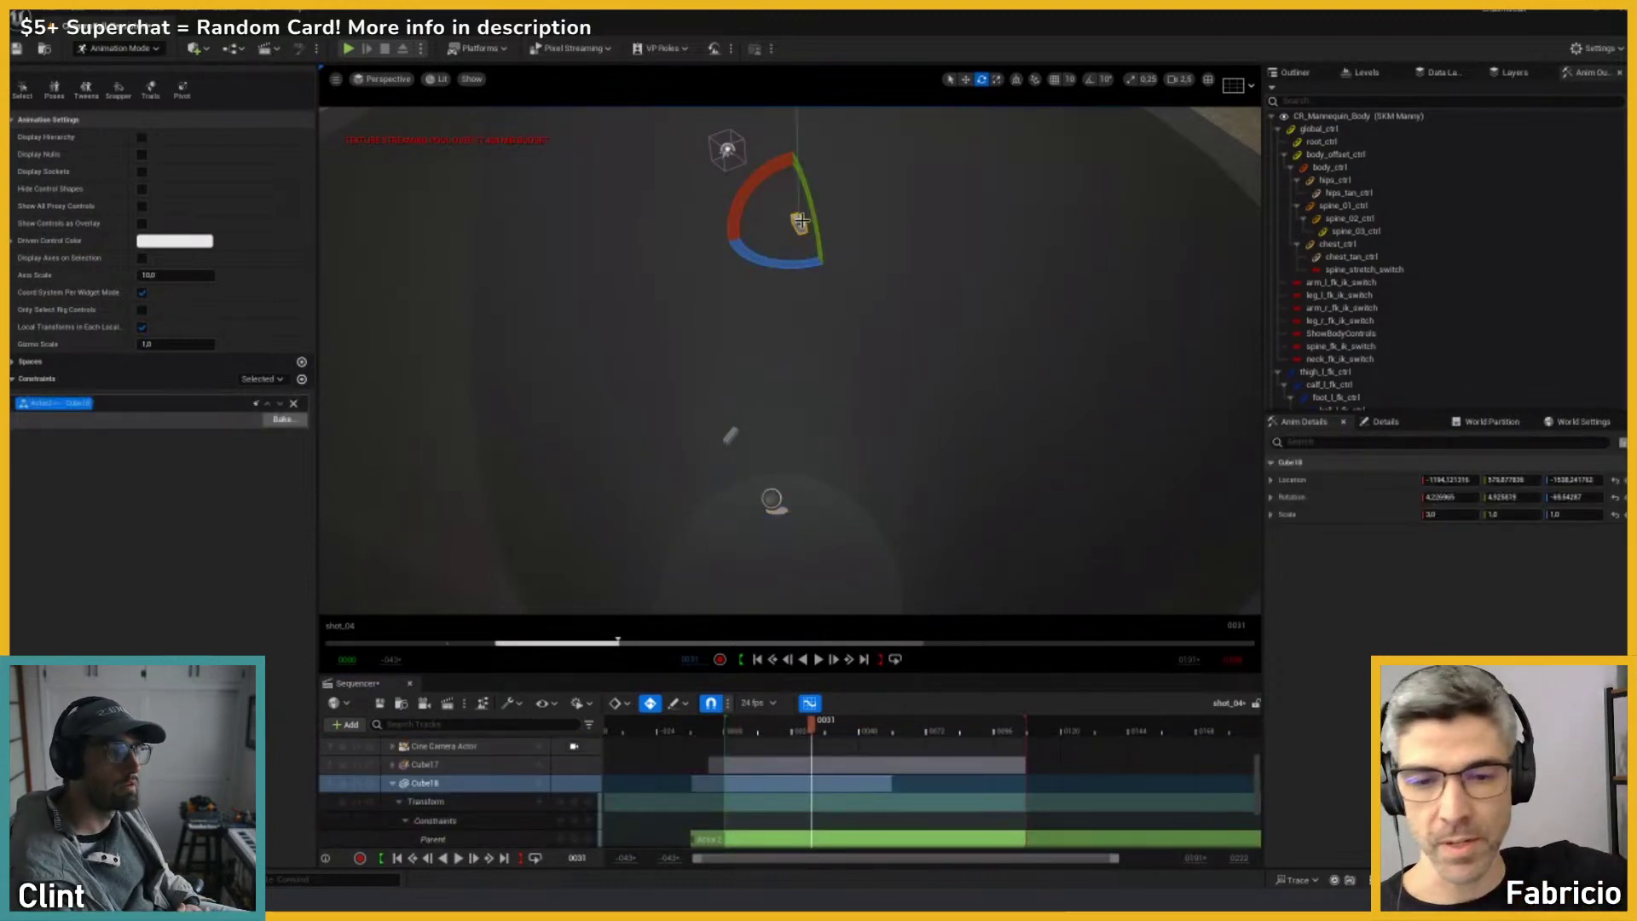
pyautogui.scroll(-2, 709, 792)
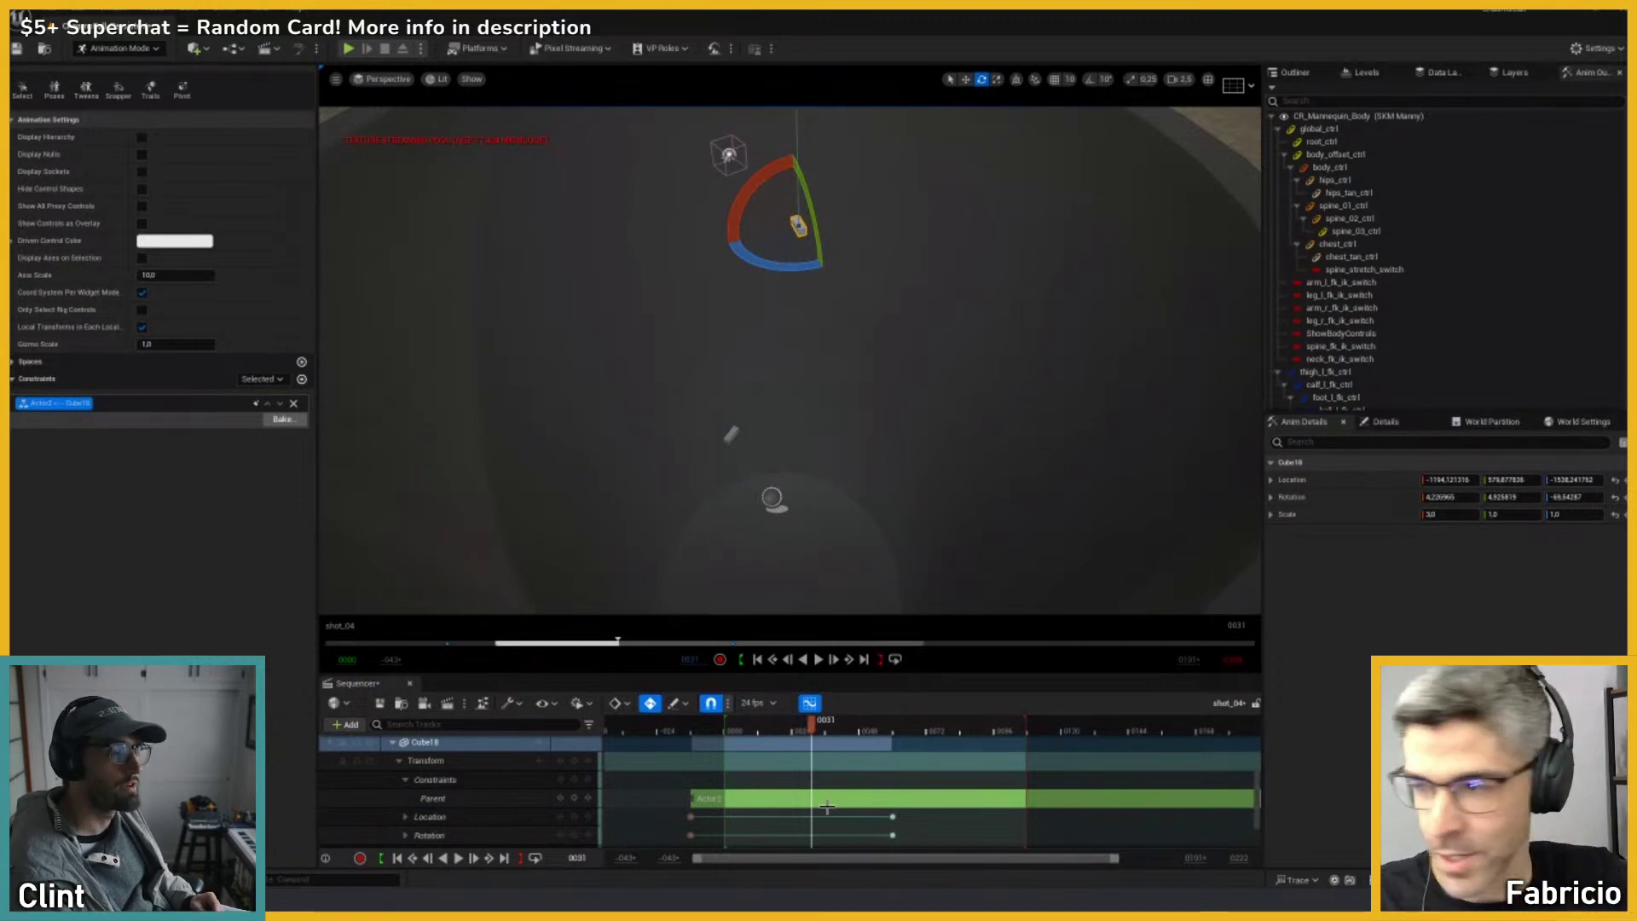
pyautogui.click(823, 730)
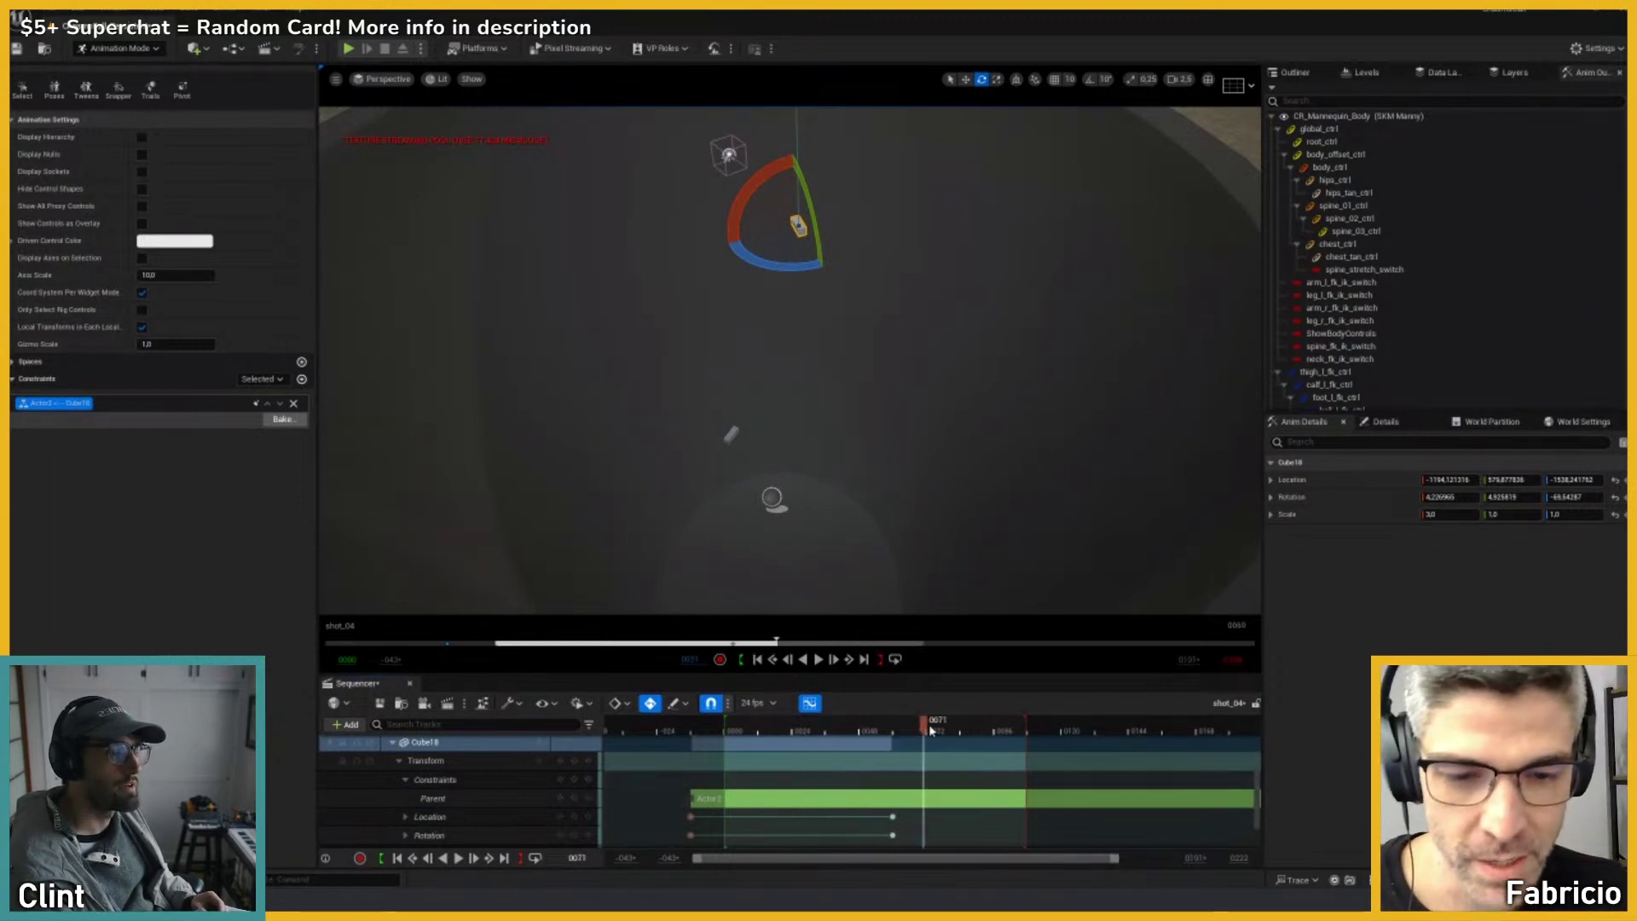
pyautogui.moveTo(823, 754); pyautogui.dragTo(793, 746)
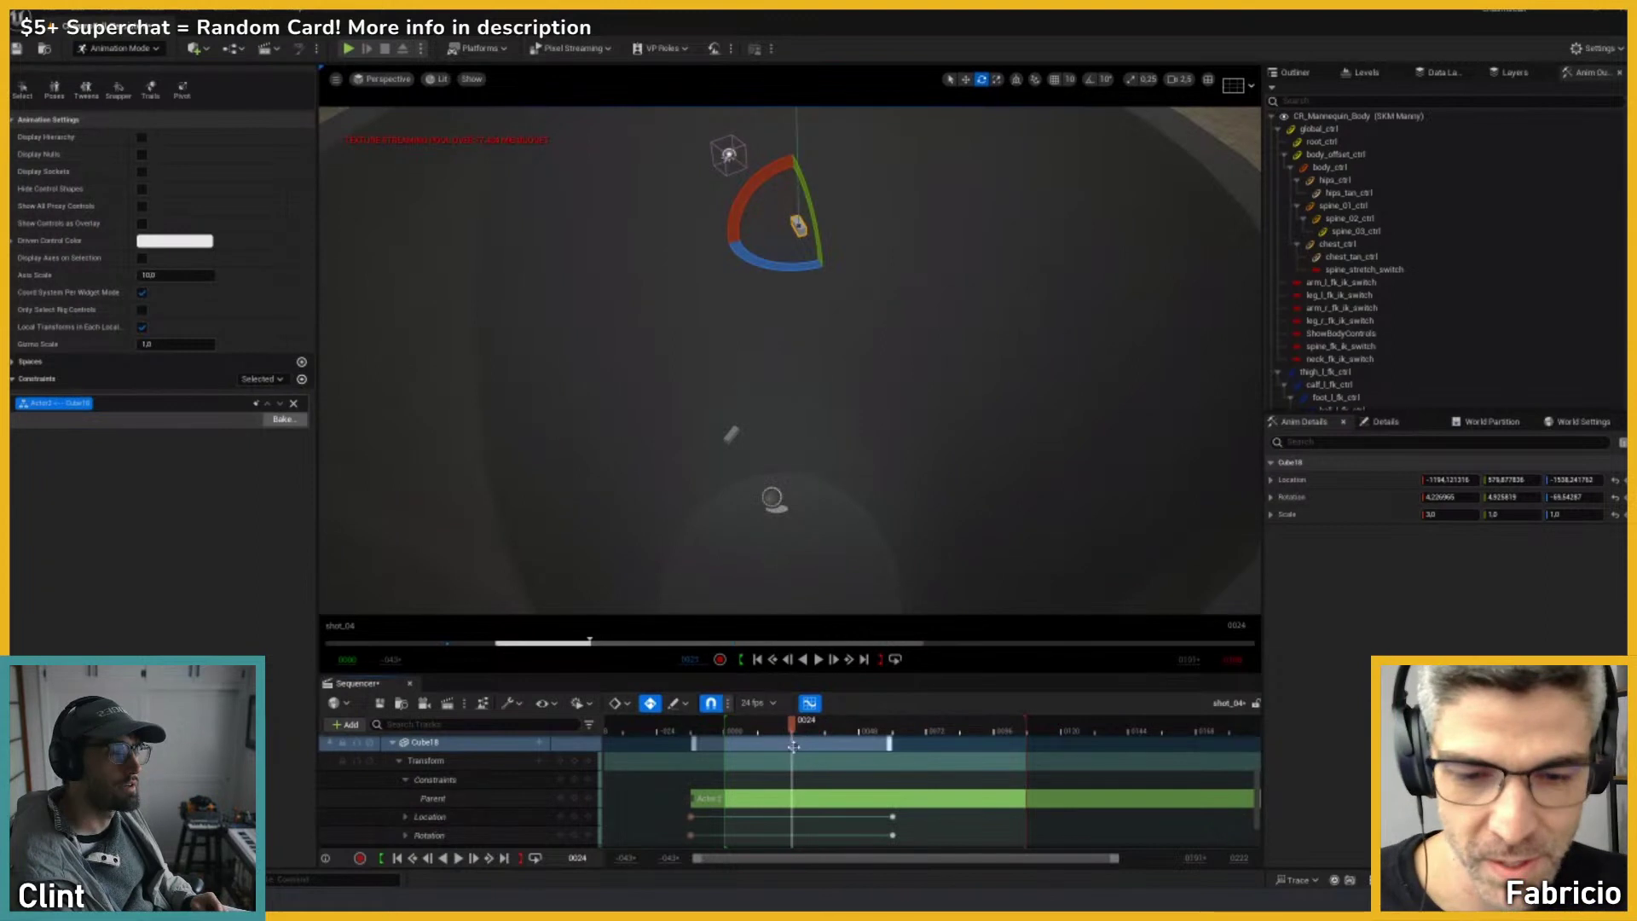
# Step: Add a Transform track to Actor2, key it at frame 0000, and set that key's interpolation to Linear
pyautogui.click(774, 501)
pyautogui.click(727, 726)
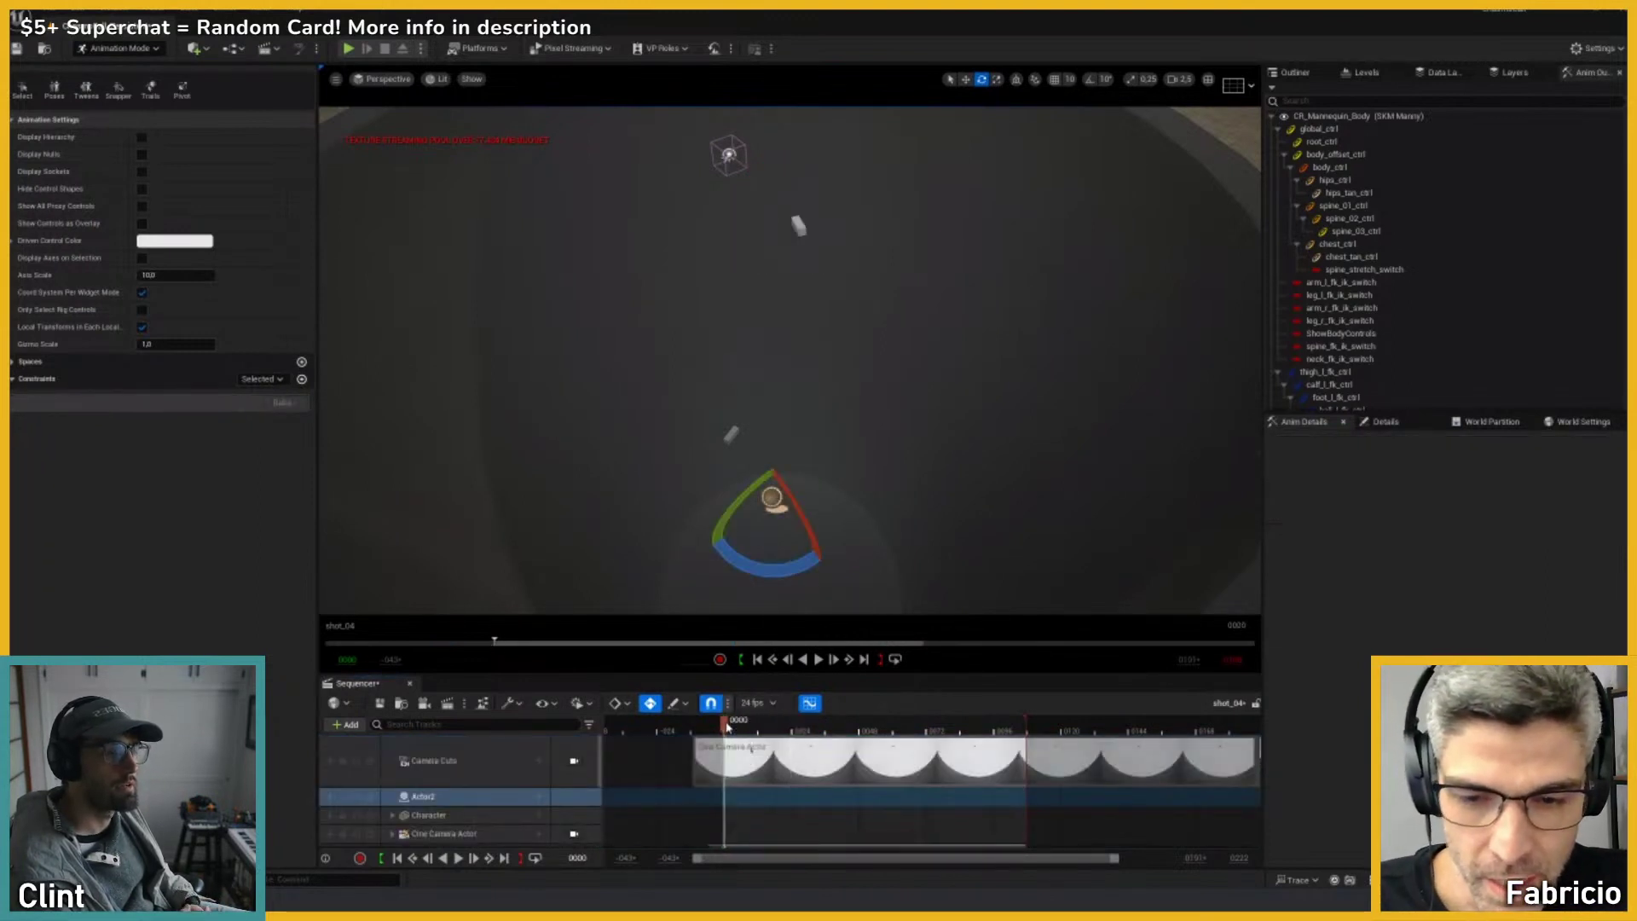
pyautogui.click(539, 795)
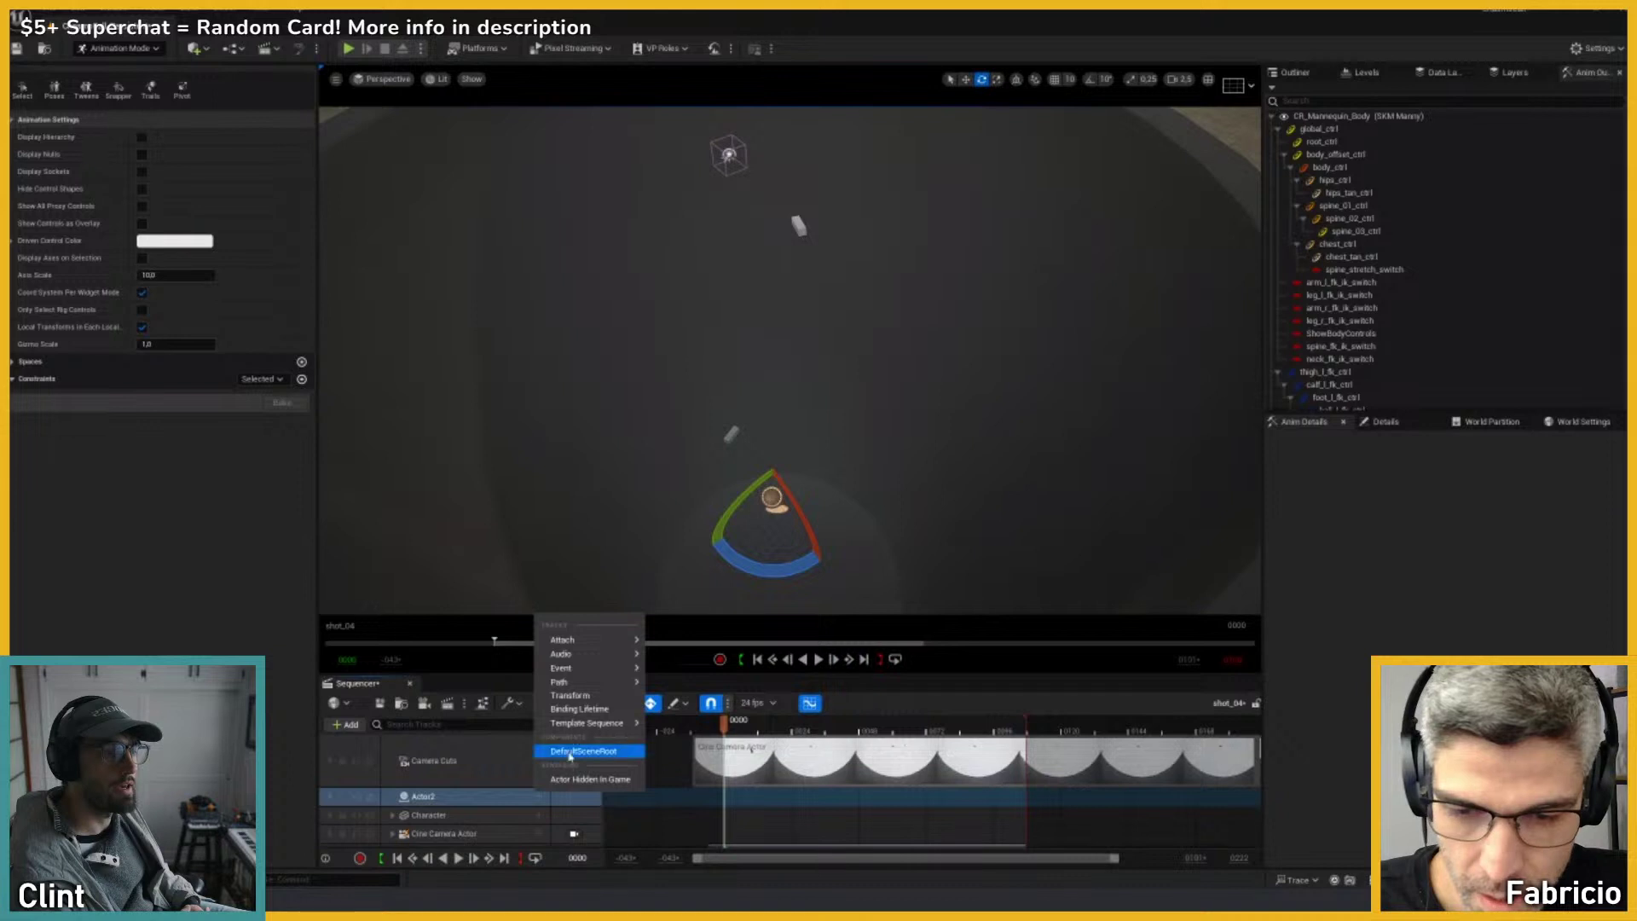
pyautogui.click(578, 703)
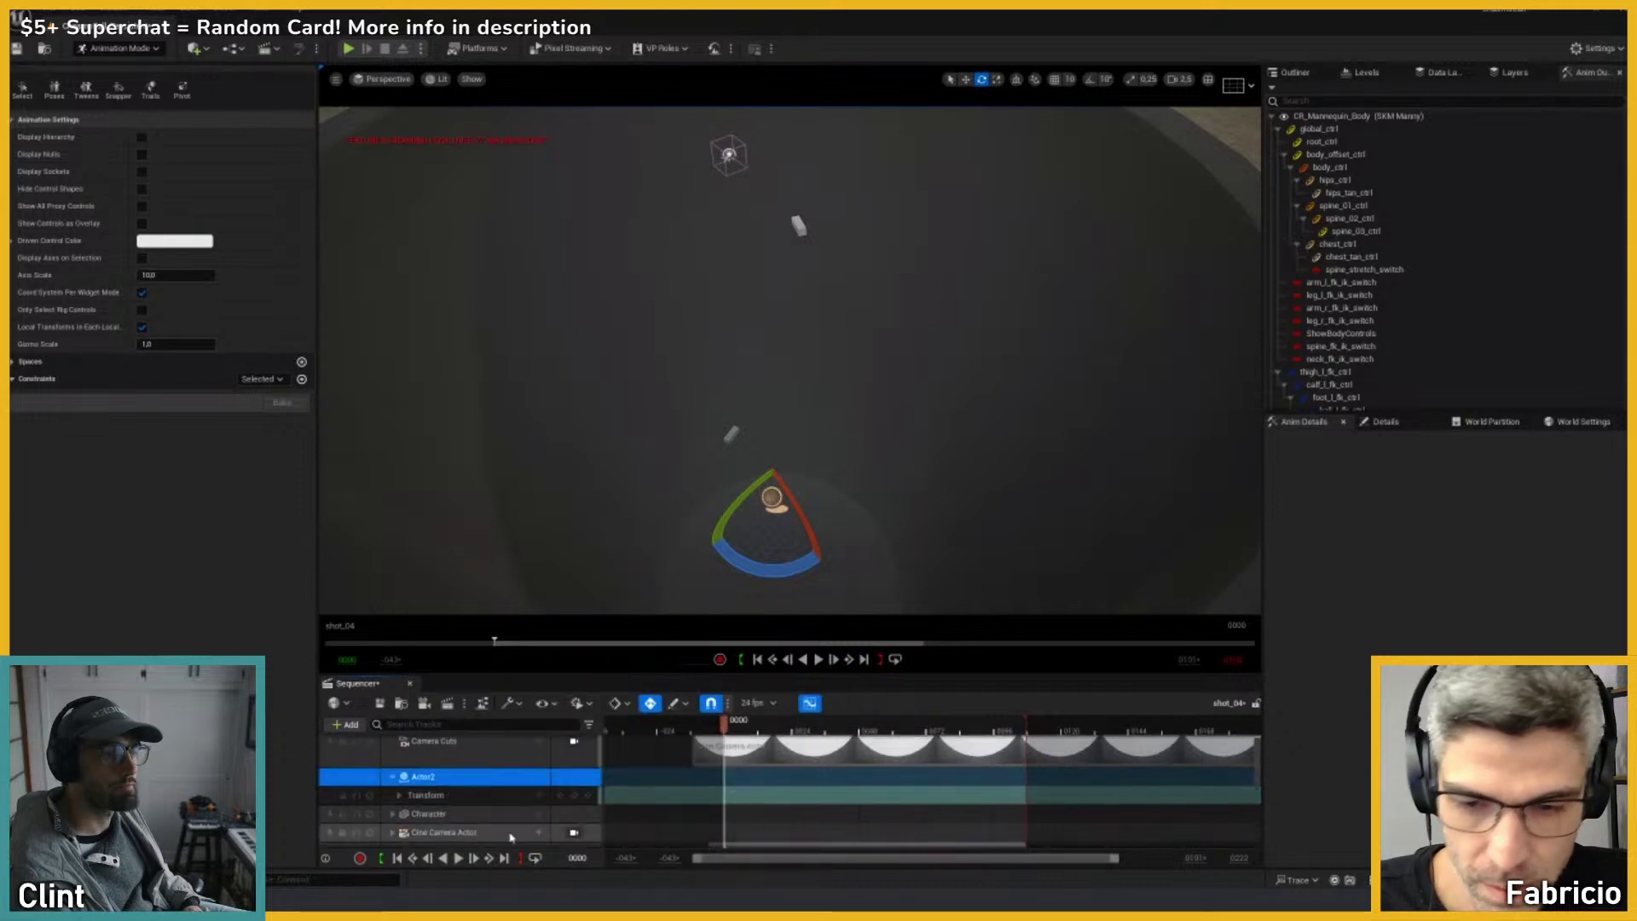
pyautogui.click(576, 795)
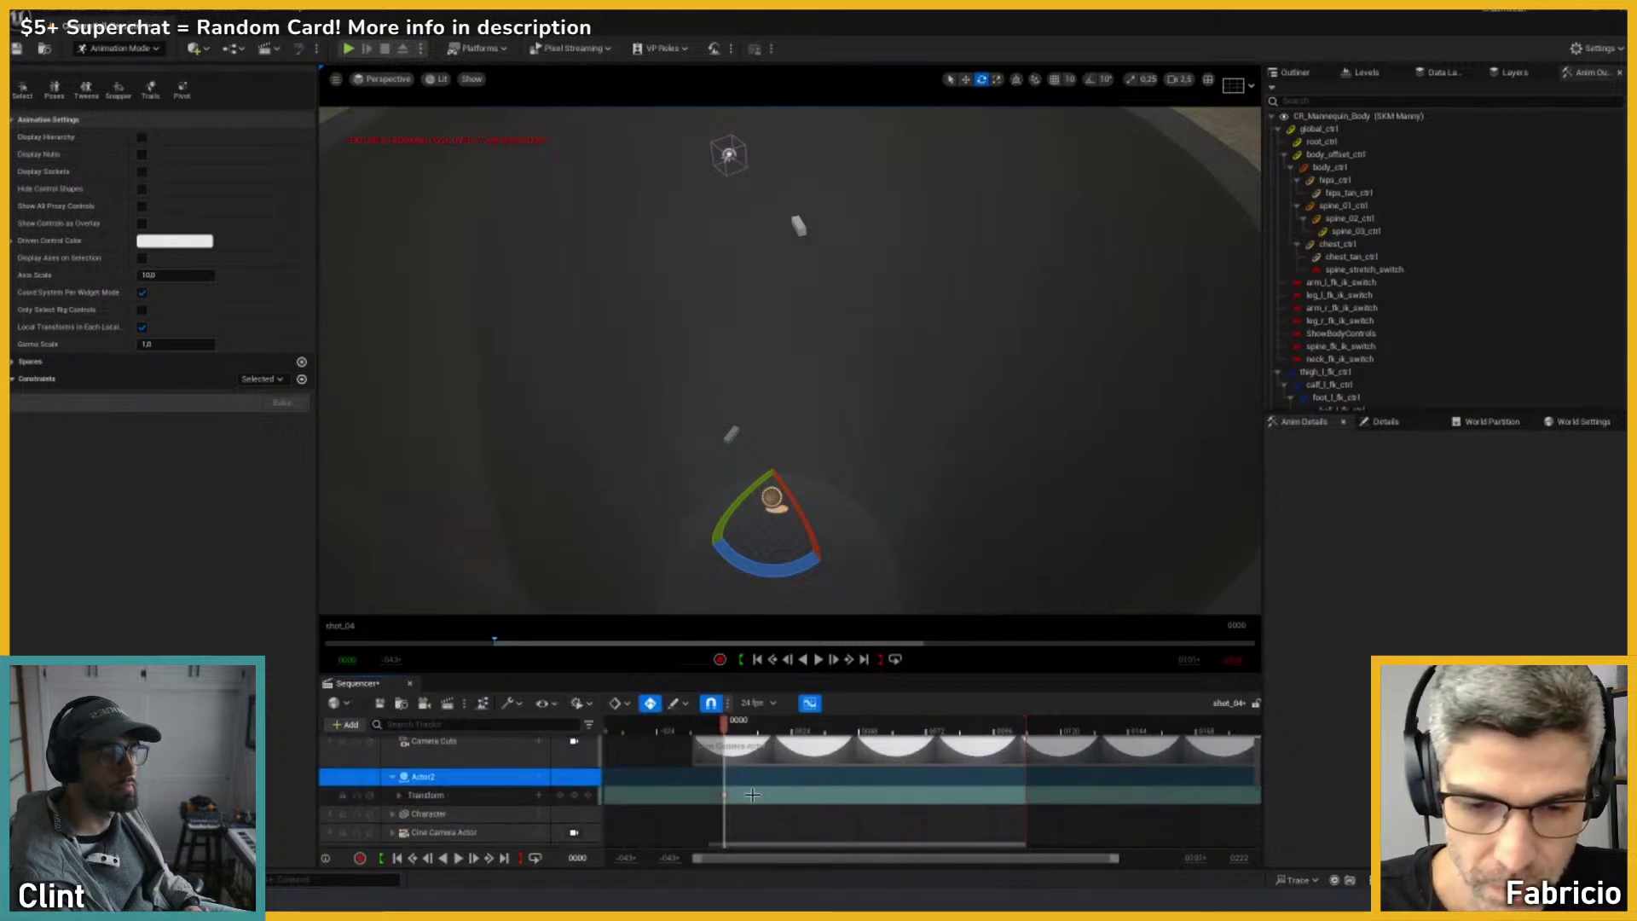
pyautogui.rightClick(725, 795)
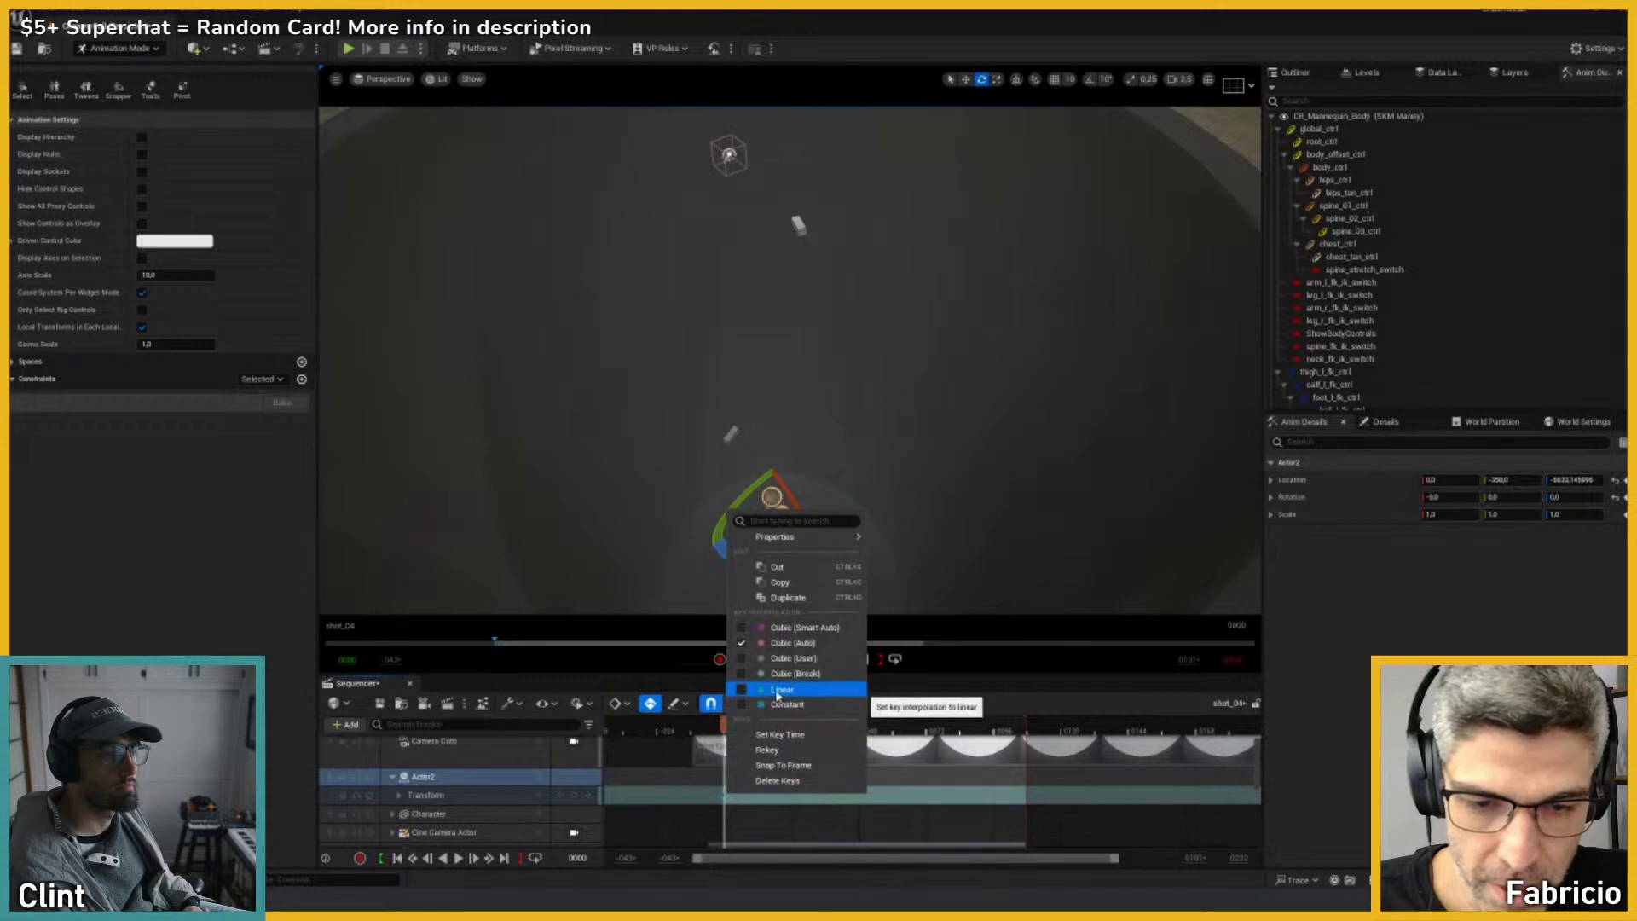
pyautogui.click(782, 694)
# Step: Rotate Actor2 about -46.8° around Z at frame 0107 and give that end key Linear interpolation
pyautogui.click(1020, 730)
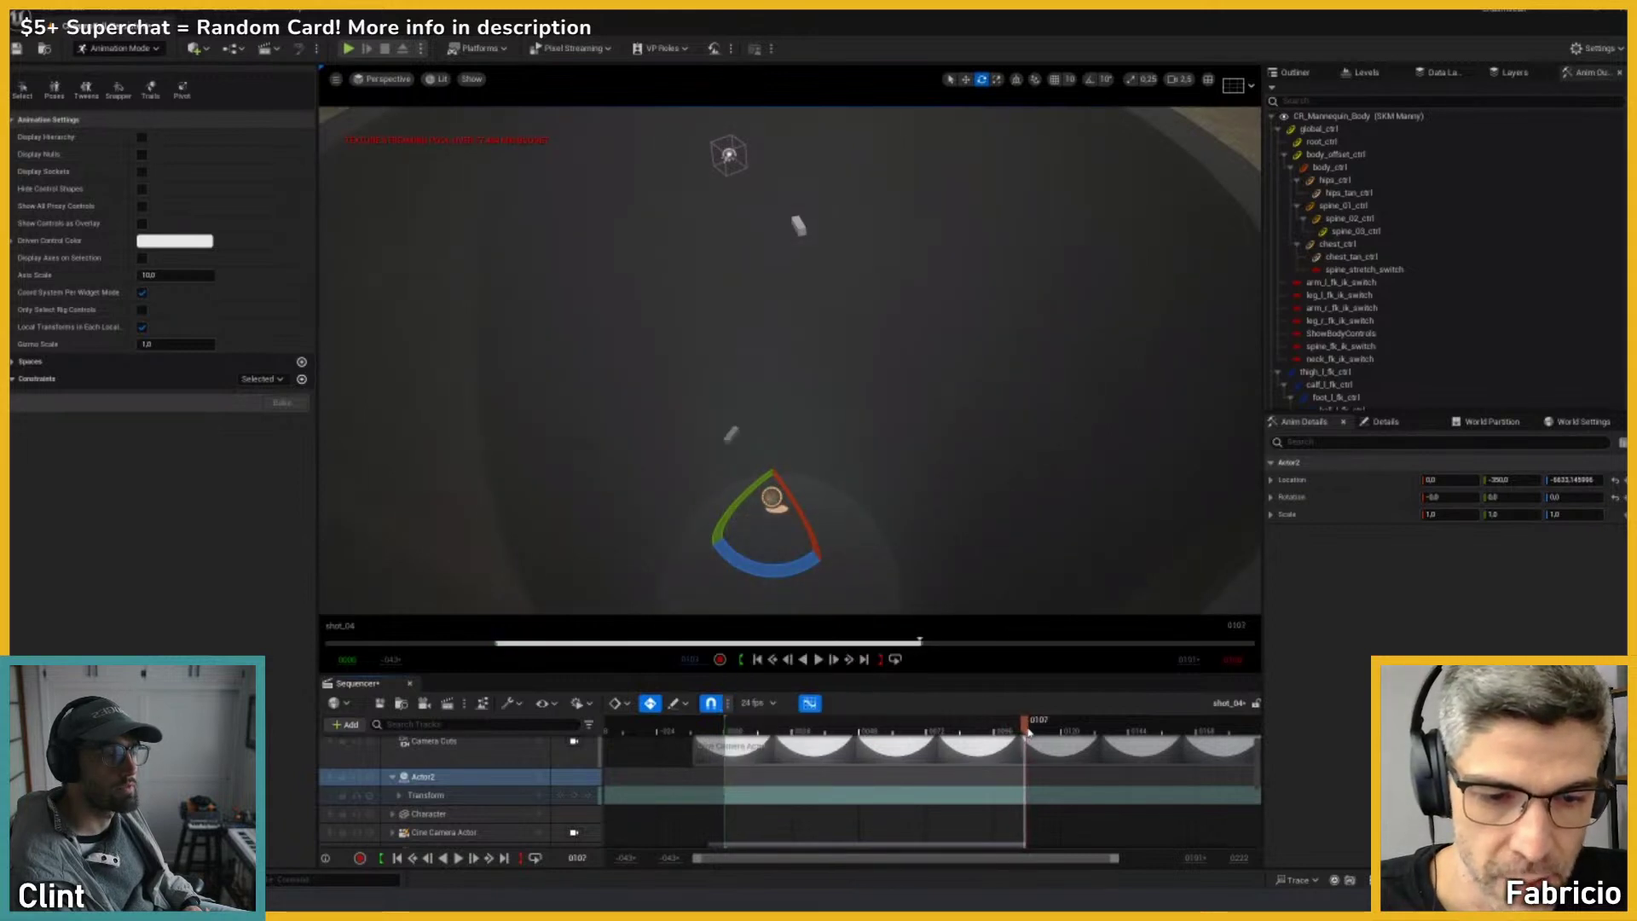
pyautogui.moveTo(750, 558); pyautogui.dragTo(878, 583)
pyautogui.rightClick(1023, 795)
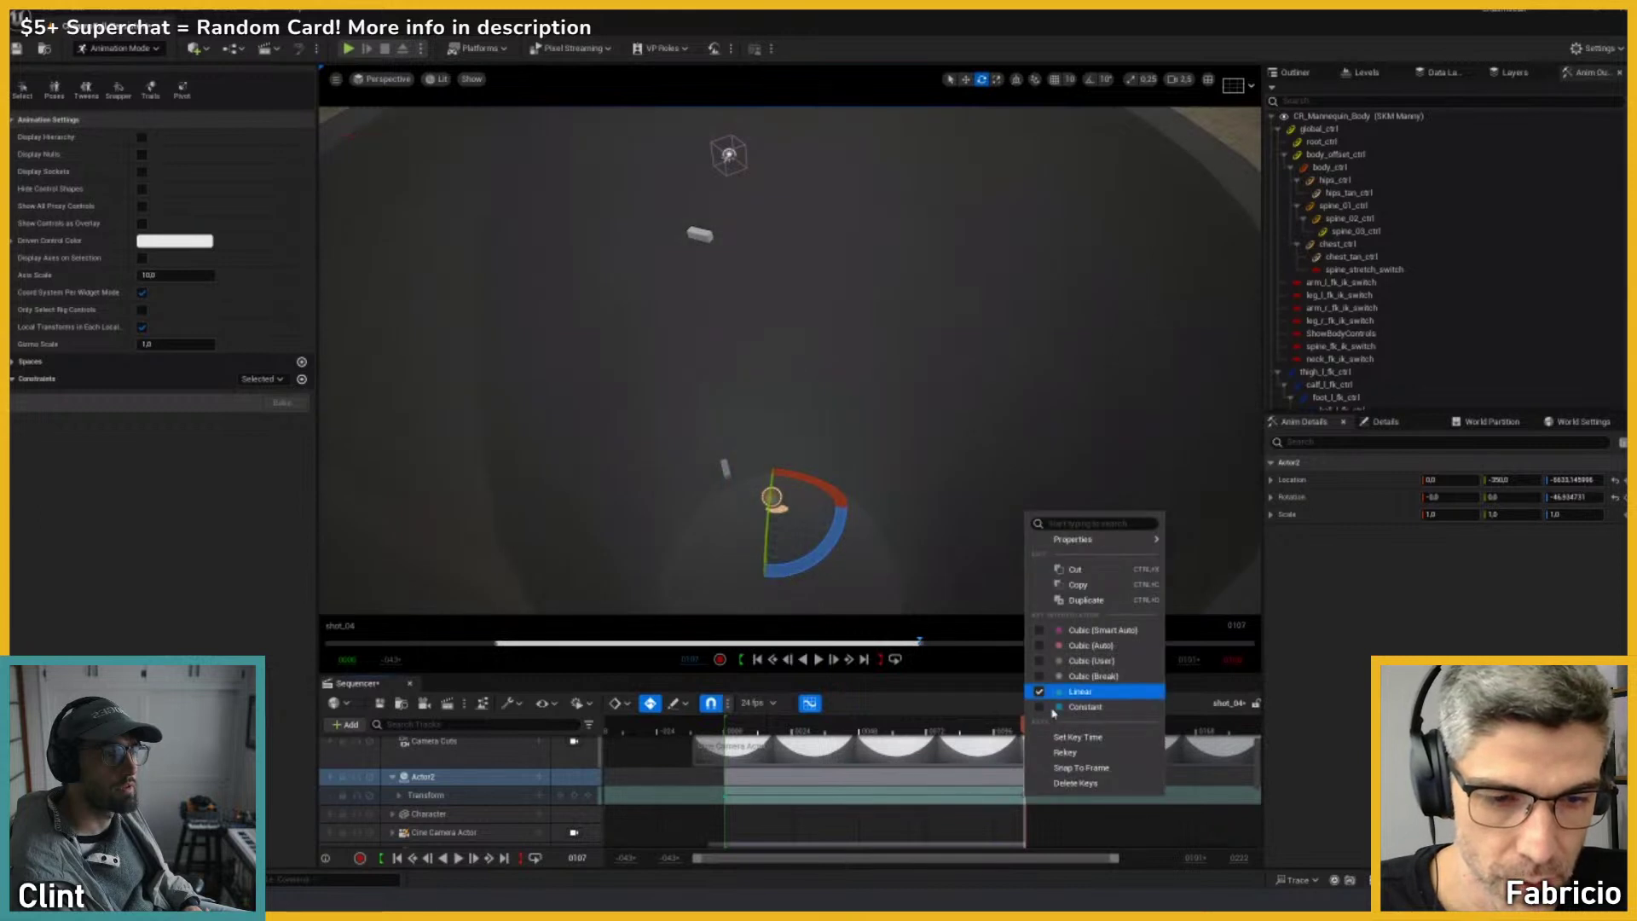
pyautogui.click(1096, 685)
# Step: Play shot_04 from near its start through the shot camera, stopping at frame 0061
pyautogui.hotkey('shift', 'c')
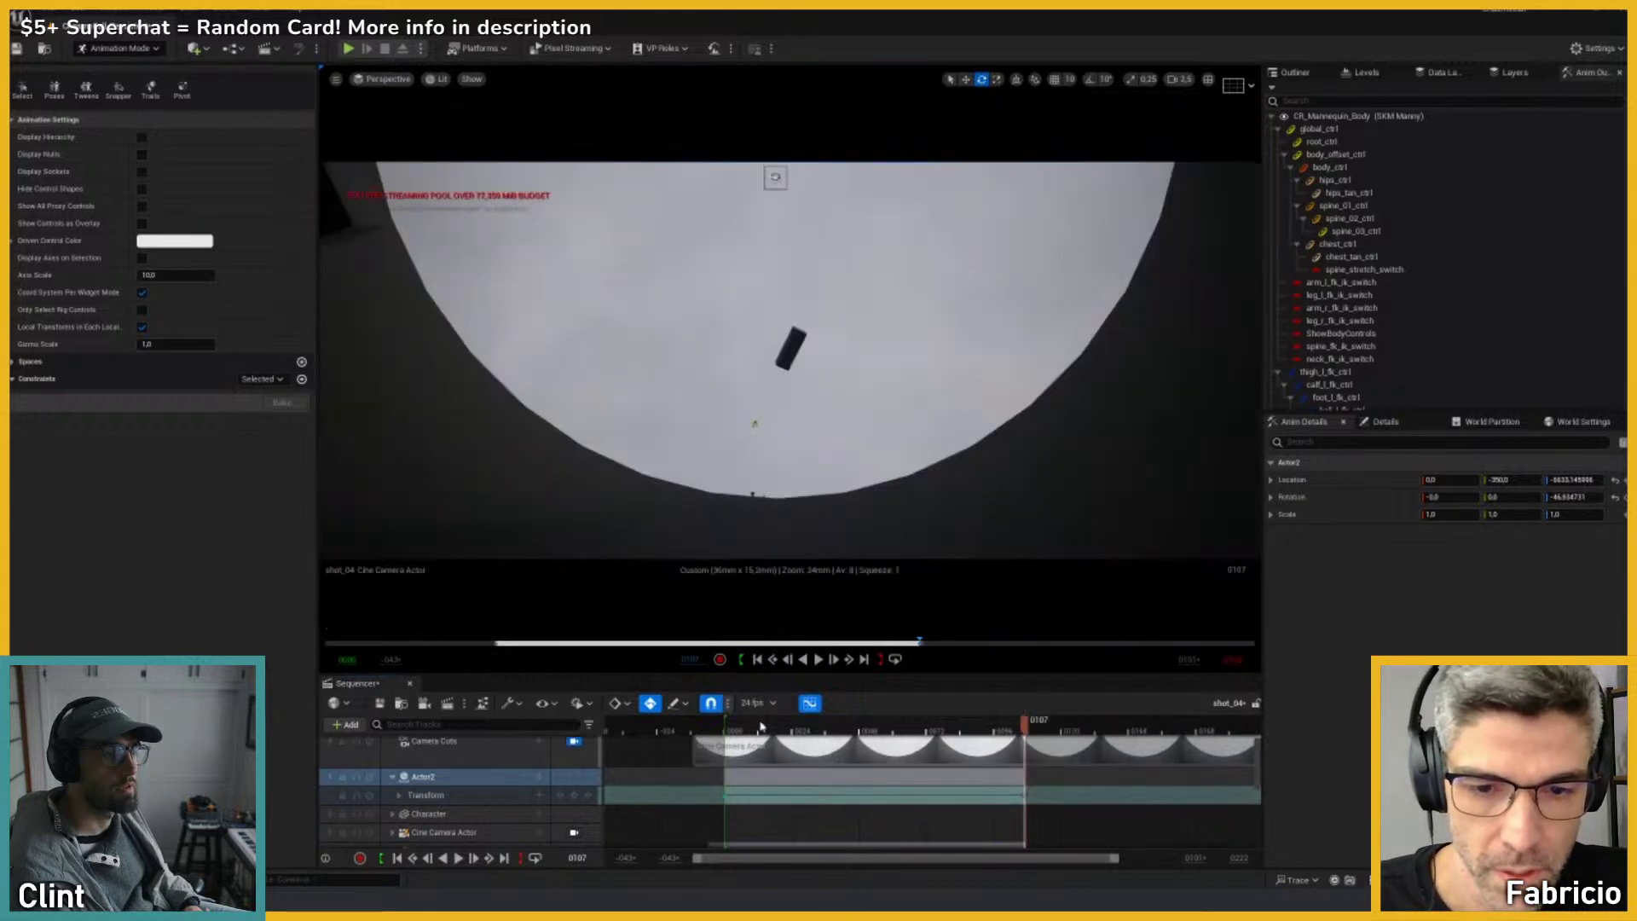
pyautogui.click(733, 726)
pyautogui.press('space')
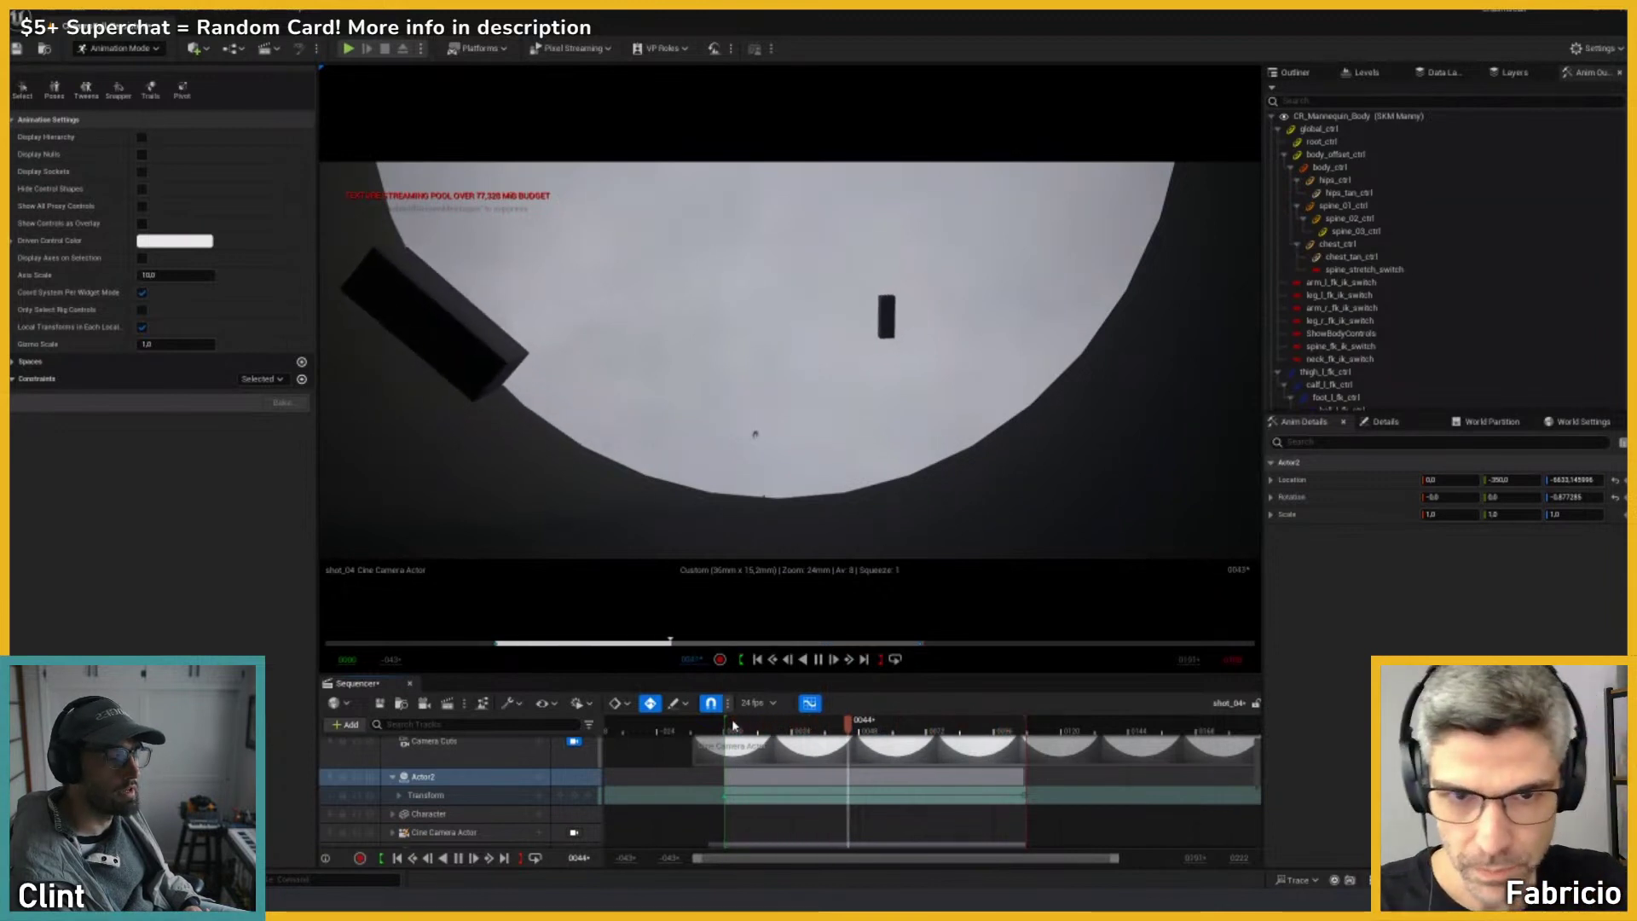
pyautogui.press('space')
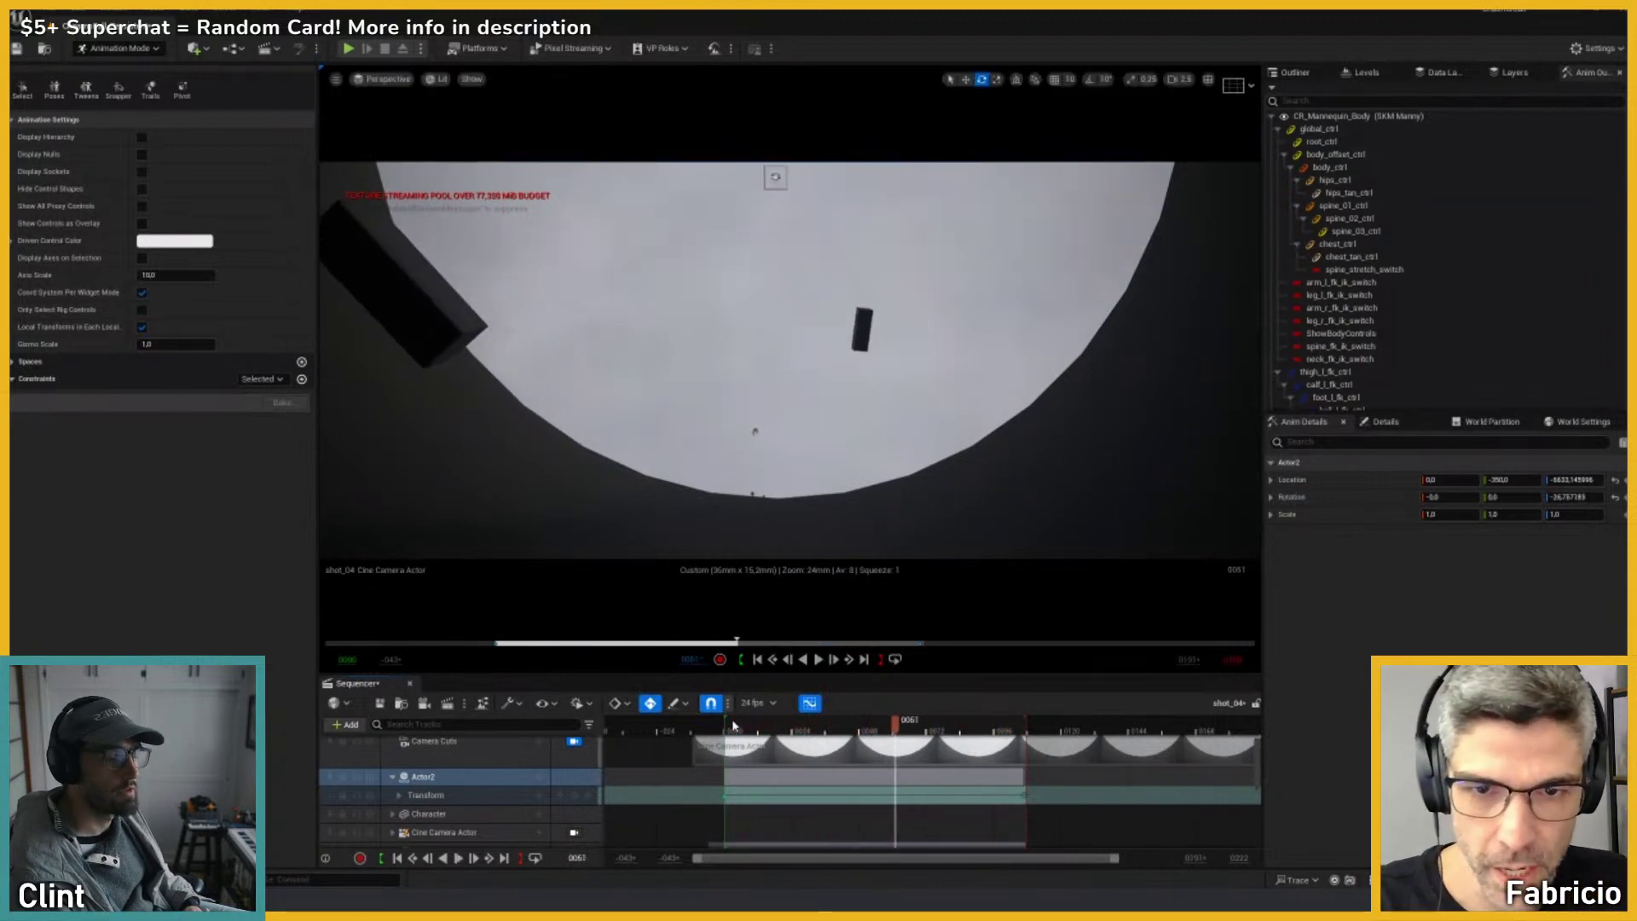
# Step: Select Cube17, leave the shot camera view, and switch the editor from Animation mode to Selection mode
pyautogui.click(457, 317)
pyautogui.press('w')
pyautogui.hotkey('shift', 'c')
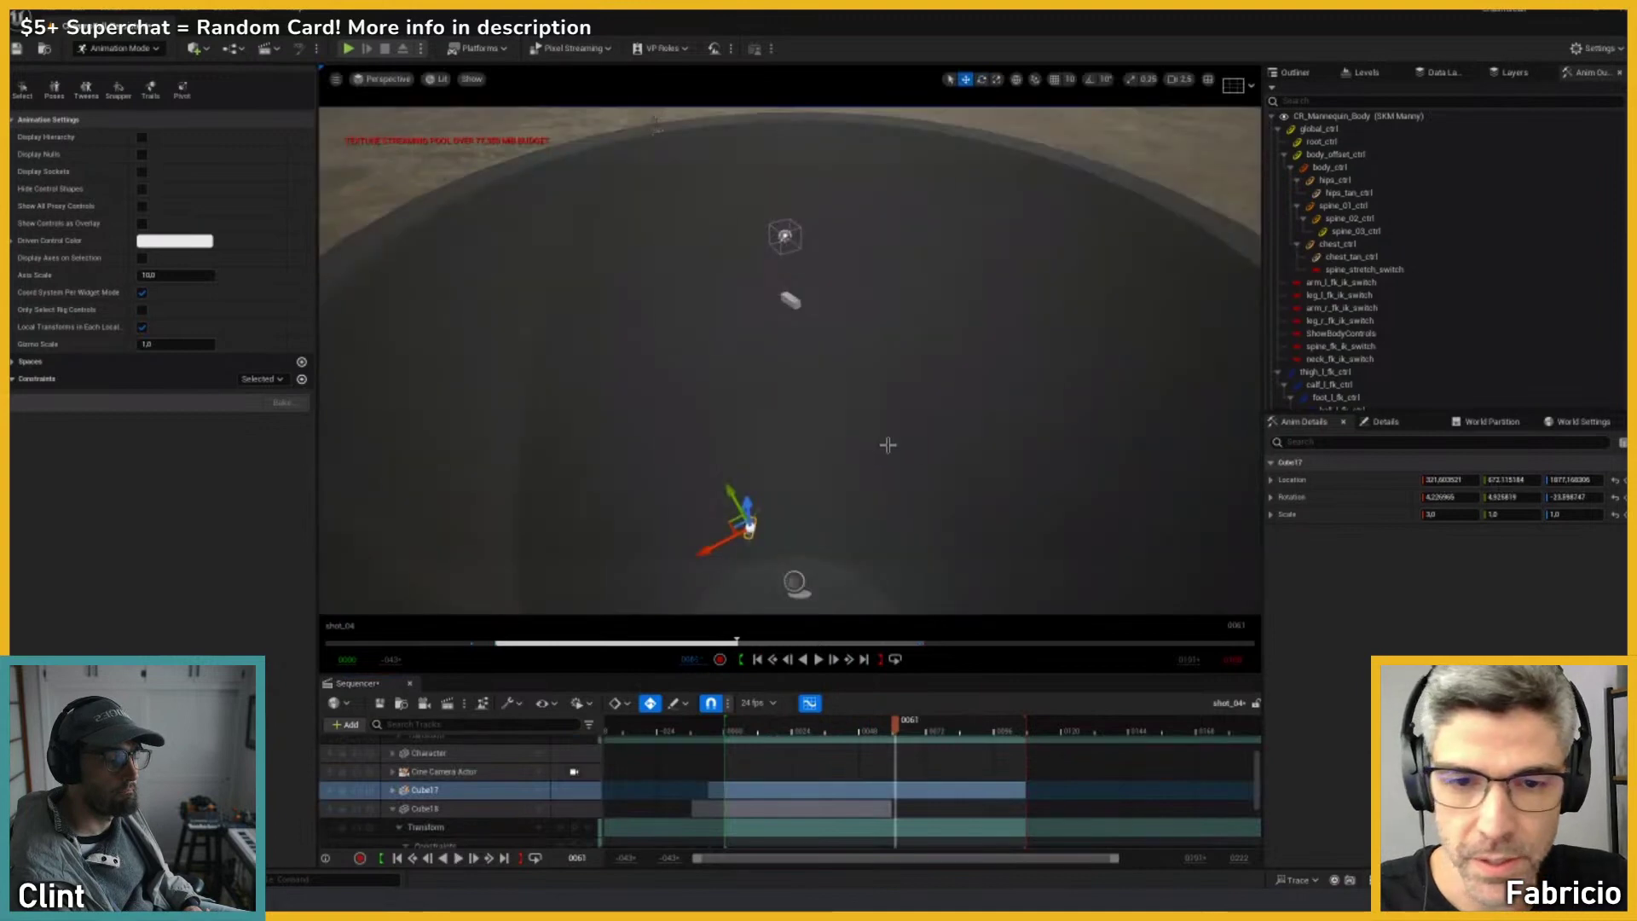
pyautogui.moveTo(837, 446); pyautogui.dragTo(731, 448, button='right')
pyautogui.click(118, 50)
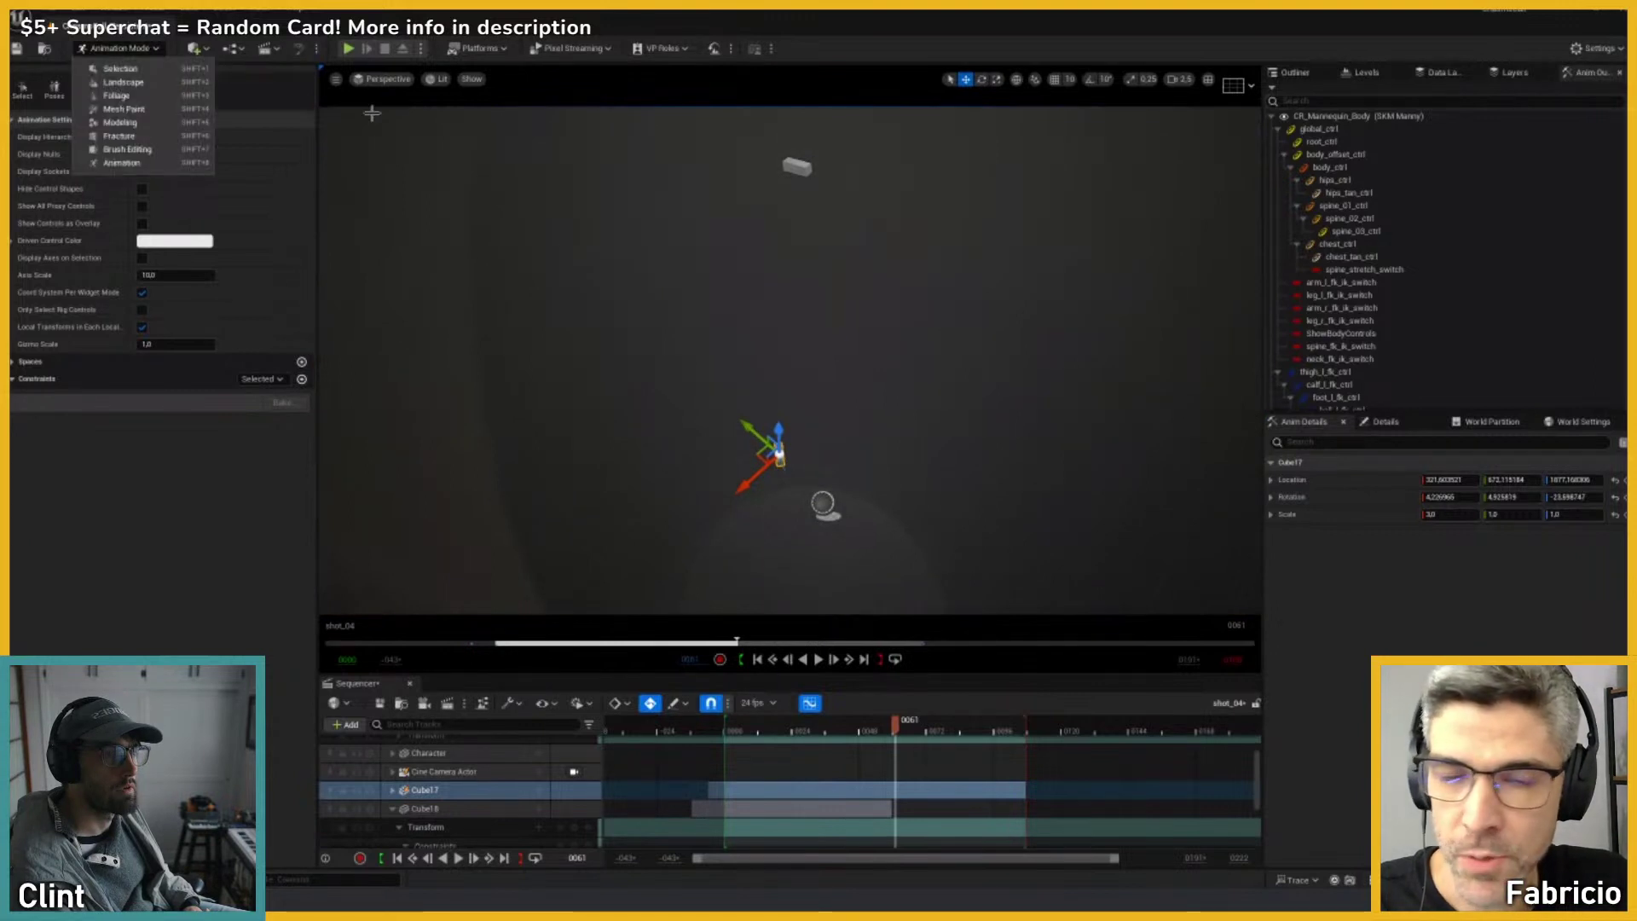
pyautogui.click(759, 457)
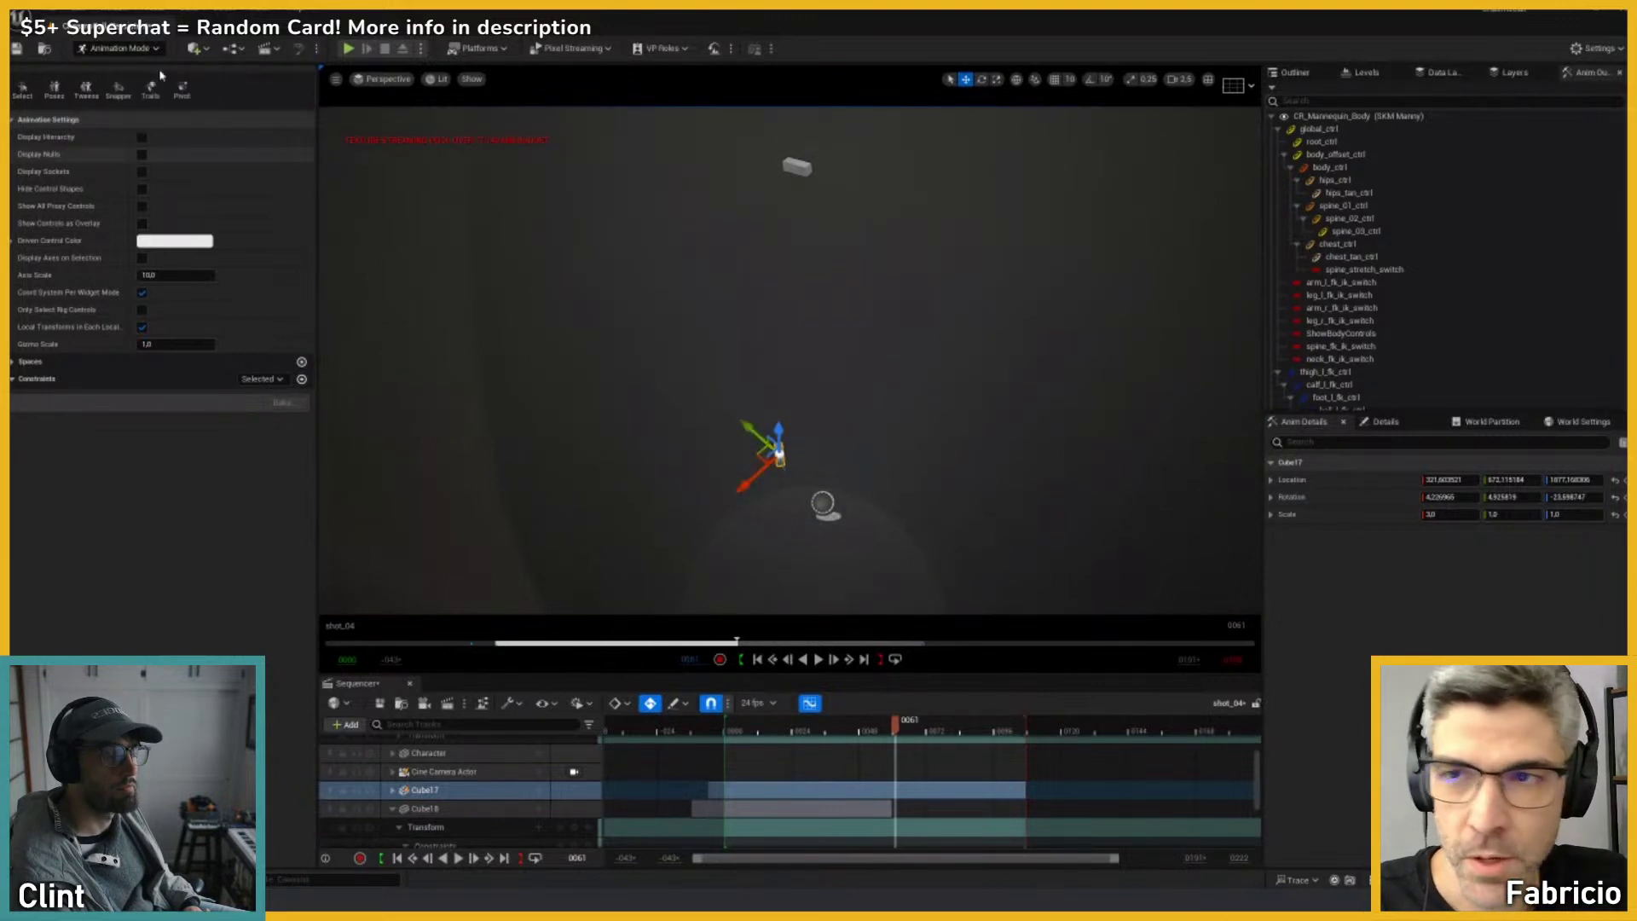
pyautogui.click(118, 49)
pyautogui.click(151, 86)
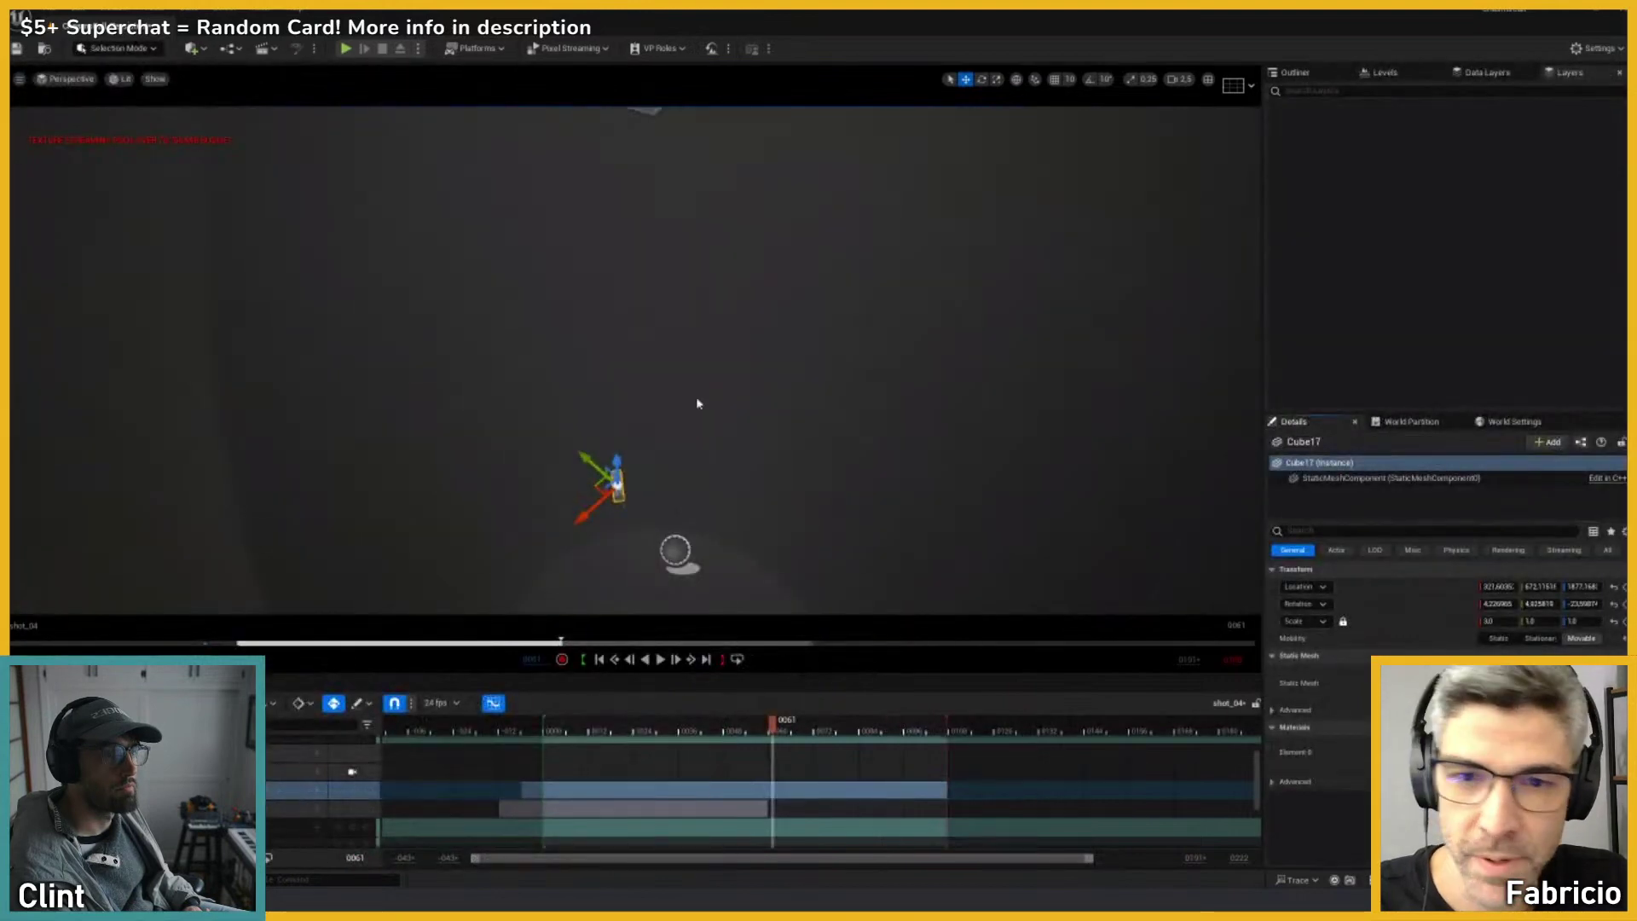
# Step: Duplicate a block with a Y scale of about 2.22 and a new tilt, and position it inside the pit opening at frame 0093
pyautogui.moveTo(698, 401); pyautogui.dragTo(696, 433, button='right')
pyautogui.keyDown('alt'); pyautogui.moveTo(610, 401); pyautogui.dragTo(823, 210); pyautogui.keyUp('alt')
pyautogui.press('e')
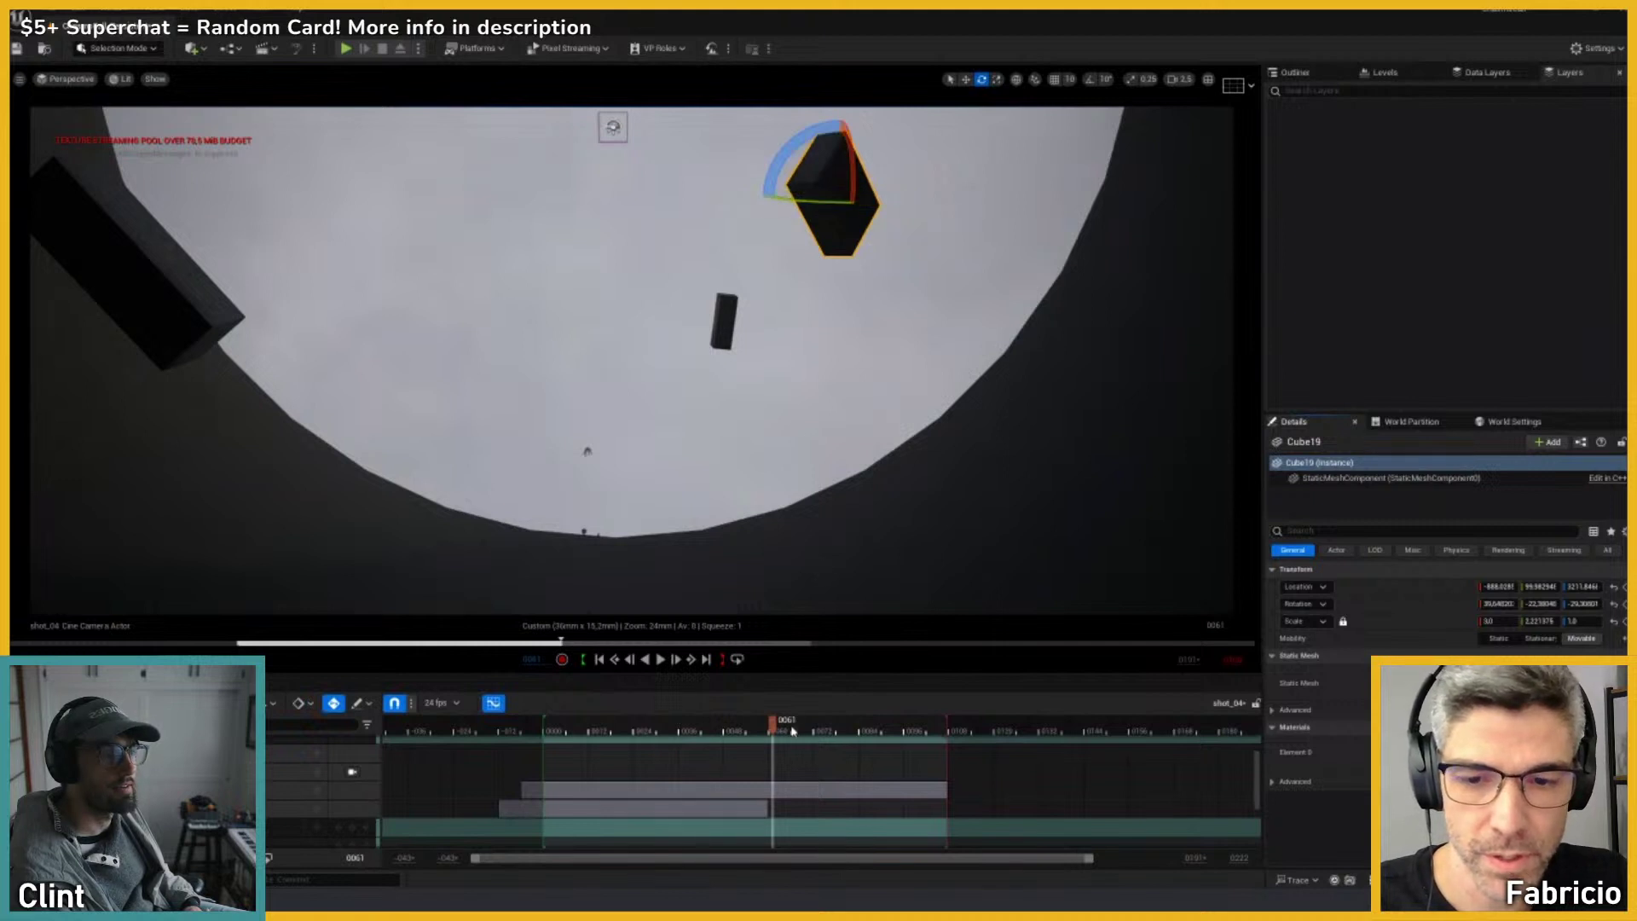
pyautogui.moveTo(792, 731); pyautogui.dragTo(892, 732)
pyautogui.press('w')
pyautogui.moveTo(772, 263); pyautogui.dragTo(878, 262)
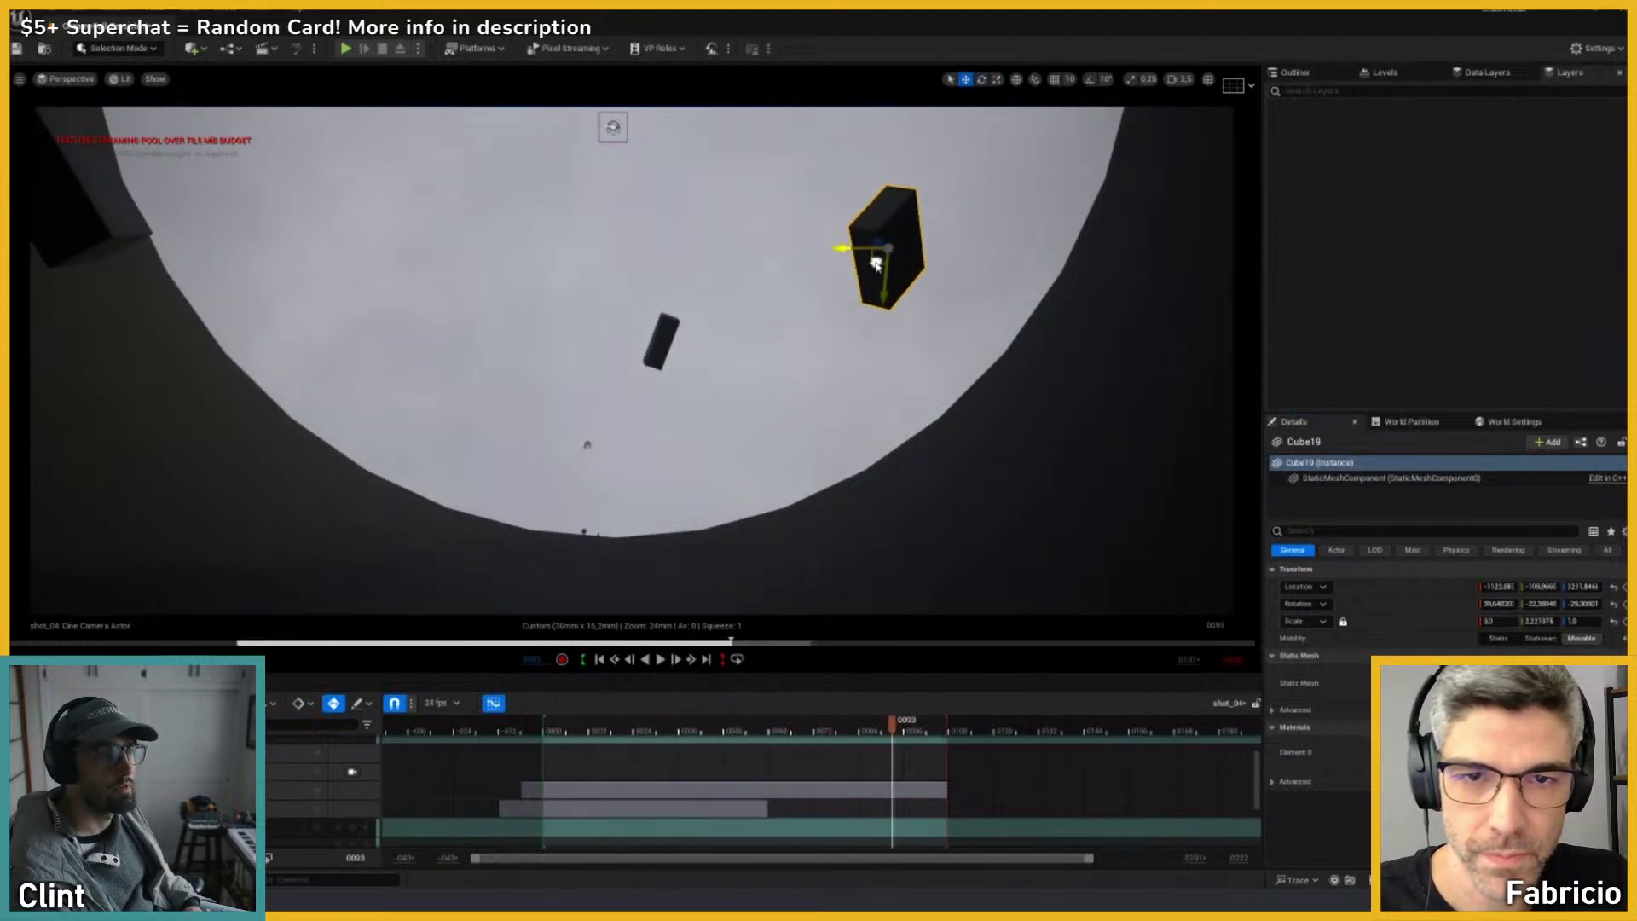
# Step: Play shot_04 through the camera to check the new block's motion, and scrub back to frame 0033
pyautogui.click(625, 731)
pyautogui.press('space')
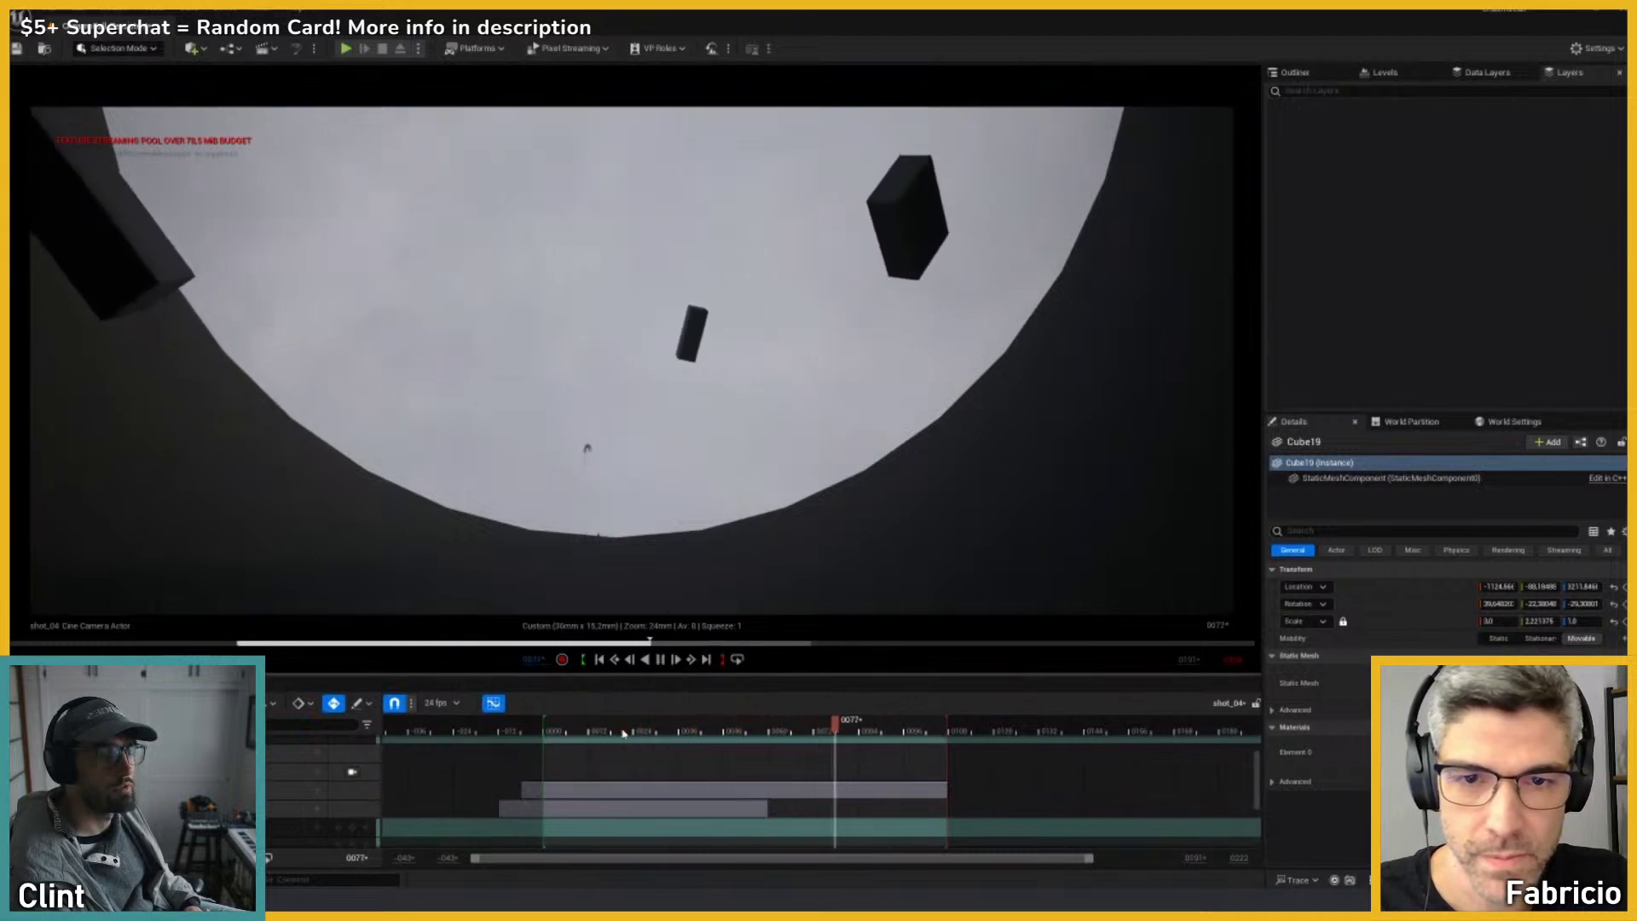
pyautogui.press('space')
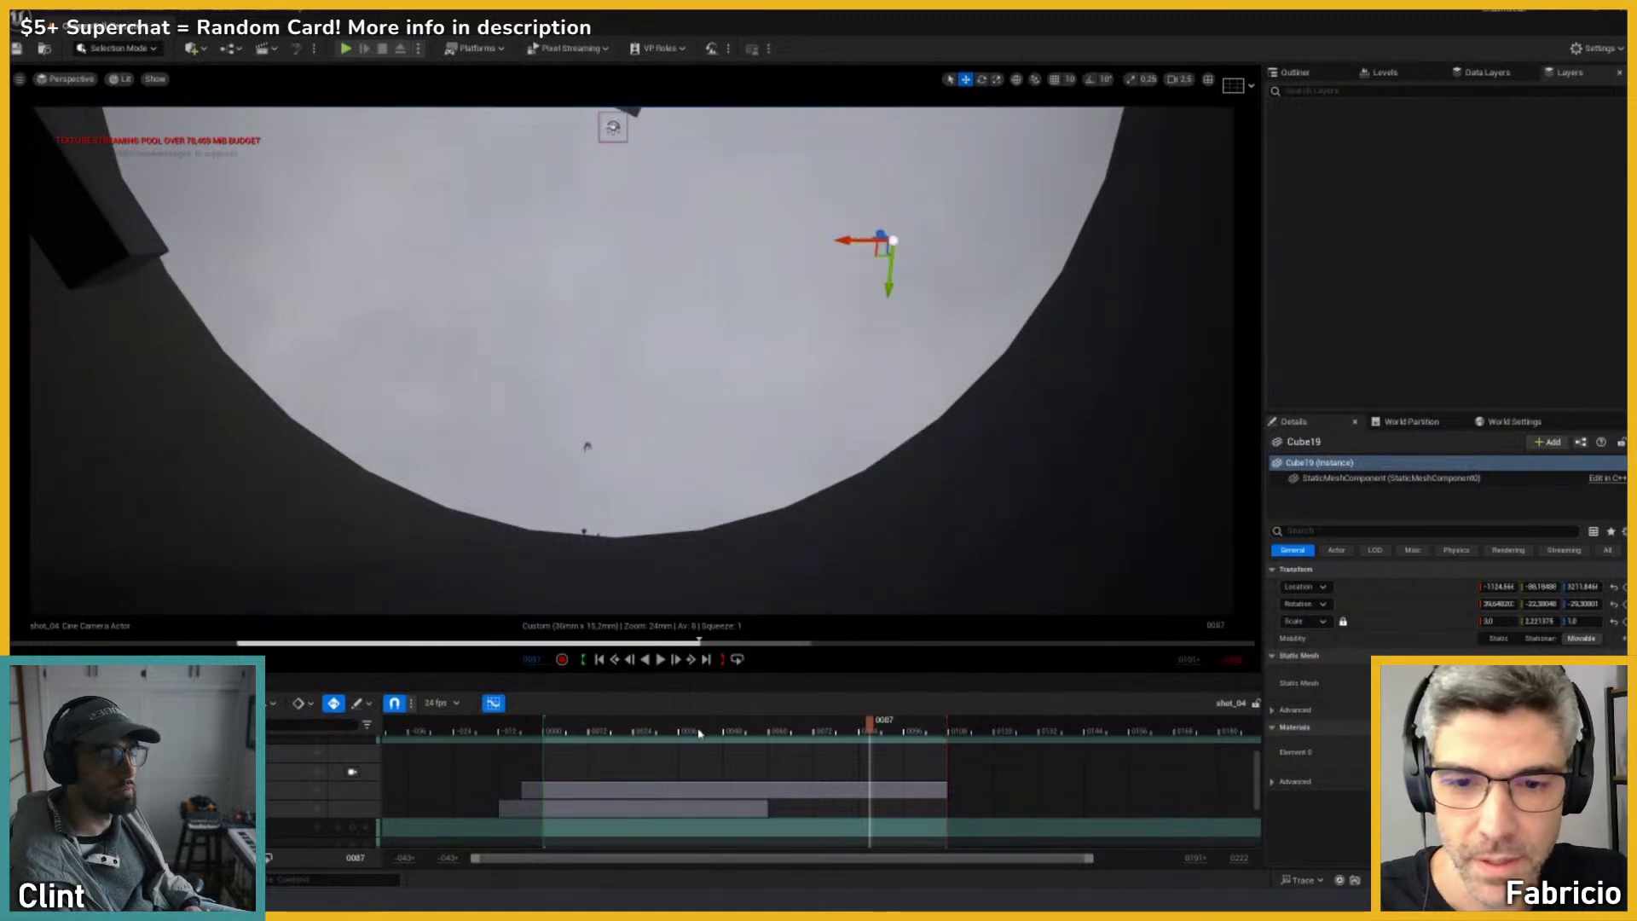
pyautogui.moveTo(699, 733)
pyautogui.mouseDown()
pyautogui.moveTo(780, 731)
pyautogui.moveTo(629, 732)
pyautogui.moveTo(666, 731)
pyautogui.mouseUp()
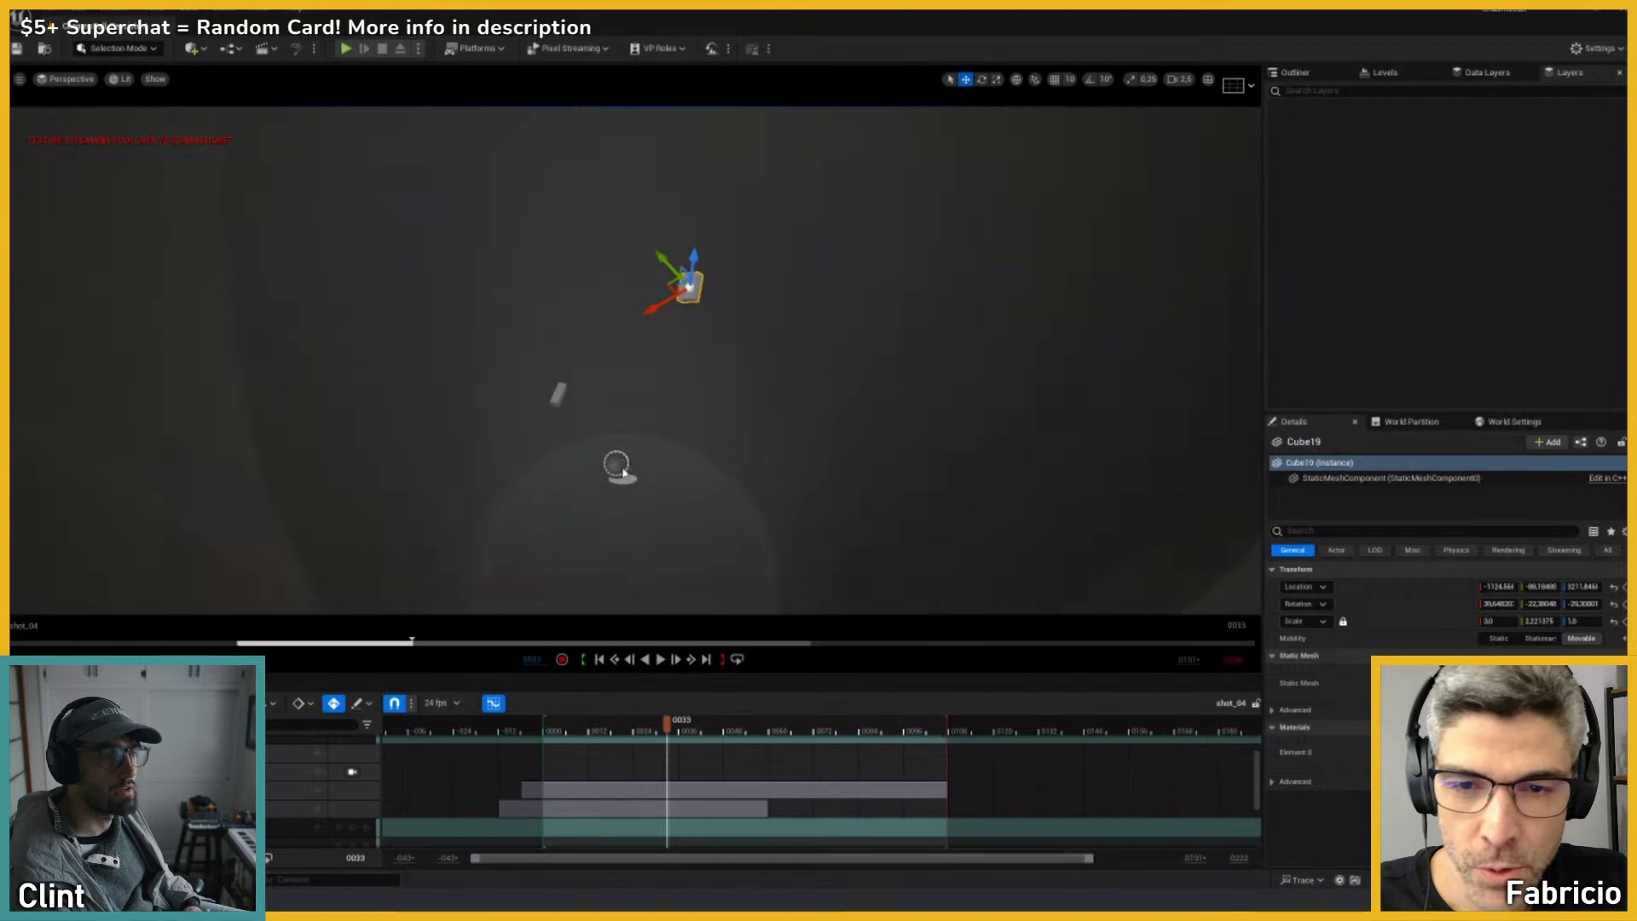
# Step: Move Actor2's end Transform key to frame 0155 and review the rotation through the shot camera
pyautogui.click(624, 471)
pyautogui.moveTo(945, 815); pyautogui.dragTo(1125, 816)
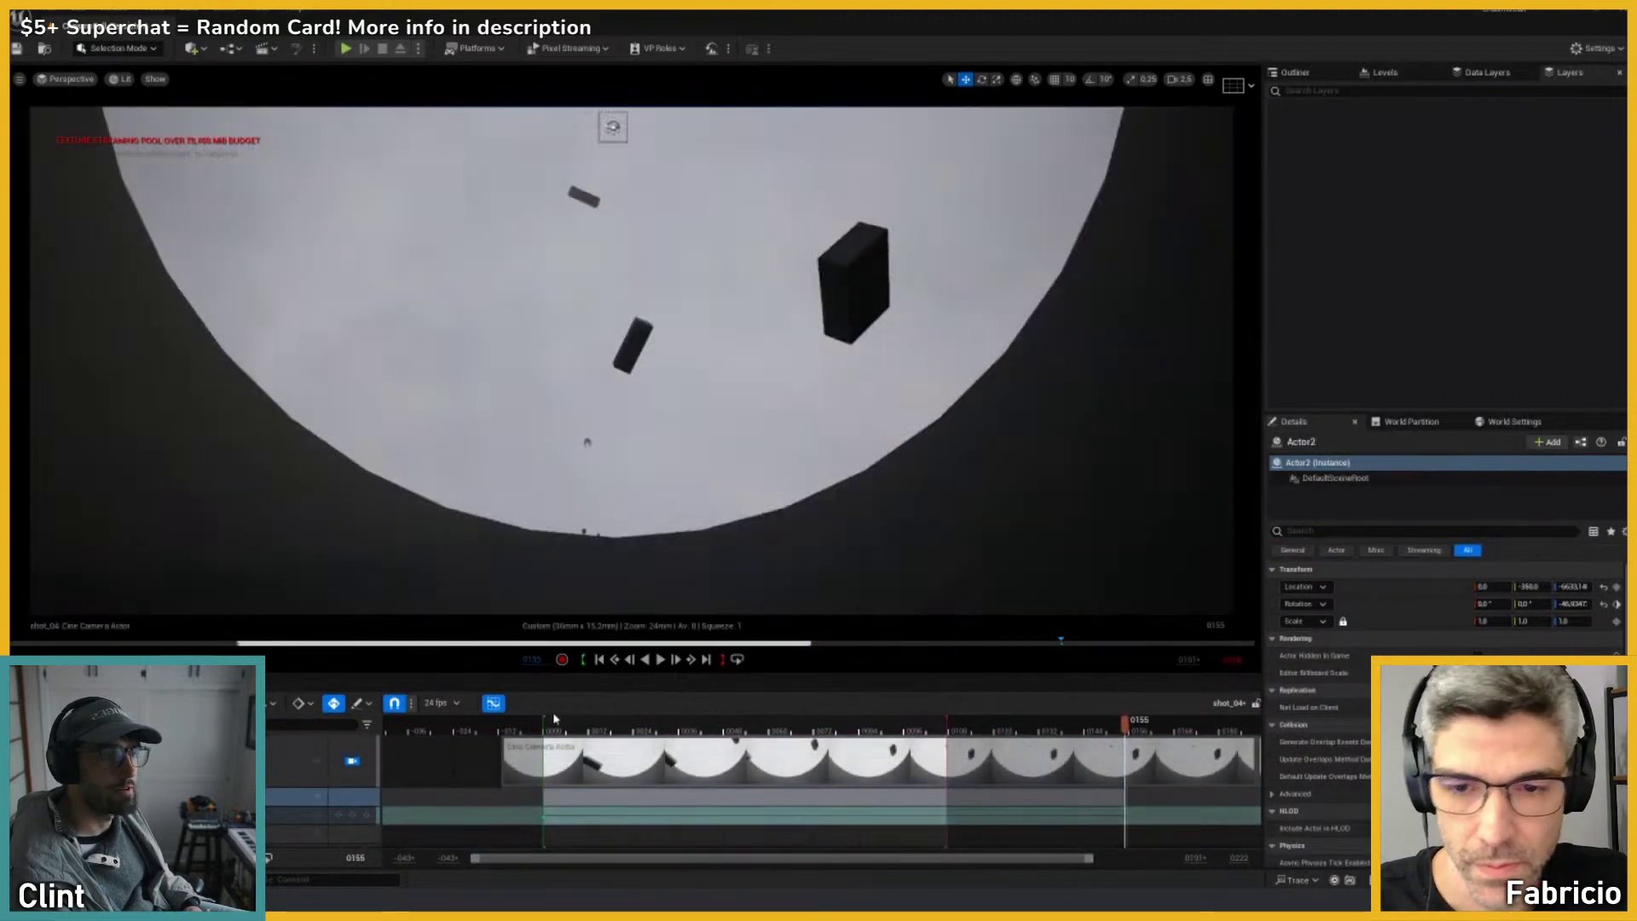
pyautogui.press('space')
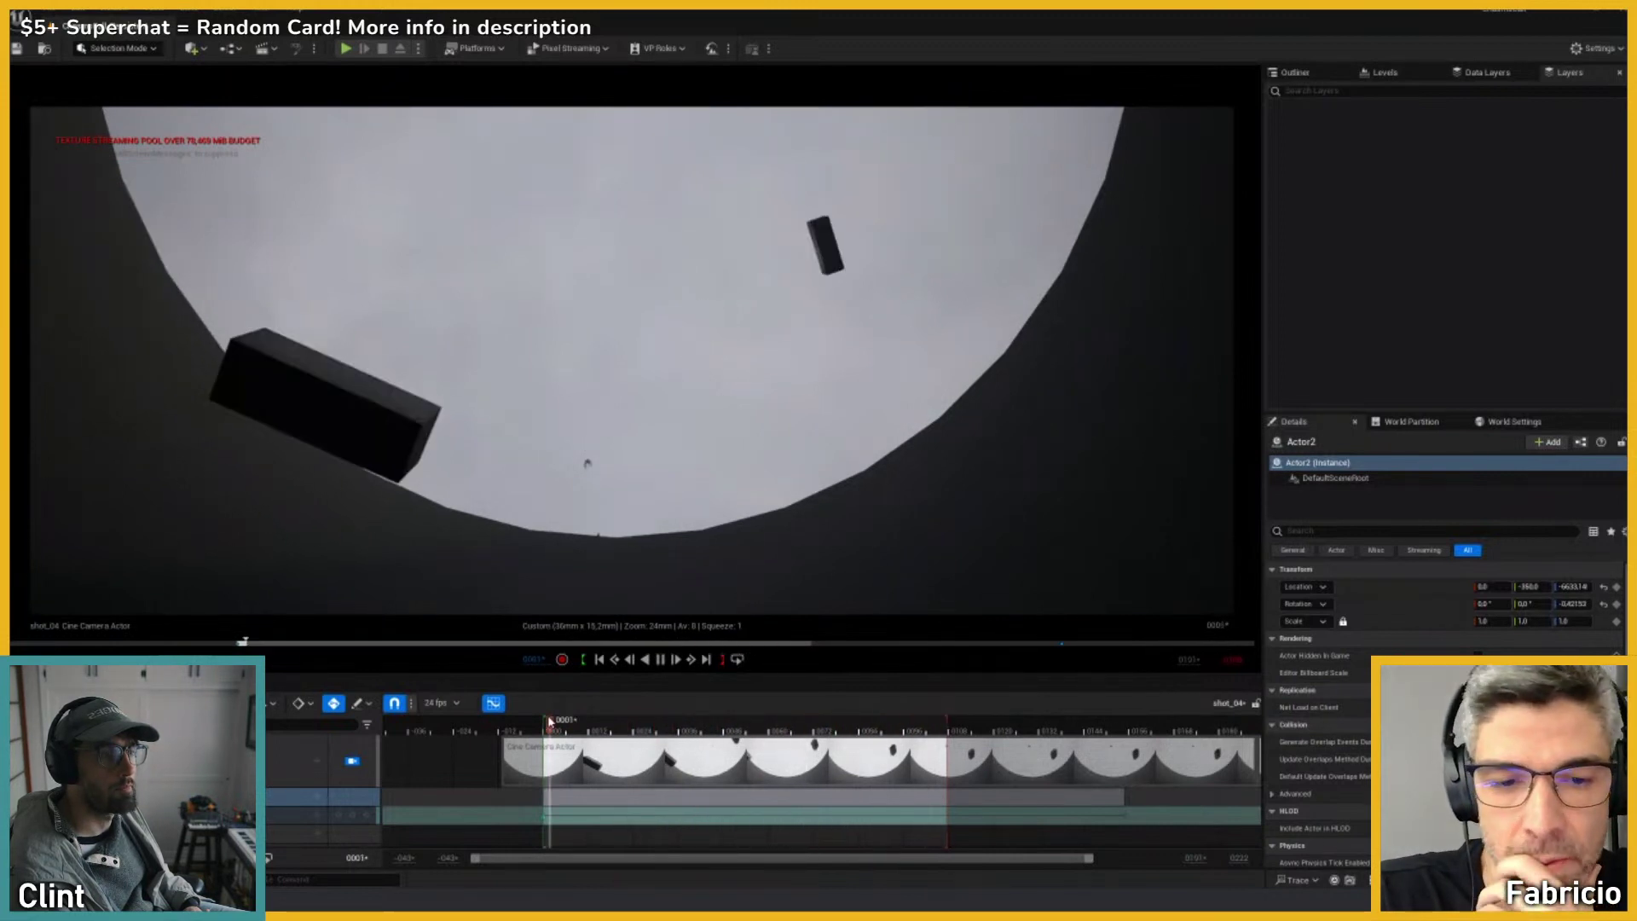
pyautogui.press('space')
pyautogui.hotkey('shift', 'c')
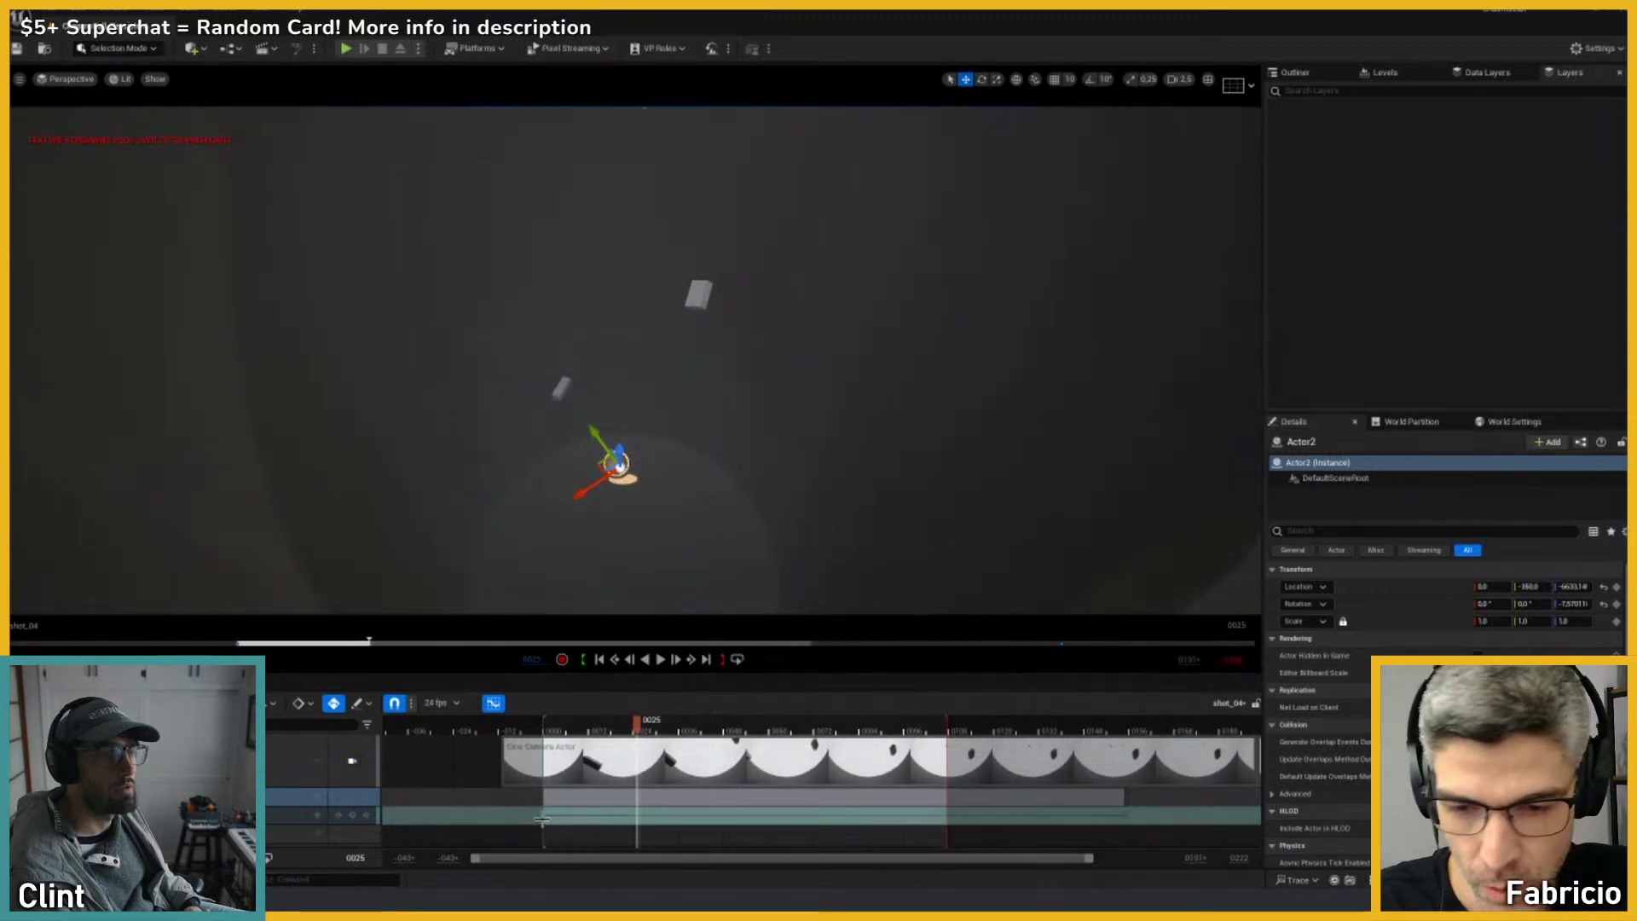
# Step: Move Actor2's start Transform key to frame -045 and play the shot through the camera up to frame 0042
pyautogui.moveTo(543, 817); pyautogui.dragTo(395, 816)
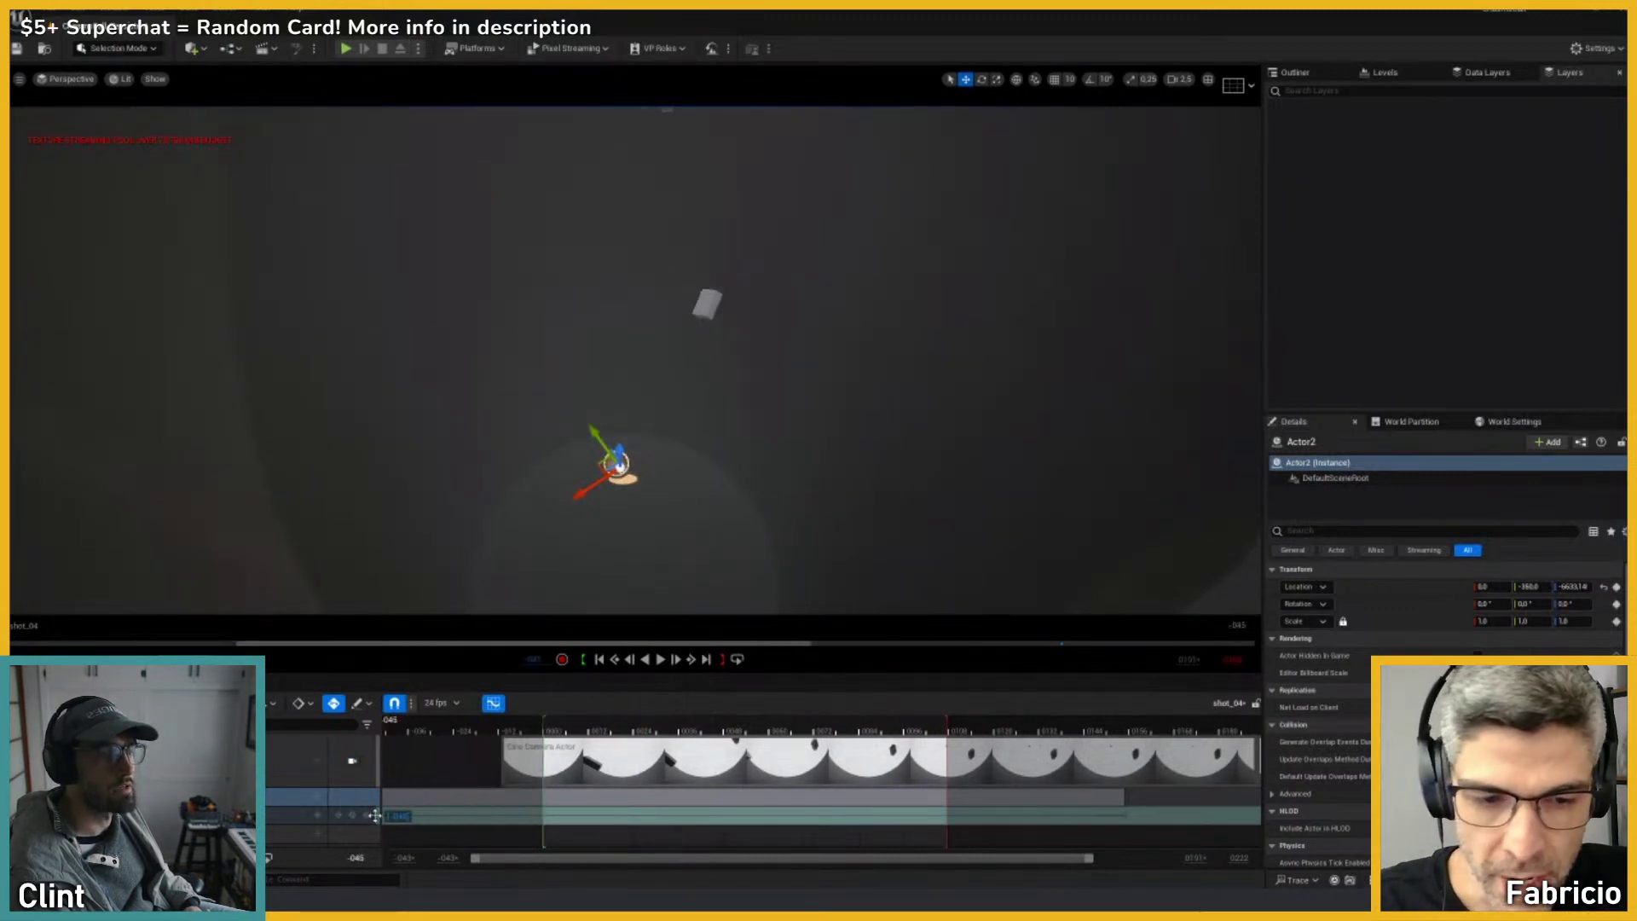
pyautogui.moveTo(682, 443); pyautogui.dragTo(677, 438, button='right')
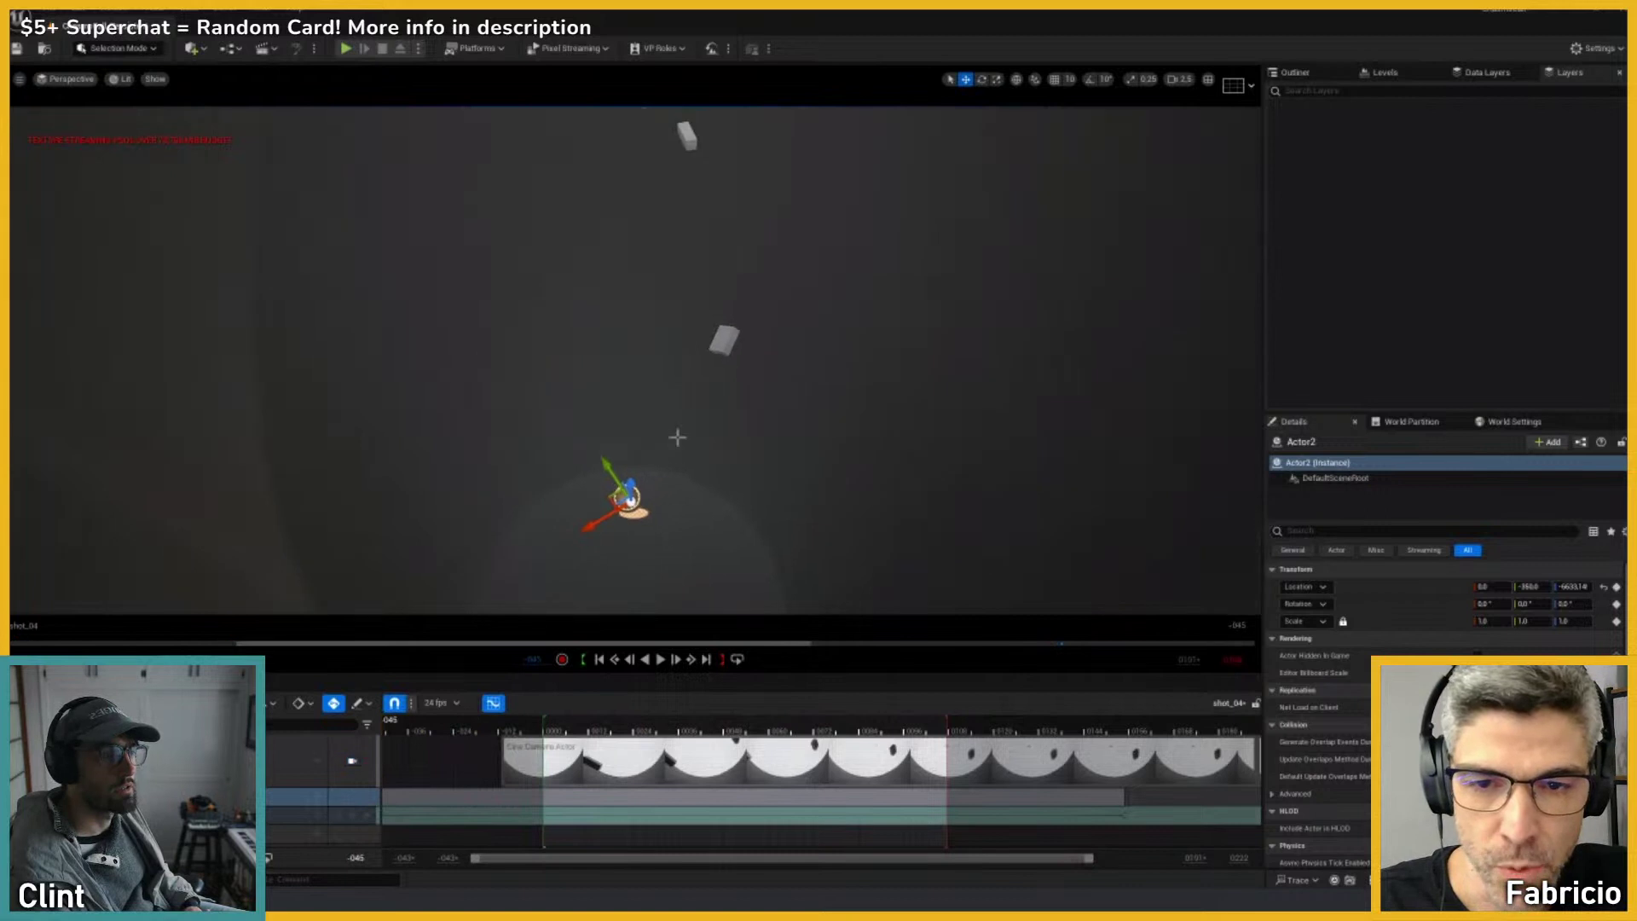
pyautogui.click(353, 761)
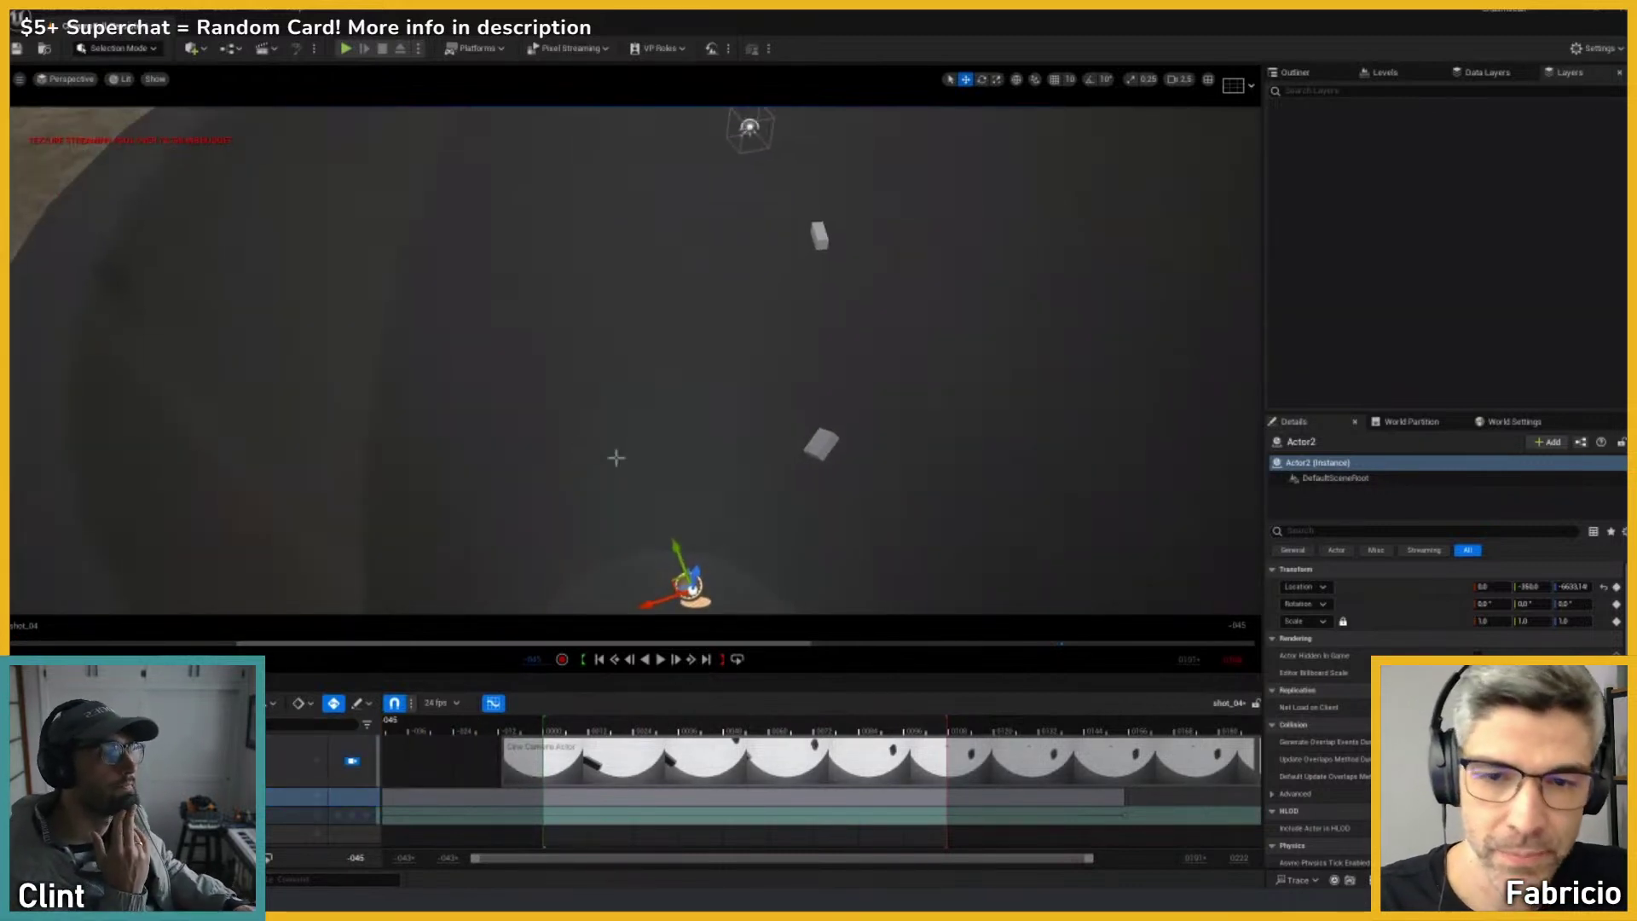
pyautogui.click(565, 731)
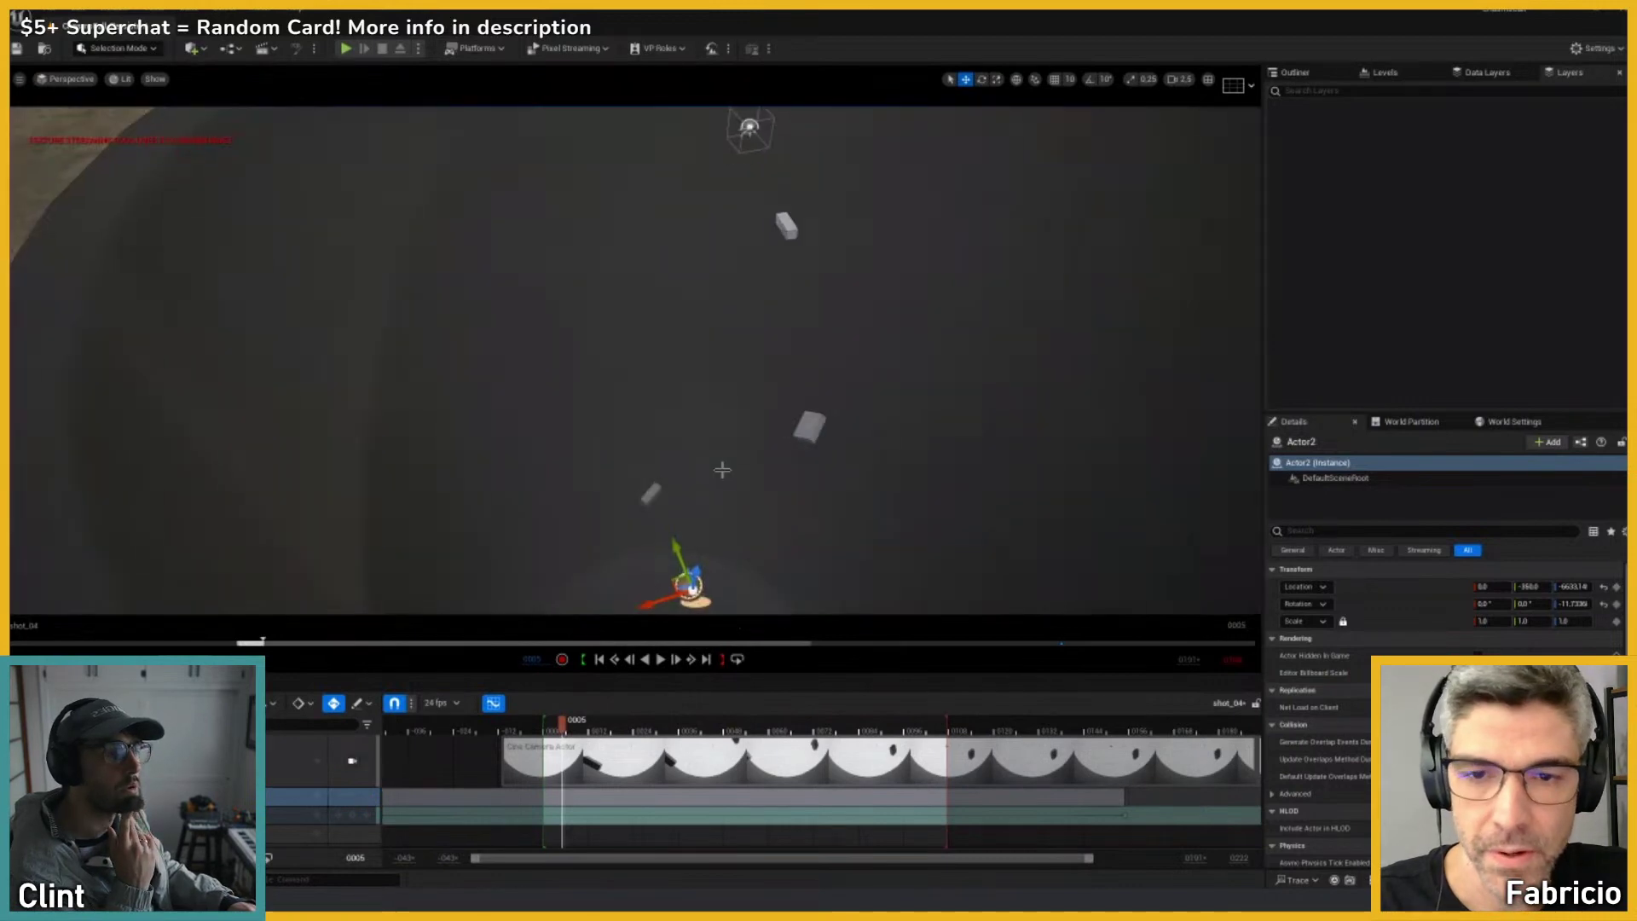
pyautogui.press('space')
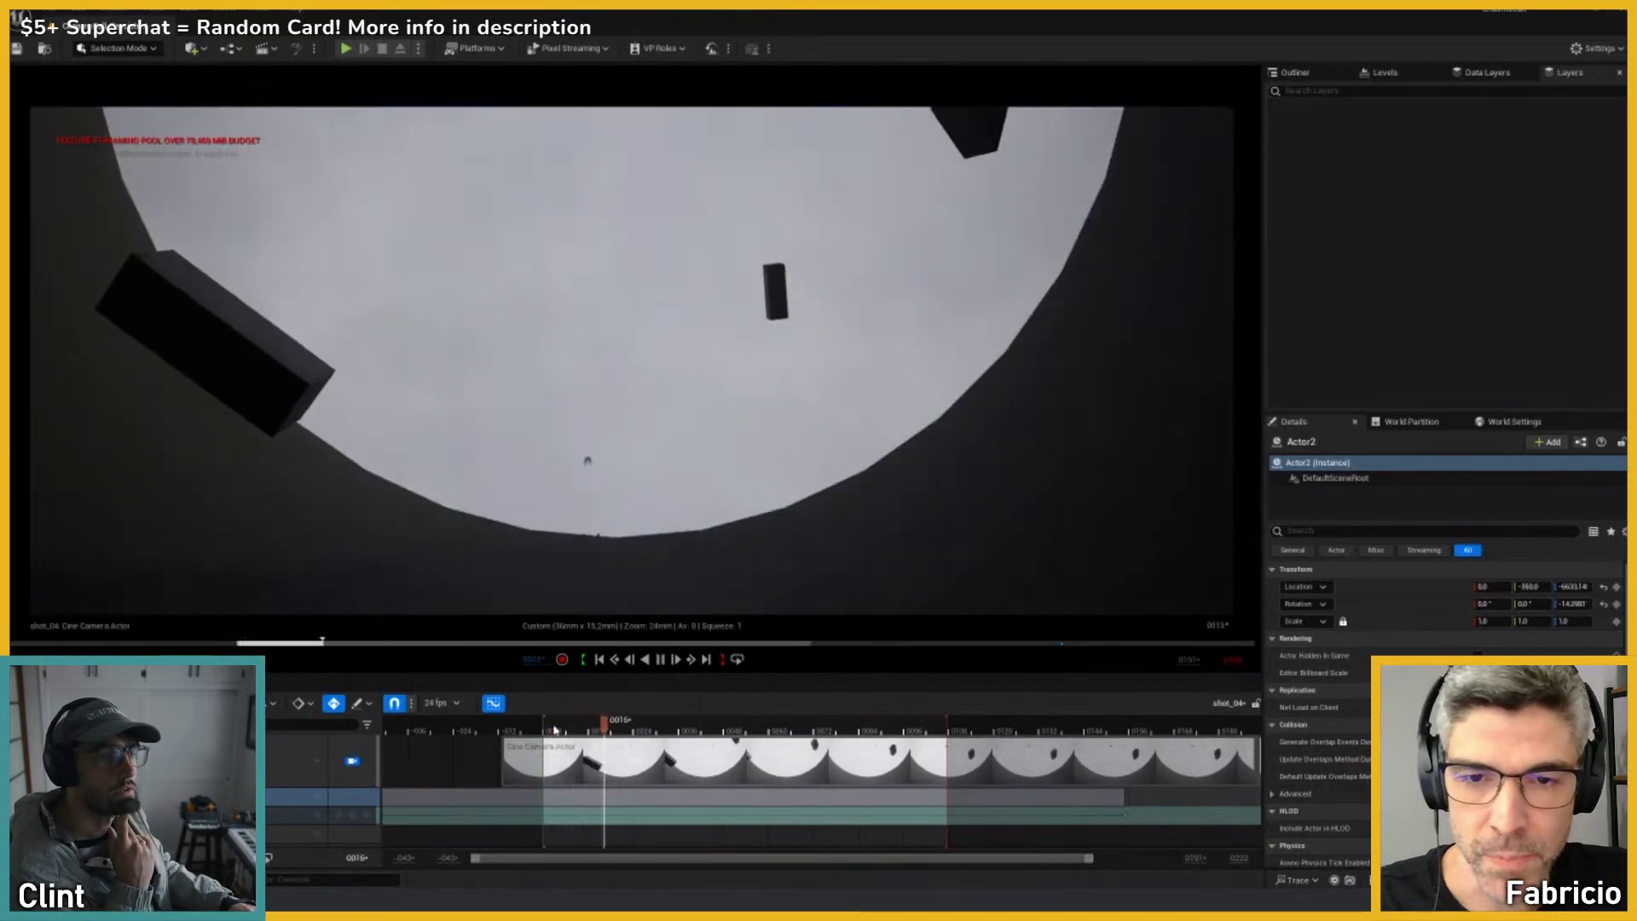
pyautogui.press('space')
pyautogui.hotkey('shift', 'c')
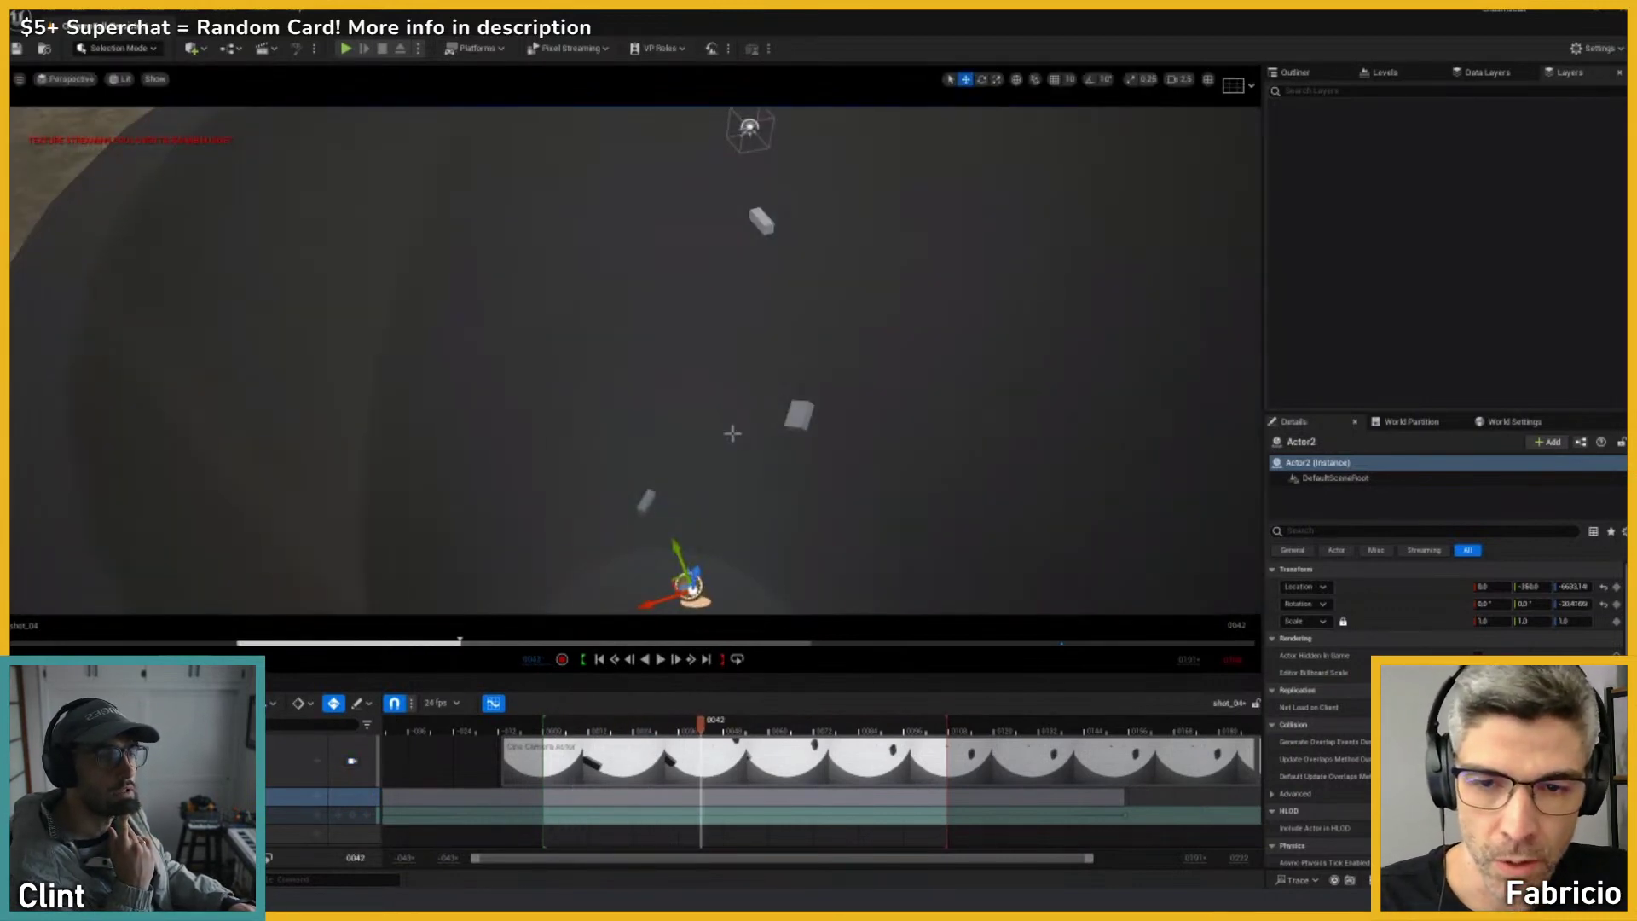
# Step: Move Actor2's end Transform key to frame 0205 and return to the shot camera at frame 0014
pyautogui.moveTo(731, 435); pyautogui.dragTo(739, 457, button='right')
pyautogui.scroll(-5, 739, 457)
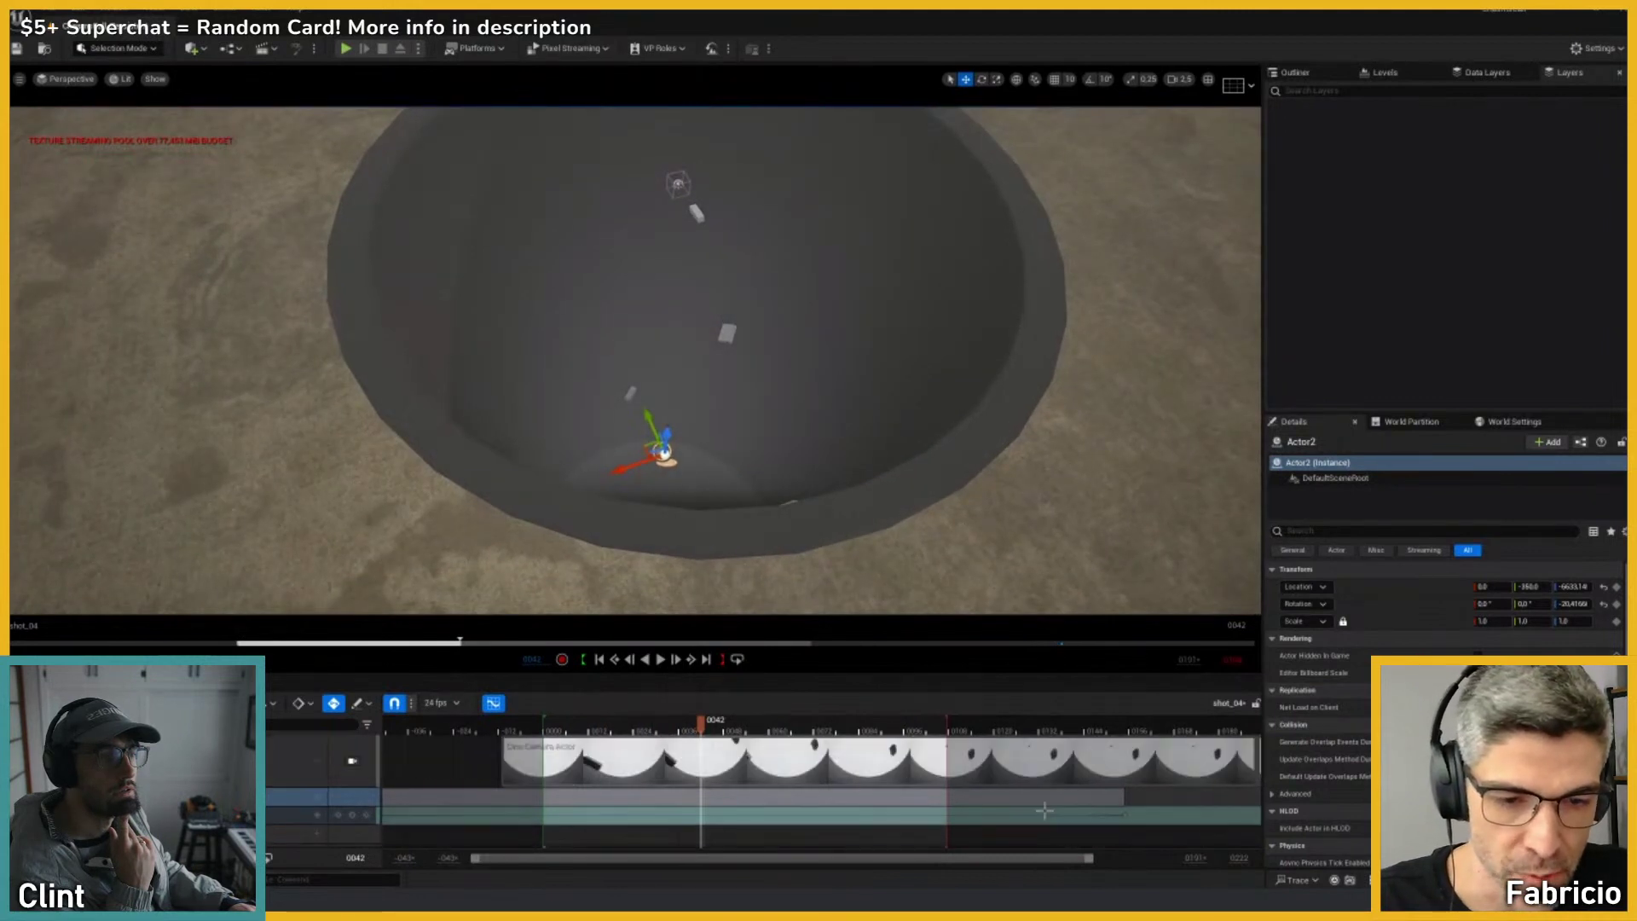
pyautogui.click(1126, 817)
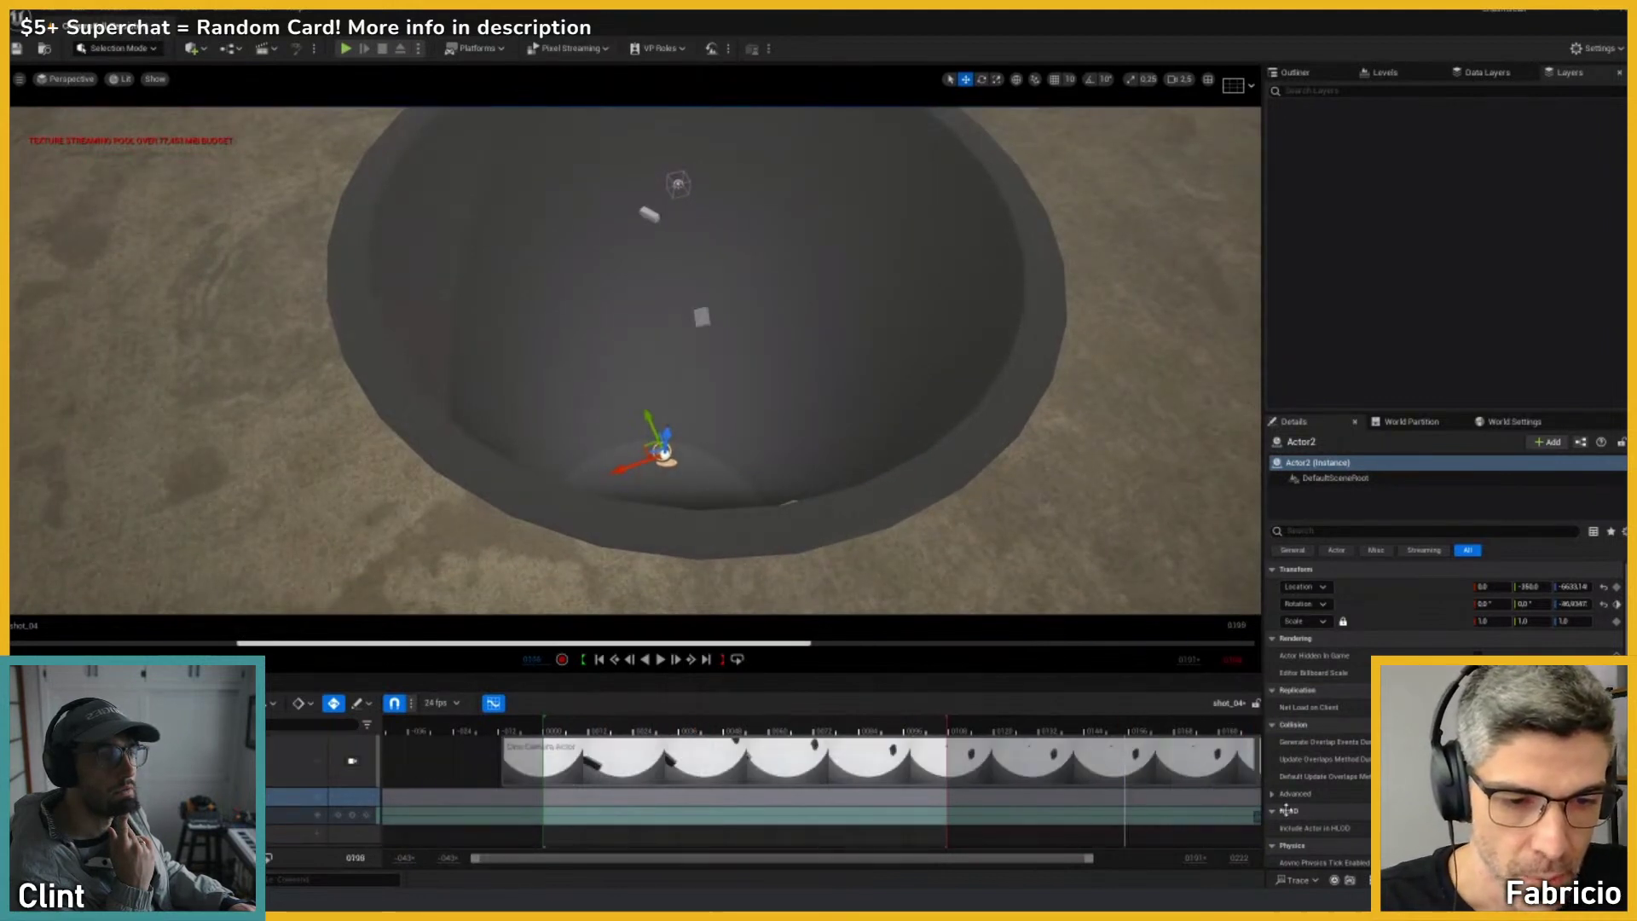
pyautogui.moveTo(864, 398); pyautogui.dragTo(833, 386, button='right')
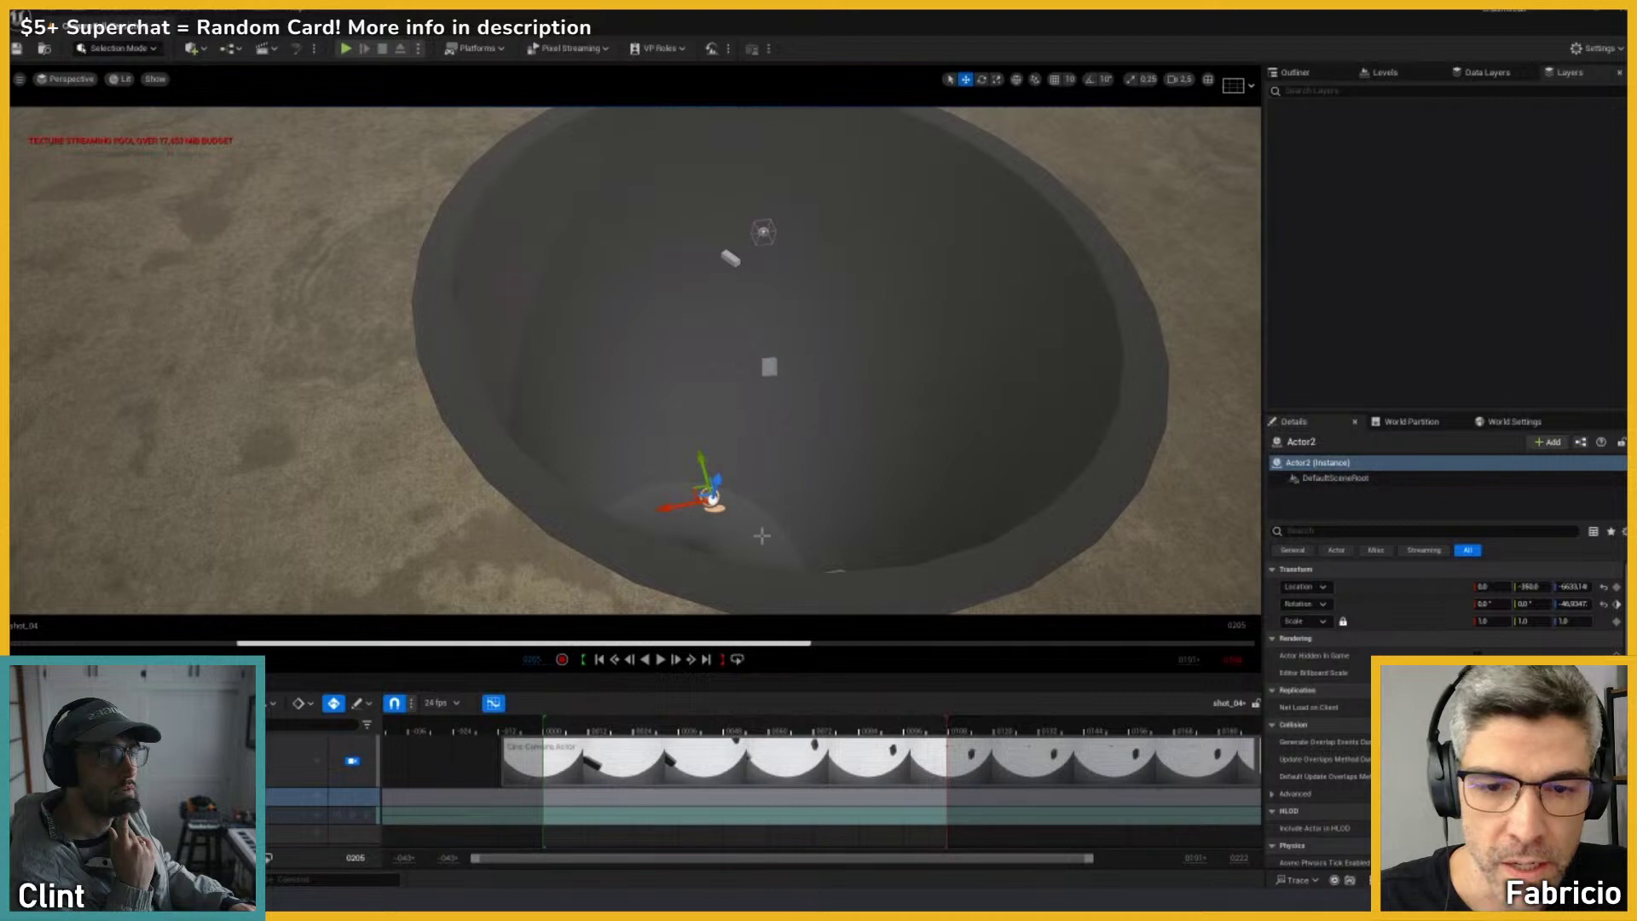
pyautogui.click(596, 724)
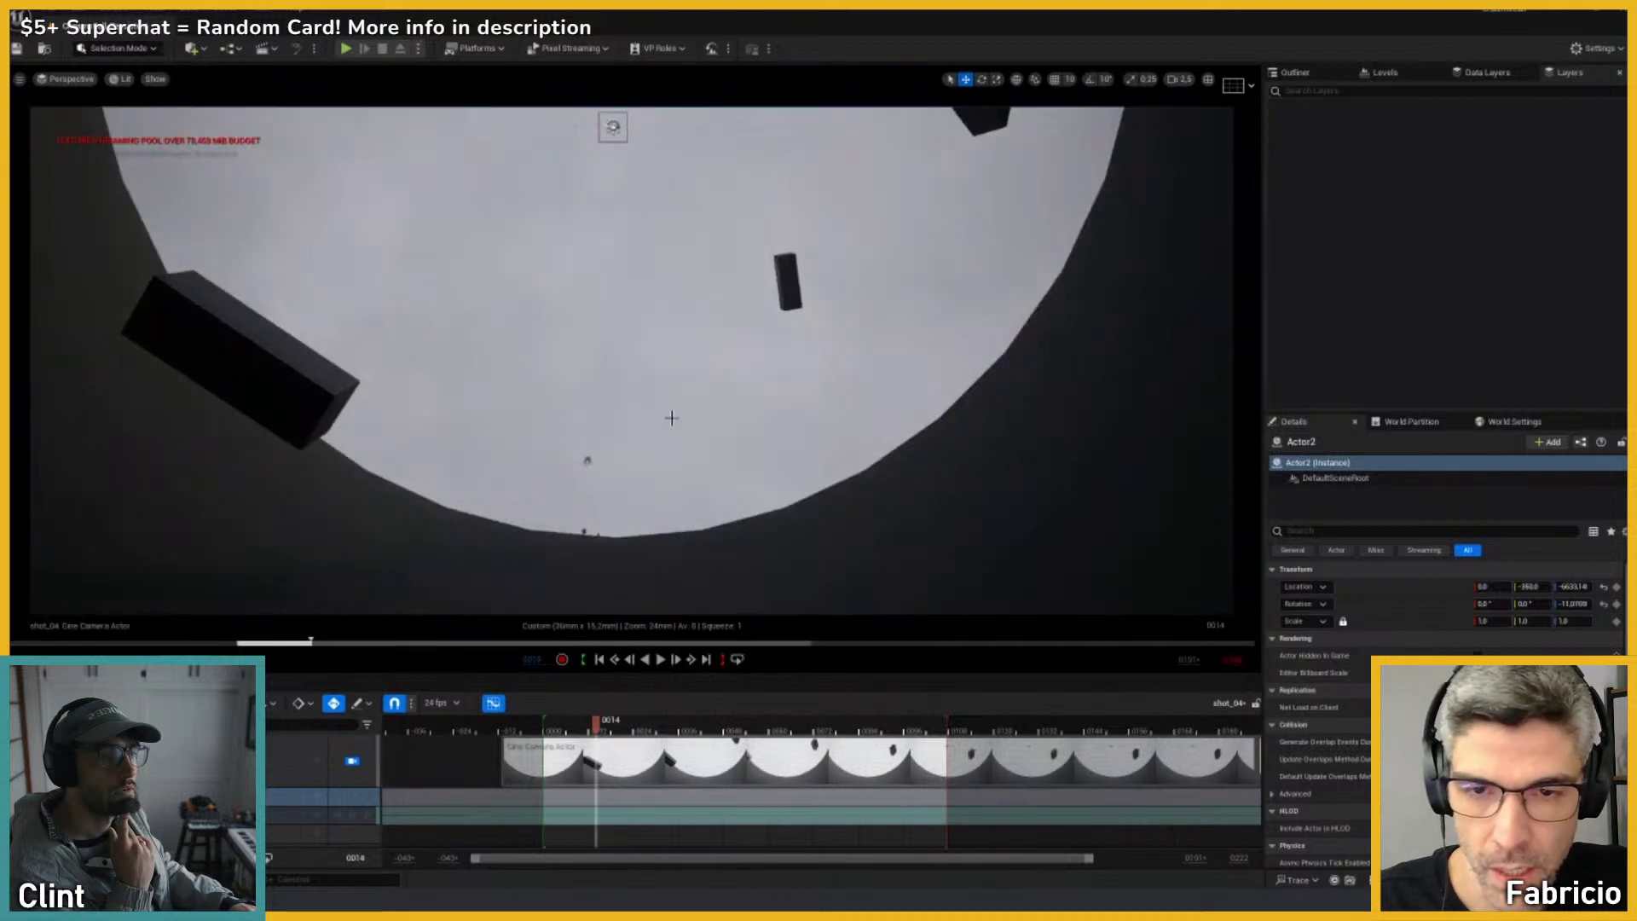
# Step: Select SKM Manny in the pit opening and scrub shot_04 to frame 0047 to check its motion
pyautogui.click(586, 461)
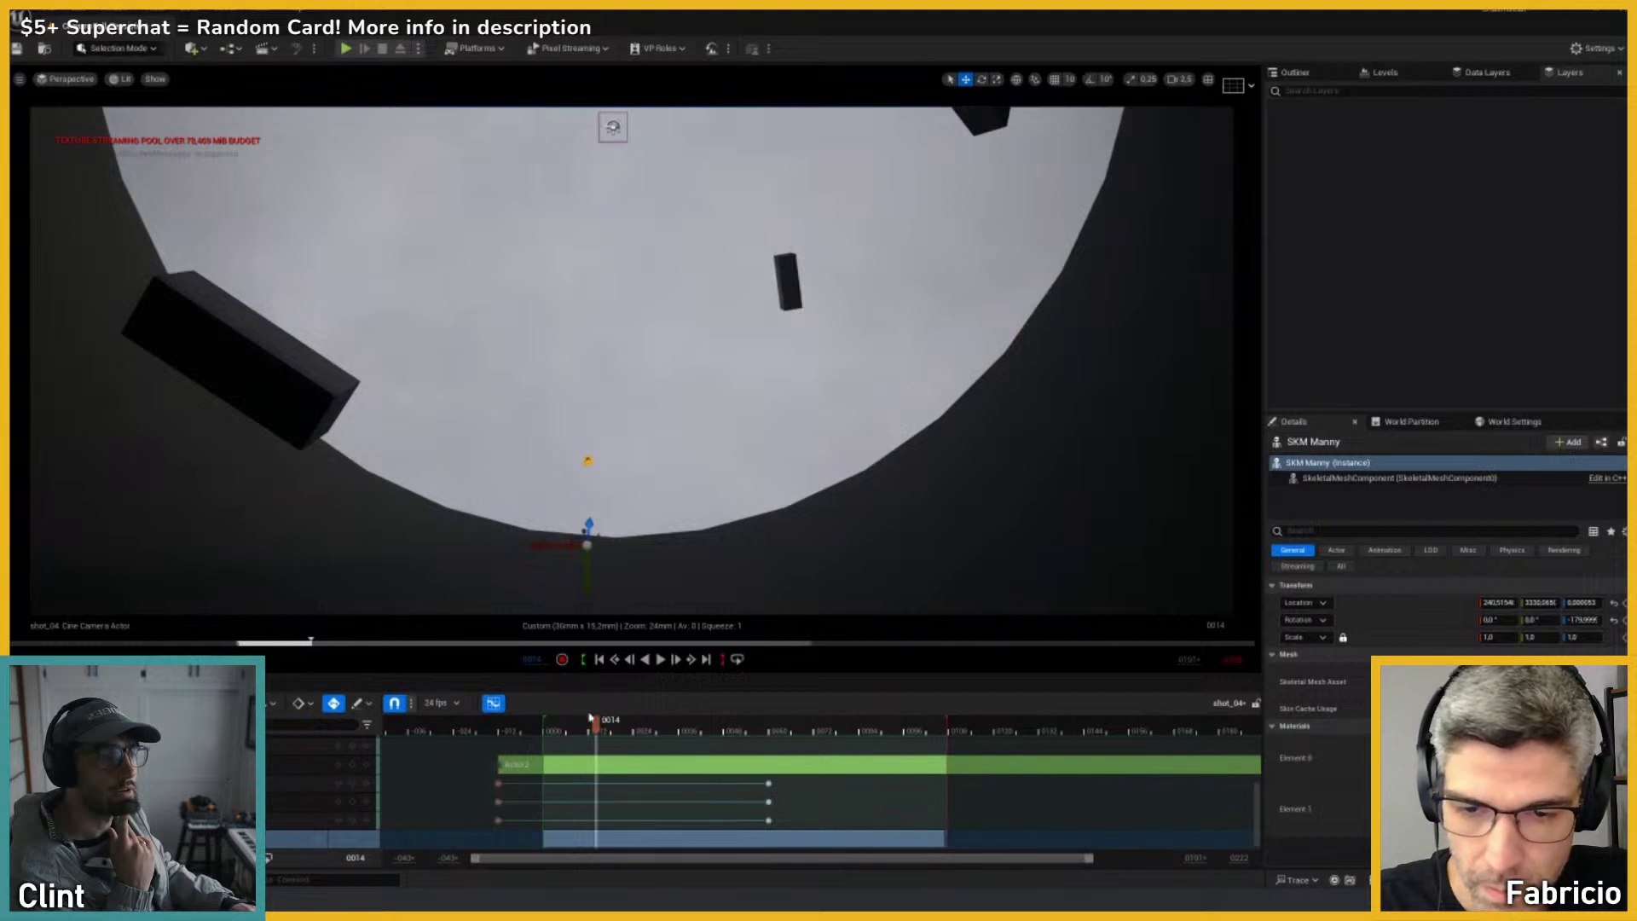
pyautogui.moveTo(590, 718); pyautogui.dragTo(689, 753)
pyautogui.scroll(3, 689, 753)
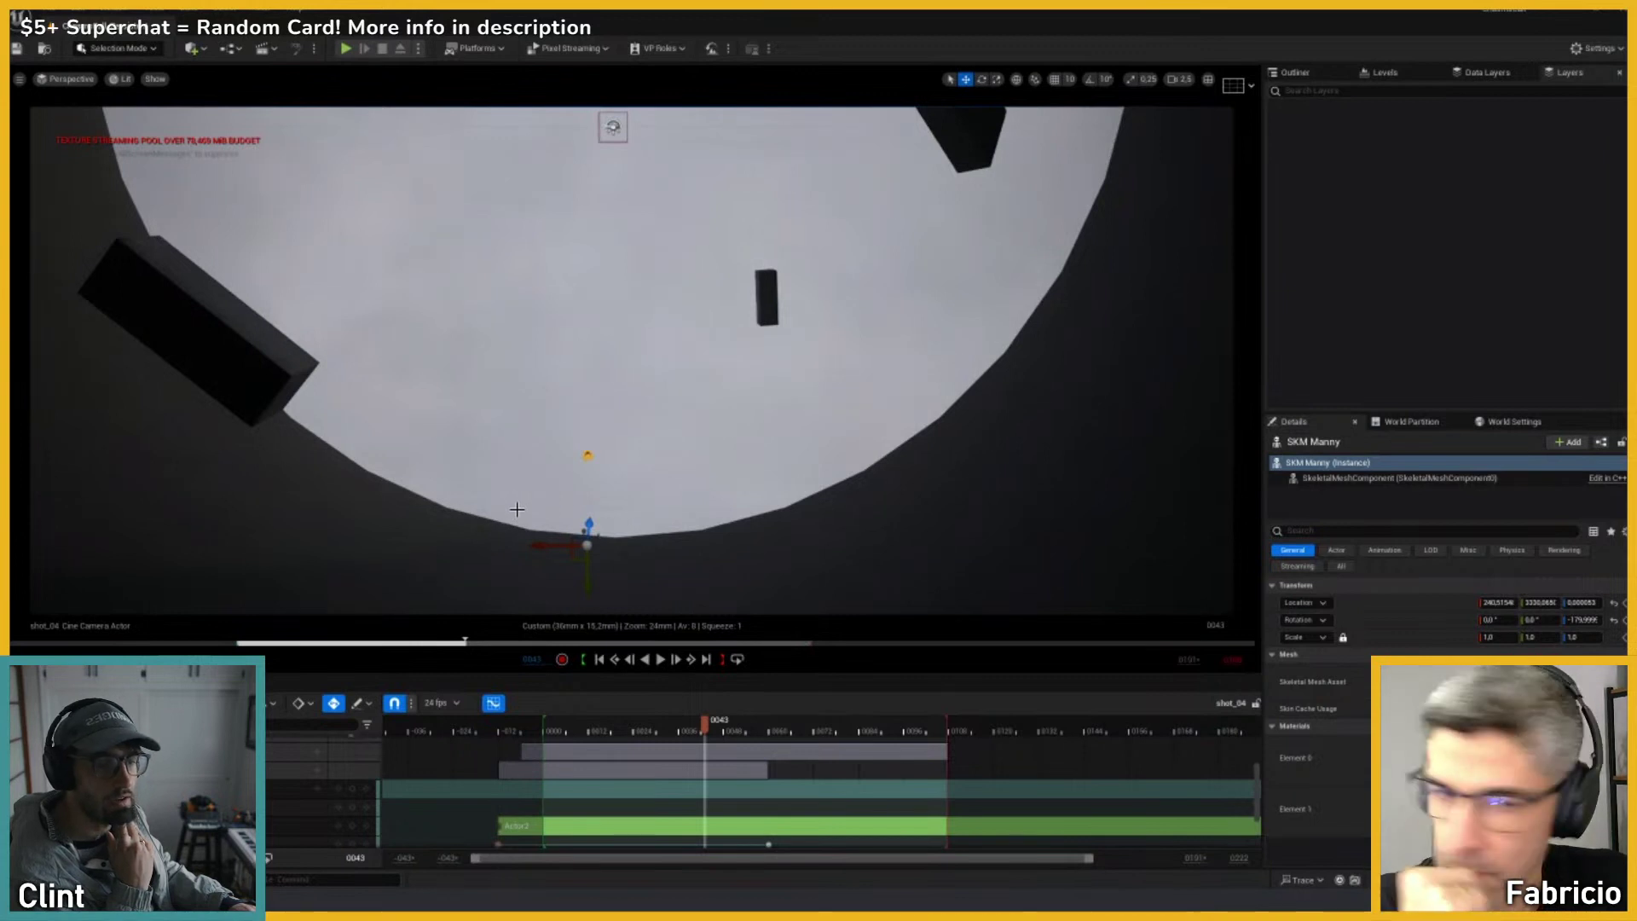
pyautogui.moveTo(708, 729)
pyautogui.mouseDown()
pyautogui.moveTo(631, 728)
pyautogui.moveTo(718, 728)
pyautogui.mouseUp()
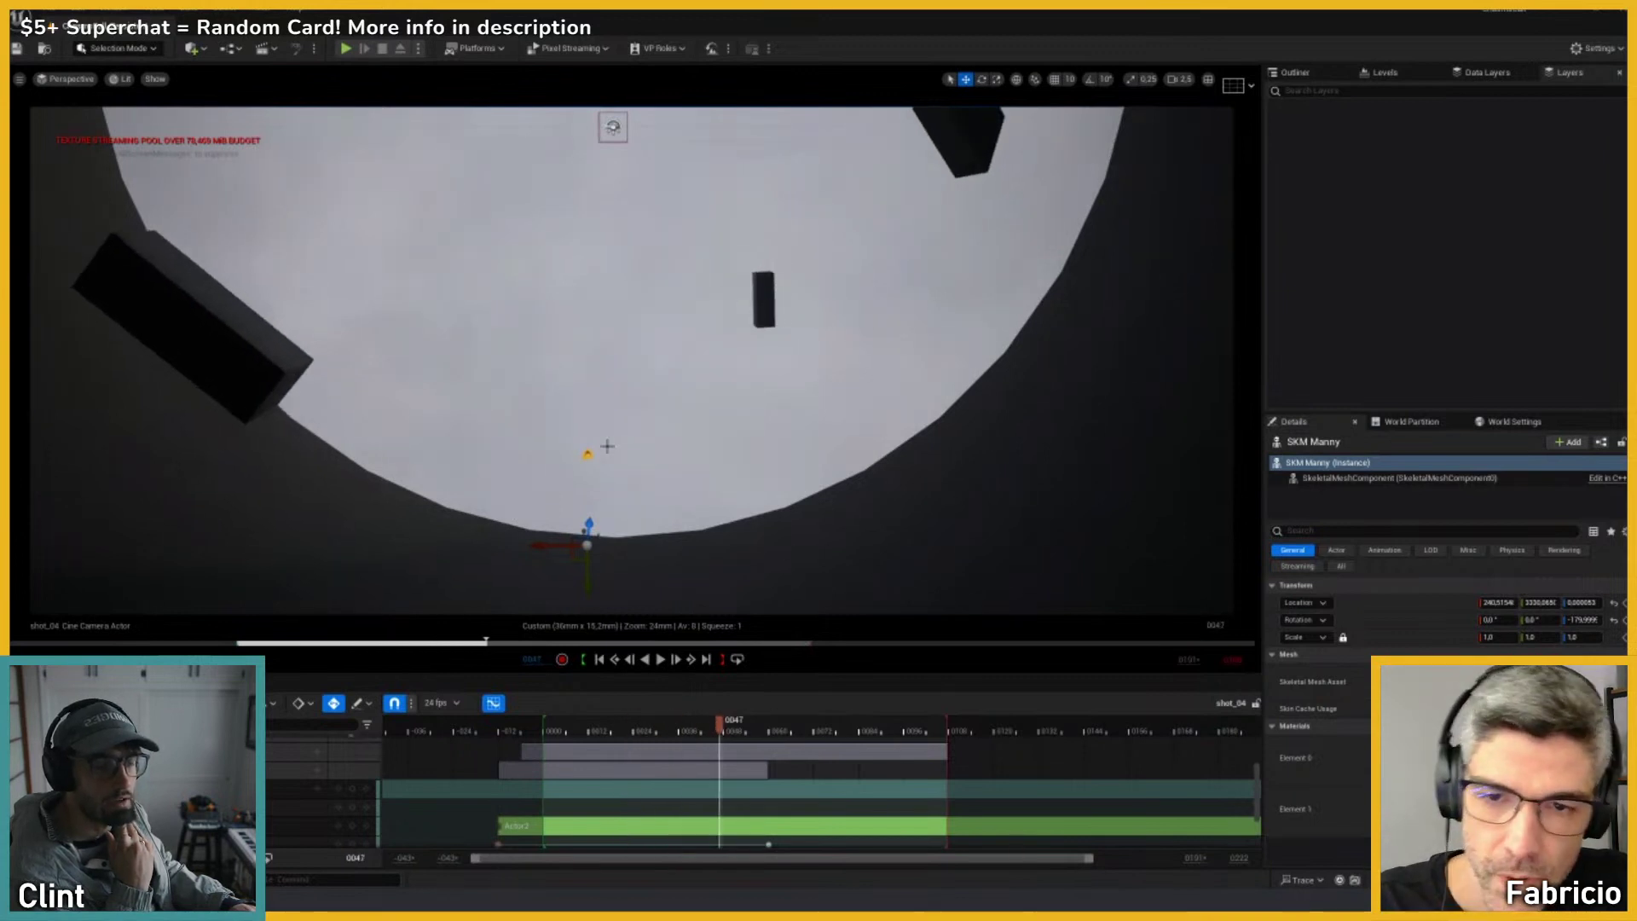
# Step: Inspect SKM Manny from a free view beside the pit and compare it with the shot camera's framing
pyautogui.click(582, 460)
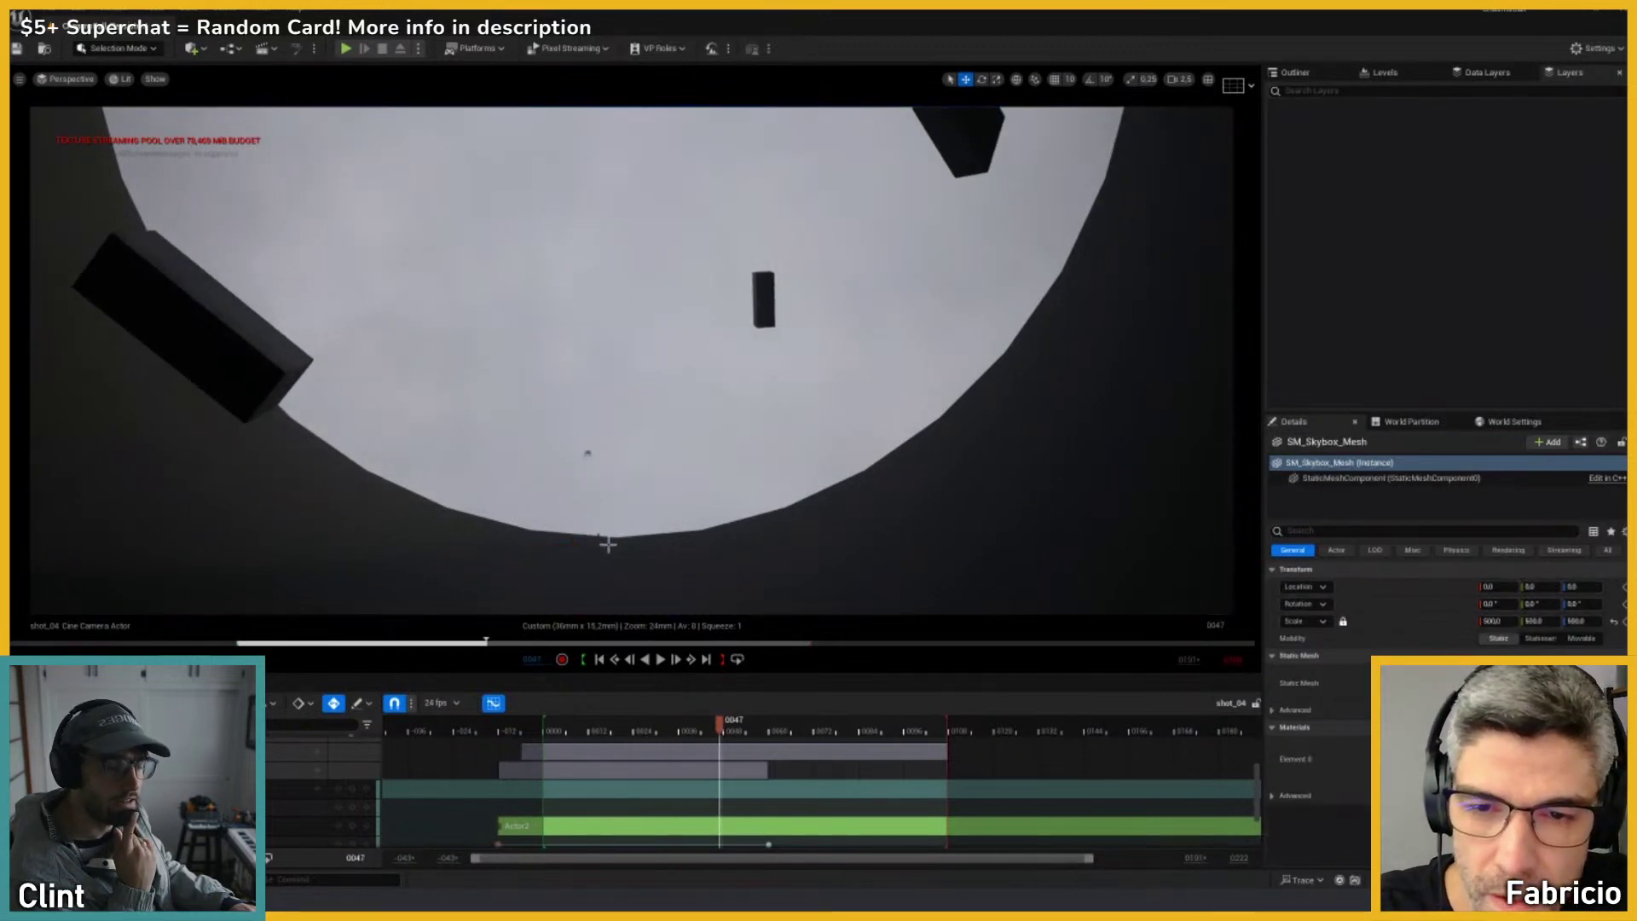
pyautogui.click(588, 456)
pyautogui.hotkey('shift', 'c')
pyautogui.moveTo(641, 385); pyautogui.dragTo(866, 405, button='right')
pyautogui.press('d')
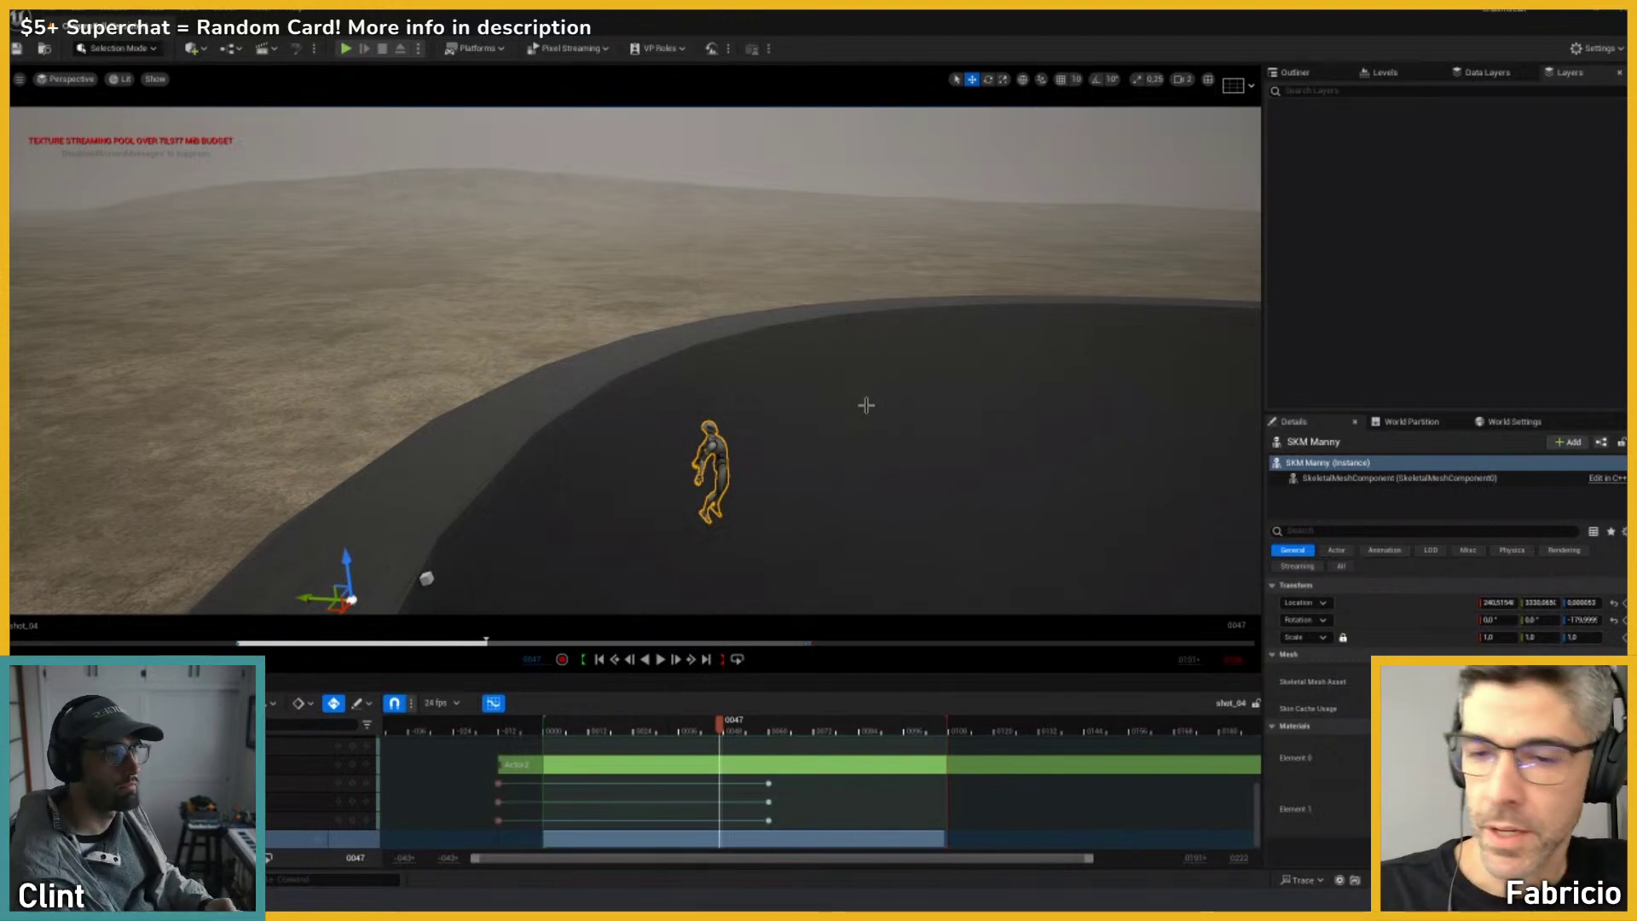
pyautogui.hotkey('shift', 'c')
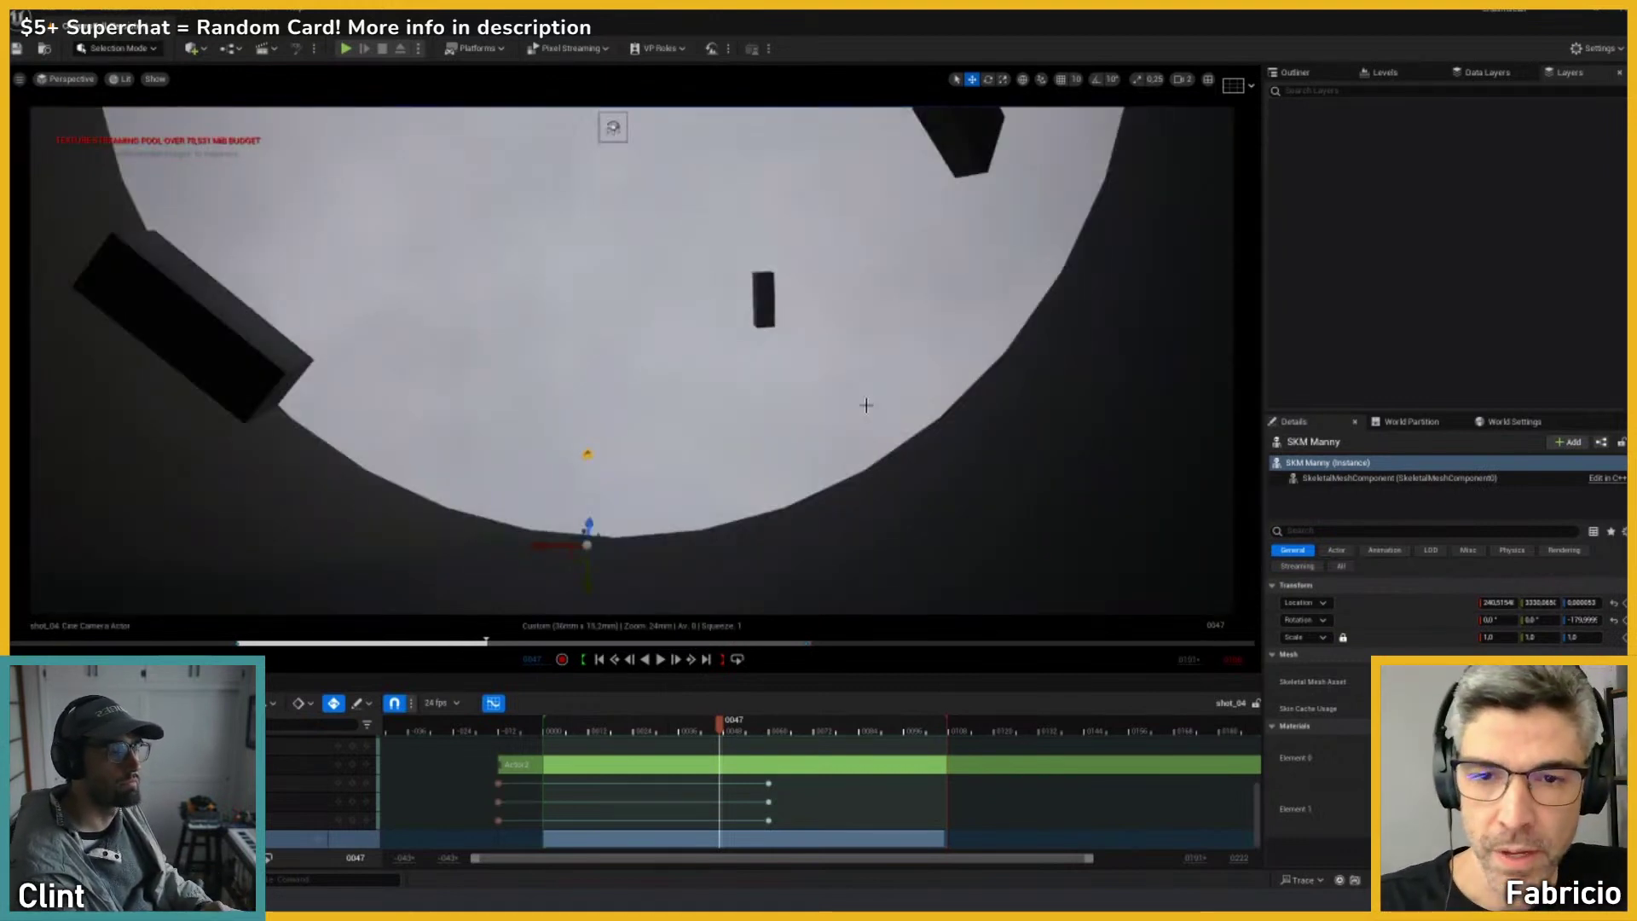
pyautogui.hotkey('shift', 'c')
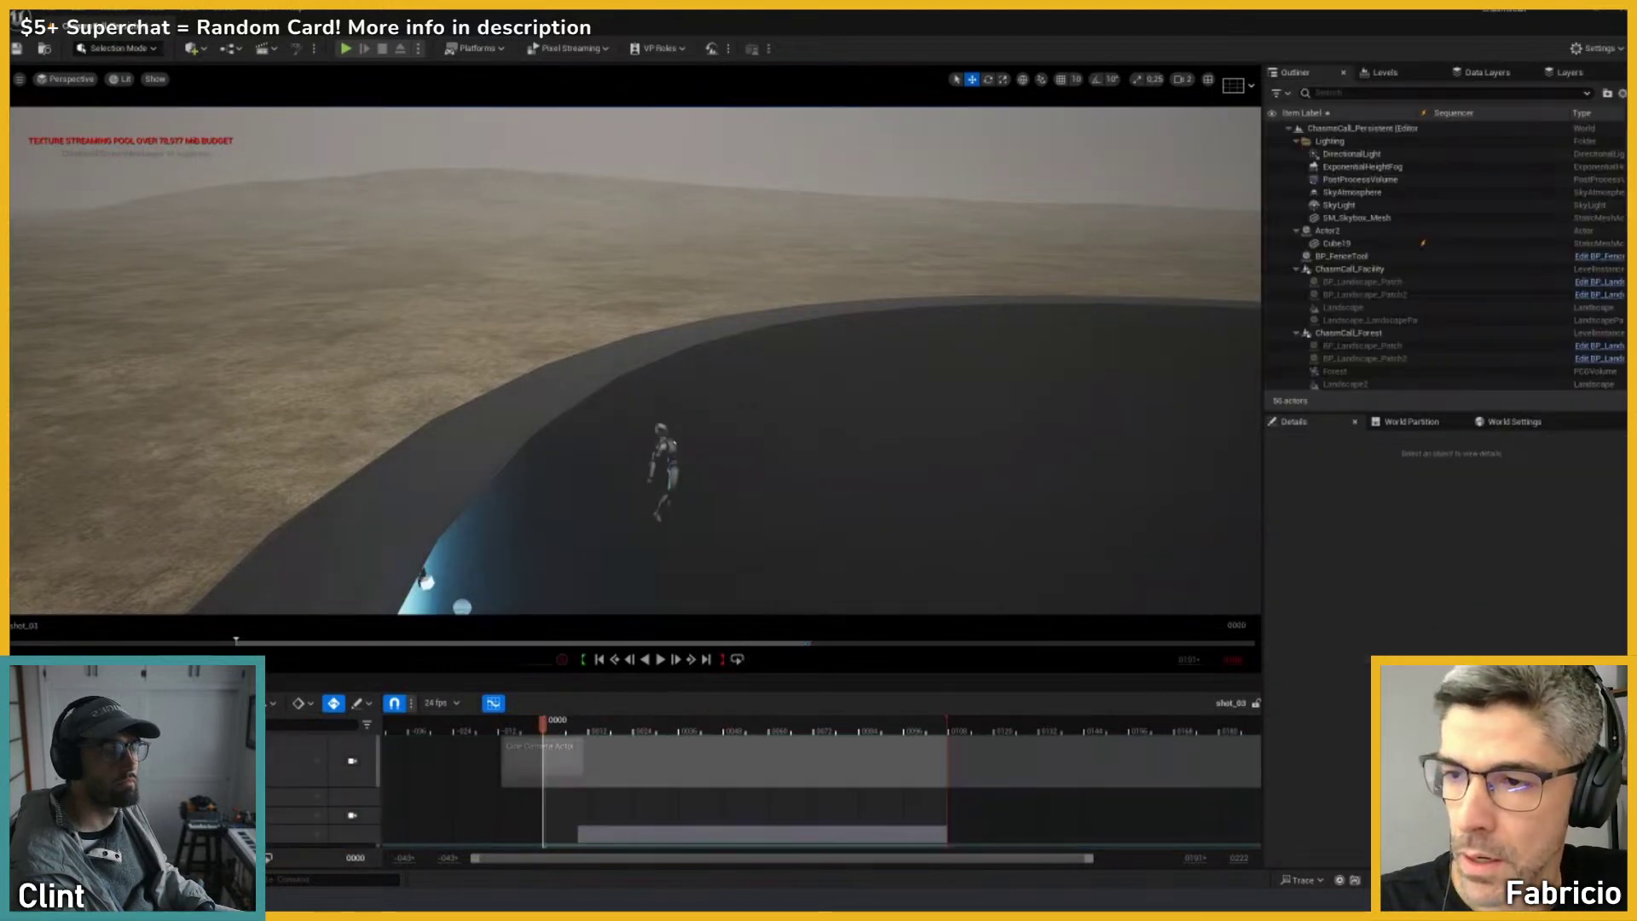
# Step: View shot_03 through its camera cuts and scrub it to compare the mannequin's pose and motion
pyautogui.click(354, 763)
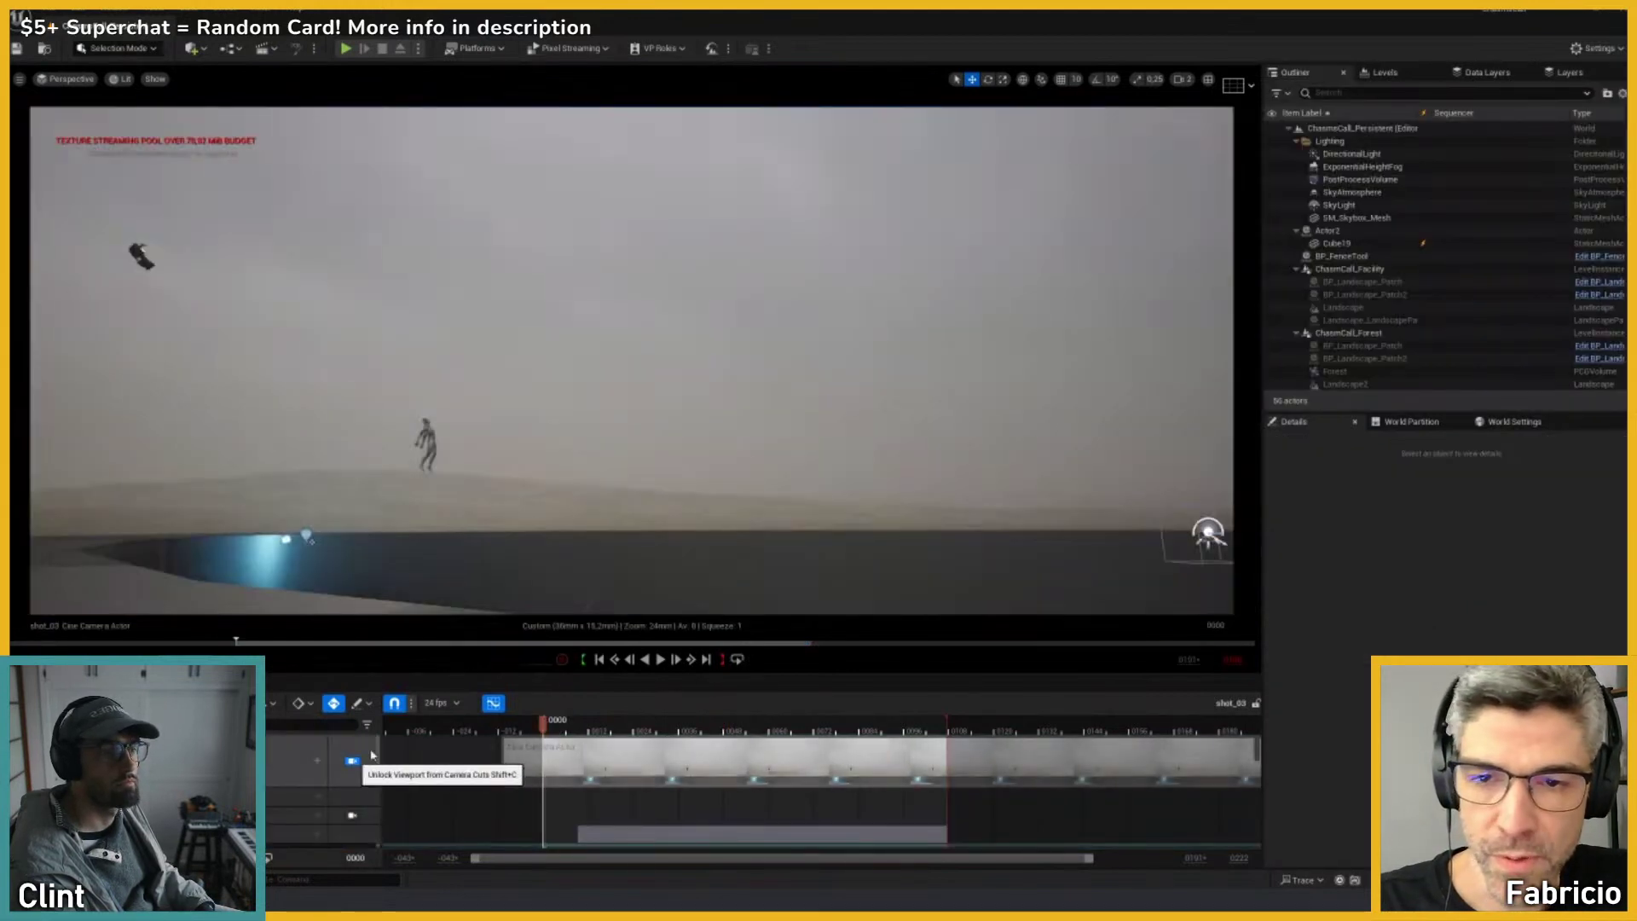
pyautogui.moveTo(546, 725); pyautogui.dragTo(842, 733)
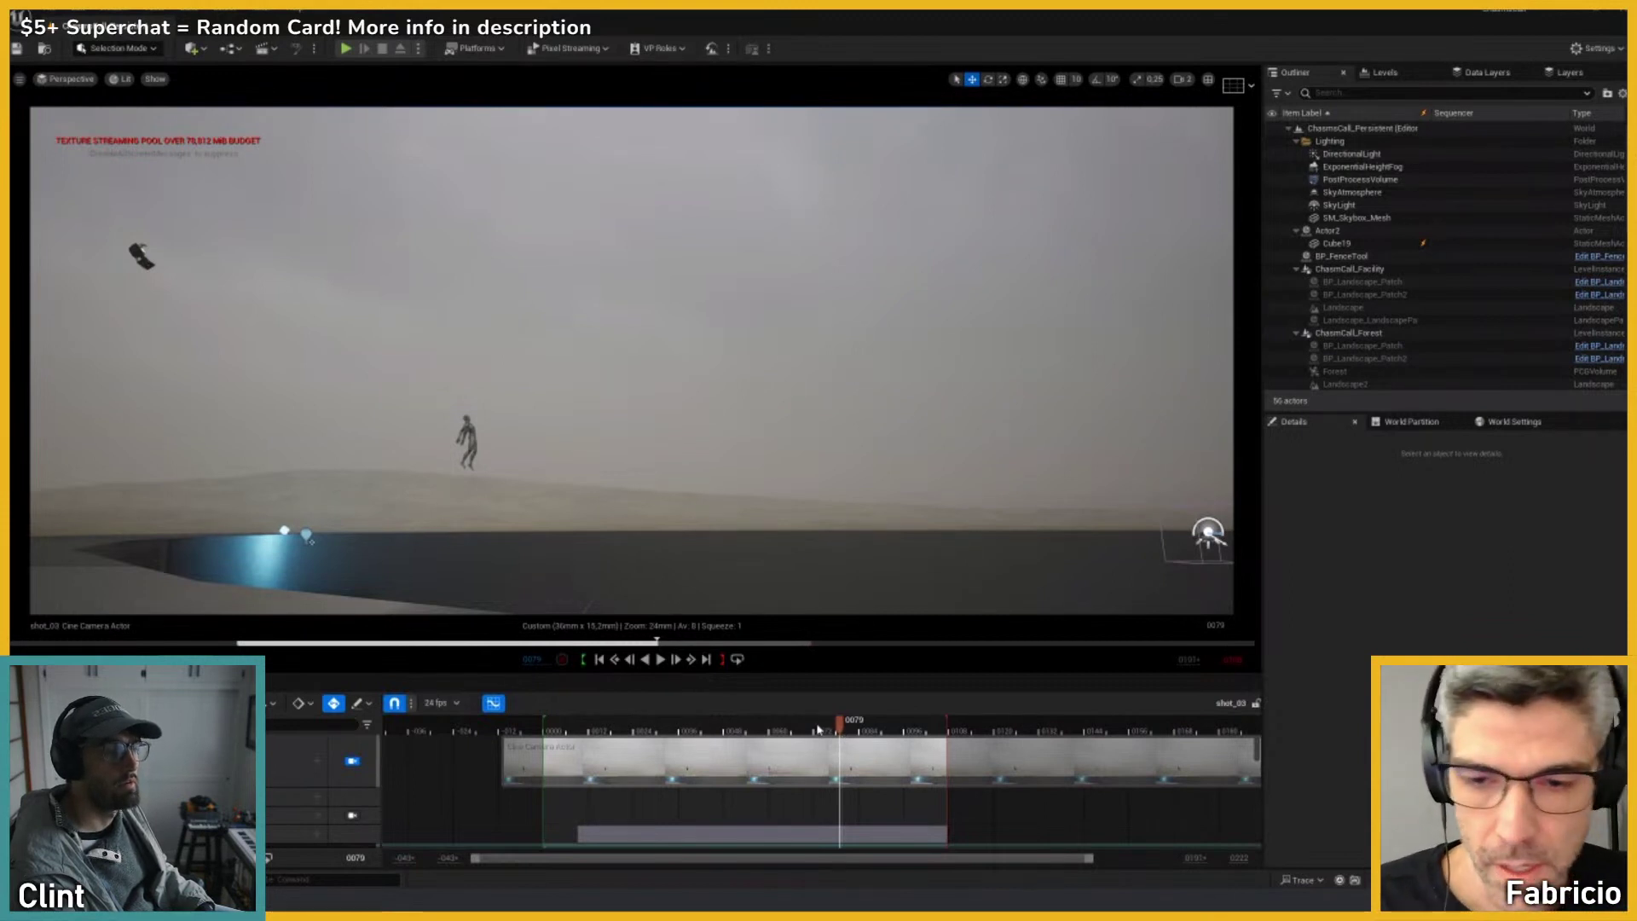
pyautogui.moveTo(817, 729); pyautogui.dragTo(798, 727)
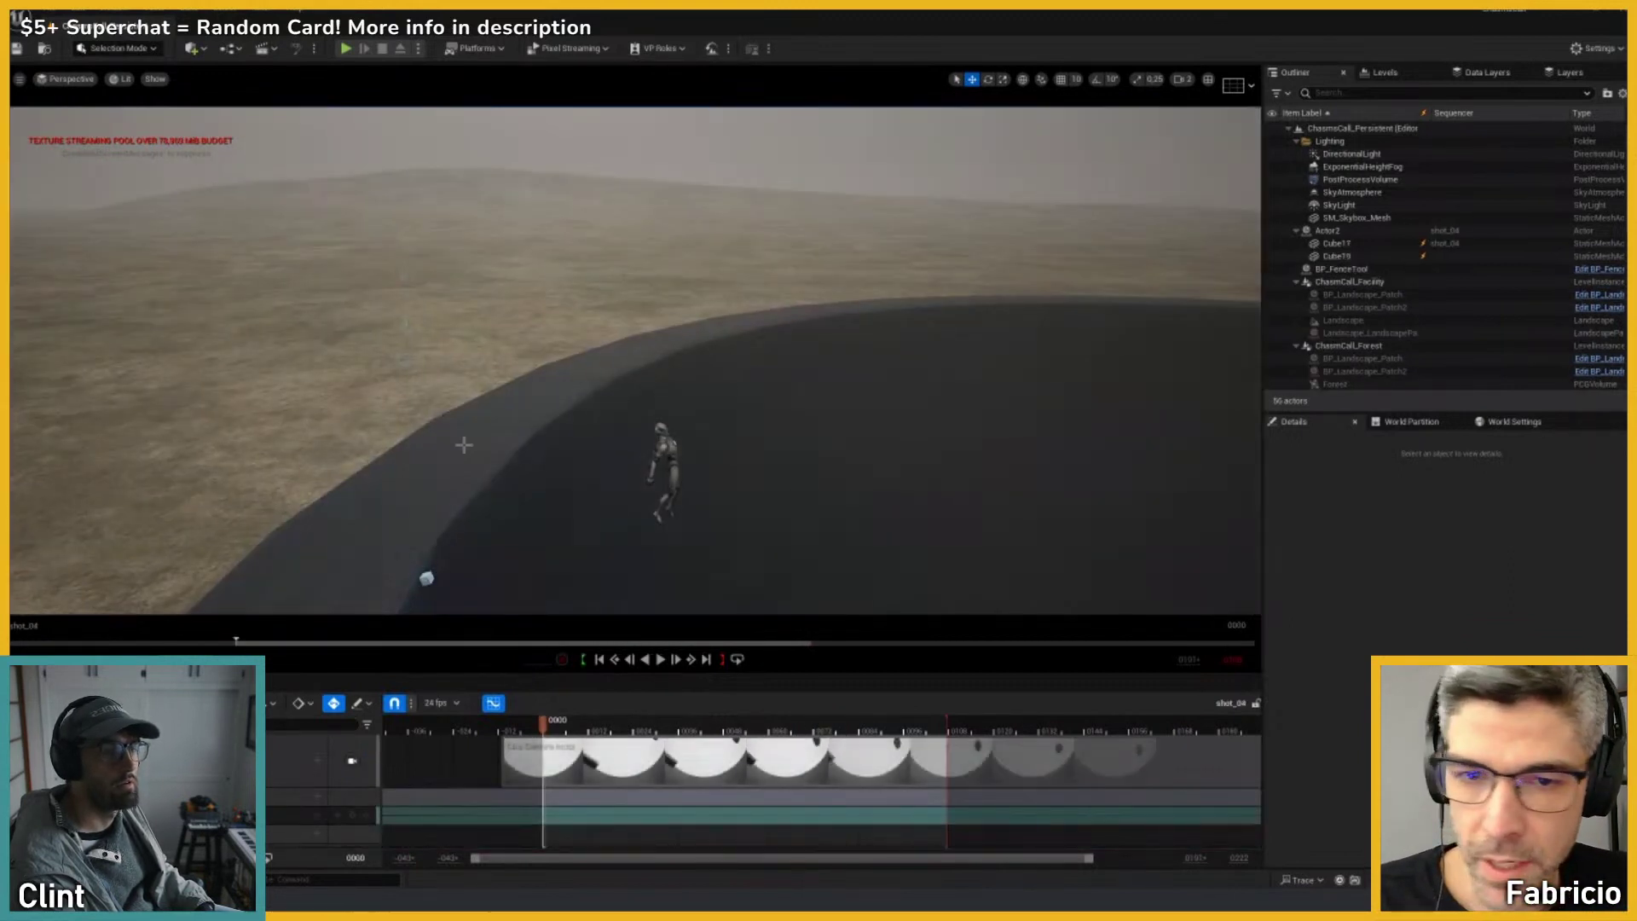
# Step: Select SKM Manny in shot_04 at frame 0092 and switch the editor to Animation Mode
pyautogui.click(772, 464)
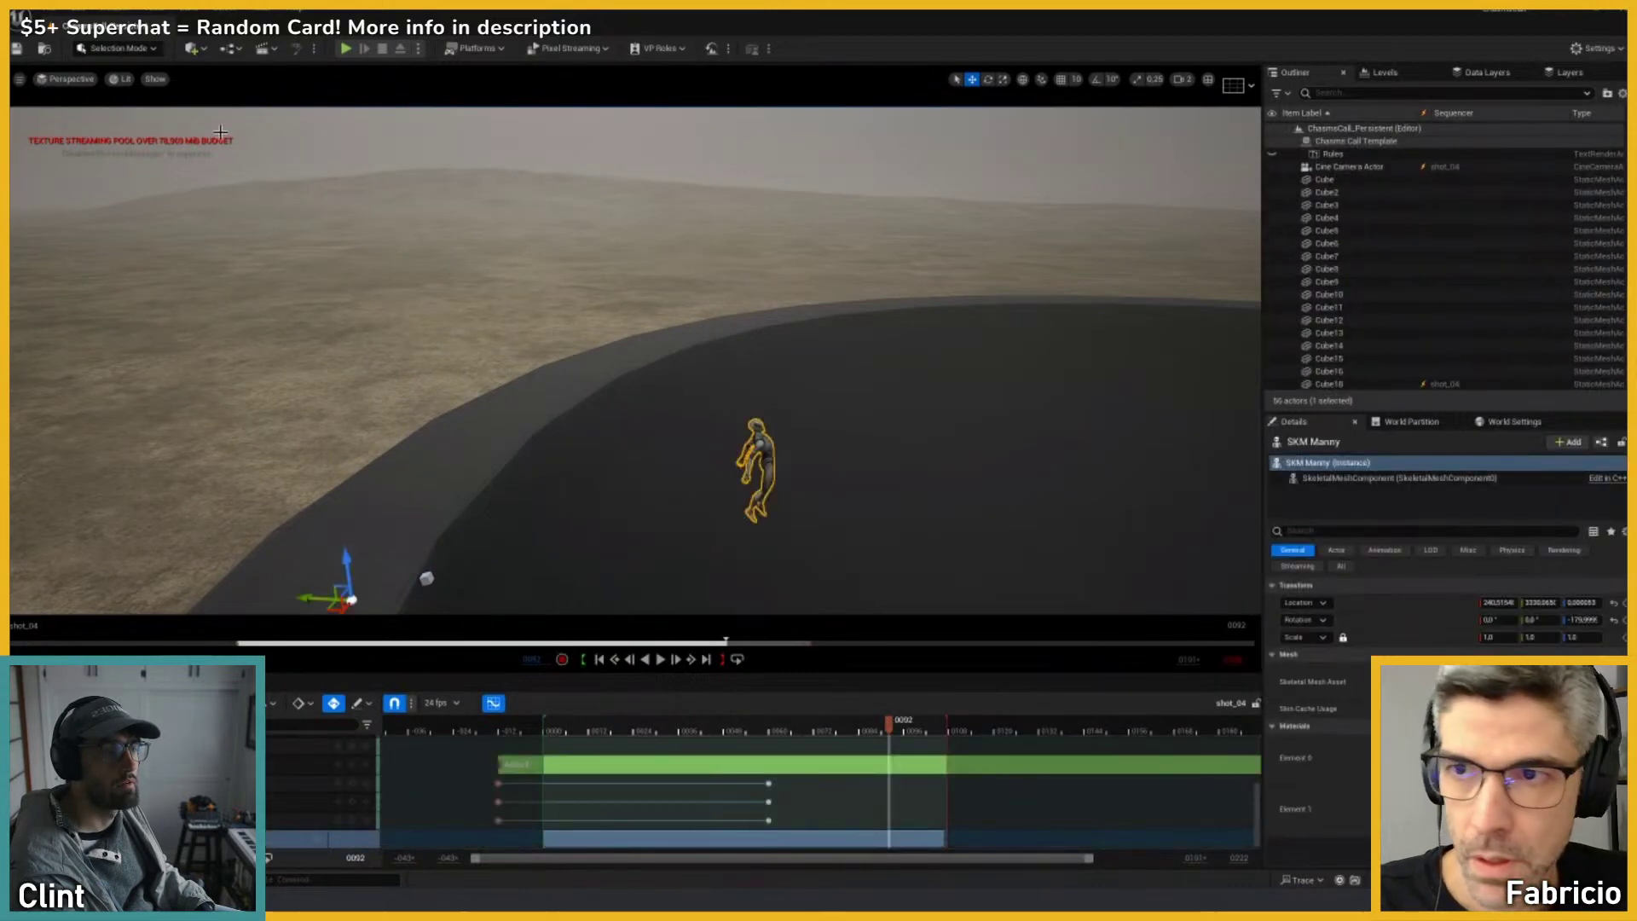
pyautogui.click(119, 48)
pyautogui.click(121, 164)
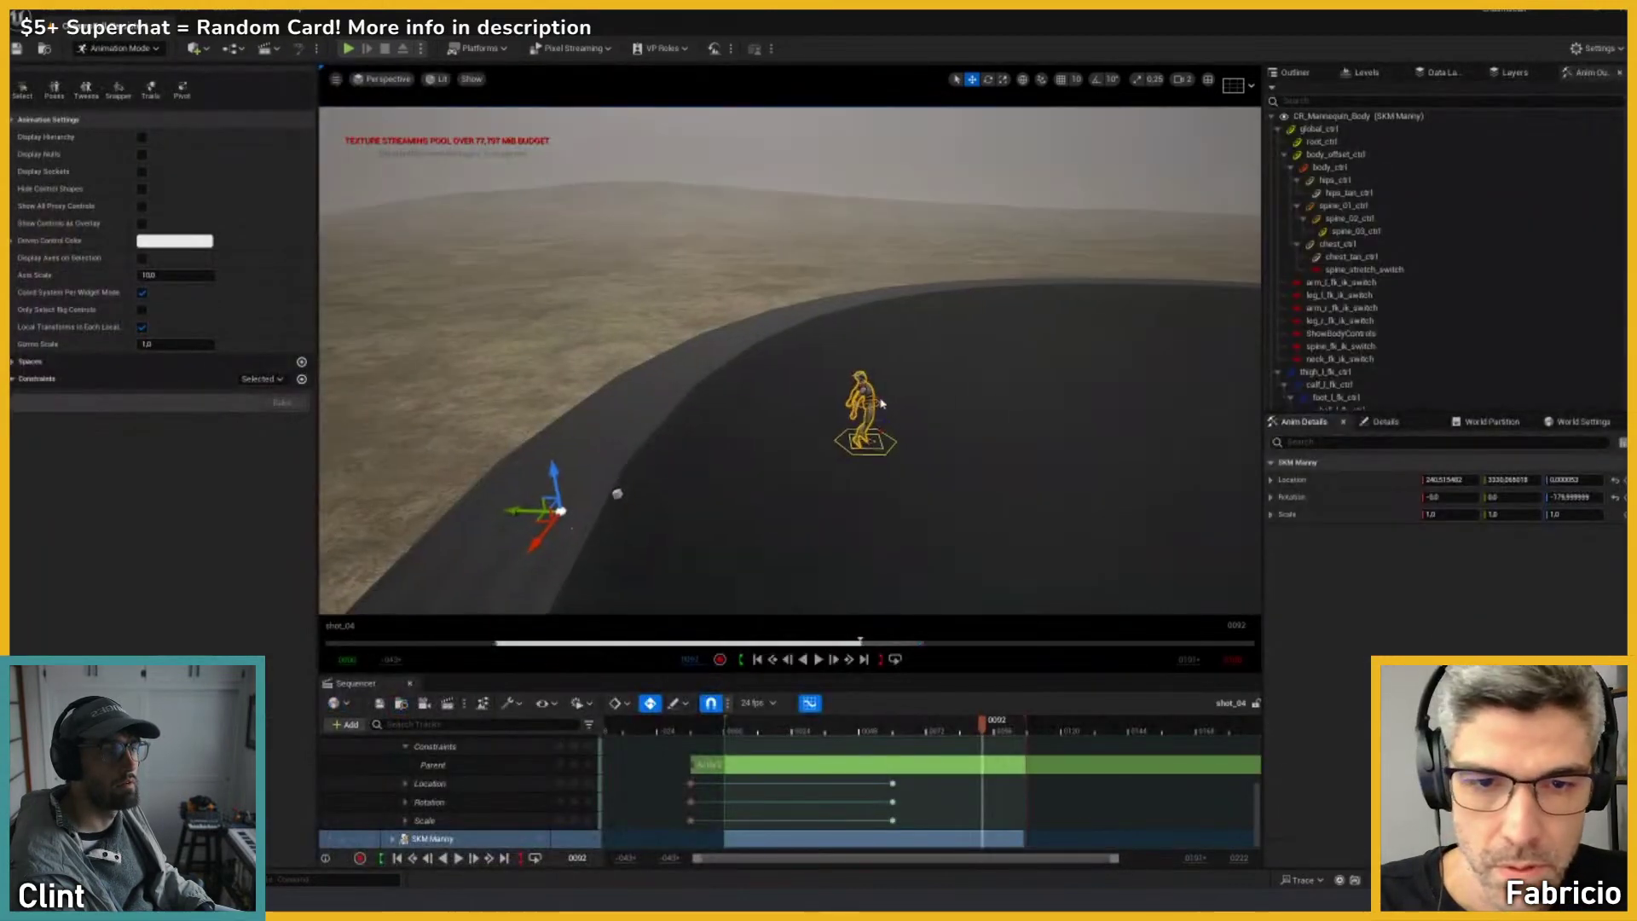
pyautogui.moveTo(882, 403); pyautogui.dragTo(862, 383)
pyautogui.moveTo(716, 266); pyautogui.dragTo(718, 272)
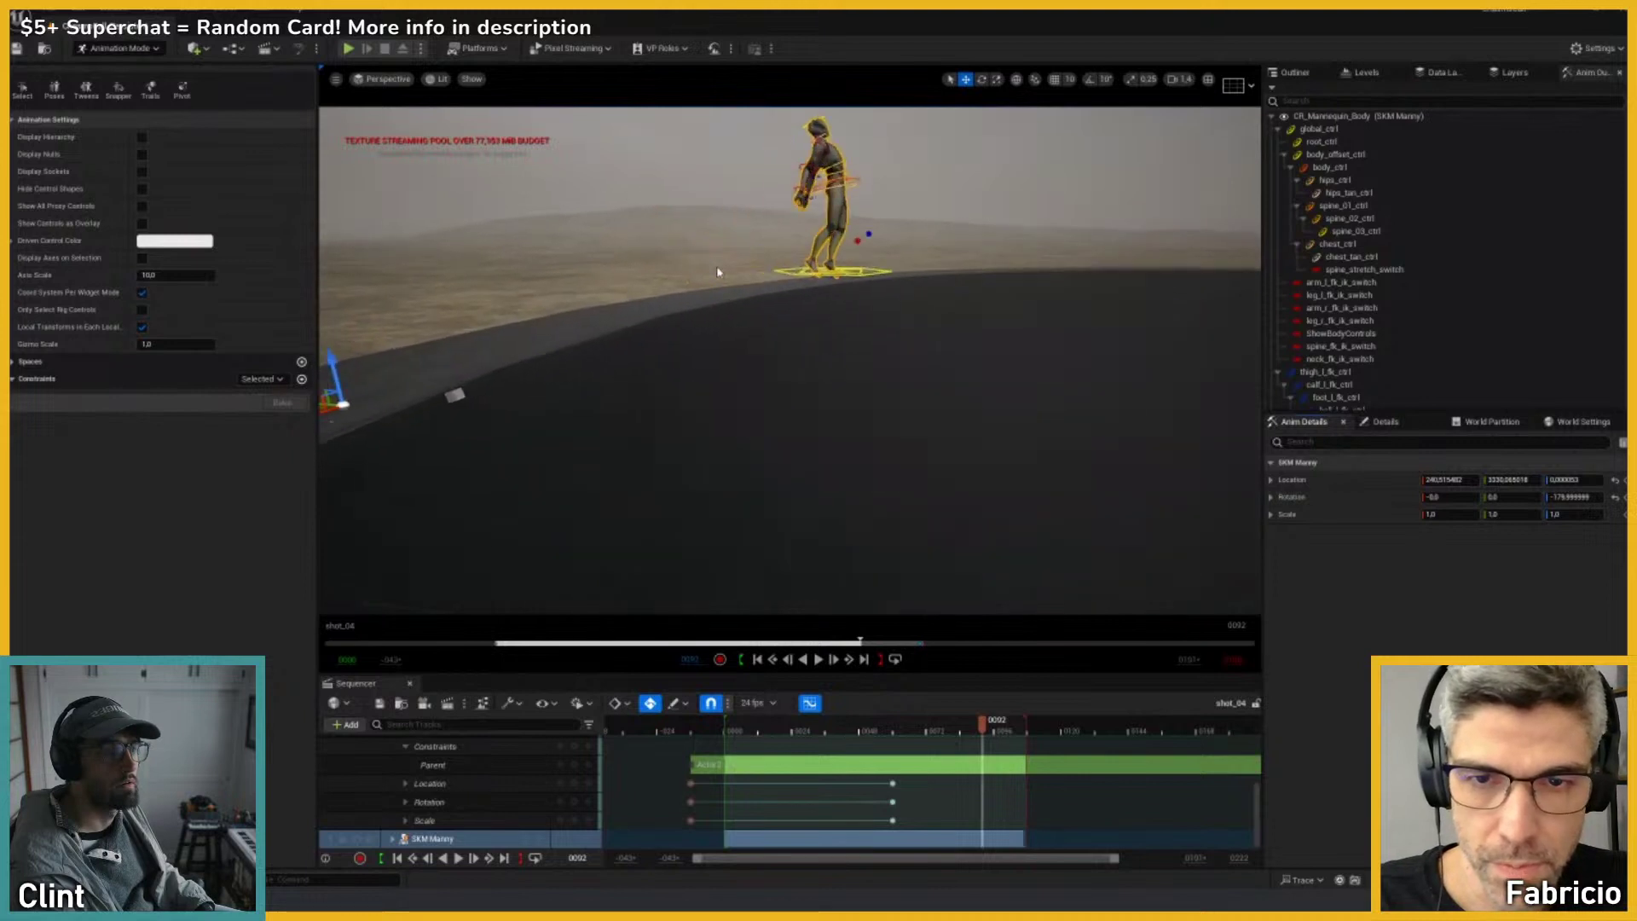
# Step: Rotate Manny's global_ctrl so the floating body tips over to nearly horizontal above the pit
pyautogui.press('f')
pyautogui.click(772, 407)
pyautogui.press('e')
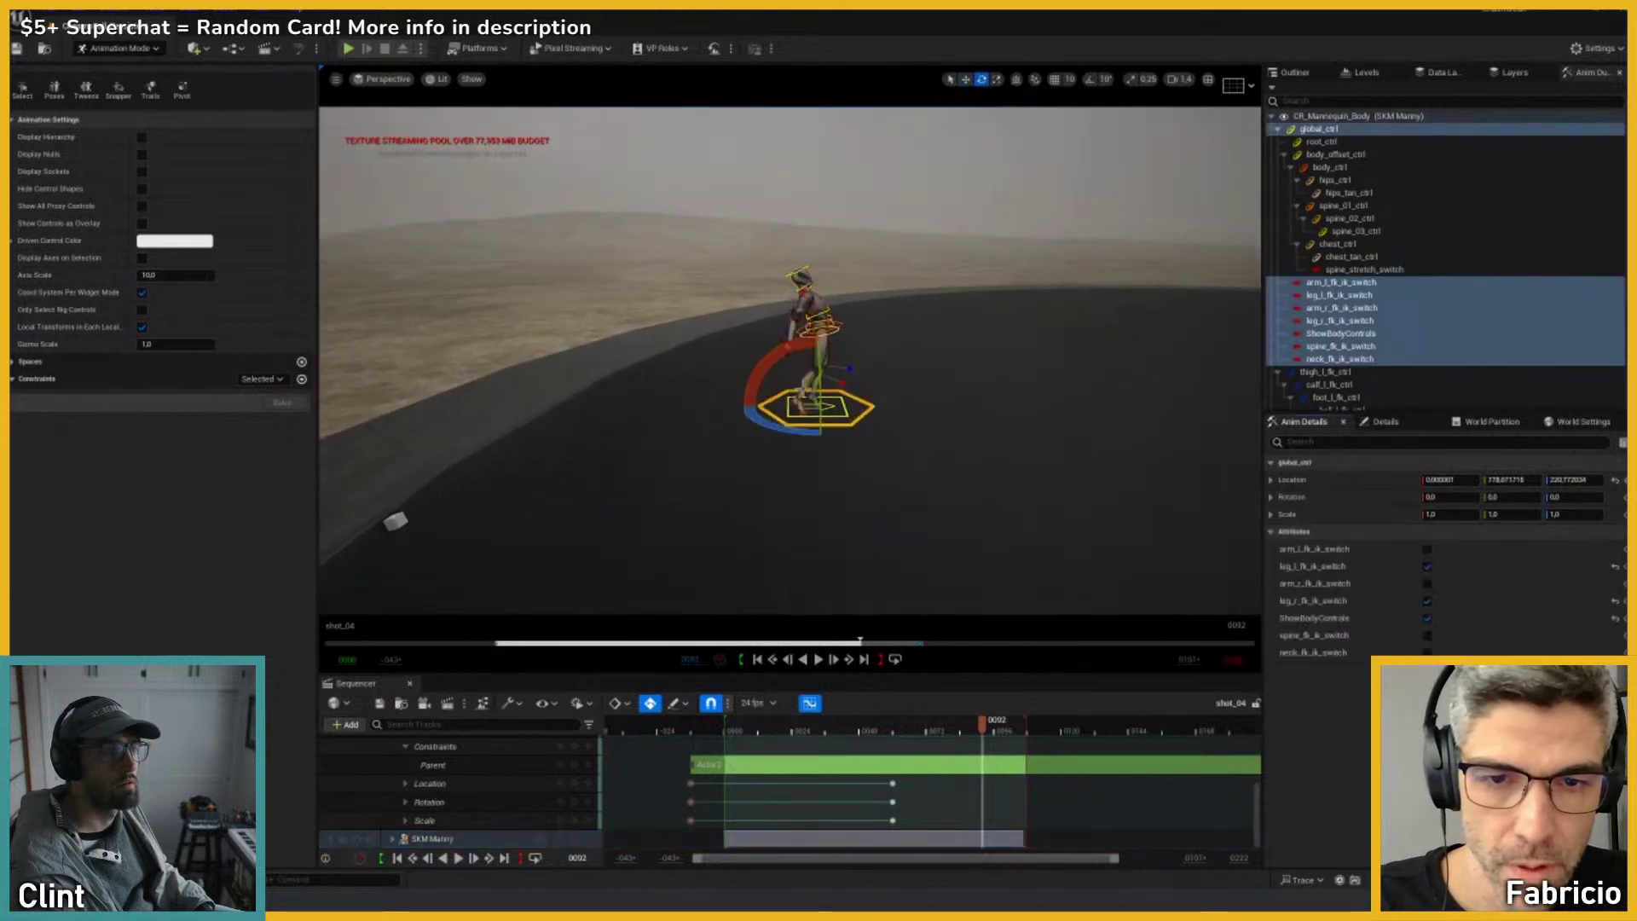
pyautogui.moveTo(783, 350)
pyautogui.mouseDown()
pyautogui.moveTo(759, 370)
pyautogui.moveTo(805, 373)
pyautogui.moveTo(815, 359)
pyautogui.moveTo(793, 343)
pyautogui.mouseUp()
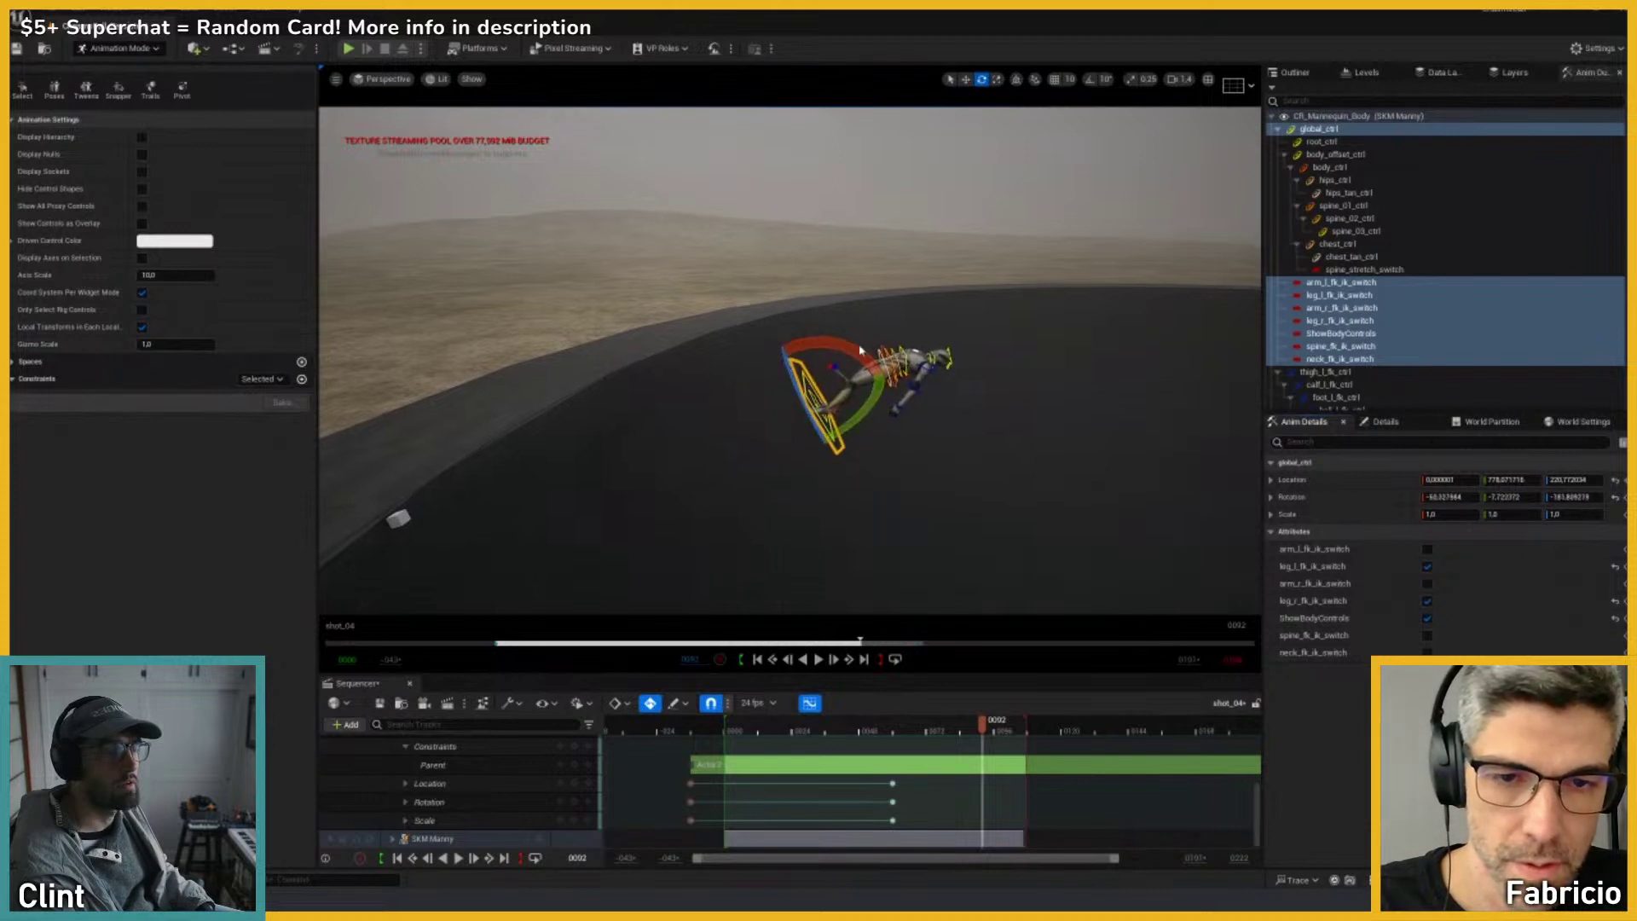
pyautogui.moveTo(860, 348); pyautogui.dragTo(863, 341, button='right')
# Step: At global_ctrl's end key on frame 0107, move the control along Y to about 1413, farther over the pit
pyautogui.moveTo(943, 730)
pyautogui.mouseDown()
pyautogui.moveTo(863, 724)
pyautogui.moveTo(967, 723)
pyautogui.mouseUp()
pyautogui.moveTo(827, 558); pyautogui.dragTo(764, 452, button='right')
pyautogui.press('w')
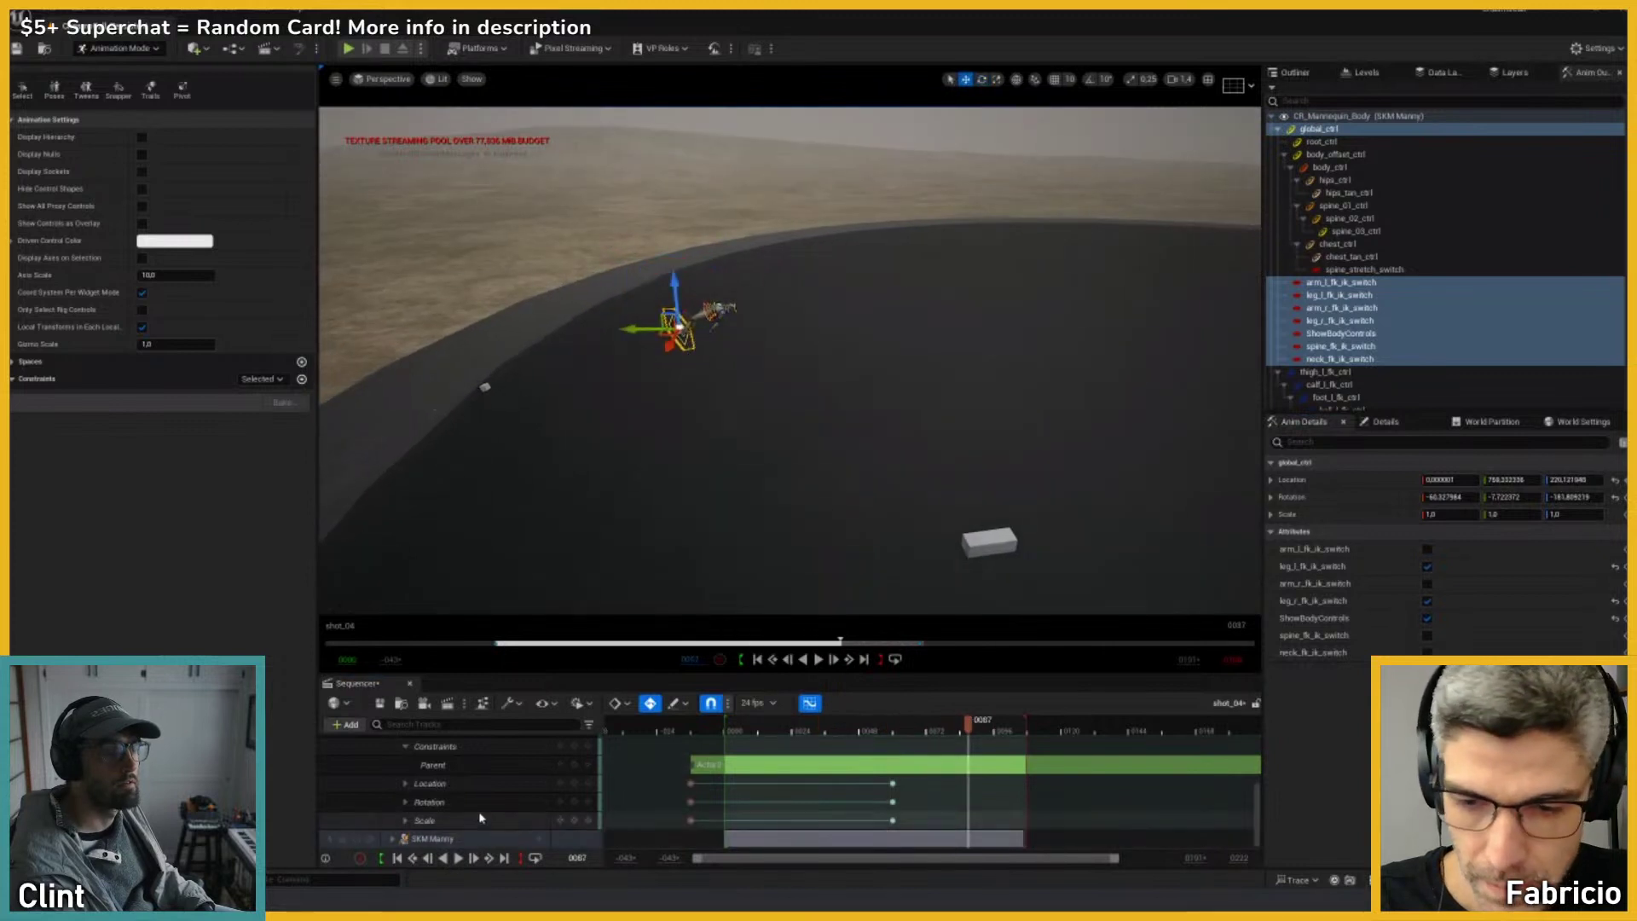
pyautogui.click(388, 839)
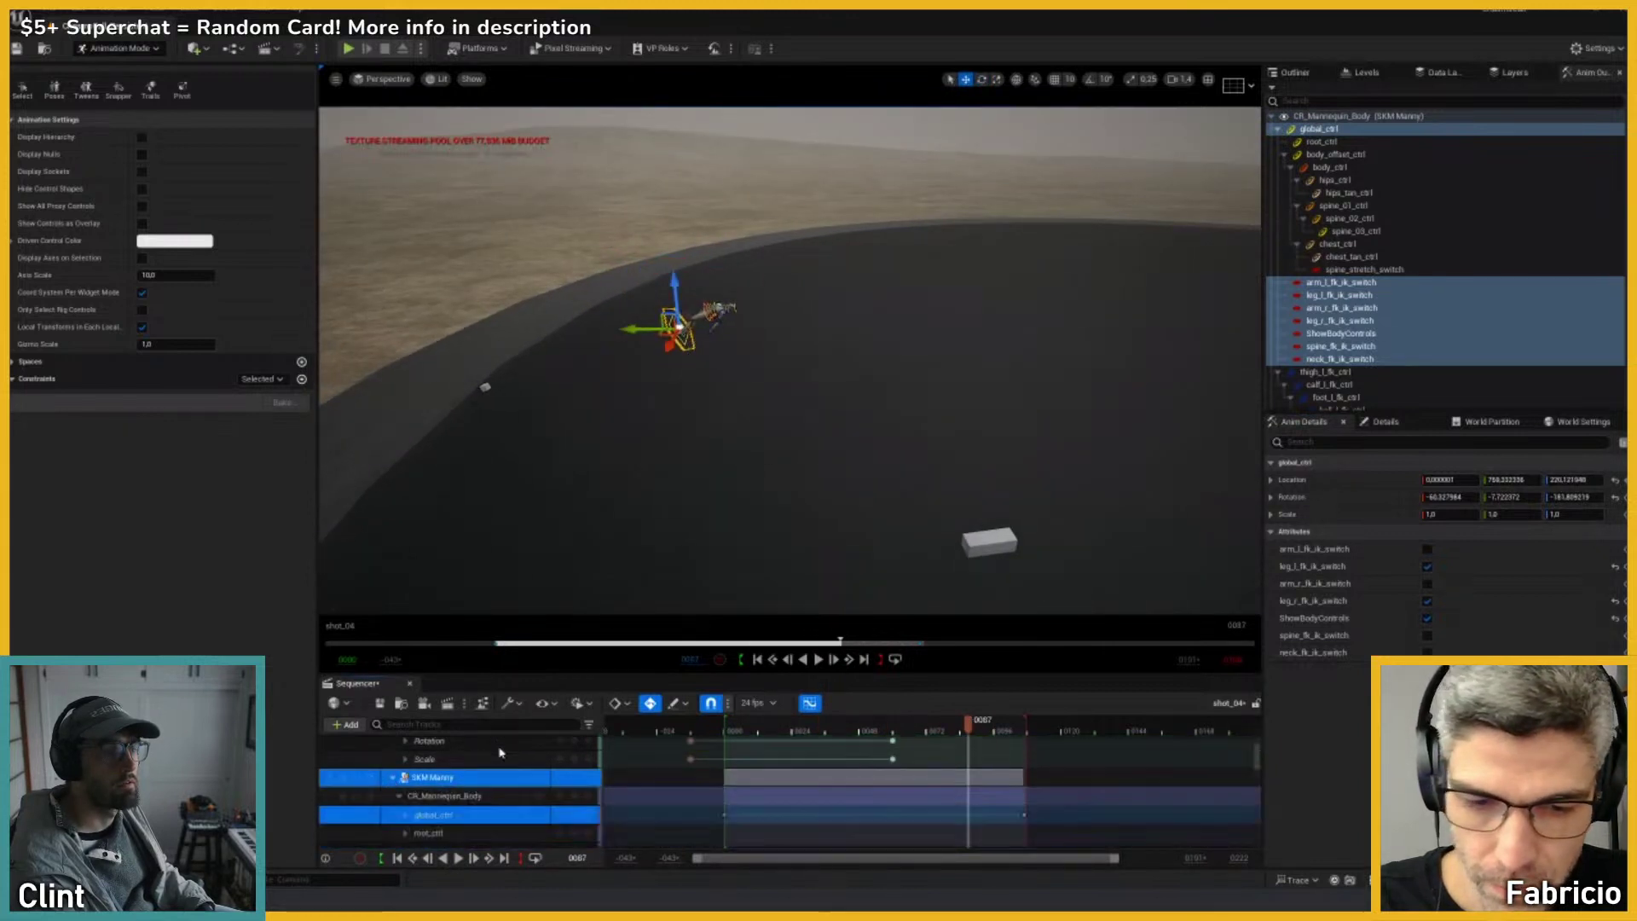
pyautogui.scroll(-5, 500, 750)
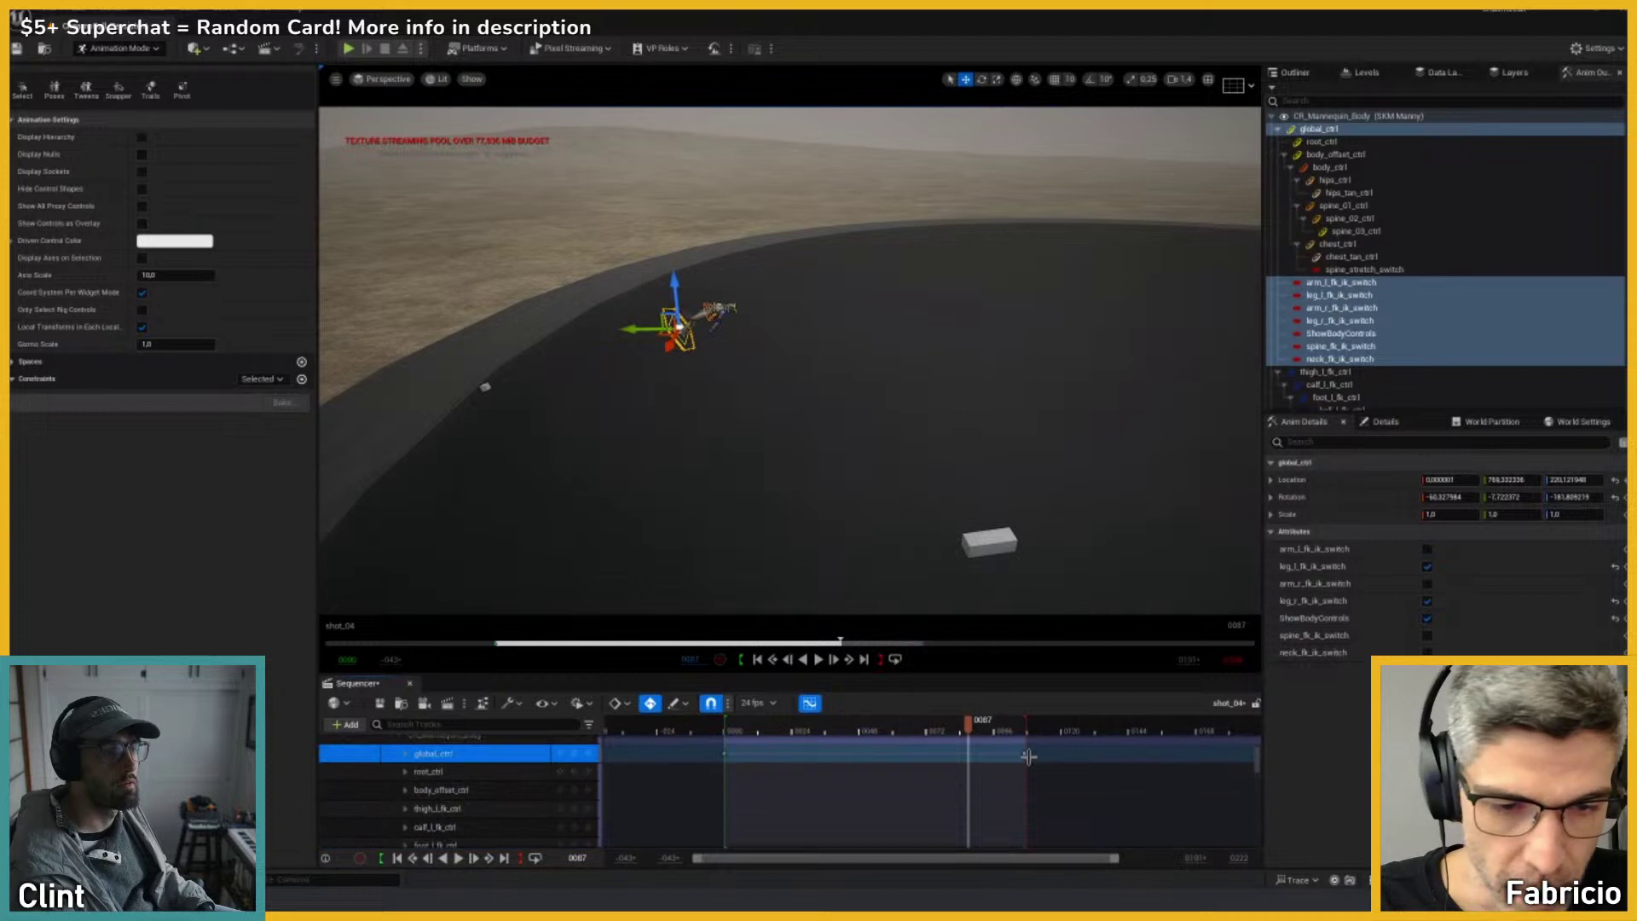
pyautogui.click(1026, 754)
pyautogui.moveTo(718, 372); pyautogui.dragTo(750, 349, button='right')
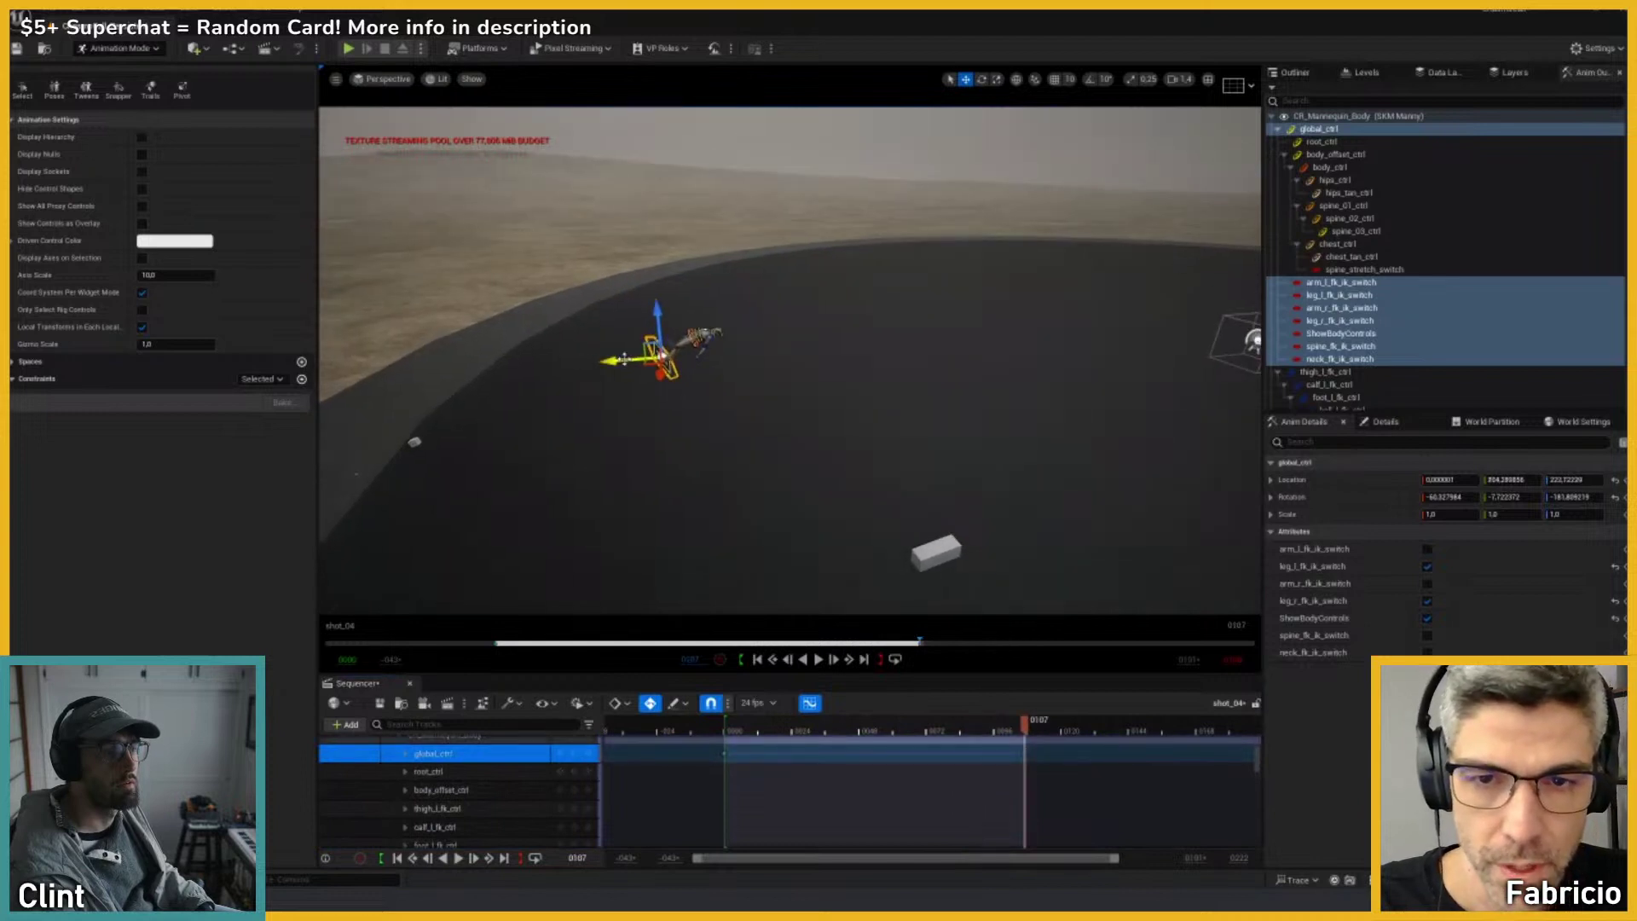
pyautogui.moveTo(624, 359); pyautogui.dragTo(765, 409)
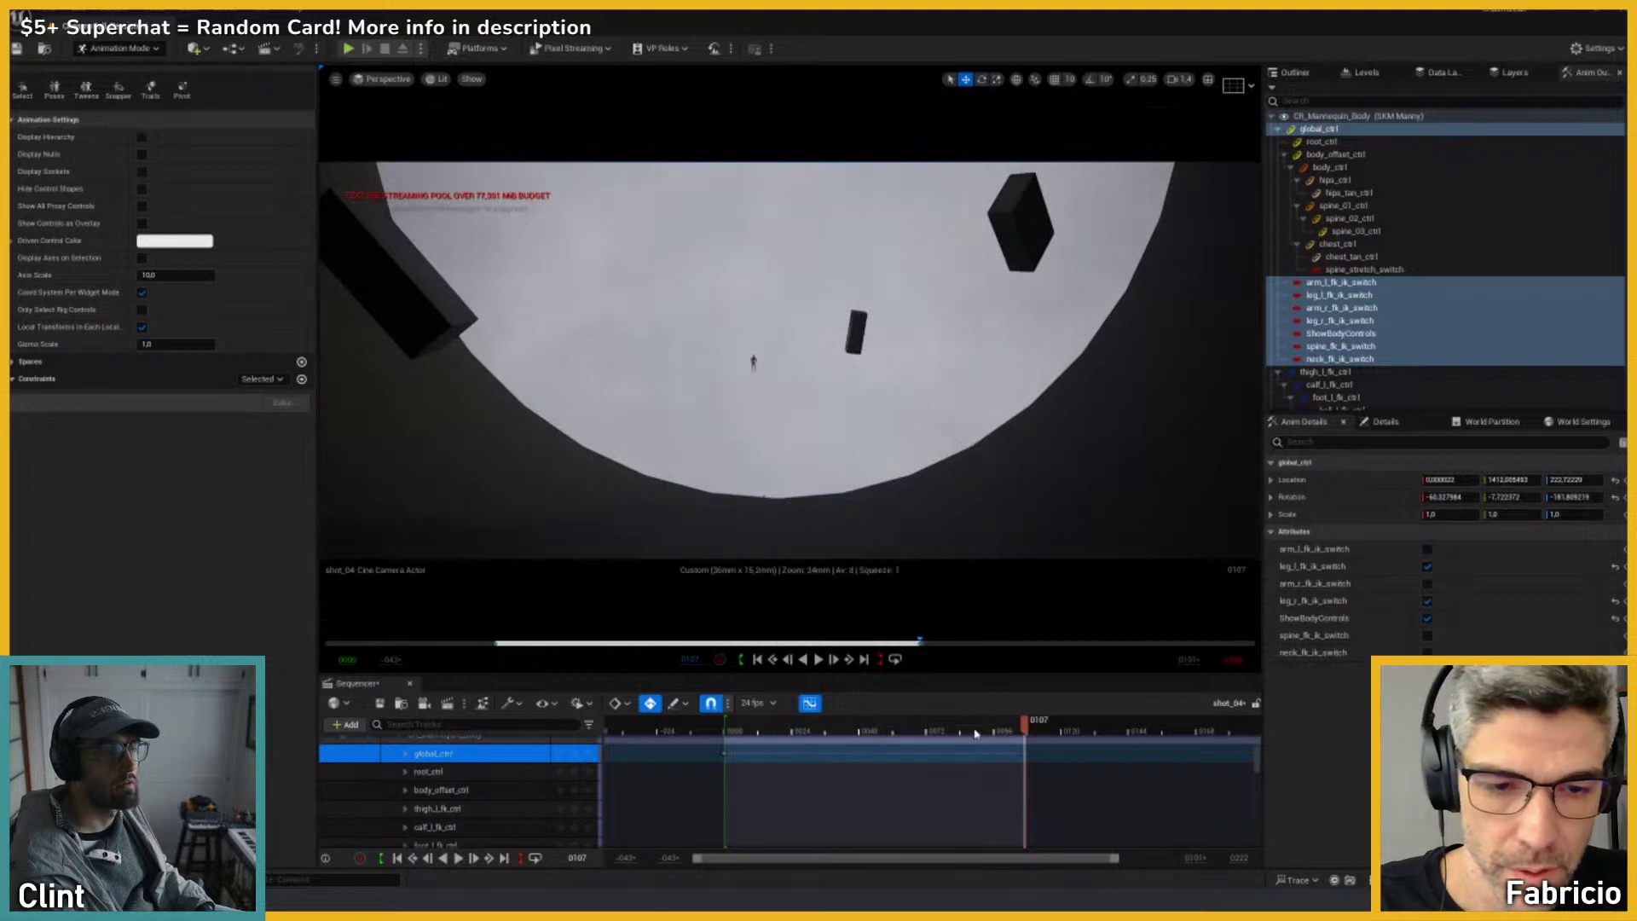
# Step: Play shot_04 through the camera from about frame 0009 to 0027 to check the mannequin's drift
pyautogui.moveTo(976, 733); pyautogui.dragTo(748, 735)
pyautogui.press('space')
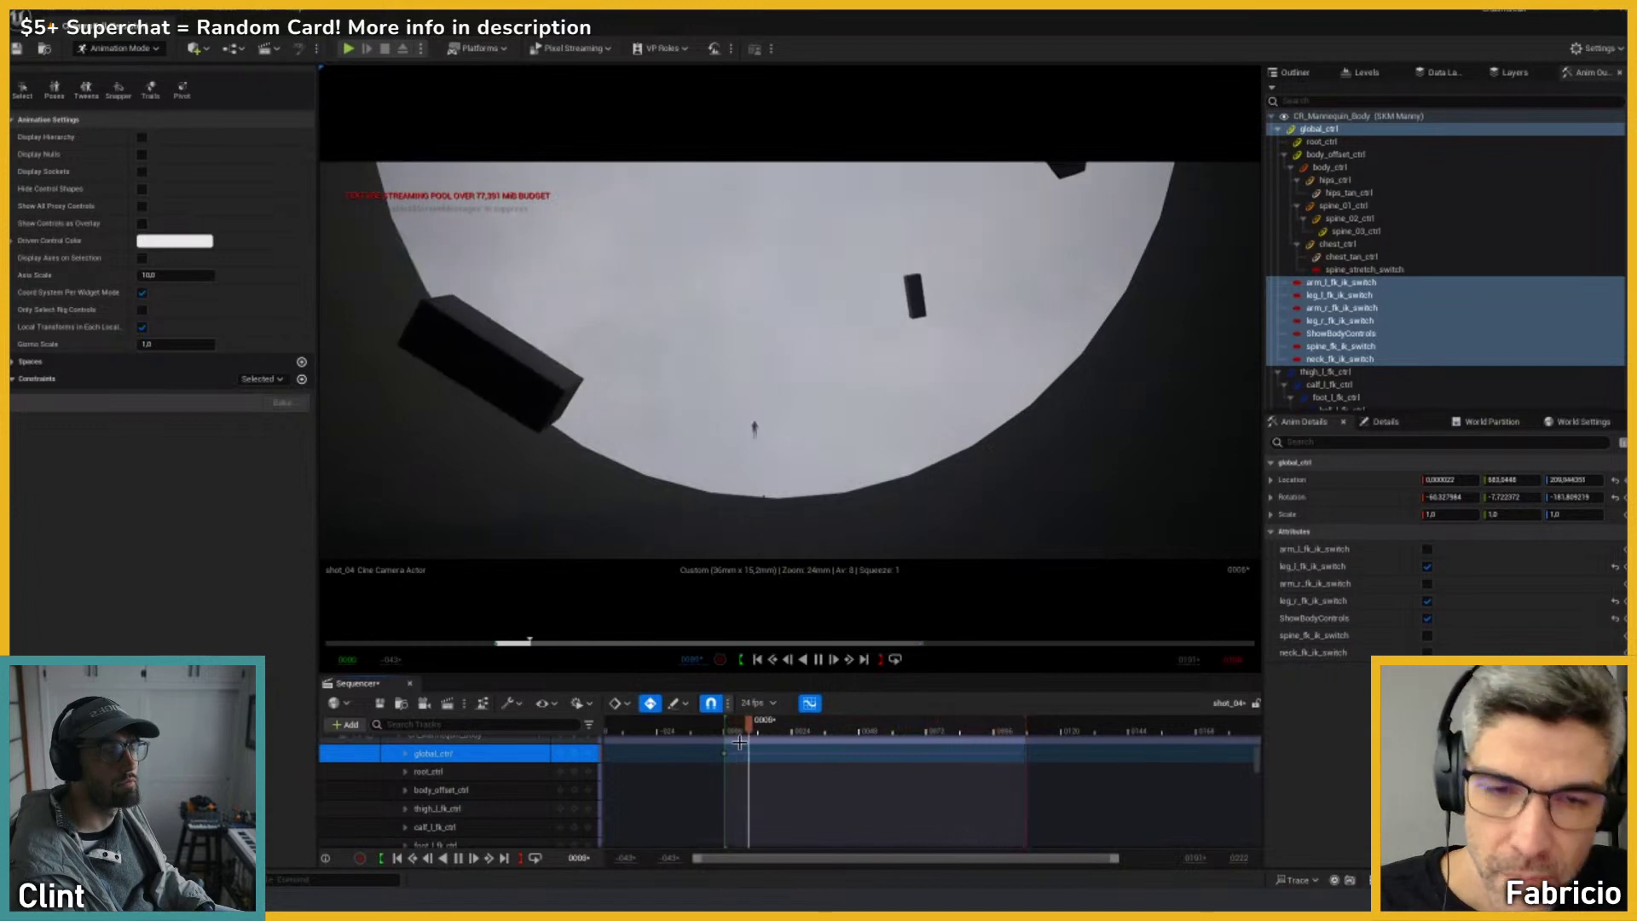
pyautogui.press('space')
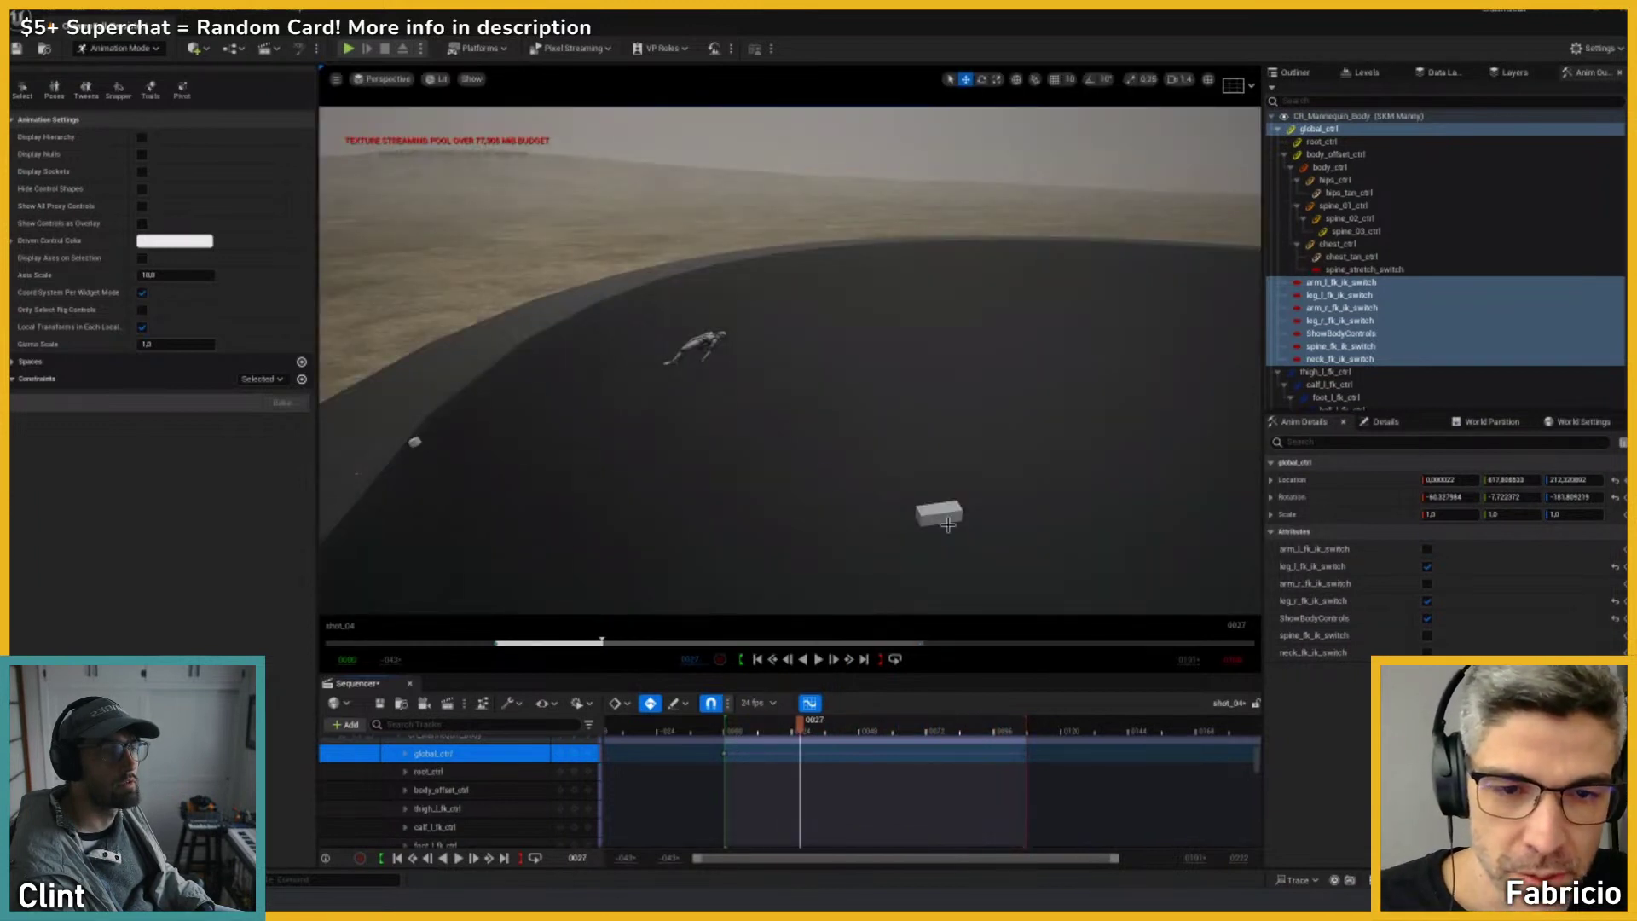
# Step: Select Actor2 inside the pit and open its animation curves in the Curve Editor
pyautogui.keyDown('alt'); pyautogui.moveTo(948, 525); pyautogui.dragTo(919, 637); pyautogui.keyUp('alt')
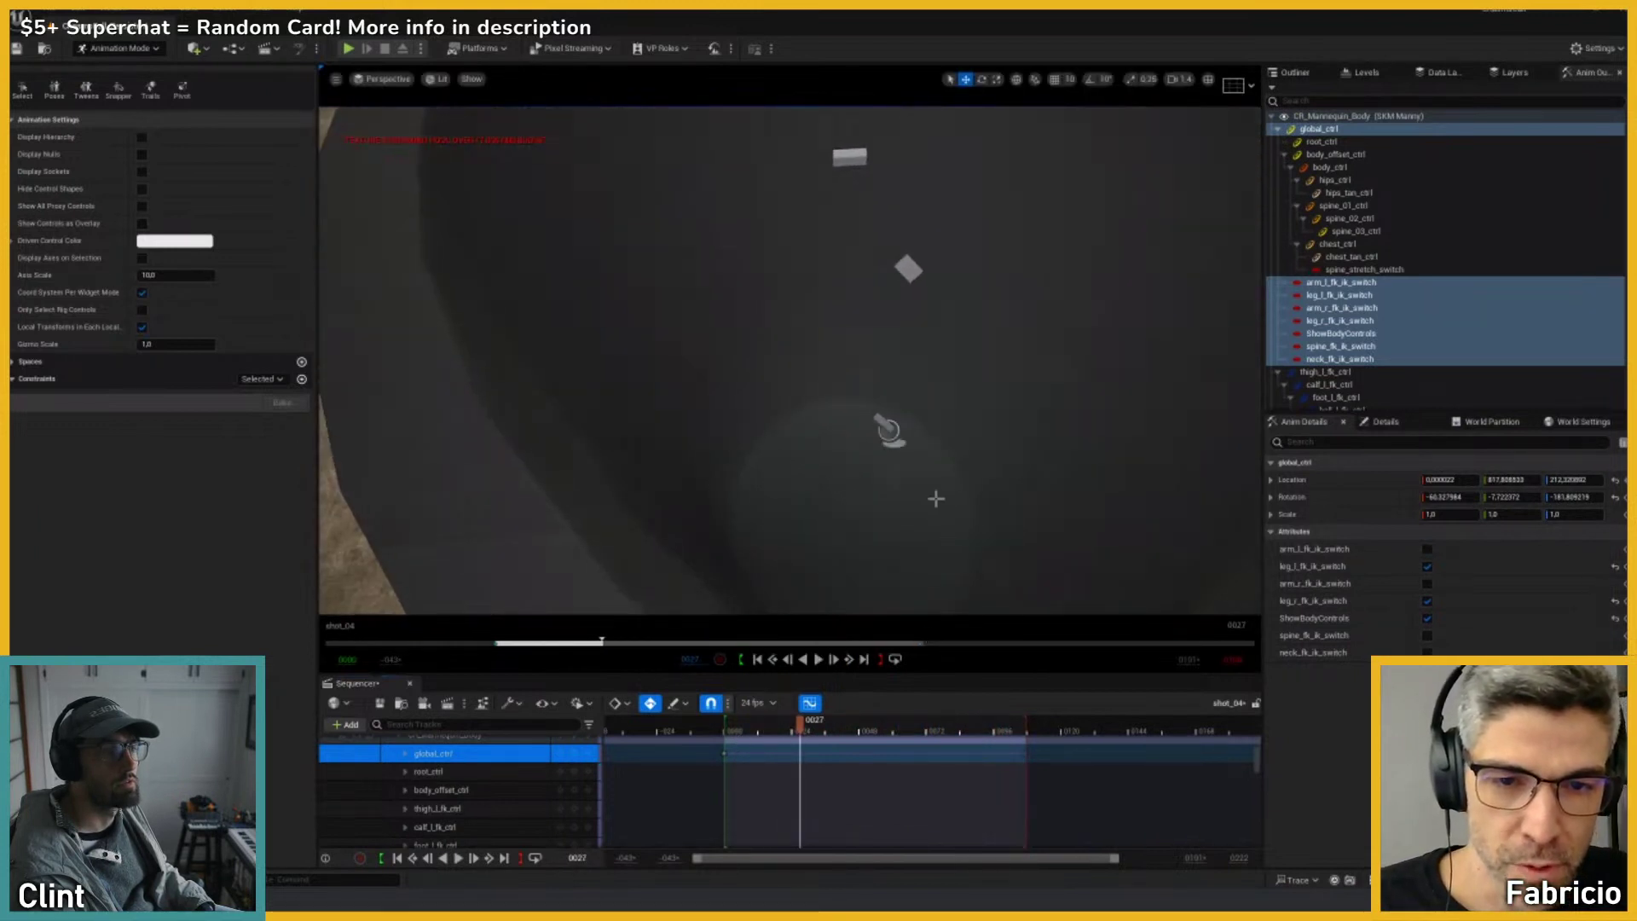
pyautogui.click(891, 435)
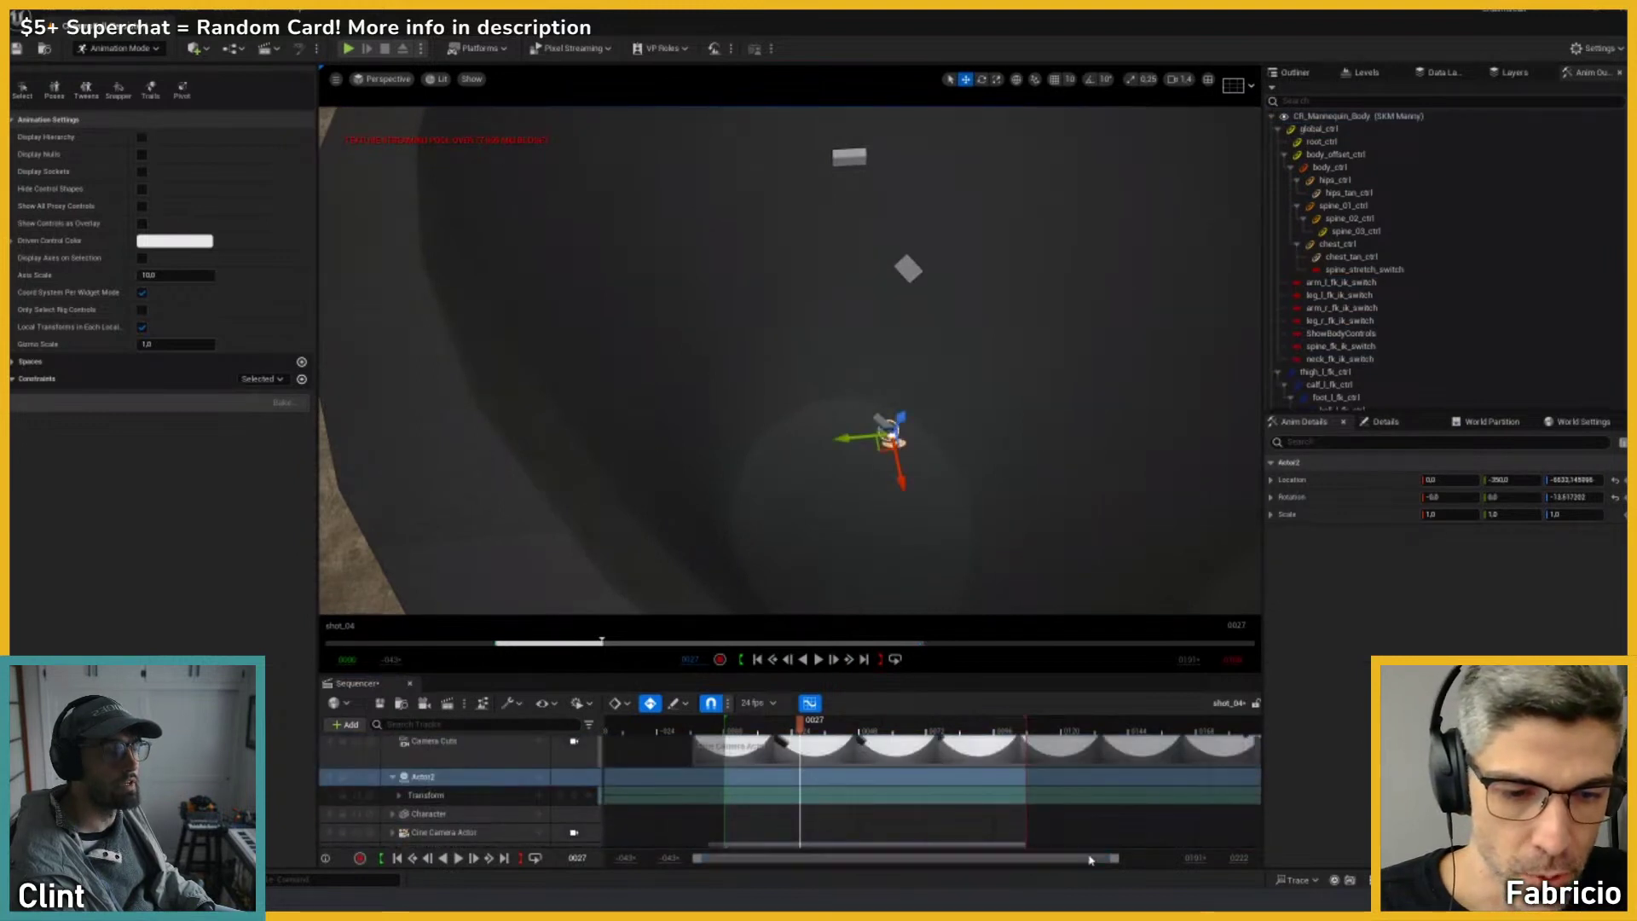
pyautogui.moveTo(1122, 861); pyautogui.dragTo(1171, 859)
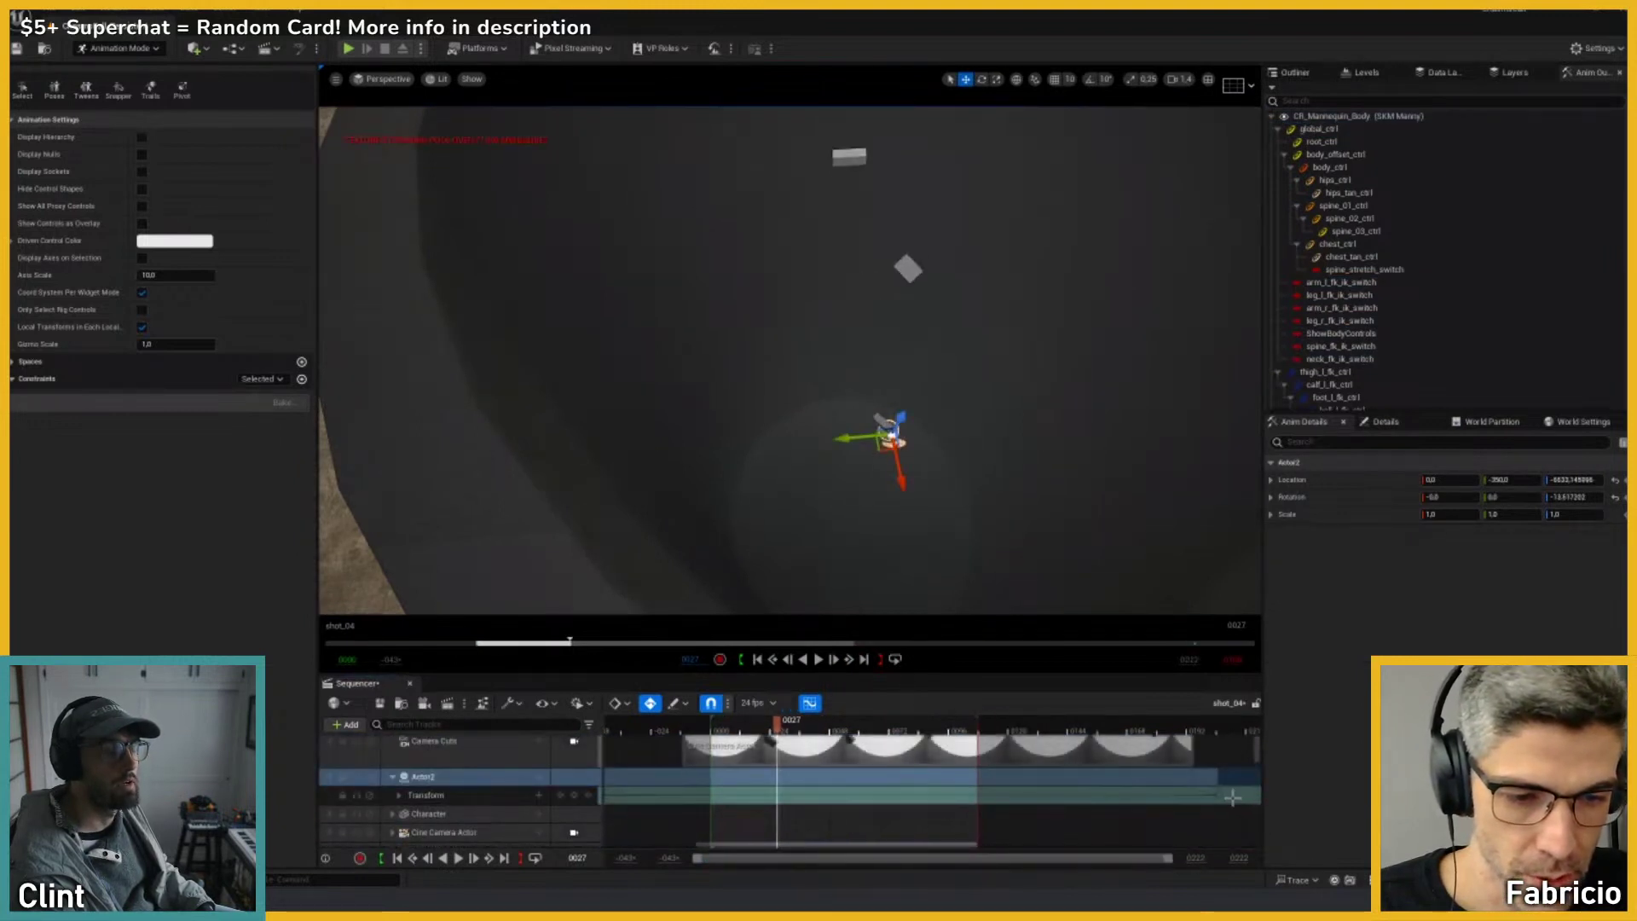
pyautogui.click(809, 702)
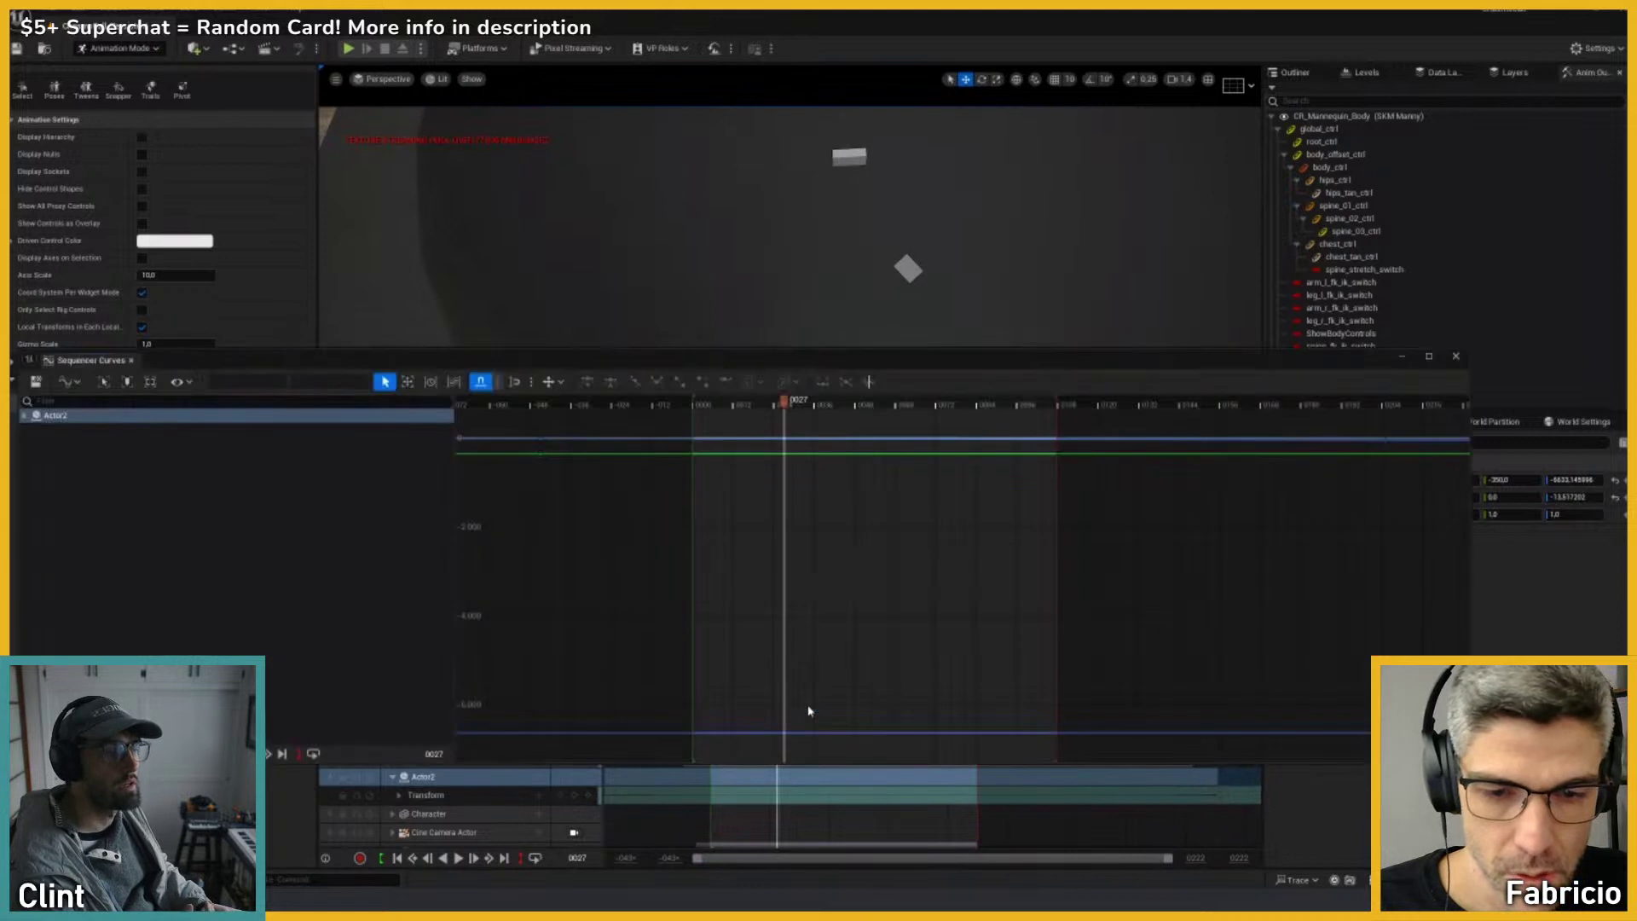
# Step: Isolate Actor2's Rotation curves and raise the Z rotation's end key closer to zero to slow the spin
pyautogui.click(24, 415)
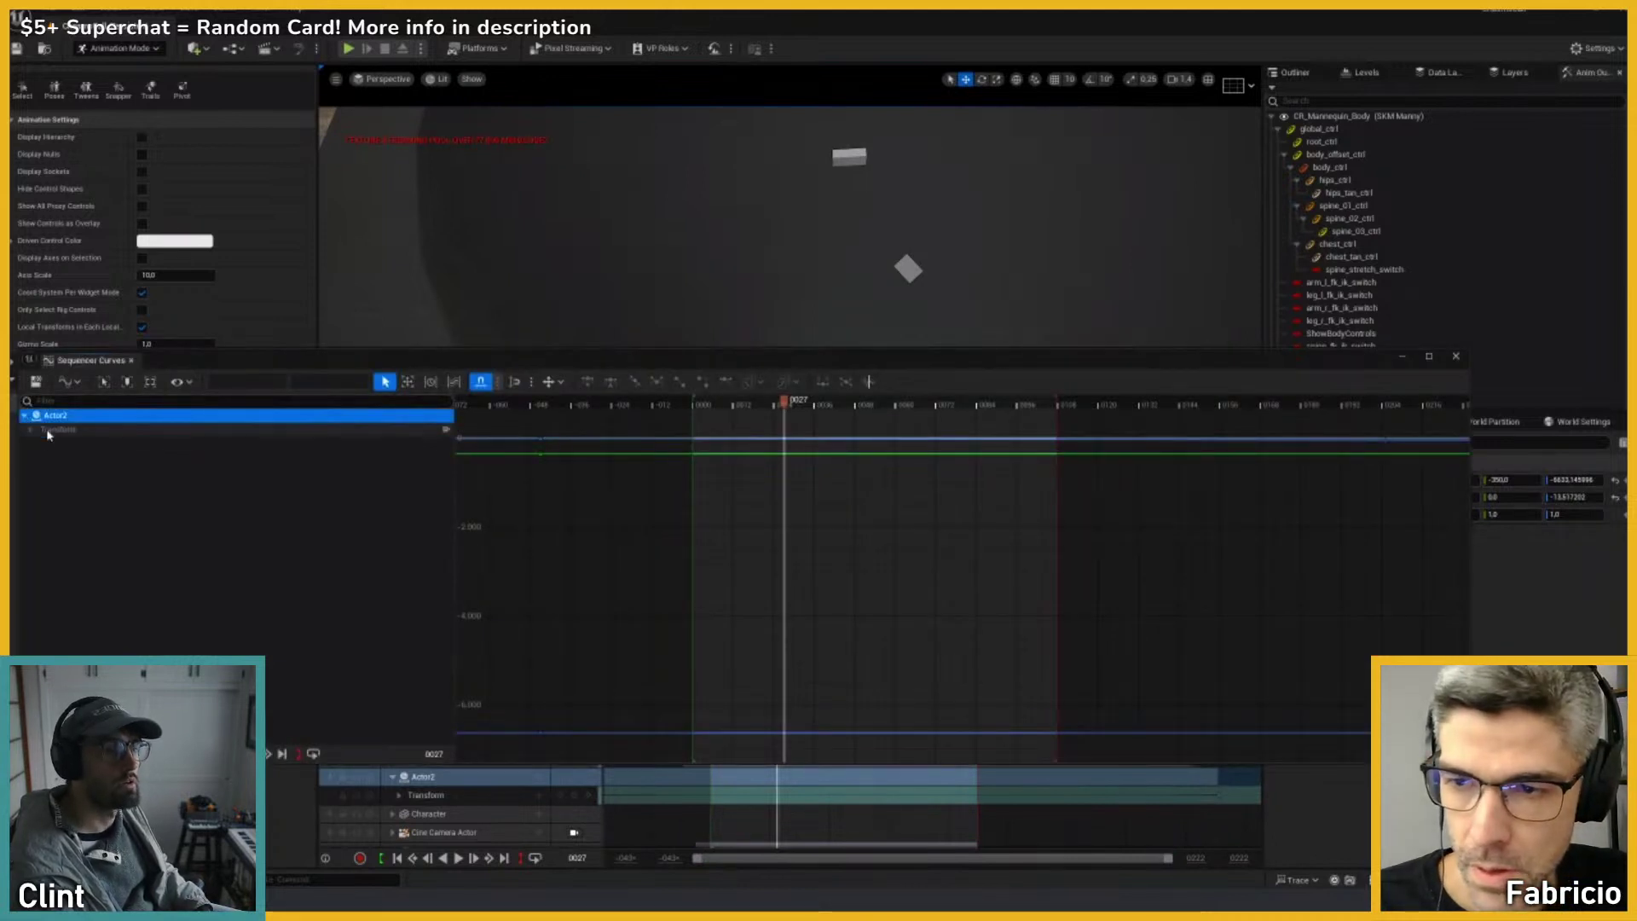
pyautogui.click(31, 429)
pyautogui.click(62, 460)
pyautogui.scroll(-2, 957, 602)
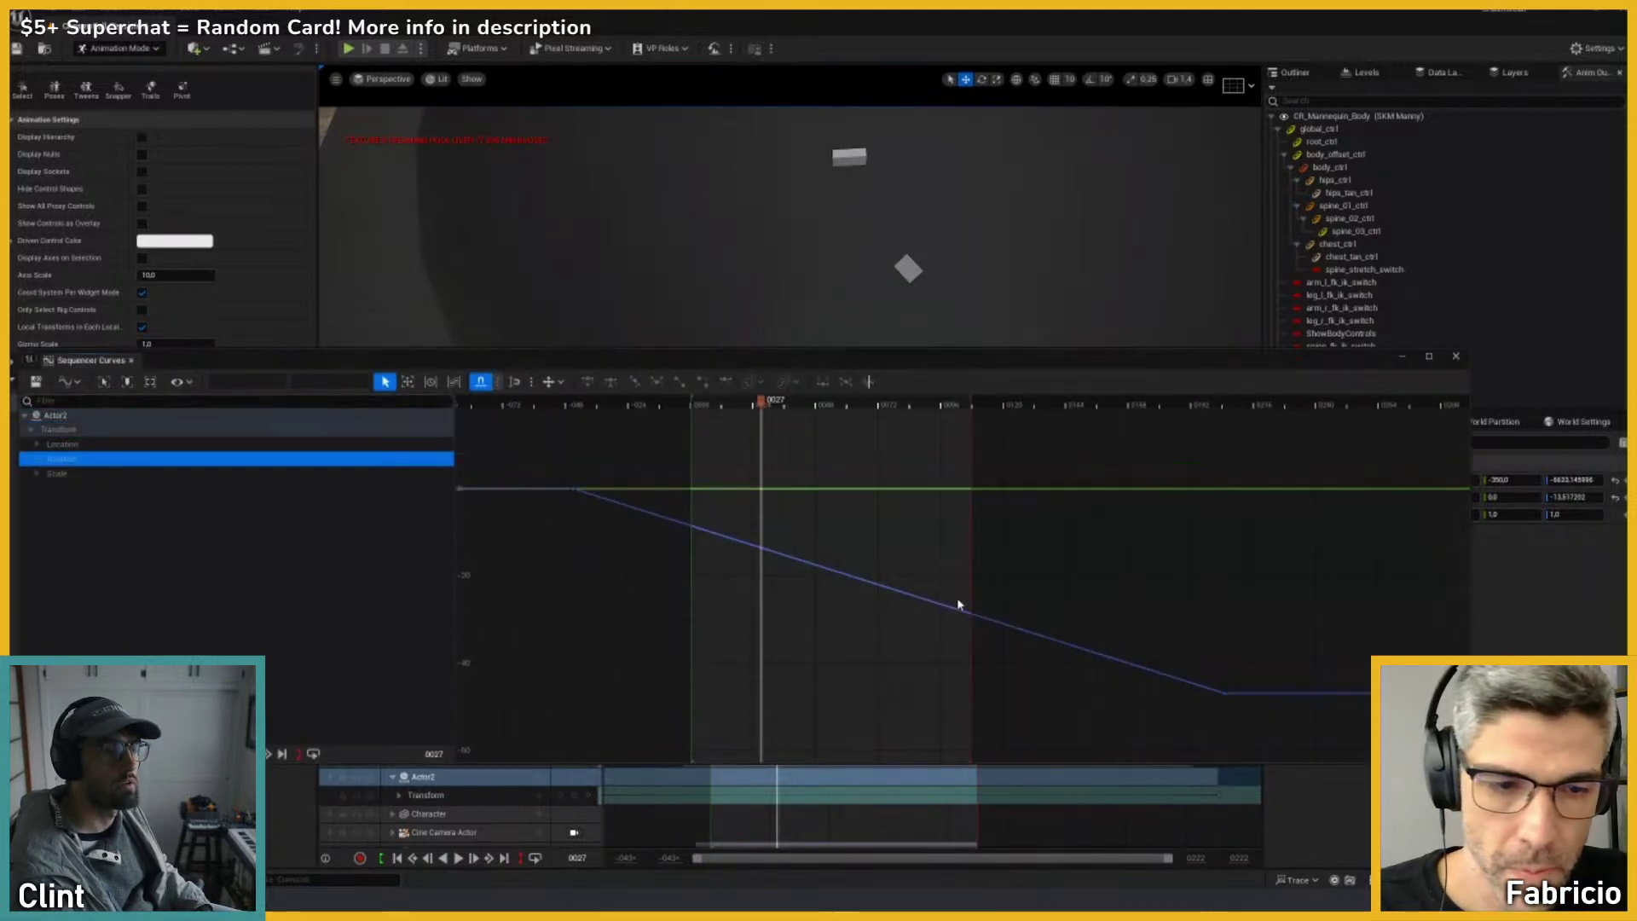
pyautogui.scroll(-1, 1067, 585)
pyautogui.moveTo(1112, 698)
pyautogui.moveTo(1113, 697); pyautogui.dragTo(1107, 577)
pyautogui.click(1401, 357)
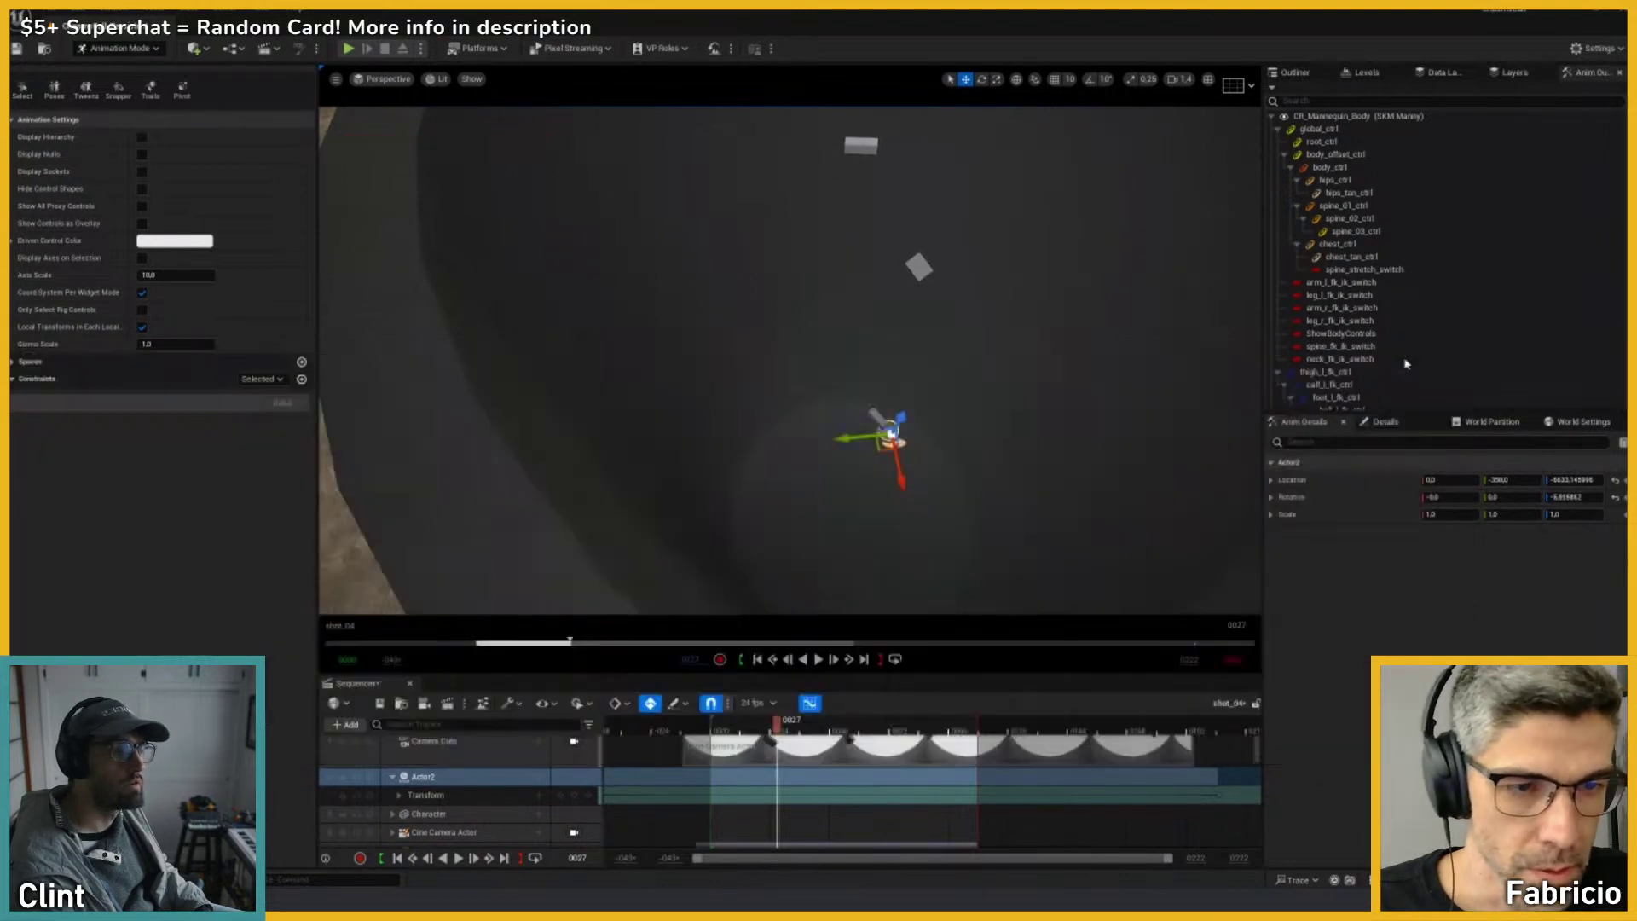
# Step: Play shot_04 through its camera from about frame 0006 to 0069 to check Actor2's slowed spin
pyautogui.hotkey('shift', 'c')
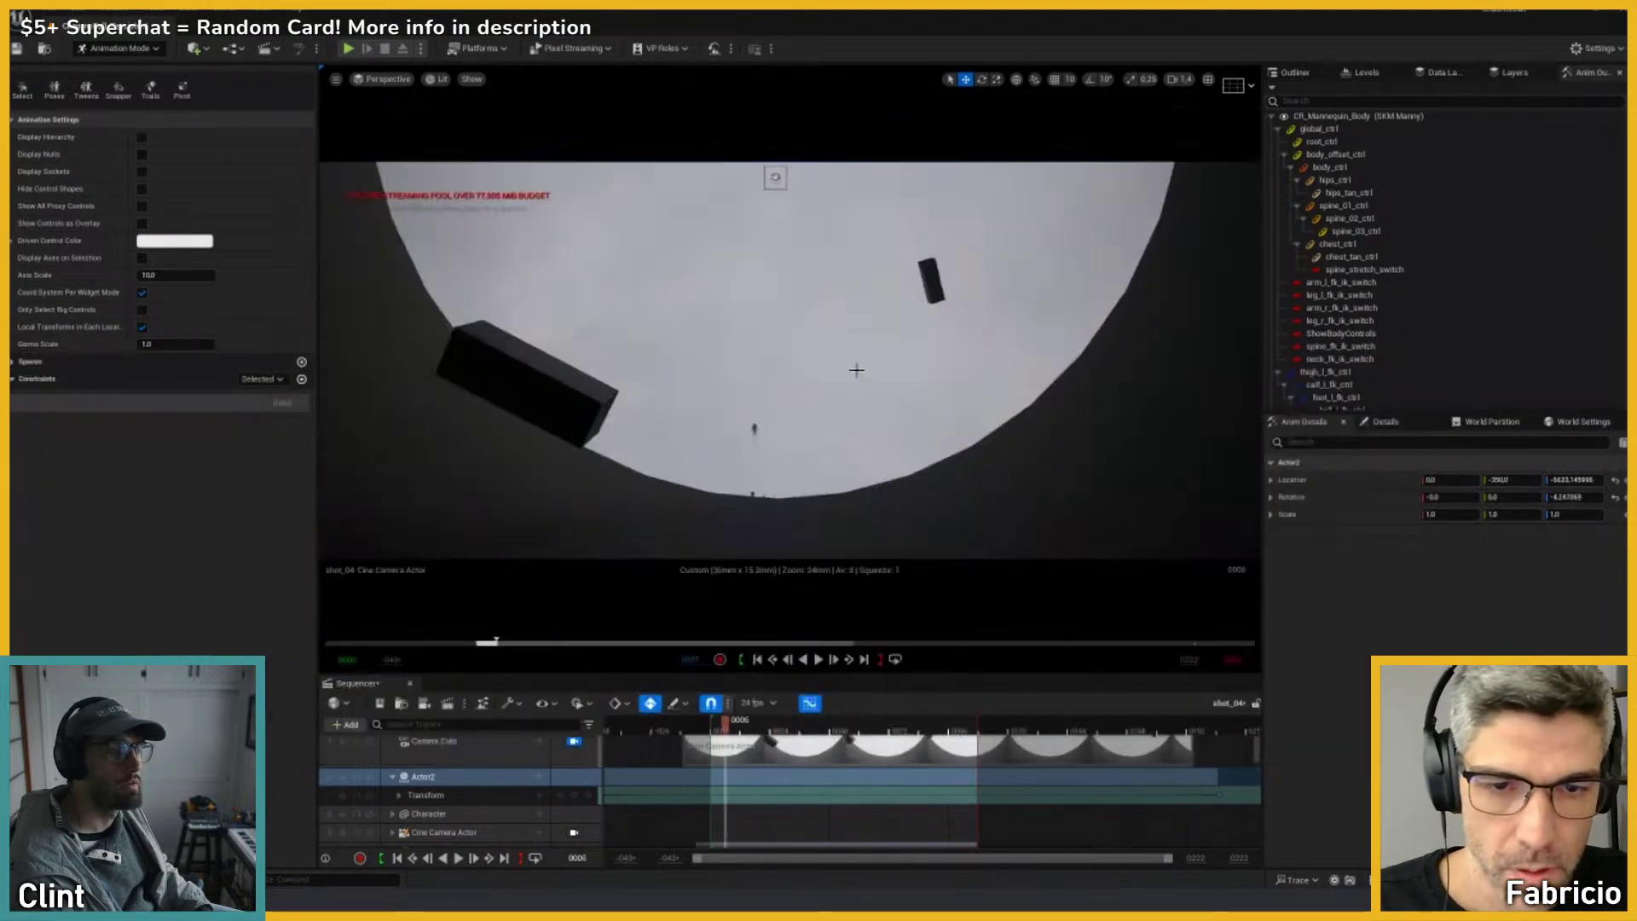
pyautogui.press('space')
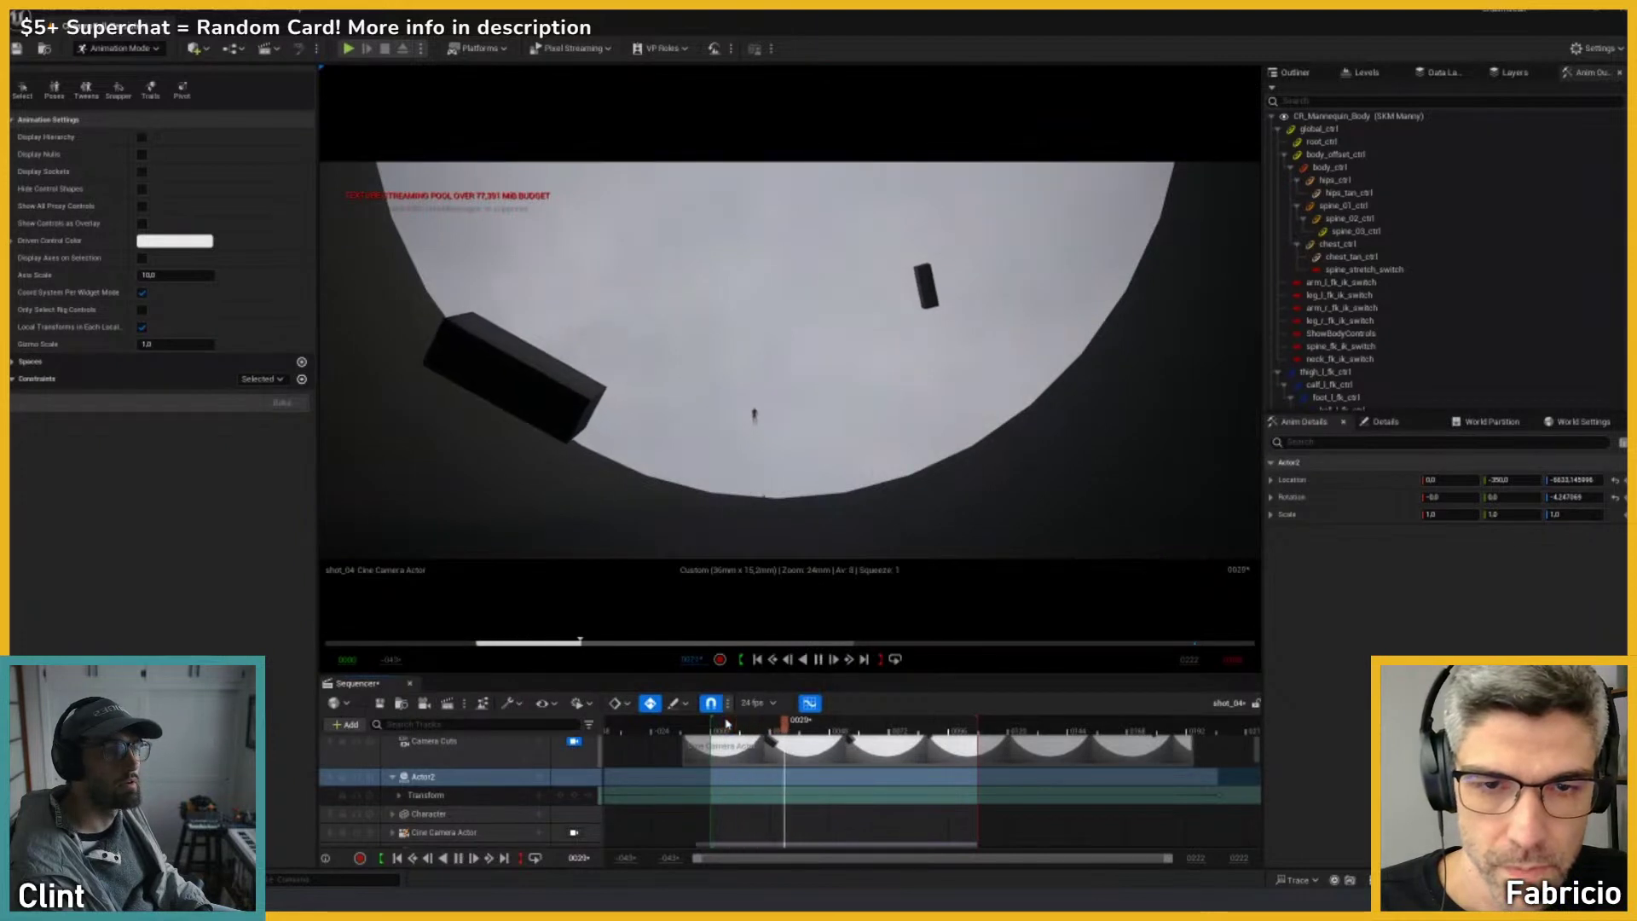
pyautogui.press('space')
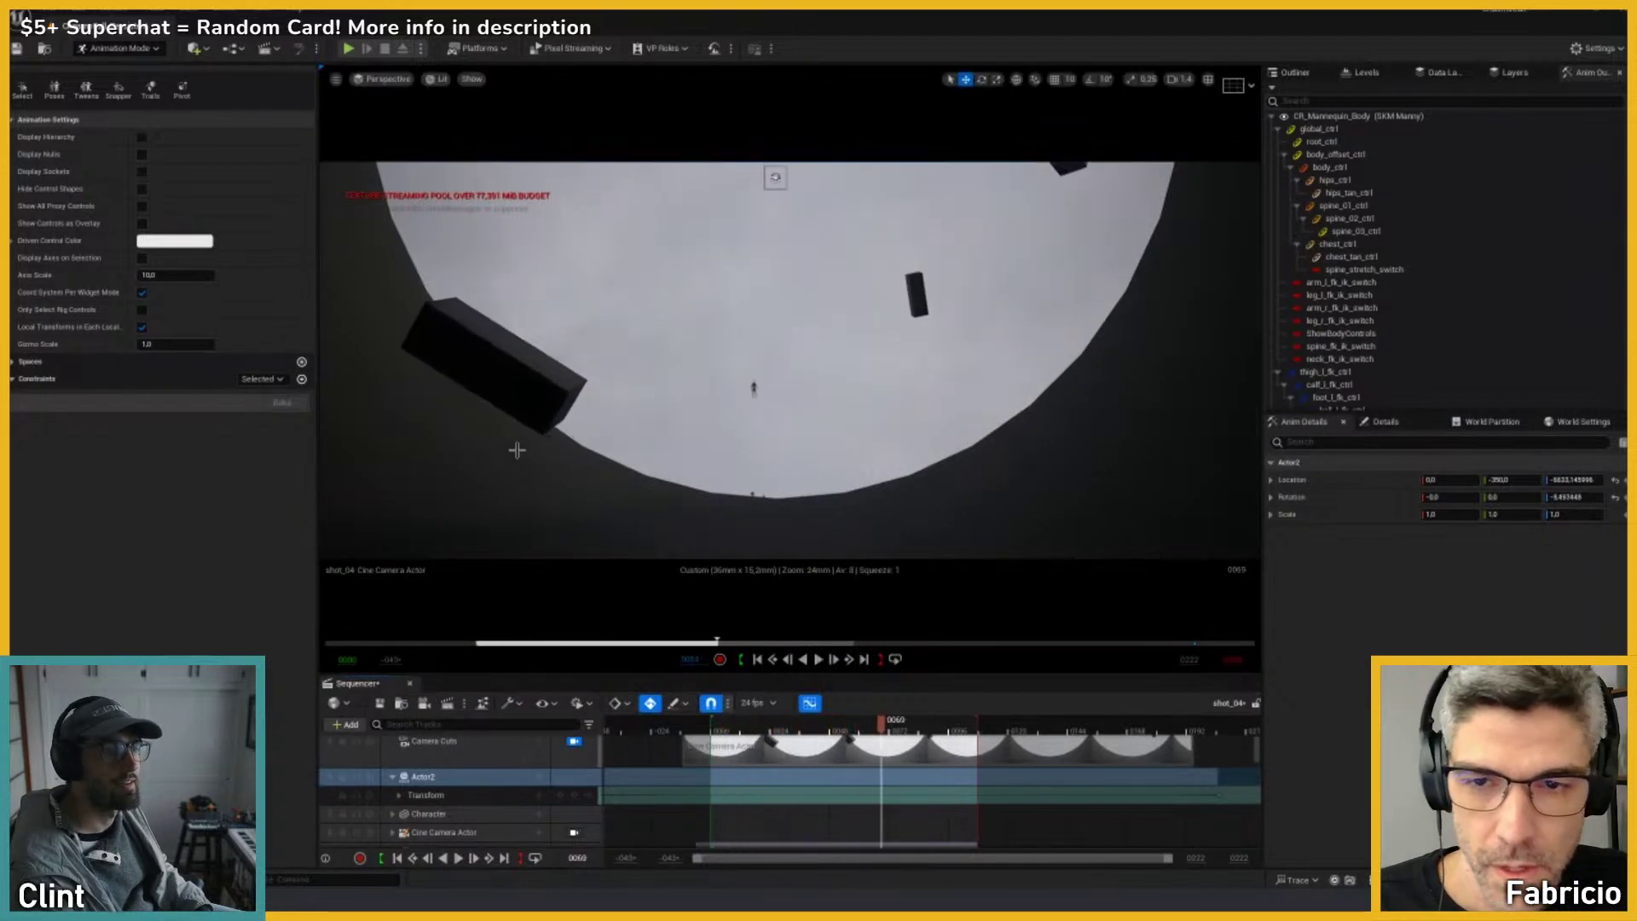
# Step: In Selection Mode, duplicate the large block Cube17 and place the copy on the opposite side of the pit opening
pyautogui.click(523, 375)
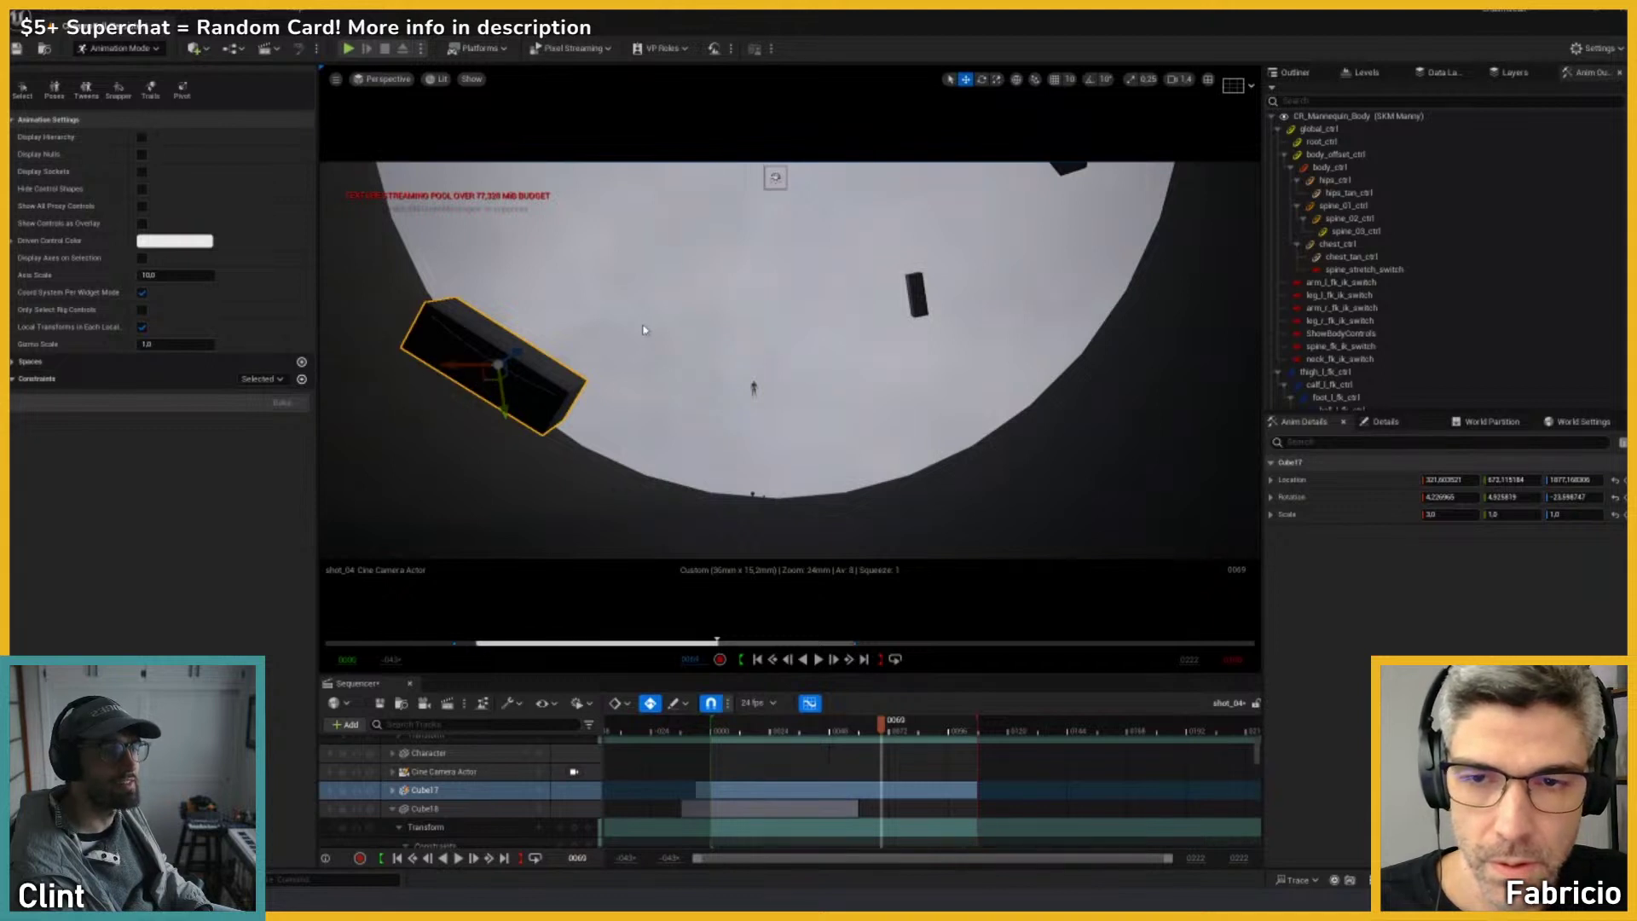
pyautogui.click(119, 48)
pyautogui.click(111, 64)
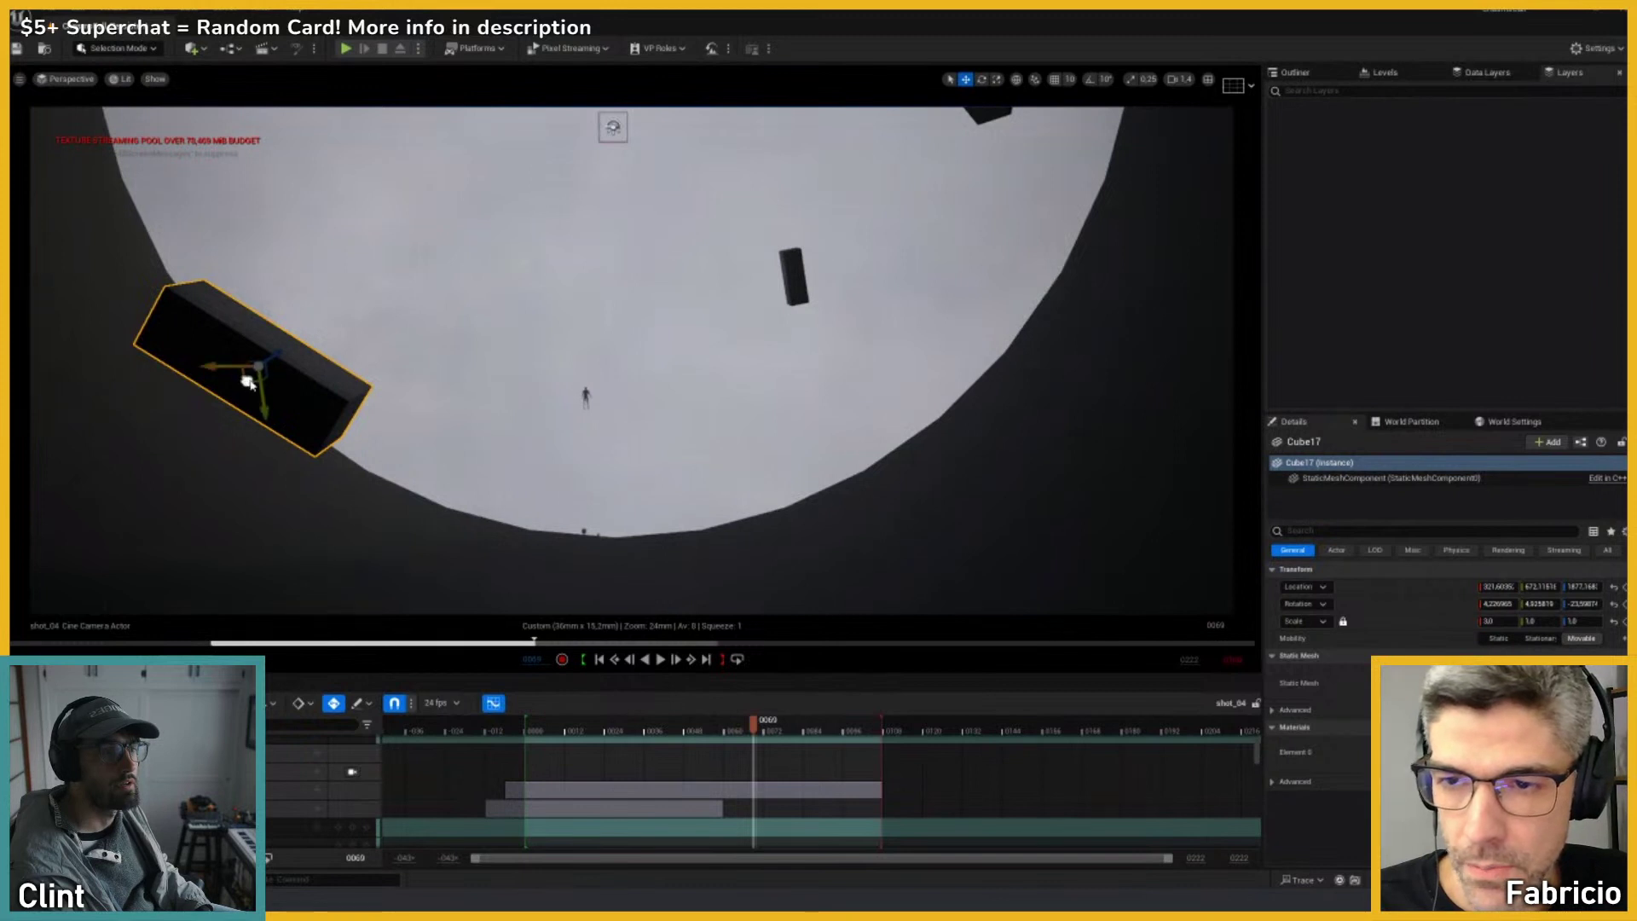
pyautogui.keyDown('alt'); pyautogui.moveTo(247, 381); pyautogui.dragTo(1045, 508); pyautogui.keyUp('alt')
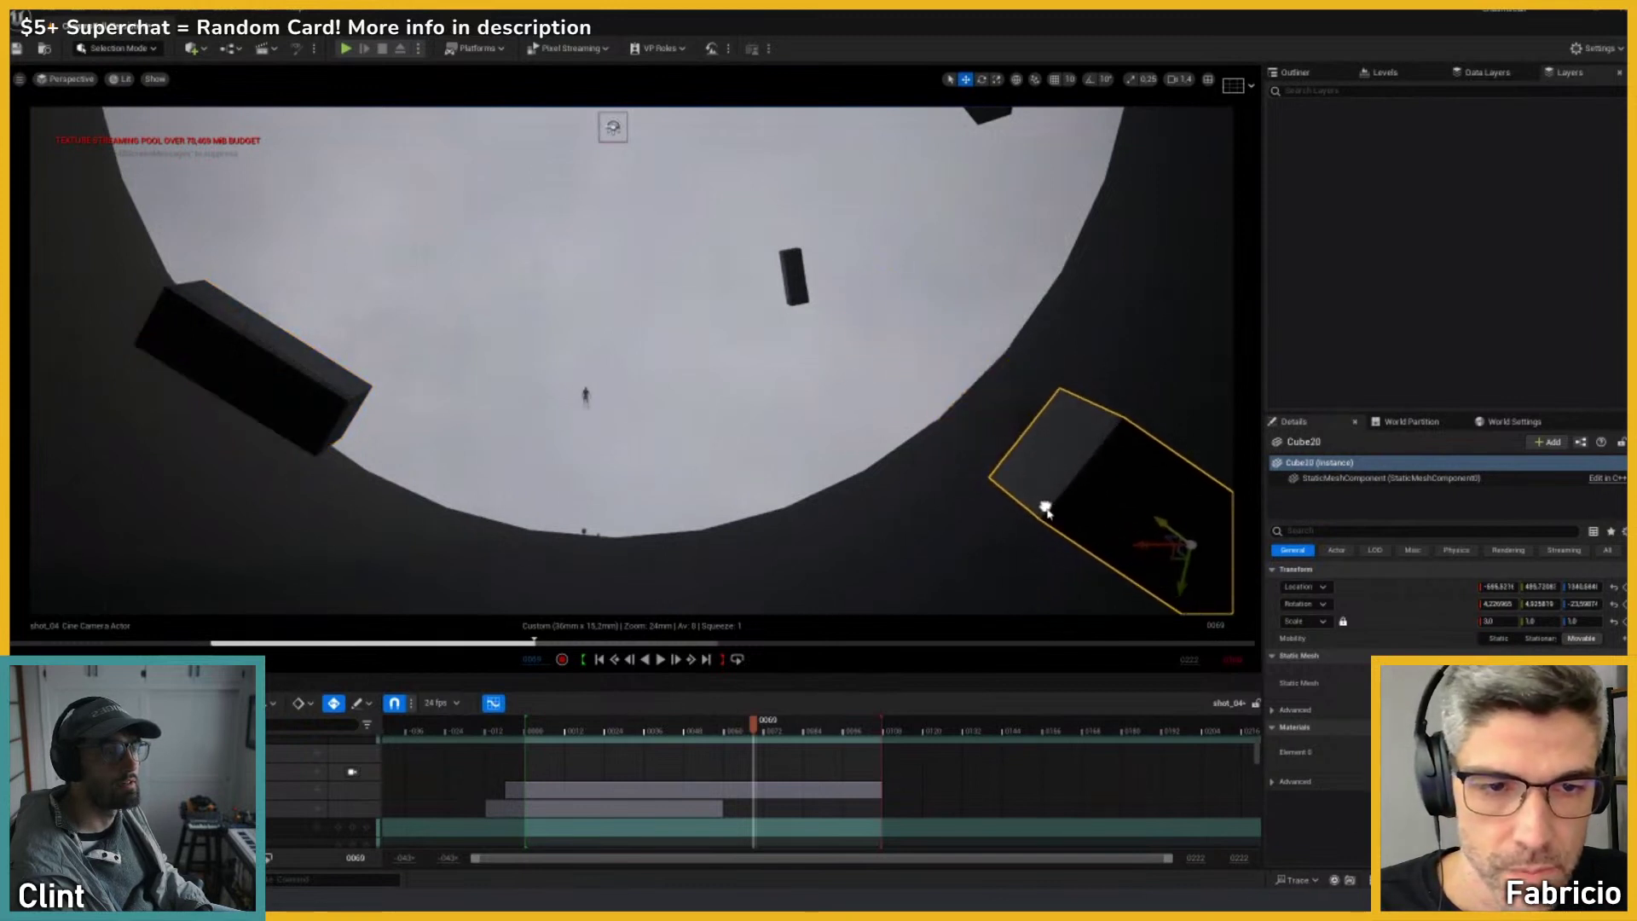
# Step: Rotate the duplicated block nearly upright, shift it toward the pit's rim, and preview the shot from near the start to frame 0050
pyautogui.press('e')
pyautogui.moveTo(1157, 503); pyautogui.dragTo(1004, 507)
pyautogui.press('w')
pyautogui.moveTo(992, 517); pyautogui.dragTo(946, 477)
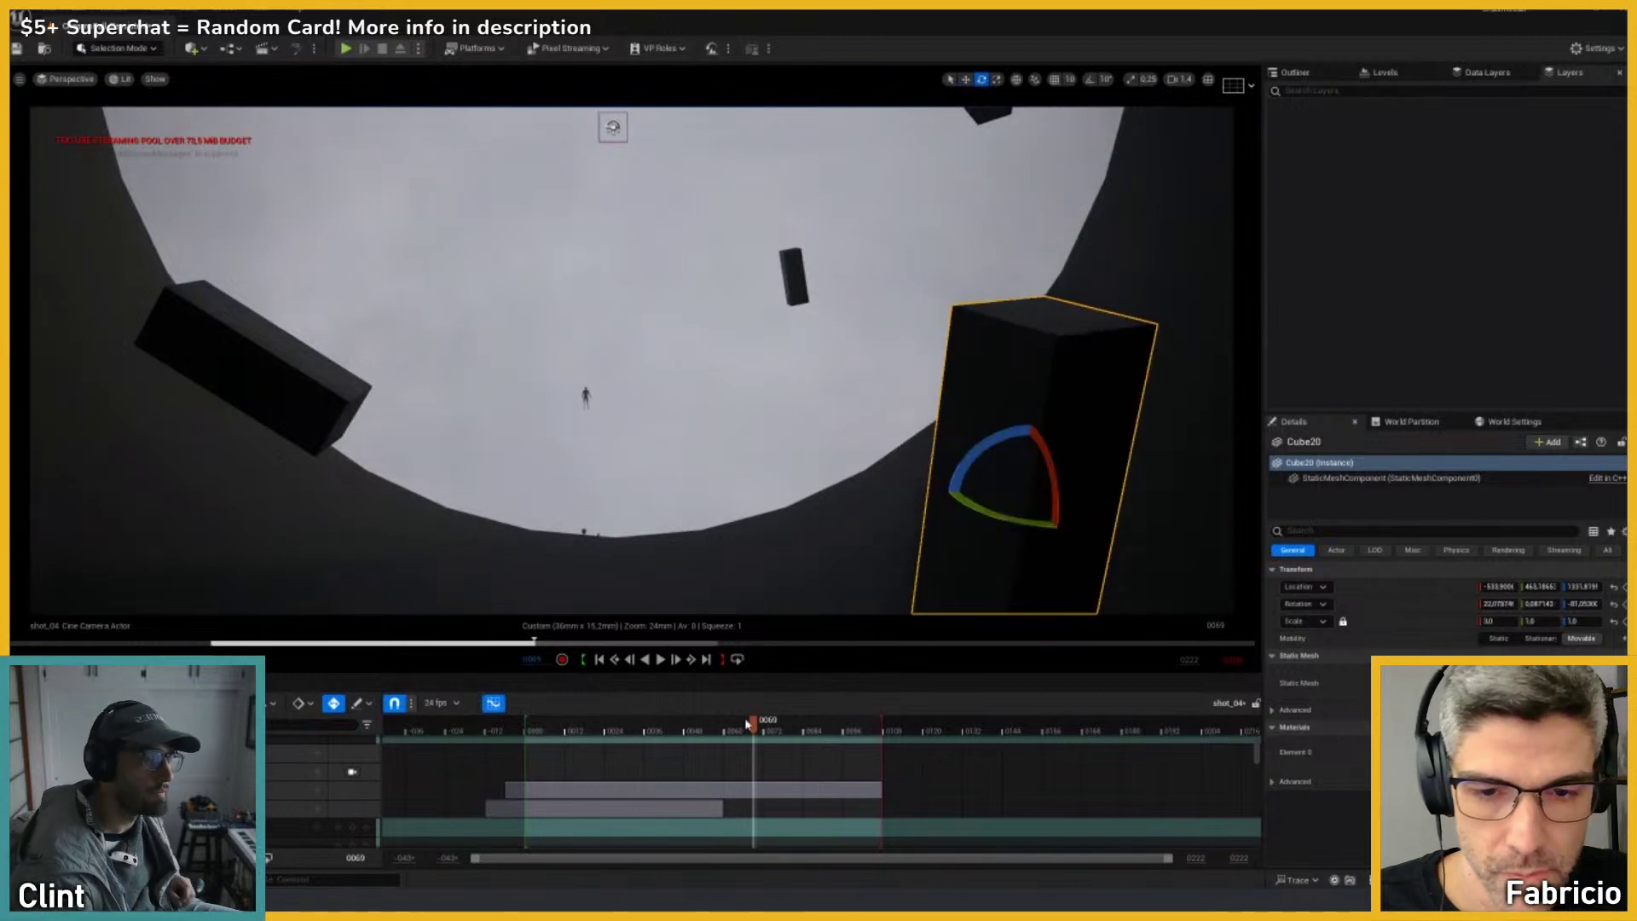
pyautogui.moveTo(753, 723); pyautogui.dragTo(551, 729)
pyautogui.press('space')
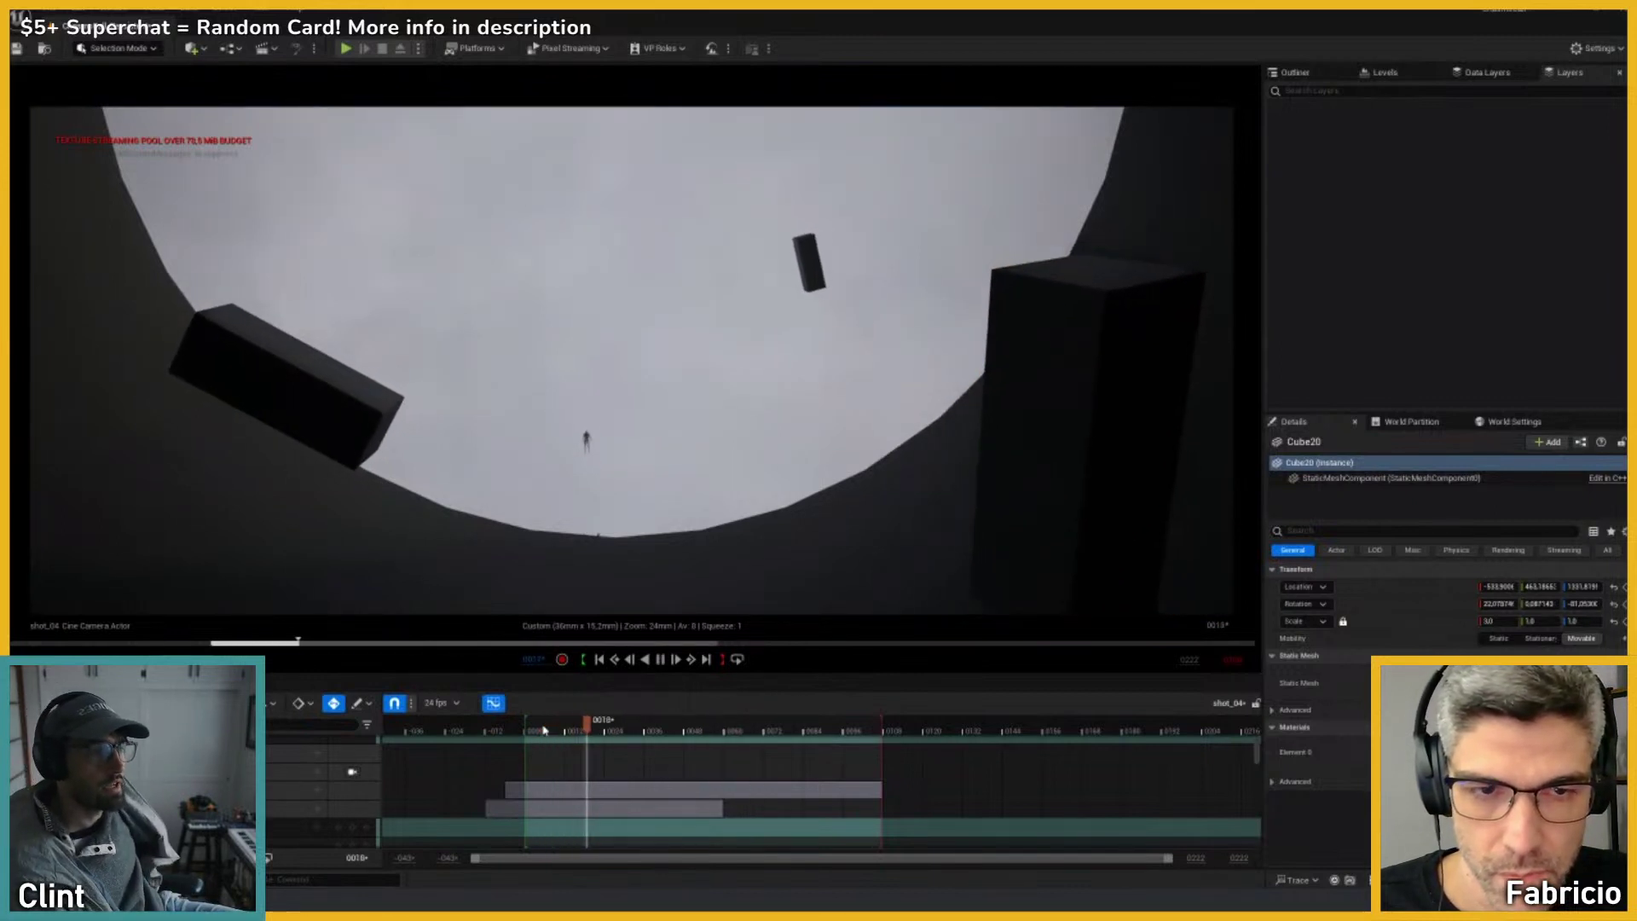
pyautogui.press('space')
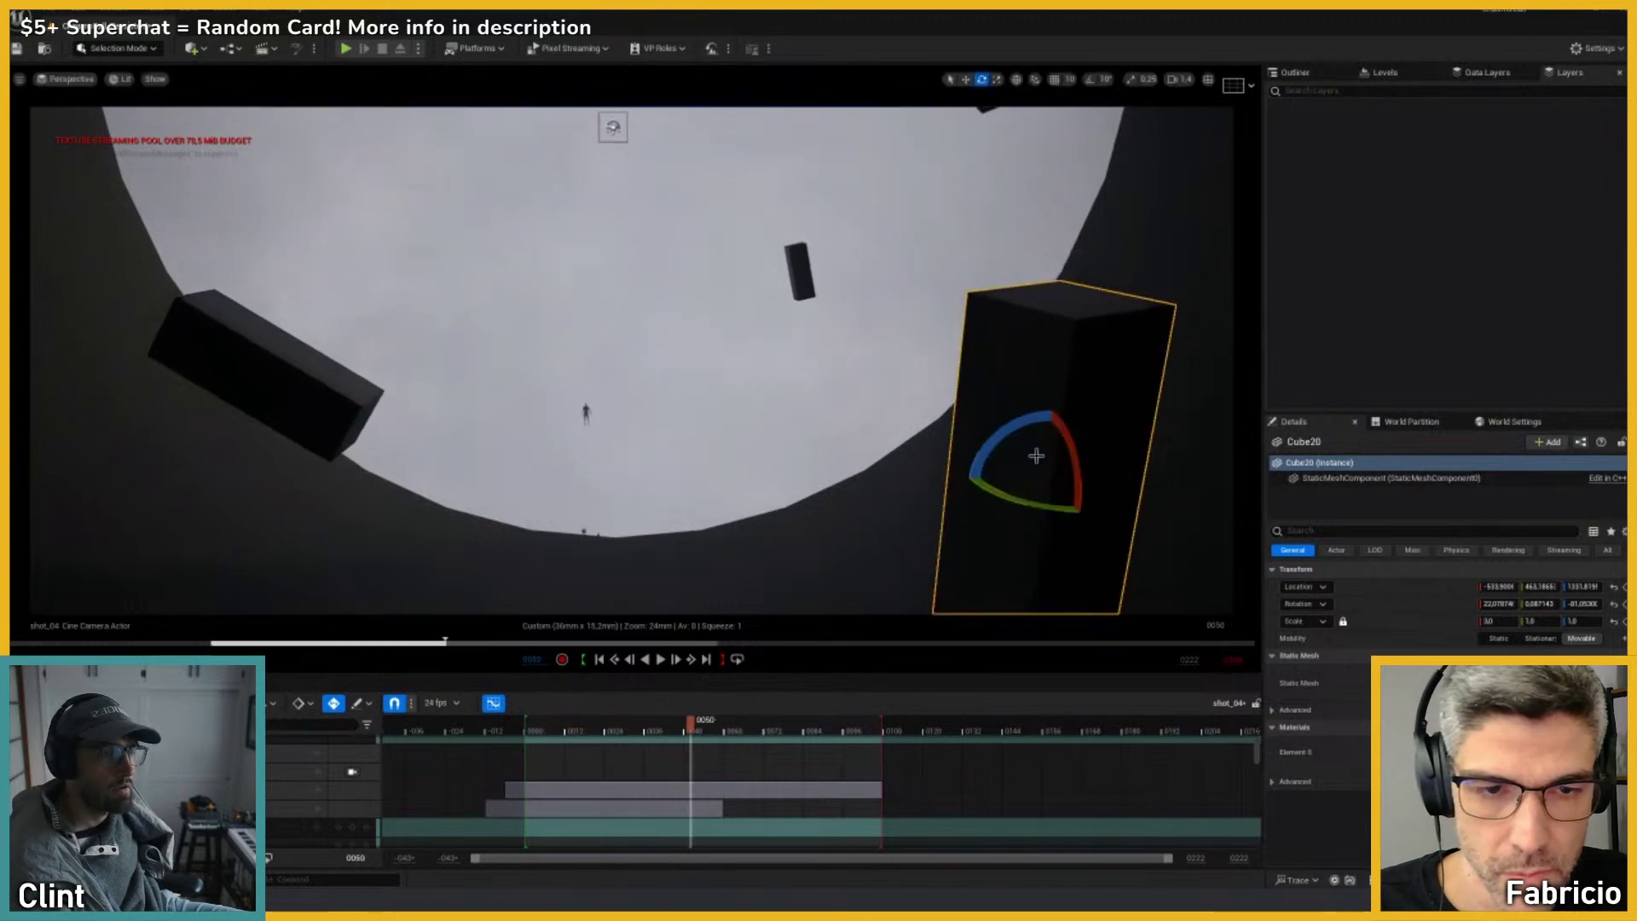
# Step: Tilt the duplicated block diagonally across the pit's rim, deselect it, and play the shot to check the composition
pyautogui.moveTo(1070, 444)
pyautogui.mouseDown()
pyautogui.moveTo(1017, 391)
pyautogui.moveTo(1107, 585)
pyautogui.moveTo(1061, 468)
pyautogui.mouseUp()
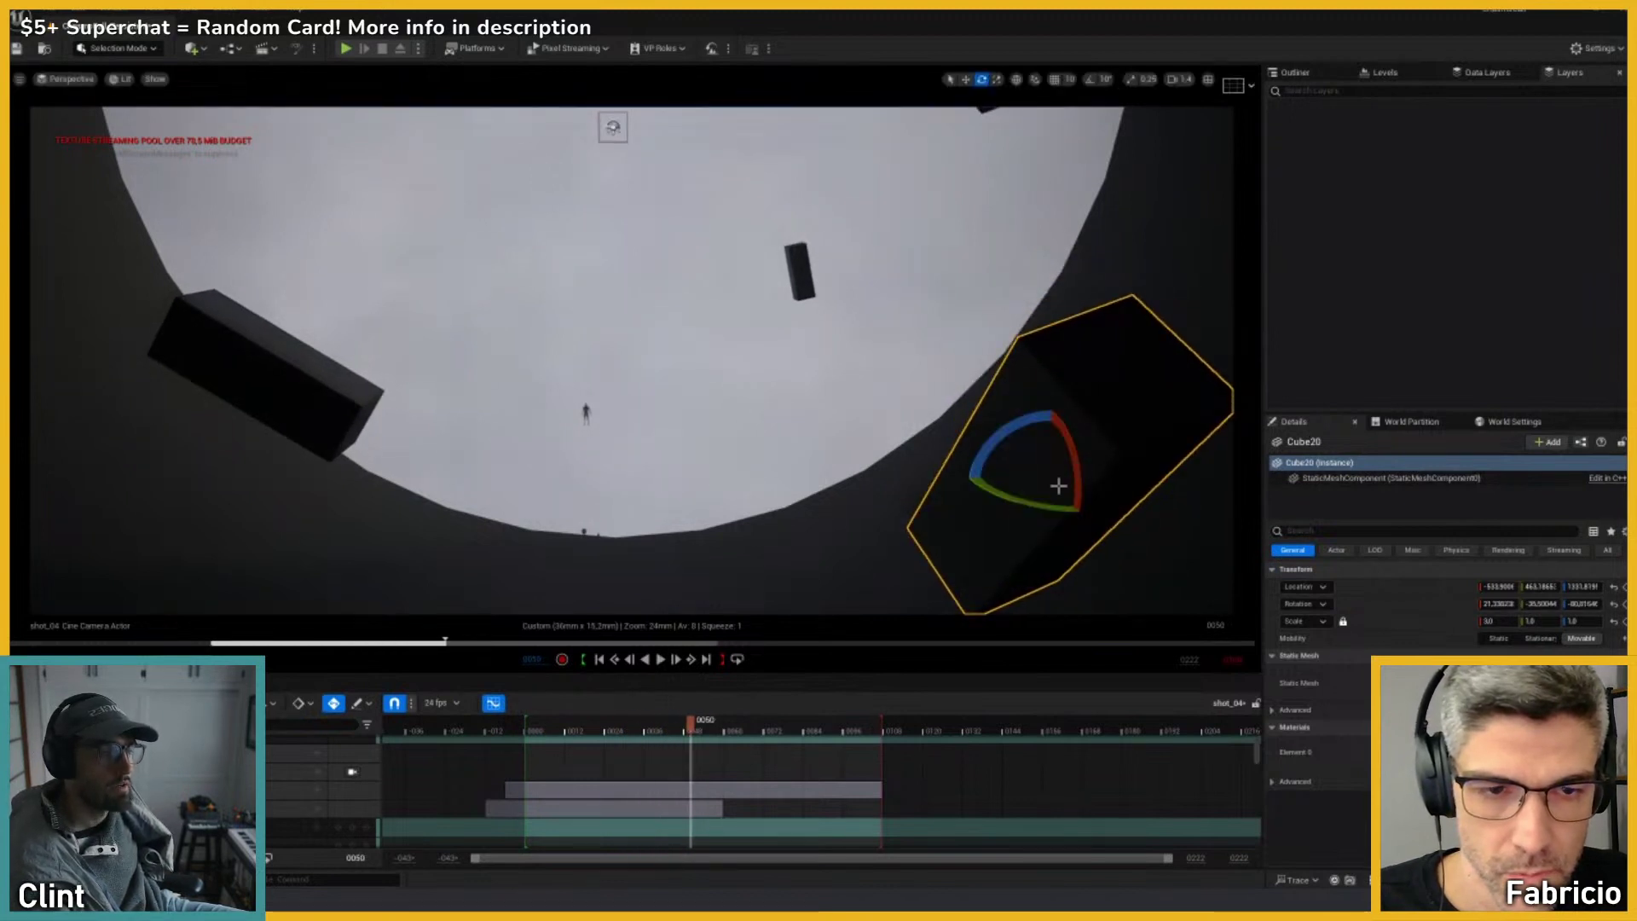
pyautogui.press('Escape')
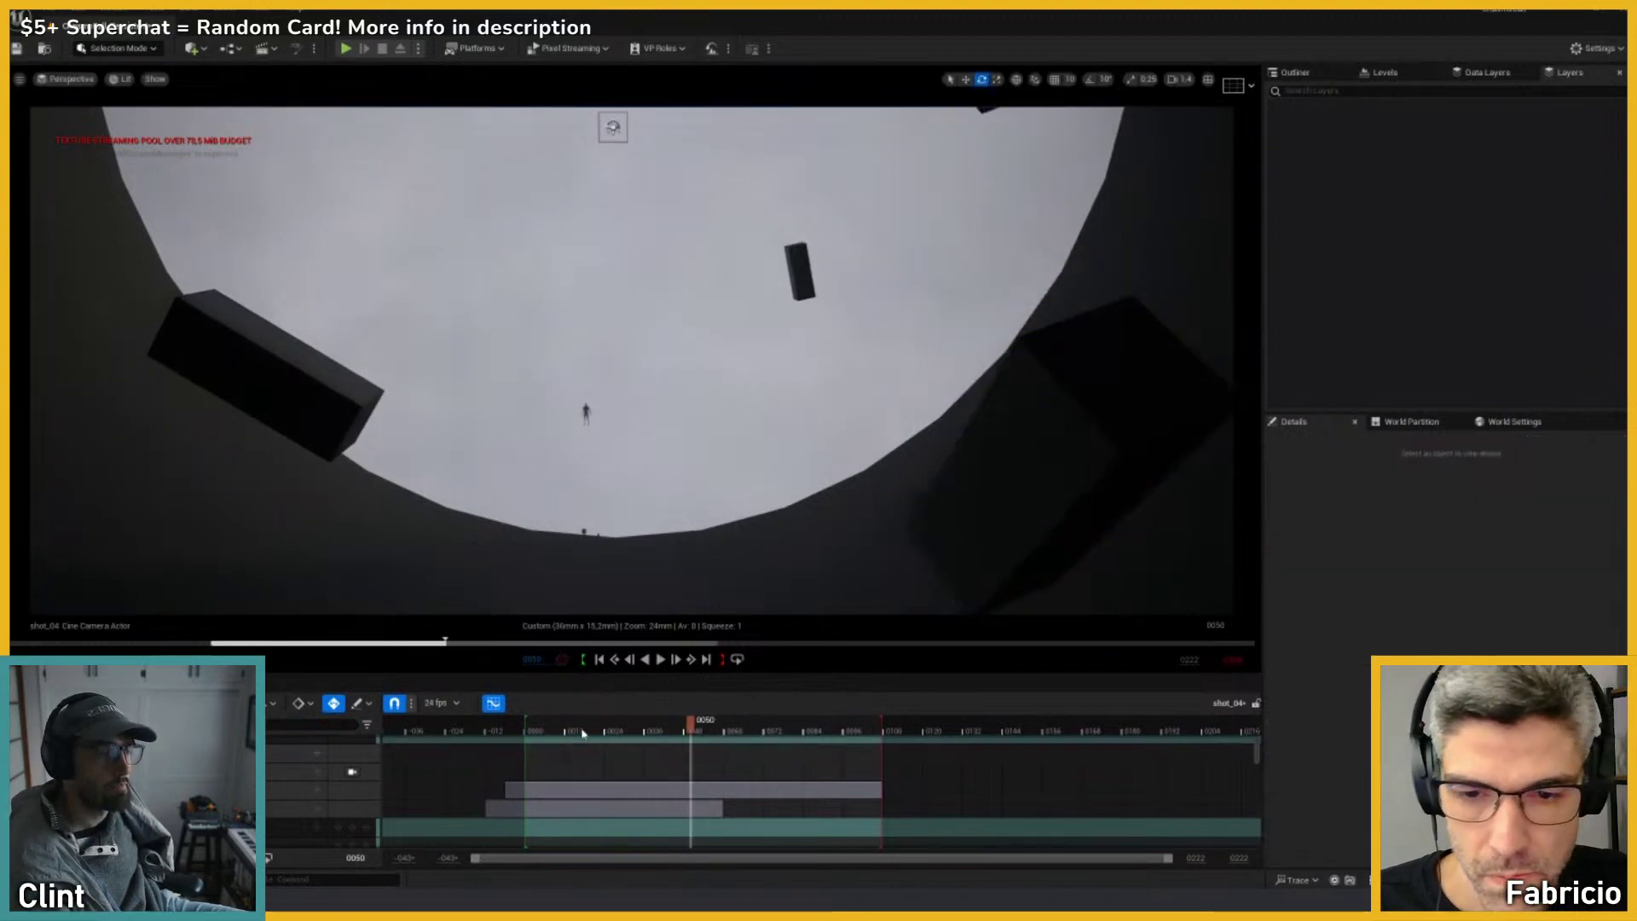
pyautogui.click(535, 724)
pyautogui.press('space')
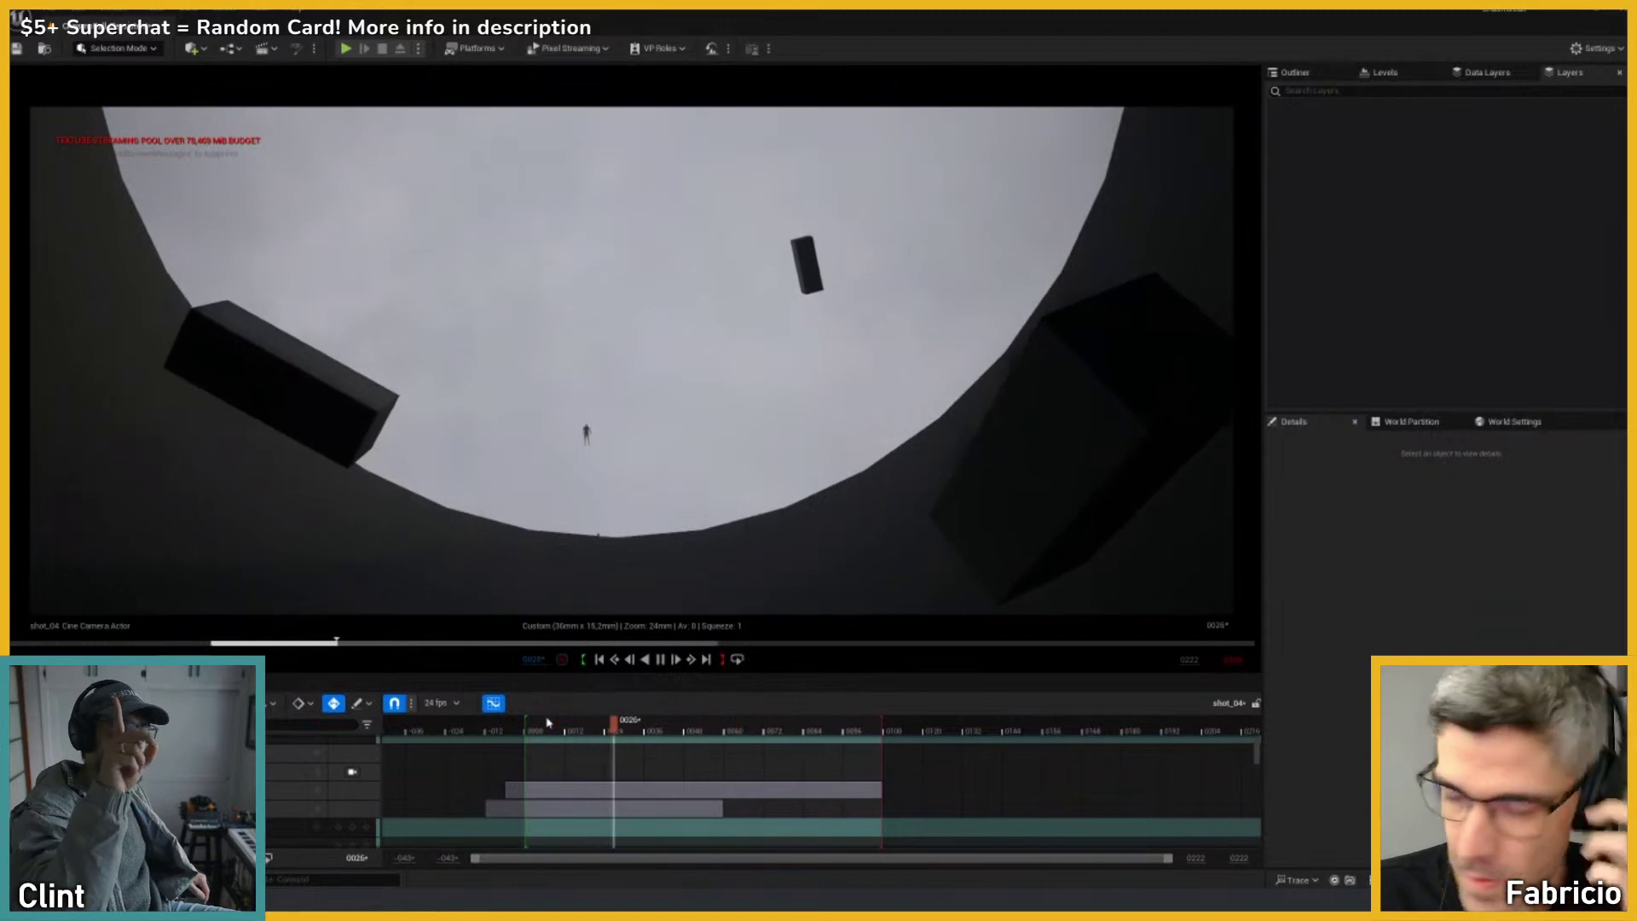
pyautogui.press('space')
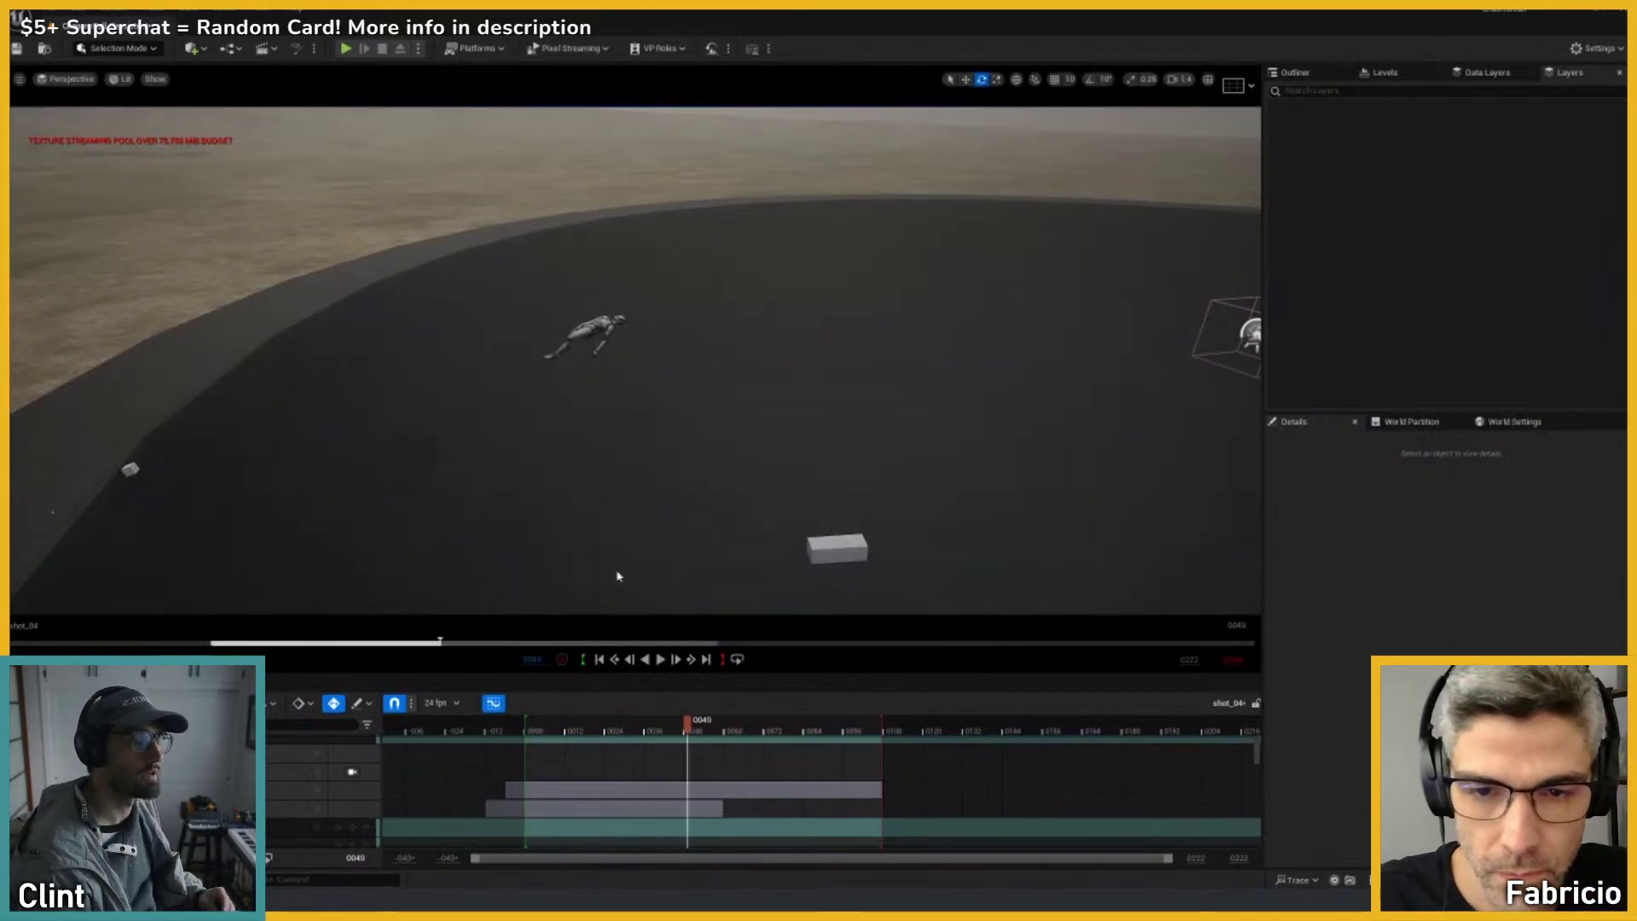
# Step: Select Actor2 inside the pit and isolate its Location Z curve in the Curve Editor
pyautogui.moveTo(619, 576); pyautogui.dragTo(753, 555, button='right')
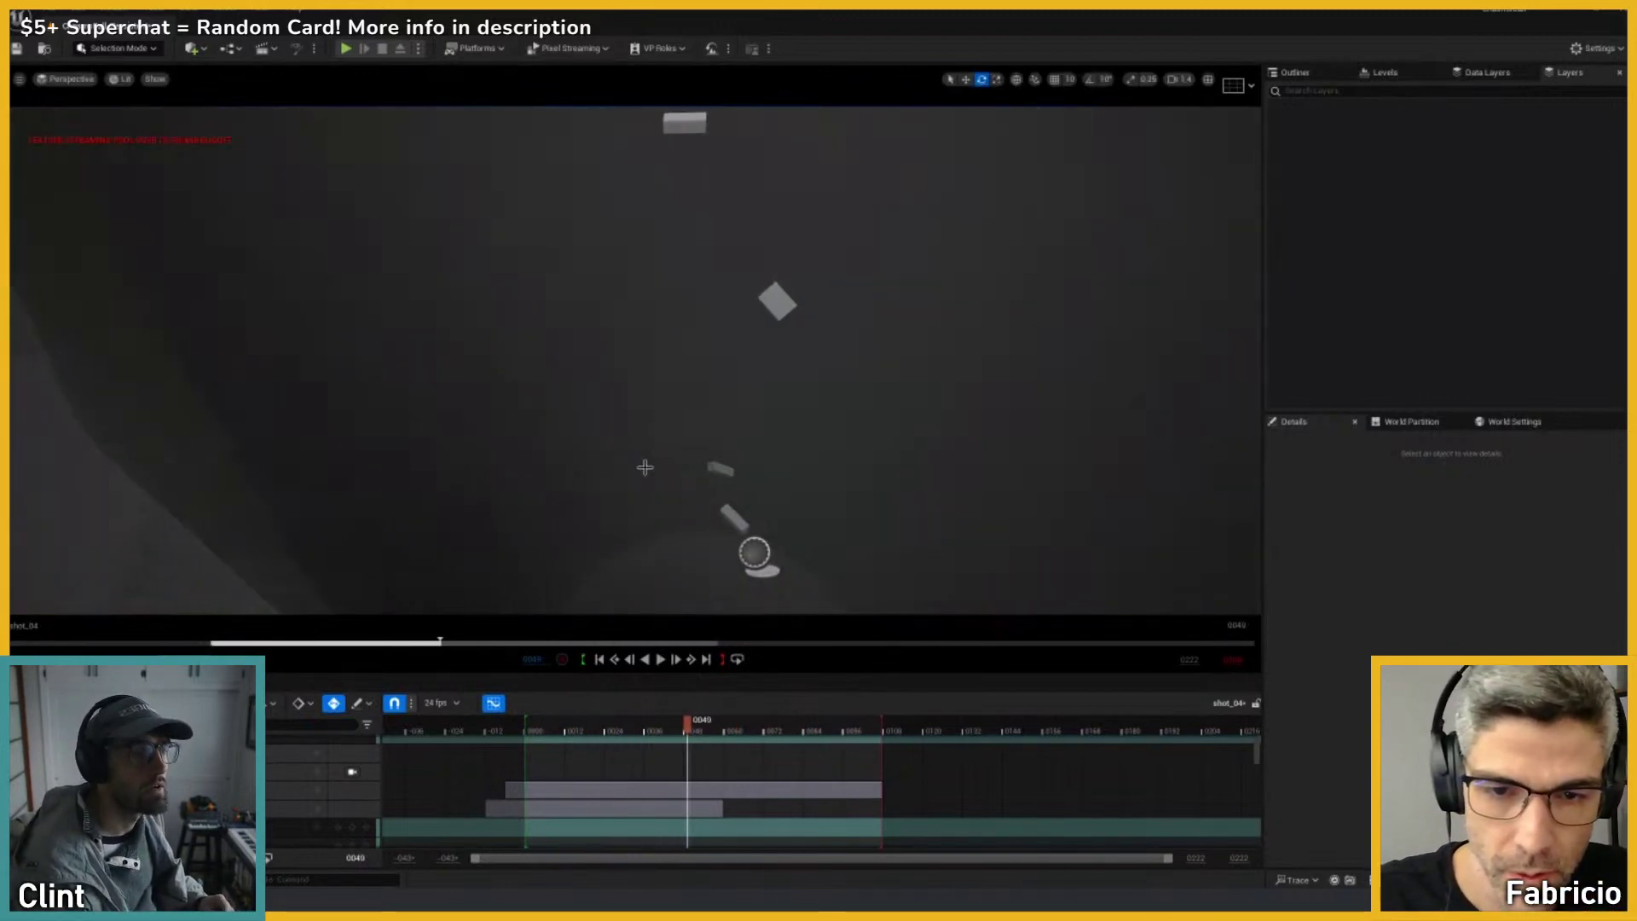
pyautogui.click(771, 560)
pyautogui.press('w')
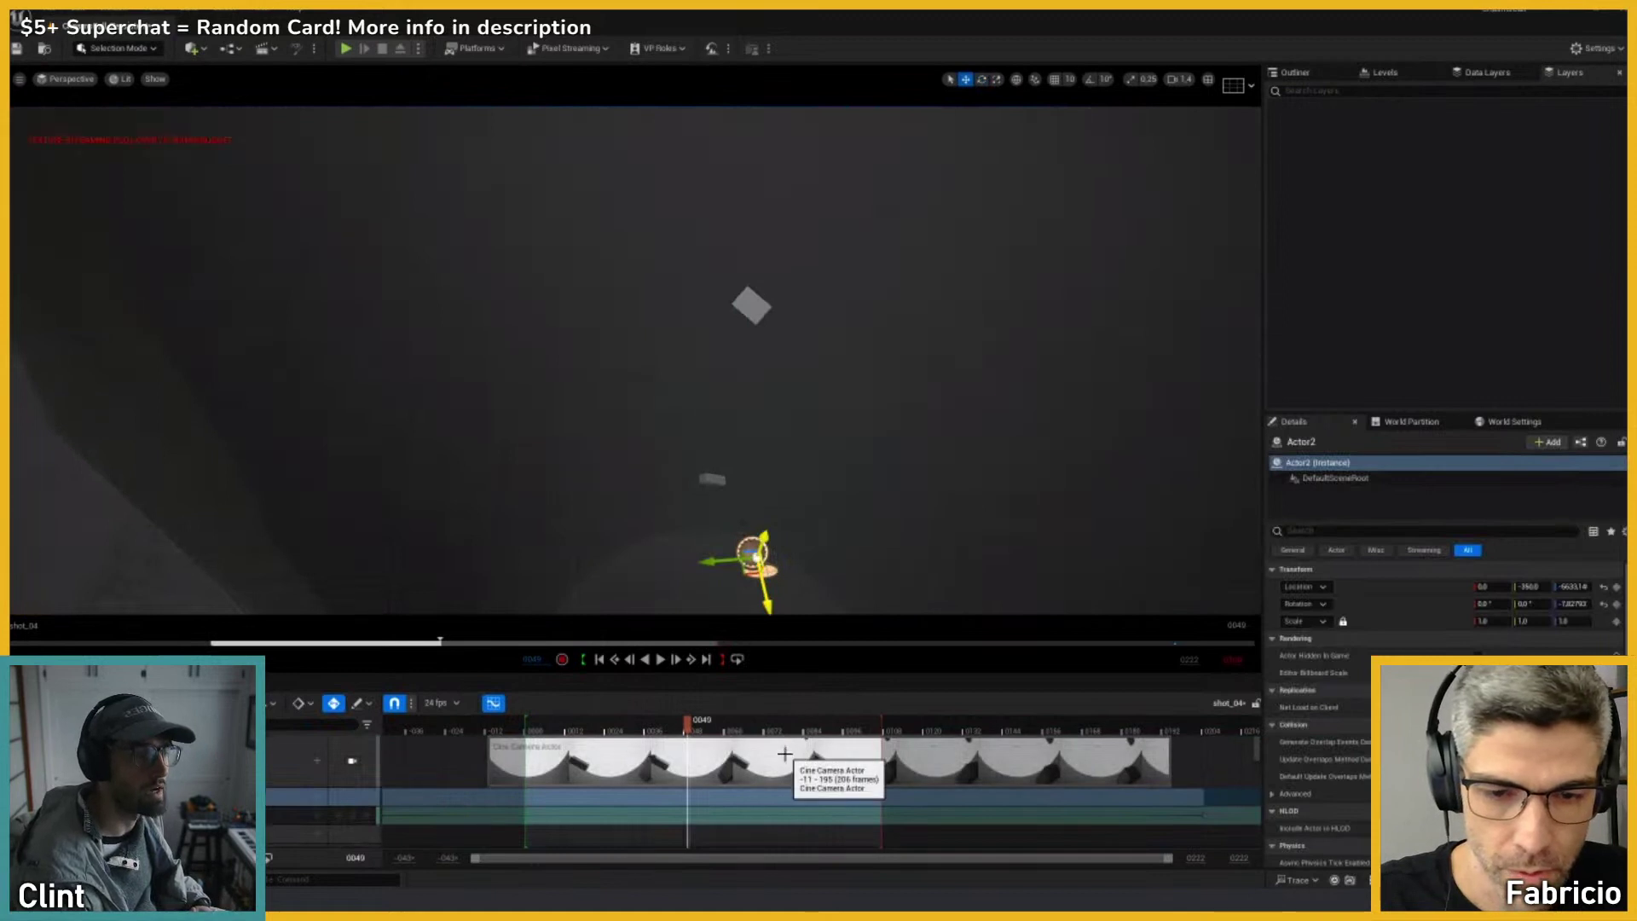
pyautogui.scroll(-2, 784, 754)
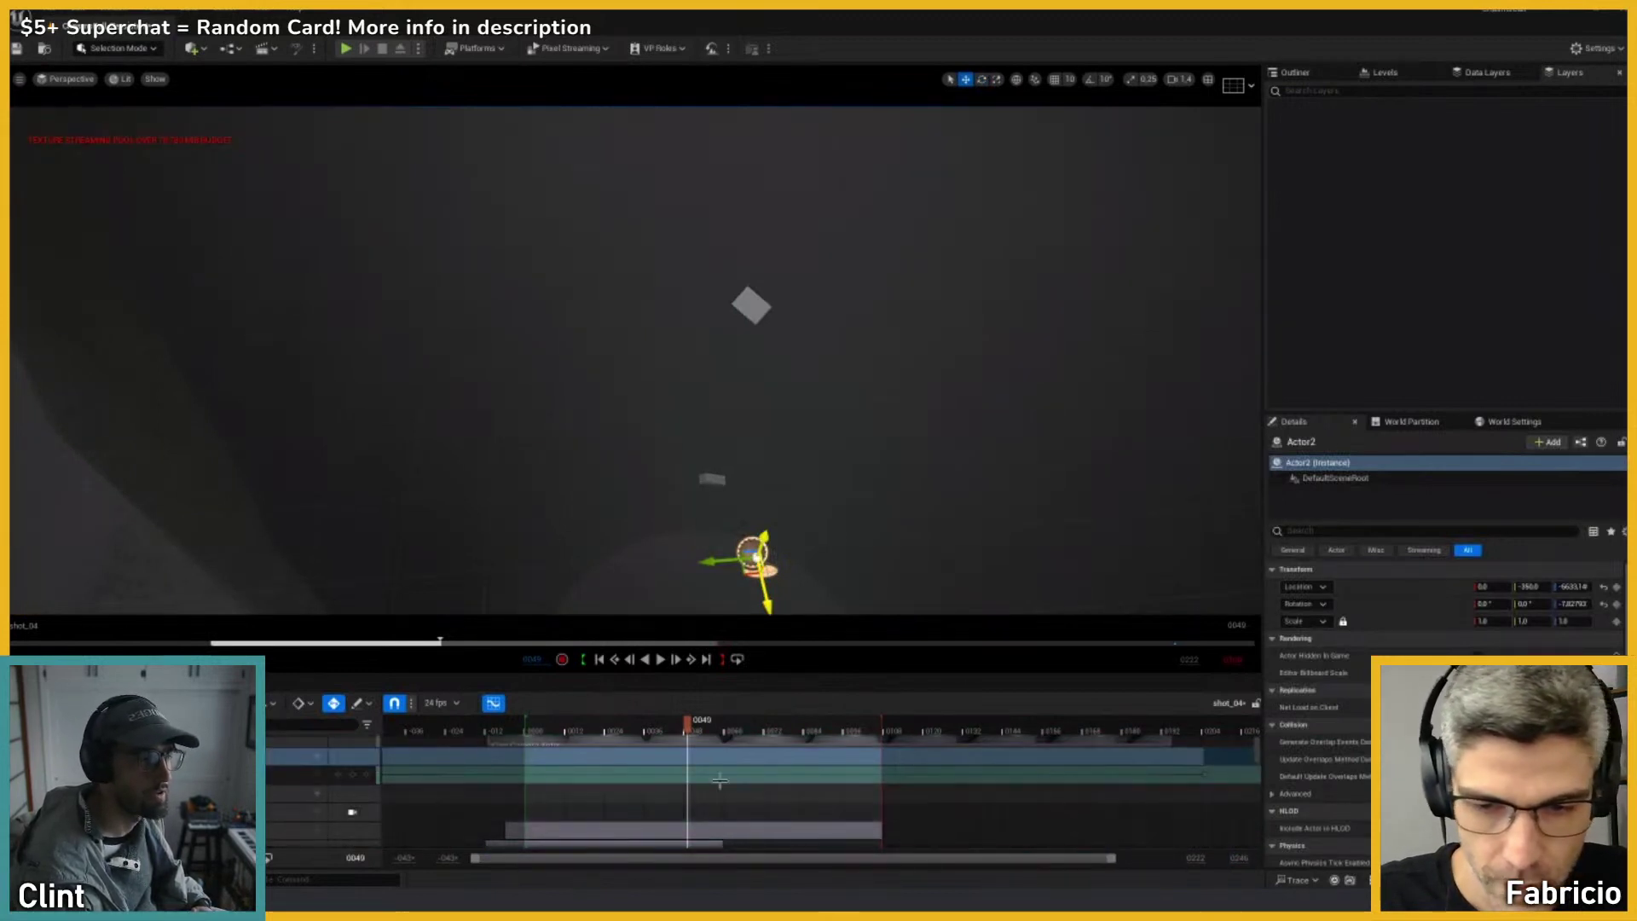
pyautogui.moveTo(566, 730); pyautogui.dragTo(529, 727)
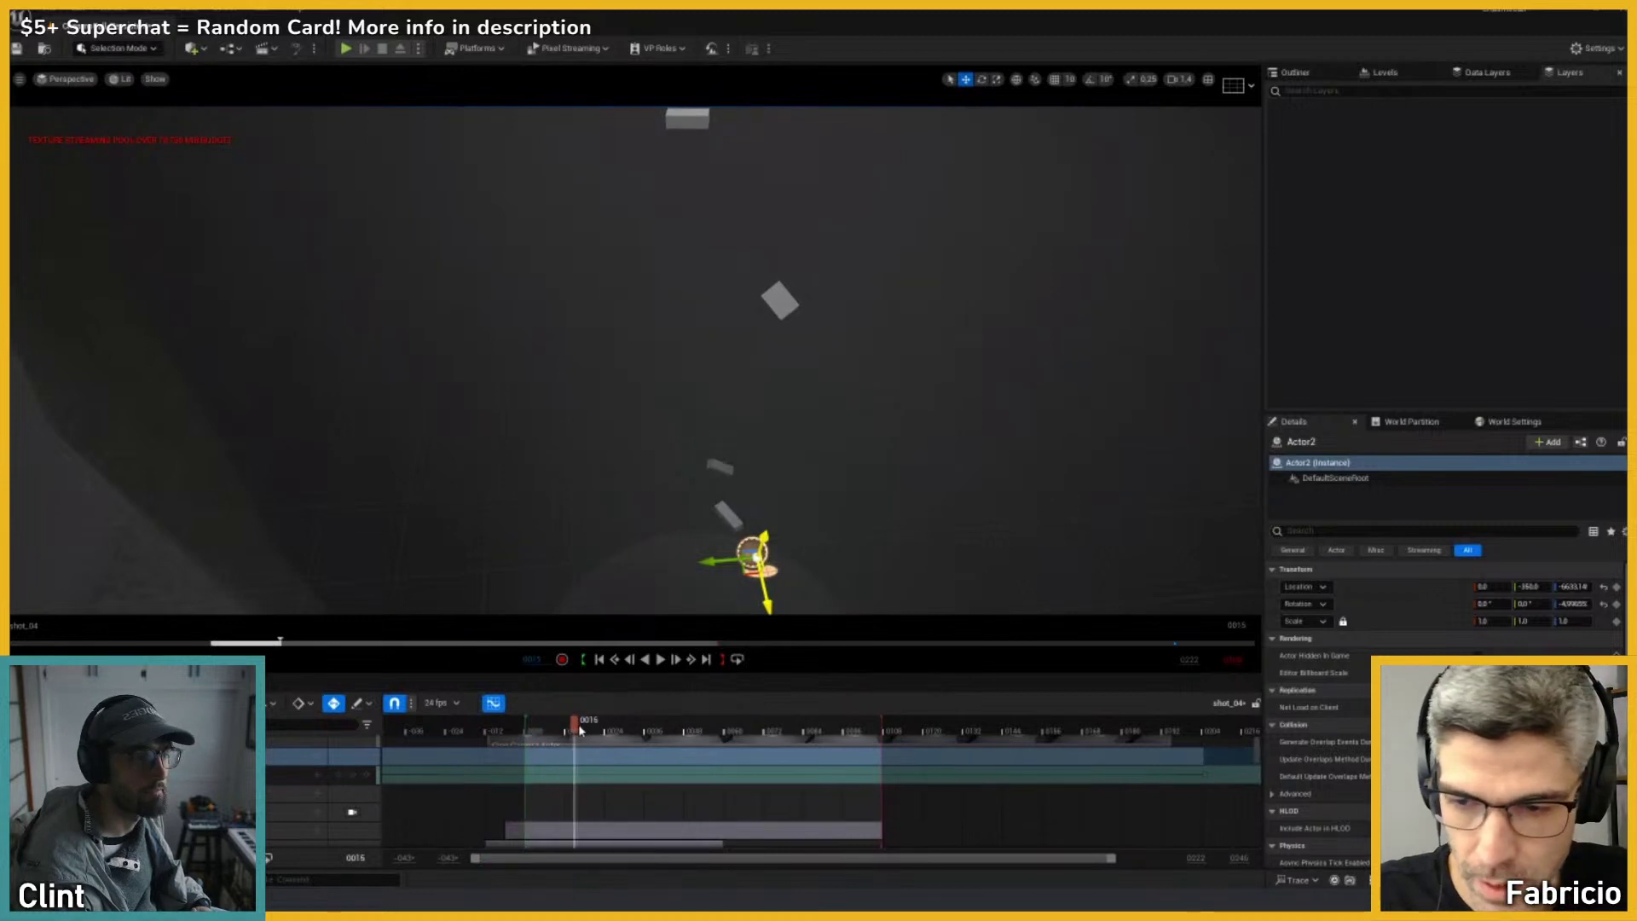
pyautogui.click(76, 774)
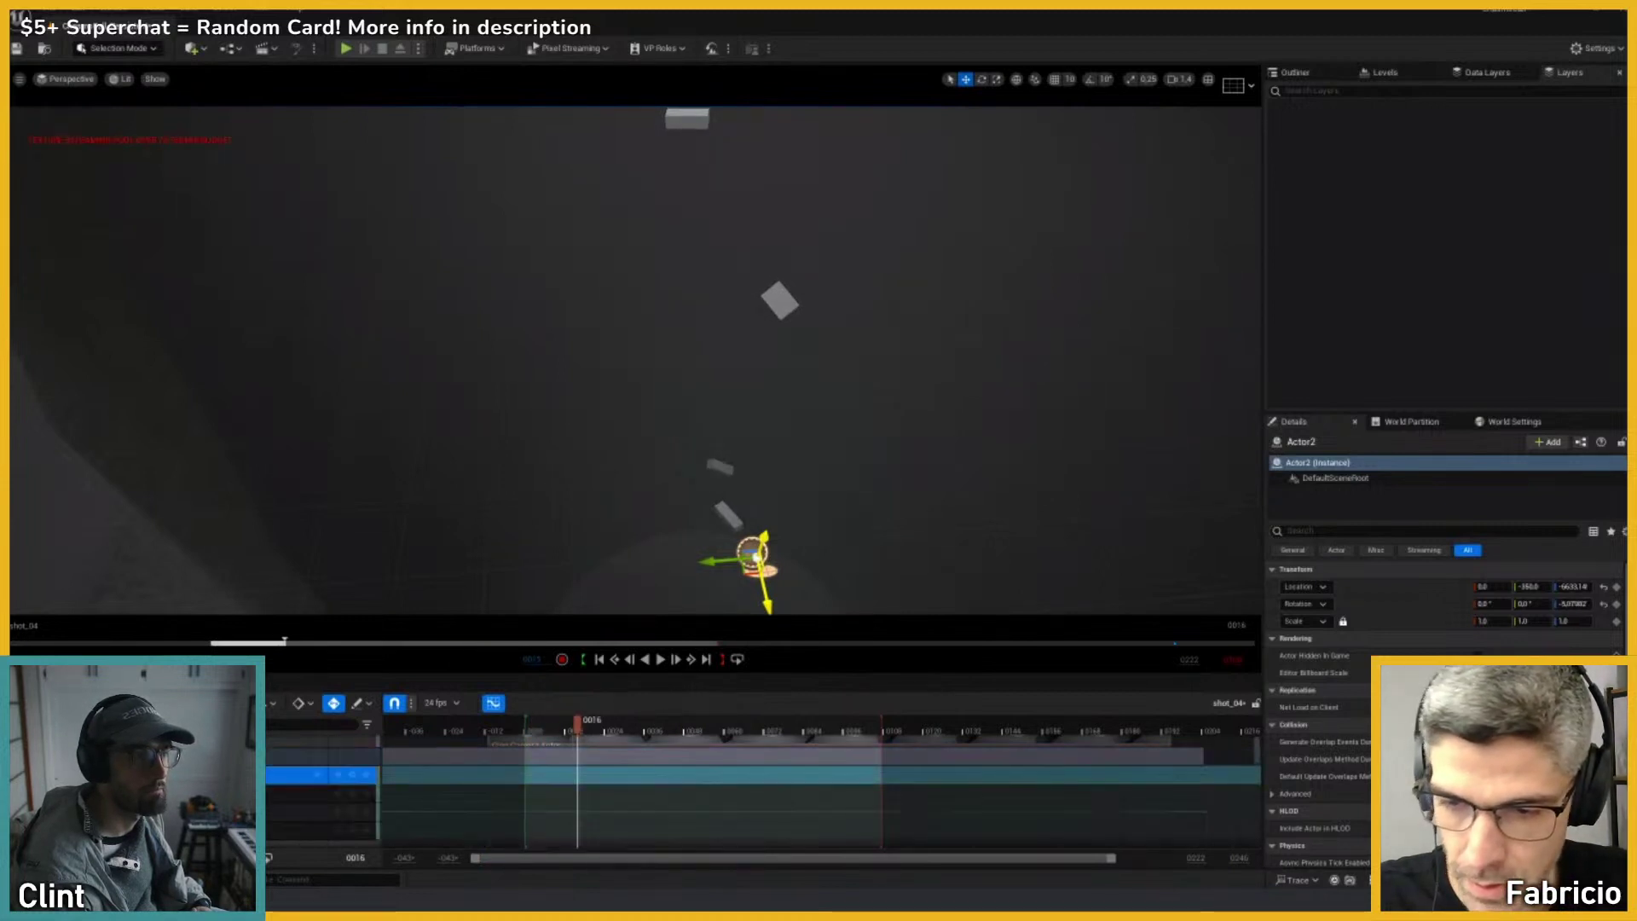
pyautogui.click(494, 703)
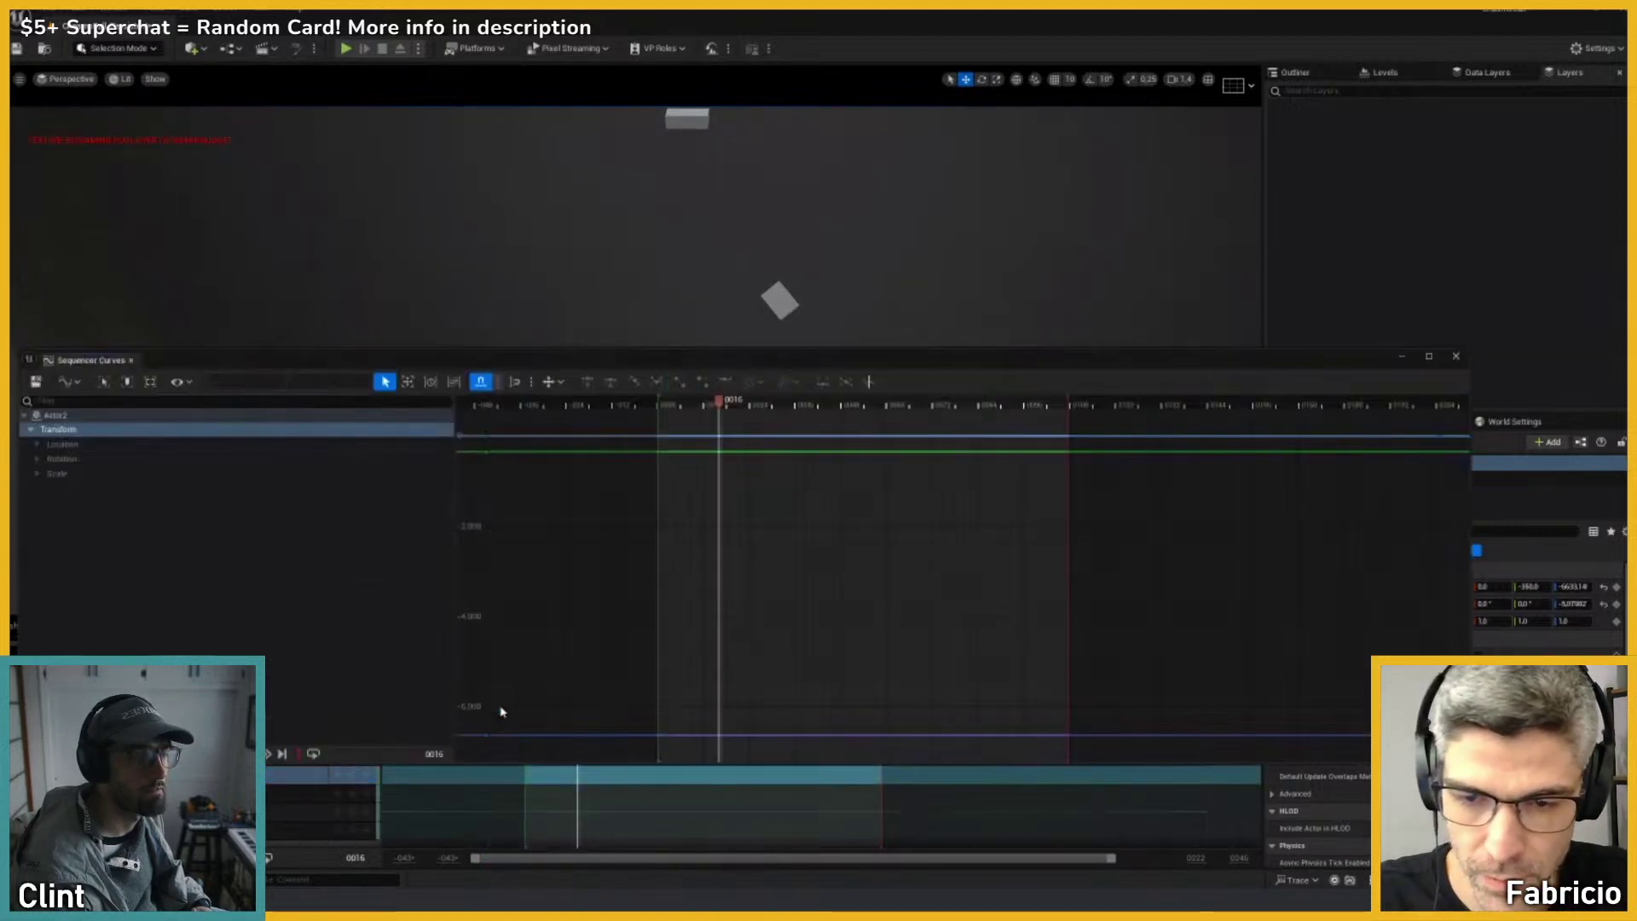
pyautogui.doubleClick(64, 445)
pyautogui.click(56, 488)
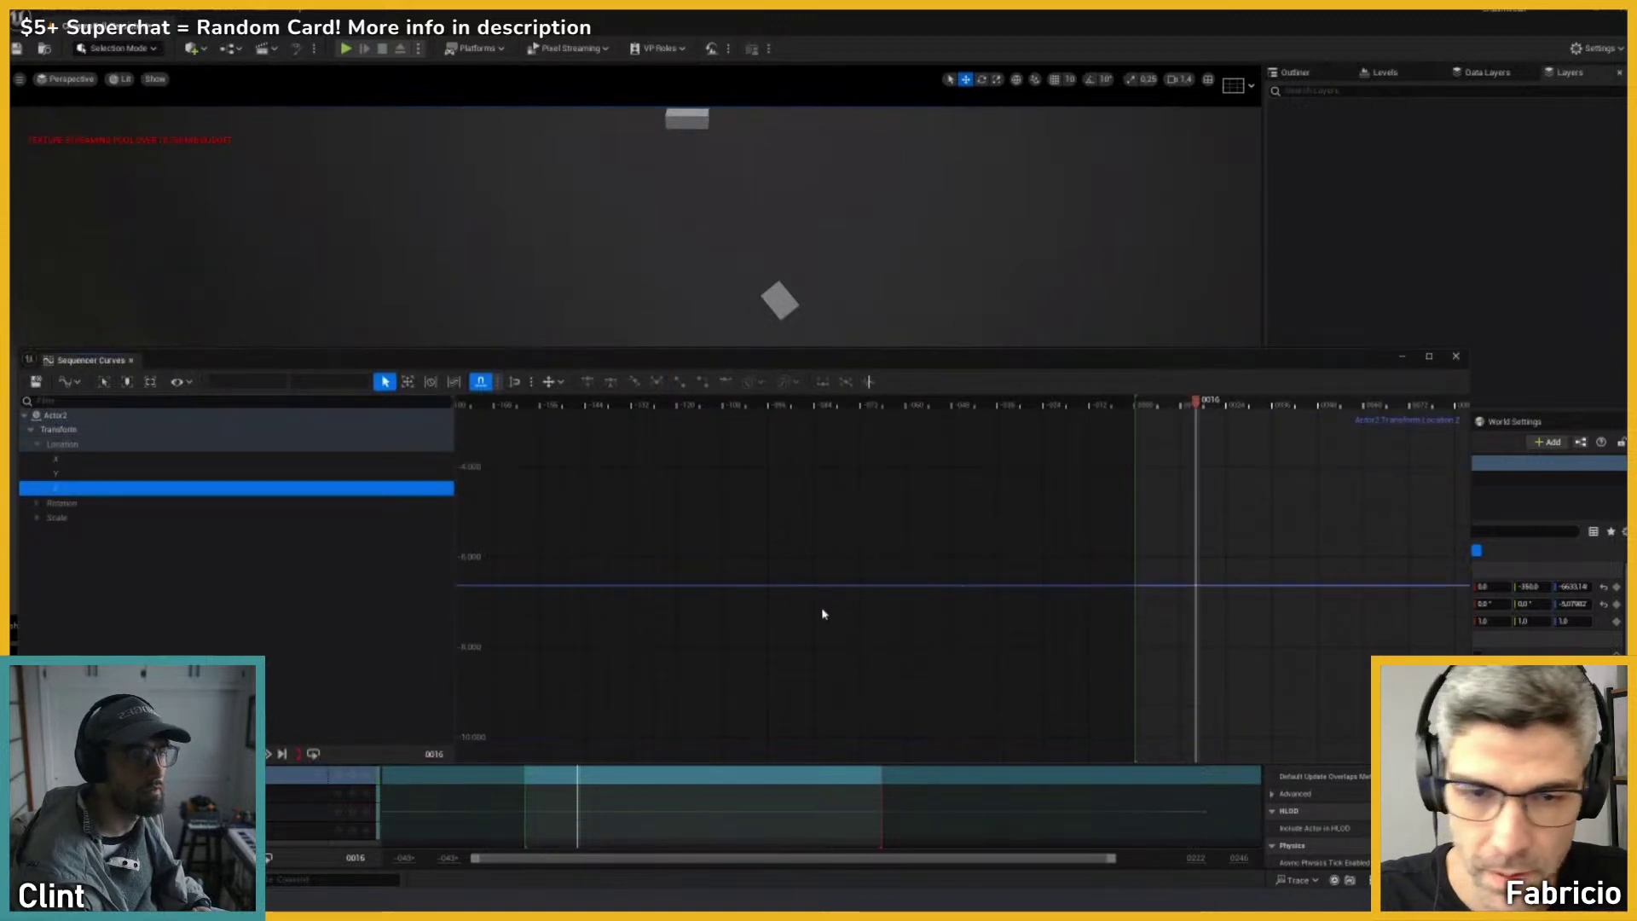
# Step: Add a Location Z key at frame 0044, then move it to about frame 0200 and raise it to about -5000
pyautogui.click(913, 591)
pyautogui.press('f')
pyautogui.scroll(-4, 1078, 558)
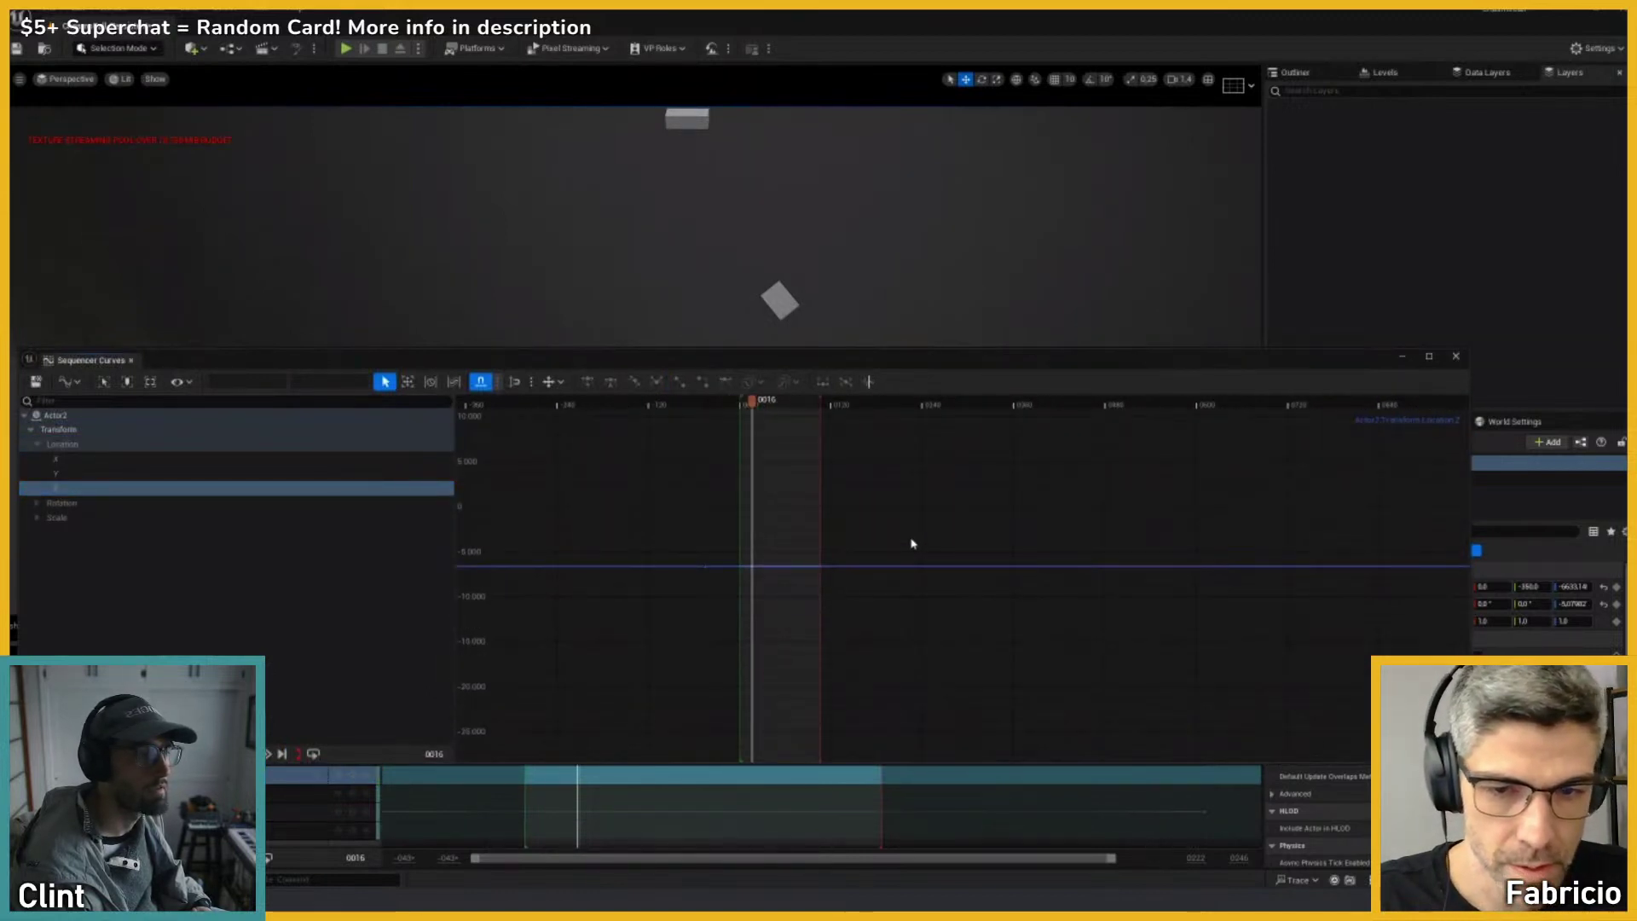
pyautogui.moveTo(911, 543); pyautogui.dragTo(803, 560, button='right')
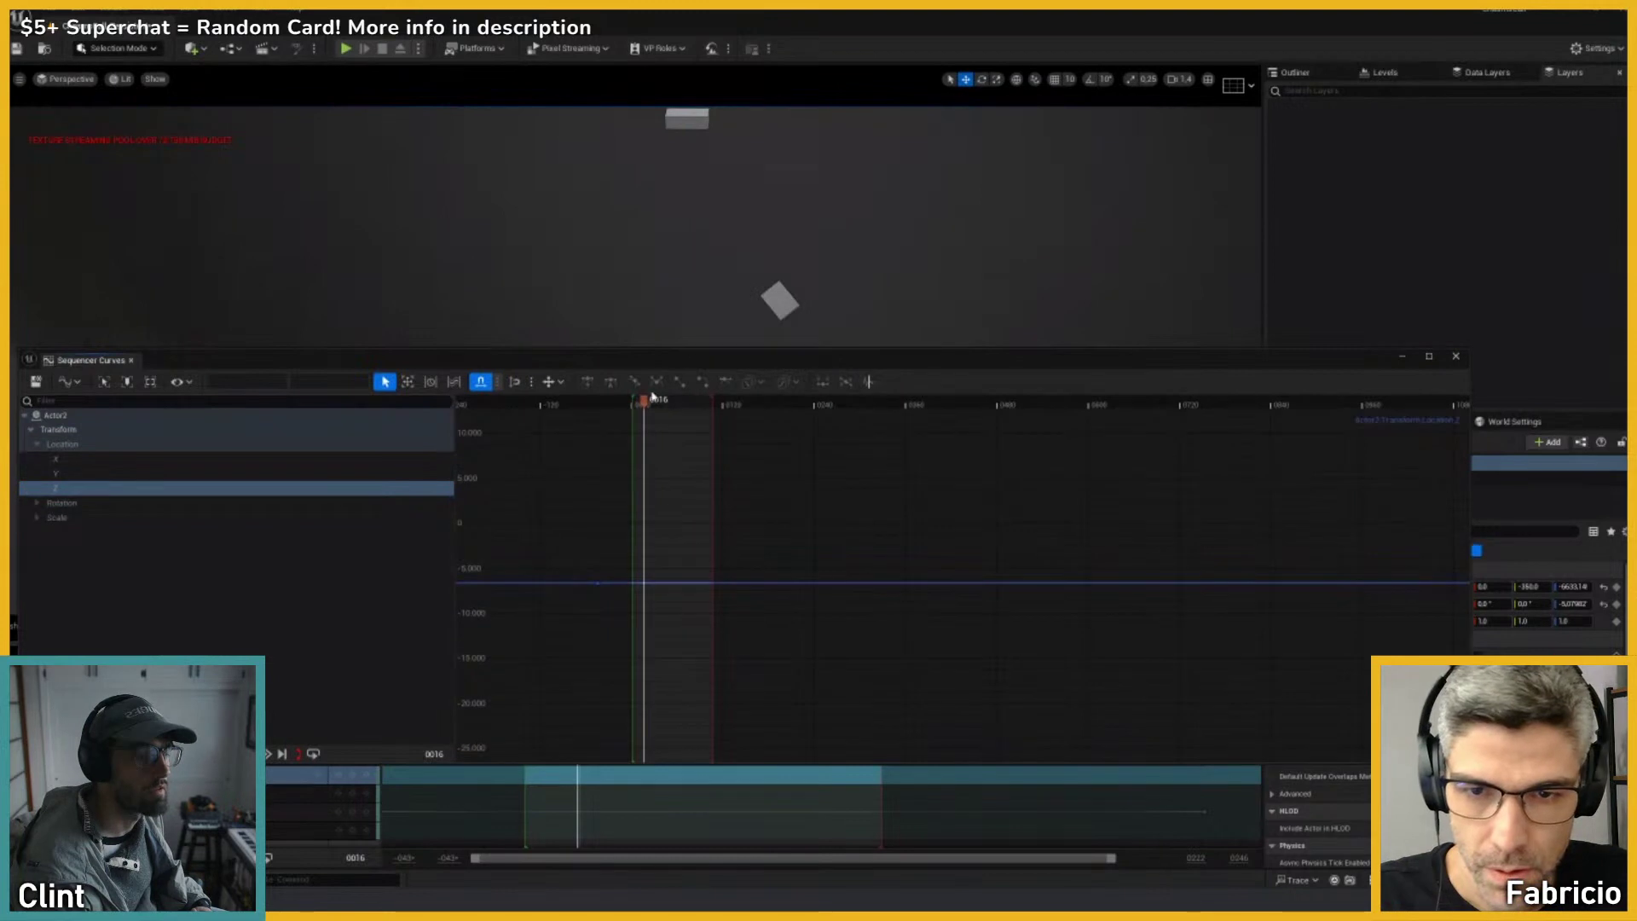
pyautogui.moveTo(652, 398); pyautogui.dragTo(666, 399)
pyautogui.scroll(3, 662, 498)
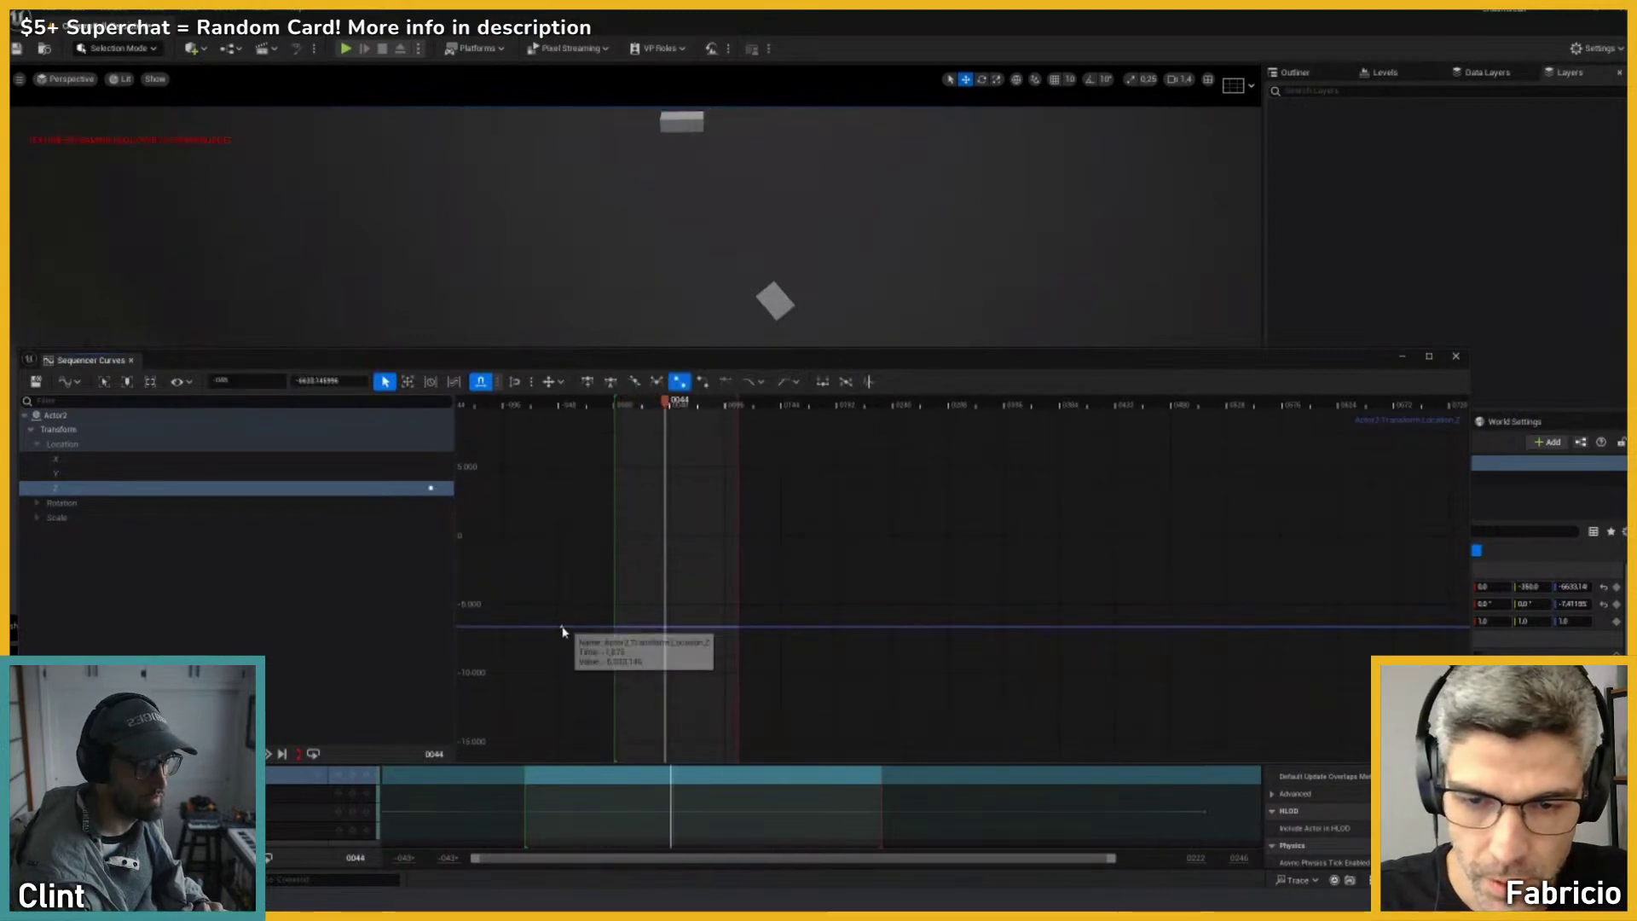
pyautogui.press('f')
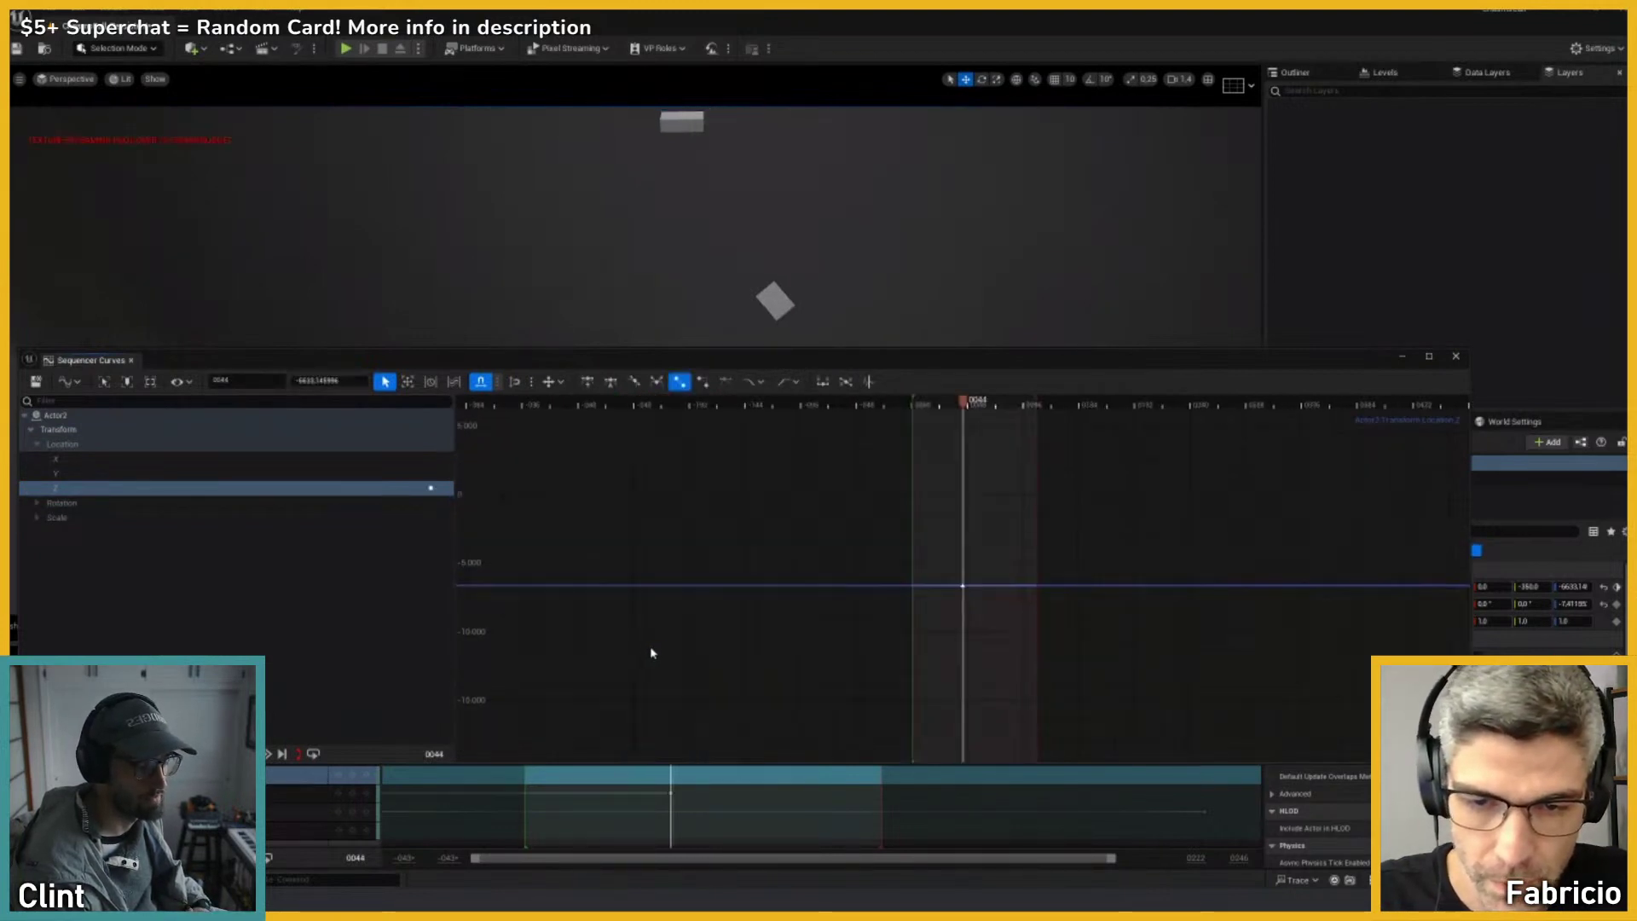
pyautogui.moveTo(1024, 588); pyautogui.dragTo(1274, 542)
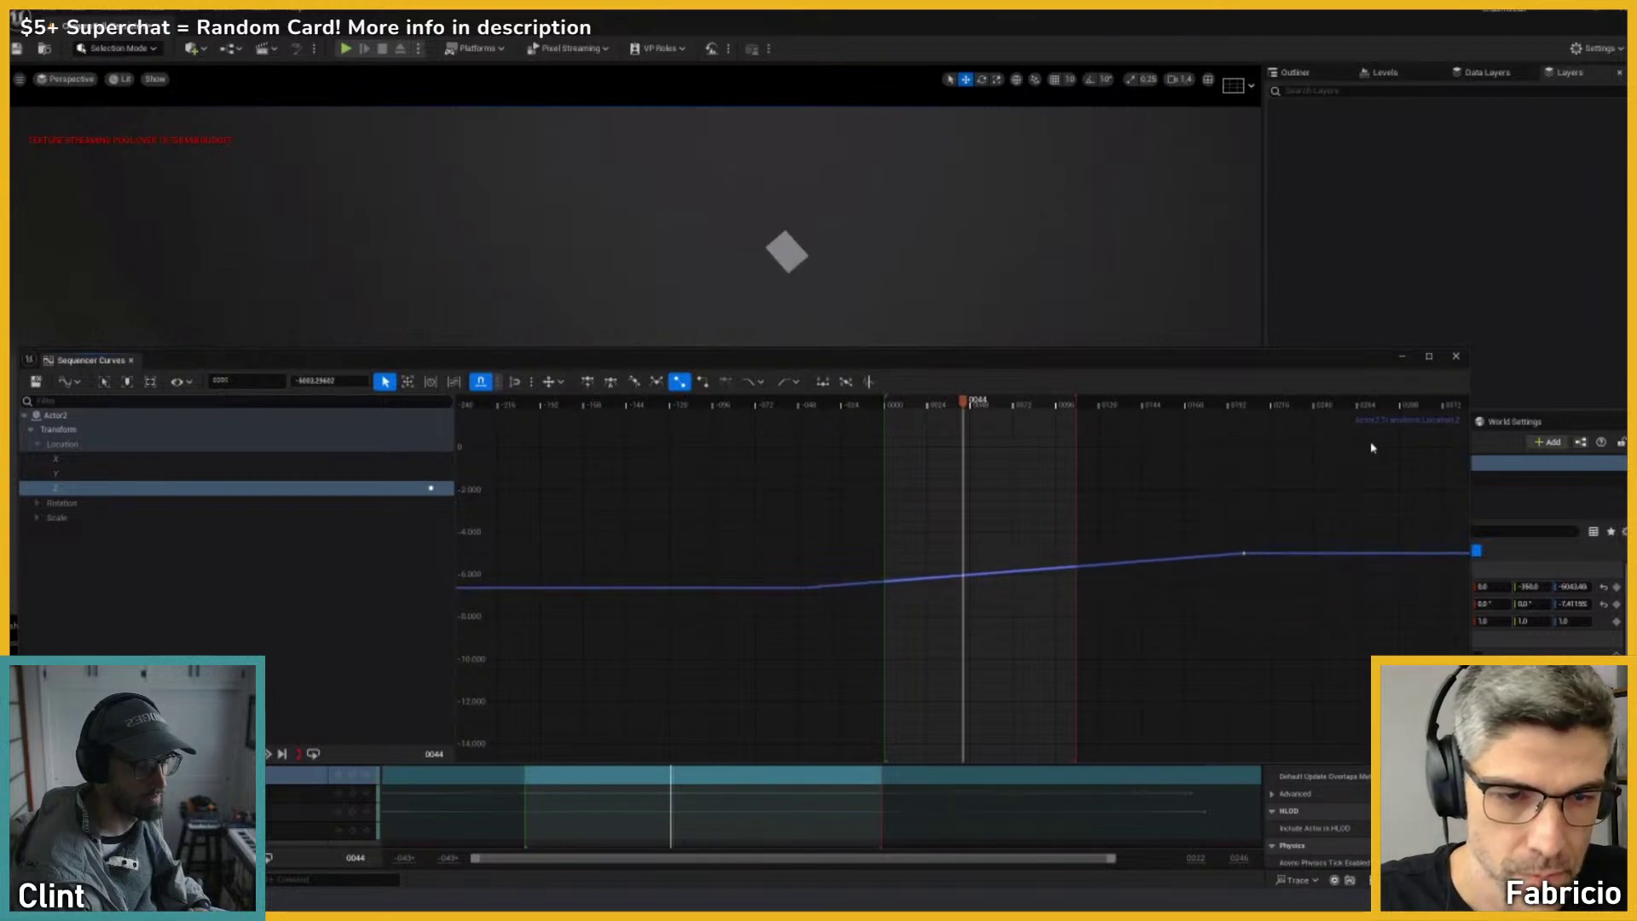
# Step: Play shot_04 through the camera from its start to check the blocks' new upward drift
pyautogui.click(1402, 357)
pyautogui.moveTo(643, 733); pyautogui.dragTo(687, 731)
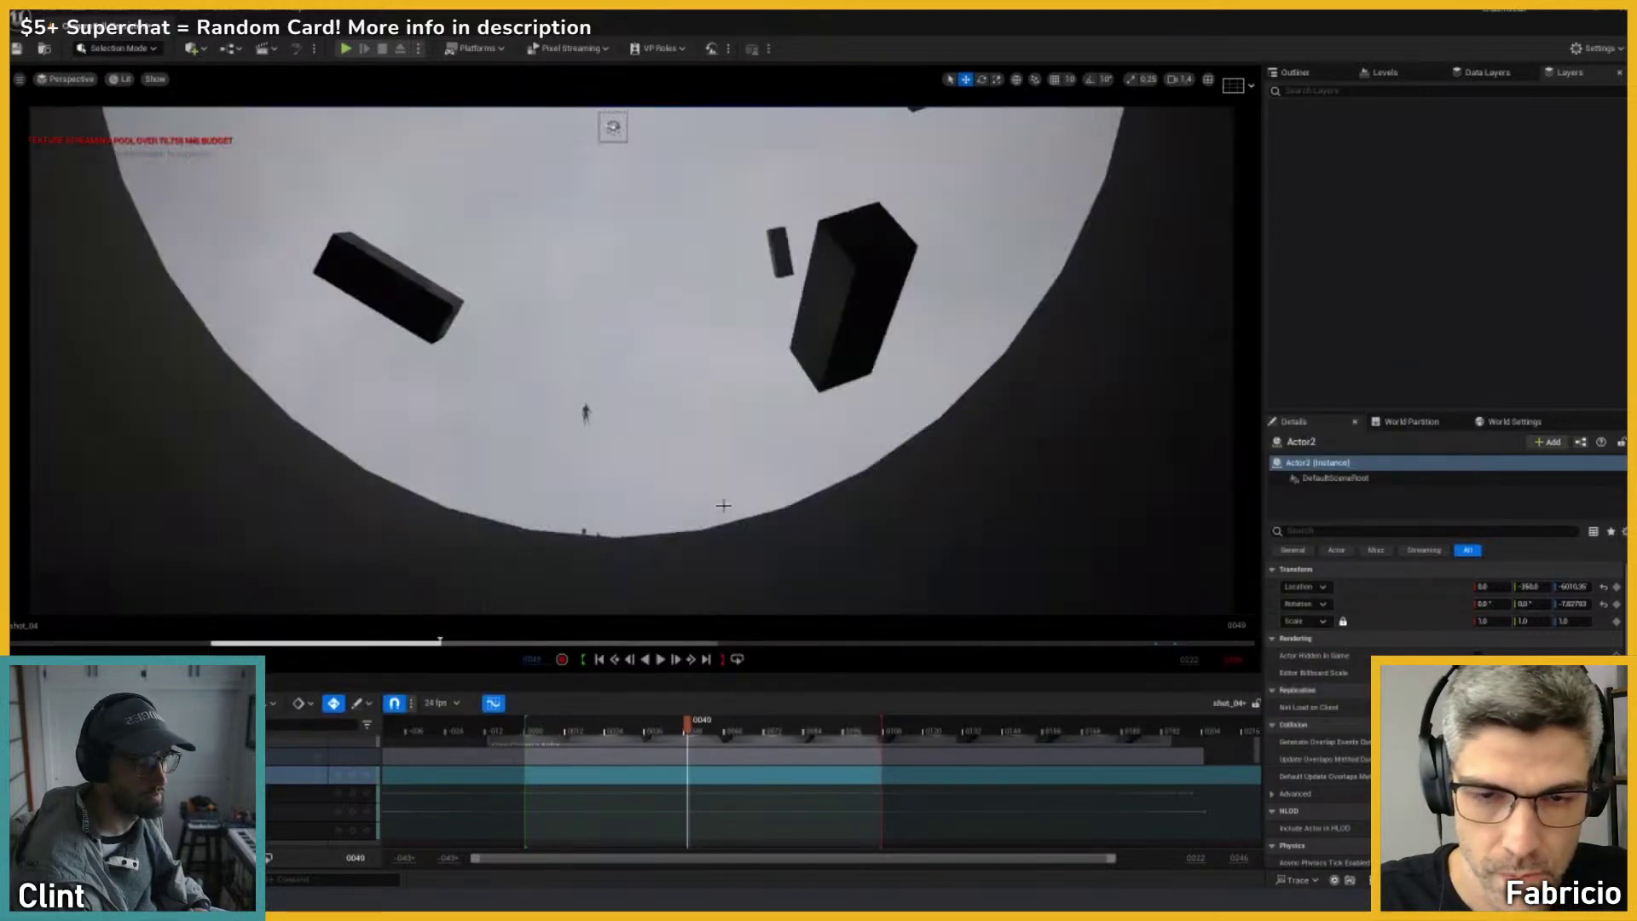
pyautogui.click(527, 729)
pyautogui.press('space')
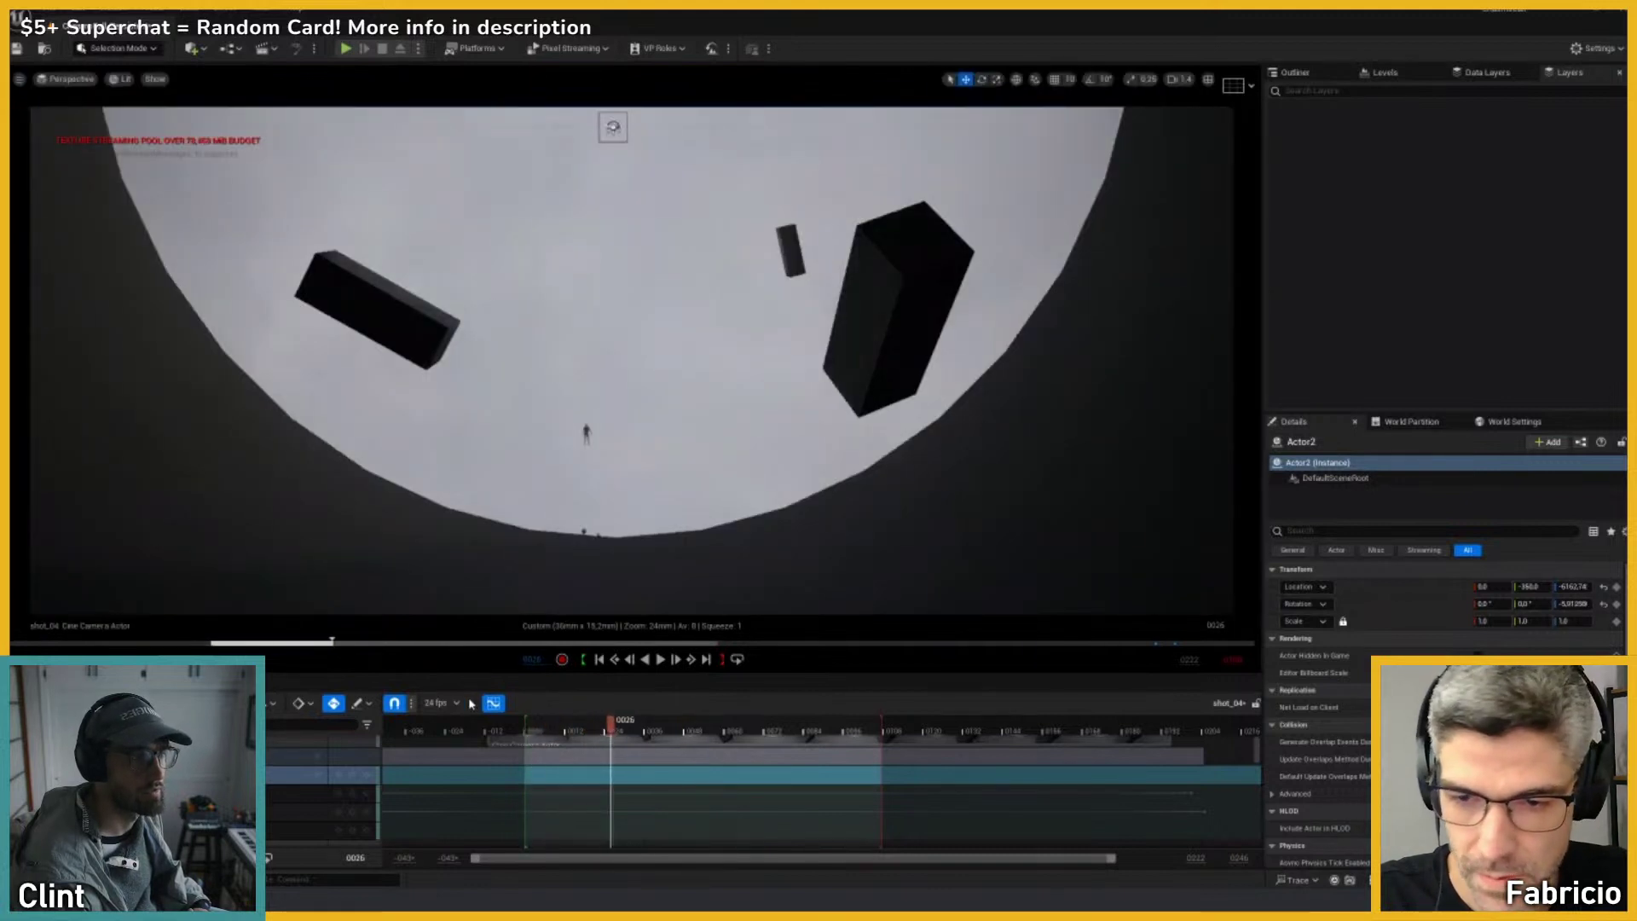
# Step: Lower Actor2's Location Z end key to about -6166 to slow the rise, and play the shot to about frame 0075
pyautogui.click(492, 704)
pyautogui.moveTo(963, 585); pyautogui.dragTo(961, 609)
pyautogui.click(1455, 356)
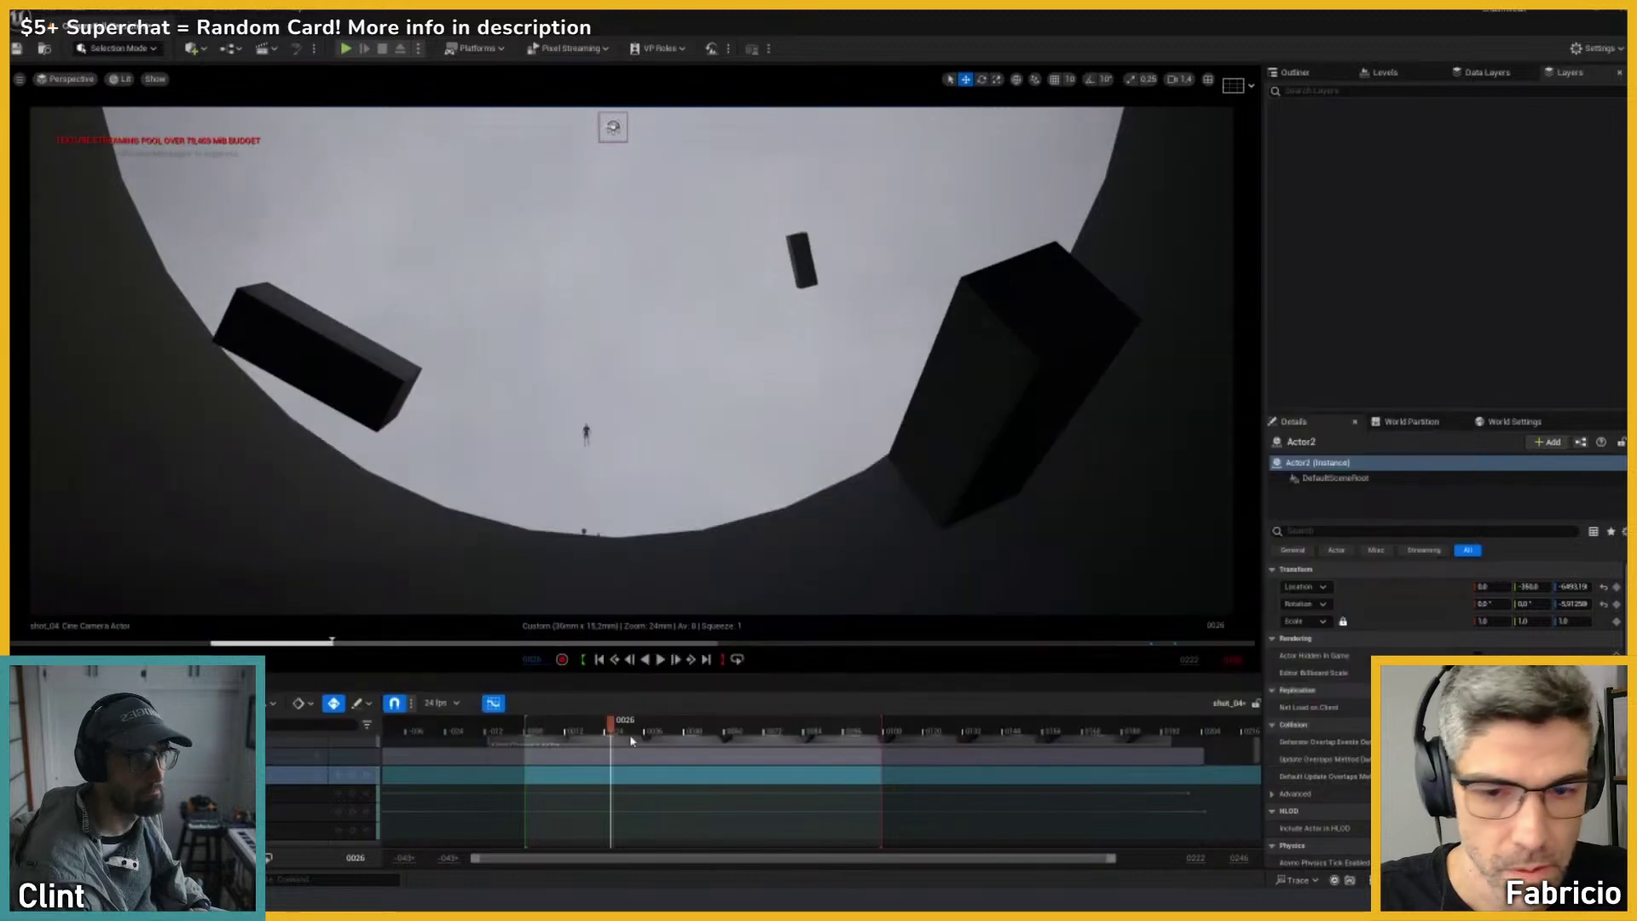
pyautogui.press('space')
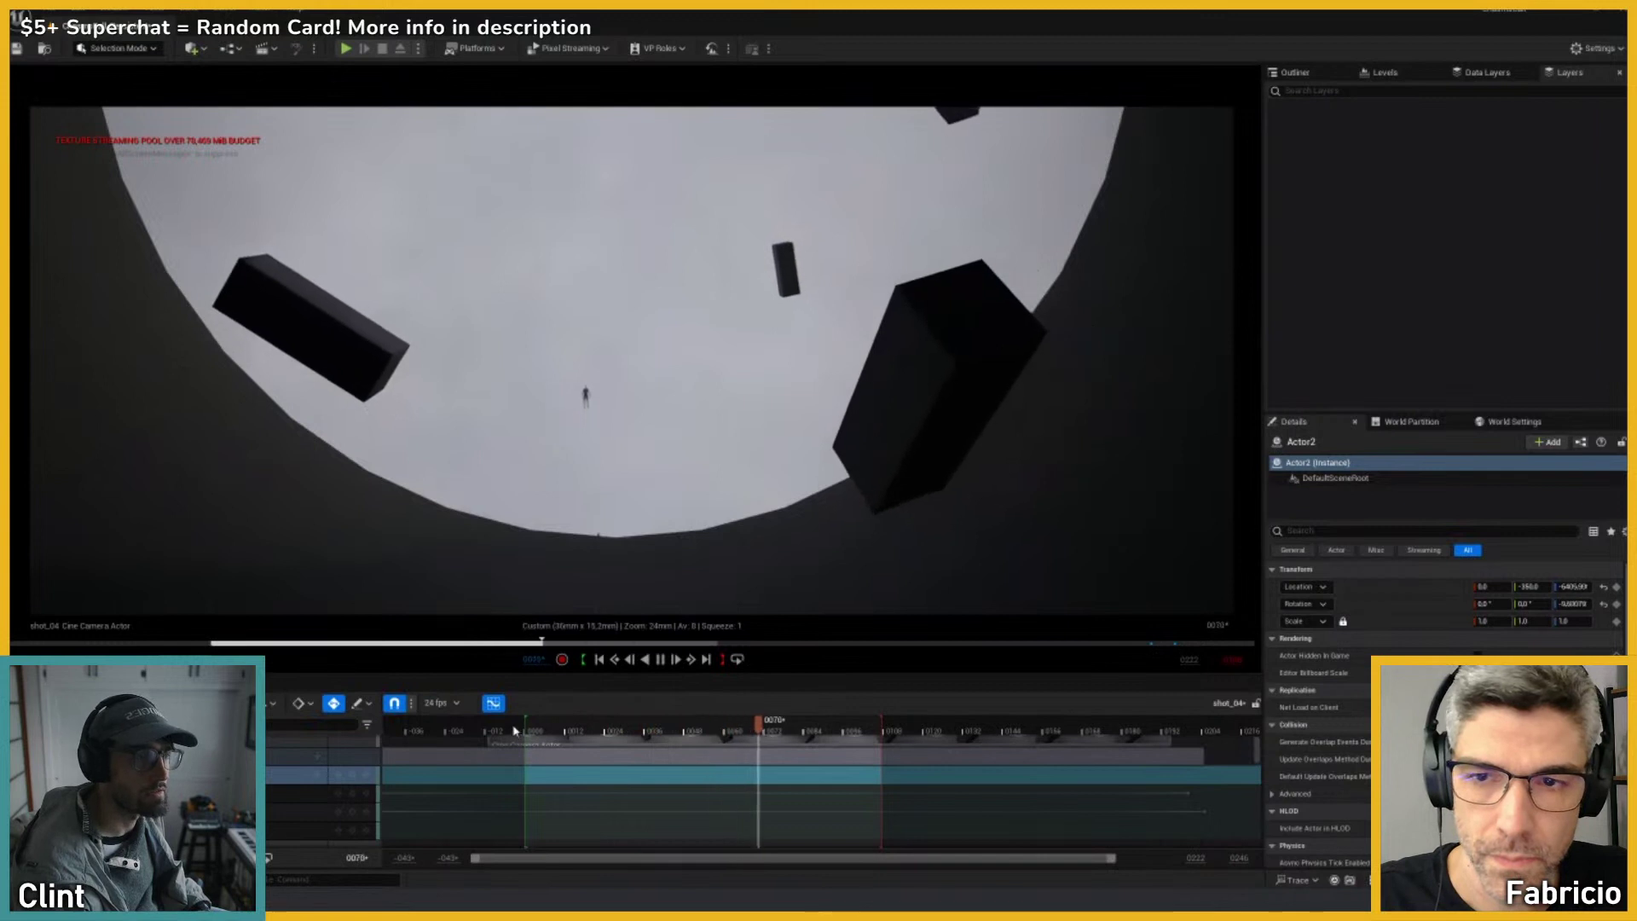
pyautogui.press('space')
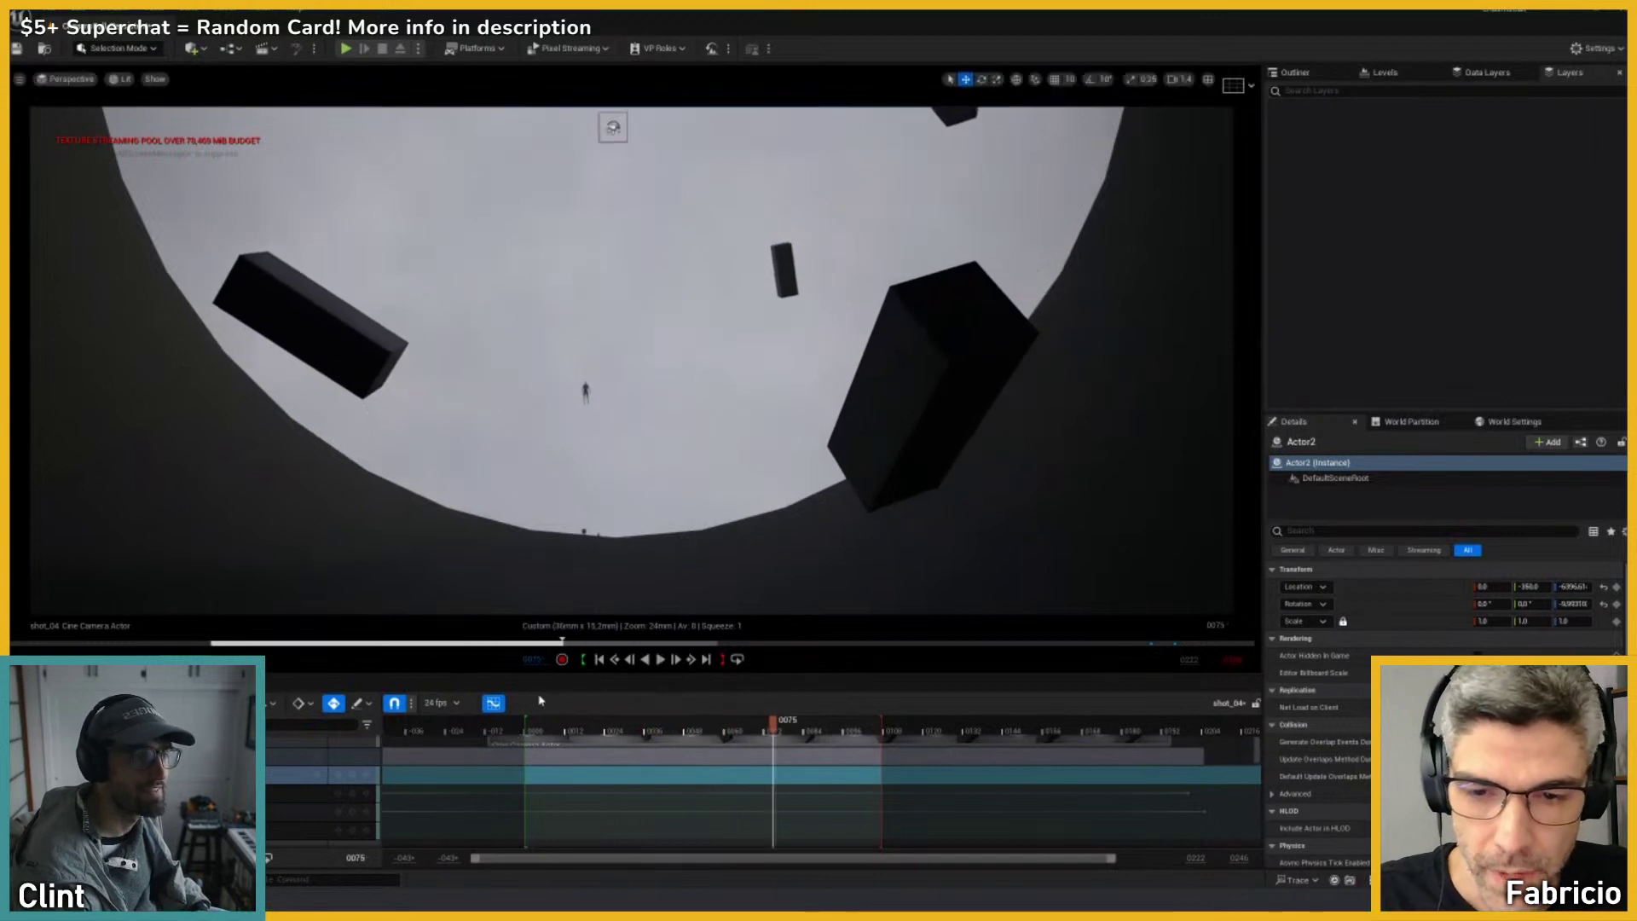
# Step: Lower Actor2's Location Z end key further to reduce the blocks' drift, and replay the shot from its start to frame 0046
pyautogui.click(492, 703)
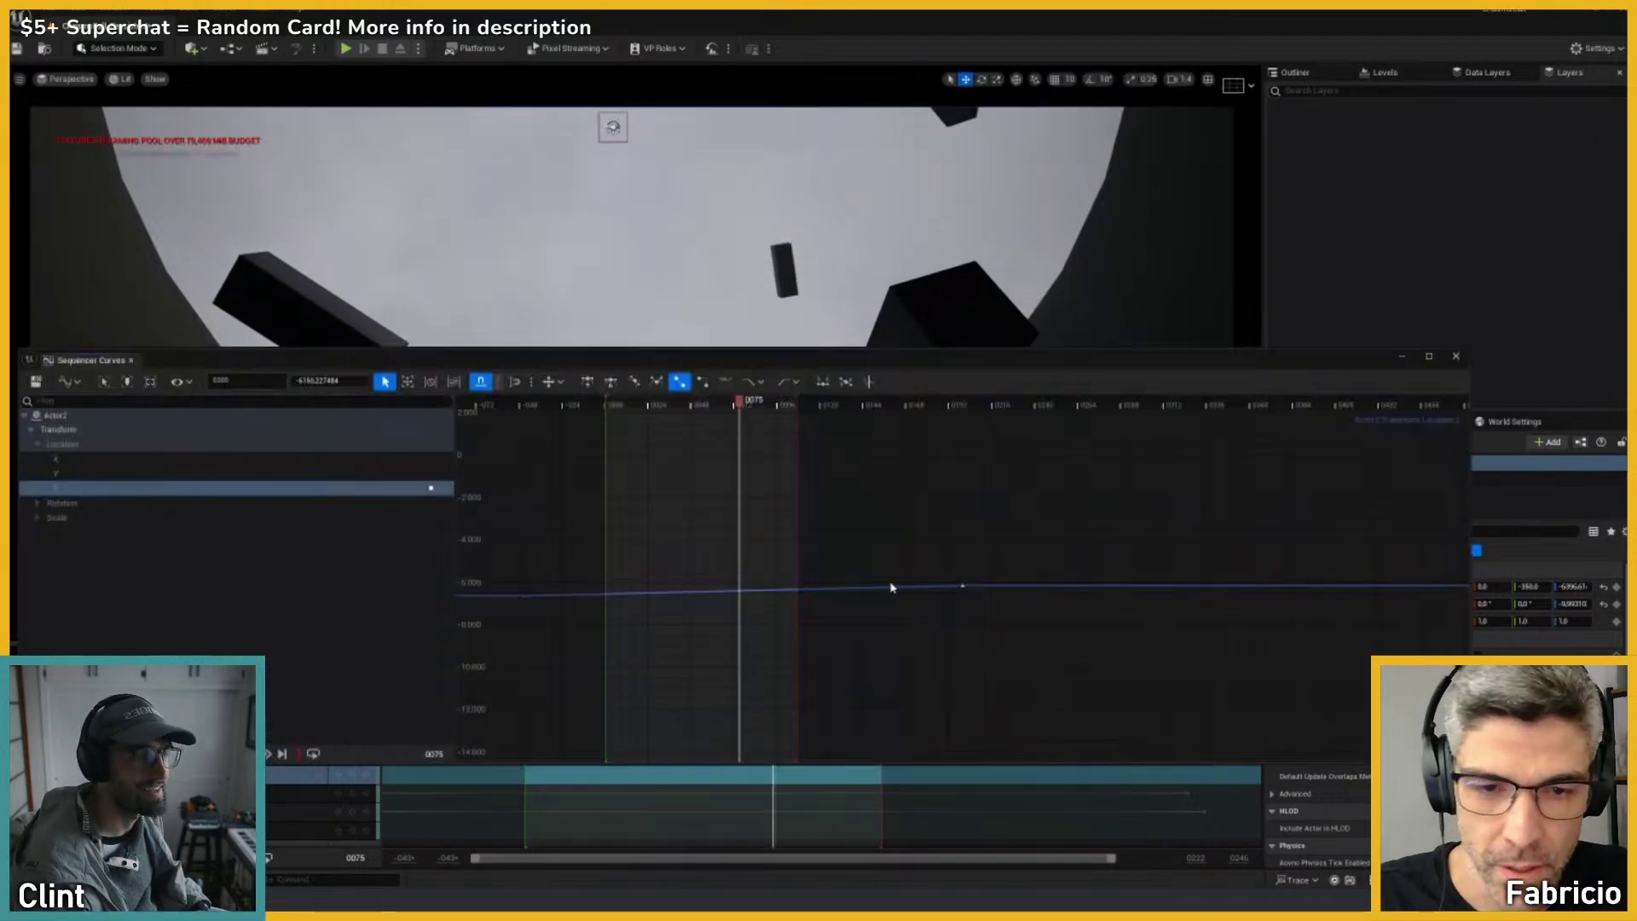
pyautogui.moveTo(958, 588); pyautogui.dragTo(964, 602)
pyautogui.click(1402, 356)
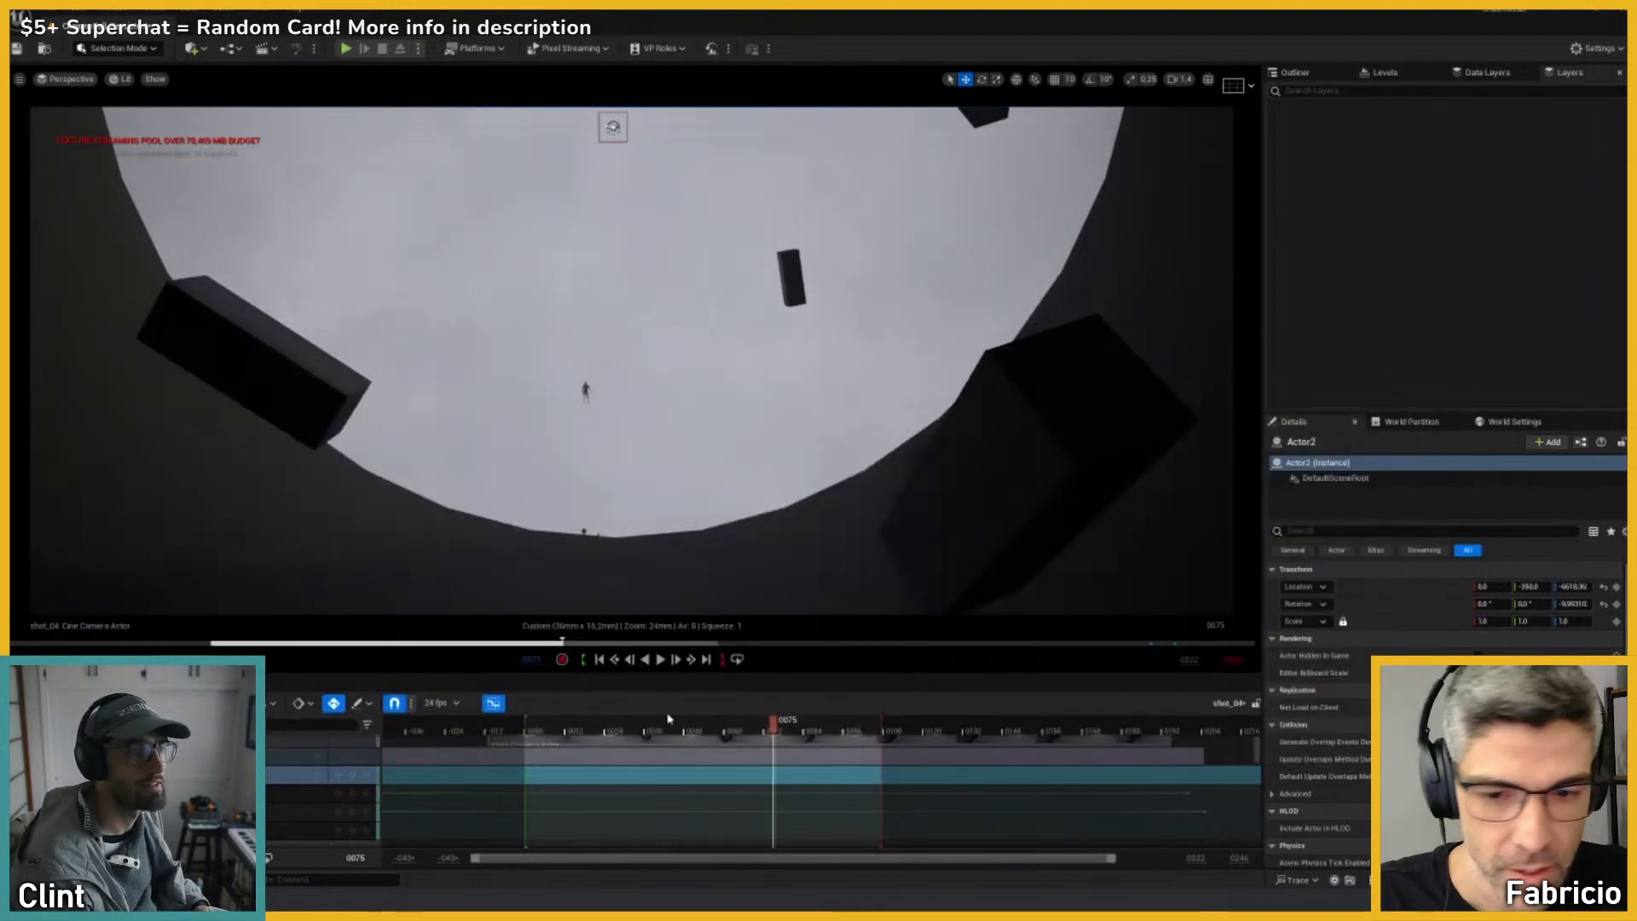
pyautogui.click(535, 730)
pyautogui.press('space')
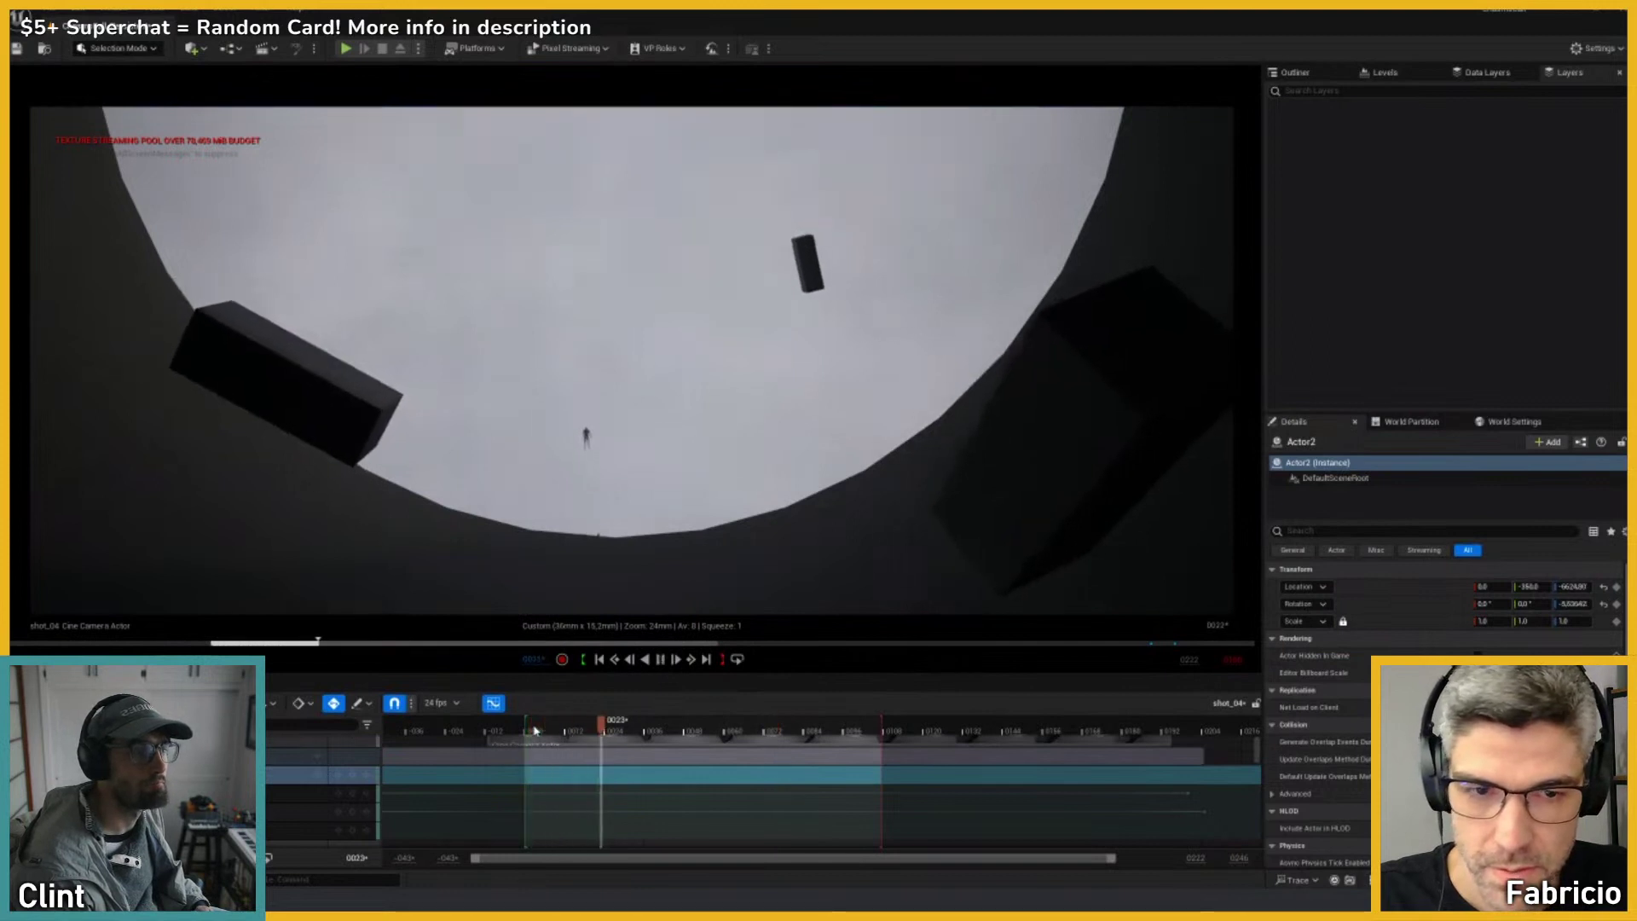
pyautogui.press('space')
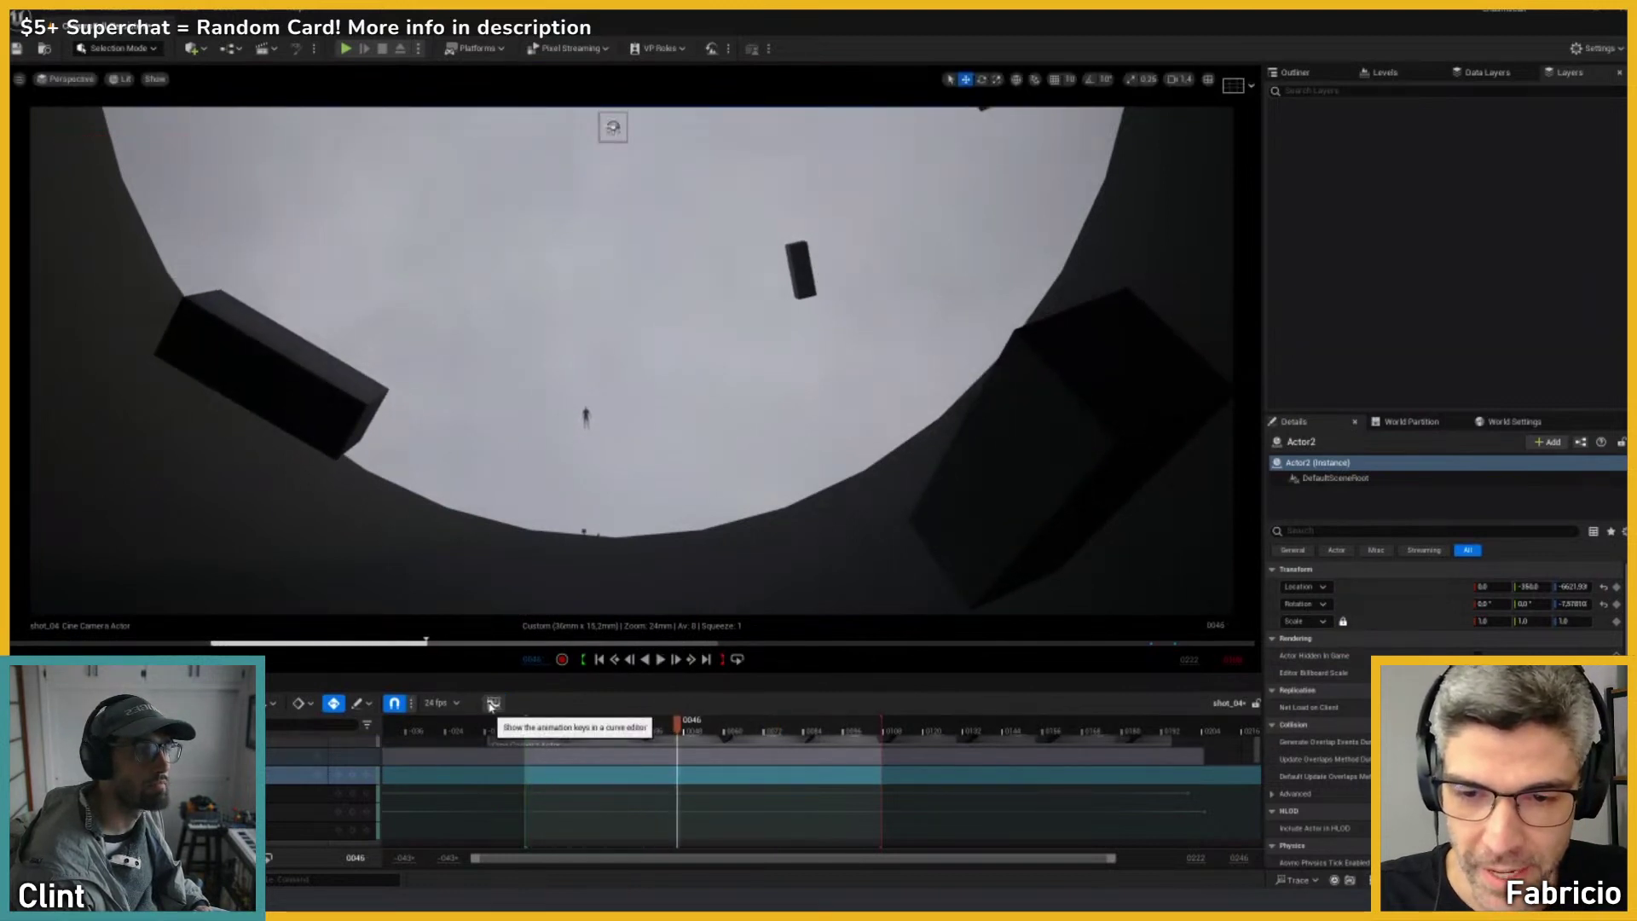
# Step: Raise Actor2's Location Z end key slightly to restore a gentle upward drift
pyautogui.click(492, 703)
pyautogui.moveTo(963, 586); pyautogui.dragTo(964, 580)
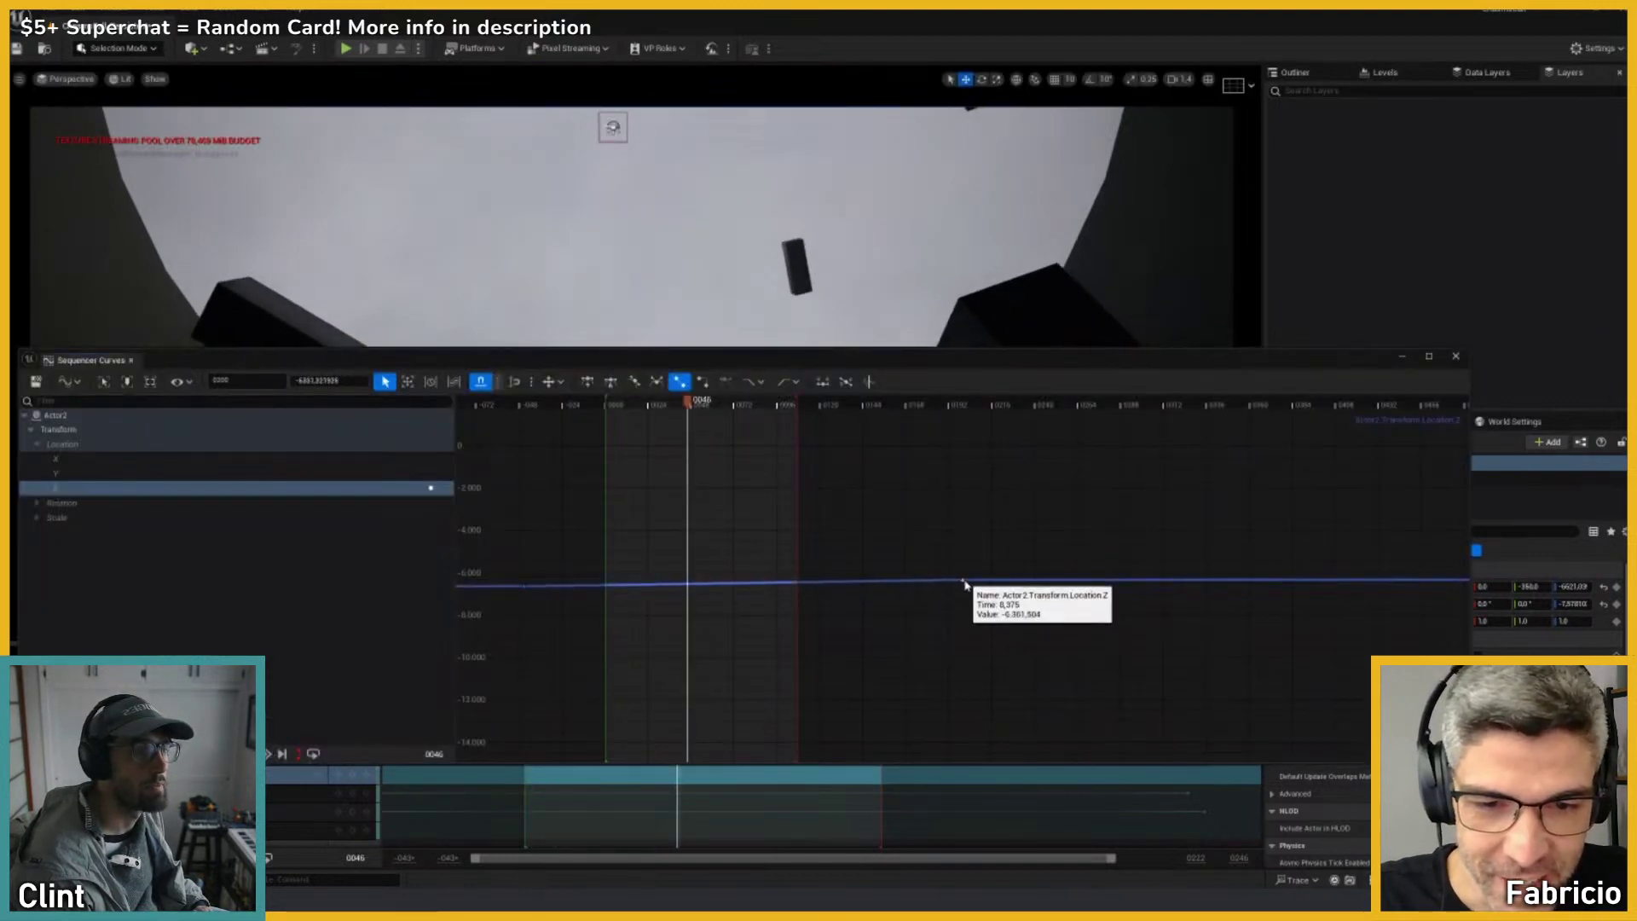
# Step: Close the curve editor and replay shot_04 from near its start to check the blocks' gentle upward drift
pyautogui.click(1399, 357)
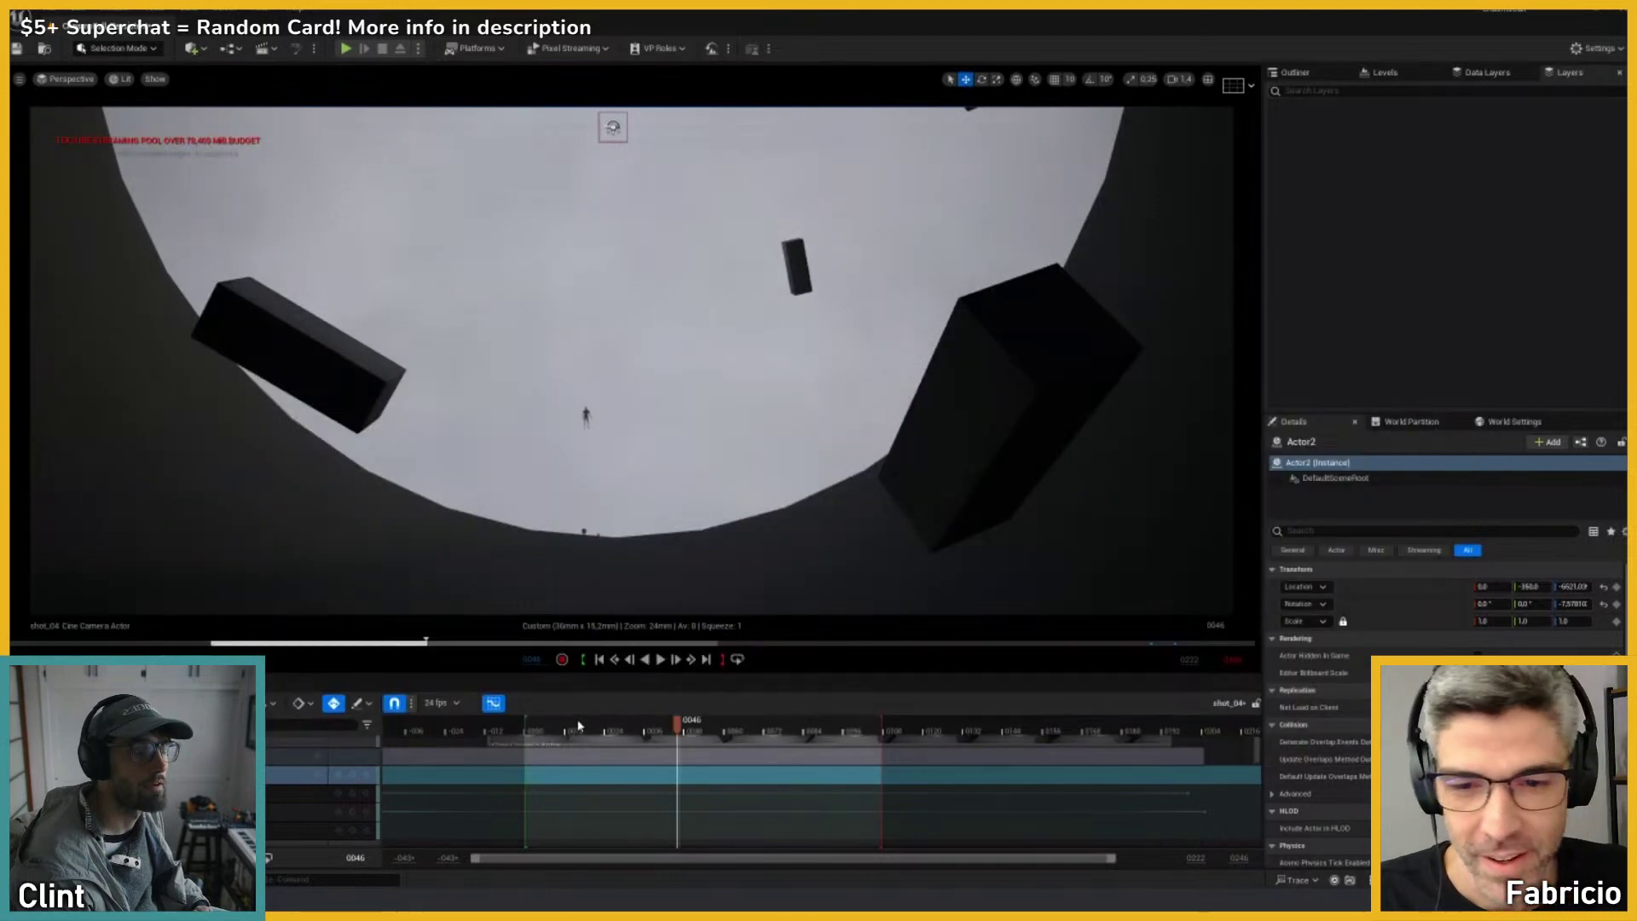
pyautogui.click(546, 730)
pyautogui.press('space')
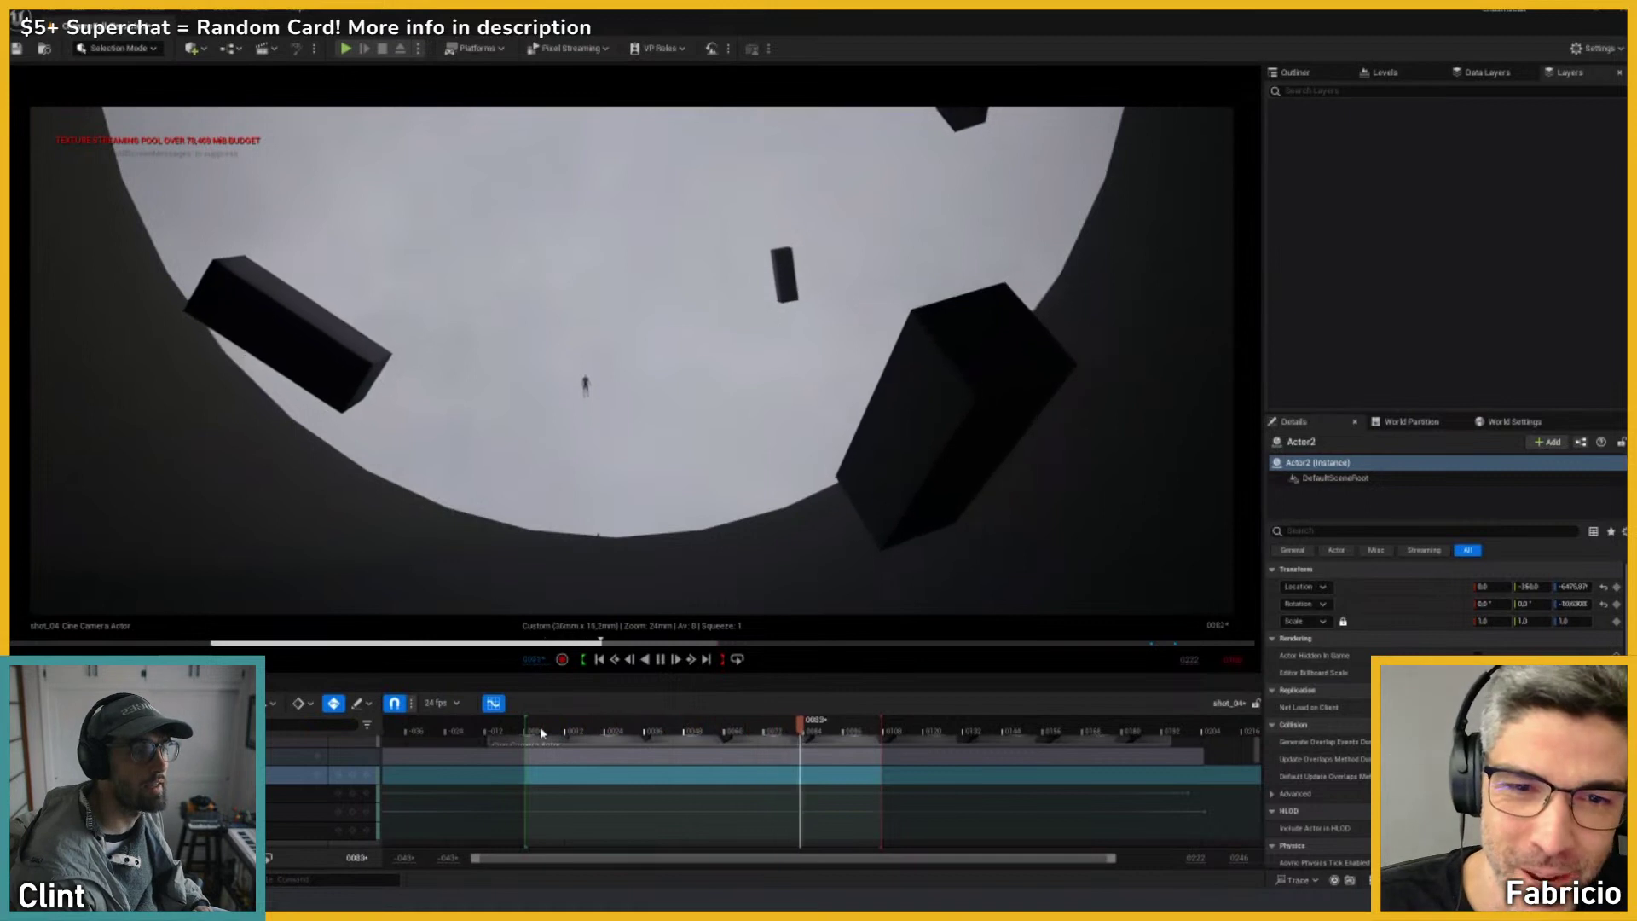
pyautogui.click(541, 731)
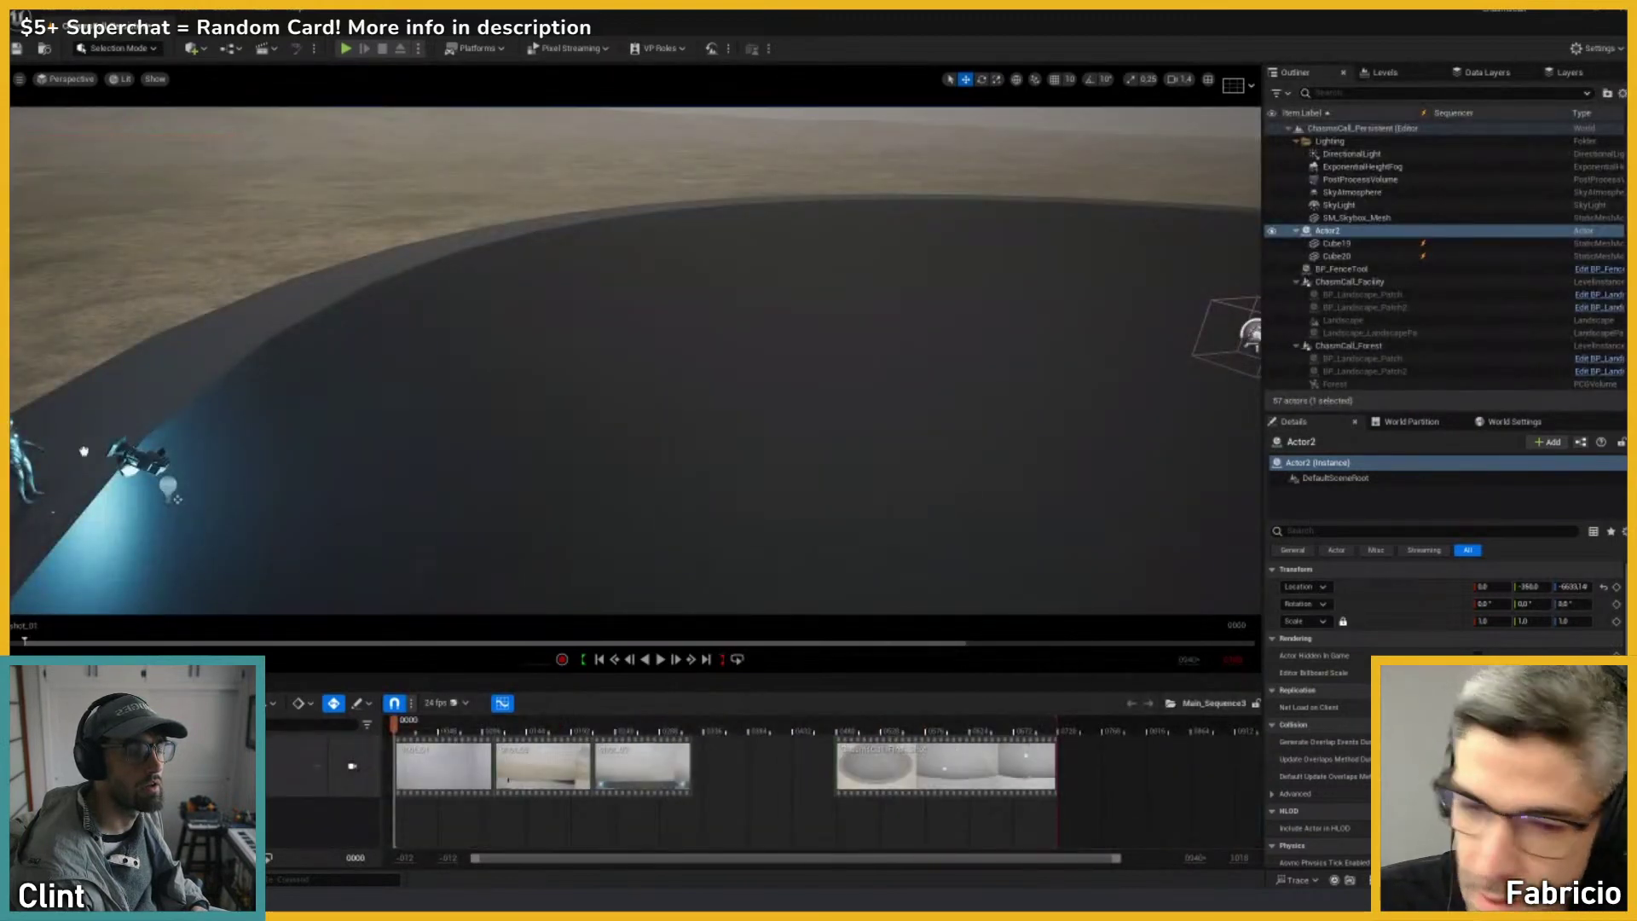
# Step: In Main_Sequence3, place shot_04 directly after shot_03 and move the final shot back to follow it without a gap
pyautogui.moveTo(725, 750); pyautogui.dragTo(714, 754)
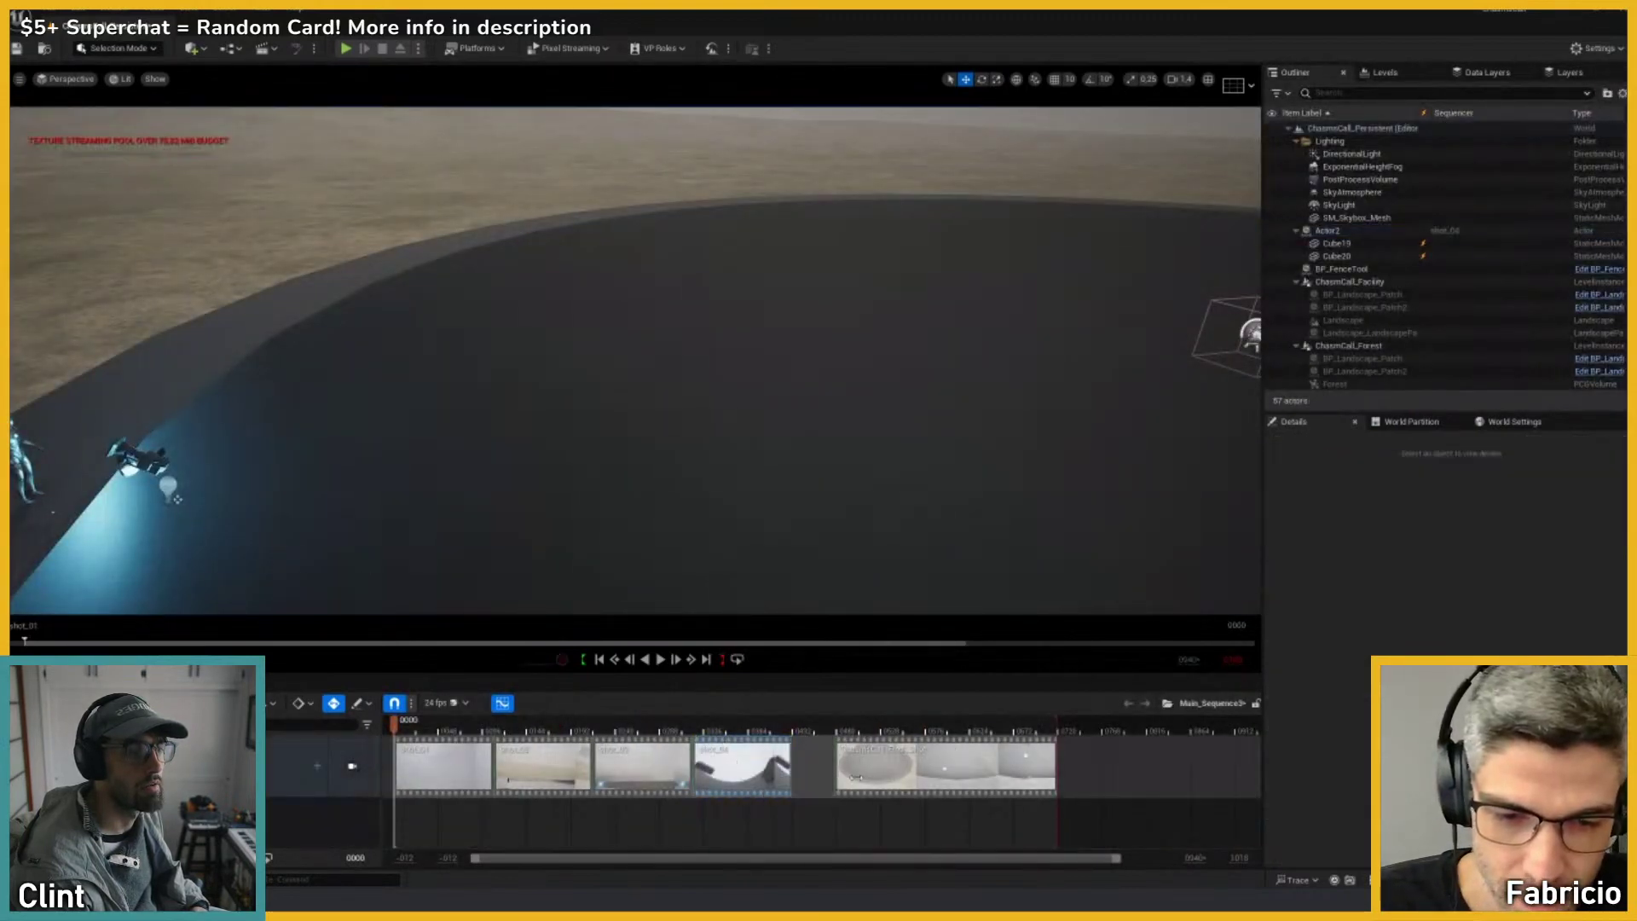
pyautogui.moveTo(873, 759); pyautogui.dragTo(833, 759)
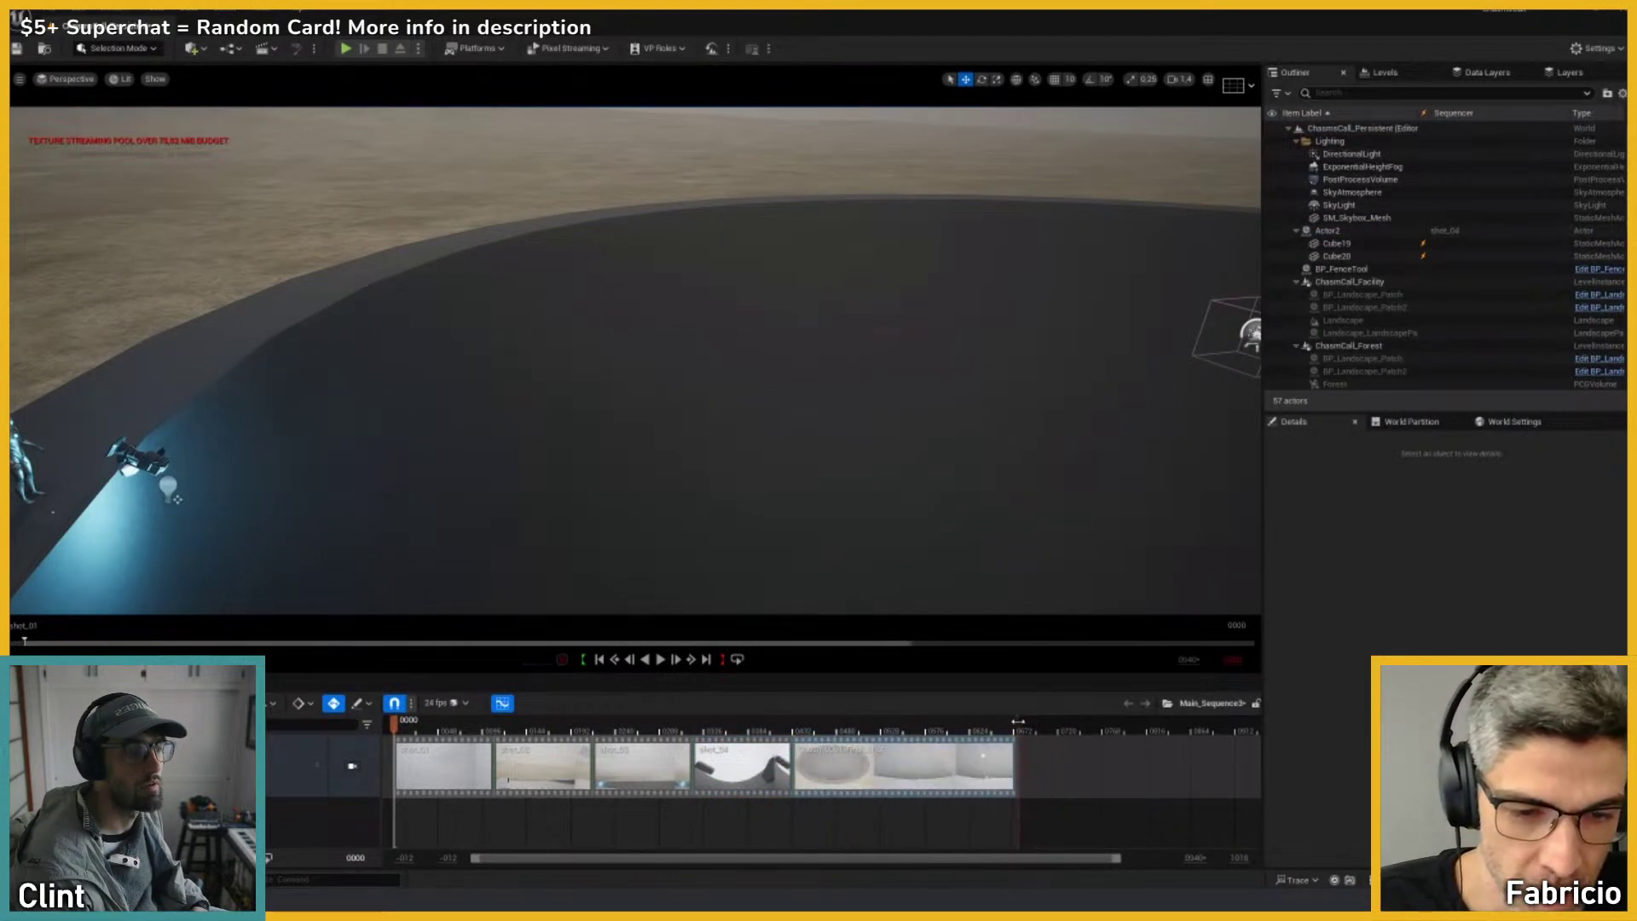
# Step: Lock the viewport to the shots and play Main_Sequence3 from frame 0000 into the final shot, stopping at frame 0633
pyautogui.click(352, 765)
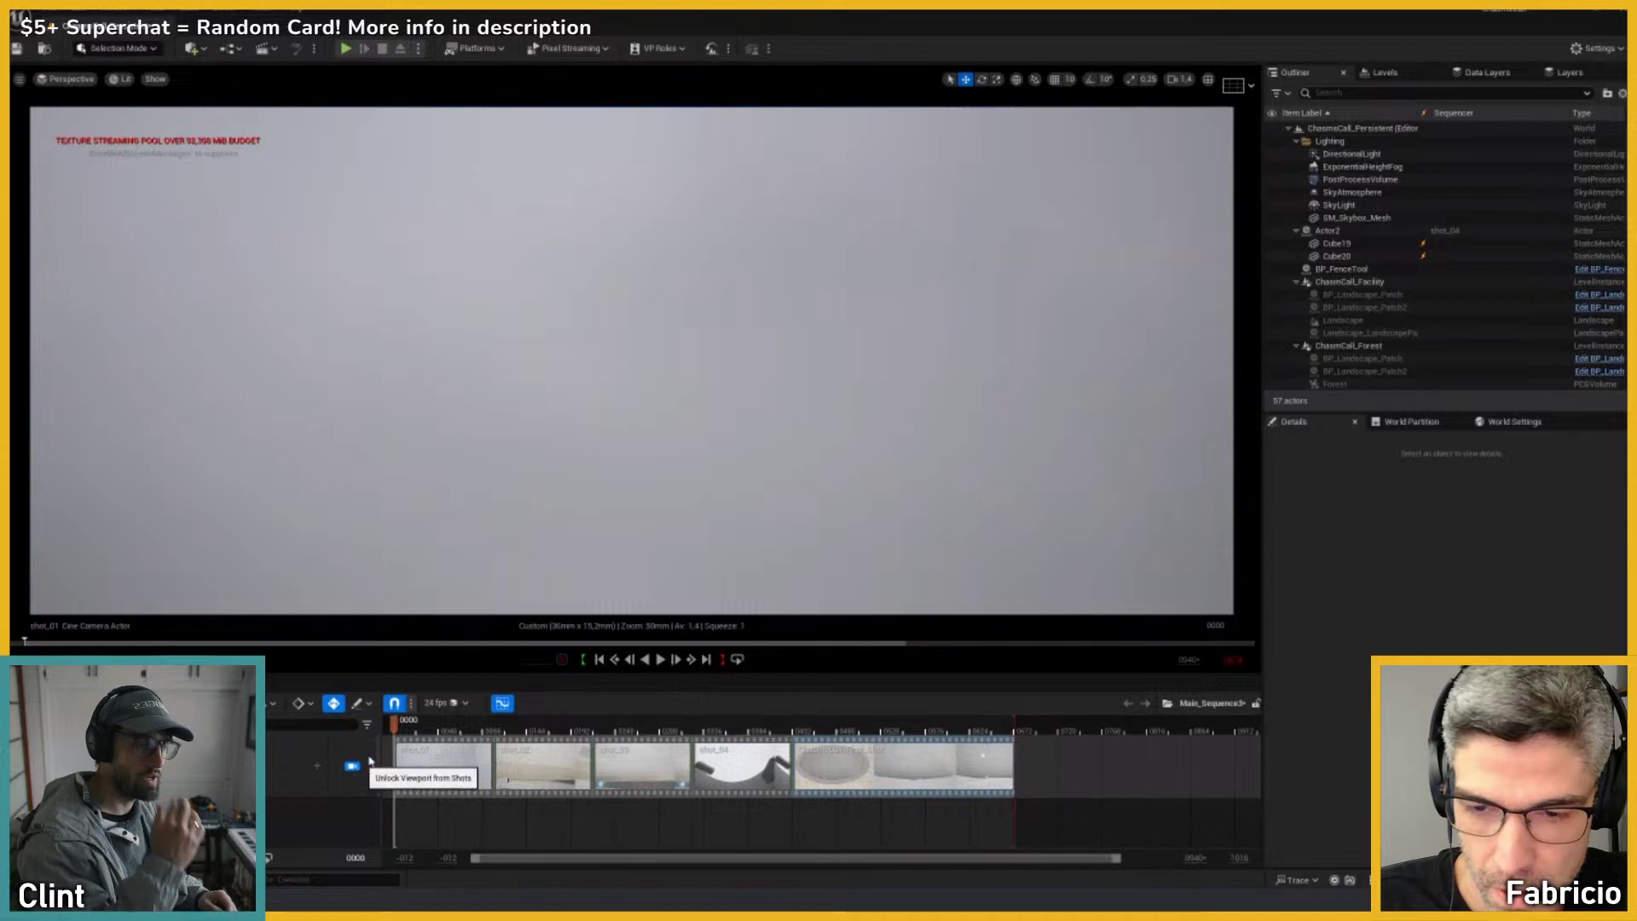
pyautogui.click(663, 663)
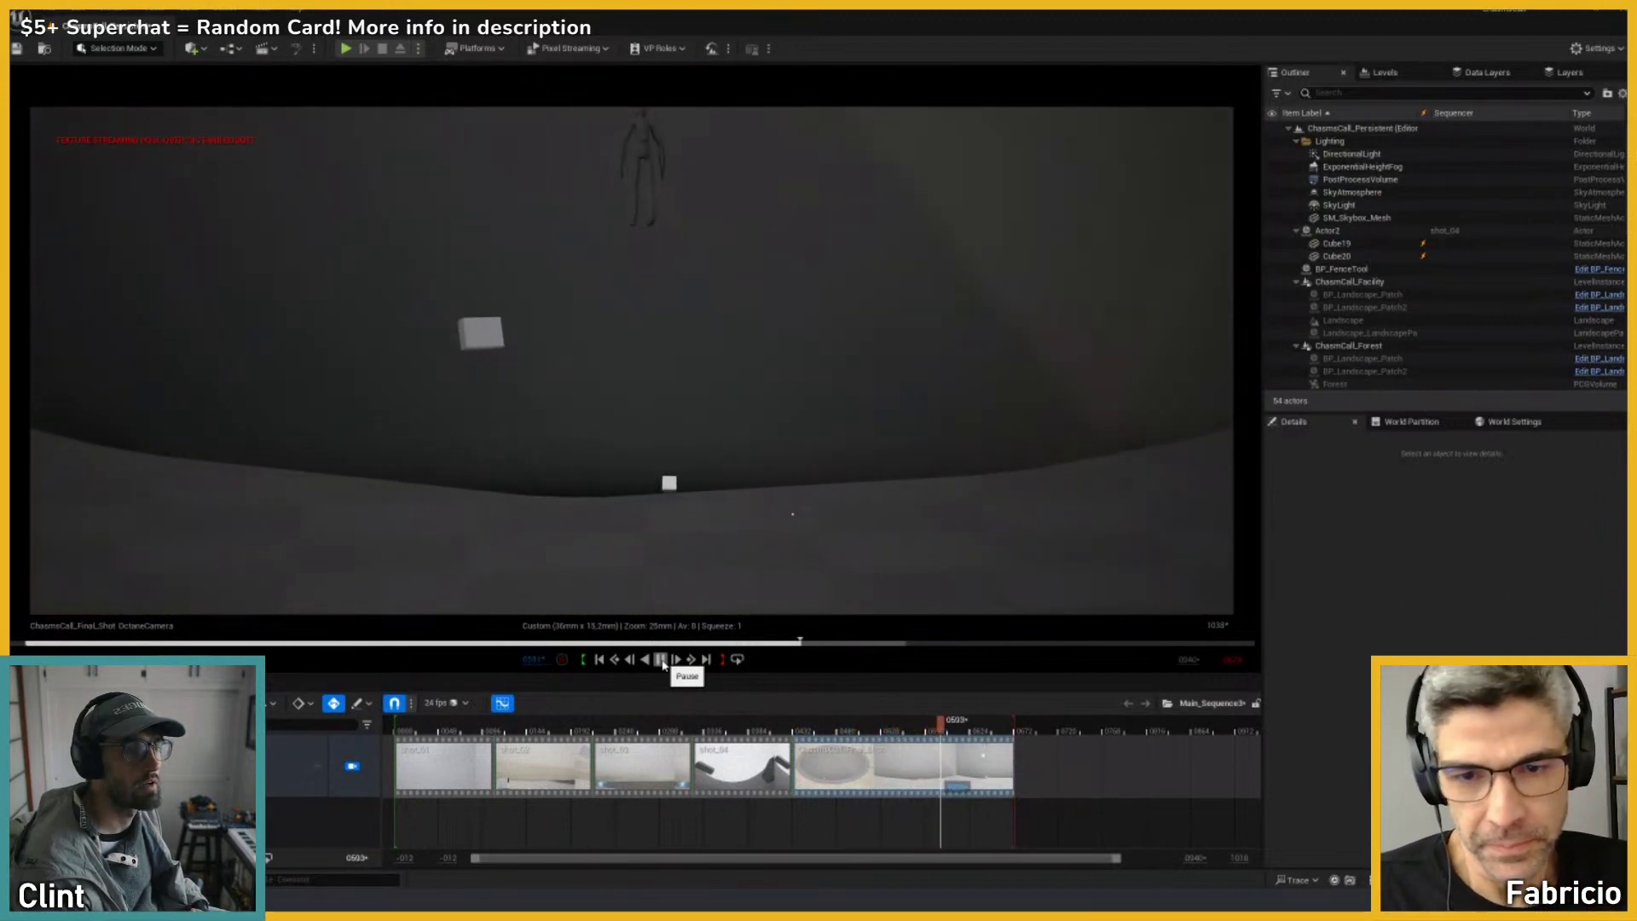
pyautogui.click(661, 659)
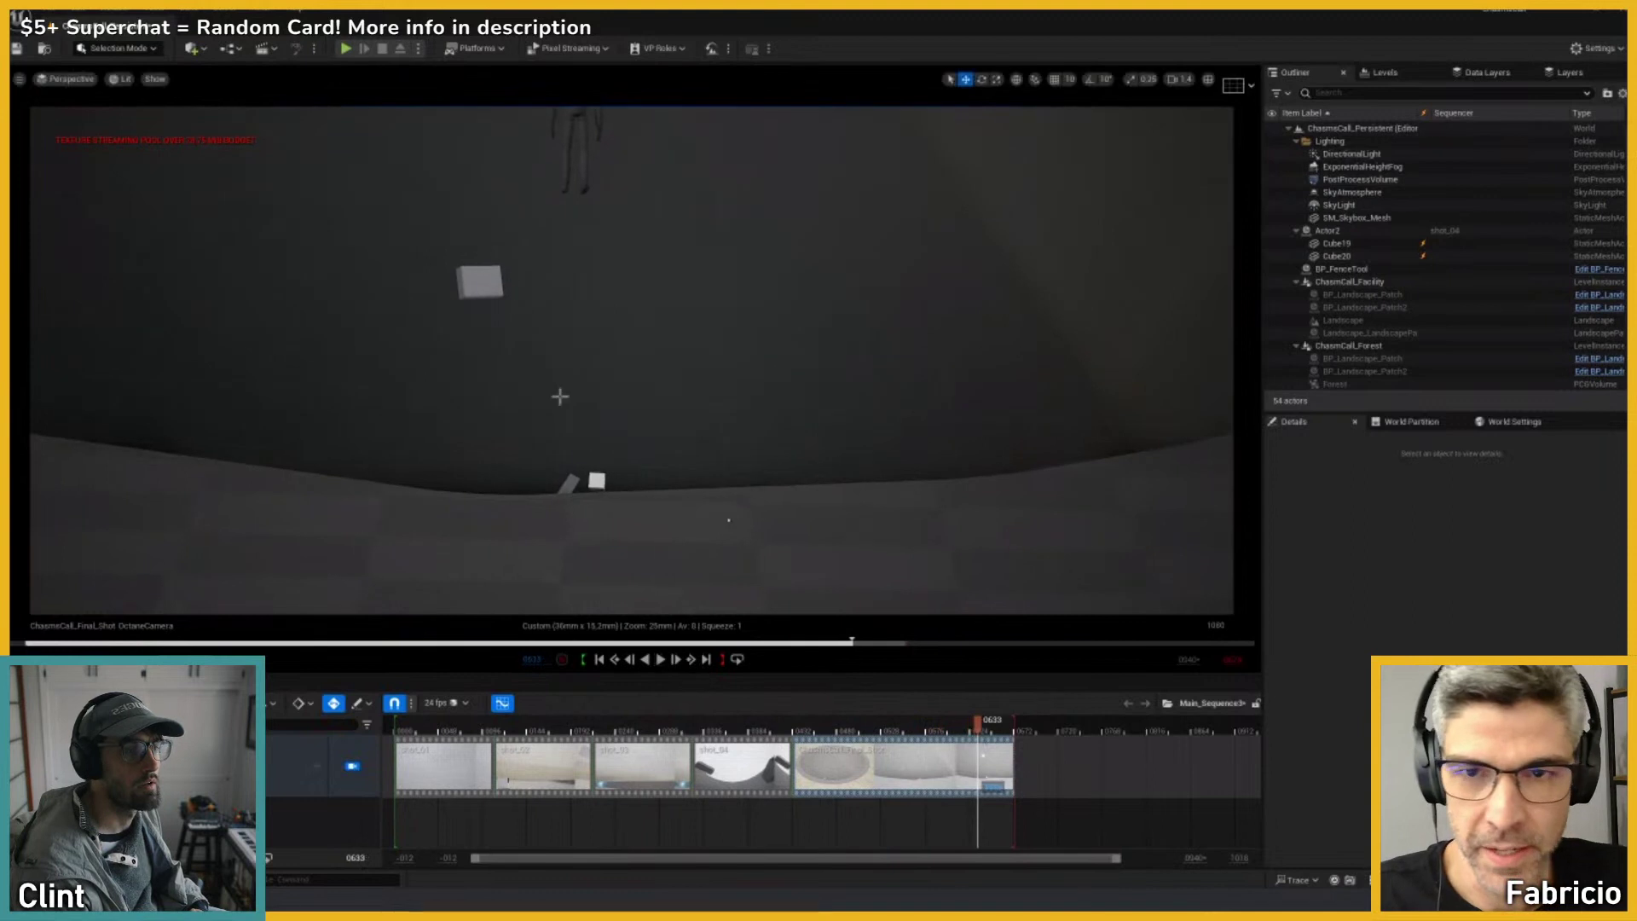
# Step: Move the floating mannequin into full view of the final shot's camera at frame 0633, and check its placement at frame 0547
pyautogui.click(585, 168)
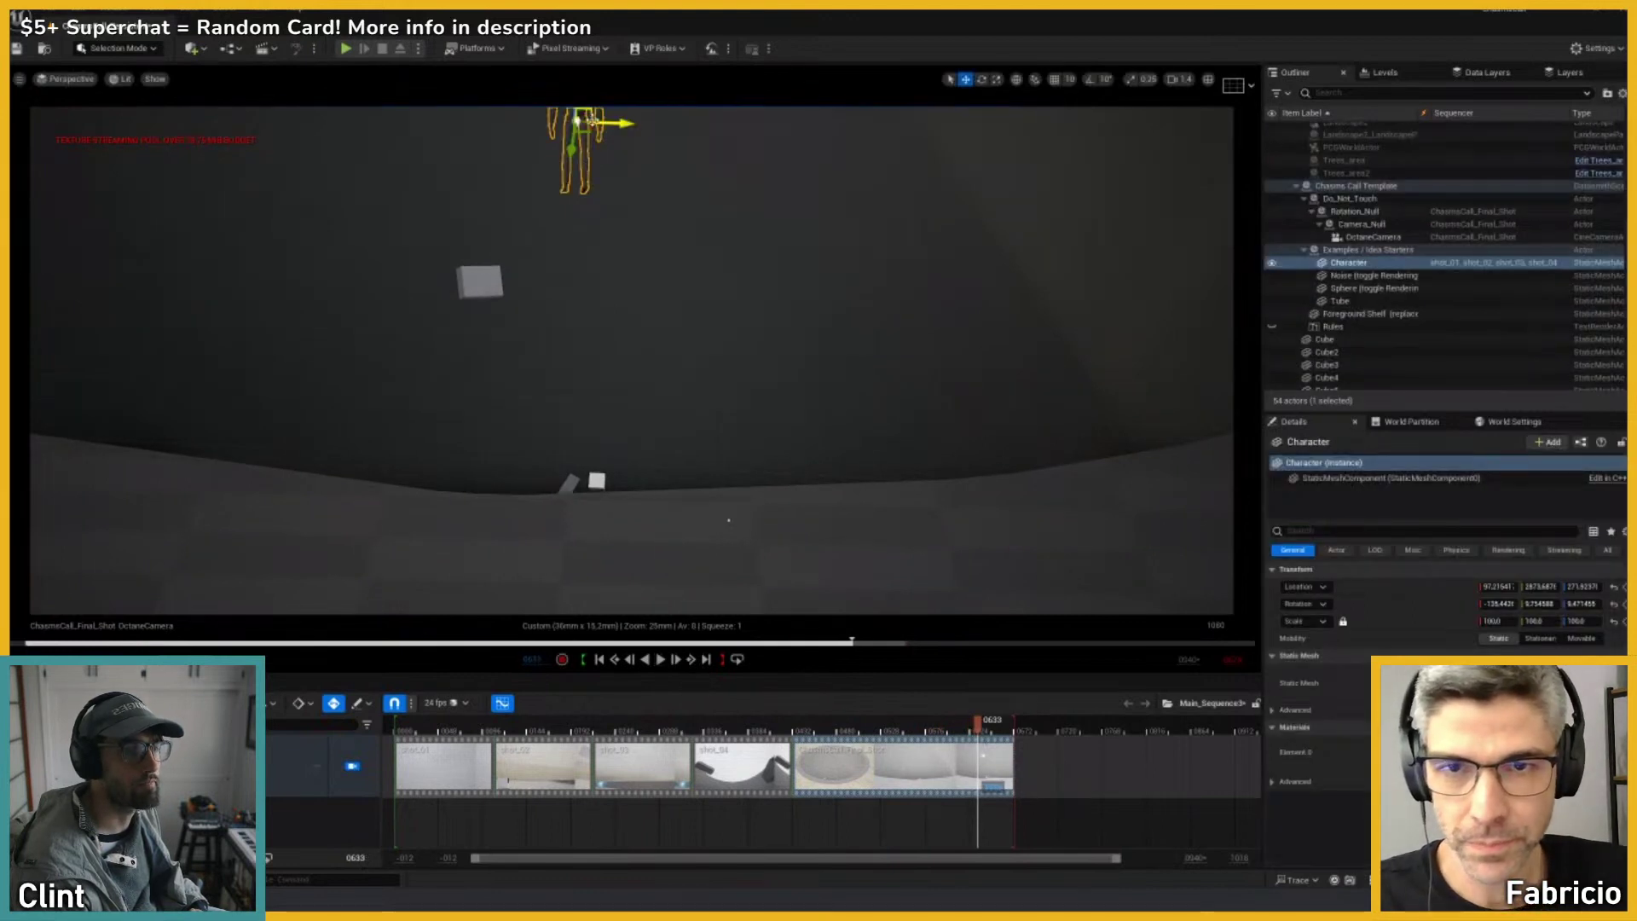
pyautogui.moveTo(597, 144); pyautogui.dragTo(604, 277)
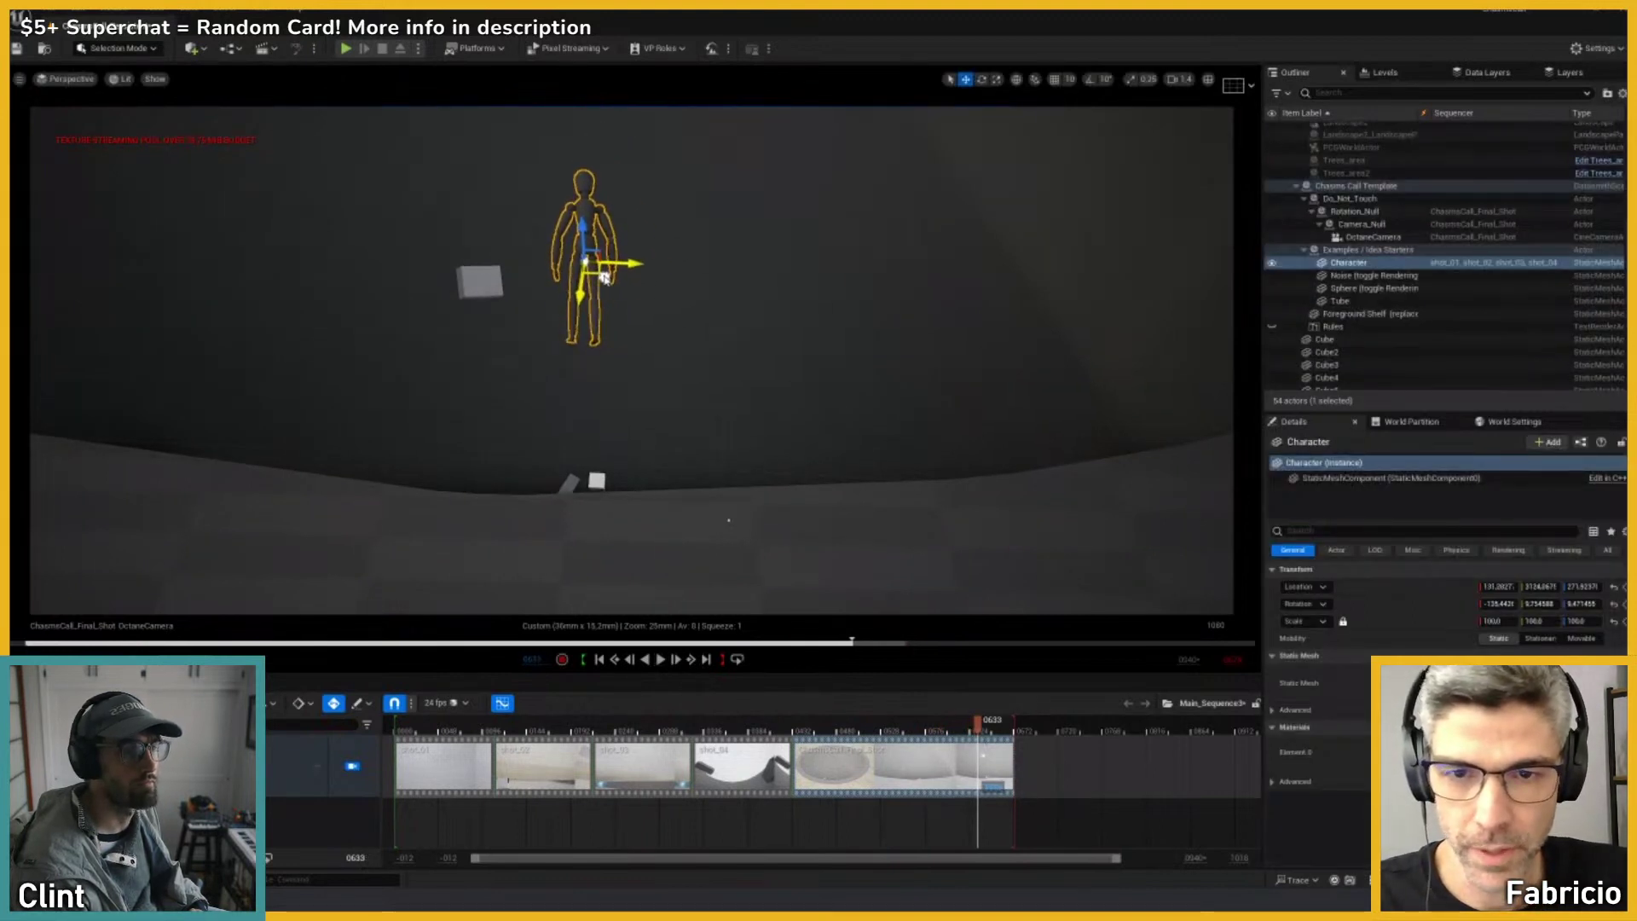
pyautogui.click(923, 722)
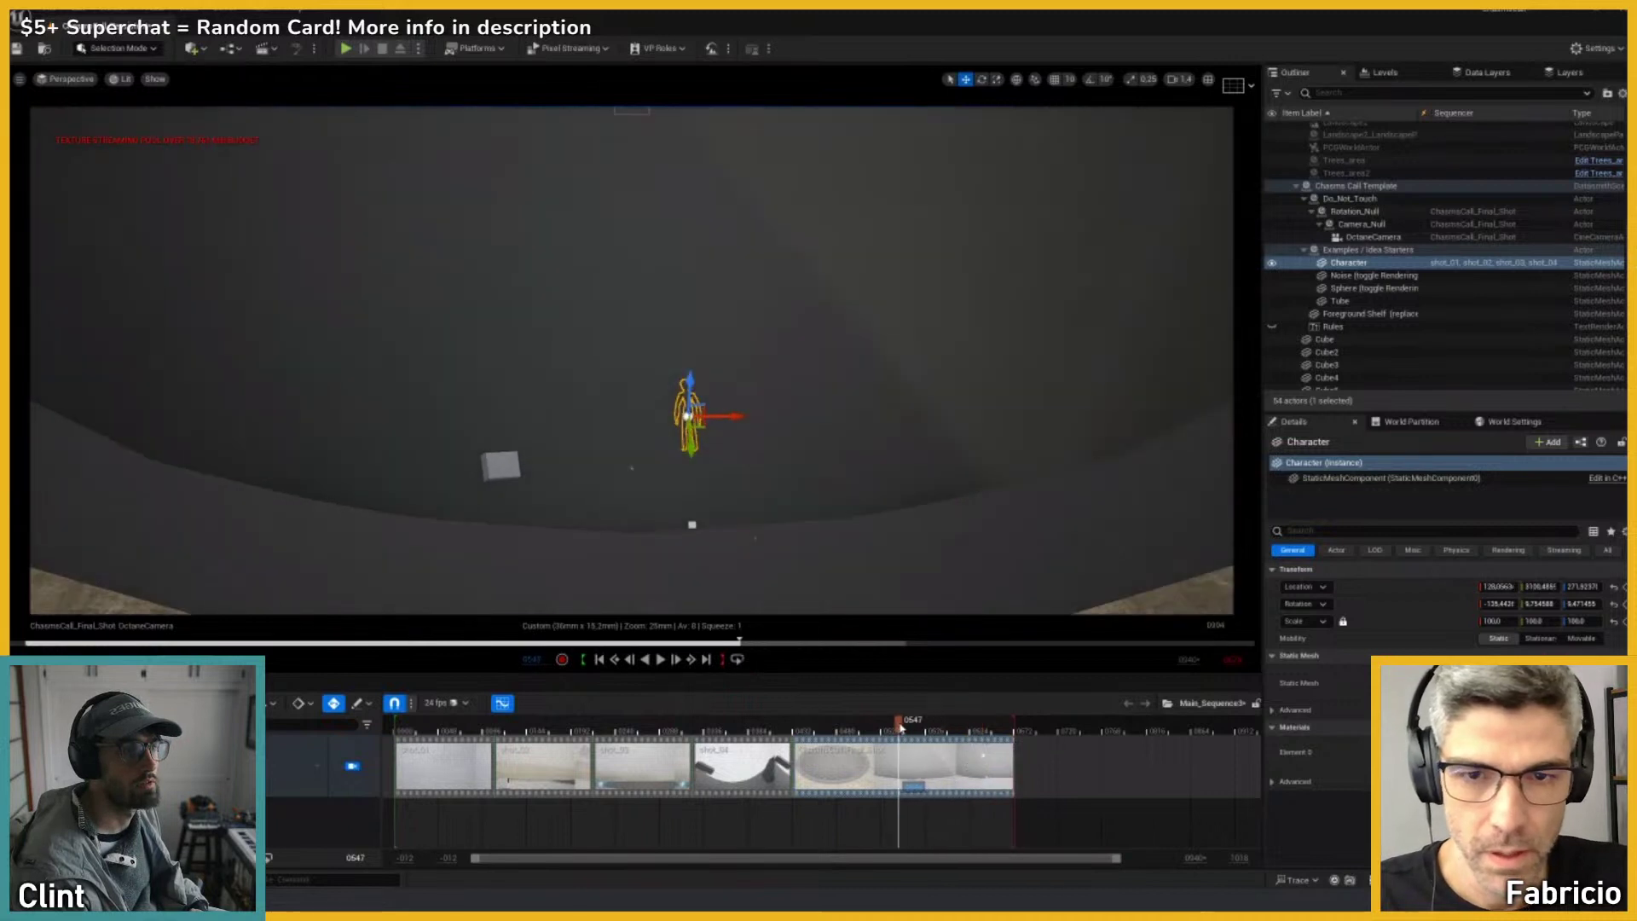
# Step: Open ChasmsCall_Final_Shot, add Character to its sequence, and lower the mannequin to about Z 224.7 at frame 1053
pyautogui.doubleClick(887, 765)
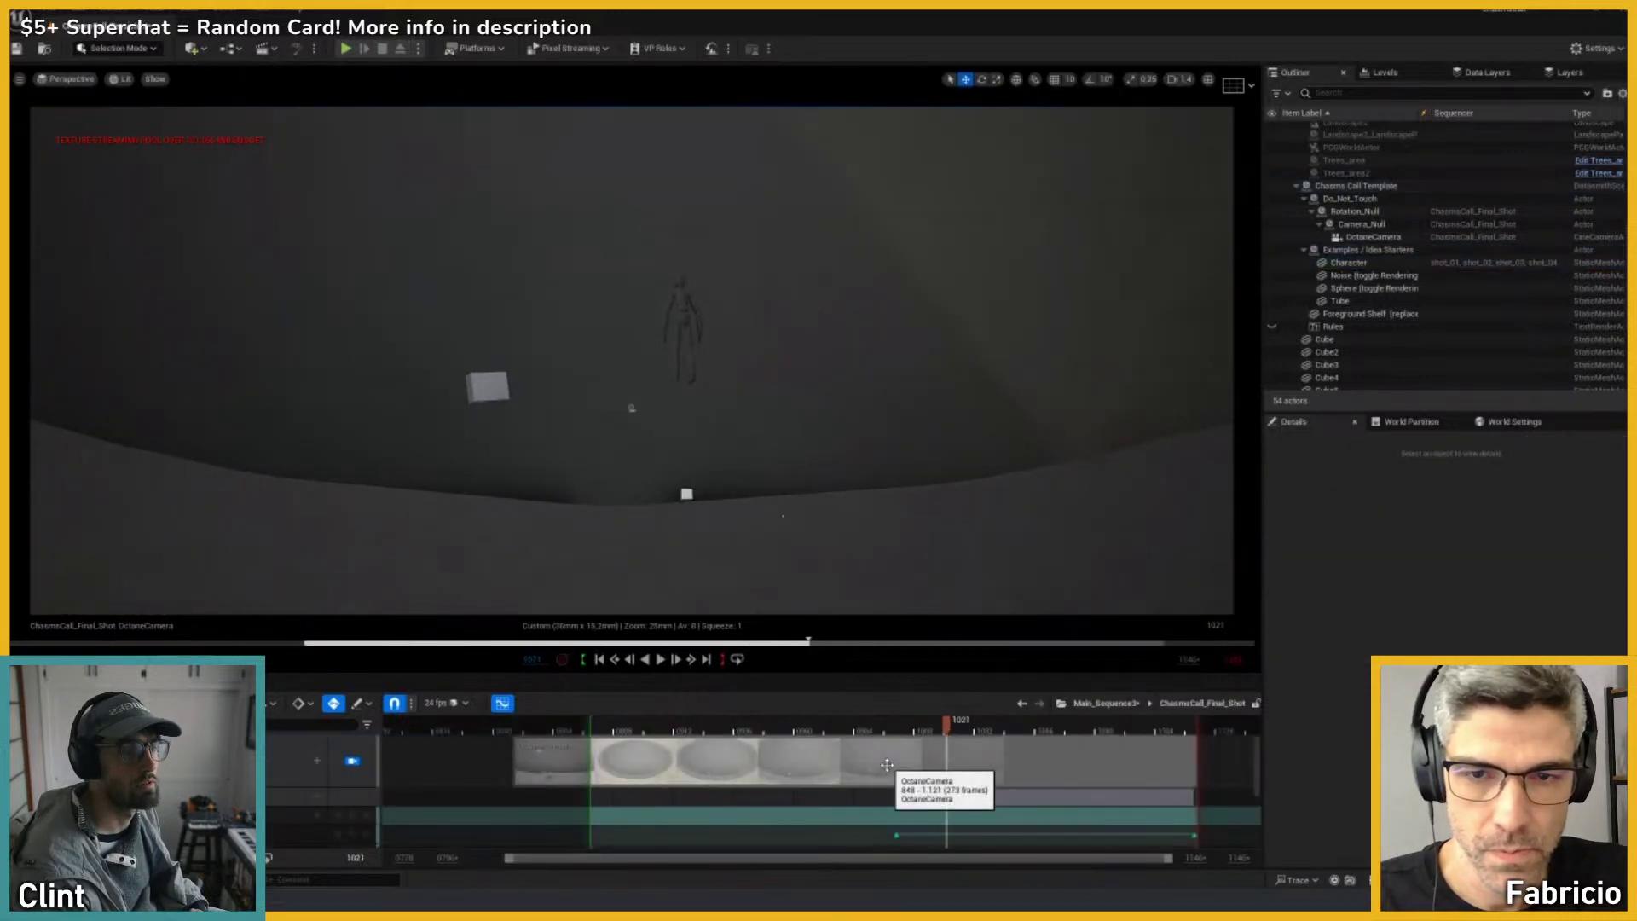
pyautogui.click(687, 300)
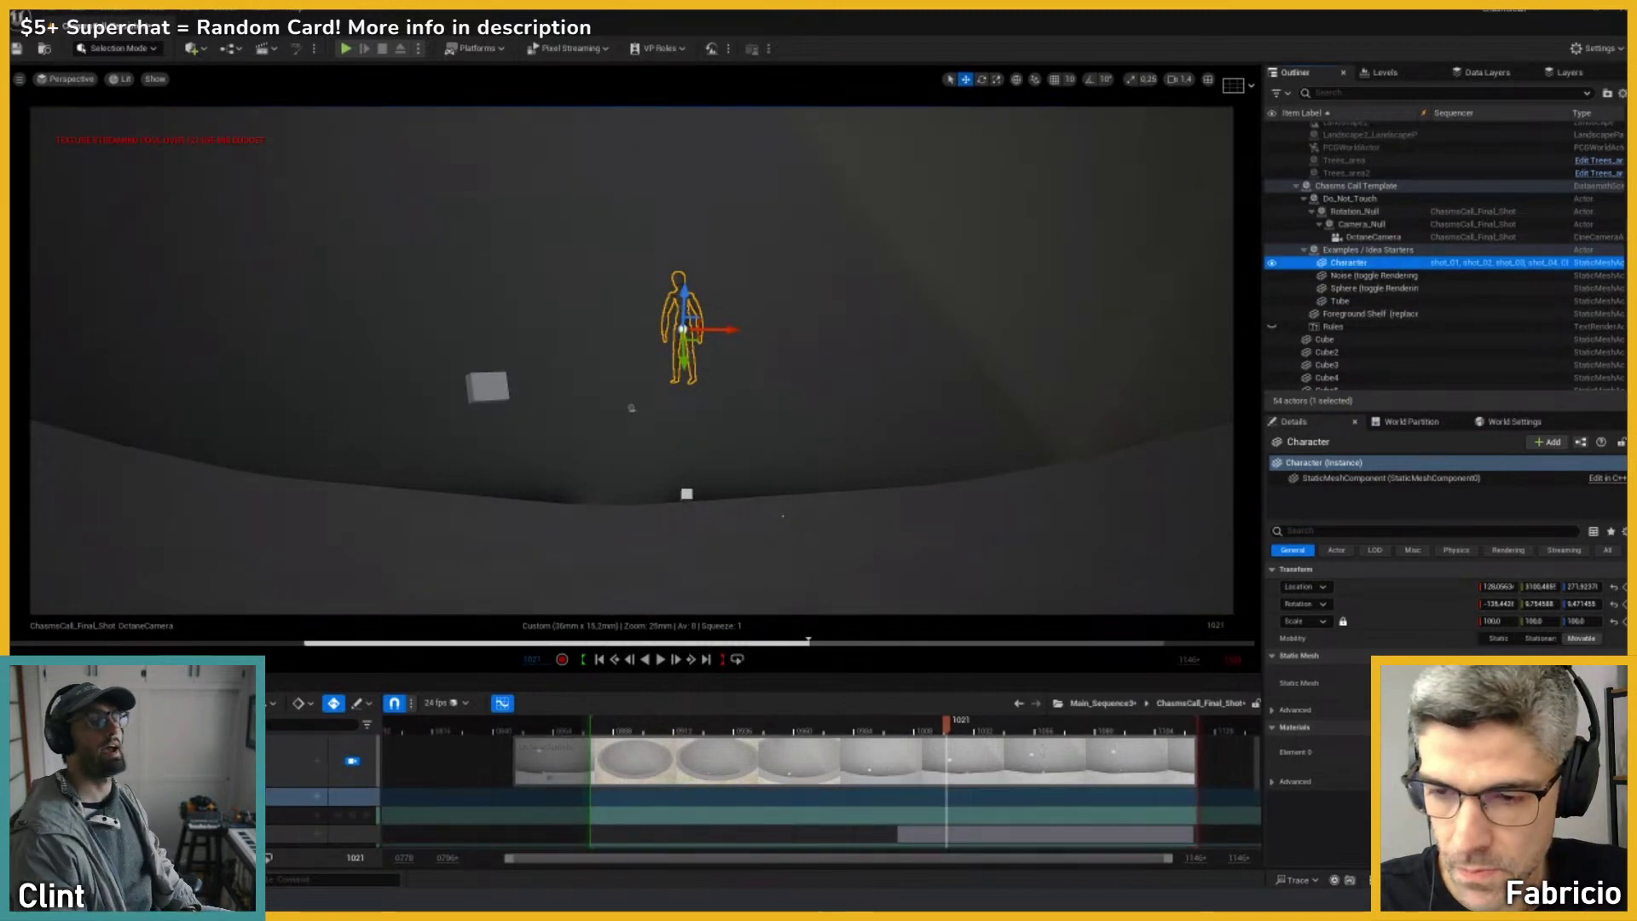
pyautogui.moveTo(951, 725); pyautogui.dragTo(1029, 727)
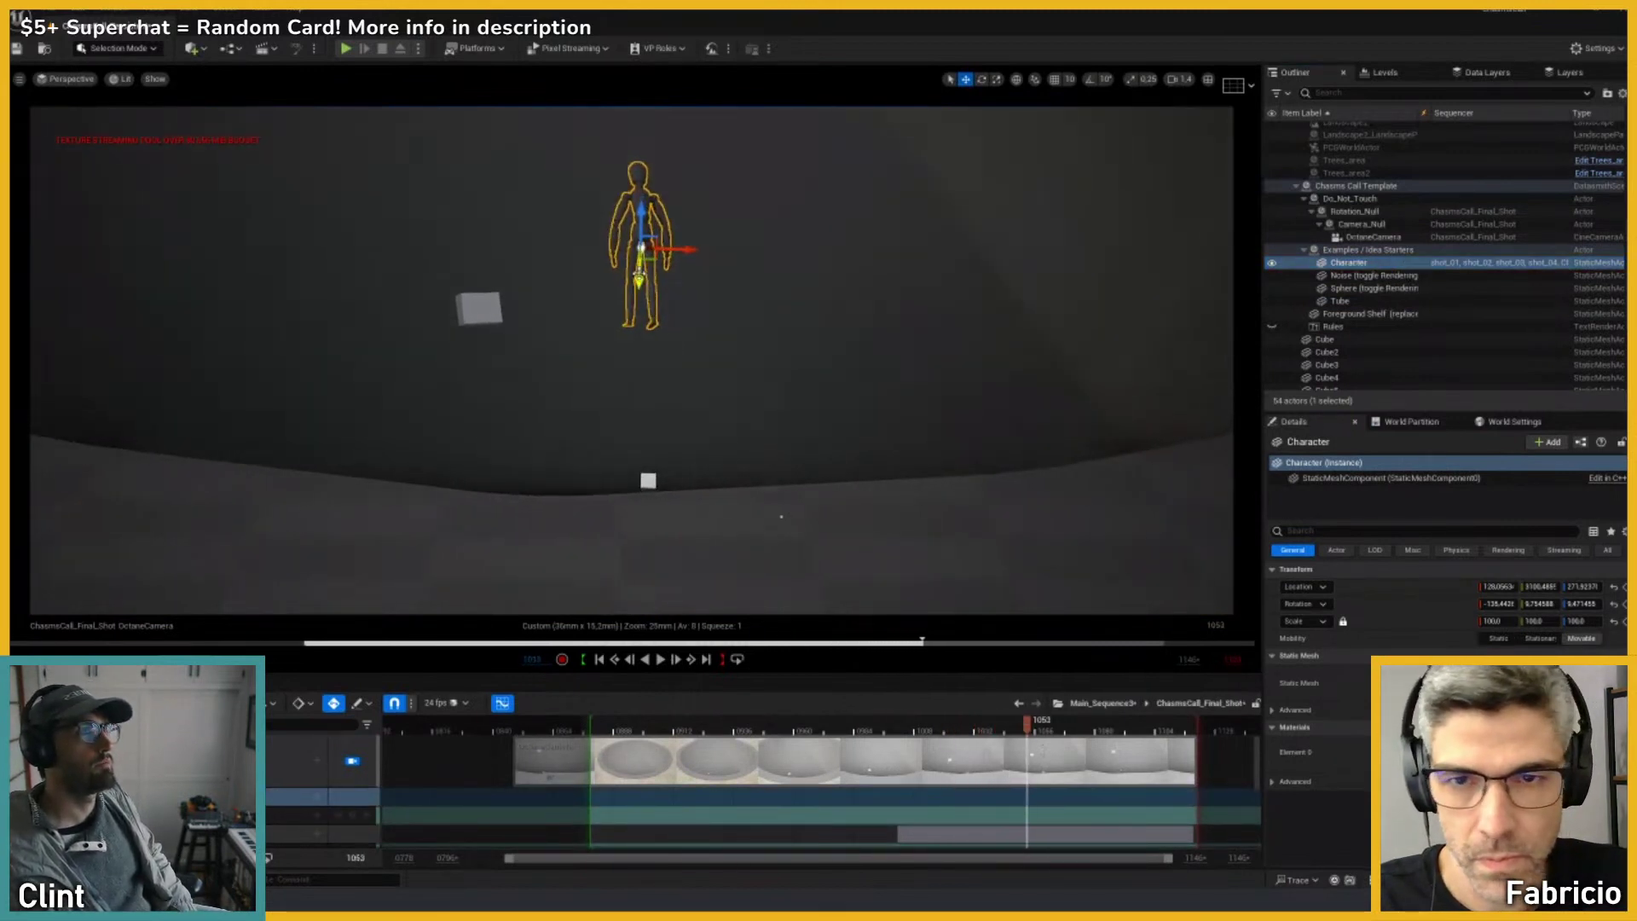
pyautogui.moveTo(638, 275); pyautogui.dragTo(638, 300)
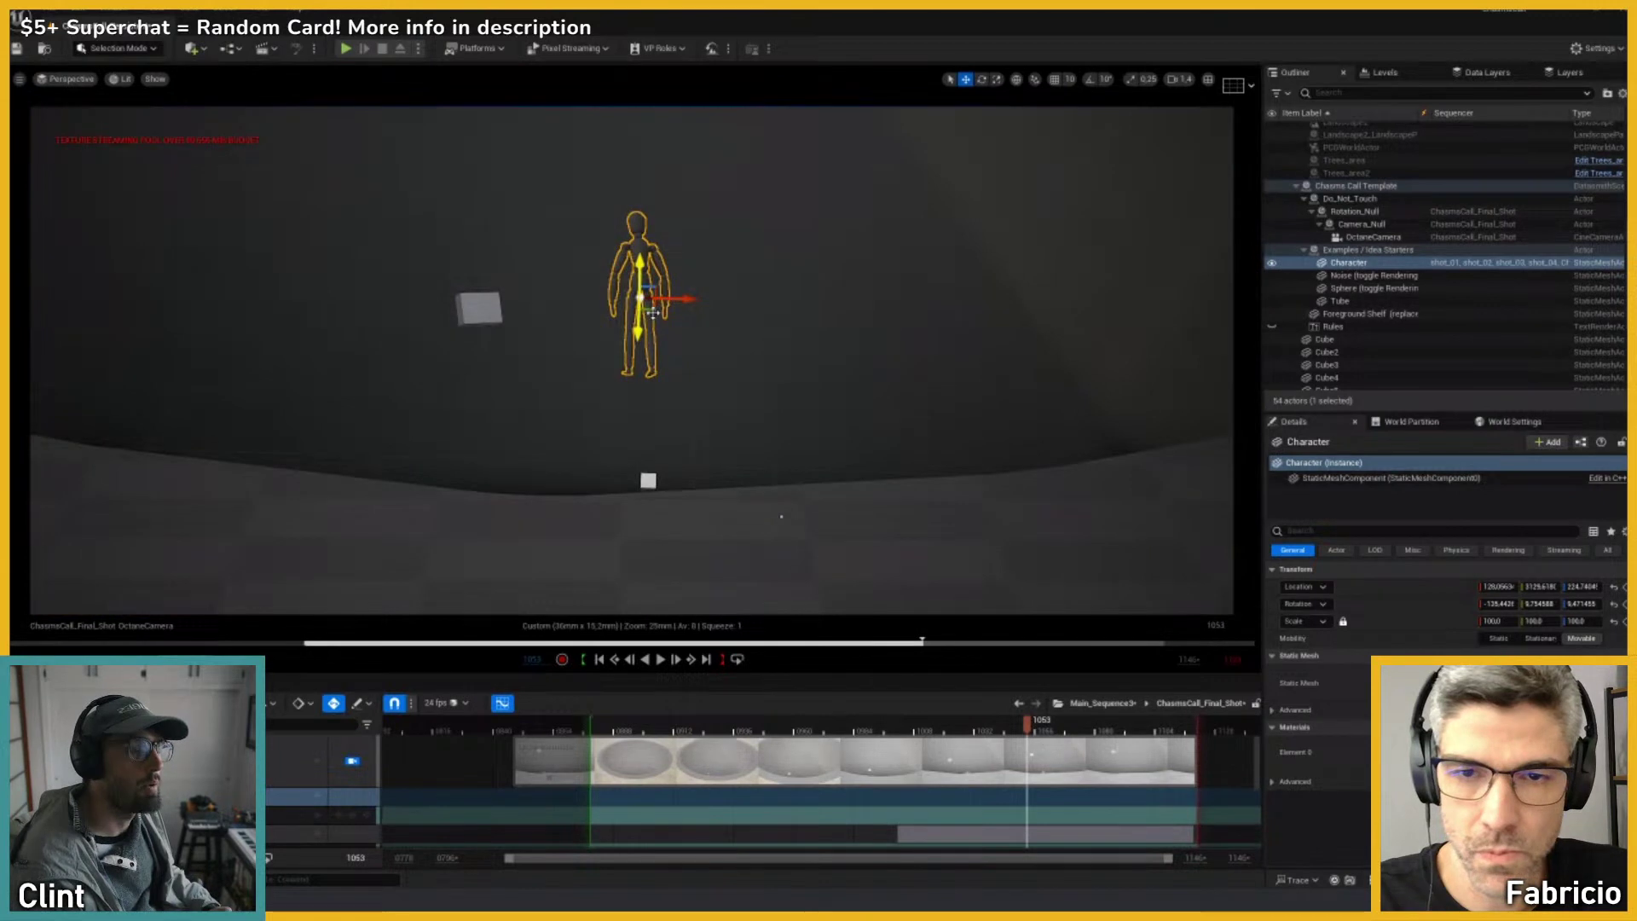
pyautogui.click(749, 435)
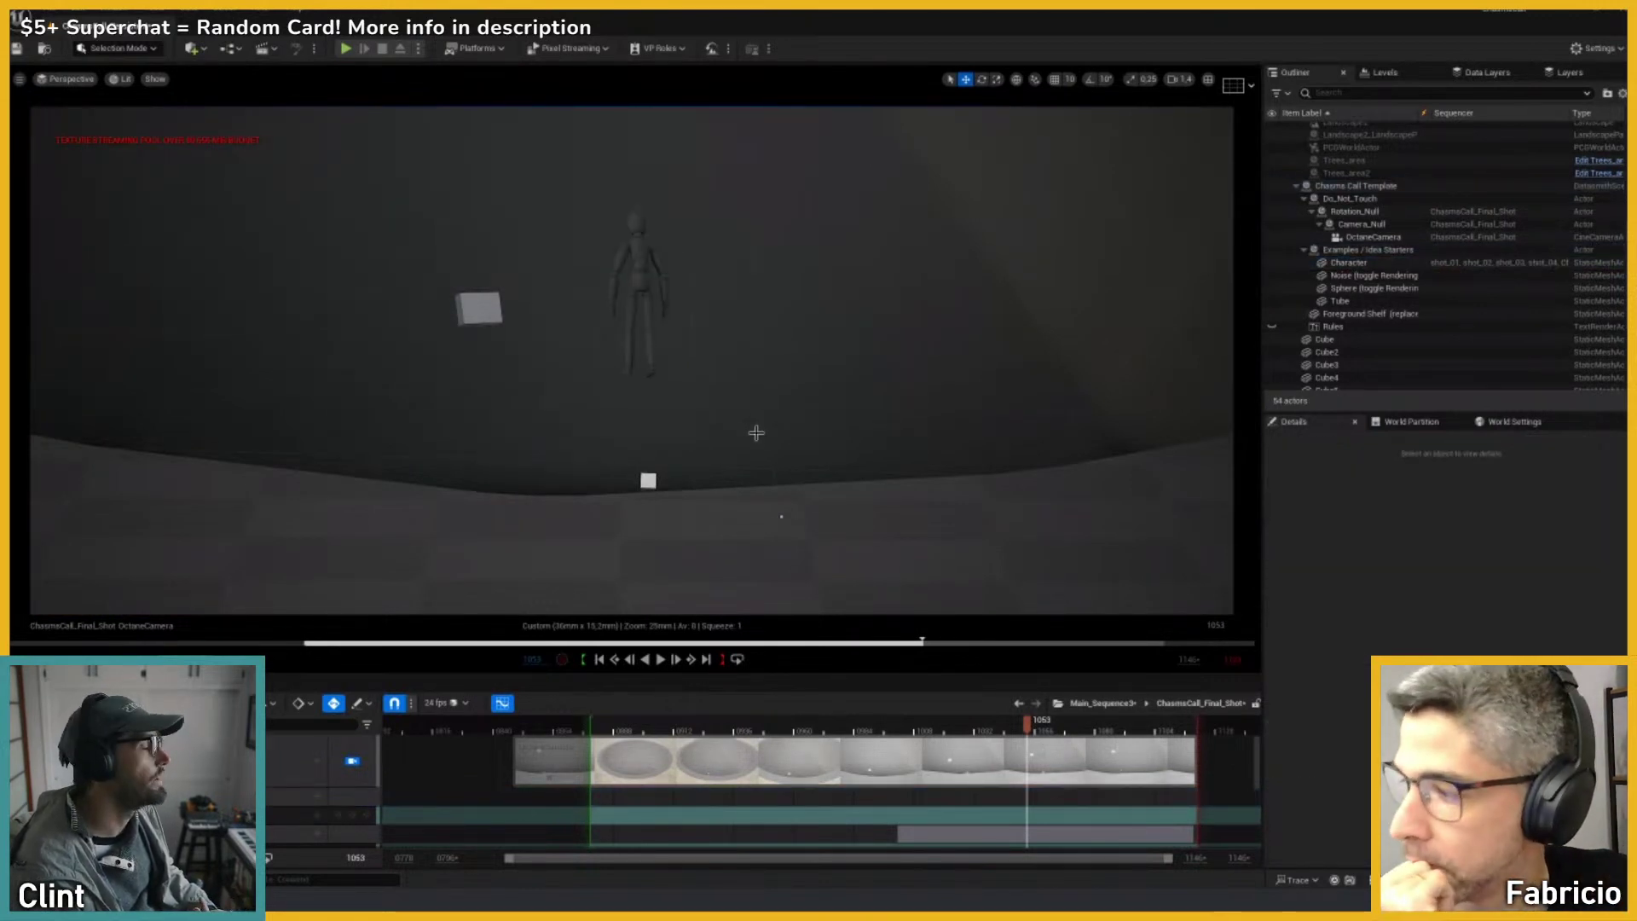
# Step: Check the mannequin's framing at frame 1045 and save ChasmsCall_Final_Shot and Main_Sequence3
pyautogui.moveTo(1021, 739)
pyautogui.mouseDown()
pyautogui.moveTo(942, 733)
pyautogui.moveTo(1061, 733)
pyautogui.moveTo(1008, 733)
pyautogui.mouseUp()
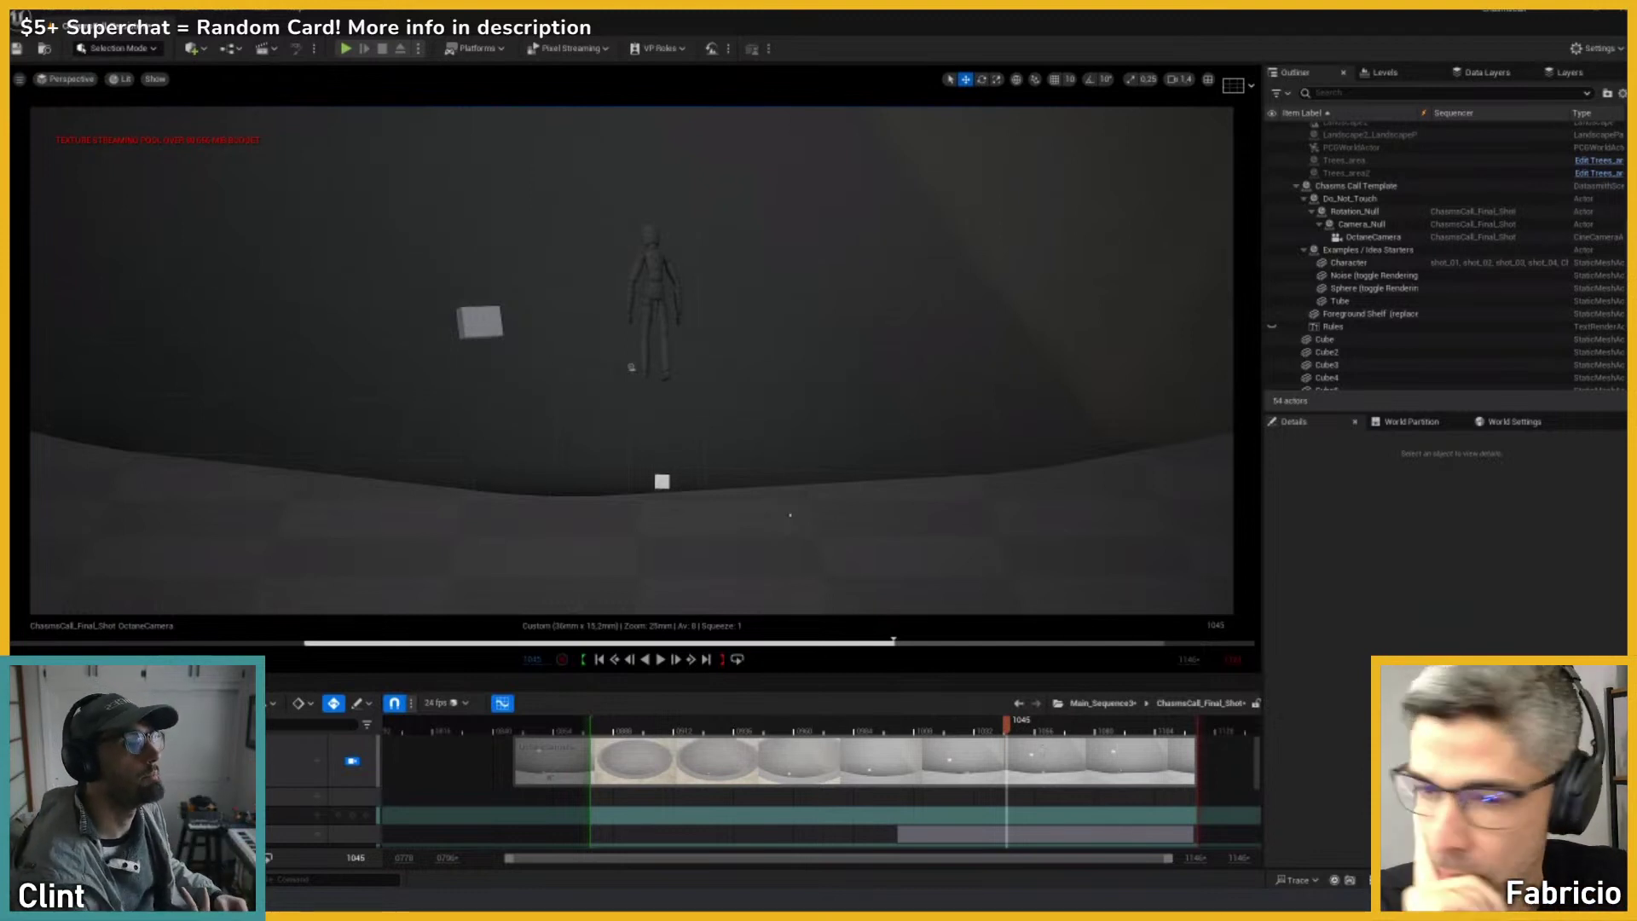
pyautogui.hotkey('ctrl', 'shift', 's')
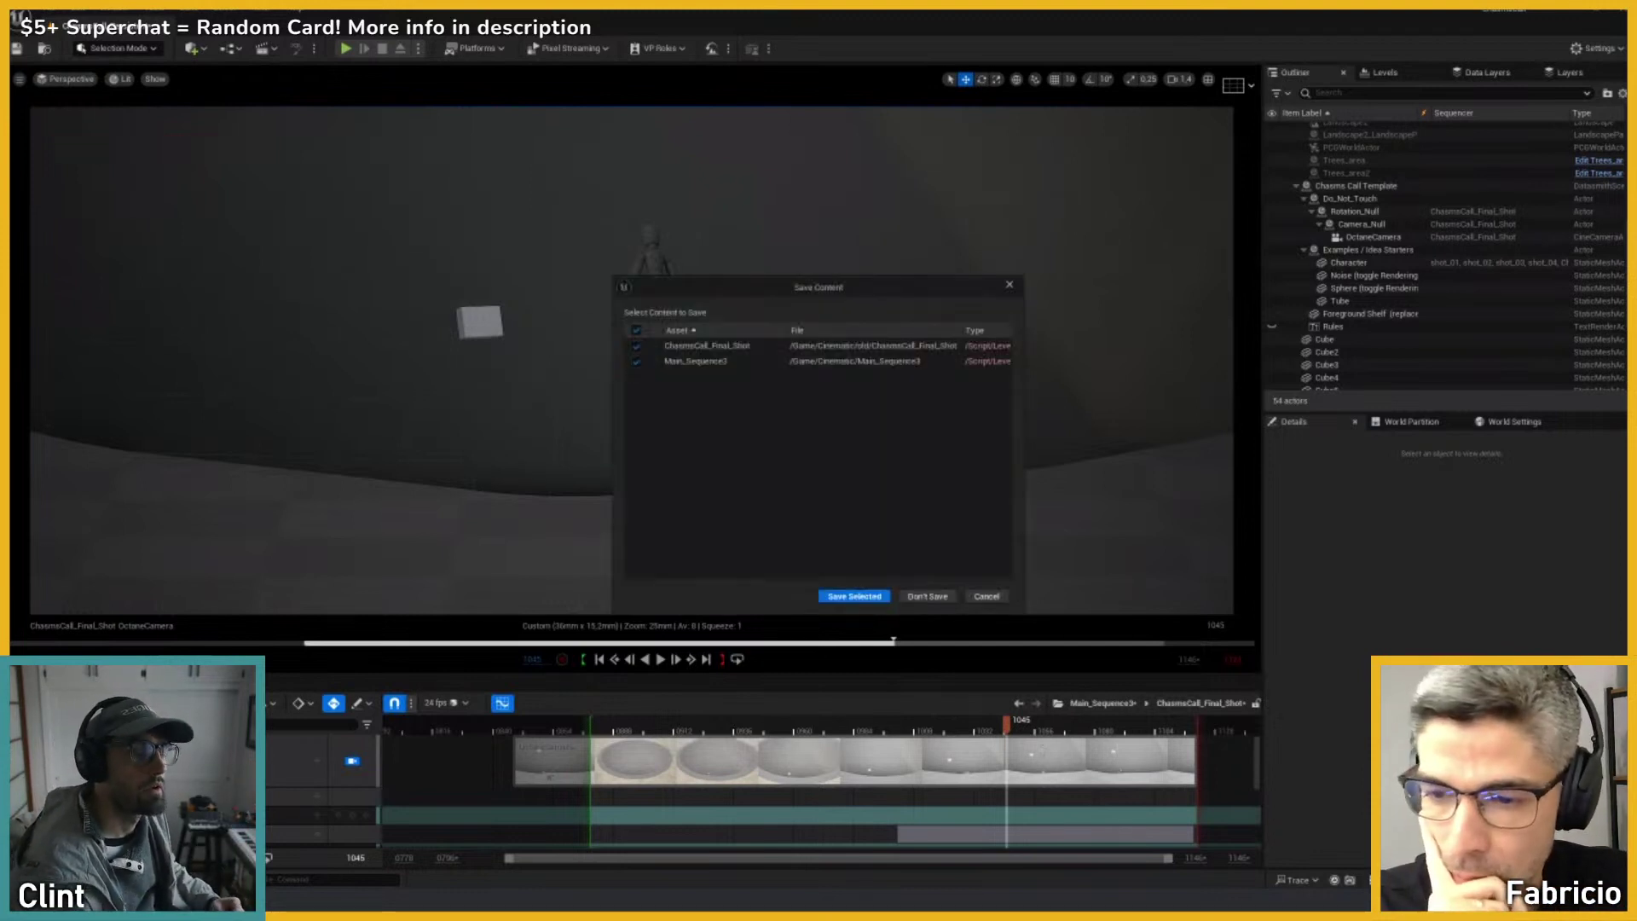
pyautogui.click(856, 596)
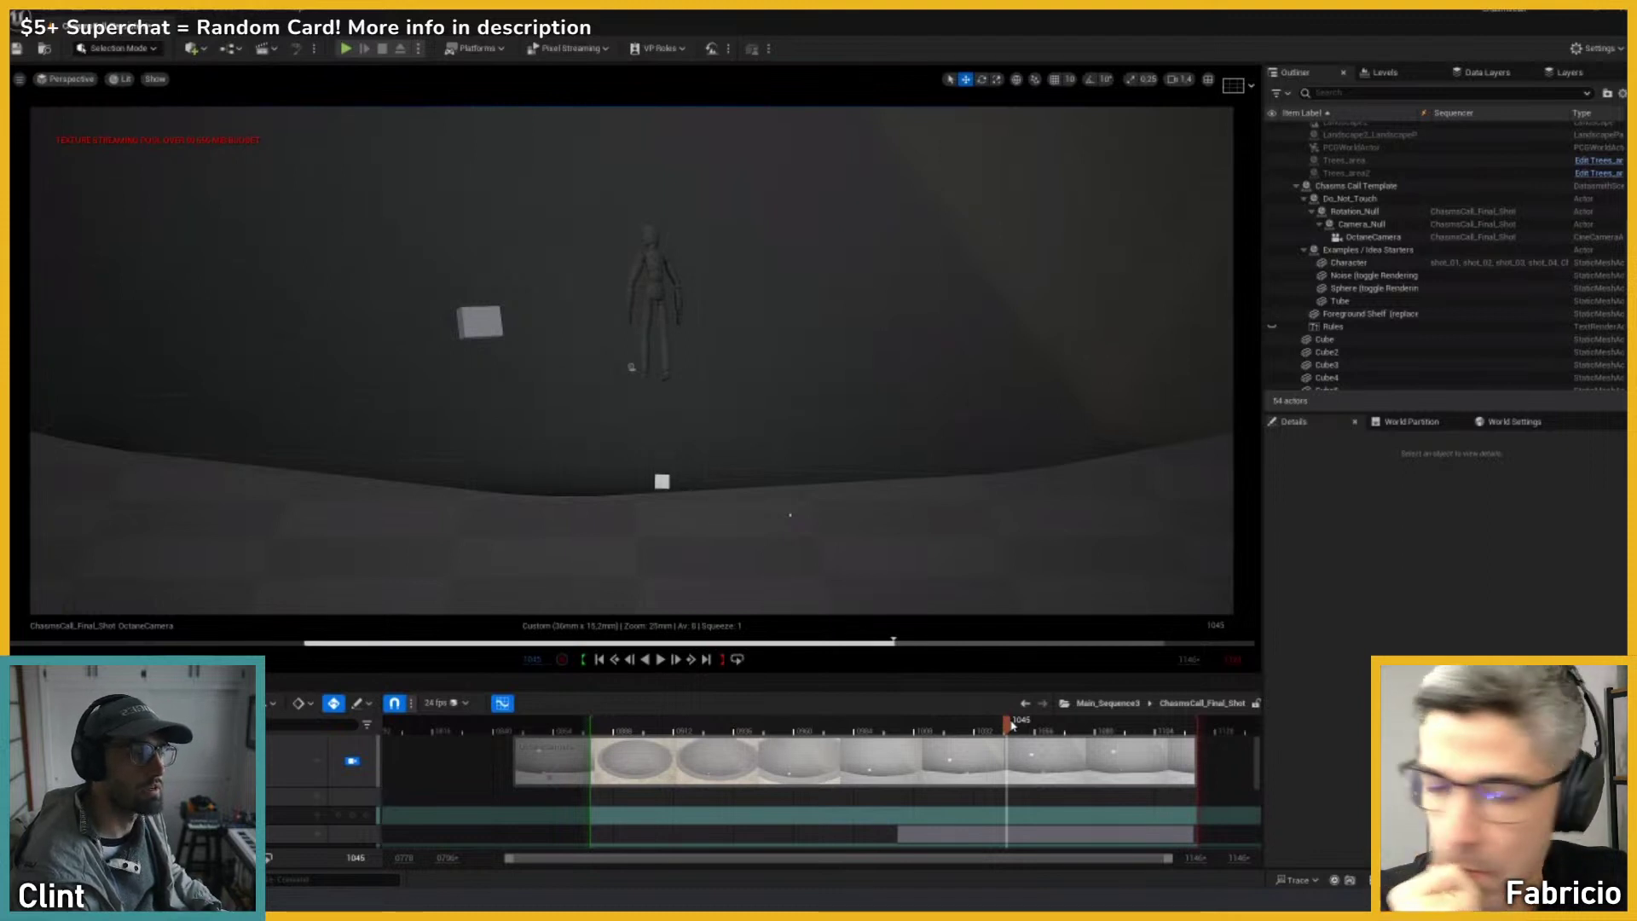
# Step: Review the final shot by playing it from frame 0913 to 0933 and scrubbing on to frame 1060
pyautogui.moveTo(999, 725); pyautogui.dragTo(677, 751)
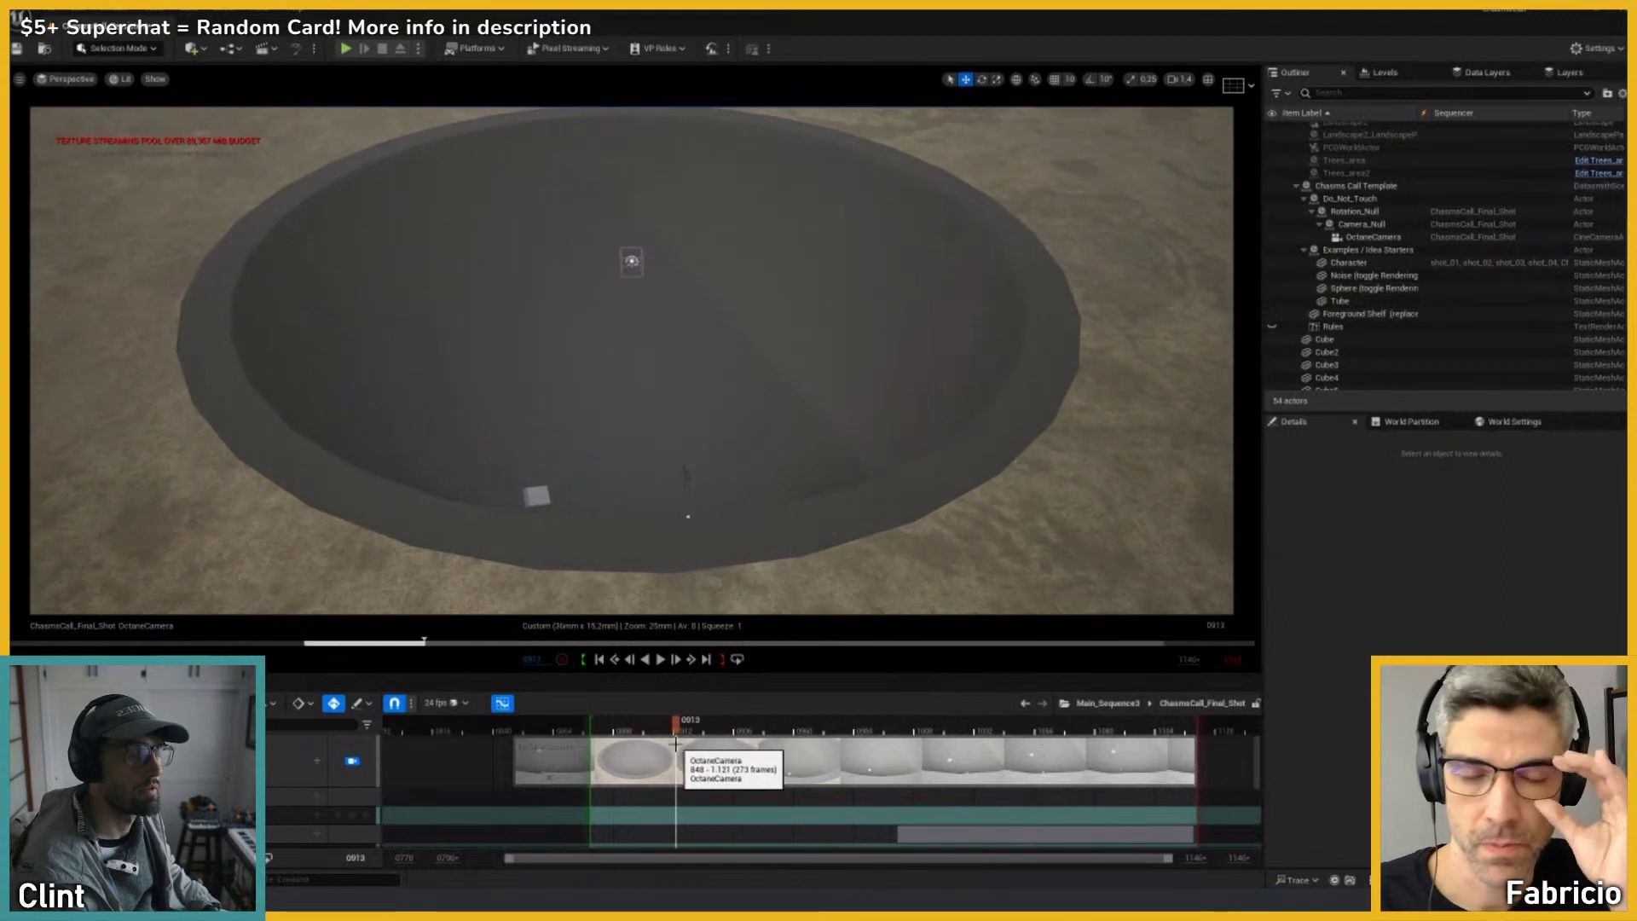
pyautogui.press('space')
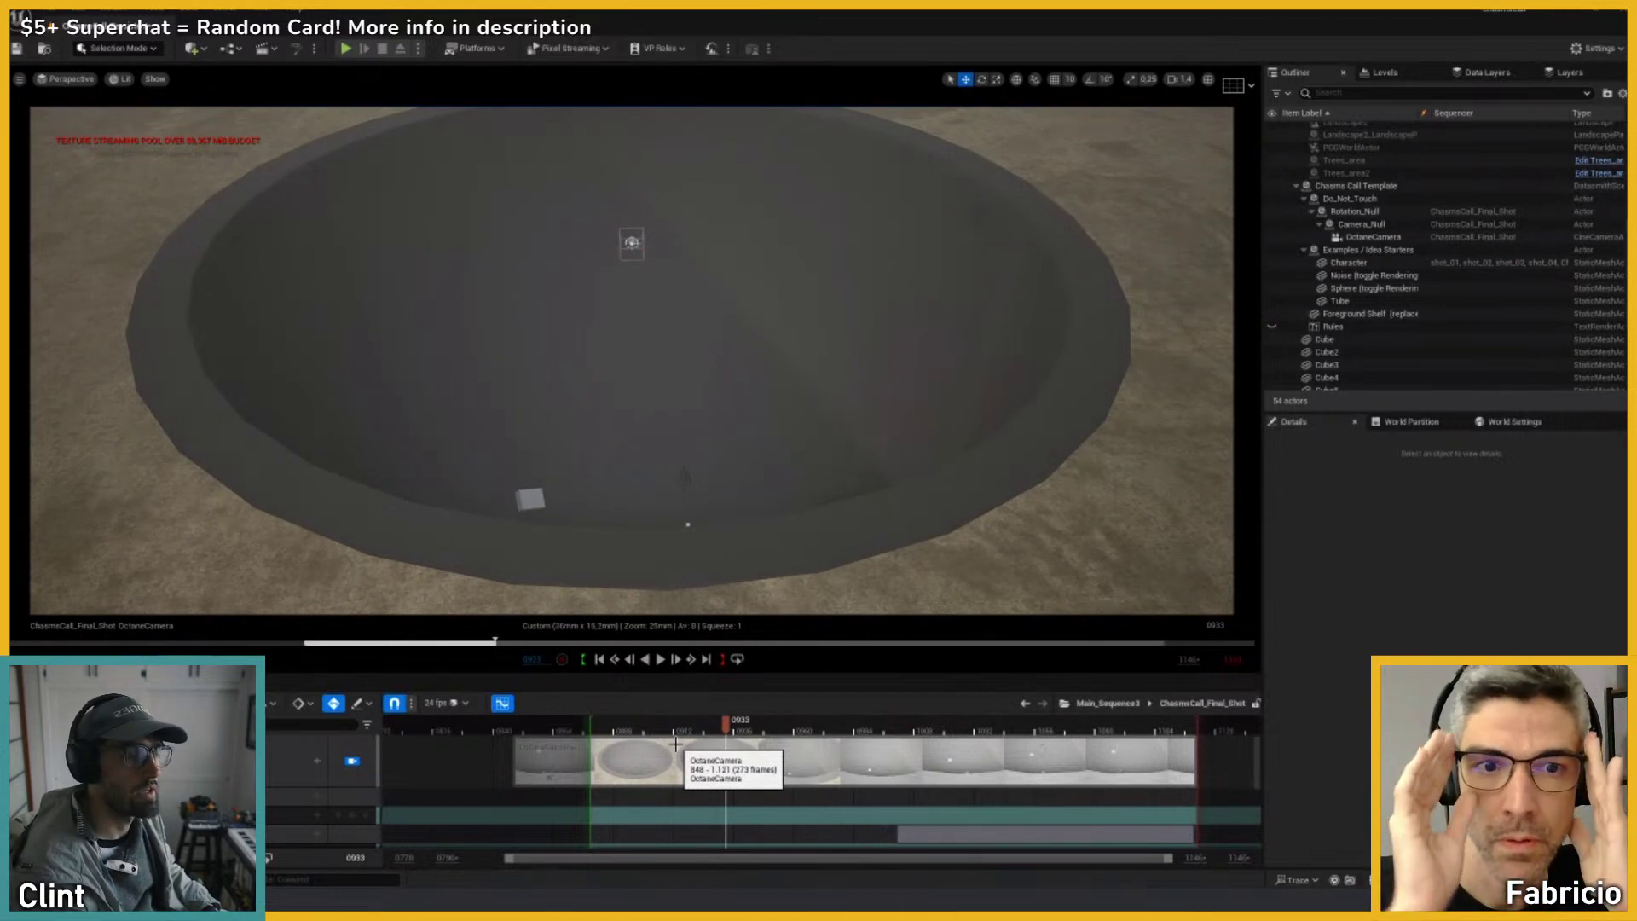
pyautogui.moveTo(720, 723); pyautogui.dragTo(1043, 756)
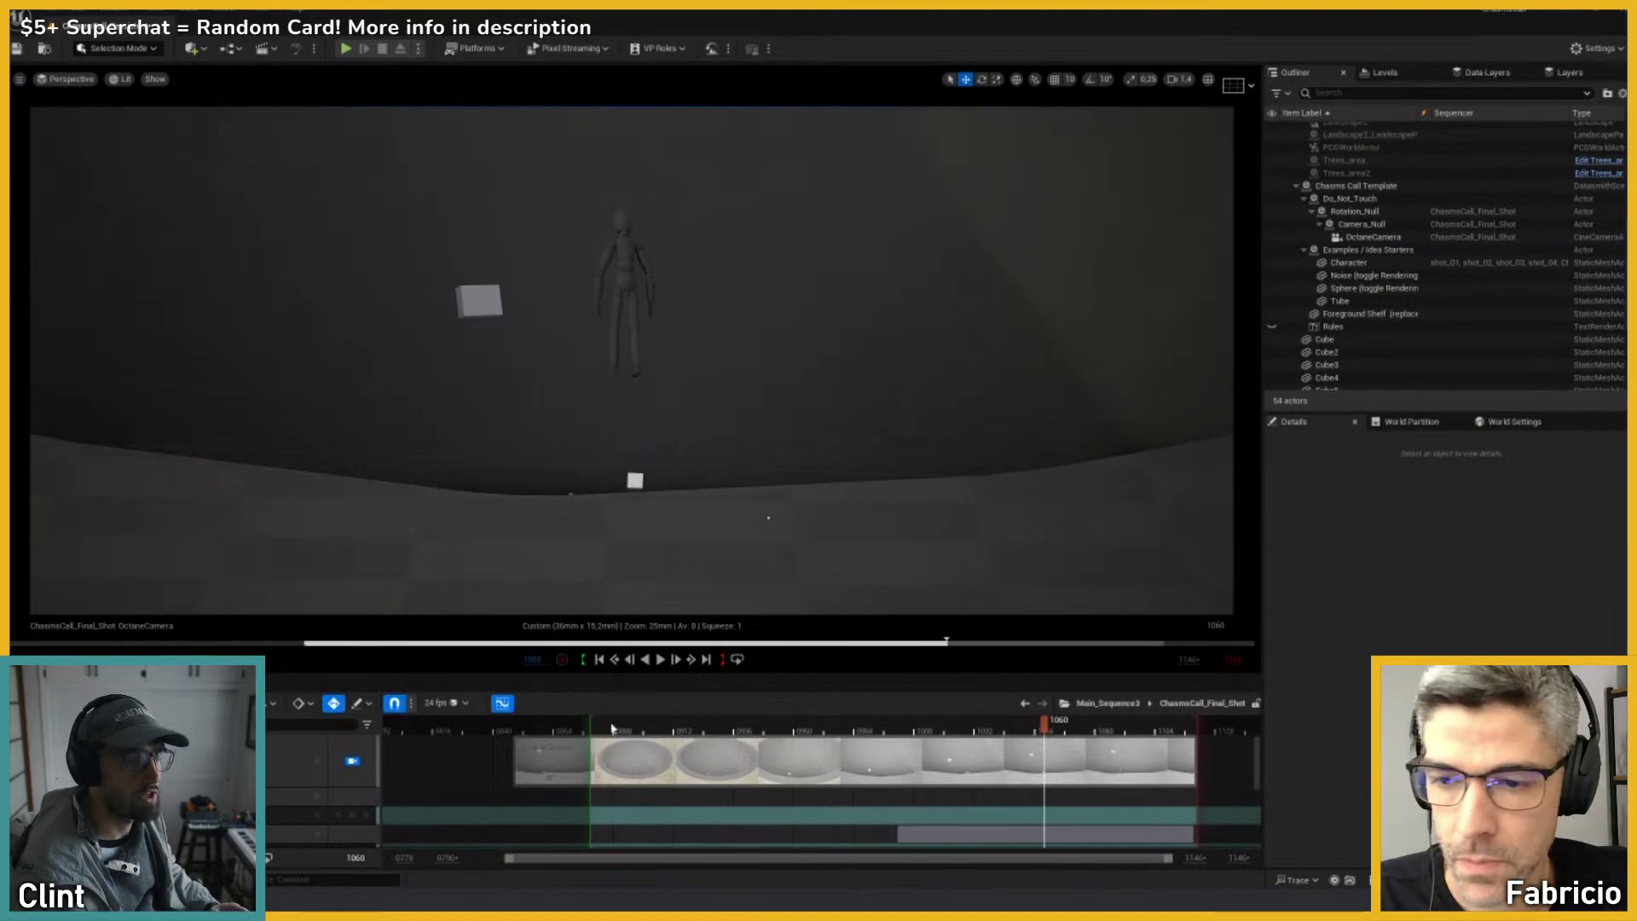
# Step: Leave the final shot for Main_Sequence3 and move the playhead into shot_03
pyautogui.moveTo(1034, 734); pyautogui.dragTo(659, 752)
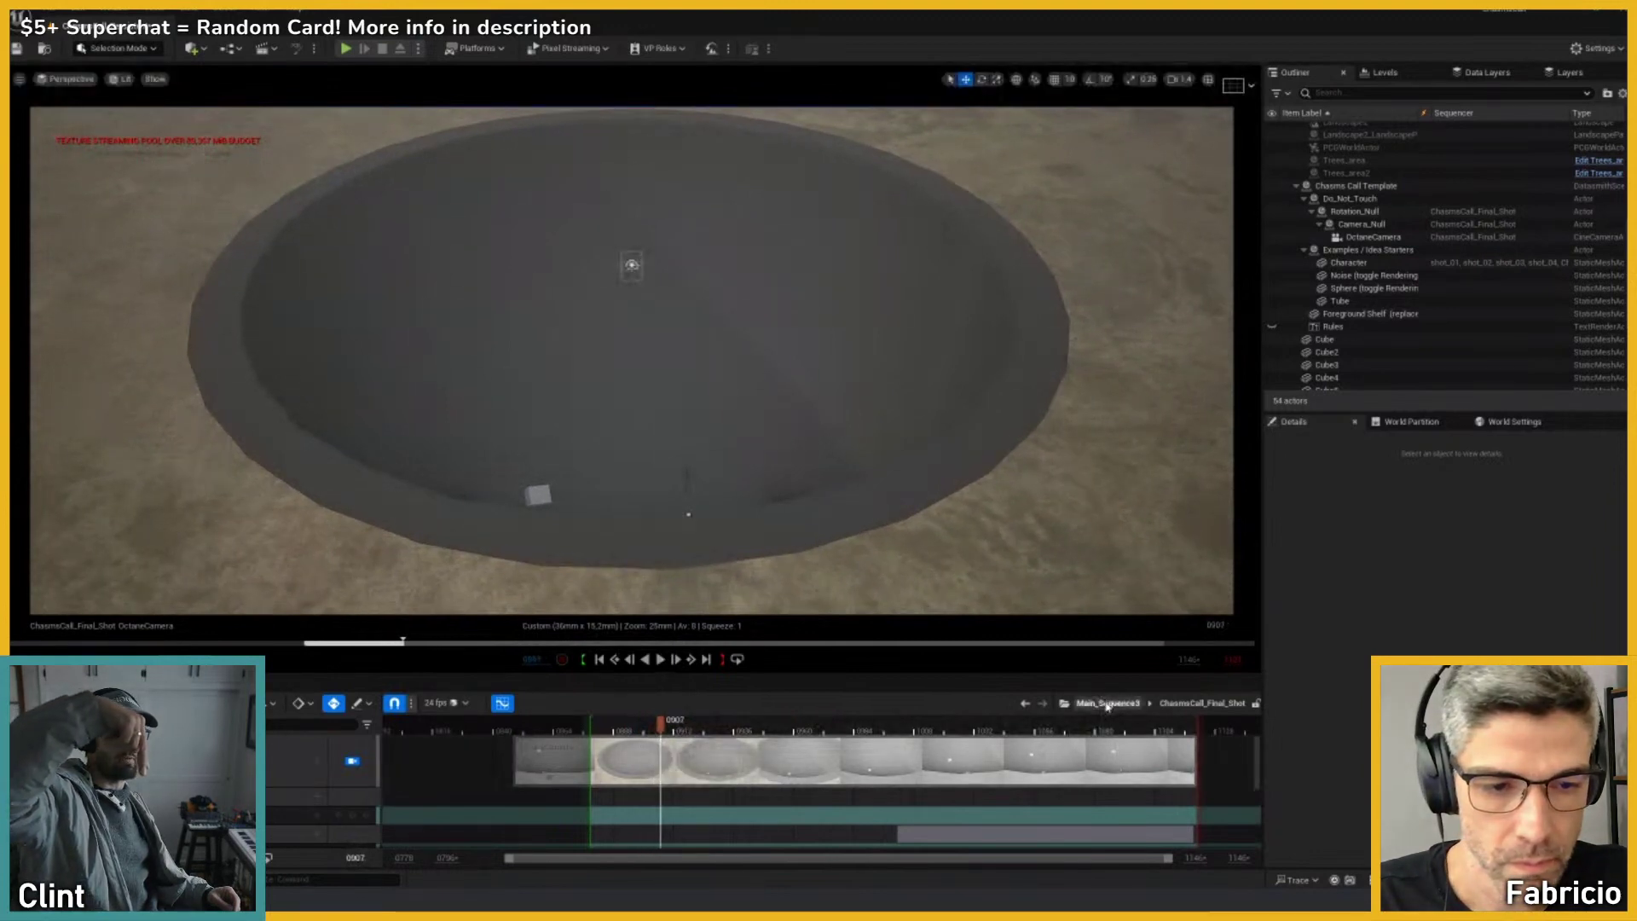
pyautogui.click(1106, 703)
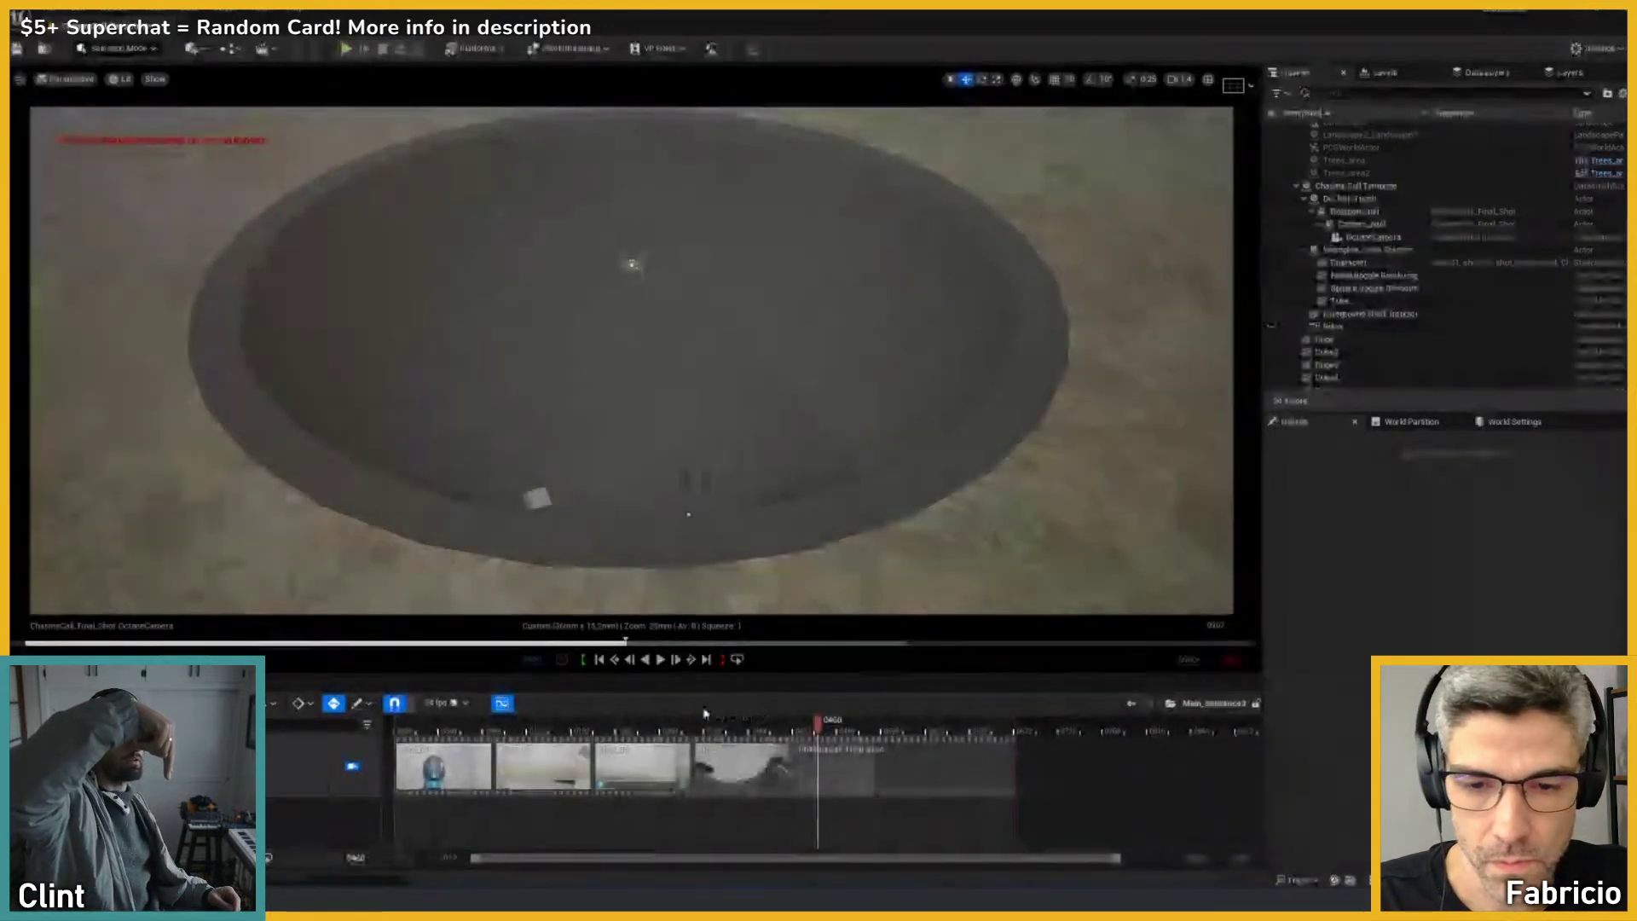
pyautogui.click(625, 726)
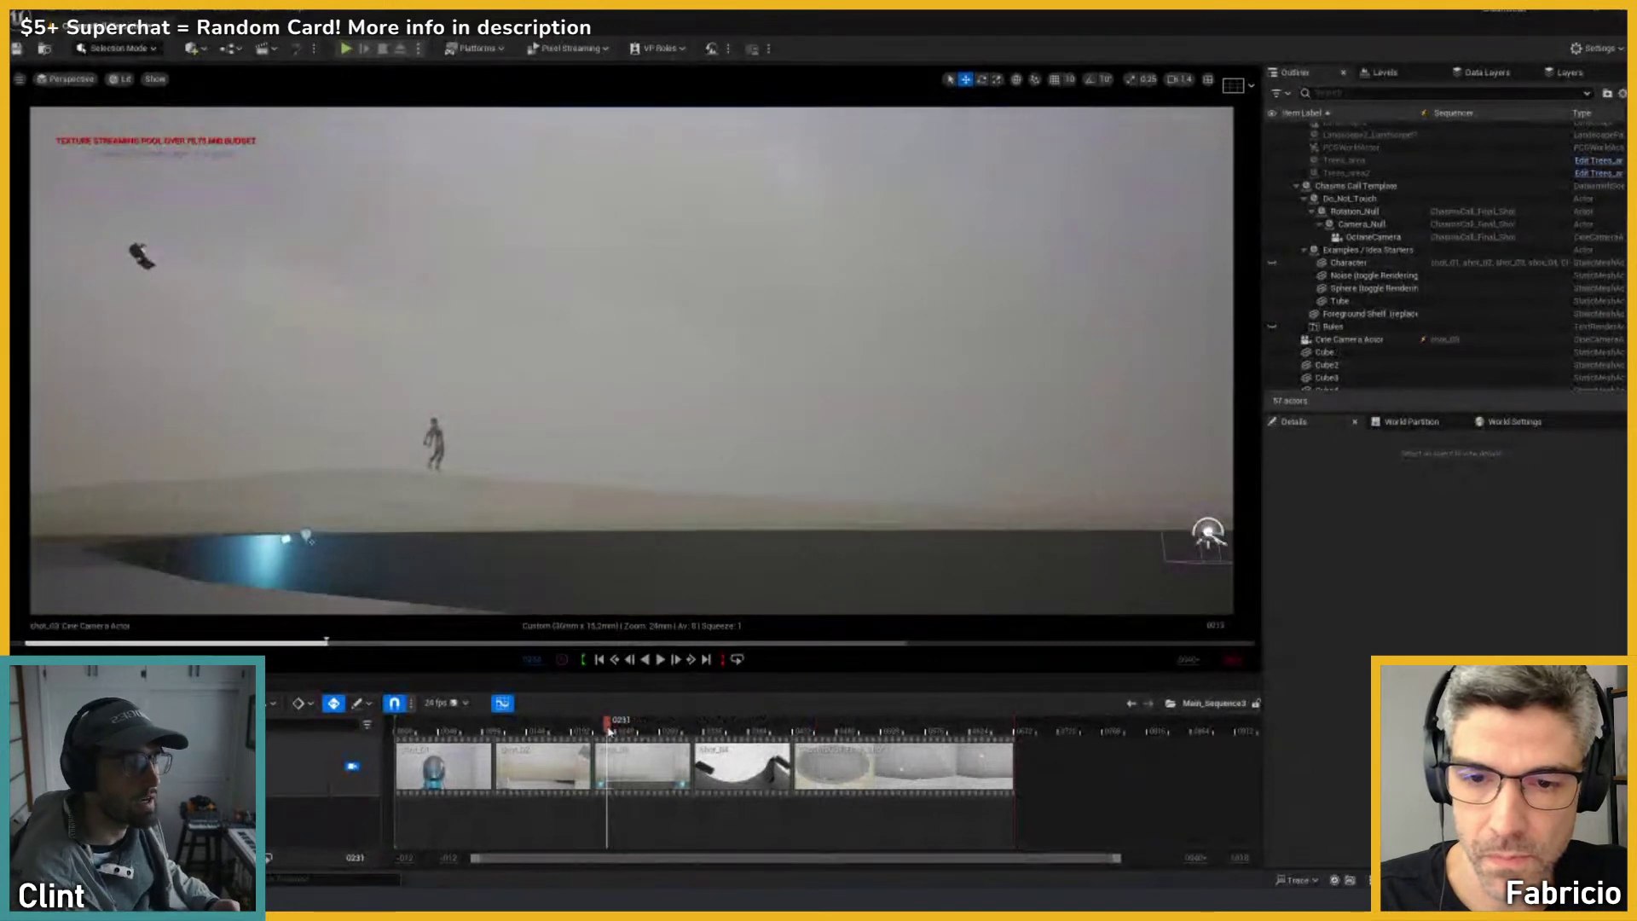
pyautogui.press('space')
pyautogui.moveTo(621, 730); pyautogui.dragTo(602, 732)
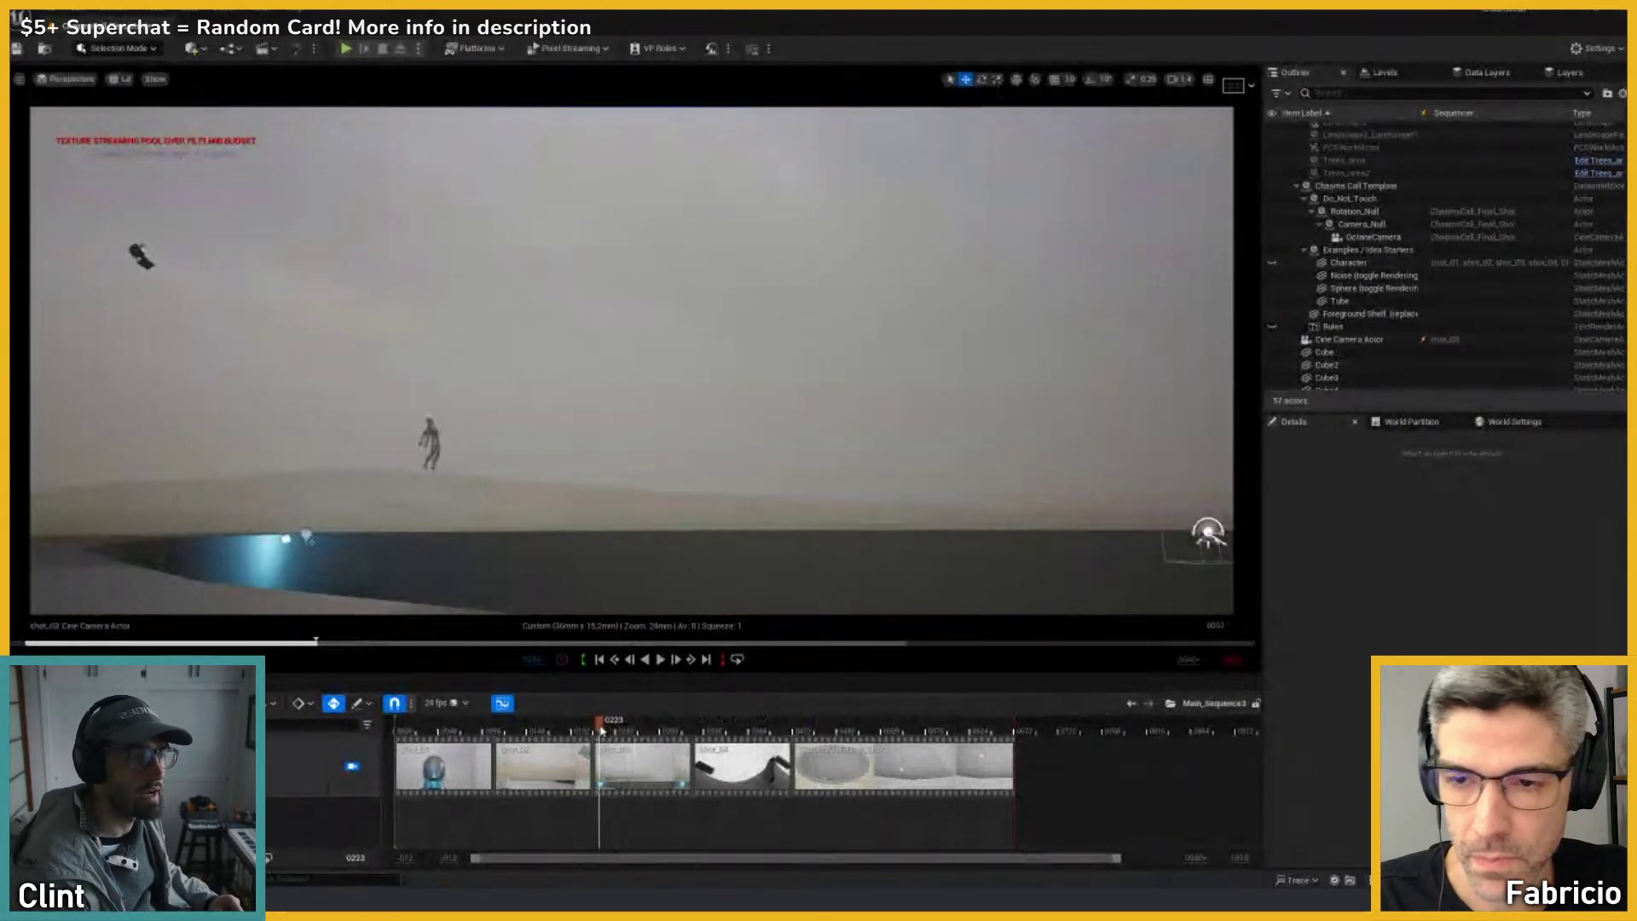
# Step: Open the shot_03 sequence, delete its PointLight and save
pyautogui.click(309, 543)
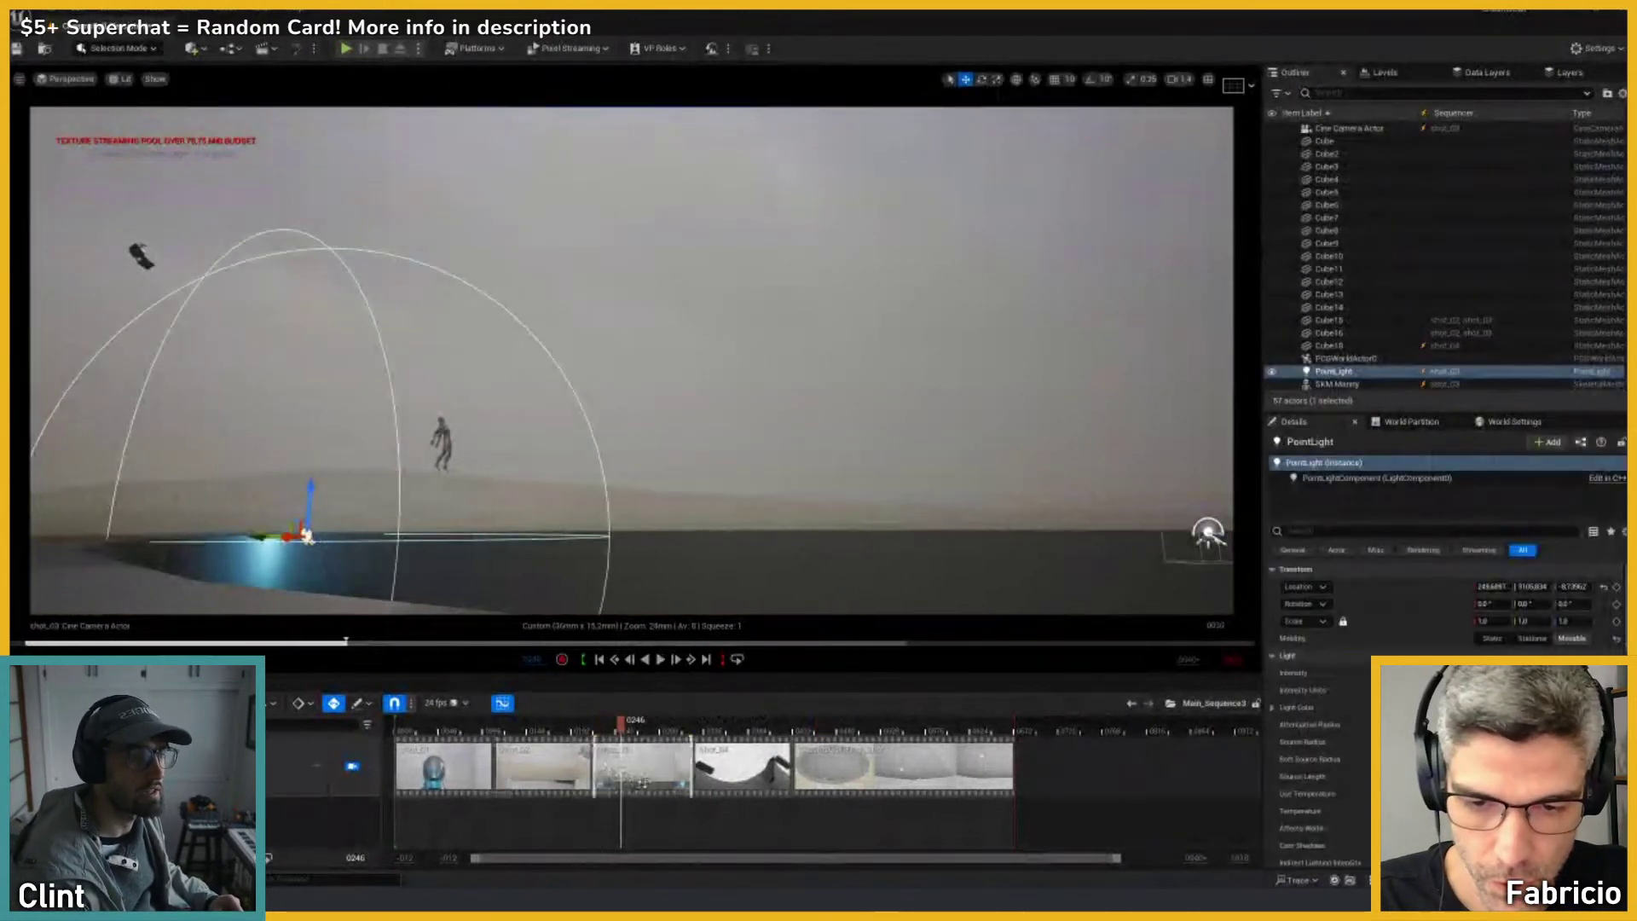
pyautogui.doubleClick(644, 772)
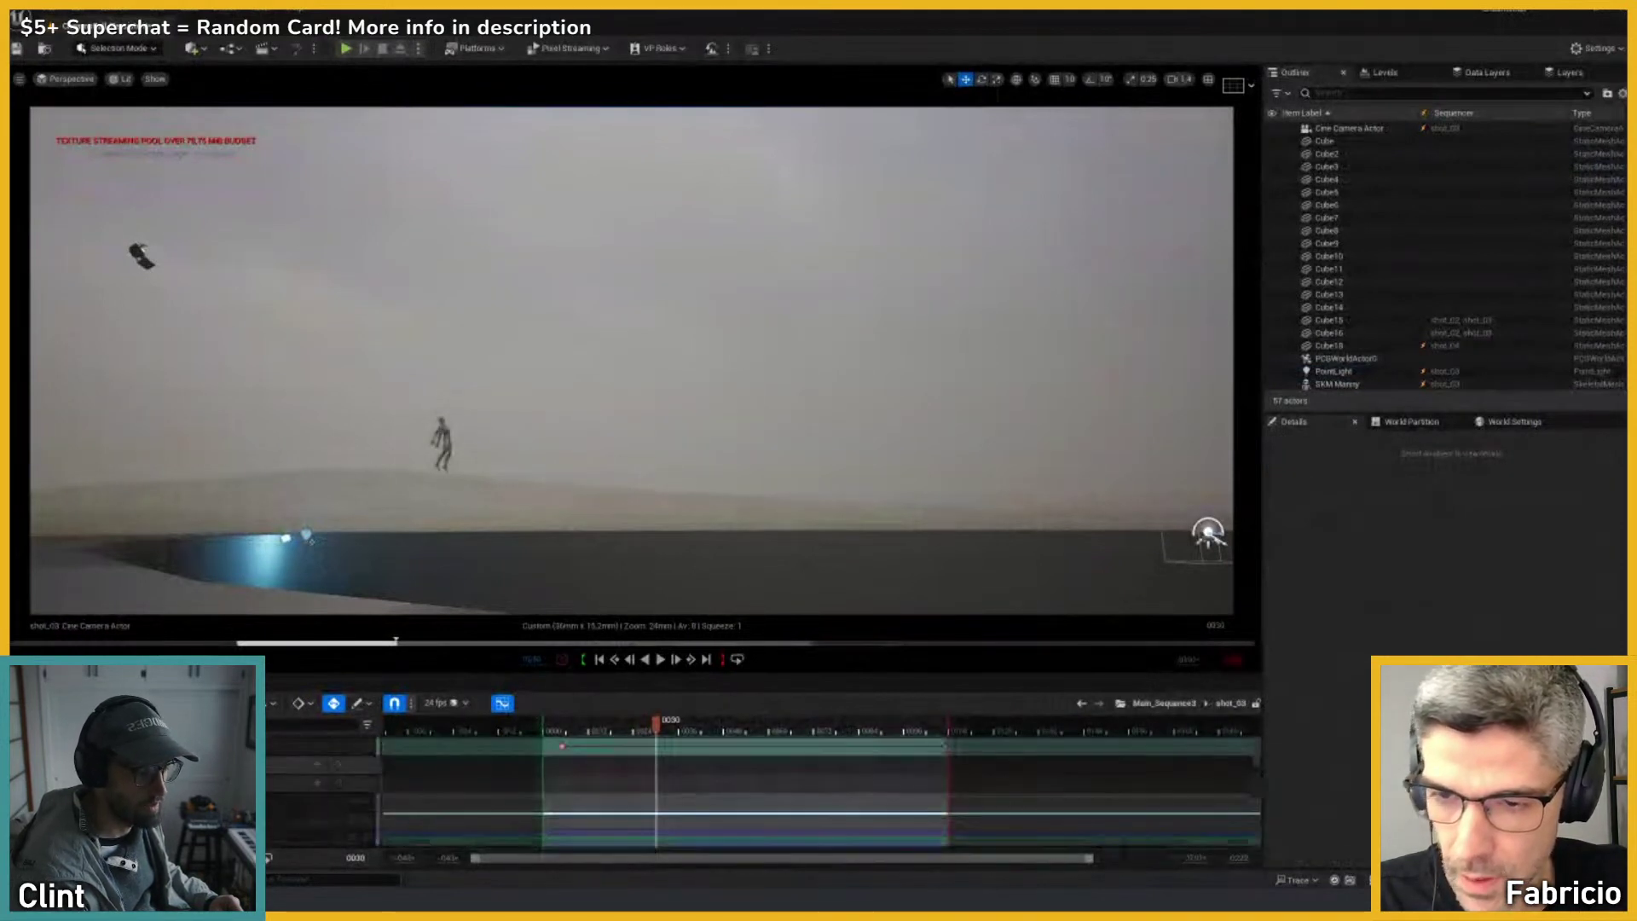
pyautogui.click(320, 765)
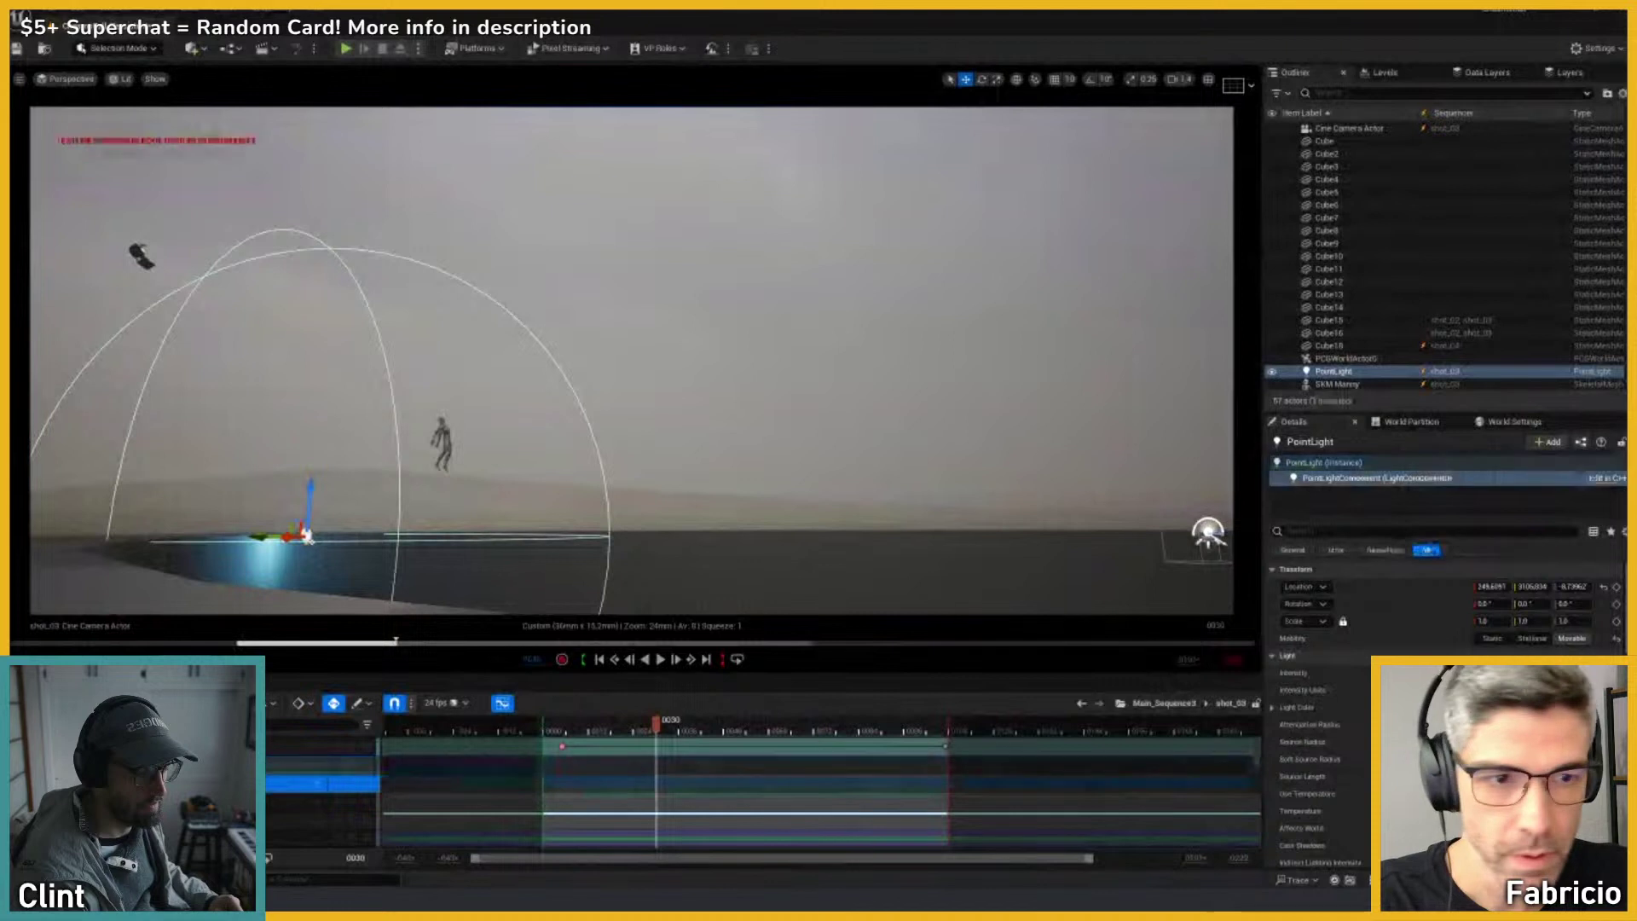
pyautogui.press('Delete')
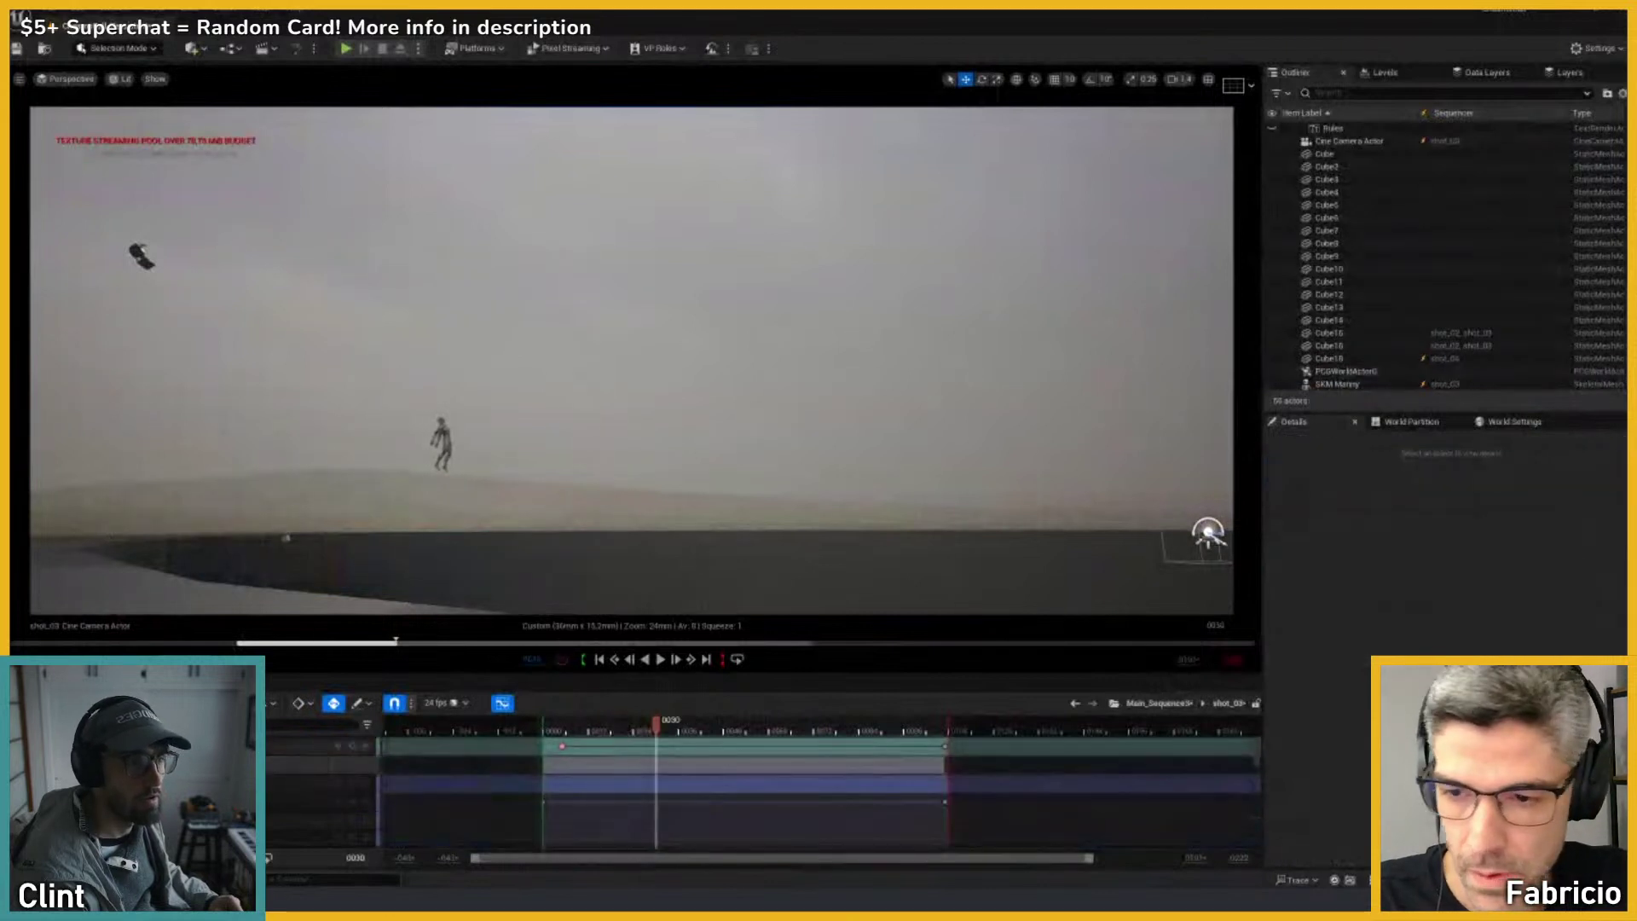
pyautogui.hotkey('ctrl', 's')
pyautogui.click(851, 598)
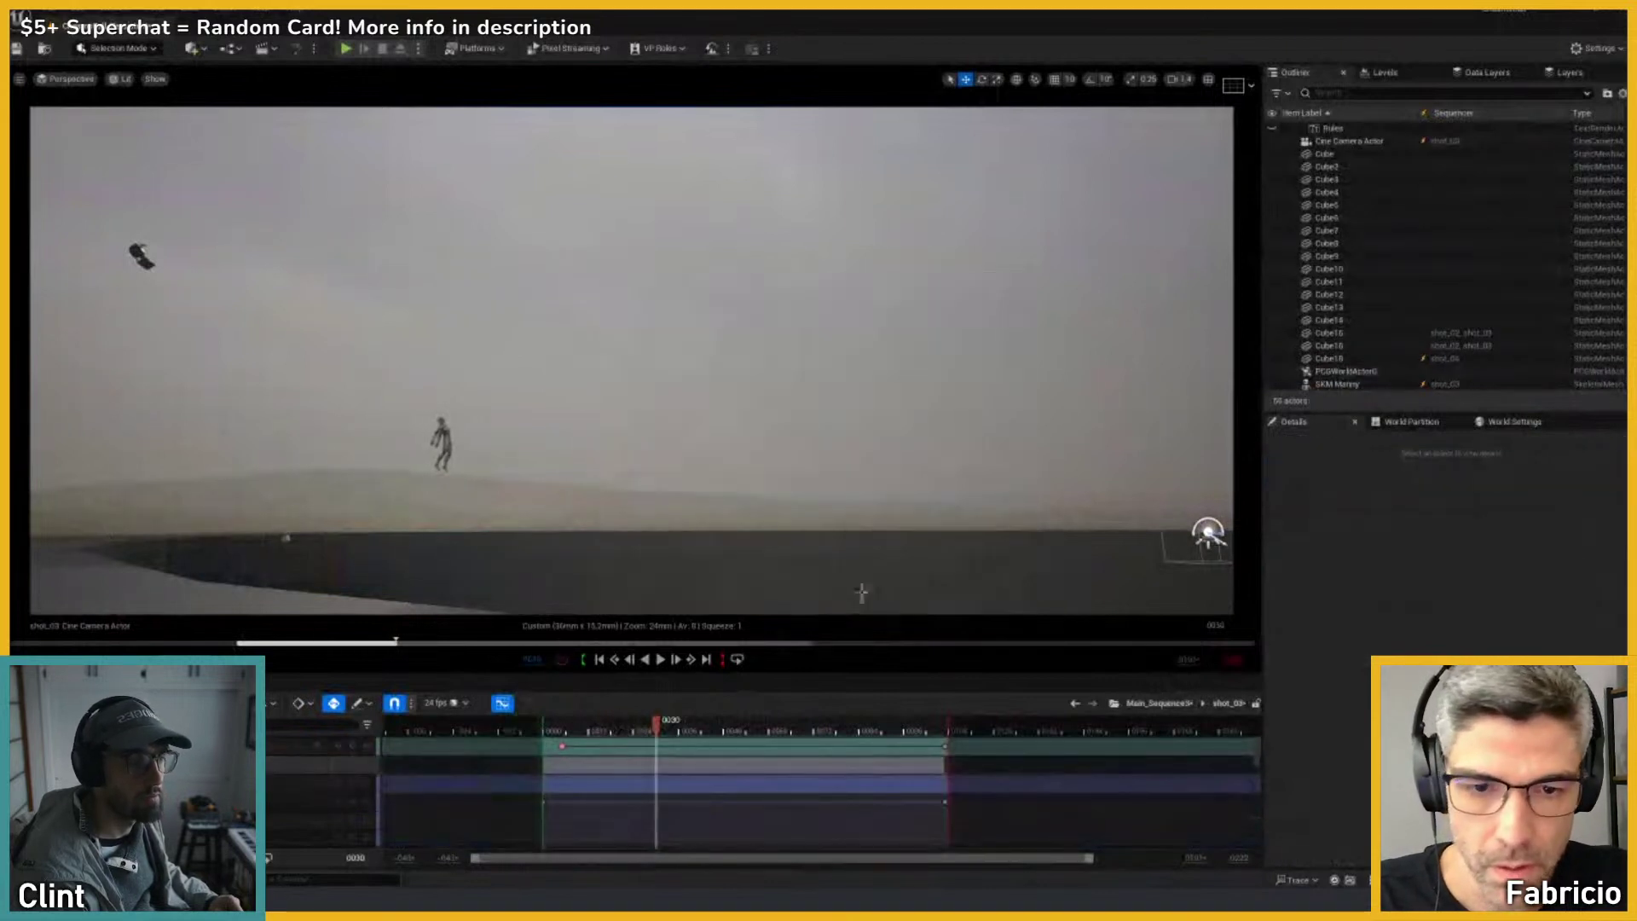
# Step: Add a cube on the rim of the tube and scale it to about 2.29 × 4.23 × 2.29
pyautogui.click(641, 724)
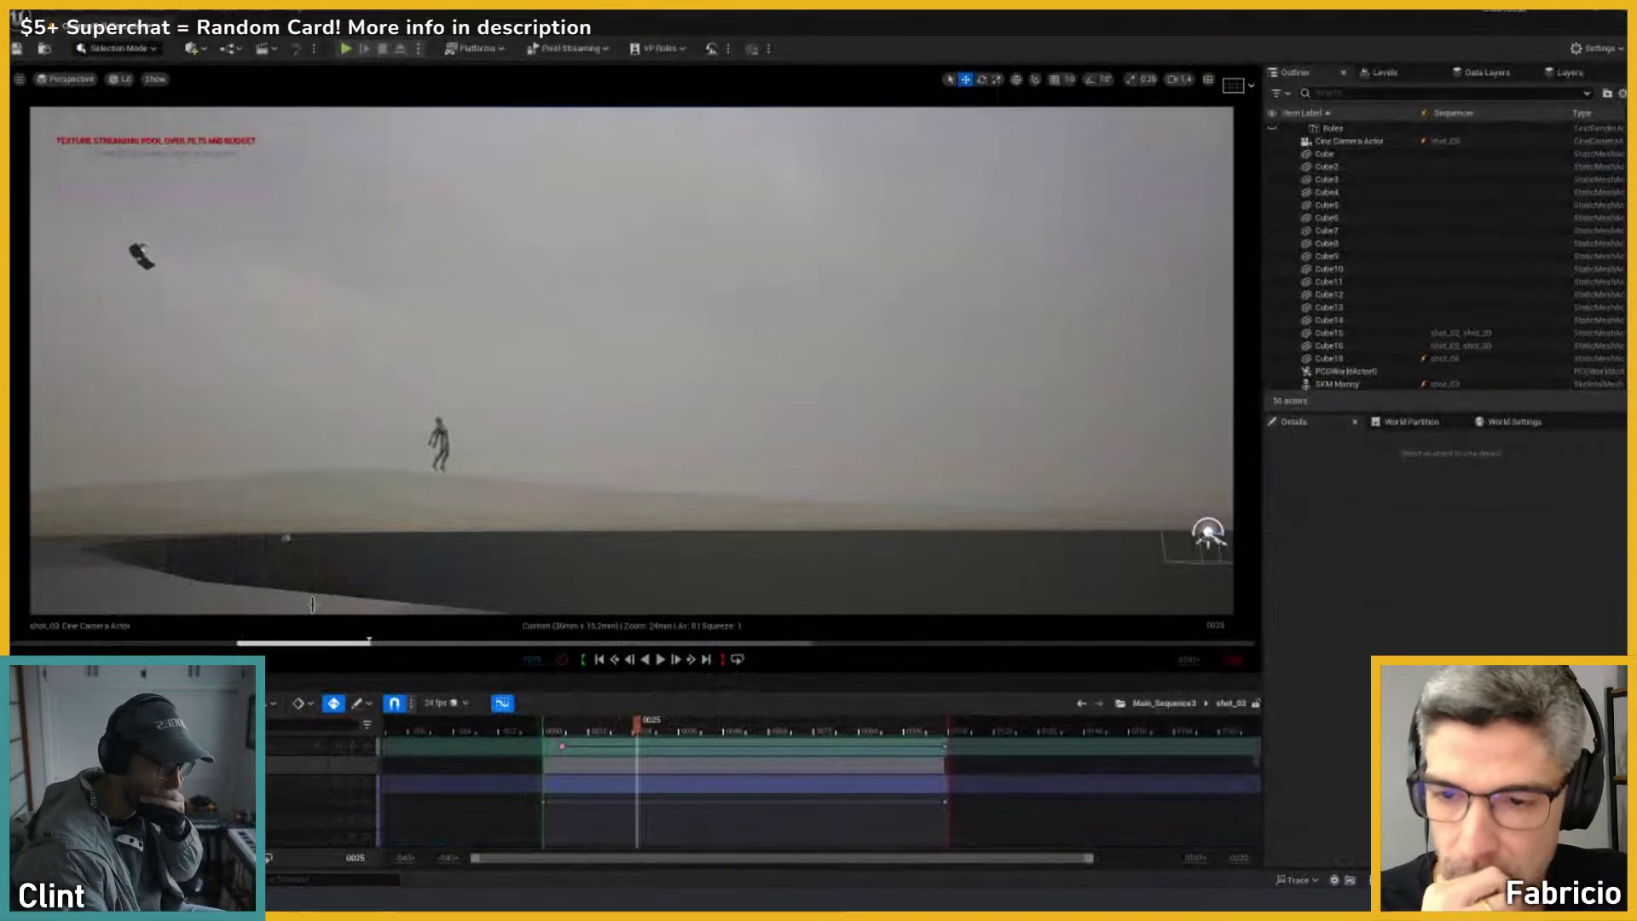
pyautogui.click(318, 577)
pyautogui.moveTo(318, 577); pyautogui.dragTo(436, 383, button='right')
pyautogui.click(192, 49)
pyautogui.moveTo(240, 229)
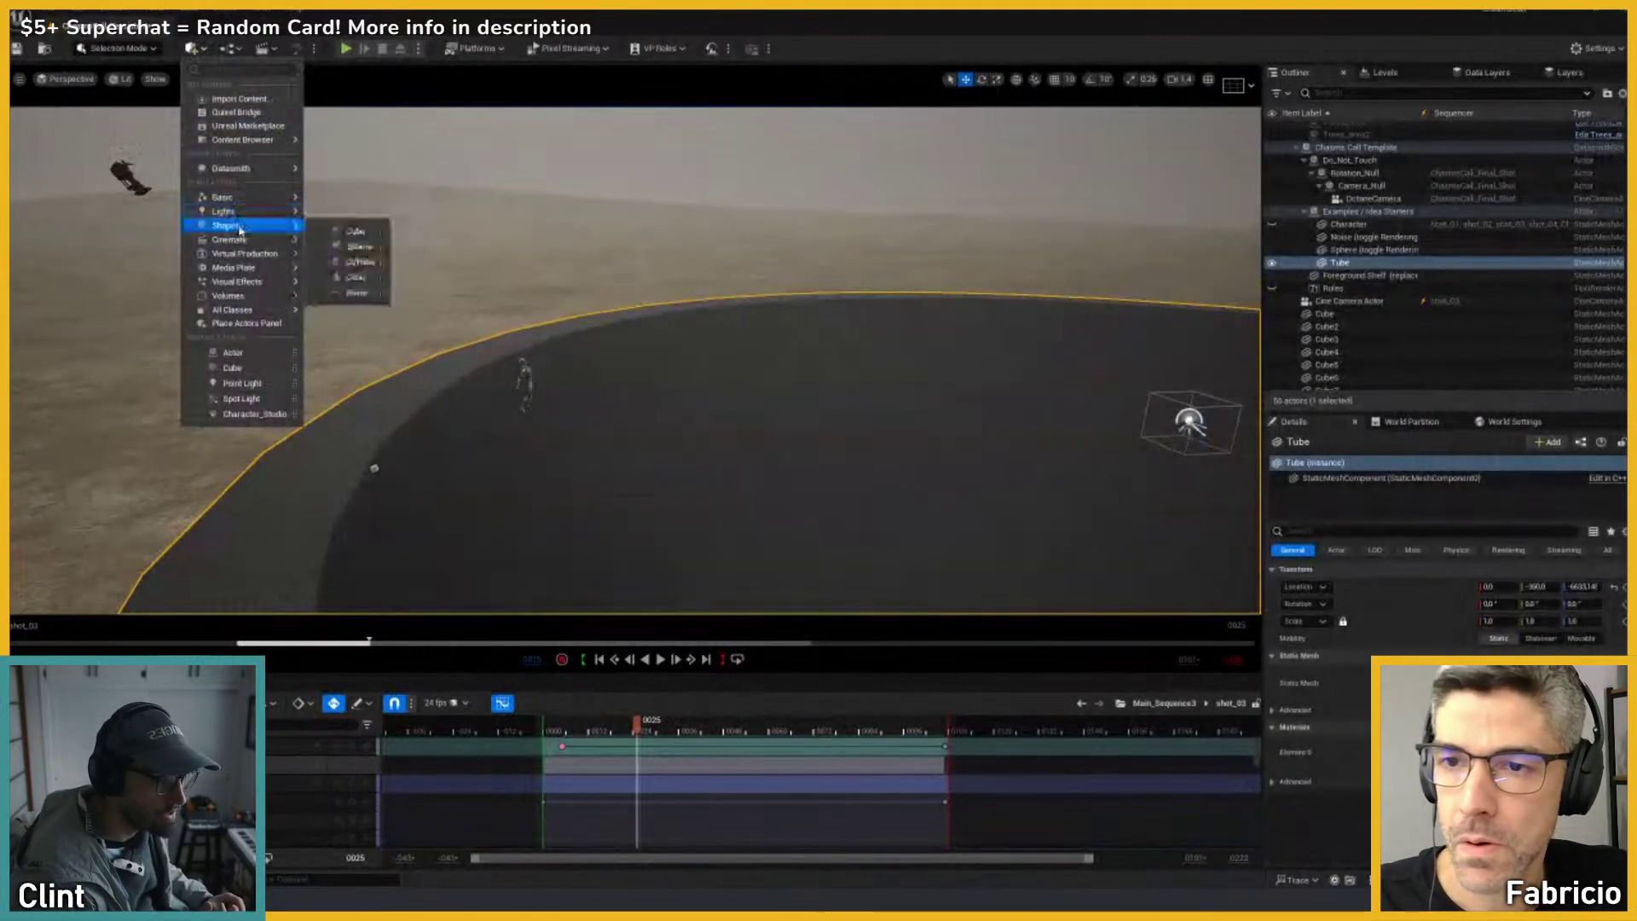
pyautogui.moveTo(351, 230); pyautogui.dragTo(317, 465)
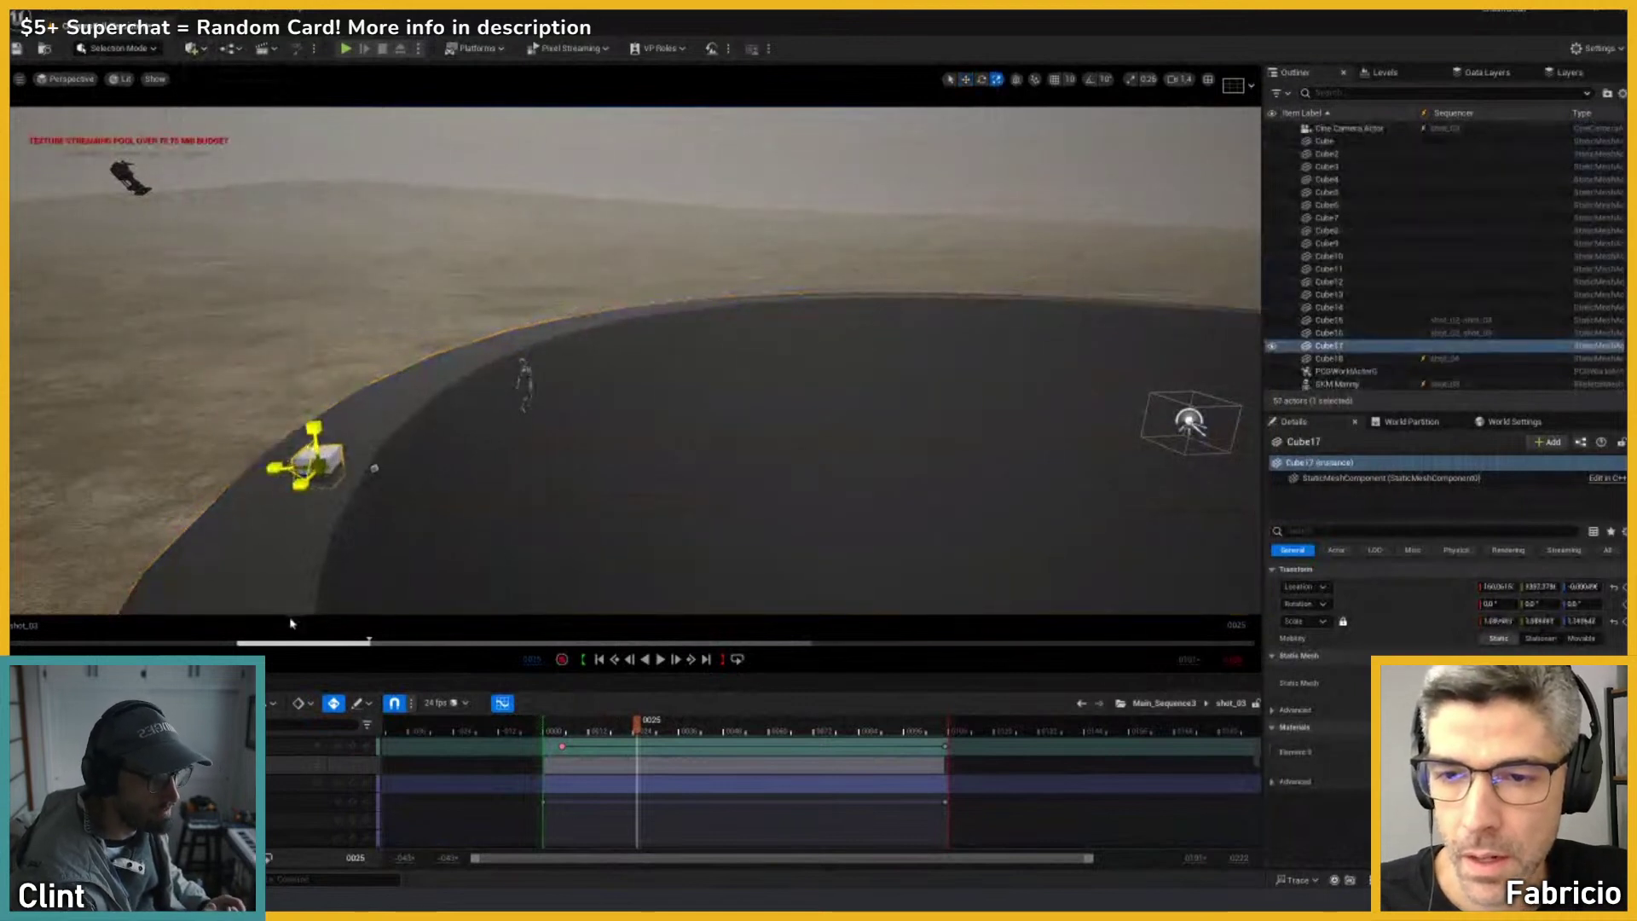
pyautogui.moveTo(290, 623); pyautogui.dragTo(225, 653)
pyautogui.moveTo(299, 456); pyautogui.dragTo(972, 503)
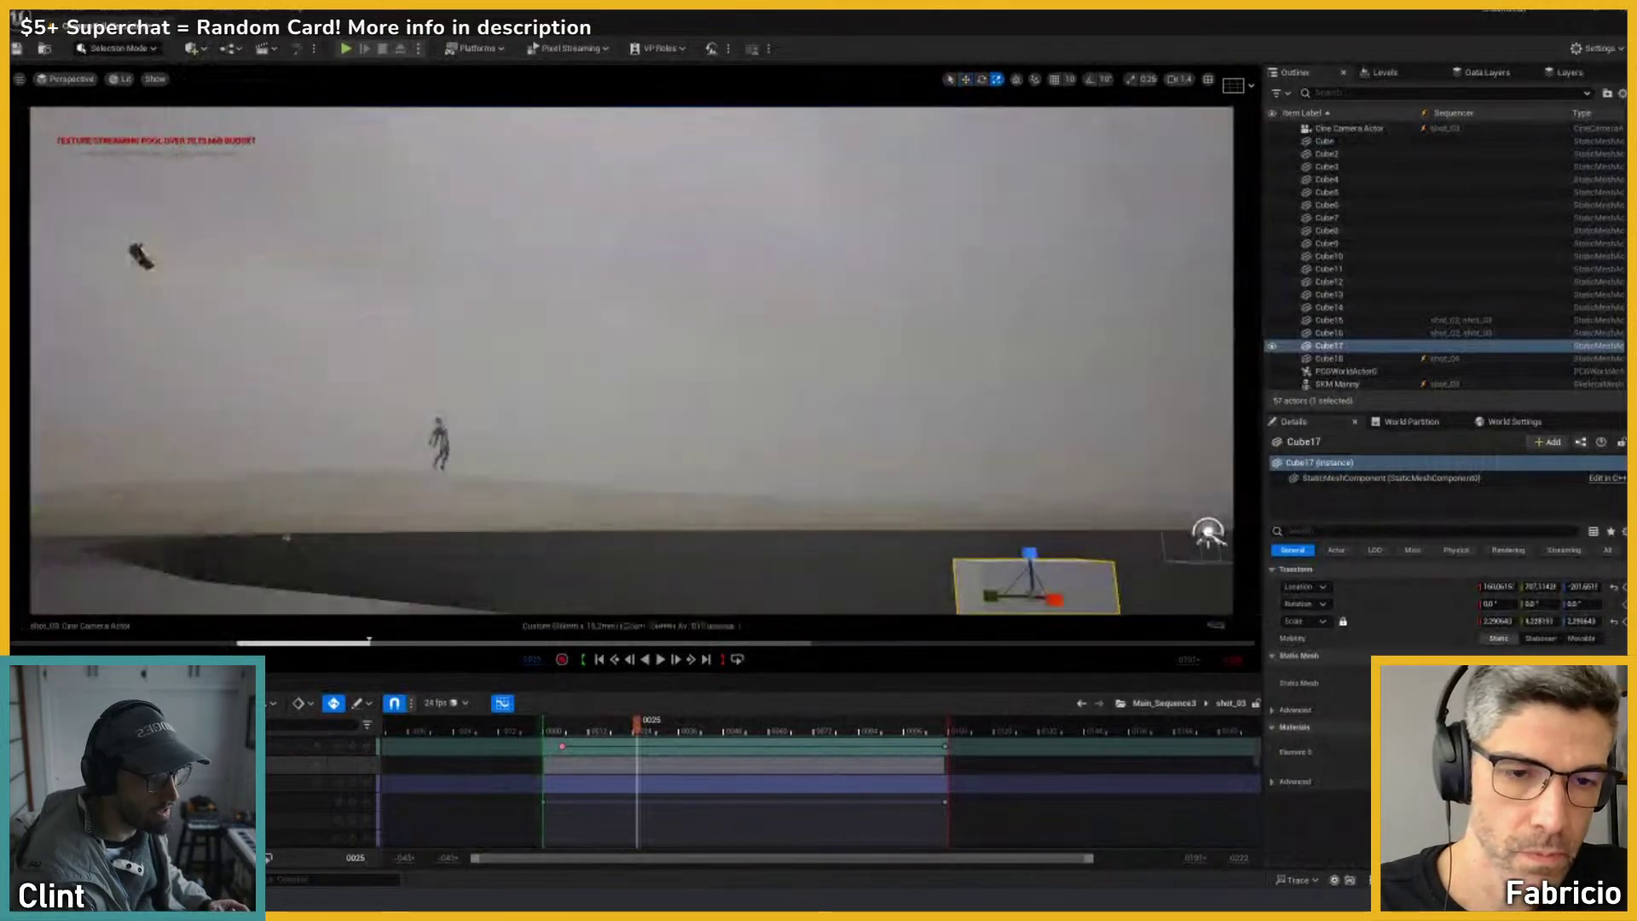
# Step: Move the new cube into the tube's opening so it sits low near the middle of the shot_03 camera view
pyautogui.moveTo(1025, 582); pyautogui.dragTo(978, 613)
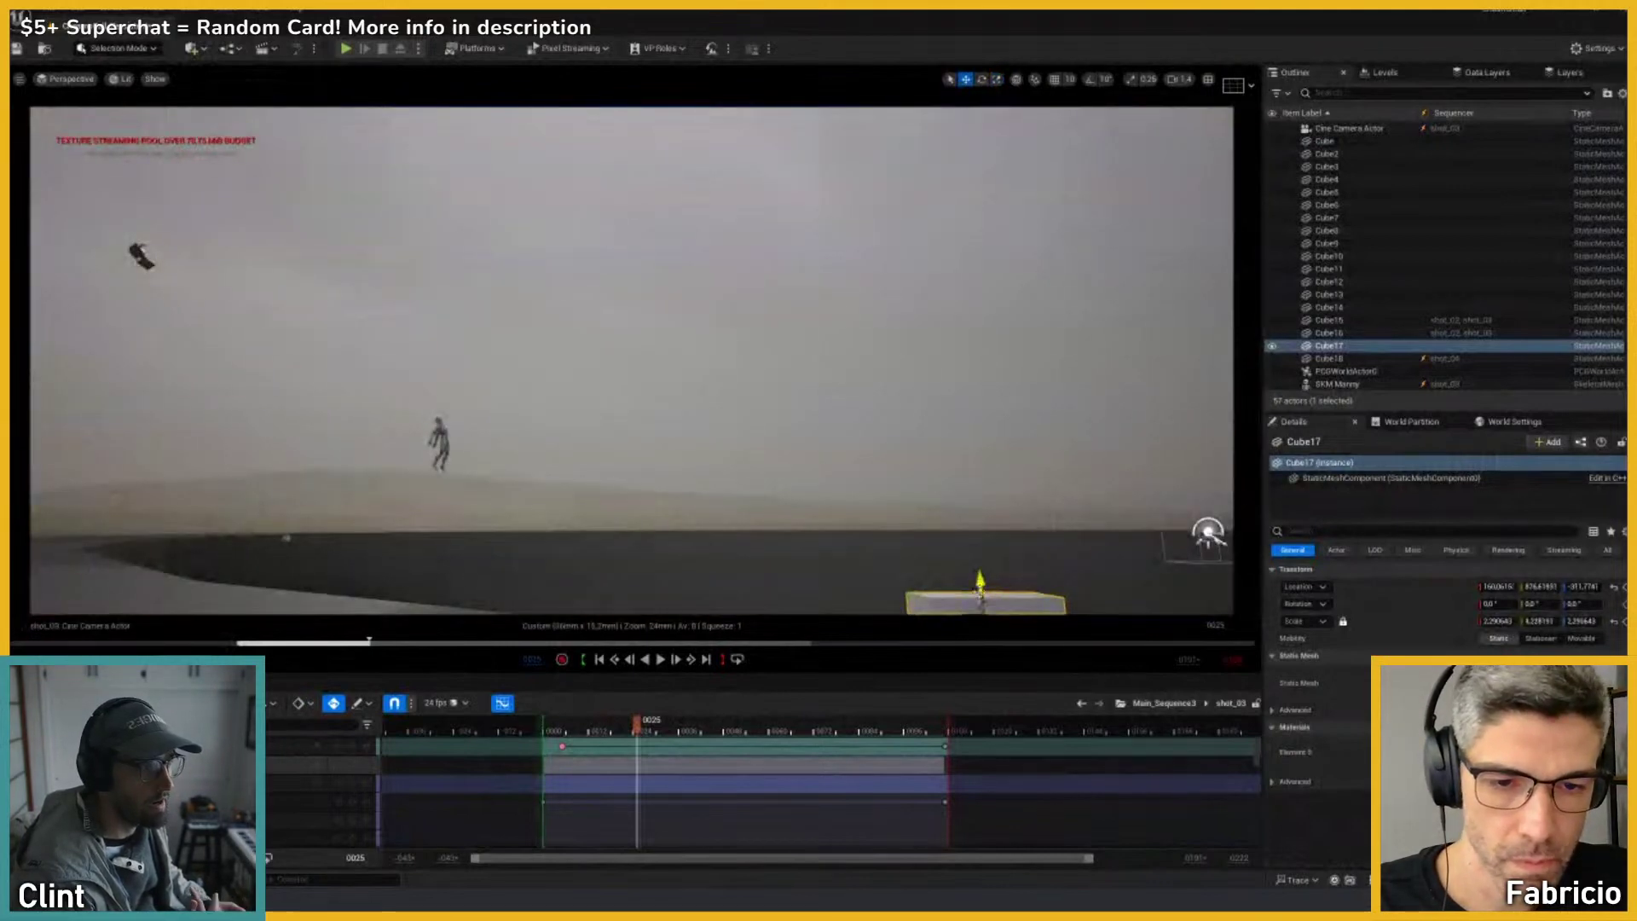
pyautogui.hotkey('shift', 'c')
pyautogui.moveTo(941, 388); pyautogui.dragTo(796, 330, button='right')
pyautogui.moveTo(751, 350); pyautogui.dragTo(445, 256)
pyautogui.press('f')
pyautogui.hotkey('shift', 'c')
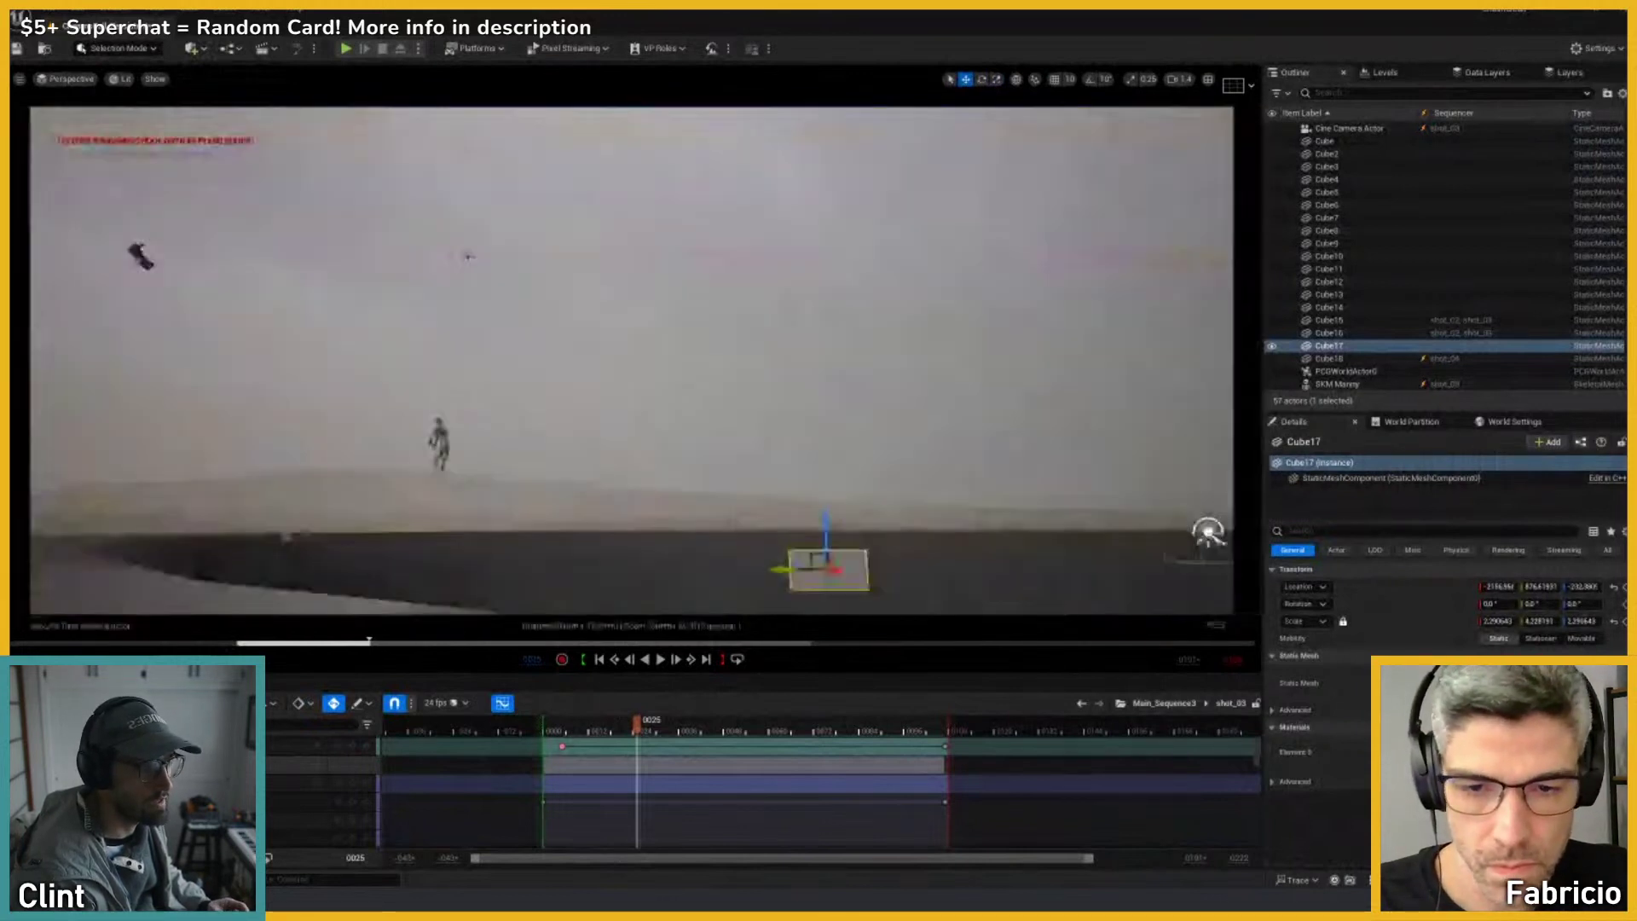
pyautogui.moveTo(823, 554); pyautogui.dragTo(687, 580)
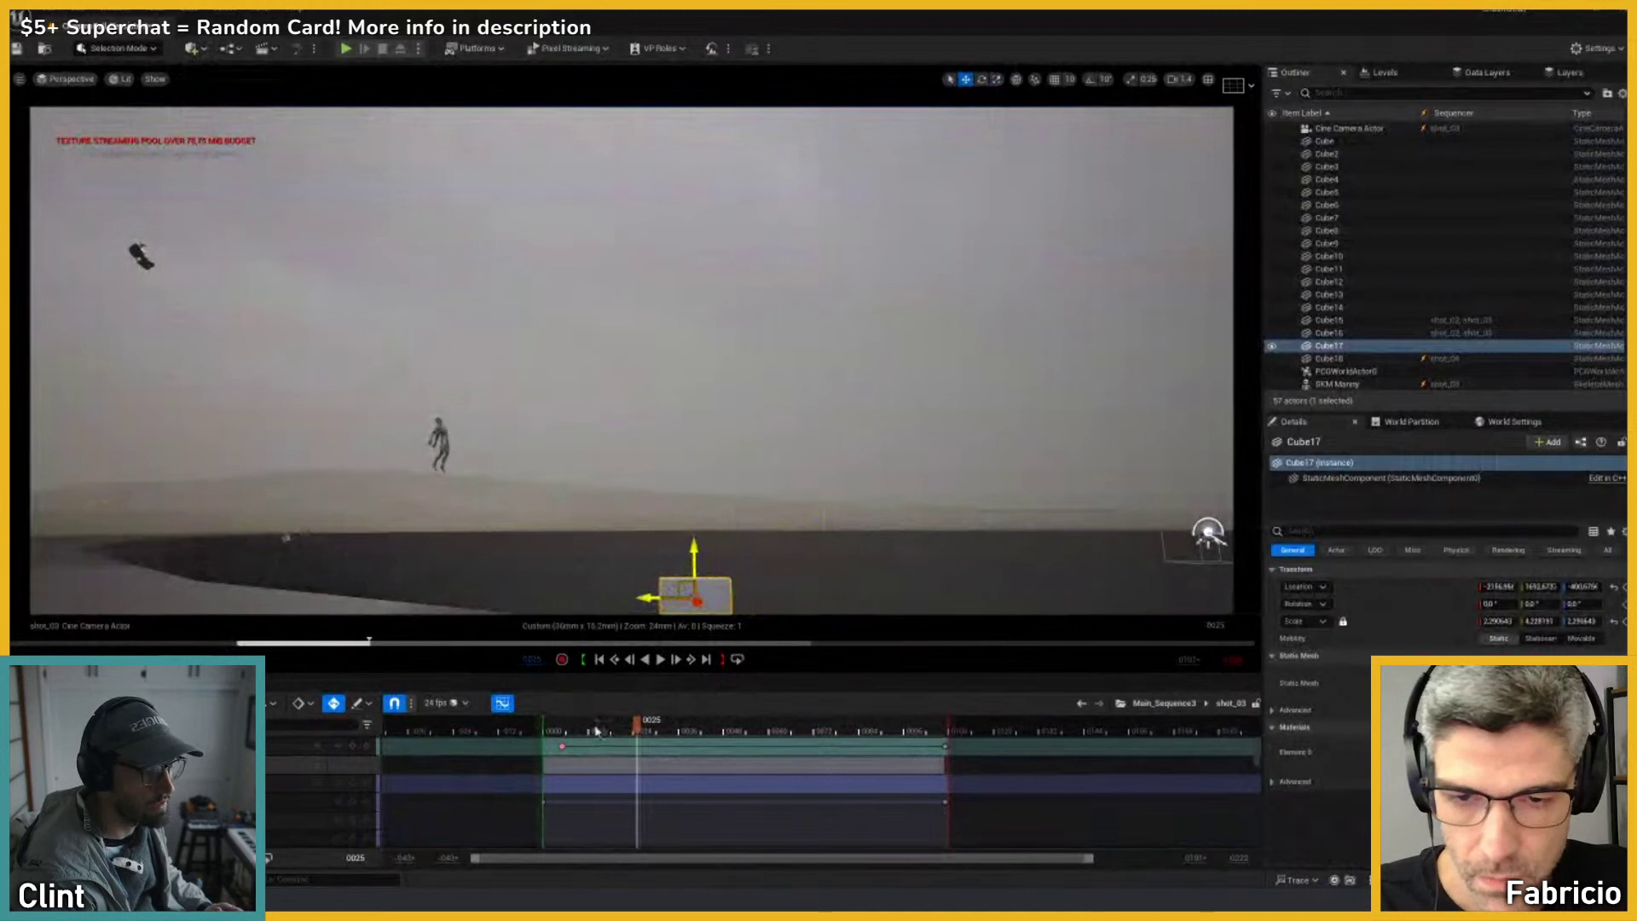
# Step: Tilt the cube about -24° at frame 0 and shift it slightly lower in the opening
pyautogui.click(548, 730)
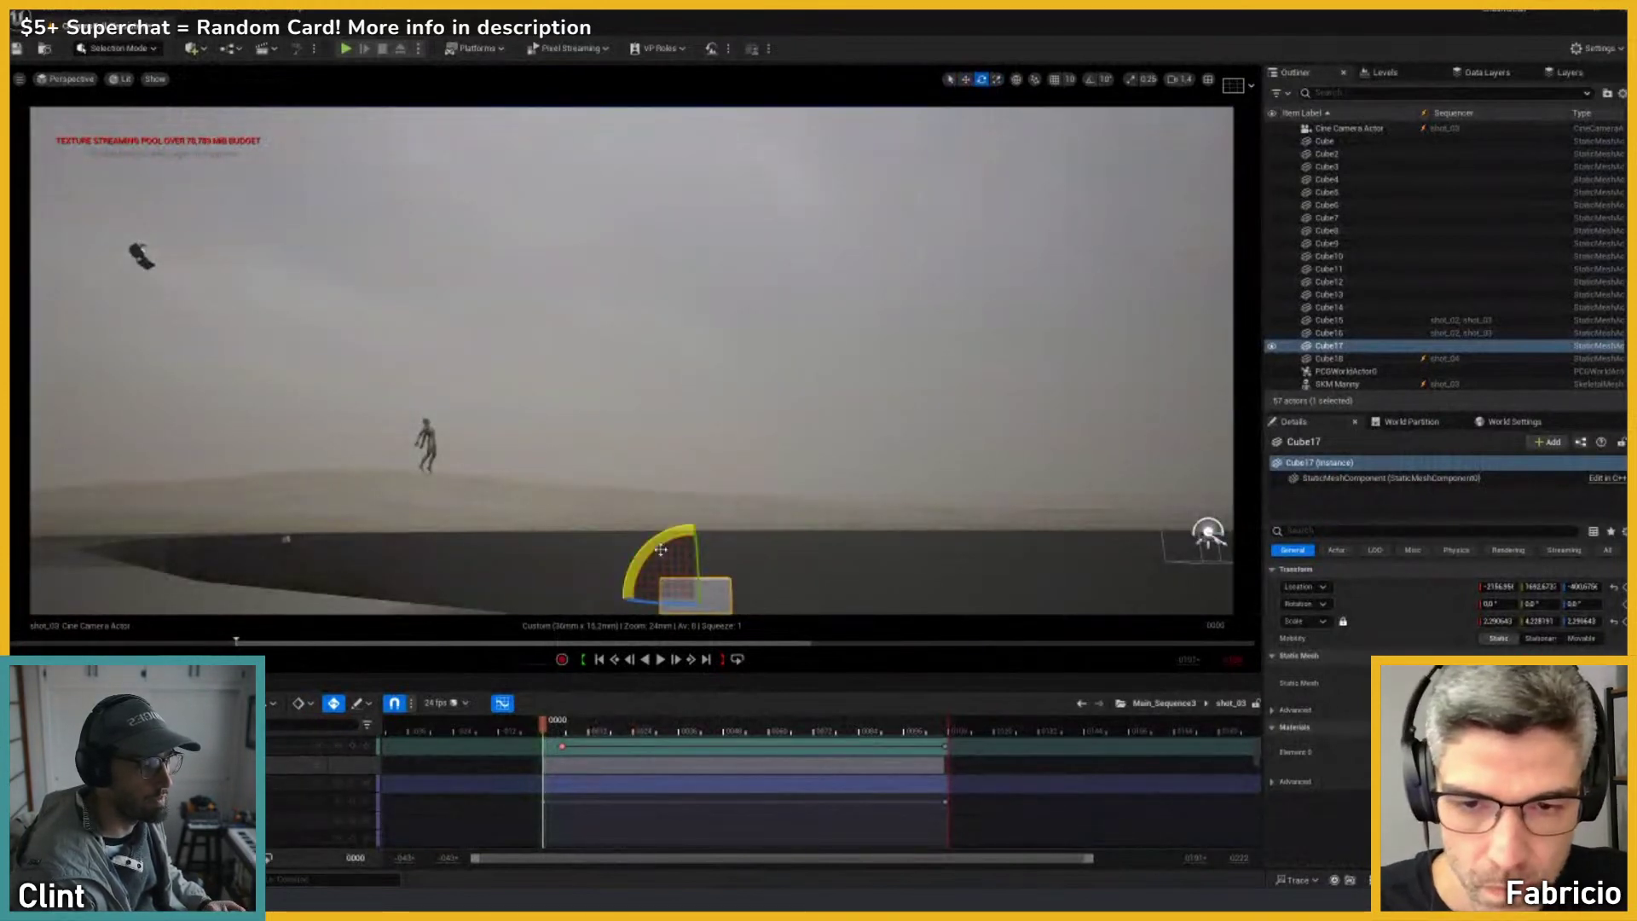
pyautogui.moveTo(660, 550); pyautogui.dragTo(644, 586)
pyautogui.press('w')
pyautogui.click(35, 764)
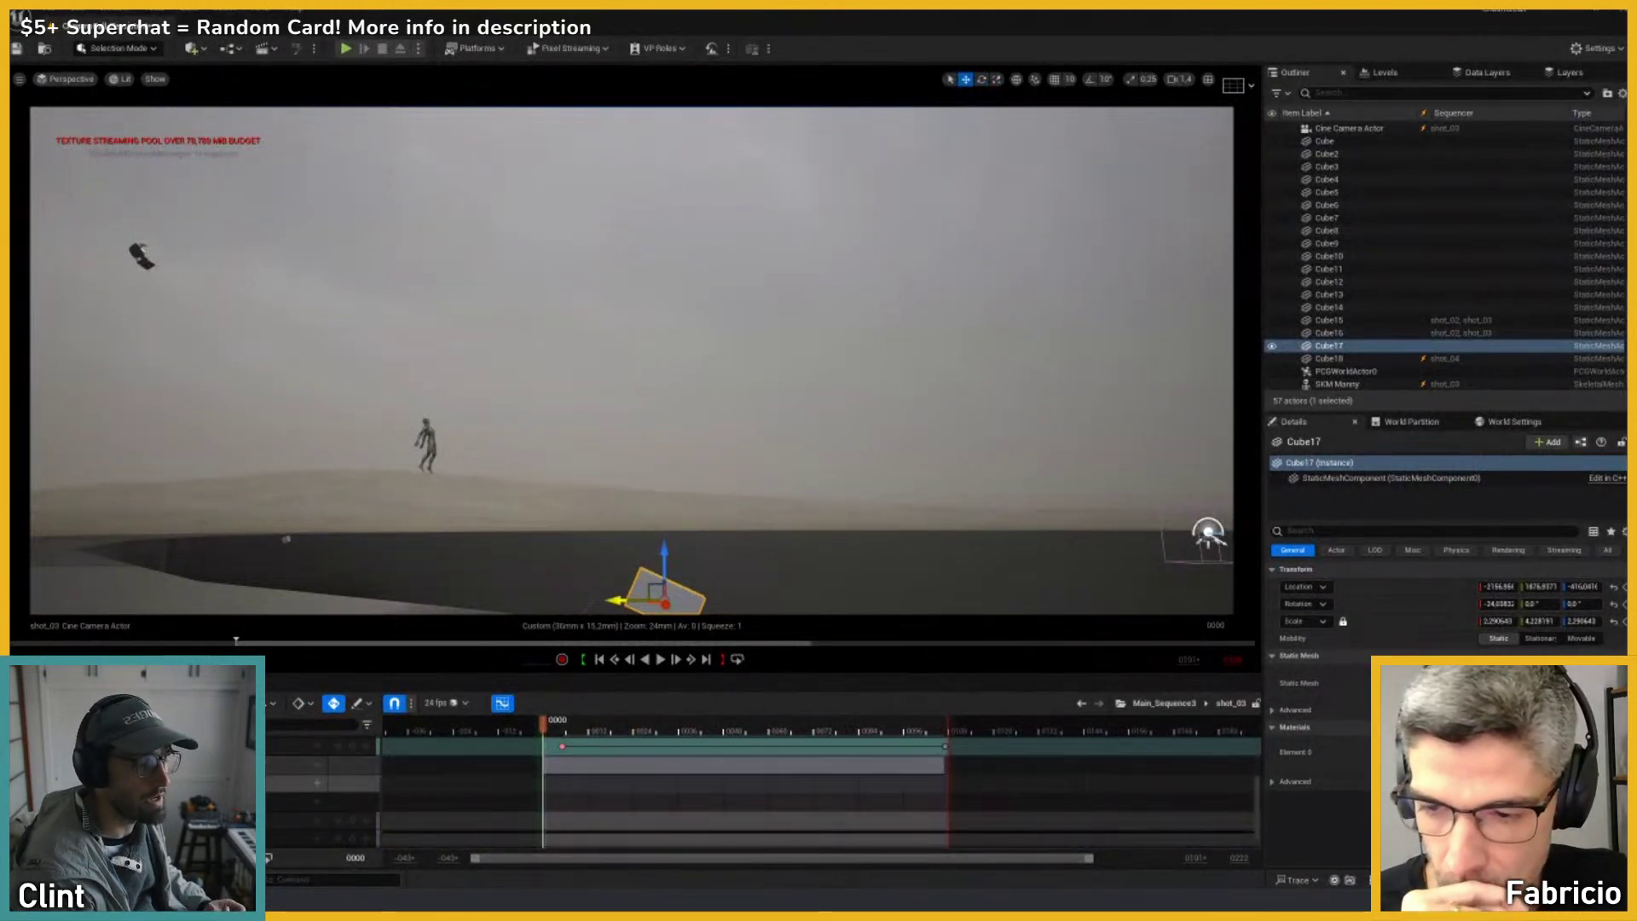
pyautogui.click(103, 781)
pyautogui.press('Delete')
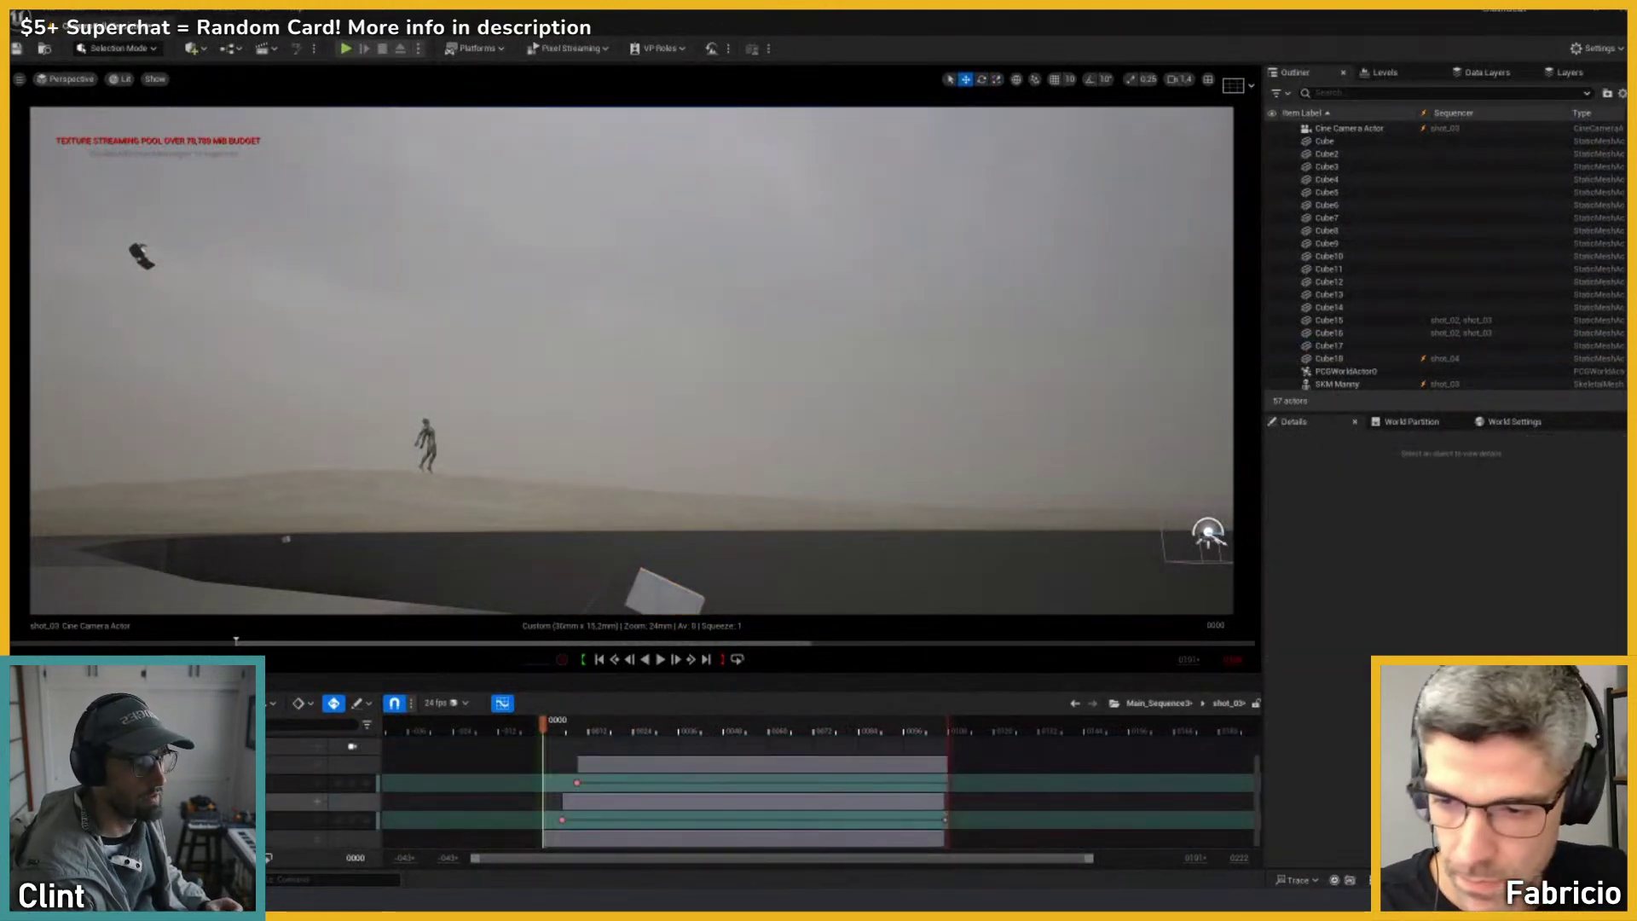
pyautogui.hotkey('ctrl', 'z')
# Step: Add Cube17 to the shot_03 sequence and convert it to a spawnable
pyautogui.click(1317, 346)
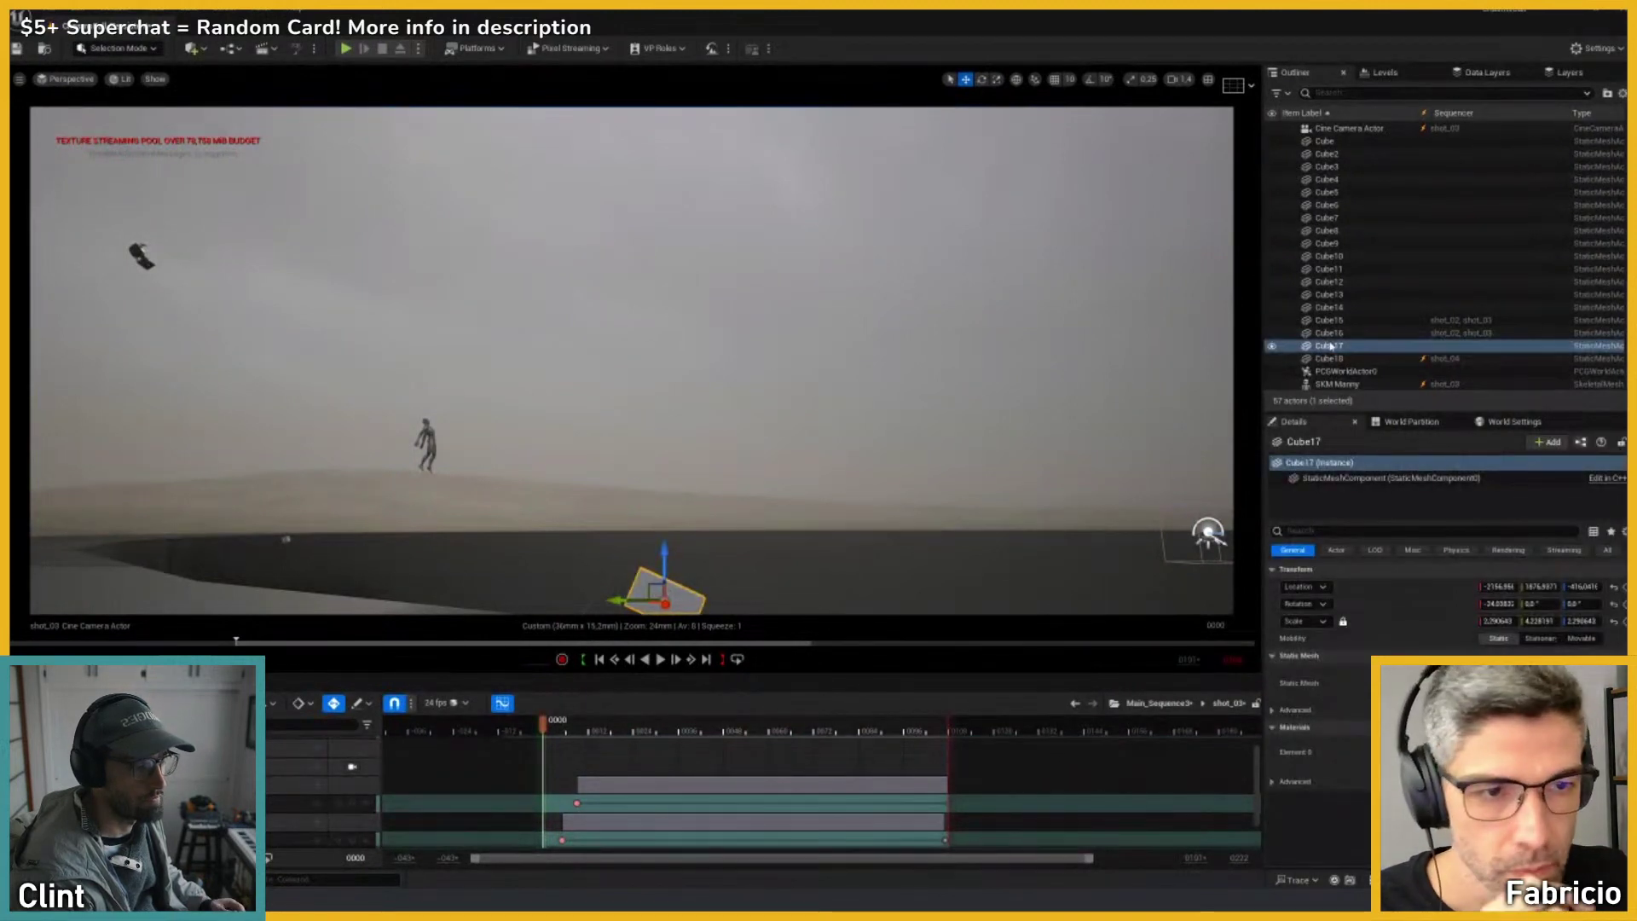
pyautogui.moveTo(1327, 346); pyautogui.dragTo(255, 776)
pyautogui.rightClick(256, 802)
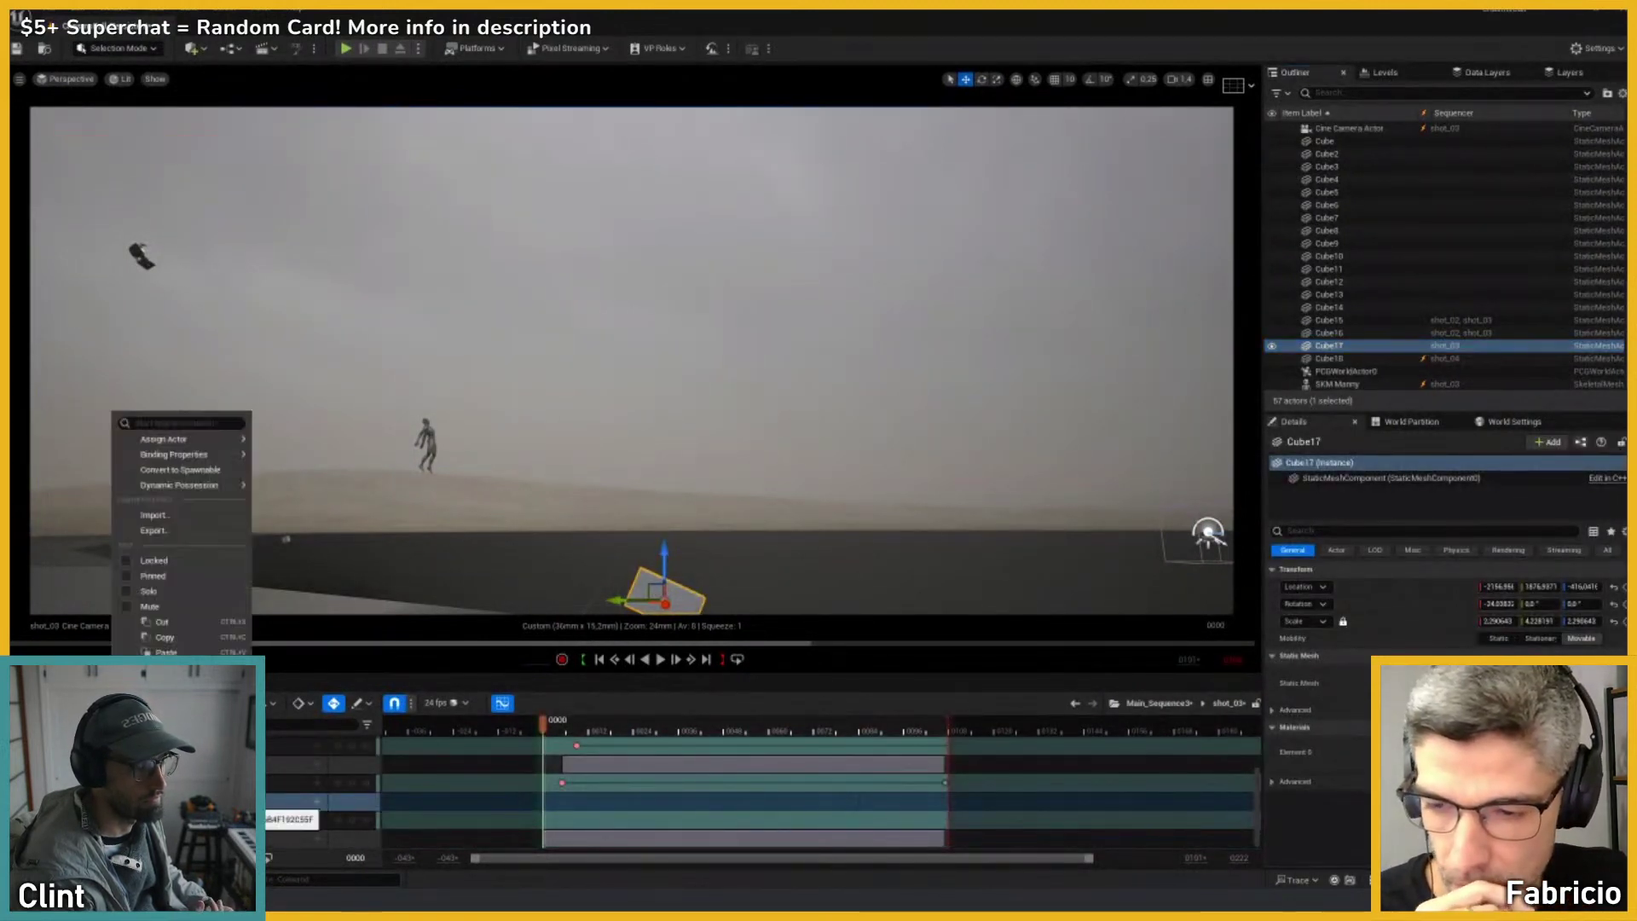
pyautogui.click(188, 471)
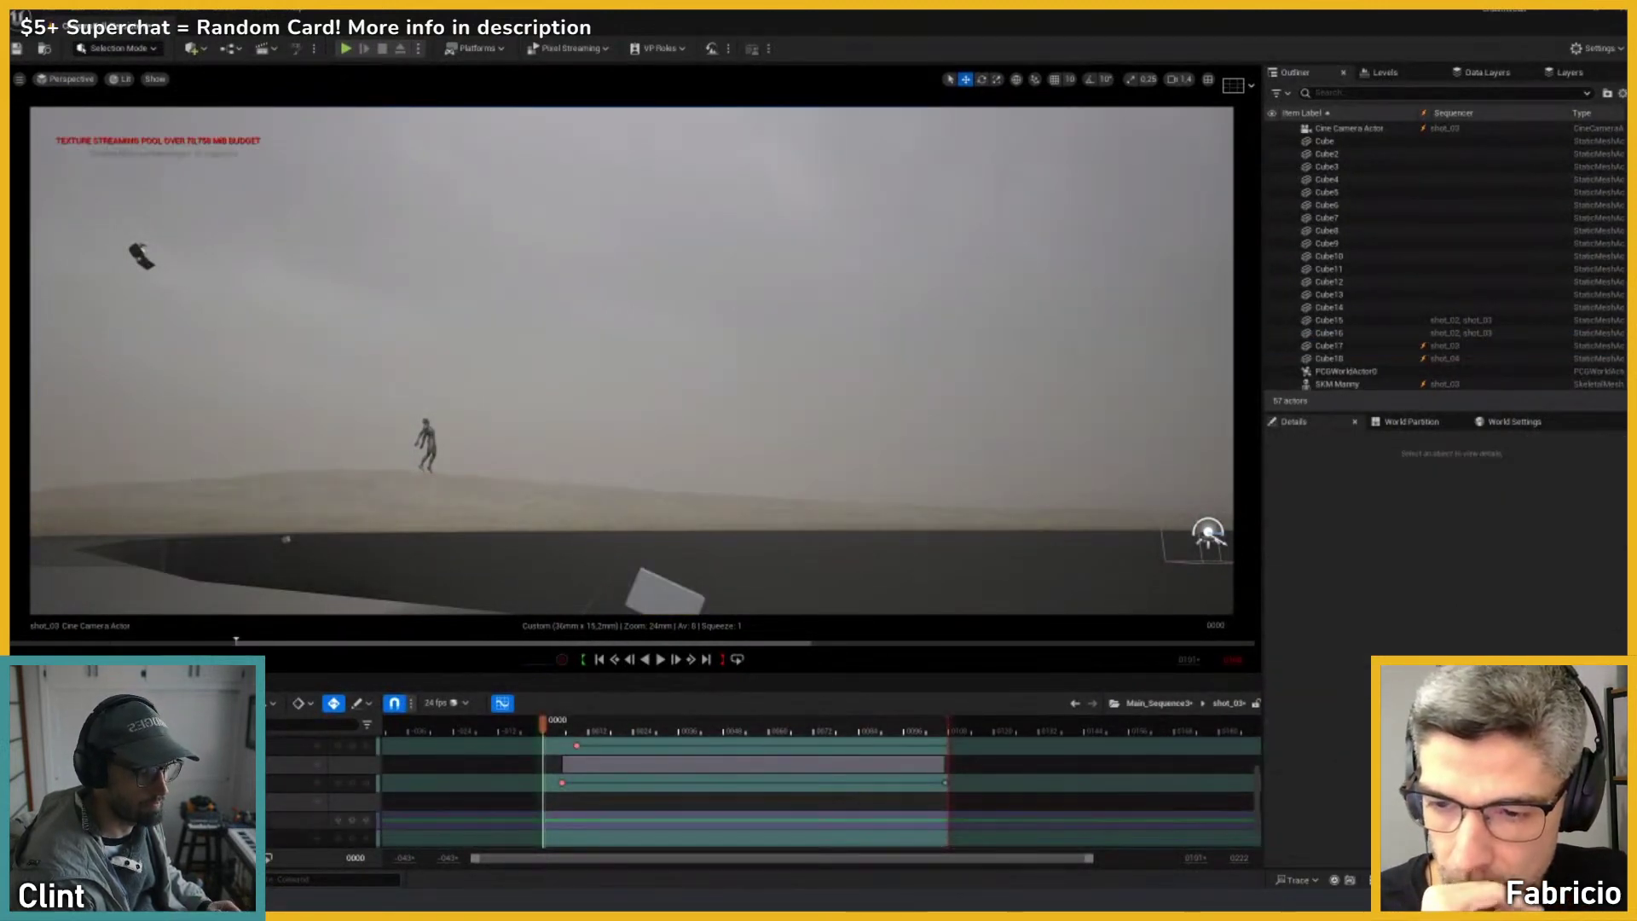
# Step: Set the interpolation of the cube's transform key at frame 0 to linear
pyautogui.scroll(-1, 353, 824)
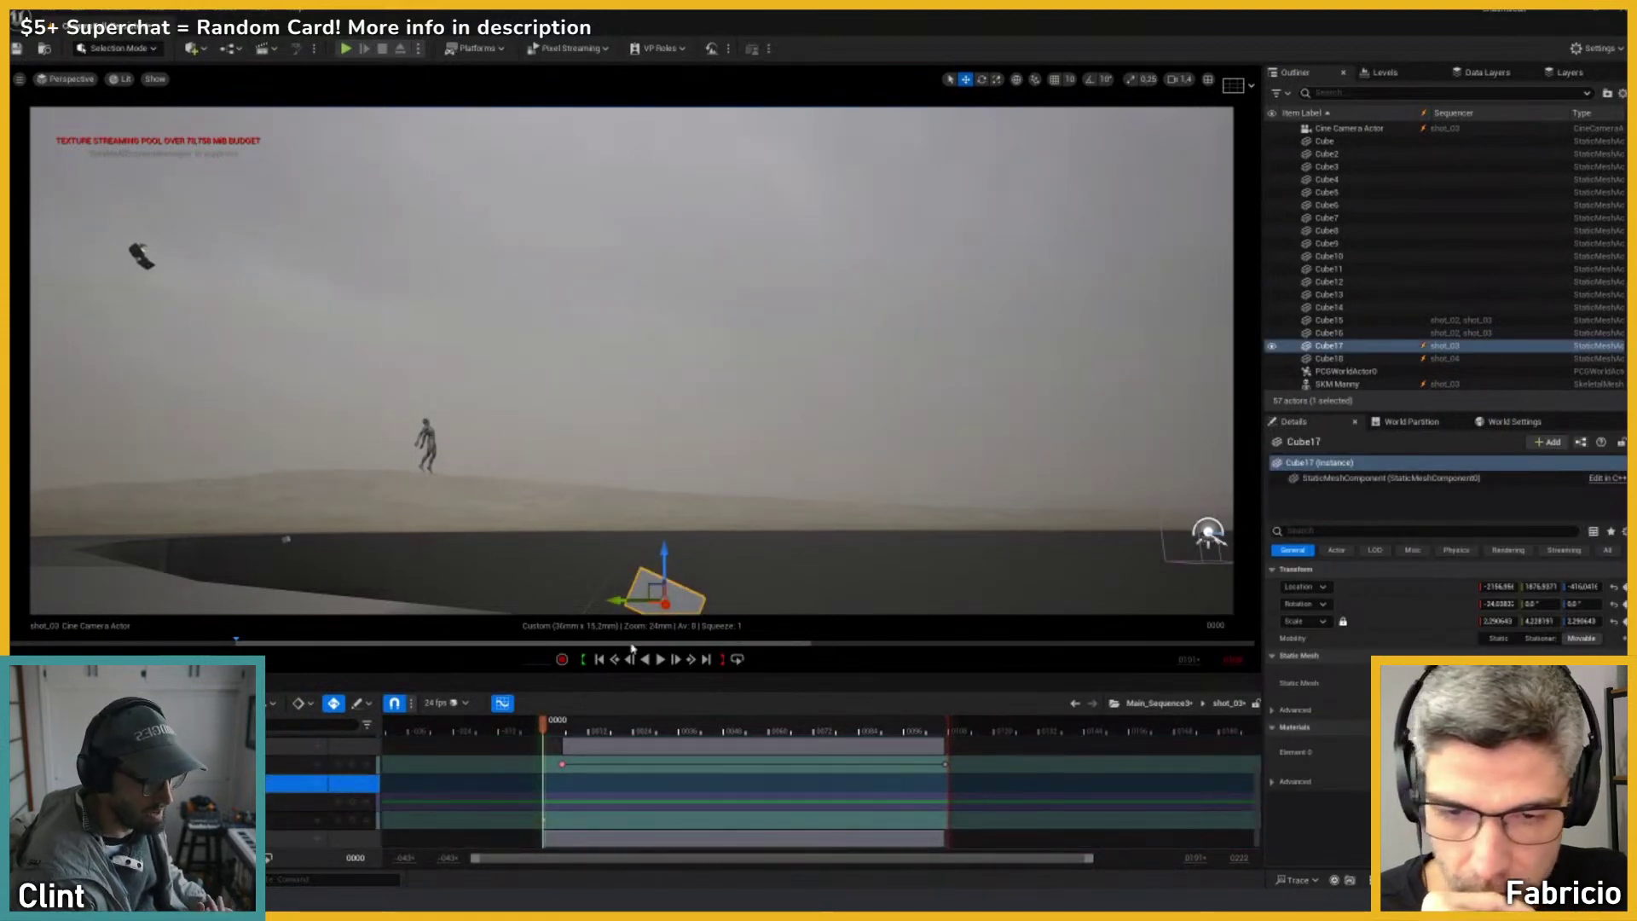
pyautogui.rightClick(543, 821)
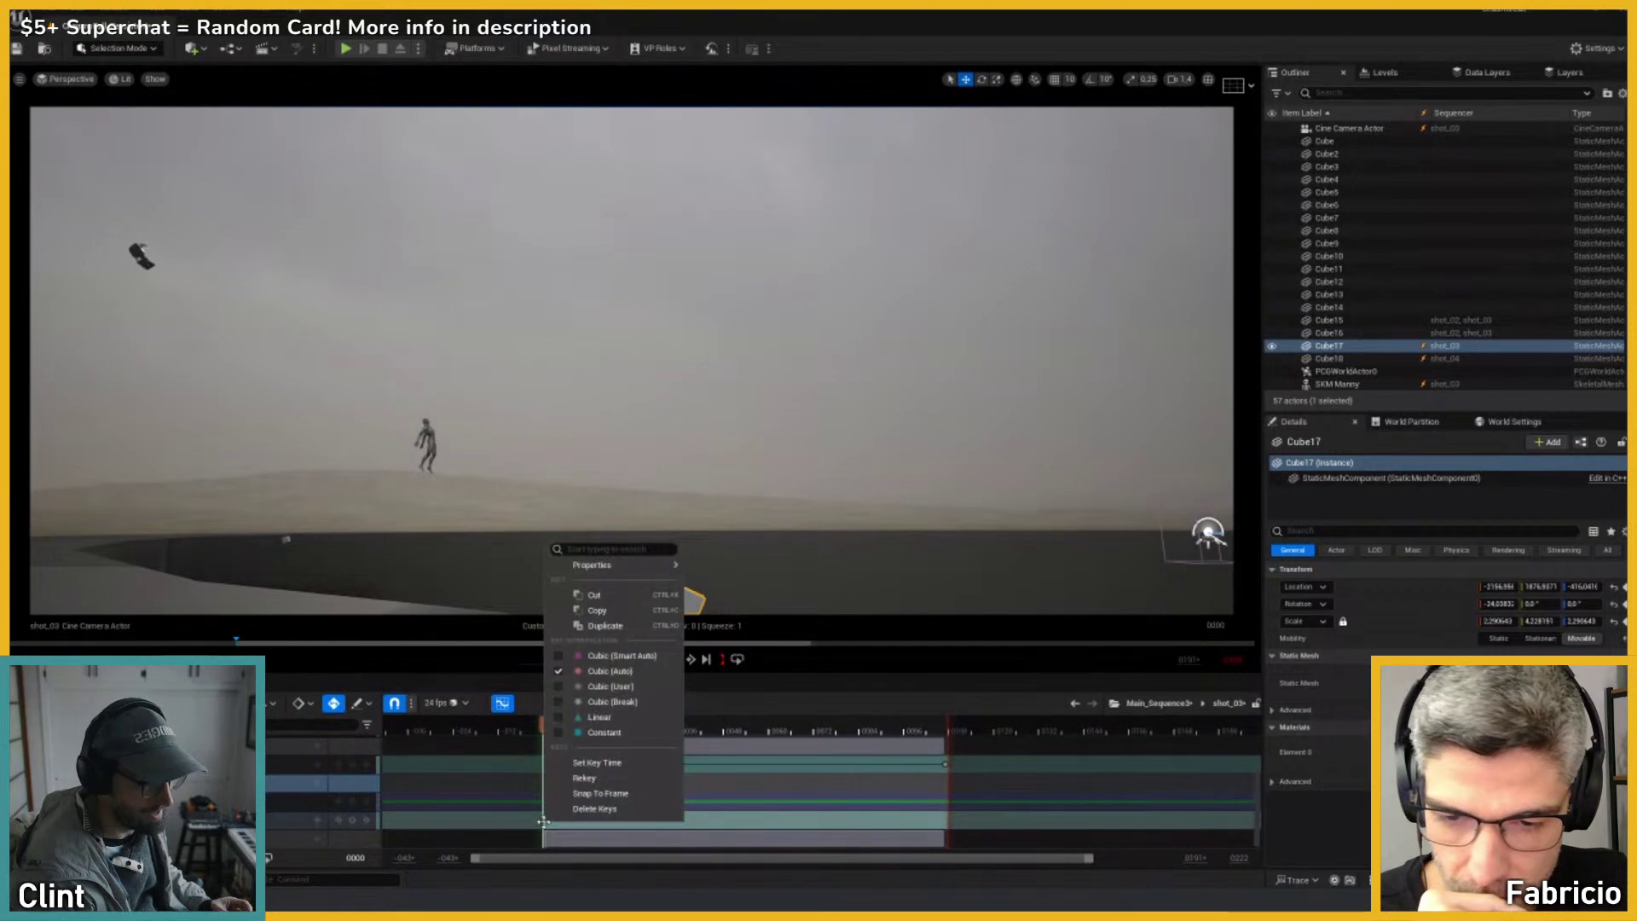
pyautogui.click(595, 721)
# Step: At frame 107, raise the cube out of the opening toward the horizon and rotate it to about 59°
pyautogui.click(943, 730)
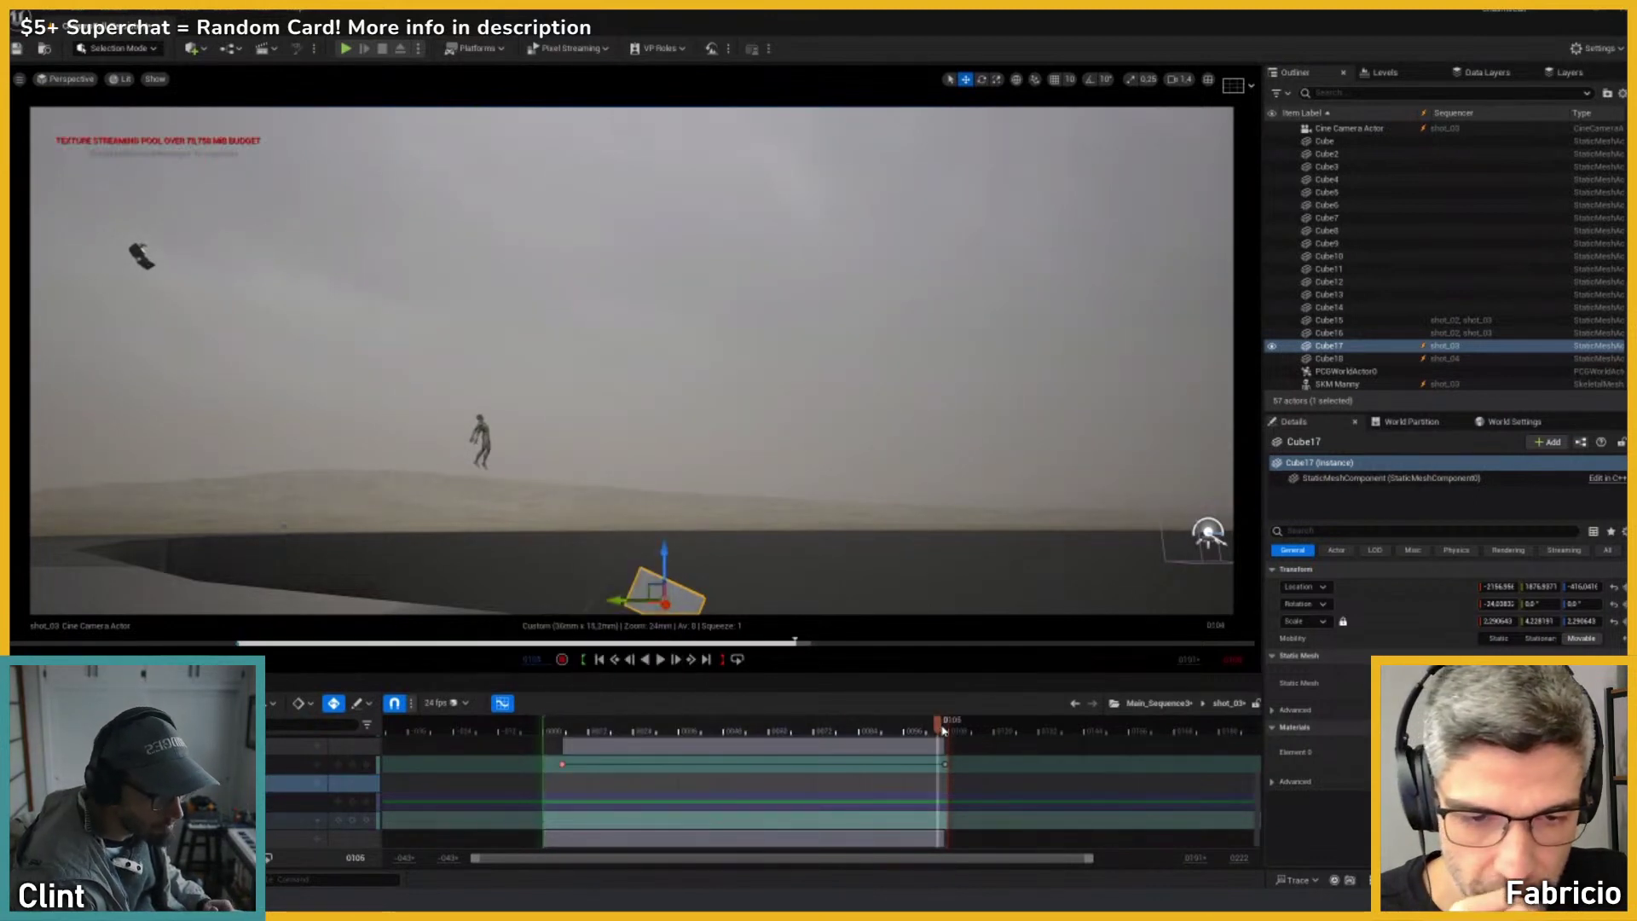
pyautogui.click(949, 732)
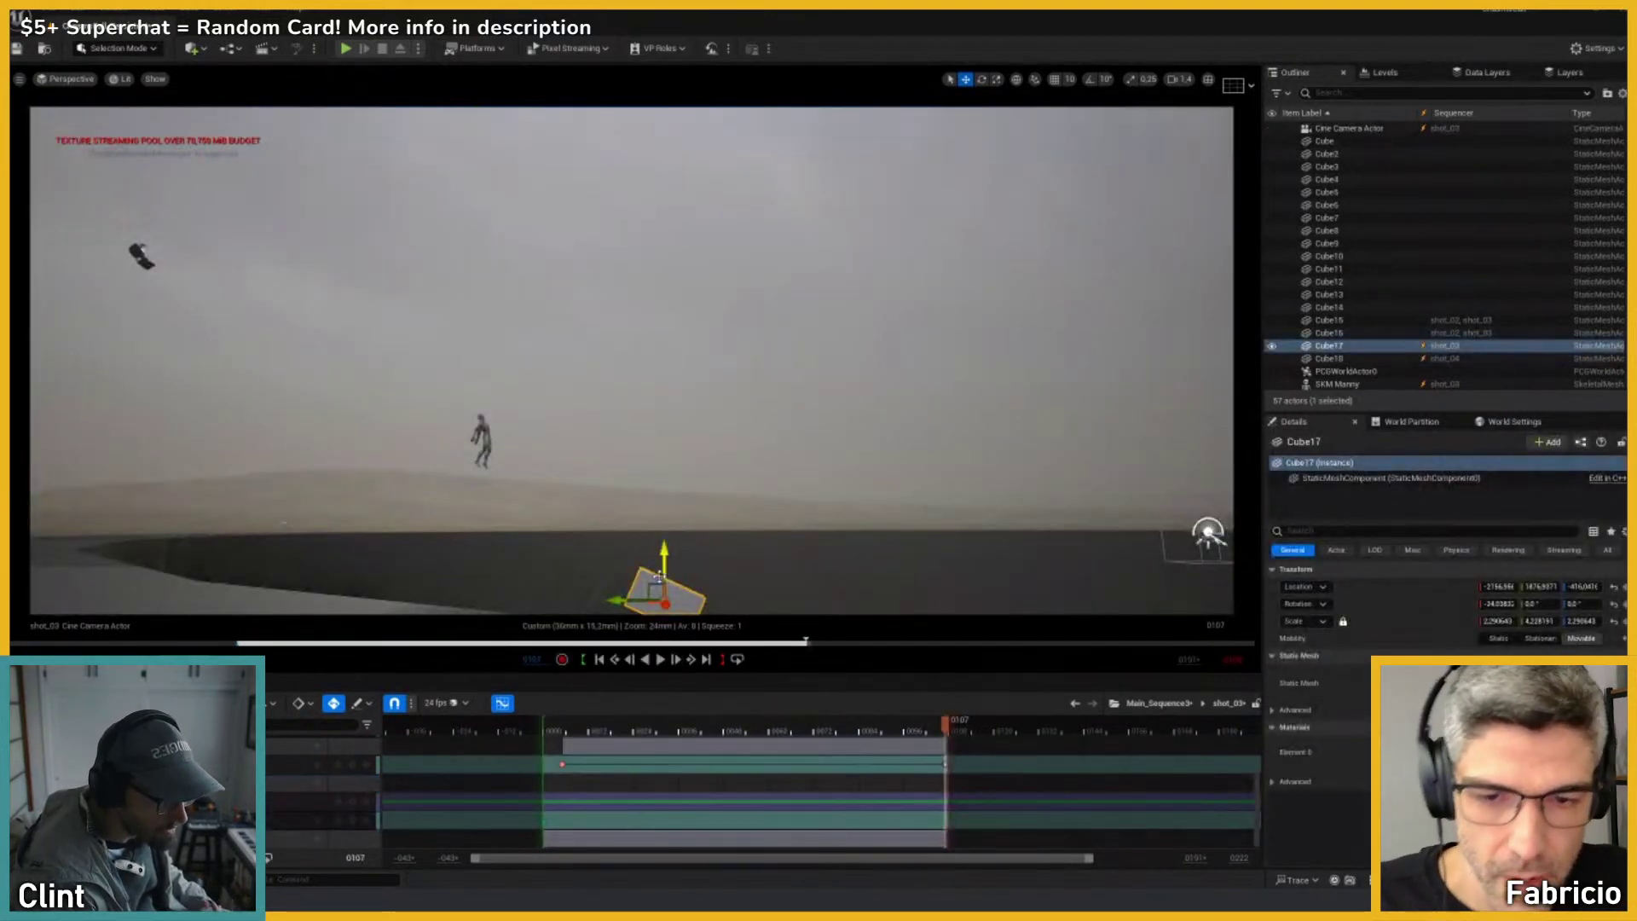
pyautogui.moveTo(696, 571); pyautogui.dragTo(844, 465)
pyautogui.press('e')
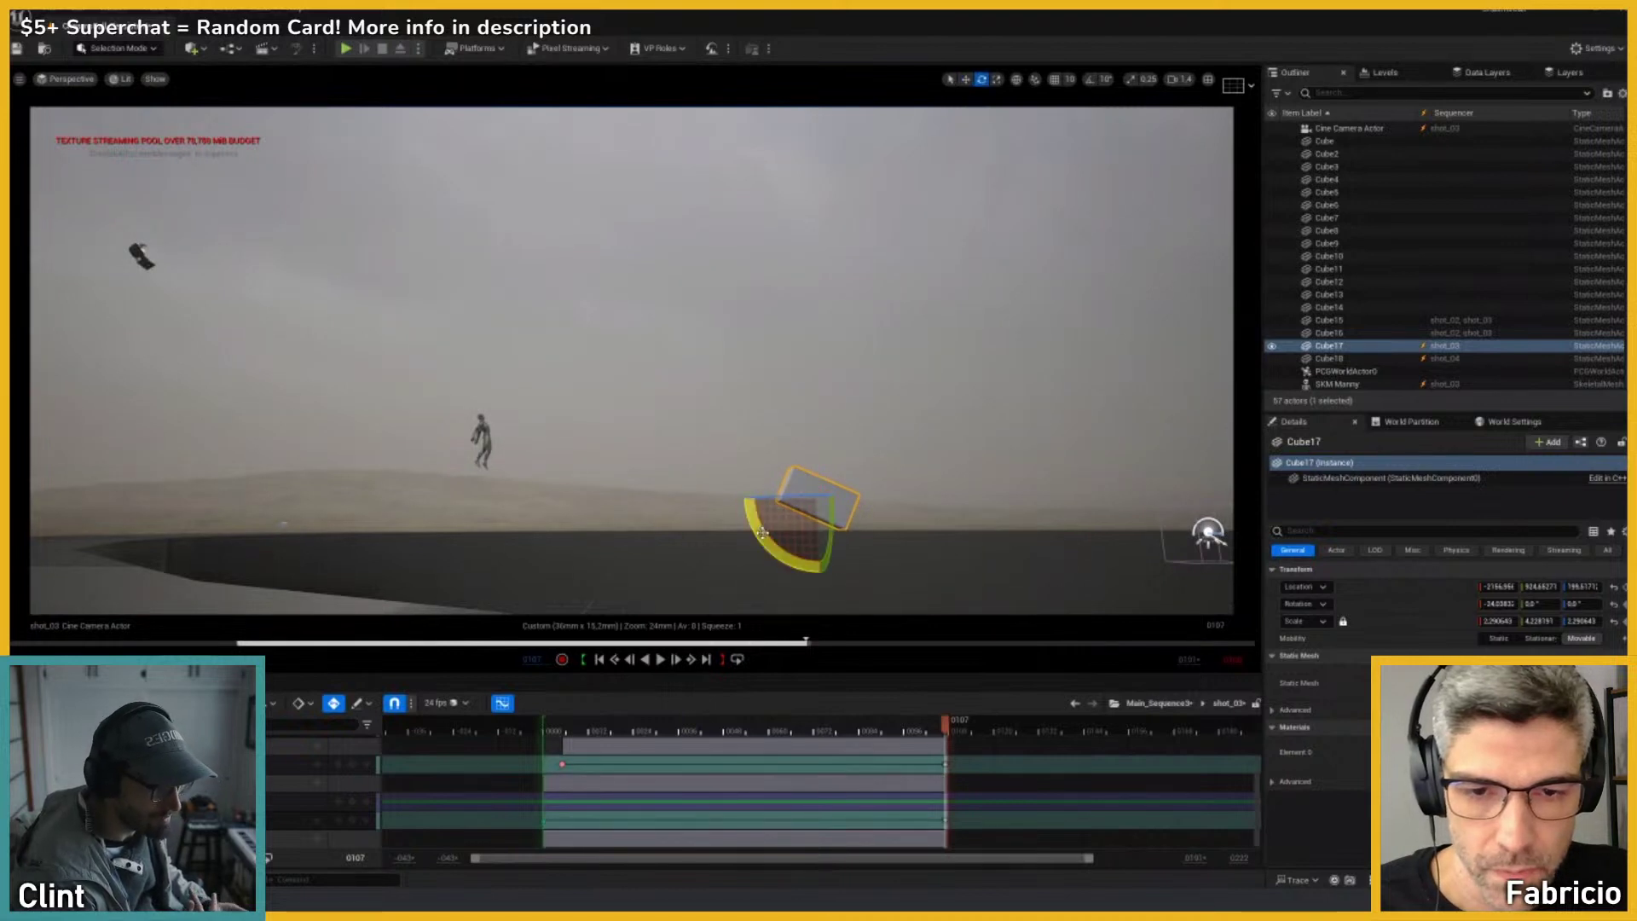
pyautogui.moveTo(767, 550); pyautogui.dragTo(1113, 819)
pyautogui.press('w')
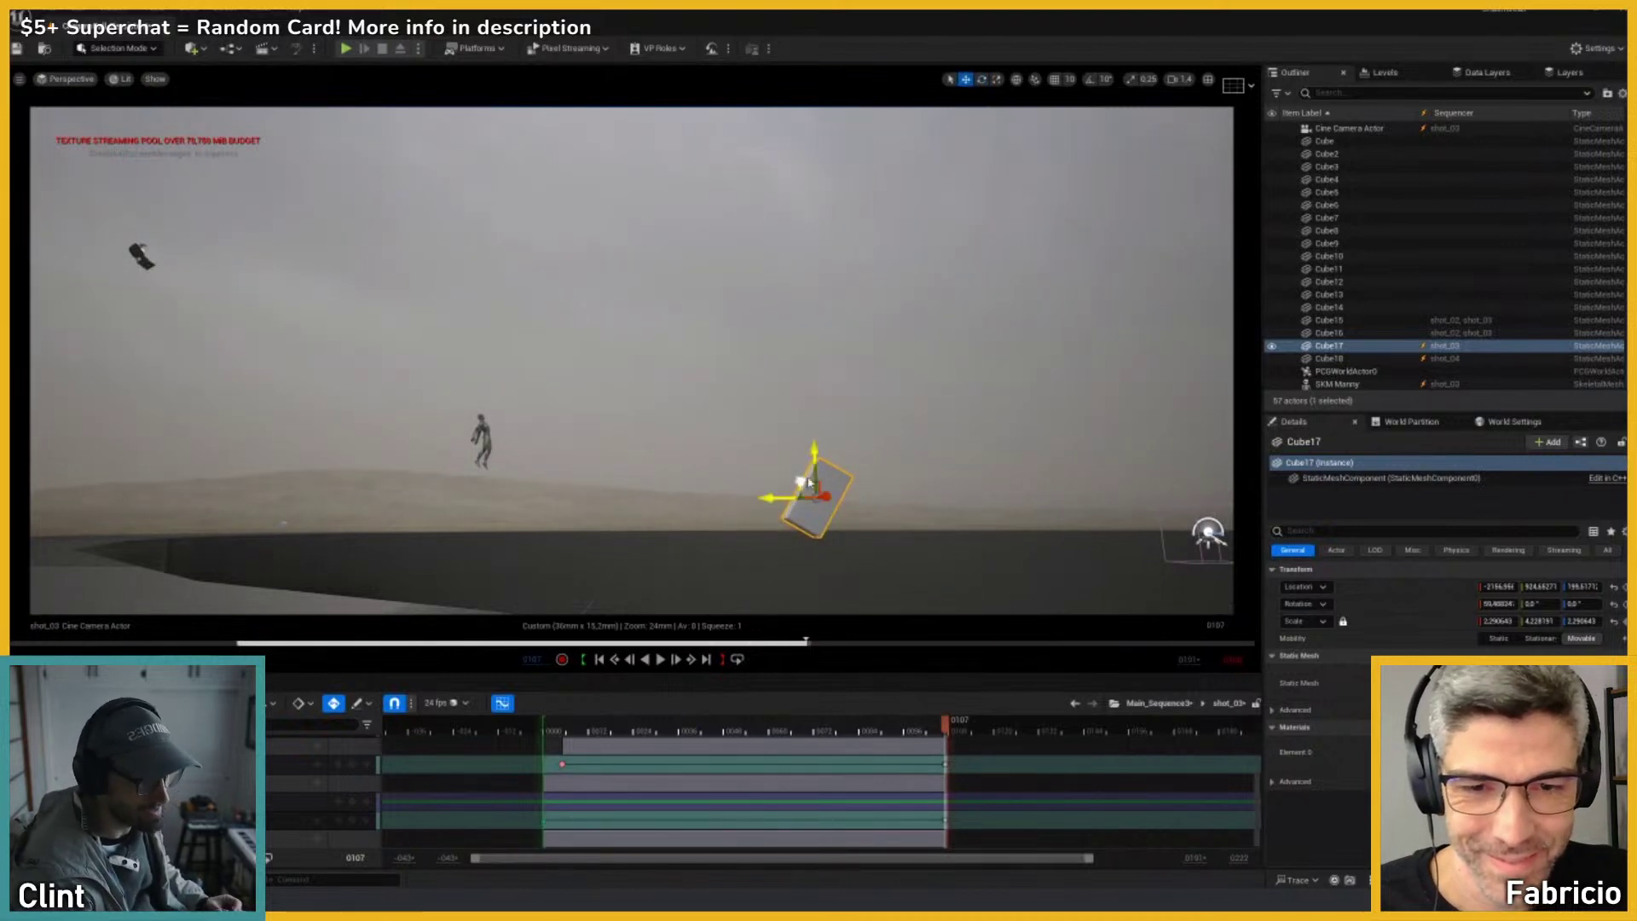
pyautogui.moveTo(808, 483); pyautogui.dragTo(828, 465)
# Step: Preview the cube's motion and adjust its end position at frame 107 slightly lower and farther from the character
pyautogui.moveTo(565, 727); pyautogui.dragTo(626, 727)
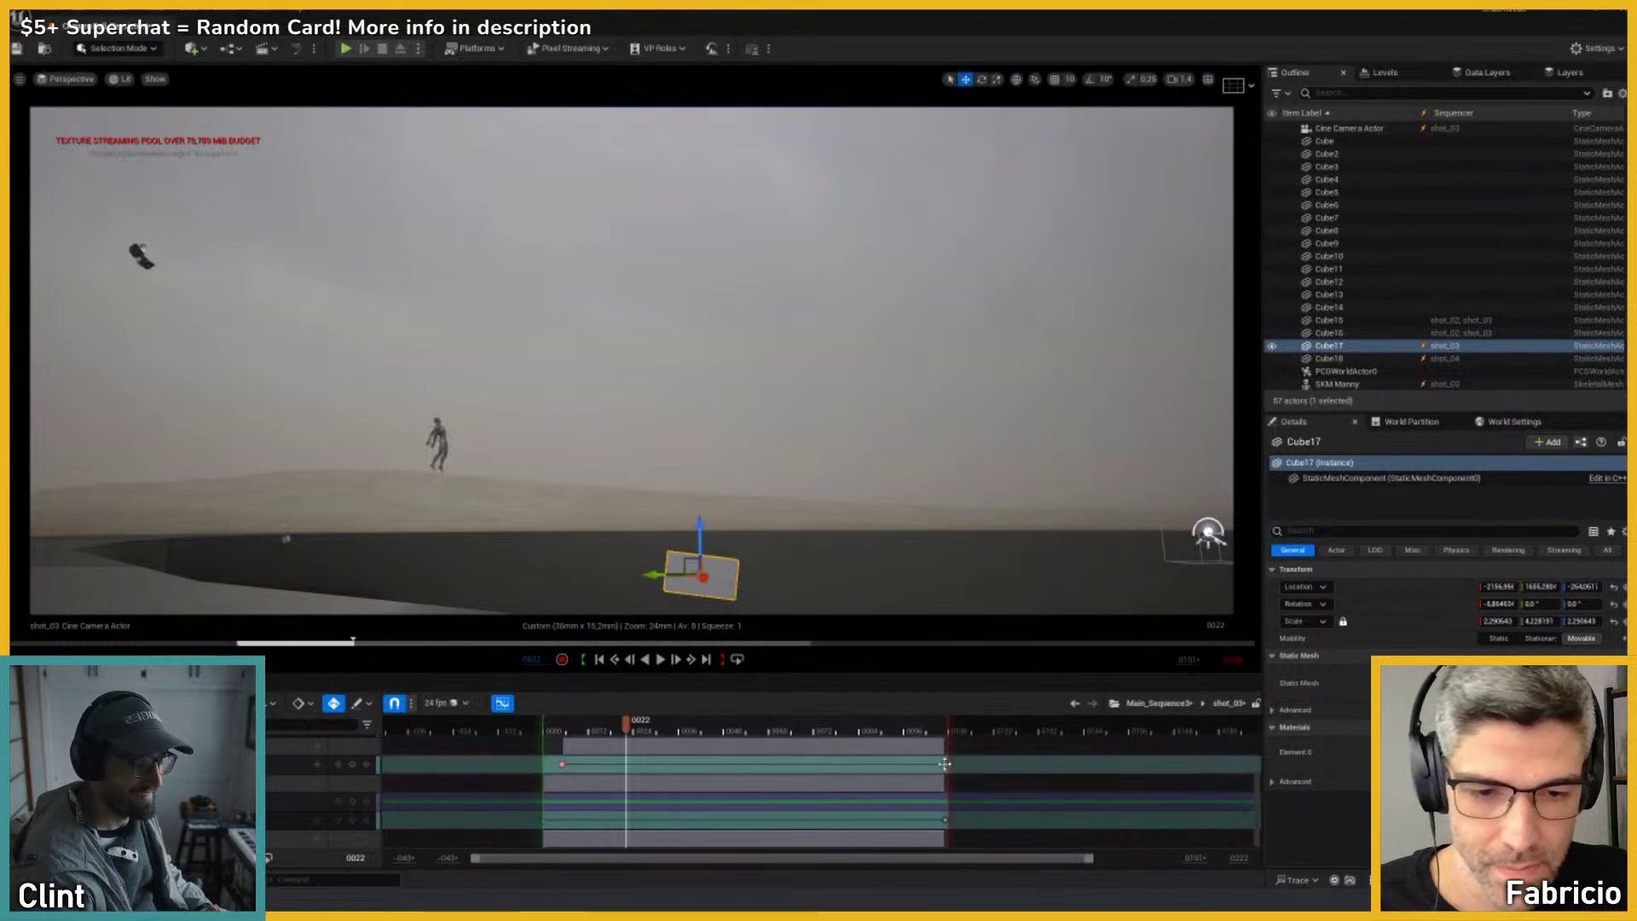
pyautogui.click(944, 764)
pyautogui.click(835, 477)
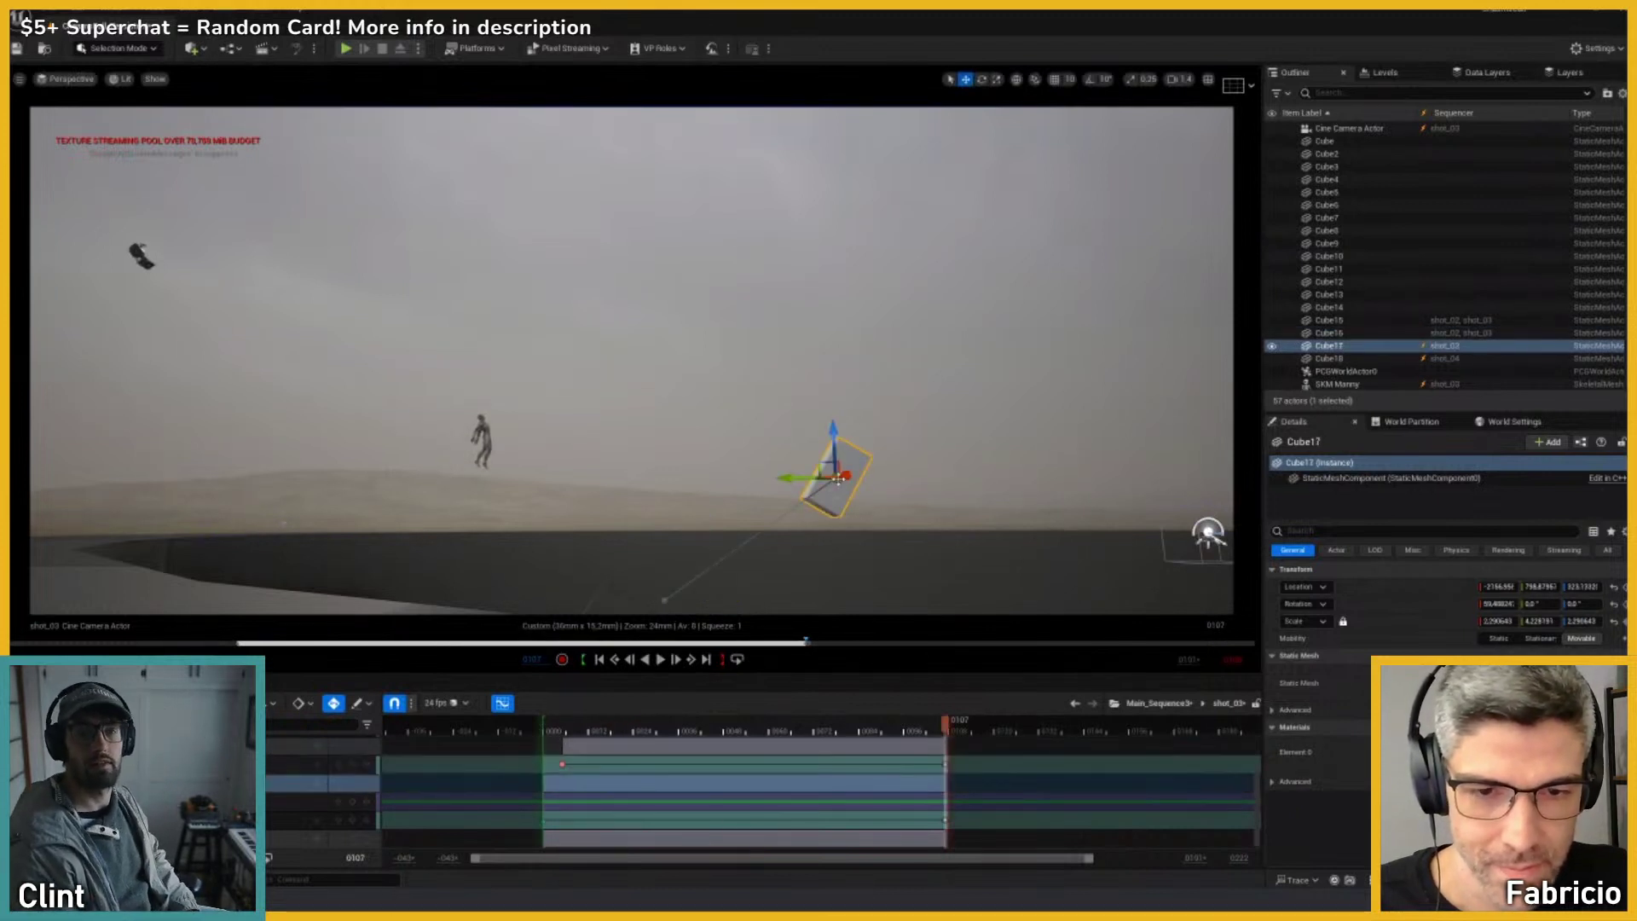
pyautogui.moveTo(823, 463); pyautogui.dragTo(842, 484)
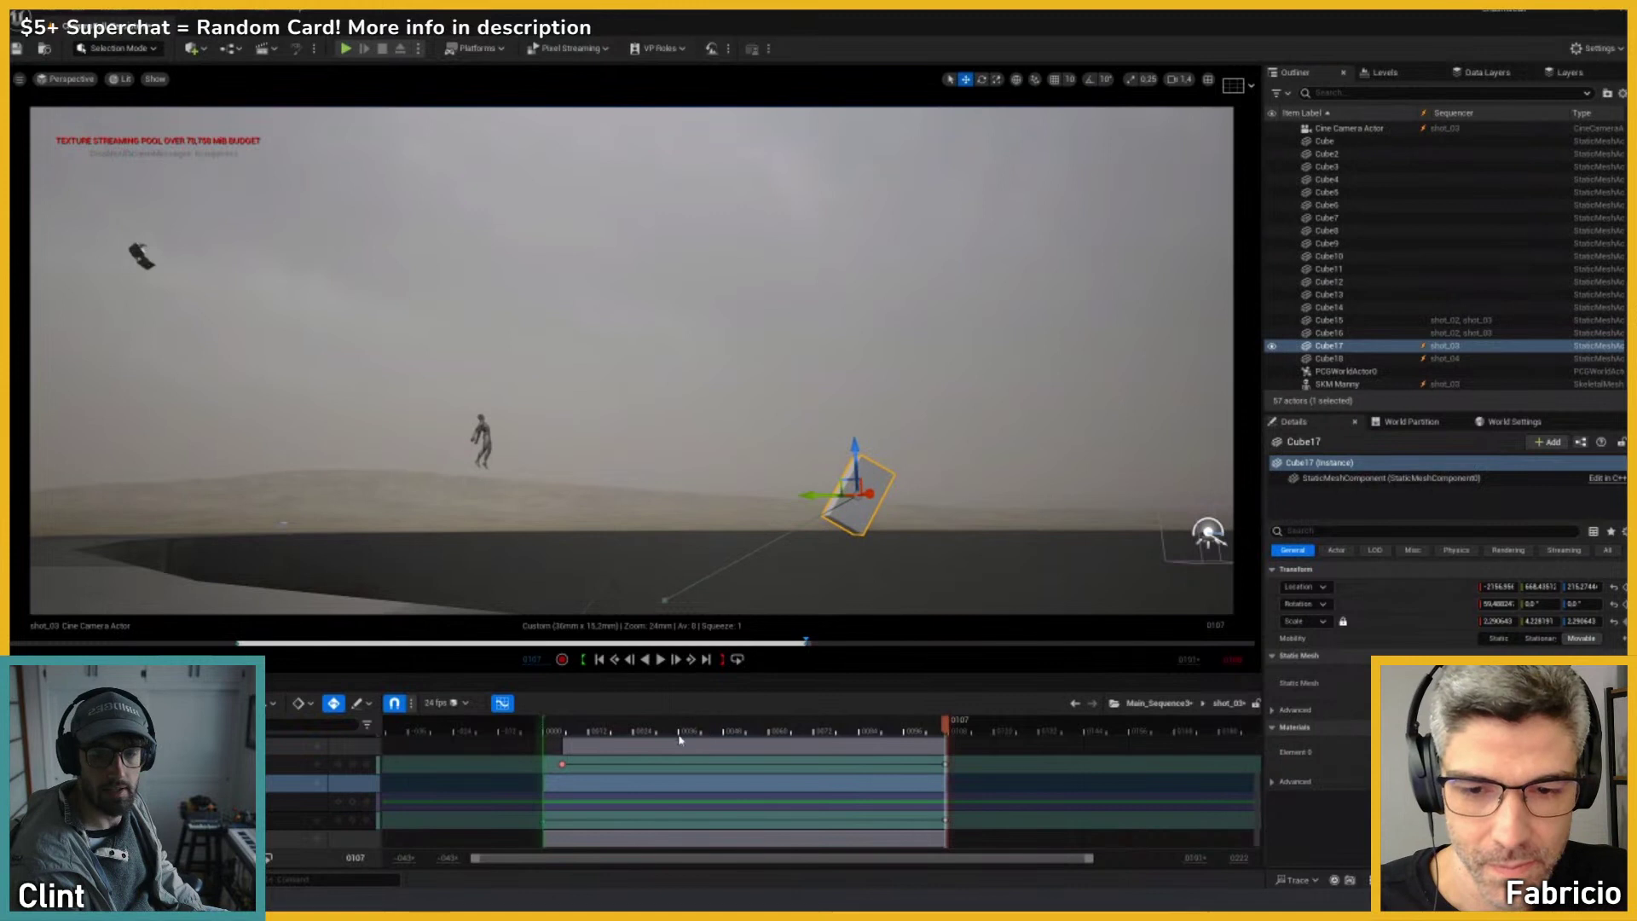
pyautogui.moveTo(552, 729); pyautogui.dragTo(666, 729)
pyautogui.click(562, 764)
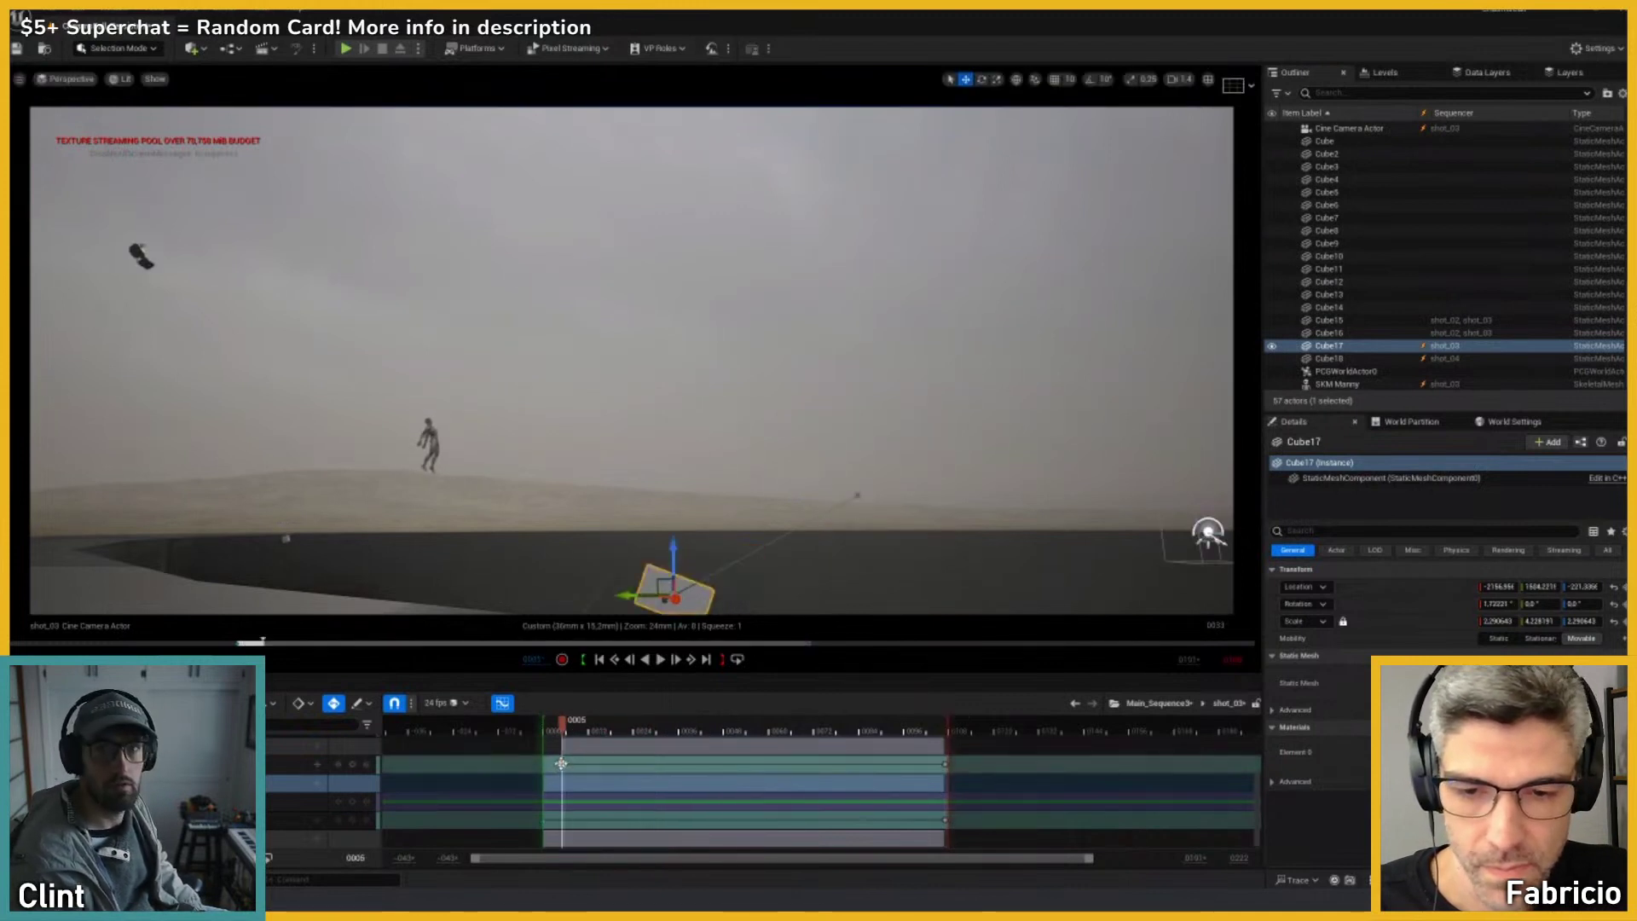
pyautogui.click(654, 585)
pyautogui.moveTo(655, 585); pyautogui.dragTo(704, 540)
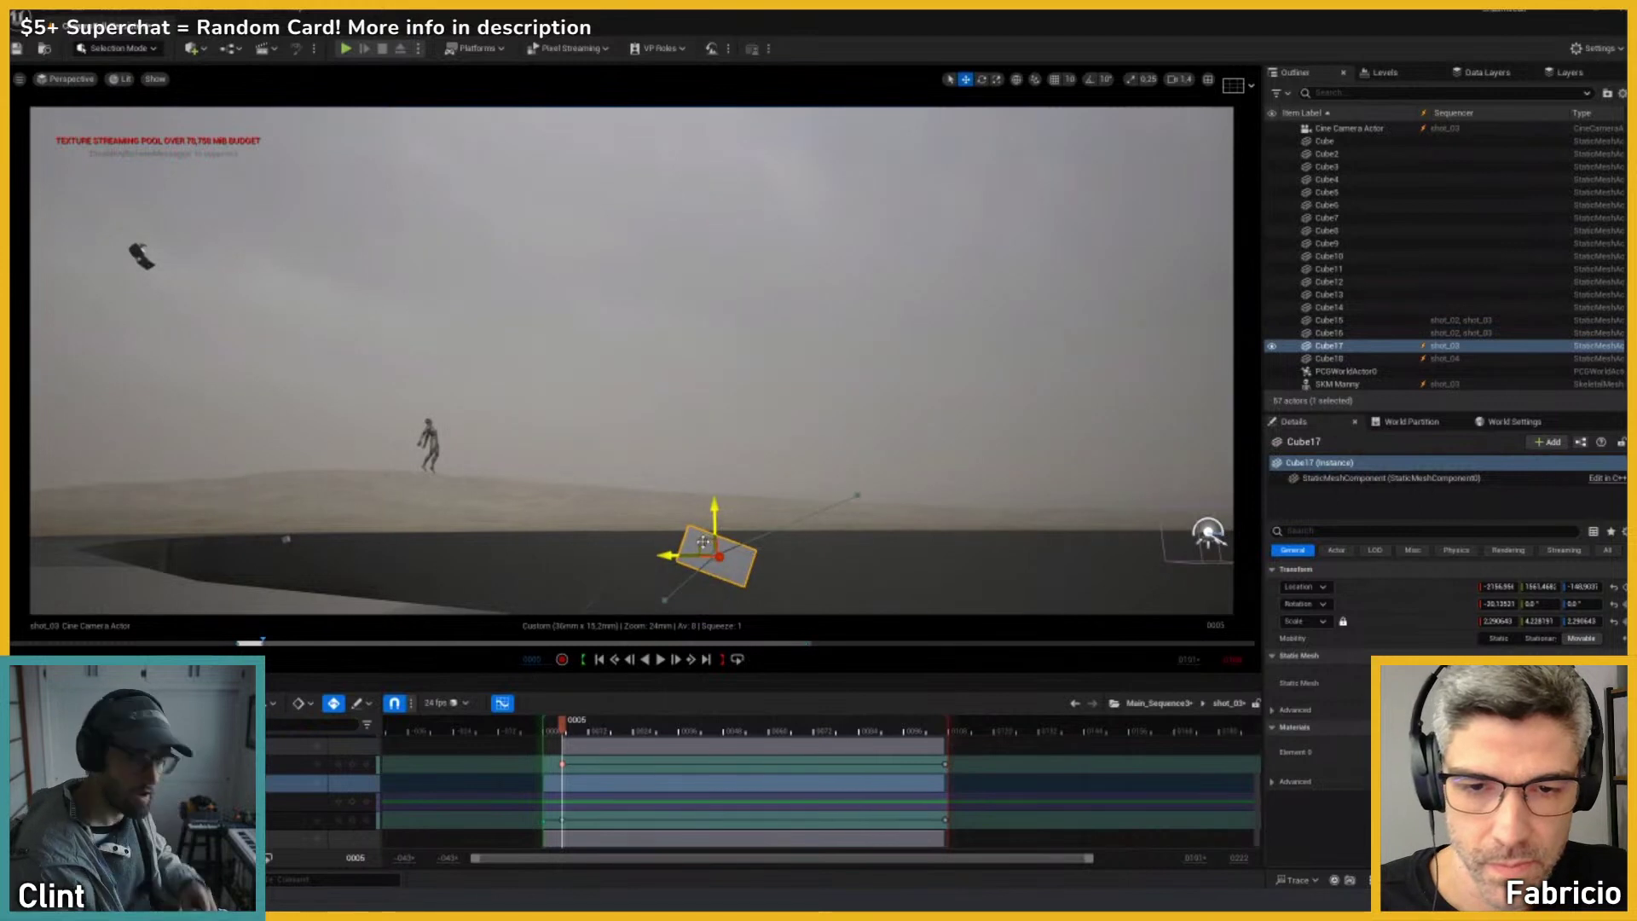
pyautogui.hotkey('ctrl', 'z')
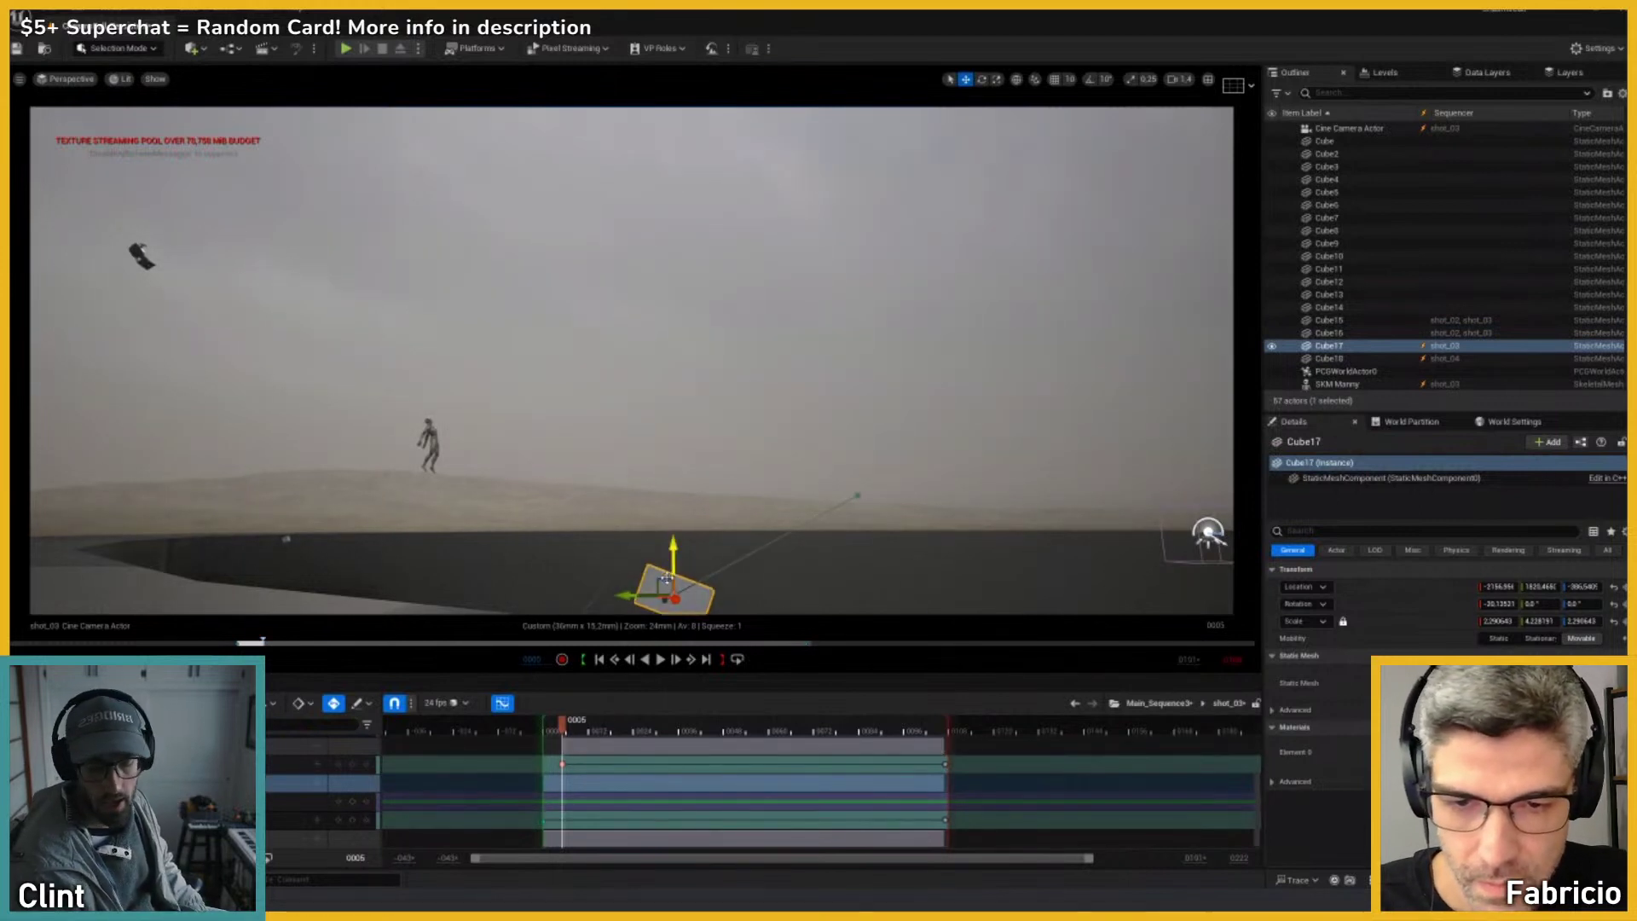
# Step: At frame 0, raise the cube's start position and shift it farther from the character, and preview the shot
pyautogui.click(544, 820)
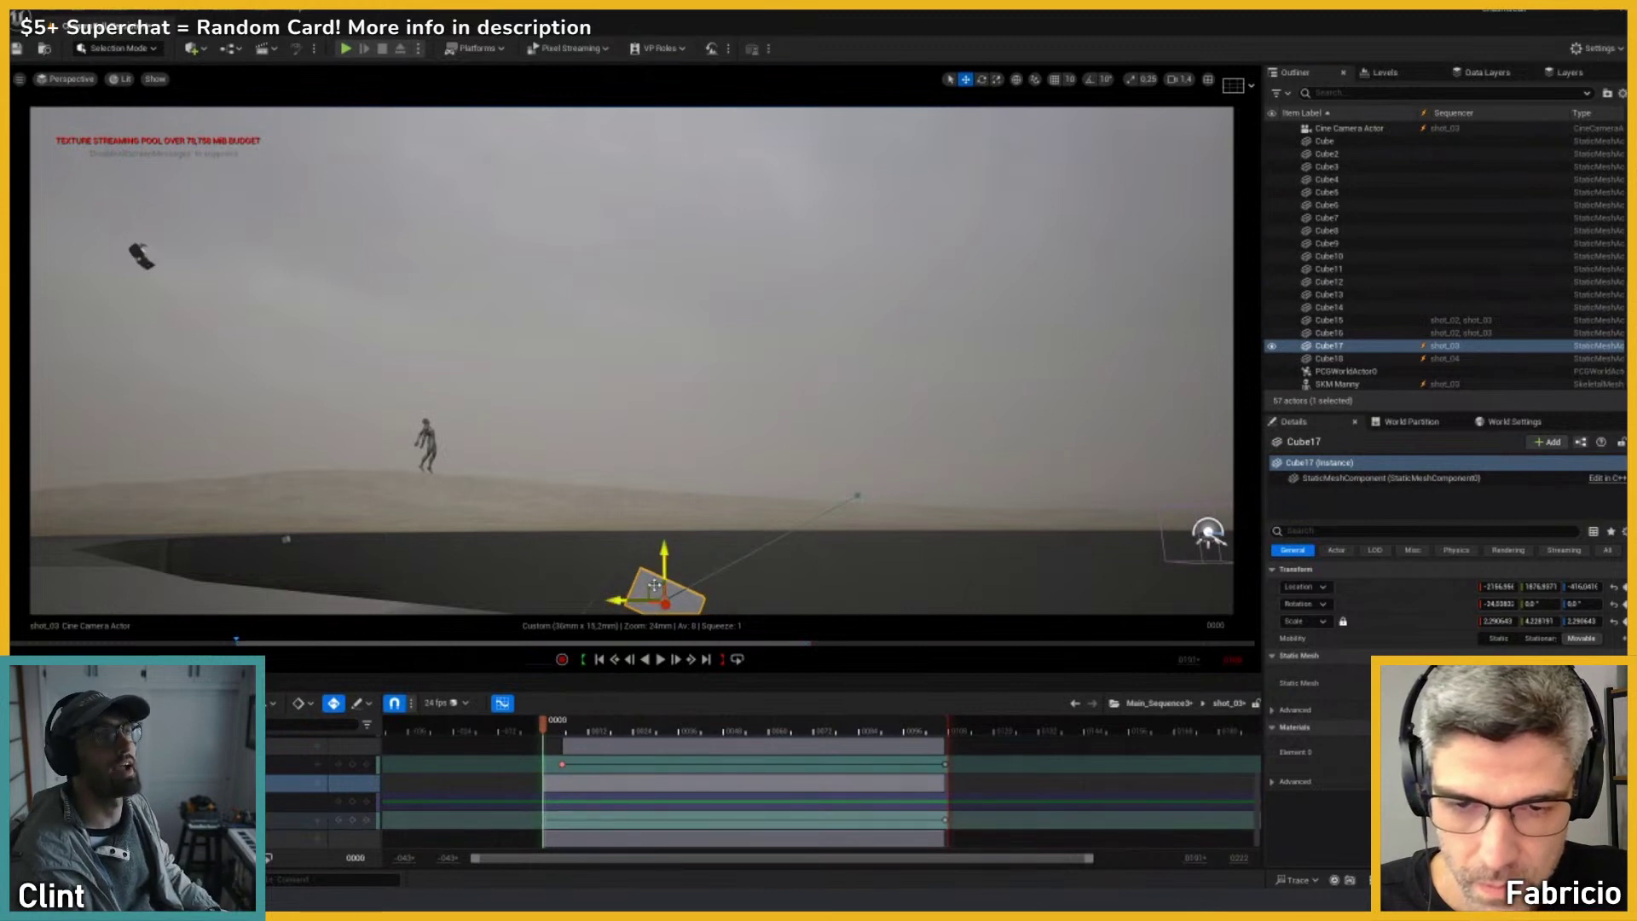
pyautogui.moveTo(694, 547); pyautogui.dragTo(712, 543)
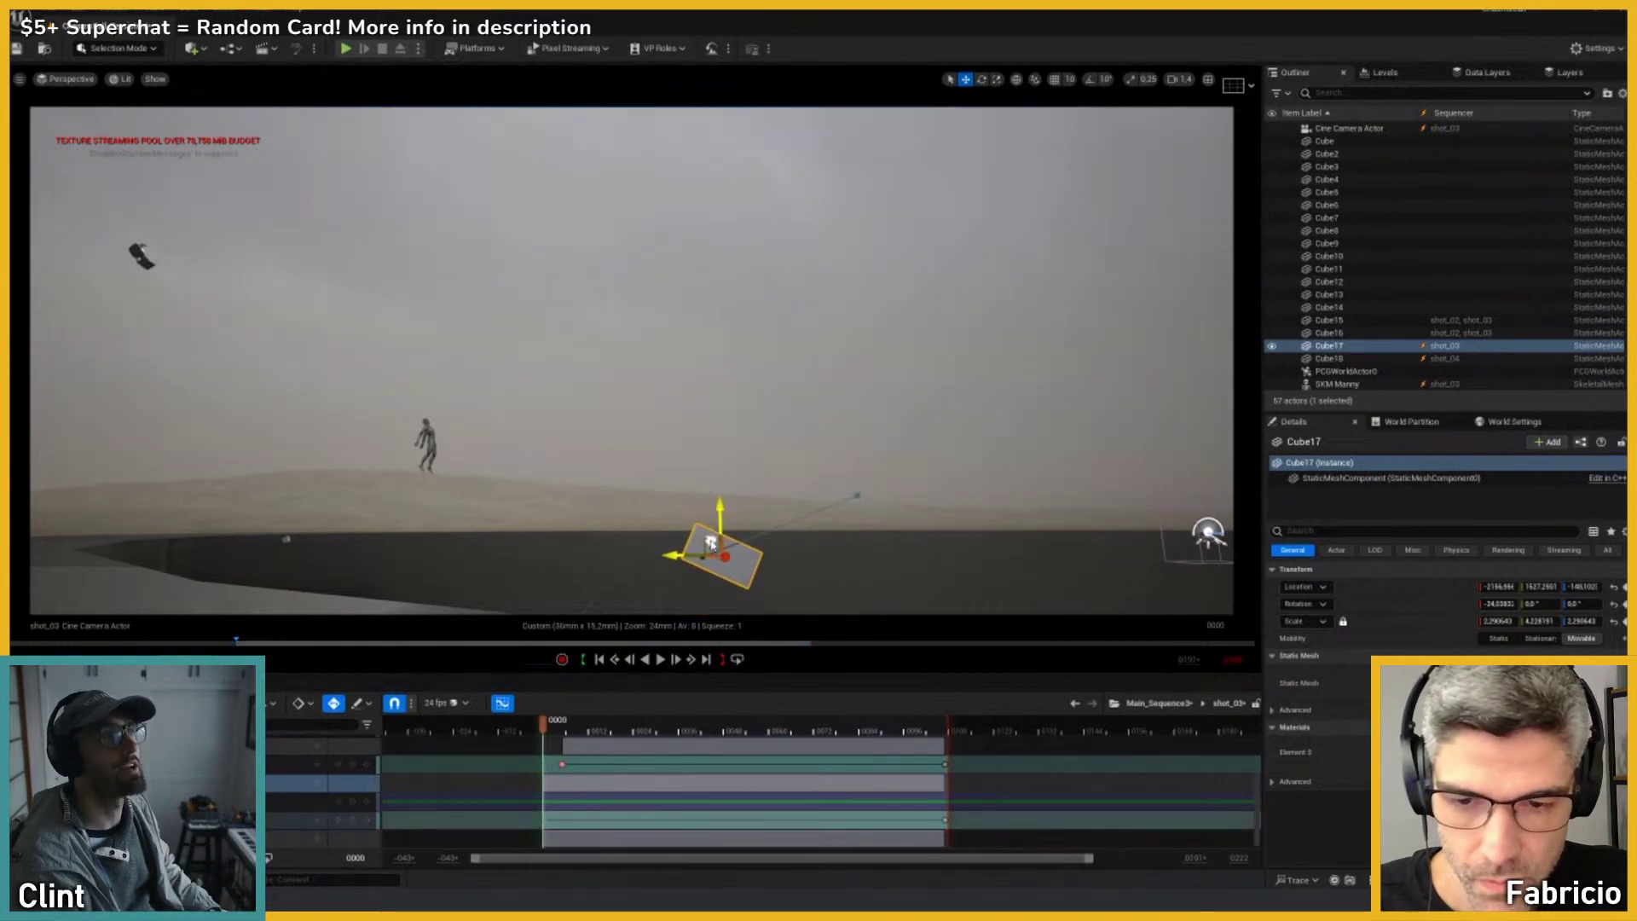
pyautogui.click(561, 764)
pyautogui.press('space')
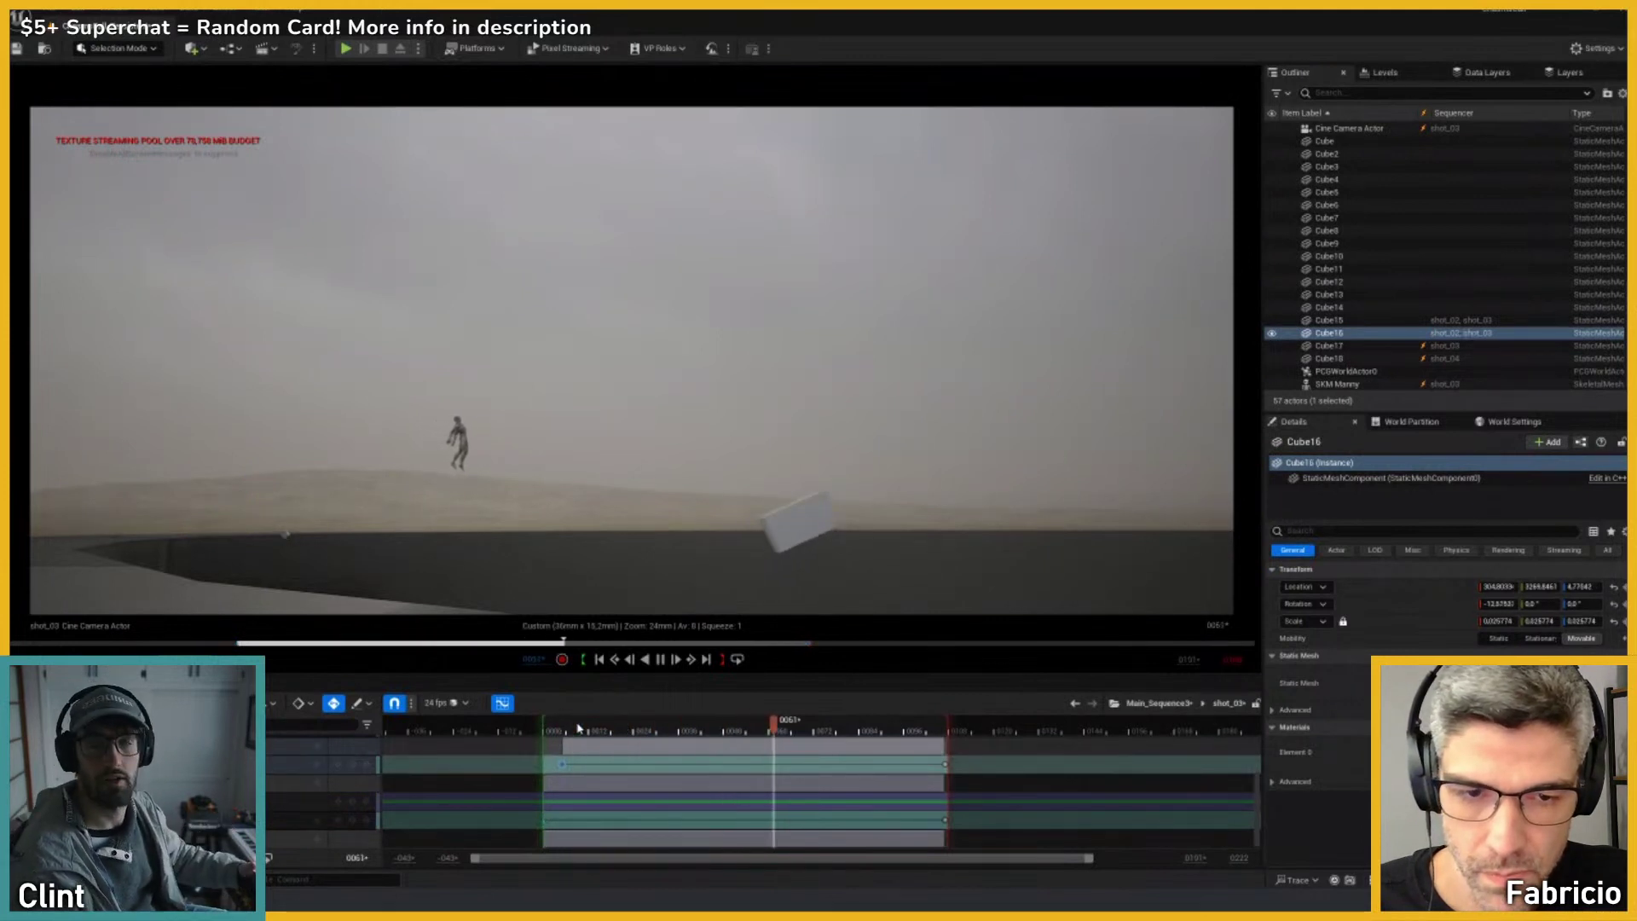
pyautogui.press('space')
# Step: Save the work and duplicate the animated Cube17 within the shot_03 sequence
pyautogui.click(811, 524)
pyautogui.hotkey('shift', 'c')
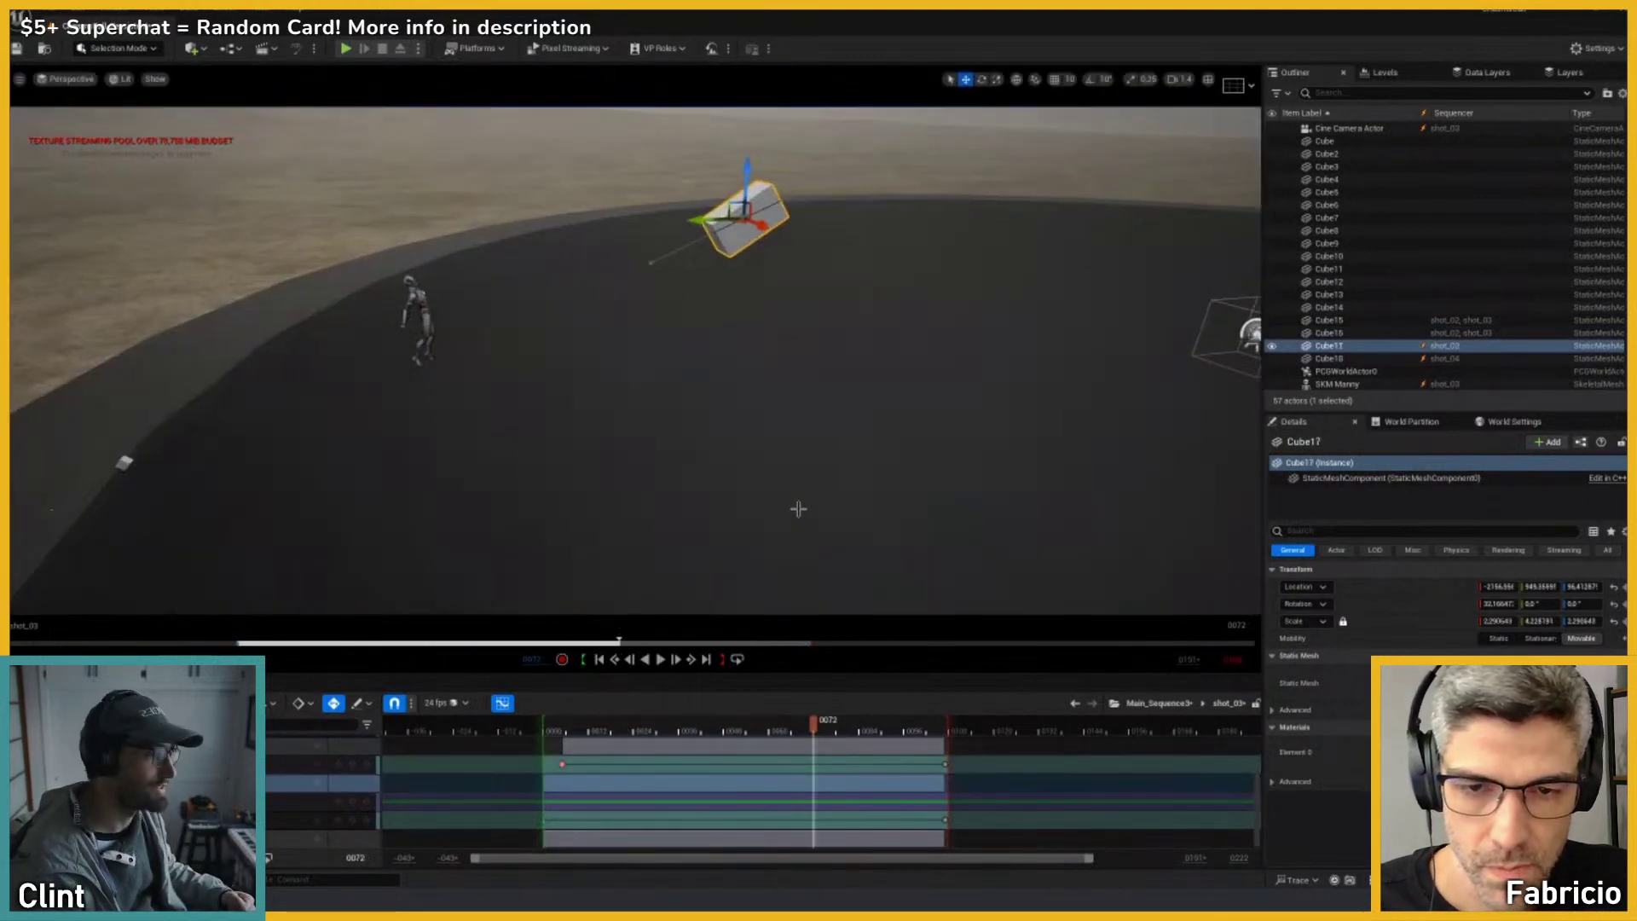
pyautogui.moveTo(602, 731); pyautogui.dragTo(546, 730)
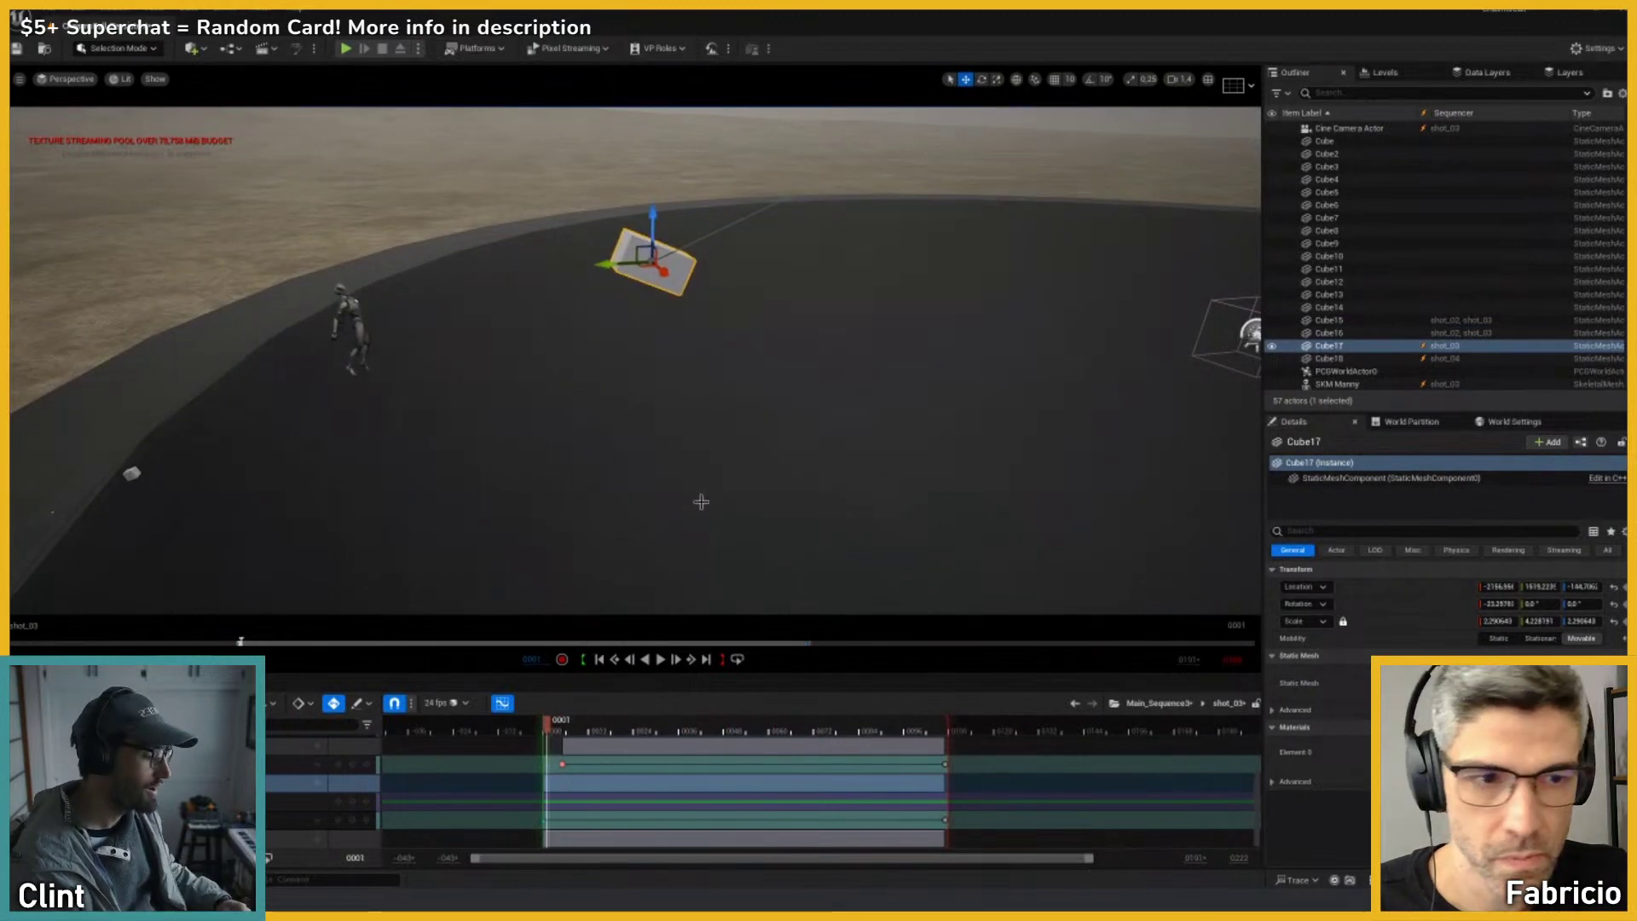
pyautogui.scroll(-5, 765, 378)
pyautogui.hotkey('ctrl', 's')
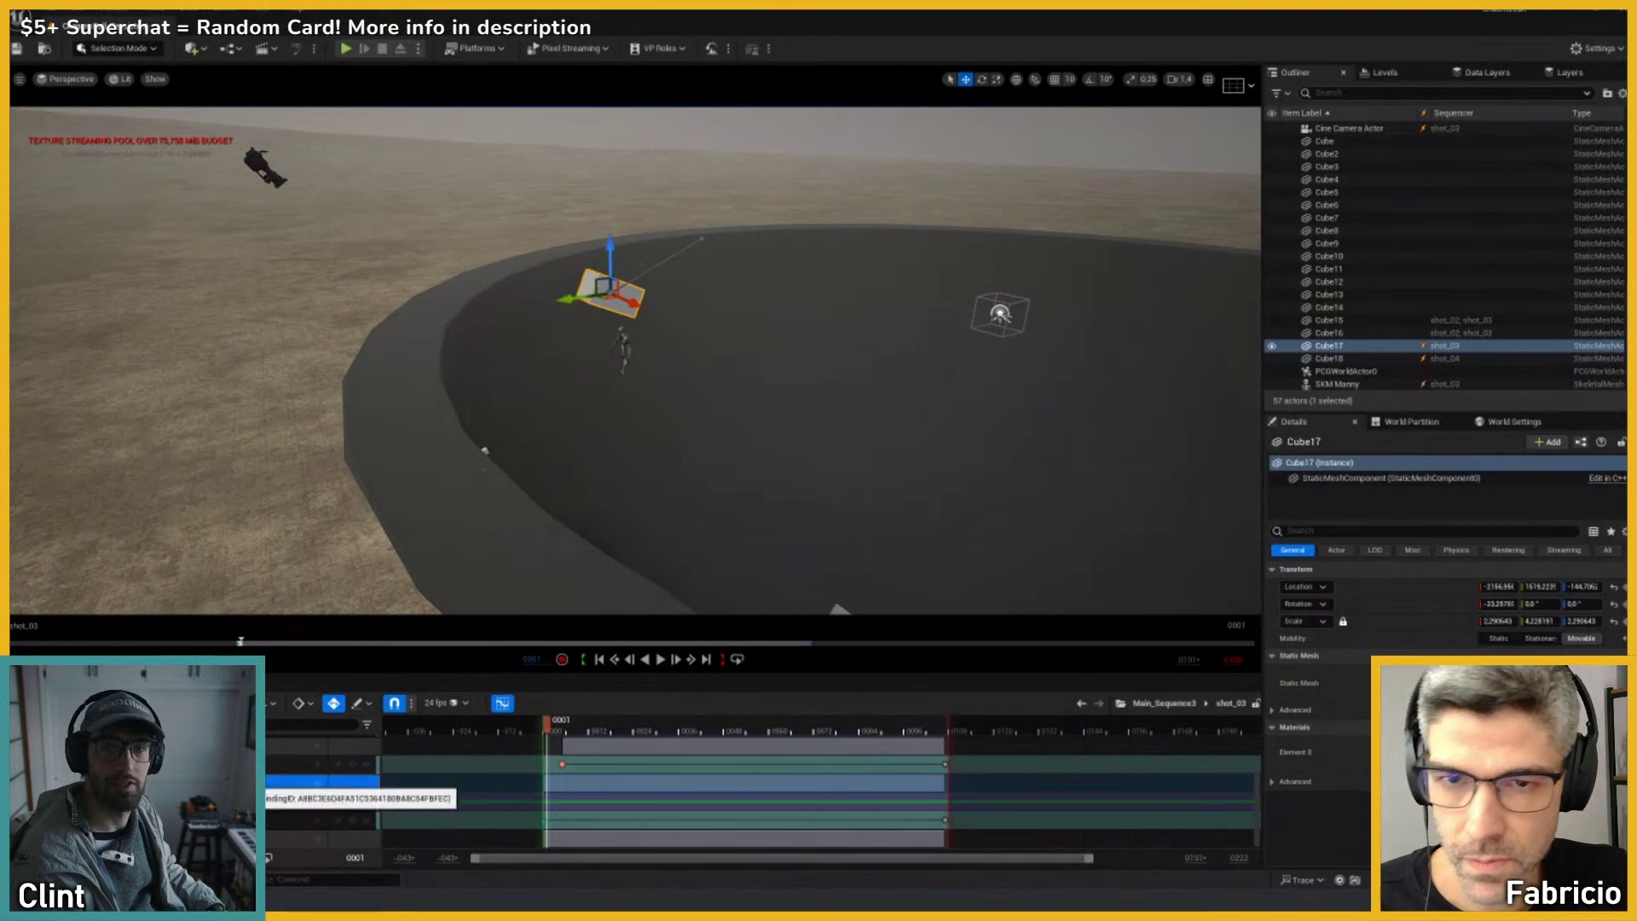
pyautogui.click(324, 782)
pyautogui.hotkey('ctrl', 'd')
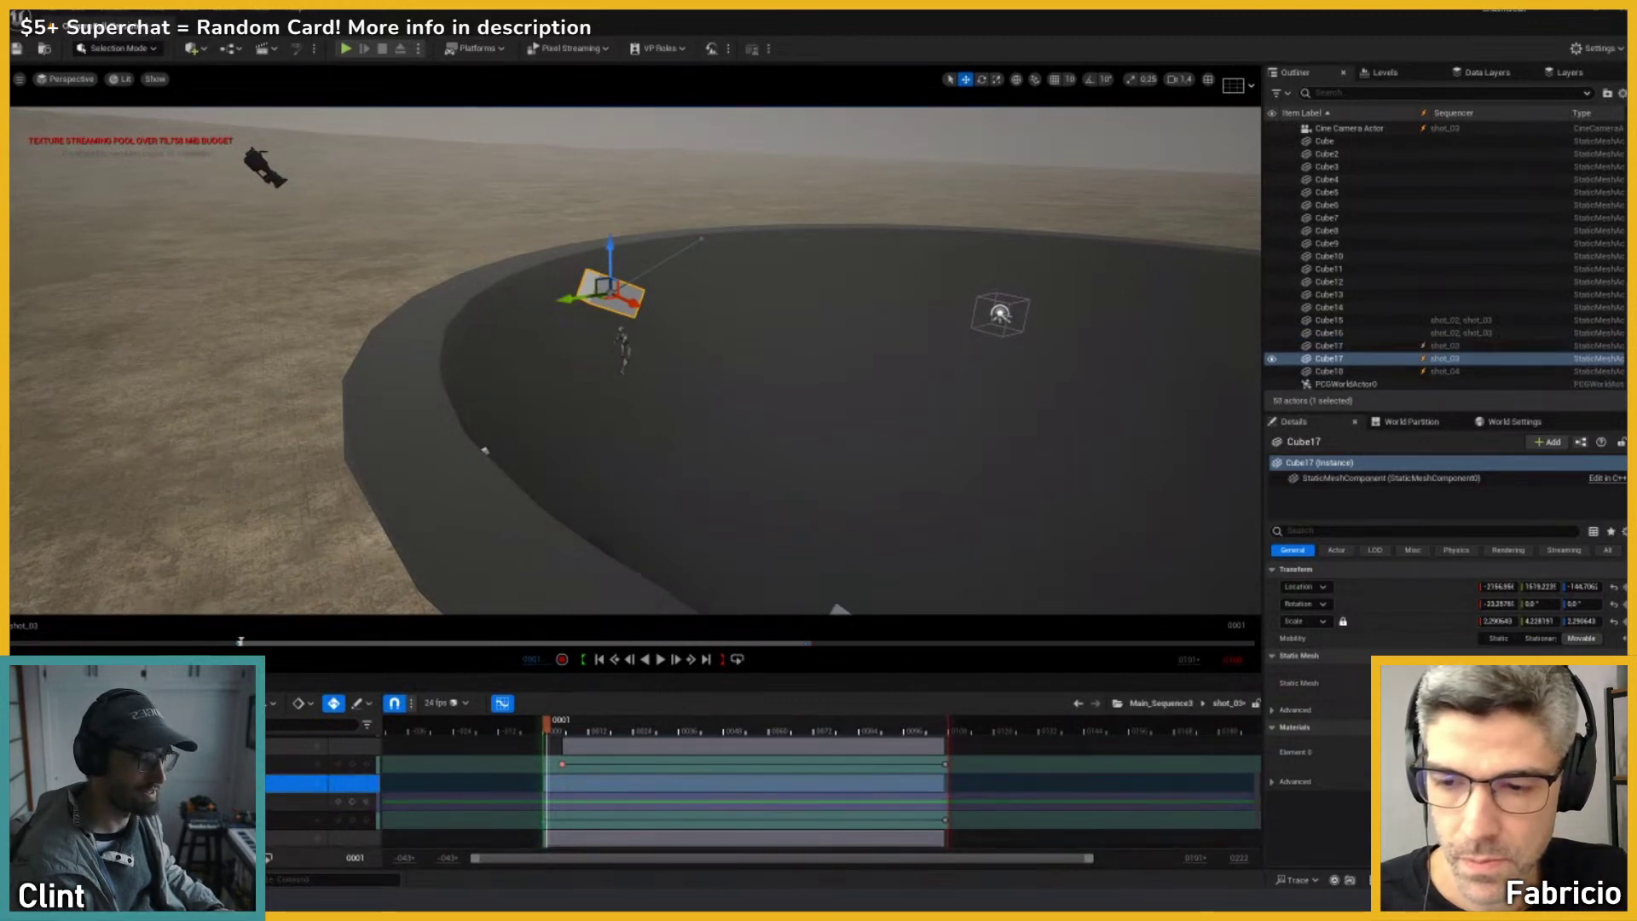
pyautogui.press('space')
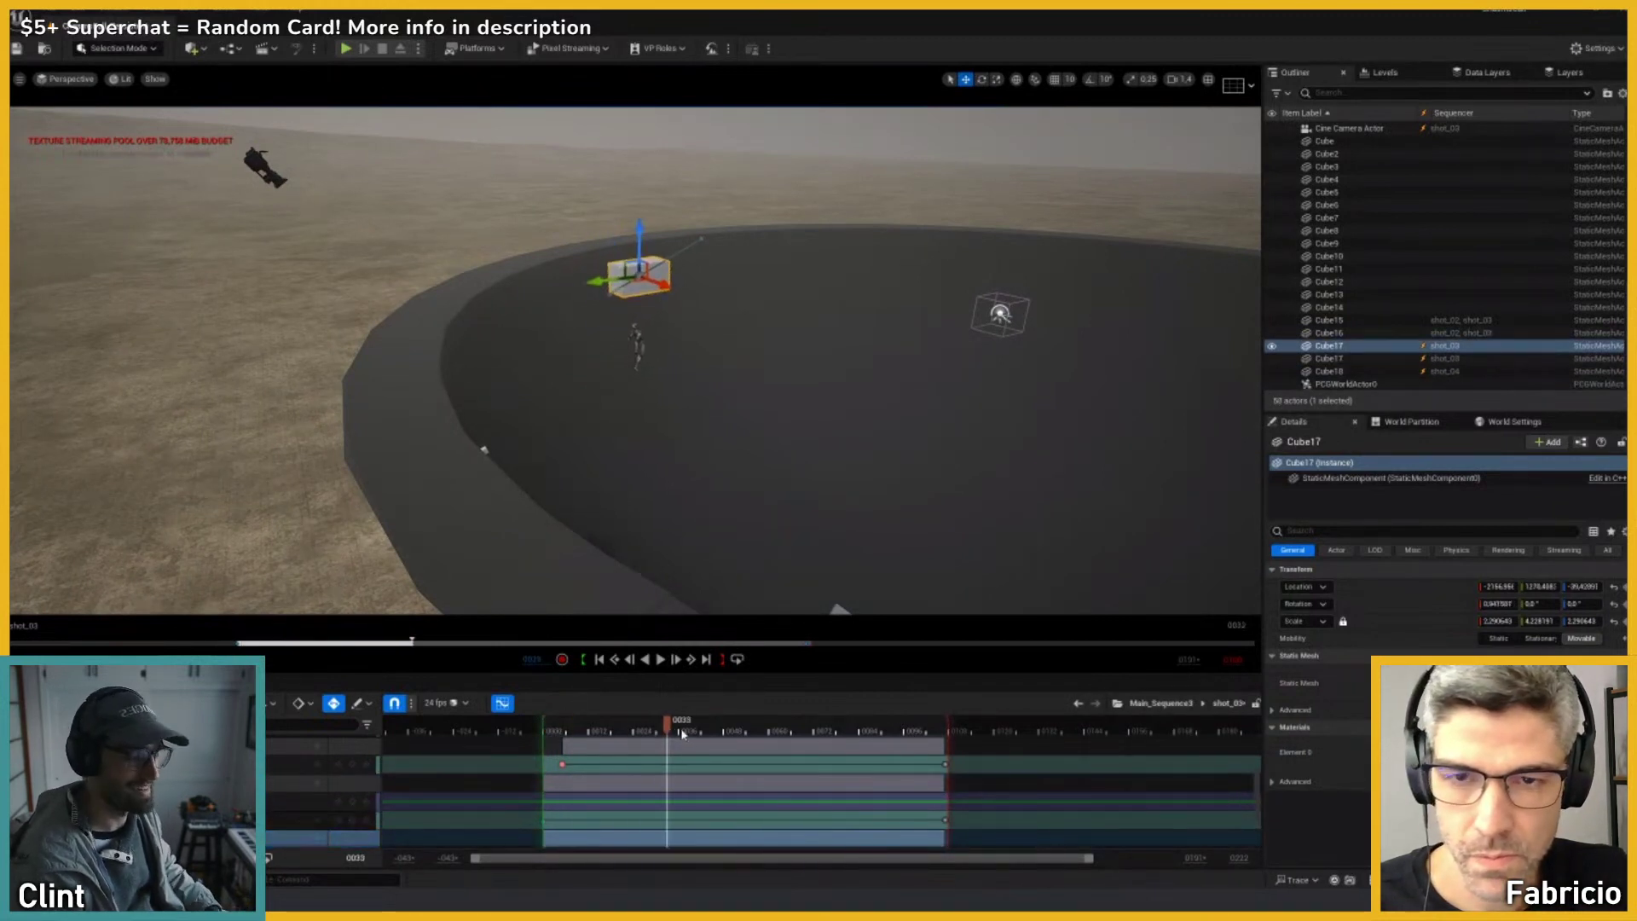
# Step: Display only the duplicated cube's location curves in the Sequencer curve editor
pyautogui.click(501, 703)
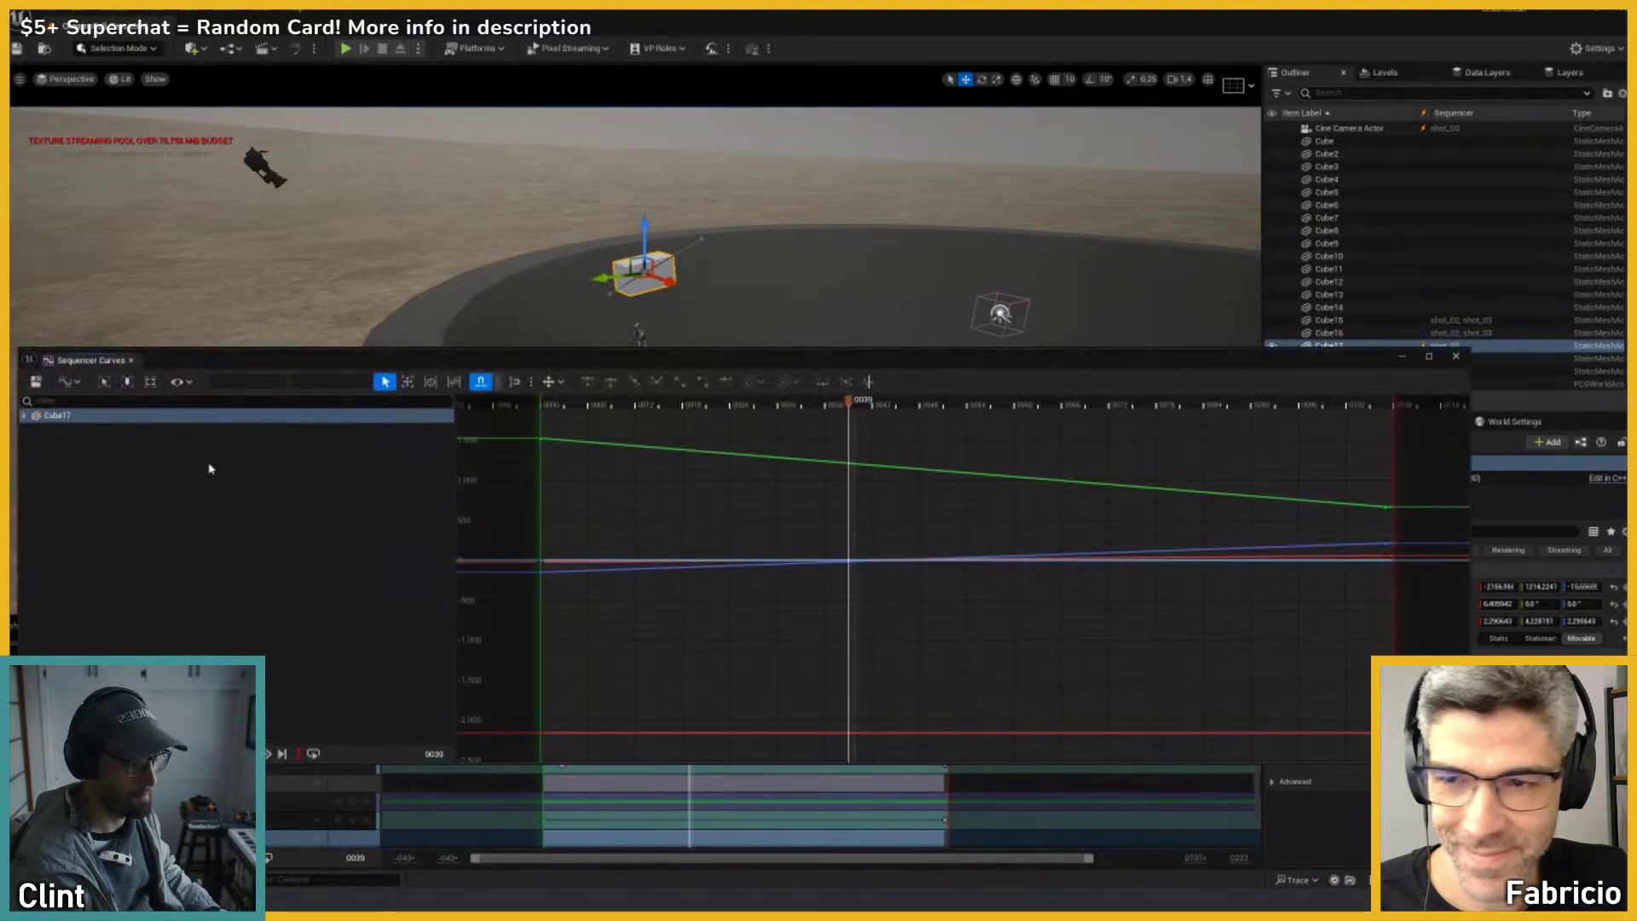
pyautogui.doubleClick(72, 419)
pyautogui.doubleClick(67, 443)
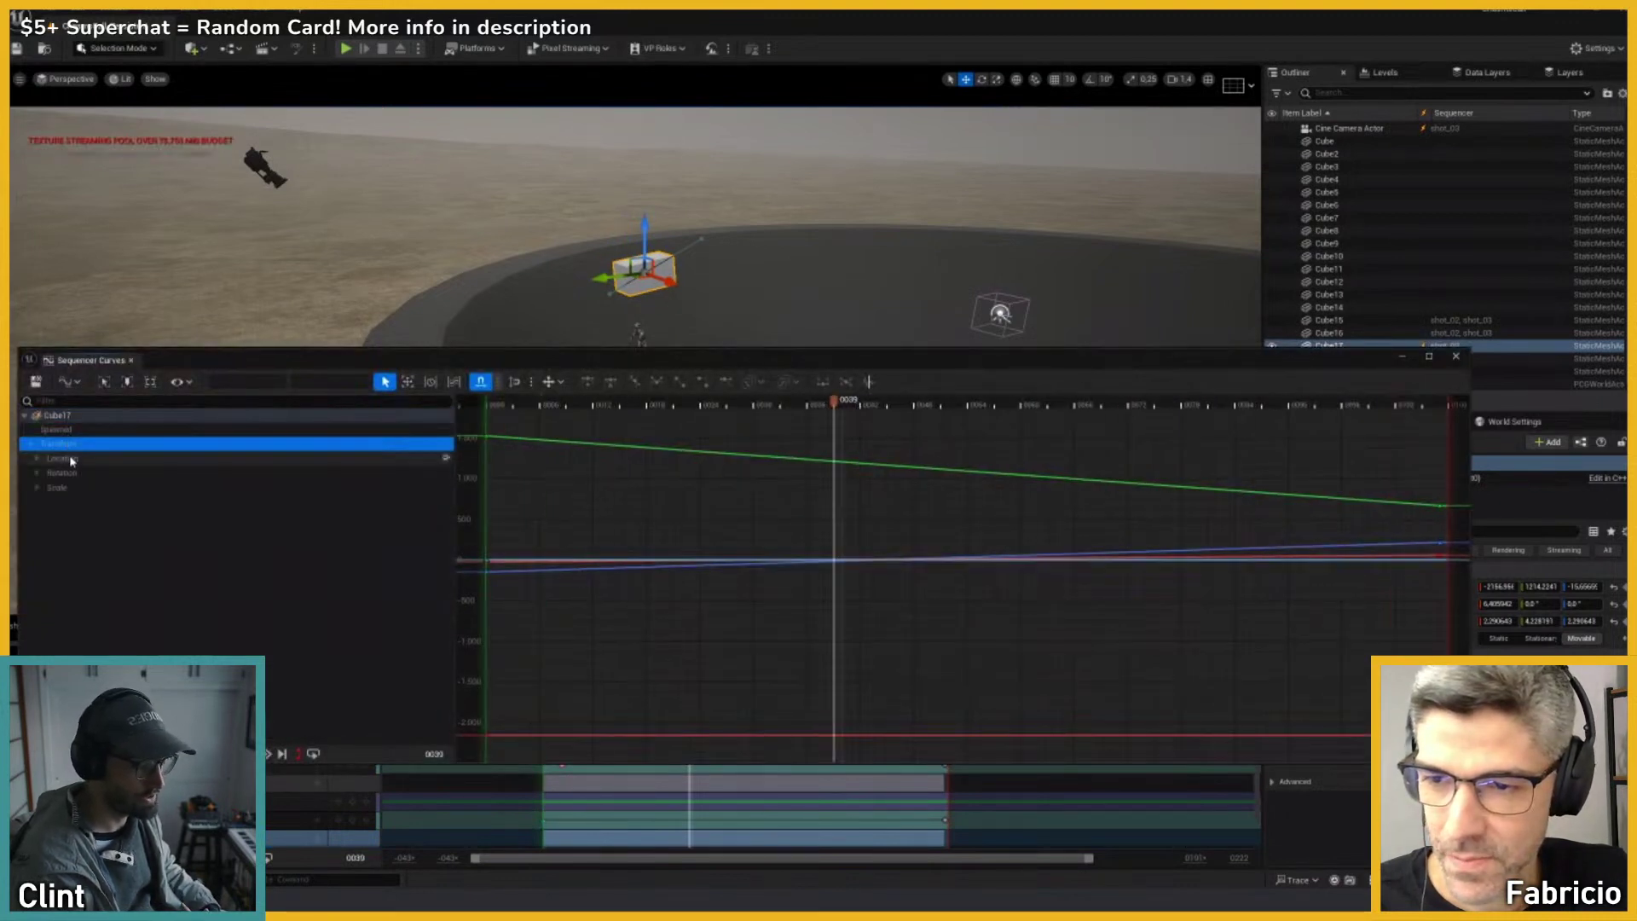
pyautogui.click(70, 473)
pyautogui.click(64, 458)
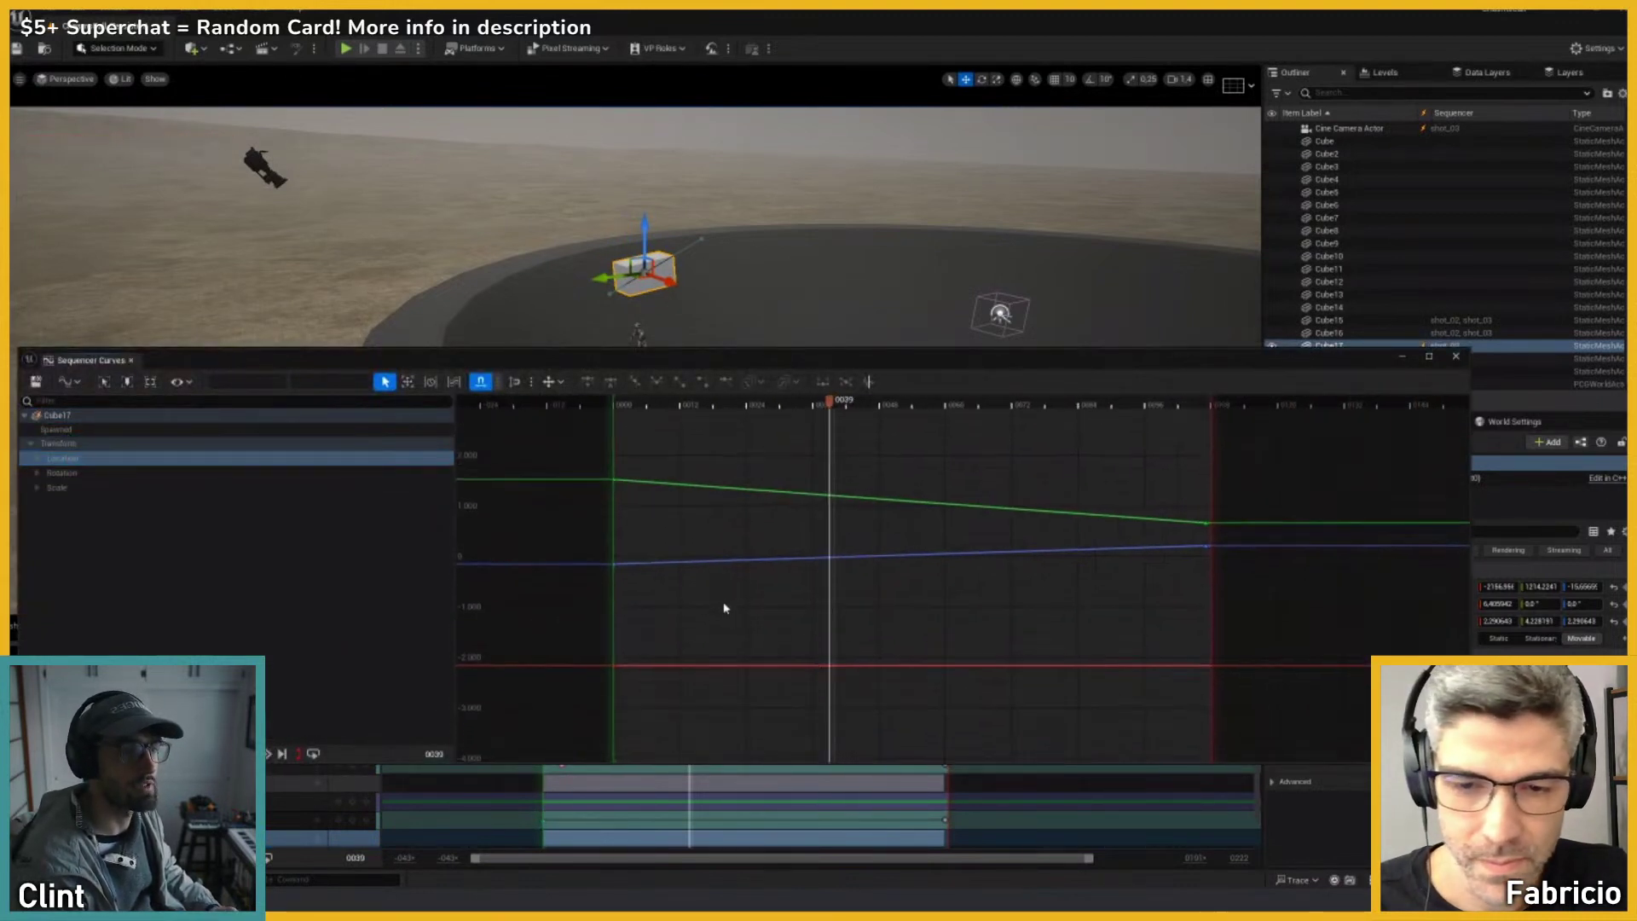
# Step: Shift the duplicate's X location curve up to about 2061 and raise its whole Y location curve, bringing it closer to the shot camera
pyautogui.moveTo(1221, 648); pyautogui.dragTo(613, 539)
pyautogui.press('f')
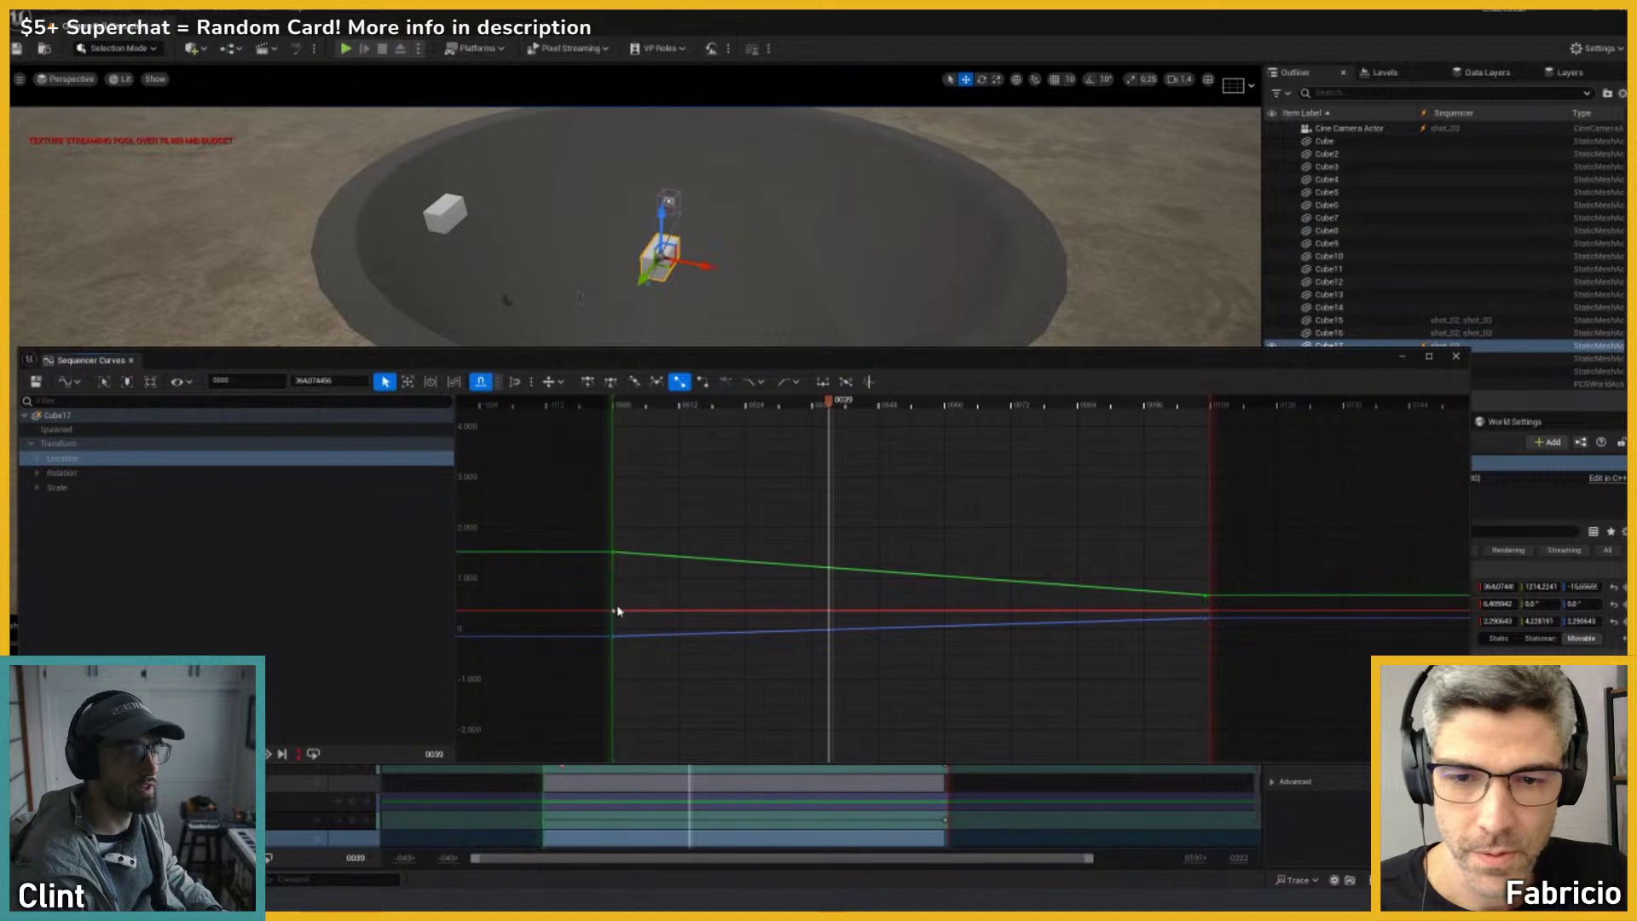
pyautogui.moveTo(617, 611); pyautogui.dragTo(1210, 545)
pyautogui.moveTo(975, 263); pyautogui.dragTo(870, 266, button='right')
pyautogui.moveTo(1207, 546); pyautogui.dragTo(1208, 569)
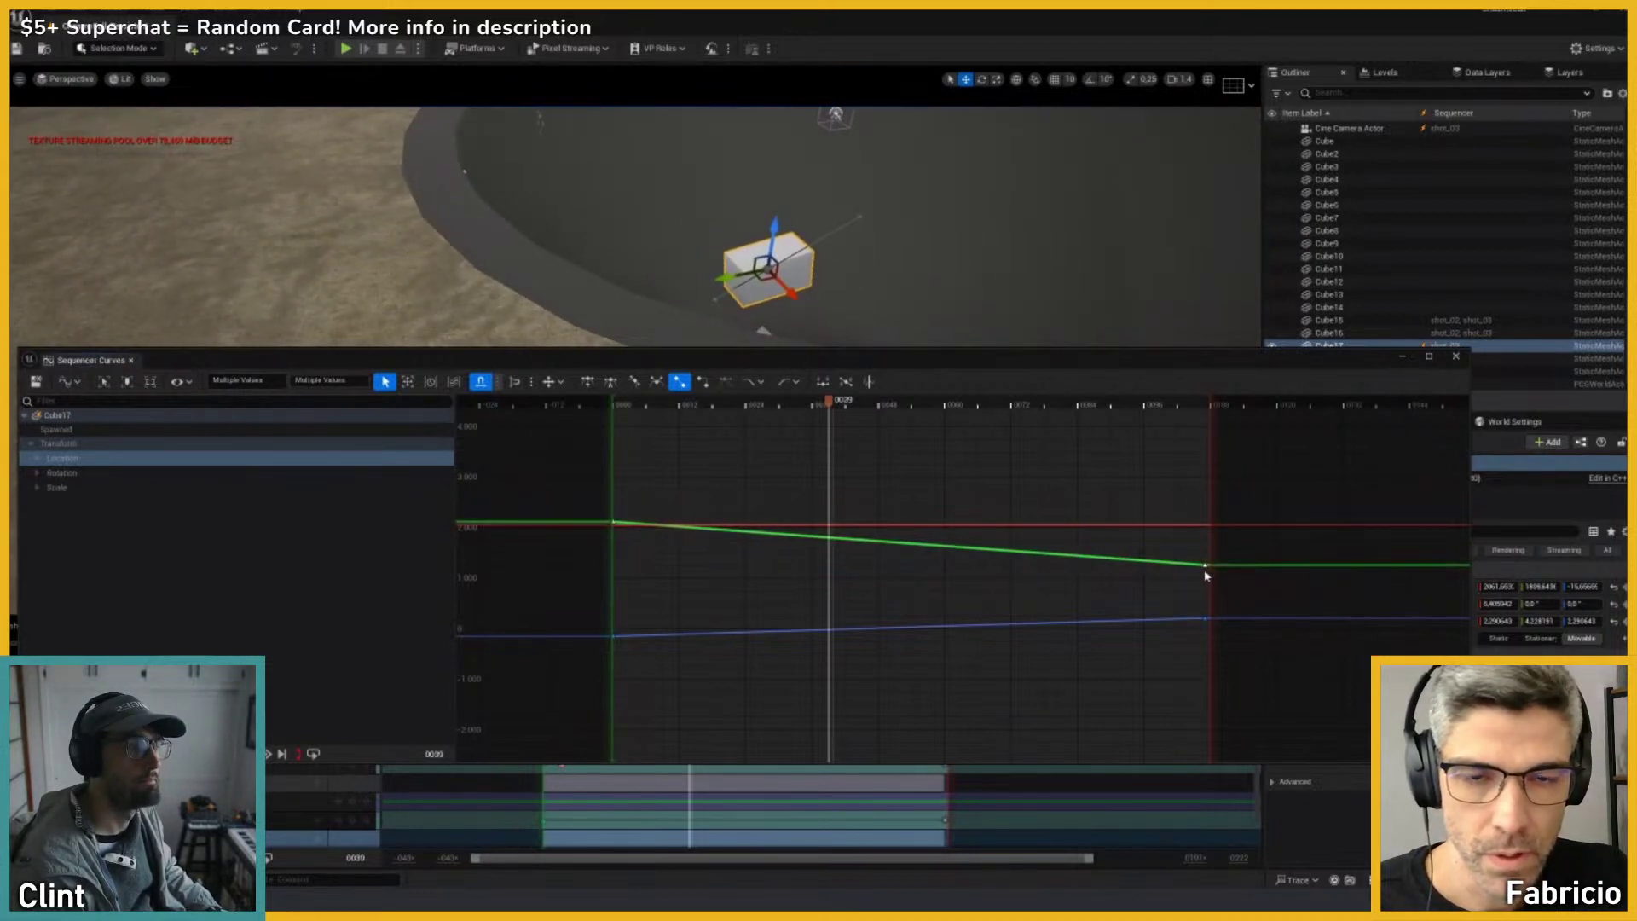
pyautogui.moveTo(938, 256)
pyautogui.mouseDown(button='right')
pyautogui.moveTo(924, 244)
pyautogui.moveTo(938, 255)
pyautogui.mouseUp(button='right')
pyautogui.moveTo(1187, 358); pyautogui.dragTo(0, 290)
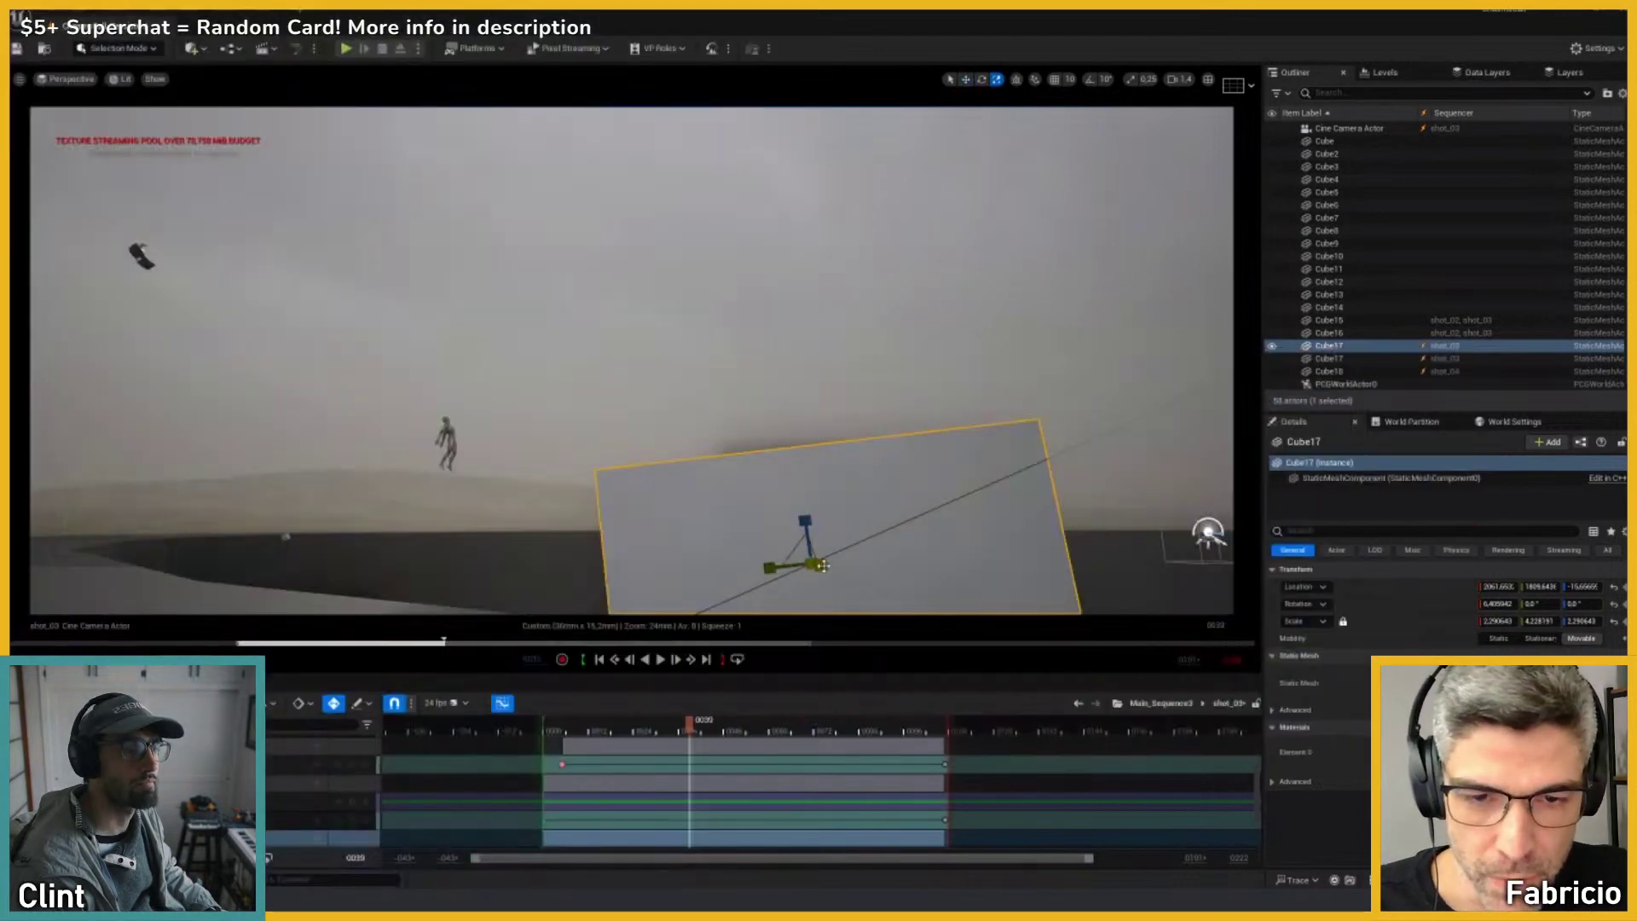
# Step: At frame 39, scale the duplicated cube to about 0.68 × 1.27 × 0.68, lower its motion path, and preview the shot
pyautogui.moveTo(808, 562); pyautogui.dragTo(818, 629)
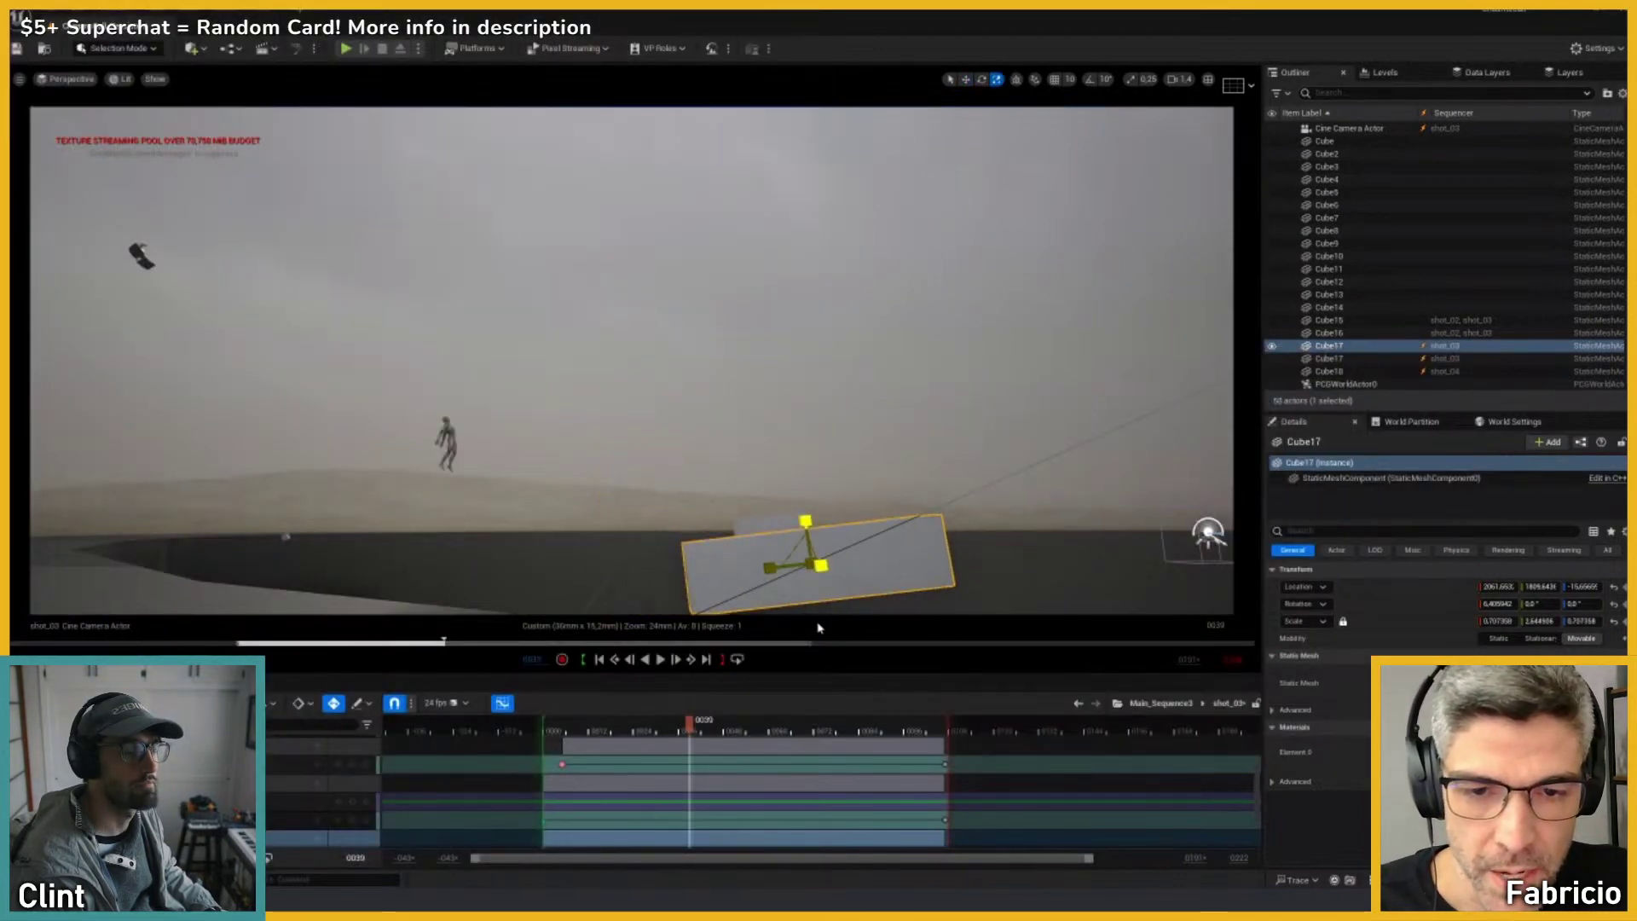
pyautogui.moveTo(769, 567); pyautogui.dragTo(805, 567)
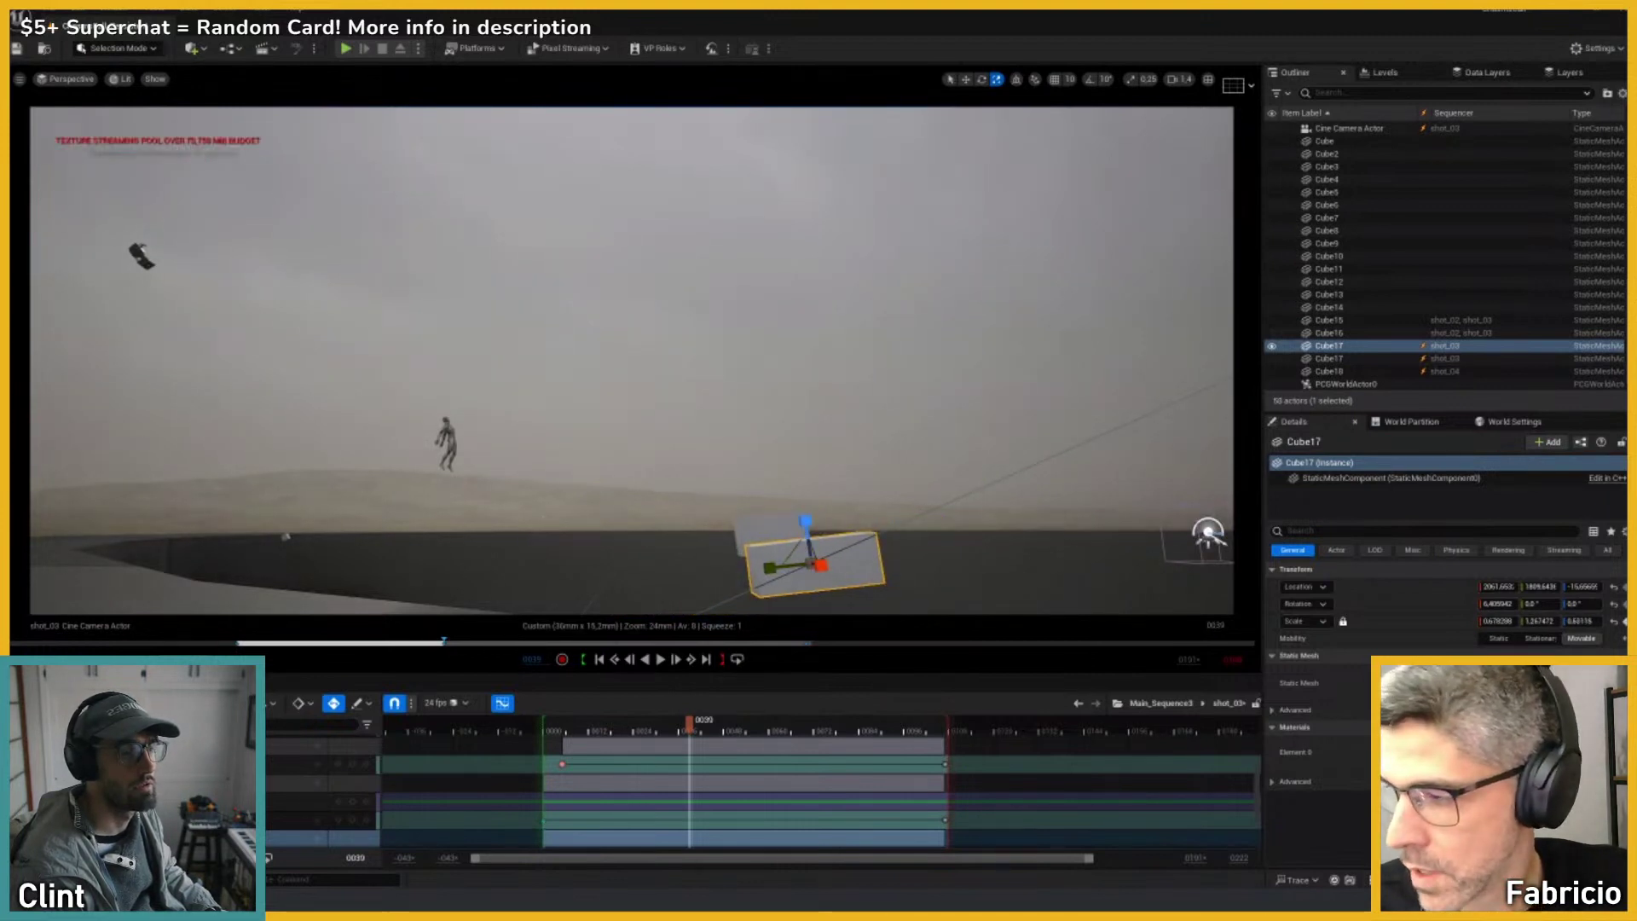
pyautogui.press('End')
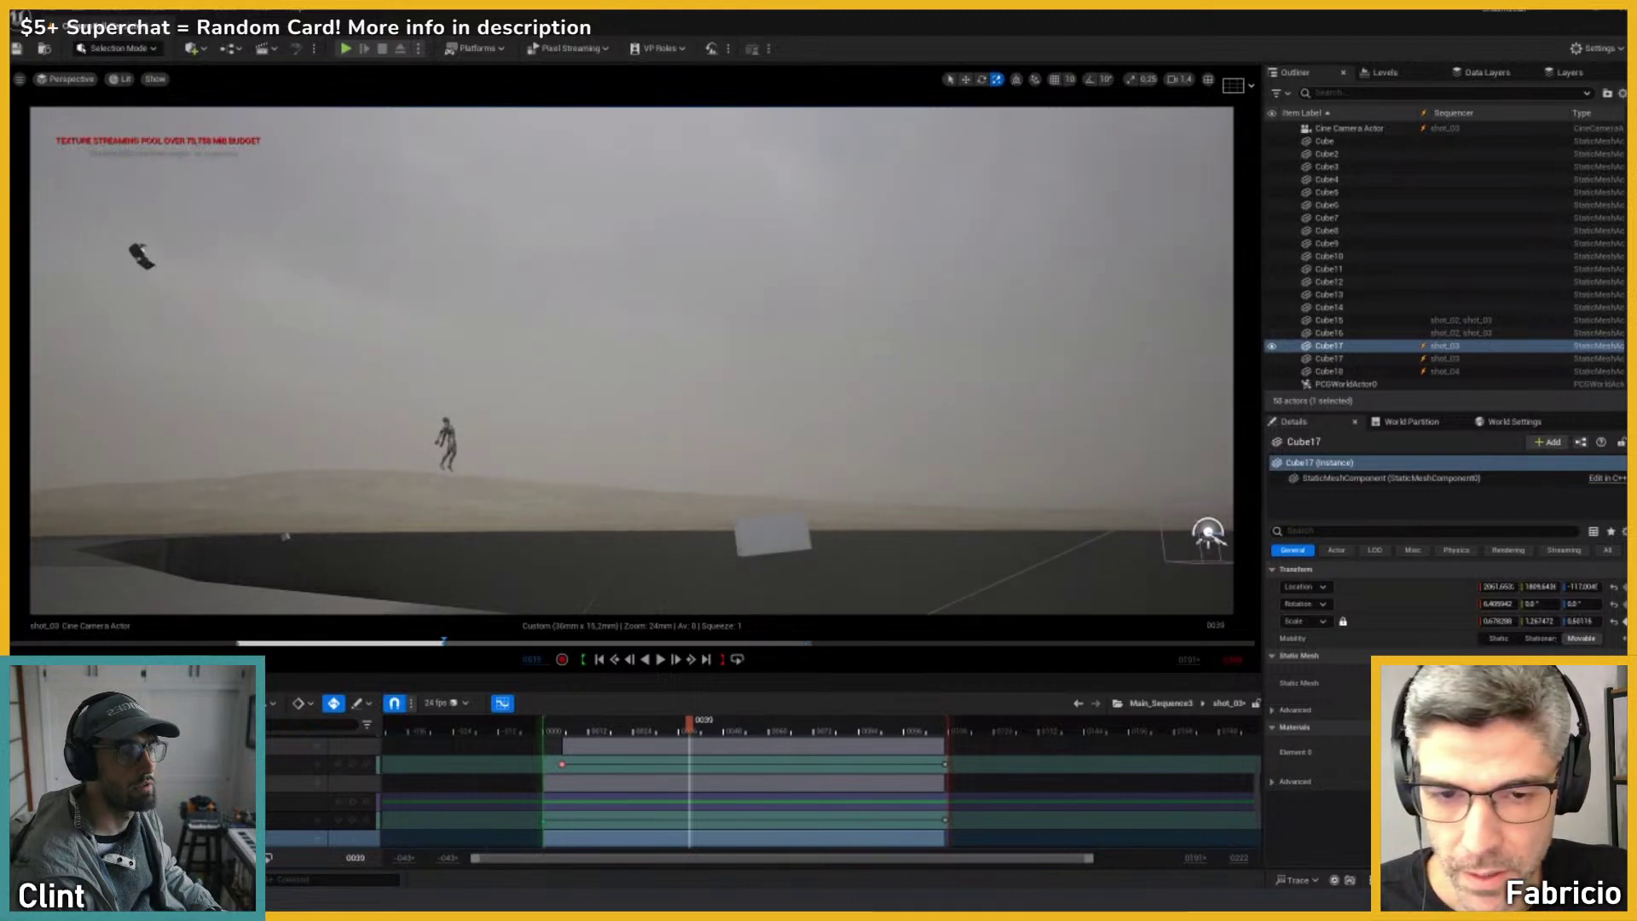
pyautogui.press('space')
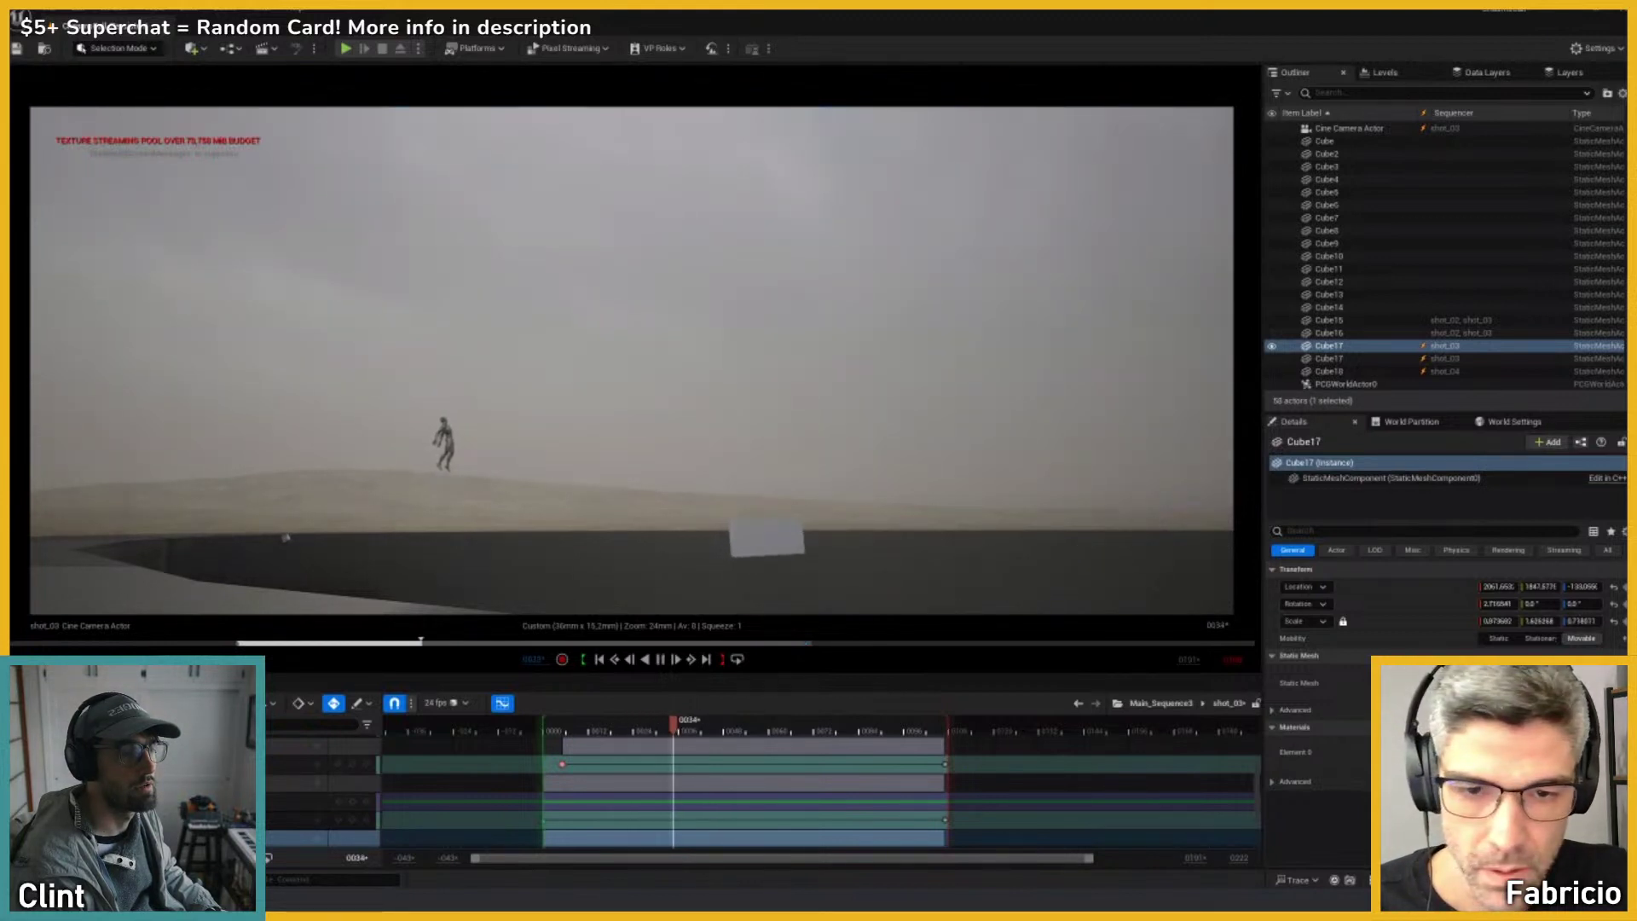
pyautogui.press('space')
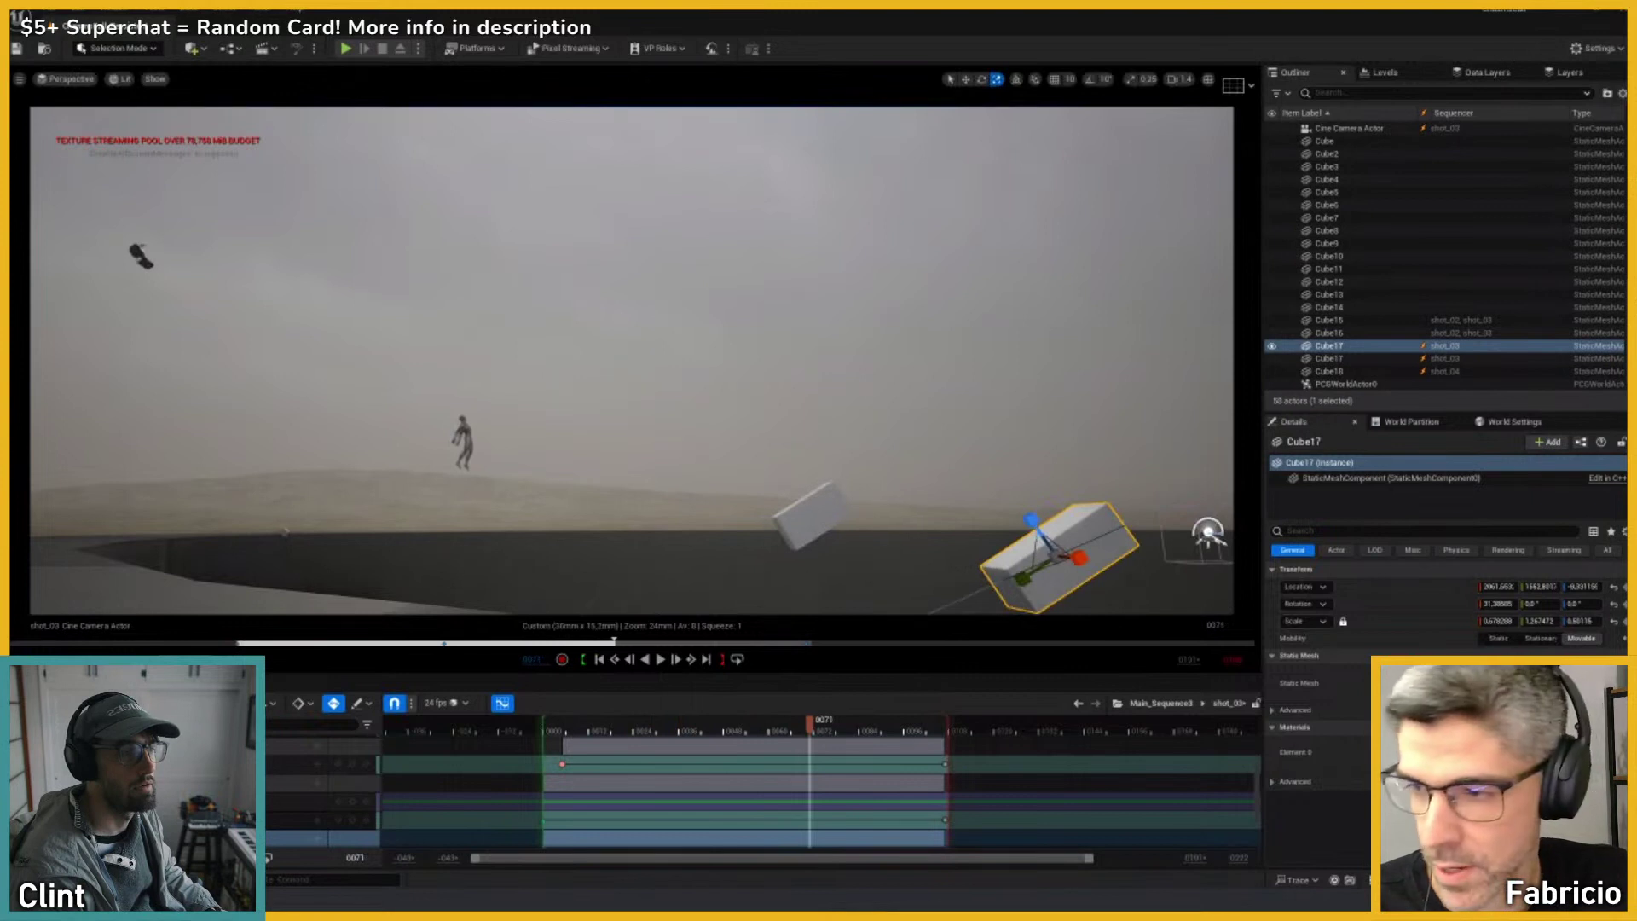
# Step: Shift the foreground cube's motion path along Y toward the character, checking its placement at frames 71 and 65
pyautogui.moveTo(1018, 578); pyautogui.dragTo(900, 579)
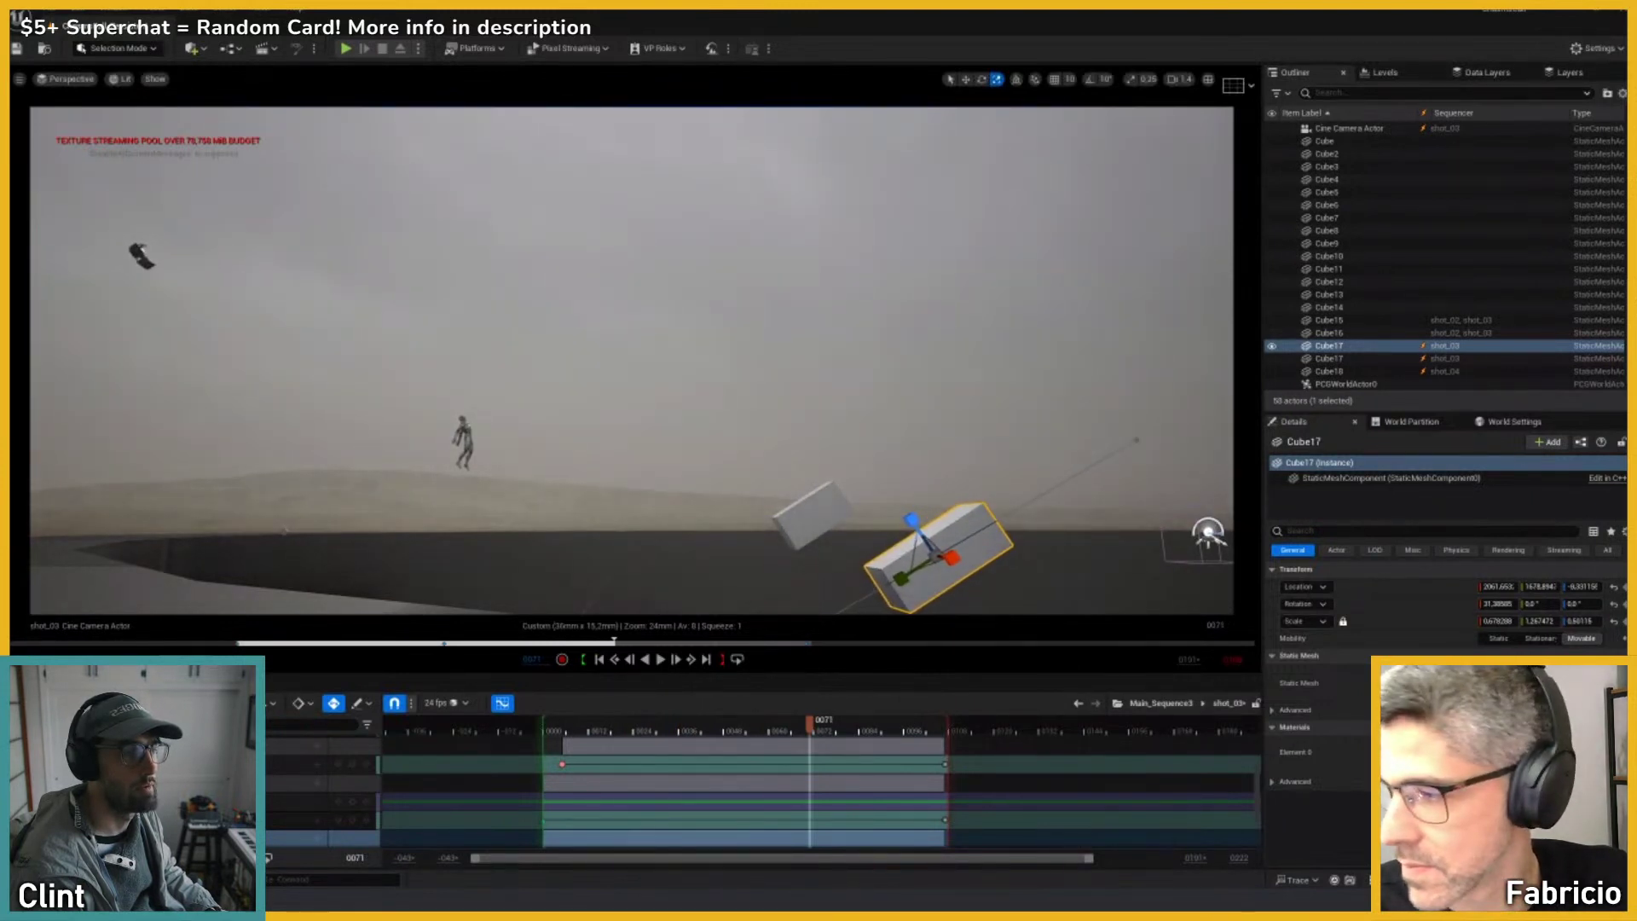
pyautogui.moveTo(810, 723)
pyautogui.mouseDown()
pyautogui.moveTo(730, 723)
pyautogui.moveTo(786, 723)
pyautogui.mouseUp()
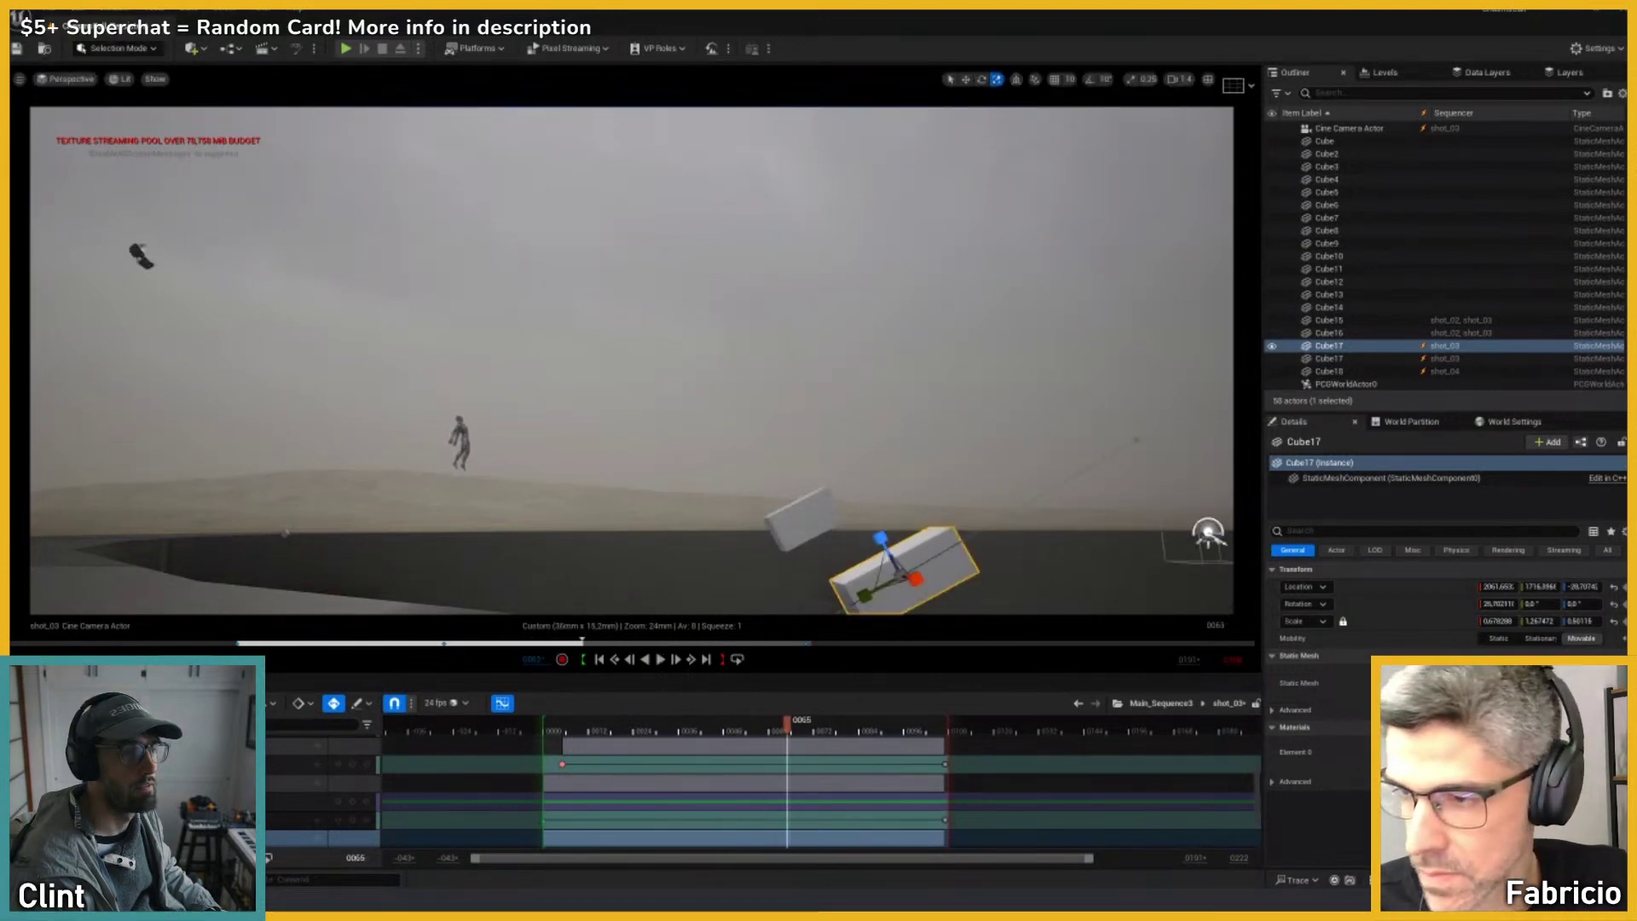
pyautogui.moveTo(863, 594); pyautogui.dragTo(719, 594)
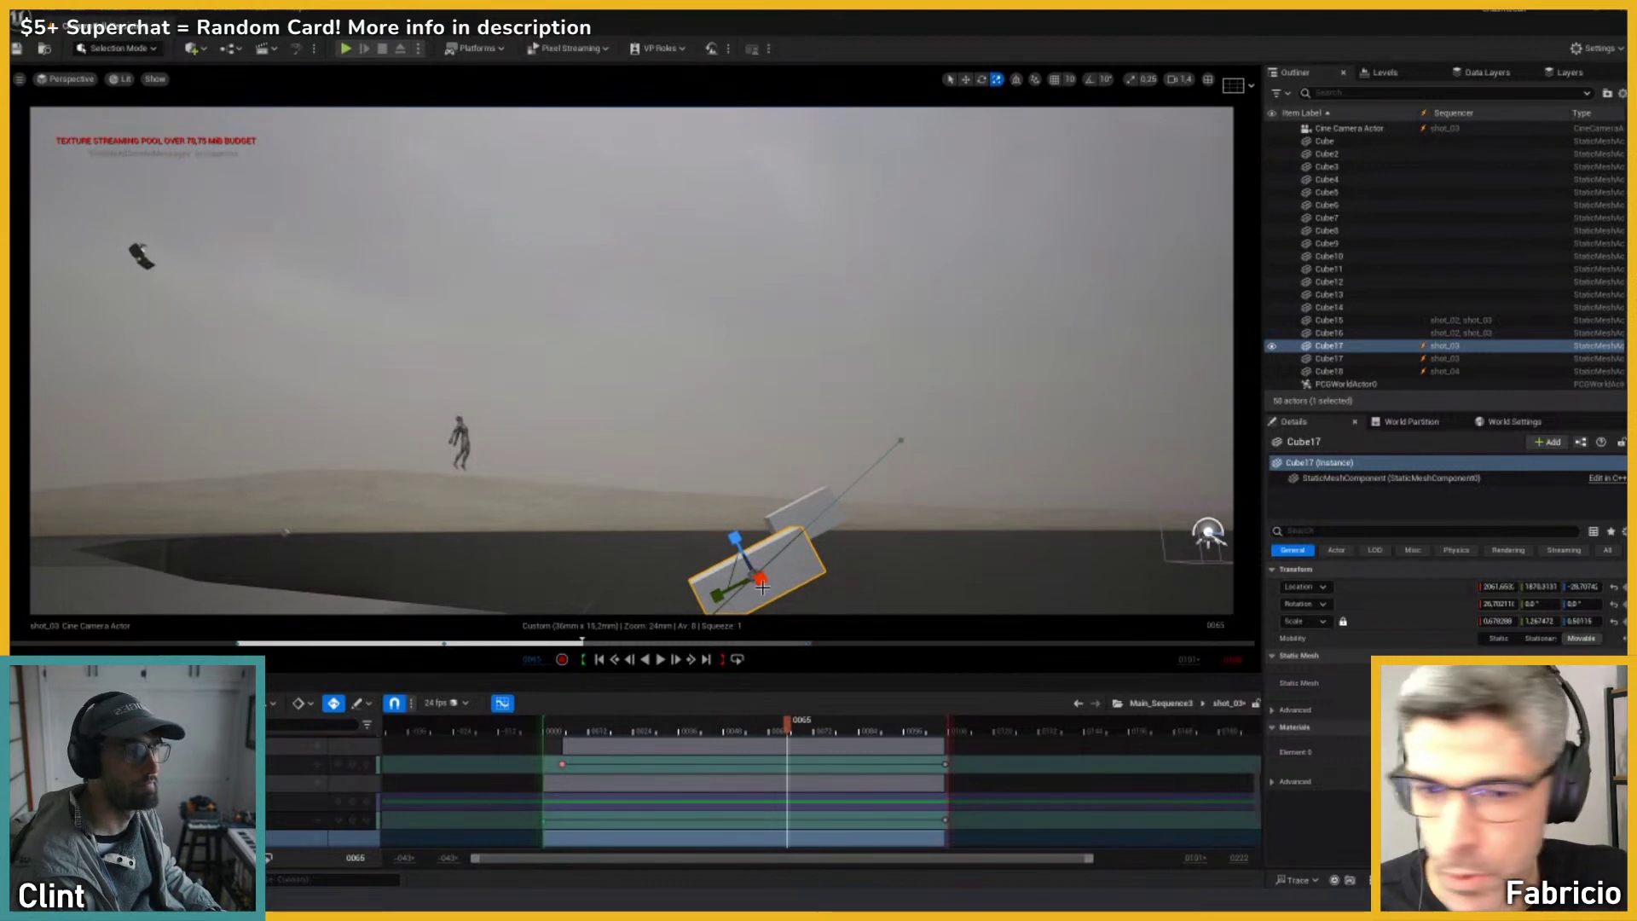
# Step: Tilt the foreground cube the opposite way, to about -38° at frame 65, and preview its motion
pyautogui.press('e')
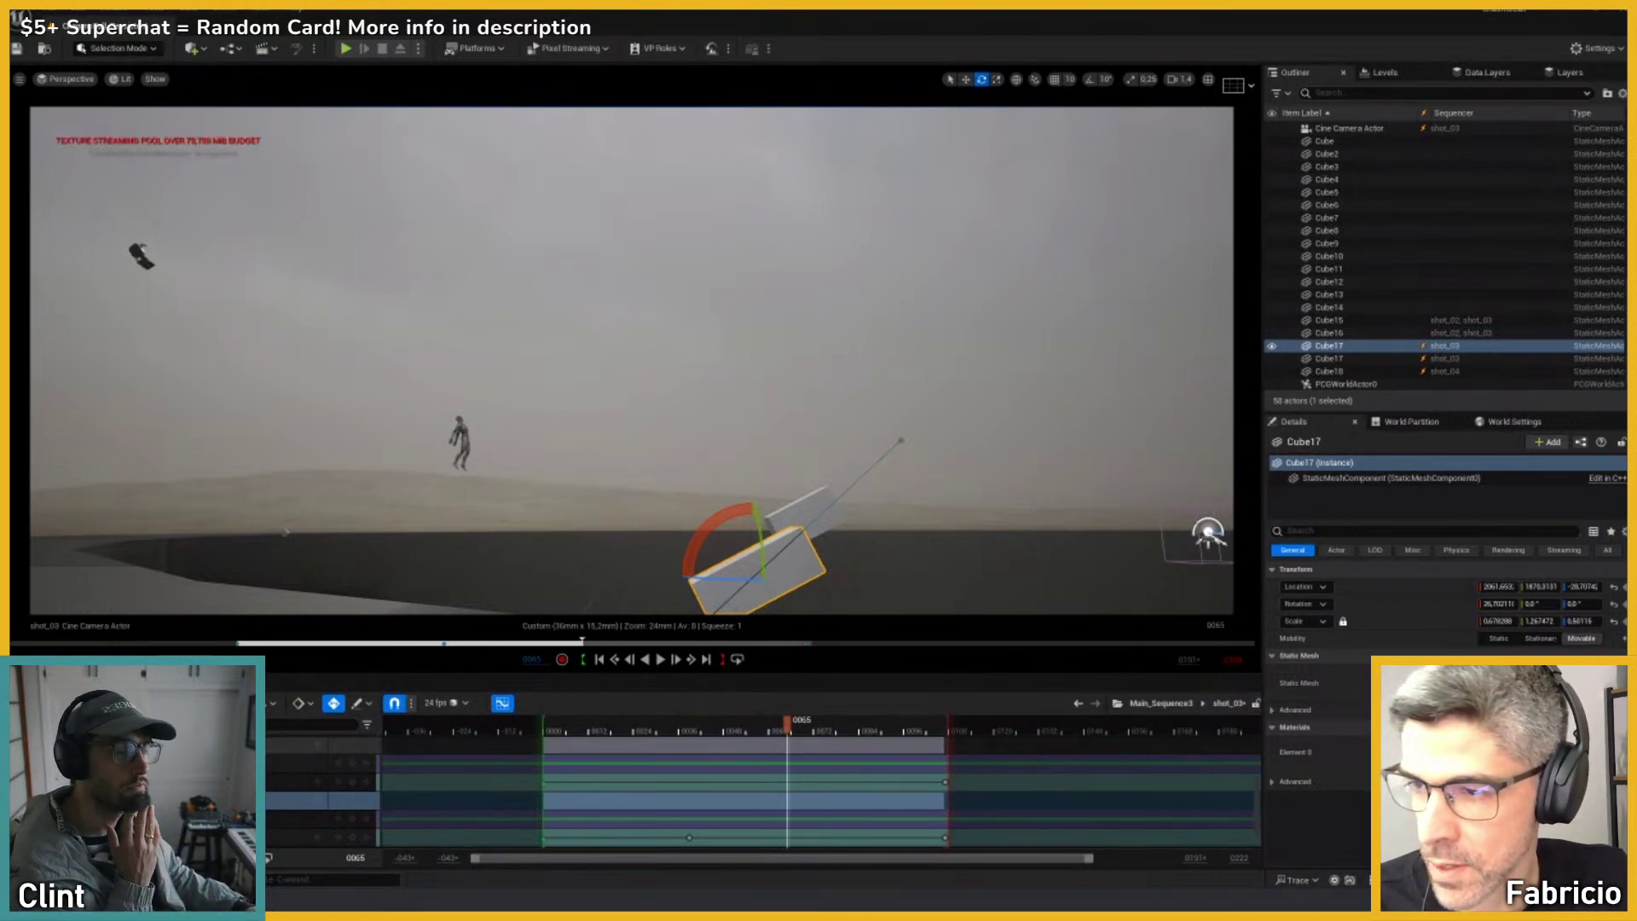
pyautogui.moveTo(717, 517); pyautogui.dragTo(703, 568)
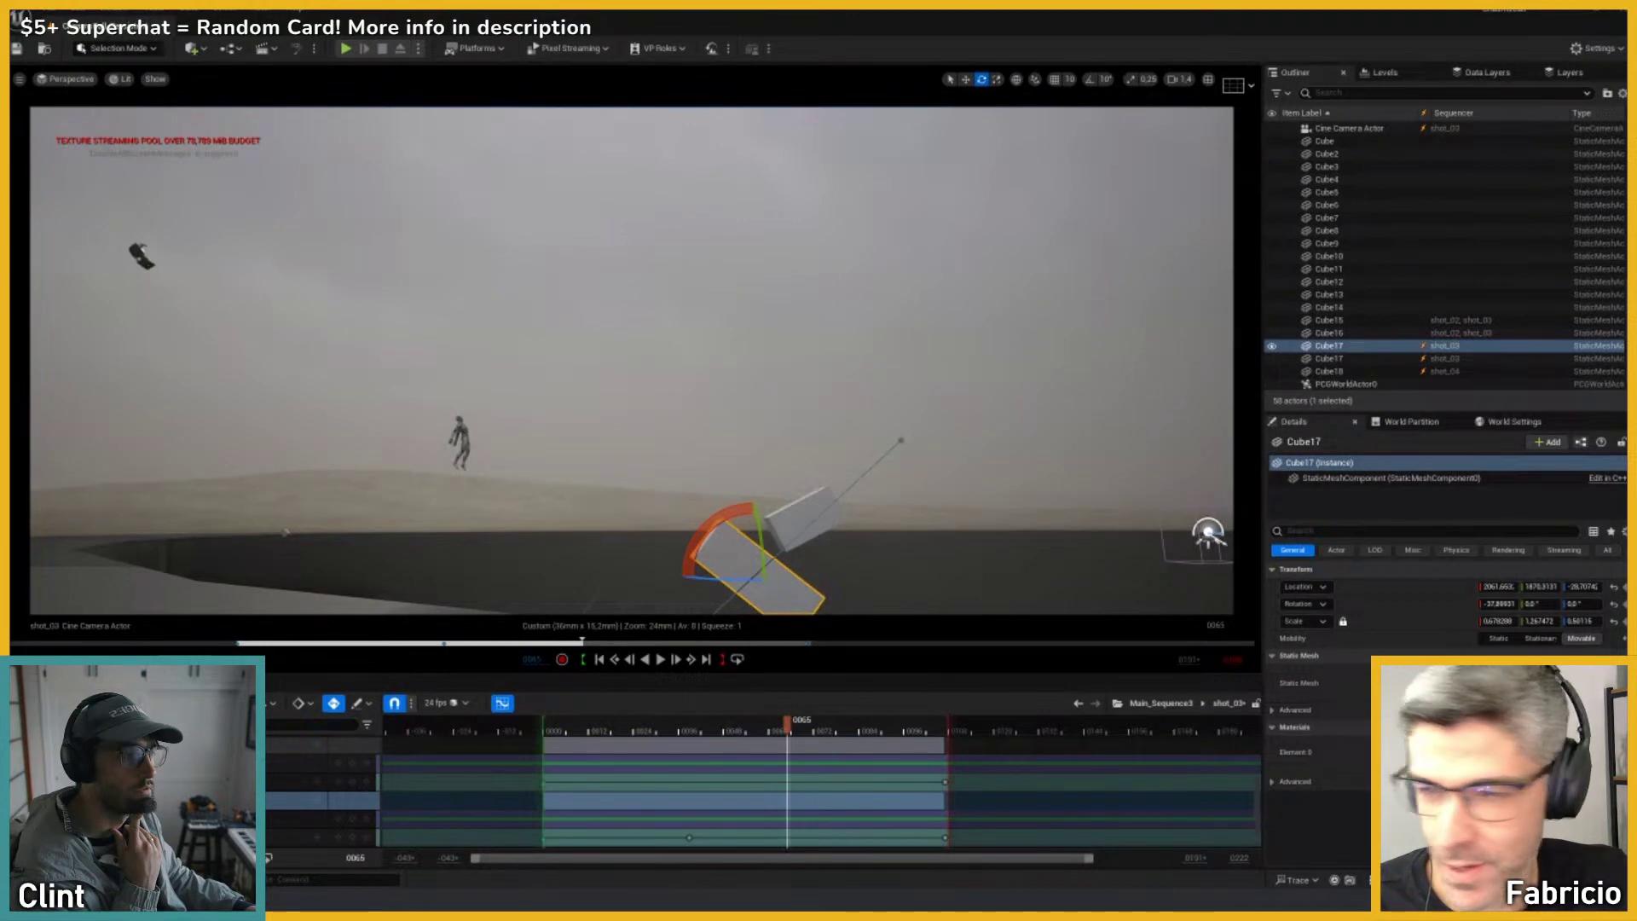
pyautogui.moveTo(788, 725); pyautogui.dragTo(591, 725)
pyautogui.press('space')
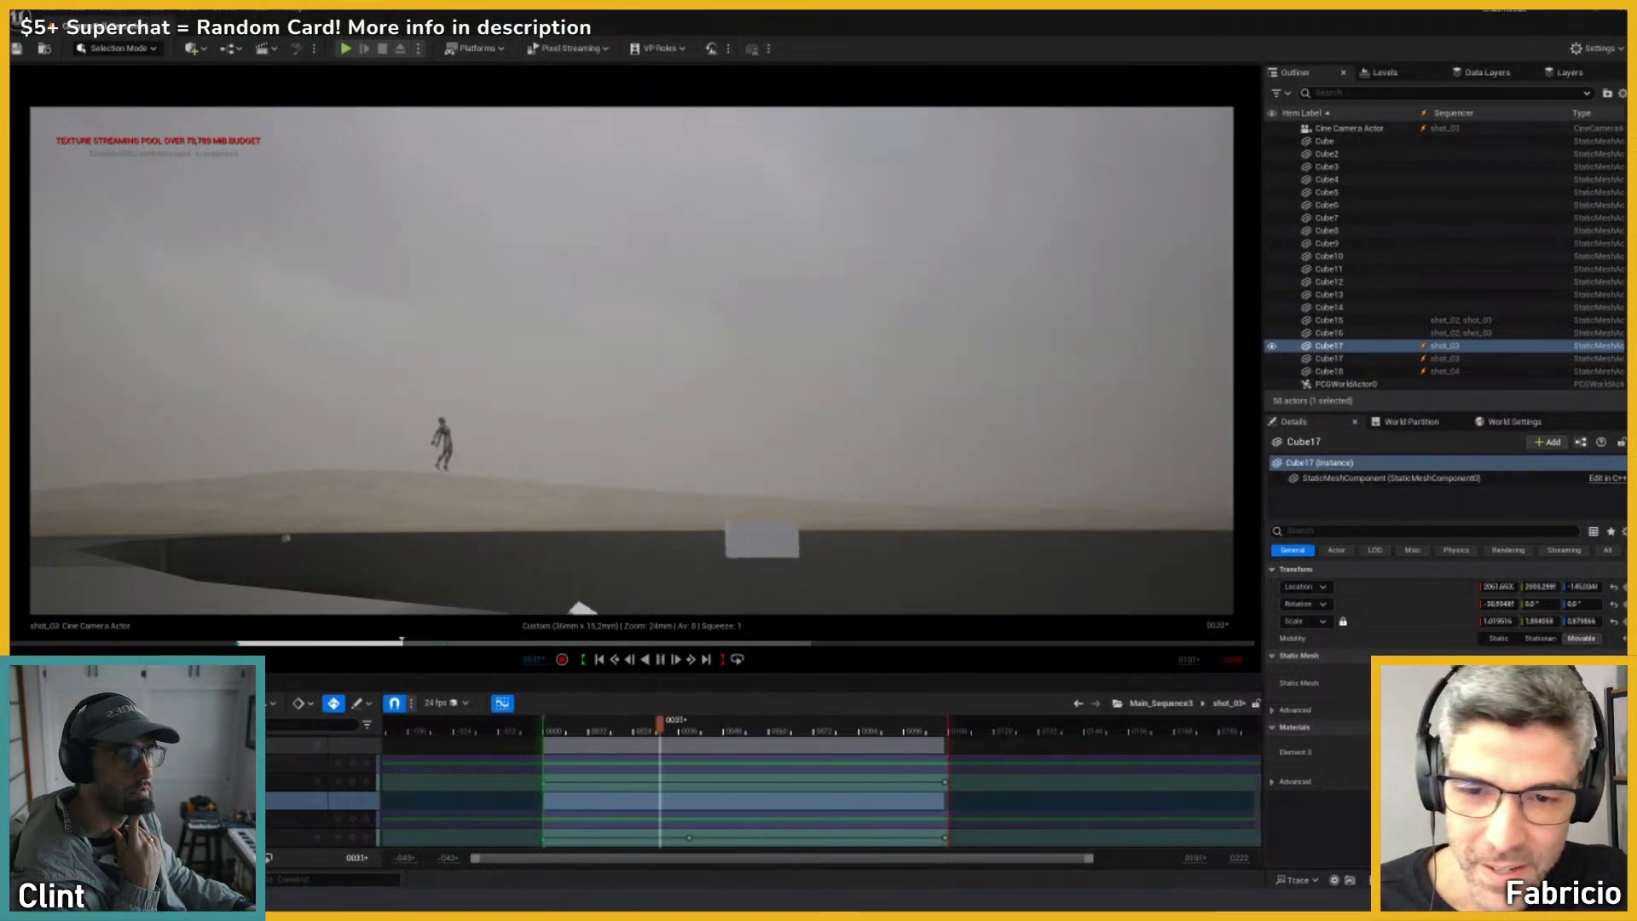
pyautogui.press('space')
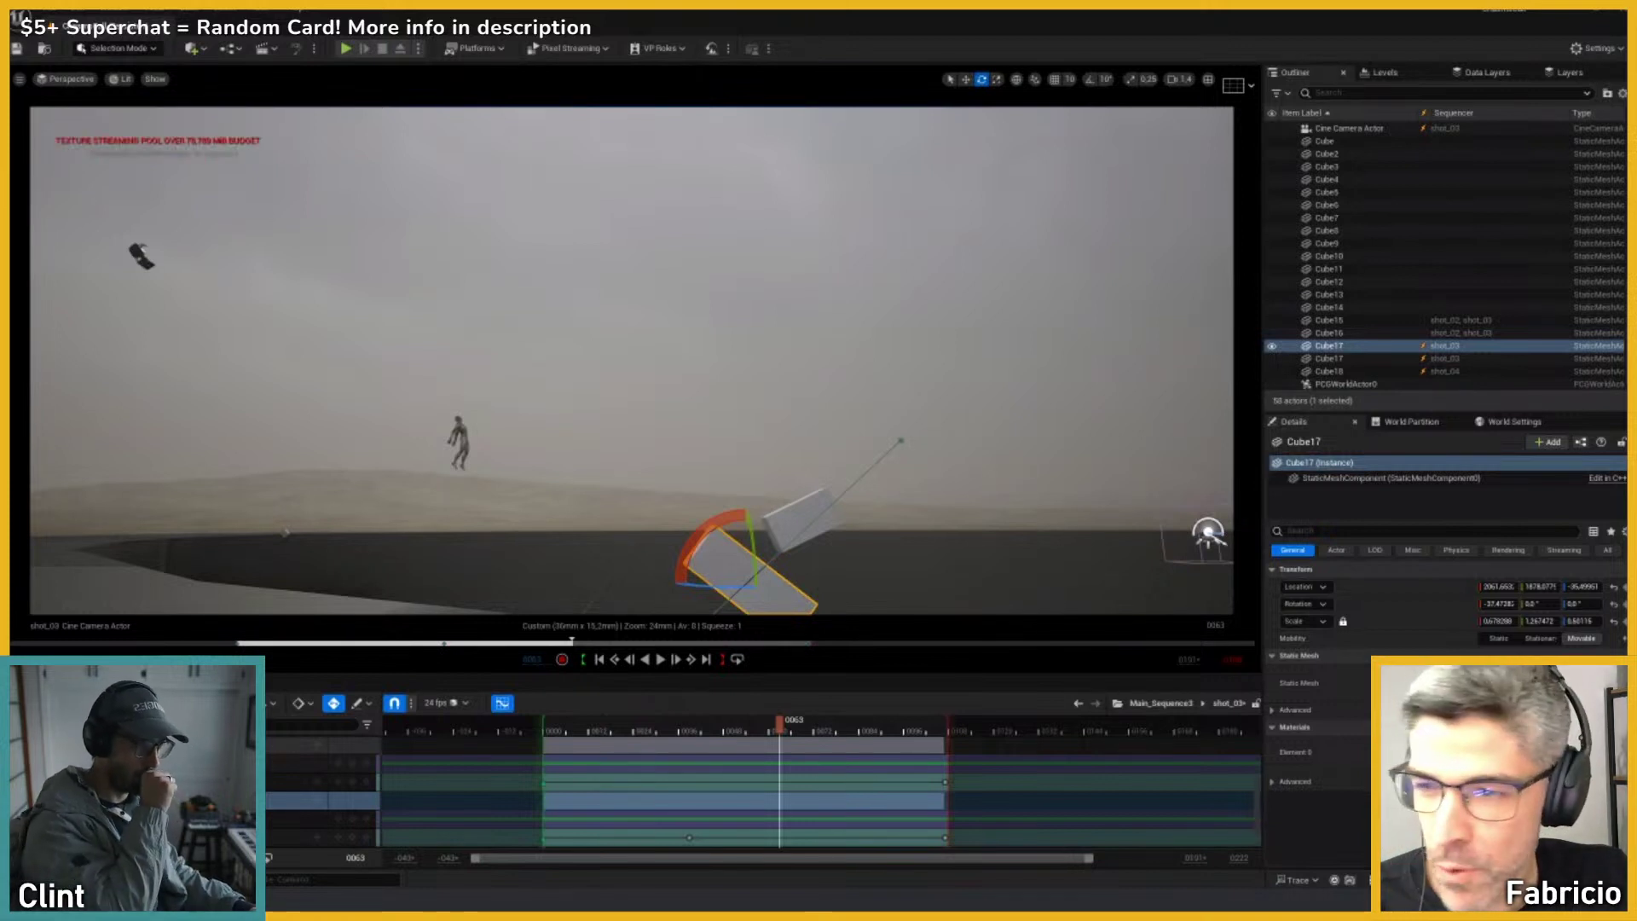
# Step: Steepen the foreground cube's path by shifting its start farther from the character, and lower it to a Z of about -18 at frame 83
pyautogui.moveTo(779, 725); pyautogui.dragTo(929, 725)
pyautogui.moveTo(1540, 587)
pyautogui.mouseDown()
pyautogui.moveTo(1602, 587)
pyautogui.moveTo(1499, 586)
pyautogui.moveTo(1518, 586)
pyautogui.mouseUp()
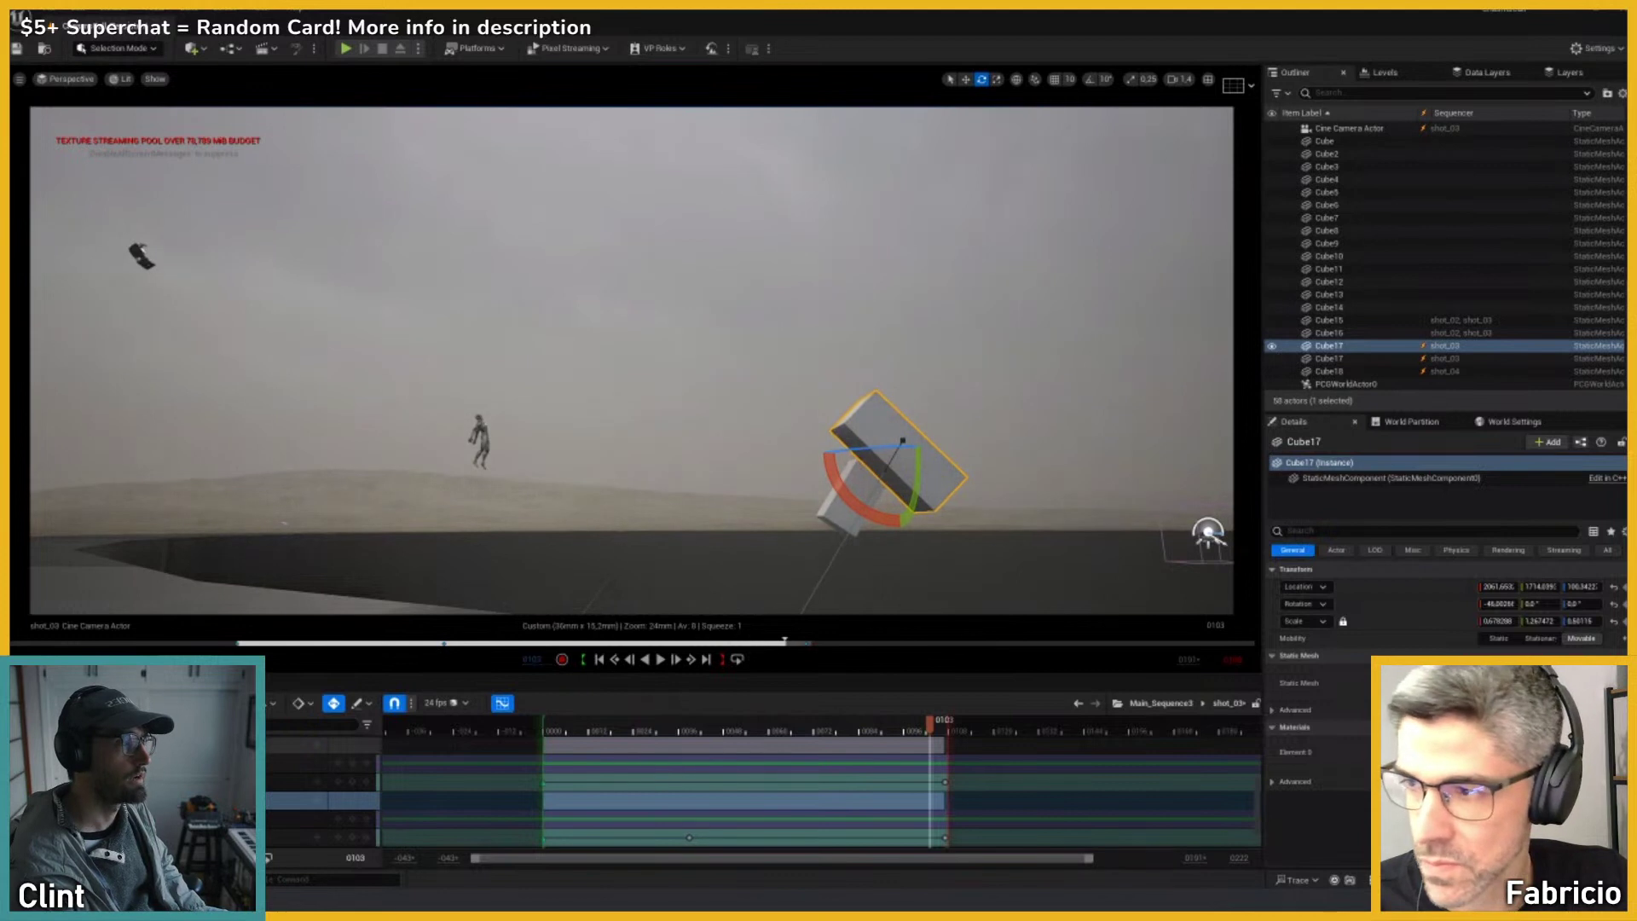
pyautogui.moveTo(929, 725); pyautogui.dragTo(757, 725)
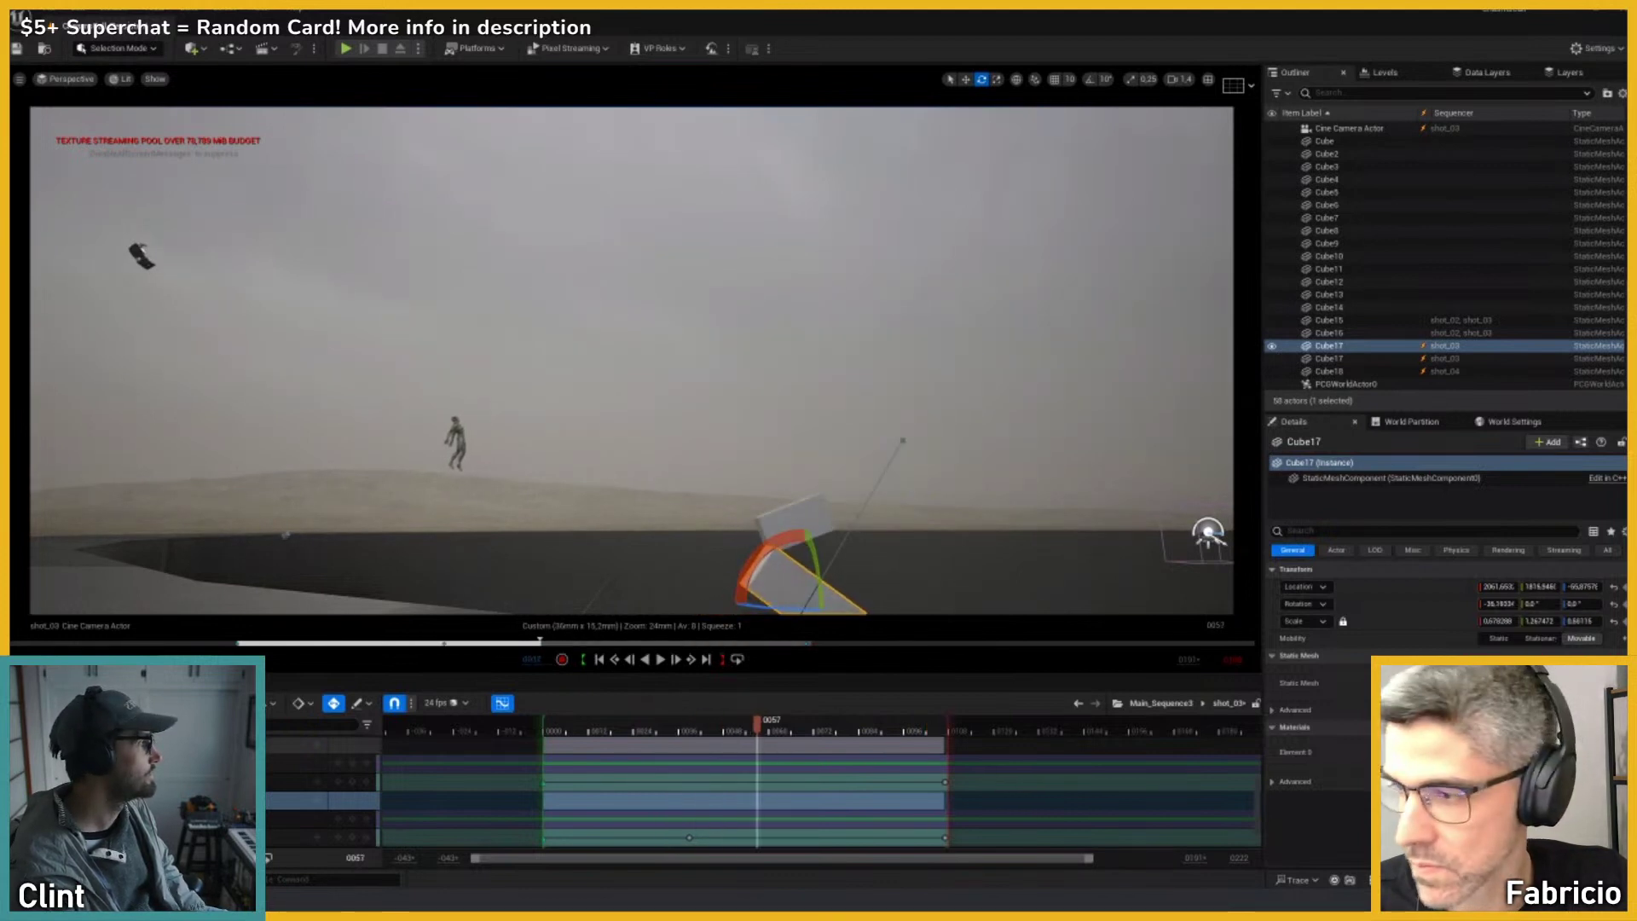
pyautogui.moveTo(1539, 587); pyautogui.dragTo(1588, 587)
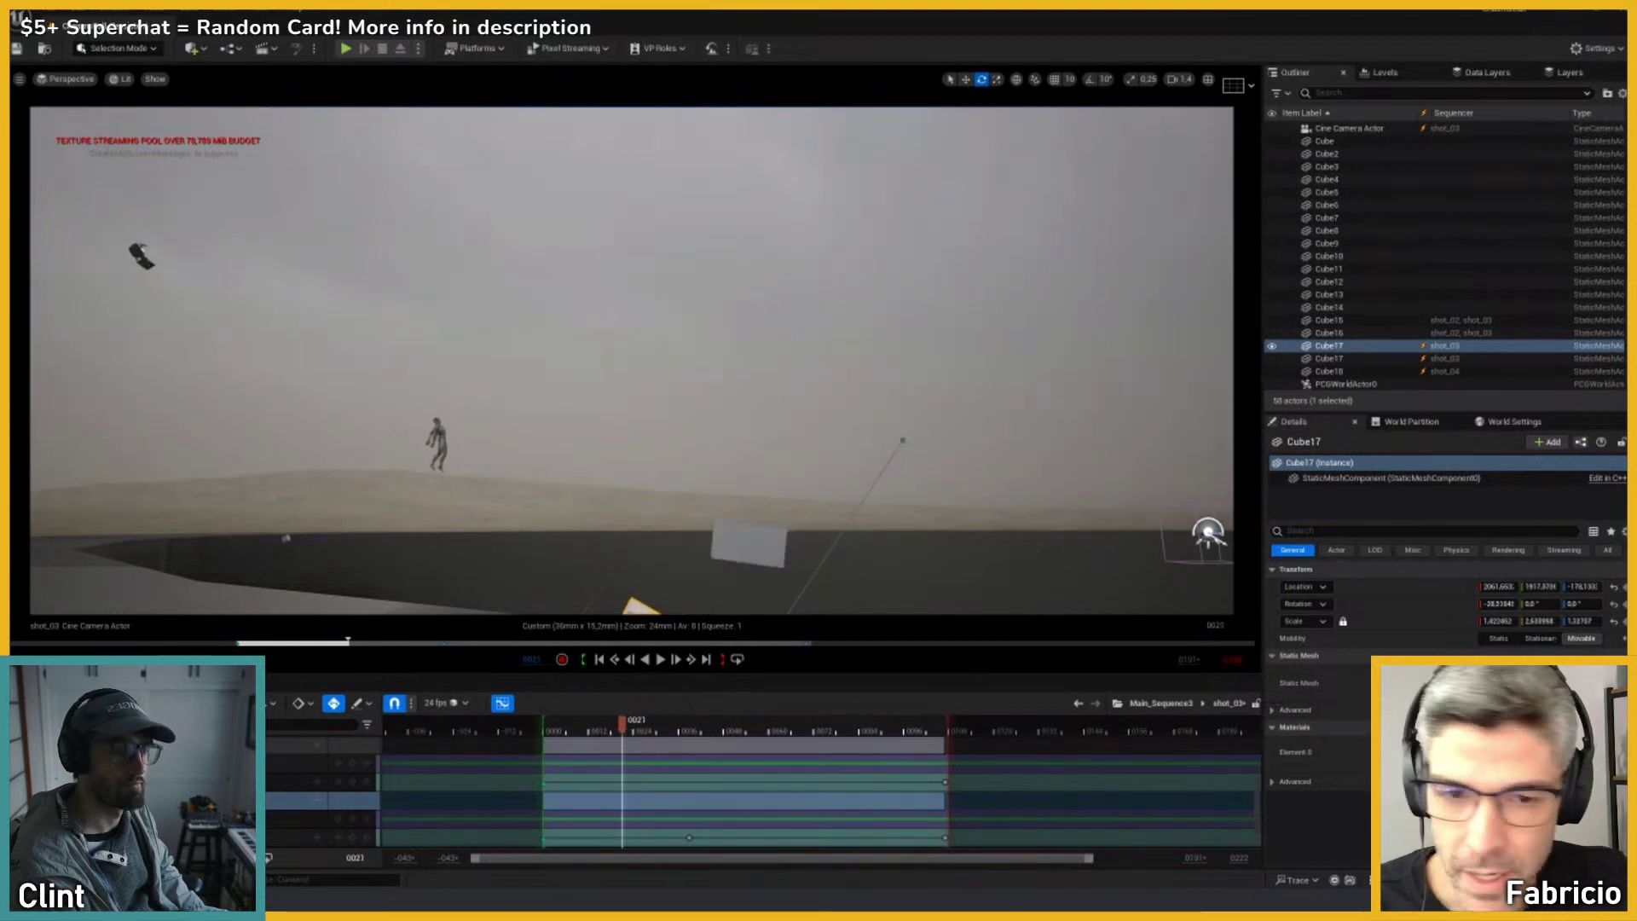
pyautogui.moveTo(881, 725); pyautogui.dragTo(855, 724)
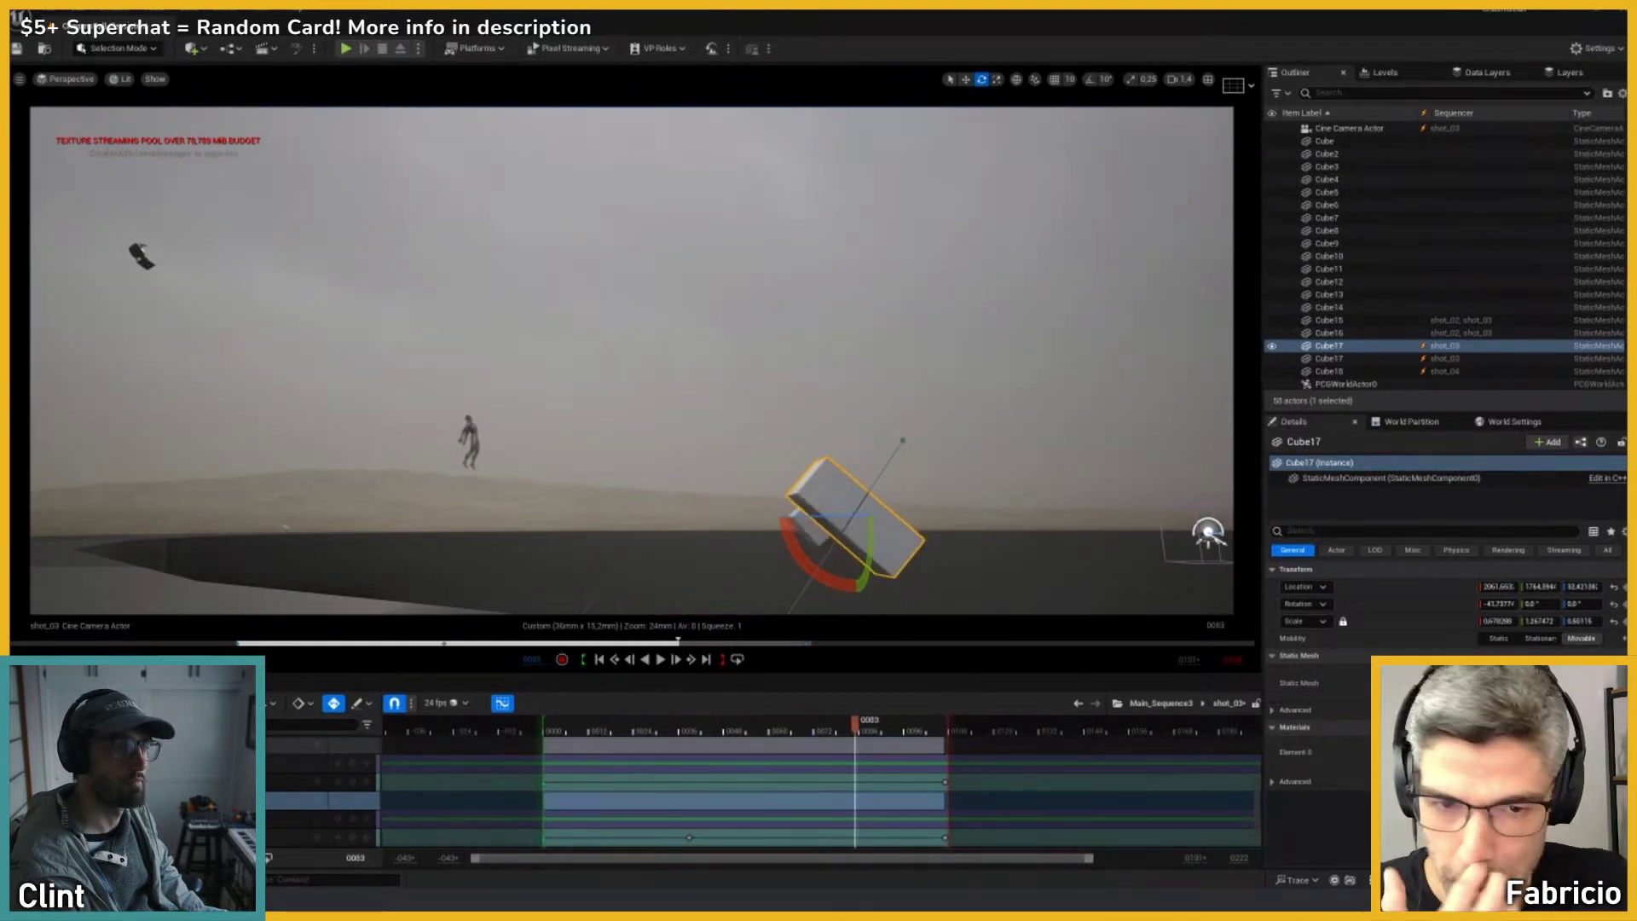
pyautogui.moveTo(1581, 586); pyautogui.dragTo(1581, 586)
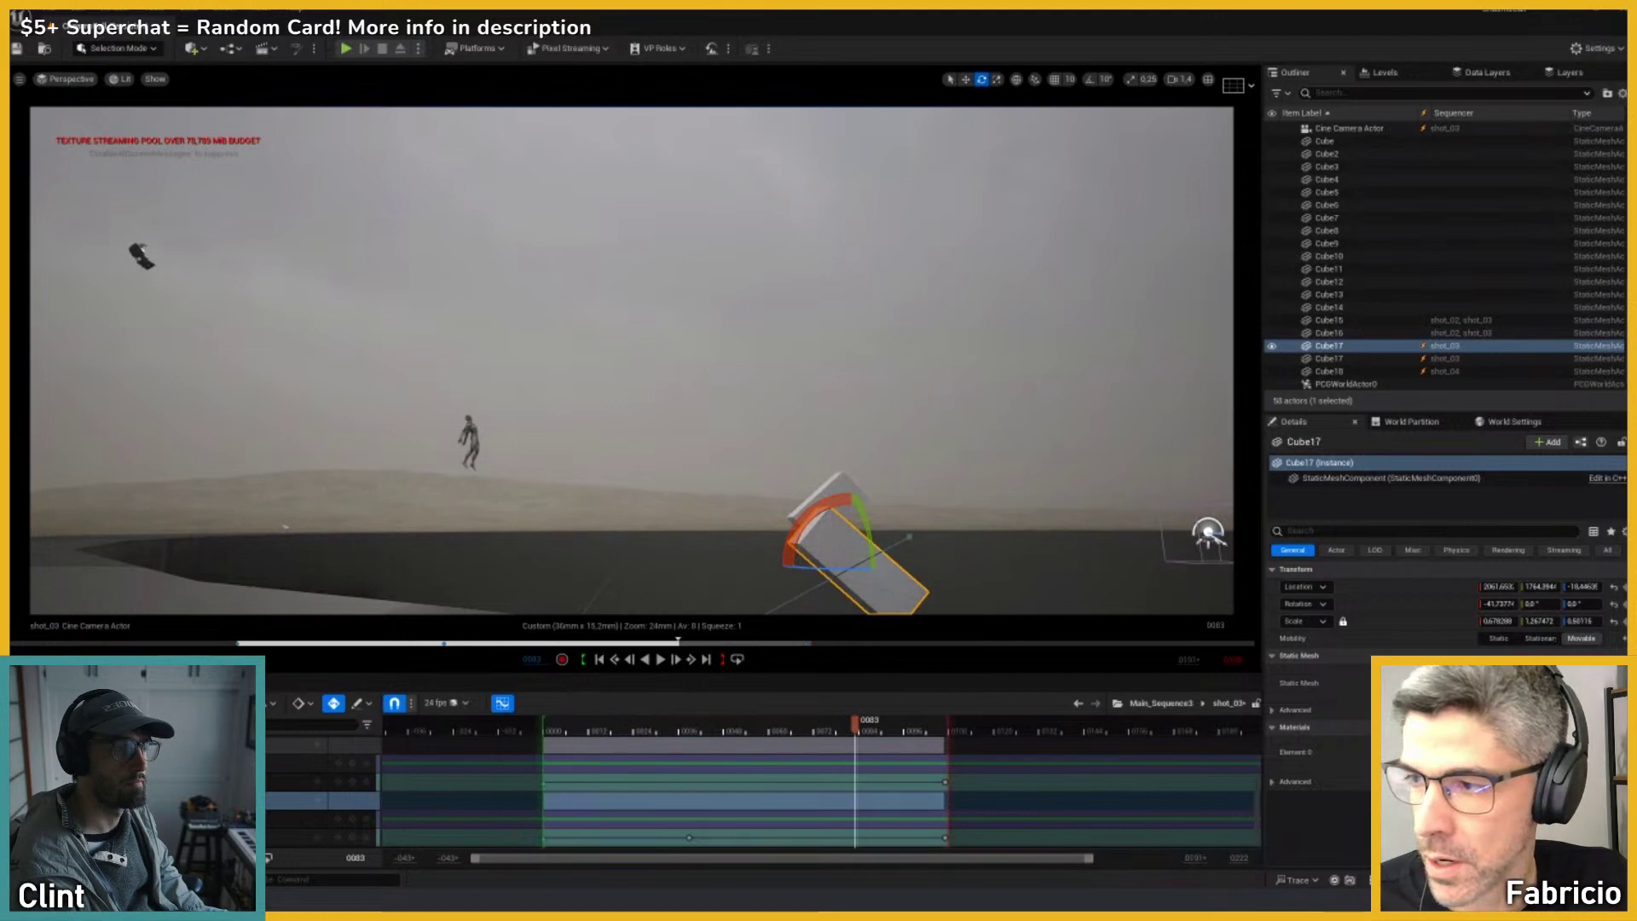
# Step: Delete the foreground cube's scale key at frame 39
pyautogui.moveTo(855, 725); pyautogui.dragTo(687, 724)
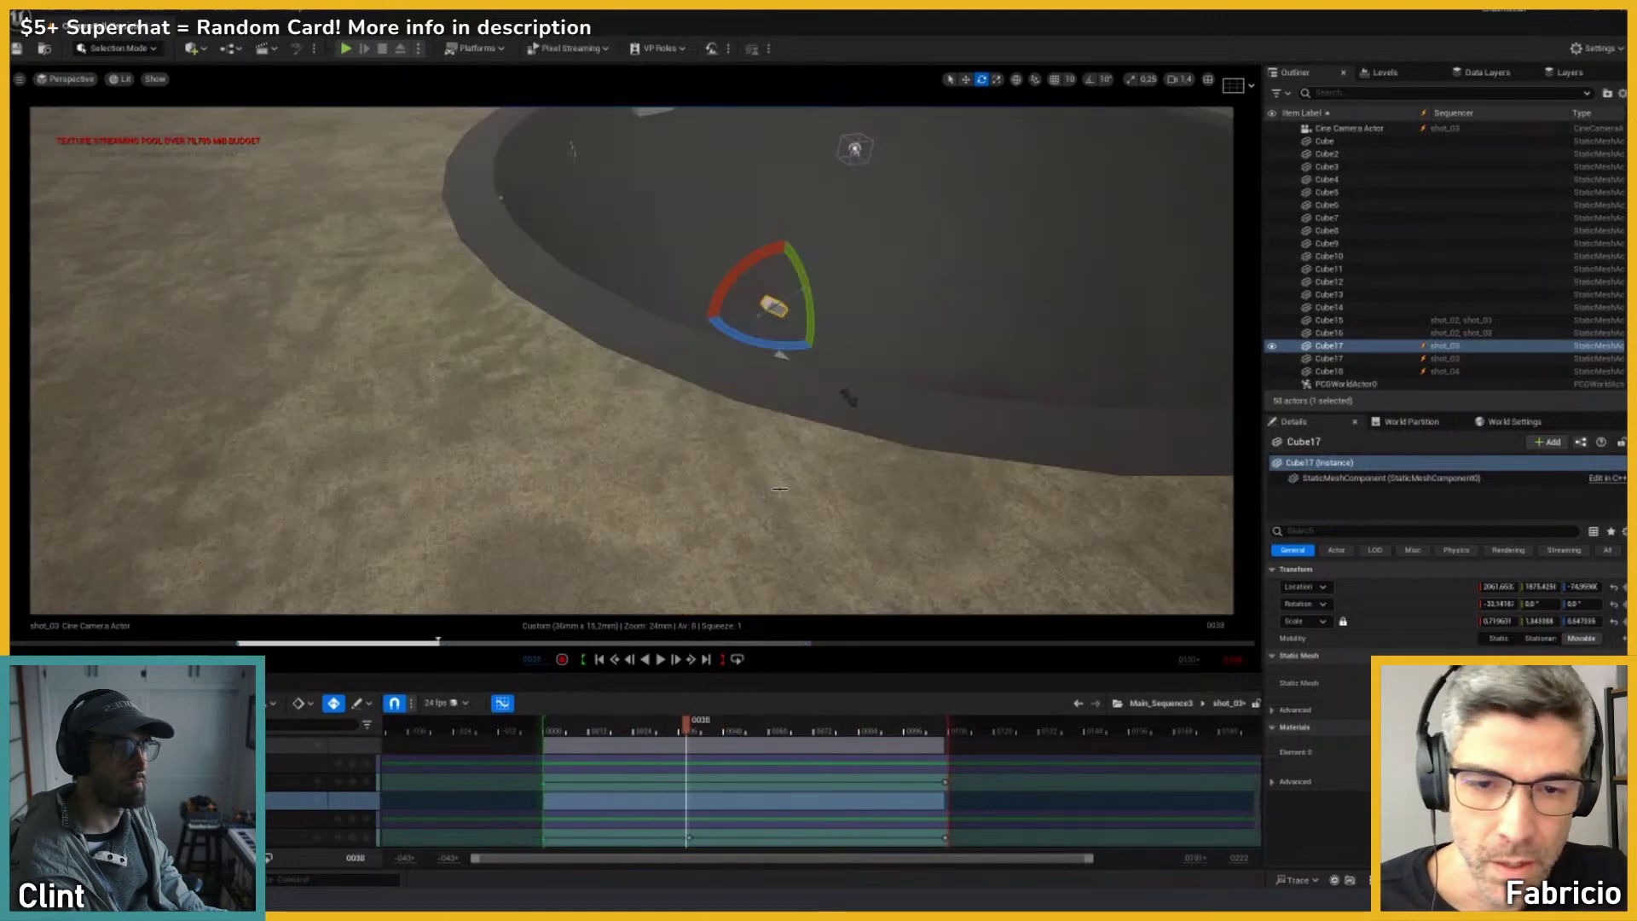
pyautogui.keyDown('alt'); pyautogui.moveTo(779, 488); pyautogui.dragTo(844, 512); pyautogui.keyUp('alt')
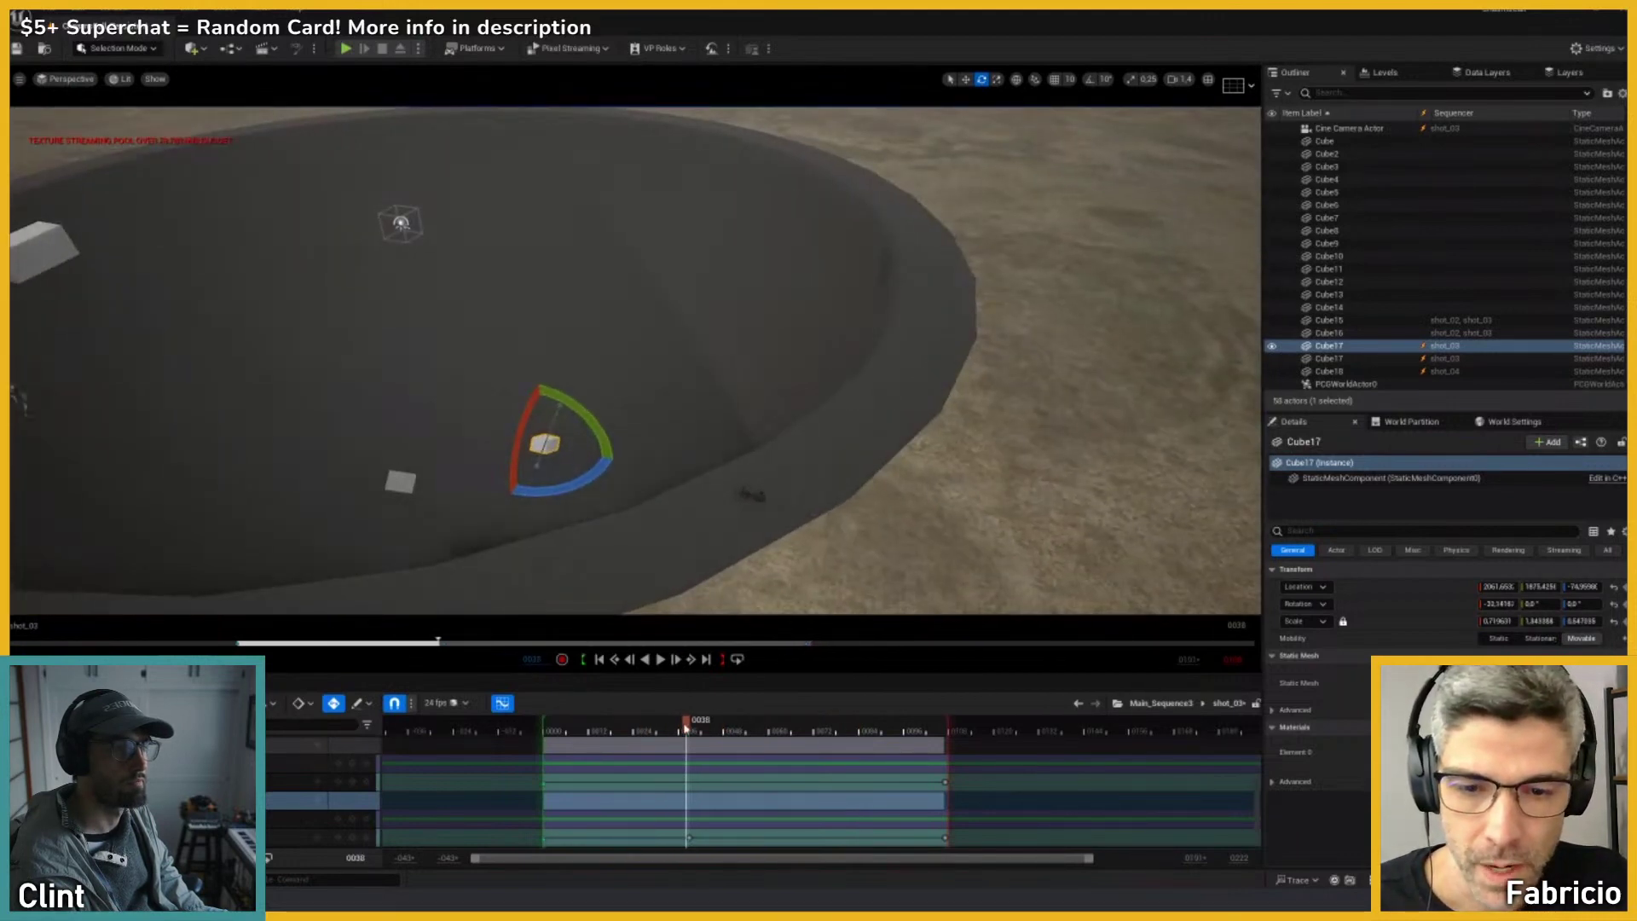
pyautogui.scroll(-1, 705, 814)
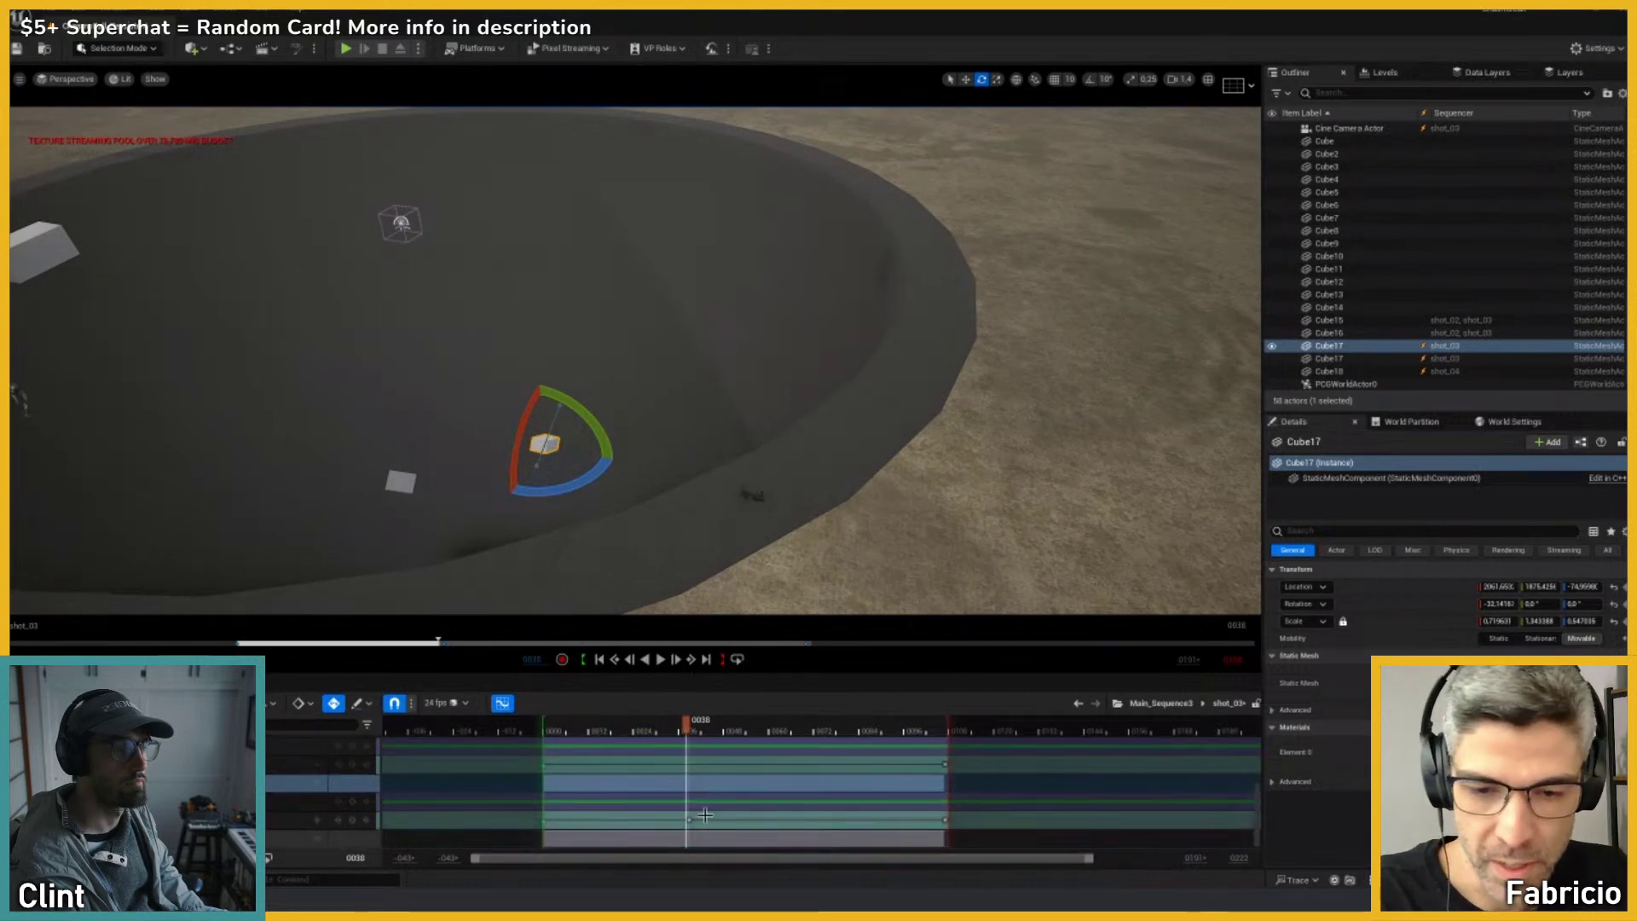
pyautogui.click(689, 819)
pyautogui.press('Delete')
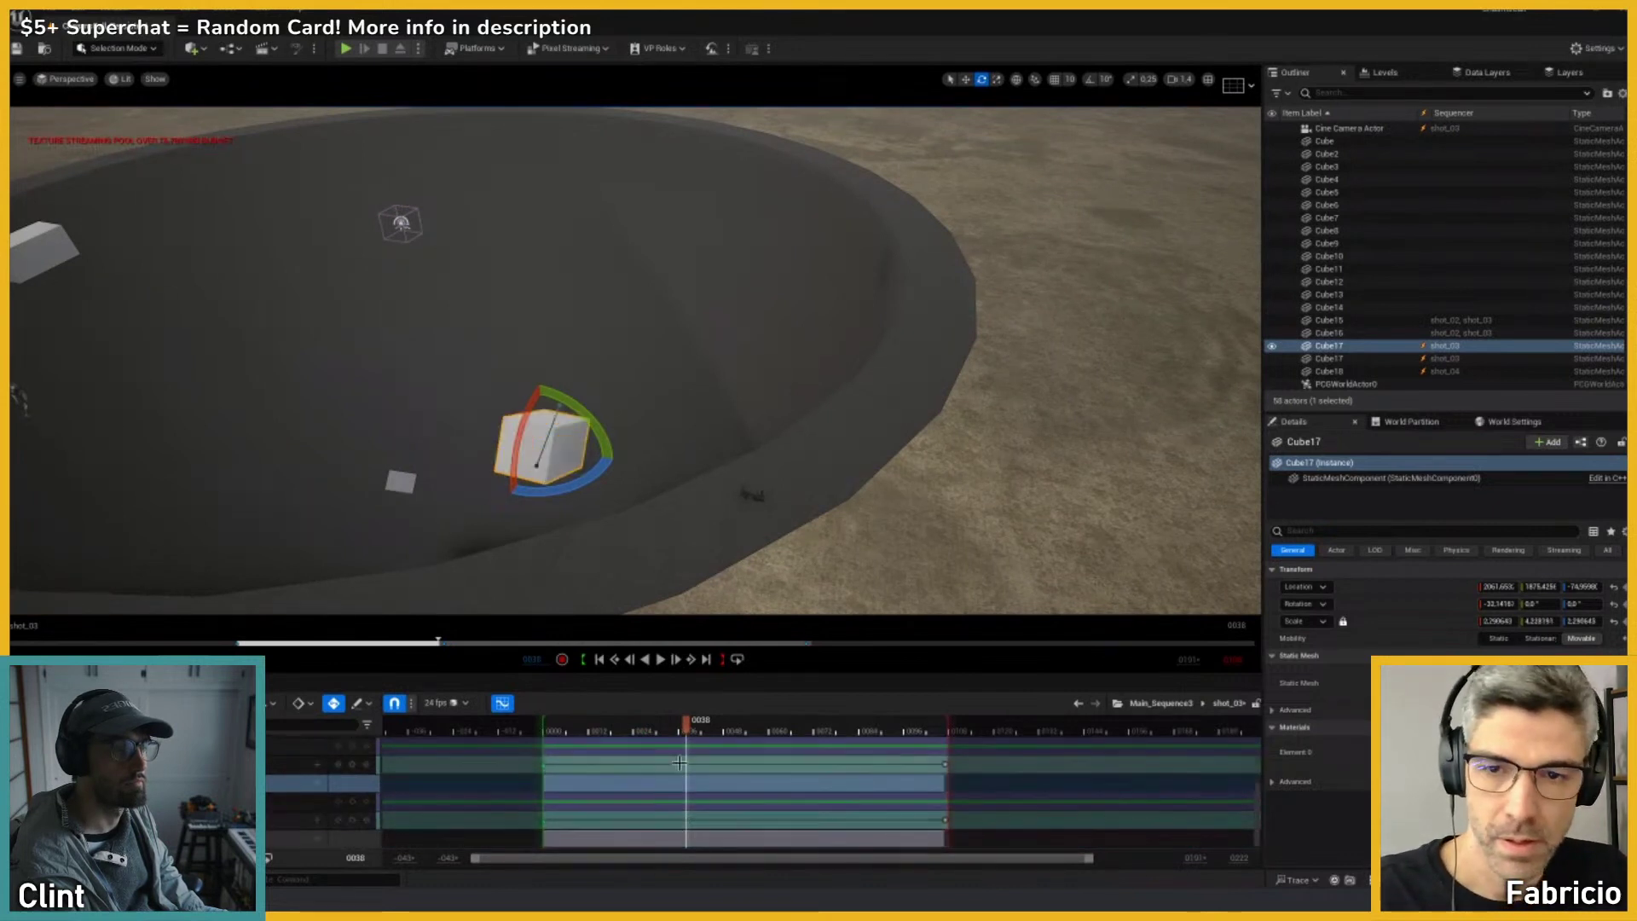
# Step: Try scaling the foreground cube down unevenly at frame 38, to about 1.6, 2.6 and 1.05 on X, Y and Z
pyautogui.press('r')
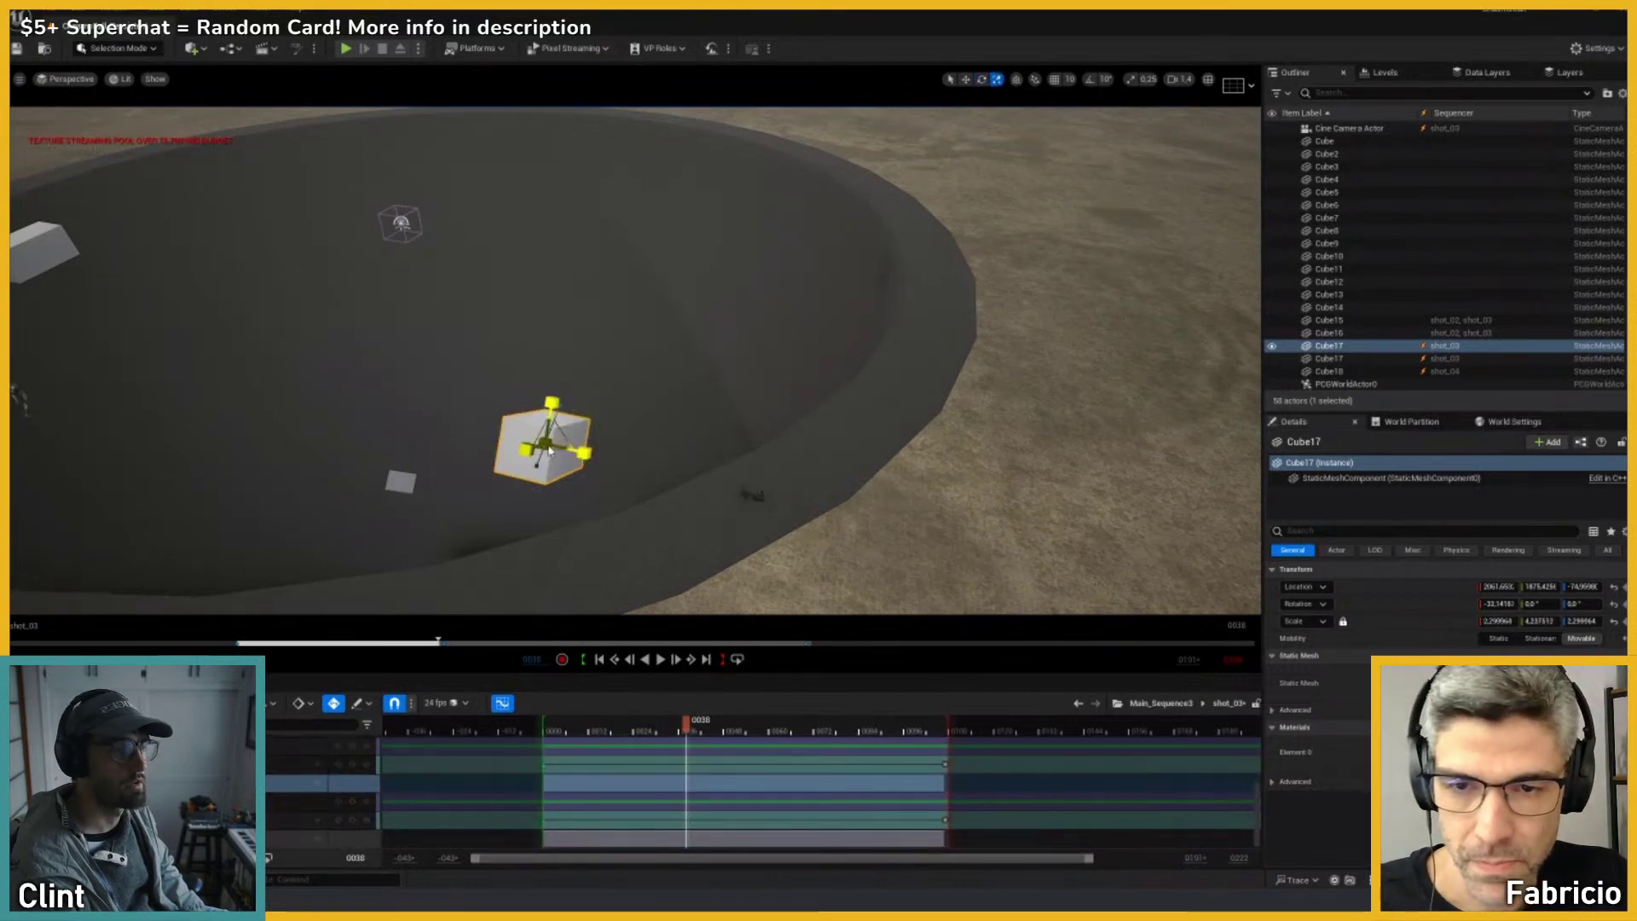
pyautogui.moveTo(550, 450); pyautogui.dragTo(566, 522)
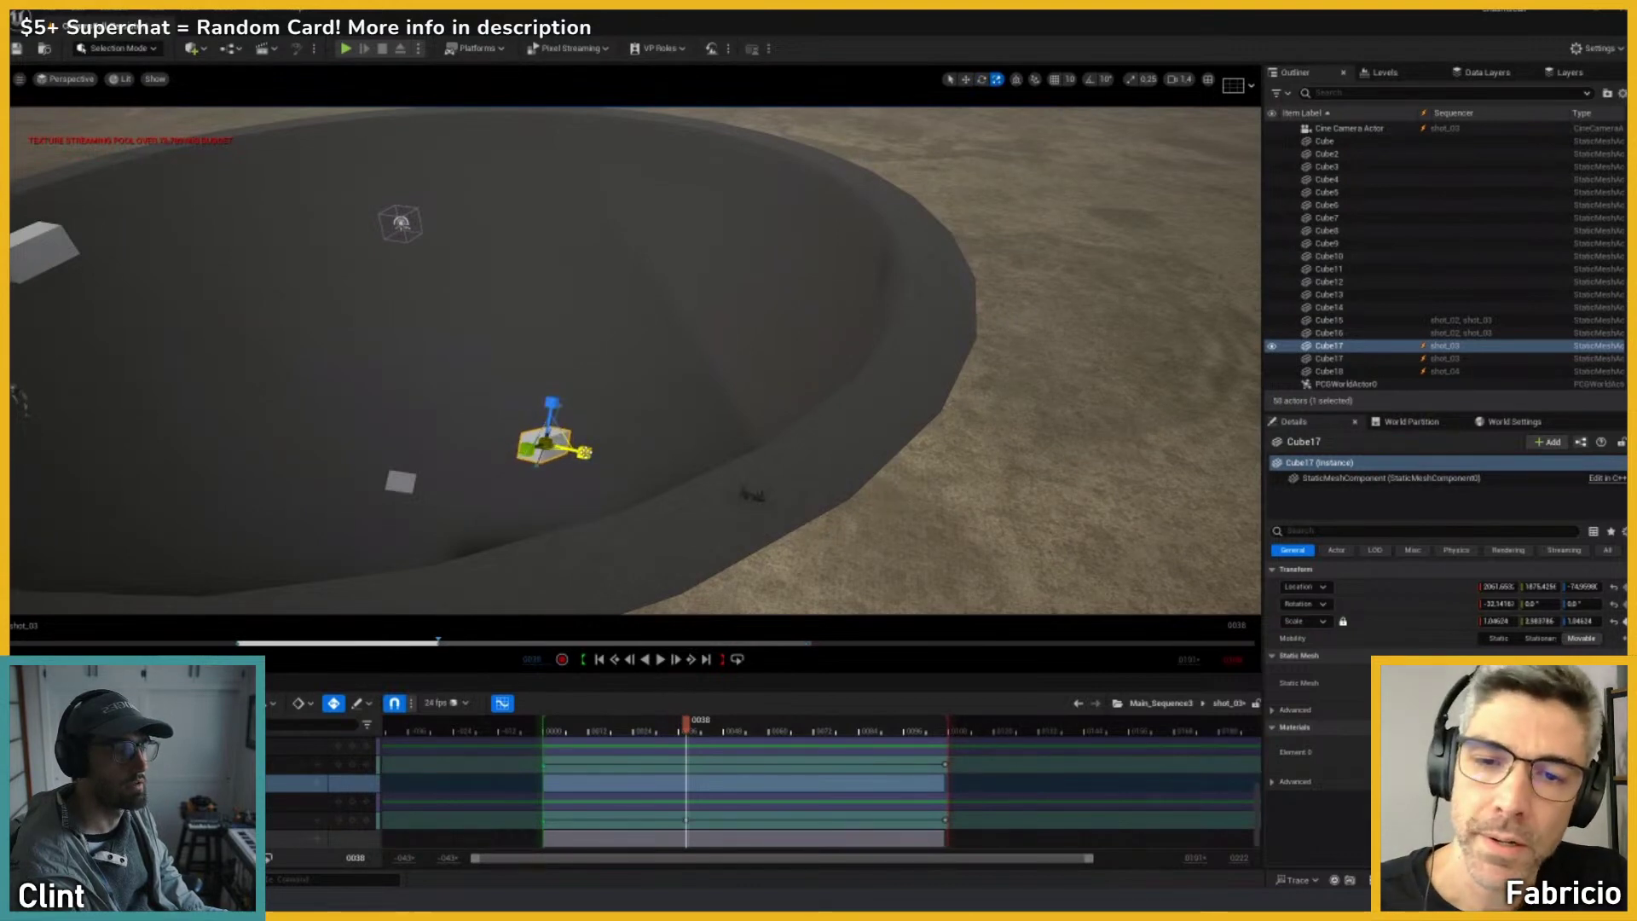
pyautogui.moveTo(584, 453); pyautogui.dragTo(600, 424)
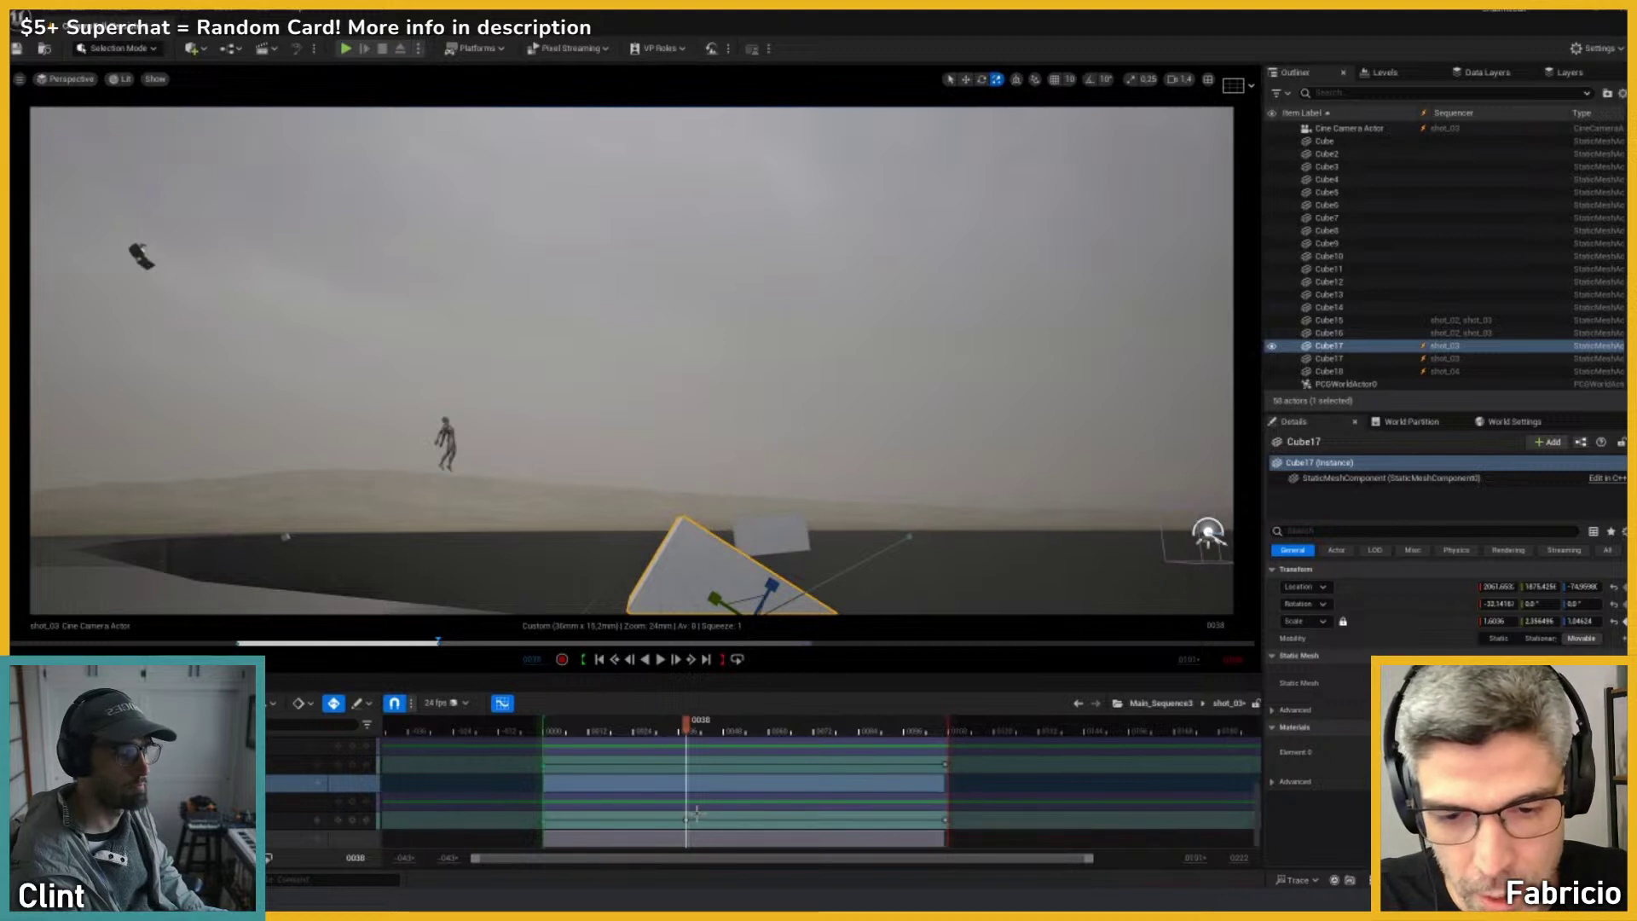
pyautogui.click(663, 824)
pyautogui.hotkey('ctrl', 'z')
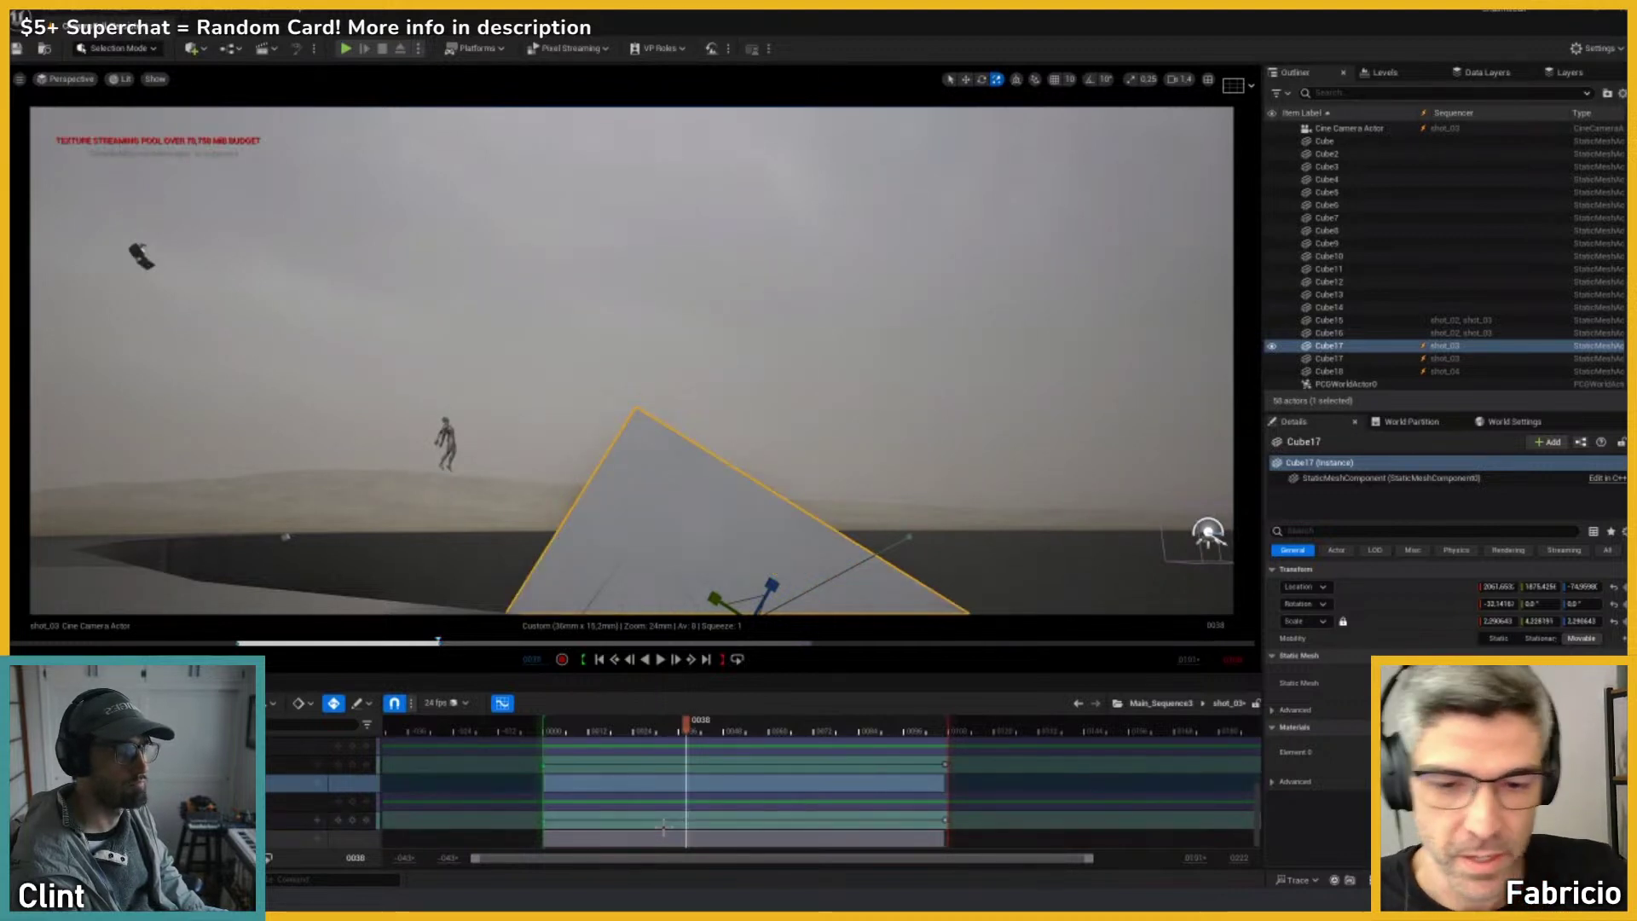
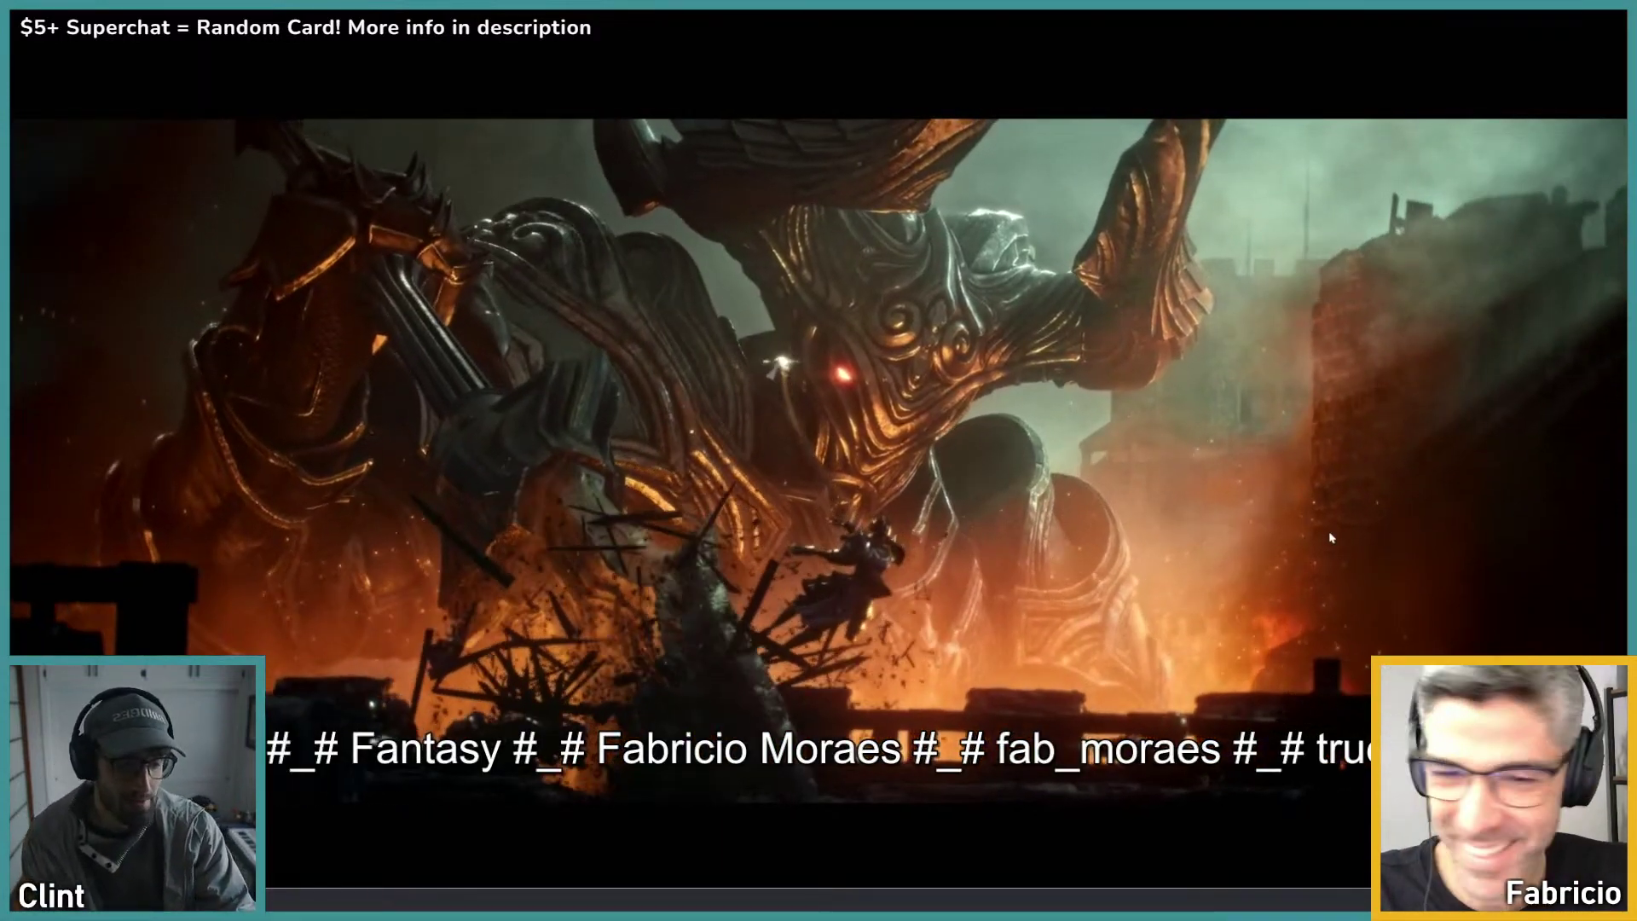
# Step: Exit full-screen playback and close the reference video in VLC media player
pyautogui.doubleClick(1262, 482)
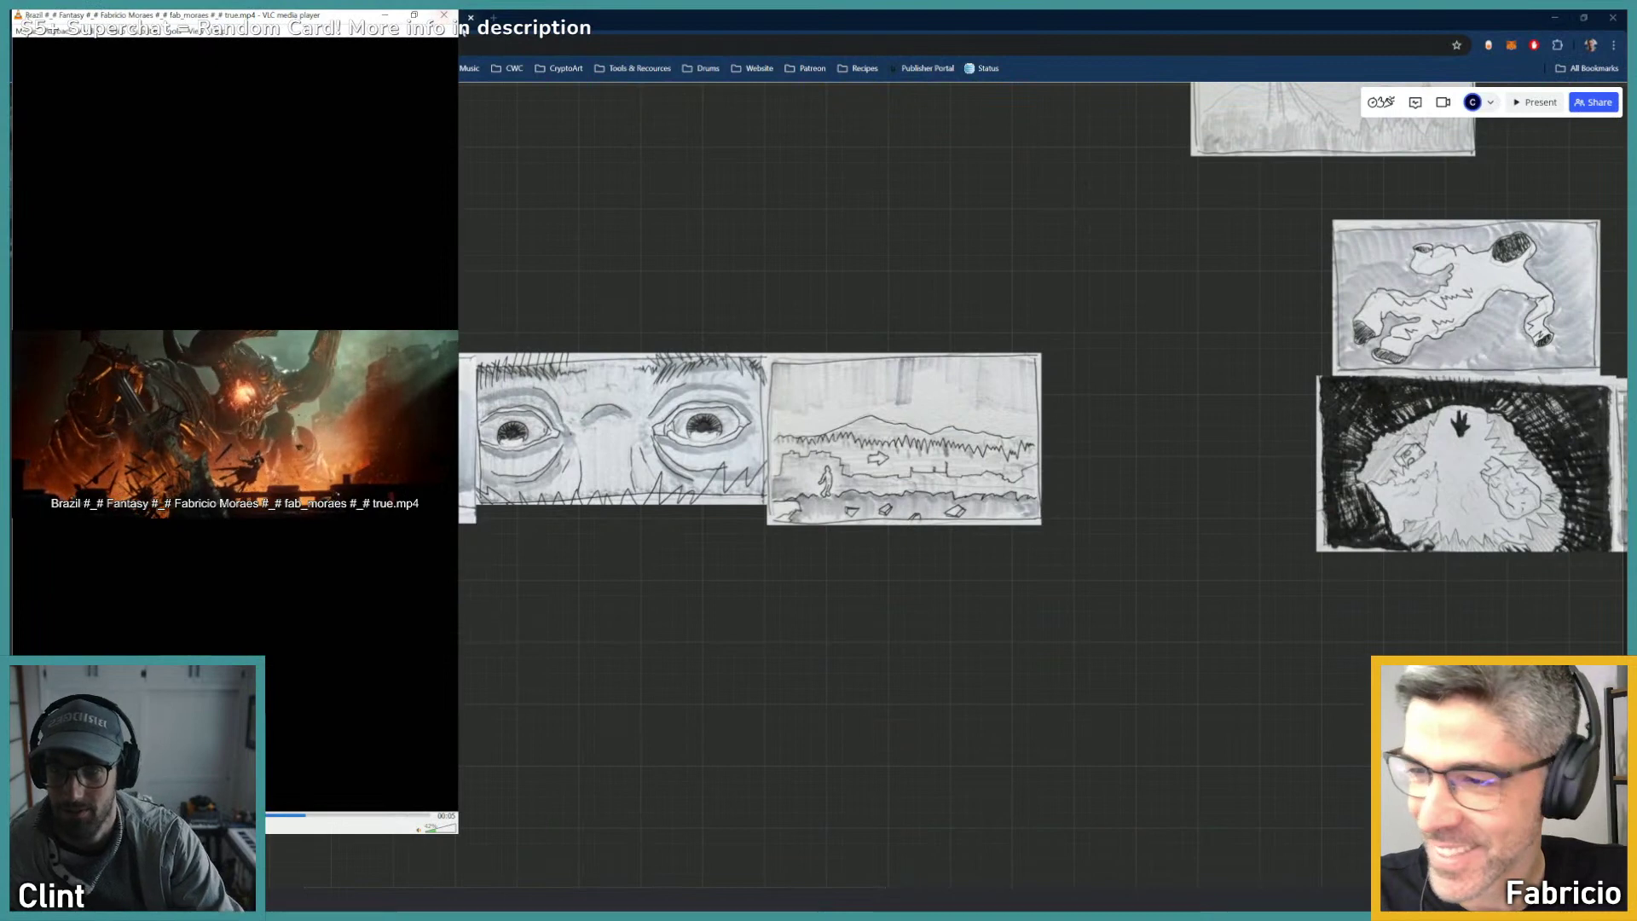
pyautogui.click(445, 16)
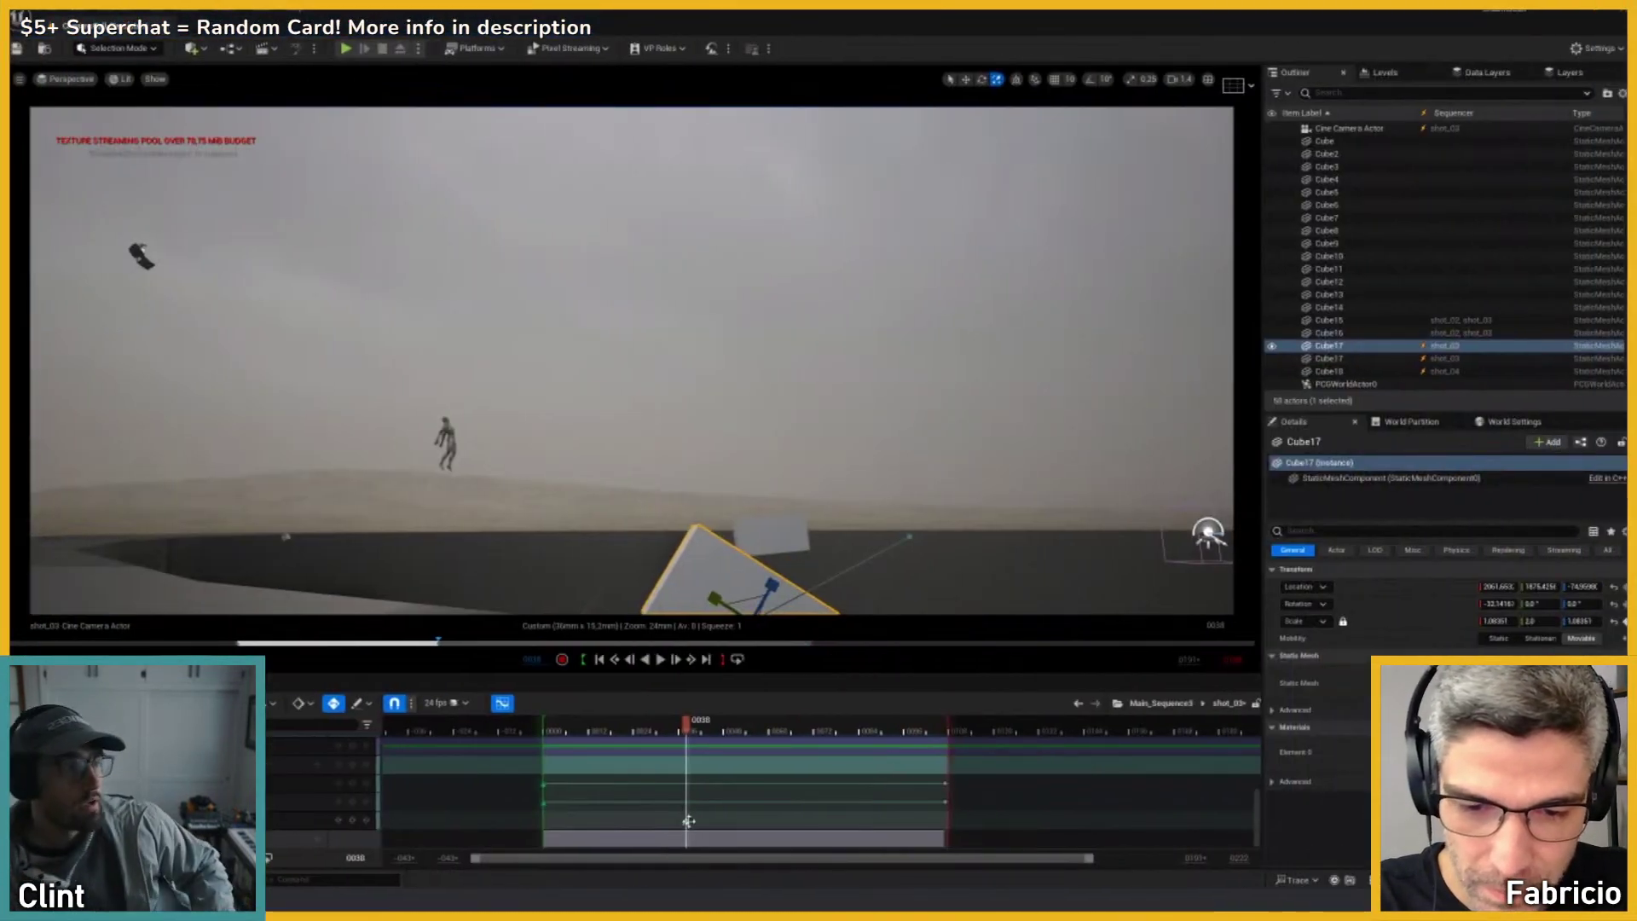
# Step: Move the foreground cube's scale key from frame 38 to frame 0 and preview its motion from the start of the shot
pyautogui.moveTo(686, 821); pyautogui.dragTo(543, 820)
pyautogui.click(561, 727)
pyautogui.press('space')
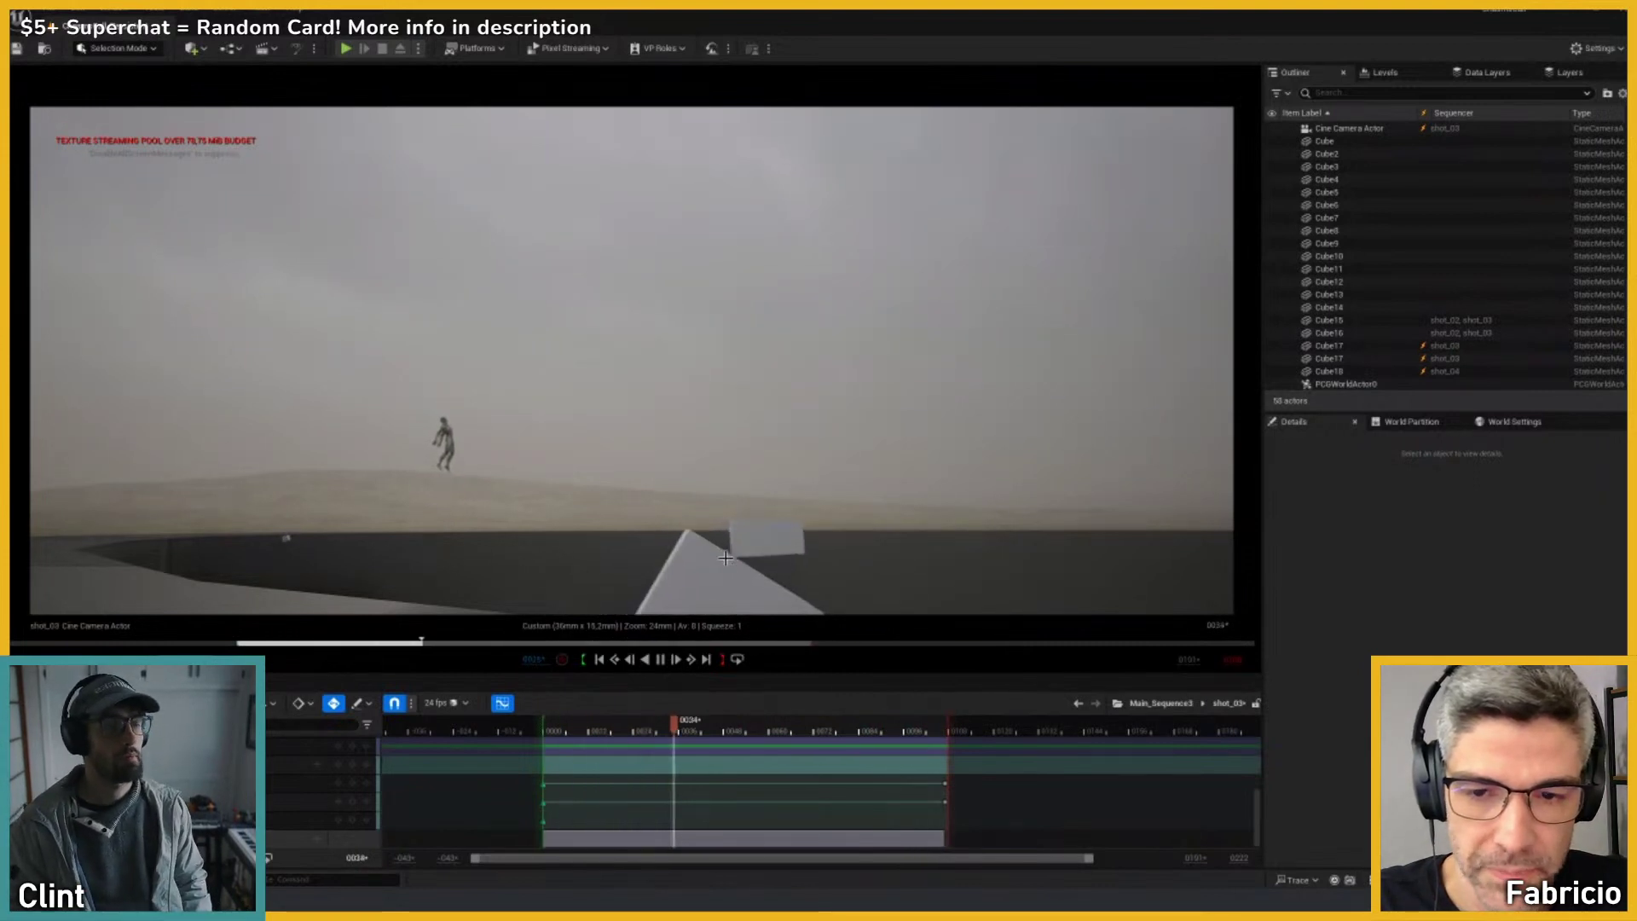
pyautogui.press('space')
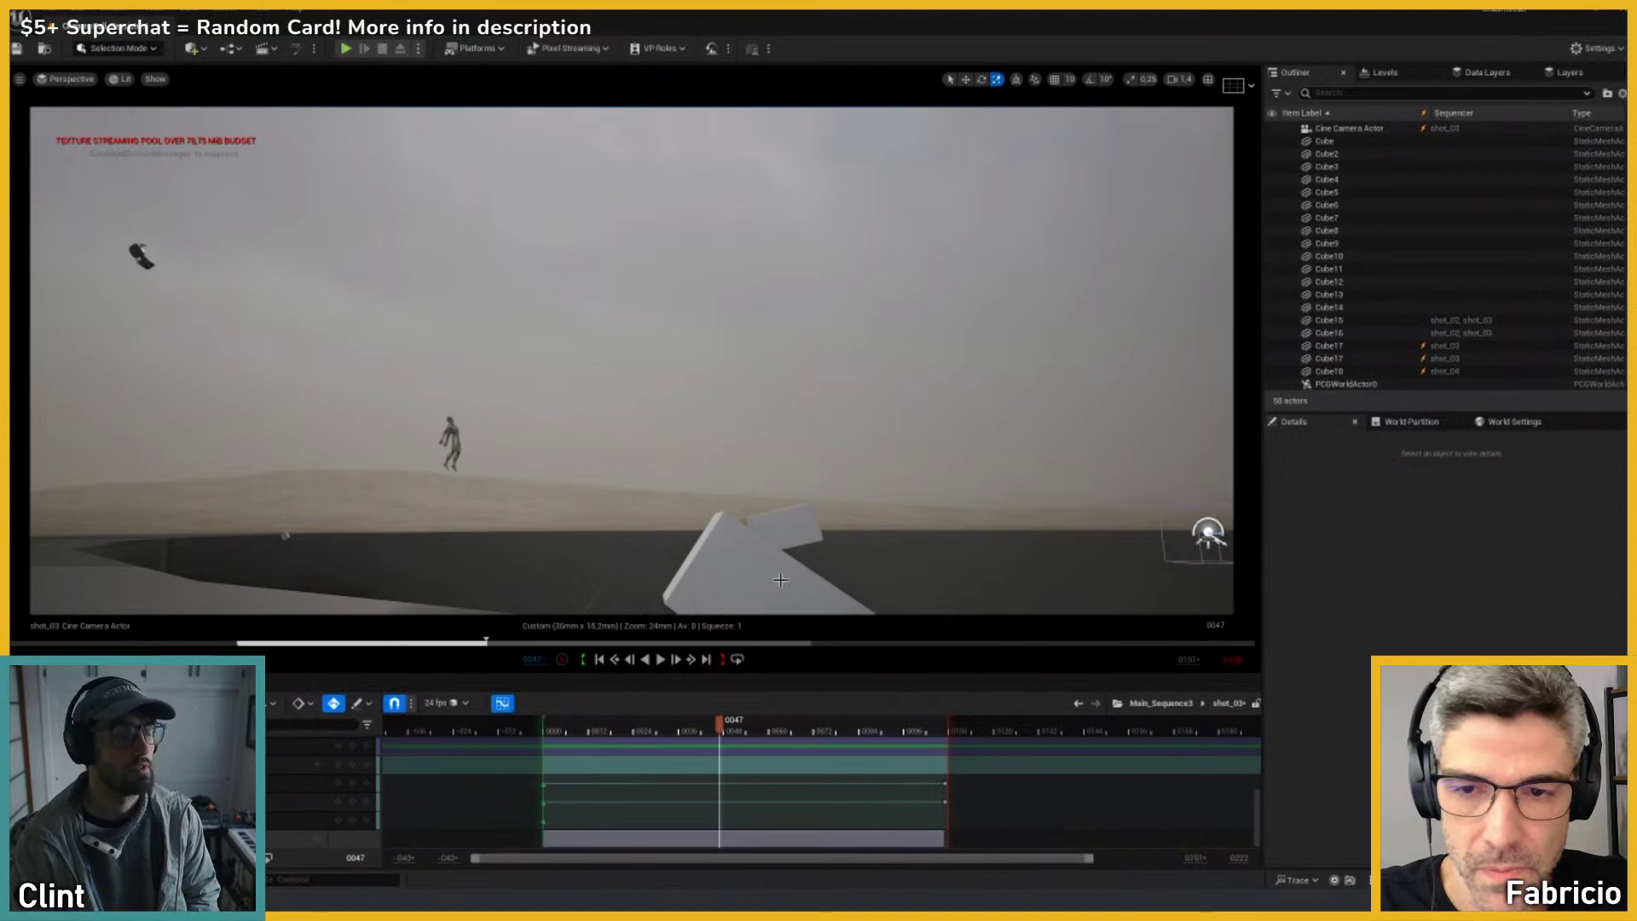
# Step: Save the sequence, duplicate the foreground cube across to the far side of the tube's opening and turn the copy about 37° around Z
pyautogui.click(779, 580)
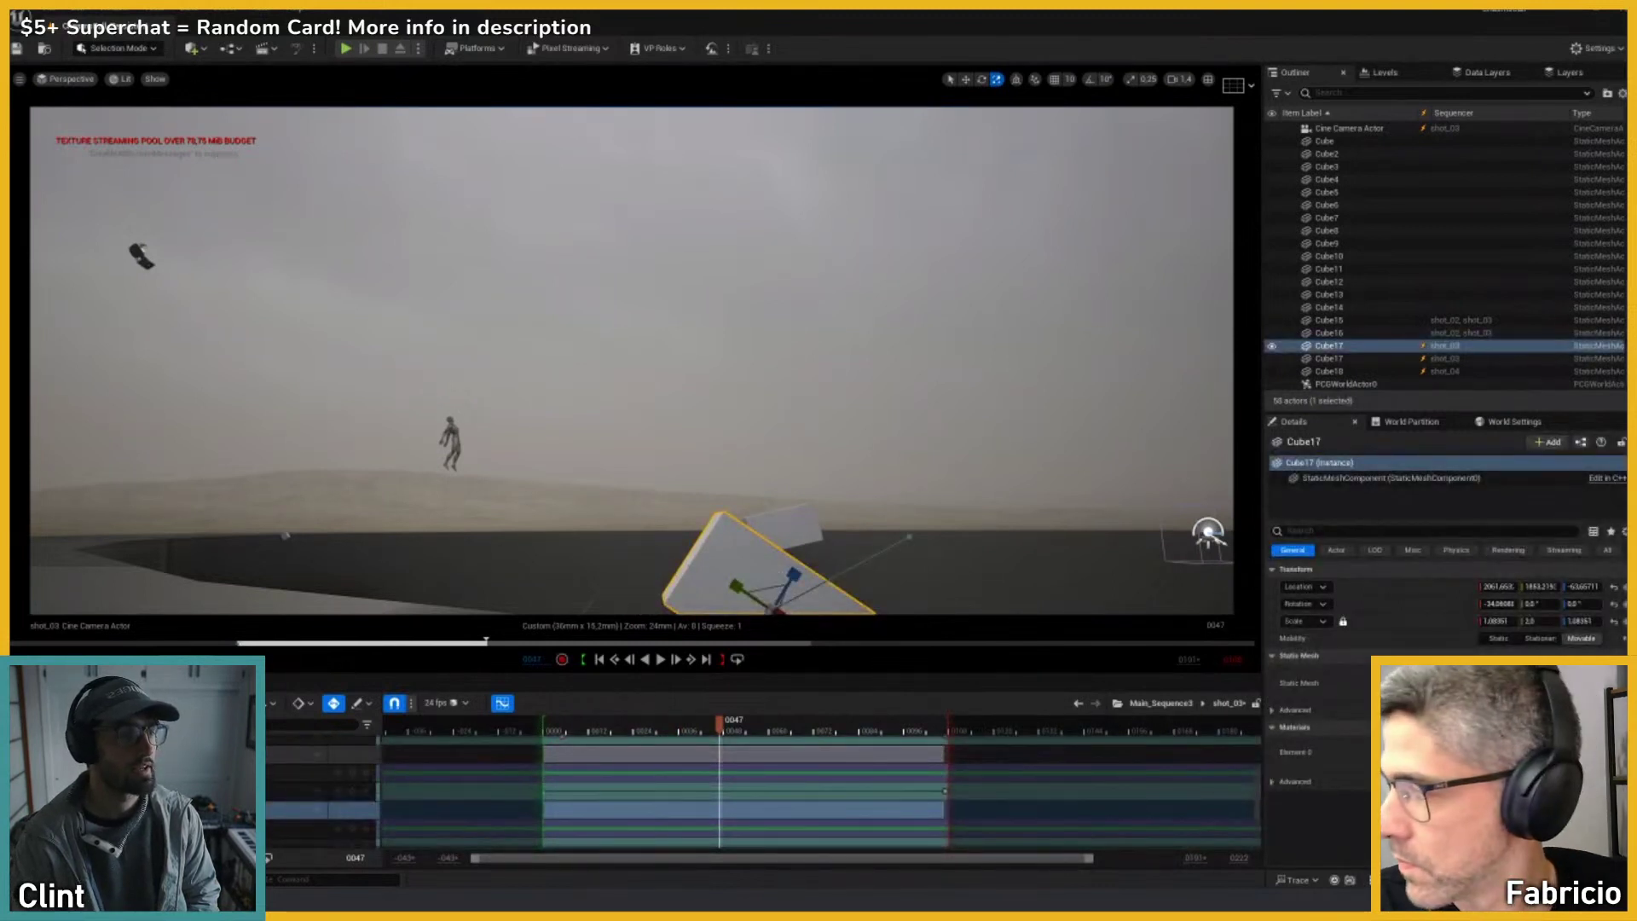
pyautogui.hotkey('ctrl', 's')
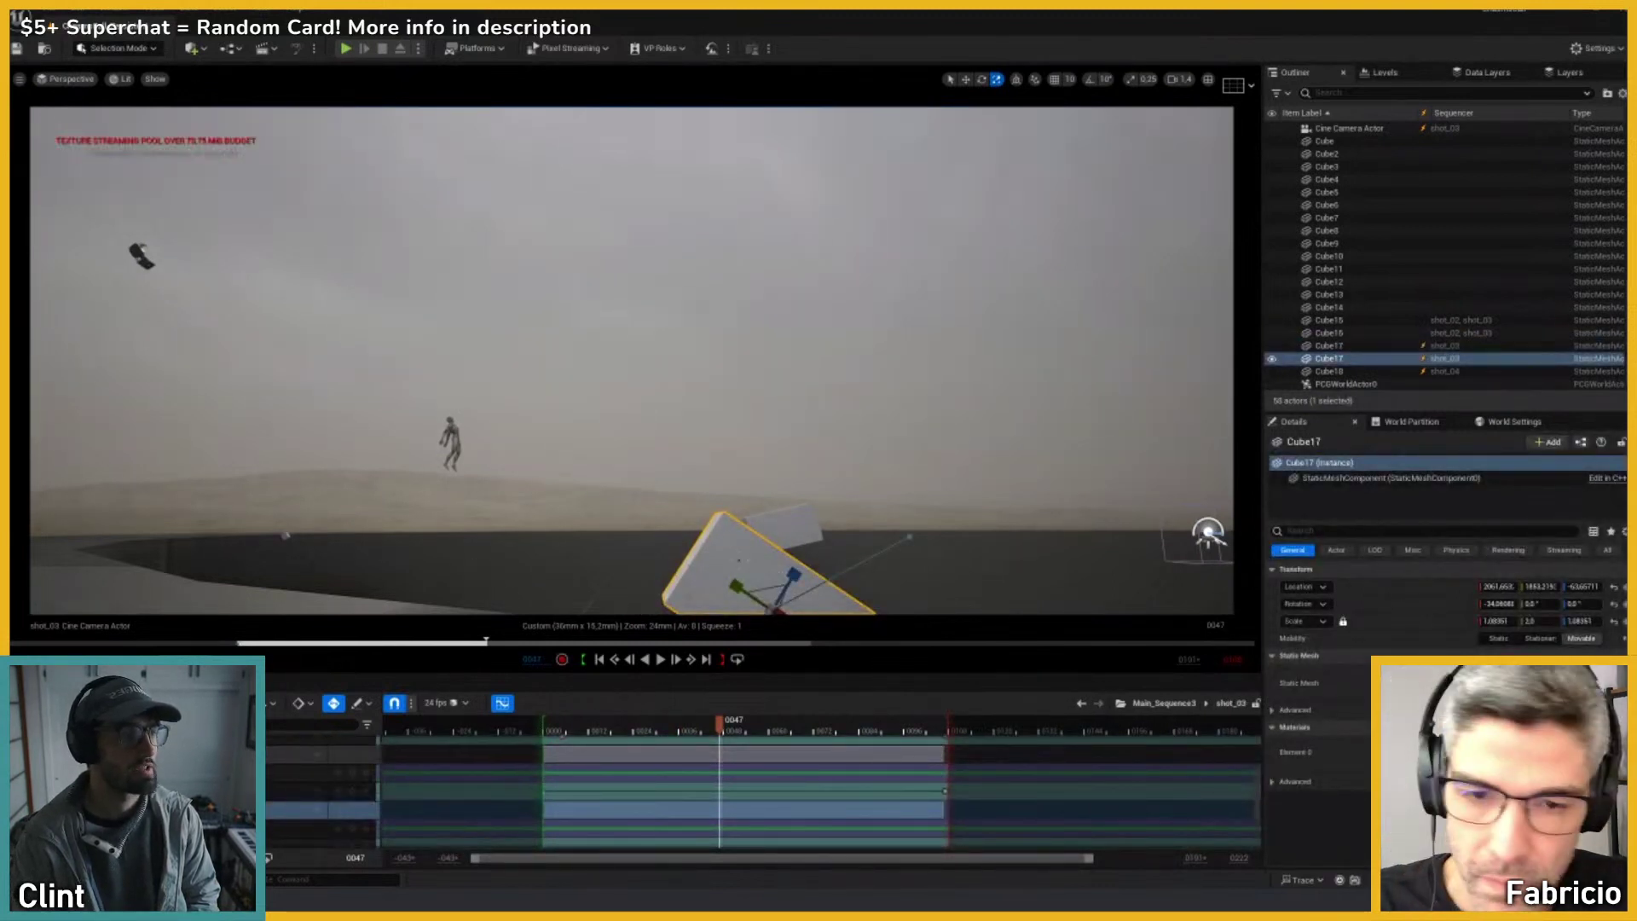
pyautogui.hotkey('shift', 'c')
pyautogui.moveTo(635, 358); pyautogui.dragTo(650, 318, button='right')
pyautogui.press('w')
pyautogui.moveTo(670, 729)
pyautogui.mouseDown()
pyautogui.moveTo(598, 726)
pyautogui.moveTo(678, 722)
pyautogui.mouseUp()
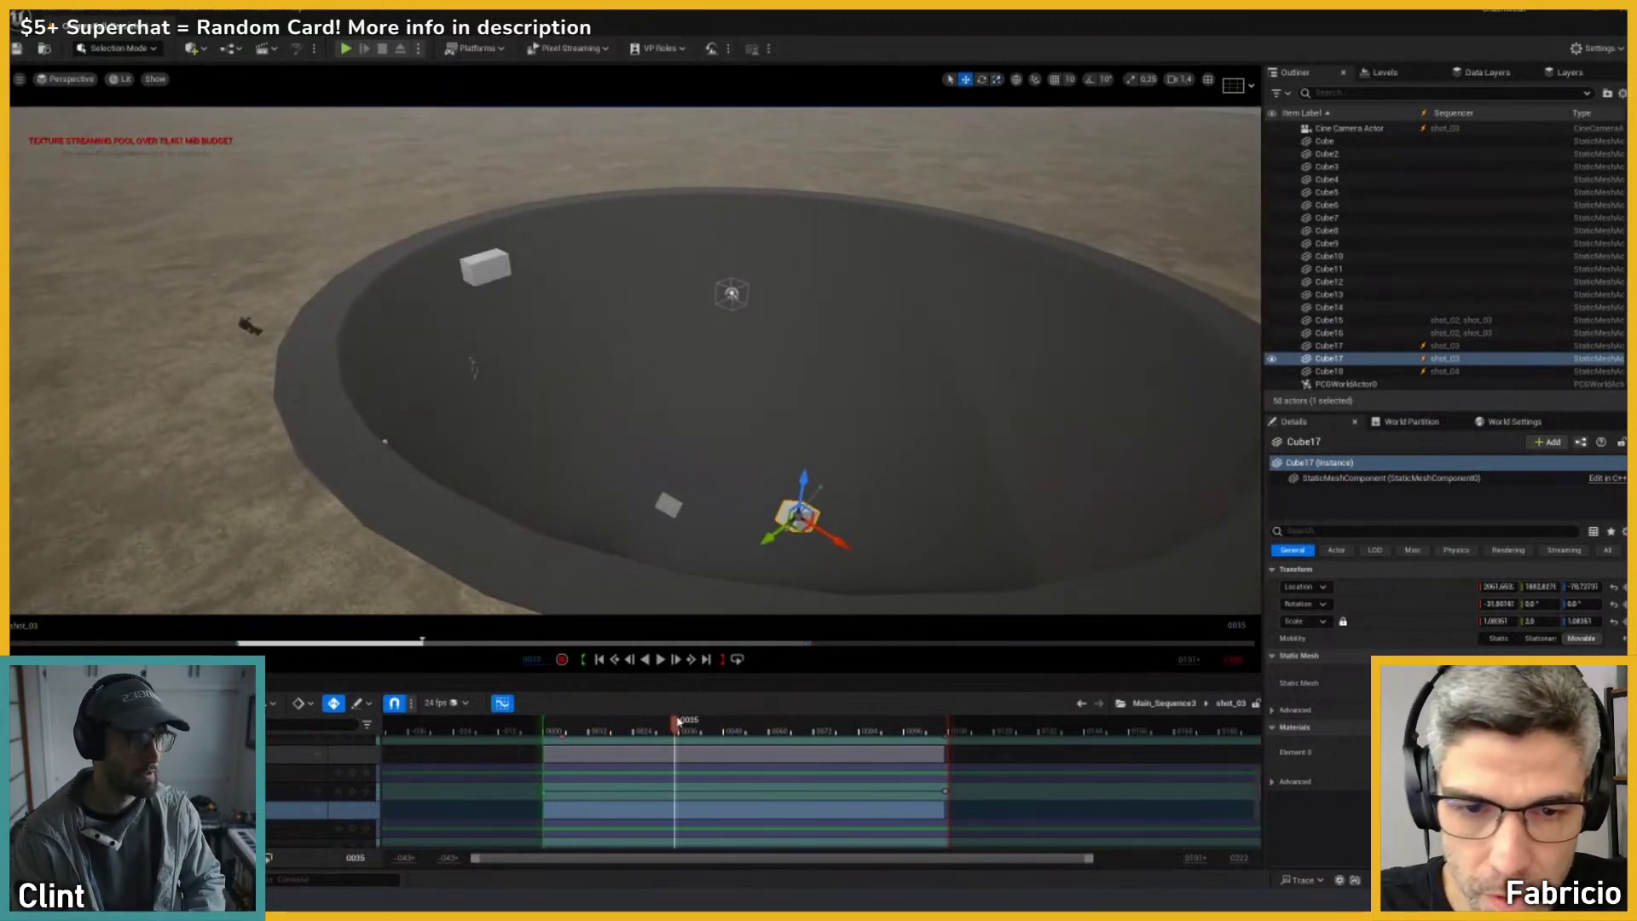
pyautogui.keyDown('alt'); pyautogui.moveTo(798, 525); pyautogui.dragTo(375, 427); pyautogui.keyUp('alt')
pyautogui.press('e')
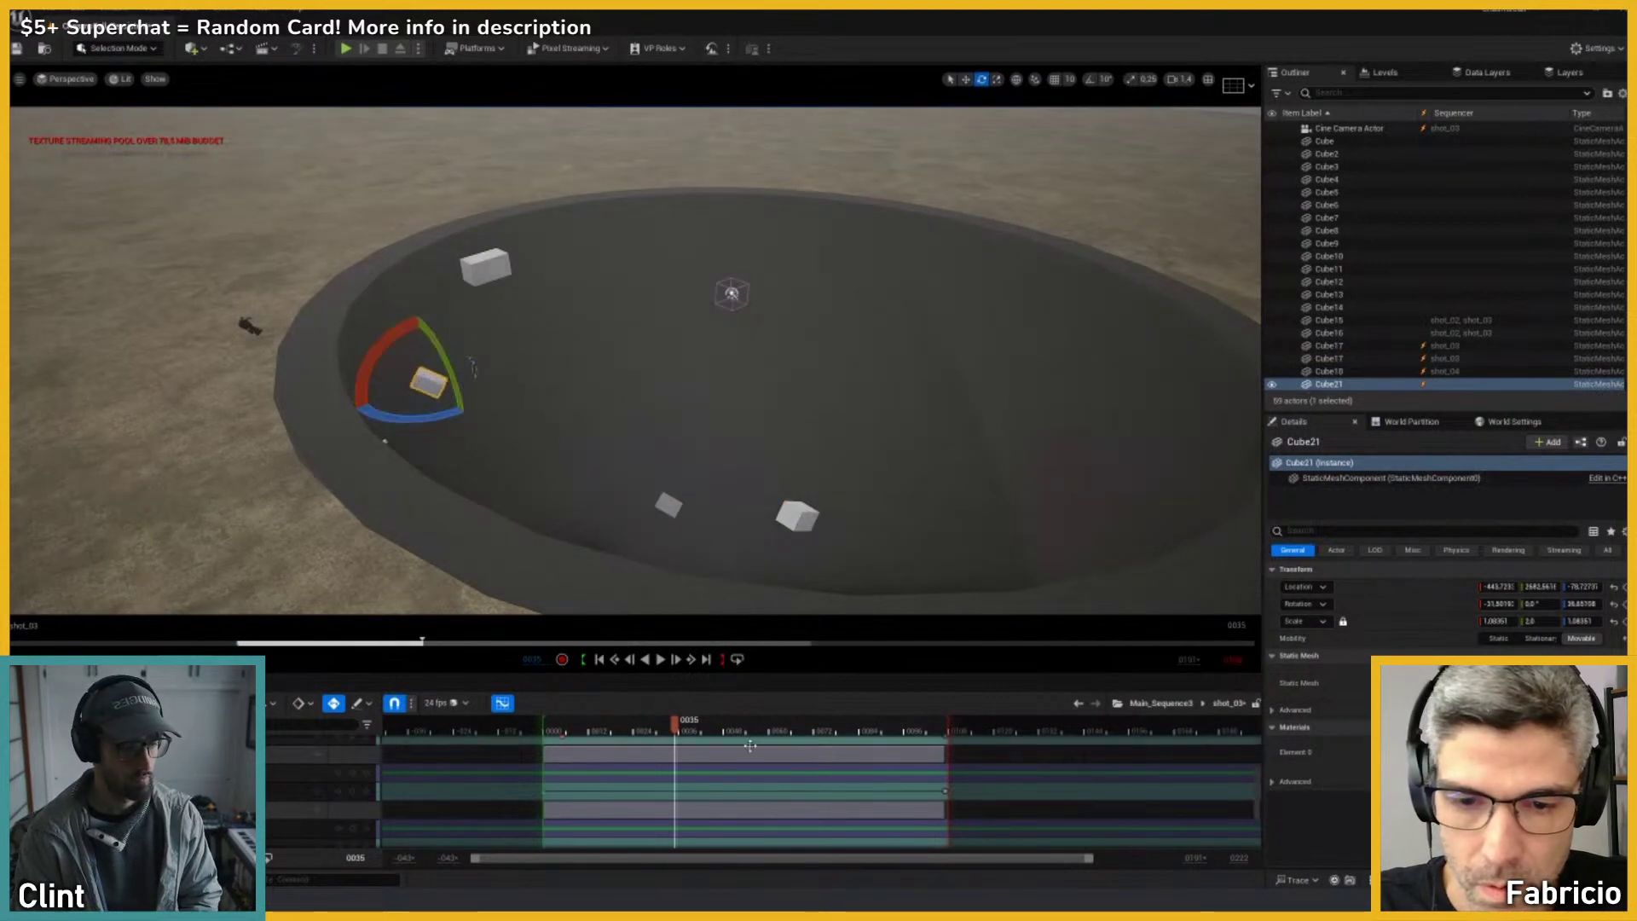
# Step: Add the duplicated cube, Cube21, to the shot_03 sequence and key its transform at frame 0
pyautogui.moveTo(663, 735); pyautogui.dragTo(573, 730)
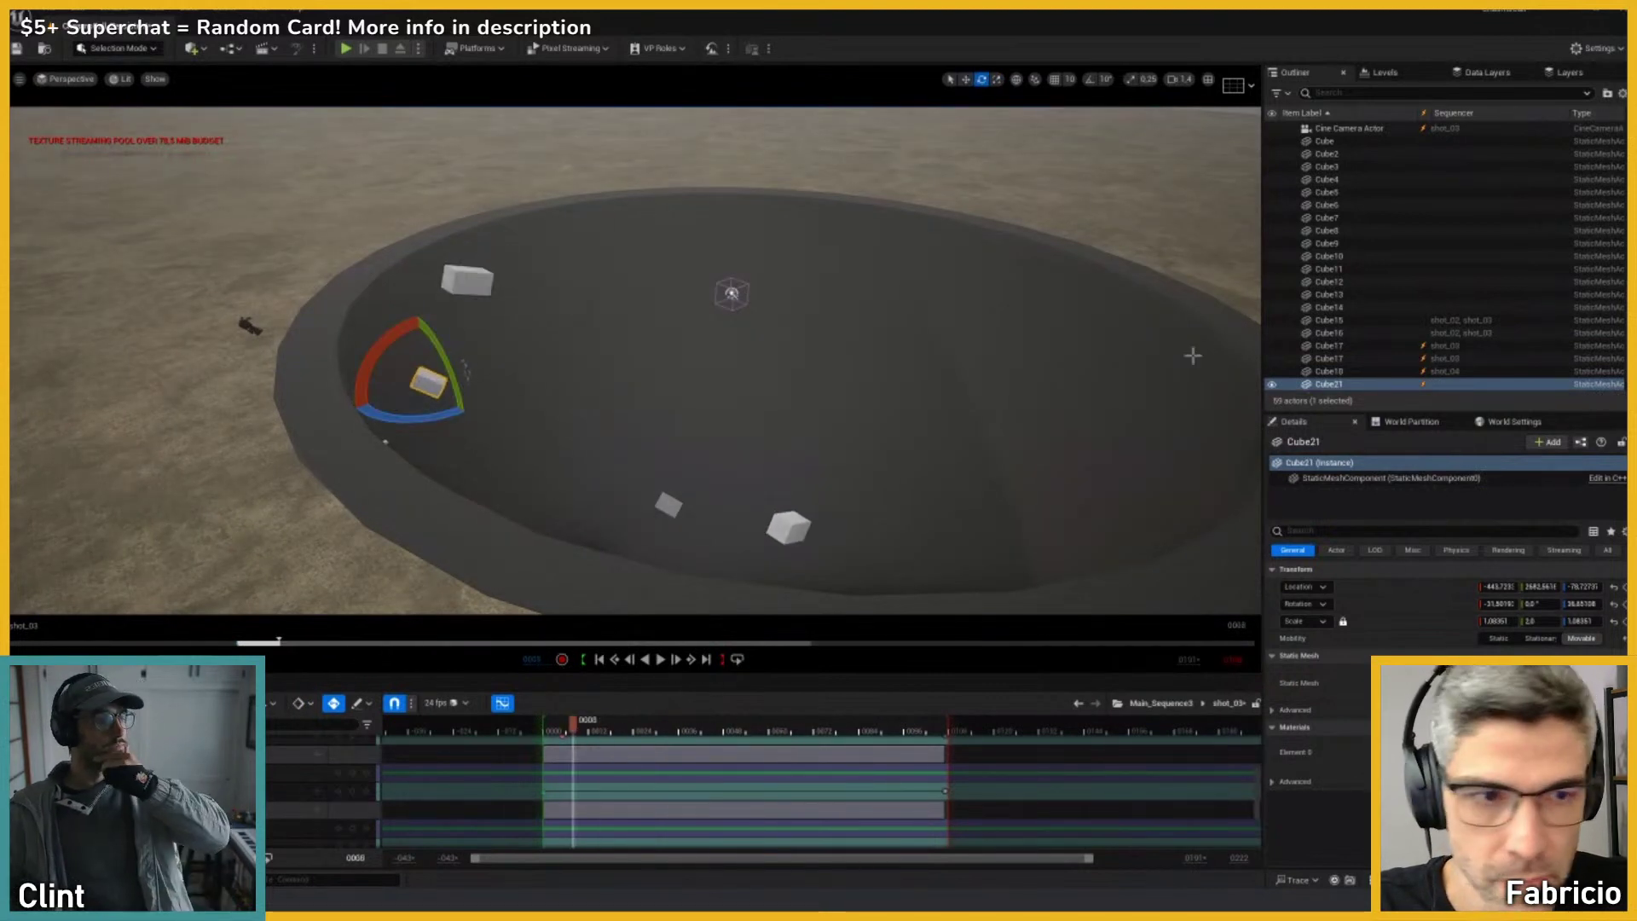
pyautogui.moveTo(1319, 387); pyautogui.dragTo(256, 763)
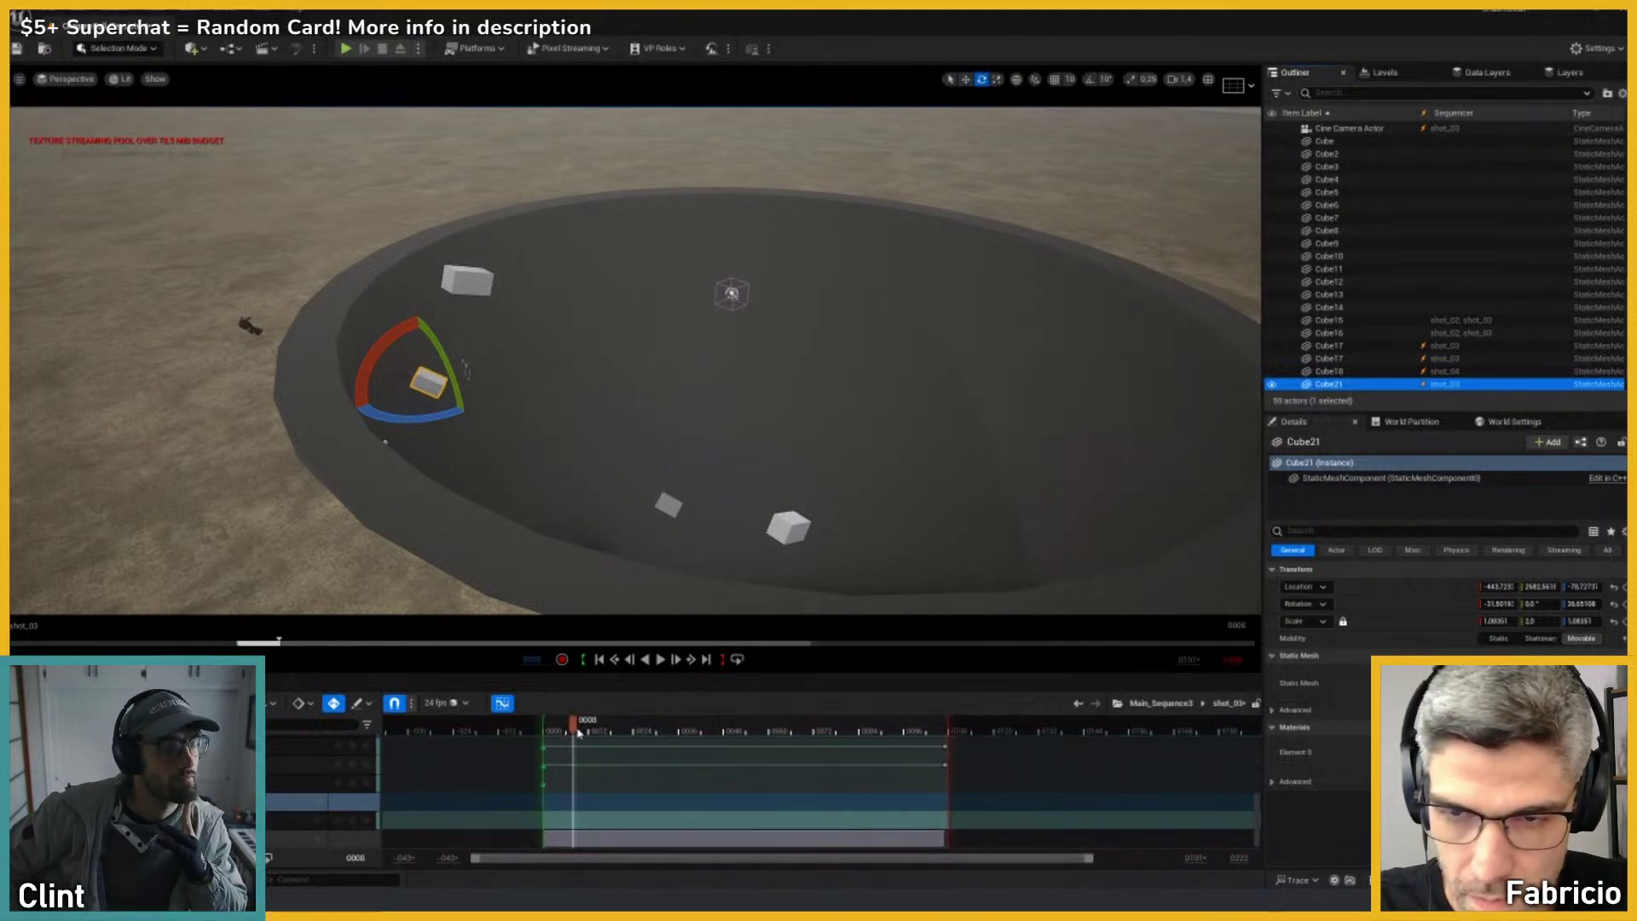
pyautogui.moveTo(573, 730); pyautogui.dragTo(542, 726)
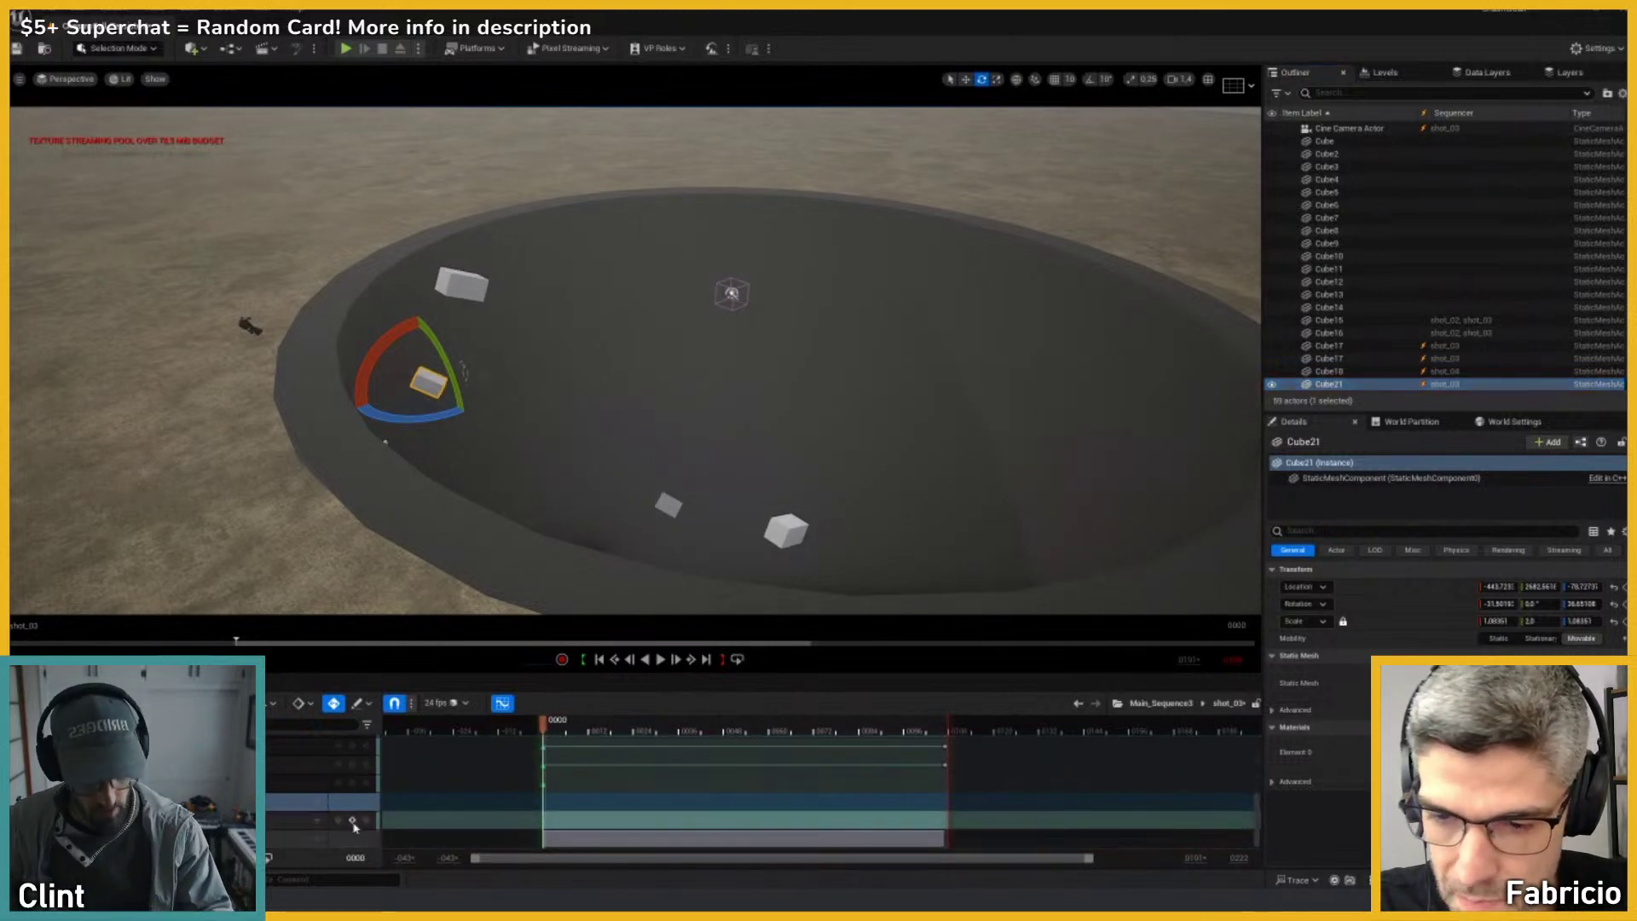
pyautogui.rightClick(544, 819)
pyautogui.click(596, 716)
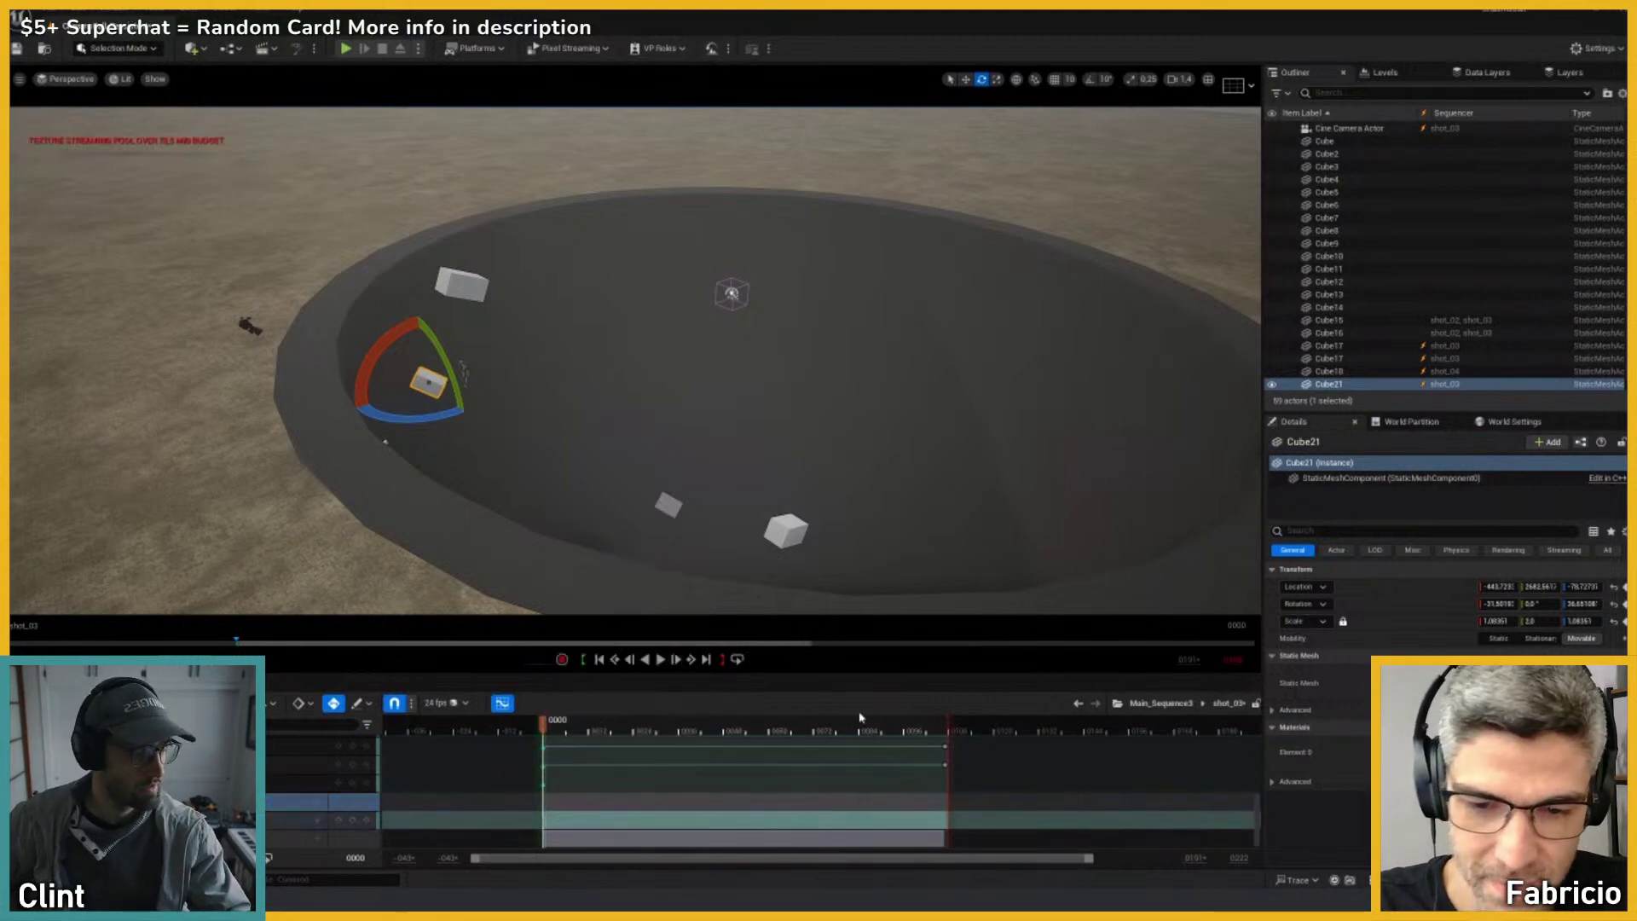
# Step: Animate Cube21 to rise and shift along Y with a changed rotation at frame 107, reaching a Z of about 45, and preview the motion
pyautogui.moveTo(924, 725); pyautogui.dragTo(946, 729)
pyautogui.press('w')
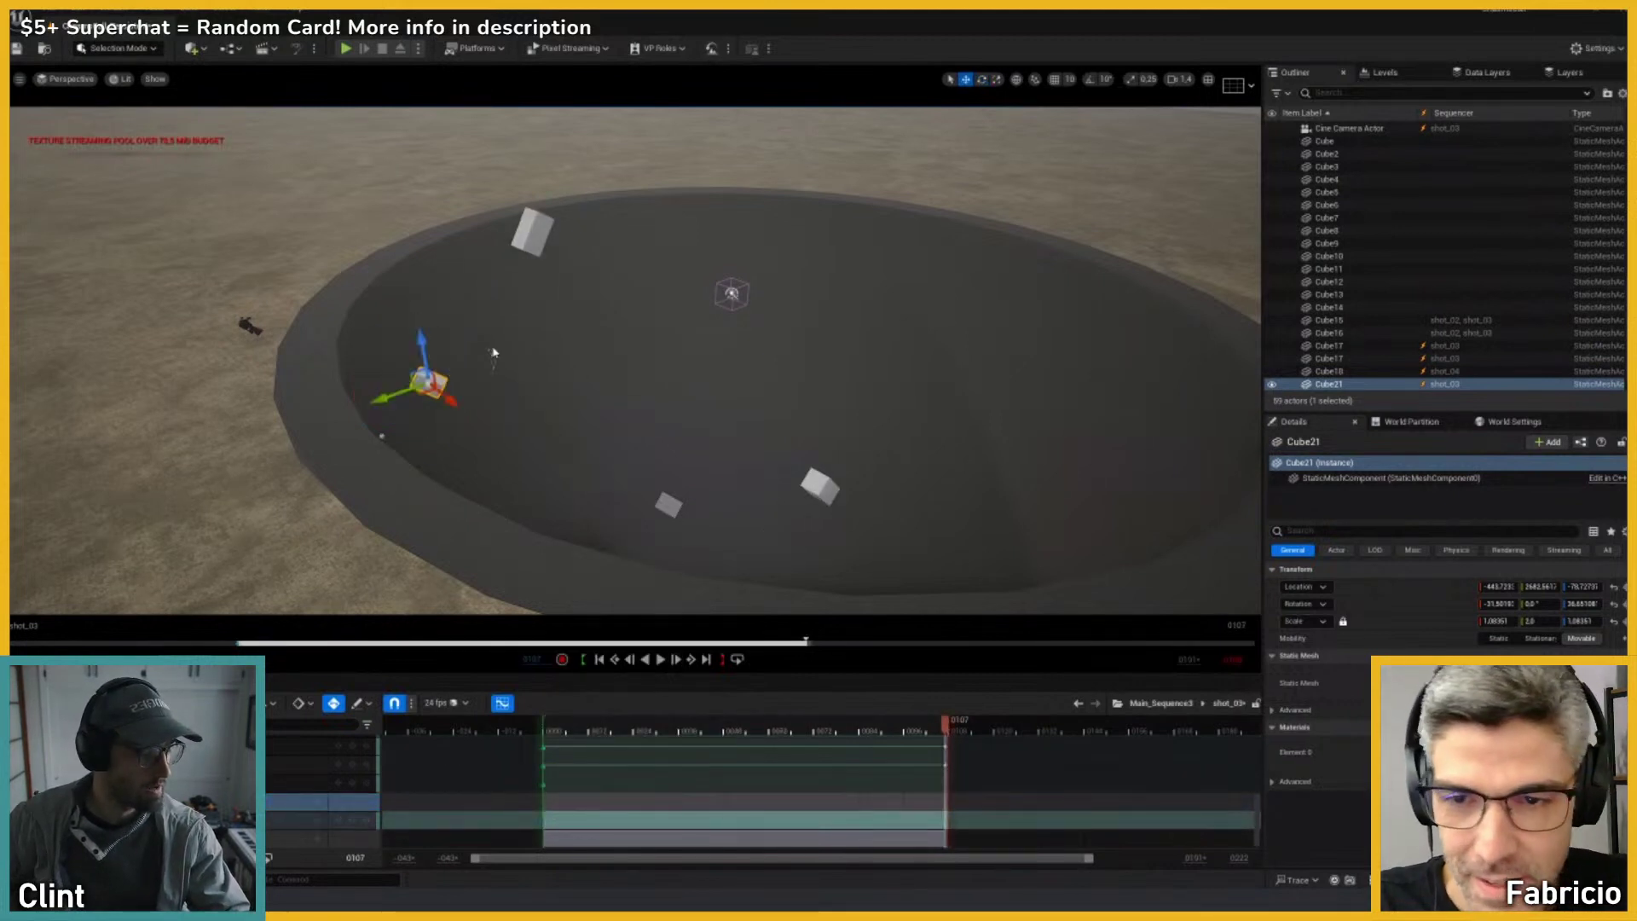
pyautogui.moveTo(494, 351); pyautogui.dragTo(474, 341, button='right')
pyautogui.press('w')
pyautogui.moveTo(464, 441); pyautogui.dragTo(419, 513)
pyautogui.press('e')
pyautogui.hotkey('shift', 'c')
pyautogui.press('space')
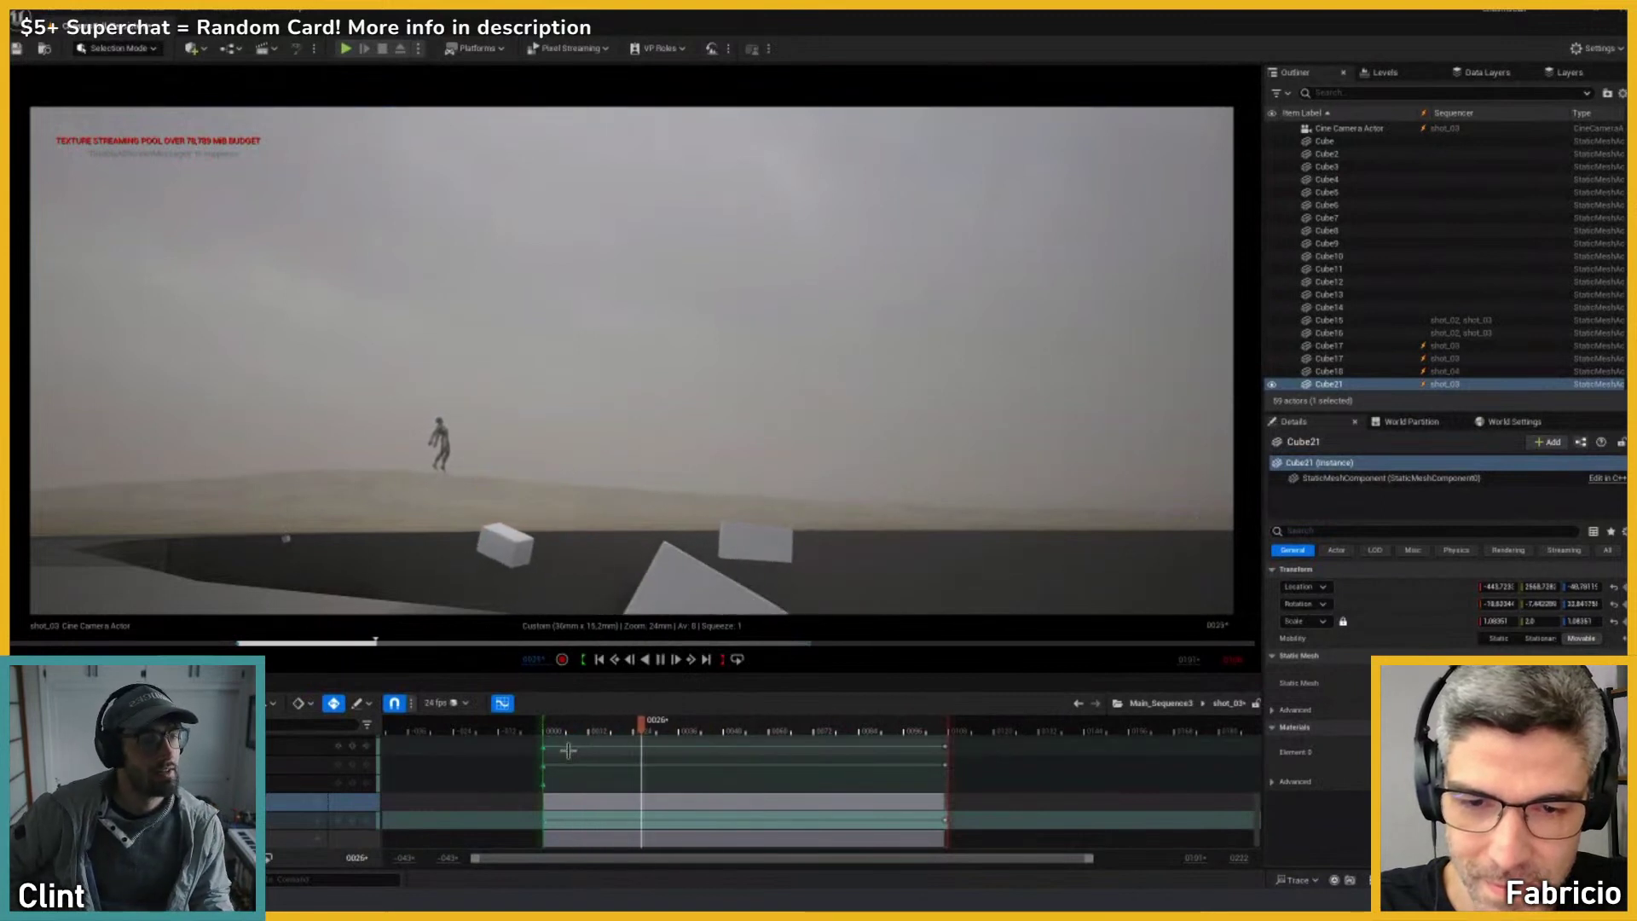
pyautogui.press('space')
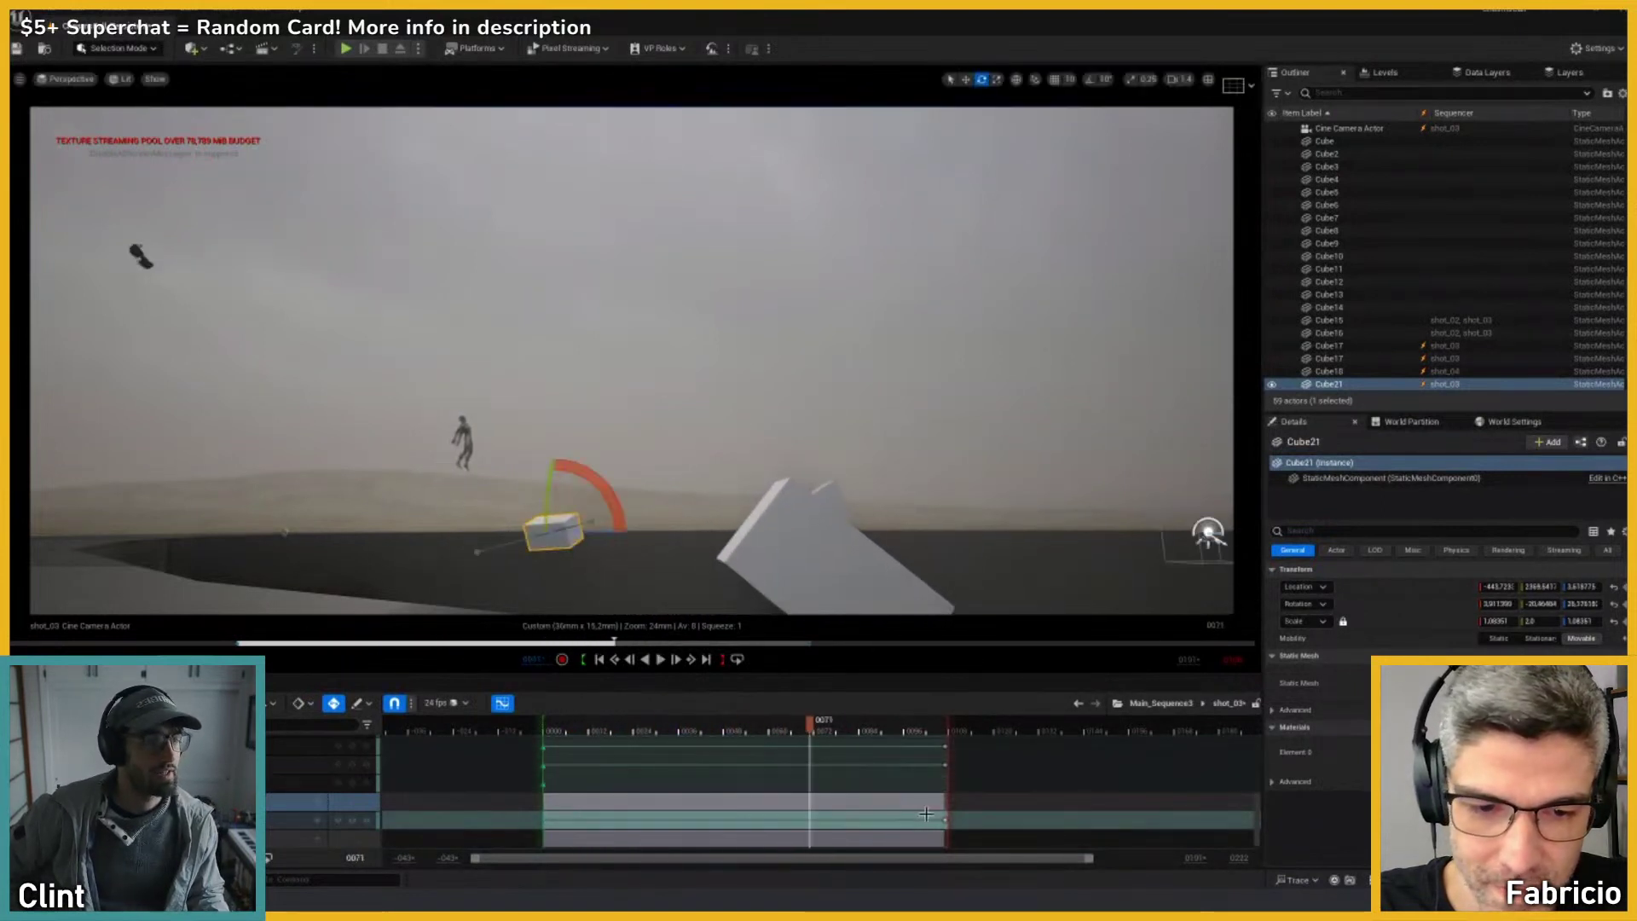
# Step: Raise Cube21 higher at frame 107, so it ends above the tube's rim, and preview the shot from the start
pyautogui.click(945, 724)
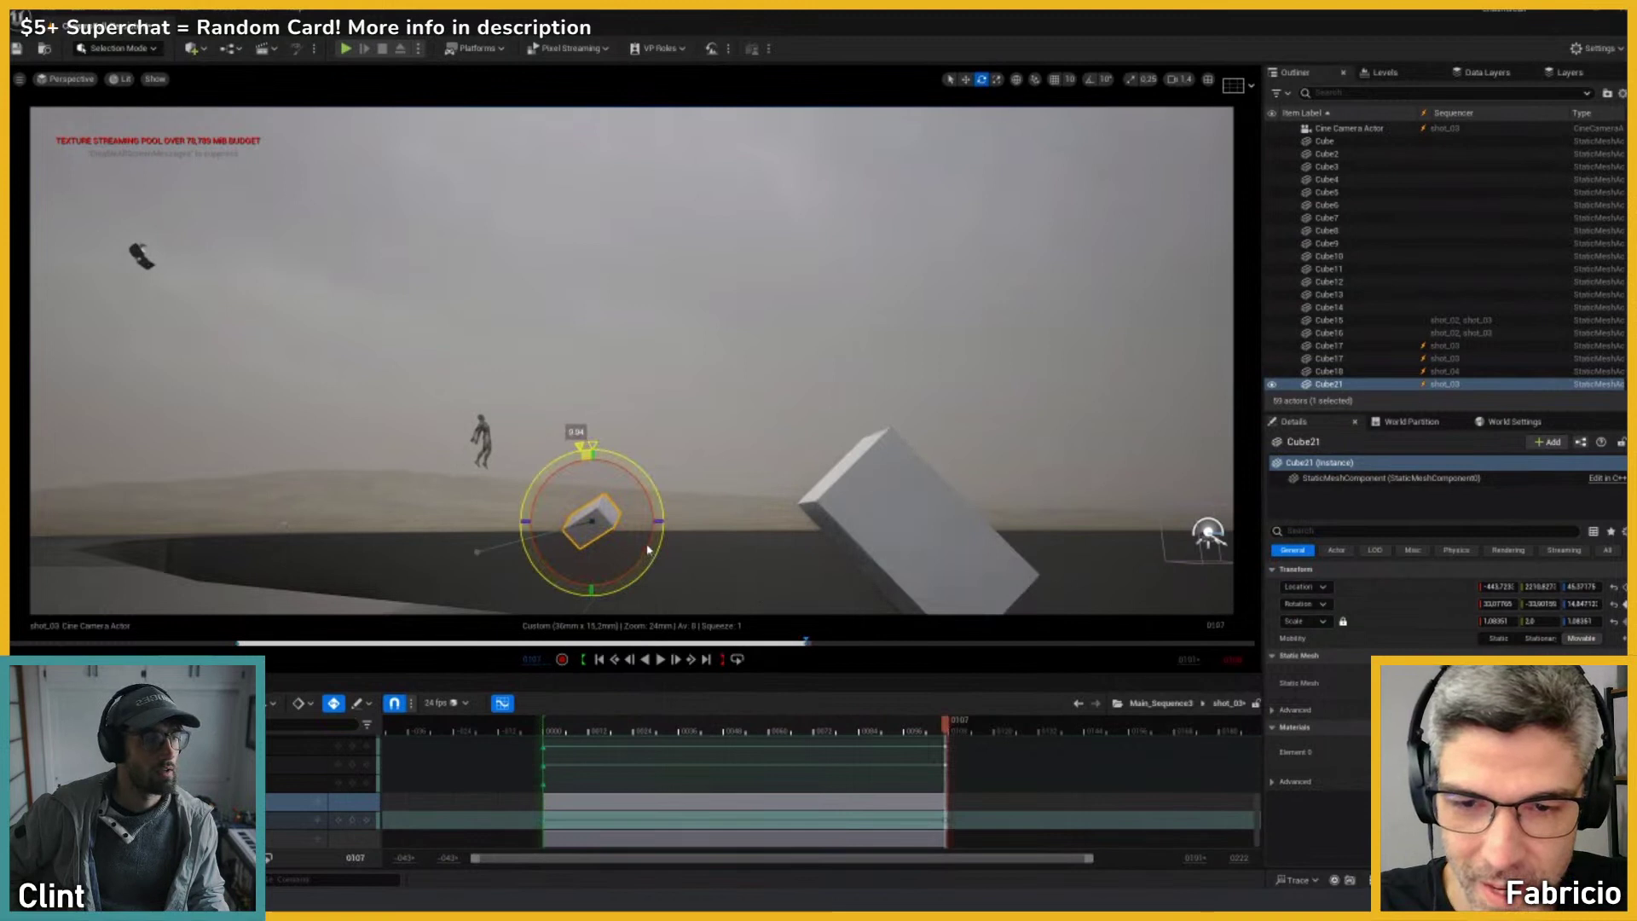
pyautogui.press('w')
pyautogui.moveTo(593, 490); pyautogui.dragTo(592, 454)
pyautogui.click(630, 532)
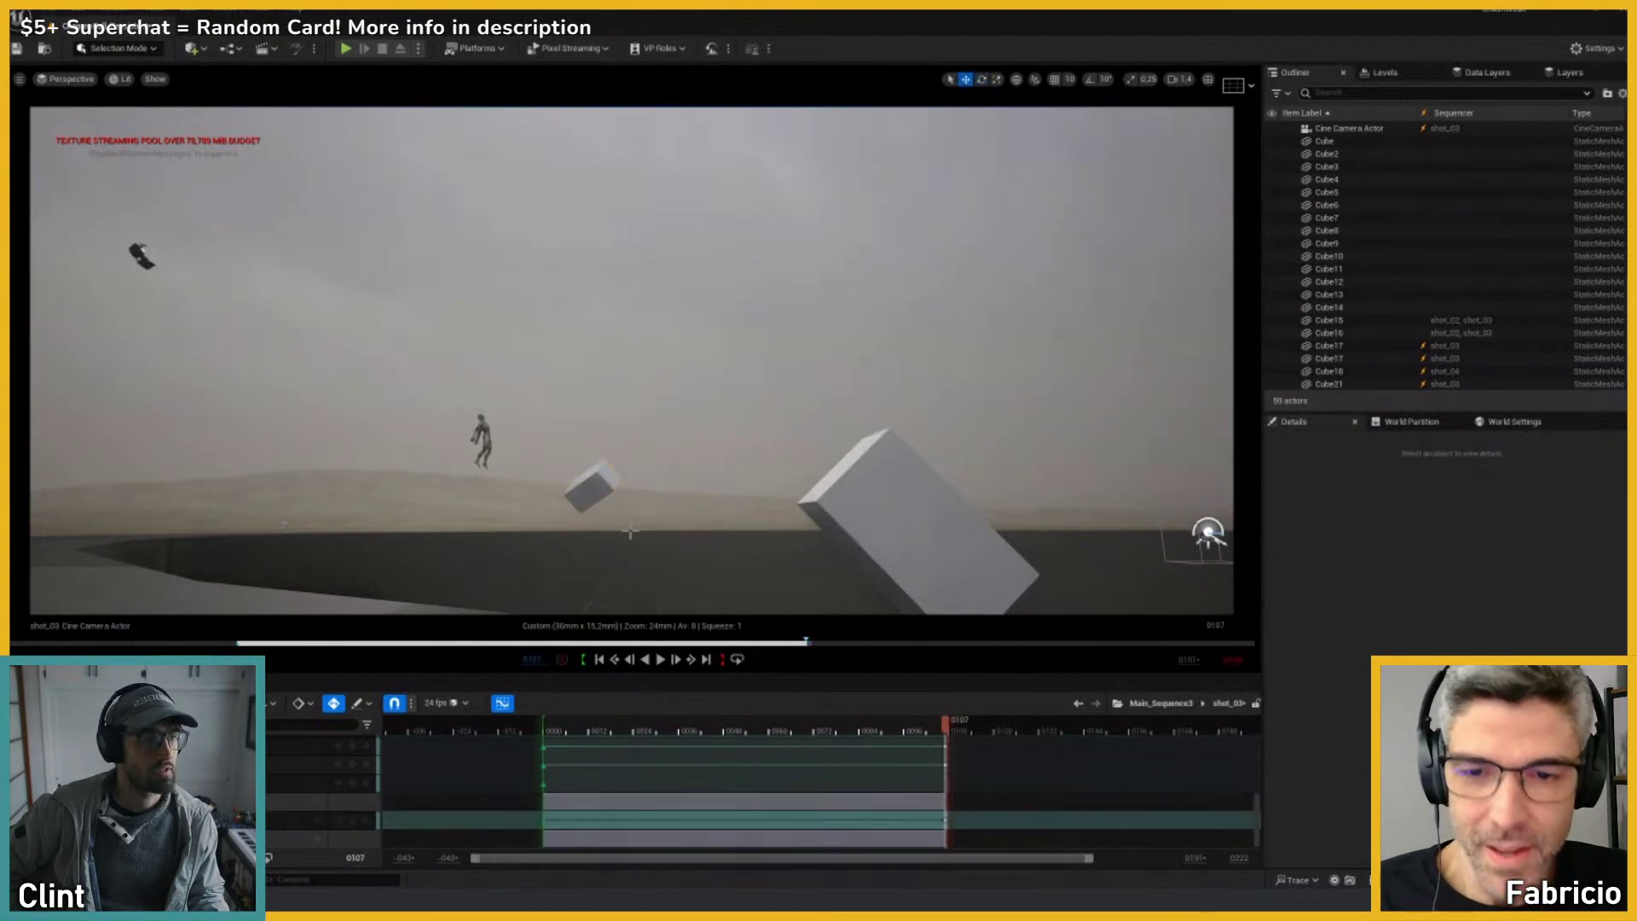
pyautogui.click(546, 731)
pyautogui.press('space')
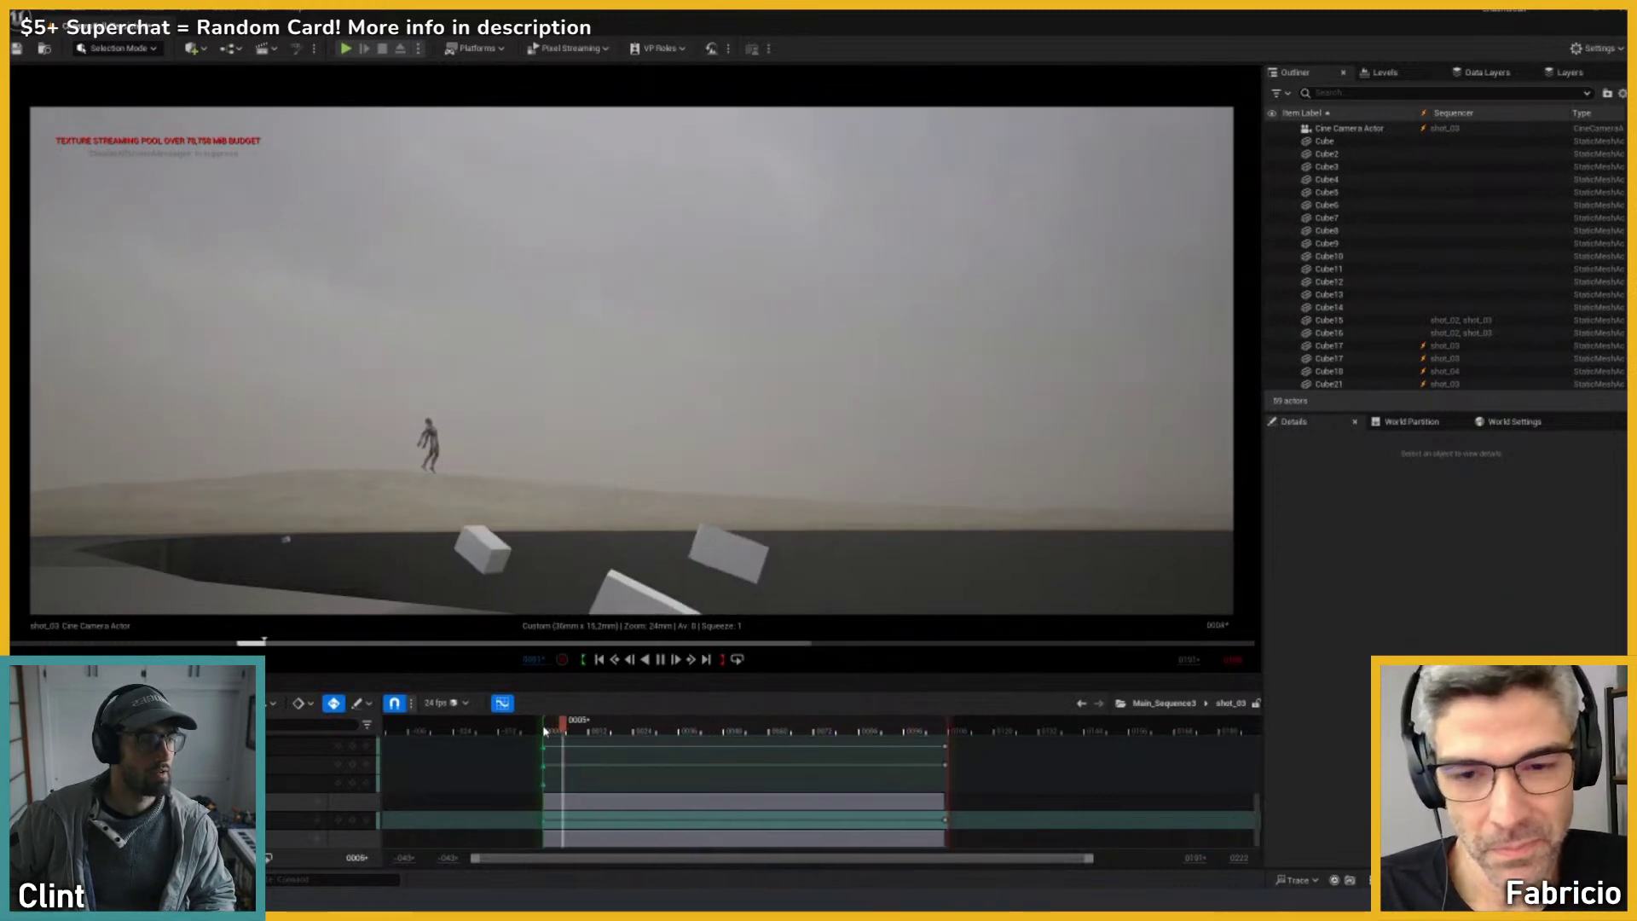
pyautogui.press('space')
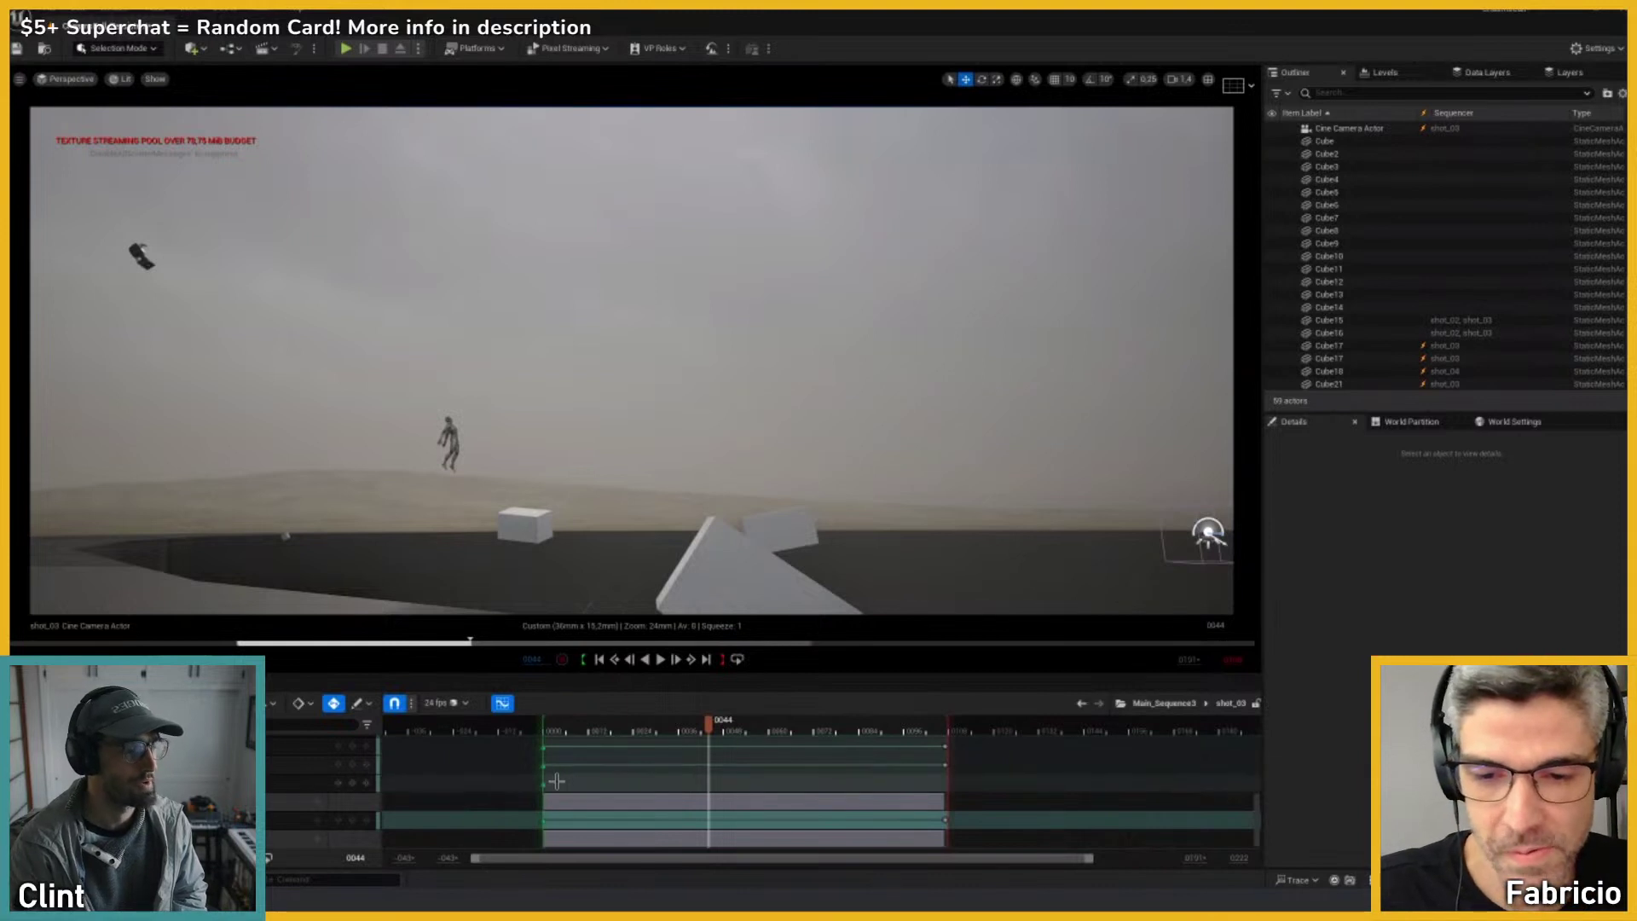
# Step: Try deleting the foreground cube's scale key at frame 0
pyautogui.click(526, 786)
pyautogui.press('Delete')
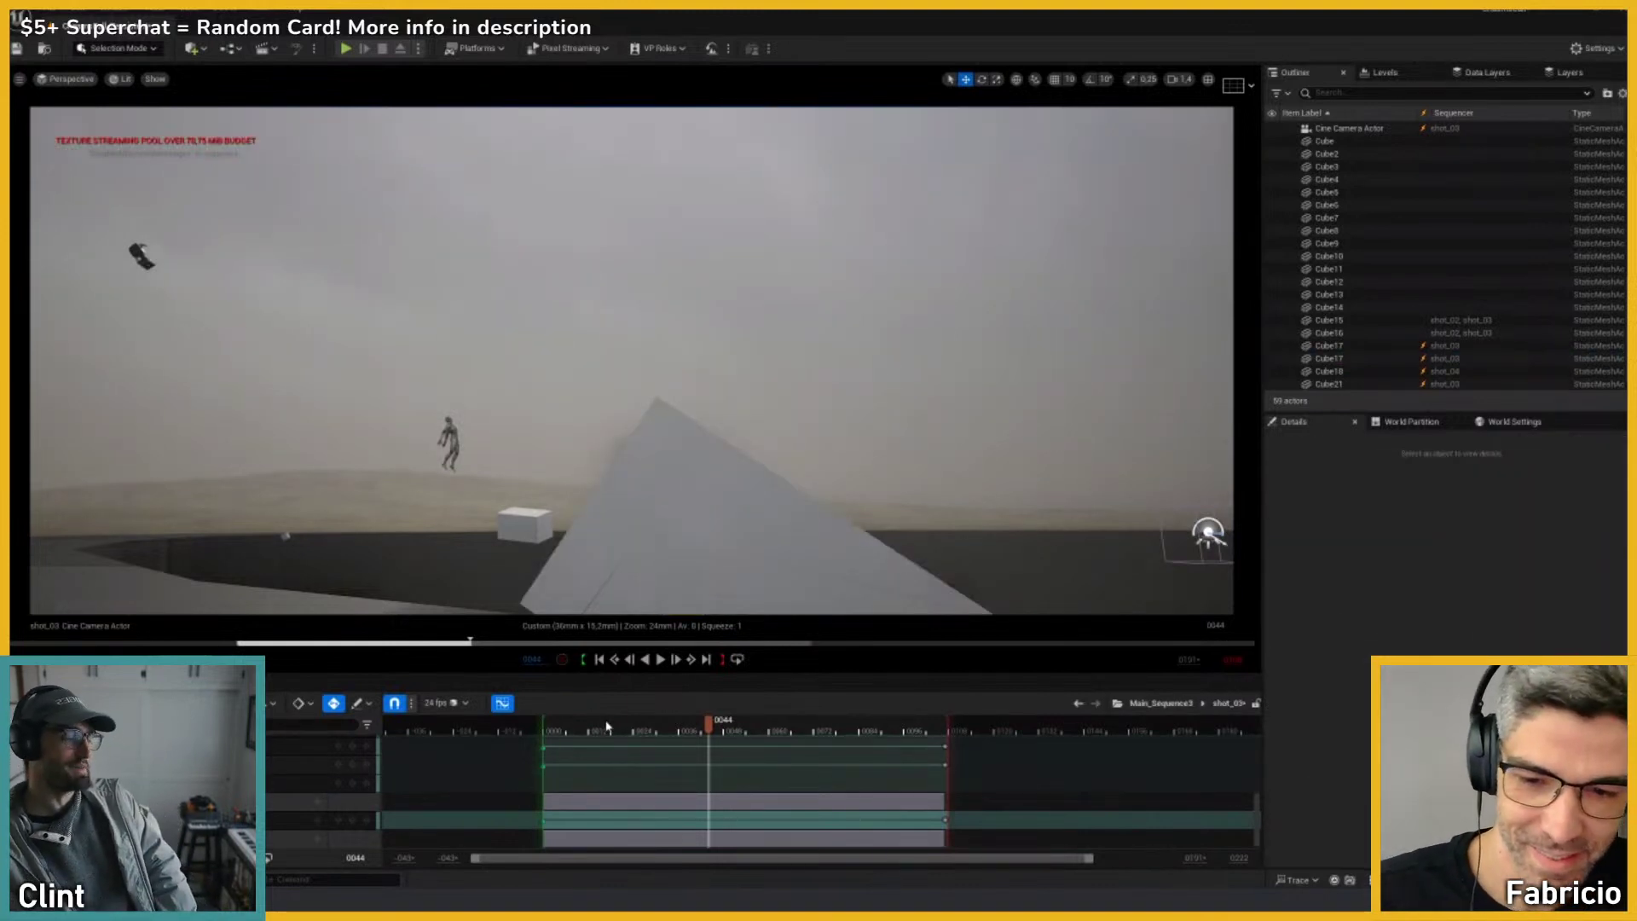
pyautogui.hotkey('ctrl', 'z')
# Step: Preview the motion of all three cubes in shot_03 and save the sequence
pyautogui.click(554, 730)
pyautogui.press('space')
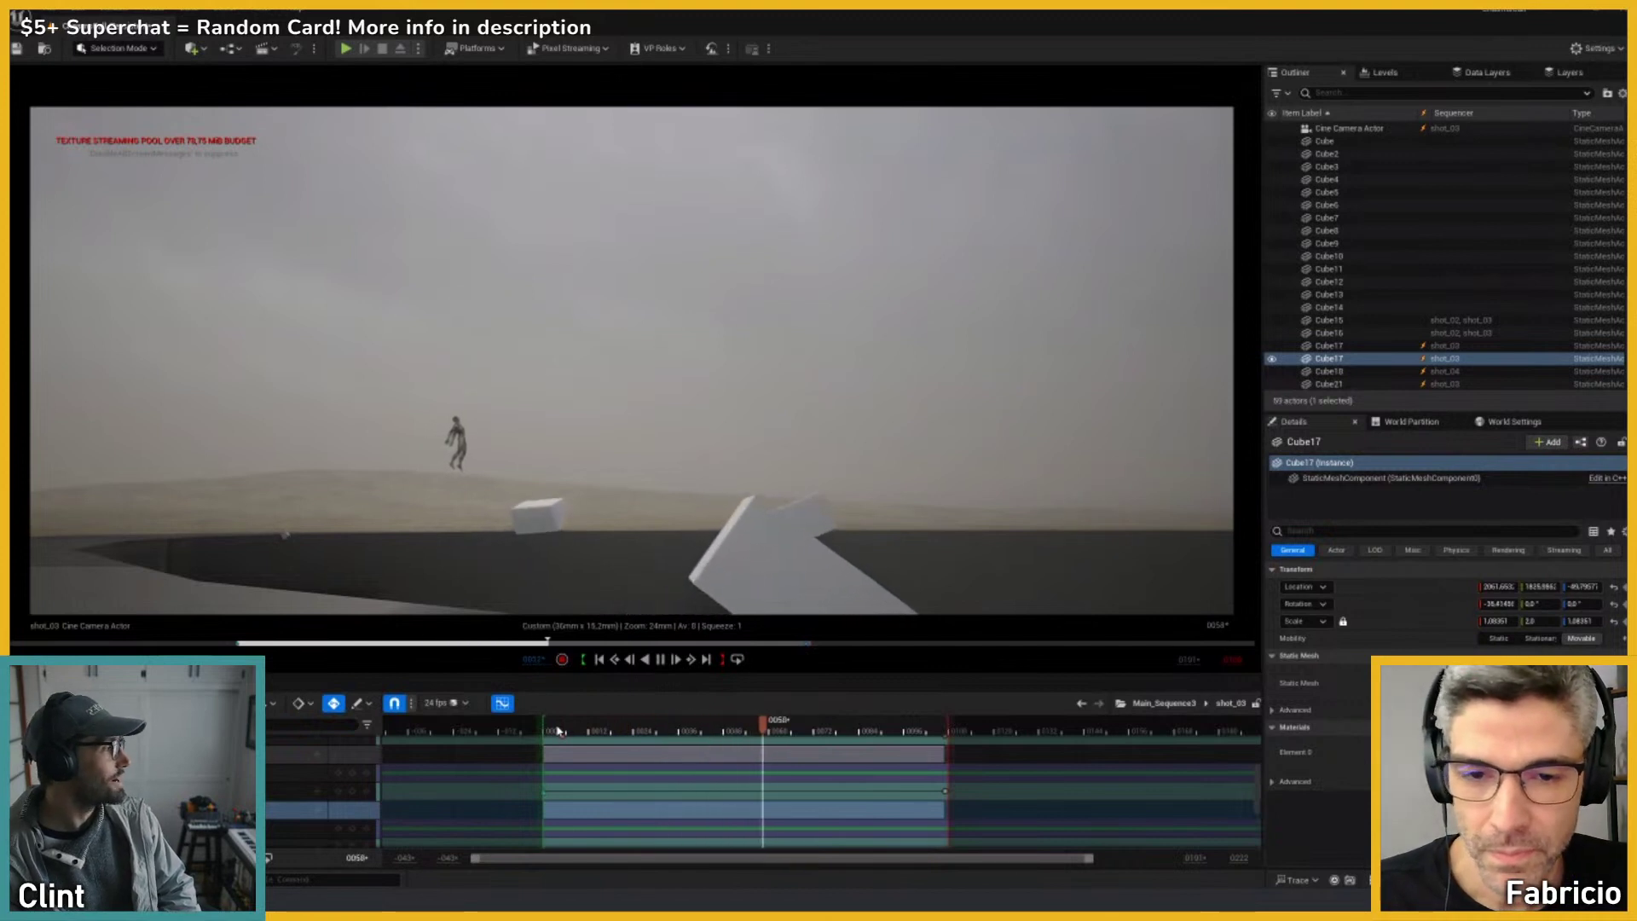
pyautogui.press('space')
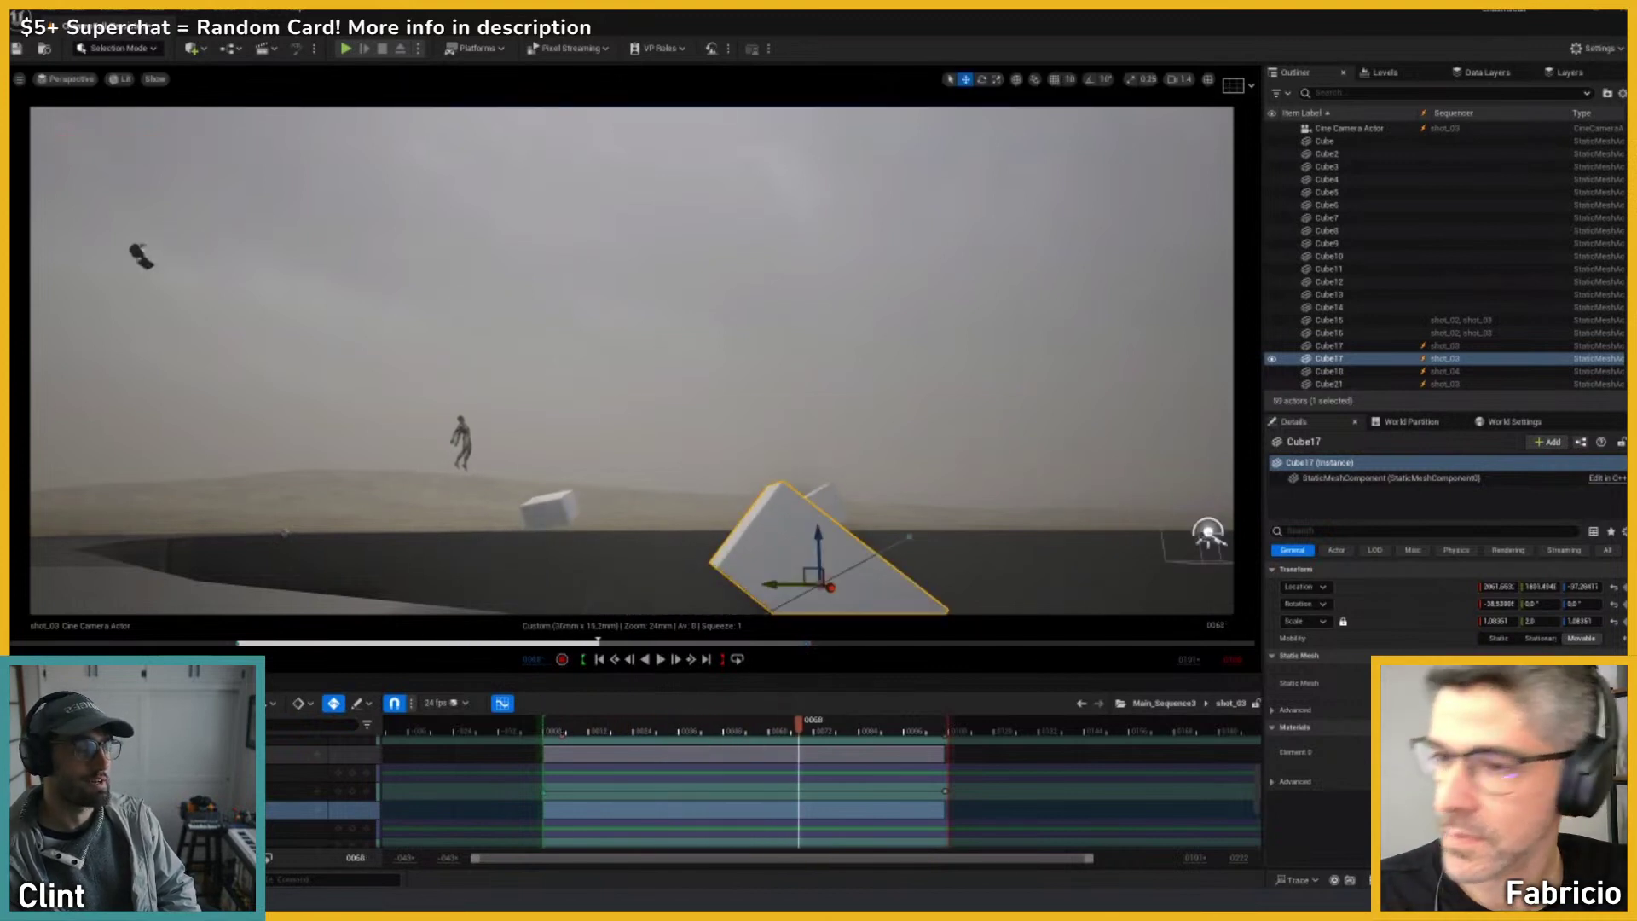
pyautogui.hotkey('ctrl', 's')
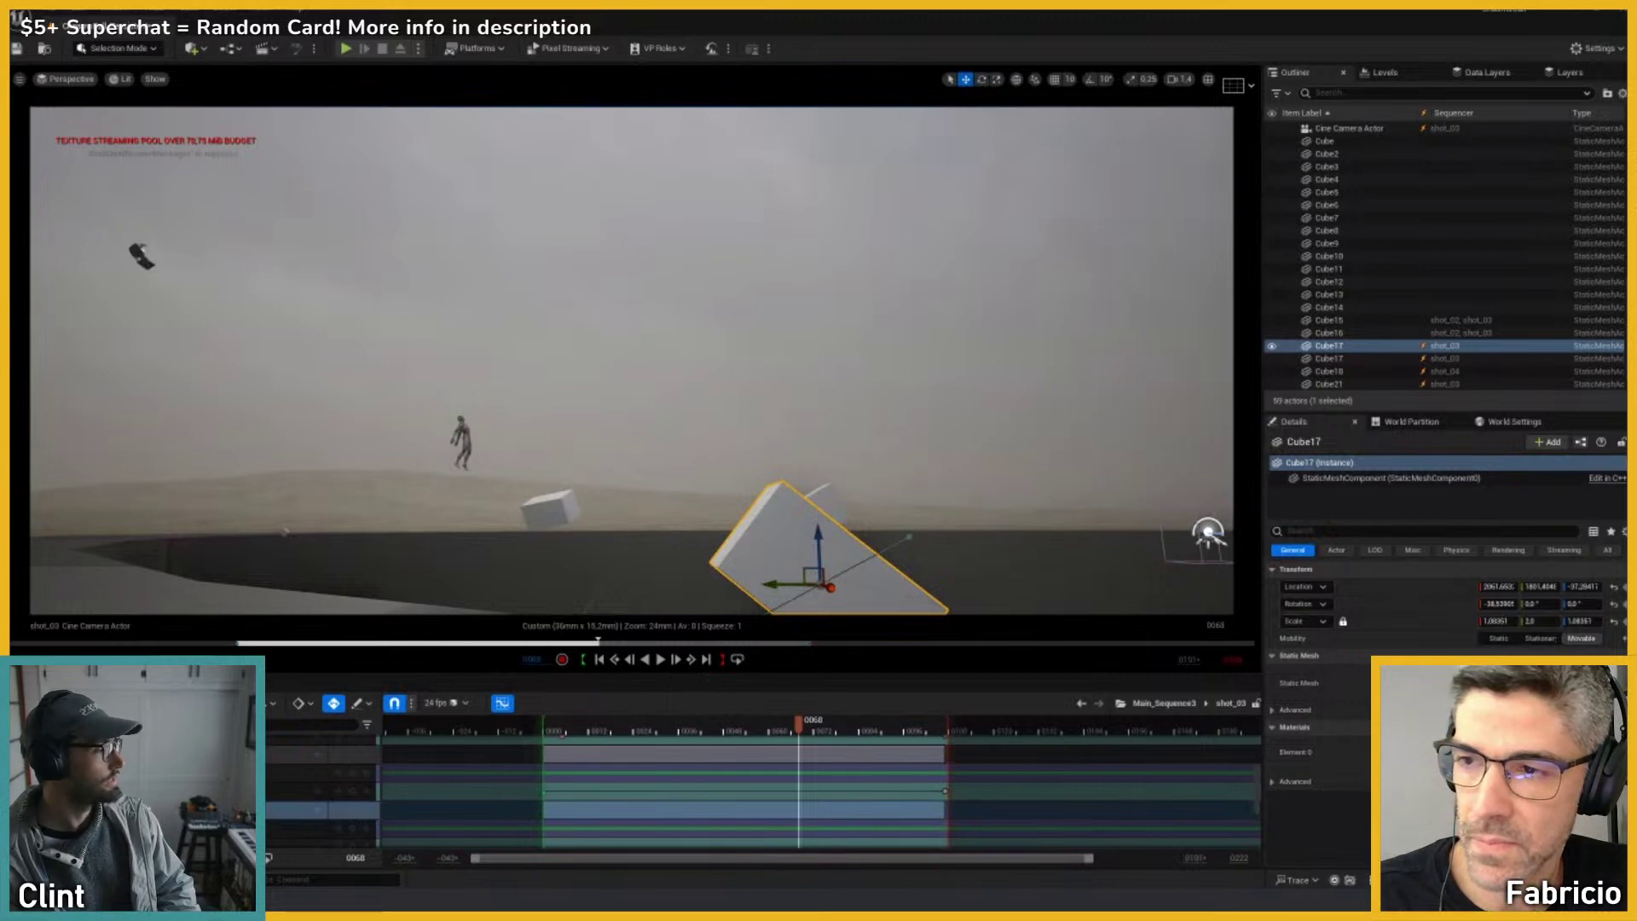
# Step: Return to Main_Sequence3 and review shot_01 from near its start
pyautogui.click(1168, 703)
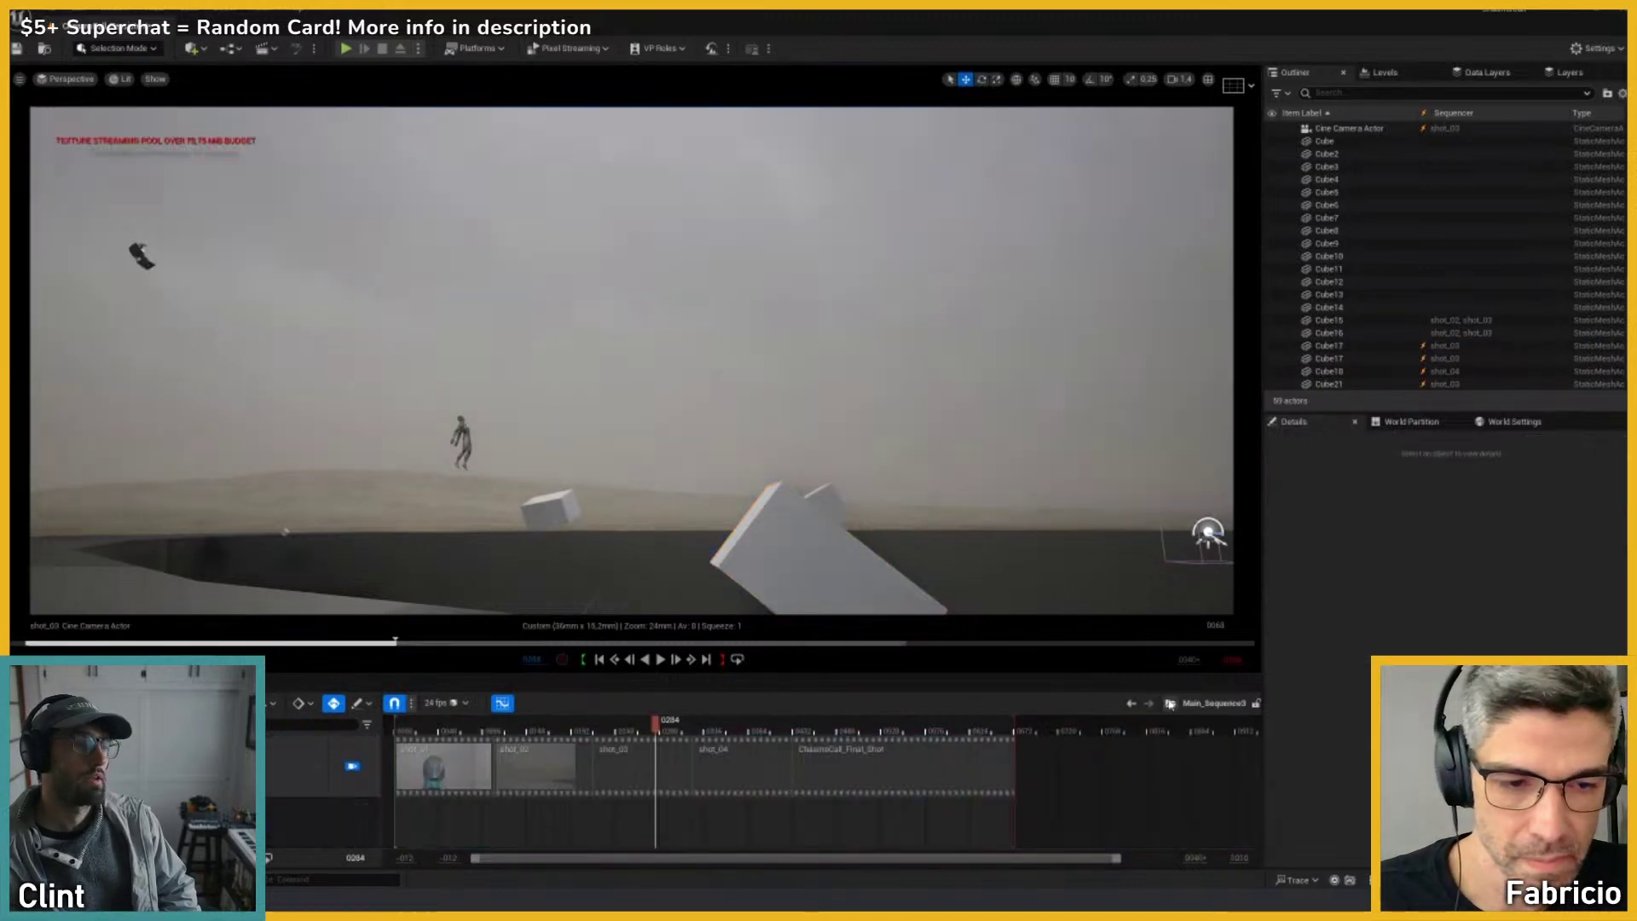
pyautogui.moveTo(655, 723); pyautogui.dragTo(414, 738)
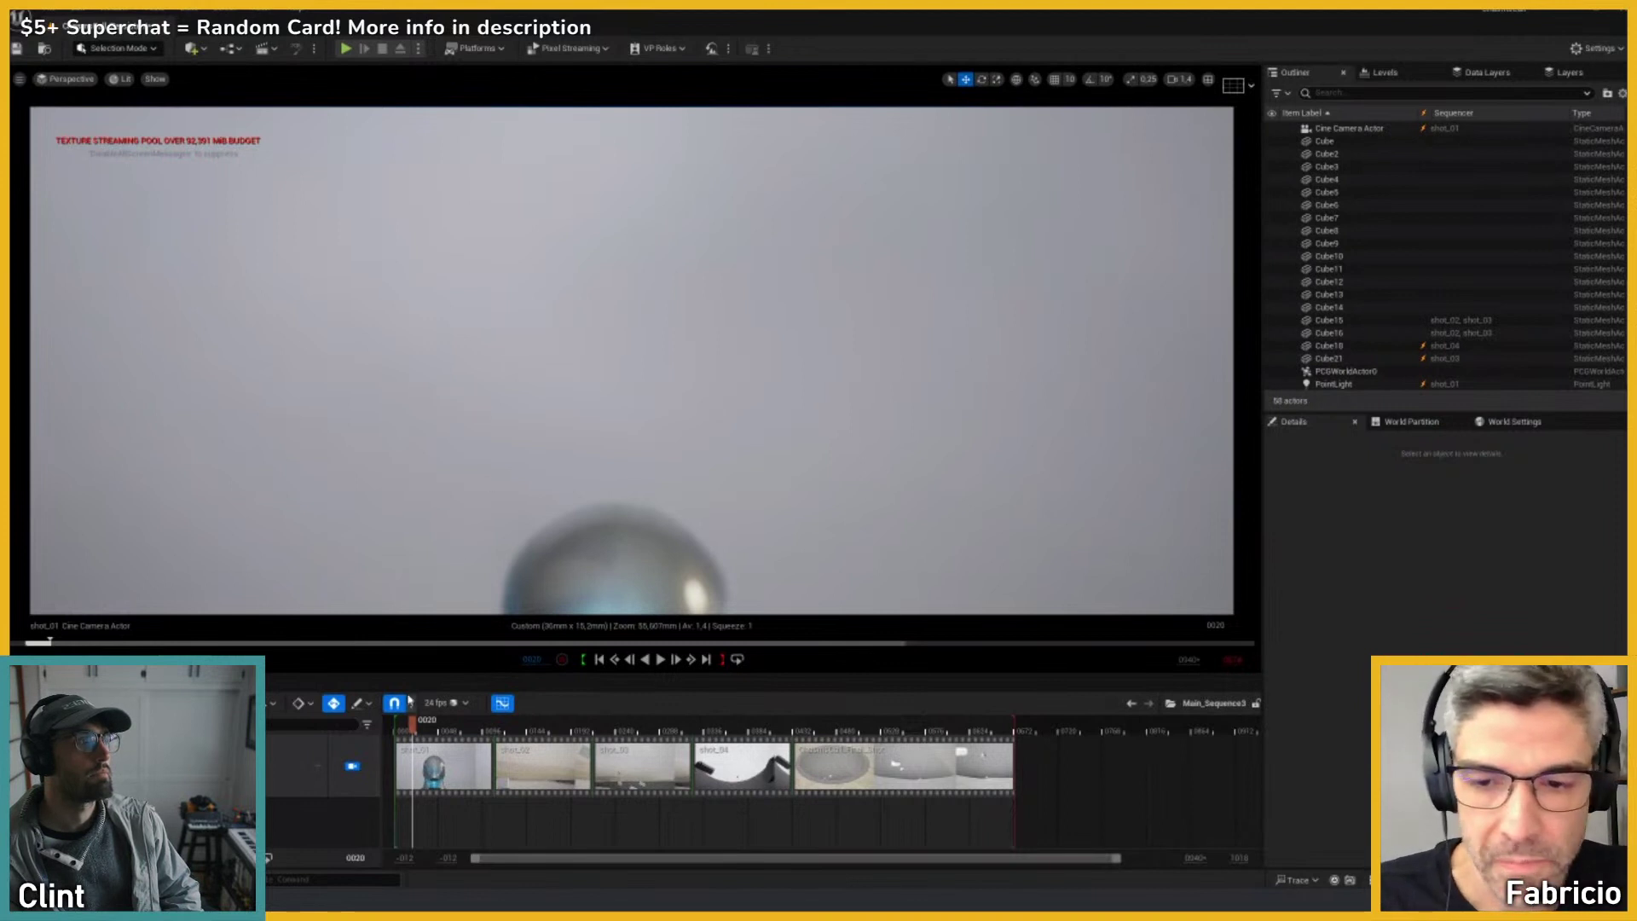
pyautogui.moveTo(413, 731); pyautogui.dragTo(405, 729)
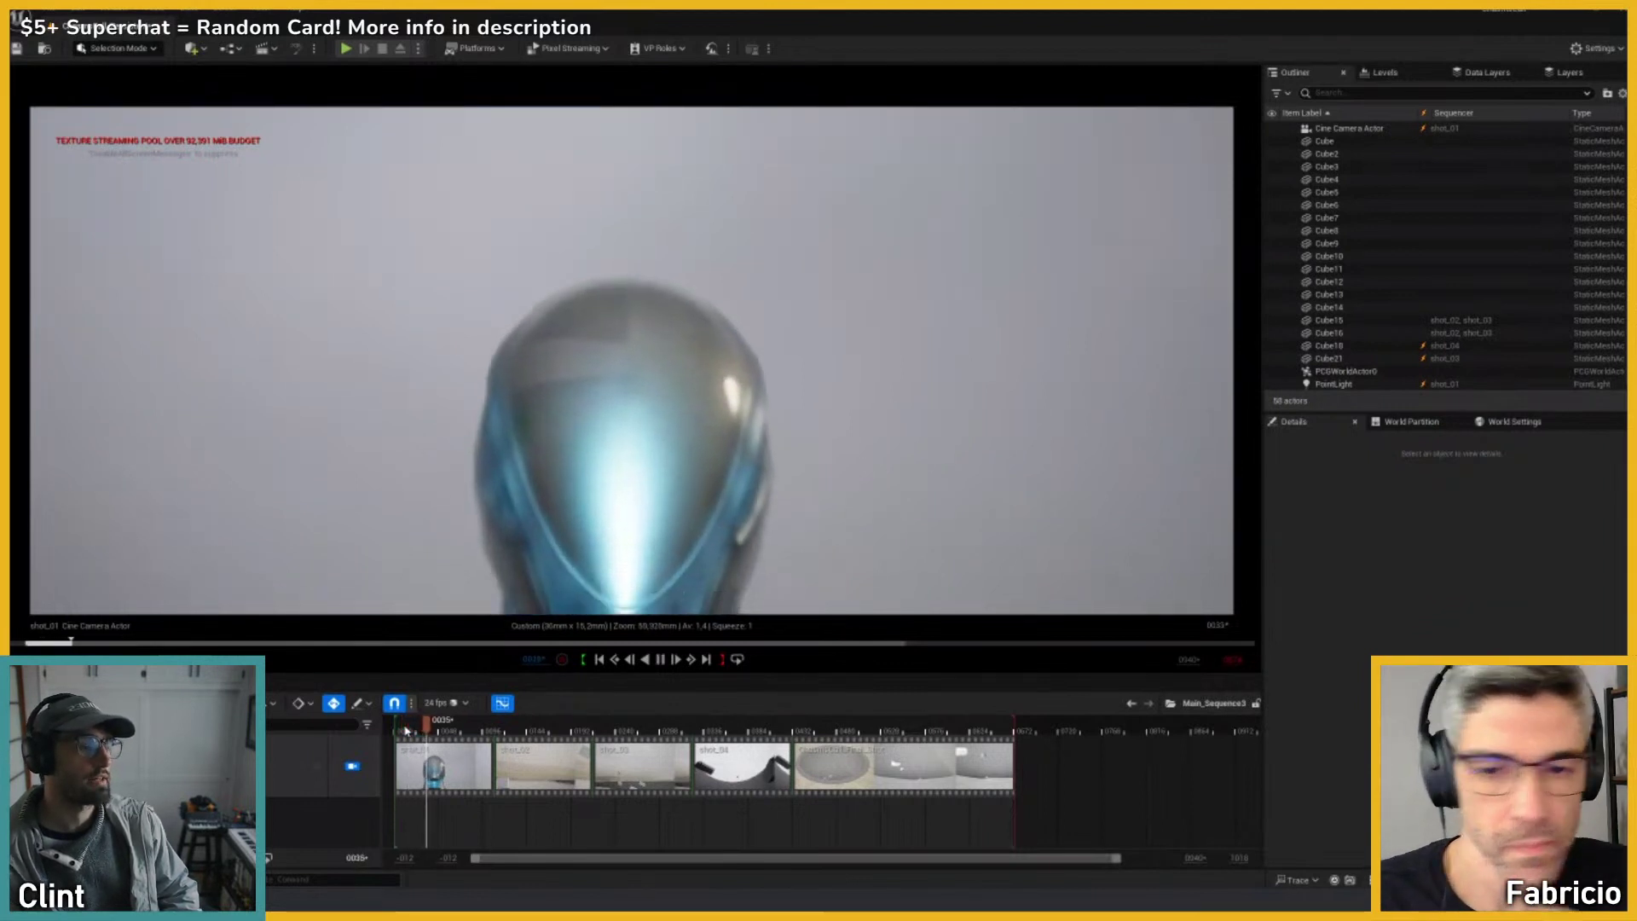
pyautogui.press('space')
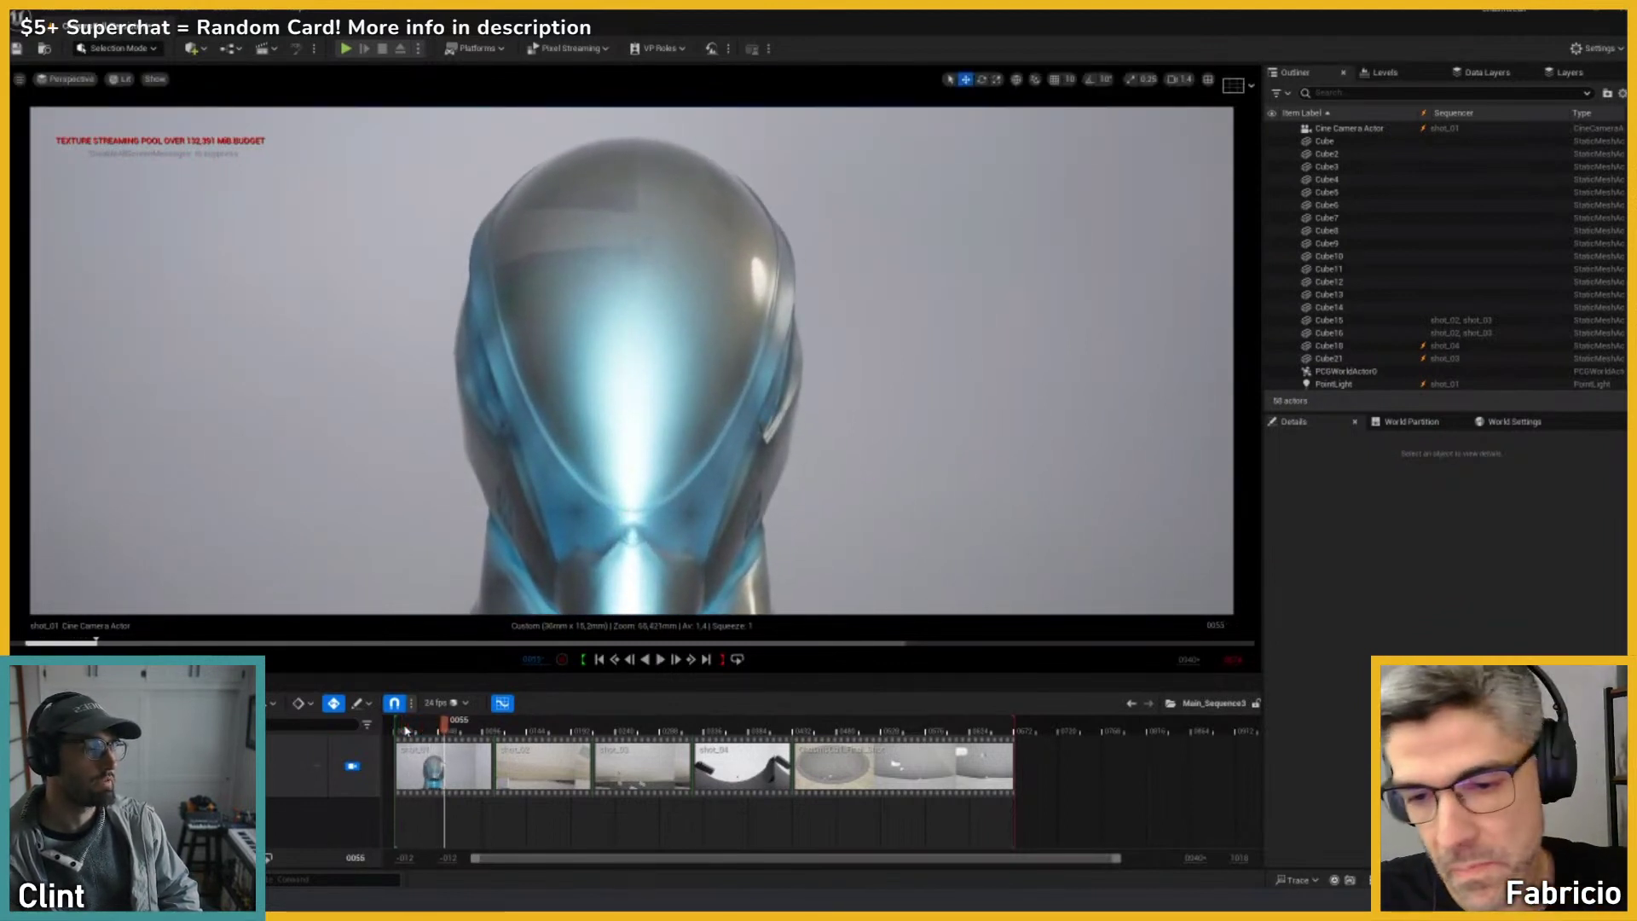
# Step: Open shot_01 and delete the point light that casts the blue glow on the character's head
pyautogui.doubleClick(443, 768)
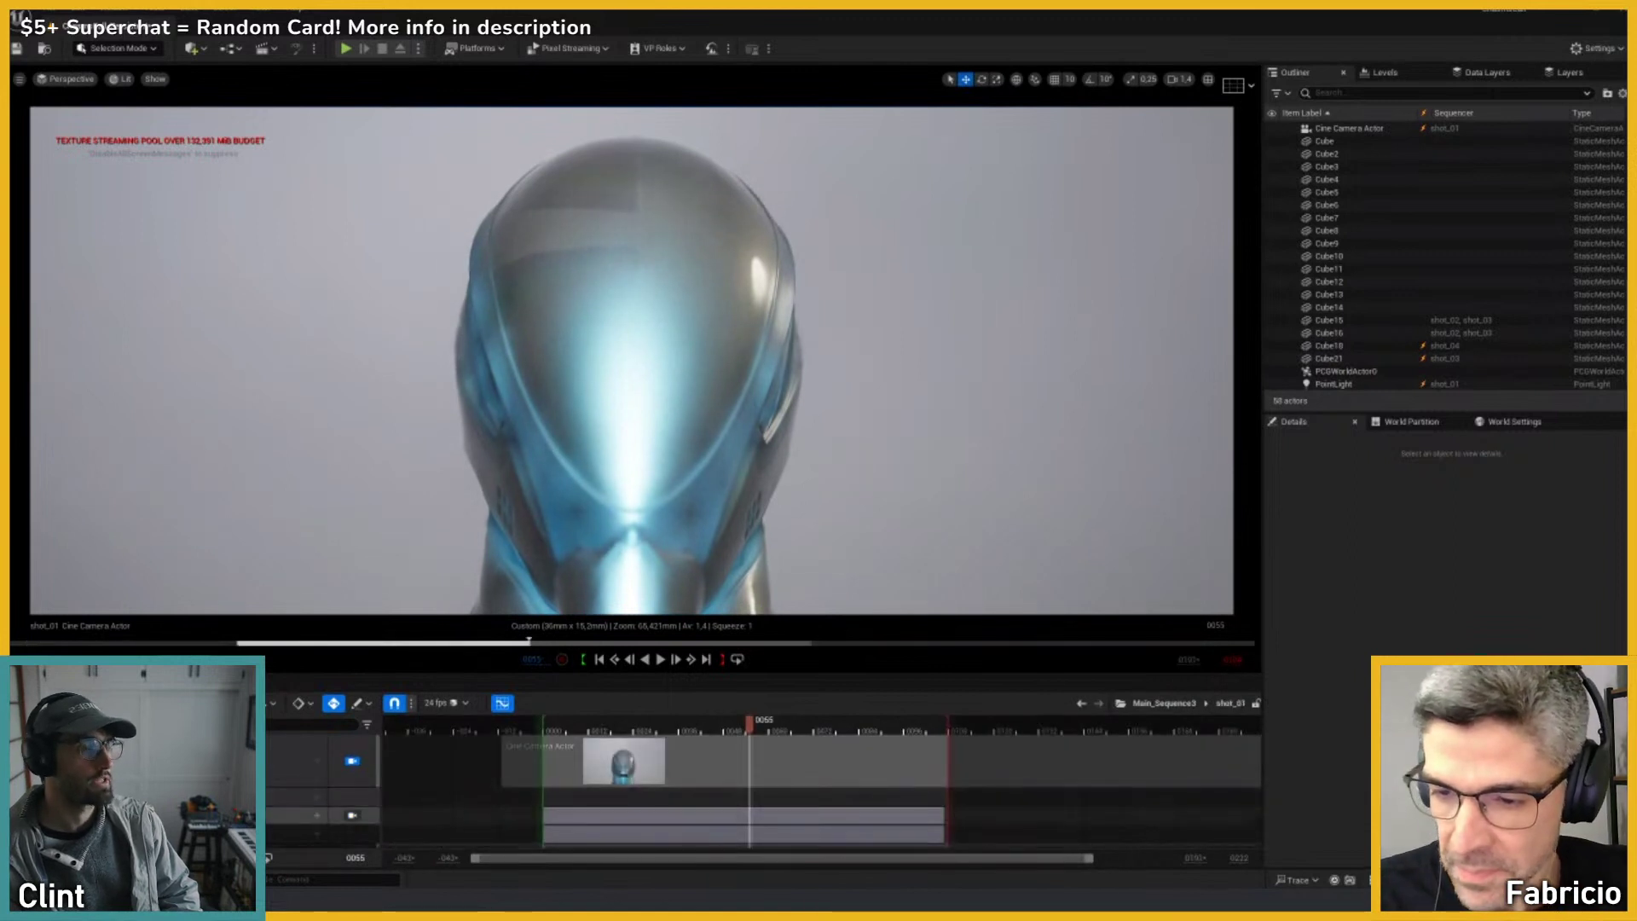
pyautogui.scroll(-5, 183, 754)
pyautogui.click(183, 751)
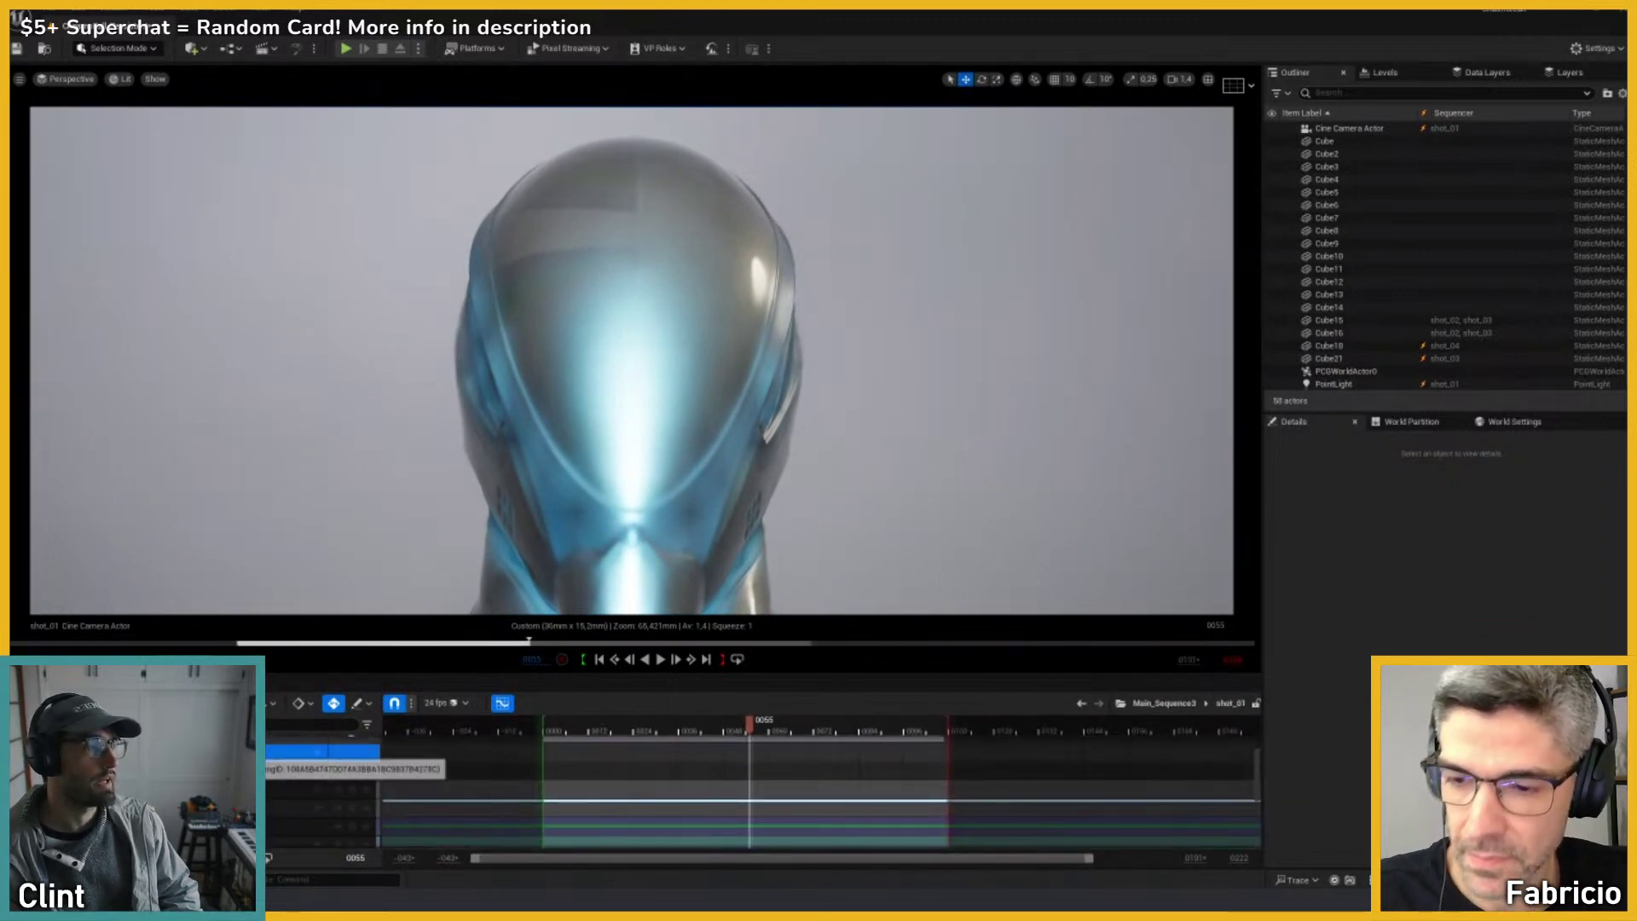
pyautogui.press('Delete')
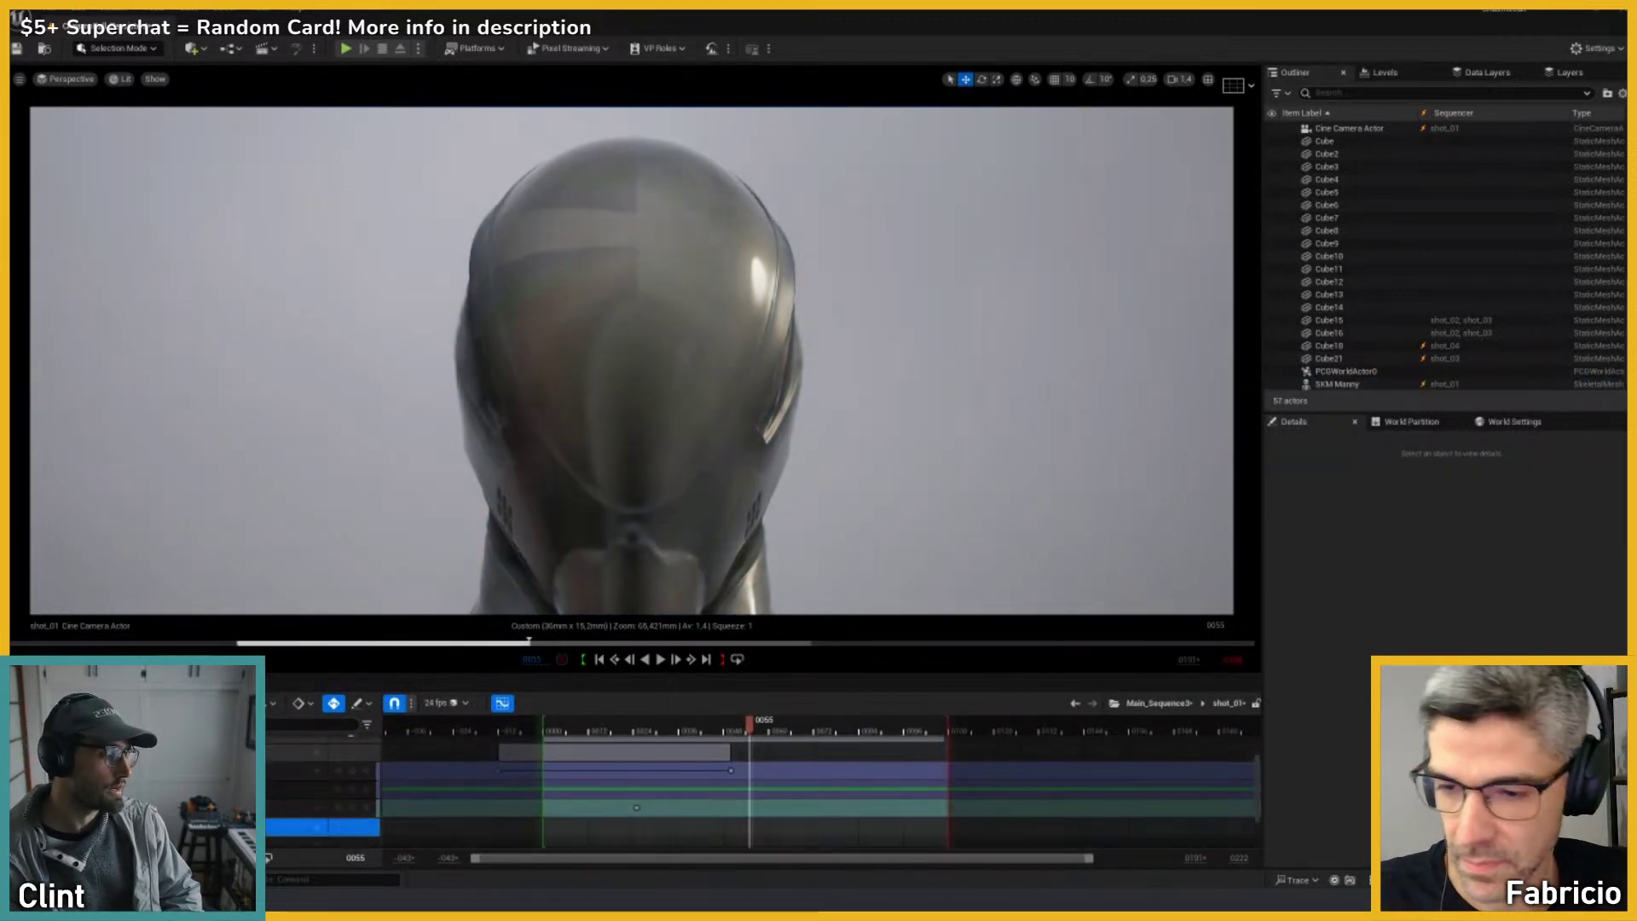
# Step: Save Main_Sequence3 and shot_01, and play shot_01 from its start to check the lighting on the character's head
pyautogui.hotkey('ctrl', 's')
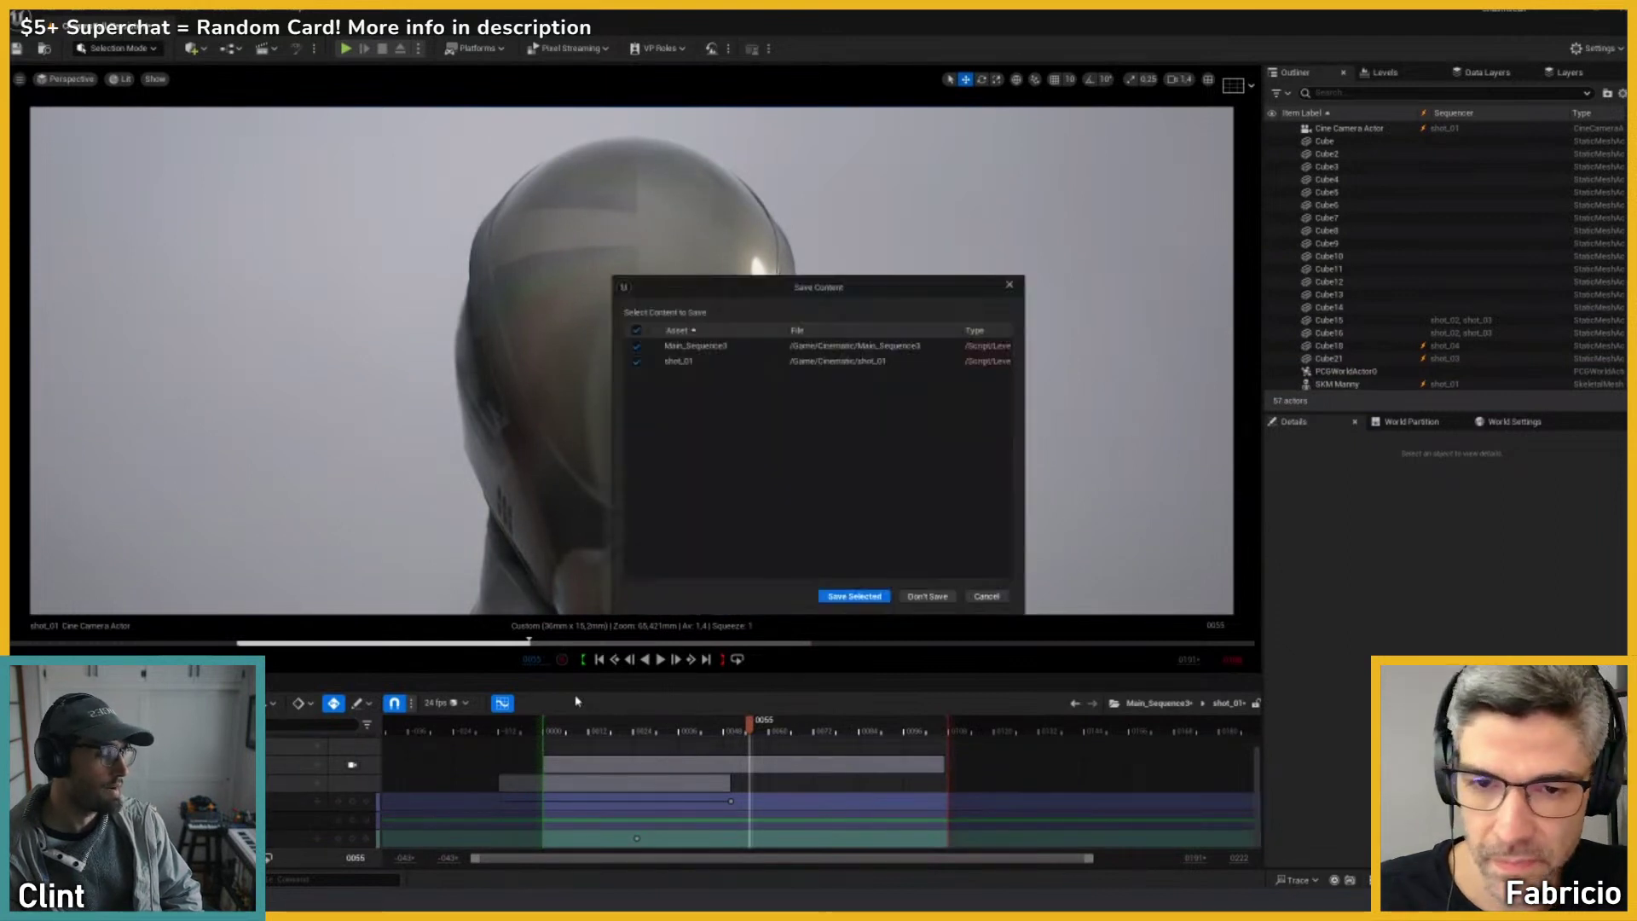
pyautogui.click(846, 594)
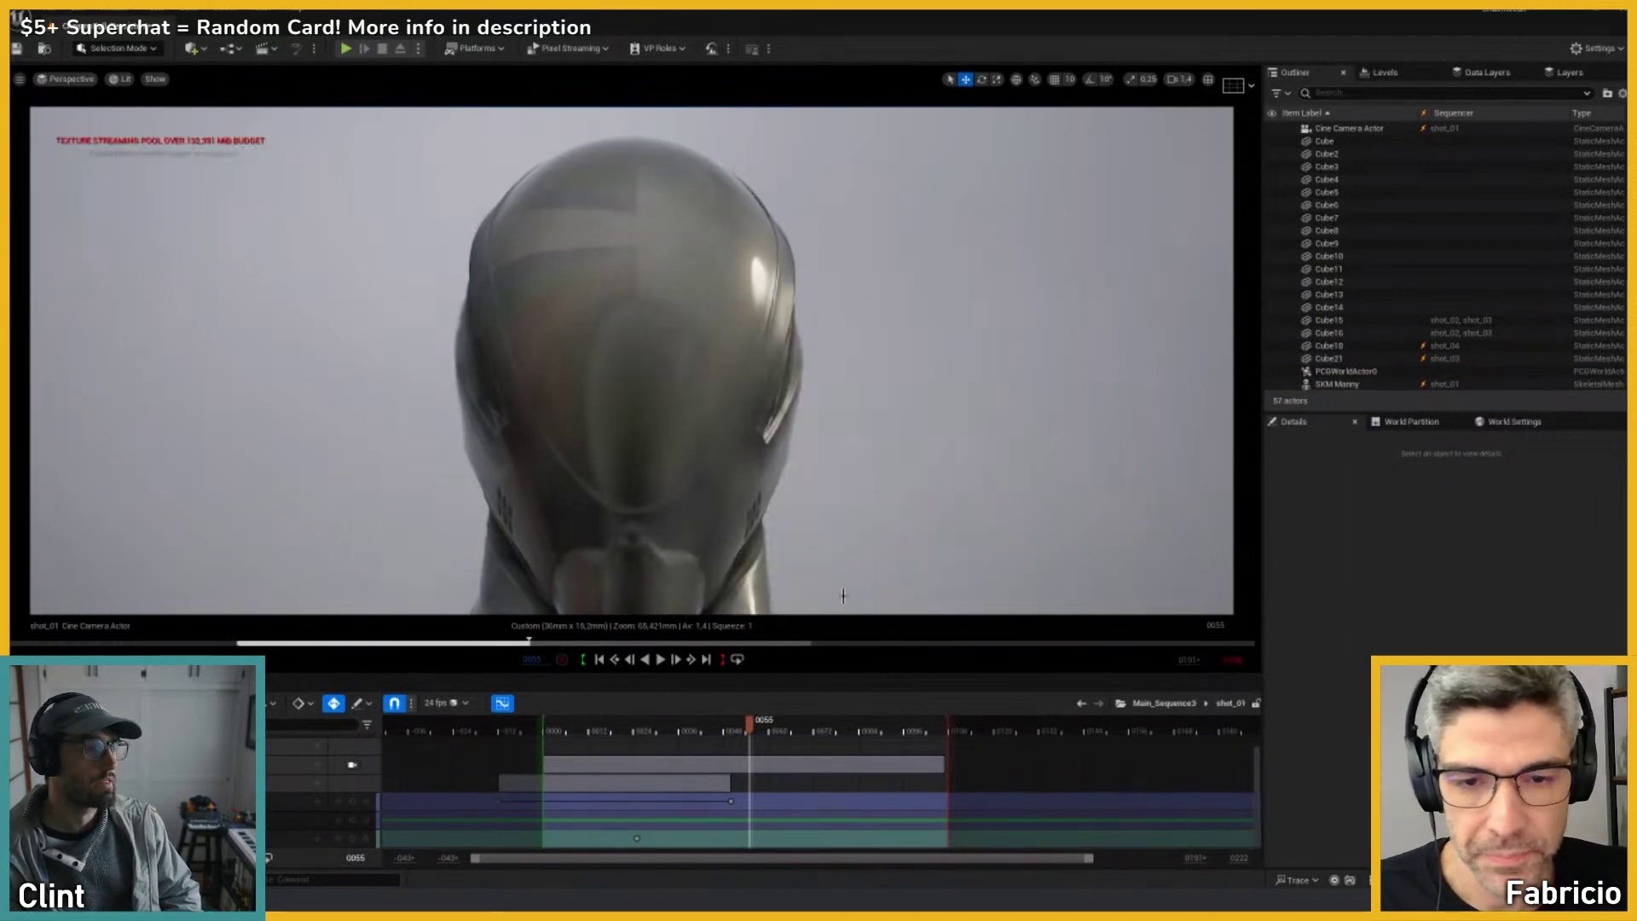
pyautogui.click(550, 725)
pyautogui.press('space')
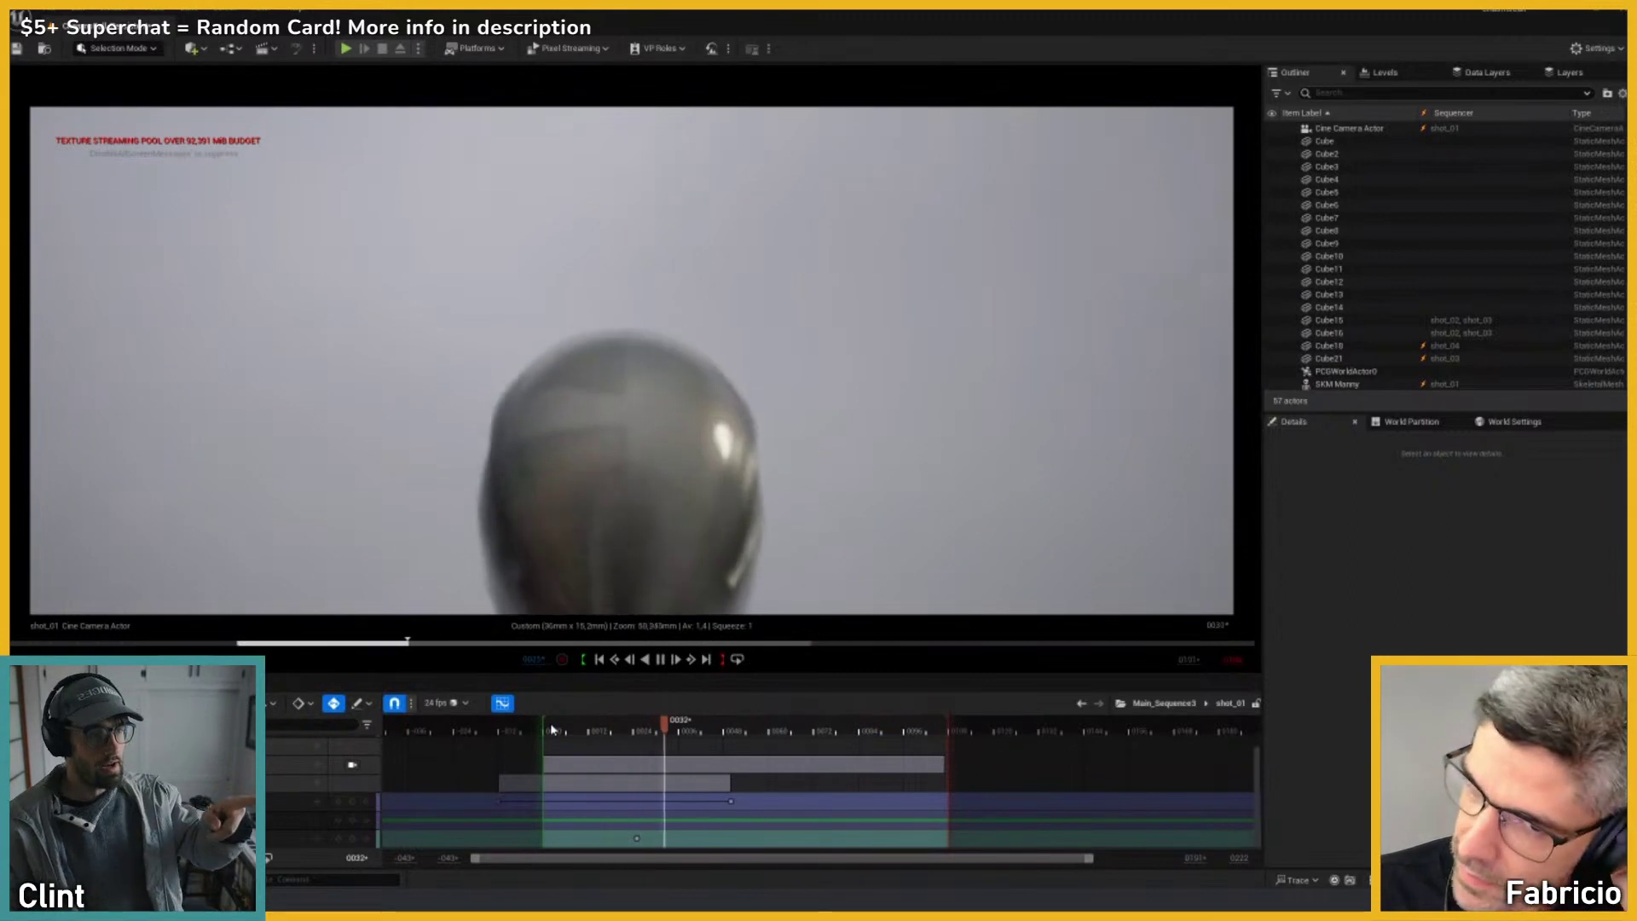
pyautogui.press('space')
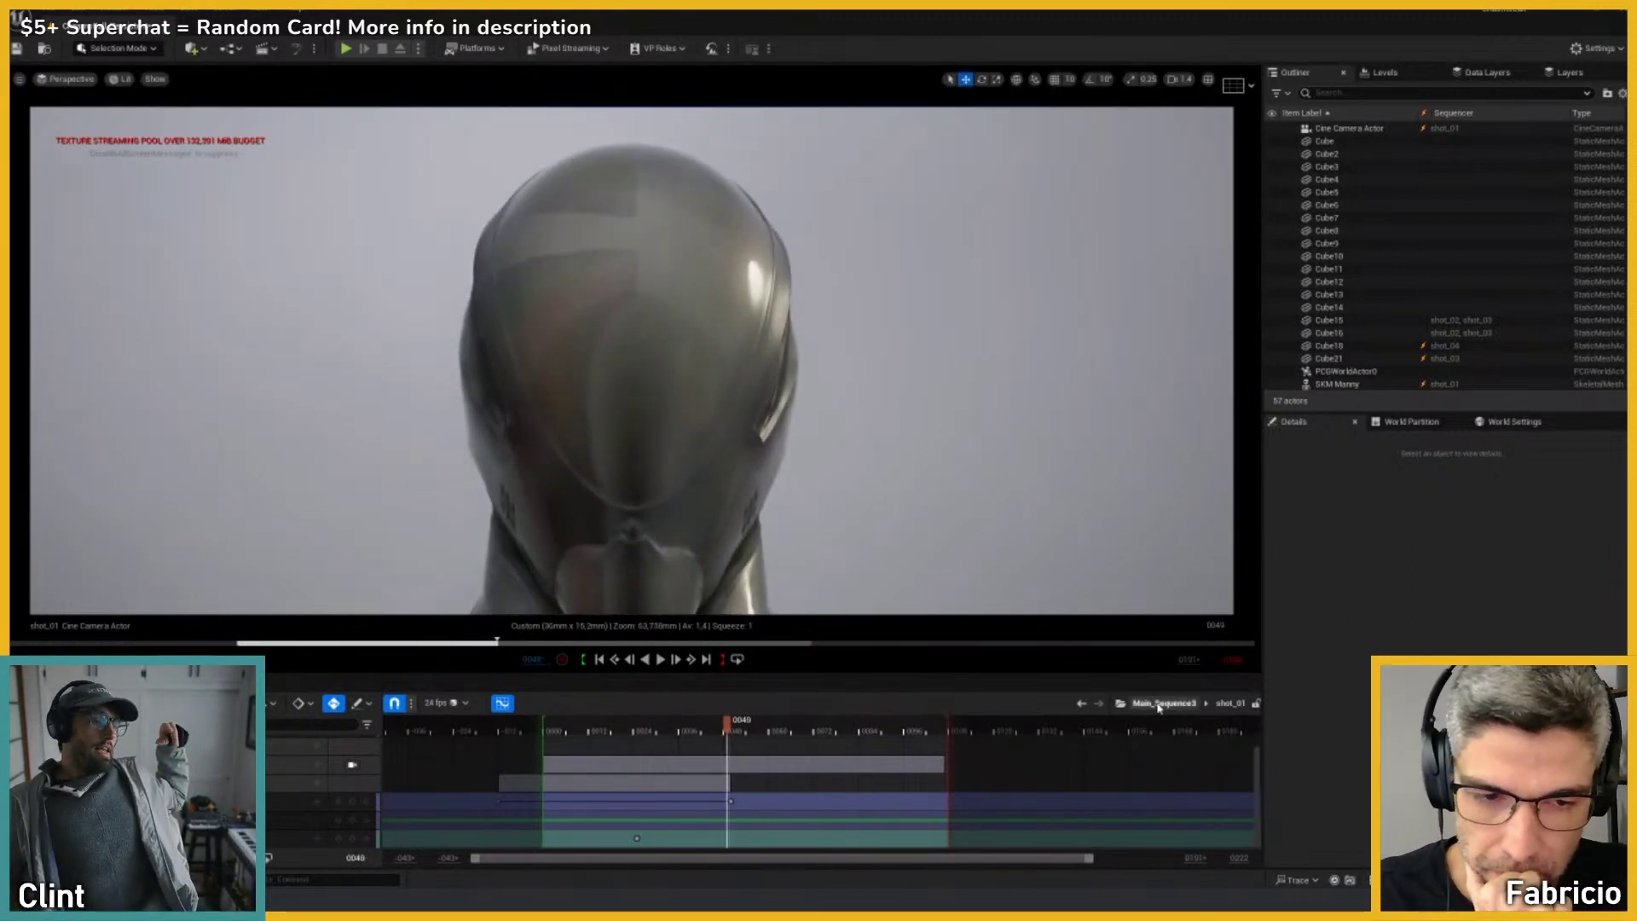
pyautogui.moveTo(726, 720)
pyautogui.mouseDown()
pyautogui.moveTo(805, 724)
pyautogui.moveTo(592, 735)
pyautogui.moveTo(863, 726)
pyautogui.moveTo(562, 745)
pyautogui.moveTo(797, 739)
pyautogui.moveTo(596, 745)
pyautogui.moveTo(775, 750)
pyautogui.moveTo(727, 750)
pyautogui.mouseUp()
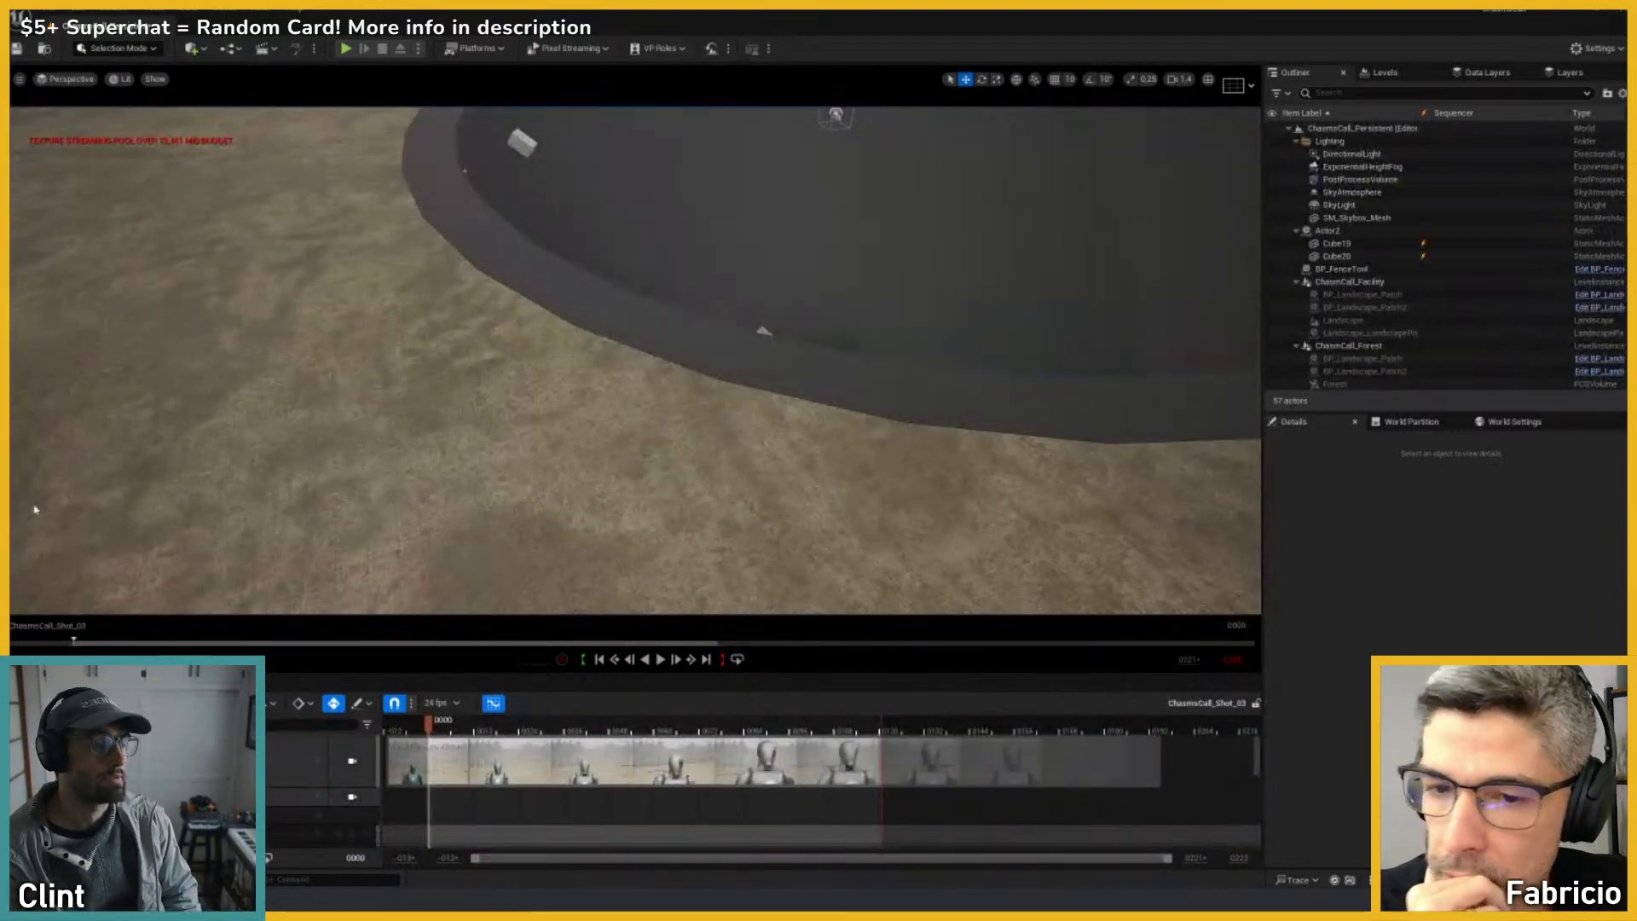
# Step: Play and scrub through ChasmCall_Shot_03 in its camera view to review the character's approach
pyautogui.click(358, 761)
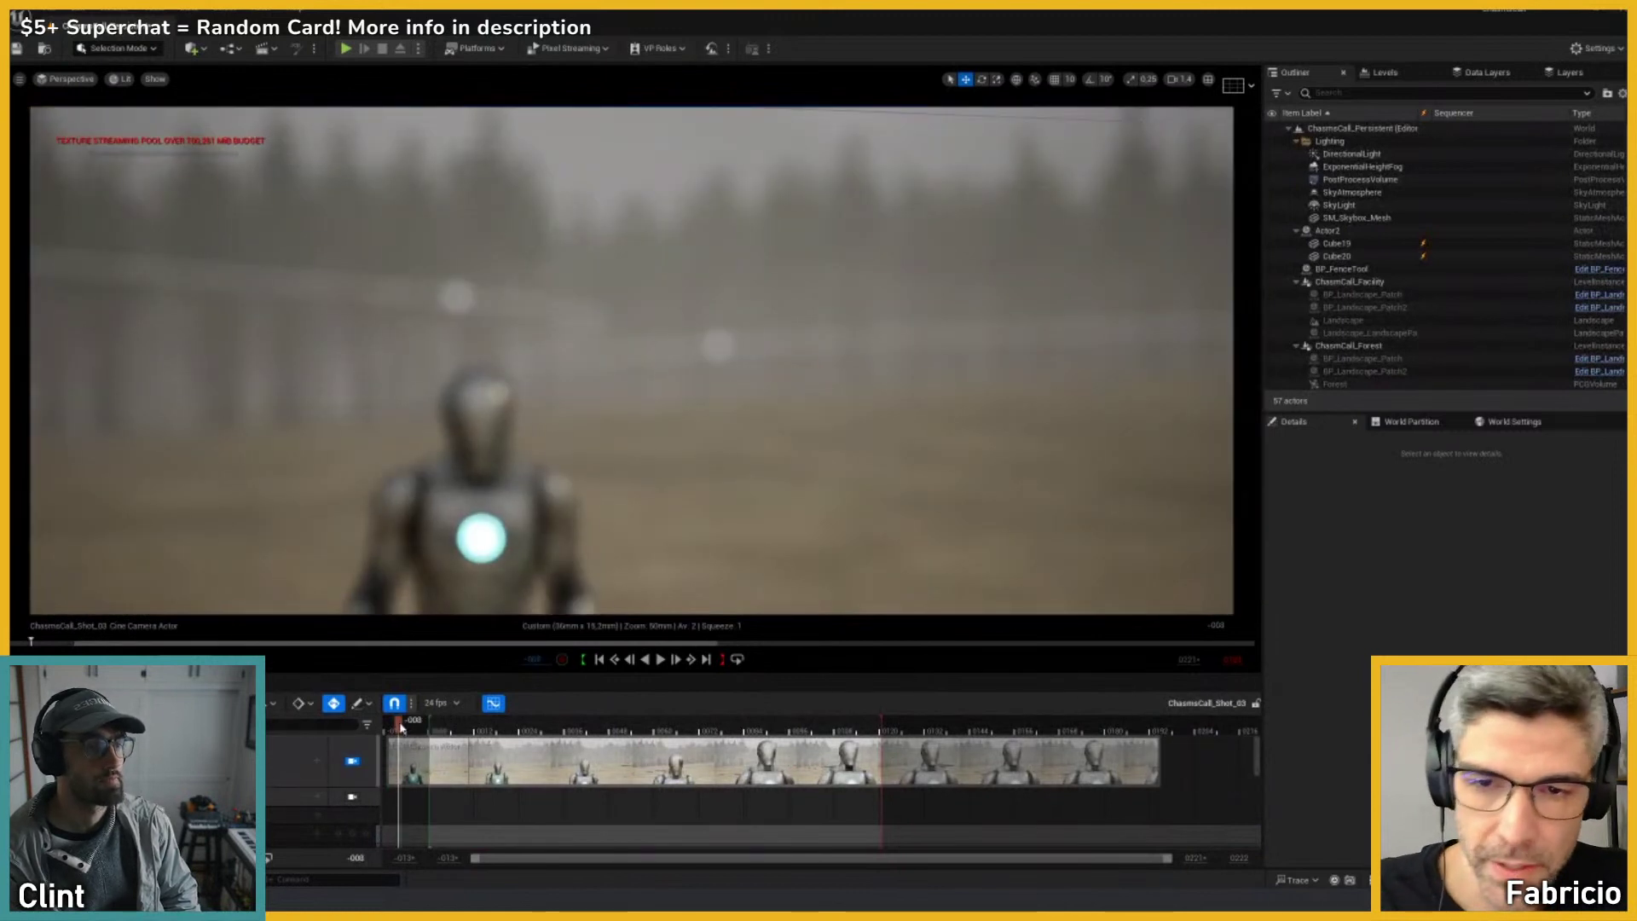
pyautogui.press('space')
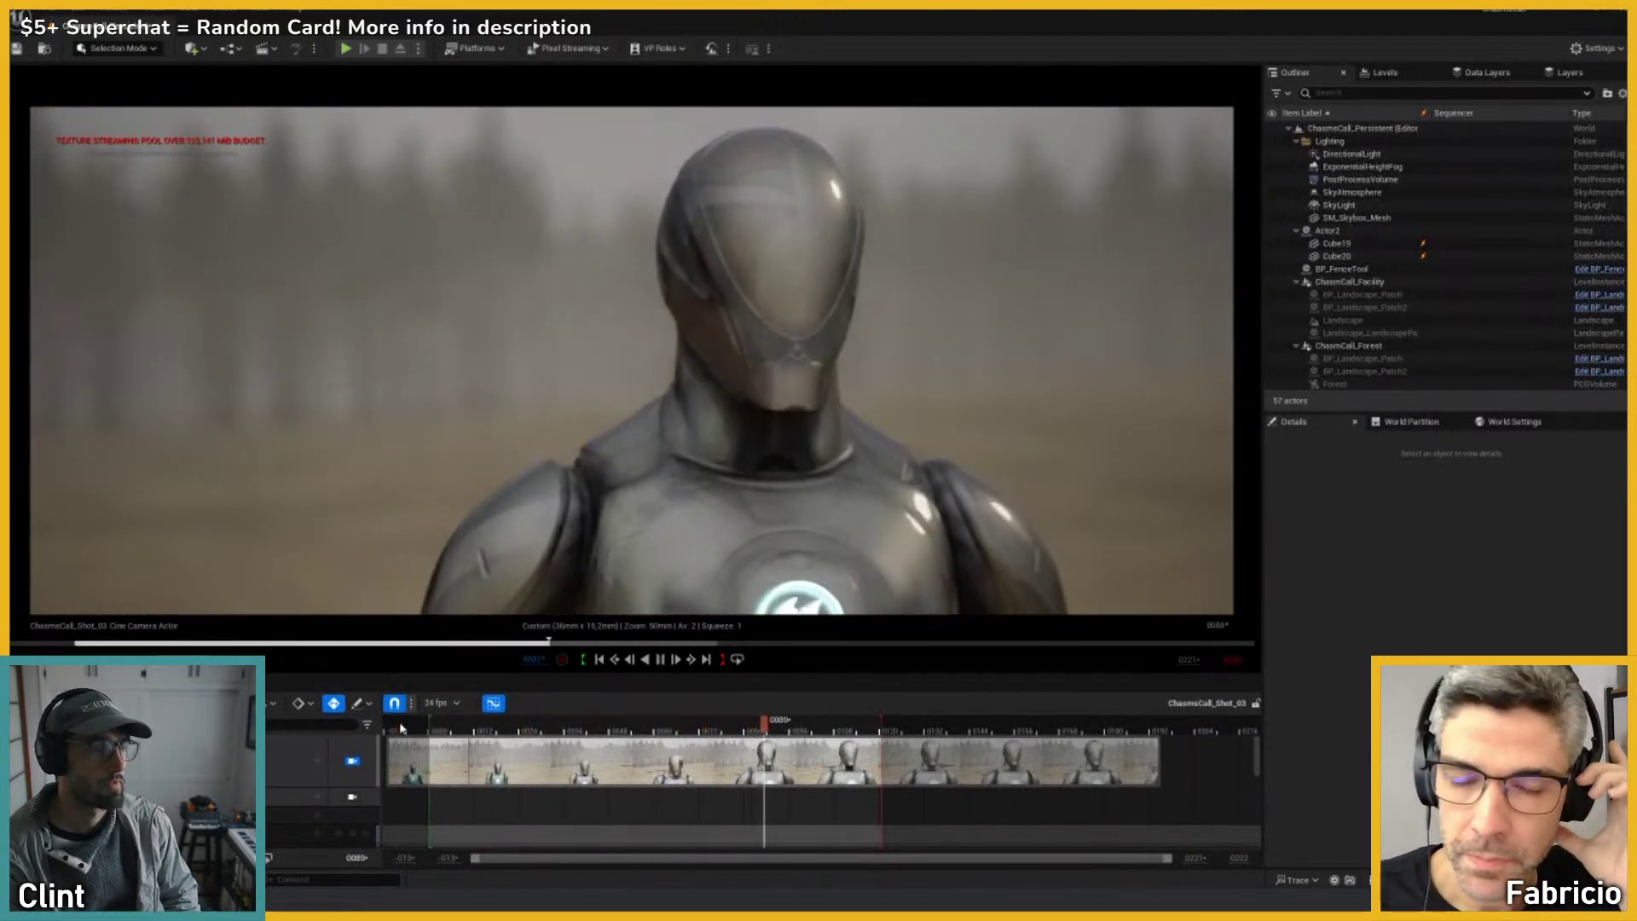
pyautogui.click(401, 727)
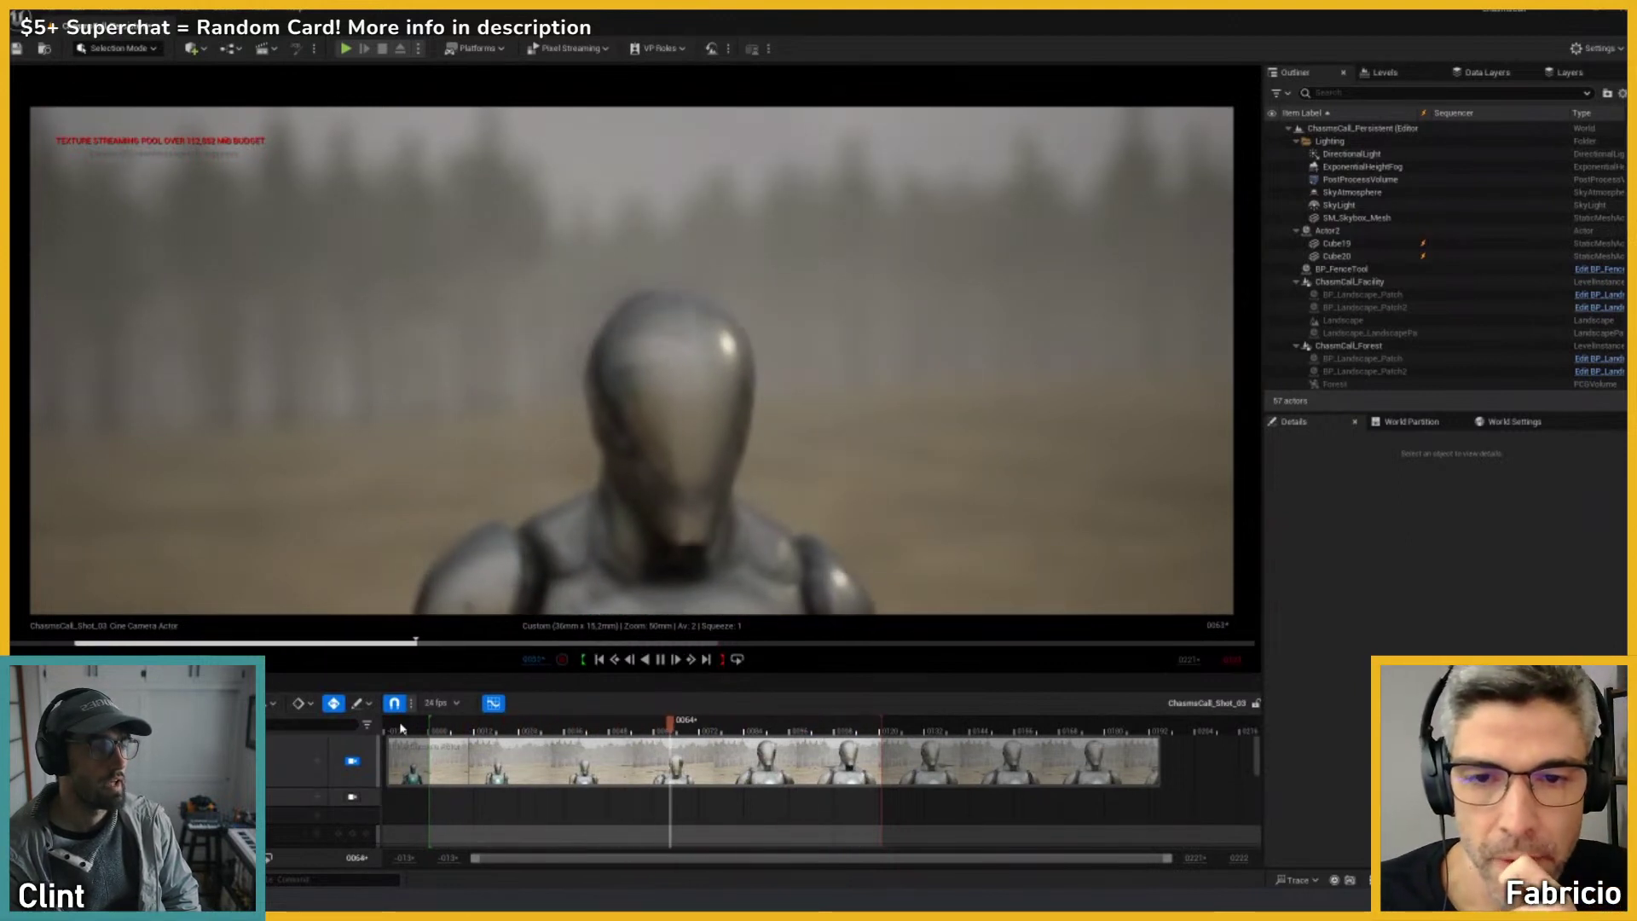
pyautogui.press('space')
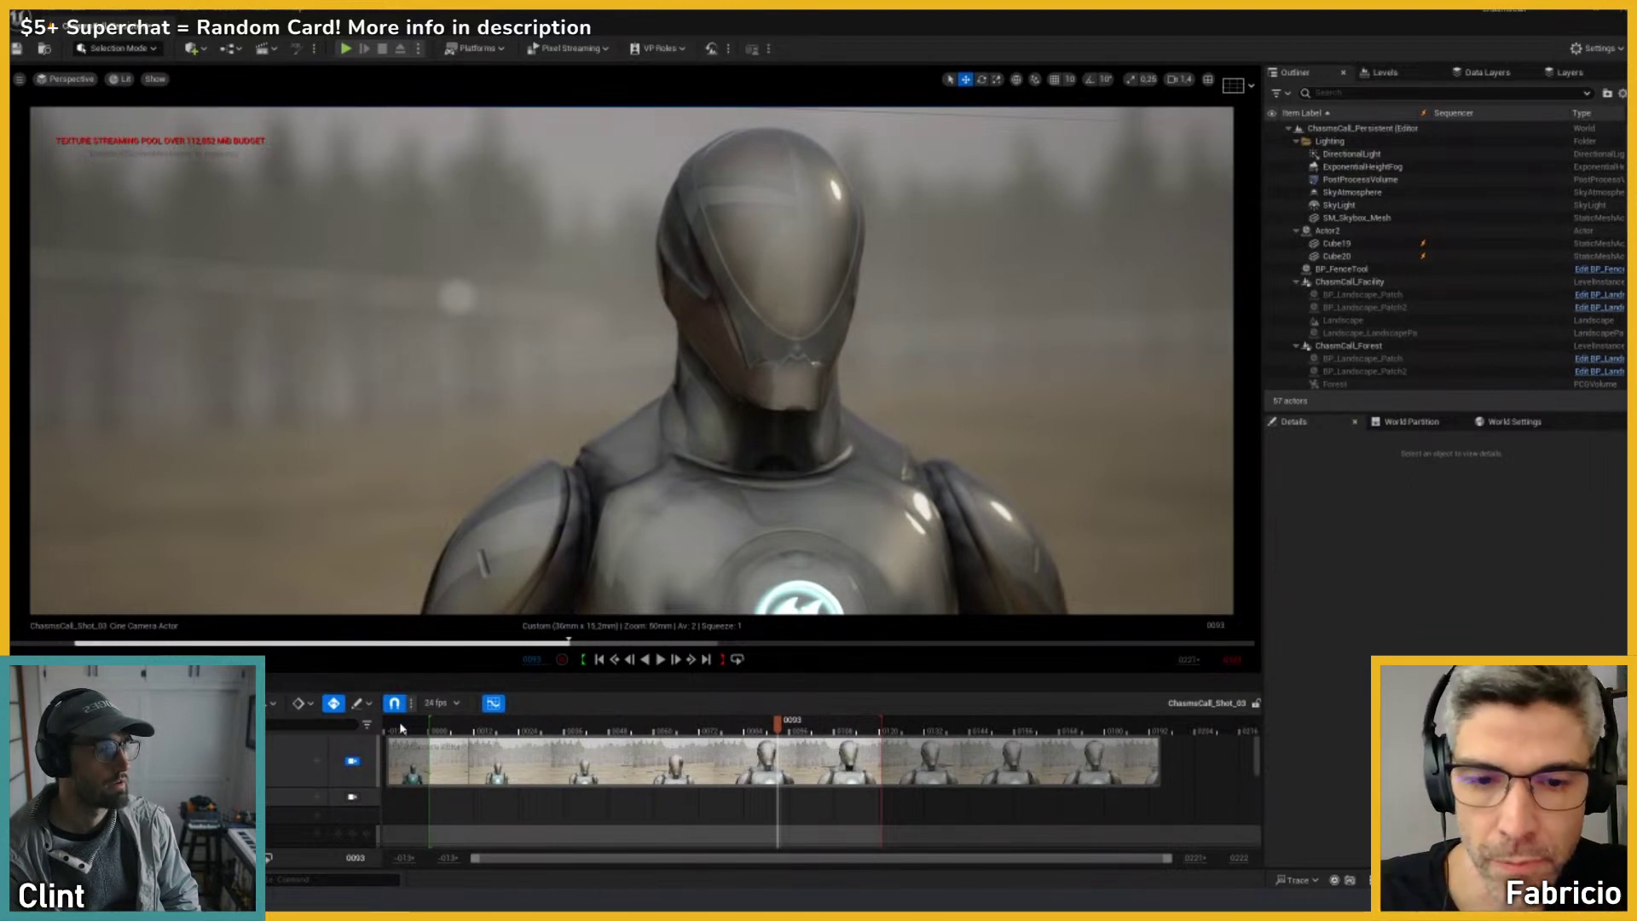
pyautogui.moveTo(780, 729); pyautogui.dragTo(670, 740)
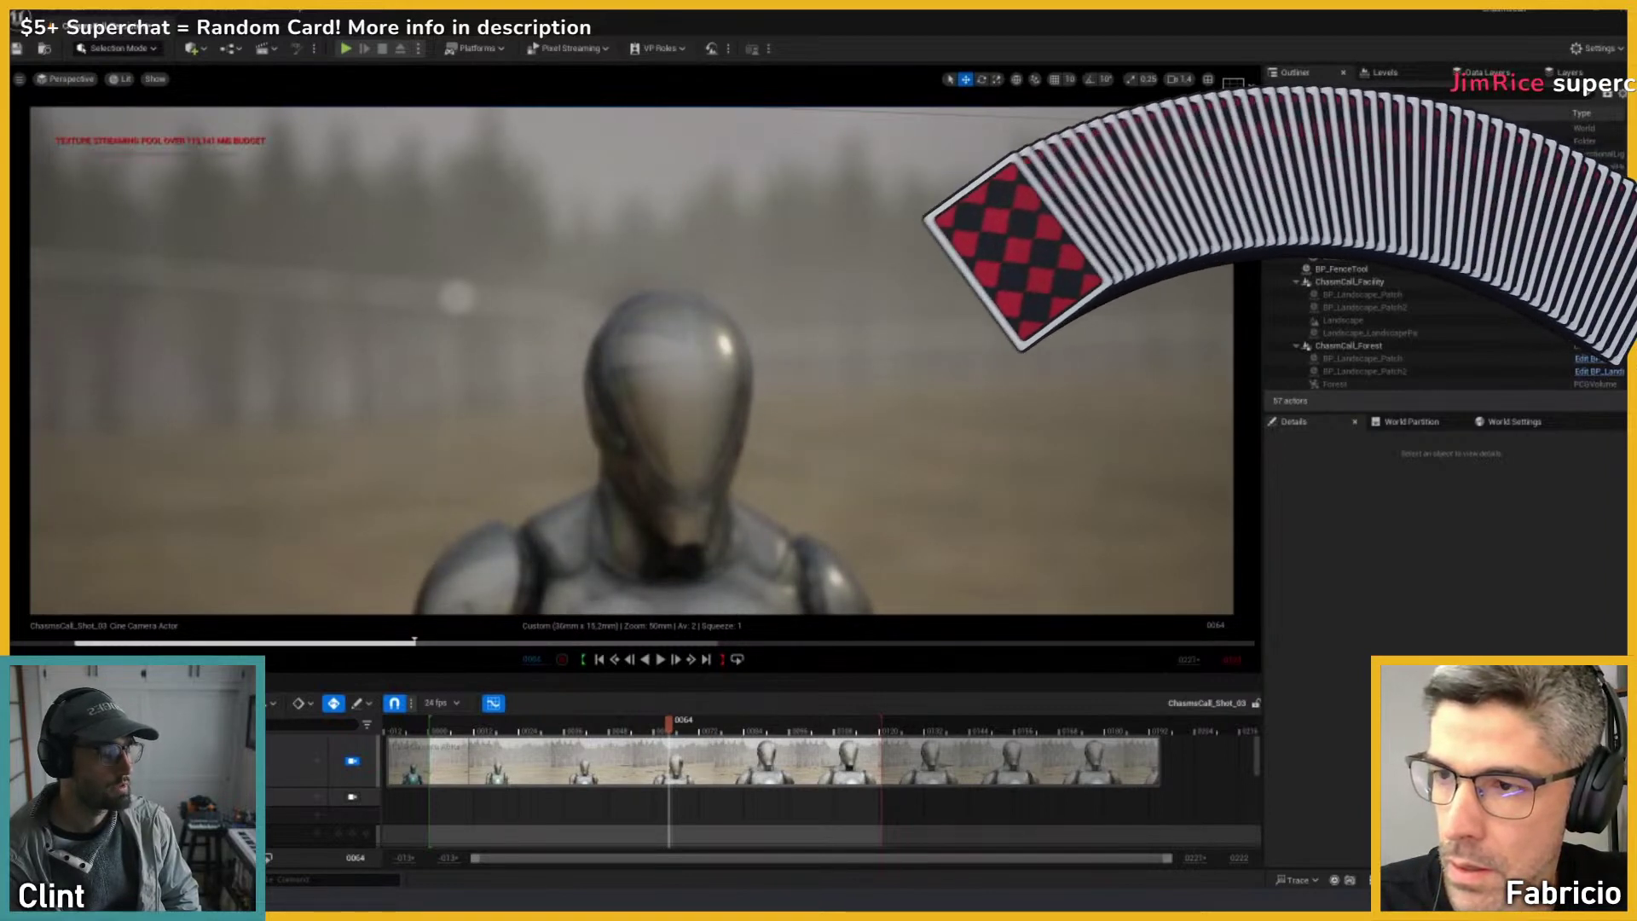
pyautogui.moveTo(668, 724); pyautogui.dragTo(617, 729)
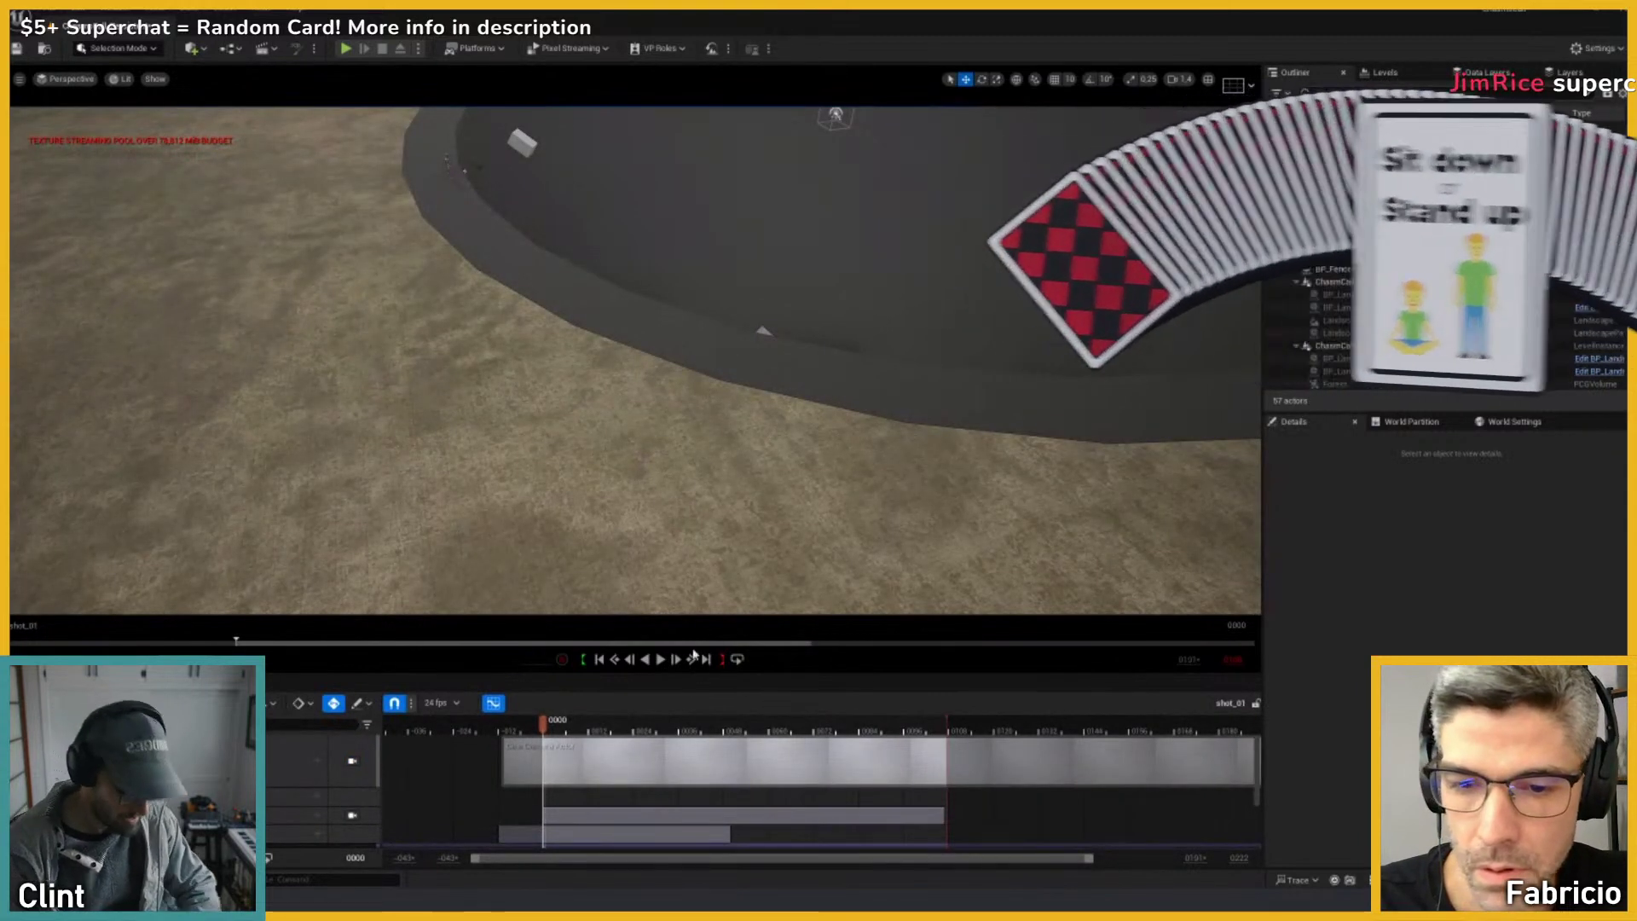
# Step: Compare the framing of shot_01 with that of the other ChasmCall approach shot through their cameras
pyautogui.press('space')
pyautogui.click(352, 760)
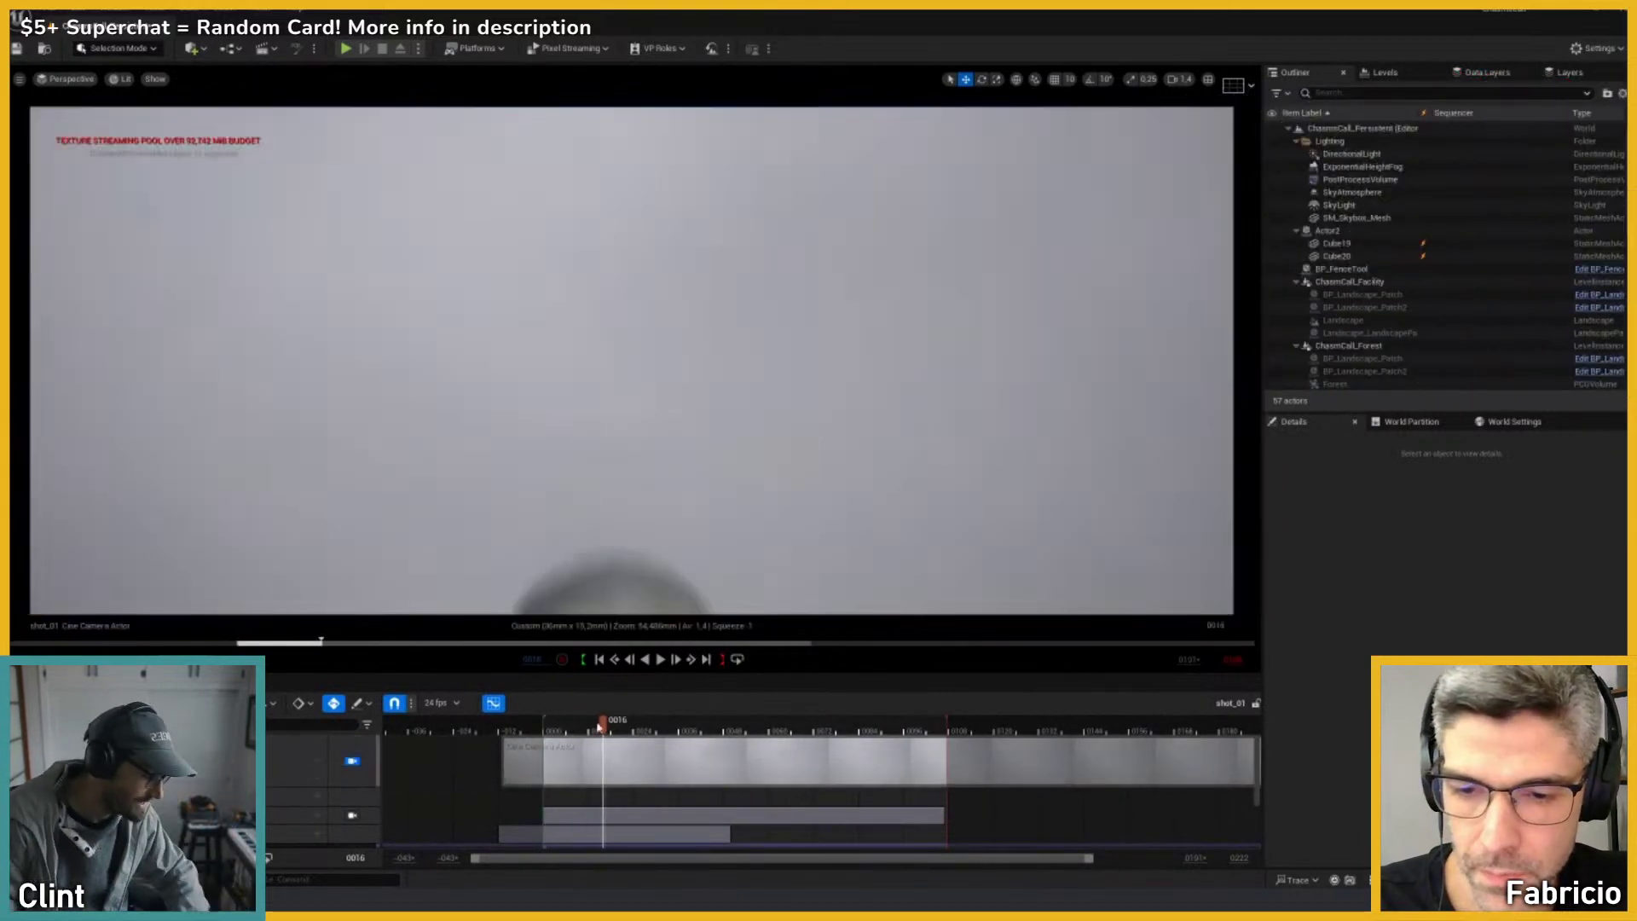
pyautogui.moveTo(608, 725)
pyautogui.mouseDown()
pyautogui.moveTo(800, 730)
pyautogui.moveTo(632, 731)
pyautogui.mouseUp()
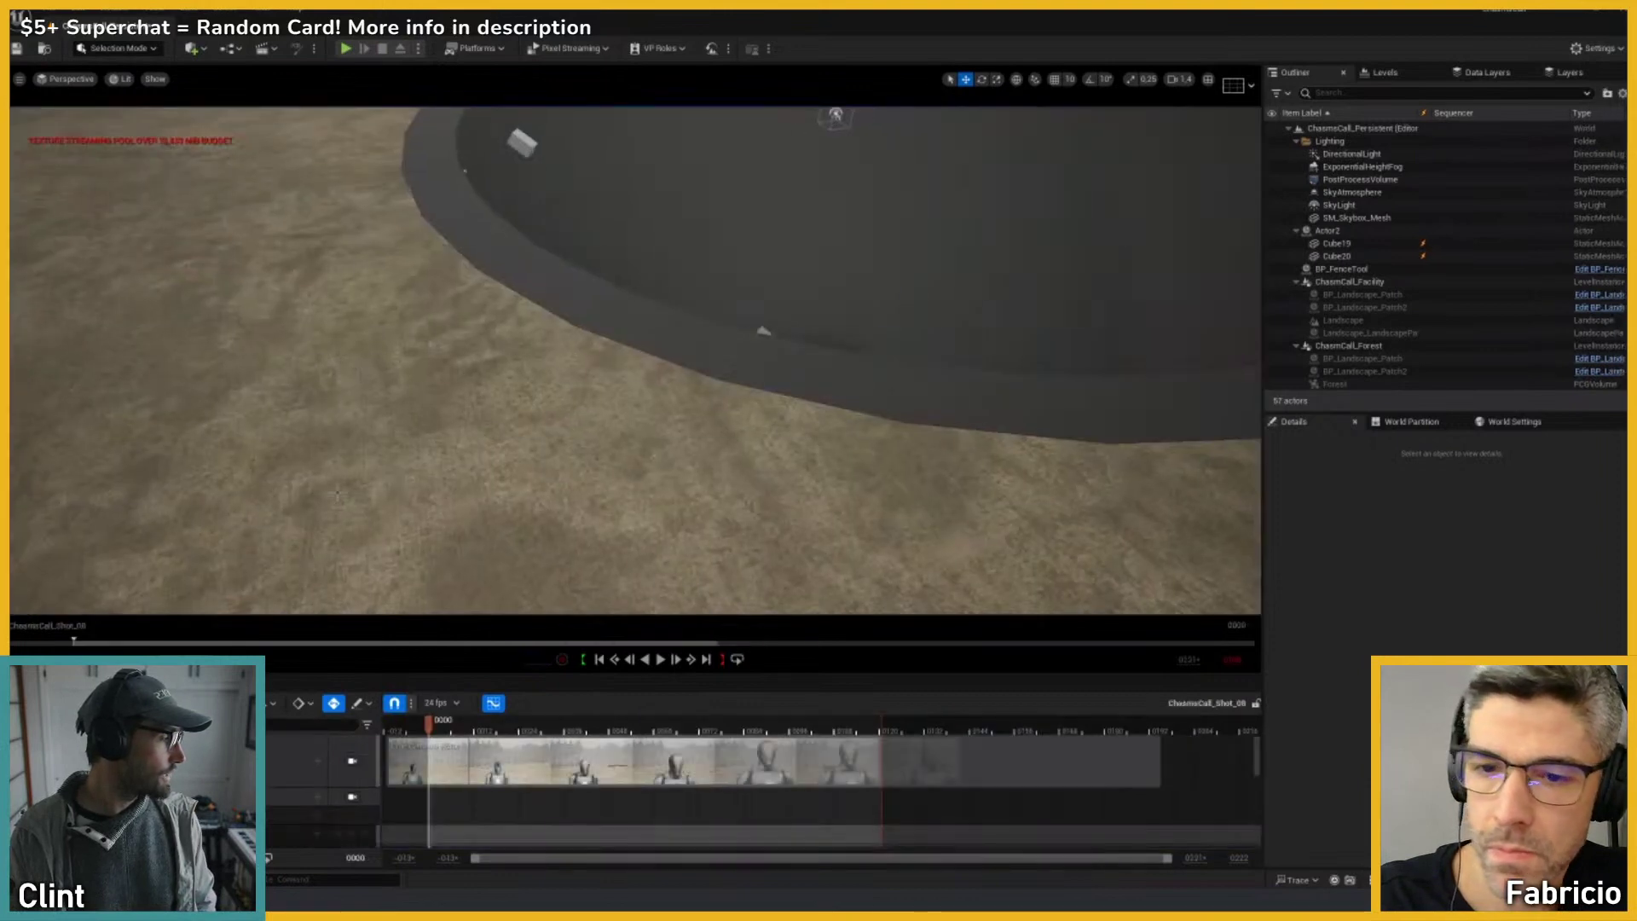
pyautogui.click(351, 761)
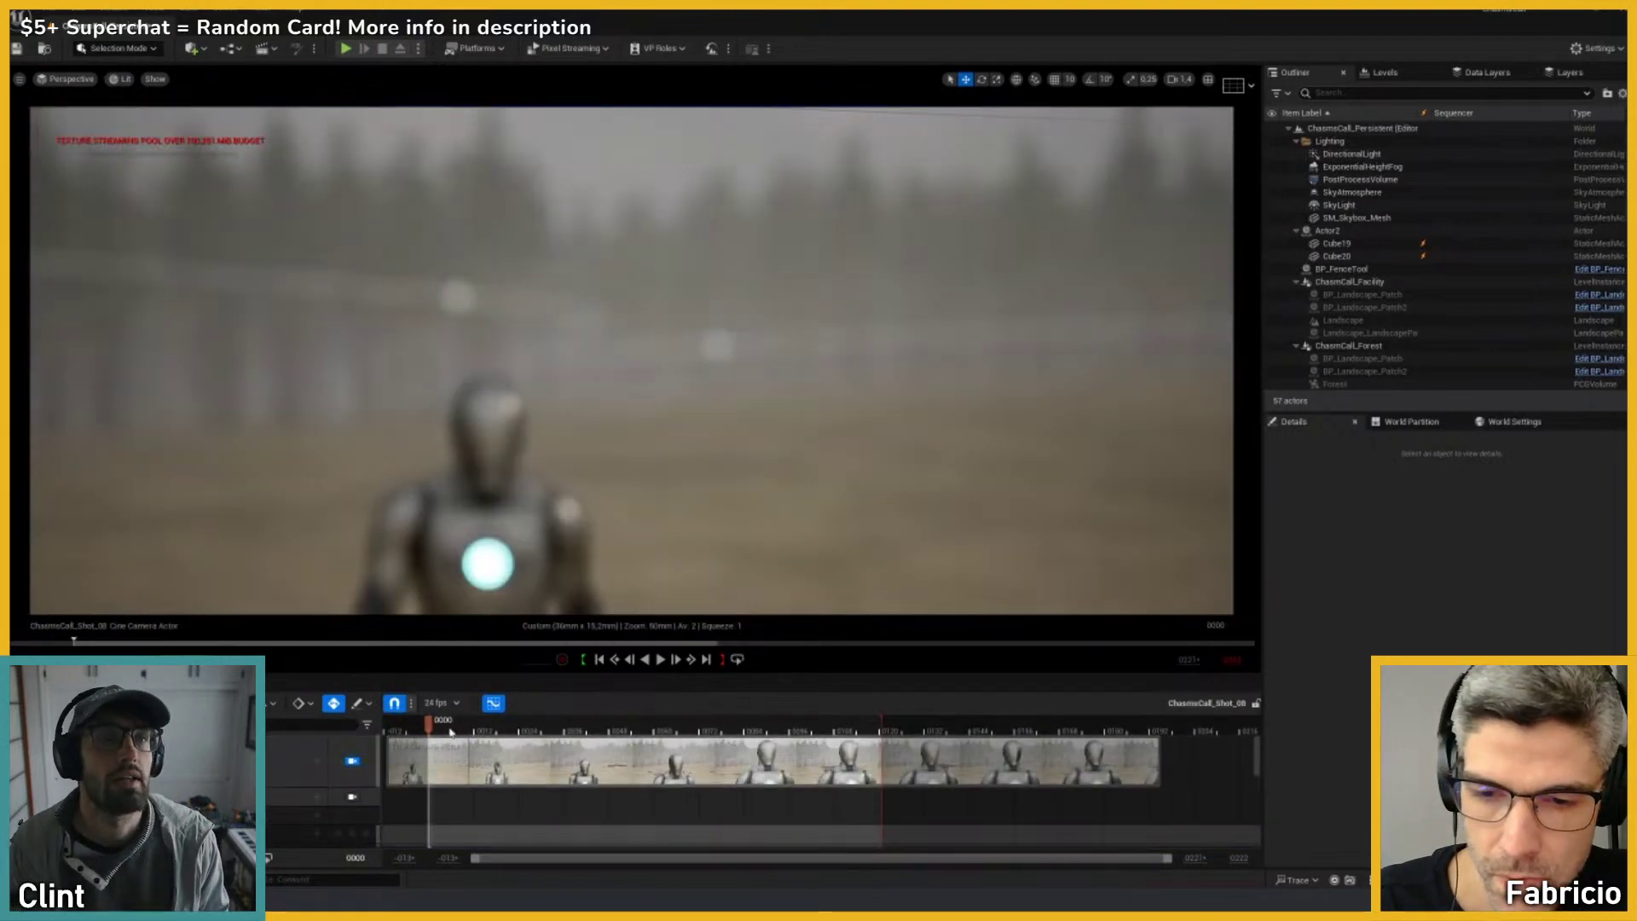
pyautogui.moveTo(445, 727); pyautogui.dragTo(545, 708)
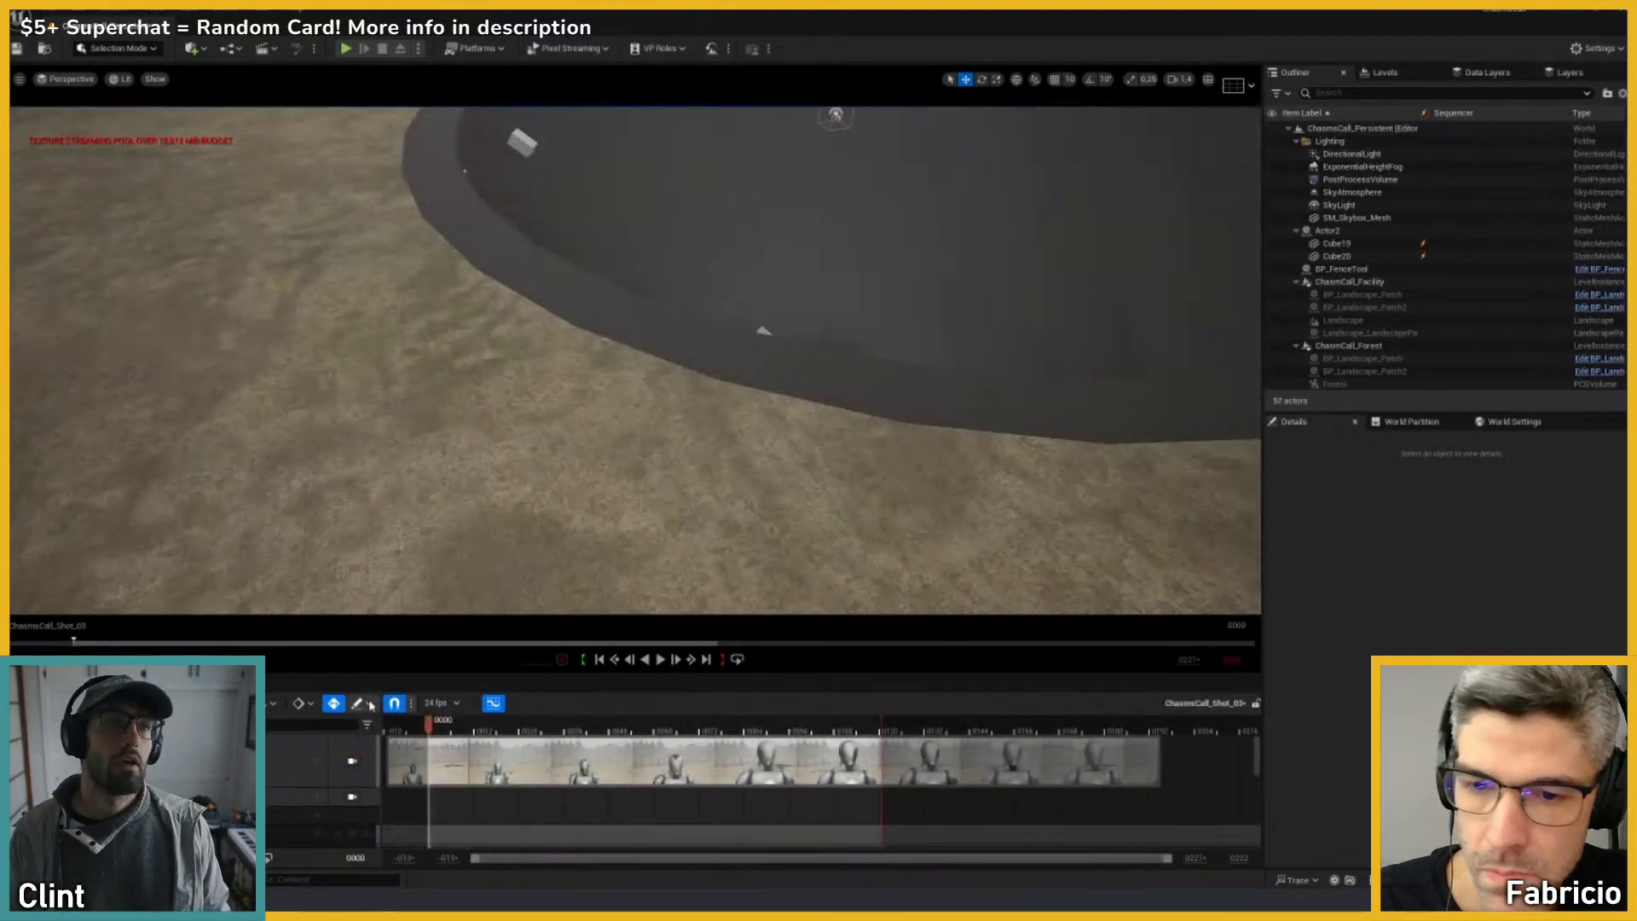
# Step: Raise the focal length of ChasmCall_Shot_03's Cine Camera Actor to 80 mm, checking the framing at several frames
pyautogui.click(351, 760)
pyautogui.moveTo(417, 731); pyautogui.dragTo(544, 724)
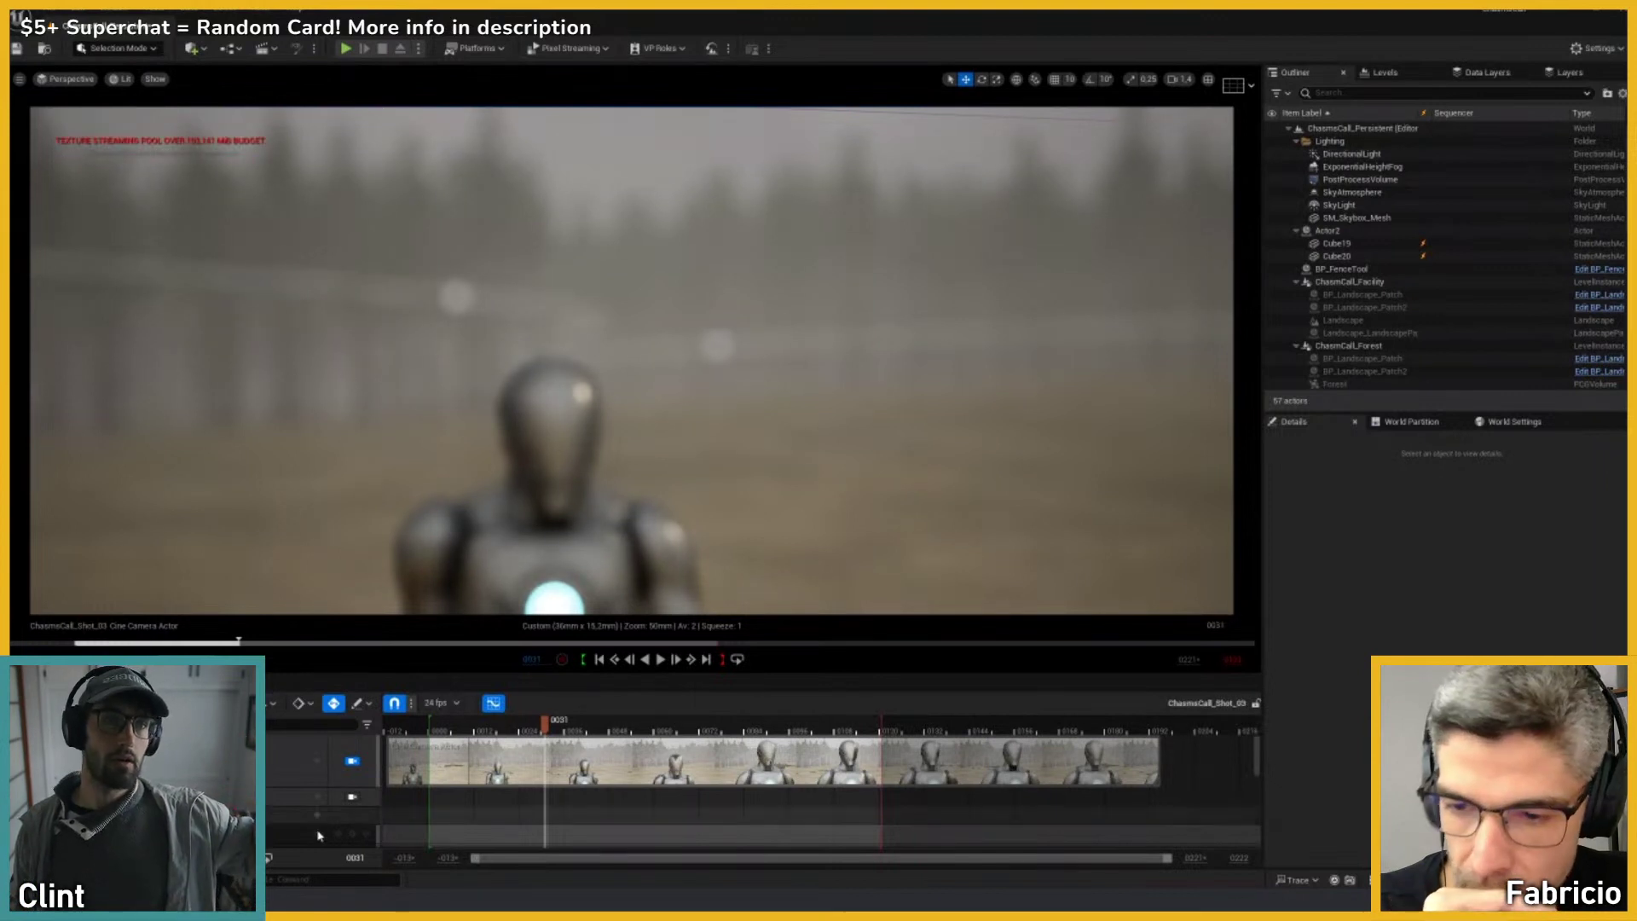
pyautogui.scroll(-2, 763, 789)
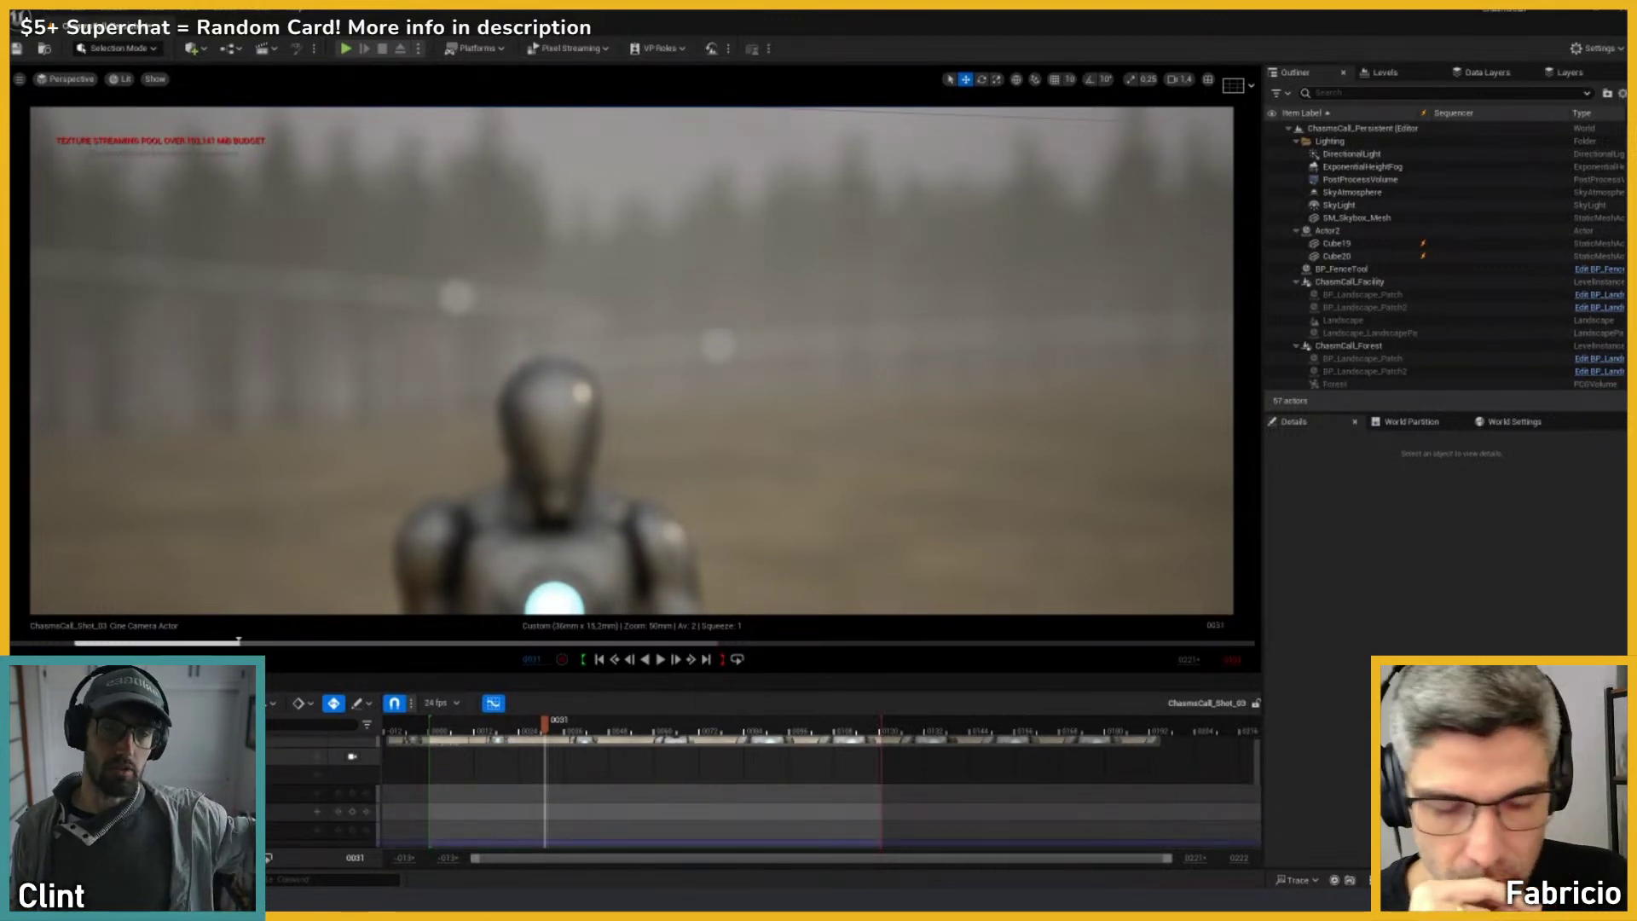
pyautogui.press('Return')
pyautogui.click(853, 731)
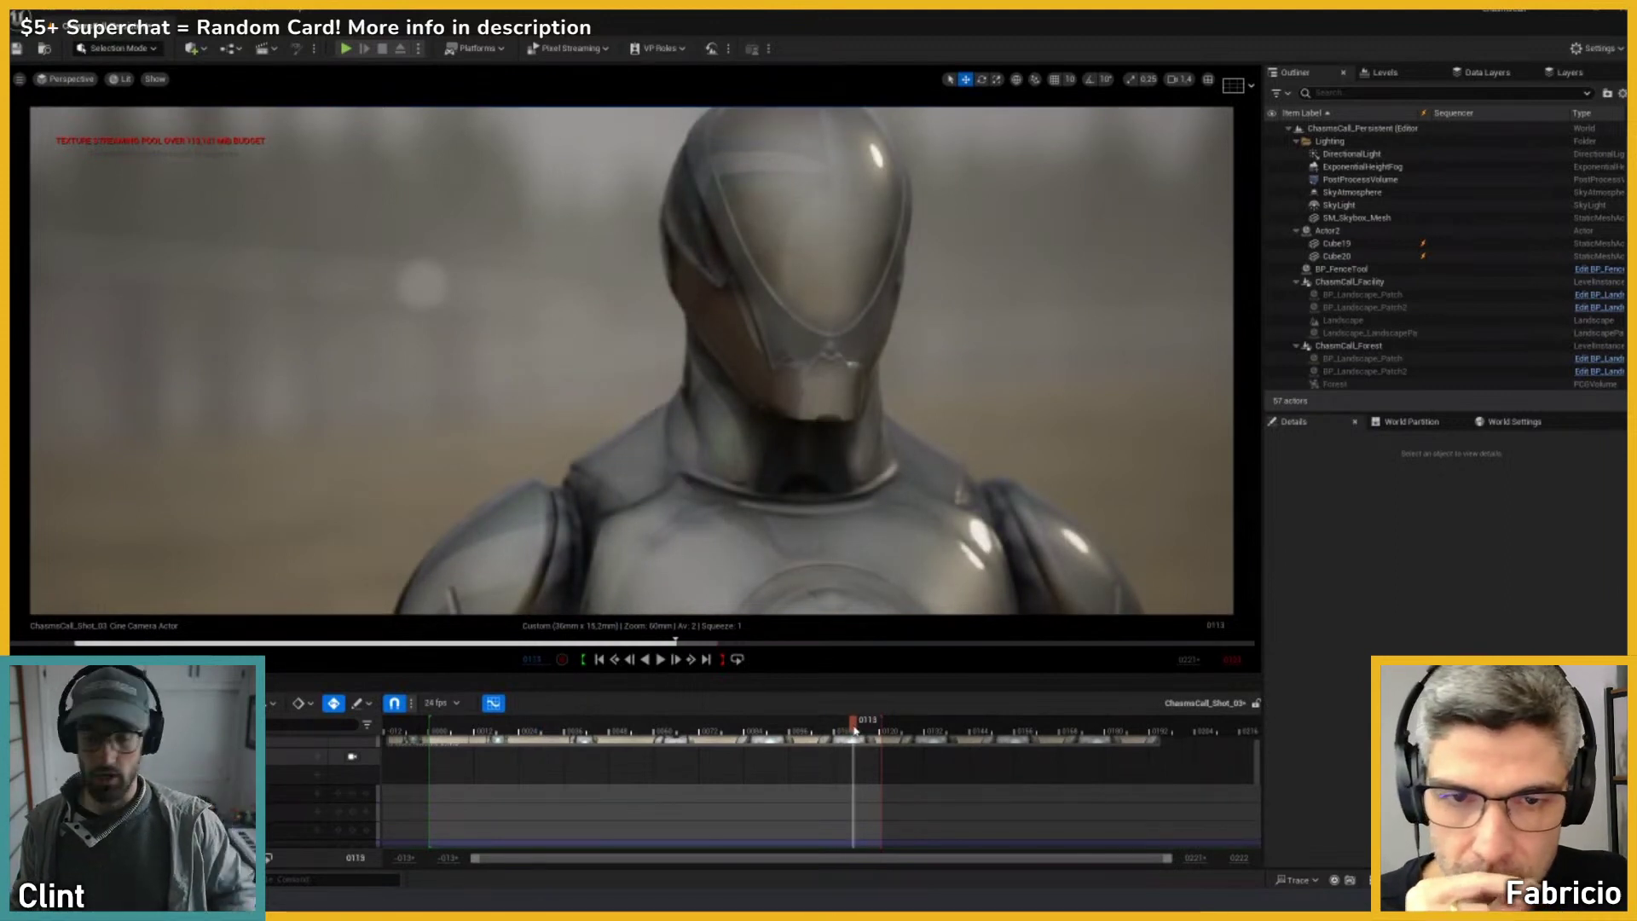
pyautogui.moveTo(855, 731); pyautogui.dragTo(800, 730)
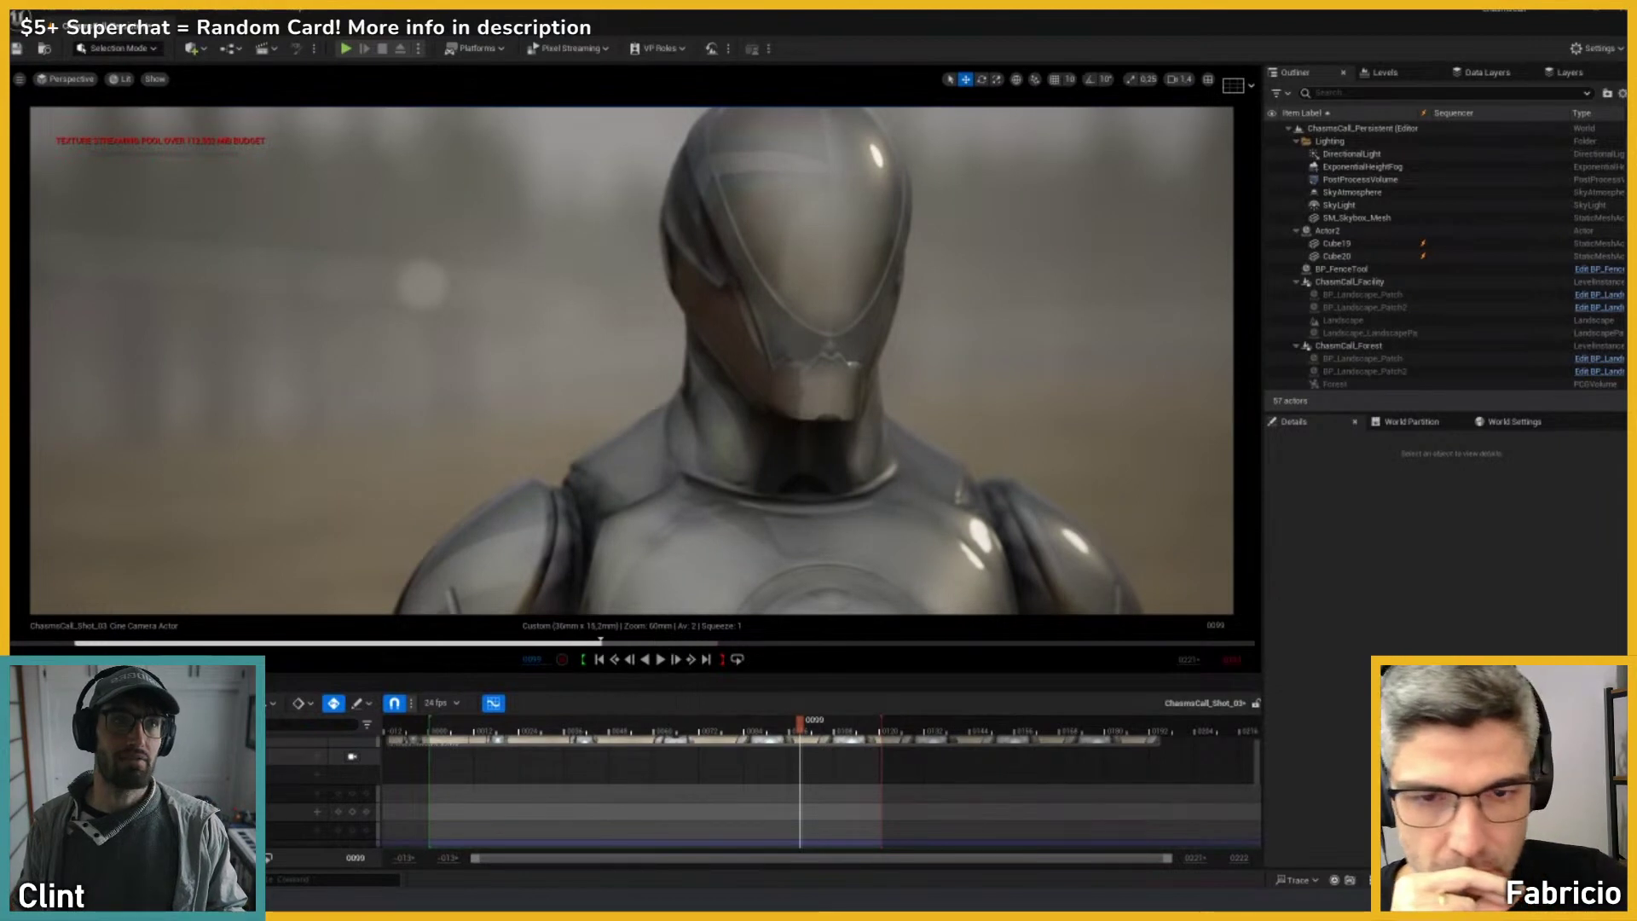
pyautogui.press('Return')
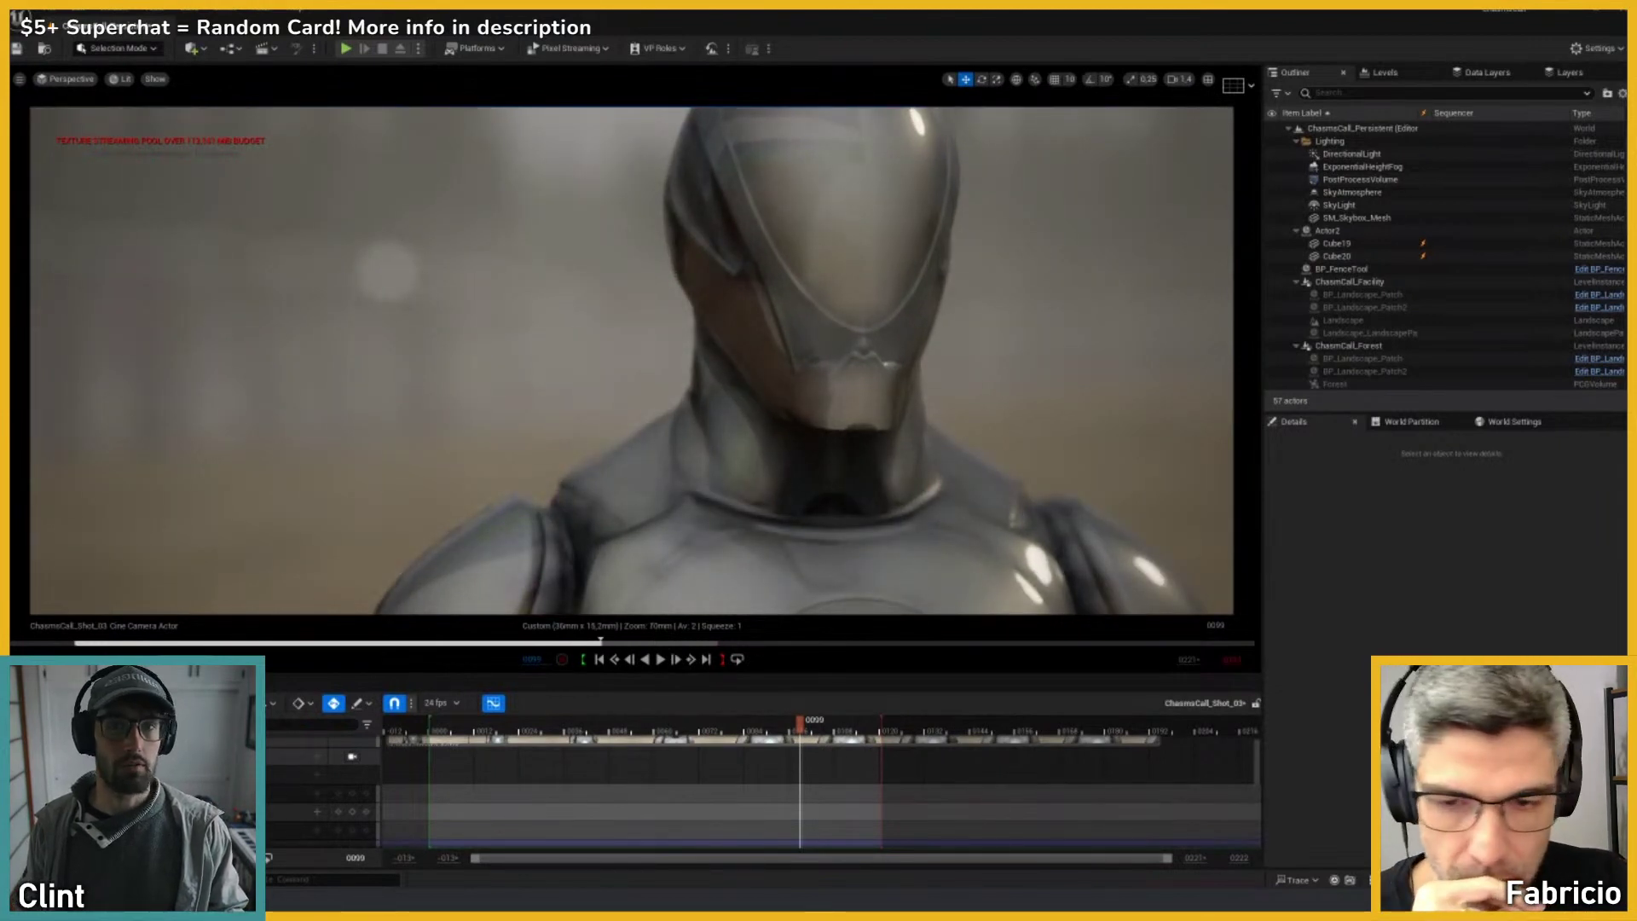
pyautogui.press('Return')
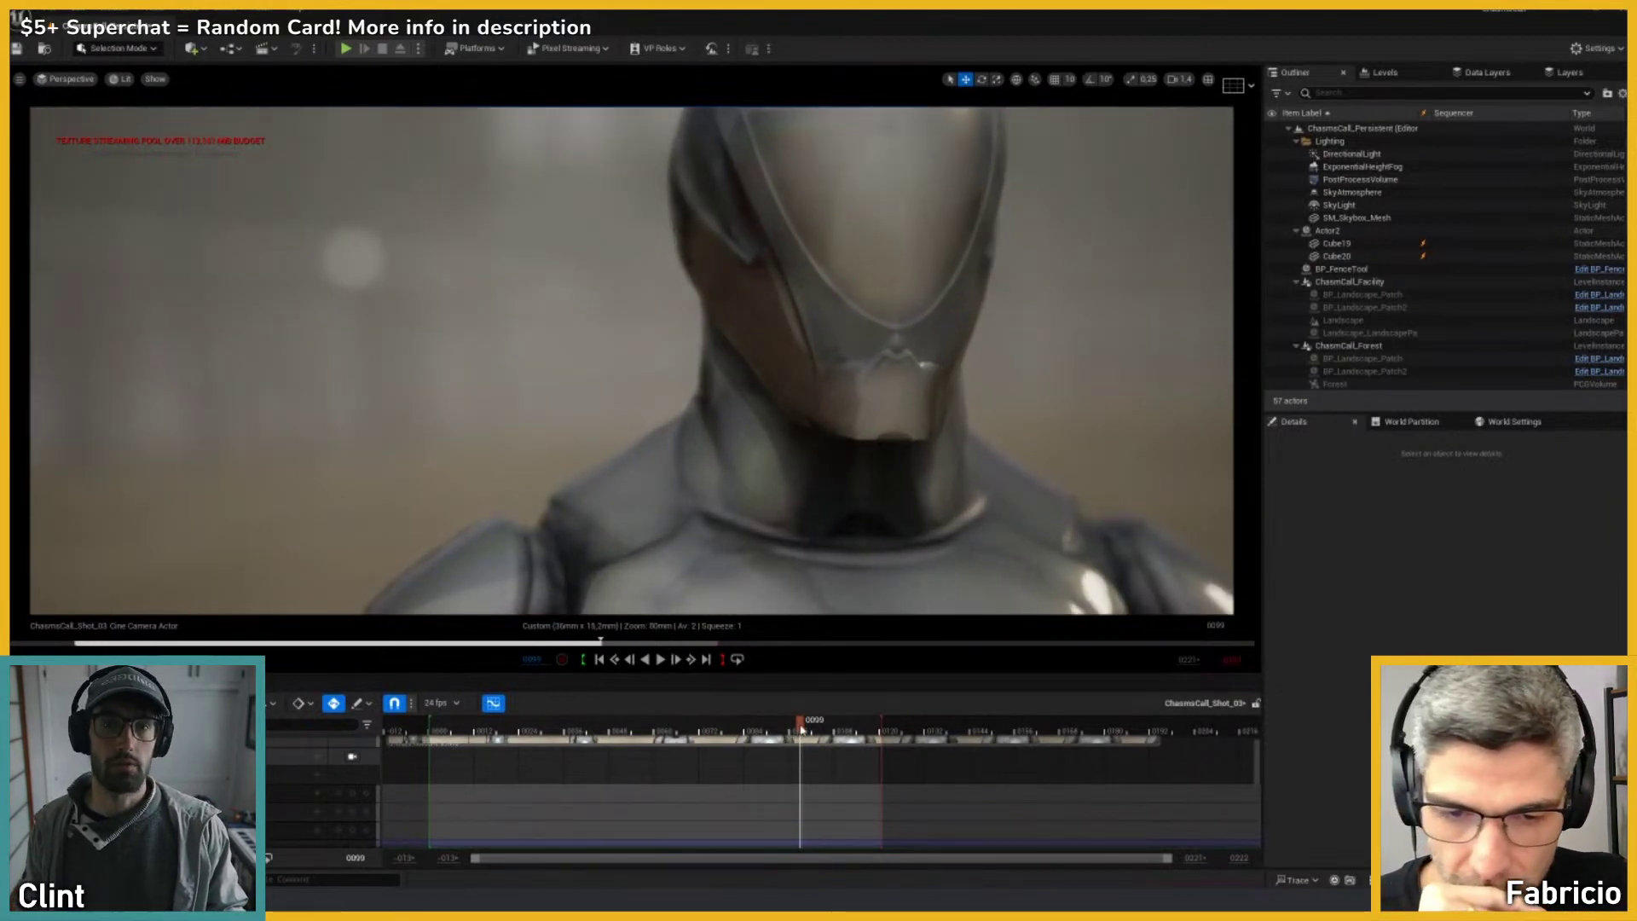
pyautogui.moveTo(800, 723); pyautogui.dragTo(773, 743)
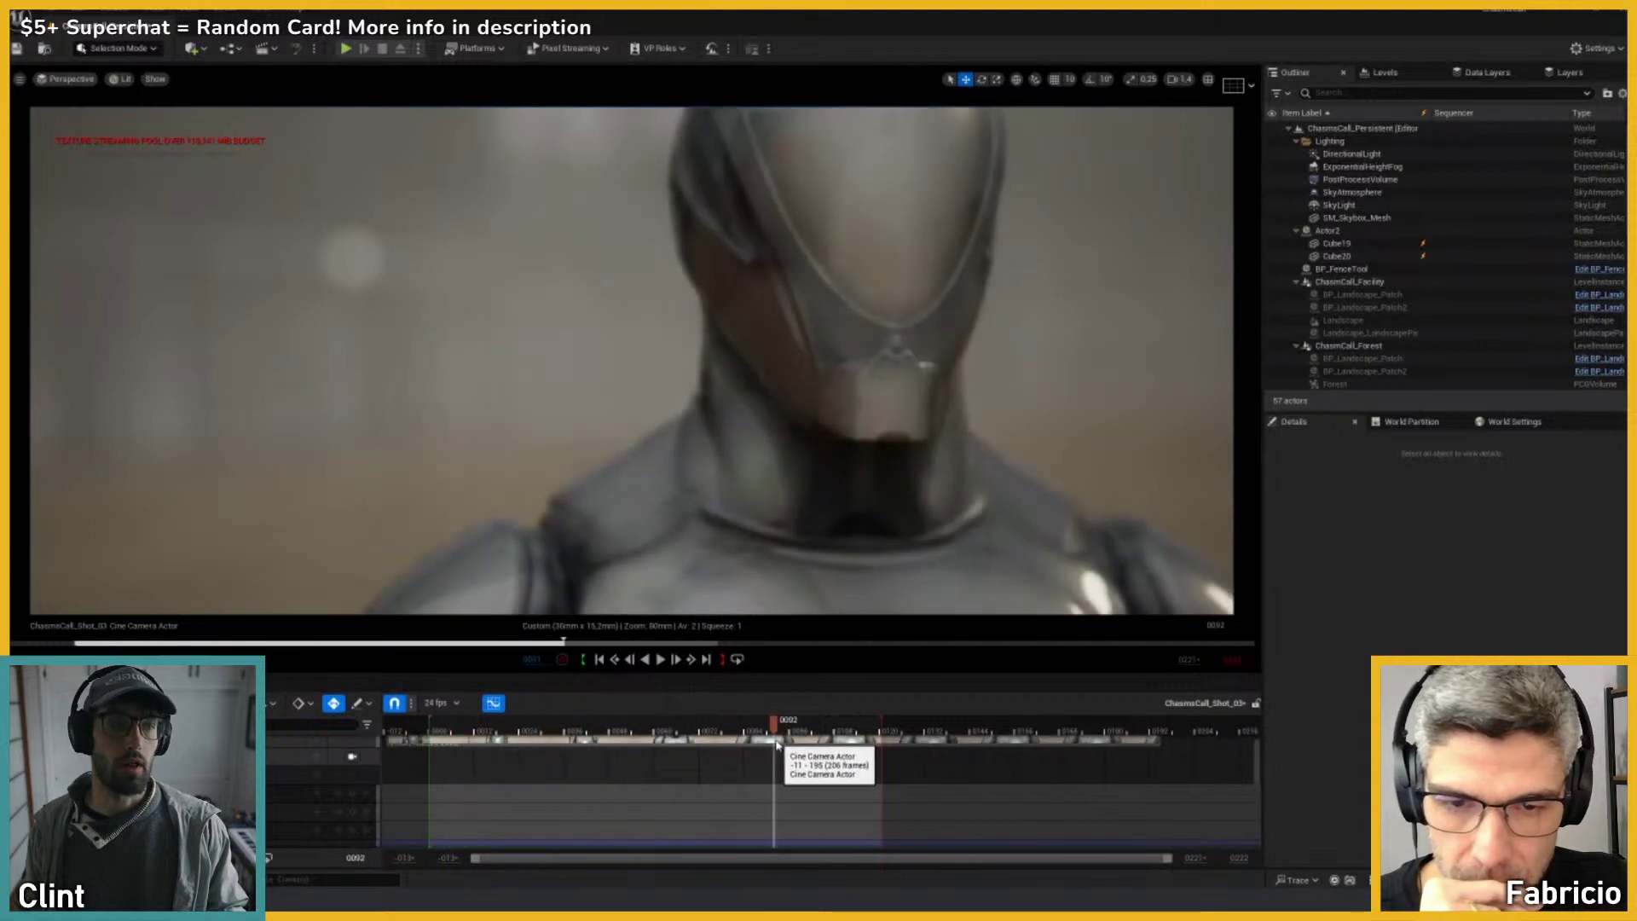
# Step: Pilot ChasmCall_Shot_03's Cine Camera Actor and raise it so the character's whole head fits within the frame
pyautogui.click(352, 757)
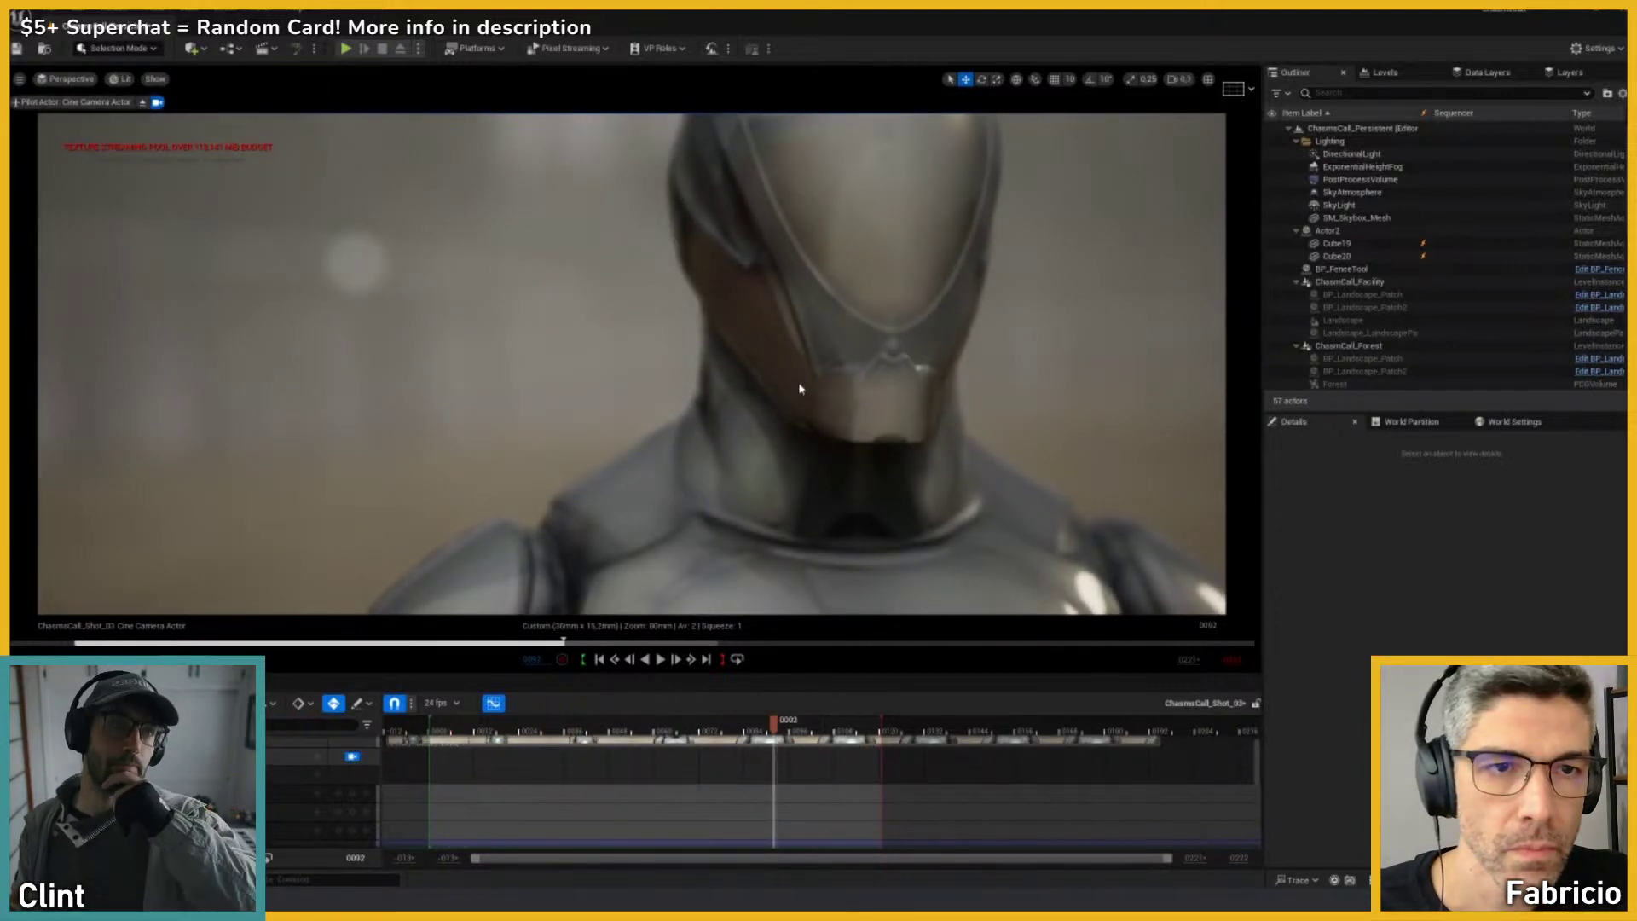
pyautogui.press('e')
pyautogui.moveTo(800, 389); pyautogui.dragTo(801, 393, button='right')
pyautogui.moveTo(759, 723)
pyautogui.mouseDown()
pyautogui.moveTo(436, 750)
pyautogui.moveTo(769, 725)
pyautogui.mouseUp()
pyautogui.moveTo(825, 396); pyautogui.dragTo(795, 551, button='right')
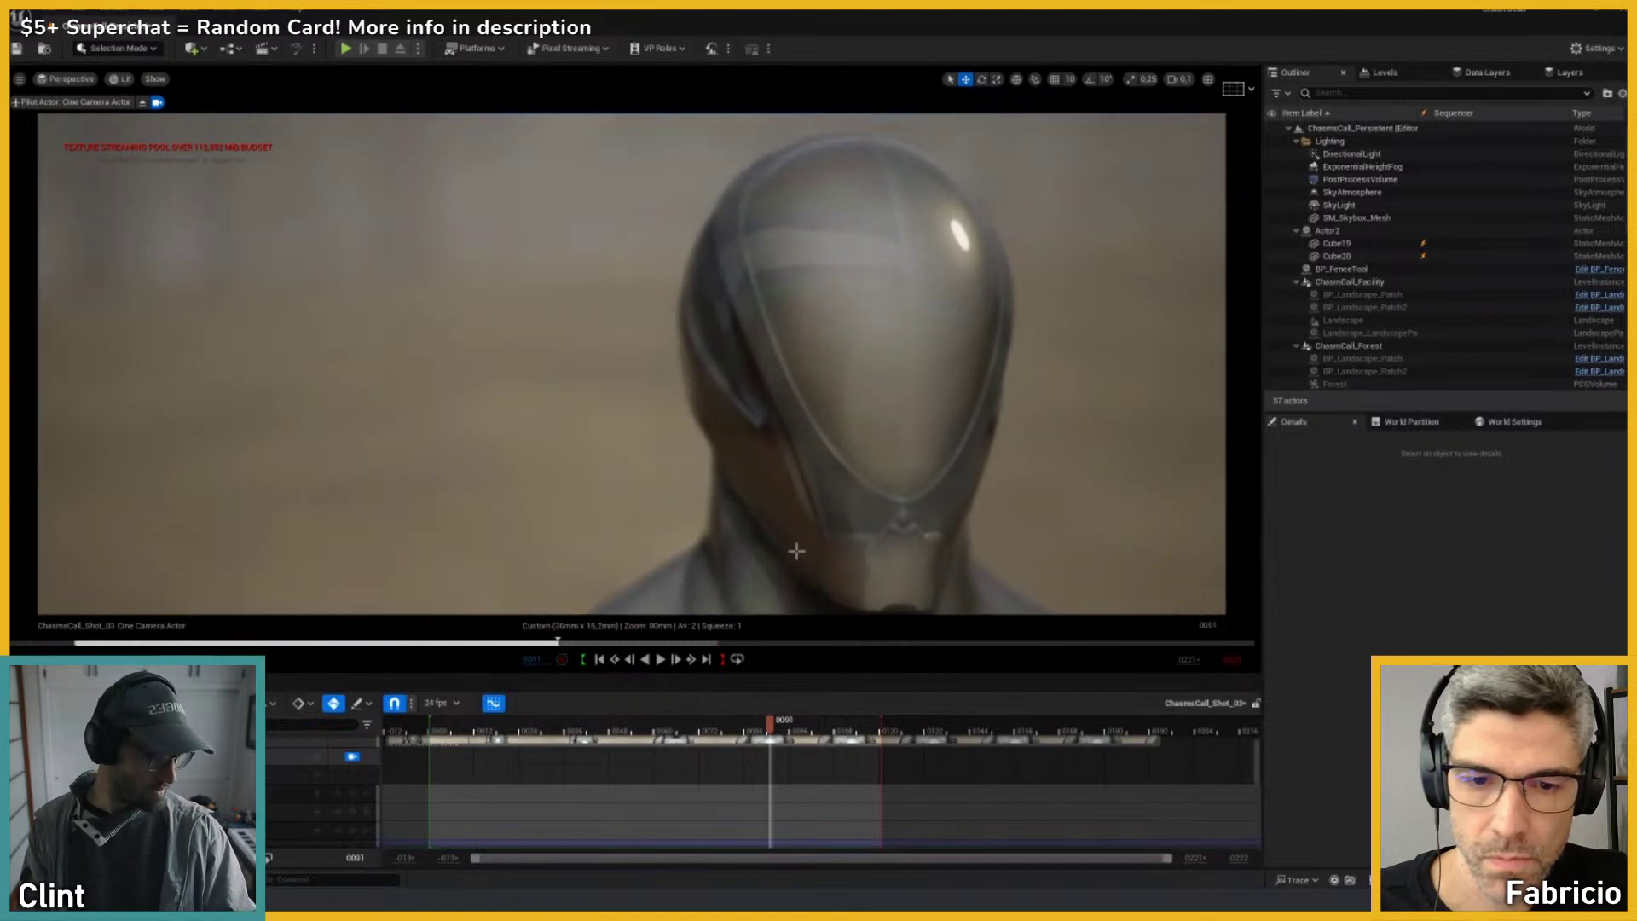
# Step: Check the reframed shot in playback and adjust the piloted camera to bring the character's head closer to the frame's centre
pyautogui.click(439, 725)
pyautogui.press('space')
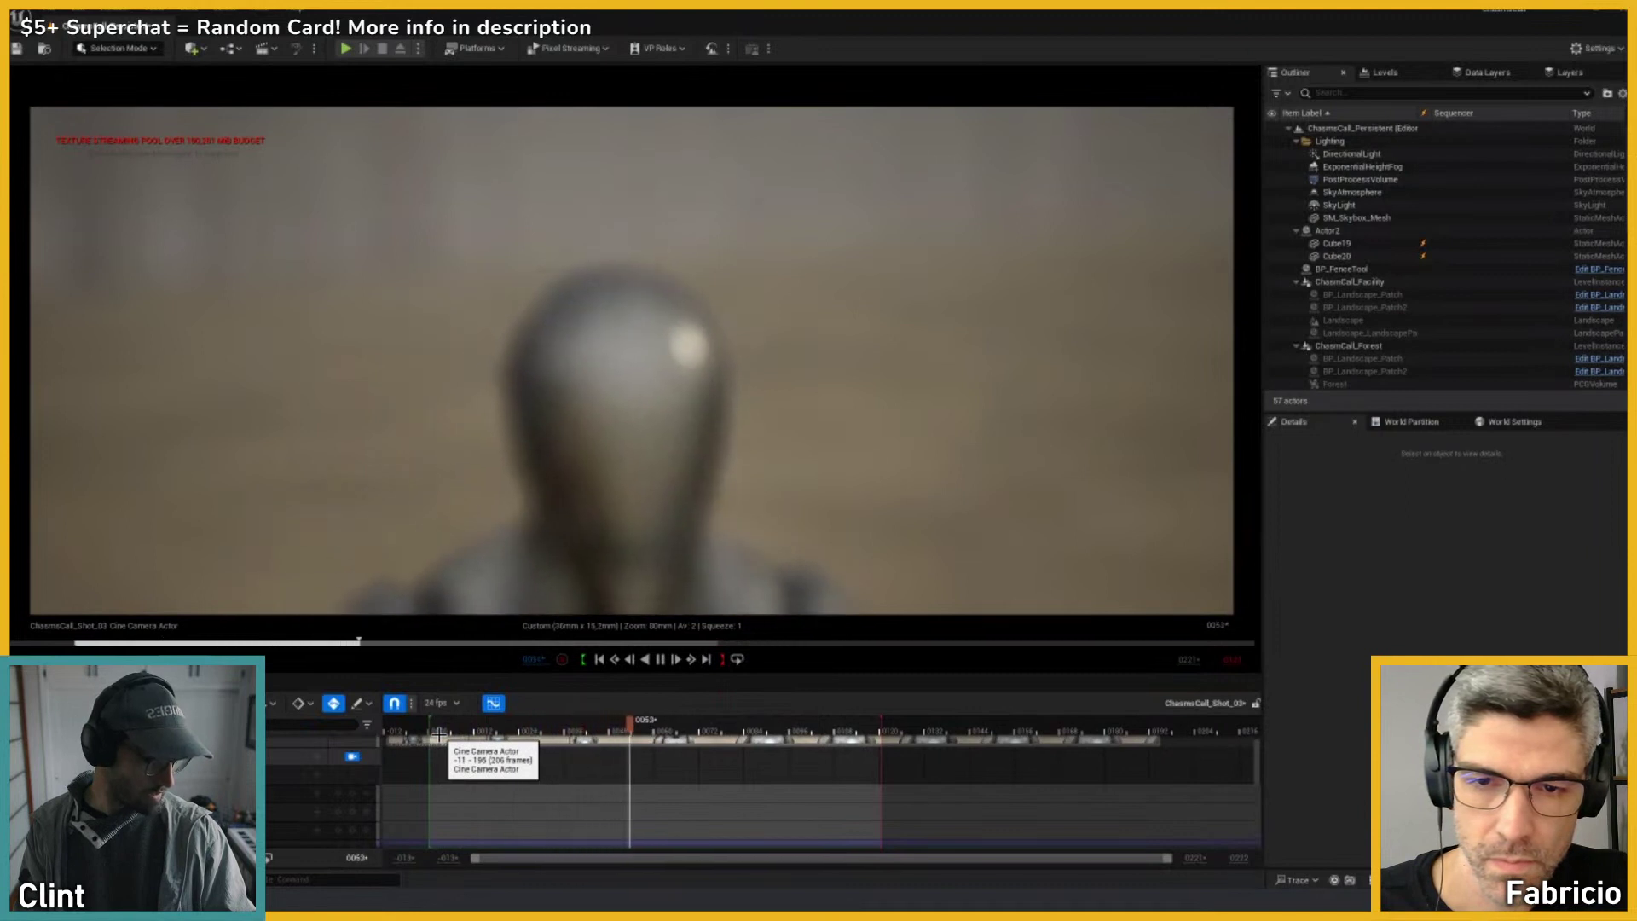
pyautogui.press('space')
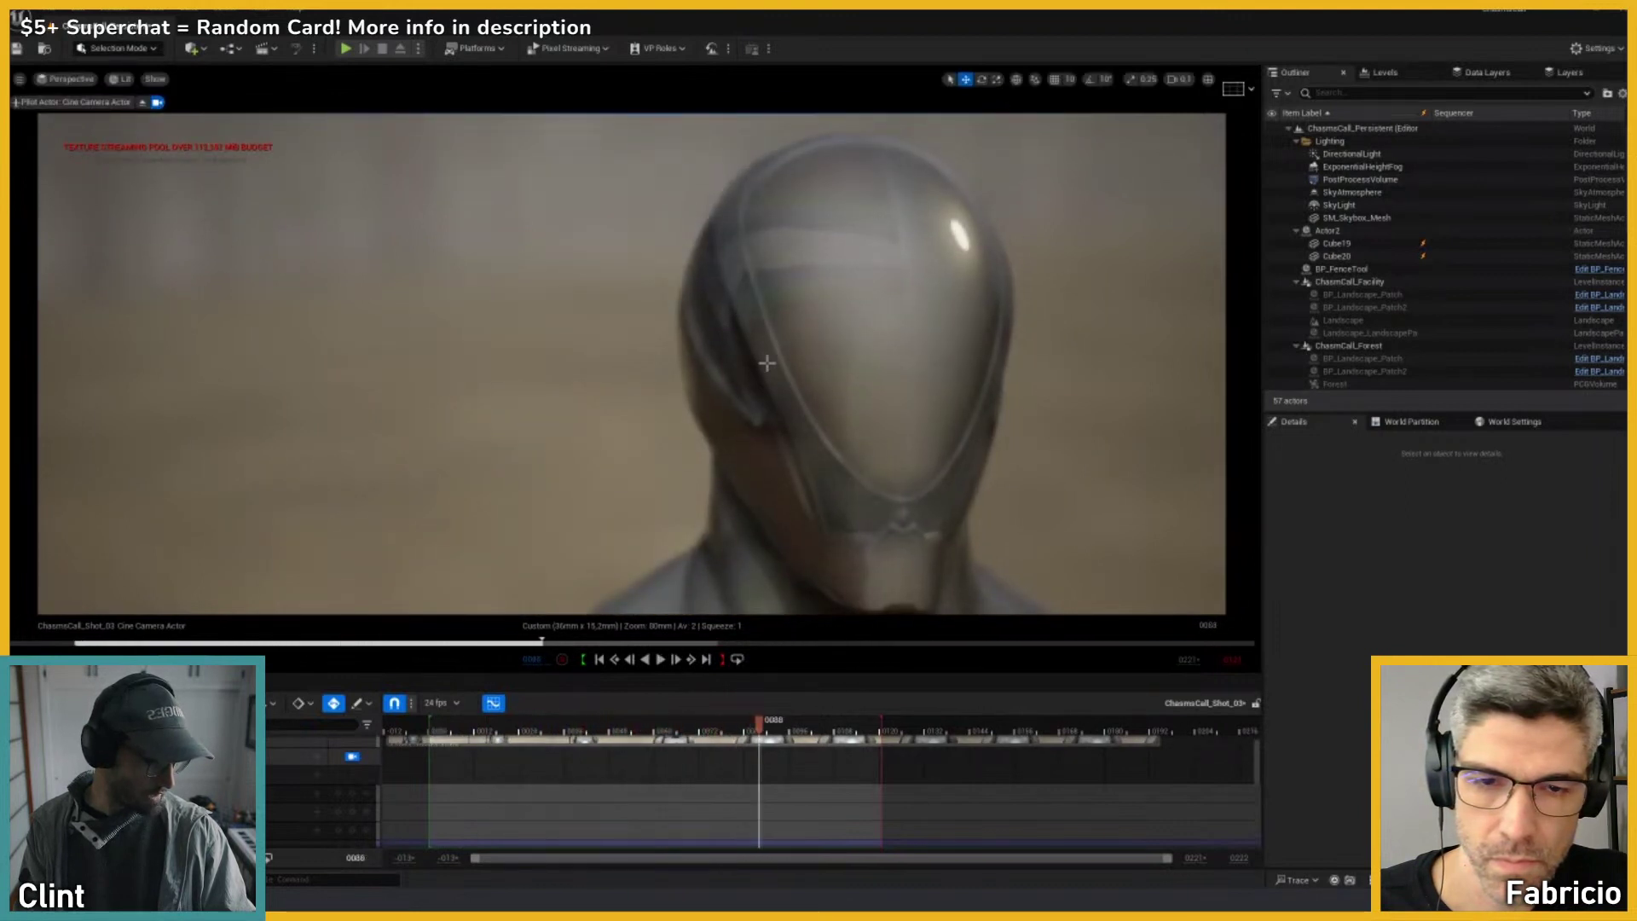
pyautogui.moveTo(769, 366); pyautogui.dragTo(761, 376, button='right')
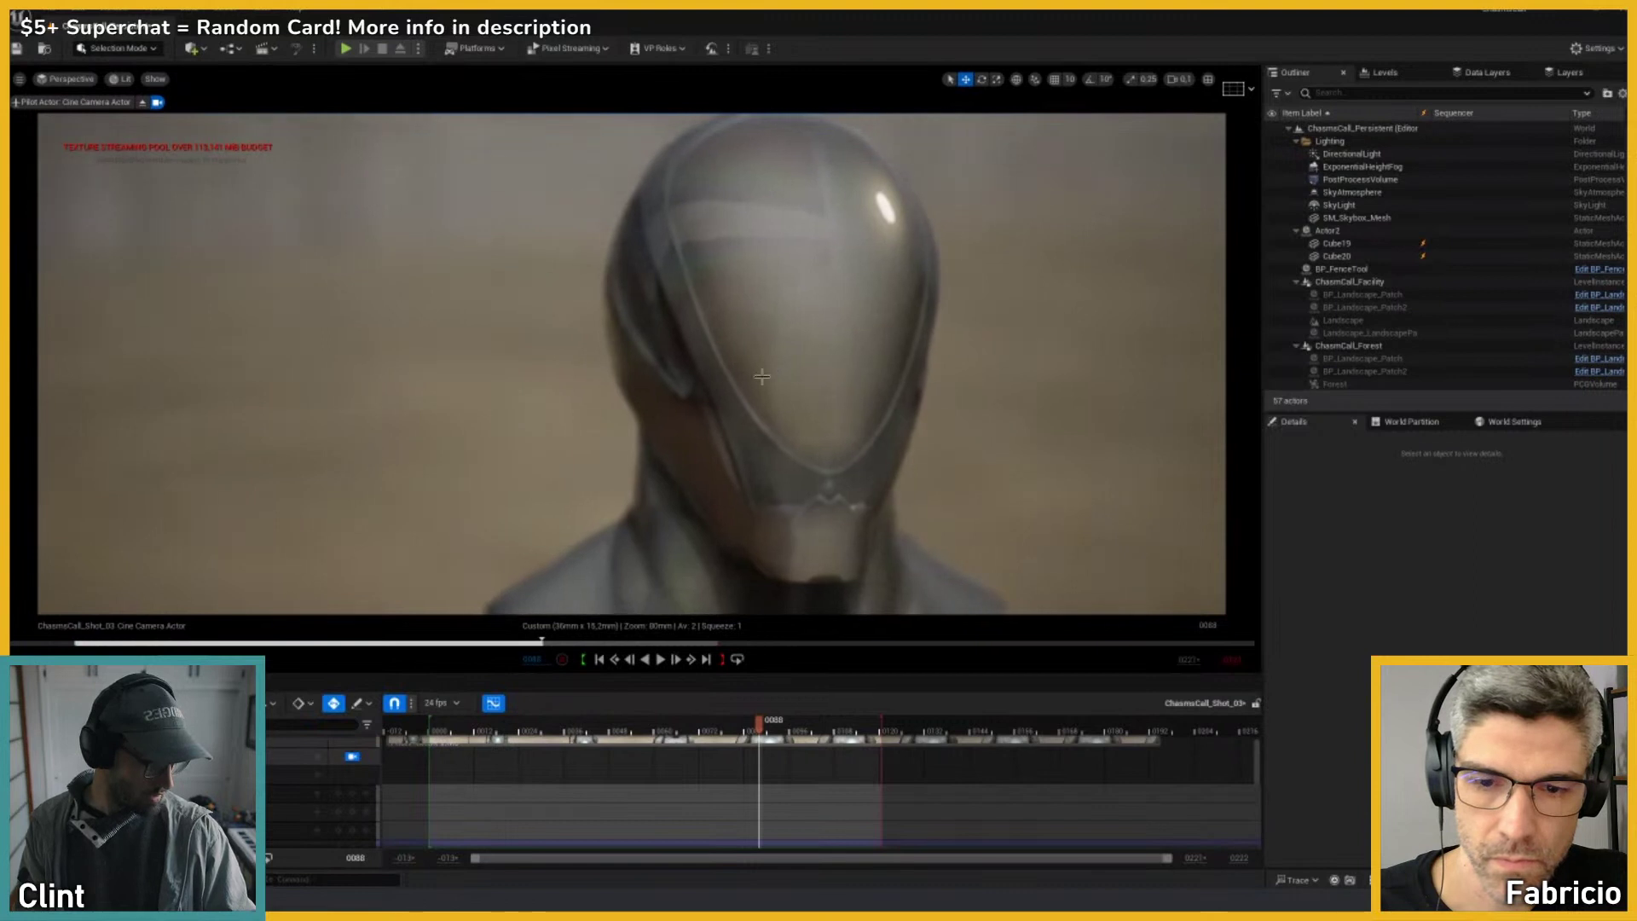
pyautogui.click(443, 730)
pyautogui.press('space')
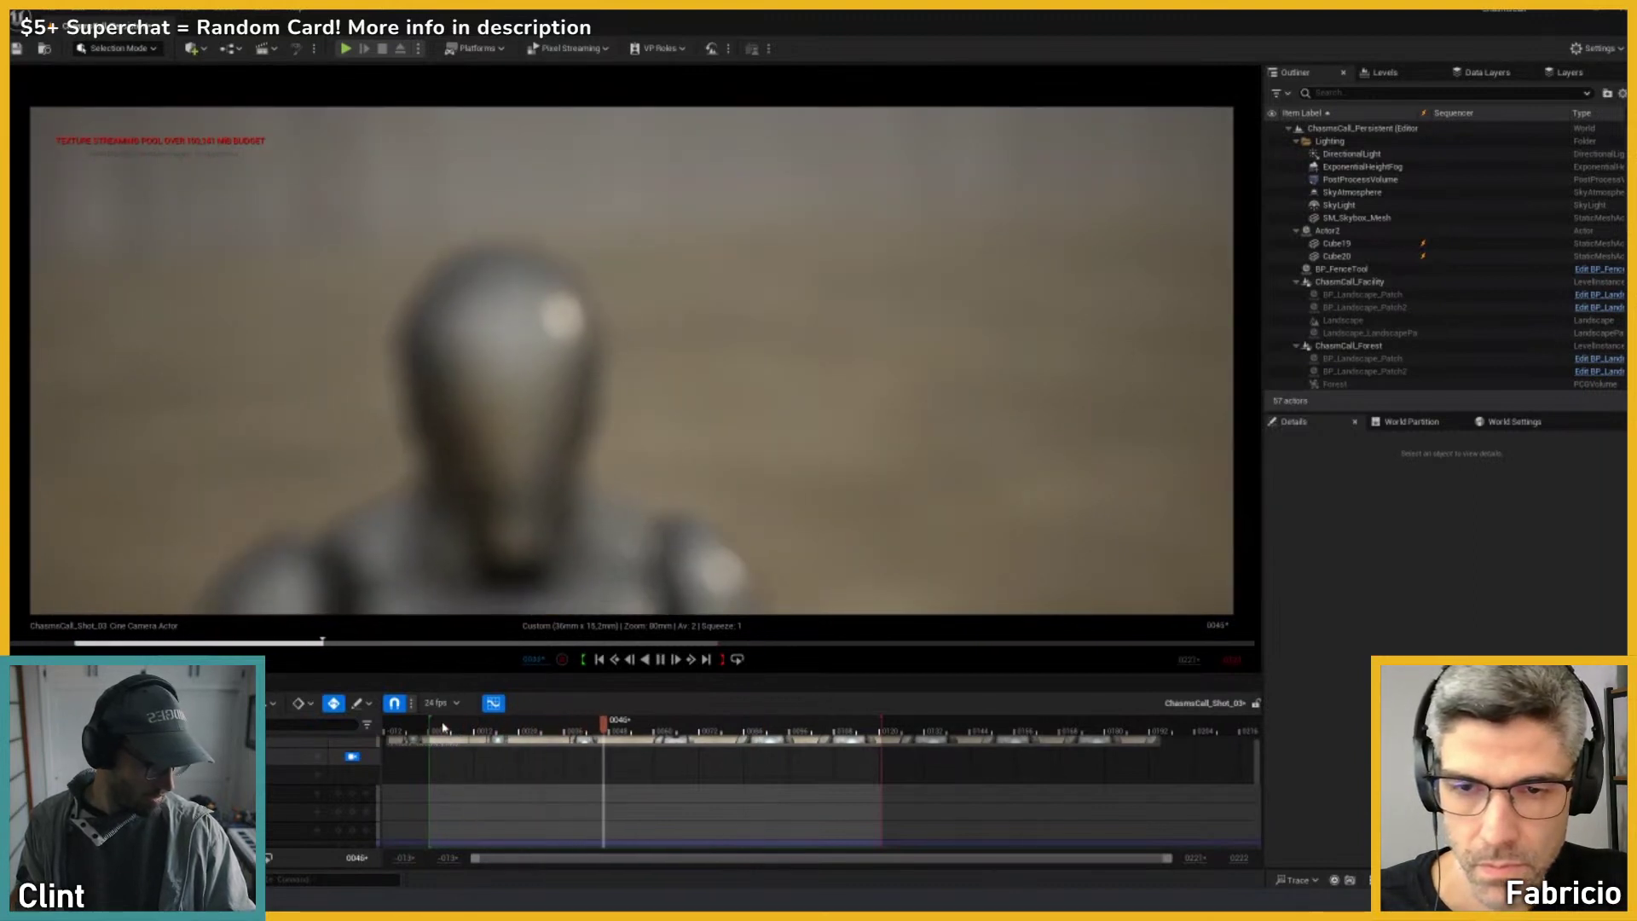
pyautogui.press('space')
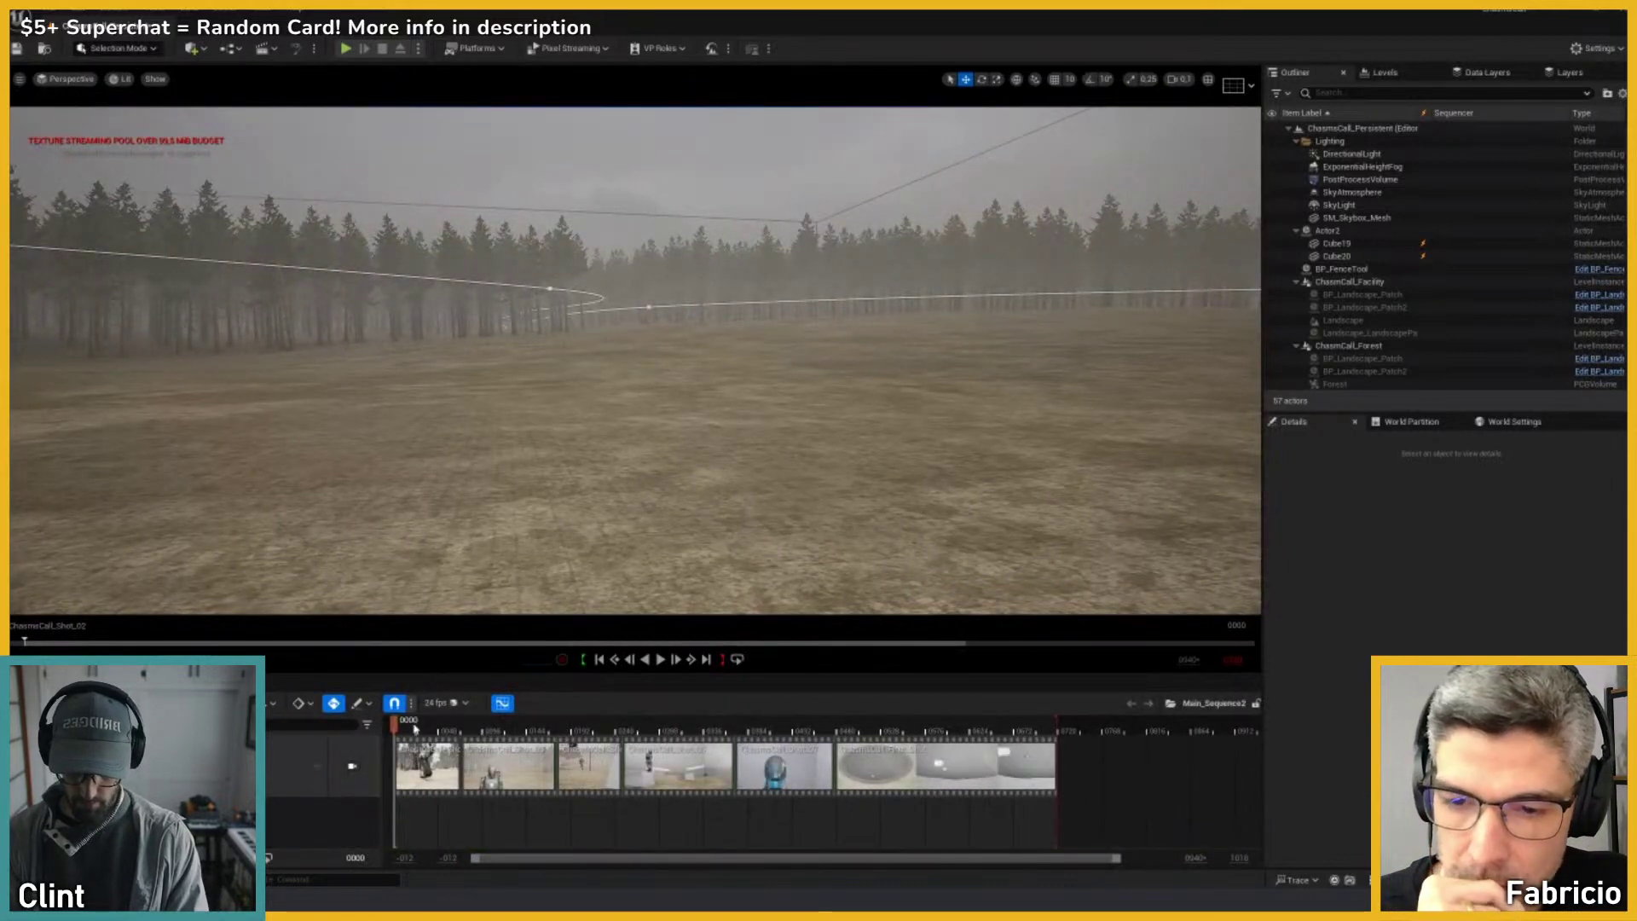
# Step: View Main_Sequence3 through its shot cameras and extend its playback range well past the end of the last shot
pyautogui.click(423, 729)
pyautogui.click(354, 766)
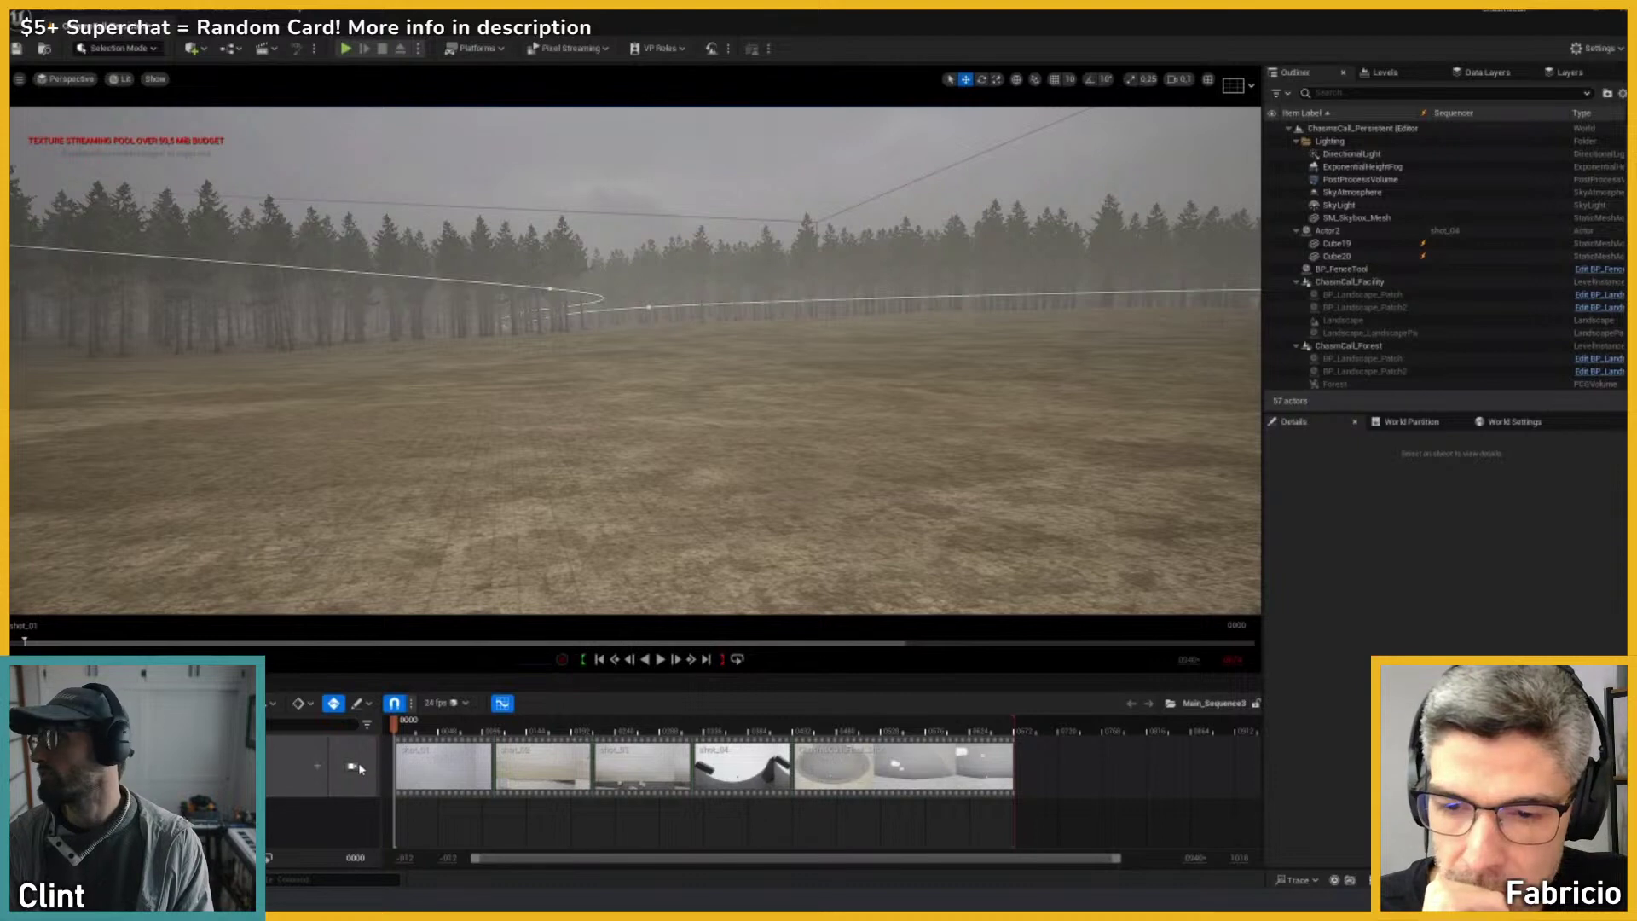
pyautogui.click(353, 764)
pyautogui.moveTo(394, 738); pyautogui.dragTo(472, 733)
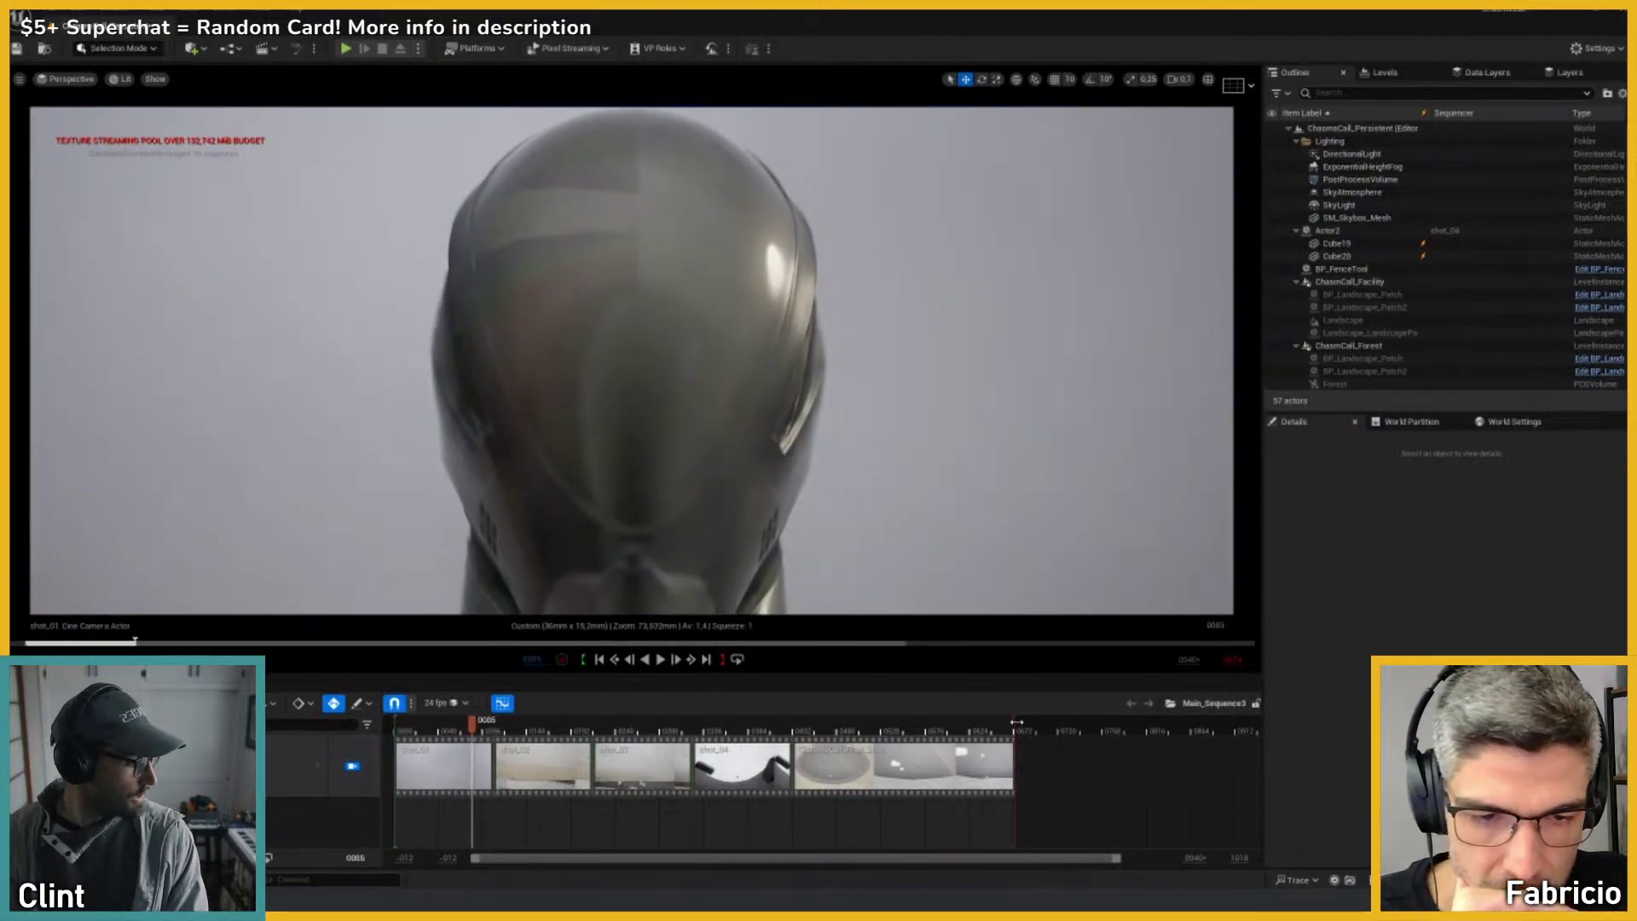
pyautogui.moveTo(1016, 722); pyautogui.dragTo(1125, 722)
pyautogui.moveTo(471, 727); pyautogui.dragTo(437, 727)
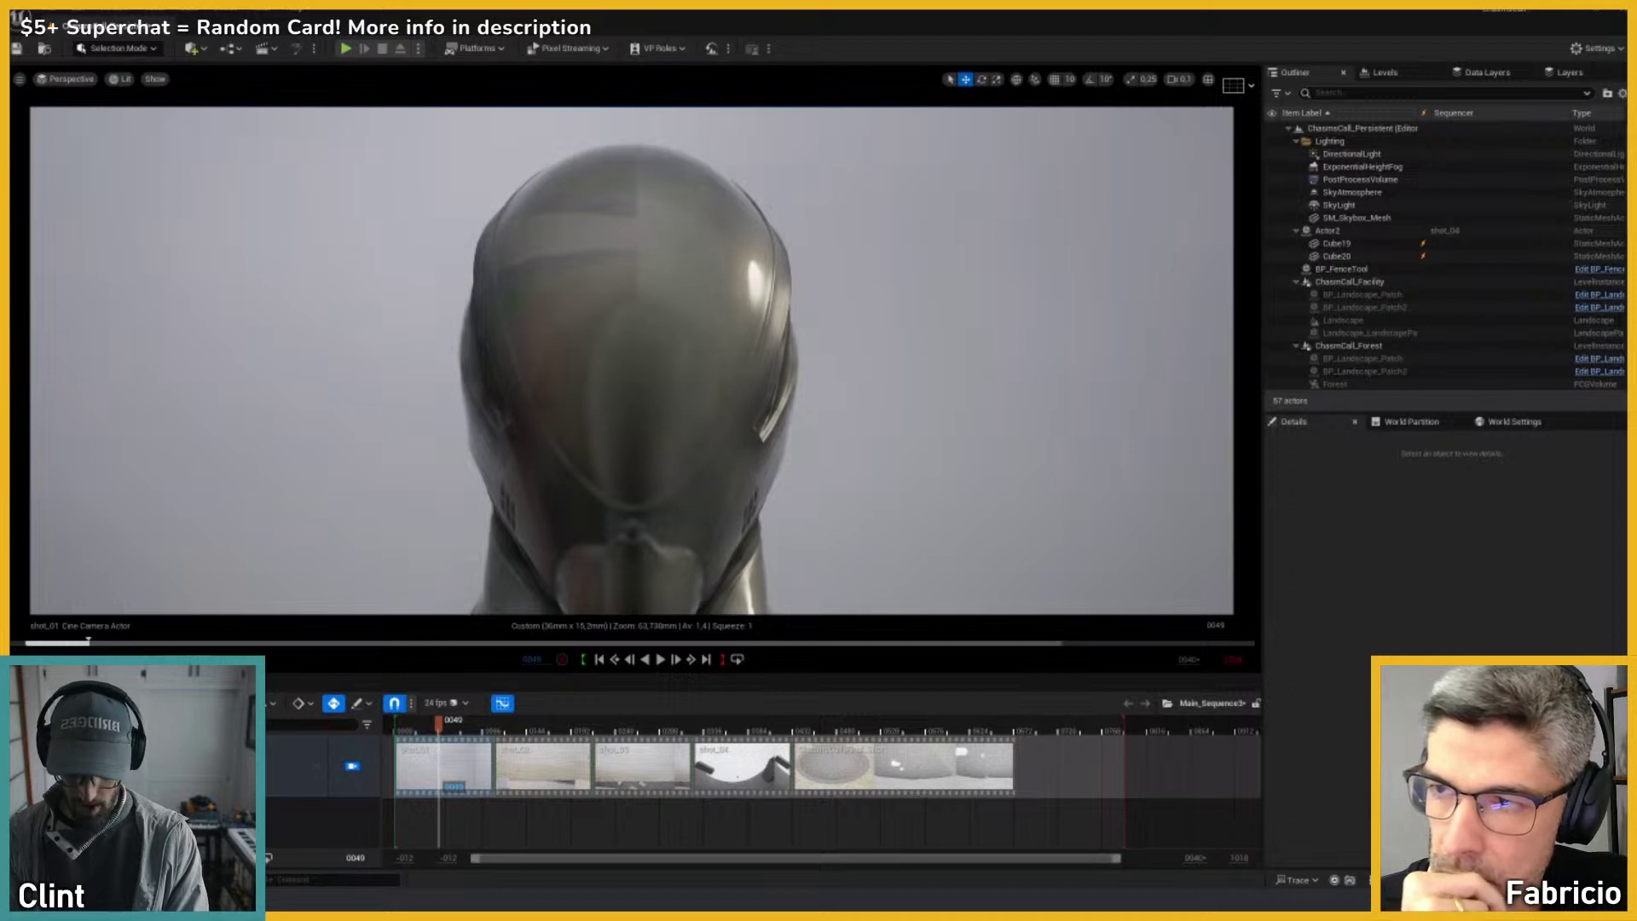
# Step: Open shot_01 from Main_Sequence3 and delete SKM Manny's earliest animation key, which lies before the shot's start
pyautogui.click(458, 729)
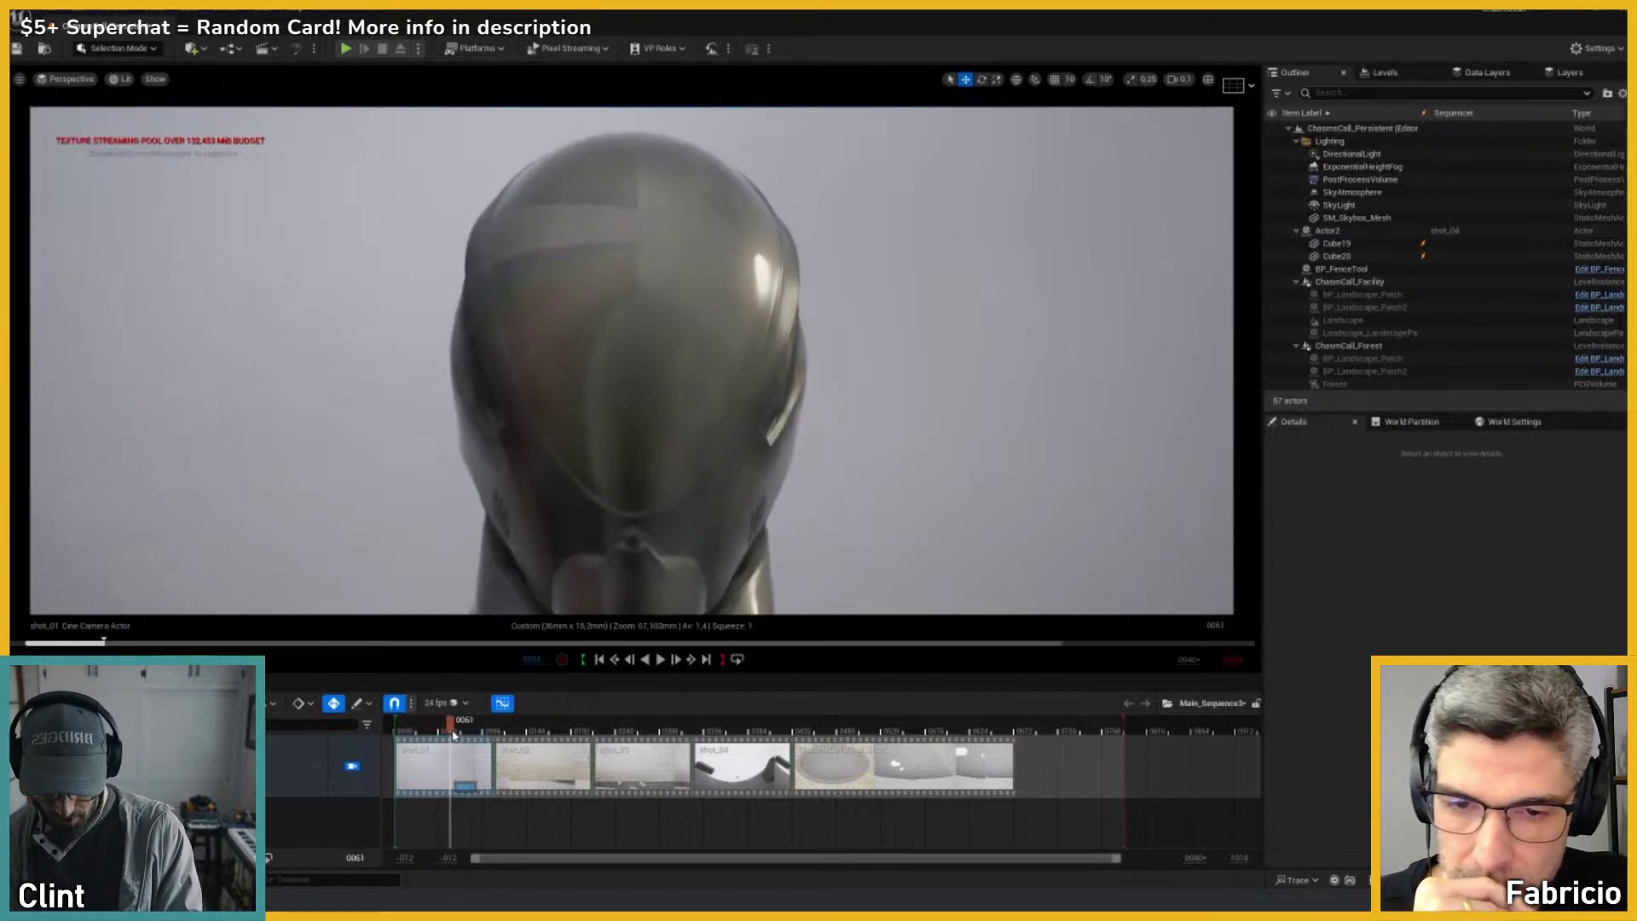
pyautogui.doubleClick(441, 766)
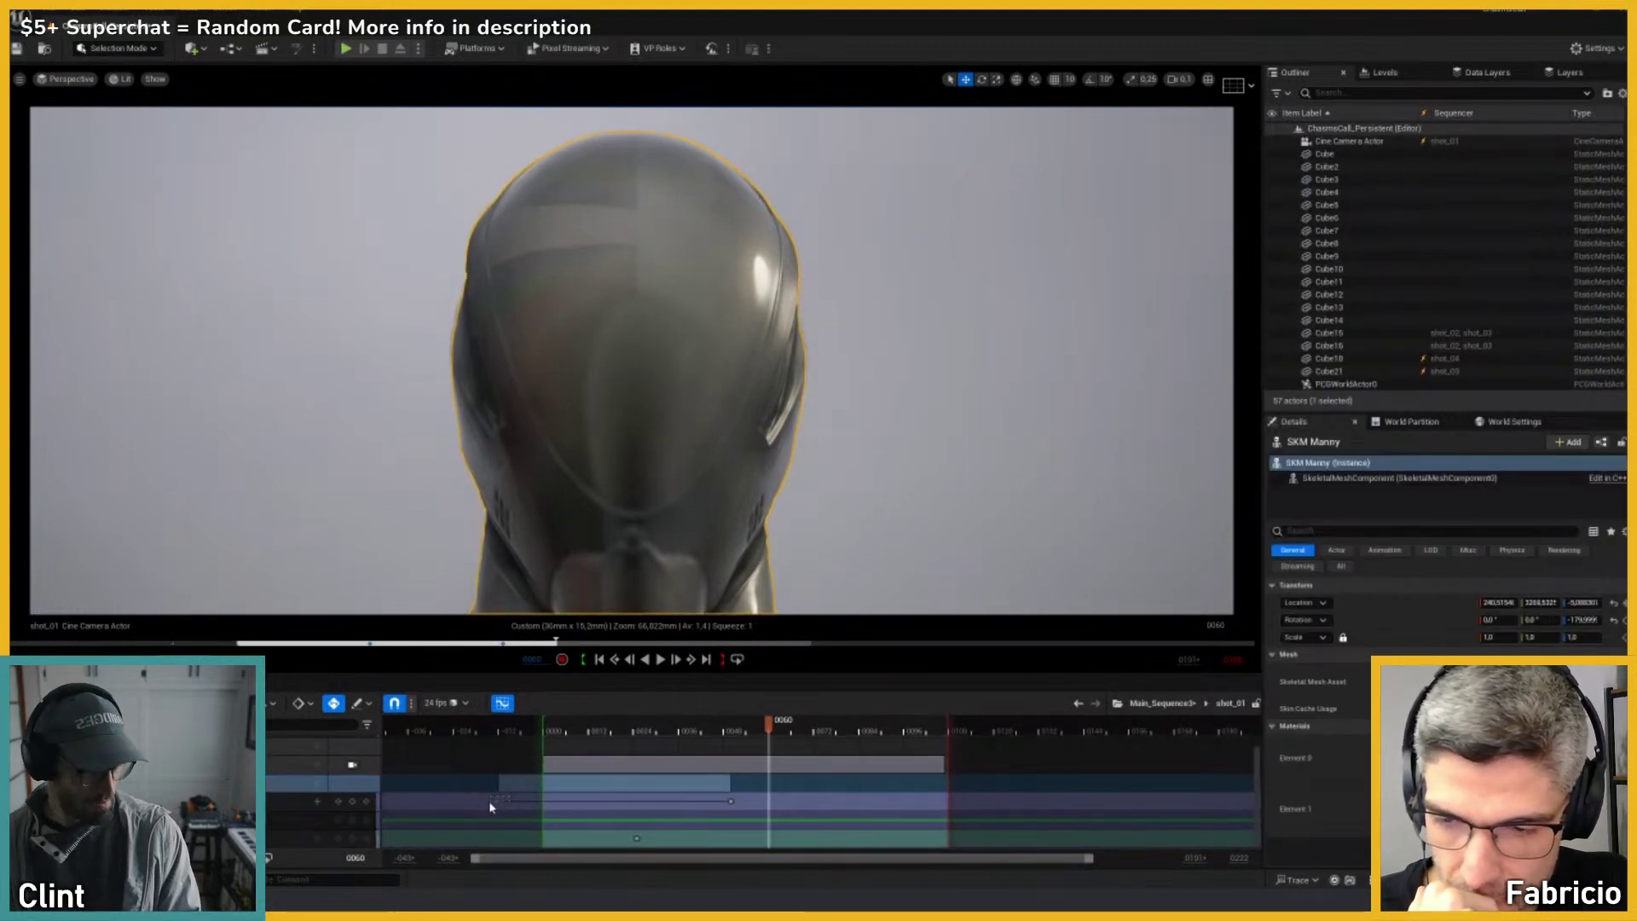
pyautogui.click(488, 801)
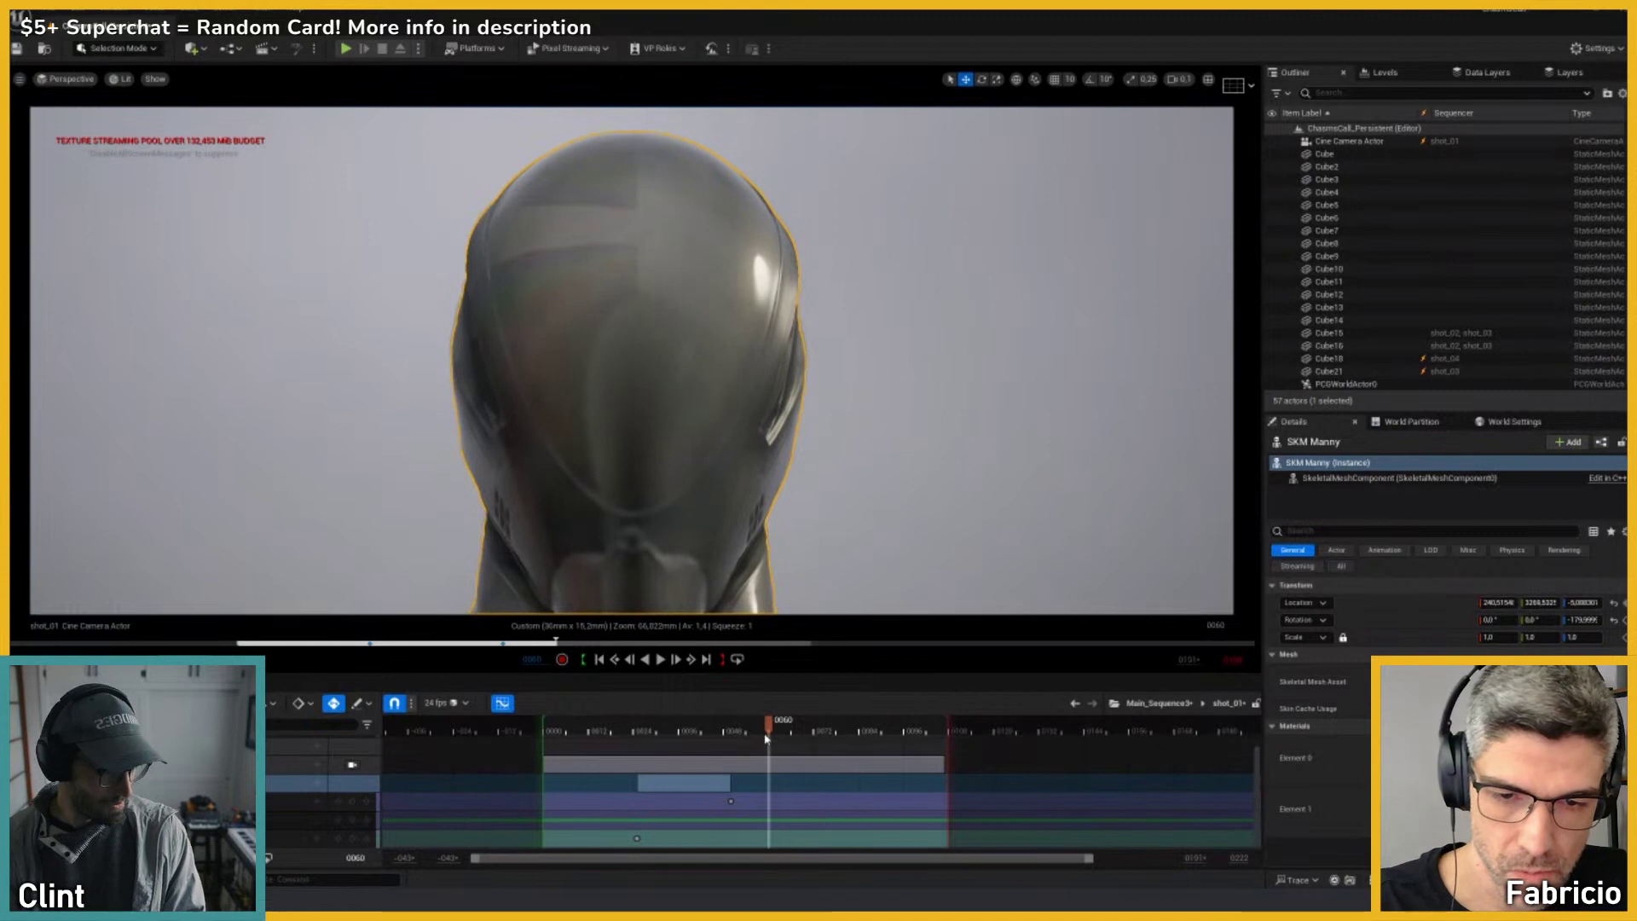
# Step: Return to Main_Sequence3, move shot_01 and all following shots against the end of ChasmCall_Shot_03, and save the changes
pyautogui.moveTo(768, 723); pyautogui.dragTo(657, 742)
pyautogui.click(1152, 702)
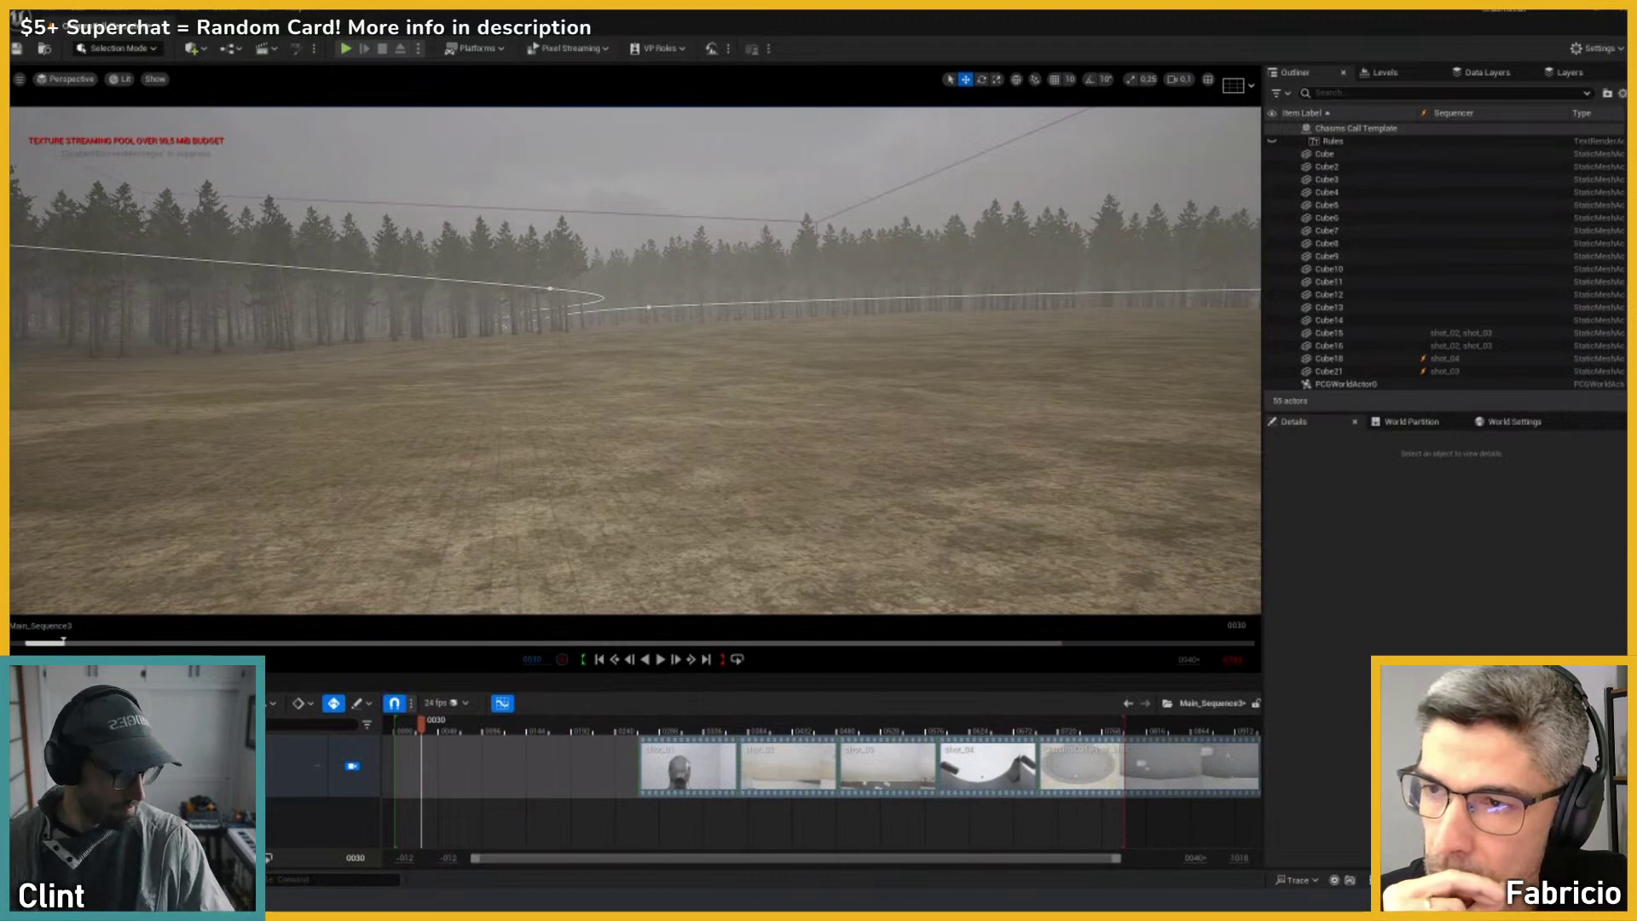
pyautogui.moveTo(281, 657); pyautogui.dragTo(441, 762)
pyautogui.moveTo(567, 771); pyautogui.dragTo(1186, 784)
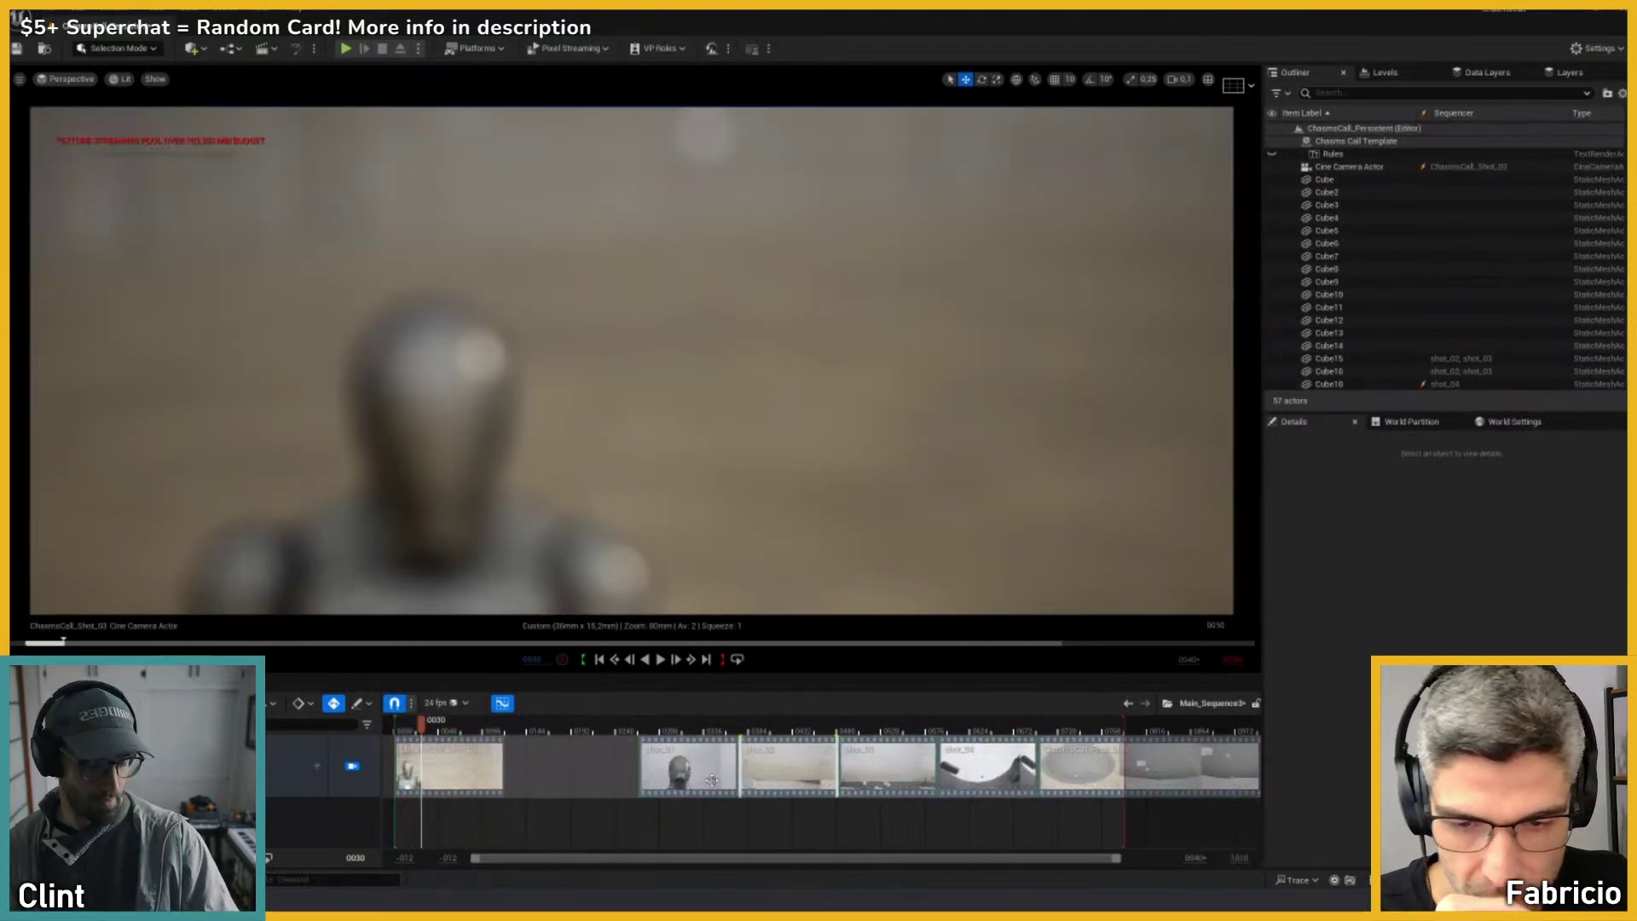
pyautogui.moveTo(699, 772); pyautogui.dragTo(568, 773)
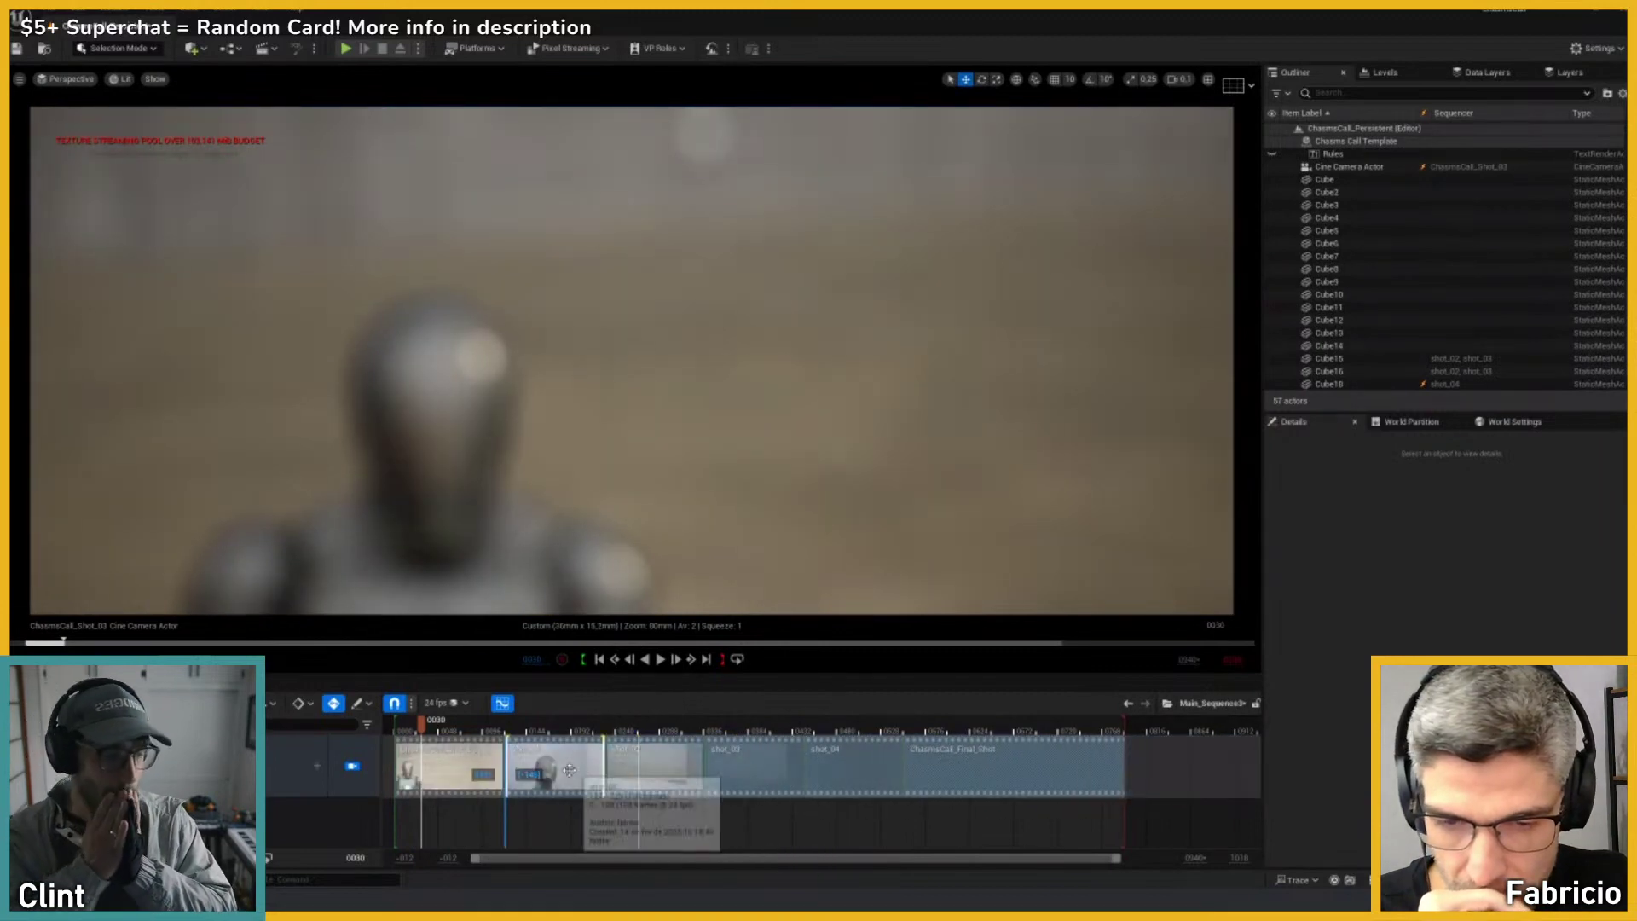
pyautogui.click(408, 725)
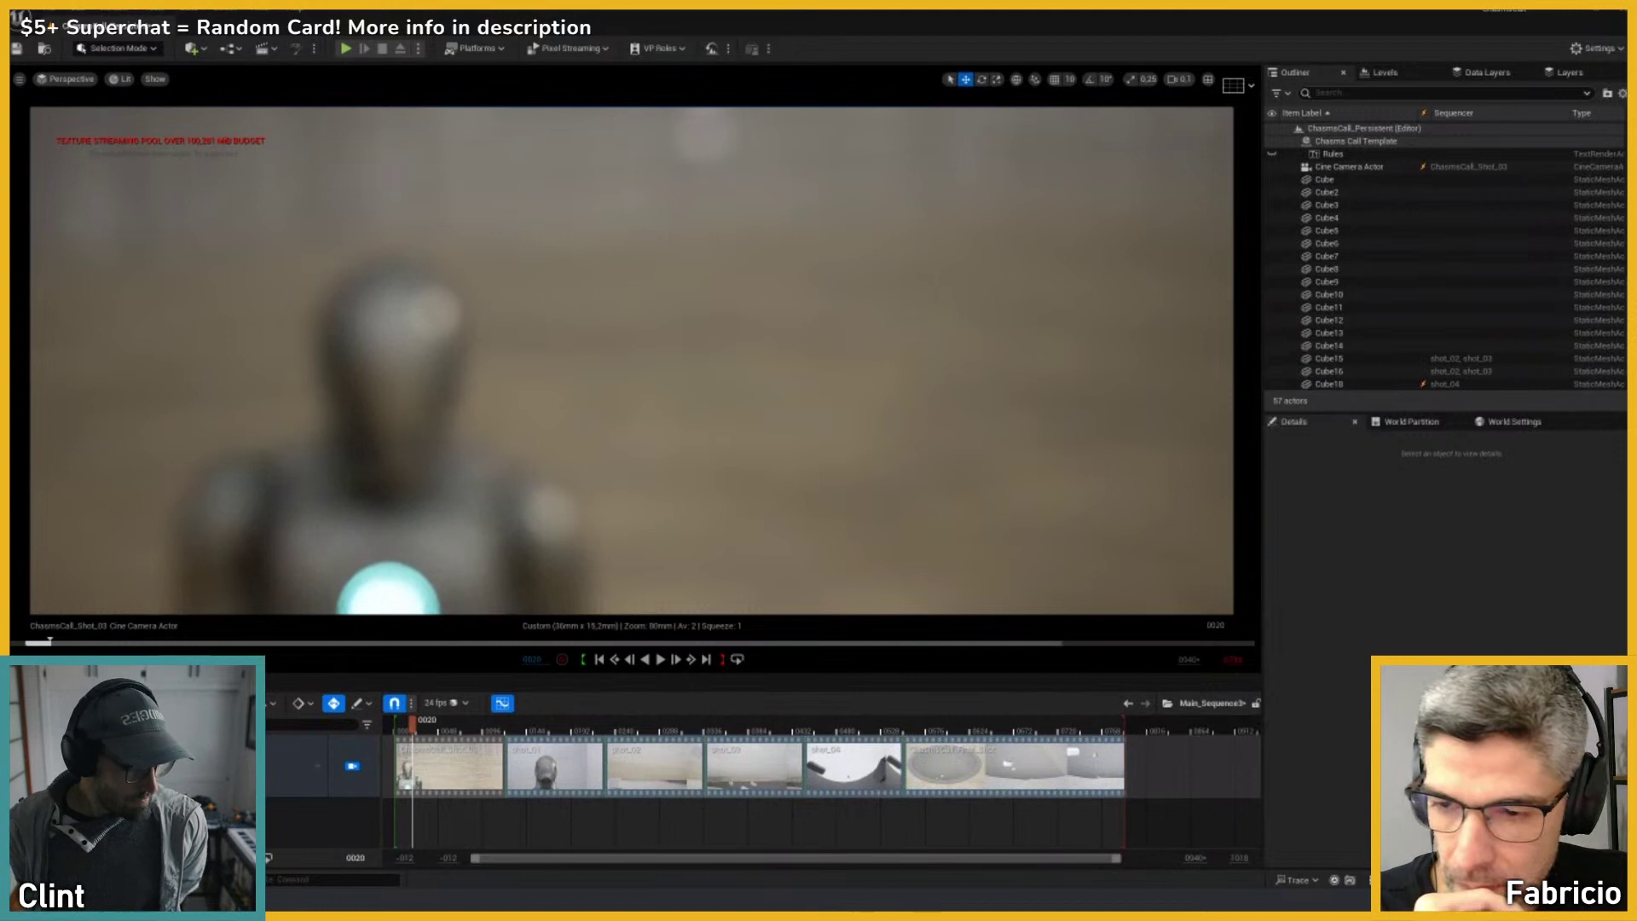
pyautogui.hotkey('ctrl', 'shift', 's')
pyautogui.click(854, 596)
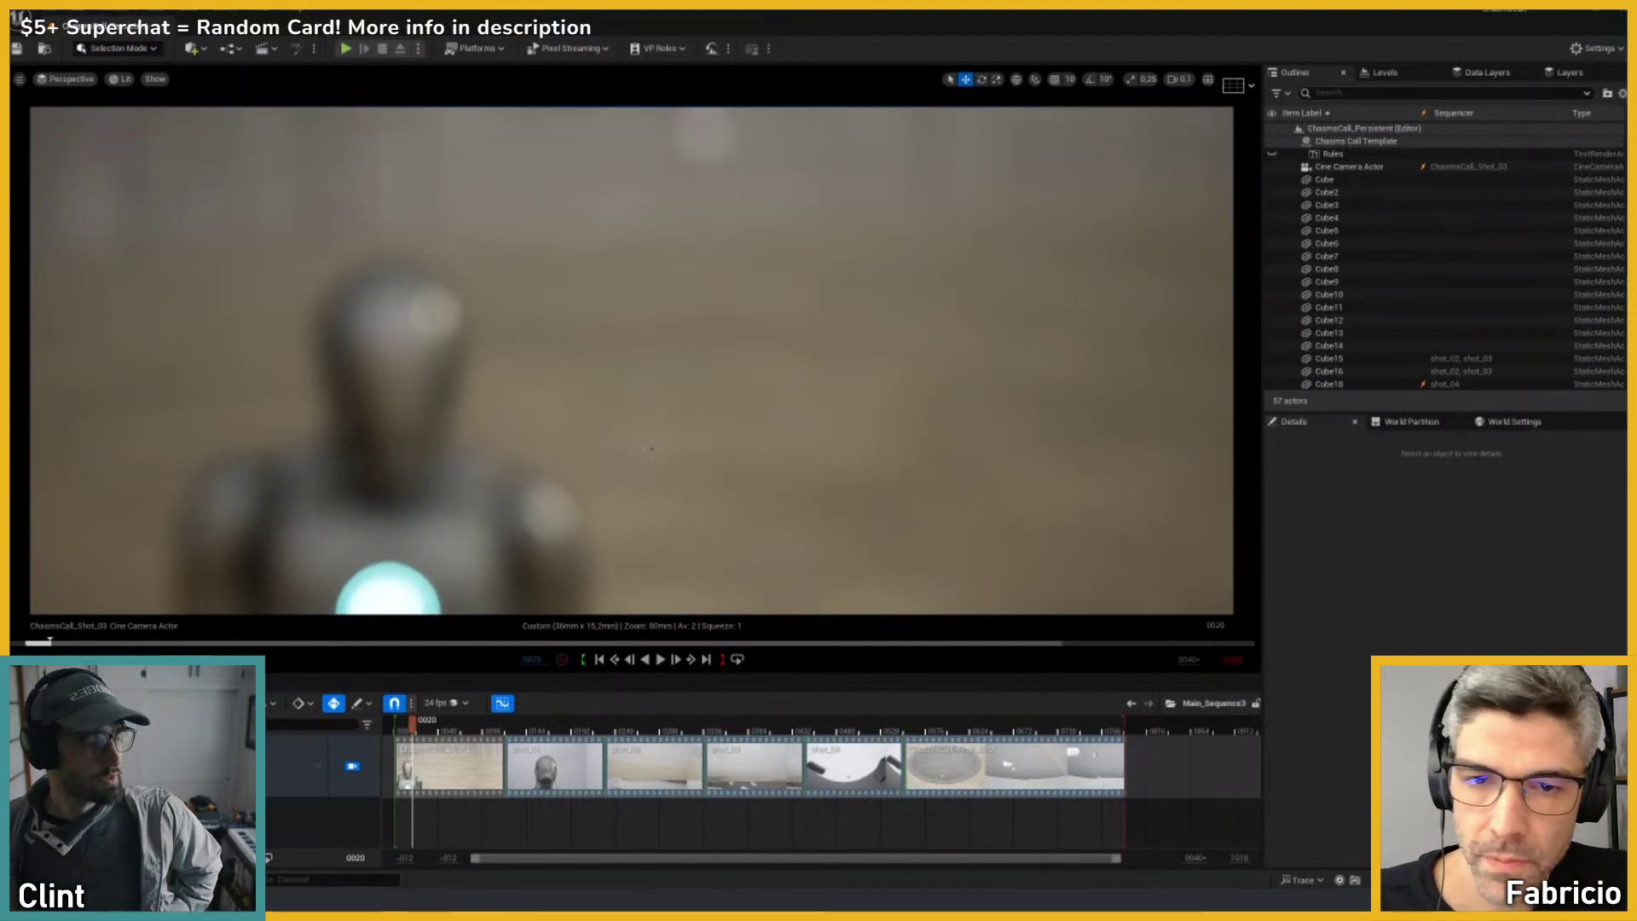
# Step: Open ChasmCall_Shot_03 from Main_Sequence3 and try a squeeze factor of 2 on its Cine Camera Actor
pyautogui.click(435, 723)
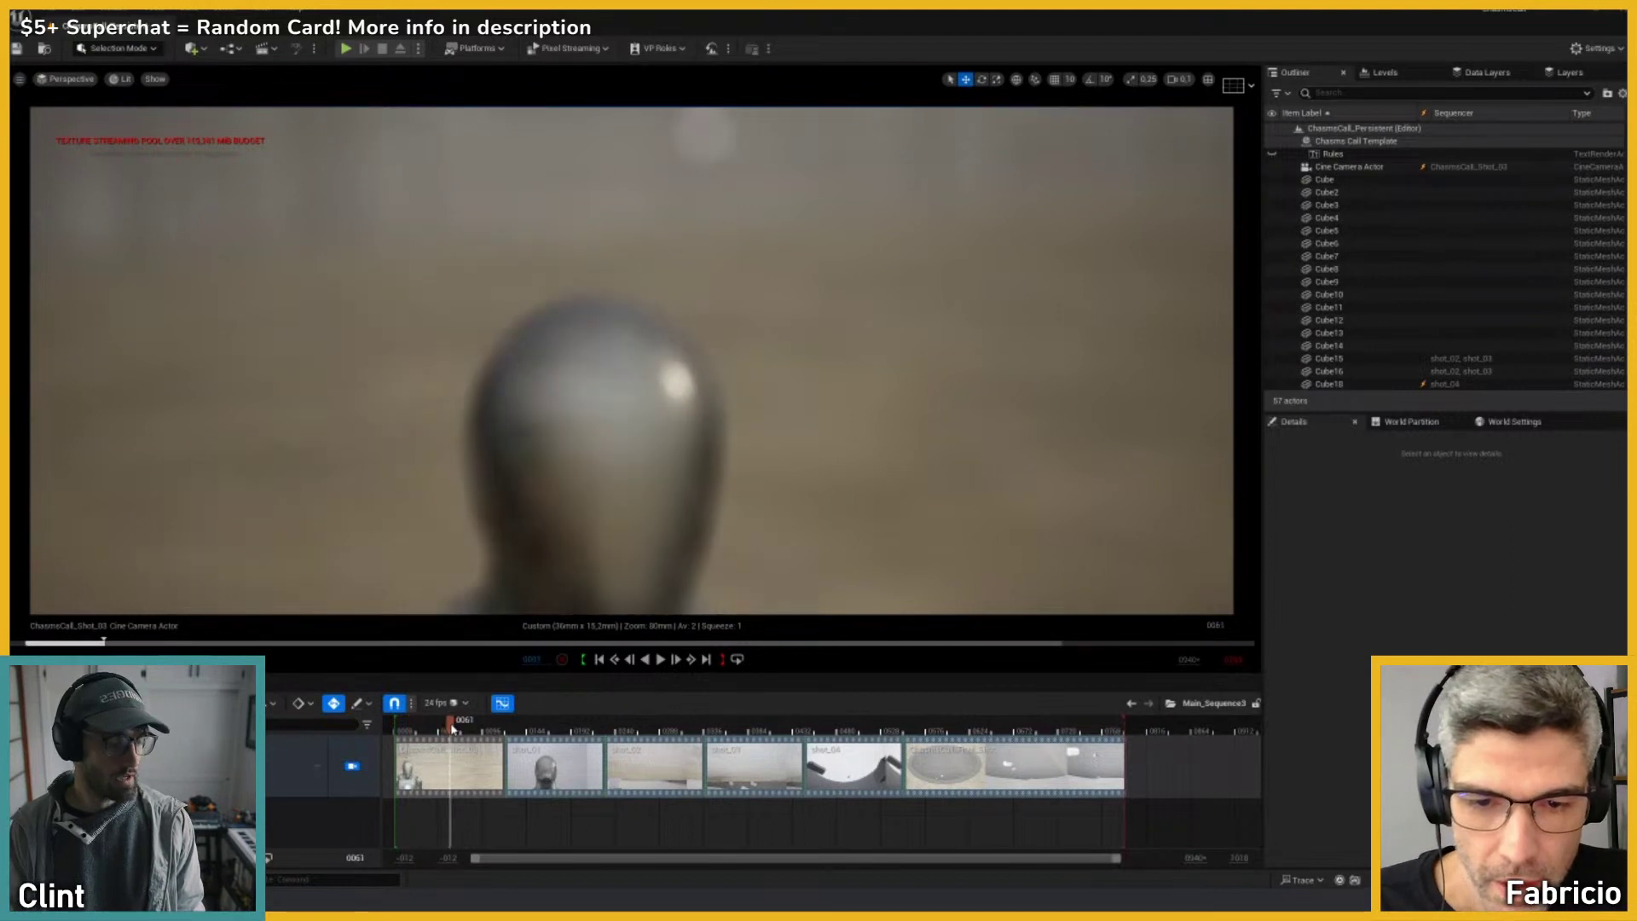
pyautogui.doubleClick(438, 762)
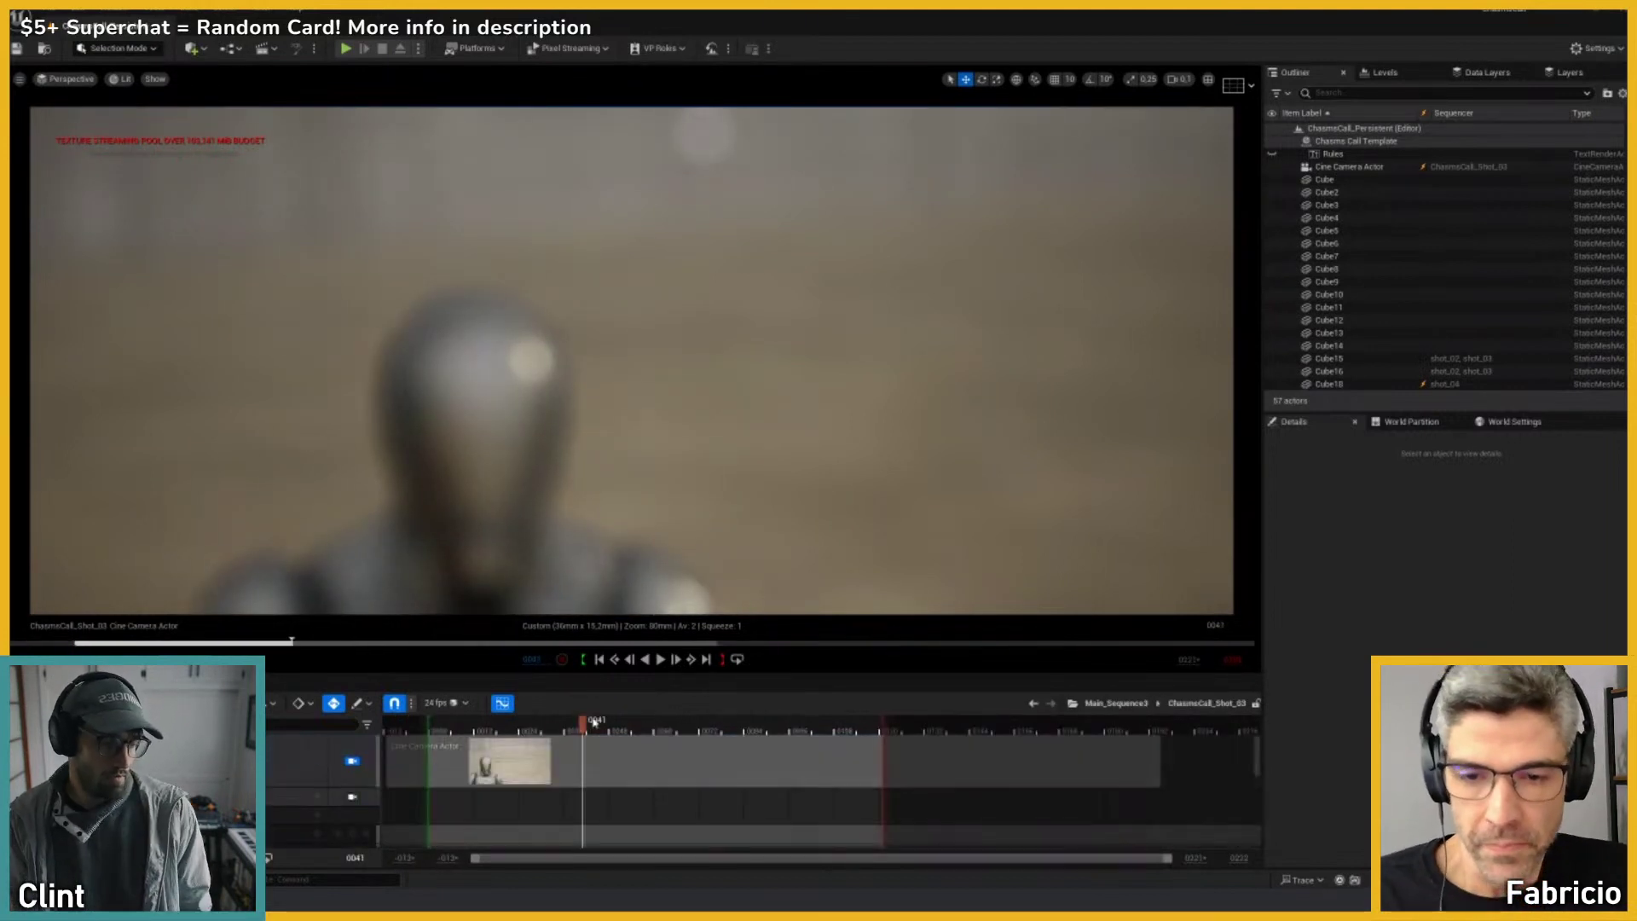
pyautogui.moveTo(583, 725); pyautogui.dragTo(751, 724)
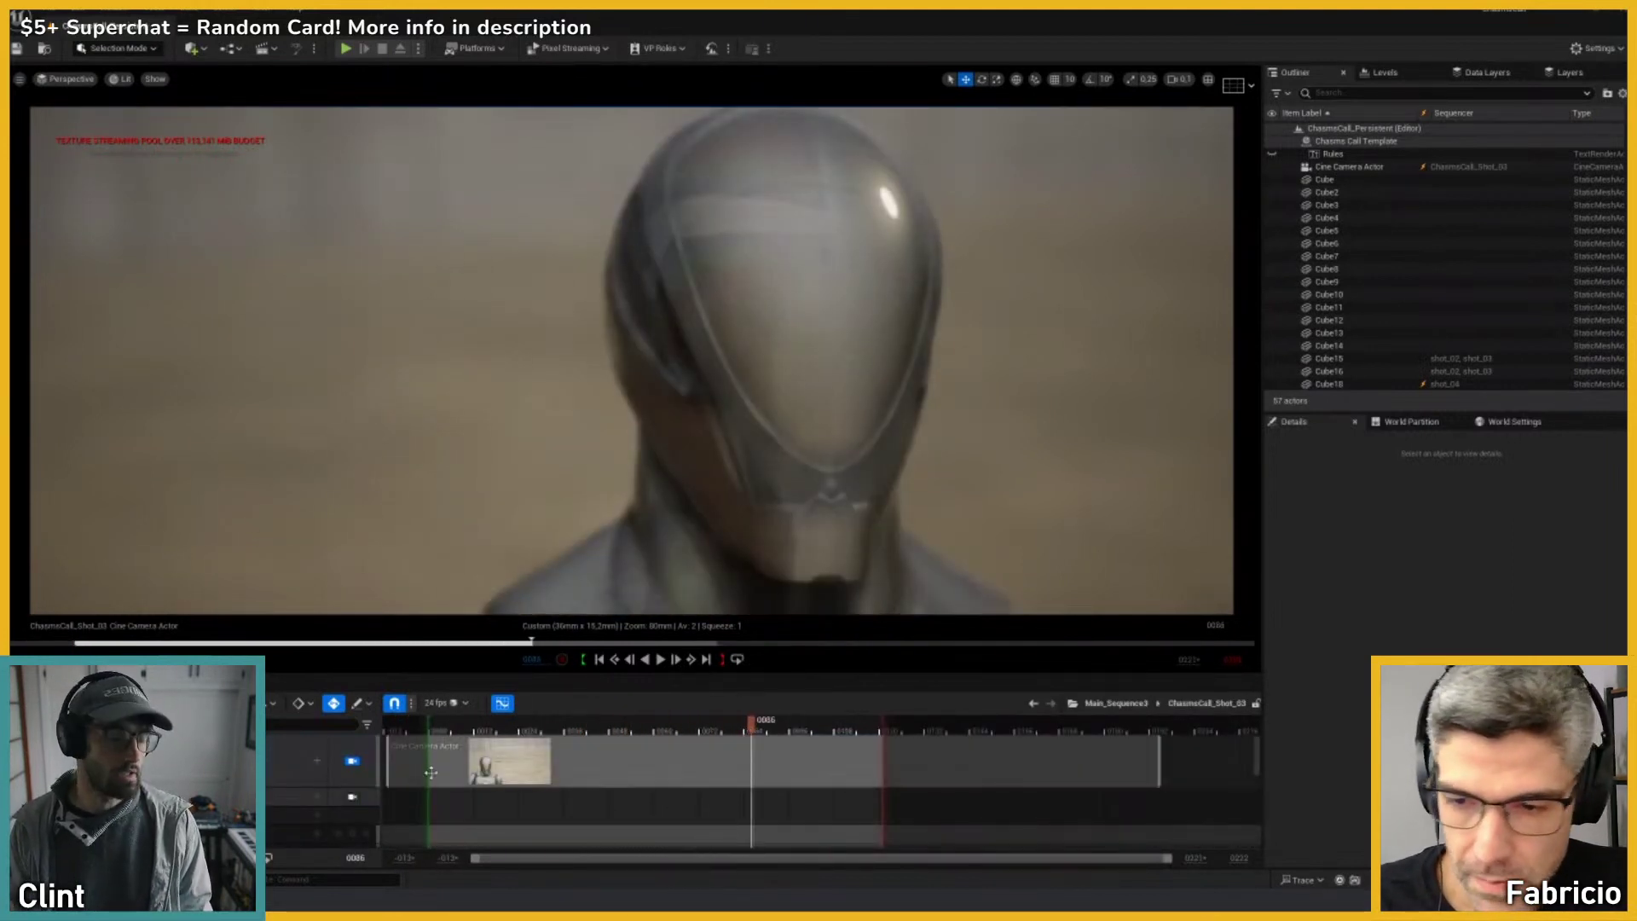
pyautogui.click(281, 796)
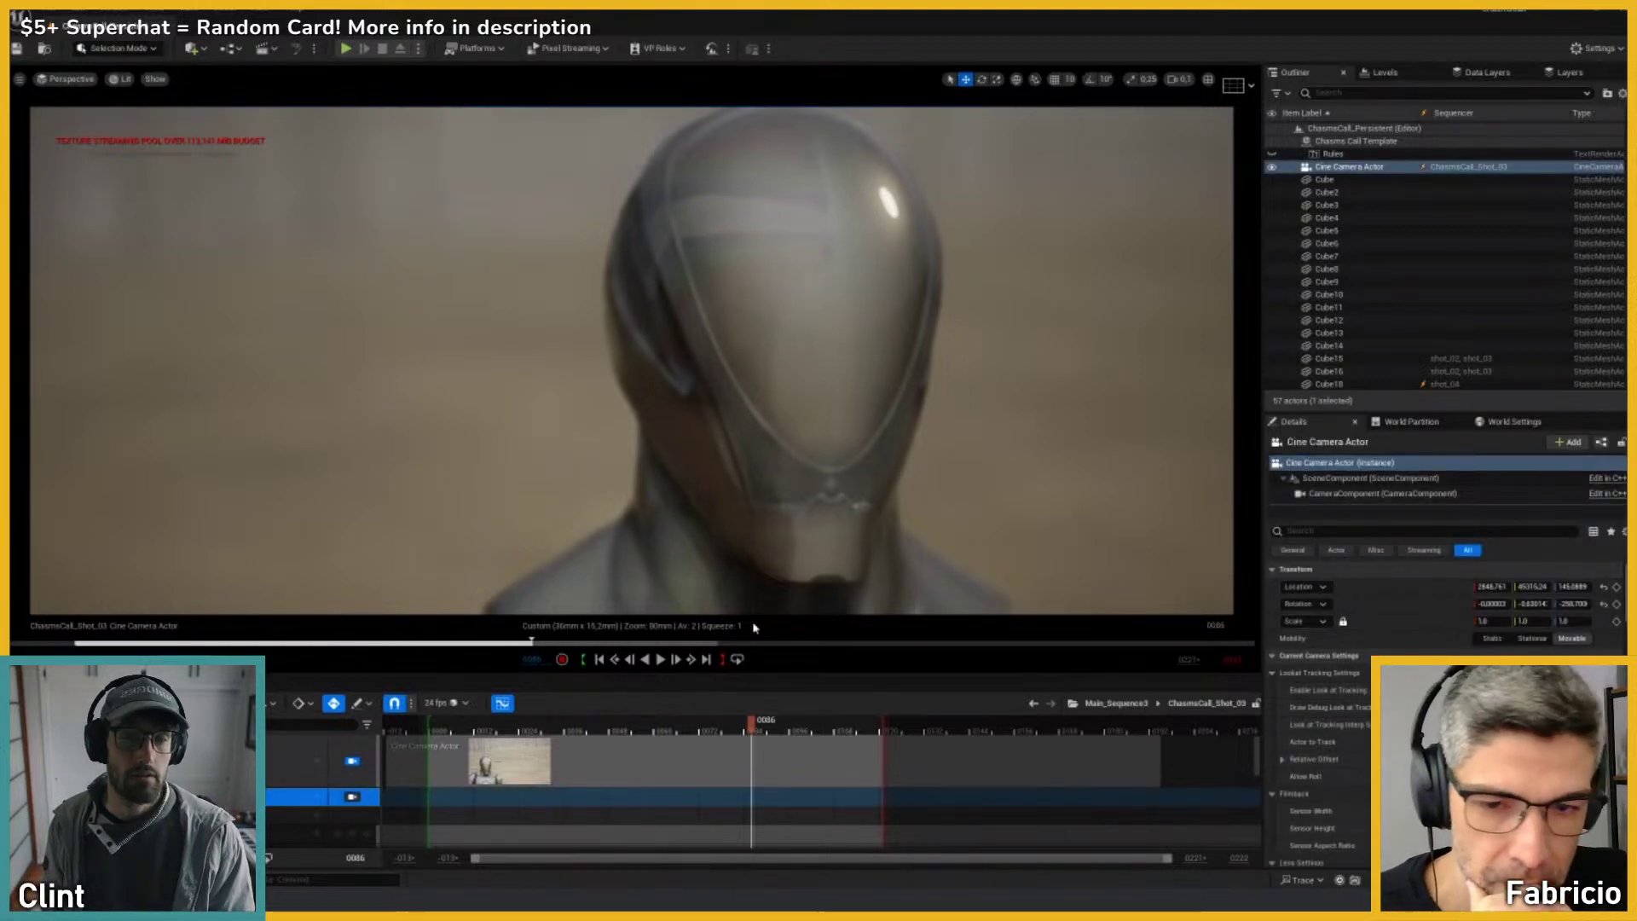
pyautogui.scroll(-3, 1330, 682)
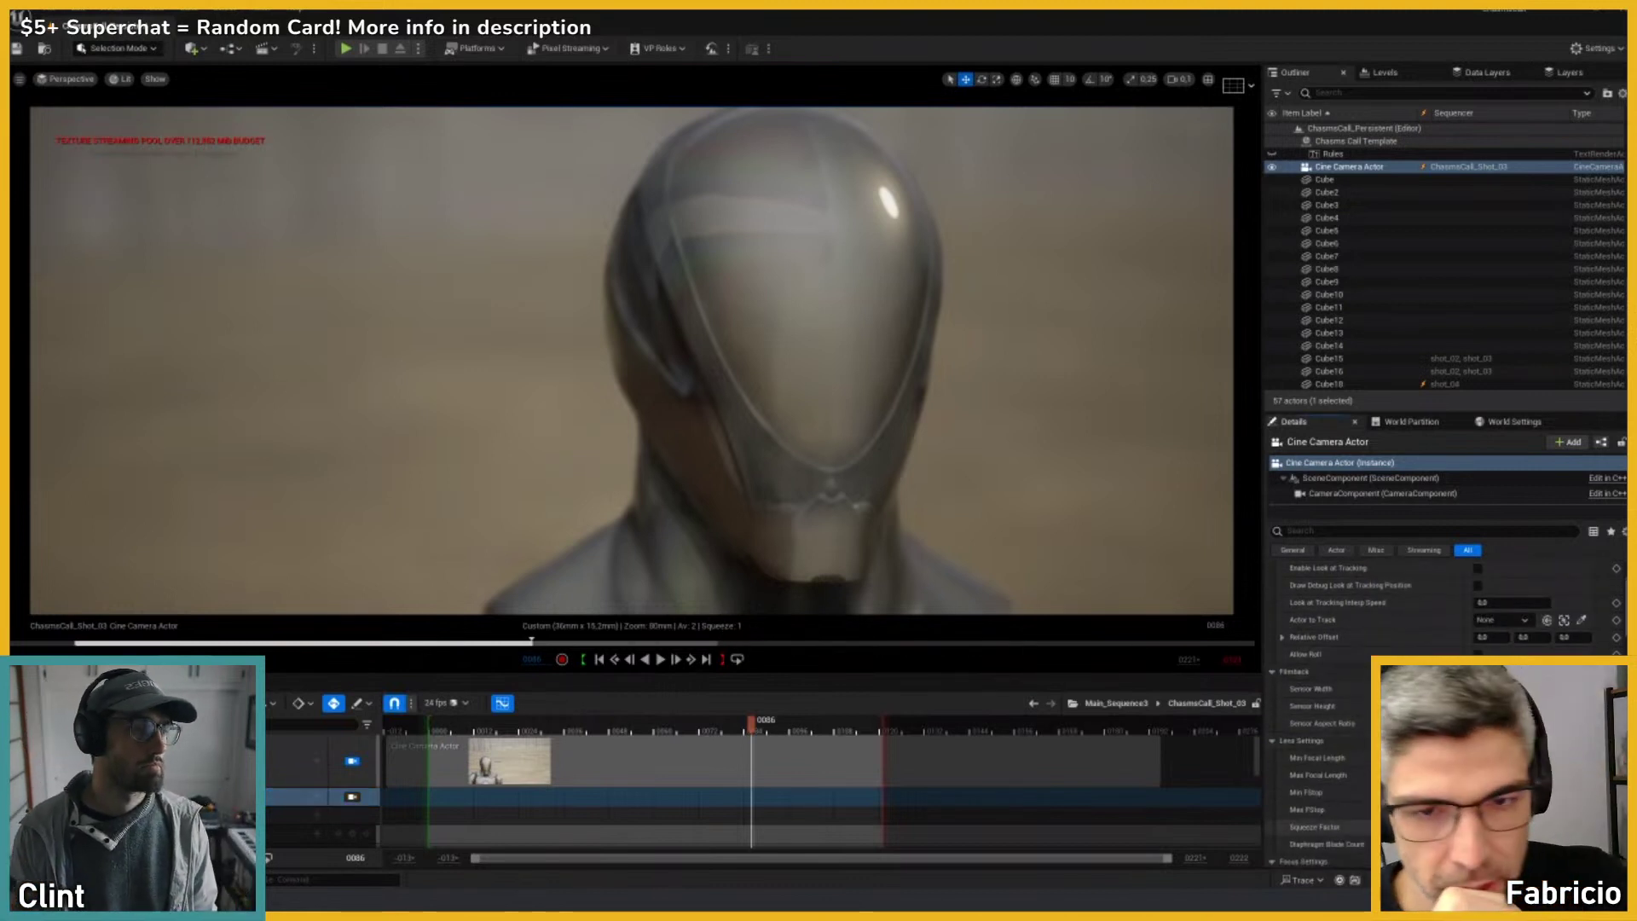
pyautogui.write('2')
pyautogui.press('Return')
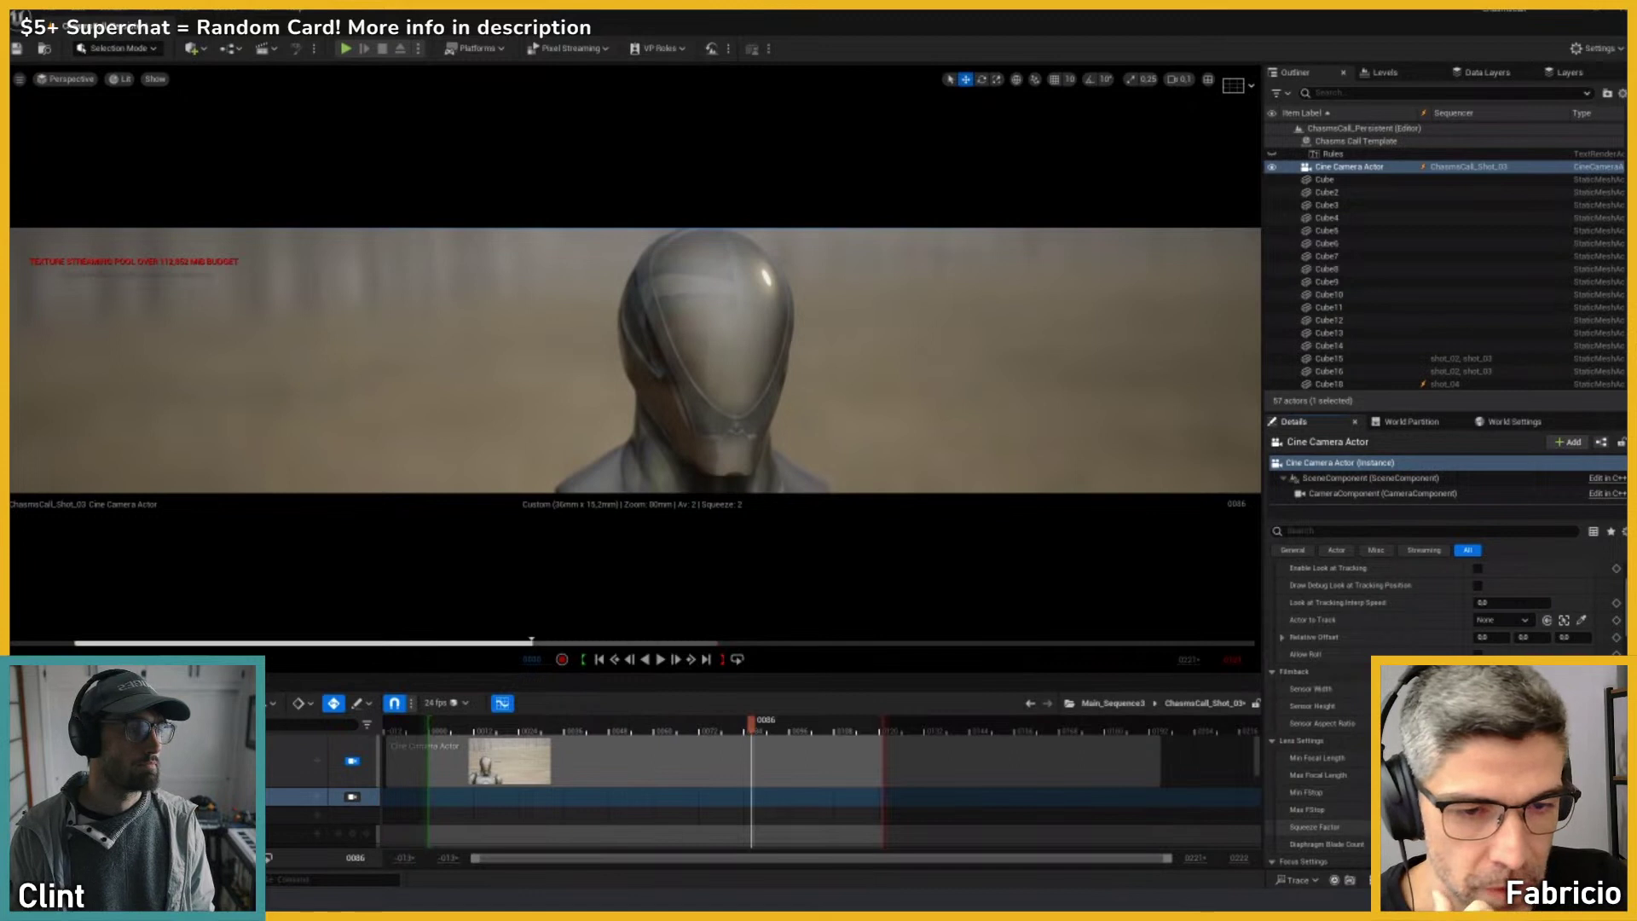
# Step: Compare the framing with and without the squeeze, and try increasing the camera's sensor height to about 27.6 mm
pyautogui.hotkey('ctrl', 'z')
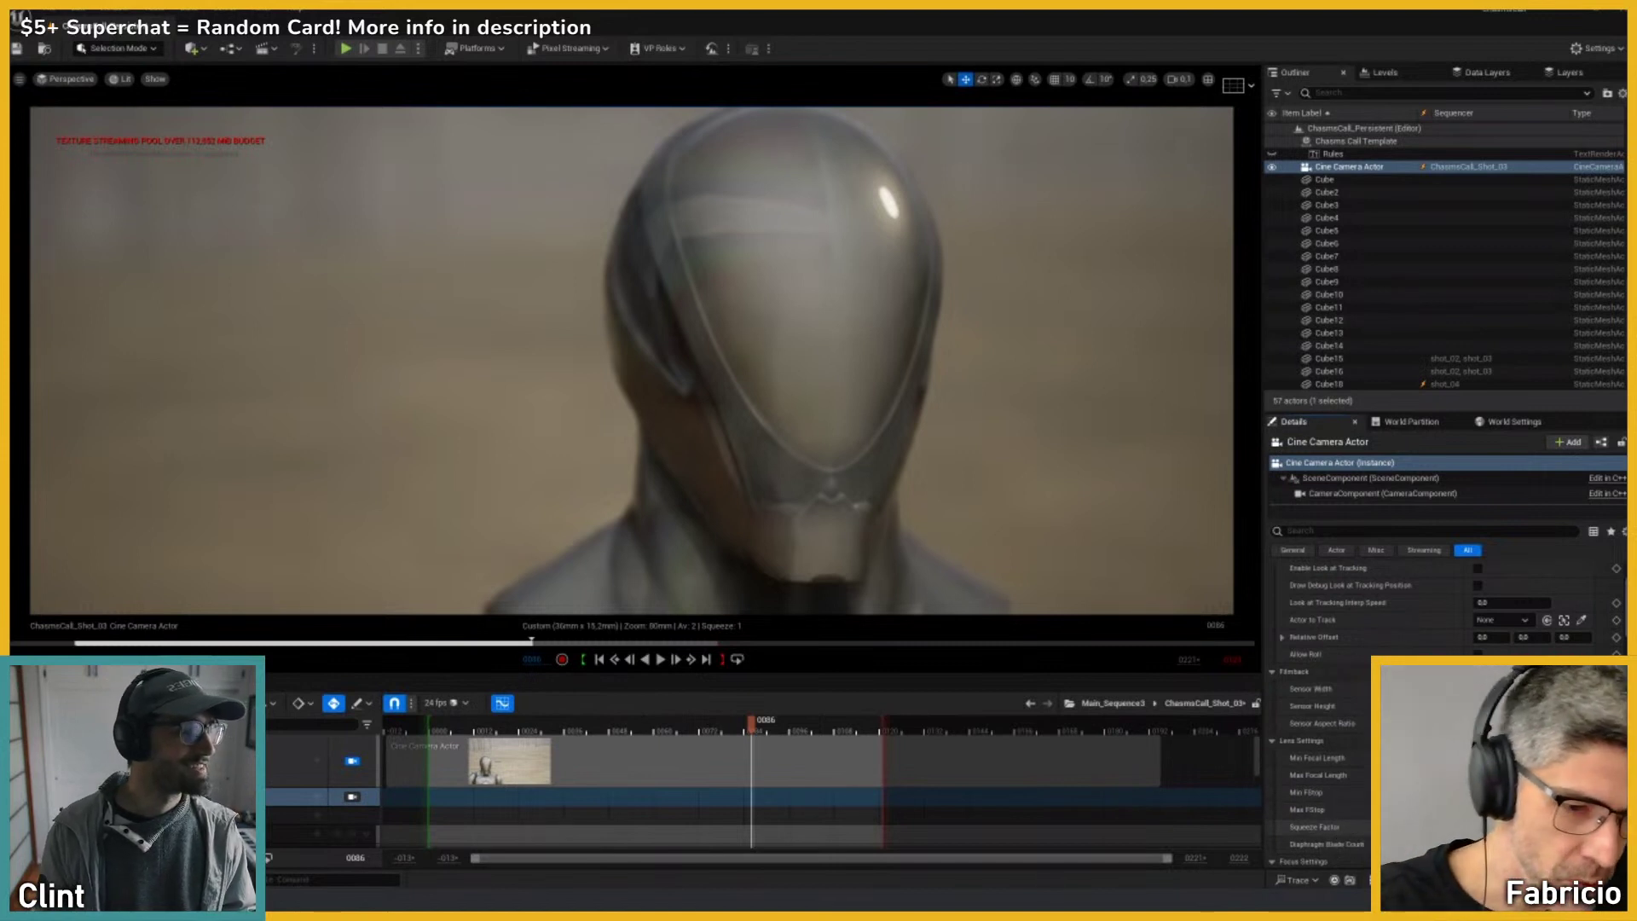
pyautogui.hotkey('ctrl', 'y')
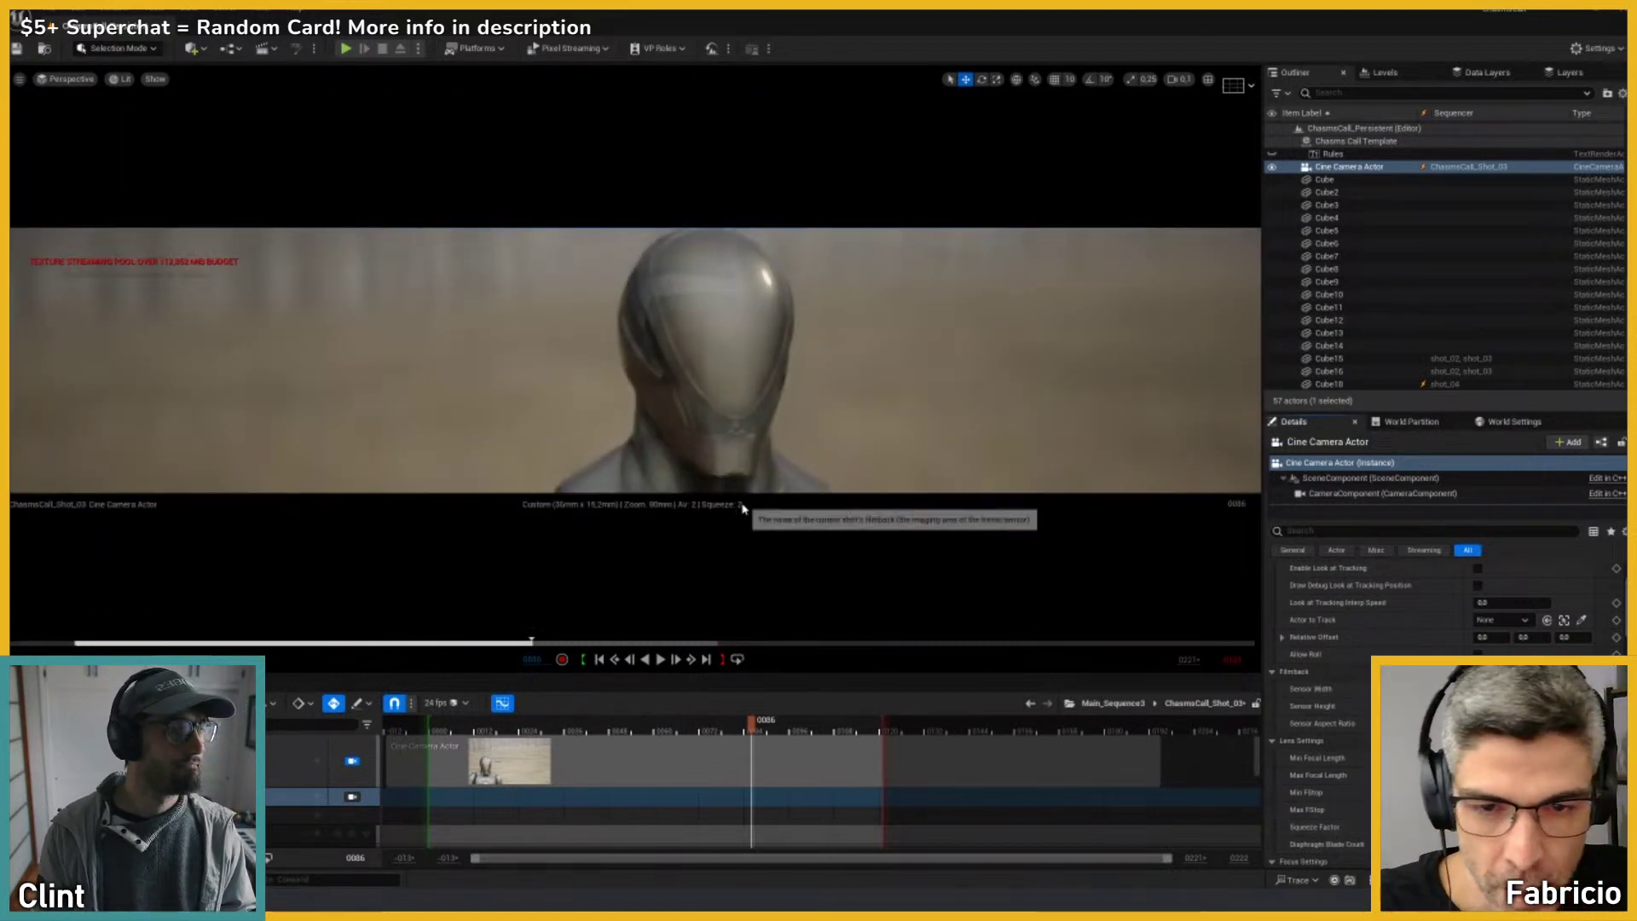
pyautogui.click(71, 80)
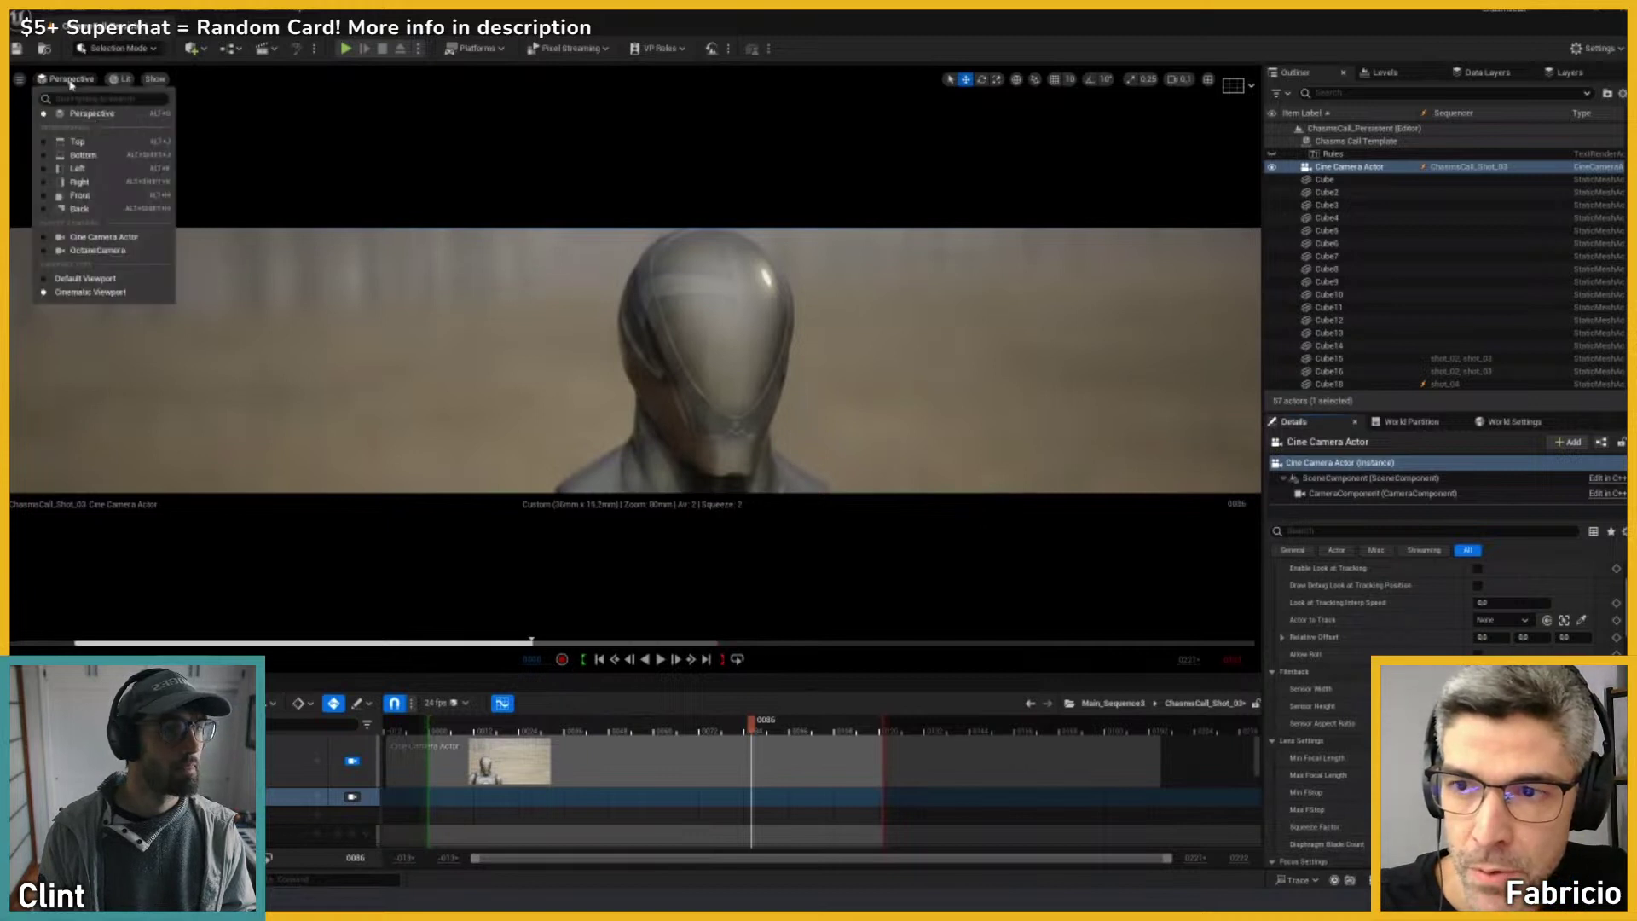
pyautogui.click(71, 81)
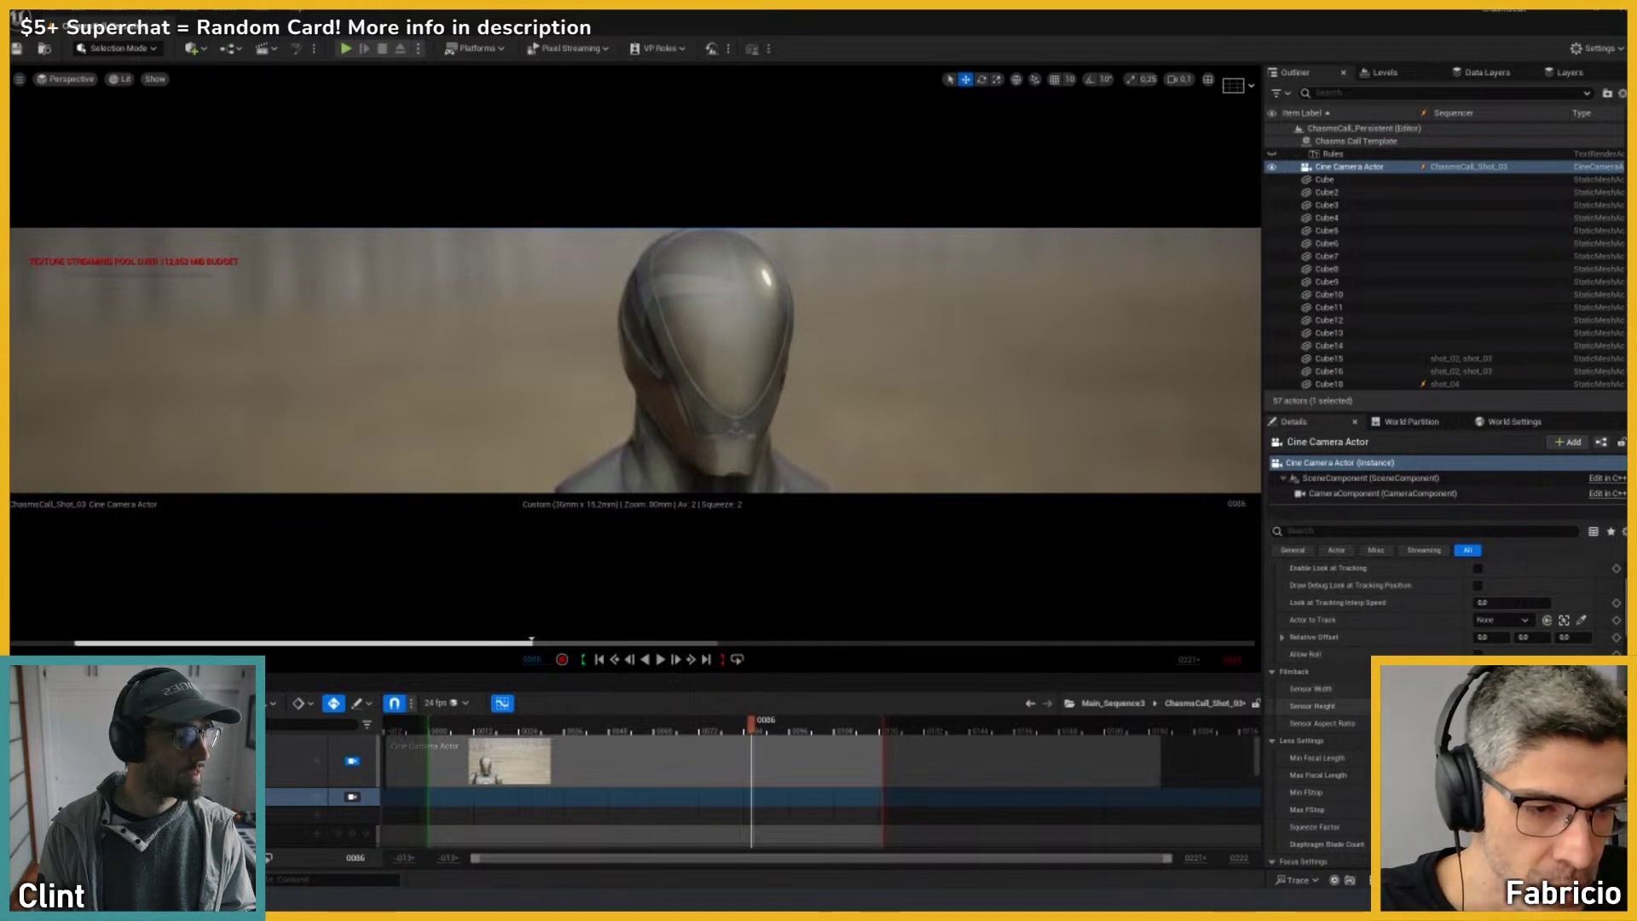
pyautogui.moveTo(1496, 706); pyautogui.dragTo(1541, 706)
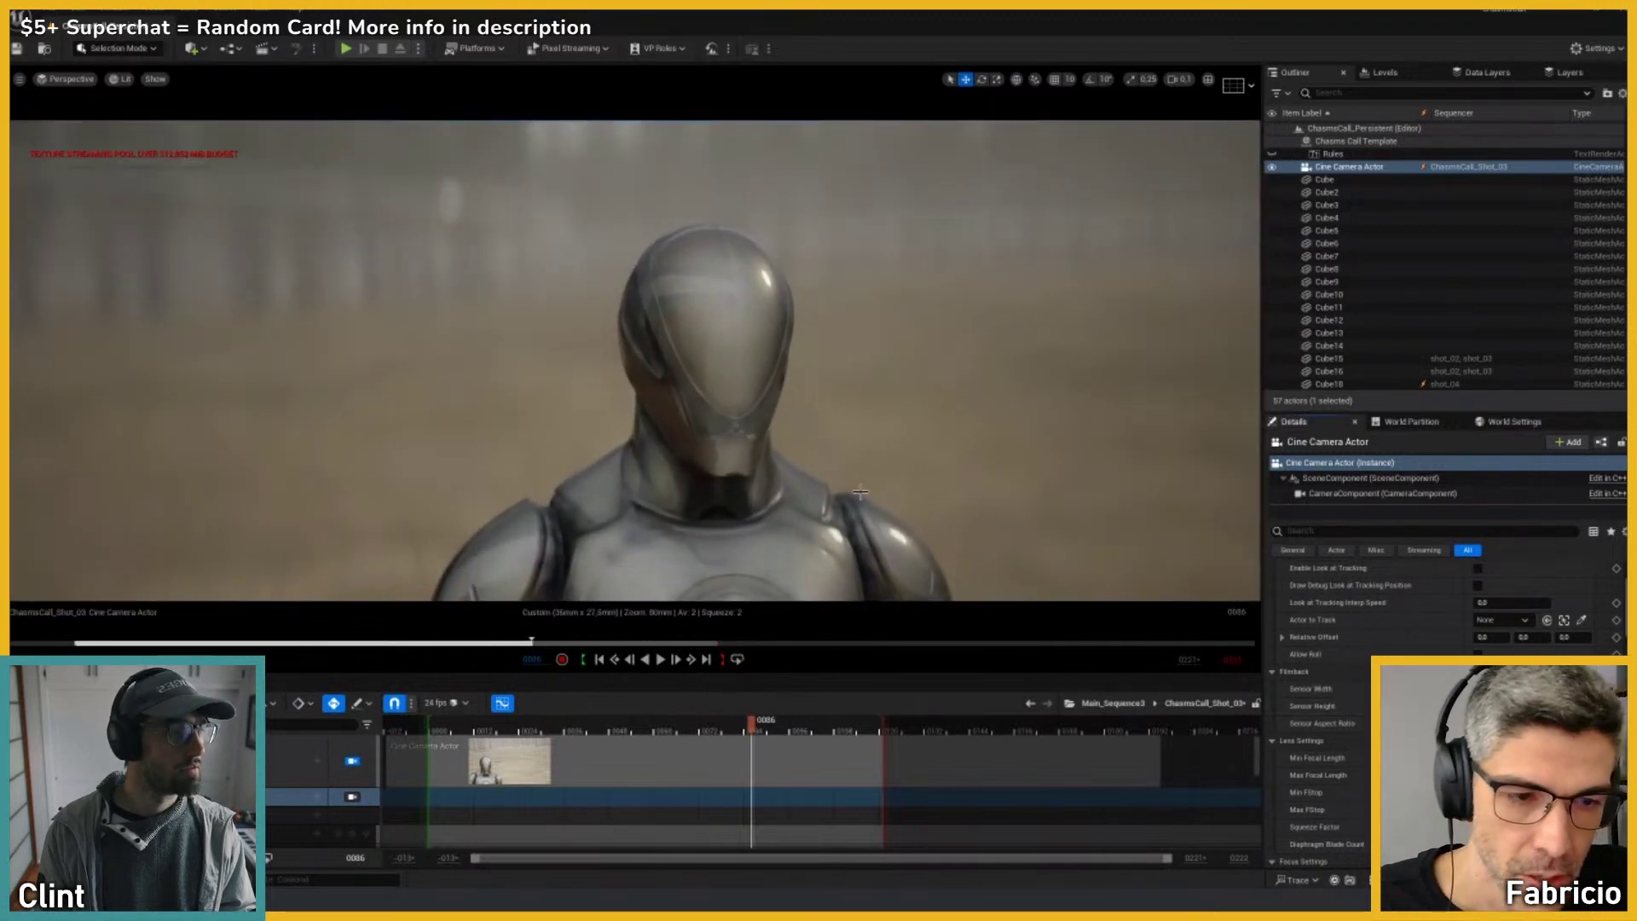
# Step: Undo the trial changes to the Cine Camera Actor's sensor and squeeze settings, and deselect the camera
pyautogui.hotkey('ctrl', 'z')
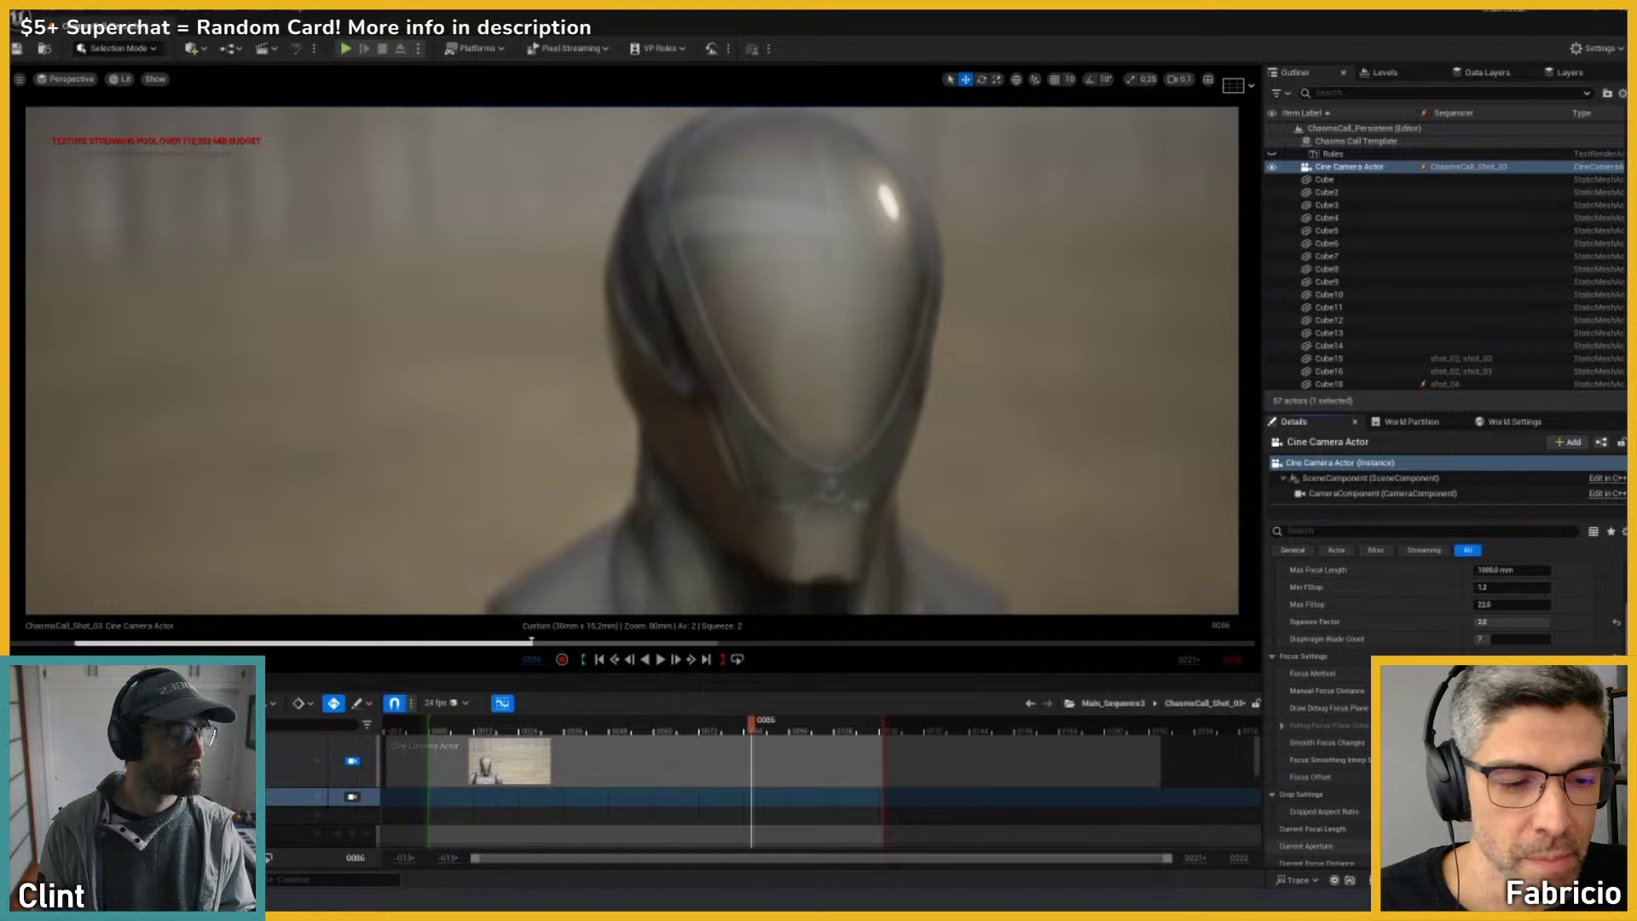
pyautogui.hotkey('ctrl', 'z')
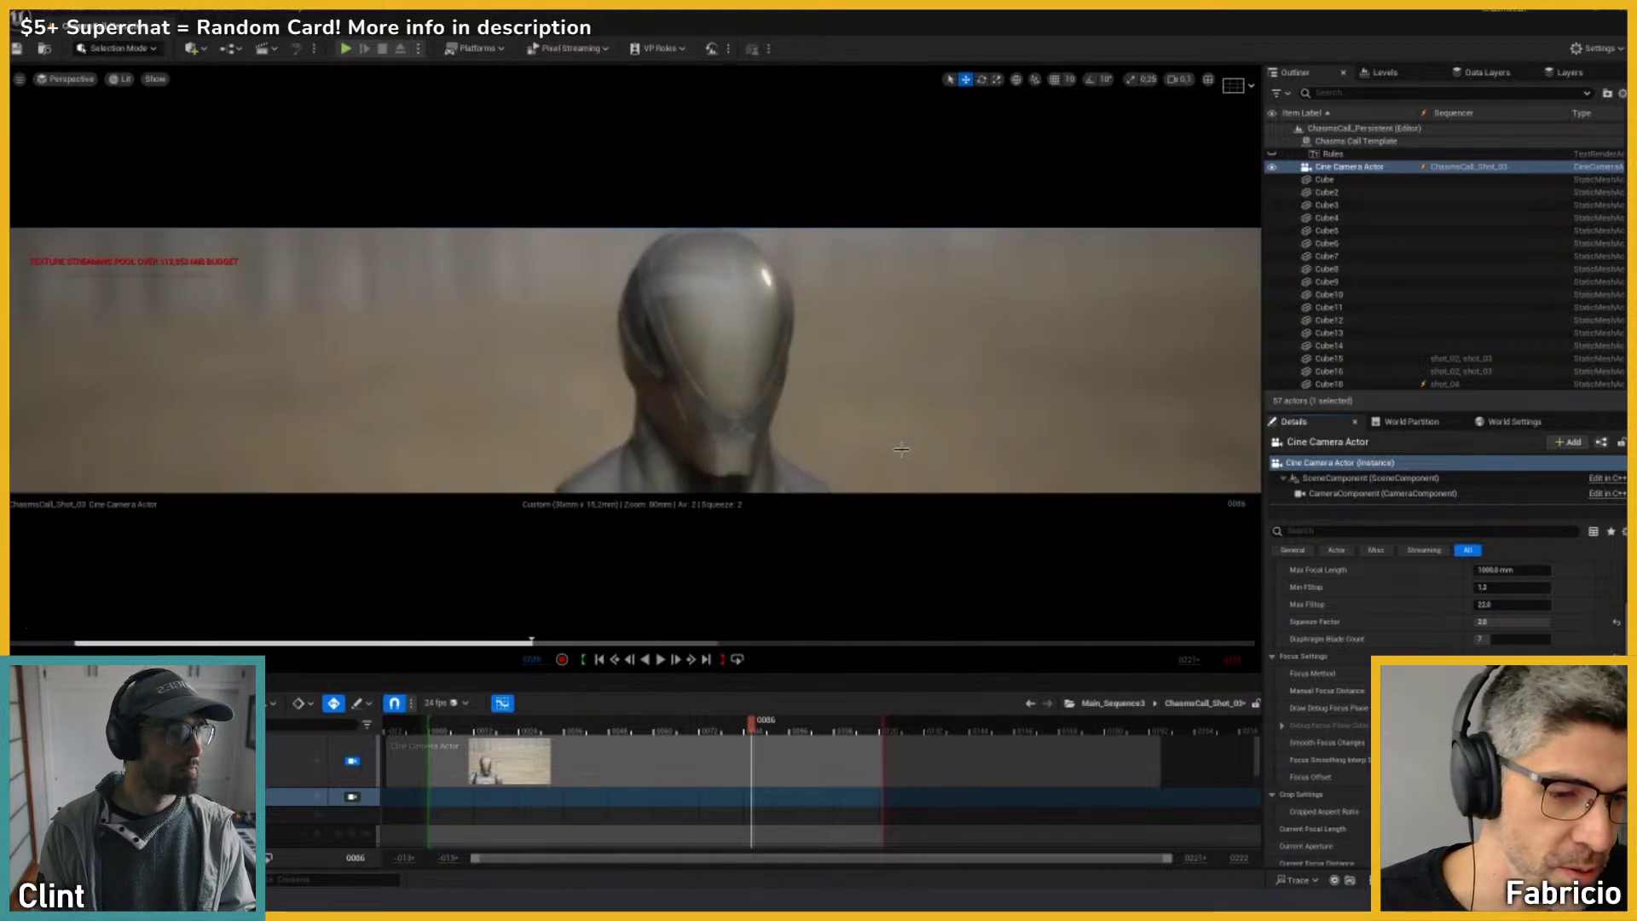
pyautogui.hotkey('ctrl', 'z')
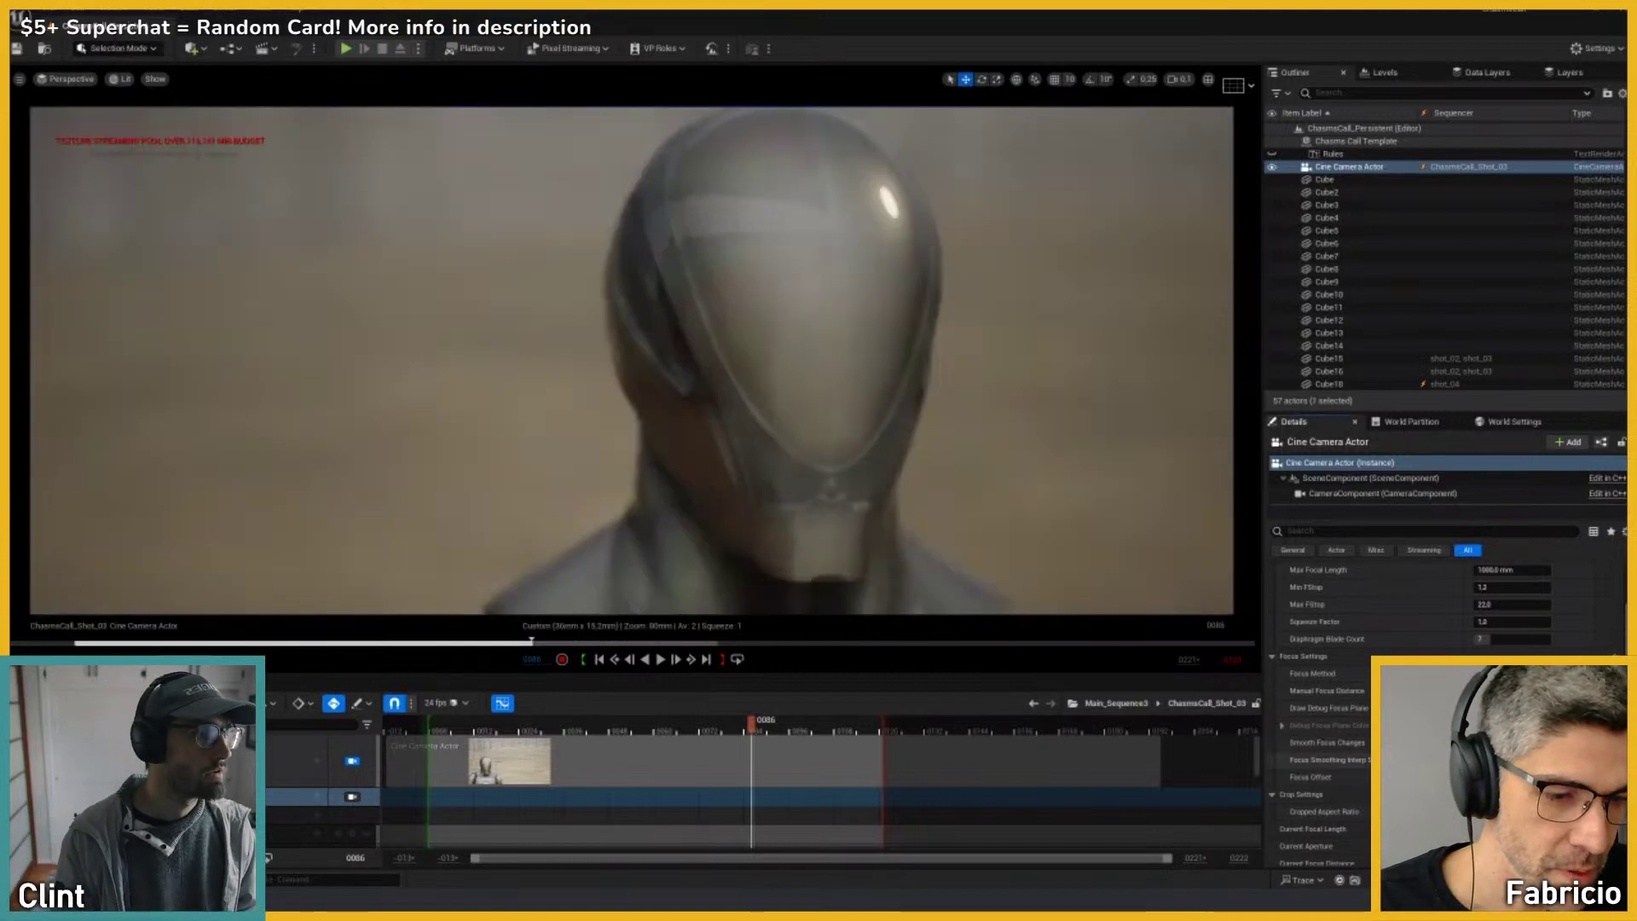
pyautogui.press('Escape')
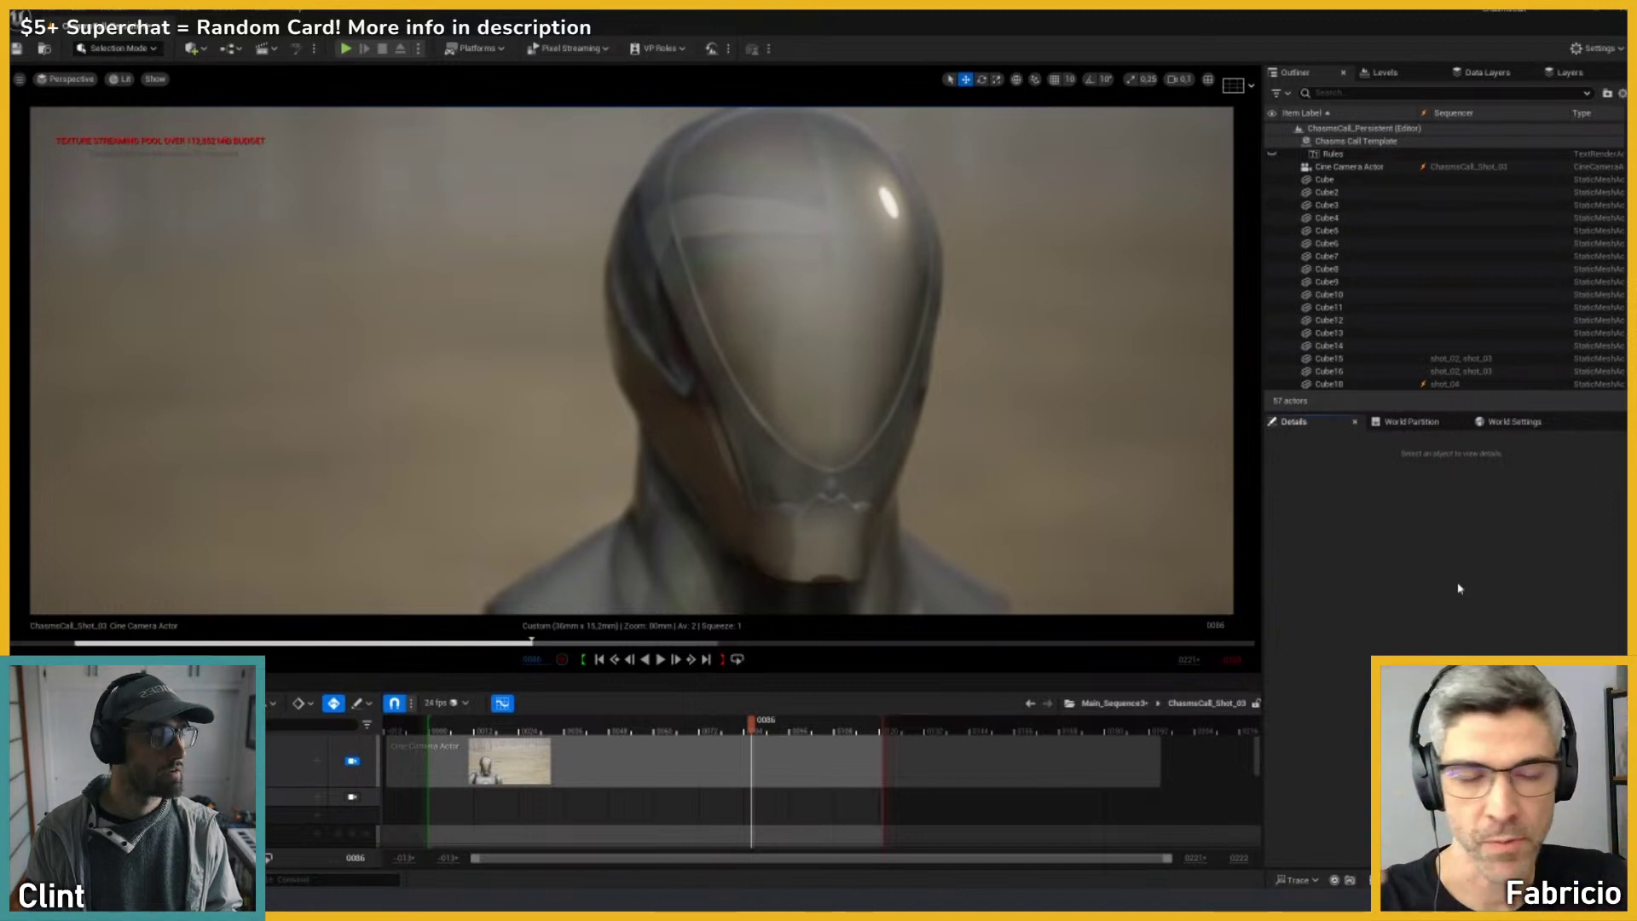
# Step: Scrub through the second half of ChasmCall_Shot_03 and inspect its Cine Camera Actor's focus settings
pyautogui.moveTo(594, 733); pyautogui.dragTo(733, 742)
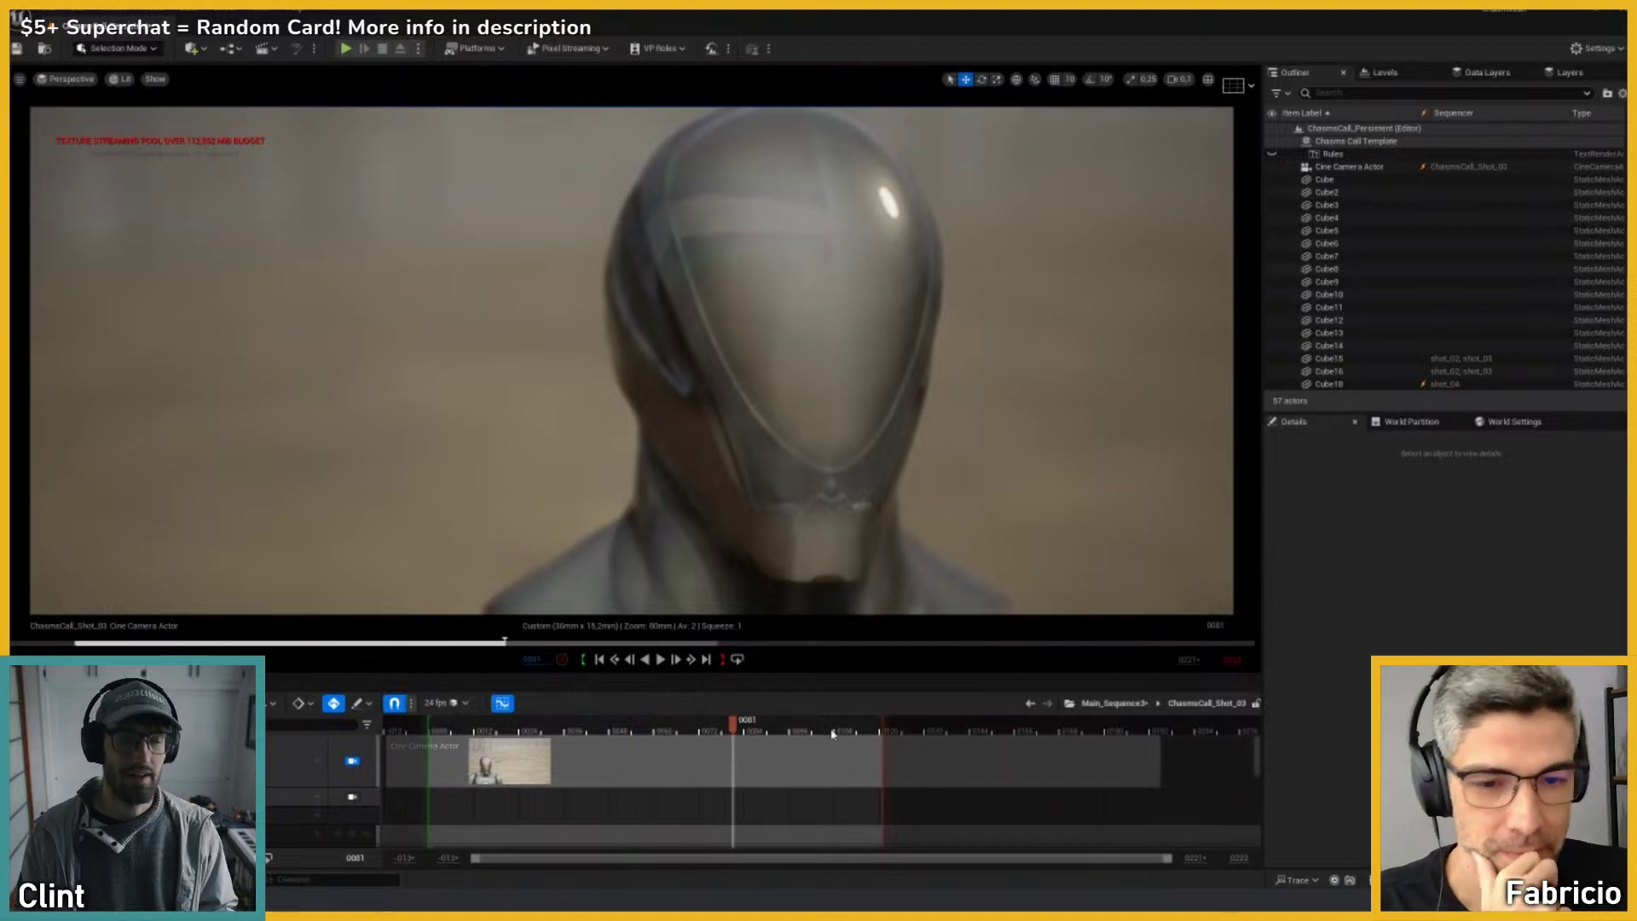
pyautogui.moveTo(734, 729); pyautogui.dragTo(803, 728)
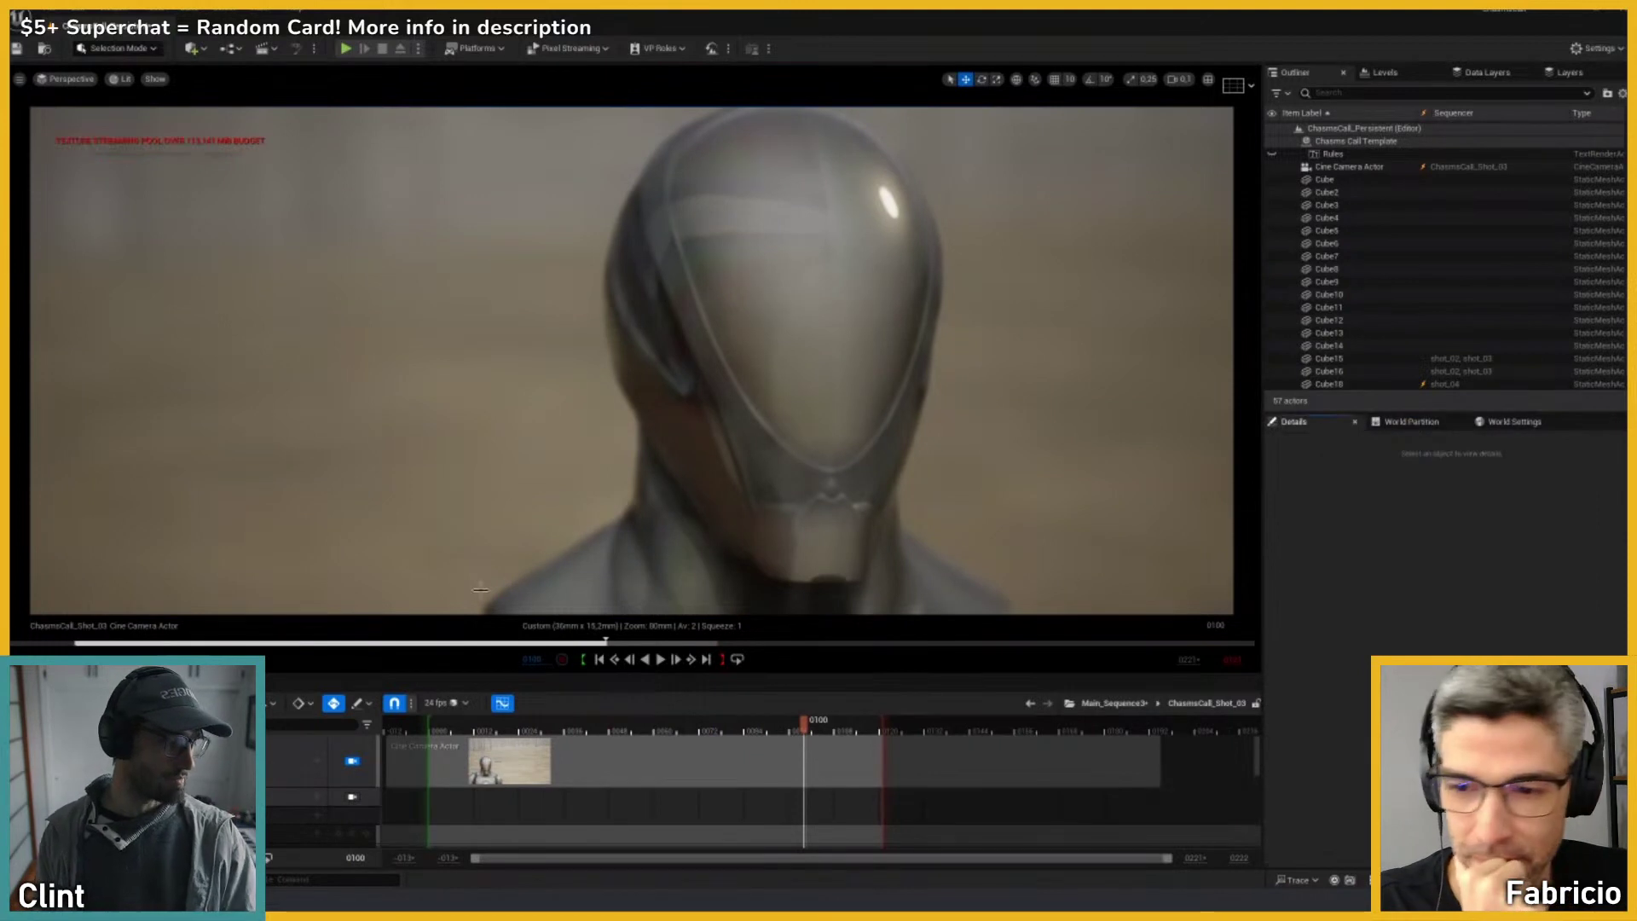
pyautogui.click(294, 796)
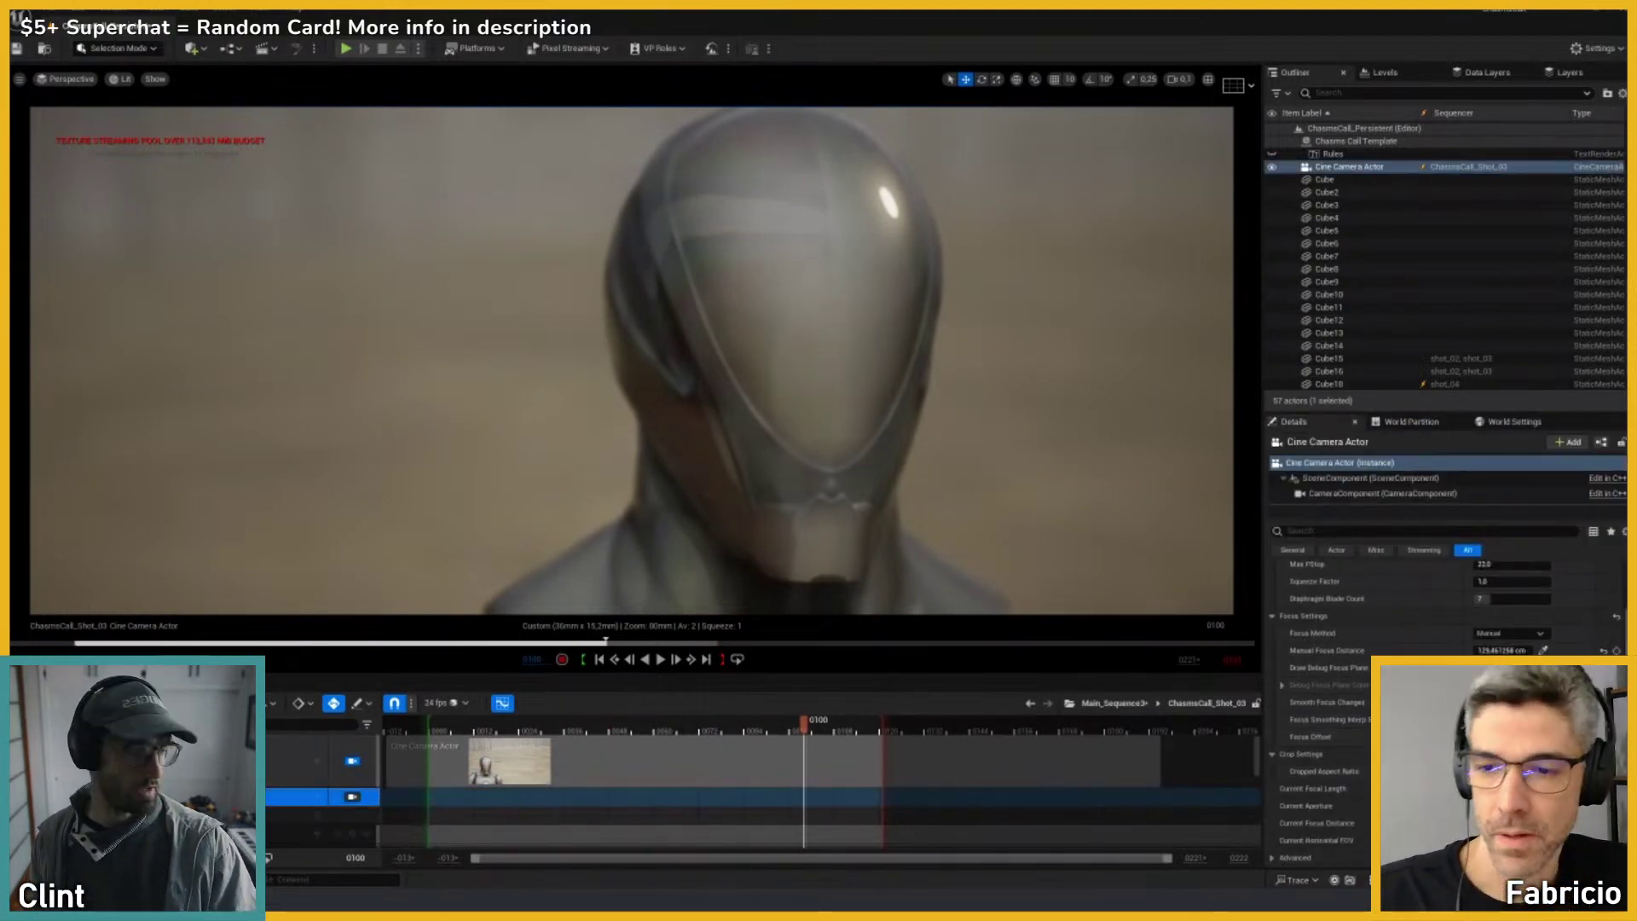
# Step: Back in Main_Sequence3, shift shot_01 and every shot after it to close the gap behind ChasmCall_Shot_03, and save
pyautogui.click(1112, 702)
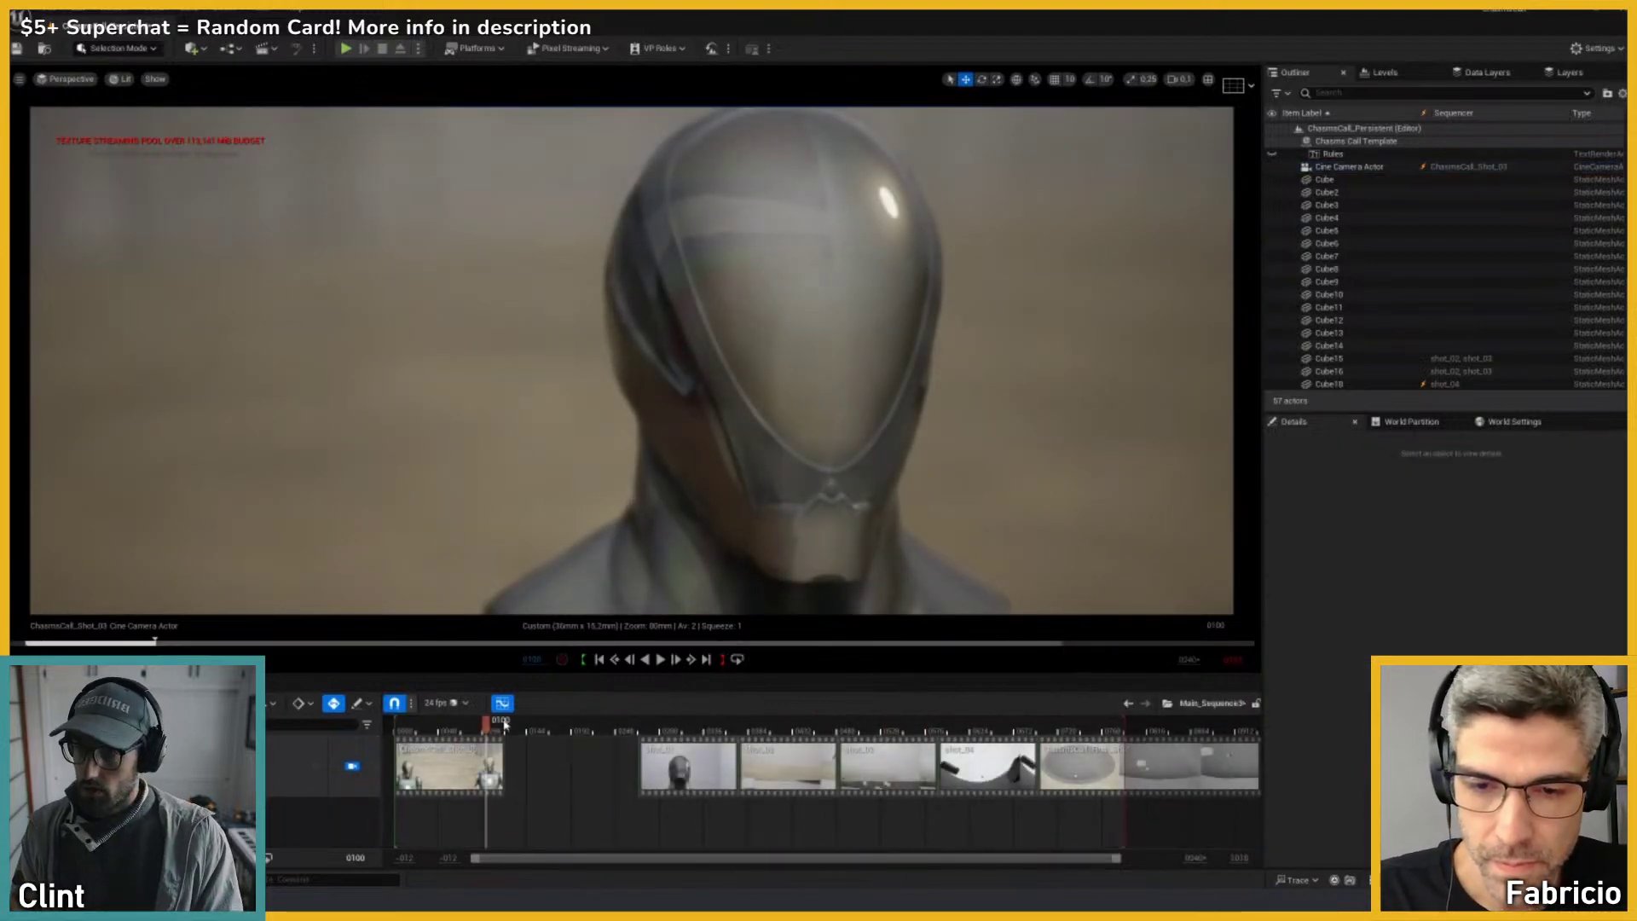
pyautogui.click(437, 727)
pyautogui.moveTo(438, 727); pyautogui.dragTo(590, 727)
pyautogui.moveTo(625, 813); pyautogui.dragTo(1258, 764)
pyautogui.moveTo(674, 761); pyautogui.dragTo(501, 723)
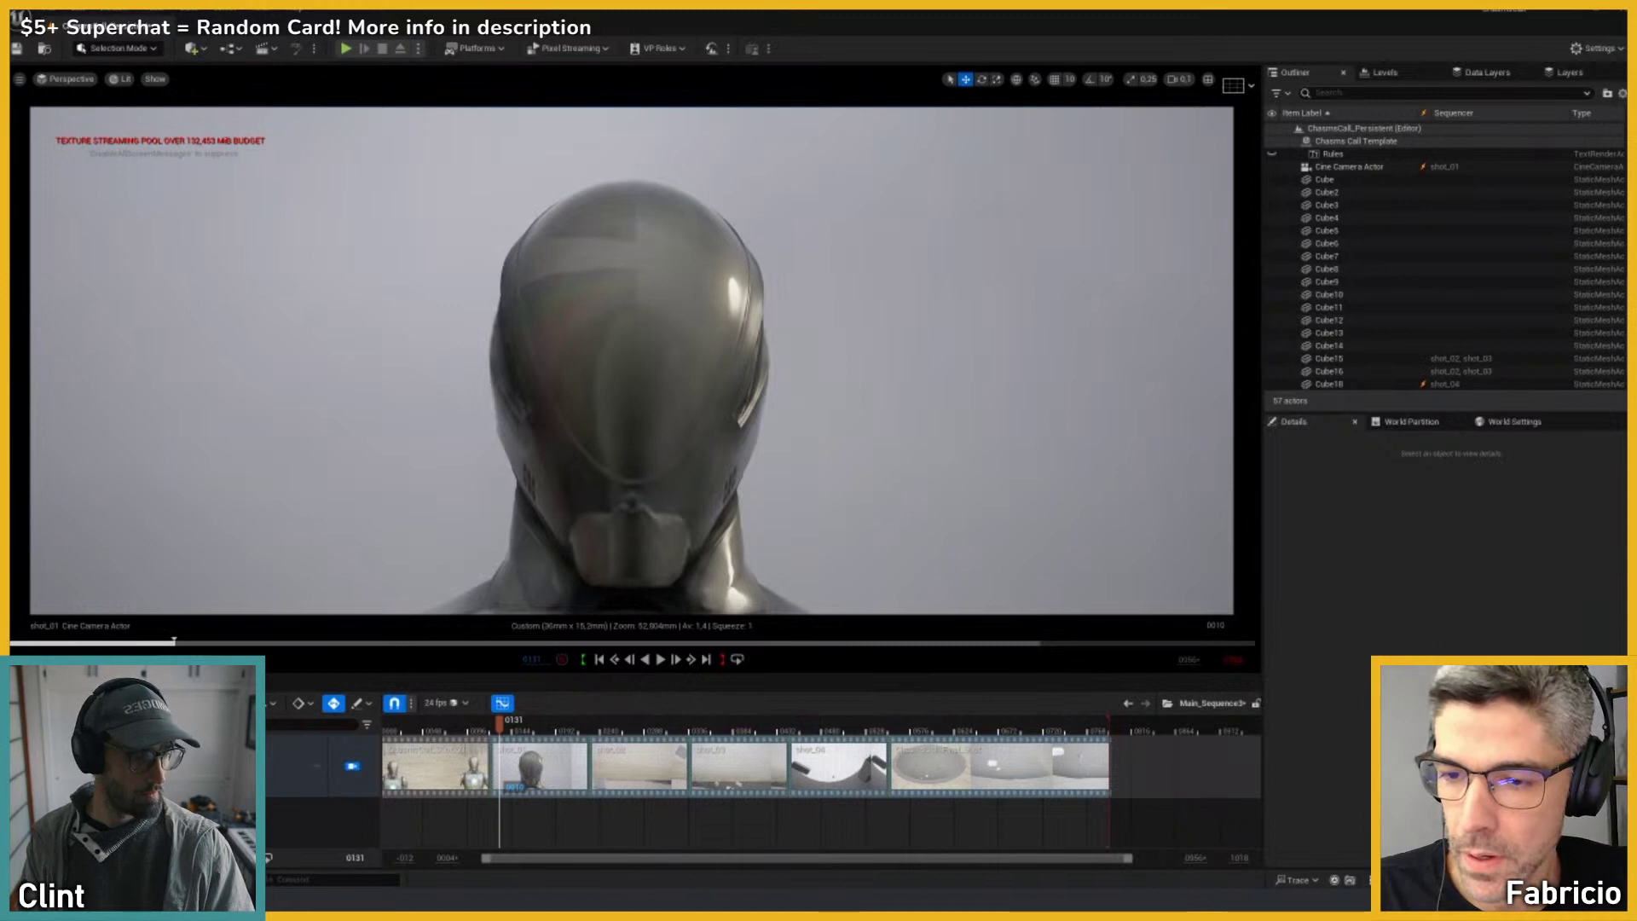
pyautogui.hotkey('ctrl', 's')
pyautogui.click(856, 597)
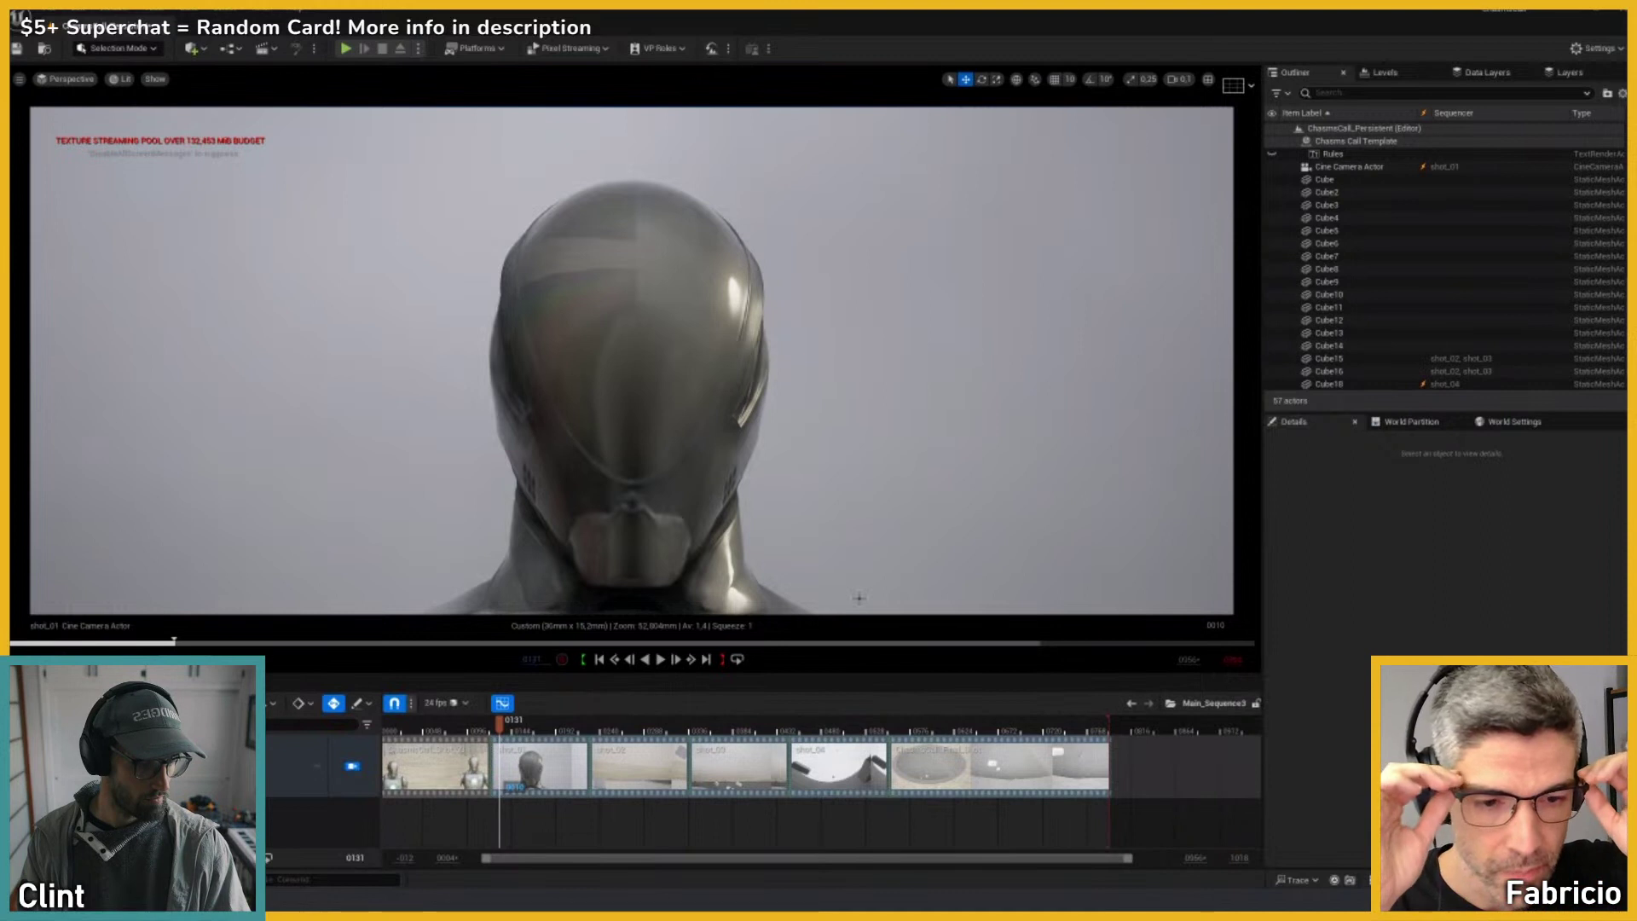
# Step: Review the cut from ChasmCall_Shot_03 into shot_01 by scrubbing and playing Main_Sequence3 from the start
pyautogui.click(418, 731)
pyautogui.moveTo(417, 731); pyautogui.dragTo(451, 738)
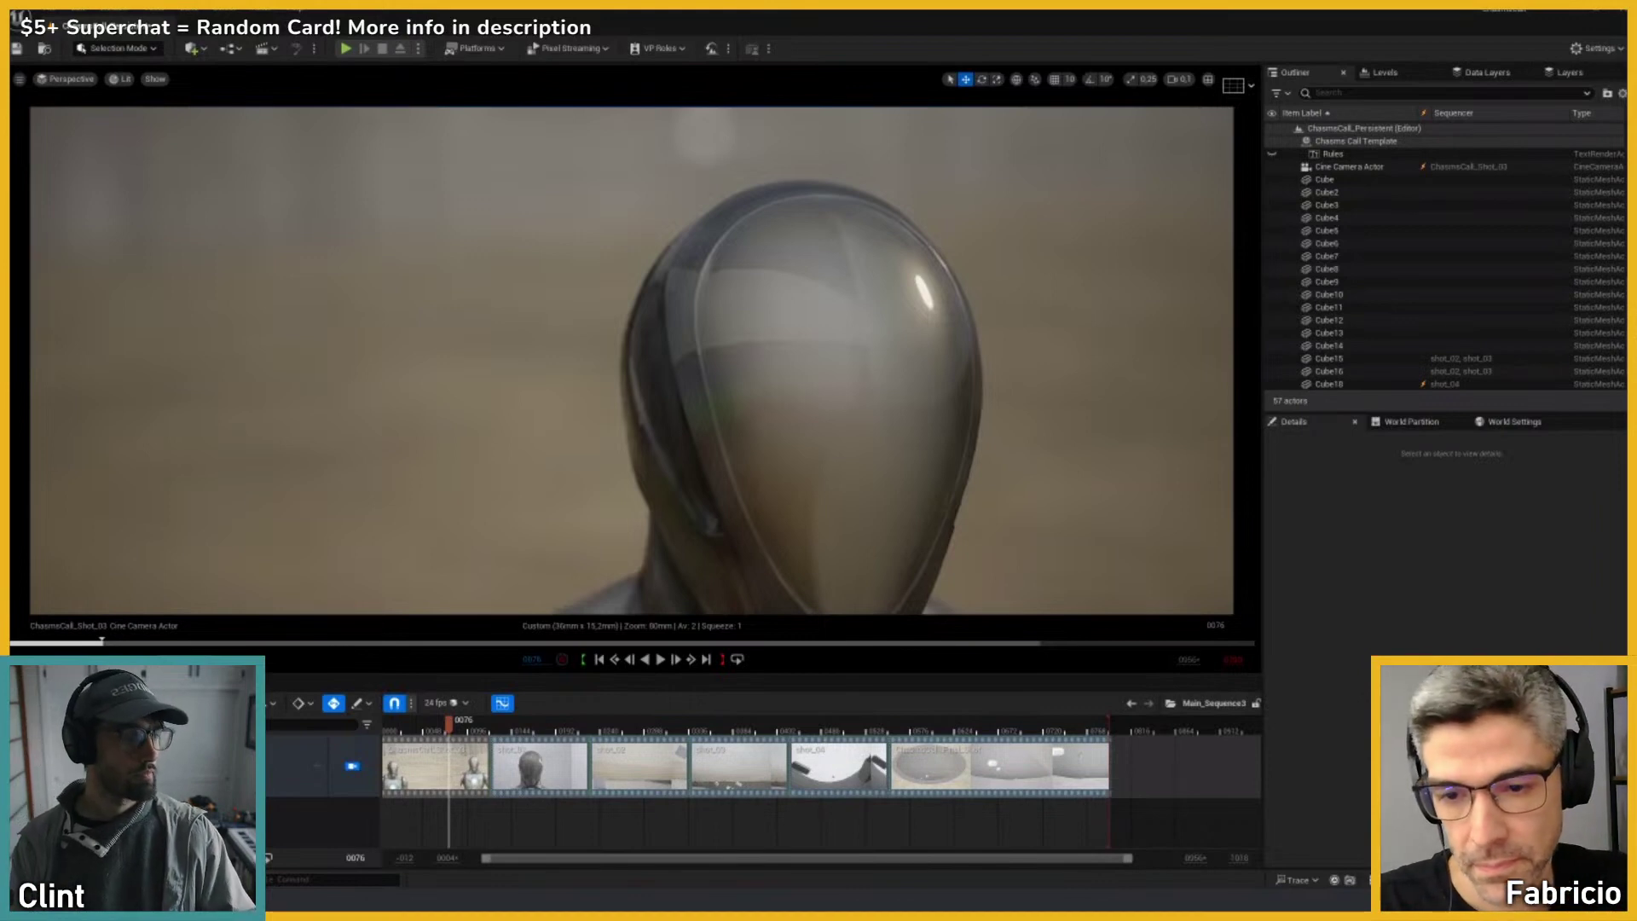
pyautogui.moveTo(420, 724); pyautogui.dragTo(379, 713)
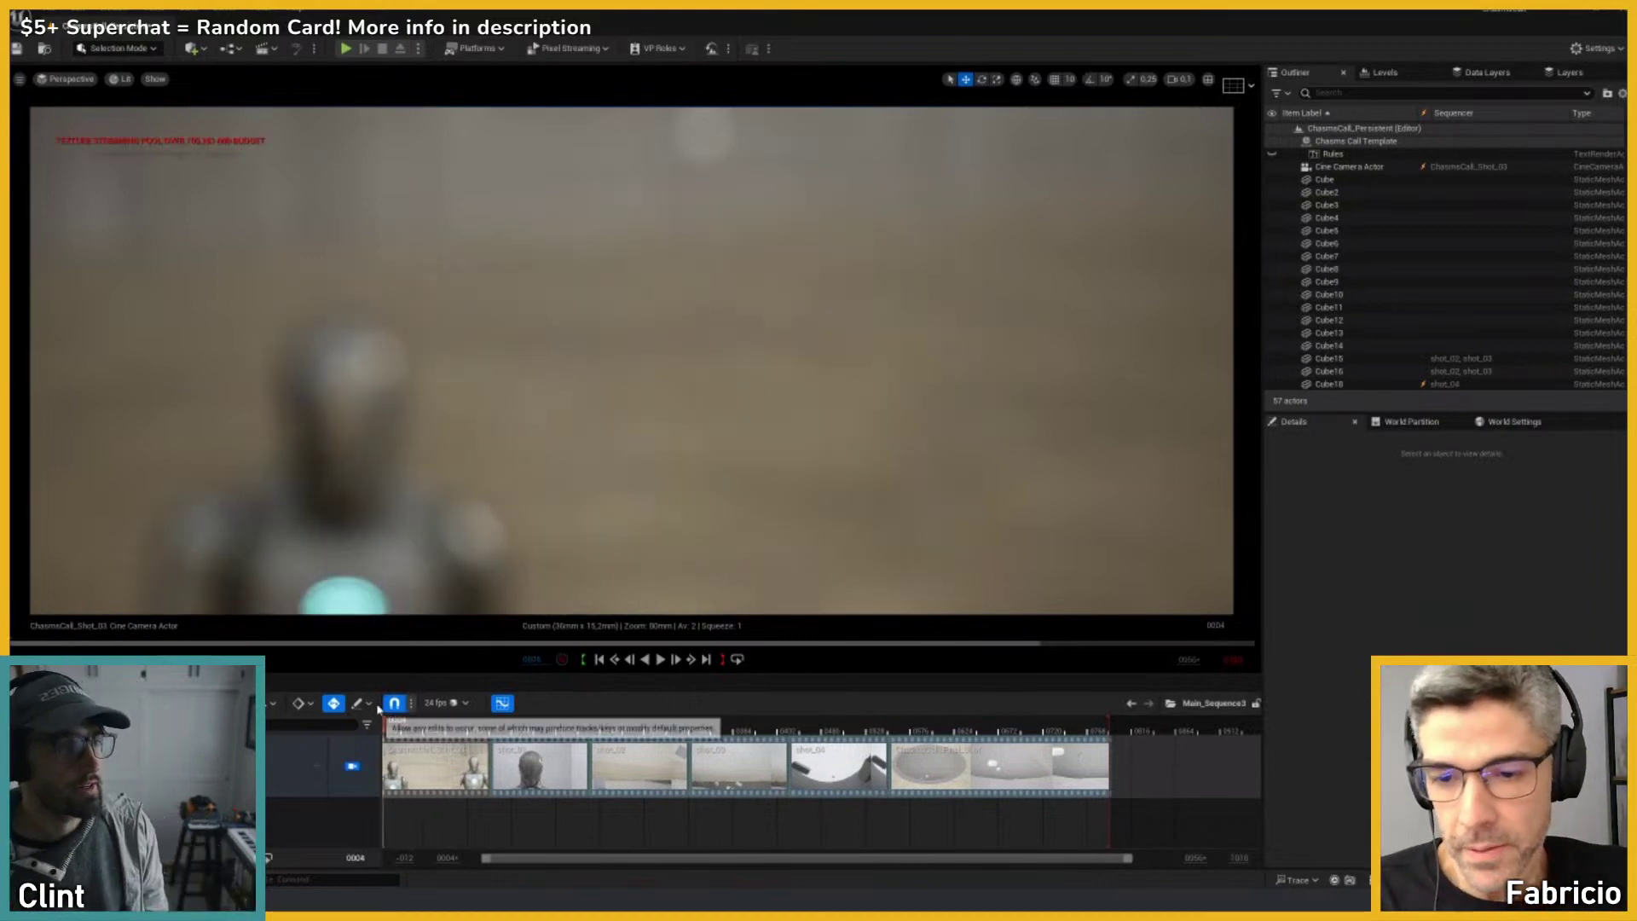
pyautogui.press('space')
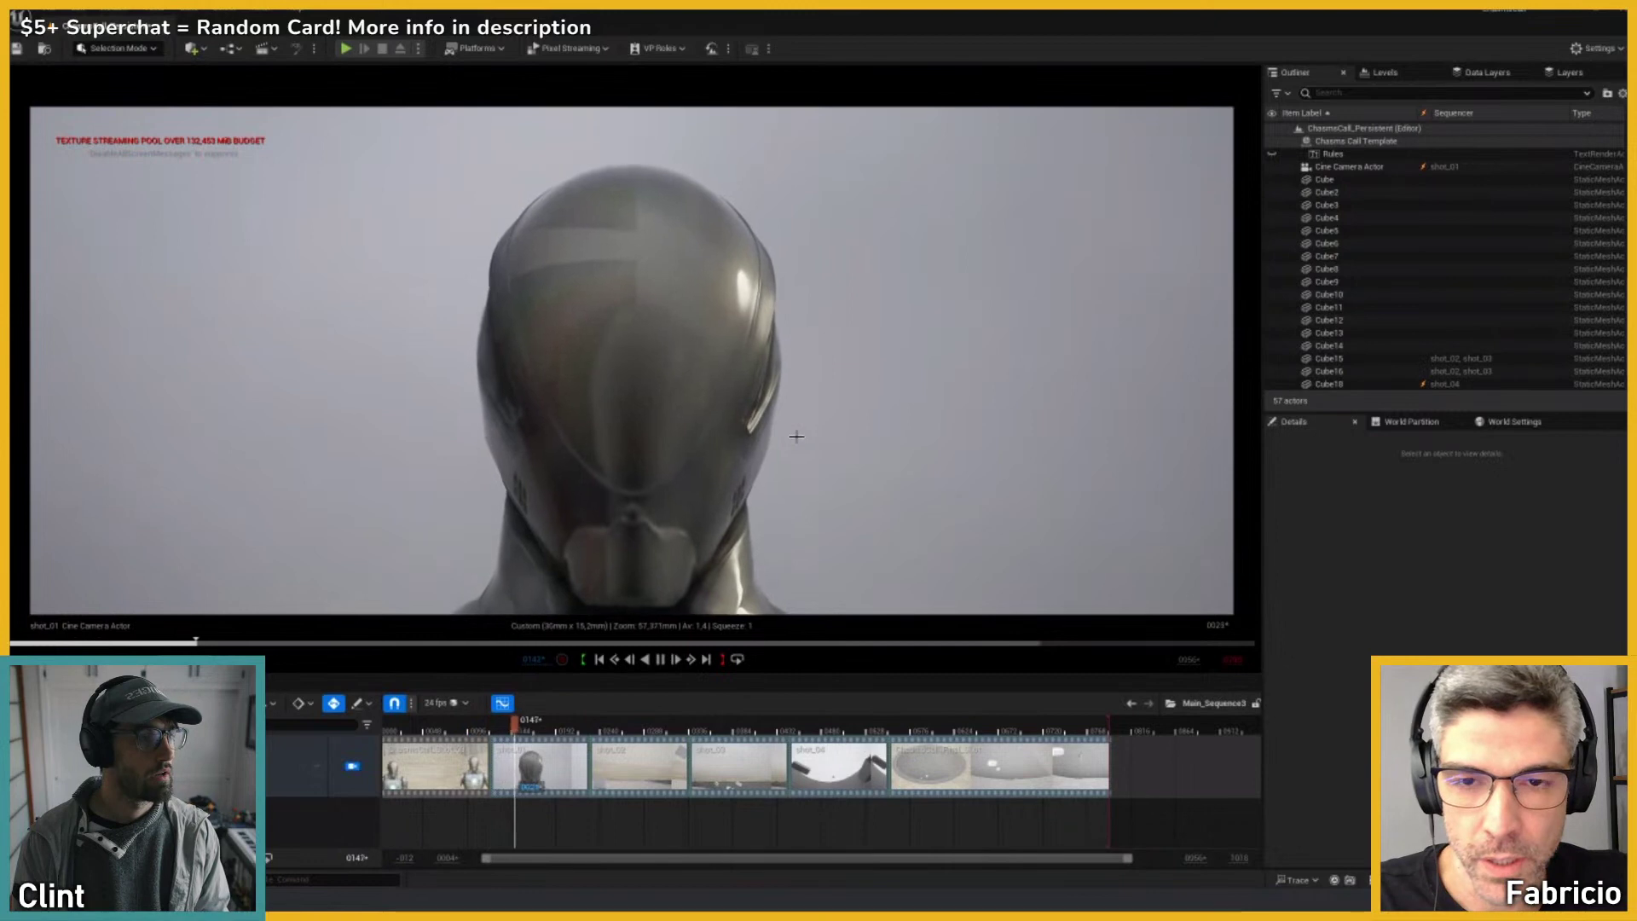
pyautogui.press('space')
# Step: Switch to the Miro workboard, examine the storyboard panels around the close-up of the eyes, and return to Unreal Editor
pyautogui.hotkey('alt', 'Tab')
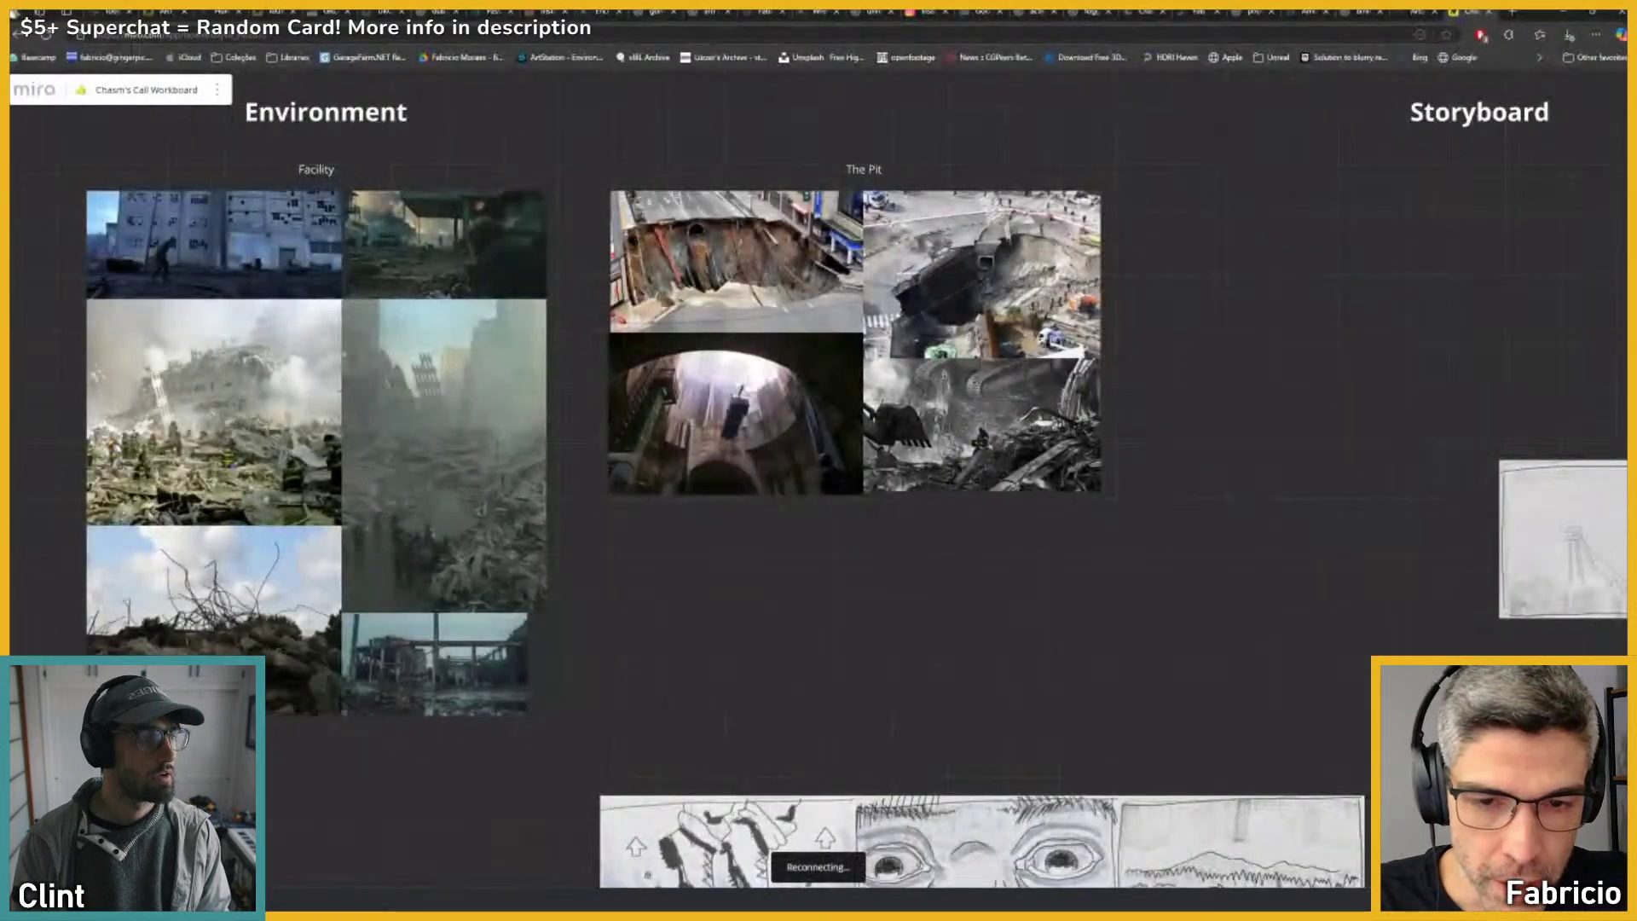
pyautogui.moveTo(989, 659); pyautogui.dragTo(869, 329, button='middle')
pyautogui.scroll(5, 878, 572)
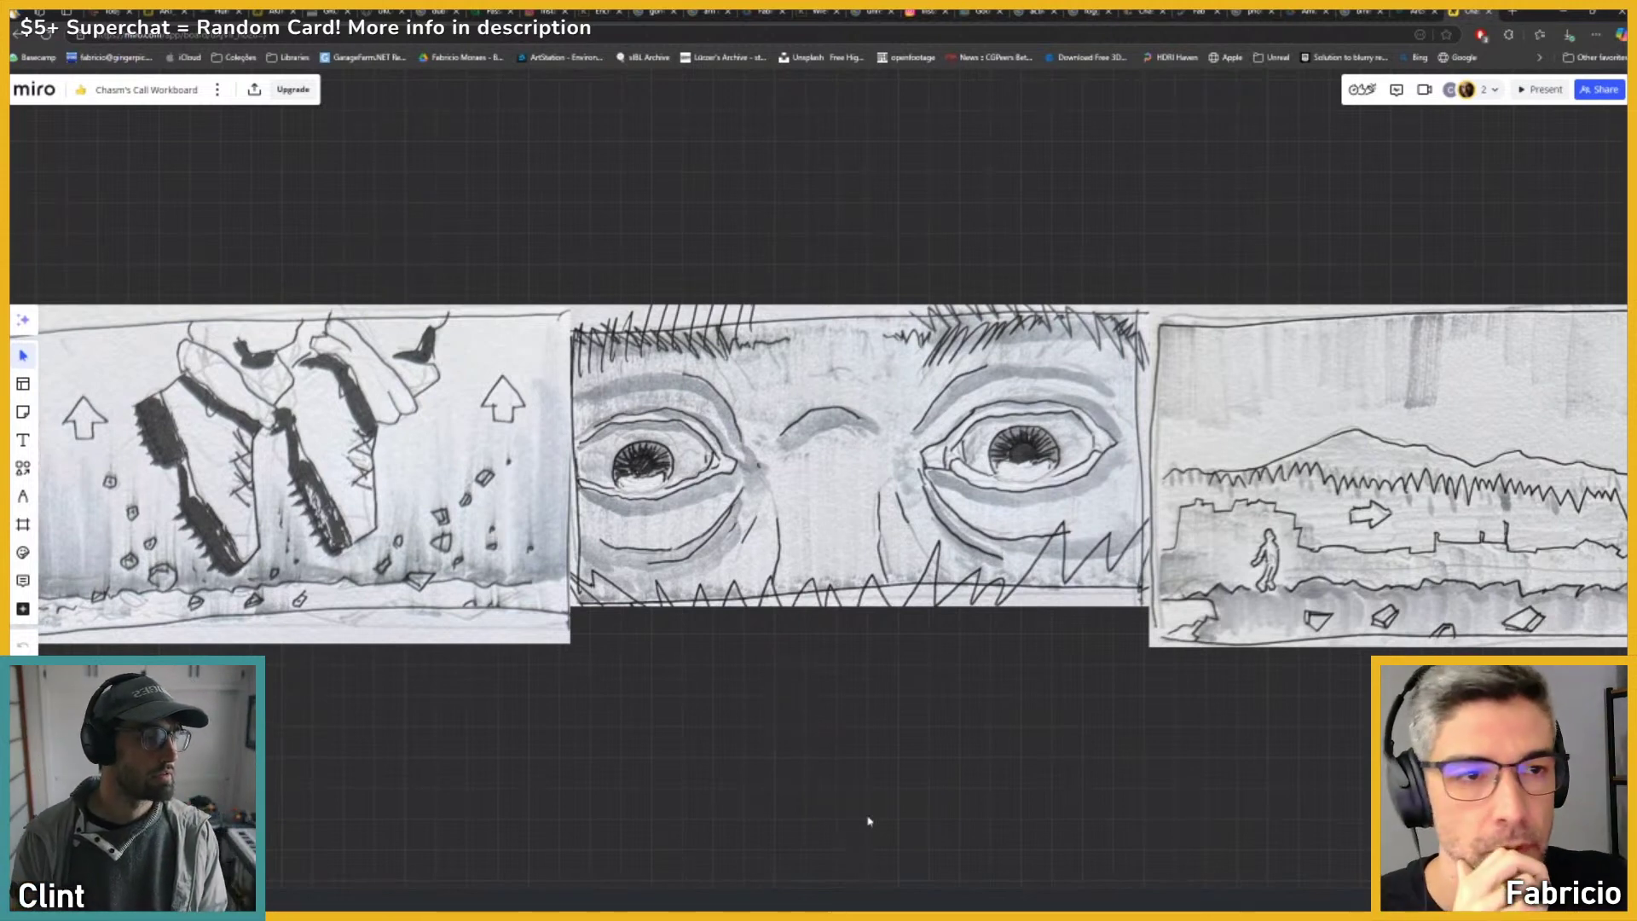
pyautogui.click(1561, 14)
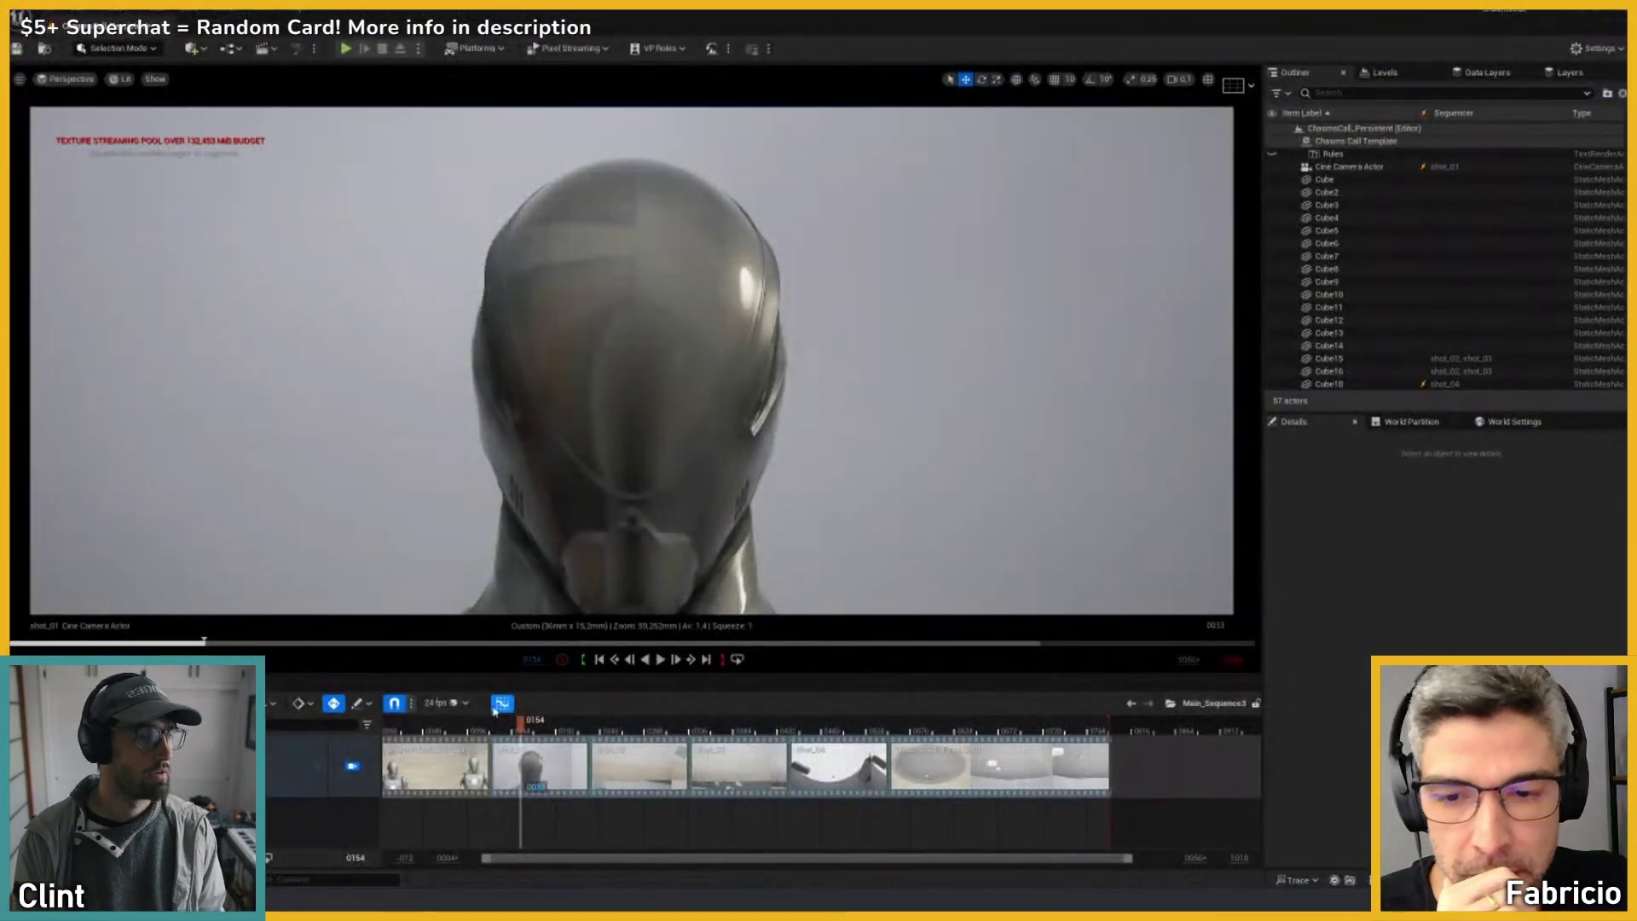
# Step: Open ChasmCall_Shot_03, key the camera's focal length at frame 54, and try raising it to about 173 mm at frame 120
pyautogui.click(465, 722)
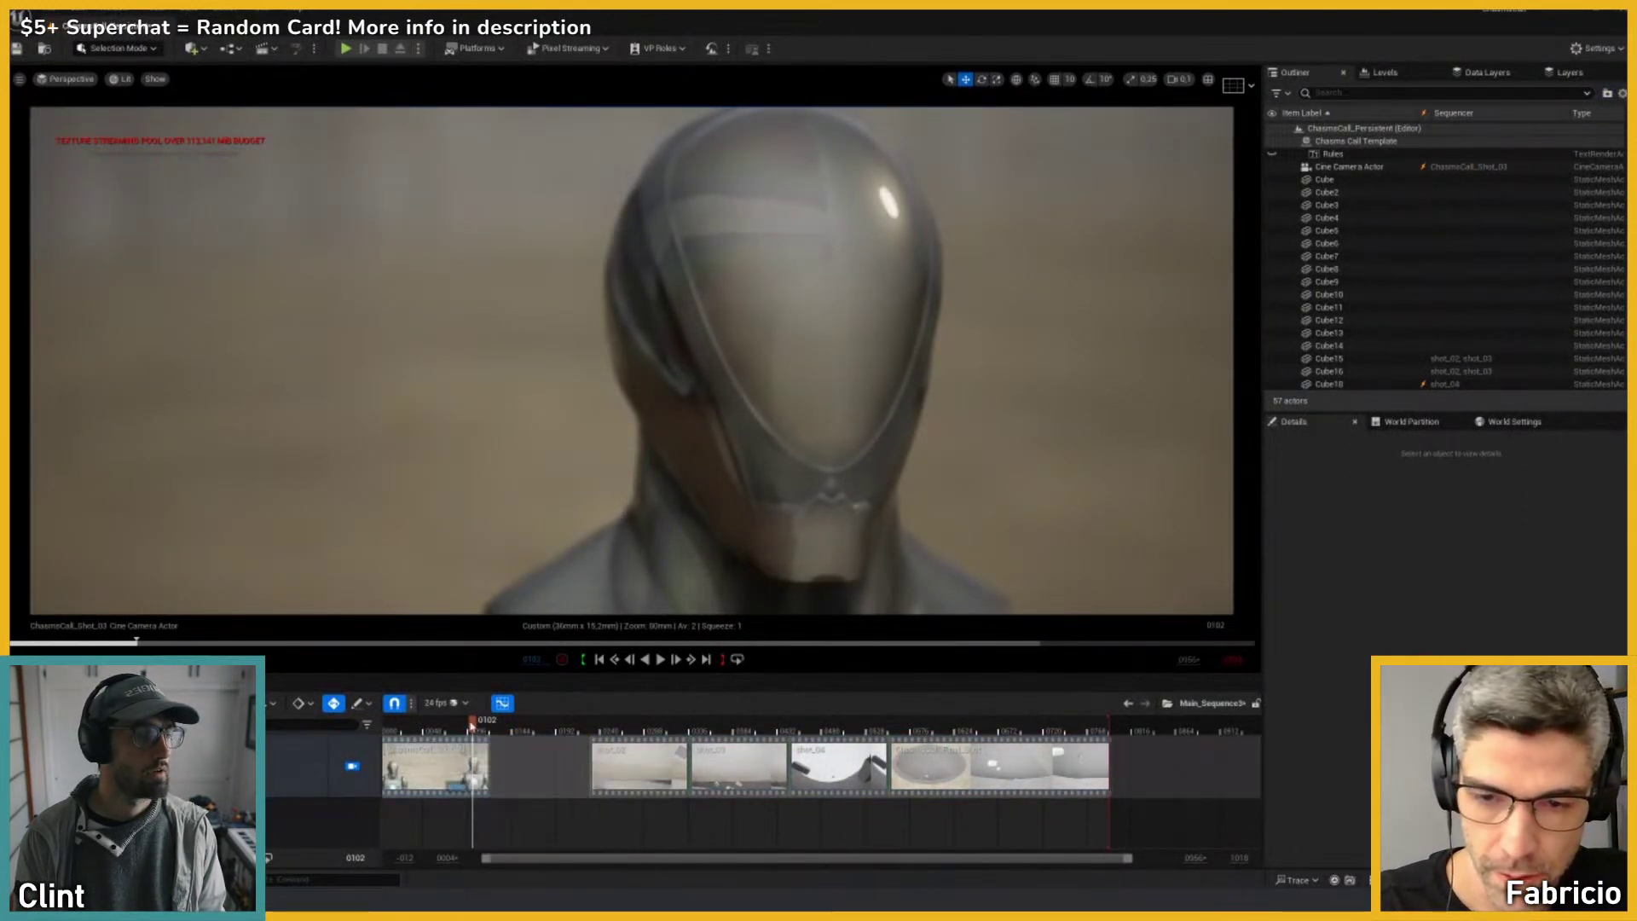
pyautogui.doubleClick(444, 766)
pyautogui.moveTo(763, 724); pyautogui.dragTo(631, 754)
pyautogui.scroll(-4, 289, 788)
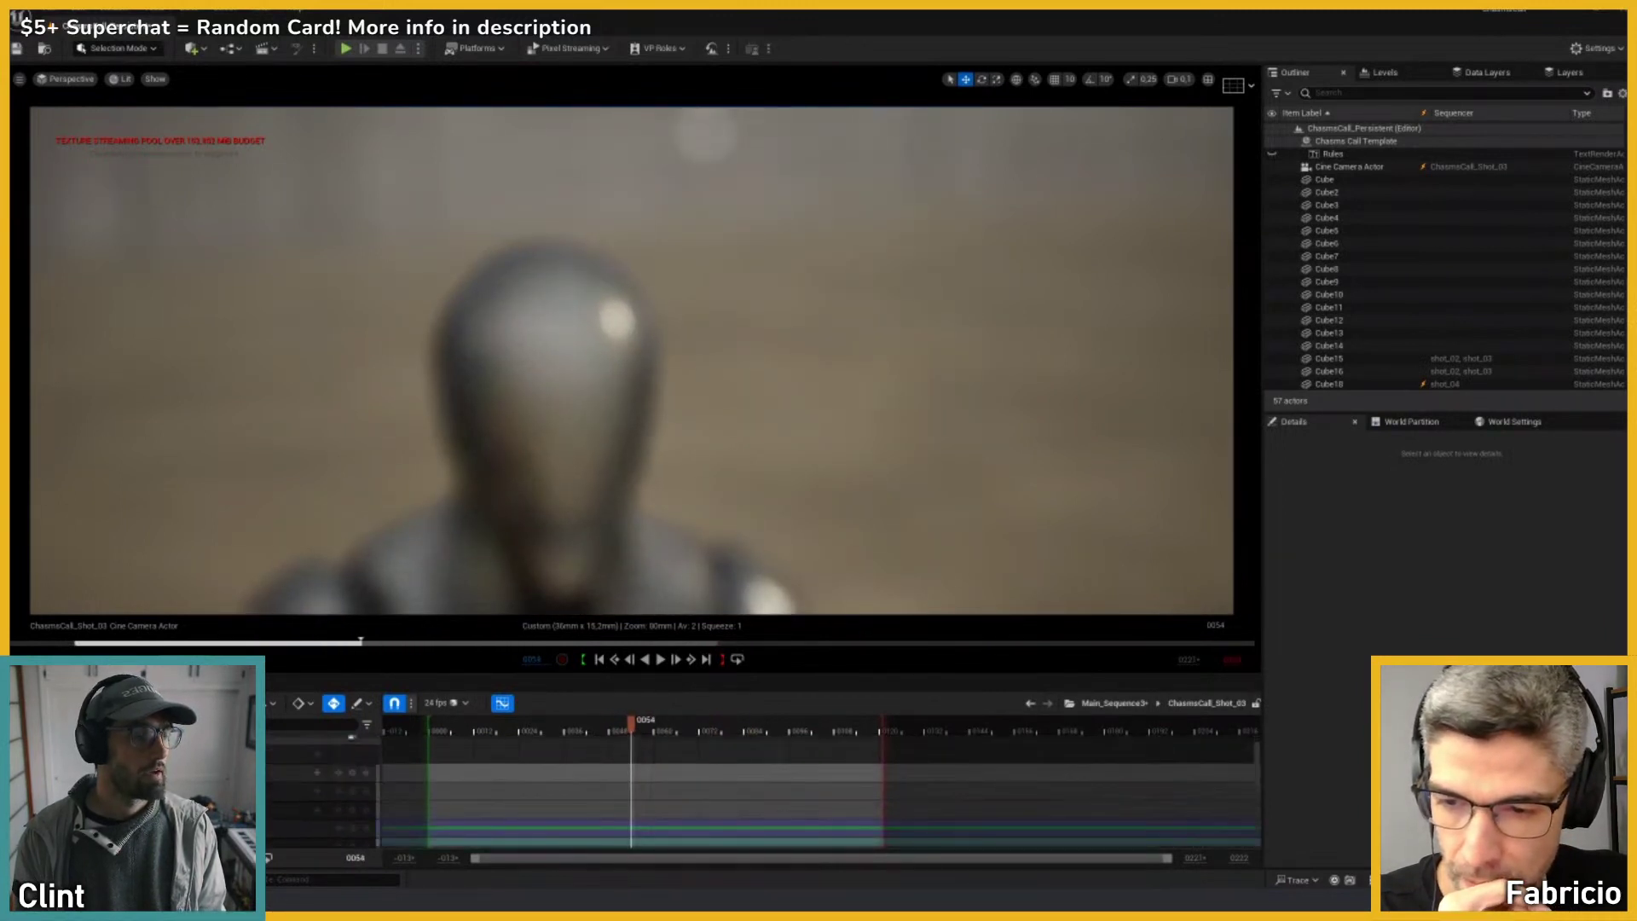
pyautogui.click(352, 791)
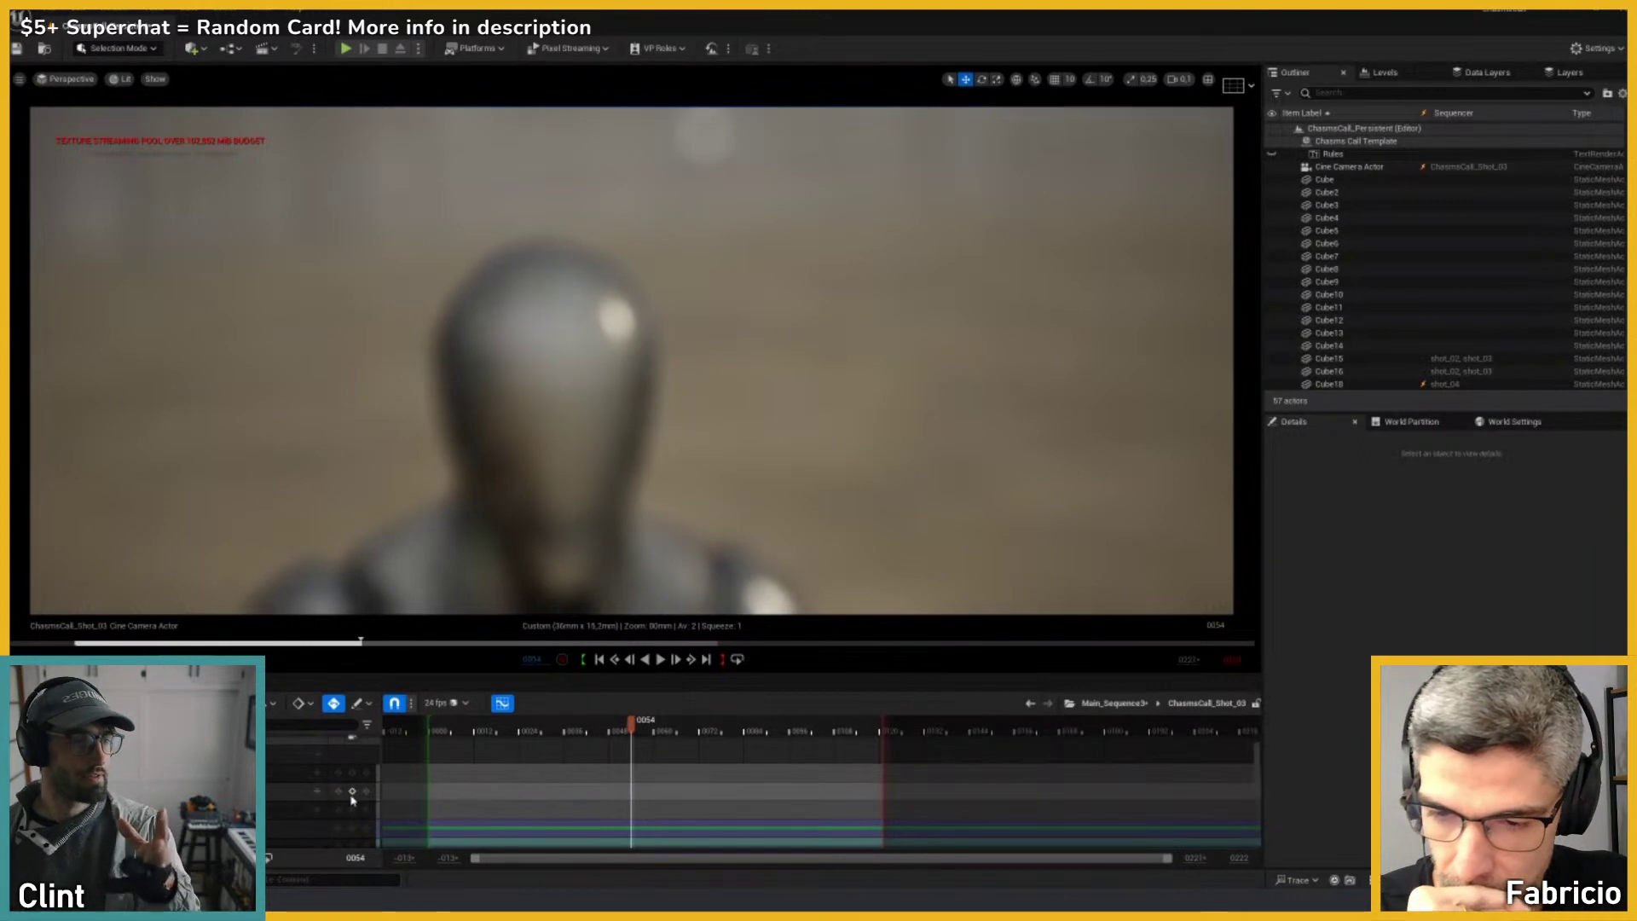
pyautogui.moveTo(725, 733); pyautogui.dragTo(873, 740)
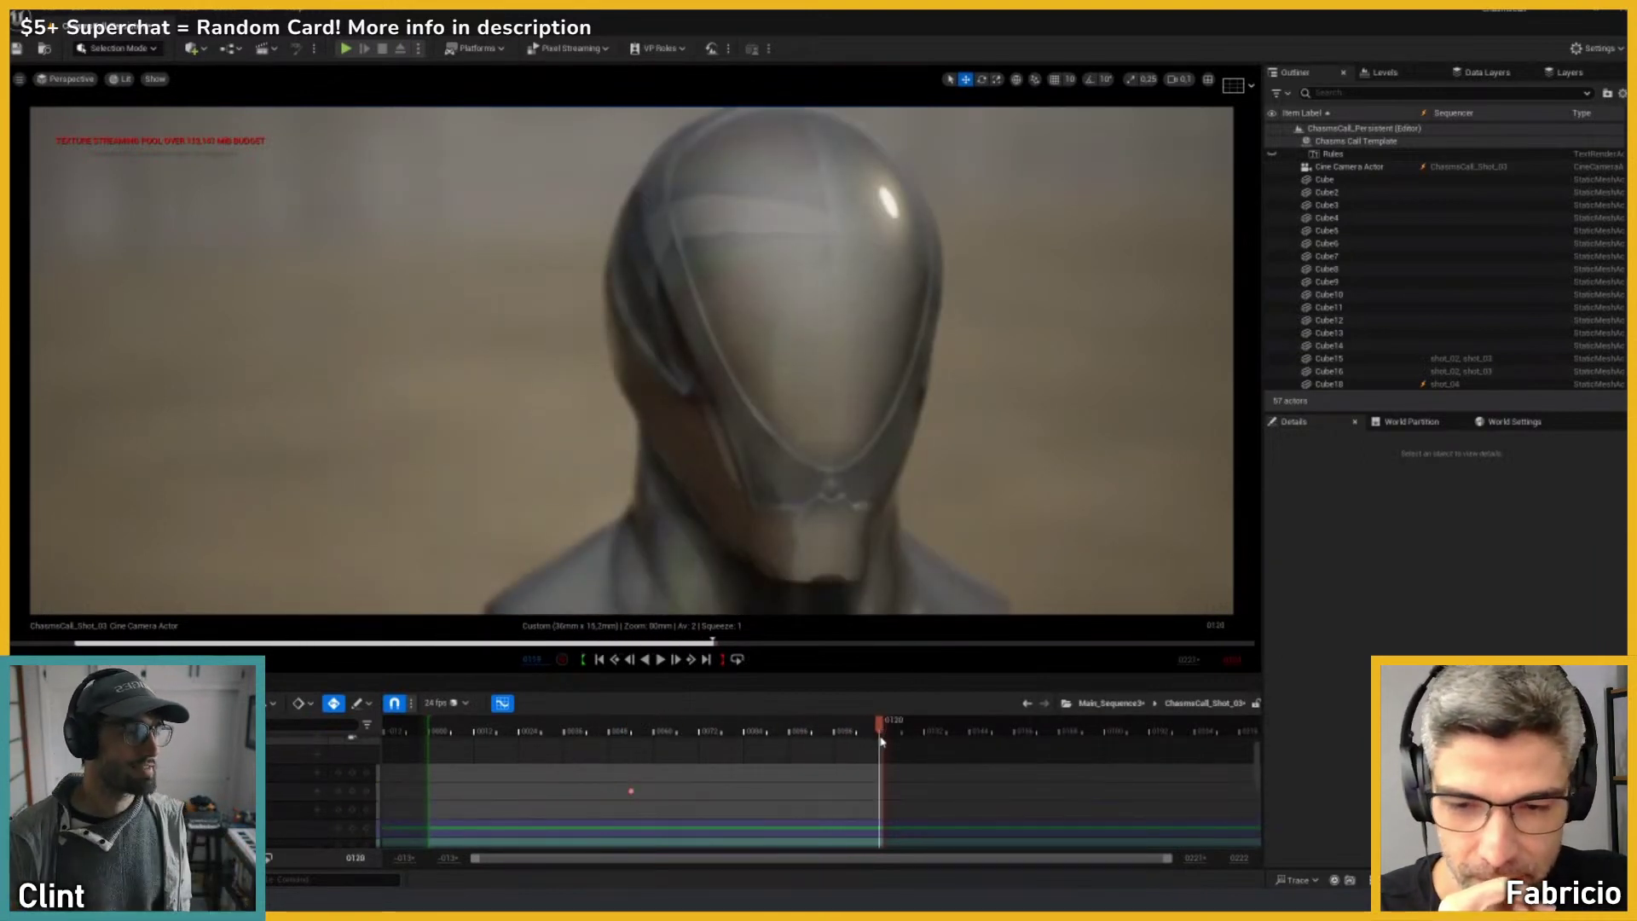
pyautogui.moveTo(288, 791); pyautogui.dragTo(356, 791)
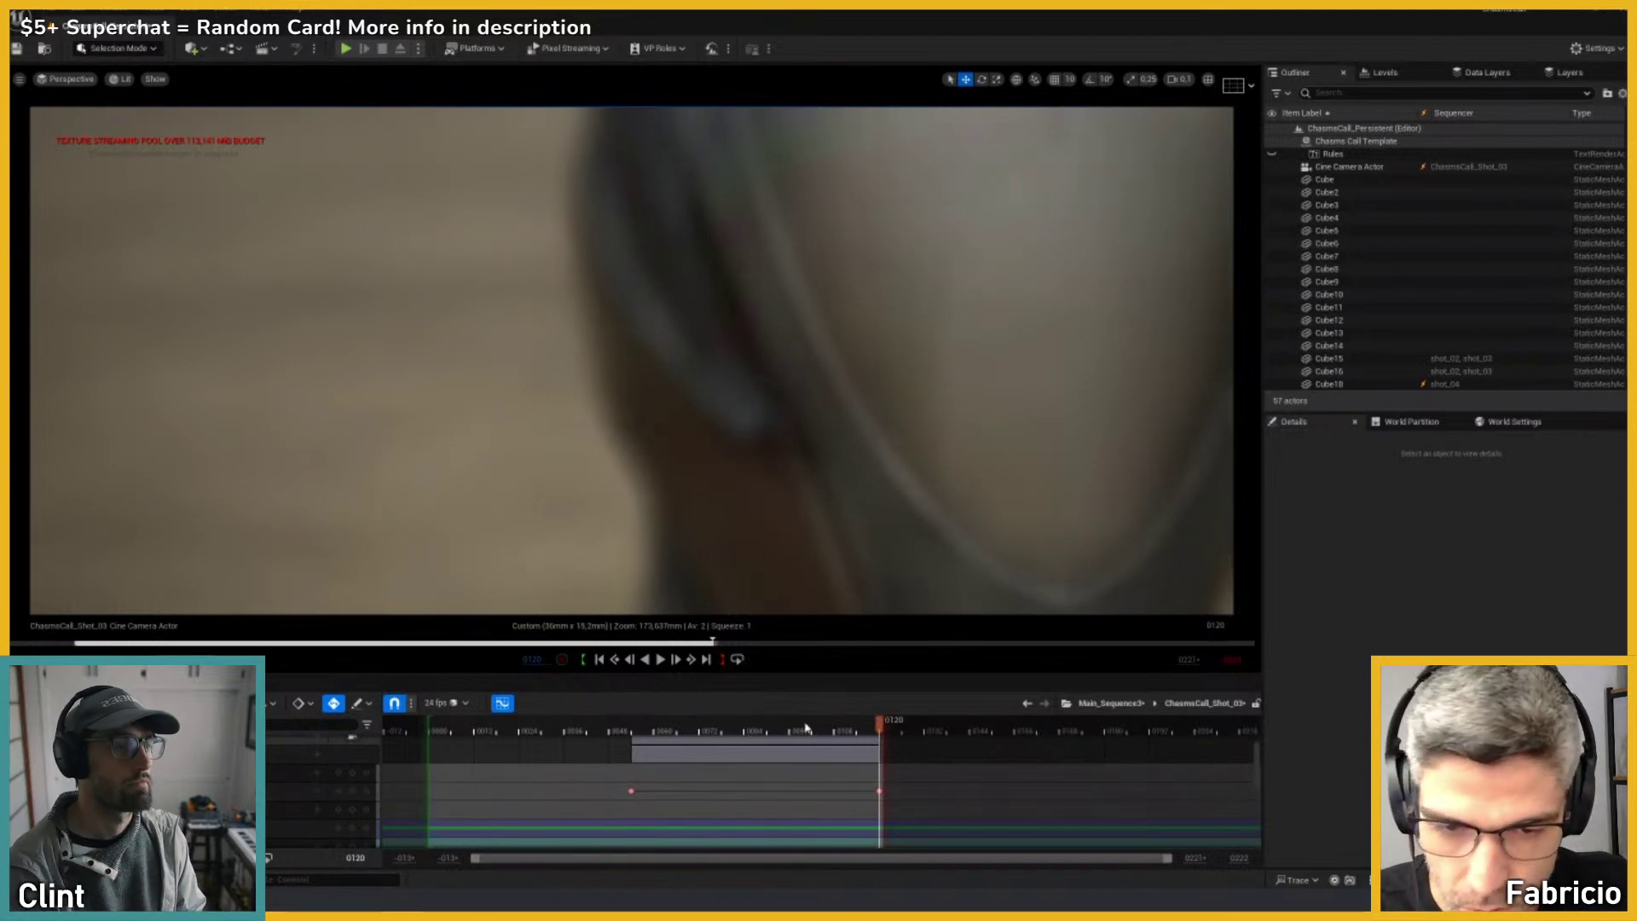
# Step: Scrub back and forth through the zoom and remove the focal length change at frame 120
pyautogui.moveTo(879, 725); pyautogui.dragTo(839, 753)
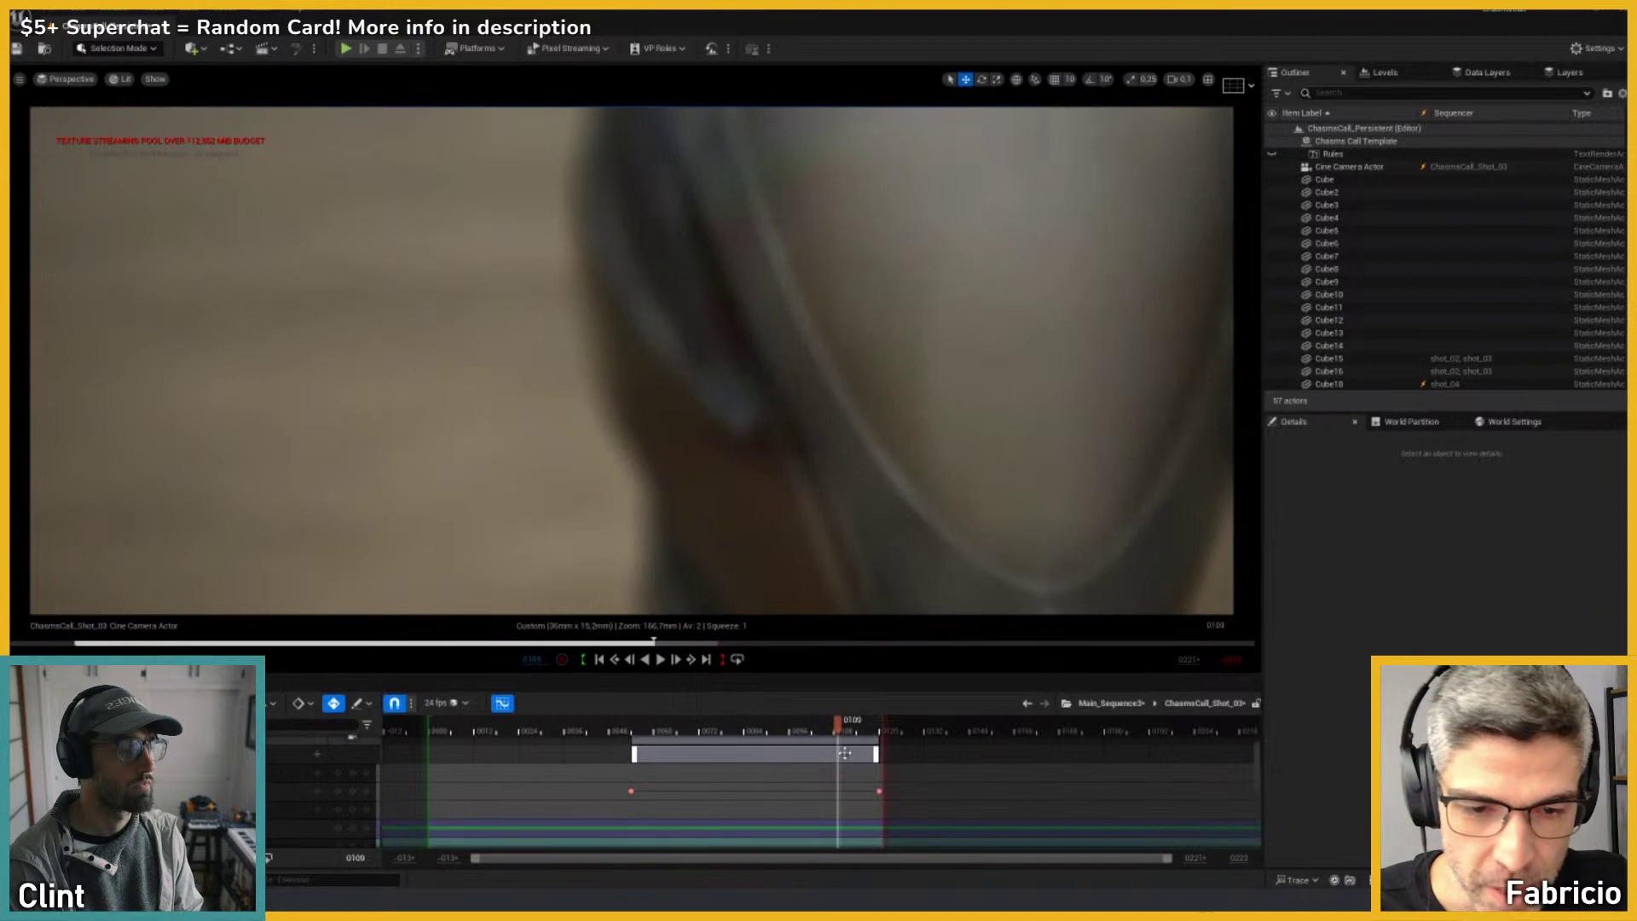
pyautogui.click(879, 792)
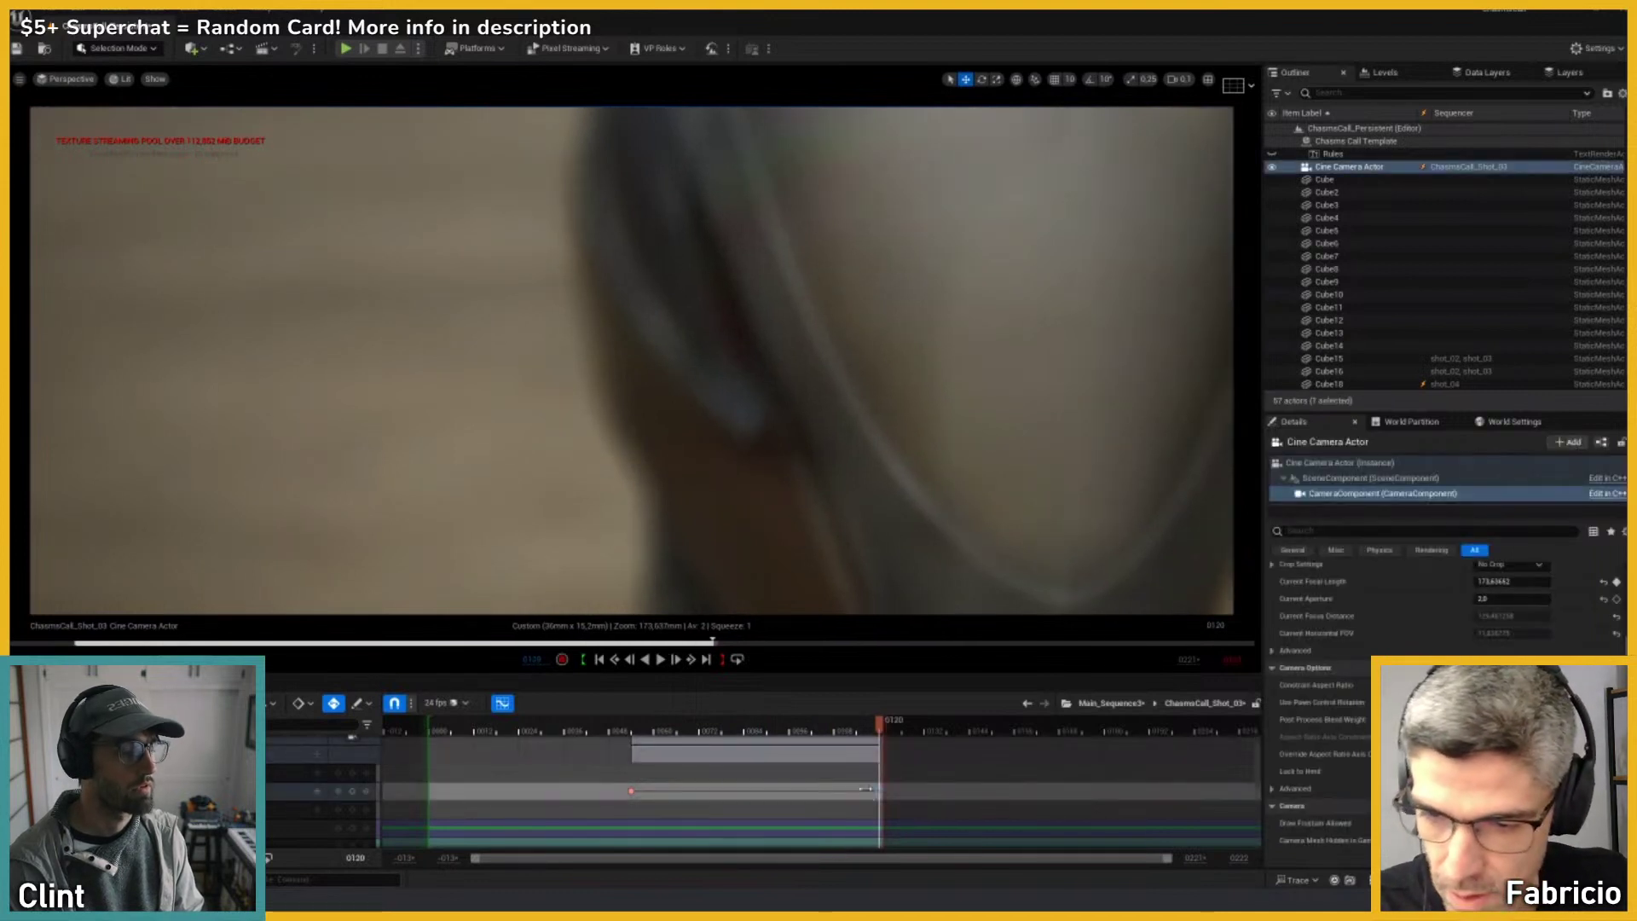
pyautogui.click(699, 738)
pyautogui.moveTo(699, 739); pyautogui.dragTo(879, 753)
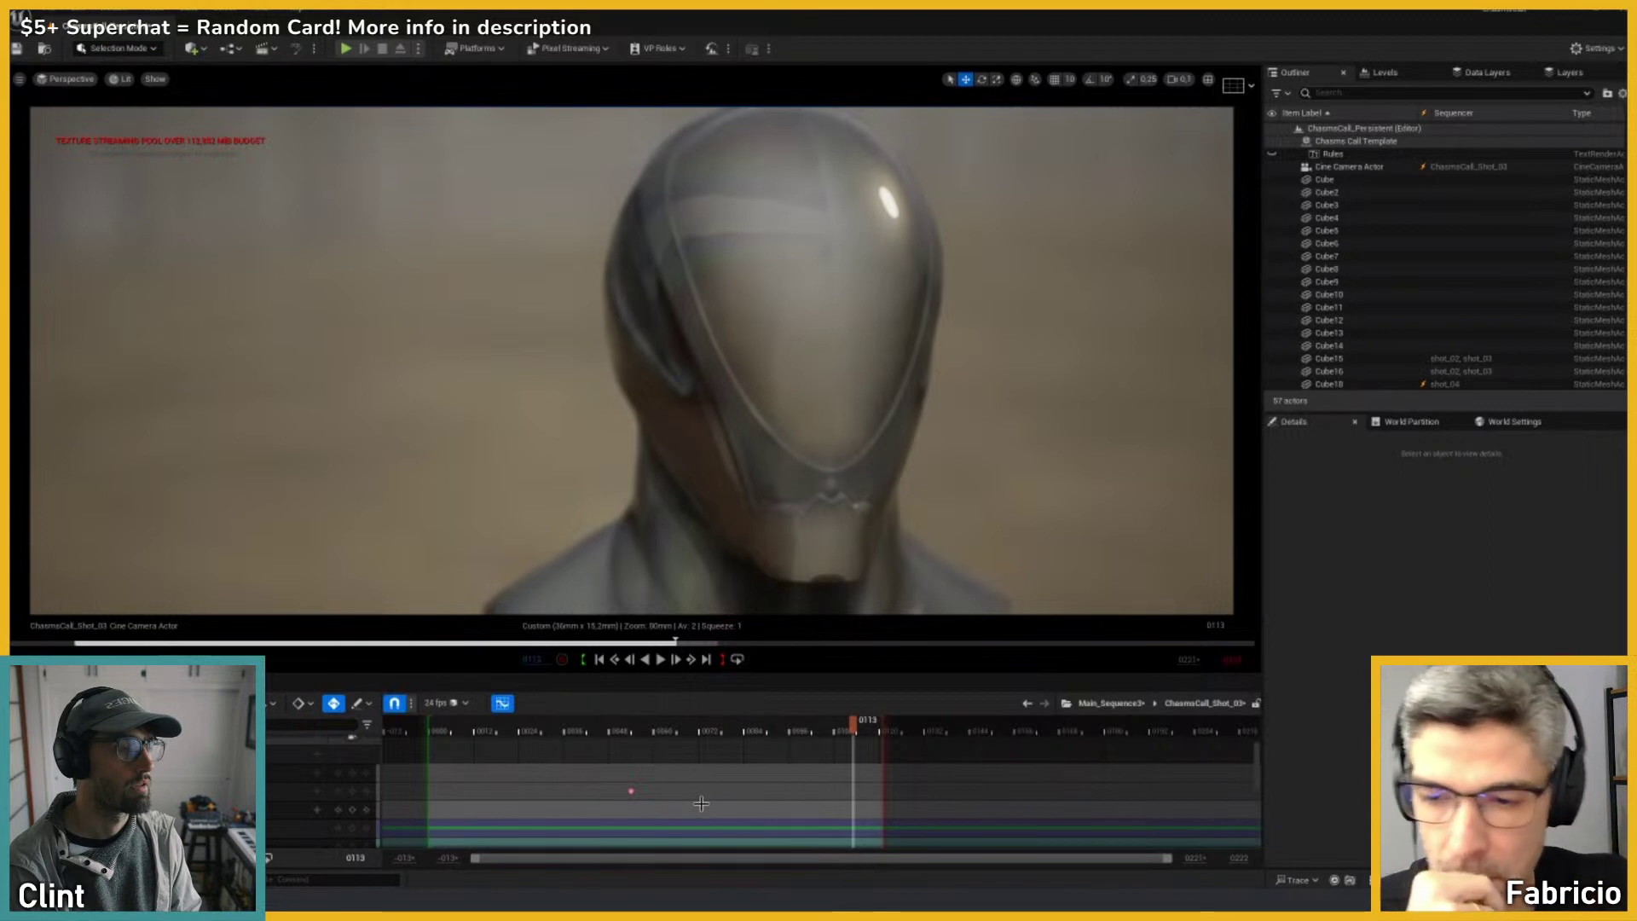
# Step: Inspect the remaining focal length key at frame 54 and scrub the shot to frame 102
pyautogui.click(631, 791)
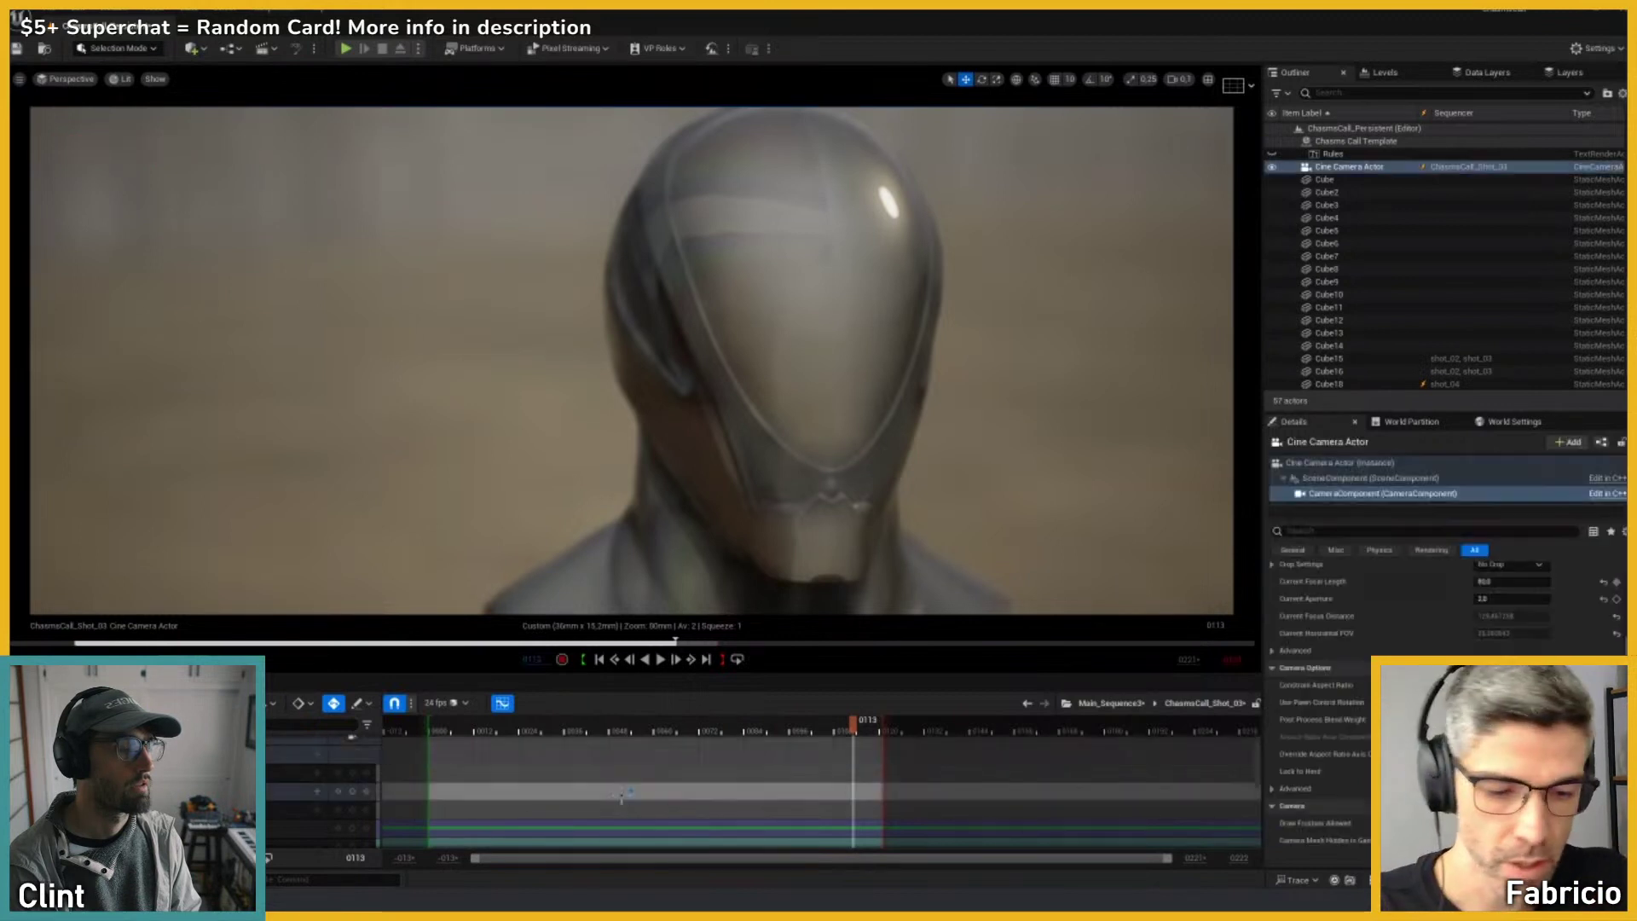
pyautogui.click(631, 792)
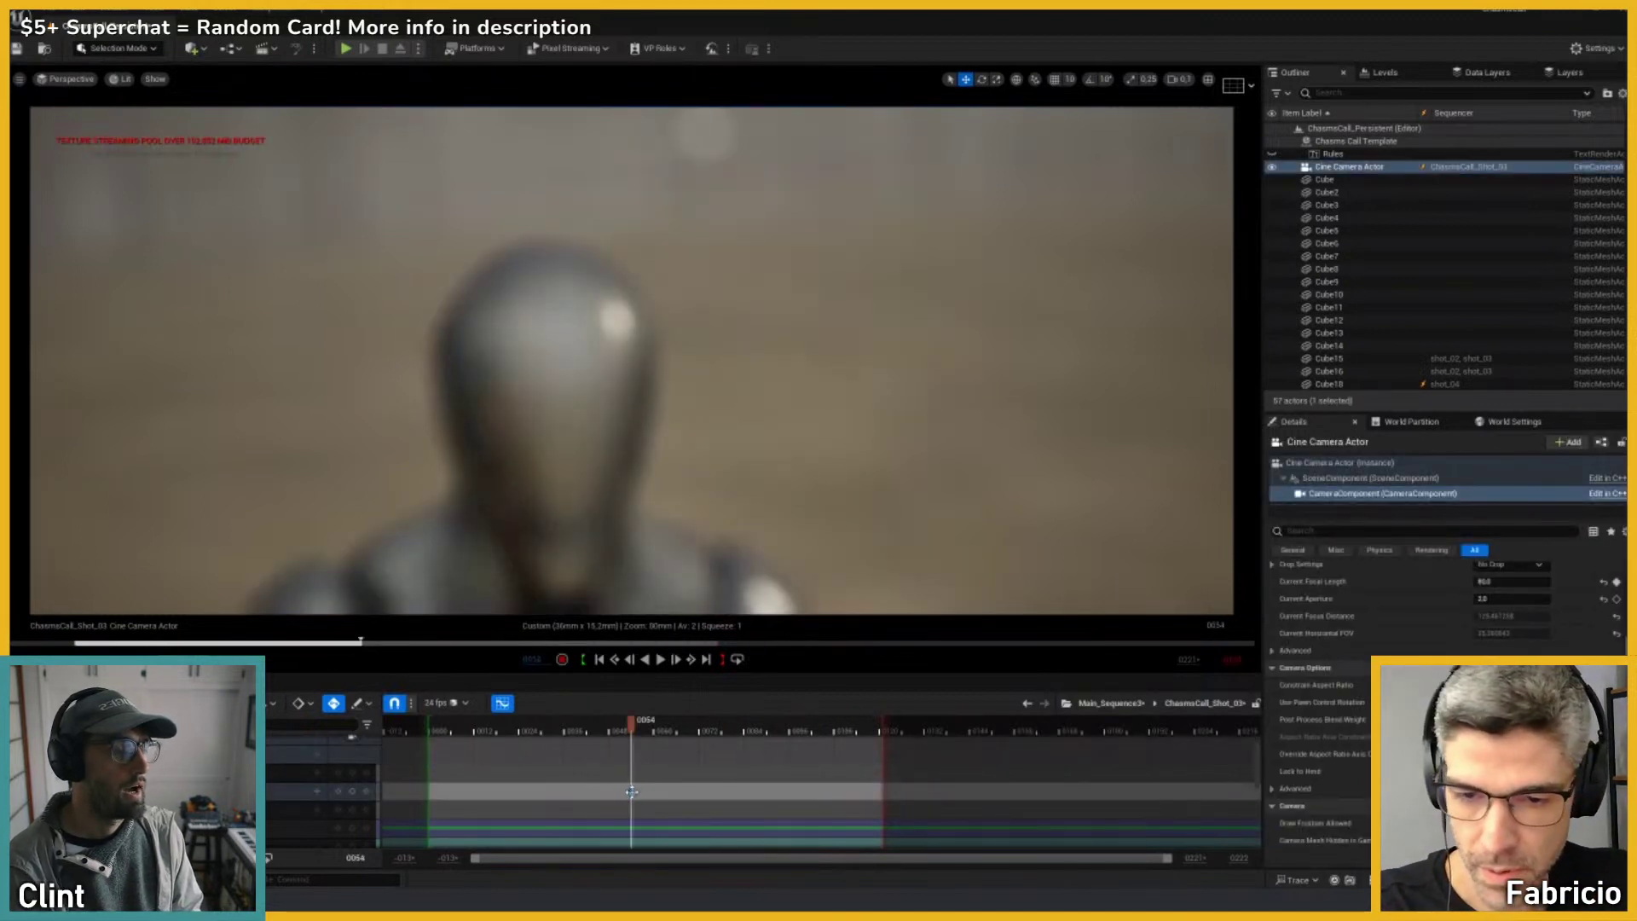
pyautogui.click(631, 791)
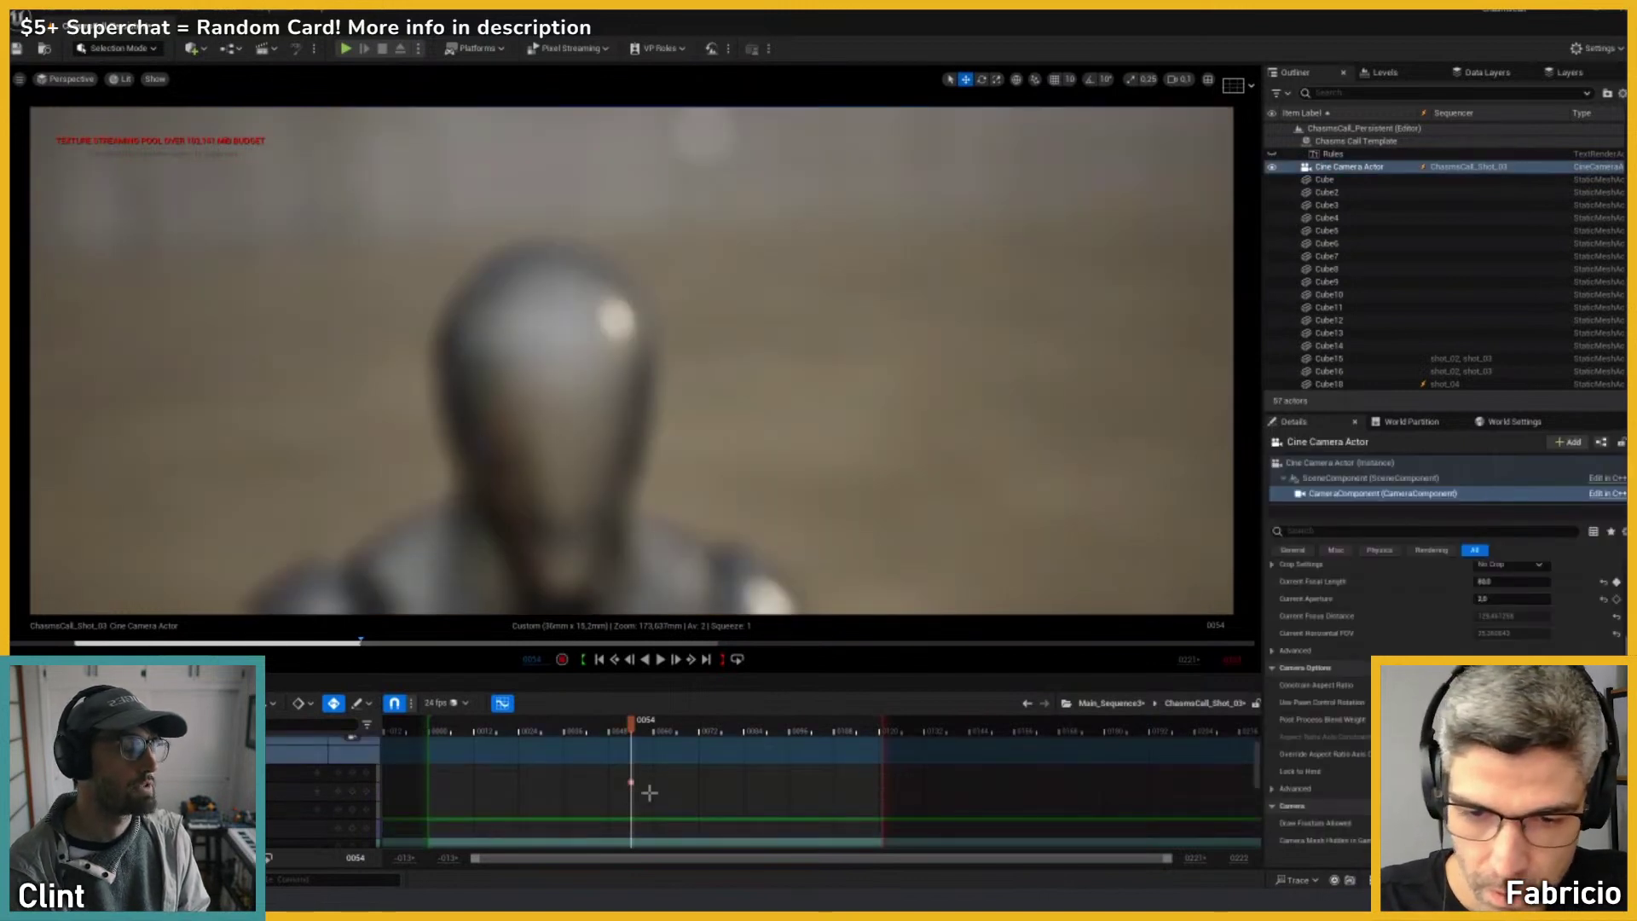
pyautogui.click(713, 732)
pyautogui.moveTo(724, 733); pyautogui.dragTo(811, 732)
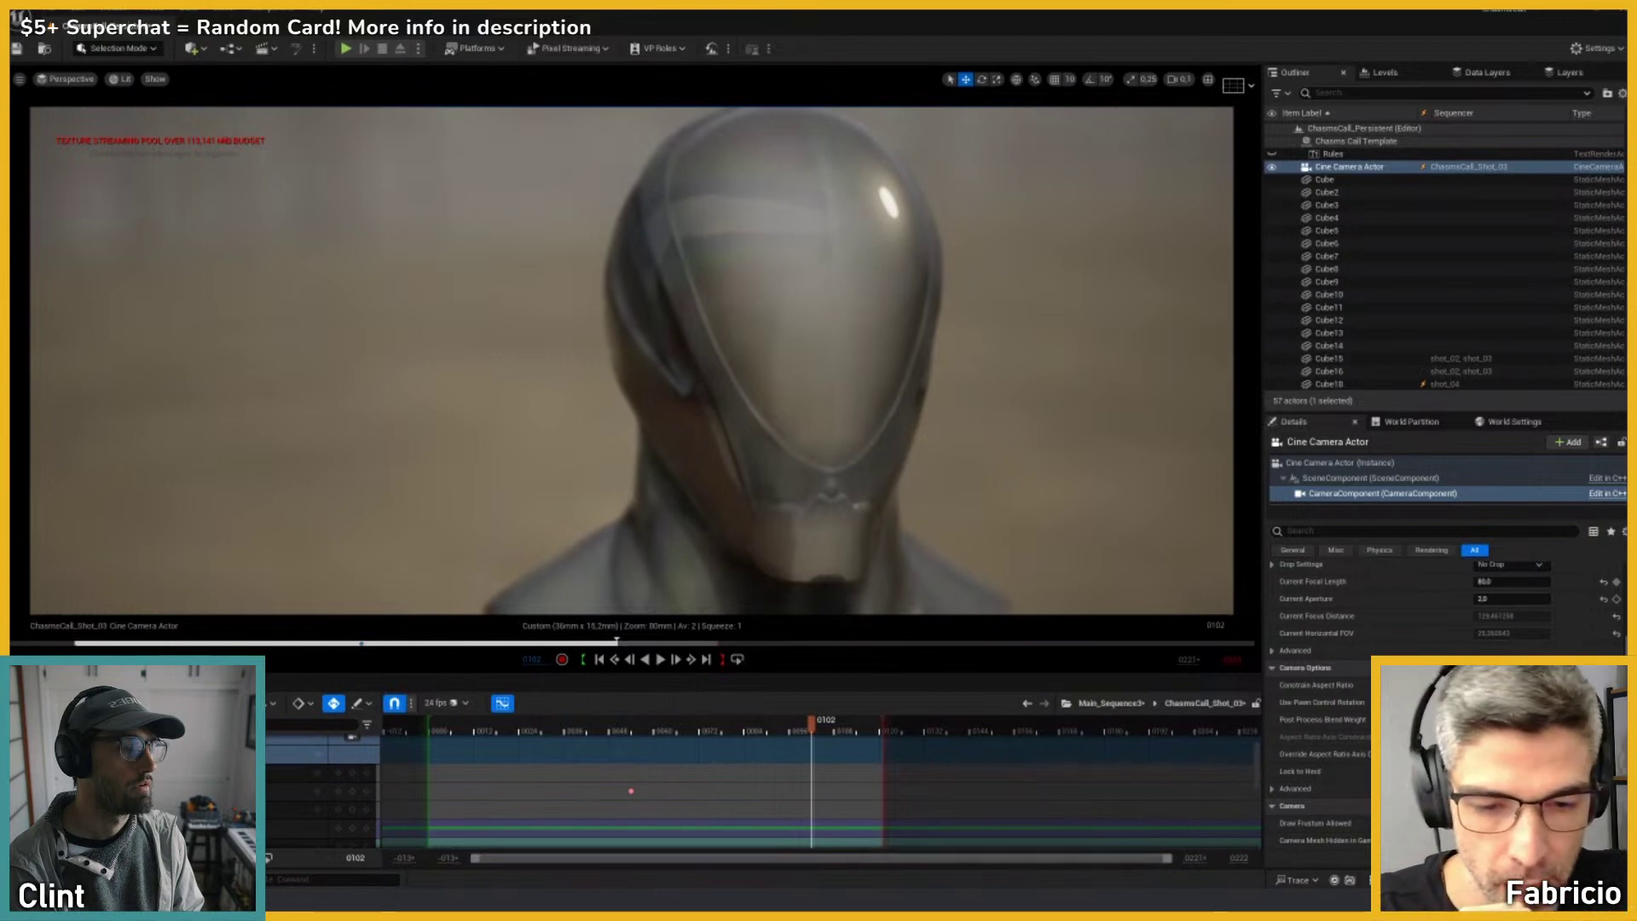
# Step: Switch to the Miro workboard to study the eye close-up panel, return to Unreal Editor, and compare it around frames 98 to 92
pyautogui.hotkey('alt', 'Tab')
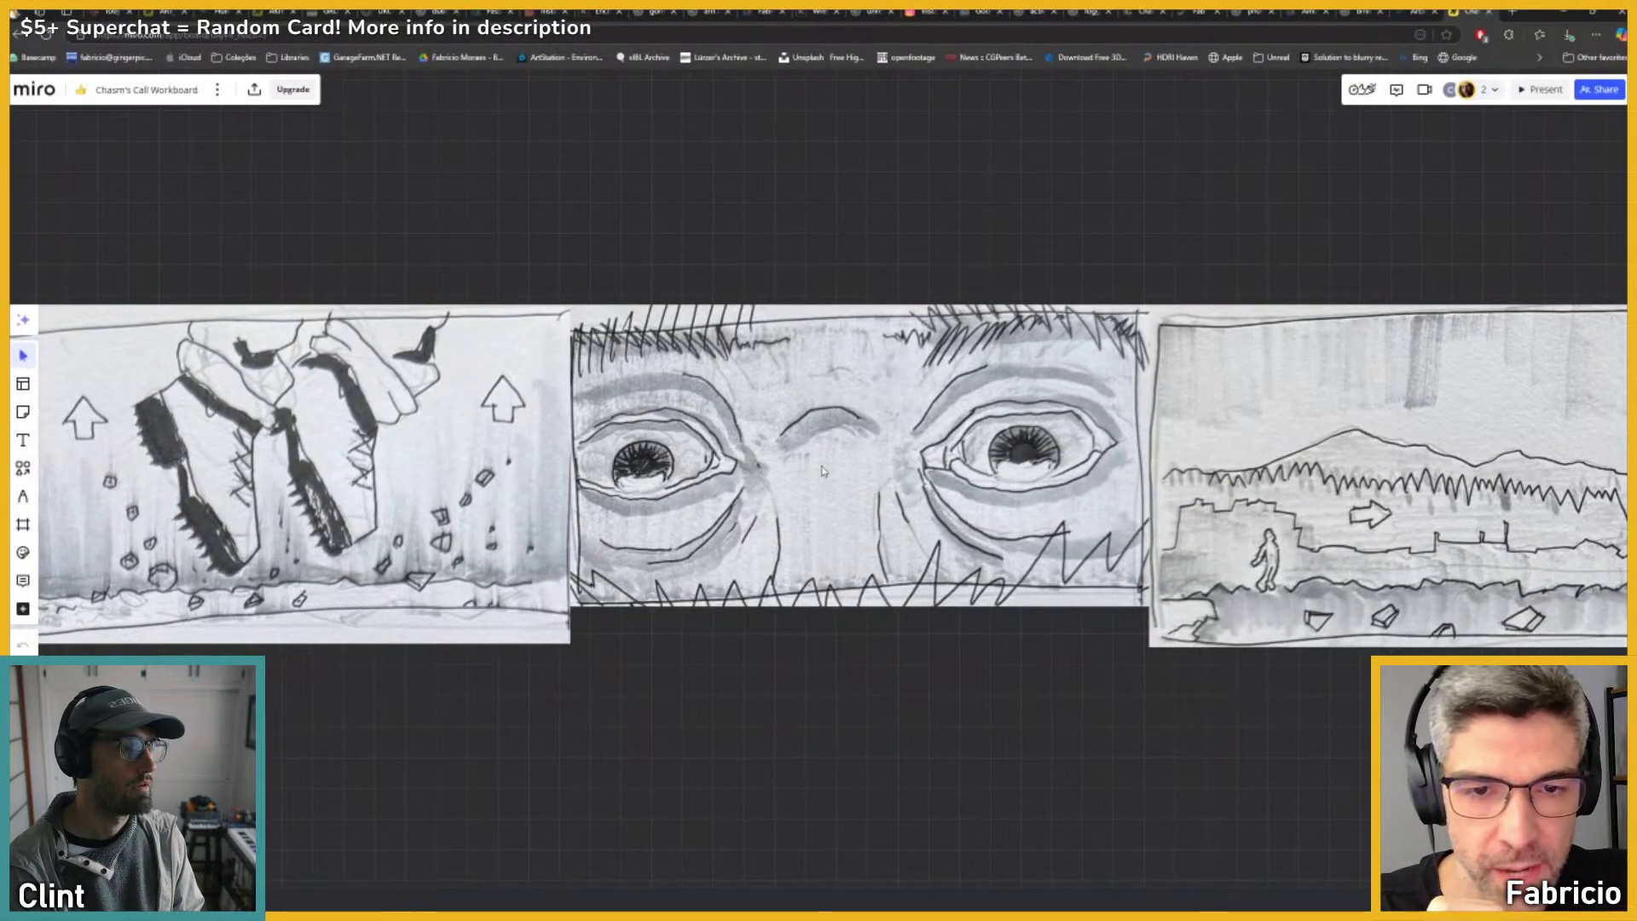
pyautogui.click(1571, 13)
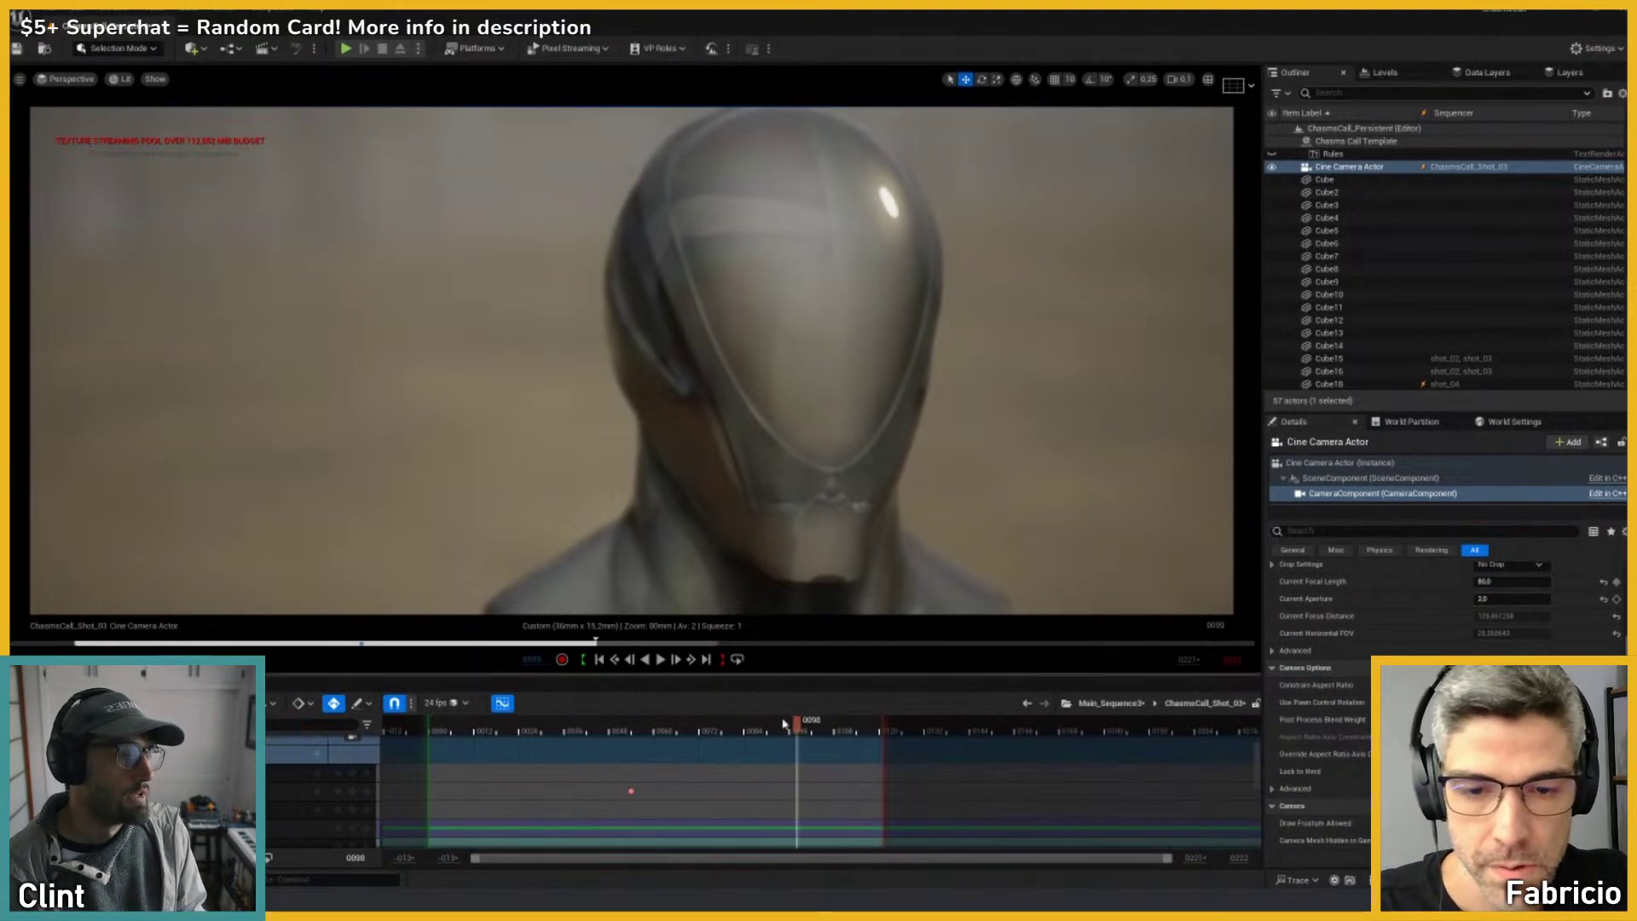
pyautogui.moveTo(811, 721); pyautogui.dragTo(773, 723)
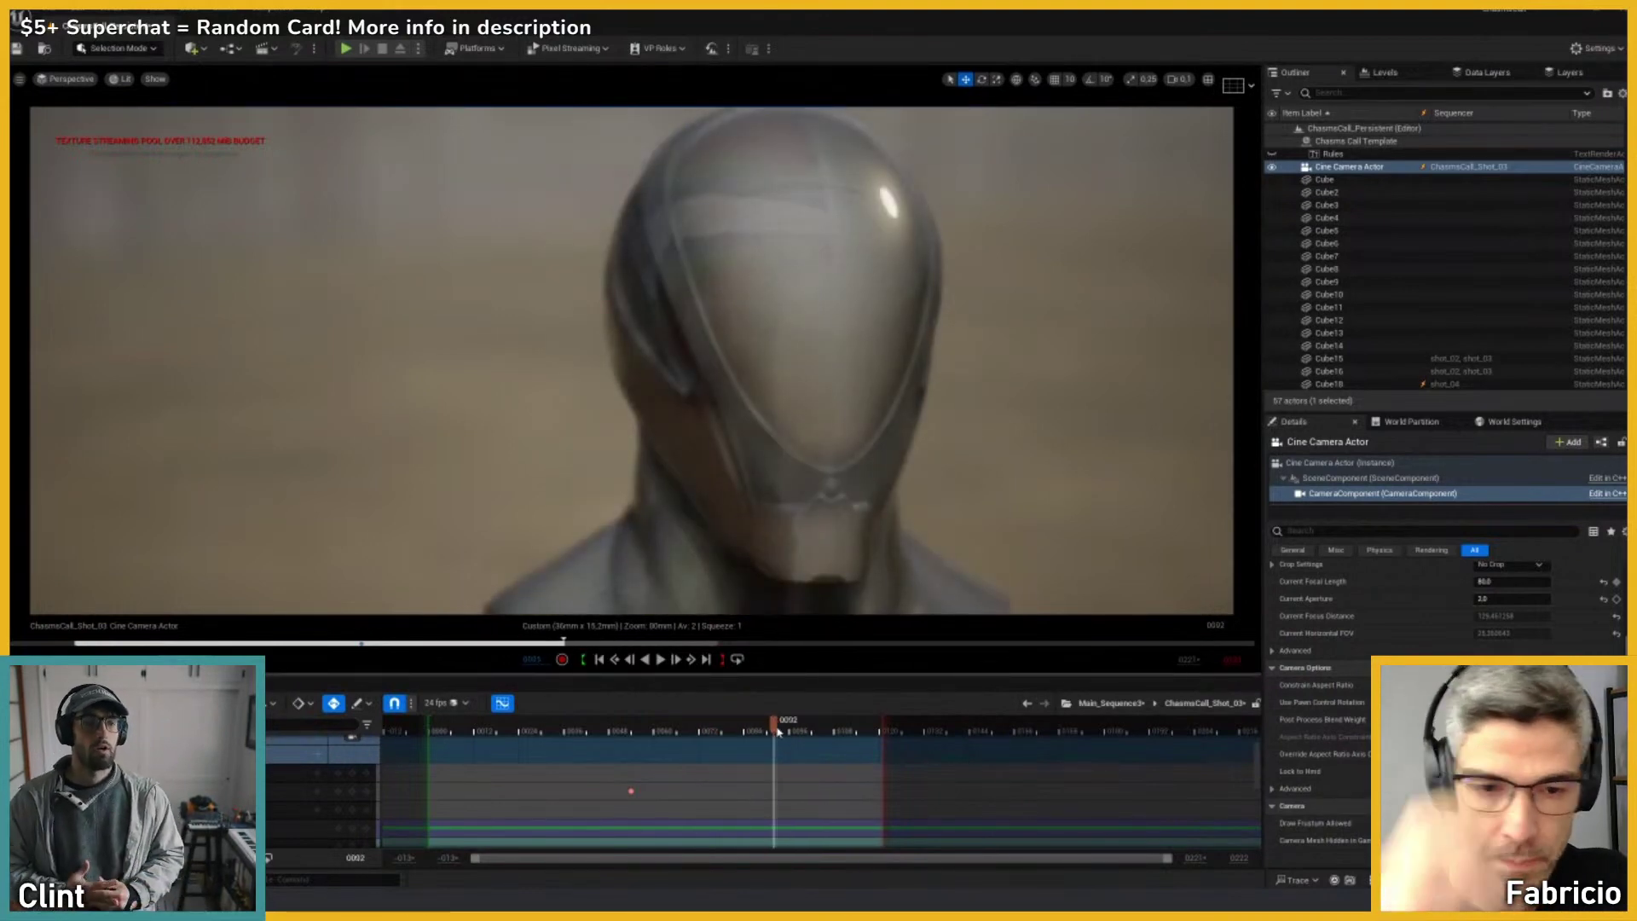
# Step: Return to Main_Sequence3 and review the end of ChasmCall_Shot_03 by playing and scrubbing it
pyautogui.click(1110, 702)
pyautogui.moveTo(477, 723); pyautogui.dragTo(444, 723)
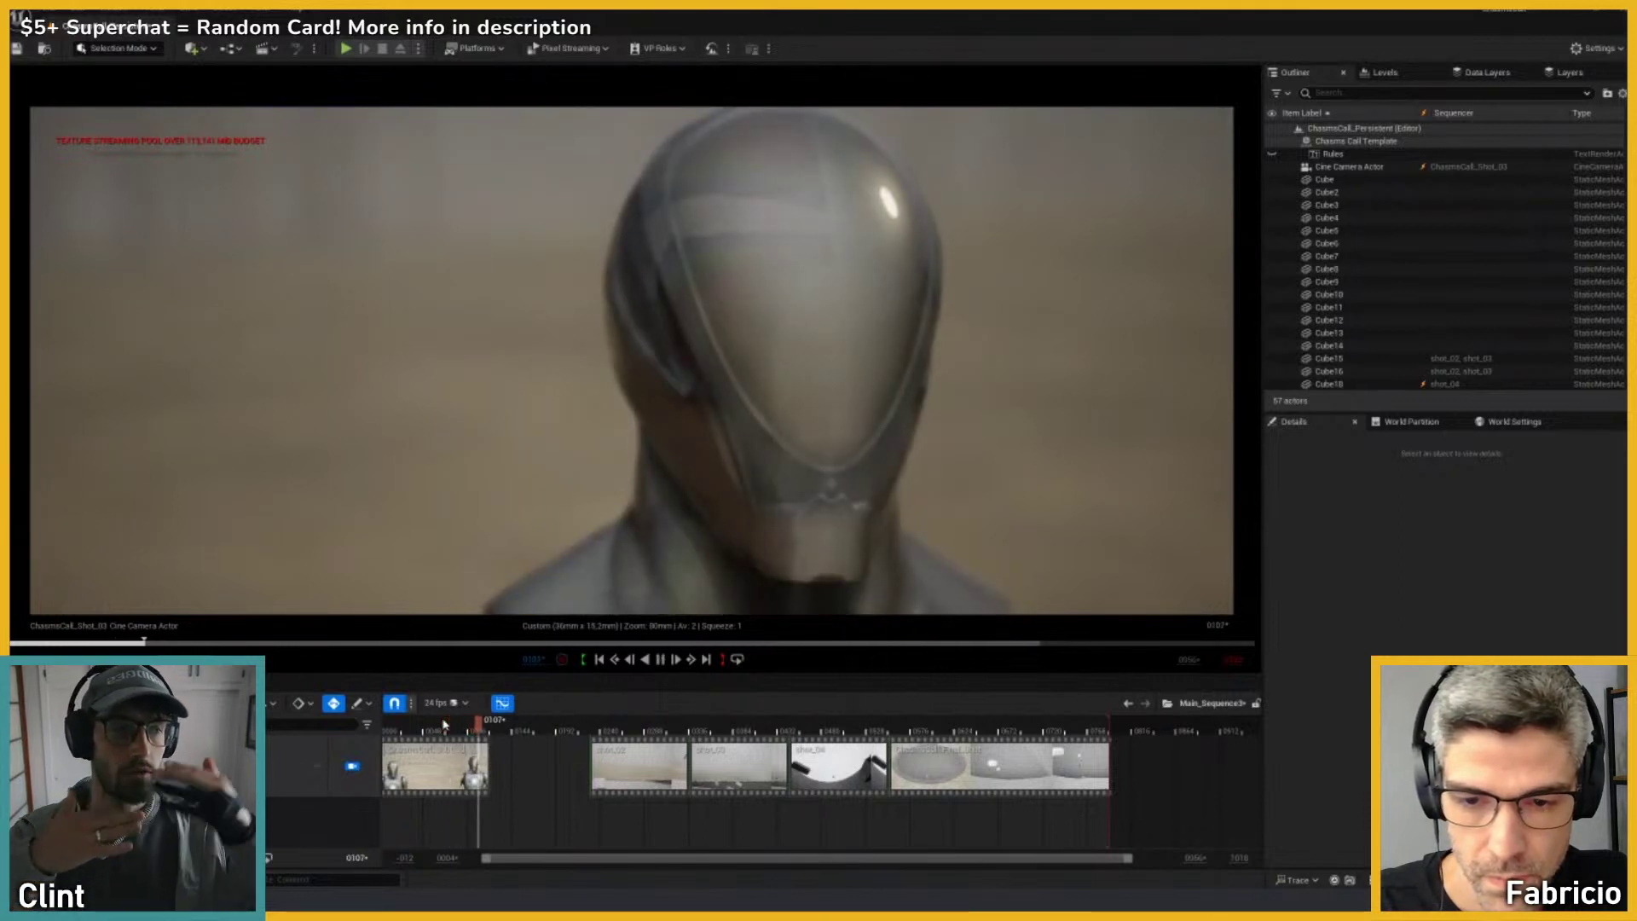
pyautogui.press('space')
pyautogui.press('space')
pyautogui.press('space')
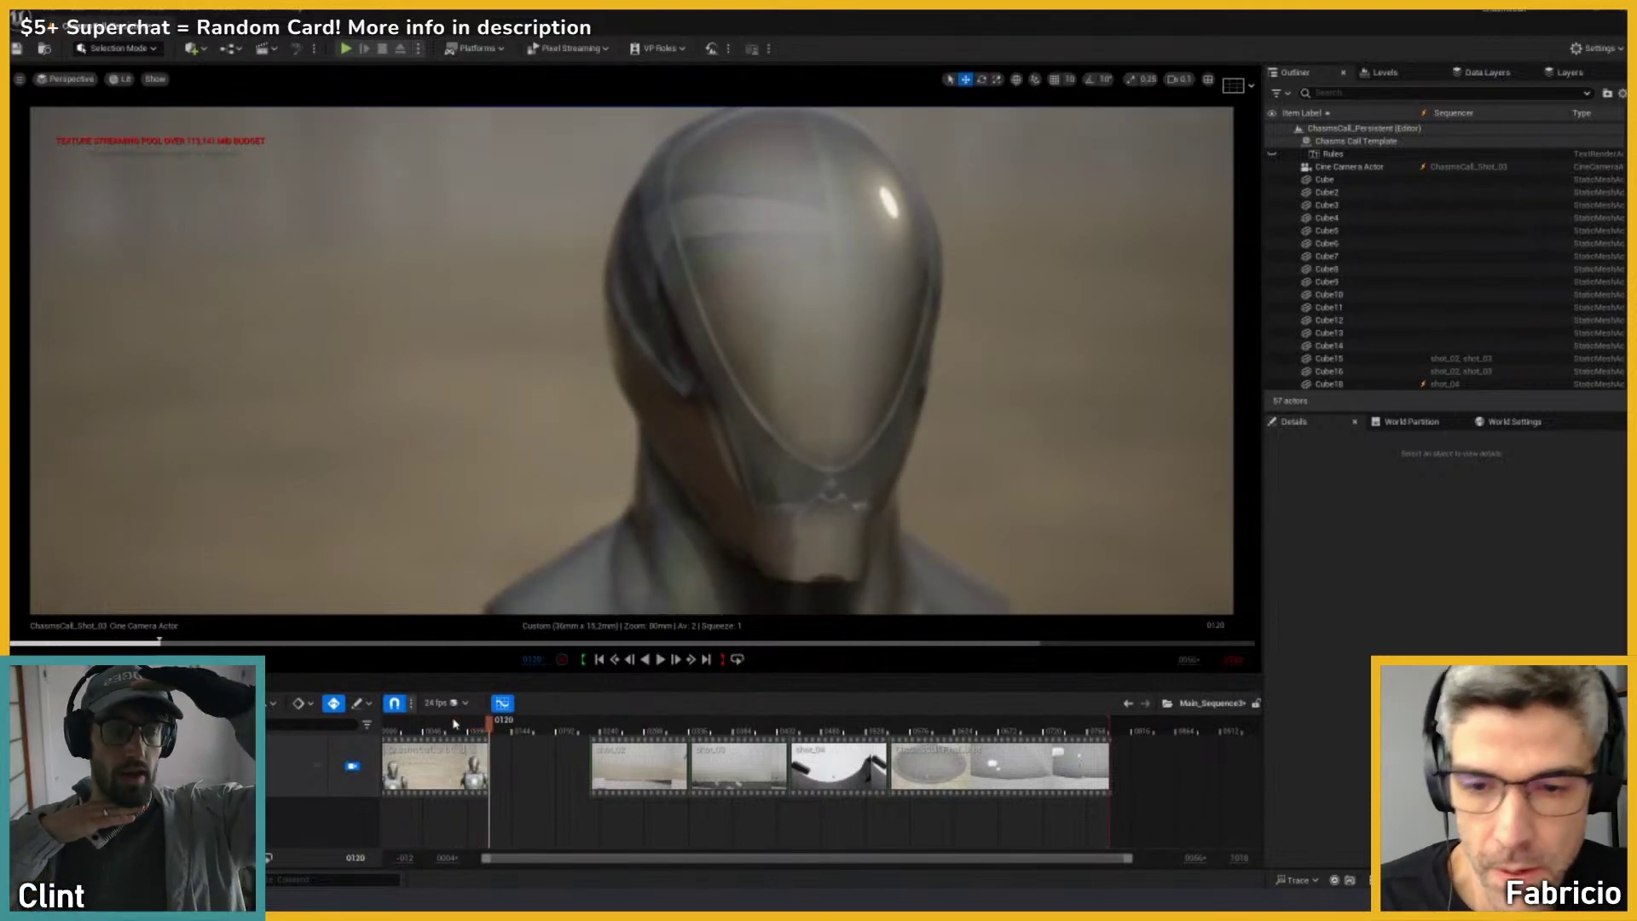
pyautogui.moveTo(473, 727); pyautogui.dragTo(456, 726)
# Step: Reopen ChasmCall_Shot_03 and extend the end of its playback range past frame 120
pyautogui.doubleClick(448, 767)
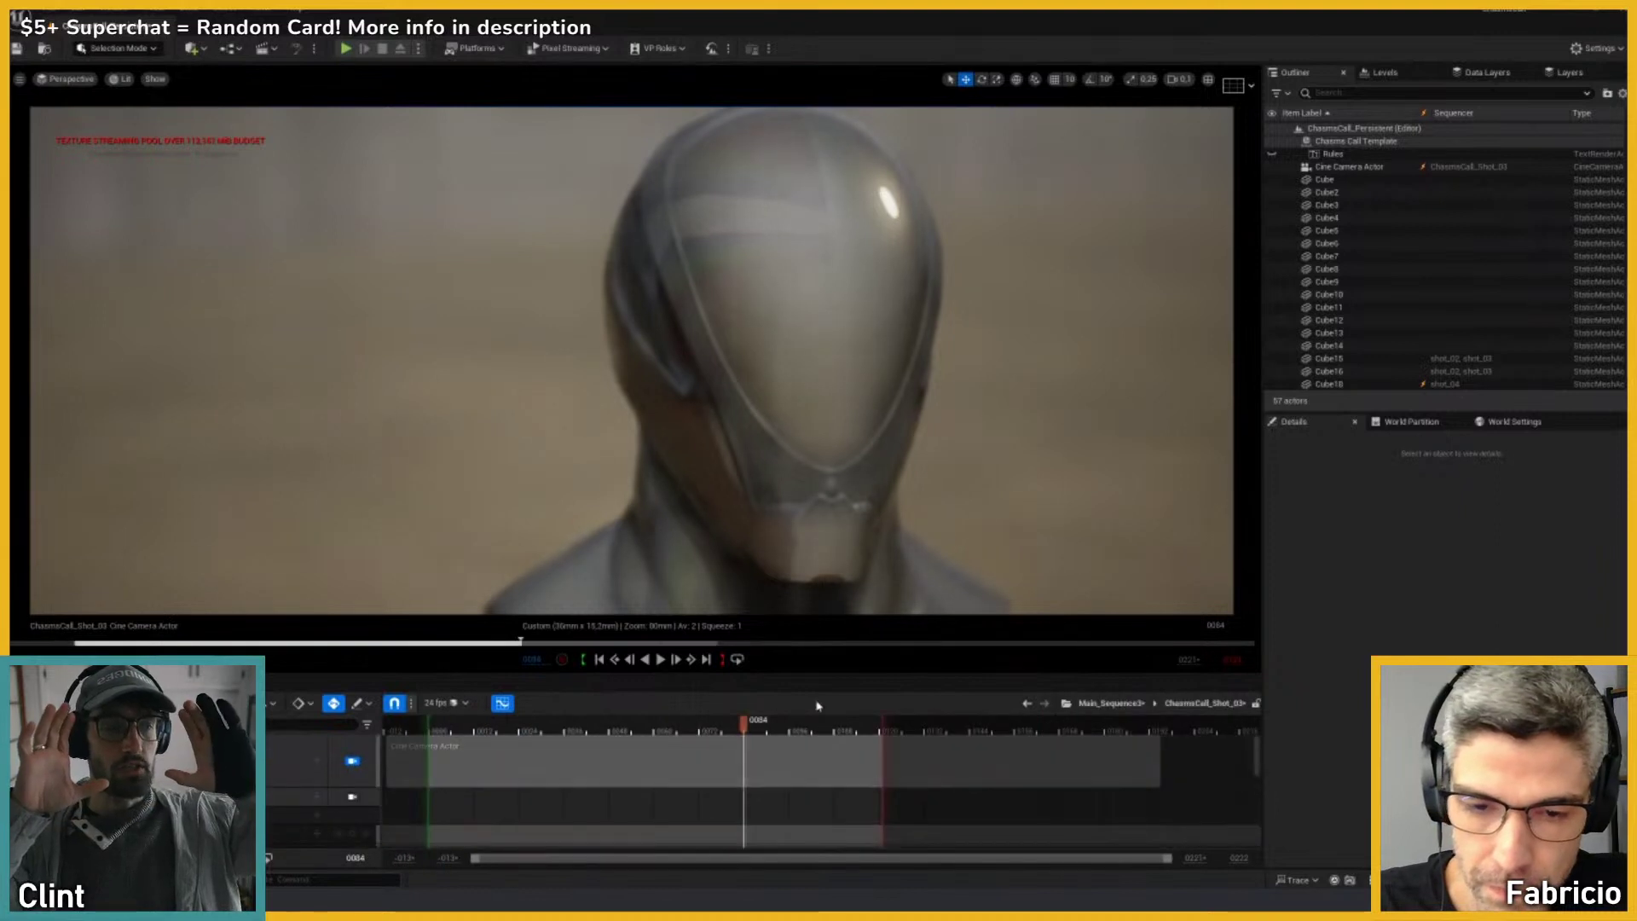
pyautogui.click(757, 726)
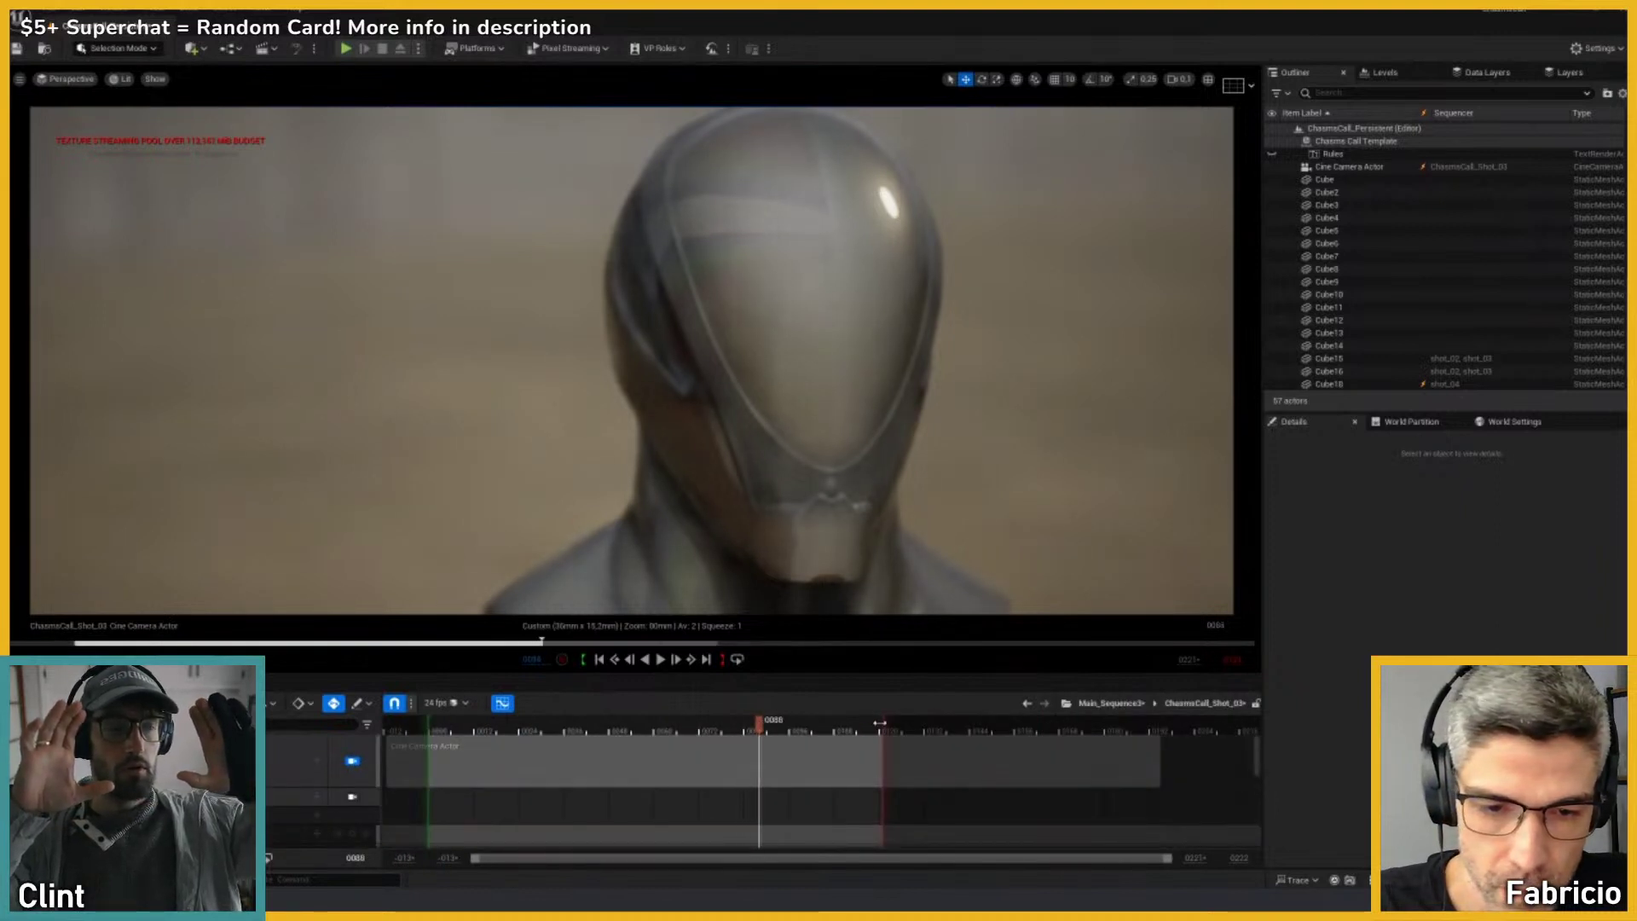
pyautogui.moveTo(990, 721); pyautogui.dragTo(1050, 723)
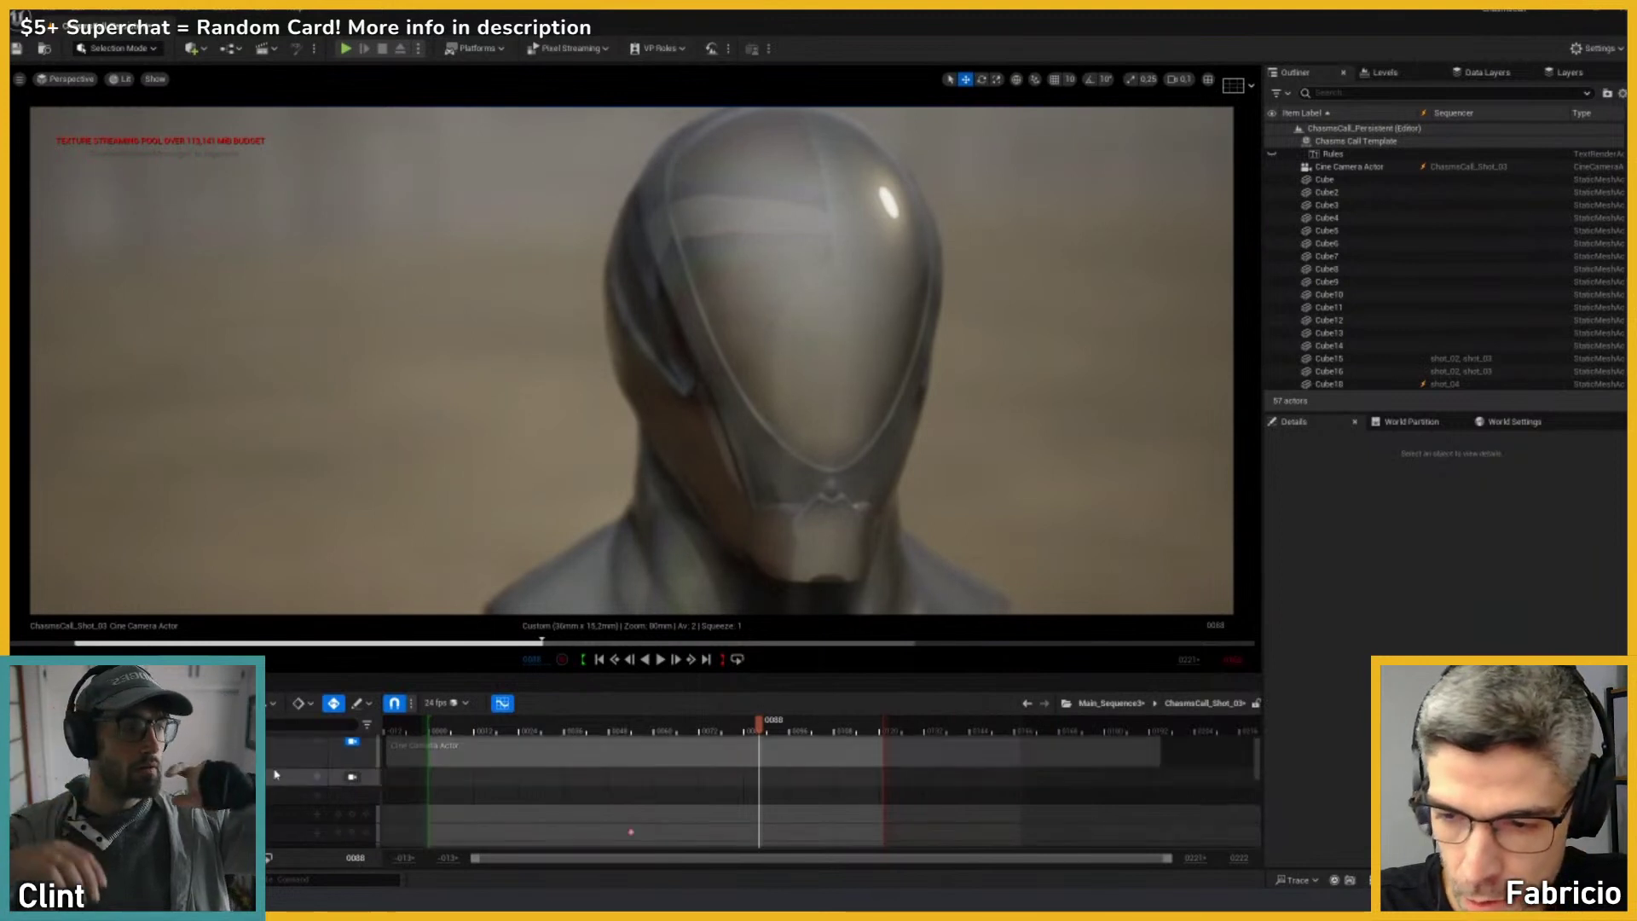
# Step: Play the character's approach toward the camera up to frame 61 to judge where the zoom should start
pyautogui.scroll(-3, 631, 806)
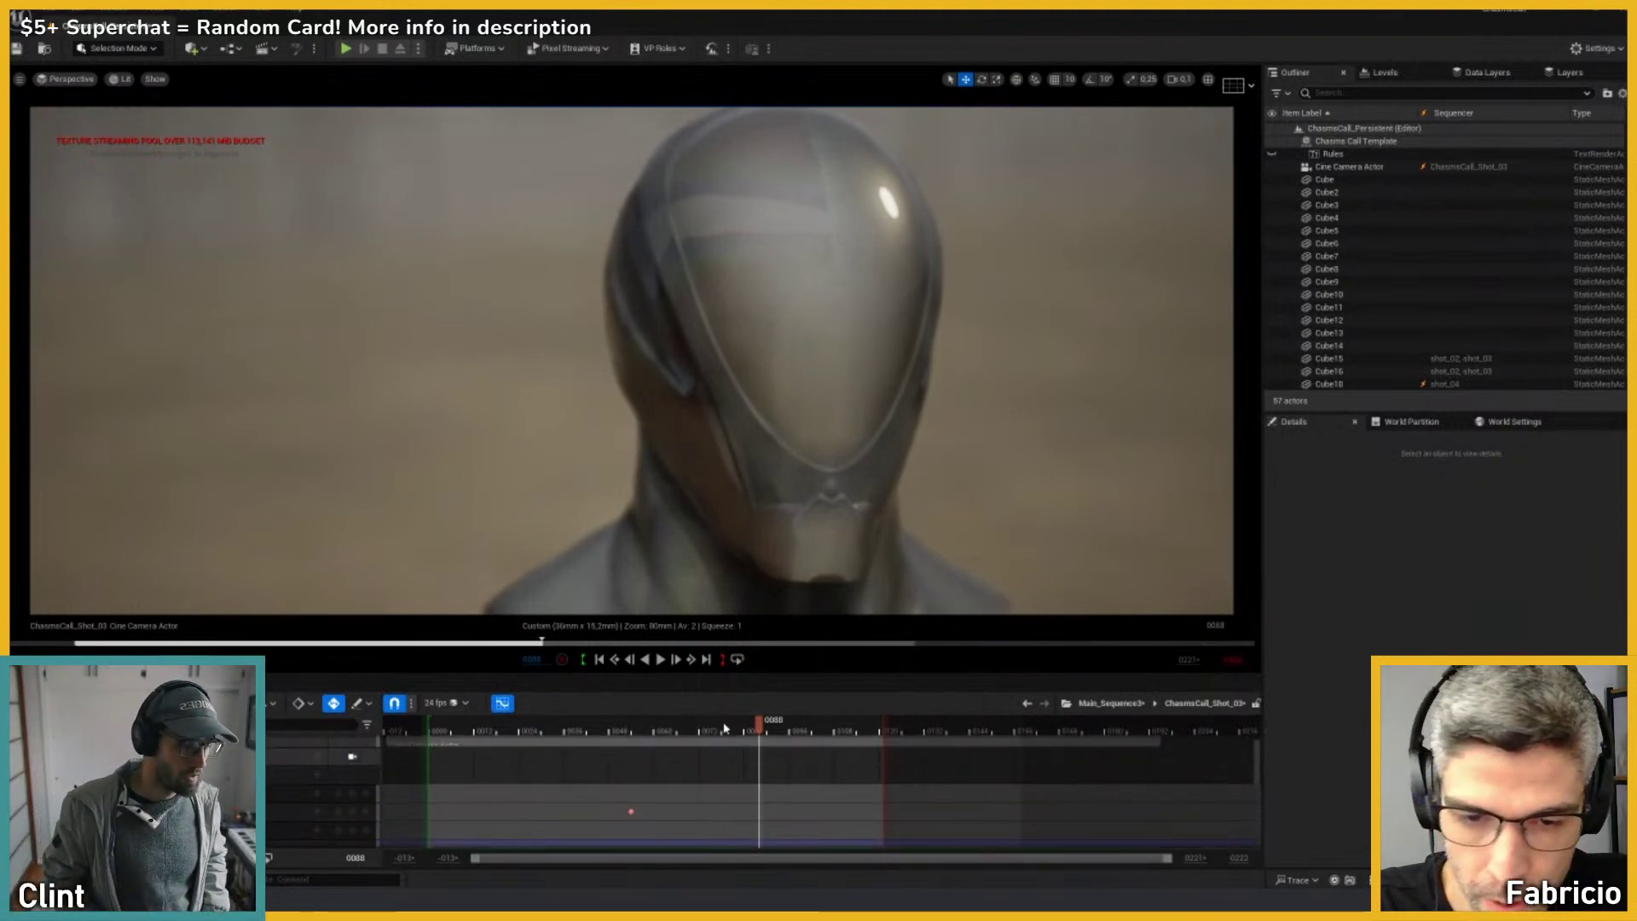
pyautogui.moveTo(724, 728); pyautogui.dragTo(554, 733)
pyautogui.press('space')
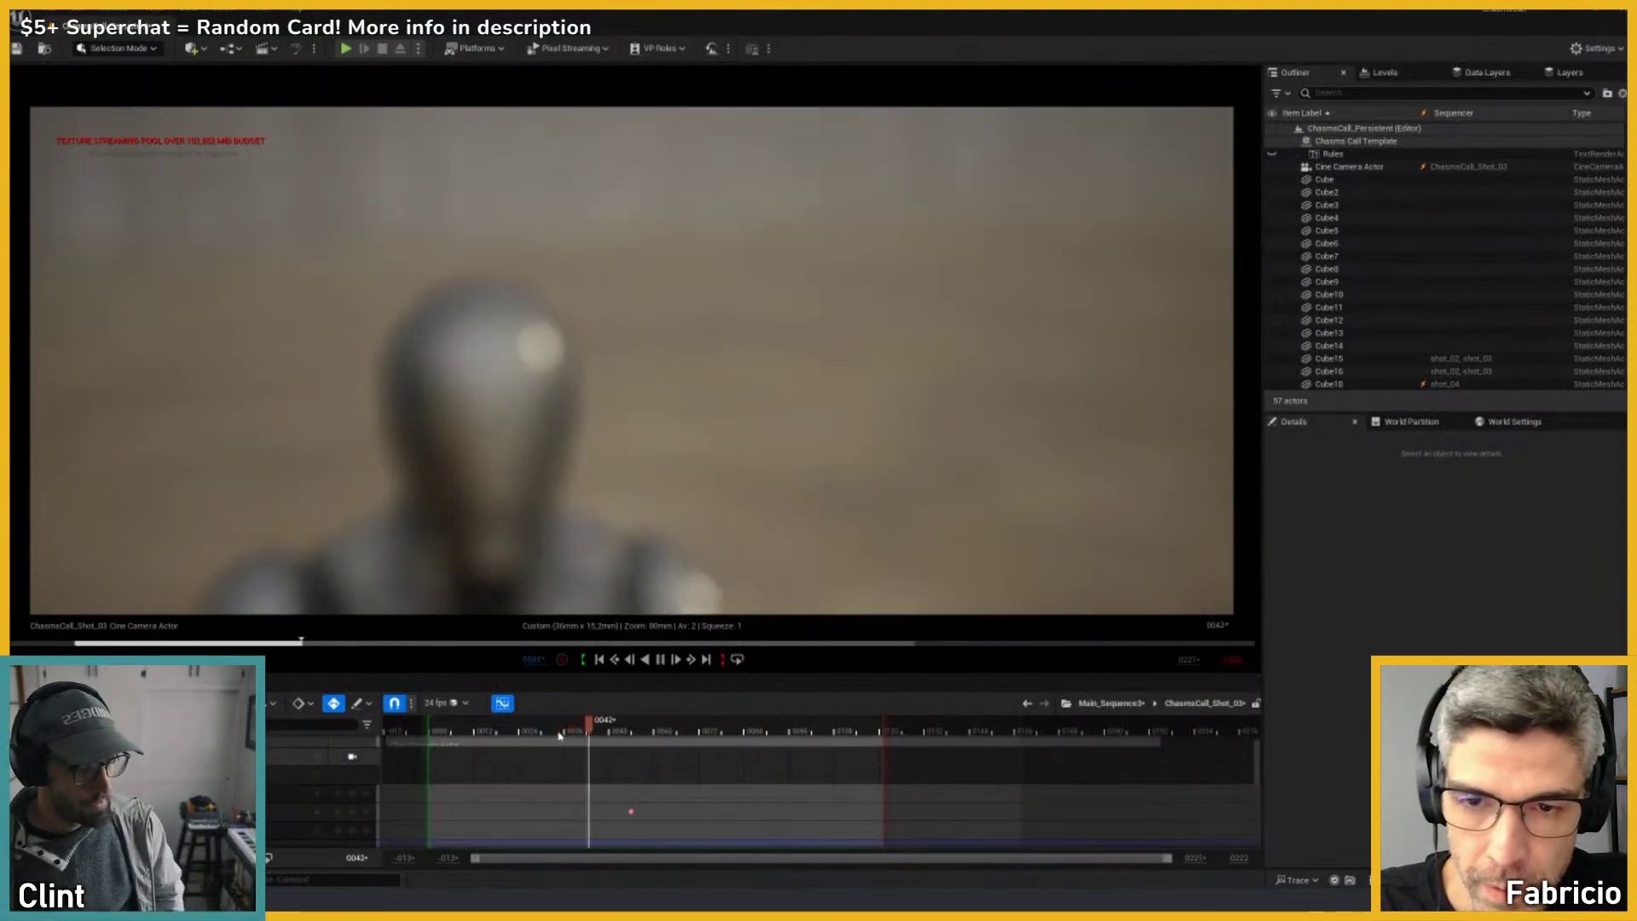
pyautogui.press('space')
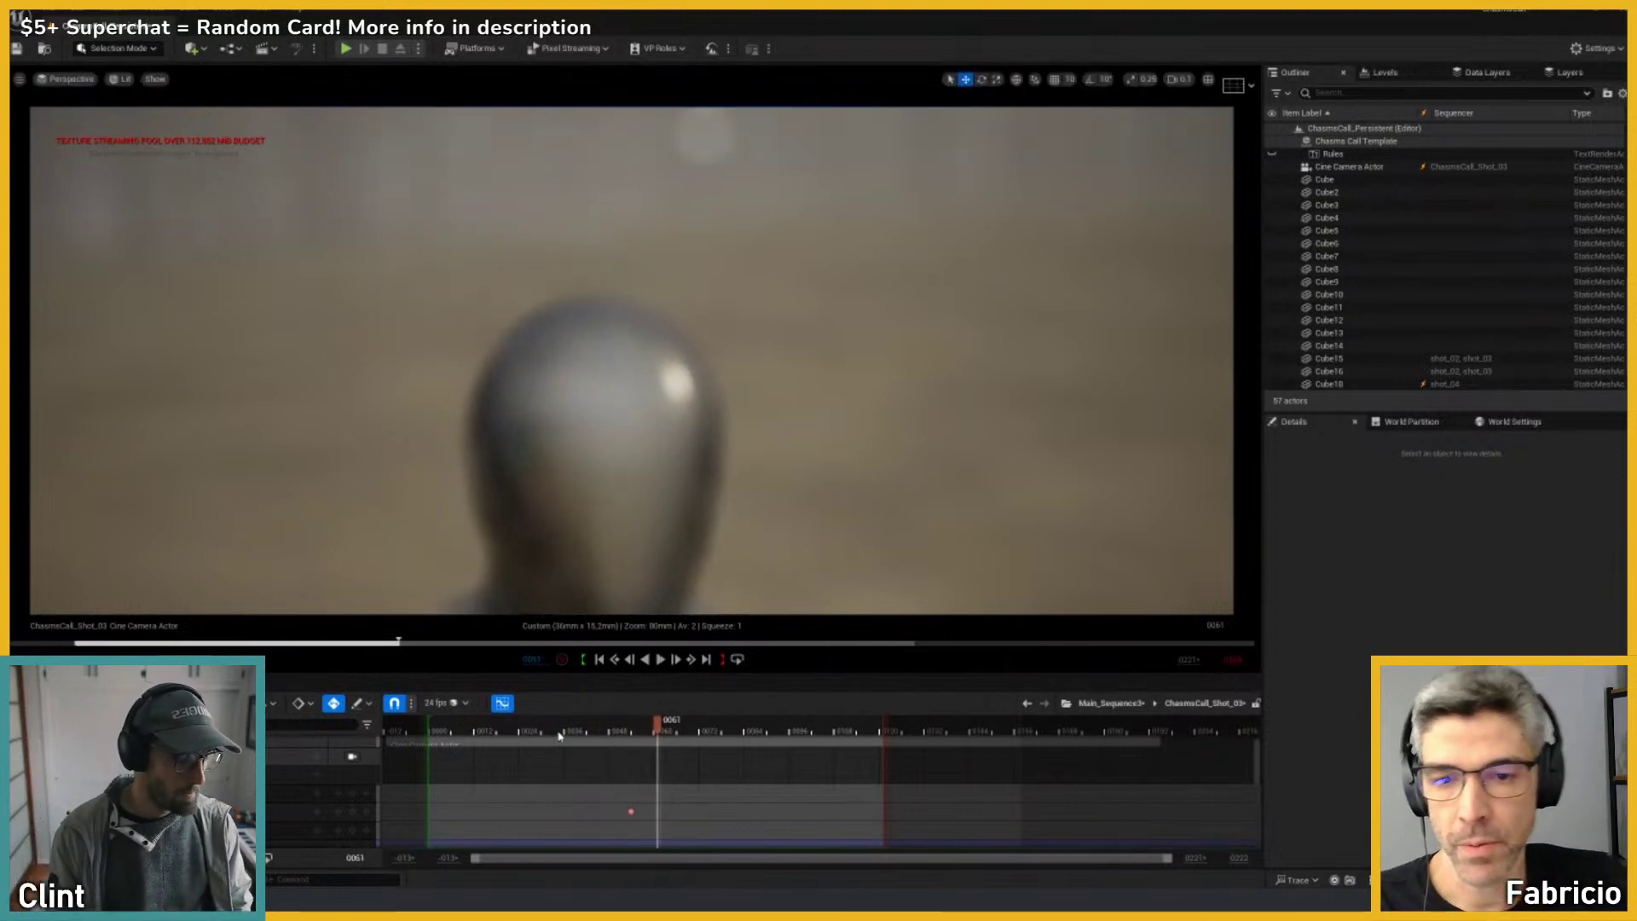
# Step: Add a focal length key at frame 46 and delete the one at frame 54
pyautogui.moveTo(558, 733); pyautogui.dragTo(602, 733)
pyautogui.scroll(-1, 269, 817)
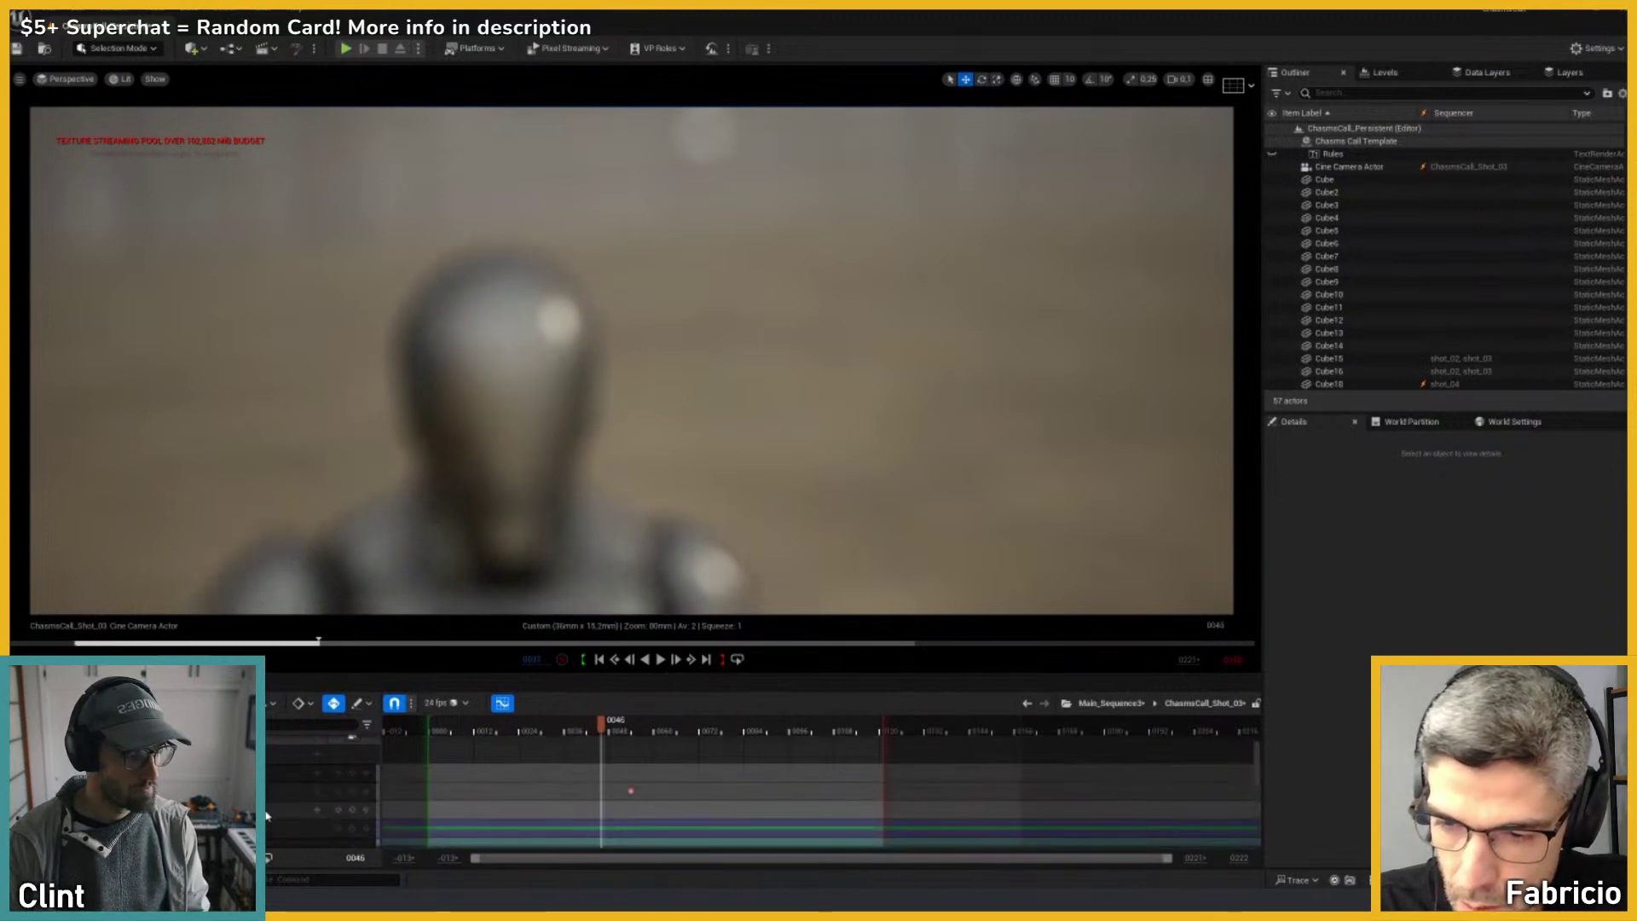
pyautogui.click(351, 791)
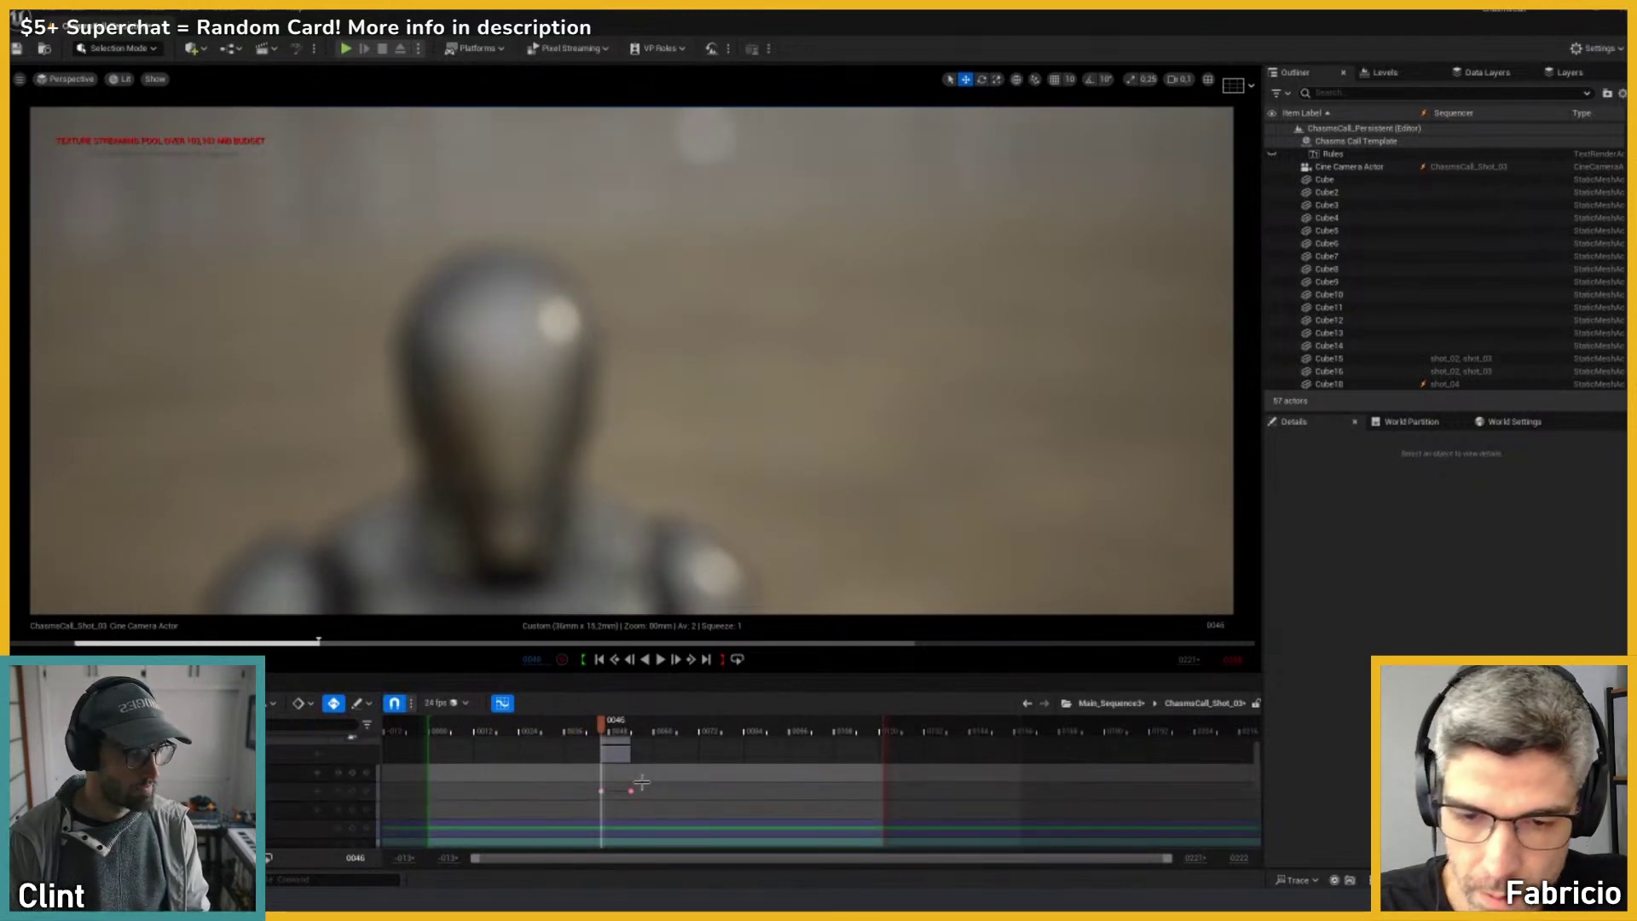
pyautogui.click(631, 792)
pyautogui.press('Delete')
# Step: Raise the focal length to about 162 mm near frame 119, and check the starting key at frame 46
pyautogui.moveTo(654, 730); pyautogui.dragTo(876, 735)
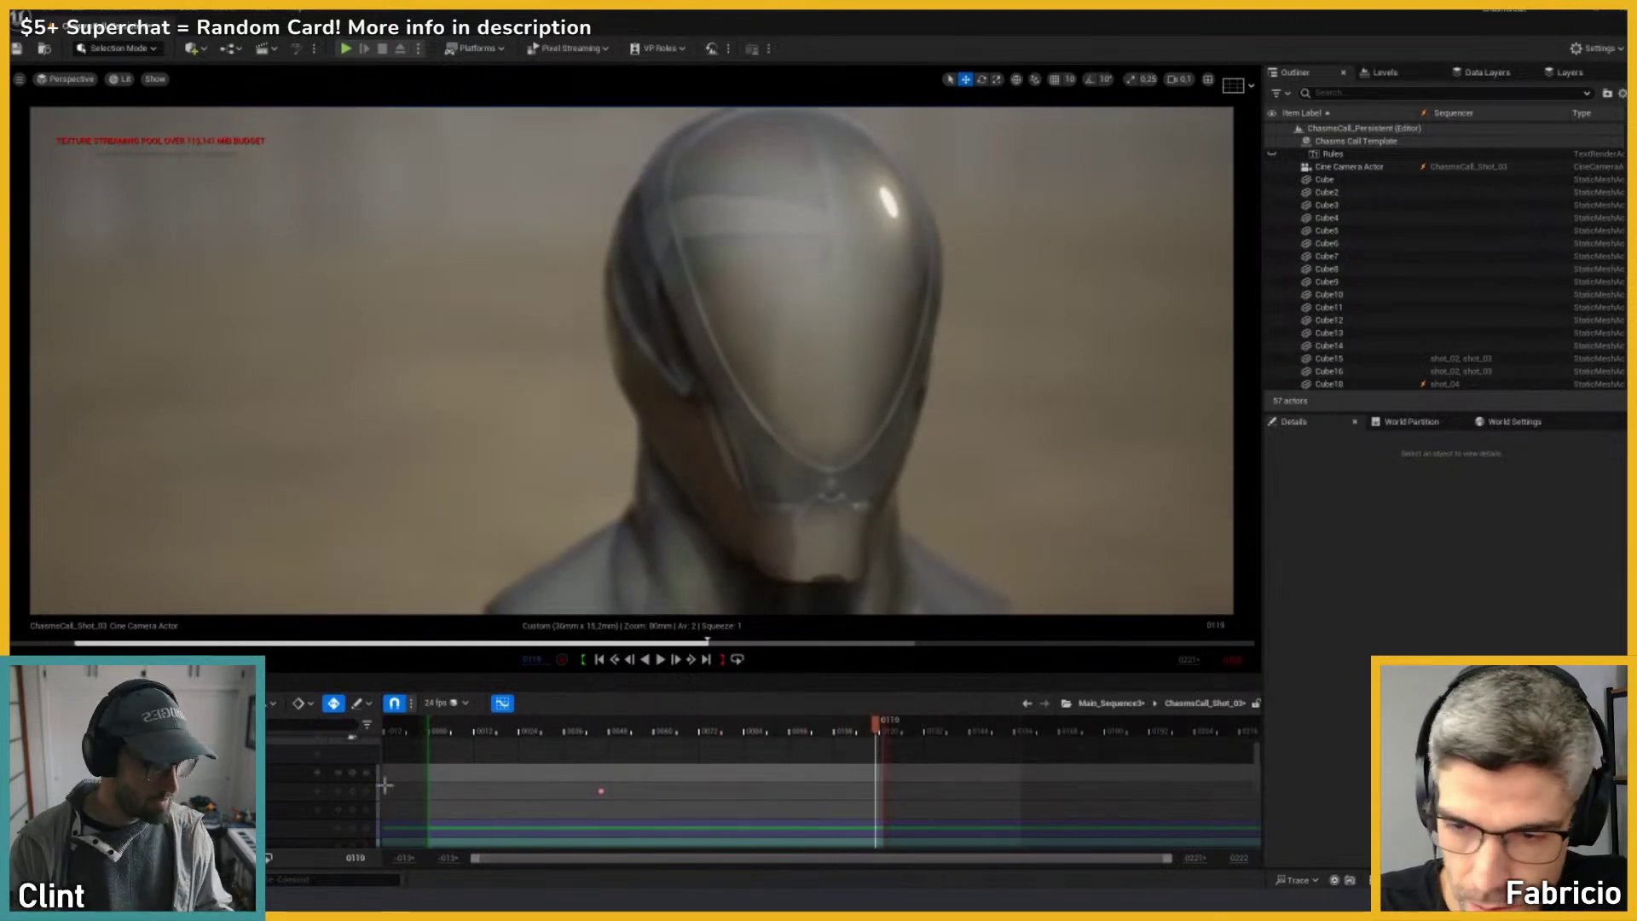
pyautogui.moveTo(214, 791); pyautogui.dragTo(260, 792)
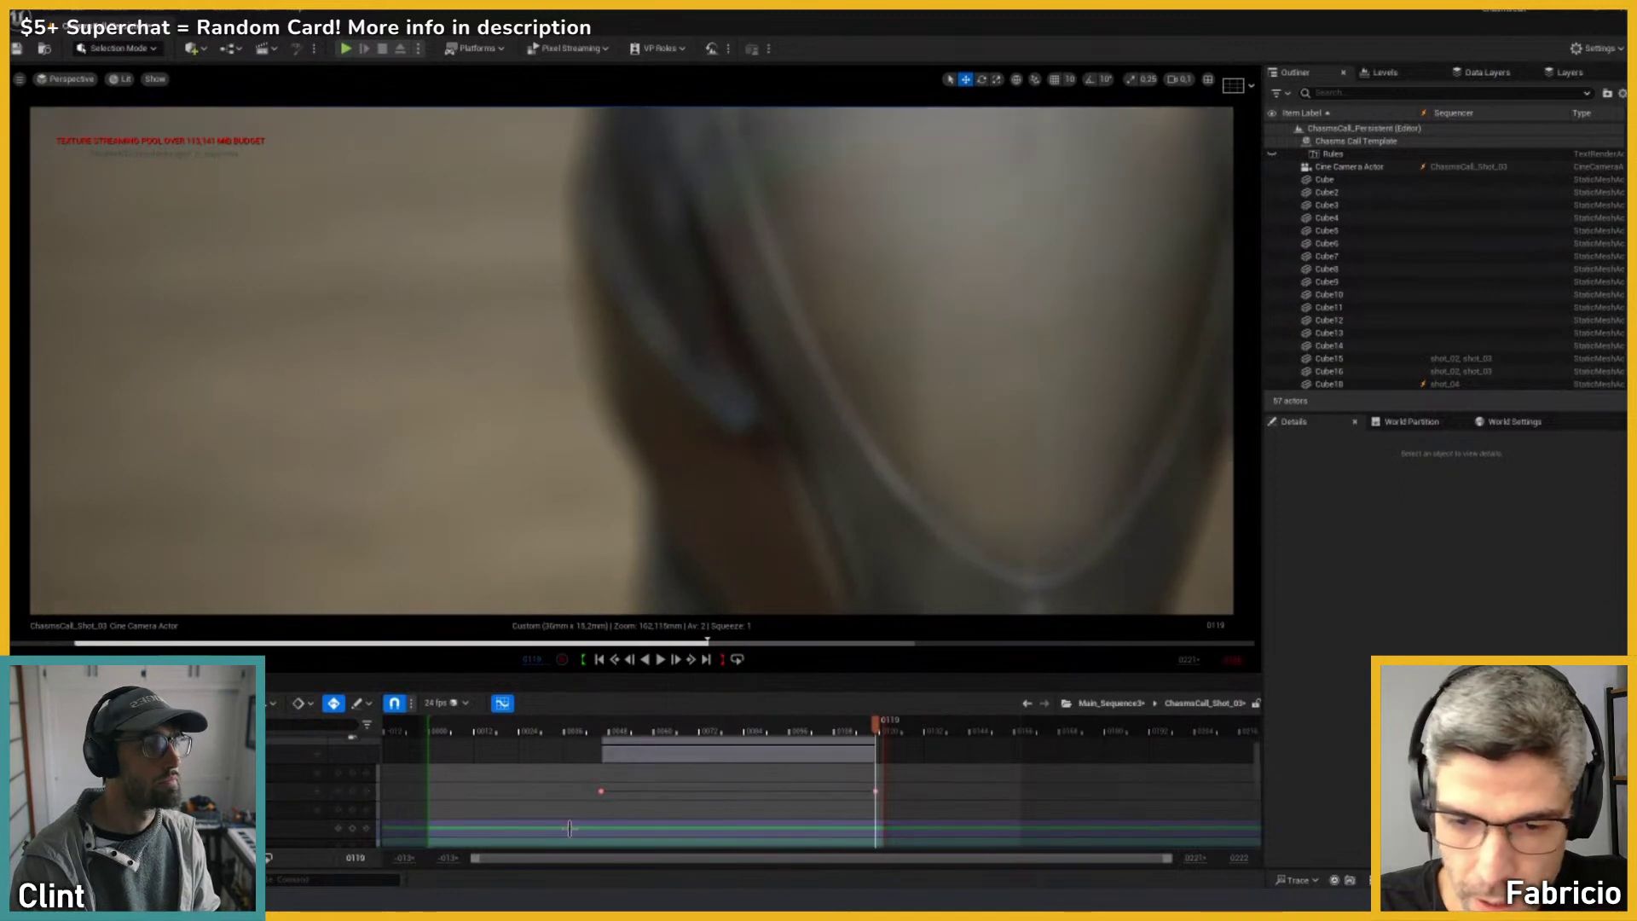
pyautogui.click(601, 791)
pyautogui.click(471, 806)
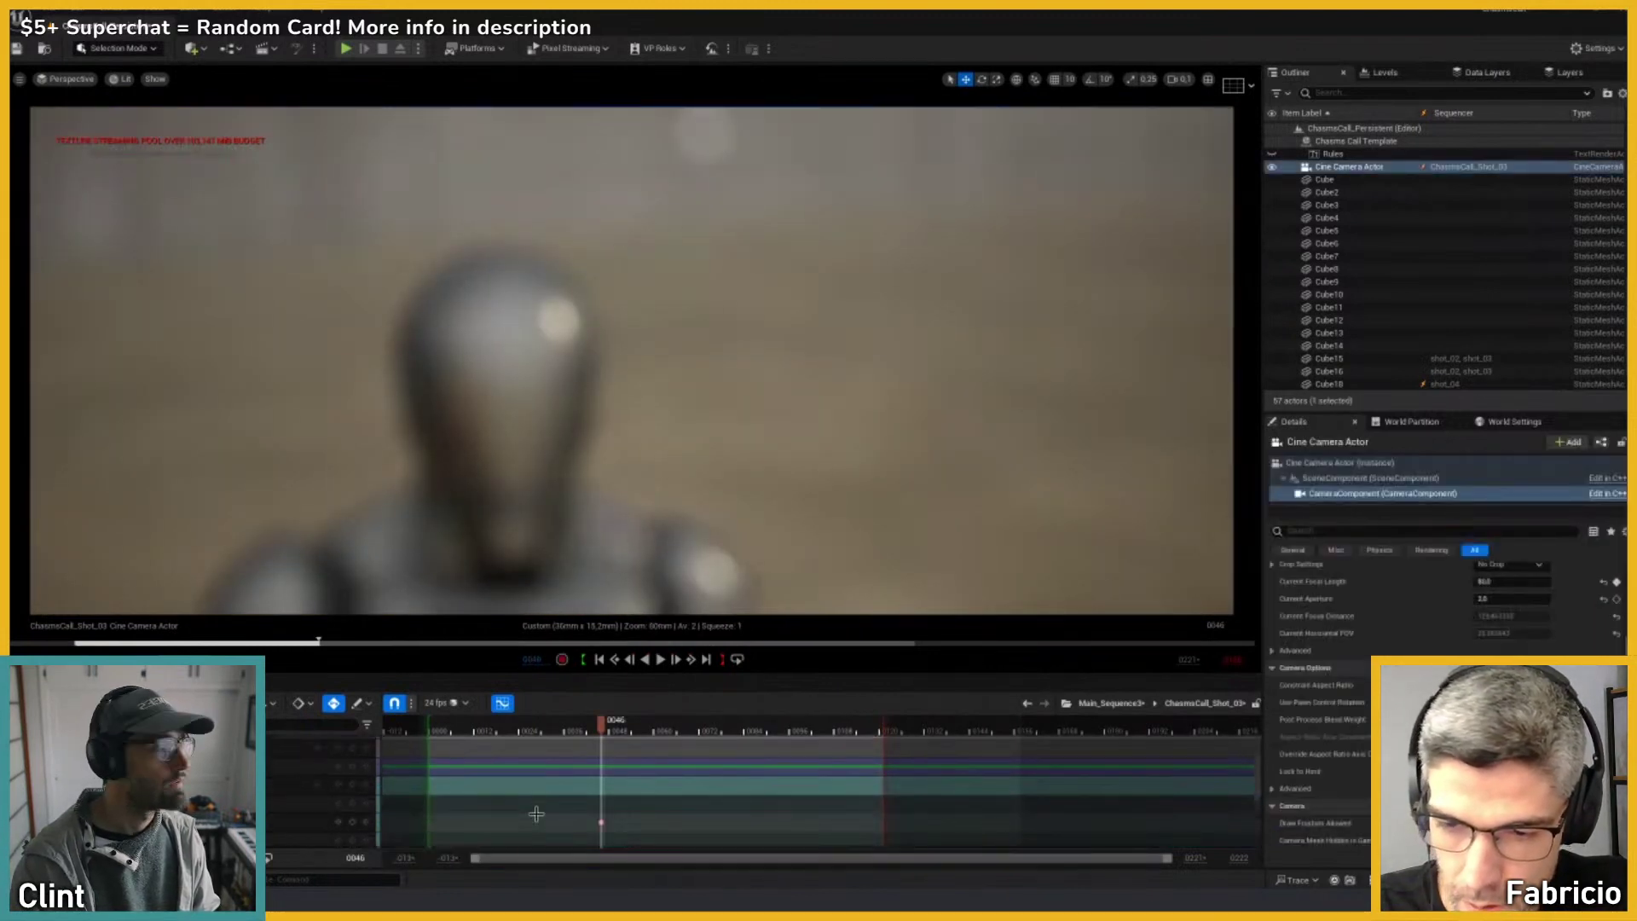
pyautogui.click(537, 811)
# Step: Pilot the Cine Camera Actor at the closing focal length key and turn it to bring the helmet nearer the frame's centre
pyautogui.click(872, 809)
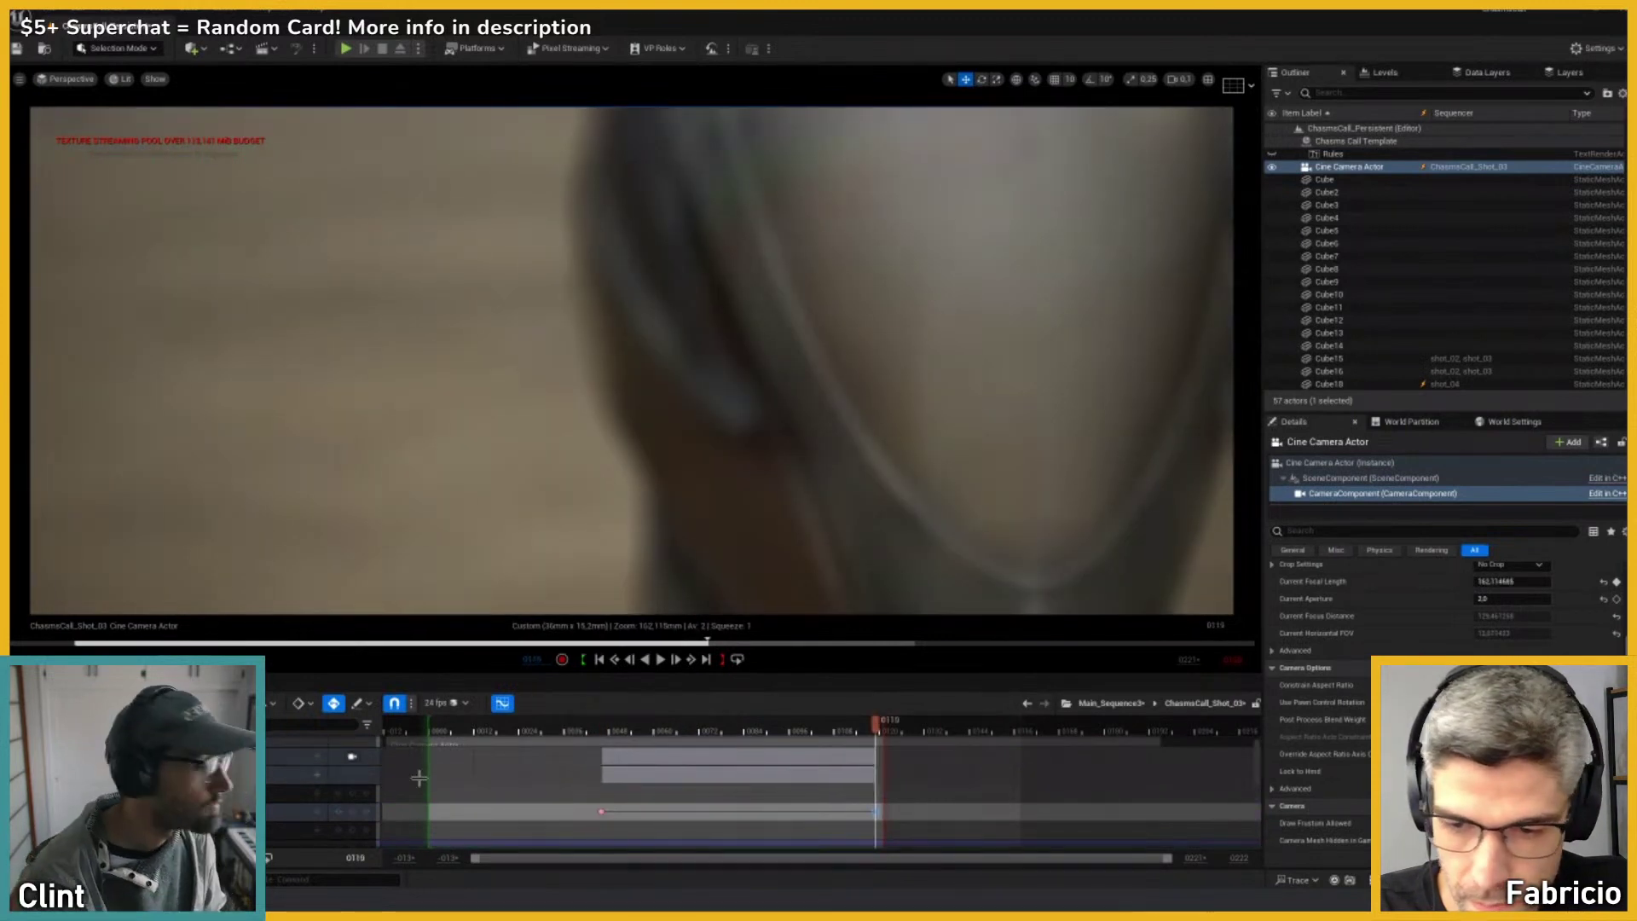
pyautogui.click(352, 756)
pyautogui.moveTo(813, 431); pyautogui.dragTo(820, 434, button='right')
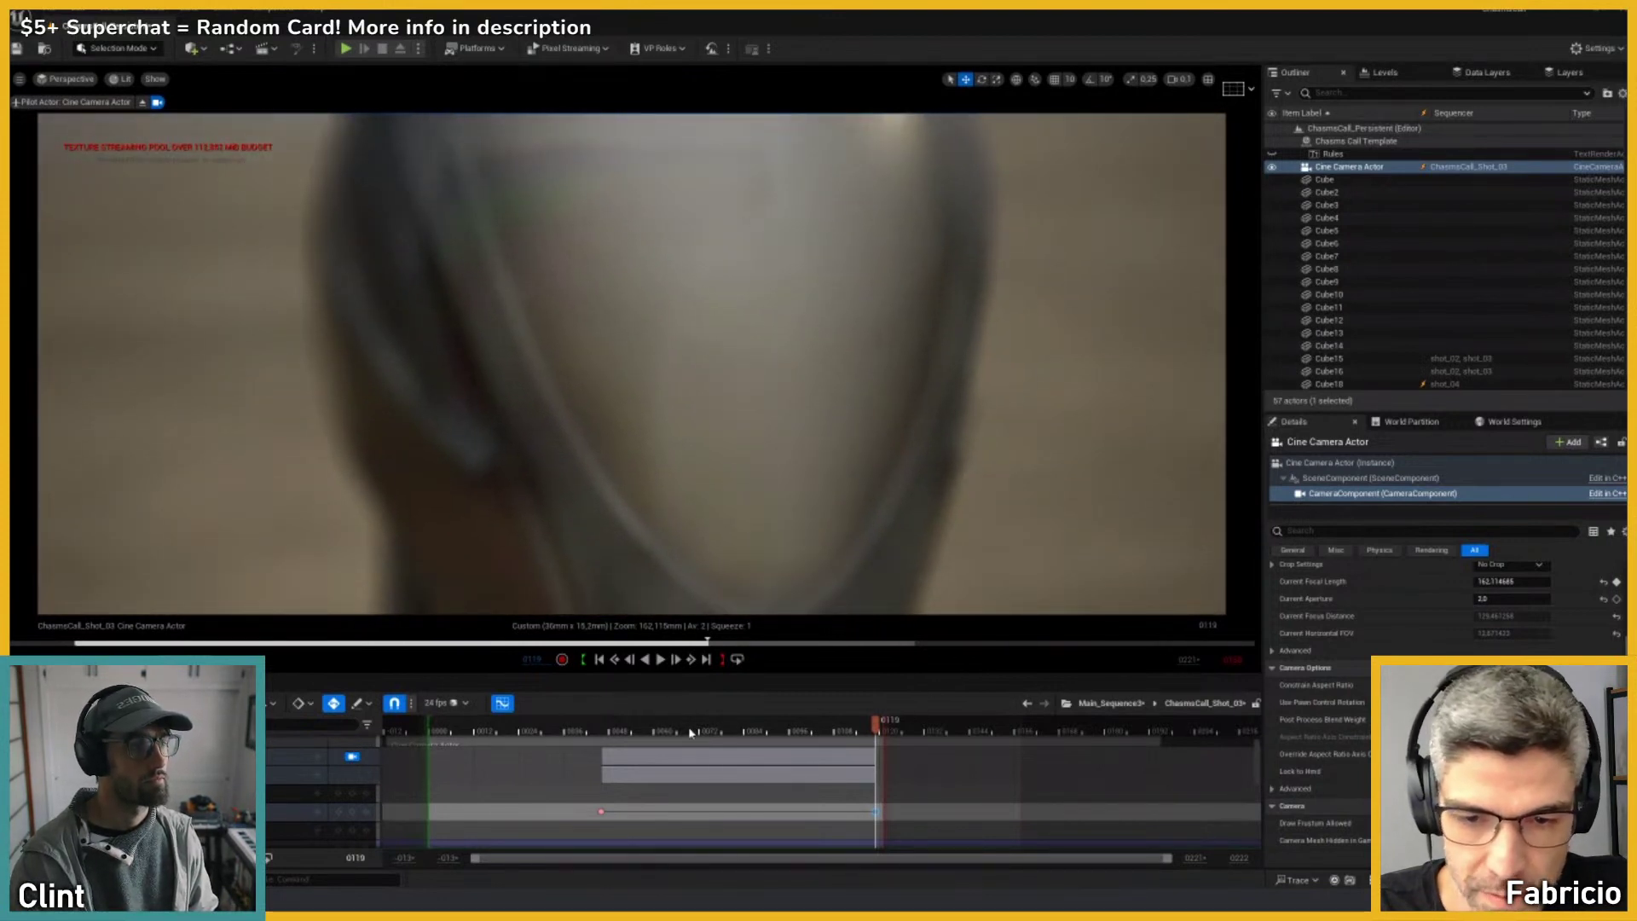
# Step: Filter the camera's properties by "focus", turn on Draw Debug Focus Plane, and scrub to frame 78 to examine the focus
pyautogui.moveTo(690, 732); pyautogui.dragTo(656, 730)
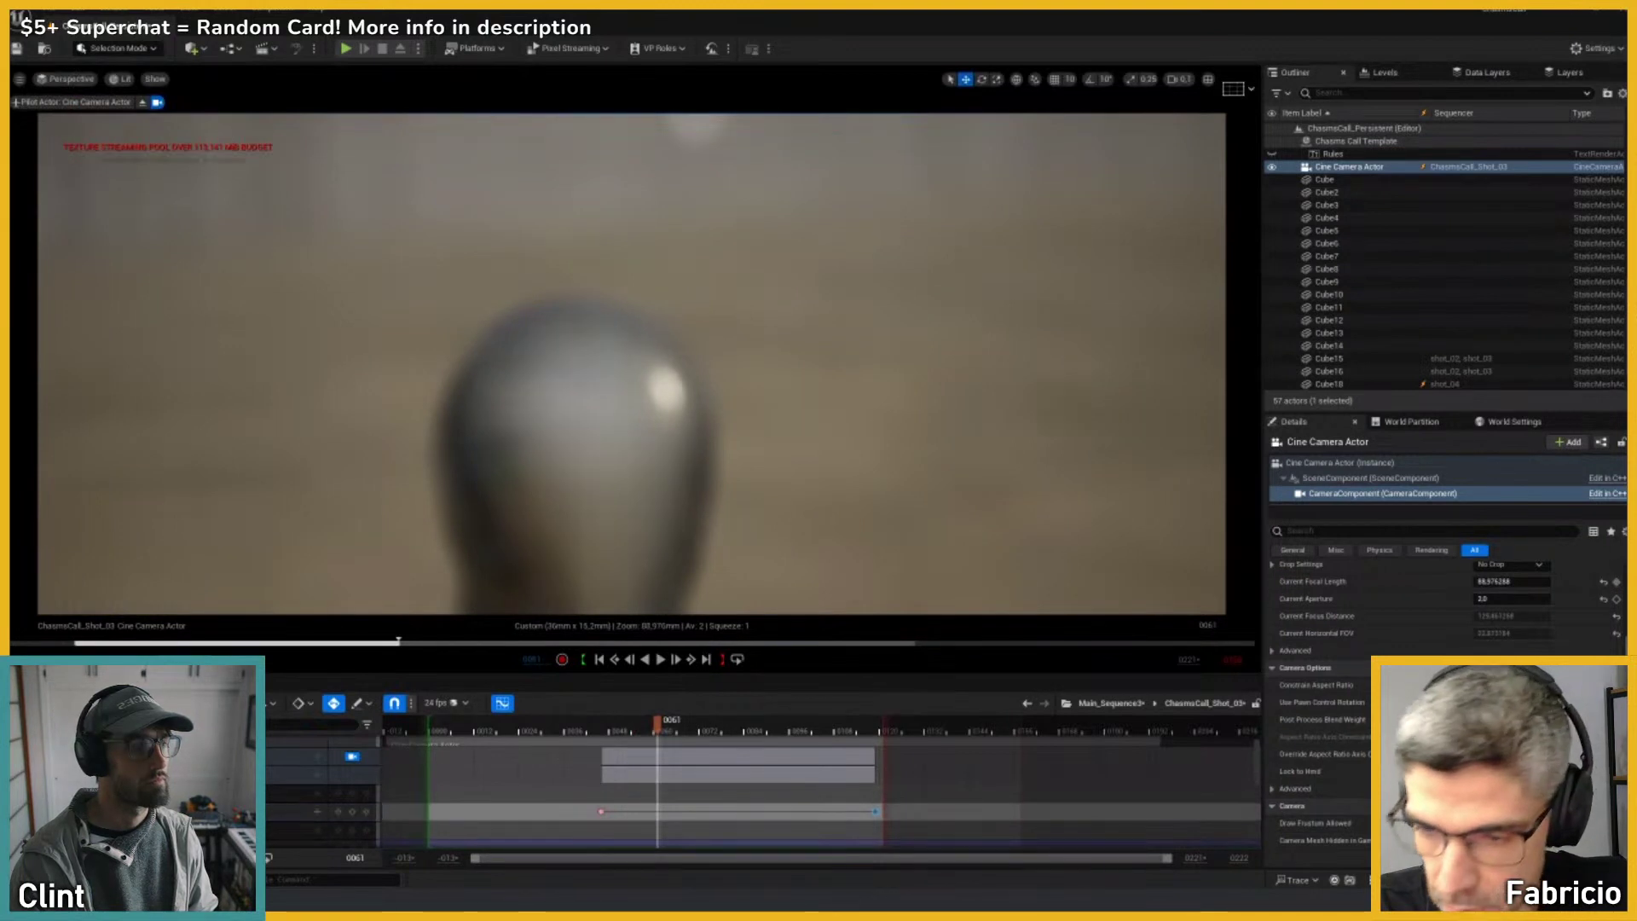
pyautogui.scroll(-1, 307, 809)
pyautogui.click(298, 809)
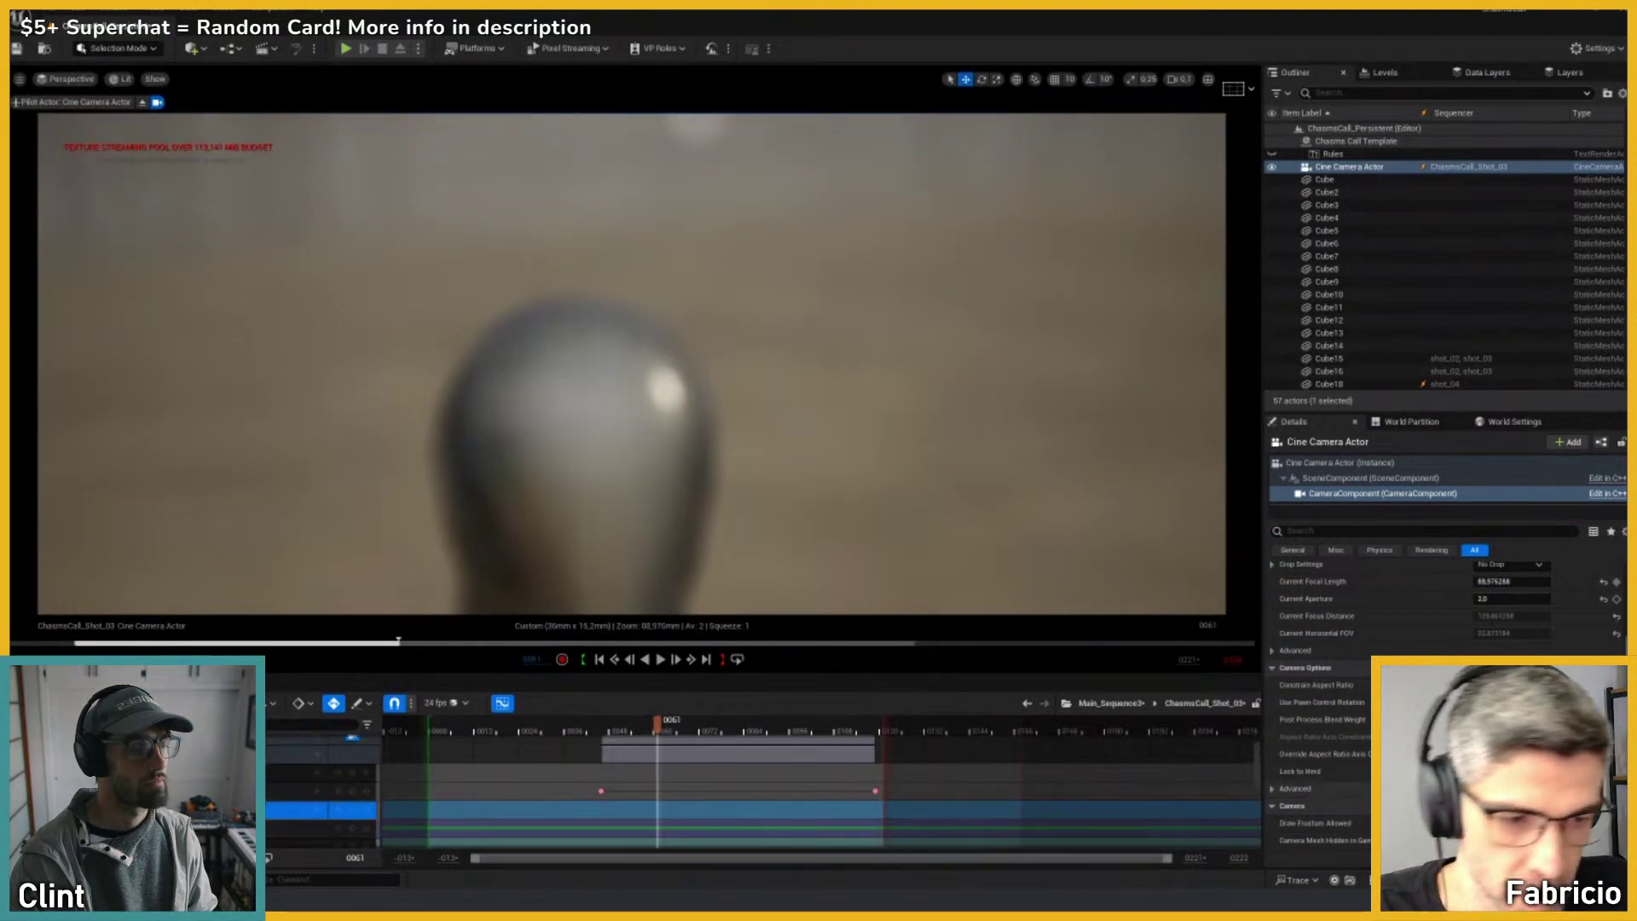
pyautogui.click(1363, 533)
pyautogui.write('fo')
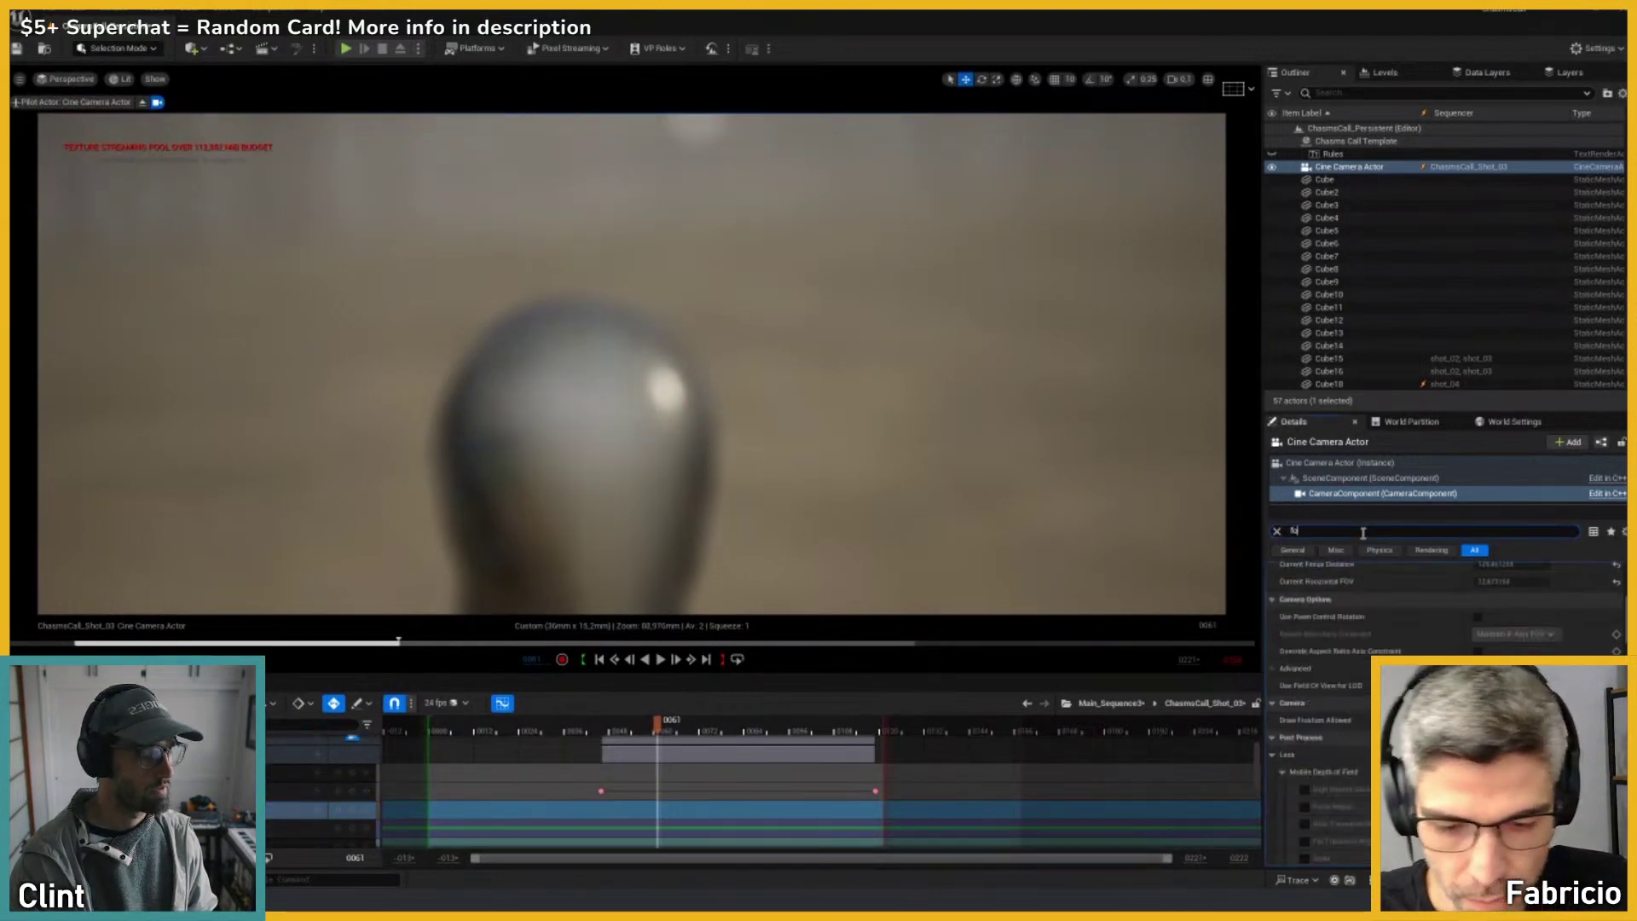
pyautogui.write('cus')
pyautogui.click(1481, 639)
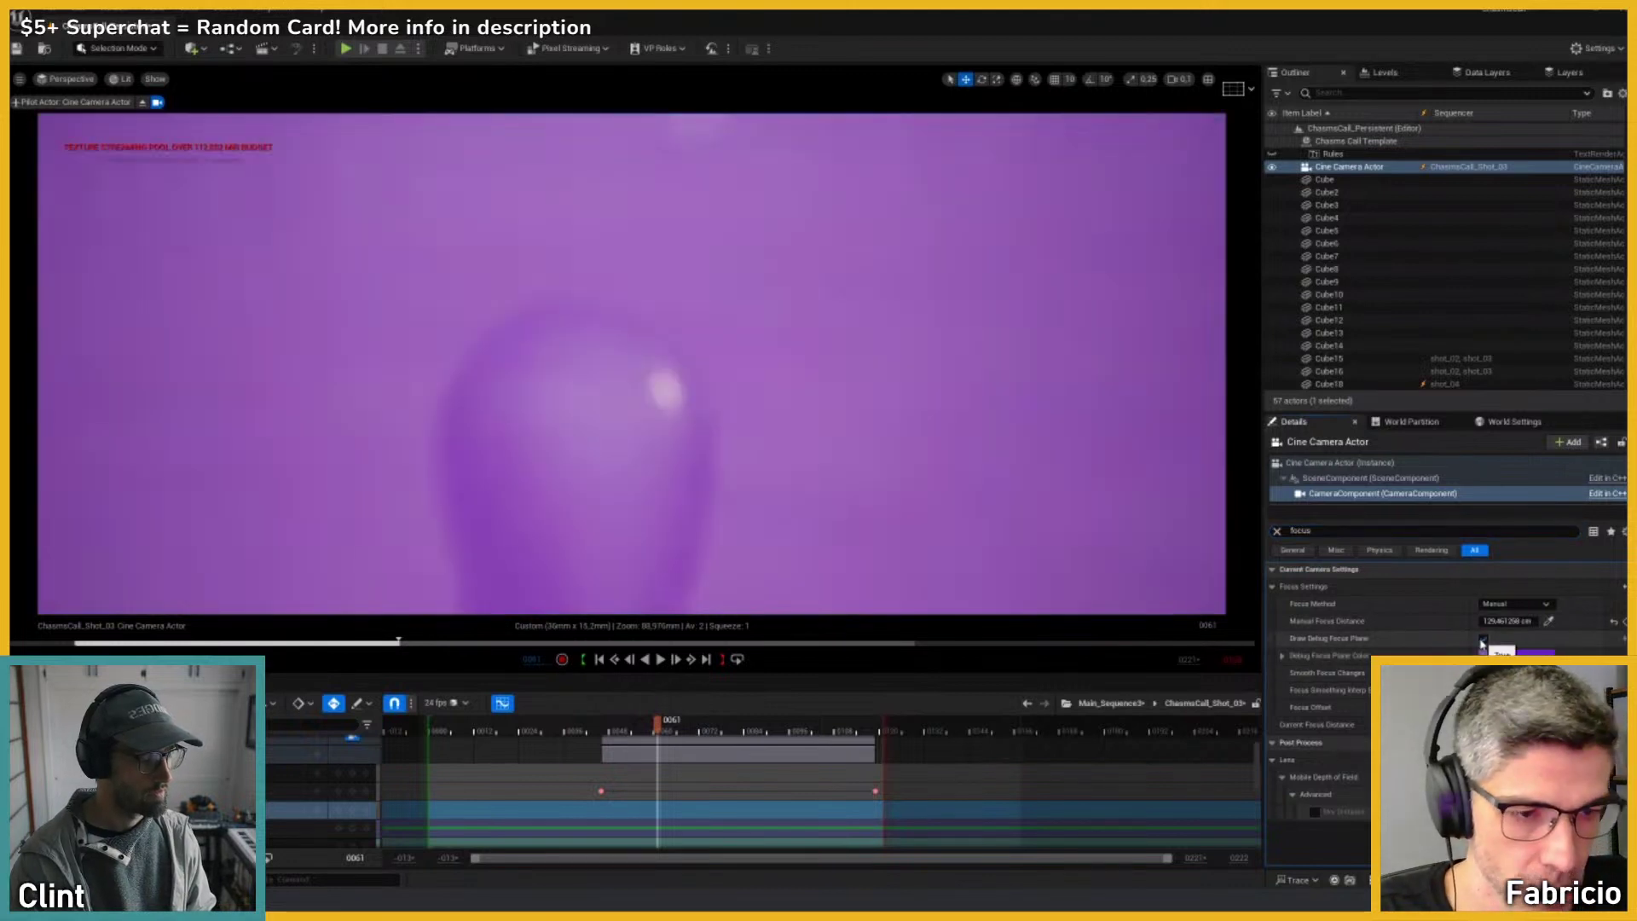
pyautogui.moveTo(658, 724); pyautogui.dragTo(724, 735)
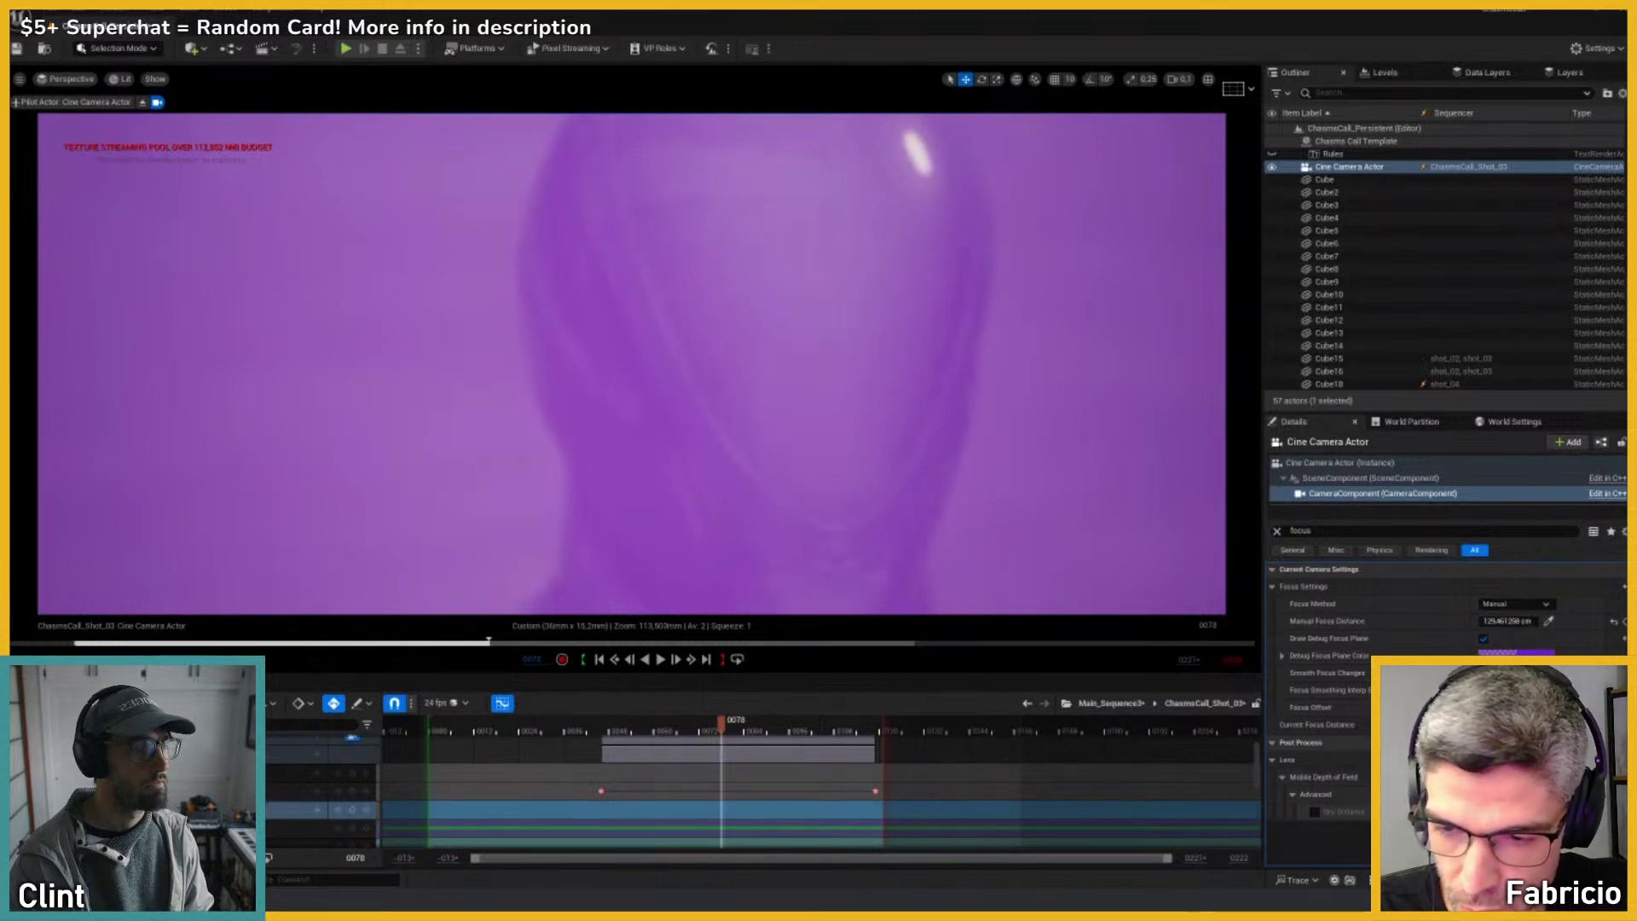
# Step: Set the manual focus distance to about 136 cm and retime the focal length keys to frames 71 and 158
pyautogui.moveTo(1507, 622)
pyautogui.mouseDown()
pyautogui.moveTo(1535, 621)
pyautogui.moveTo(1519, 622)
pyautogui.mouseUp()
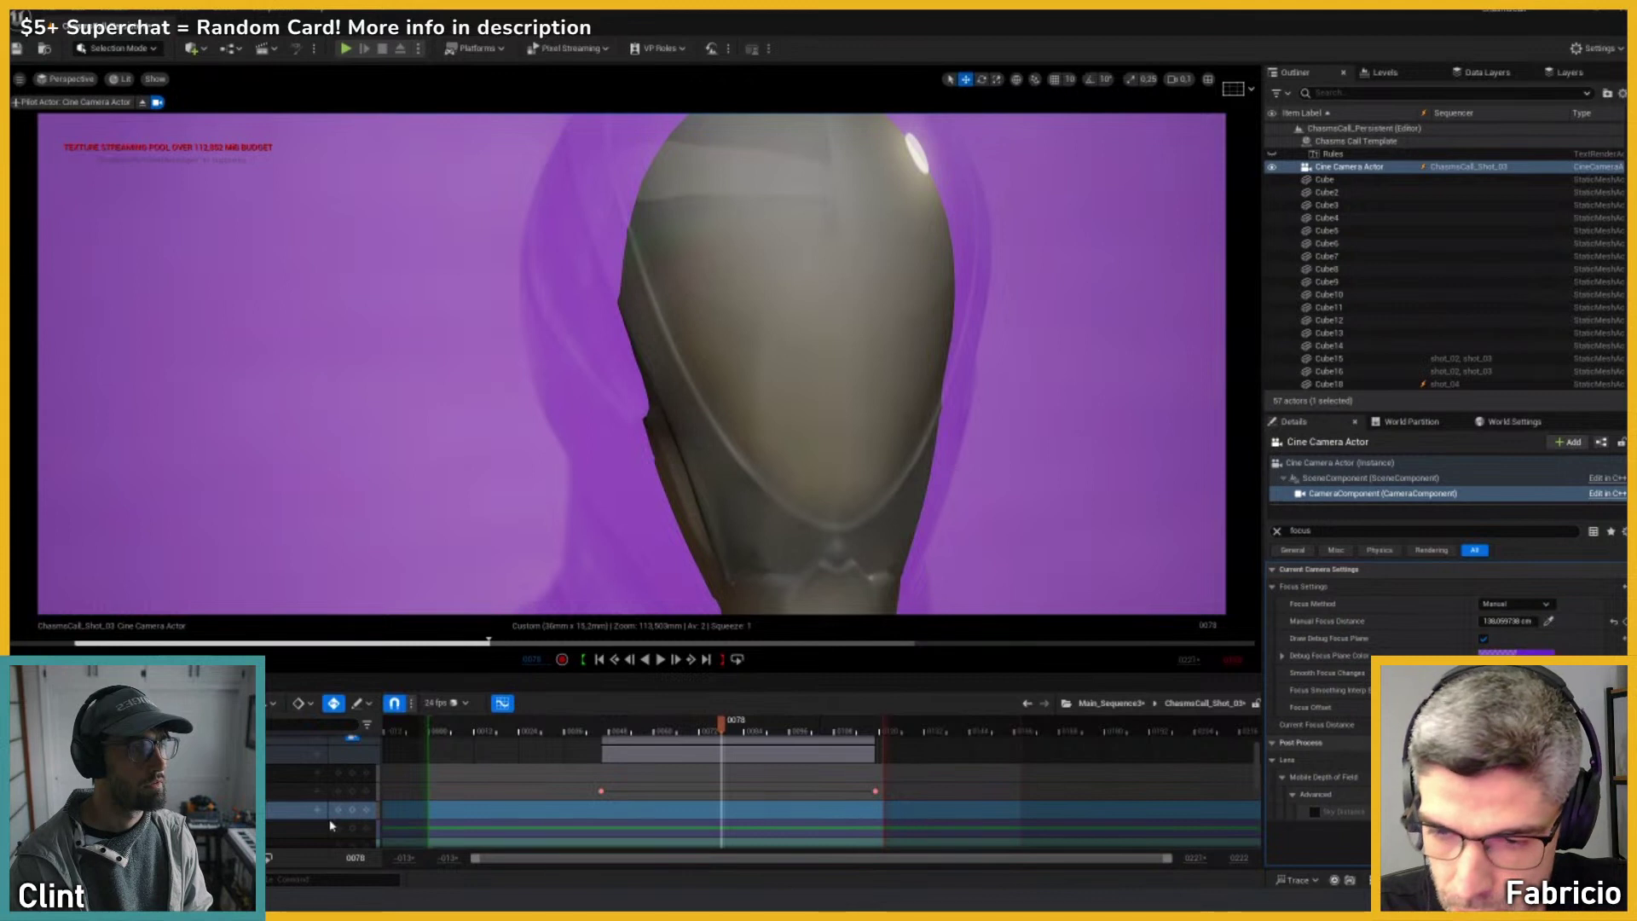
pyautogui.moveTo(718, 738)
pyautogui.mouseDown()
pyautogui.moveTo(870, 733)
pyautogui.moveTo(671, 744)
pyautogui.moveTo(722, 742)
pyautogui.moveTo(690, 741)
pyautogui.mouseUp()
pyautogui.moveTo(602, 790); pyautogui.dragTo(681, 789)
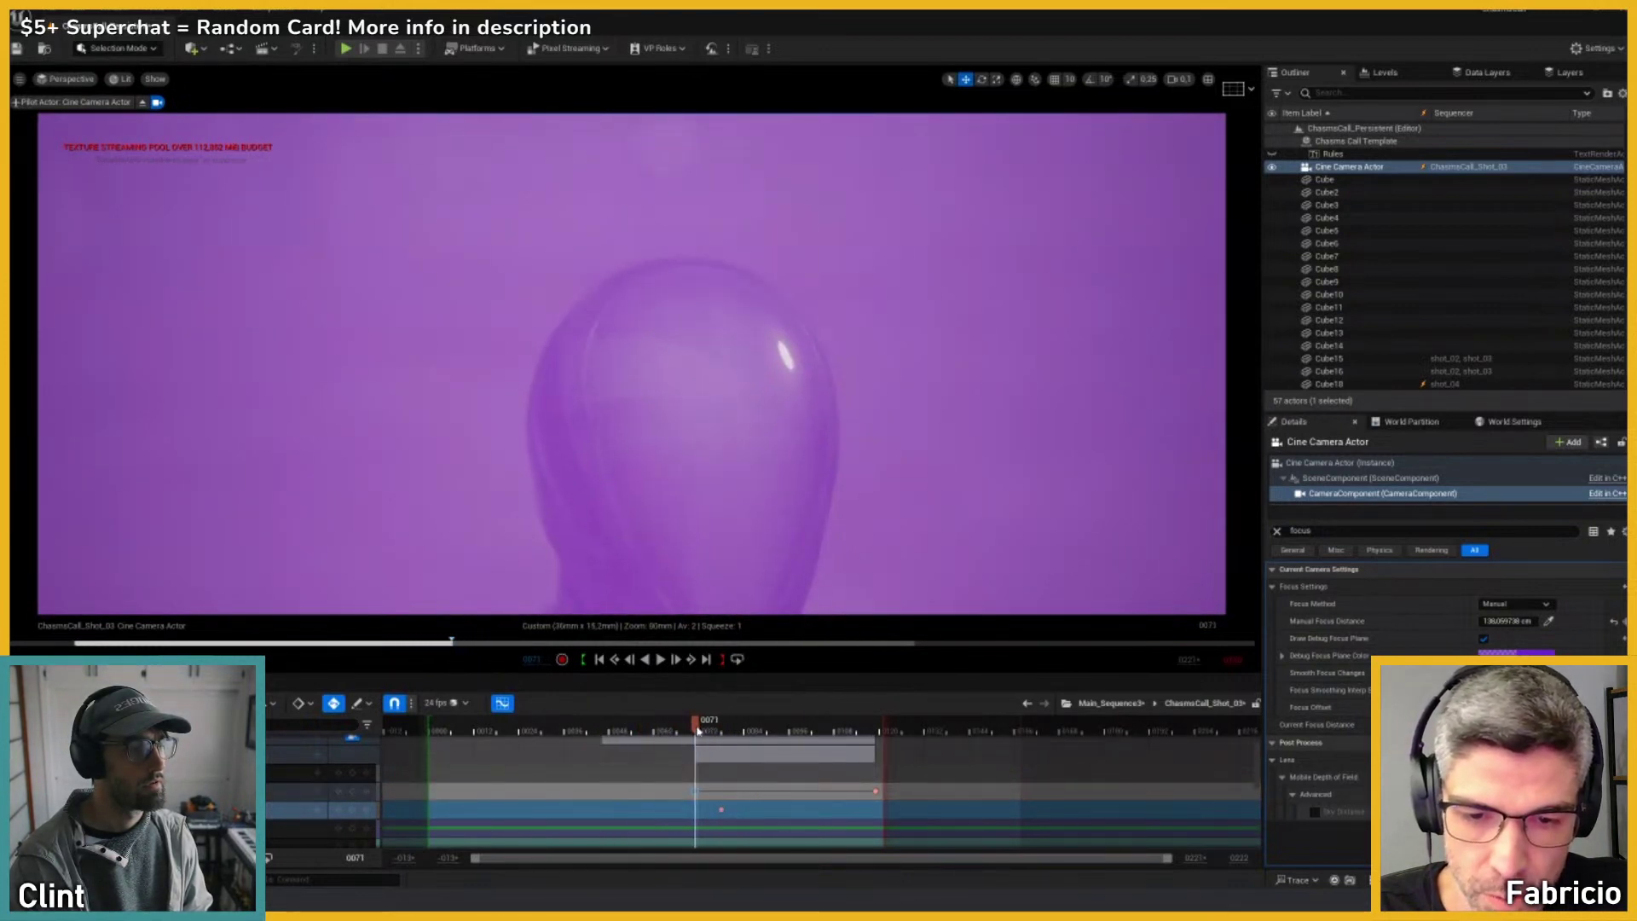
pyautogui.moveTo(695, 725); pyautogui.dragTo(686, 724)
pyautogui.press('space')
pyautogui.press('space')
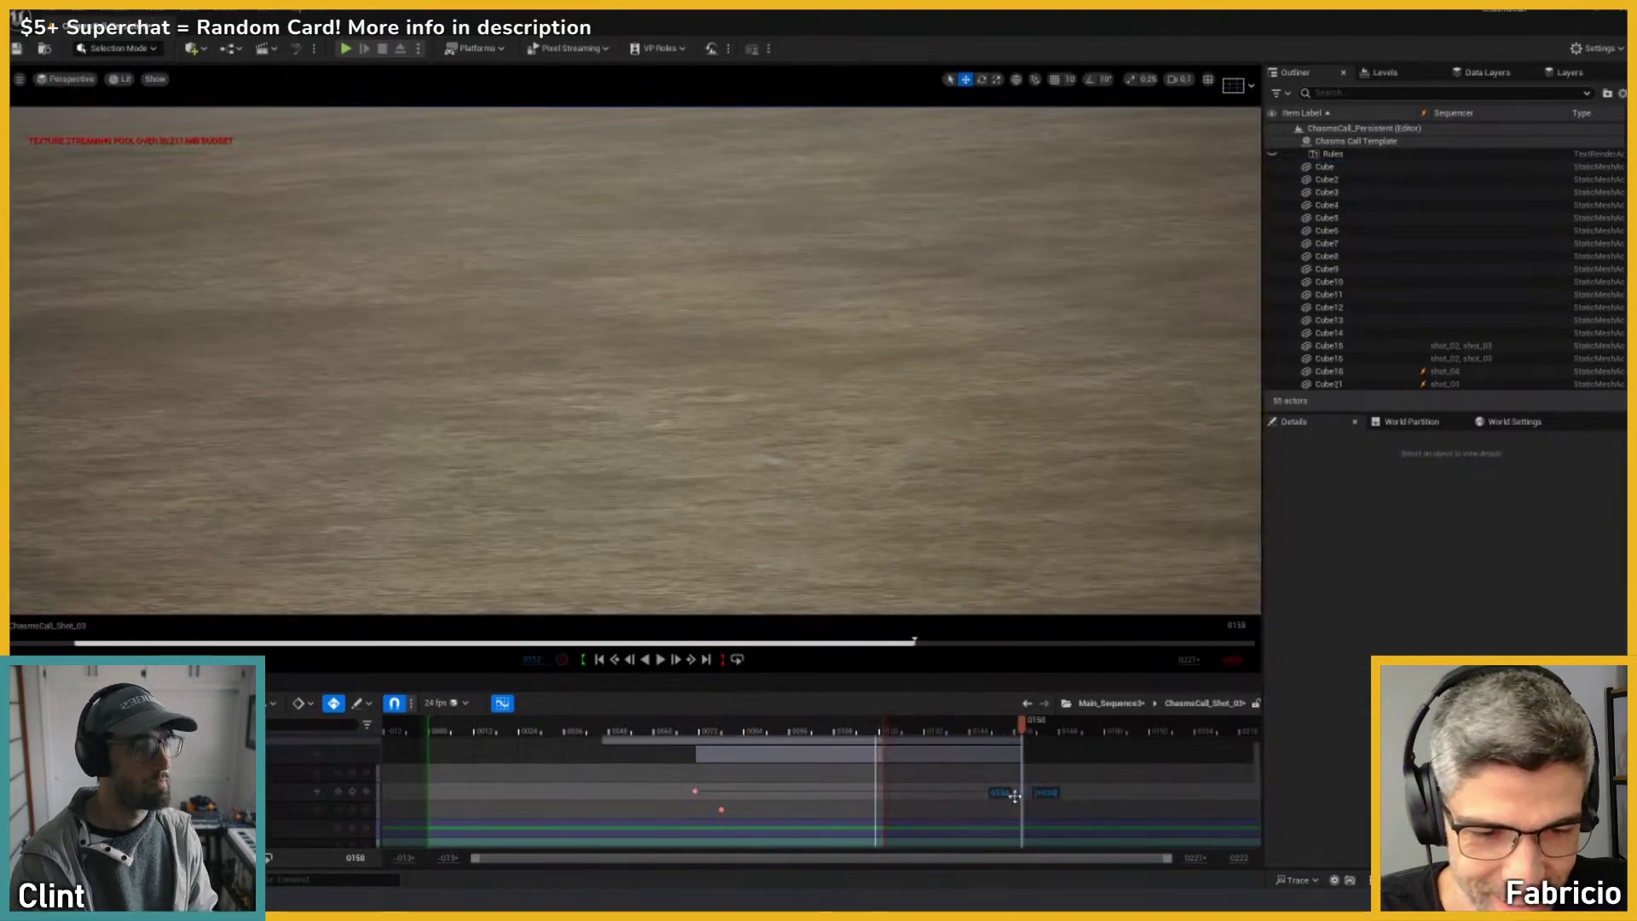
# Step: Return to Main_Sequence3 and extend the end of the ChasmCall_Shot_03 clip to frame 158
pyautogui.click(1107, 704)
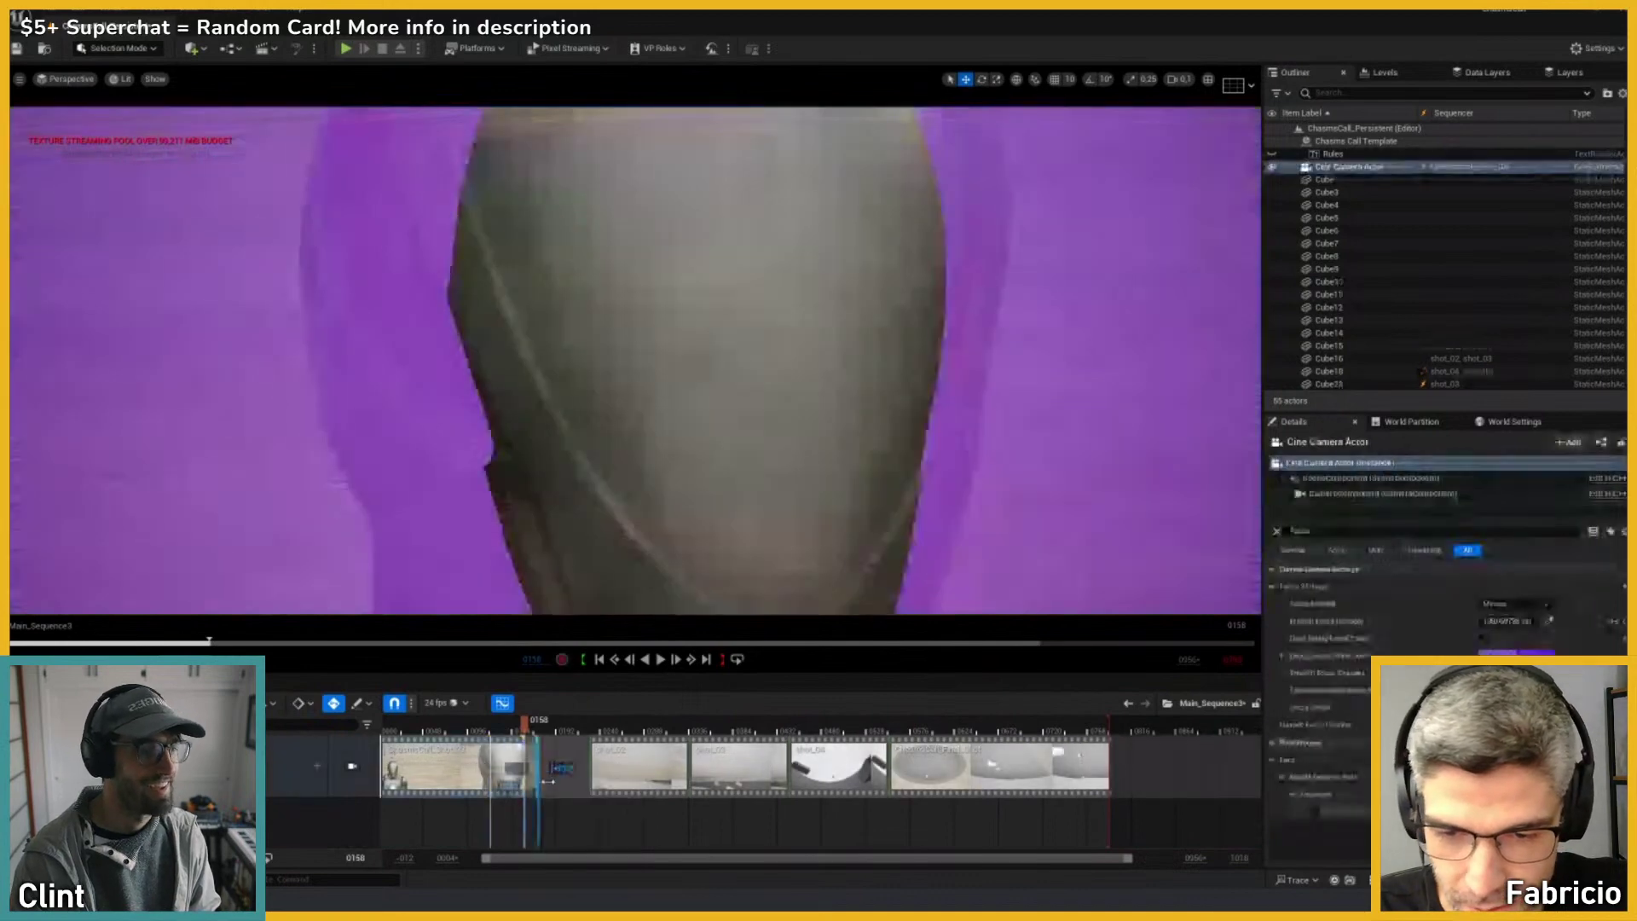
pyautogui.moveTo(546, 780); pyautogui.dragTo(559, 782)
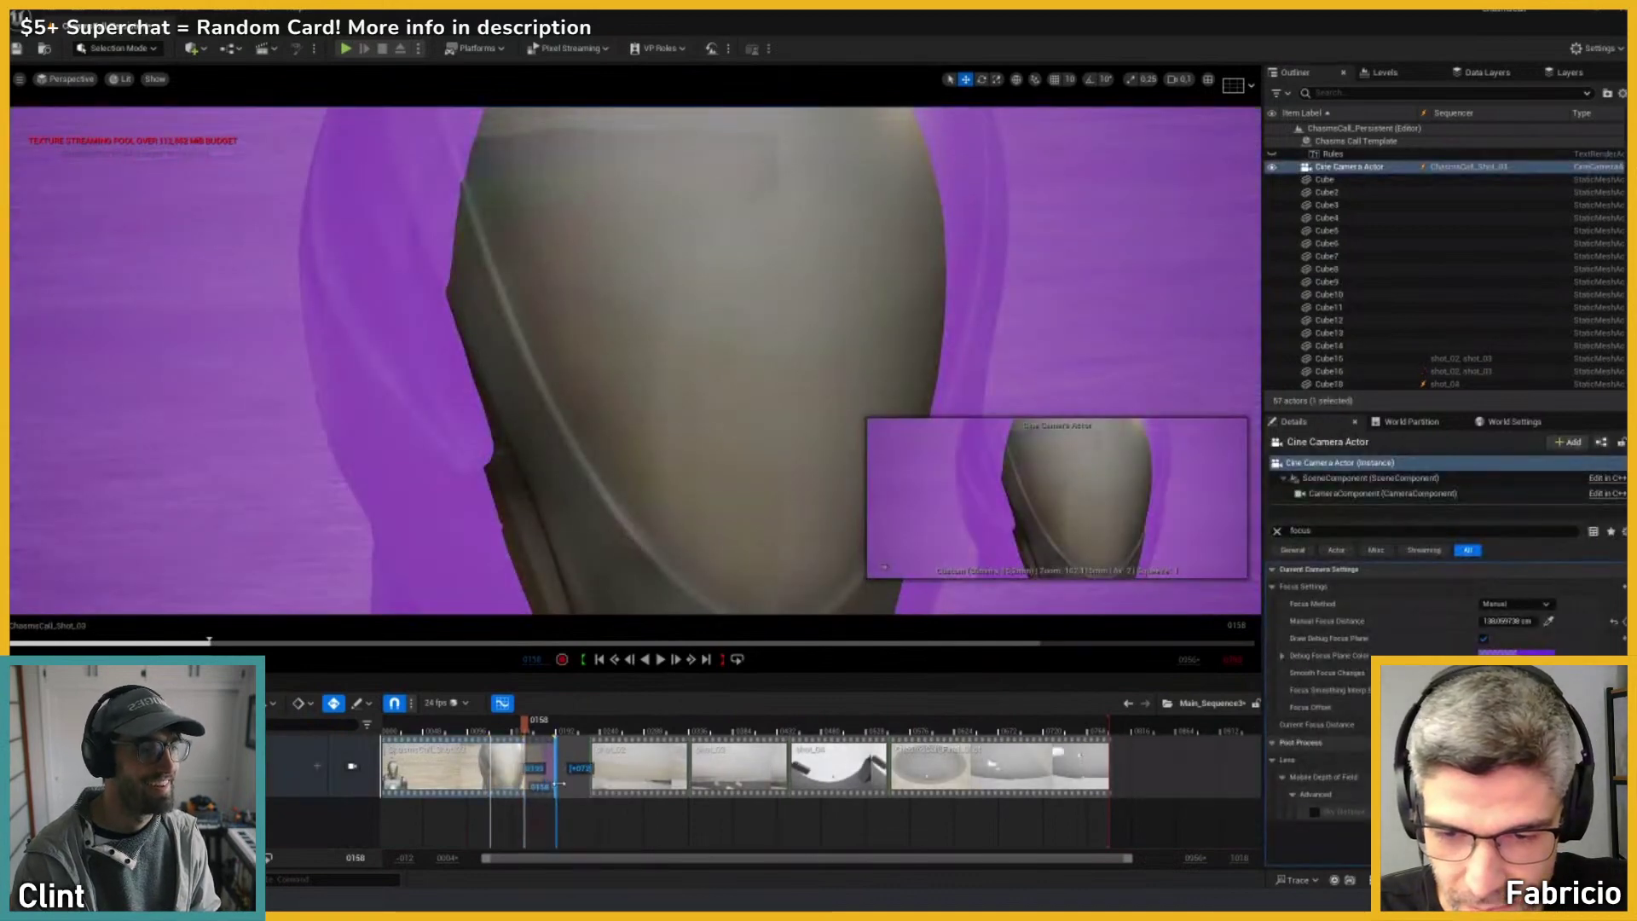
pyautogui.moveTo(519, 727); pyautogui.dragTo(467, 729)
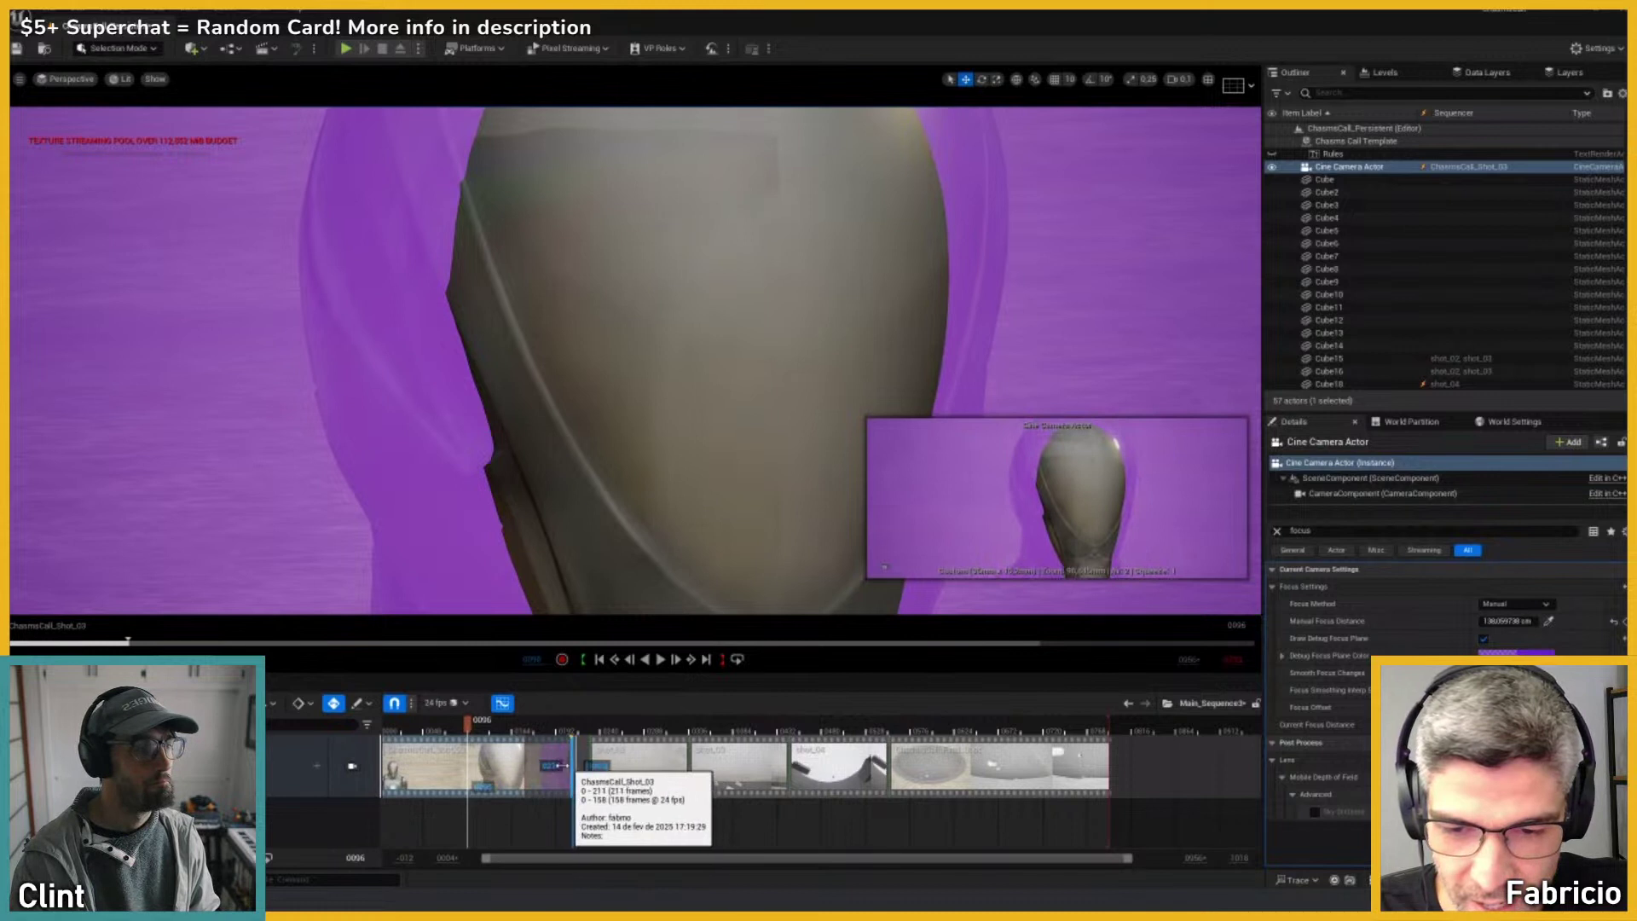
pyautogui.moveTo(563, 764); pyautogui.dragTo(432, 728)
# Step: Lock the view to the camera cuts, turn off Draw Debug Focus Plane, and replay the zoom
pyautogui.click(353, 766)
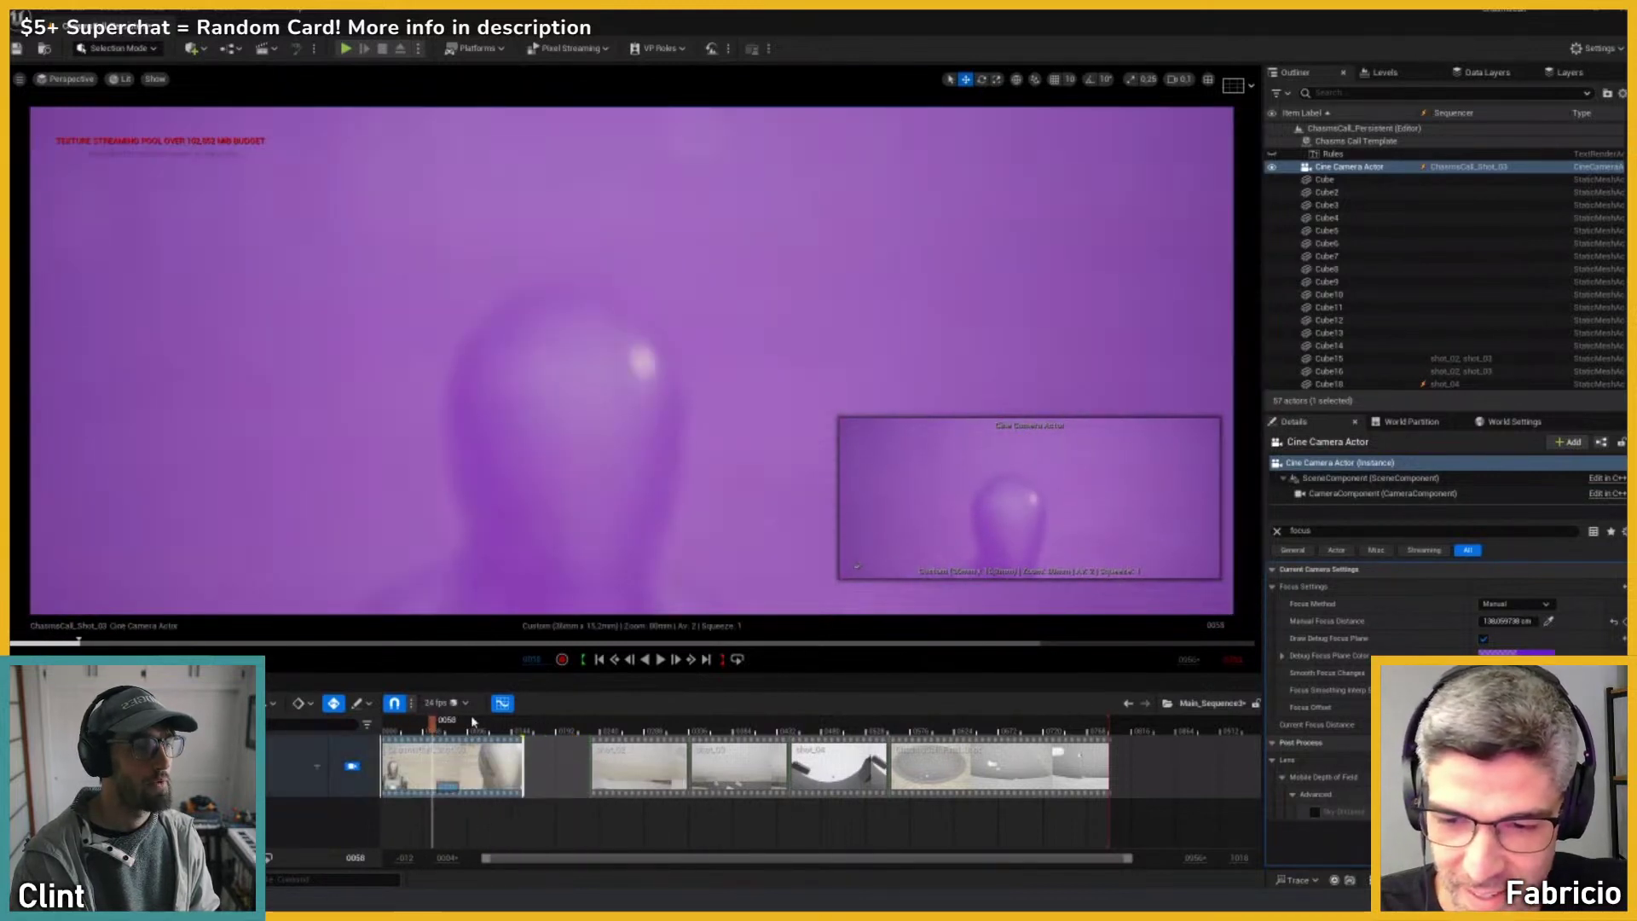
pyautogui.click(1483, 640)
pyautogui.moveTo(446, 721); pyautogui.dragTo(410, 725)
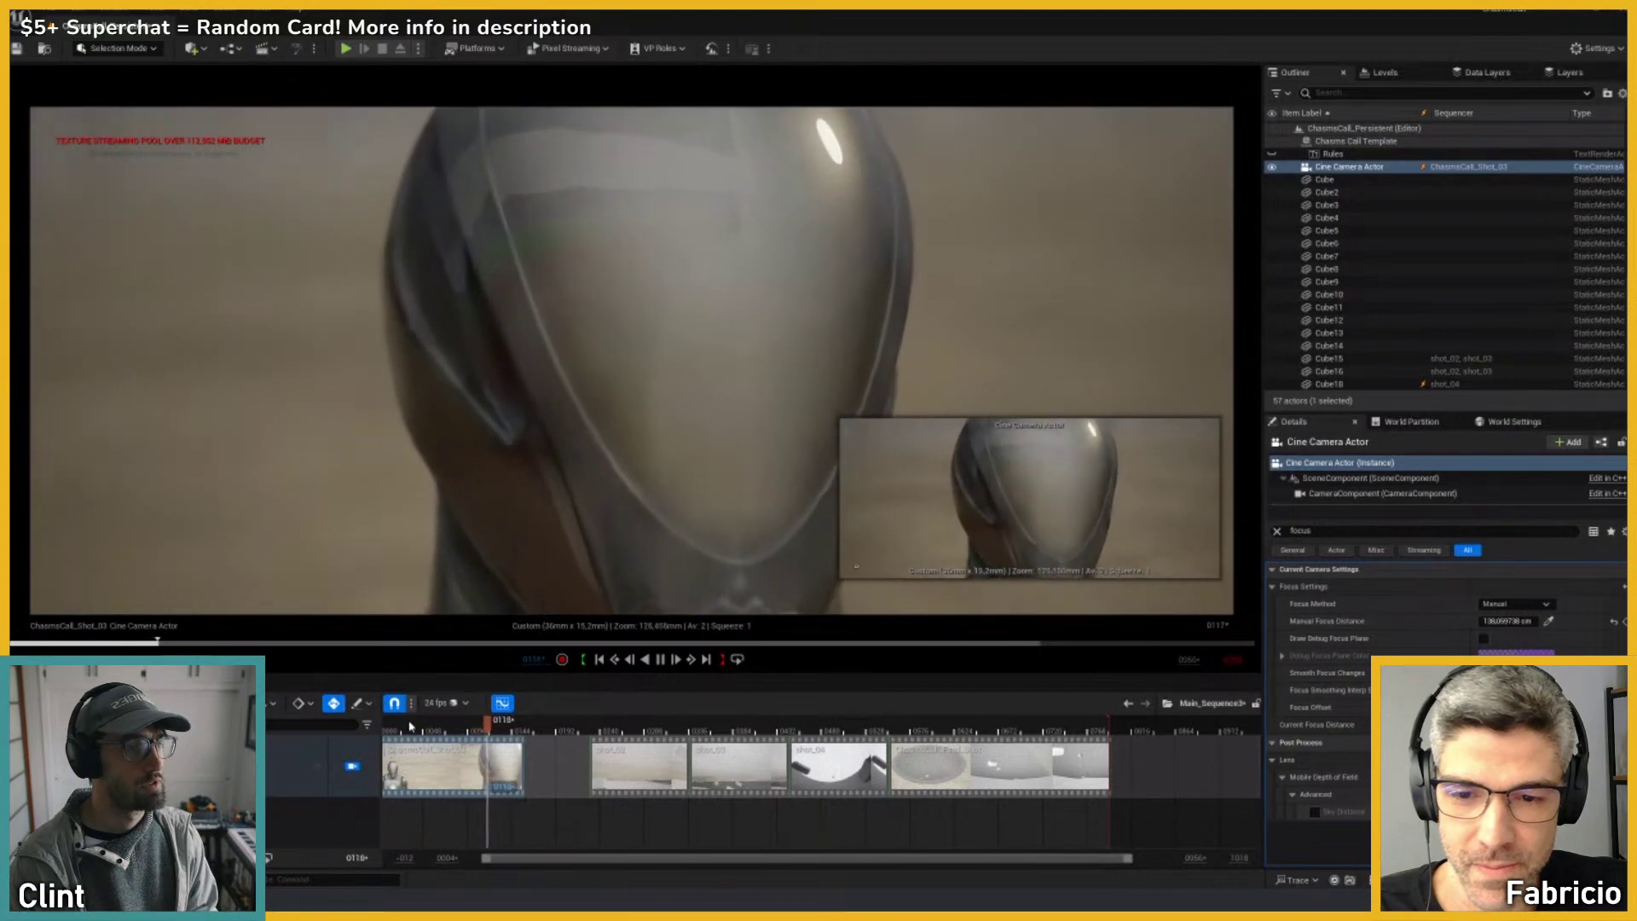
# Step: Extend the end of ChasmCall_Shot_03 further towards the following shot and replay it in Main_Sequence3
pyautogui.doubleClick(463, 772)
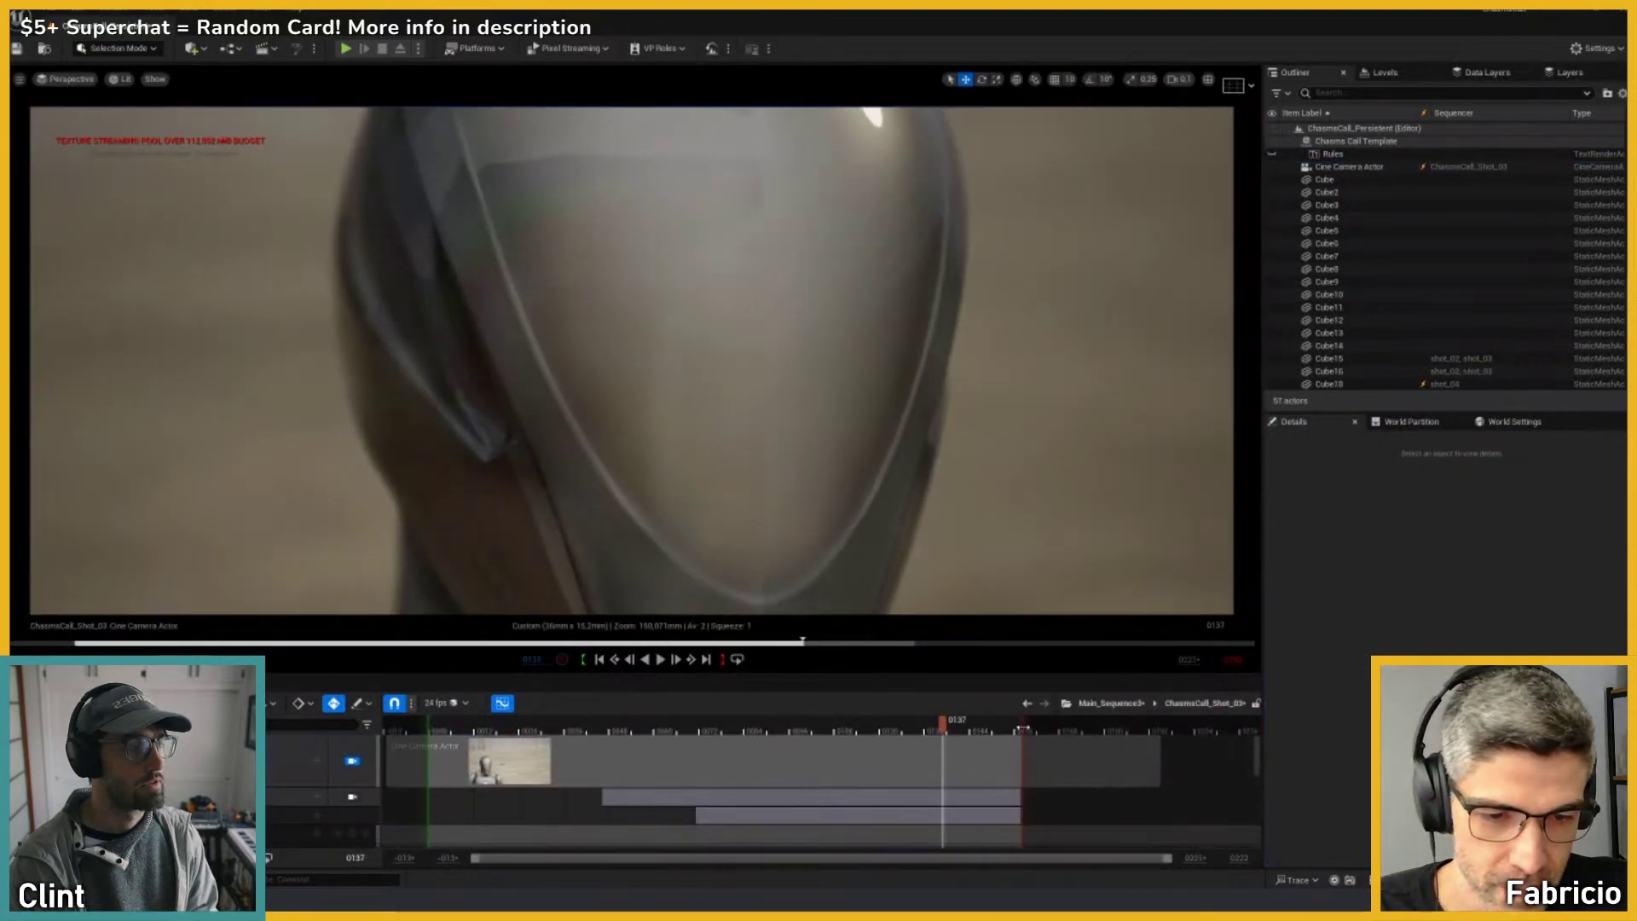
pyautogui.click(1129, 703)
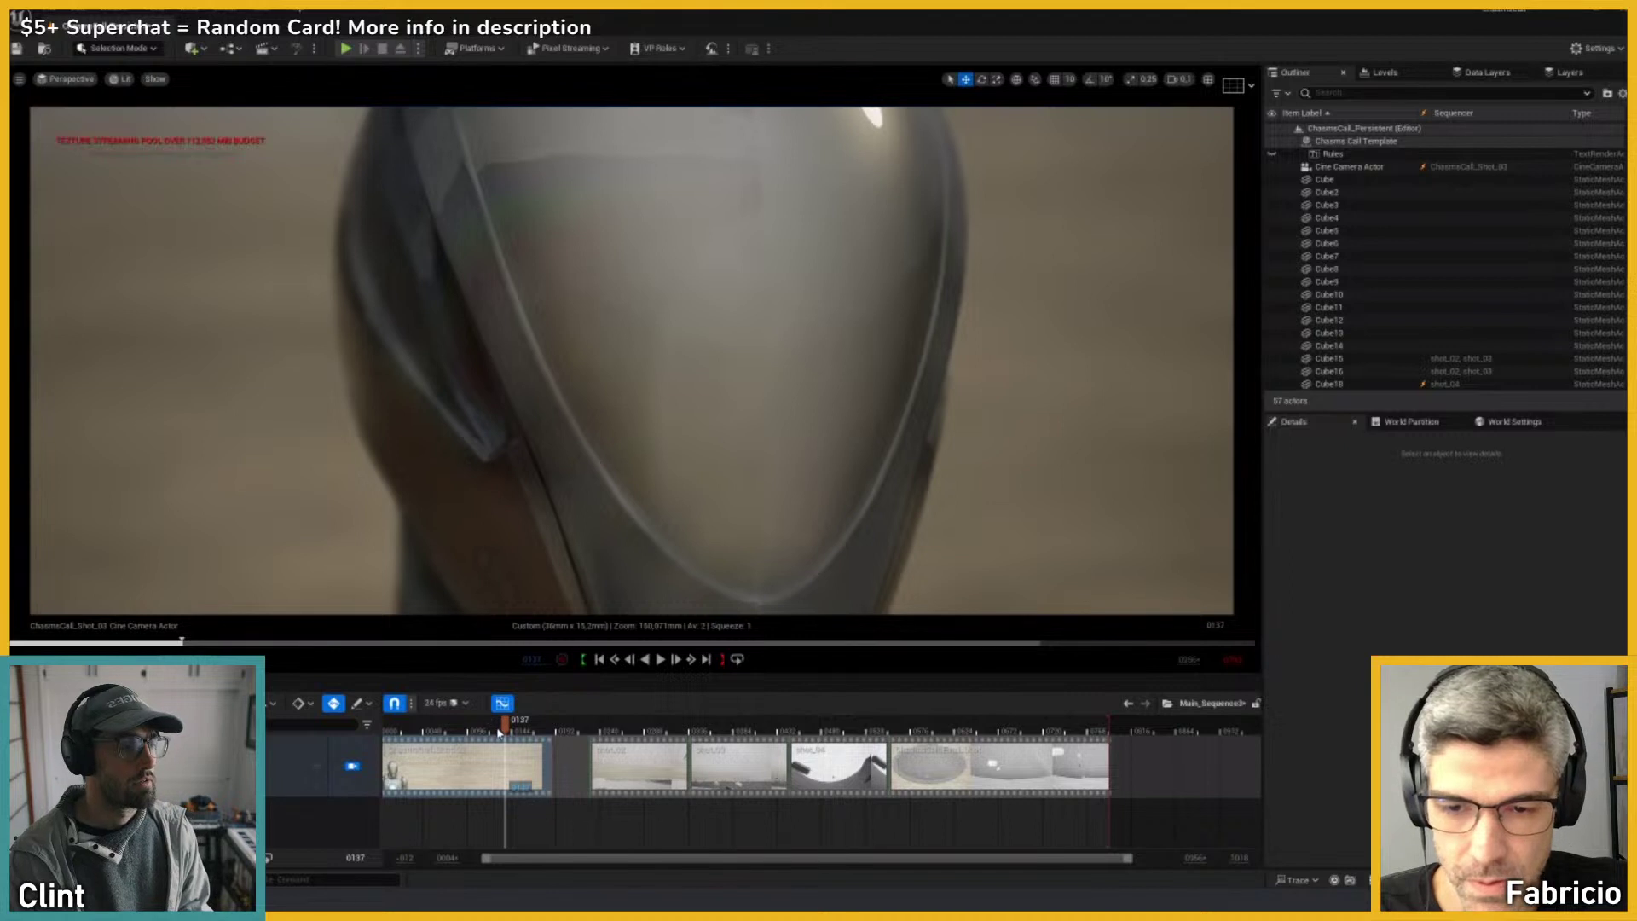
pyautogui.press('Up')
pyautogui.press('space')
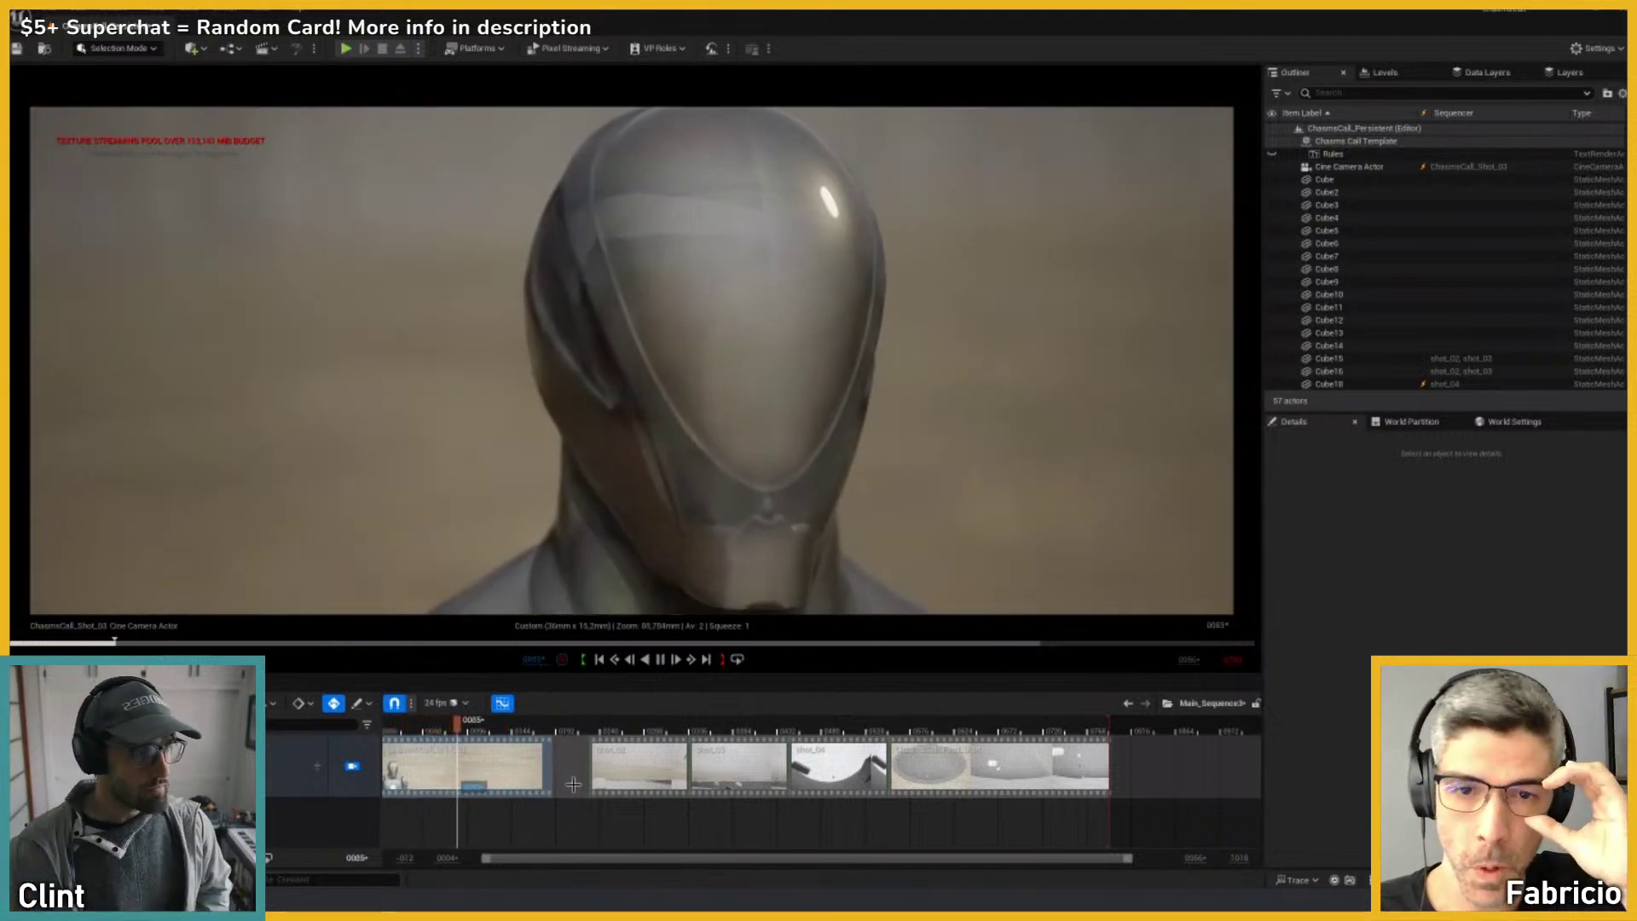
pyautogui.press('space')
# Step: In ChasmCall_Shot_03, move the focus key to frame 71 and the closing focal length key to the shot's end
pyautogui.doubleClick(528, 783)
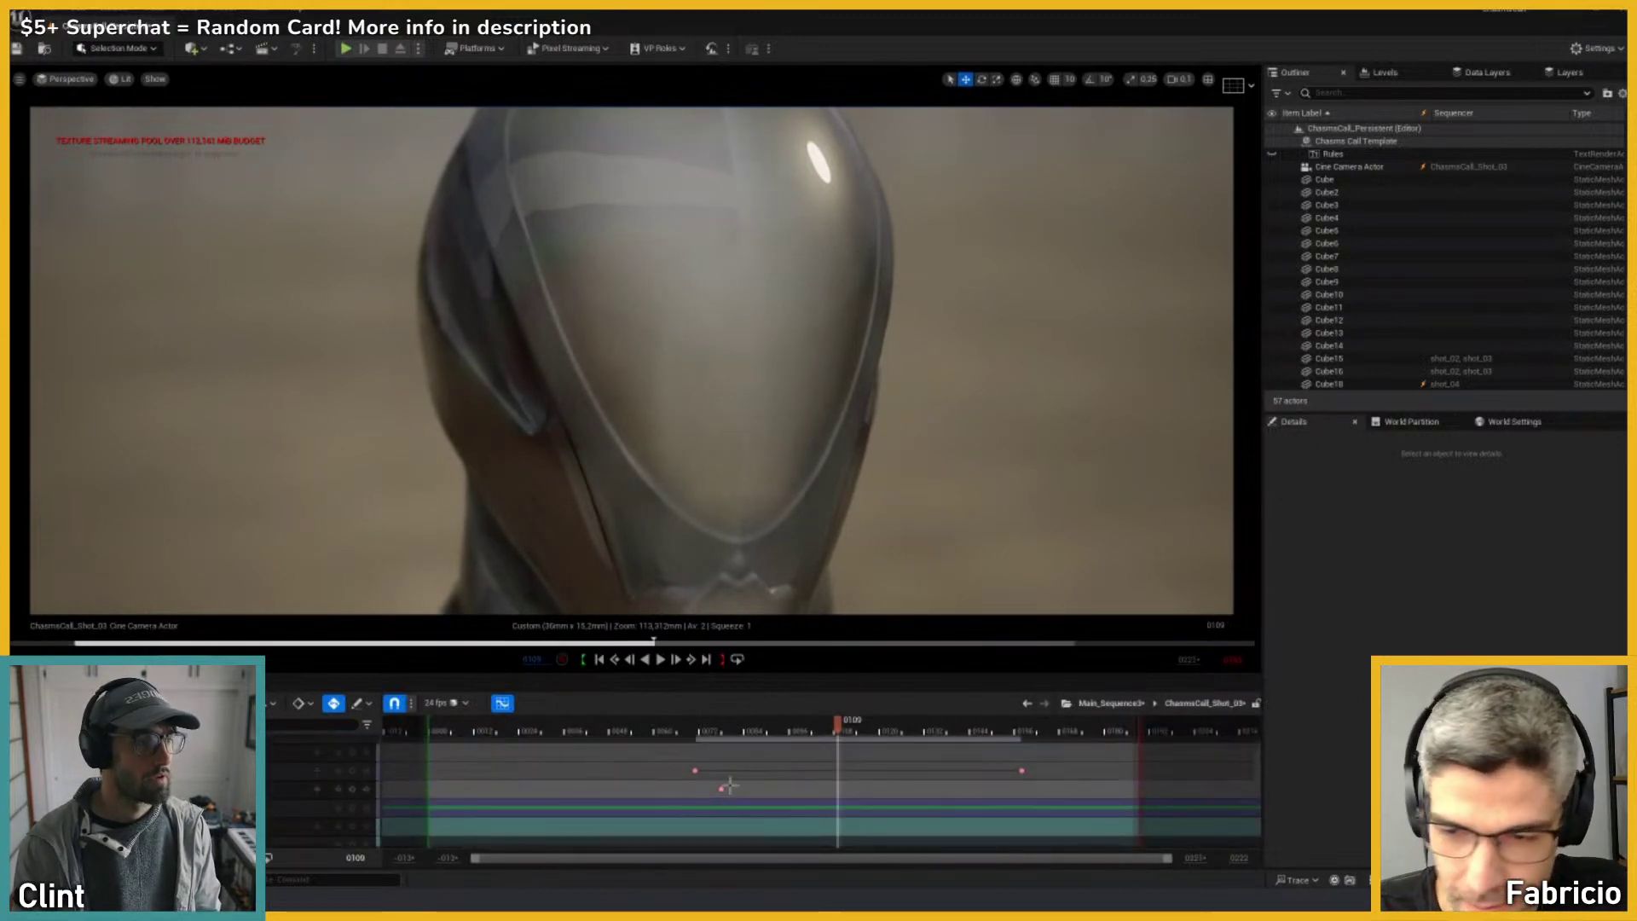
pyautogui.click(695, 789)
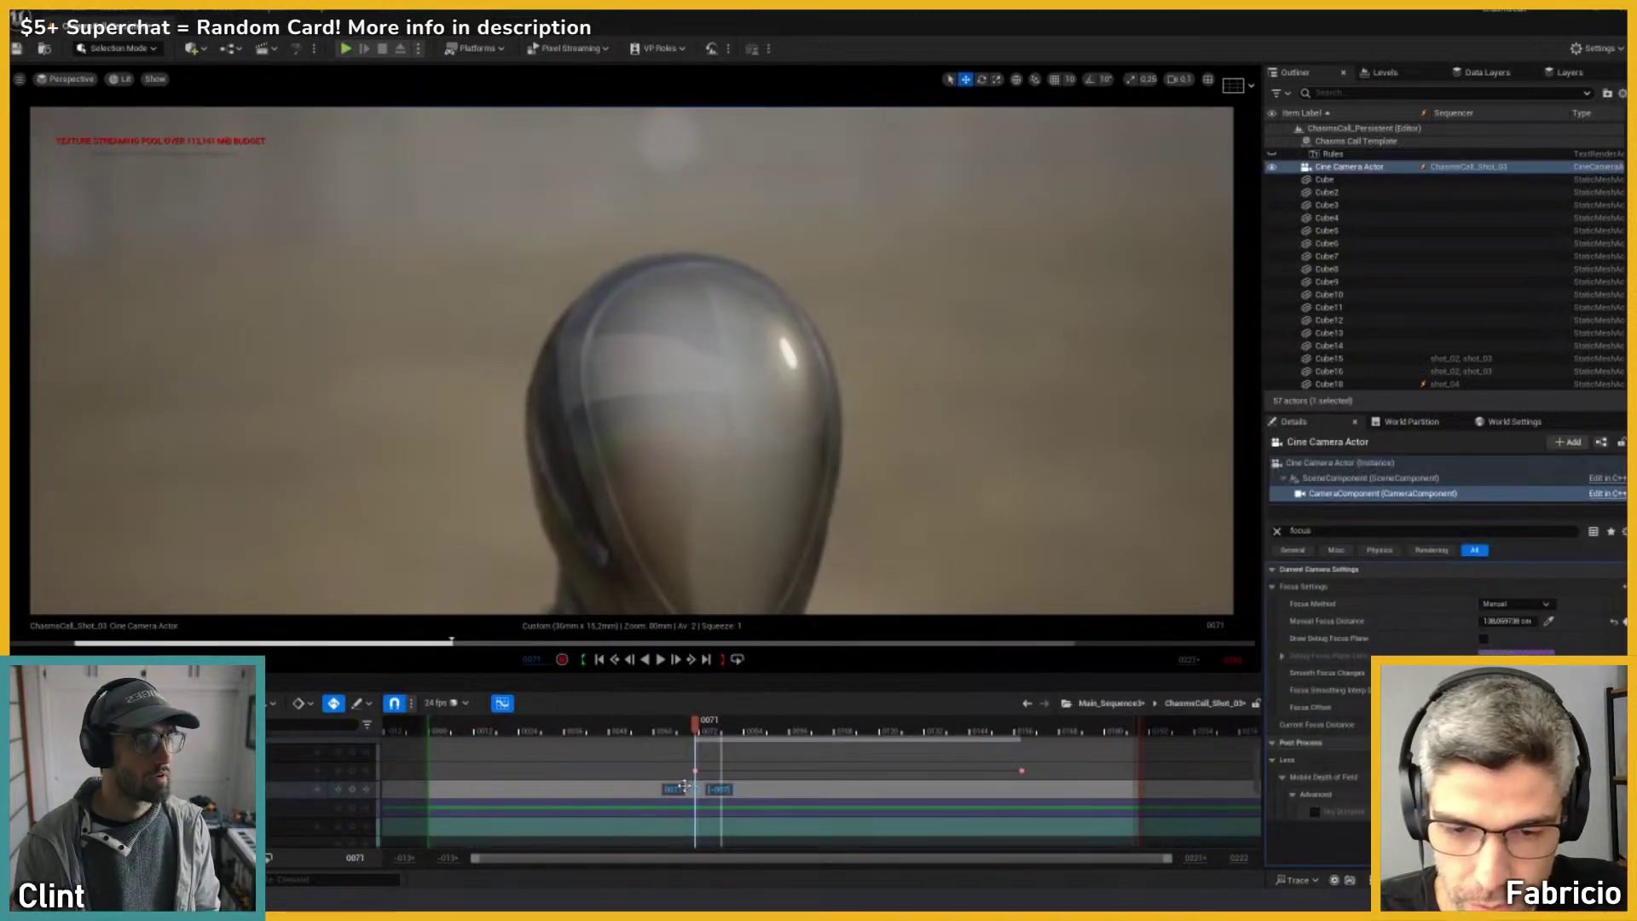
pyautogui.click(696, 773)
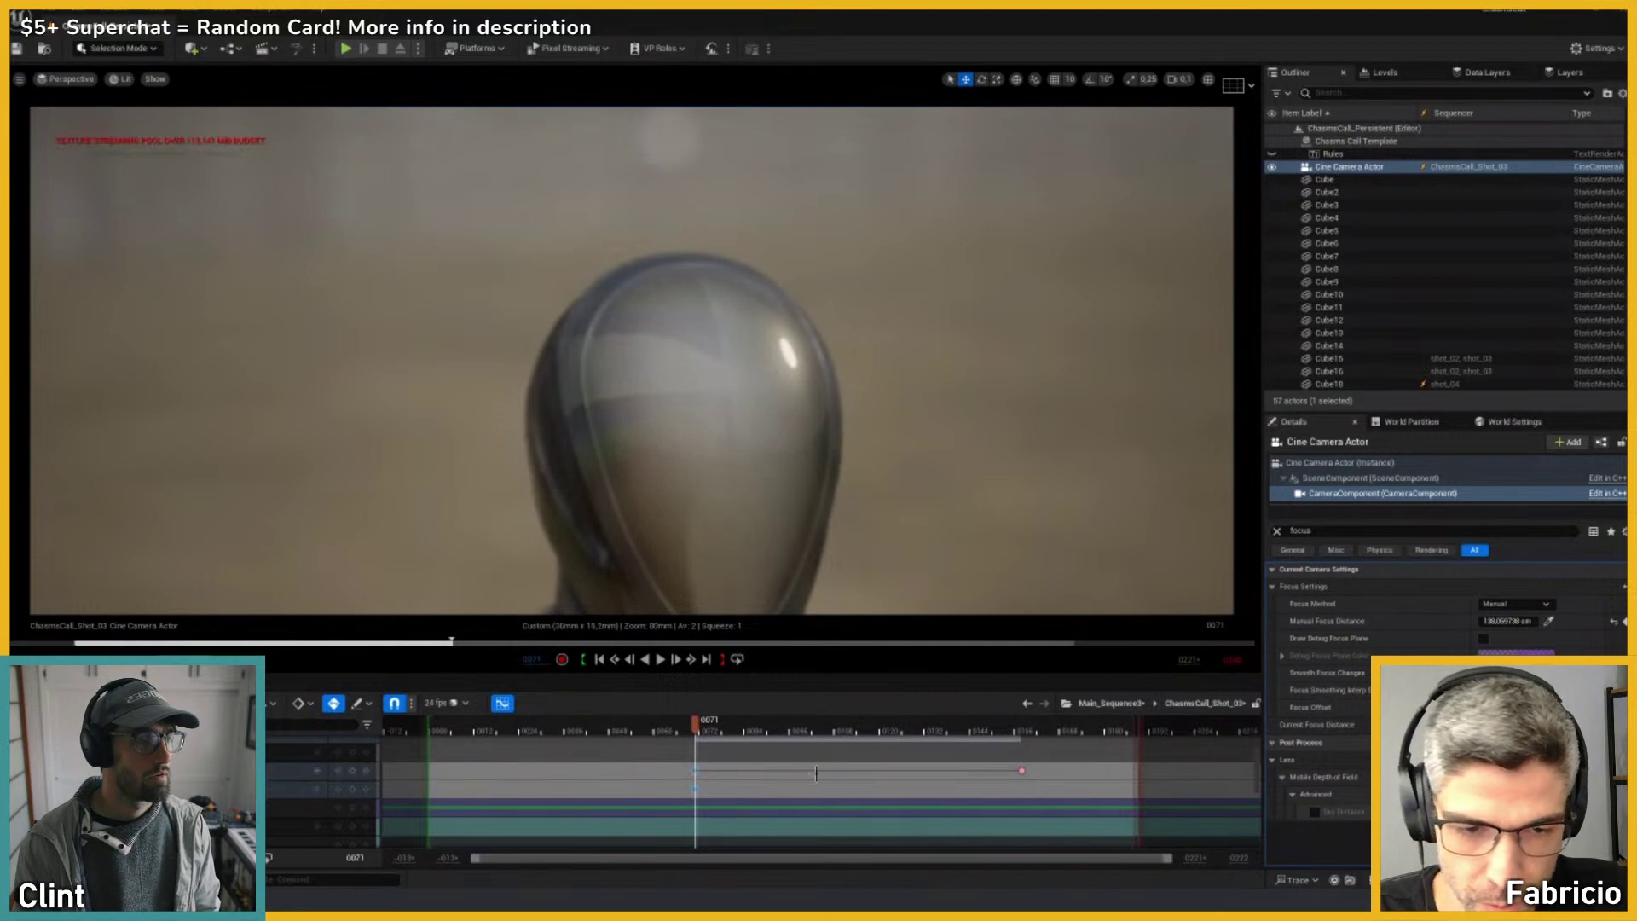
pyautogui.moveTo(1025, 769); pyautogui.dragTo(1130, 780)
pyautogui.click(727, 730)
pyautogui.press('space')
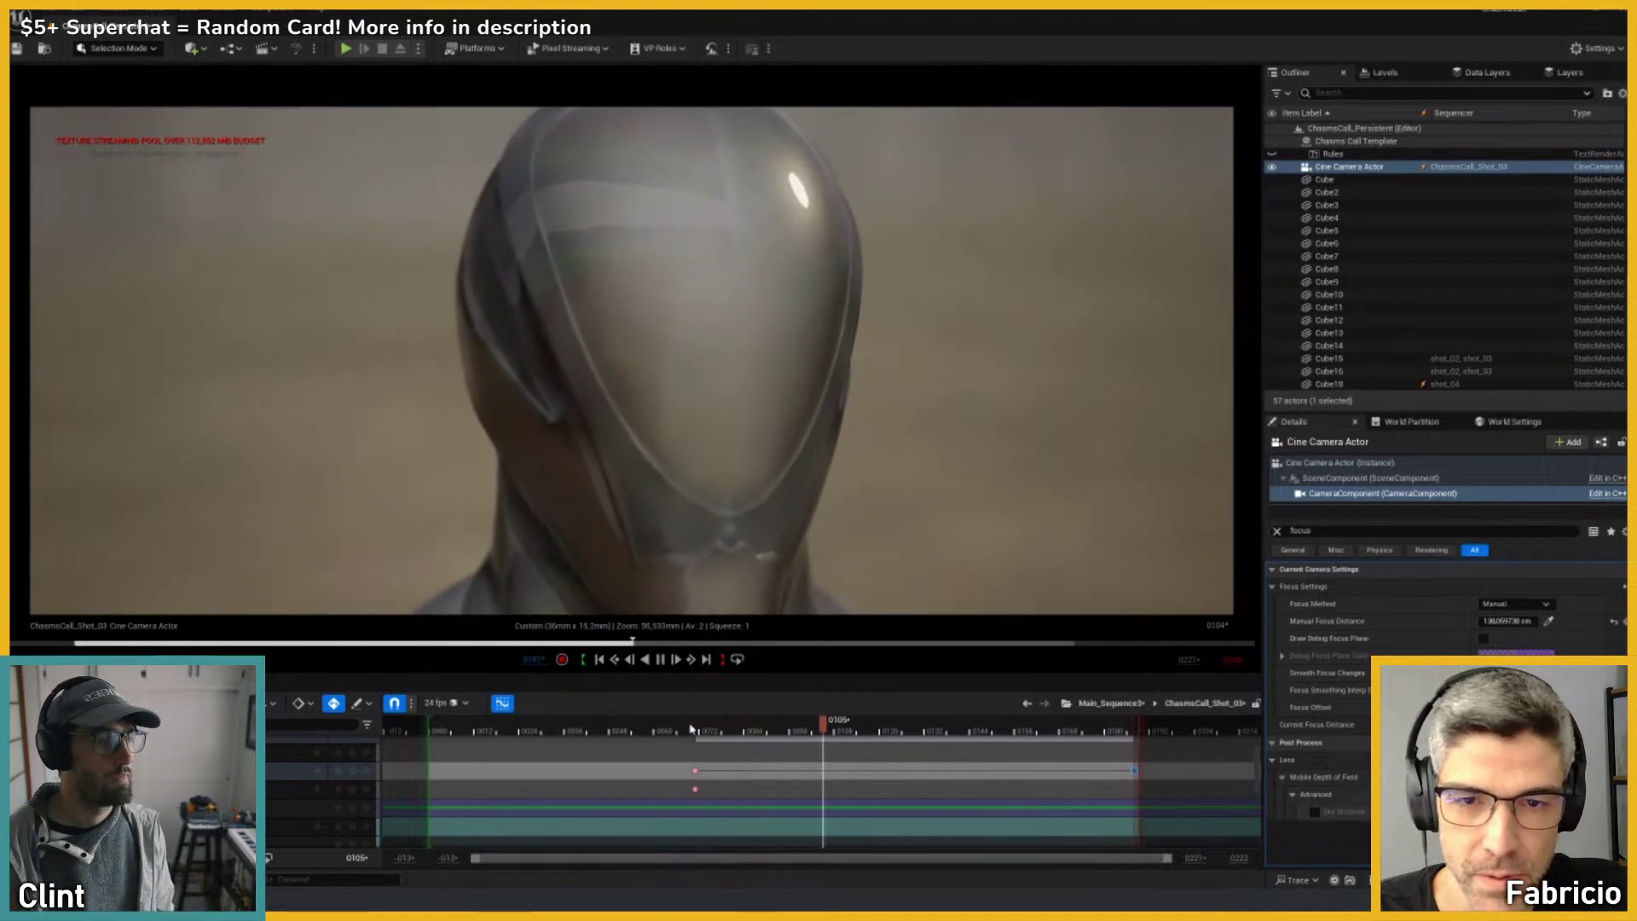
pyautogui.press('space')
# Step: Move the Cine Camera Actor's closing transform key close to the shot's end and replay the slower zoom
pyautogui.scroll(-3, 926, 798)
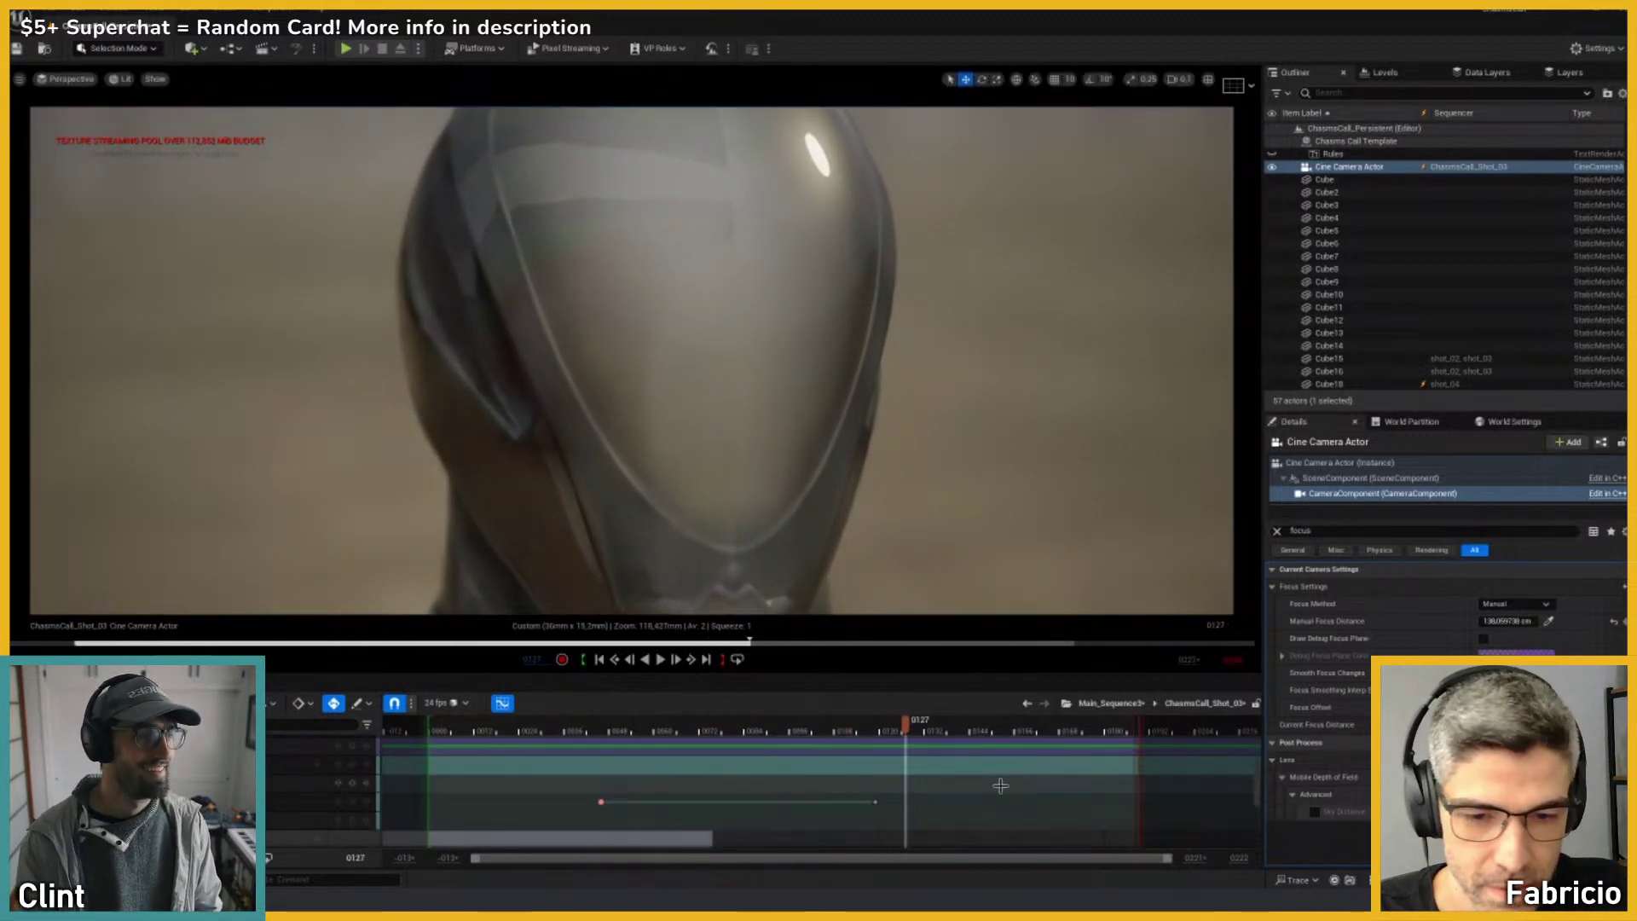
pyautogui.moveTo(875, 805); pyautogui.dragTo(1118, 810)
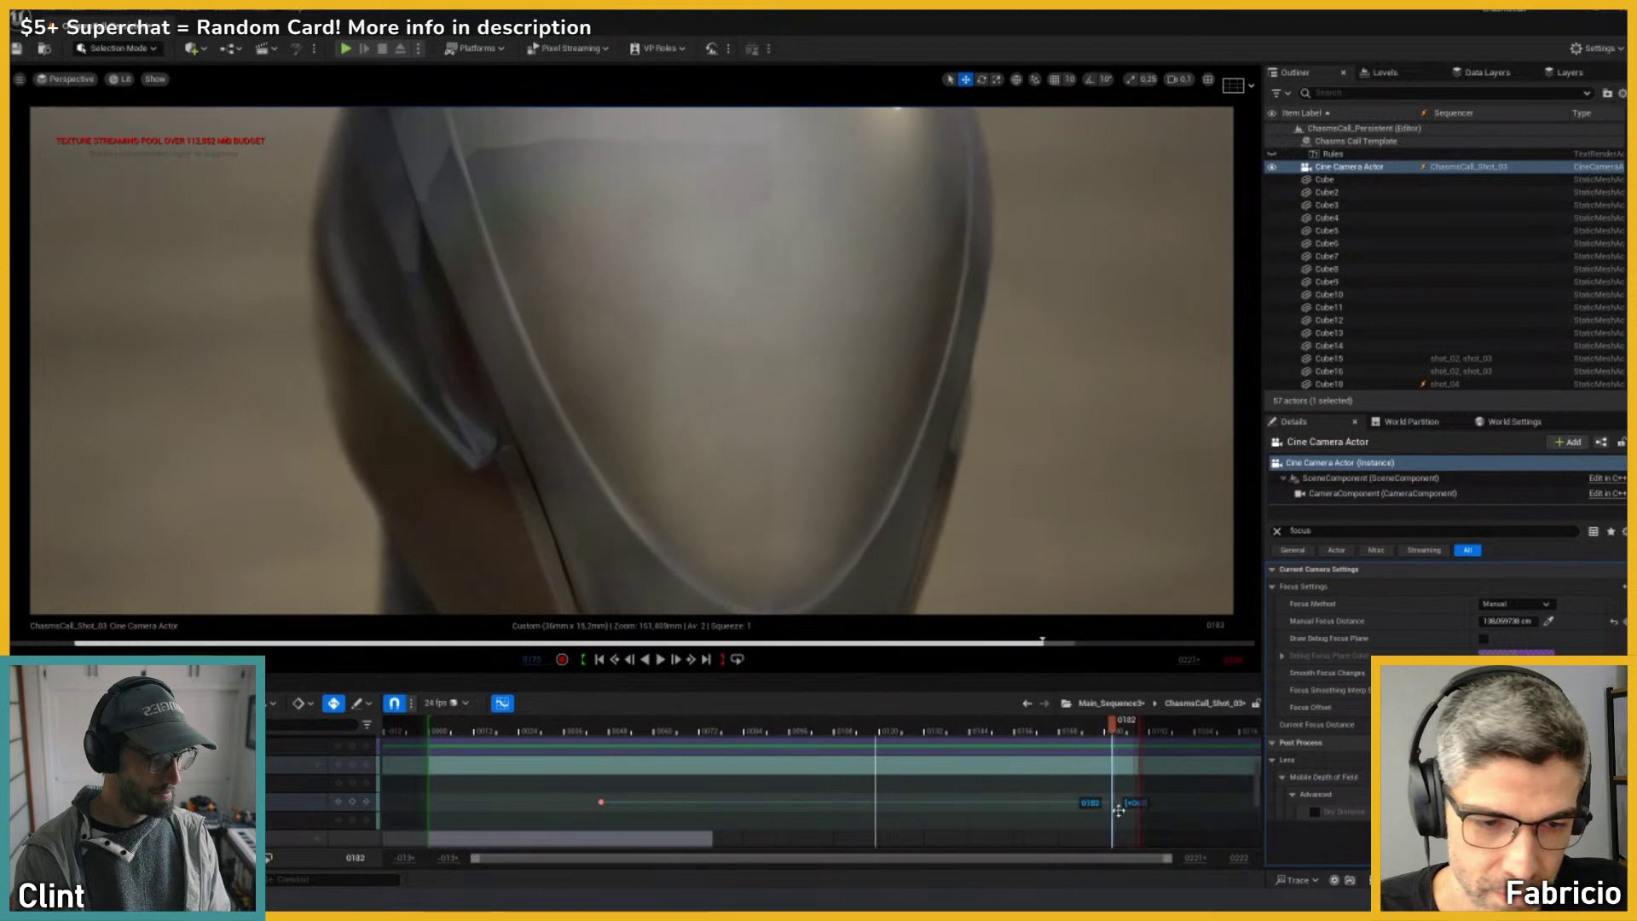
pyautogui.scroll(-3, 1127, 810)
pyautogui.moveTo(943, 724); pyautogui.dragTo(704, 722)
pyautogui.press('space')
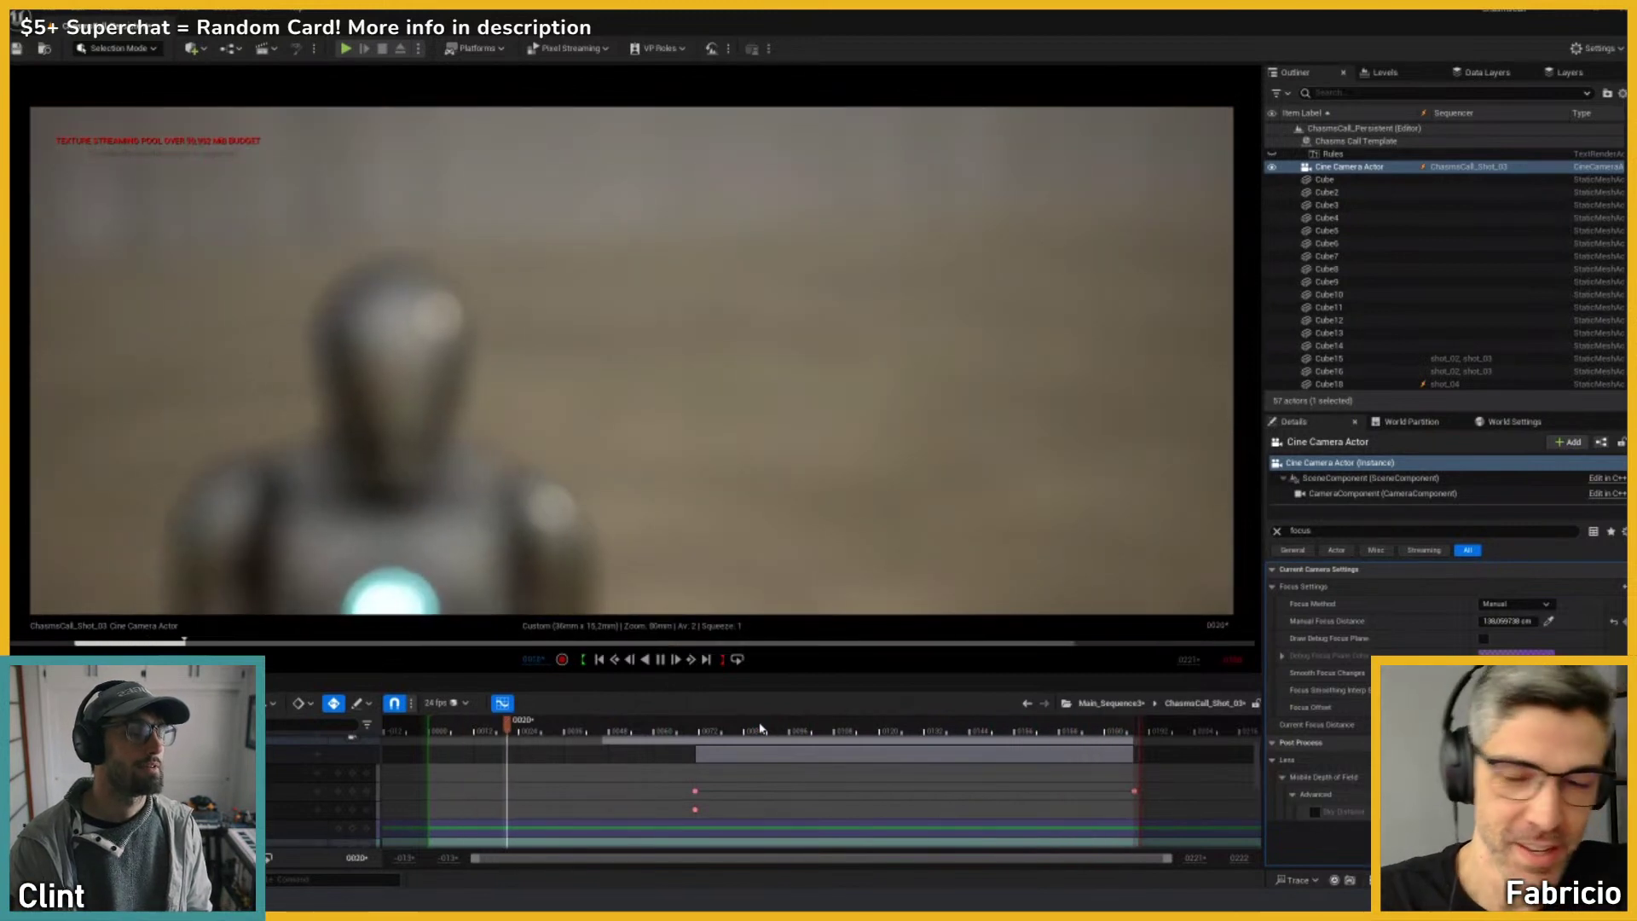
pyautogui.click(821, 730)
pyautogui.moveTo(822, 731); pyautogui.dragTo(1014, 726)
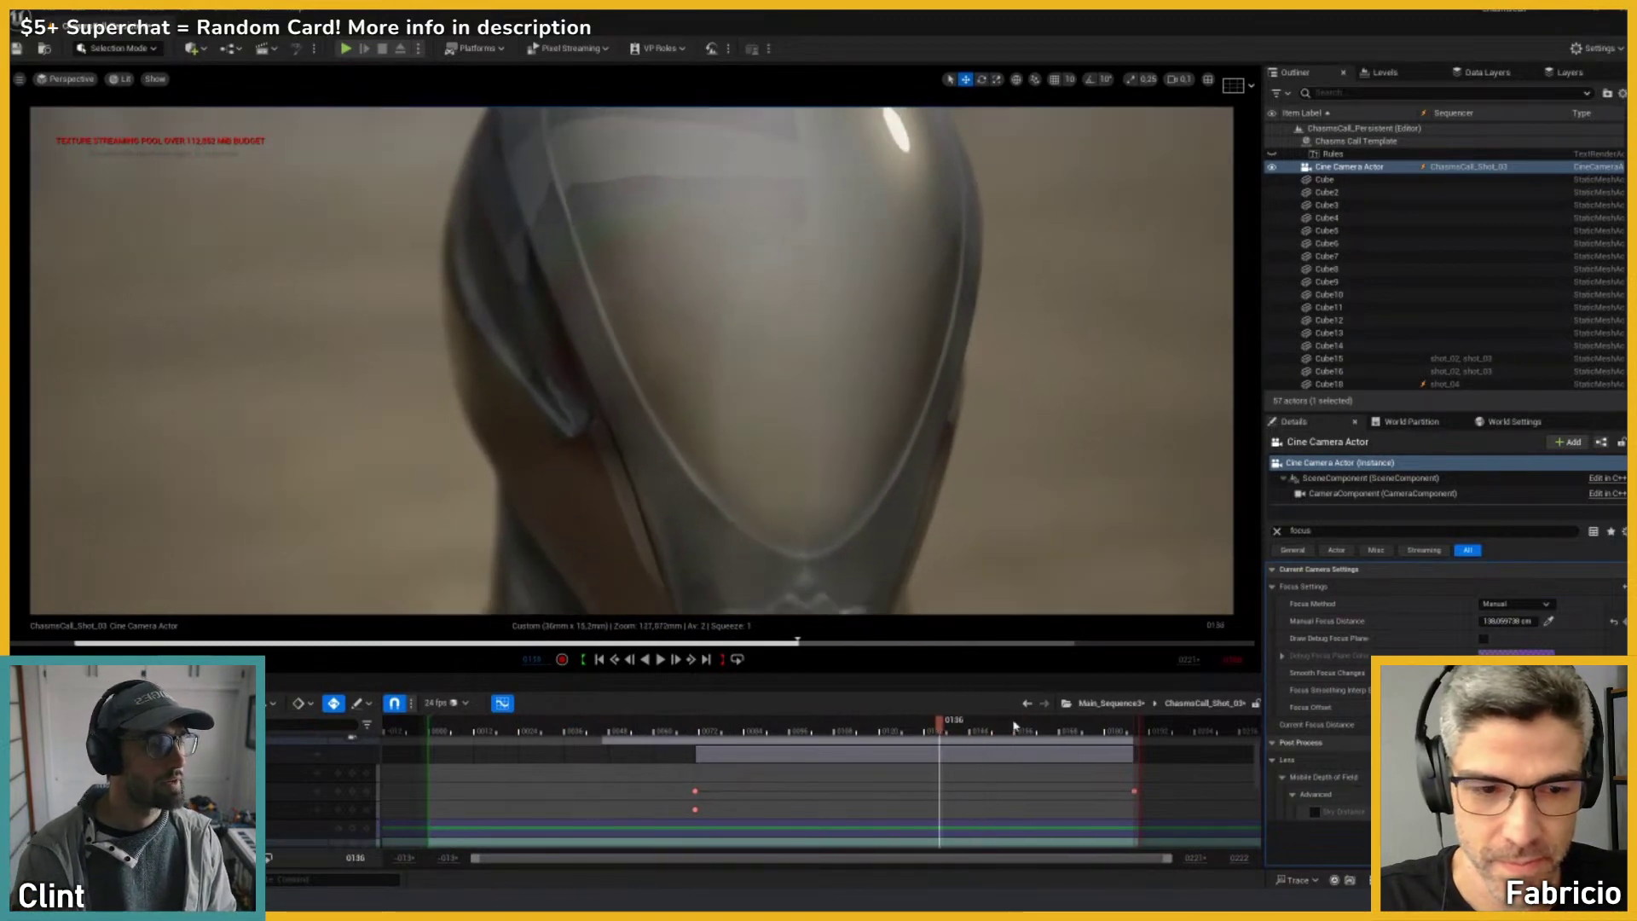
# Step: In Main_Sequence3, shift the following shots back against ChasmCall_Shot_03 and trim the sequence's end to the last shot
pyautogui.click(1097, 706)
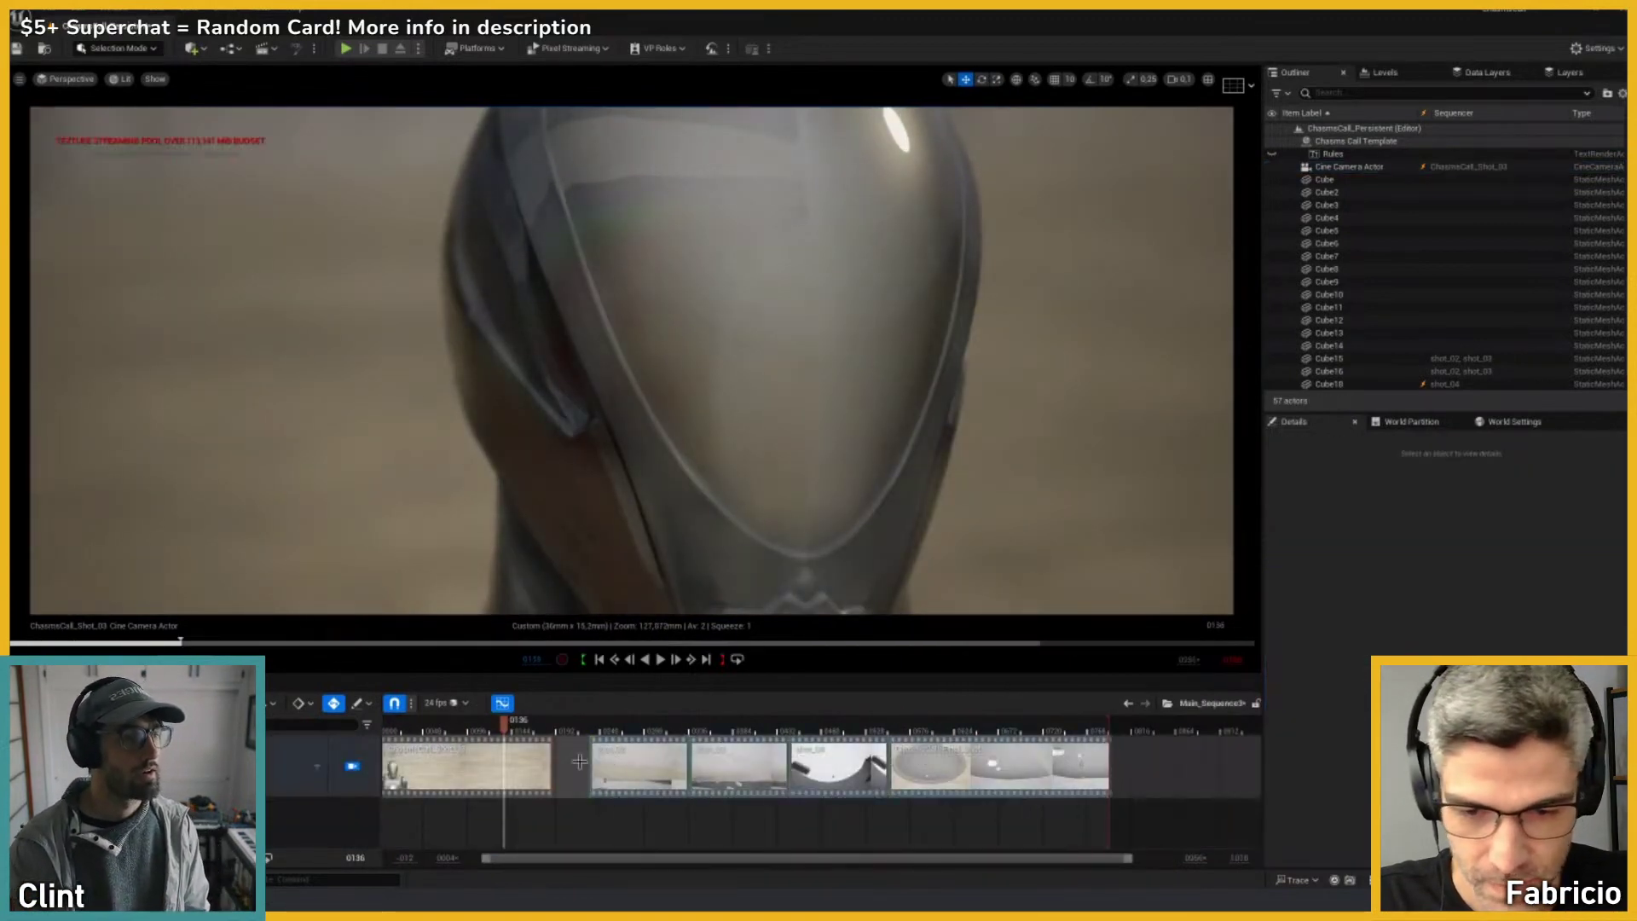
pyautogui.moveTo(607, 767); pyautogui.dragTo(570, 767)
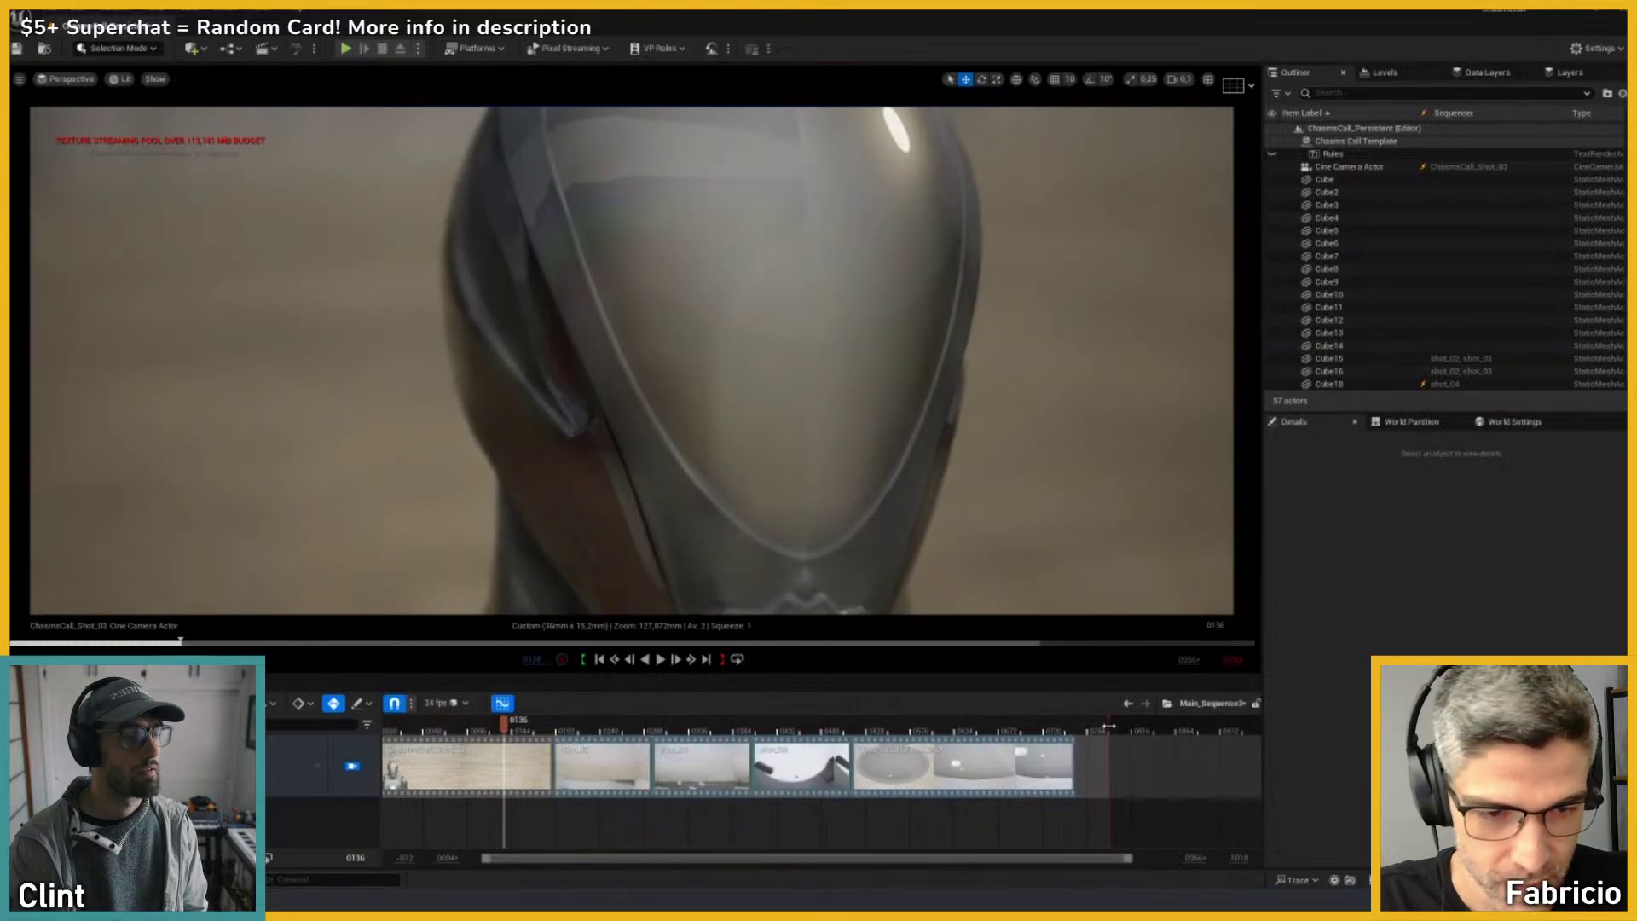
pyautogui.moveTo(472, 732); pyautogui.dragTo(314, 706)
# Step: Save ChasmCall_Shot_03 and Main_Sequence3, and play the whole sequence through
pyautogui.hotkey('ctrl', 's')
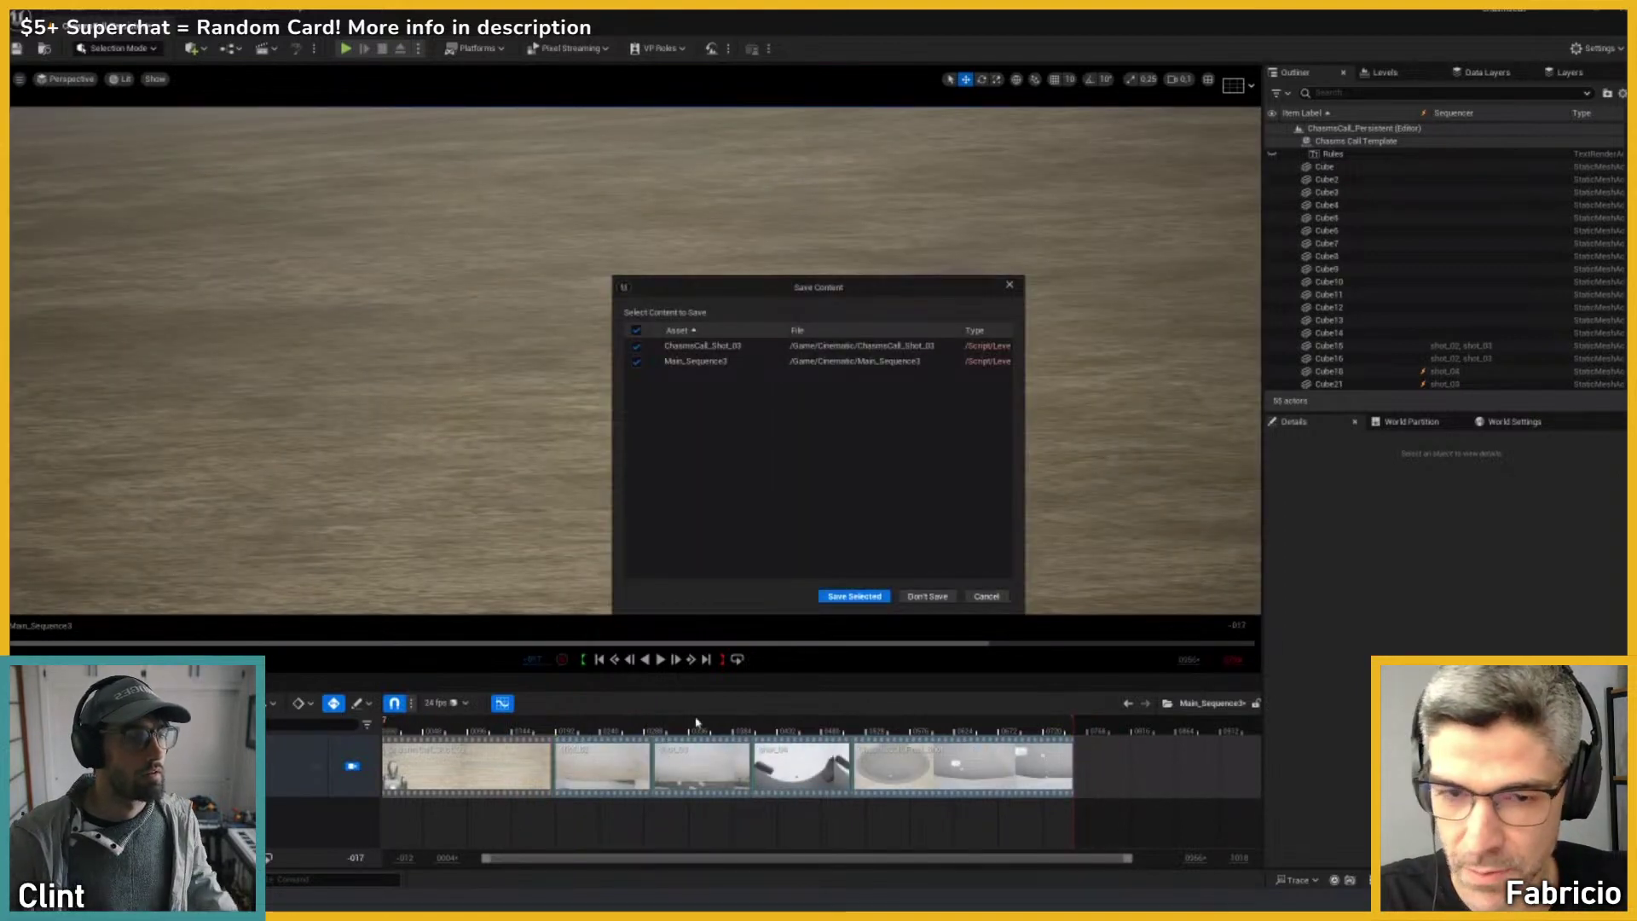
pyautogui.click(855, 596)
pyautogui.press('space')
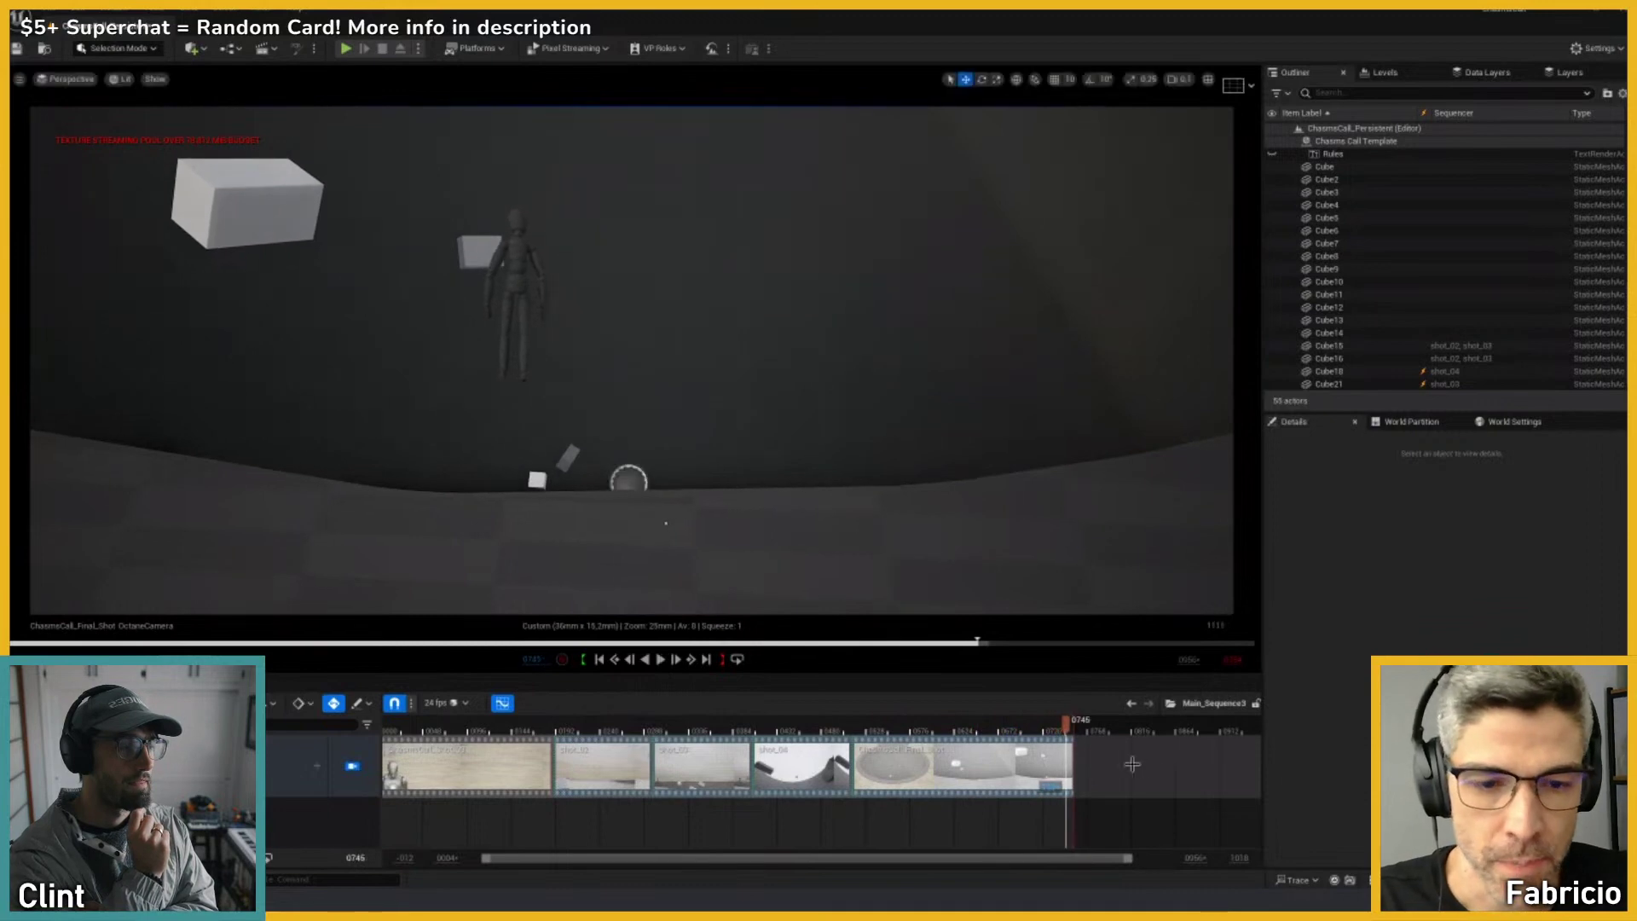
# Step: Scrub from the end of shot_04 into the final shot, select the Character, and examine its fall into the chasm
pyautogui.moveTo(1069, 721); pyautogui.dragTo(848, 740)
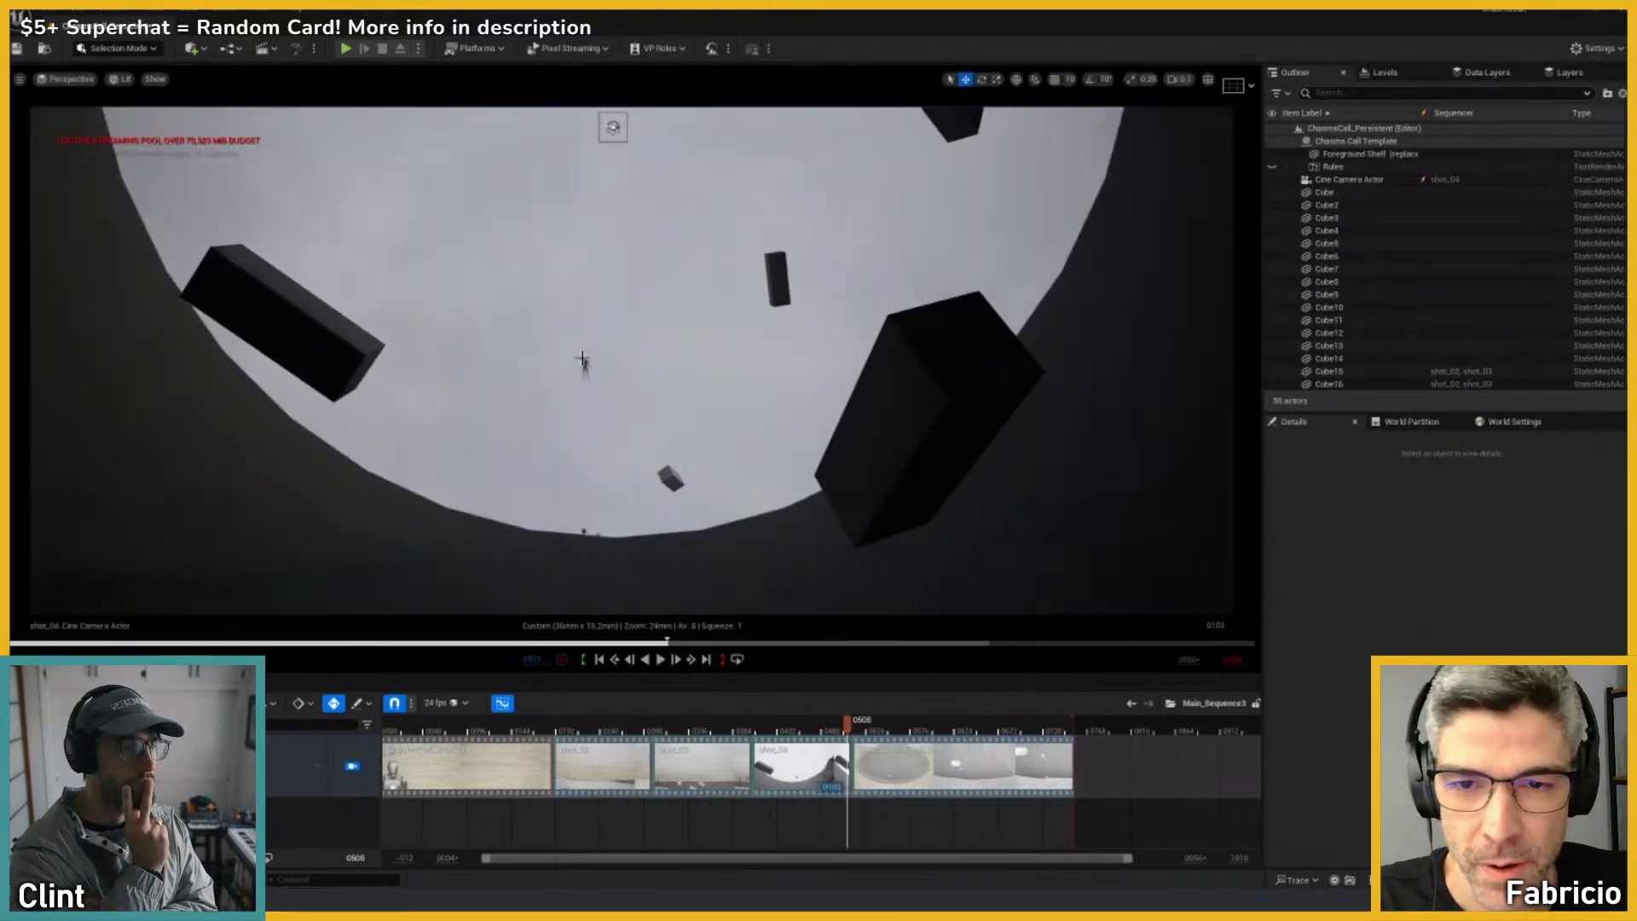
pyautogui.moveTo(855, 731); pyautogui.dragTo(902, 733)
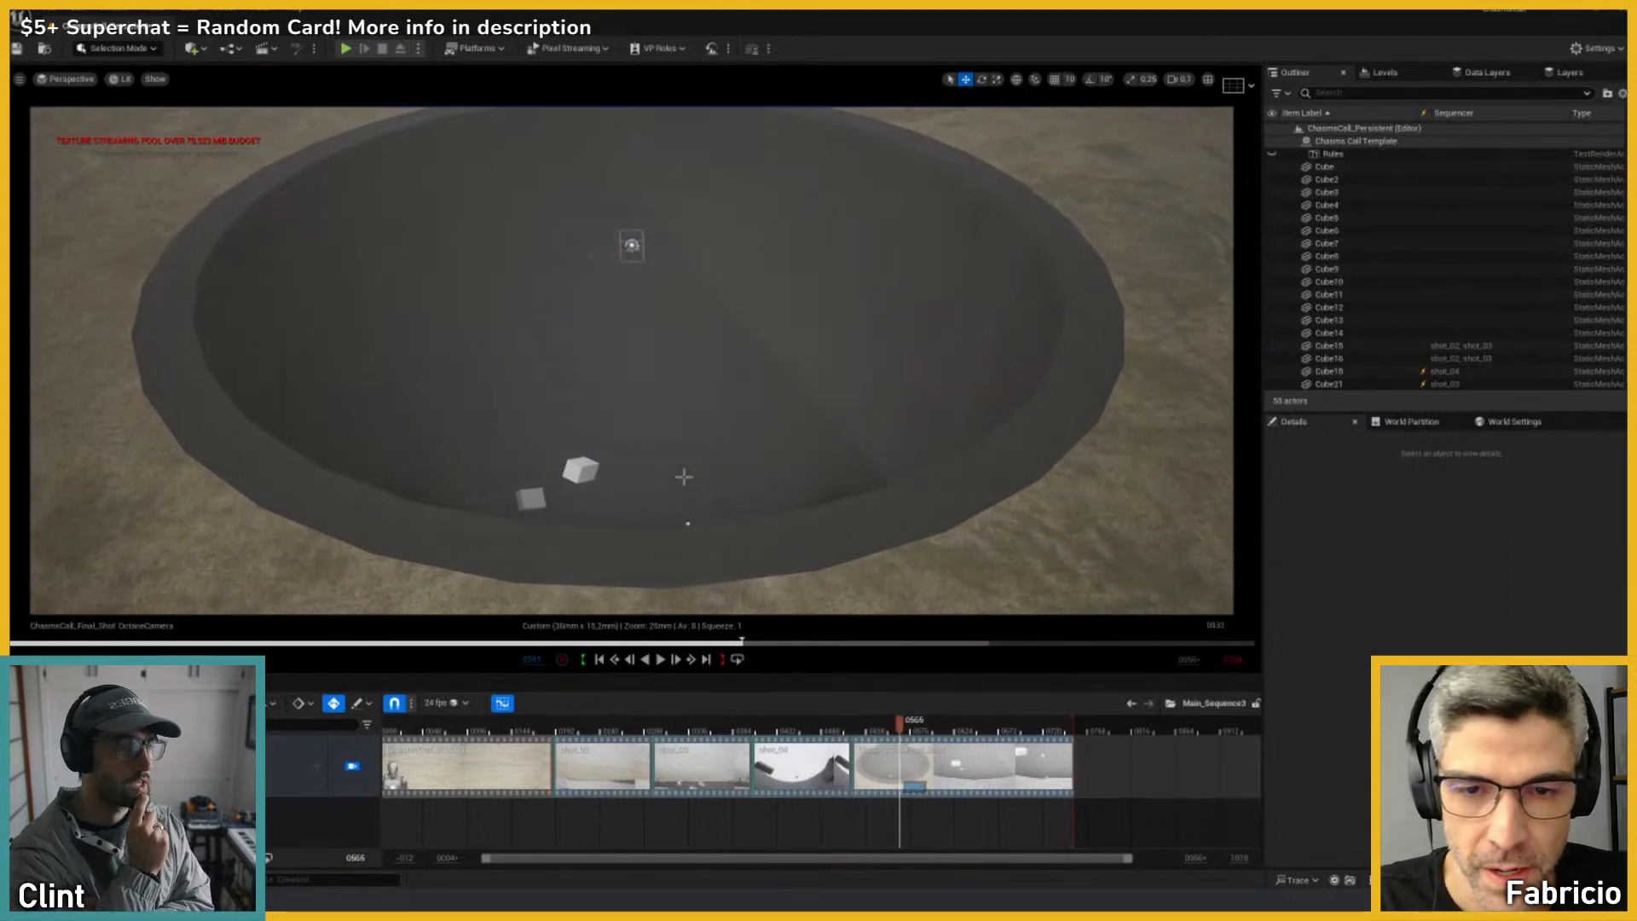
pyautogui.click(686, 482)
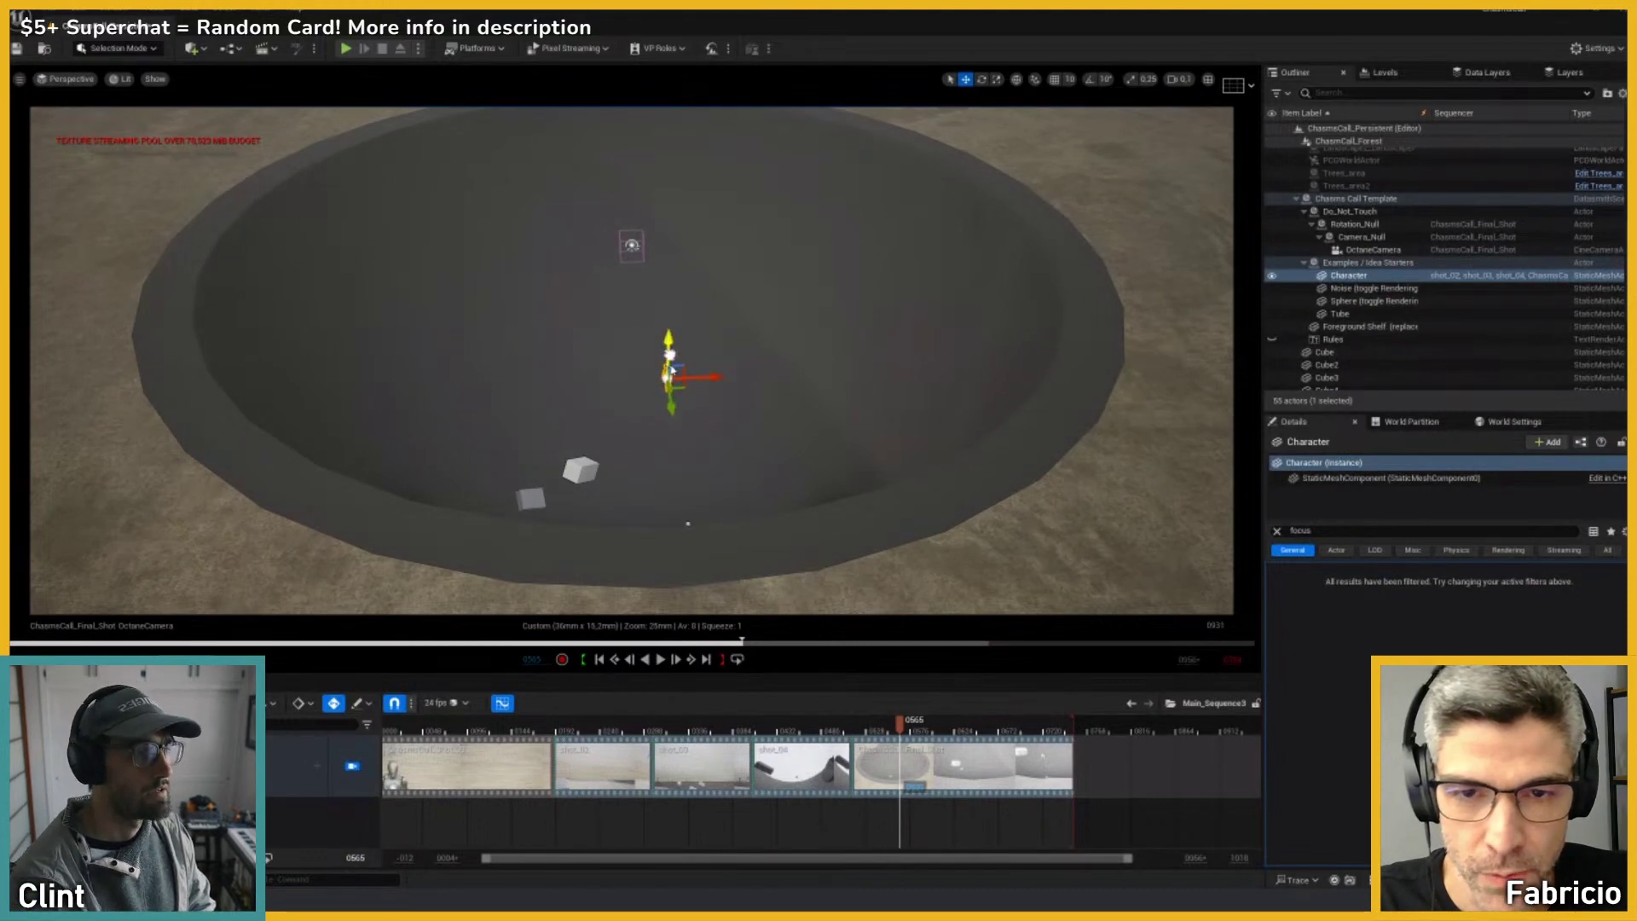
pyautogui.moveTo(929, 732); pyautogui.dragTo(856, 729)
pyautogui.press('space')
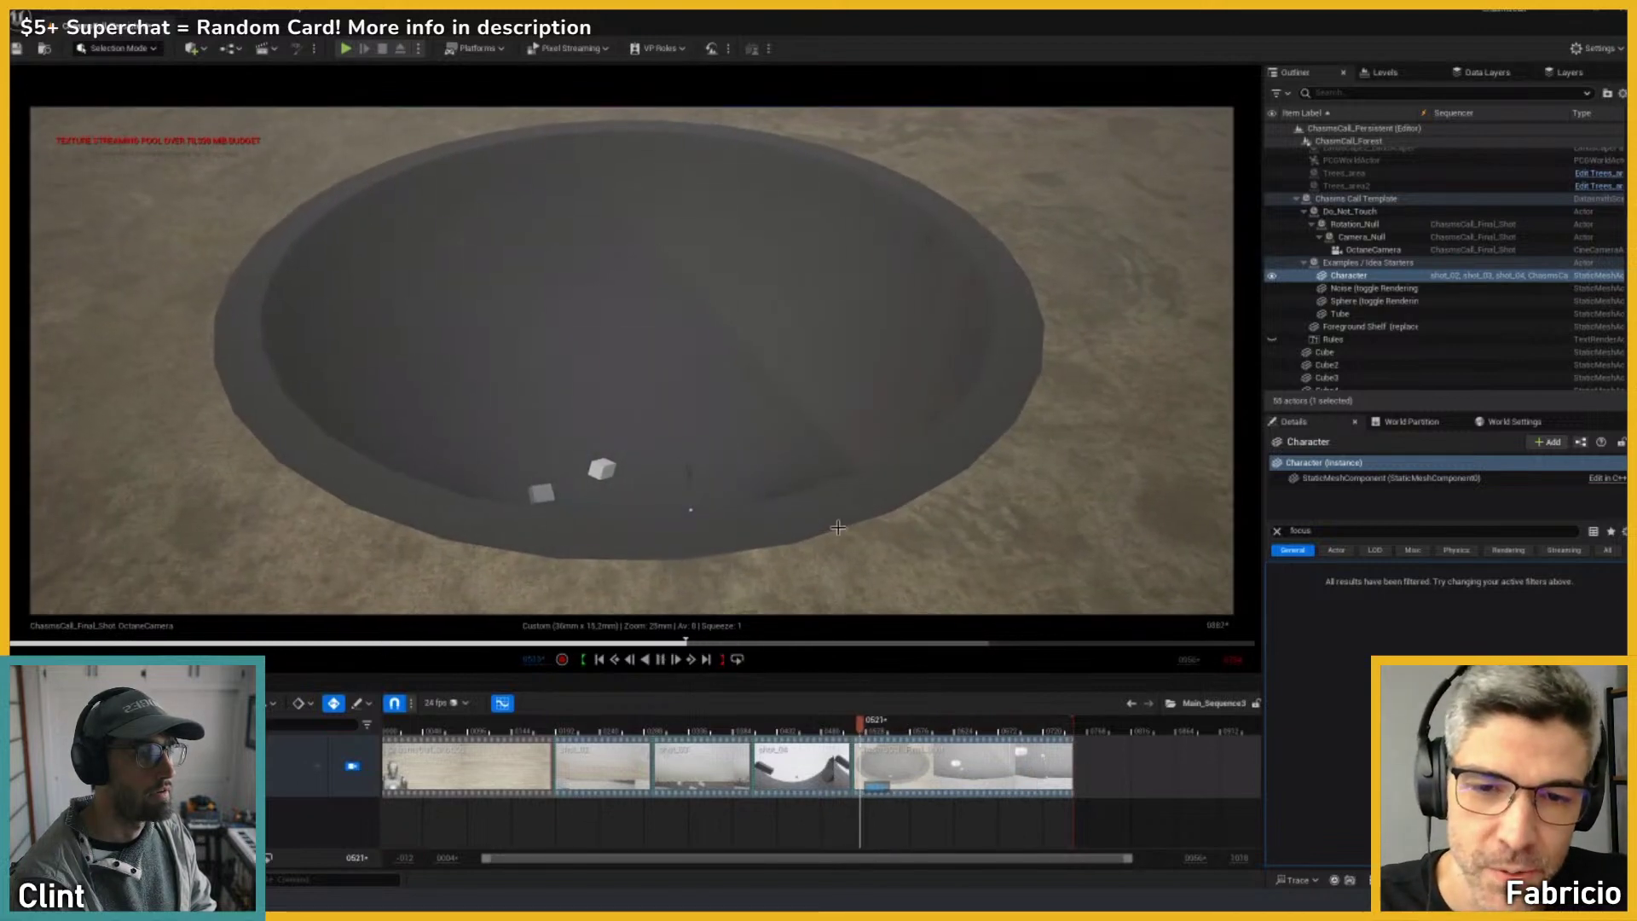
pyautogui.moveTo(858, 529); pyautogui.dragTo(840, 483, button='right')
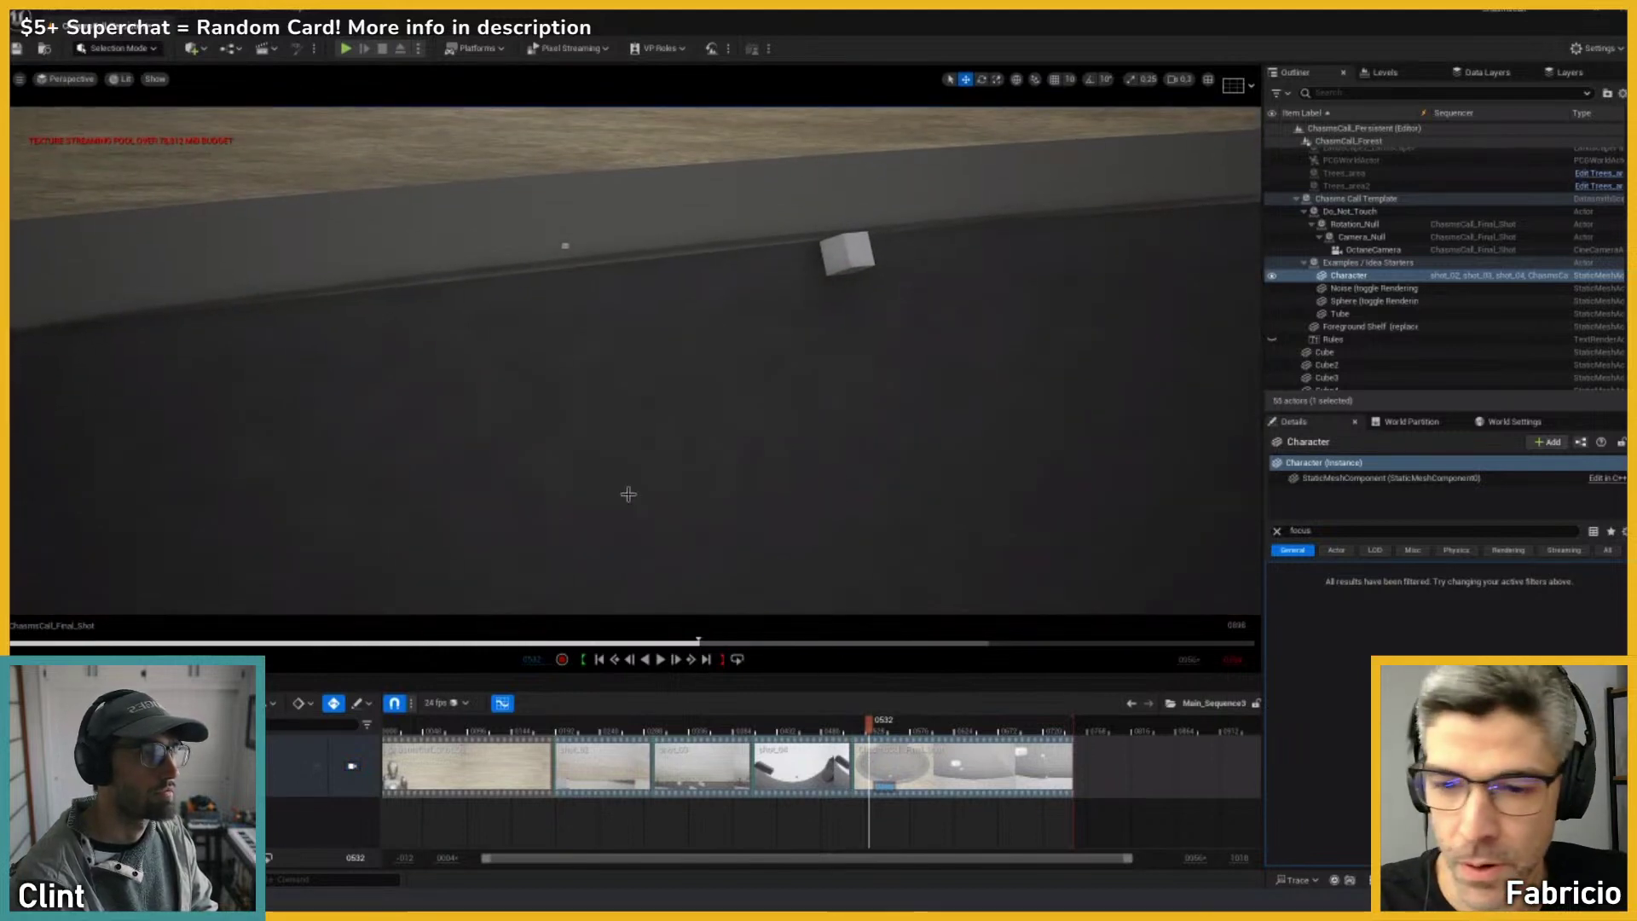
# Step: Open ChasmCall_Final_Shot and look through the OctaneCamera while scrubbing the shot
pyautogui.doubleClick(920, 767)
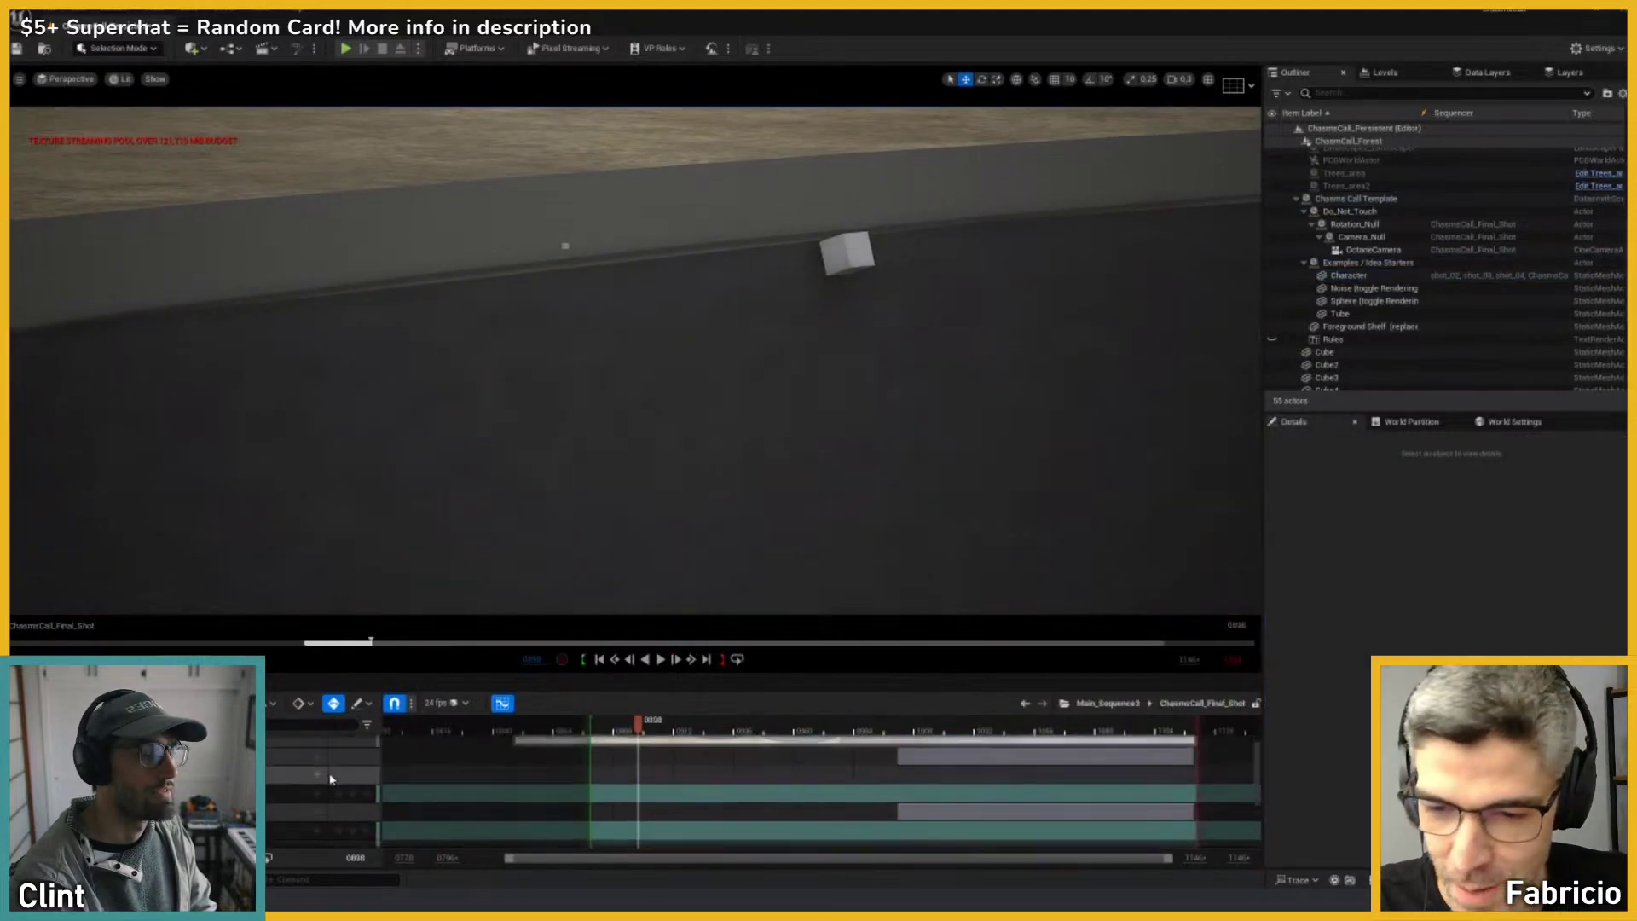
pyautogui.scroll(-1, 341, 806)
pyautogui.click(353, 821)
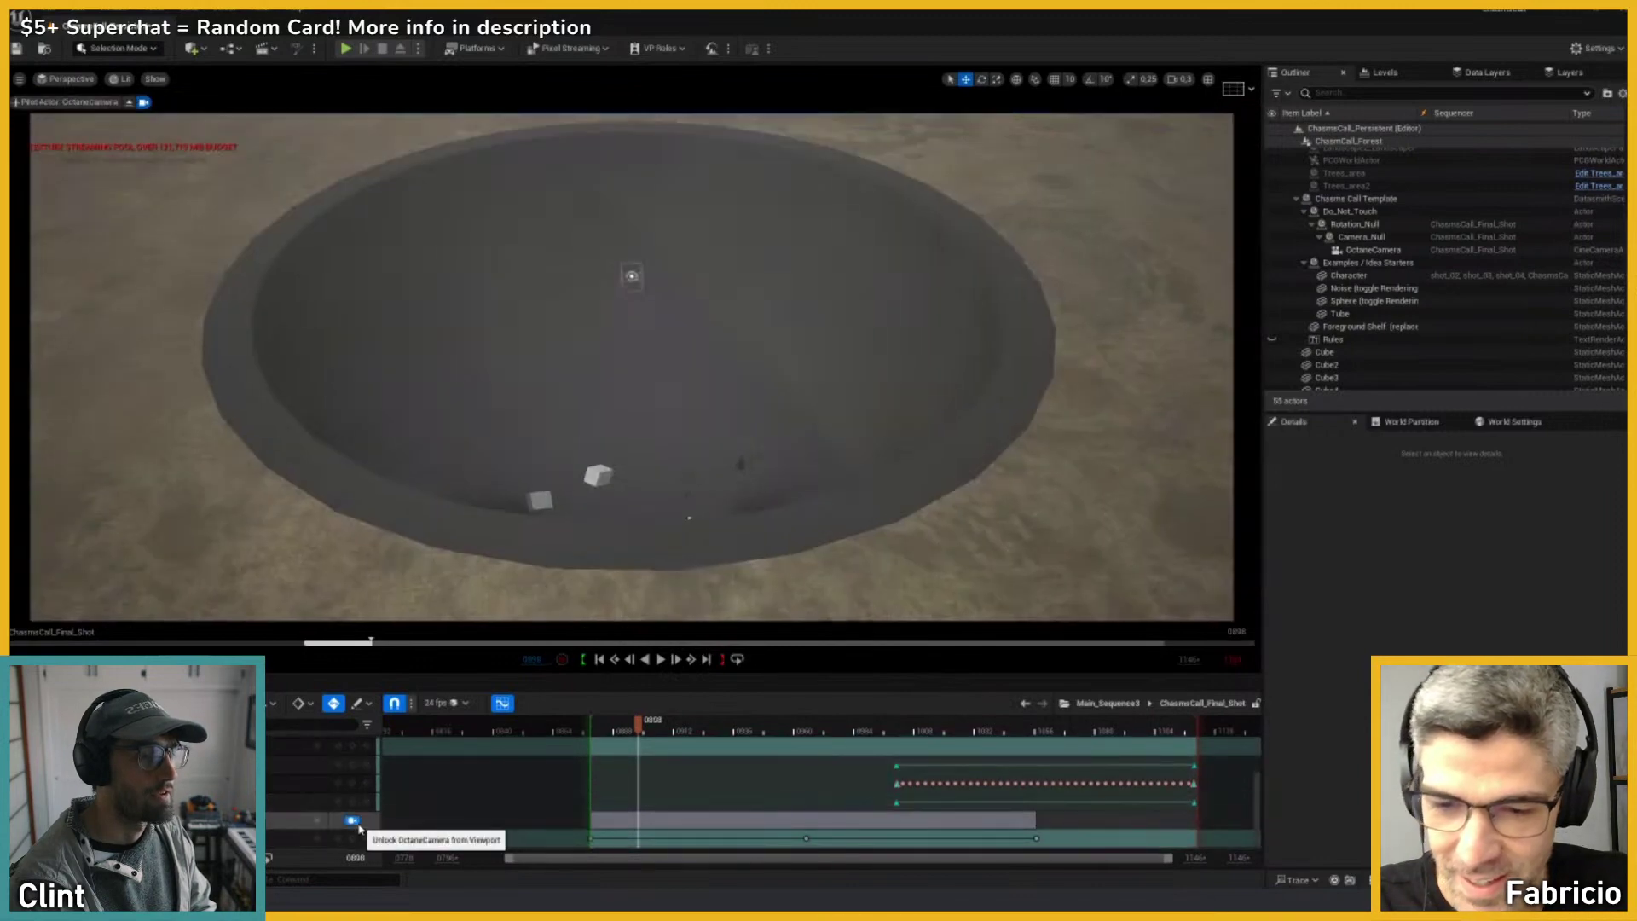
pyautogui.moveTo(657, 457); pyautogui.dragTo(699, 464, button='right')
pyautogui.moveTo(717, 735); pyautogui.dragTo(725, 733)
# Step: Reposition the Character inside the chasm at frame 1043, checking it from a free view and through the OctaneCamera
pyautogui.press('w')
pyautogui.moveTo(639, 517); pyautogui.dragTo(679, 358, button='right')
pyautogui.scroll(5, 645, 521)
pyautogui.click(694, 349)
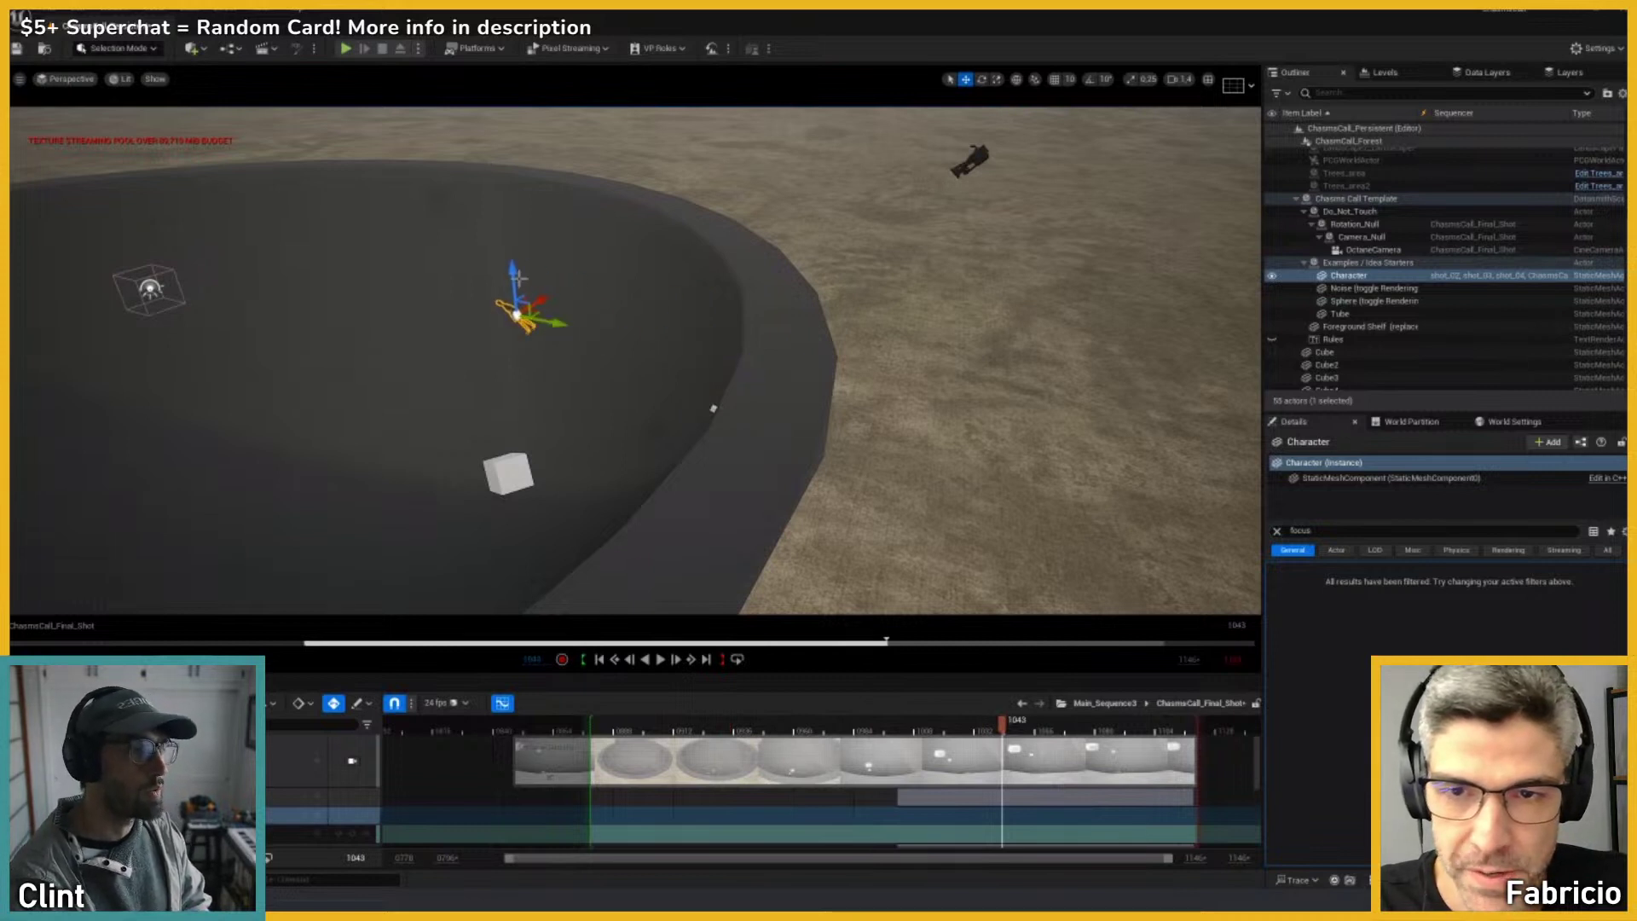
pyautogui.hotkey('shift', 'c')
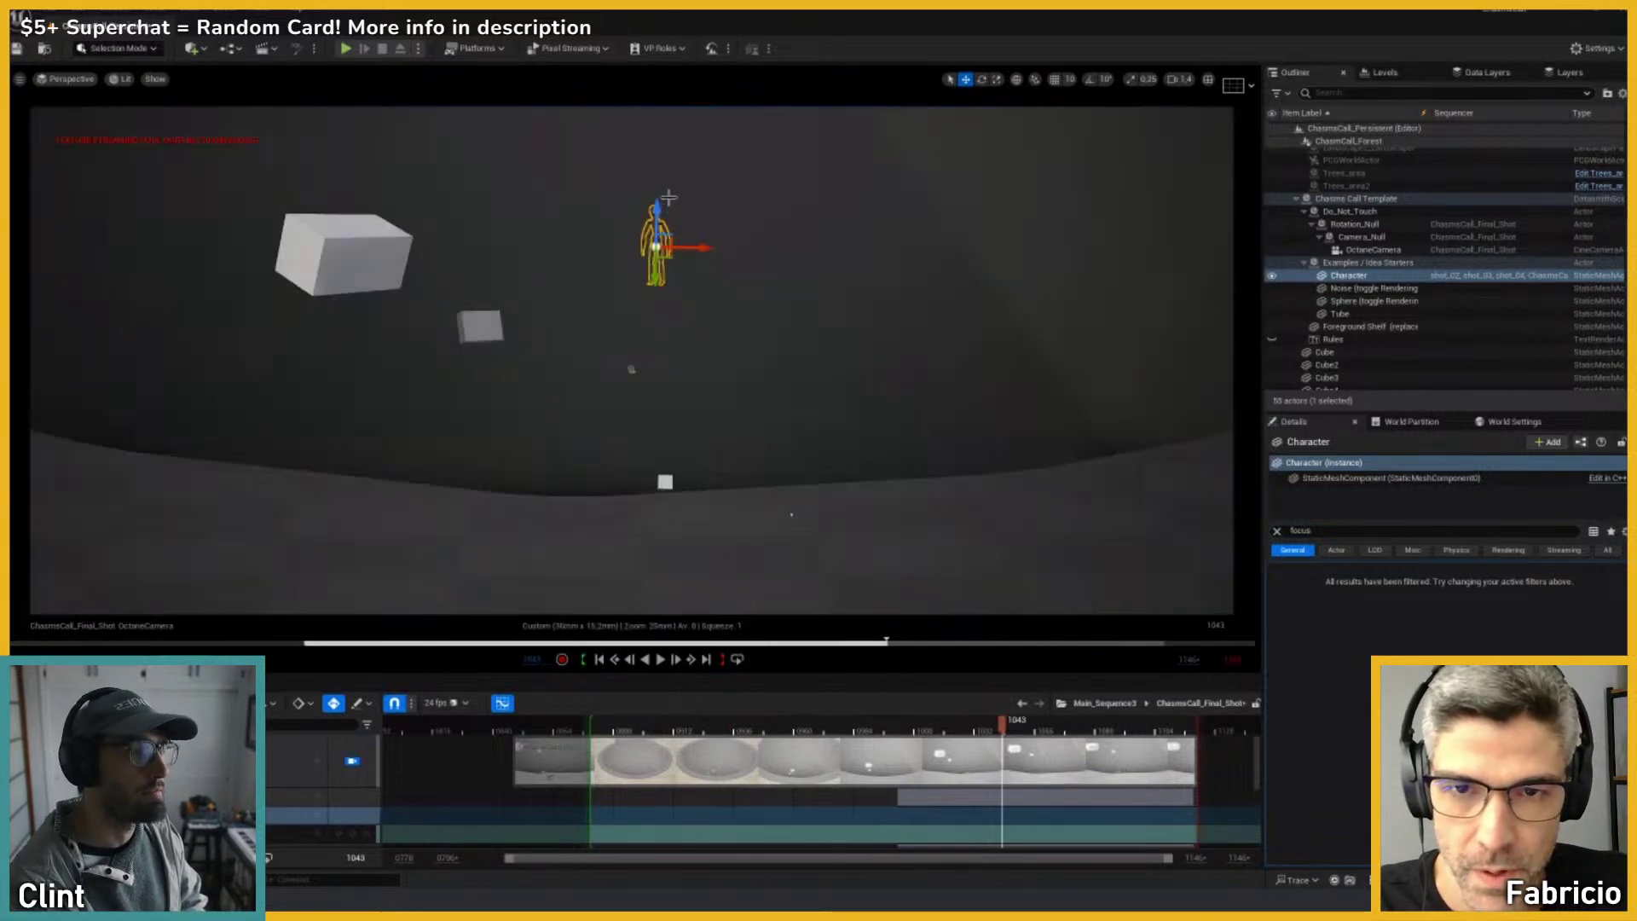
# Step: Replay the final shot from frame 897 to check the Character's fall through the OctaneCamera
pyautogui.moveTo(1019, 740); pyautogui.dragTo(721, 731)
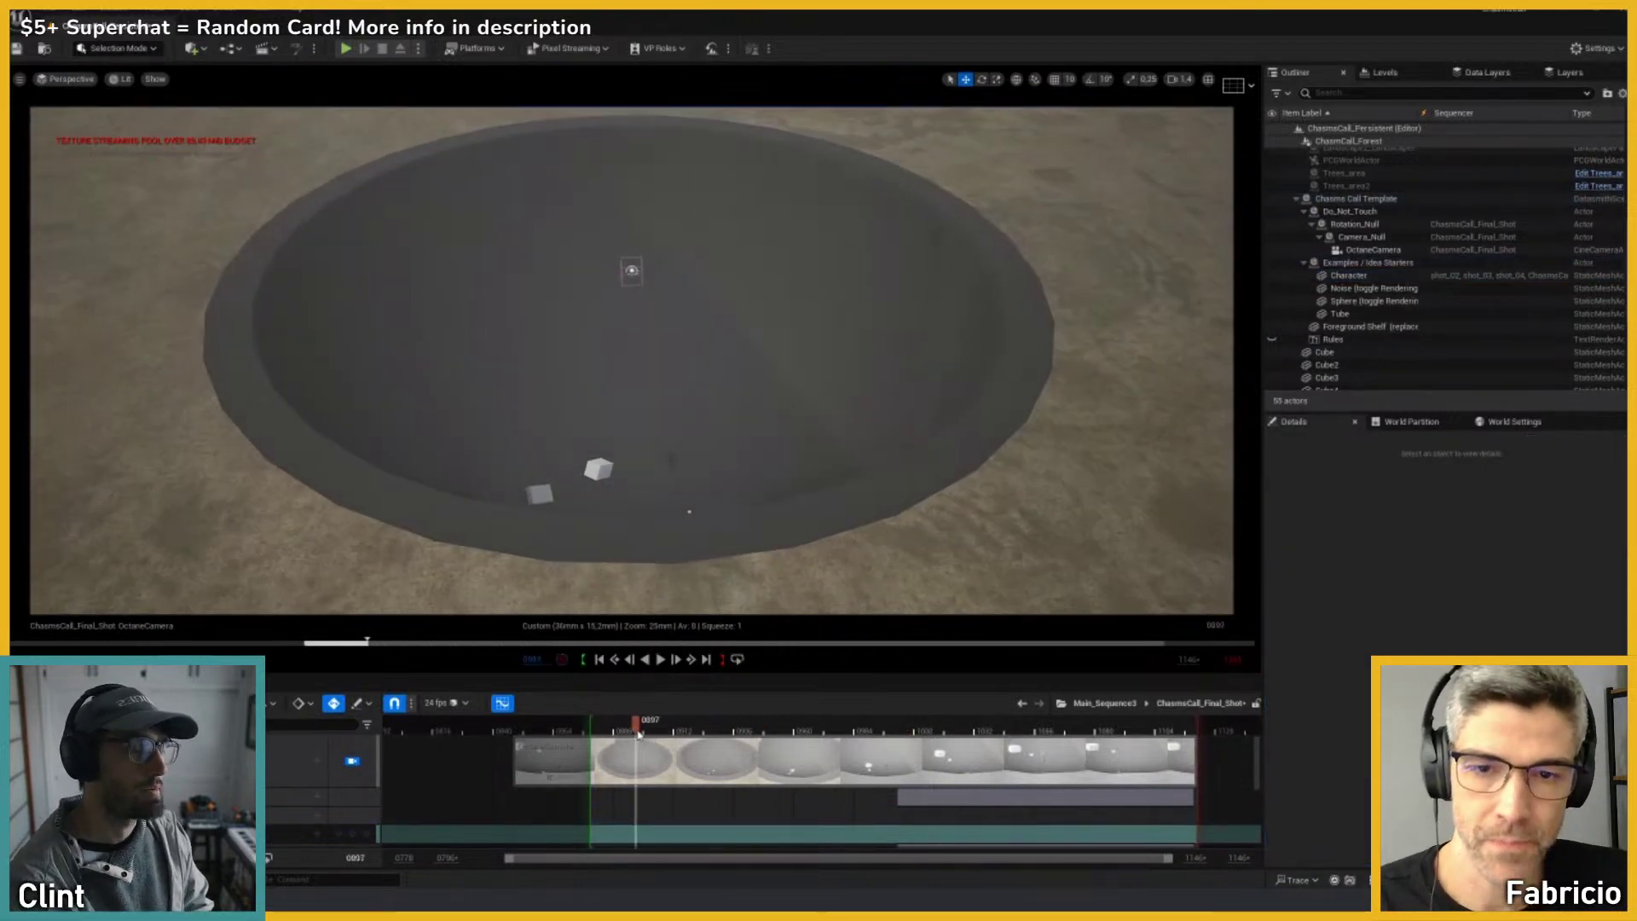
pyautogui.press('space')
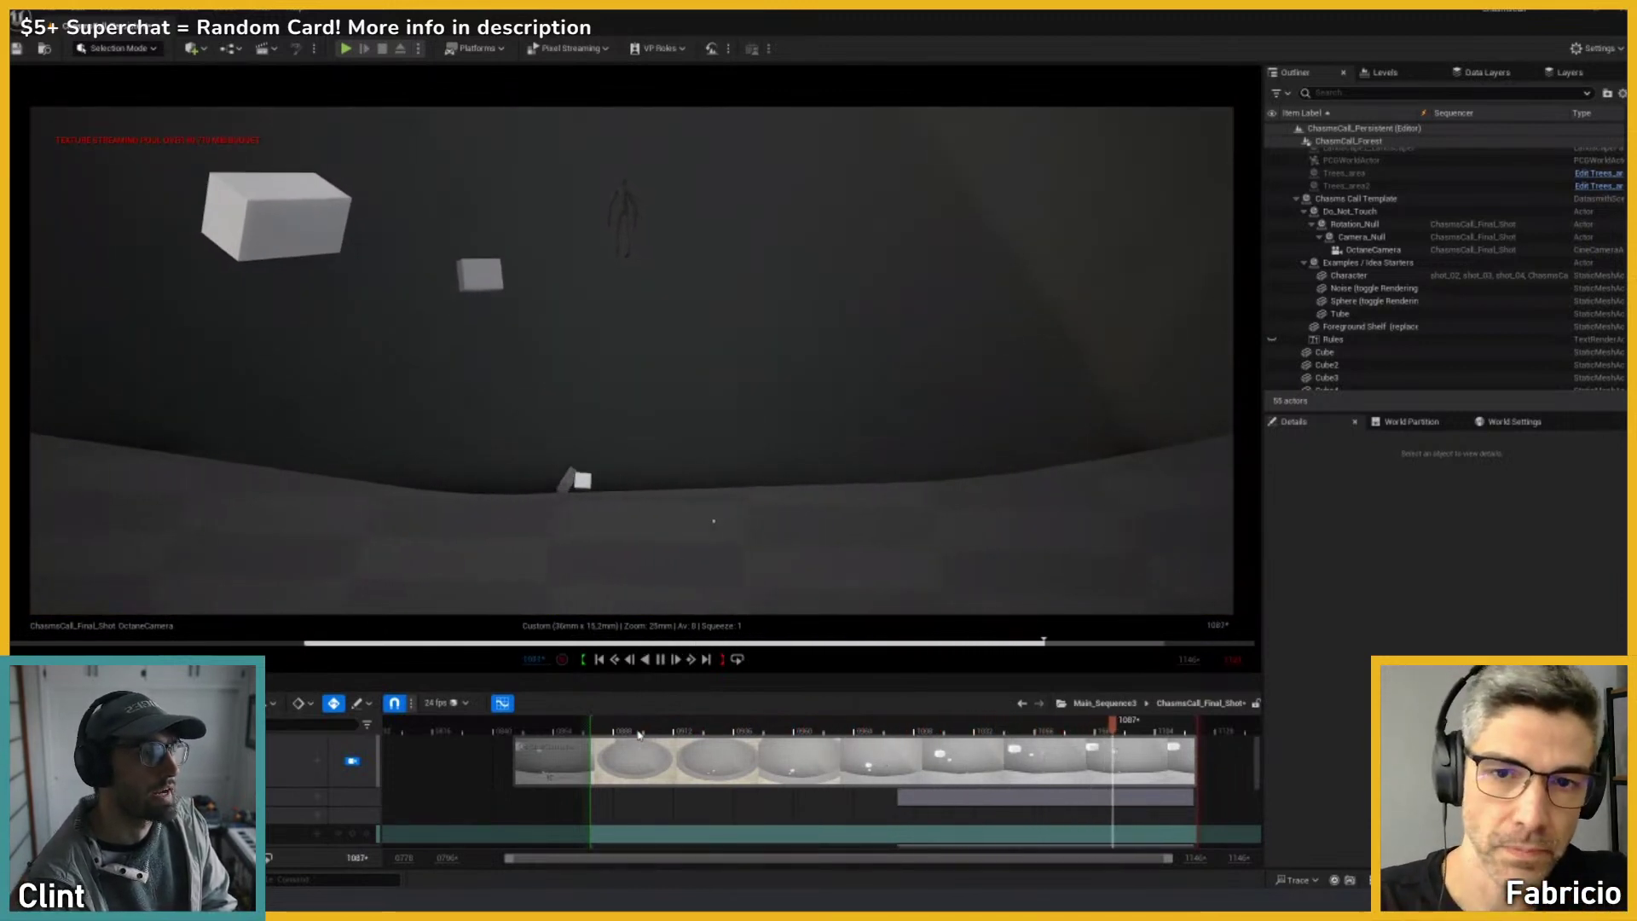
pyautogui.press('space')
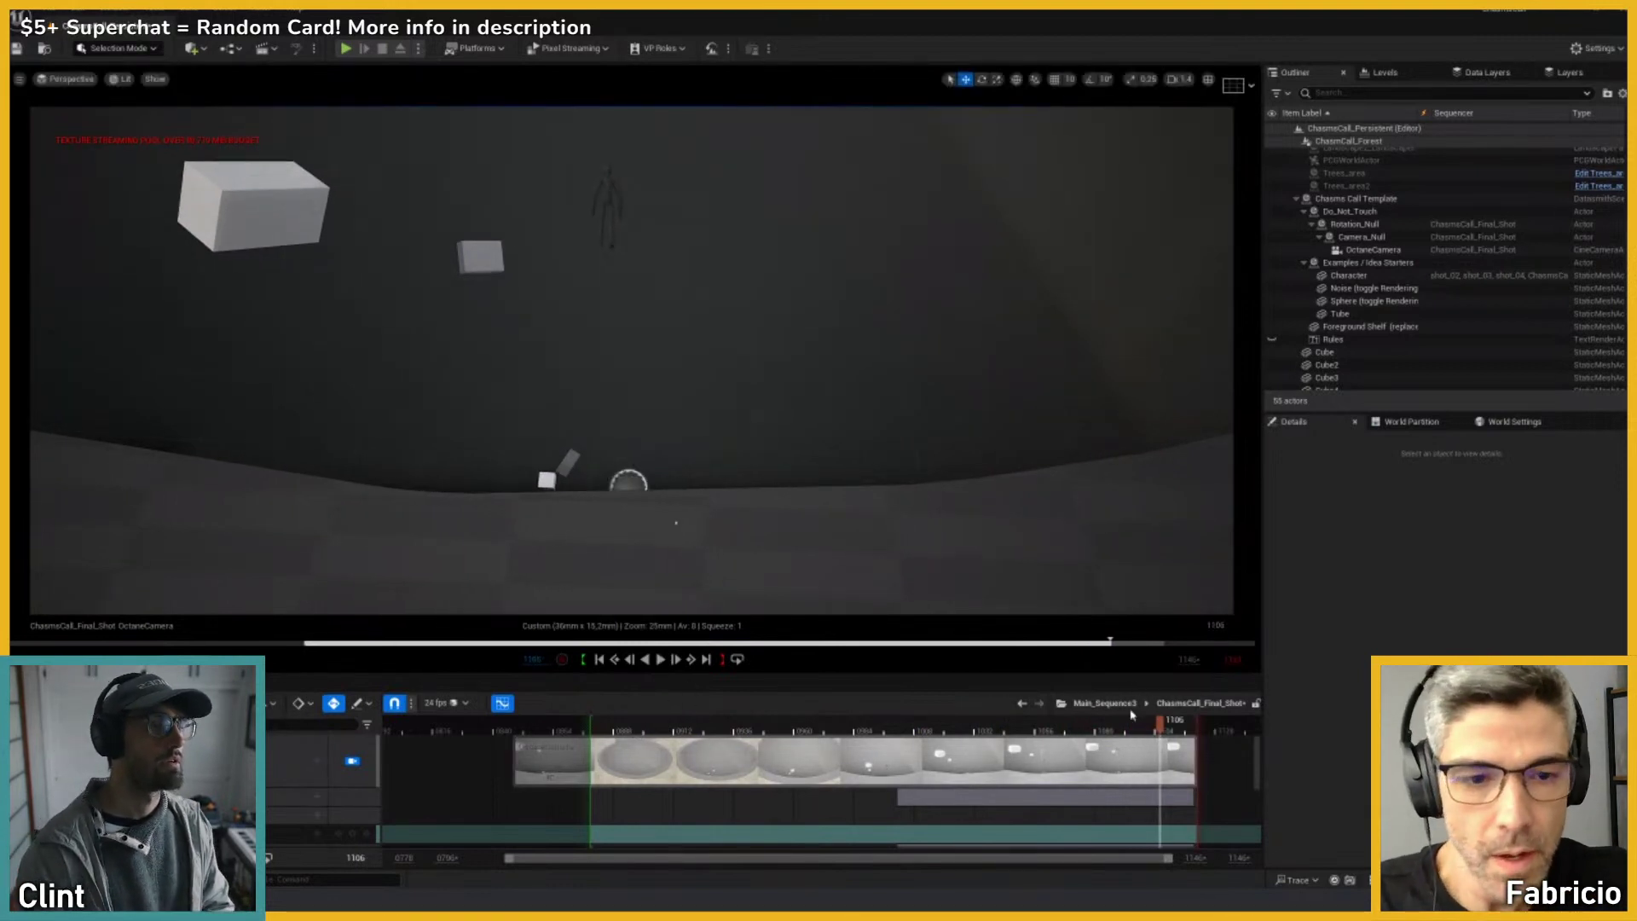
# Step: Scrub the final shot back to frame 1030, then switch to the Miro workboard and examine its storyboard sketches and clothing references
pyautogui.moveTo(1124, 731); pyautogui.dragTo(970, 719)
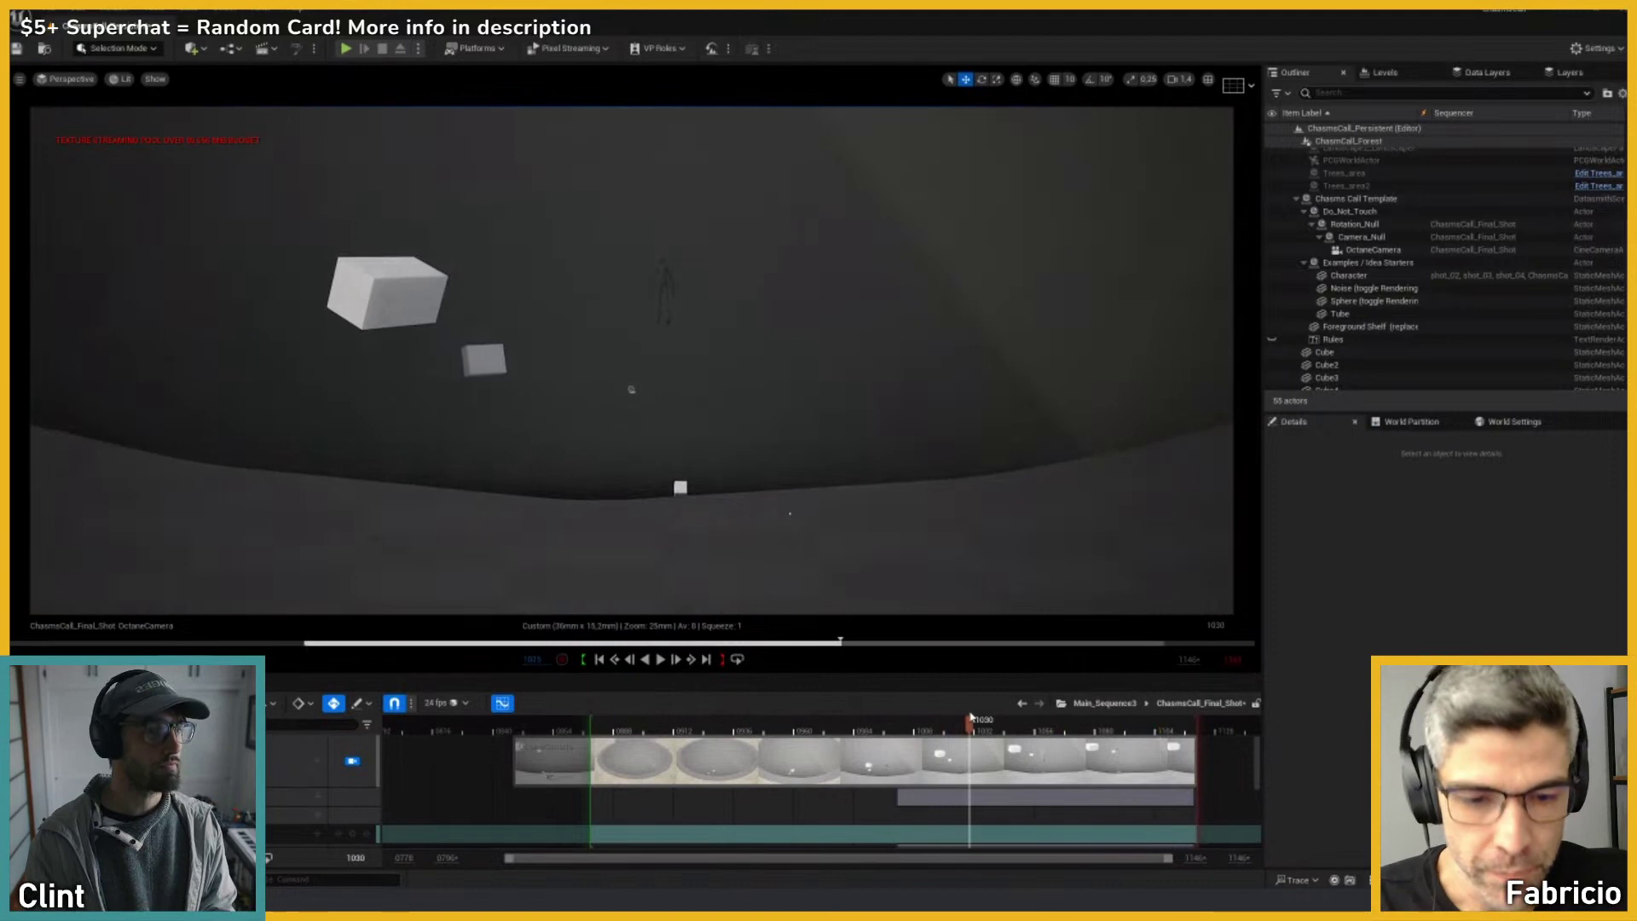
pyautogui.moveTo(847, 903)
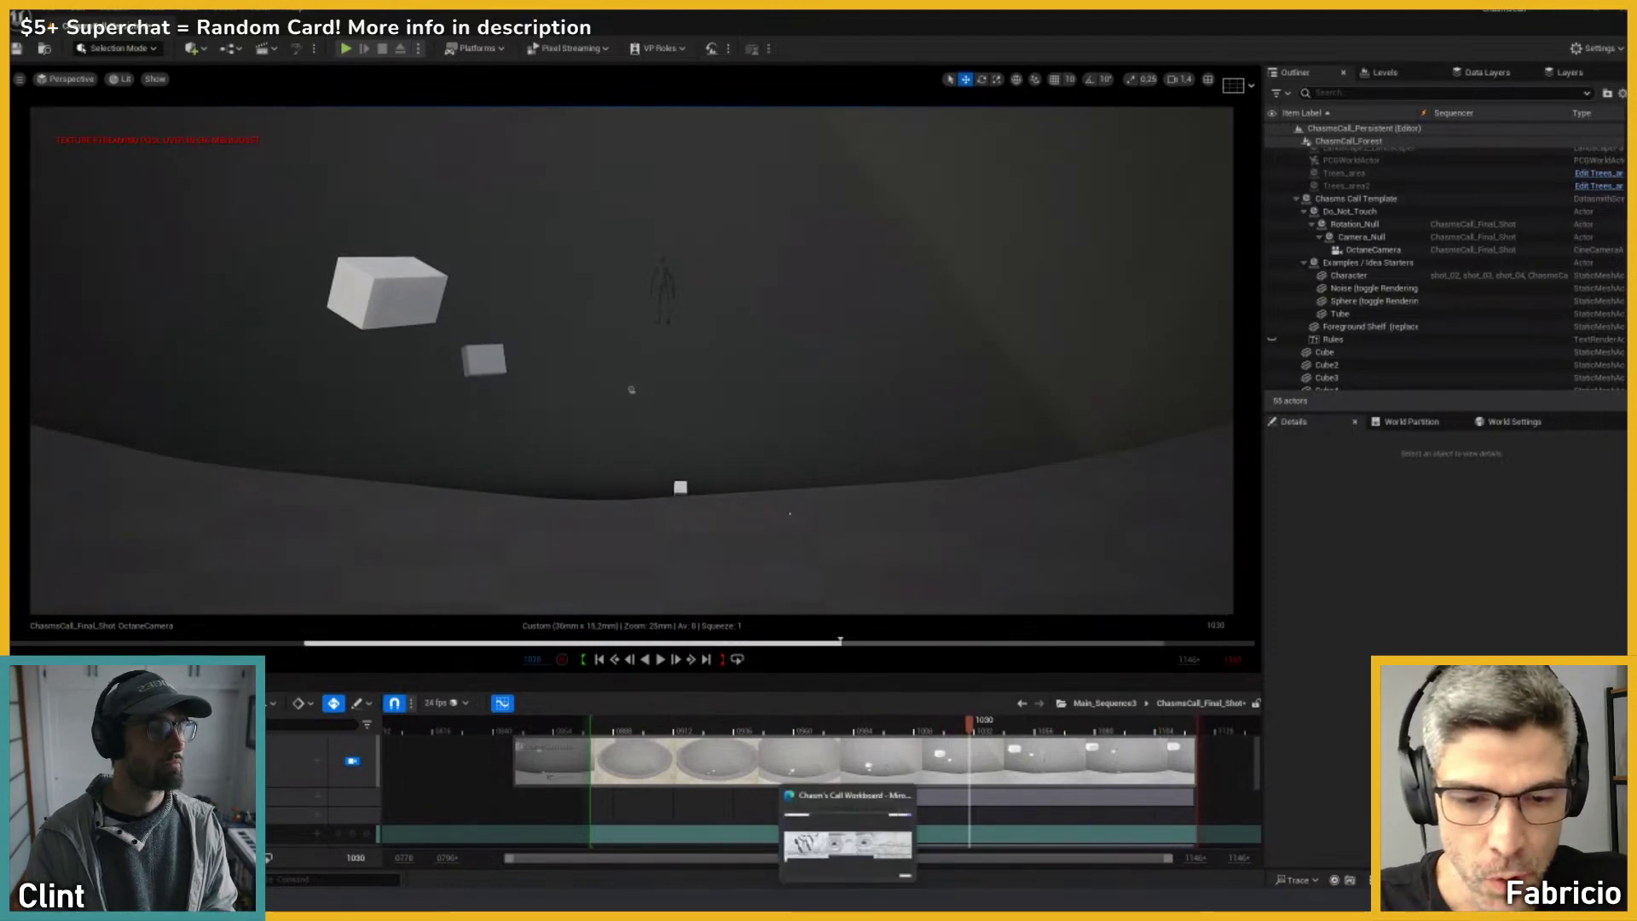
pyautogui.click(847, 844)
pyautogui.scroll(-5, 932, 597)
pyautogui.moveTo(1098, 606); pyautogui.dragTo(667, 591)
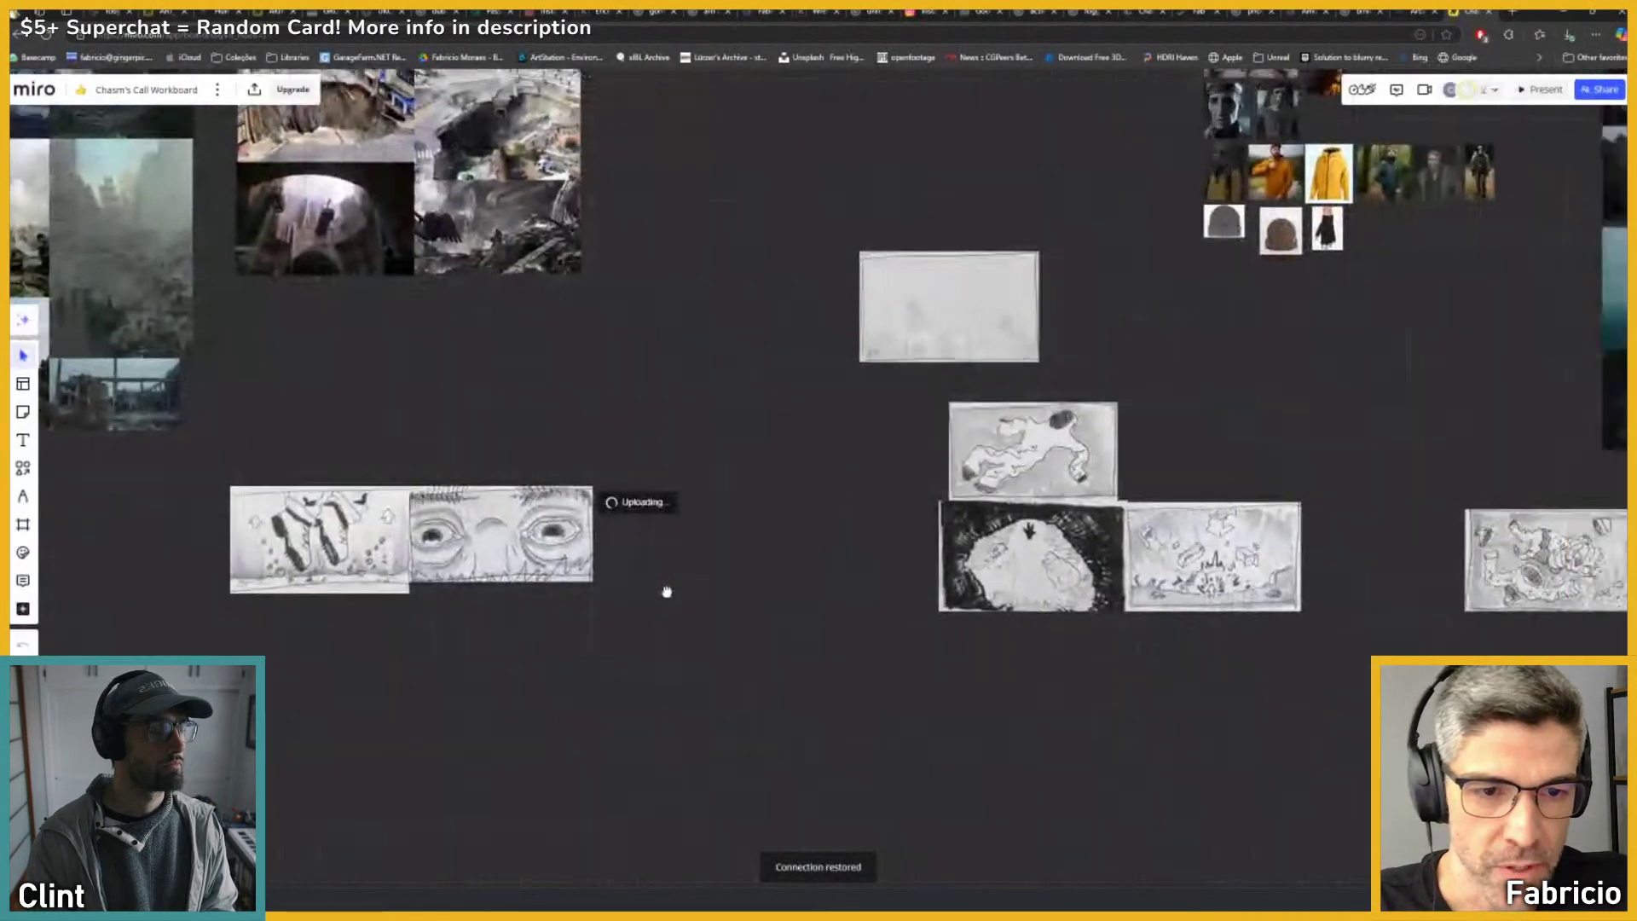
pyautogui.scroll(-2, 597, 614)
pyautogui.scroll(5, 844, 478)
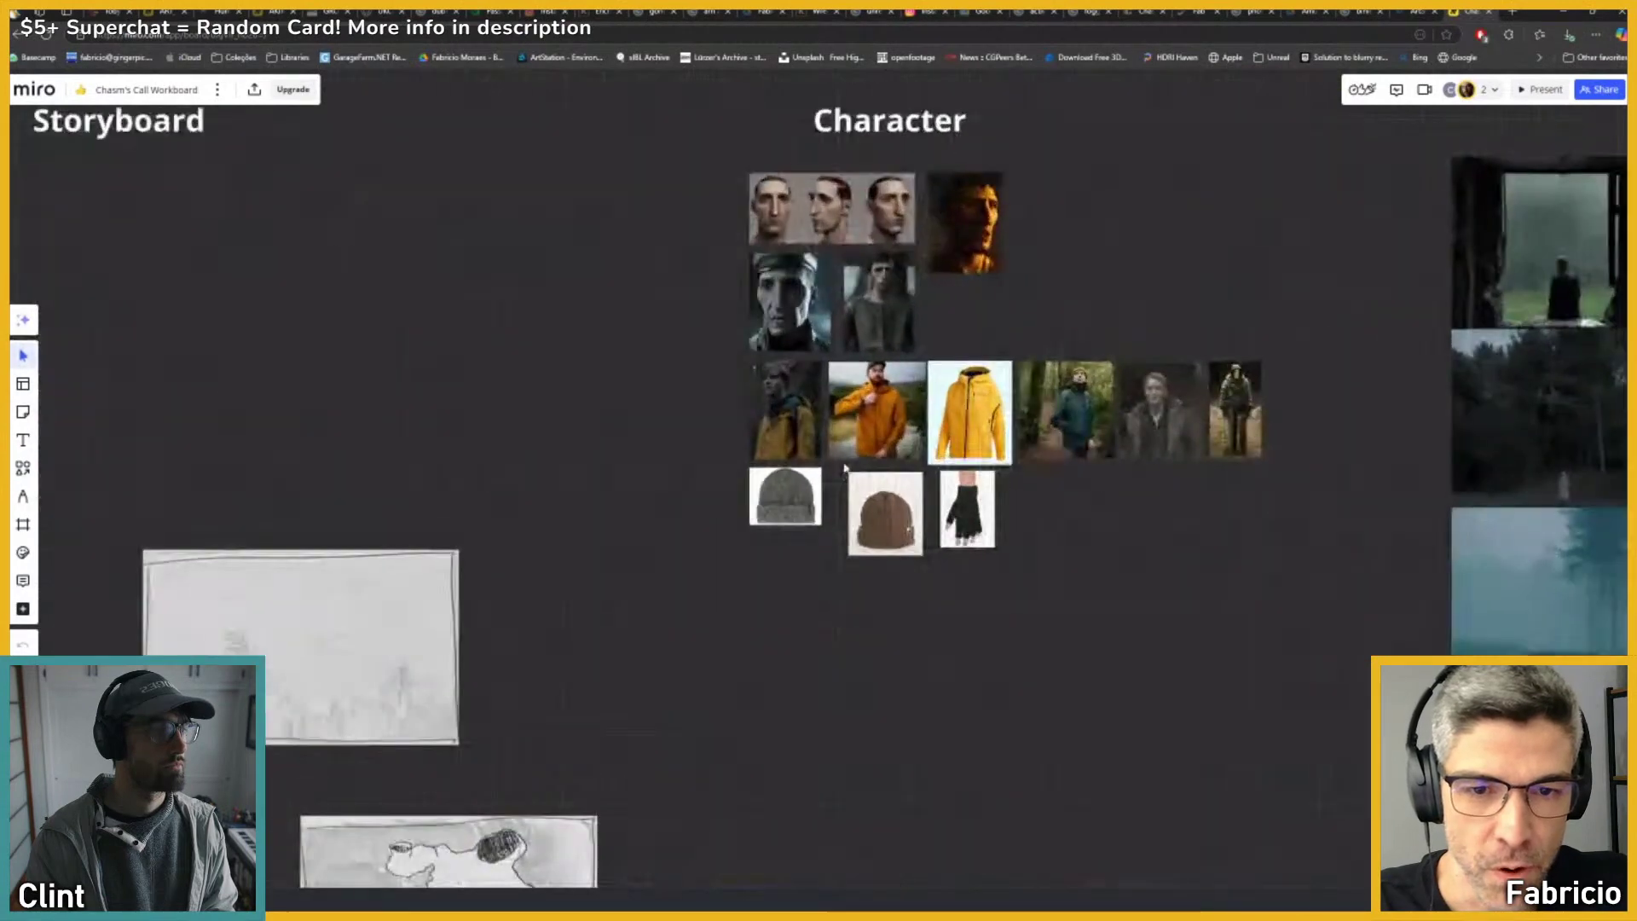
pyautogui.scroll(3, 844, 468)
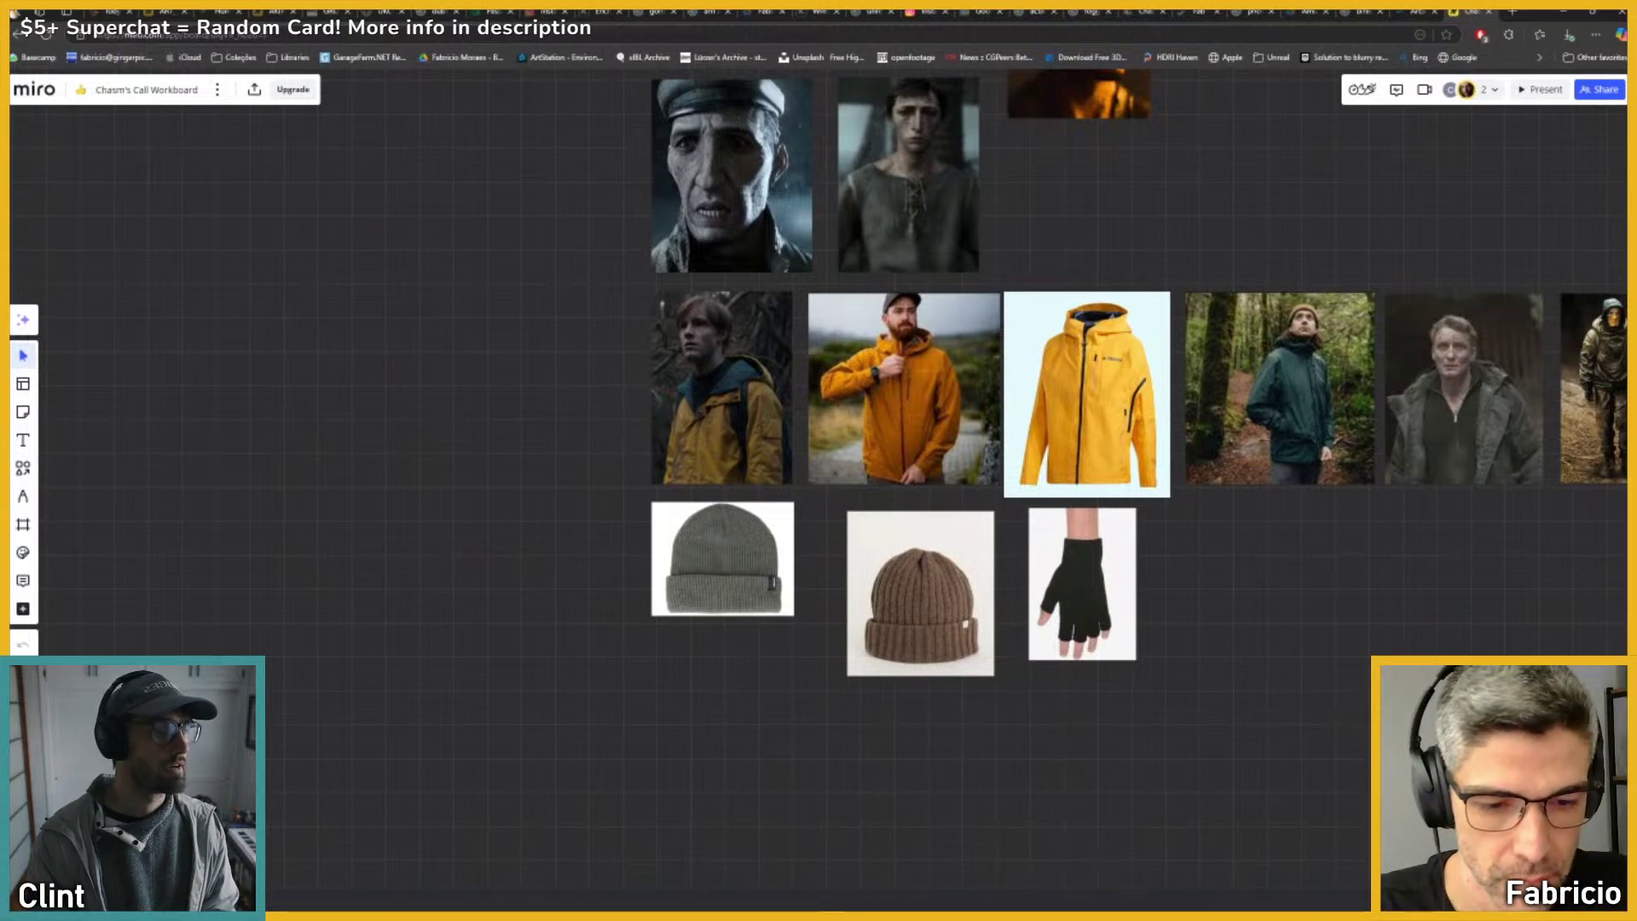
# Step: Return to Unreal Engine and review the final shot by scrubbing it in ChasmCall_Final_Shot, then in Main_Sequence3 up to frame 717
pyautogui.click(880, 861)
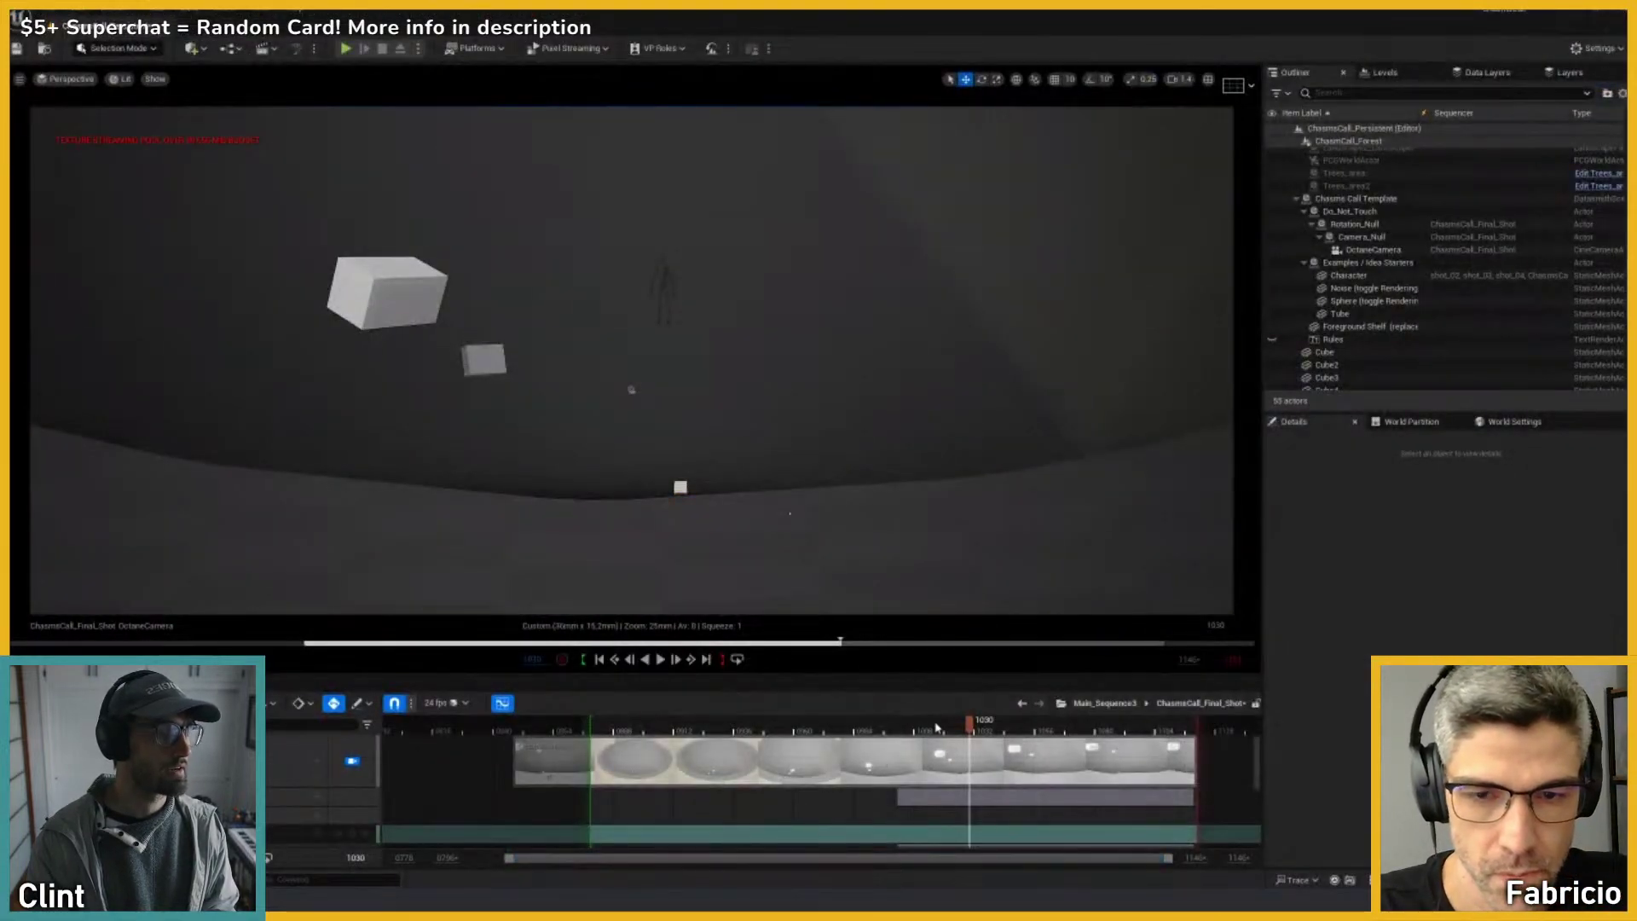
pyautogui.moveTo(969, 723); pyautogui.dragTo(615, 743)
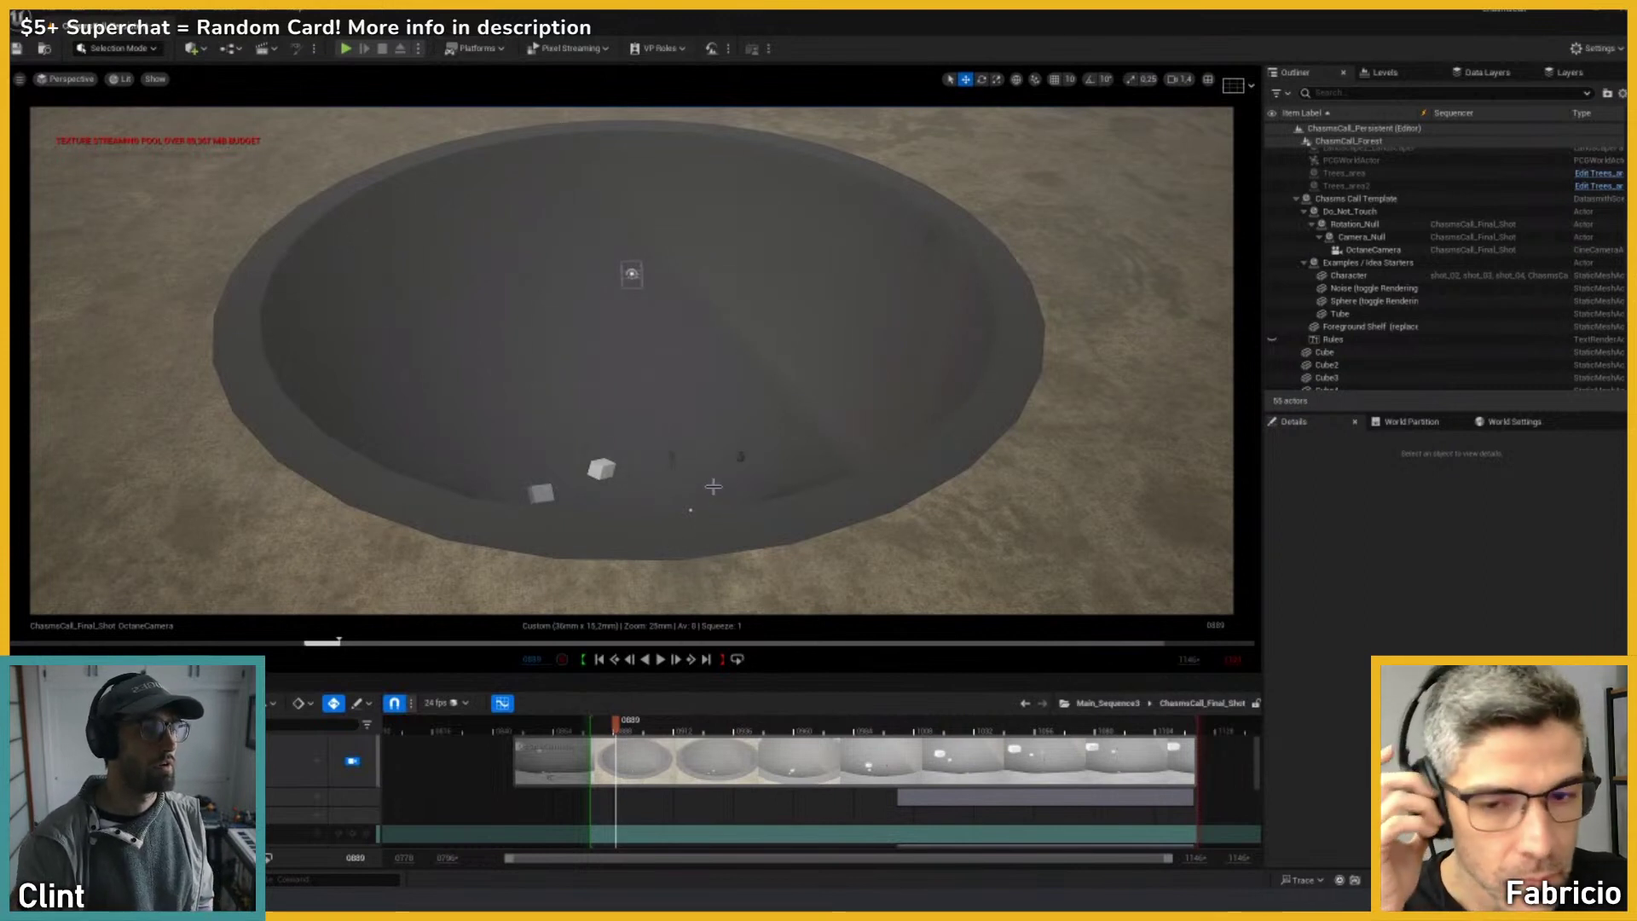
pyautogui.moveTo(615, 723); pyautogui.dragTo(603, 723)
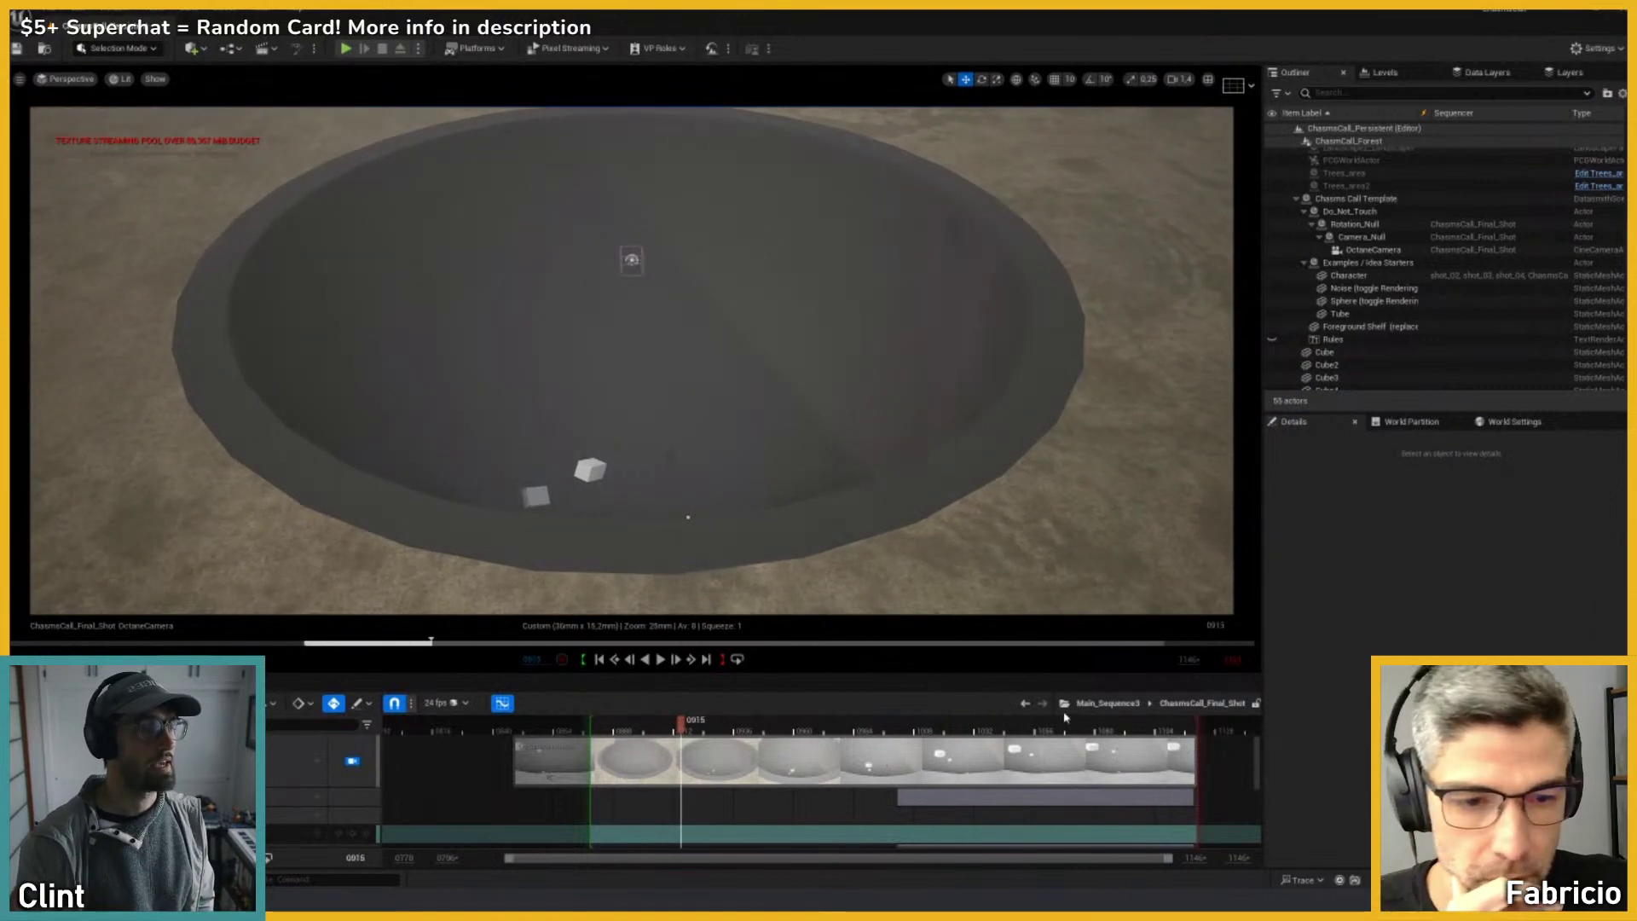
pyautogui.click(1103, 704)
pyautogui.moveTo(886, 725); pyautogui.dragTo(1018, 729)
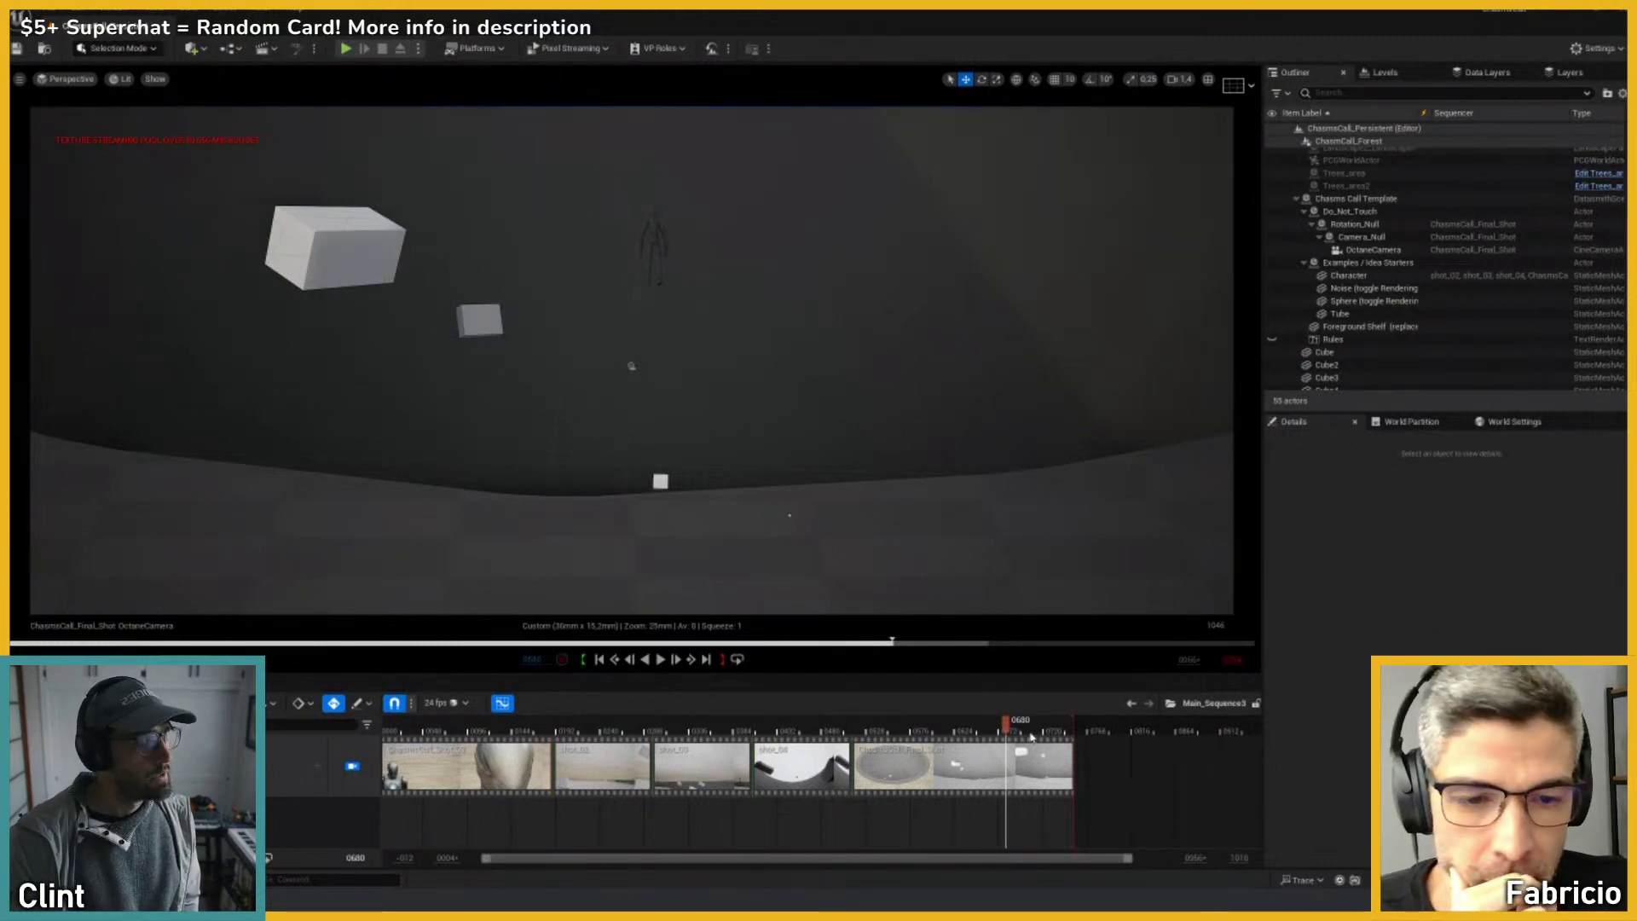
pyautogui.click(1041, 727)
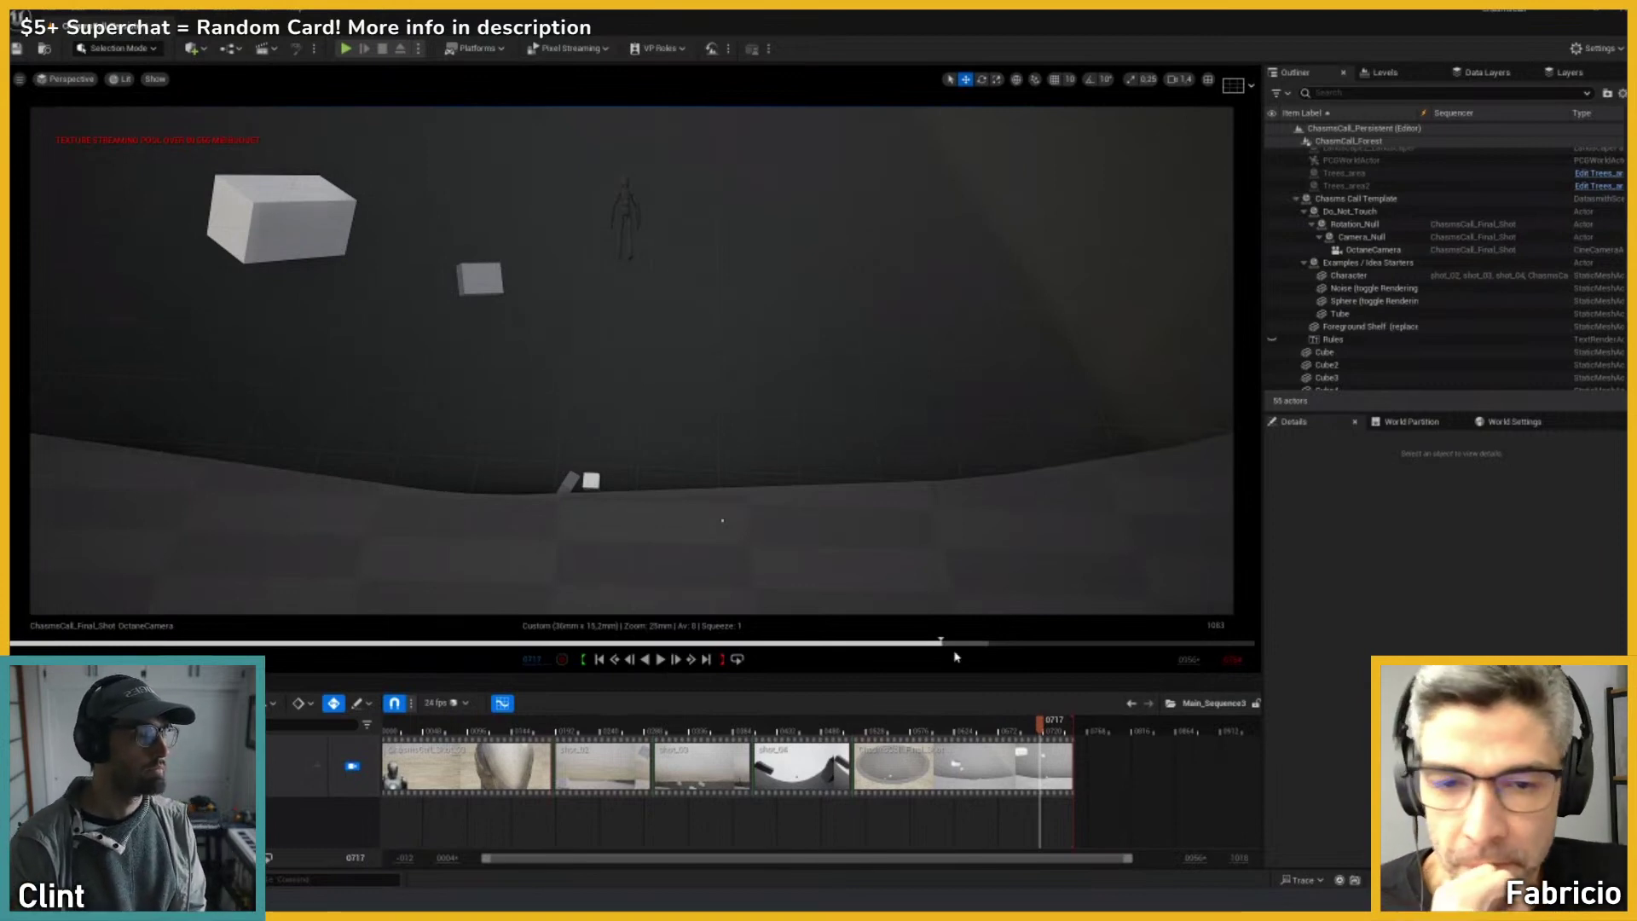
# Step: Select the Foreground Shelf, then reopen ChasmCall_Final_Shot and toggle its camera view
pyautogui.click(861, 552)
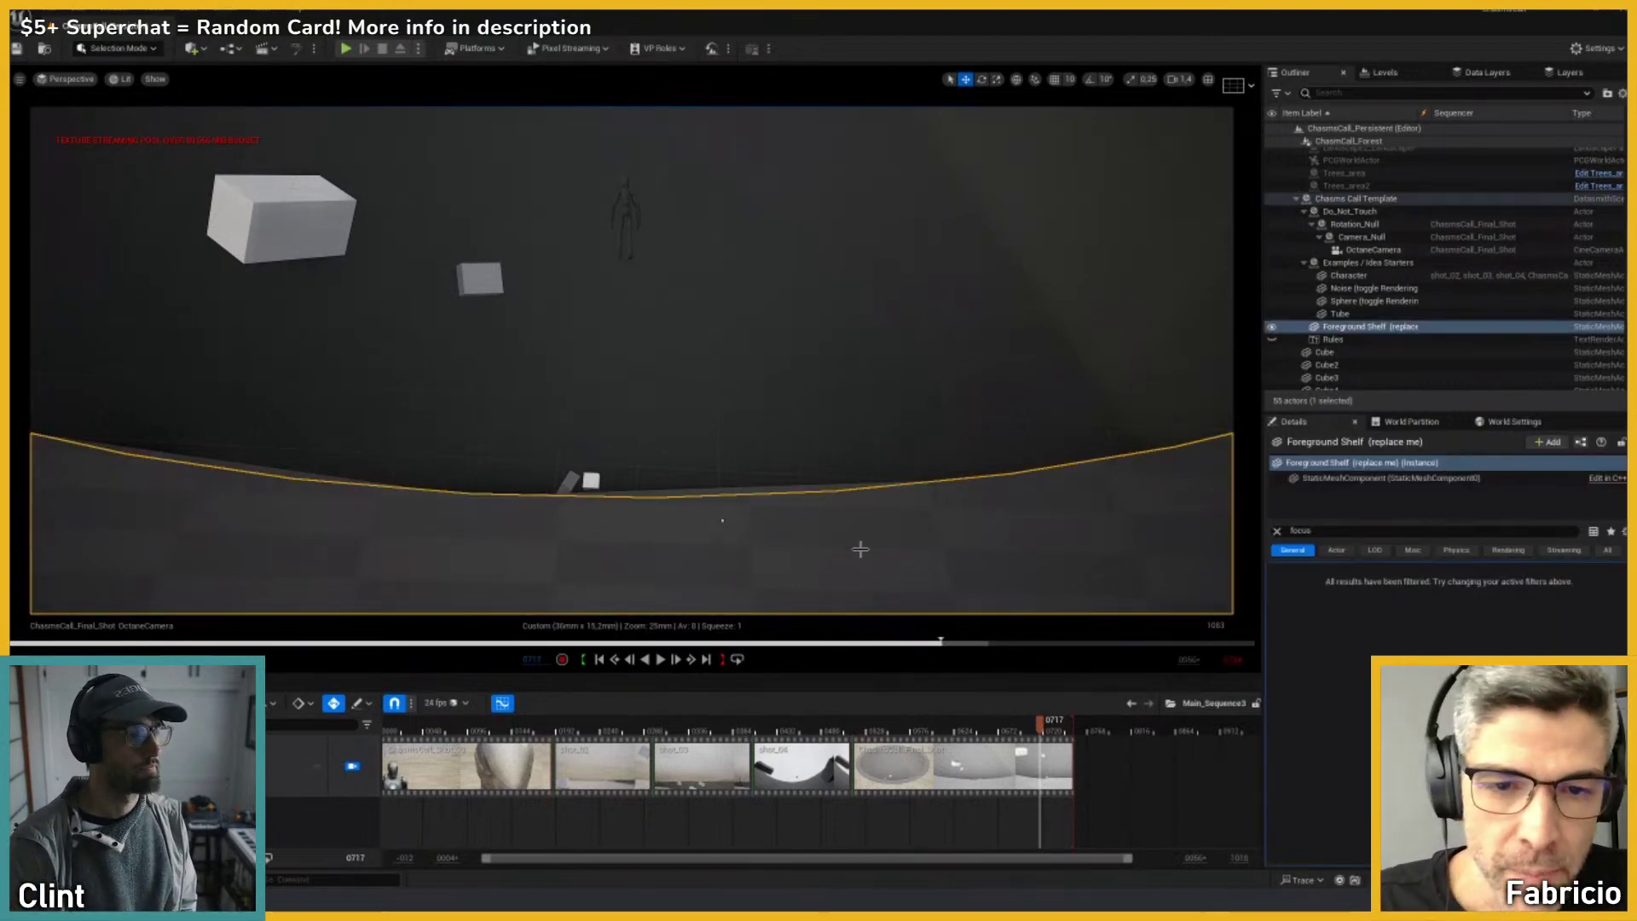
pyautogui.doubleClick(972, 771)
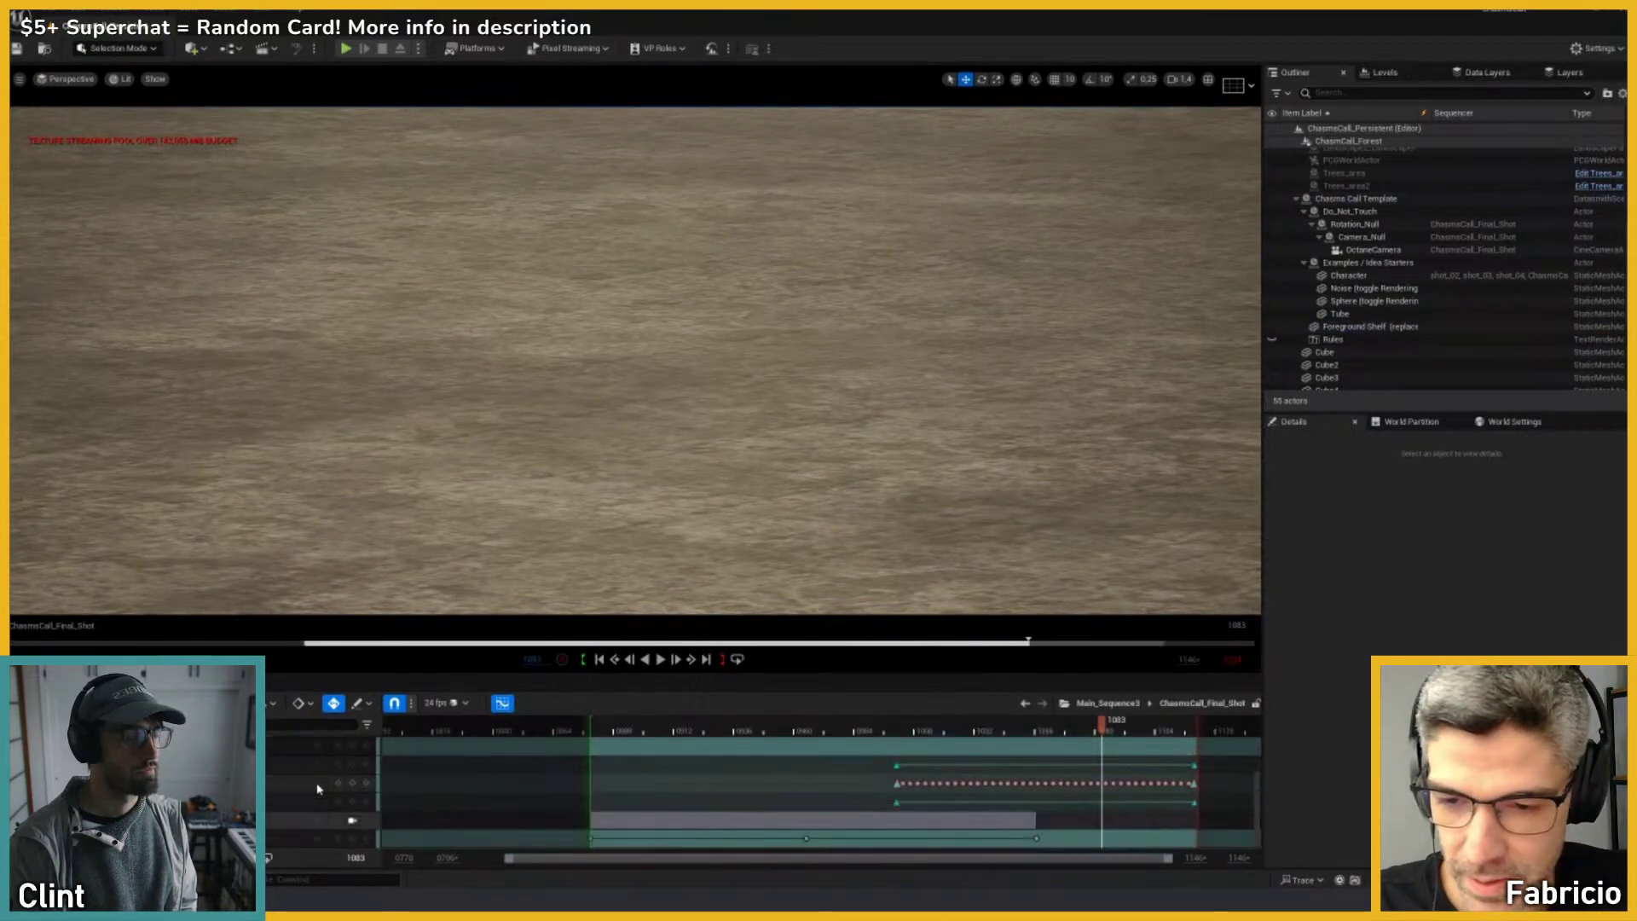
pyautogui.click(352, 820)
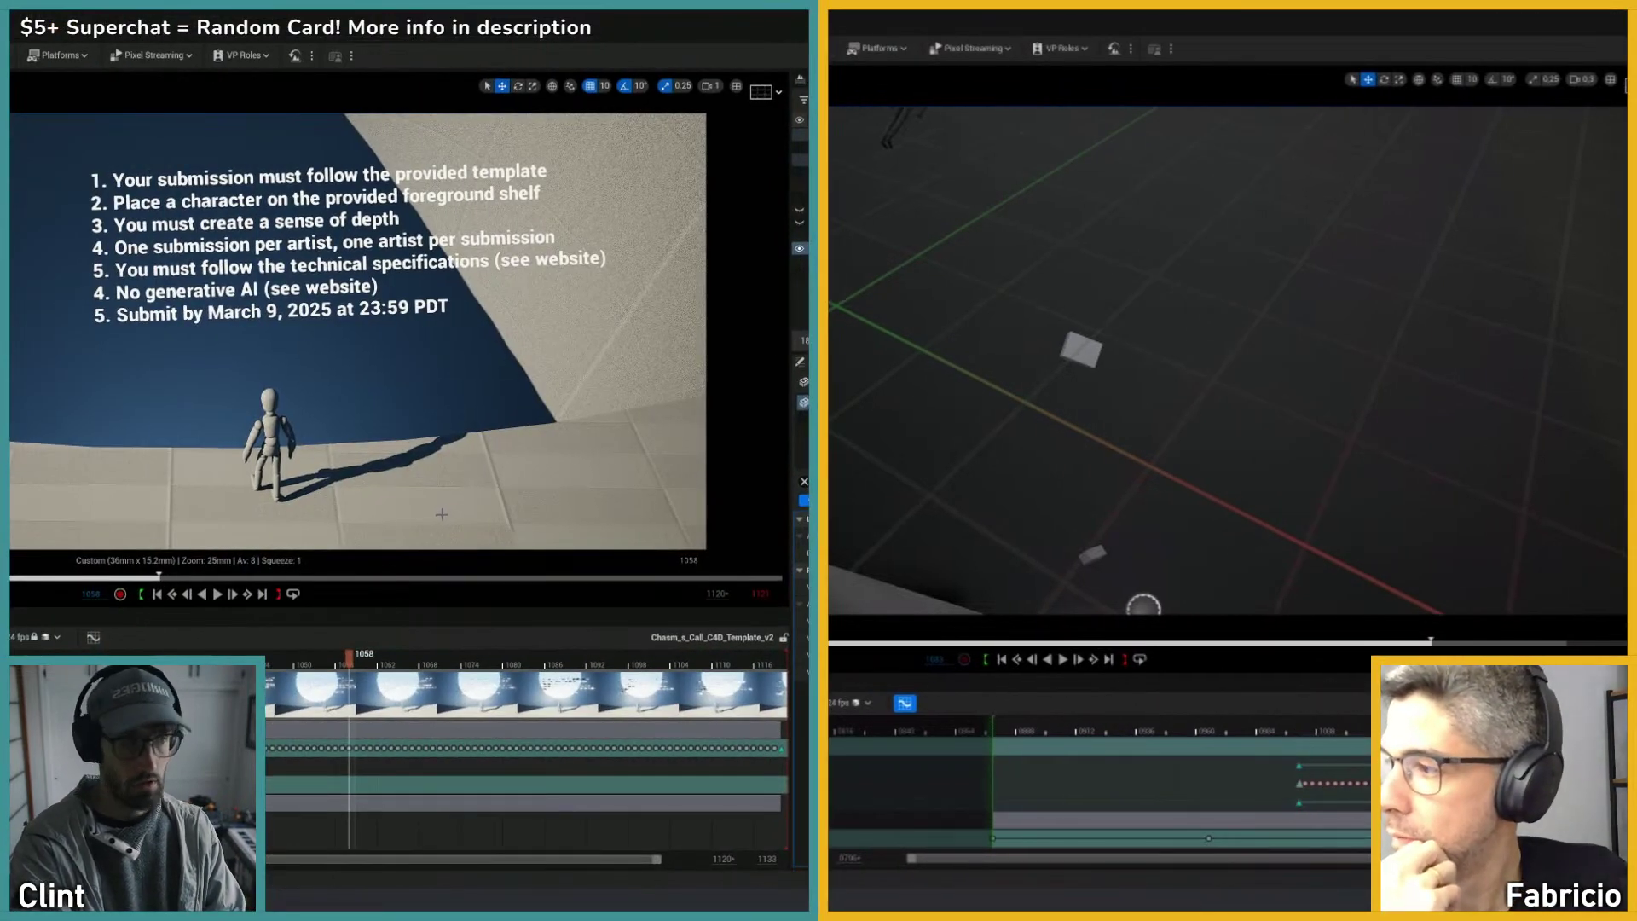
# Step: Switch to the Chasm's Call Workboard in Miro and examine the storyboard sketch of the broken-apart falling figure up close
pyautogui.moveTo(366, 844)
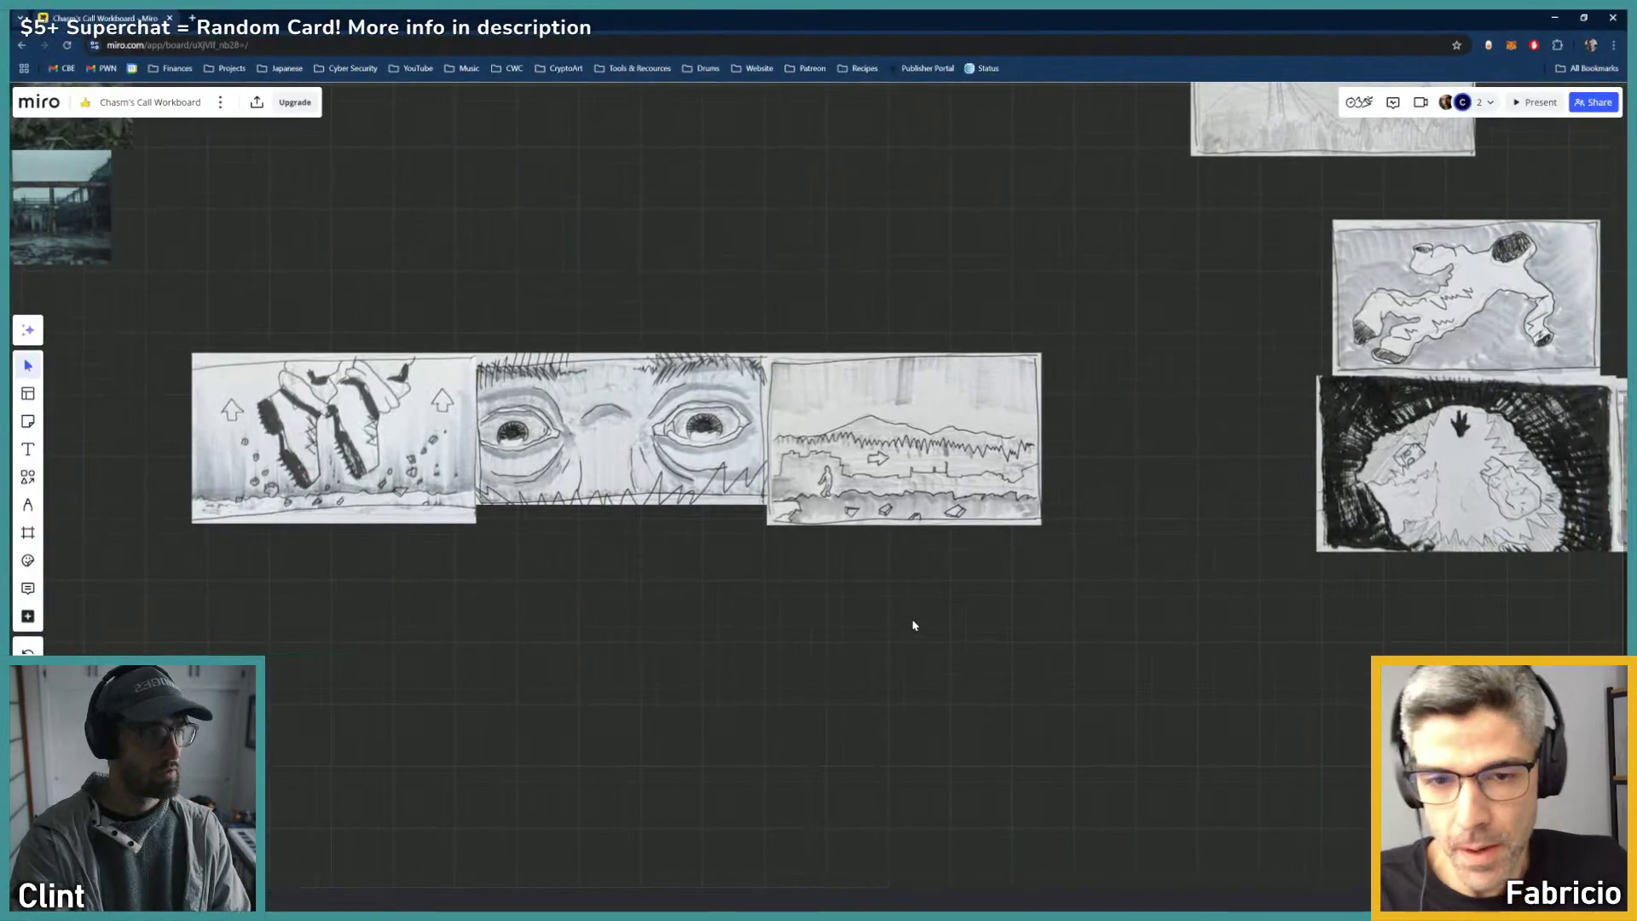
pyautogui.scroll(10, 746, 345)
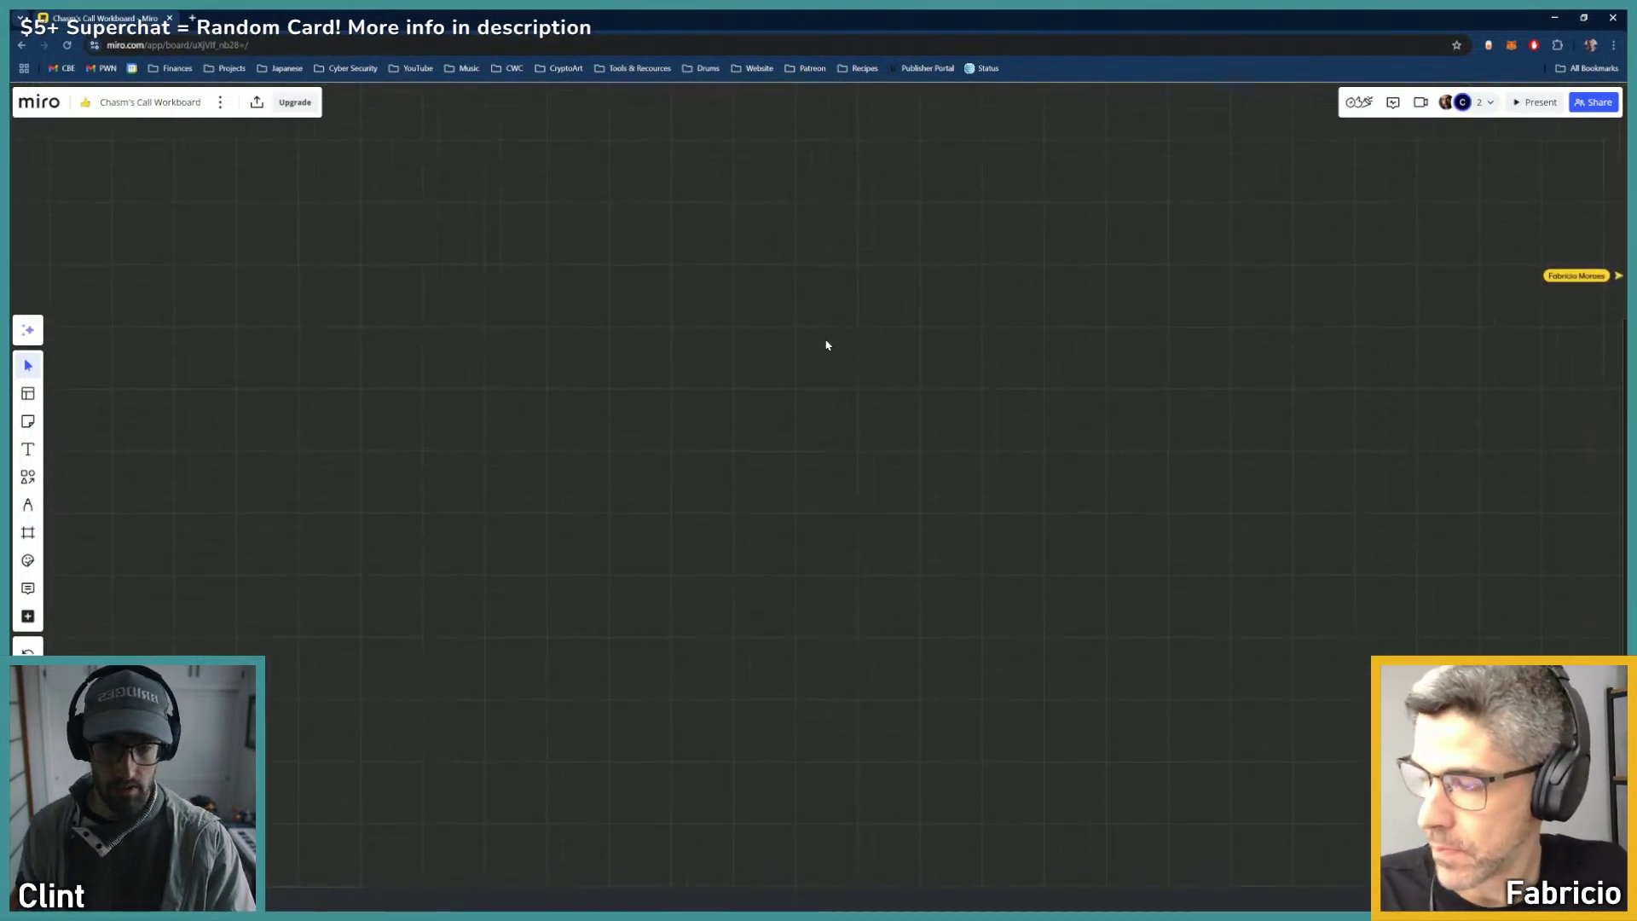
pyautogui.hscroll(10, 767, 321)
pyautogui.moveTo(803, 373); pyautogui.dragTo(768, 340, button='middle')
pyautogui.scroll(5, 904, 463)
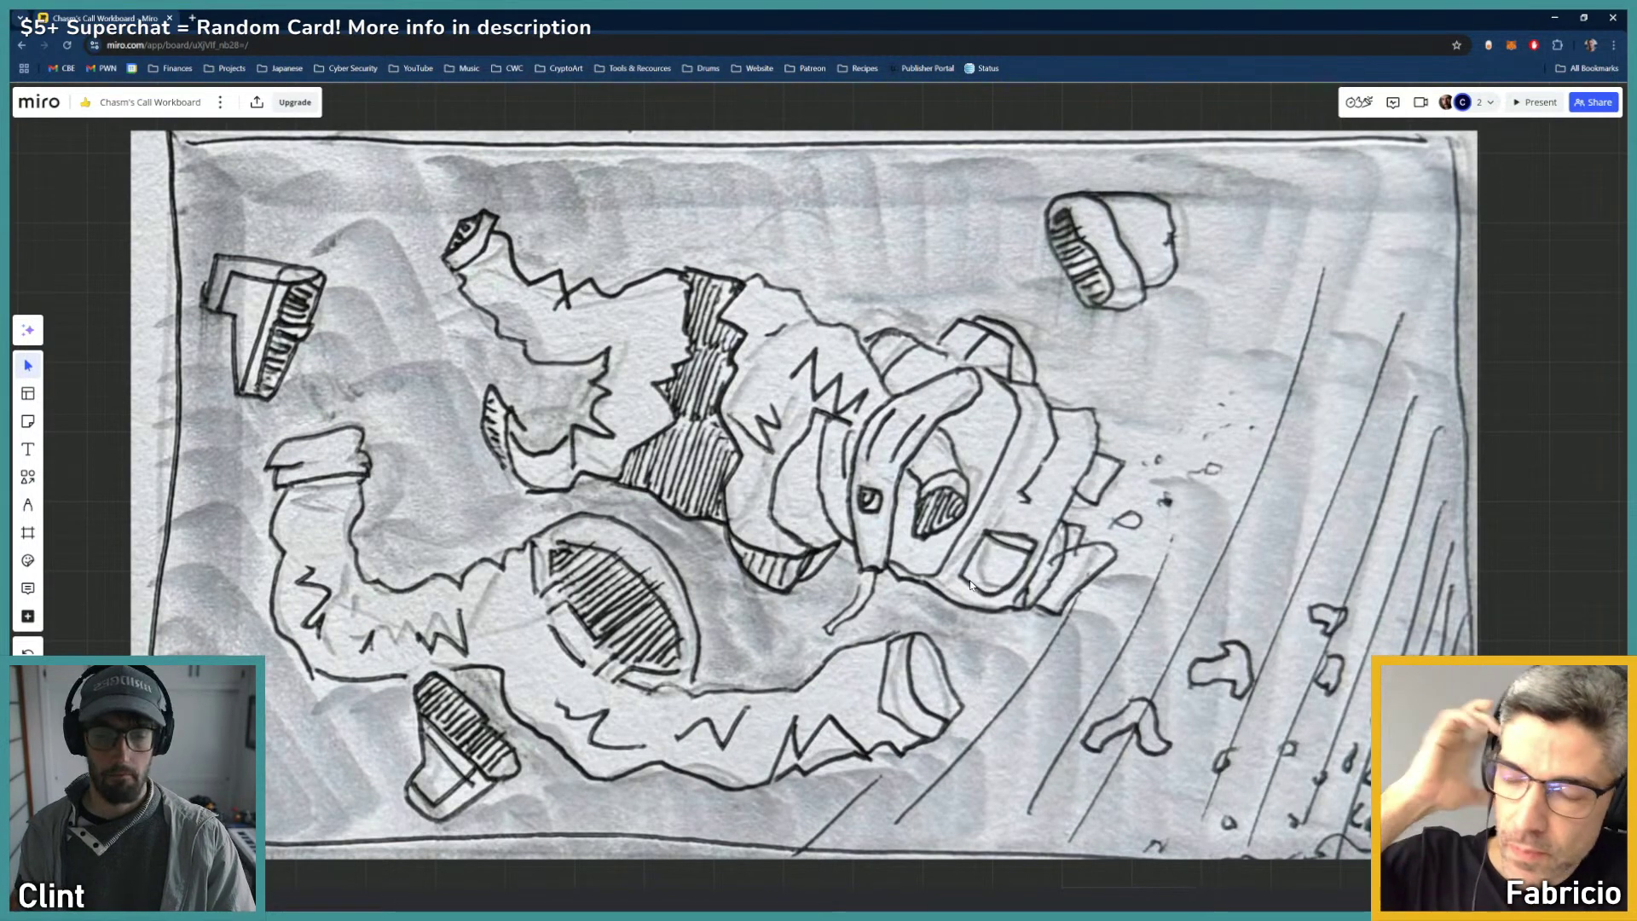
pyautogui.hscroll(2, 989, 545)
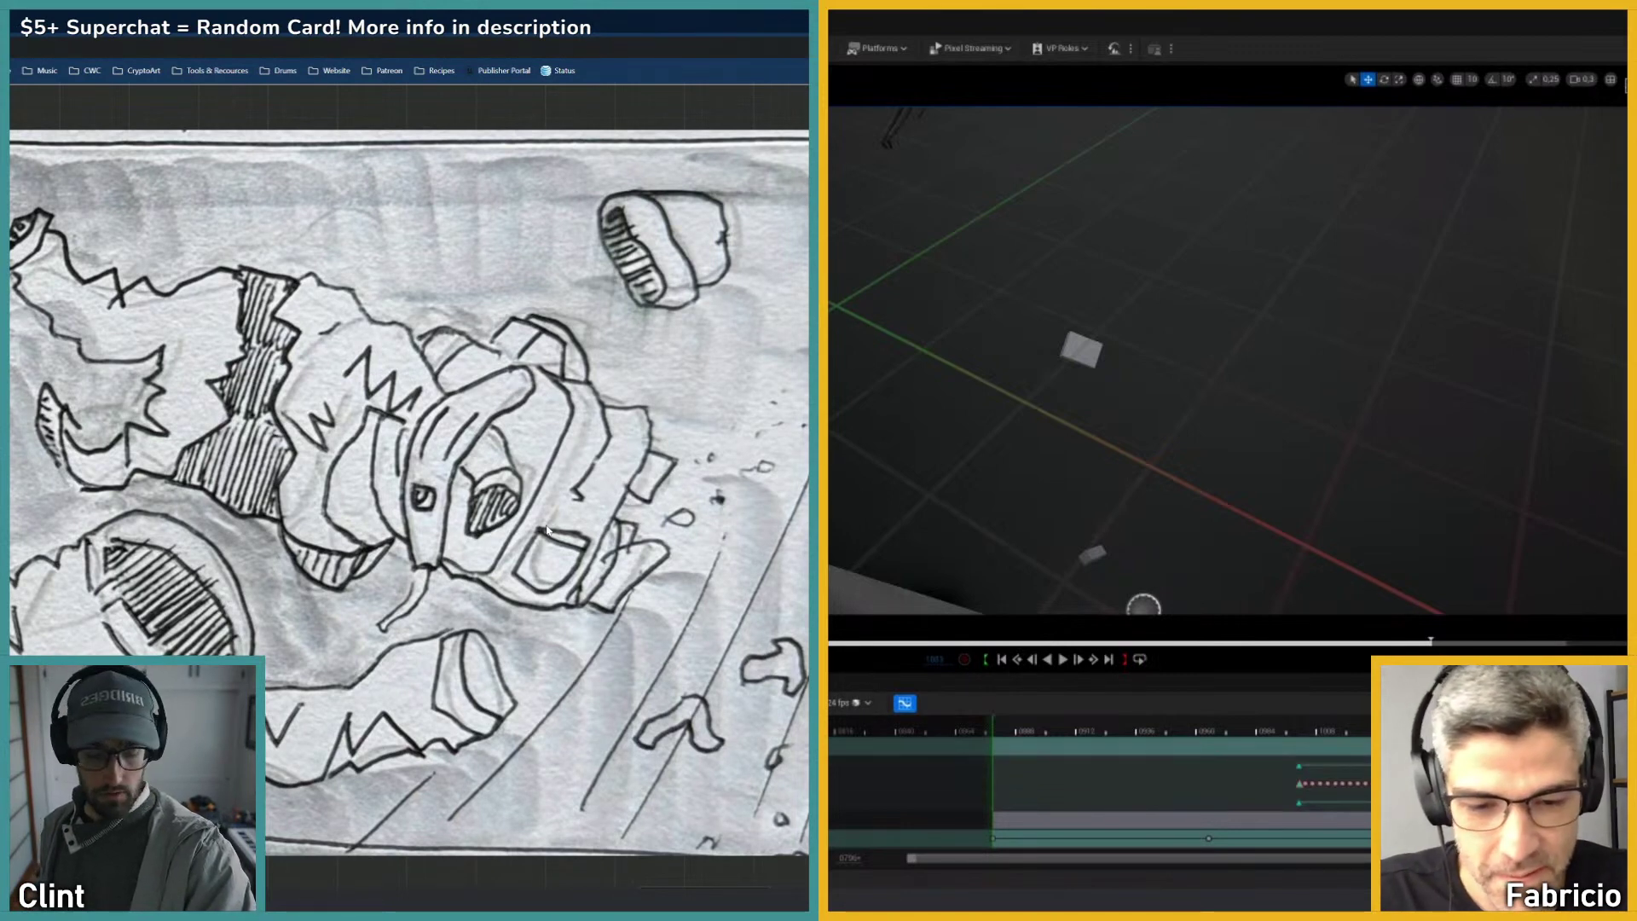
# Step: Bring up the Miro workboard on the other machine and examine the Storyboard section beside the Character references
pyautogui.click(1269, 901)
pyautogui.scroll(-3, 982, 740)
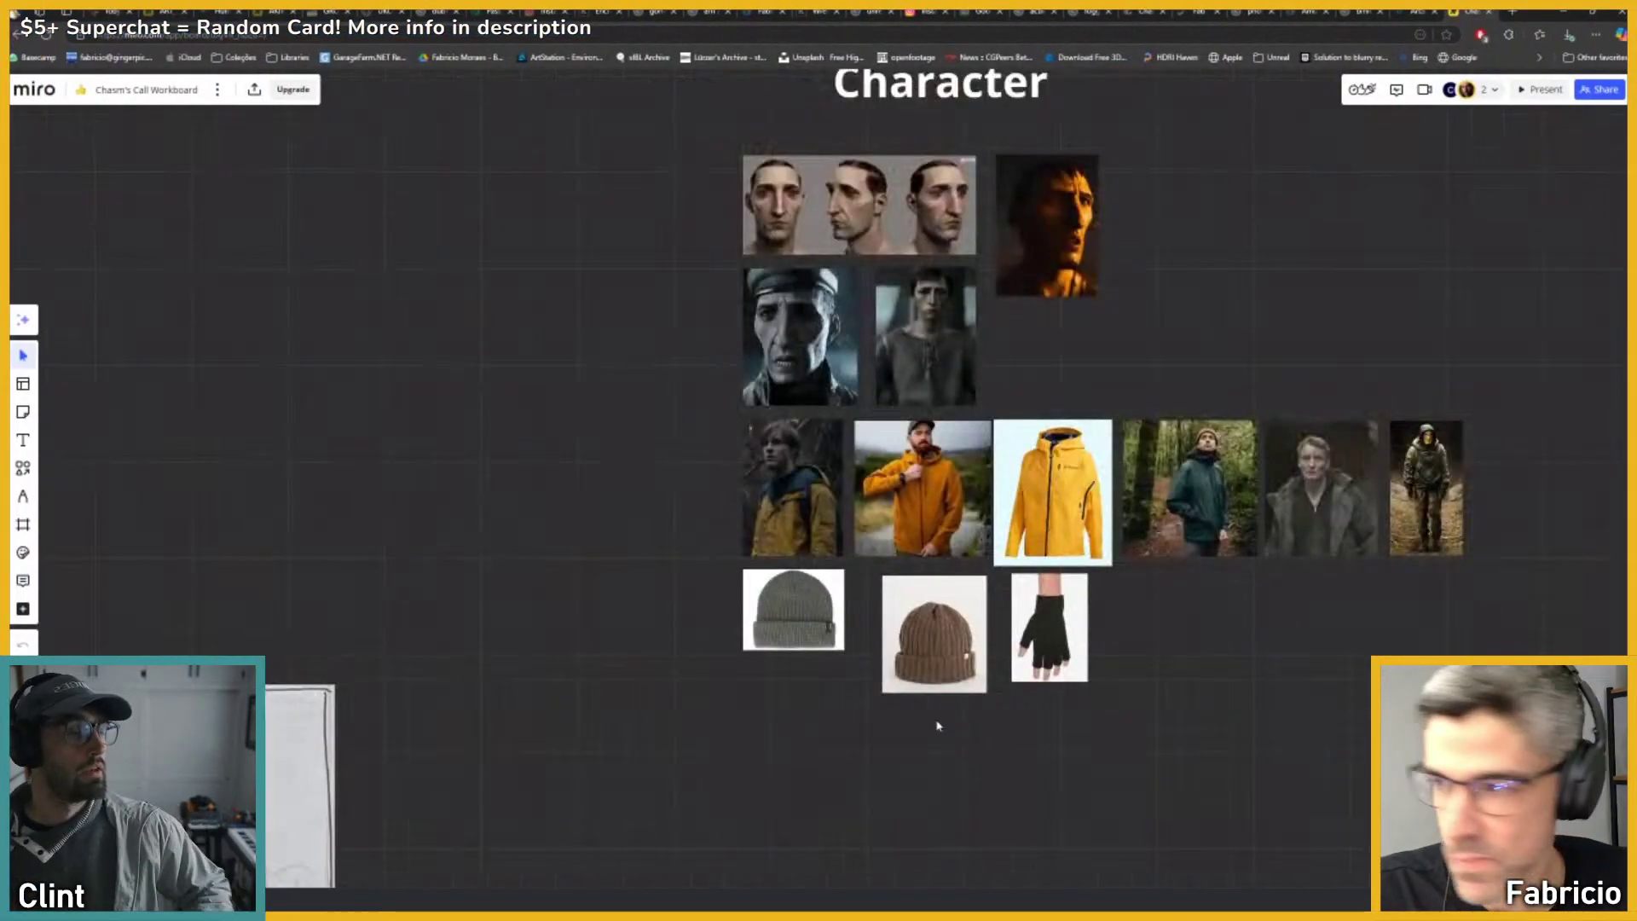
pyautogui.scroll(-3, 940, 724)
pyautogui.scroll(-3, 1010, 580)
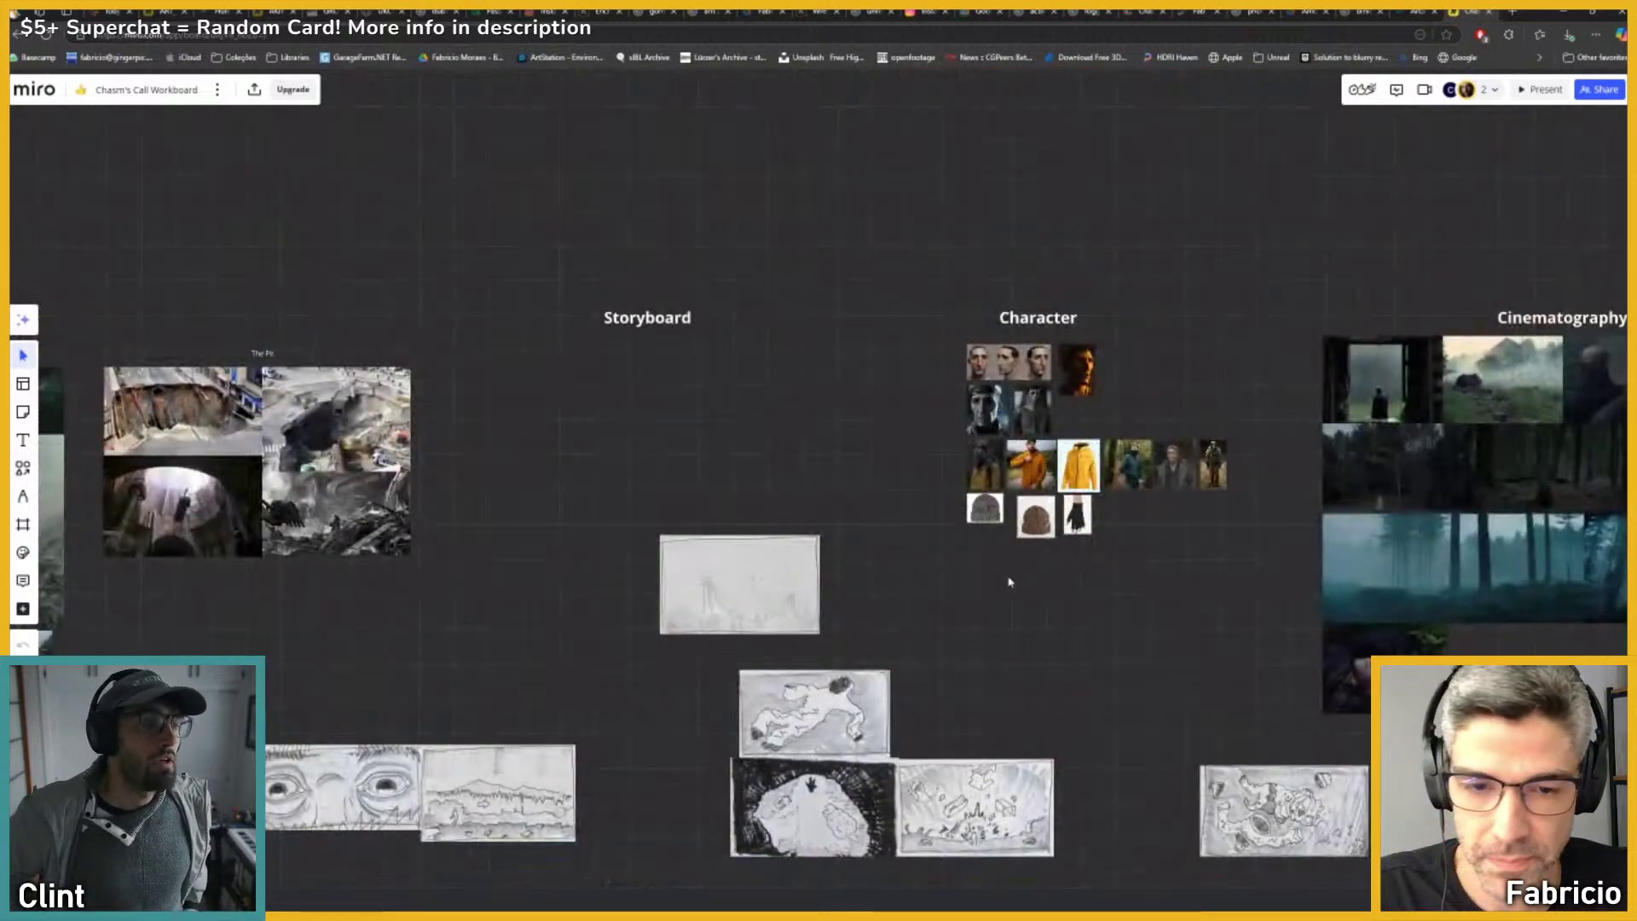
pyautogui.scroll(3, 1041, 632)
pyautogui.moveTo(1079, 608); pyautogui.dragTo(1030, 607, button='middle')
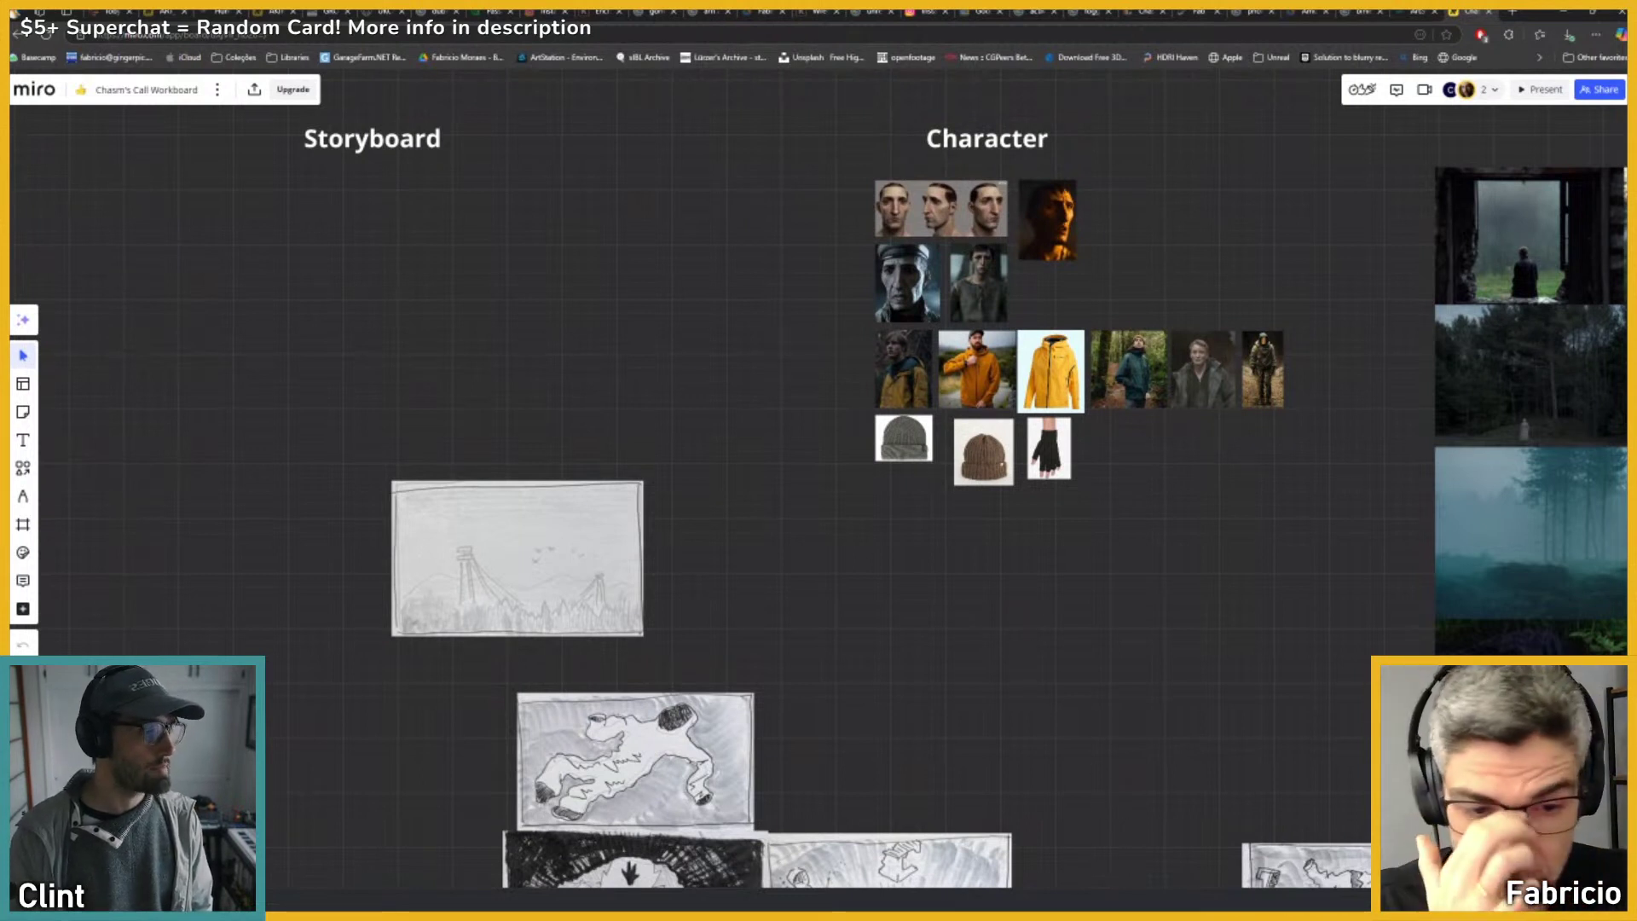
# Step: Switch to ZBrush and inspect the painted character bust with its beanie from a closer three-quarter view
pyautogui.moveTo(1044, 900)
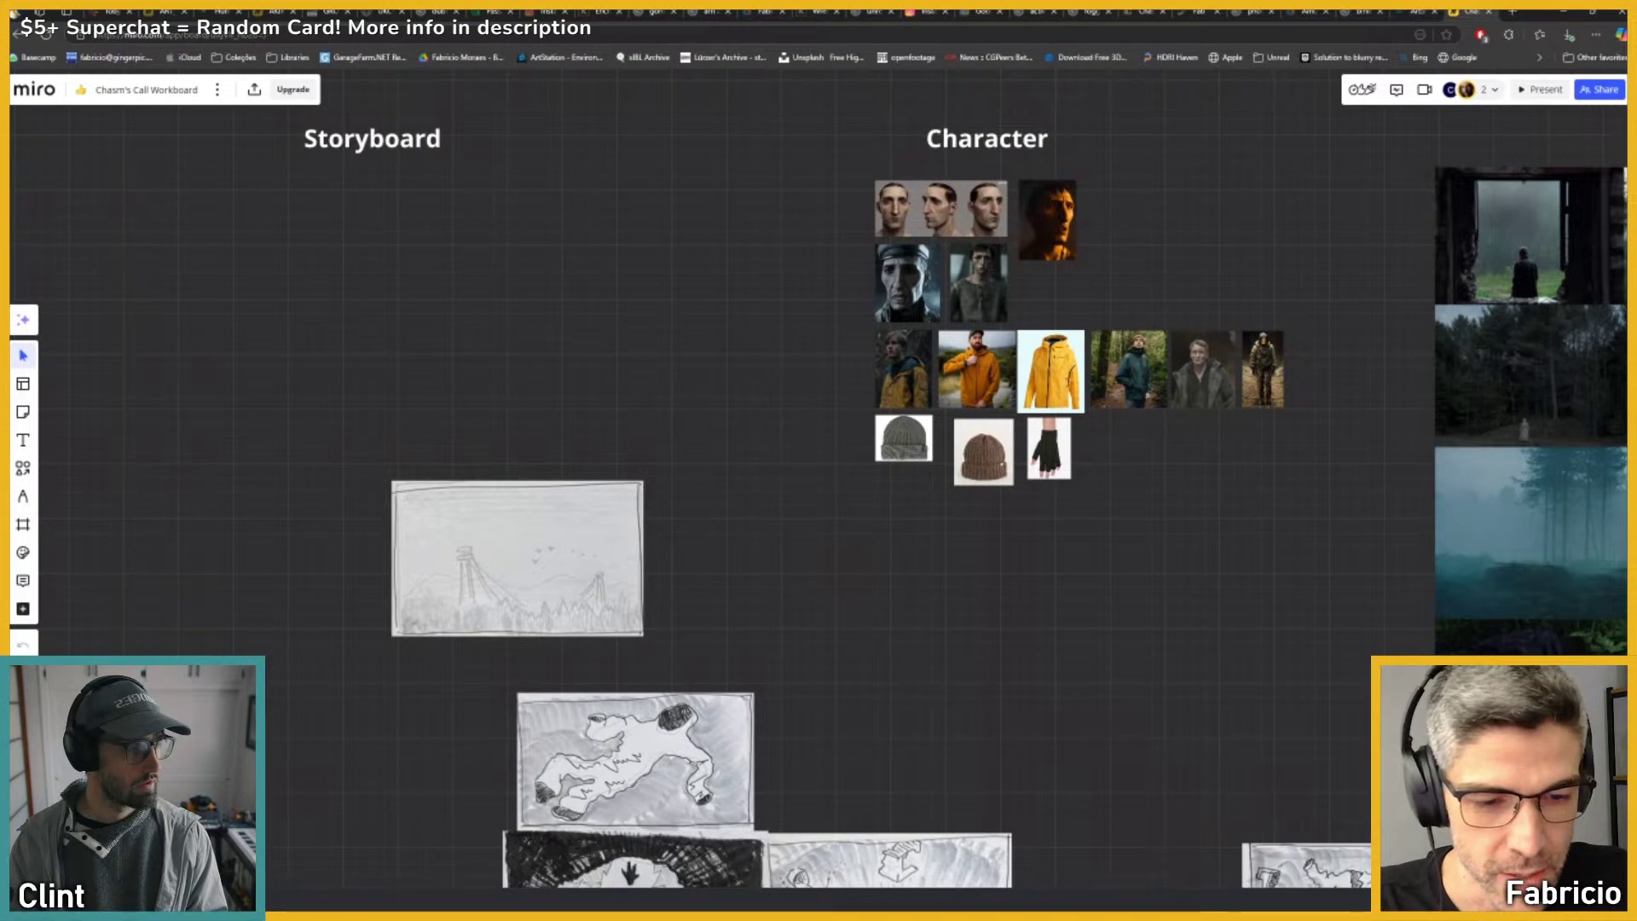
pyautogui.moveTo(1161, 908)
pyautogui.click(1159, 876)
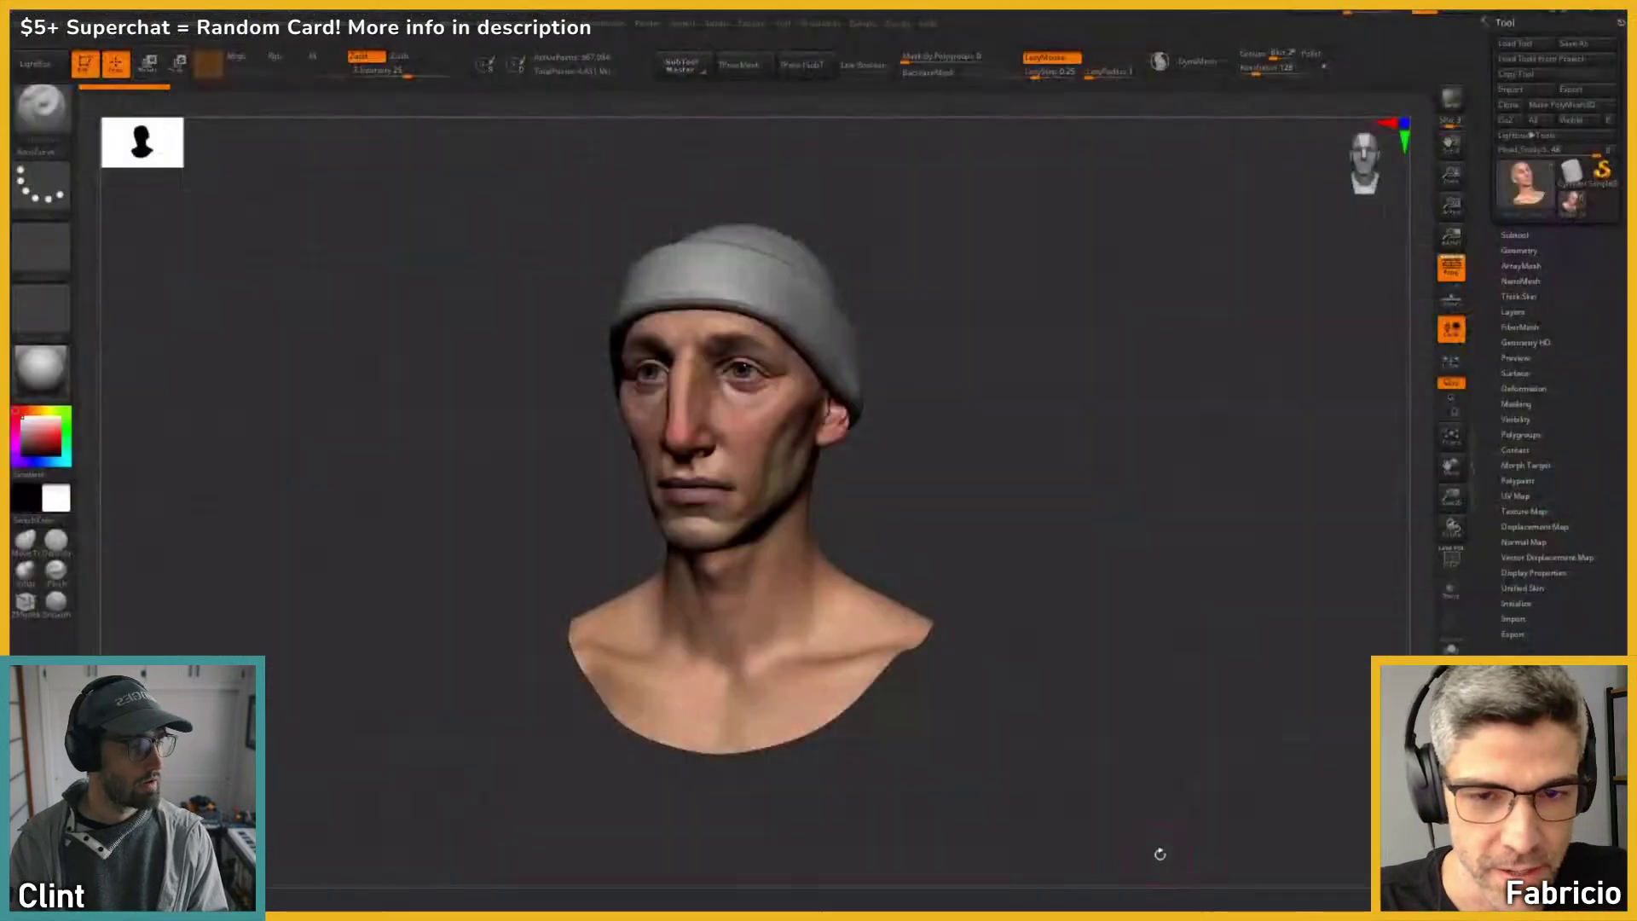
pyautogui.moveTo(953, 490); pyautogui.dragTo(1011, 430)
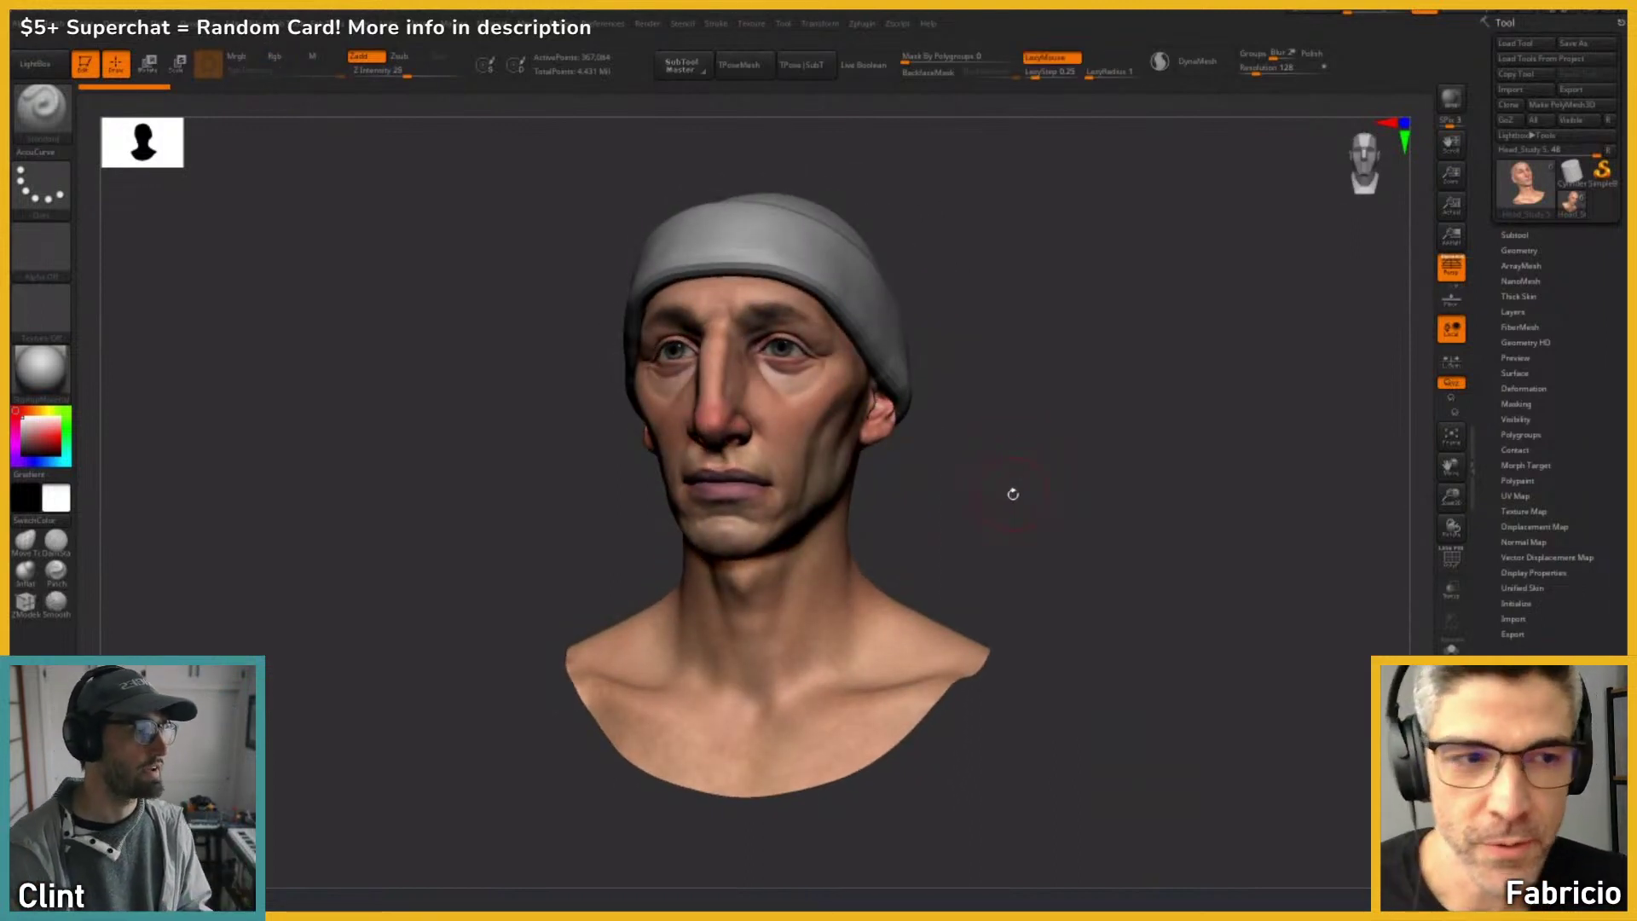
# Step: Select the unpainted Head_Study1 subtool, isolate it, and examine the bare head sculpt from the side
pyautogui.click(1515, 236)
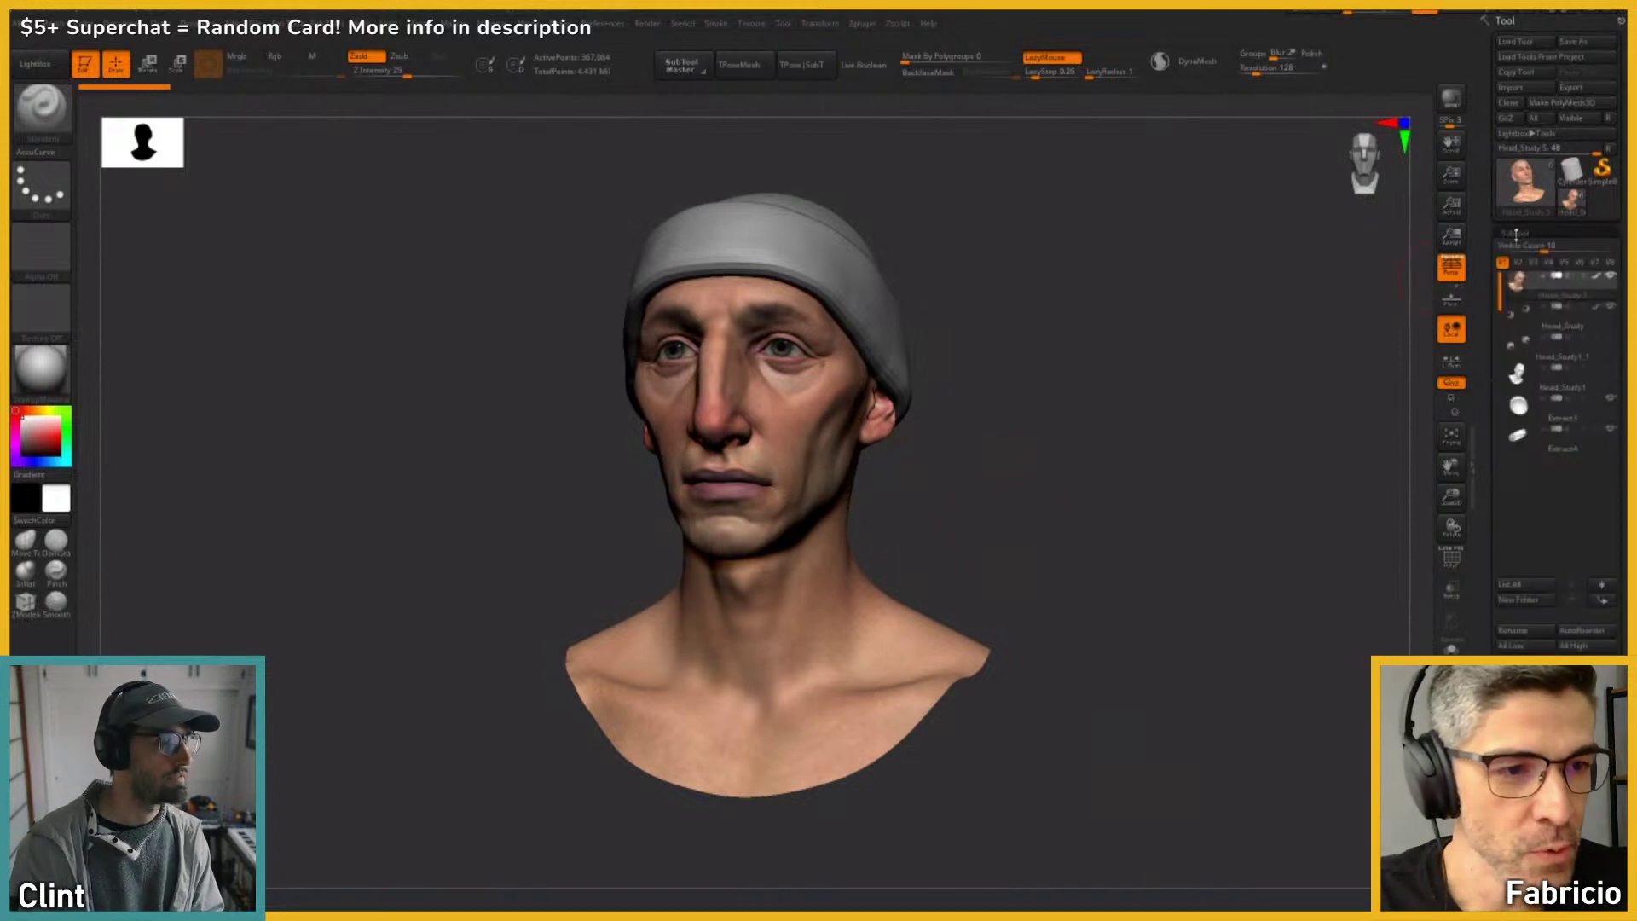
pyautogui.click(1515, 373)
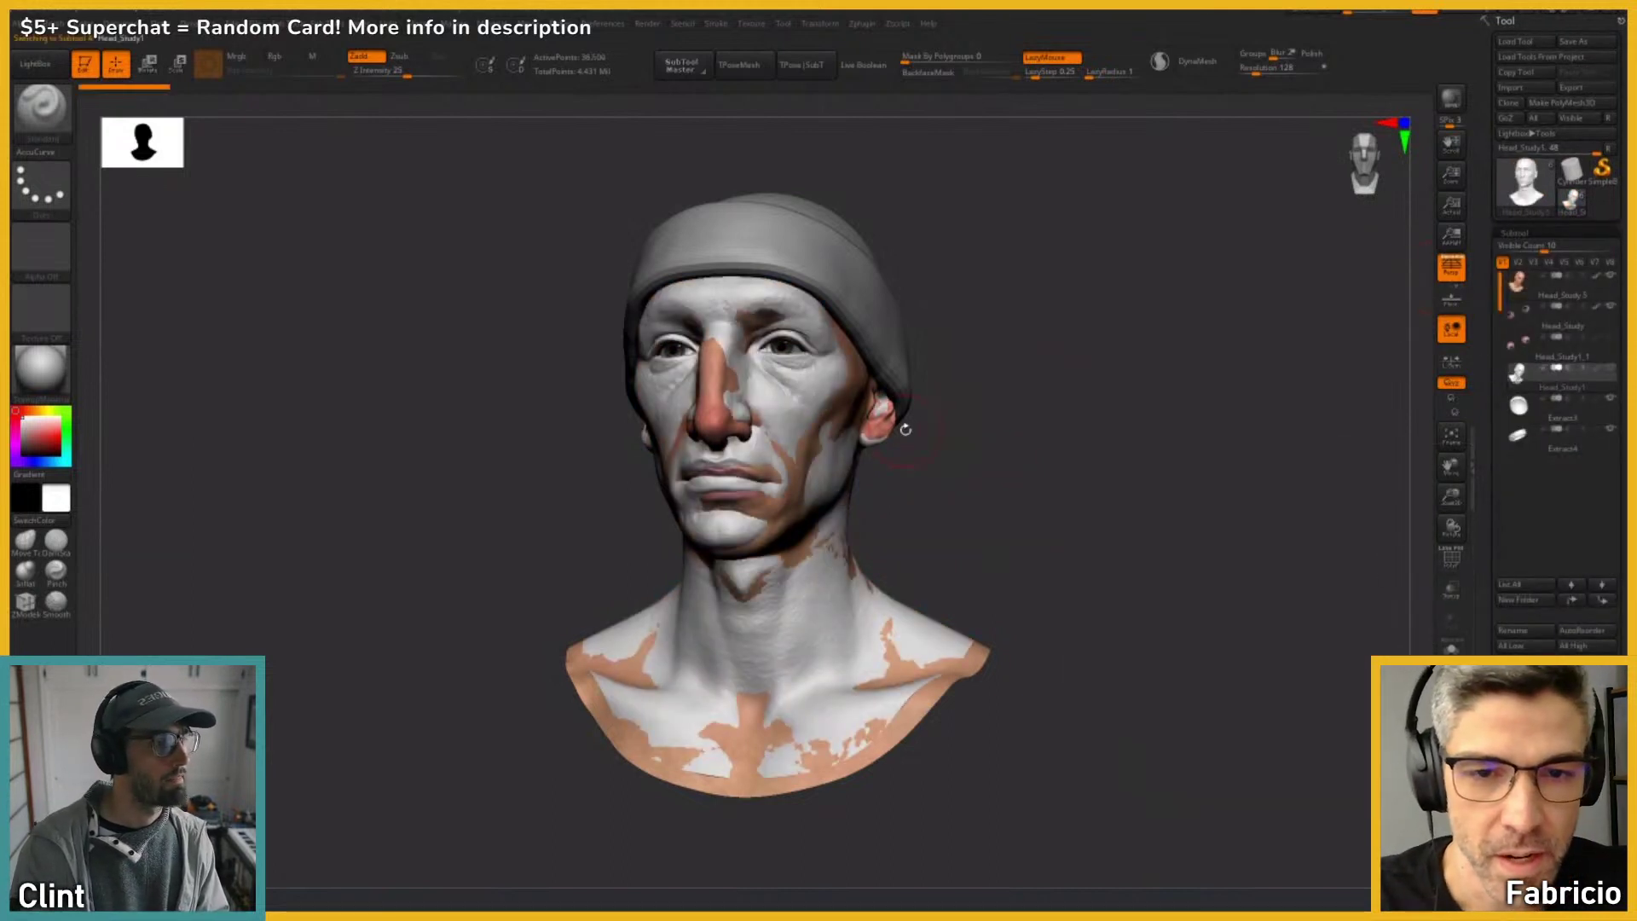
pyautogui.moveTo(904, 431); pyautogui.dragTo(818, 511)
pyautogui.hotkey('alt', 's')
pyautogui.keyDown('alt'); pyautogui.click(818, 511); pyautogui.keyUp('alt')
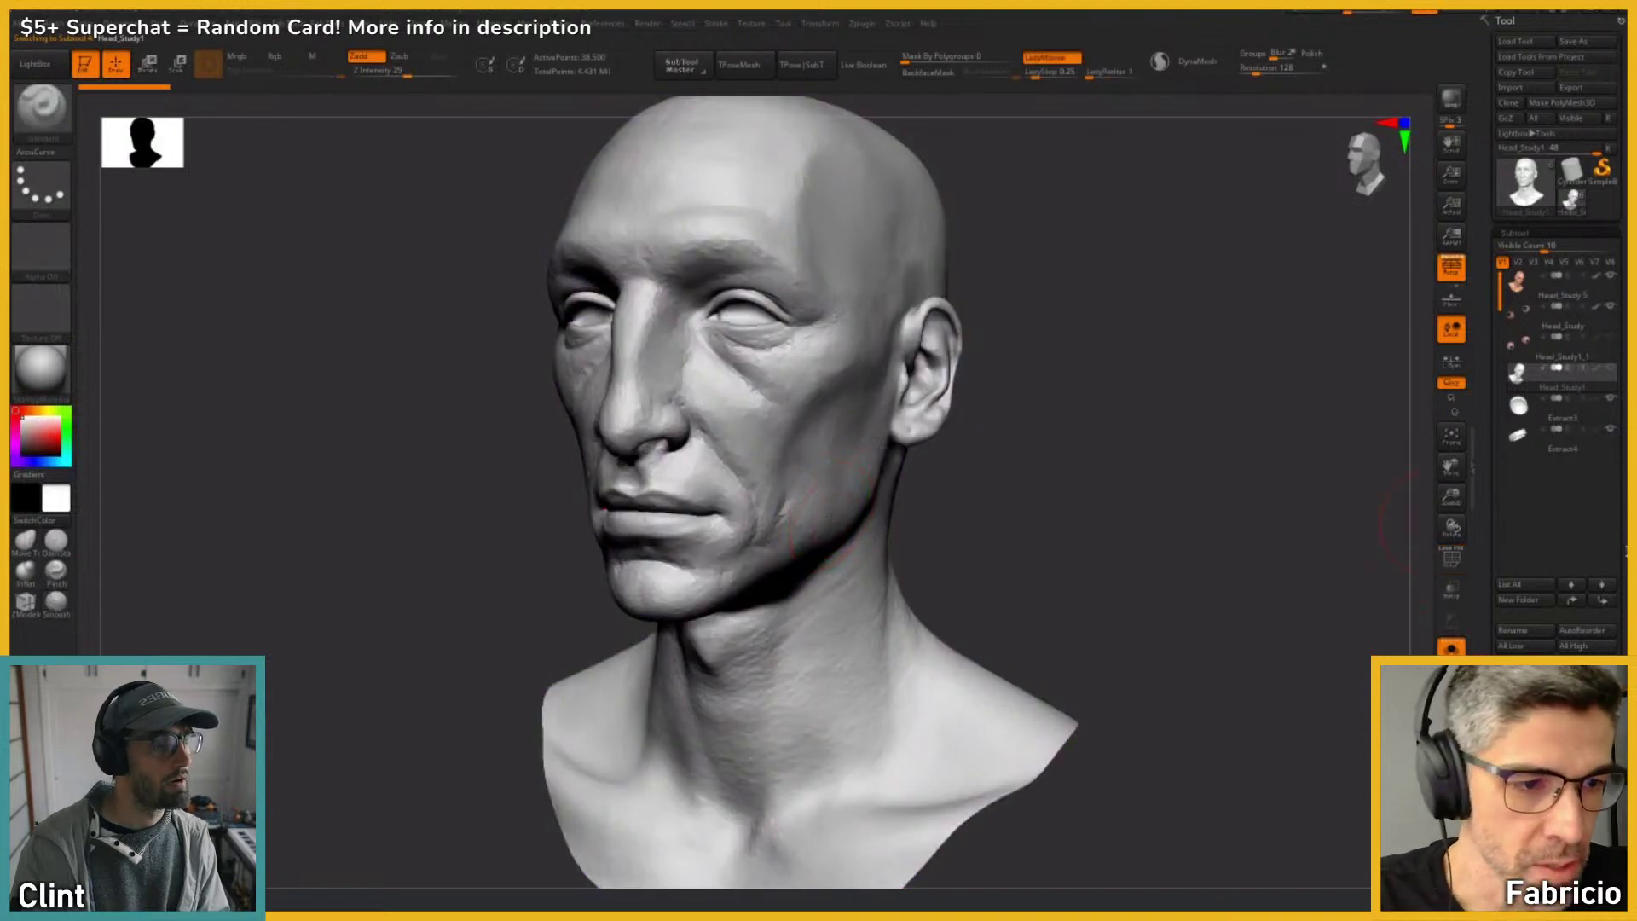
pyautogui.scroll(-5, 1551, 384)
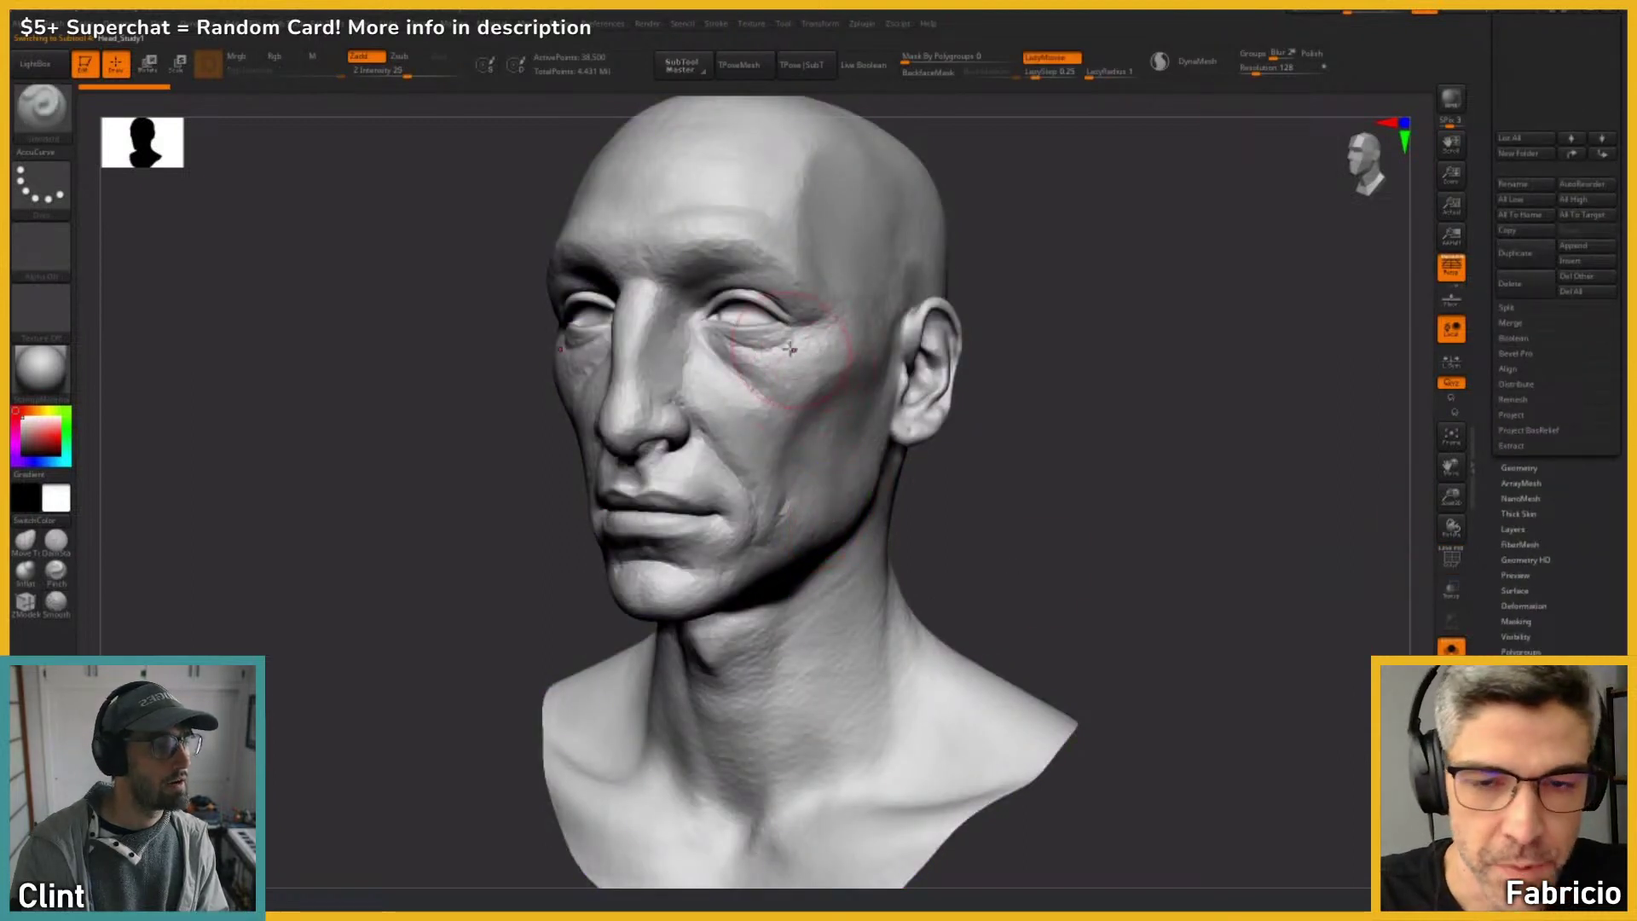
pyautogui.moveTo(1321, 217)
pyautogui.keyDown('alt'); pyautogui.mouseDown()
pyautogui.moveTo(1328, 266)
pyautogui.moveTo(1338, 228)
pyautogui.mouseUp(); pyautogui.keyUp('alt')
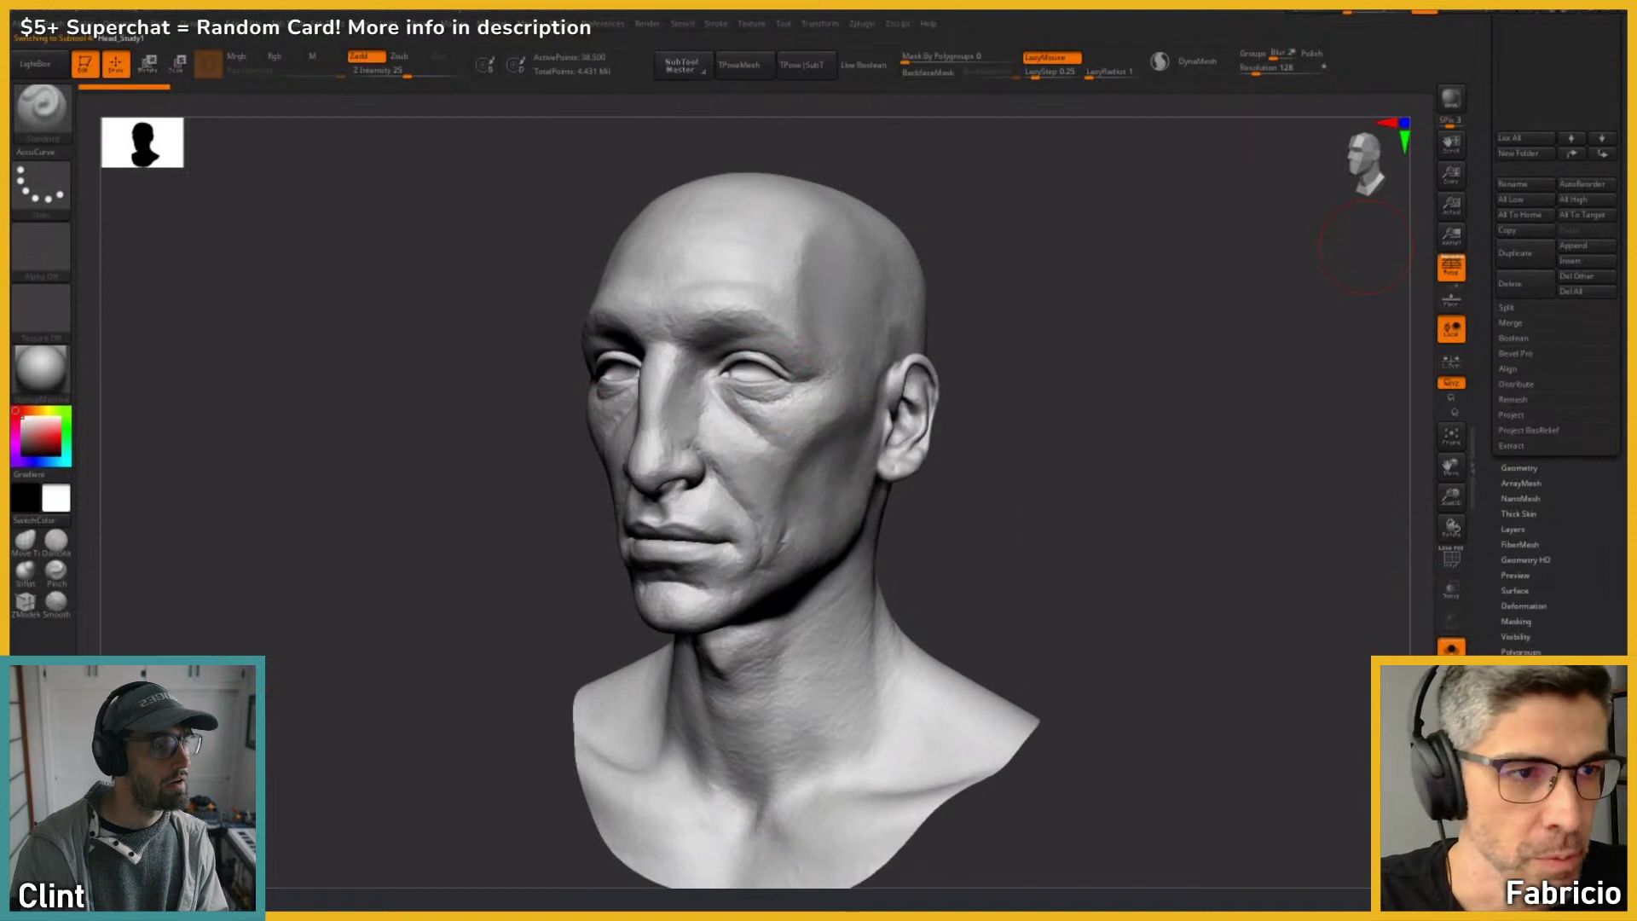
# Step: Select the painted head subtool, examine its facial detail and skin colouring, and show the eyes and beanie again
pyautogui.scroll(5, 1551, 341)
pyautogui.click(1560, 269)
pyautogui.moveTo(1560, 360)
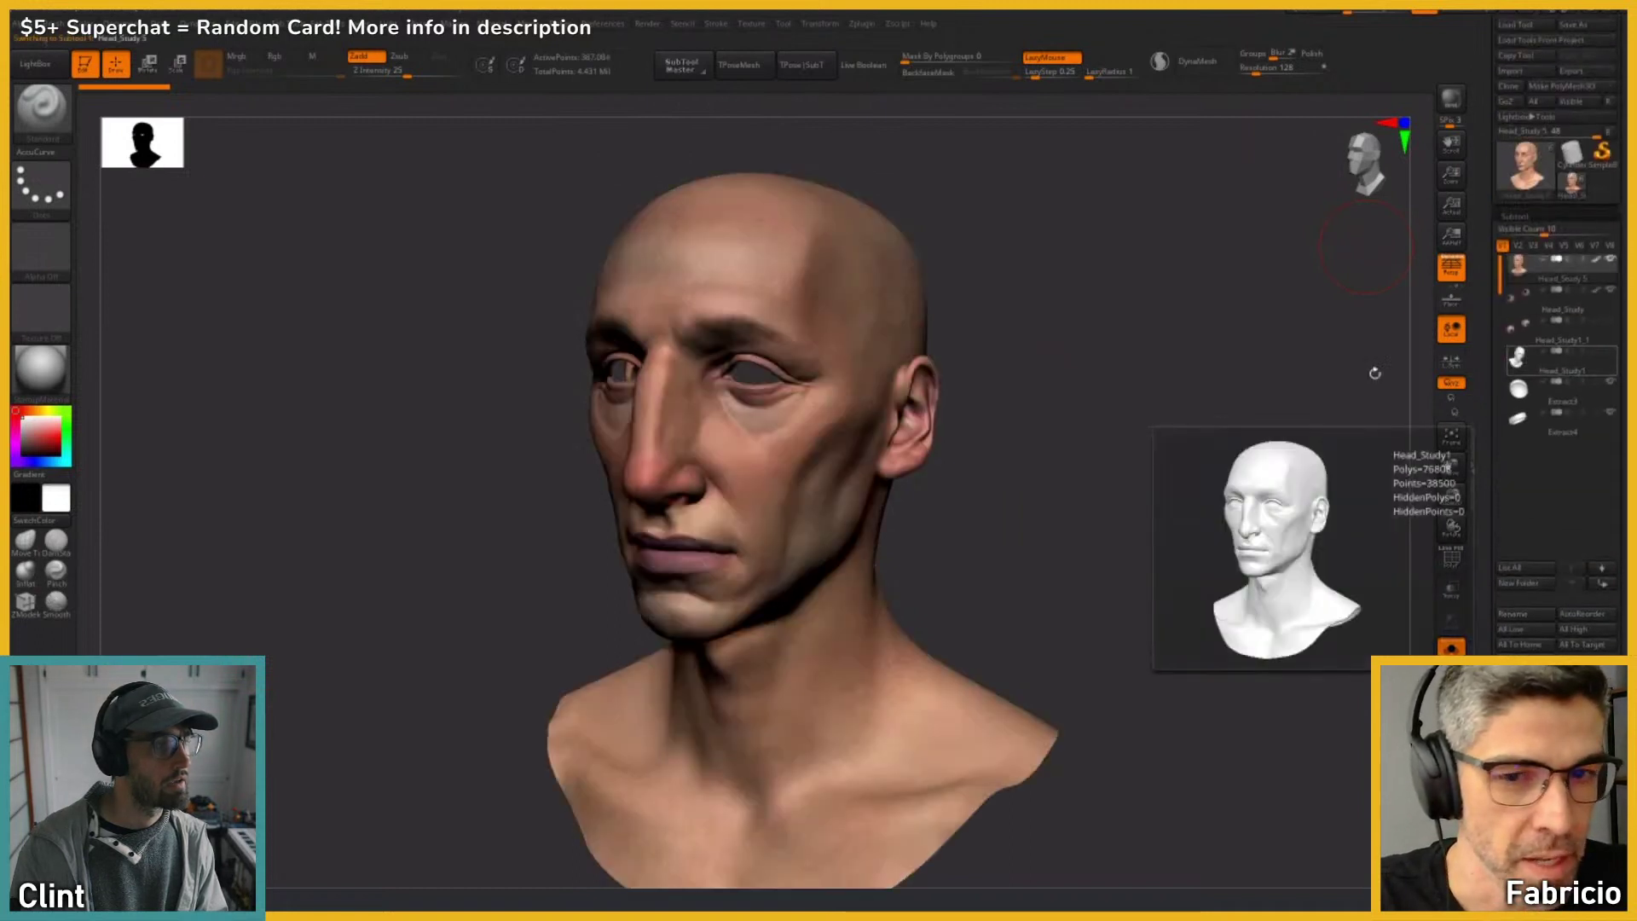
pyautogui.moveTo(861, 401)
pyautogui.keyDown('ctrl'); pyautogui.mouseDown(button='right')
pyautogui.moveTo(863, 503)
pyautogui.moveTo(797, 491)
pyautogui.moveTo(827, 486)
pyautogui.mouseUp(button='right'); pyautogui.keyUp('ctrl')
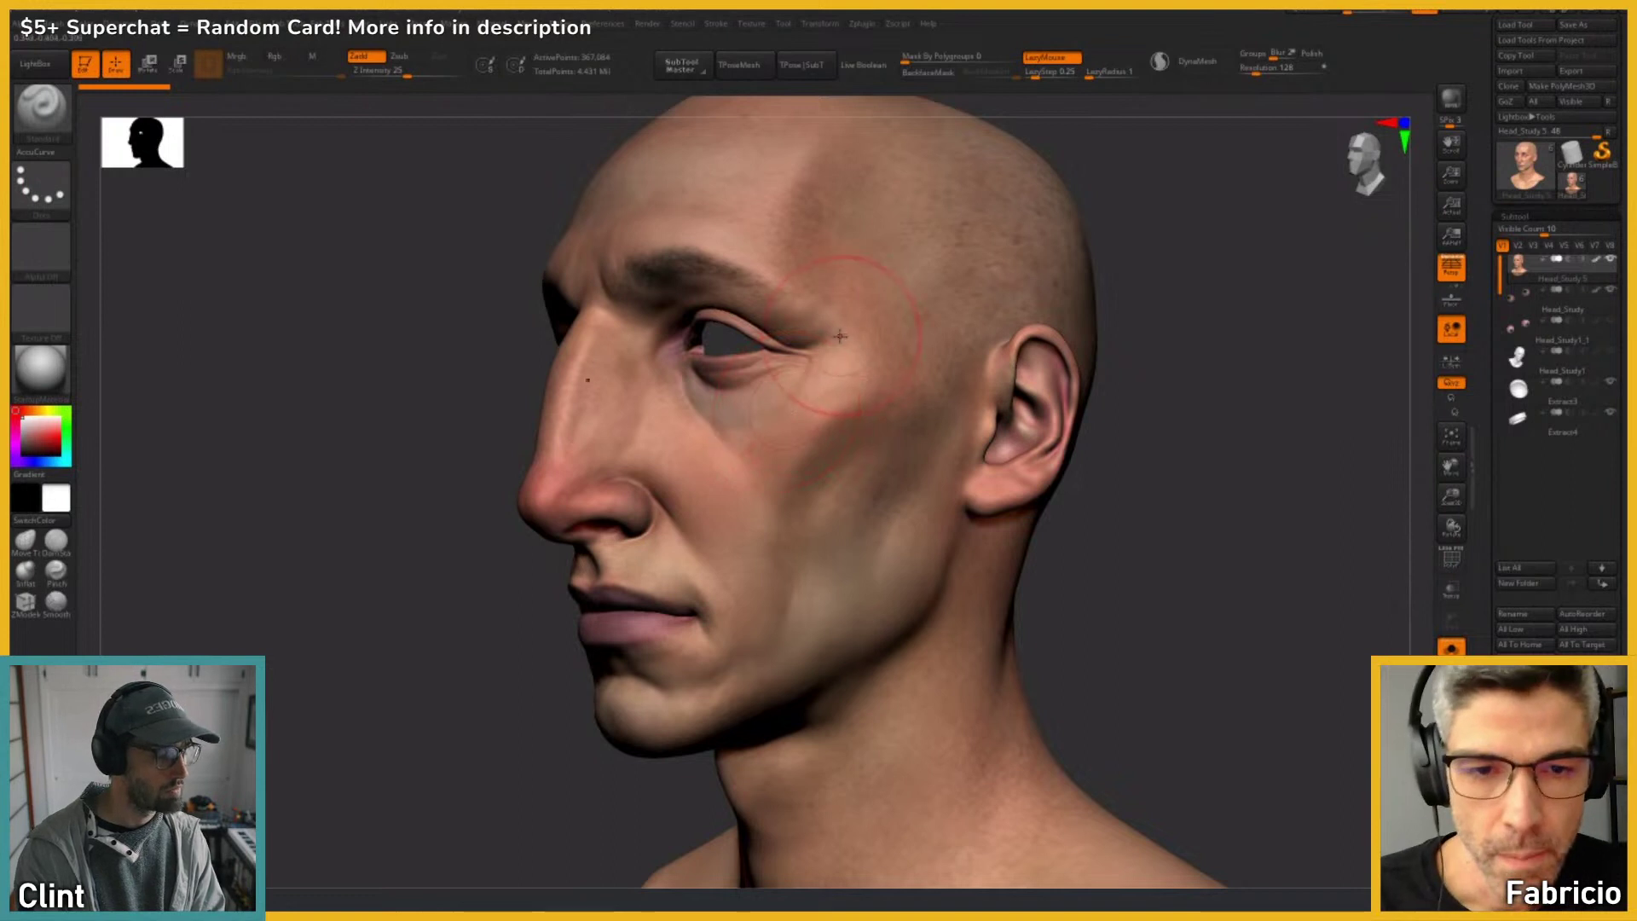
pyautogui.moveTo(873, 458); pyautogui.dragTo(887, 474, button='right')
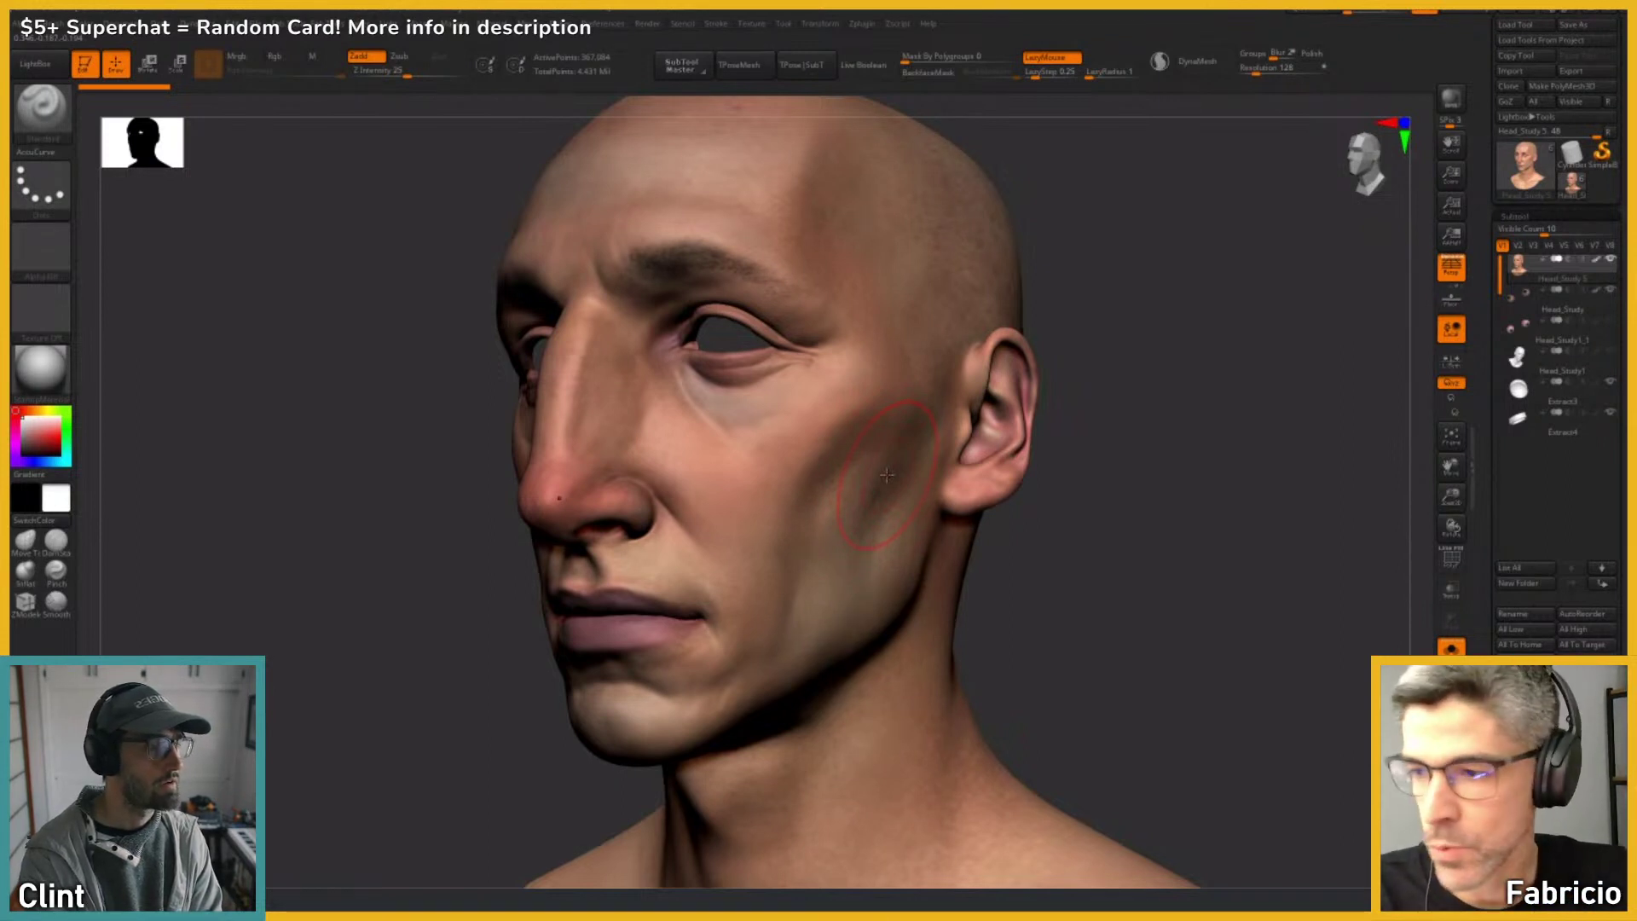
pyautogui.click(1079, 488)
pyautogui.moveTo(1079, 490)
pyautogui.mouseDown()
pyautogui.moveTo(1109, 490)
pyautogui.moveTo(1096, 486)
pyautogui.mouseUp()
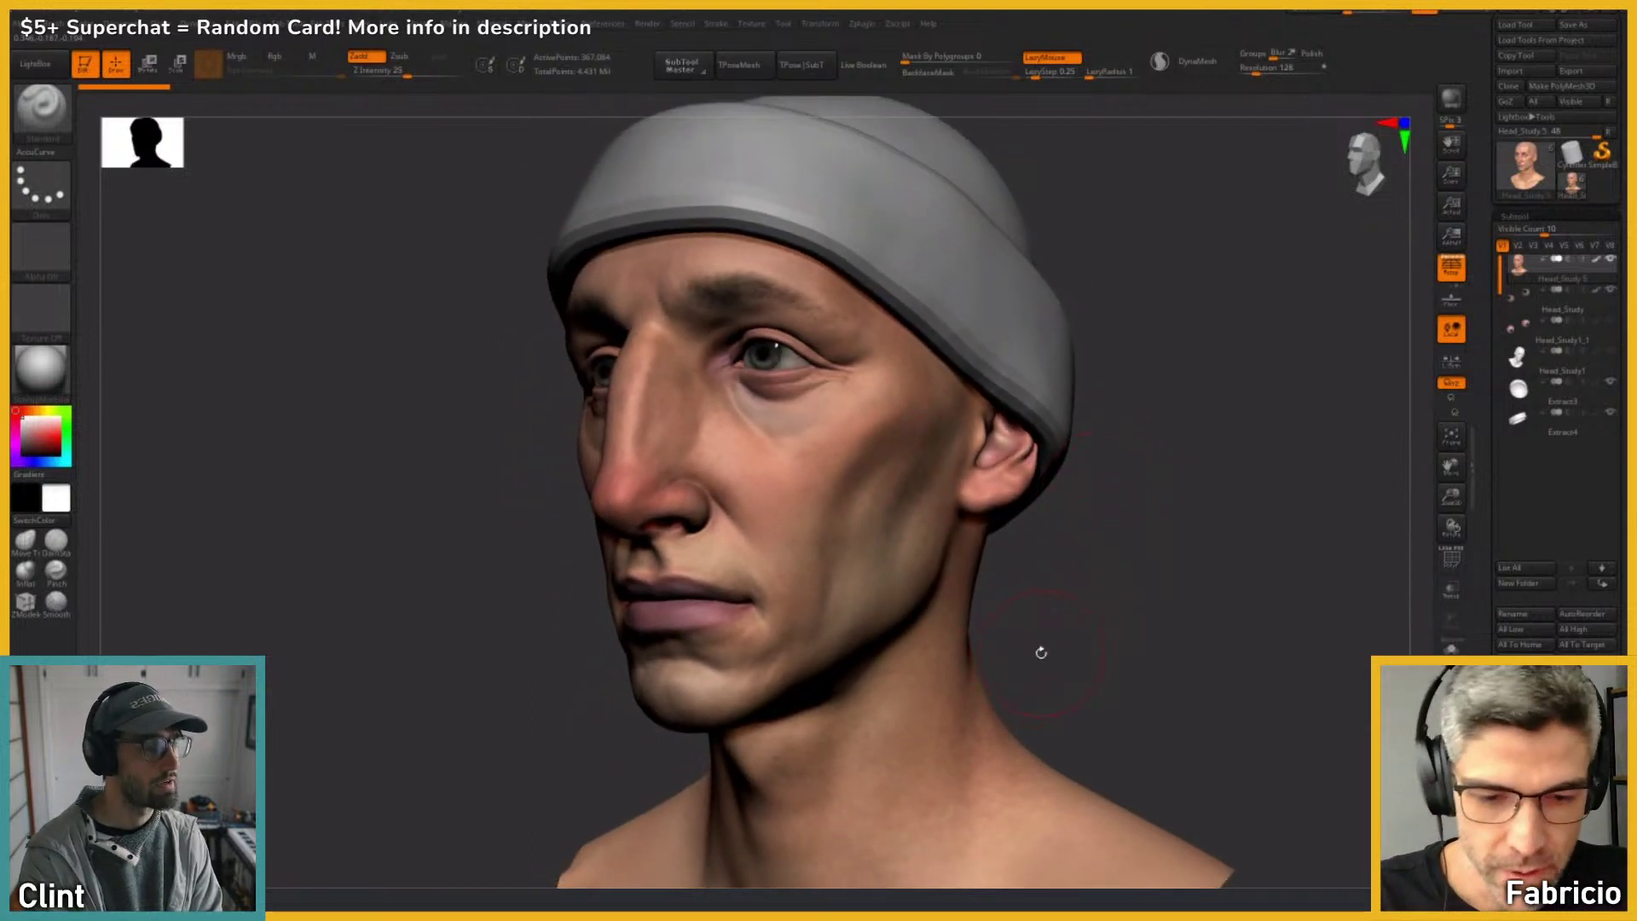
# Step: Switch back to the Miro workboard and survey the Environment, Storyboard, Character and Cinematography reference sections
pyautogui.press('super')
pyautogui.click(847, 844)
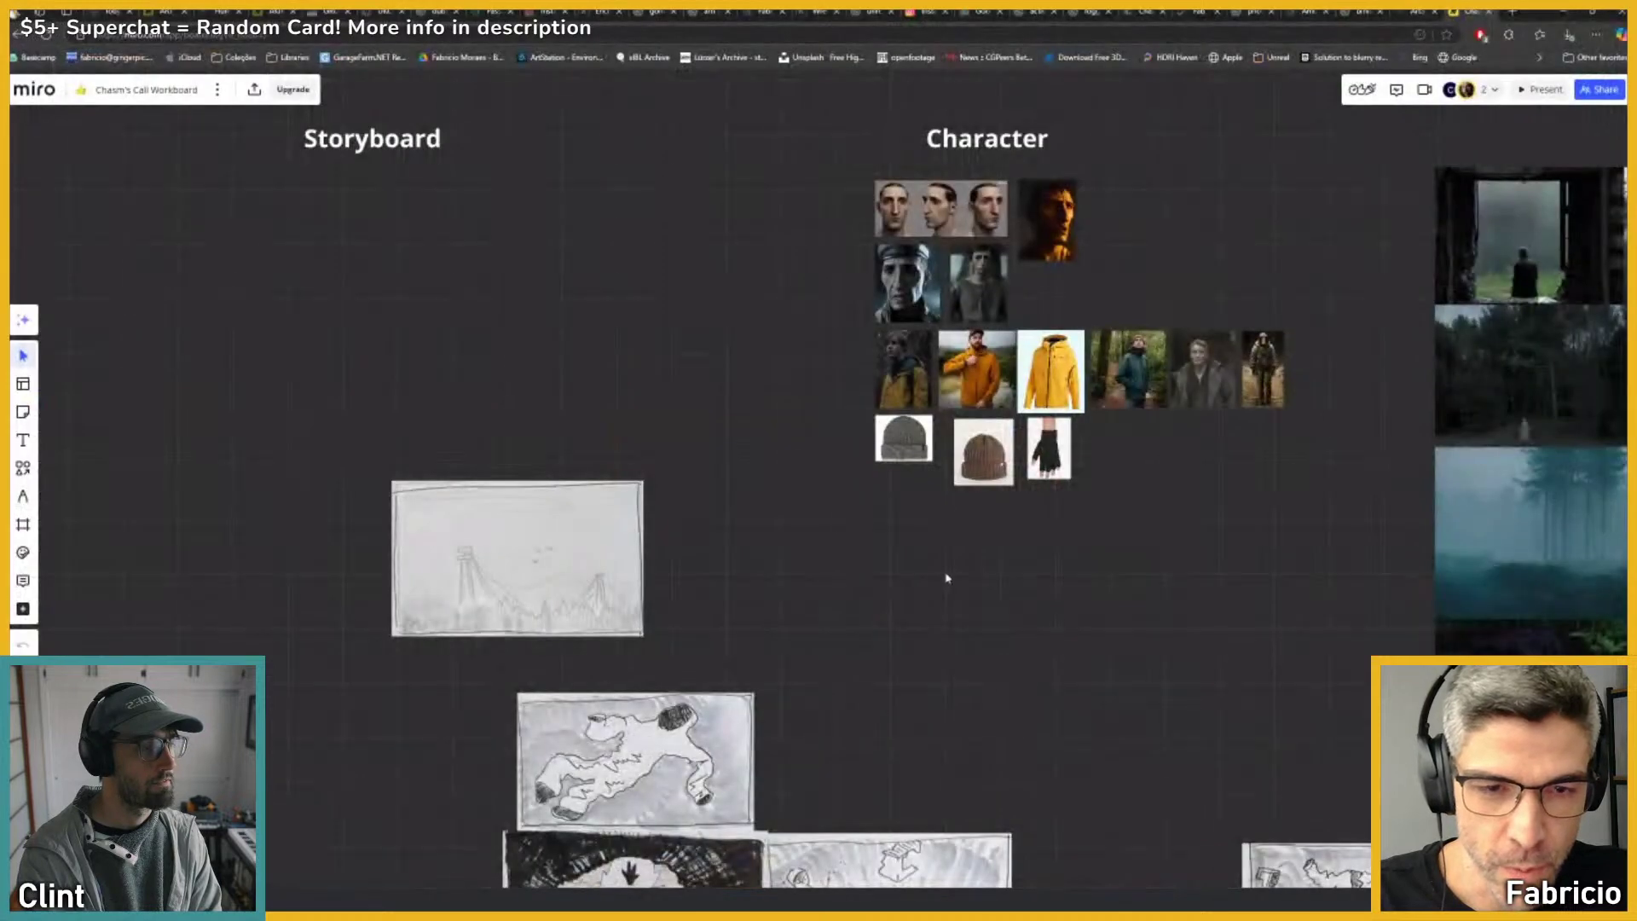
pyautogui.moveTo(924, 529); pyautogui.dragTo(1364, 475, button='right')
pyautogui.scroll(-6, 520, 552)
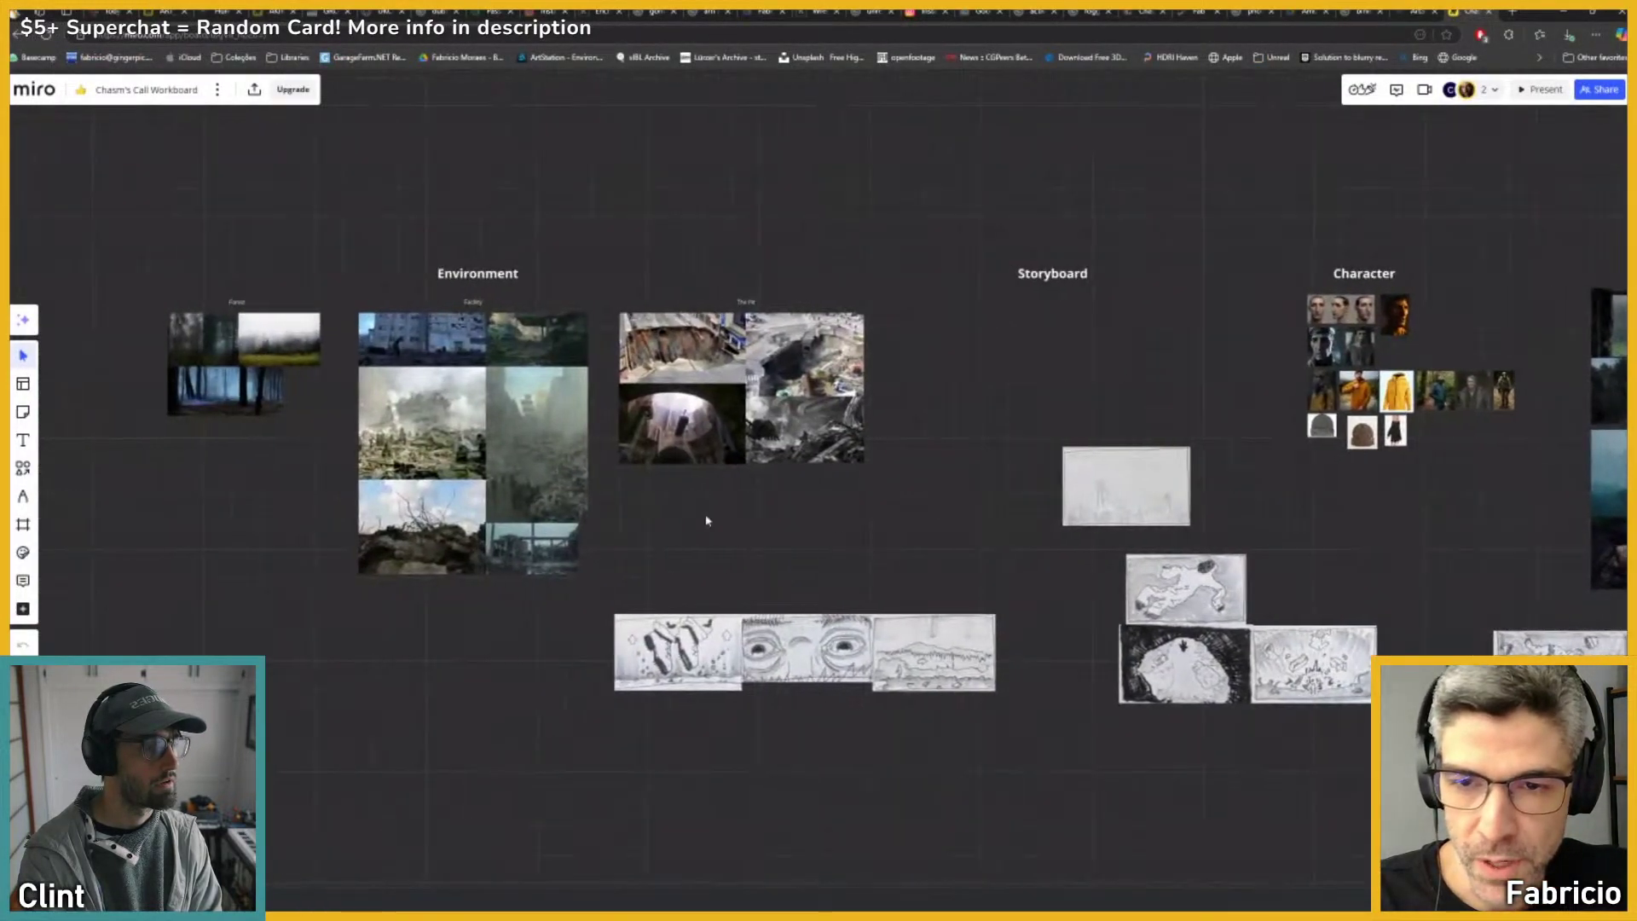
pyautogui.moveTo(1009, 506); pyautogui.dragTo(263, 518, button='right')
pyautogui.scroll(10, 586, 349)
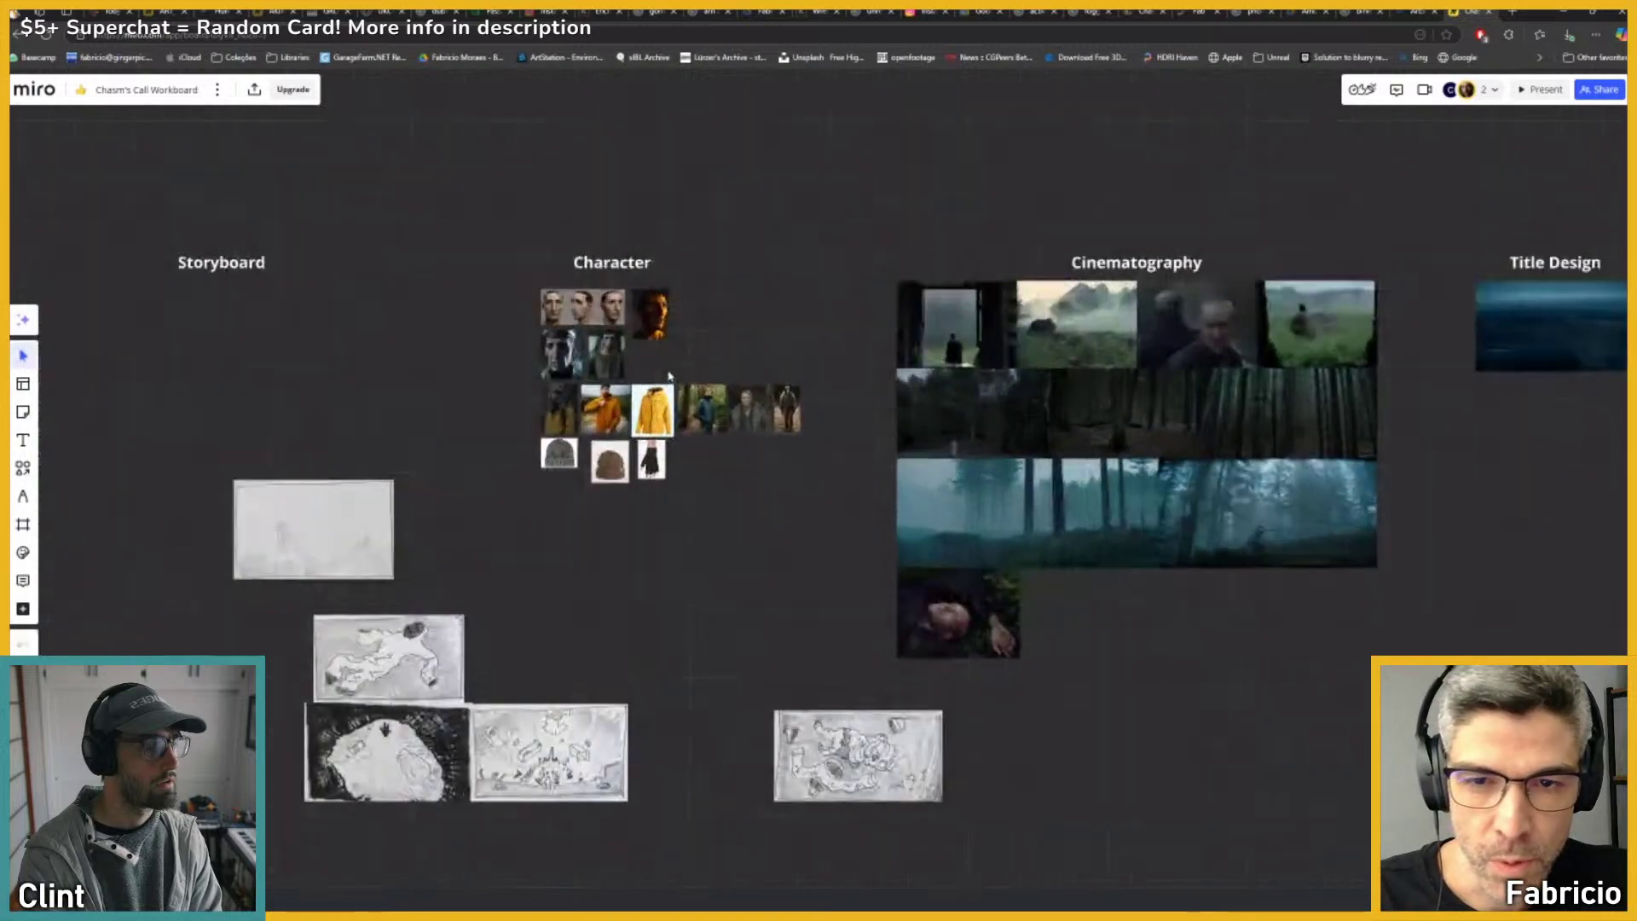
# Step: Examine the Miro Character references of gaunt faces and outerwear up close, and switch to ZBrush to view the painted head sculpt
pyautogui.moveTo(695, 299); pyautogui.dragTo(695, 485, button='right')
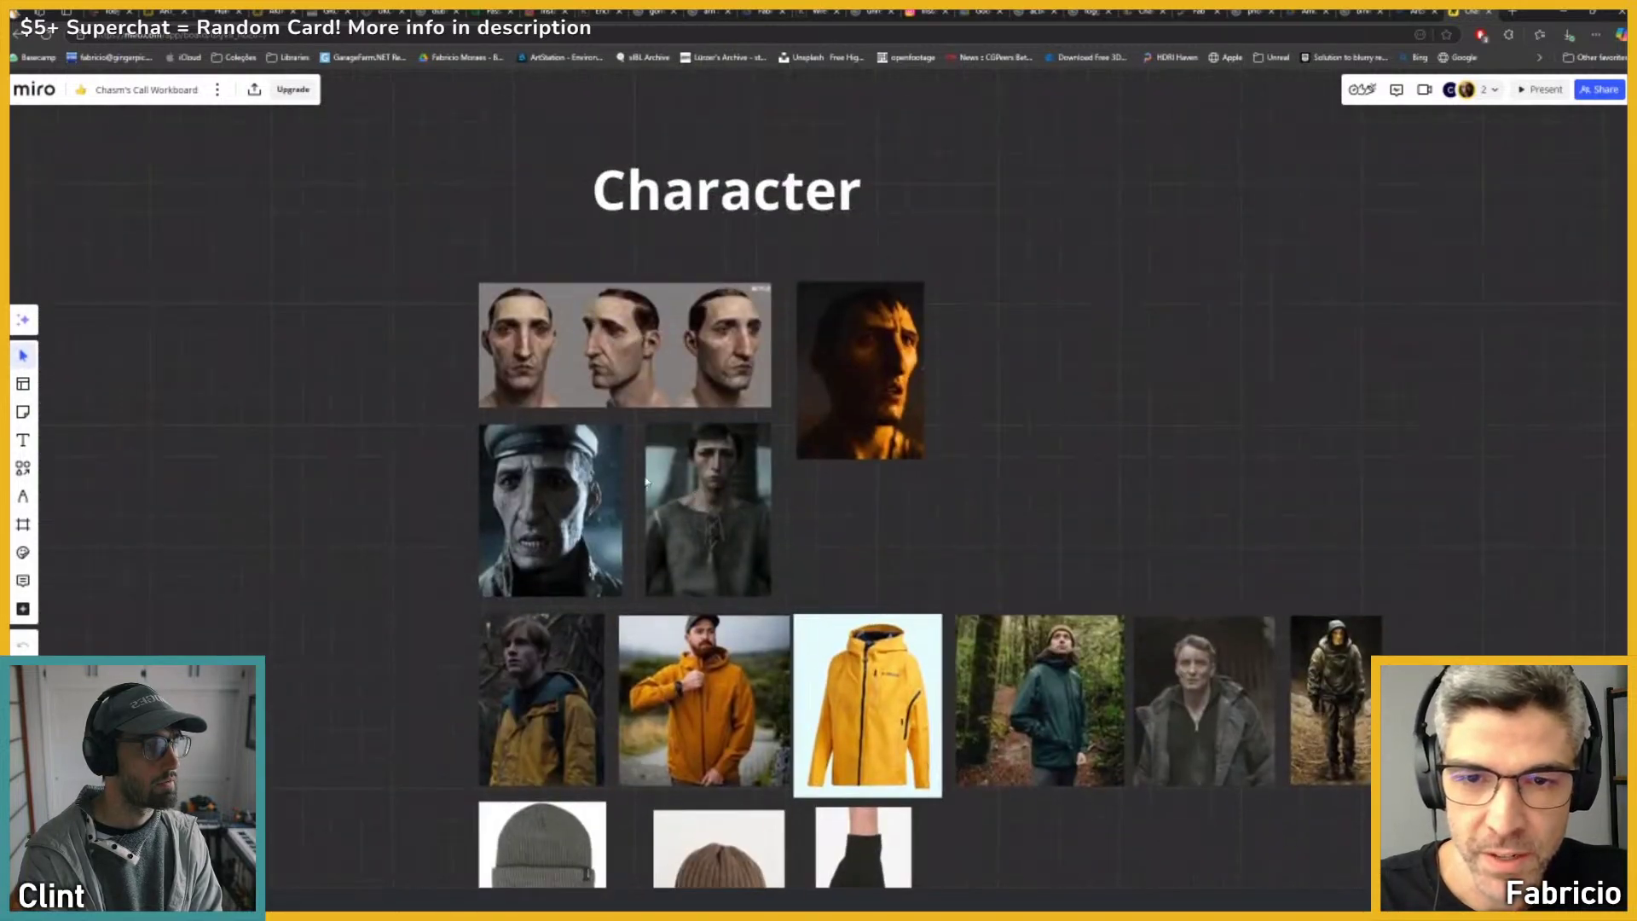
pyautogui.scroll(5, 640, 469)
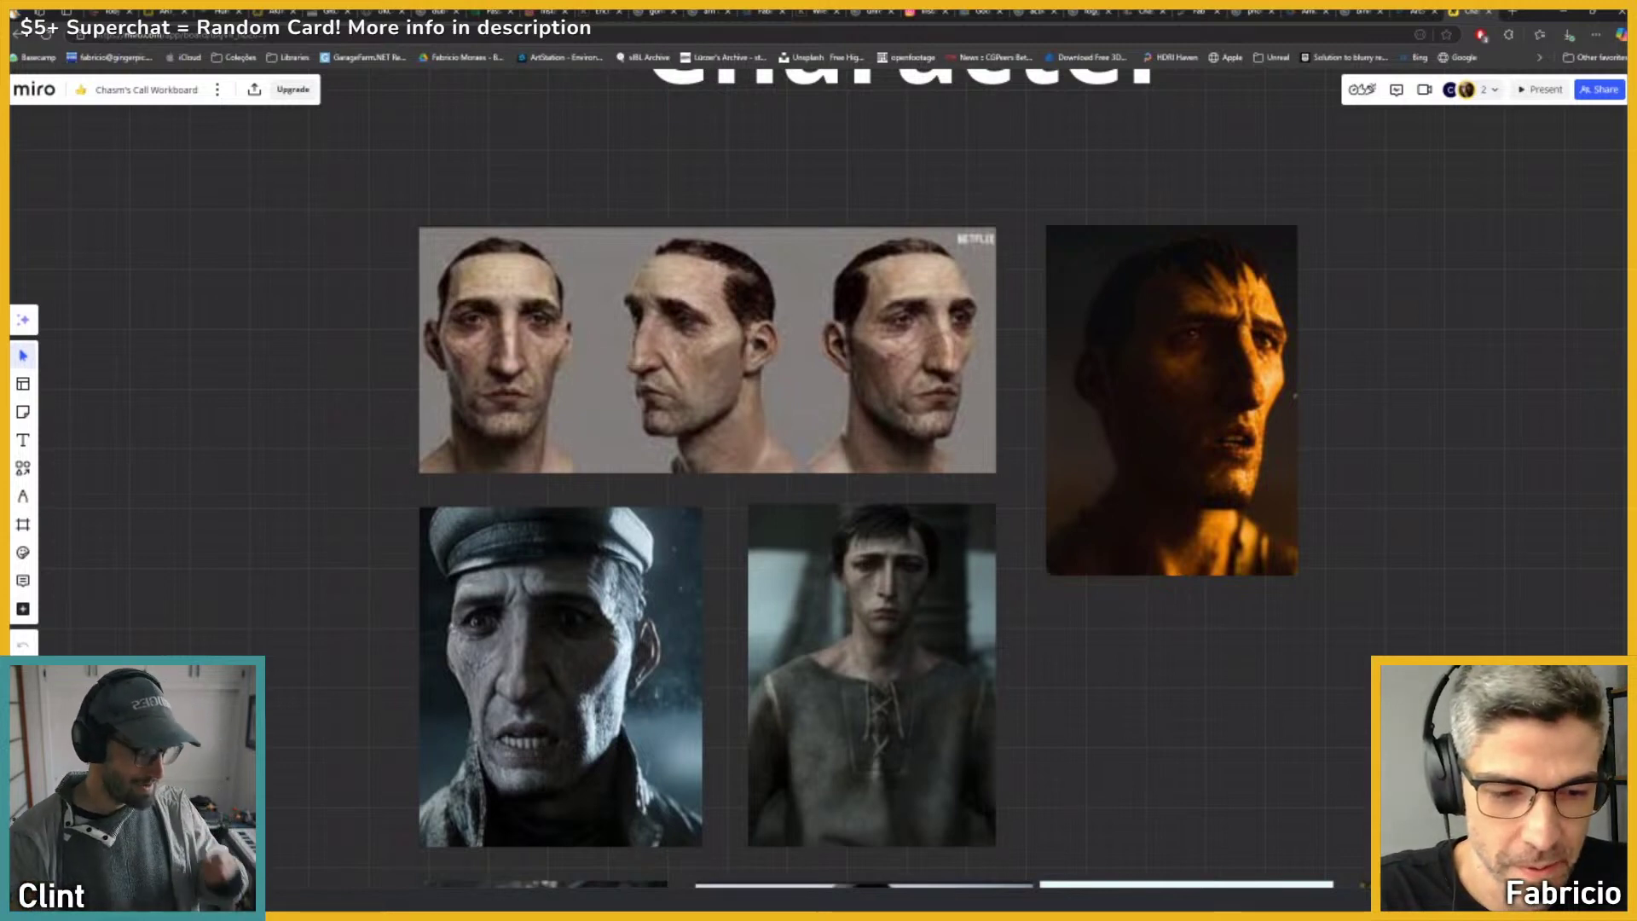
pyautogui.moveTo(1157, 911)
pyautogui.click(1146, 857)
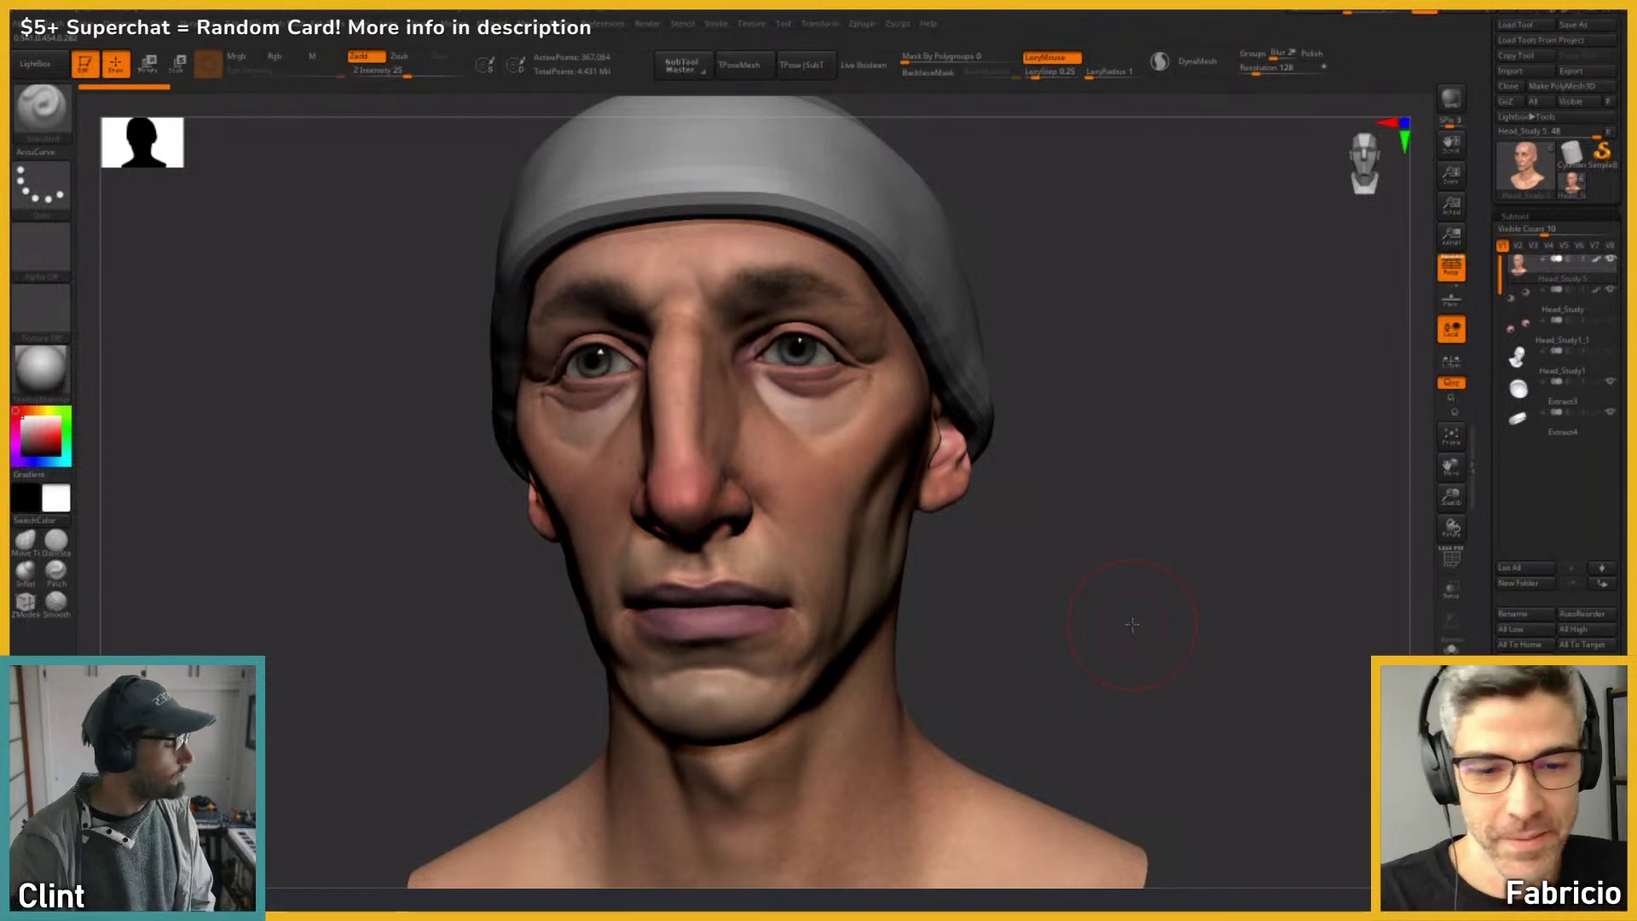
# Step: Switch to Unreal Engine, return to Main_Sequence3, and view shot_02 through the camera cuts
pyautogui.press('super')
pyautogui.moveTo(1045, 907)
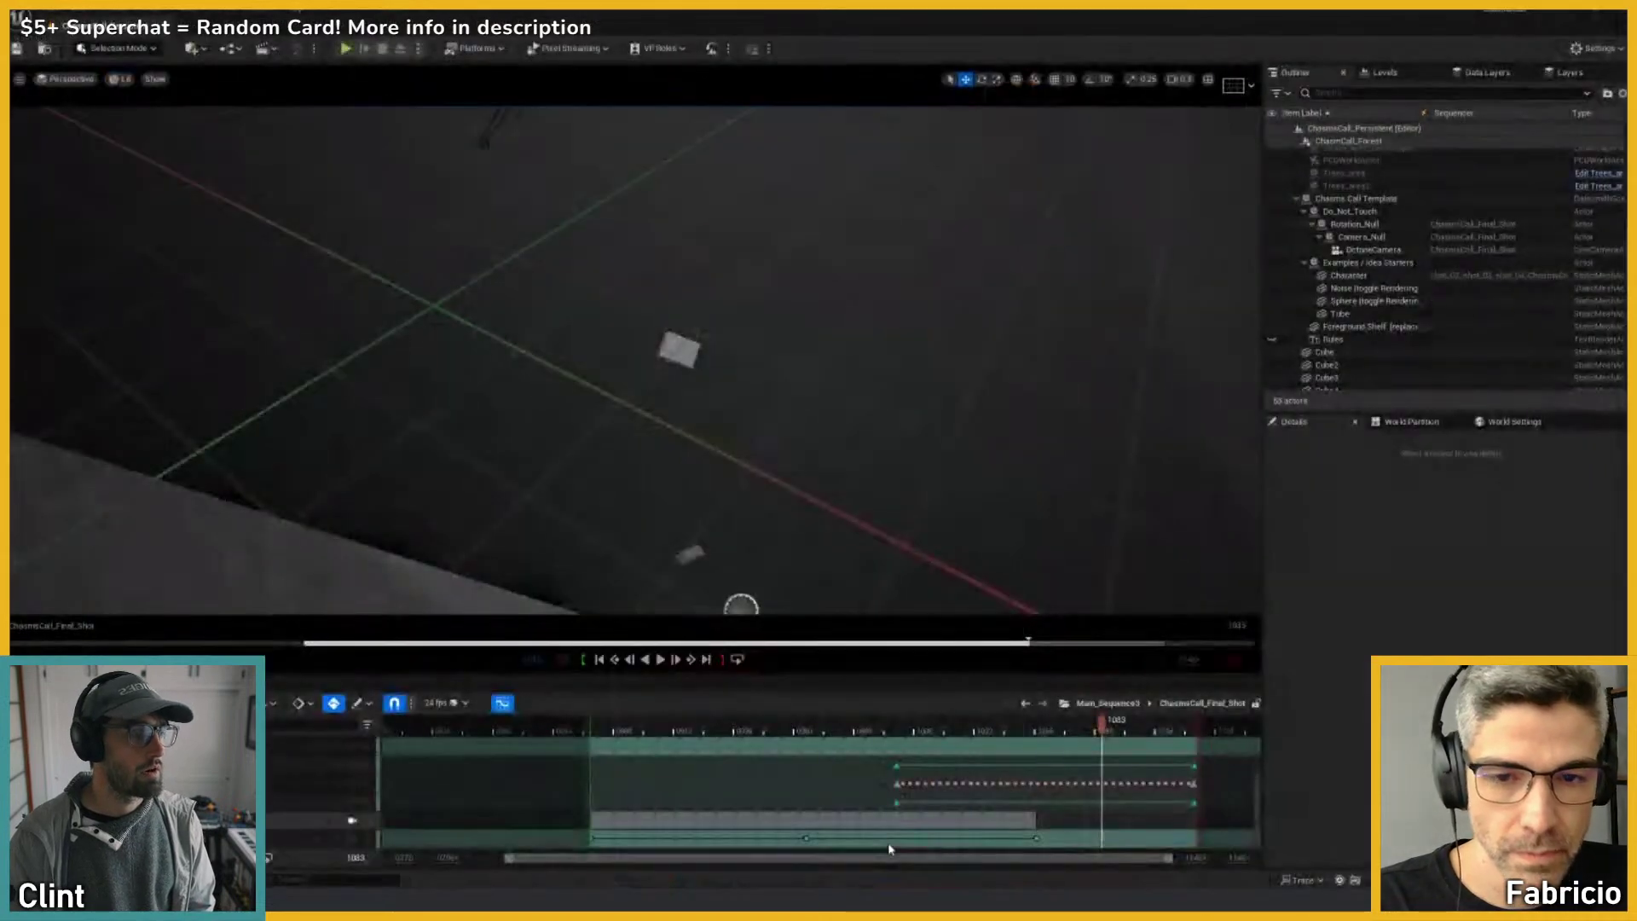
pyautogui.click(874, 840)
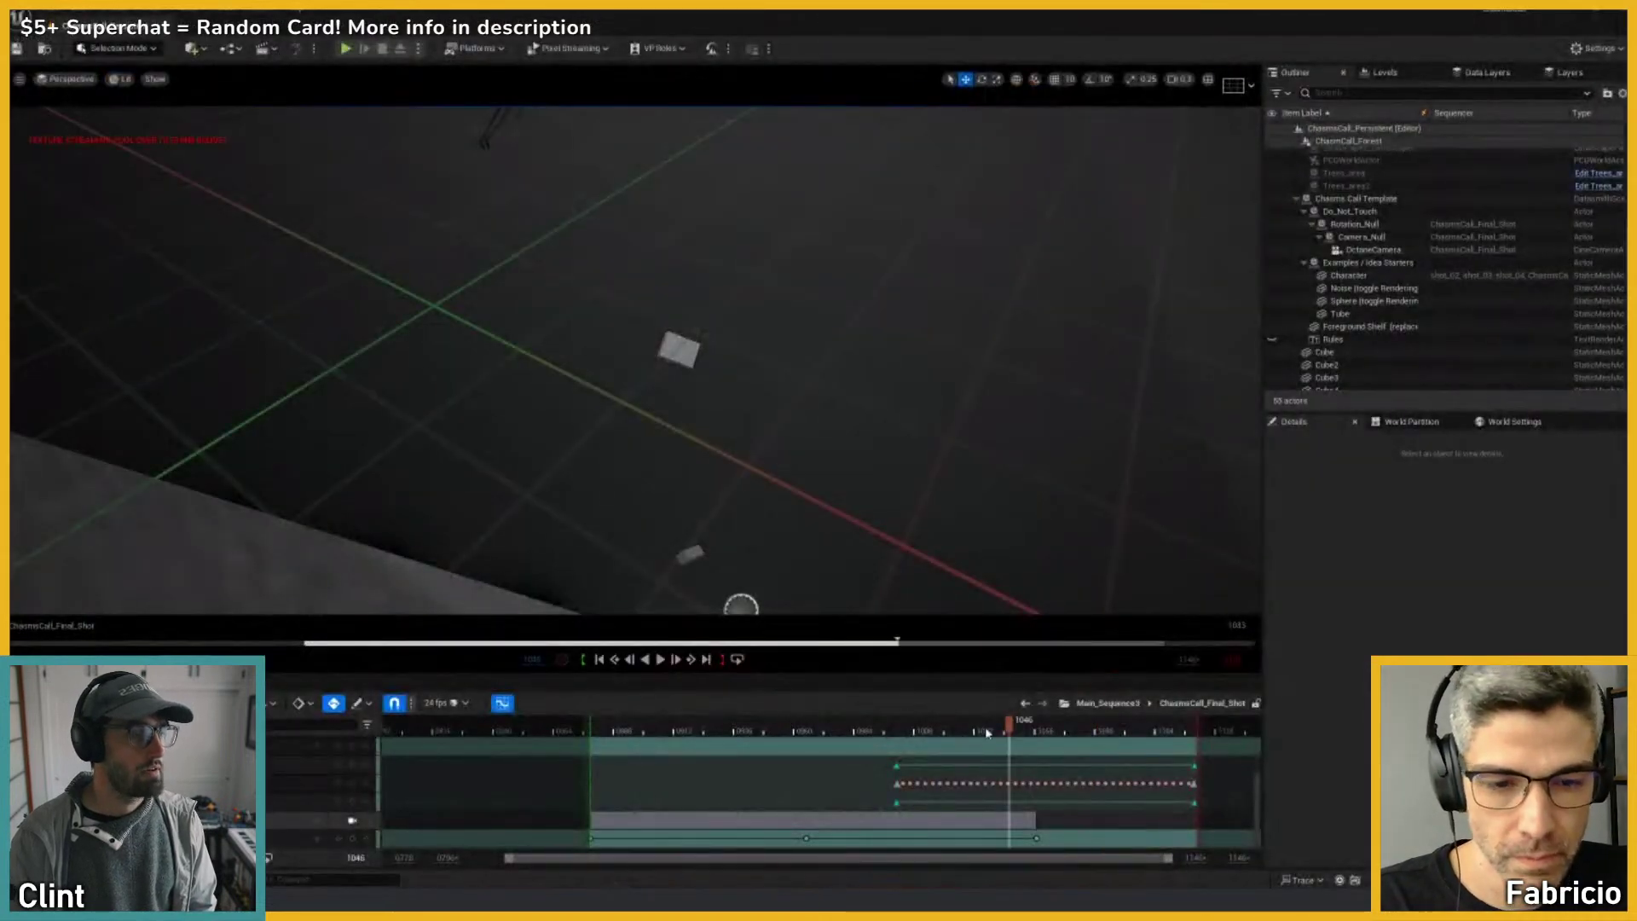
pyautogui.click(1106, 702)
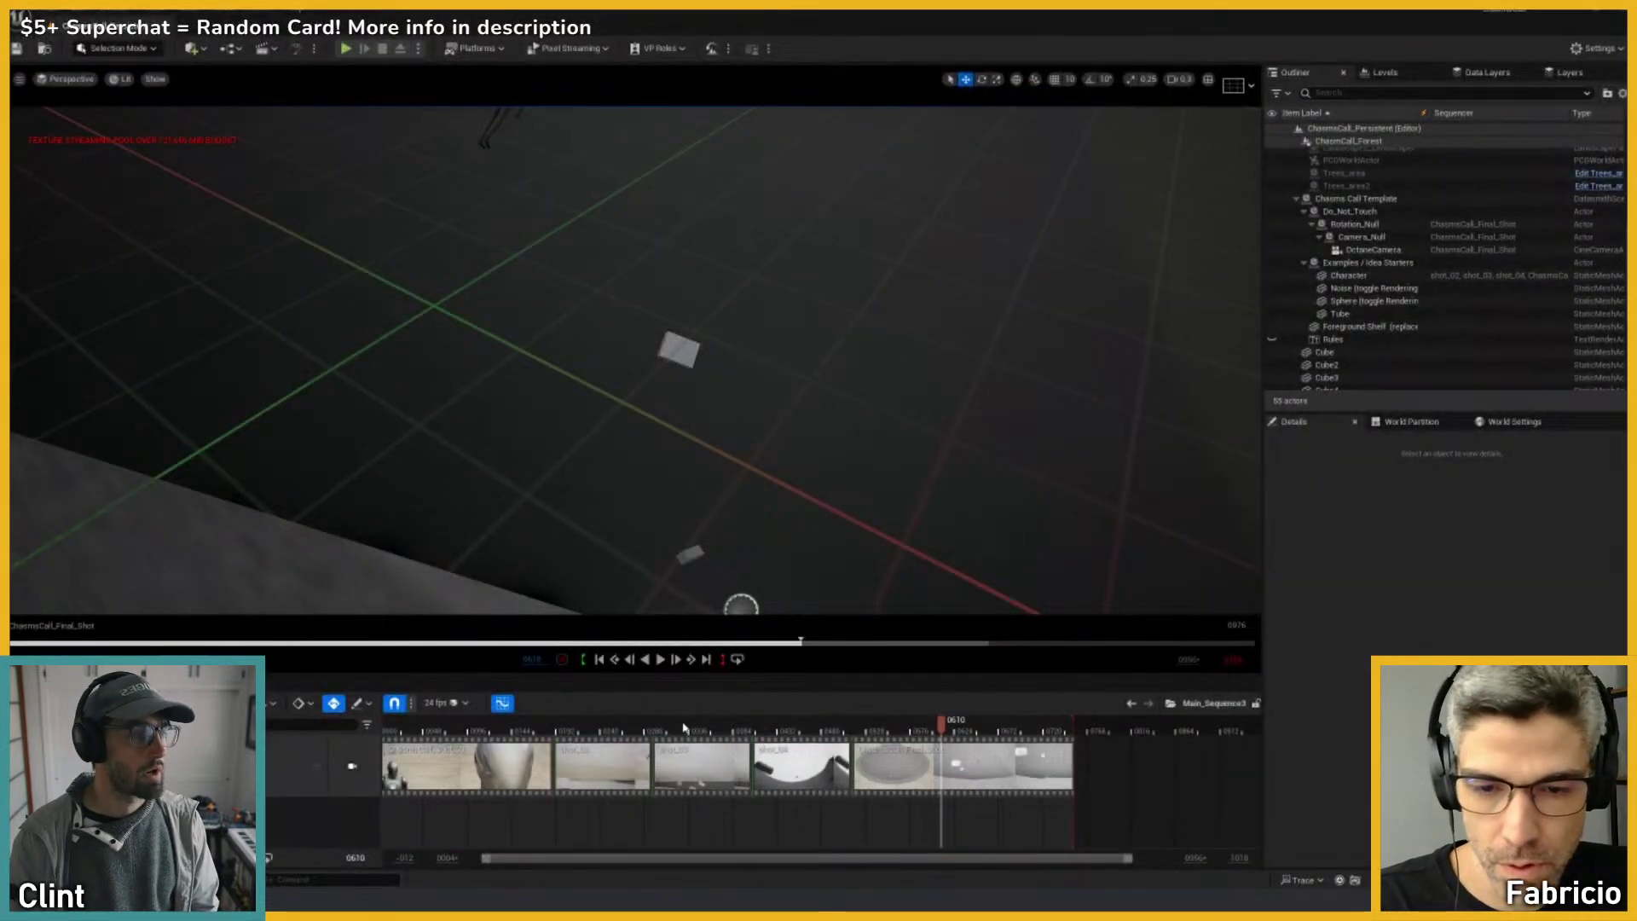
pyautogui.moveTo(728, 726); pyautogui.dragTo(649, 726)
pyautogui.click(352, 765)
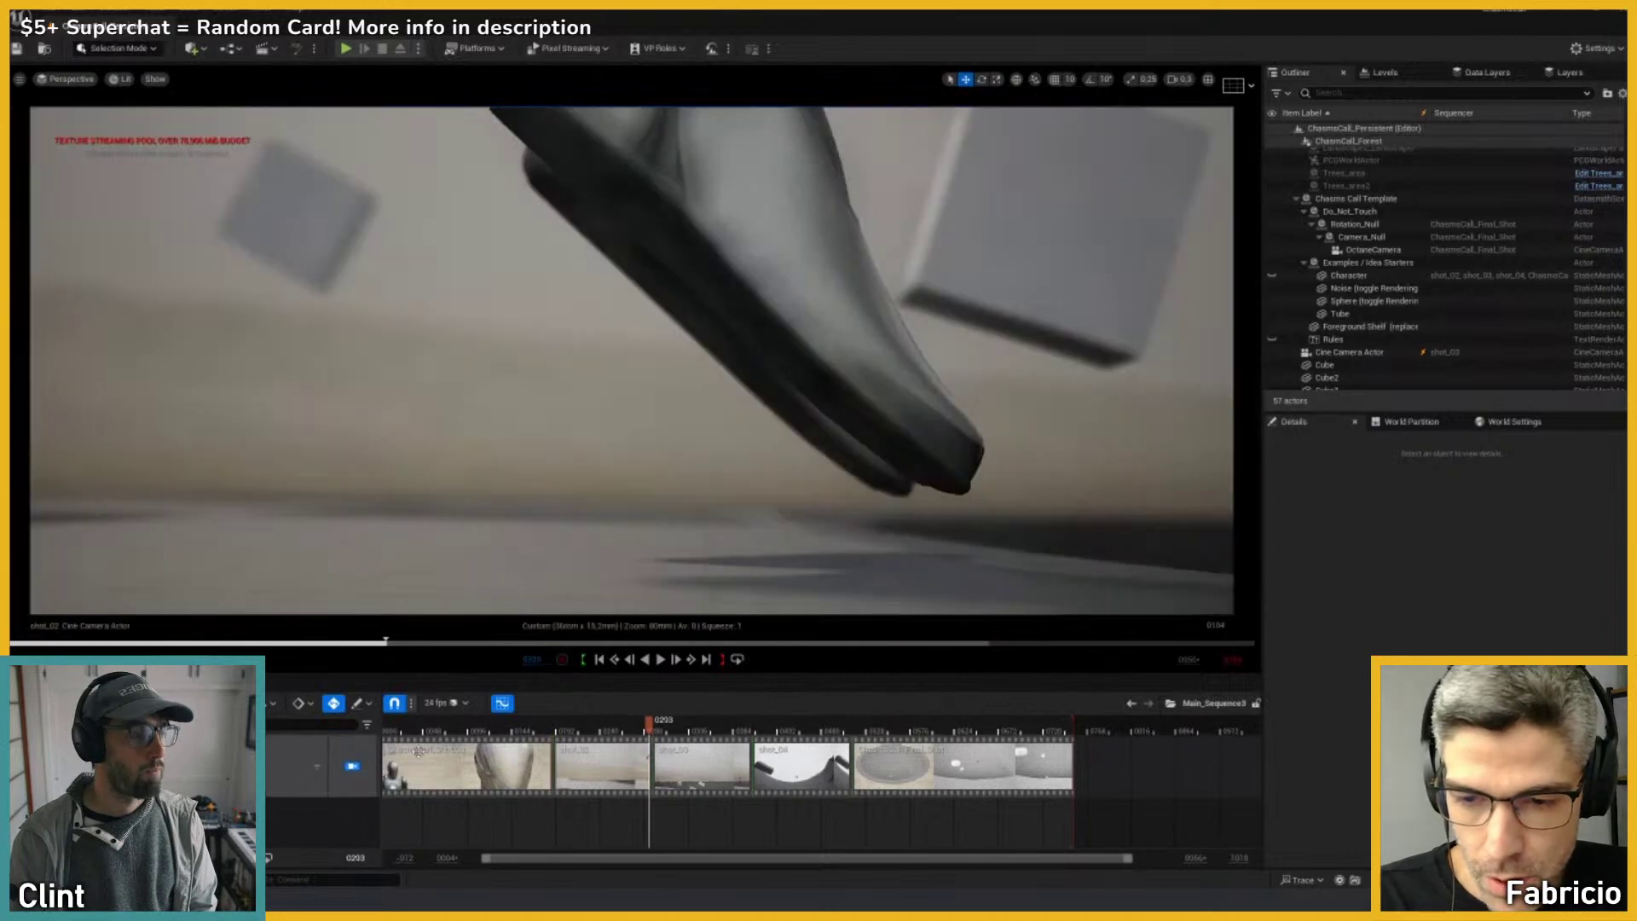
# Step: Scrub through the opening ChasmsCall_Shot_03 and review the camera move towards the character's head around frame 104
pyautogui.click(442, 731)
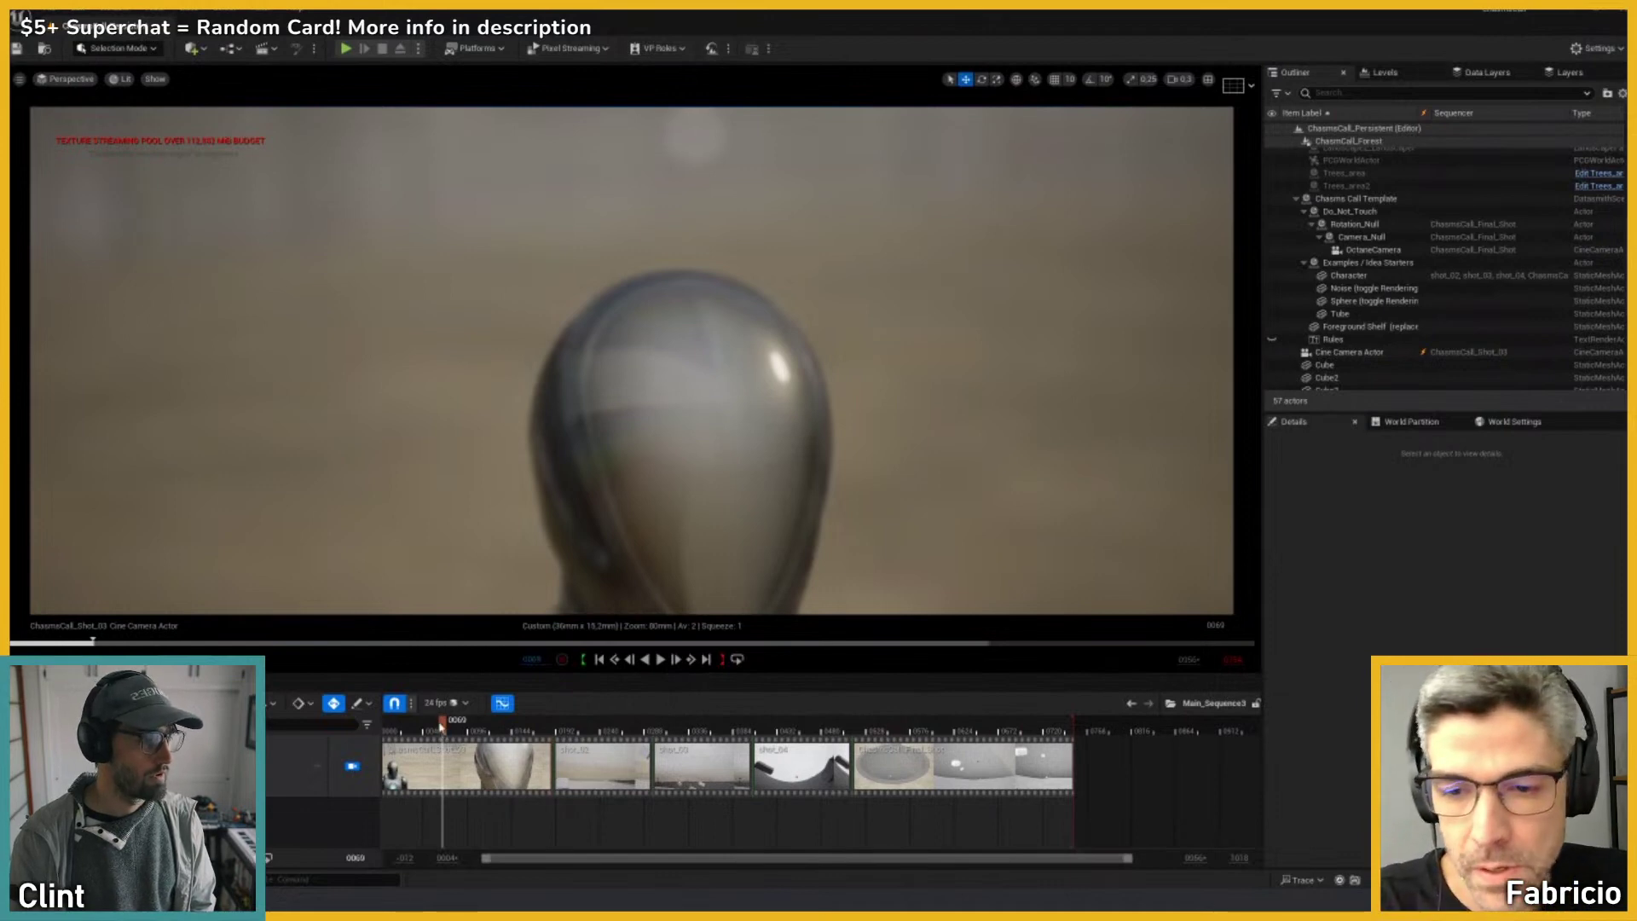
pyautogui.moveTo(441, 725); pyautogui.dragTo(473, 735)
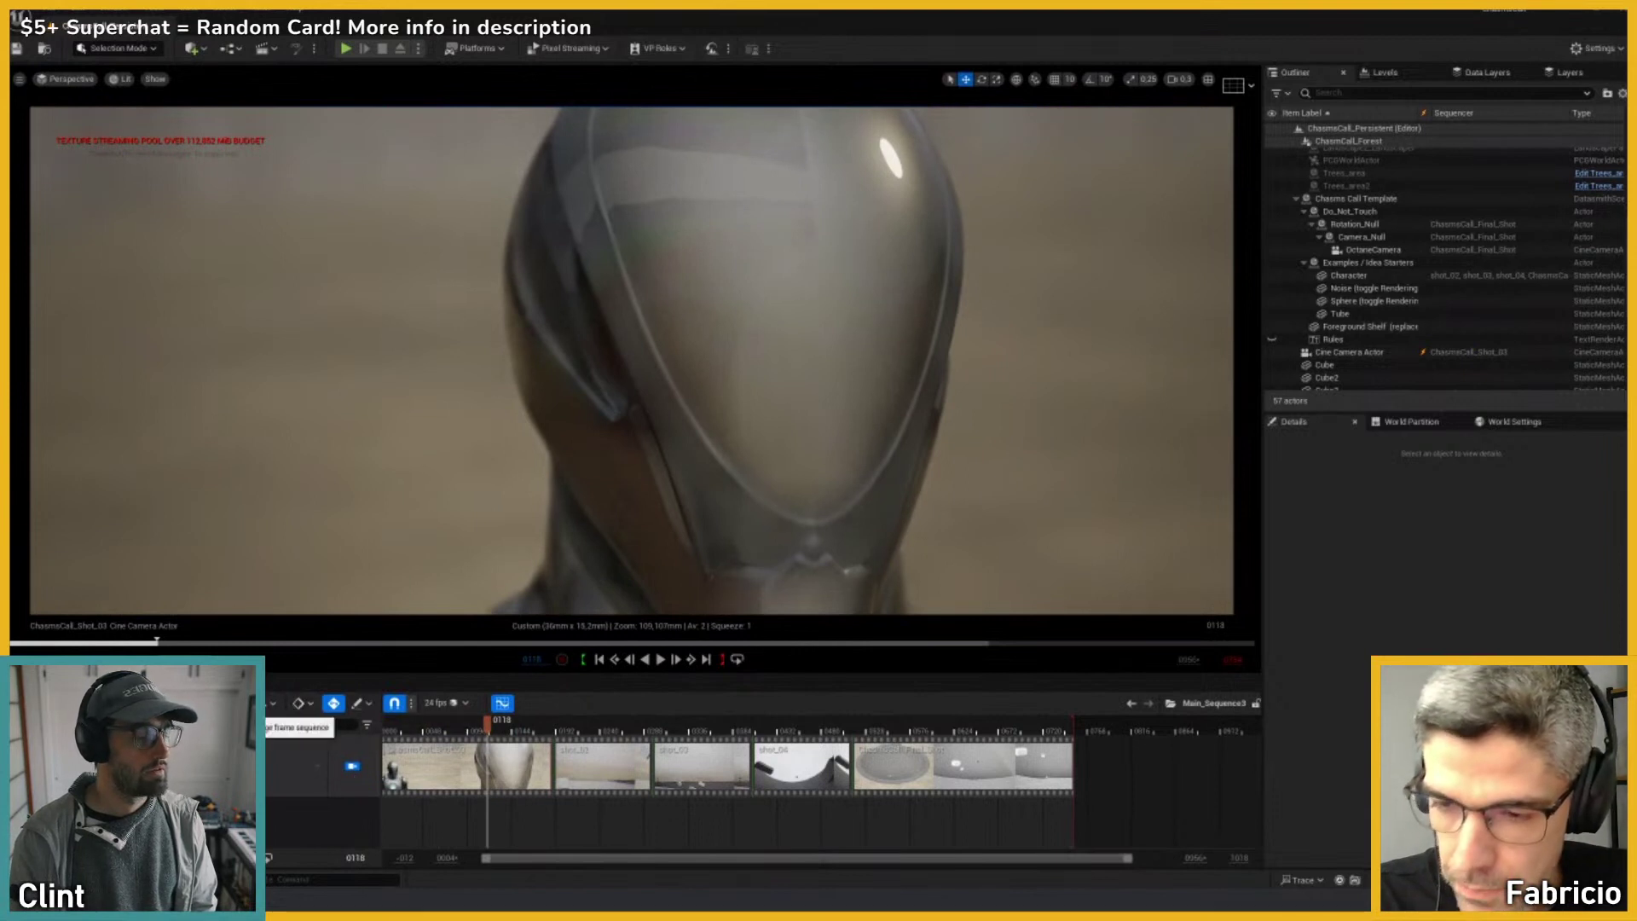
pyautogui.moveTo(482, 726); pyautogui.dragTo(466, 733)
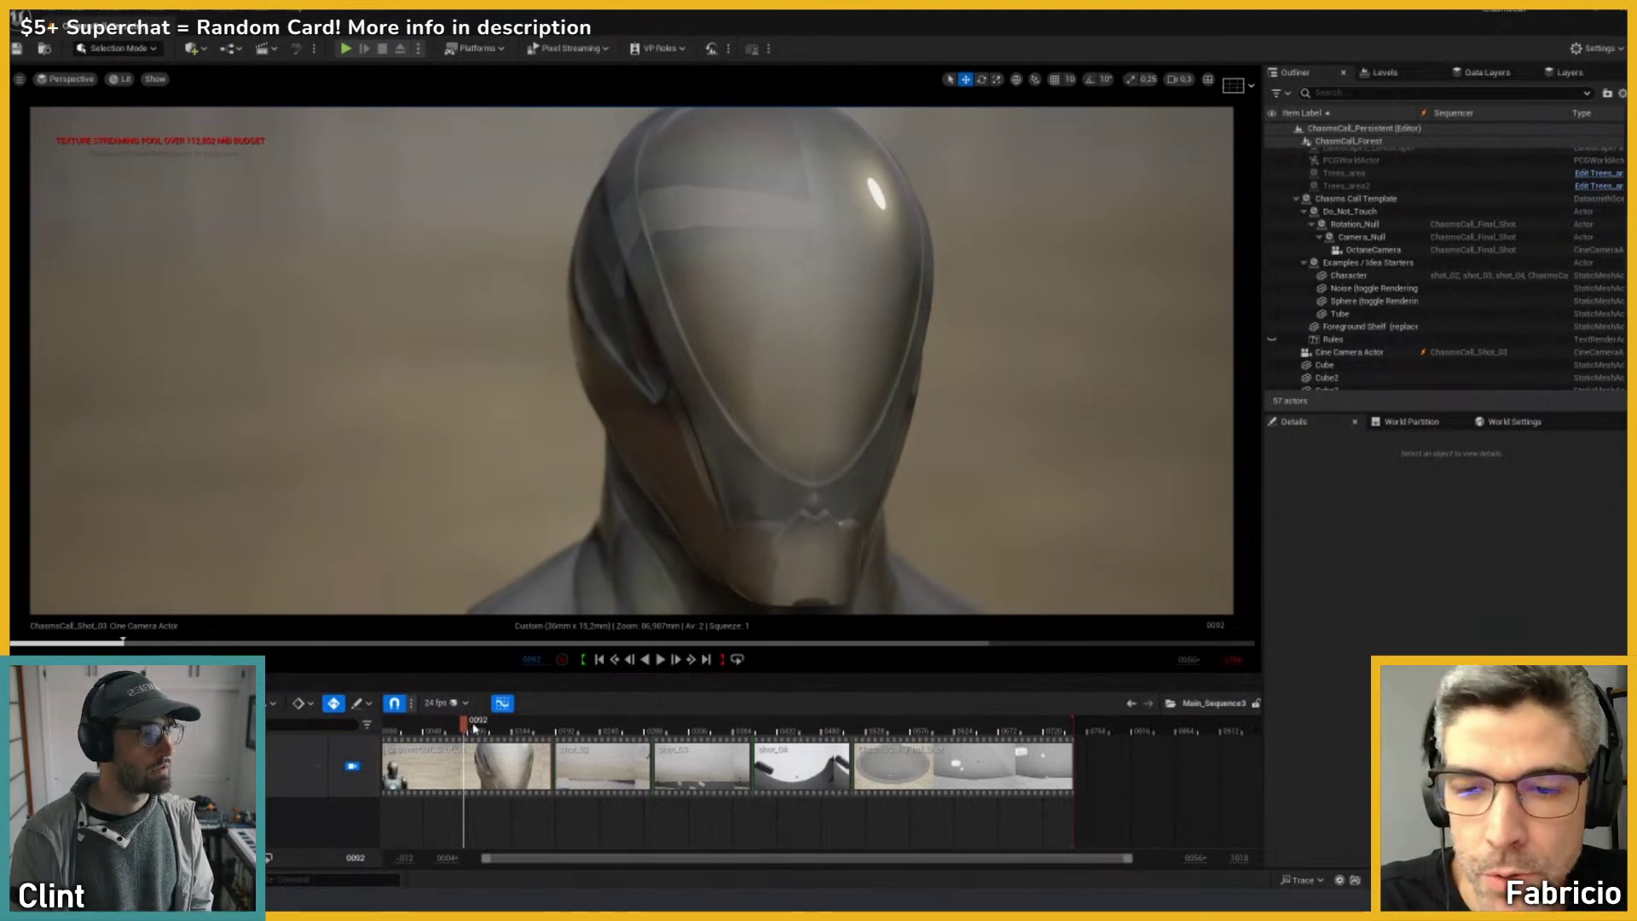
pyautogui.click(484, 731)
pyautogui.moveTo(484, 730); pyautogui.dragTo(474, 731)
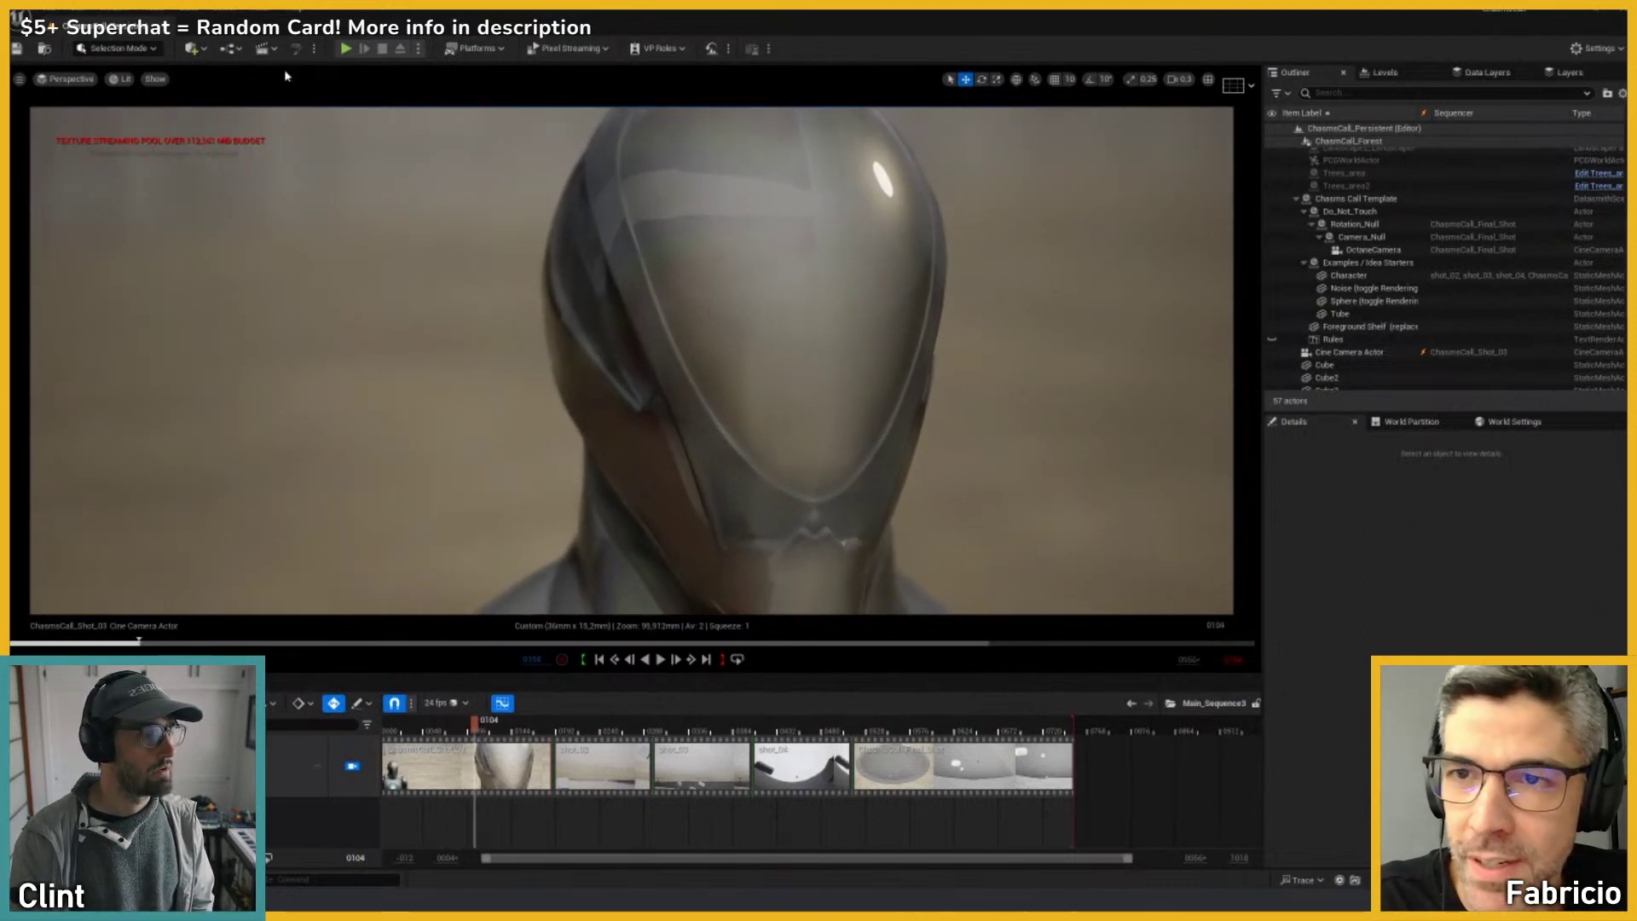
# Step: Open the Movie Render Queue and set the Main_Sequence3 job's output directory to the render folder in Transfer Dropbox
pyautogui.click(265, 49)
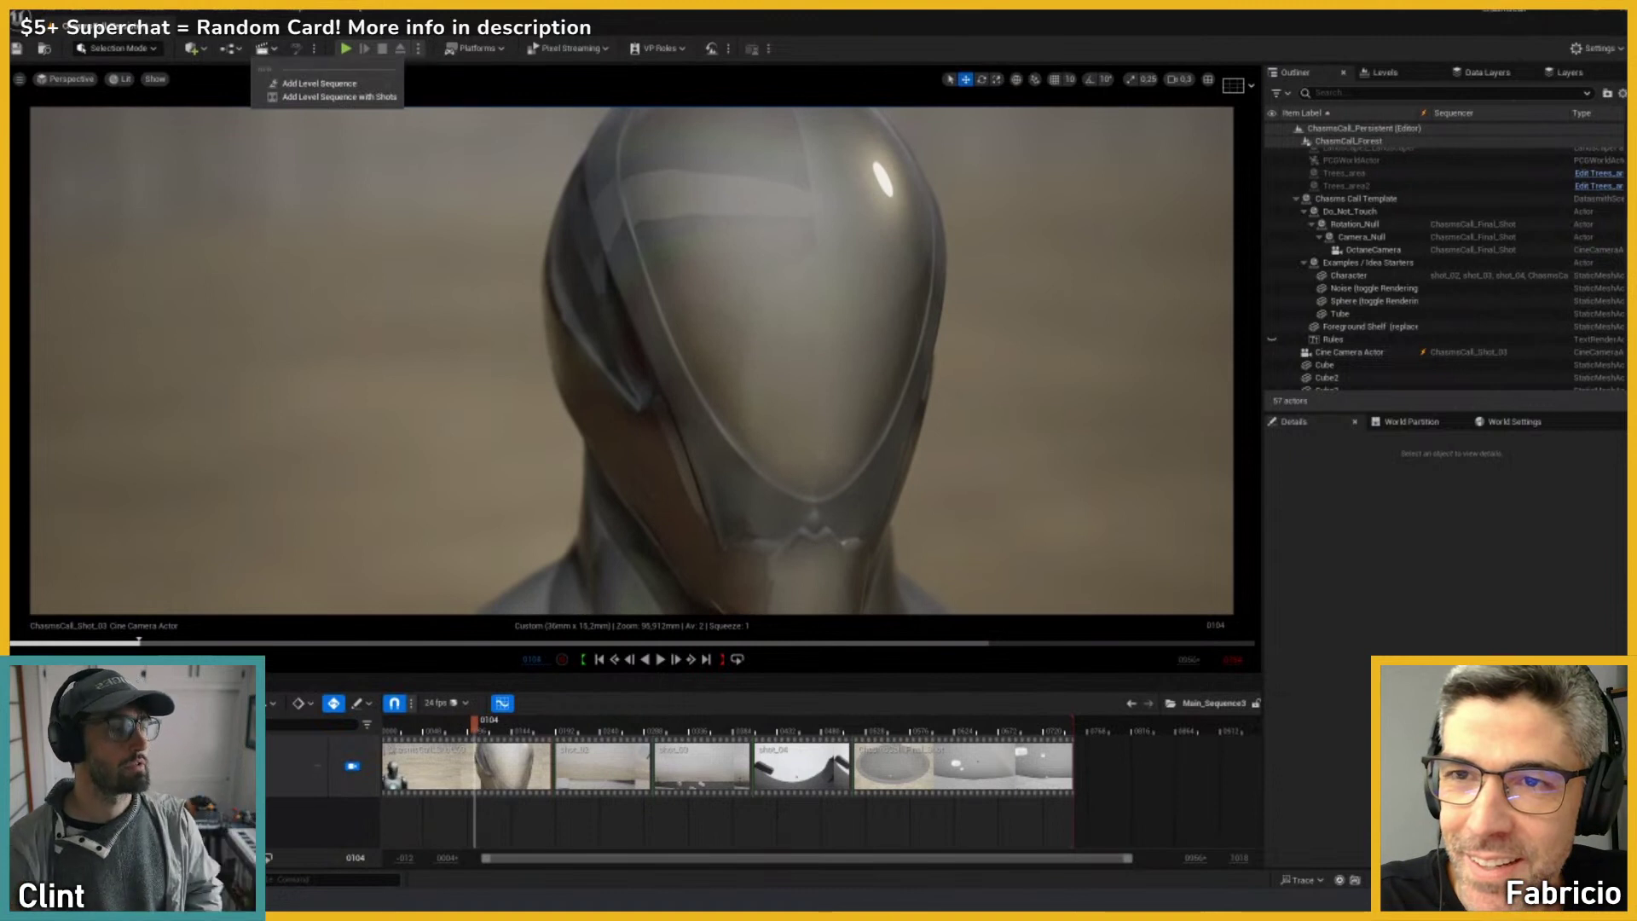
pyautogui.click(360, 10)
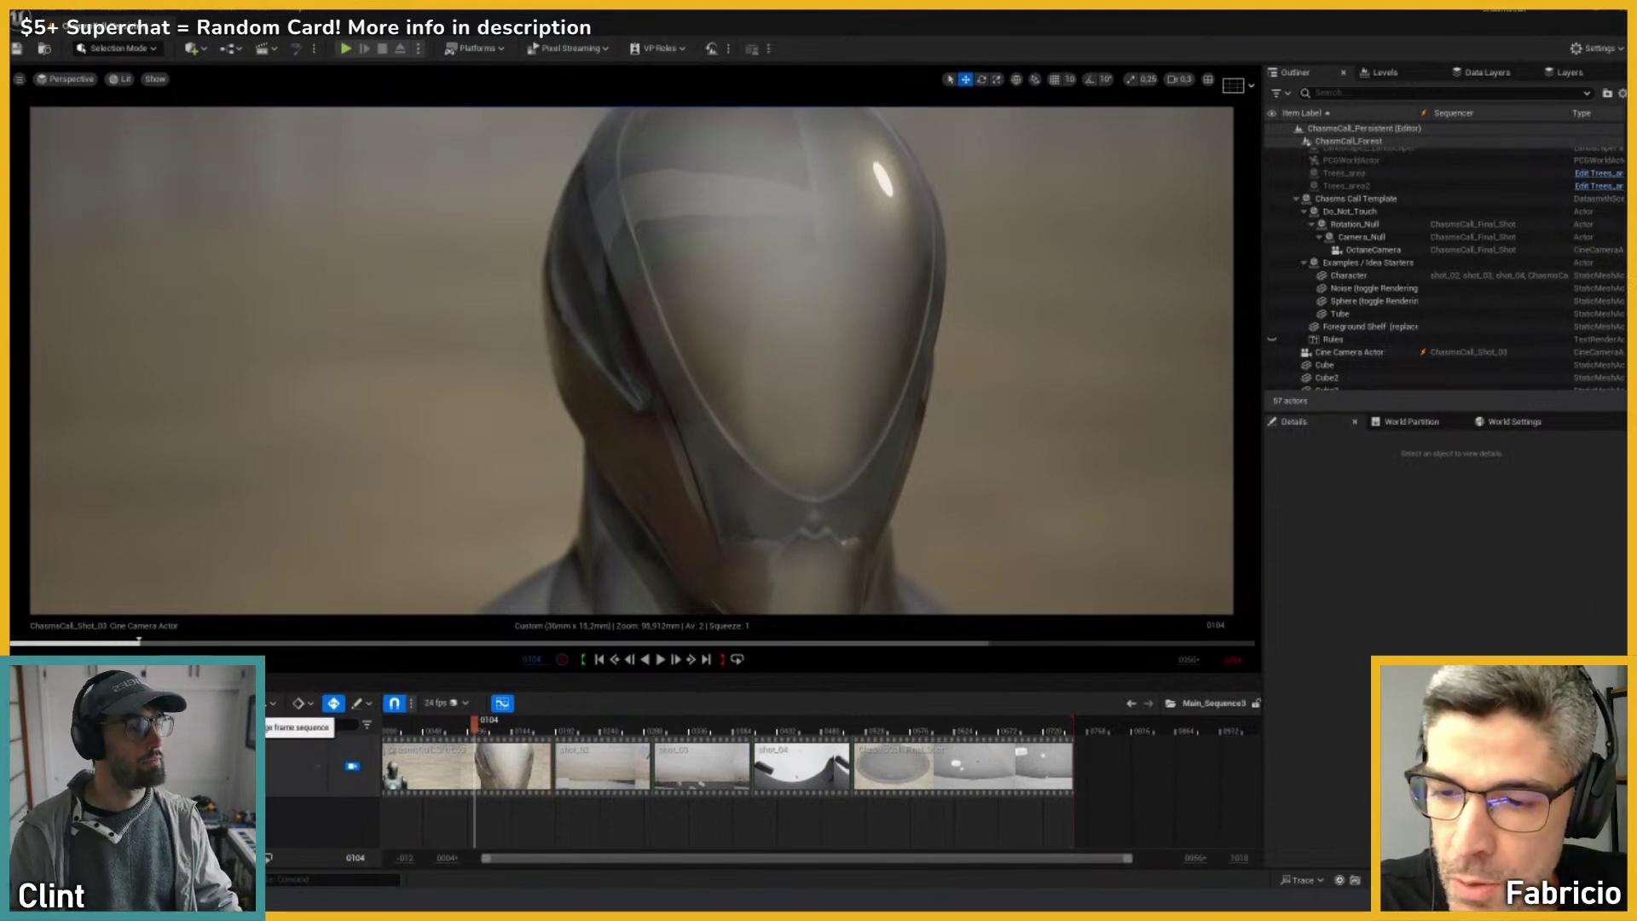
pyautogui.moveTo(0, 247); pyautogui.dragTo(964, 262)
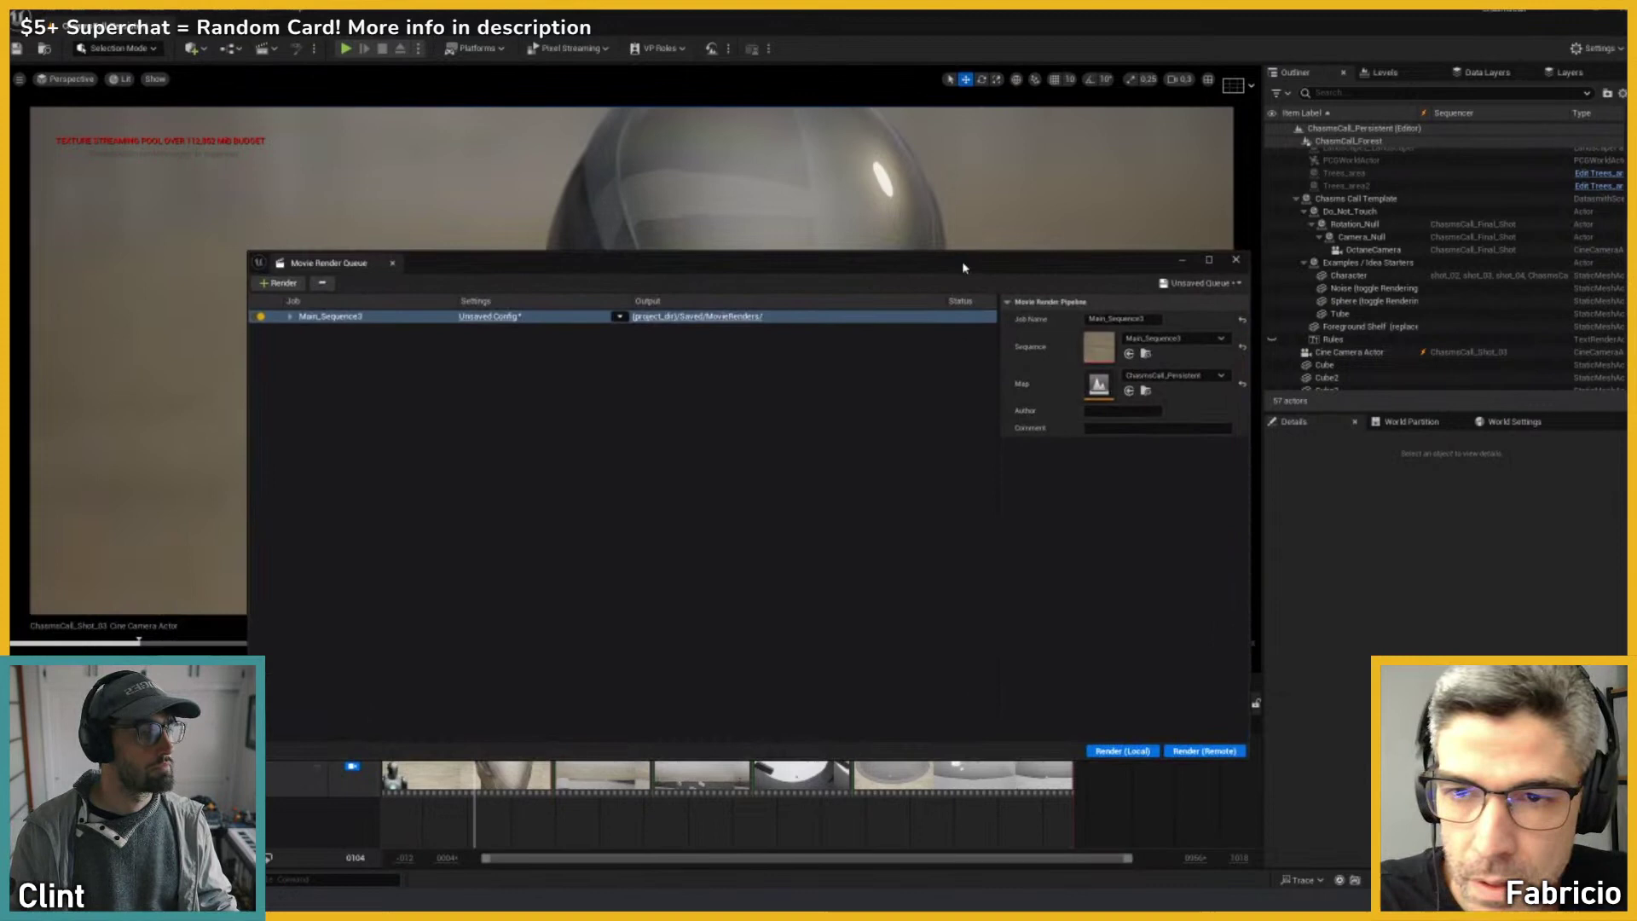
pyautogui.click(498, 316)
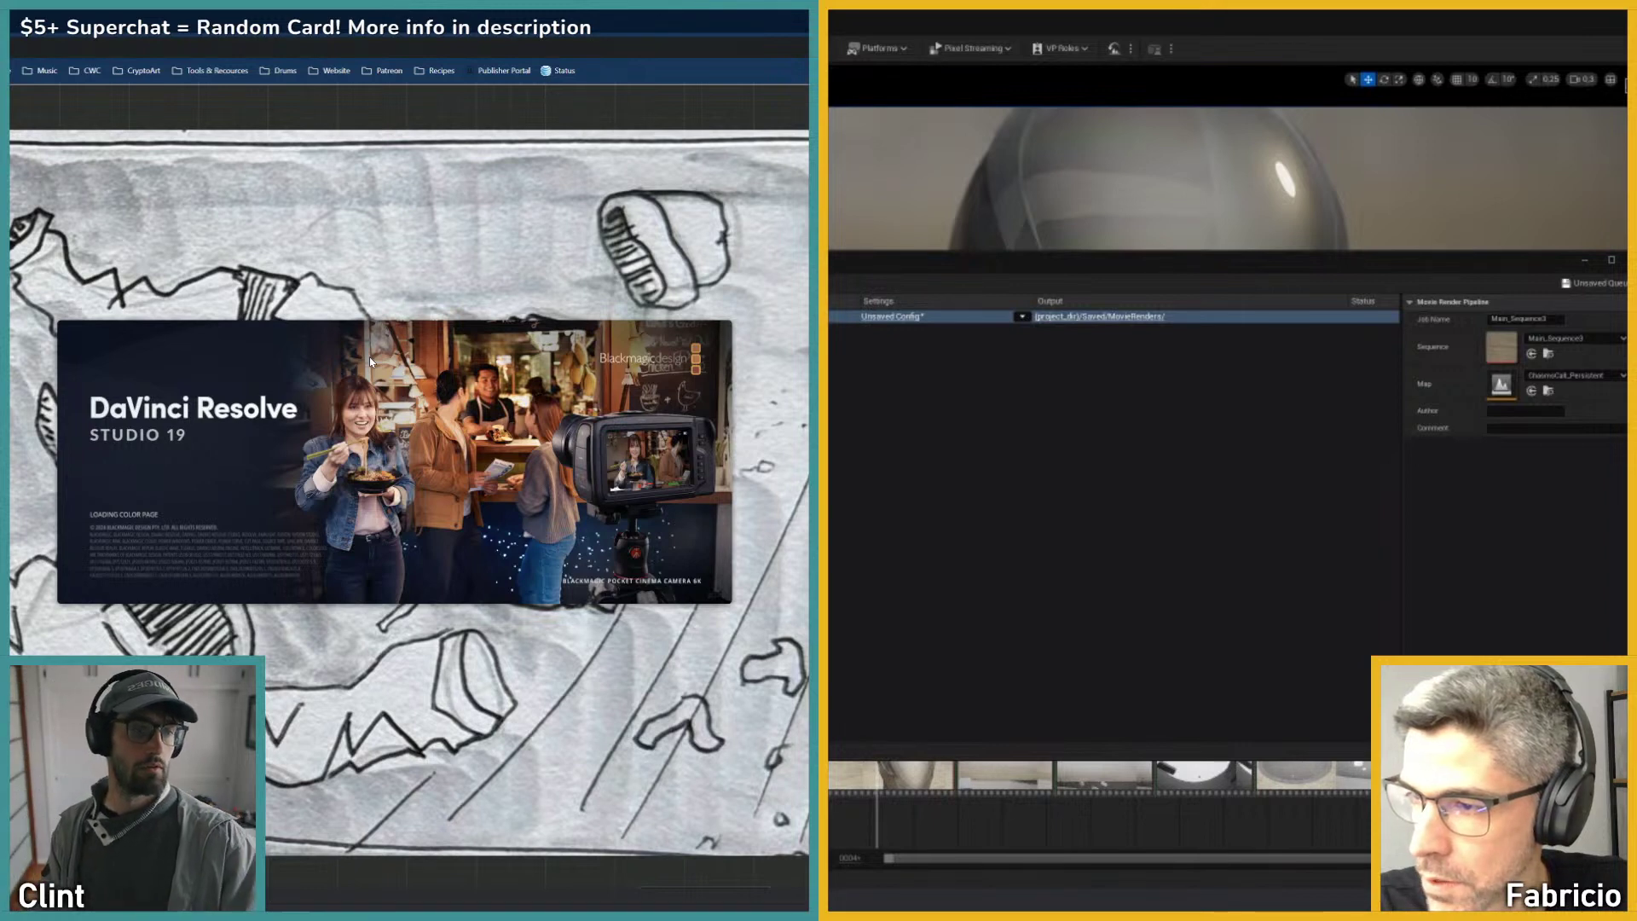
pyautogui.click(943, 312)
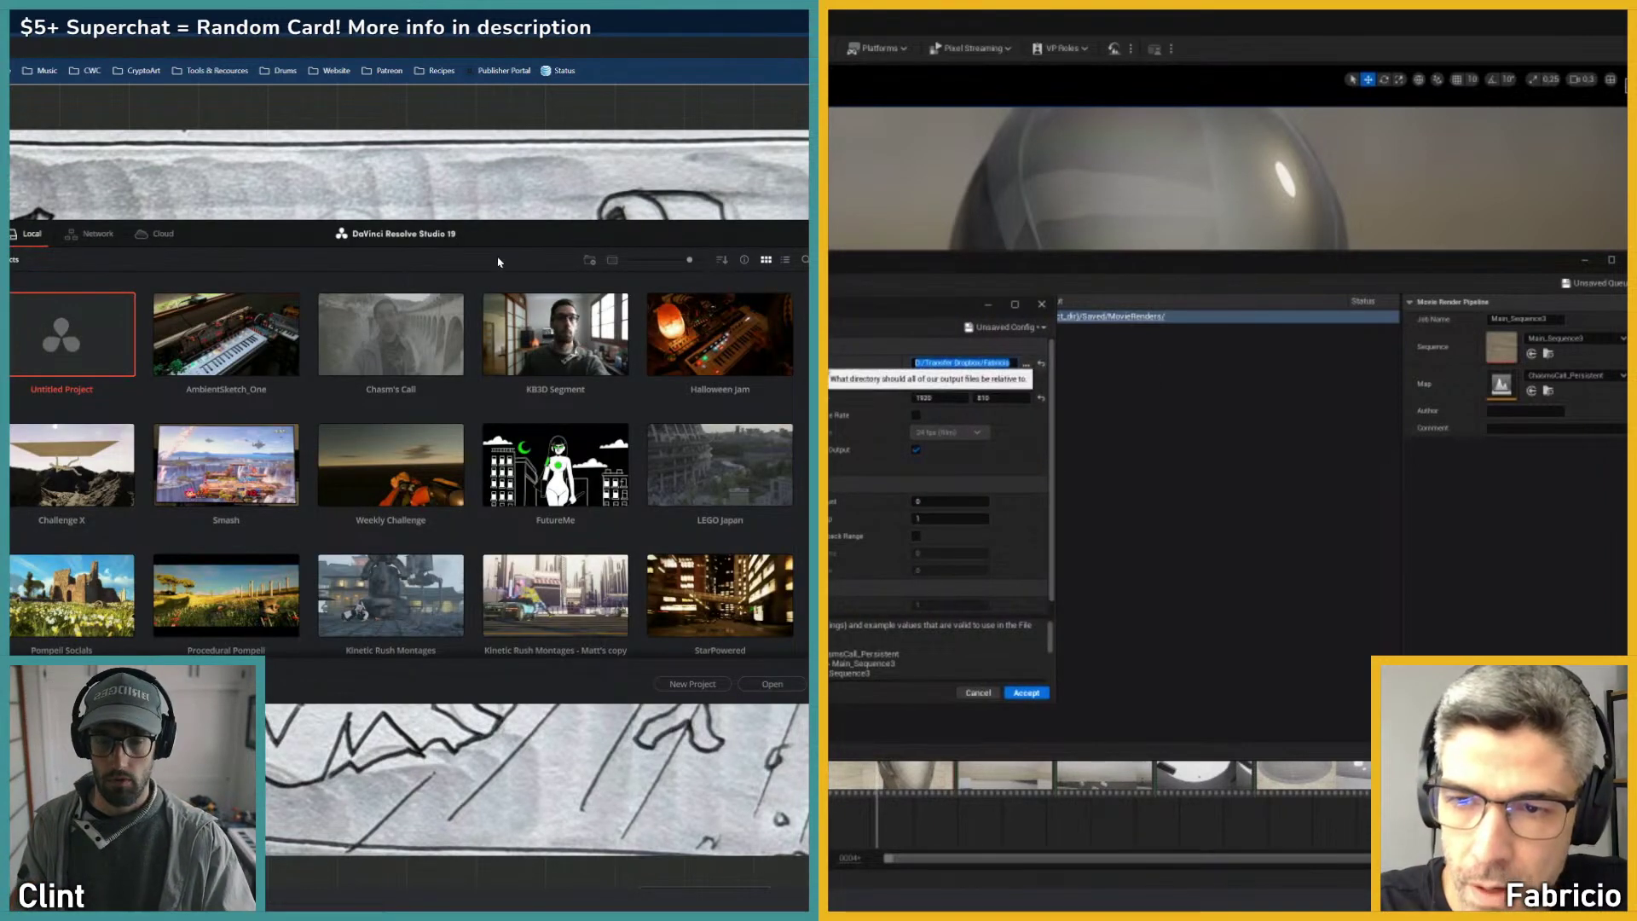
pyautogui.click(1027, 693)
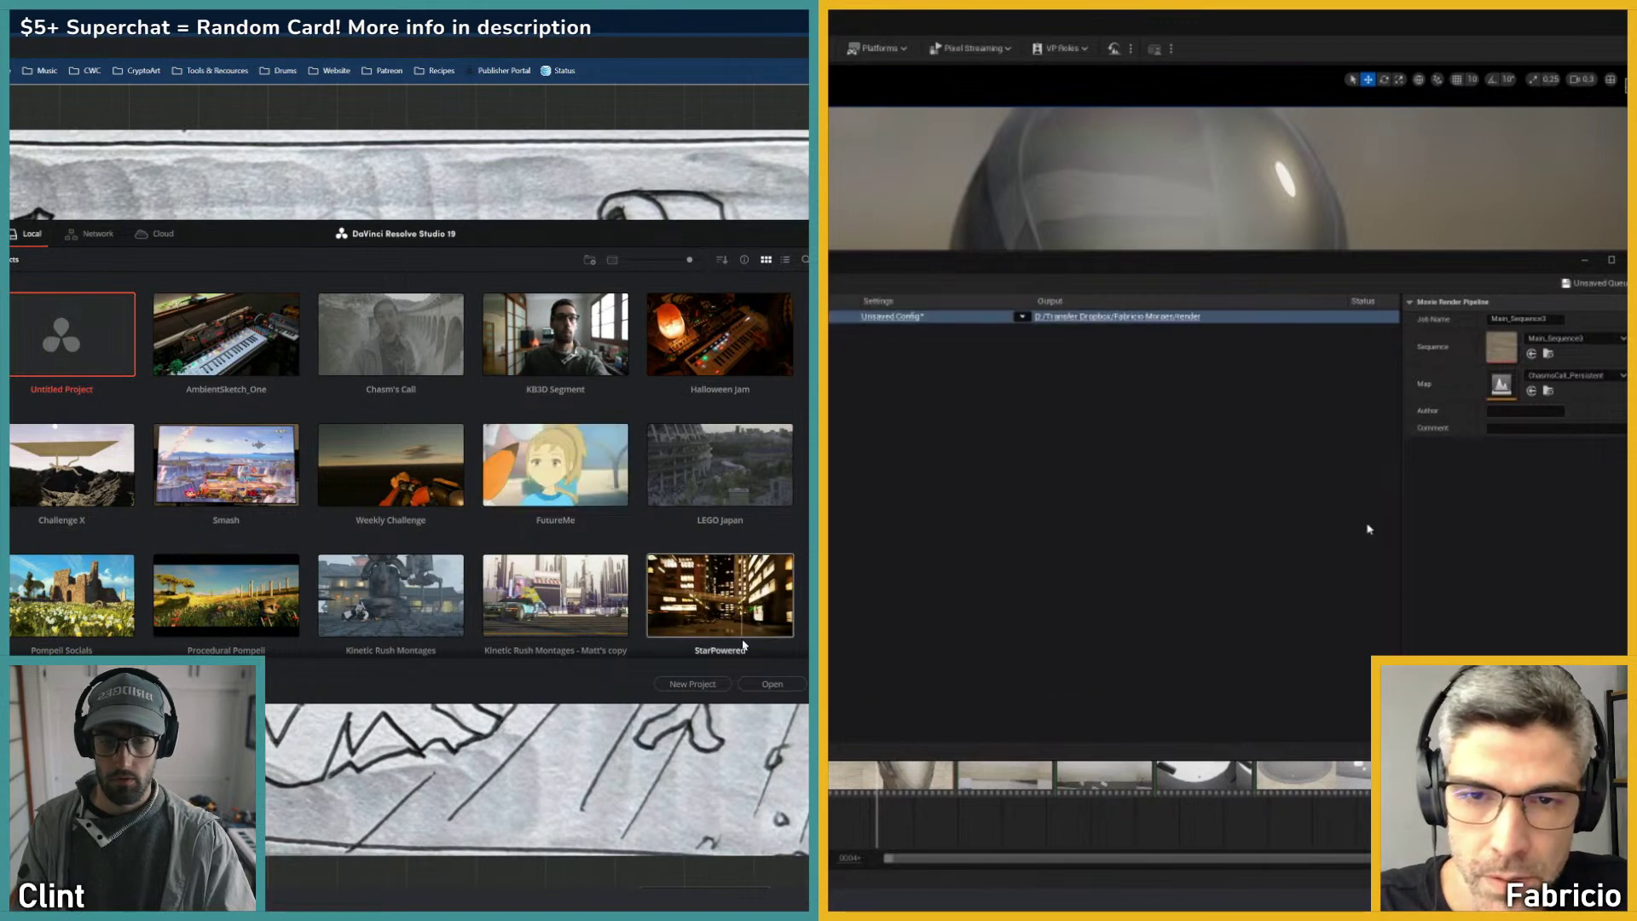
# Step: Create a DaVinci Resolve project named CC Intro and open its Edit page
pyautogui.click(691, 685)
pyautogui.write('cc')
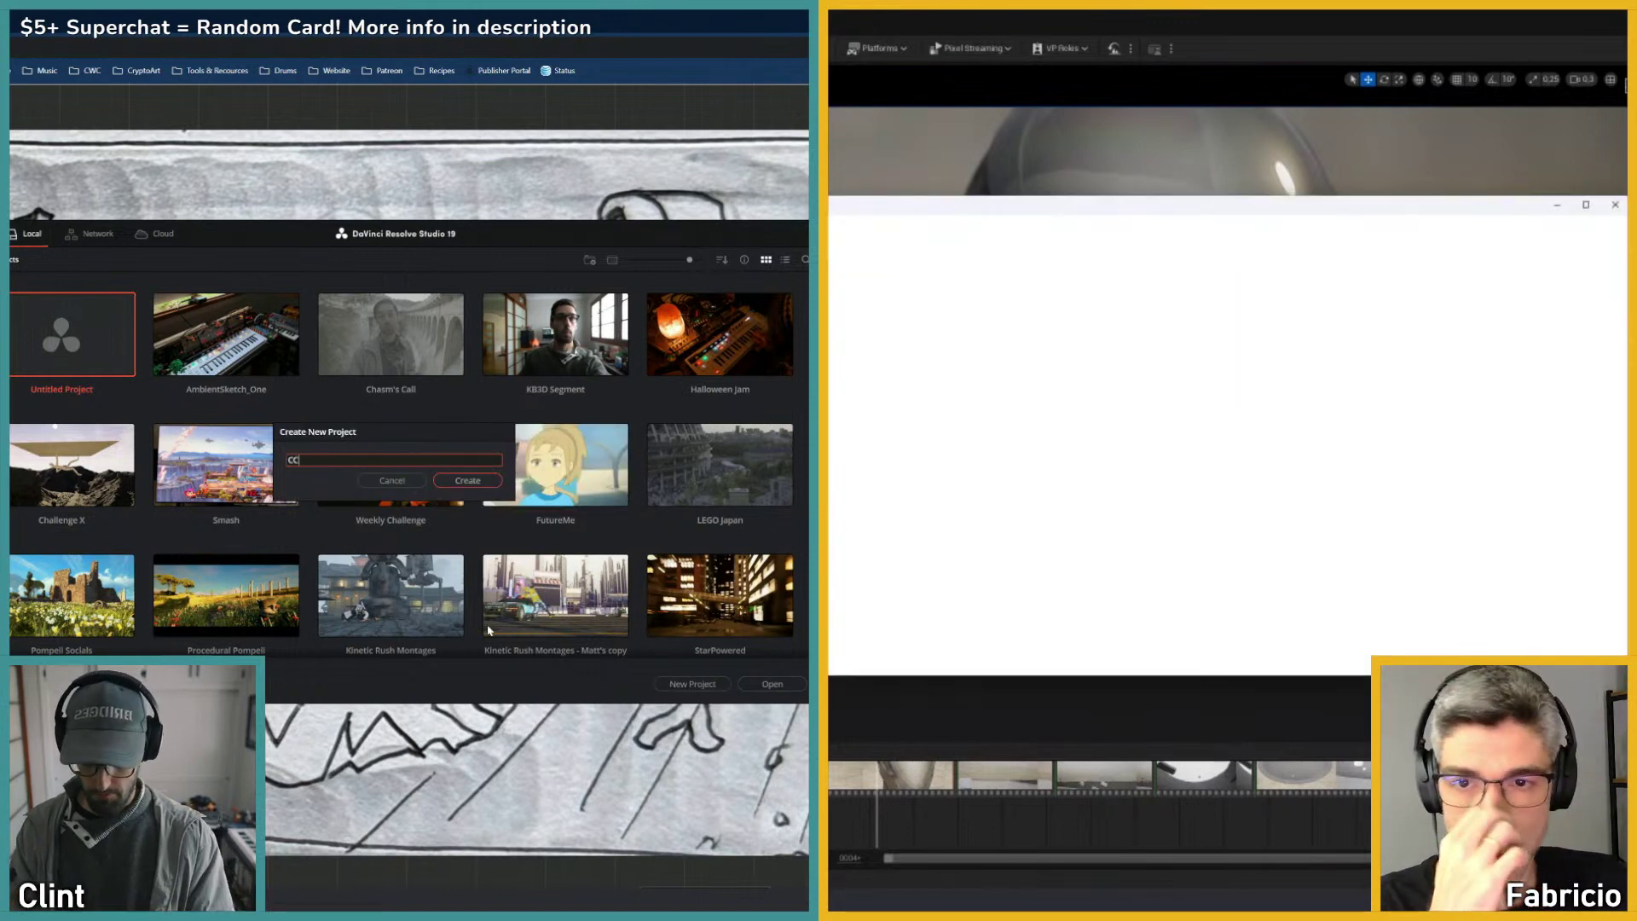
pyautogui.write(' Intro')
pyautogui.press('Return')
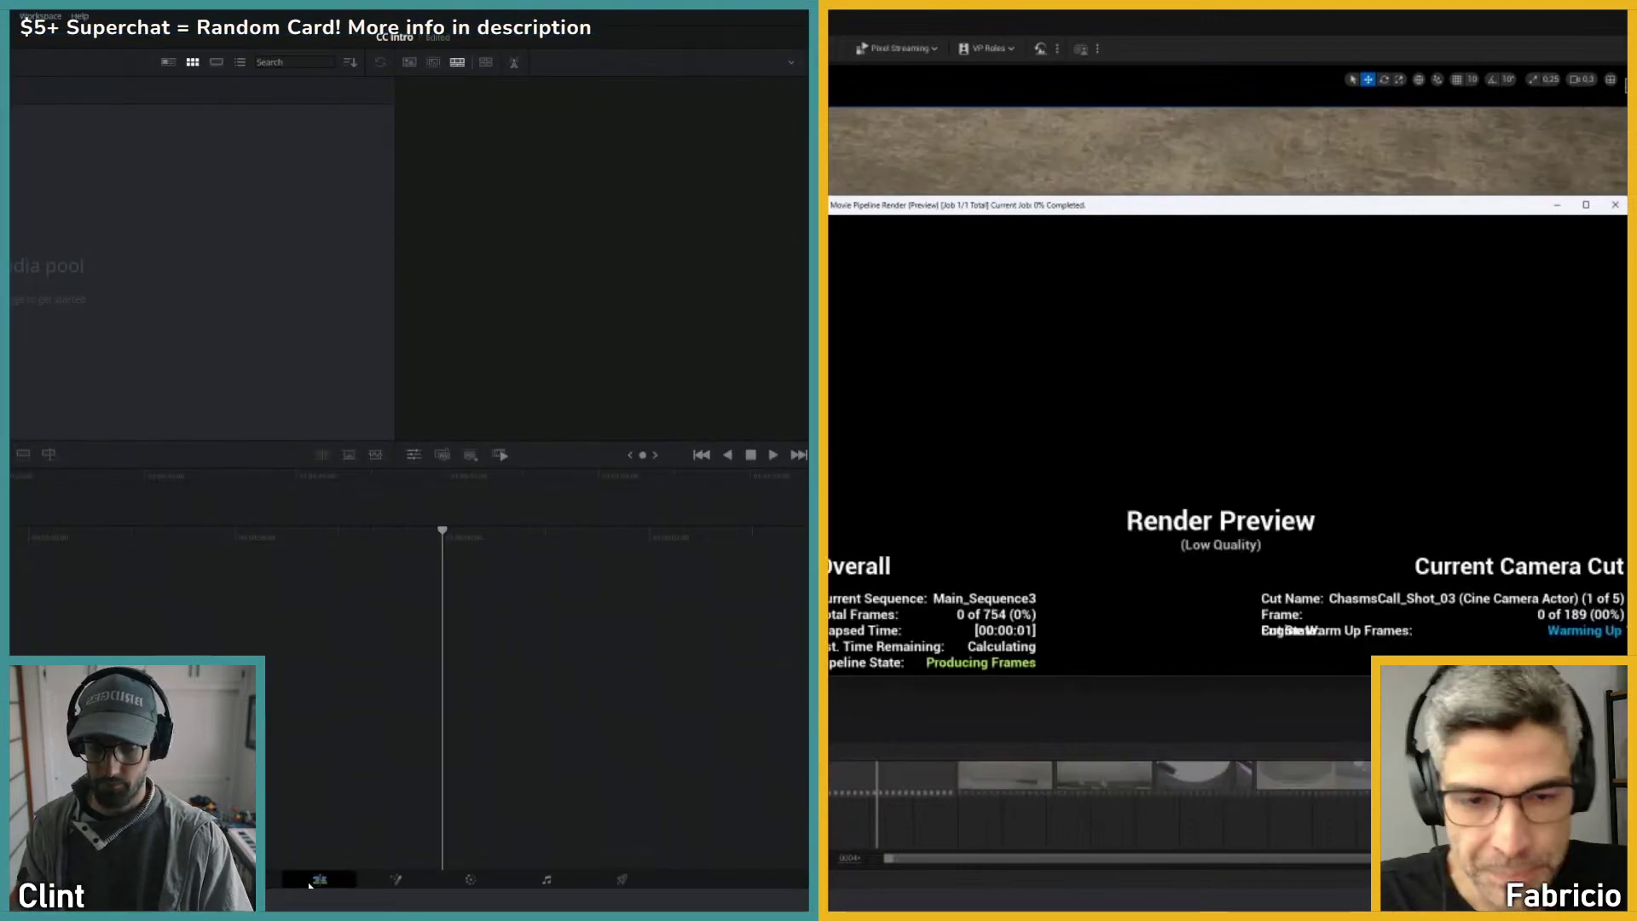
pyautogui.click(313, 879)
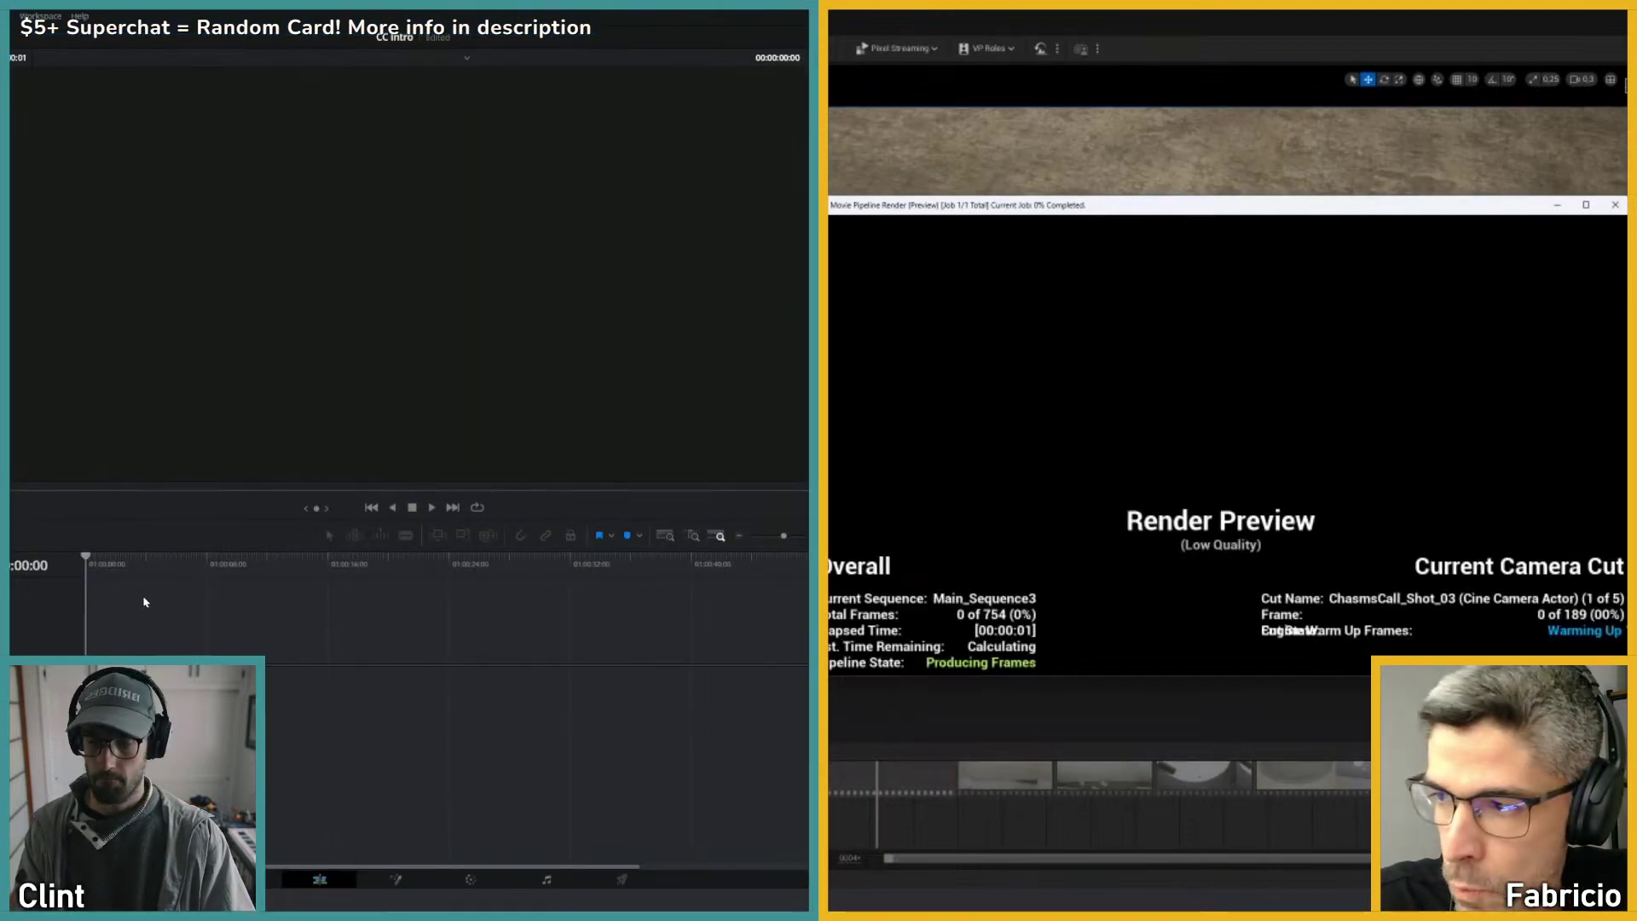
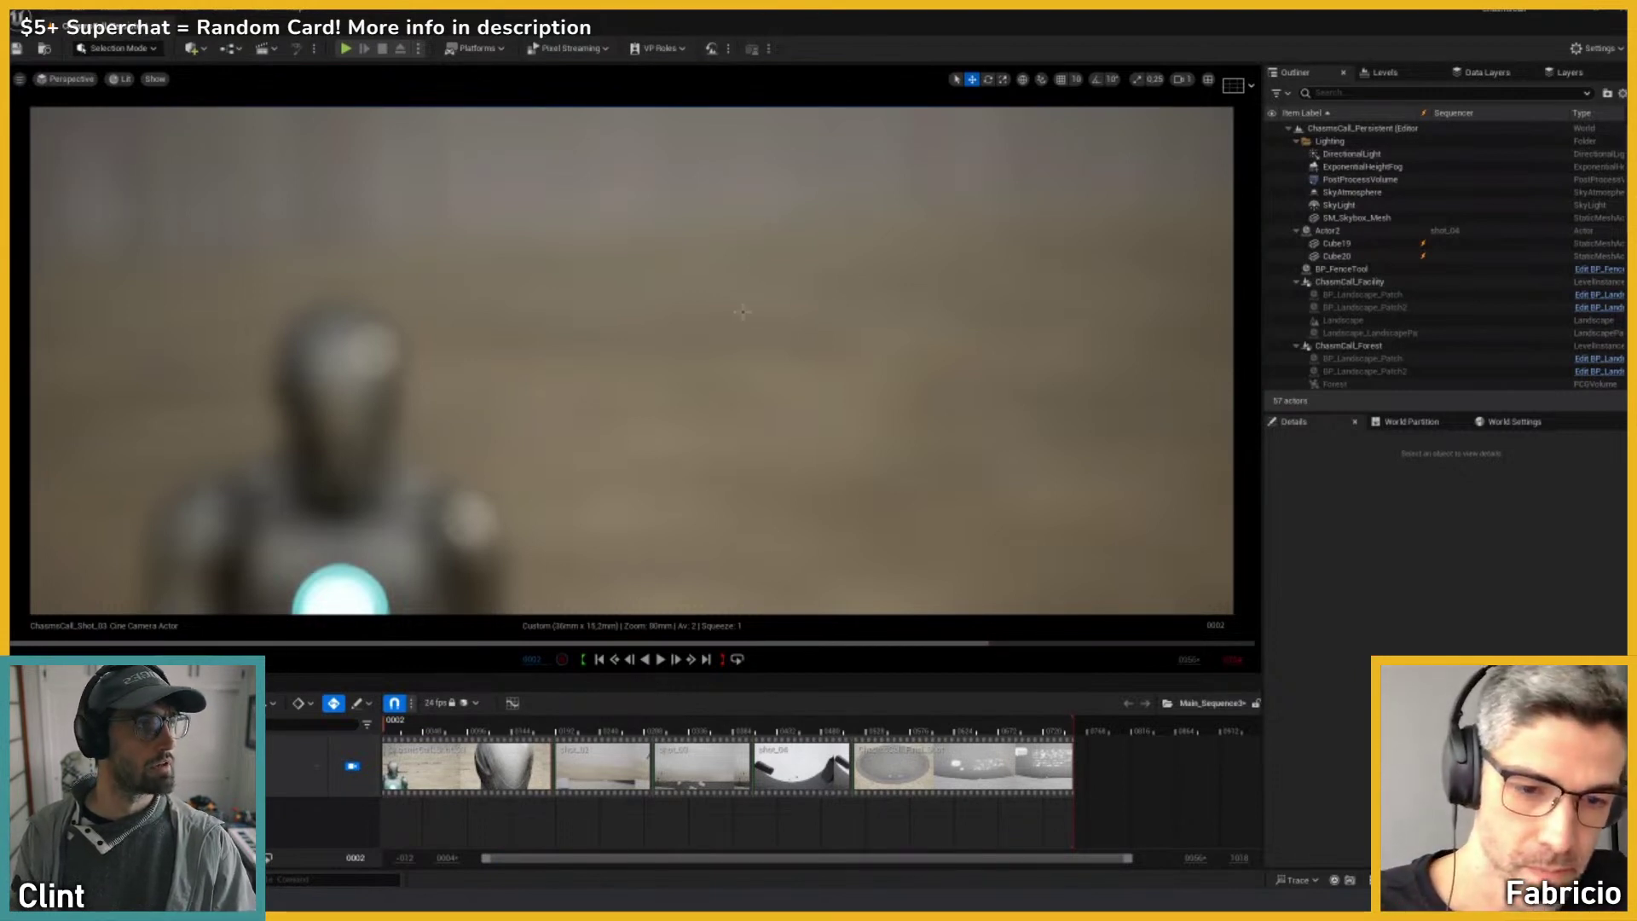
# Step: Play Main_Sequence3's opening shot in the full-screen viewport, pause on the head close-up, and return to the normal editor layout
pyautogui.click(812, 388)
pyautogui.press('F11')
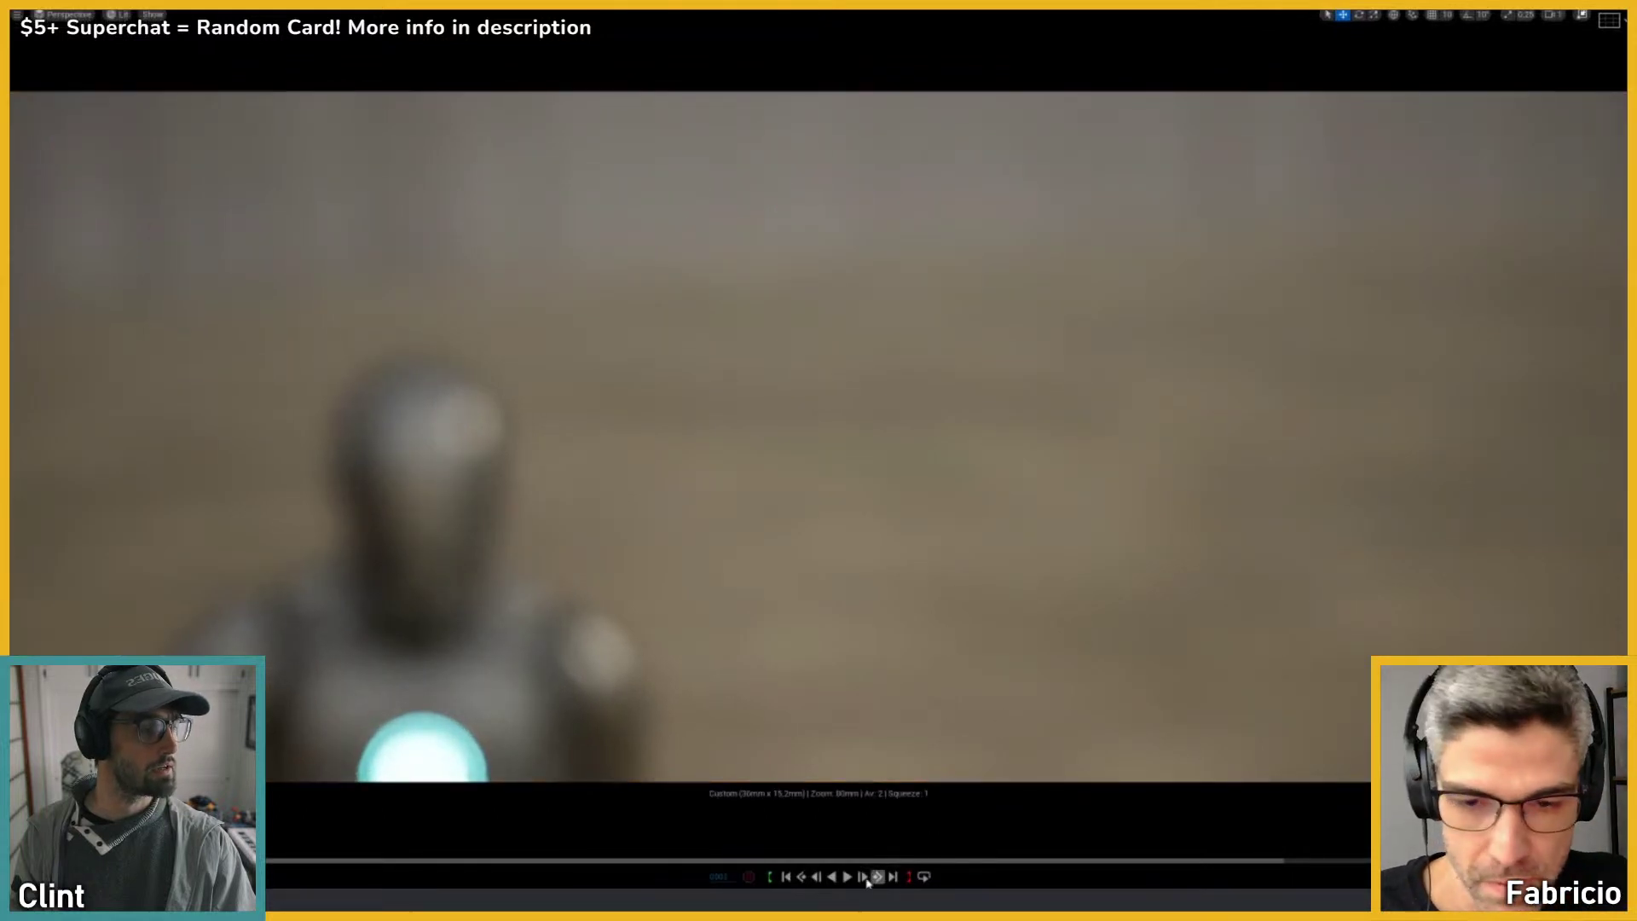
pyautogui.moveTo(848, 916)
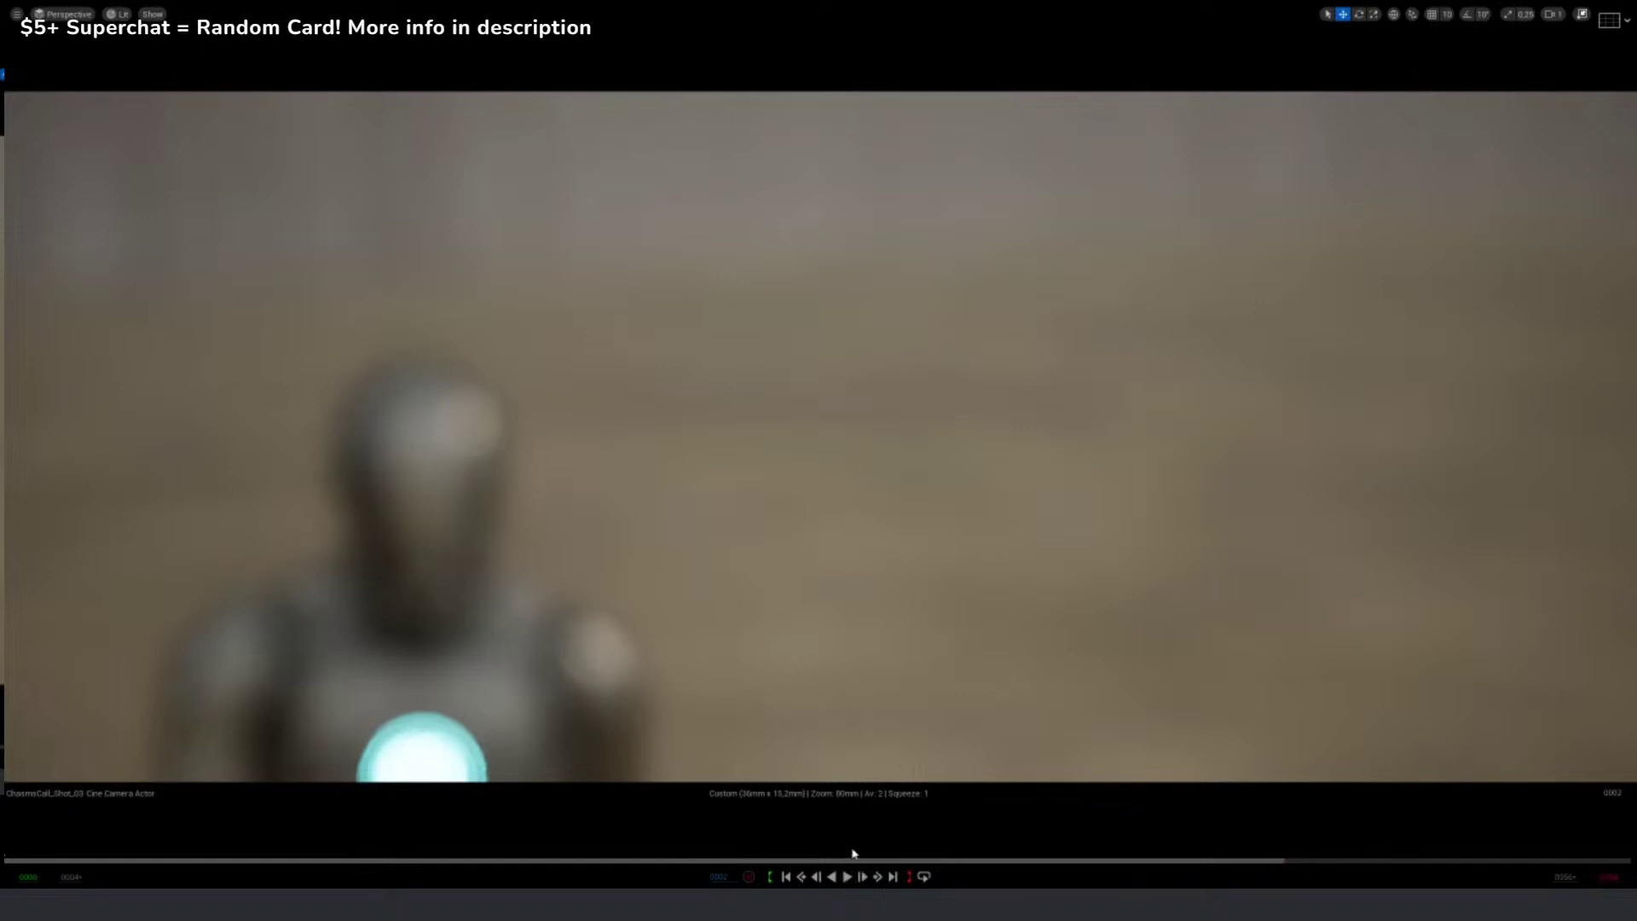
pyautogui.click(847, 878)
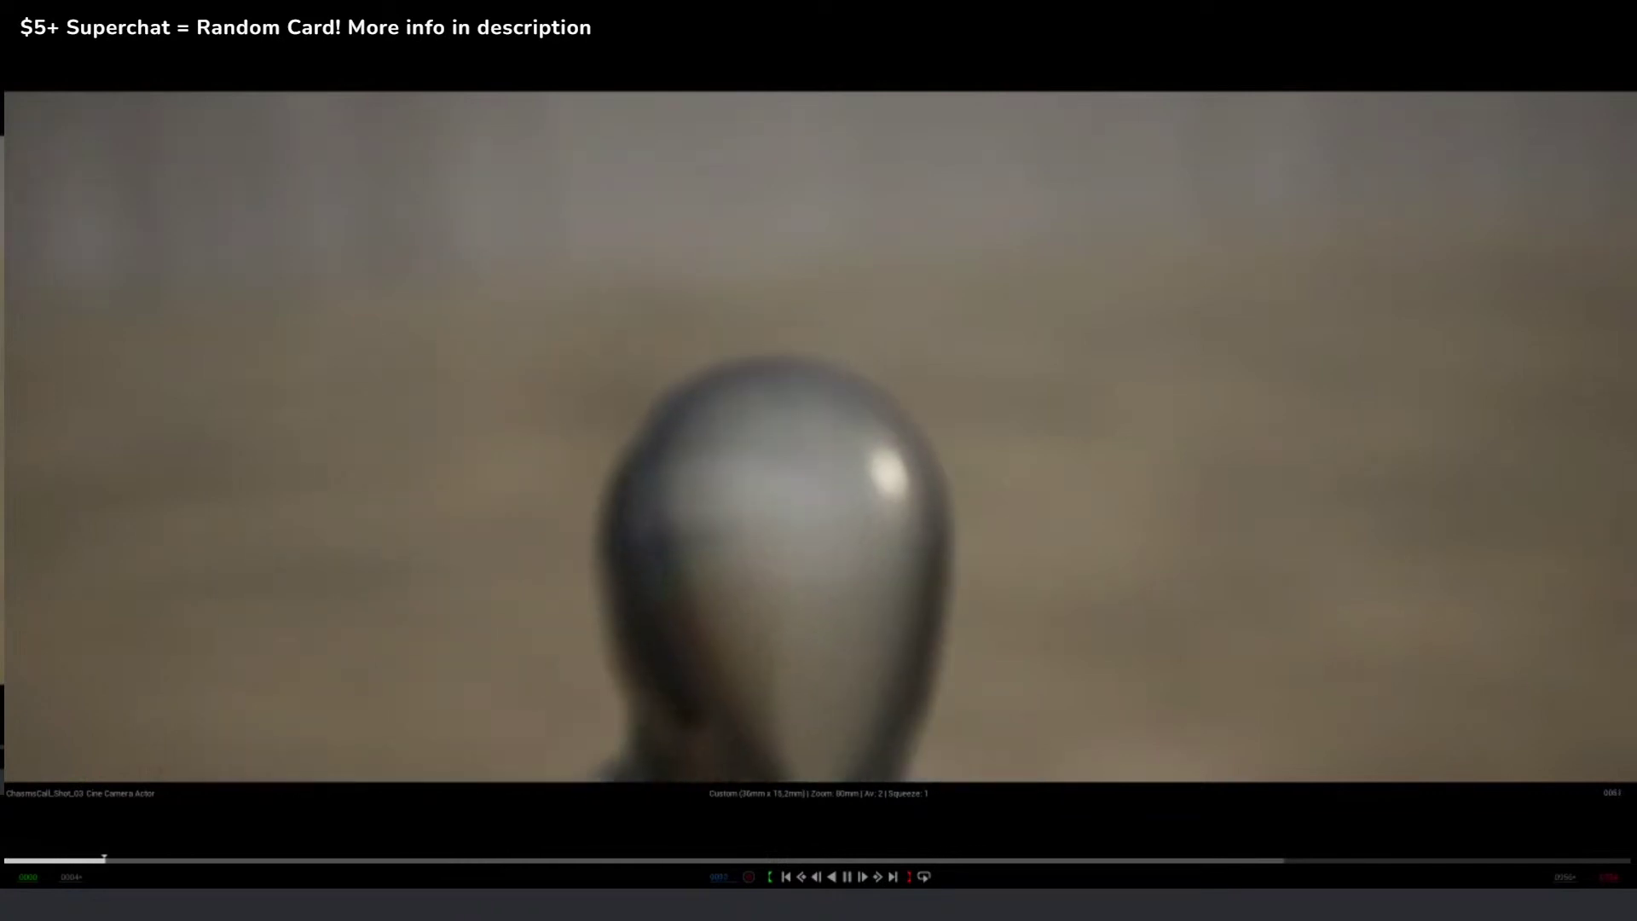
pyautogui.click(846, 876)
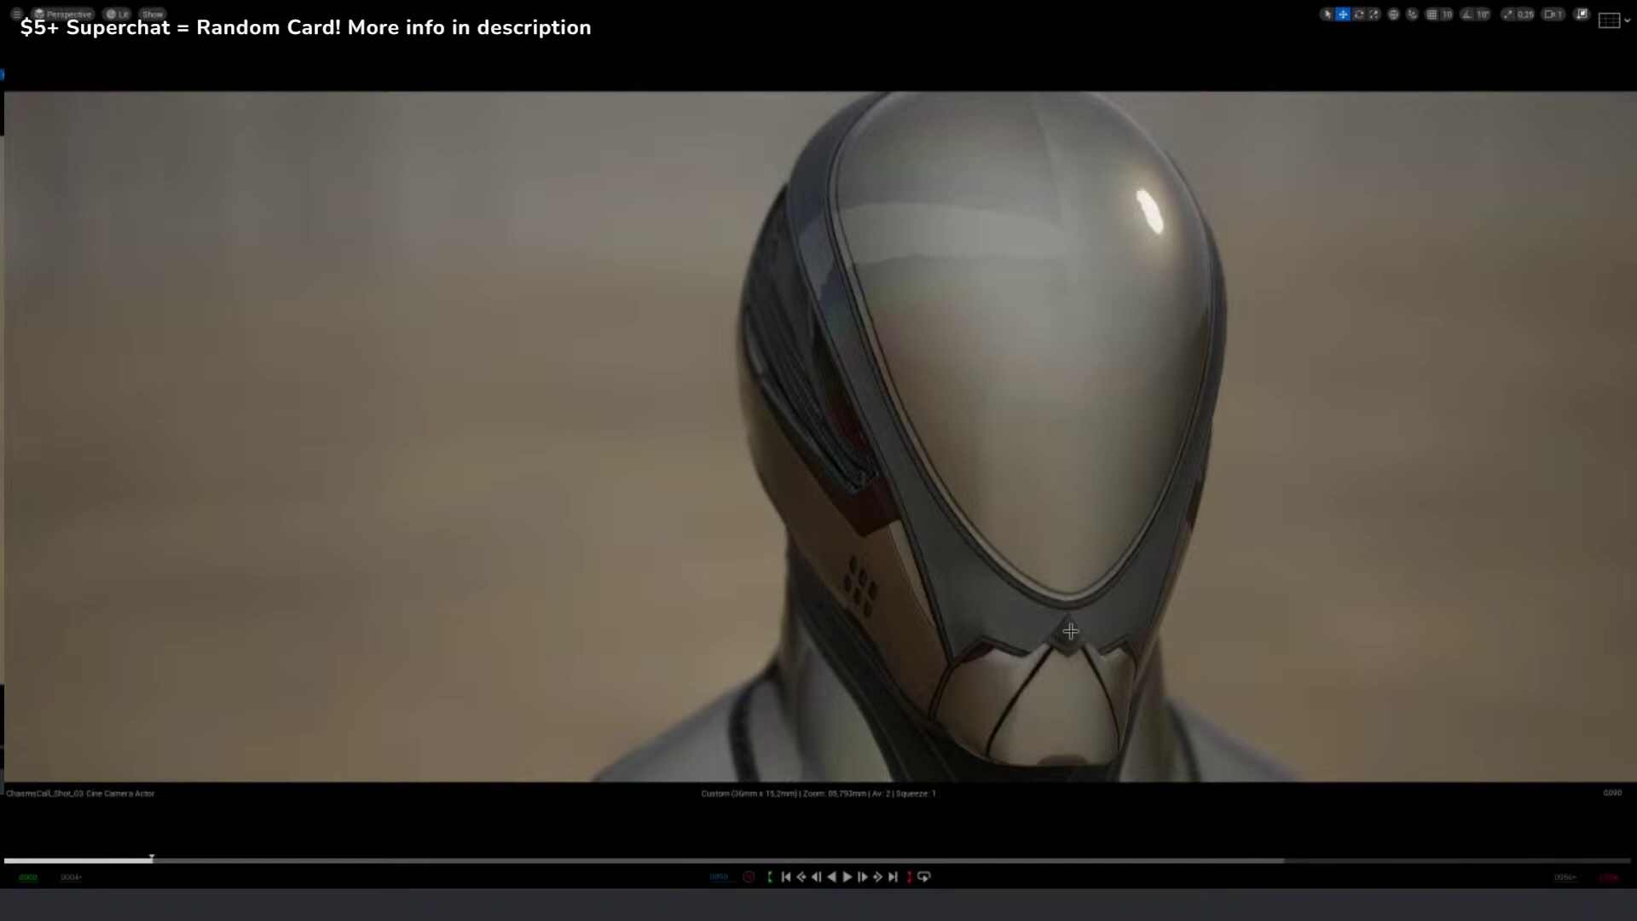
pyautogui.press('F11')
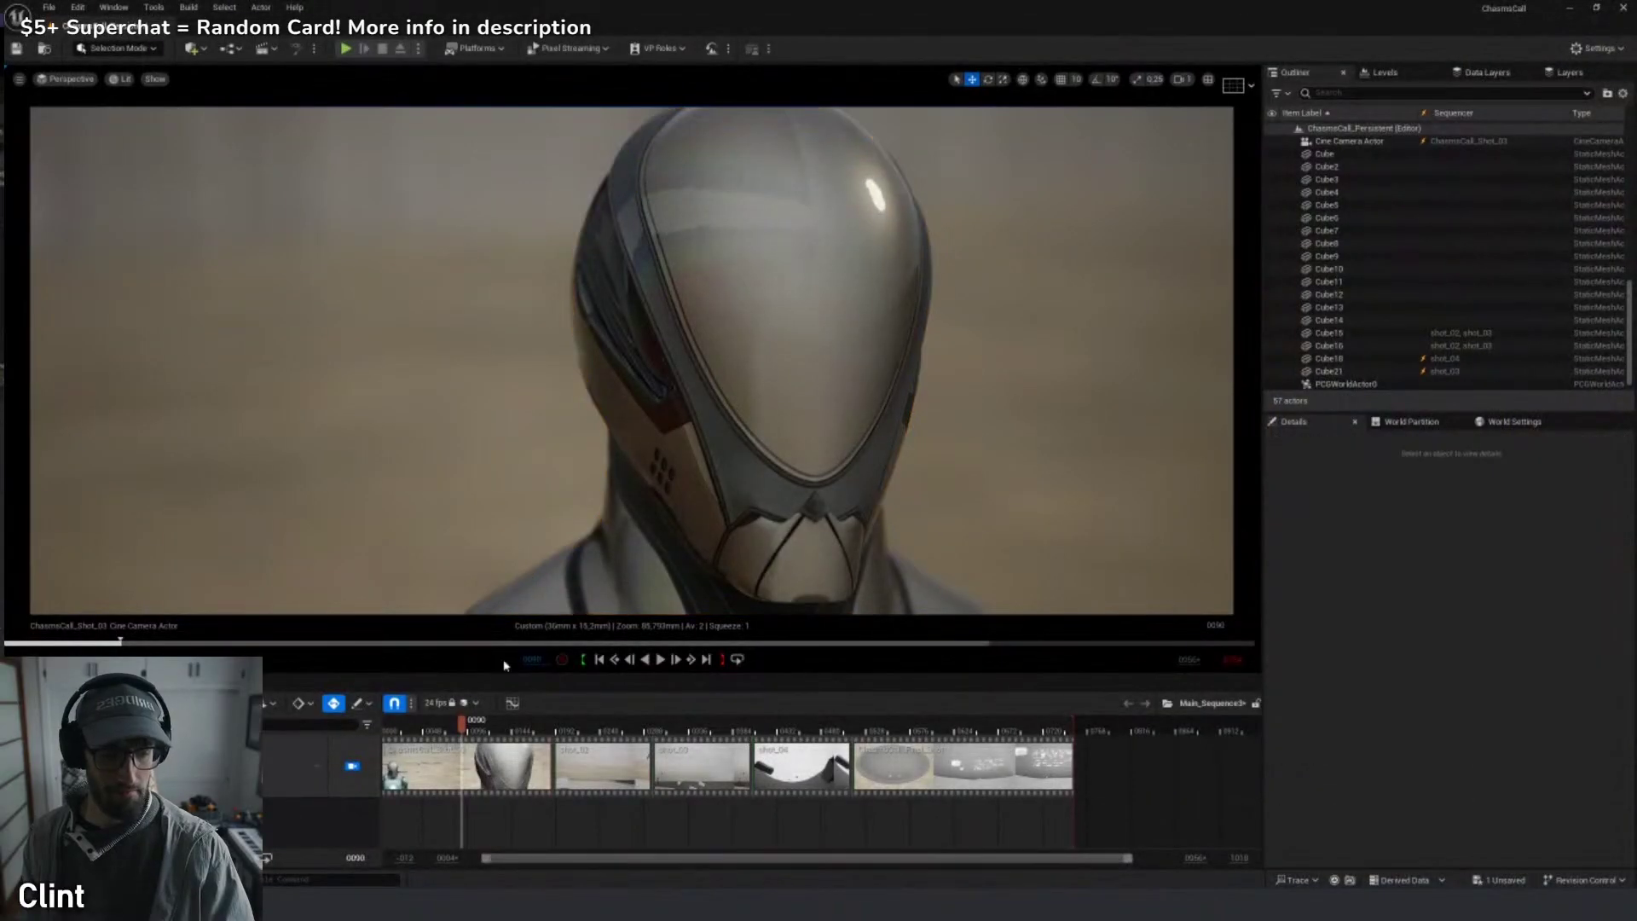
pyautogui.click(438, 703)
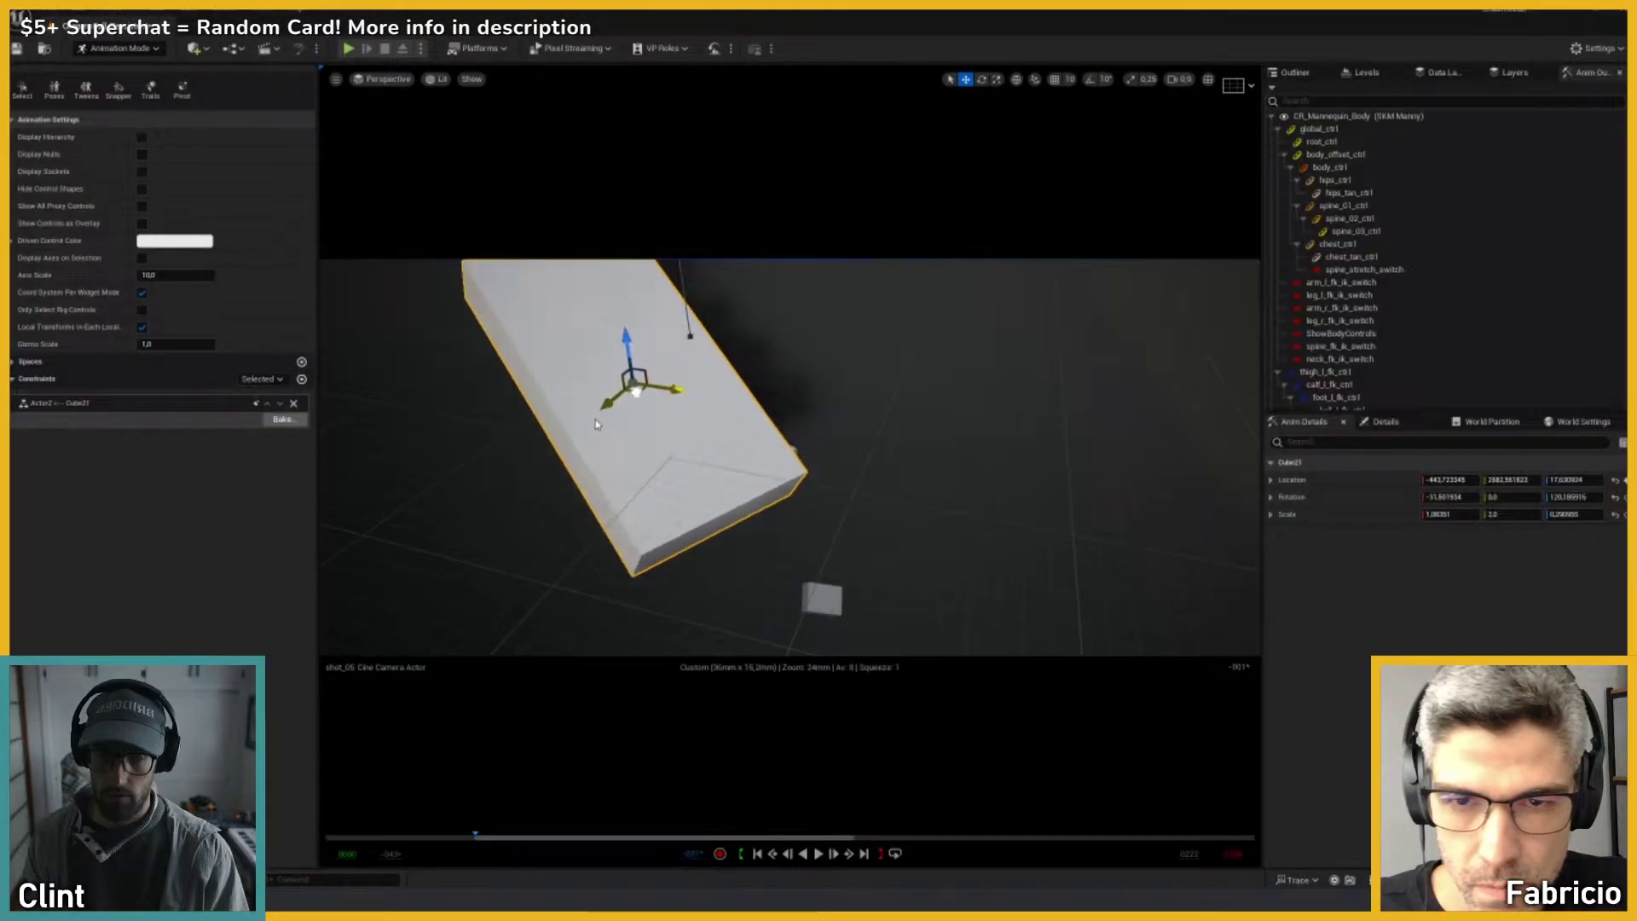
# Step: Reposition Cube21 near the start of shot_05, undo the last move, and select its Actor2 constraint
pyautogui.moveTo(596, 423); pyautogui.dragTo(563, 455)
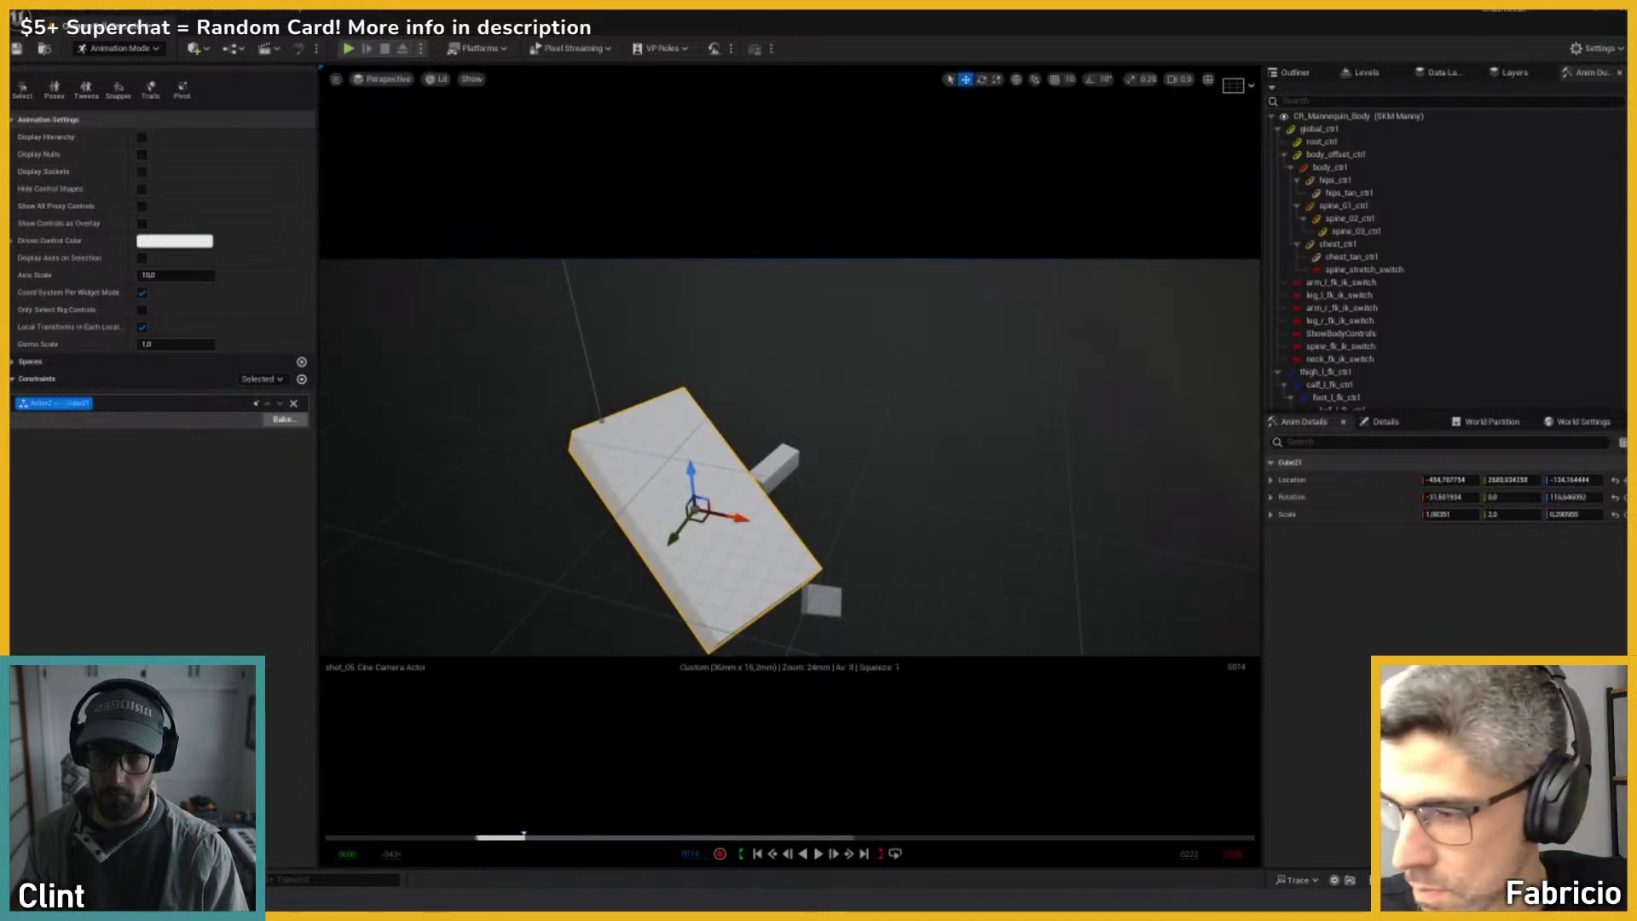
pyautogui.press(',')
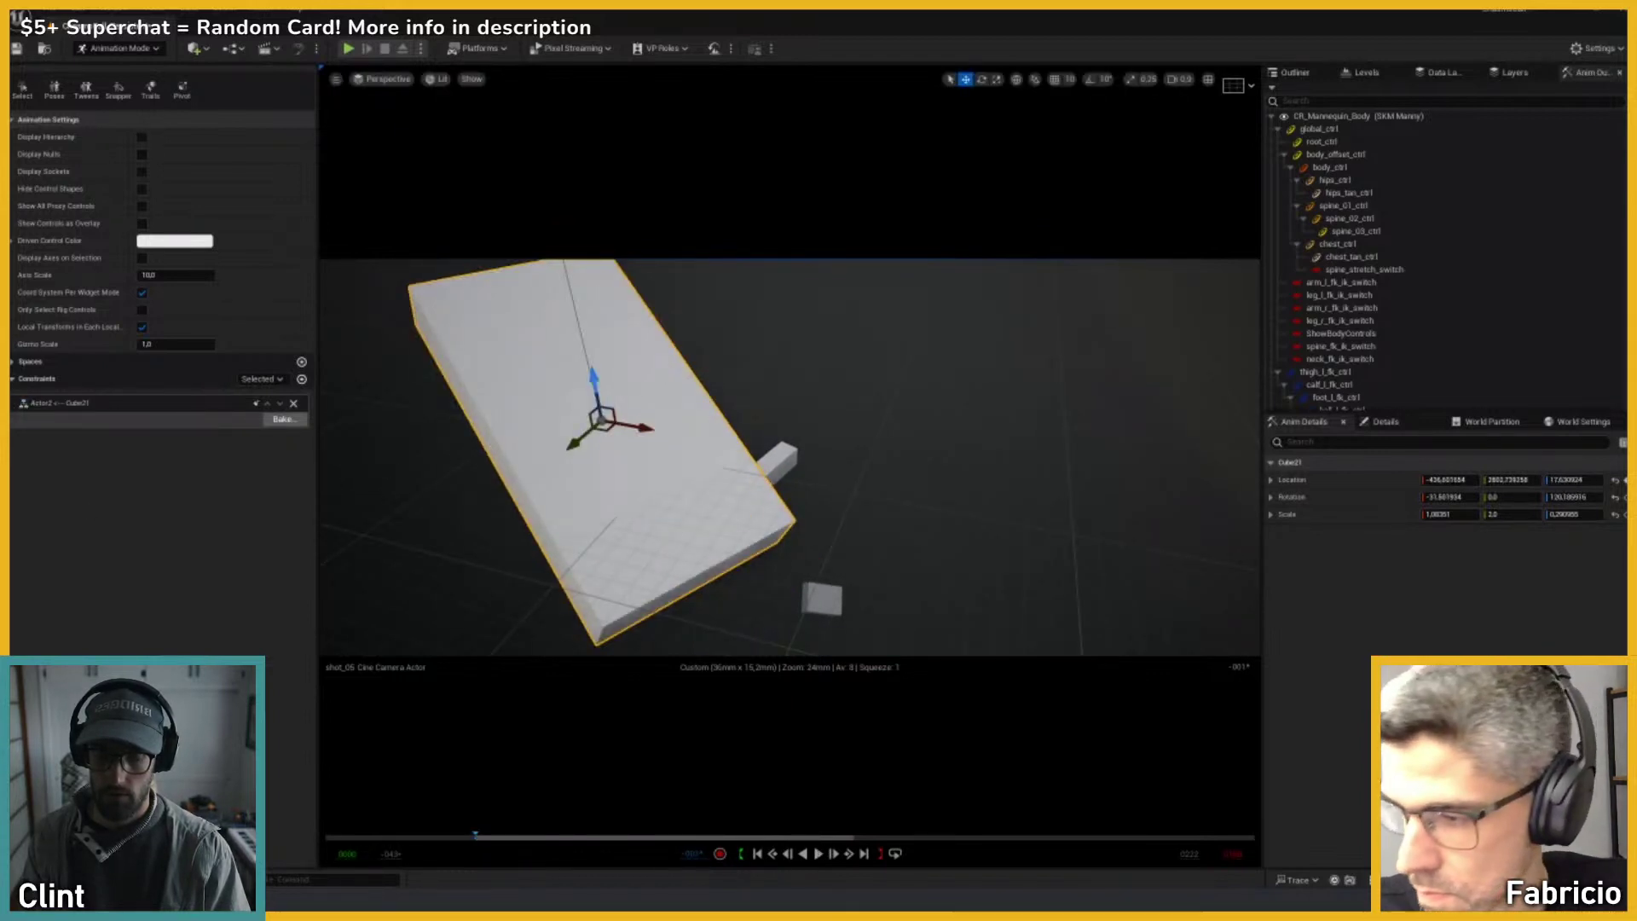
pyautogui.hotkey('ctrl', 'z')
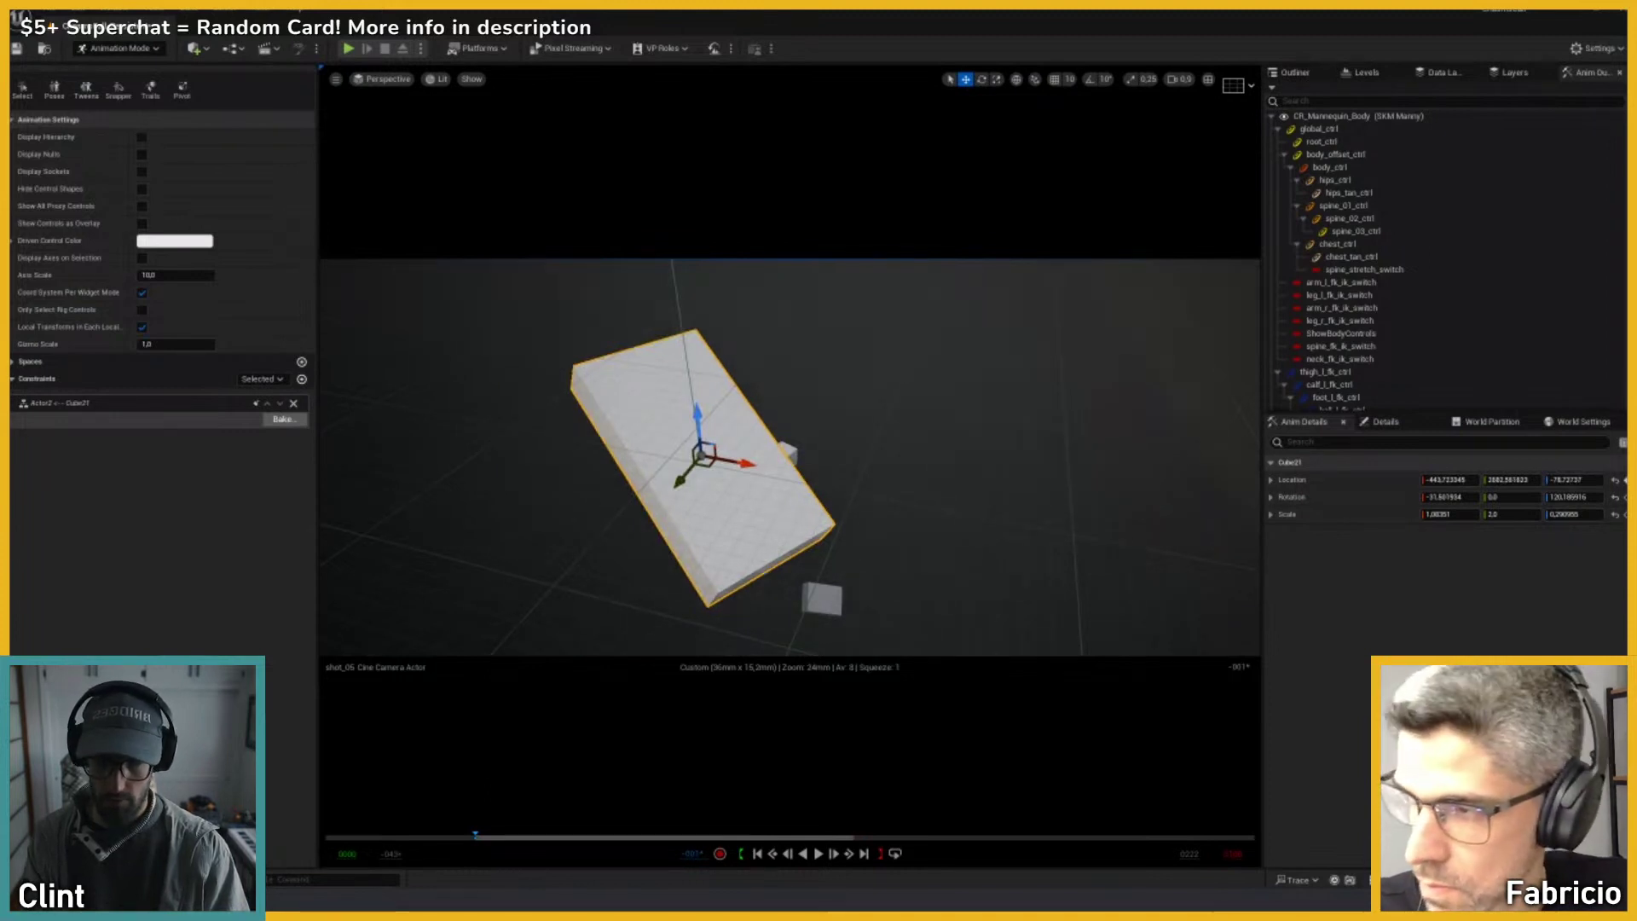
pyautogui.moveTo(475, 835)
pyautogui.mouseDown()
pyautogui.moveTo(588, 835)
pyautogui.moveTo(450, 836)
pyautogui.mouseUp()
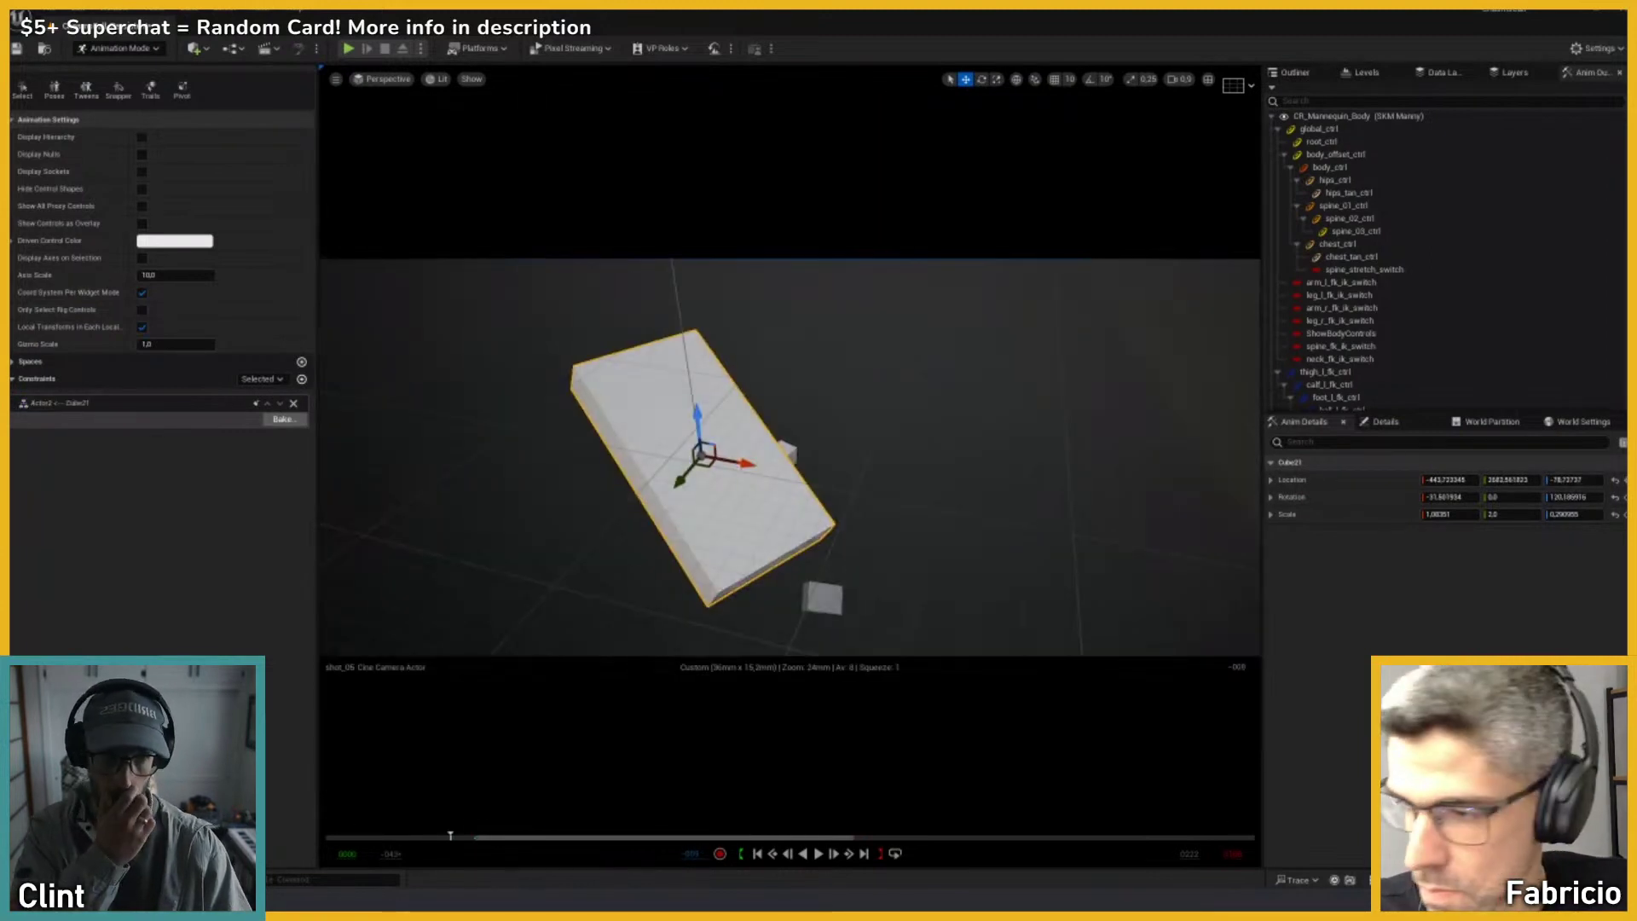
pyautogui.click(55, 402)
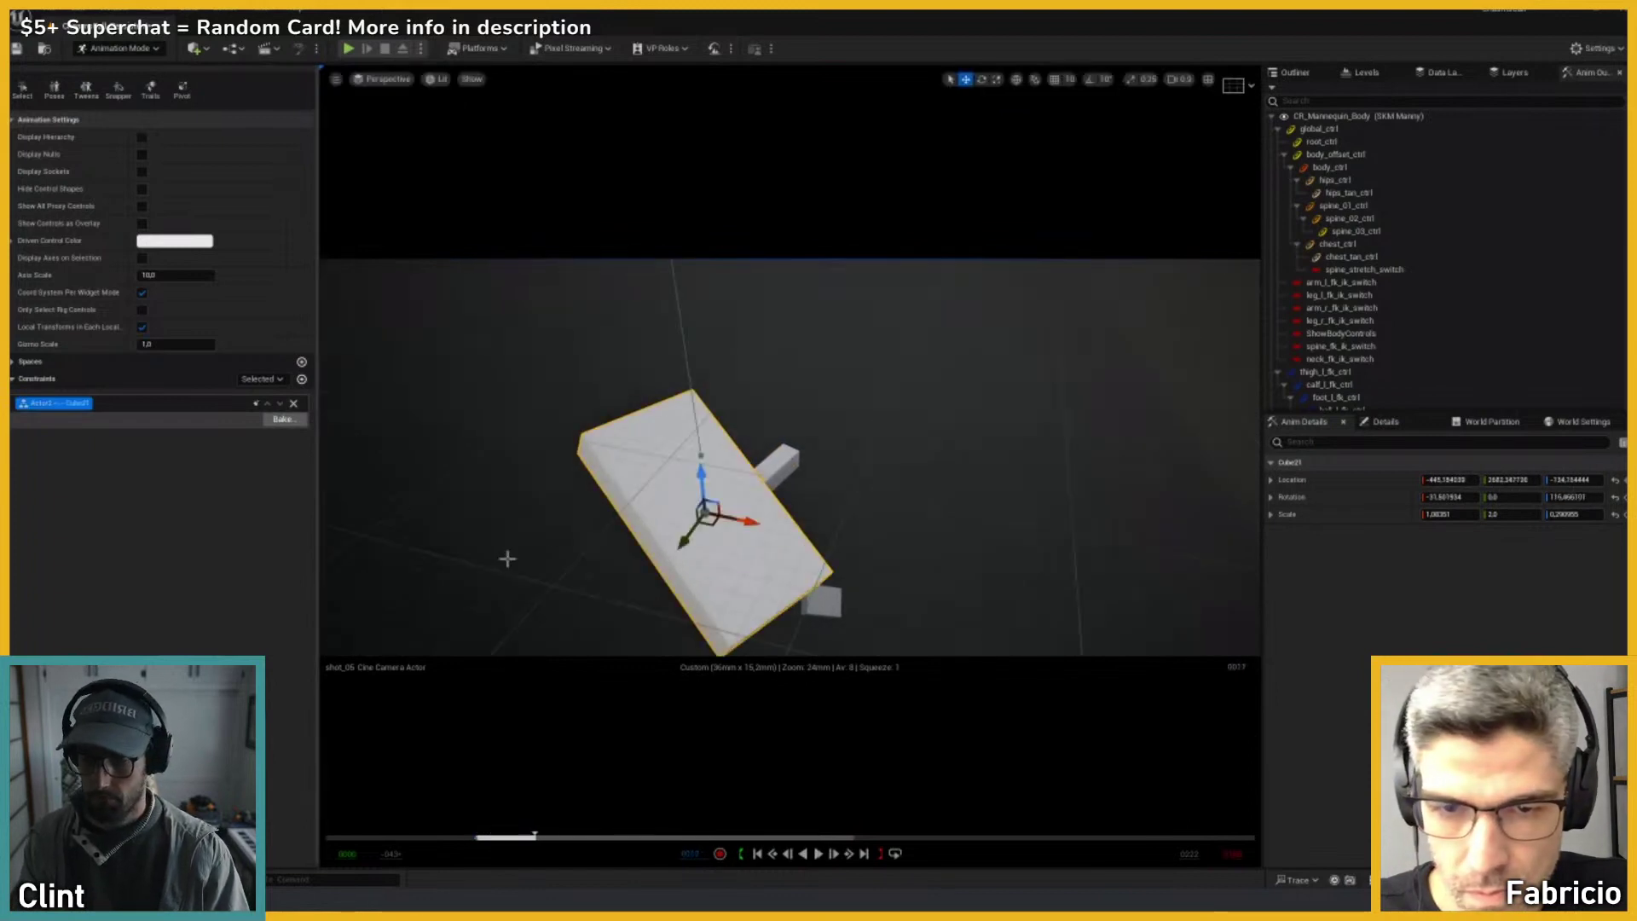
# Step: Enlarge Cube21 at frame 17 to a scale of about 2.1 × 3.3 × 0.9 and snap it down to the floor
pyautogui.press('r')
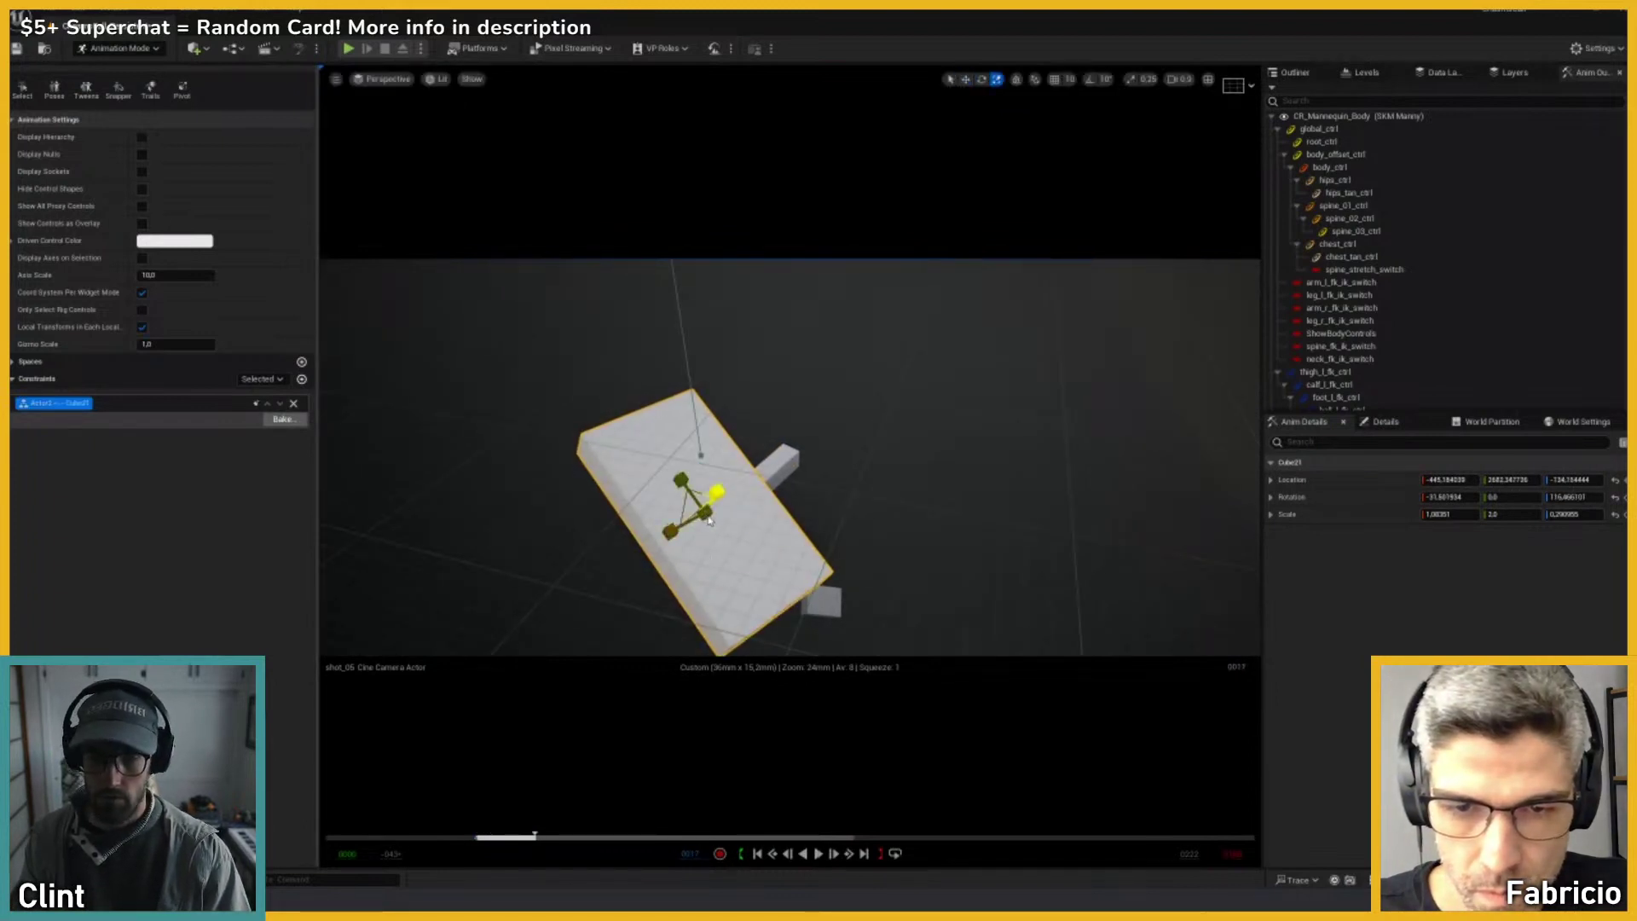
pyautogui.moveTo(709, 520); pyautogui.dragTo(643, 473)
pyautogui.press('w')
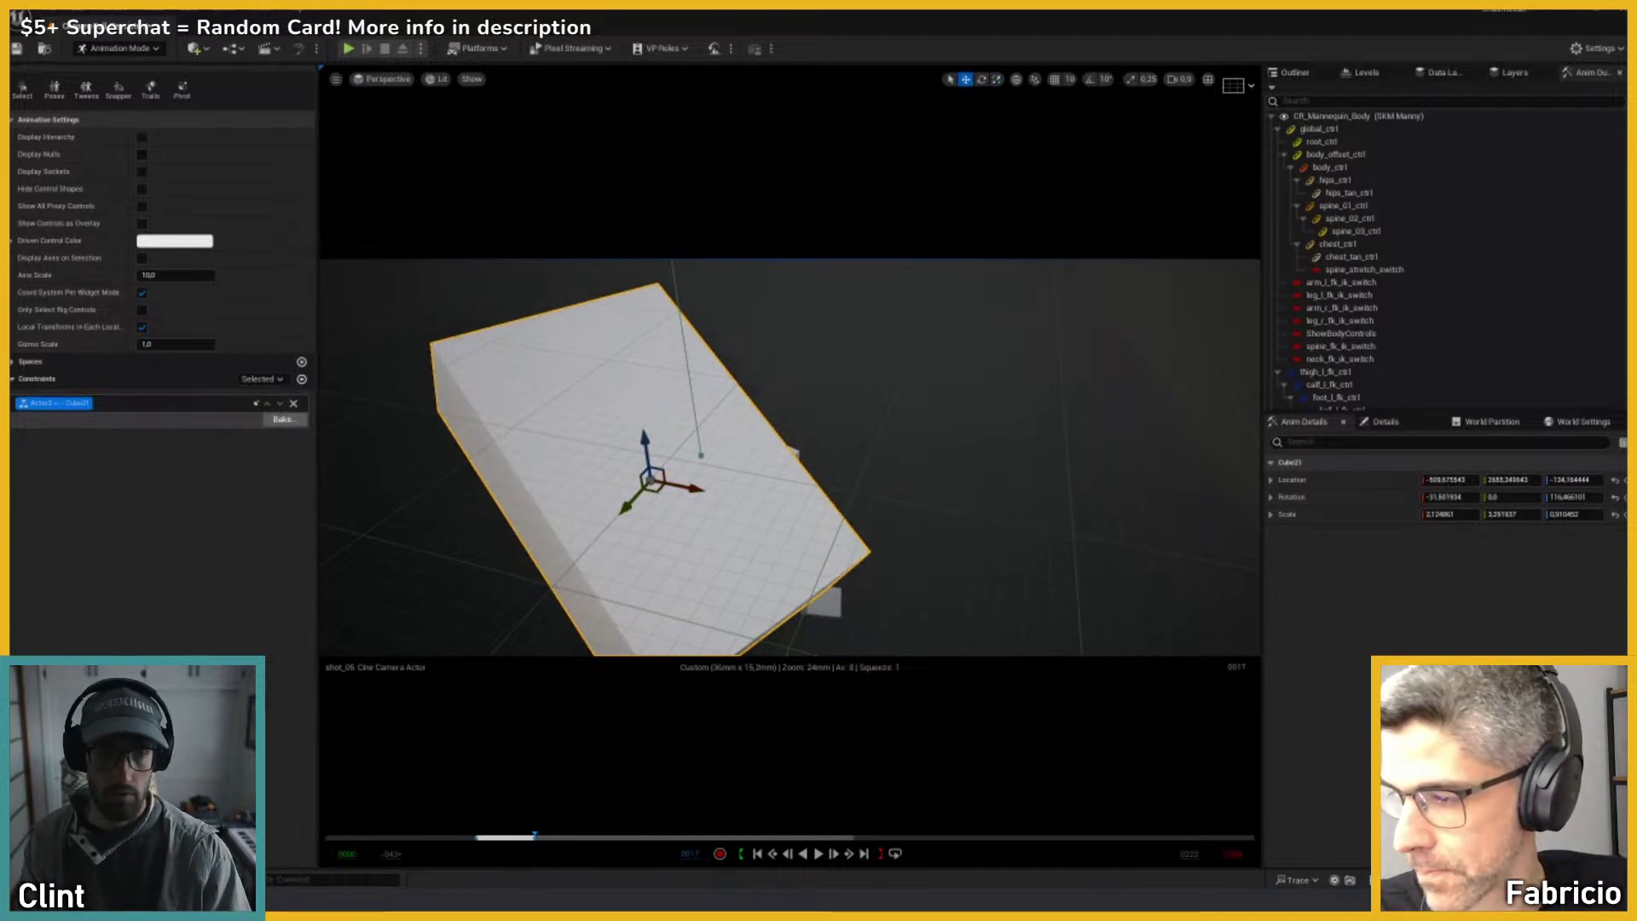
pyautogui.press('End')
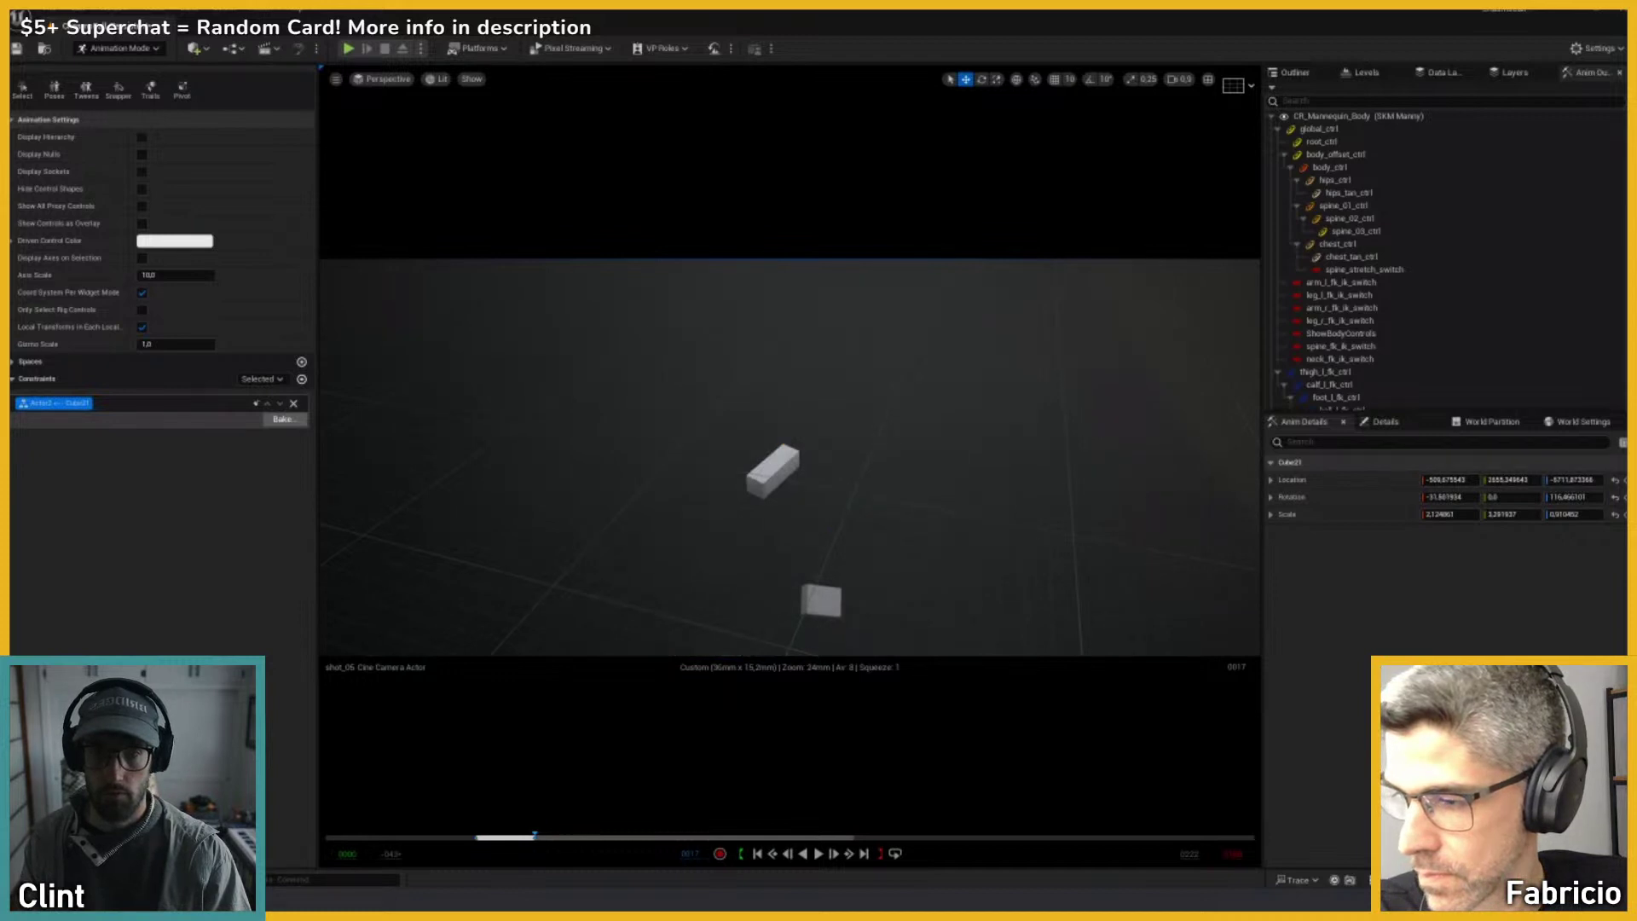
# Step: Return to the start of shot_05, undo the last Cube21 change, and make the slab slightly thinner
pyautogui.press(',')
pyautogui.hotkey('ctrl', 'z')
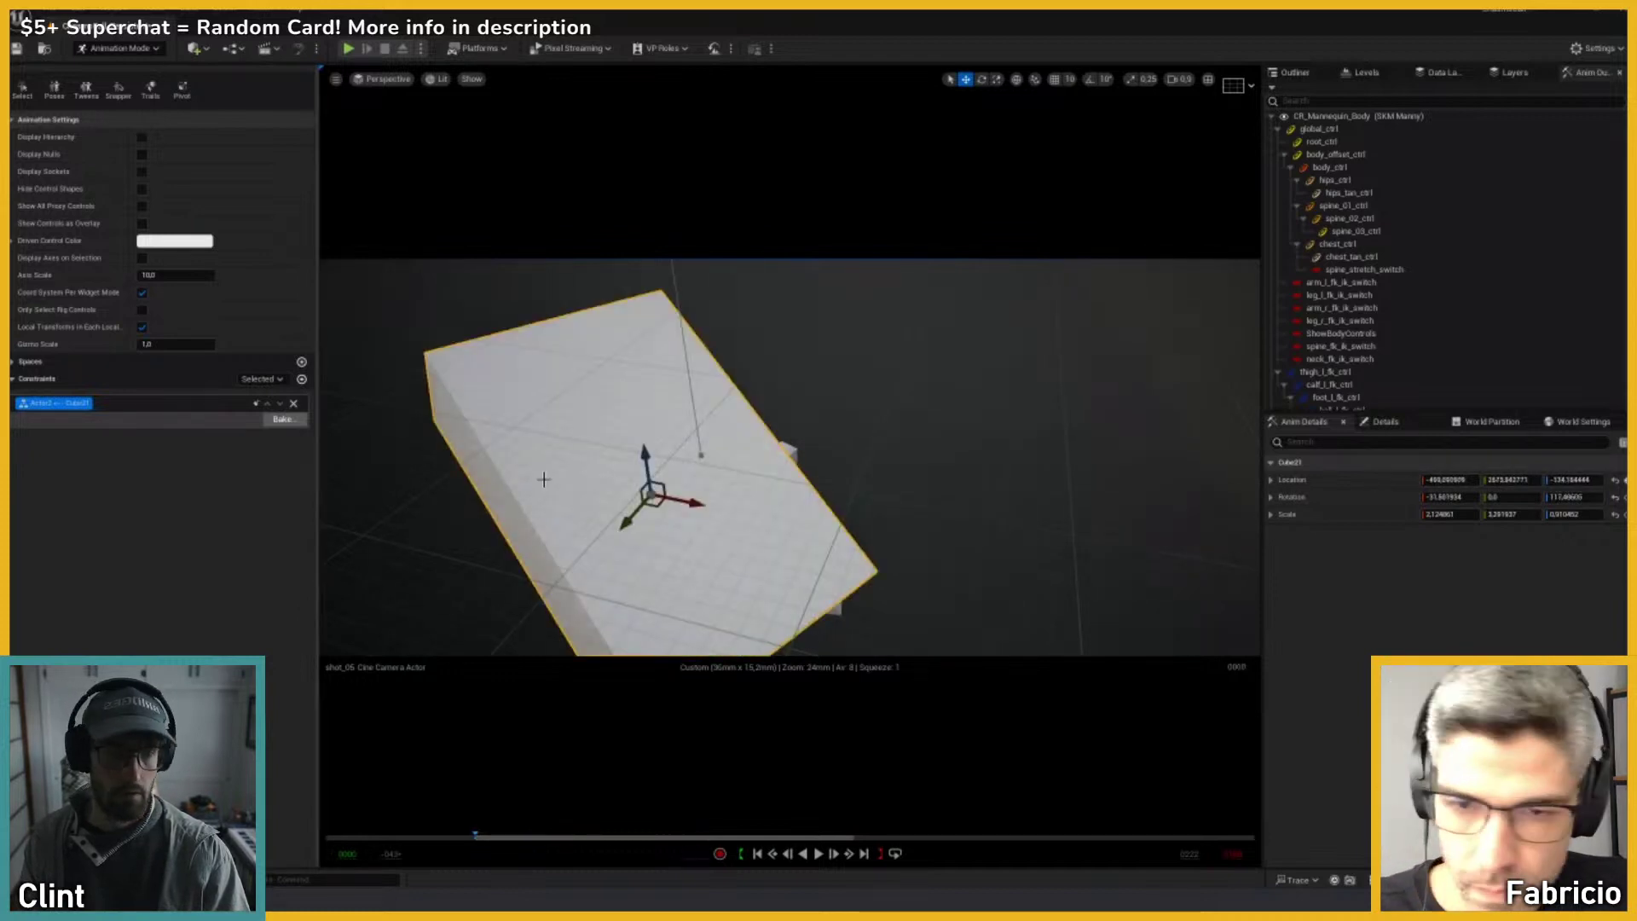
pyautogui.press('r')
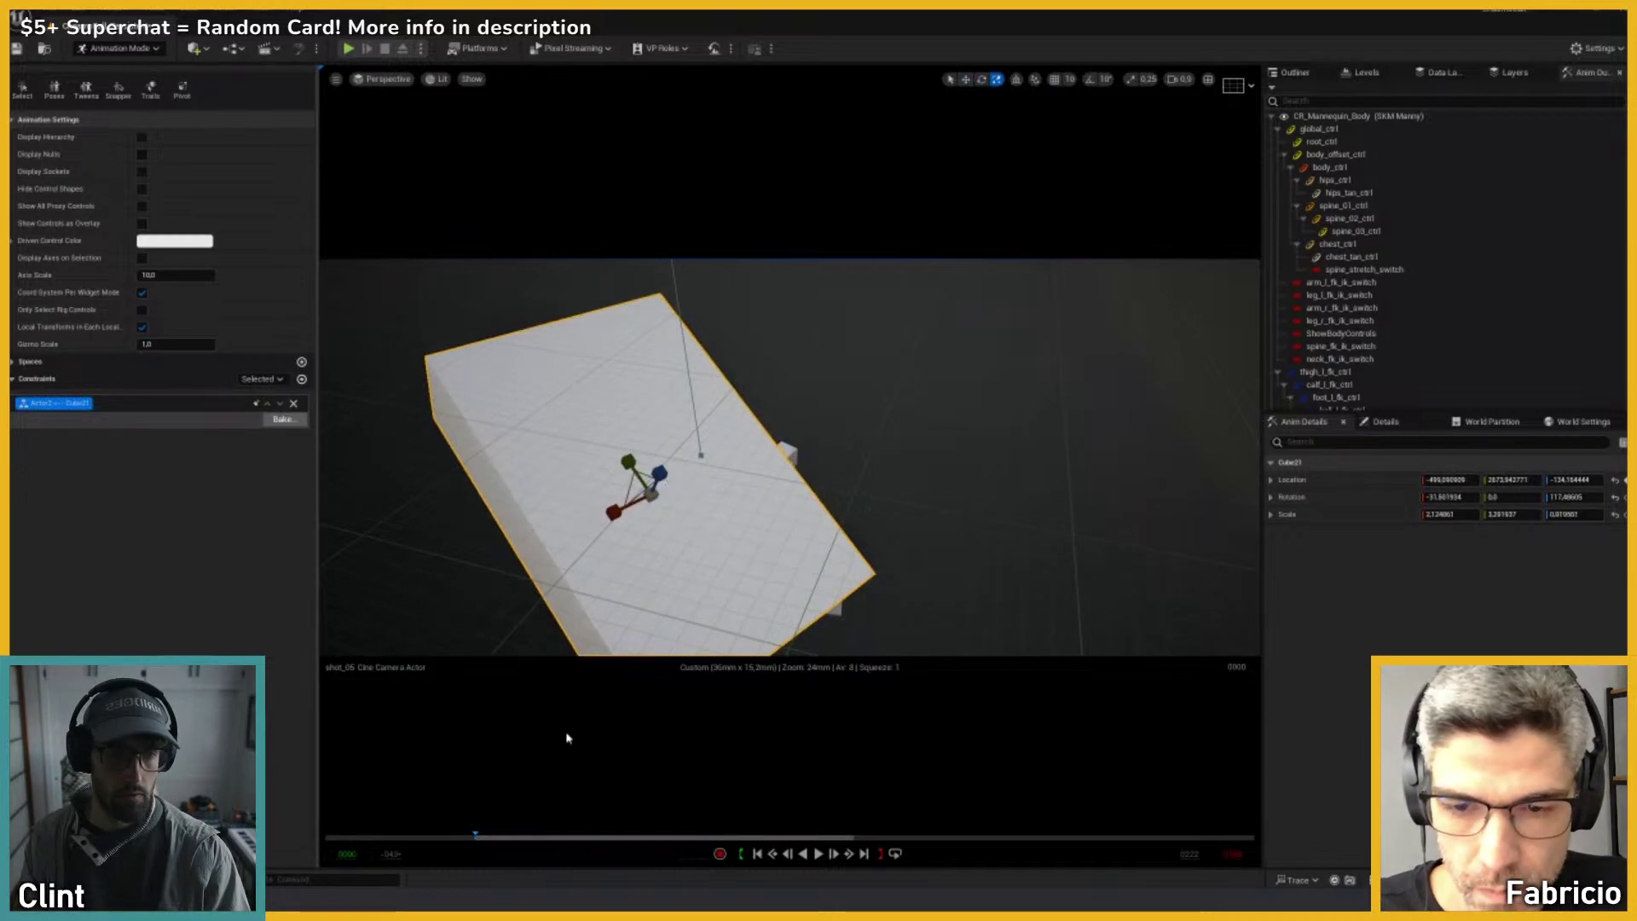
pyautogui.moveTo(489, 844)
pyautogui.mouseDown()
pyautogui.moveTo(585, 836)
pyautogui.moveTo(482, 836)
pyautogui.mouseUp()
# Step: Try to move Cube18 and Cube19 closer to the character at frame 3, and undo these moves
pyautogui.moveTo(721, 509); pyautogui.dragTo(726, 509, button='right')
pyautogui.click(737, 405)
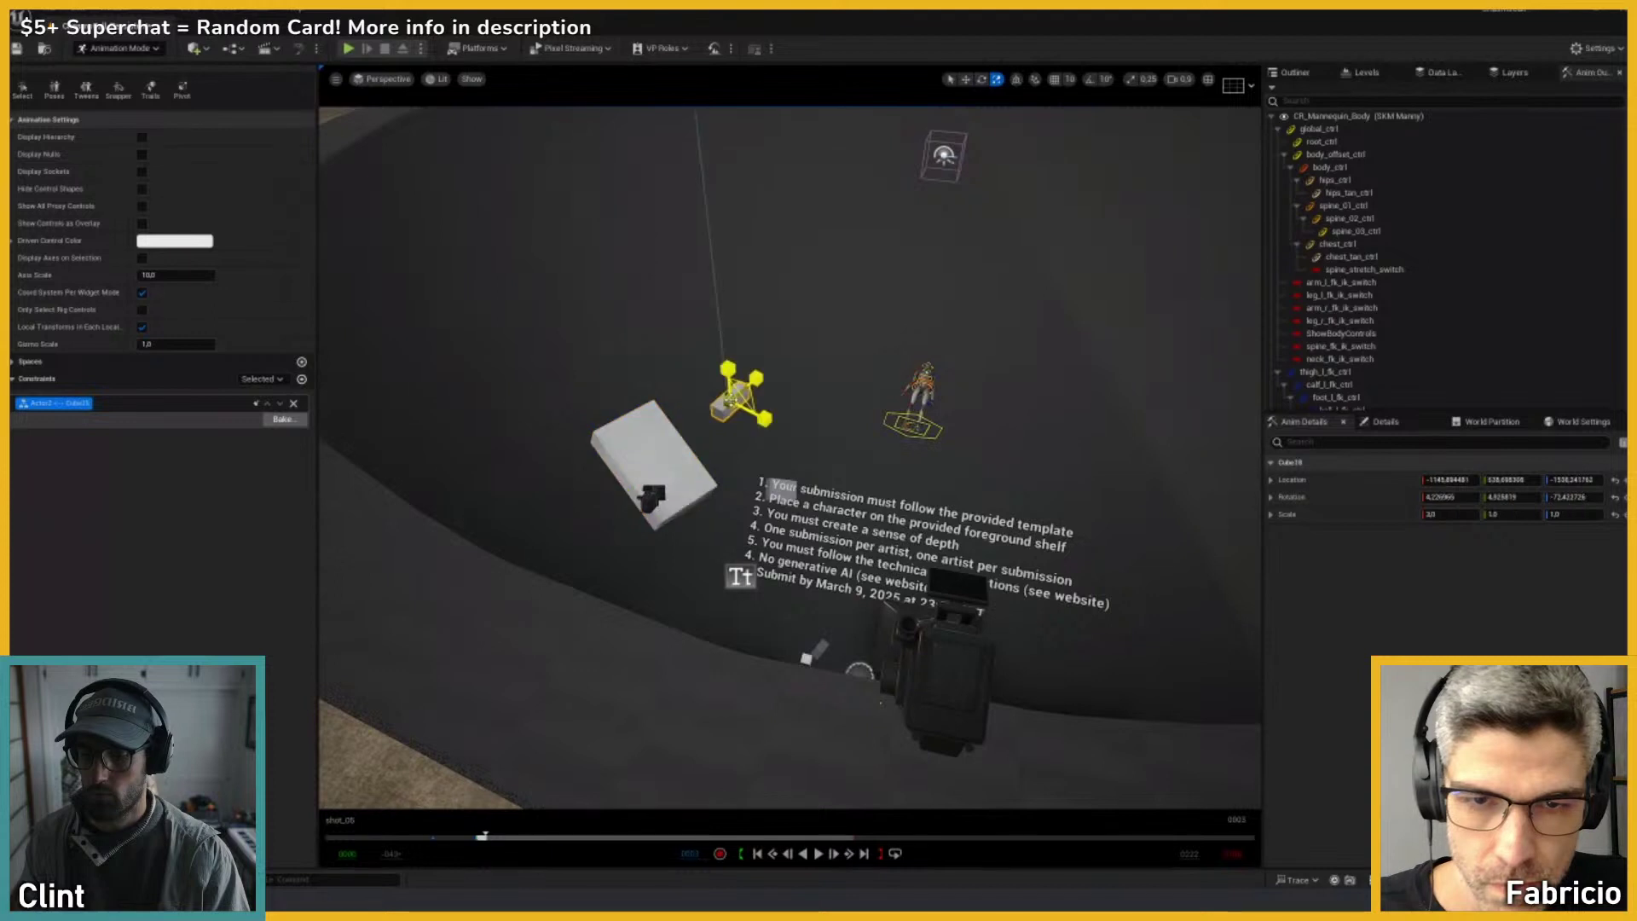
pyautogui.moveTo(735, 405); pyautogui.dragTo(733, 405, button='right')
pyautogui.press('w')
pyautogui.click(754, 449)
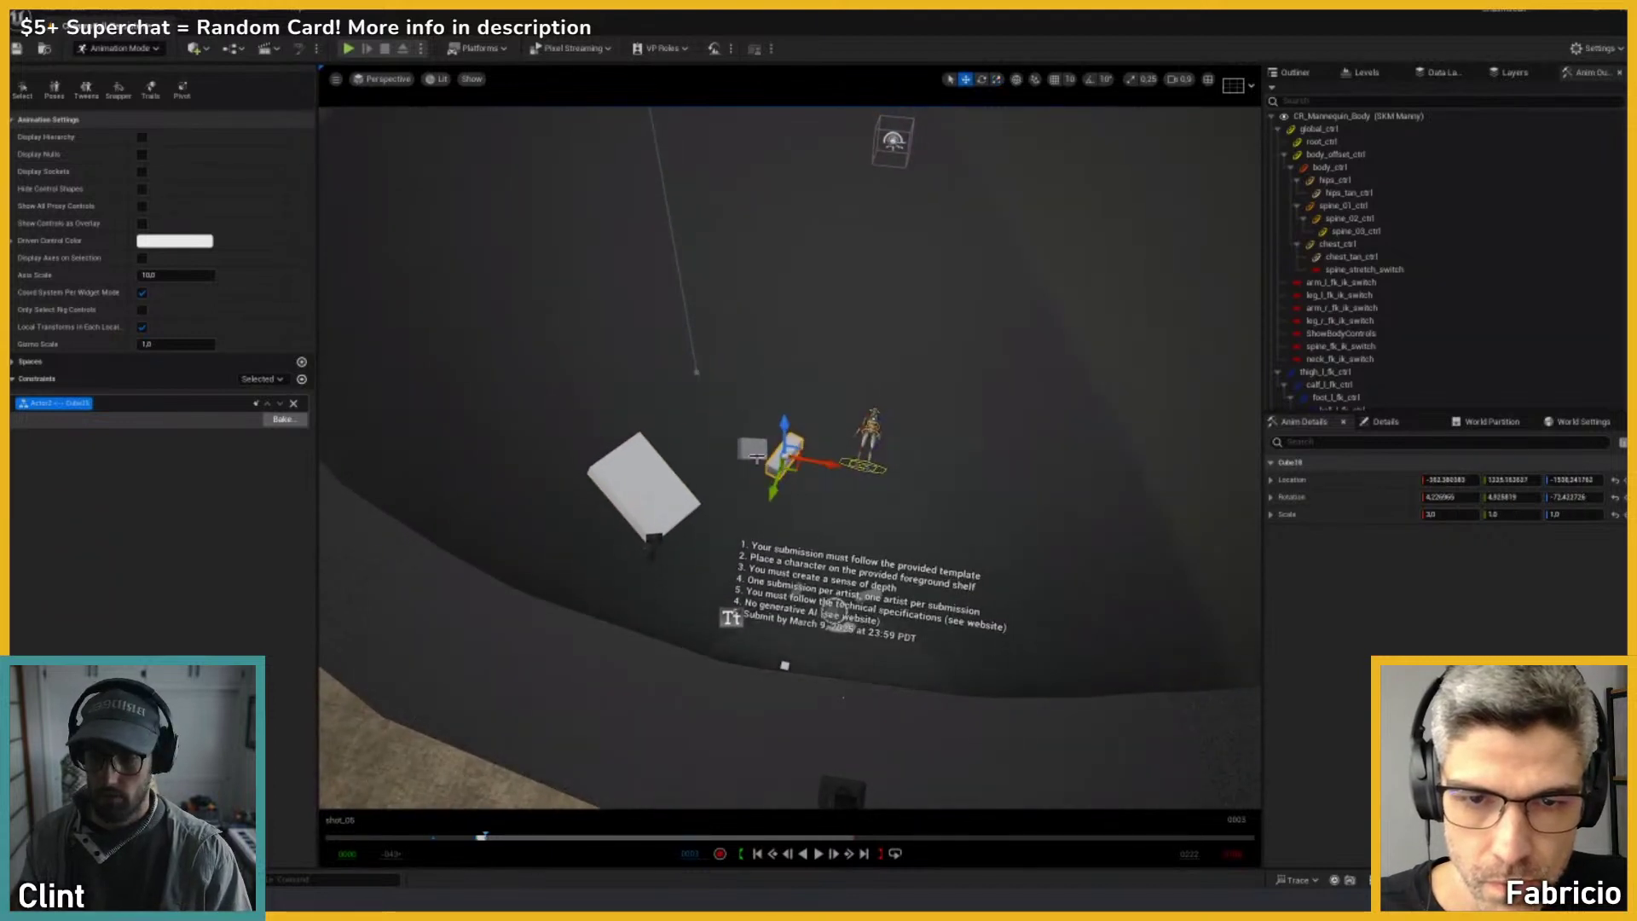
pyautogui.moveTo(754, 449); pyautogui.dragTo(782, 515)
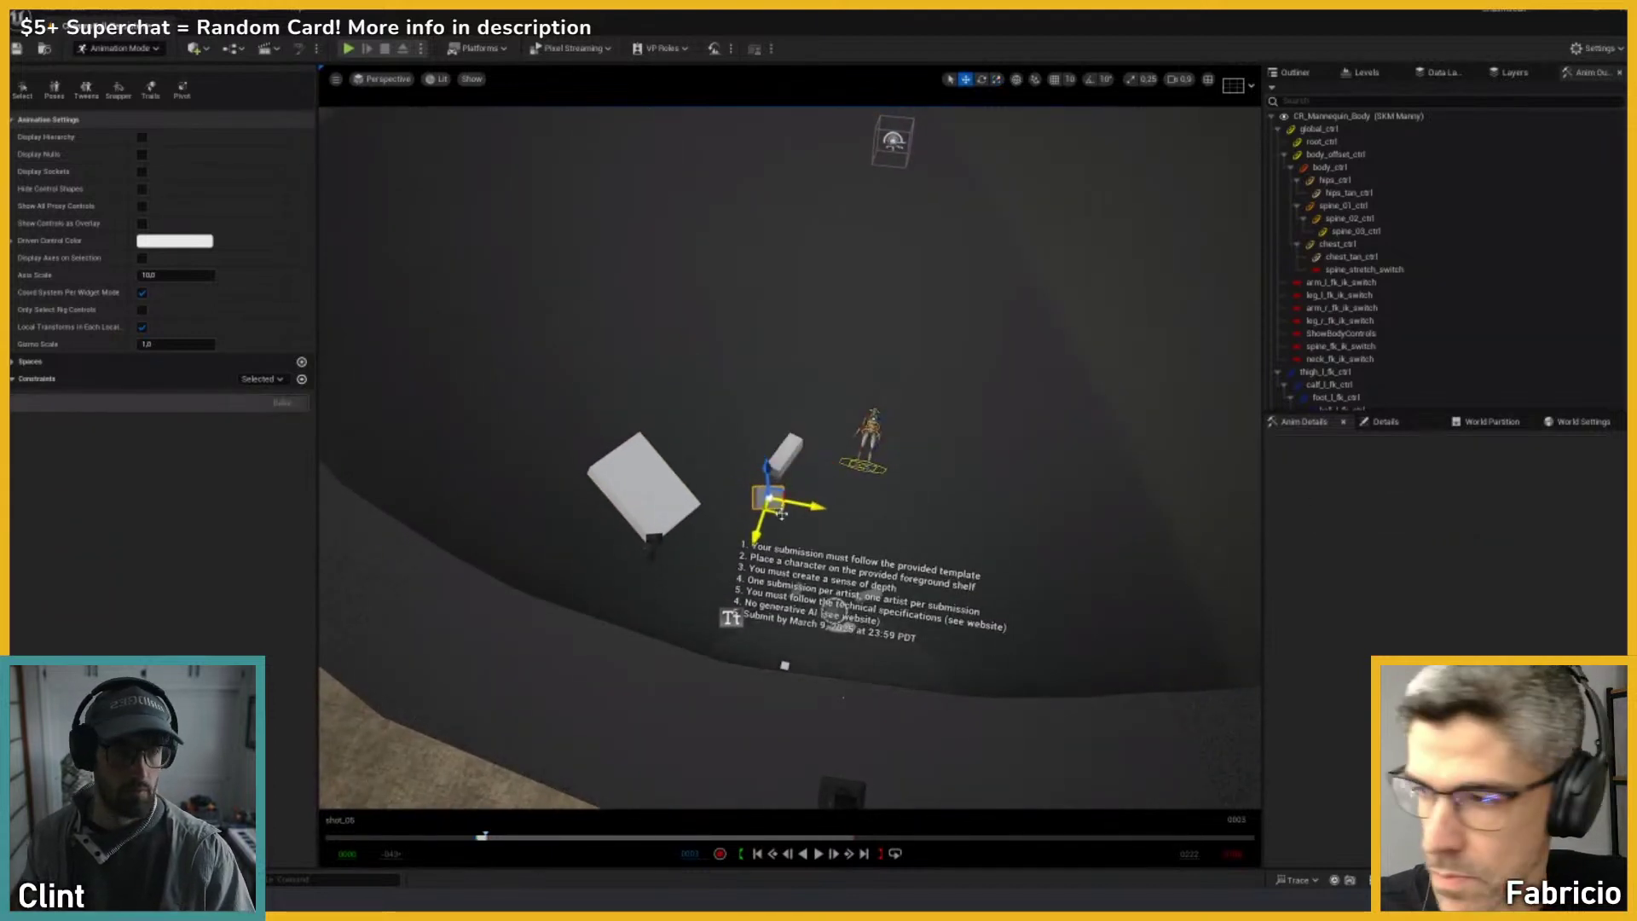
pyautogui.hotkey('ctrl', 'z')
pyautogui.hotkey('ctrl', 'z')
pyautogui.hotkey('ctrl', 'z')
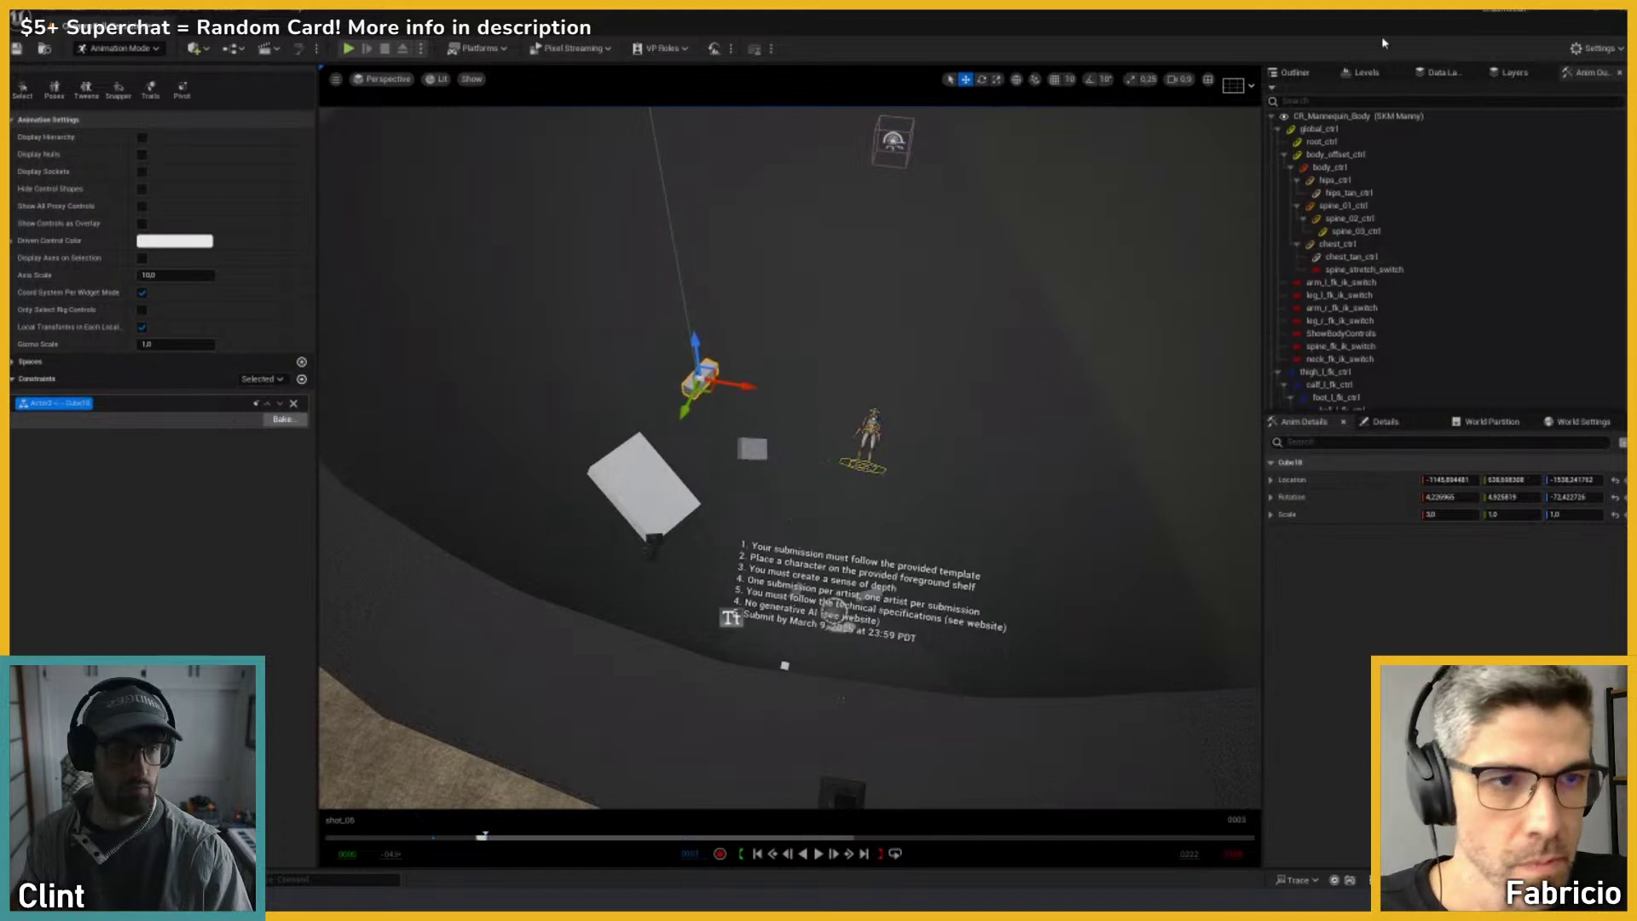
# Step: Show the level's actor list and play shot_05 through its camera from the first frame to review the falling cubes
pyautogui.click(1295, 73)
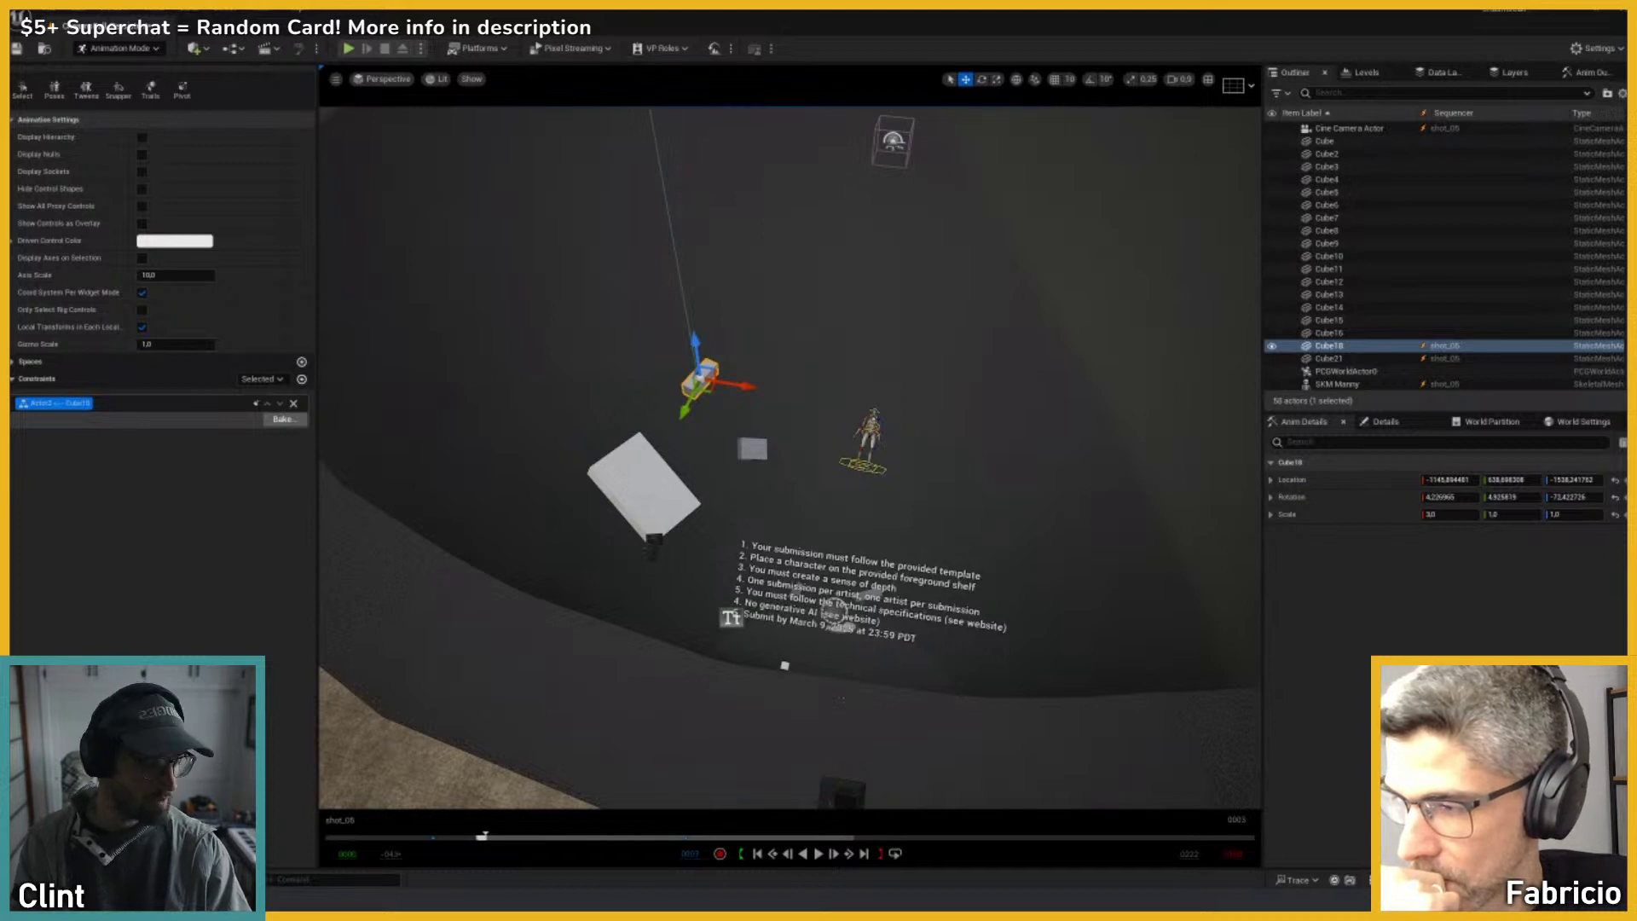
pyautogui.click(485, 838)
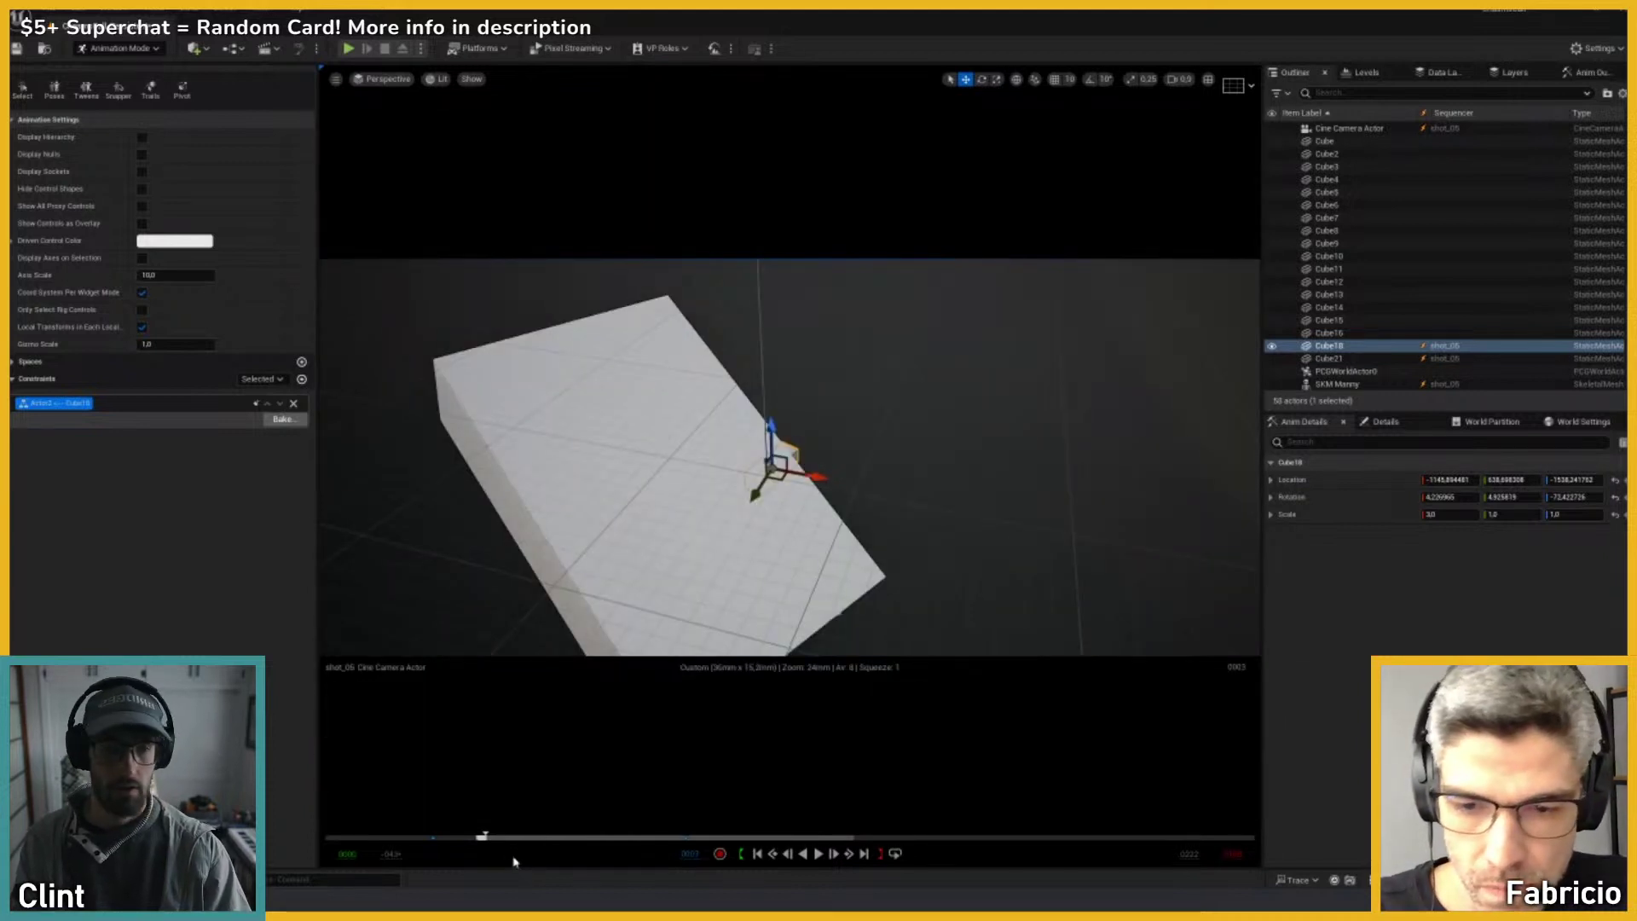
pyautogui.press('space')
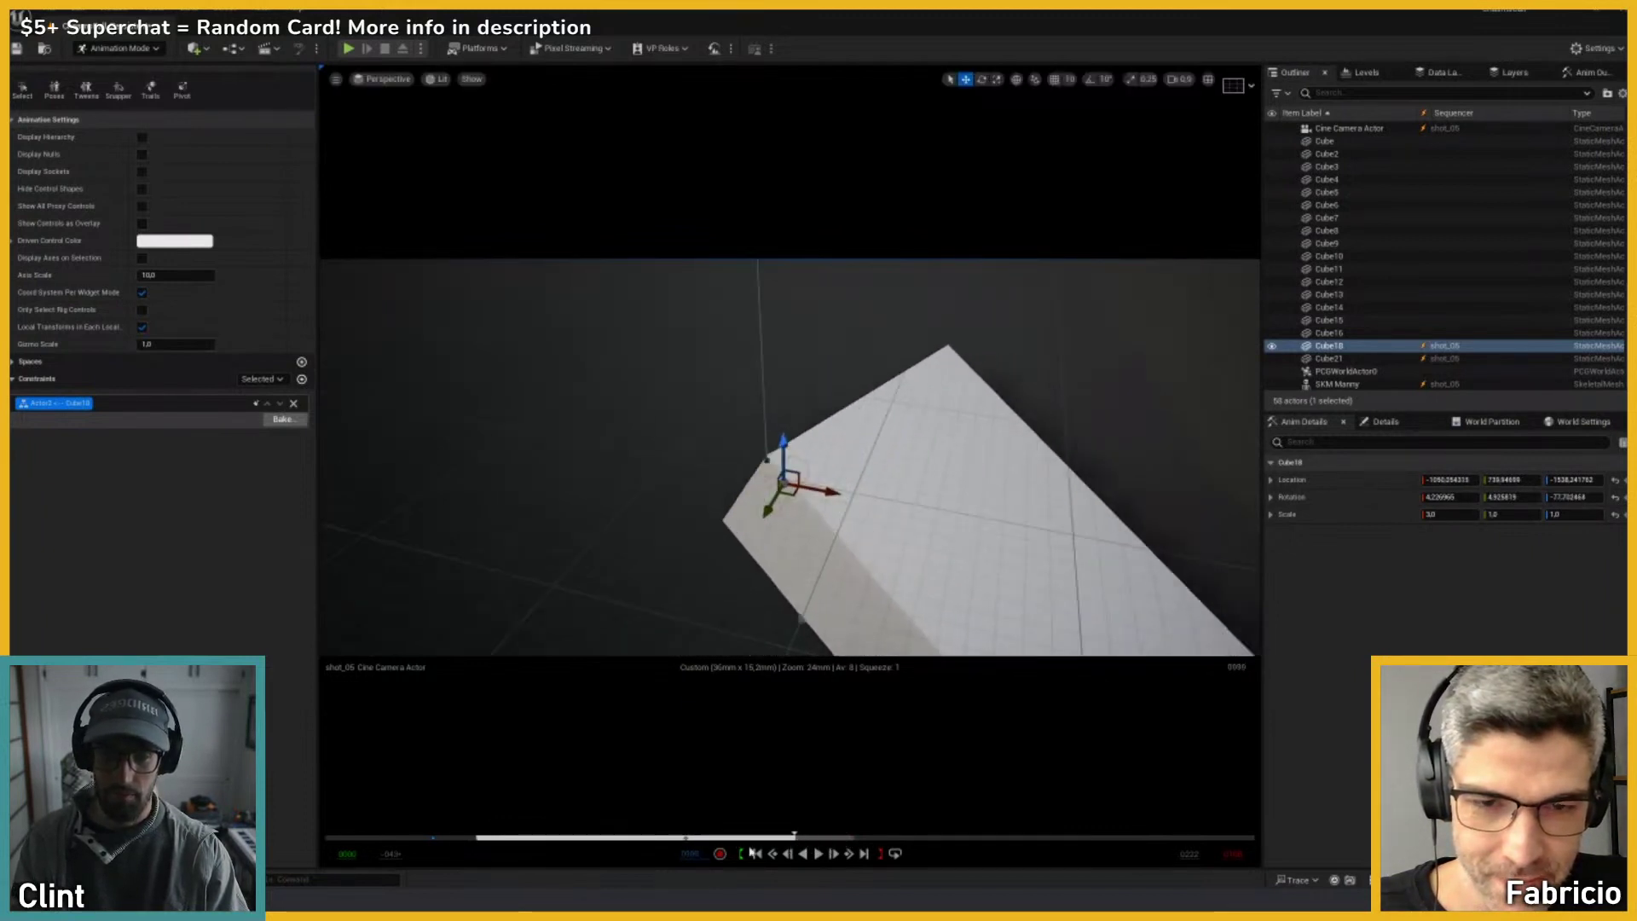
pyautogui.click(457, 838)
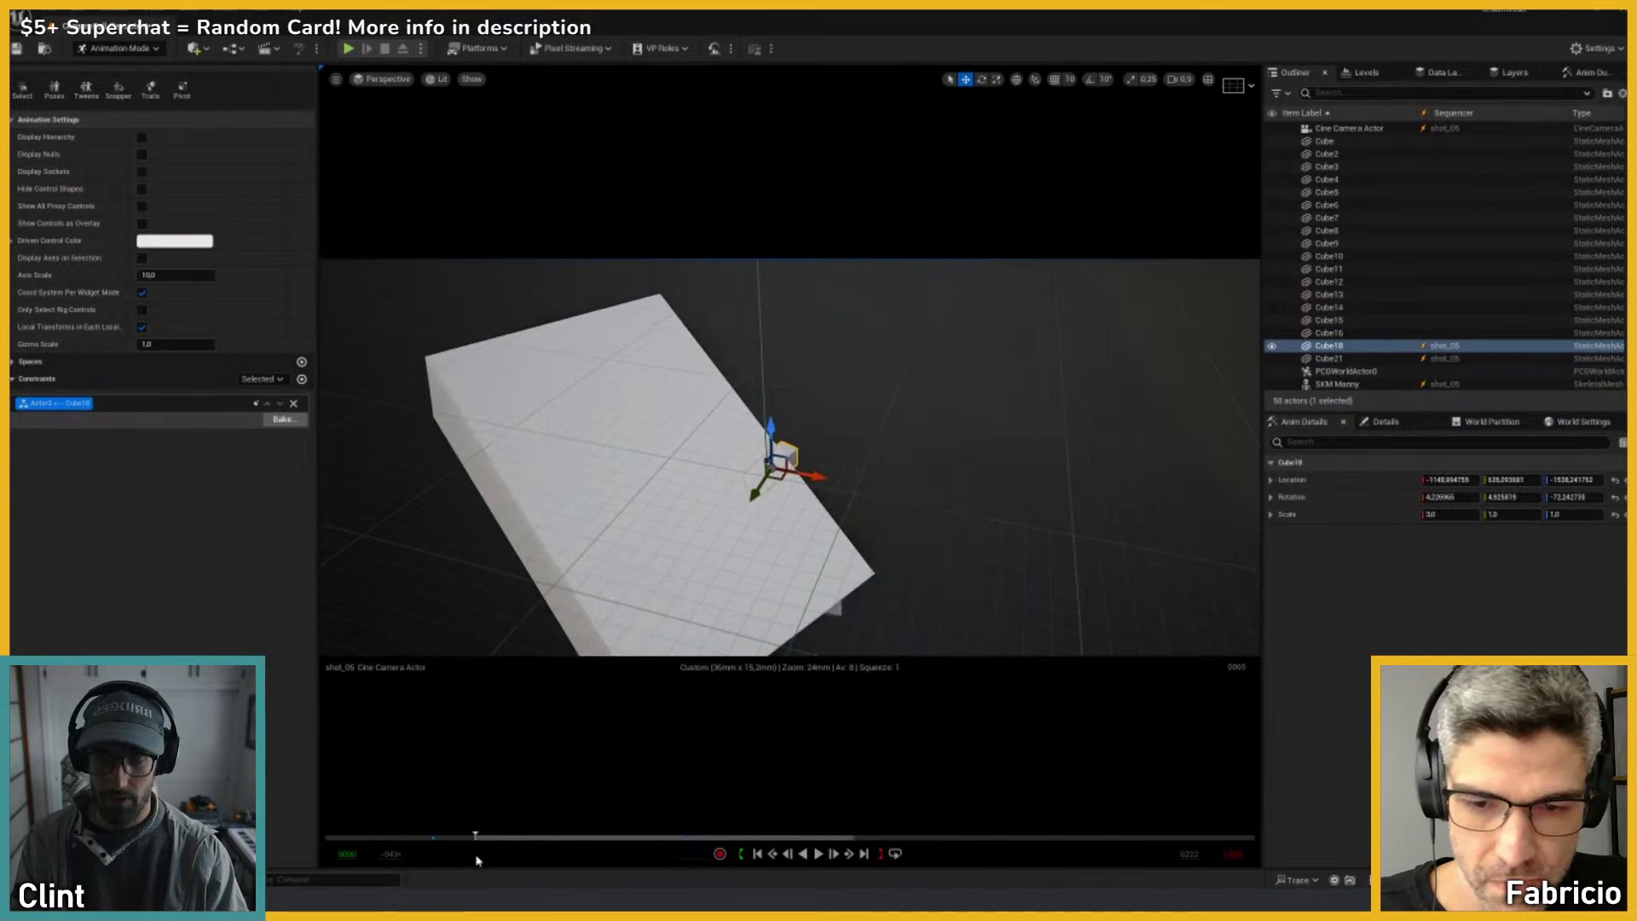
pyautogui.press('space')
pyautogui.press('space')
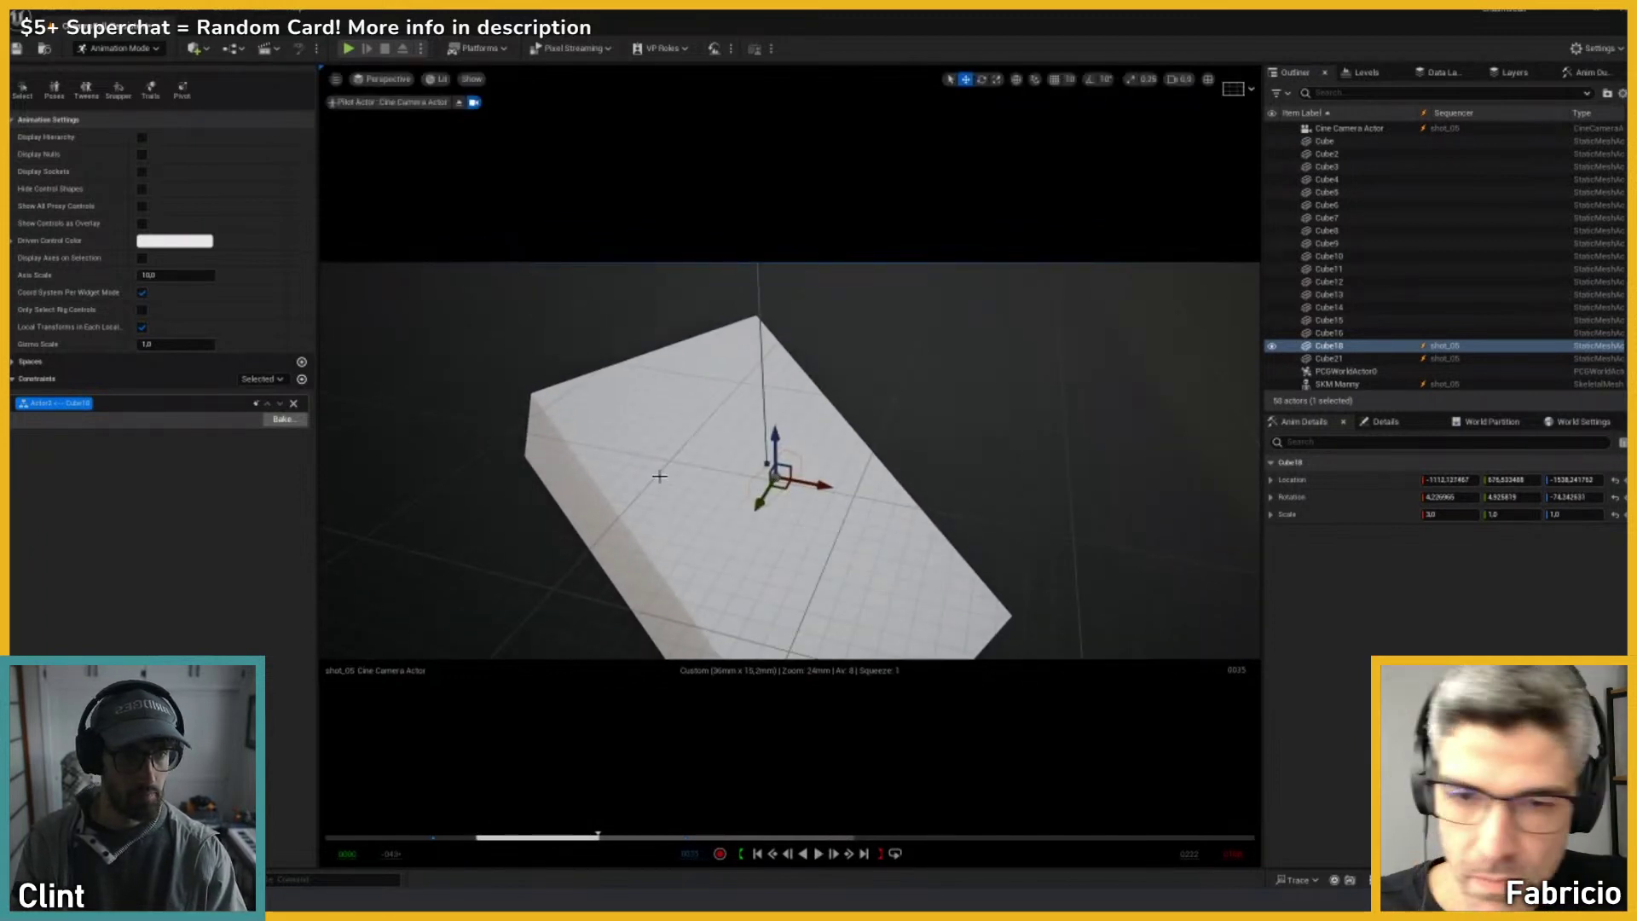
# Step: Reframe the shot_05 Cine Camera Actor so the character and small falling cubes enter the lower frame, and play the shot to check
pyautogui.moveTo(662, 483)
pyautogui.mouseDown(button='right')
pyautogui.moveTo(647, 506)
pyautogui.moveTo(660, 476)
pyautogui.mouseUp(button='right')
pyautogui.scroll(-5, 663, 503)
pyautogui.press('d')
pyautogui.scroll(-1, 647, 506)
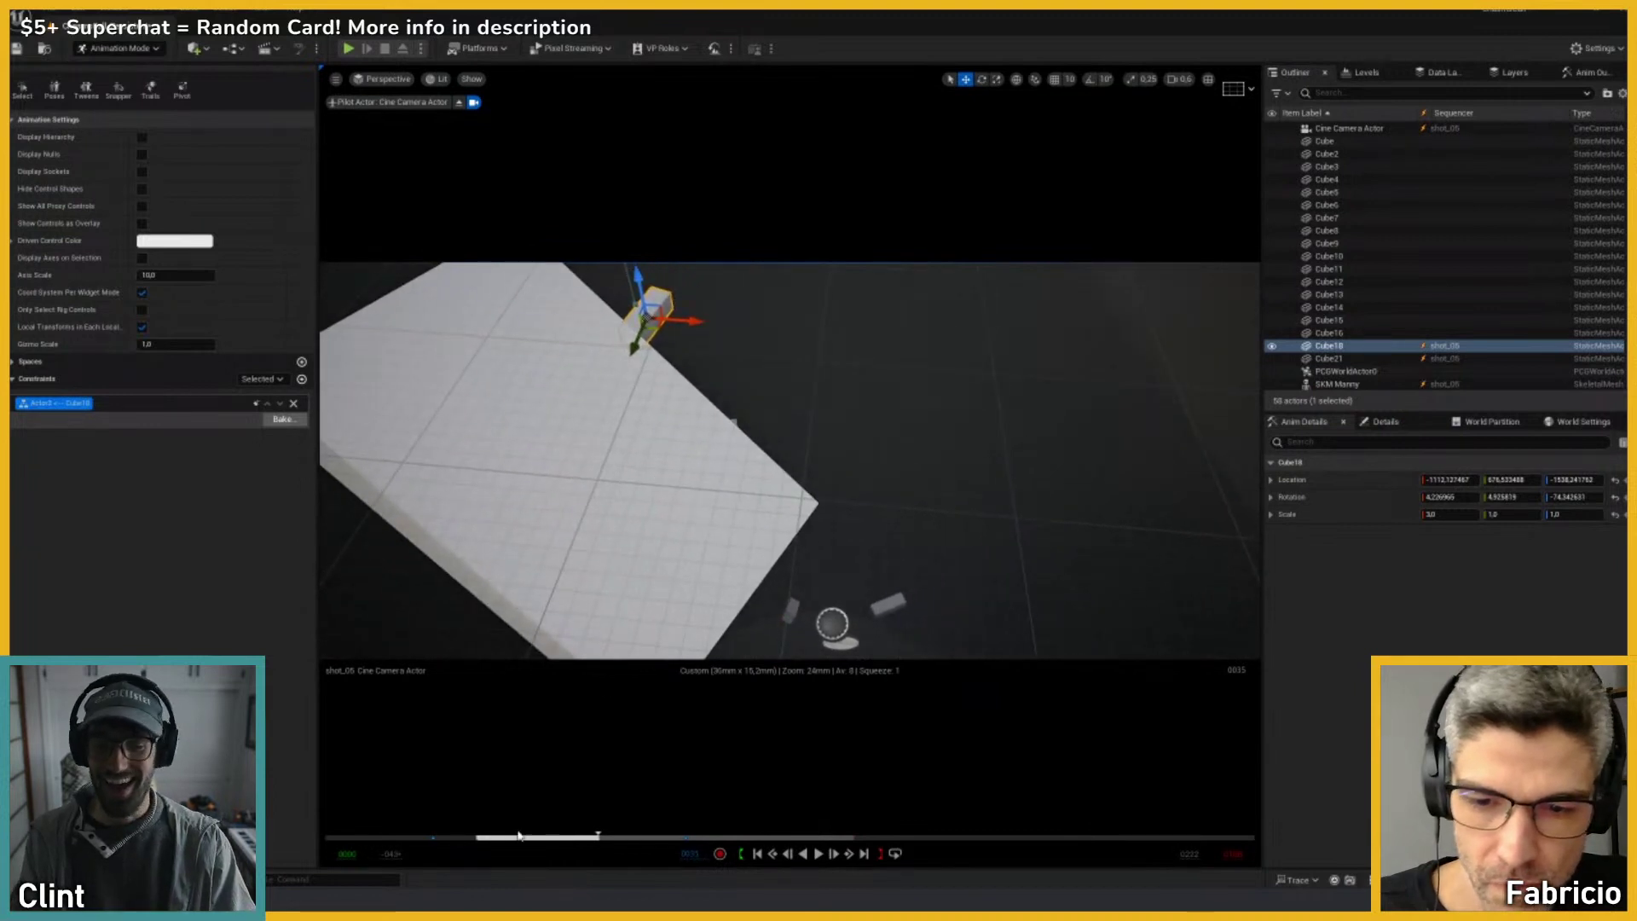
pyautogui.moveTo(522, 835)
pyautogui.mouseDown()
pyautogui.moveTo(486, 835)
pyautogui.moveTo(537, 835)
pyautogui.mouseUp()
pyautogui.moveTo(658, 542); pyautogui.dragTo(642, 598, button='right')
pyautogui.press('space')
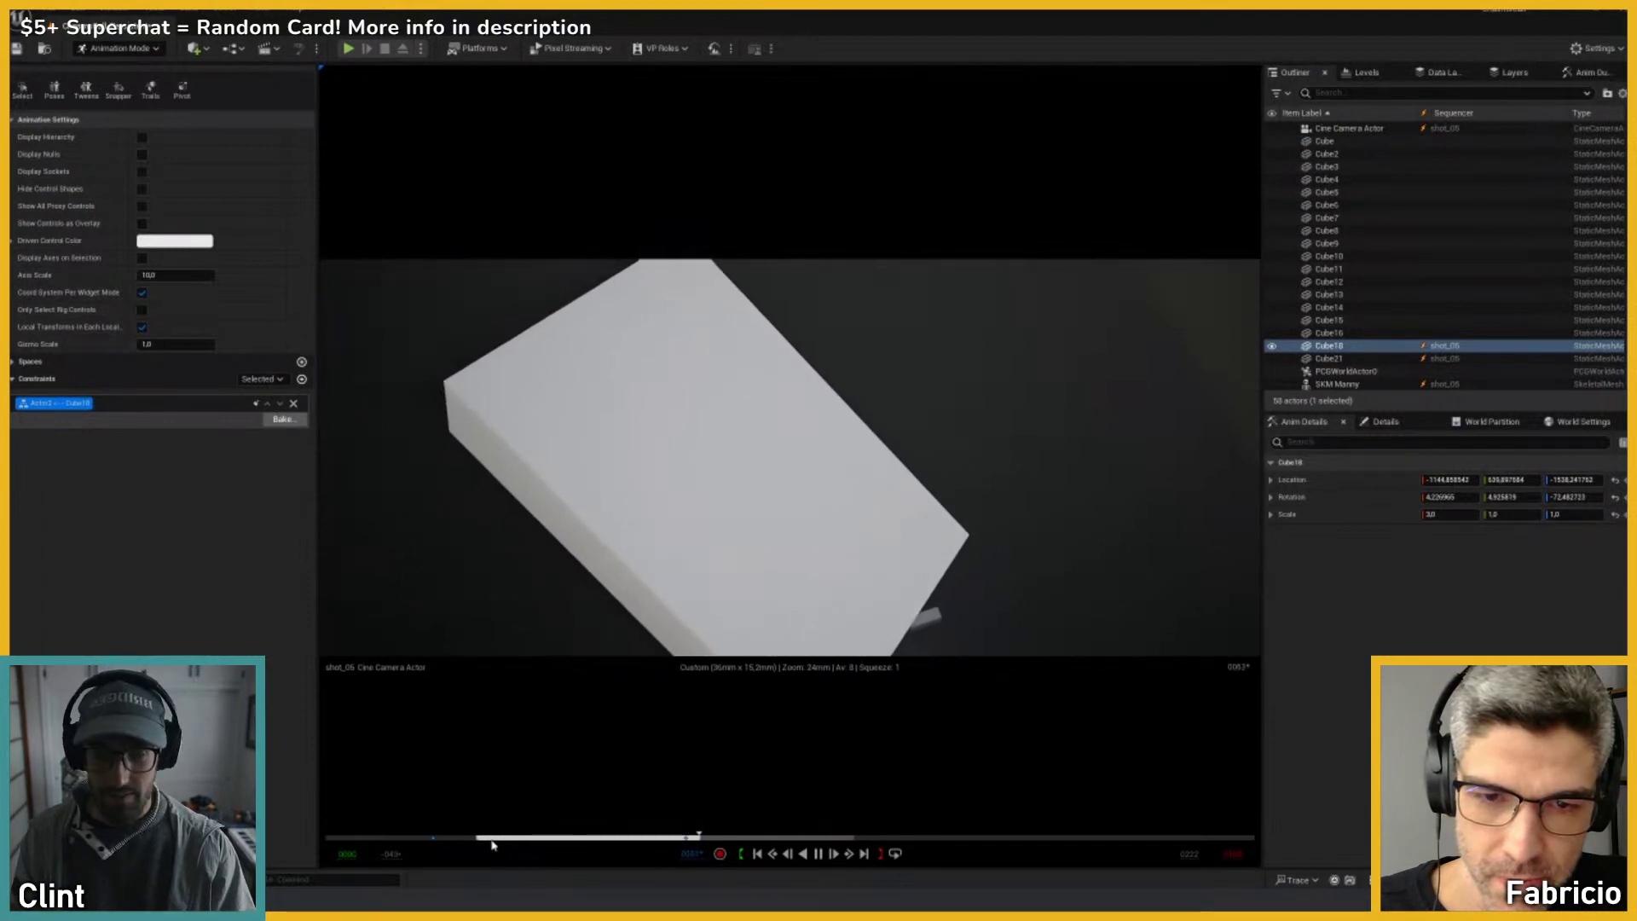
pyautogui.press('space')
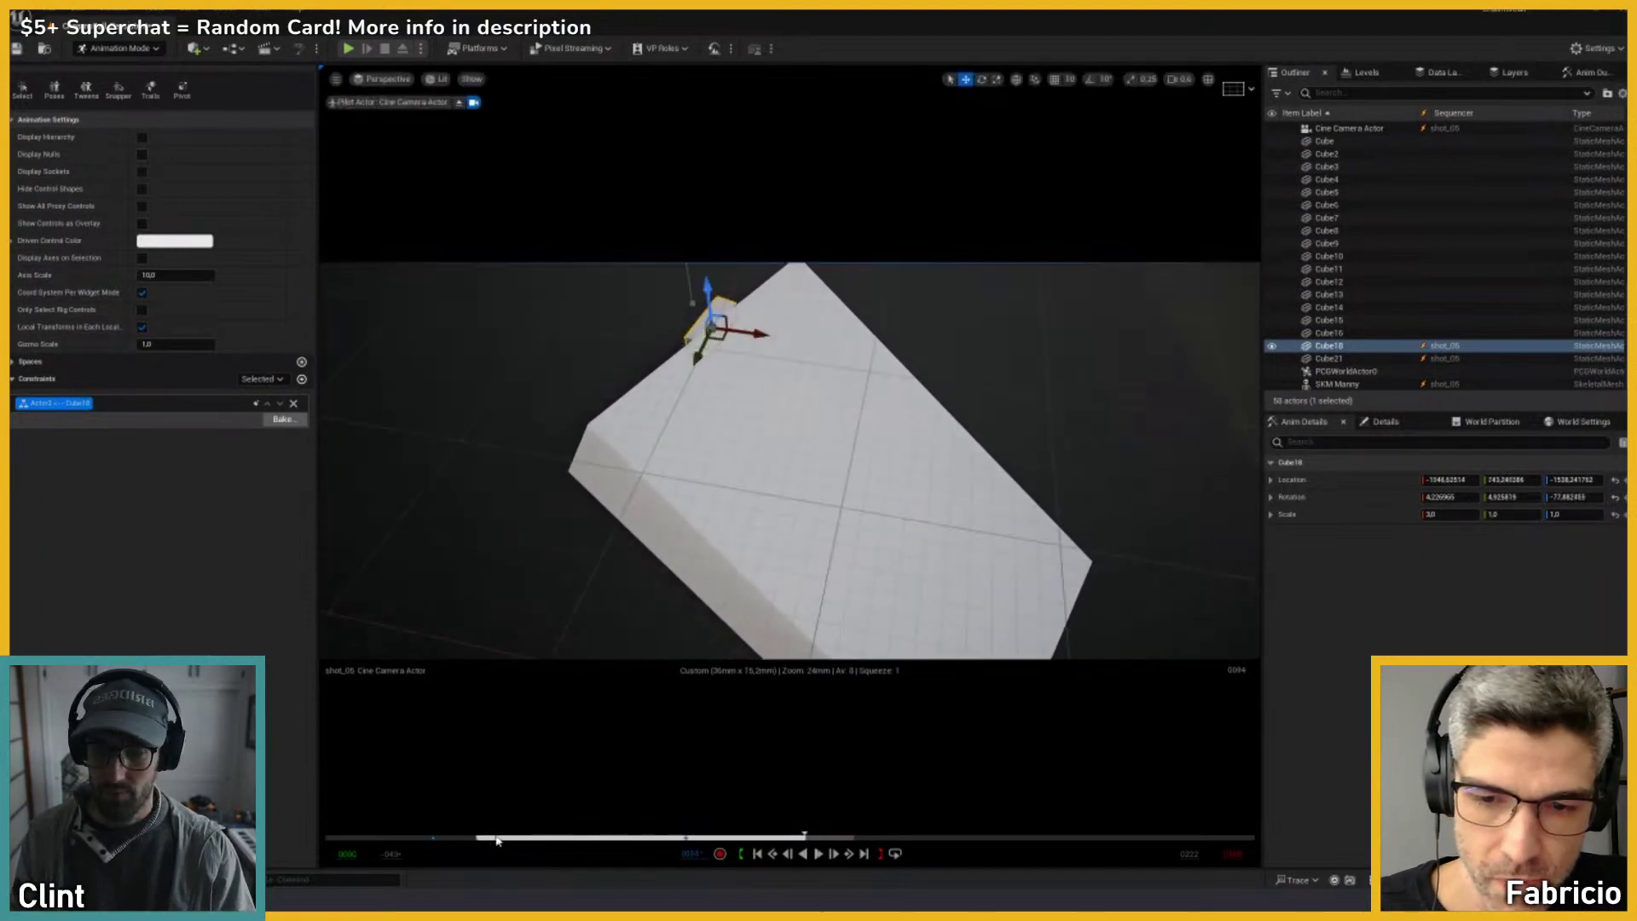
# Step: Try to rotate Actor2 at frame 3 of shot_05, and undo the rotation
pyautogui.click(482, 837)
pyautogui.click(862, 638)
pyautogui.press('e')
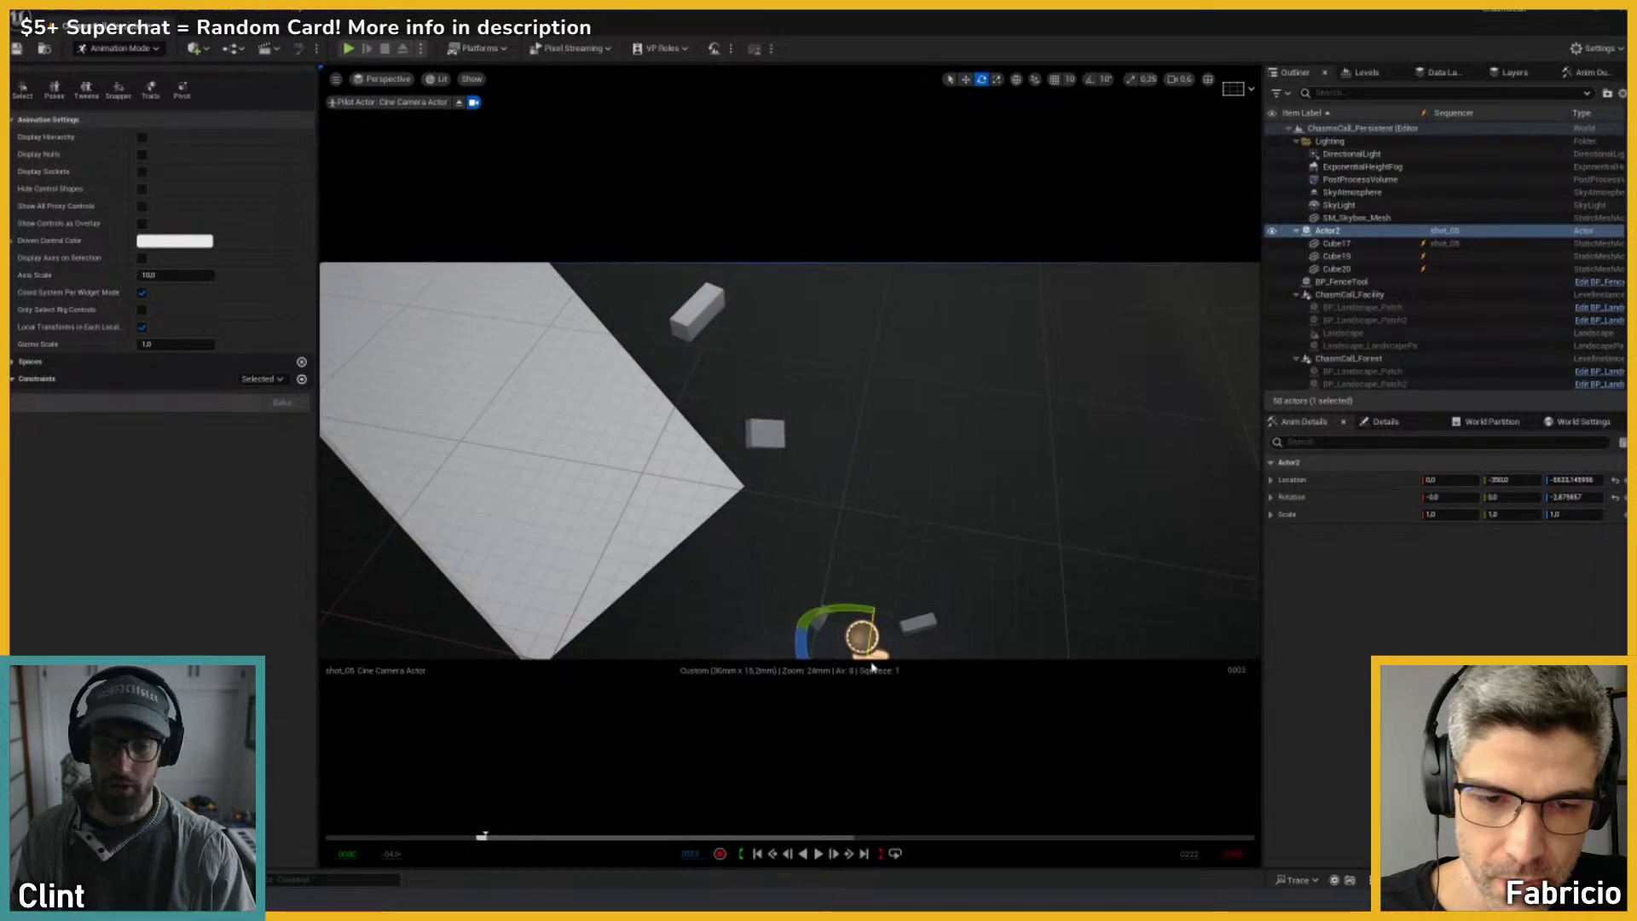
pyautogui.moveTo(803, 646); pyautogui.dragTo(805, 663)
pyautogui.hotkey('ctrl', 'z')
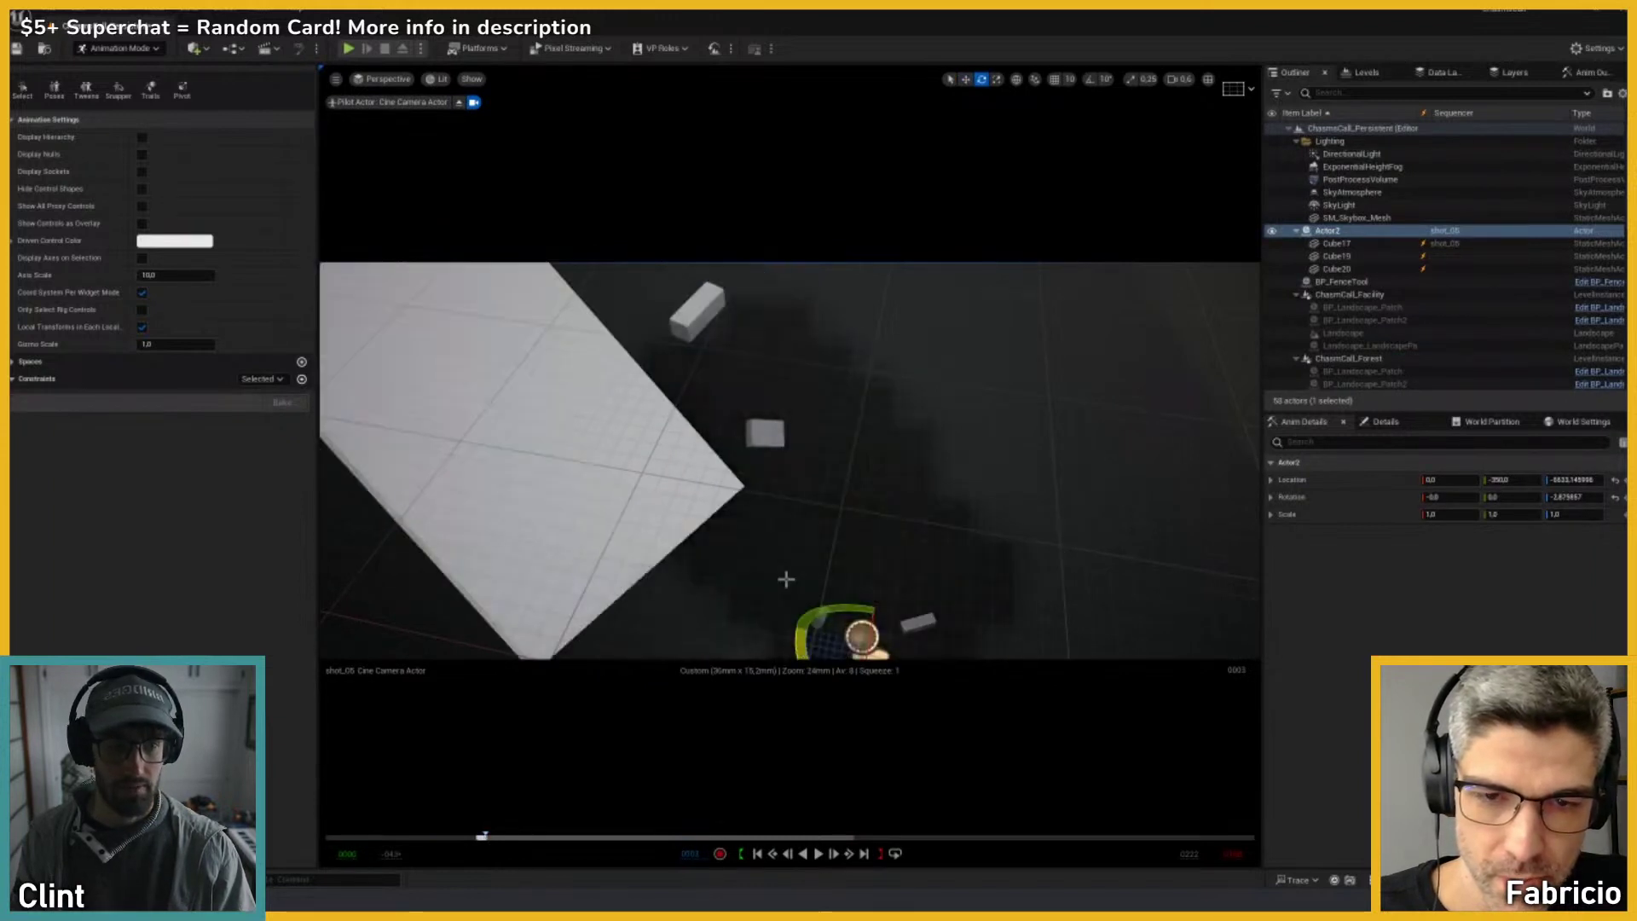
# Step: Select Cube19, key its current transform at frame 107, and return to the start of the shot
pyautogui.click(763, 433)
pyautogui.press('w')
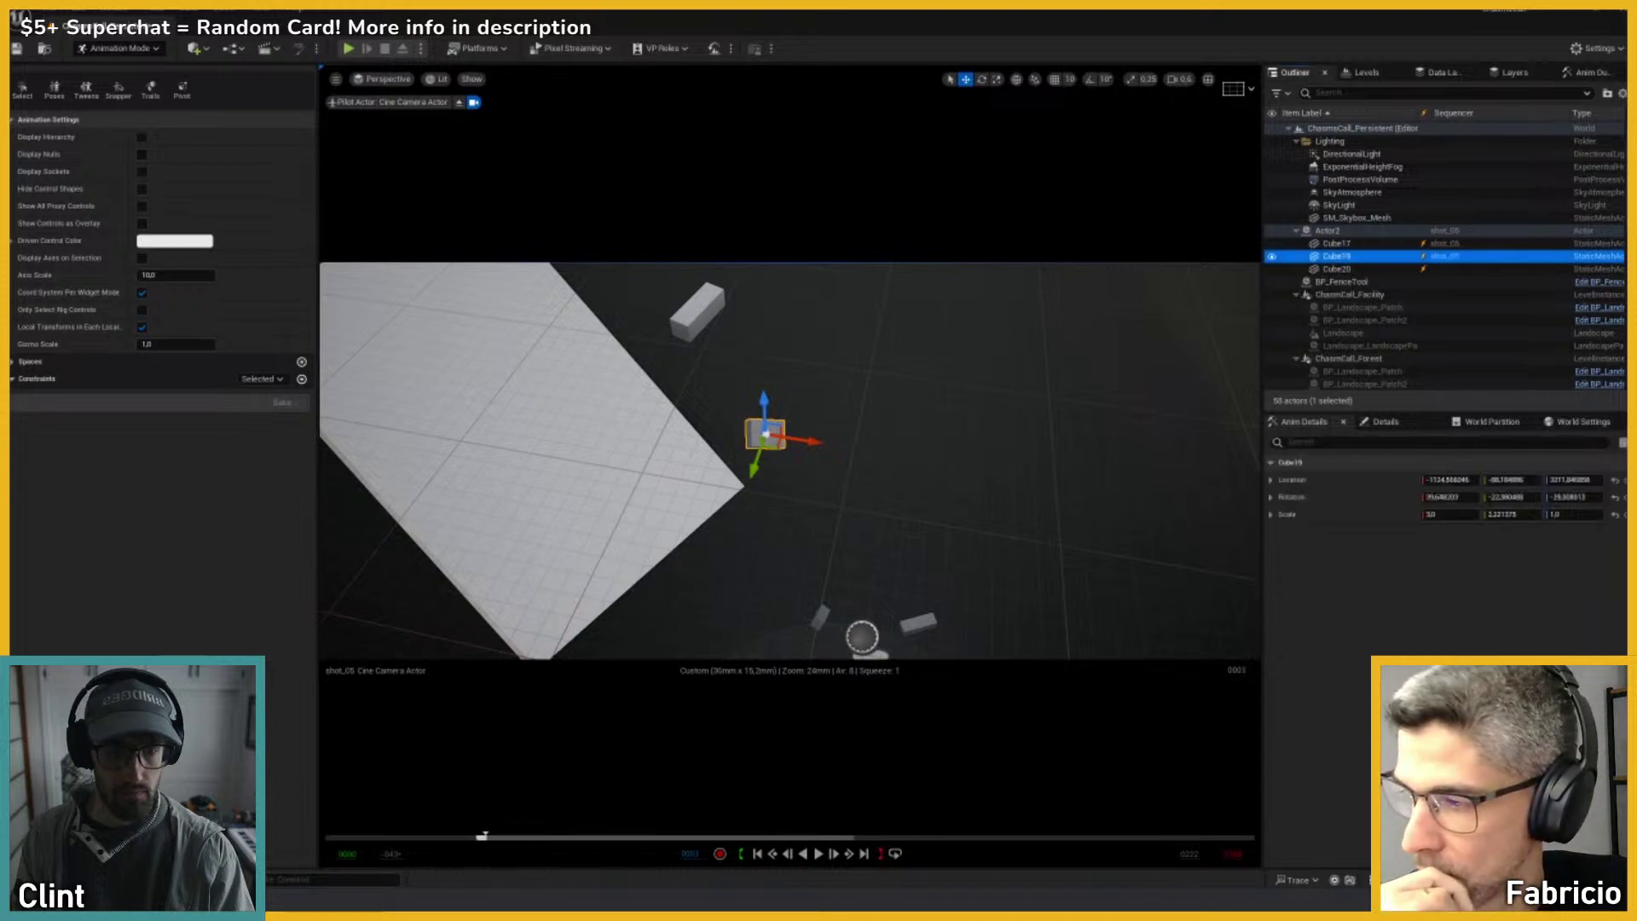
pyautogui.moveTo(483, 837)
pyautogui.mouseDown()
pyautogui.moveTo(503, 836)
pyautogui.moveTo(477, 835)
pyautogui.mouseUp()
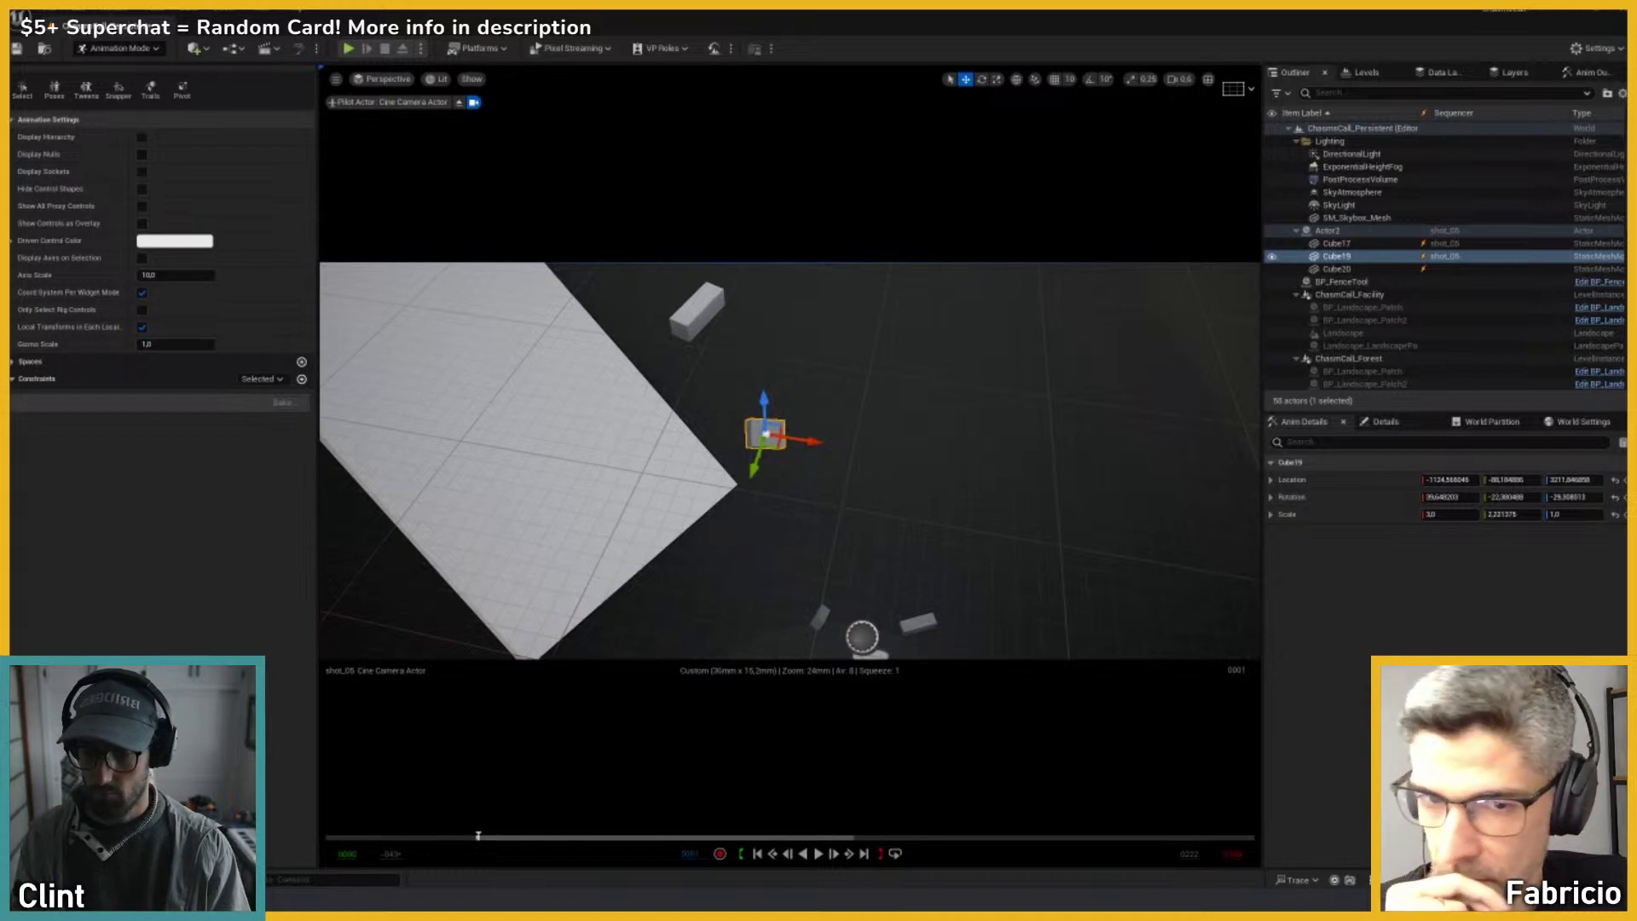
pyautogui.moveTo(477, 835); pyautogui.dragTo(851, 836)
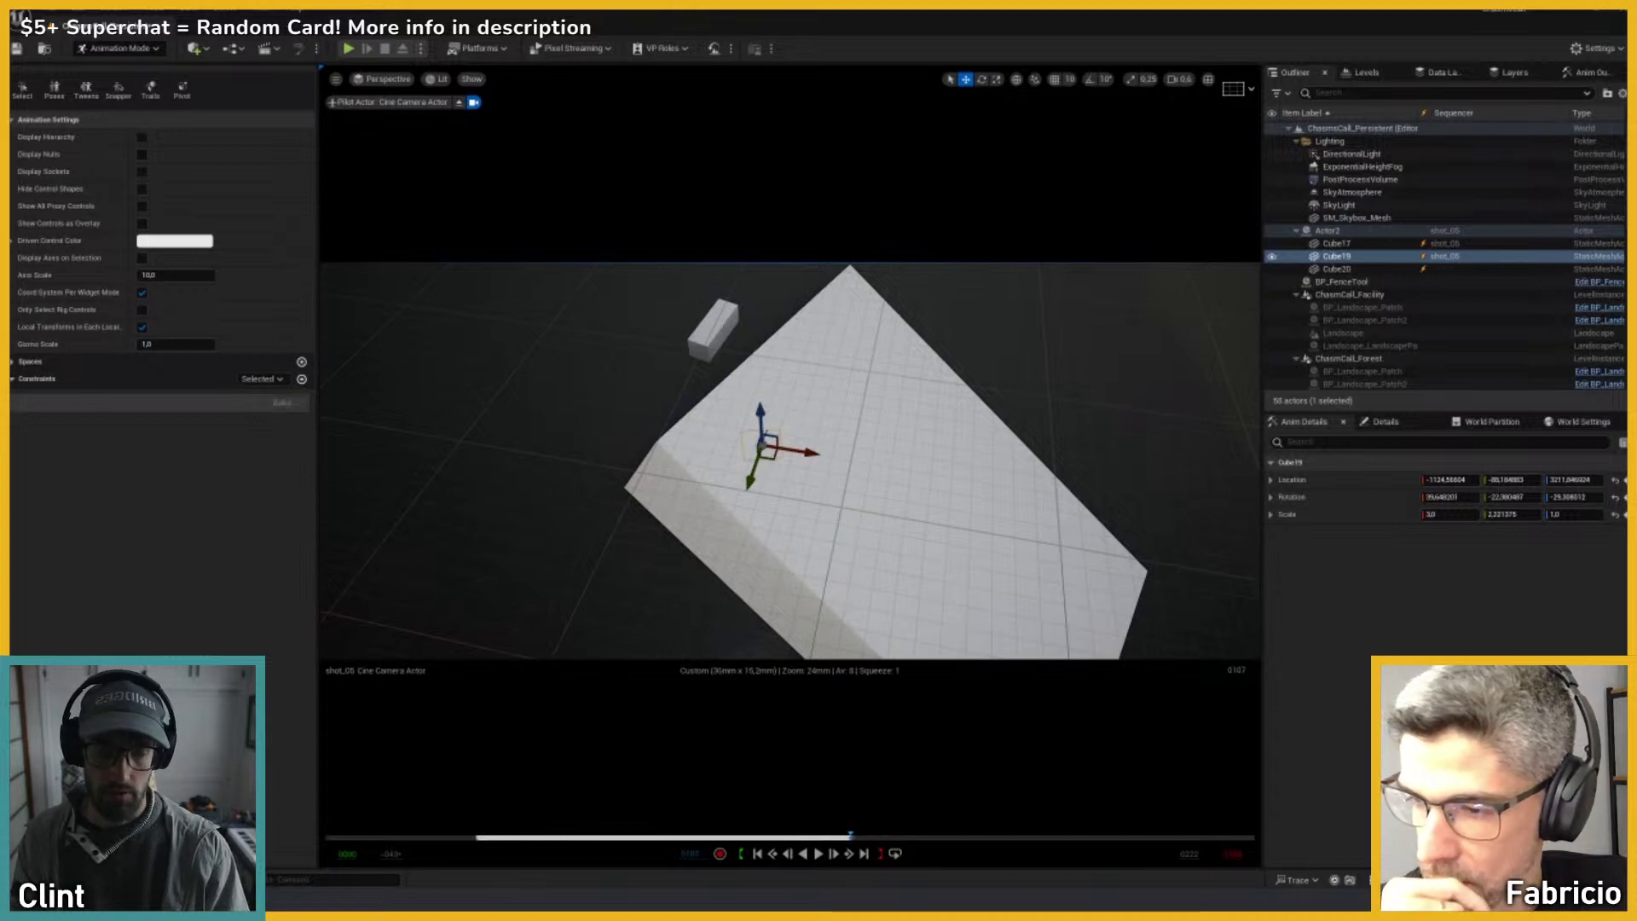
pyautogui.click(478, 838)
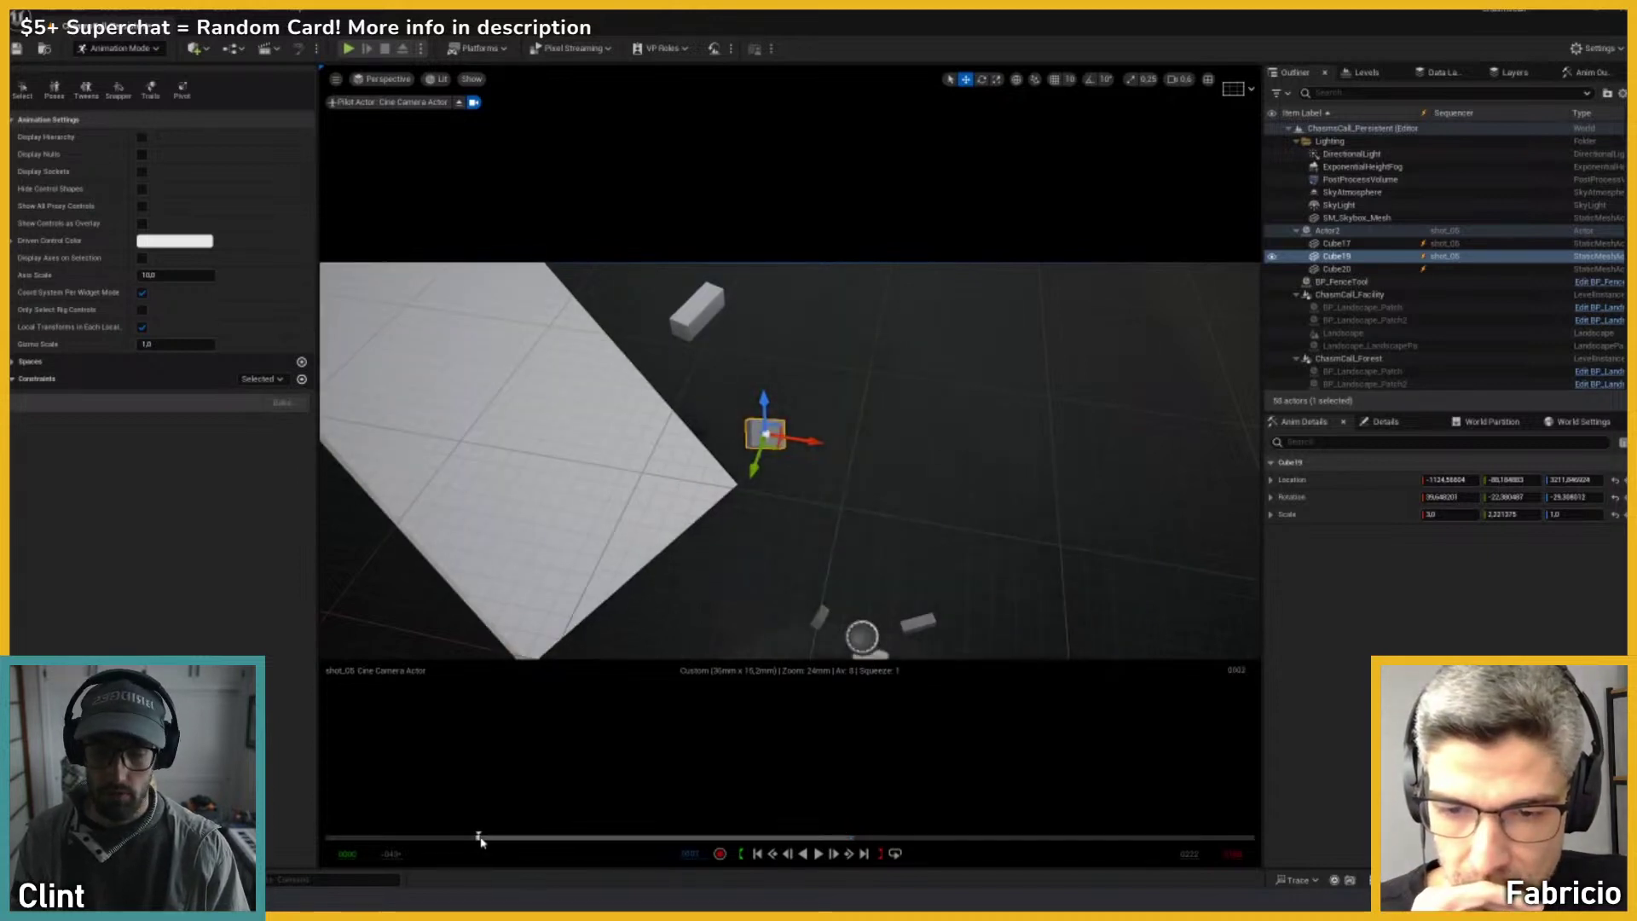
# Step: Move Cube19 away from the large slab at the first frame, turn it slightly, and play back its motion
pyautogui.moveTo(778, 447); pyautogui.dragTo(980, 490)
pyautogui.press('e')
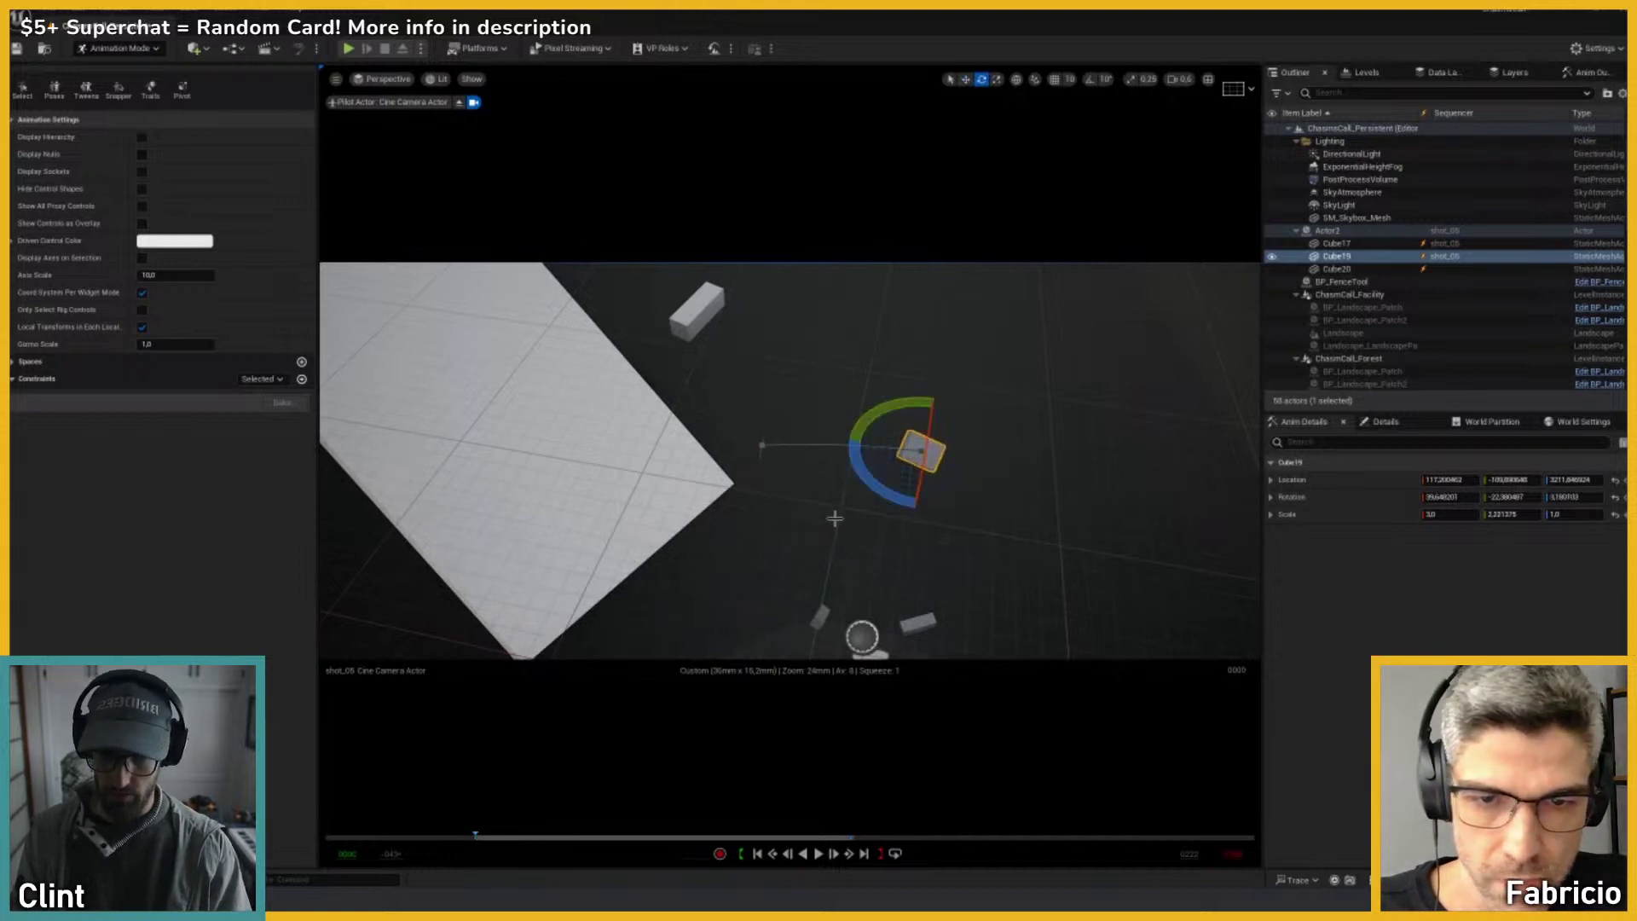
pyautogui.press('space')
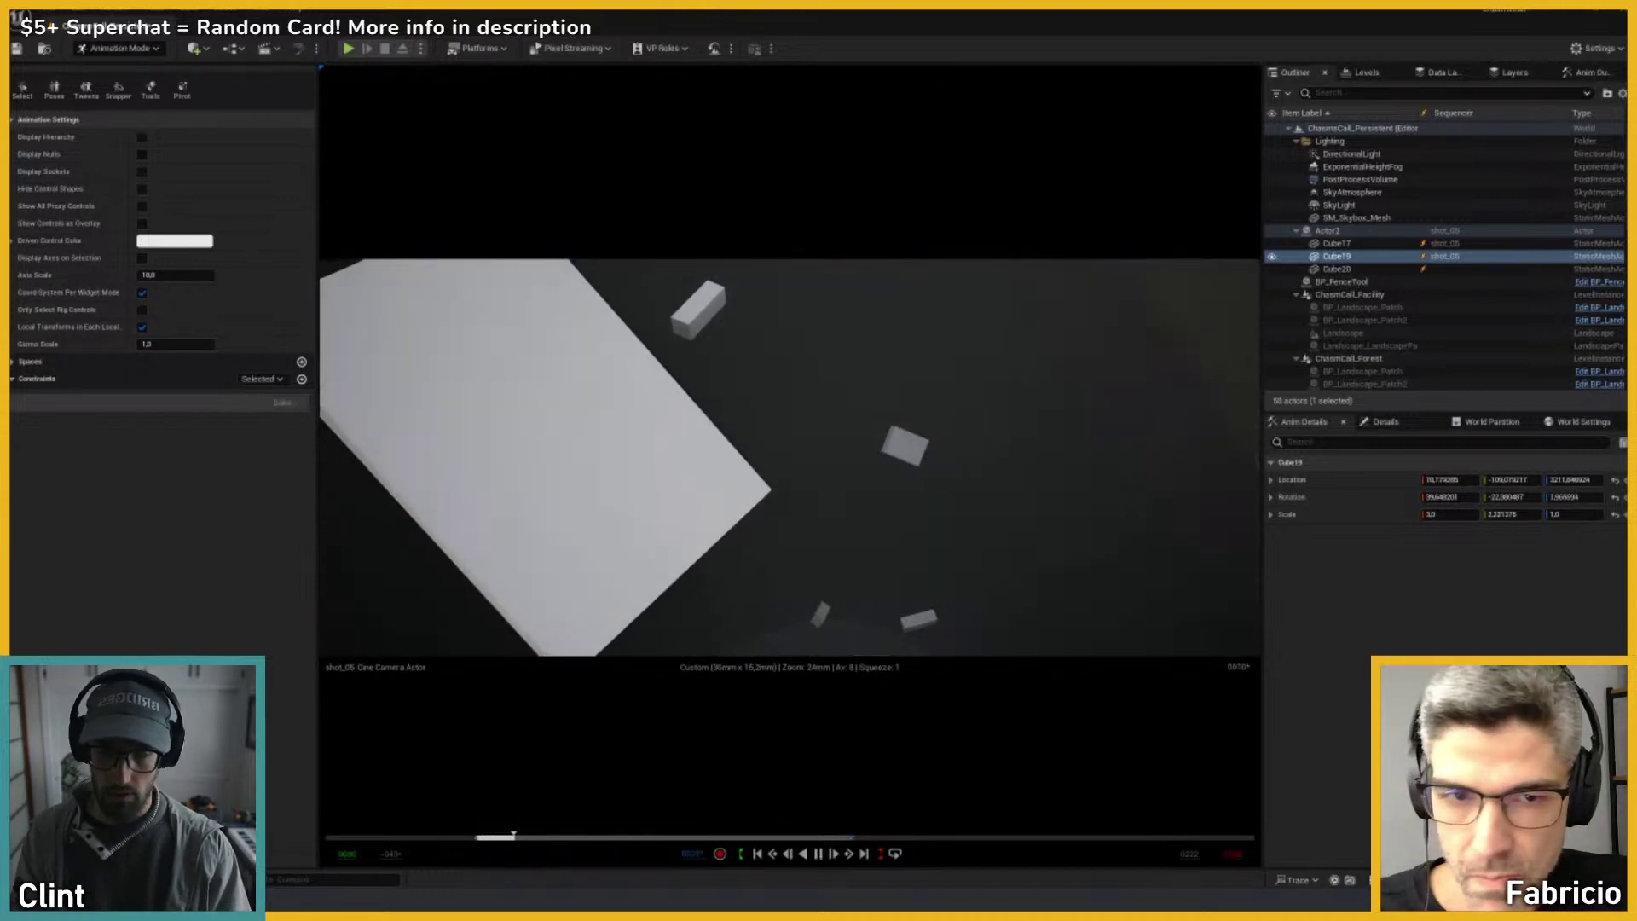
pyautogui.press('space')
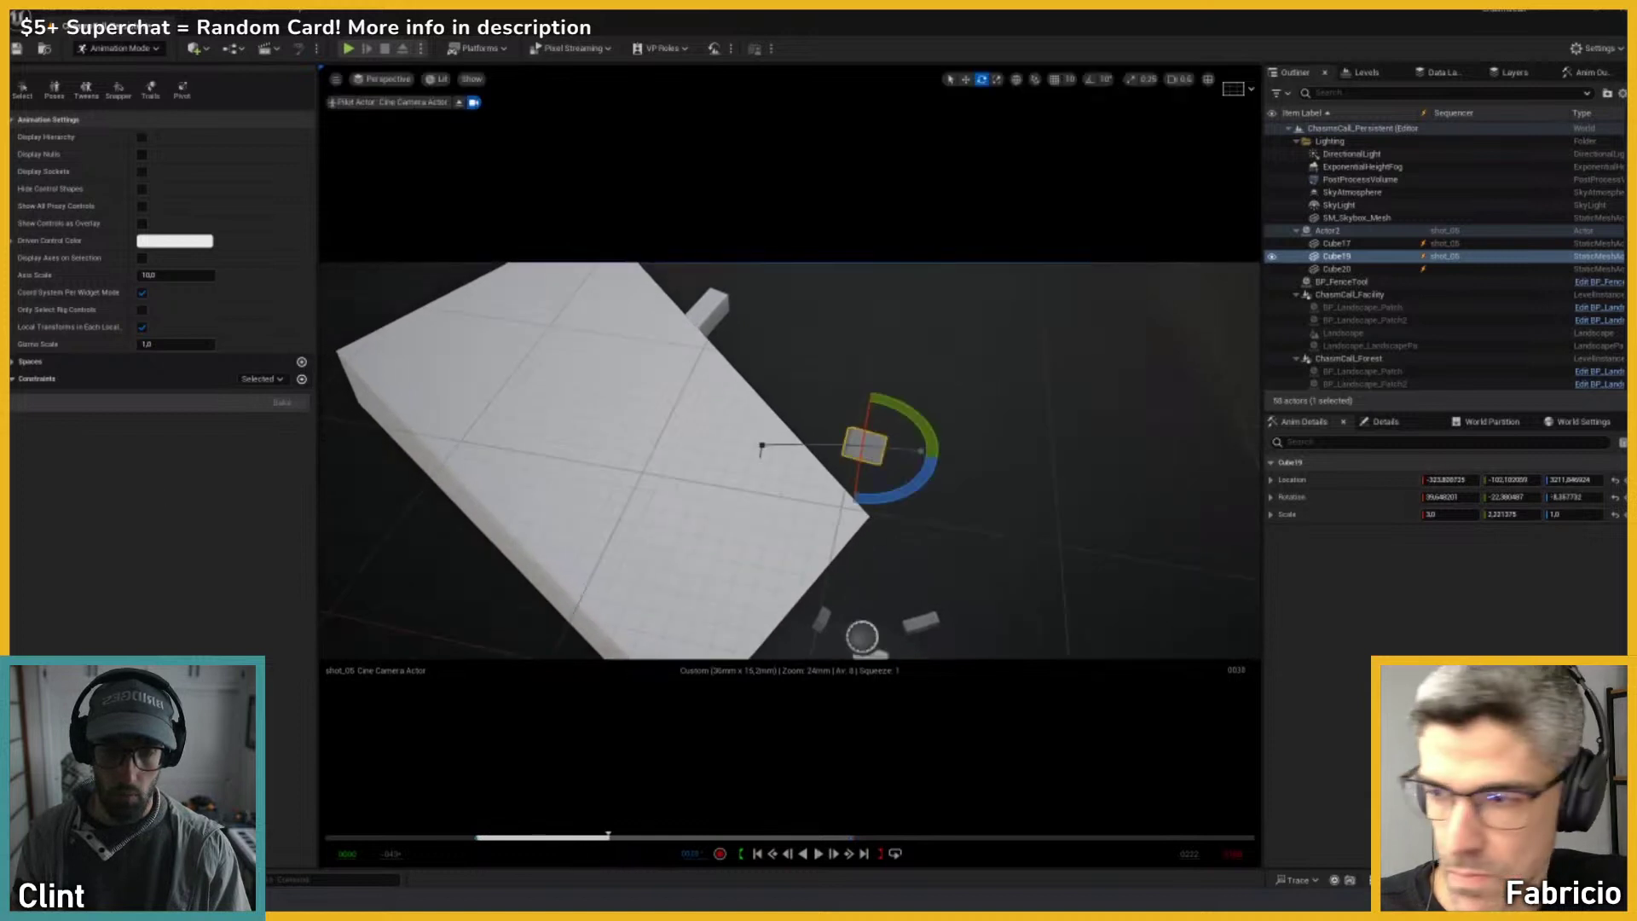
# Step: Adjust Cube19's rotation to about -23° around Z and its position at the frame 107 key
pyautogui.press('.')
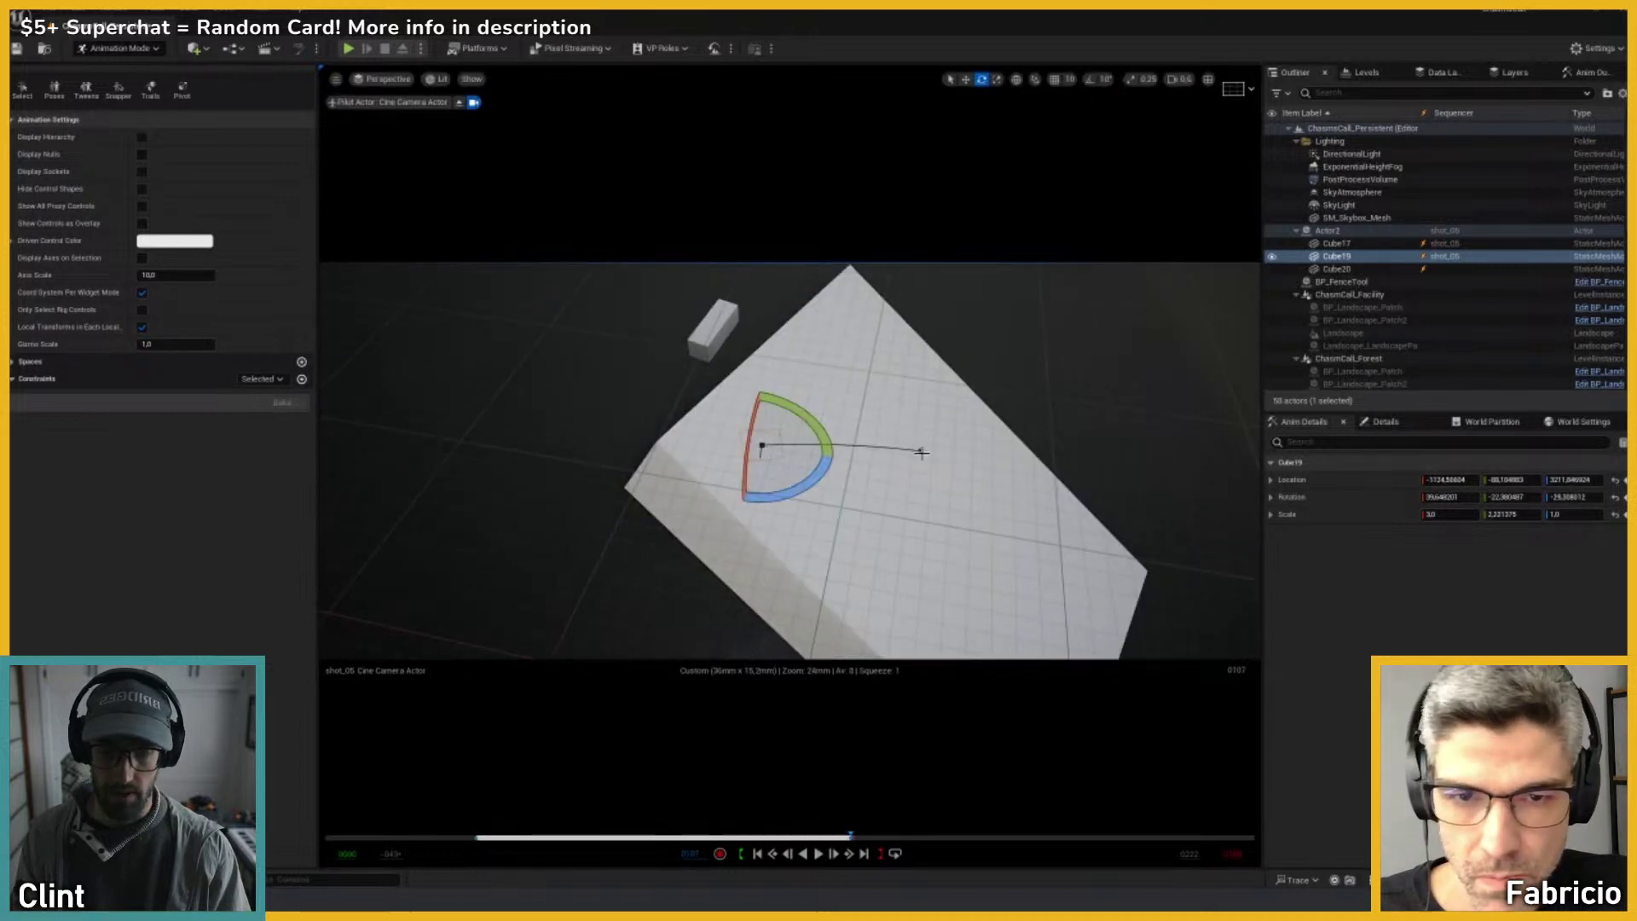
pyautogui.moveTo(815, 450); pyautogui.dragTo(848, 461)
pyautogui.press('w')
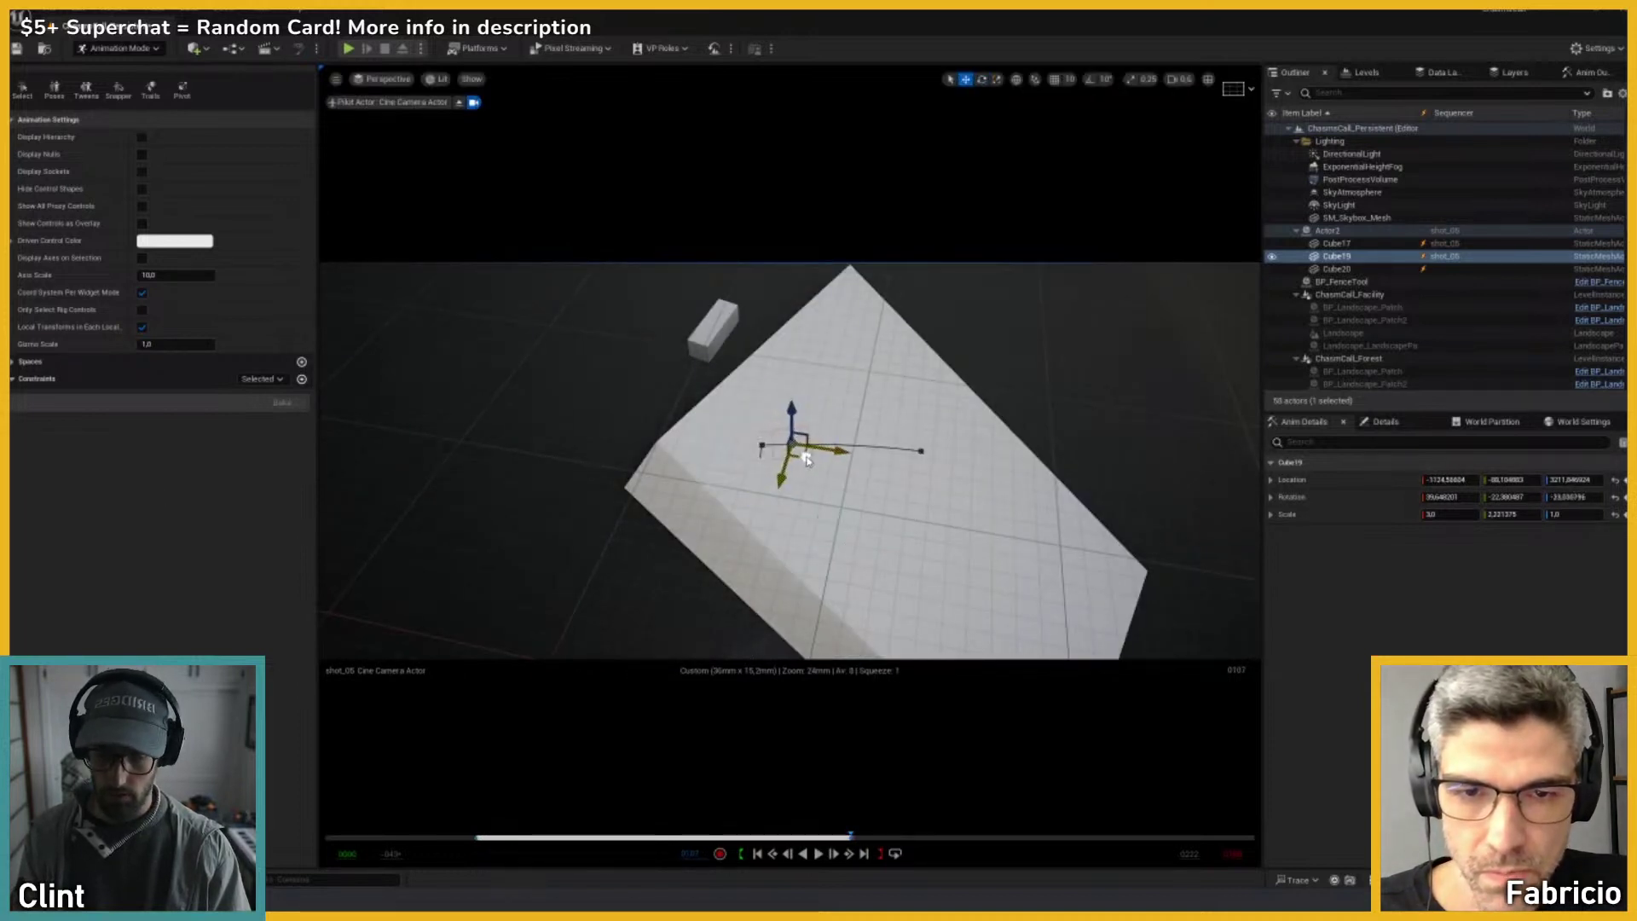
# Step: Play shot_05 from its start and compare the movement of Cube18 and Cube19 against the large slab
pyautogui.click(719, 350)
pyautogui.press('e')
pyautogui.press('w')
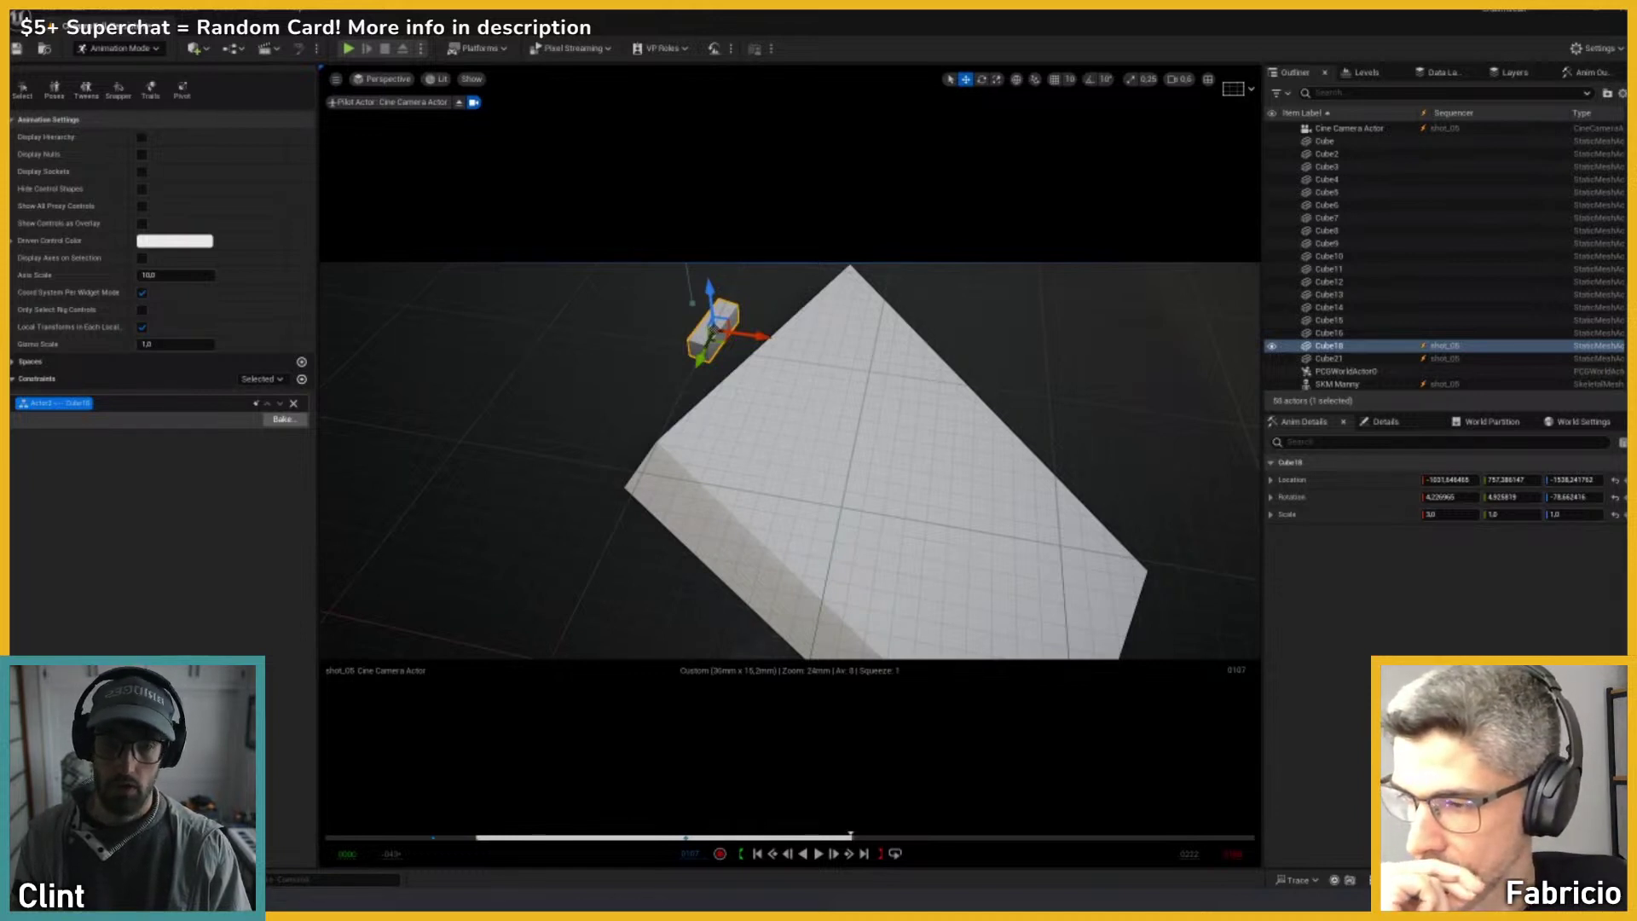
pyautogui.moveTo(849, 836); pyautogui.dragTo(477, 836)
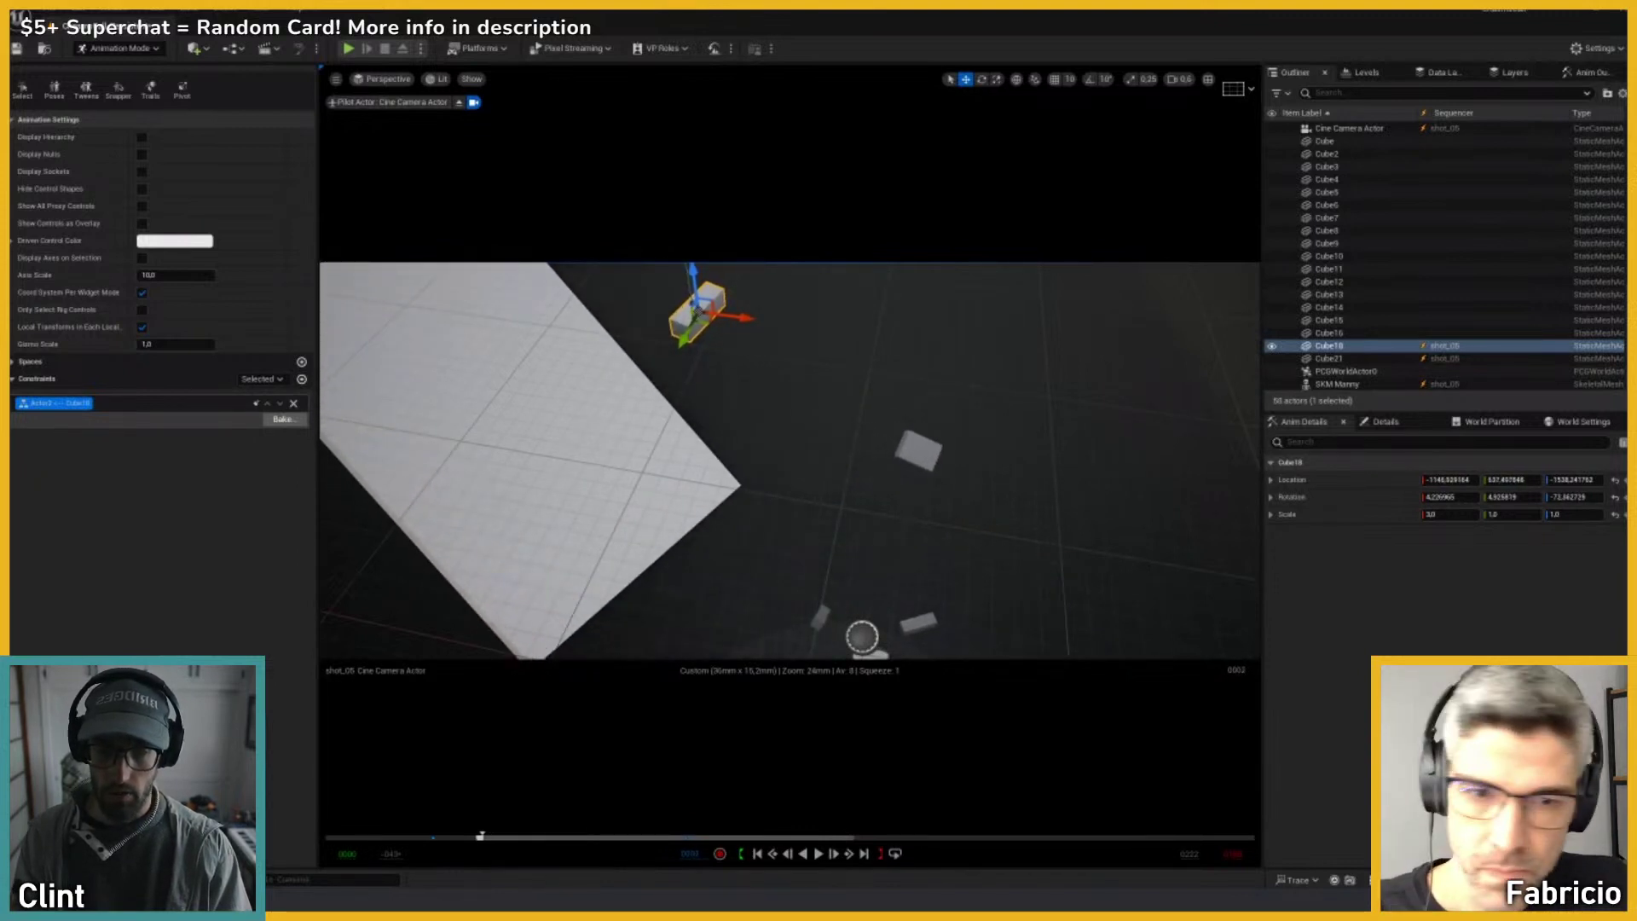
pyautogui.press('space')
pyautogui.press('space')
pyautogui.click(893, 448)
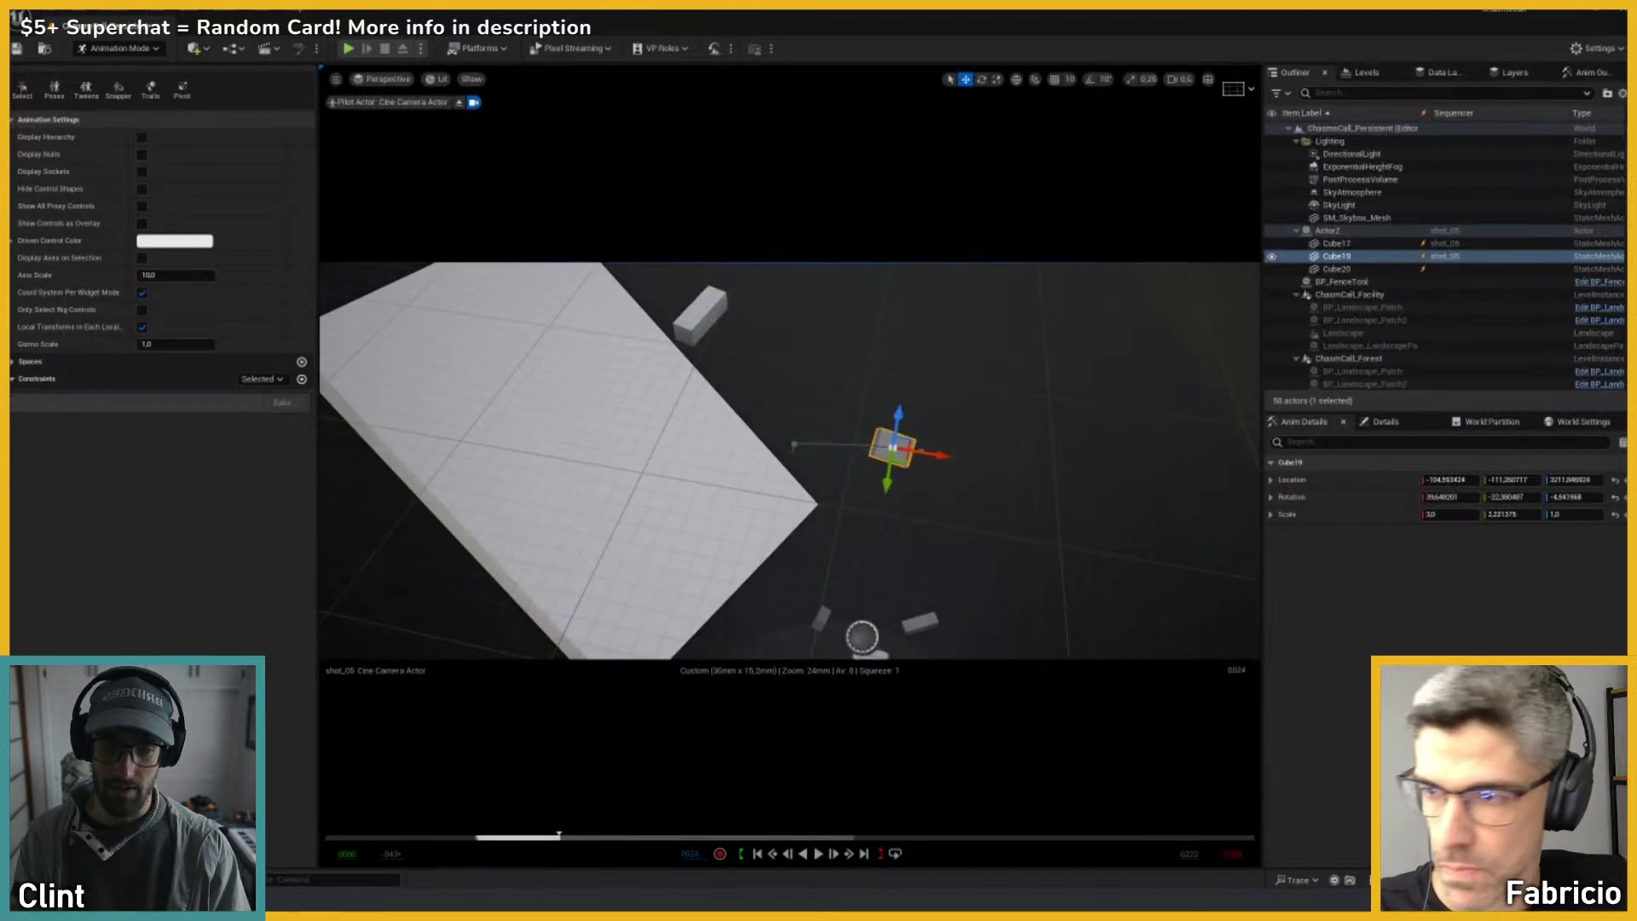
pyautogui.click(694, 324)
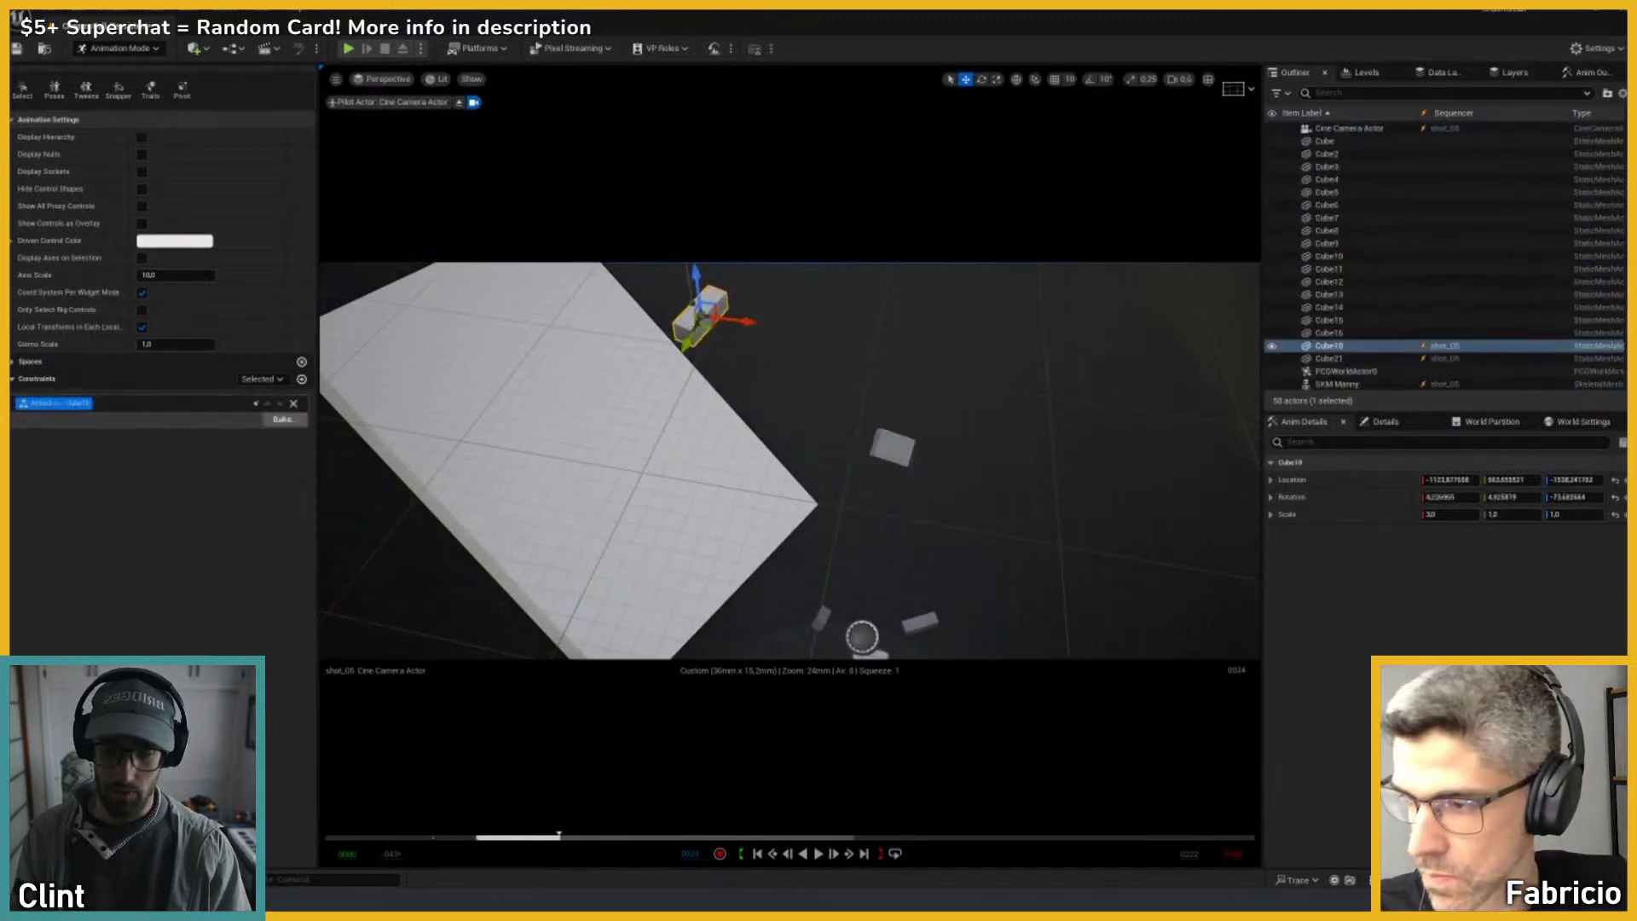
# Step: Move Cube18 at frame 1 across to the open area above Cube19 and rotate it toward horizontal
pyautogui.moveTo(558, 835); pyautogui.dragTo(478, 835)
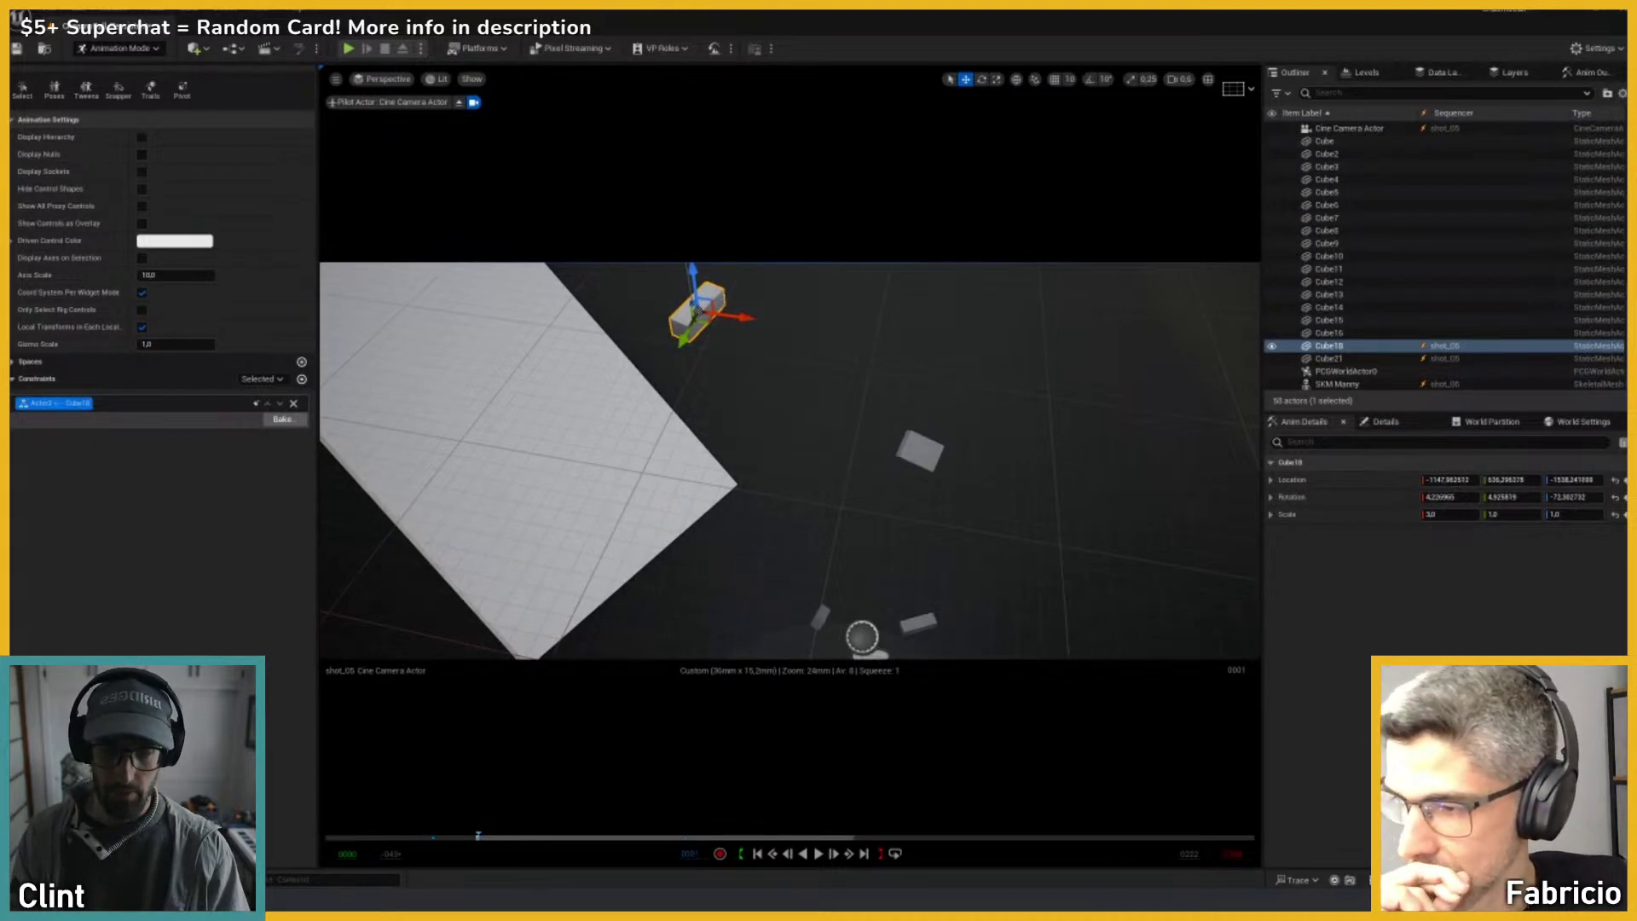
pyautogui.moveTo(478, 835); pyautogui.dragTo(542, 834)
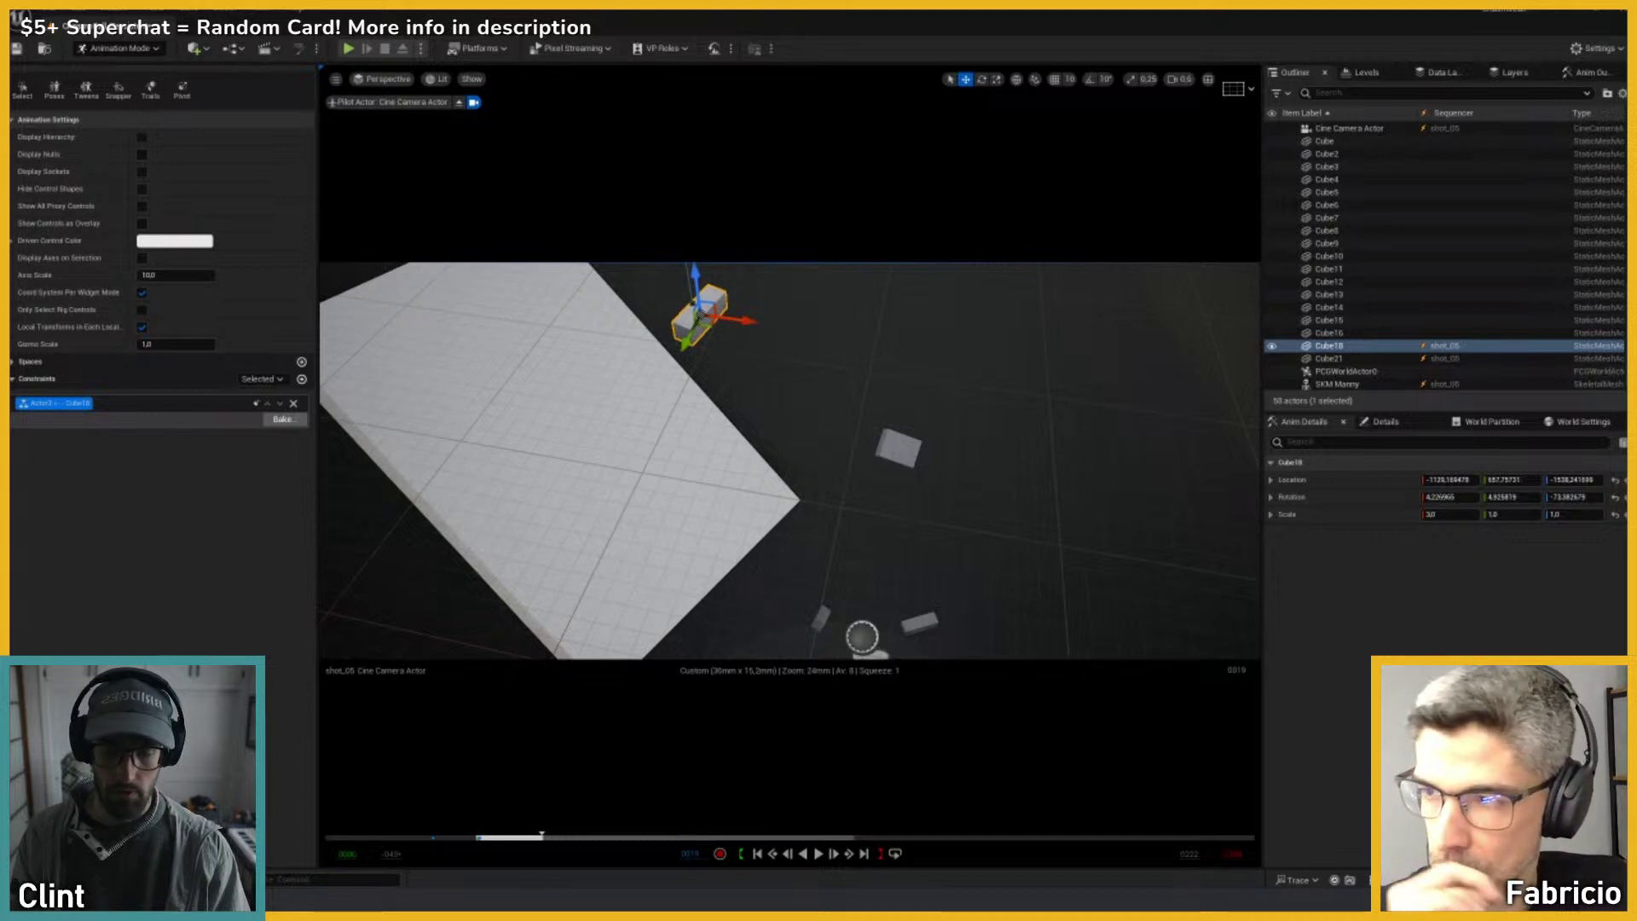
pyautogui.moveTo(541, 835); pyautogui.dragTo(478, 835)
pyautogui.moveTo(714, 324); pyautogui.dragTo(962, 389)
pyautogui.press('e')
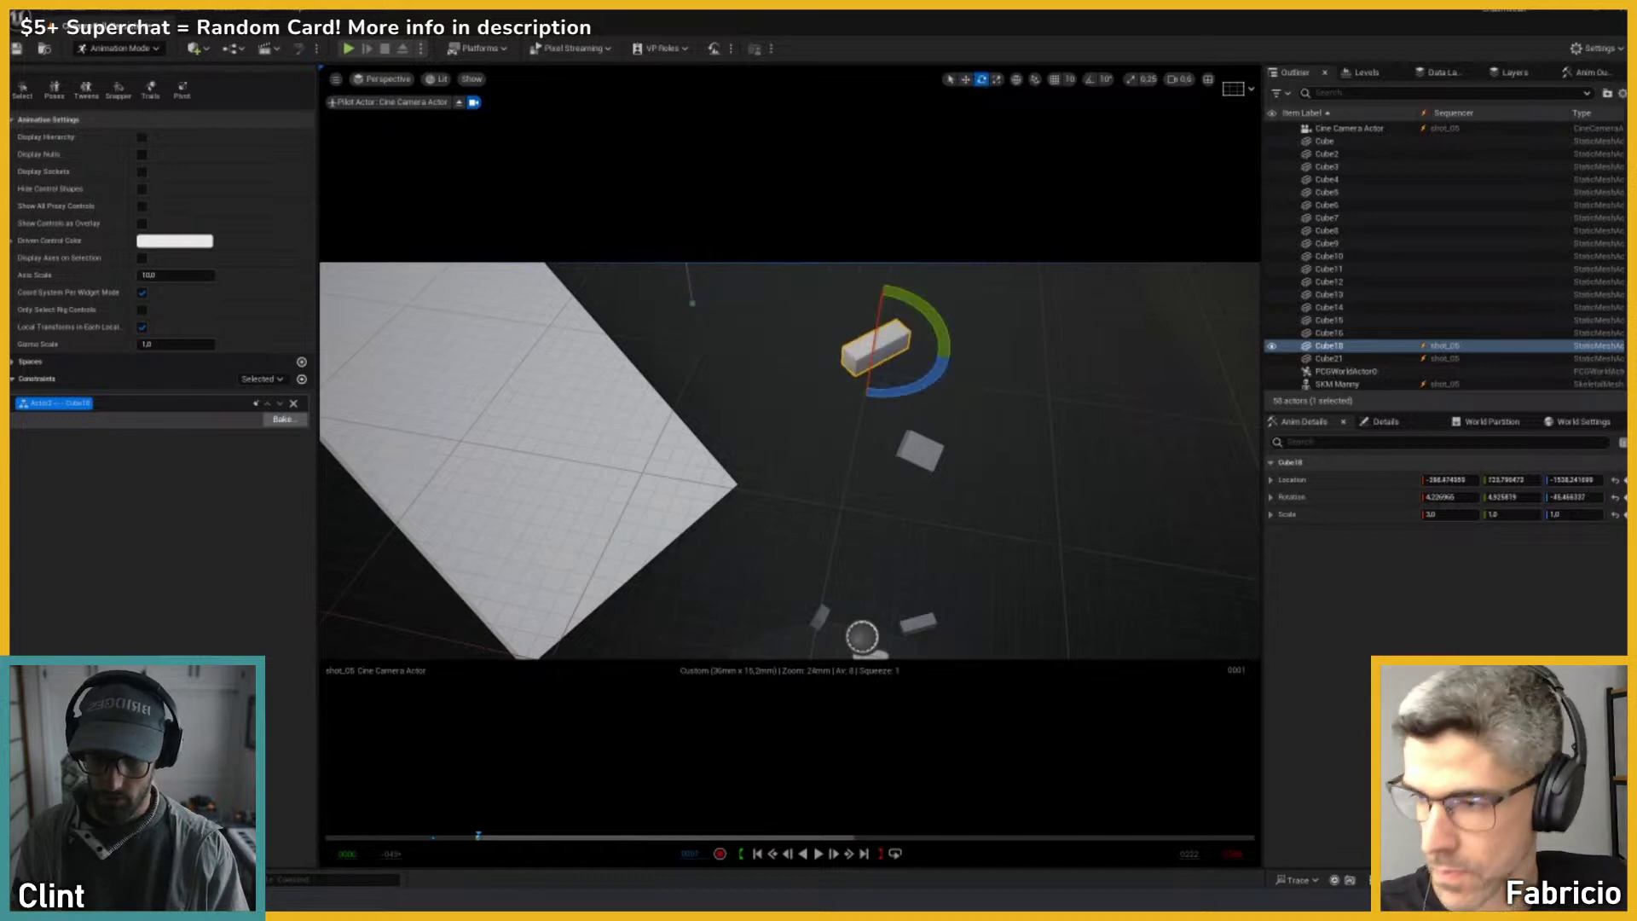
# Step: Move Cube18 at frame 107 out from behind the slab to its upper-left side, and check the motion up to frame 142
pyautogui.moveTo(478, 835); pyautogui.dragTo(850, 835)
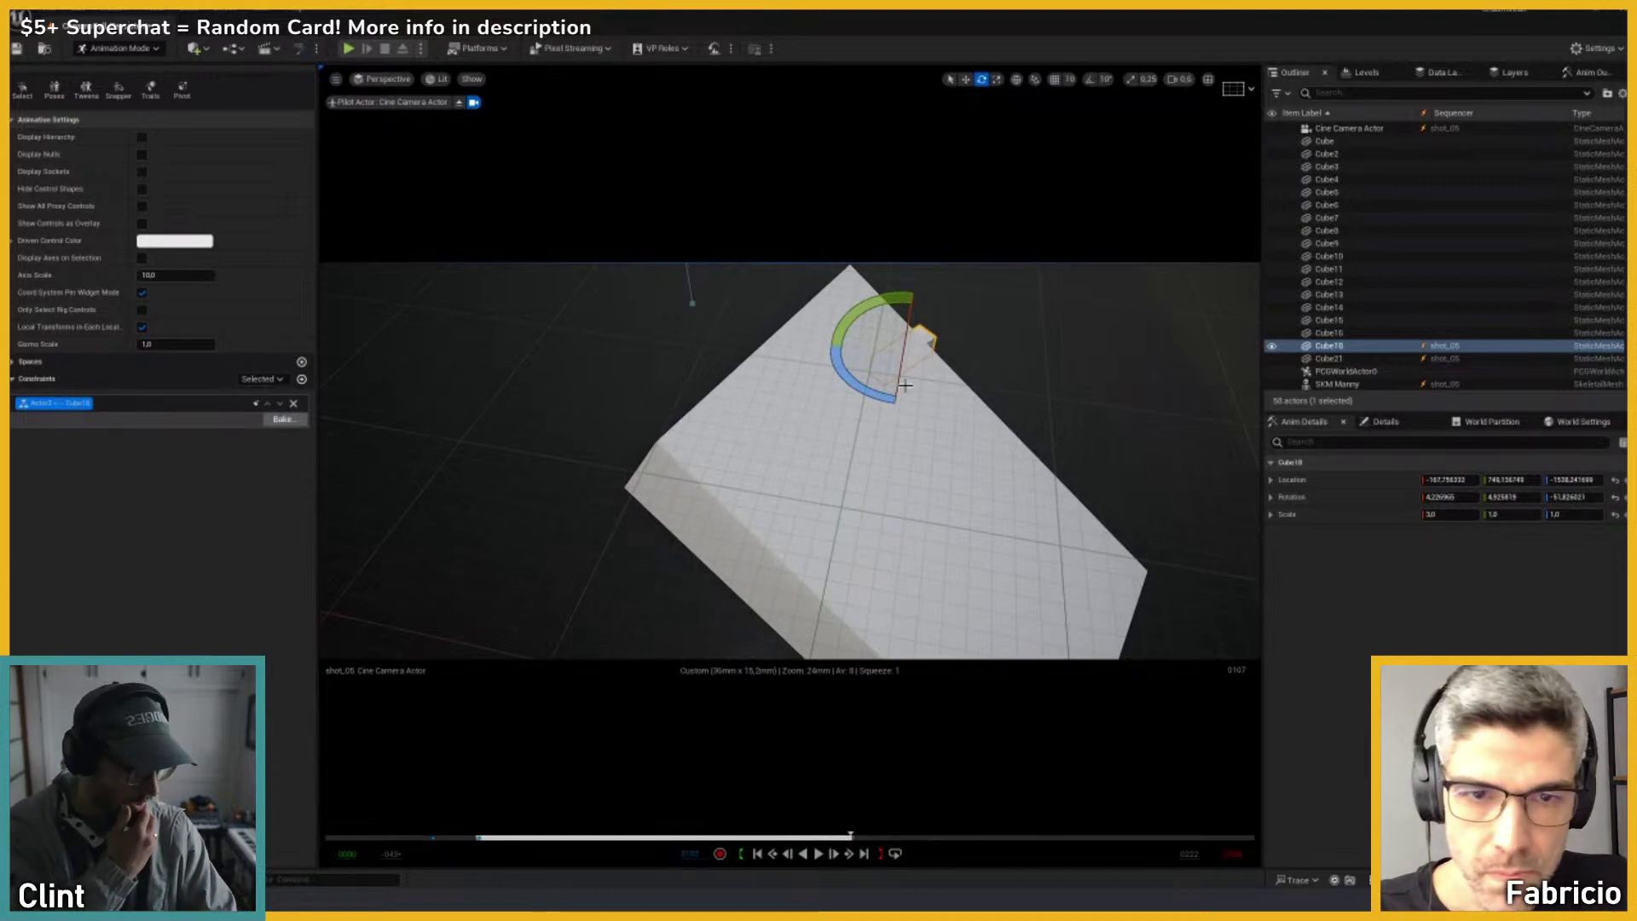
pyautogui.press('w')
pyautogui.moveTo(880, 396); pyautogui.dragTo(684, 351)
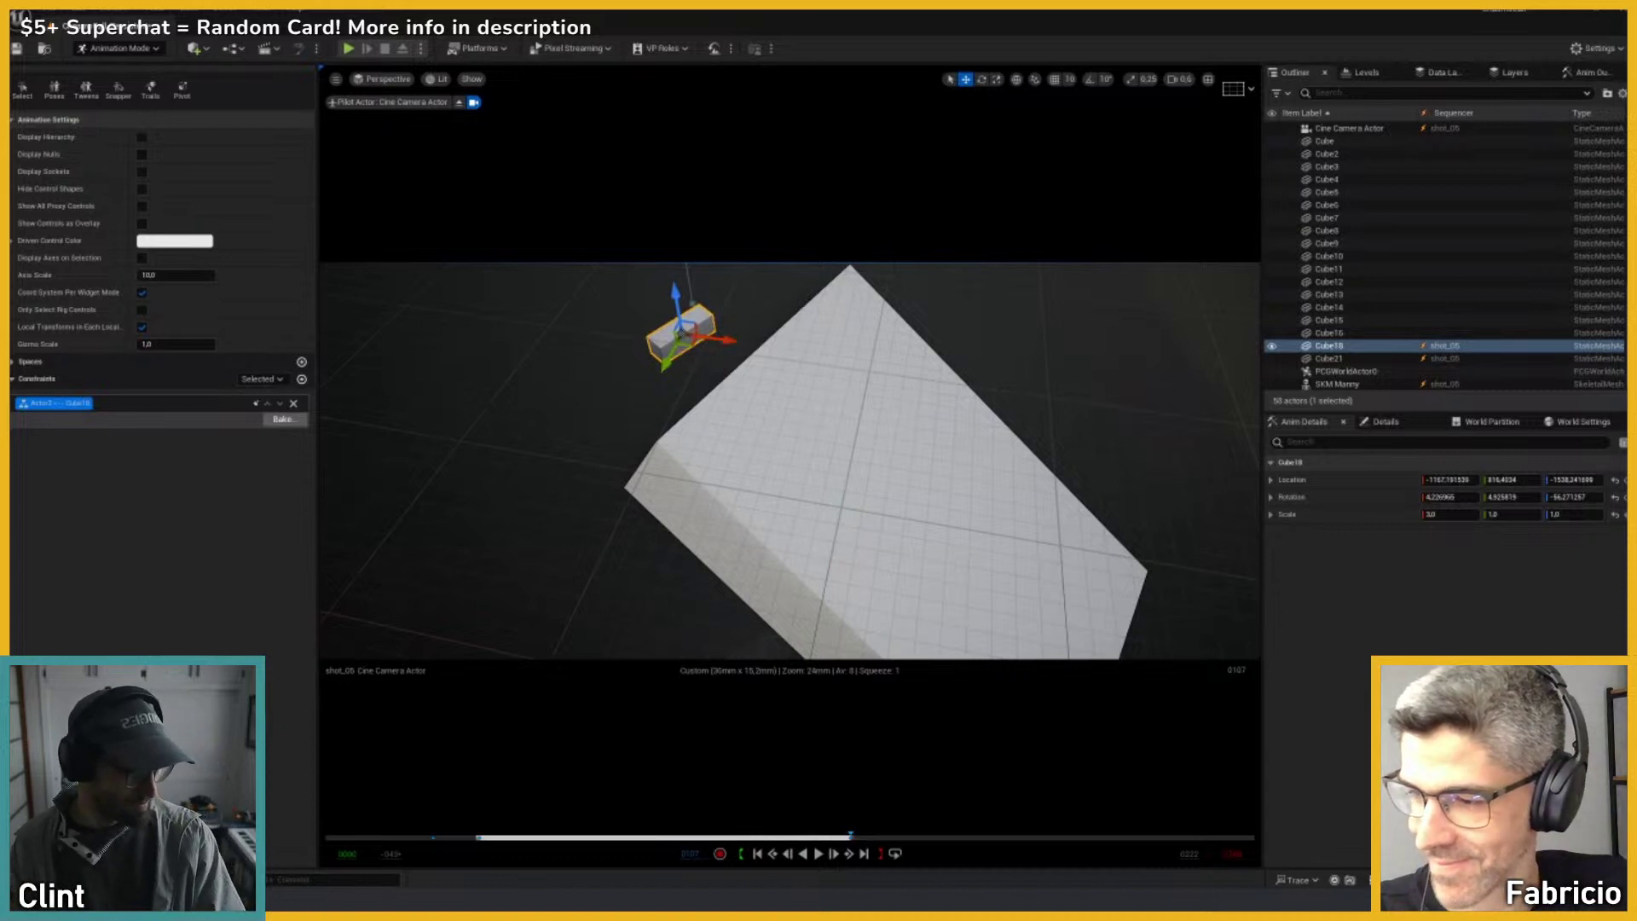
pyautogui.moveTo(850, 835); pyautogui.dragTo(973, 836)
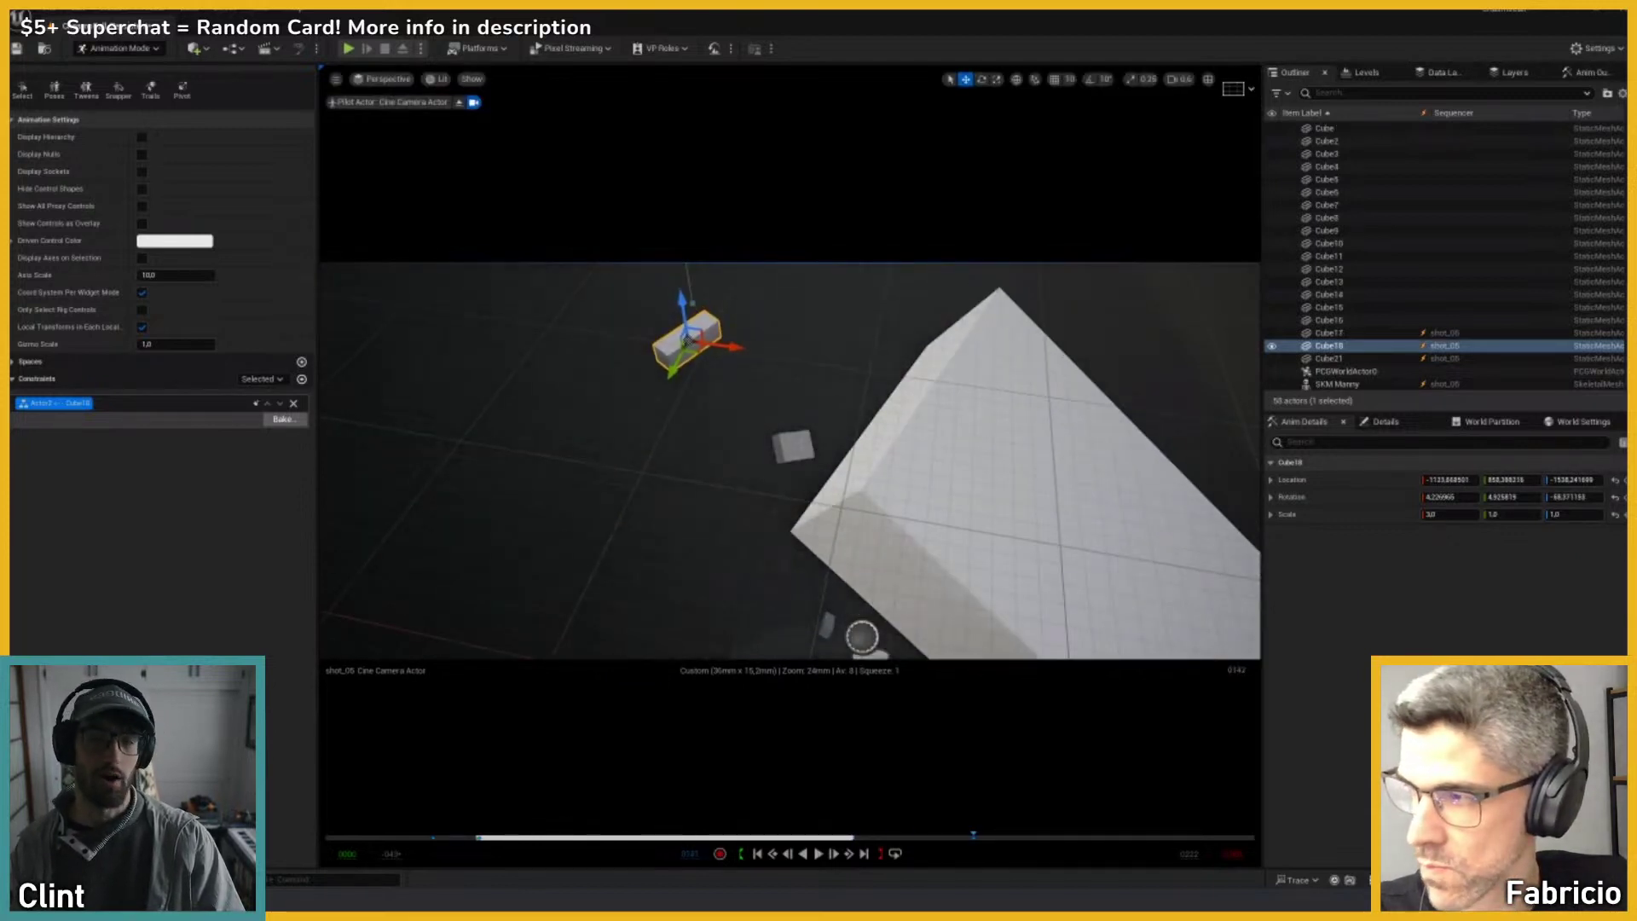
# Step: Place Cube19's end key later on the timeline to slow its fall, and replay shot_05 to check the motion
pyautogui.press('space')
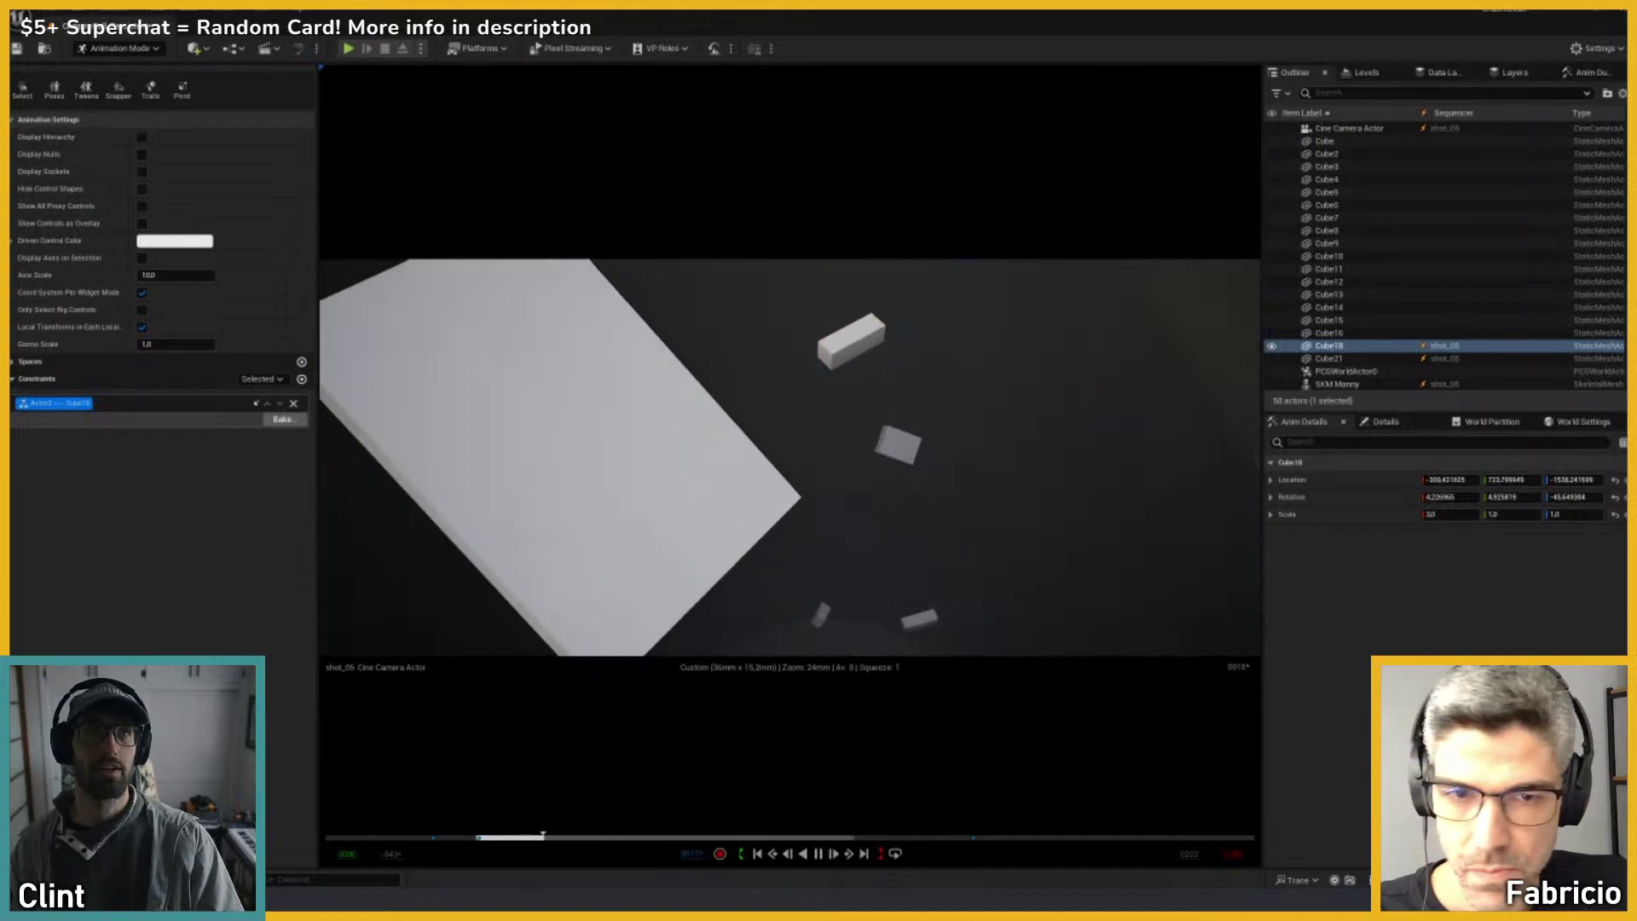
pyautogui.press('space')
pyautogui.click(877, 445)
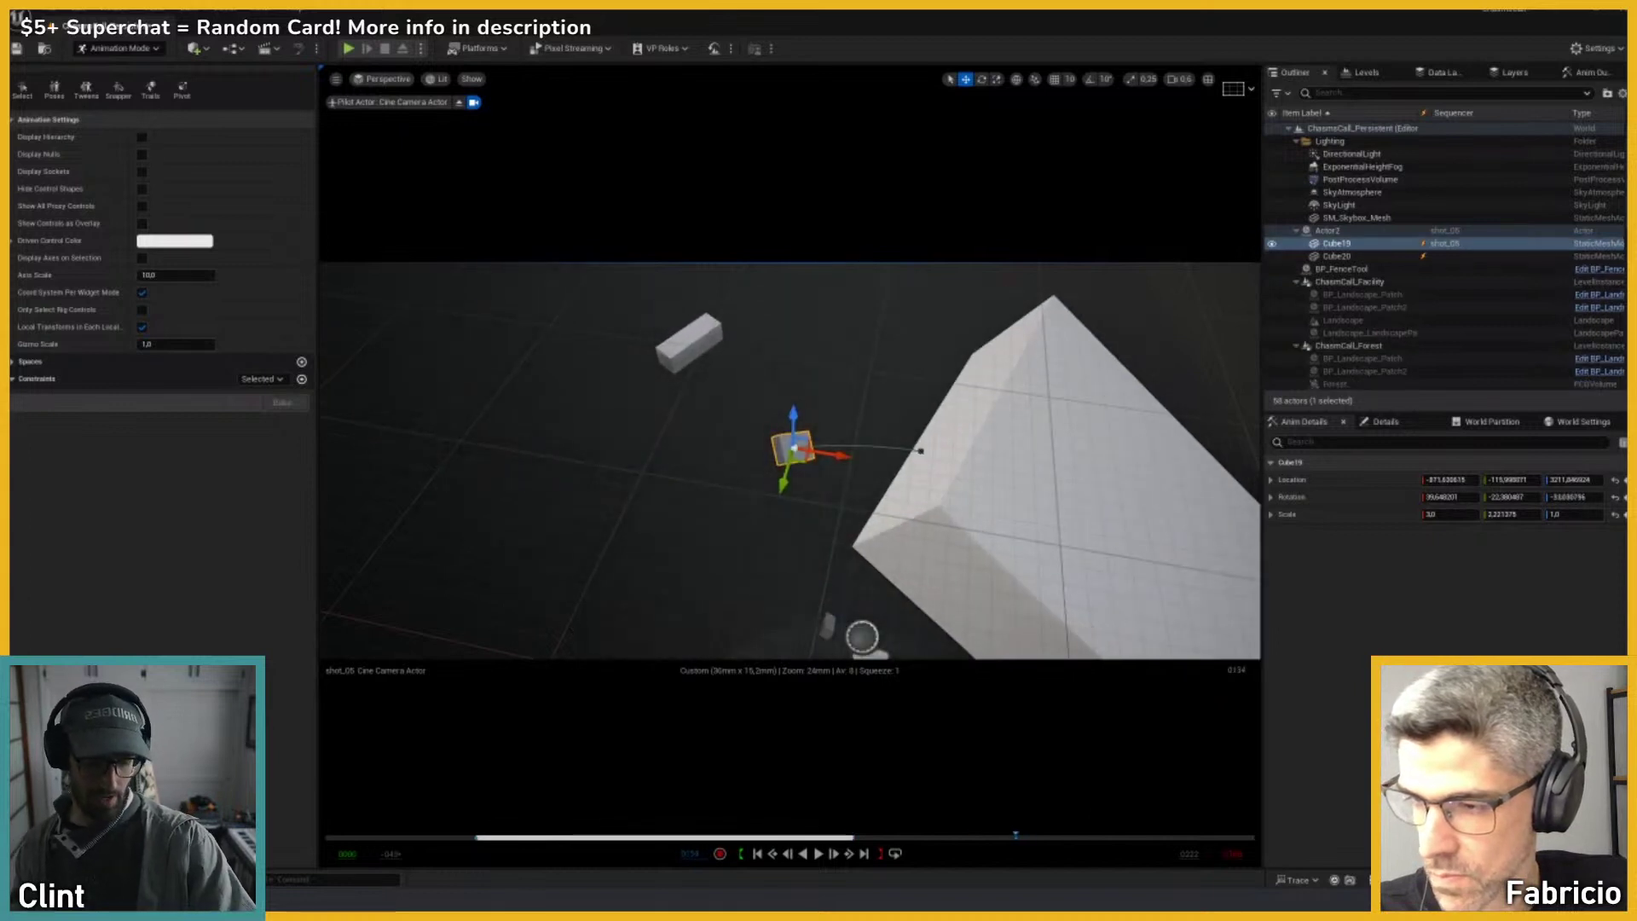
pyautogui.press('space')
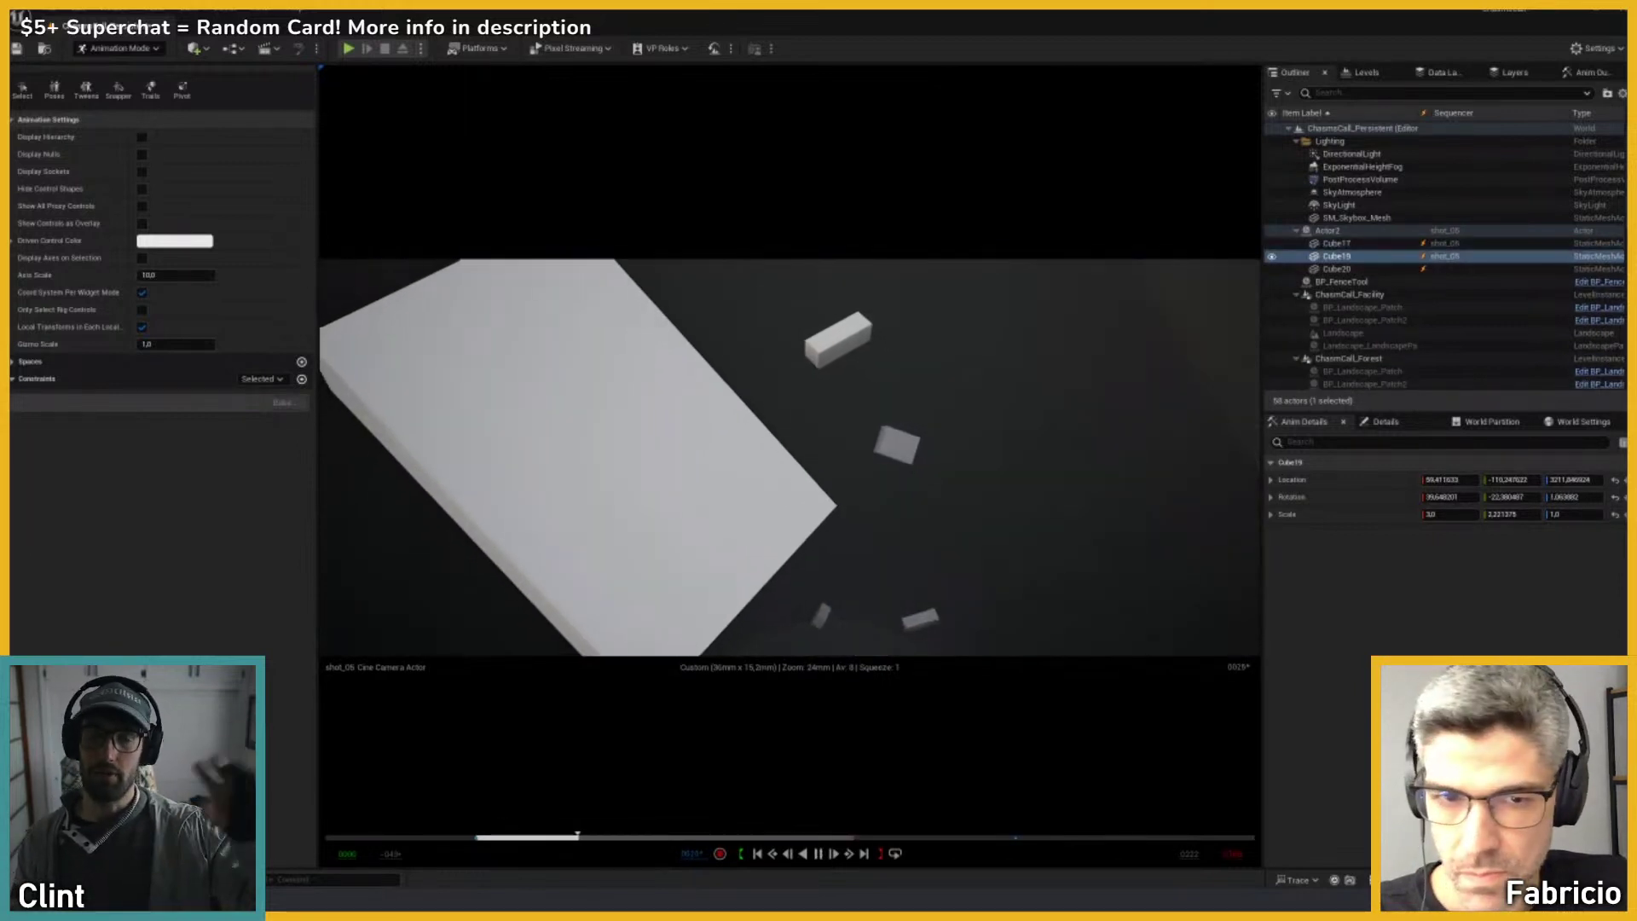
pyautogui.press('space')
# Step: Move Actor2's end key much further out on the timeline to slow its rotation, and play the shot to check
pyautogui.click(553, 432)
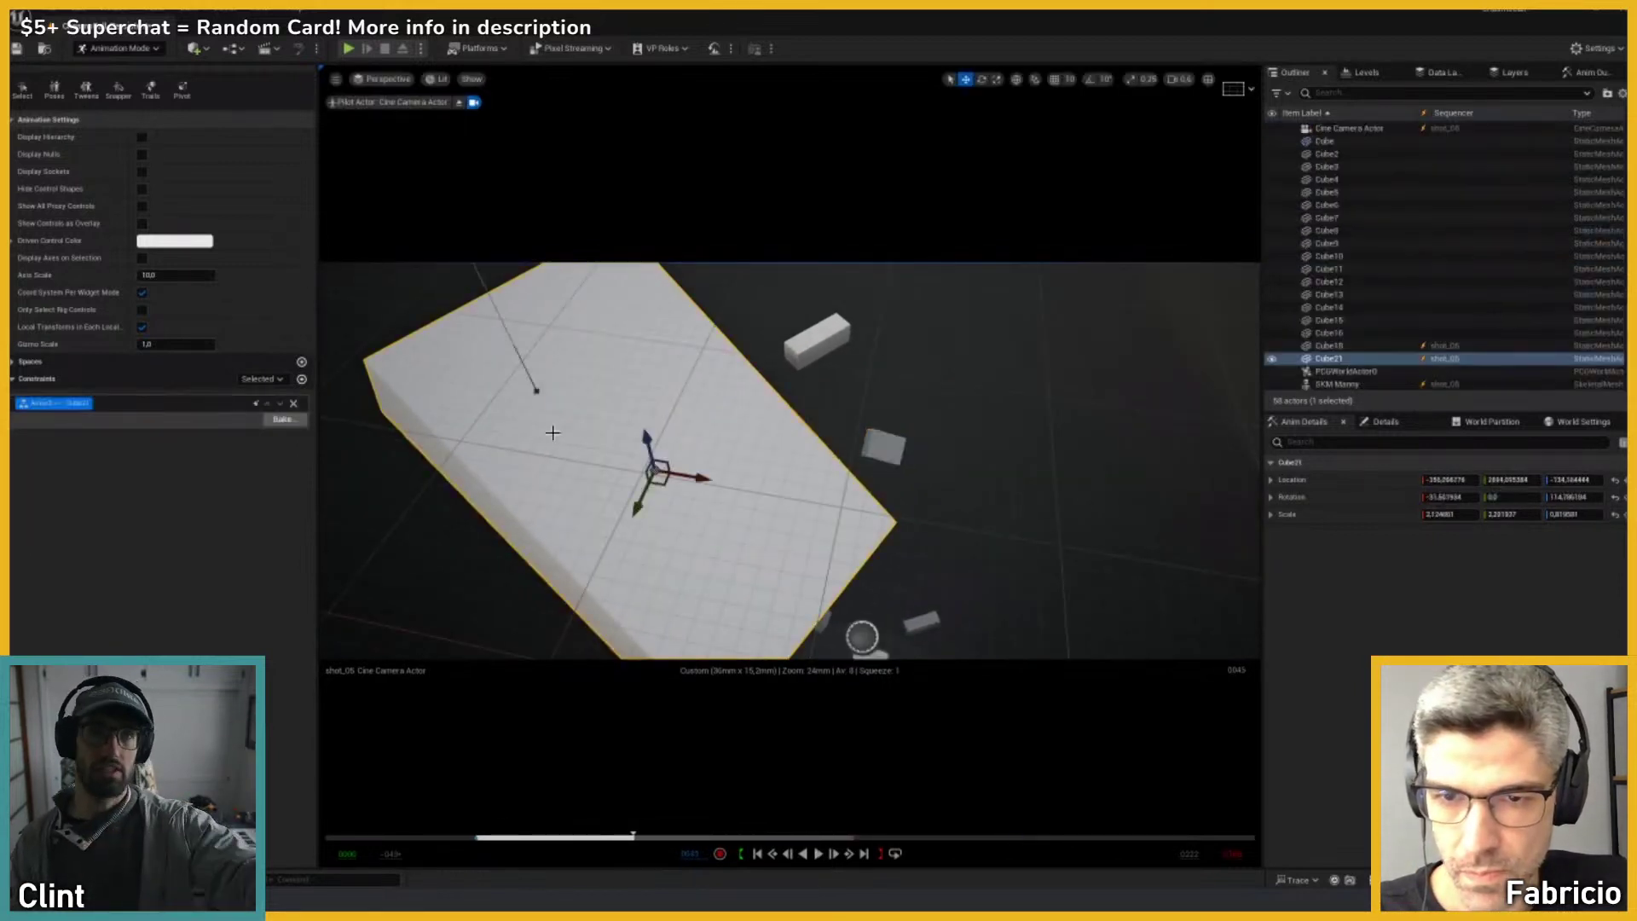
pyautogui.click(868, 639)
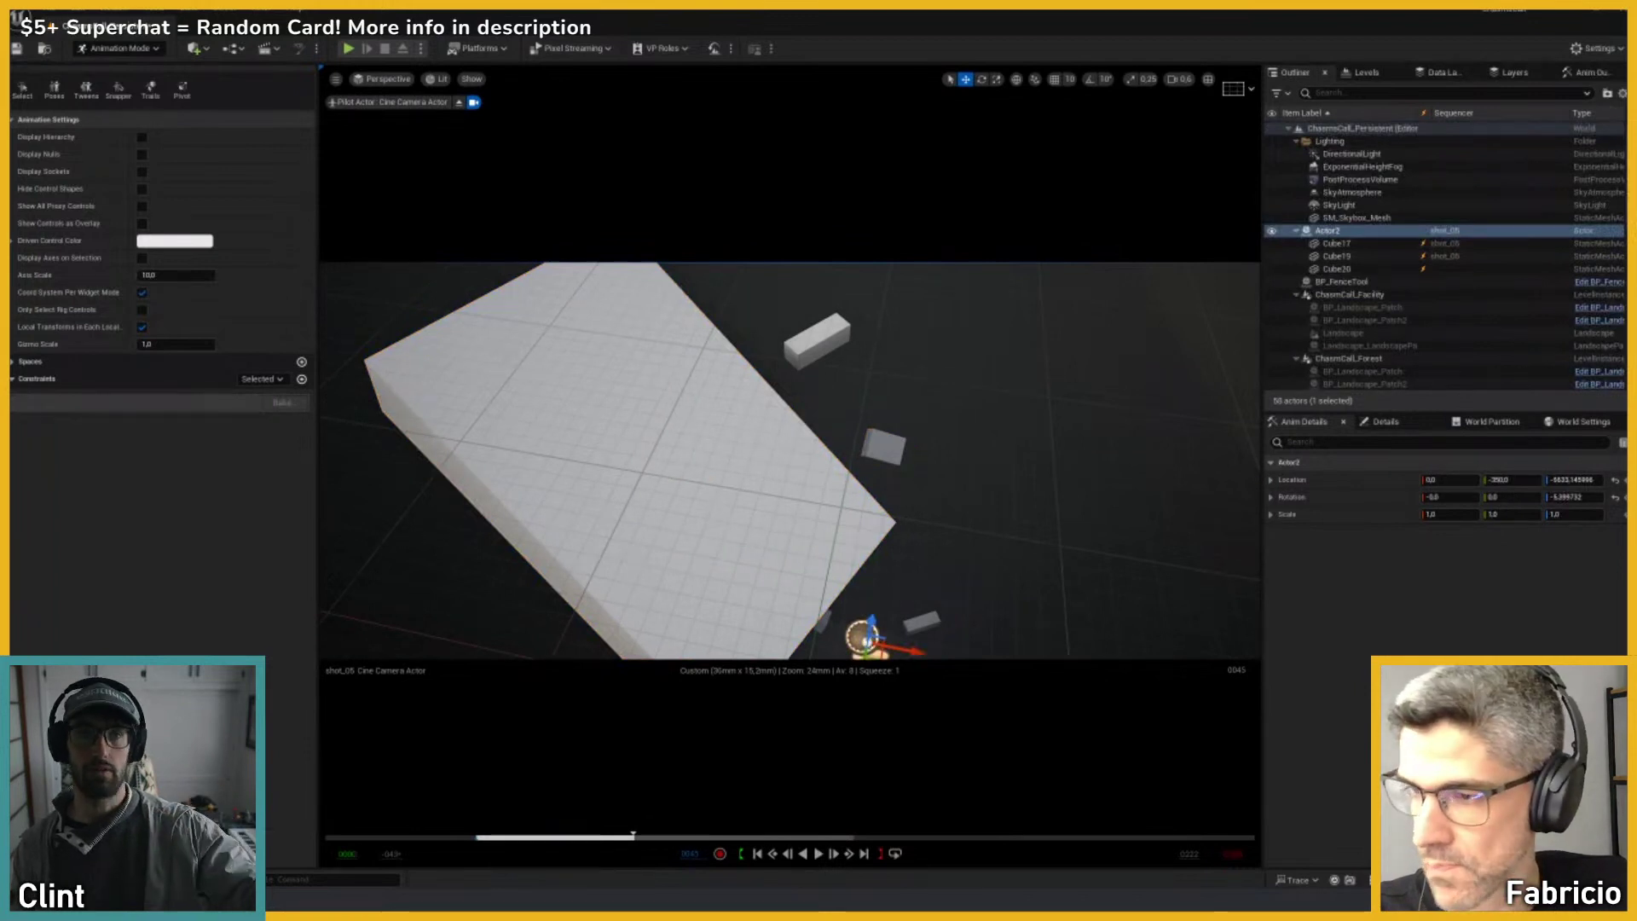
pyautogui.keyDown('ctrl'); pyautogui.scroll(-3, 789, 837); pyautogui.keyUp('ctrl')
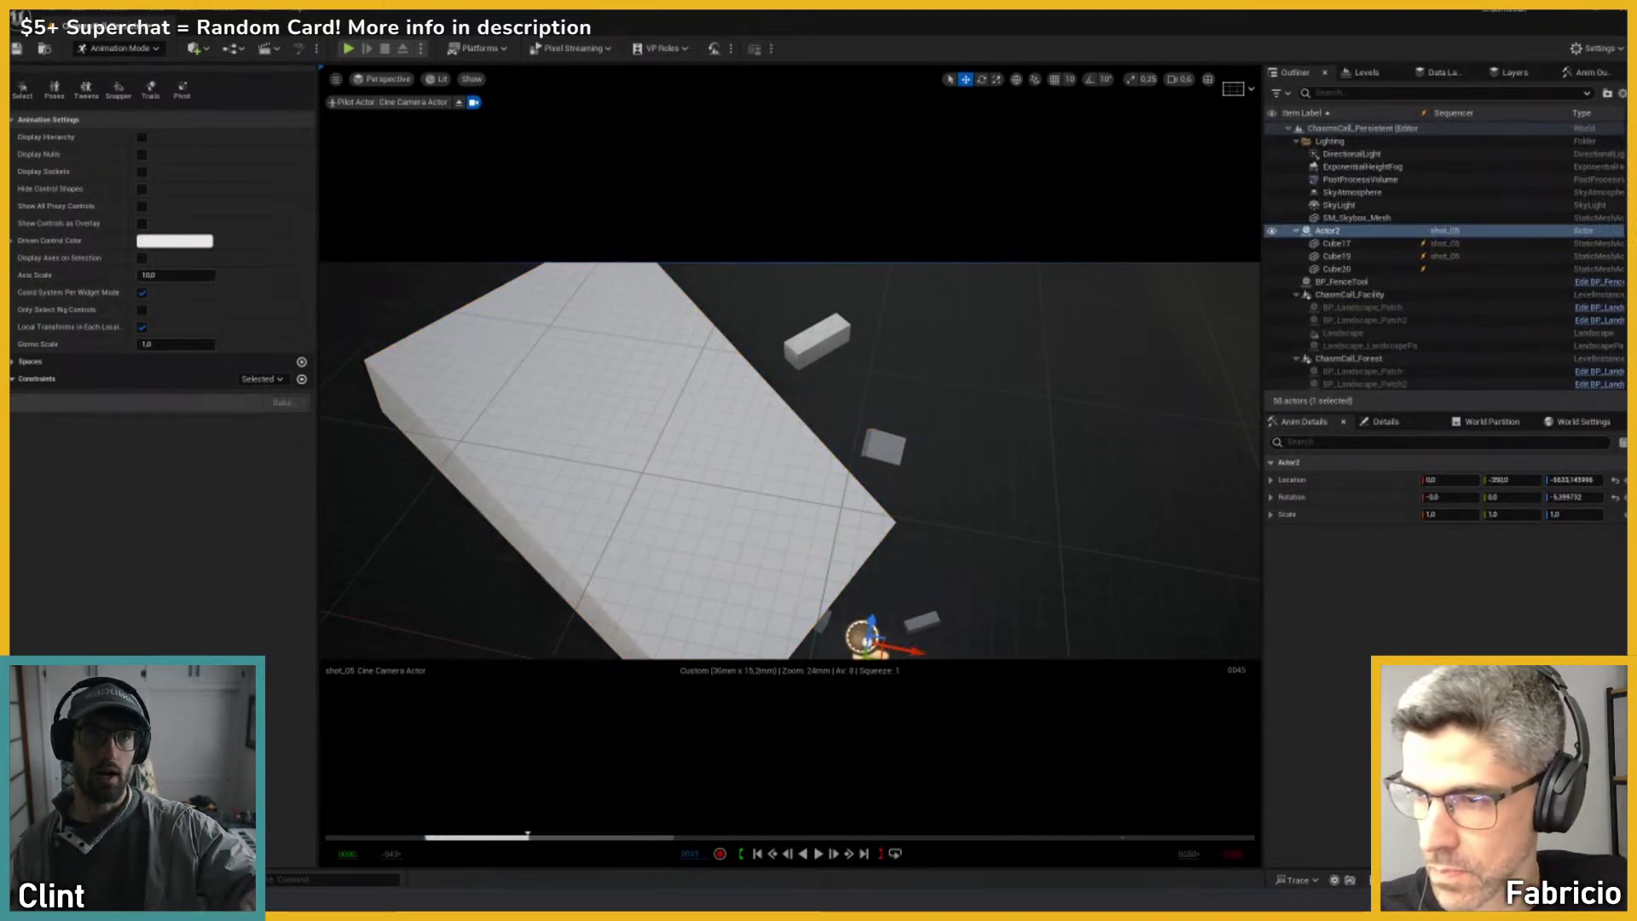
pyautogui.moveTo(1121, 837); pyautogui.dragTo(1270, 837)
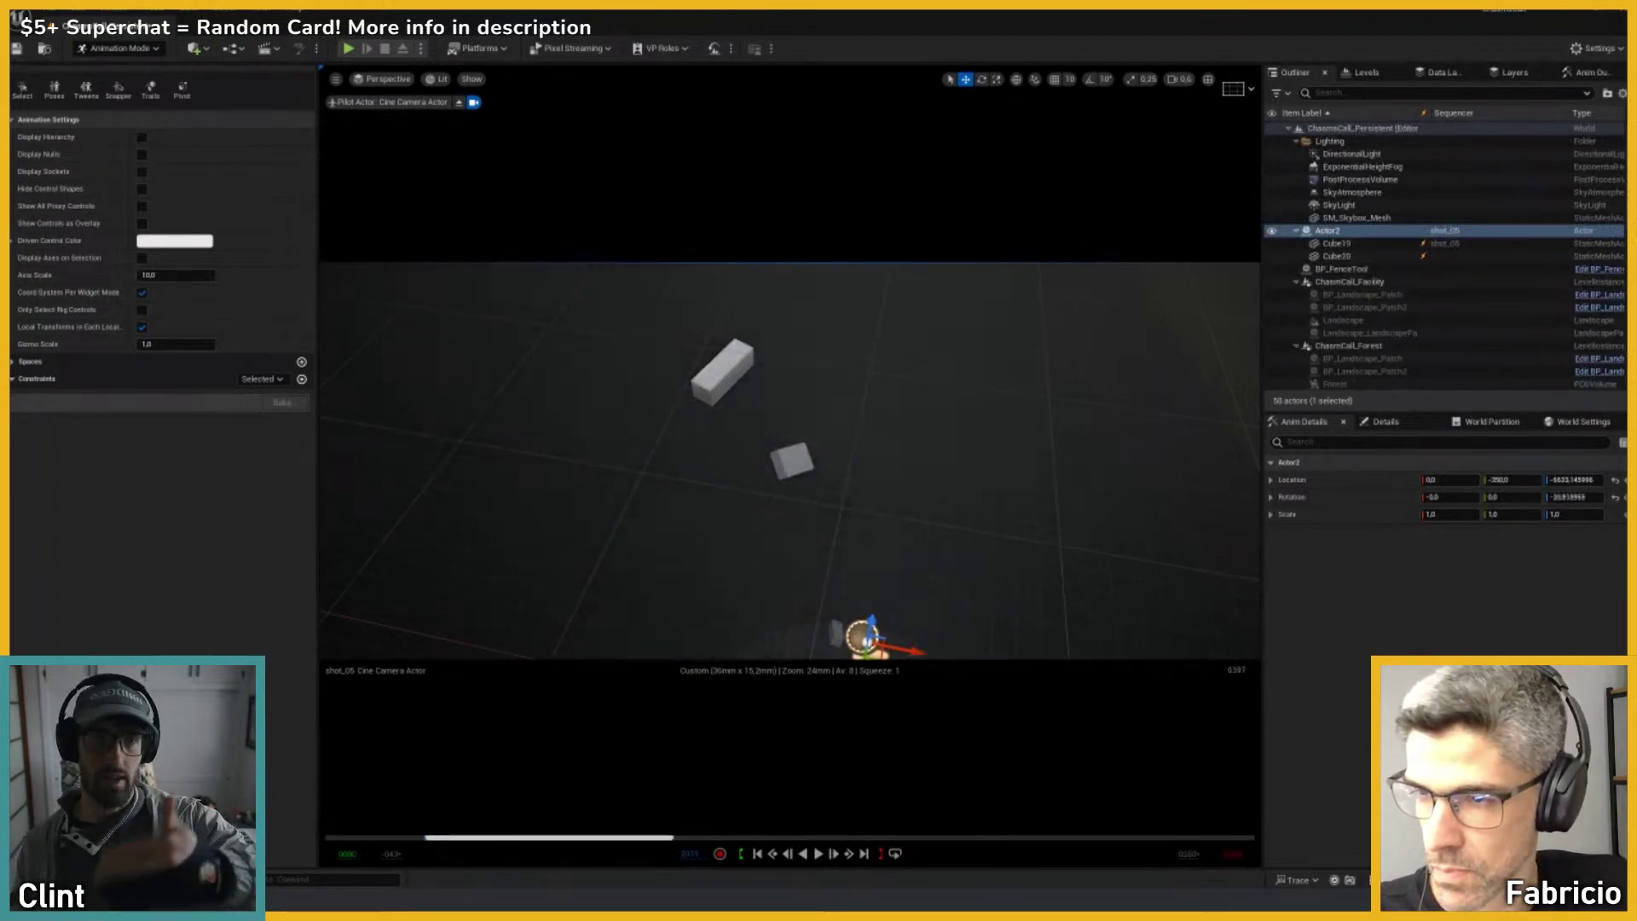
pyautogui.press('space')
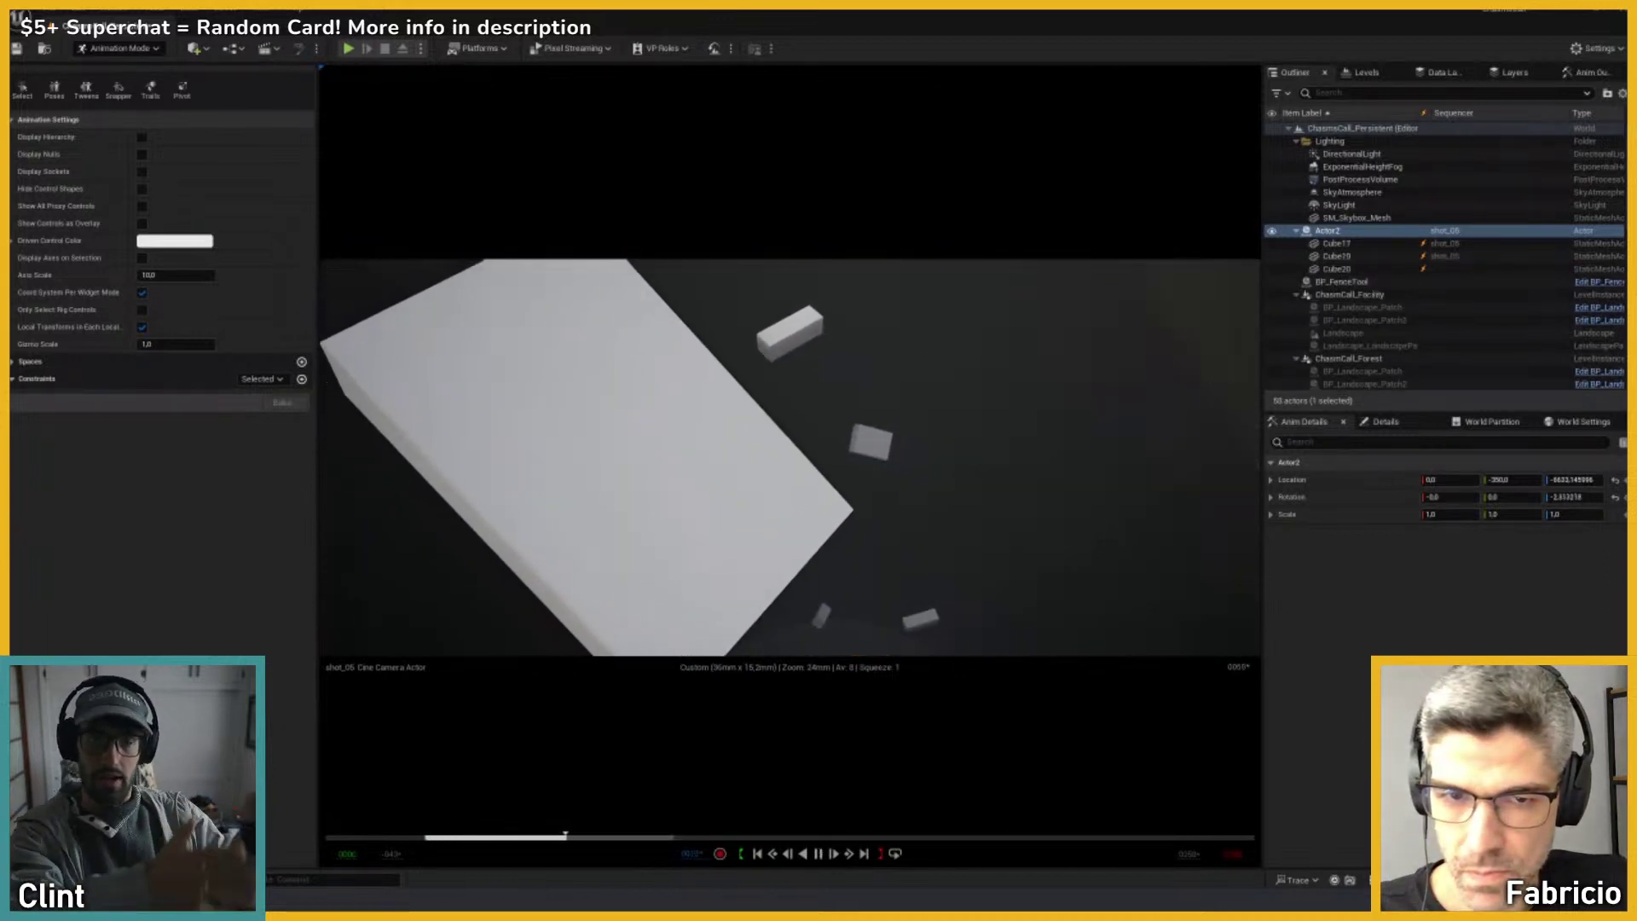
pyautogui.press('space')
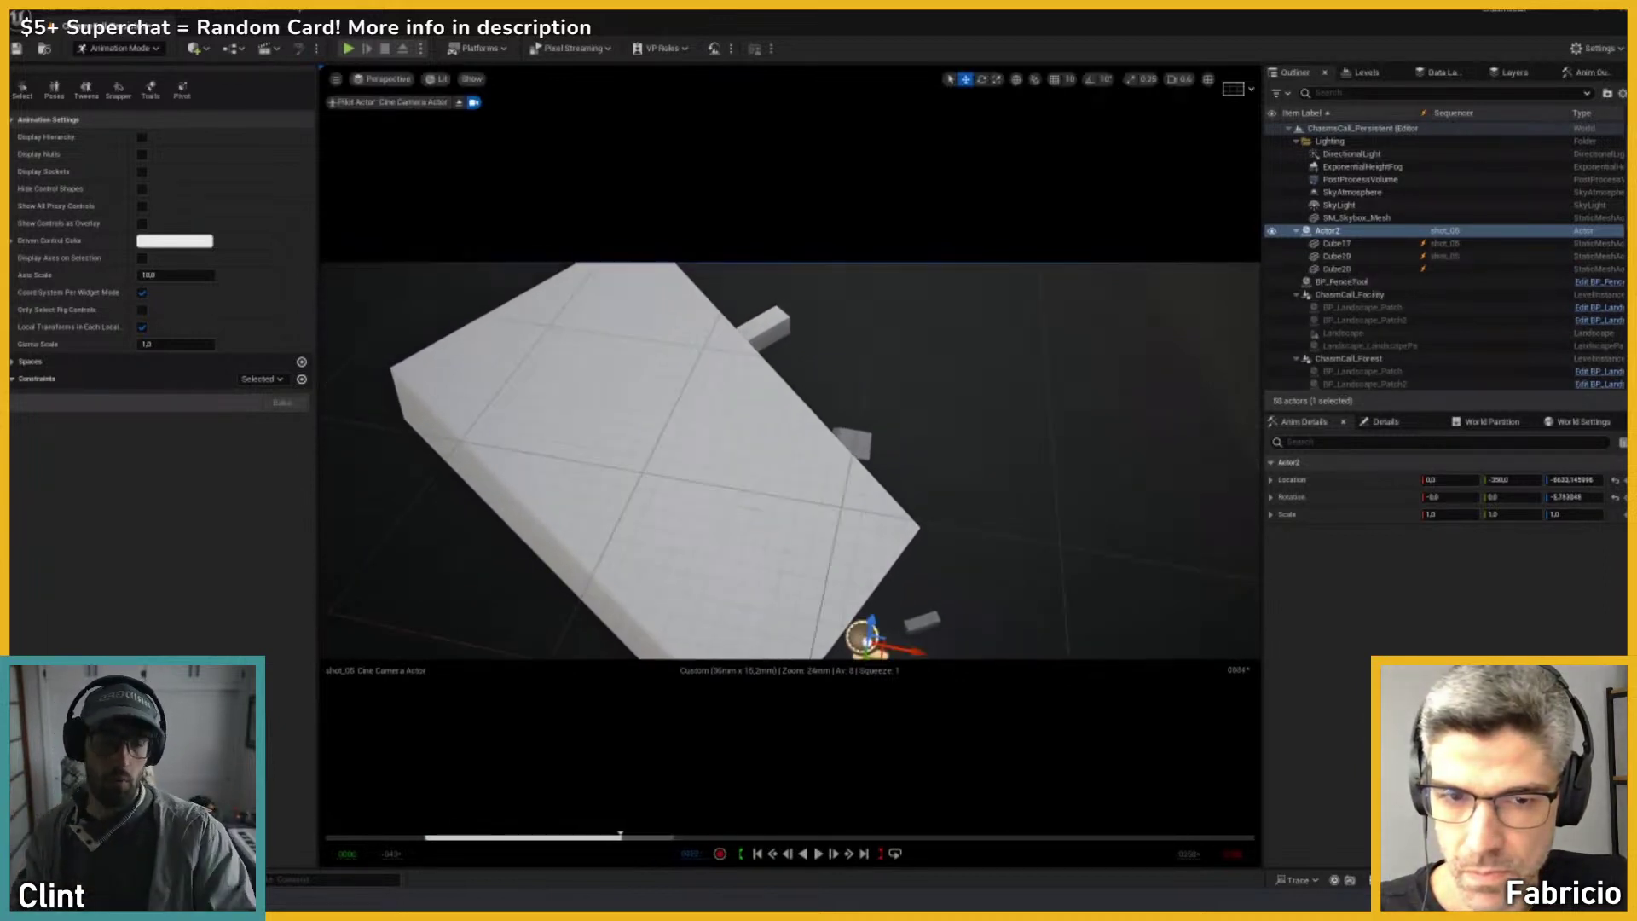
# Step: Add Cube17 to the shot_05 sequence after replaying the shot, and key its transform at the start of the shot
pyautogui.click(920, 623)
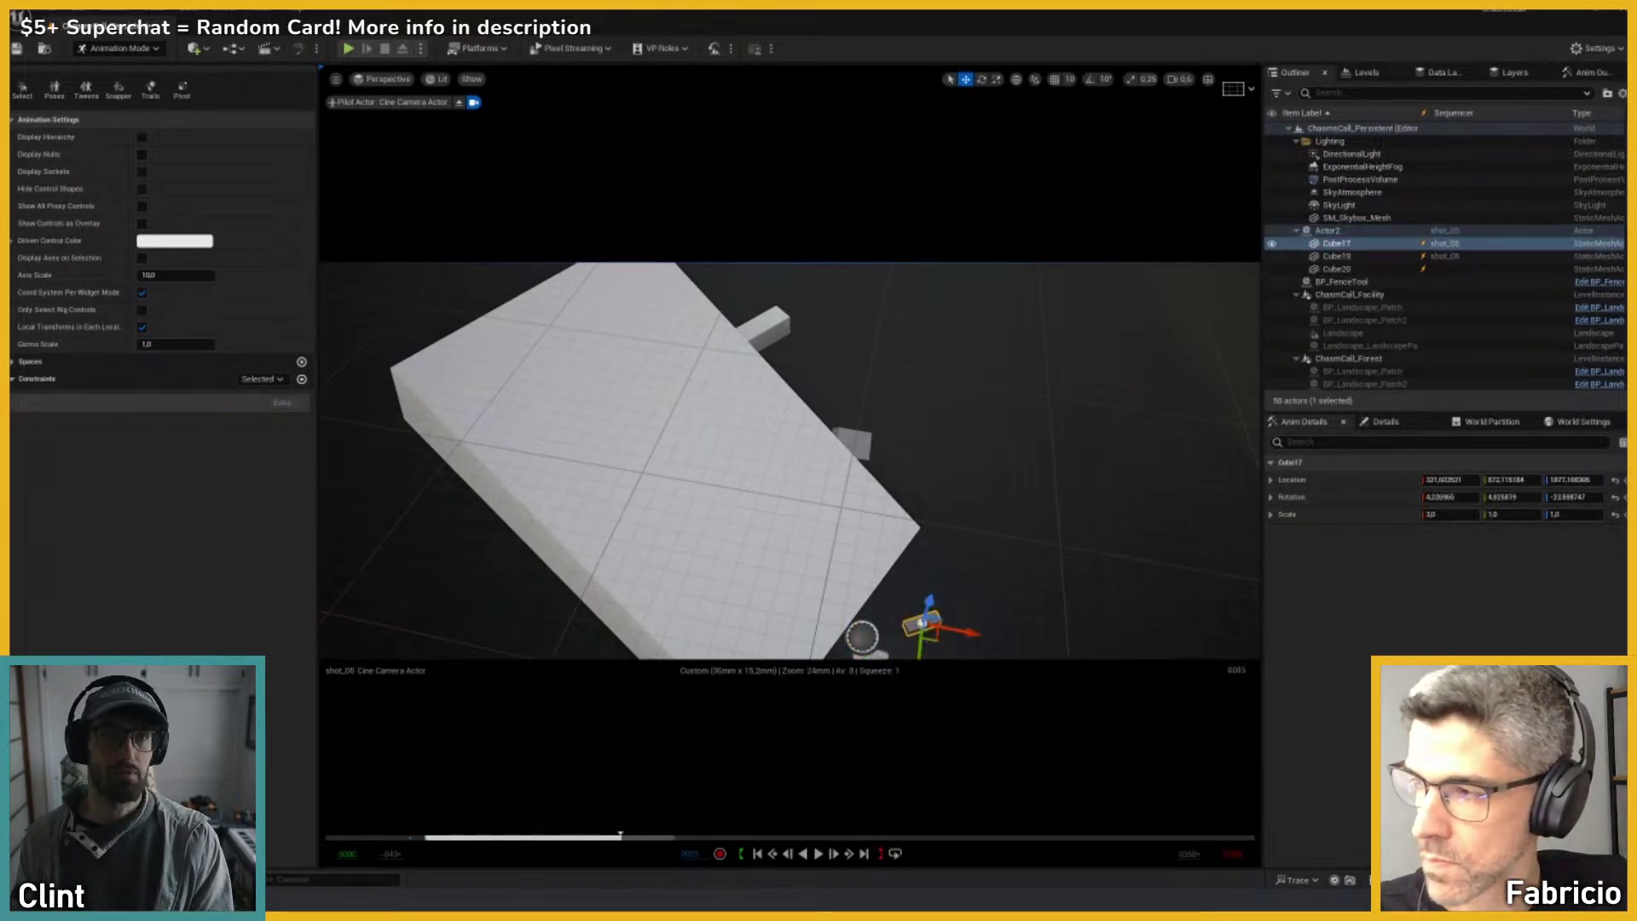
pyautogui.press('space')
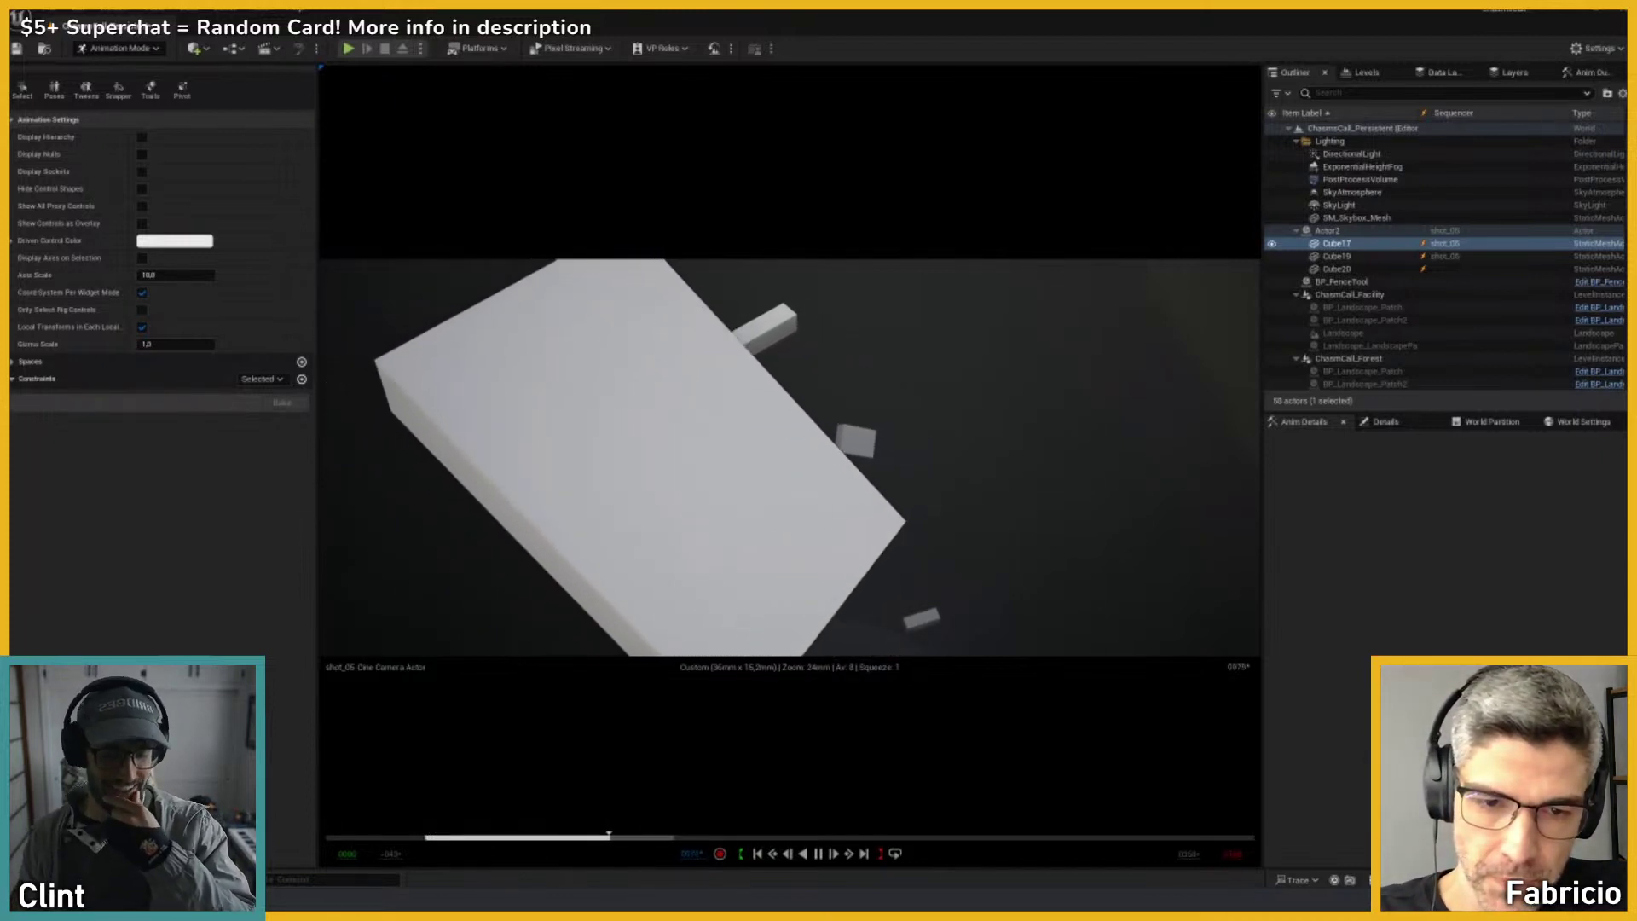
pyautogui.press('space')
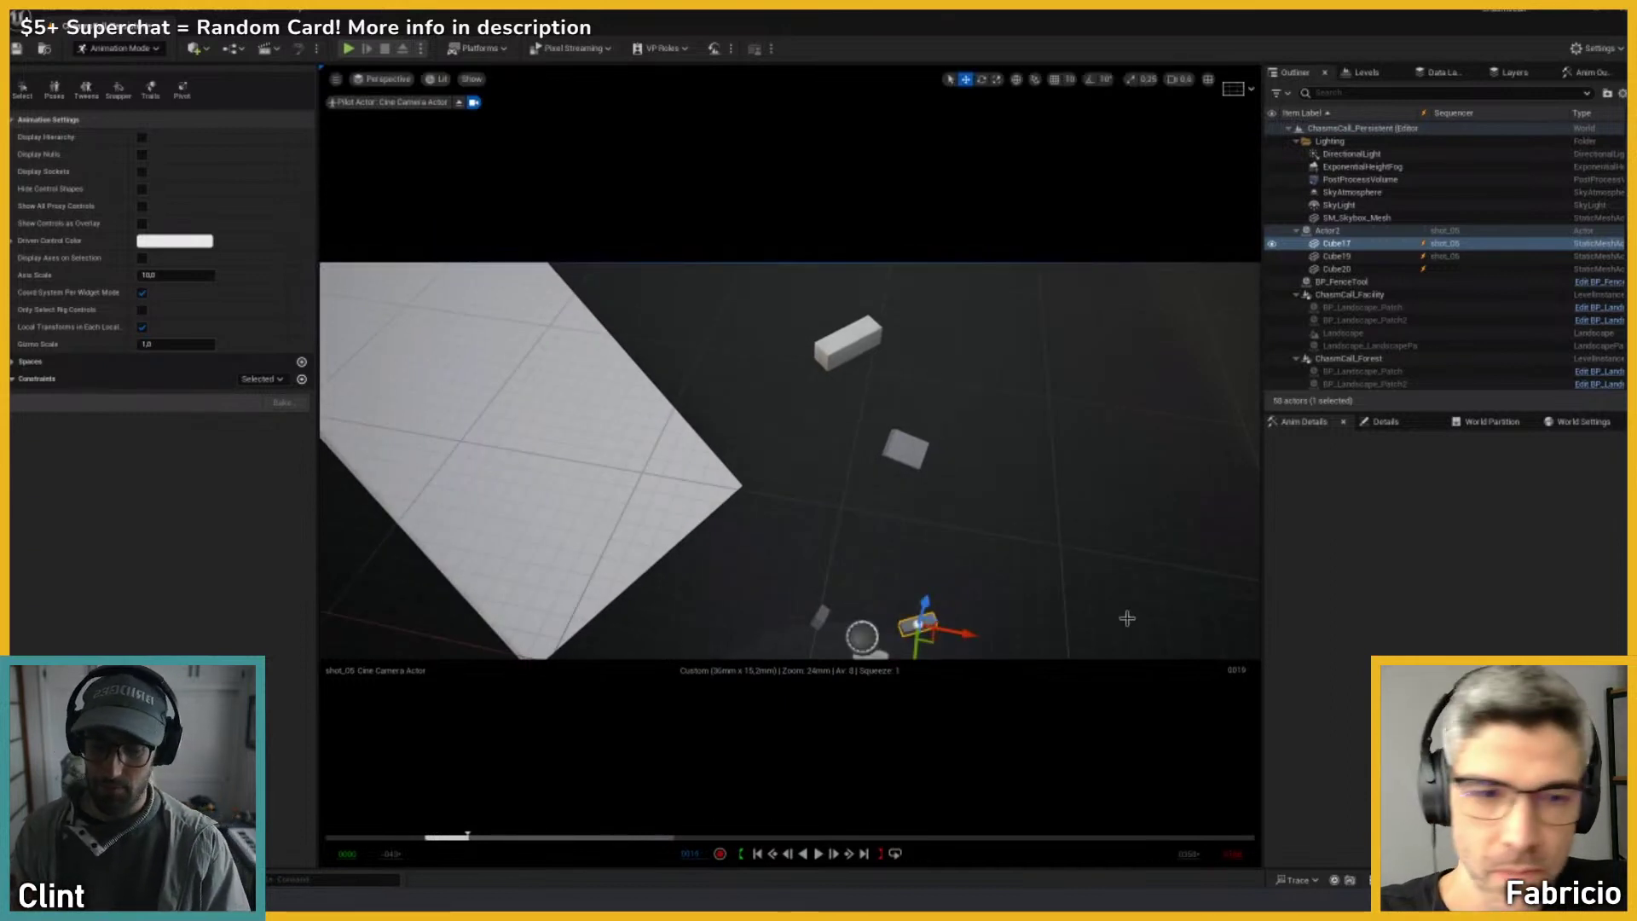
pyautogui.click(1279, 247)
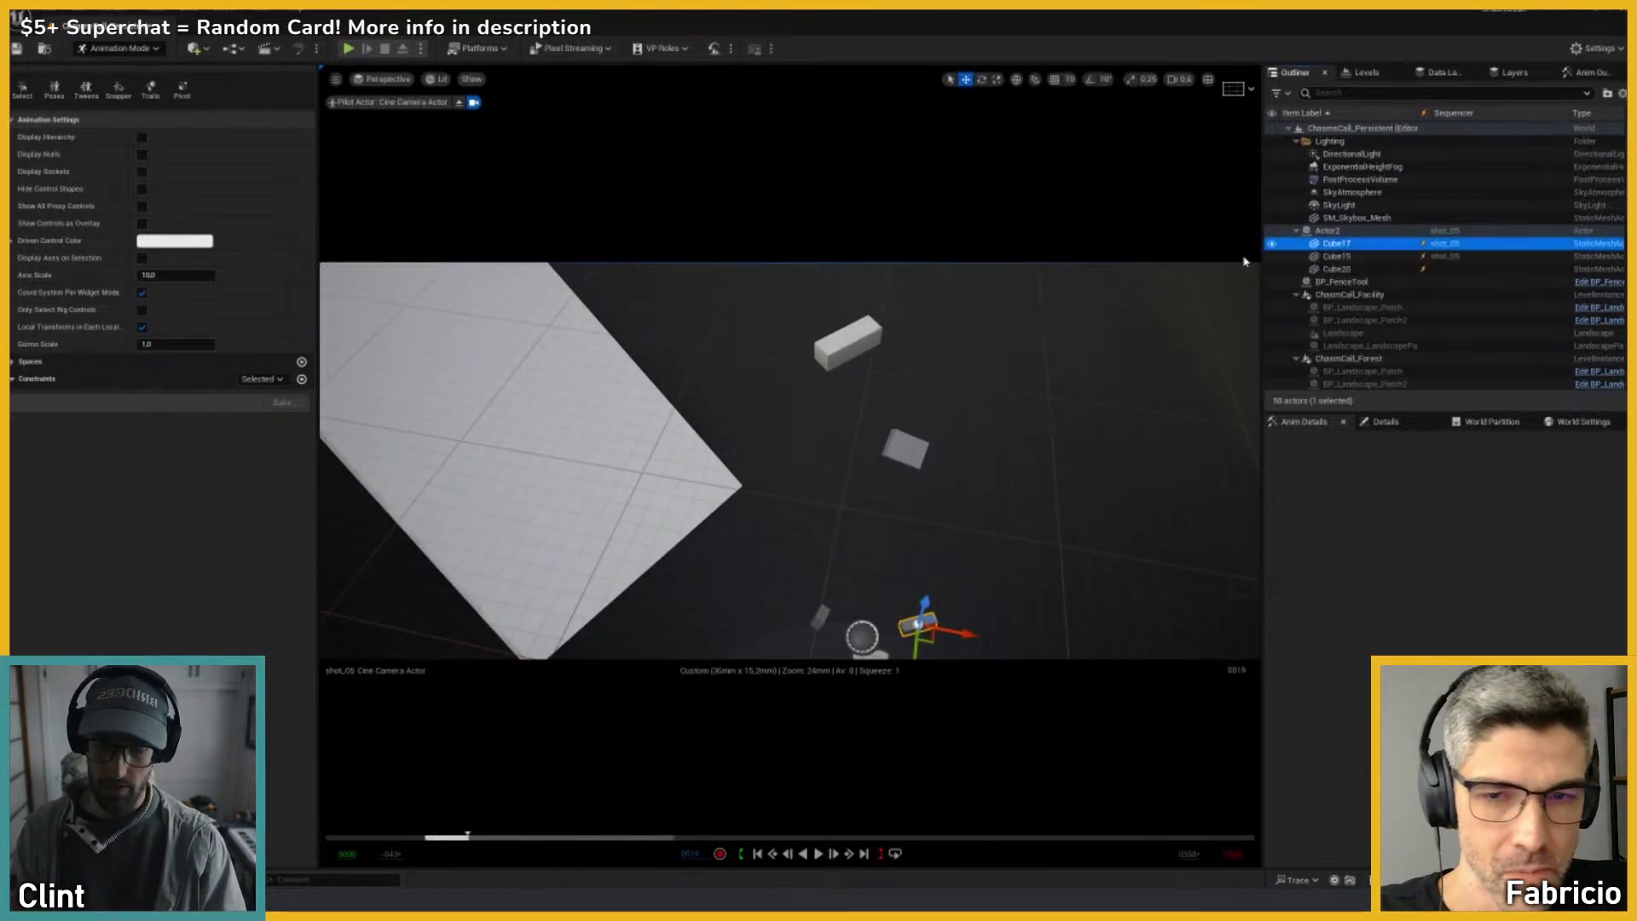
pyautogui.click(1345, 247)
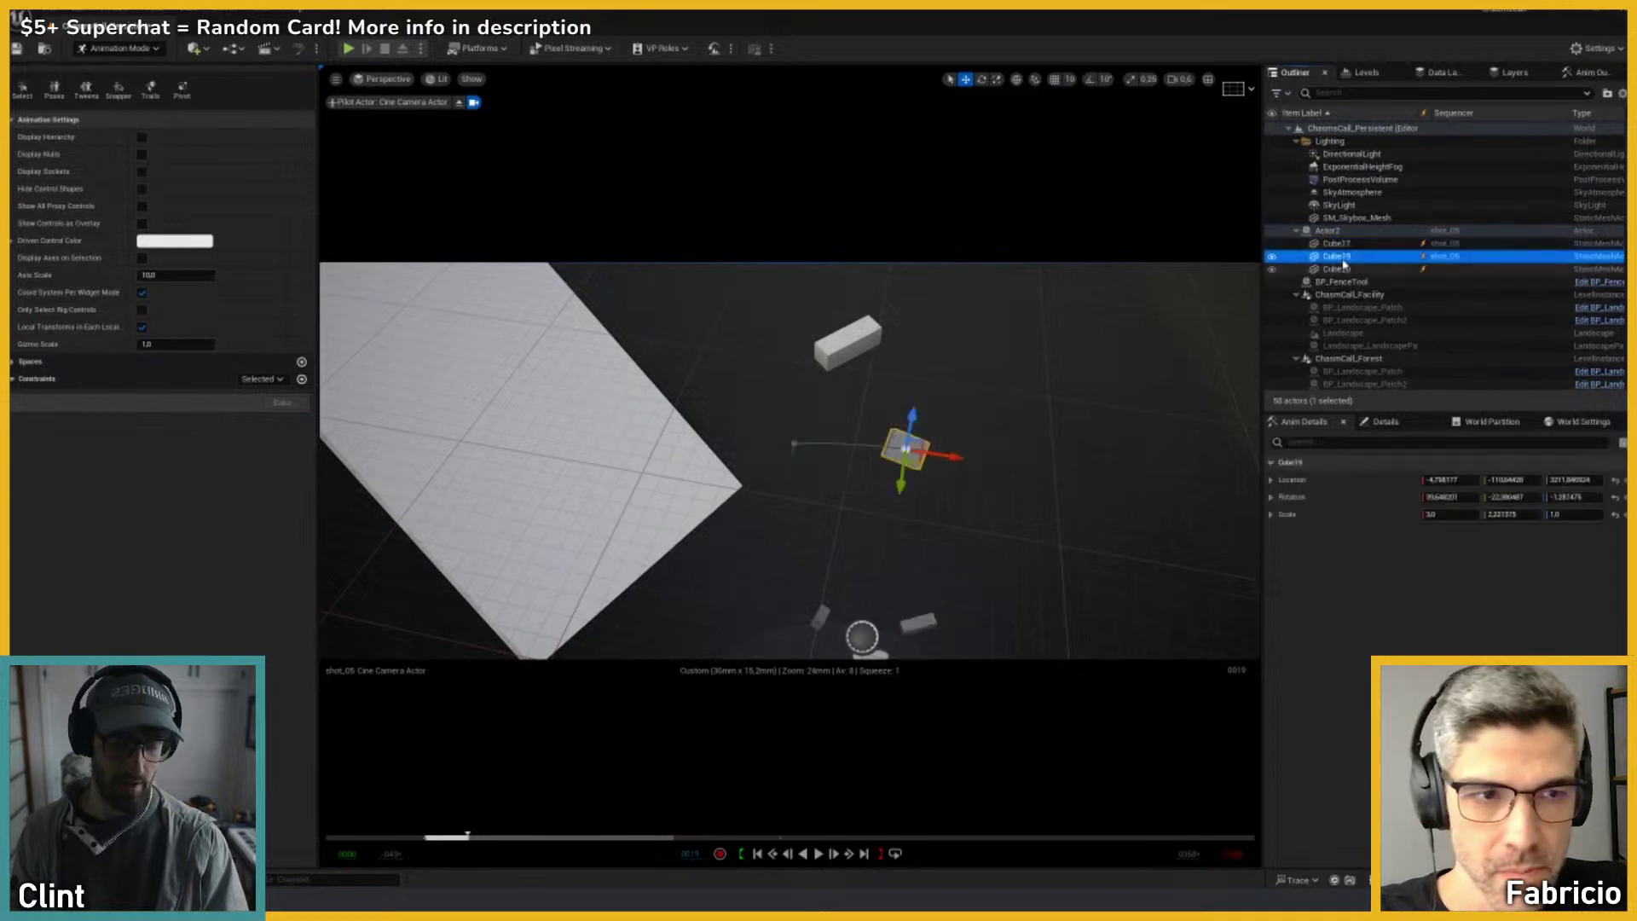
pyautogui.moveTo(1349, 250); pyautogui.dragTo(851, 394)
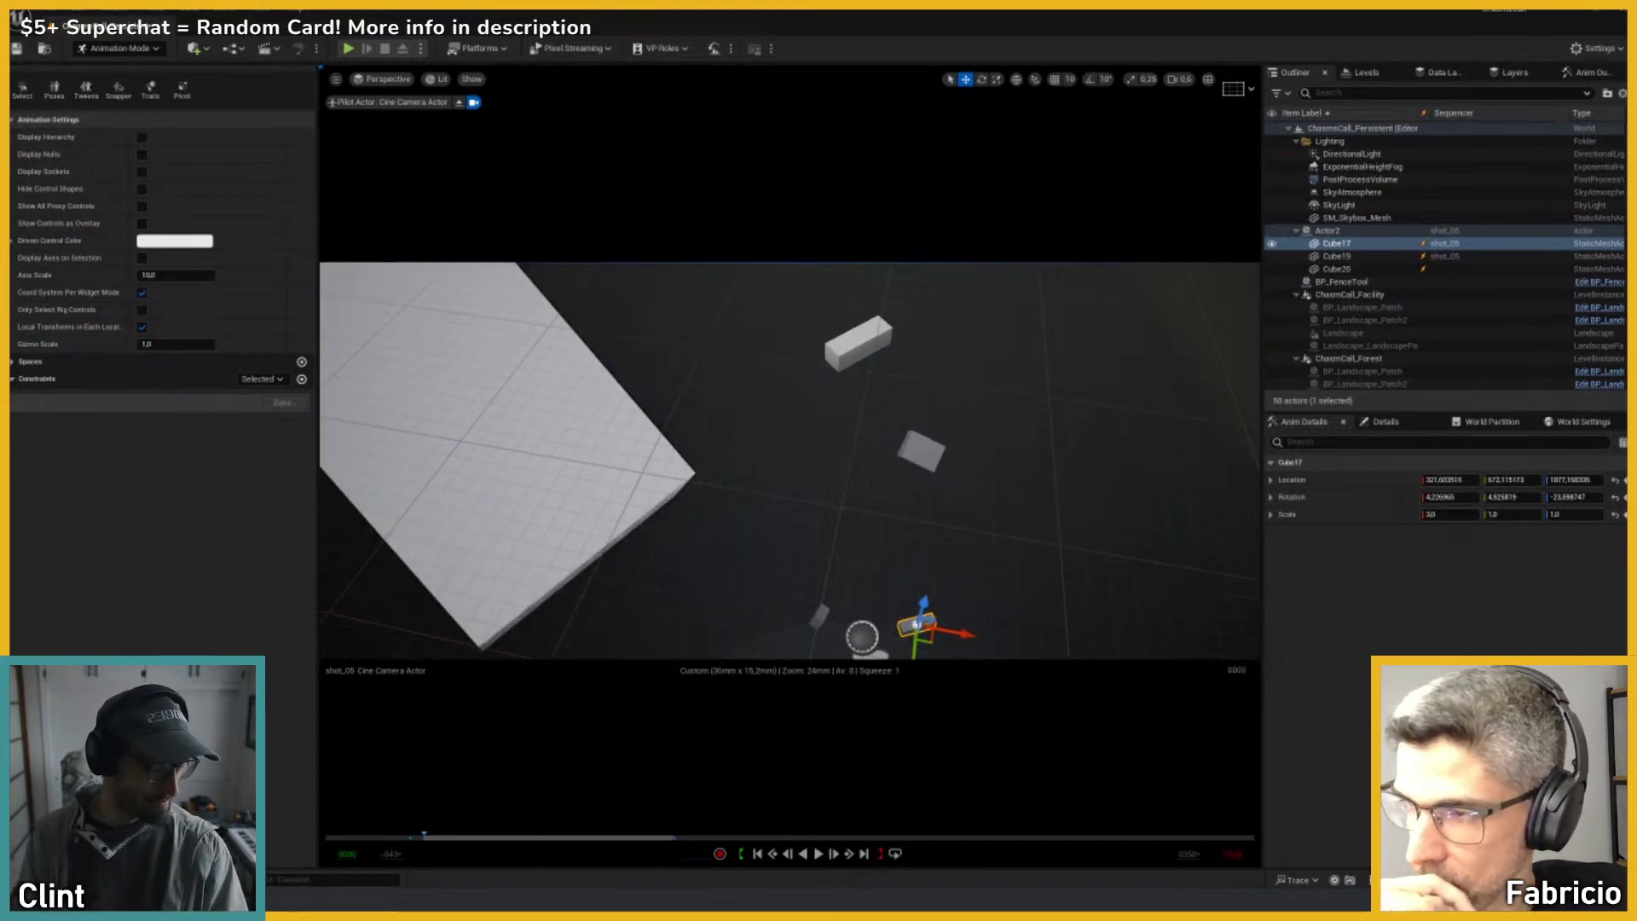
# Step: At frame 107, move Cube17 out beyond the slab's lower-right corner, rotate it to about -53° around Z, and replay the shot
pyautogui.press('space')
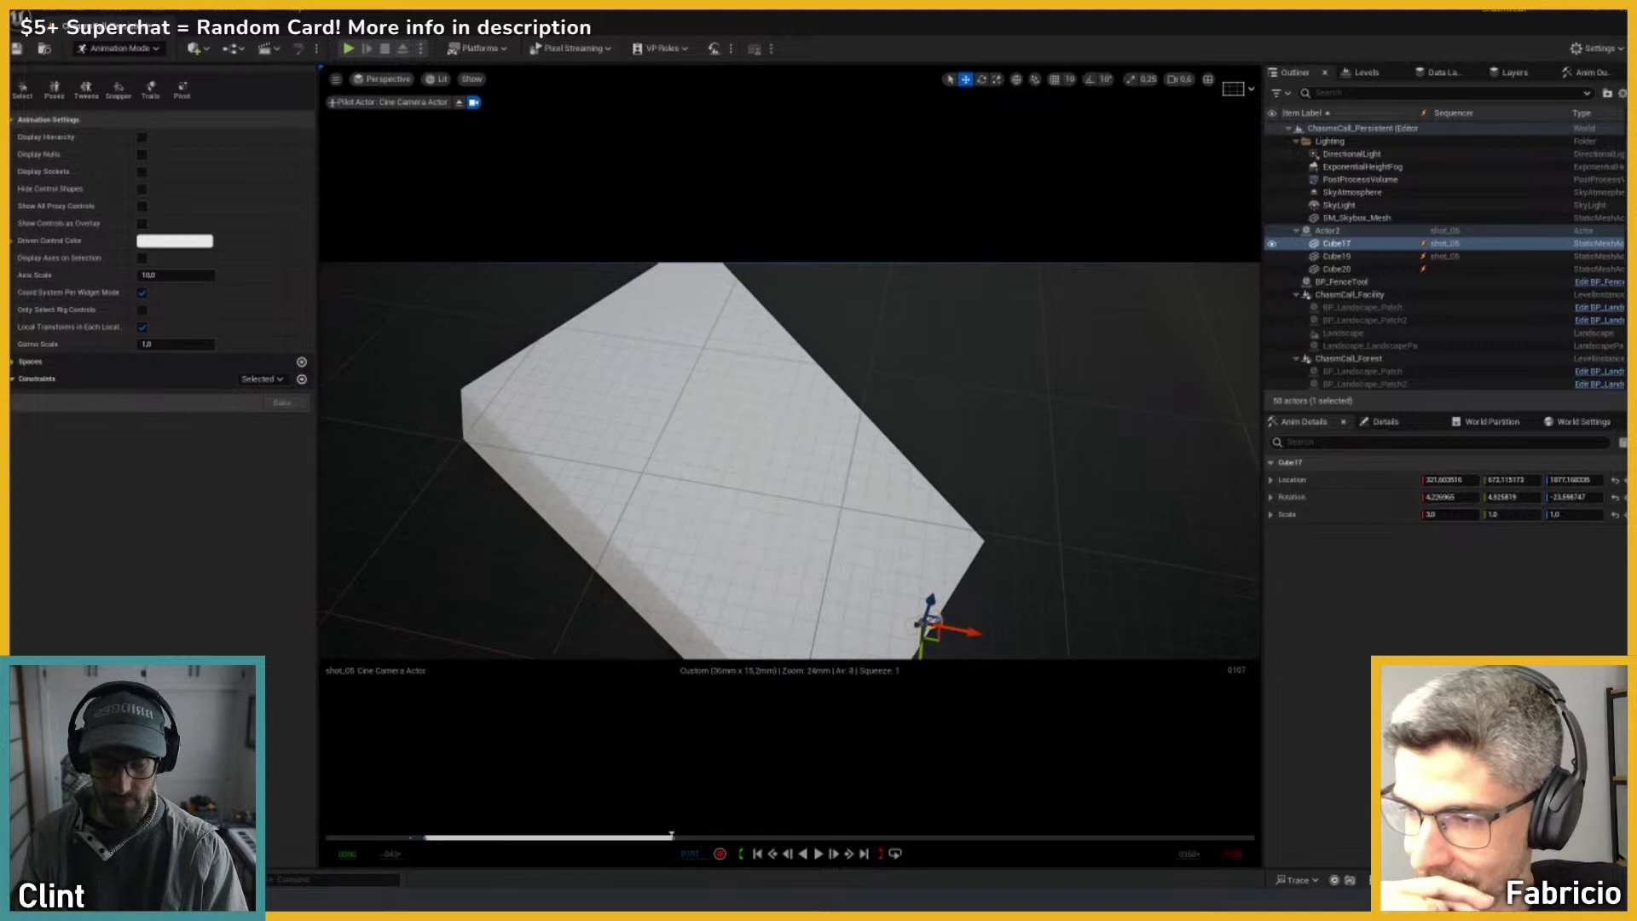
pyautogui.moveTo(937, 628); pyautogui.dragTo(989, 692)
pyautogui.press('e')
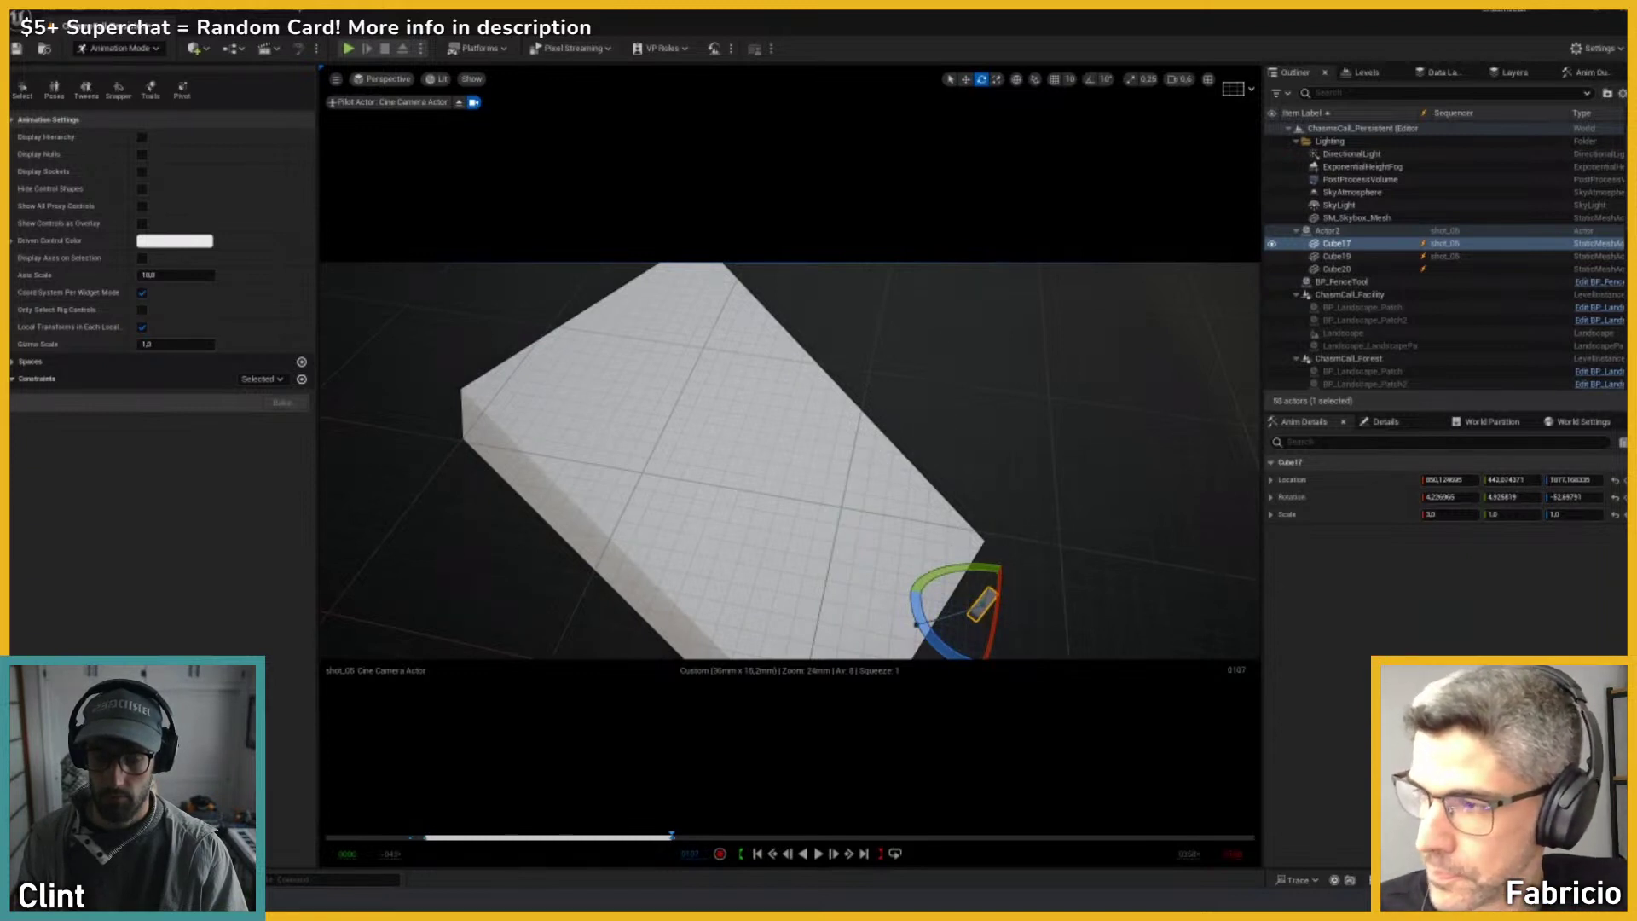
pyautogui.press('Up')
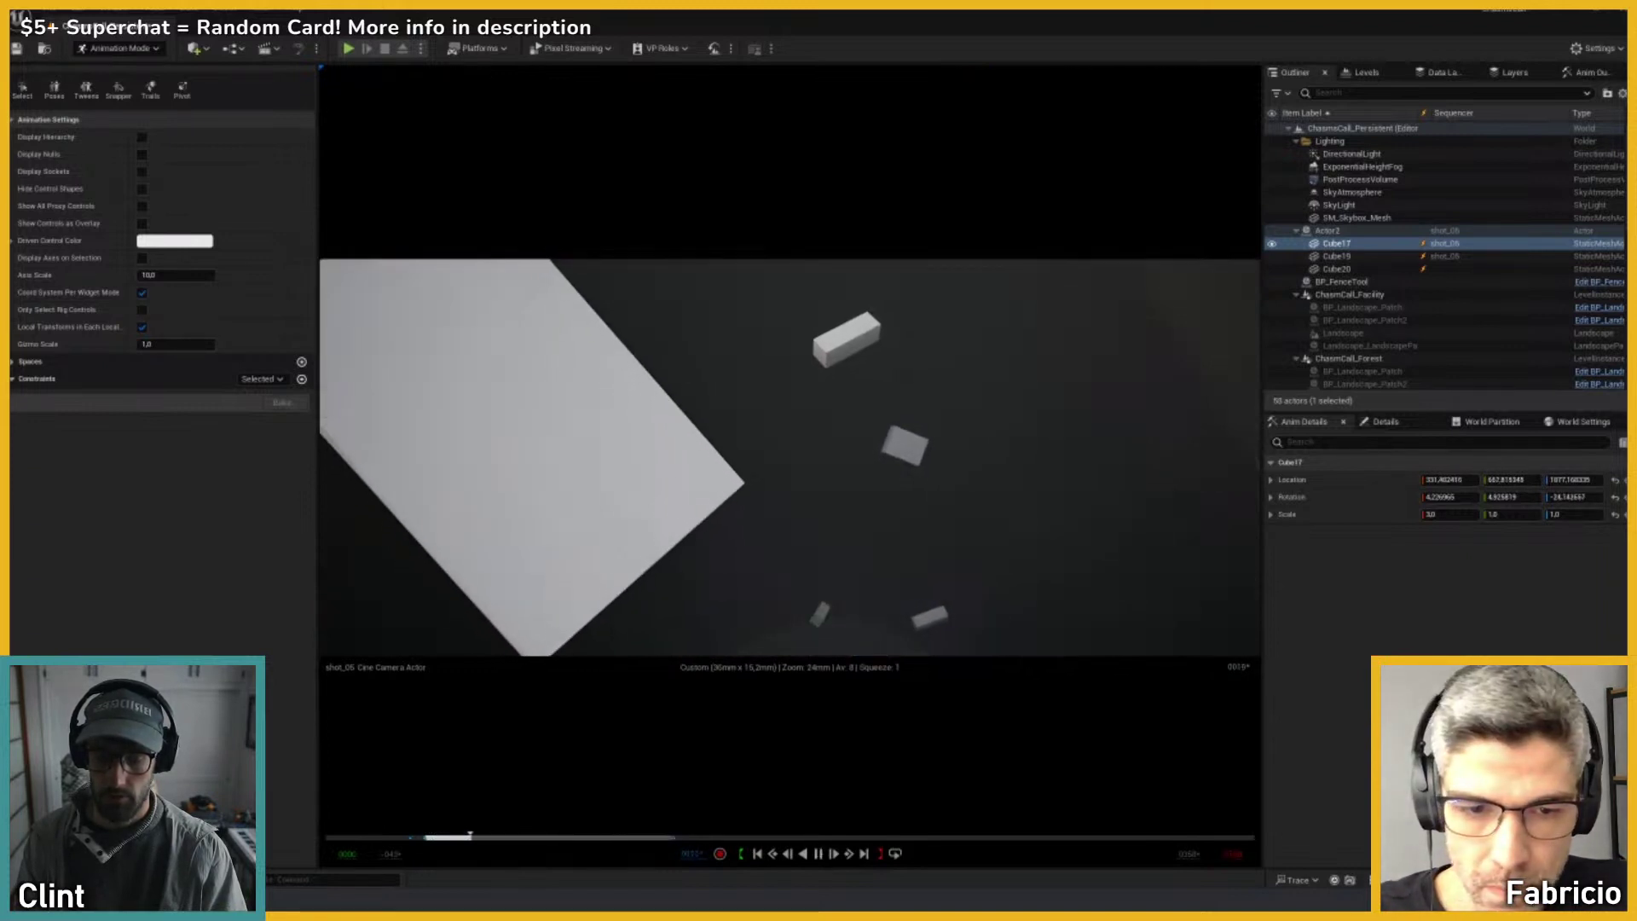
pyautogui.press('space')
# Step: Try to reposition and rotate Cube20 near frame 105 after checking the shot's early and late frames
pyautogui.click(819, 620)
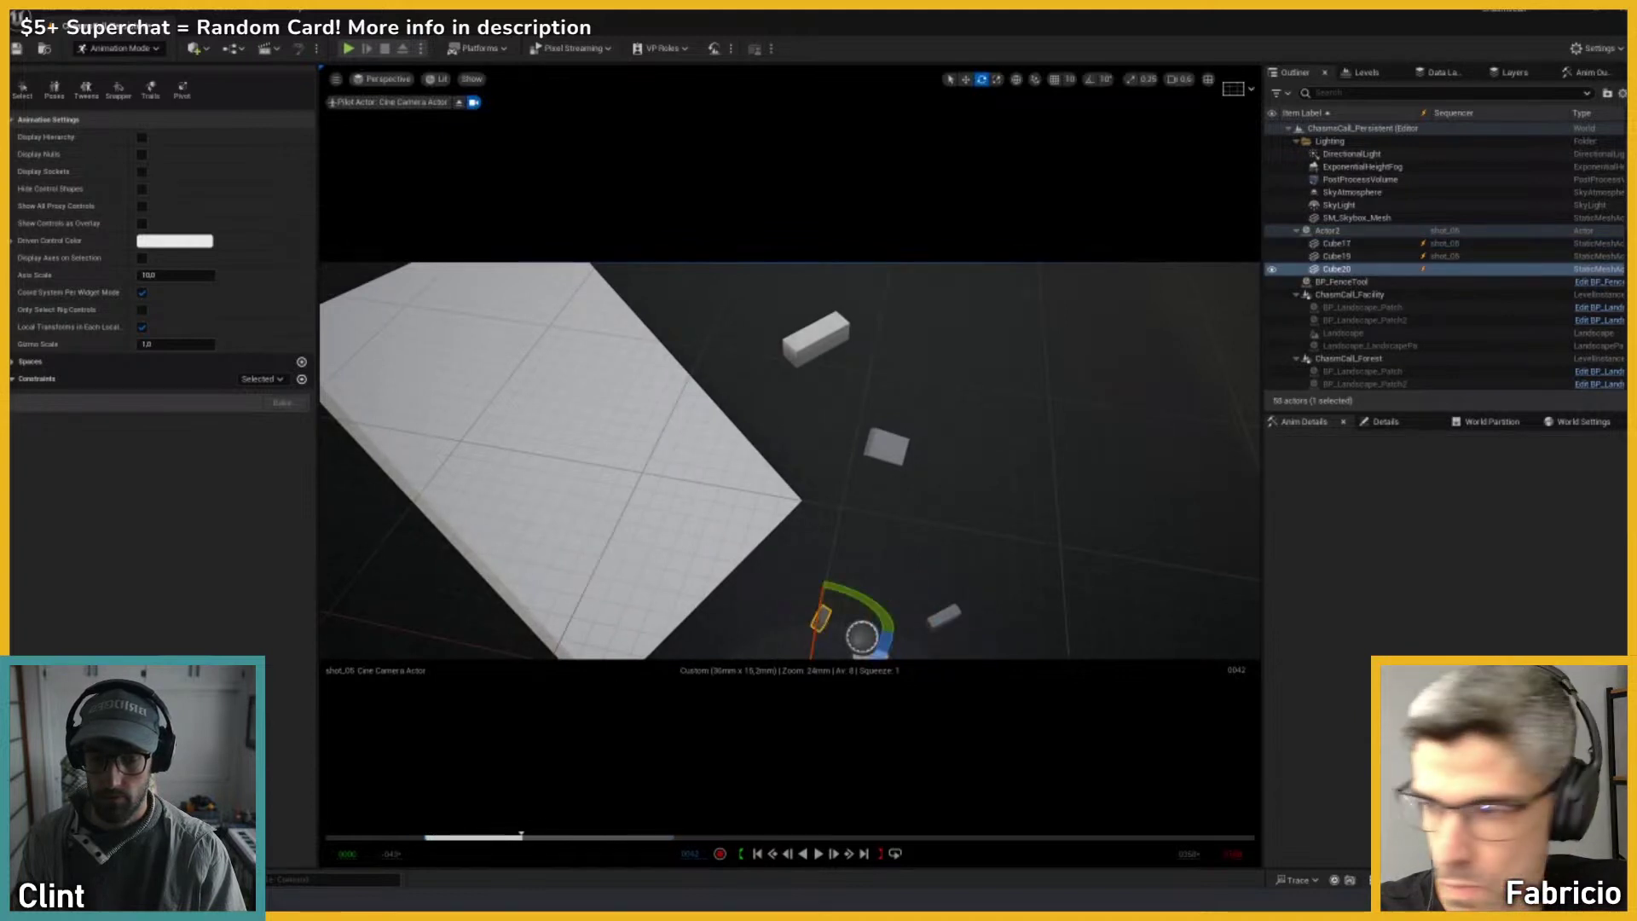
pyautogui.press('Home')
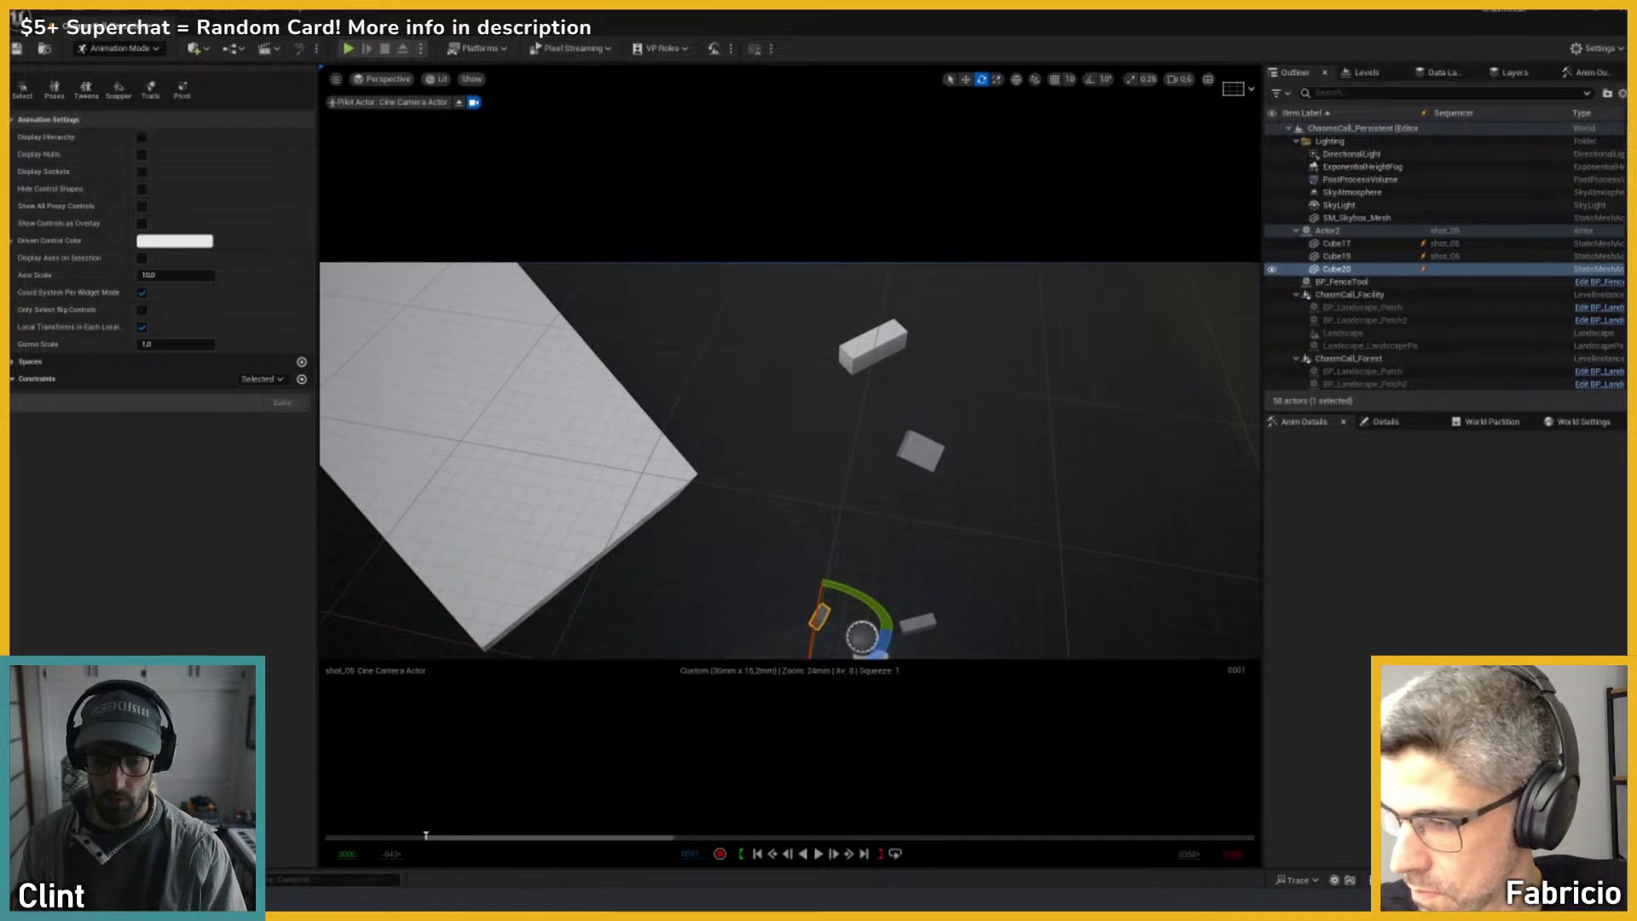
pyautogui.press('End')
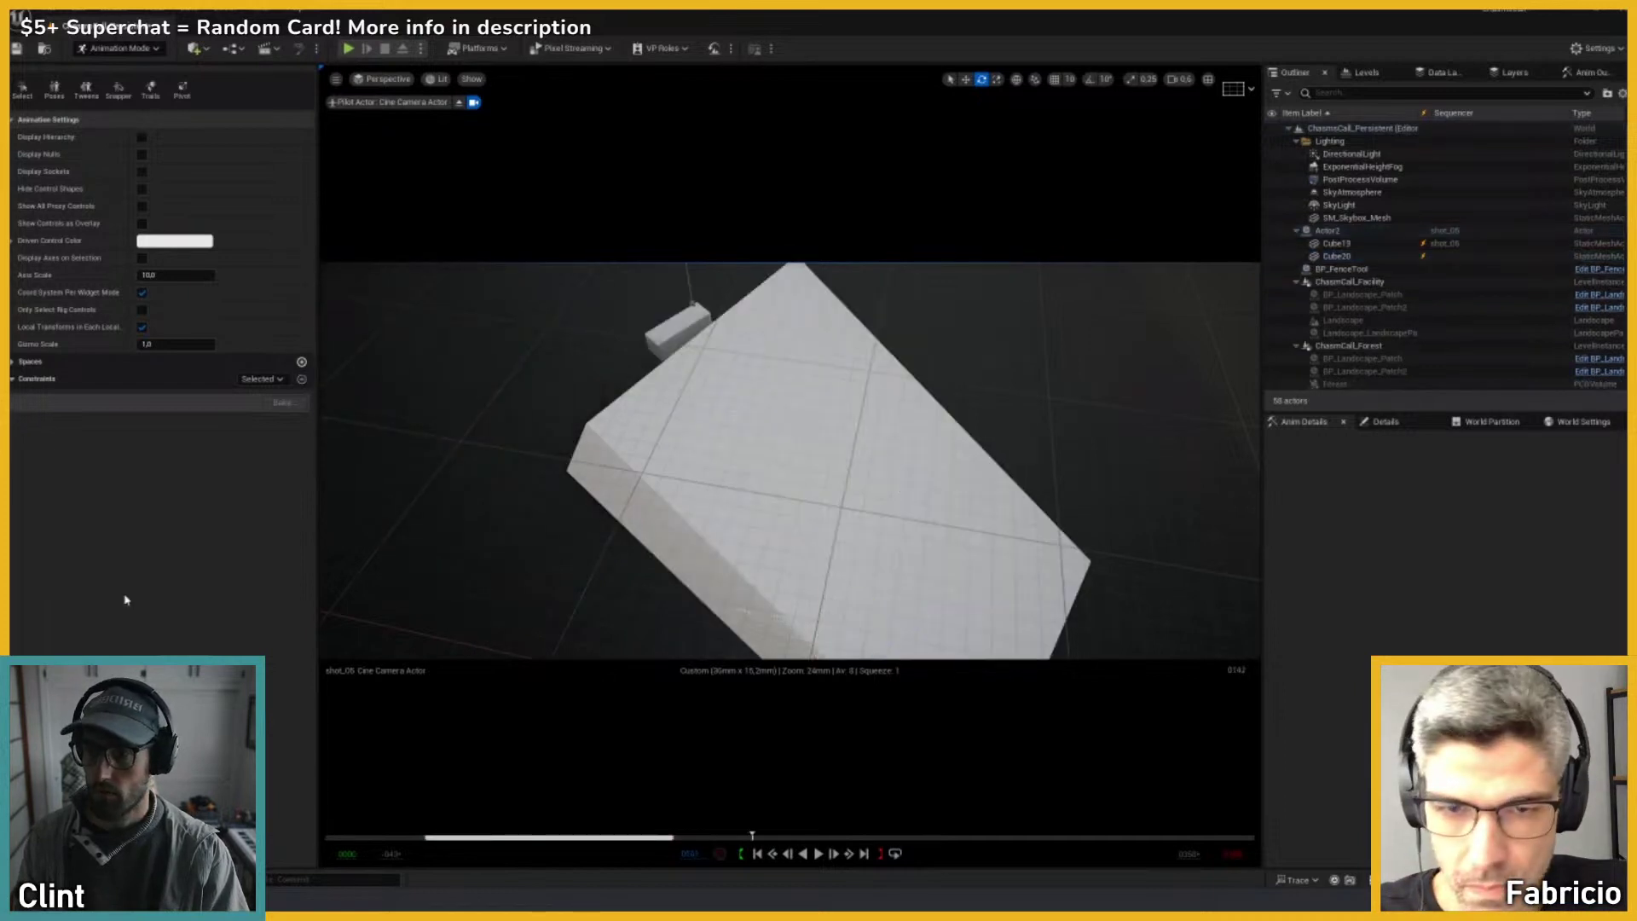
pyautogui.moveTo(752, 836); pyautogui.dragTo(452, 836)
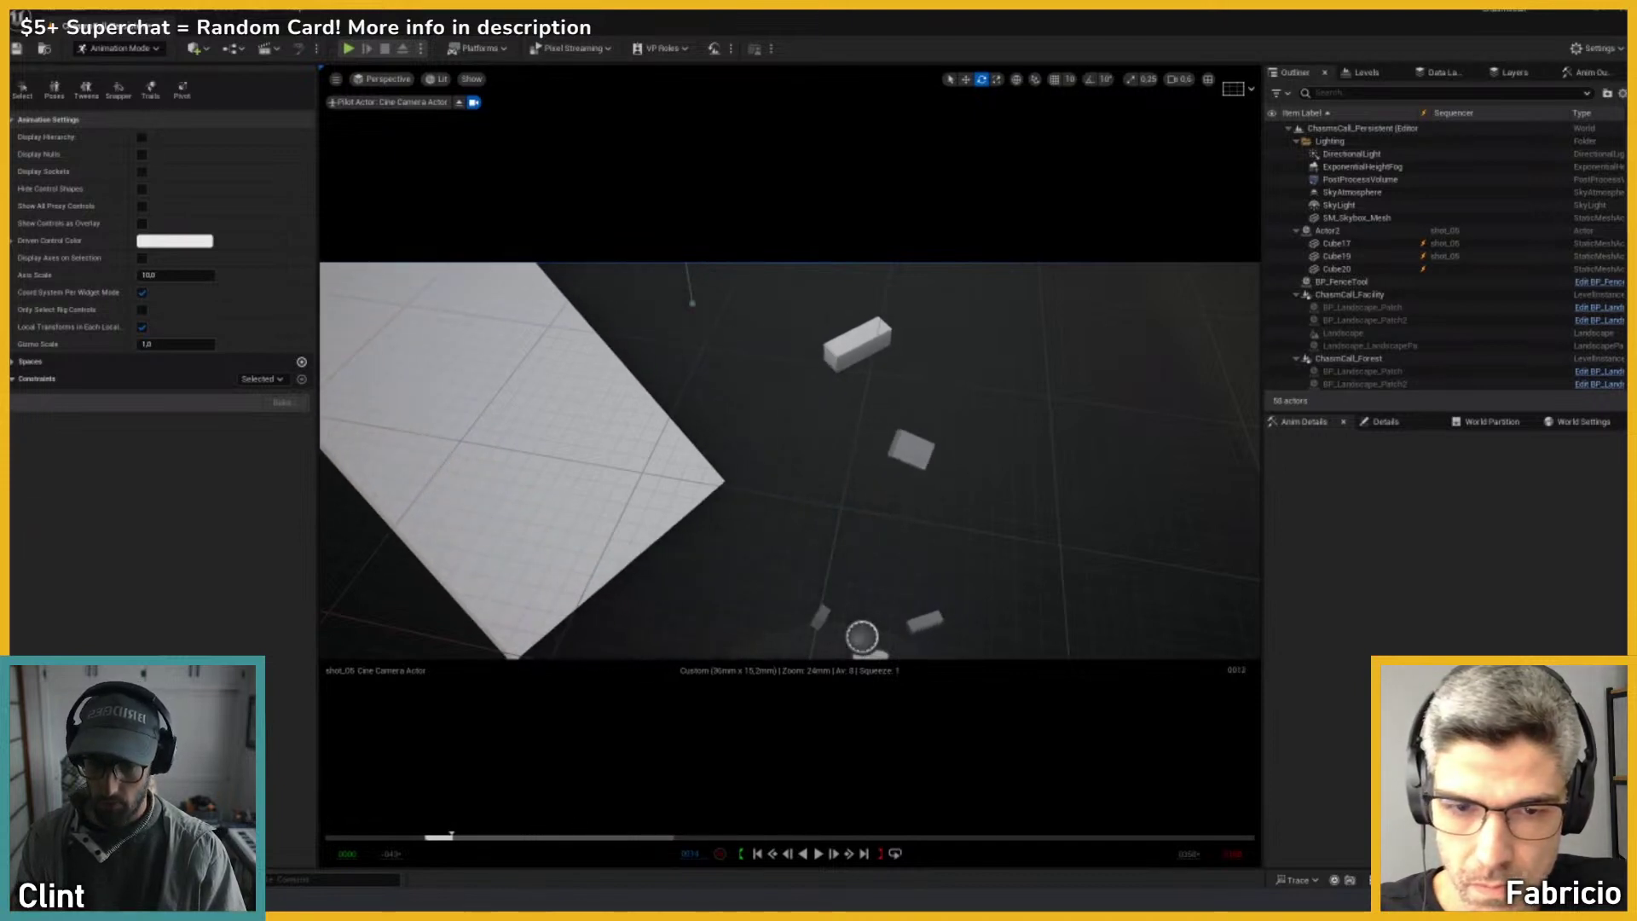
pyautogui.click(827, 611)
pyautogui.press('w')
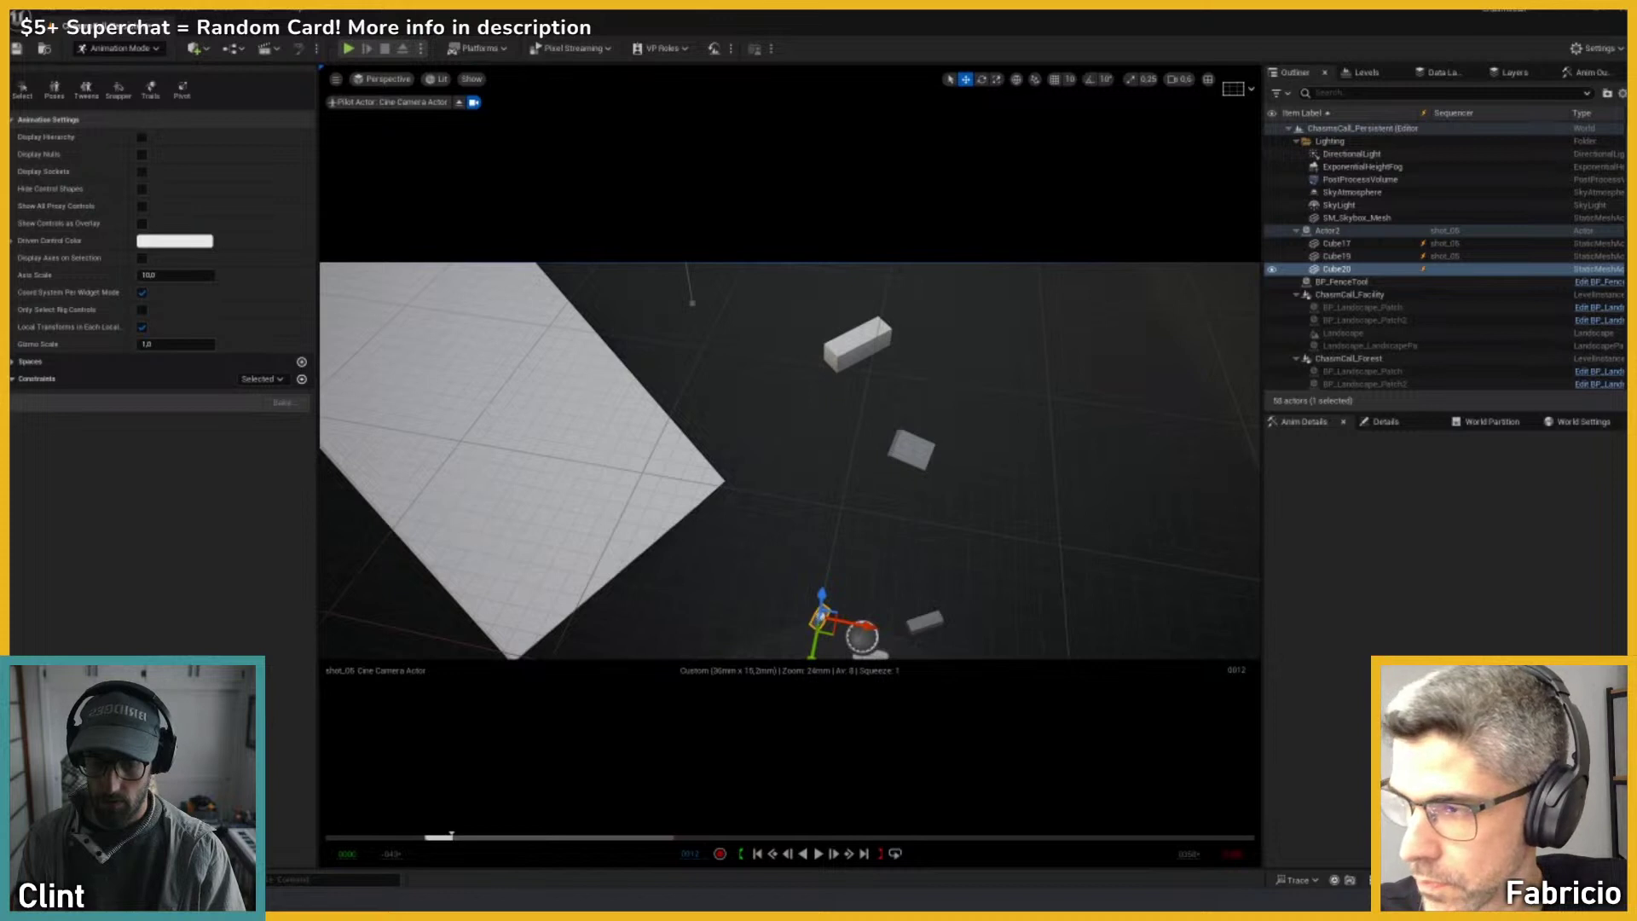
pyautogui.moveTo(452, 836); pyautogui.dragTo(665, 837)
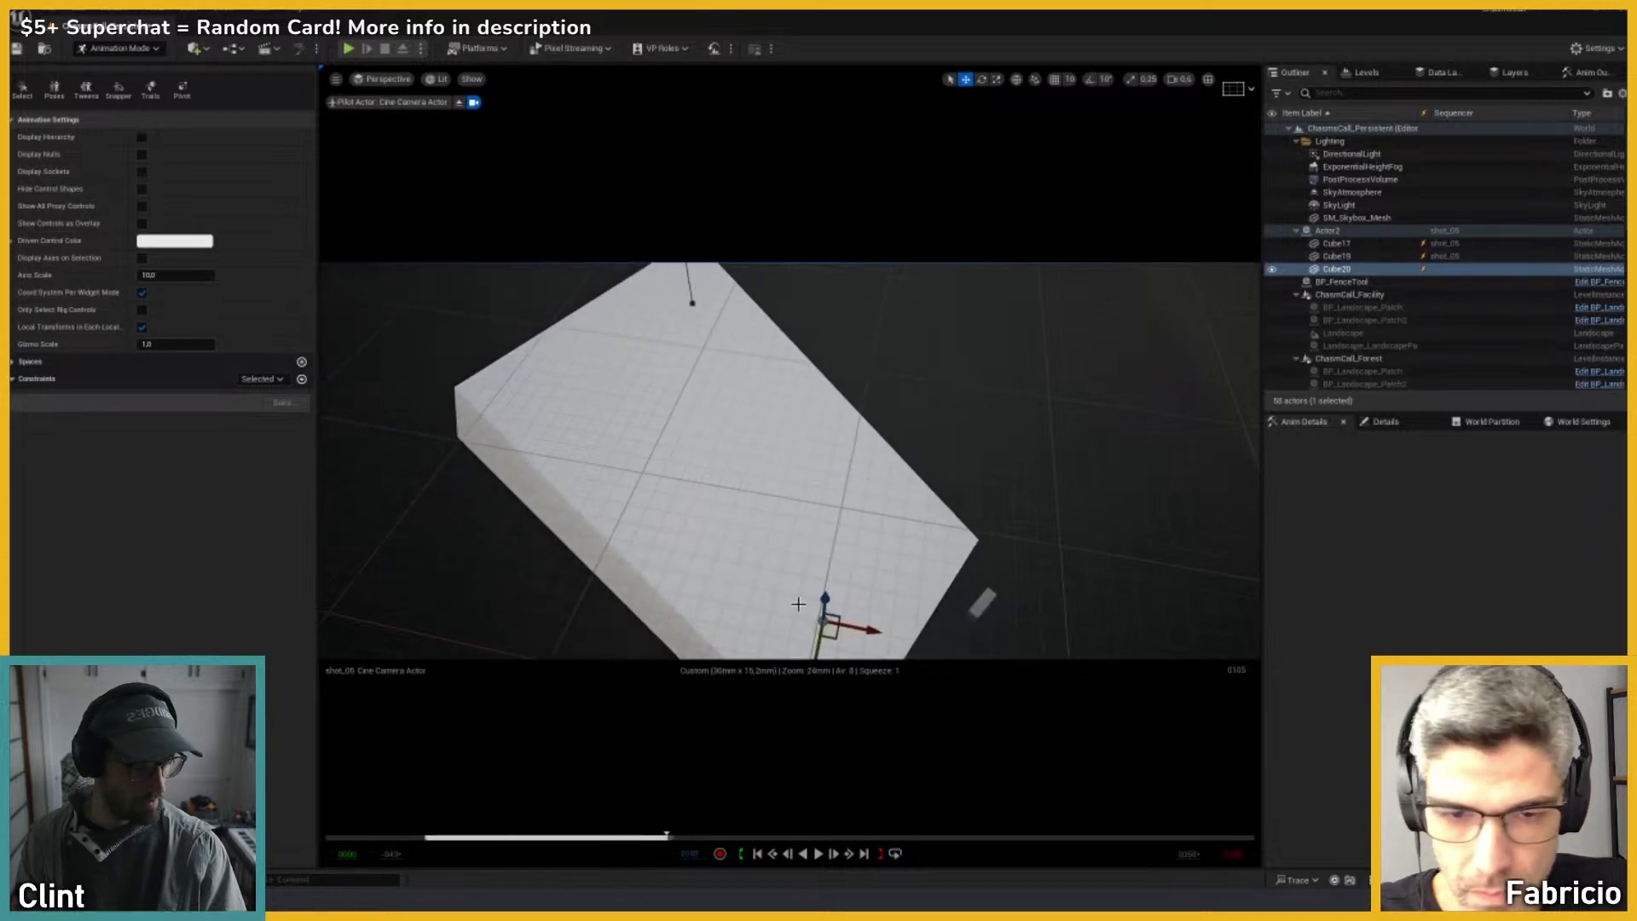
pyautogui.press('e')
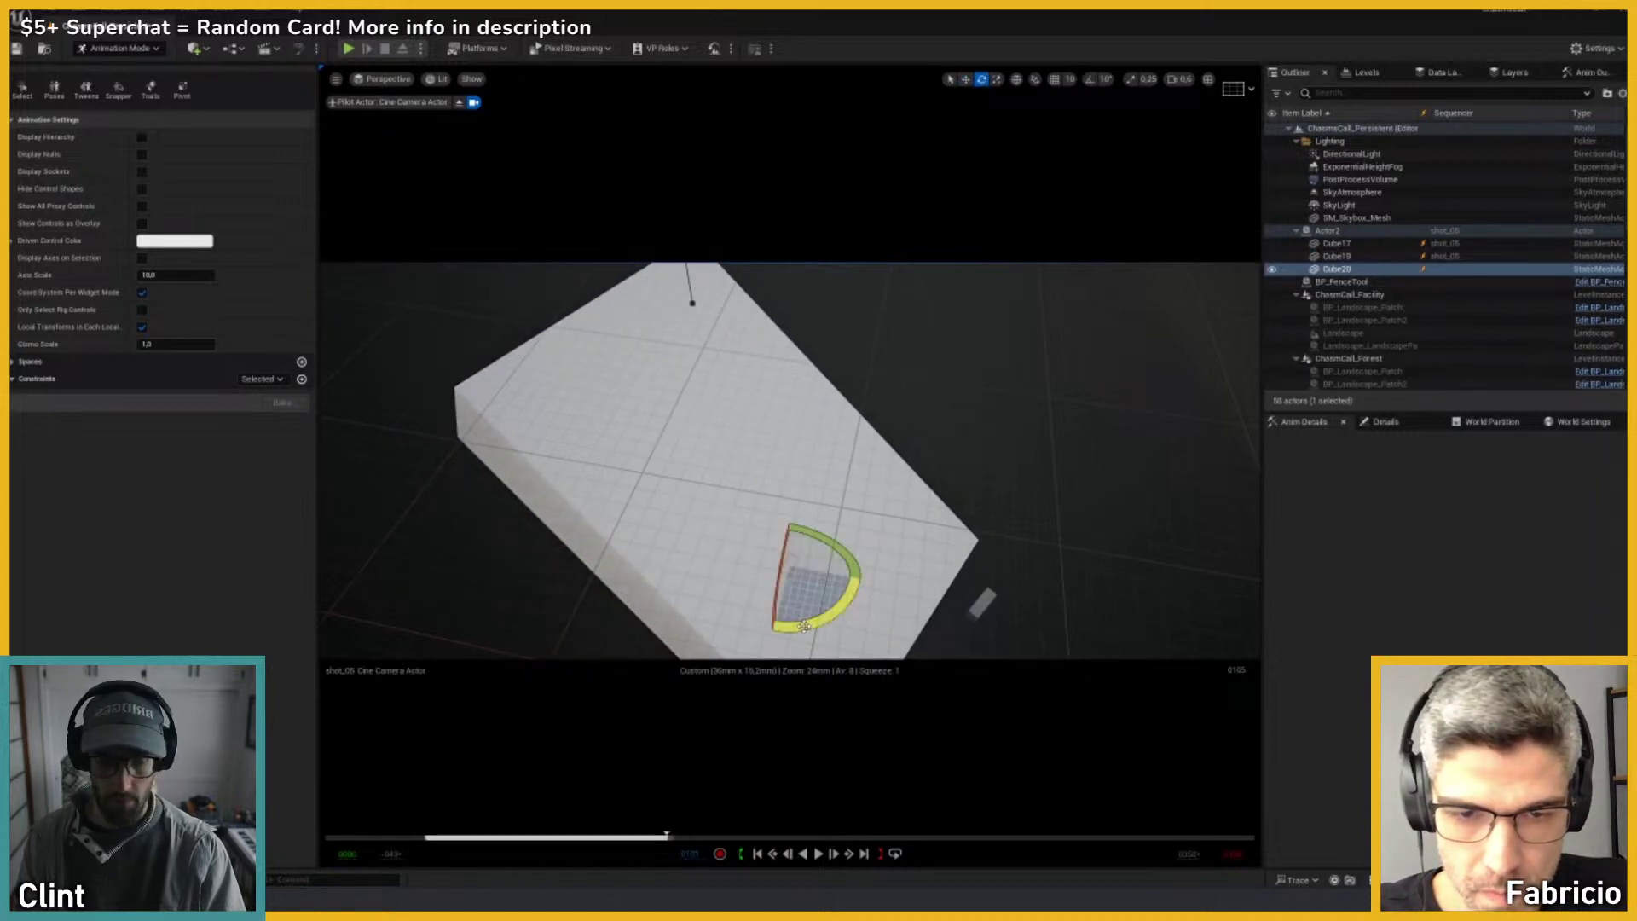
pyautogui.moveTo(840, 597); pyautogui.dragTo(816, 623)
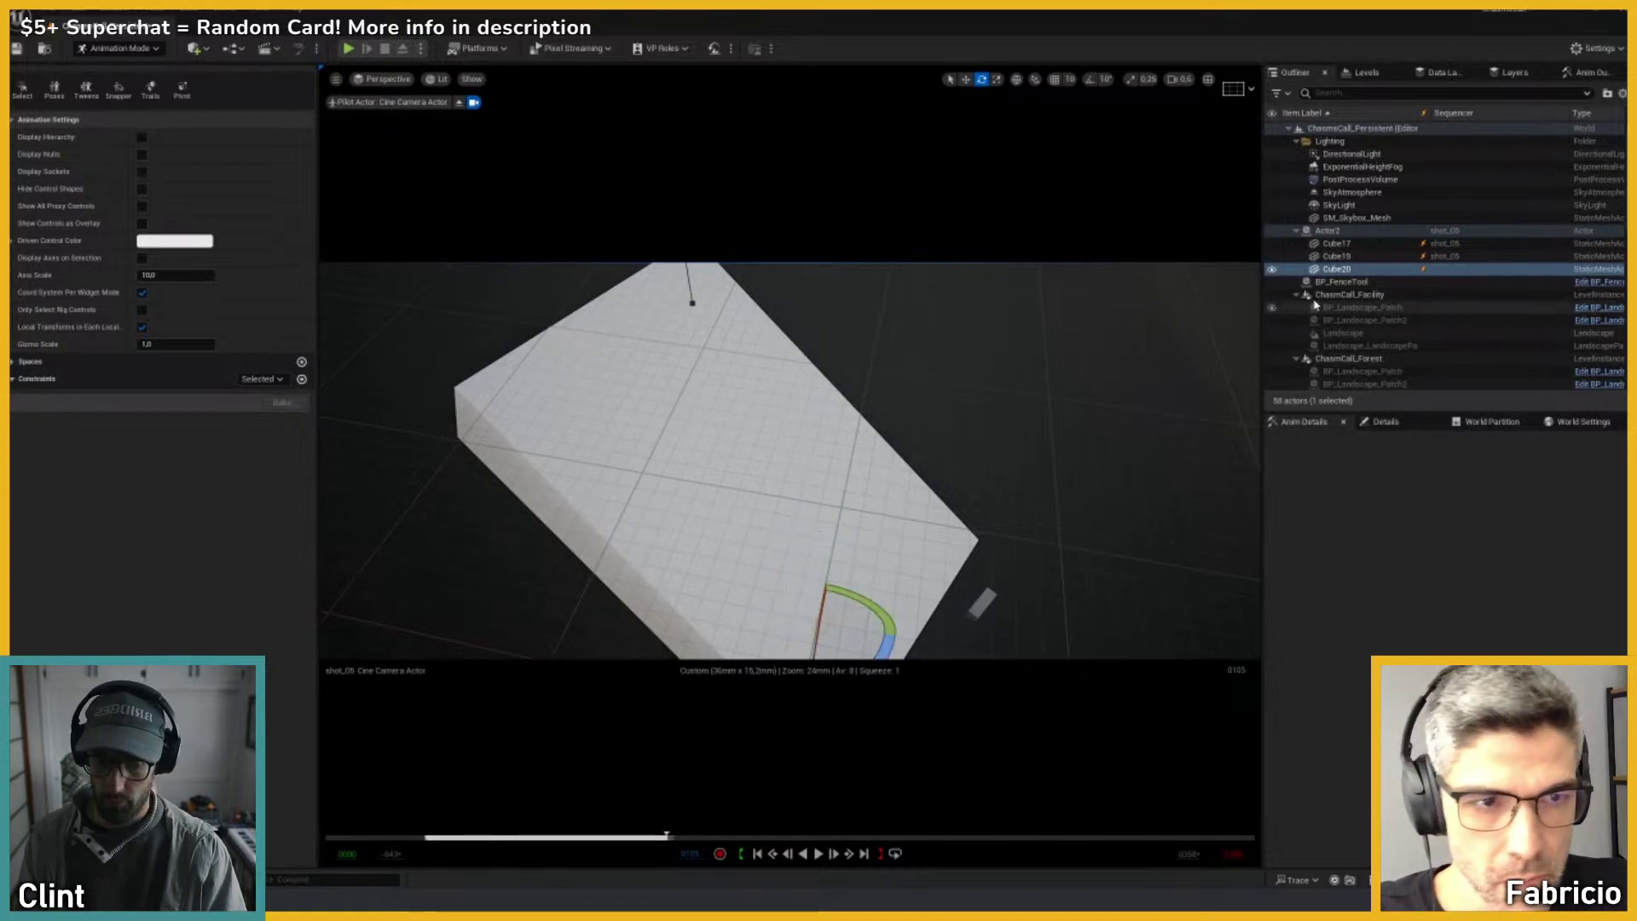
# Step: Add Cube20 to the shot_05 sequence, shift it upward at frame 107 with a rotation of about -112° around Z, and replay the shot
pyautogui.click(1337, 268)
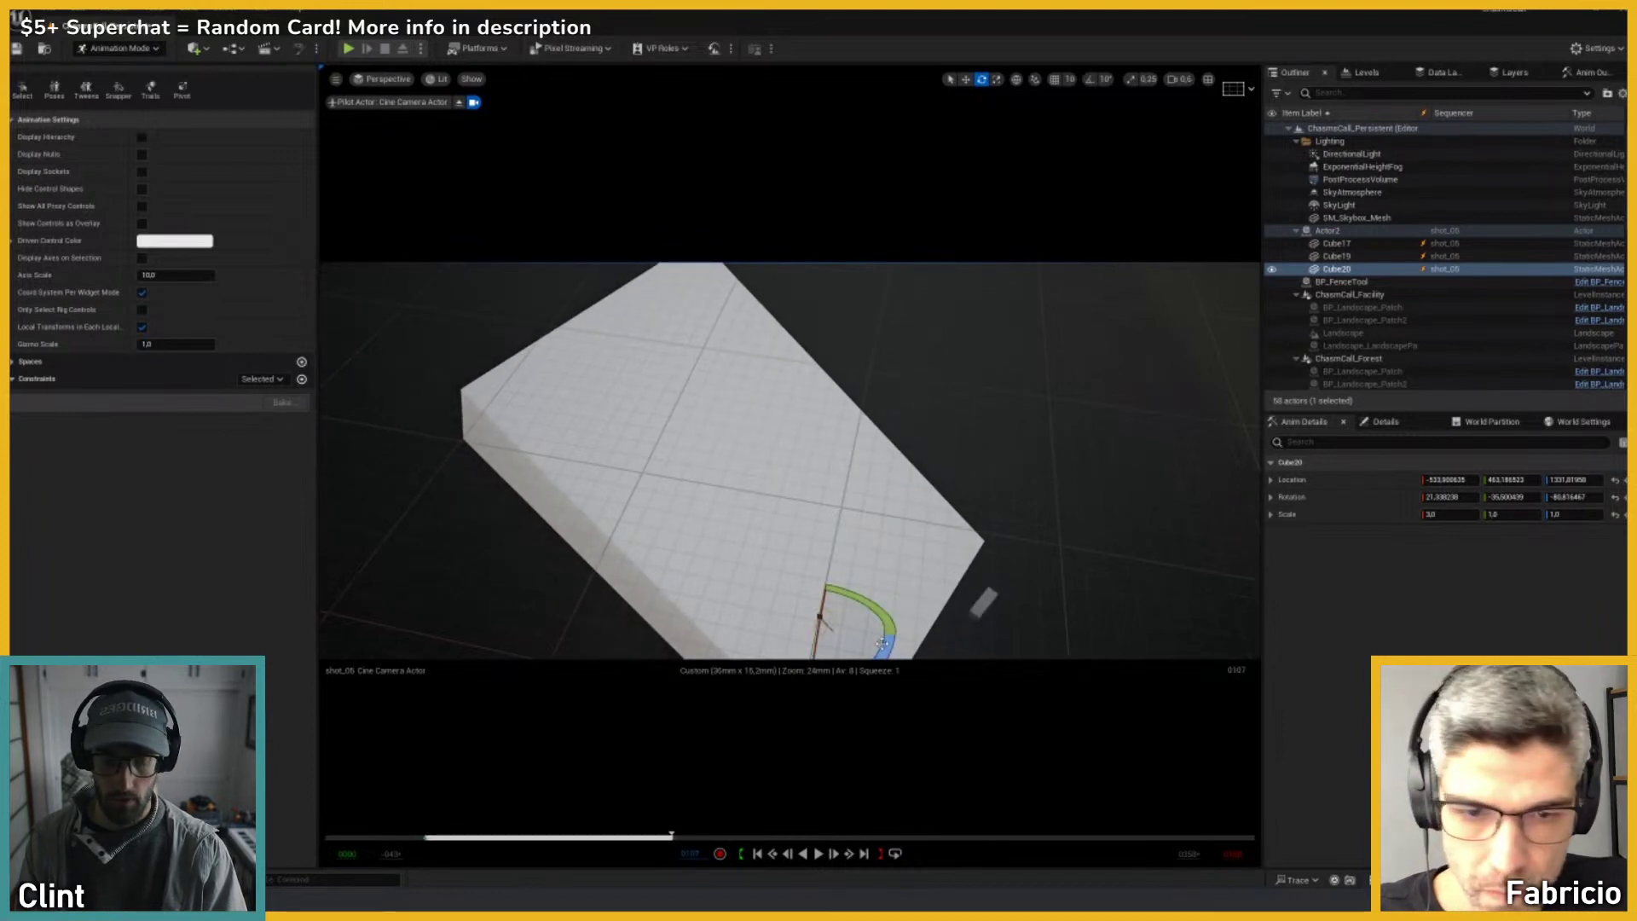
pyautogui.moveTo(882, 643); pyautogui.dragTo(814, 567)
pyautogui.press('w')
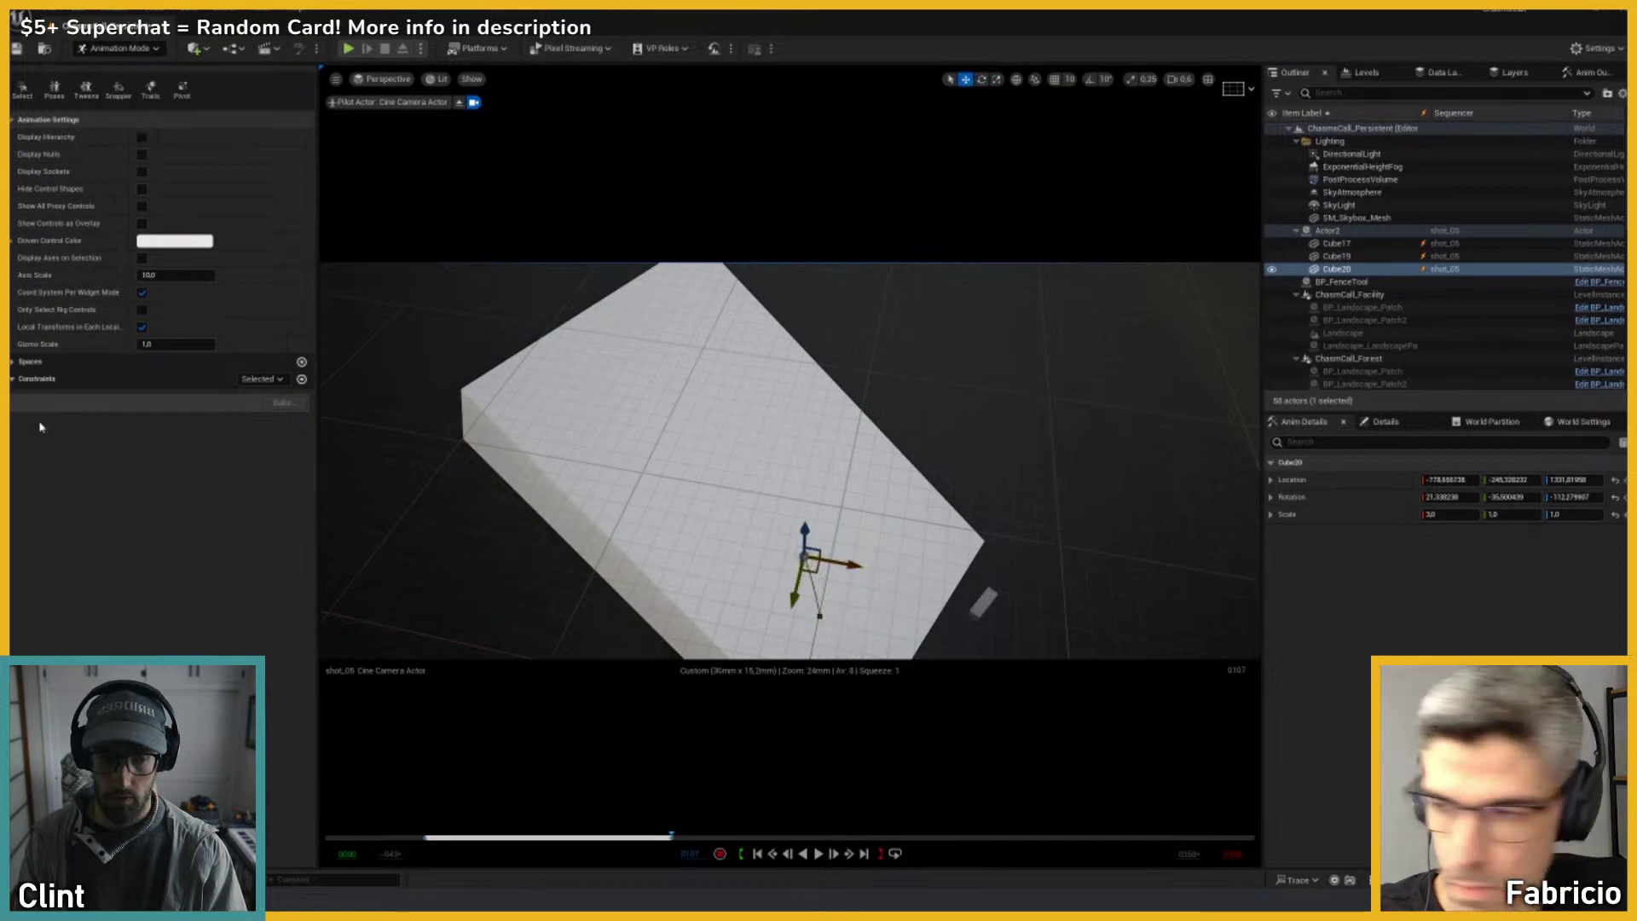
pyautogui.press('space')
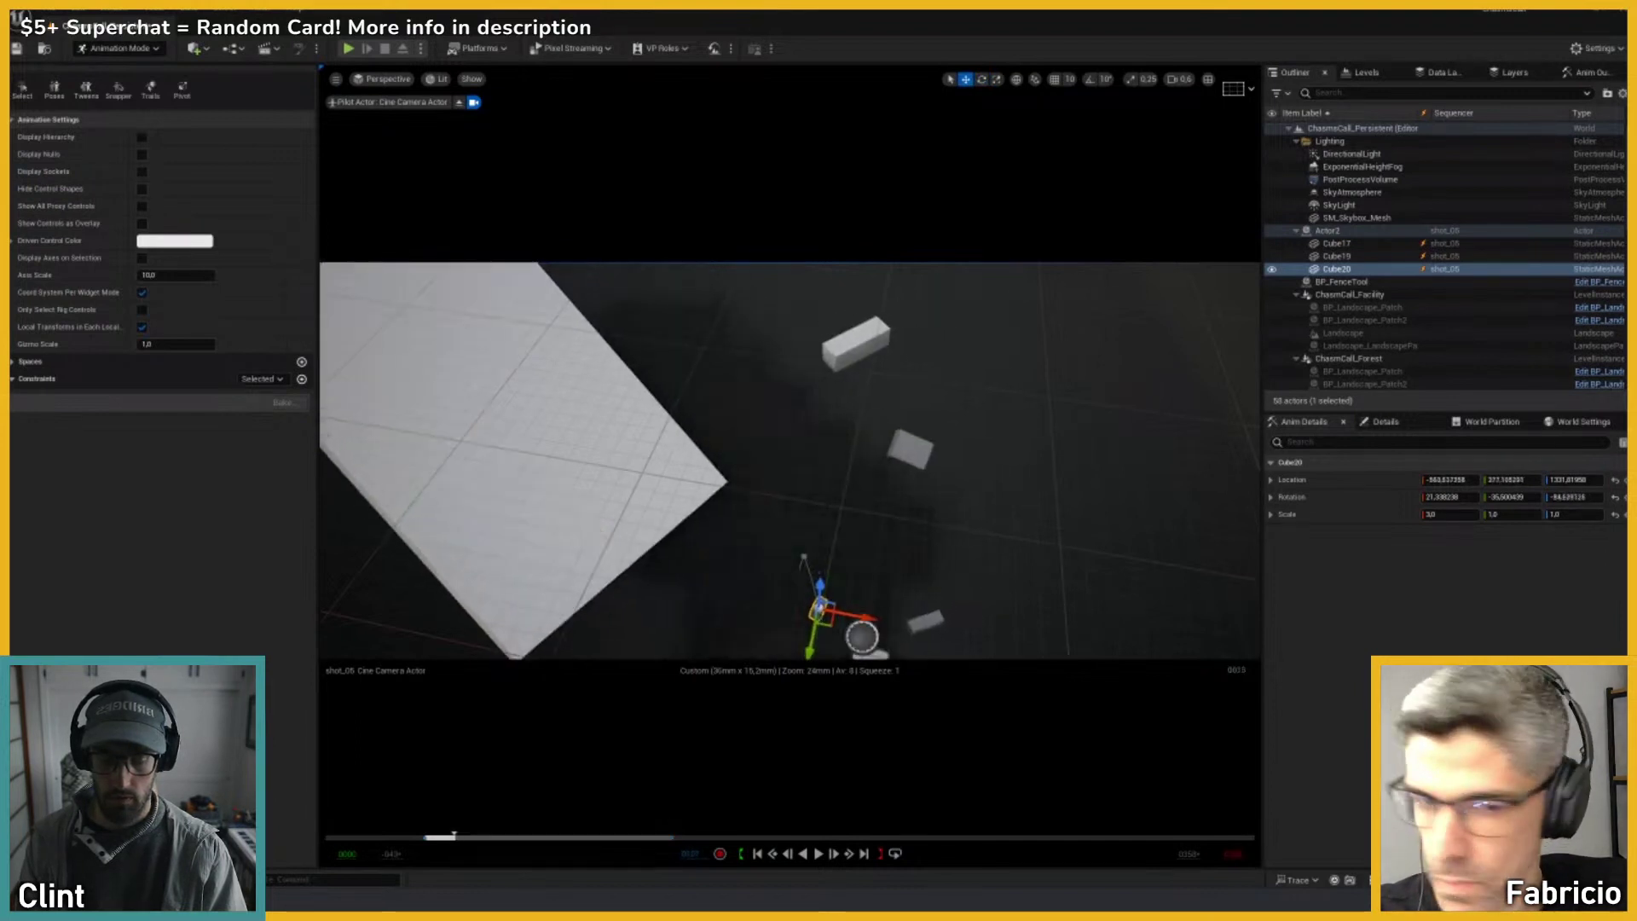
pyautogui.press('space')
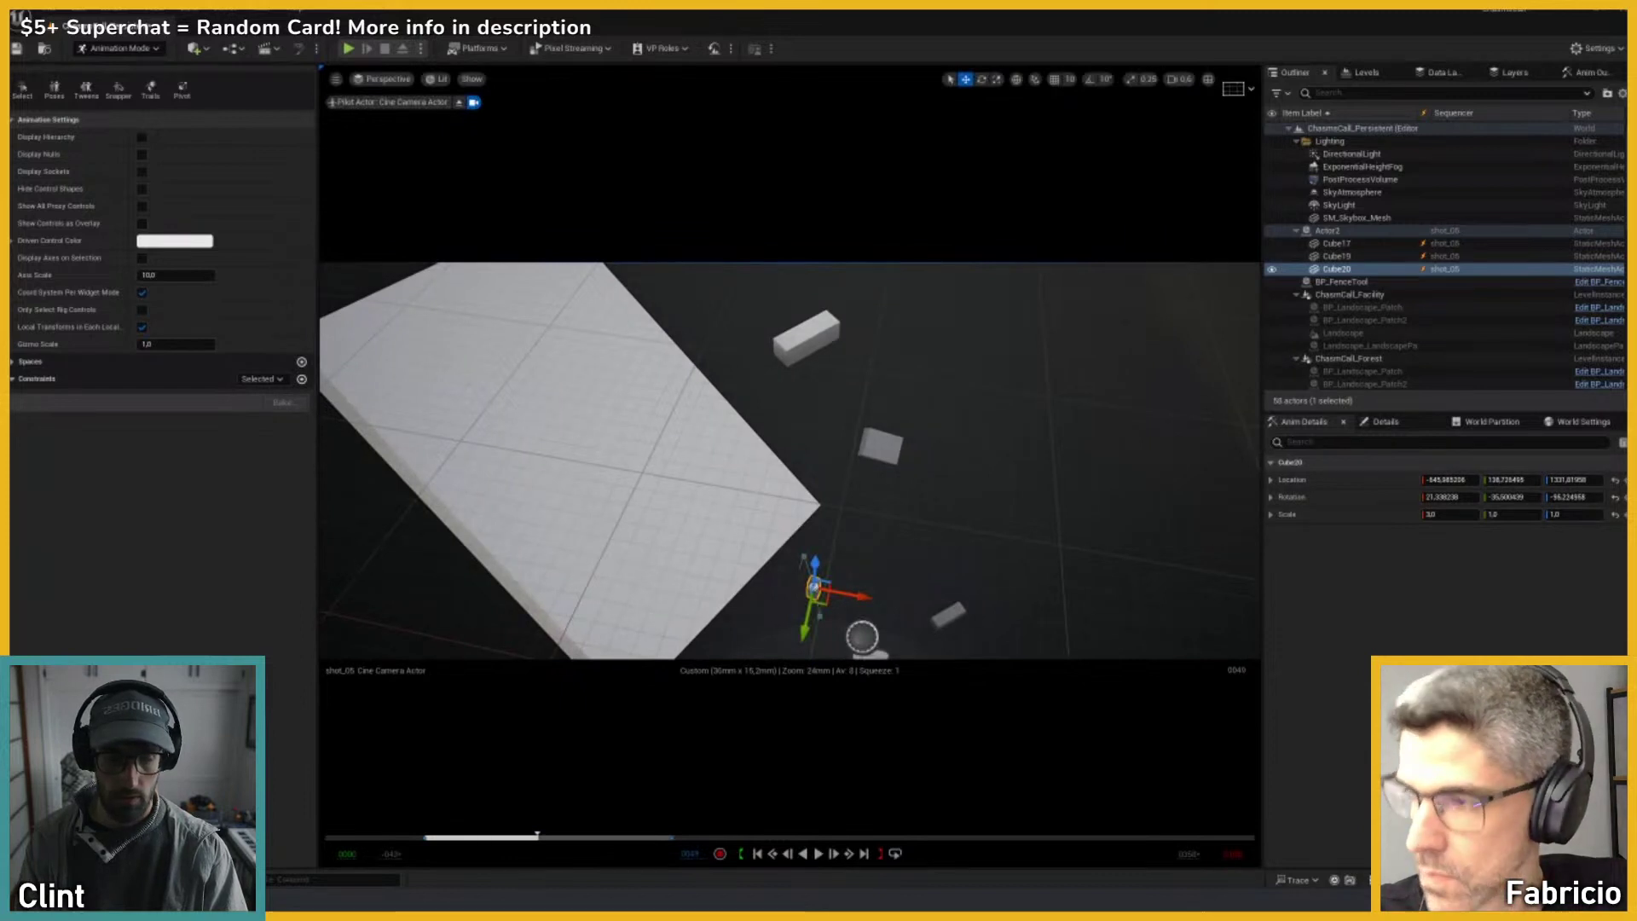
# Step: Step through shot_05's early frames and replay the shot to examine the timing of the falling cubes against the slab
pyautogui.press(',')
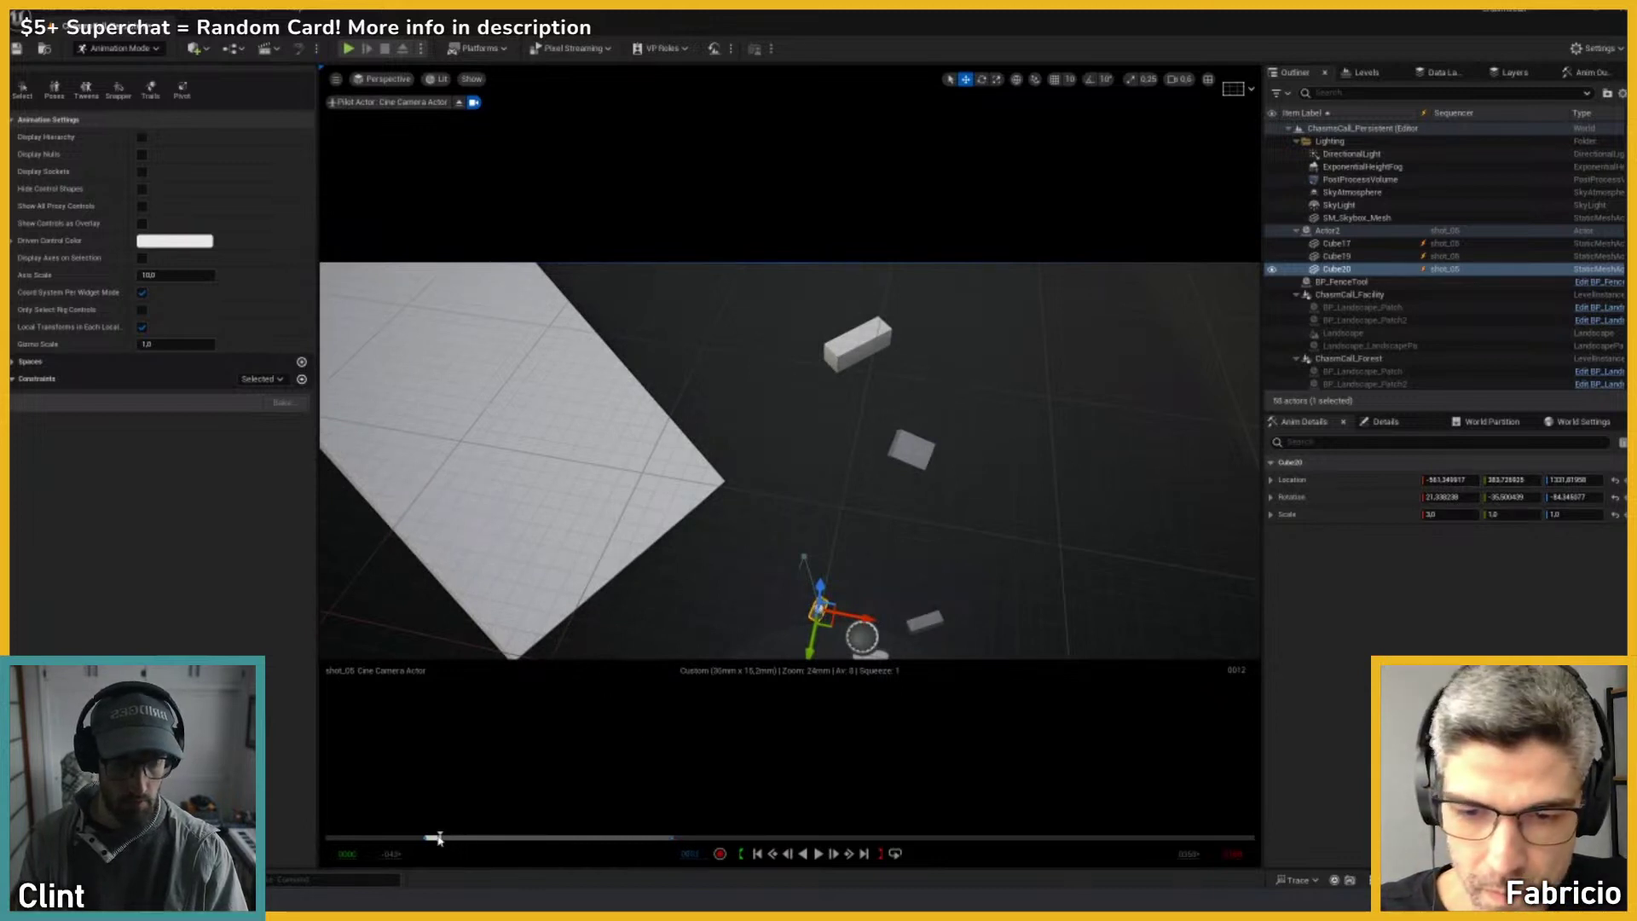
pyautogui.press('.')
pyautogui.press('.')
pyautogui.press('.')
pyautogui.press('.')
pyautogui.press('.')
pyautogui.press('.')
pyautogui.press('.')
pyautogui.press('.')
pyautogui.press('.')
pyautogui.press('.')
pyautogui.press('.')
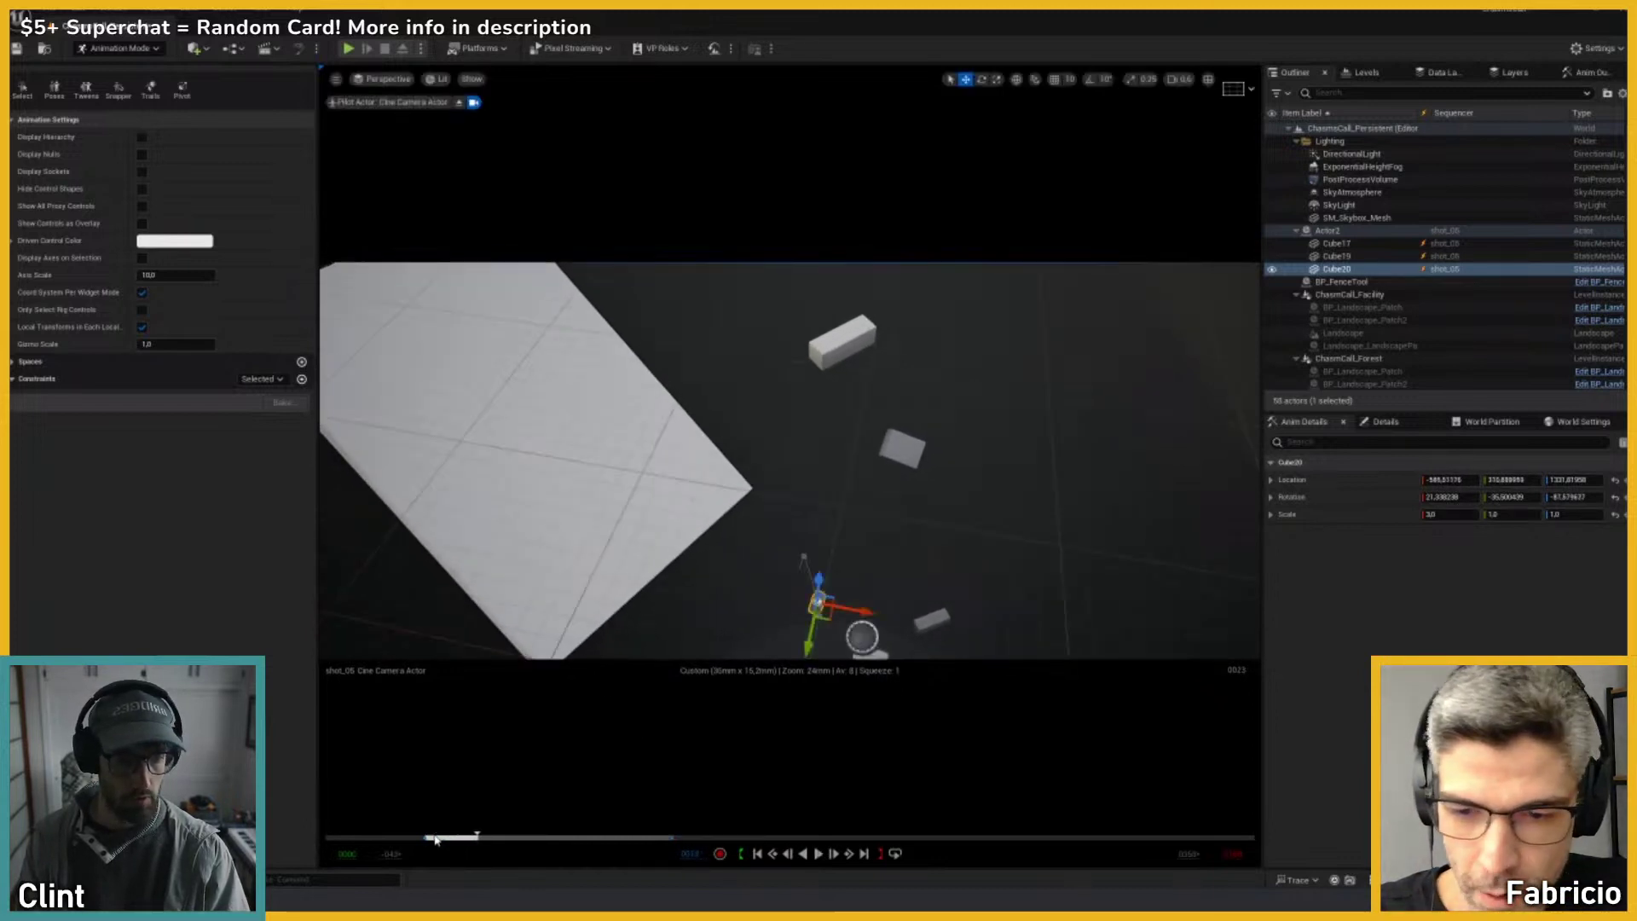
pyautogui.moveTo(435, 840); pyautogui.dragTo(426, 838)
pyautogui.press('space')
pyautogui.press('space')
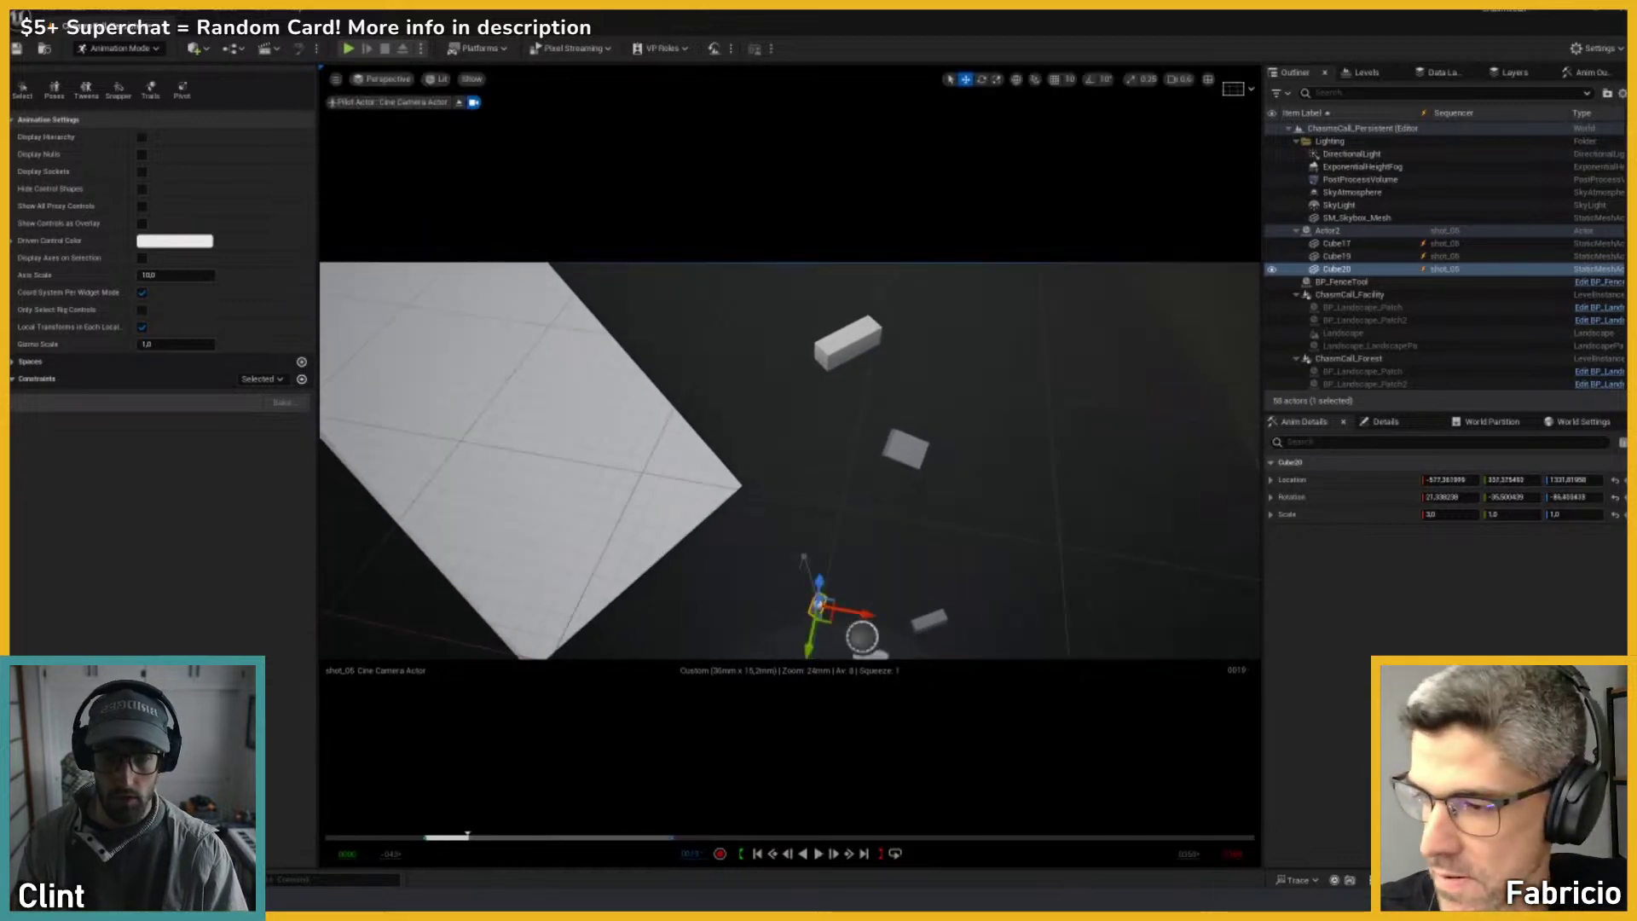
pyautogui.moveTo(467, 838)
pyautogui.mouseDown()
pyautogui.moveTo(671, 838)
pyautogui.moveTo(443, 838)
pyautogui.mouseUp()
pyautogui.press('space')
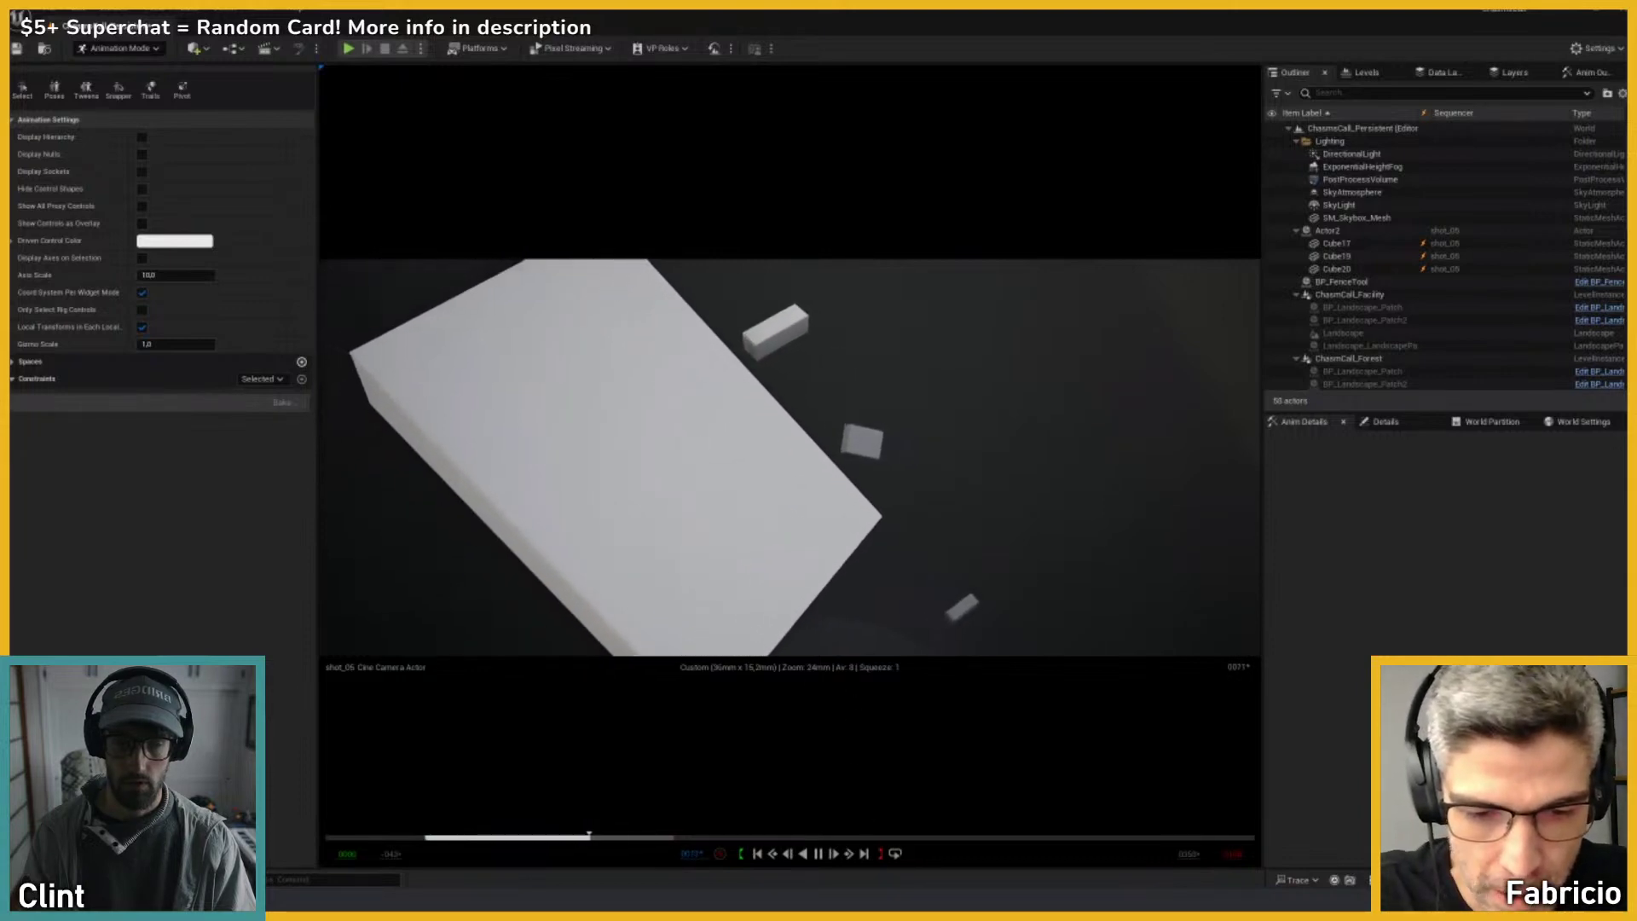
# Step: Switch to the Chasm's Call Workboard in Miro and bring the Character reference images into view
pyautogui.moveTo(847, 900)
pyautogui.click(847, 842)
pyautogui.scroll(-5, 836, 436)
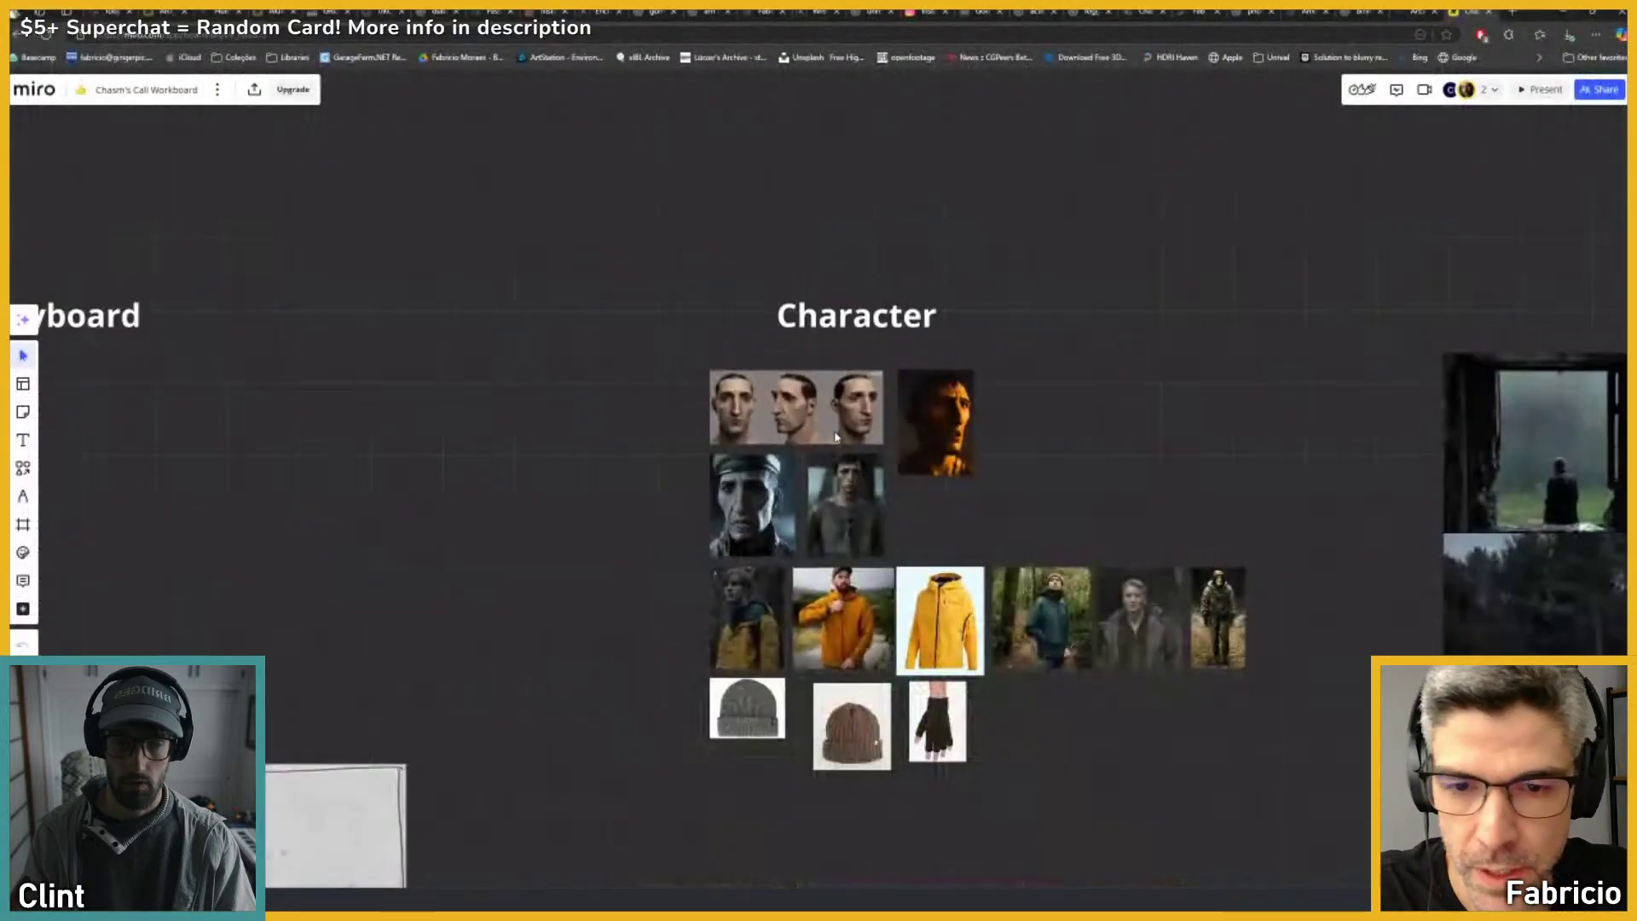
# Step: Examine the underground shaft image with the suspended truck among The Pit references in the board's Environment section
pyautogui.moveTo(450, 438); pyautogui.dragTo(972, 350, button='right')
pyautogui.scroll(-2, 585, 453)
pyautogui.moveTo(584, 453); pyautogui.dragTo(1145, 460, button='right')
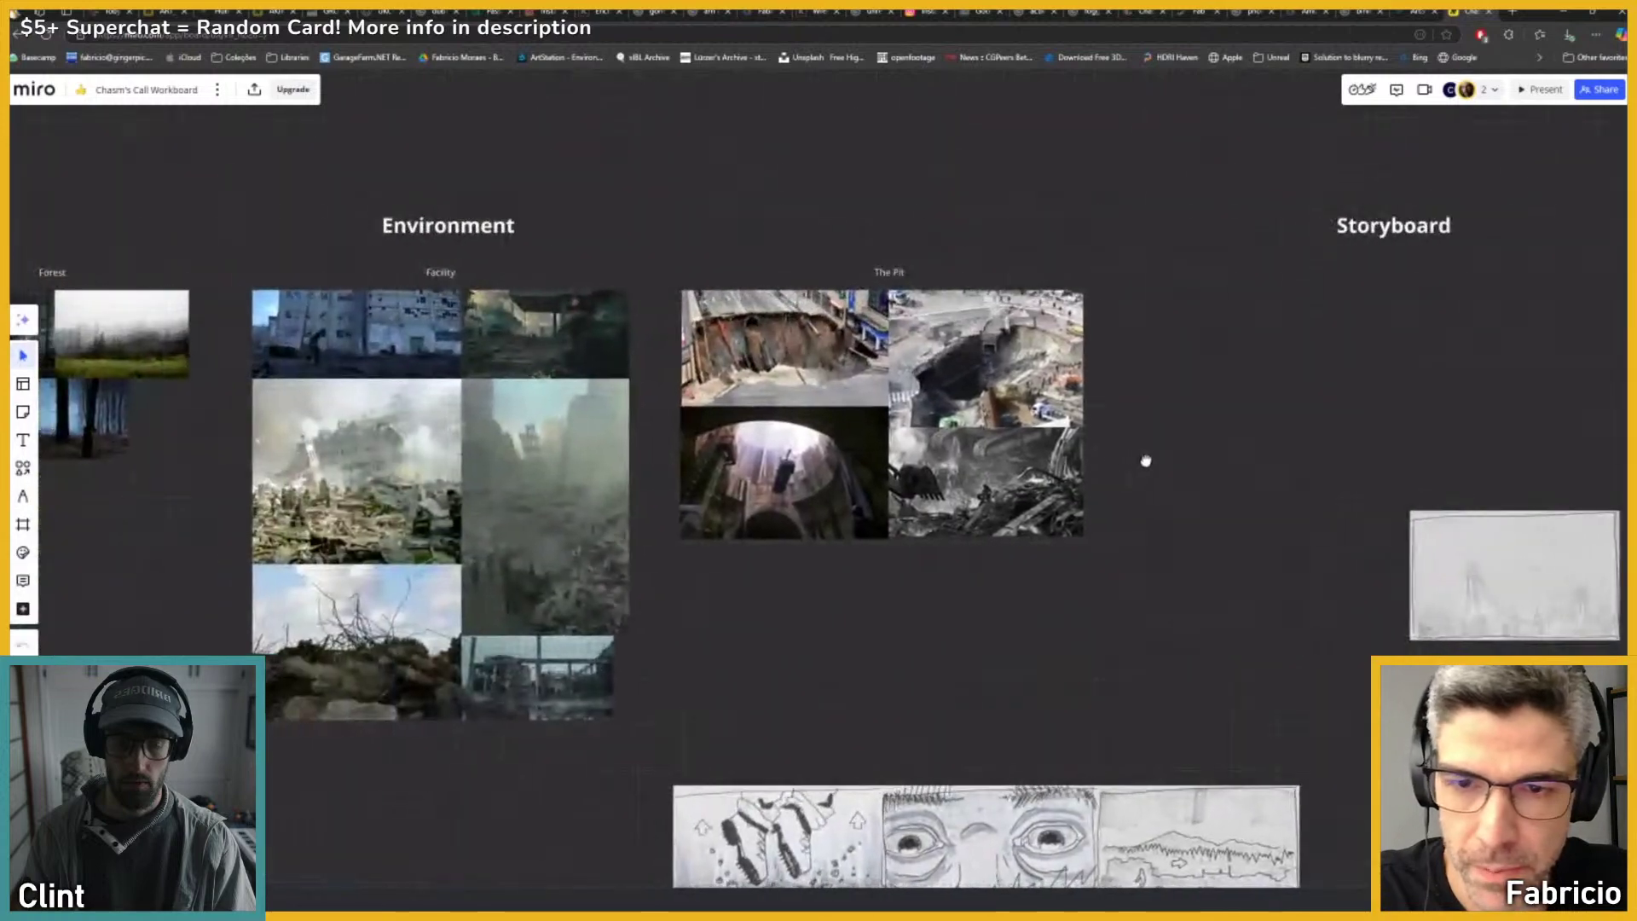
pyautogui.scroll(10, 768, 460)
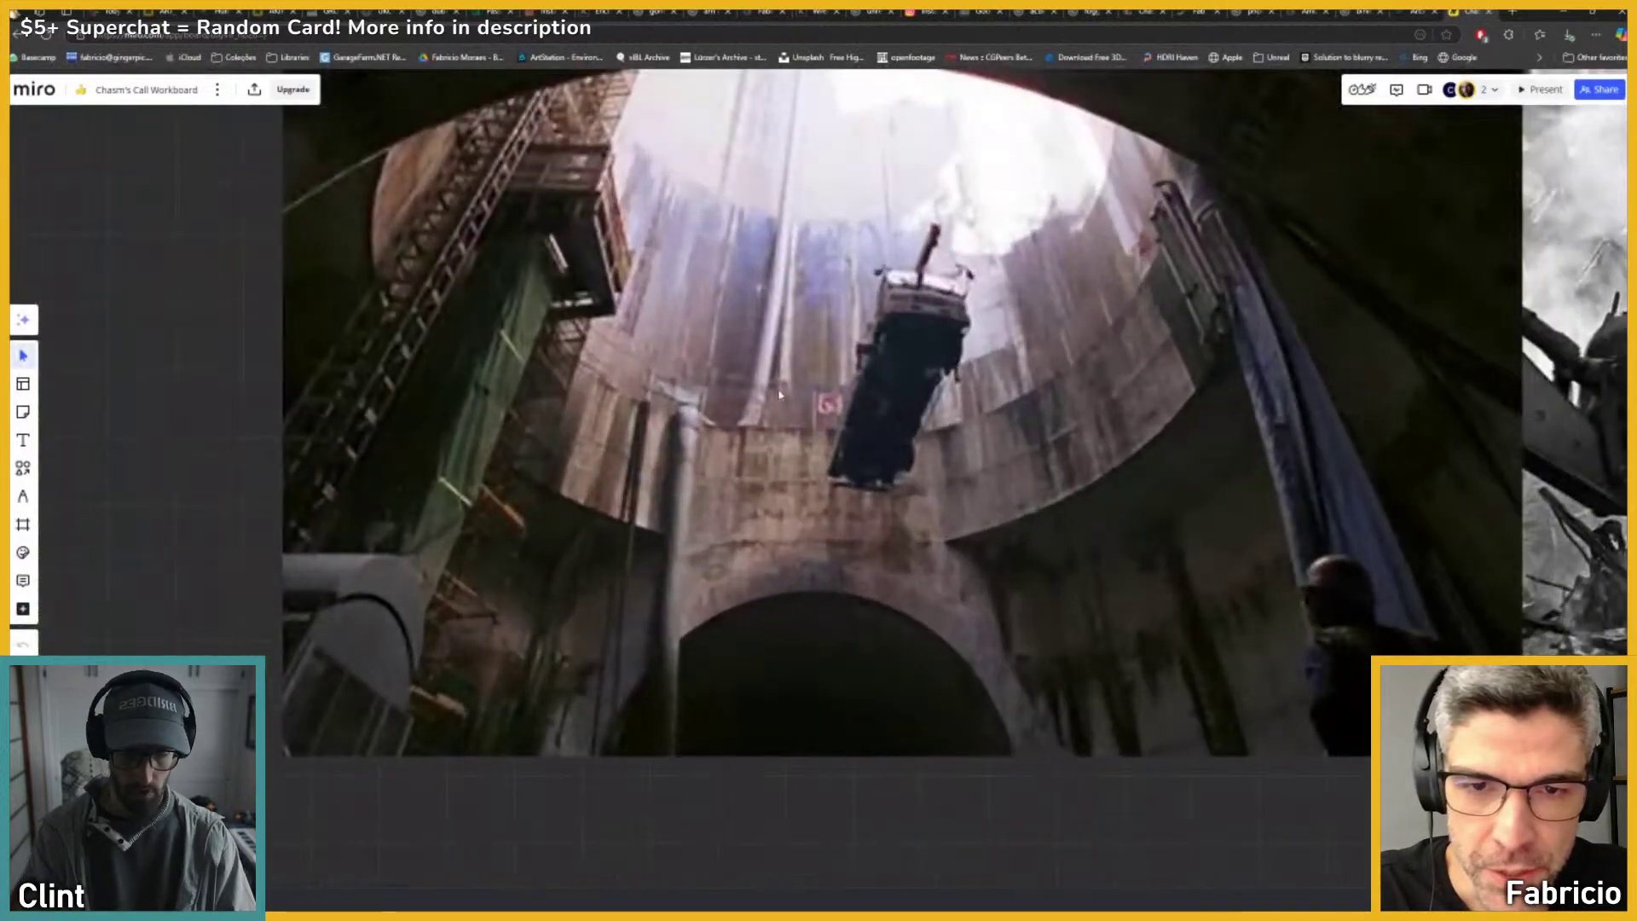
pyautogui.moveTo(779, 395); pyautogui.dragTo(763, 463, button='right')
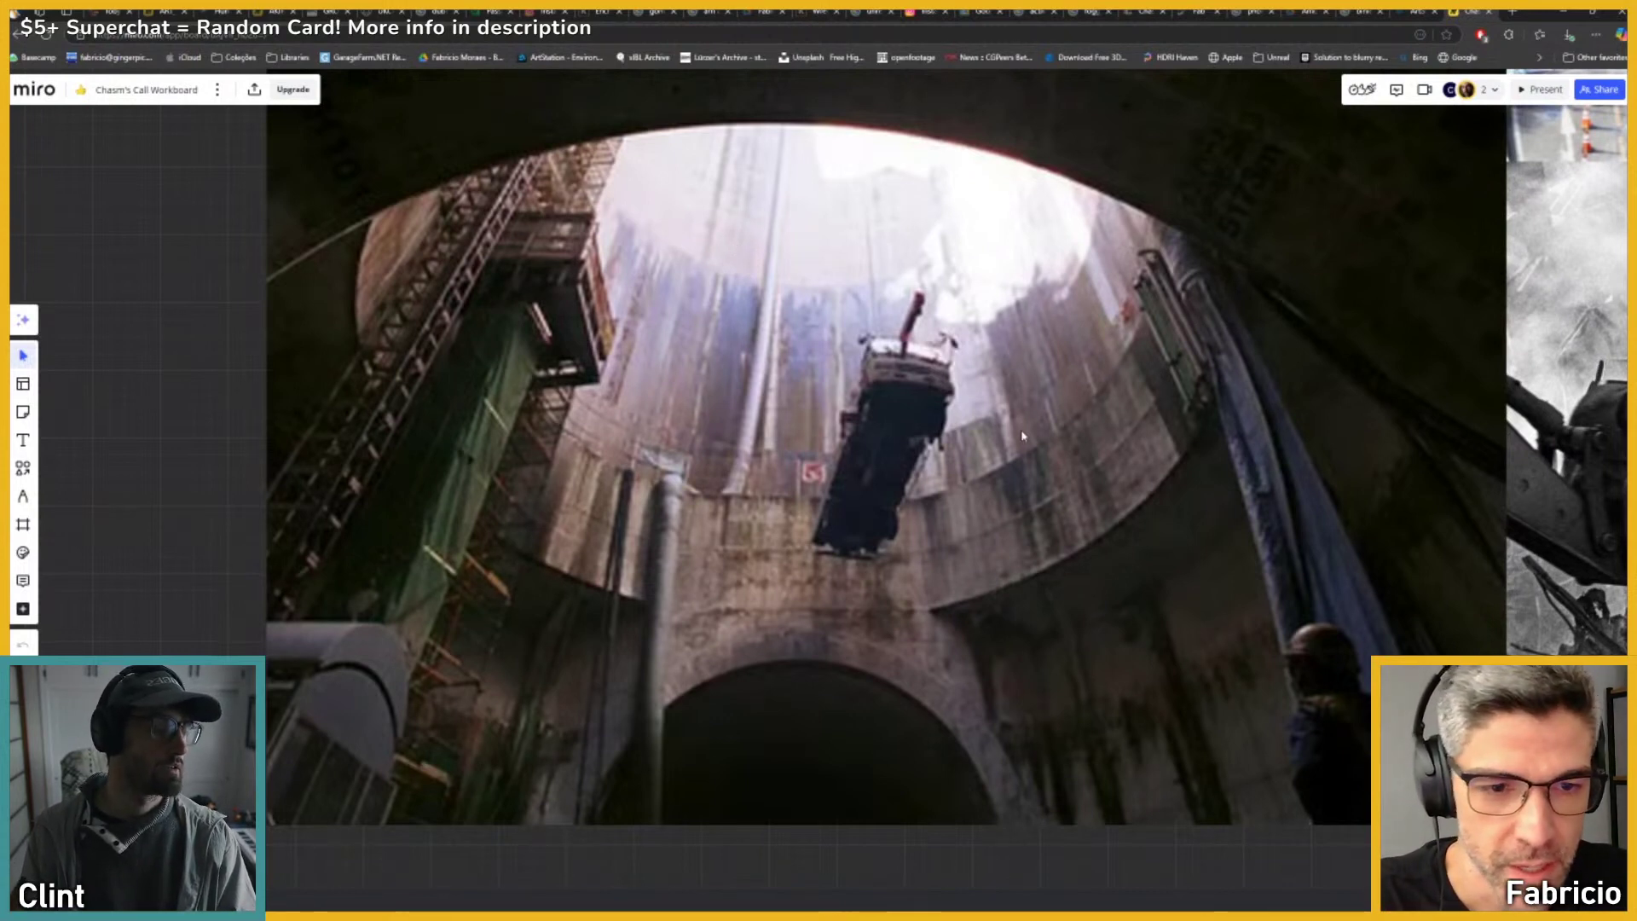
pyautogui.scroll(-3, 1023, 436)
pyautogui.scroll(5, 1023, 435)
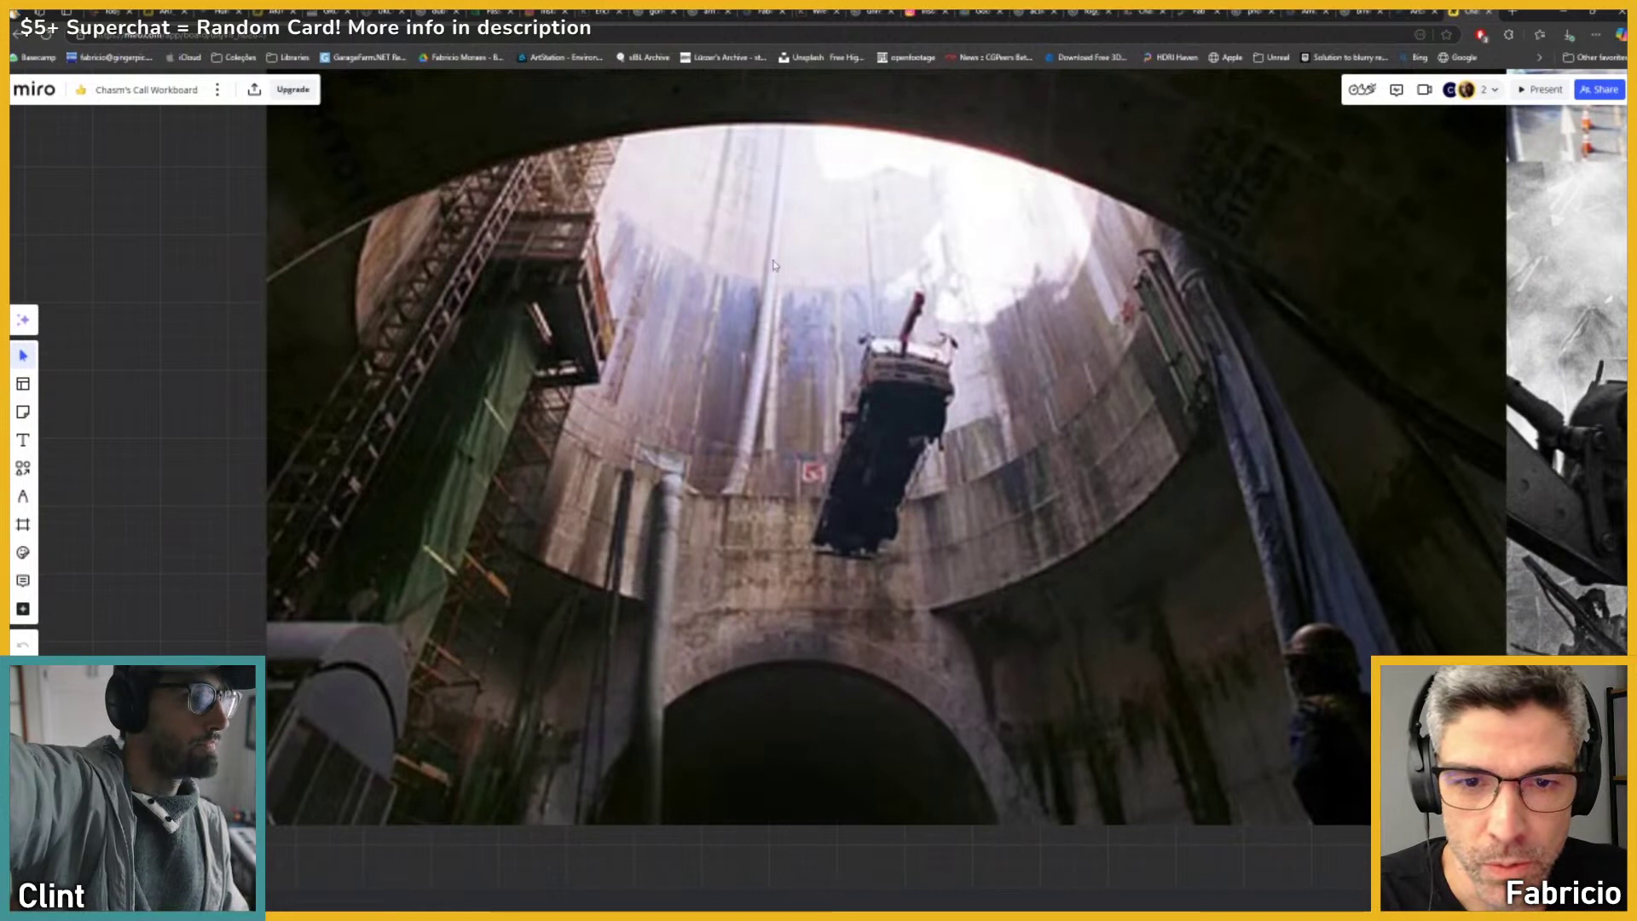
pyautogui.scroll(-2, 687, 609)
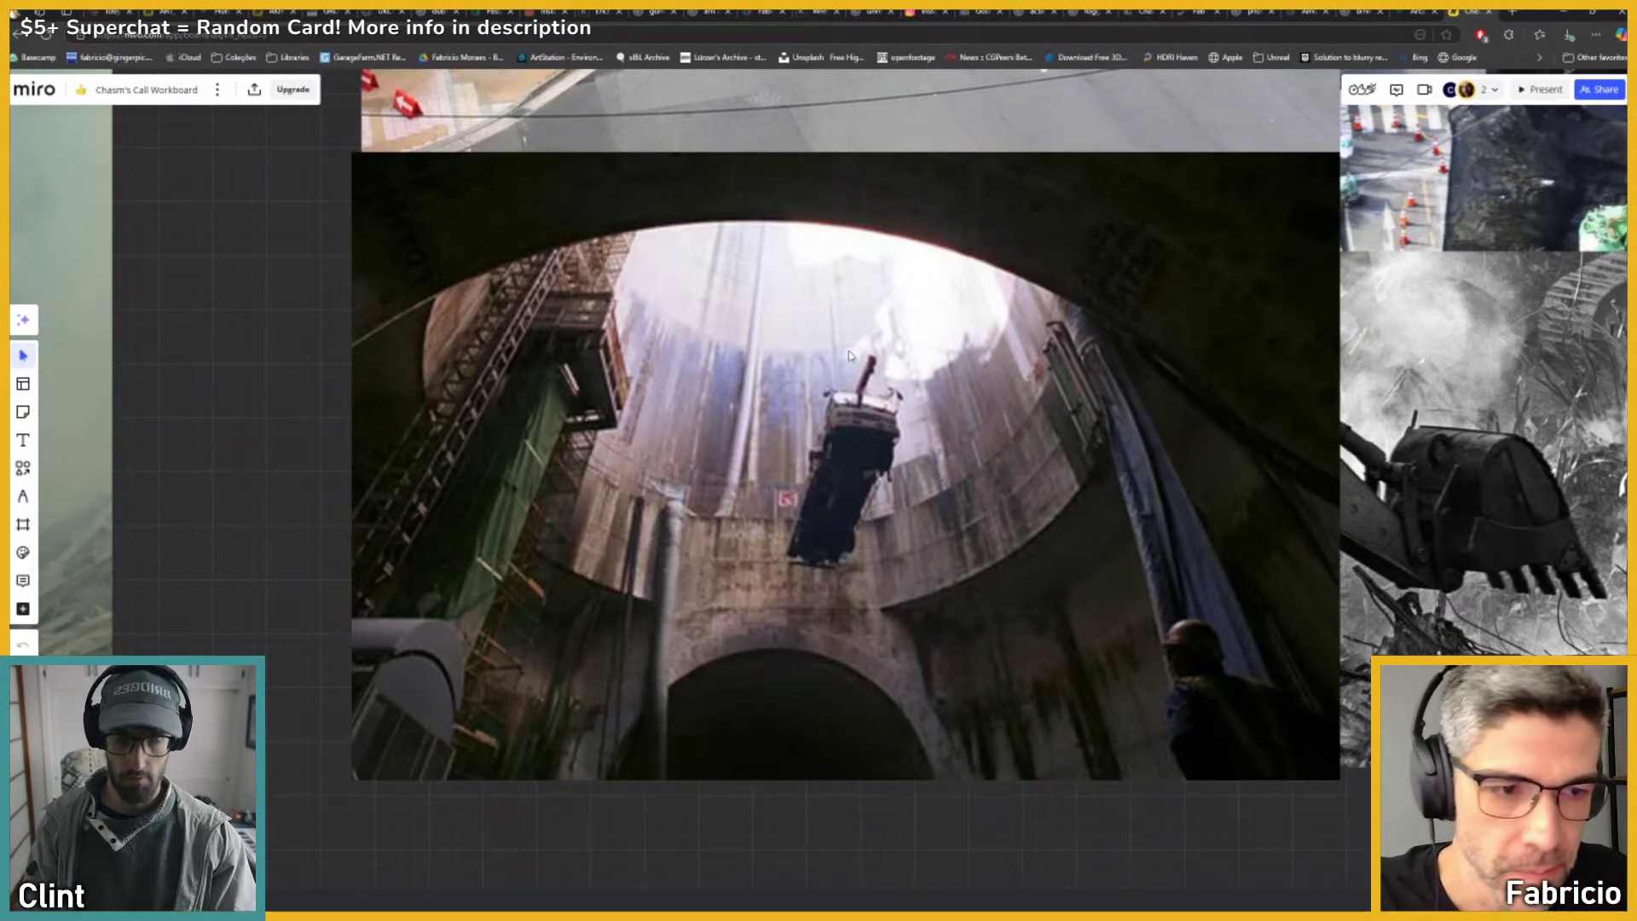
pyautogui.scroll(-3, 848, 355)
pyautogui.scroll(3, 900, 366)
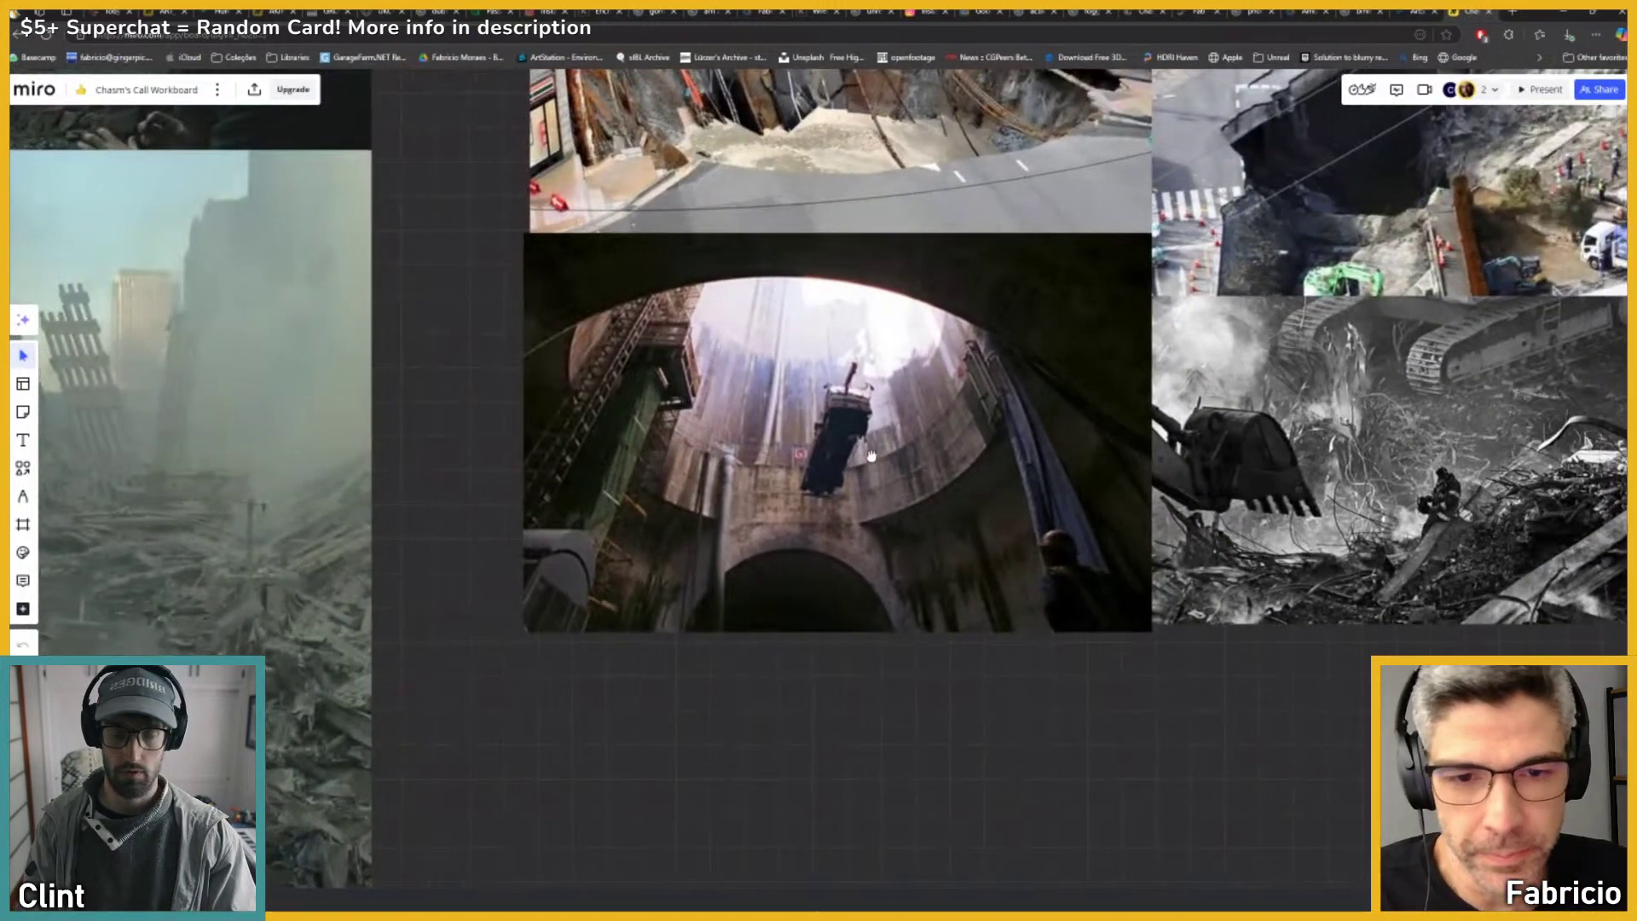
pyautogui.scroll(2, 868, 463)
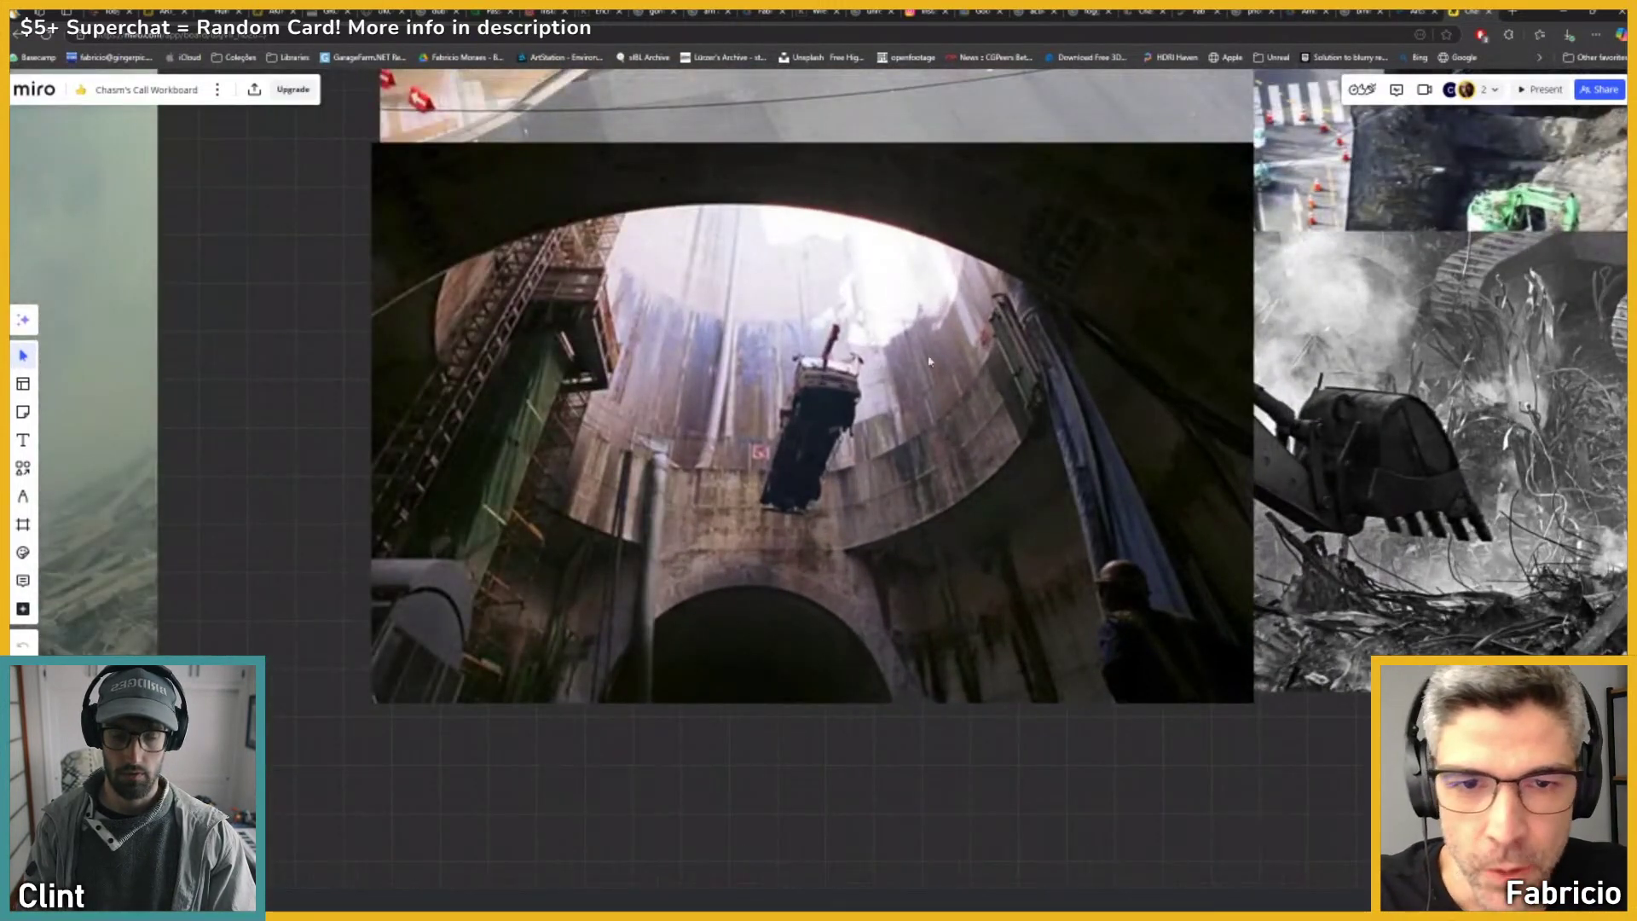
pyautogui.scroll(2, 755, 418)
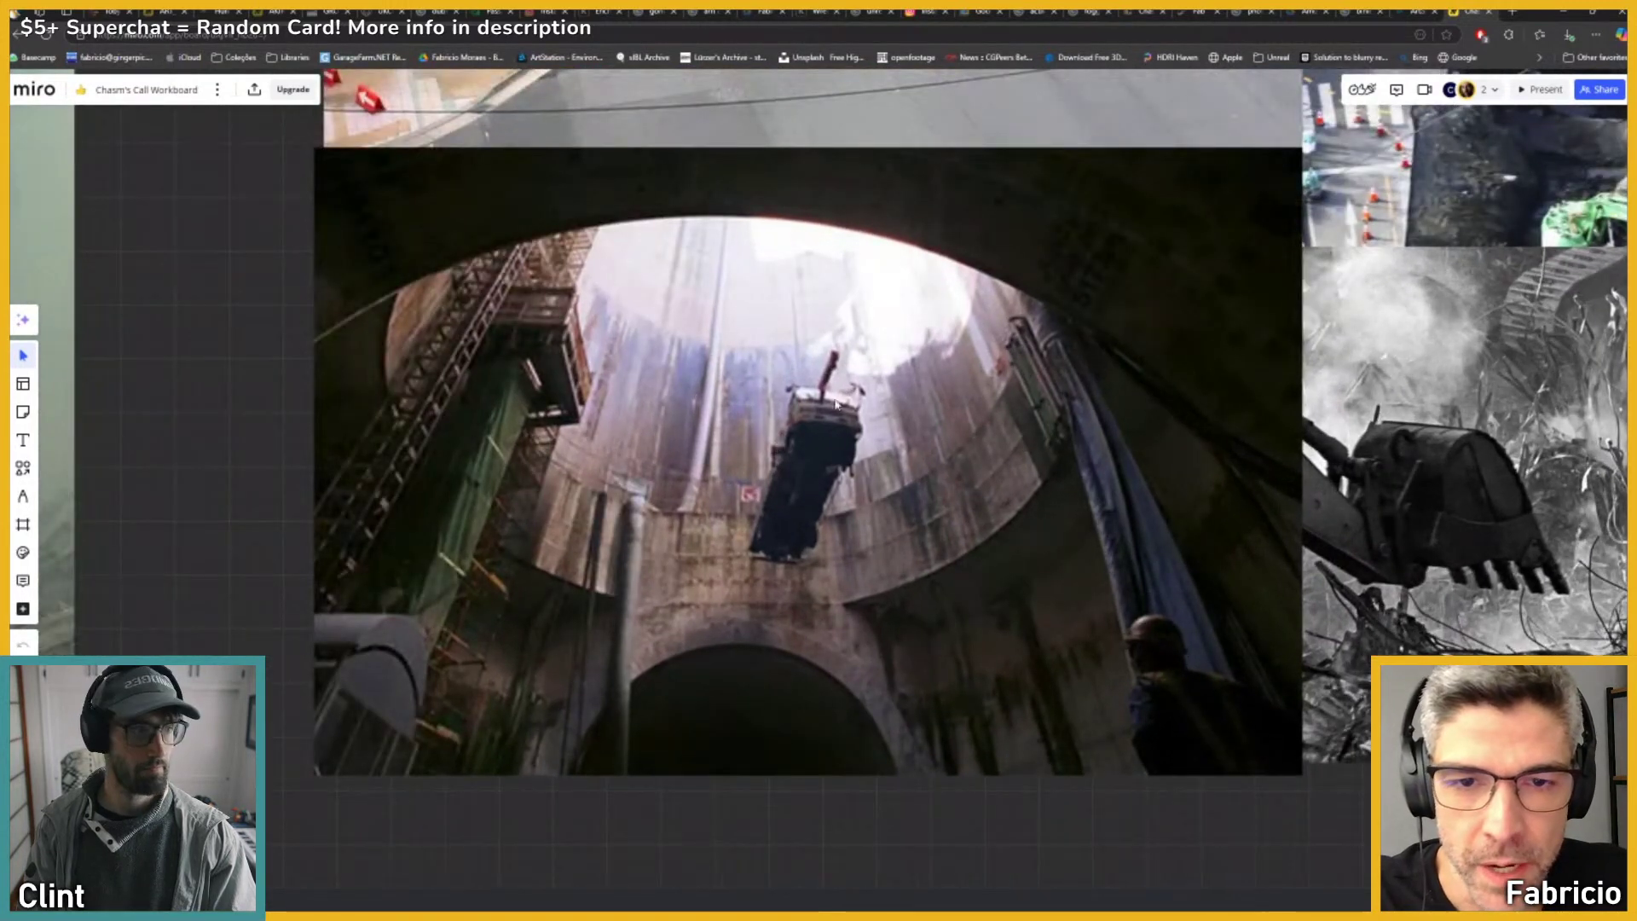
pyautogui.scroll(2, 1159, 609)
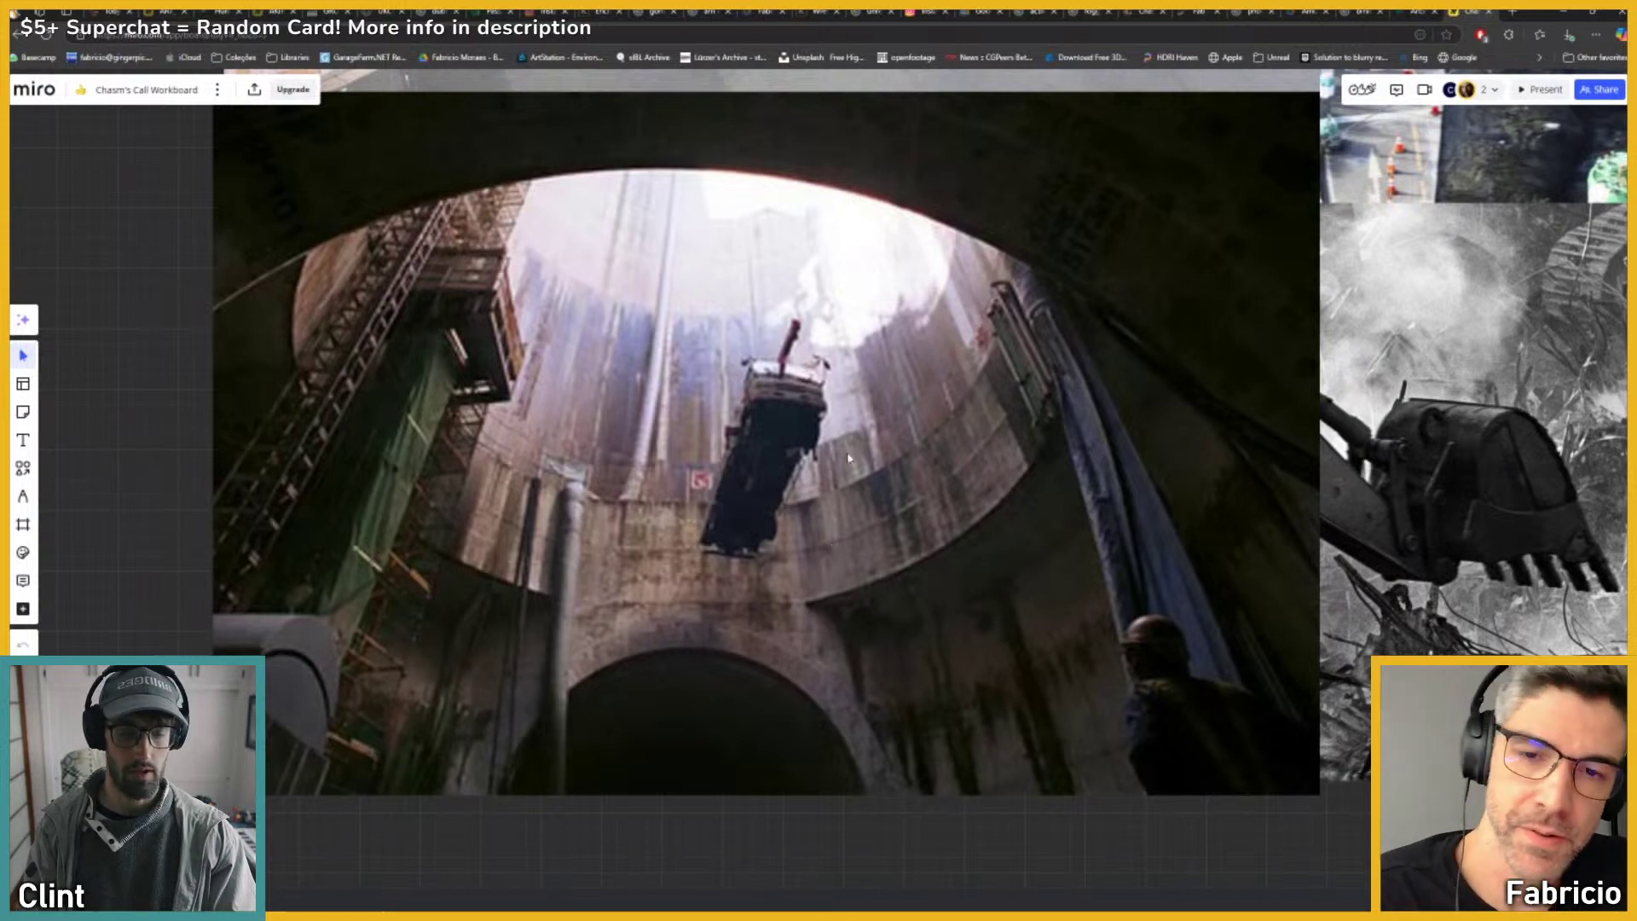
# Step: Compare the shaft image with the neighbouring sinkhole and excavator wreckage photos in The Pit group
pyautogui.scroll(-4, 853, 444)
pyautogui.moveTo(877, 405); pyautogui.dragTo(547, 588, button='middle')
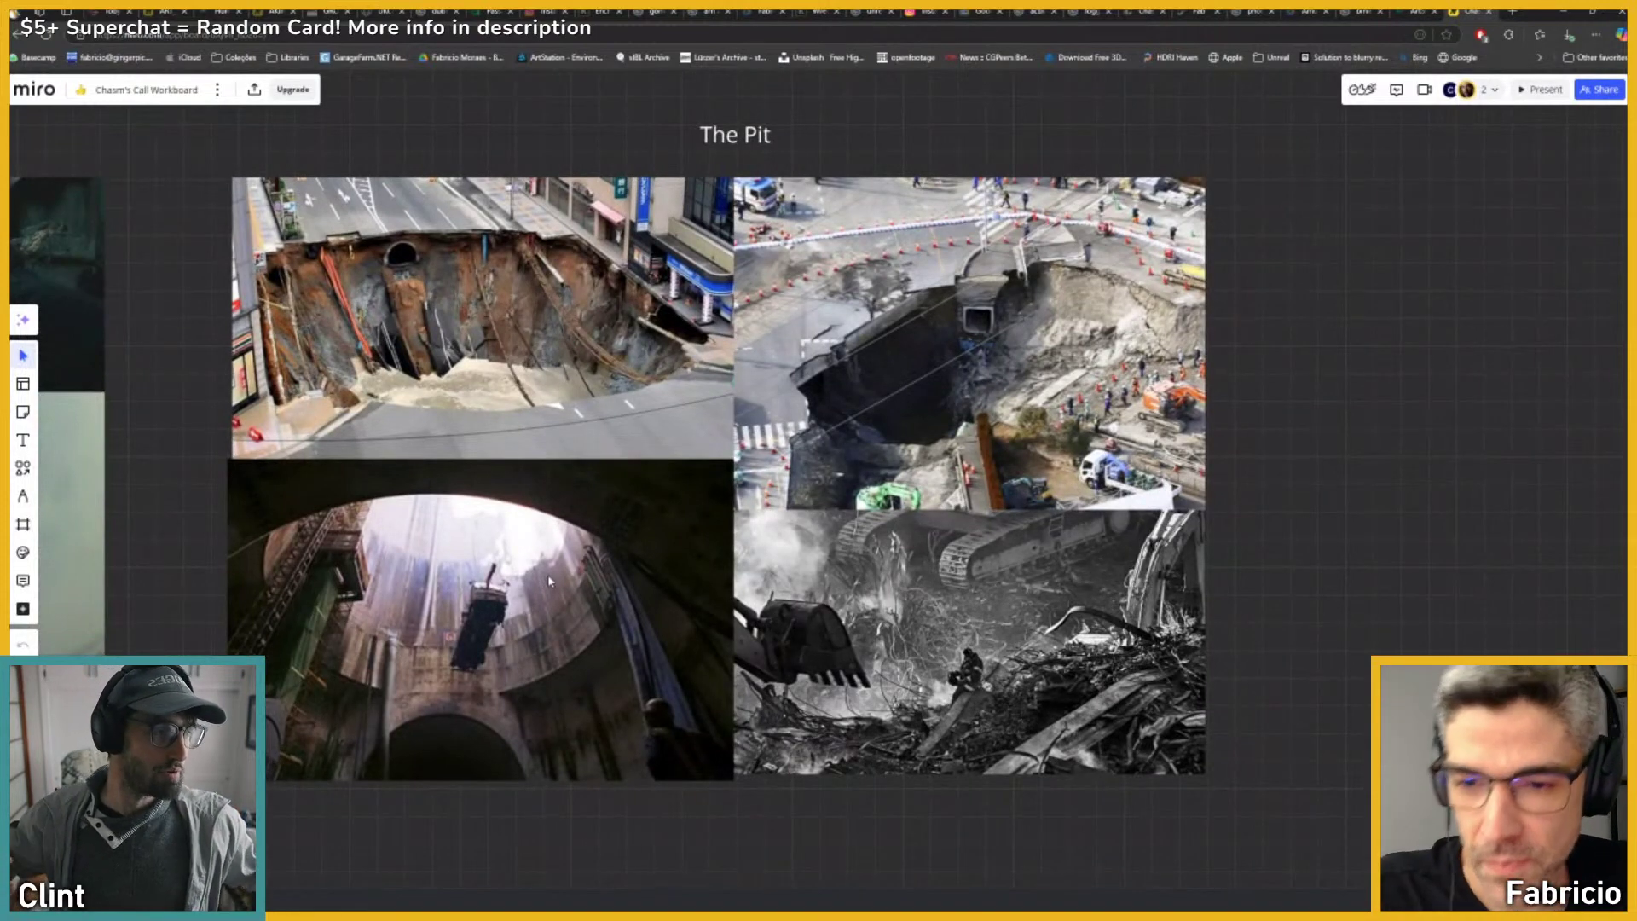
pyautogui.moveTo(473, 522); pyautogui.dragTo(839, 416, button='middle')
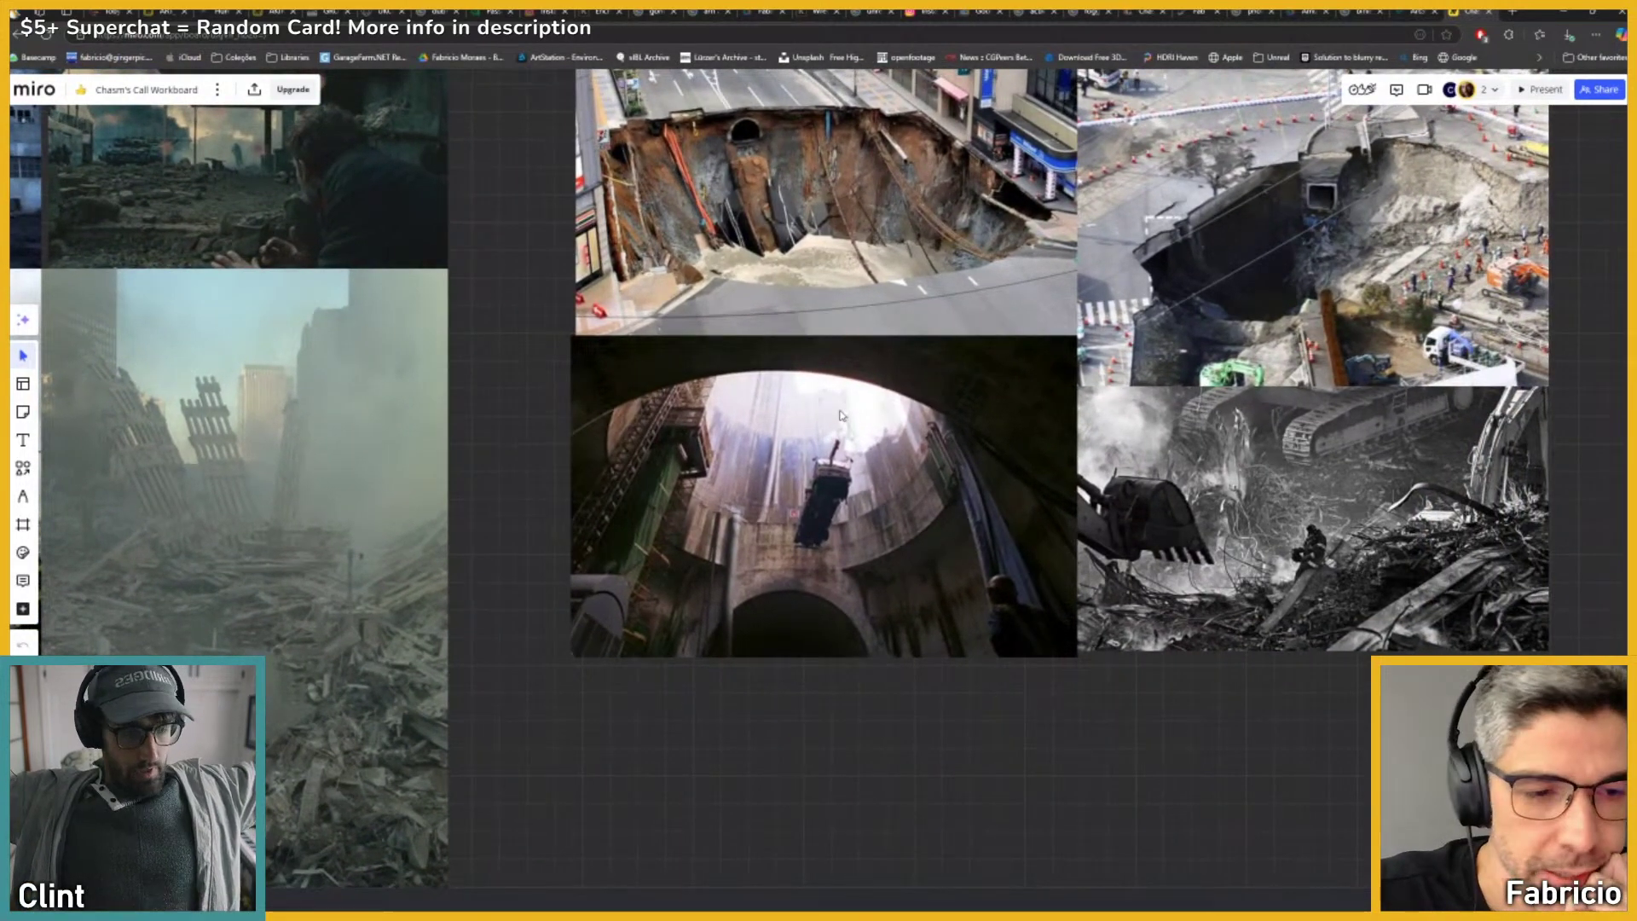